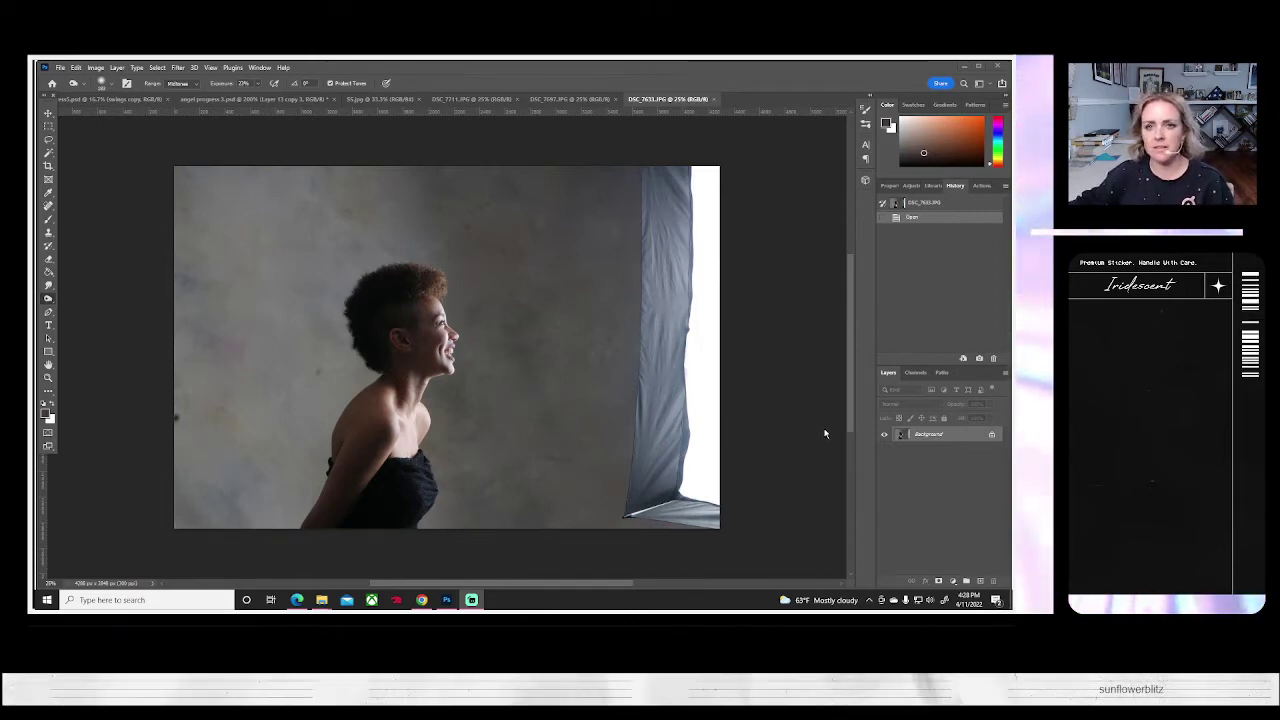
- Flip the canvas of the profile portrait horizontally
{"action": "left_click", "coordinate": [96, 68]}
{"action": "mouse_move", "coordinate": [139, 166]}
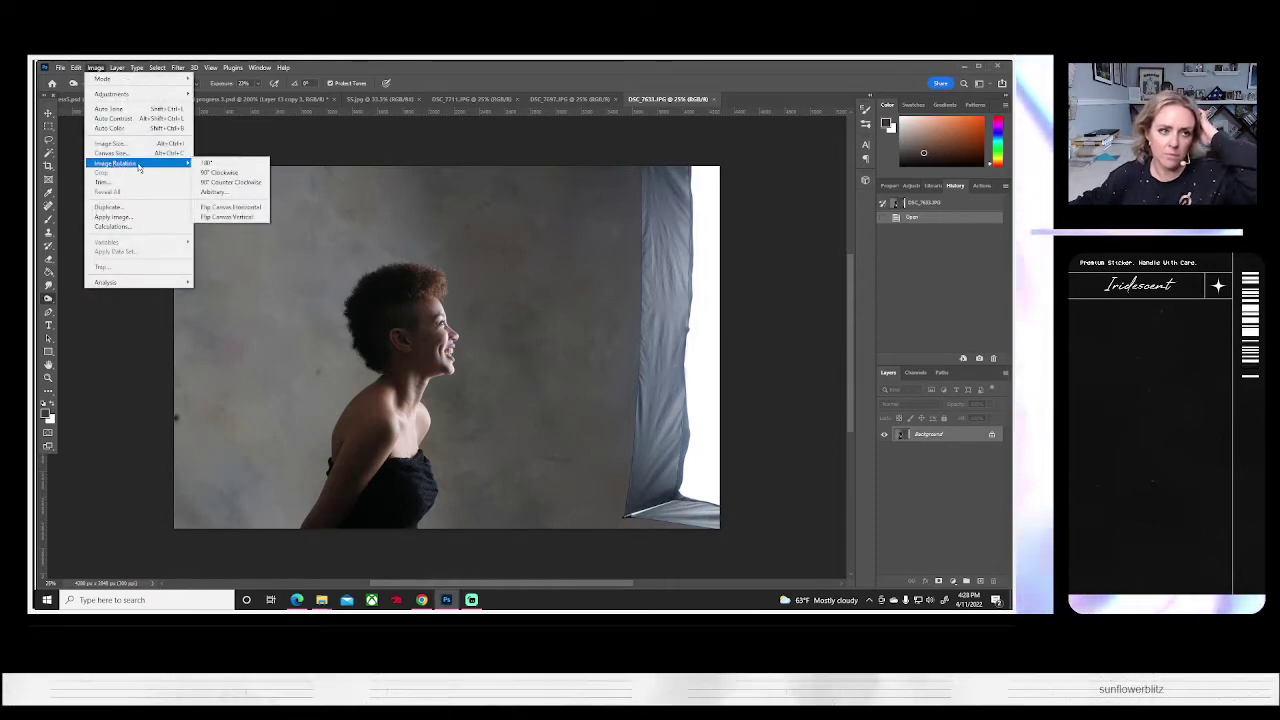
{"action": "left_click", "coordinate": [258, 207]}
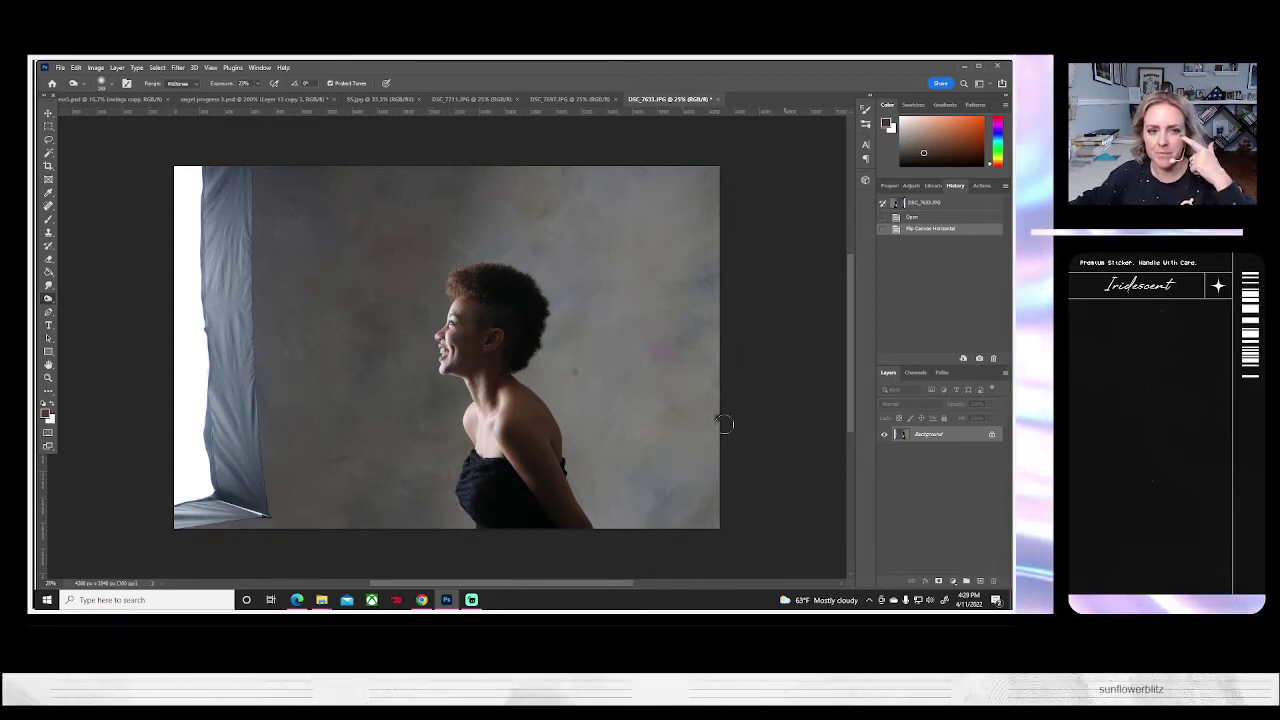
- Crop the photo to an upright frame with extra canvas above the woman's head, rotating the image slightly clockwise
{"action": "left_click", "coordinate": [48, 165]}
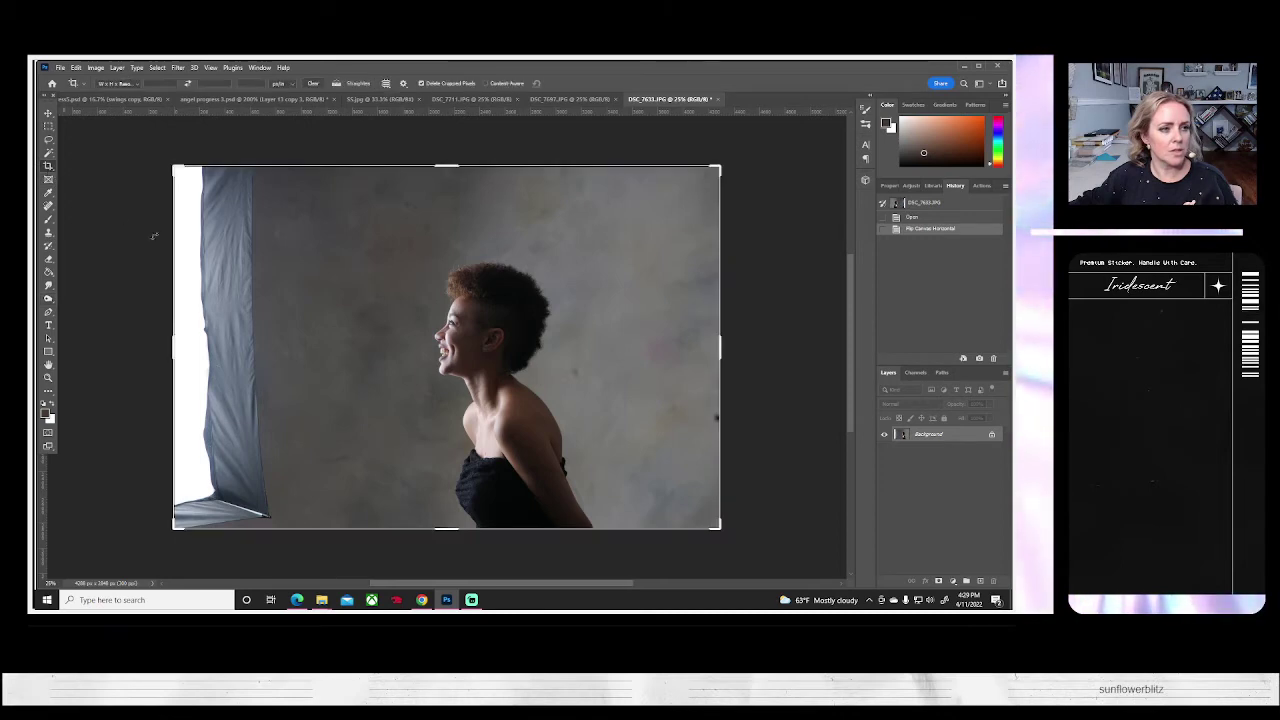
{"action": "left_click_drag", "start_coordinate": [181, 346], "coordinate": [228, 336]}
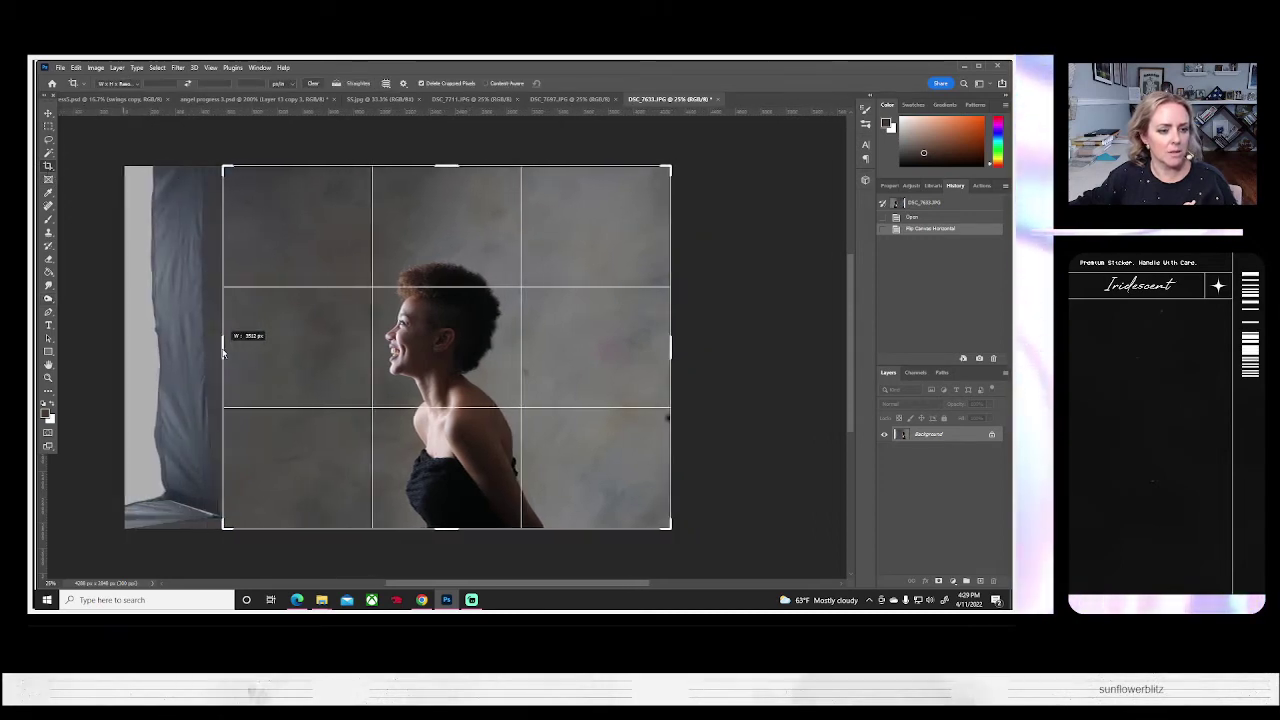
{"action": "left_click_drag", "start_coordinate": [669, 348], "coordinate": [621, 348]}
{"action": "left_click_drag", "start_coordinate": [446, 167], "coordinate": [458, 134]}
{"action": "left_click_drag", "start_coordinate": [275, 346], "coordinate": [244, 340]}
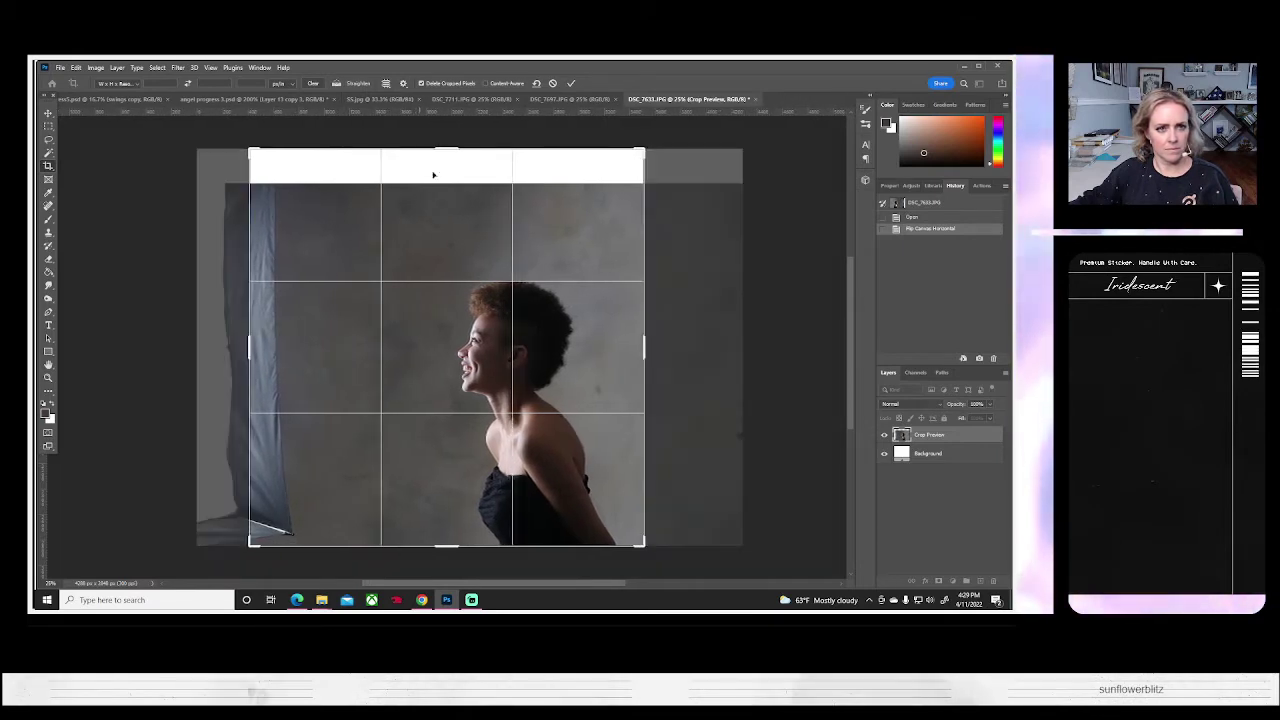
{"action": "left_click_drag", "start_coordinate": [446, 150], "coordinate": [428, 214]}
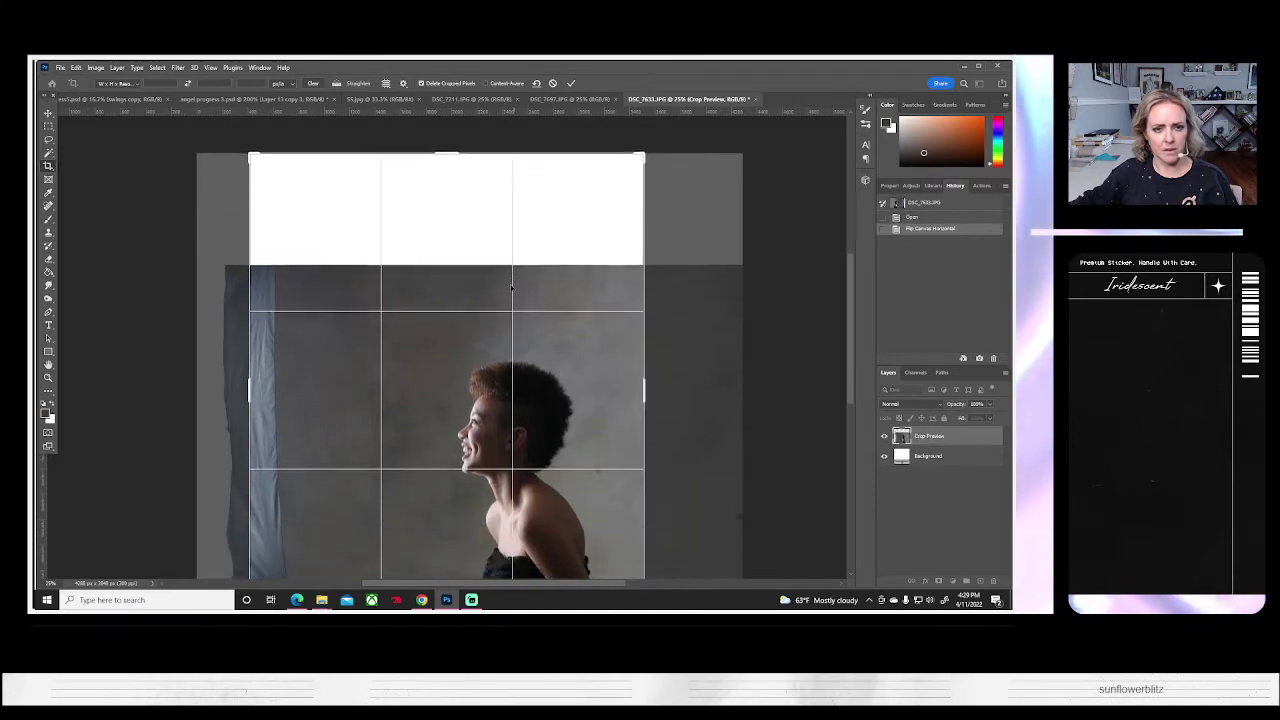
{"action": "left_click_drag", "start_coordinate": [560, 468], "coordinate": [585, 494]}
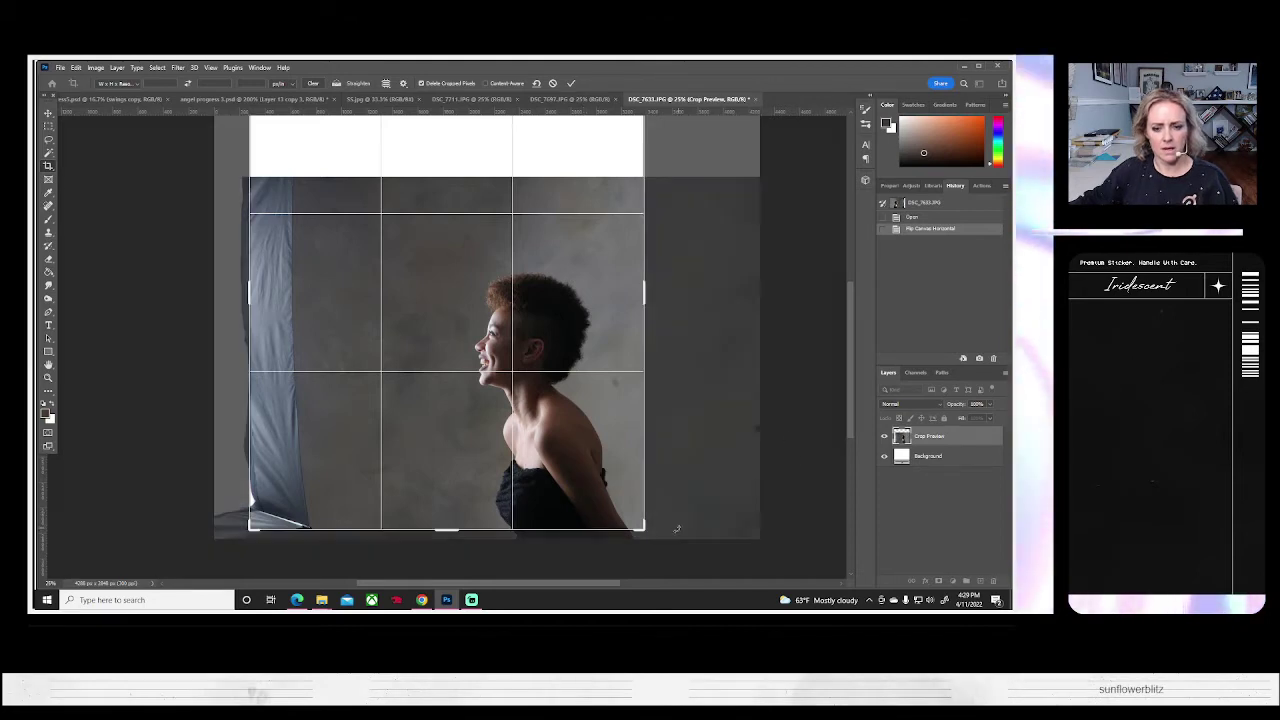
{"action": "left_click_drag", "start_coordinate": [676, 528], "coordinate": [641, 543]}
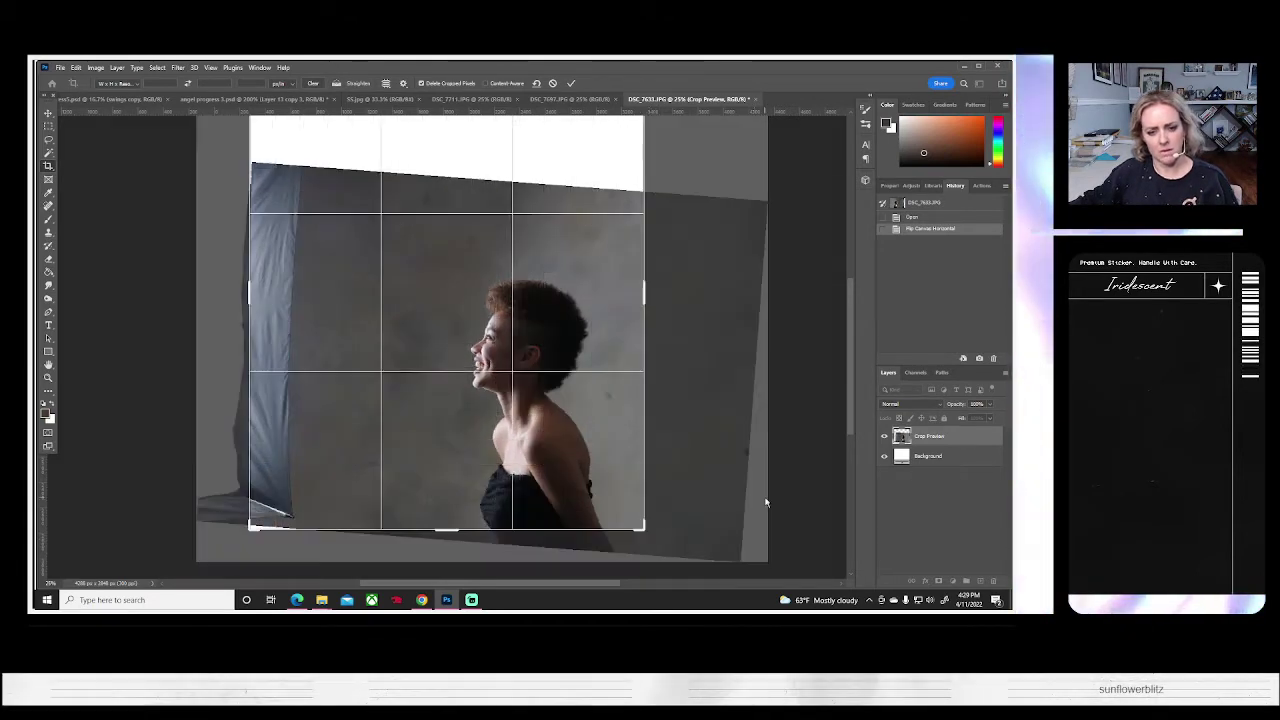
{"action": "key", "text": "Return"}
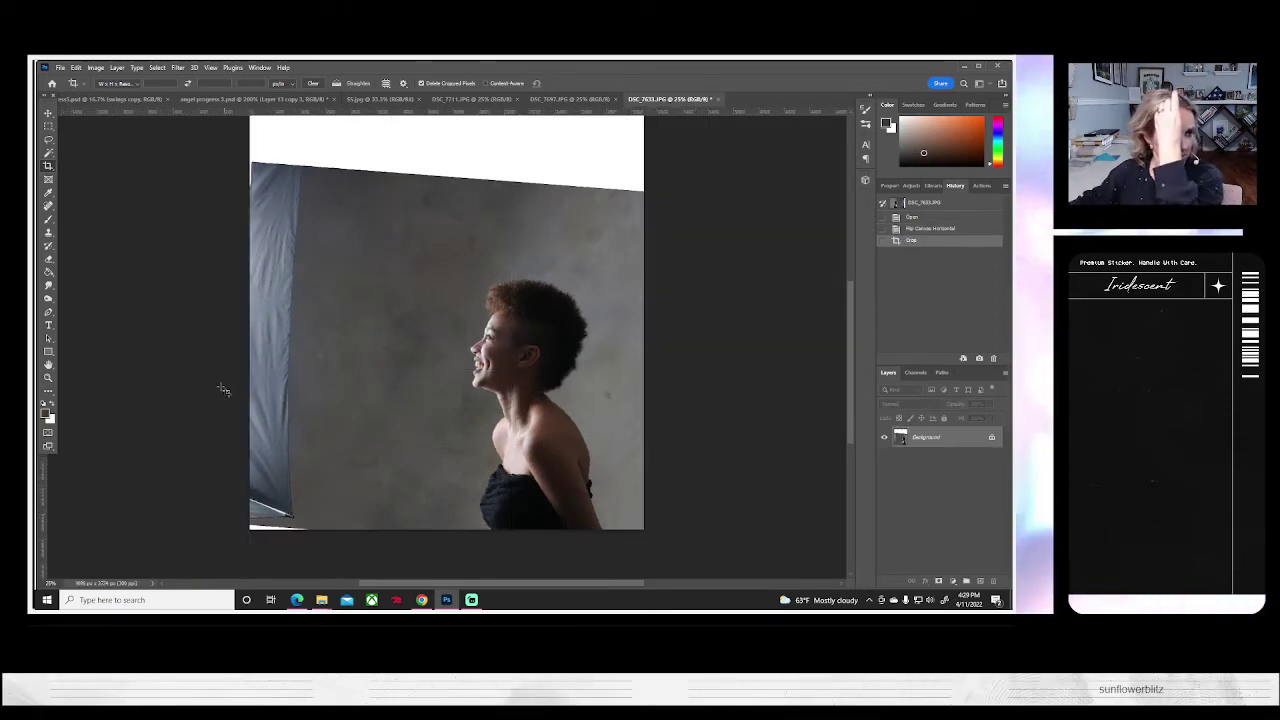
- Open the photo of the woman wearing white flowers against the mottled gray backdrop
{"action": "left_click", "coordinate": [47, 378]}
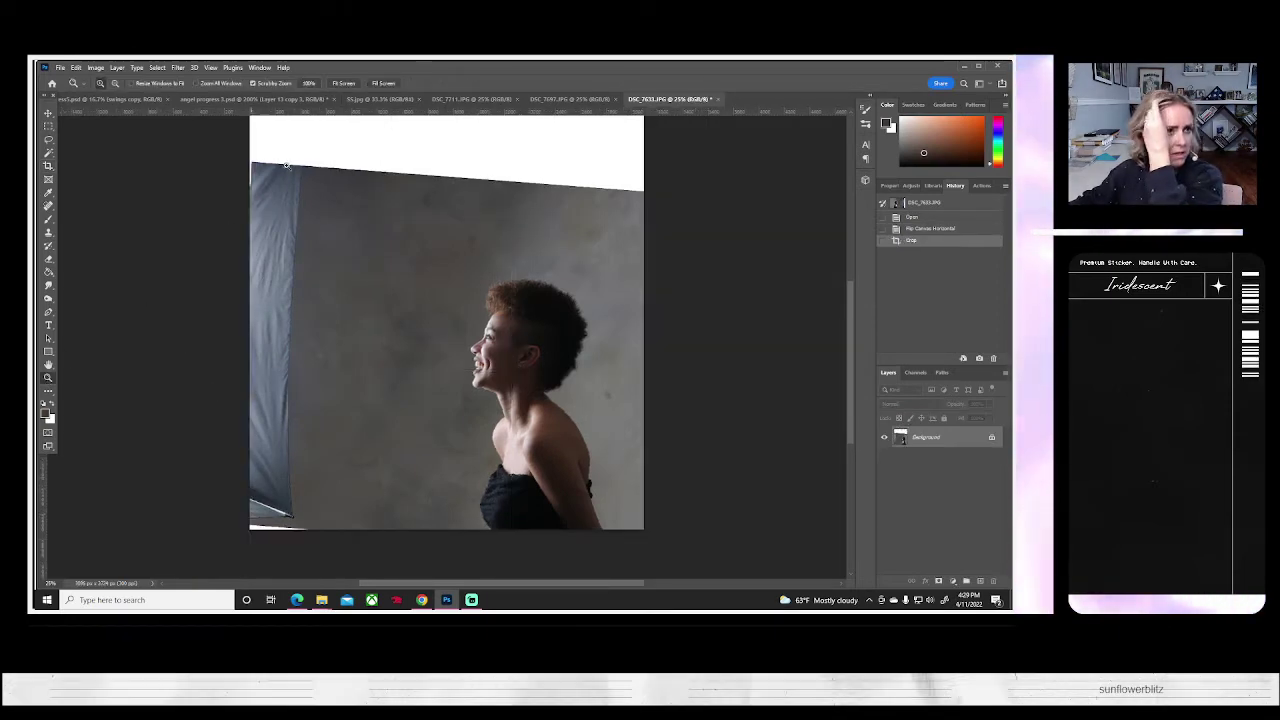
{"action": "left_click", "coordinate": [343, 83]}
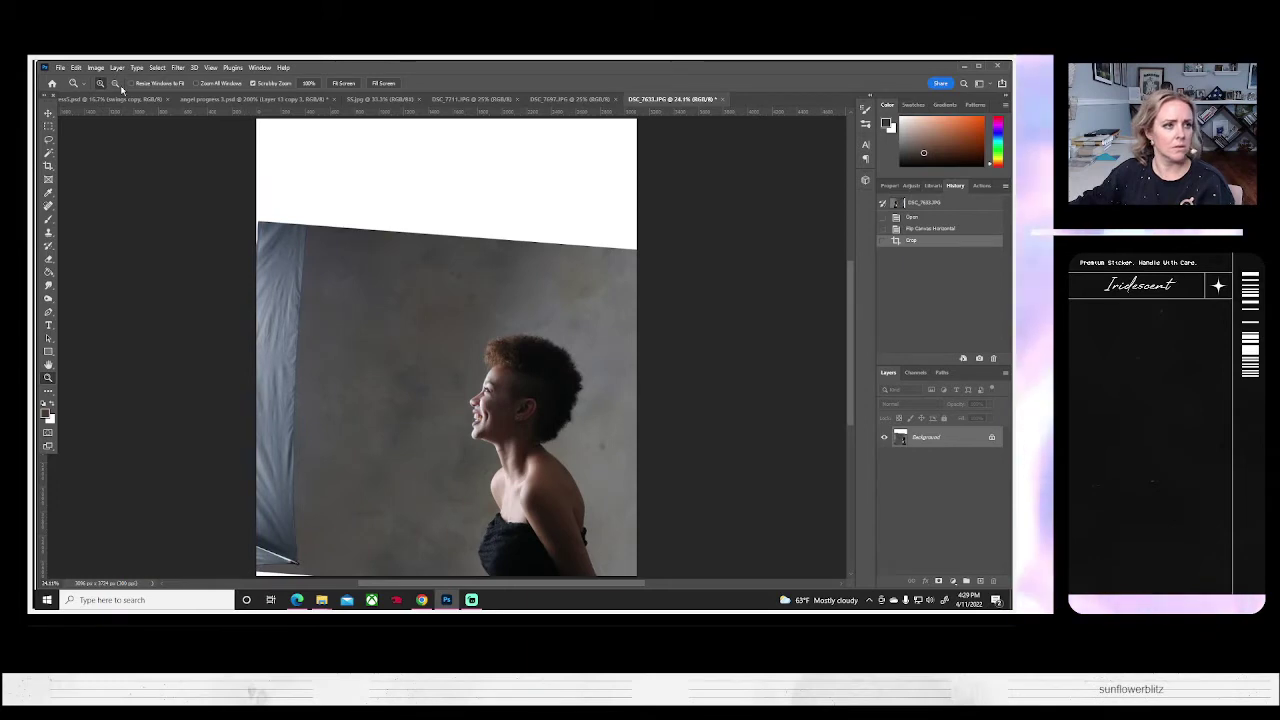
{"action": "left_click", "coordinate": [489, 360]}
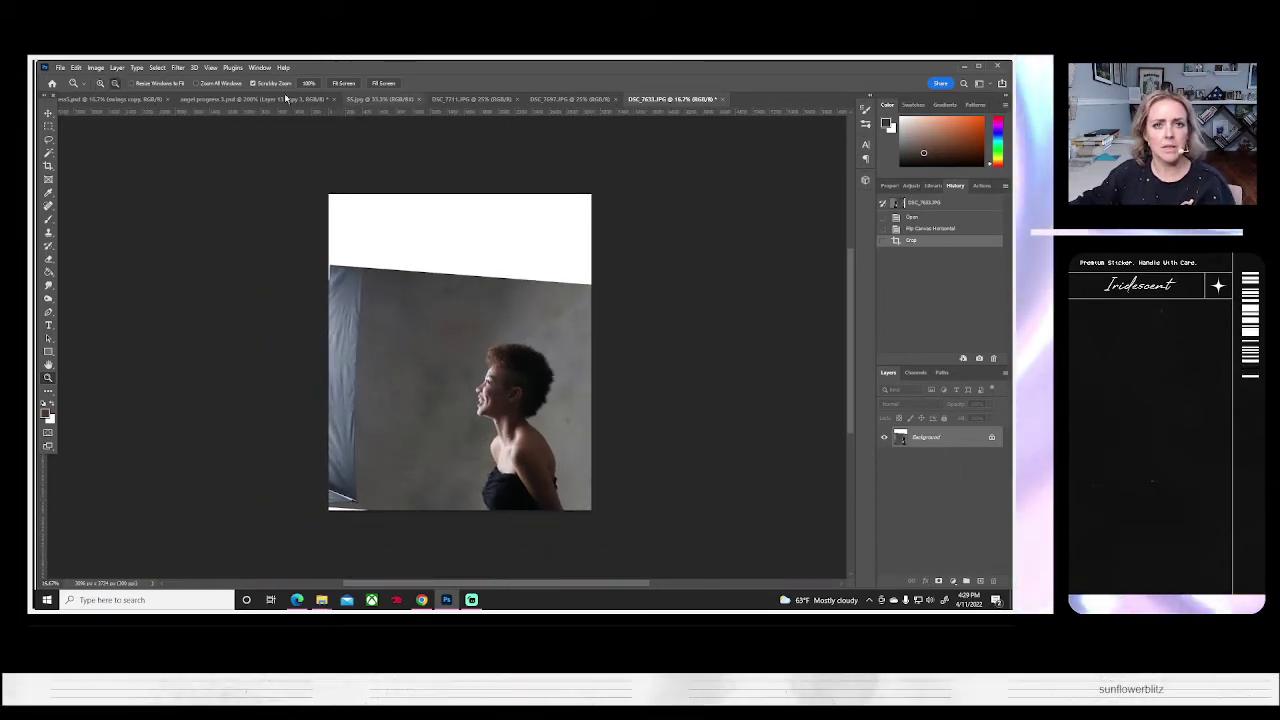
{"action": "left_click", "coordinate": [60, 67]}
{"action": "left_click", "coordinate": [76, 89]}
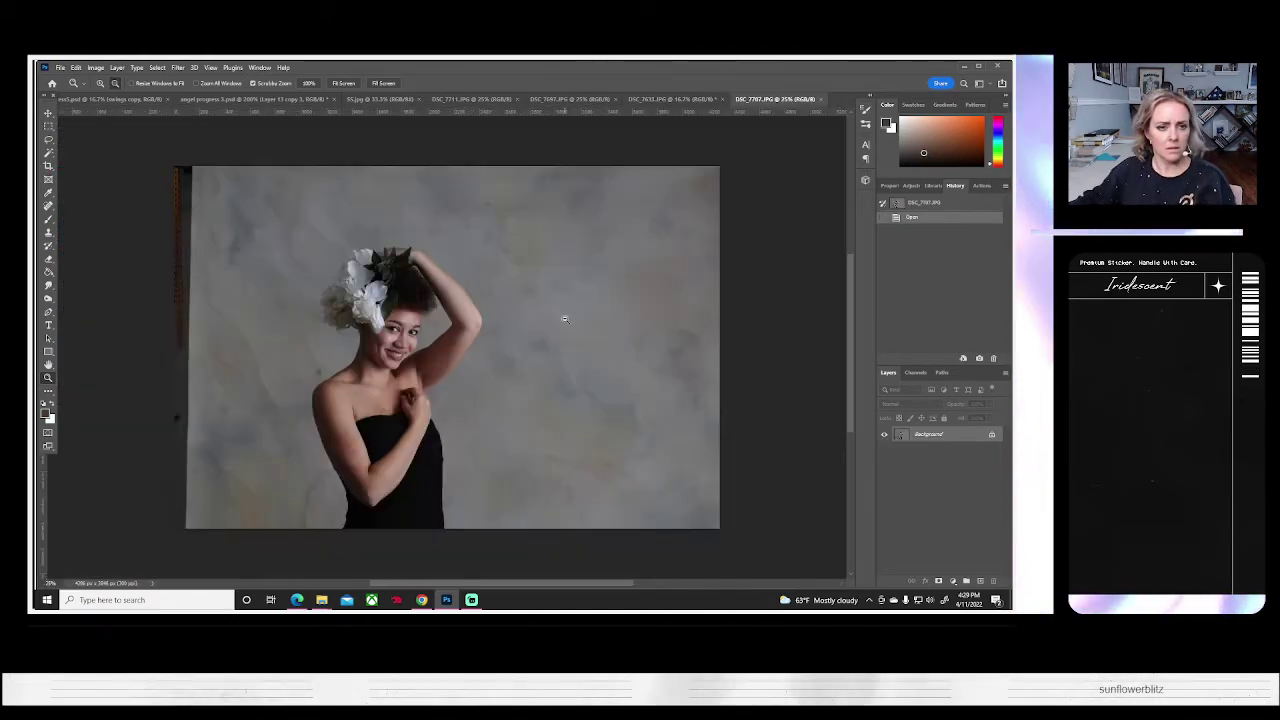
- Copy a tall rectangular area of plain backdrop beside the flower-crowned woman and paste it into the cropped DSC_7633.JPG
{"action": "left_click", "coordinate": [48, 125]}
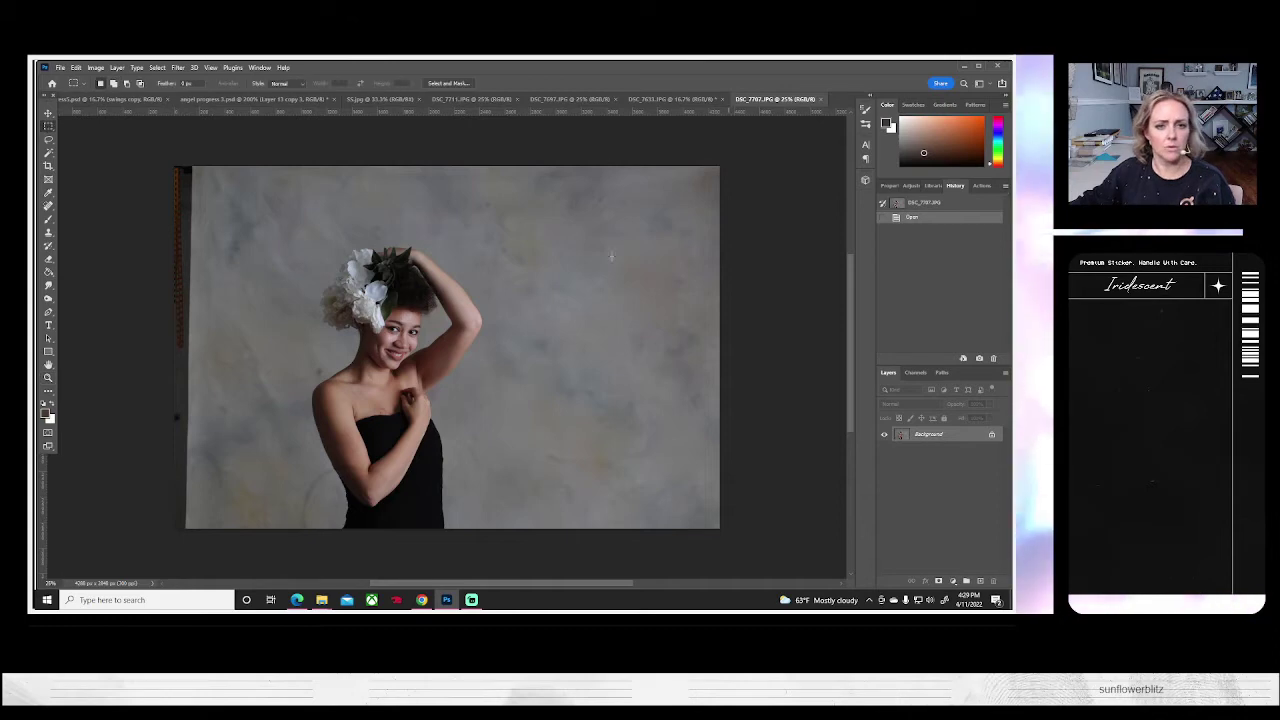
{"action": "left_click_drag", "start_coordinate": [495, 207], "coordinate": [709, 512]}
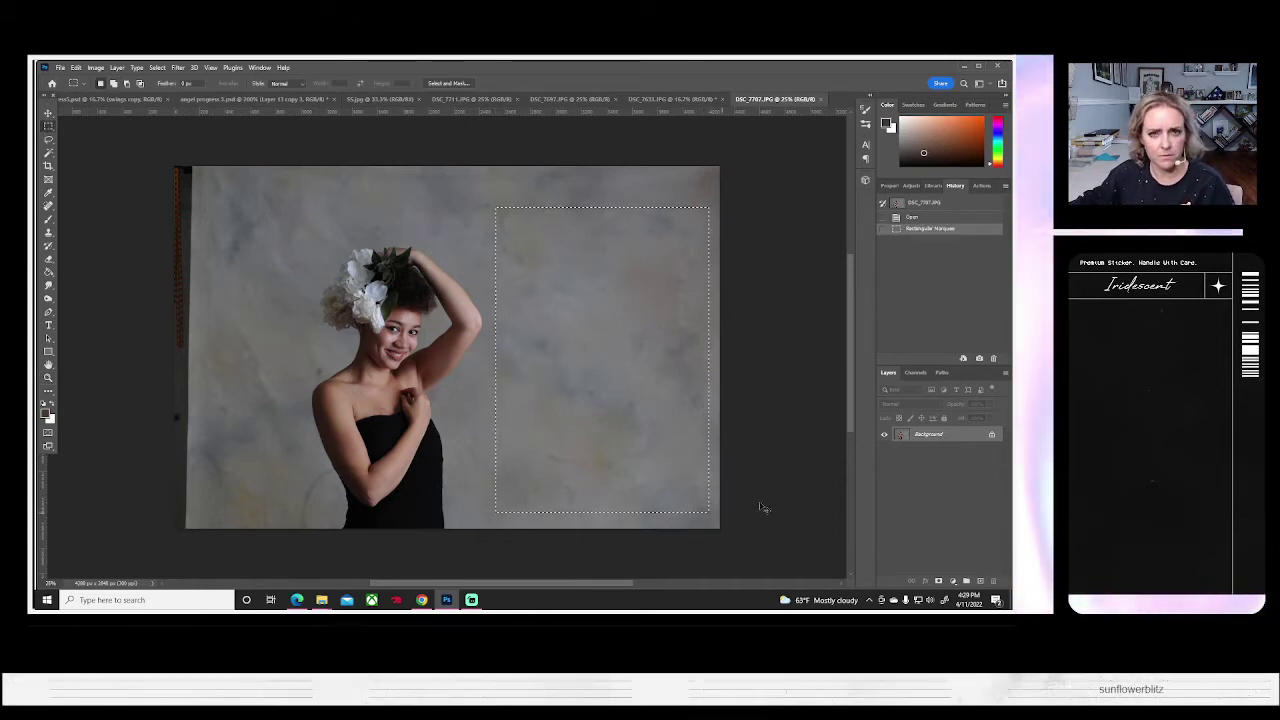
{"action": "left_click", "coordinate": [668, 99]}
{"action": "key", "text": "ctrl+v"}
- Move the pasted backdrop patch to the canvas's upper-left corner and enlarge it slightly
{"action": "key", "text": "ctrl+t"}
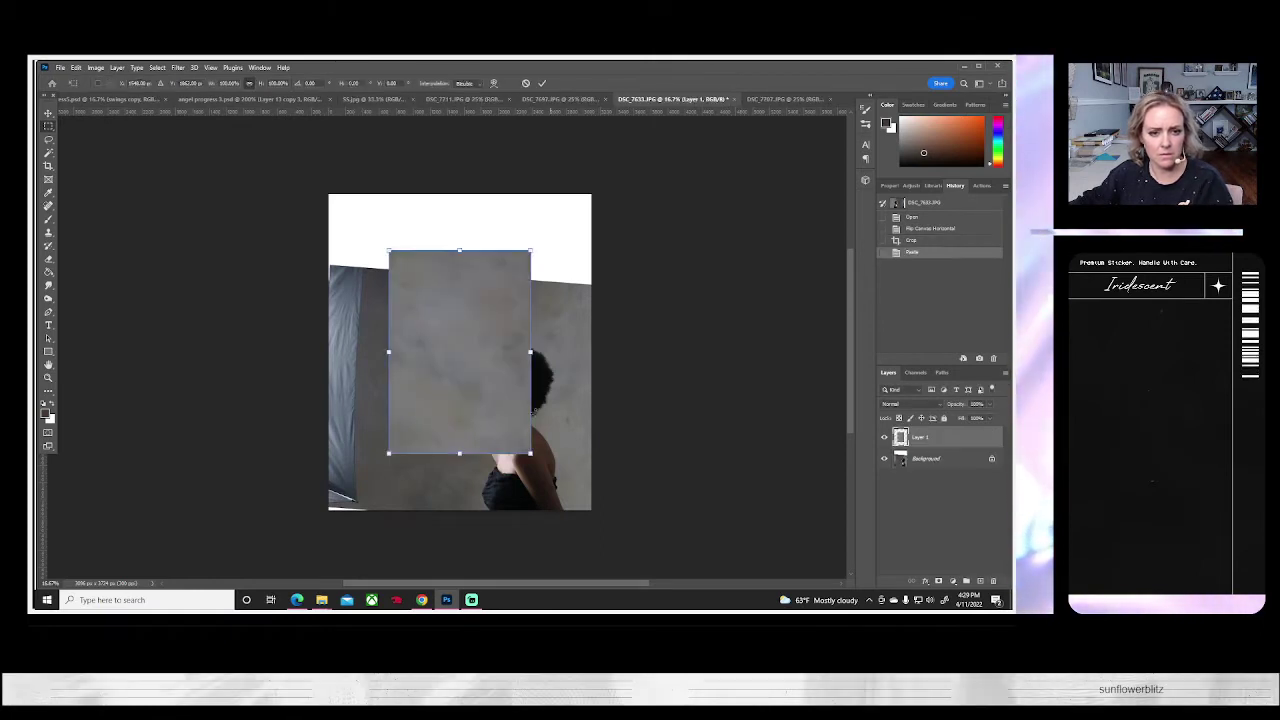
{"action": "left_click_drag", "start_coordinate": [498, 401], "coordinate": [437, 348]}
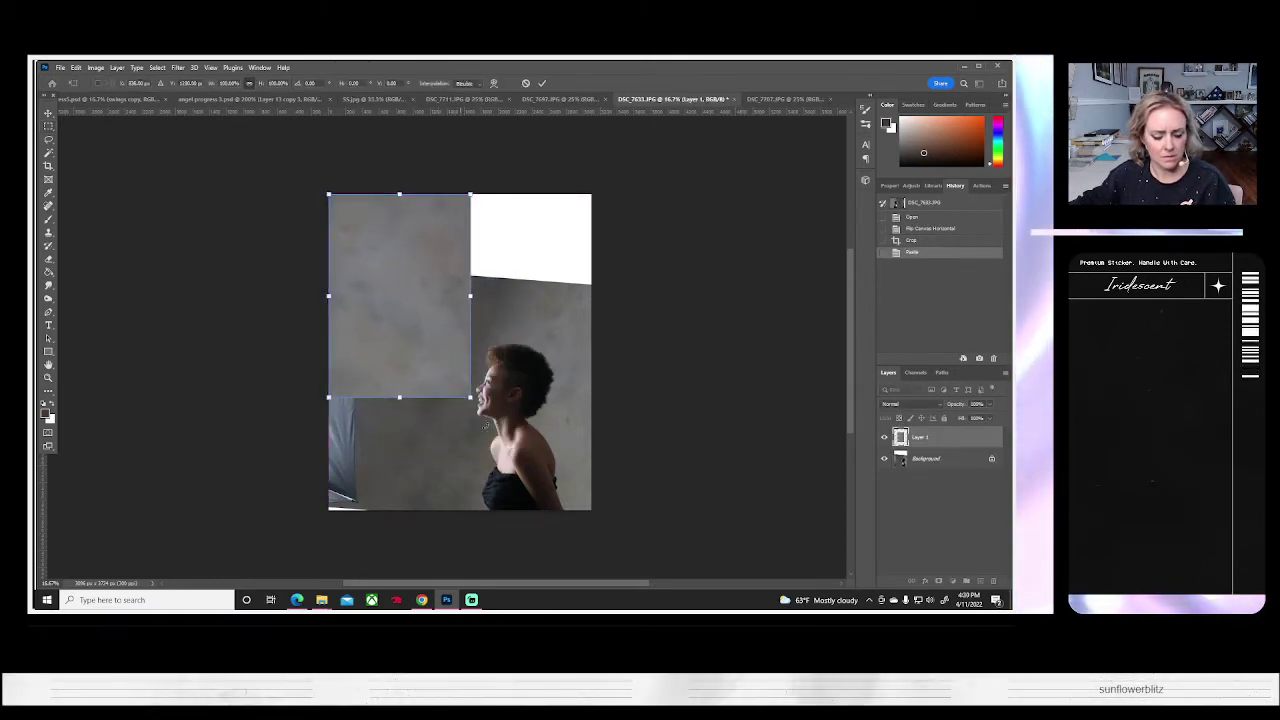
{"action": "left_click_drag", "start_coordinate": [475, 398], "coordinate": [444, 397]}
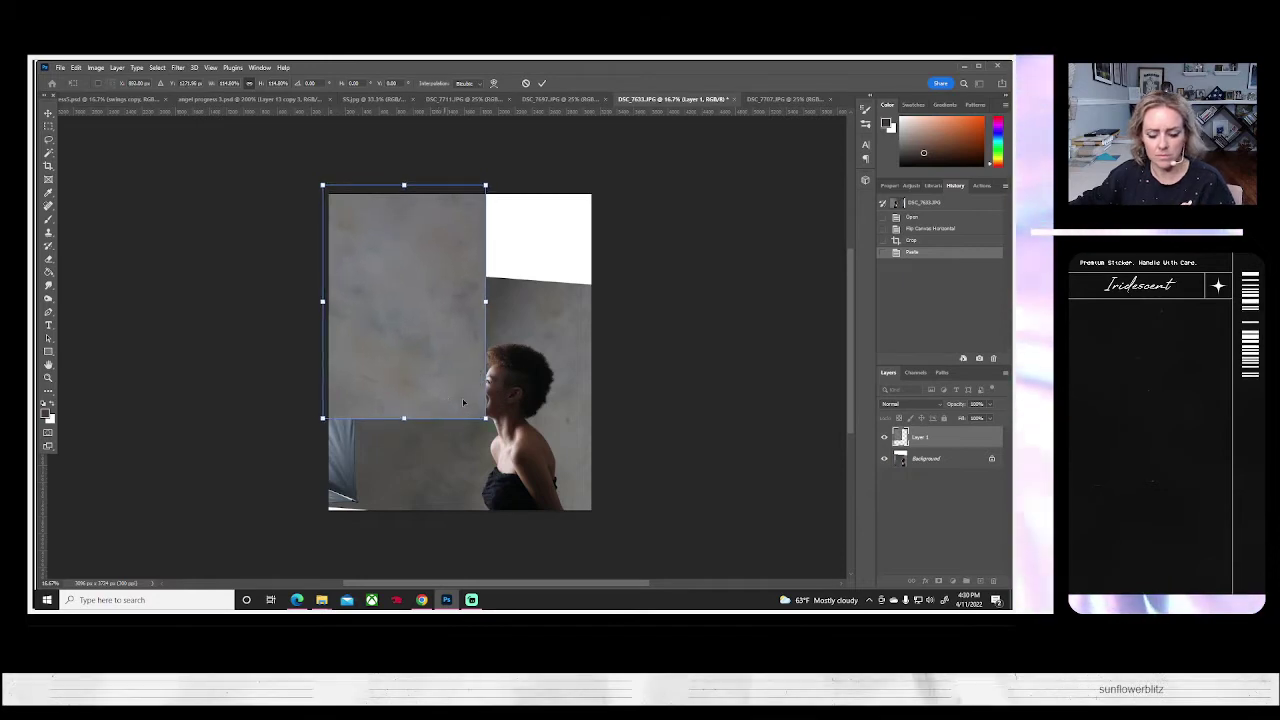
{"action": "key", "text": "Return"}
- Duplicate the backdrop patch layer and move the copy to the right, overlapping the original and reaching the canvas's right edge
{"action": "right_click", "coordinate": [923, 438]}
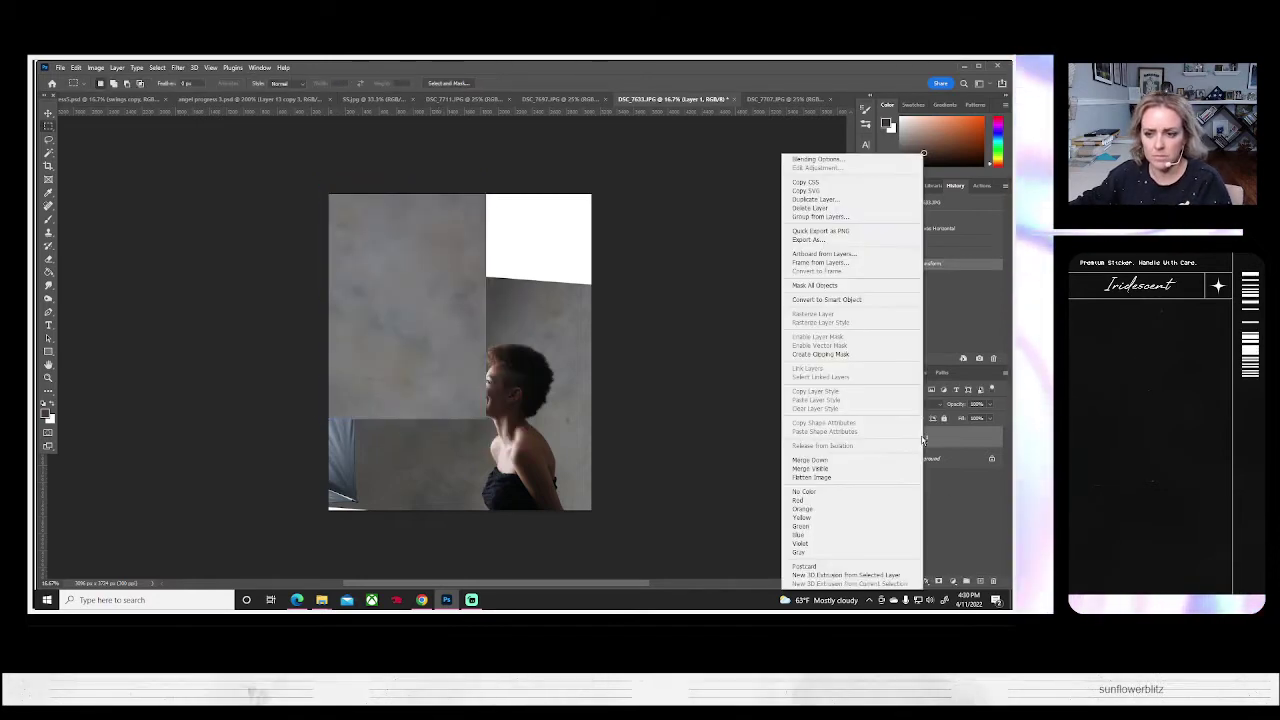
{"action": "left_click", "coordinate": [815, 199]}
{"action": "left_click", "coordinate": [606, 211]}
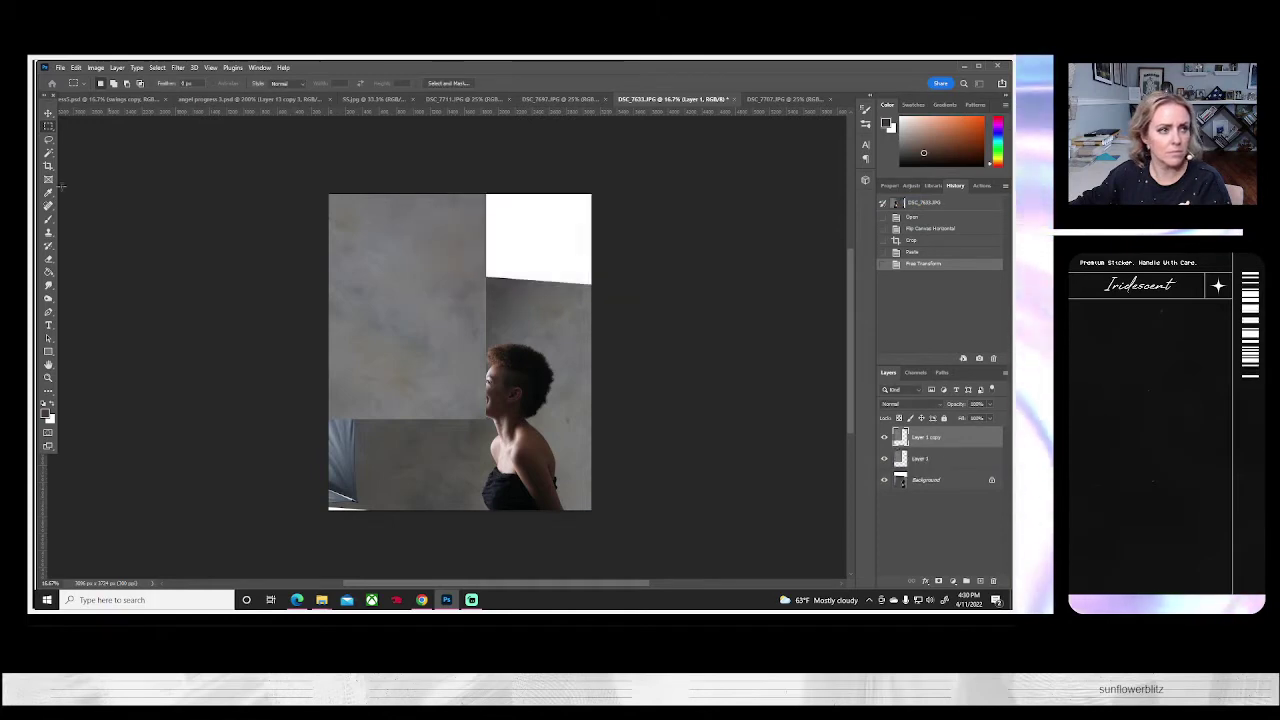
{"action": "left_click", "coordinate": [48, 113]}
{"action": "left_click_drag", "start_coordinate": [386, 371], "coordinate": [560, 380]}
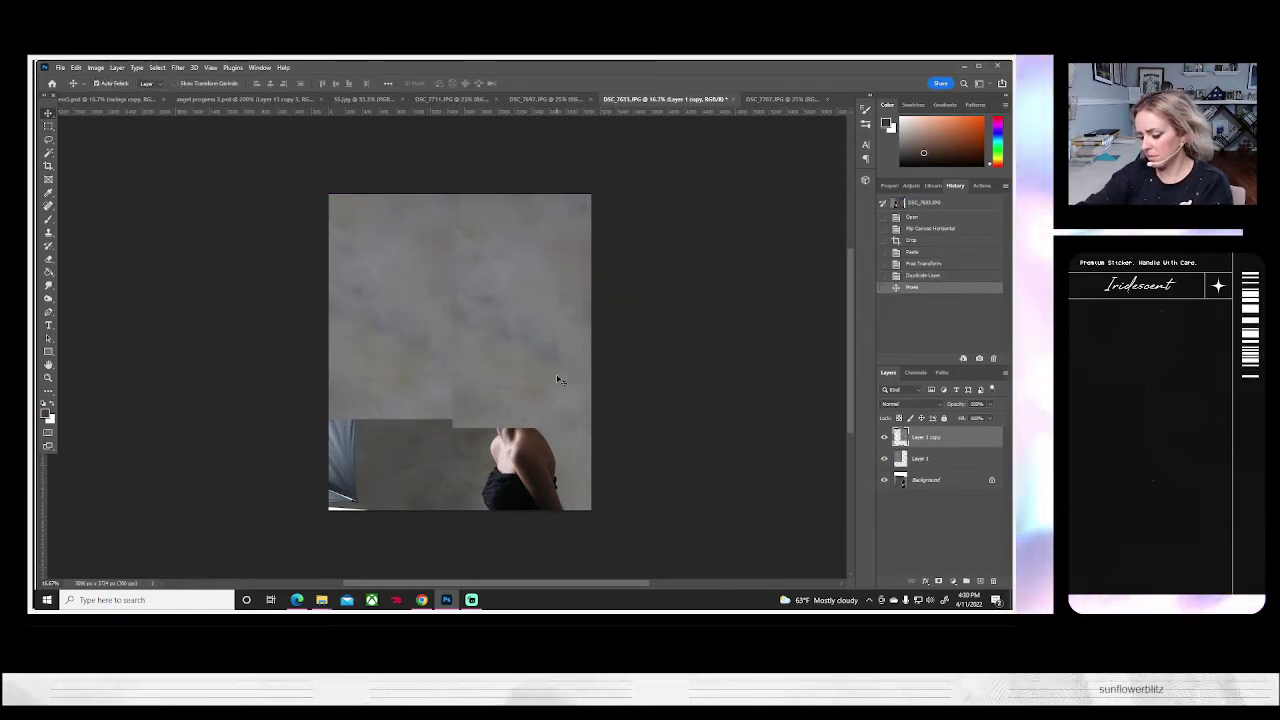
{"action": "left_click_drag", "start_coordinate": [560, 380], "coordinate": [533, 374]}
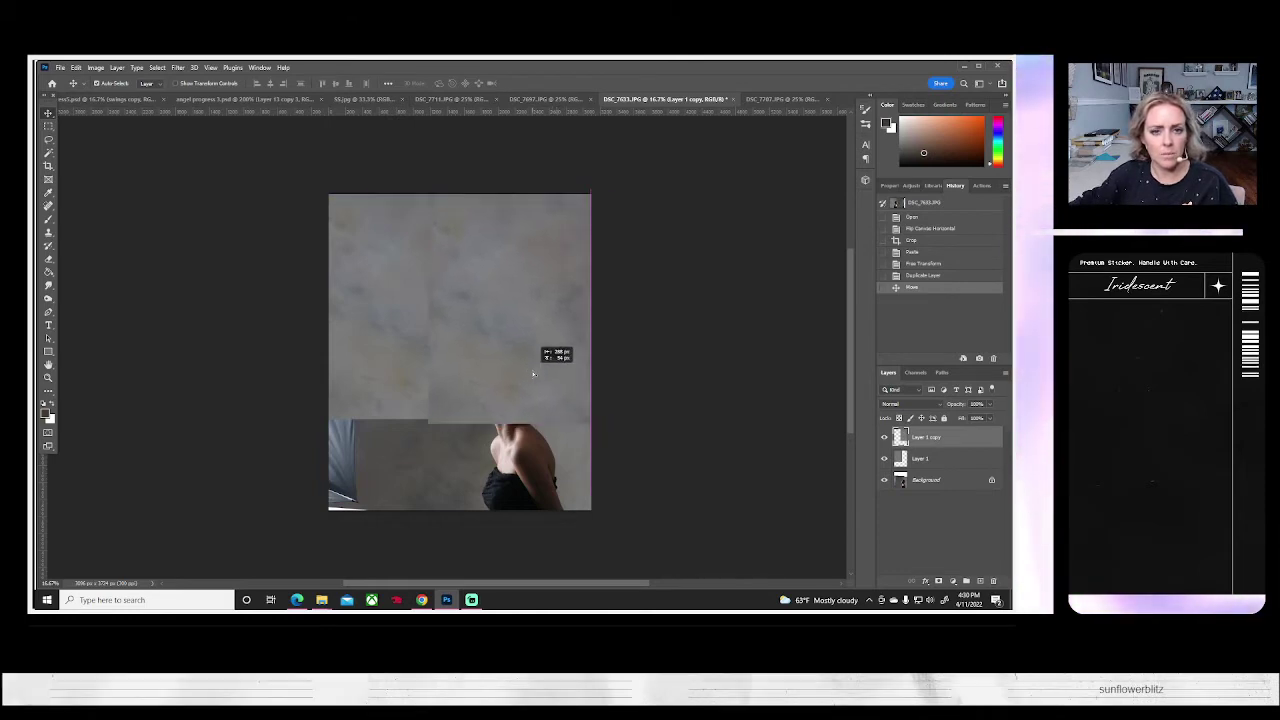
- Erase the vertical seam between the two backdrop patches with a Soft Round eraser at 0% hardness
{"action": "left_click", "coordinate": [49, 258]}
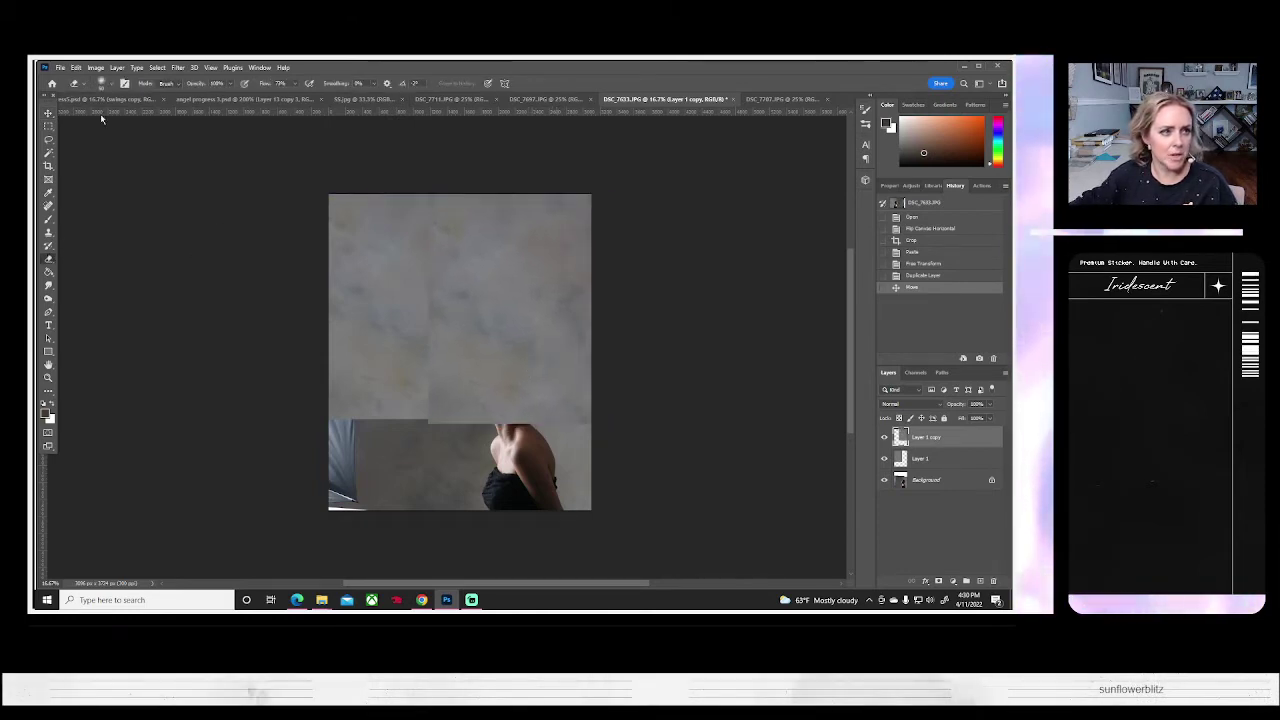
{"action": "left_click", "coordinate": [101, 83]}
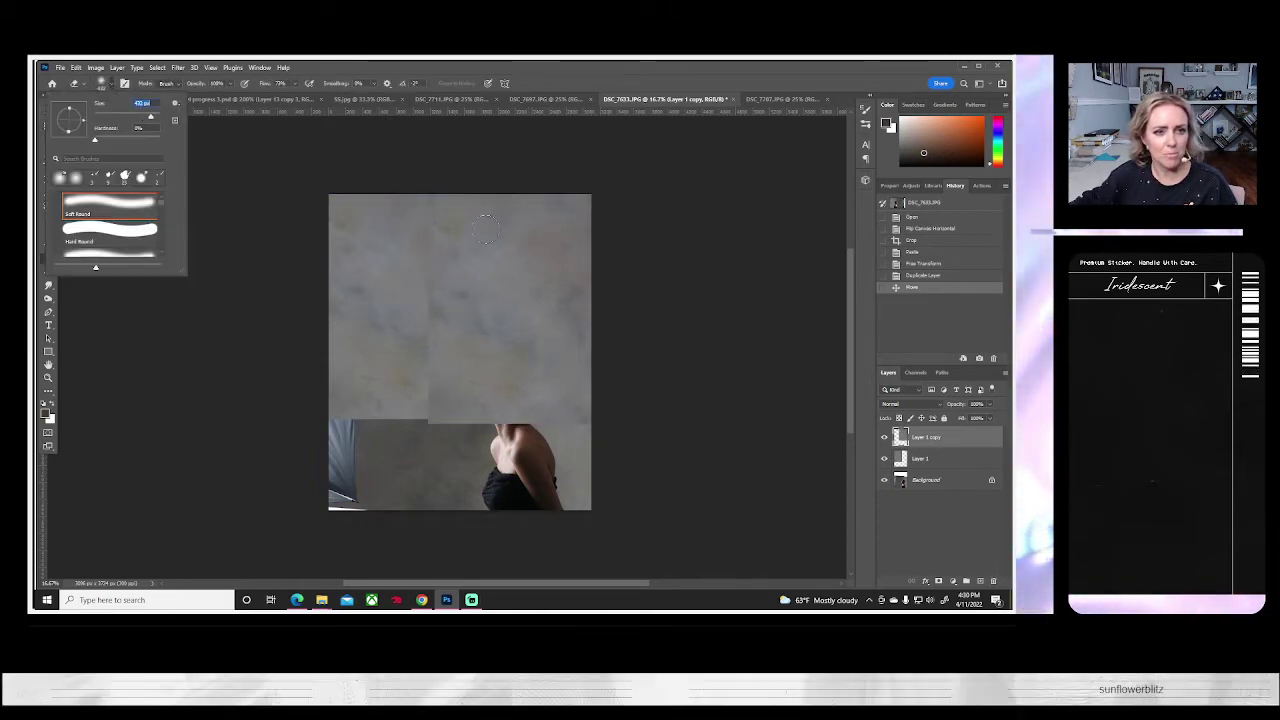
{"action": "left_click", "coordinate": [430, 222]}
{"action": "left_click", "coordinate": [432, 398]}
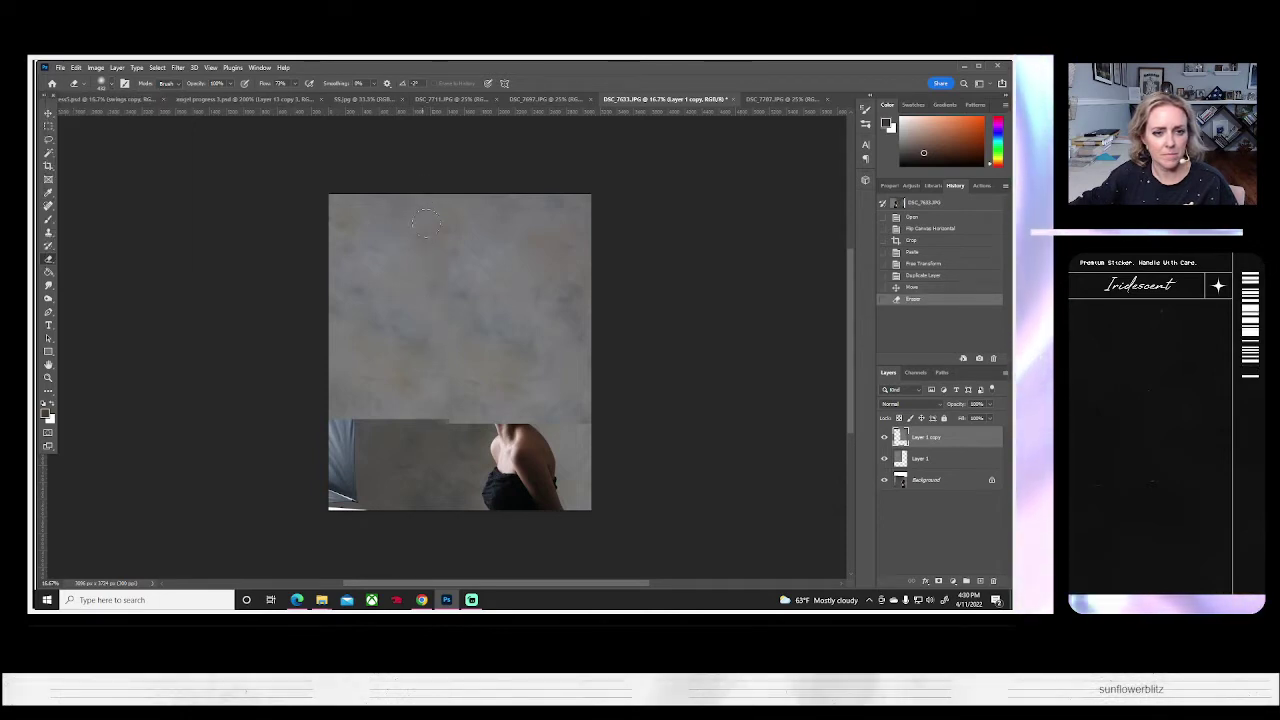
{"action": "left_click", "coordinate": [418, 410]}
{"action": "left_click", "coordinate": [460, 438]}
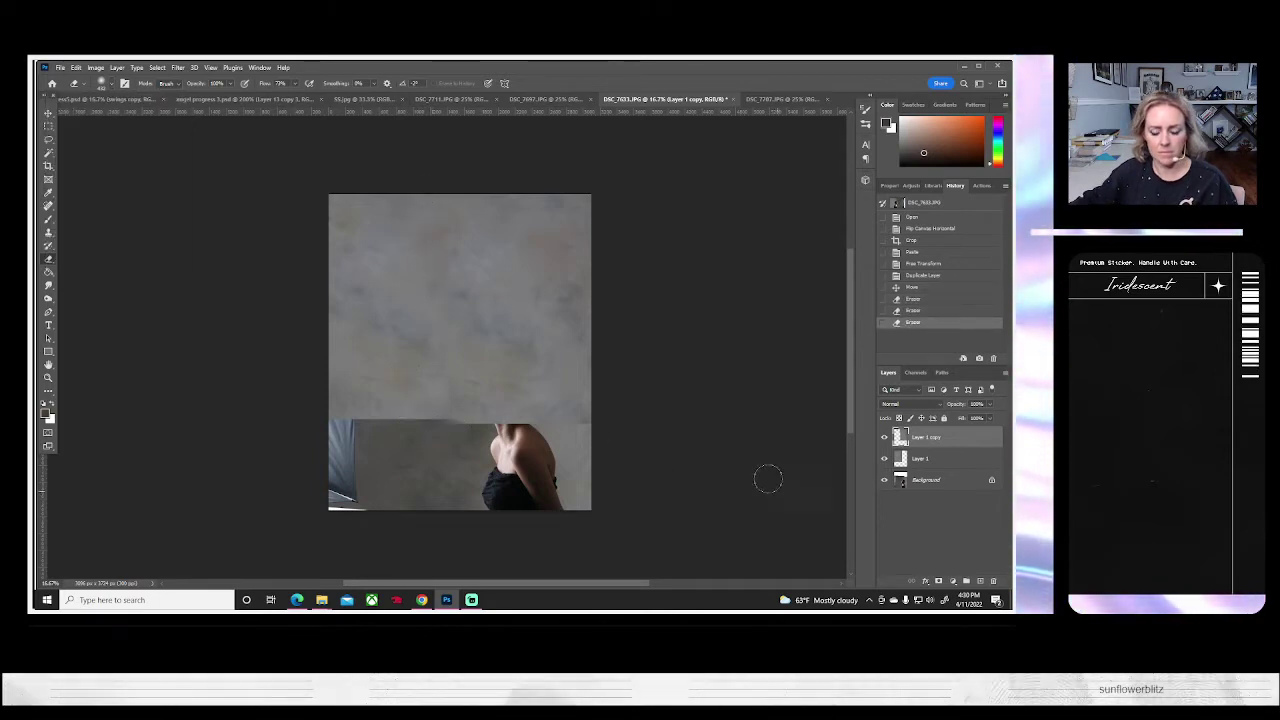
- Merge the two backdrop patch layers and duplicate the merged layer
{"action": "right_click", "coordinate": [924, 459]}
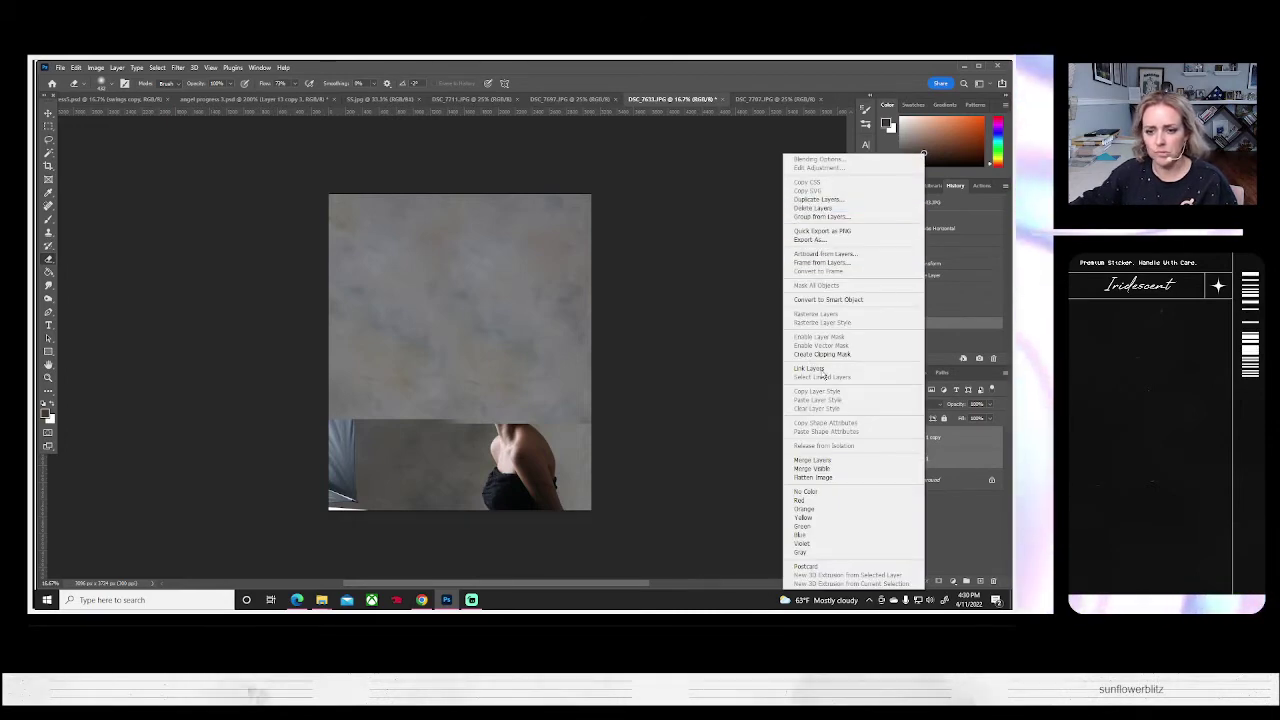
{"action": "left_click", "coordinate": [813, 459]}
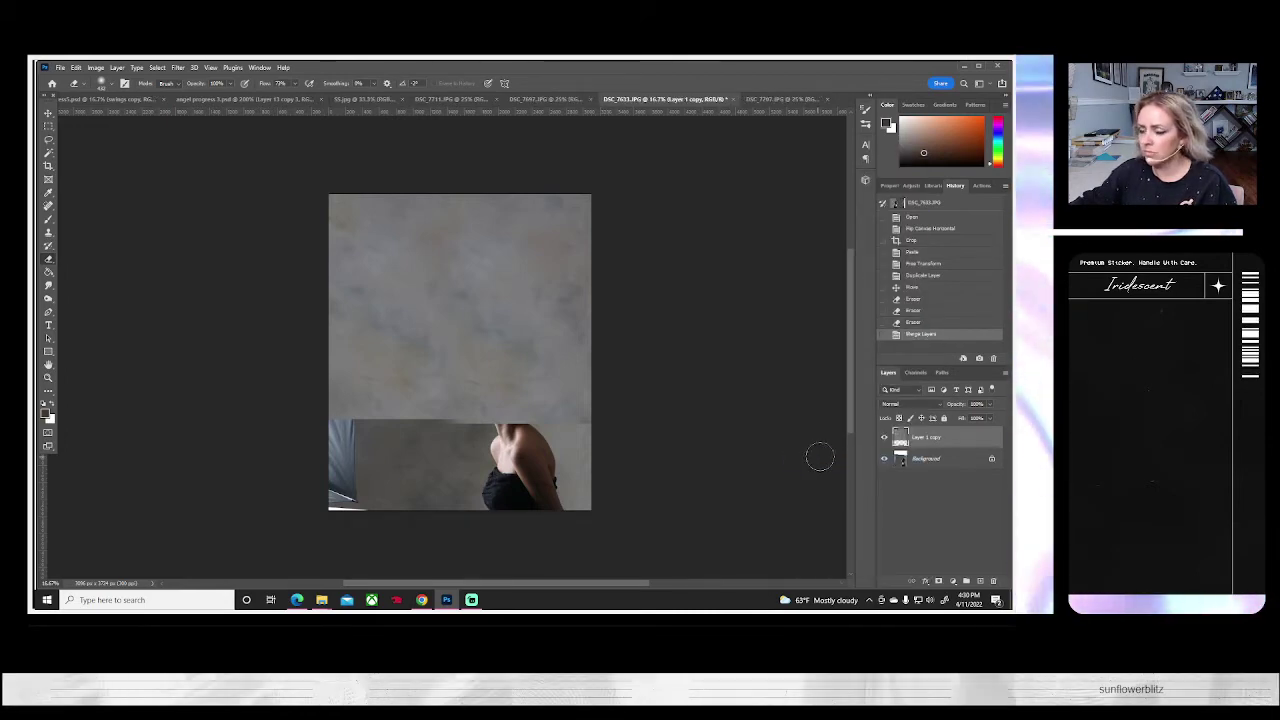
{"action": "right_click", "coordinate": [918, 438]}
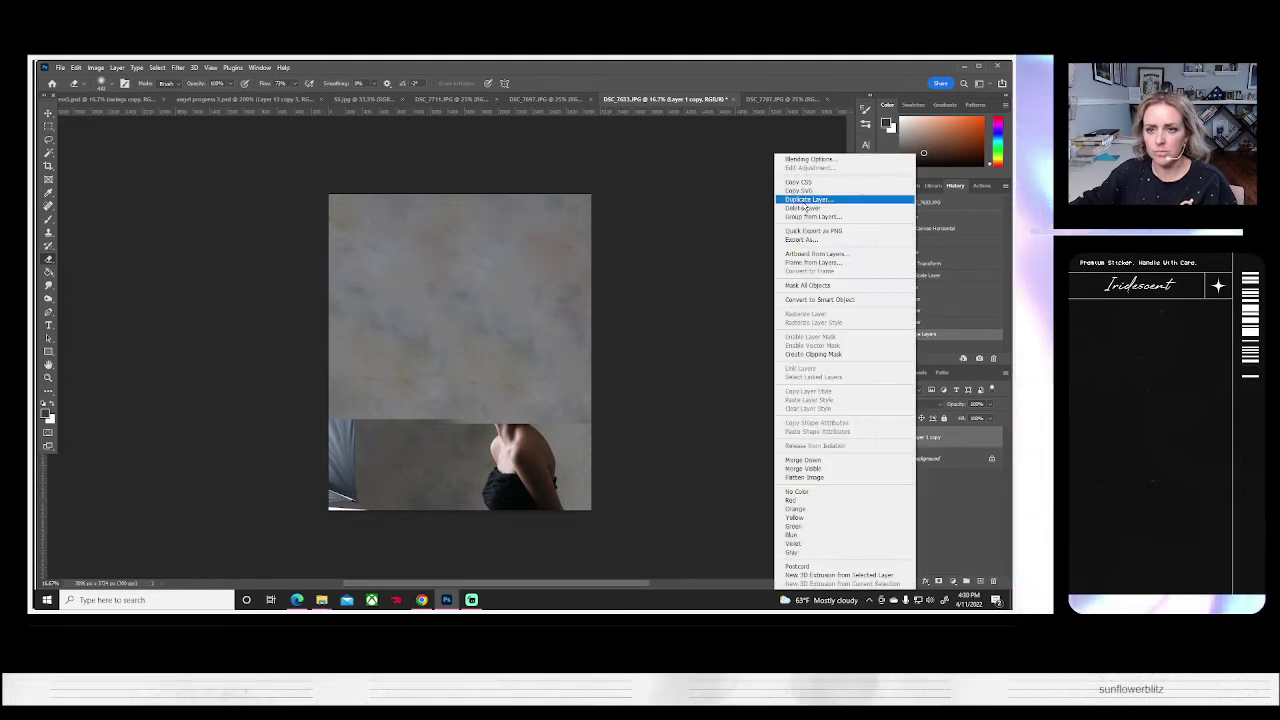
{"action": "left_click", "coordinate": [806, 201]}
{"action": "left_click", "coordinate": [607, 211]}
- Move the duplicated backdrop layer down, then rotate and enlarge it to cover the lower part of the canvas
{"action": "key", "text": "ctrl+t"}
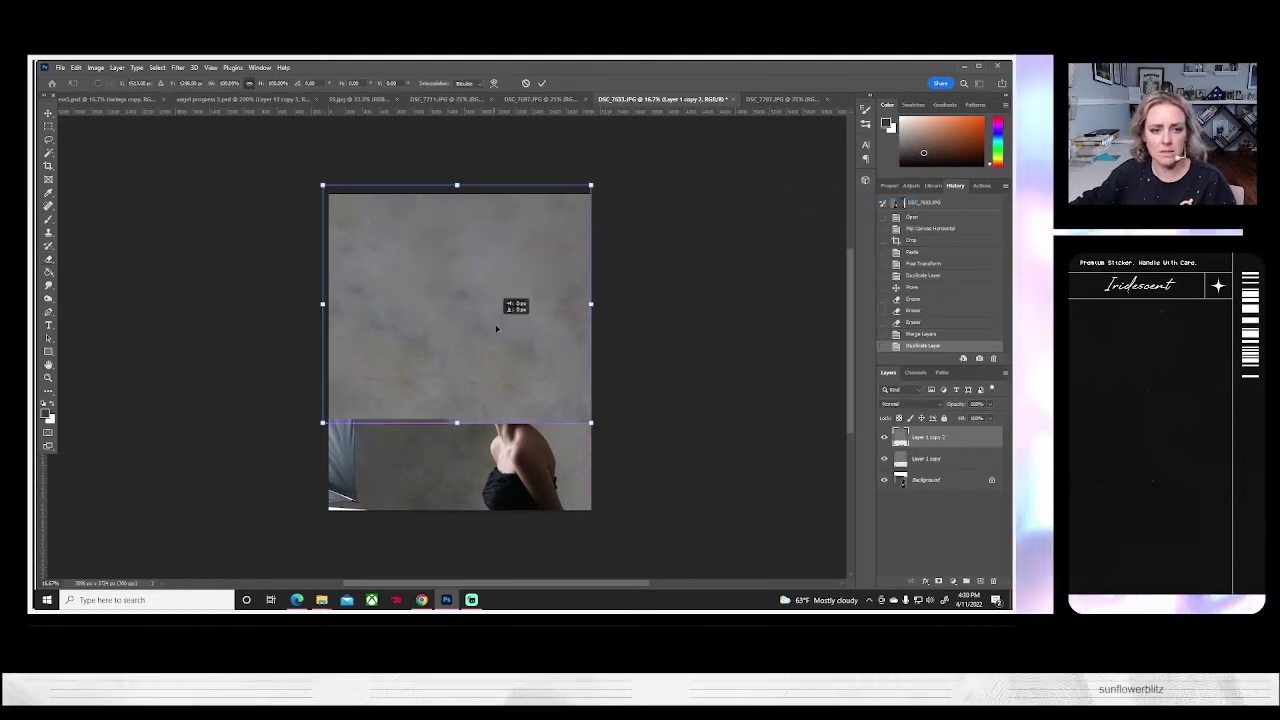
{"action": "left_click_drag", "start_coordinate": [496, 328], "coordinate": [493, 435]}
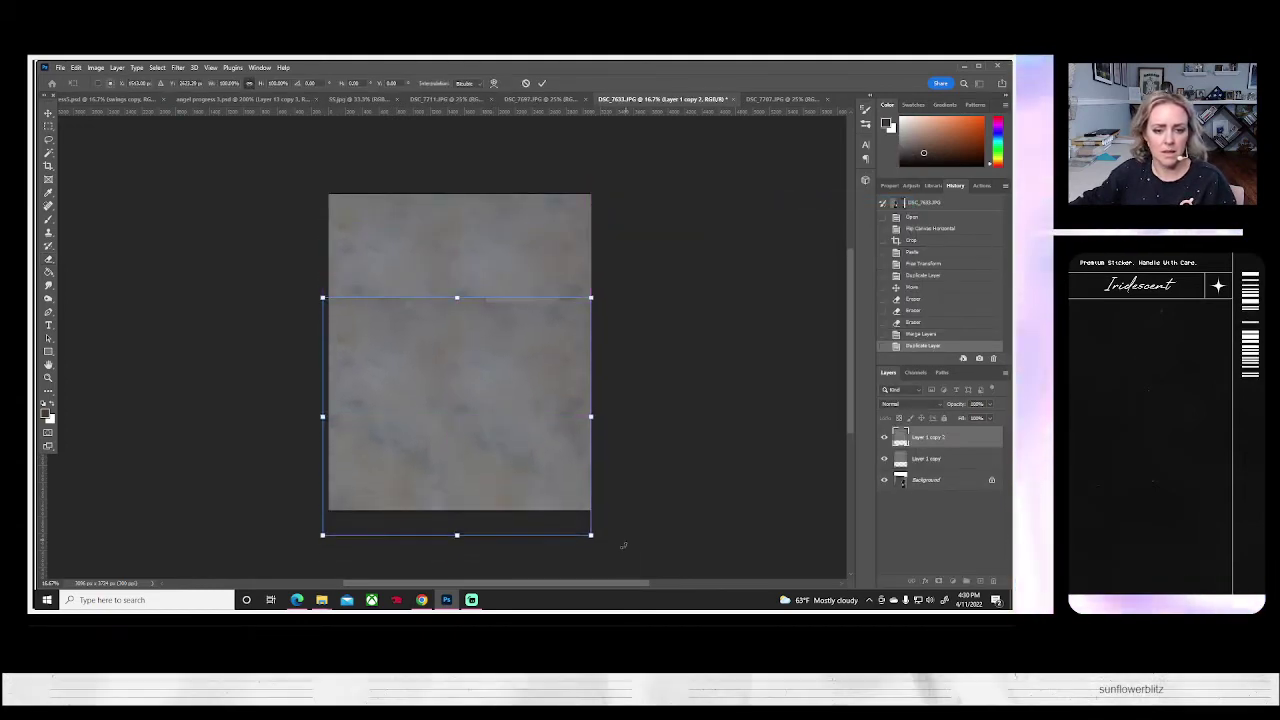
{"action": "left_click_drag", "start_coordinate": [622, 545], "coordinate": [643, 317]}
{"action": "left_click_drag", "start_coordinate": [505, 420], "coordinate": [513, 443]}
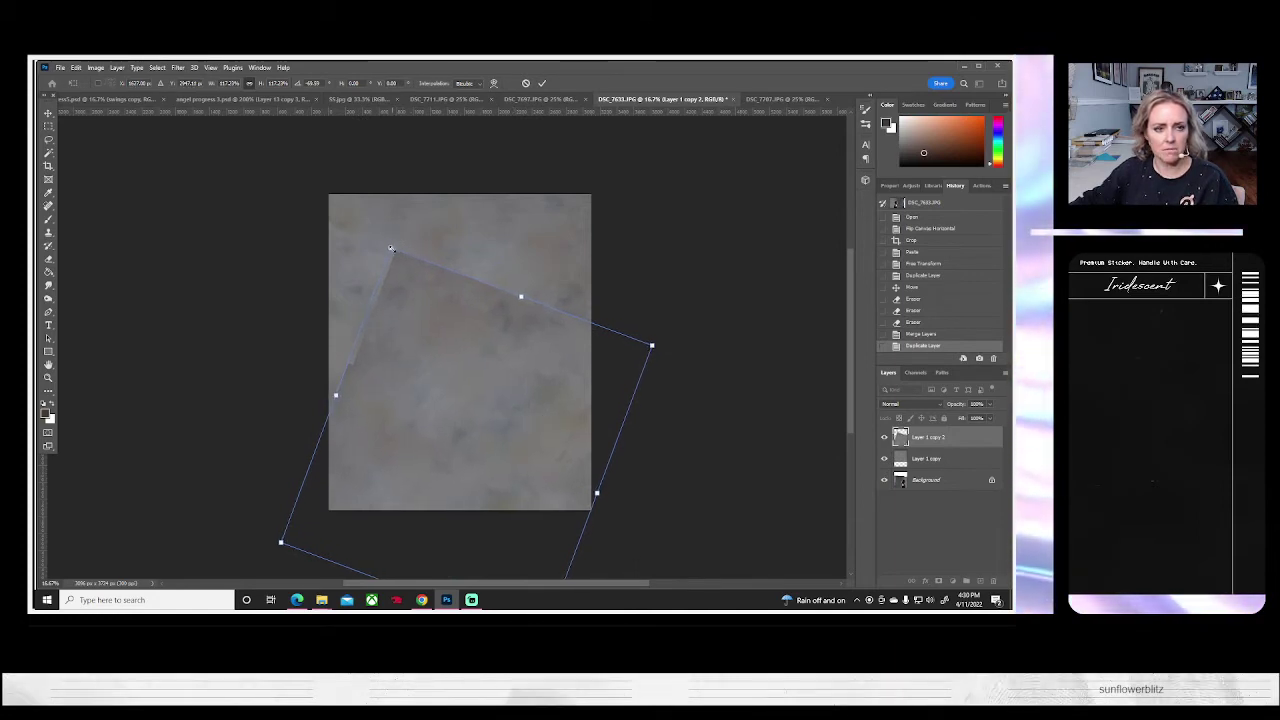
{"action": "left_click_drag", "start_coordinate": [391, 248], "coordinate": [386, 242]}
{"action": "key", "text": "Return"}
- Erase the hard edges of the rotated backdrop copy with a slightly larger Soft Round eraser, blending it into the layer below
{"action": "key", "text": "e"}
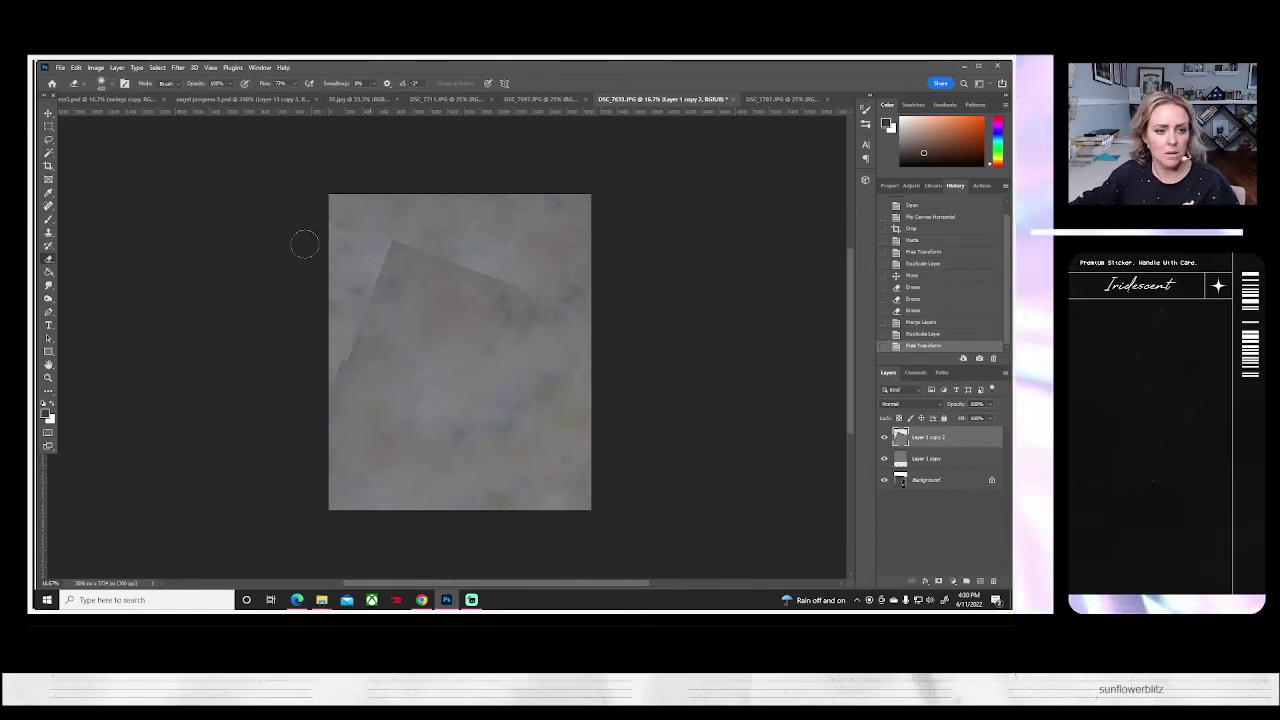
{"action": "left_click", "coordinate": [102, 84]}
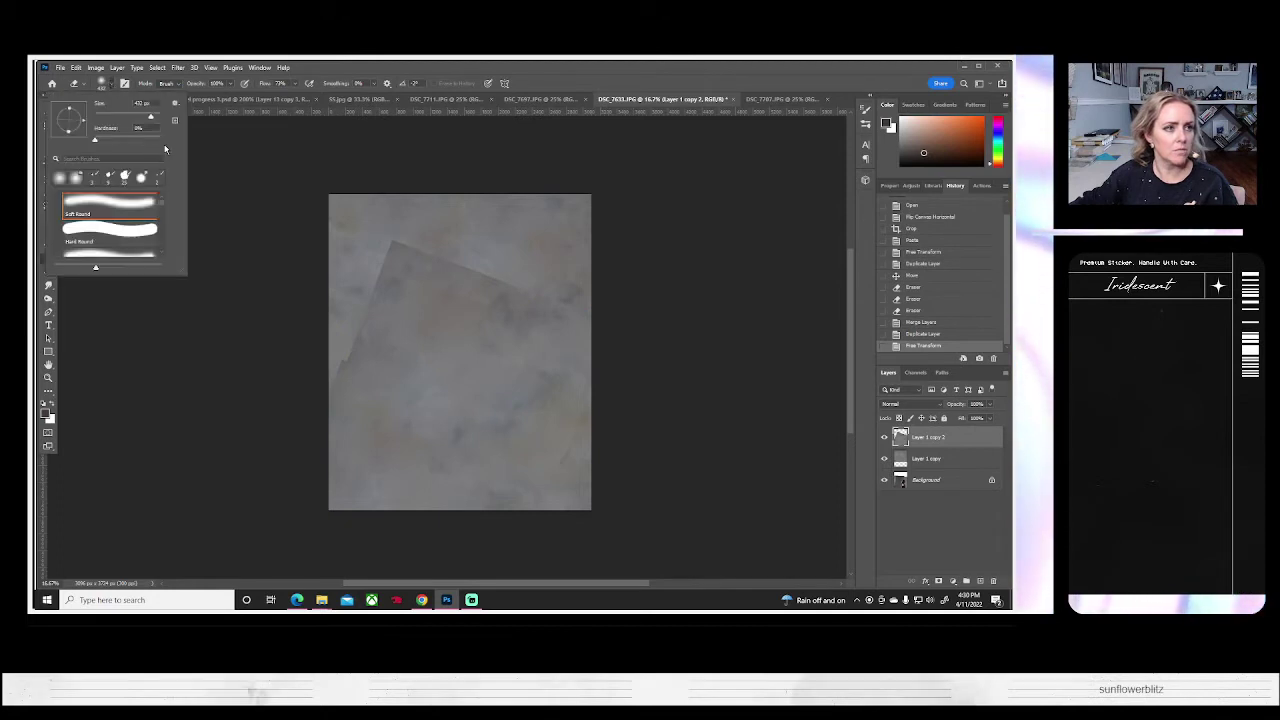
{"action": "left_click", "coordinate": [154, 116]}
{"action": "mouse_move", "coordinate": [352, 354]}
{"action": "left_mouse_down"}
{"action": "mouse_move", "coordinate": [323, 363]}
{"action": "mouse_move", "coordinate": [383, 318]}
{"action": "left_mouse_up"}
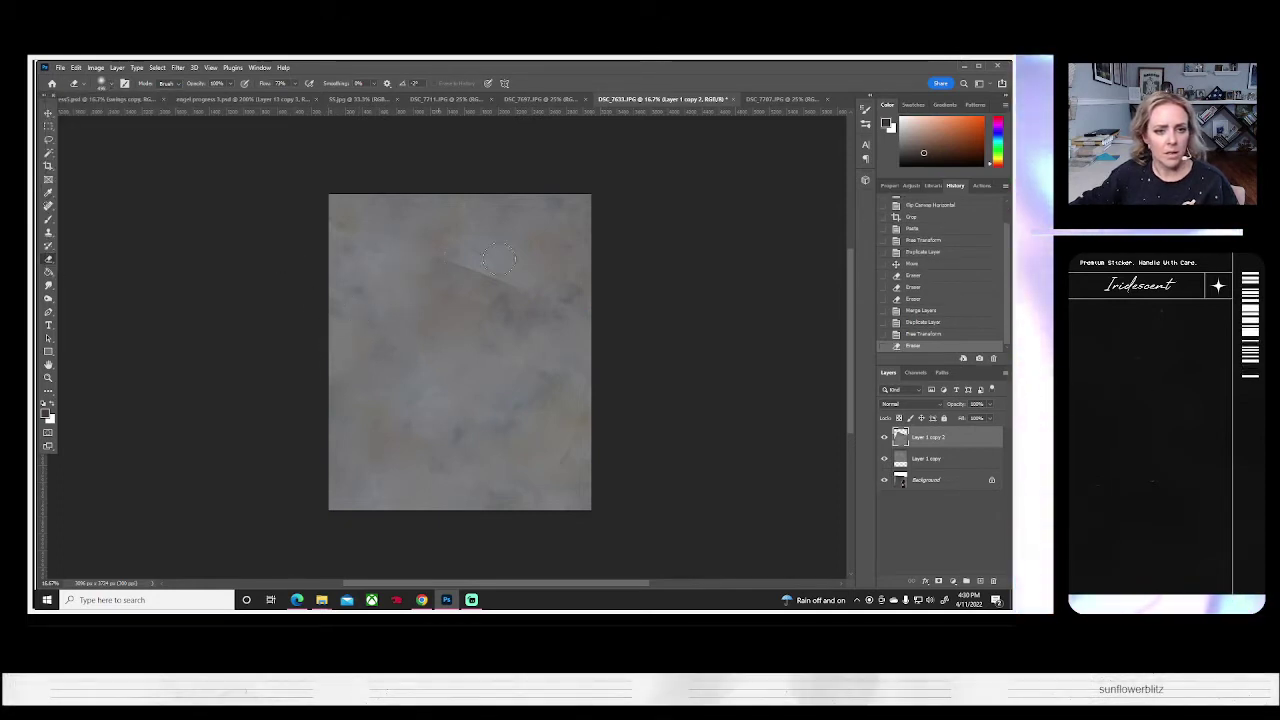
{"action": "left_click_drag", "start_coordinate": [629, 339], "coordinate": [743, 362]}
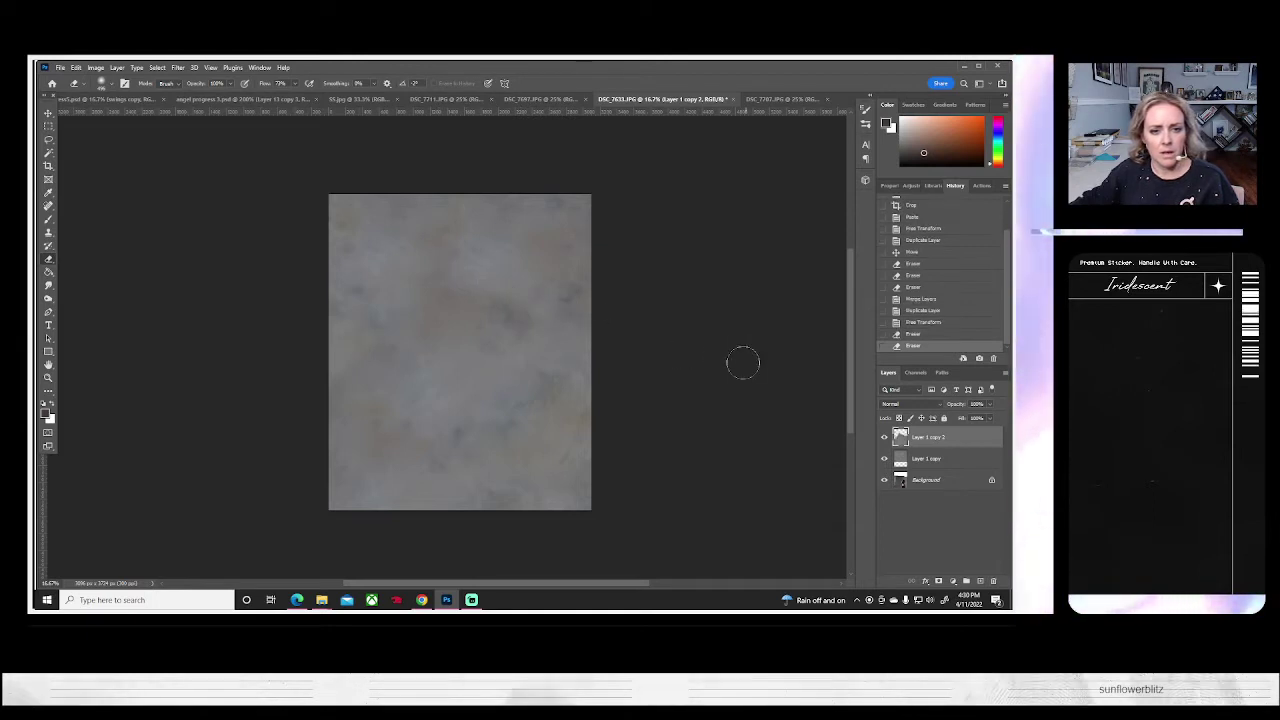
{"action": "left_click", "coordinate": [443, 287]}
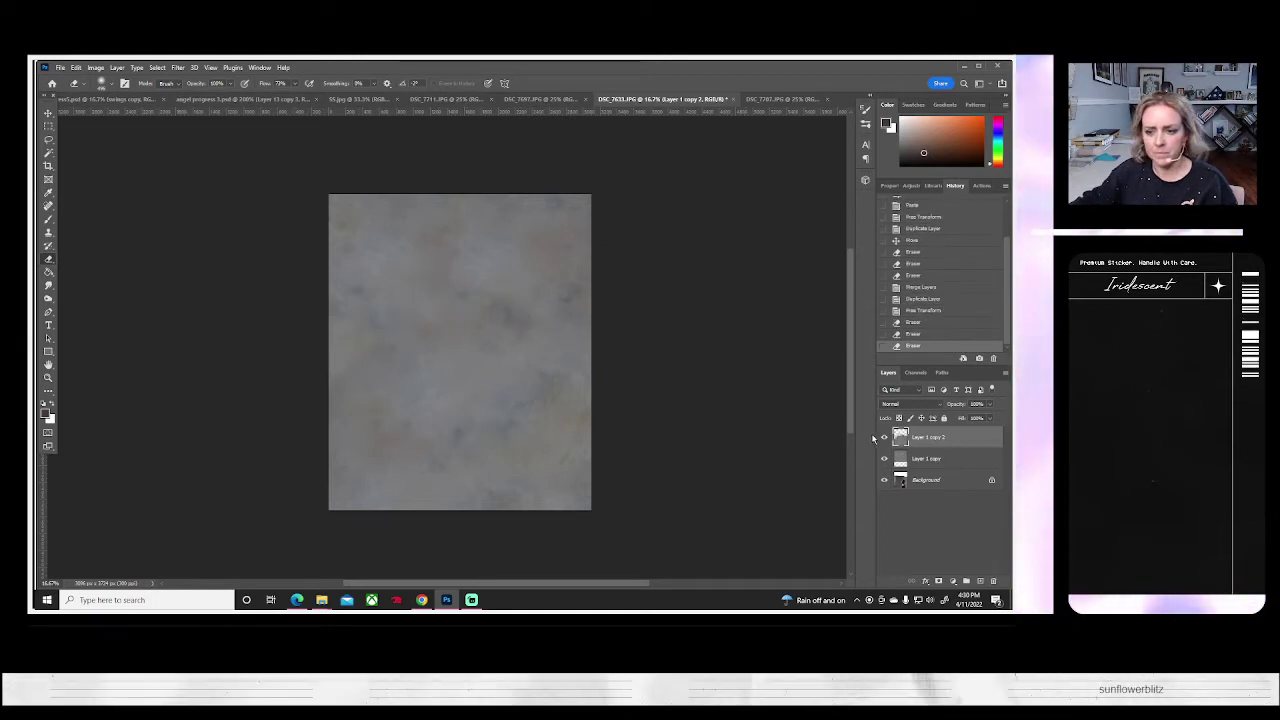
- Merge Layer 1 copy 2 with Layer 1 copy and duplicate the merged backdrop layer
{"action": "left_click", "coordinate": [917, 464], "text": "shift"}
{"action": "right_click", "coordinate": [916, 463]}
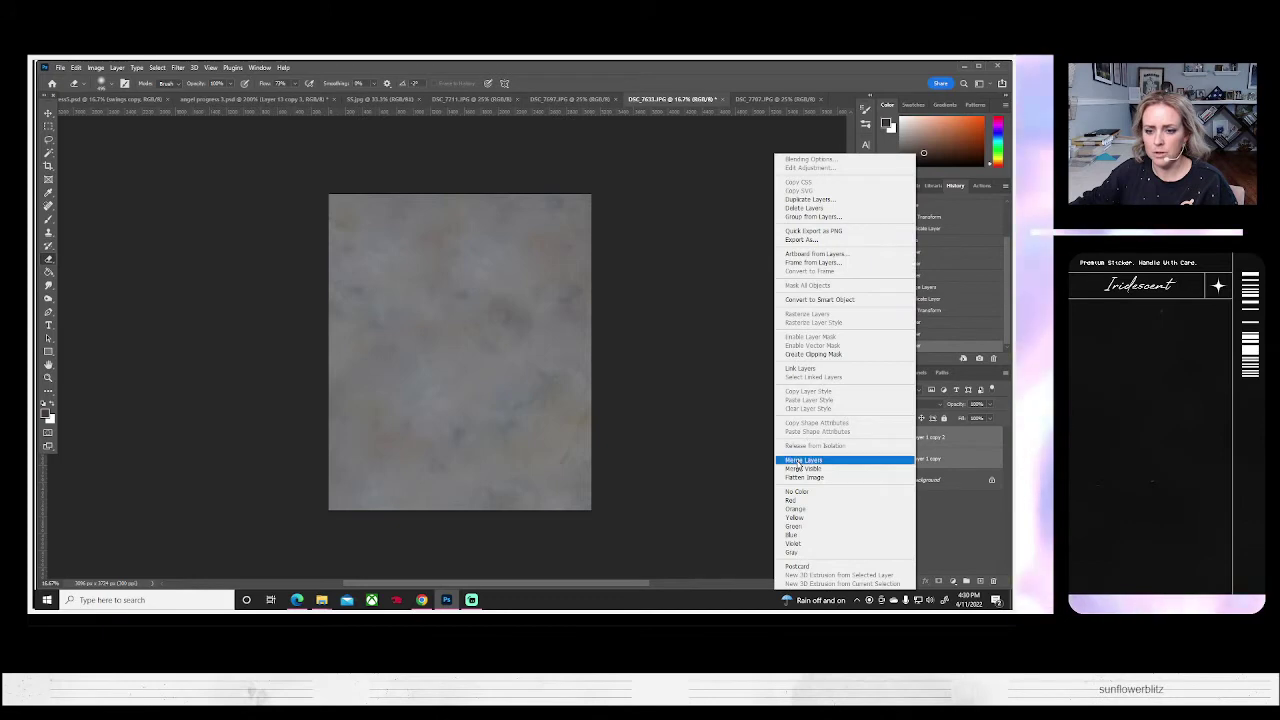
{"action": "left_click", "coordinate": [801, 460]}
{"action": "right_click", "coordinate": [920, 437]}
{"action": "left_click", "coordinate": [810, 199]}
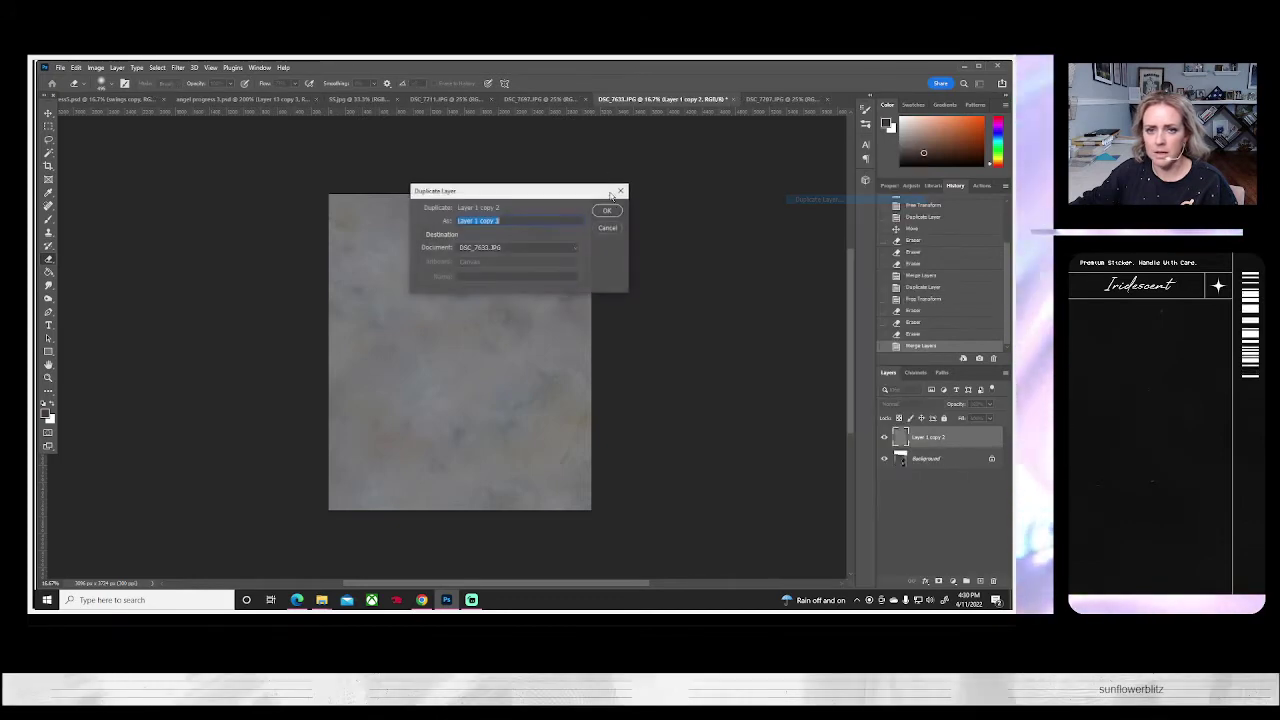
{"action": "left_click", "coordinate": [607, 210]}
- Duplicate the Background layer and hide Layer 1 copy 2, keeping Layer 1 copy 3 visible
{"action": "right_click", "coordinate": [923, 482]}
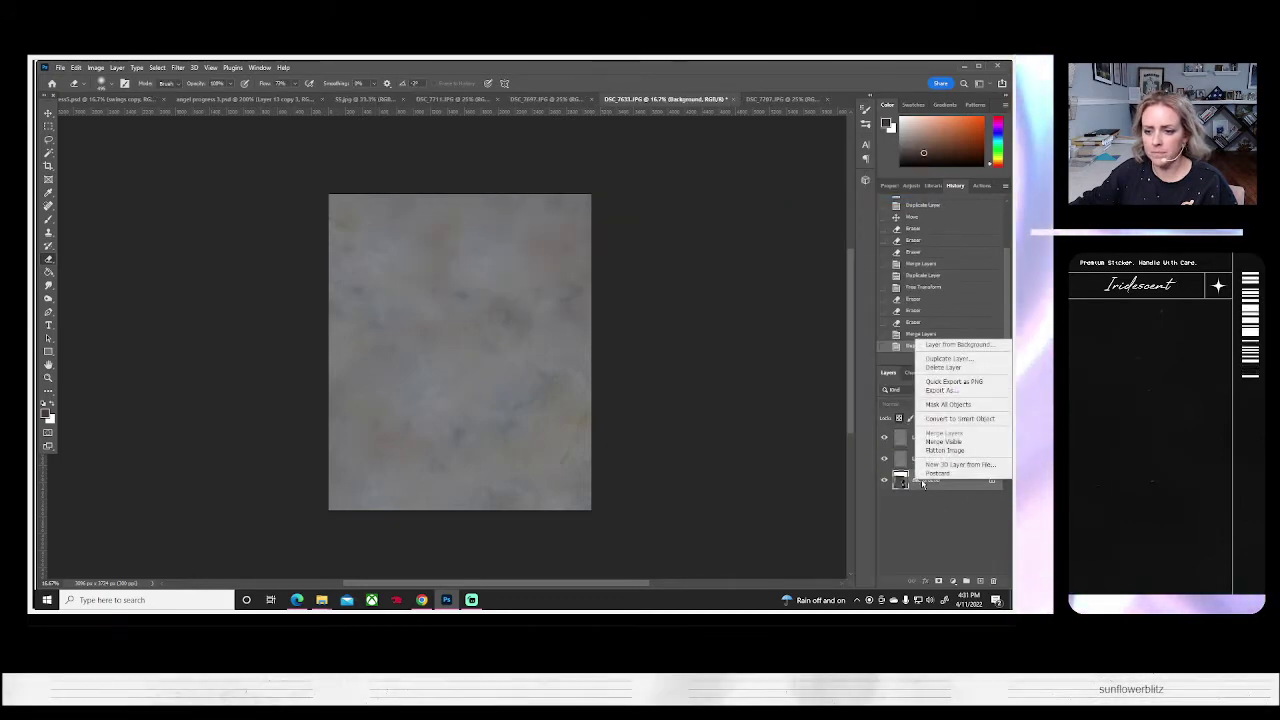
{"action": "left_click", "coordinate": [940, 359]}
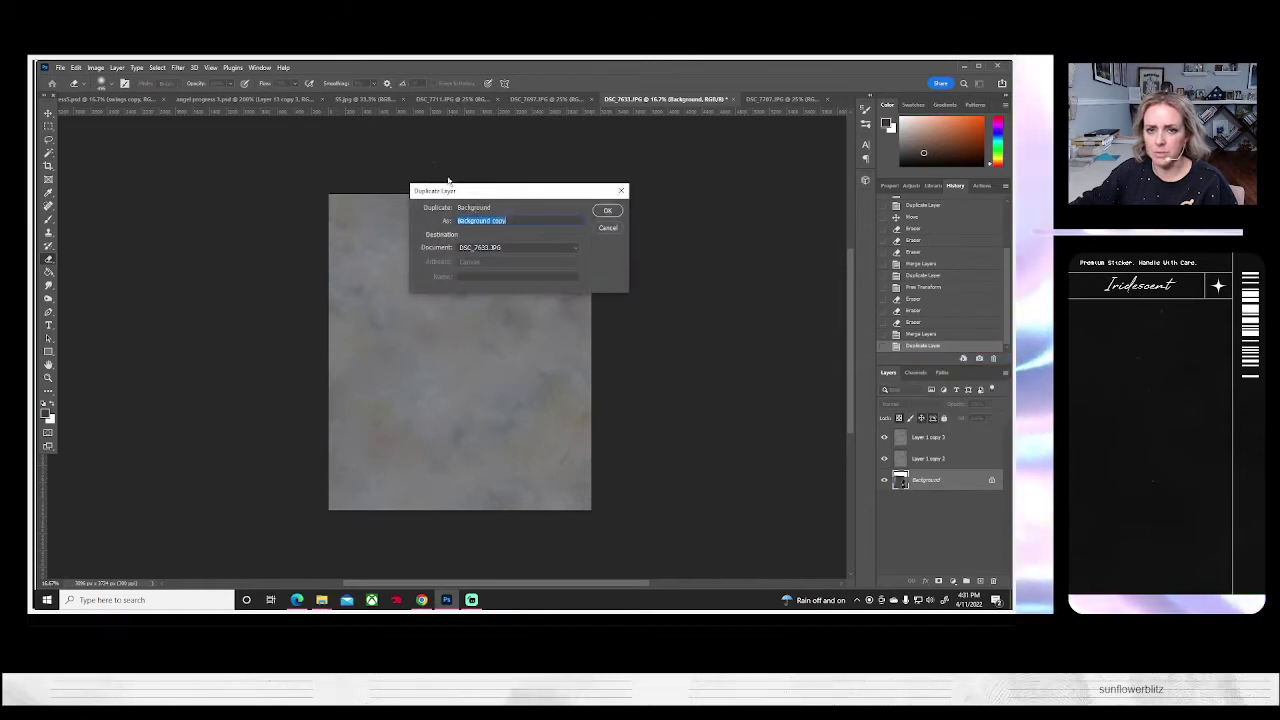
{"action": "left_click", "coordinate": [618, 210]}
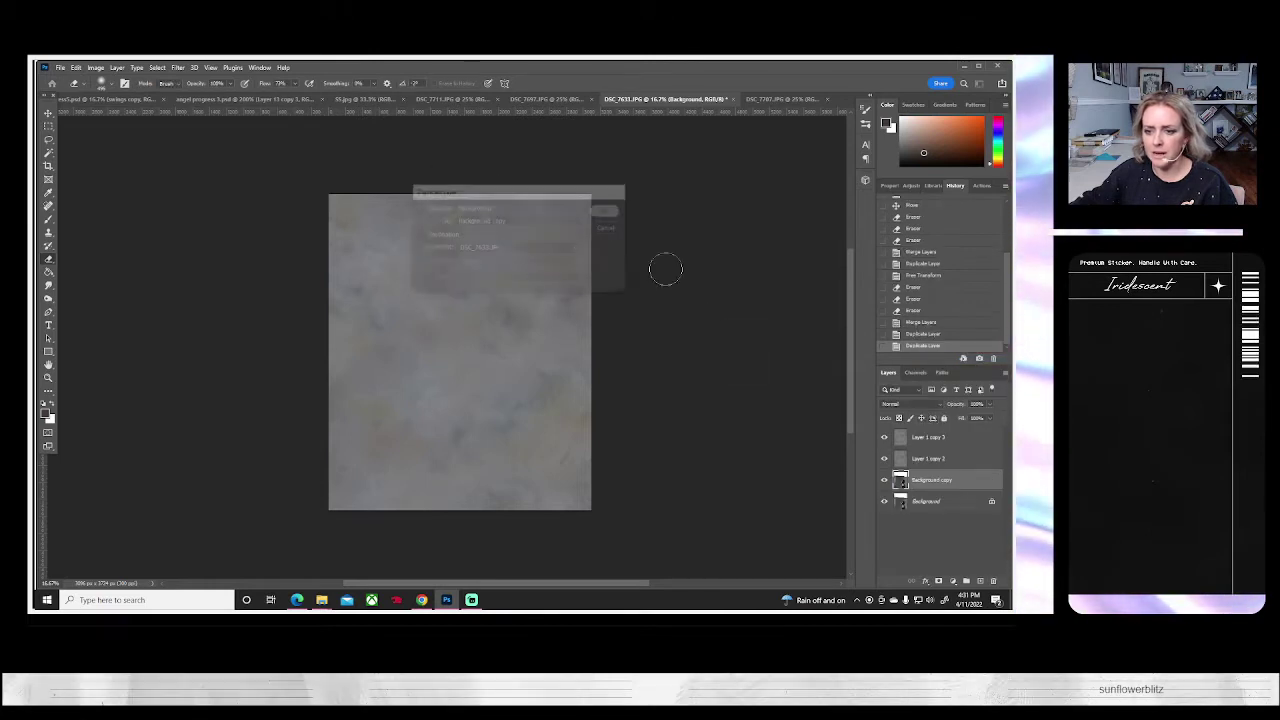
{"action": "left_click", "coordinate": [884, 459]}
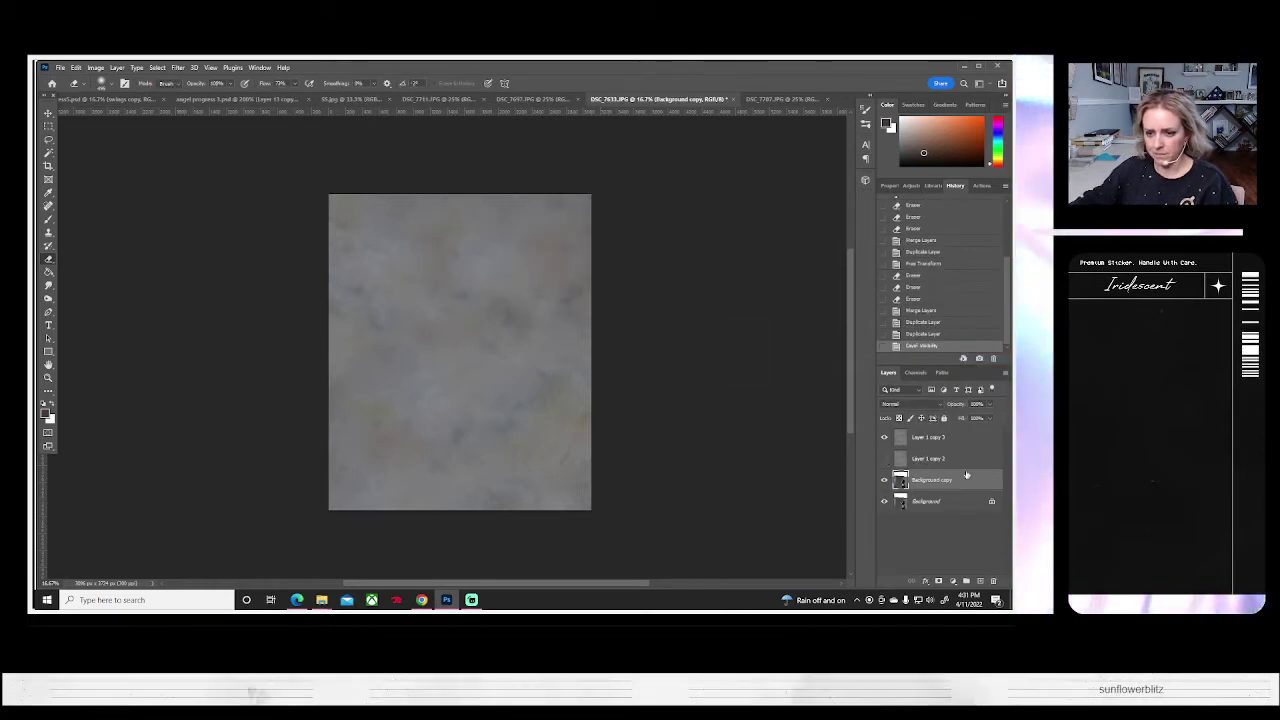
{"action": "left_click", "coordinate": [884, 438]}
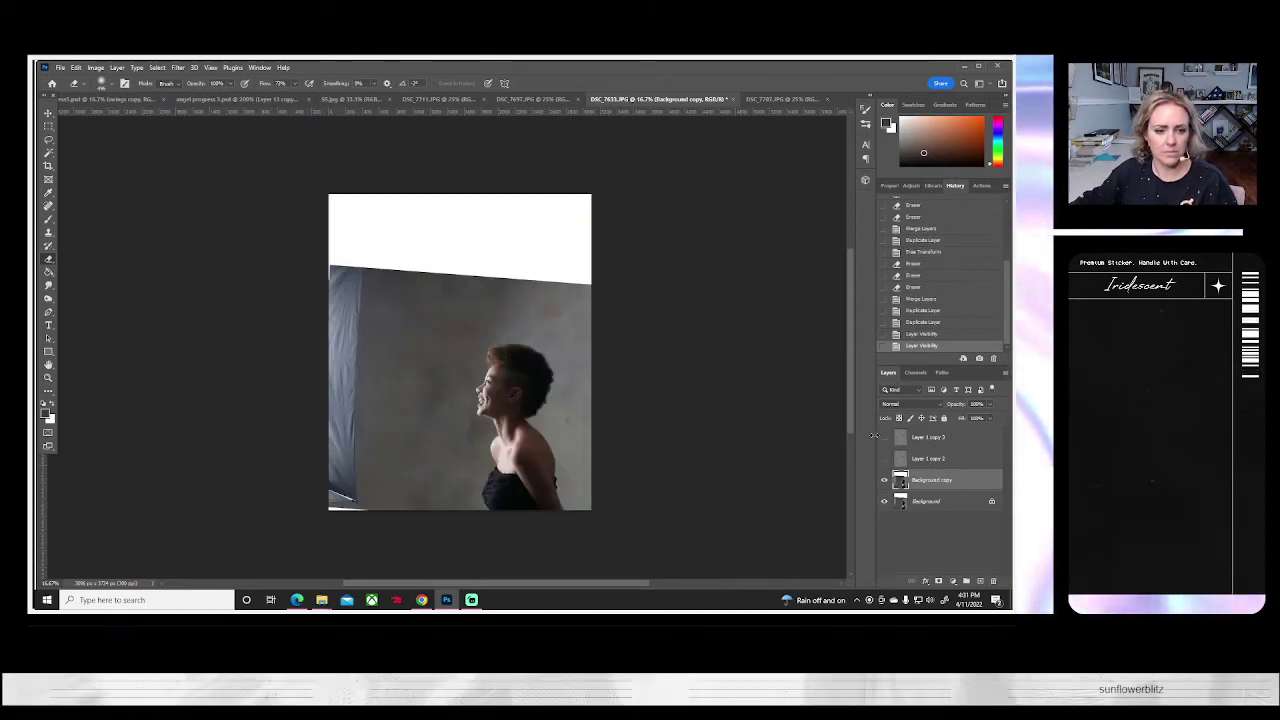
{"action": "left_click", "coordinate": [884, 438]}
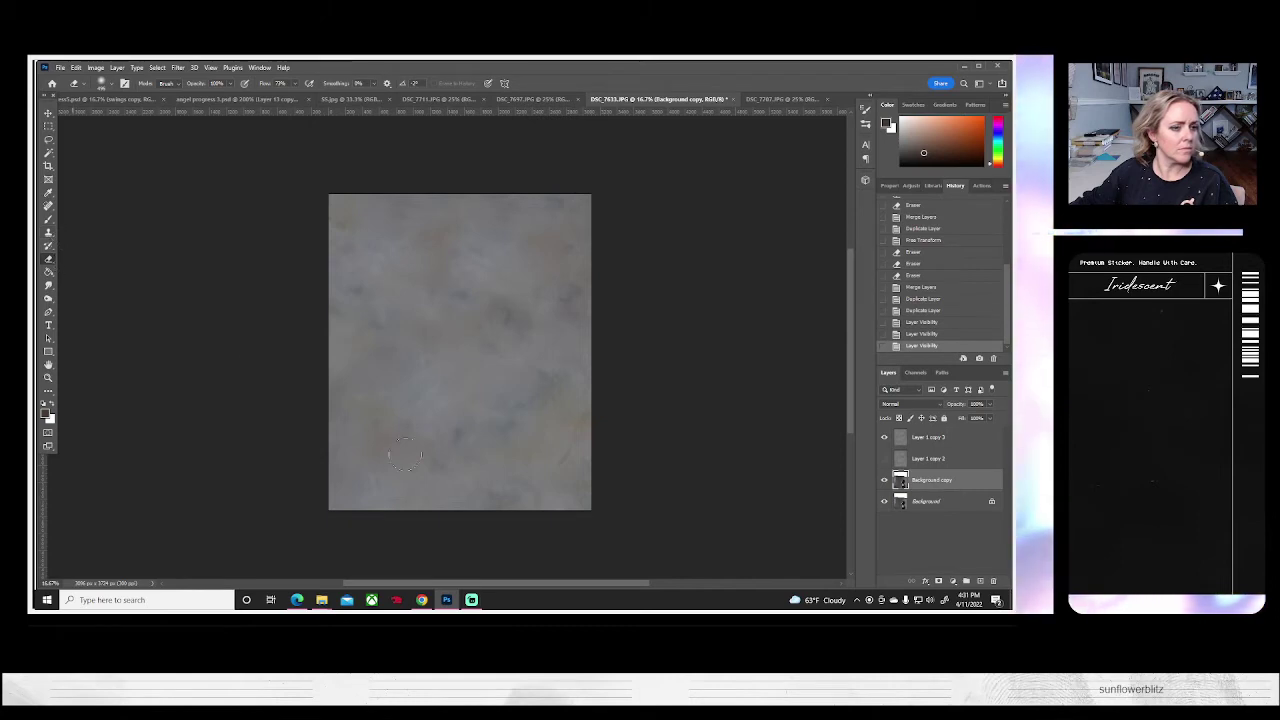
- Erase Layer 1 copy 3 over the woman's face, neck and torso so the portrait underneath shows through
{"action": "left_click", "coordinate": [503, 445]}
{"action": "key", "text": "ctrl+z"}
{"action": "left_click", "coordinate": [930, 440]}
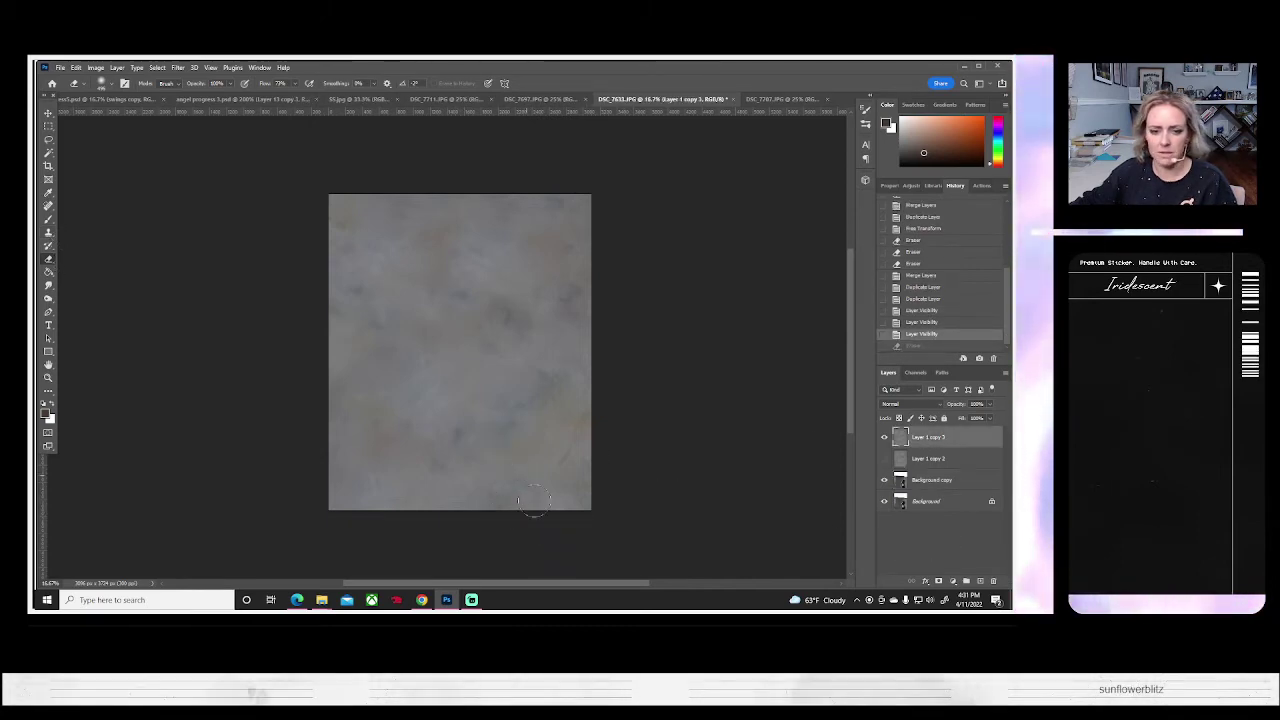
{"action": "mouse_move", "coordinate": [534, 500]}
{"action": "left_mouse_down"}
{"action": "mouse_move", "coordinate": [513, 459]}
{"action": "mouse_move", "coordinate": [518, 510]}
{"action": "mouse_move", "coordinate": [531, 475]}
{"action": "mouse_move", "coordinate": [528, 509]}
{"action": "mouse_move", "coordinate": [498, 490]}
{"action": "mouse_move", "coordinate": [504, 527]}
{"action": "mouse_move", "coordinate": [490, 501]}
{"action": "mouse_move", "coordinate": [499, 447]}
{"action": "mouse_move", "coordinate": [509, 493]}
{"action": "mouse_move", "coordinate": [509, 467]}
{"action": "mouse_move", "coordinate": [489, 397]}
{"action": "mouse_move", "coordinate": [486, 410]}
{"action": "mouse_move", "coordinate": [487, 356]}
{"action": "mouse_move", "coordinate": [492, 412]}
{"action": "left_mouse_up"}
{"action": "left_click_drag", "start_coordinate": [486, 517], "coordinate": [490, 505]}
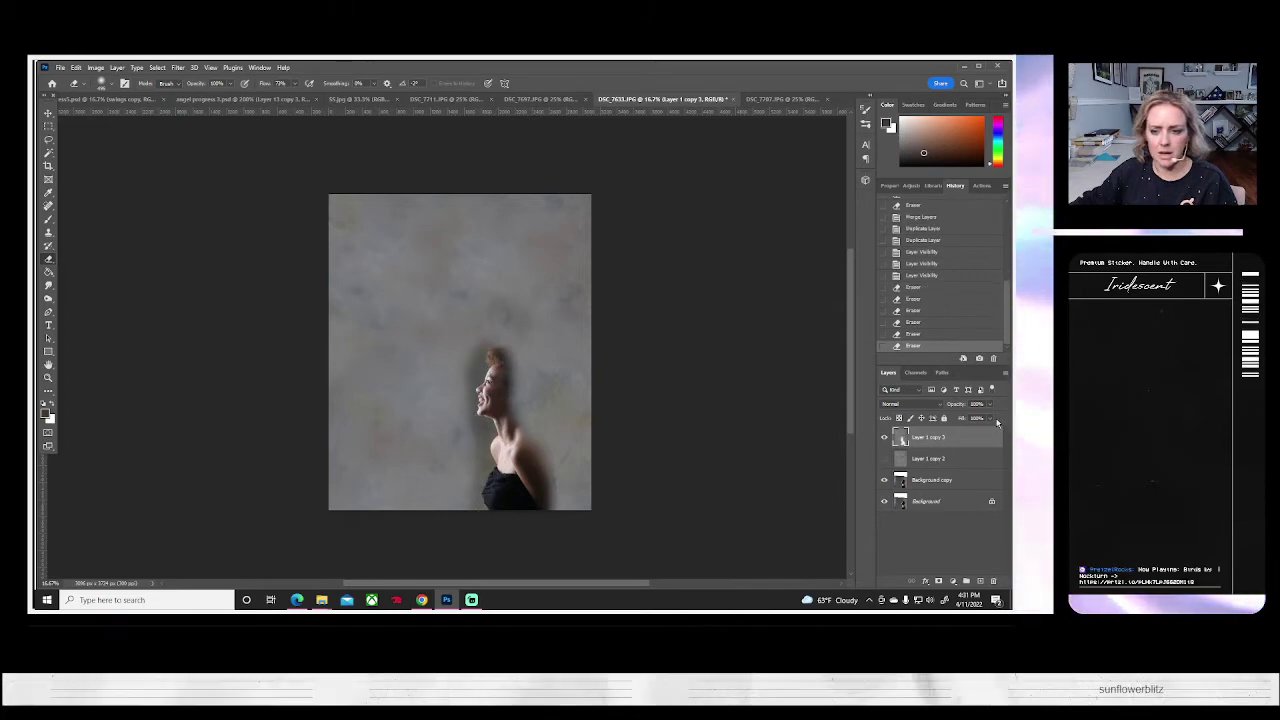
- Hide Layer 1 copy 3 and select the woman with the Magnetic Lasso, tracing her hair, back and arm and looping loosely in front of her face
{"action": "left_click", "coordinate": [884, 438]}
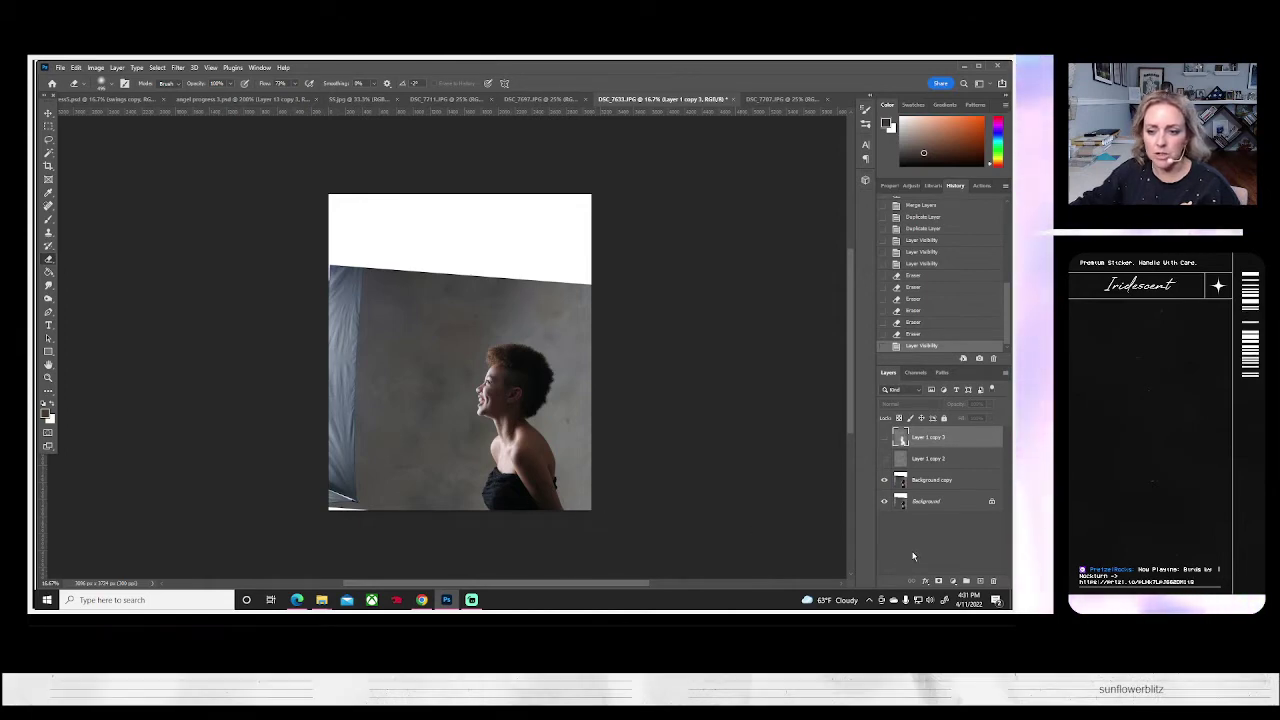
{"action": "left_click", "coordinate": [884, 439]}
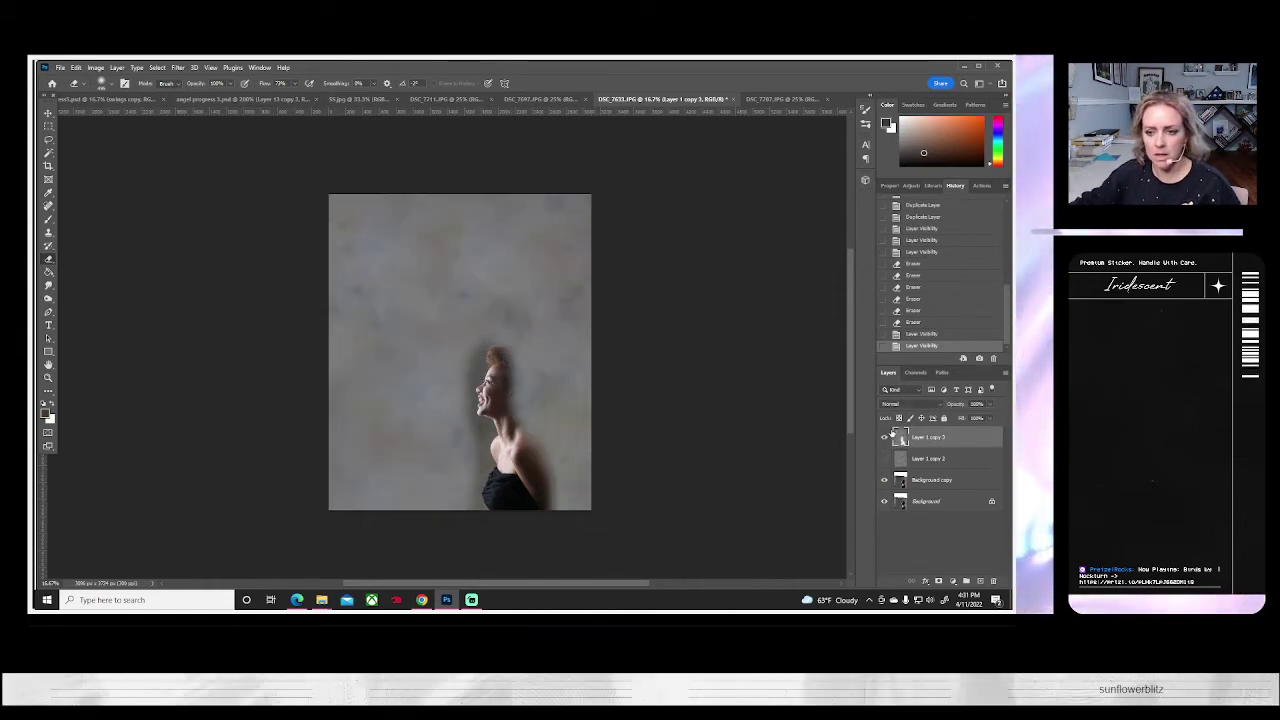
{"action": "left_click", "coordinate": [885, 437]}
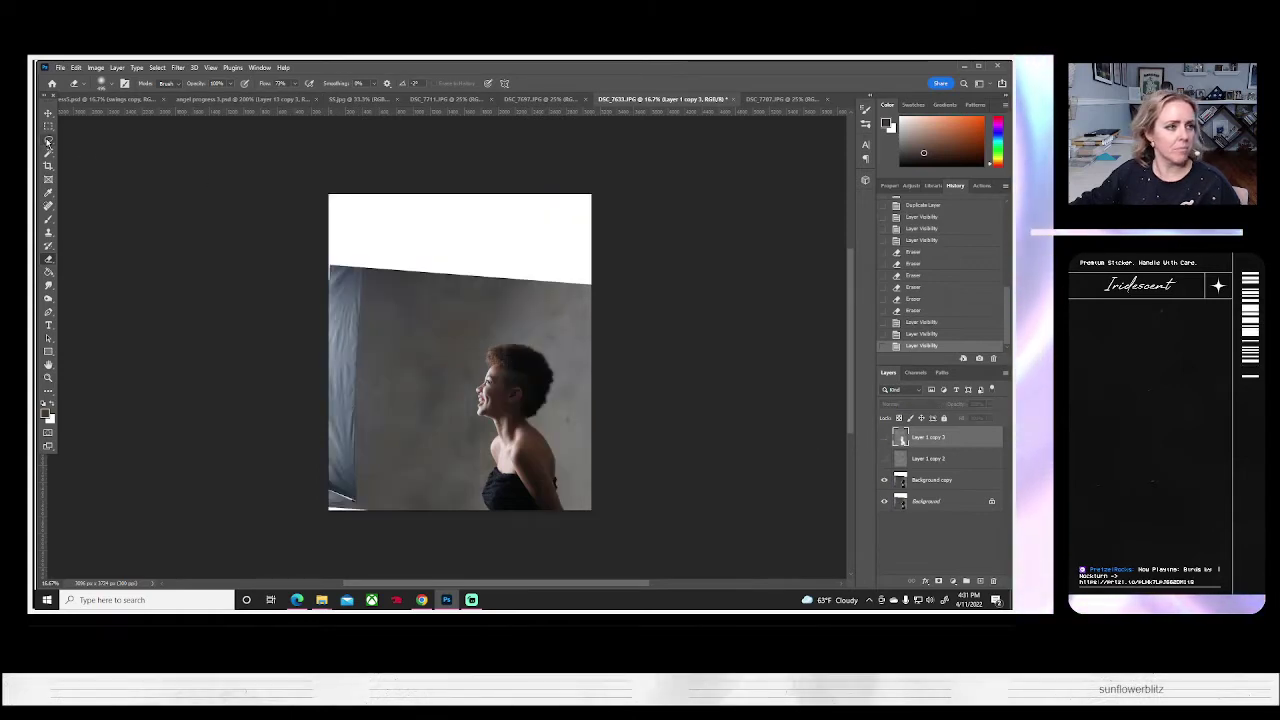
{"action": "left_click_drag", "start_coordinate": [48, 142], "coordinate": [75, 162]}
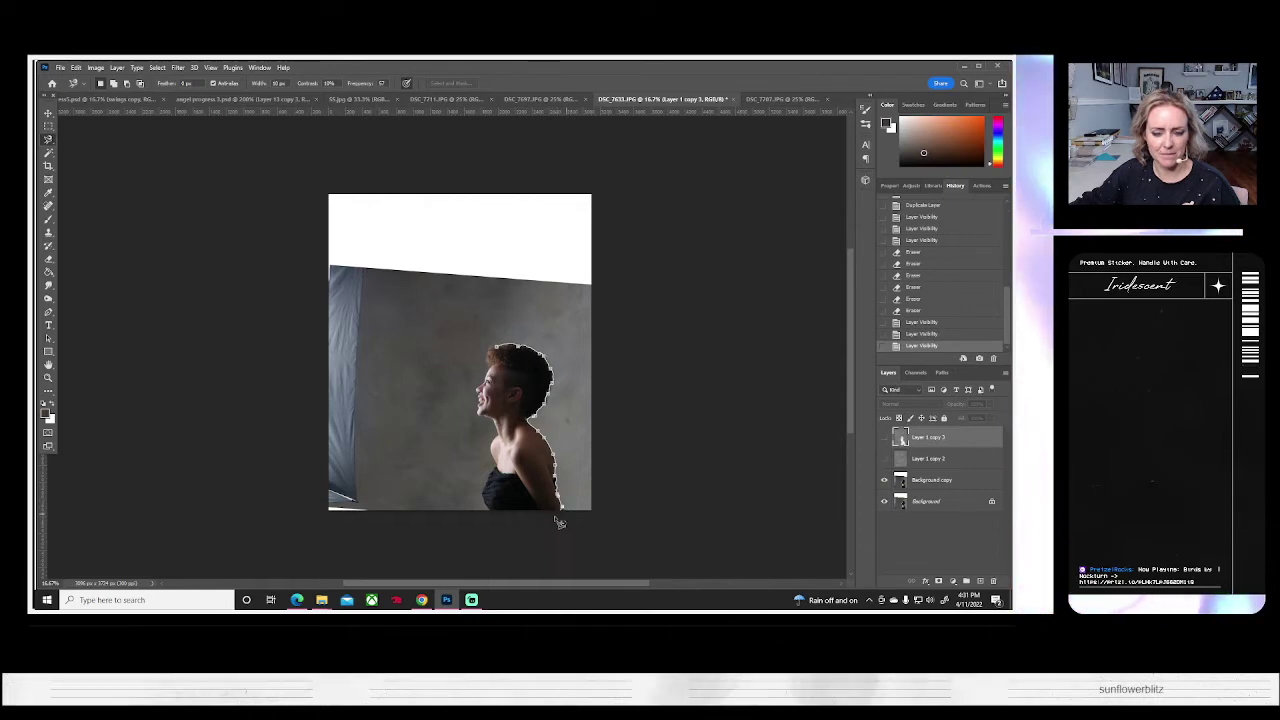
{"action": "double_click", "coordinate": [459, 396]}
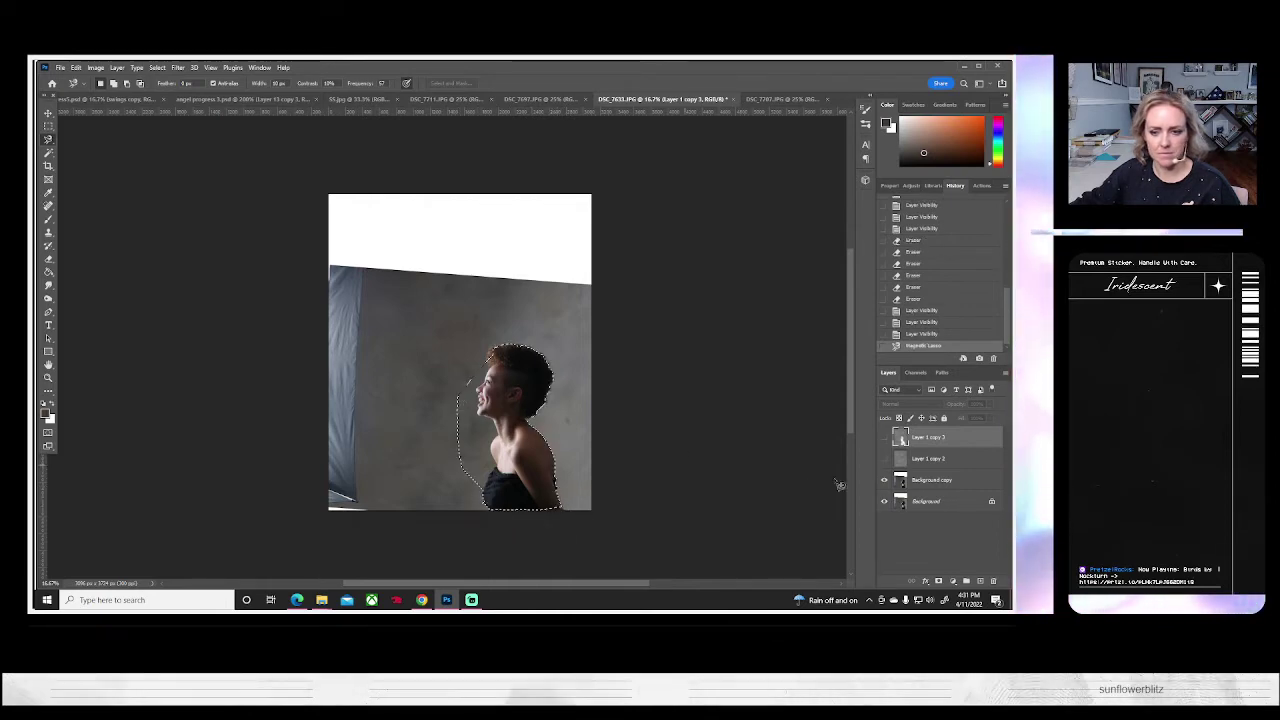
- Show Layer 1 copy 3, delete its backdrop inside the selection, and deselect
{"action": "left_click", "coordinate": [884, 437]}
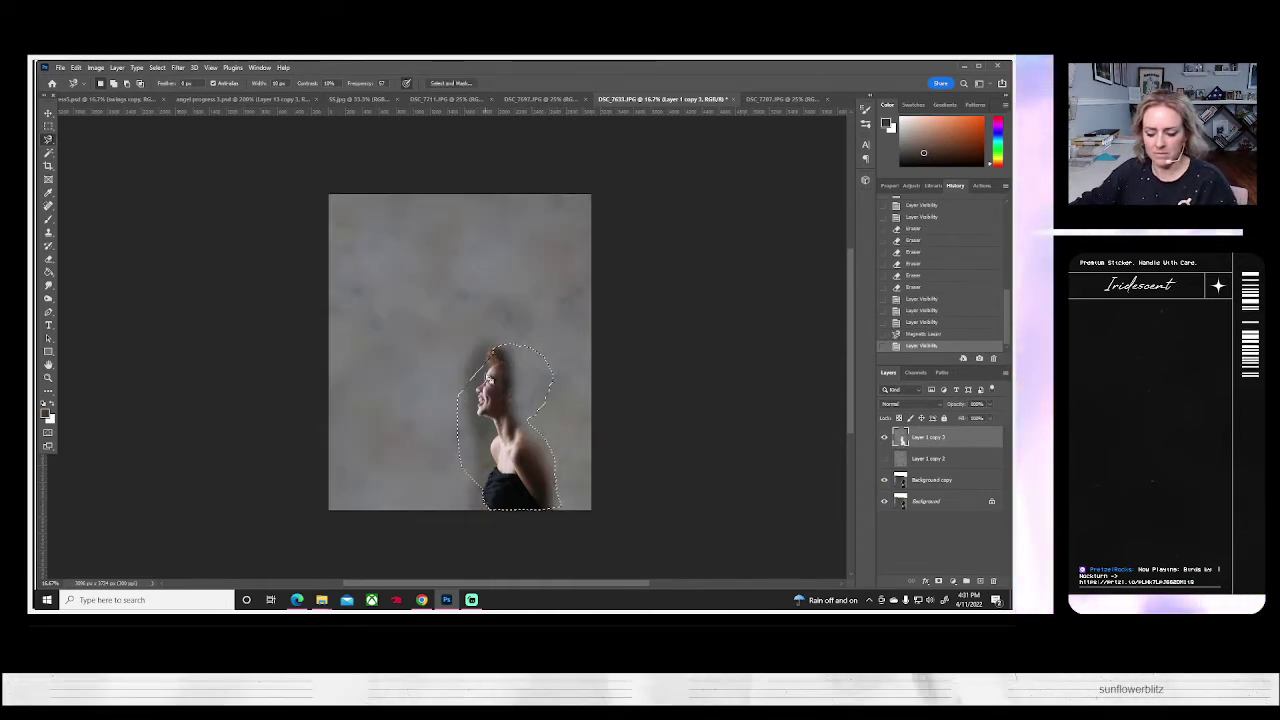
{"action": "key", "text": "Delete"}
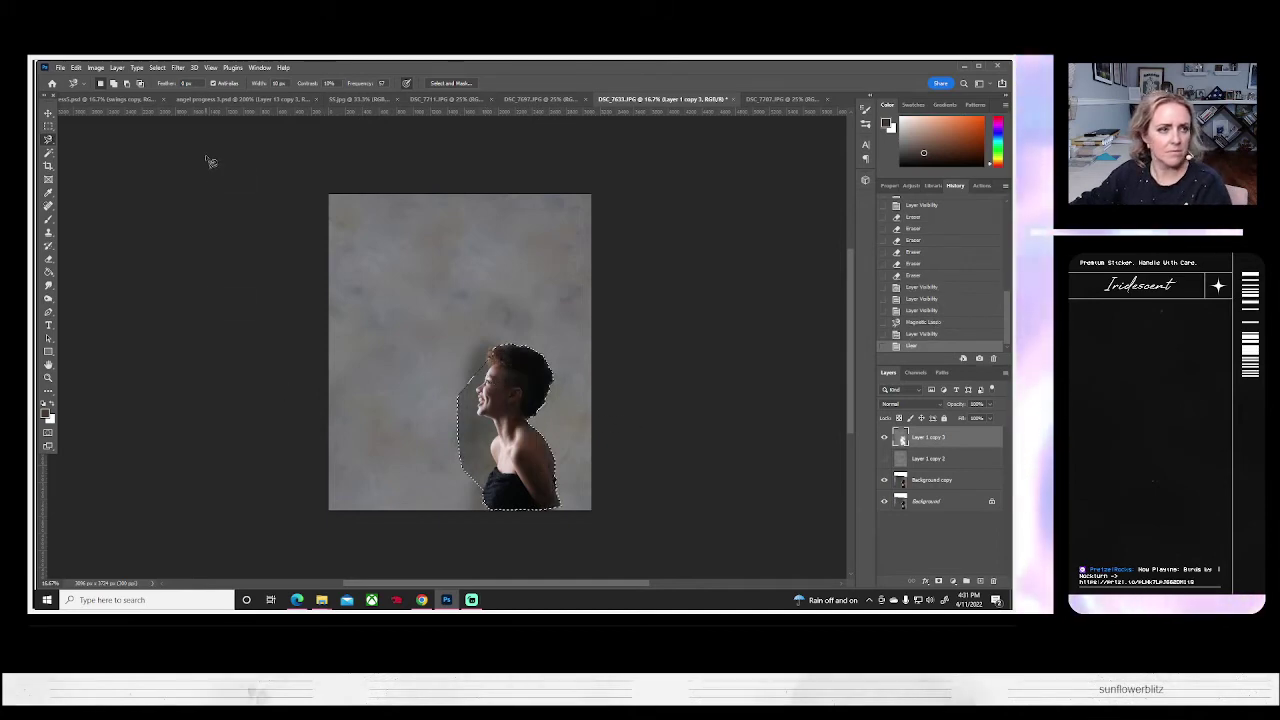
{"action": "left_click", "coordinate": [157, 67]}
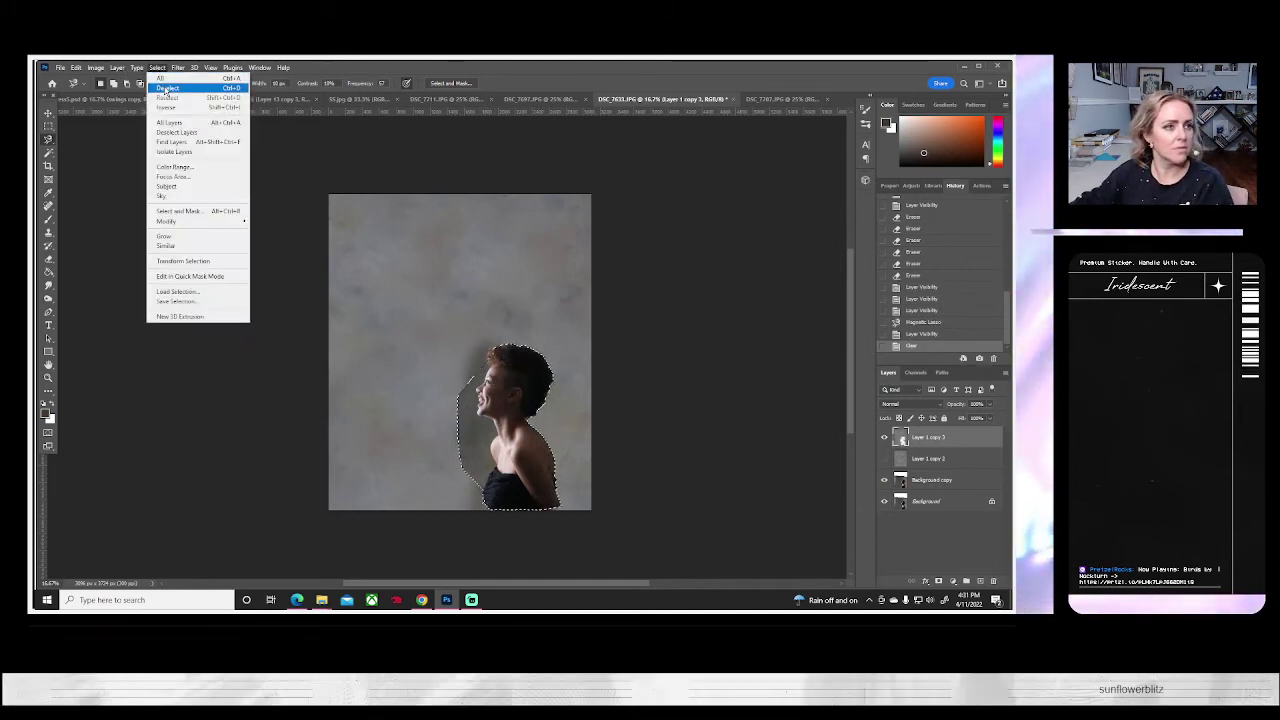
{"action": "left_click", "coordinate": [166, 89]}
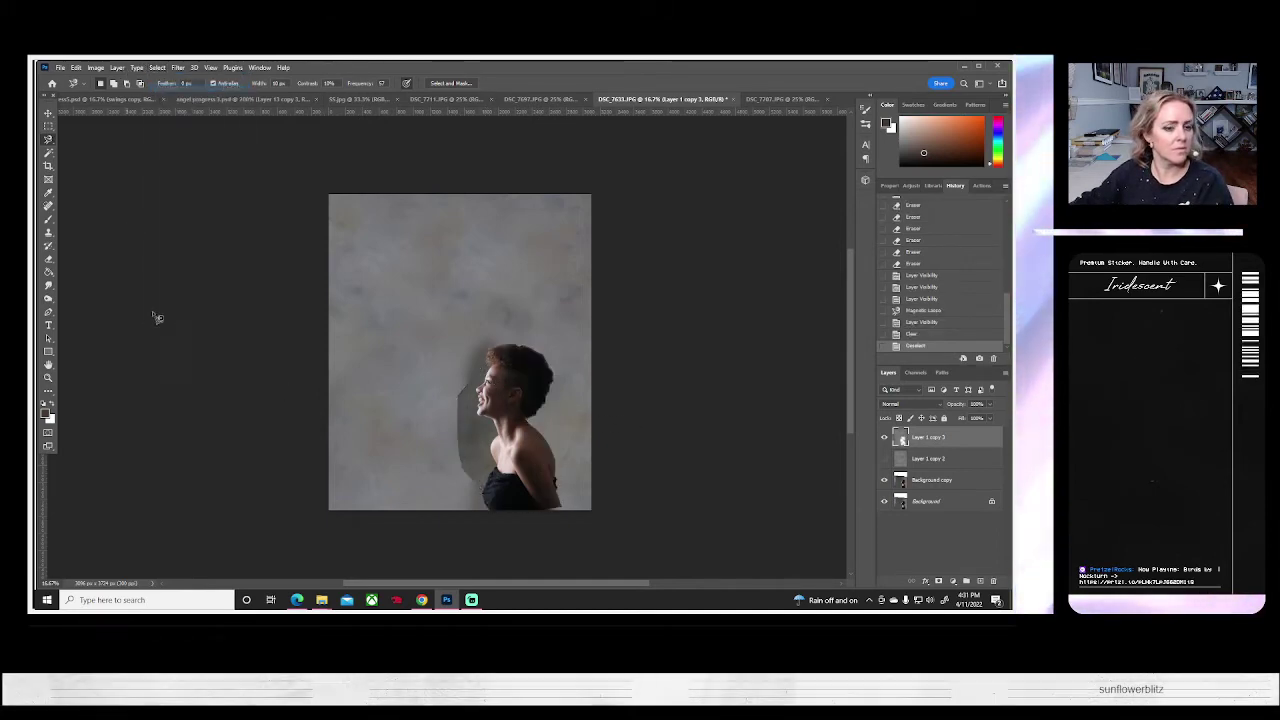
- Erase the leftover backdrop at the woman's lower arm with a much smaller eraser, and compare the result with the original photo
{"action": "left_click", "coordinate": [48, 258]}
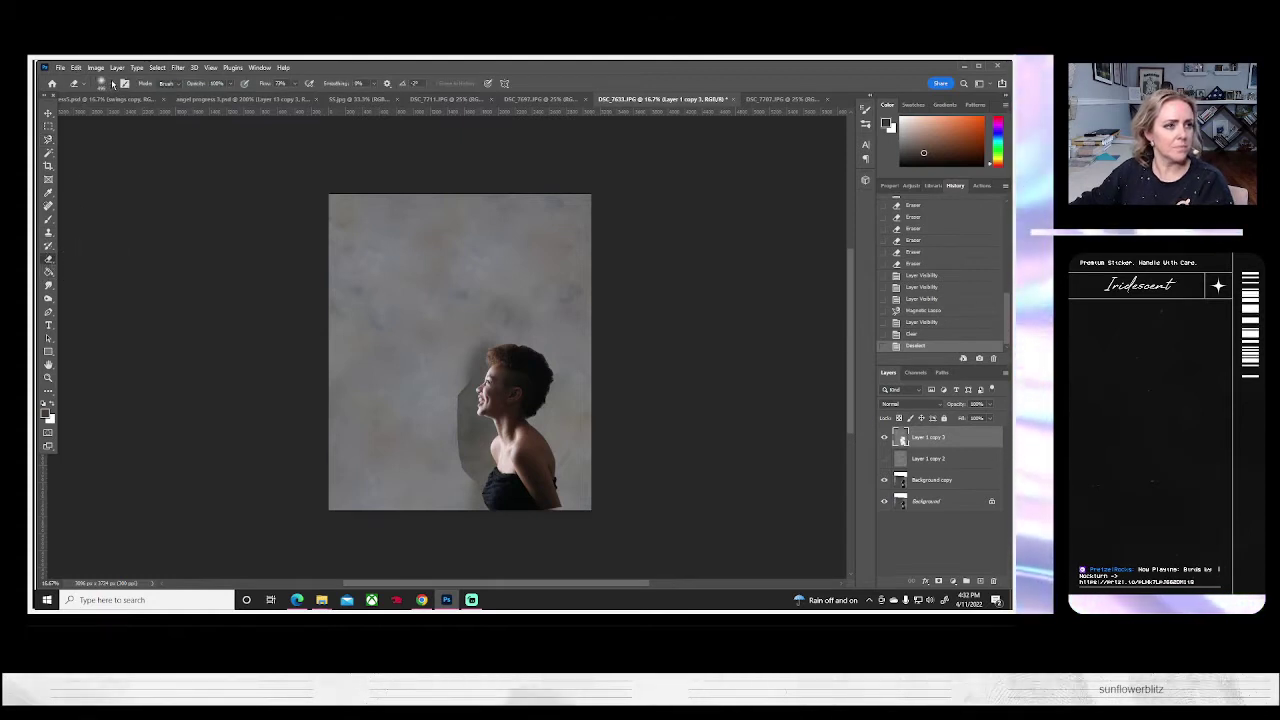
{"action": "left_click", "coordinate": [112, 84]}
{"action": "key", "text": "Return"}
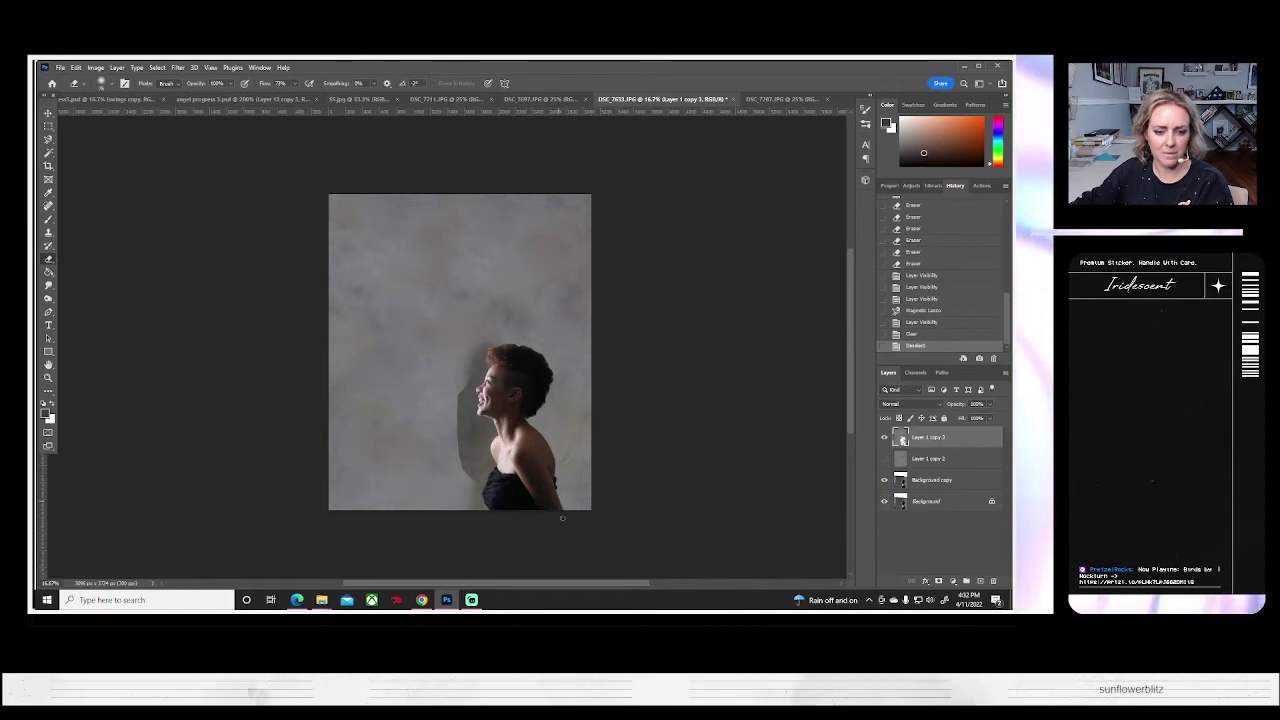
{"action": "left_click", "coordinate": [553, 500]}
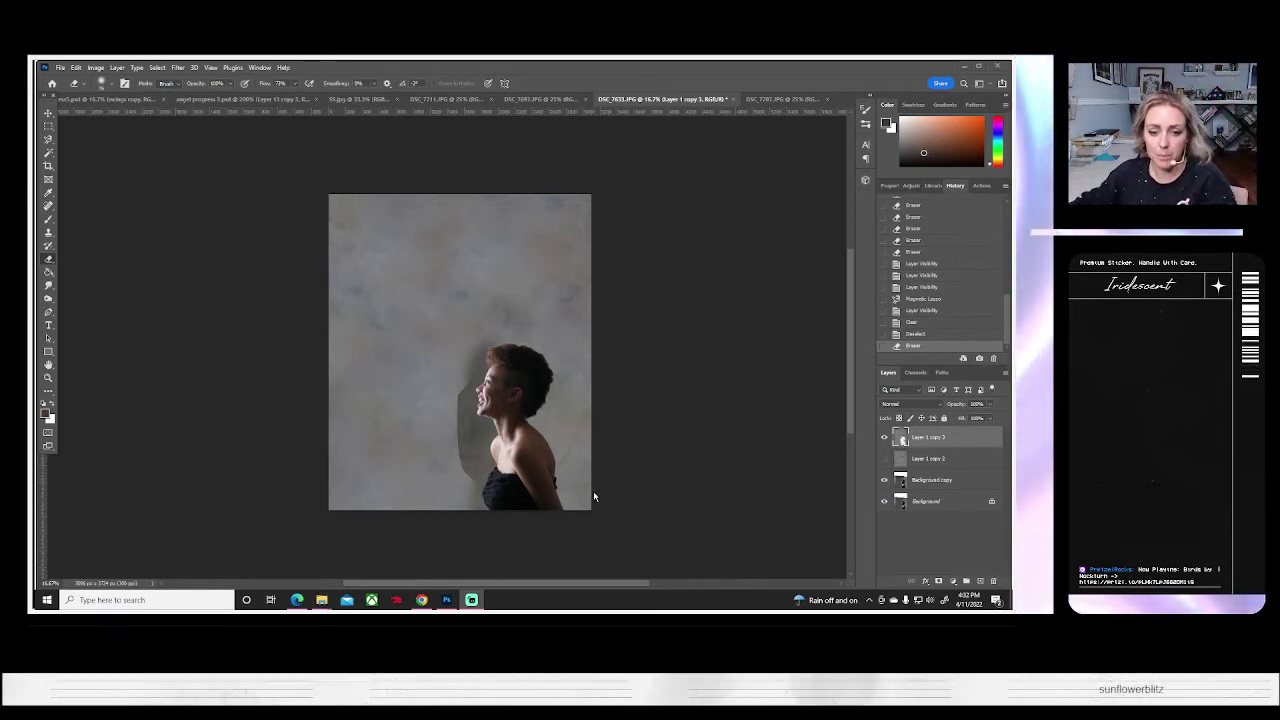
{"action": "left_click", "coordinate": [884, 438]}
{"action": "left_click", "coordinate": [884, 438]}
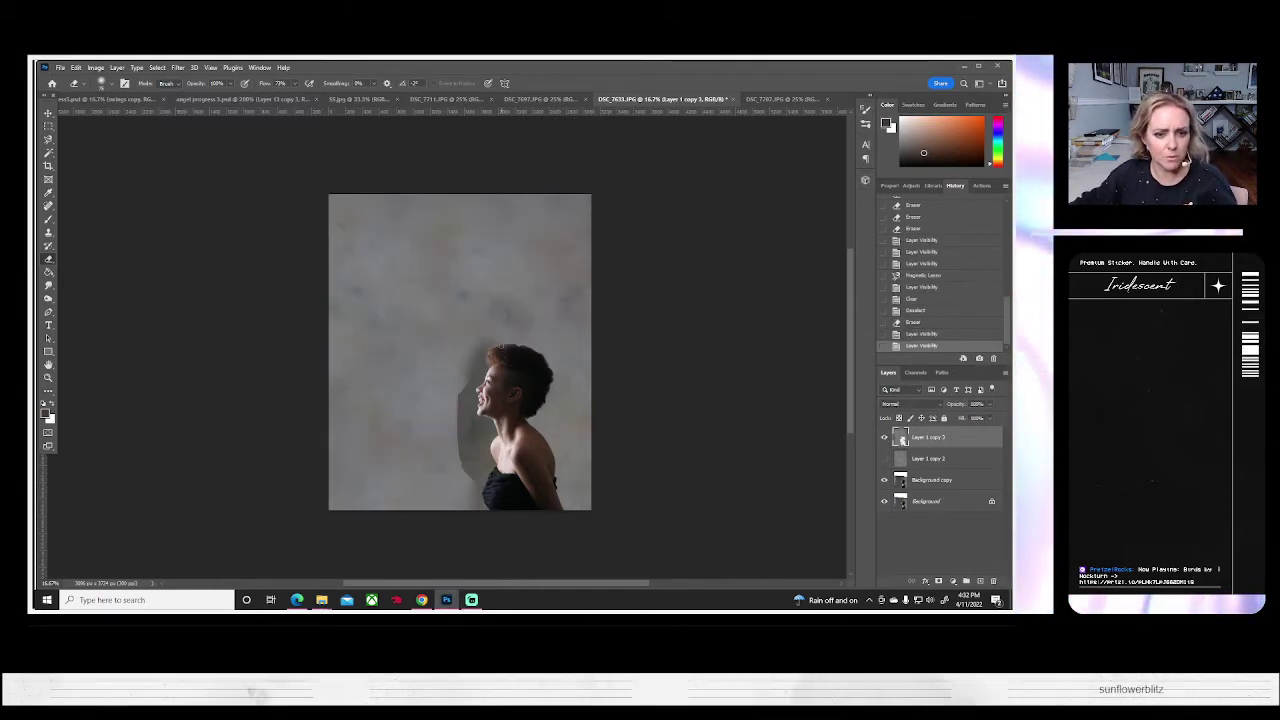
- Erase the leftover backdrop along the top and back of the woman's hair, checking the edge against the original photo
{"action": "left_click_drag", "start_coordinate": [515, 343], "coordinate": [536, 348]}
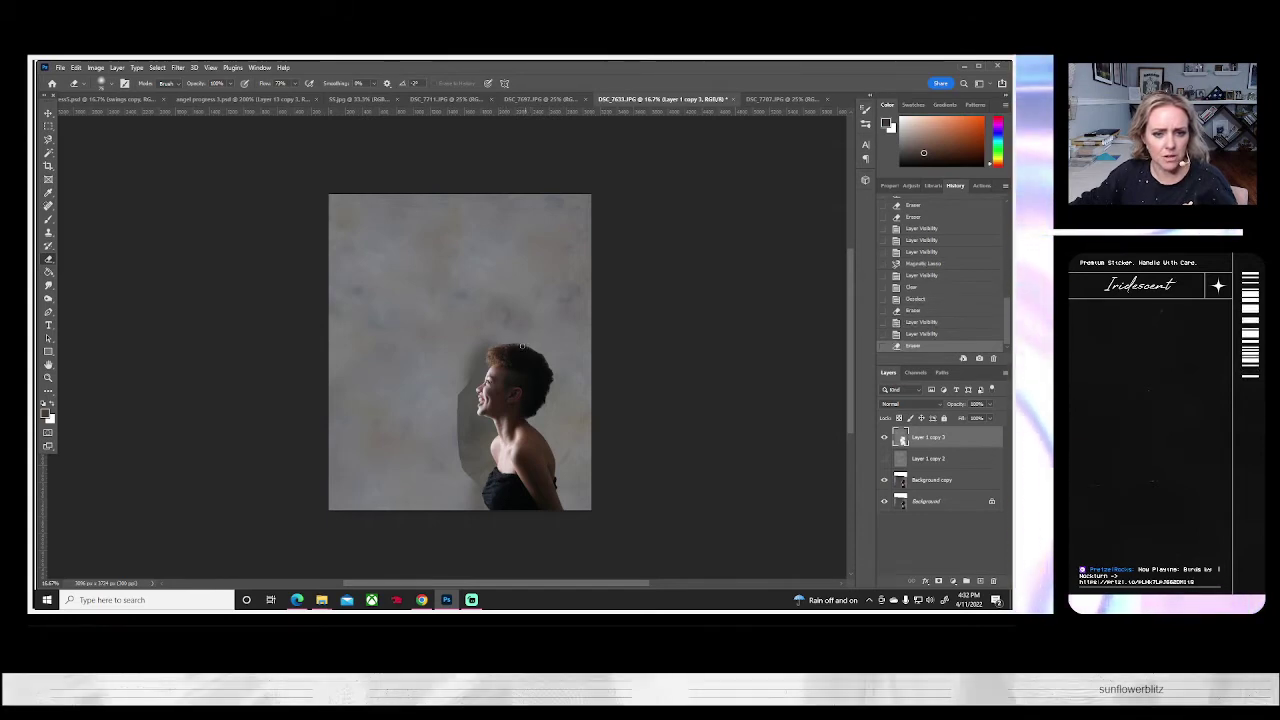
{"action": "left_click", "coordinate": [537, 352]}
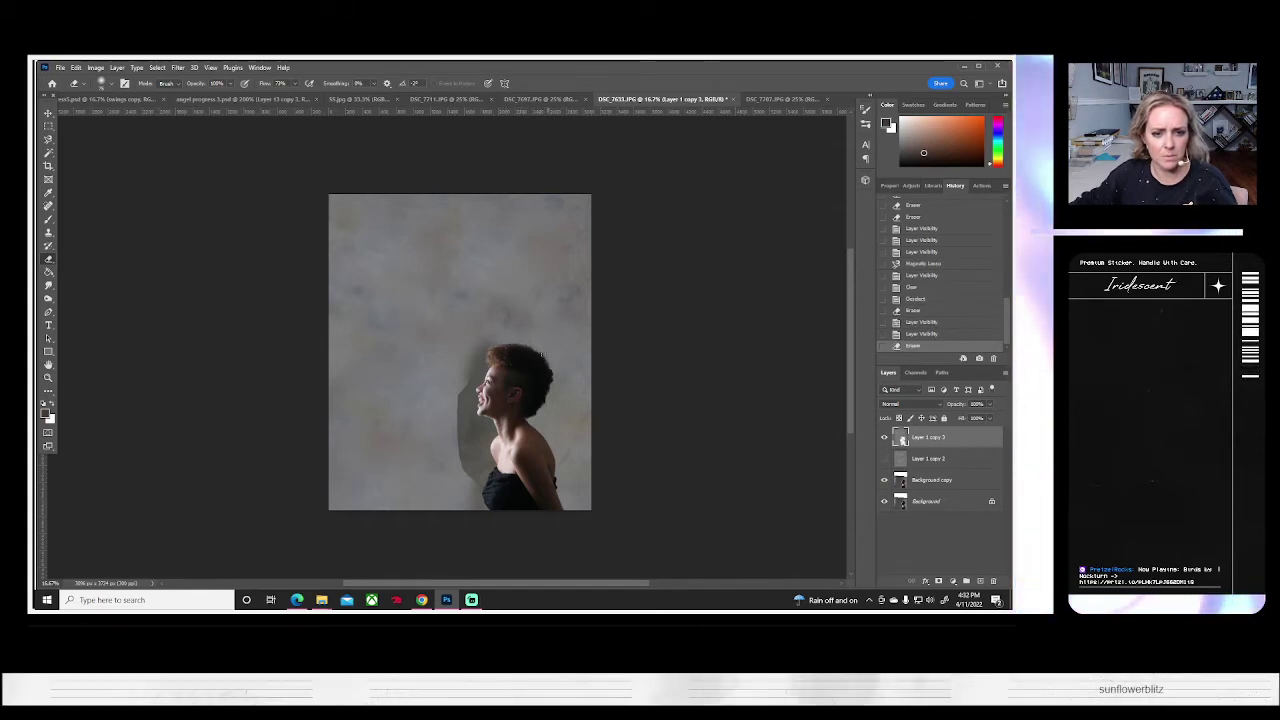
{"action": "left_click", "coordinate": [537, 352]}
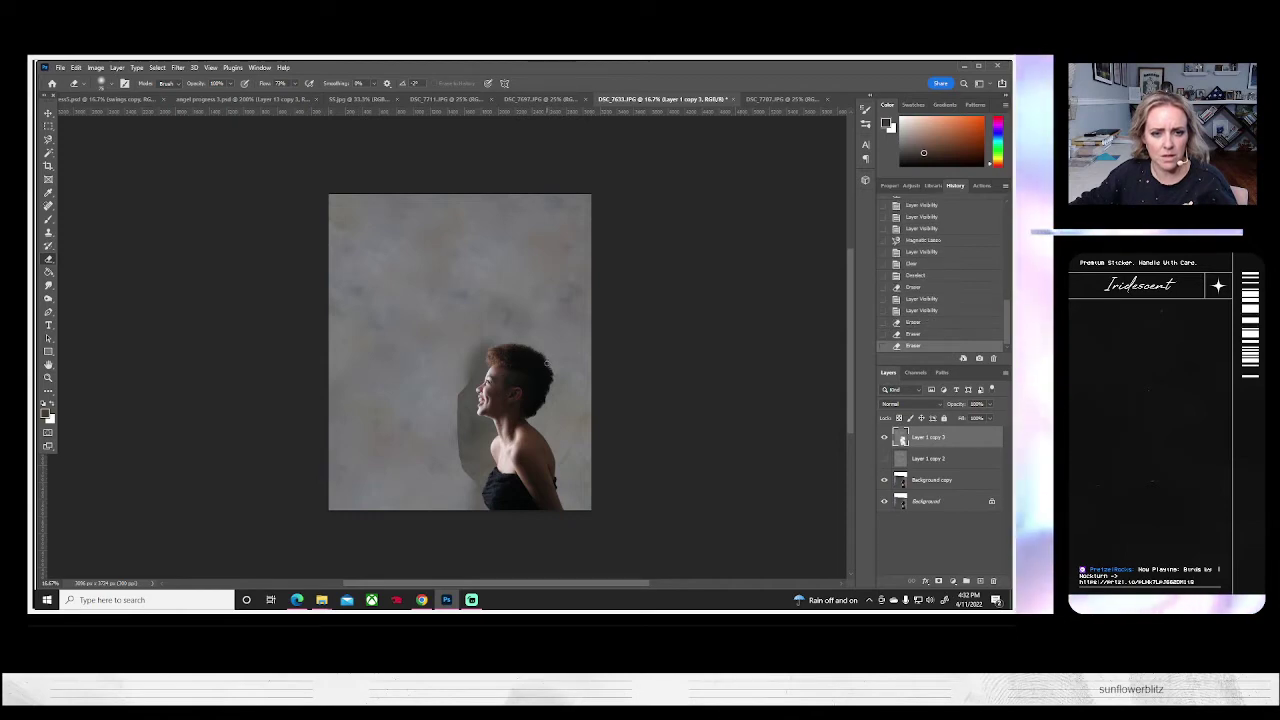
{"action": "left_click", "coordinate": [537, 352]}
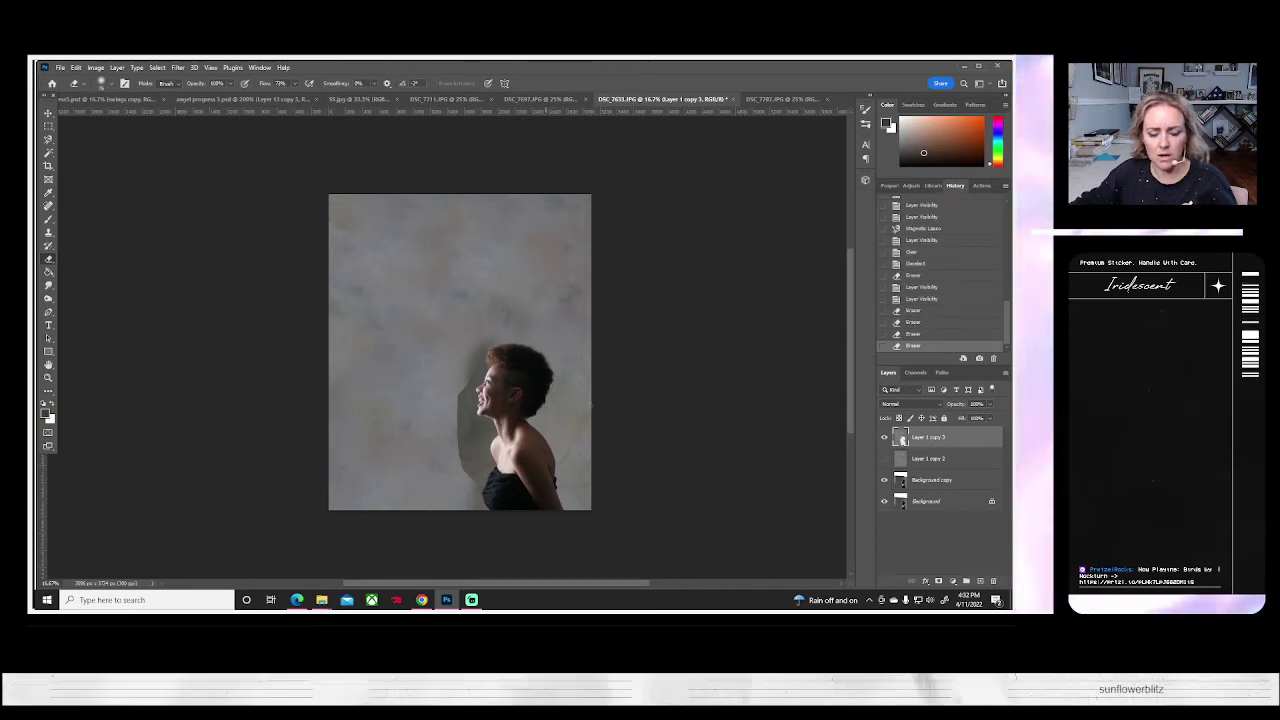
{"action": "left_click", "coordinate": [884, 438]}
{"action": "left_click", "coordinate": [884, 439]}
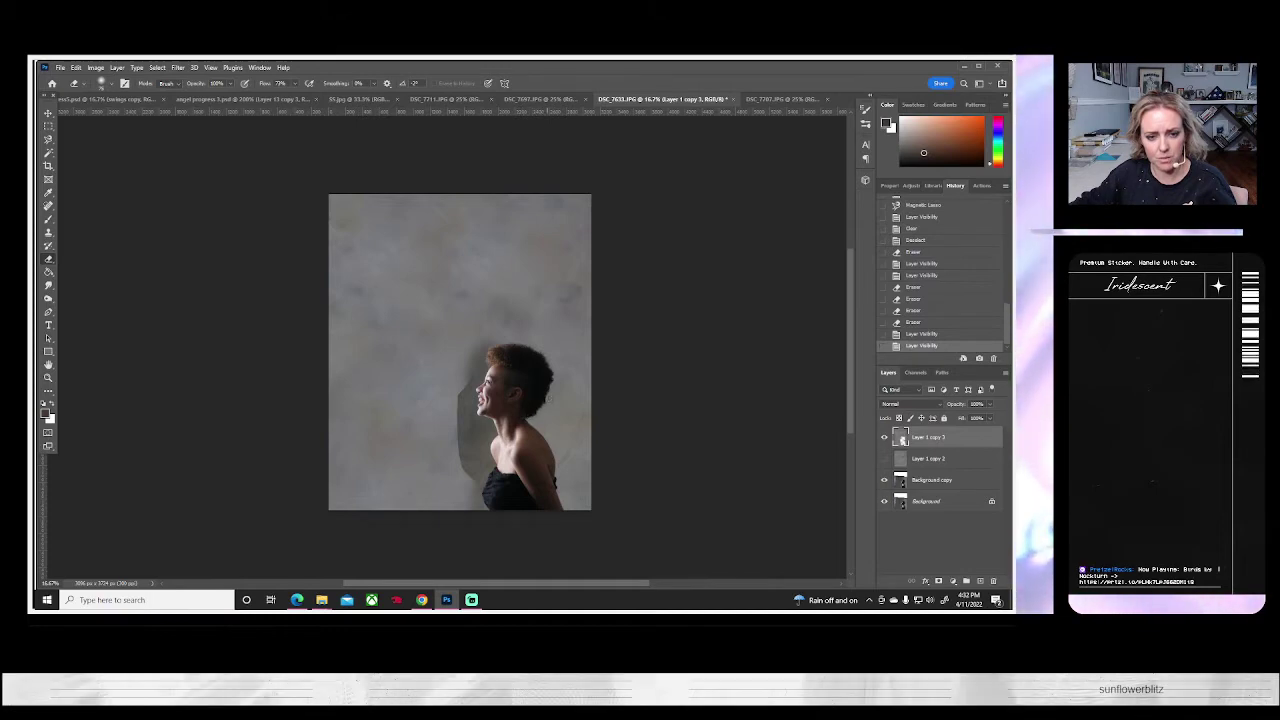
- Erase the leftover backdrop at the lower back of the woman's hair and compare the edge with the original photo
{"action": "left_click", "coordinate": [541, 405]}
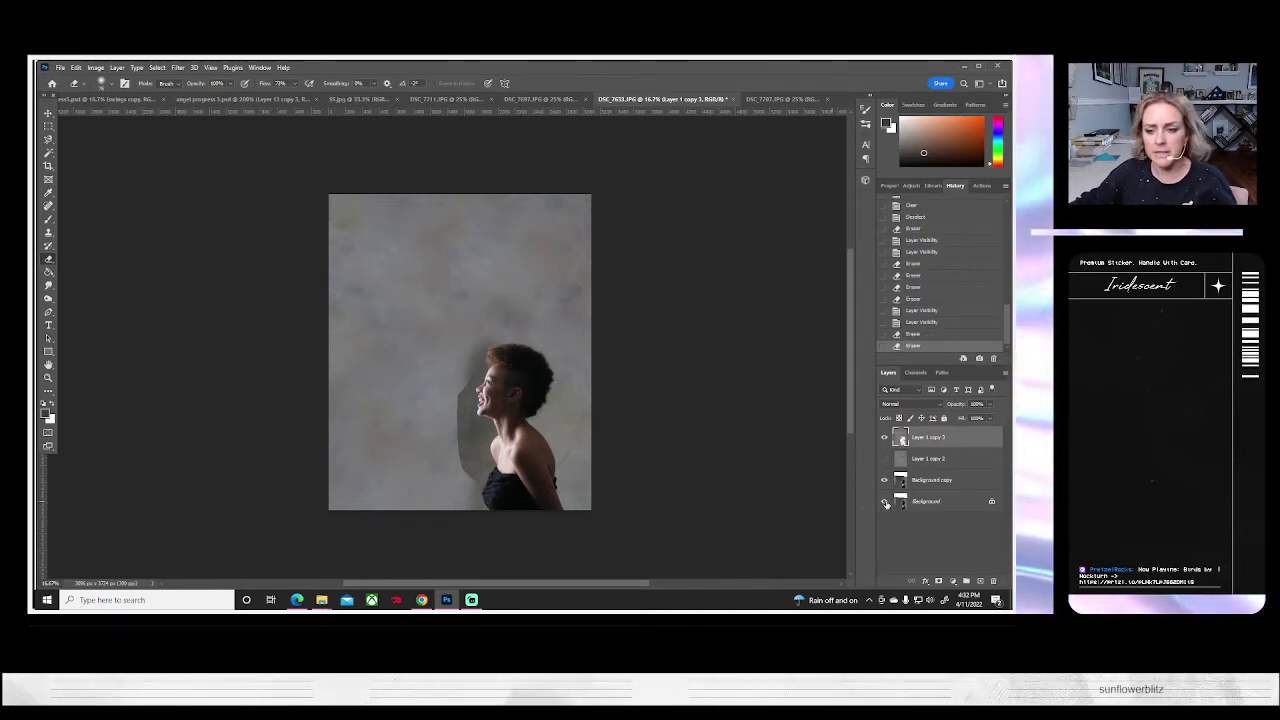
{"action": "left_click", "coordinate": [884, 438]}
{"action": "left_click", "coordinate": [884, 438]}
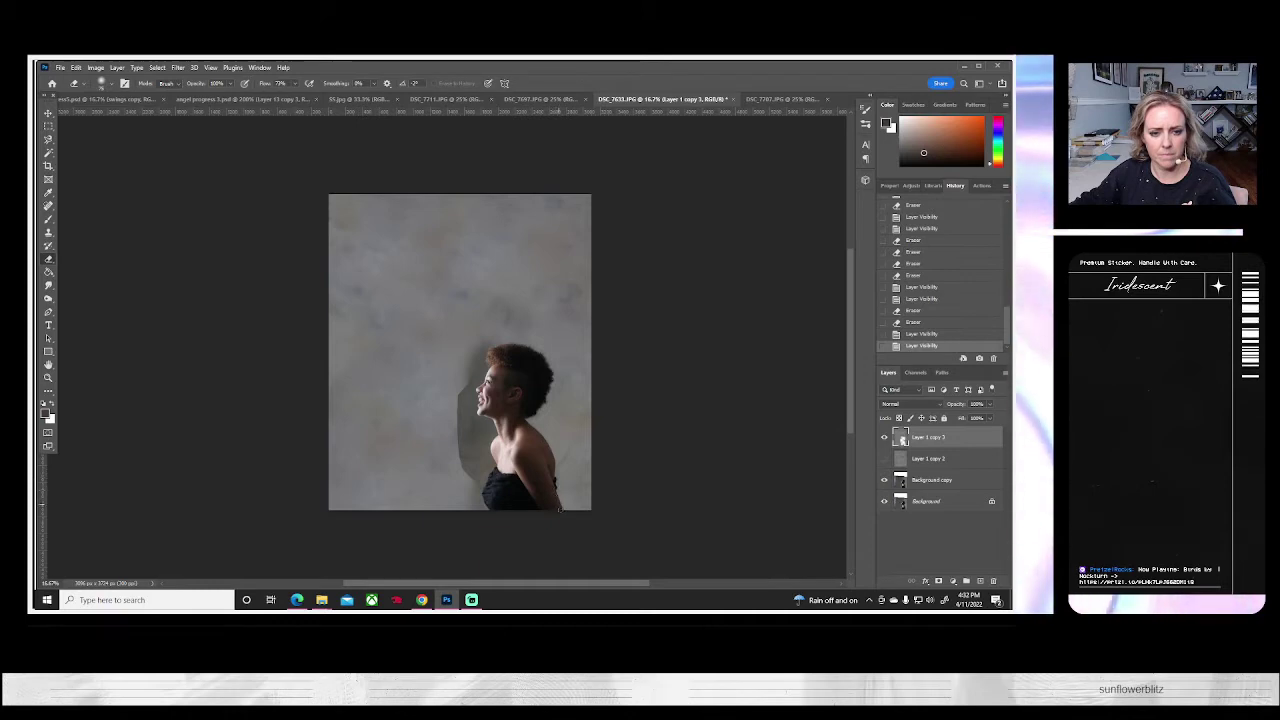
- Erase the backdrop left at the woman's lower arm, and darken Layer 1 copy 3 using Brightness/Contrast with brightness about -75 and contrast -22
{"action": "left_click_drag", "start_coordinate": [560, 506], "coordinate": [585, 518]}
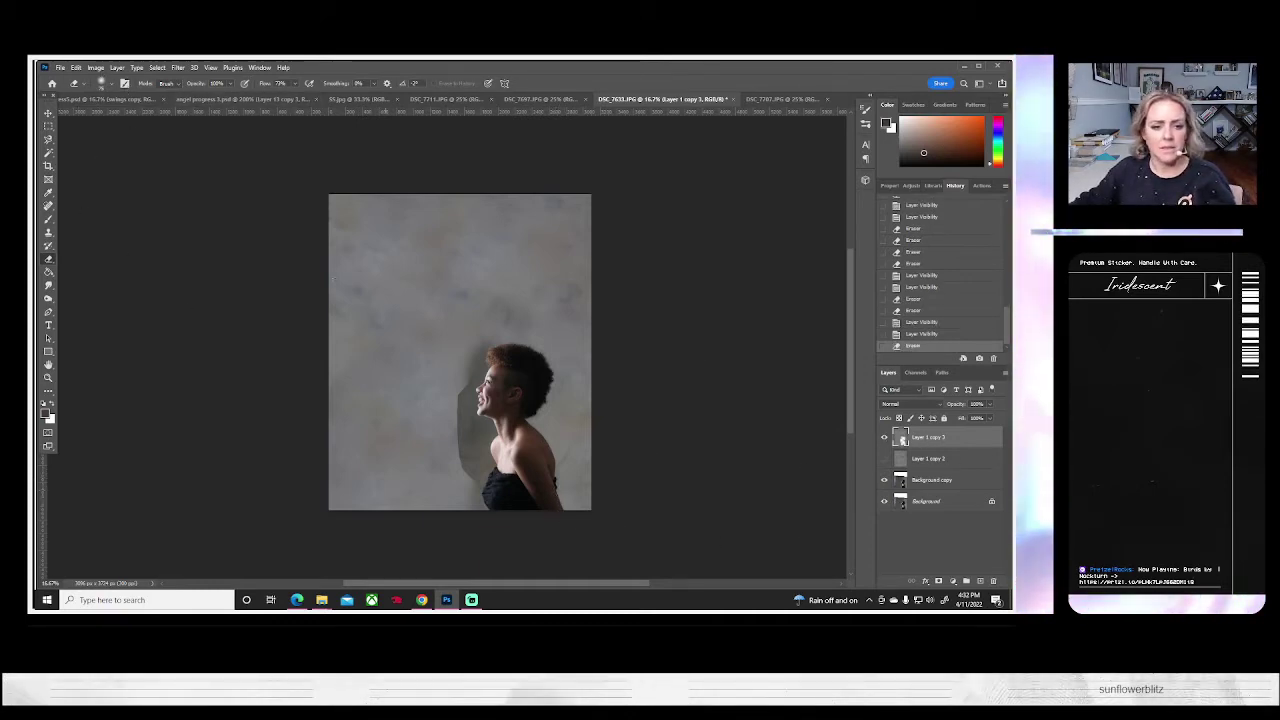
{"action": "left_click", "coordinate": [116, 68]}
{"action": "mouse_move", "coordinate": [96, 68]}
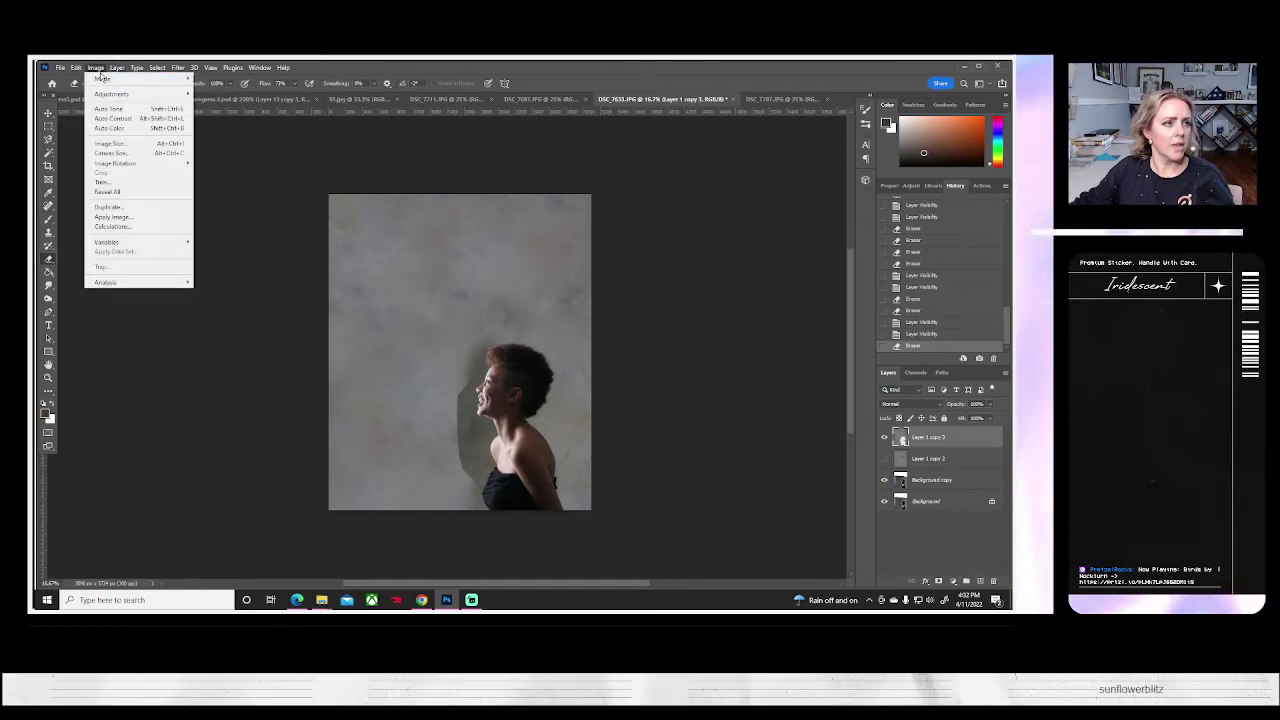
{"action": "mouse_move", "coordinate": [140, 93]}
{"action": "left_click", "coordinate": [212, 100]}
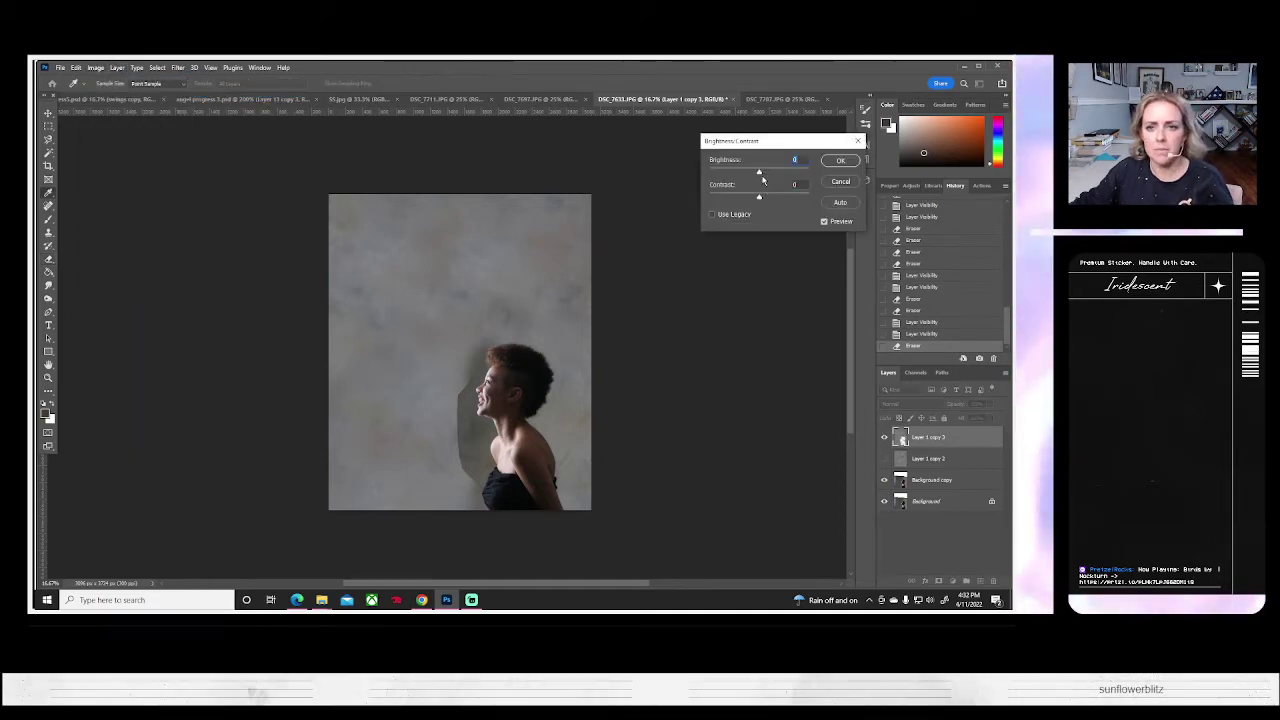
{"action": "left_click_drag", "start_coordinate": [760, 172], "coordinate": [734, 177]}
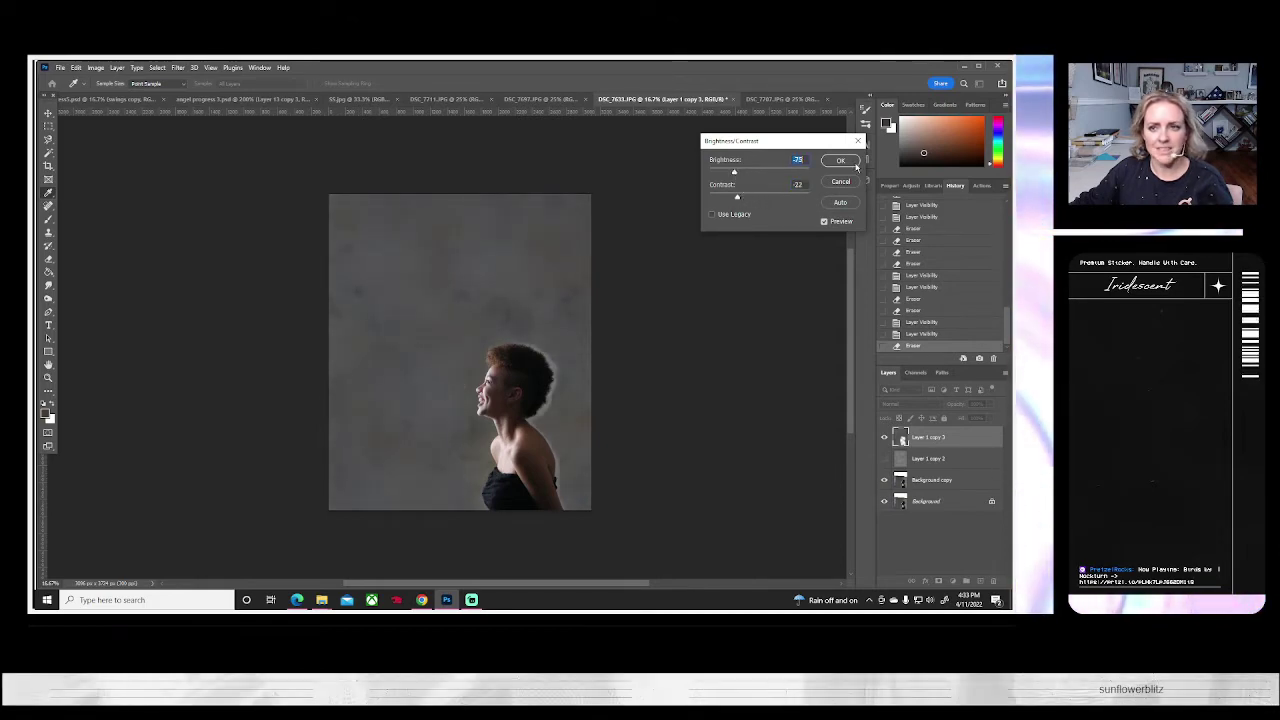
{"action": "left_click", "coordinate": [852, 164]}
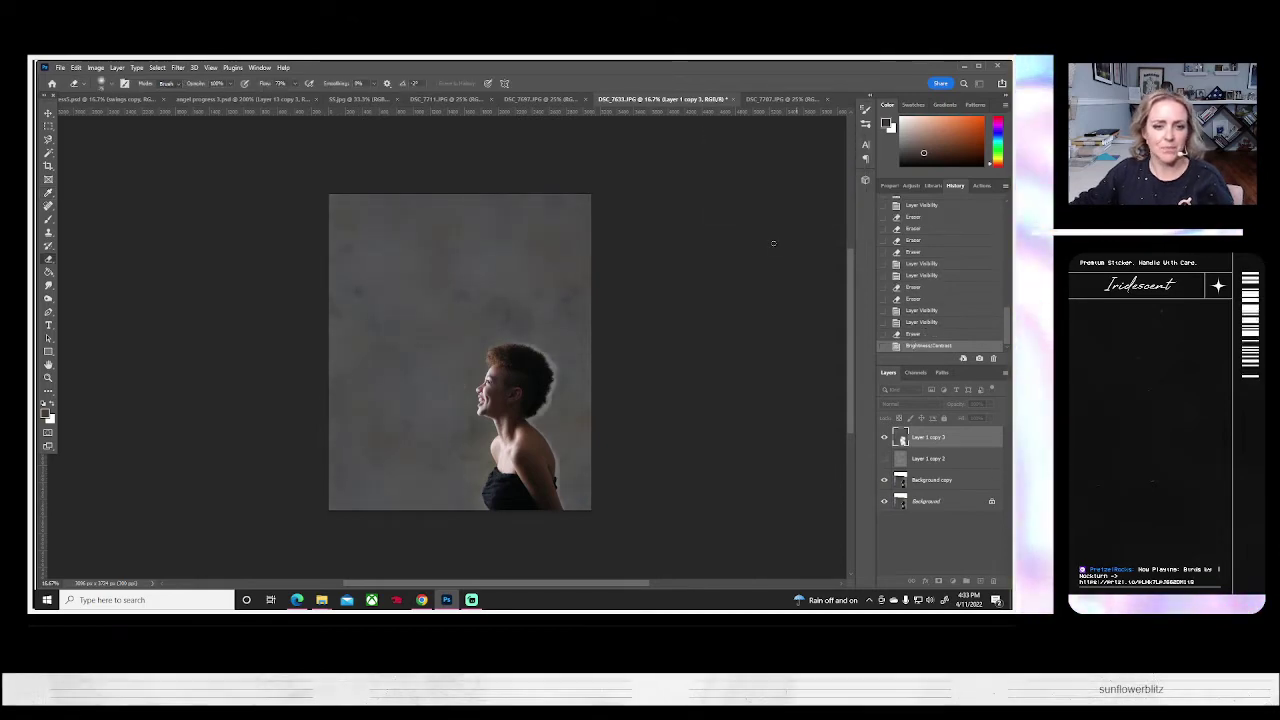
- Erase the backdrop layer's edge in front of the woman's face and chest with a larger soft eraser, and compare with the original photo
{"action": "left_click", "coordinate": [111, 83]}
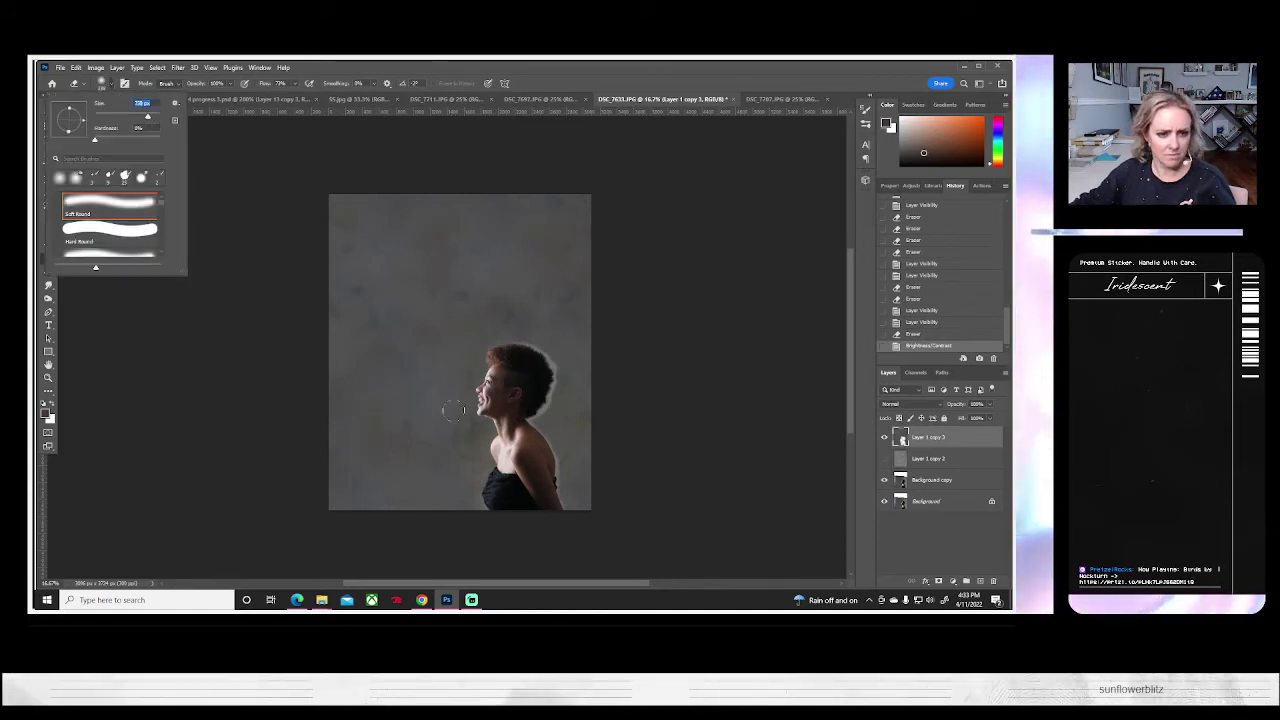
{"action": "left_click", "coordinate": [455, 408]}
{"action": "left_click_drag", "start_coordinate": [467, 483], "coordinate": [506, 523]}
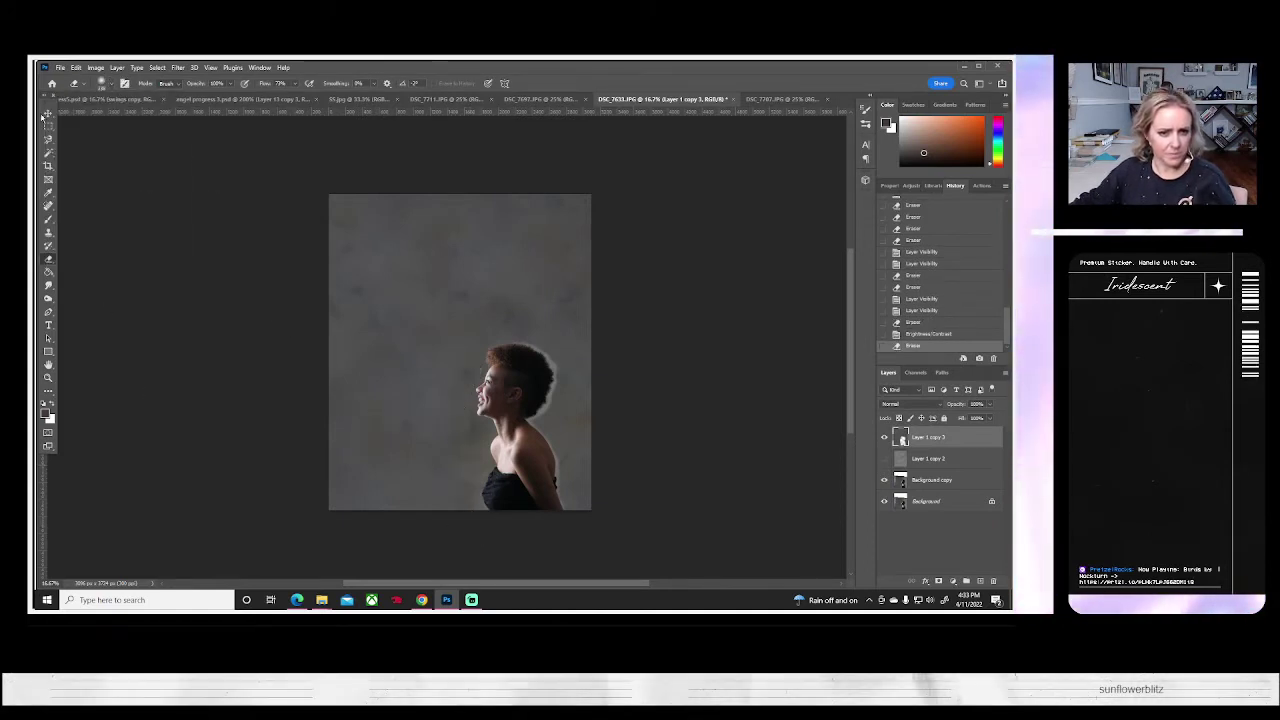
{"action": "left_click", "coordinate": [884, 438]}
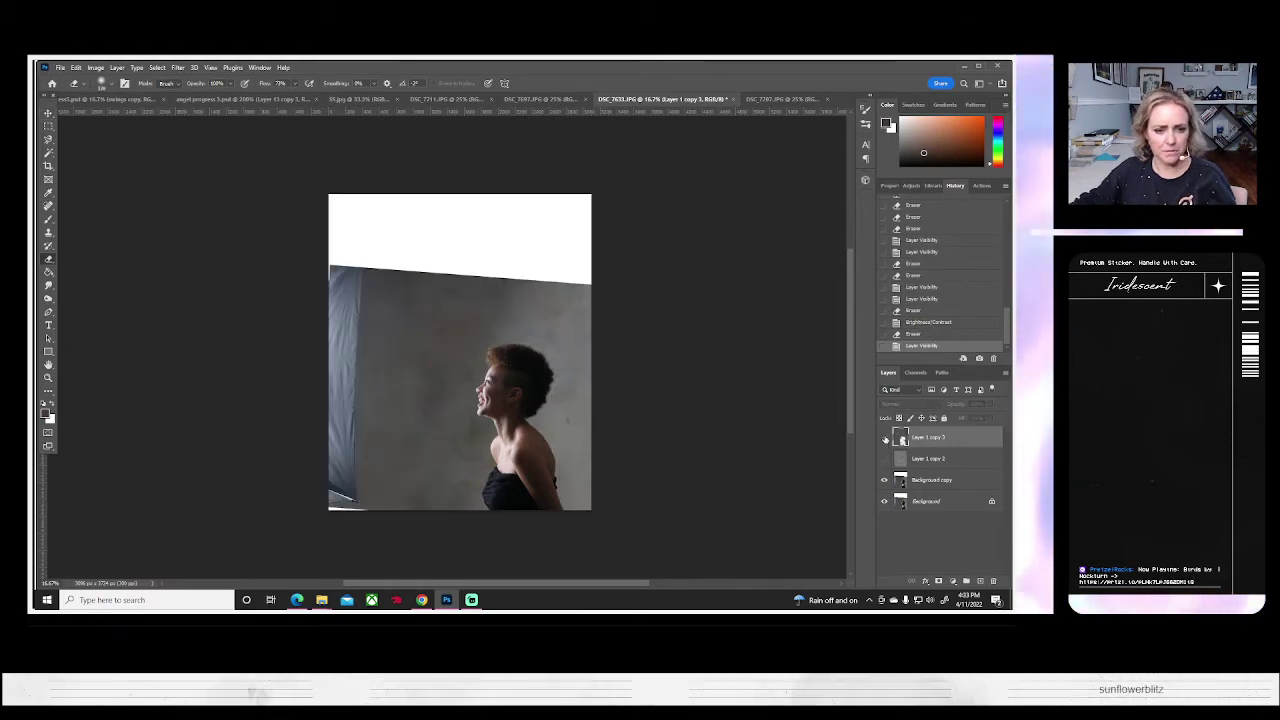
{"action": "left_click", "coordinate": [884, 438]}
- Warm Layer 1 copy 3 with a midtone Color Balance of +8 cyan–red and -8 yellow–blue
{"action": "left_click", "coordinate": [95, 67]}
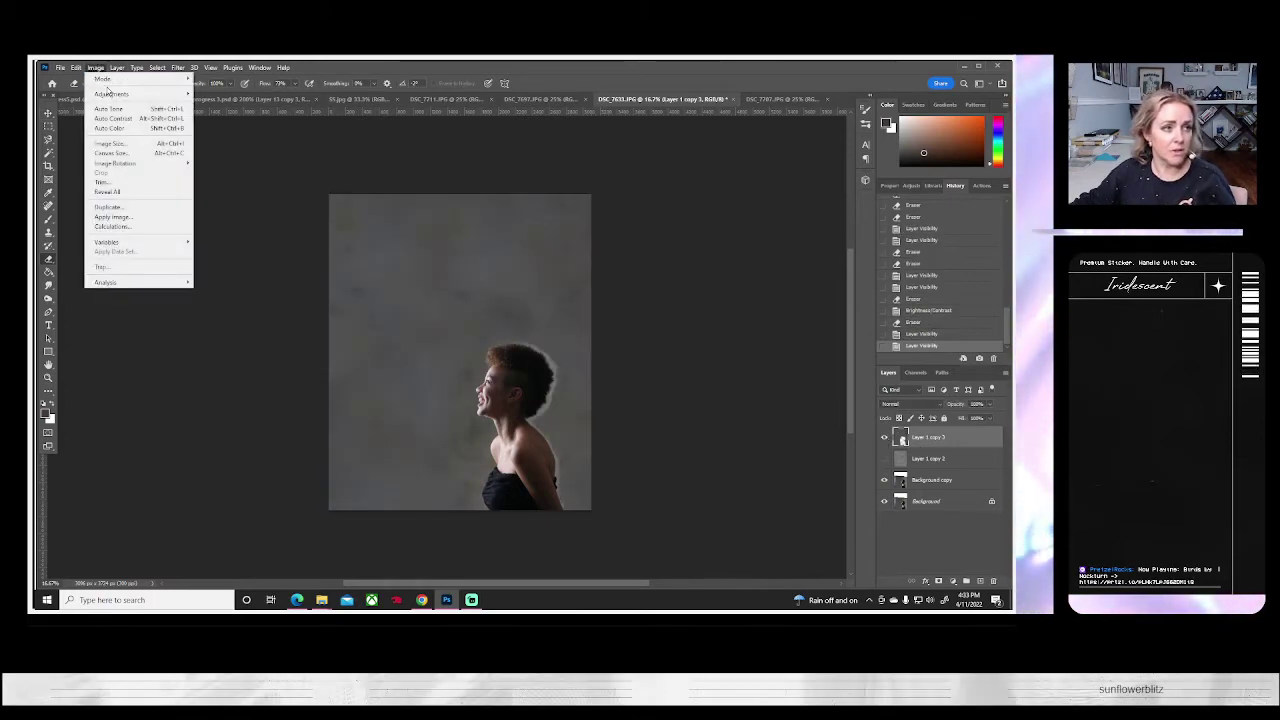
{"action": "mouse_move", "coordinate": [112, 93]}
{"action": "left_click", "coordinate": [220, 157]}
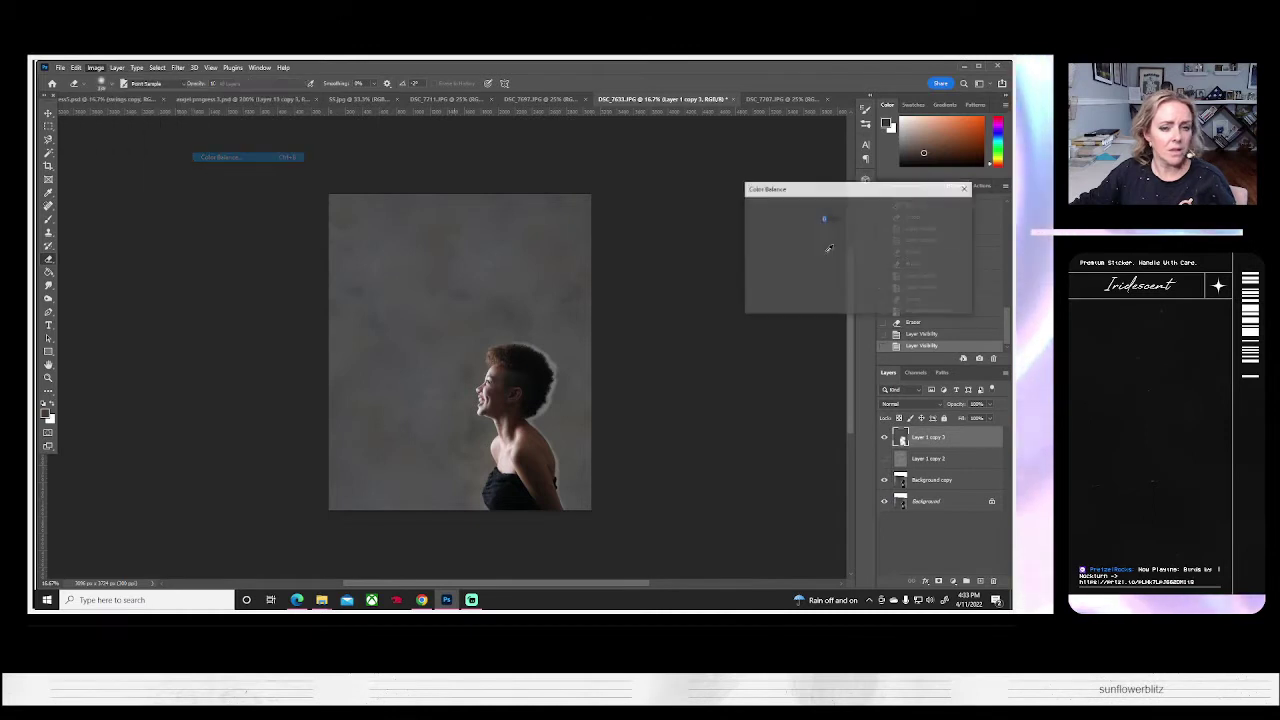
{"action": "left_click_drag", "start_coordinate": [839, 236], "coordinate": [841, 236]}
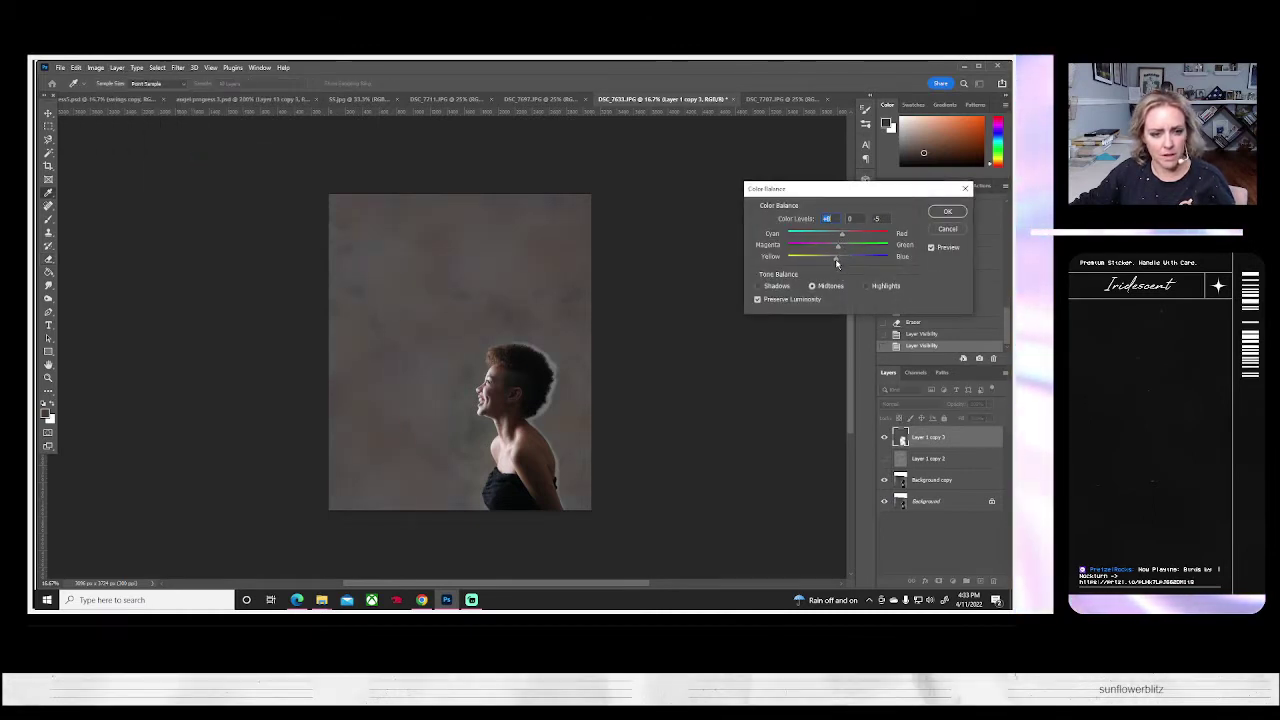
{"action": "left_click_drag", "start_coordinate": [837, 263], "coordinate": [835, 263]}
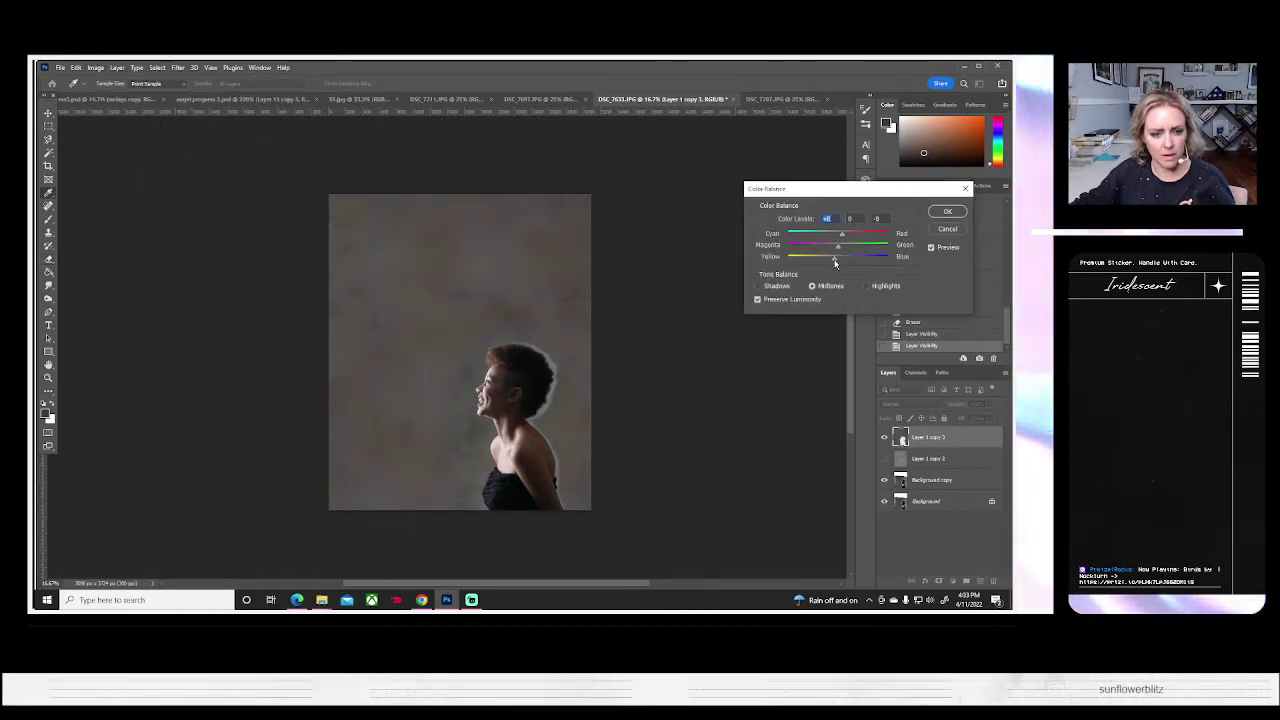
{"action": "left_click", "coordinate": [947, 211]}
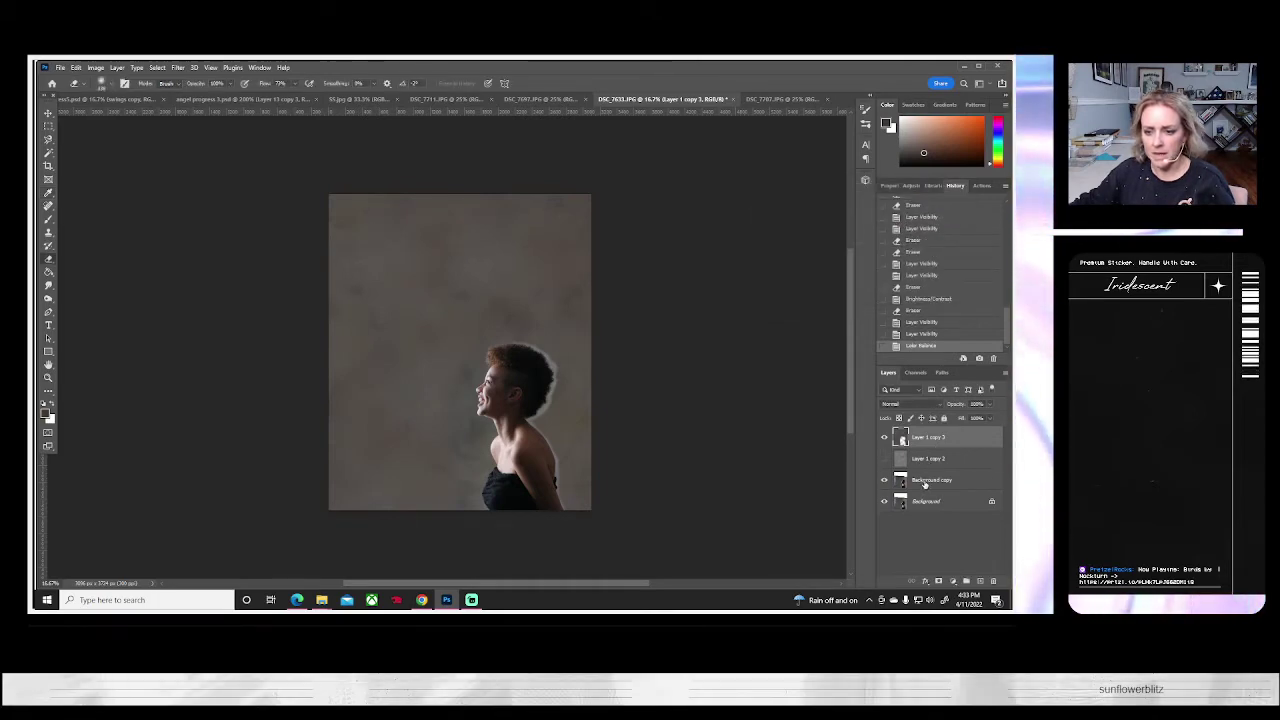
- Lasso the back half of the woman and the backdrop behind her on Background copy, and paste it as a new layer
{"action": "left_click", "coordinate": [925, 481]}
{"action": "right_click", "coordinate": [48, 142]}
{"action": "left_click", "coordinate": [88, 138]}
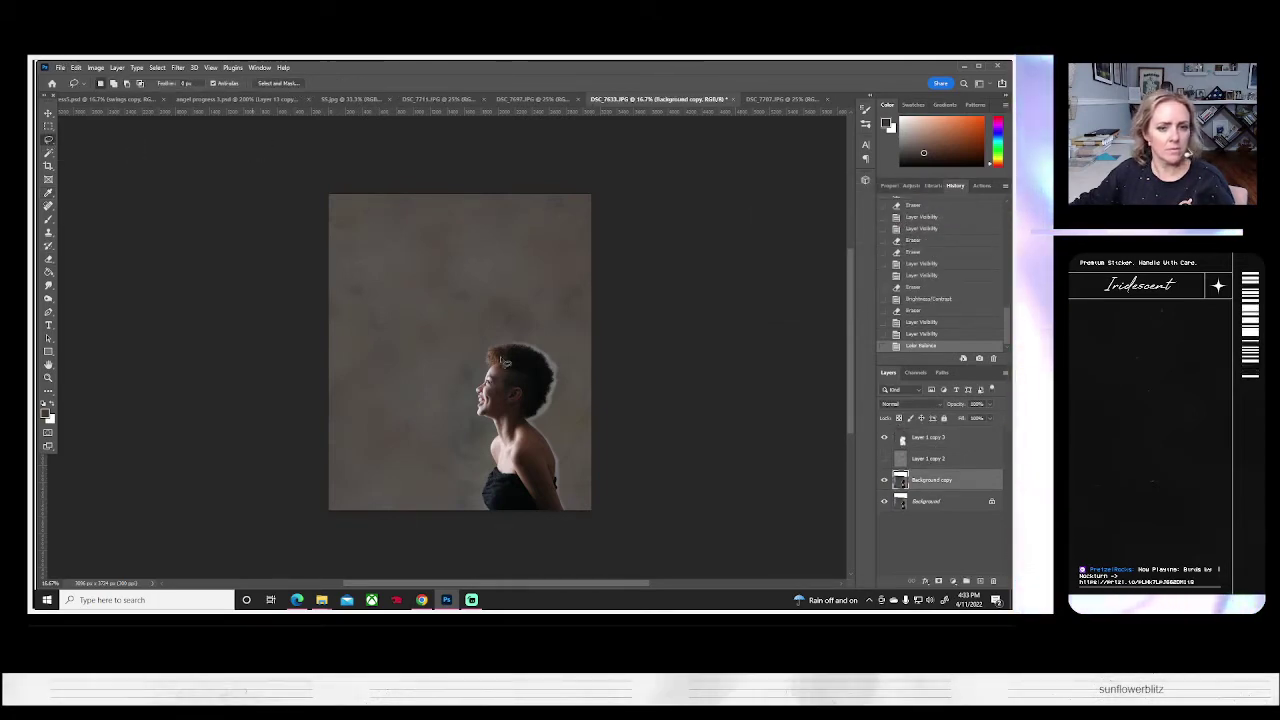
{"action": "mouse_move", "coordinate": [504, 342]}
{"action": "left_mouse_down"}
{"action": "mouse_move", "coordinate": [529, 373]}
{"action": "mouse_move", "coordinate": [534, 453]}
{"action": "left_mouse_up"}
{"action": "left_click_drag", "start_coordinate": [555, 515], "coordinate": [597, 510]}
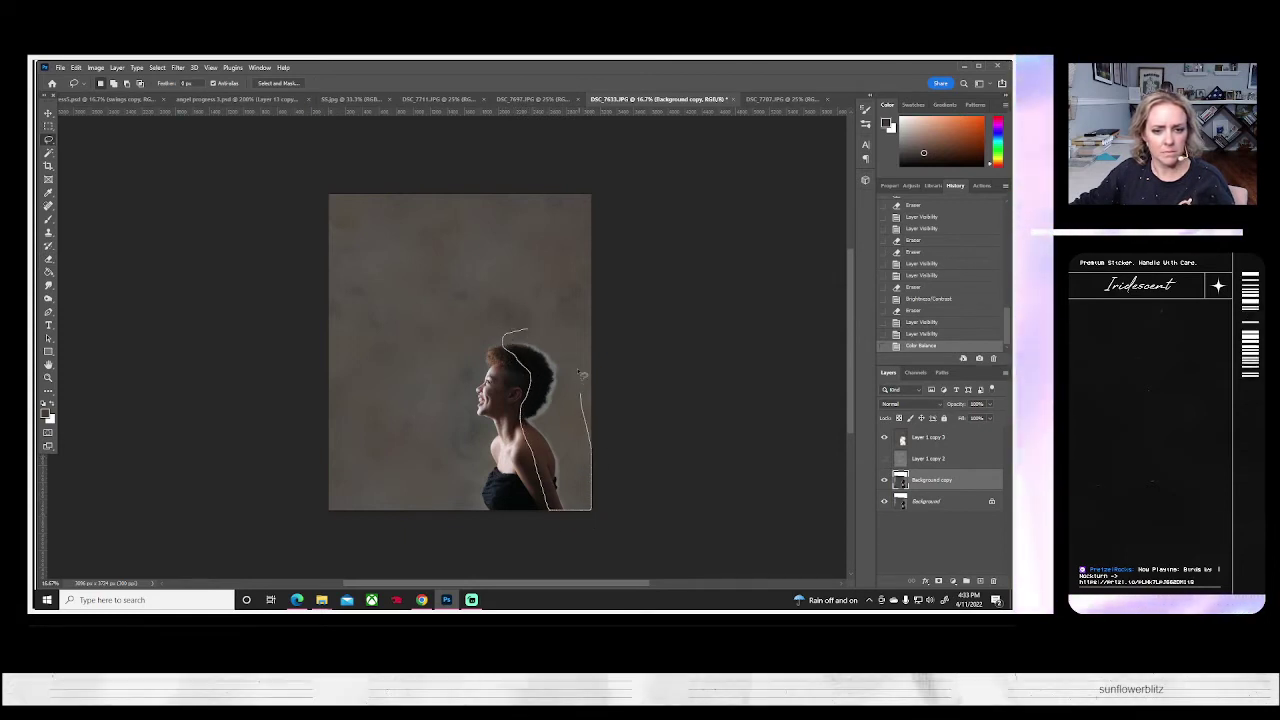
{"action": "left_click_drag", "start_coordinate": [580, 373], "coordinate": [567, 314]}
{"action": "key", "text": "ctrl+c"}
{"action": "key", "text": "ctrl+v"}
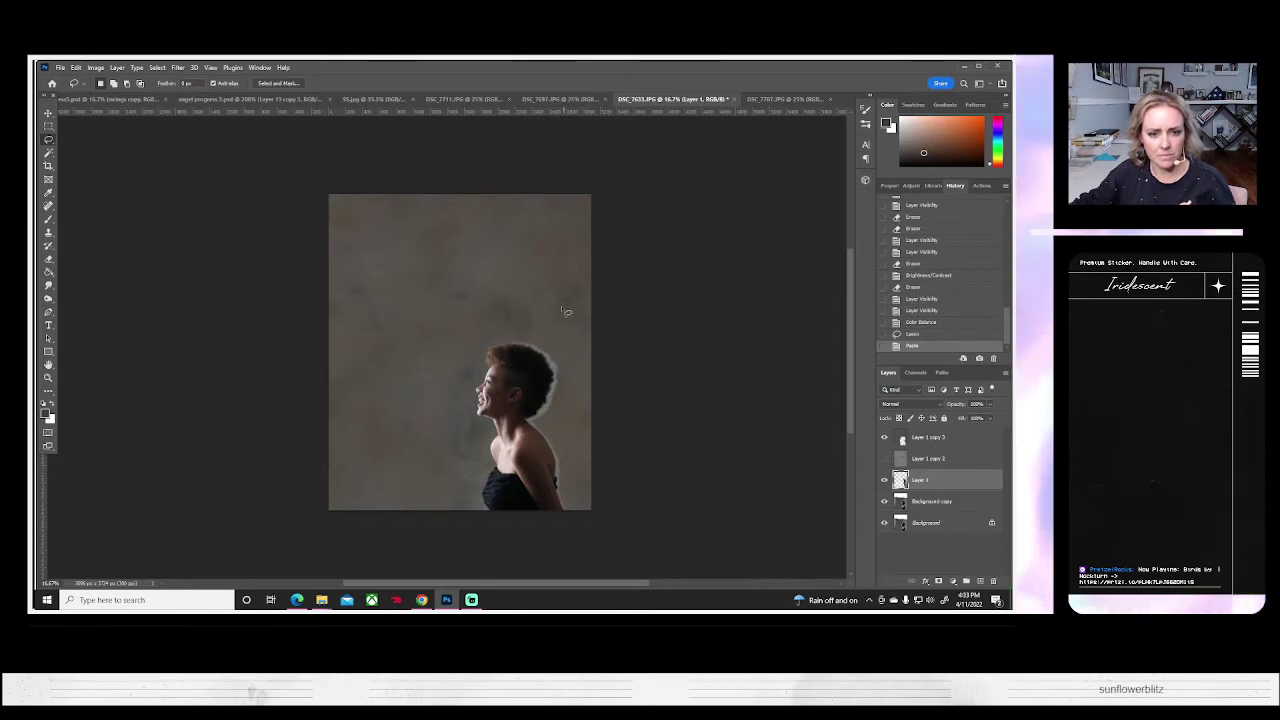
- Darken the pasted layer with Brightness/Contrast, setting brightness to -67
{"action": "left_click", "coordinate": [95, 67]}
{"action": "mouse_move", "coordinate": [110, 91]}
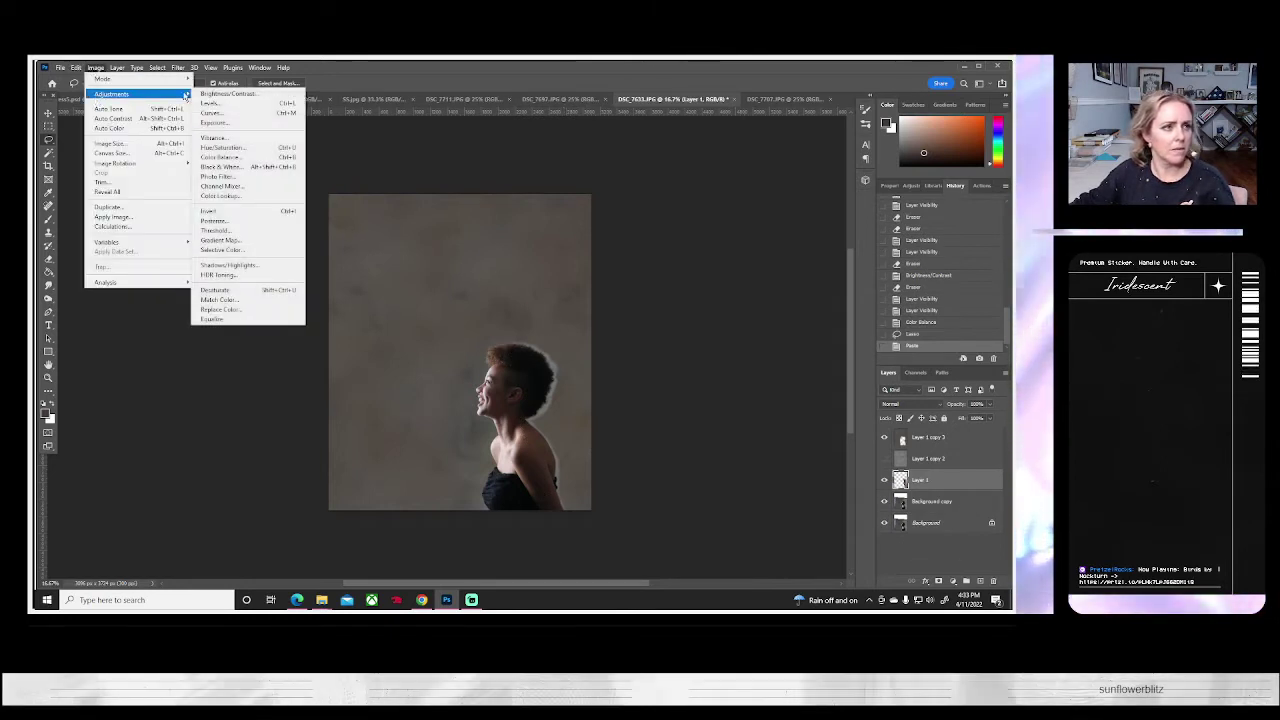
{"action": "left_click", "coordinate": [225, 92]}
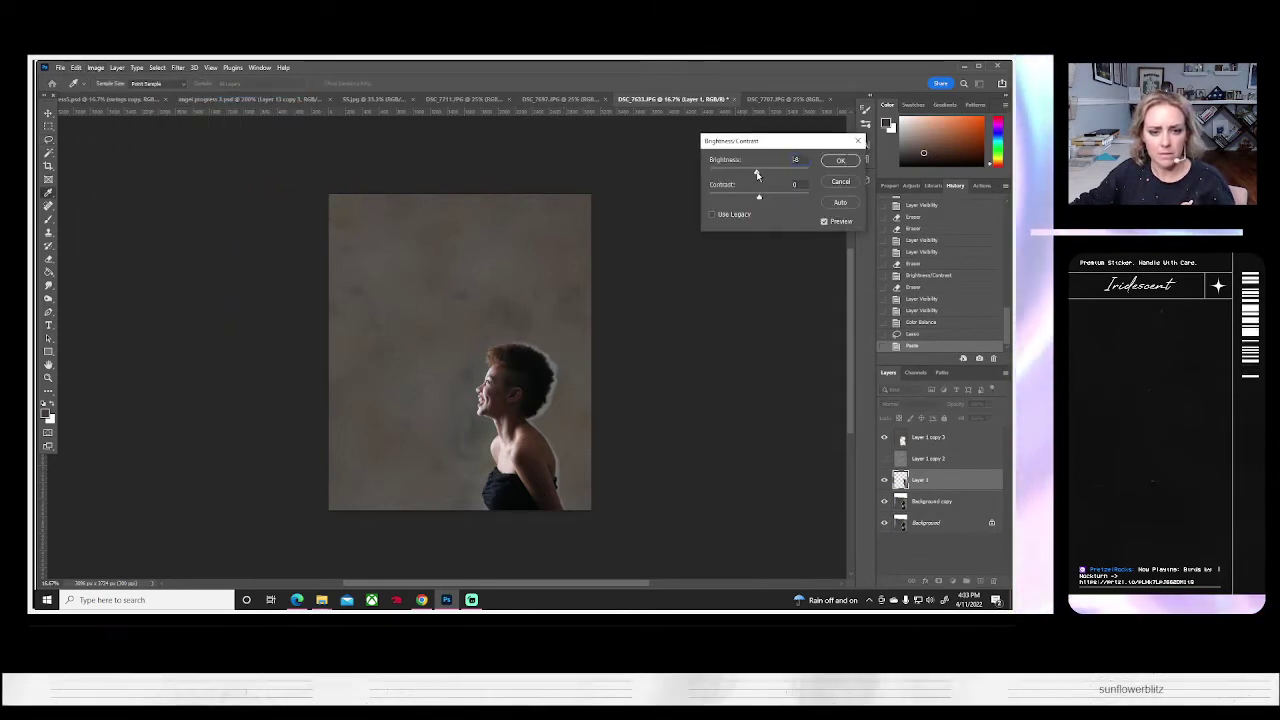
{"action": "left_click_drag", "start_coordinate": [757, 174], "coordinate": [740, 175]}
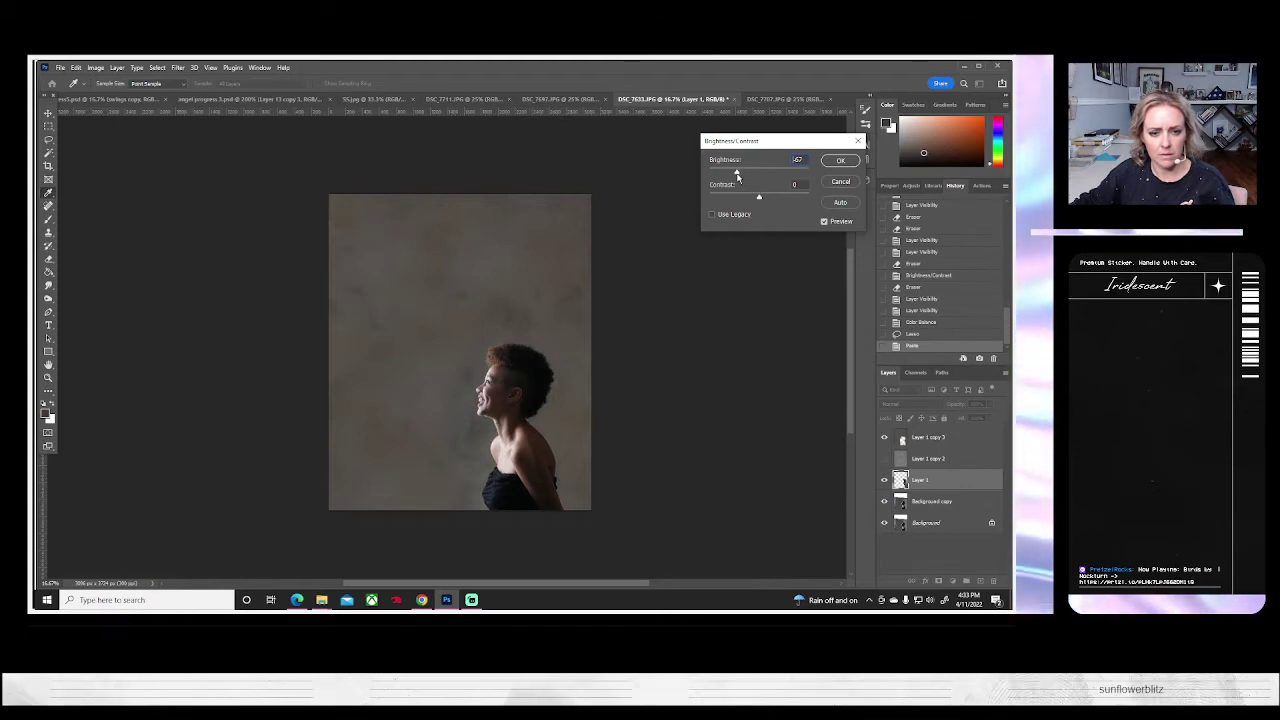
{"action": "left_click", "coordinate": [840, 161]}
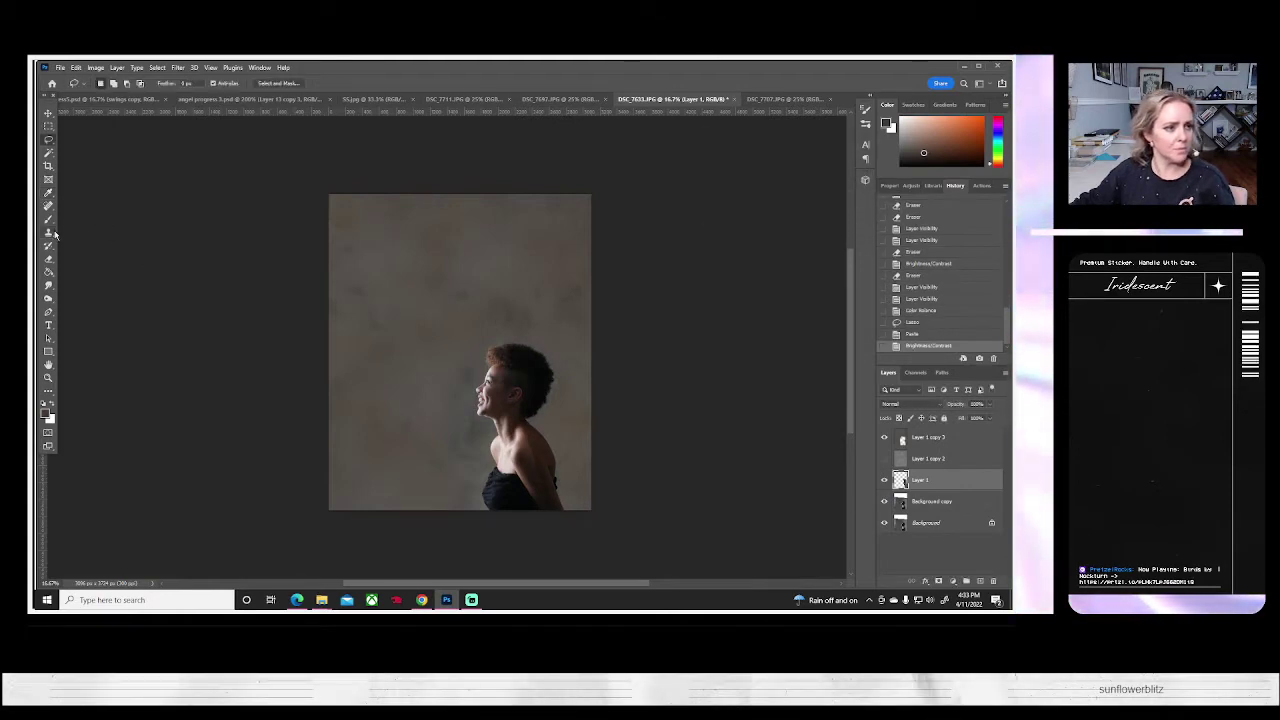
- Soften the pasted layer's inner edge by erasing it along the woman's hair, neck, back and arm
{"action": "key", "text": "e"}
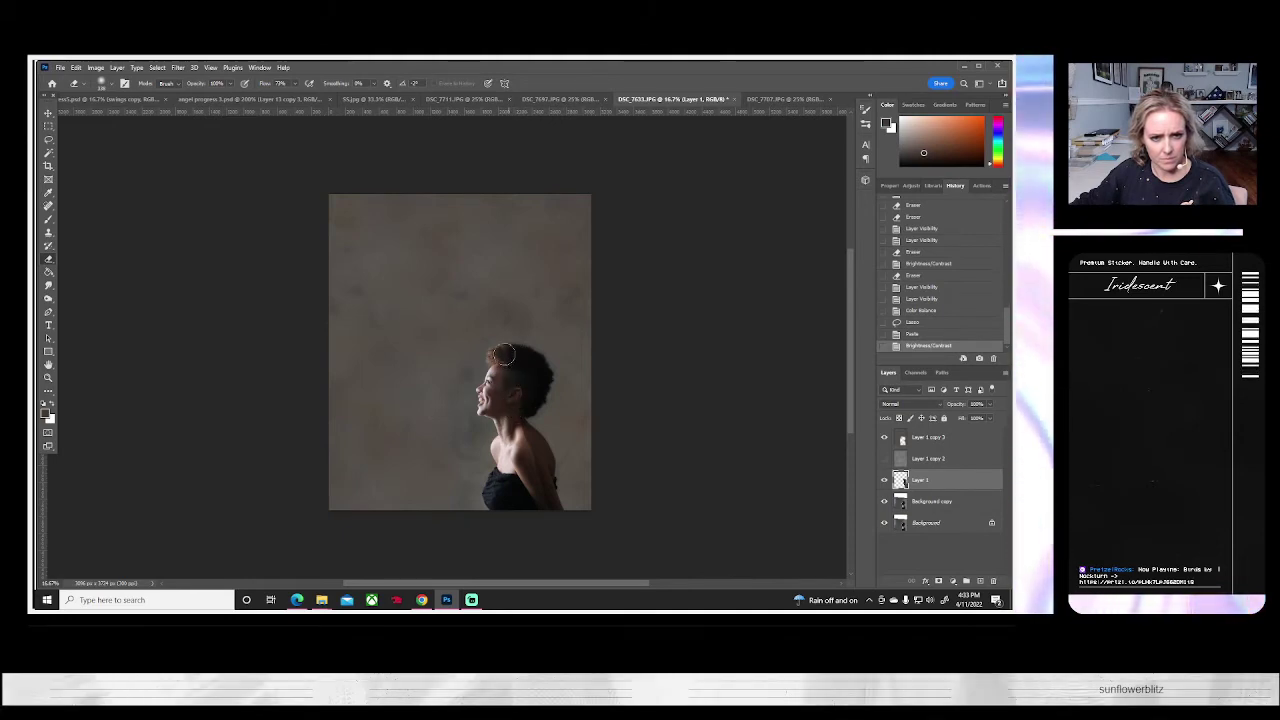
{"action": "left_click", "coordinate": [504, 357]}
{"action": "left_click", "coordinate": [513, 423]}
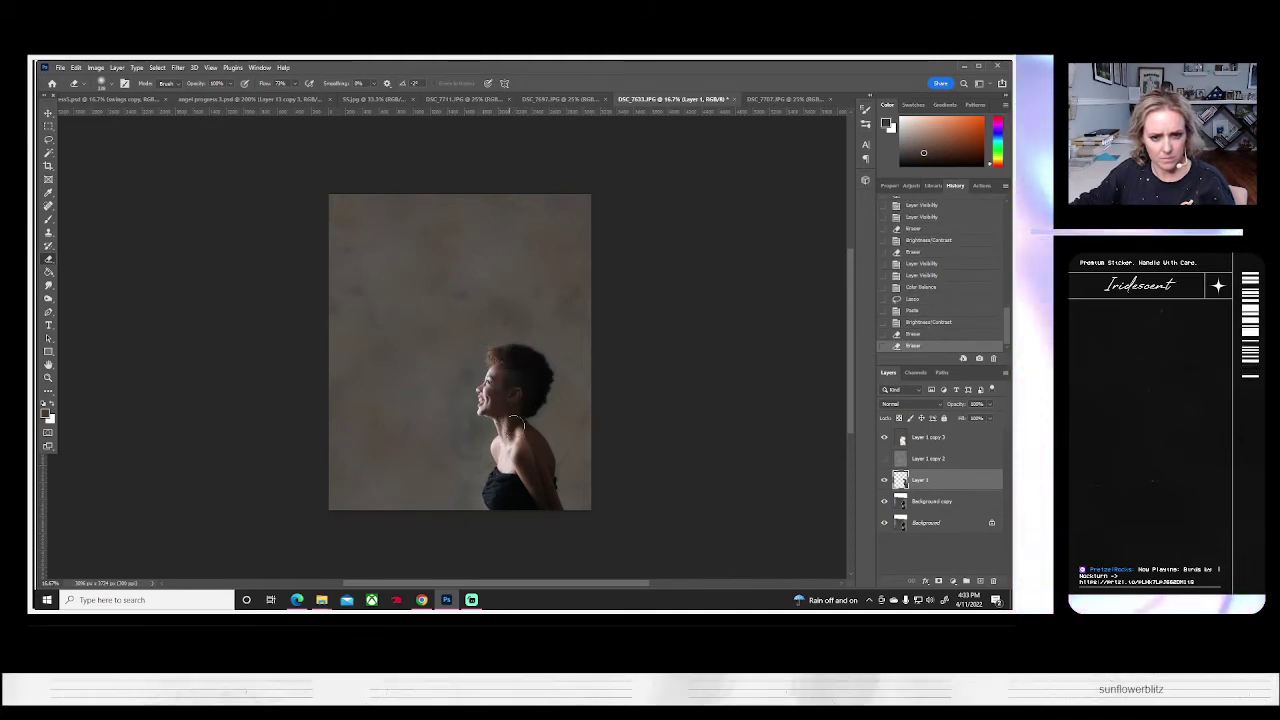
{"action": "left_click_drag", "start_coordinate": [513, 437], "coordinate": [541, 543]}
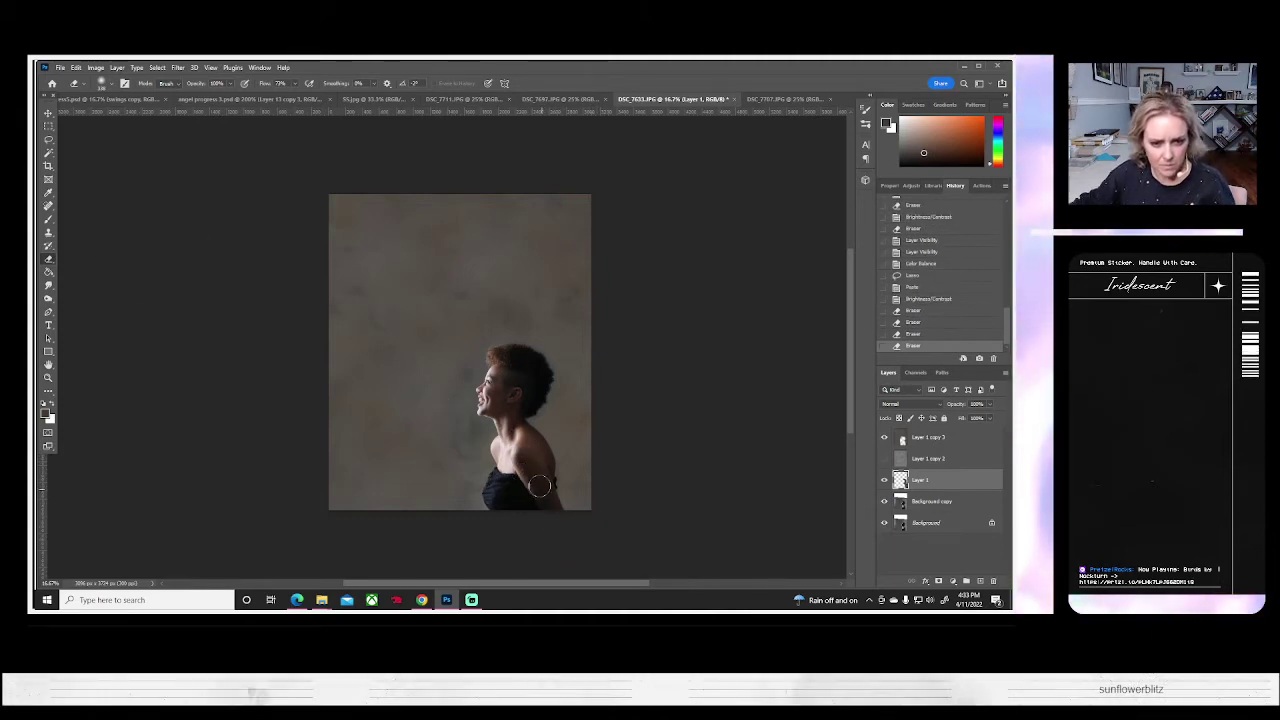
- Warm Layer 1 with Color Balance, shifting the midtones slightly toward red and setting yellow–blue to -11
{"action": "left_click", "coordinate": [95, 67]}
{"action": "mouse_move", "coordinate": [117, 97]}
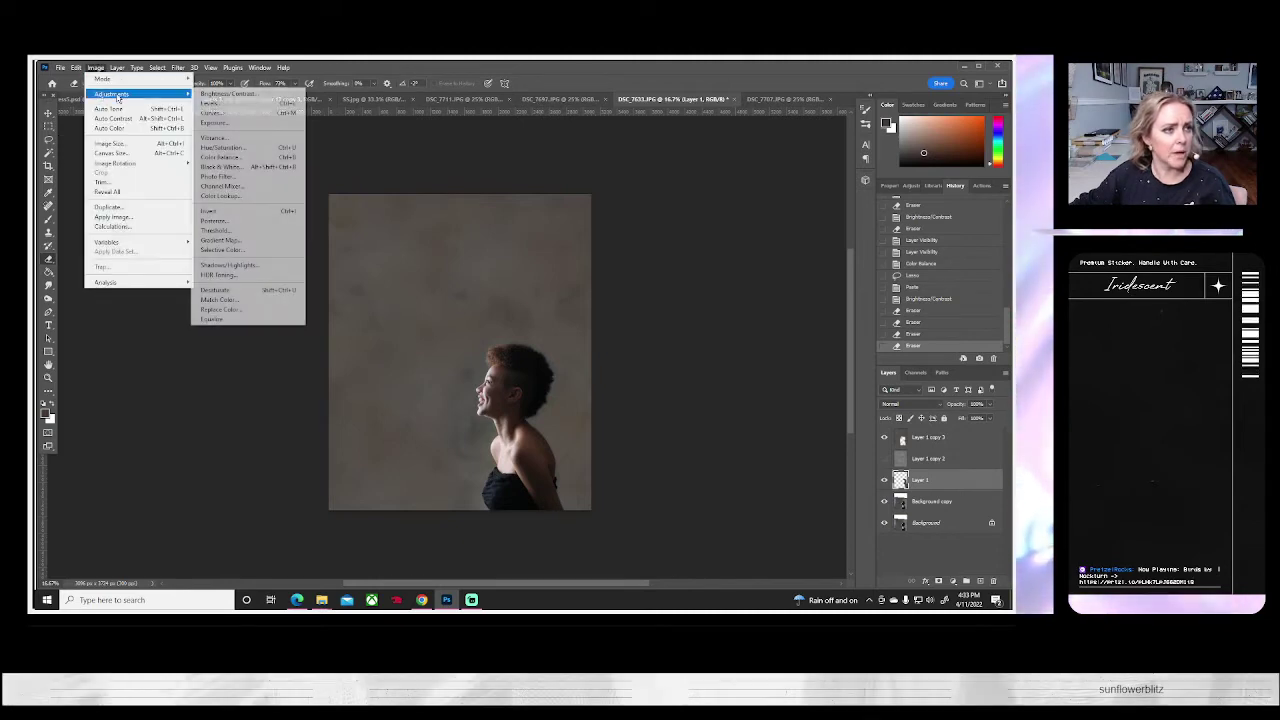
{"action": "left_click", "coordinate": [222, 157]}
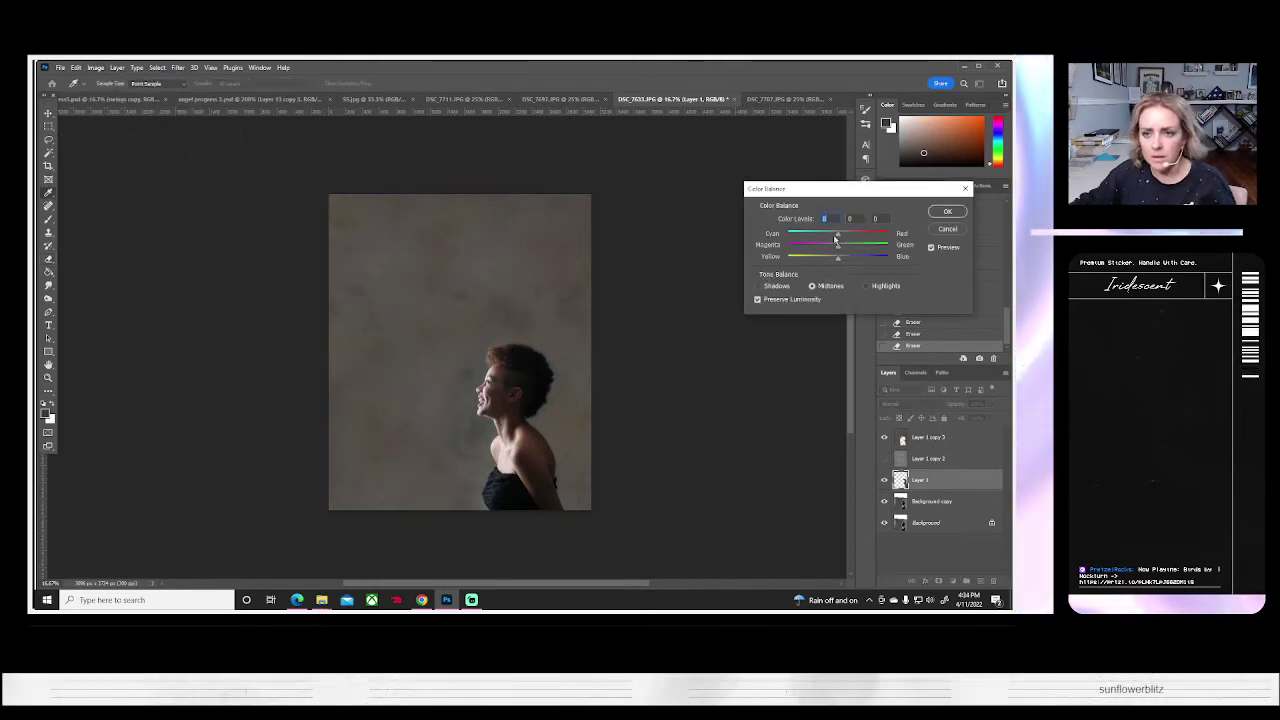
{"action": "left_click_drag", "start_coordinate": [836, 240], "coordinate": [839, 240]}
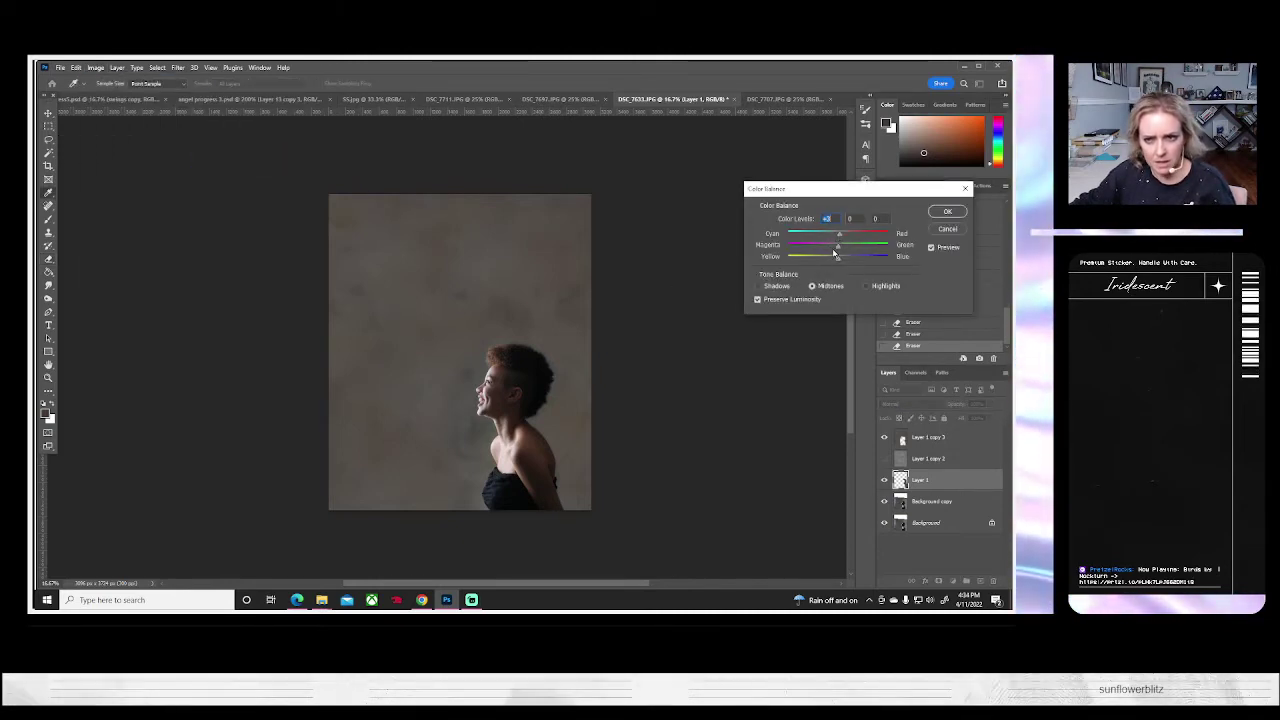
{"action": "left_click_drag", "start_coordinate": [838, 263], "coordinate": [832, 259]}
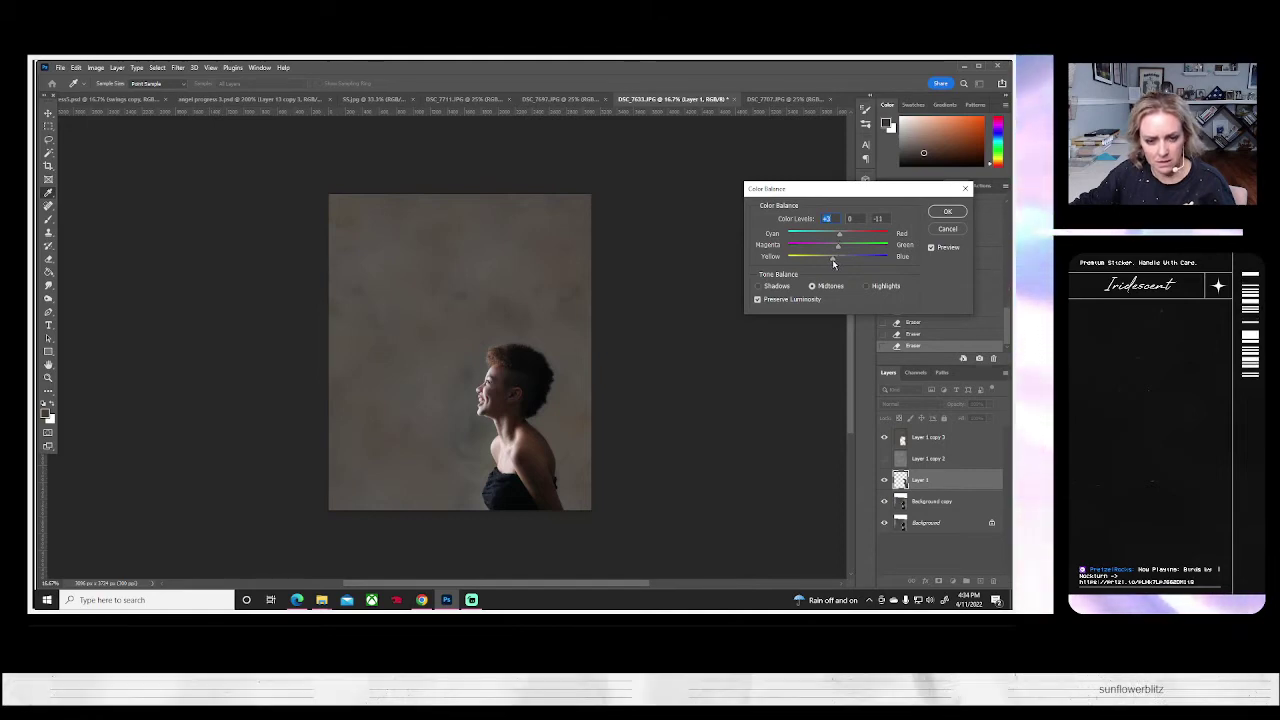
{"action": "left_click", "coordinate": [947, 211]}
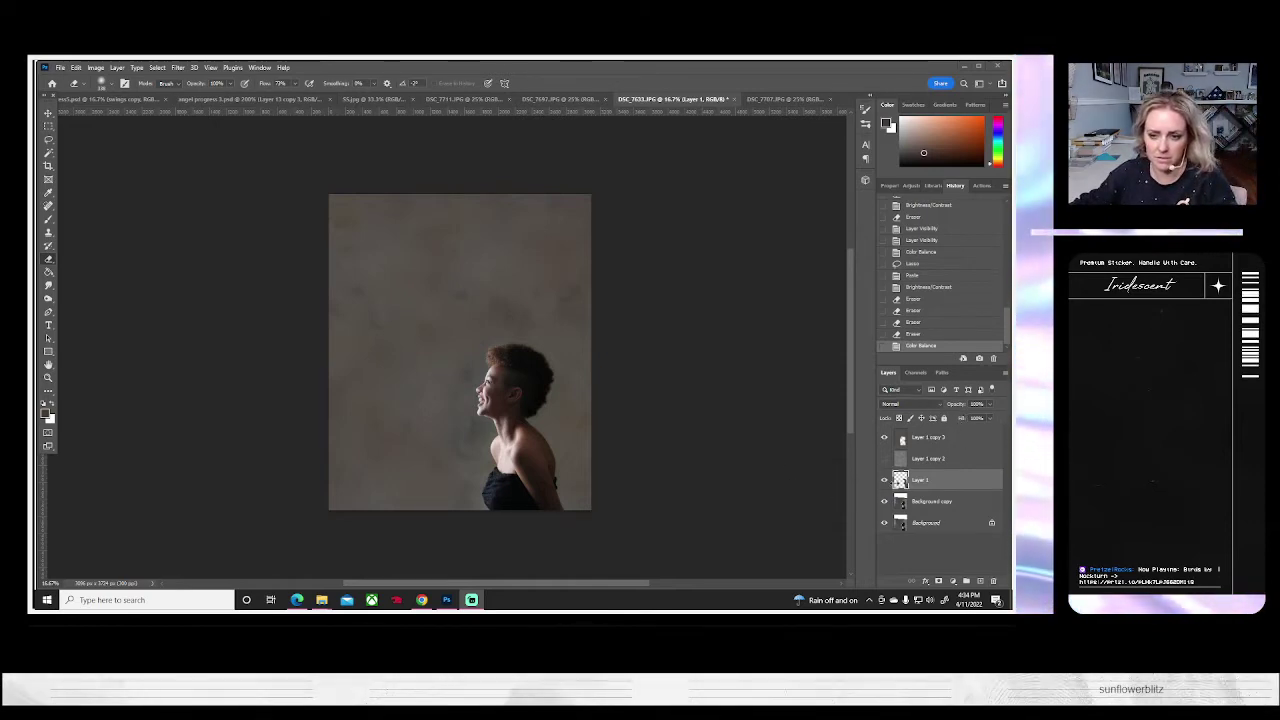
- Compare the image with and without Layer 1, and merge Layer 1 with Background copy
{"action": "left_click", "coordinate": [884, 480]}
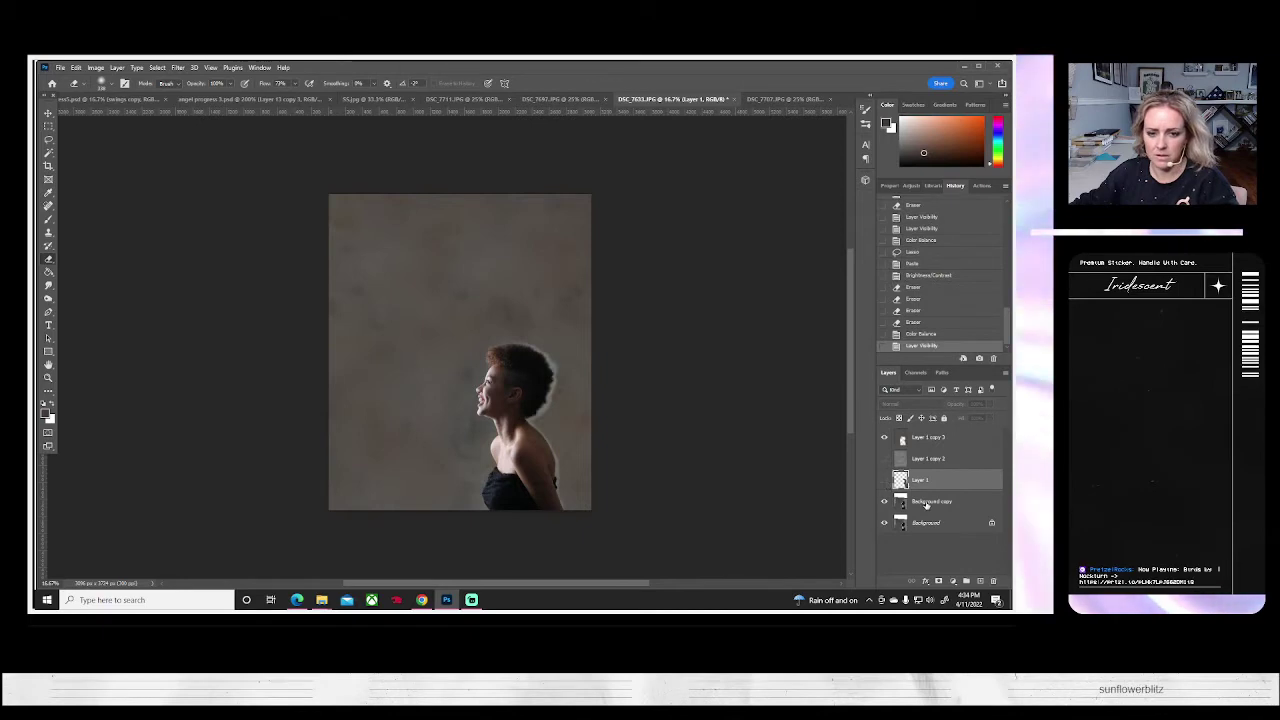
{"action": "left_click", "coordinate": [884, 480]}
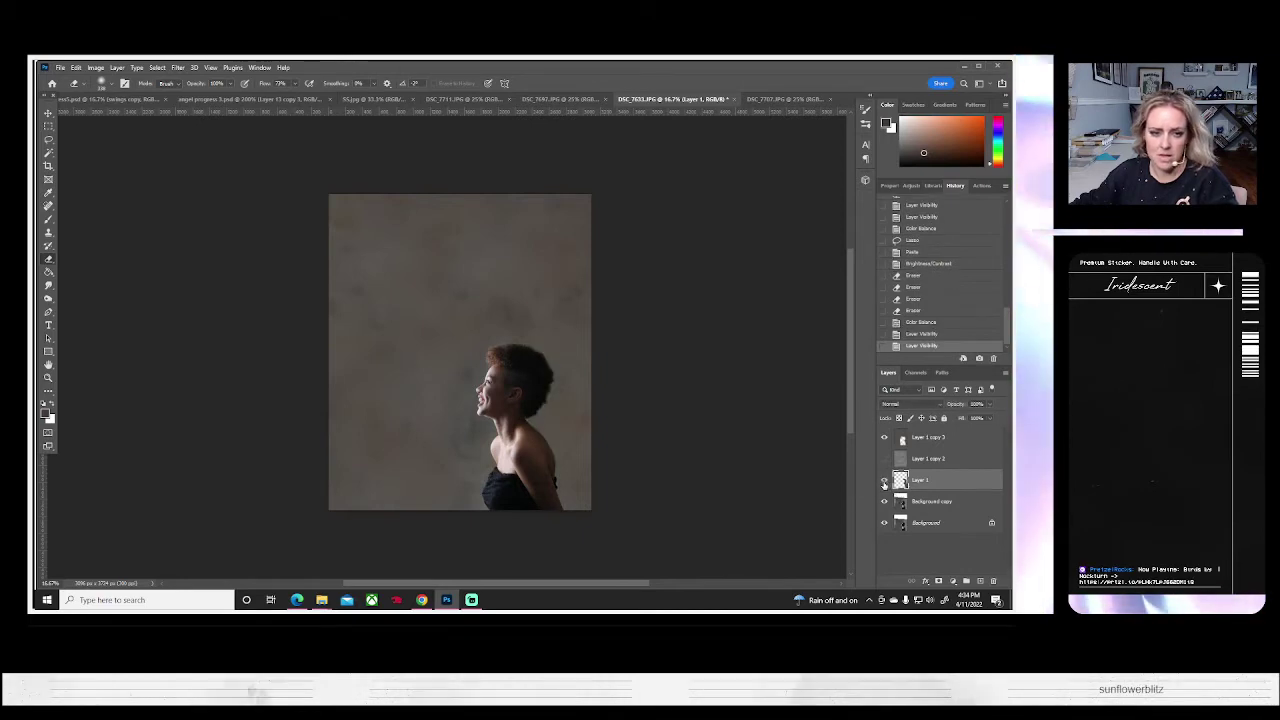
{"action": "right_click", "coordinate": [936, 501]}
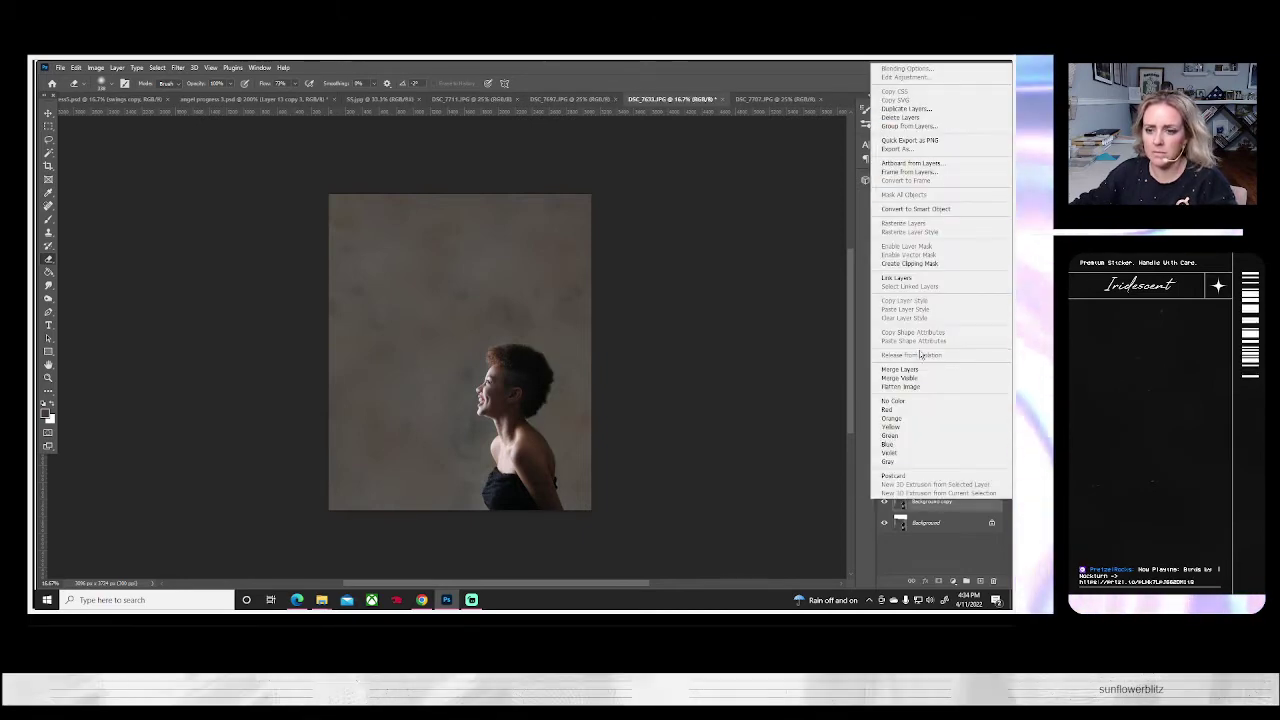
{"action": "left_click", "coordinate": [905, 369]}
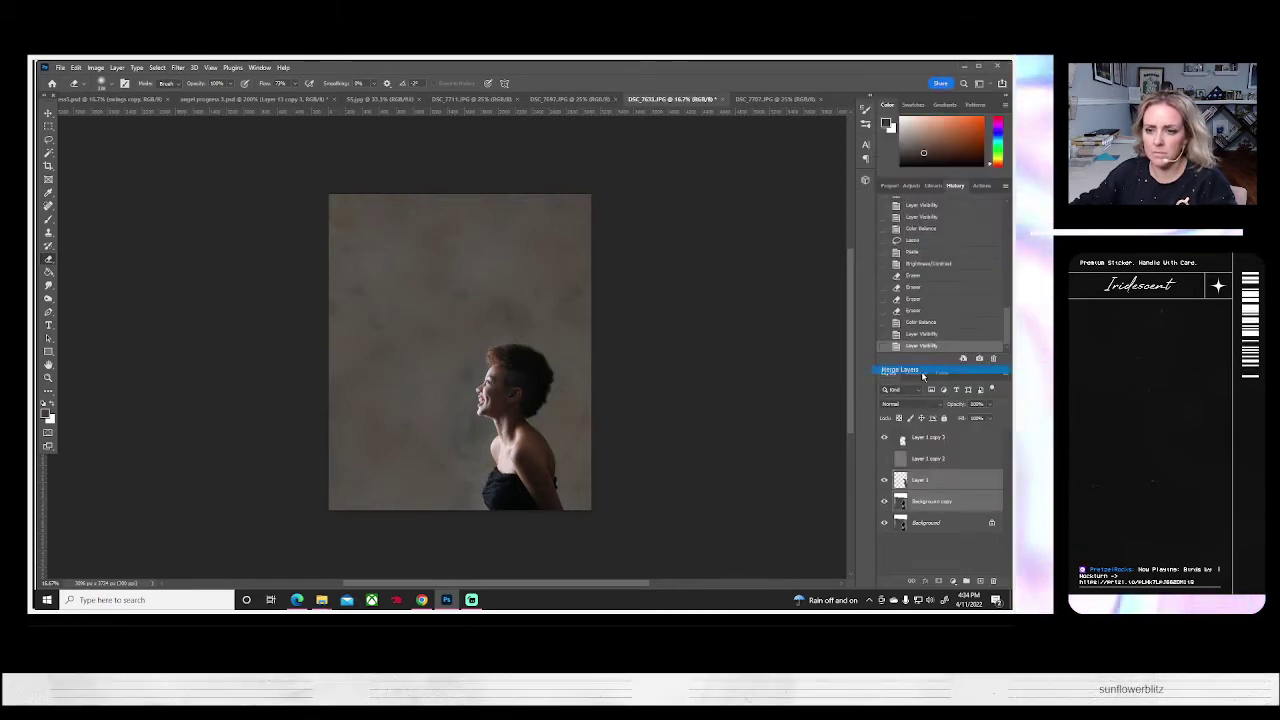
- Toggle the visibility of Layer 1 copy 2 to check it, and merge it with Layer 1 and Layer 1 copy 3
{"action": "left_click", "coordinate": [884, 459]}
{"action": "left_click", "coordinate": [884, 459]}
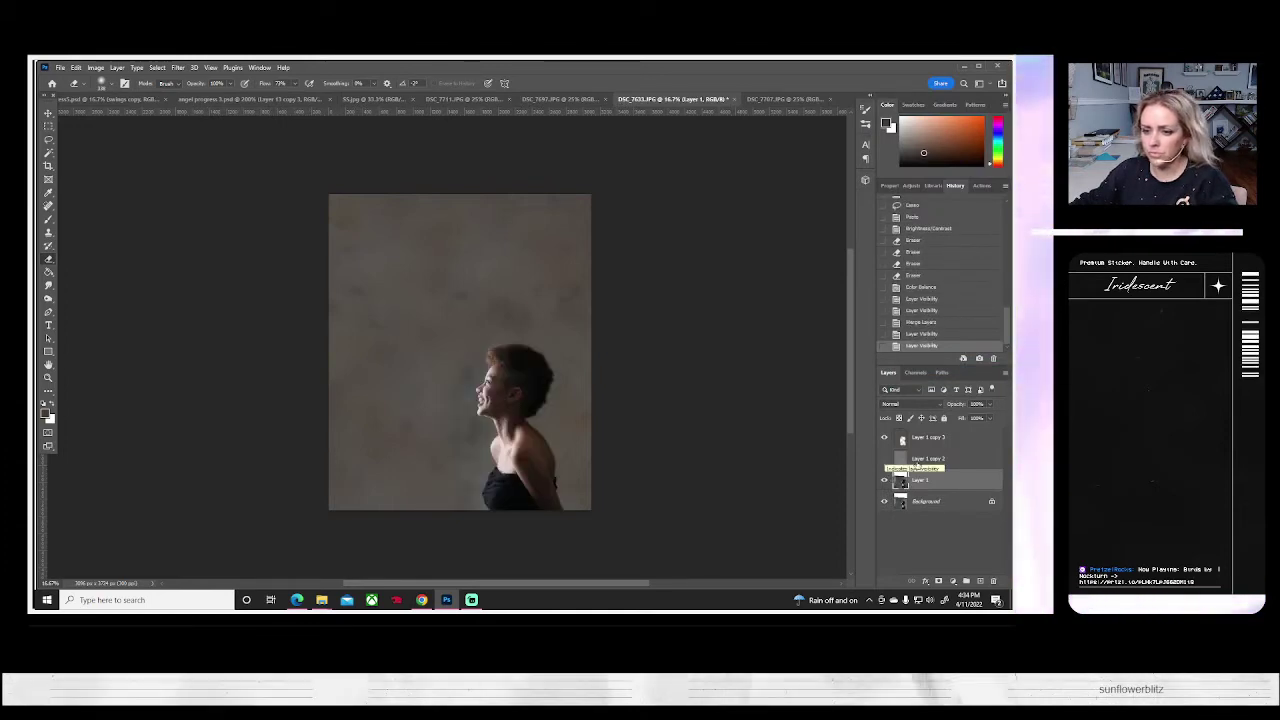
{"action": "left_click", "coordinate": [930, 437], "text": "shift"}
{"action": "right_click", "coordinate": [924, 458]}
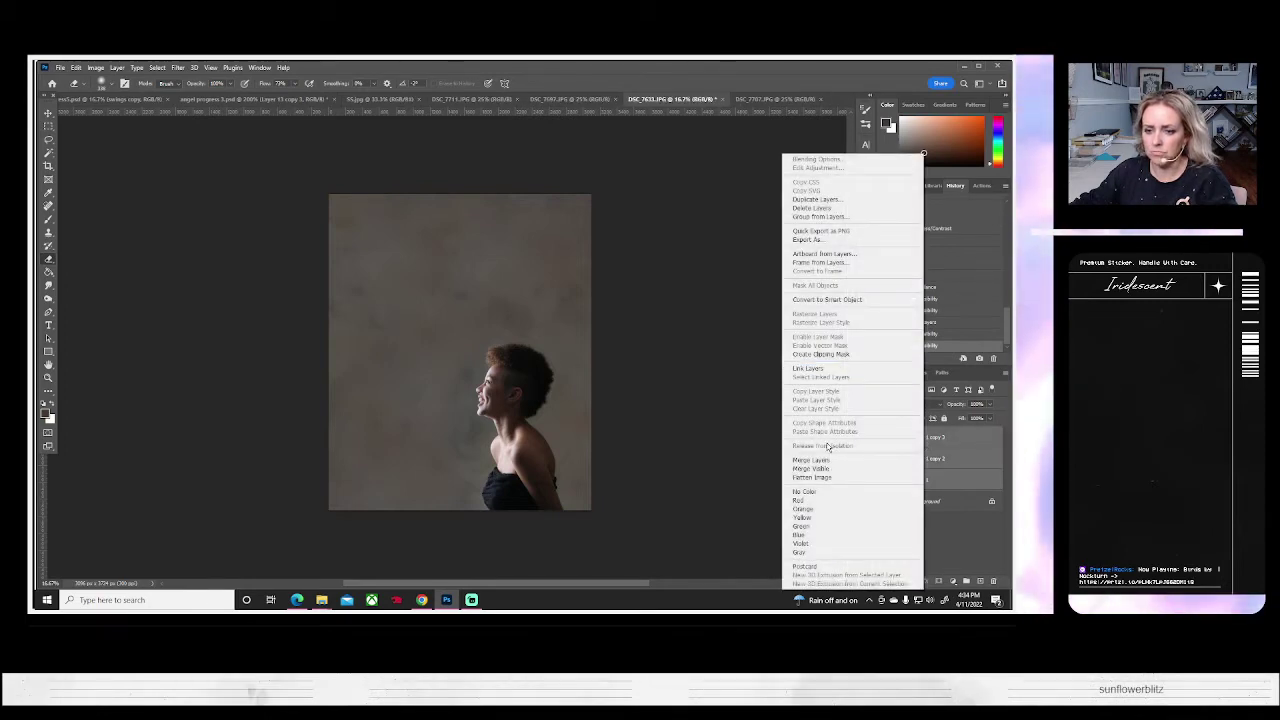
{"action": "left_click", "coordinate": [815, 459]}
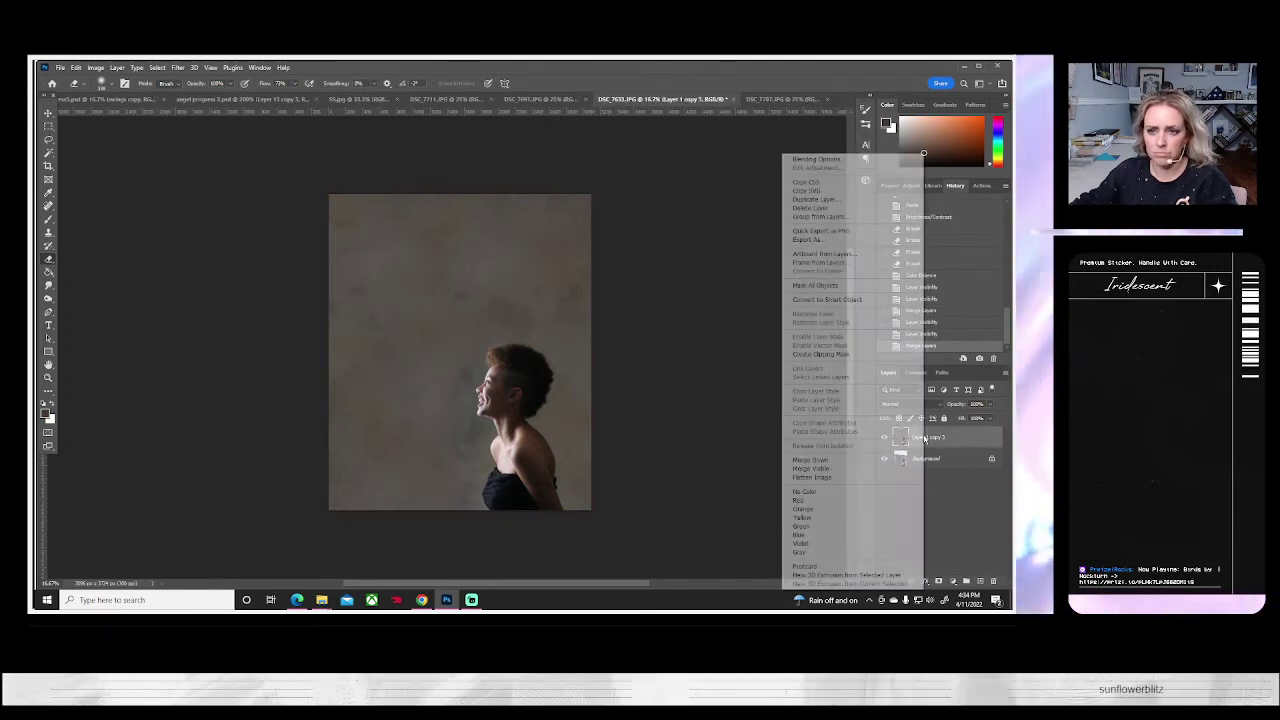
- Duplicate the merged layer and sharpen the copy with Unsharp Mask at amount 56%, radius 2.5 pixels and threshold 0
{"action": "right_click", "coordinate": [925, 437]}
{"action": "left_click", "coordinate": [815, 199]}
{"action": "left_click", "coordinate": [607, 212]}
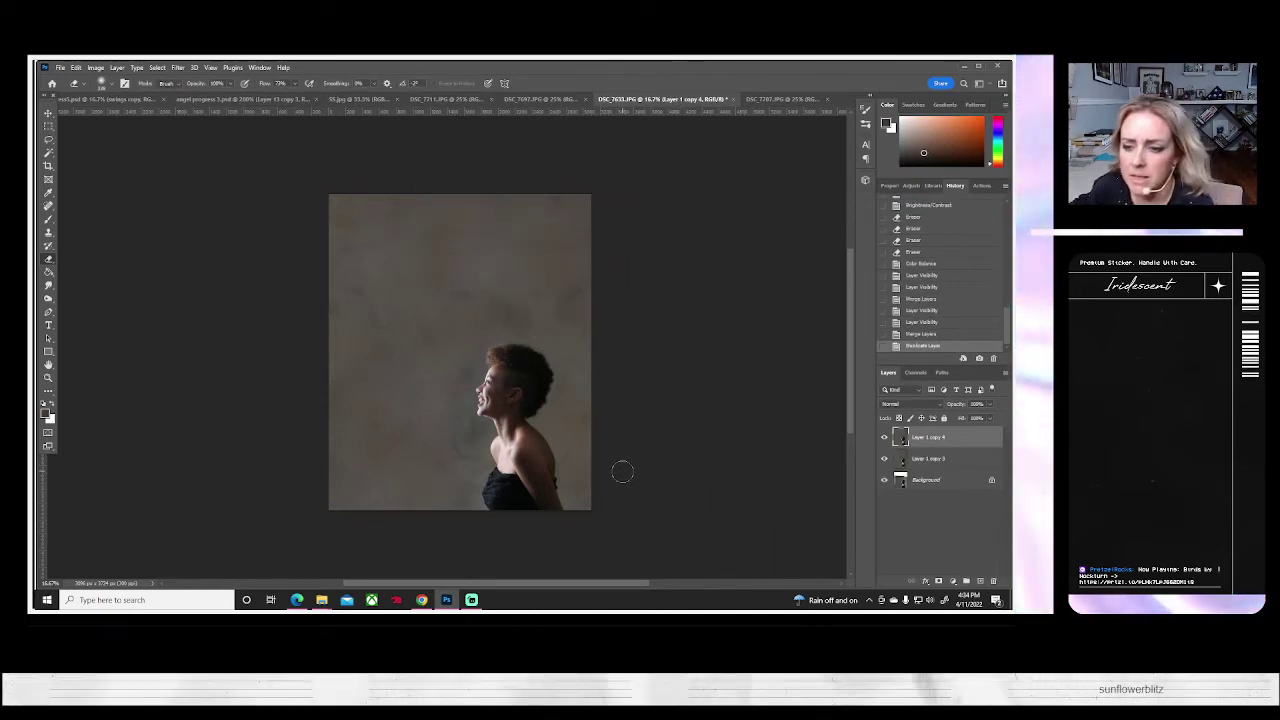
{"action": "left_click", "coordinate": [179, 68]}
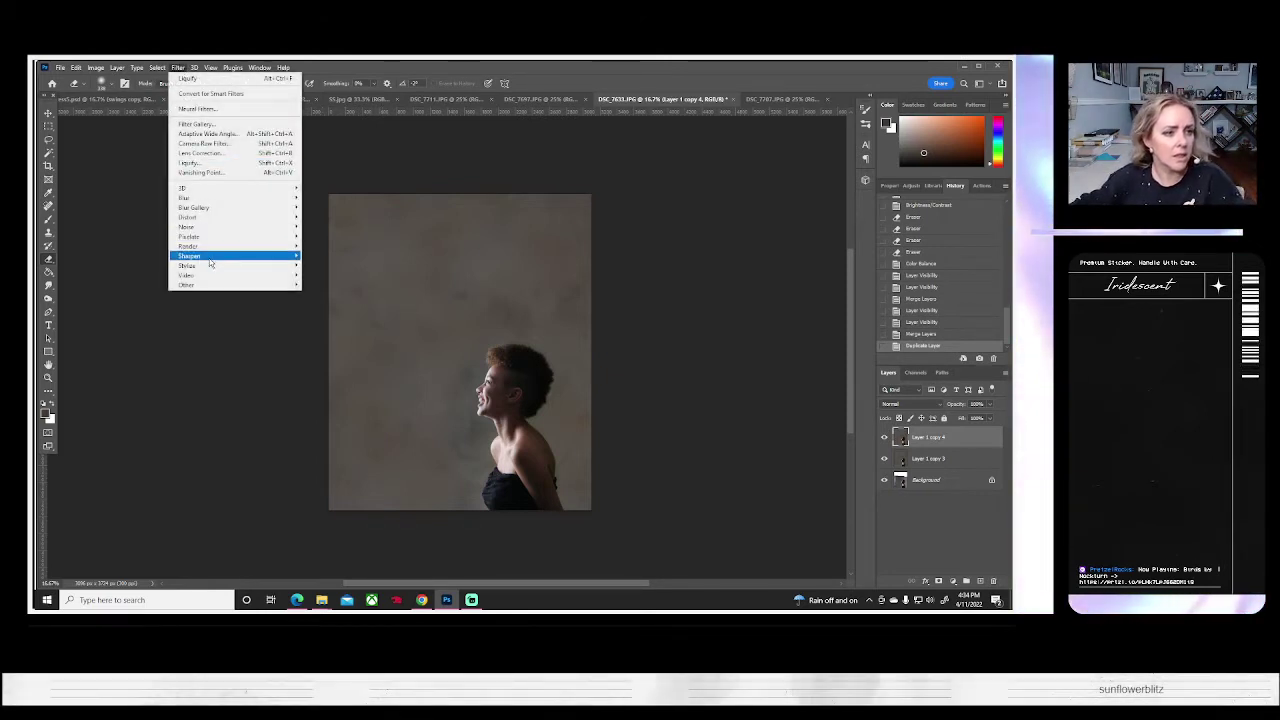
{"action": "mouse_move", "coordinate": [211, 257]}
{"action": "left_click", "coordinate": [330, 303]}
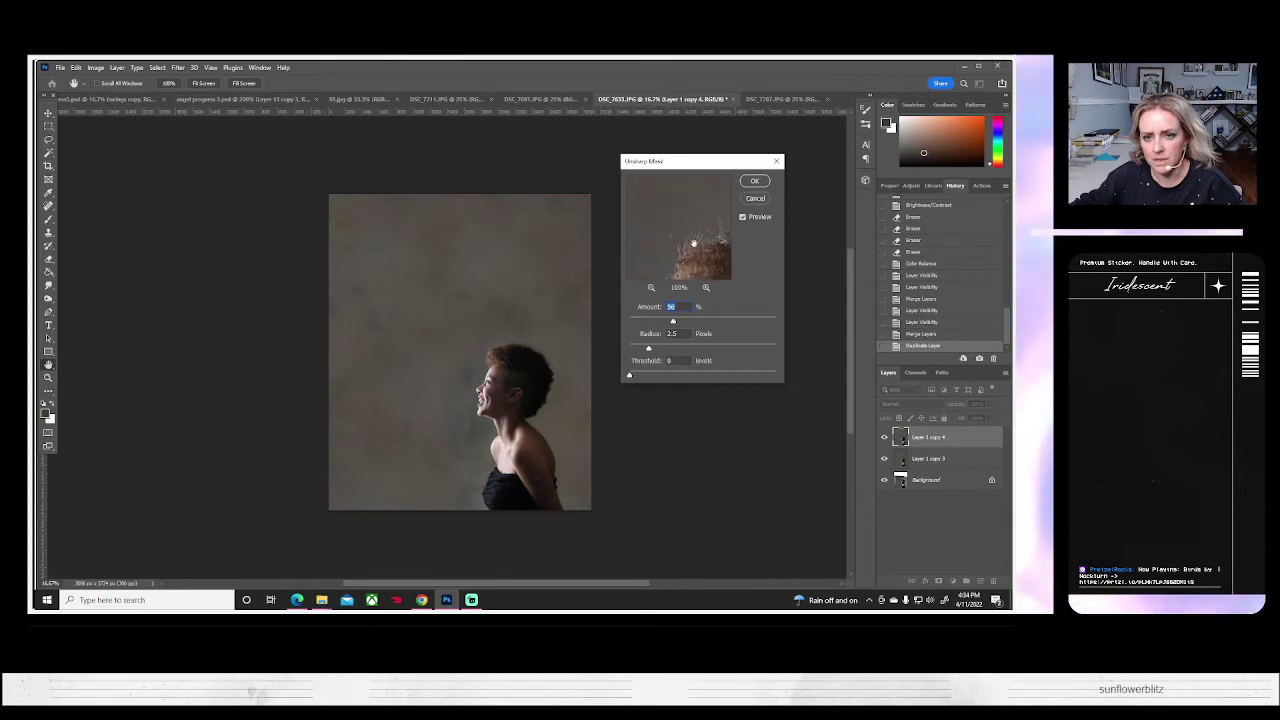
{"action": "left_click_drag", "start_coordinate": [694, 243], "coordinate": [725, 197]}
{"action": "left_click_drag", "start_coordinate": [680, 248], "coordinate": [684, 205]}
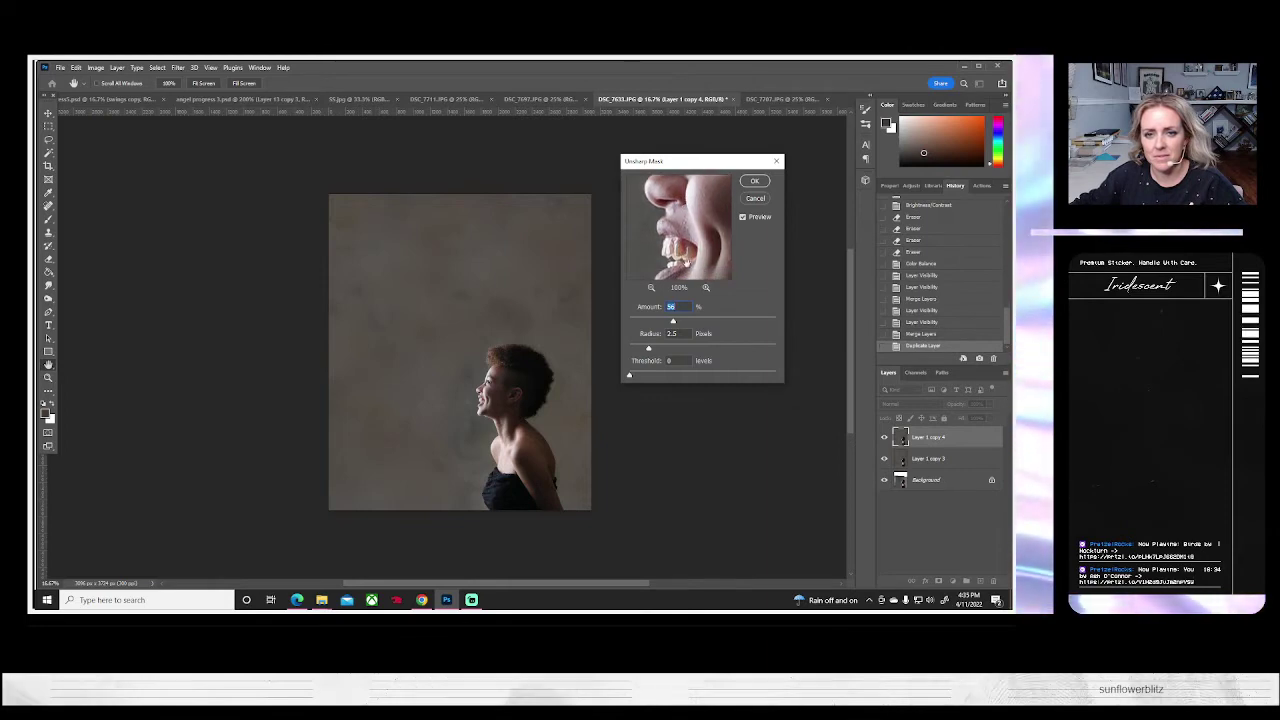
{"action": "left_click_drag", "start_coordinate": [686, 262], "coordinate": [672, 212]}
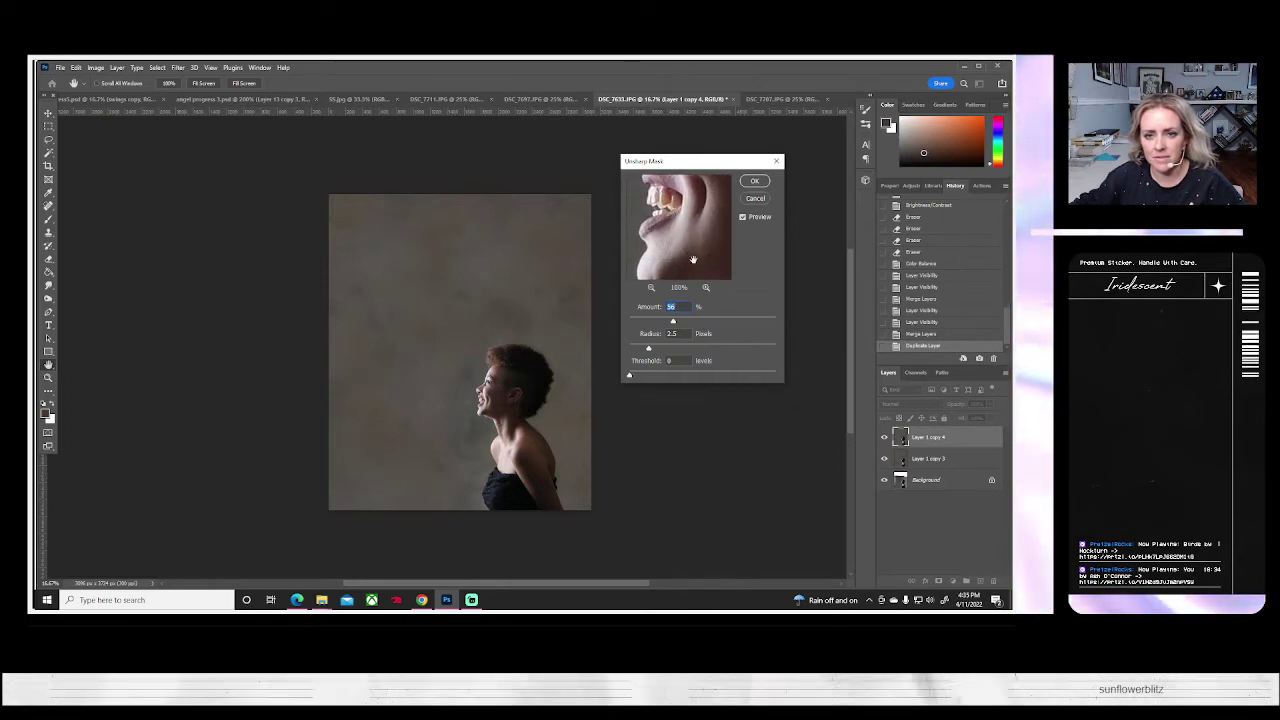
{"action": "left_click", "coordinate": [755, 181]}
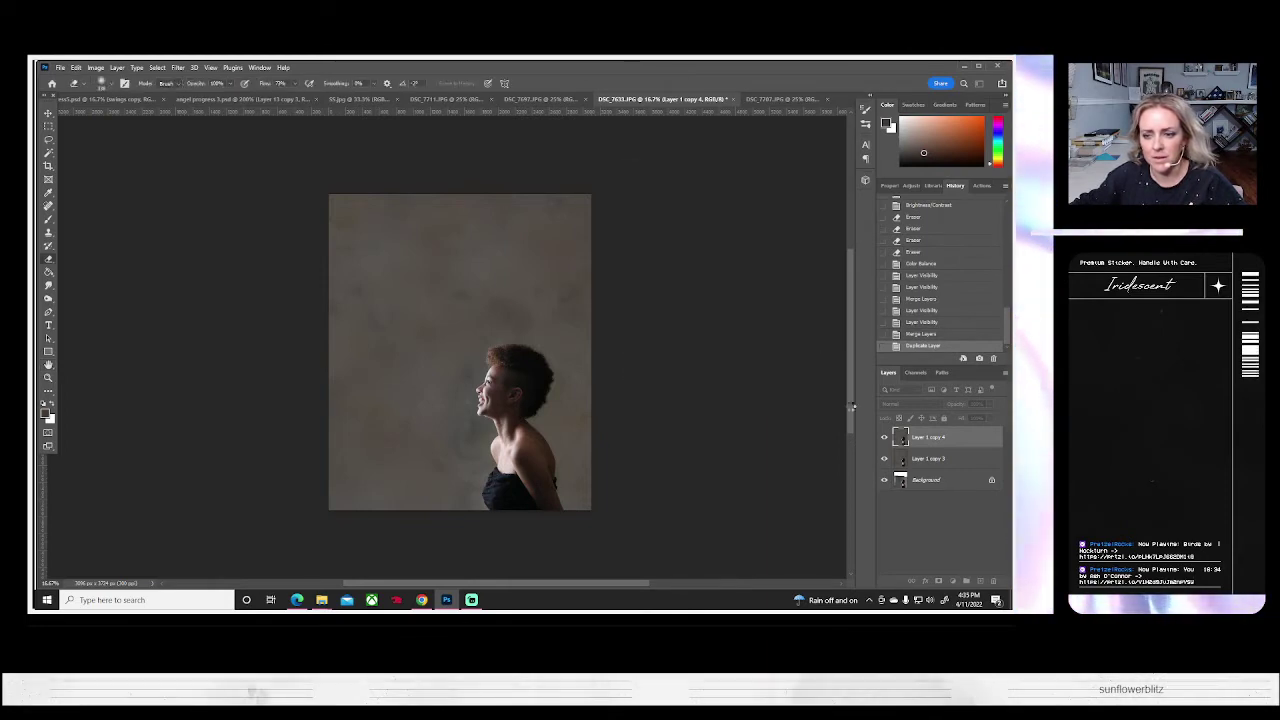
- Duplicate the sharpened layer and apply Reduce Noise with strength 9, preserve details 16%, reduce color noise 100% and sharpen details 15%
{"action": "right_click", "coordinate": [925, 437]}
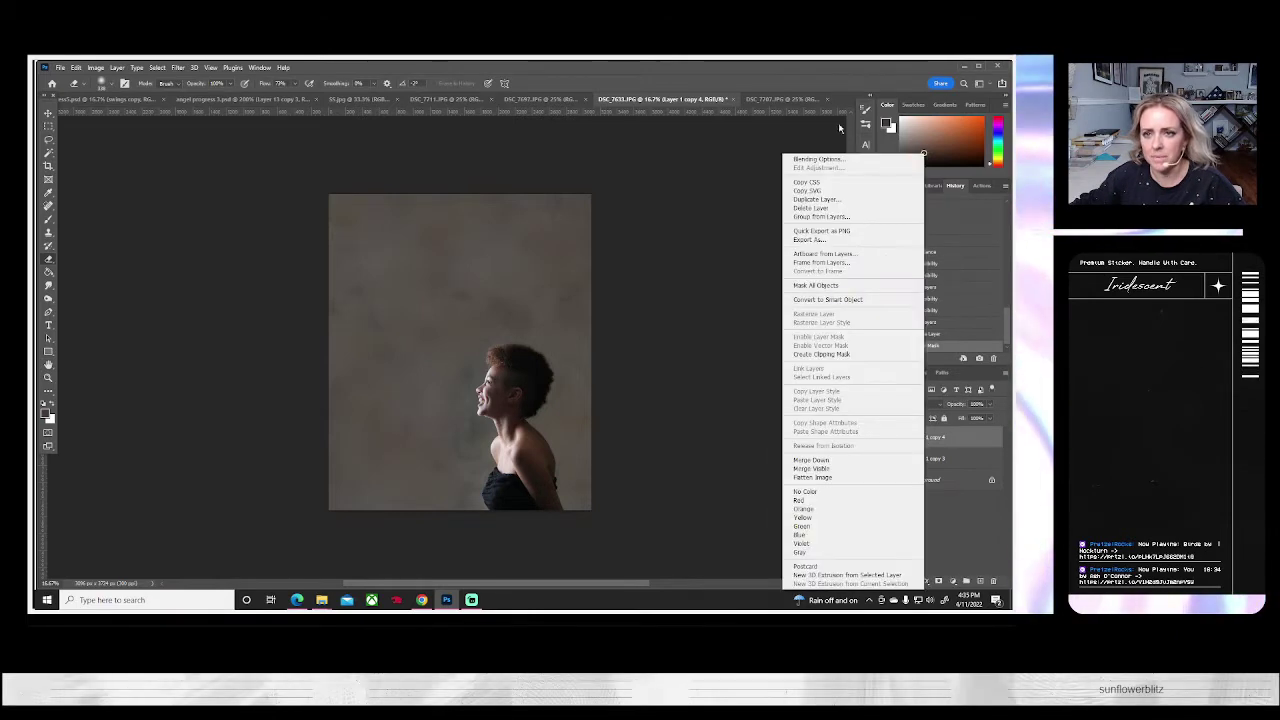
{"action": "left_click", "coordinate": [807, 200]}
{"action": "left_click", "coordinate": [605, 209]}
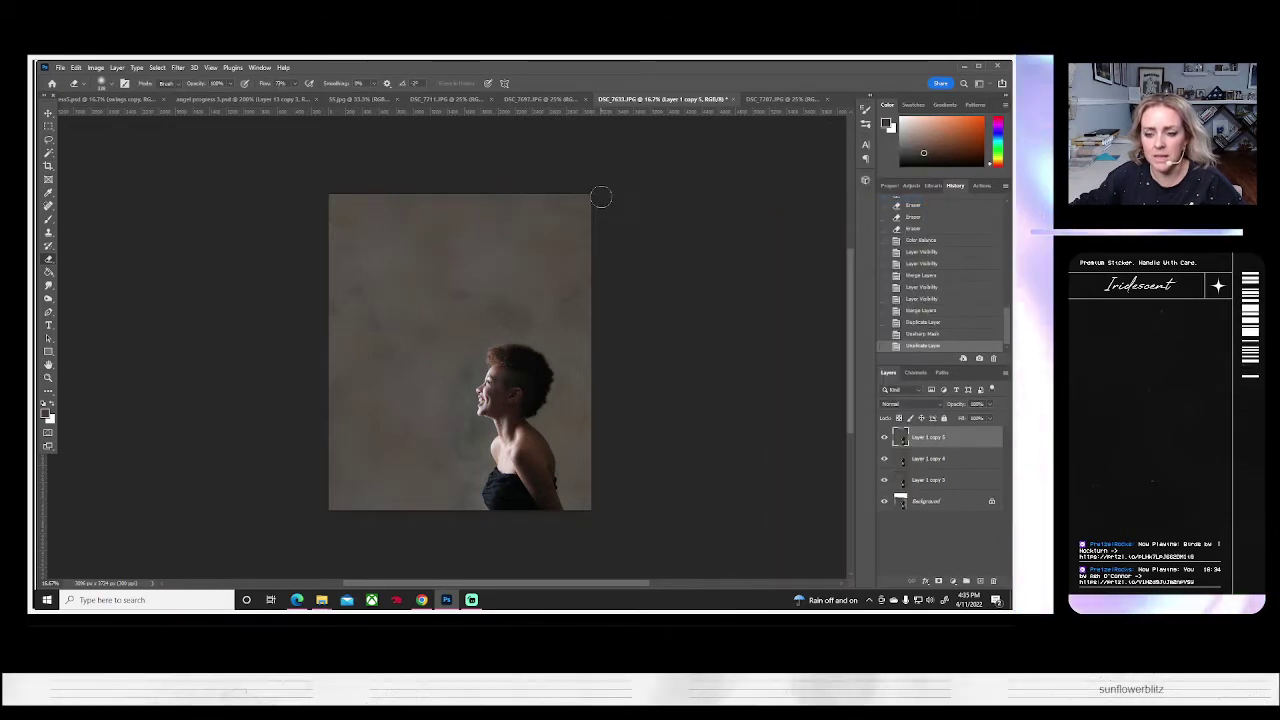
{"action": "left_click", "coordinate": [177, 67]}
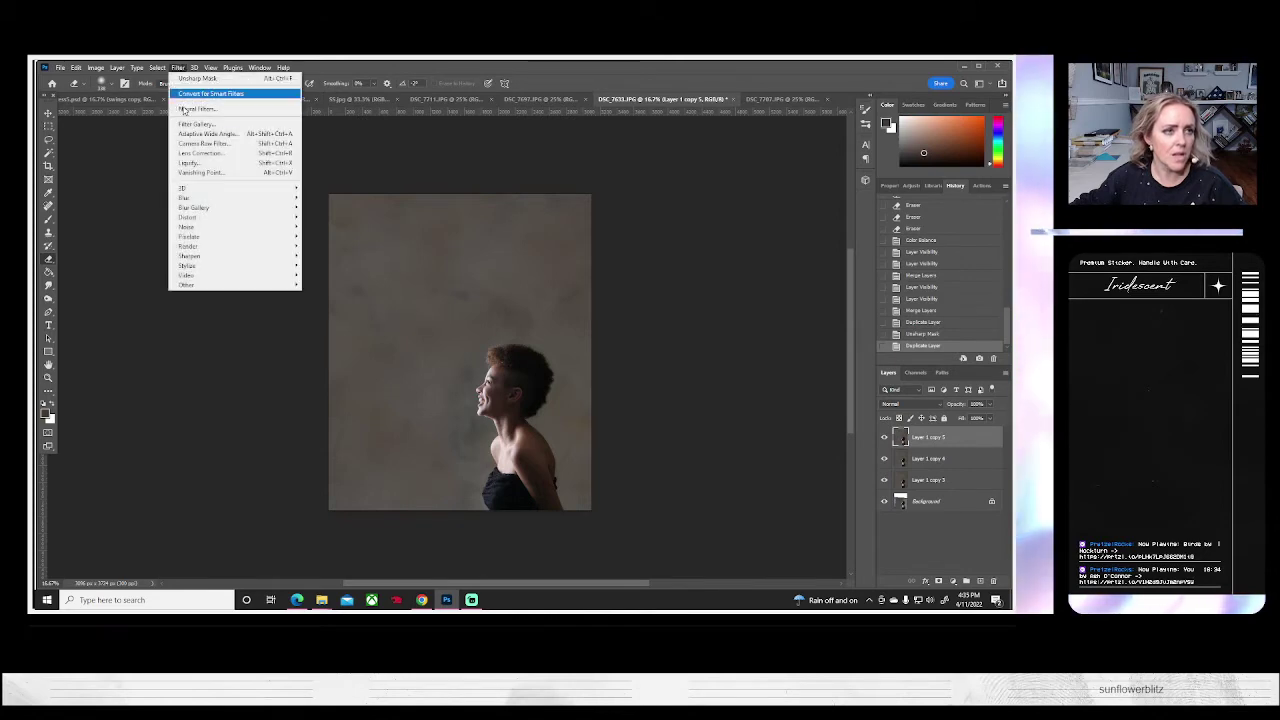
{"action": "mouse_move", "coordinate": [210, 227]}
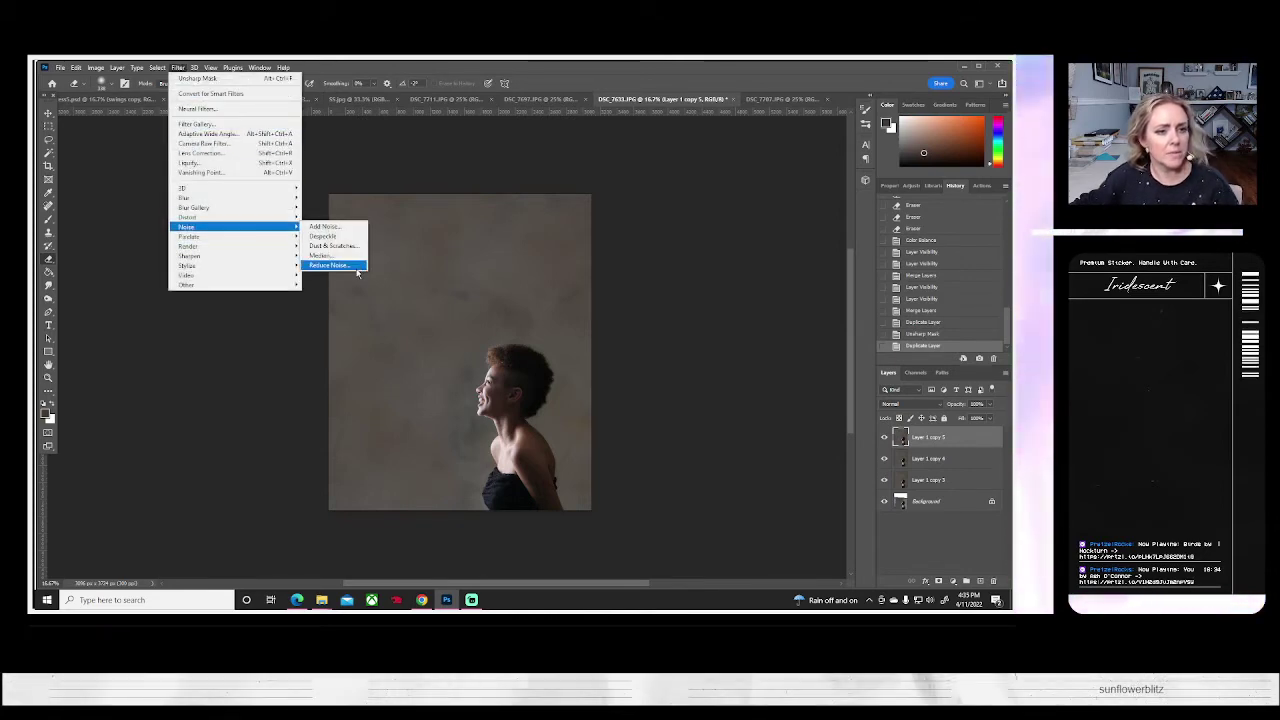
{"action": "left_click", "coordinate": [352, 267]}
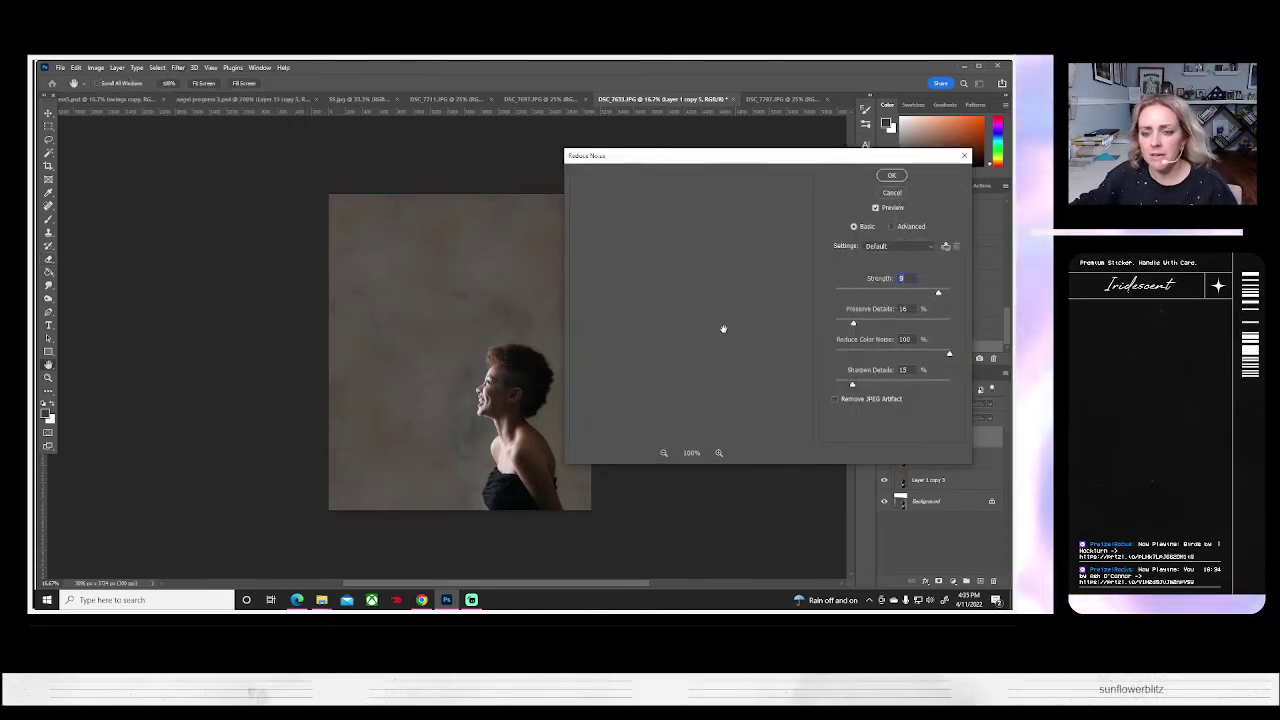
{"action": "left_click_drag", "start_coordinate": [746, 306], "coordinate": [523, 337]}
{"action": "left_click_drag", "start_coordinate": [735, 380], "coordinate": [740, 214]}
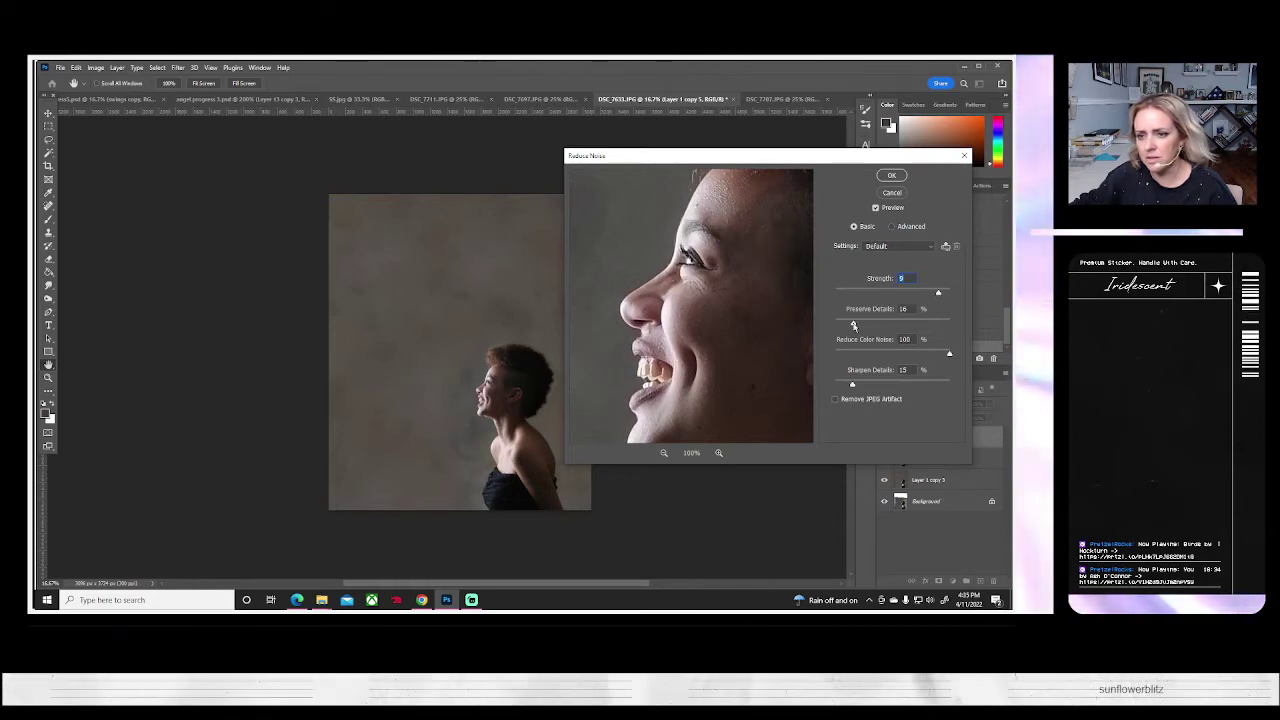
{"action": "left_click_drag", "start_coordinate": [853, 325], "coordinate": [864, 327]}
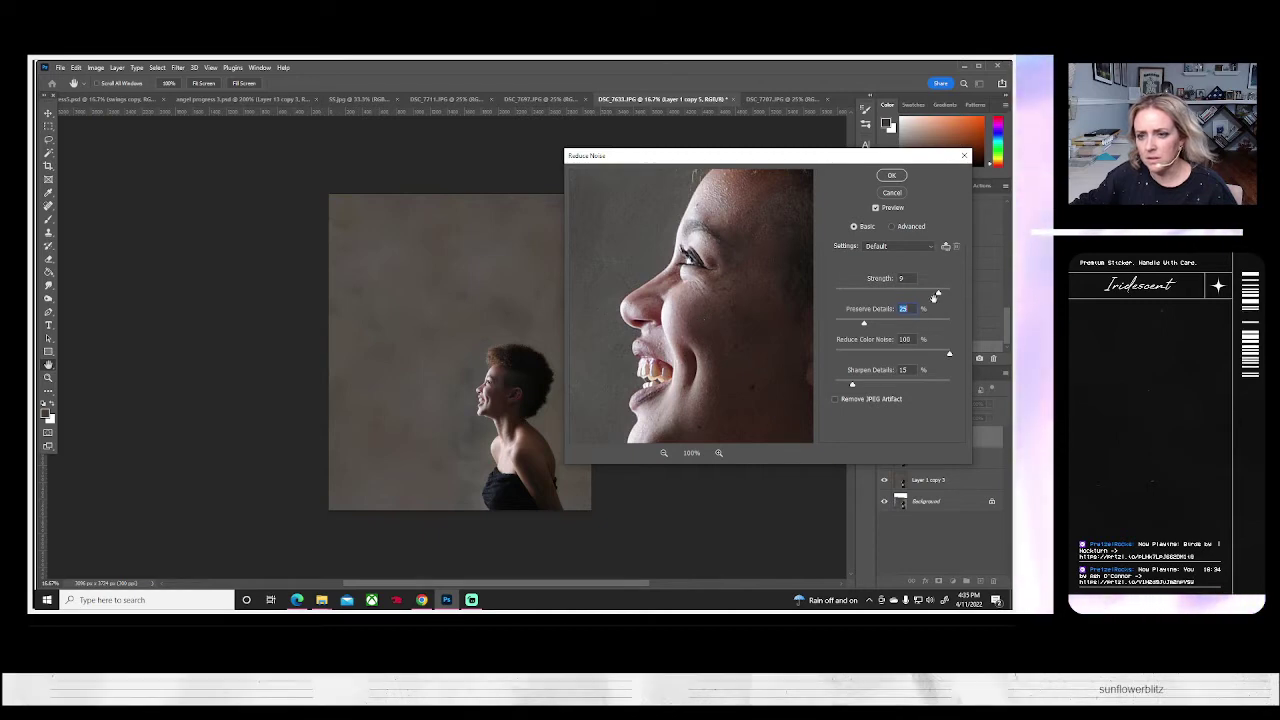
{"action": "left_click_drag", "start_coordinate": [863, 324], "coordinate": [853, 323]}
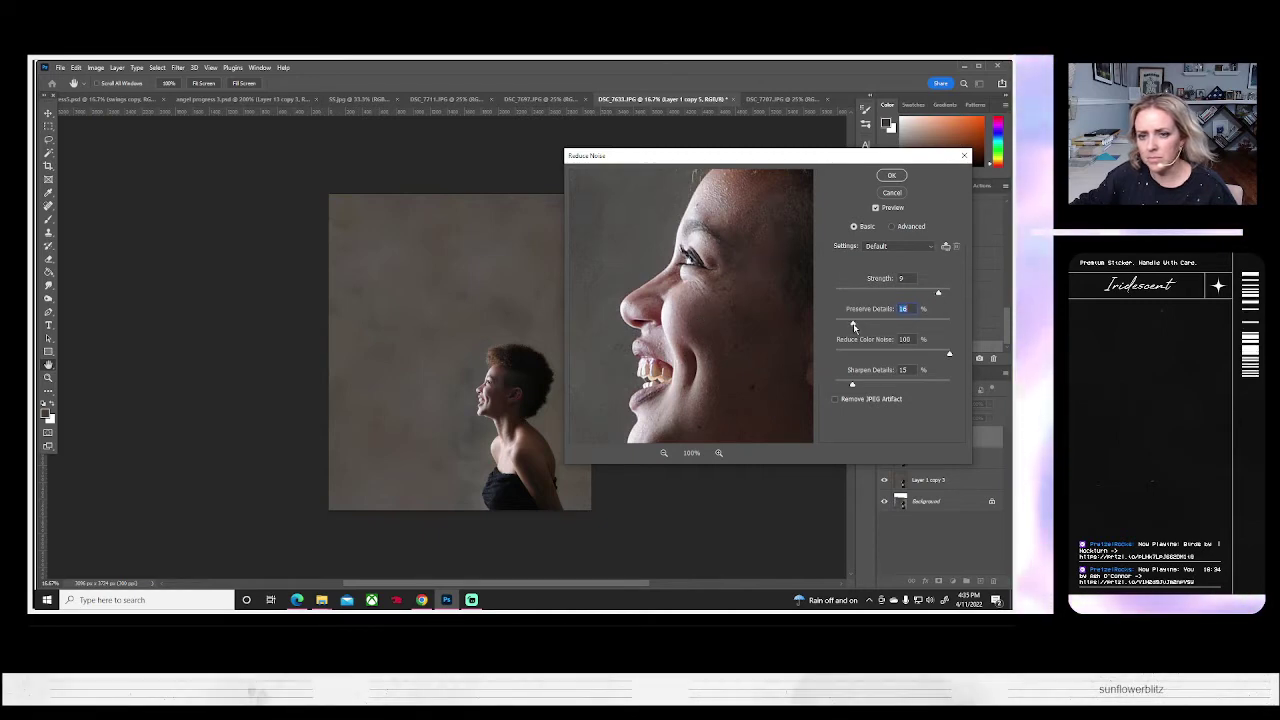
{"action": "left_click", "coordinate": [893, 176]}
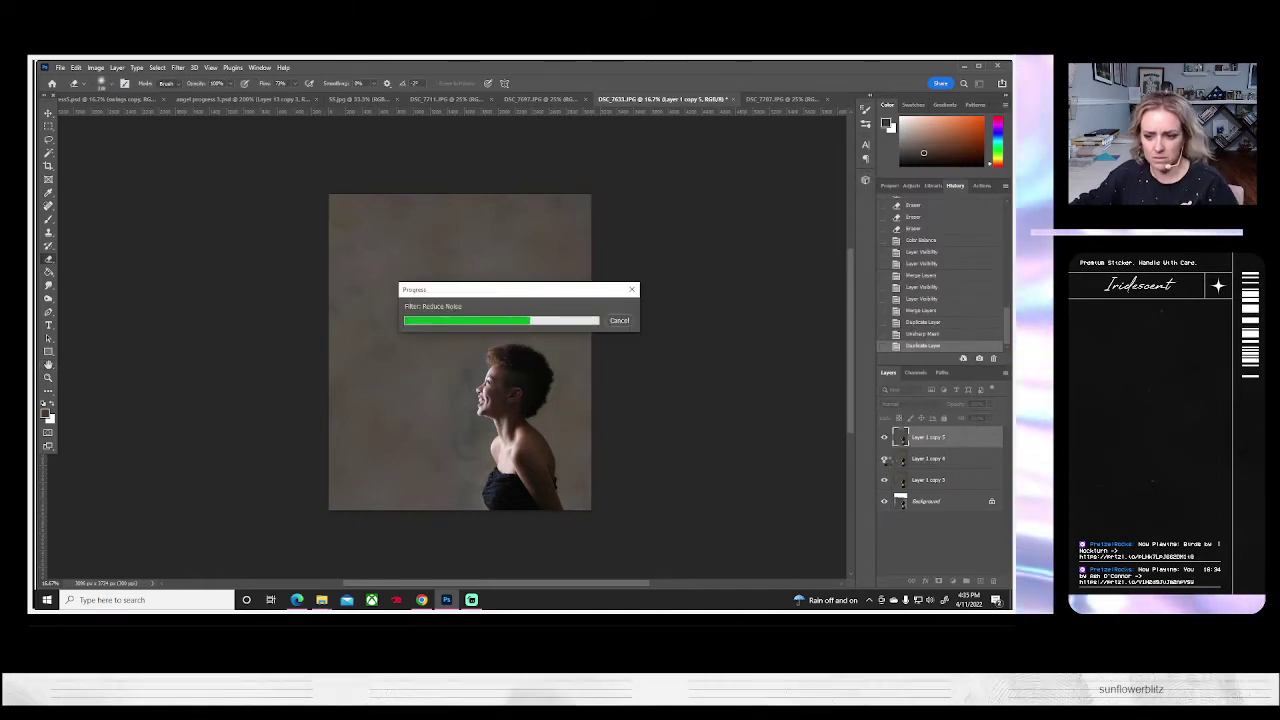
- Hide the two layers directly beneath the noise-reduced layer and duplicate the noise-reduced layer
{"action": "left_click", "coordinate": [884, 458]}
{"action": "left_click", "coordinate": [884, 480]}
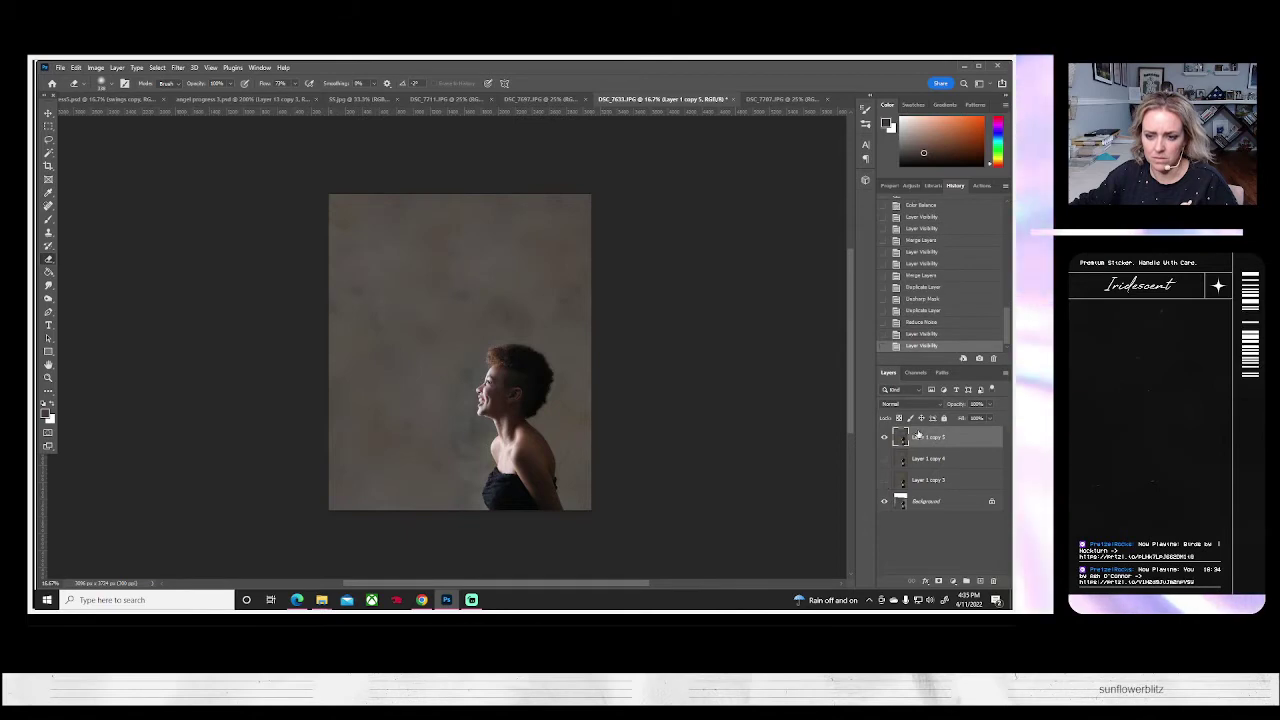
{"action": "right_click", "coordinate": [918, 433]}
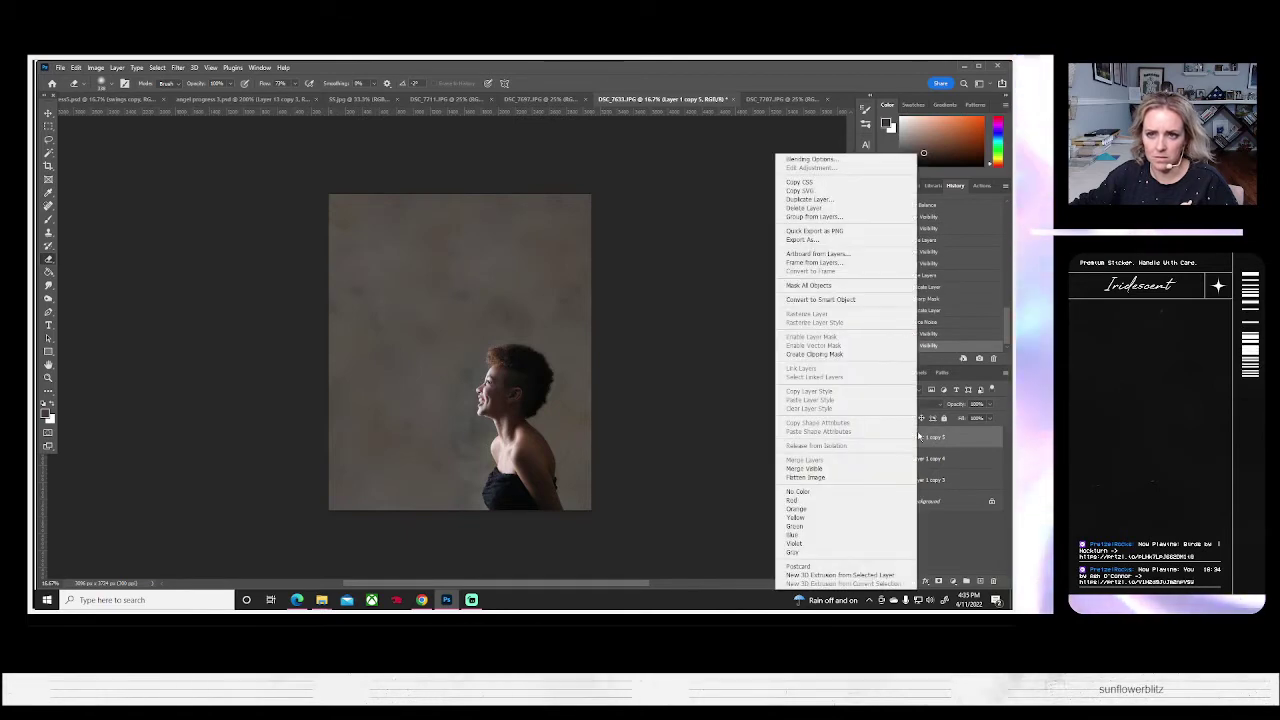
{"action": "left_click", "coordinate": [821, 201]}
{"action": "left_click", "coordinate": [607, 211]}
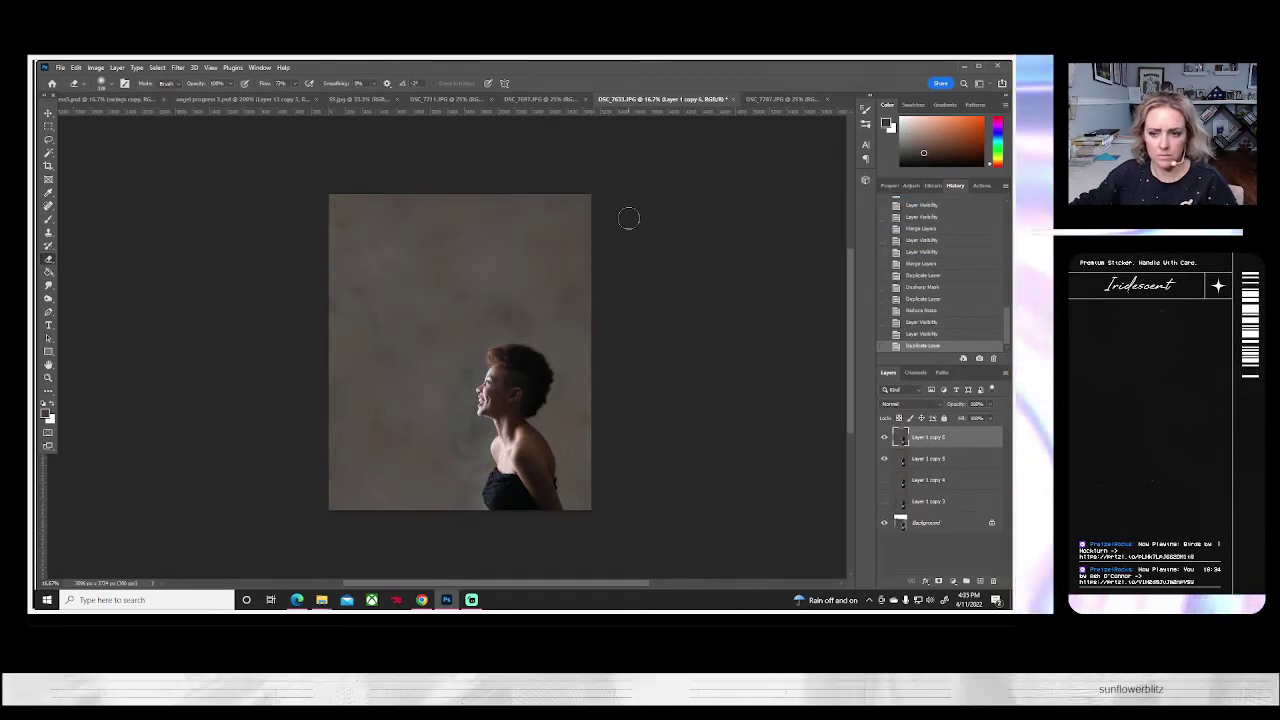
- Warm the new top copy with Color Balance, setting the midtones to +22 cyan–red and -15 yellow–blue
{"action": "left_click", "coordinate": [95, 67]}
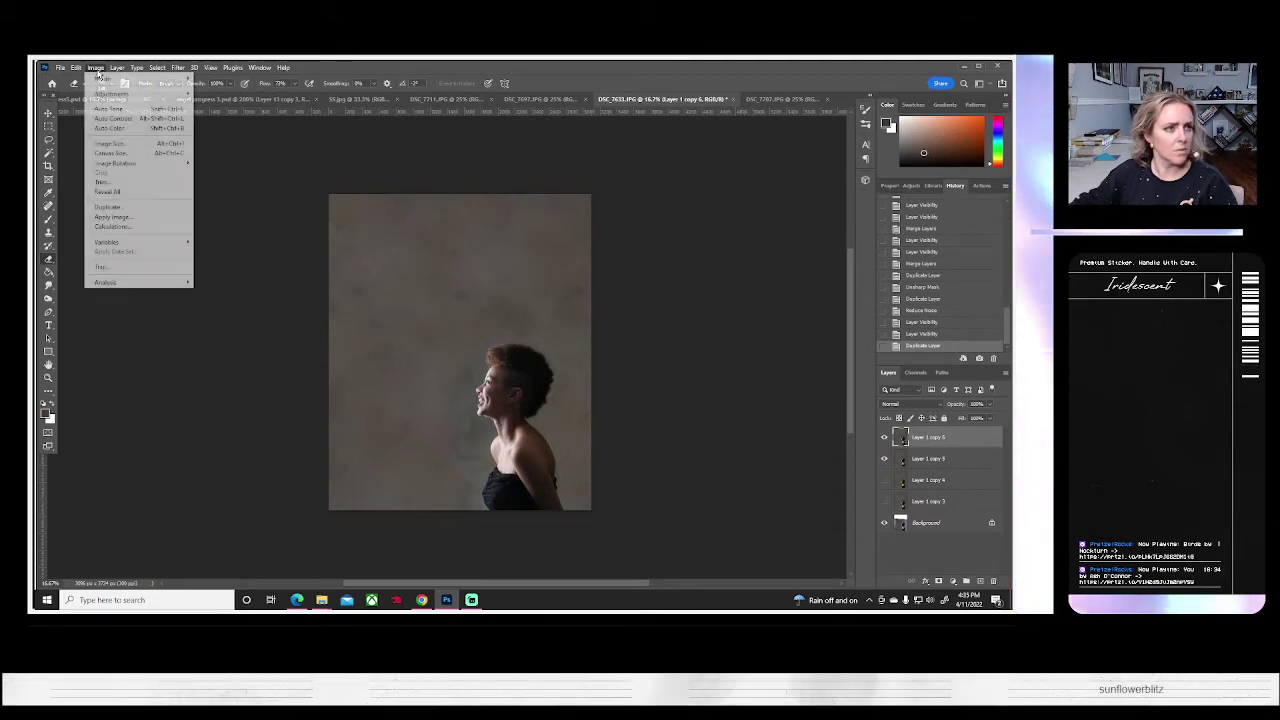
{"action": "mouse_move", "coordinate": [120, 93]}
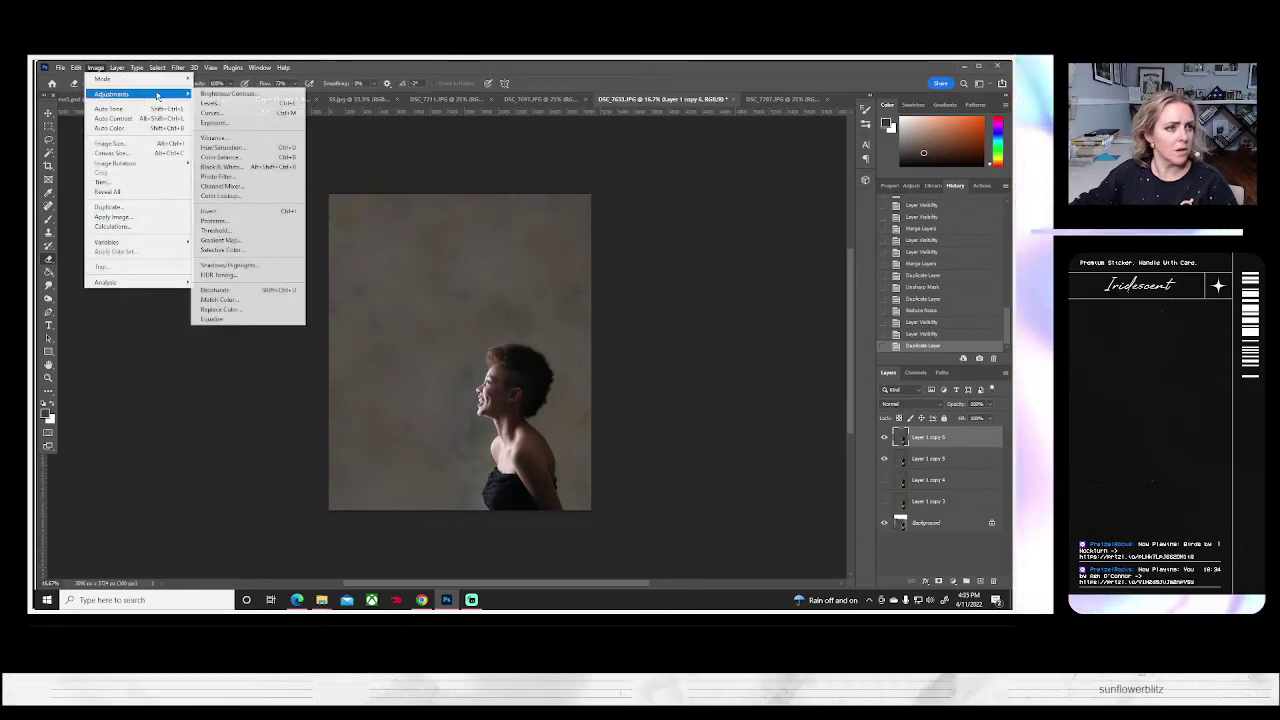
{"action": "left_click", "coordinate": [258, 157]}
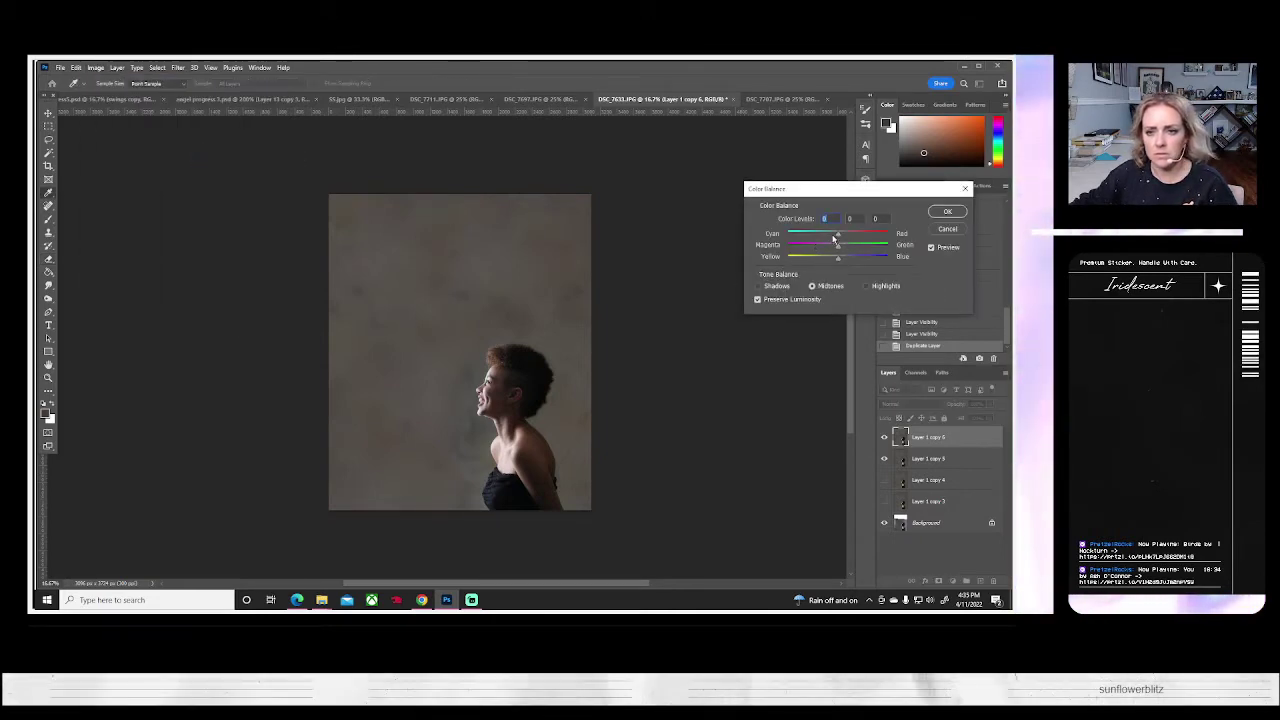
{"action": "left_click_drag", "start_coordinate": [846, 240], "coordinate": [831, 262]}
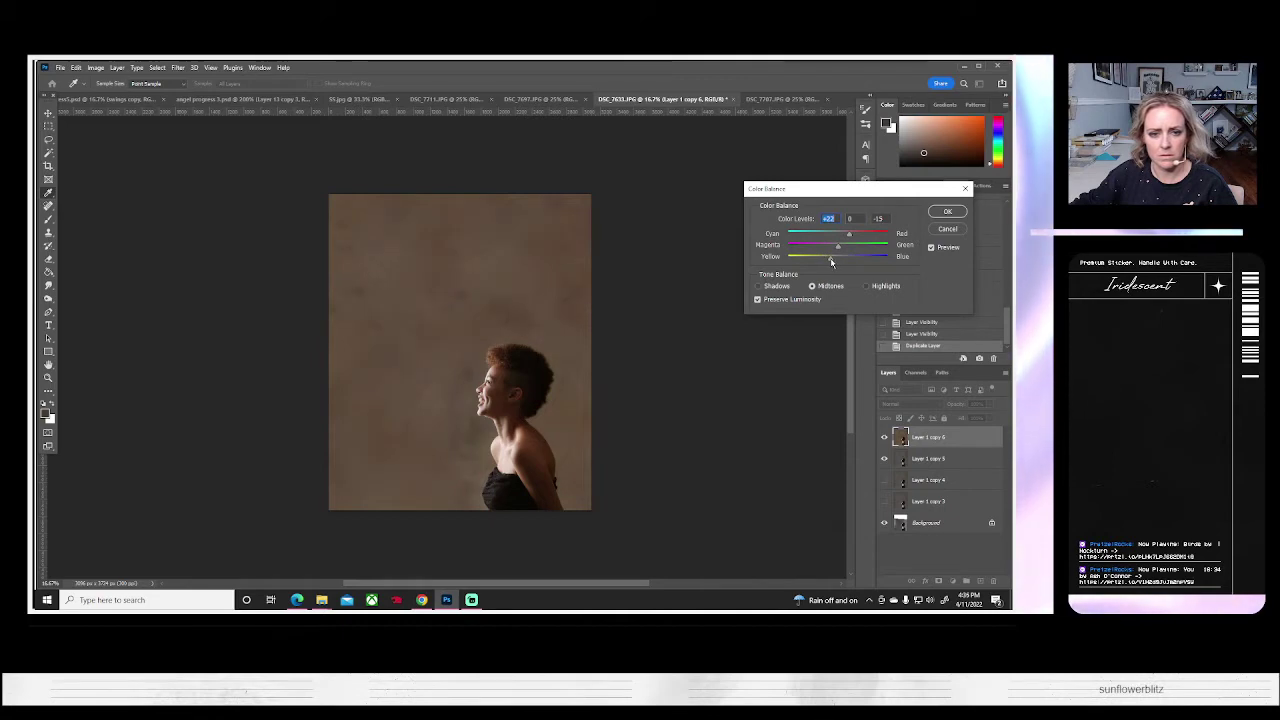
{"action": "left_click", "coordinate": [947, 211]}
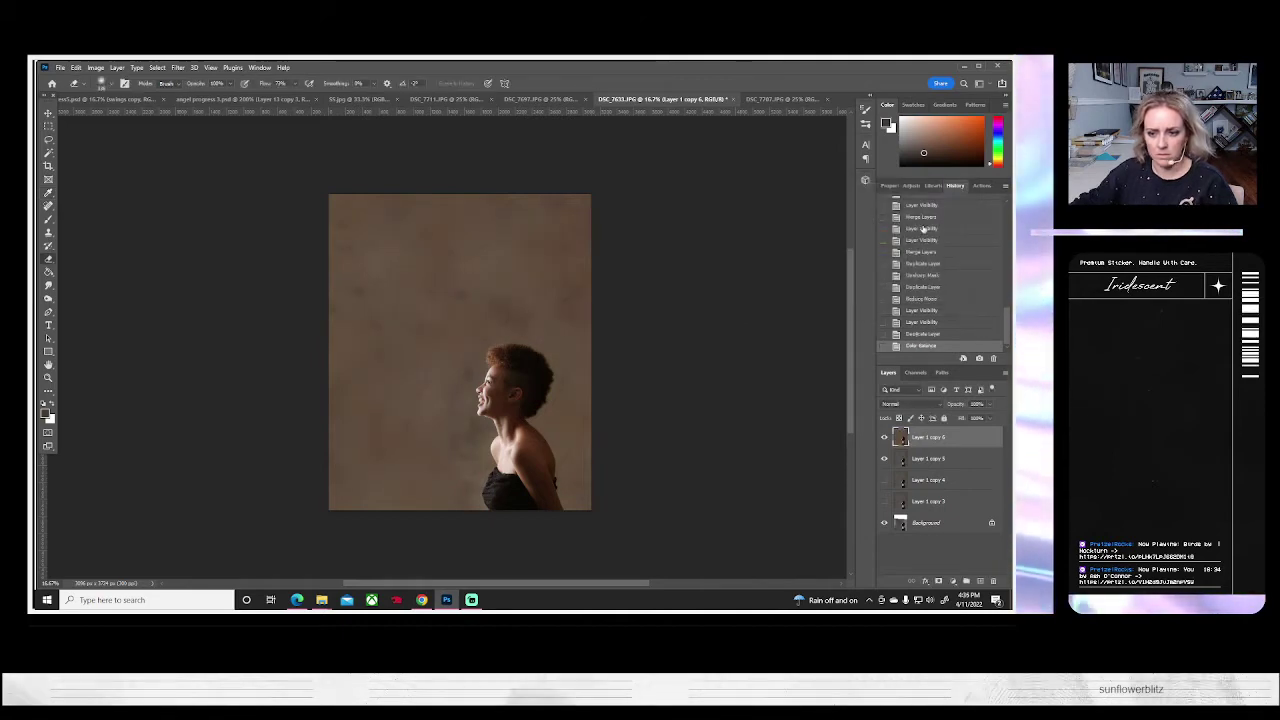
{"action": "key", "text": "b"}
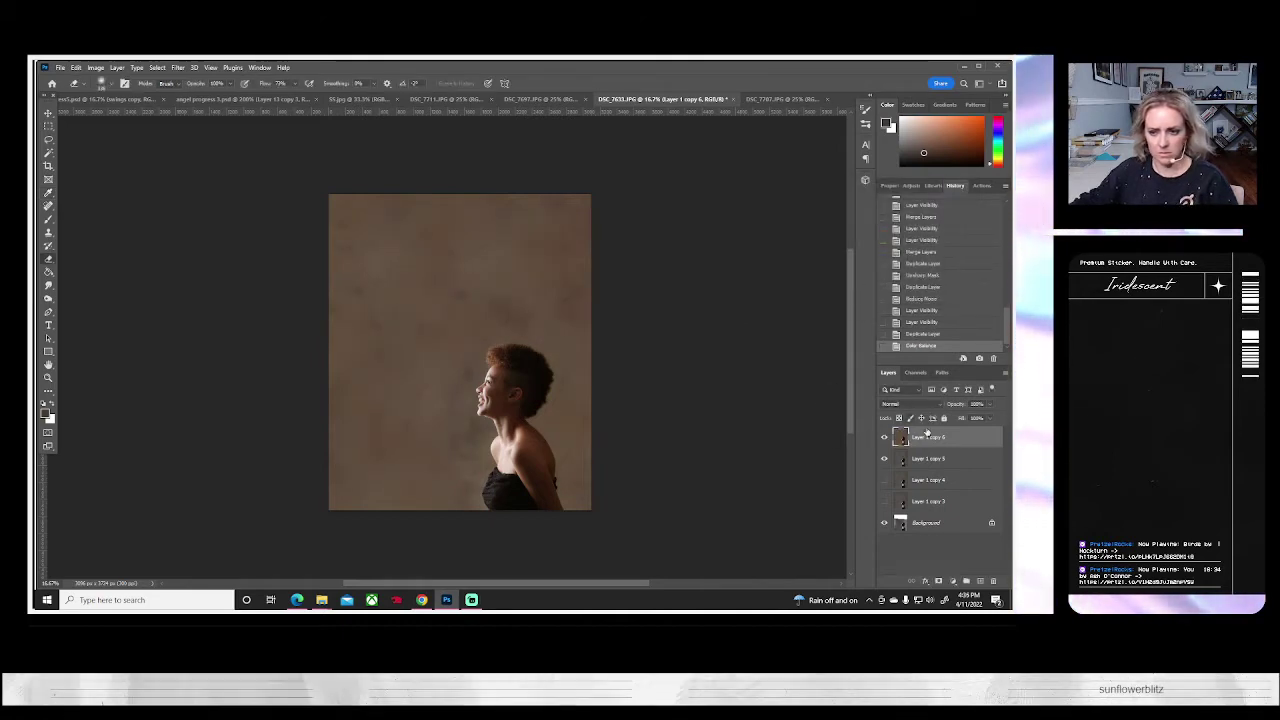
- Darken the warmed layer with Brightness/Contrast, setting brightness to -24 and contrast to 6
{"action": "left_click", "coordinate": [95, 67]}
{"action": "mouse_move", "coordinate": [140, 93]}
{"action": "left_click", "coordinate": [228, 93]}
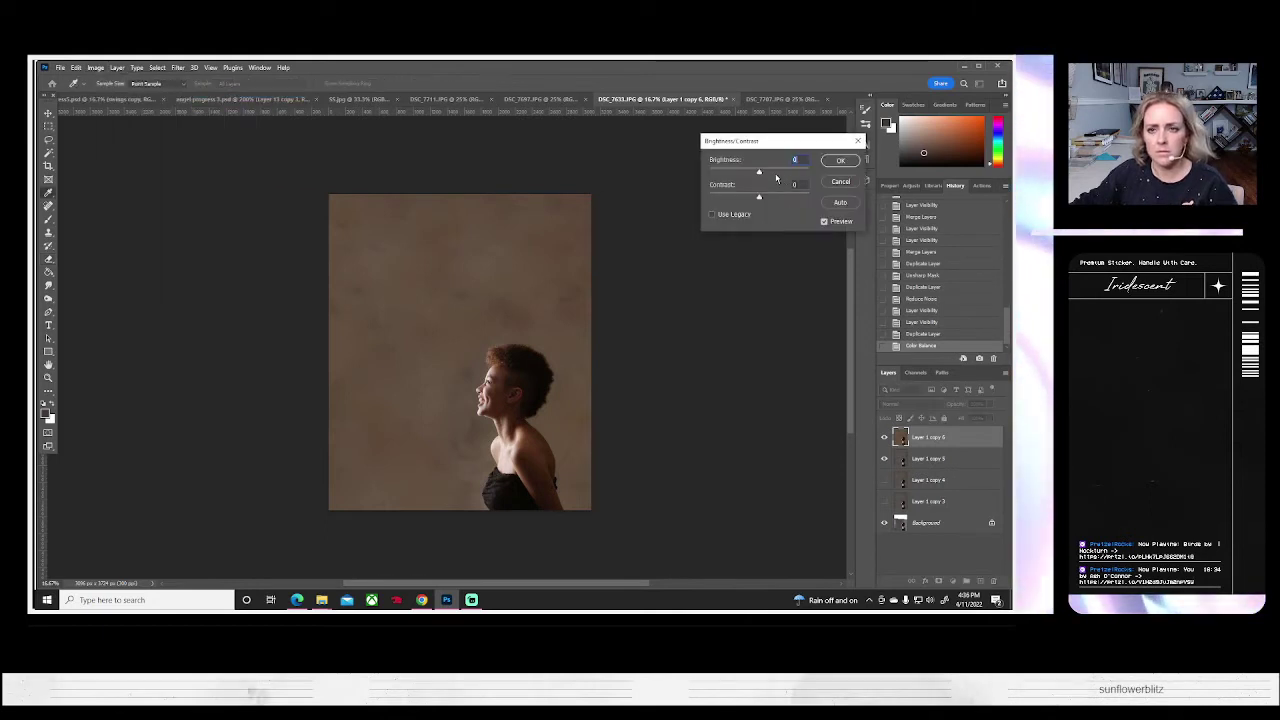
{"action": "left_click_drag", "start_coordinate": [757, 177], "coordinate": [762, 200]}
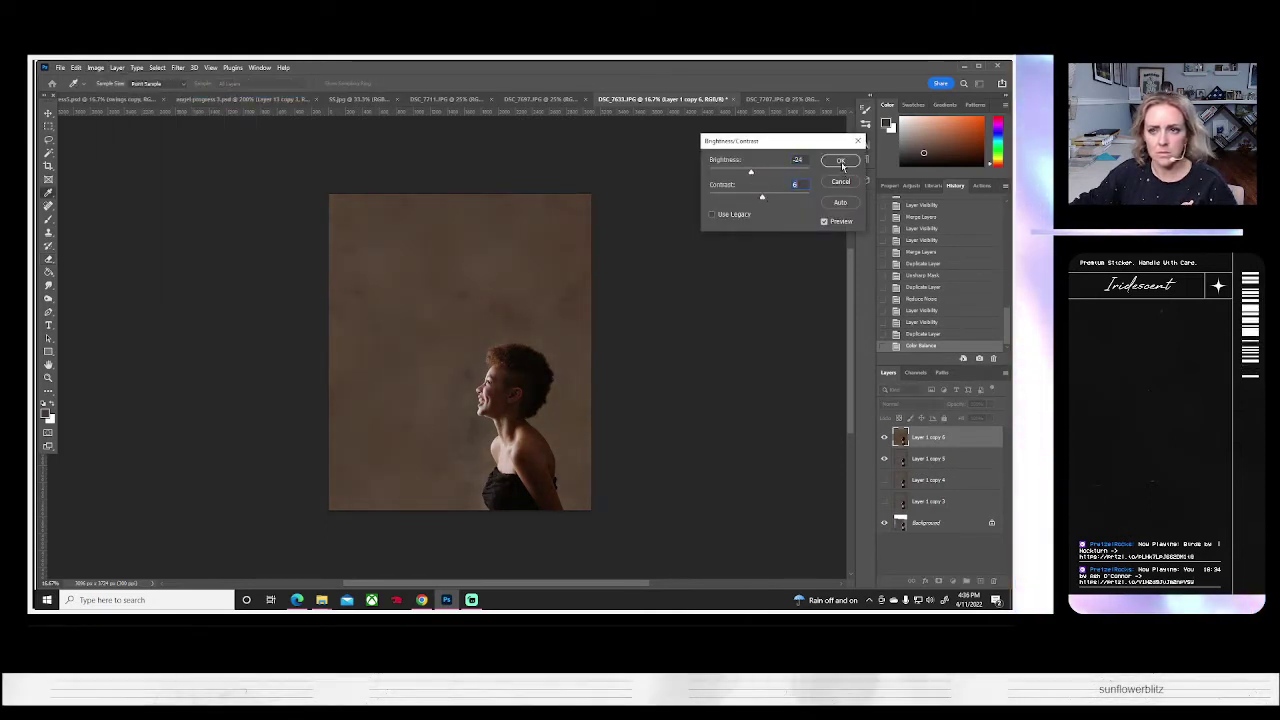
{"action": "left_click", "coordinate": [840, 162]}
- Duplicate the warmed and darkened layer, and toggle the new copy's visibility to compare
{"action": "right_click", "coordinate": [916, 440]}
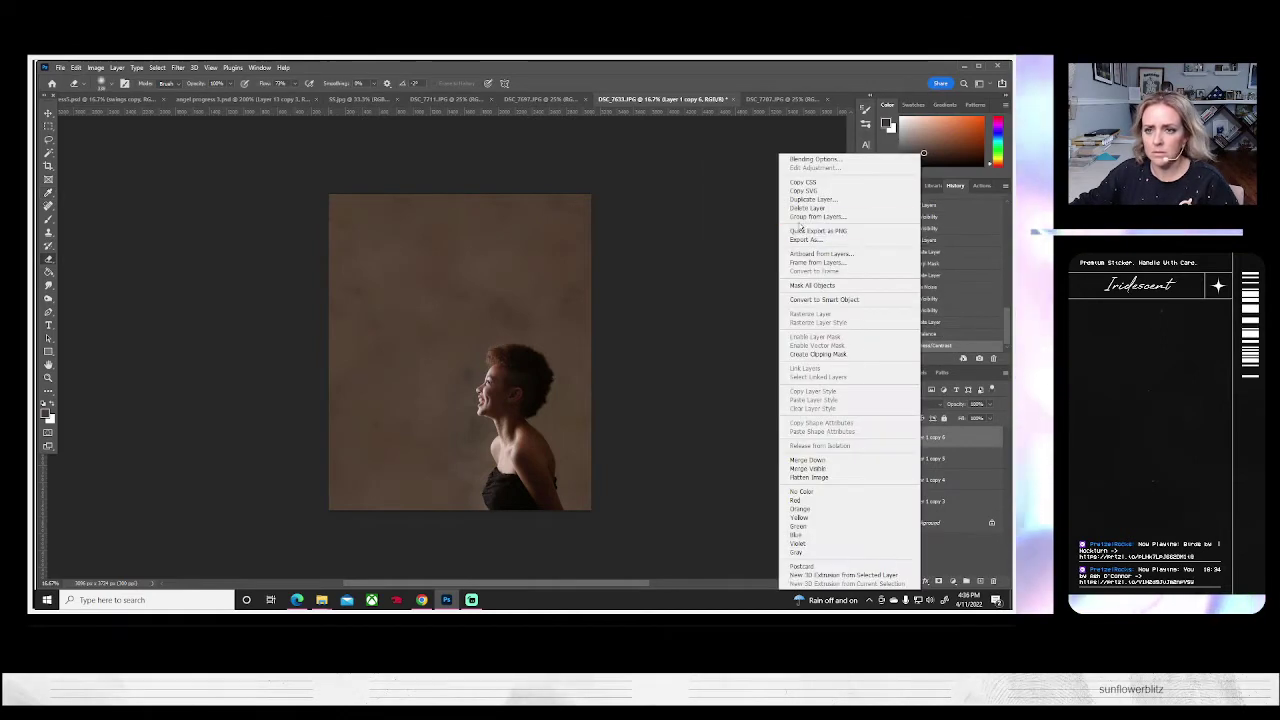
{"action": "left_click", "coordinate": [792, 204]}
{"action": "left_click", "coordinate": [620, 211]}
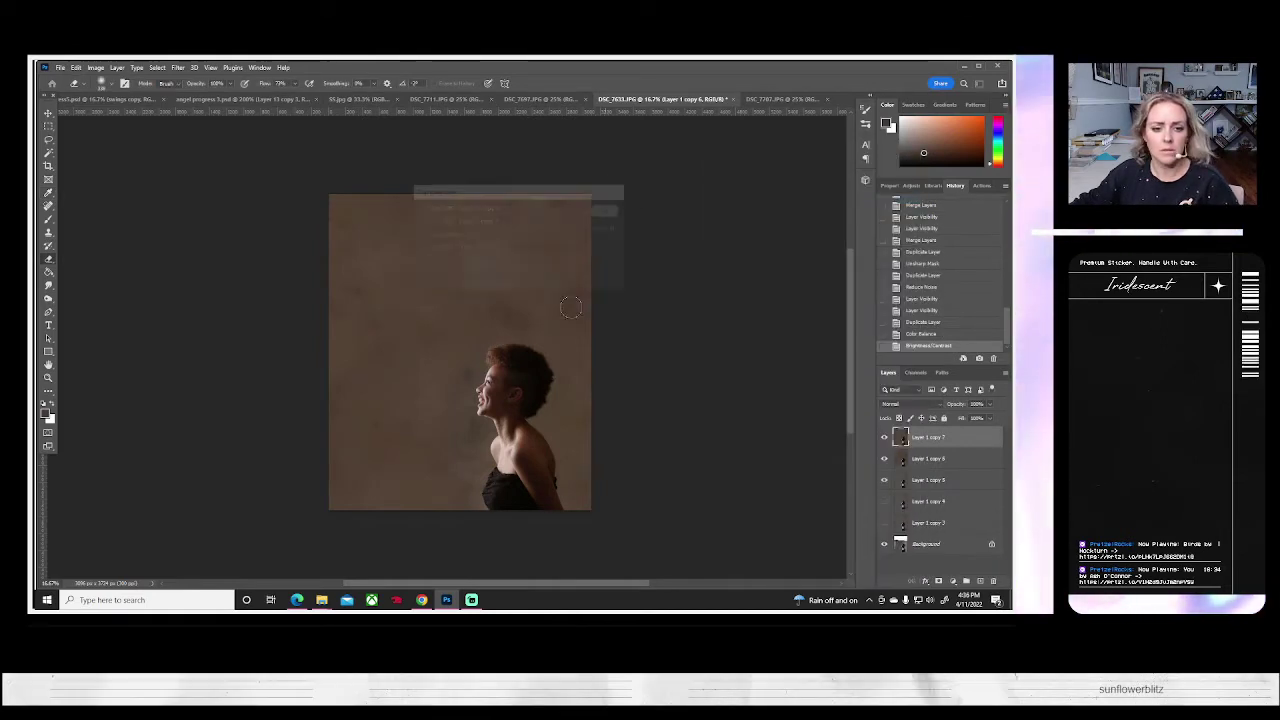
{"action": "key", "text": "l"}
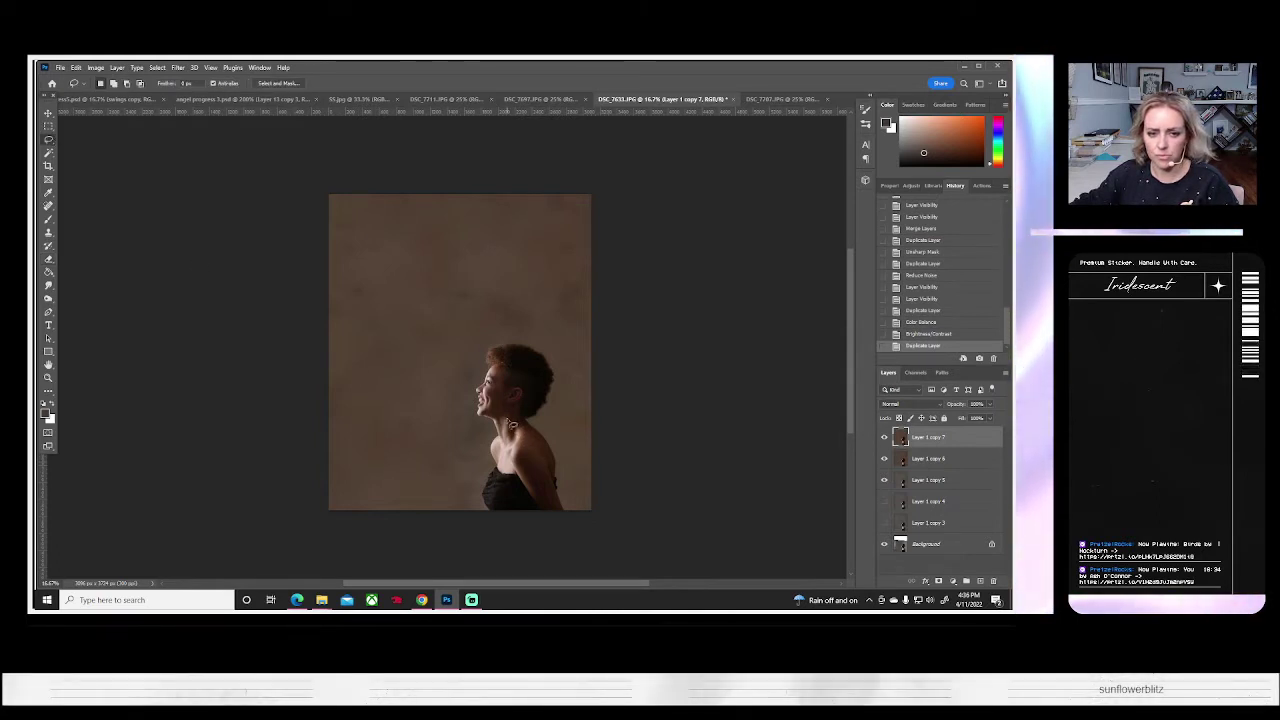
{"action": "left_click", "coordinate": [884, 437]}
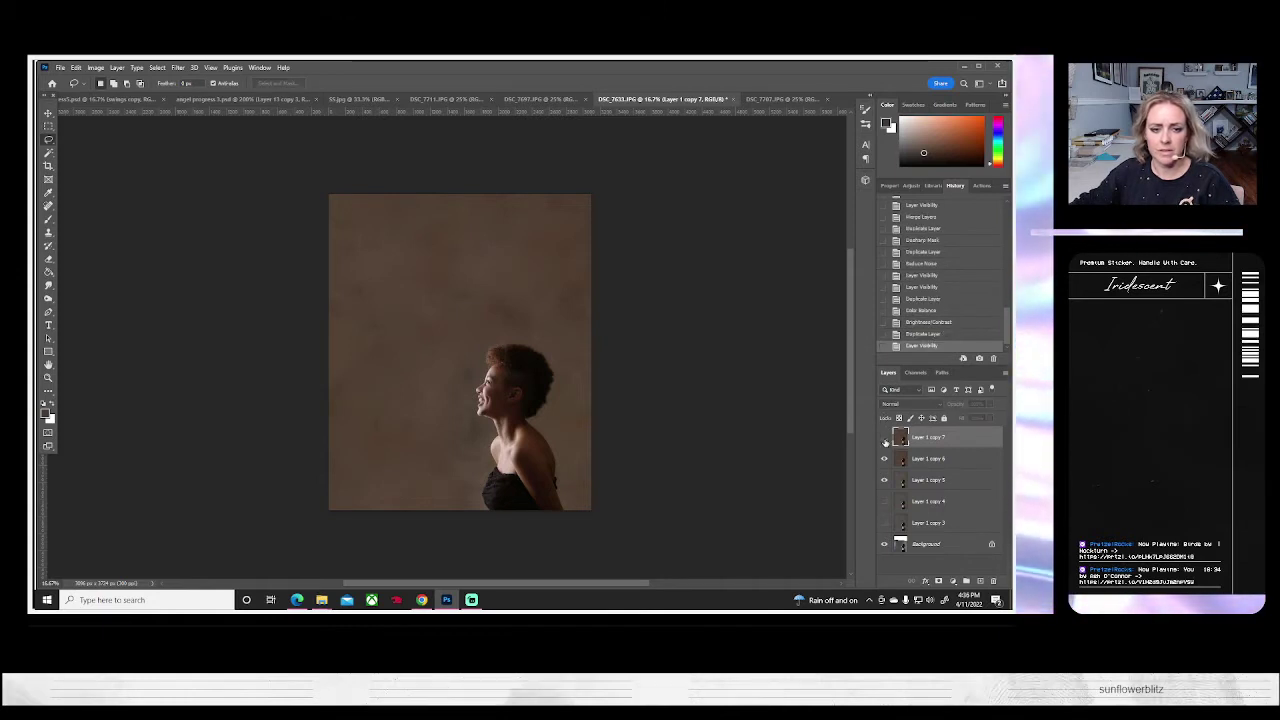
{"action": "left_click", "coordinate": [884, 437]}
- Lower the brightness of the new top copy further with Brightness/Contrast to darken the whole portrait
{"action": "left_click", "coordinate": [95, 67]}
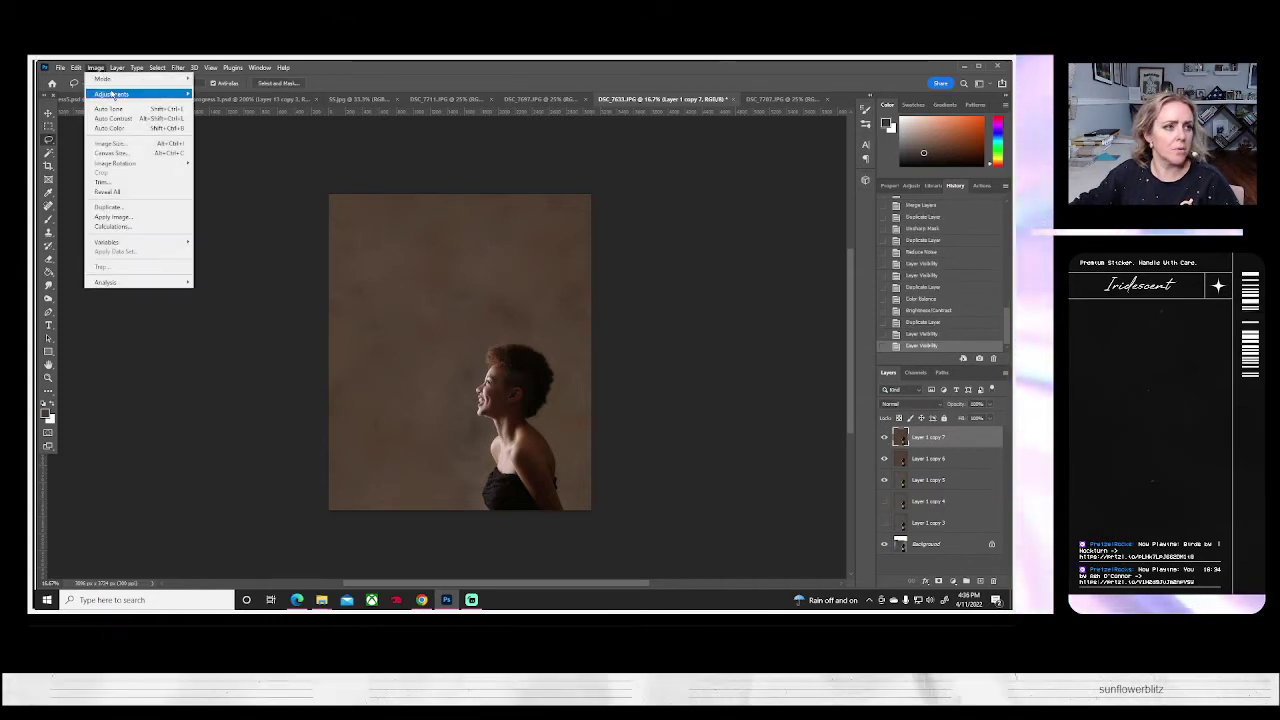
{"action": "mouse_move", "coordinate": [120, 93]}
{"action": "left_click", "coordinate": [235, 93]}
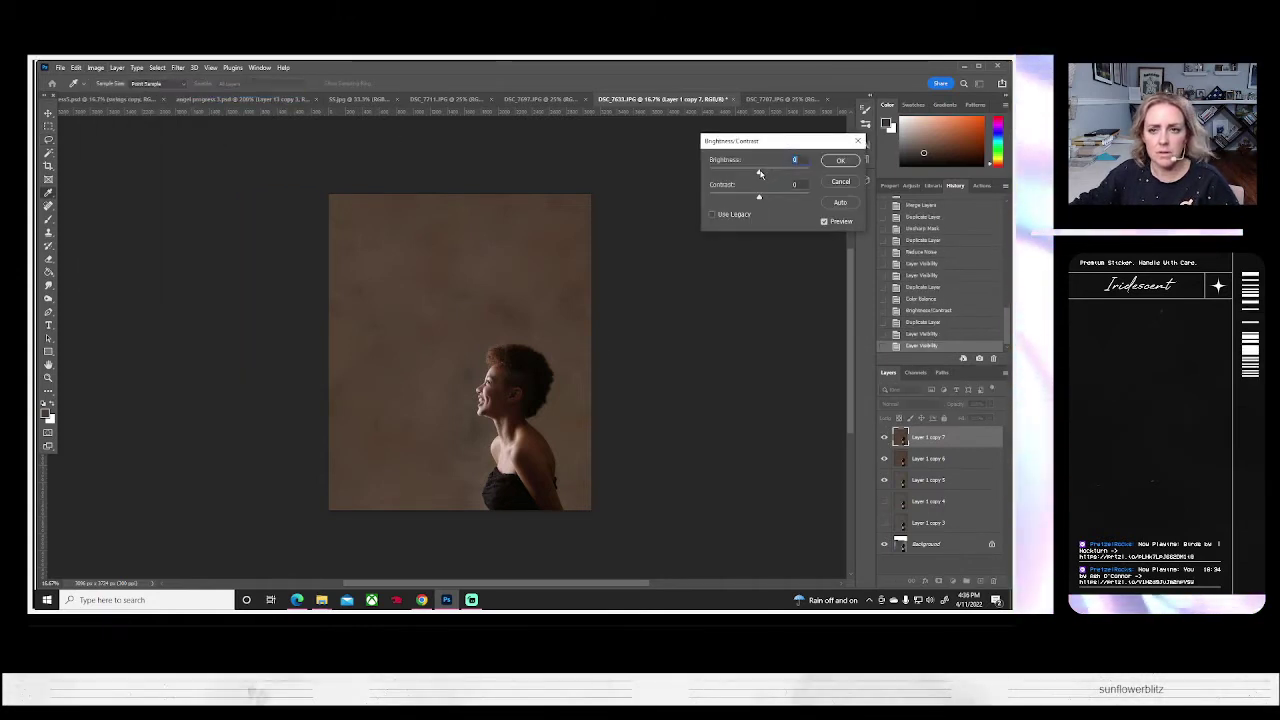
{"action": "left_click_drag", "start_coordinate": [760, 174], "coordinate": [742, 182]}
{"action": "left_click", "coordinate": [840, 161]}
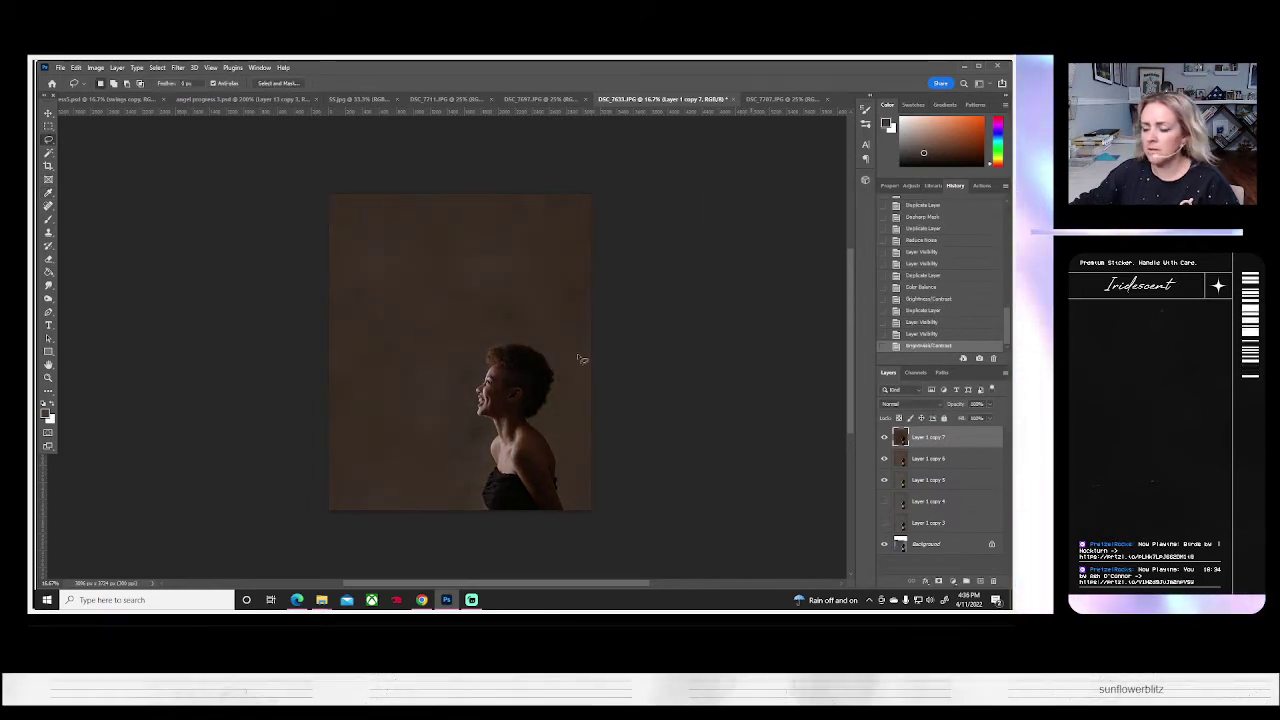
- Enlarge the soft round eraser and erase the darkened top layer around the woman's face to bring back light there
{"action": "left_click", "coordinate": [49, 262]}
{"action": "left_click", "coordinate": [104, 83]}
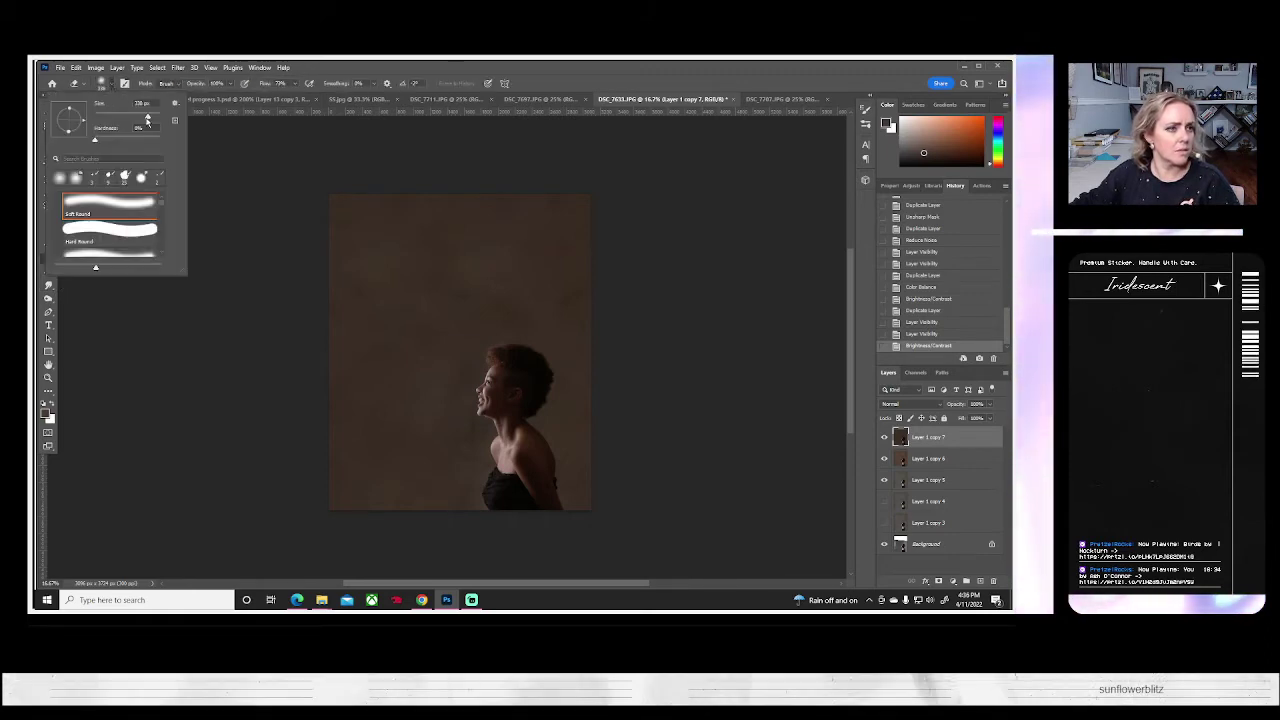
{"action": "left_click", "coordinate": [480, 381]}
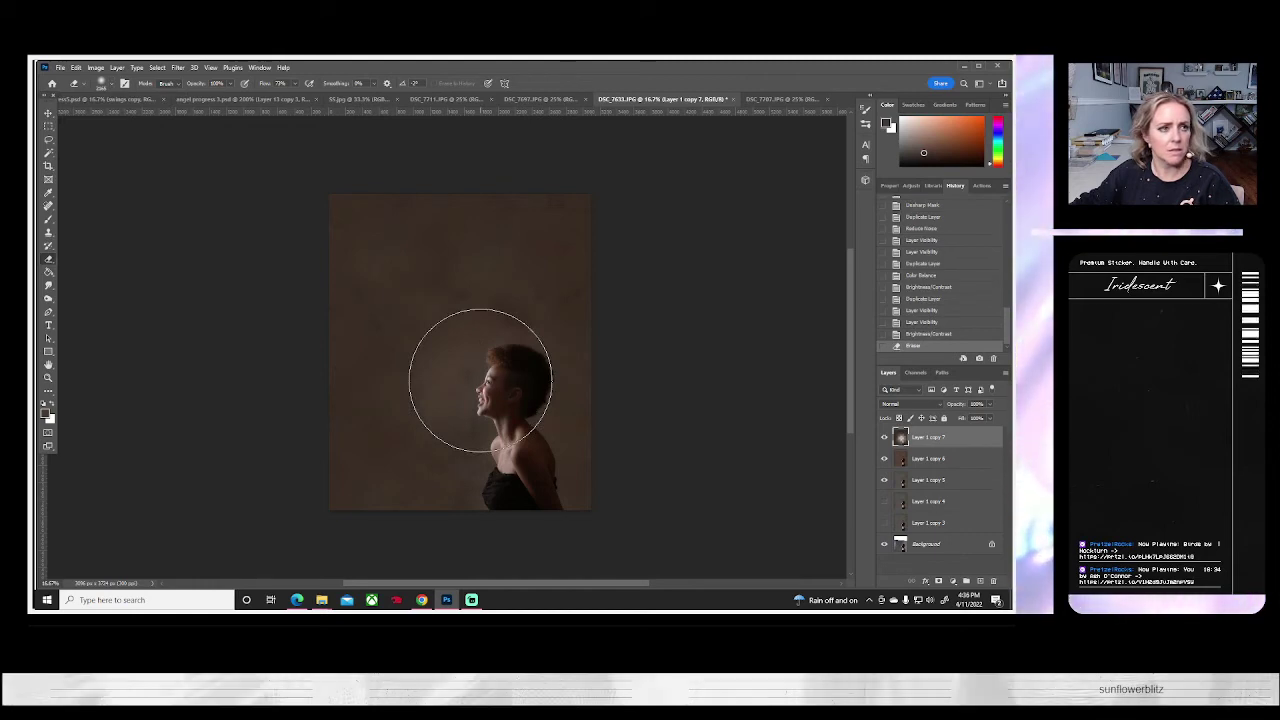
- Lower the eraser's opacity to 40%, erase the darkened layer diagonally across the backdrop toward the woman's face, and toggle the layer to compare
{"action": "left_click", "coordinate": [480, 381]}
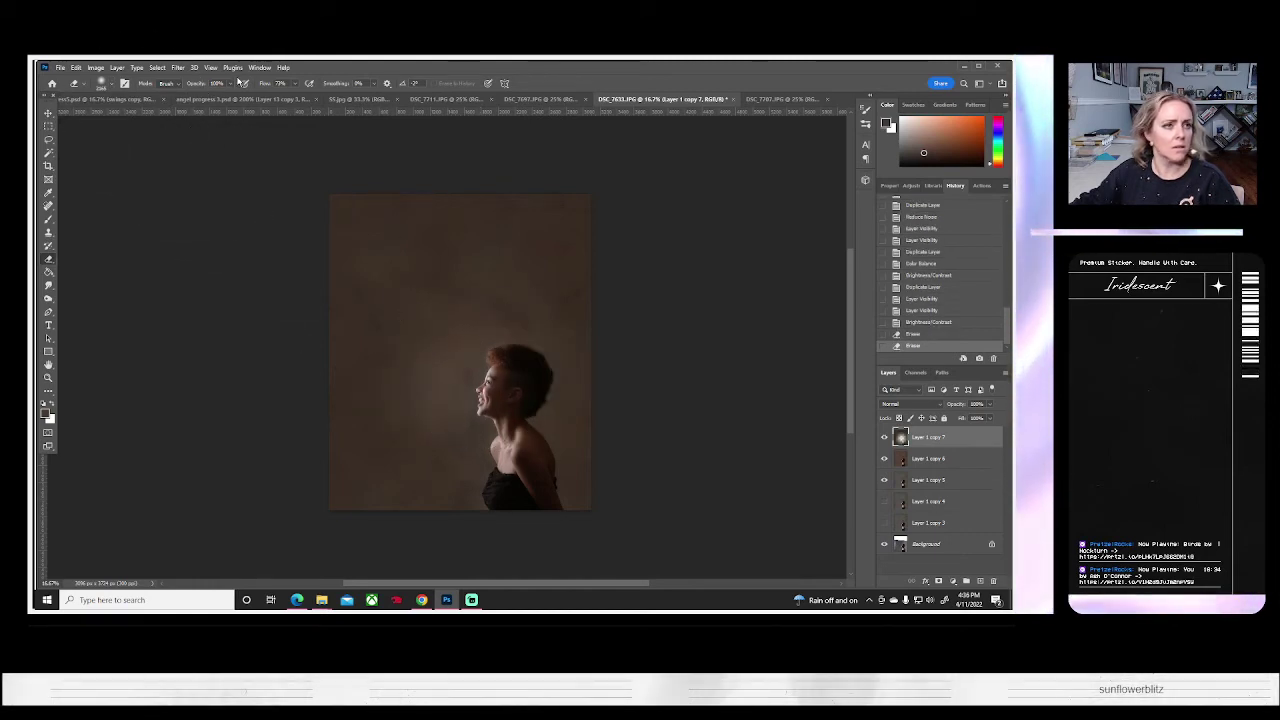
{"action": "left_click", "coordinate": [230, 84]}
{"action": "left_click", "coordinate": [204, 97]}
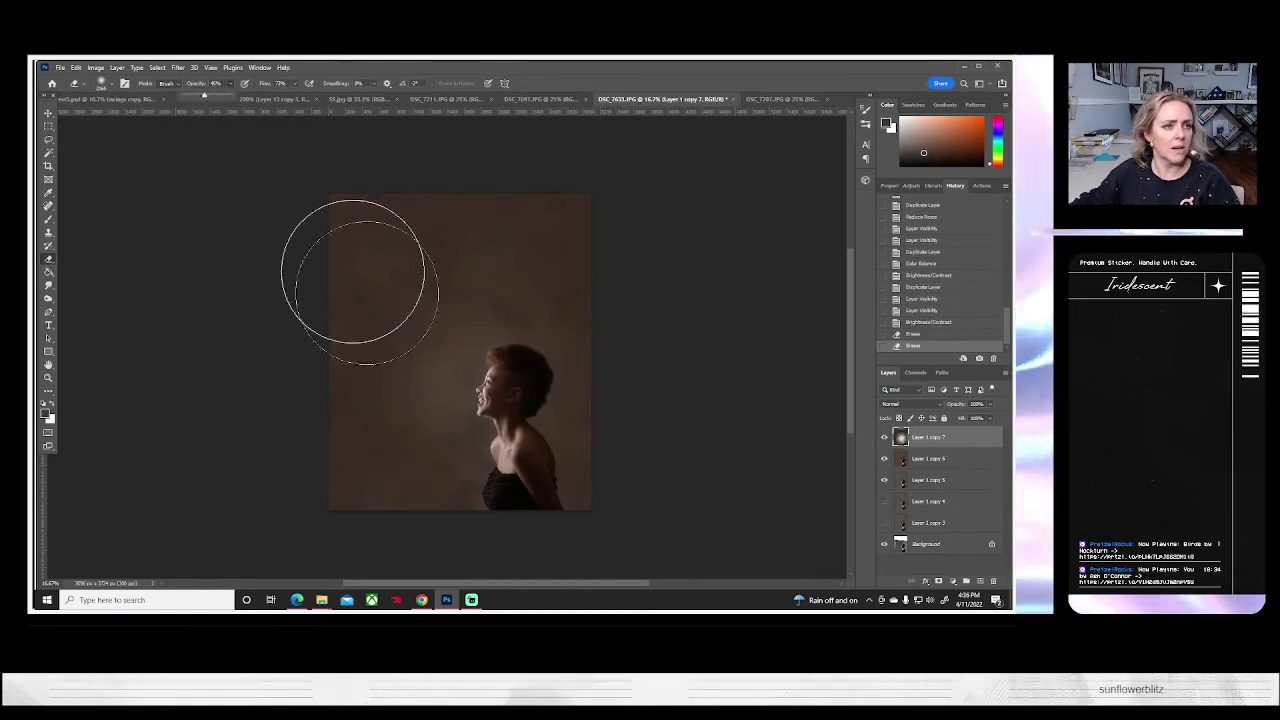
{"action": "left_click", "coordinate": [523, 400]}
{"action": "mouse_move", "coordinate": [523, 400]}
{"action": "left_mouse_down"}
{"action": "mouse_move", "coordinate": [374, 206]}
{"action": "mouse_move", "coordinate": [257, 123]}
{"action": "left_mouse_up"}
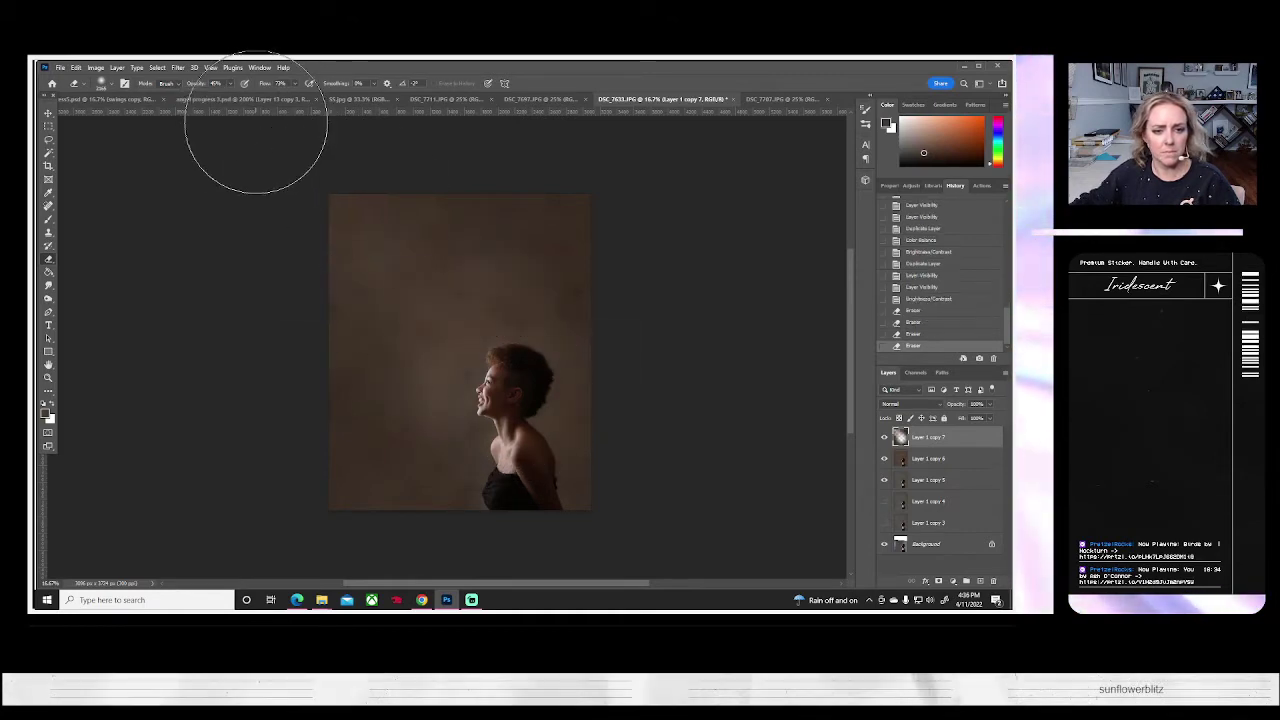
{"action": "left_click_drag", "start_coordinate": [460, 391], "coordinate": [330, 150]}
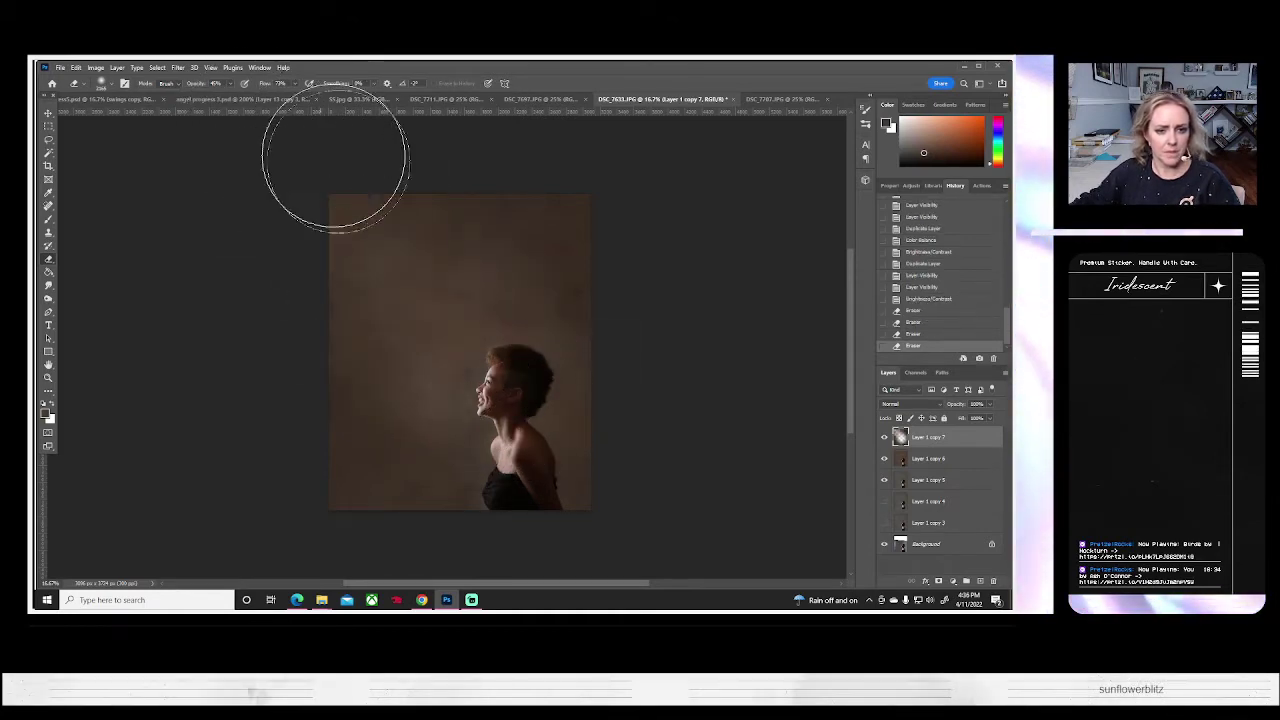
{"action": "left_click", "coordinate": [884, 440]}
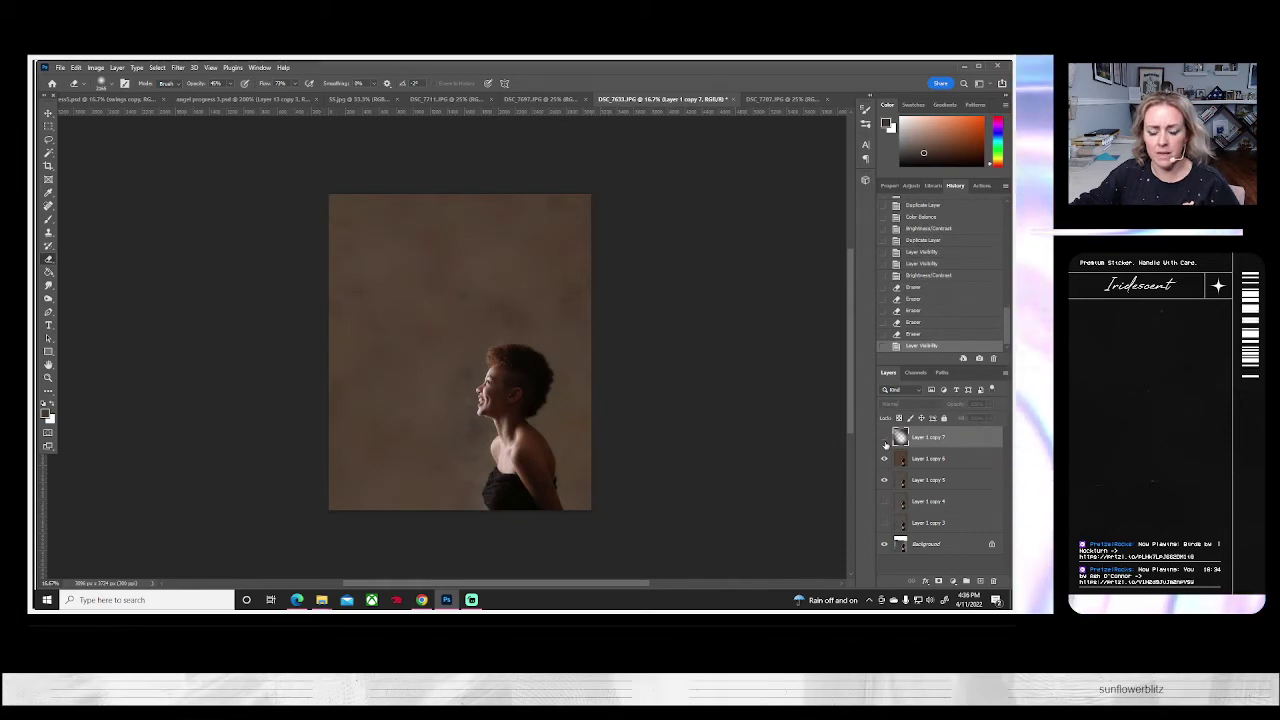
{"action": "left_click", "coordinate": [884, 440]}
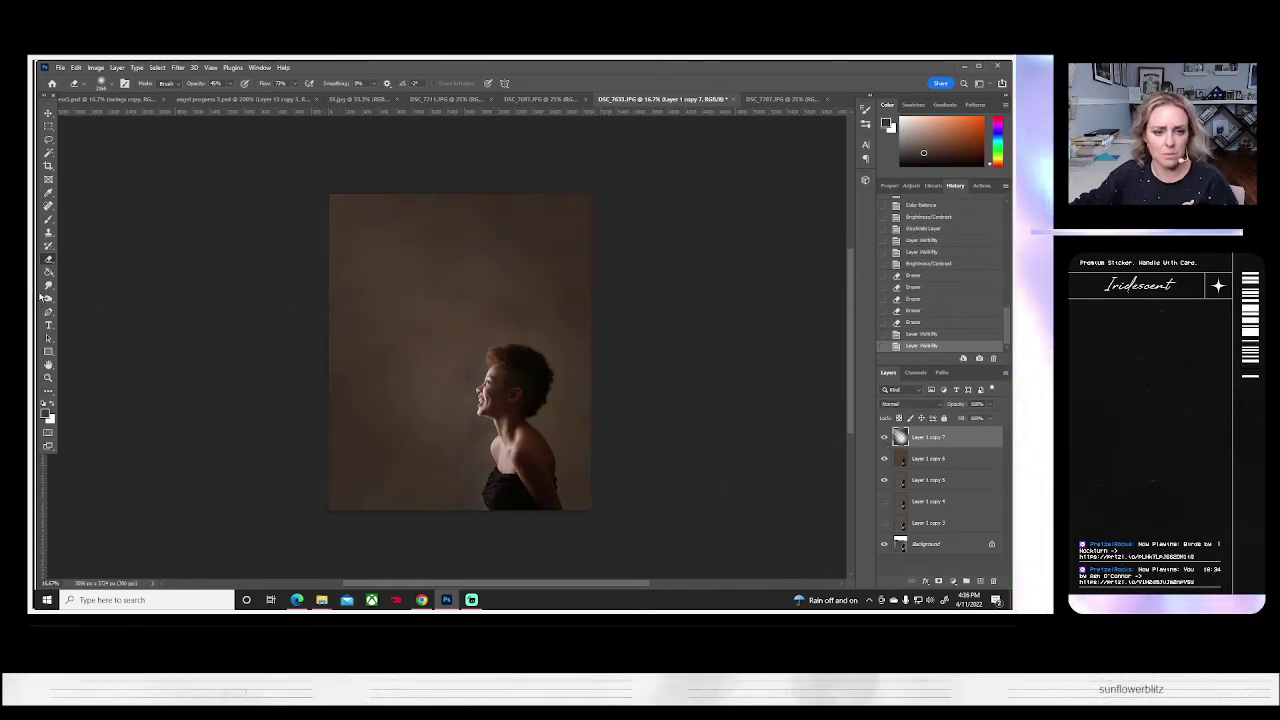
- Shrink the soft eraser, raise its opacity, and erase narrow streaks of light from the backdrop's upper-left corner toward the face
{"action": "left_click", "coordinate": [104, 84]}
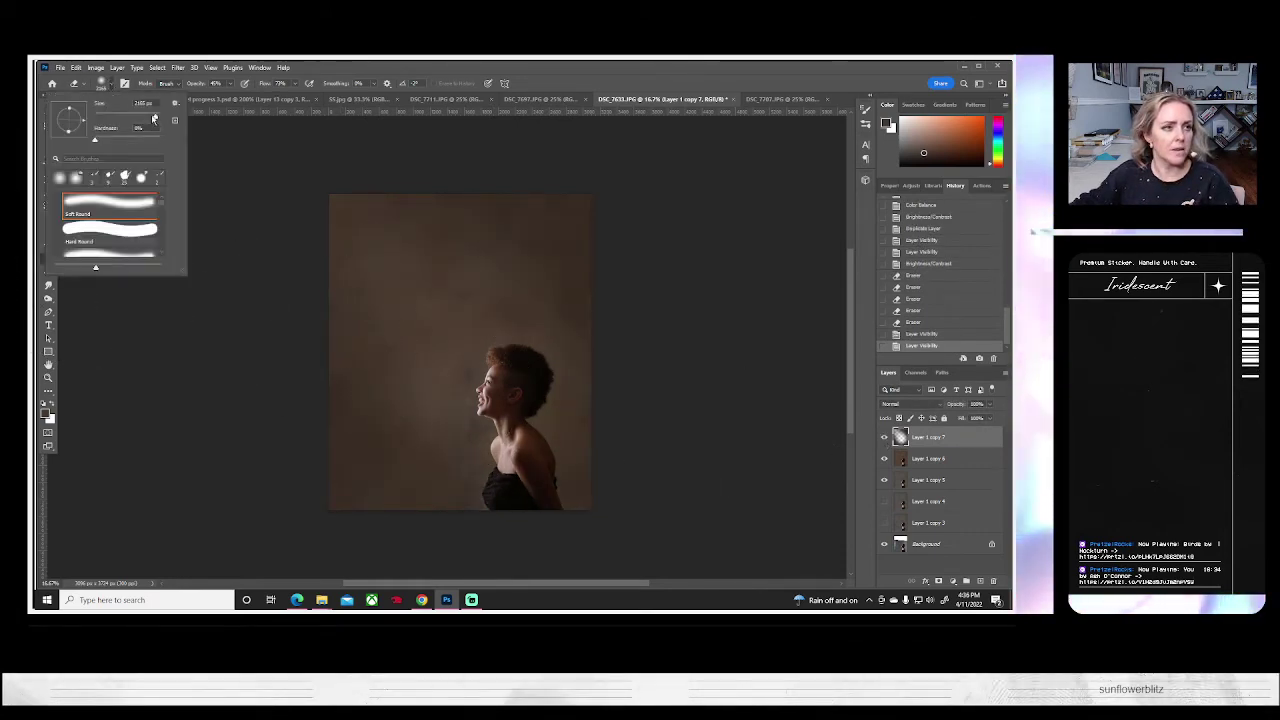
{"action": "left_click_drag", "start_coordinate": [153, 116], "coordinate": [125, 116]}
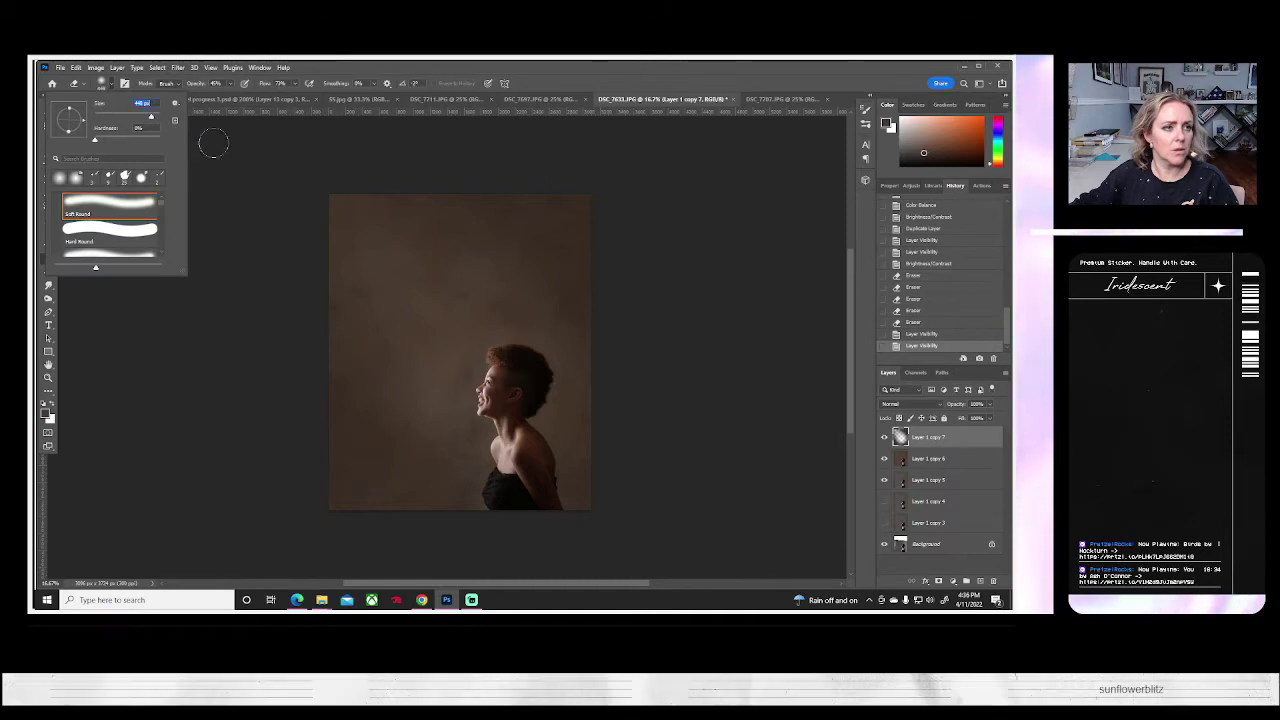
{"action": "left_click", "coordinate": [229, 85]}
{"action": "left_click", "coordinate": [218, 97]}
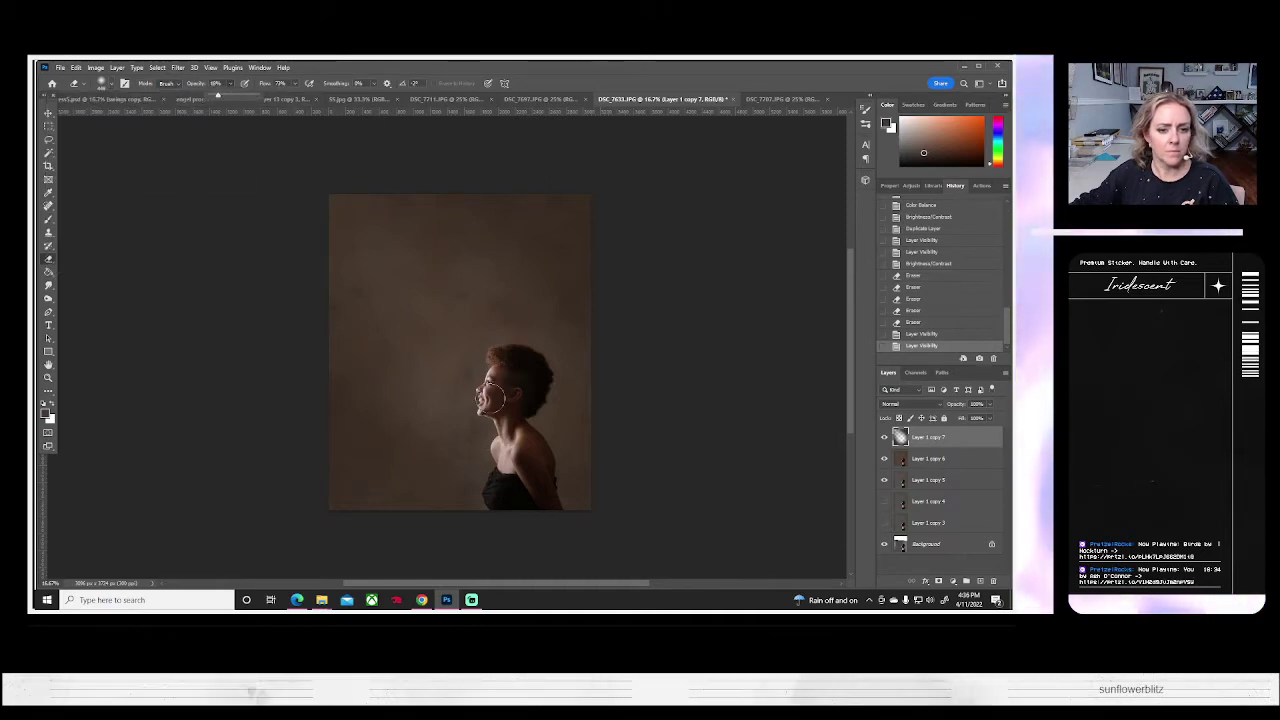
{"action": "mouse_move", "coordinate": [351, 211]}
{"action": "left_mouse_down"}
{"action": "mouse_move", "coordinate": [394, 313]}
{"action": "mouse_move", "coordinate": [417, 317]}
{"action": "left_mouse_up"}
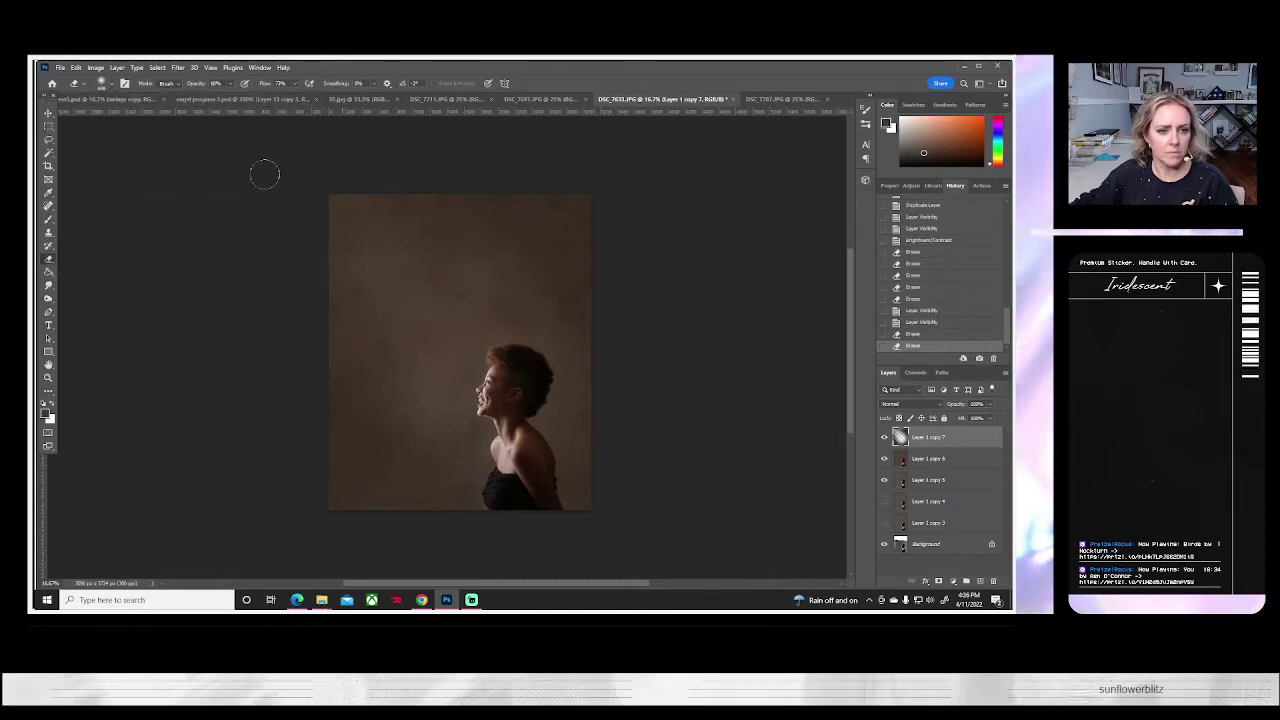
{"action": "mouse_move", "coordinate": [265, 174]}
{"action": "left_mouse_down"}
{"action": "mouse_move", "coordinate": [499, 379]}
{"action": "mouse_move", "coordinate": [283, 171]}
{"action": "left_mouse_up"}
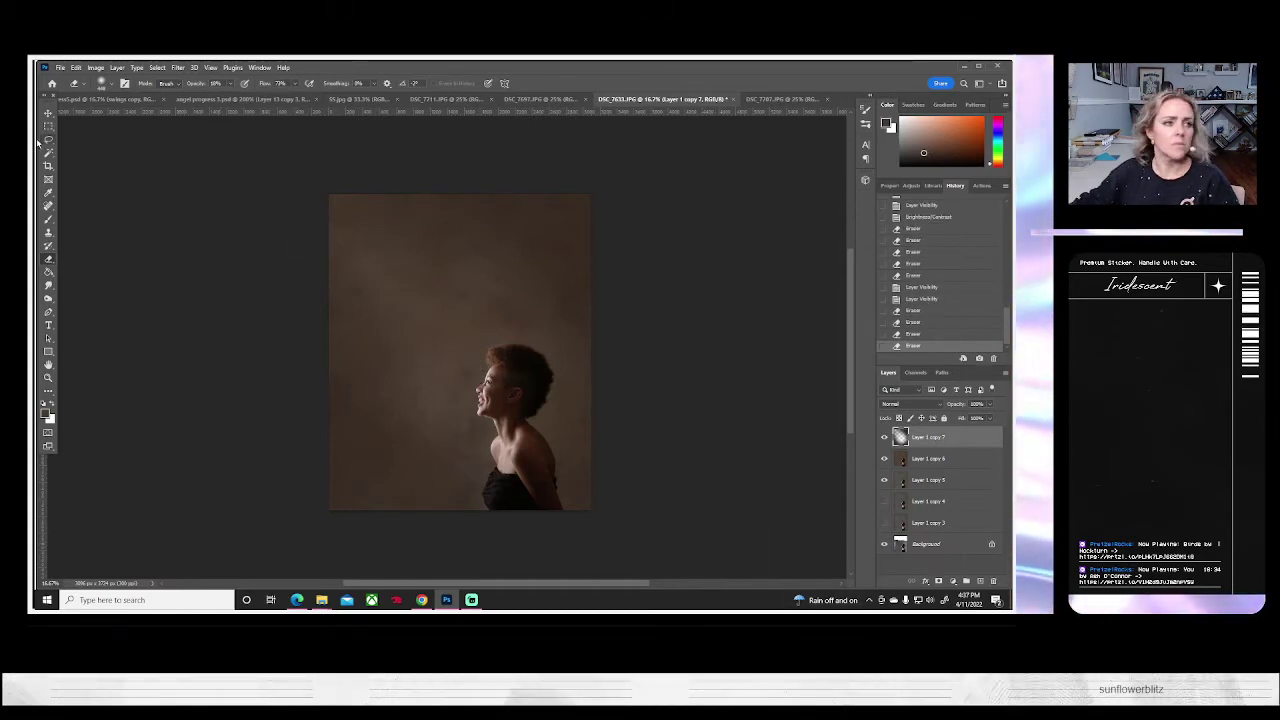
- Enlarge the soft eraser again and sweep it diagonally from the portrait's upper-left corner across the woman to blend the light
{"action": "left_click", "coordinate": [104, 83]}
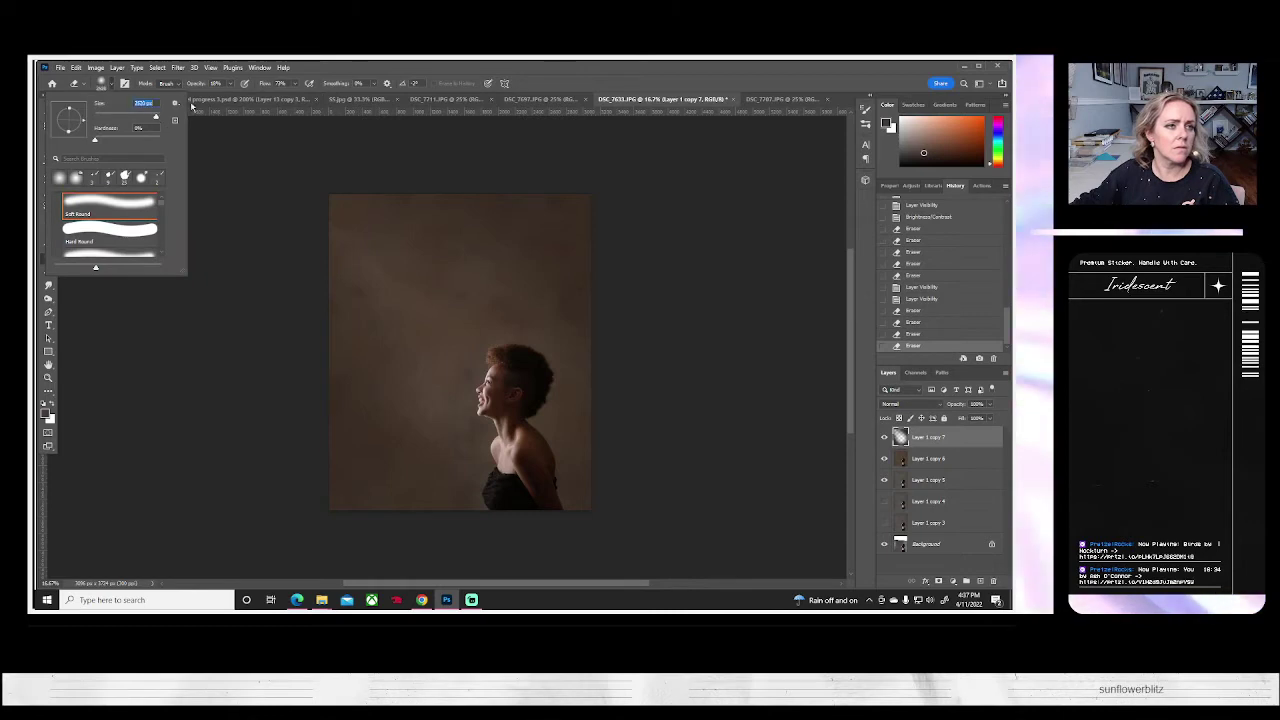
{"action": "left_click_drag", "start_coordinate": [332, 216], "coordinate": [525, 413]}
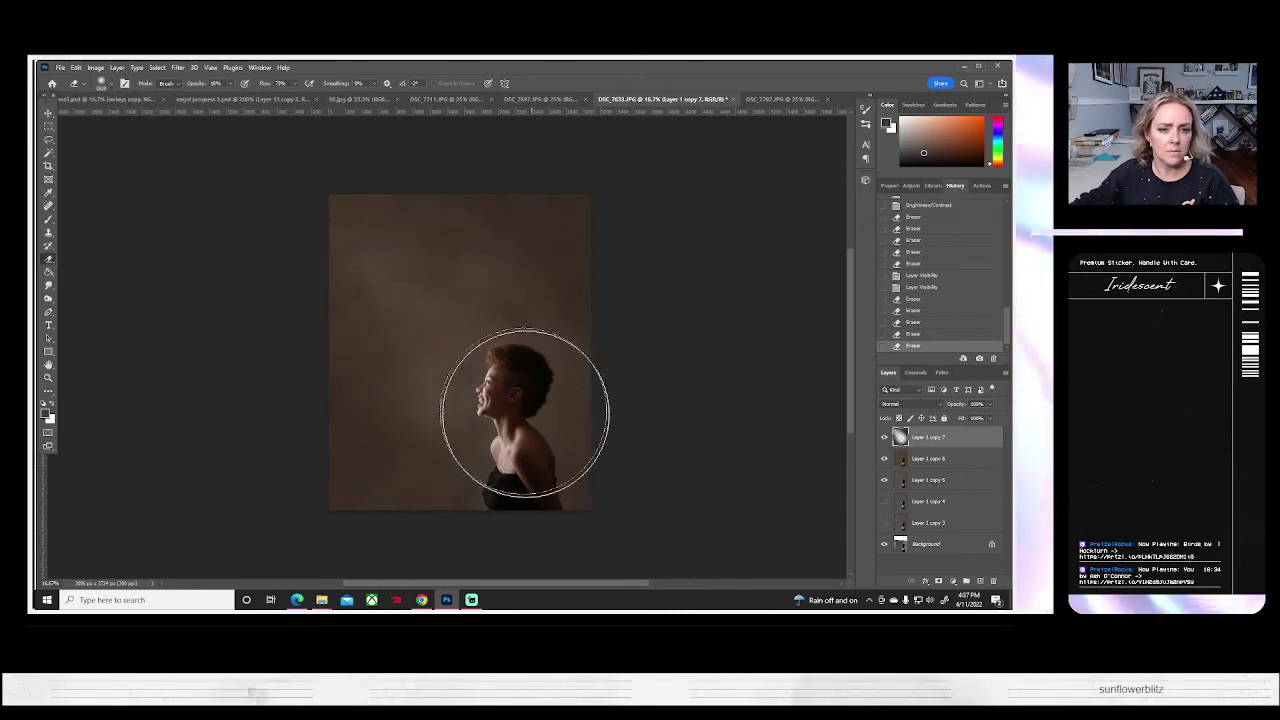
{"action": "mouse_move", "coordinate": [256, 185]}
{"action": "left_mouse_down"}
{"action": "mouse_move", "coordinate": [475, 434]}
{"action": "mouse_move", "coordinate": [729, 491]}
{"action": "left_mouse_up"}
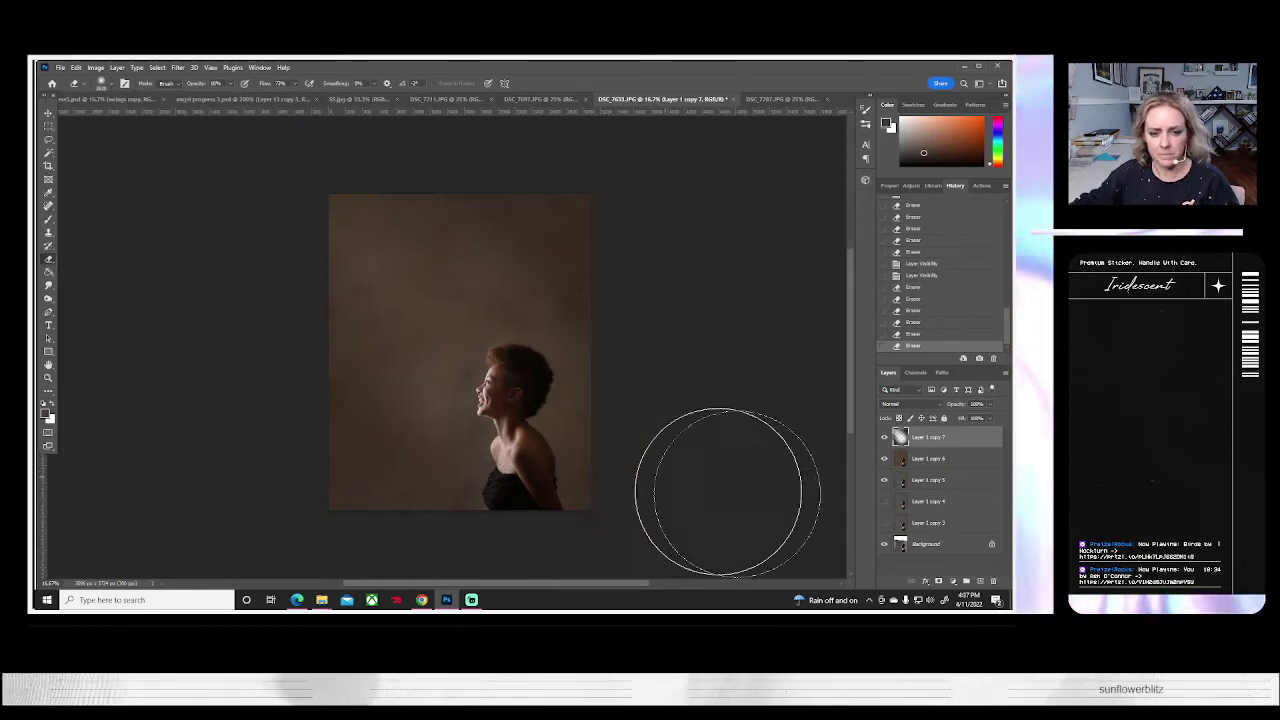
- Merge the partly erased dark layer with the warmed layer beneath it, and duplicate the merged layer
{"action": "left_click", "coordinate": [919, 459], "text": "shift"}
{"action": "right_click", "coordinate": [919, 459]}
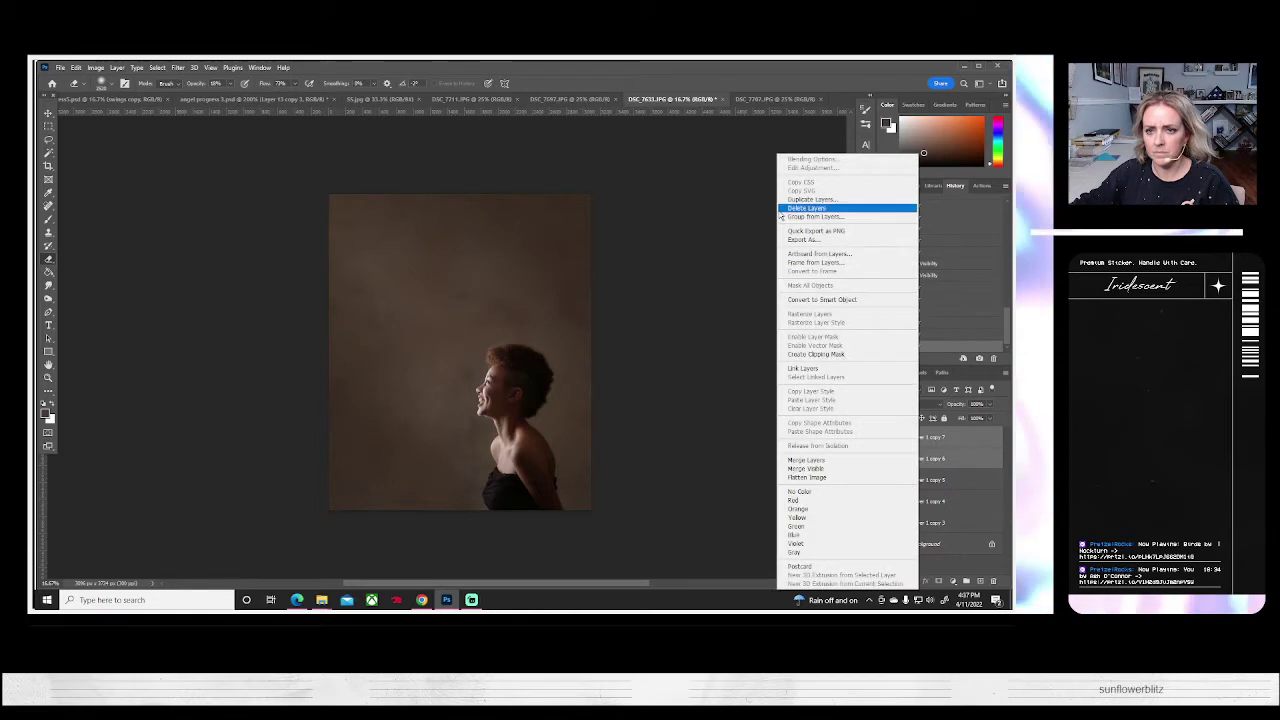
{"action": "left_click", "coordinate": [793, 460]}
{"action": "right_click", "coordinate": [919, 437]}
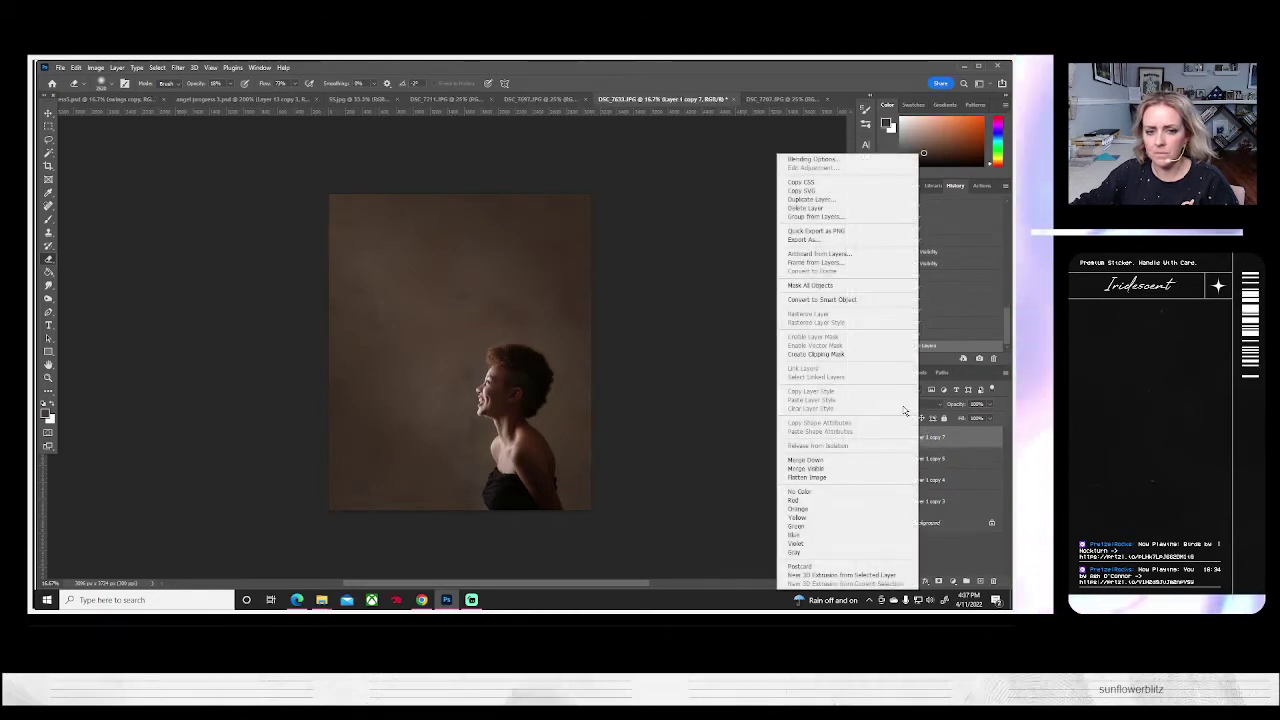
{"action": "left_click", "coordinate": [820, 200]}
{"action": "key", "text": "Return"}
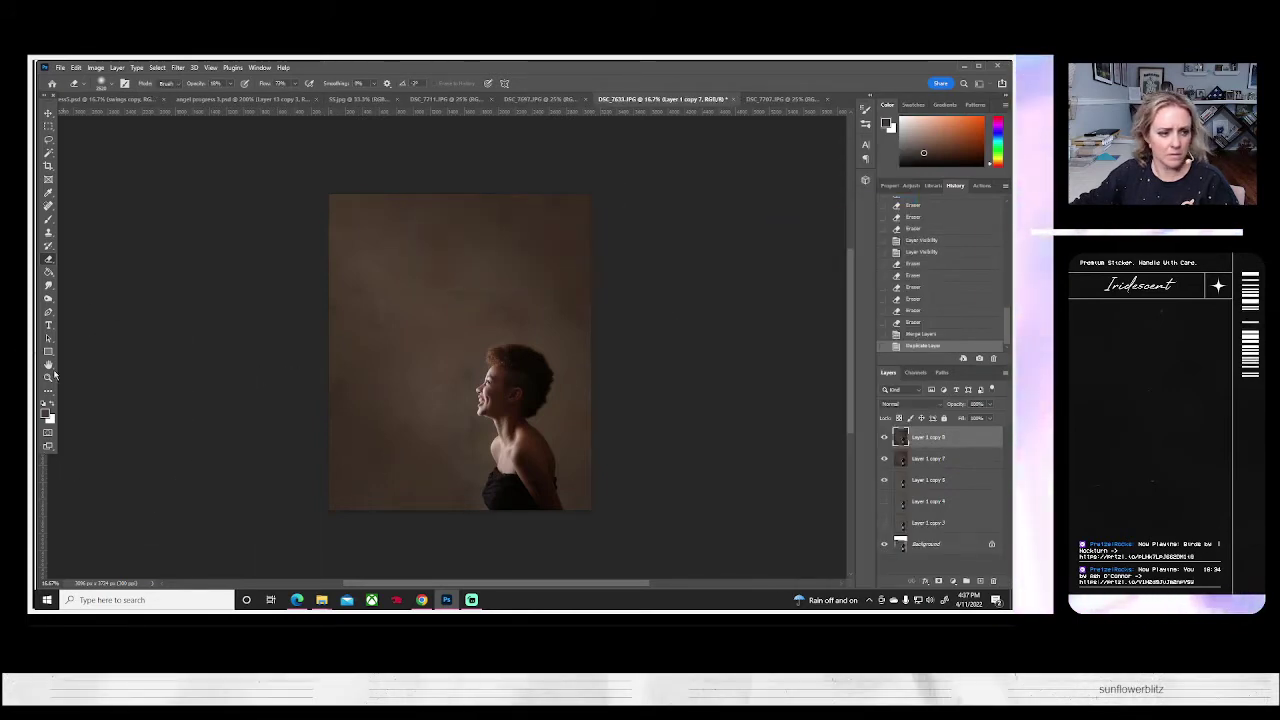
- Compare the new copy with the layer beneath on the face, and remove the forehead's blemishes with a small Spot Healing Brush
{"action": "left_click", "coordinate": [50, 377]}
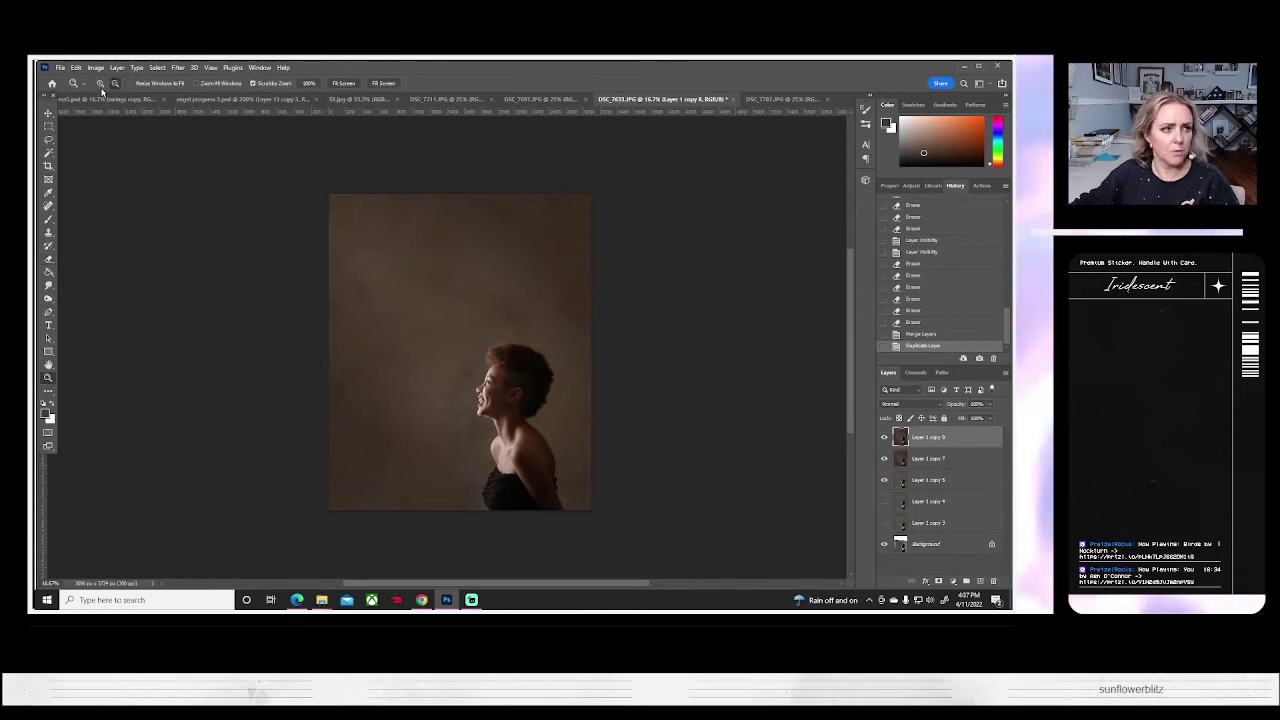
{"action": "left_click_drag", "start_coordinate": [497, 404], "coordinate": [484, 410]}
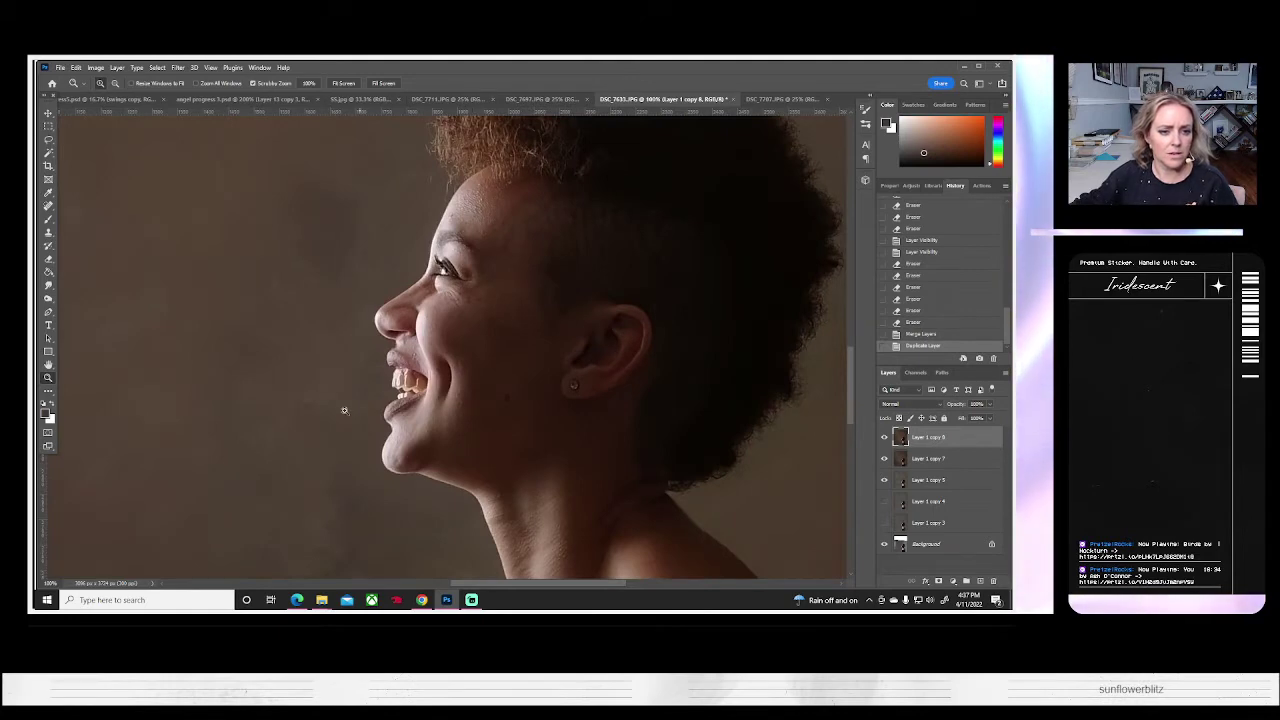
{"action": "scroll", "coordinate": [336, 406], "scroll_direction": "up", "scroll_amount": 1}
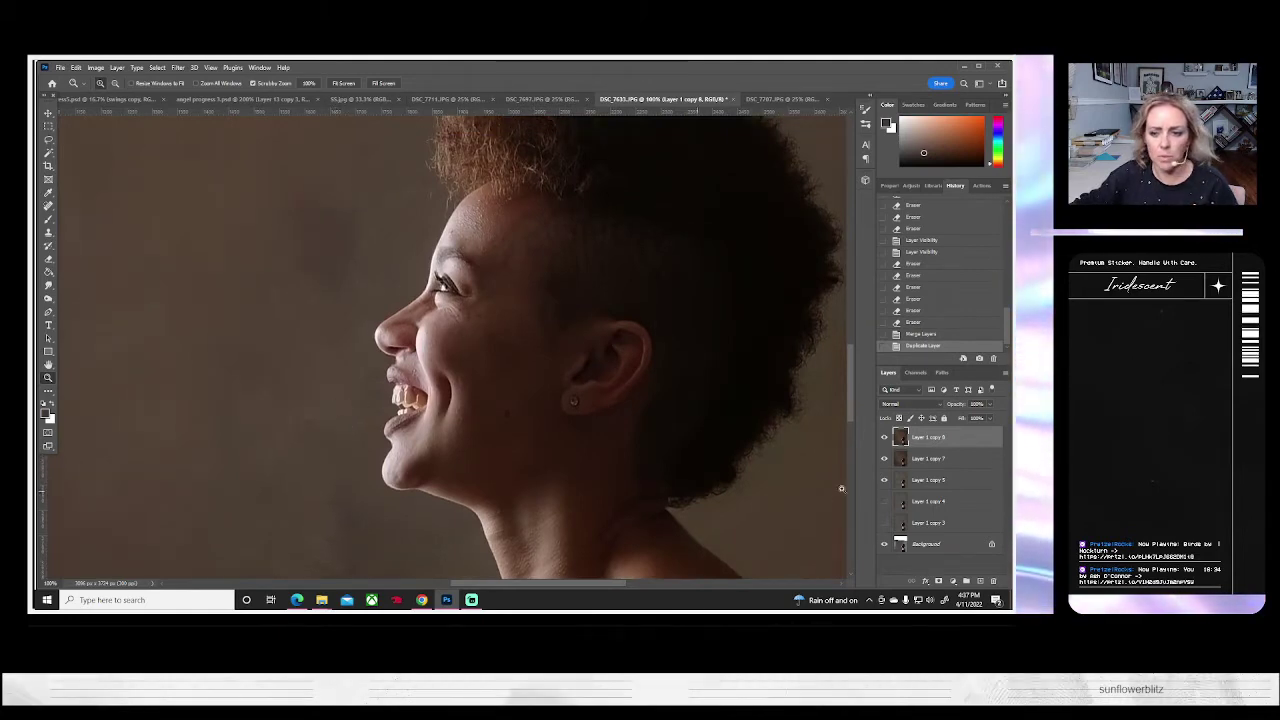
{"action": "left_click", "coordinate": [884, 437]}
{"action": "left_click", "coordinate": [884, 437]}
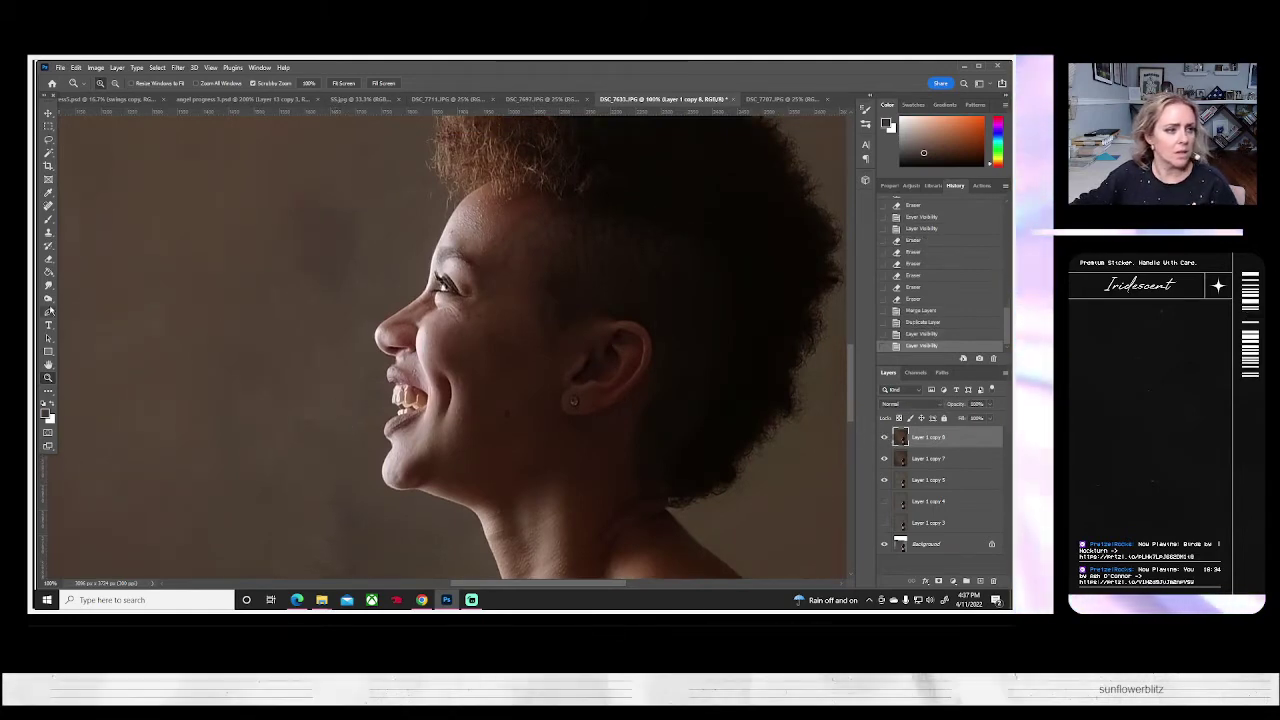
{"action": "left_click", "coordinate": [49, 206]}
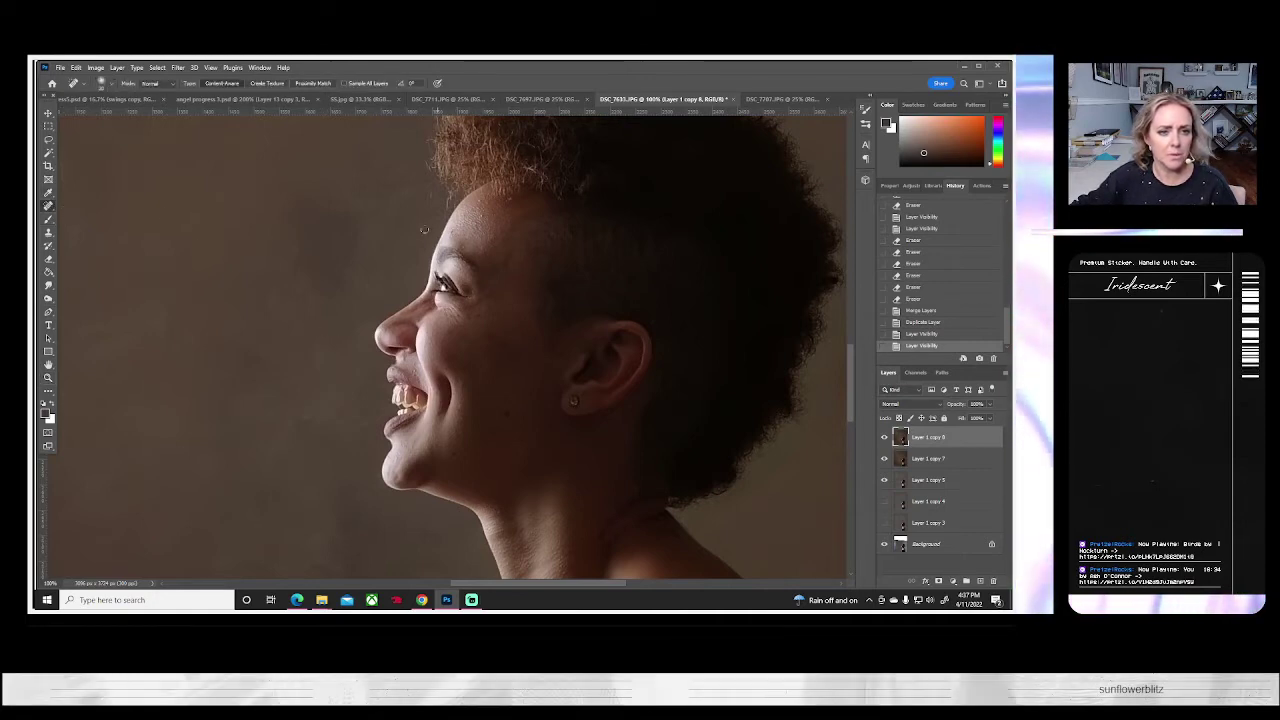
{"action": "left_click", "coordinate": [104, 83]}
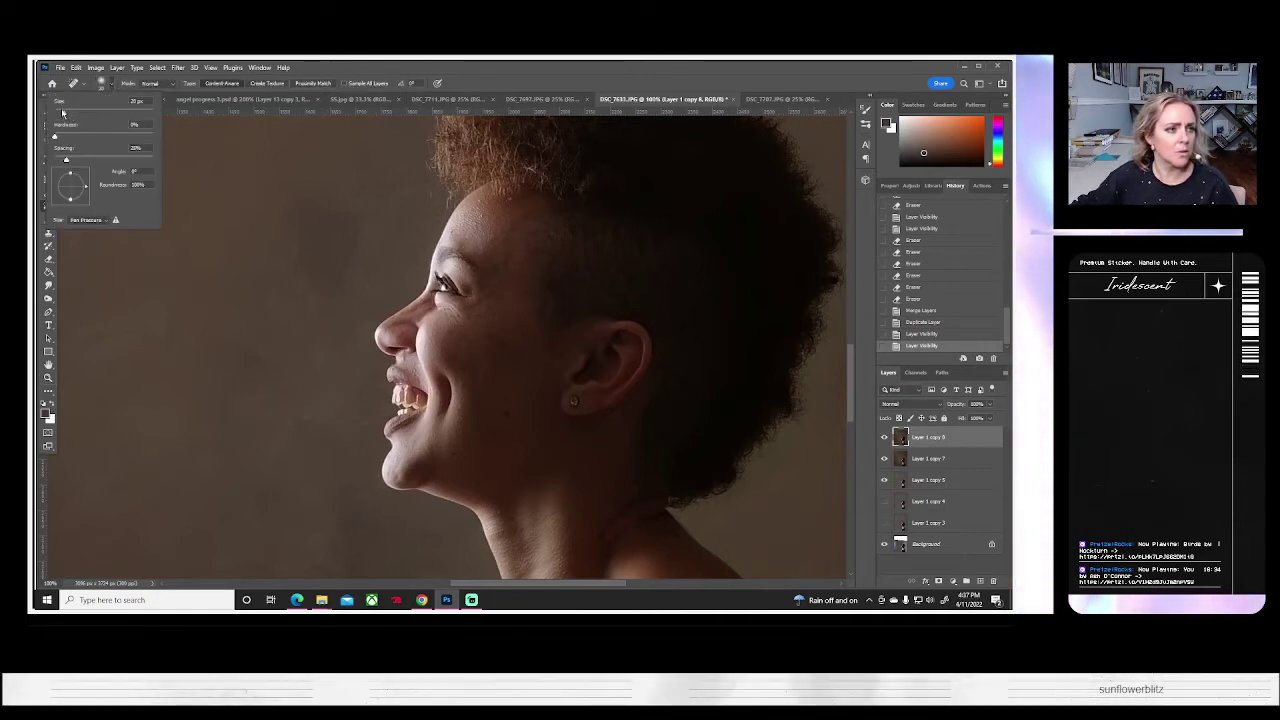
{"action": "left_click_drag", "start_coordinate": [63, 114], "coordinate": [61, 114]}
{"action": "key", "text": "Return"}
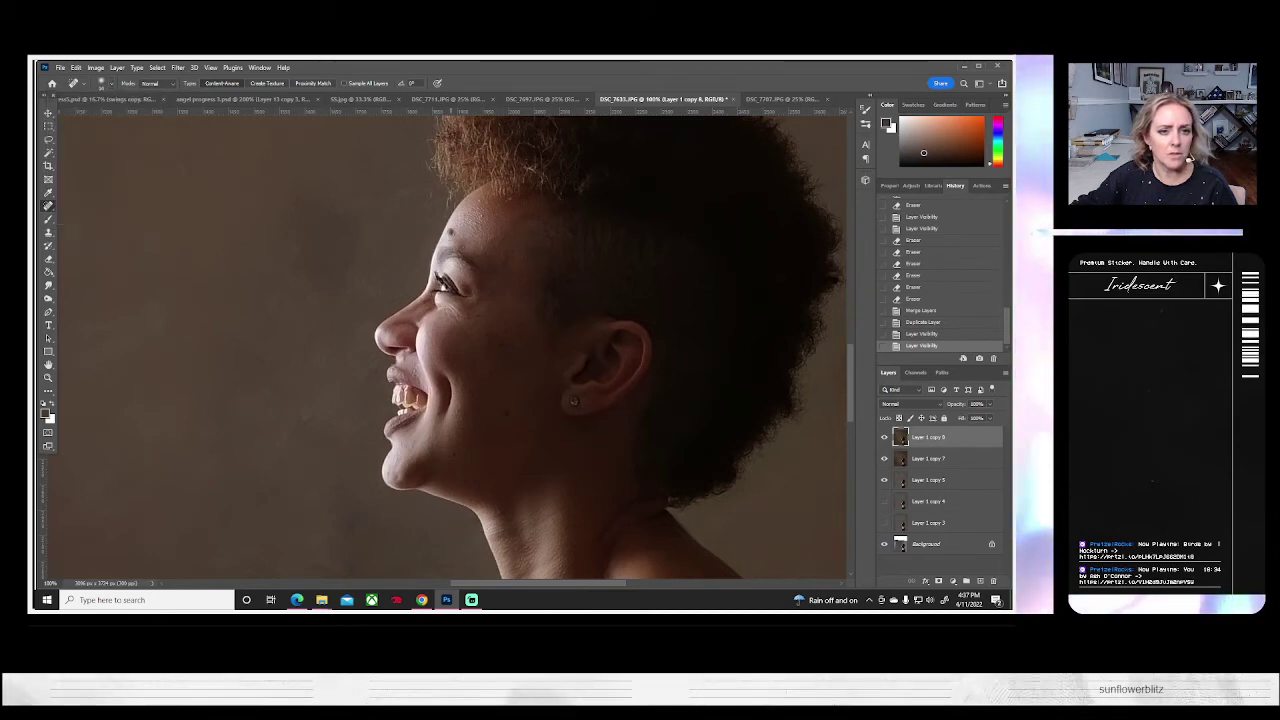
{"action": "left_click", "coordinate": [451, 238]}
{"action": "left_click", "coordinate": [464, 248]}
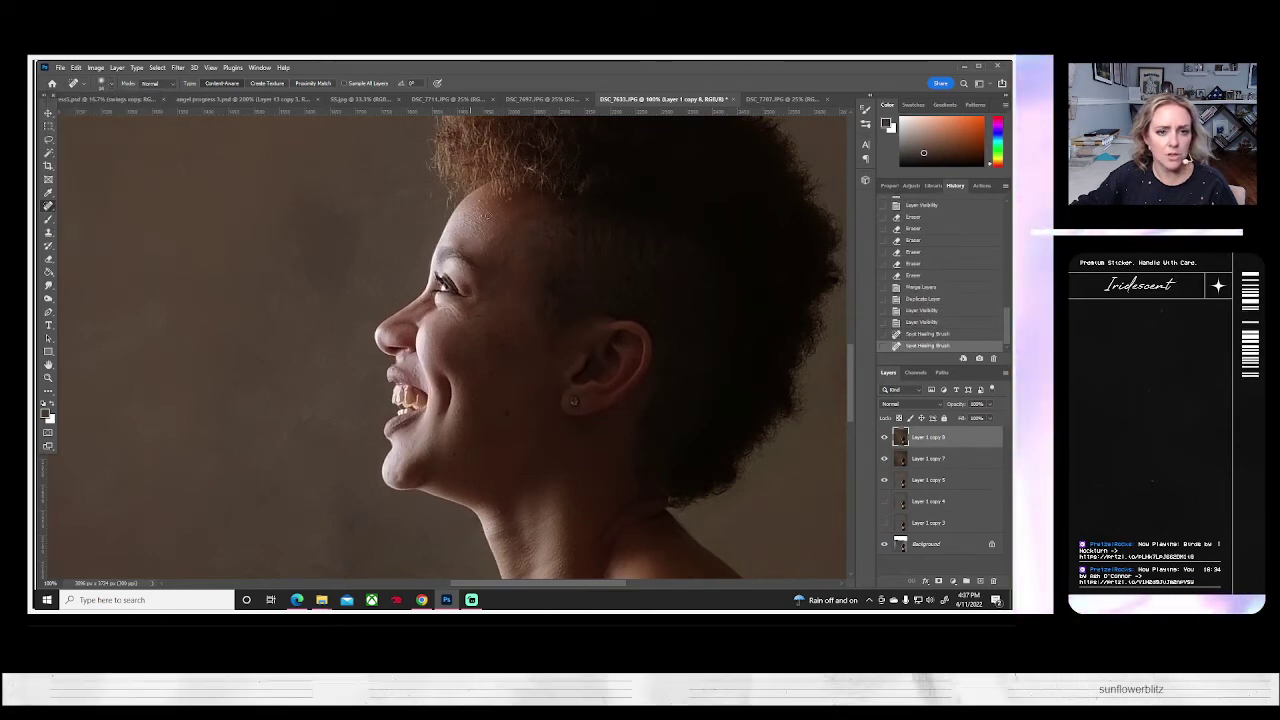
{"action": "left_click", "coordinate": [478, 216]}
{"action": "left_click", "coordinate": [482, 218]}
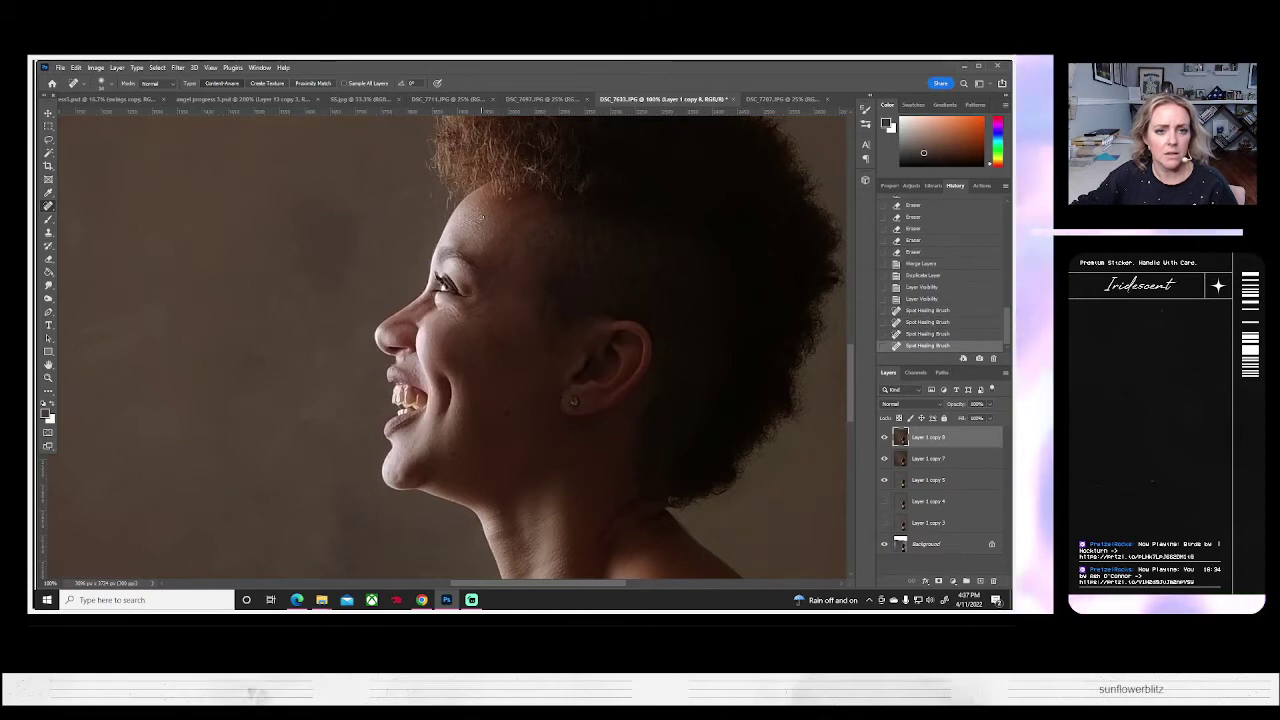
{"action": "left_click", "coordinate": [492, 250]}
{"action": "left_click", "coordinate": [490, 241]}
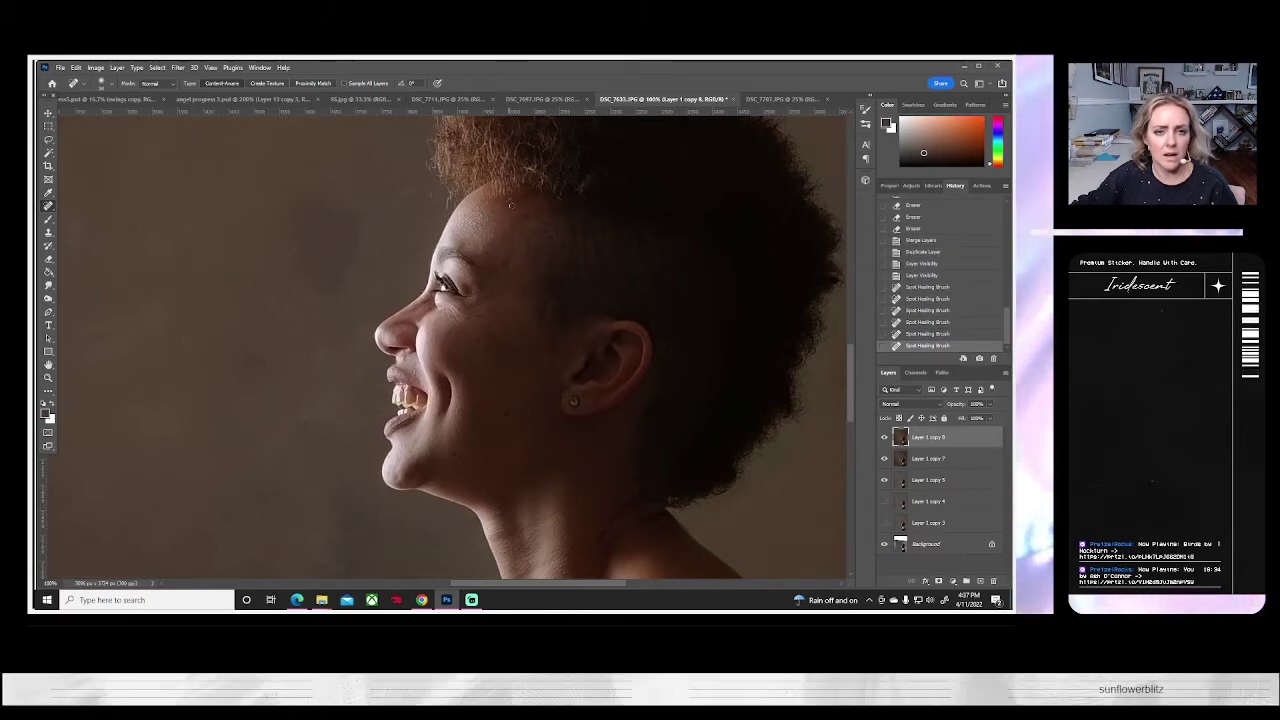
{"action": "left_click", "coordinate": [504, 226]}
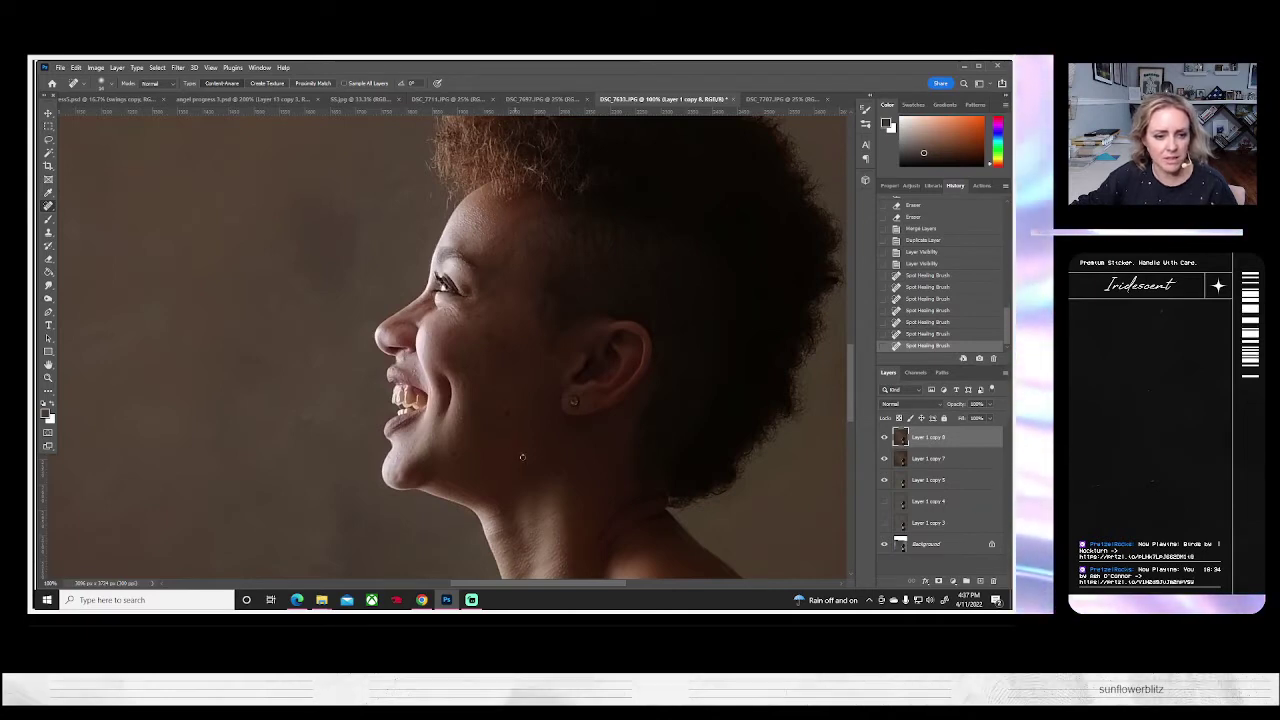
- Heal the small spots beside the woman's mouth and on her lower cheek, and check the rest of her face and hair
{"action": "left_click", "coordinate": [413, 370]}
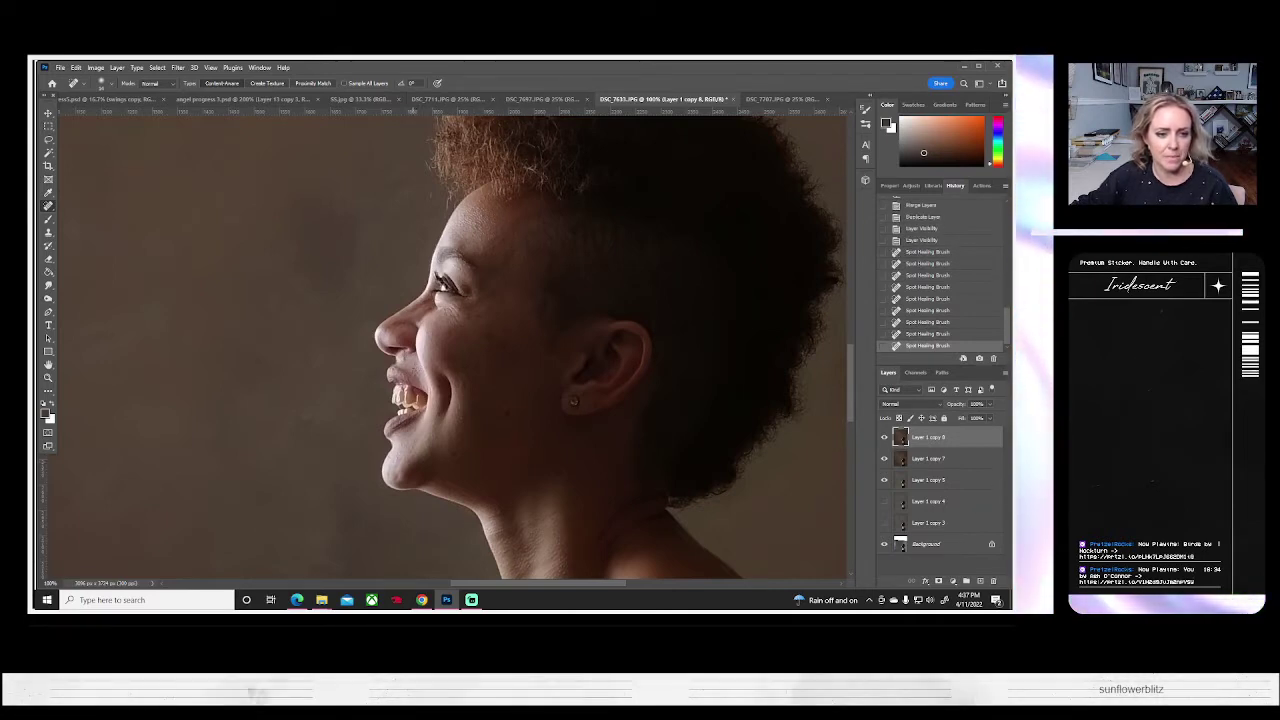
{"action": "left_click", "coordinate": [414, 370]}
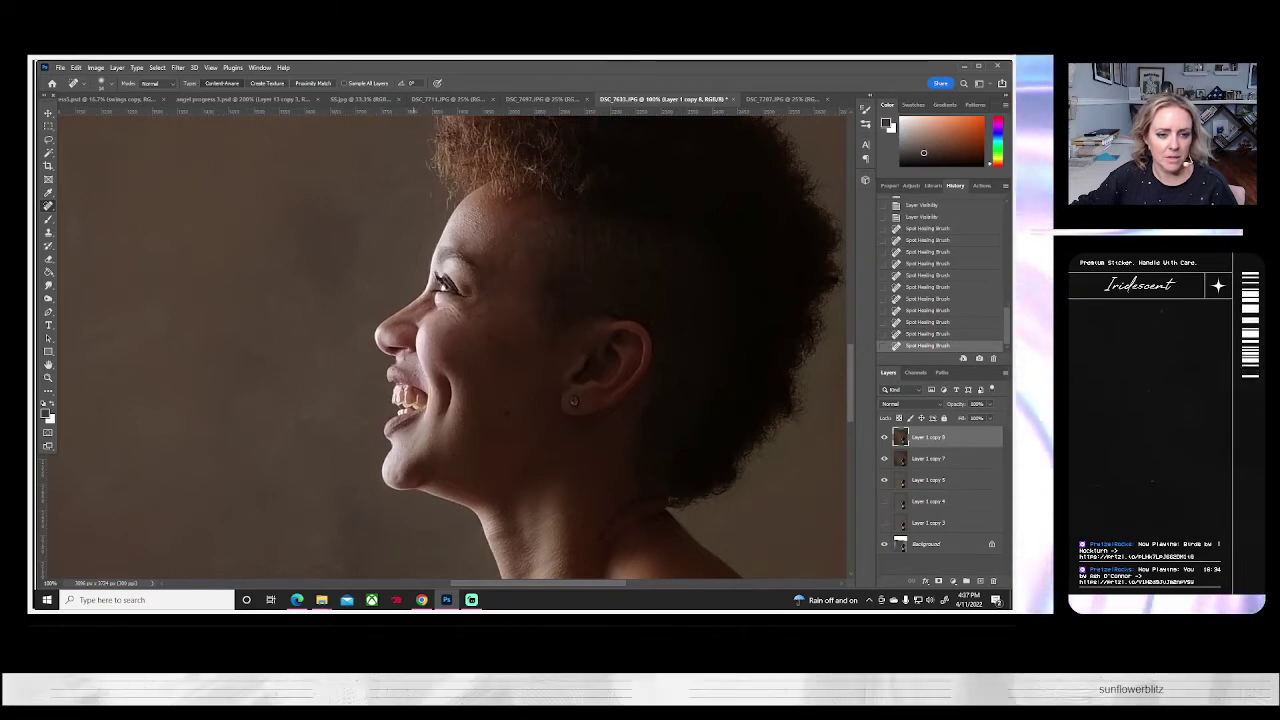
{"action": "left_click", "coordinate": [472, 432]}
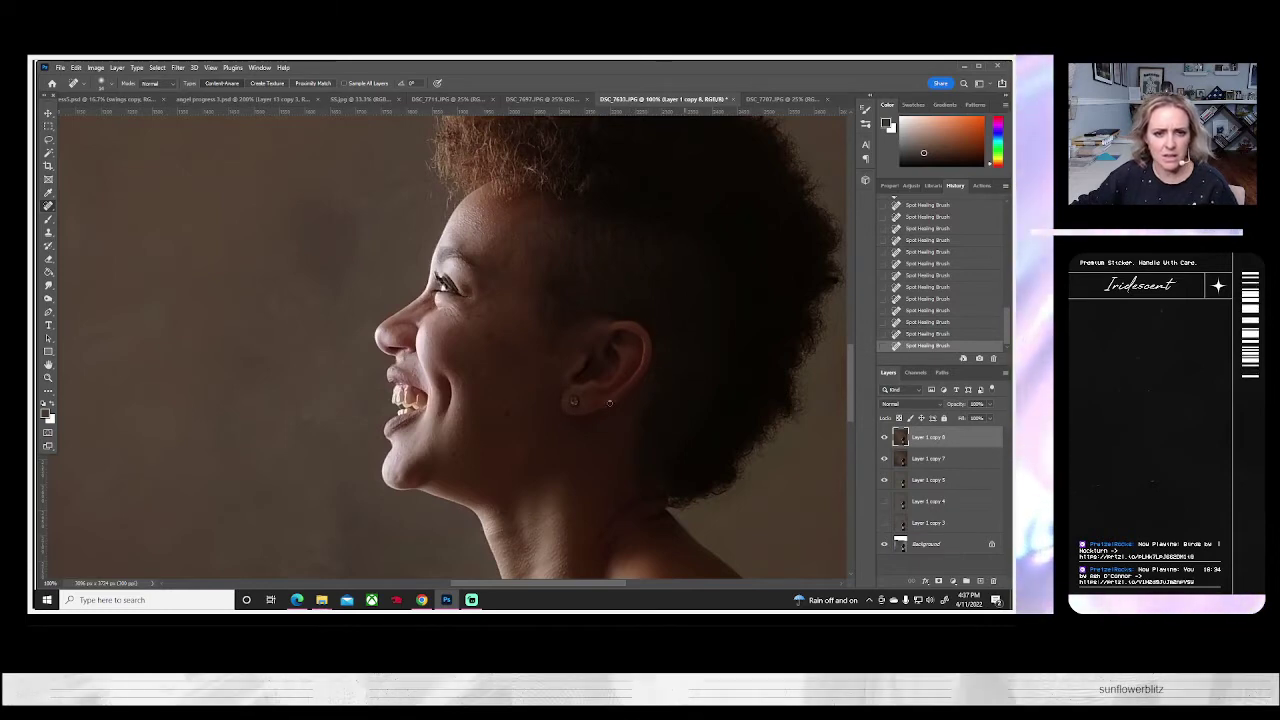
{"action": "scroll", "coordinate": [609, 402], "scroll_direction": "up", "scroll_amount": 3}
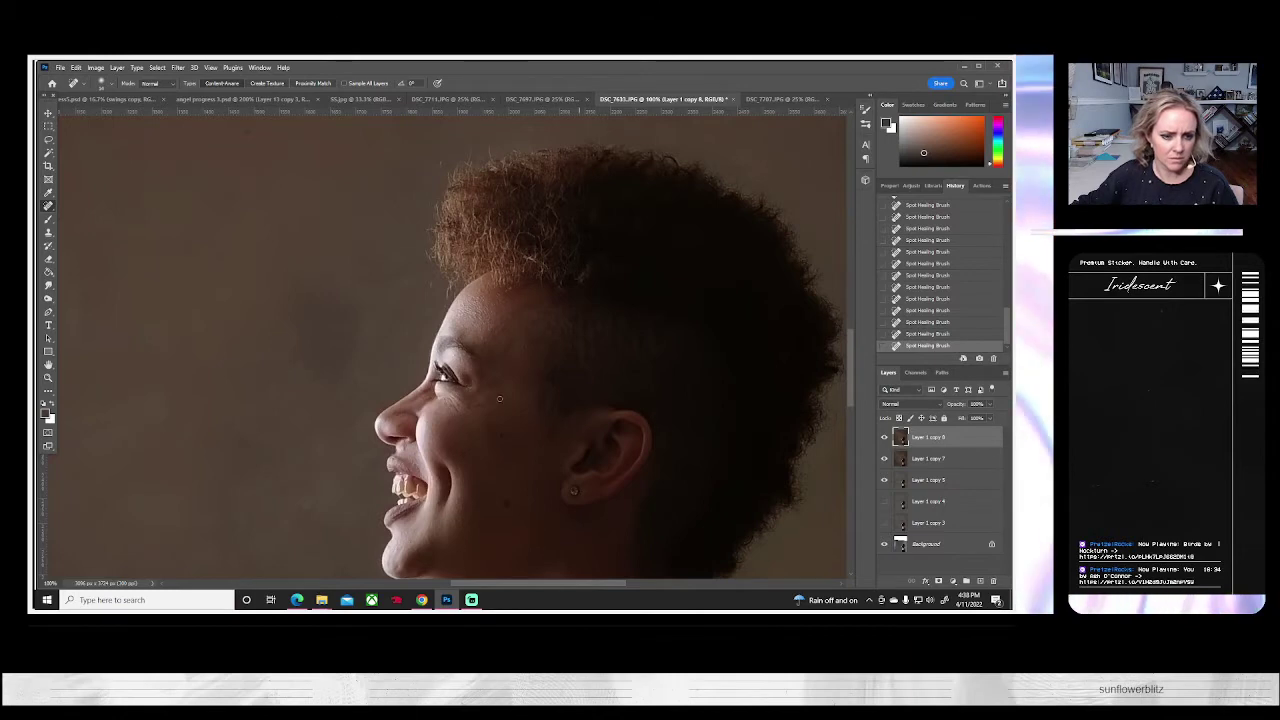
{"action": "scroll", "coordinate": [486, 401], "scroll_direction": "down", "scroll_amount": 2}
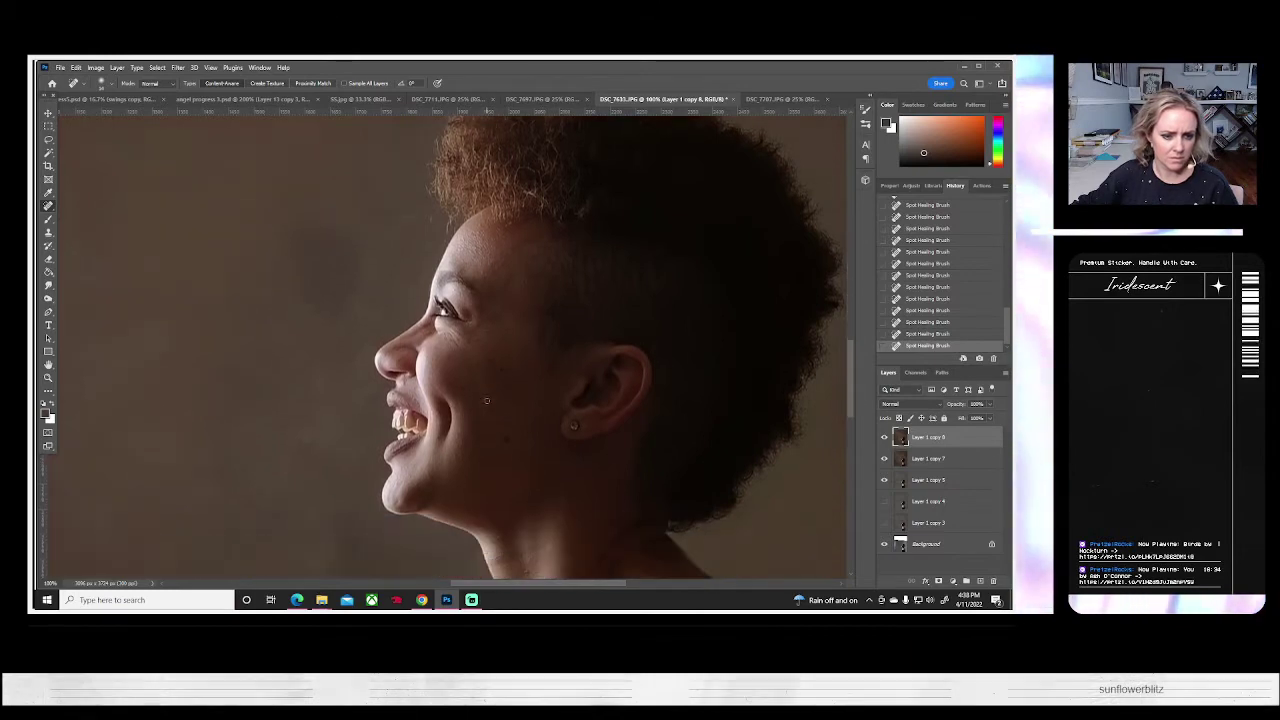
- Duplicate the healed top layer, Layer 1 copy 8, and switch to the Dodge tool
{"action": "right_click", "coordinate": [922, 437]}
{"action": "left_click", "coordinate": [826, 200]}
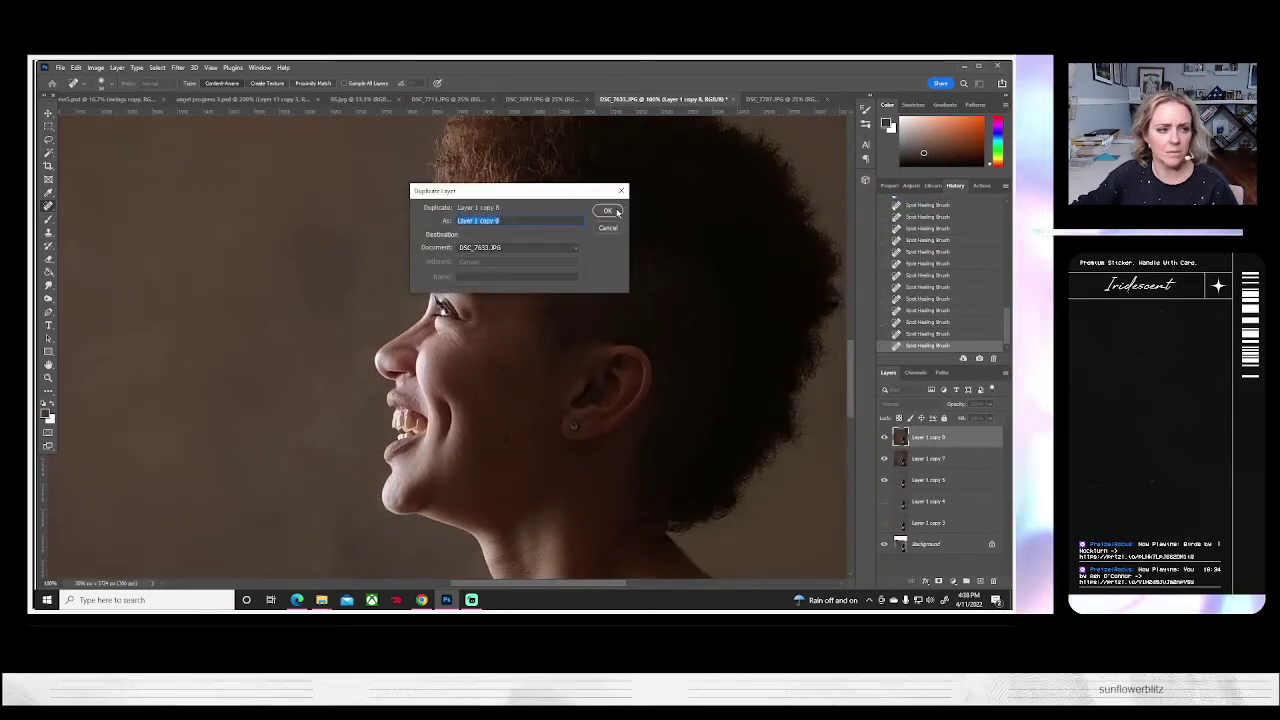
{"action": "left_click", "coordinate": [607, 211]}
{"action": "left_click", "coordinate": [48, 298]}
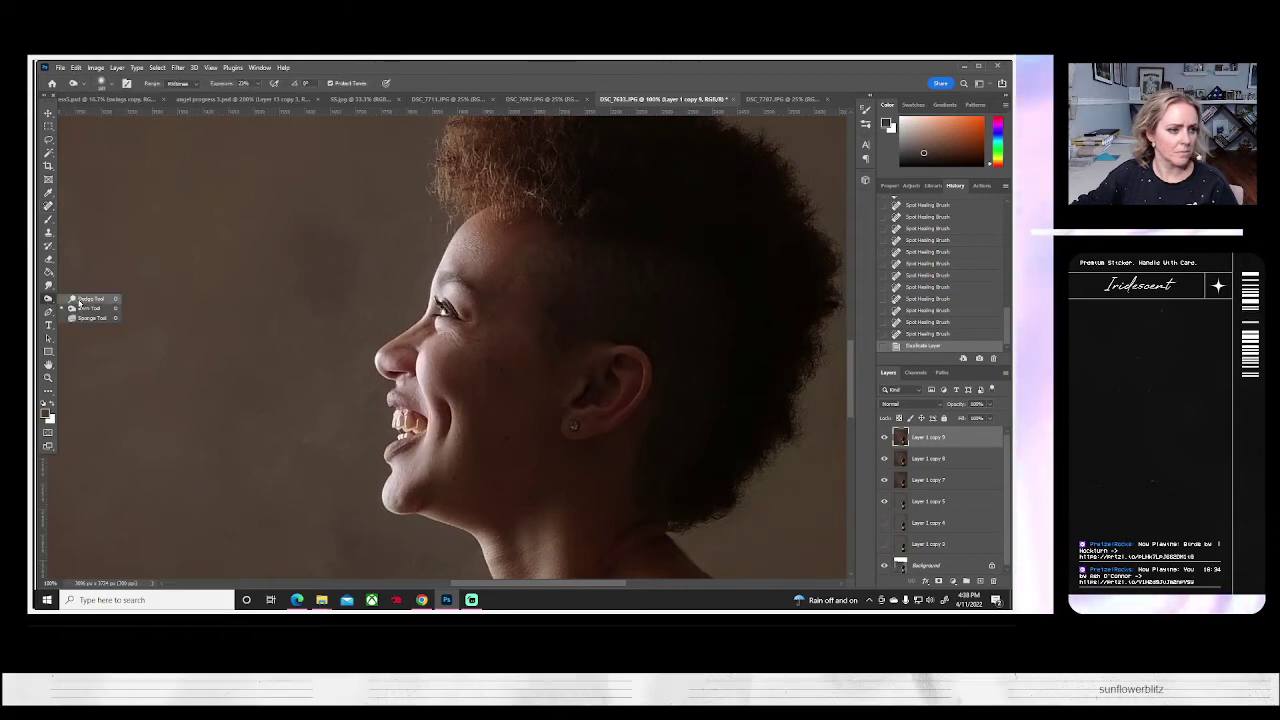
{"action": "left_click", "coordinate": [86, 308]}
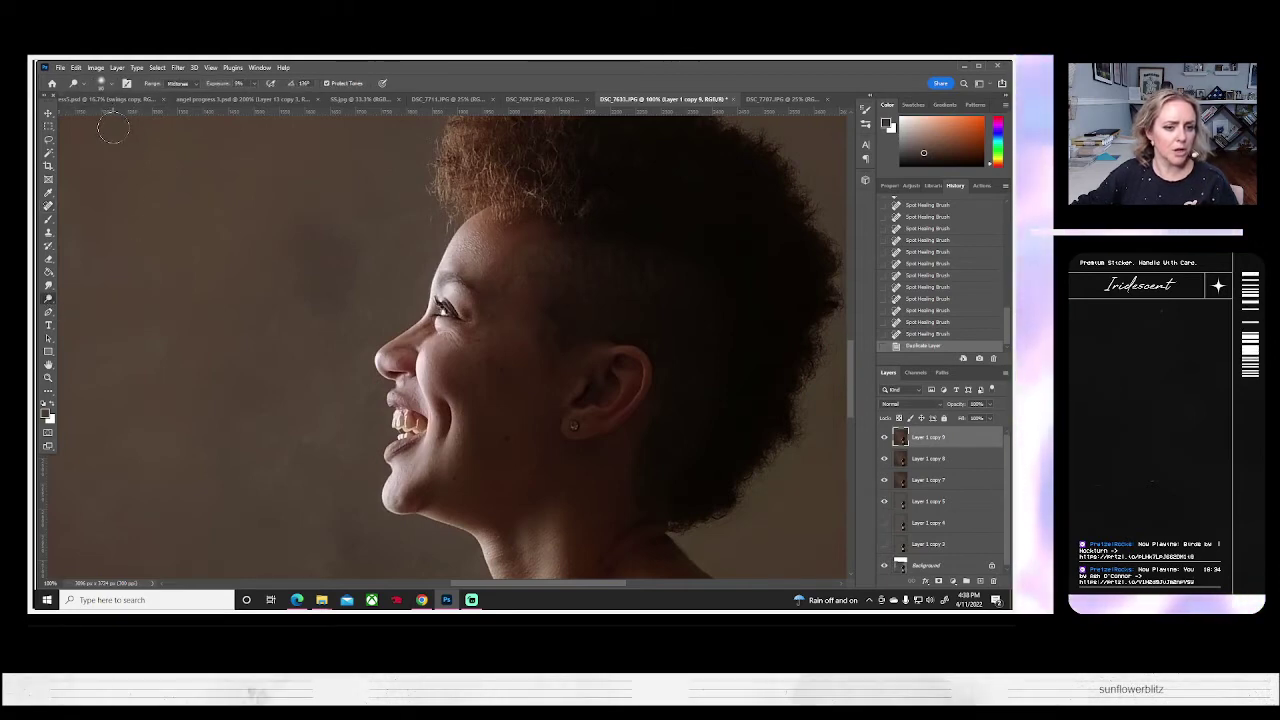
{"action": "left_click", "coordinate": [95, 67]}
{"action": "mouse_move", "coordinate": [150, 93]}
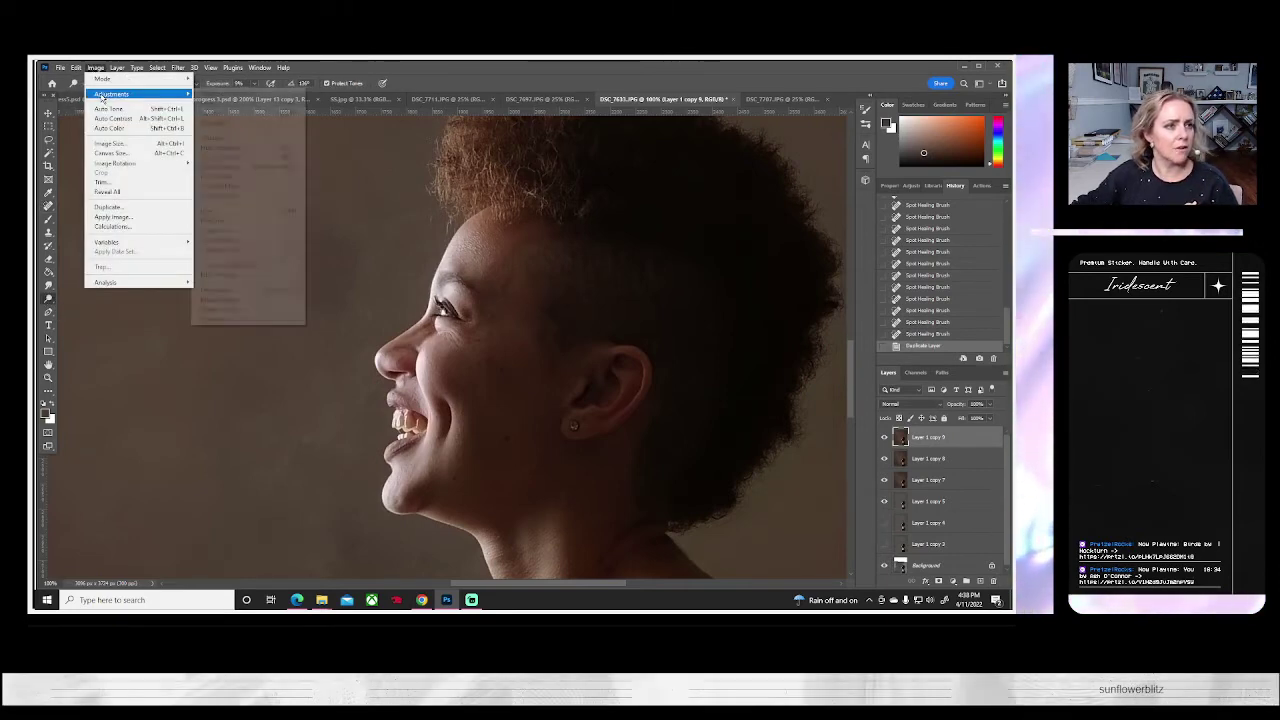
{"action": "left_click", "coordinate": [270, 94]}
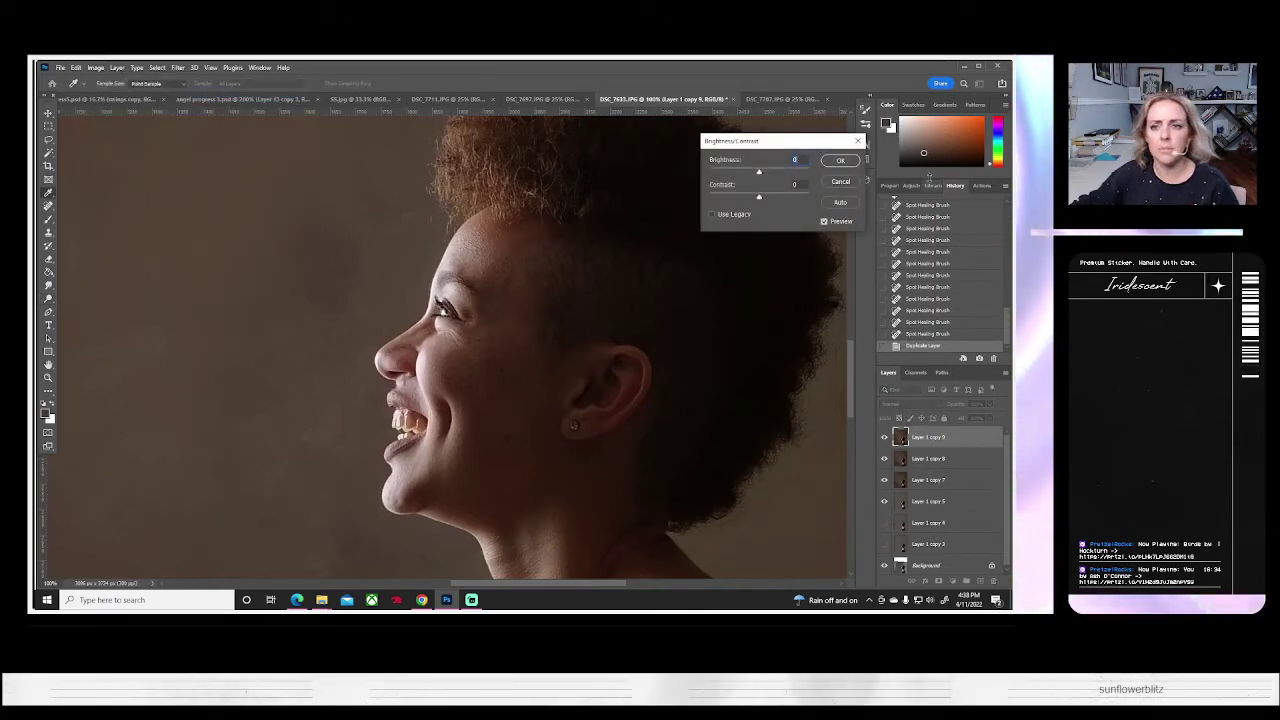
{"action": "key", "text": "Escape"}
{"action": "left_click", "coordinate": [95, 67]}
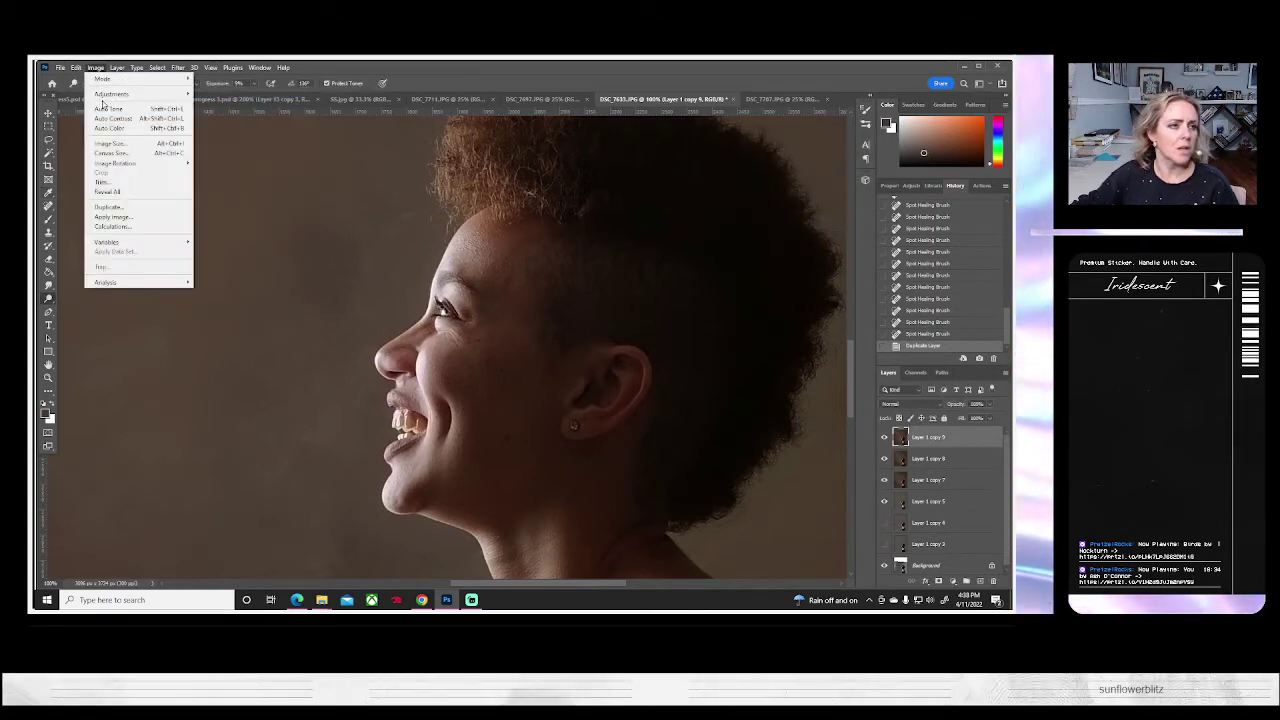
{"action": "mouse_move", "coordinate": [145, 95]}
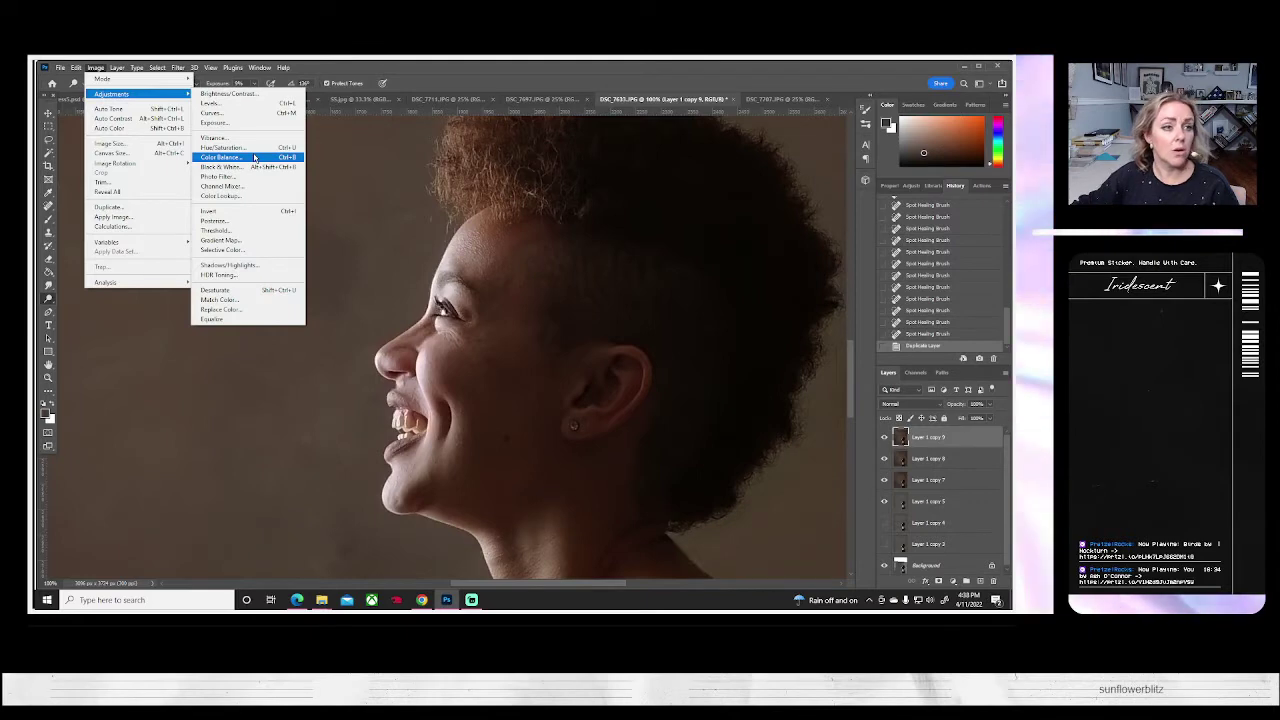
{"action": "left_click", "coordinate": [238, 113]}
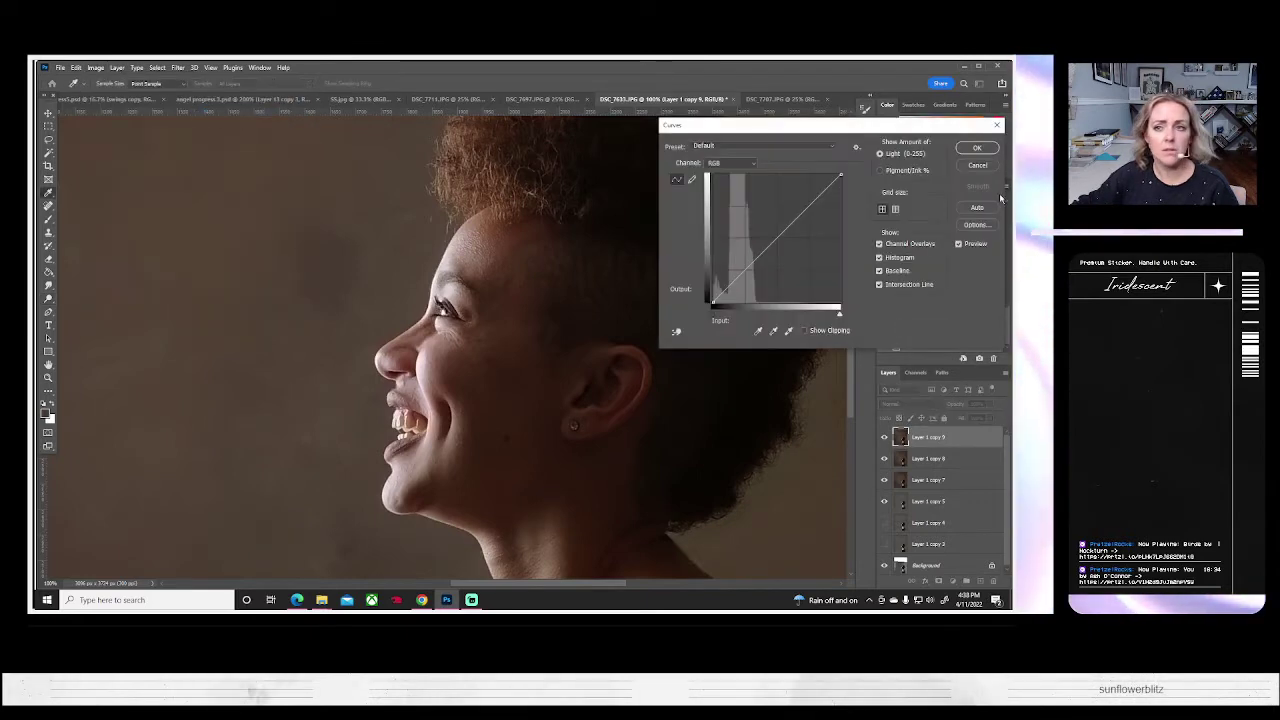
{"action": "left_click", "coordinate": [977, 165]}
- Preview the retouched layer's brightest areas in Levels by raising the black input level to 253, and discard the adjustment
{"action": "left_click", "coordinate": [95, 67]}
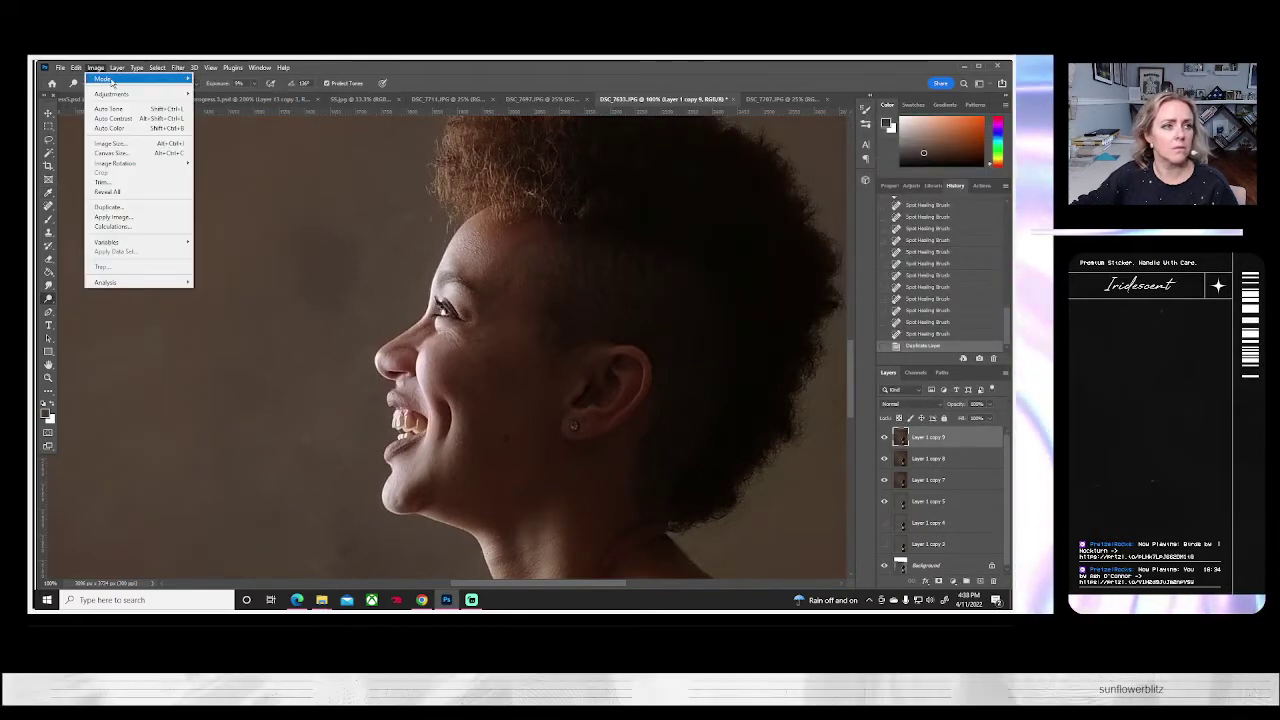
{"action": "left_click", "coordinate": [235, 103]}
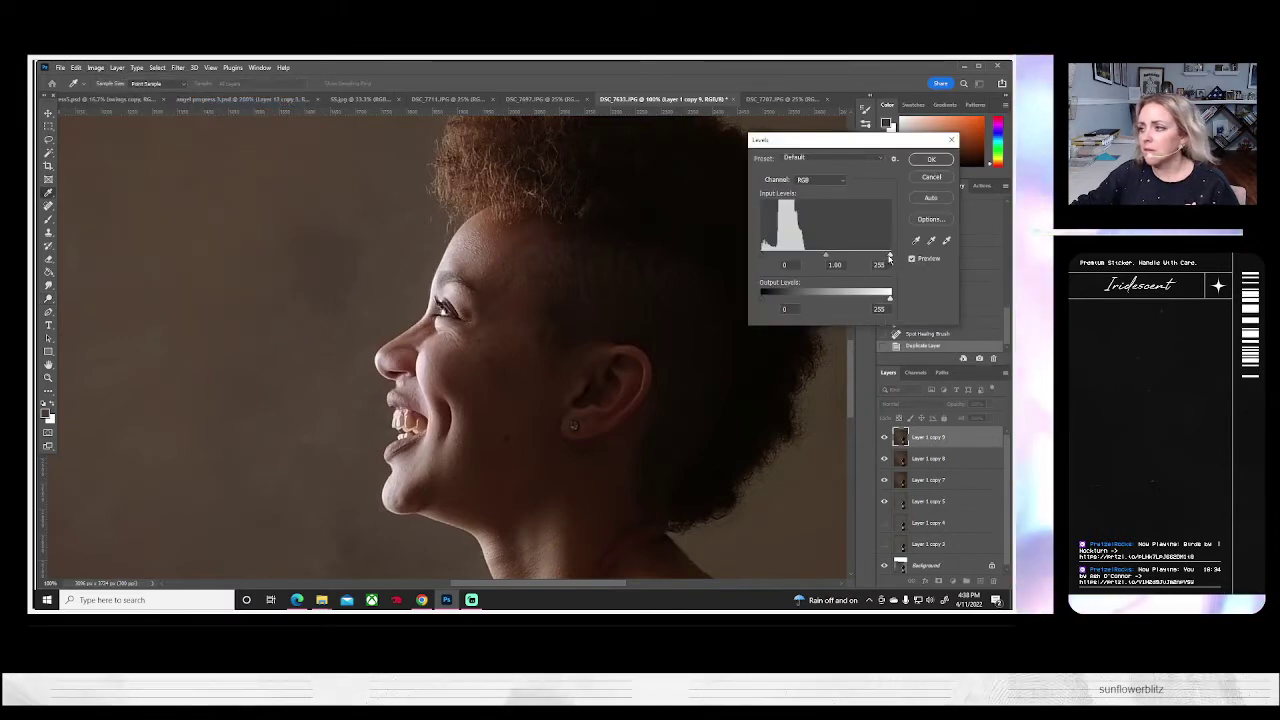
{"action": "left_click_drag", "start_coordinate": [890, 257], "coordinate": [948, 282]}
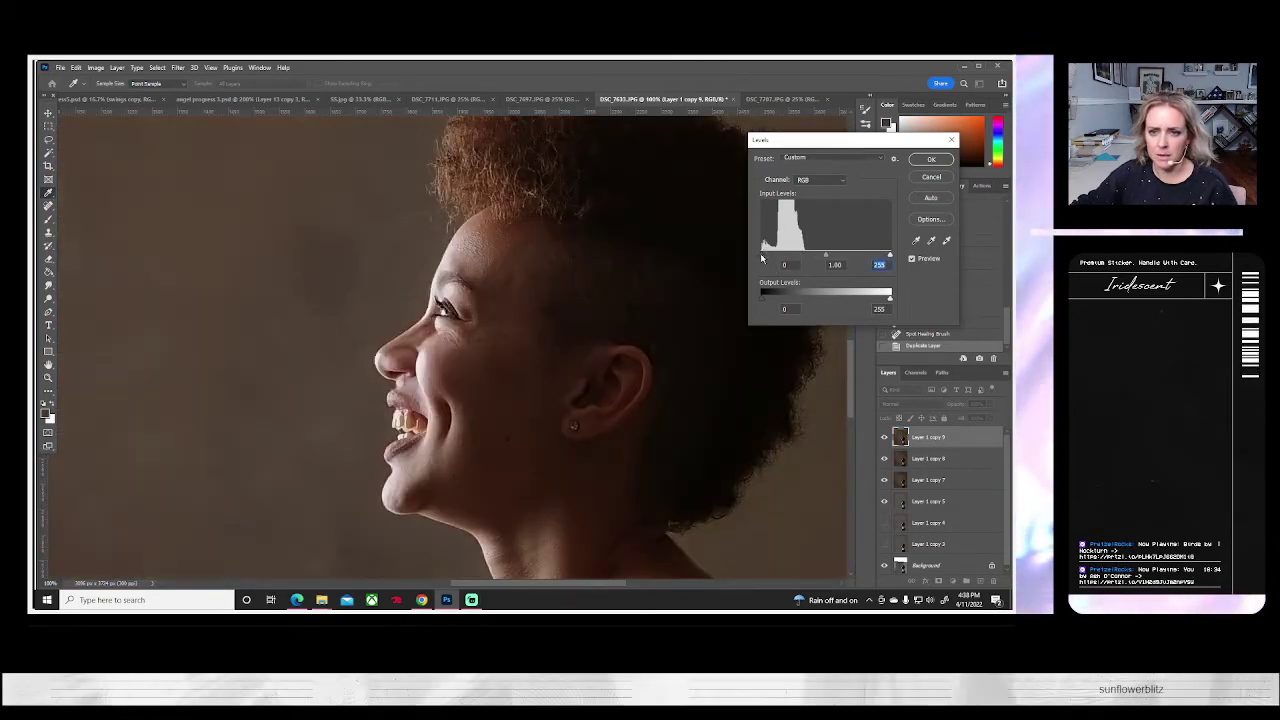
{"action": "left_click_drag", "start_coordinate": [761, 259], "coordinate": [978, 272]}
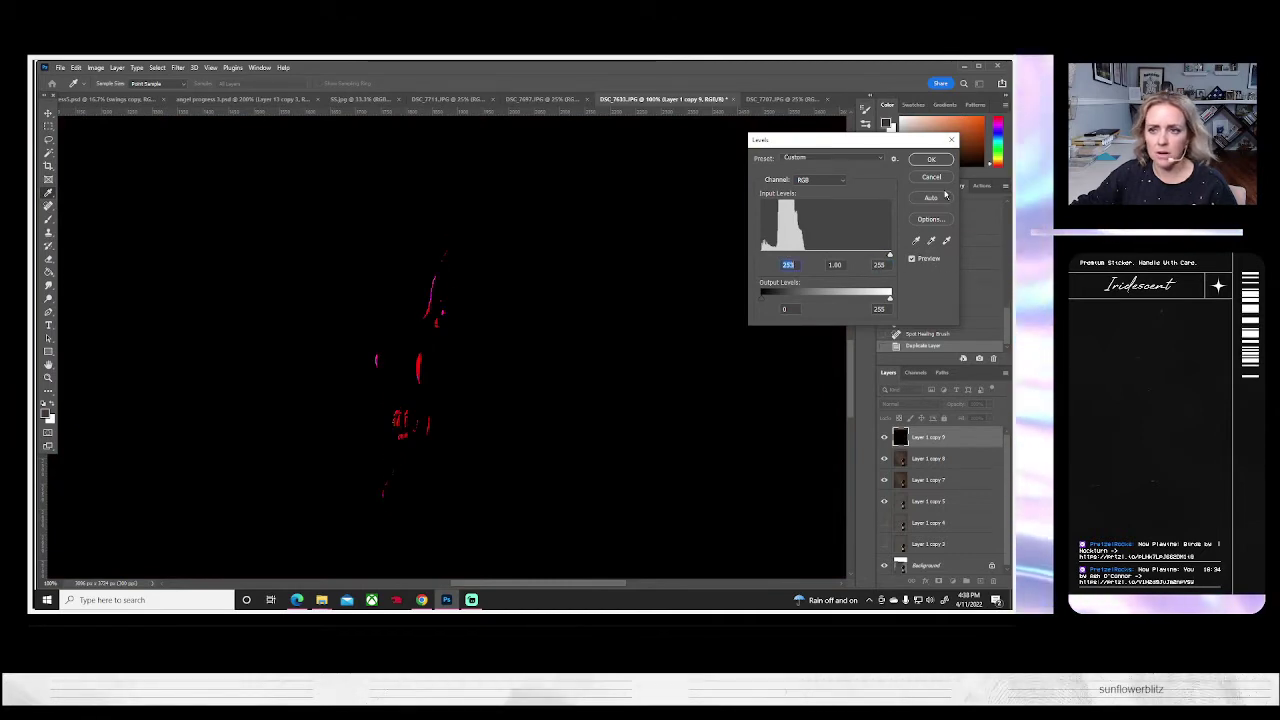
{"action": "key", "text": "Escape"}
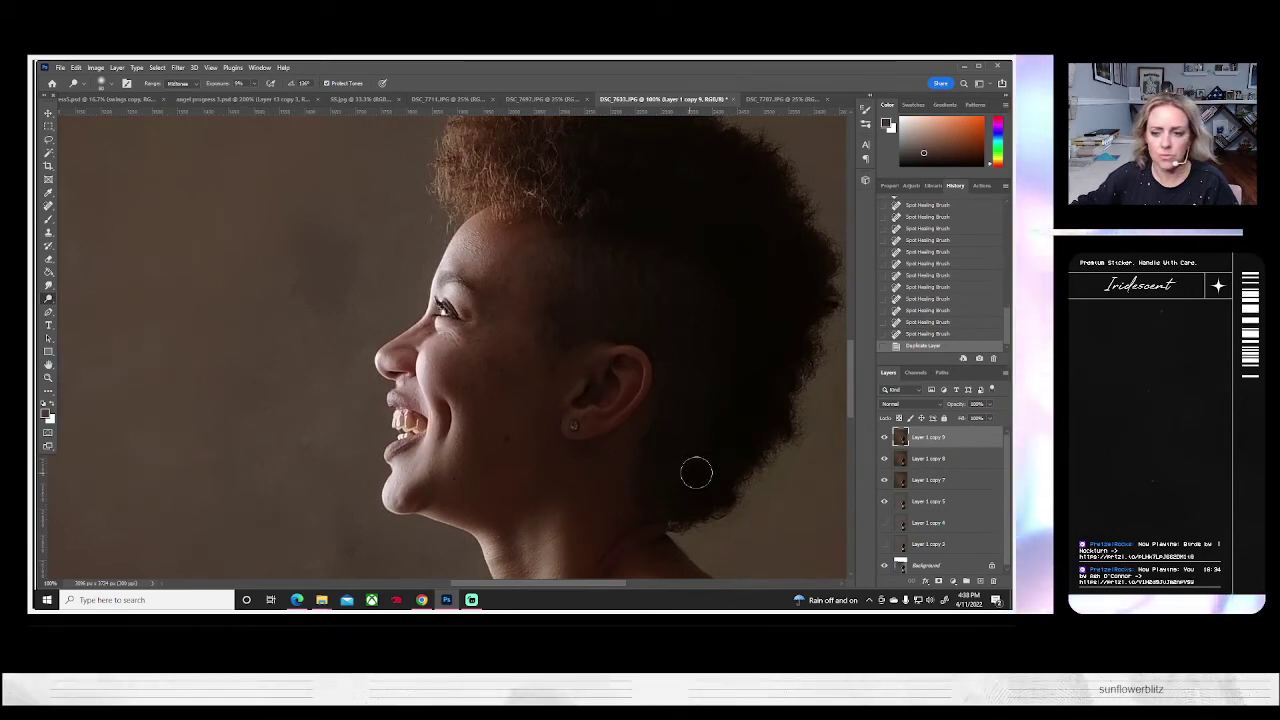
- Hide all the visible layers above the Background and select the Background
{"action": "left_click", "coordinate": [884, 437]}
{"action": "left_click", "coordinate": [884, 458]}
{"action": "left_click", "coordinate": [884, 479]}
{"action": "left_click", "coordinate": [884, 500]}
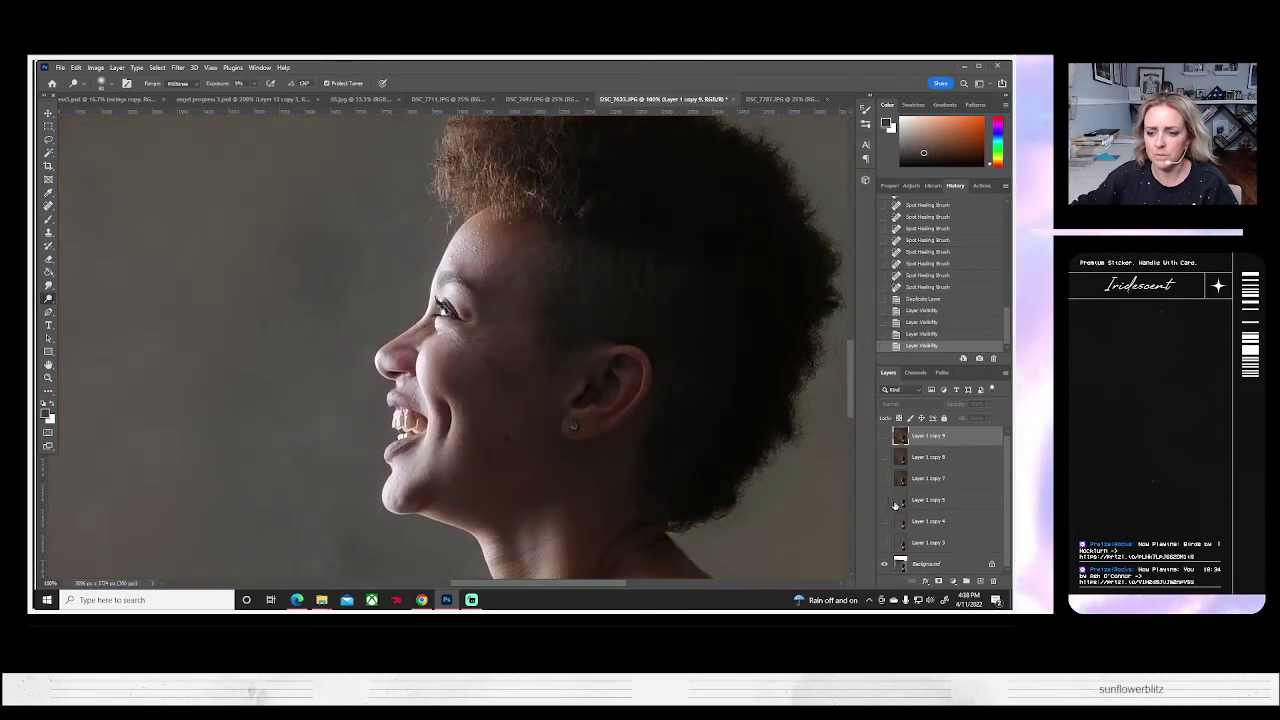
{"action": "left_click", "coordinate": [919, 565]}
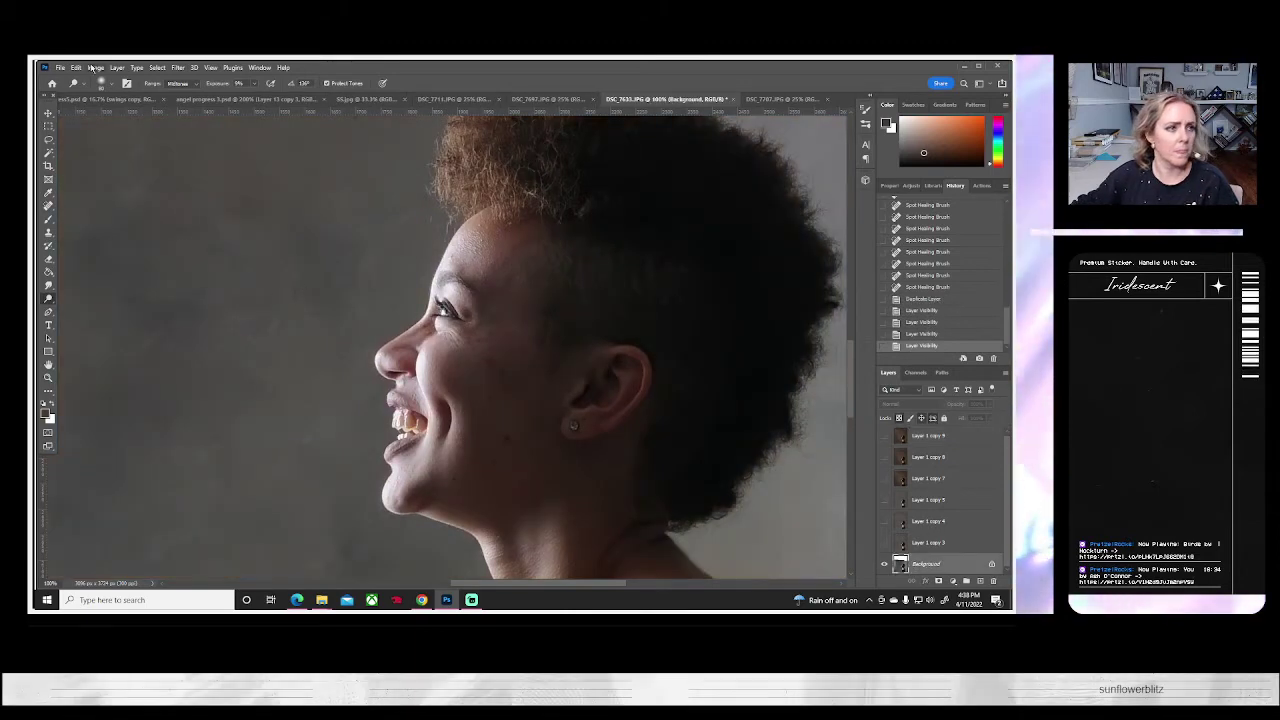
- Inspect the Background's highlights in Levels with the black input level at 253, and discard the adjustment
{"action": "left_click", "coordinate": [95, 68]}
{"action": "mouse_move", "coordinate": [130, 90]}
{"action": "left_click", "coordinate": [240, 103]}
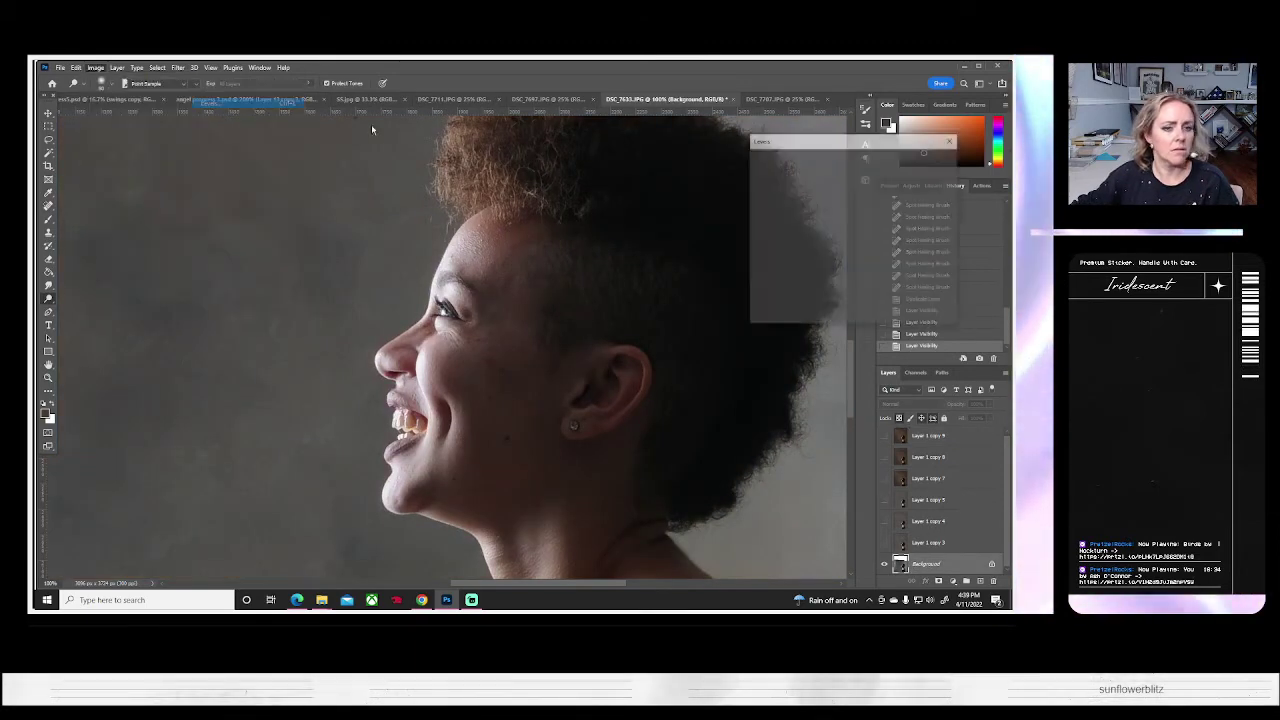
{"action": "left_click_drag", "start_coordinate": [763, 256], "coordinate": [982, 270]}
{"action": "double_click", "coordinate": [788, 265]}
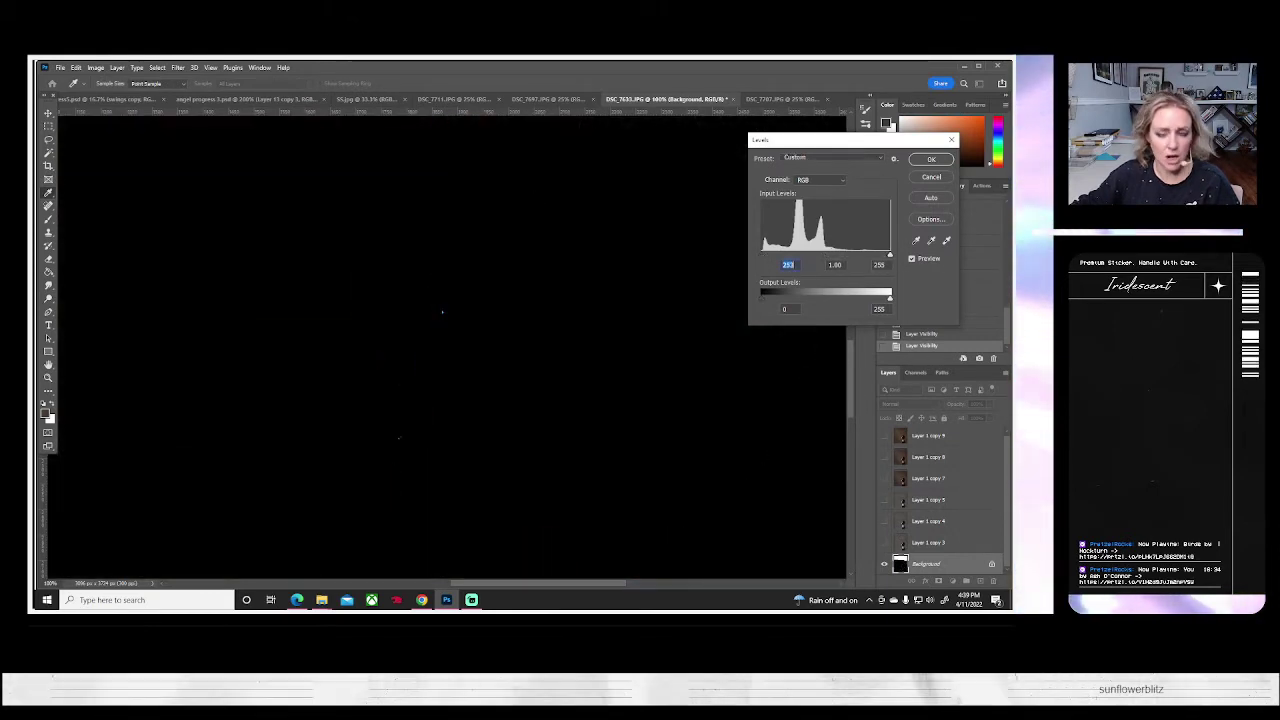
{"action": "left_click", "coordinate": [941, 178]}
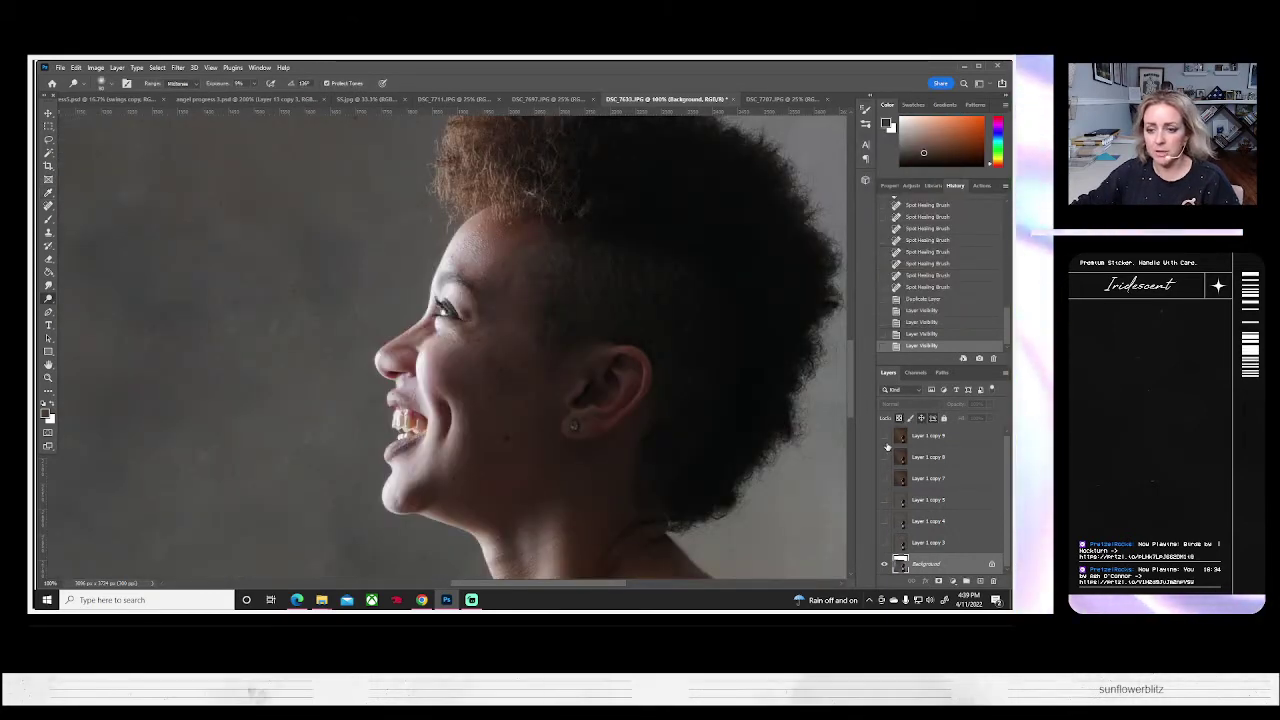
- Compare the retouched portrait with the original, and leave only Layer 1 copy 9 shown above the Background
{"action": "left_click", "coordinate": [885, 443]}
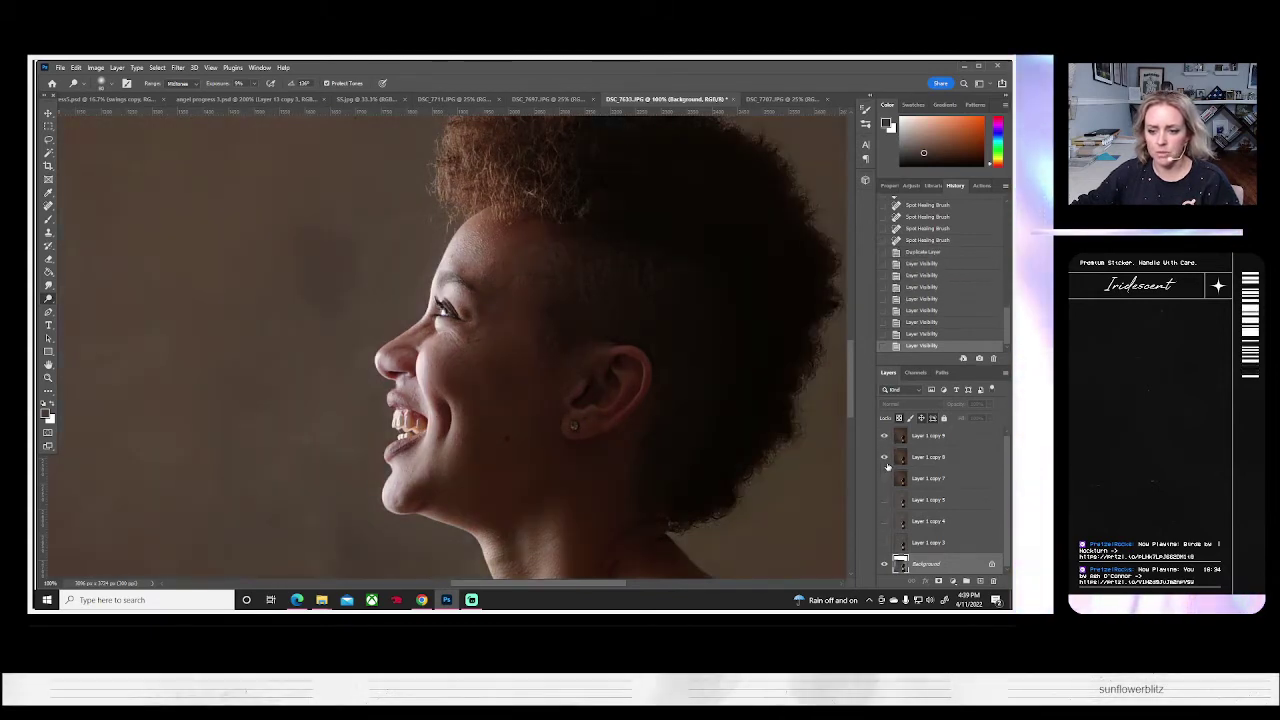
{"action": "left_click", "coordinate": [884, 457]}
{"action": "left_click", "coordinate": [884, 437]}
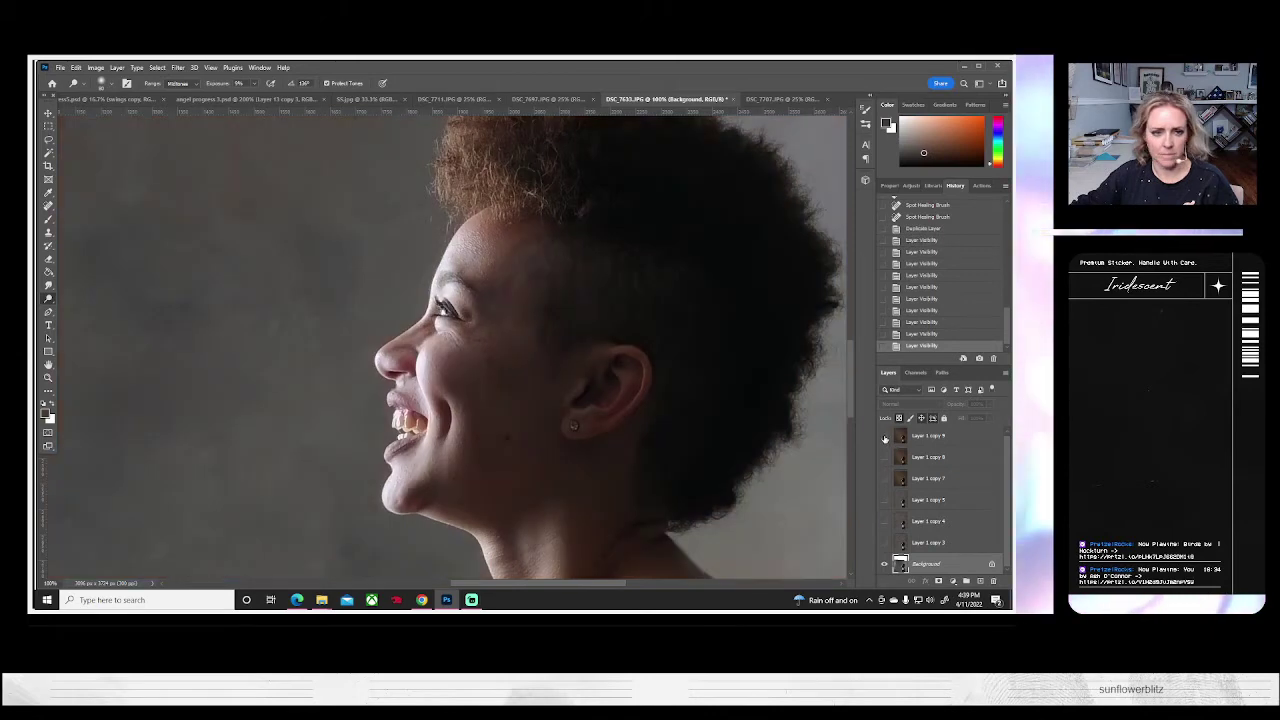
{"action": "left_click", "coordinate": [884, 437]}
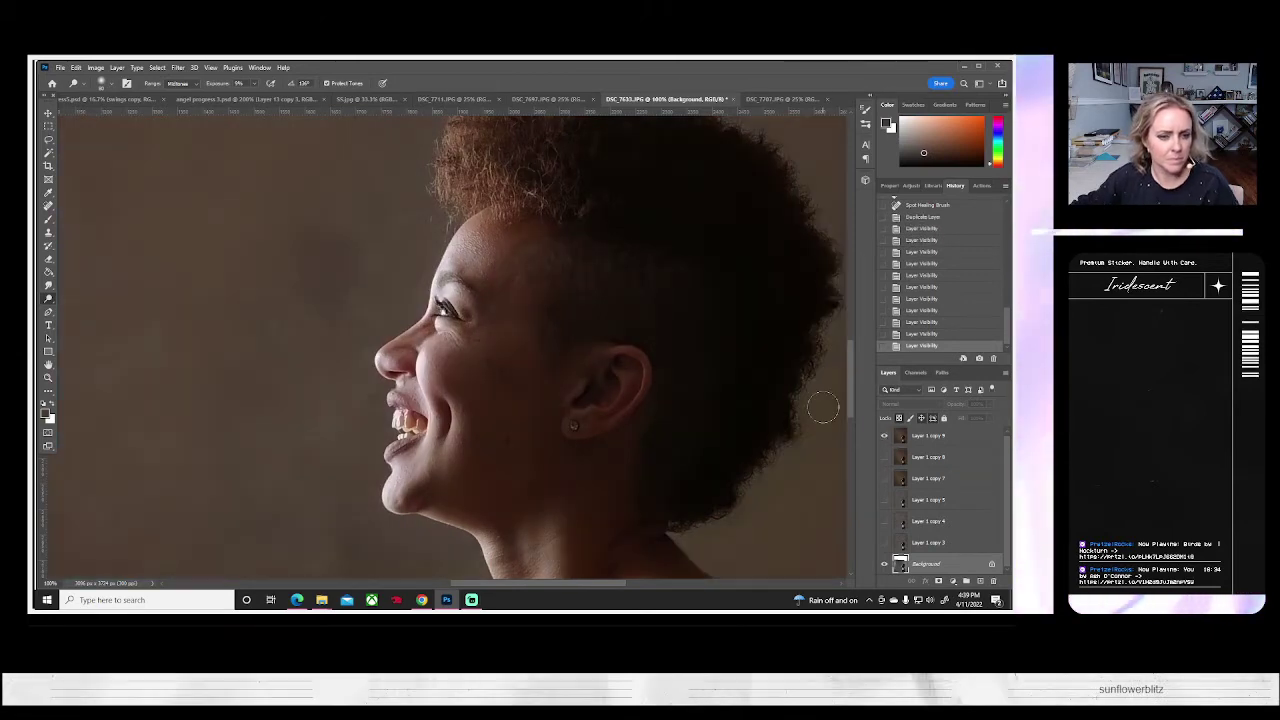
- Duplicate Layer 1 copy 9 and darken the duplicate with a Brightness/Contrast adjustment of -43 brightness
{"action": "right_click", "coordinate": [922, 434]}
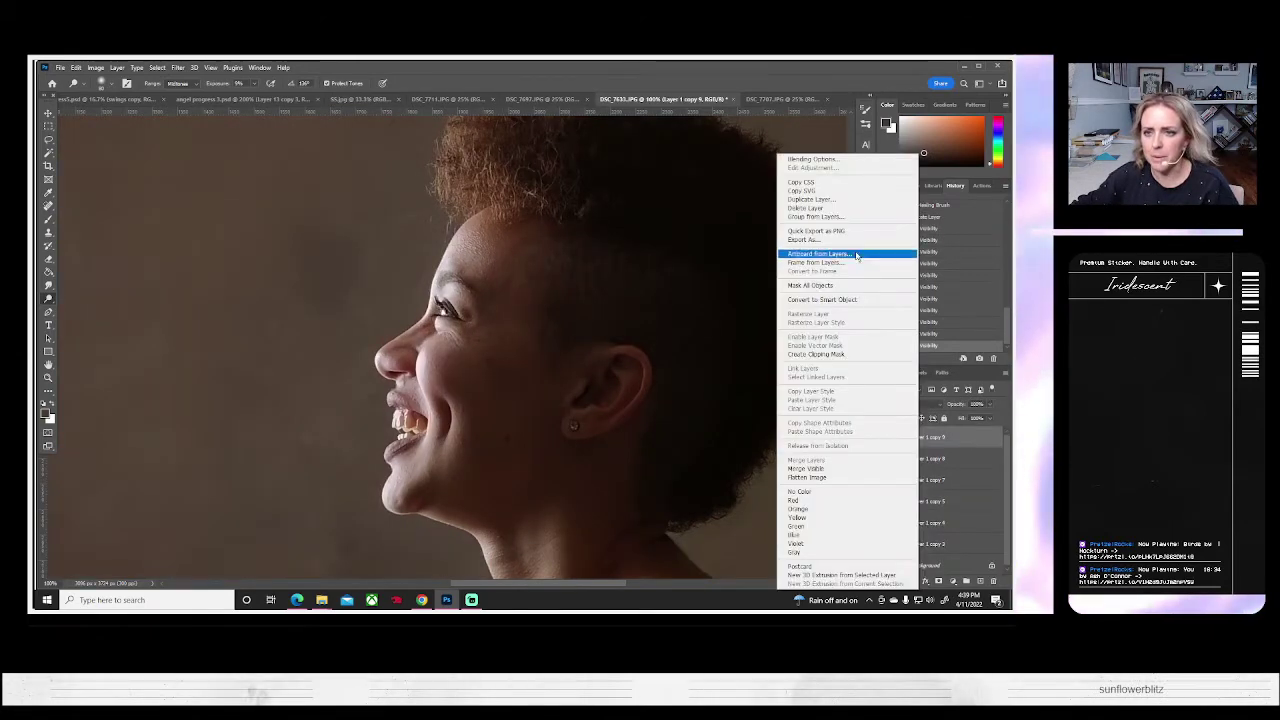
{"action": "left_click", "coordinate": [808, 199]}
{"action": "left_click", "coordinate": [608, 210]}
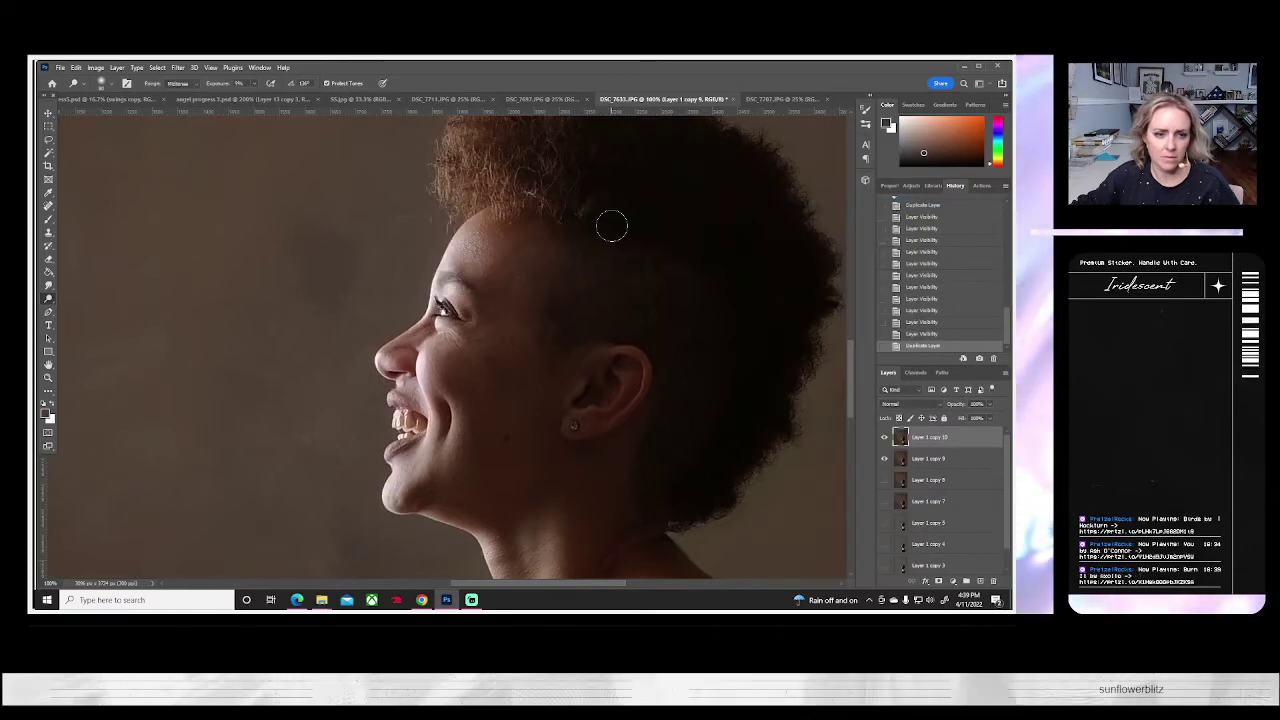
{"action": "left_click", "coordinate": [95, 67]}
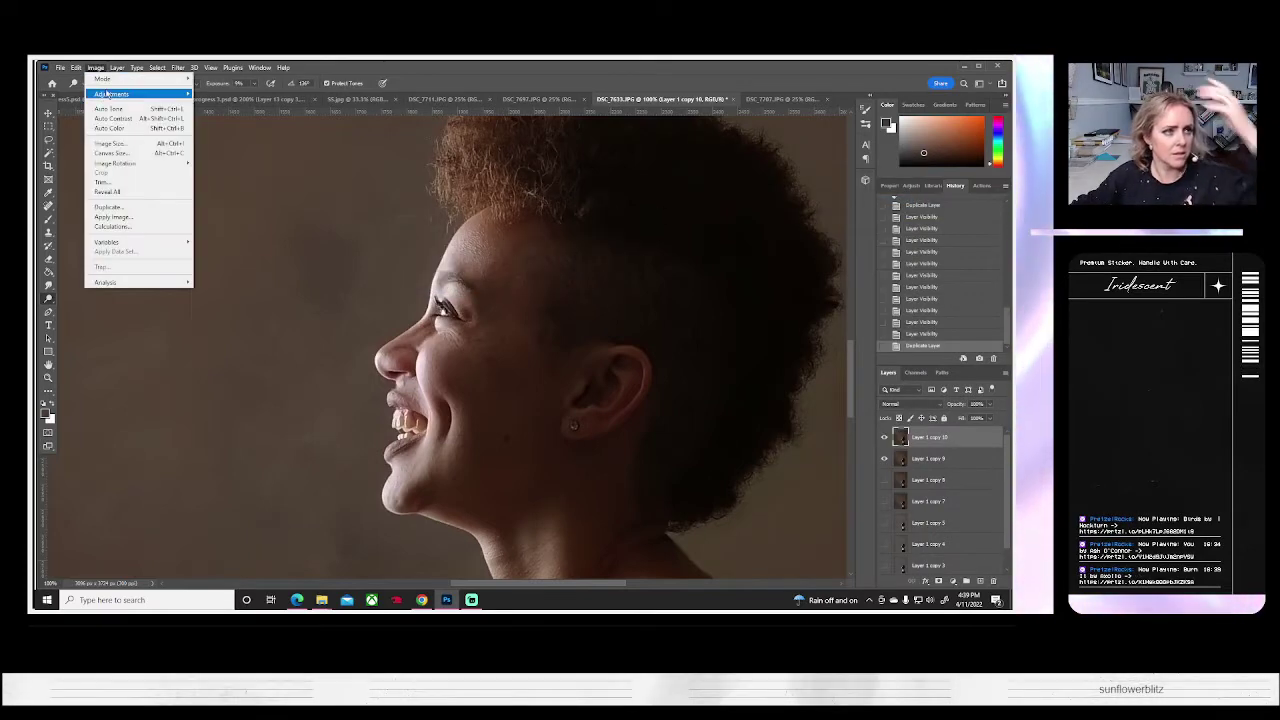
{"action": "mouse_move", "coordinate": [130, 91]}
{"action": "left_click", "coordinate": [230, 93]}
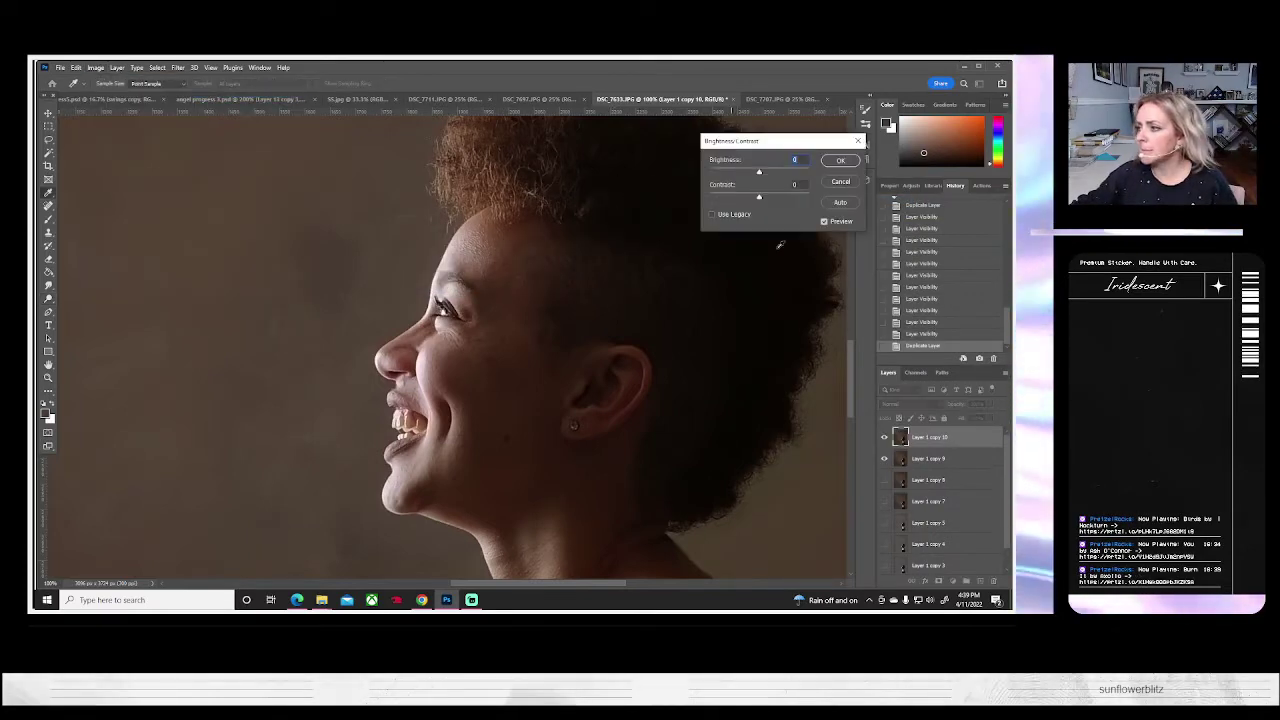
{"action": "left_click_drag", "start_coordinate": [760, 174], "coordinate": [745, 177]}
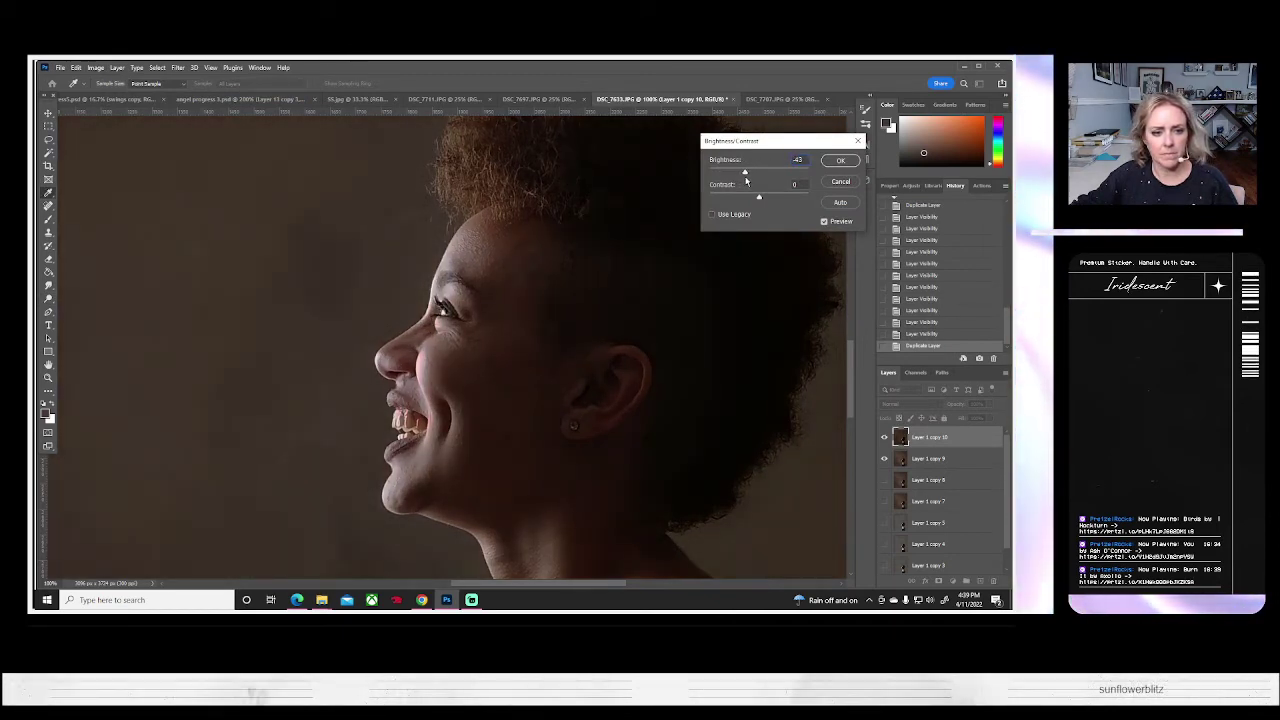
{"action": "left_click", "coordinate": [840, 160]}
- Check the darkened layer's remaining highlights in Levels with the black input level raised to 253, and discard the adjustment
{"action": "left_click", "coordinate": [95, 67]}
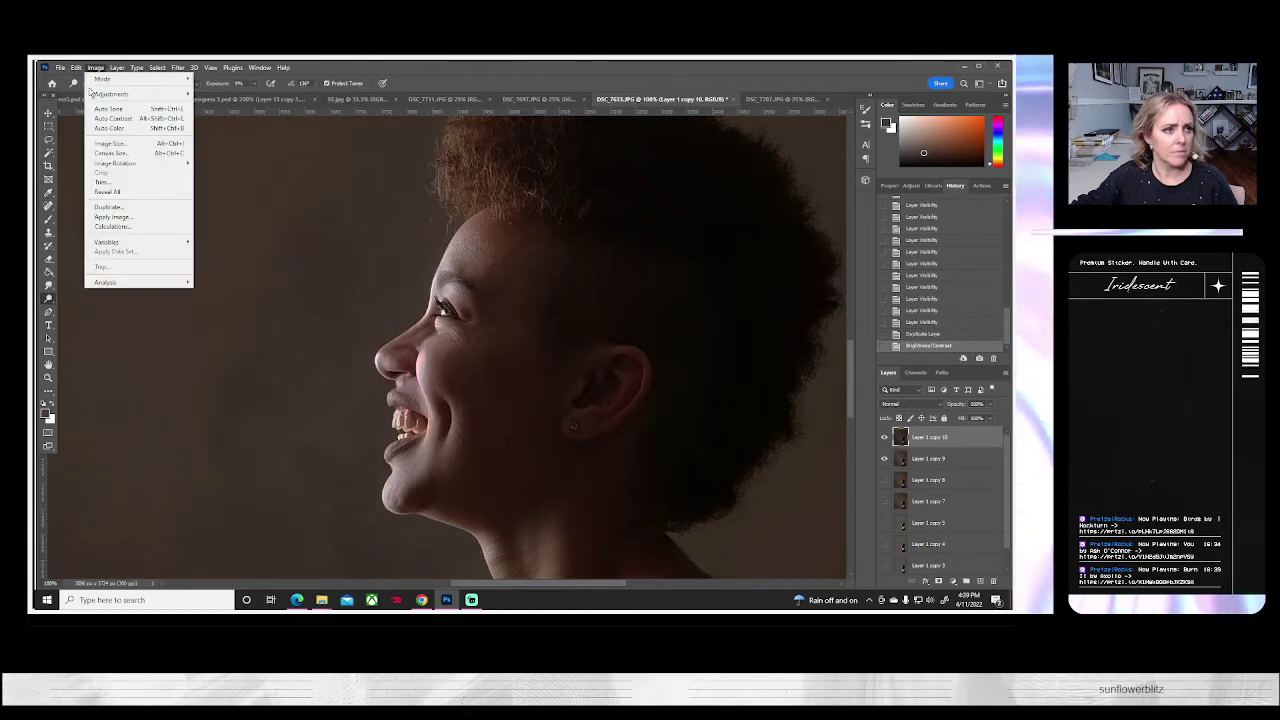
{"action": "mouse_move", "coordinate": [105, 93]}
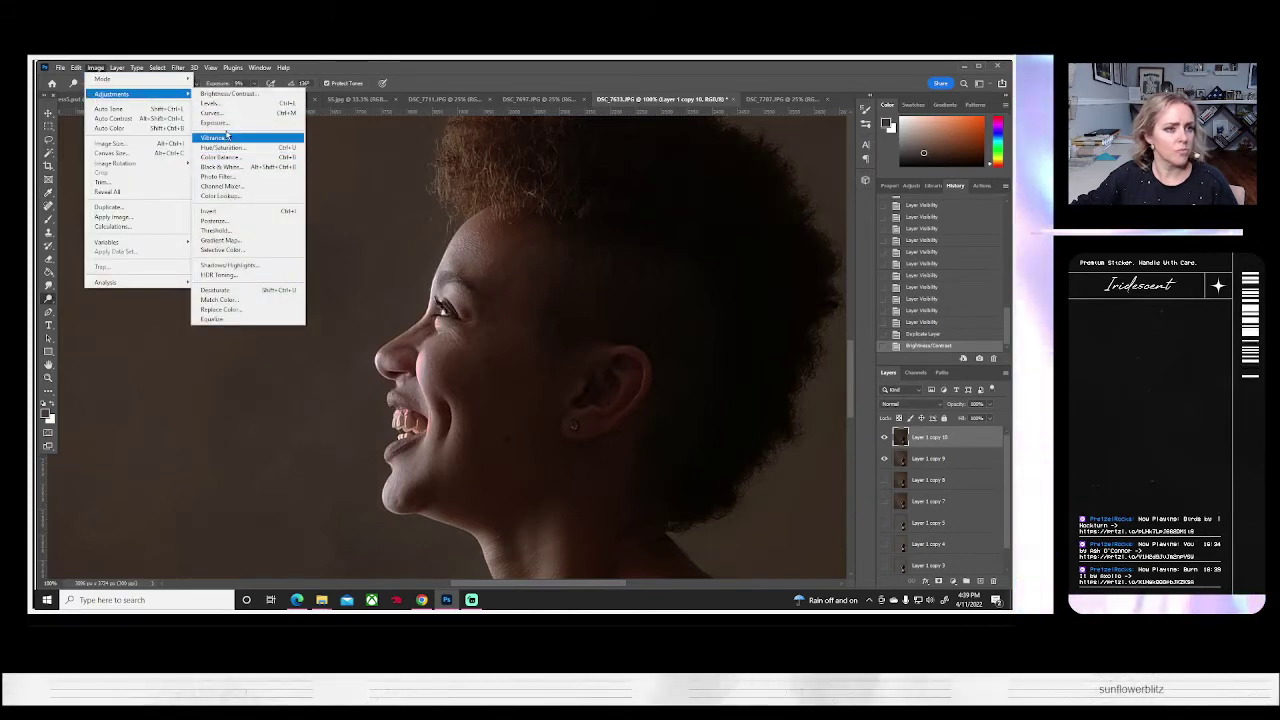
{"action": "left_click", "coordinate": [212, 103]}
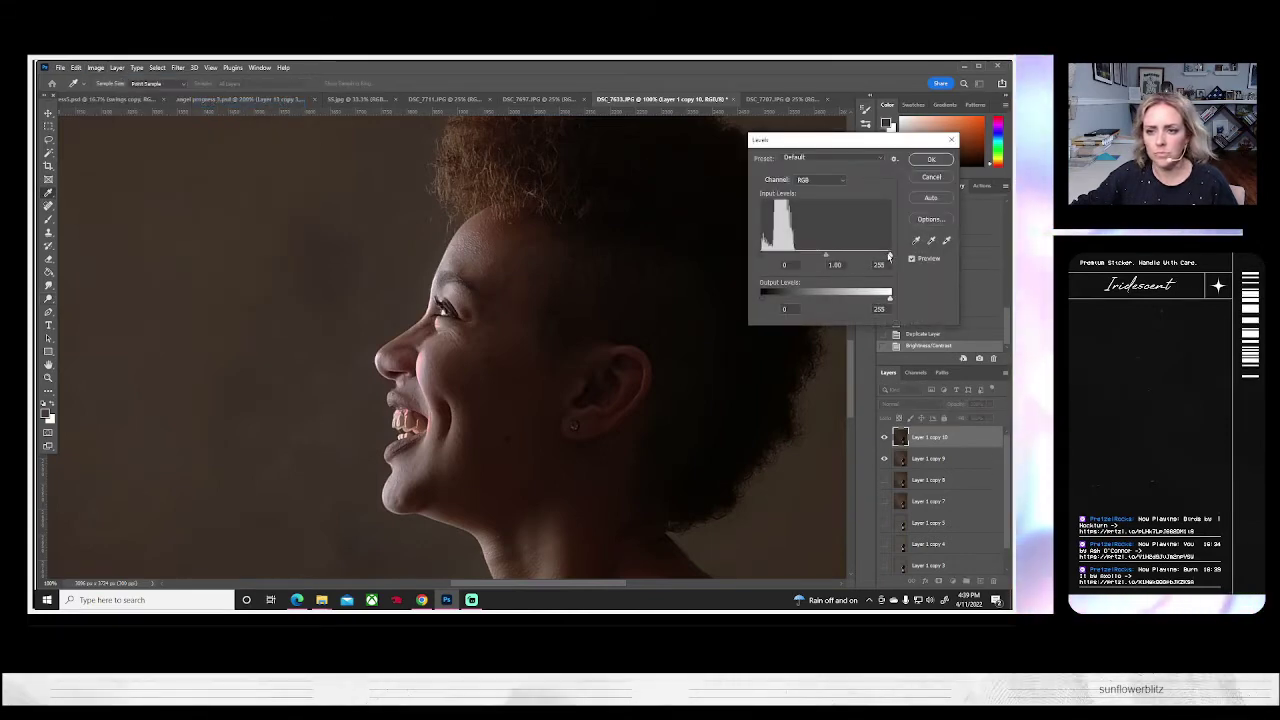
{"action": "mouse_move", "coordinate": [889, 256]}
{"action": "left_mouse_down"}
{"action": "mouse_move", "coordinate": [725, 264]}
{"action": "mouse_move", "coordinate": [908, 267]}
{"action": "left_mouse_up"}
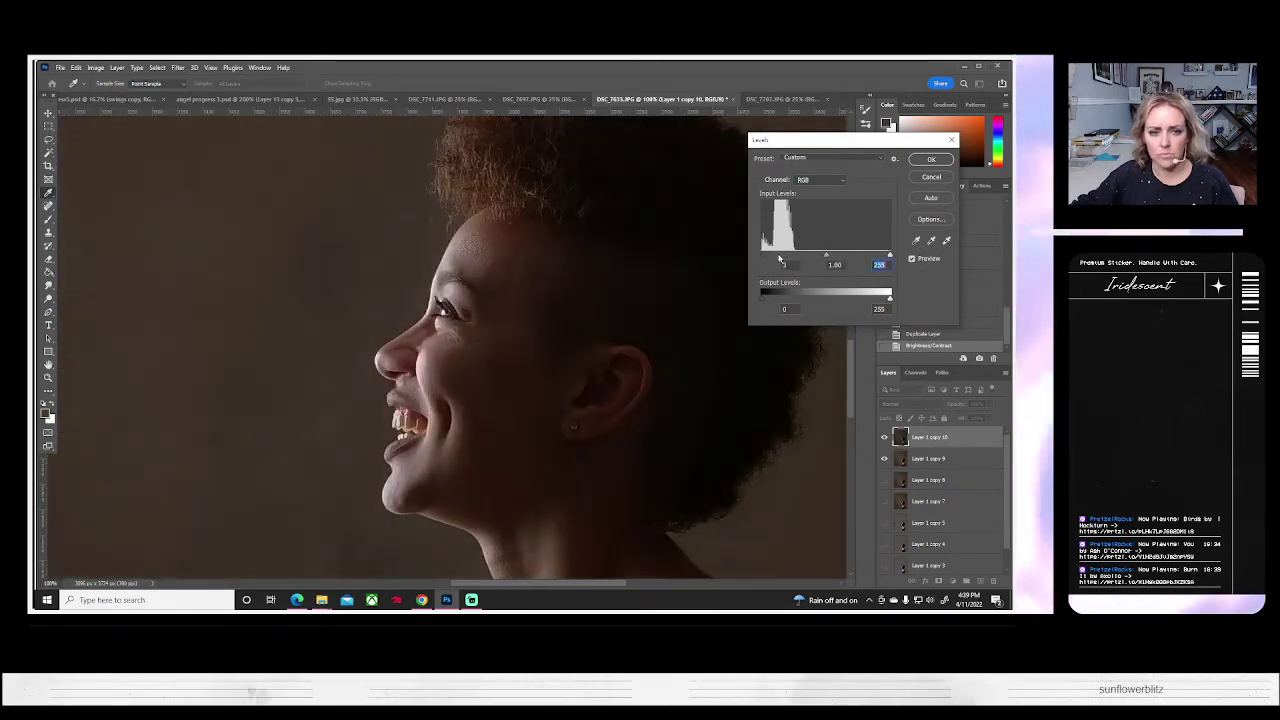
{"action": "left_click_drag", "start_coordinate": [781, 260], "coordinate": [974, 261]}
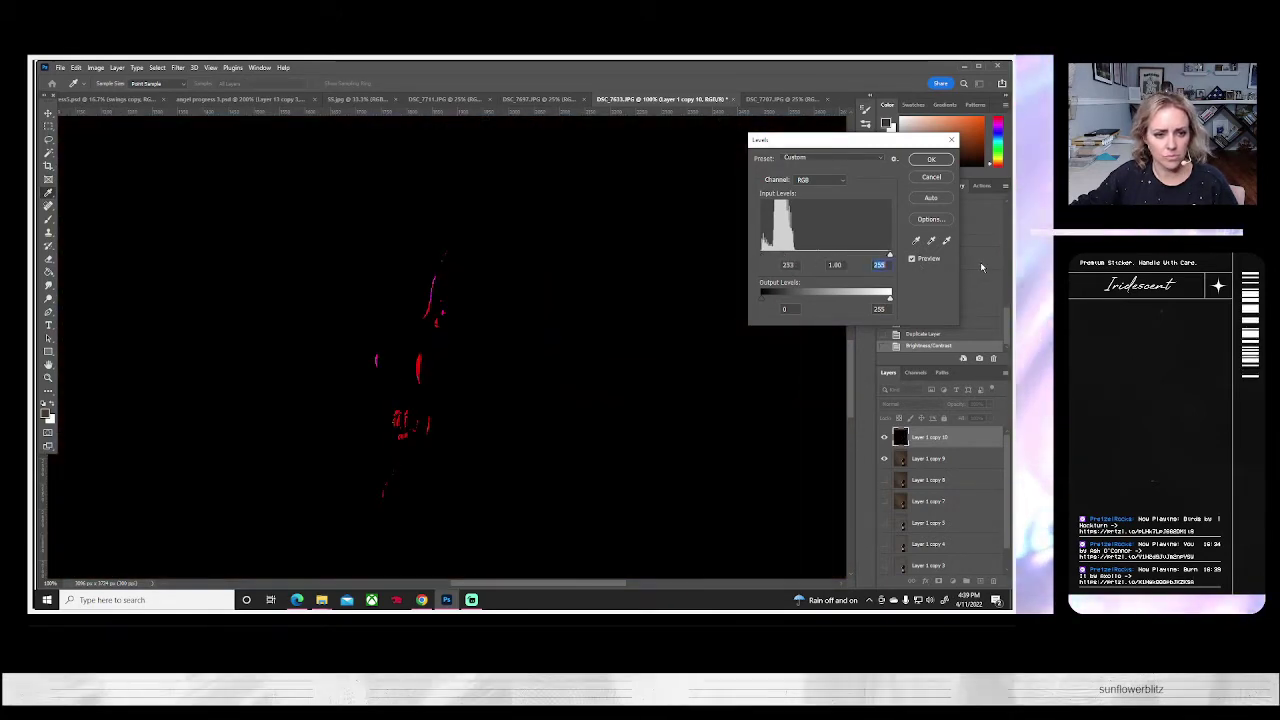
{"action": "key", "text": "Escape"}
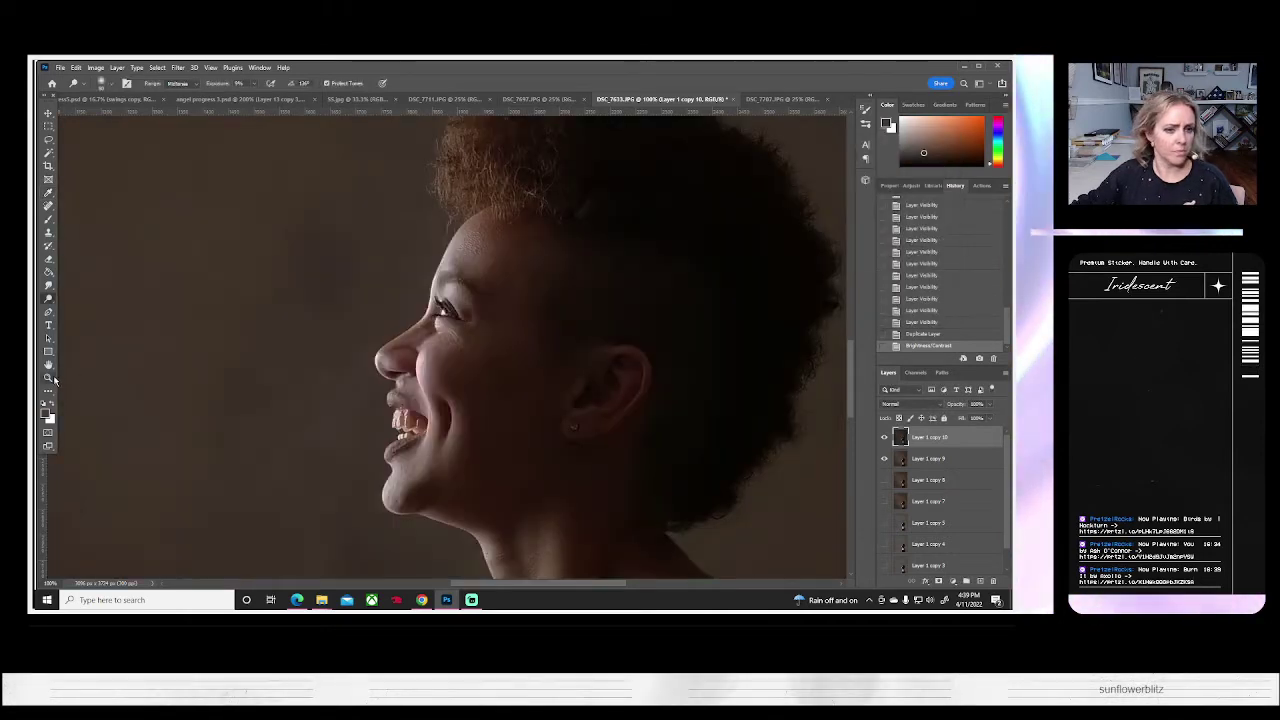
- Fit the whole portrait in view and compare it with and without the darkened Layer 1 copy 10
{"action": "left_click", "coordinate": [48, 378]}
{"action": "left_click", "coordinate": [343, 84]}
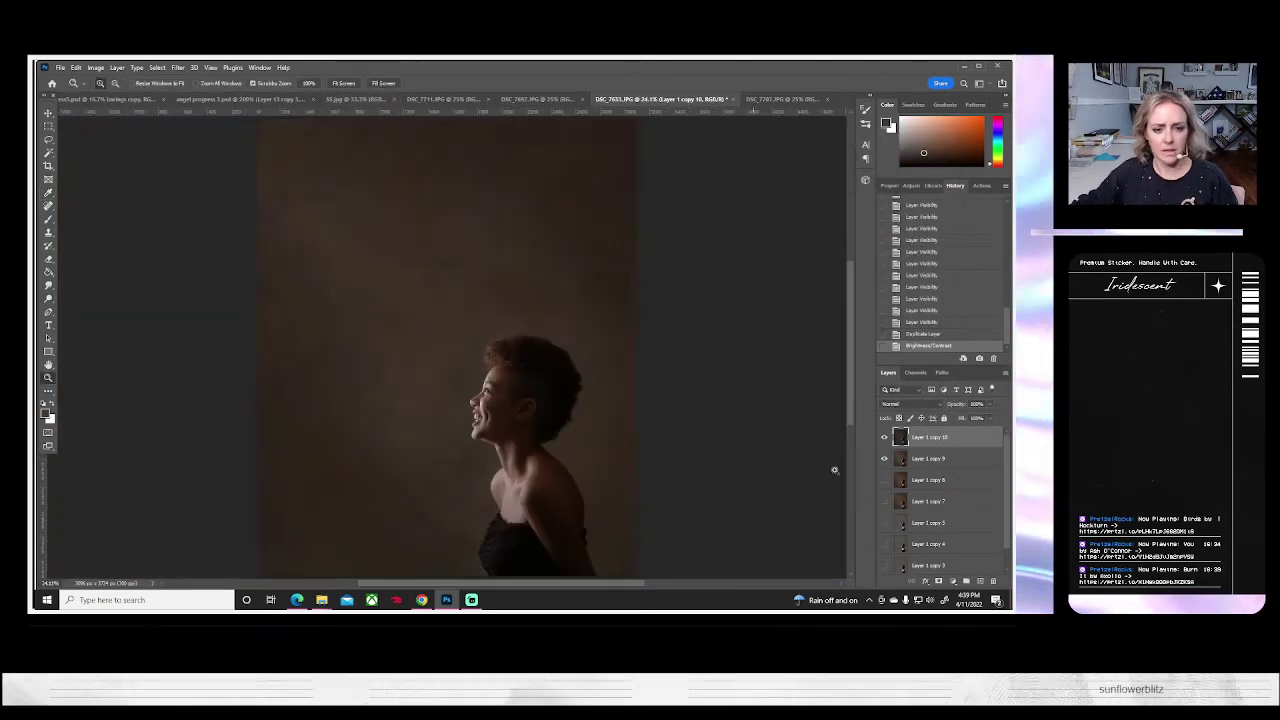
{"action": "left_click", "coordinate": [884, 437]}
{"action": "left_click", "coordinate": [884, 437]}
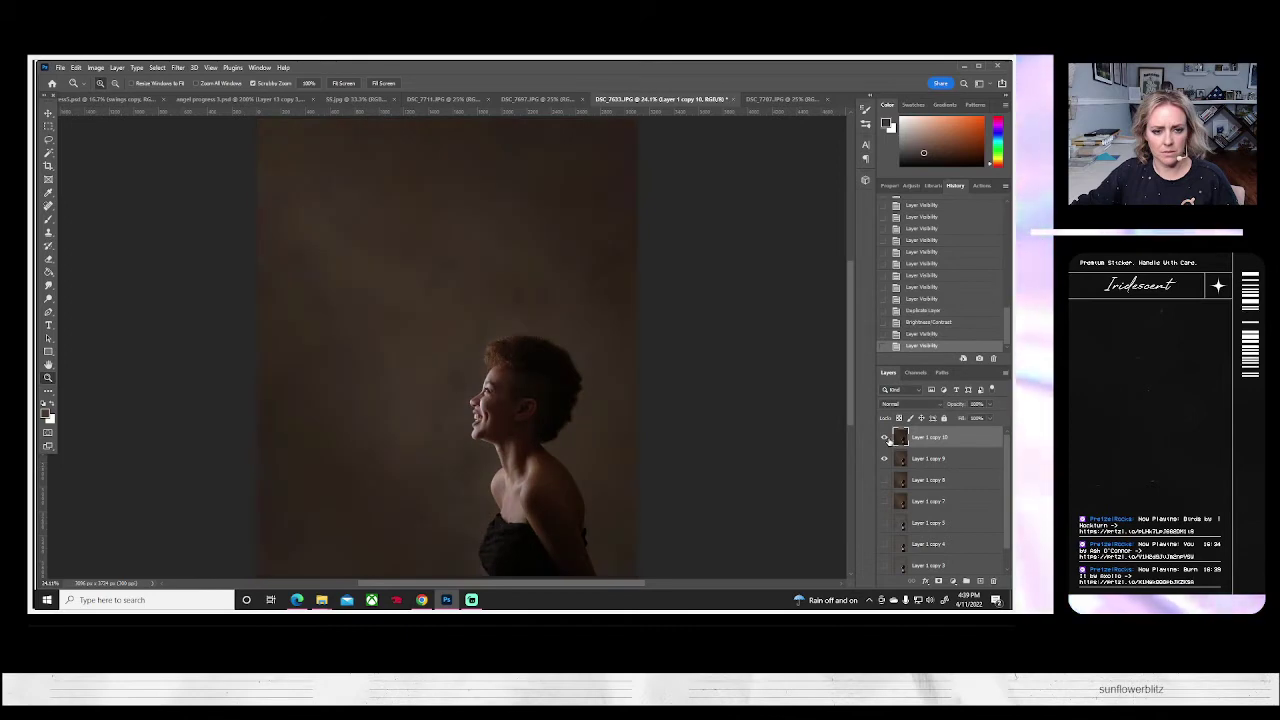
- Warm Layer 1 copy 10 with a midtone Color Balance of +13 toward red and -11 toward yellow
{"action": "left_click", "coordinate": [95, 67]}
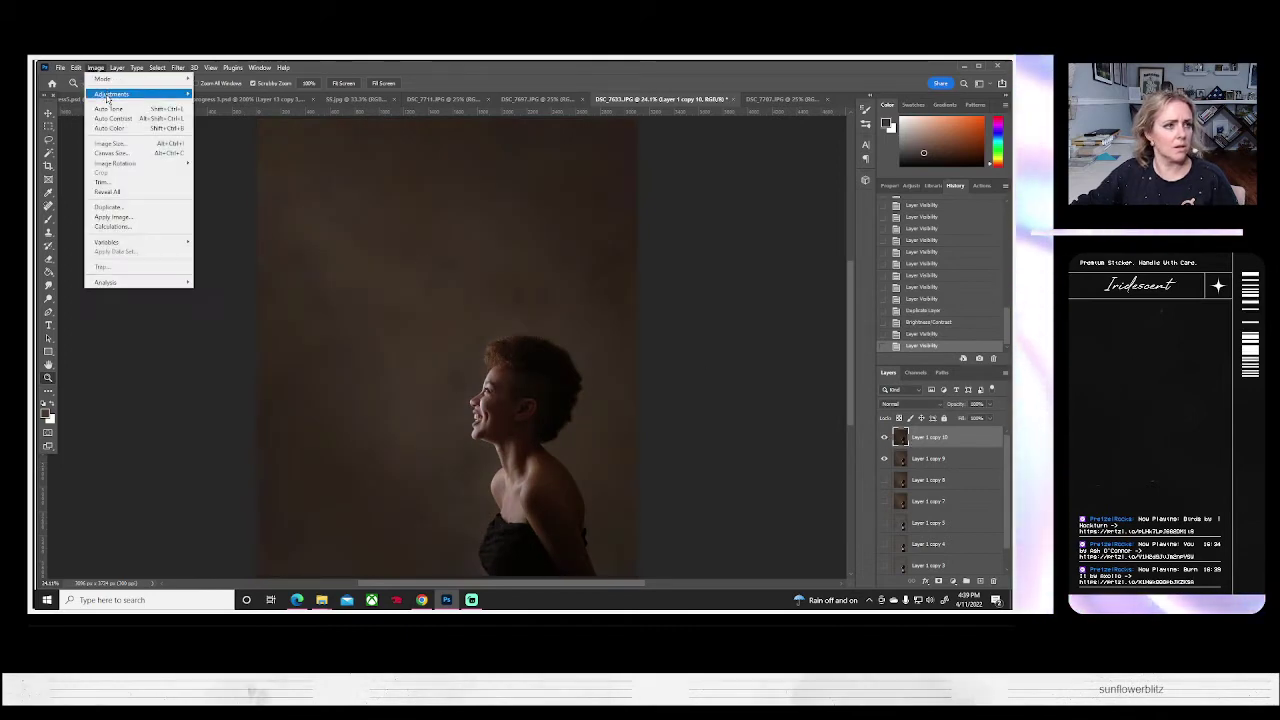
{"action": "mouse_move", "coordinate": [115, 93]}
{"action": "left_click", "coordinate": [231, 158]}
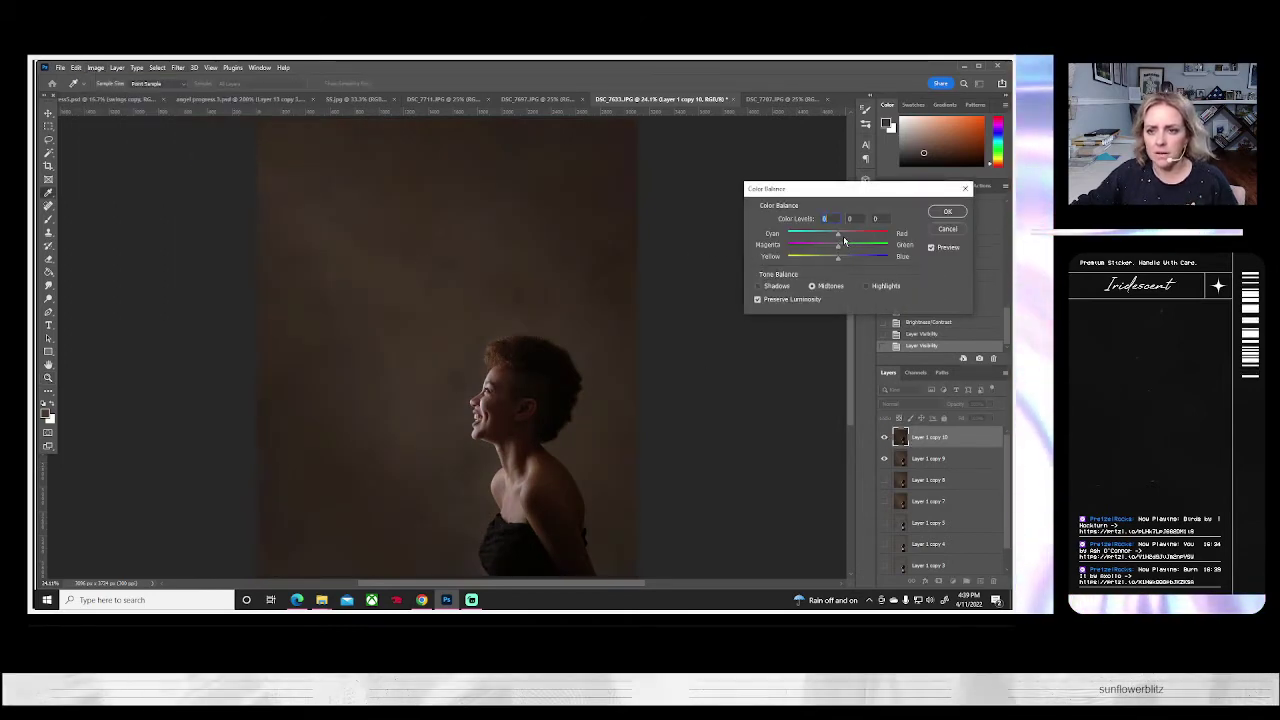
{"action": "left_click_drag", "start_coordinate": [839, 237], "coordinate": [837, 261]}
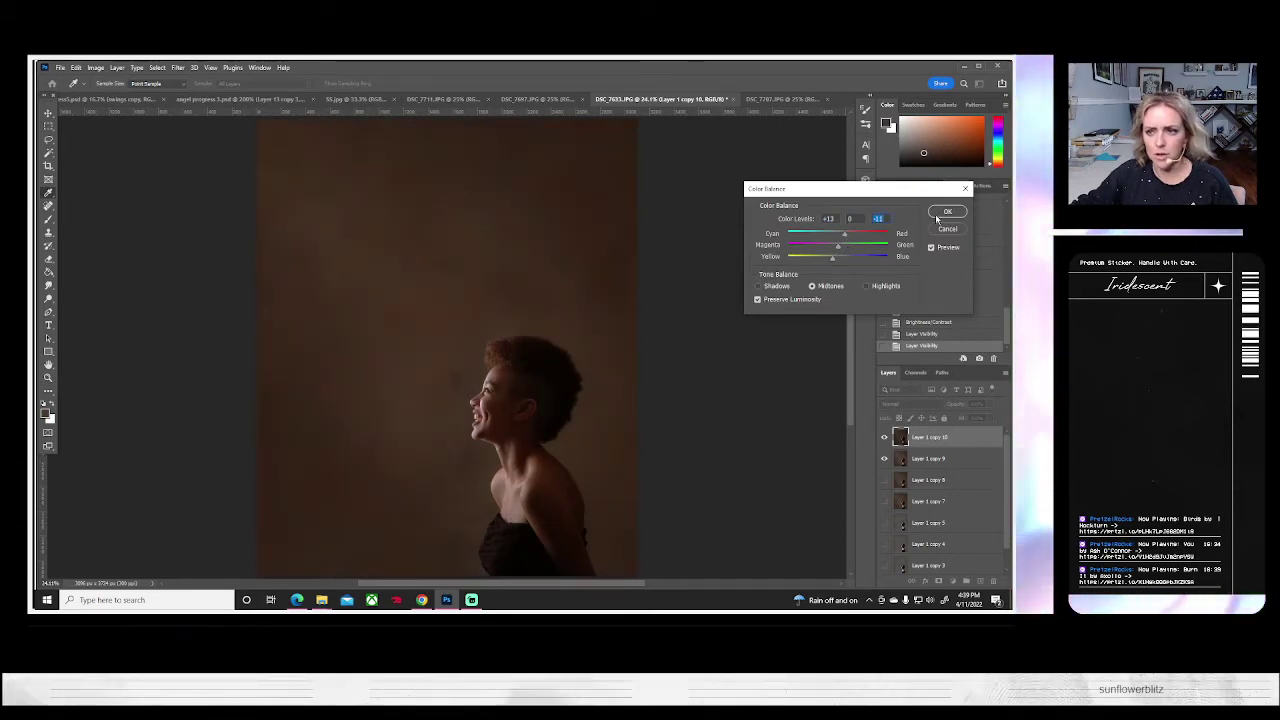
{"action": "key", "text": "Return"}
{"action": "key", "text": "z"}
- Hide Layer 1 copy 9 and delete the old layers from Layer 1 copy 9 down to Layer 1 copy 3
{"action": "left_click", "coordinate": [884, 459]}
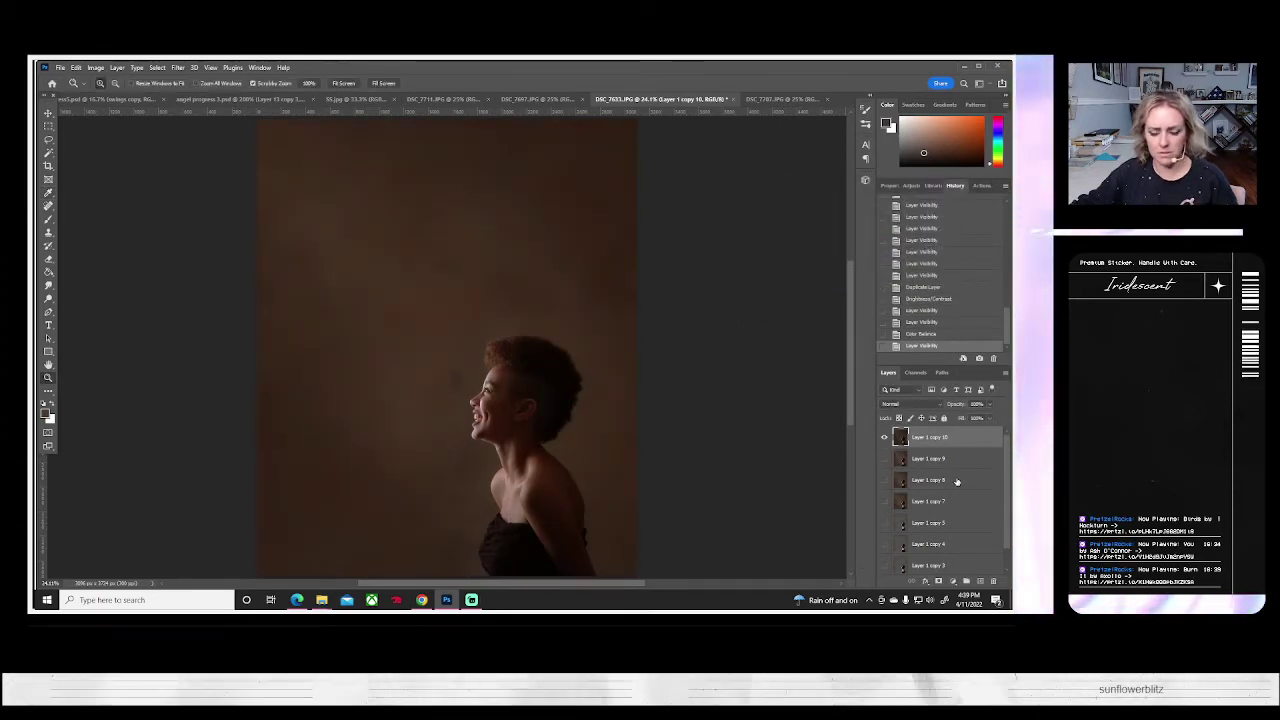
{"action": "scroll", "coordinate": [992, 488], "scroll_direction": "down", "scroll_amount": 1}
{"action": "scroll", "coordinate": [970, 484], "scroll_direction": "up", "scroll_amount": 1}
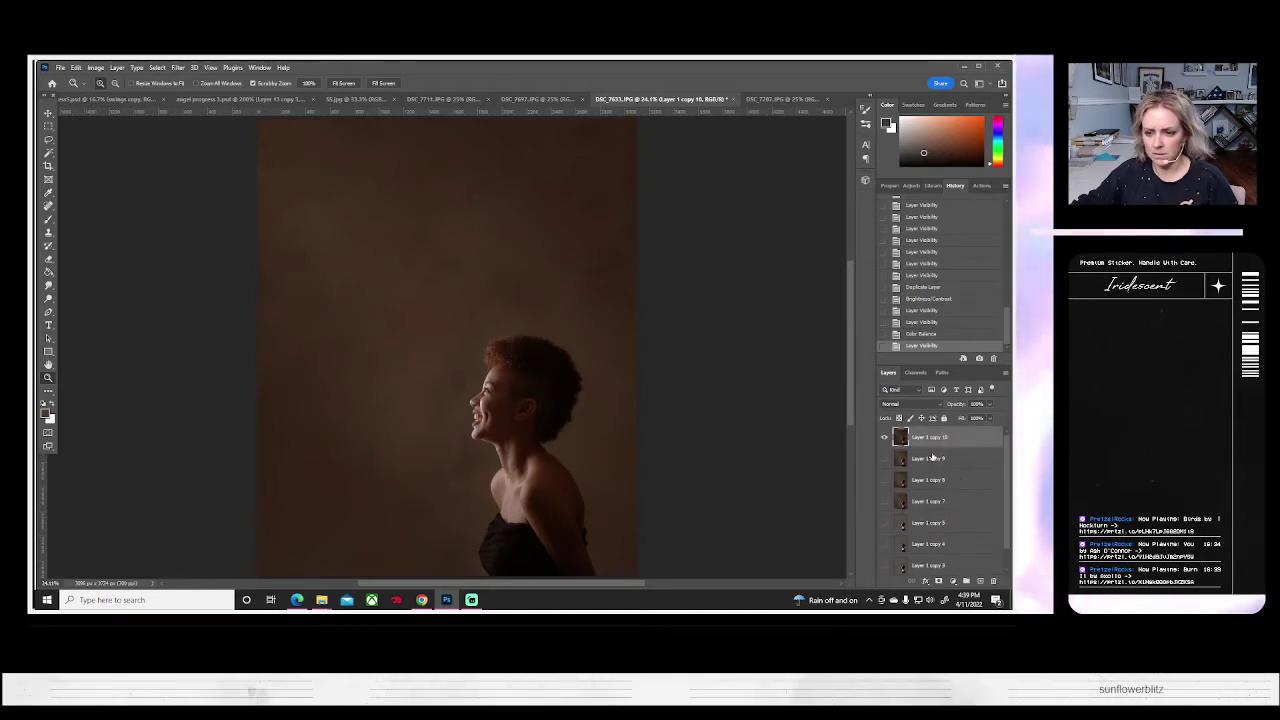
{"action": "left_click", "coordinate": [932, 457]}
{"action": "scroll", "coordinate": [955, 518], "scroll_direction": "down", "scroll_amount": 1}
{"action": "left_click", "coordinate": [928, 543], "text": "shift"}
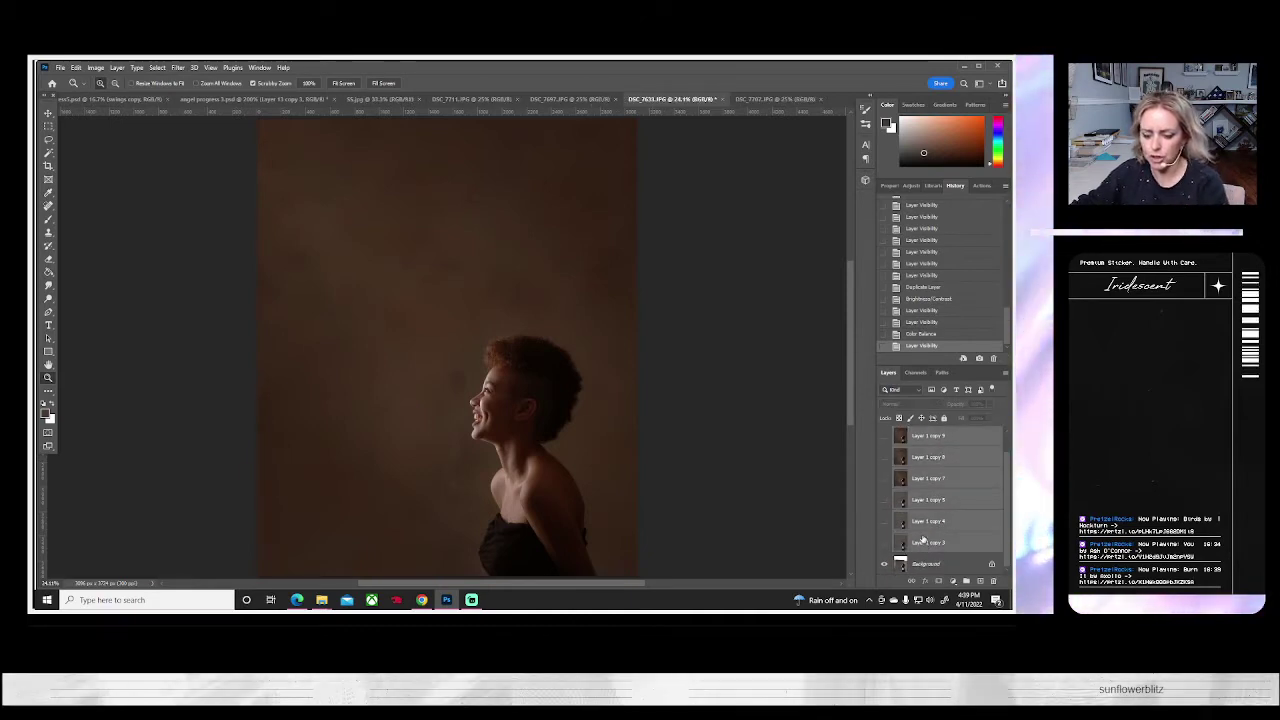
{"action": "key", "text": "Delete"}
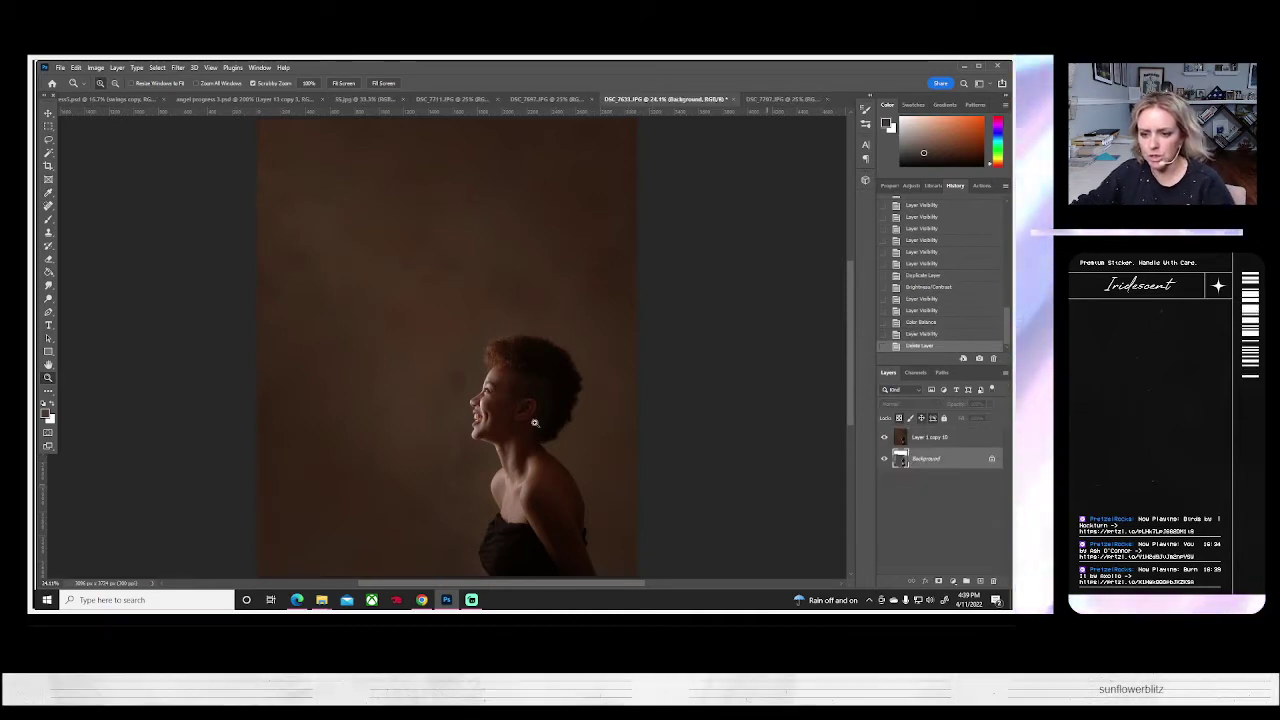
- Save the portrait as a Photoshop file named progress.psd
{"action": "left_click", "coordinate": [58, 68]}
{"action": "left_click", "coordinate": [80, 189]}
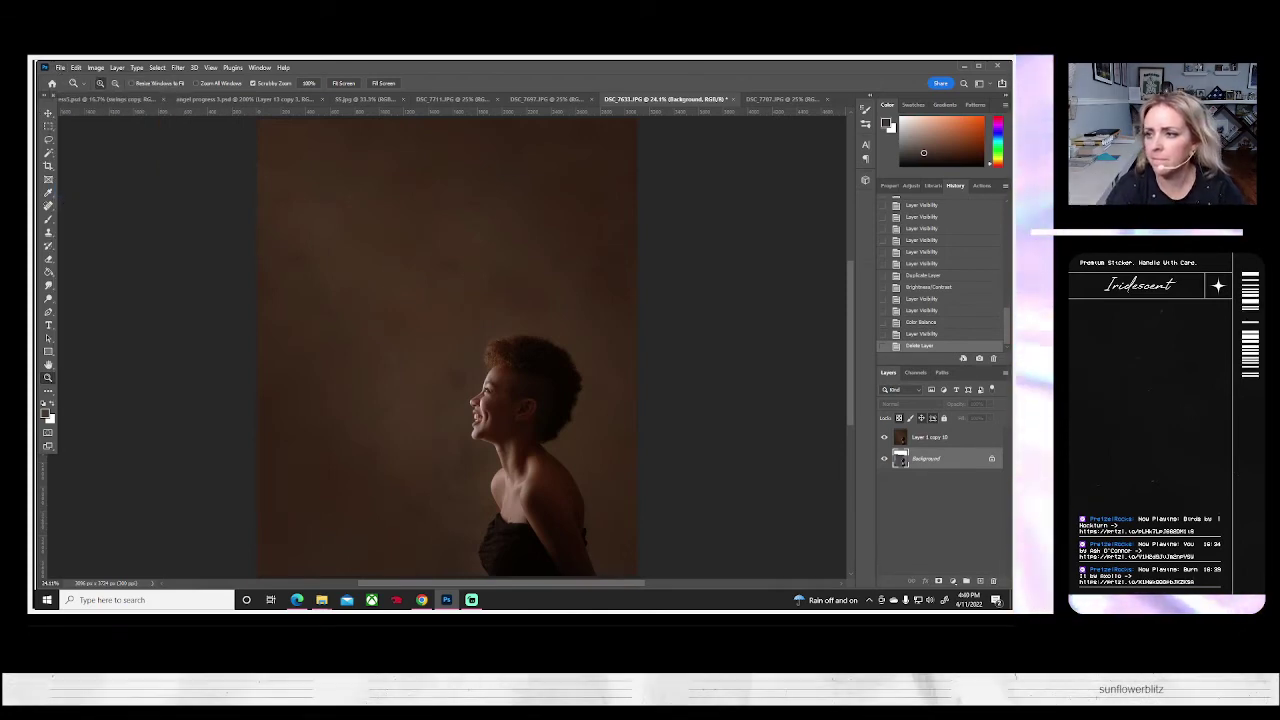
{"action": "key", "text": "Return"}
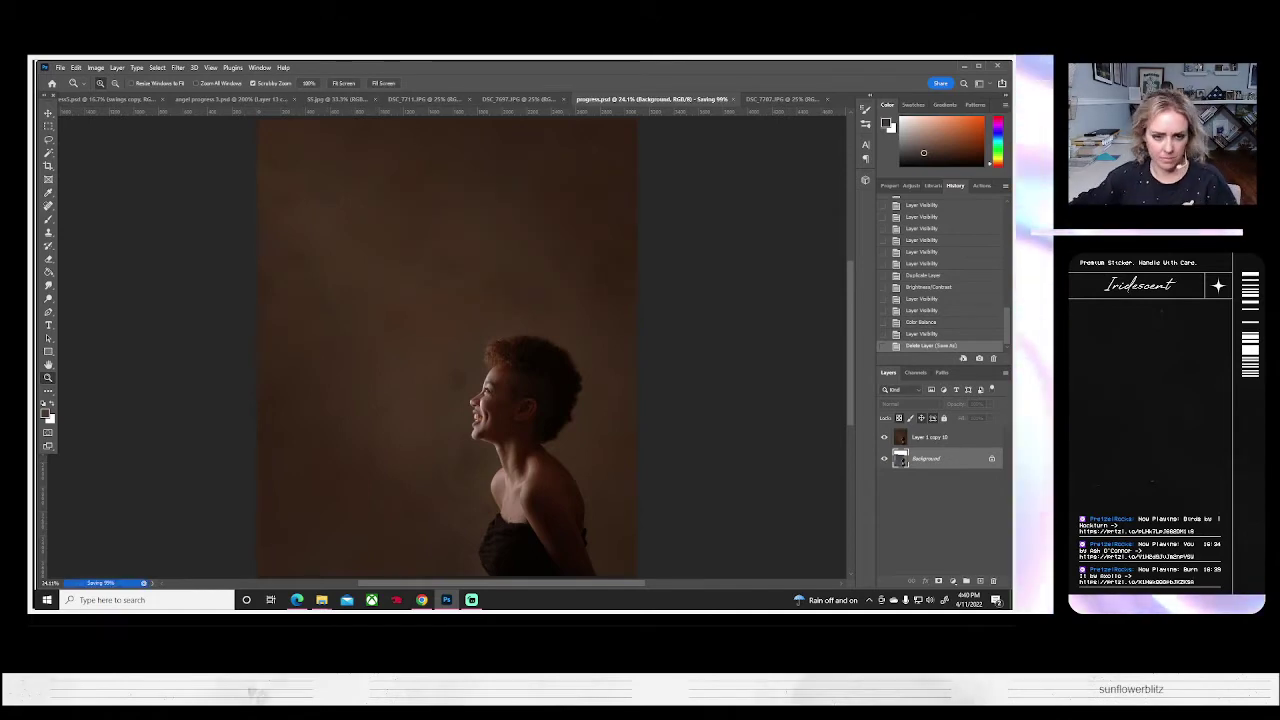
- Duplicate Layer 1 copy 10 within progress.psd under the name Layer 1 copy 11
{"action": "right_click", "coordinate": [925, 437]}
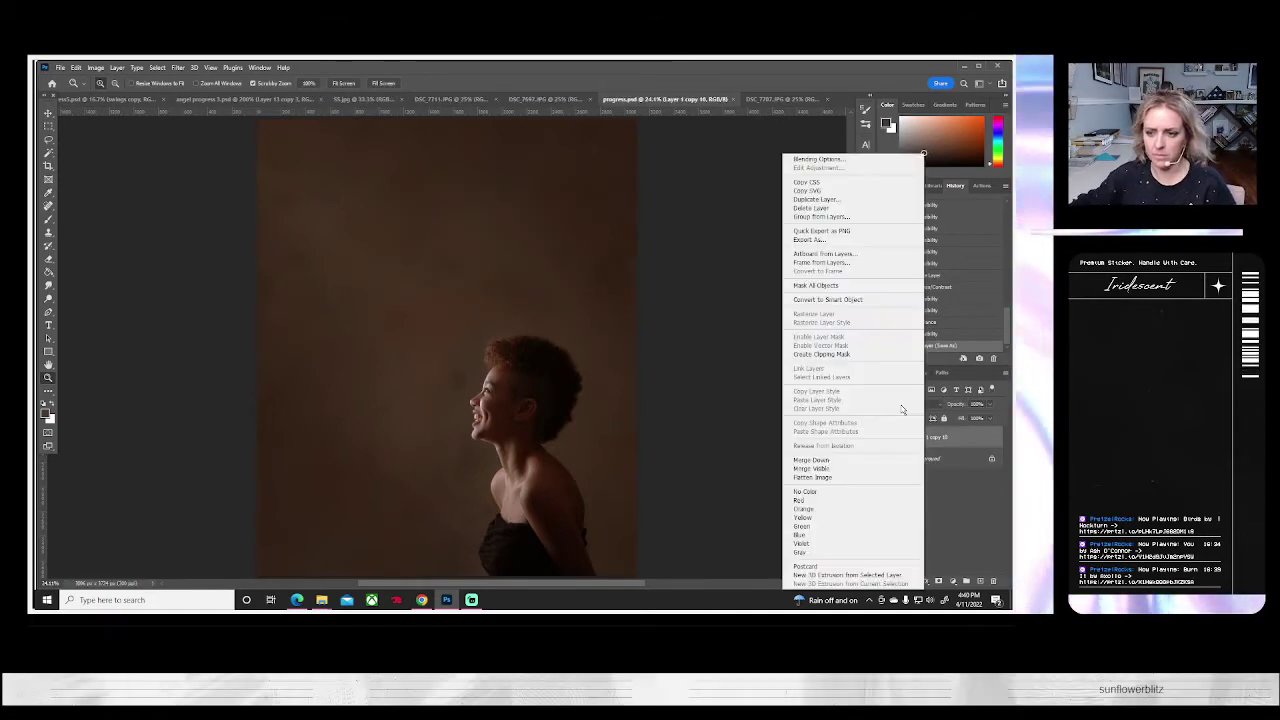
{"action": "left_click", "coordinate": [818, 200]}
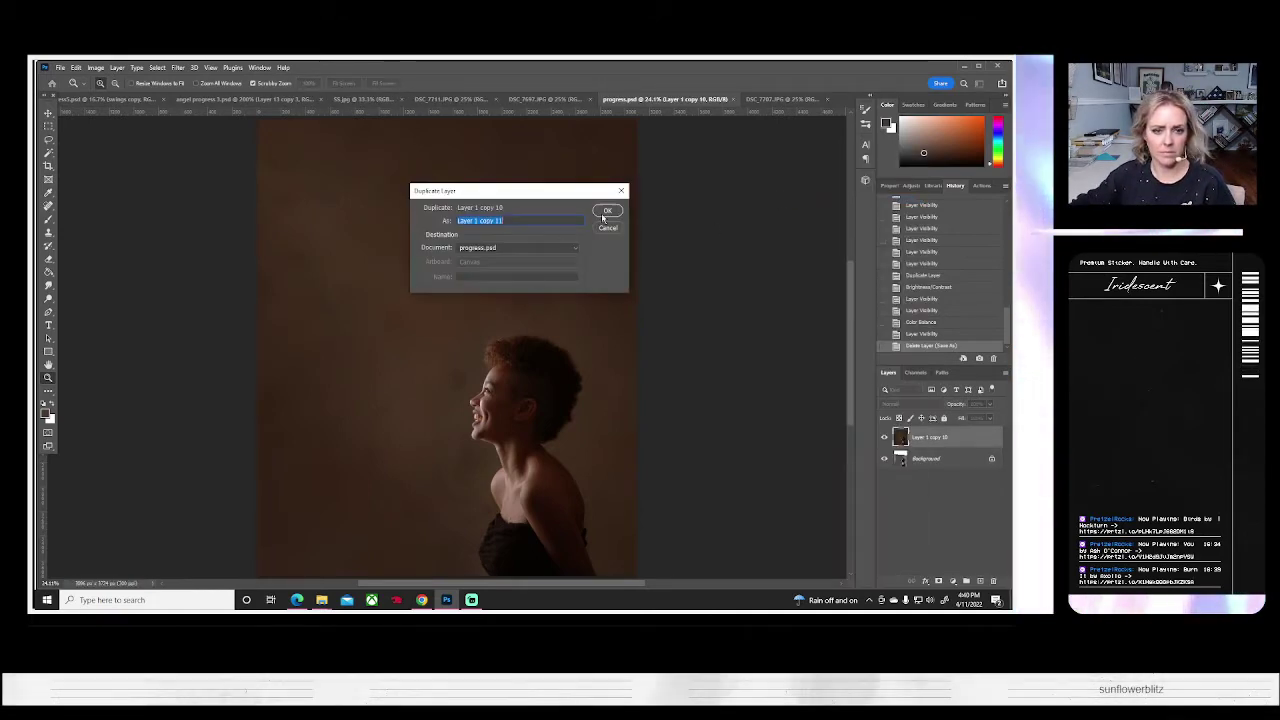
{"action": "left_click", "coordinate": [606, 212]}
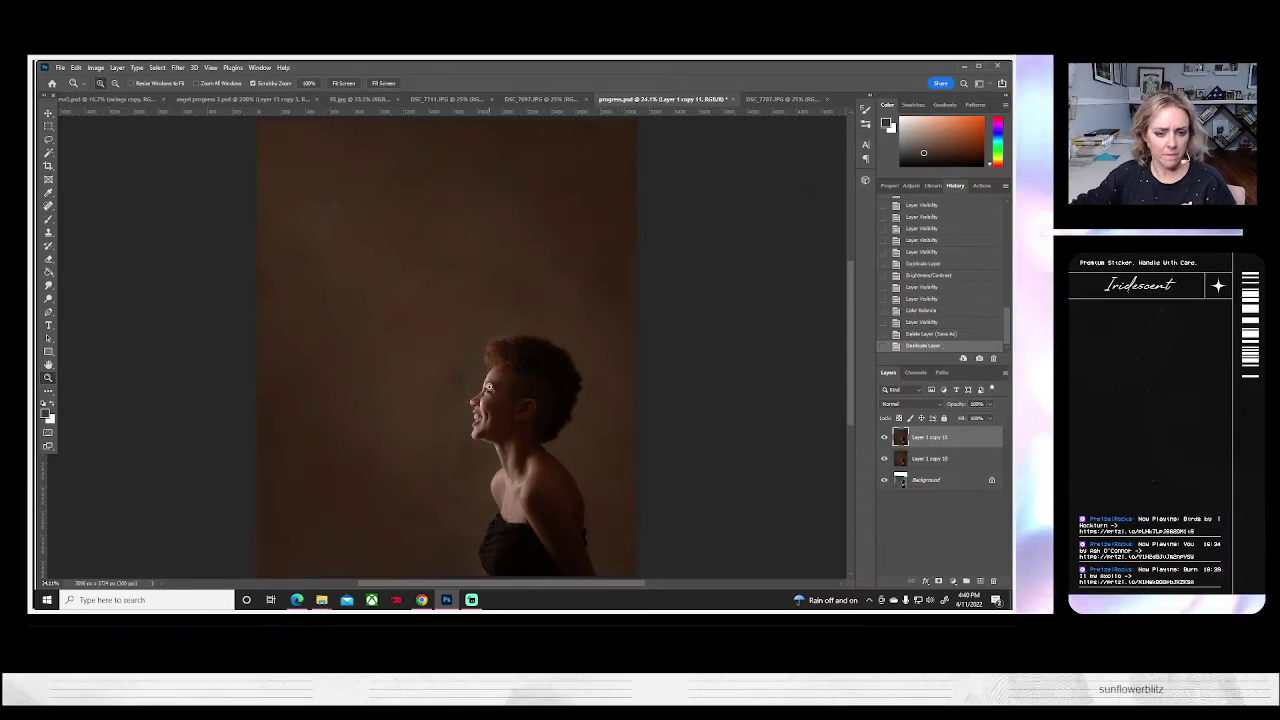
- Remove small blemishes from the woman's face on Layer 1 copy 11 with the Spot Healing Brush
{"action": "left_click_drag", "start_coordinate": [488, 387], "coordinate": [466, 417]}
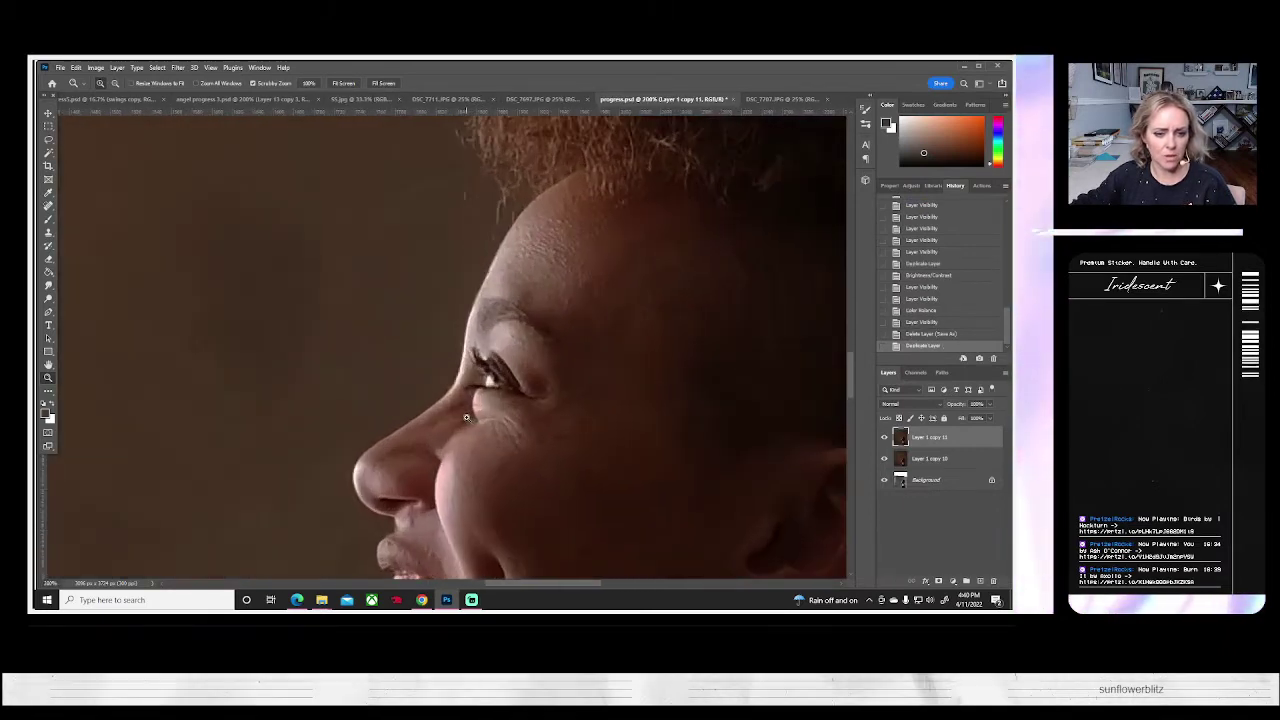
{"action": "scroll", "coordinate": [466, 417], "scroll_direction": "down", "scroll_amount": 3}
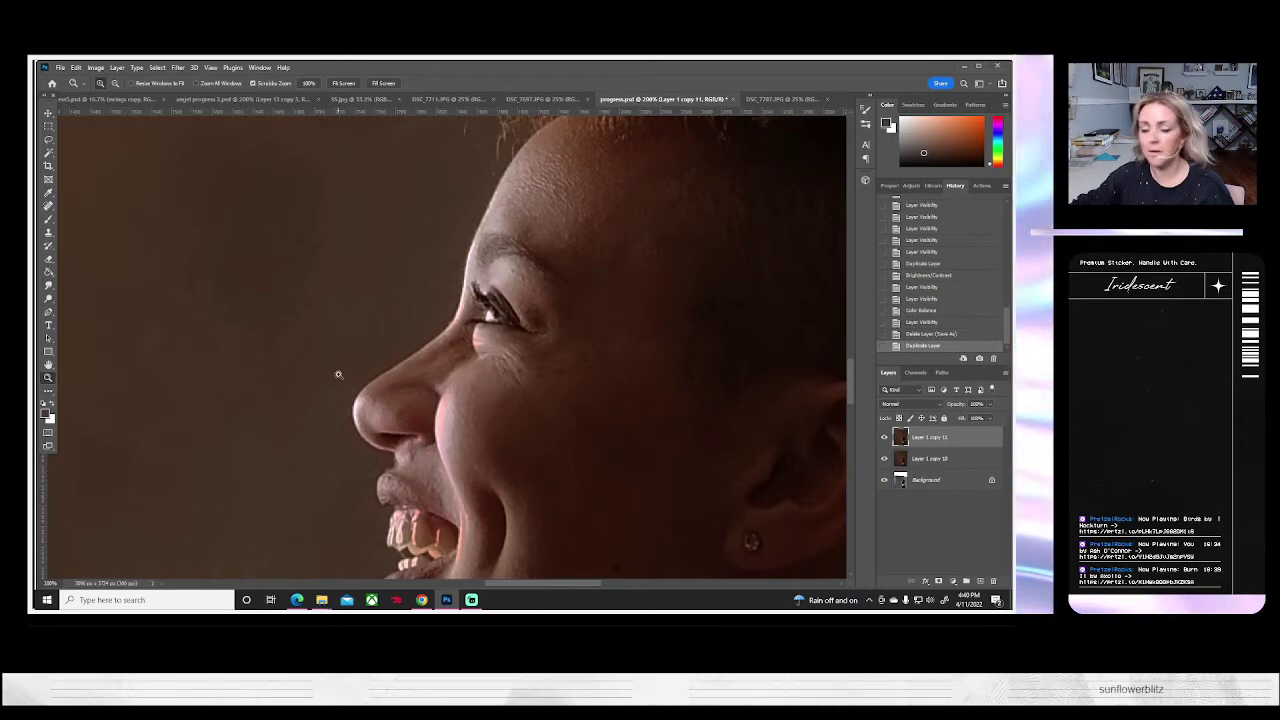
{"action": "scroll", "coordinate": [421, 375], "scroll_direction": "up", "scroll_amount": 2}
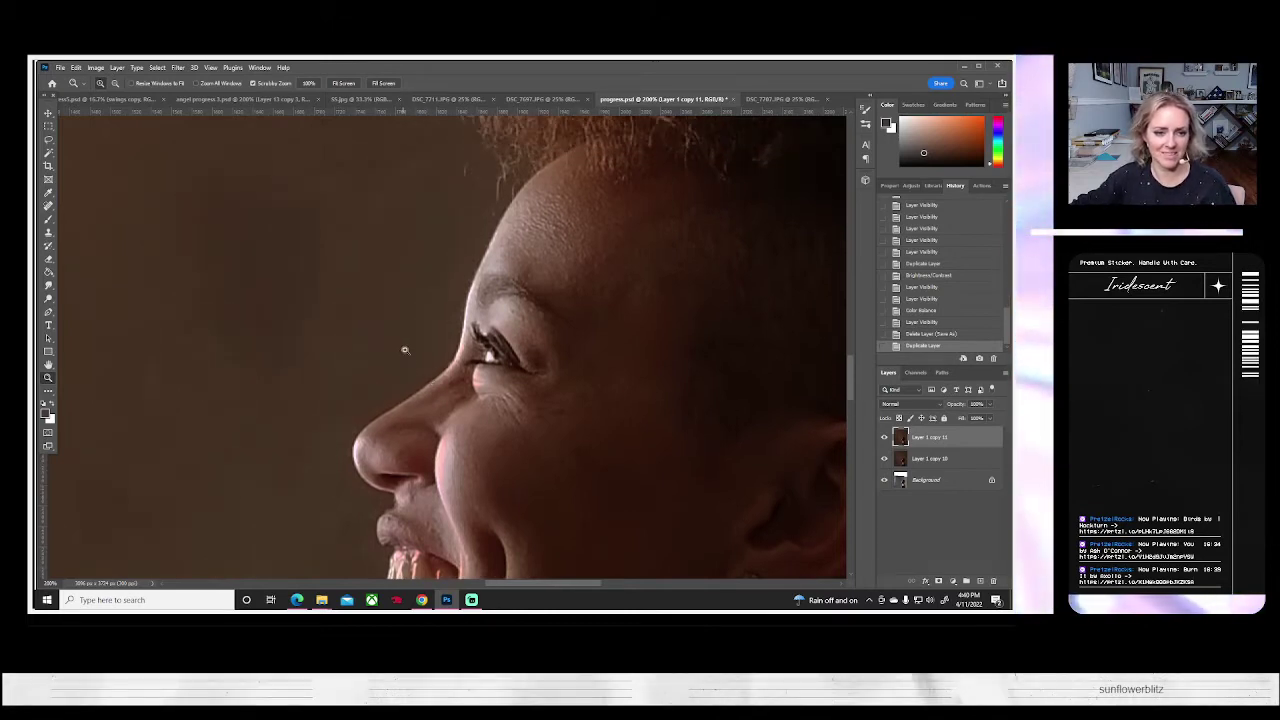
{"action": "scroll", "coordinate": [370, 360], "scroll_direction": "down", "scroll_amount": 7}
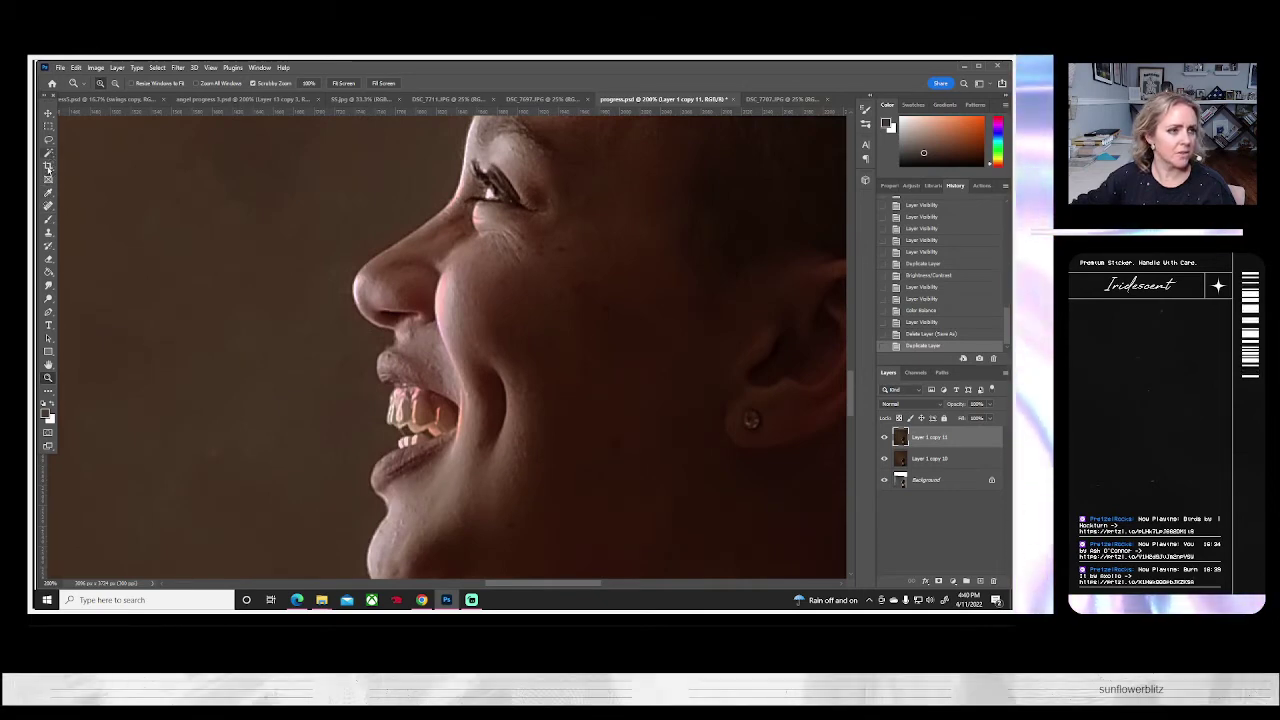
{"action": "left_click", "coordinate": [48, 206]}
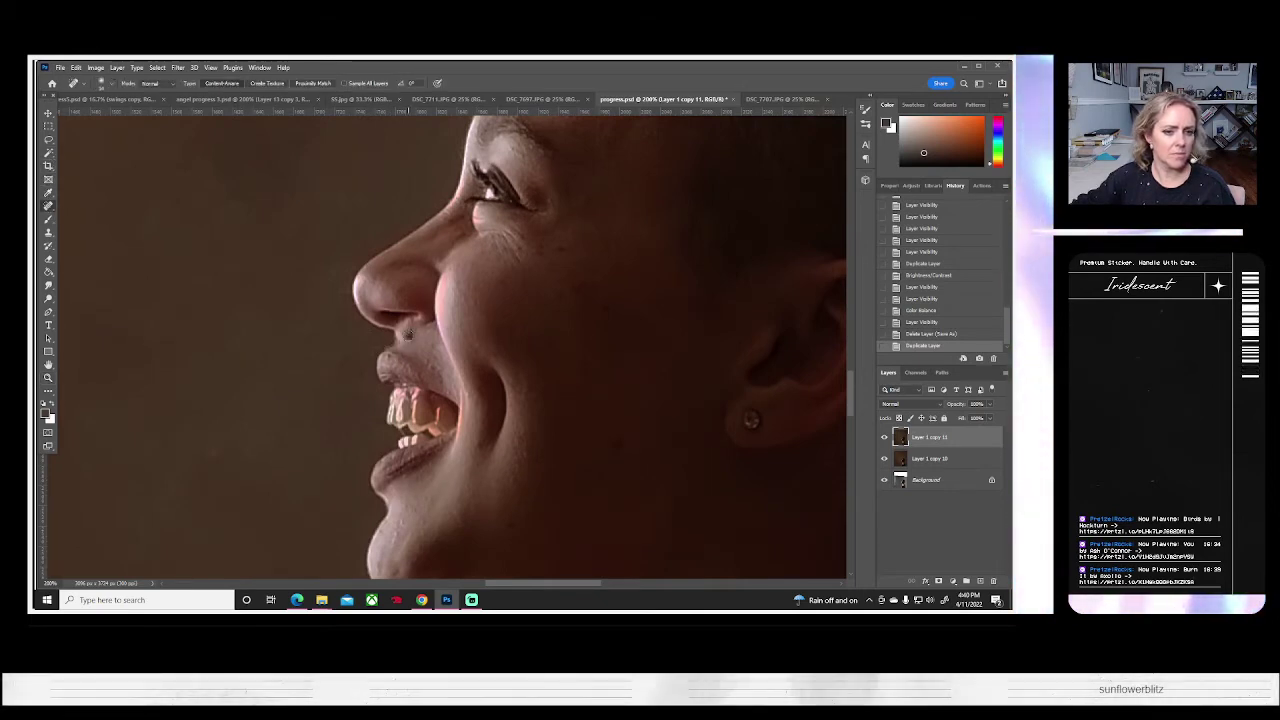
{"action": "scroll", "coordinate": [420, 372], "scroll_direction": "down", "scroll_amount": 5}
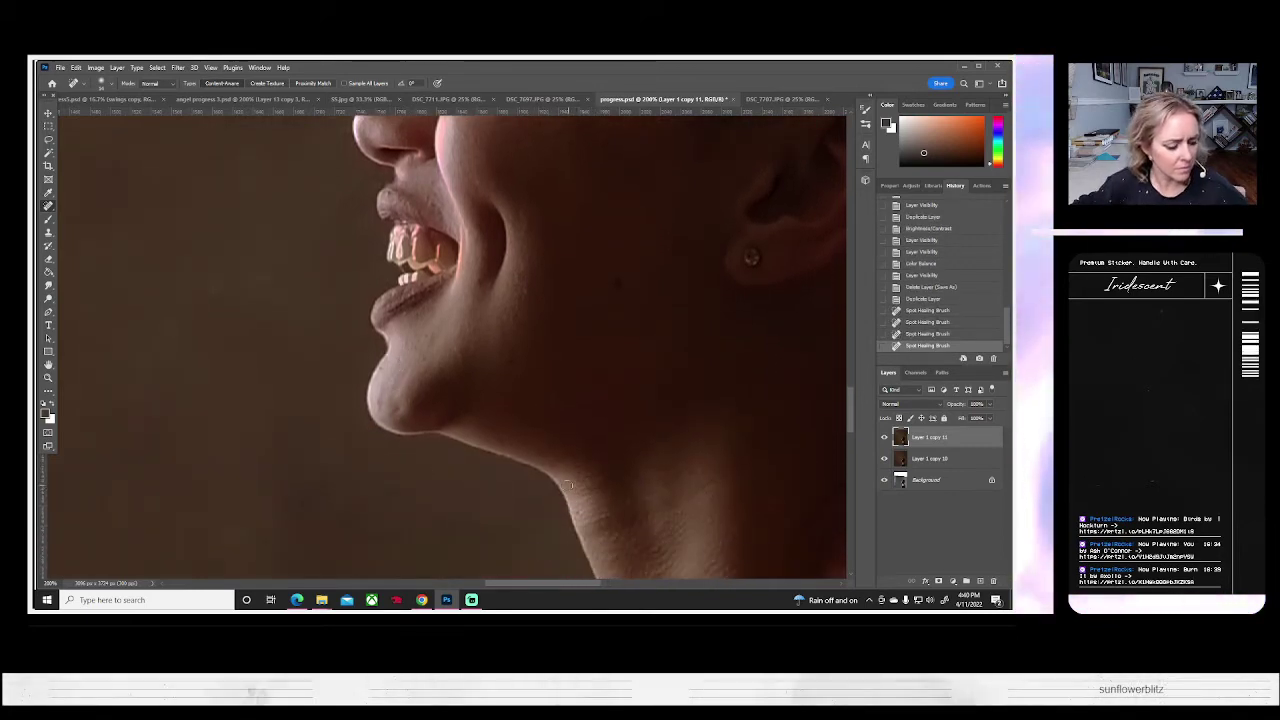
{"action": "scroll", "coordinate": [470, 455], "scroll_direction": "up", "scroll_amount": 5}
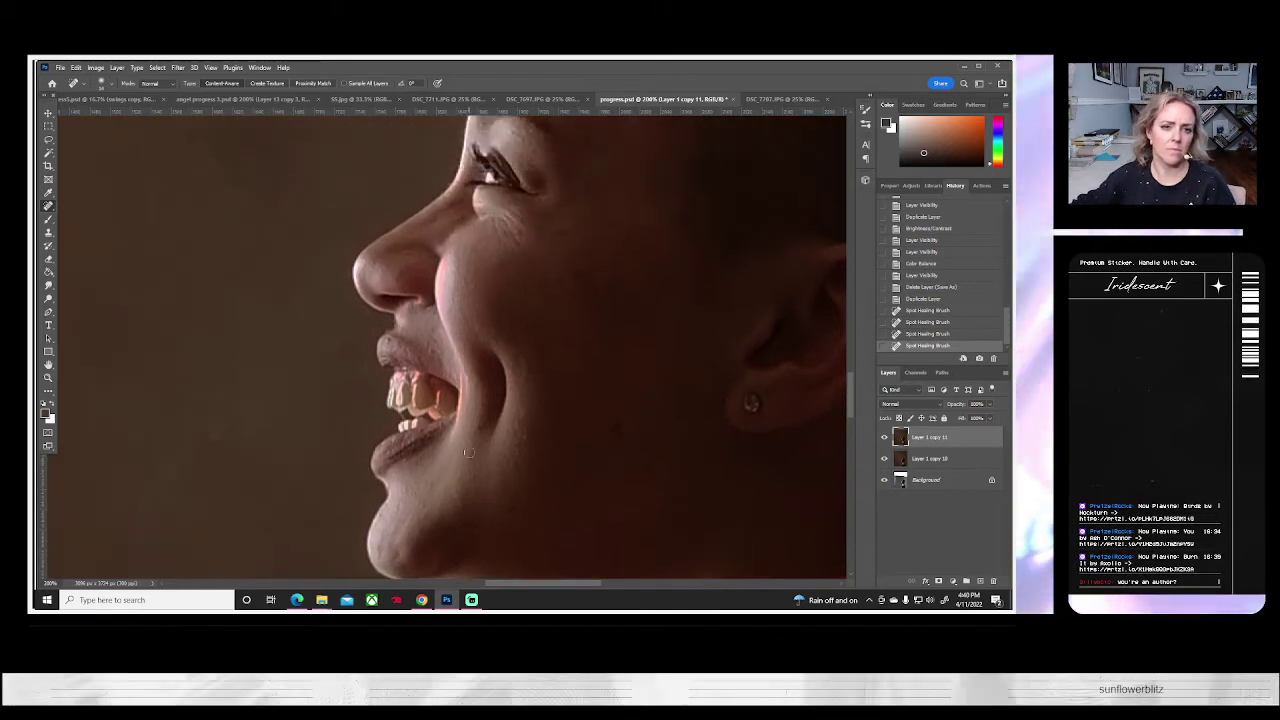
{"action": "scroll", "coordinate": [468, 453], "scroll_direction": "up", "scroll_amount": 3}
{"action": "key", "text": "z"}
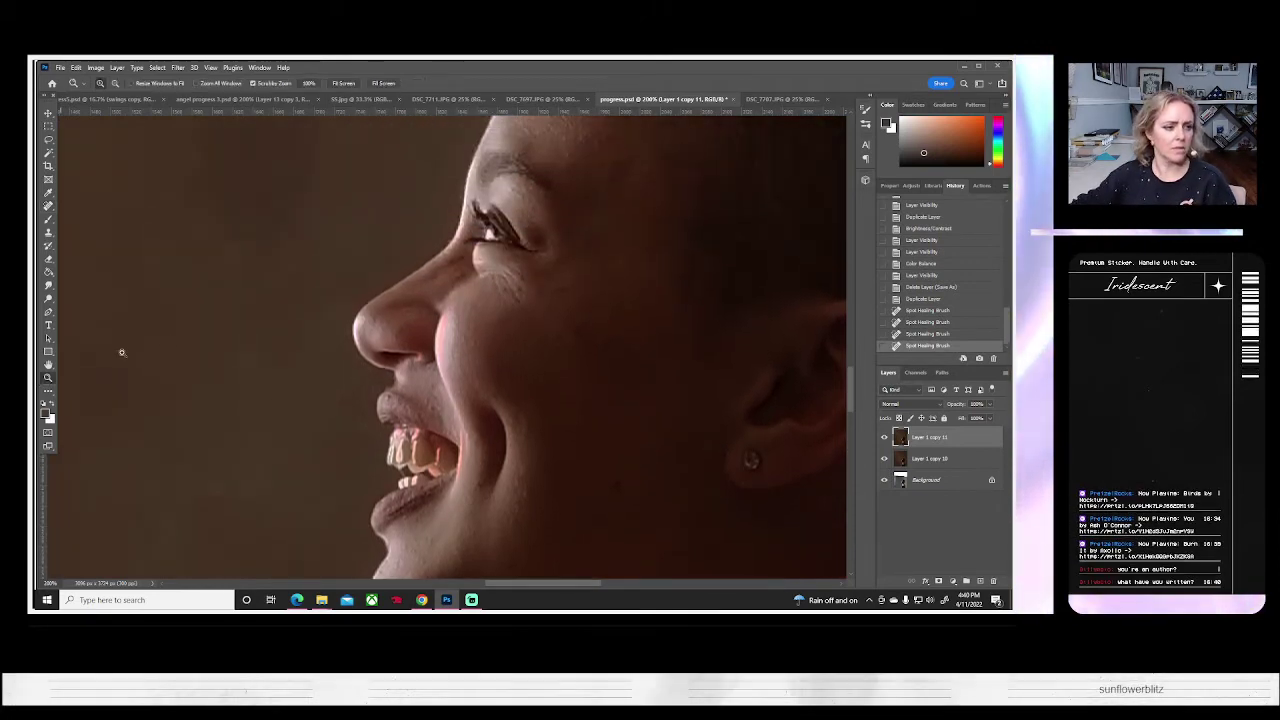
- Duplicate Layer 1 copy 11 as Layer 1 copy 12, delete Layer 1 copy 10, and make the new duplicate active
{"action": "left_click", "coordinate": [343, 83]}
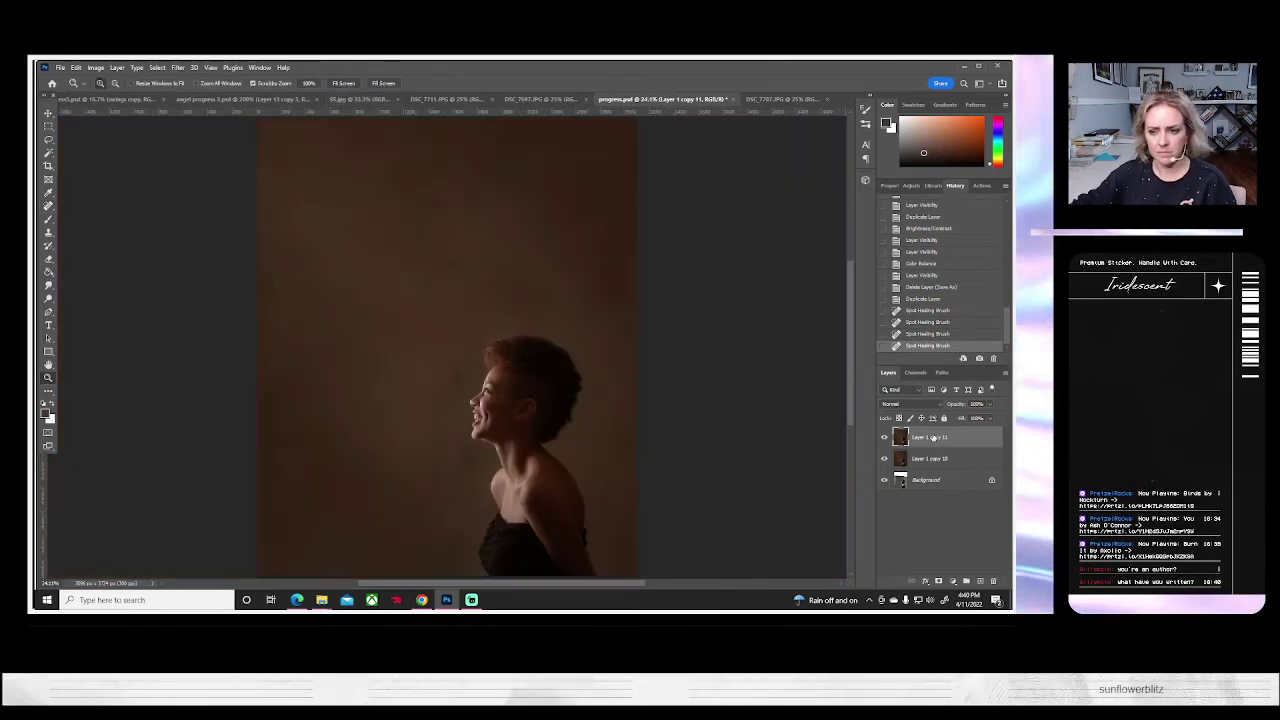
{"action": "right_click", "coordinate": [933, 438]}
{"action": "left_click", "coordinate": [824, 200]}
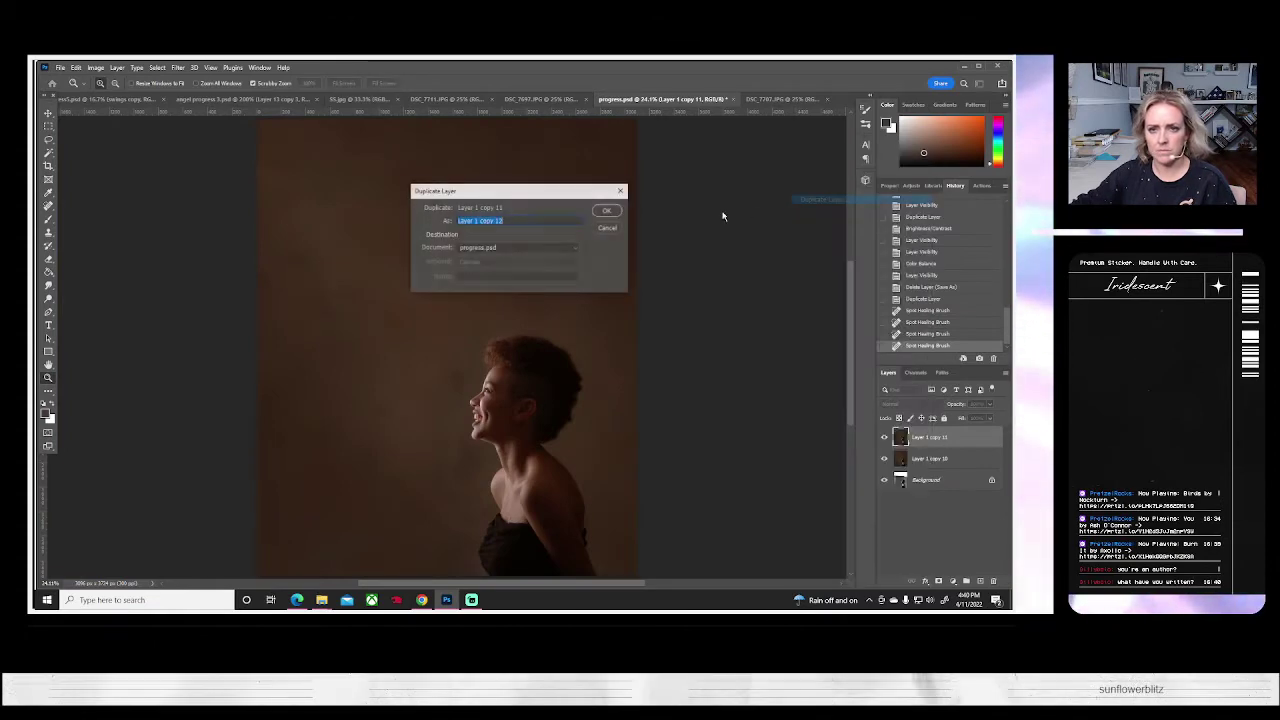
{"action": "left_click", "coordinate": [603, 213]}
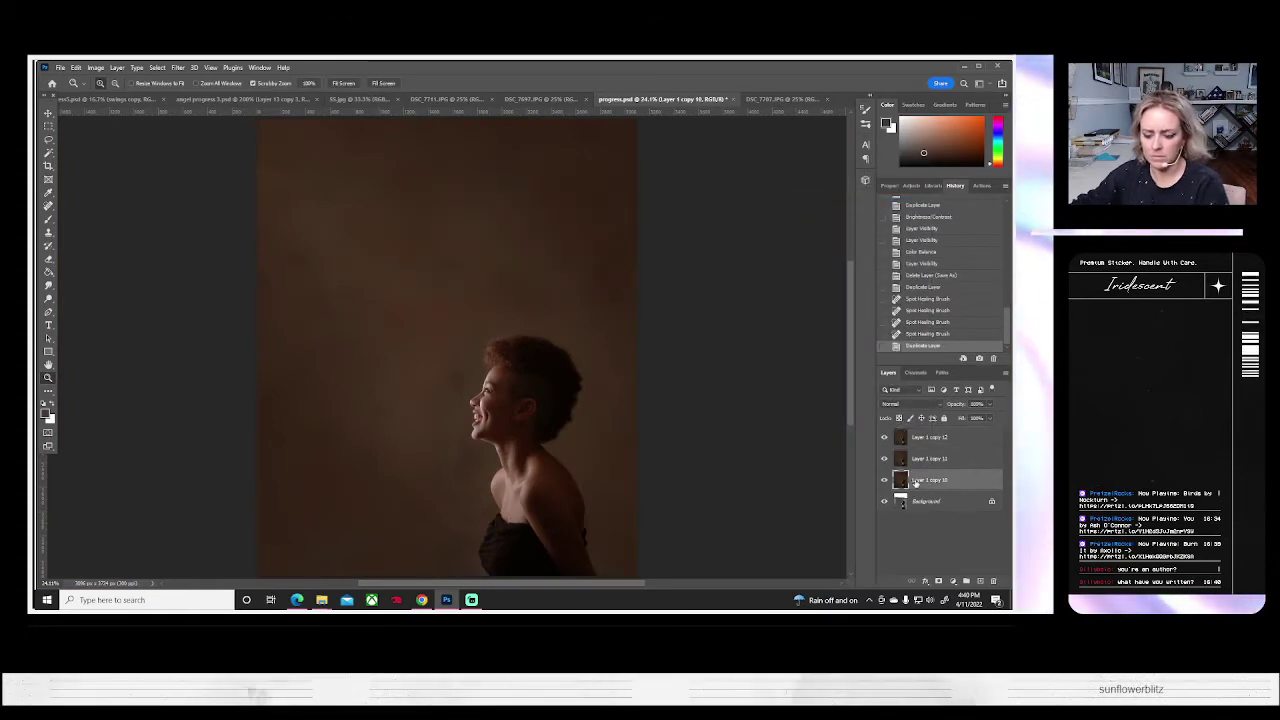
{"action": "key", "text": "Delete"}
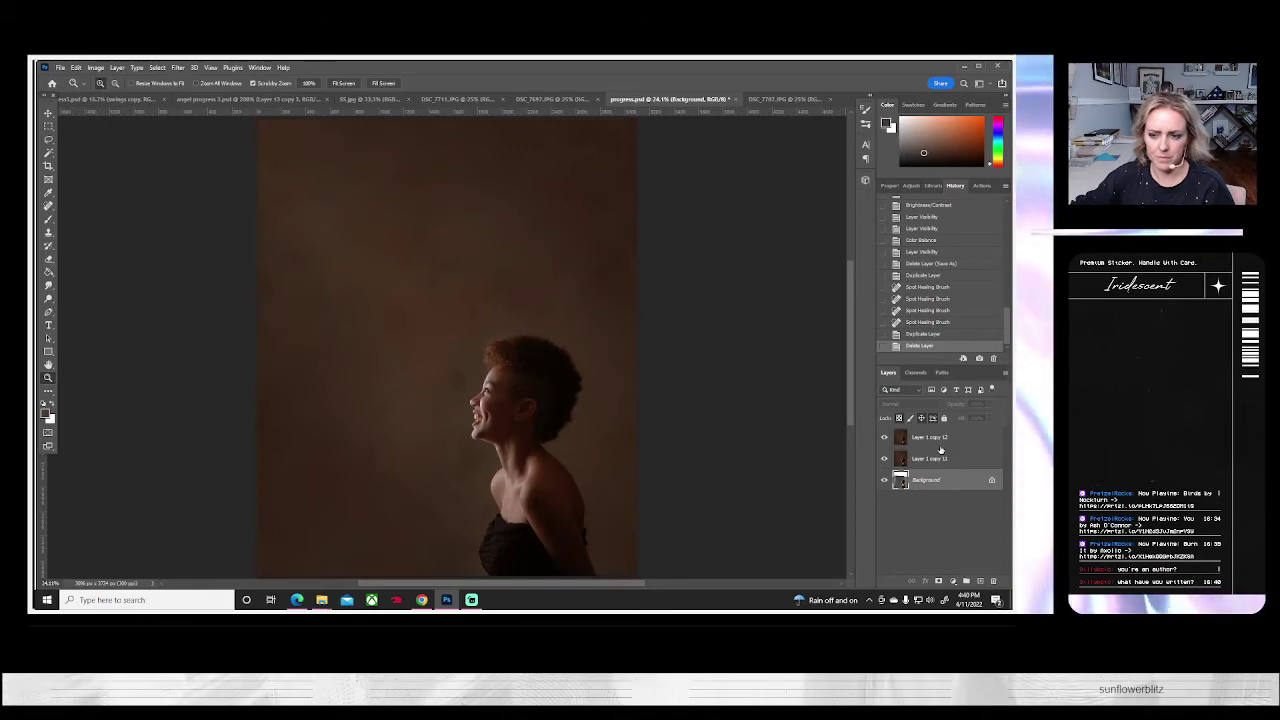
{"action": "left_click", "coordinate": [934, 439]}
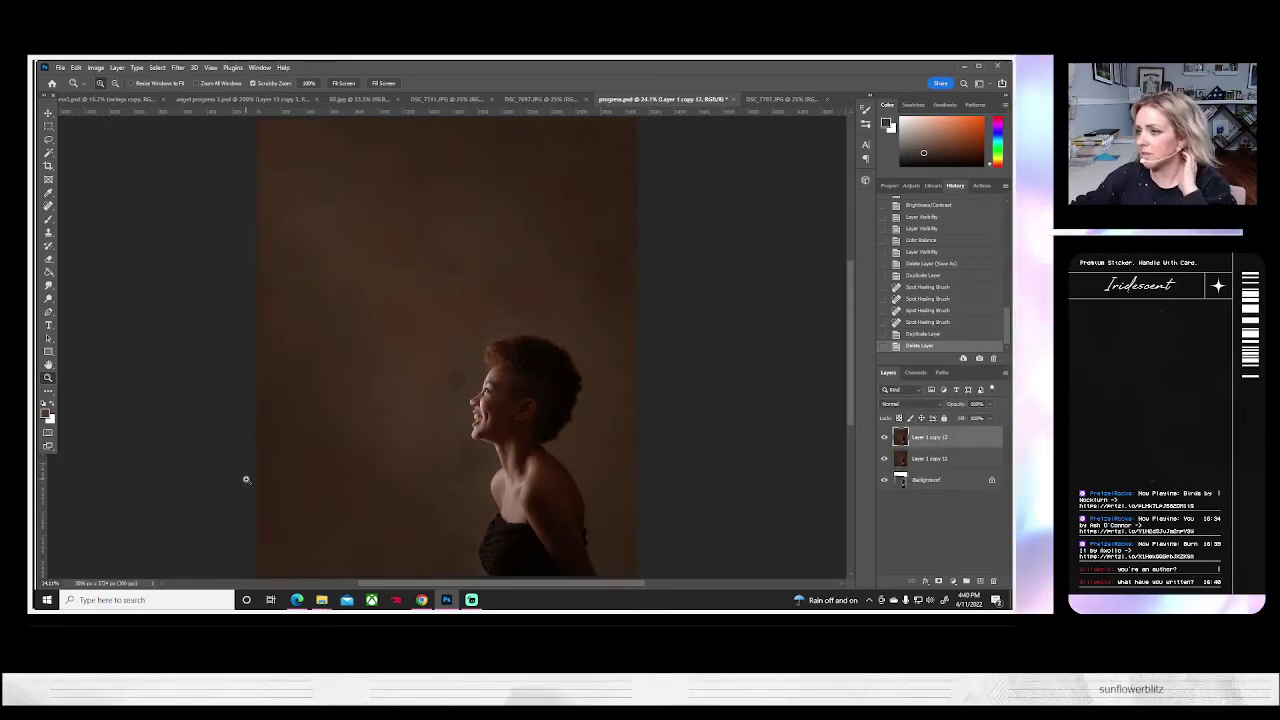
- Check Layer 1 copy 12 in Levels with black input at 253 and then white input at 2, and discard the adjustment
{"action": "left_click", "coordinate": [96, 67]}
{"action": "mouse_move", "coordinate": [116, 98]}
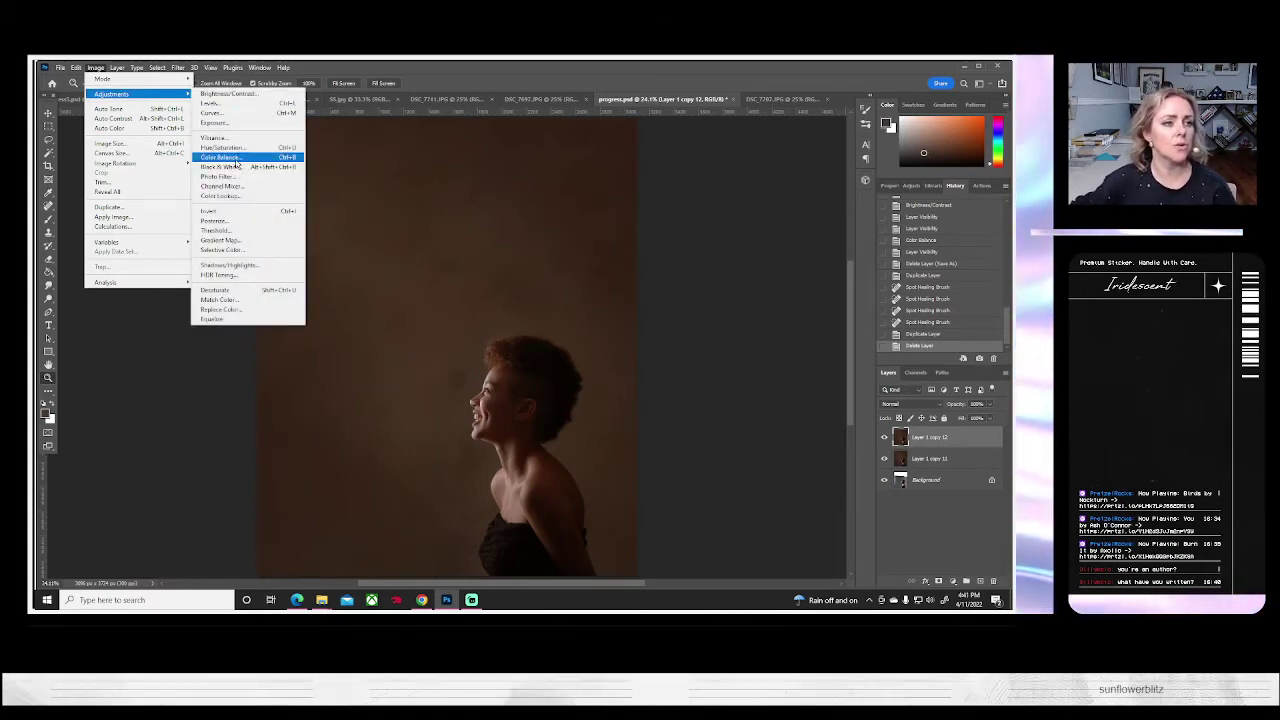
{"action": "left_click", "coordinate": [210, 103]}
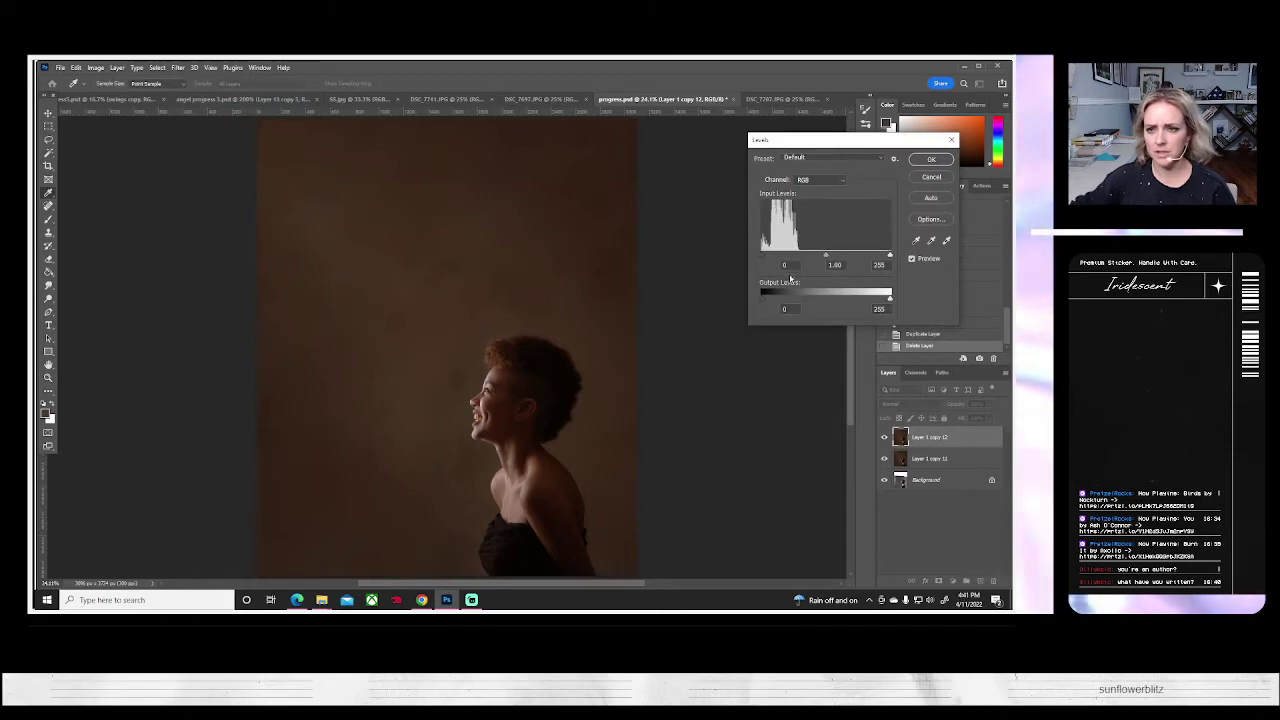
{"action": "left_click_drag", "start_coordinate": [762, 255], "coordinate": [888, 255]}
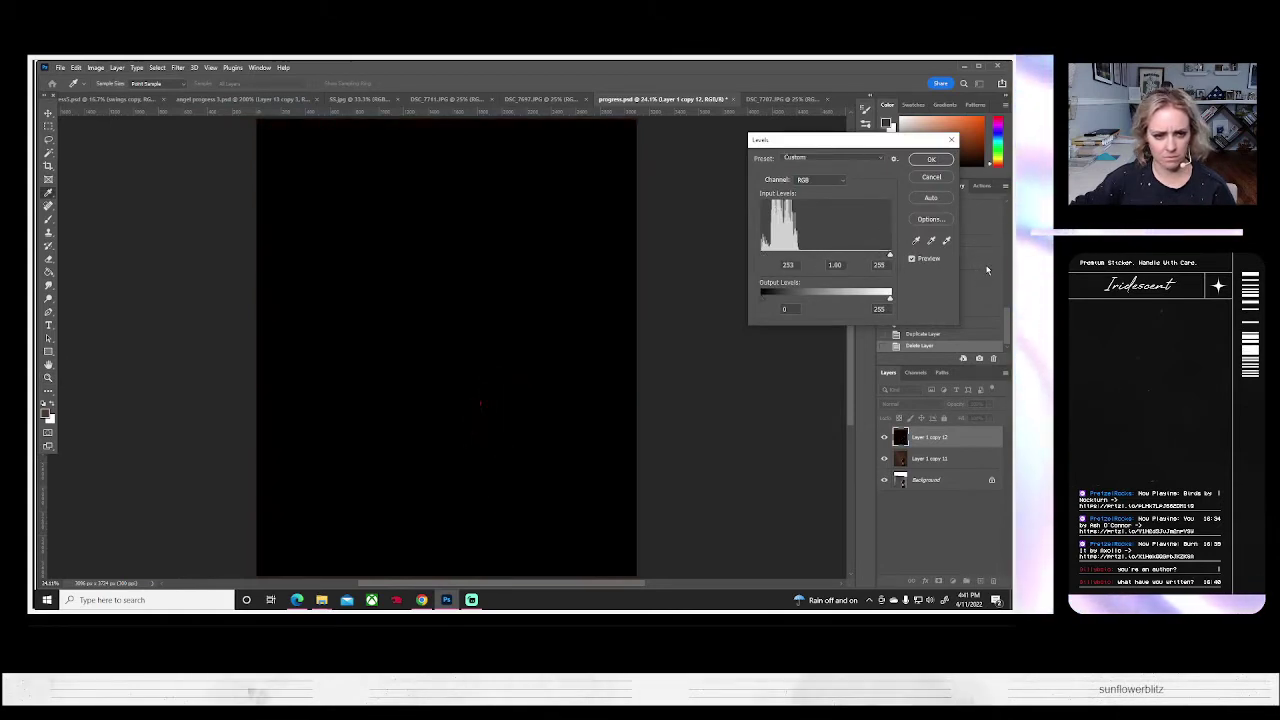
{"action": "left_click_drag", "start_coordinate": [775, 279], "coordinate": [575, 276]}
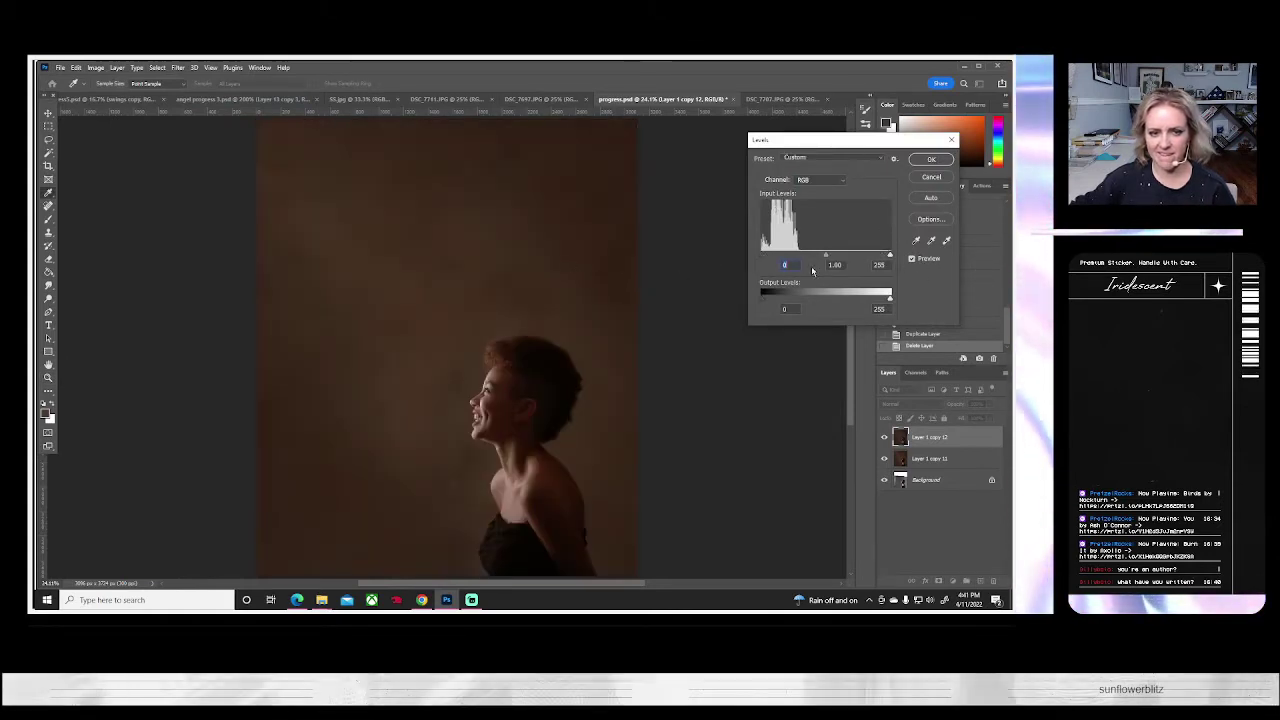
{"action": "left_click_drag", "start_coordinate": [889, 255], "coordinate": [707, 264]}
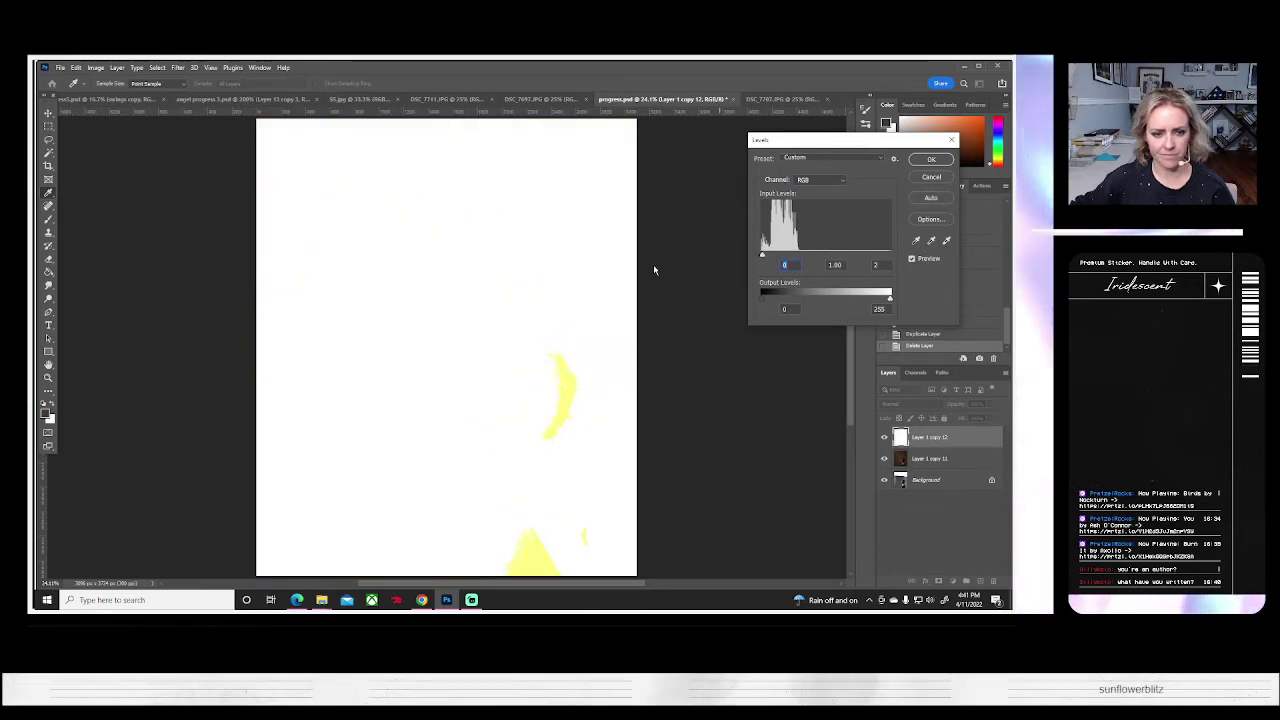
{"action": "key", "text": "ctrl+z"}
{"action": "left_click", "coordinate": [931, 177]}
{"action": "key", "text": "z"}
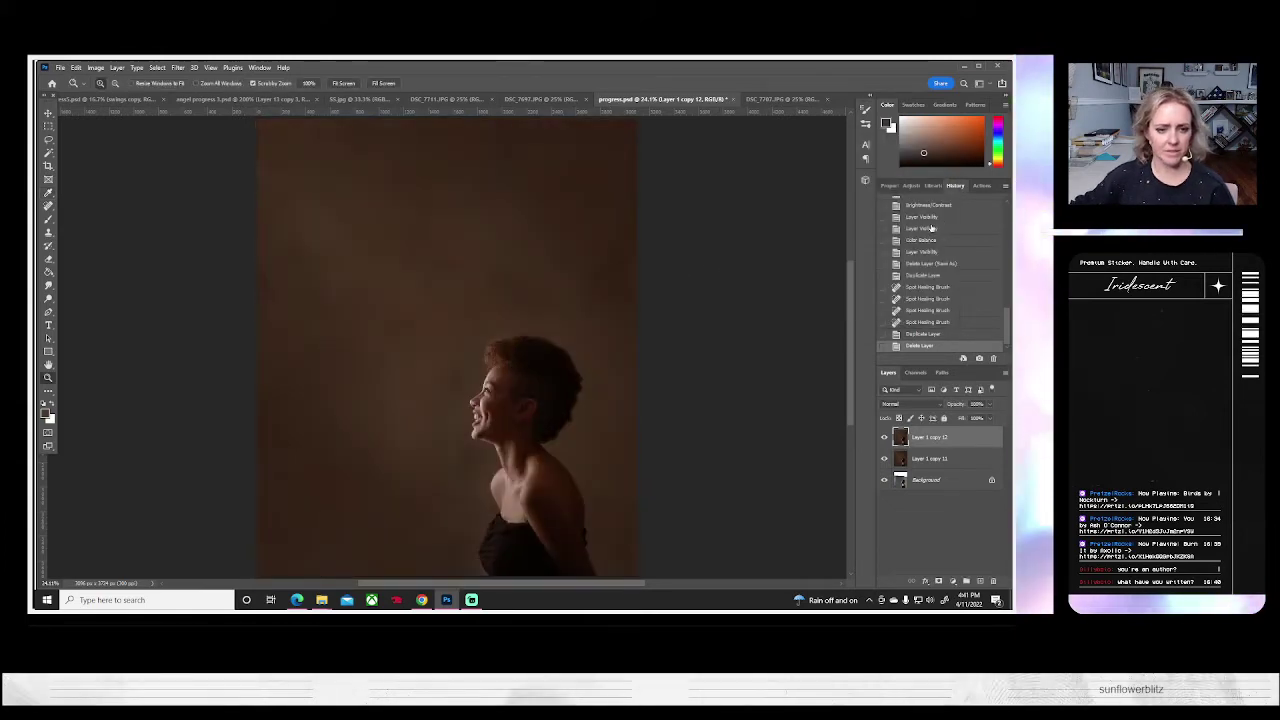
{"action": "scroll", "coordinate": [256, 326], "scroll_direction": "down", "scroll_amount": 2}
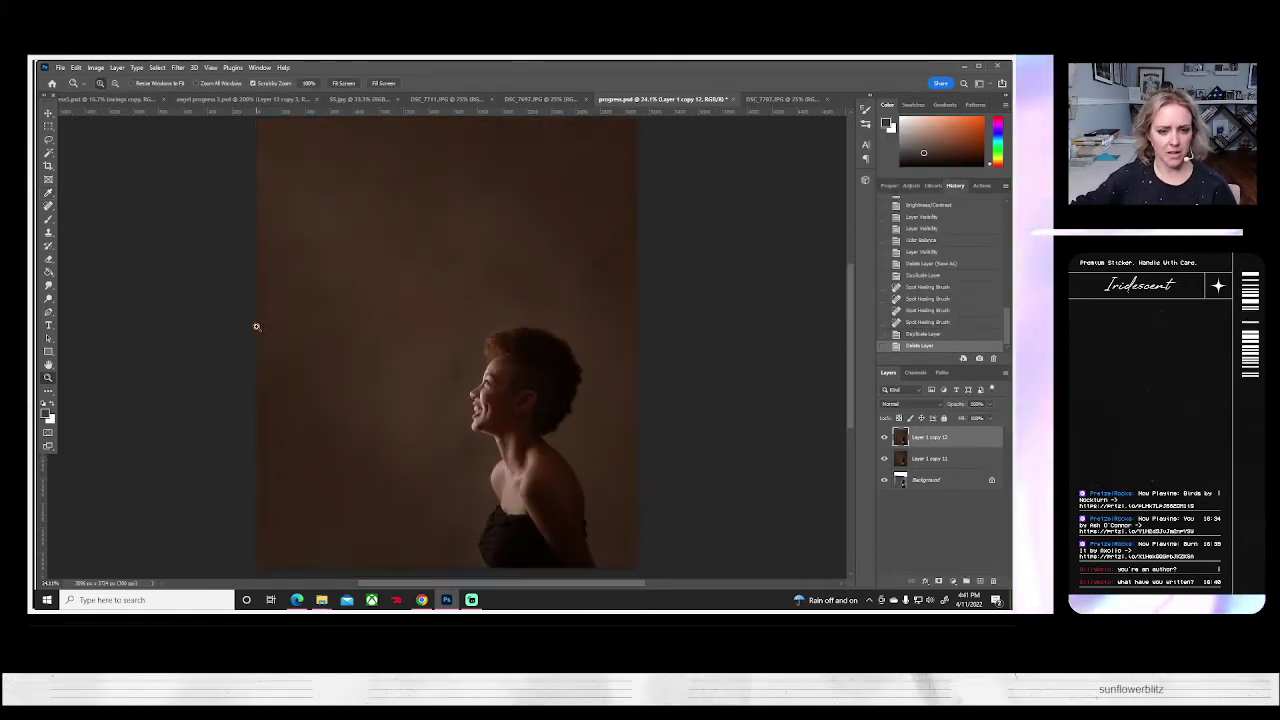
{"action": "scroll", "coordinate": [256, 326], "scroll_direction": "up", "scroll_amount": 2}
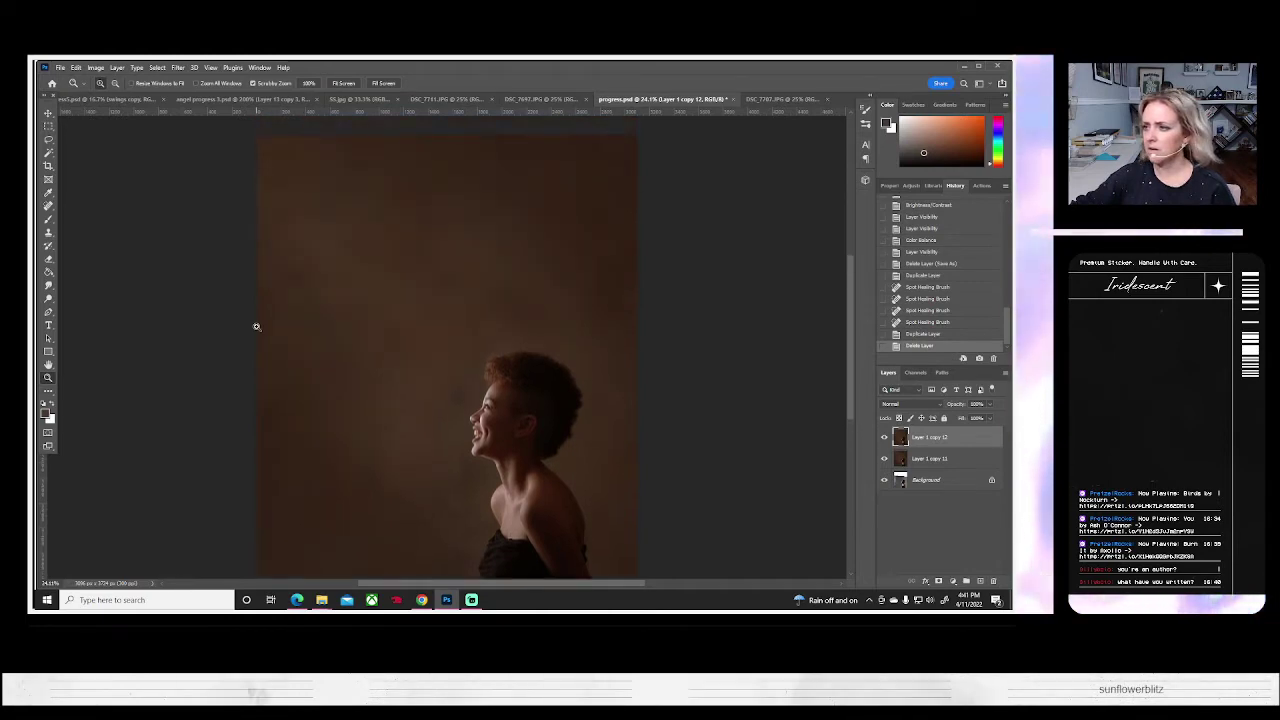
- Duplicate Layer 1 copy 12 within progress.psd under the name Layer 1 copy 13
{"action": "scroll", "coordinate": [256, 326], "scroll_direction": "down", "scroll_amount": 1}
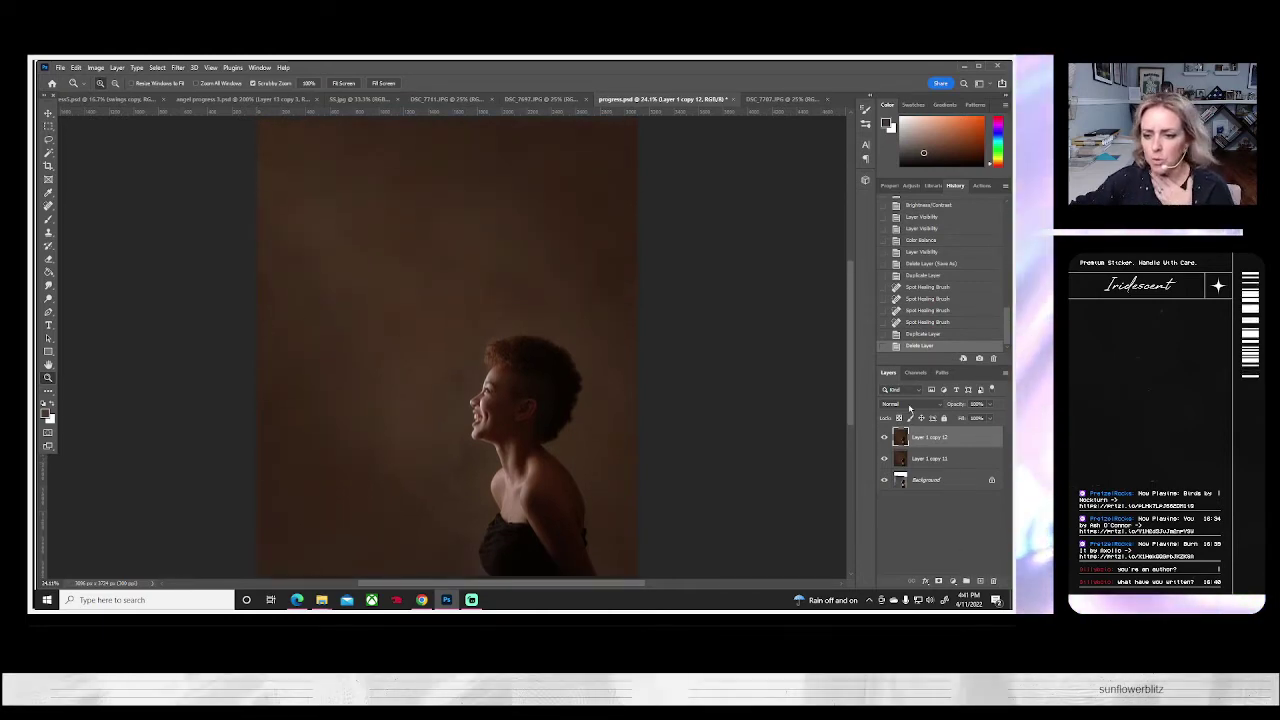
{"action": "right_click", "coordinate": [921, 438]}
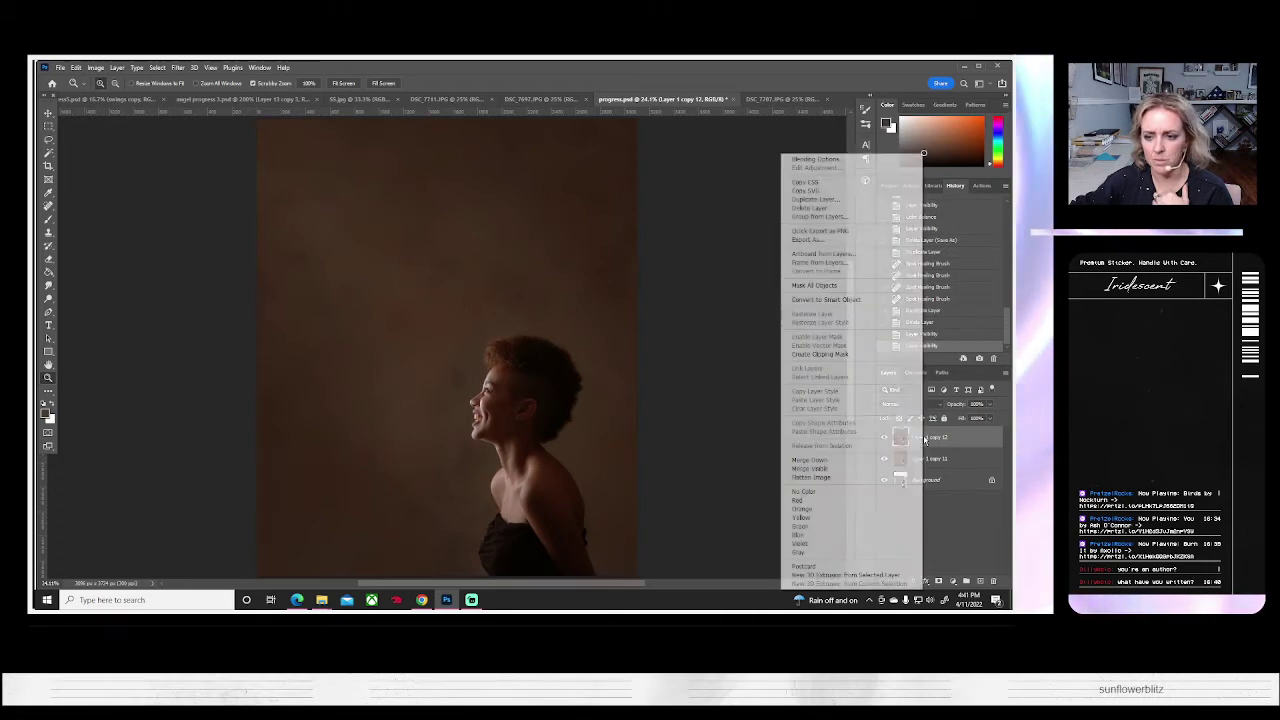
{"action": "left_click", "coordinate": [827, 202]}
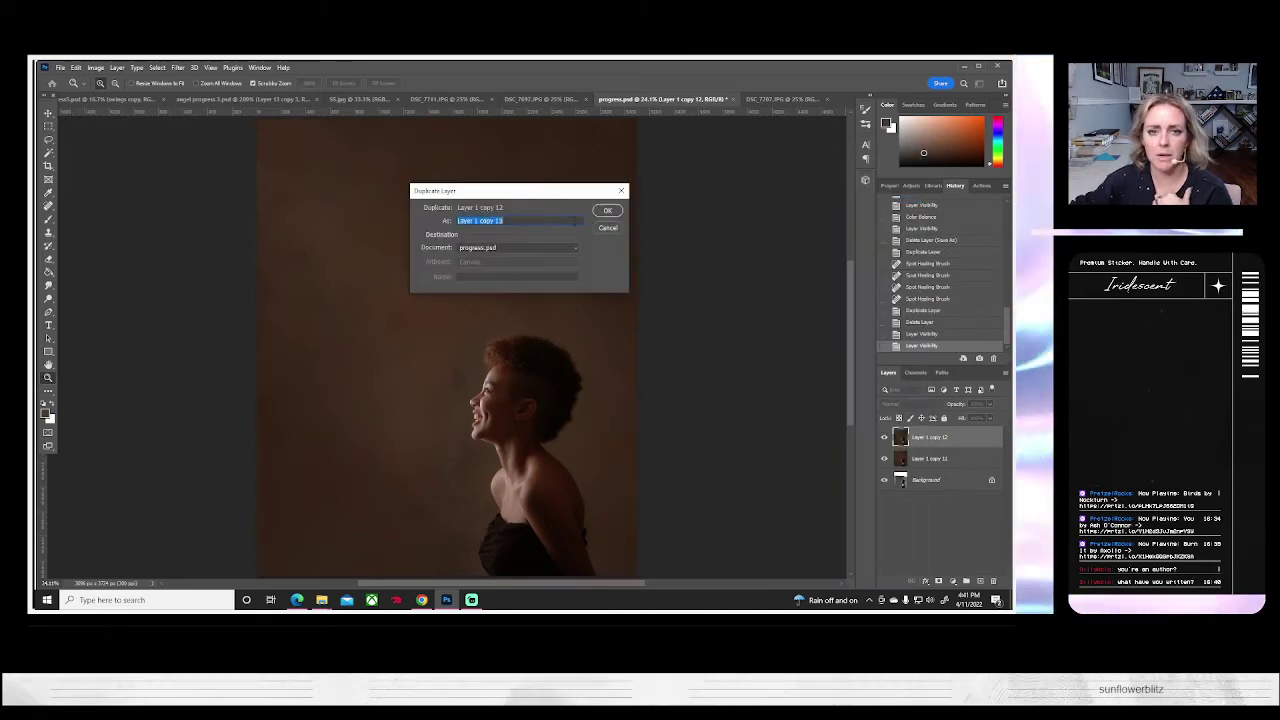
{"action": "left_click", "coordinate": [605, 211]}
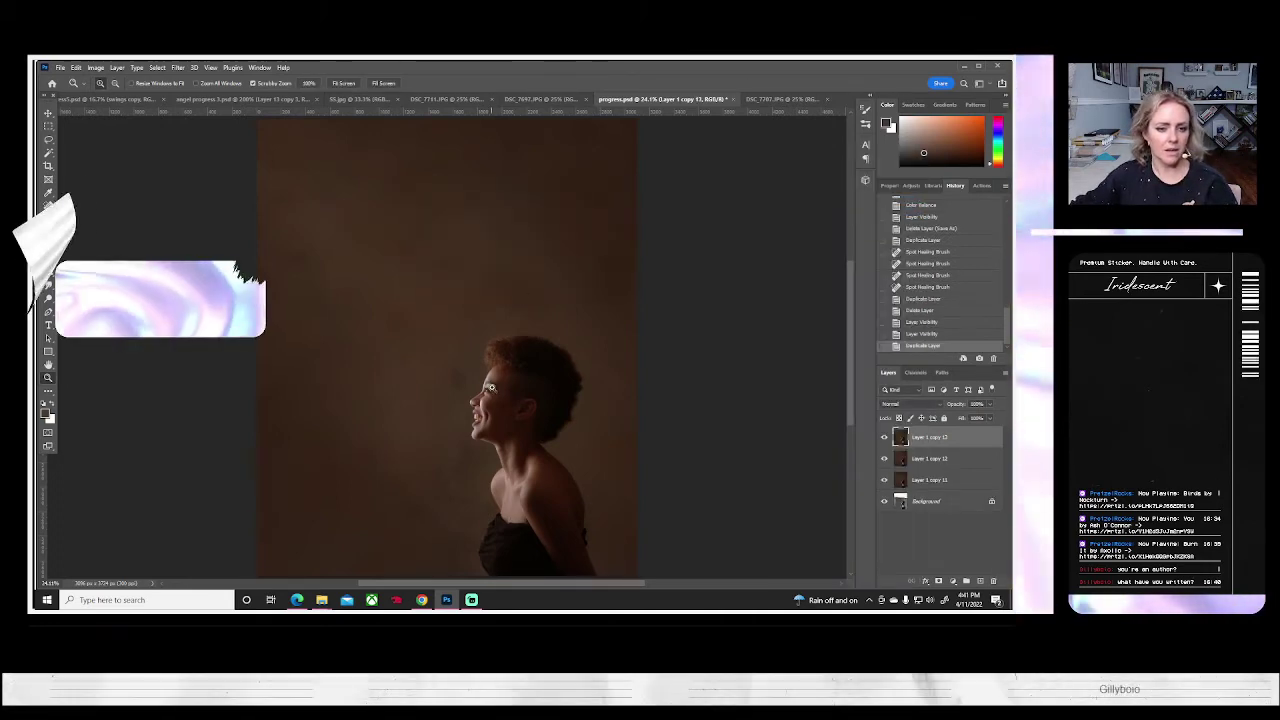
- Compare the whole portrait with Layer 1 copy 13 hidden and shown
{"action": "left_click", "coordinate": [491, 387]}
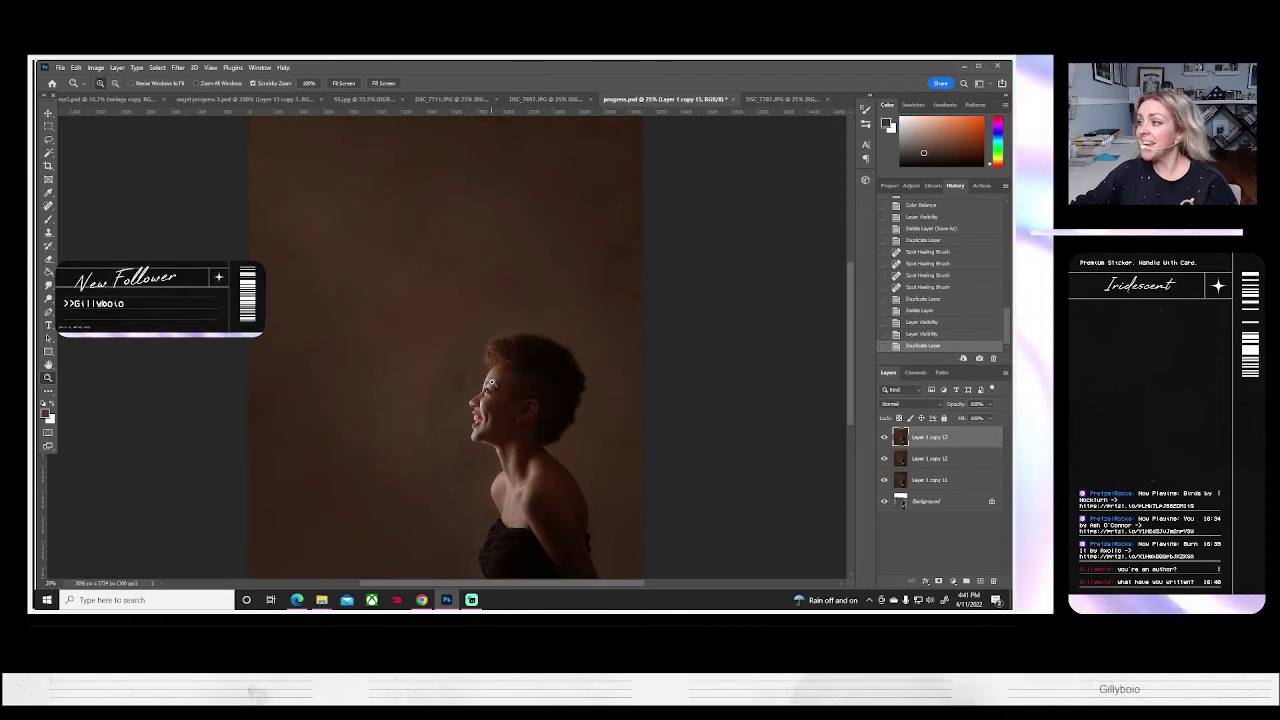
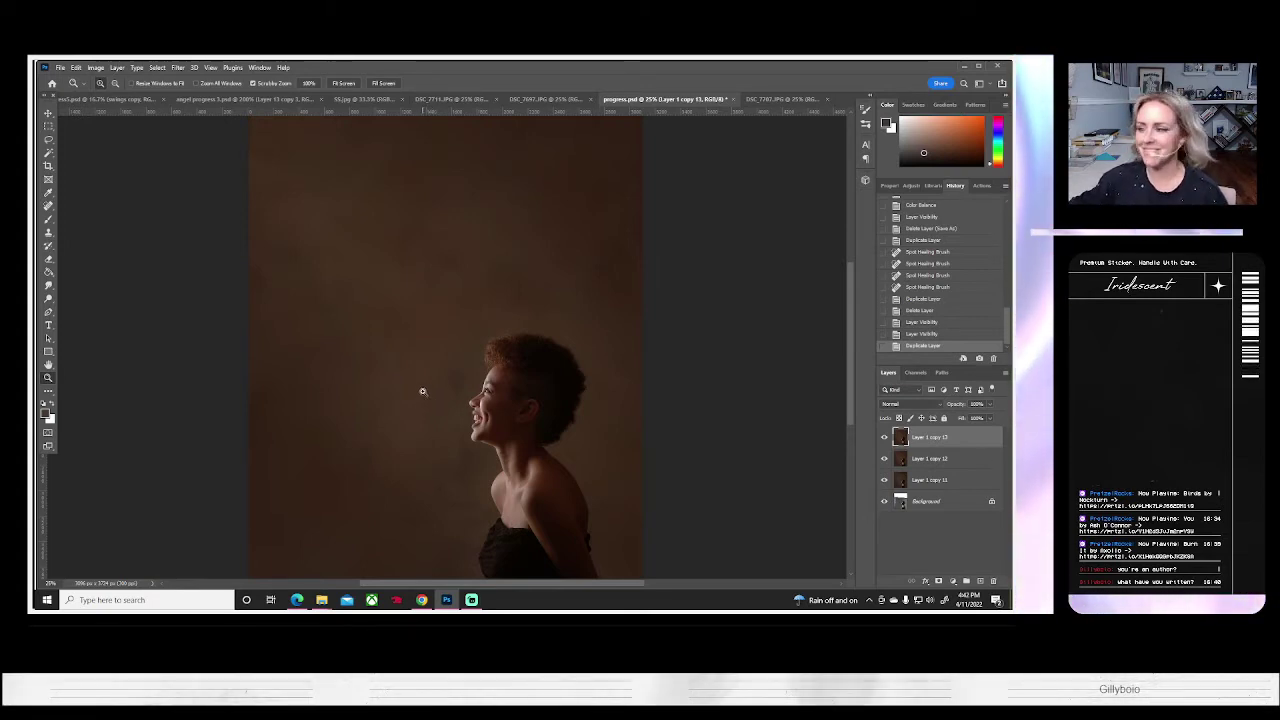
{"action": "scroll", "coordinate": [420, 384], "scroll_direction": "down", "scroll_amount": 1}
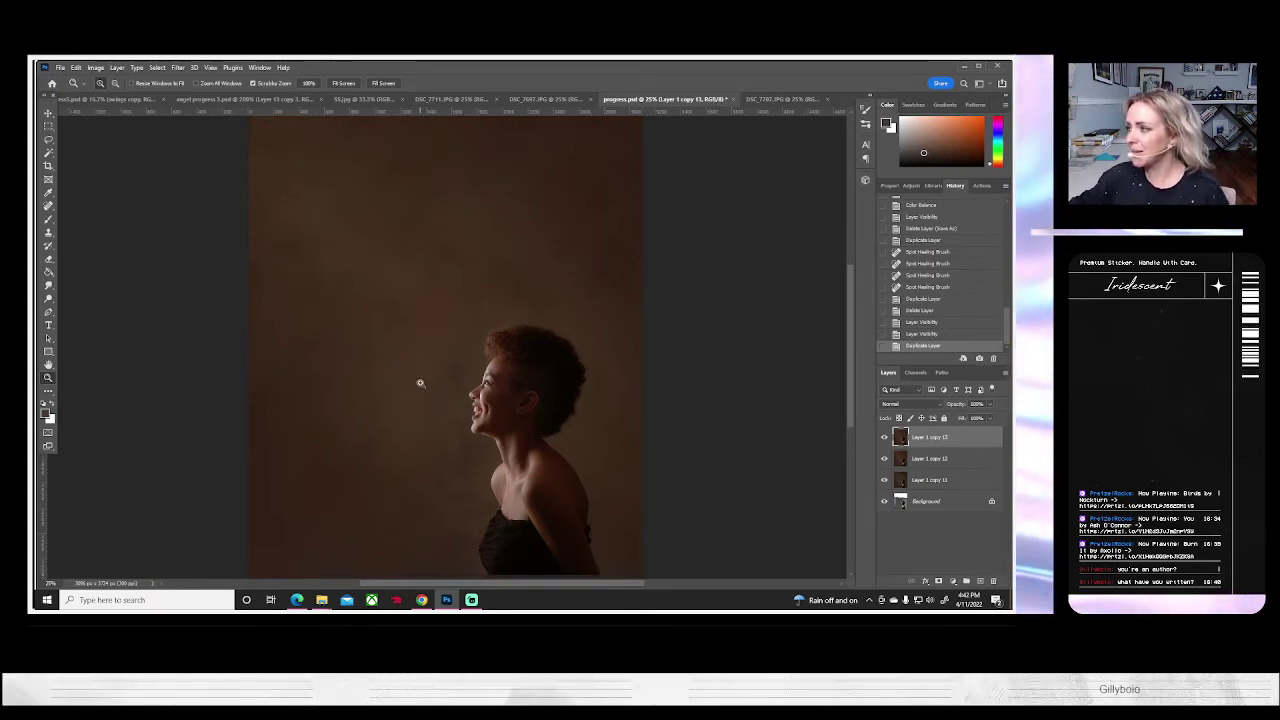
{"action": "scroll", "coordinate": [420, 378], "scroll_direction": "up", "scroll_amount": 1}
{"action": "scroll", "coordinate": [420, 378], "scroll_direction": "down", "scroll_amount": 1}
{"action": "scroll", "coordinate": [419, 378], "scroll_direction": "down", "scroll_amount": 2}
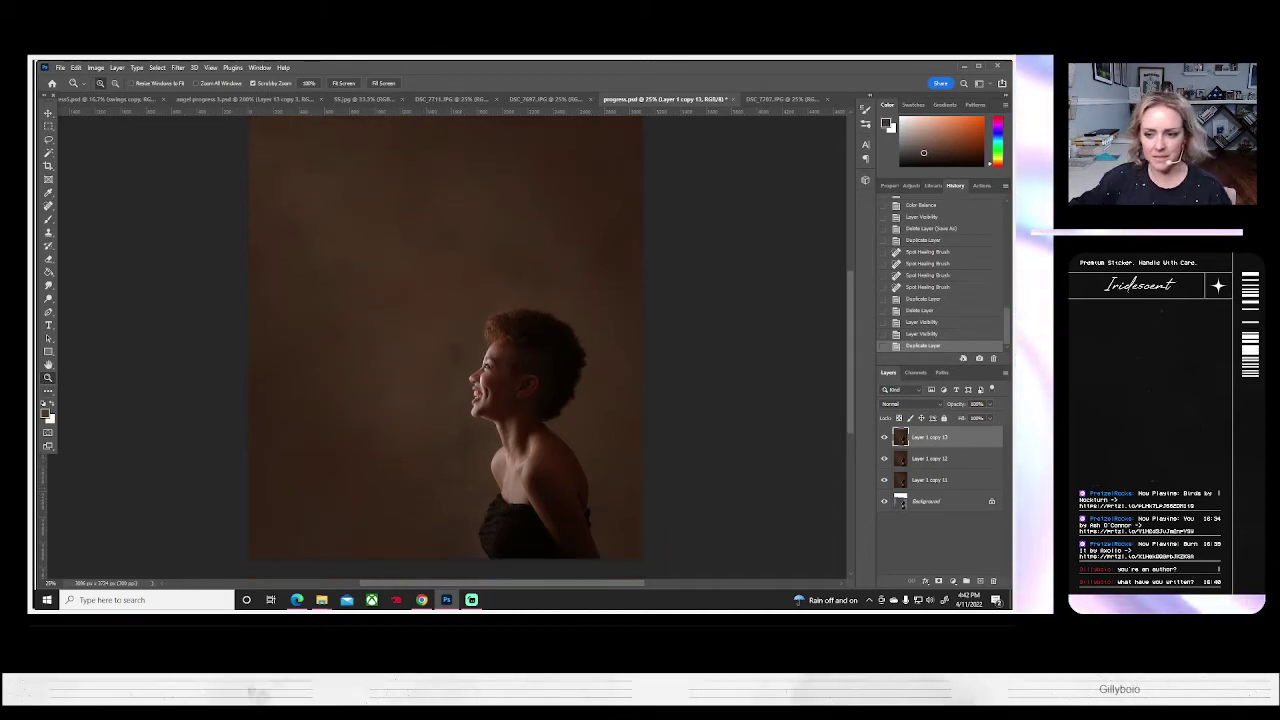
{"action": "left_click", "coordinate": [884, 437]}
{"action": "left_click", "coordinate": [884, 437]}
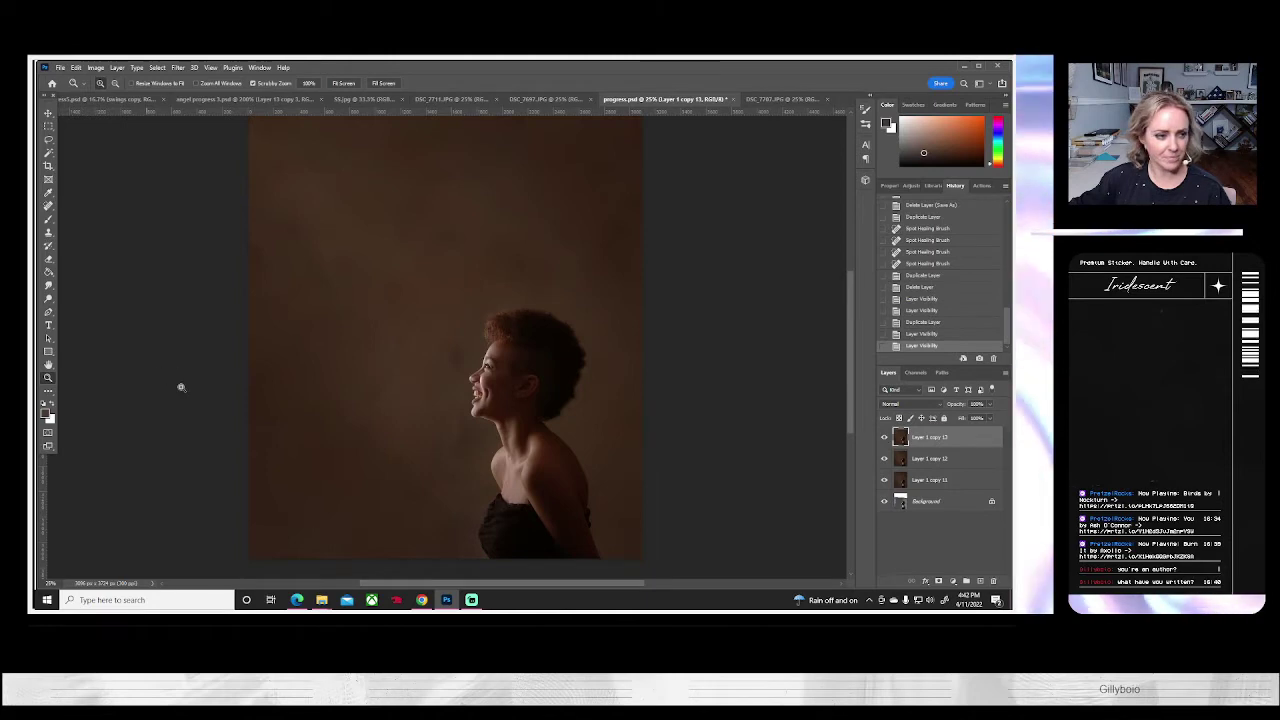
- Set up the Burn tool with a soft round brush for midtone shading on the woman's face and neck
{"action": "left_click", "coordinate": [497, 376]}
{"action": "left_click", "coordinate": [497, 376]}
{"action": "left_click", "coordinate": [497, 376]}
{"action": "left_click", "coordinate": [497, 376]}
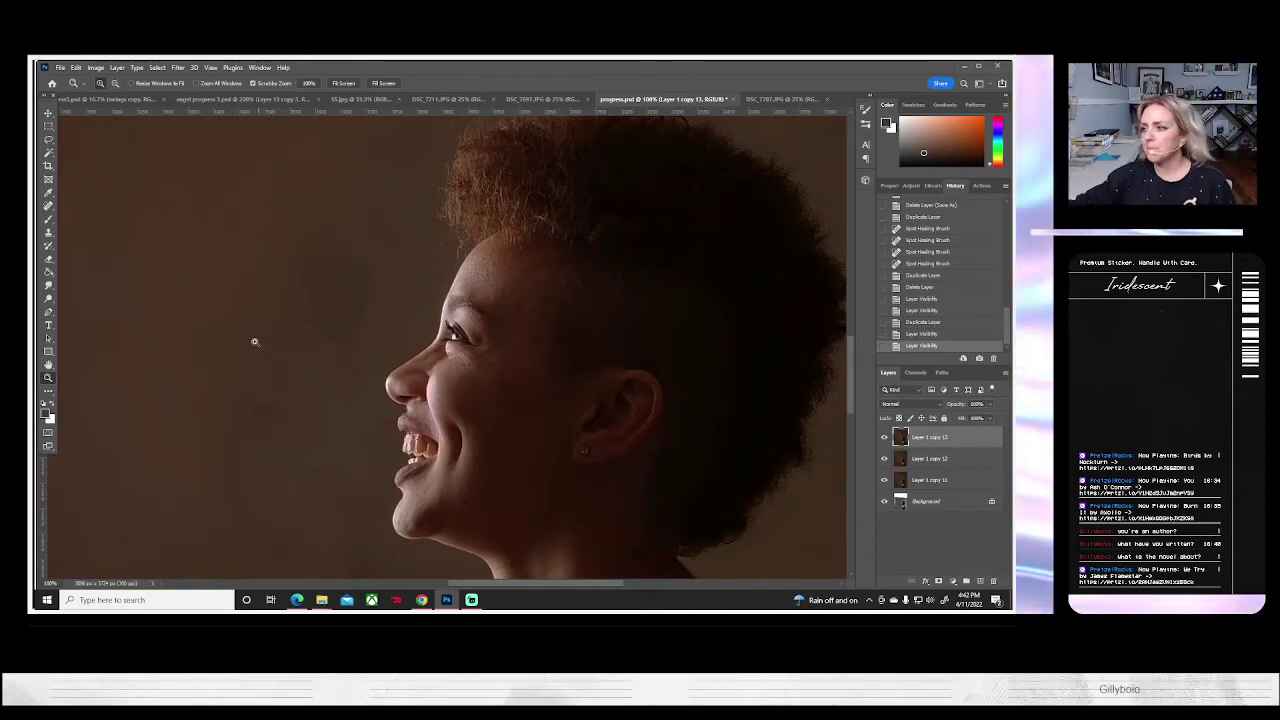
{"action": "scroll", "coordinate": [243, 331], "scroll_direction": "down", "scroll_amount": 2}
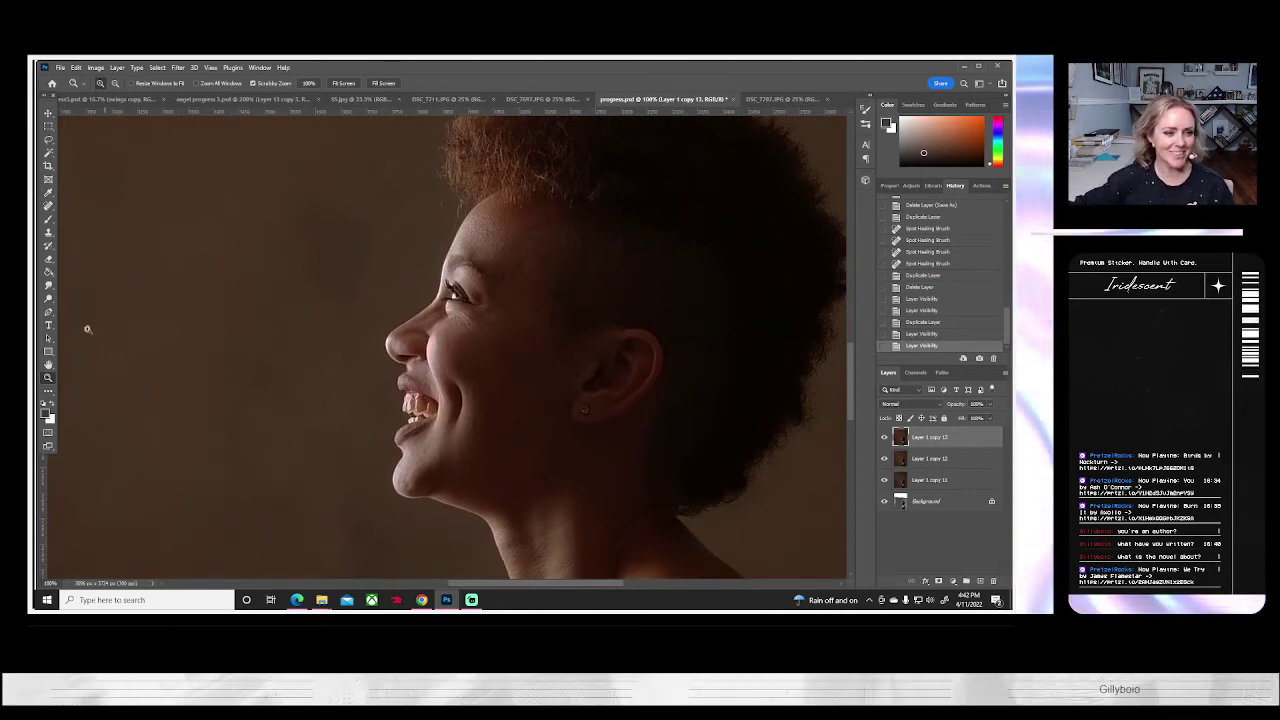
{"action": "left_click_drag", "start_coordinate": [48, 298], "coordinate": [74, 309]}
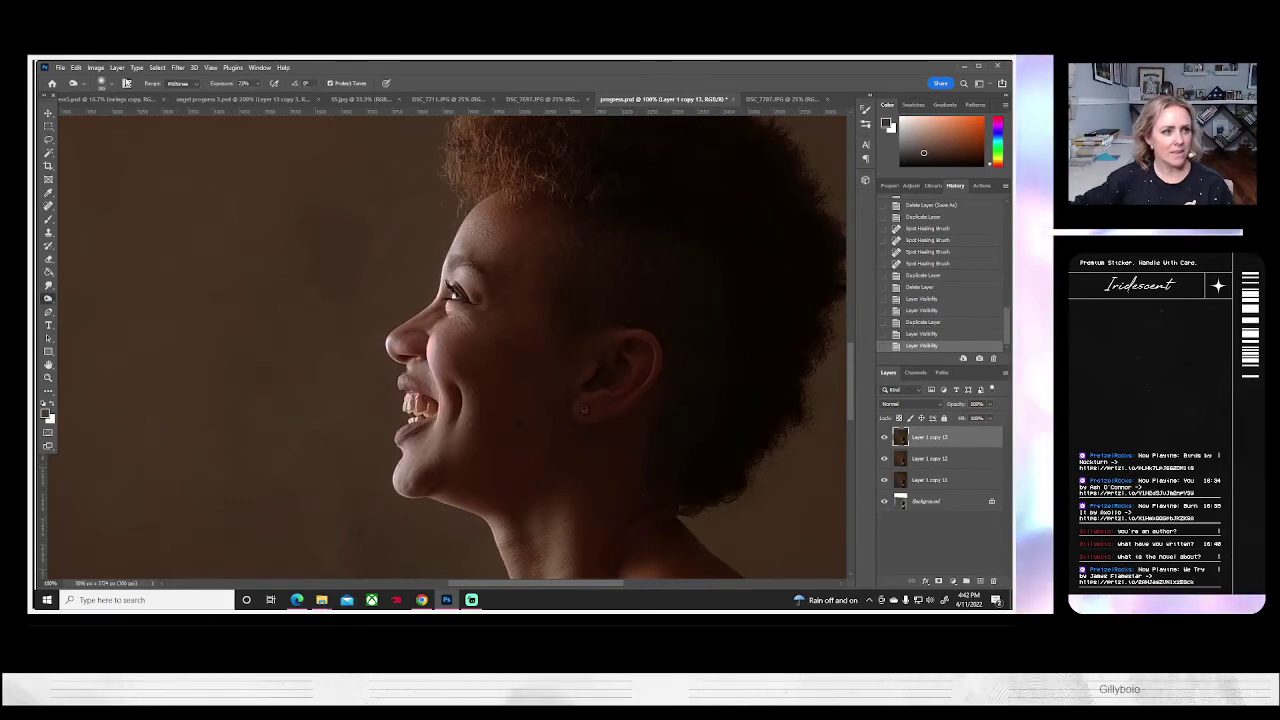
{"action": "left_click", "coordinate": [108, 86]}
{"action": "left_click", "coordinate": [129, 117]}
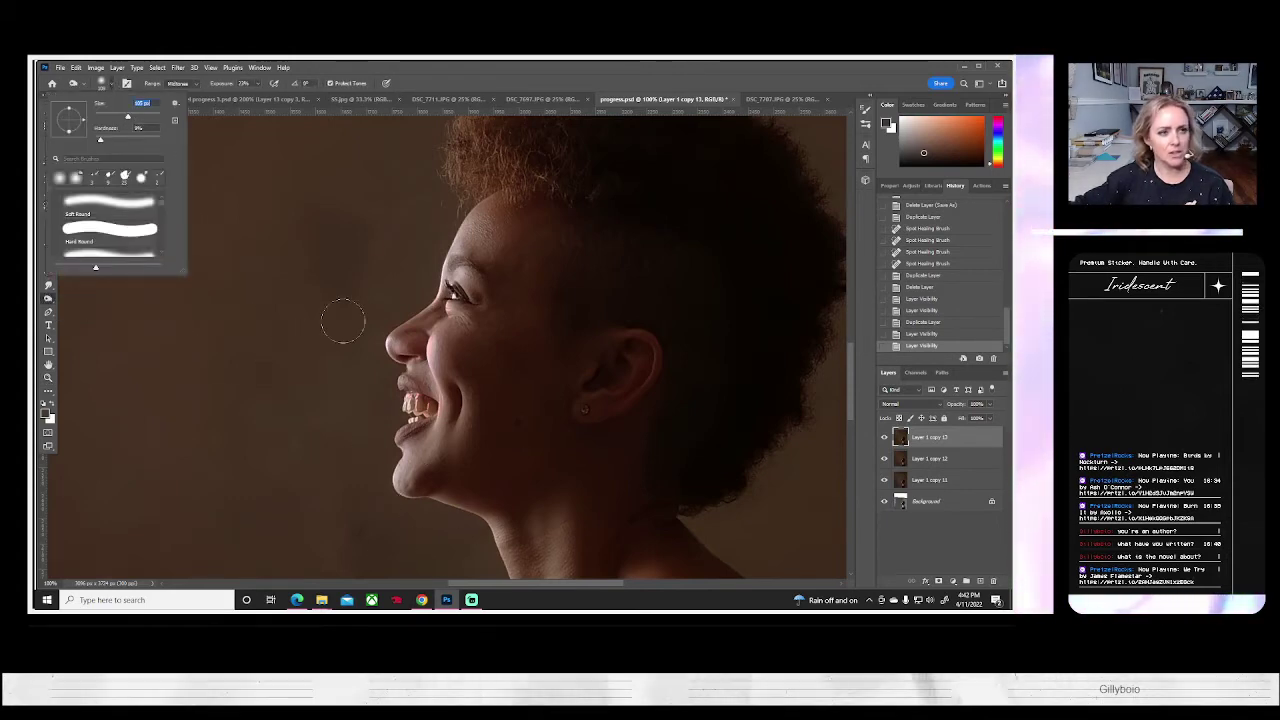
- Try darkening the skin along the jaw and upper neck with the Burn tool, and undo the stroke
{"action": "left_click", "coordinate": [585, 452]}
{"action": "mouse_move", "coordinate": [519, 466]}
{"action": "left_mouse_down"}
{"action": "mouse_move", "coordinate": [577, 458]}
{"action": "mouse_move", "coordinate": [637, 418]}
{"action": "mouse_move", "coordinate": [570, 459]}
{"action": "mouse_move", "coordinate": [458, 471]}
{"action": "mouse_move", "coordinate": [609, 458]}
{"action": "left_mouse_up"}
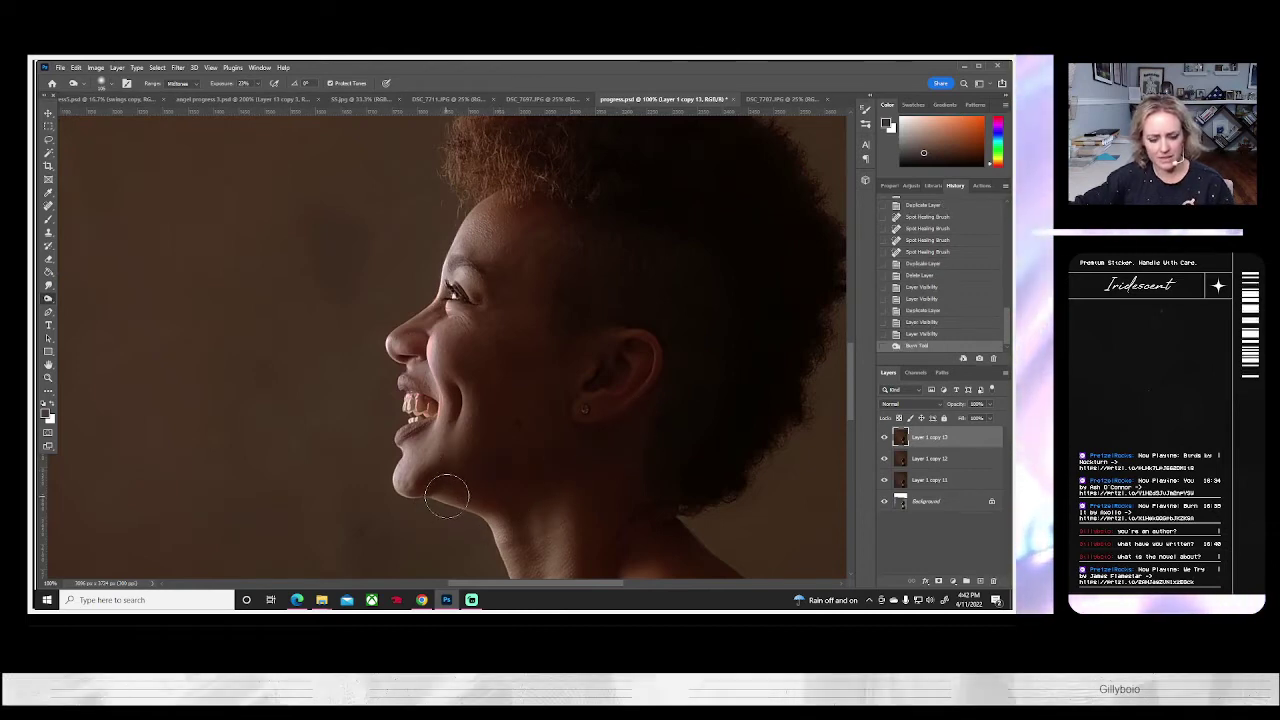
{"action": "key", "text": "ctrl+z"}
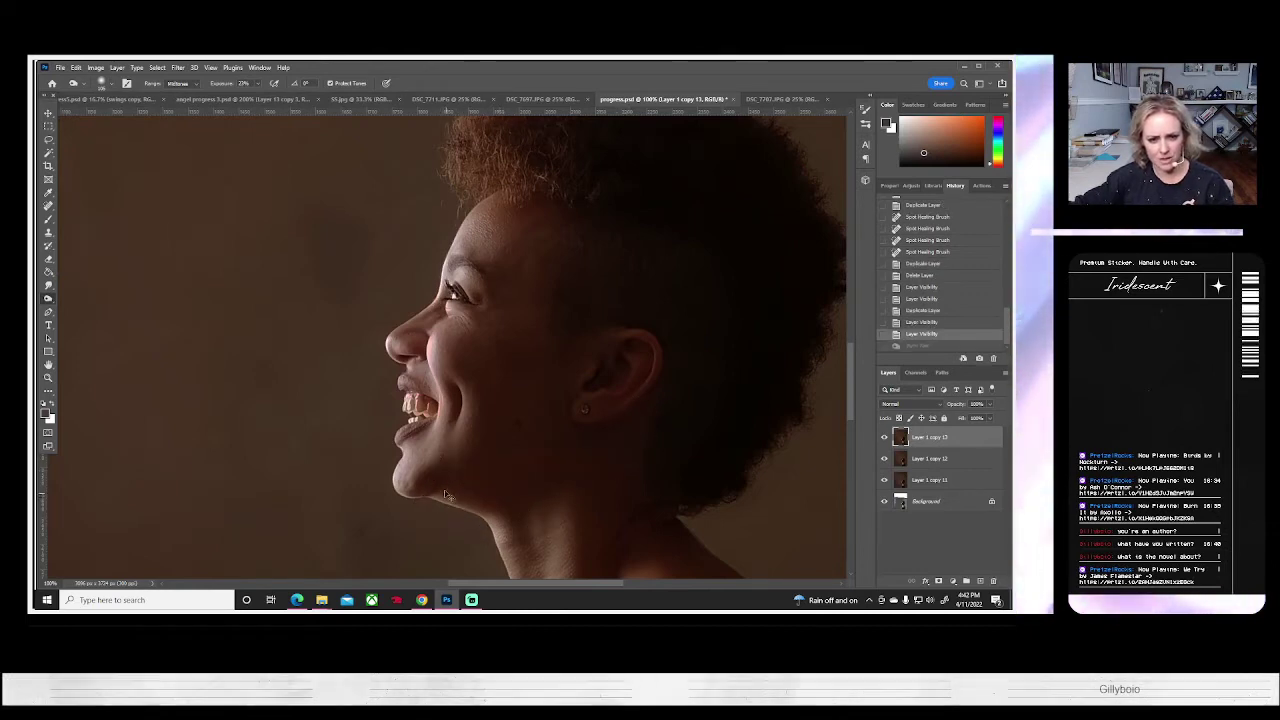
- Set the Burn exposure to 9% and darken the shadows along the woman's jaw, neck and shoulder
{"action": "left_click", "coordinate": [243, 83]}
{"action": "type", "text": "9"}
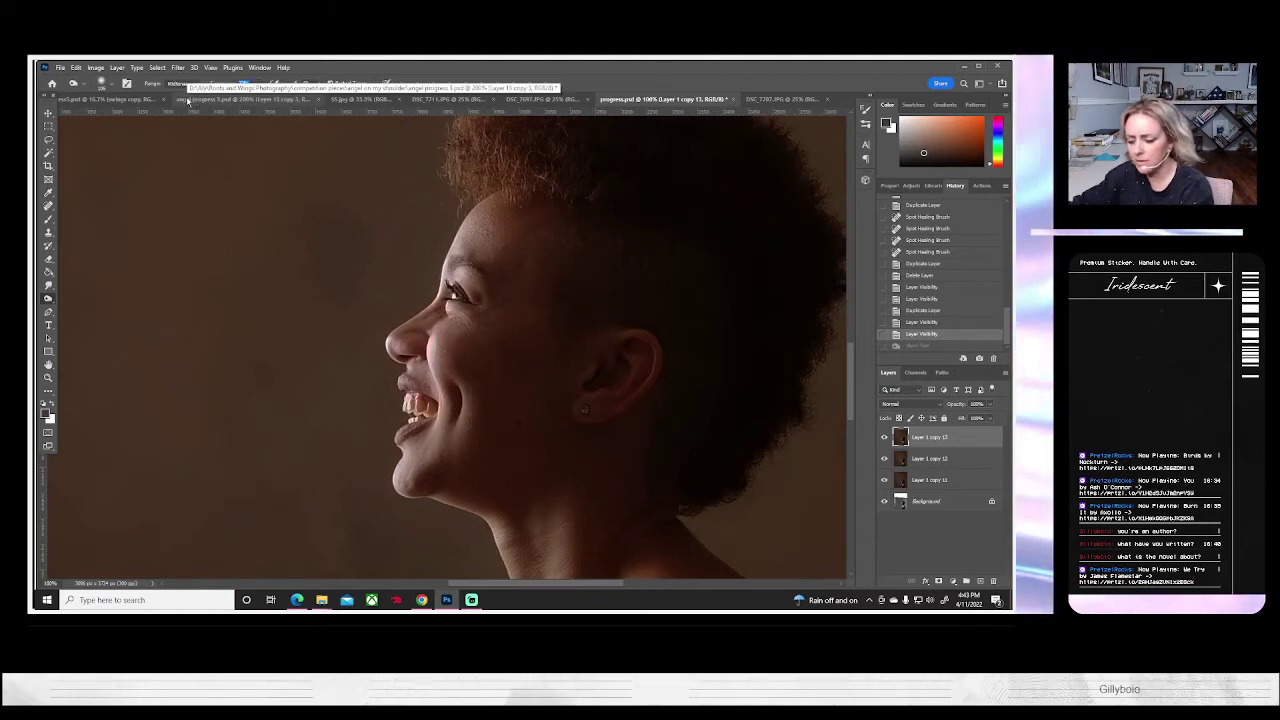
{"action": "mouse_move", "coordinate": [592, 463]}
{"action": "left_mouse_down"}
{"action": "mouse_move", "coordinate": [657, 420]}
{"action": "mouse_move", "coordinate": [494, 474]}
{"action": "mouse_move", "coordinate": [597, 451]}
{"action": "mouse_move", "coordinate": [583, 455]}
{"action": "left_mouse_up"}
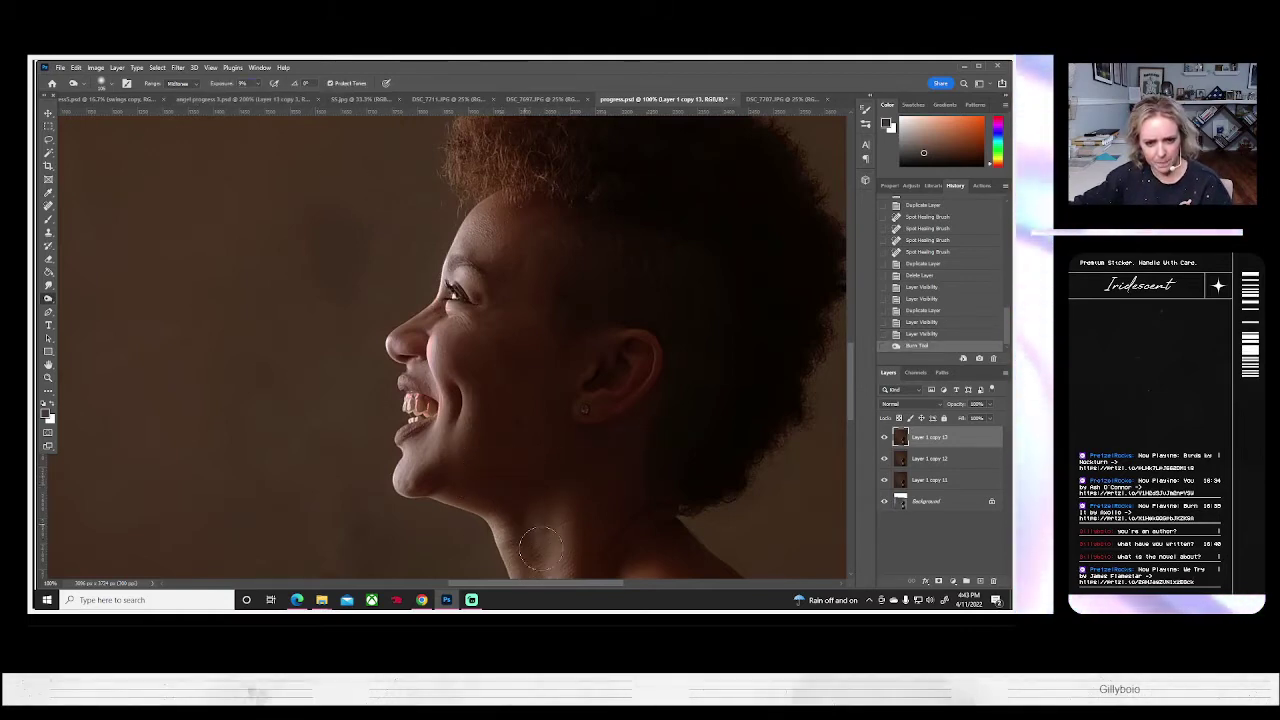
{"action": "scroll", "coordinate": [657, 484], "scroll_direction": "down", "scroll_amount": 2}
{"action": "mouse_move", "coordinate": [647, 406]}
{"action": "left_mouse_down"}
{"action": "mouse_move", "coordinate": [630, 365]}
{"action": "mouse_move", "coordinate": [600, 559]}
{"action": "mouse_move", "coordinate": [617, 431]}
{"action": "mouse_move", "coordinate": [644, 361]}
{"action": "mouse_move", "coordinate": [603, 549]}
{"action": "mouse_move", "coordinate": [649, 393]}
{"action": "mouse_move", "coordinate": [633, 392]}
{"action": "mouse_move", "coordinate": [624, 349]}
{"action": "mouse_move", "coordinate": [610, 363]}
{"action": "mouse_move", "coordinate": [594, 471]}
{"action": "mouse_move", "coordinate": [625, 342]}
{"action": "left_mouse_up"}
{"action": "scroll", "coordinate": [640, 388], "scroll_direction": "down", "scroll_amount": 2}
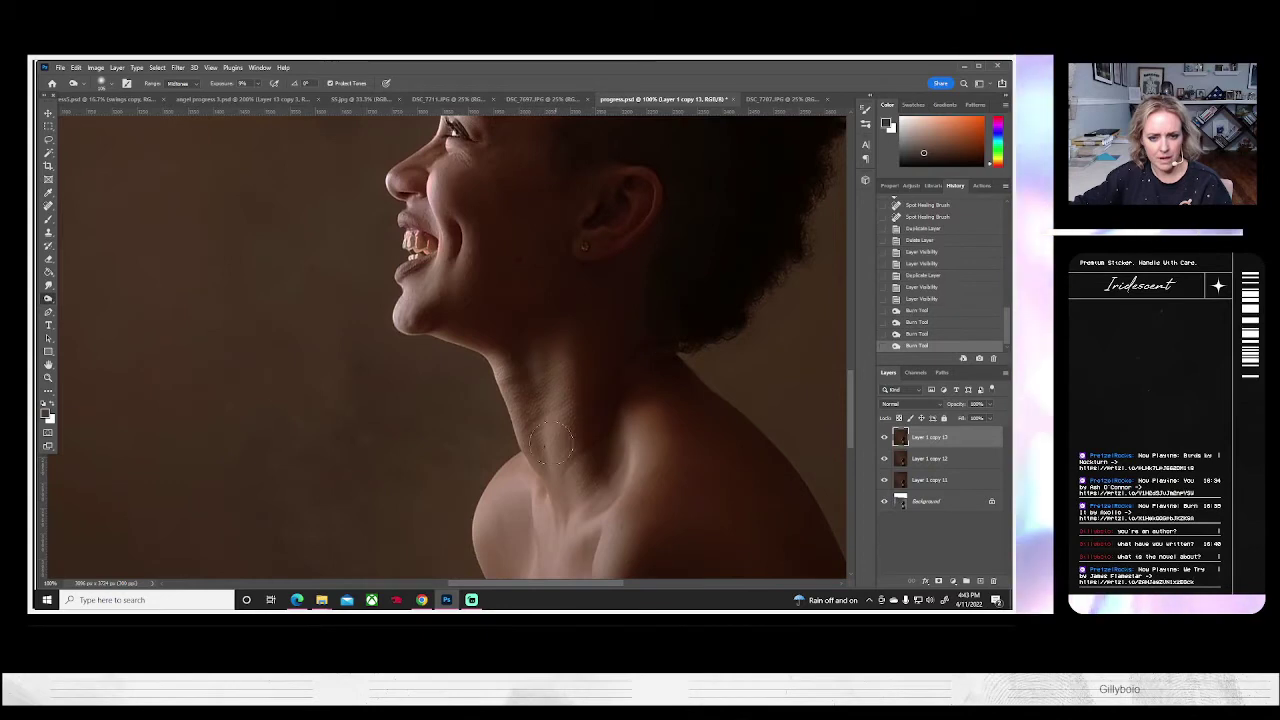
{"action": "left_click_drag", "start_coordinate": [525, 553], "coordinate": [651, 539]}
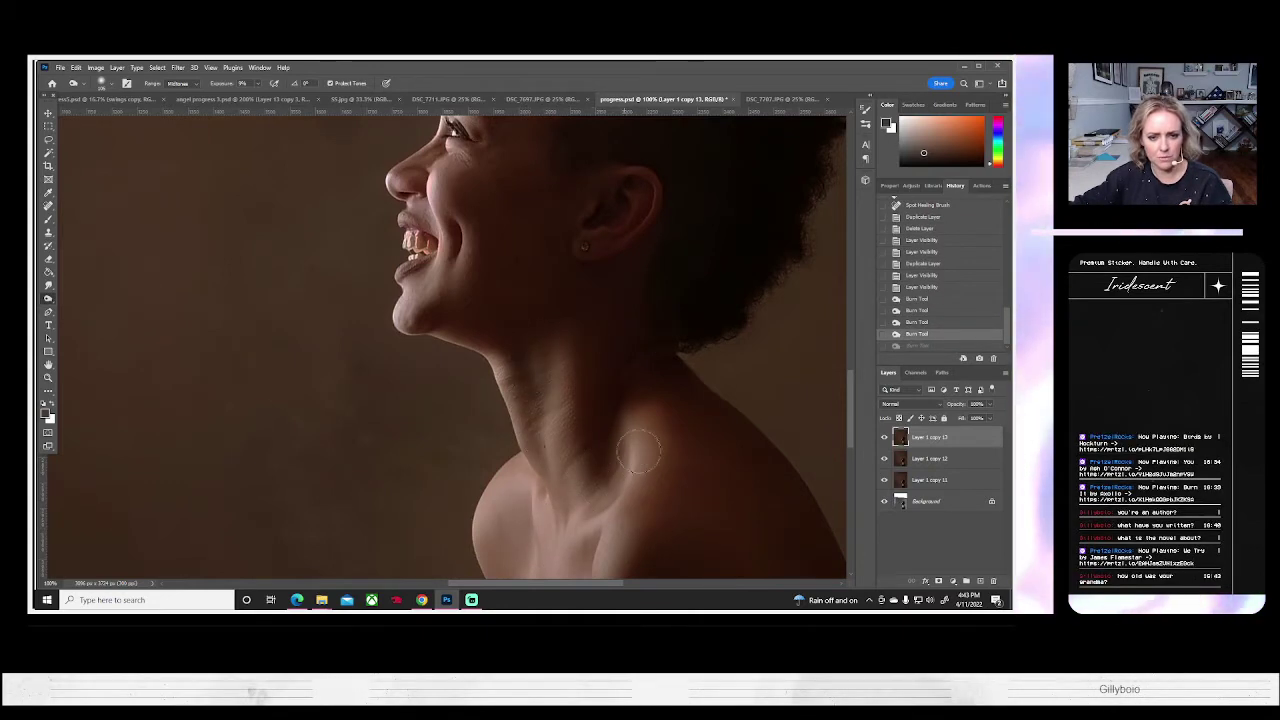
- Deepen the shadows around the collarbone, upper chest and far shoulder using the Burn tool with smaller brushes
{"action": "scroll", "coordinate": [559, 330], "scroll_direction": "down", "scroll_amount": 2}
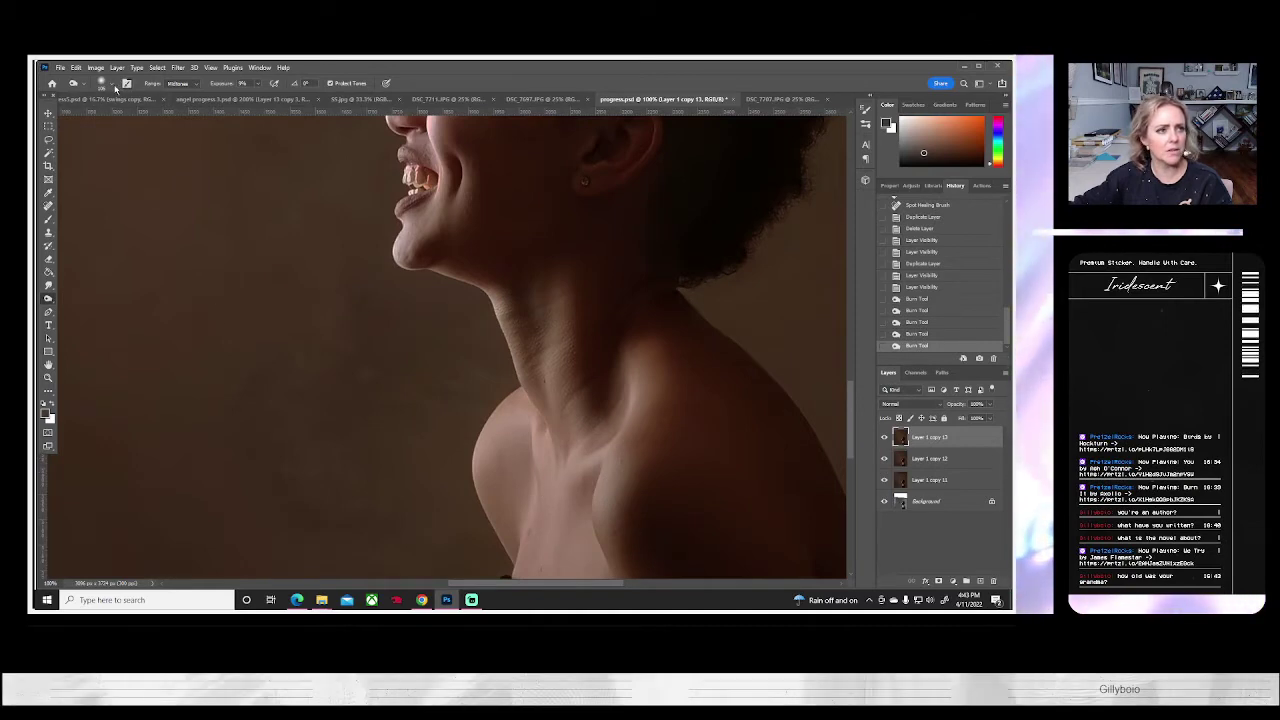
{"action": "left_click", "coordinate": [111, 86]}
{"action": "left_click", "coordinate": [112, 117]}
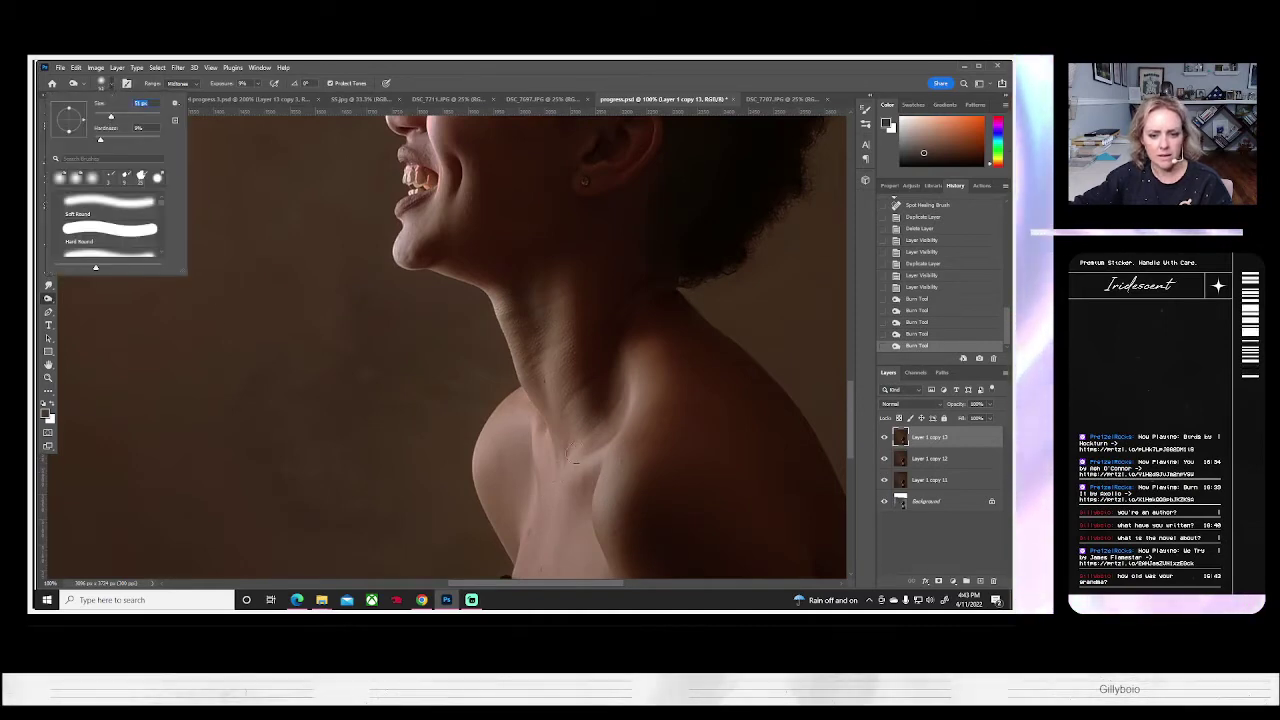
{"action": "key", "text": "Return"}
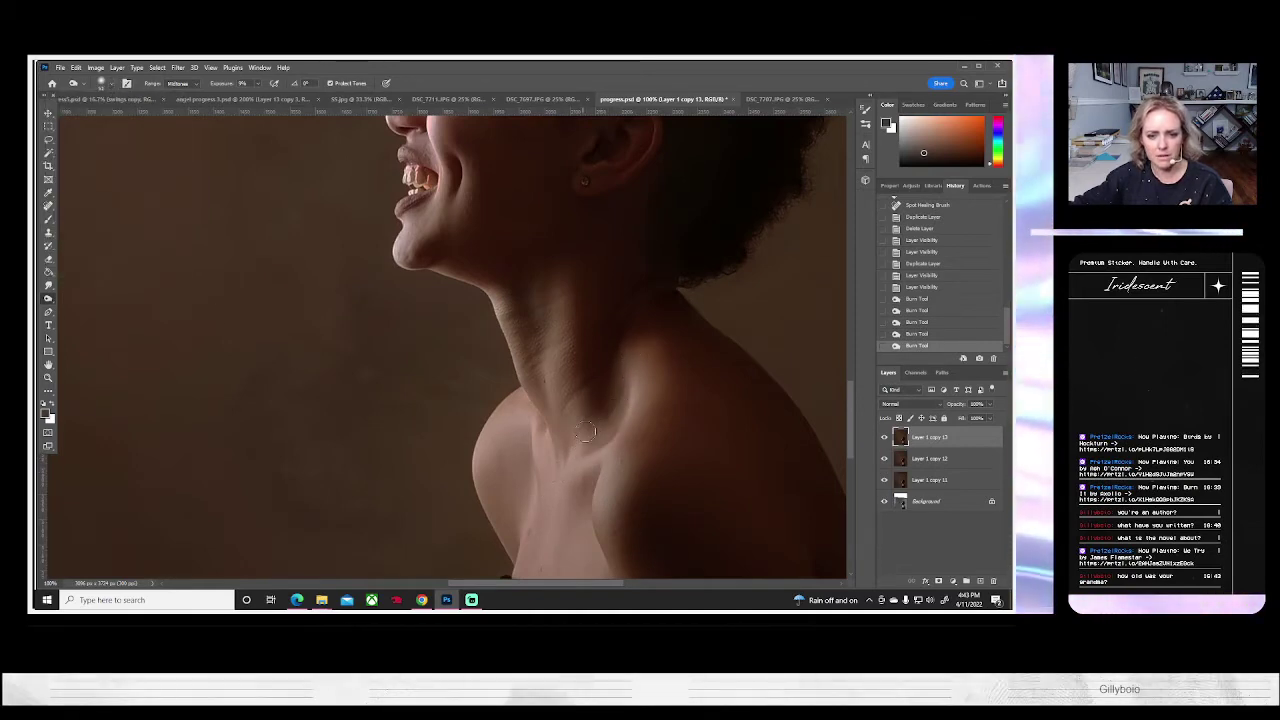
{"action": "mouse_move", "coordinate": [585, 431]}
{"action": "left_mouse_down"}
{"action": "mouse_move", "coordinate": [566, 452]}
{"action": "mouse_move", "coordinate": [527, 441]}
{"action": "left_mouse_up"}
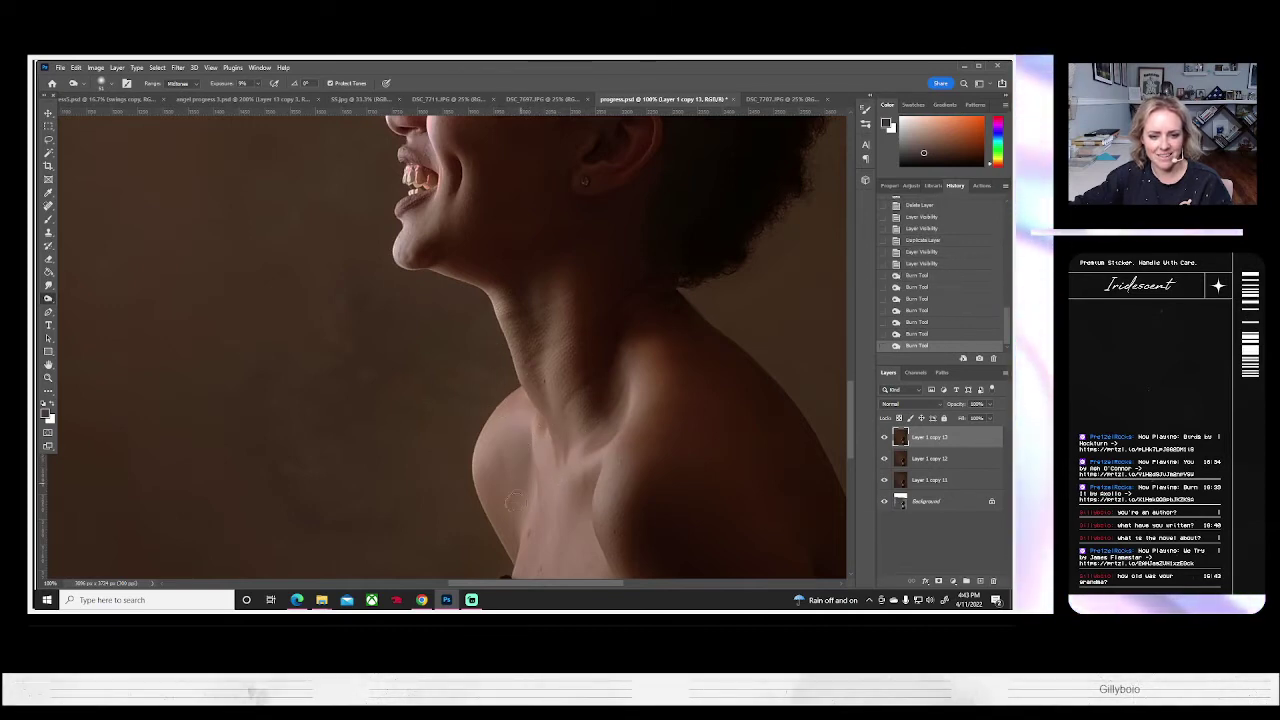
{"action": "scroll", "coordinate": [515, 501], "scroll_direction": "down", "scroll_amount": 2}
{"action": "left_click_drag", "start_coordinate": [508, 476], "coordinate": [508, 439]}
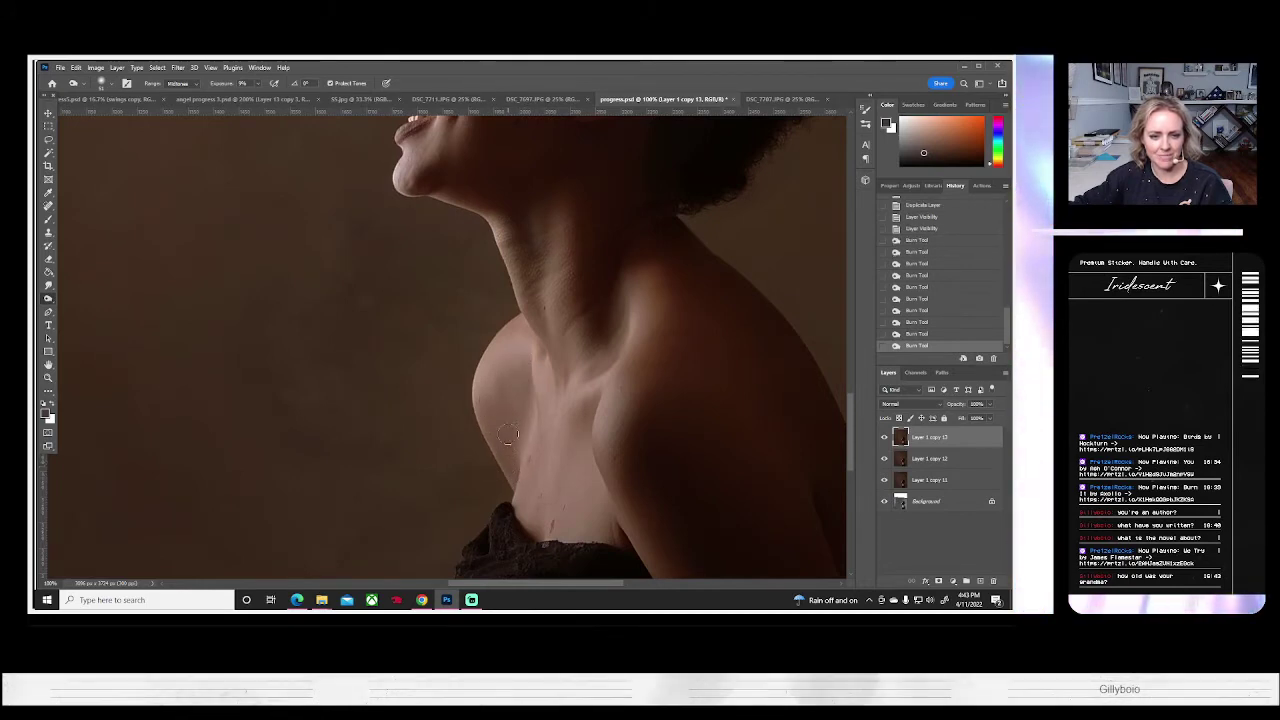
{"action": "left_click", "coordinate": [508, 435]}
{"action": "left_click", "coordinate": [100, 83]}
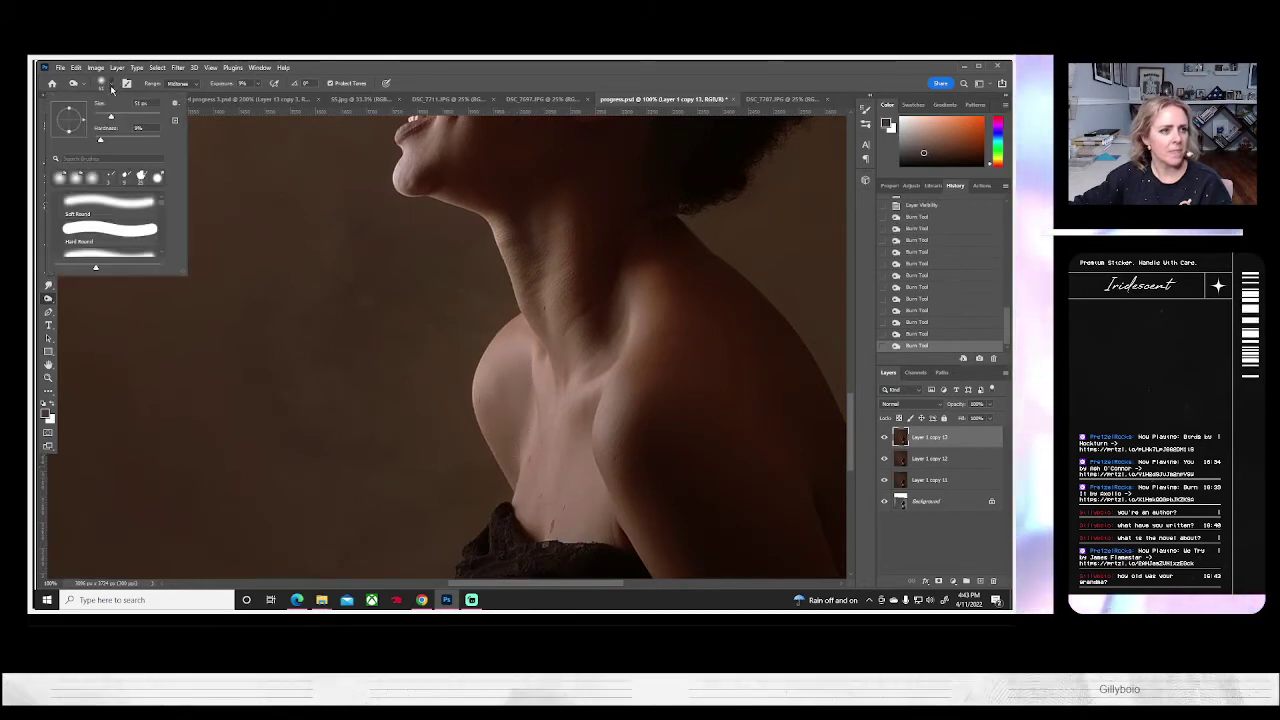
{"action": "left_click", "coordinate": [491, 401]}
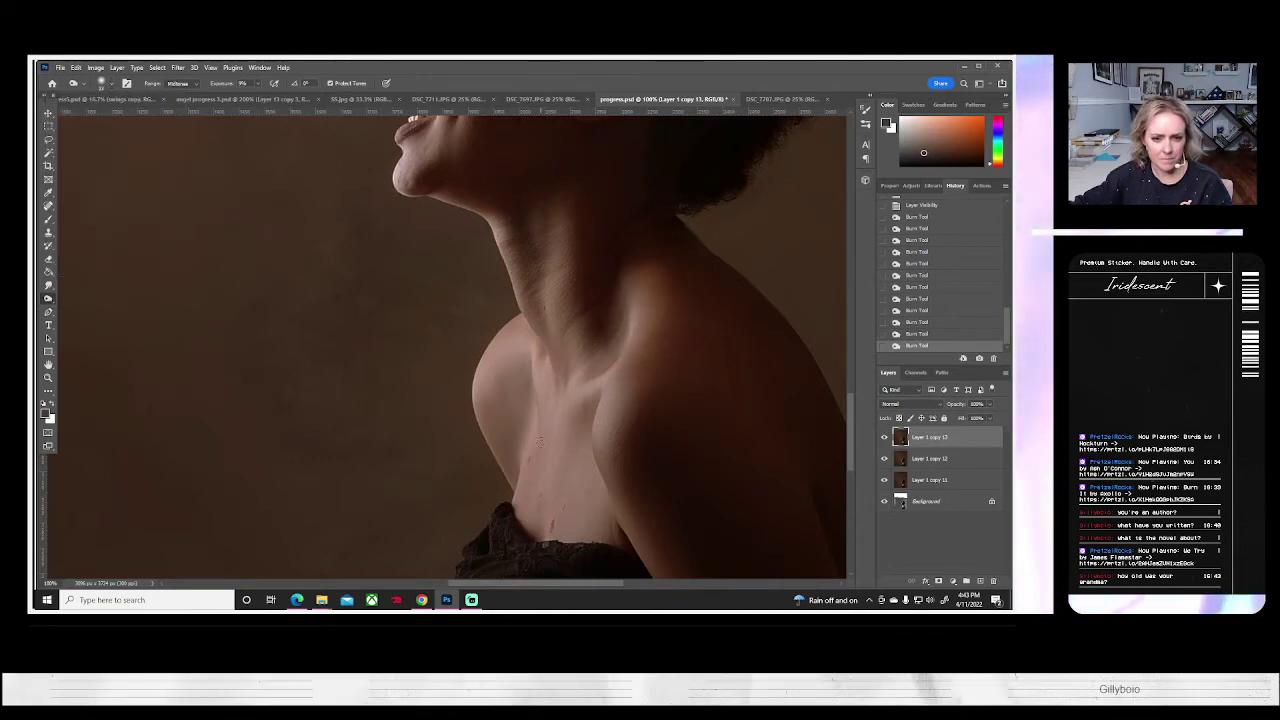
{"action": "left_click", "coordinate": [534, 384]}
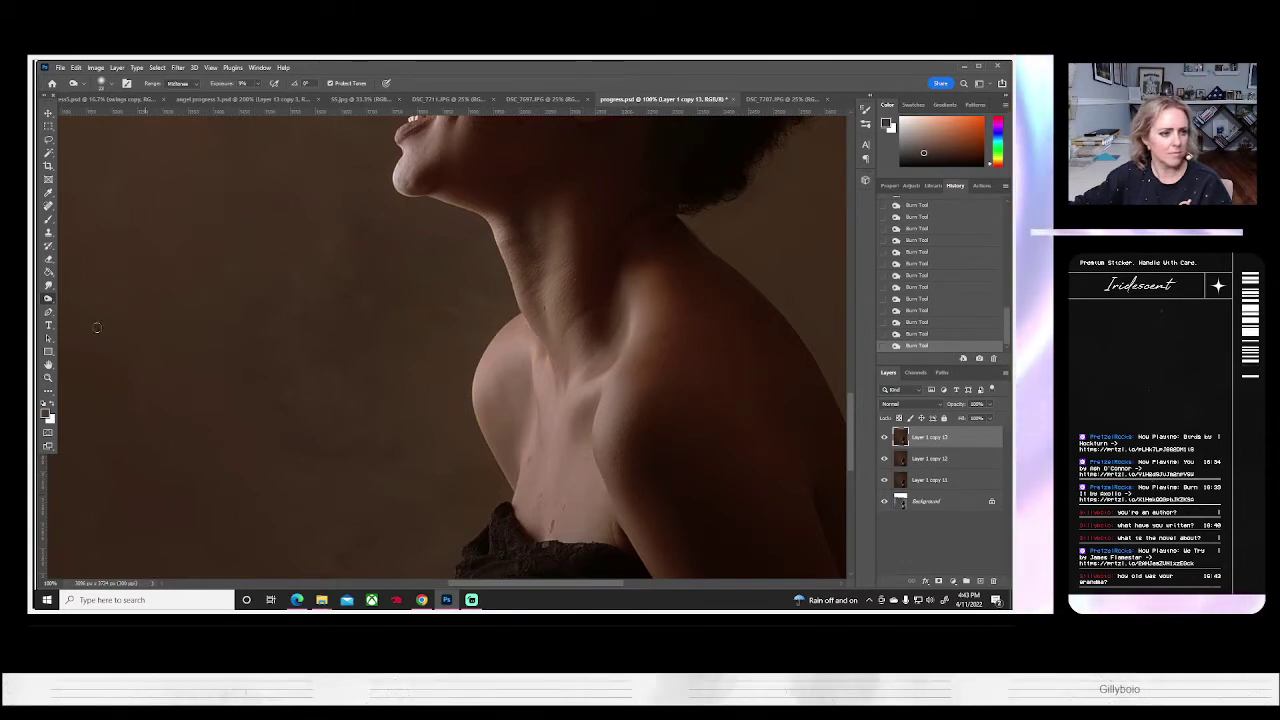
- Brighten the highlights on the upper chest, collarbone and base of the neck with the Dodge tool at 9% exposure
{"action": "right_click", "coordinate": [48, 298]}
{"action": "left_click", "coordinate": [86, 299]}
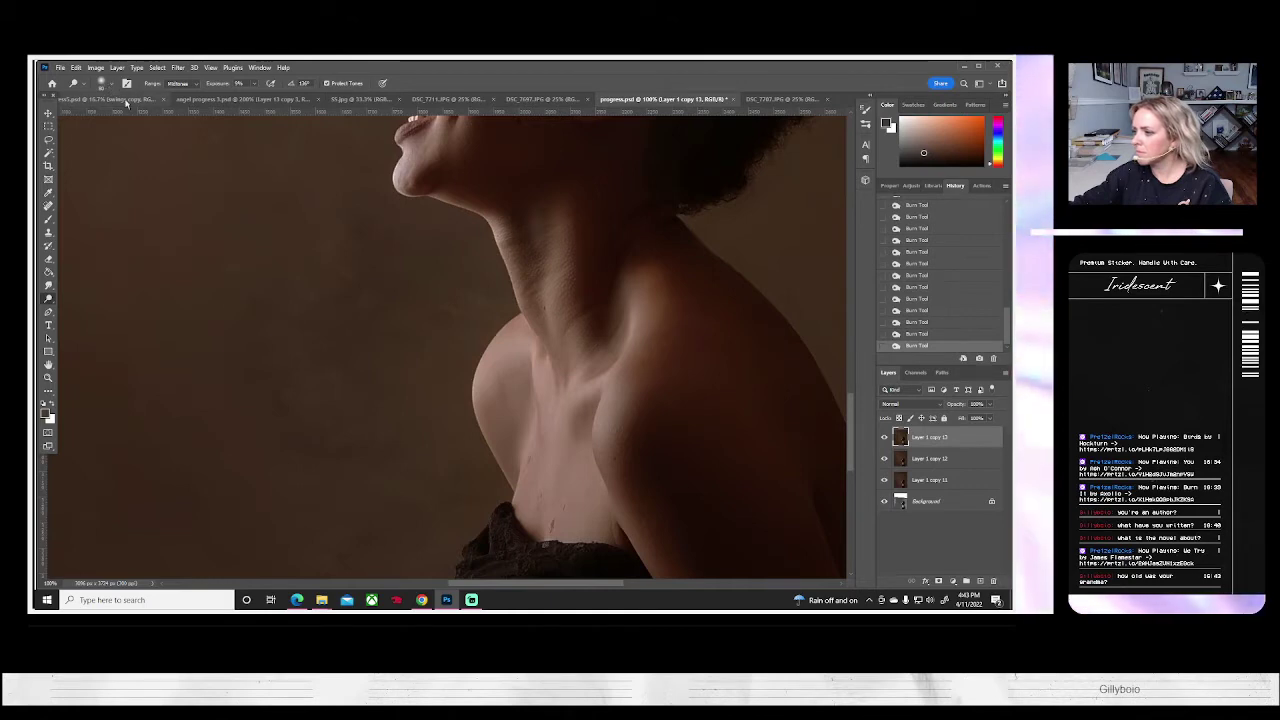
{"action": "left_click", "coordinate": [109, 84]}
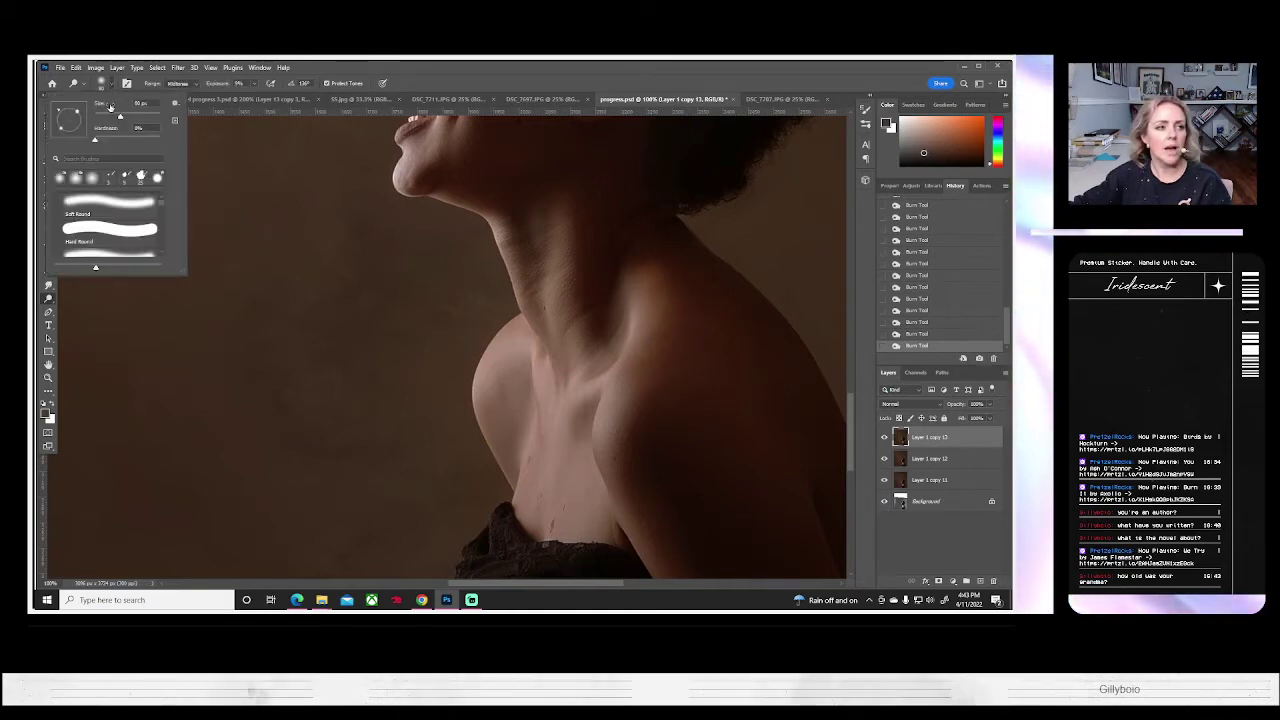
{"action": "left_click_drag", "start_coordinate": [558, 446], "coordinate": [560, 389]}
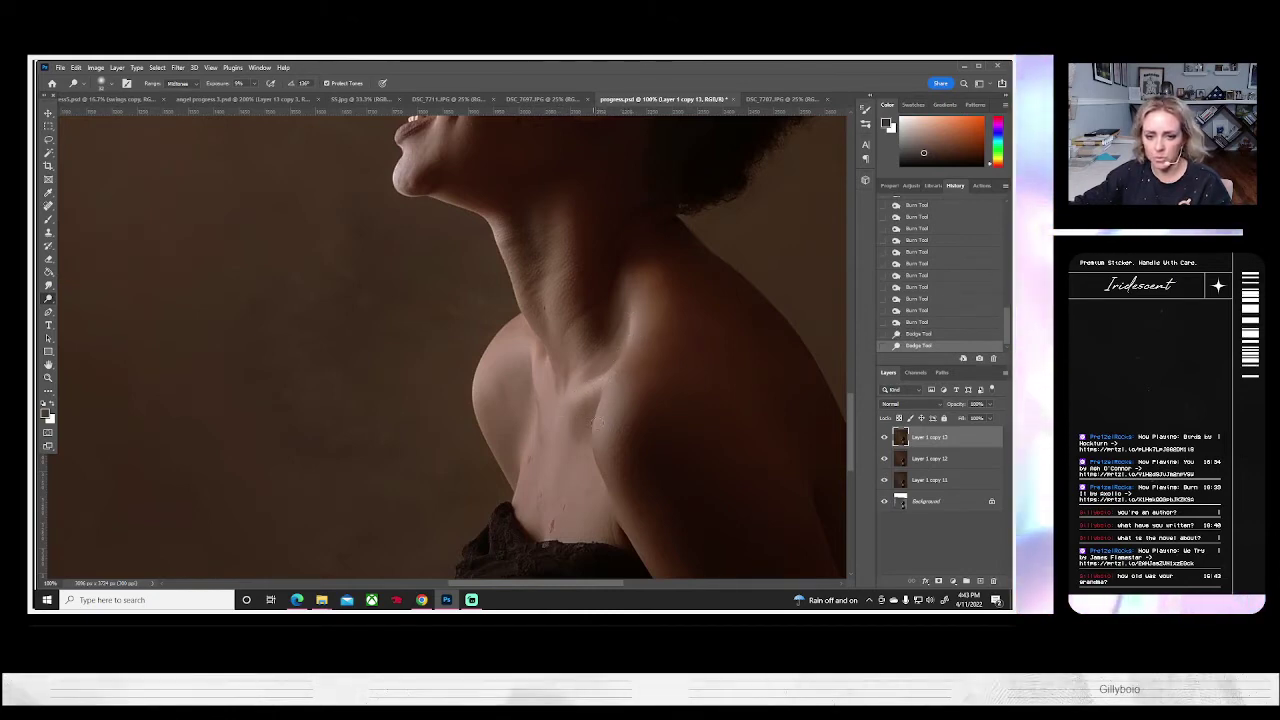
{"action": "left_click", "coordinate": [600, 425]}
{"action": "left_click", "coordinate": [605, 426]}
{"action": "left_click", "coordinate": [537, 357]}
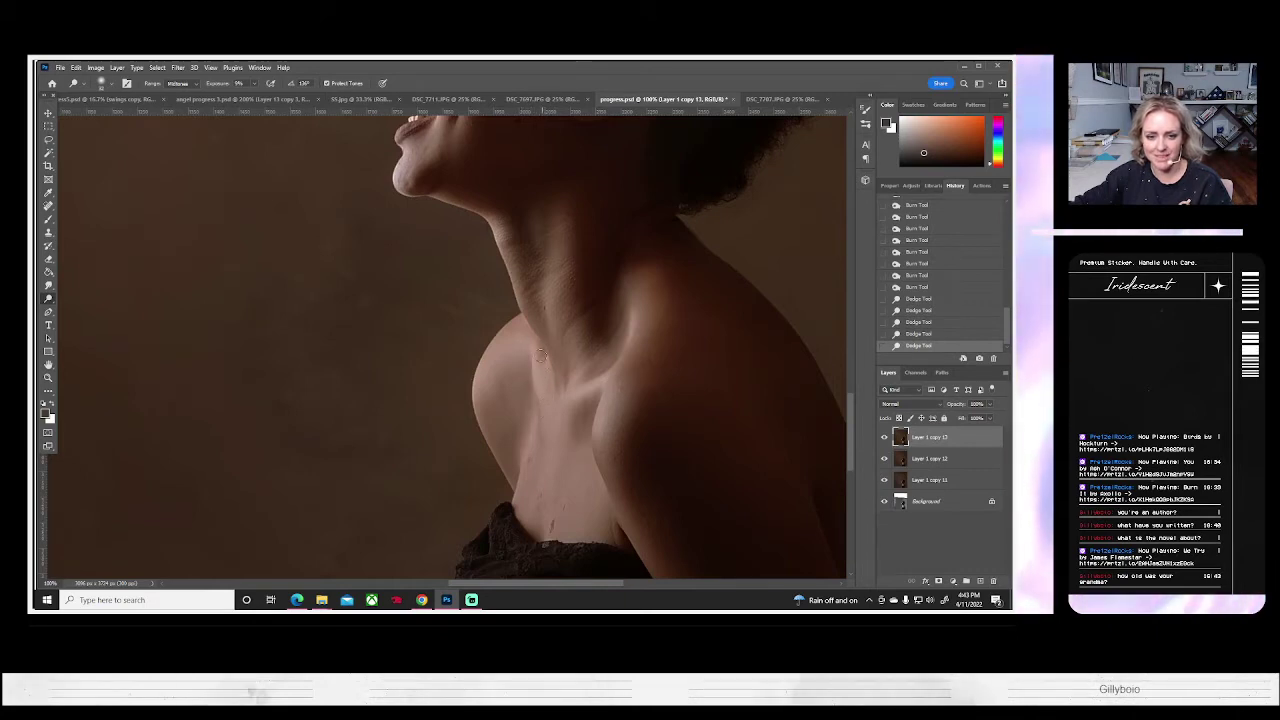
{"action": "left_click", "coordinate": [547, 410]}
{"action": "left_click", "coordinate": [525, 360]}
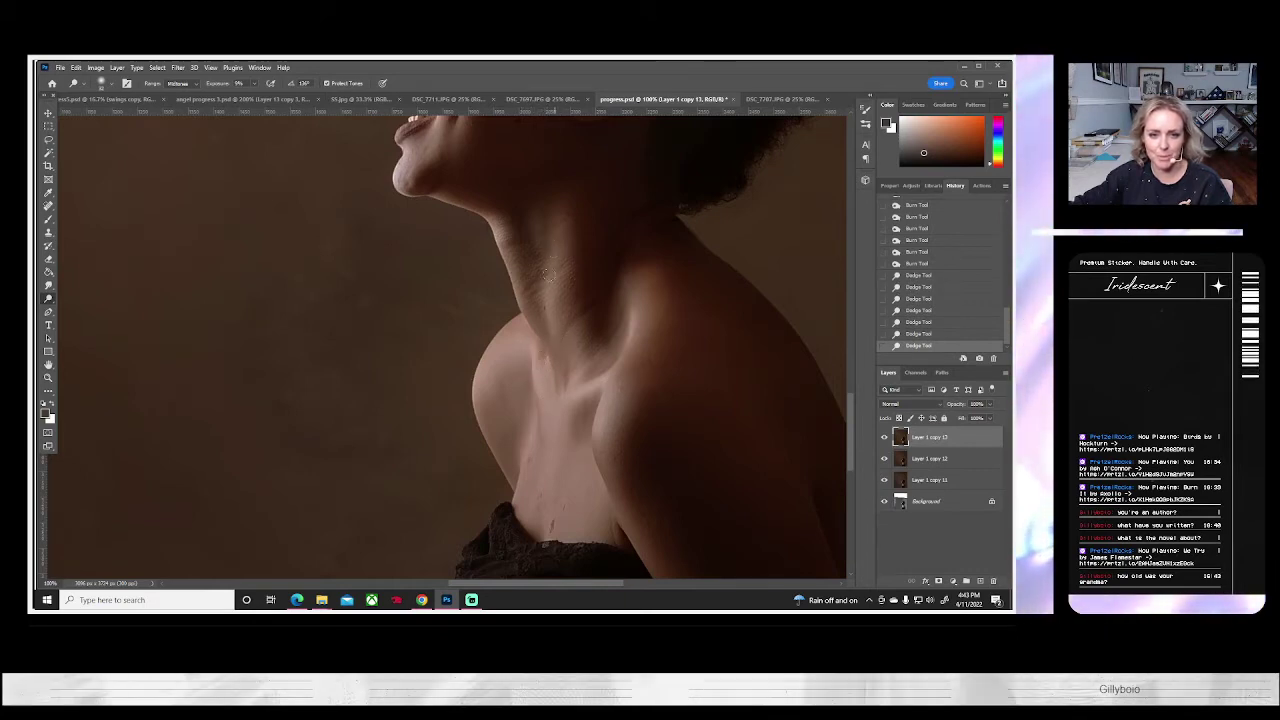
- Dodge the highlights on the woman's far shoulder and the centre of her upper chest
{"action": "left_click", "coordinate": [505, 350]}
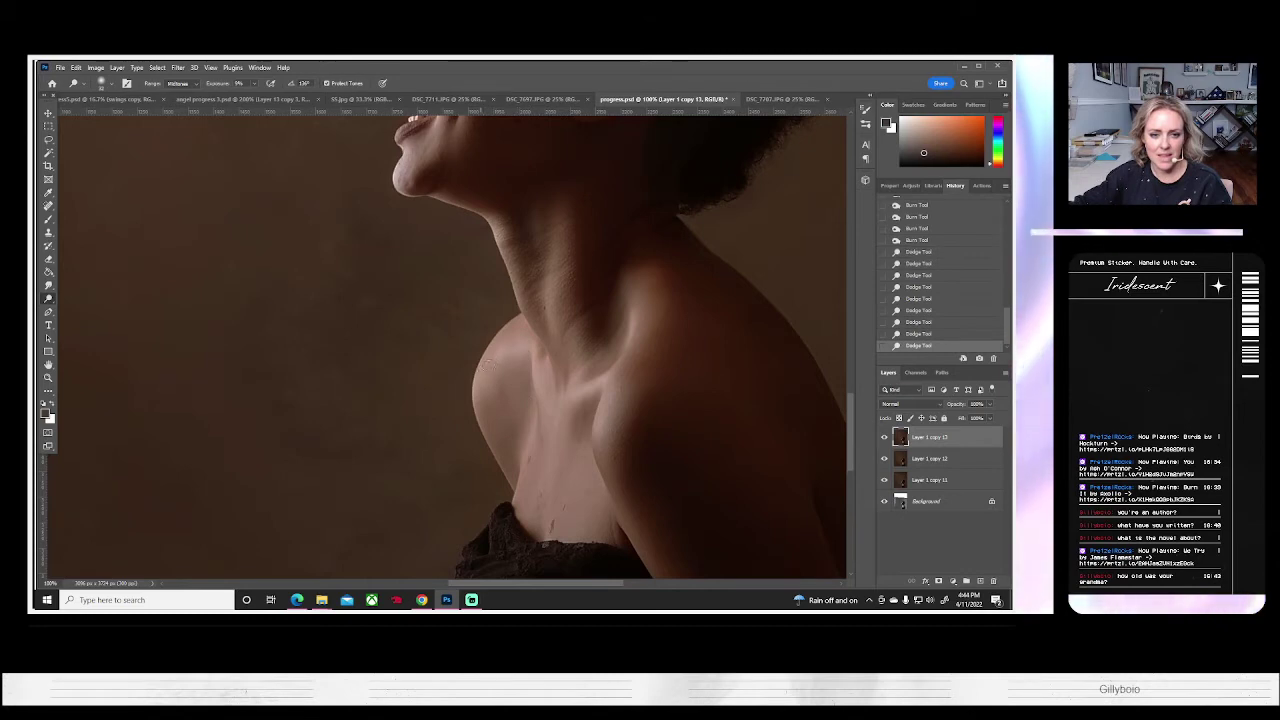
{"action": "left_click", "coordinate": [492, 362]}
{"action": "left_click", "coordinate": [482, 402]}
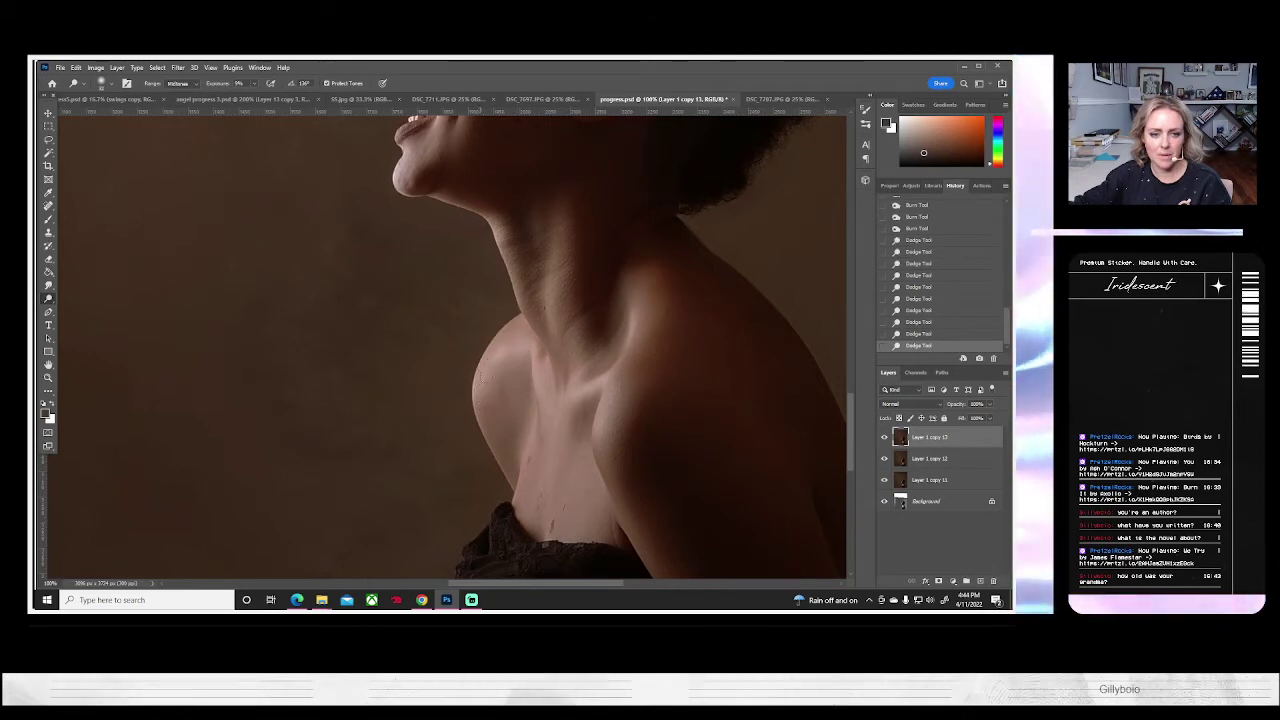
{"action": "left_click", "coordinate": [536, 364]}
{"action": "left_click", "coordinate": [545, 420]}
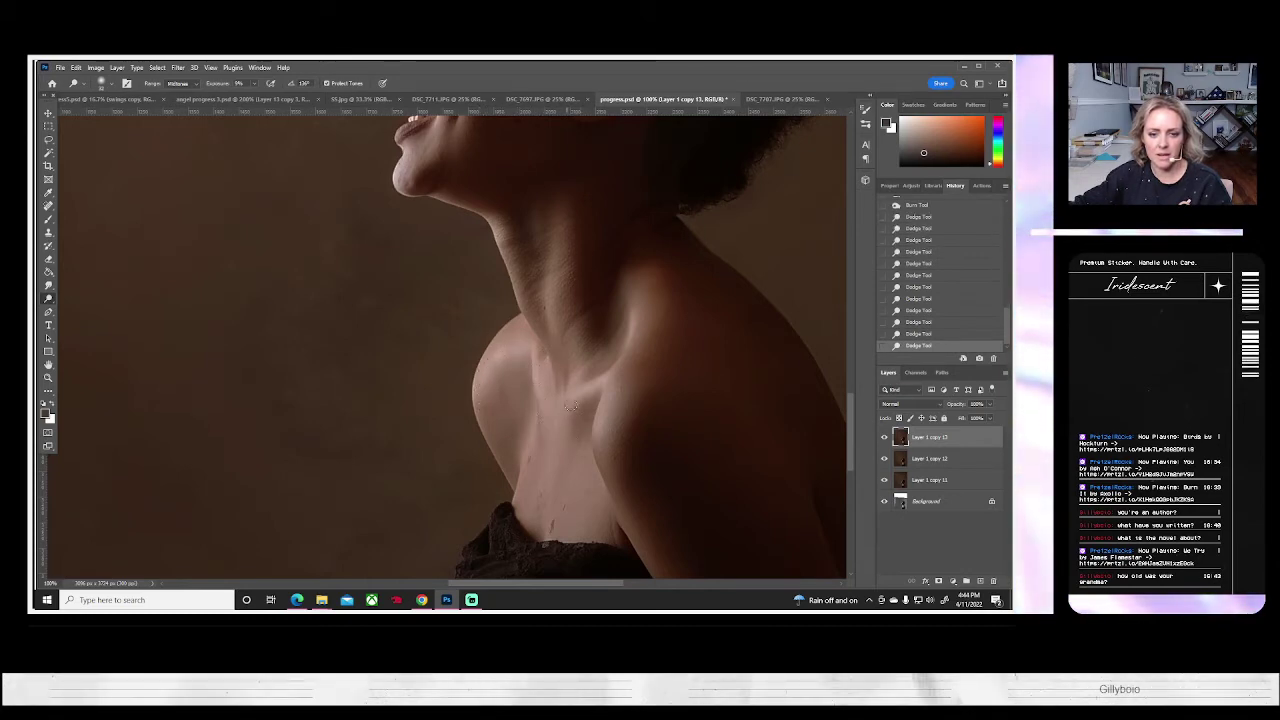
- Dodge the highlight between the collarbones at the base of the woman's neck
{"action": "left_click", "coordinate": [560, 403]}
{"action": "scroll", "coordinate": [560, 403], "scroll_direction": "down", "scroll_amount": 1}
{"action": "scroll", "coordinate": [561, 403], "scroll_direction": "down", "scroll_amount": 3}
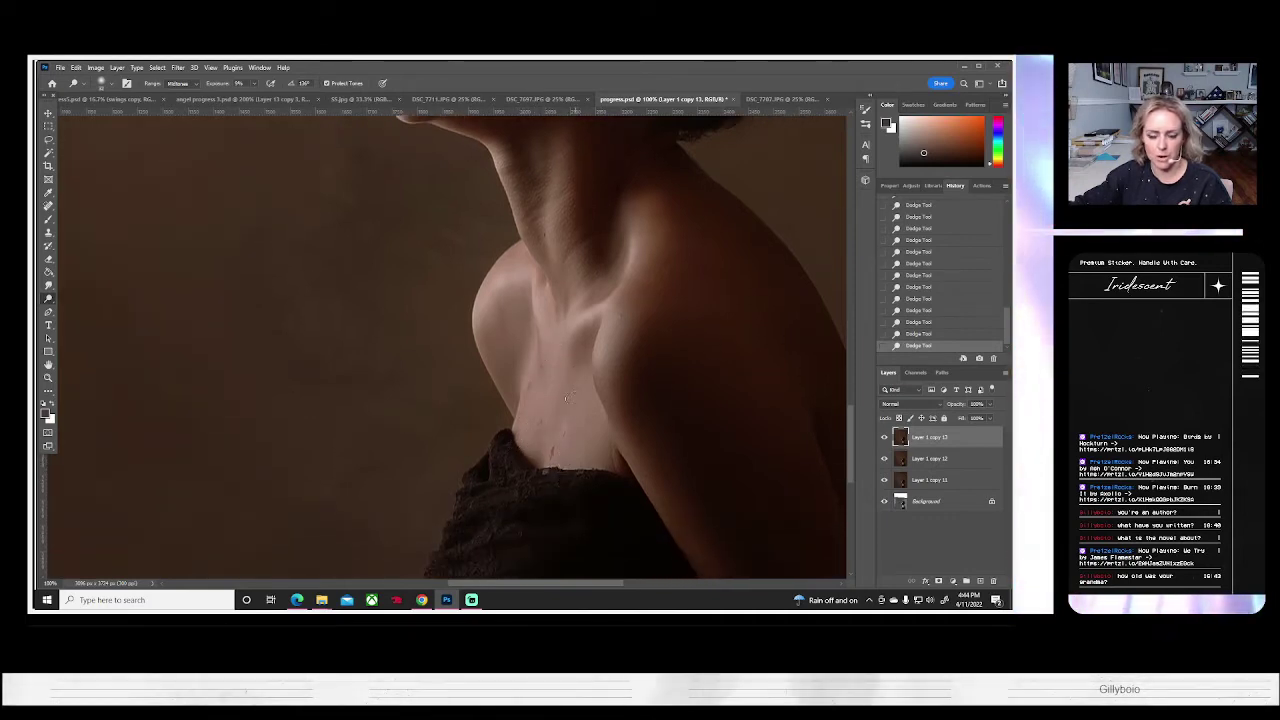
- Set up the Brush tool with a small soft round tip for close-up retouching of the woman's eye
{"action": "scroll", "coordinate": [565, 398], "scroll_direction": "up", "scroll_amount": 5}
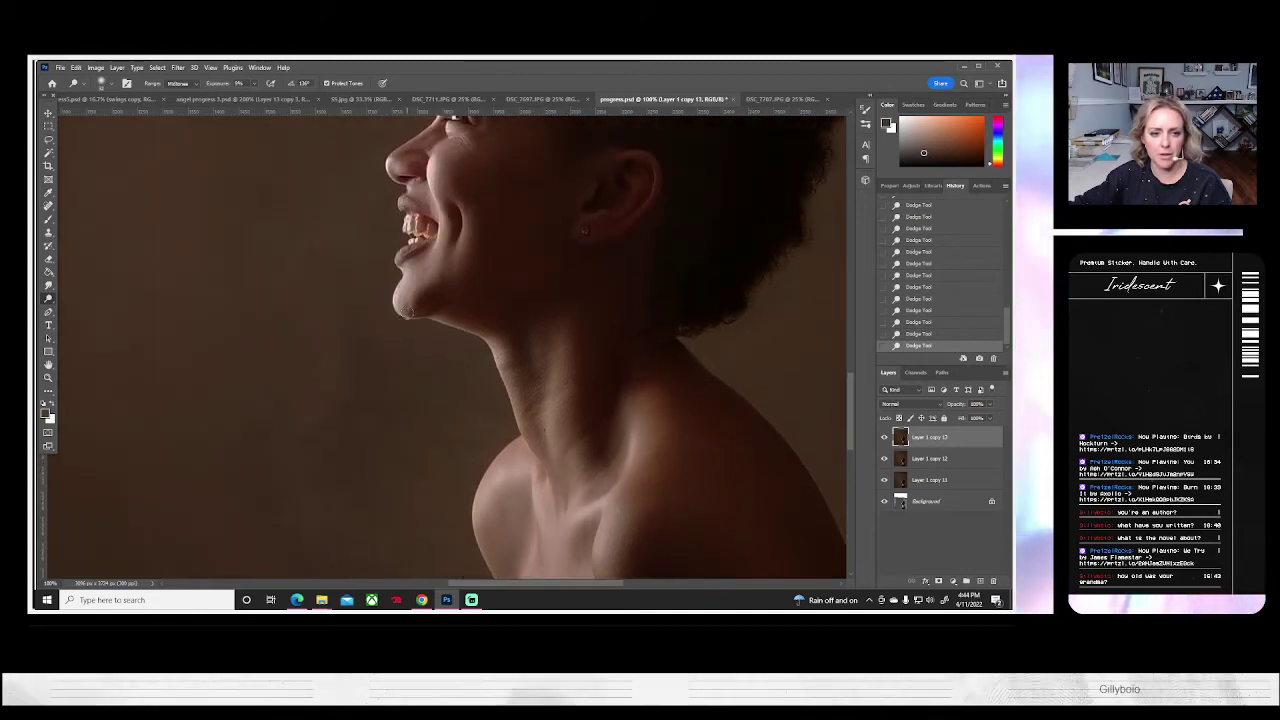
{"action": "scroll", "coordinate": [452, 117], "scroll_direction": "up", "scroll_amount": 1}
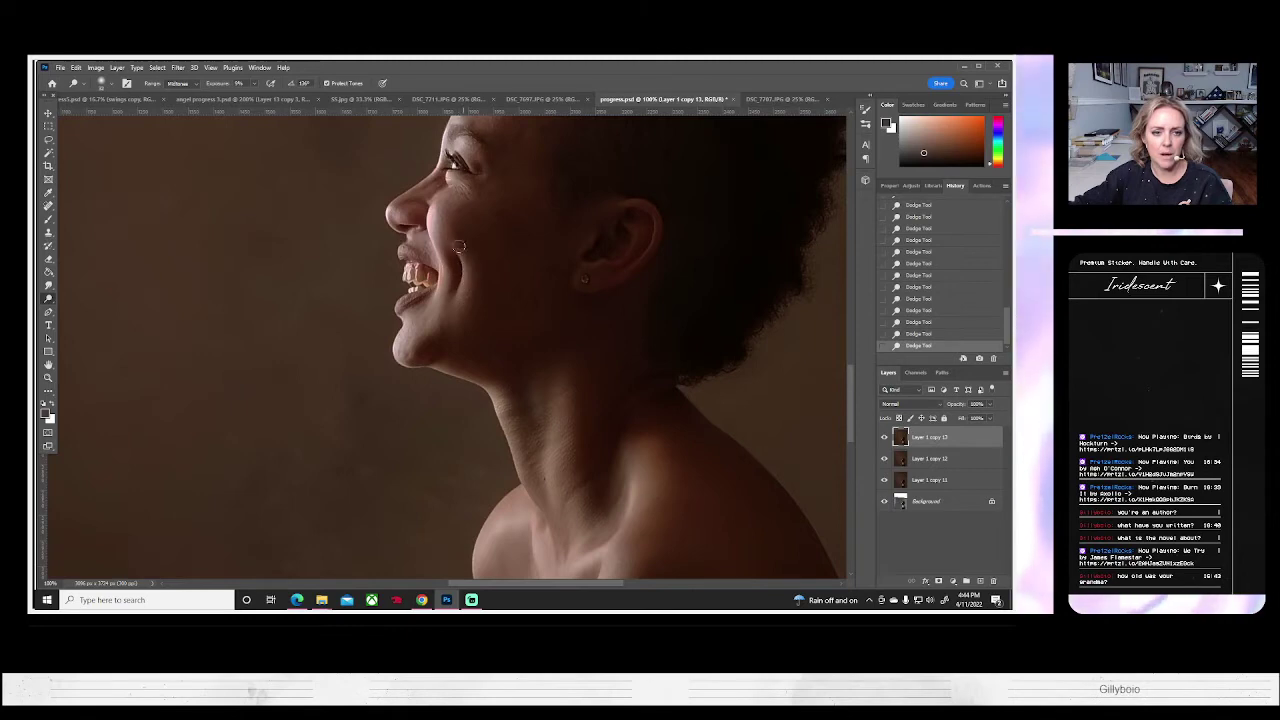
{"action": "scroll", "coordinate": [435, 330], "scroll_direction": "up", "scroll_amount": 2}
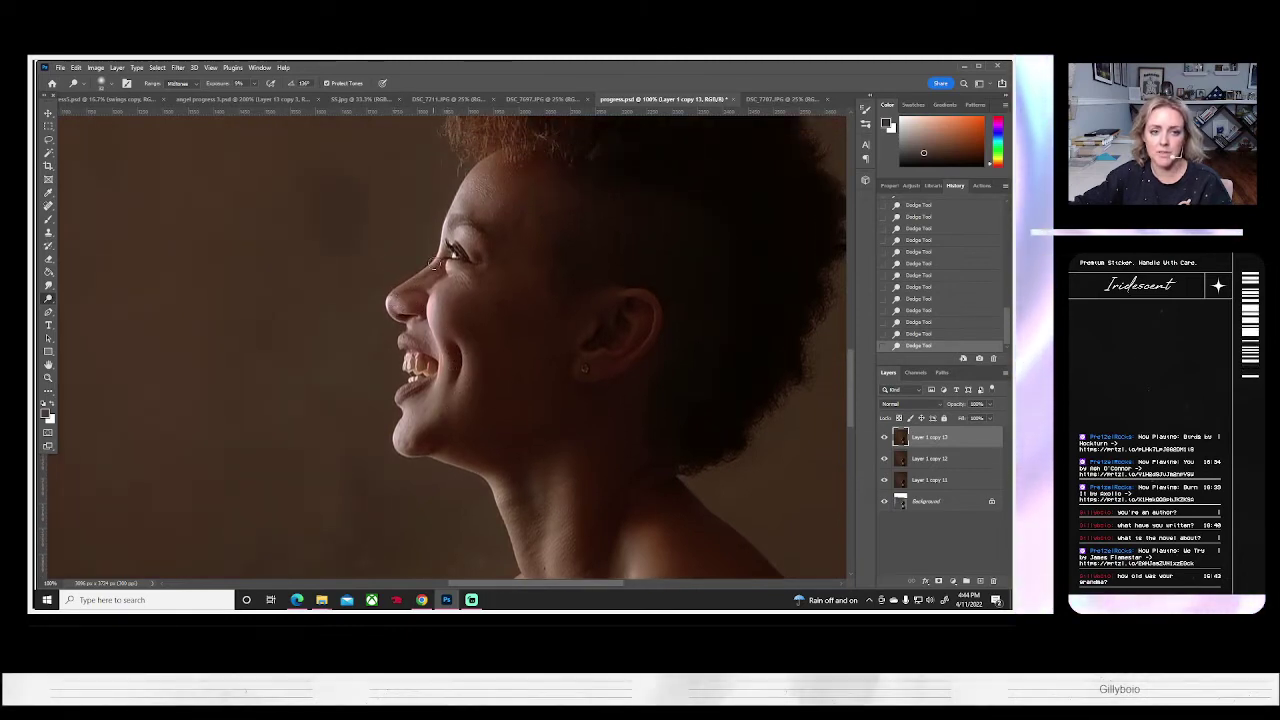
{"action": "left_click", "coordinate": [47, 380]}
{"action": "left_click", "coordinate": [441, 255]}
{"action": "left_click", "coordinate": [441, 255]}
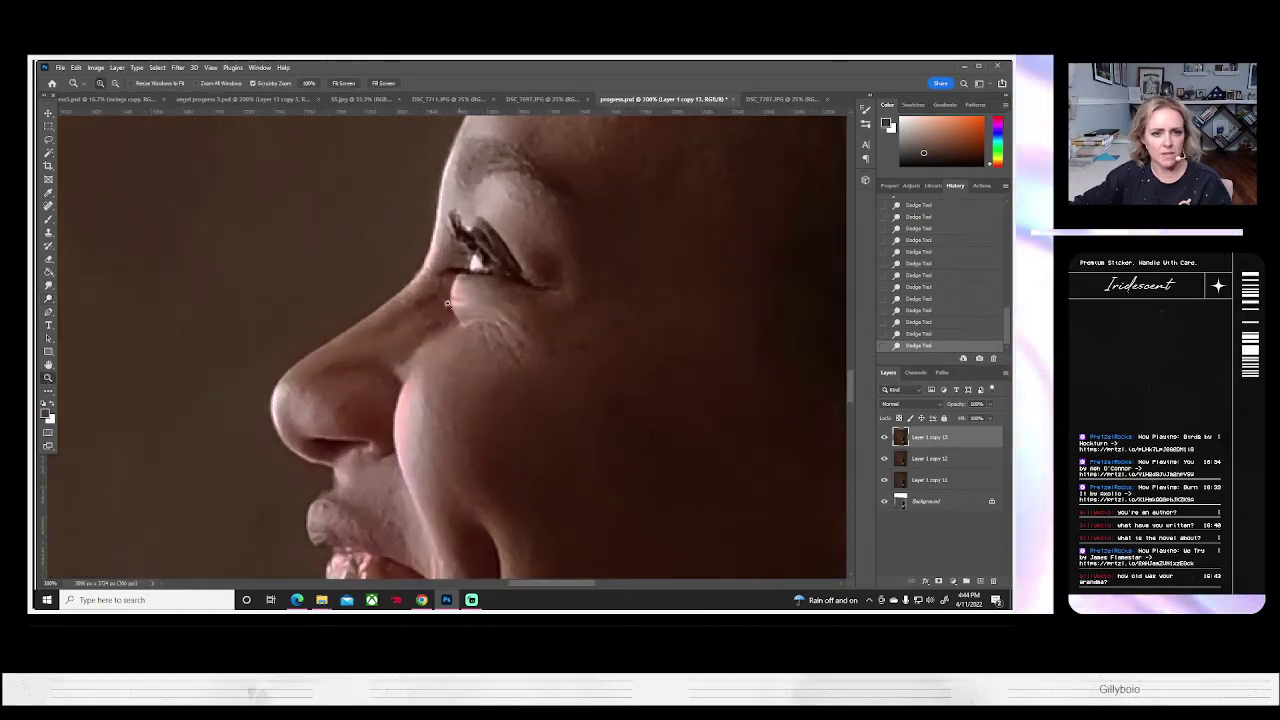
{"action": "left_click", "coordinate": [48, 220]}
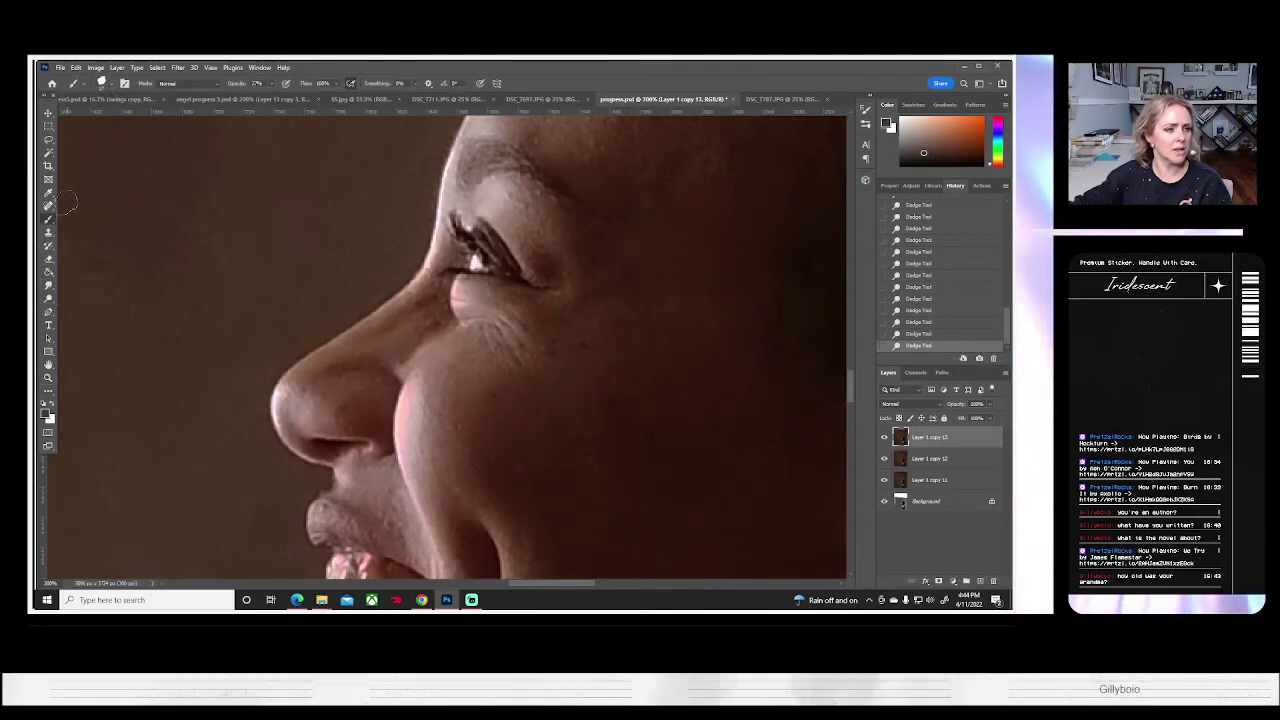
{"action": "left_click", "coordinate": [103, 83]}
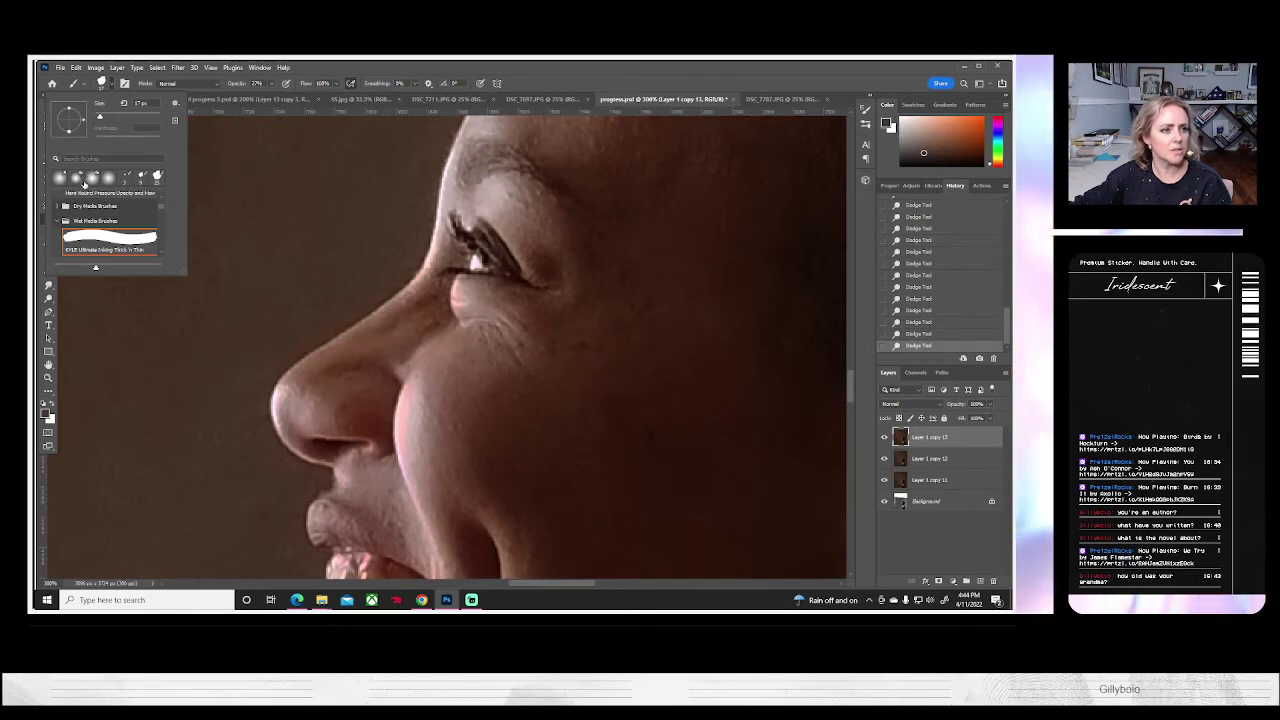
{"action": "left_click", "coordinate": [84, 179]}
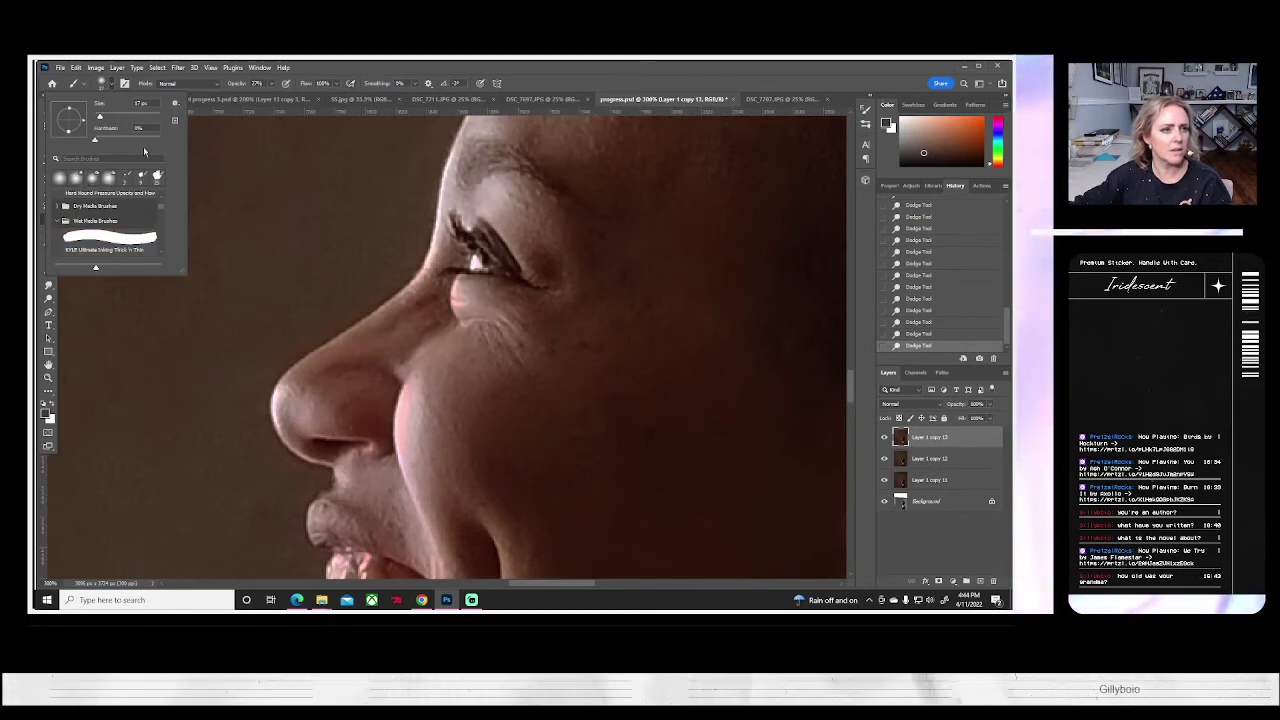
{"action": "left_click_drag", "start_coordinate": [100, 116], "coordinate": [97, 116]}
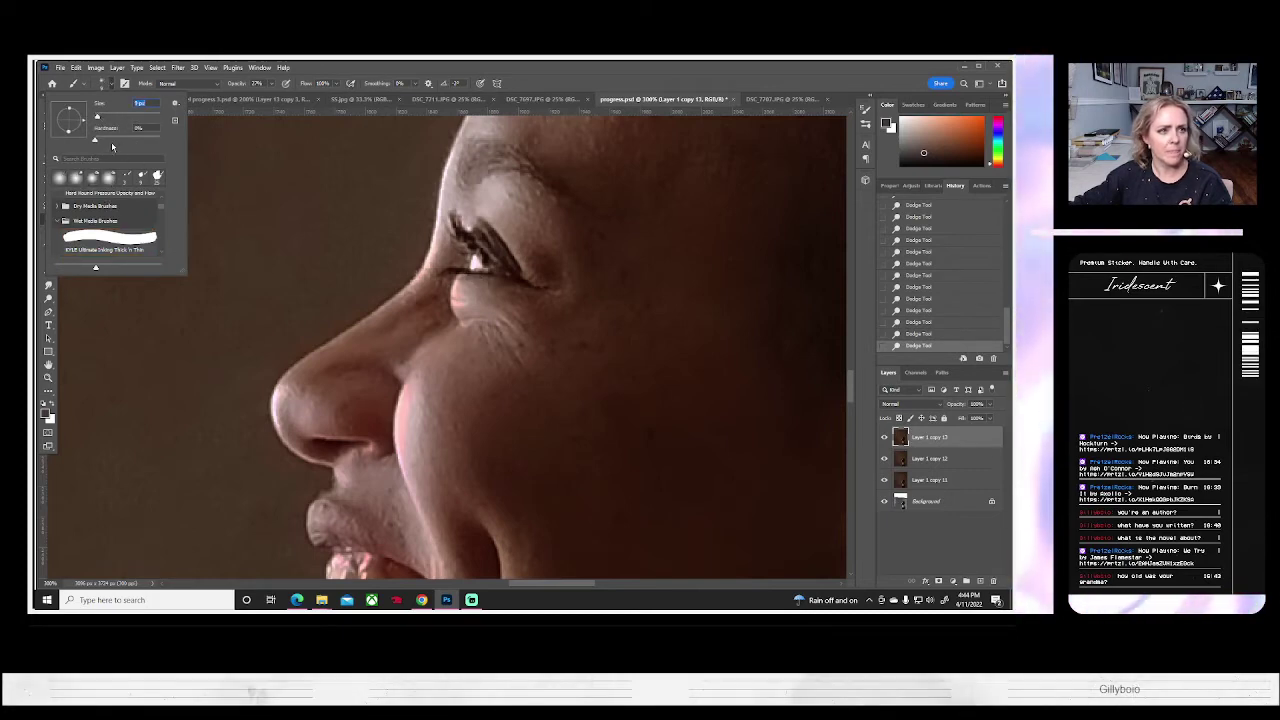
{"action": "key", "text": "Return"}
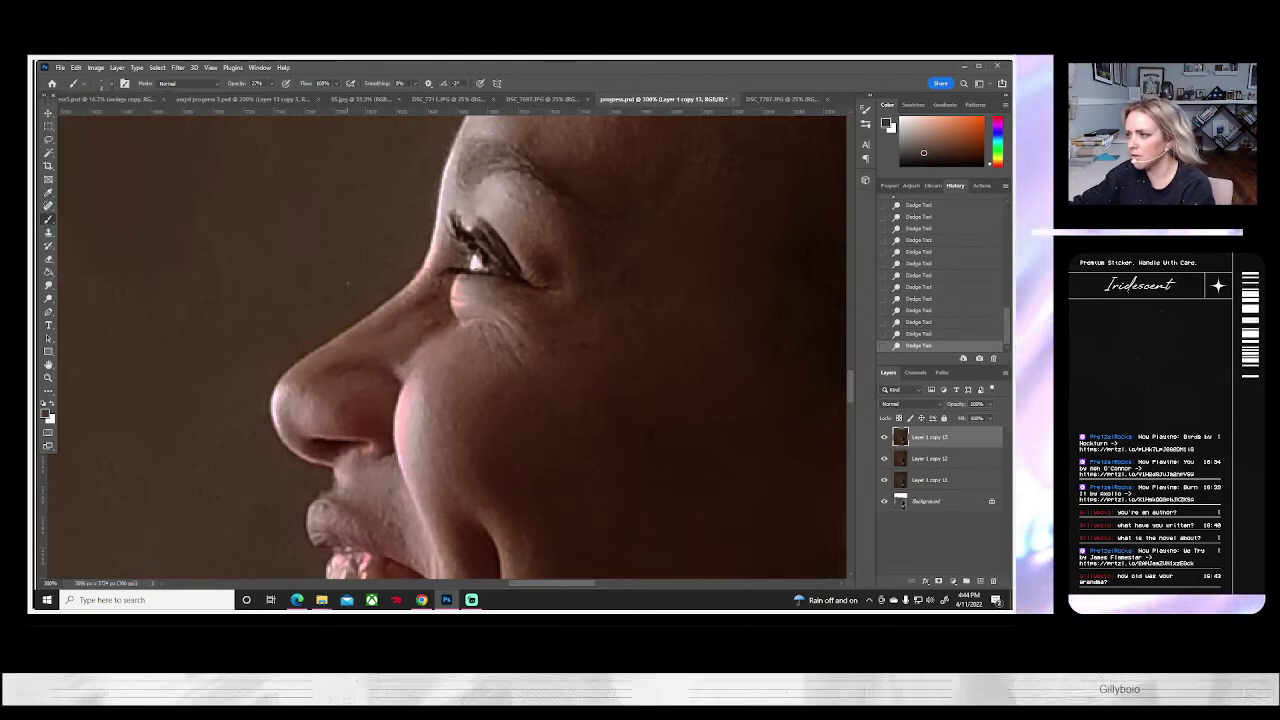
- Tone down the bright white of the eye by painting over it with muted brown tones sampled from the eye area
{"action": "left_click", "coordinate": [480, 270], "text": "alt"}
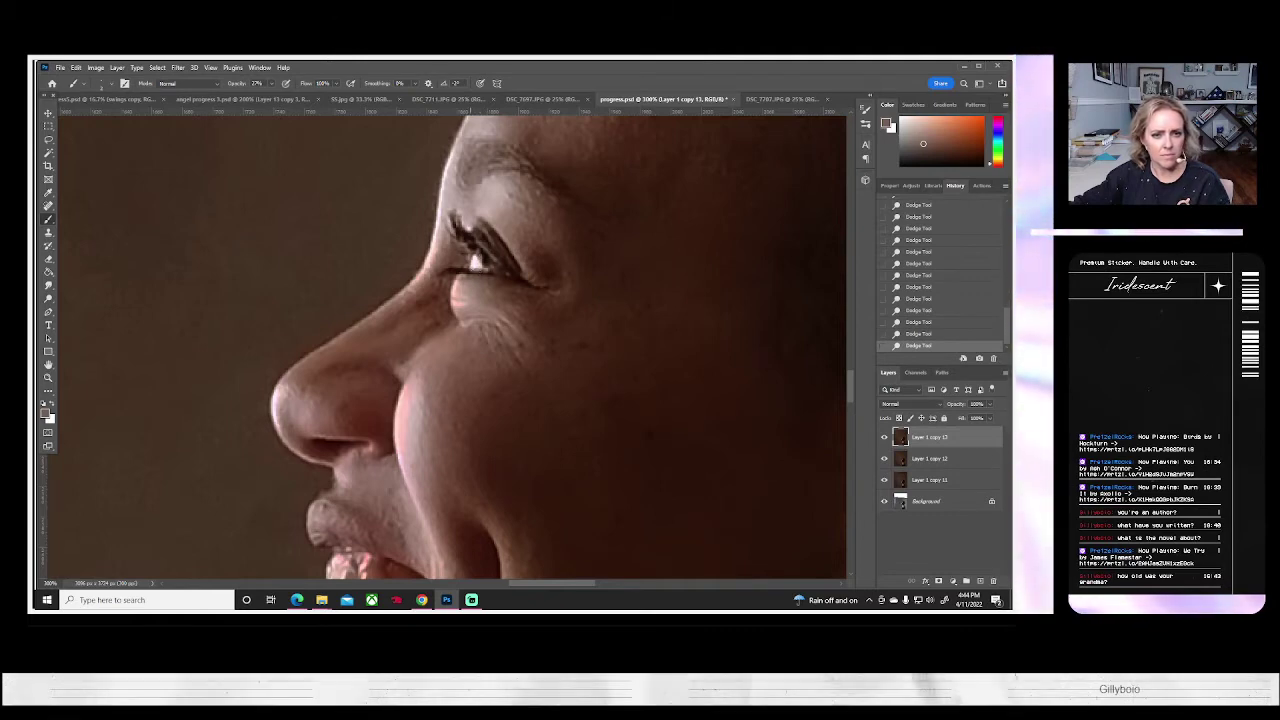
{"action": "left_click", "coordinate": [474, 268]}
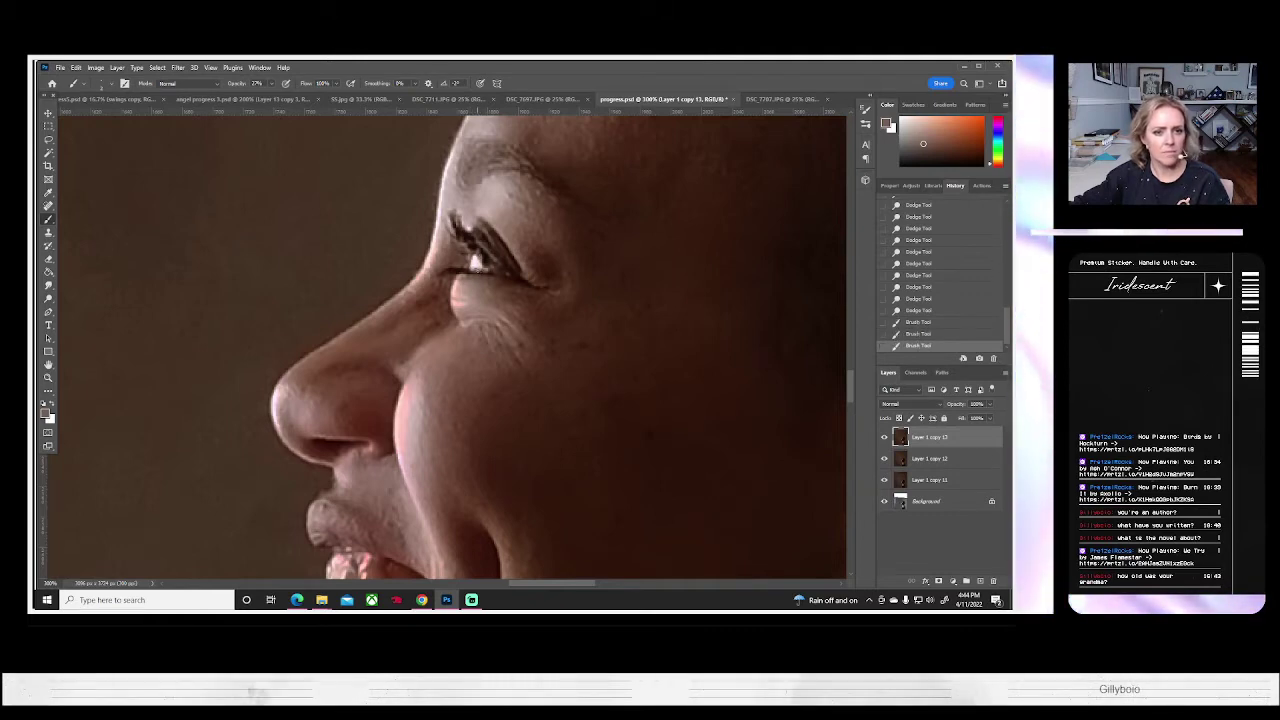
{"action": "left_click", "coordinate": [478, 264]}
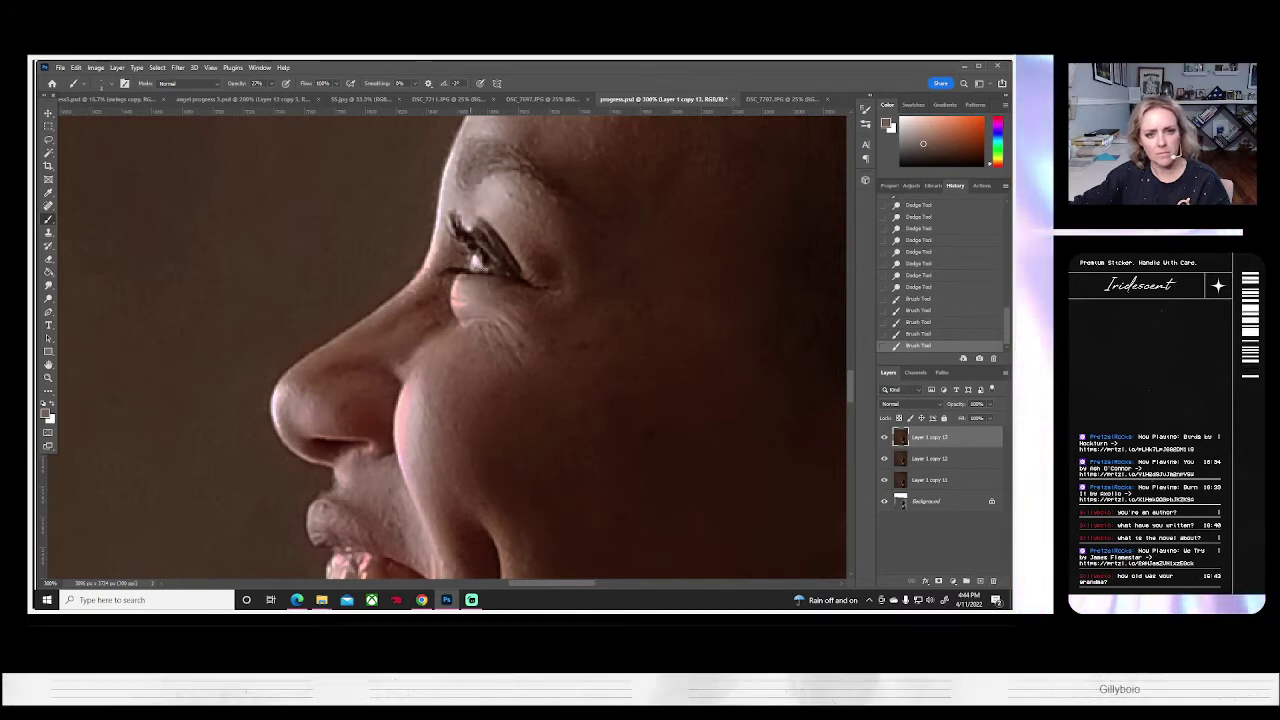
{"action": "left_click", "coordinate": [474, 255], "text": "alt"}
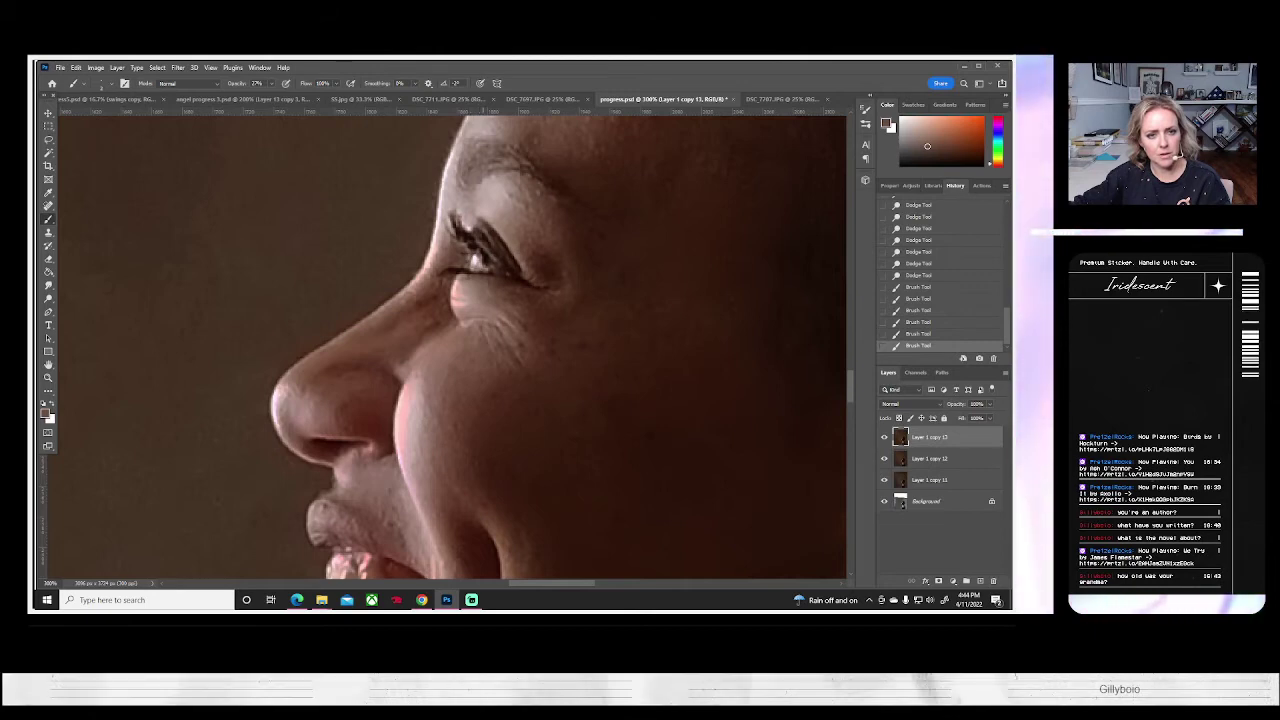
{"action": "left_click", "coordinate": [476, 256]}
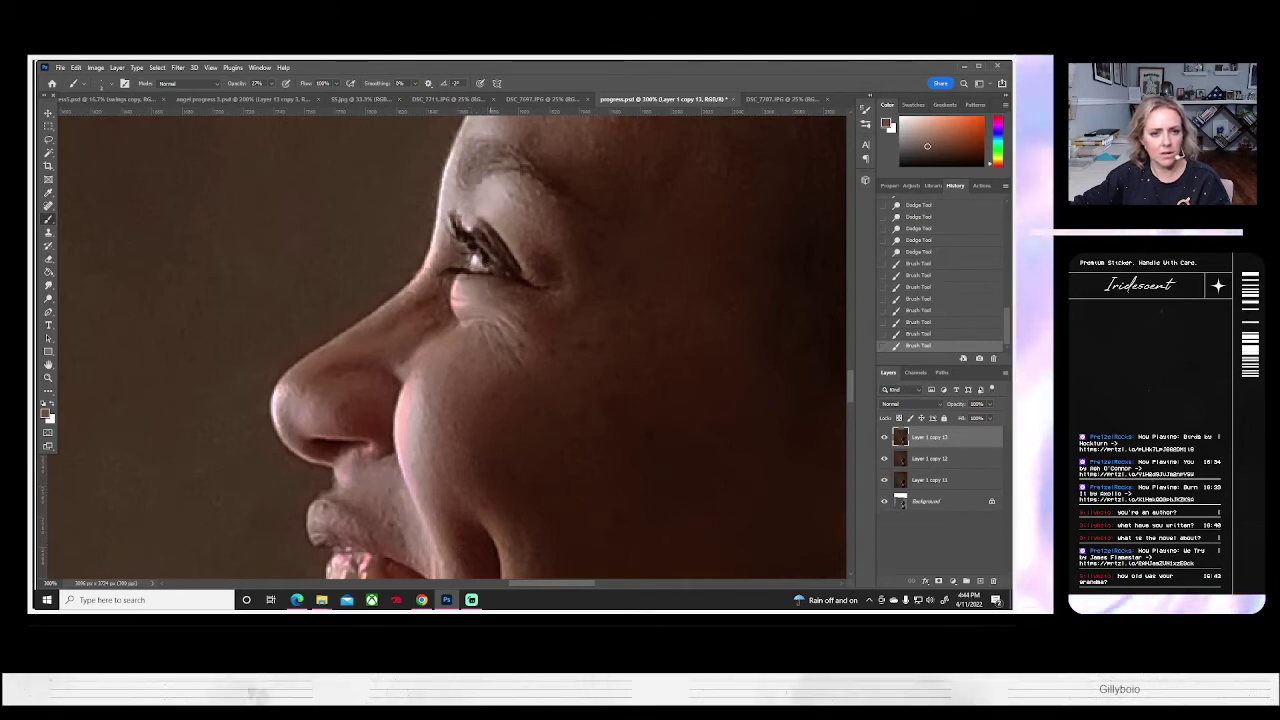
- Darken and refine the iris and lash details with dark tones sampled from the eye
{"action": "left_click", "coordinate": [484, 262], "text": "alt"}
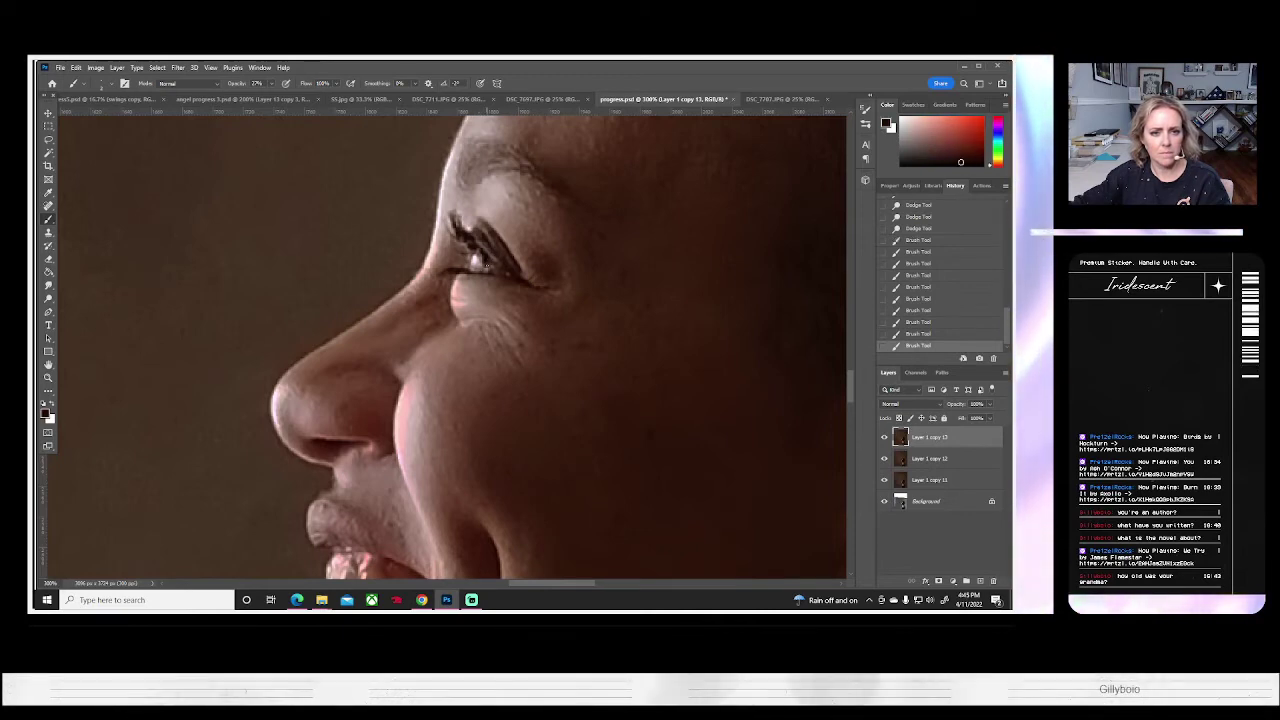
{"action": "left_click", "coordinate": [481, 264]}
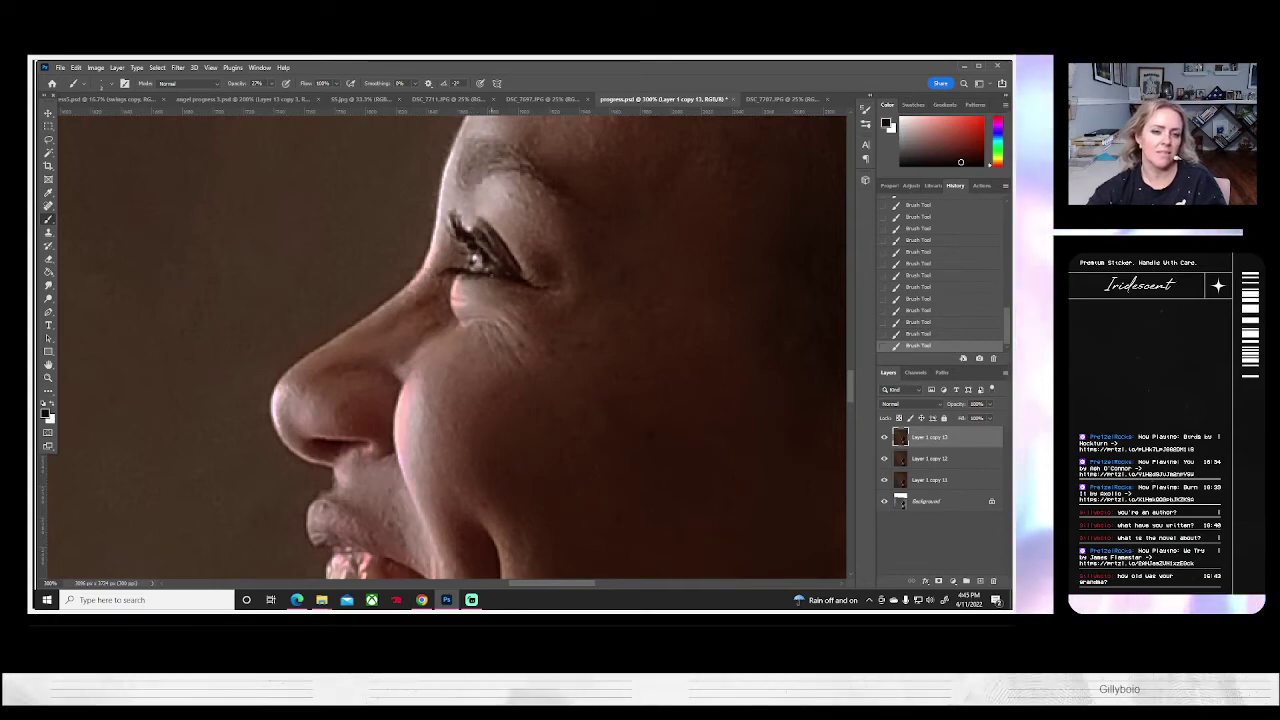
{"action": "left_click", "coordinate": [476, 265], "text": "alt"}
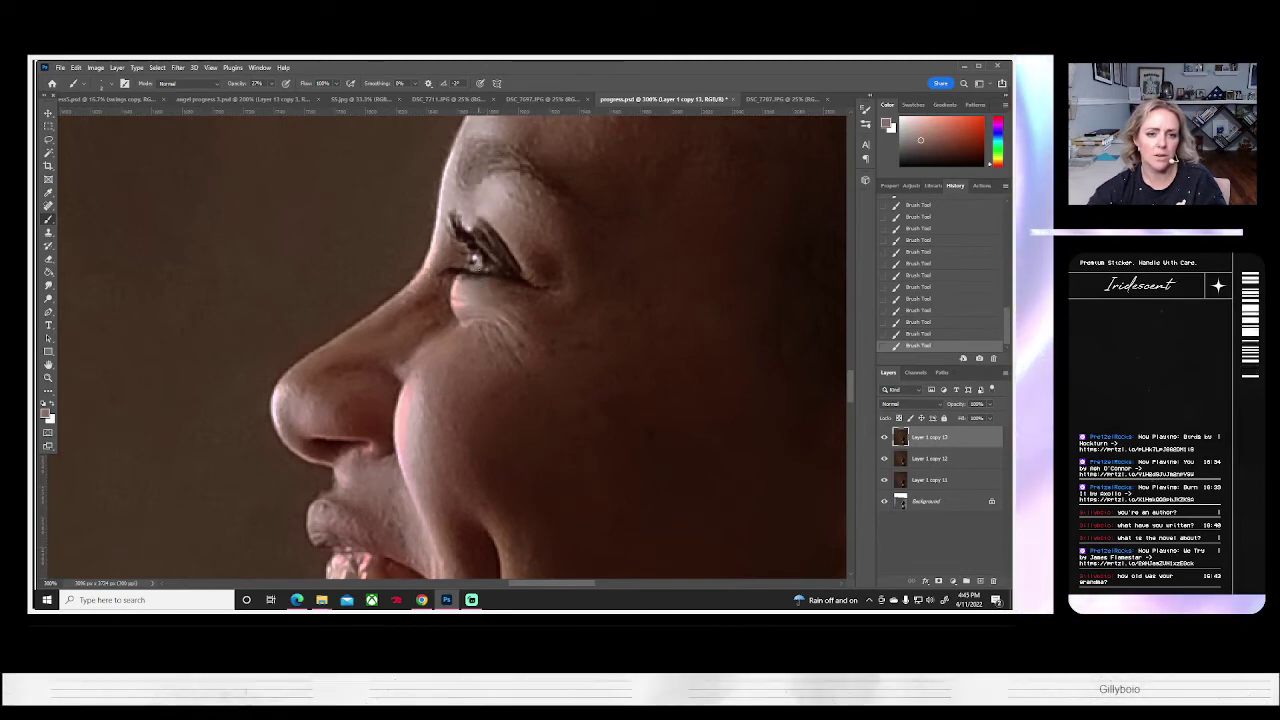
{"action": "left_click", "coordinate": [500, 257], "text": "alt"}
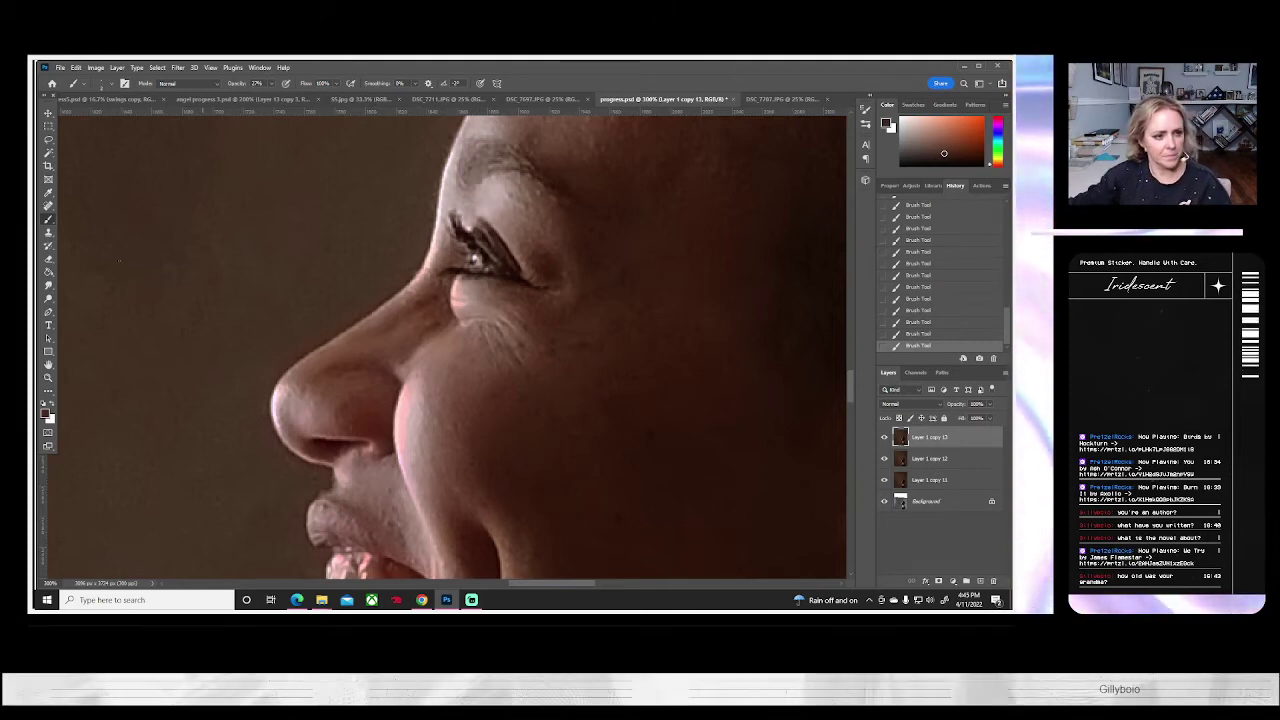
- Brighten the inner eye corner and the skin folds beneath the eye using the Dodge tool with a very small brush
{"action": "left_click", "coordinate": [50, 299]}
{"action": "left_click", "coordinate": [80, 299]}
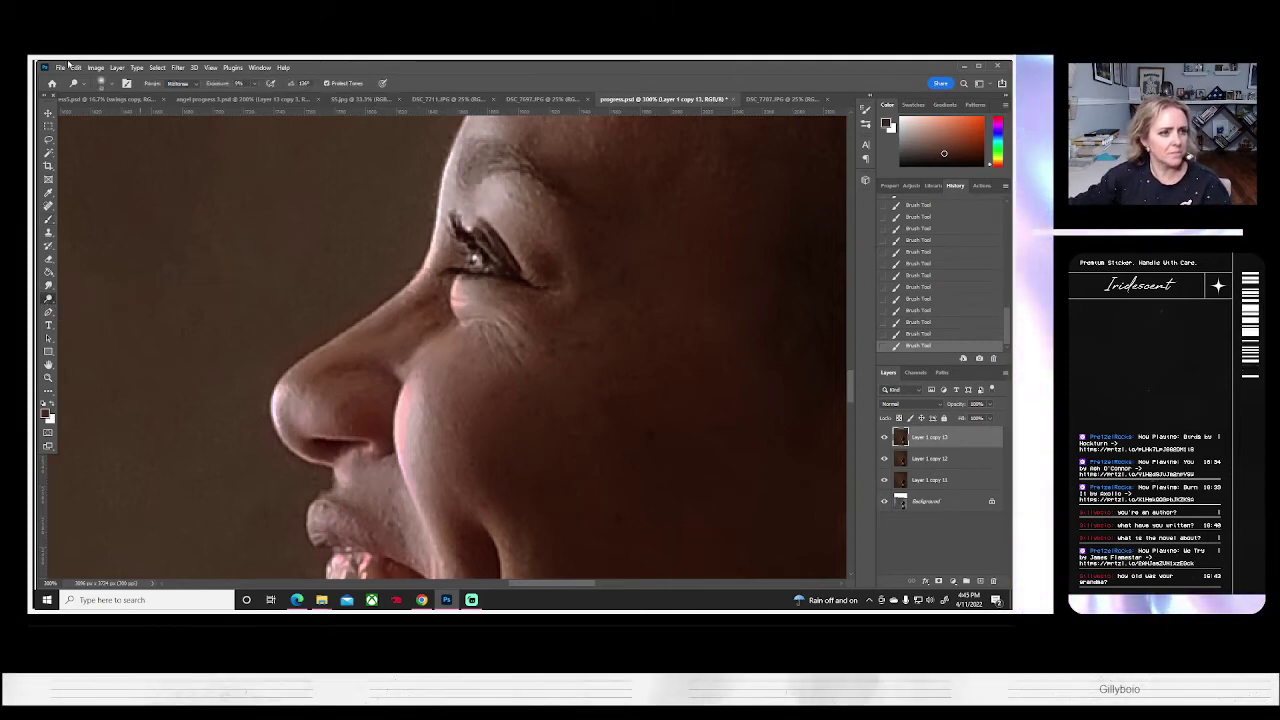
{"action": "left_click", "coordinate": [106, 84]}
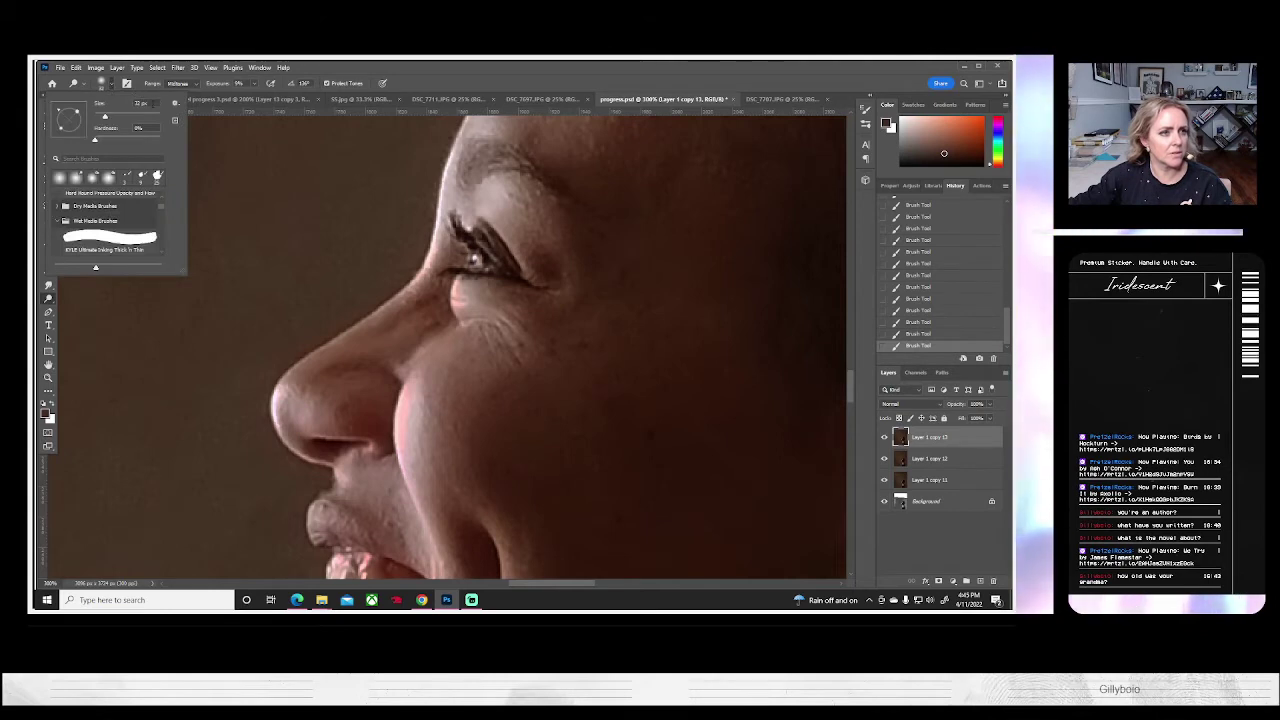
{"action": "left_click_drag", "start_coordinate": [107, 116], "coordinate": [97, 116]}
{"action": "left_click", "coordinate": [407, 240]}
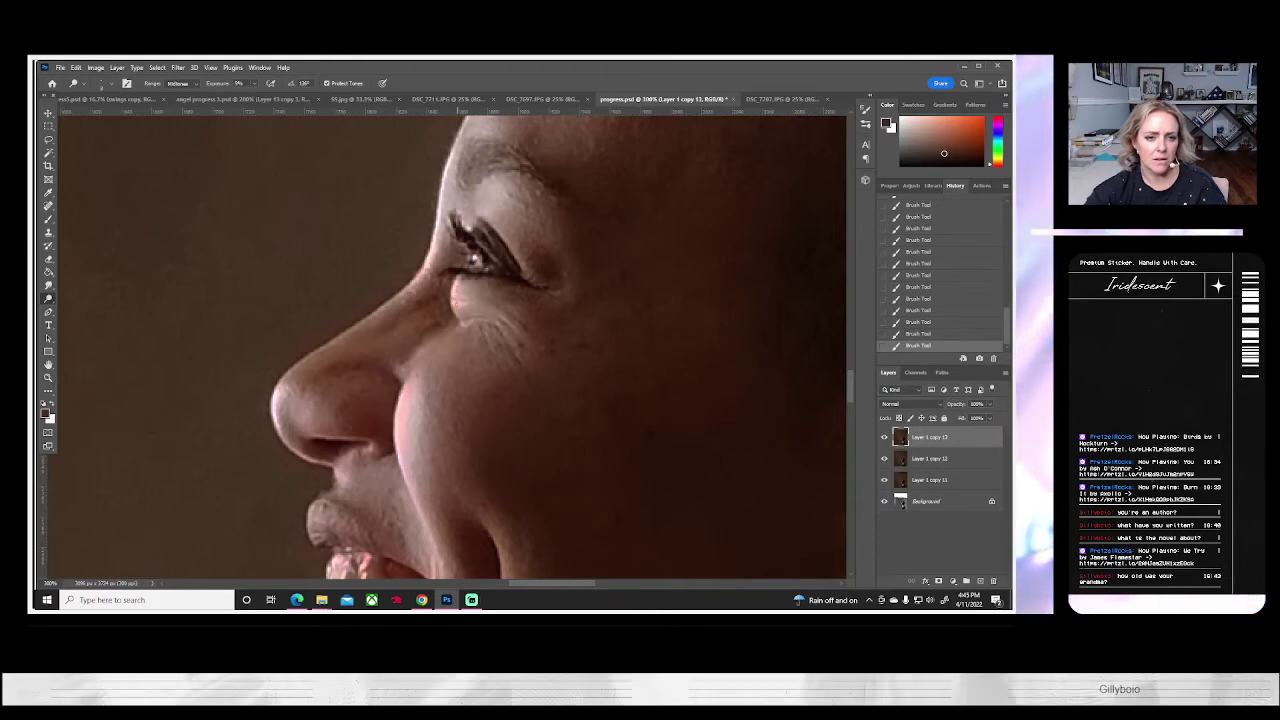
{"action": "left_click", "coordinate": [461, 258]}
{"action": "left_click", "coordinate": [464, 322]}
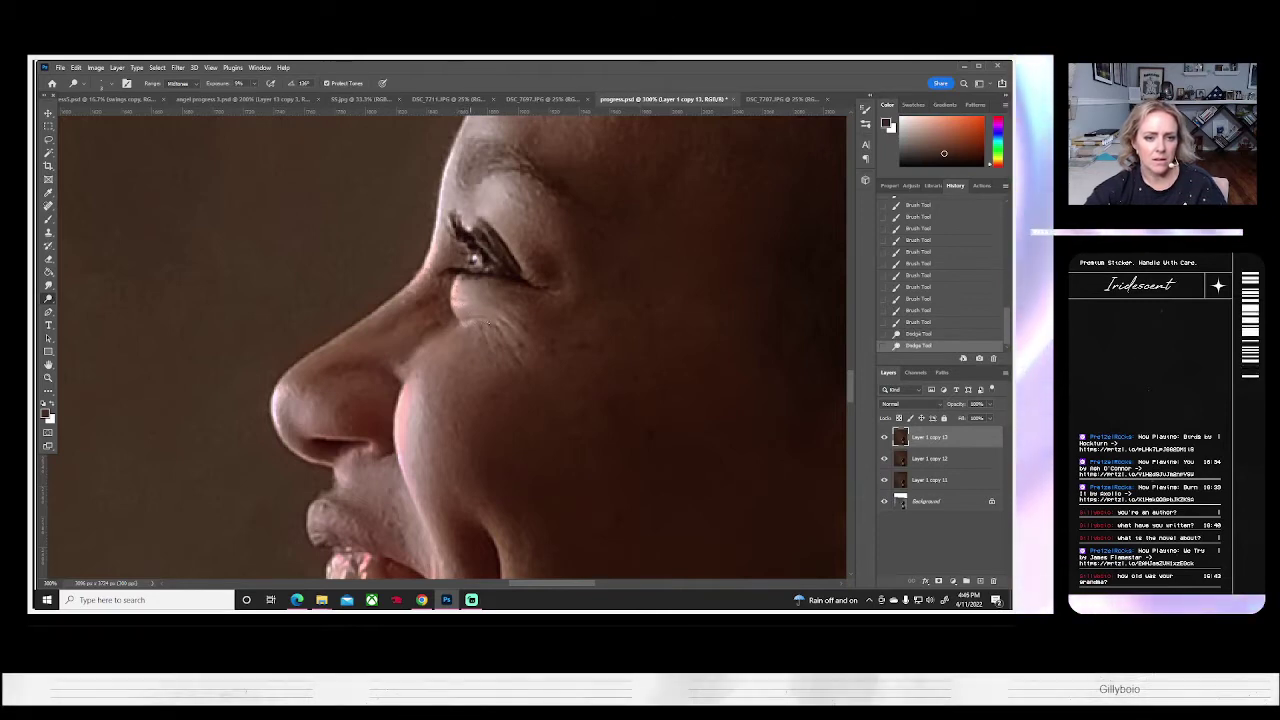
{"action": "left_click_drag", "start_coordinate": [488, 323], "coordinate": [503, 327]}
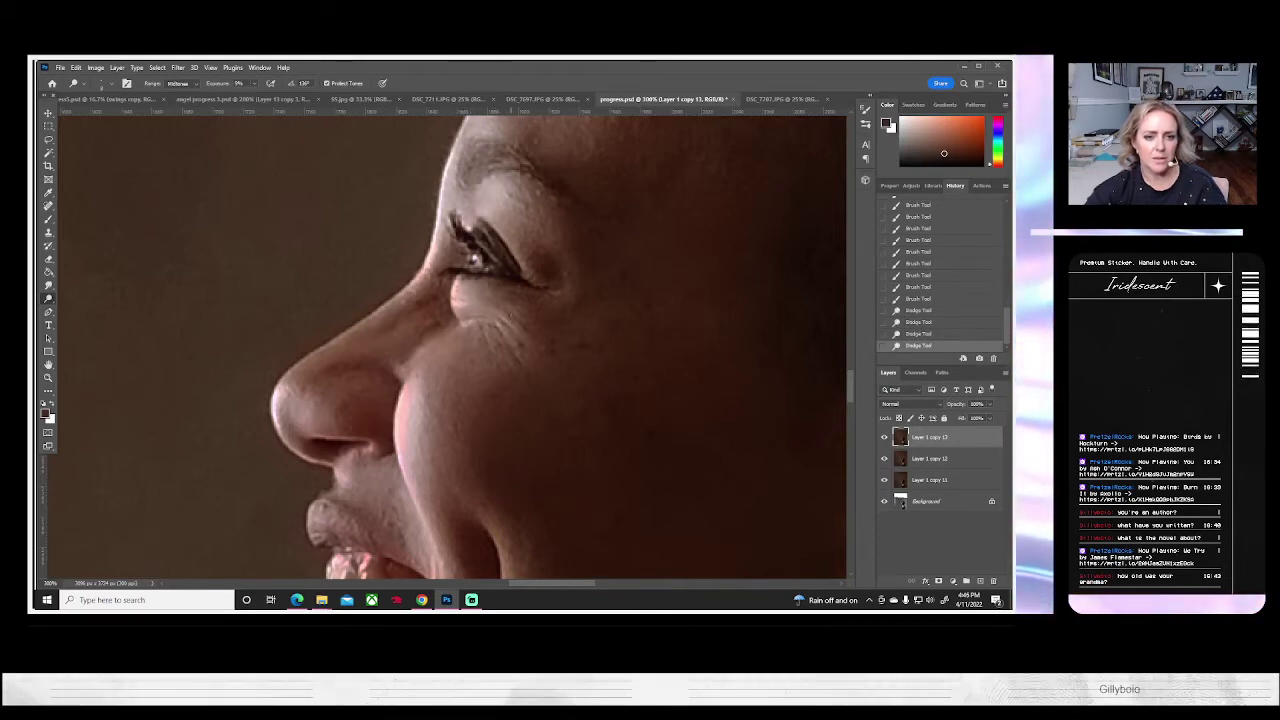
{"action": "left_click", "coordinate": [510, 315]}
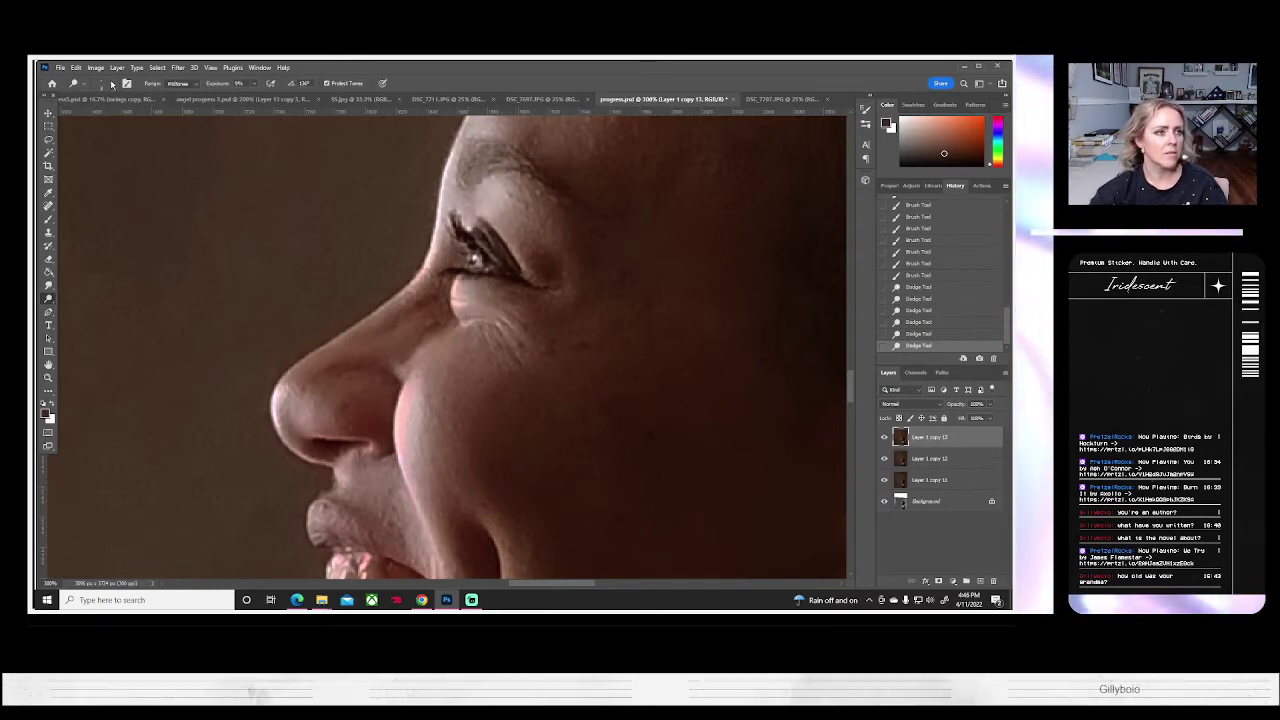
- Enlarge the Dodge brush slightly and brighten the upper eyelid, the bridge of the nose and the nose tip
{"action": "left_click", "coordinate": [111, 85]}
{"action": "left_click_drag", "start_coordinate": [105, 118], "coordinate": [100, 117]}
{"action": "left_click", "coordinate": [486, 206]}
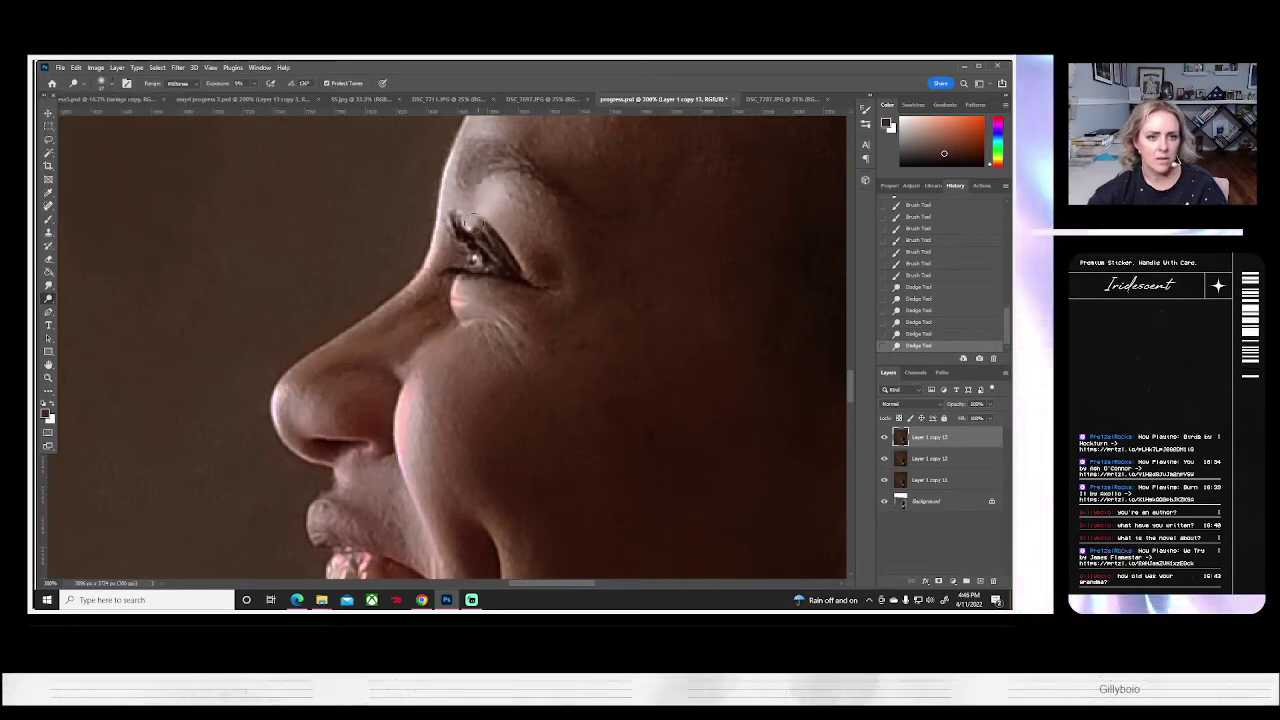
{"action": "left_click", "coordinate": [474, 222]}
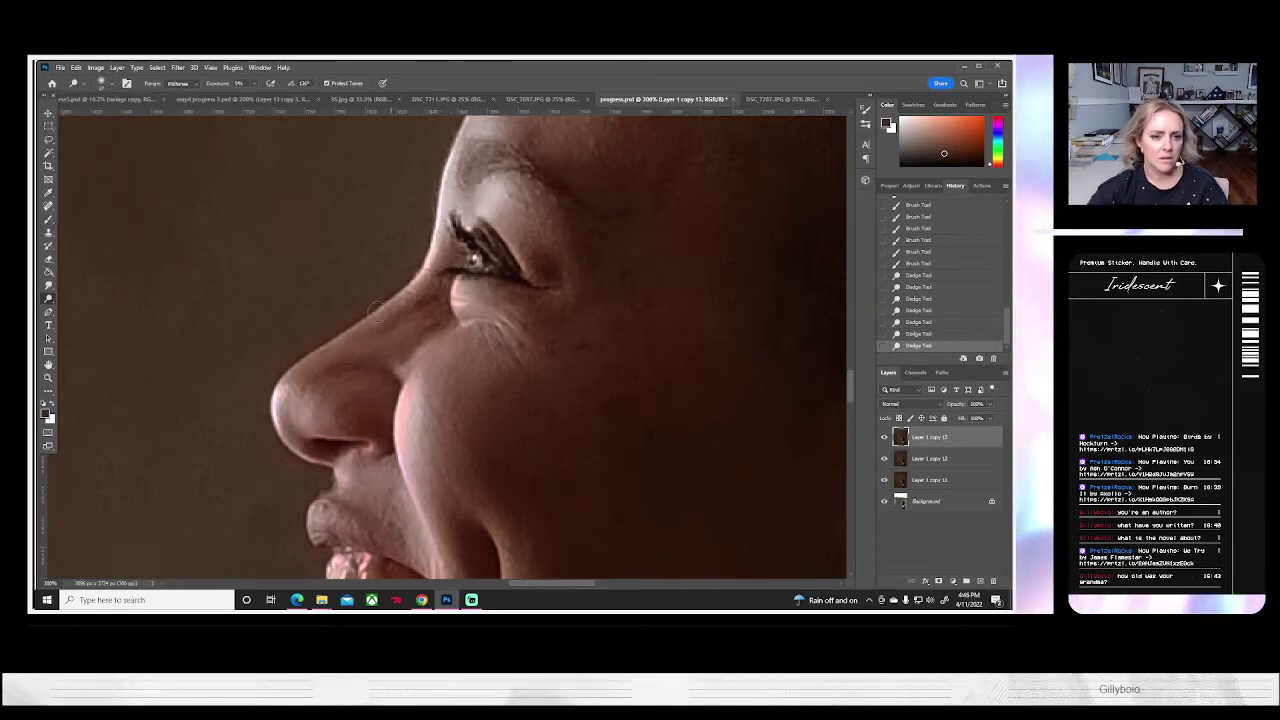
{"action": "left_click_drag", "start_coordinate": [377, 310], "coordinate": [410, 308]}
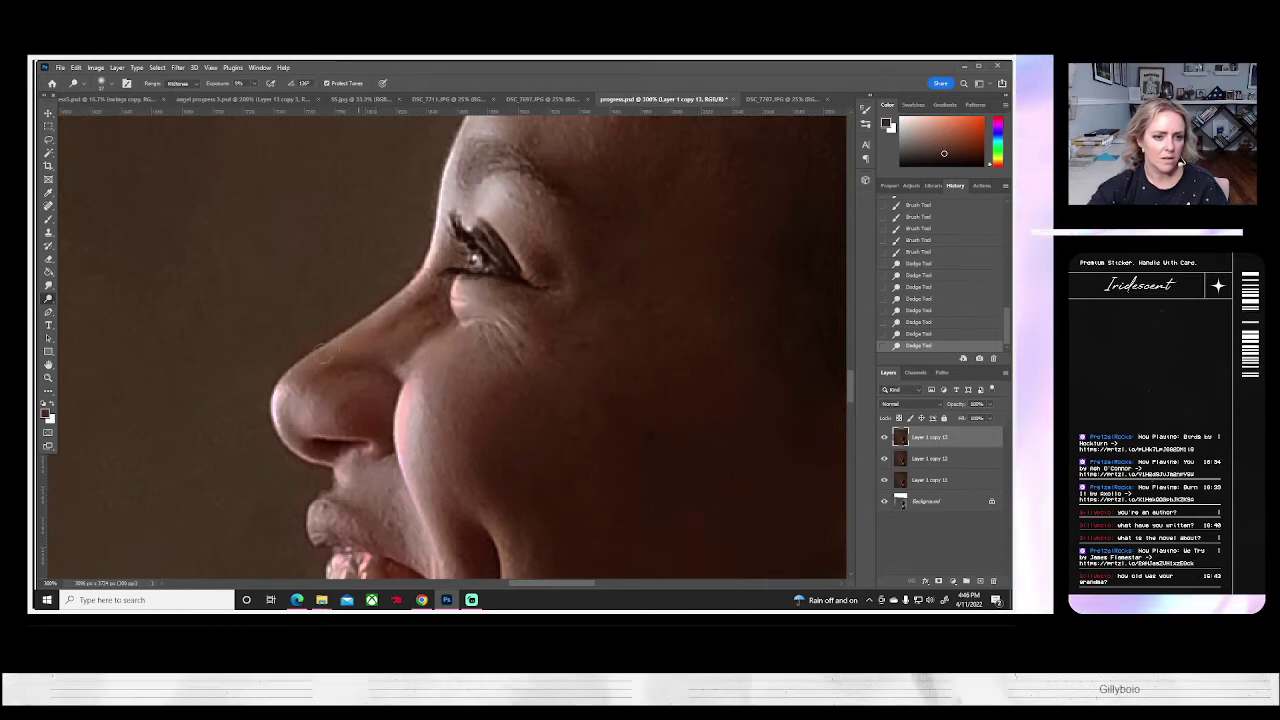
{"action": "left_click", "coordinate": [320, 359]}
{"action": "left_click", "coordinate": [286, 394]}
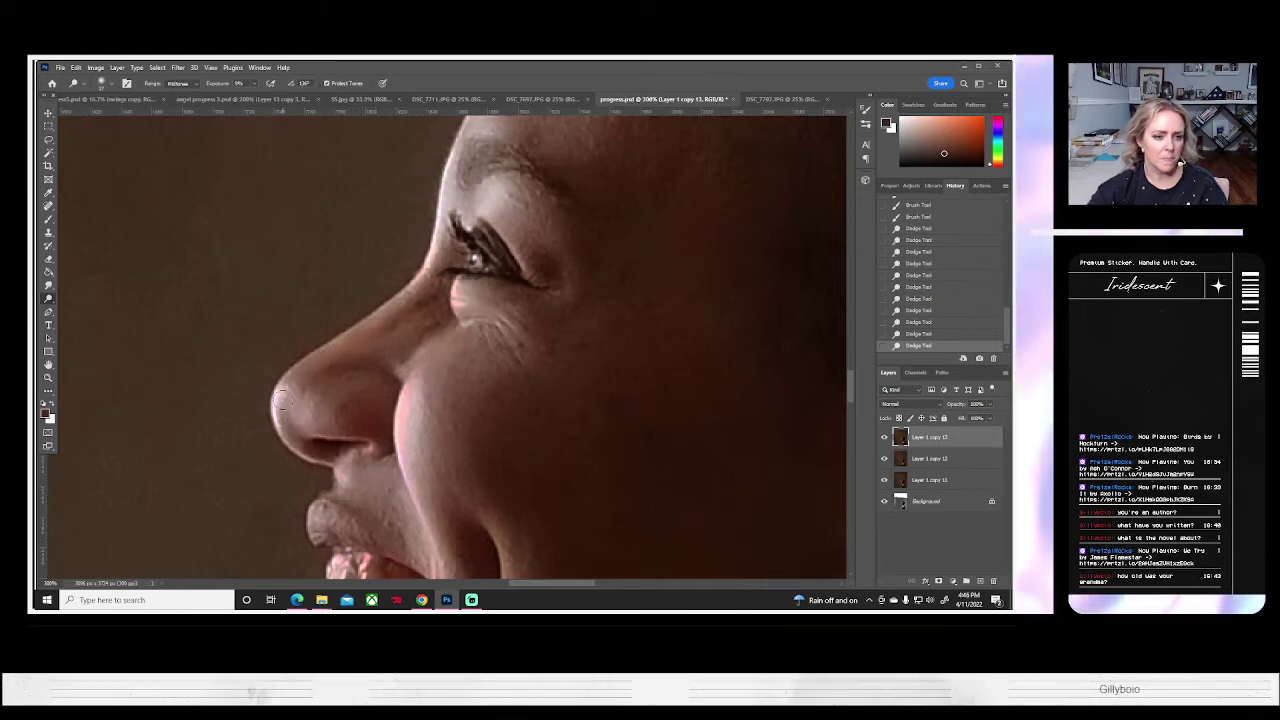
{"action": "mouse_move", "coordinate": [276, 397]}
{"action": "left_mouse_down"}
{"action": "mouse_move", "coordinate": [293, 428]}
{"action": "mouse_move", "coordinate": [305, 400]}
{"action": "mouse_move", "coordinate": [311, 412]}
{"action": "mouse_move", "coordinate": [356, 387]}
{"action": "mouse_move", "coordinate": [322, 402]}
{"action": "mouse_move", "coordinate": [356, 388]}
{"action": "left_mouse_up"}
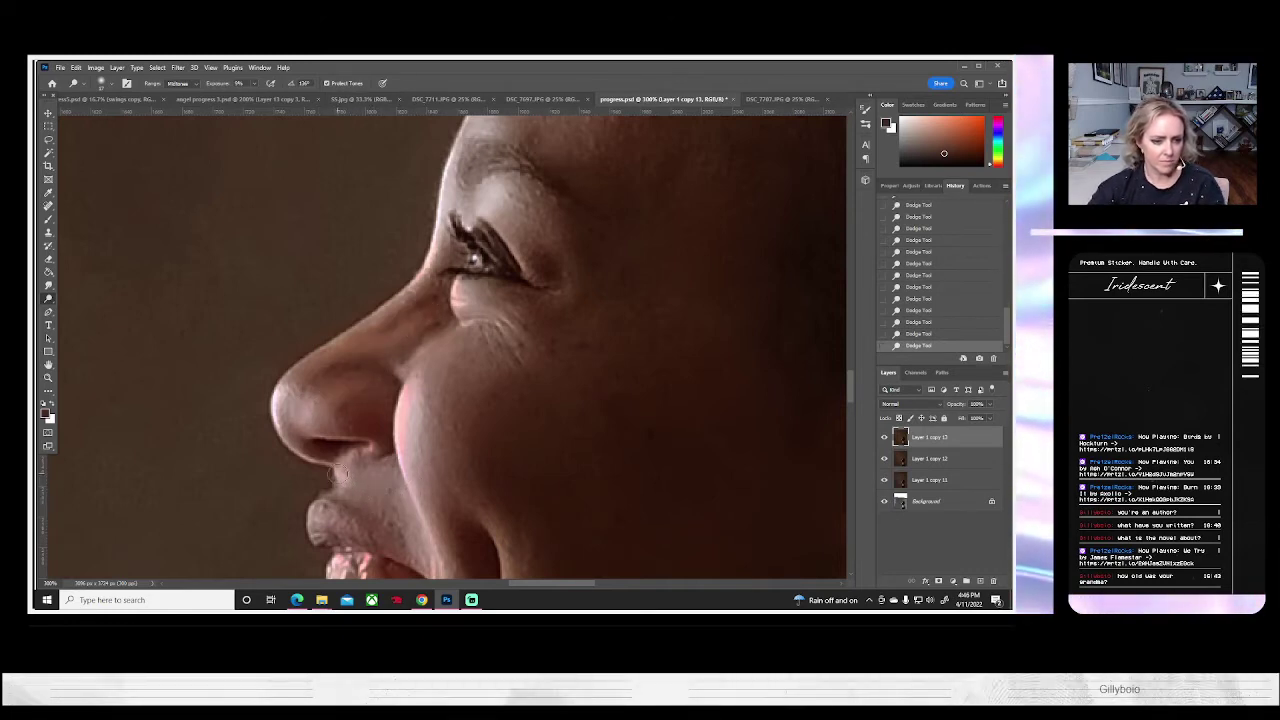
- Select both lips with a freehand Lasso outline and copy them onto a new layer
{"action": "scroll", "coordinate": [350, 487], "scroll_direction": "down", "scroll_amount": 3}
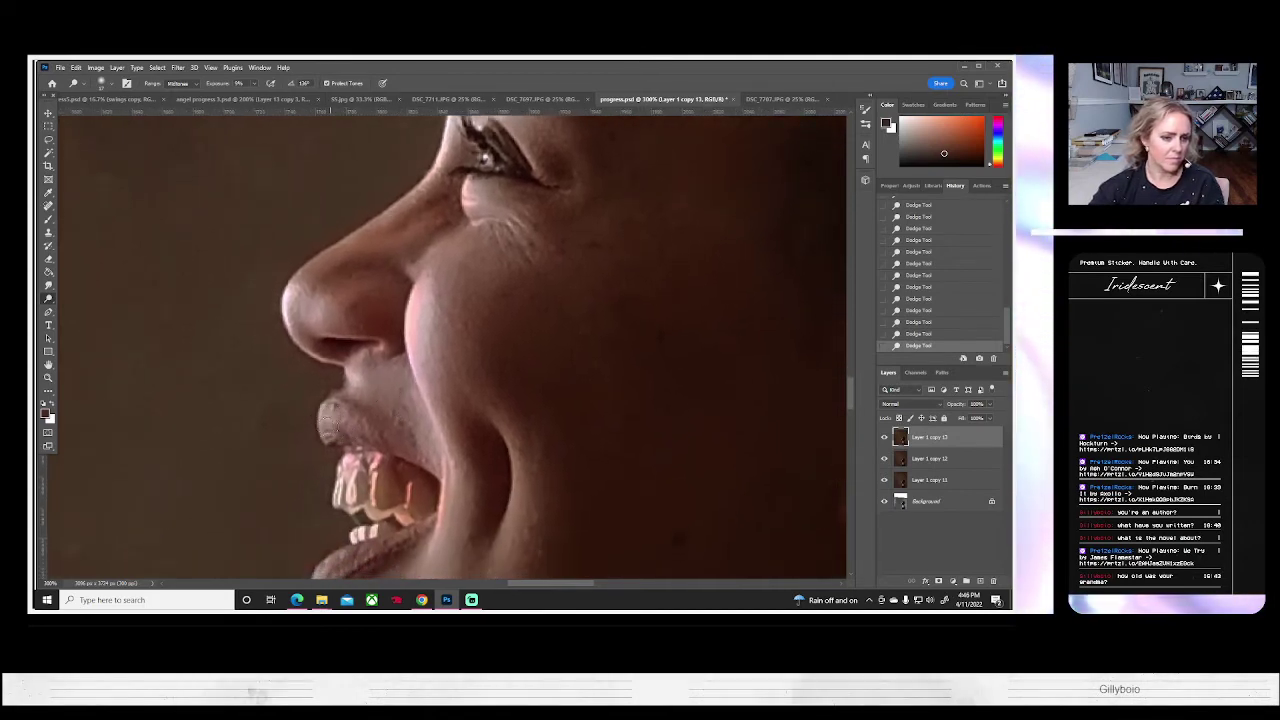
{"action": "left_click", "coordinate": [49, 379]}
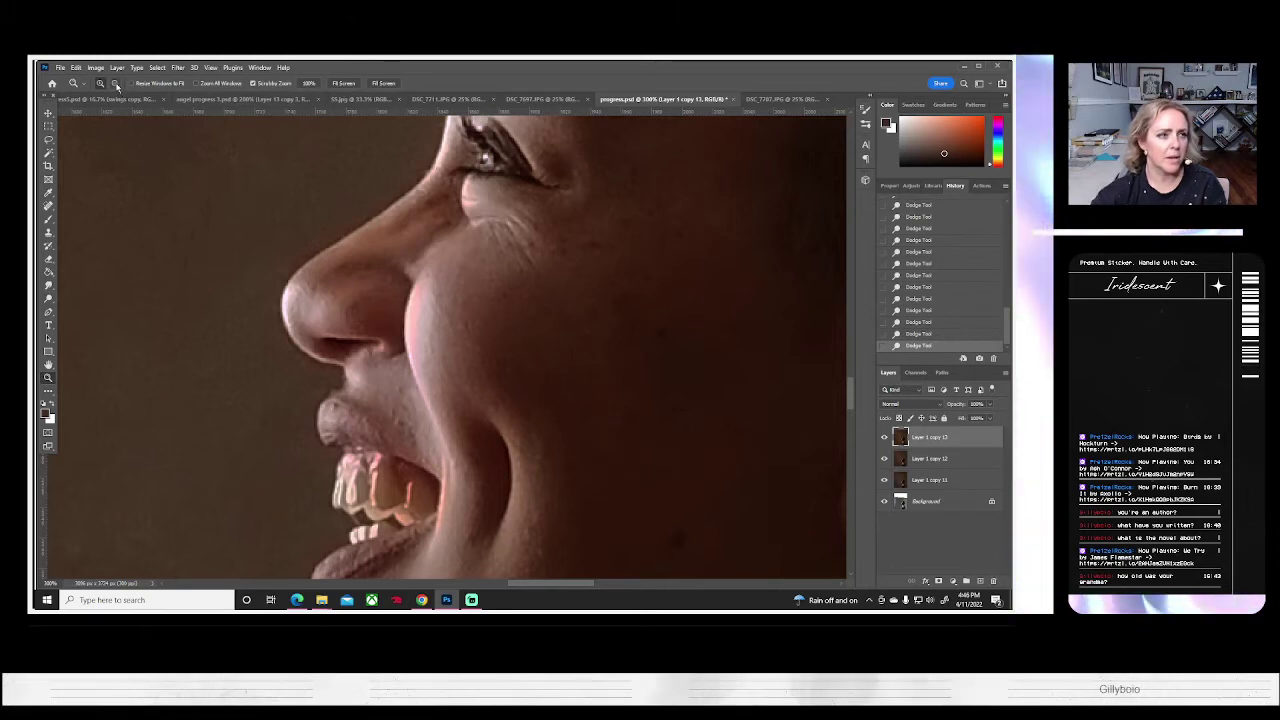
{"action": "left_click", "coordinate": [327, 463]}
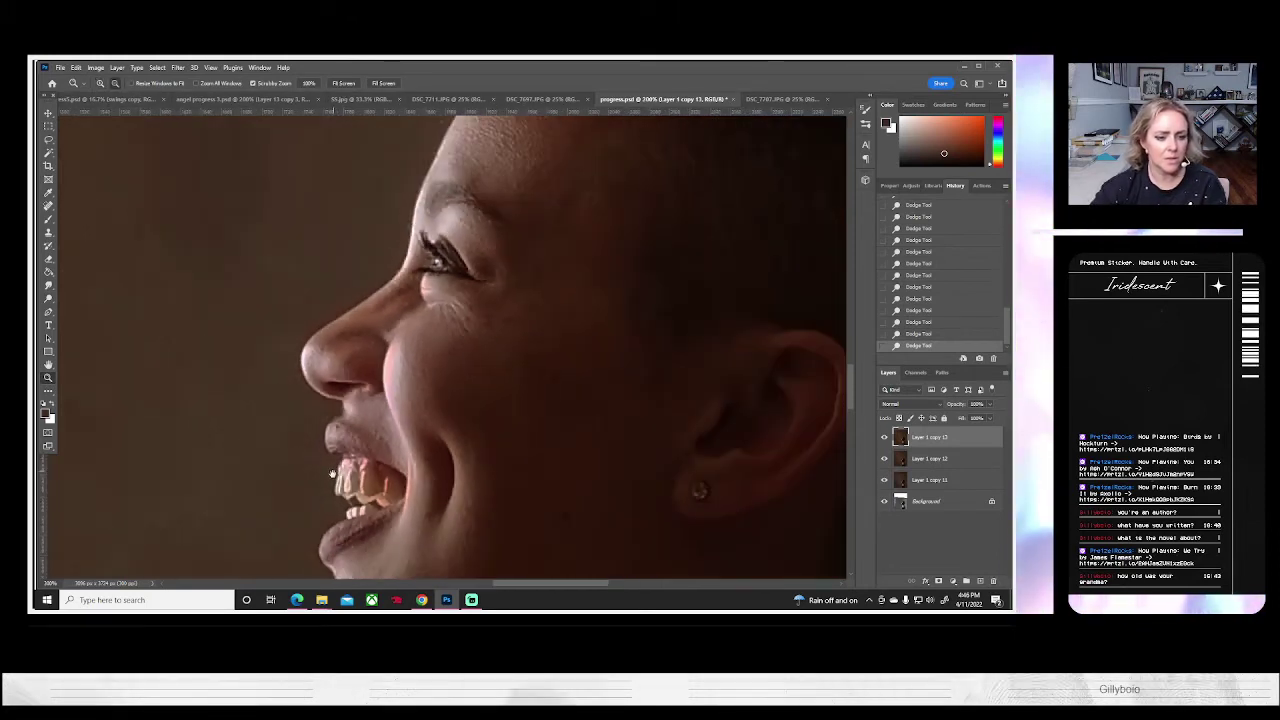
{"action": "left_click_drag", "start_coordinate": [328, 482], "coordinate": [354, 442]}
{"action": "left_click", "coordinate": [333, 424], "text": "alt"}
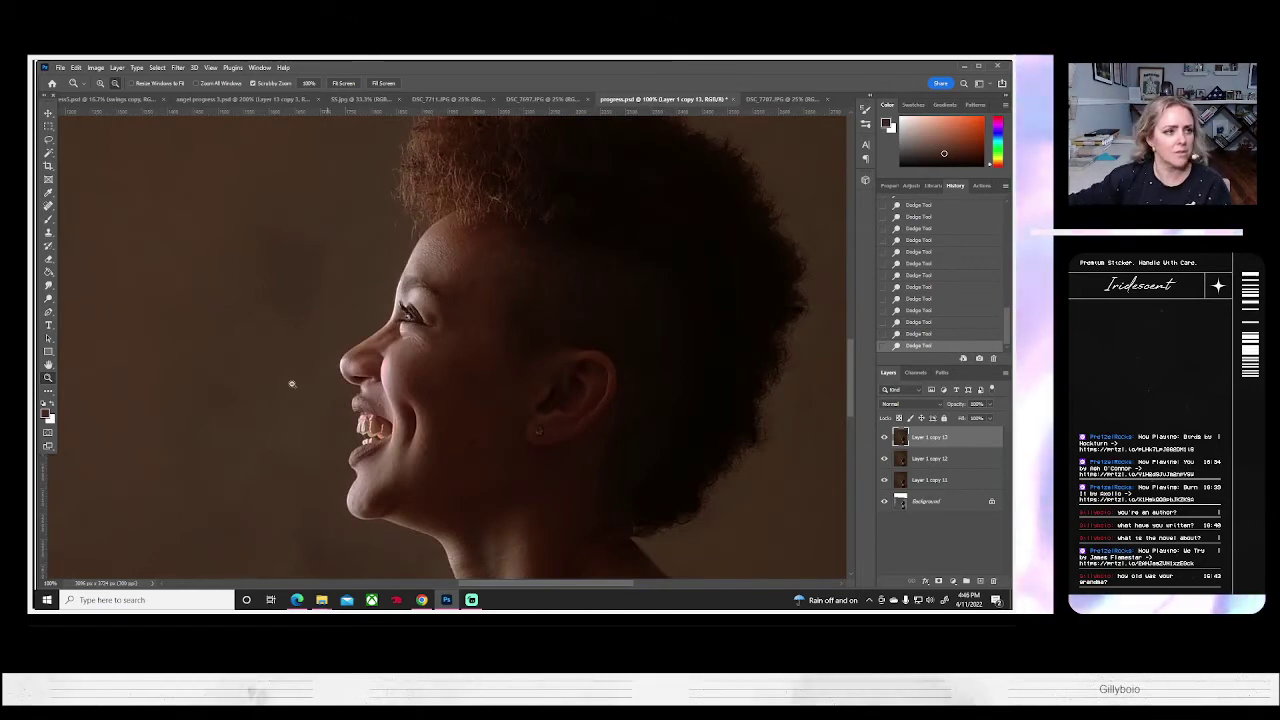
{"action": "left_click", "coordinate": [48, 140]}
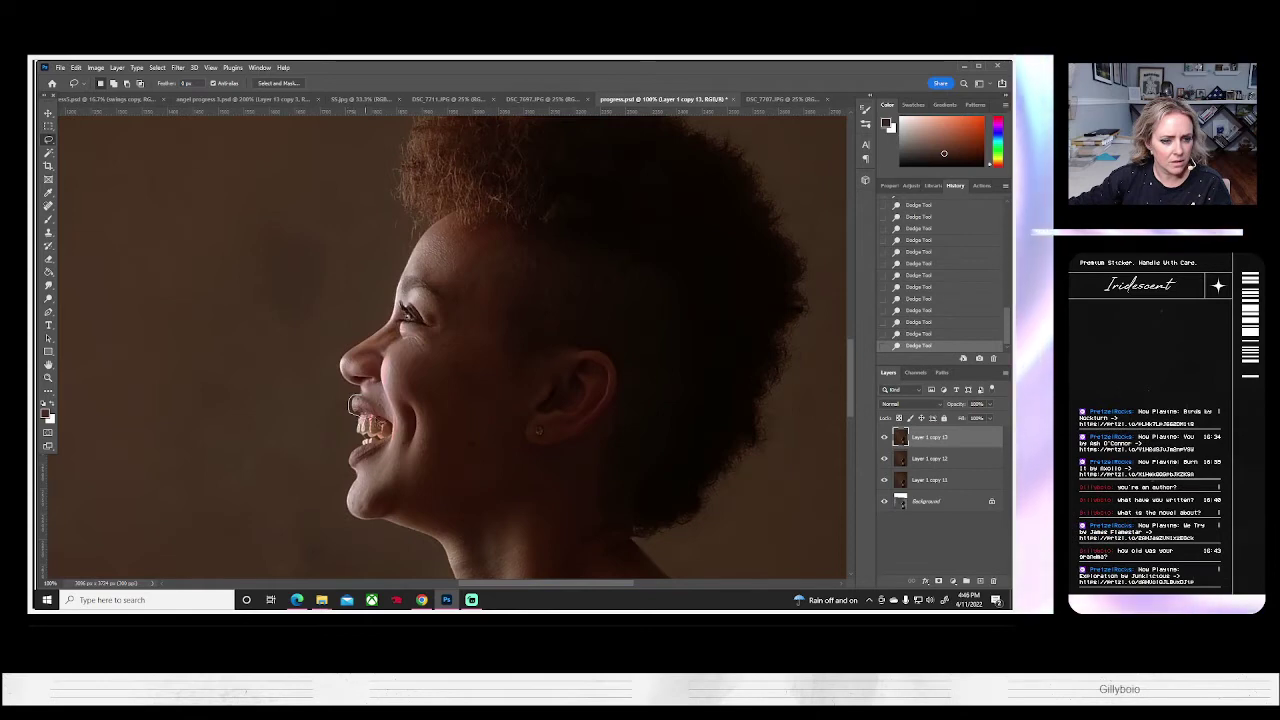
{"action": "mouse_move", "coordinate": [395, 436]}
{"action": "left_mouse_down"}
{"action": "mouse_move", "coordinate": [360, 450]}
{"action": "mouse_move", "coordinate": [350, 474]}
{"action": "mouse_move", "coordinate": [396, 447]}
{"action": "mouse_move", "coordinate": [392, 414]}
{"action": "mouse_move", "coordinate": [352, 400]}
{"action": "left_mouse_up"}
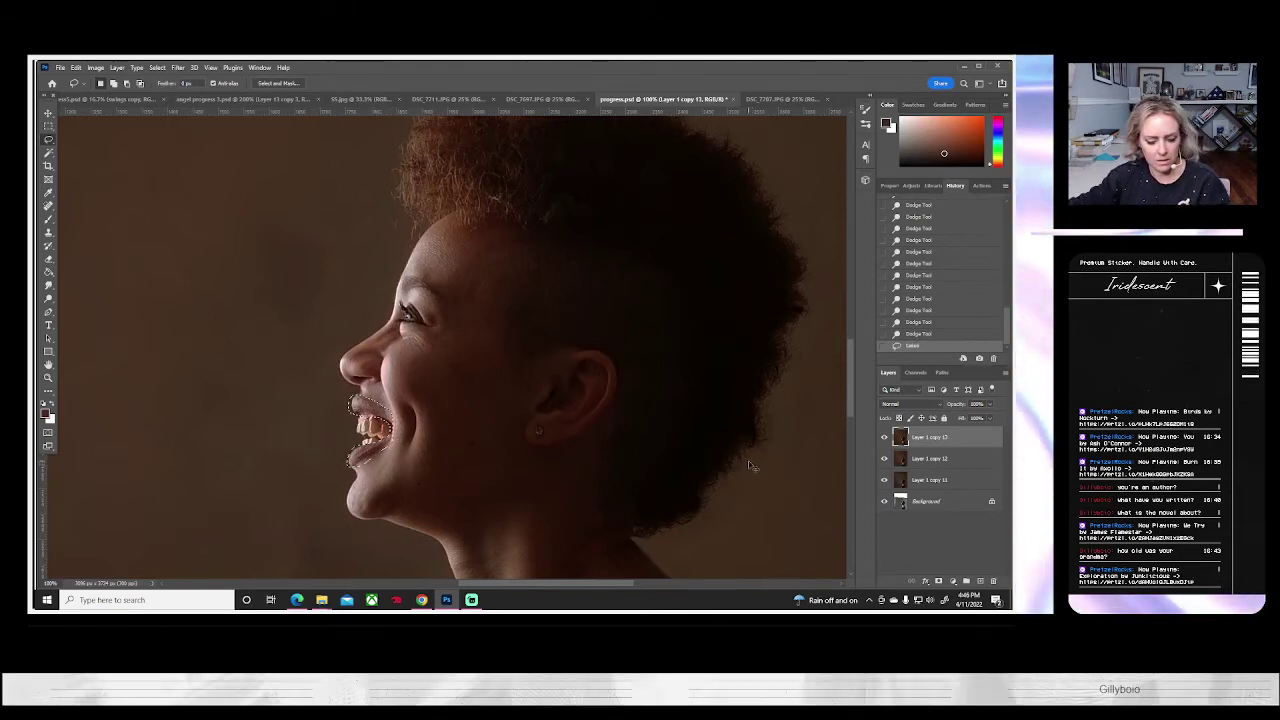
{"action": "key", "text": "ctrl+c"}
{"action": "key", "text": "ctrl+v"}
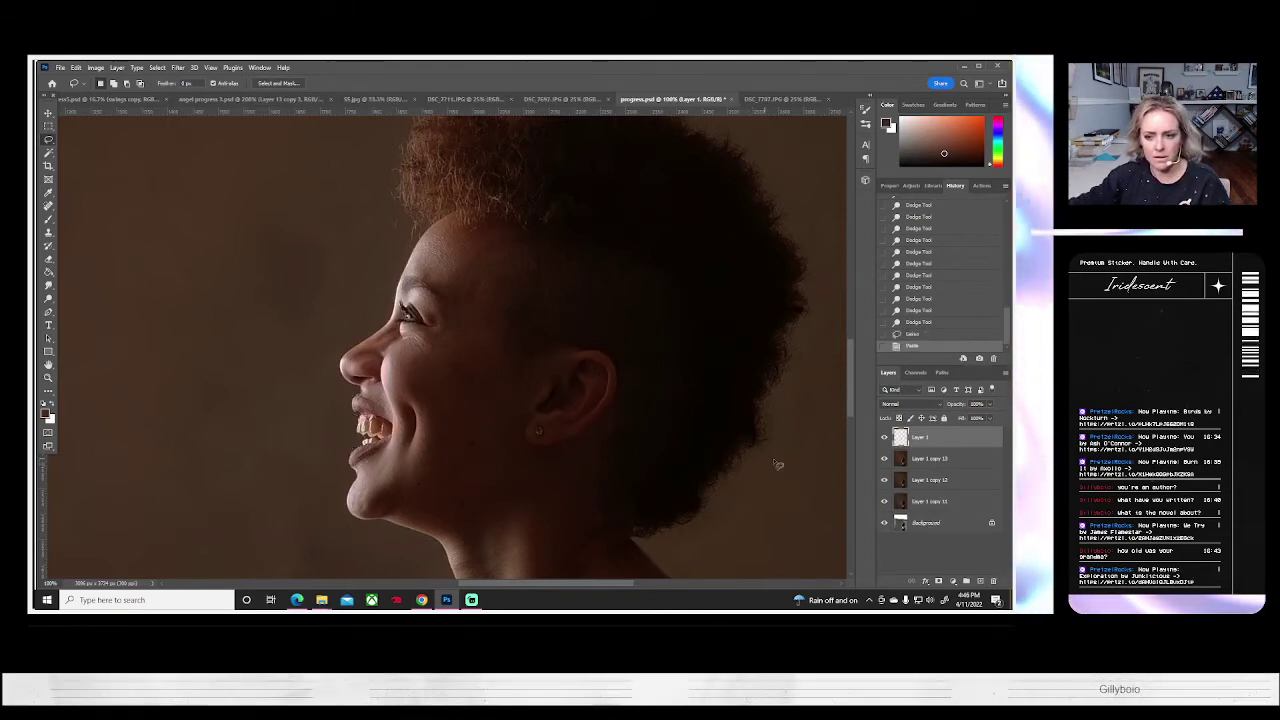
- Open Hue/Saturation for the copied lips and raise the saturation to +29, keeping the lightness at 0
{"action": "left_click", "coordinate": [95, 67]}
{"action": "mouse_move", "coordinate": [106, 96]}
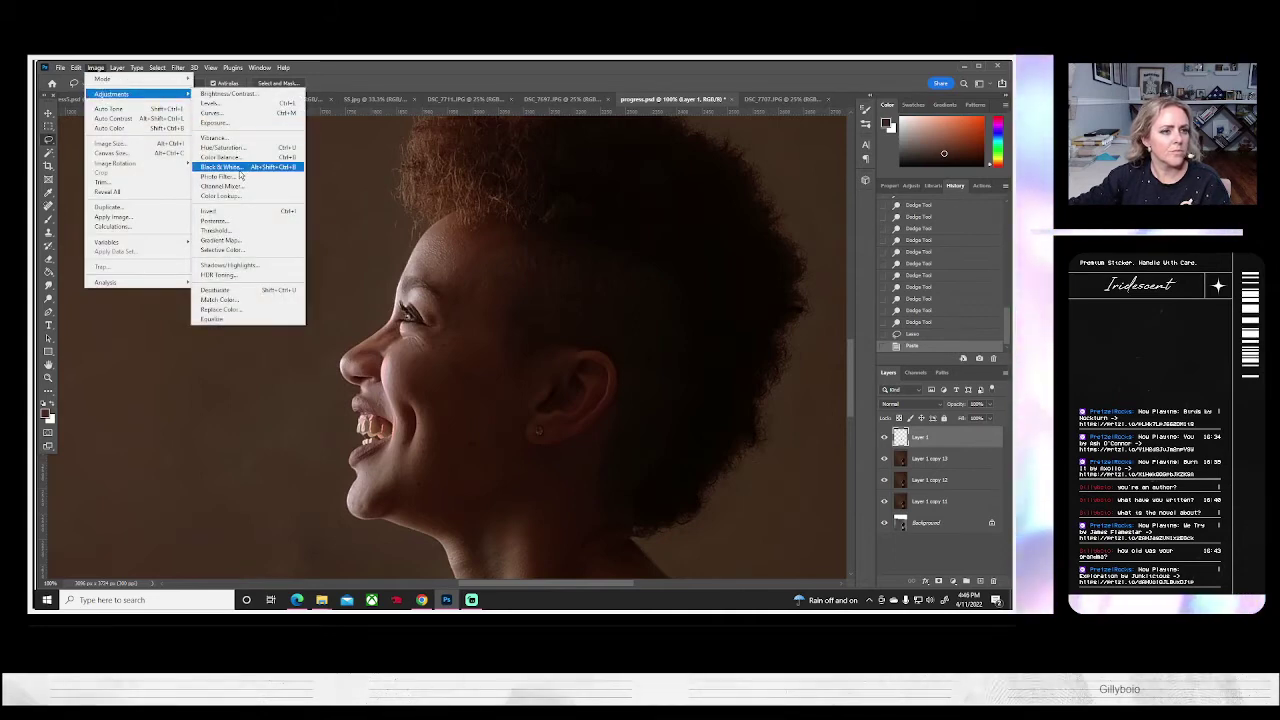
{"action": "left_click", "coordinate": [221, 147]}
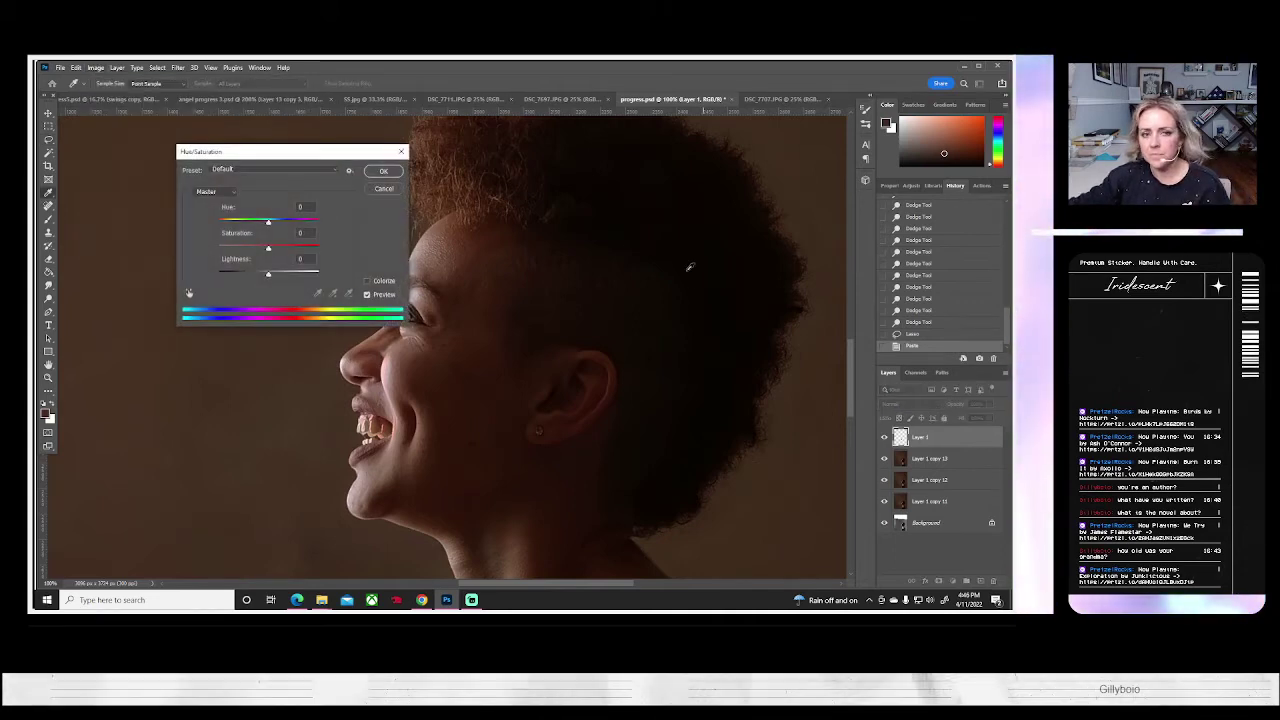
{"action": "left_click_drag", "start_coordinate": [337, 157], "coordinate": [837, 162]}
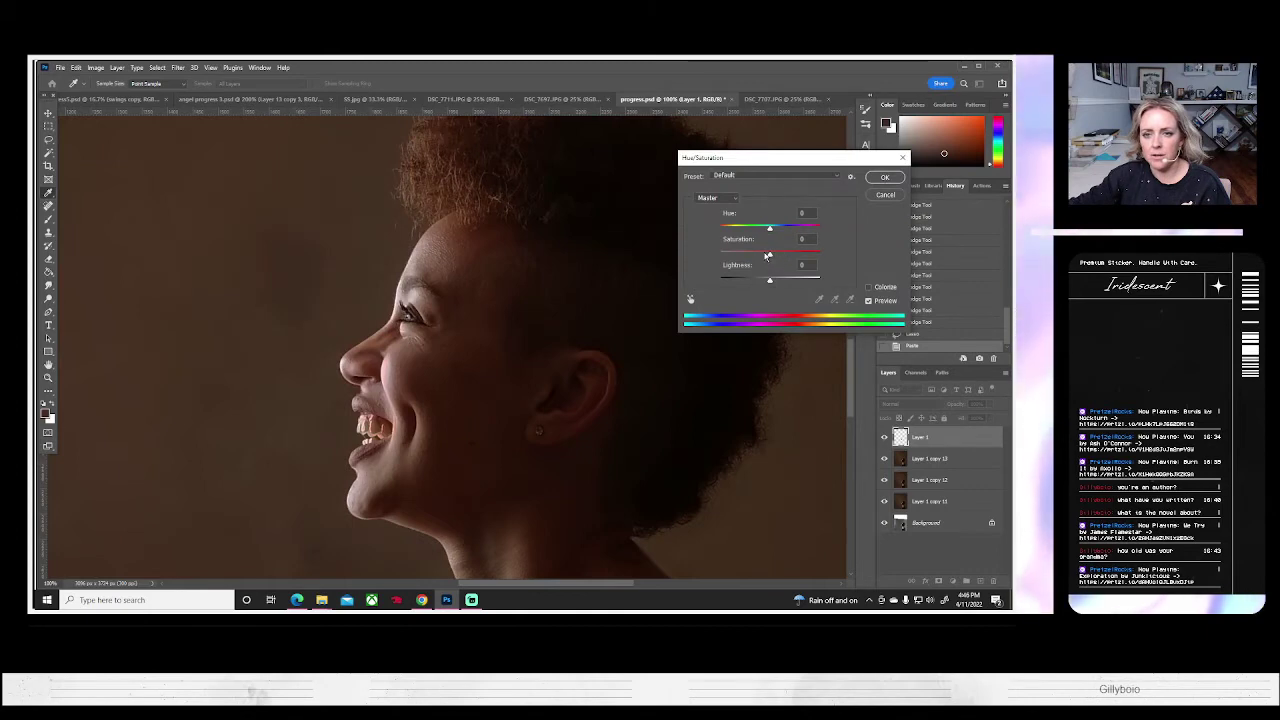
{"action": "mouse_move", "coordinate": [769, 254]}
{"action": "left_mouse_down"}
{"action": "mouse_move", "coordinate": [838, 259]}
{"action": "mouse_move", "coordinate": [771, 263]}
{"action": "mouse_move", "coordinate": [785, 262]}
{"action": "left_mouse_up"}
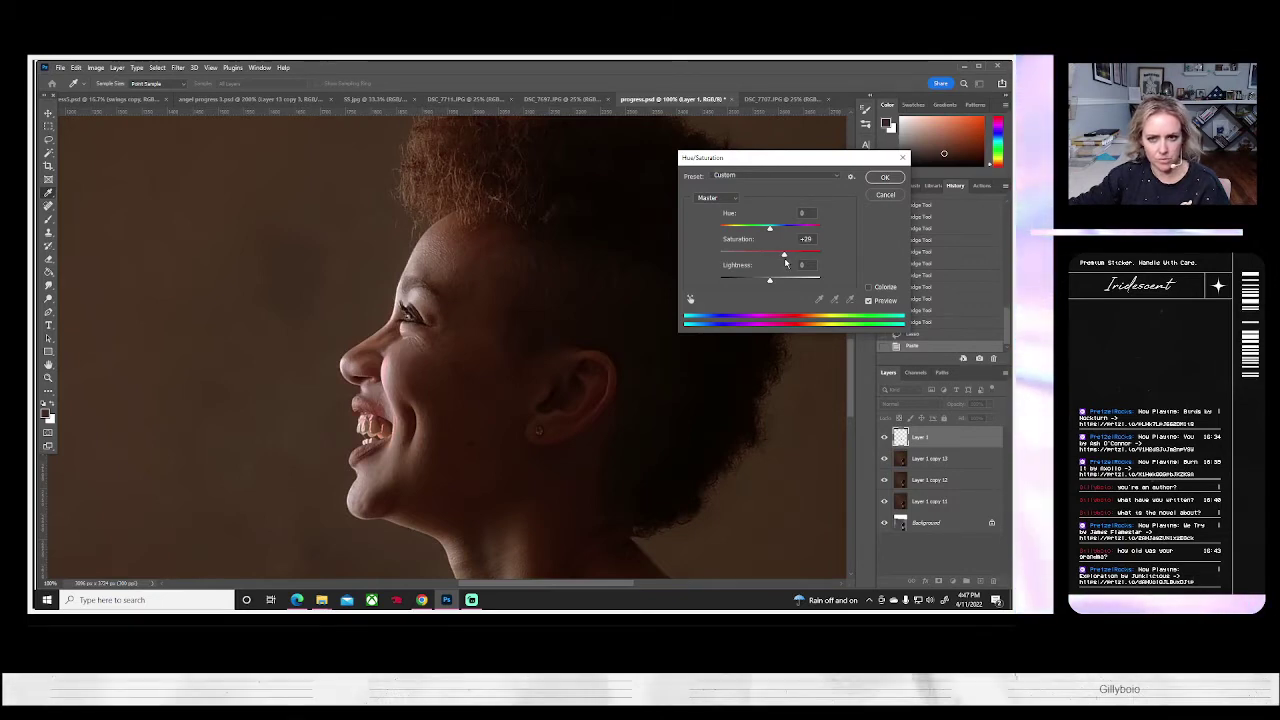
{"action": "left_click_drag", "start_coordinate": [770, 280], "coordinate": [770, 283]}
{"action": "type", "text": "0"}
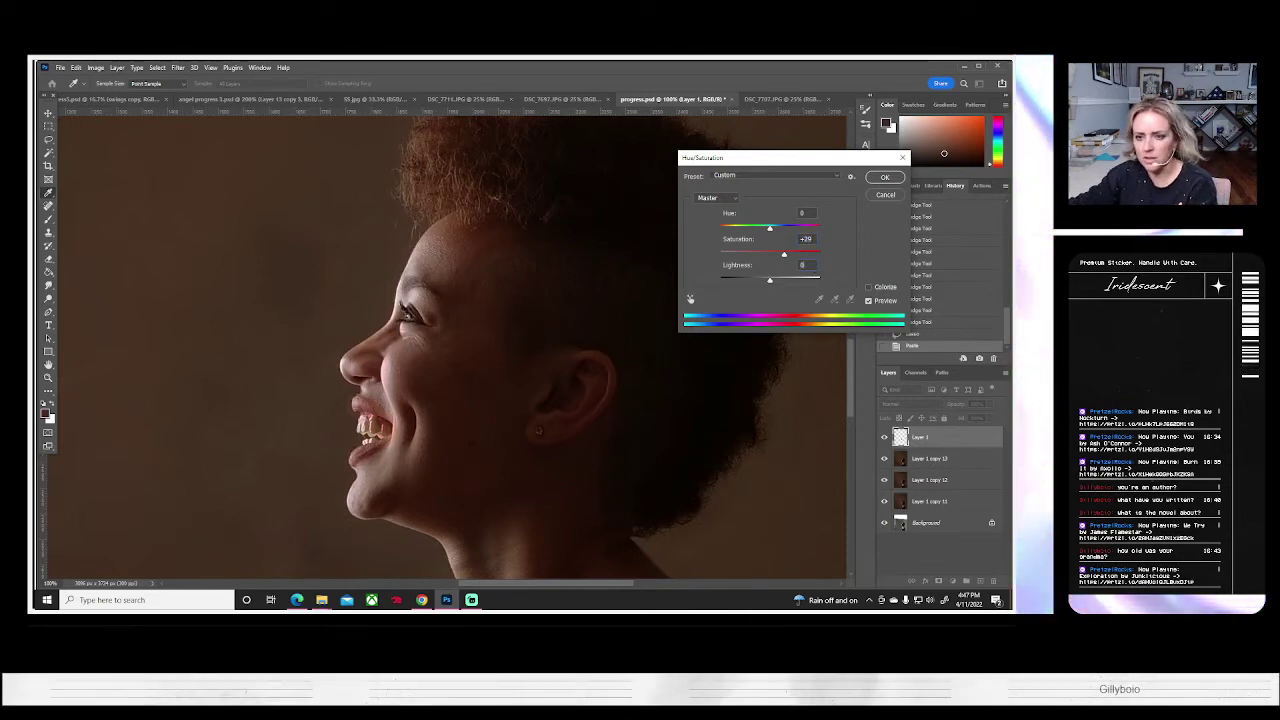
{"action": "left_click", "coordinate": [784, 255]}
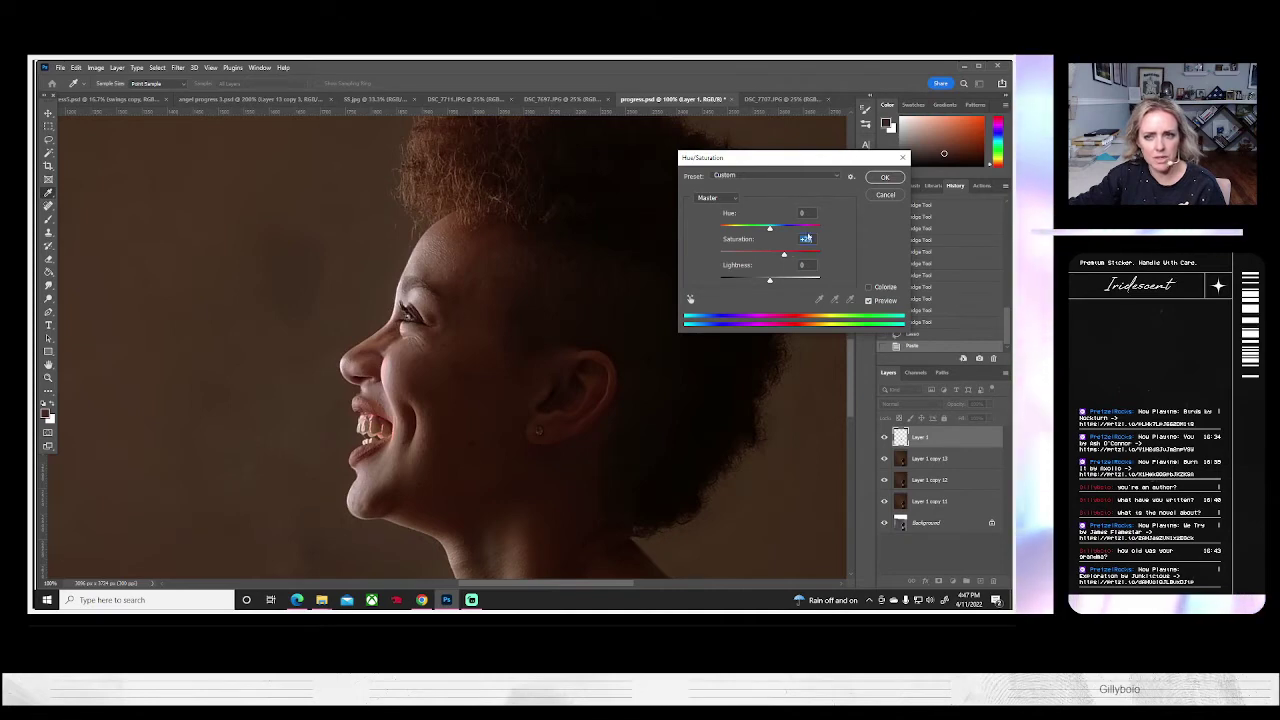
- Colorize the lips a pinkish red with a hue of about 354, lower the saturation slightly and apply the adjustment
{"action": "left_click", "coordinate": [869, 288]}
{"action": "left_click_drag", "start_coordinate": [726, 229], "coordinate": [821, 238]}
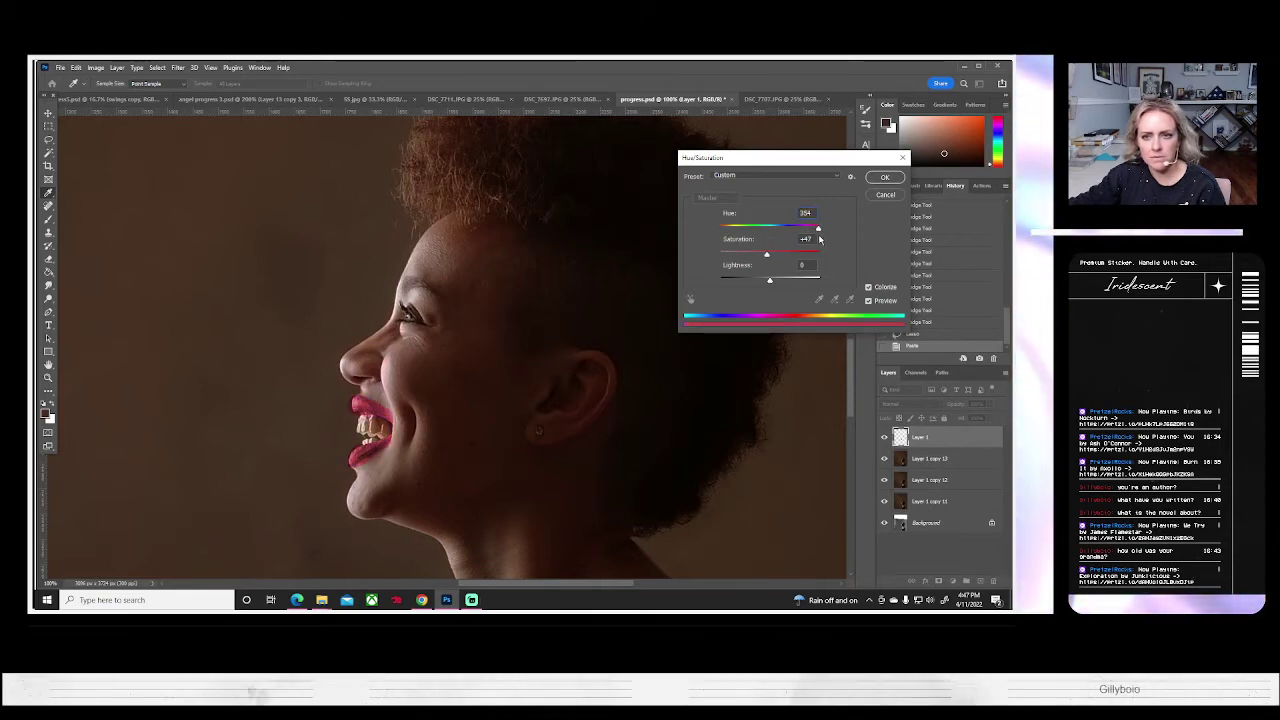
{"action": "left_click_drag", "start_coordinate": [766, 254], "coordinate": [760, 257]}
{"action": "left_click", "coordinate": [883, 178]}
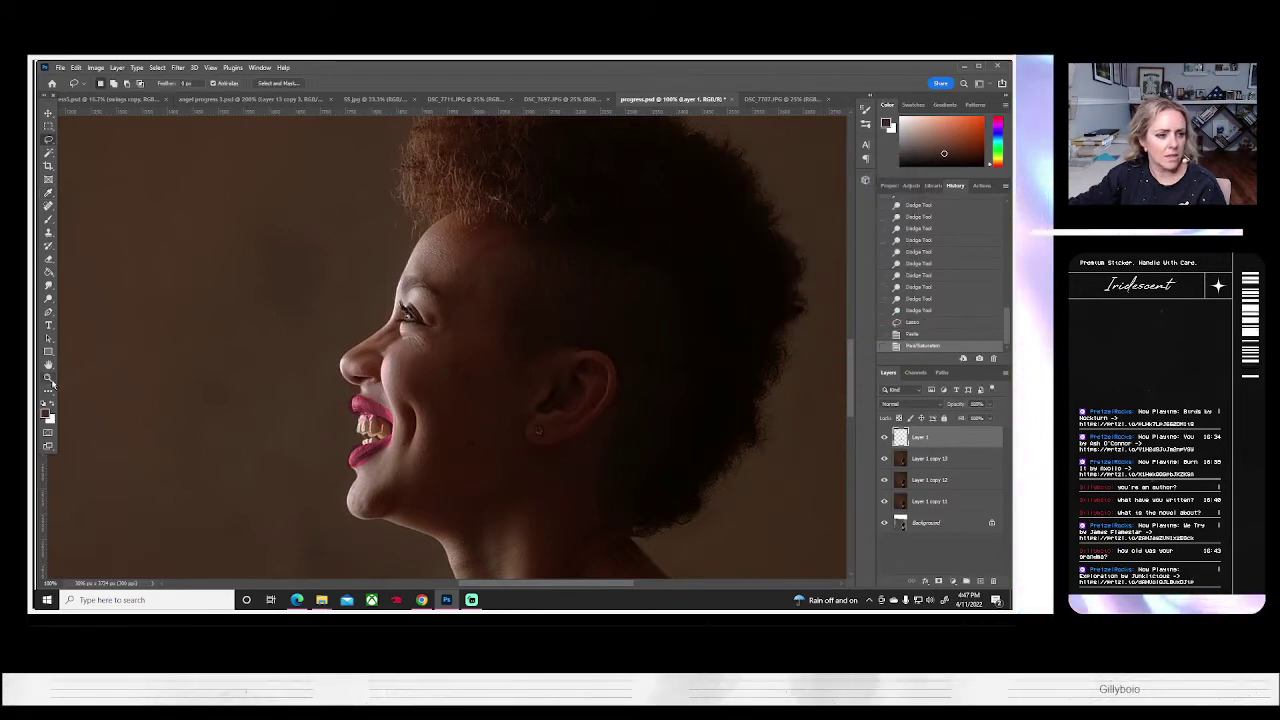
- Set up a soft round Eraser only a few pixels wide and start erasing the colour spill at the upper lip's front edge
{"action": "left_click", "coordinate": [48, 378]}
{"action": "left_click", "coordinate": [329, 423], "text": "alt"}
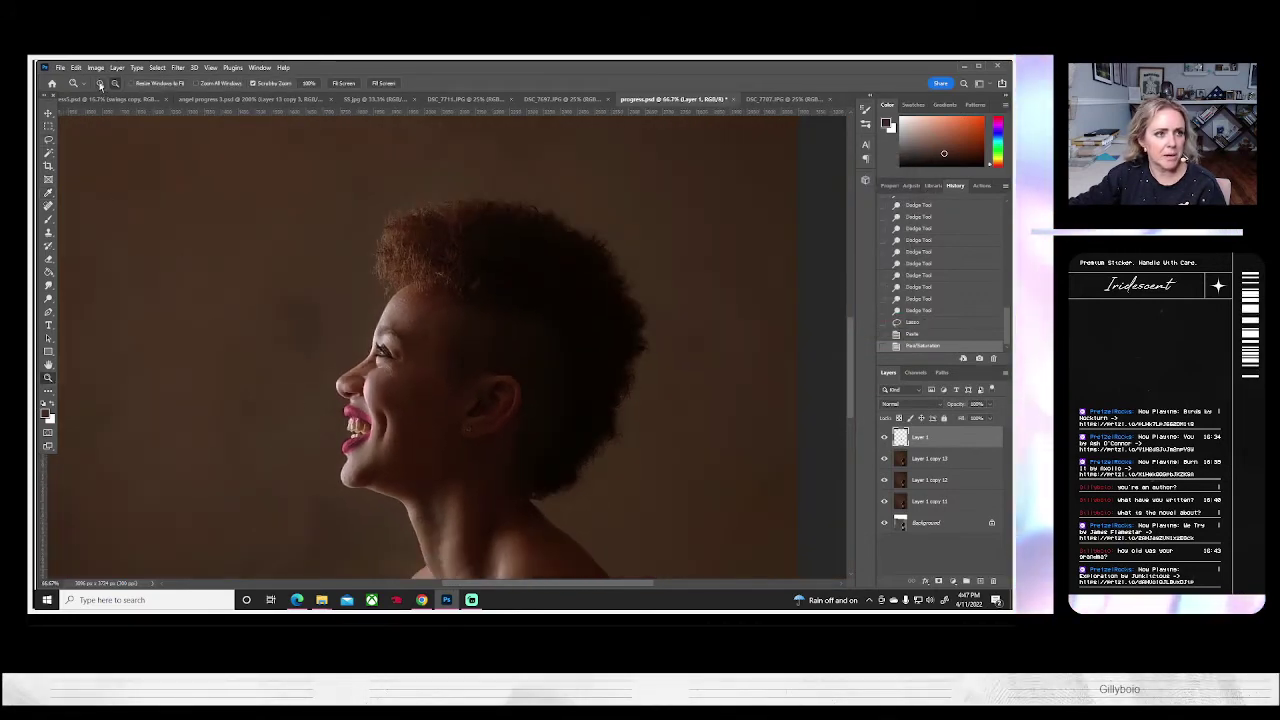
{"action": "left_click", "coordinate": [332, 426]}
{"action": "left_click", "coordinate": [333, 427]}
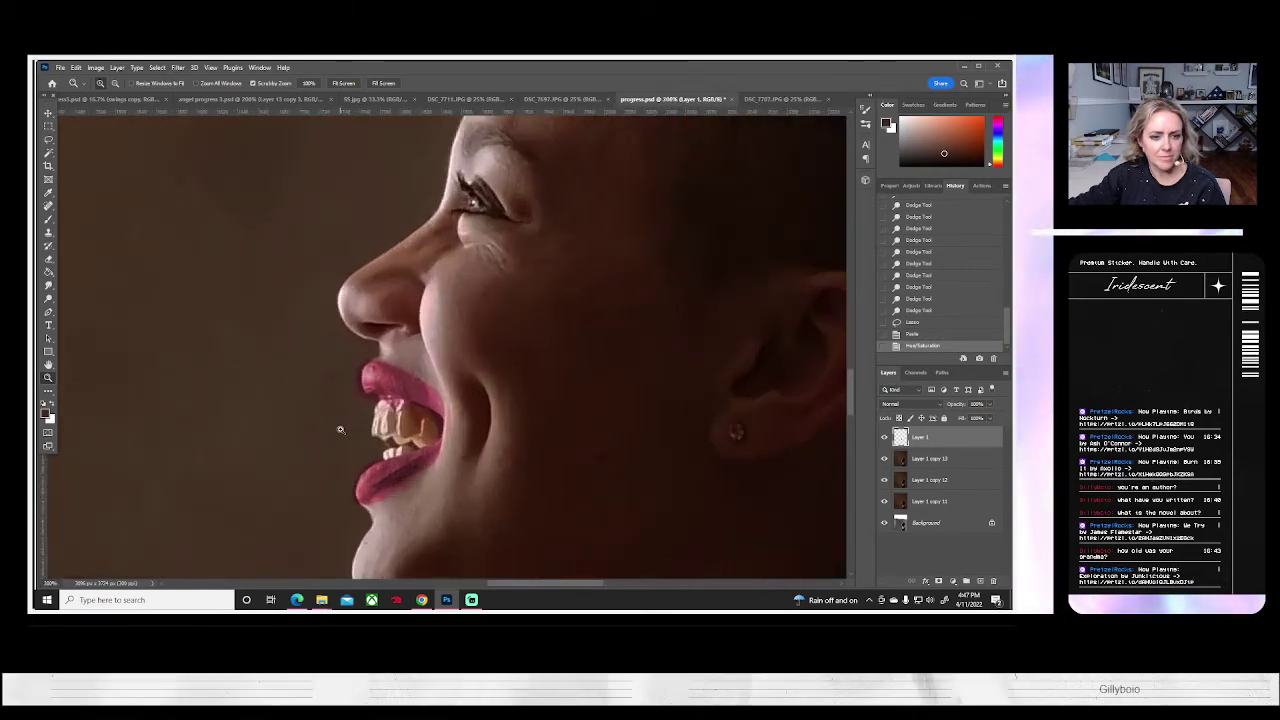
{"action": "left_click", "coordinate": [305, 408]}
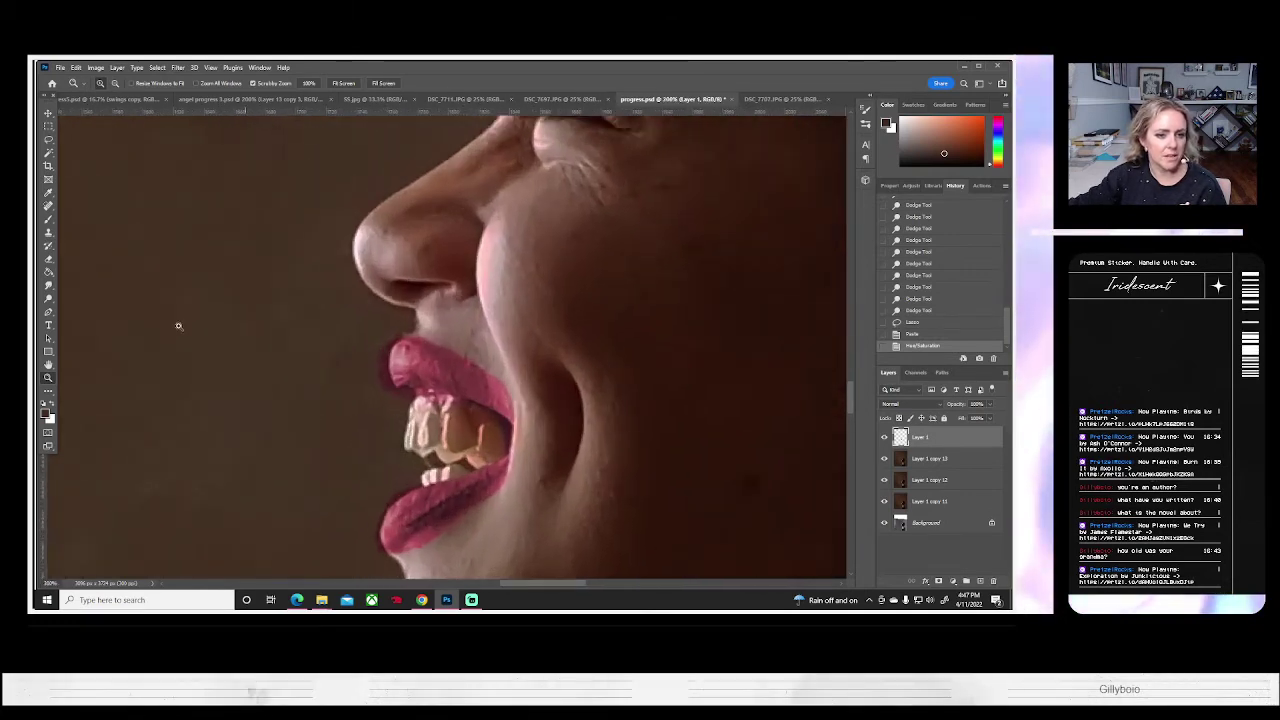
{"action": "scroll", "coordinate": [204, 328], "scroll_direction": "down", "scroll_amount": 3}
{"action": "key", "text": "e"}
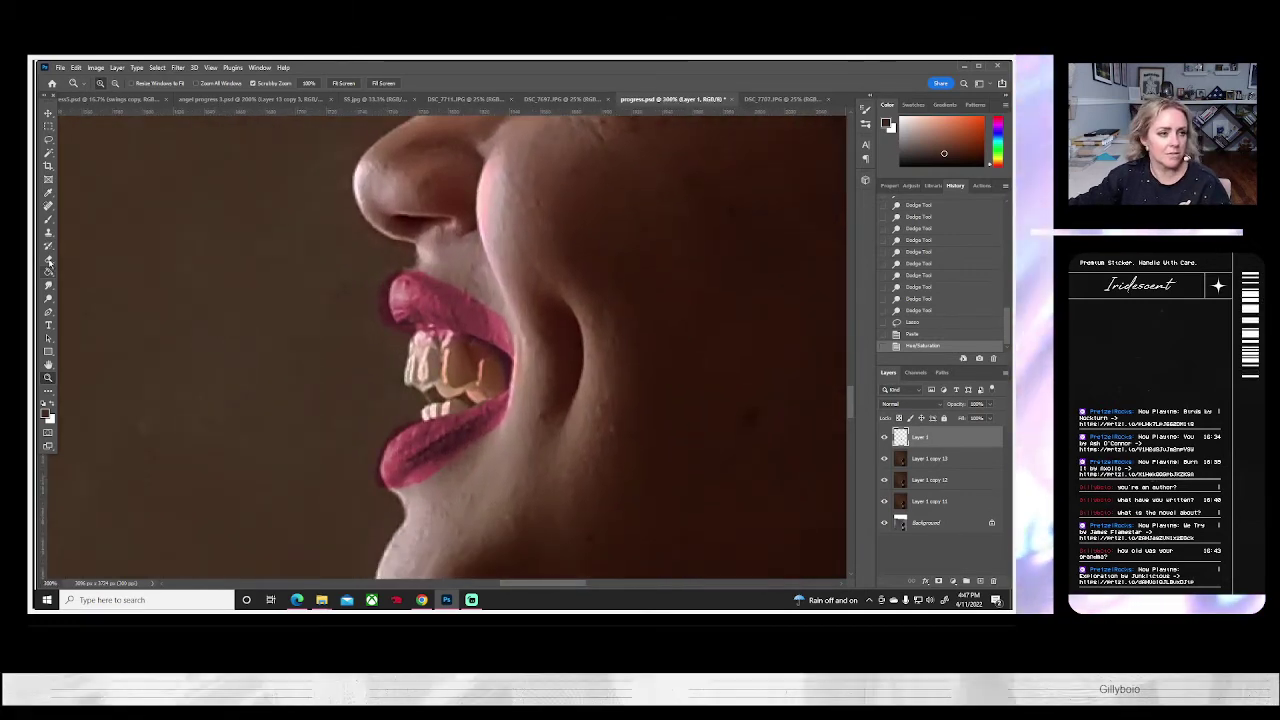
{"action": "left_click", "coordinate": [112, 85]}
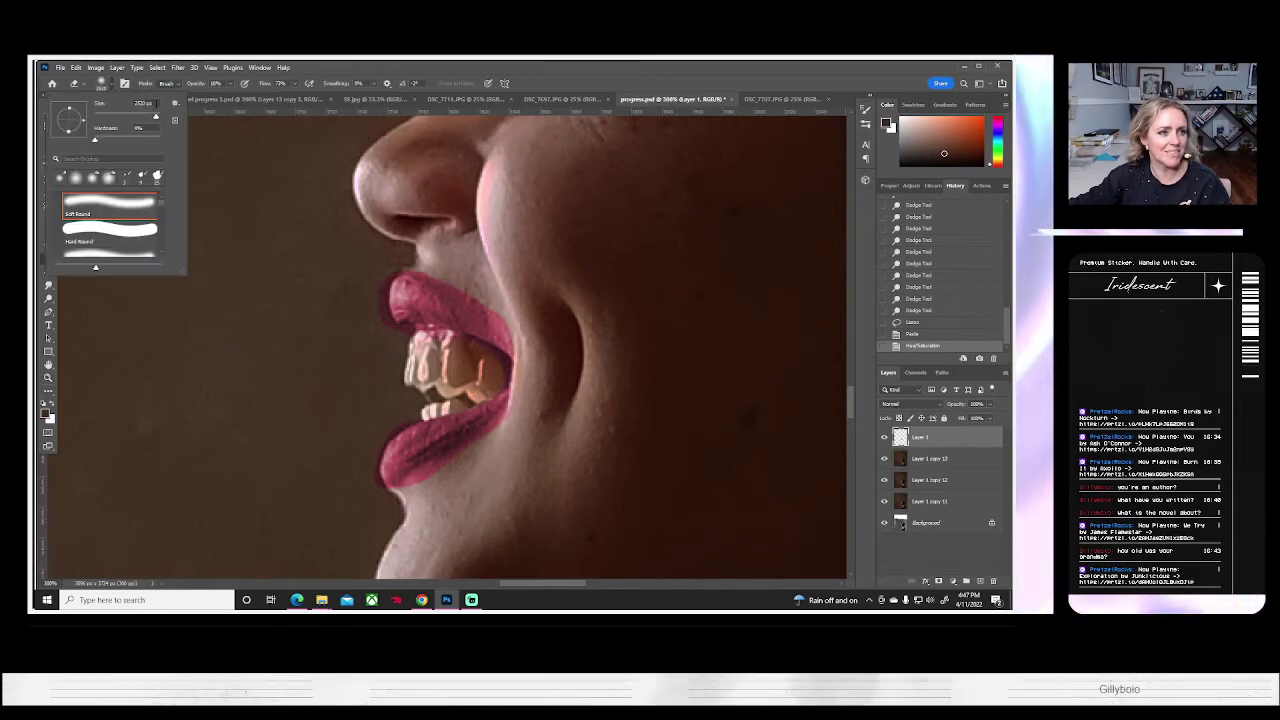
{"action": "type", "text": "2"}
{"action": "key", "text": "Return"}
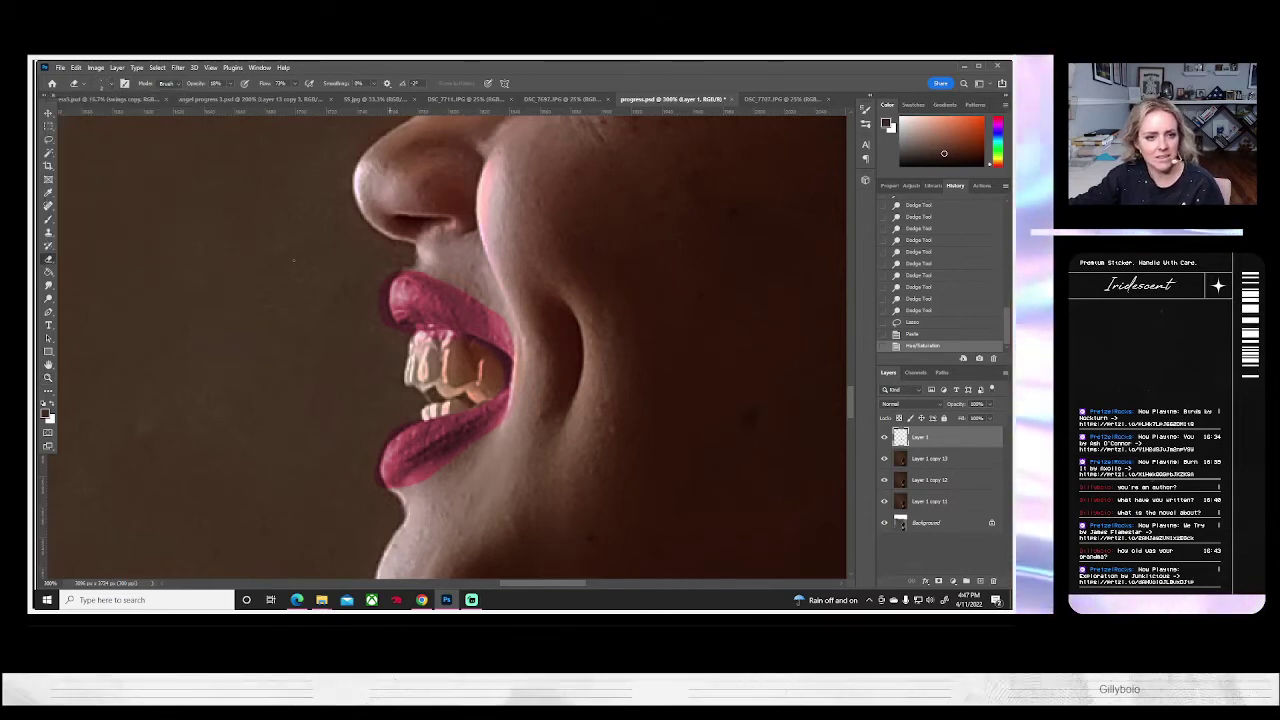
{"action": "left_click", "coordinate": [112, 85]}
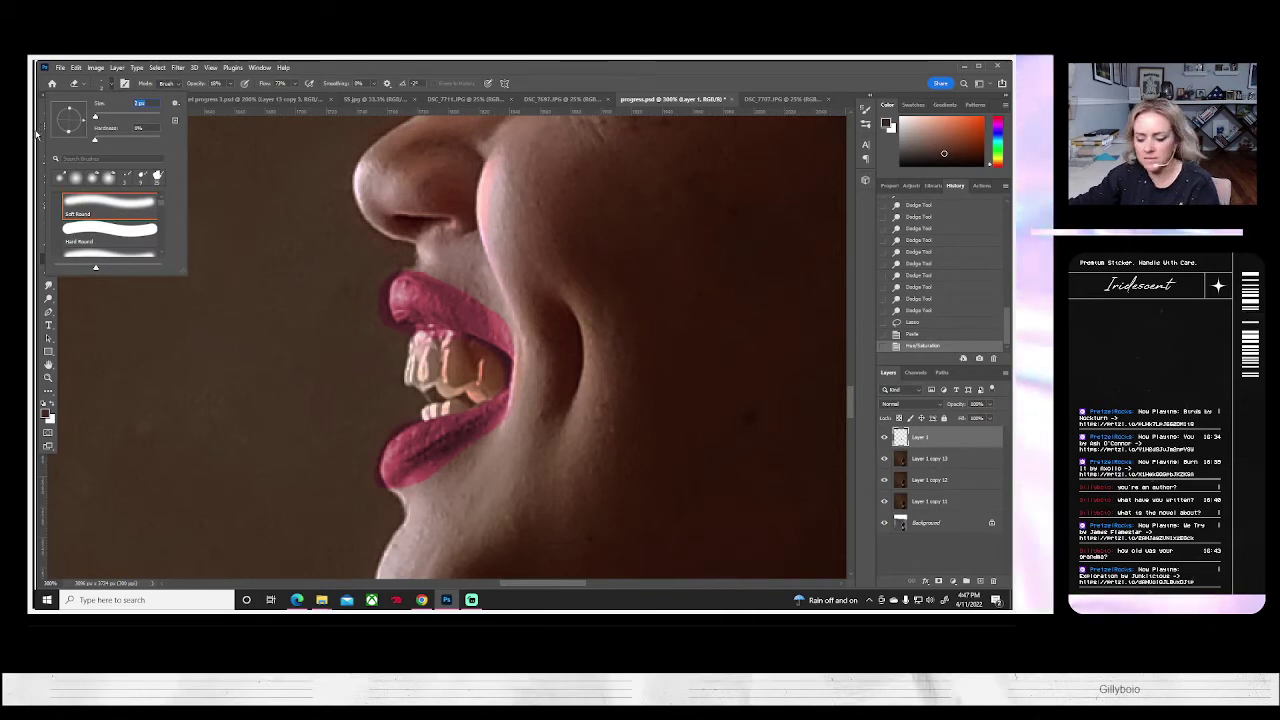
{"action": "key", "text": "Return"}
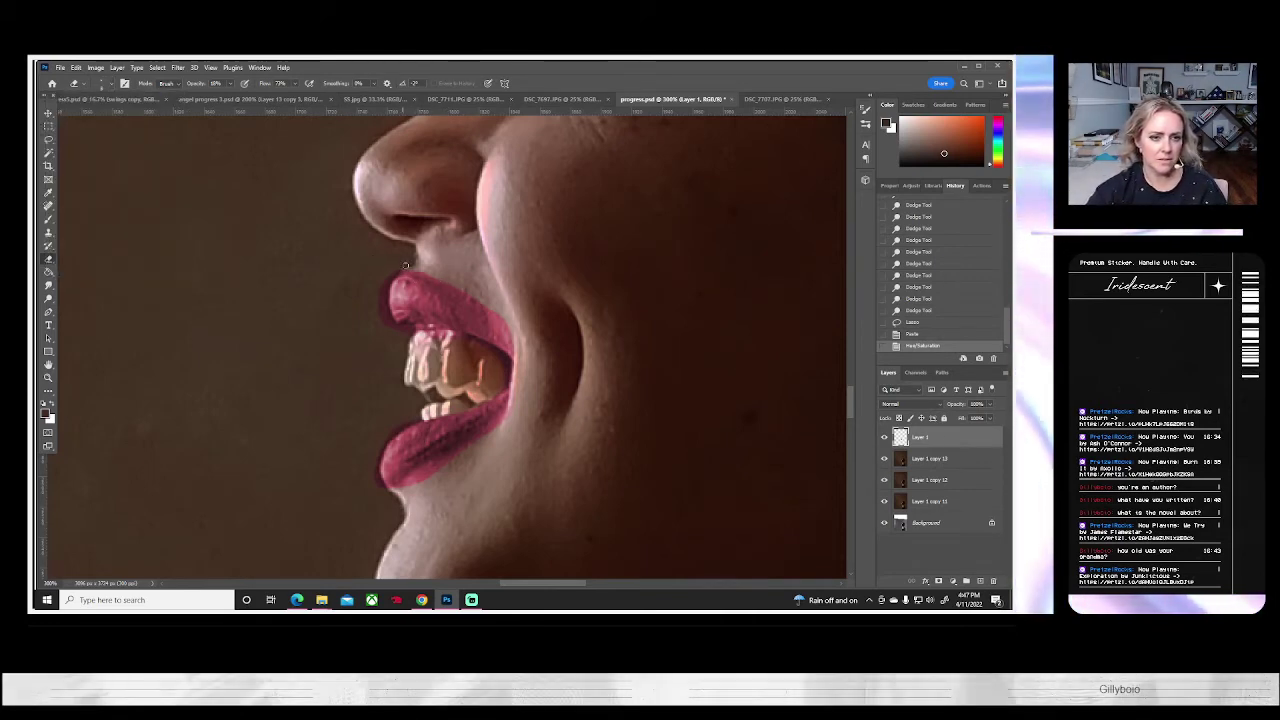
{"action": "left_click_drag", "start_coordinate": [393, 272], "coordinate": [388, 278]}
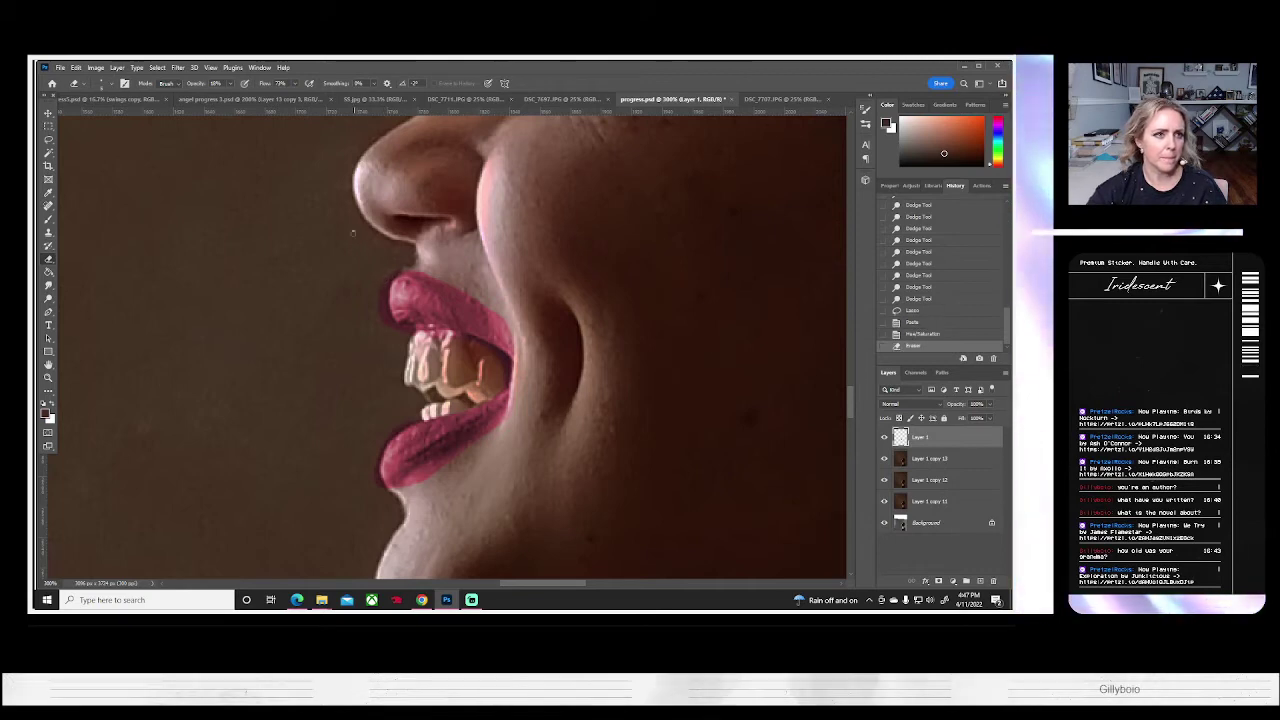
- Raise the Eraser's opacity to 100% and erase the pink spill around the outer edge of the upper lip
{"action": "left_click", "coordinate": [229, 85]}
{"action": "left_click_drag", "start_coordinate": [229, 95], "coordinate": [328, 103]}
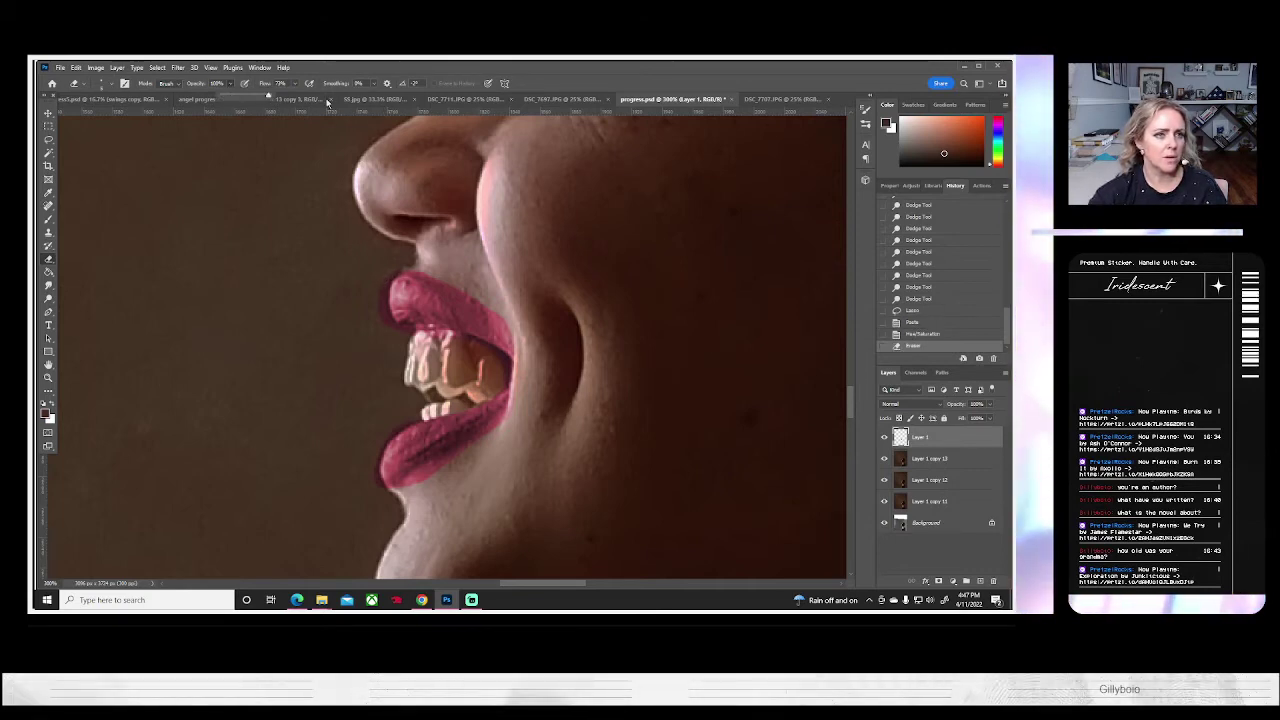
{"action": "left_click", "coordinate": [382, 272]}
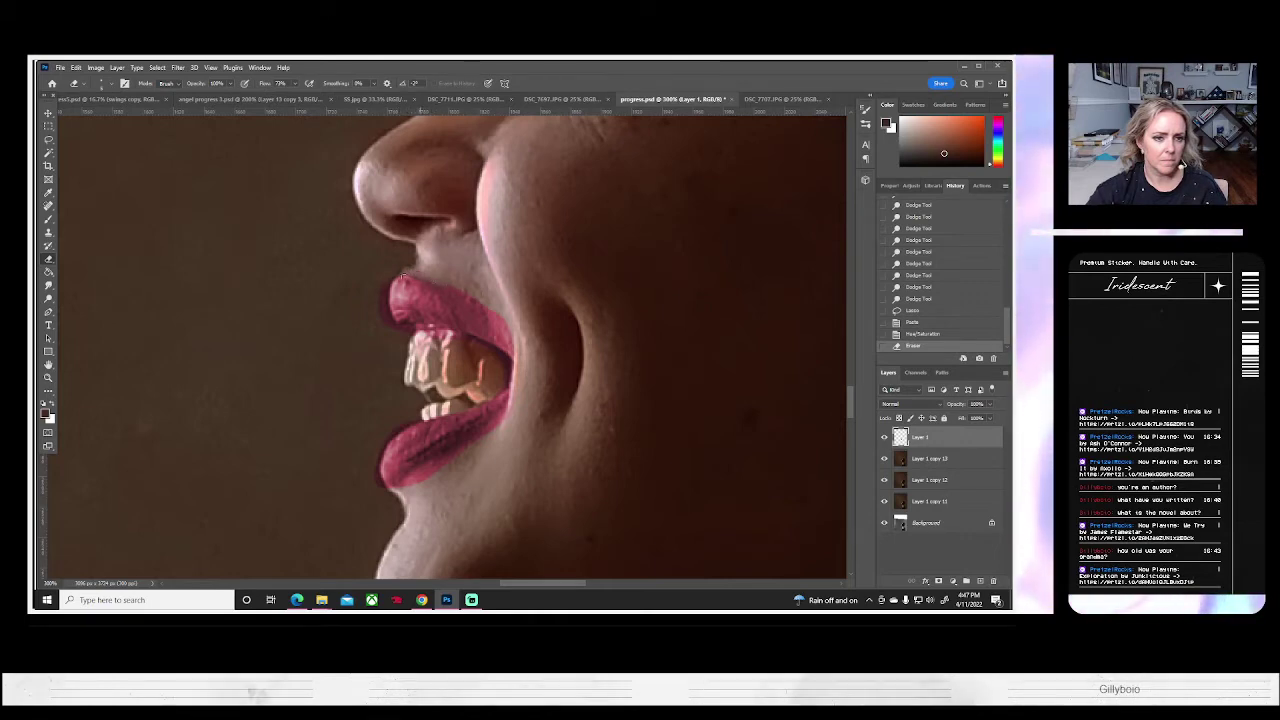
{"action": "left_click", "coordinate": [432, 279]}
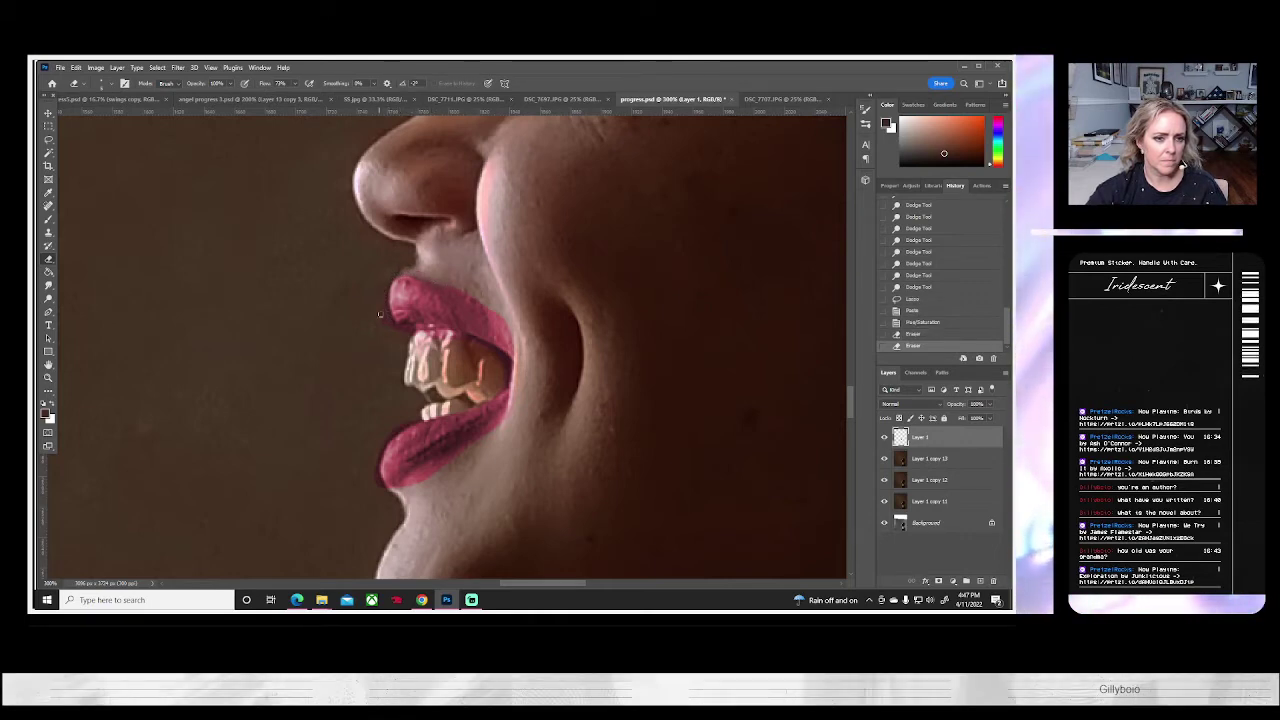
{"action": "left_click_drag", "start_coordinate": [392, 325], "coordinate": [391, 273]}
{"action": "left_click", "coordinate": [391, 273]}
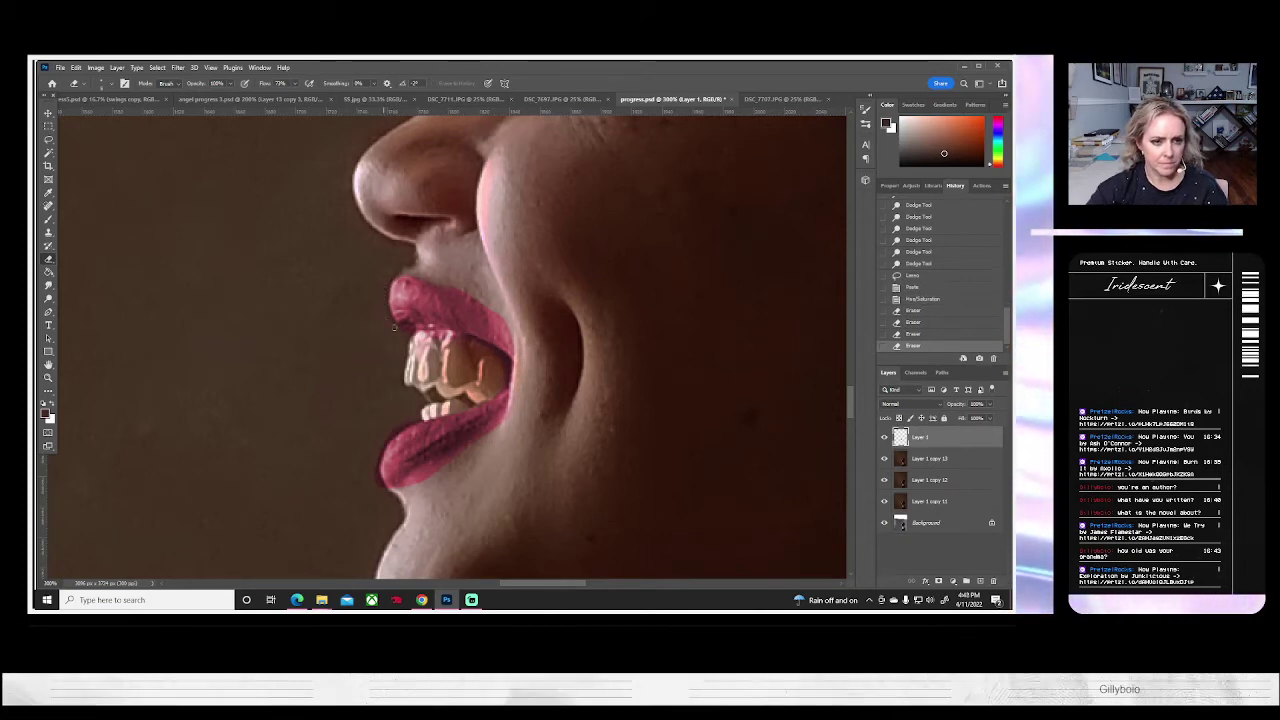
- Erase the pink spill from the teeth and the inside of the mouth along the upper lip's lower edge
{"action": "left_click", "coordinate": [414, 332]}
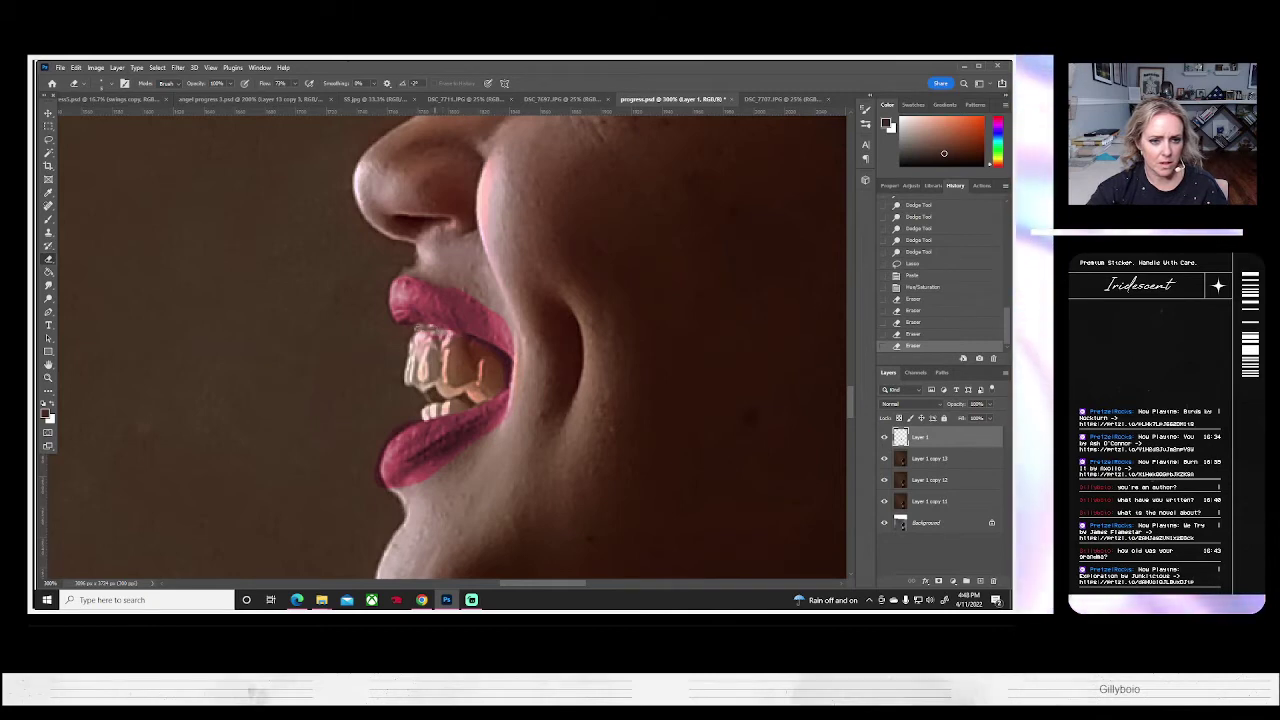
{"action": "left_click_drag", "start_coordinate": [414, 331], "coordinate": [437, 339]}
{"action": "left_click", "coordinate": [431, 337]}
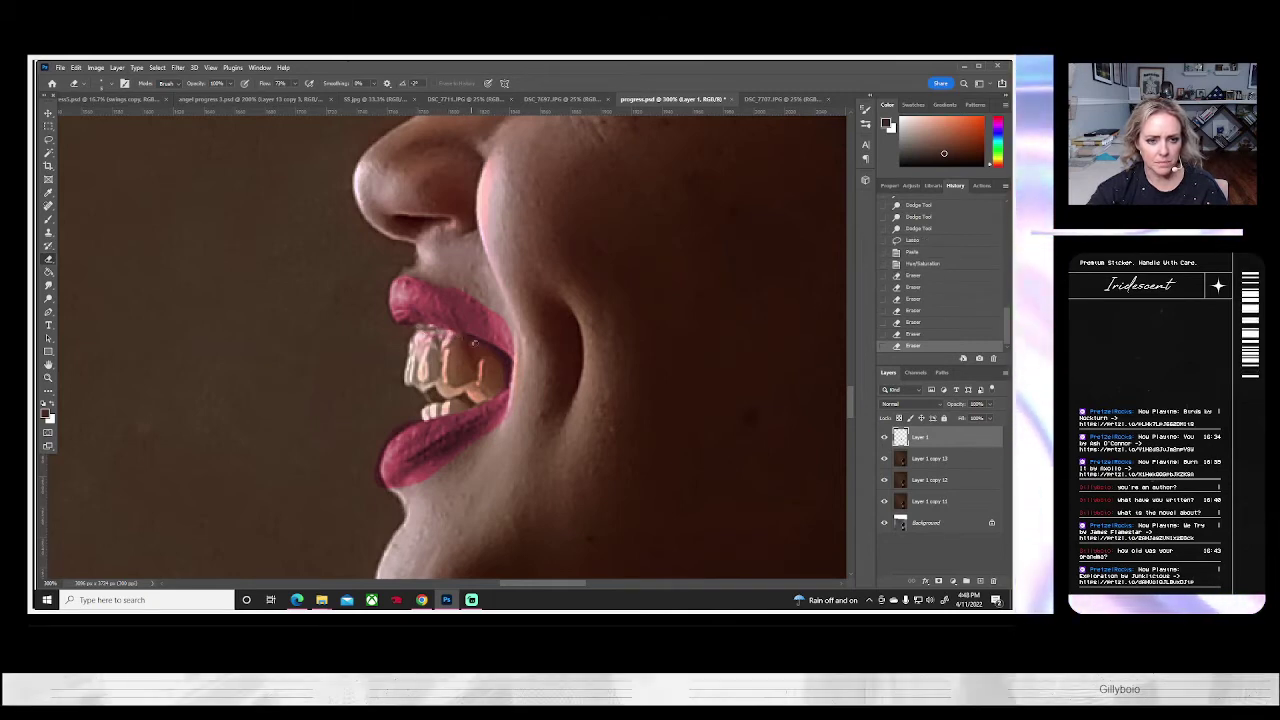
{"action": "left_click_drag", "start_coordinate": [485, 349], "coordinate": [461, 340]}
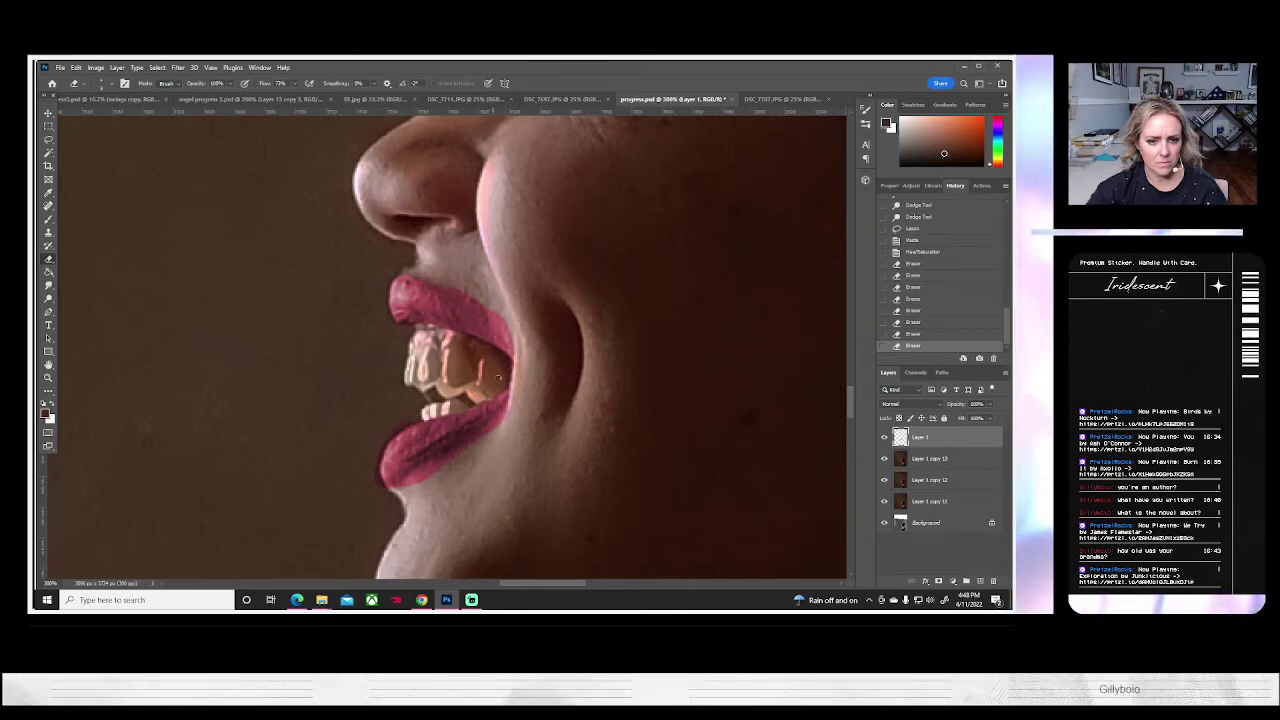
{"action": "left_click", "coordinate": [499, 380]}
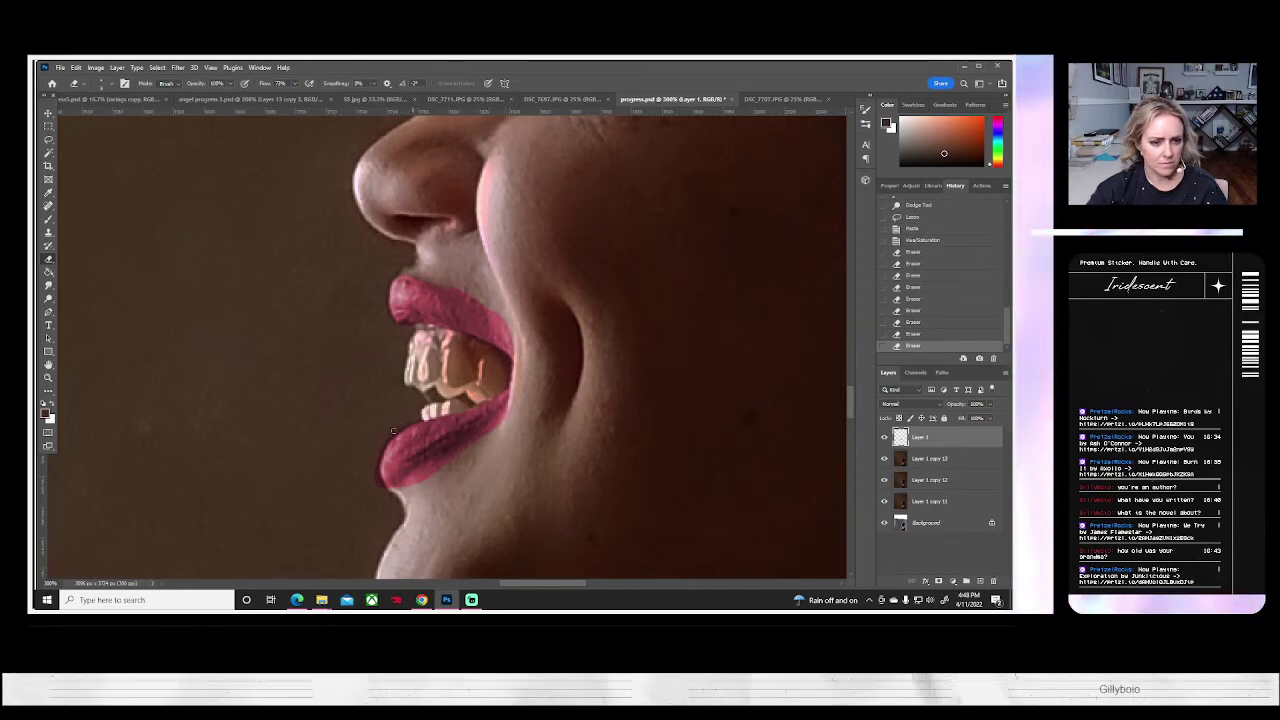
- Erase the pink spill around the front and underside of the lower lip, undoing and redoing the strokes at its tip
{"action": "left_click_drag", "start_coordinate": [388, 438], "coordinate": [383, 442]}
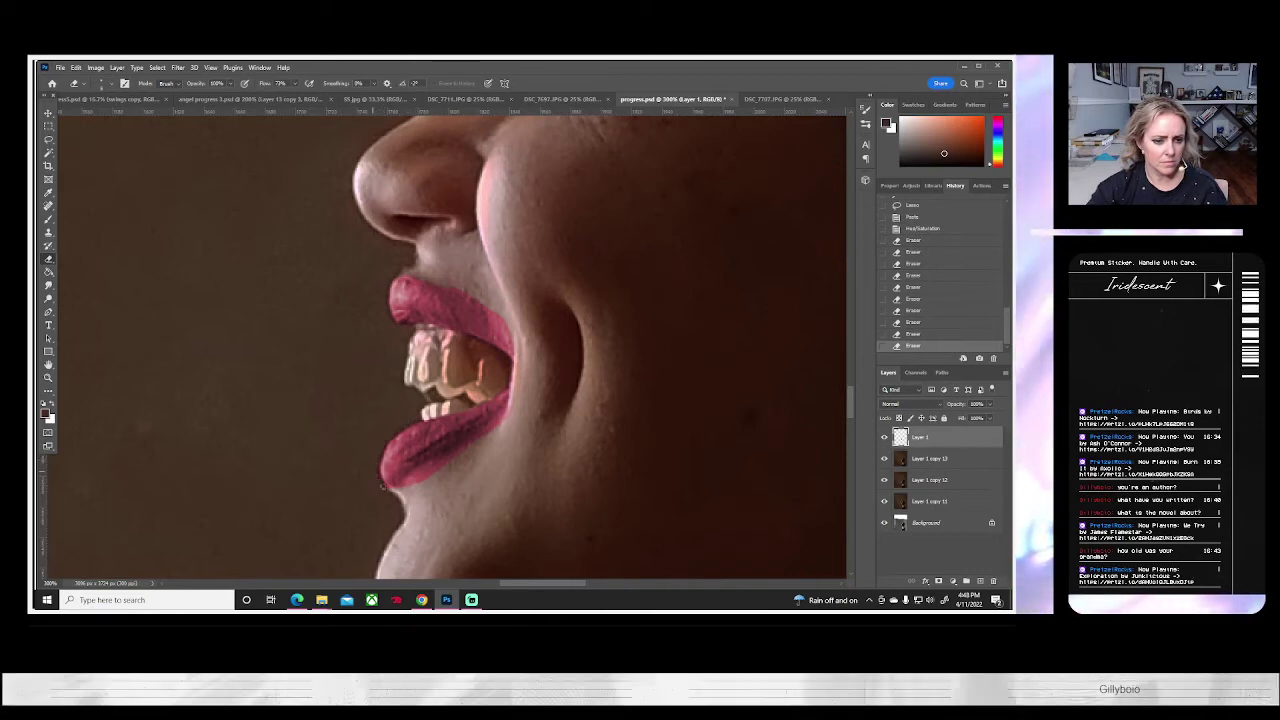
{"action": "mouse_move", "coordinate": [376, 469]}
{"action": "left_mouse_down"}
{"action": "mouse_move", "coordinate": [414, 420]}
{"action": "mouse_move", "coordinate": [388, 442]}
{"action": "mouse_move", "coordinate": [380, 484]}
{"action": "left_mouse_up"}
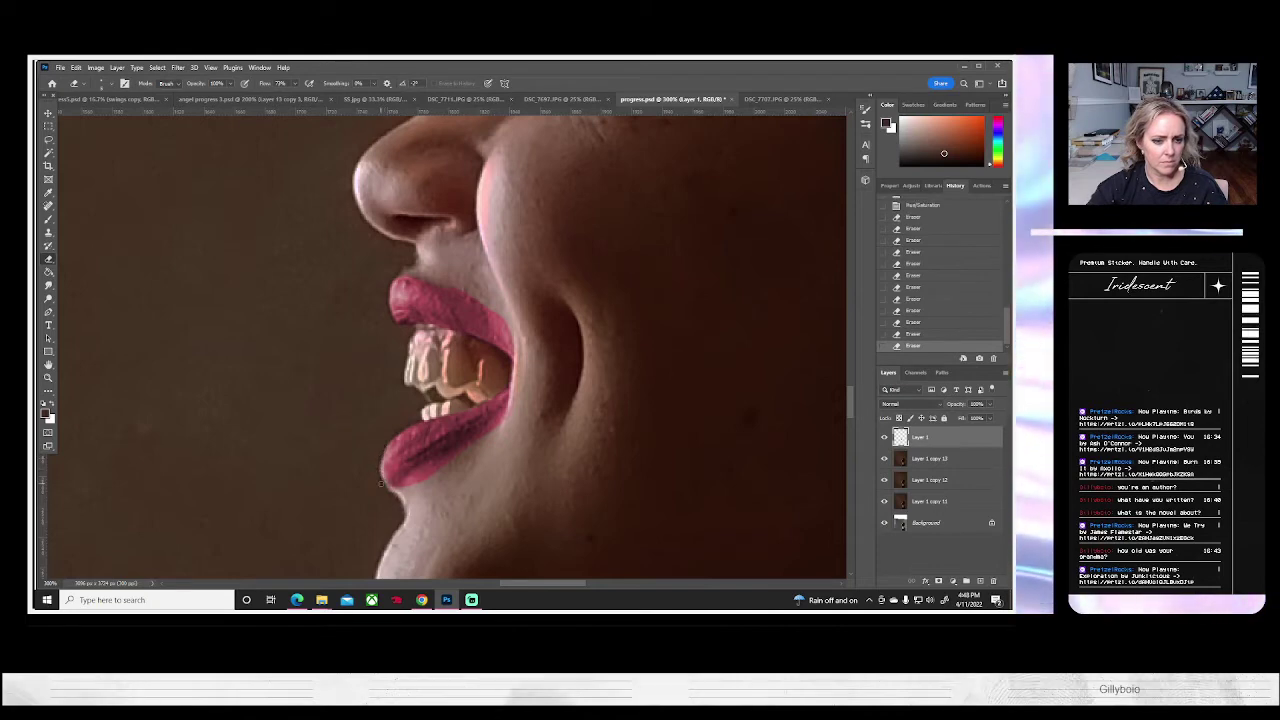
{"action": "left_click", "coordinate": [906, 334]}
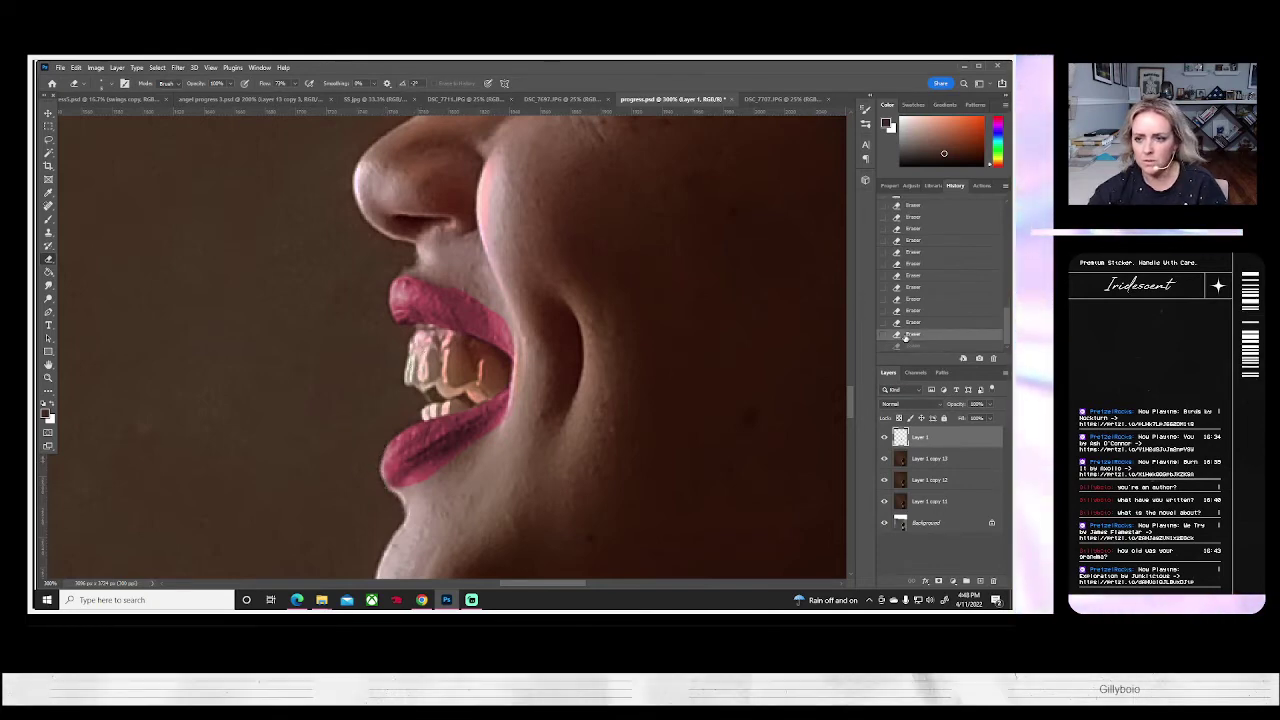
{"action": "left_click", "coordinate": [906, 322]}
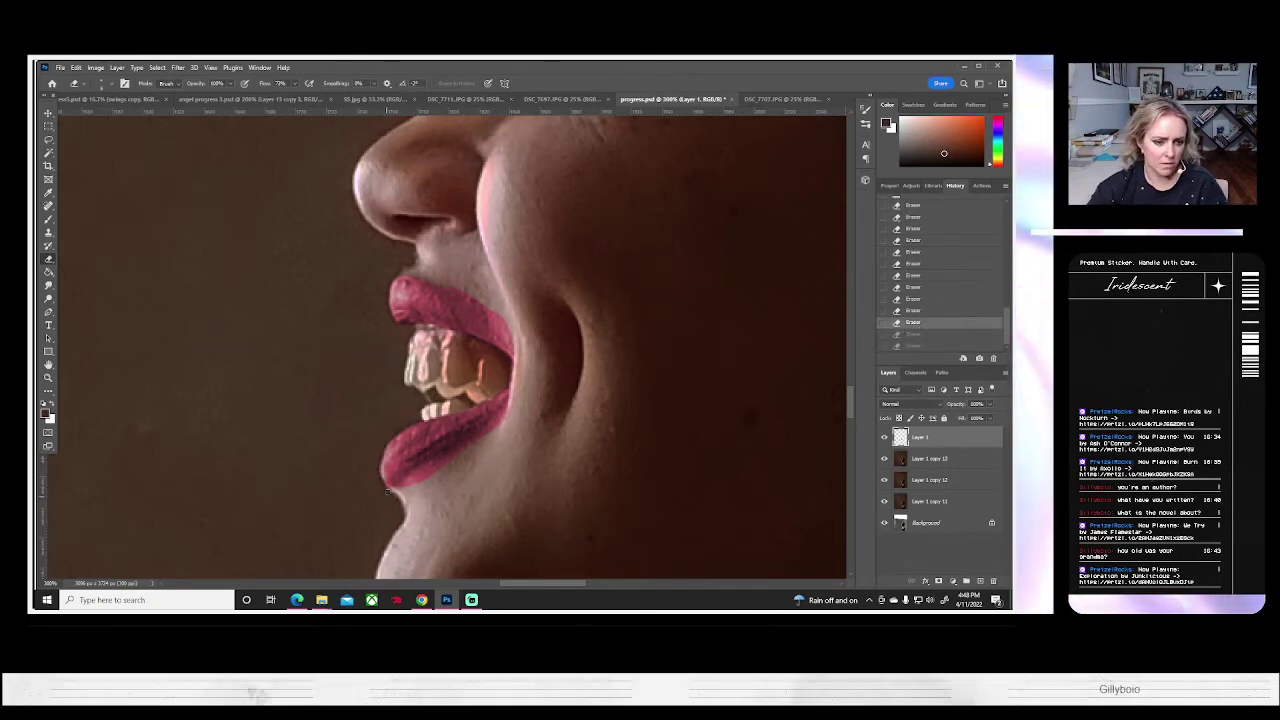
{"action": "left_click_drag", "start_coordinate": [380, 453], "coordinate": [390, 490]}
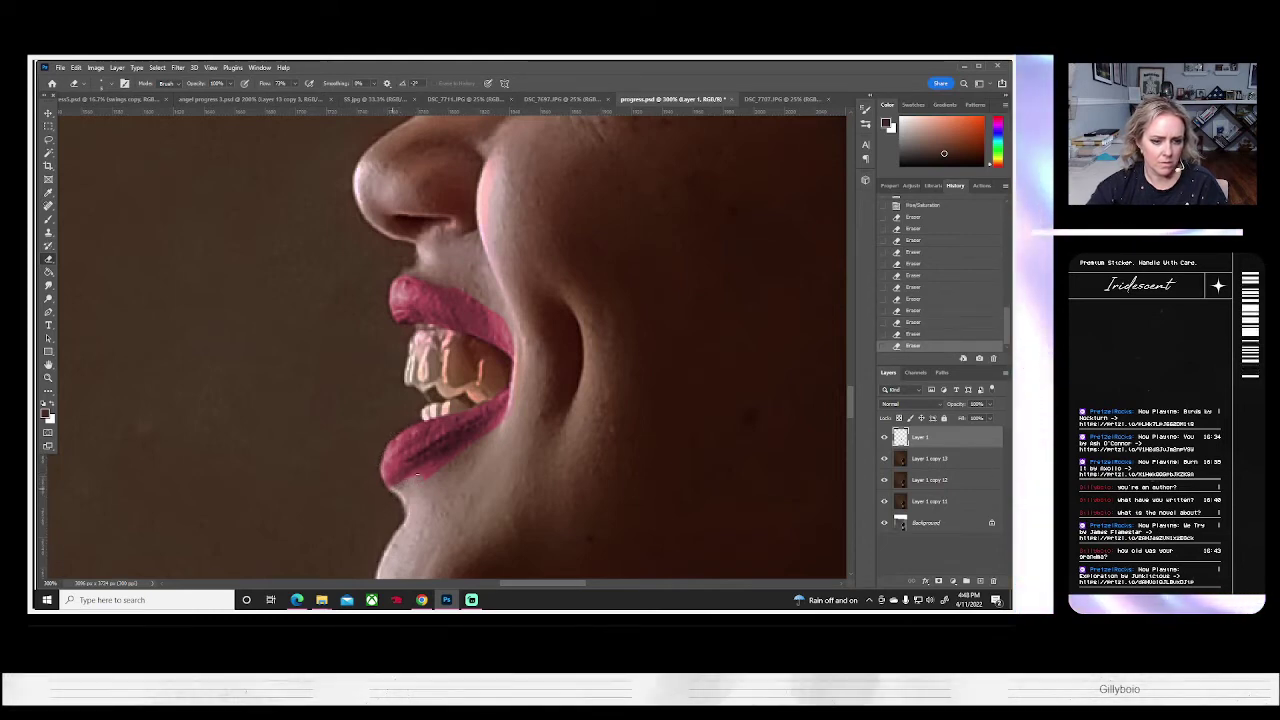
{"action": "left_click_drag", "start_coordinate": [450, 458], "coordinate": [430, 472]}
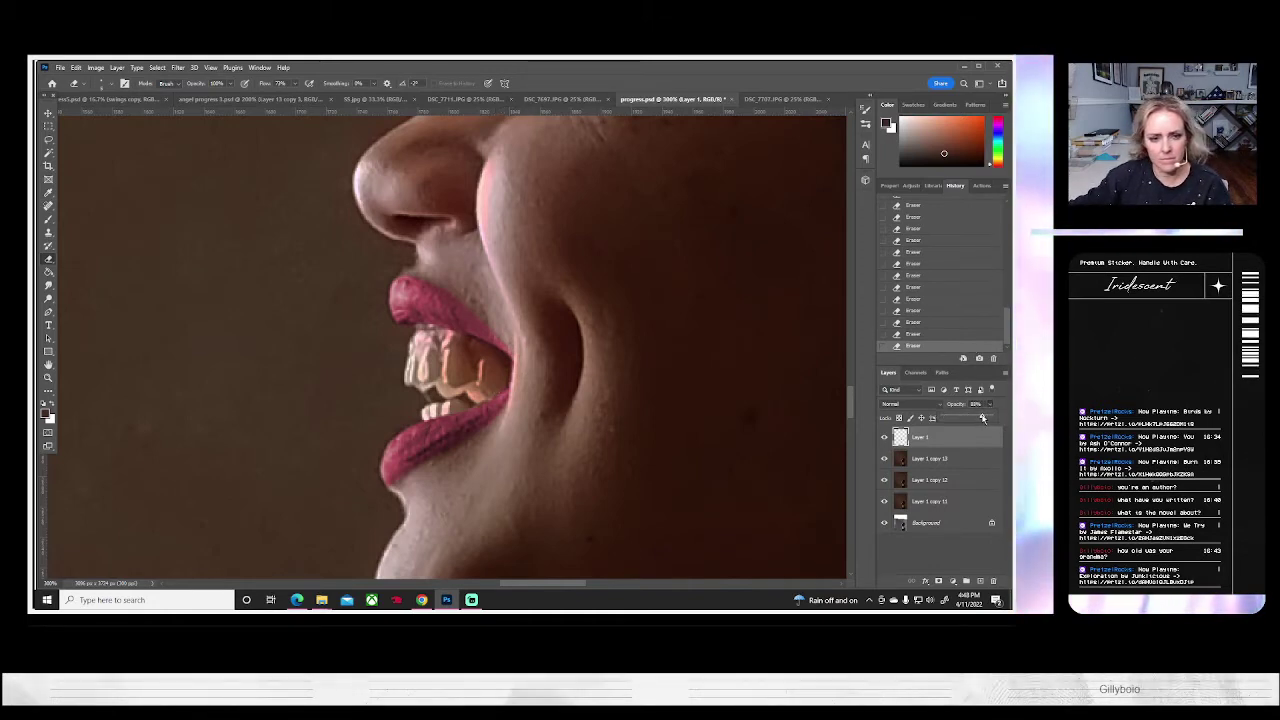
- Lower the opacity of the coloured lips layer to 50% and fit the whole portrait in view
{"action": "left_click_drag", "start_coordinate": [982, 418], "coordinate": [967, 418]}
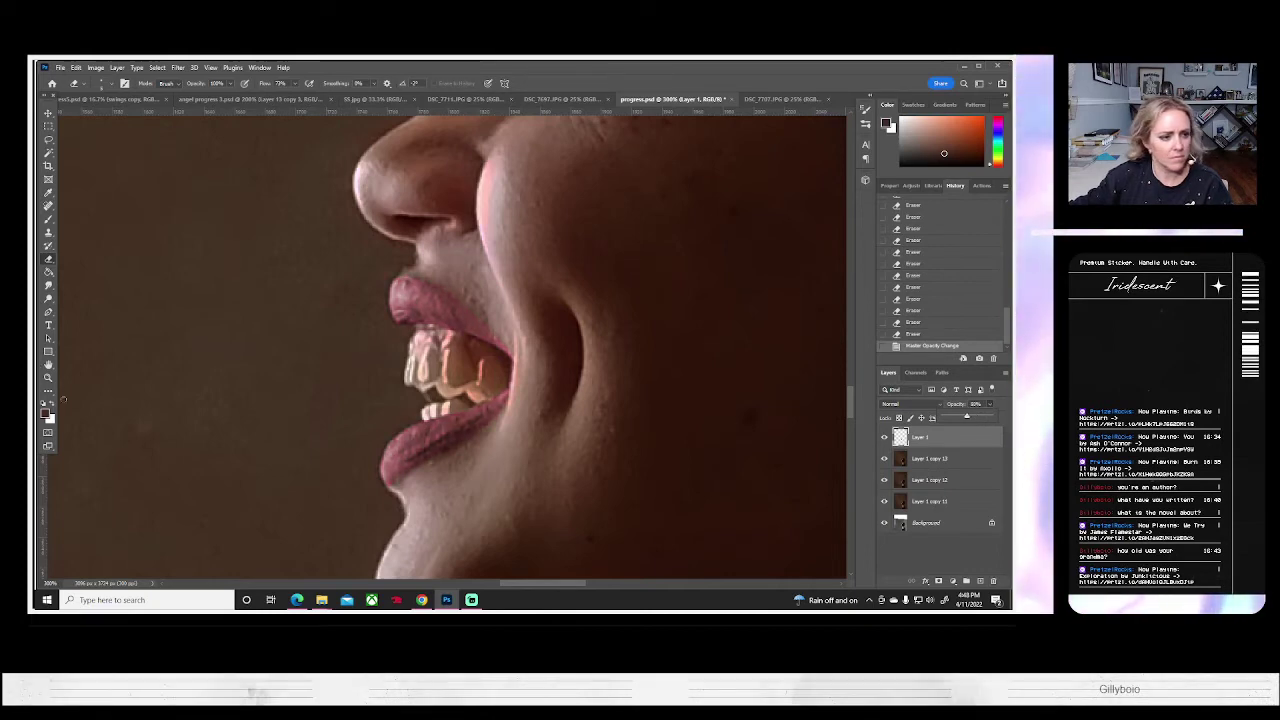
{"action": "key", "text": "z"}
{"action": "key", "text": "ctrl+0"}
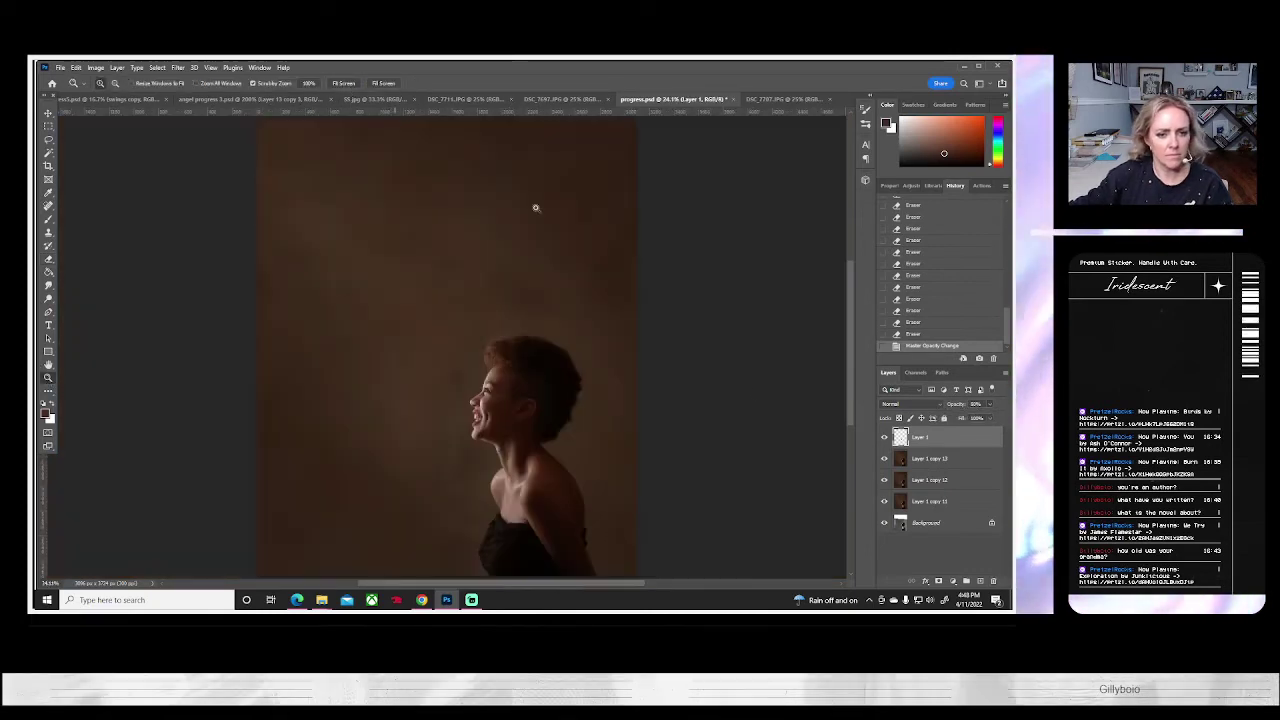
- Compare the portrait with and without Layer 1, both at full view and close up on the face
{"action": "left_click", "coordinate": [884, 437]}
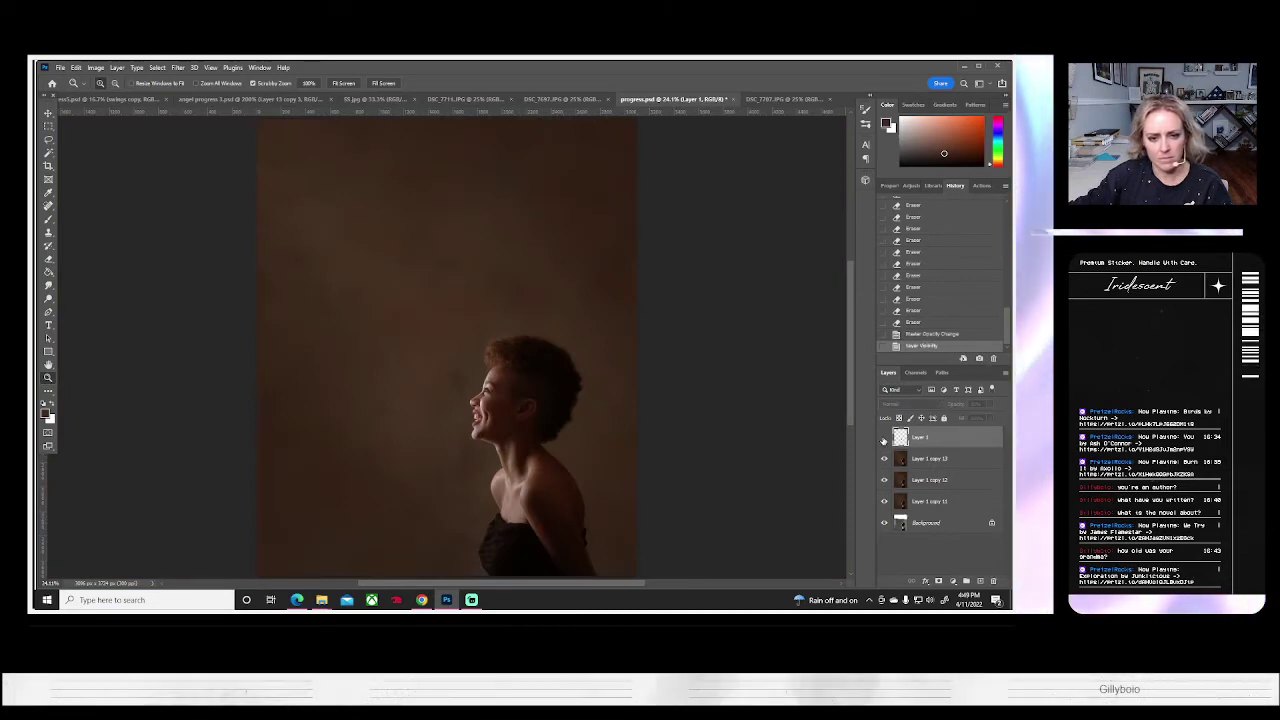
{"action": "left_click", "coordinate": [884, 437]}
{"action": "left_click", "coordinate": [493, 411]}
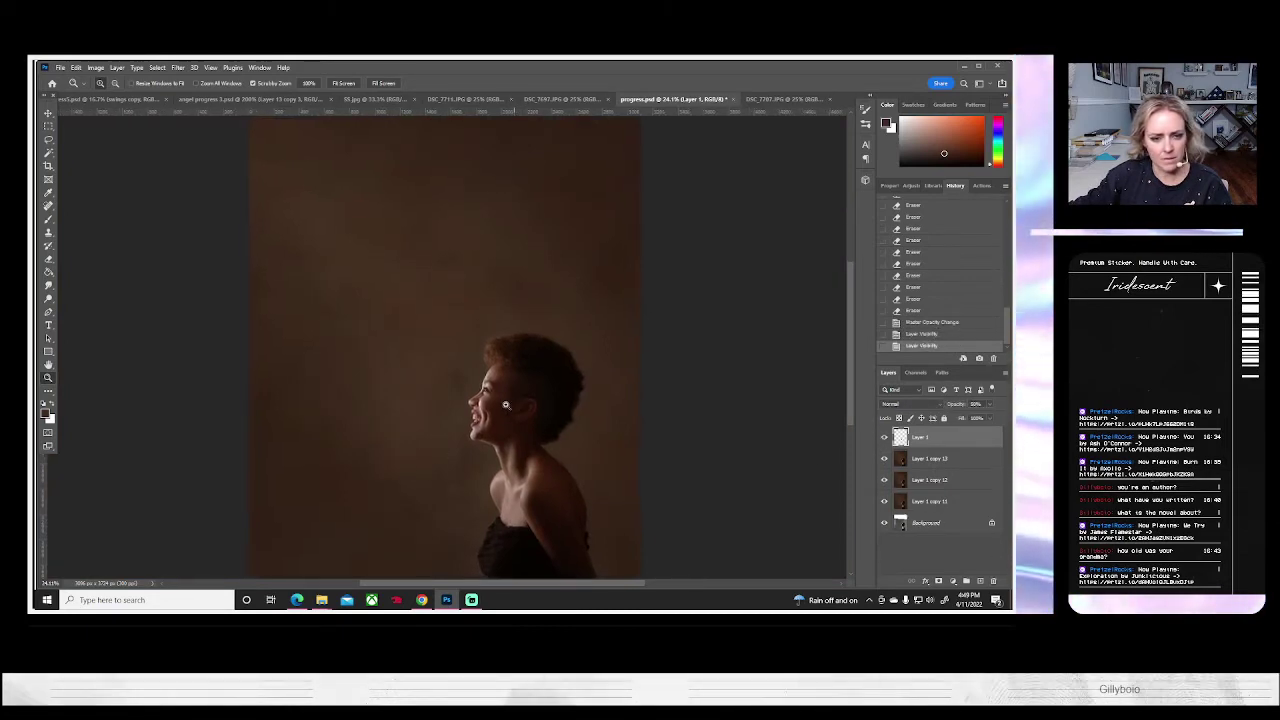
{"action": "left_click", "coordinate": [493, 411]}
{"action": "left_click", "coordinate": [493, 411]}
{"action": "left_click", "coordinate": [493, 411]}
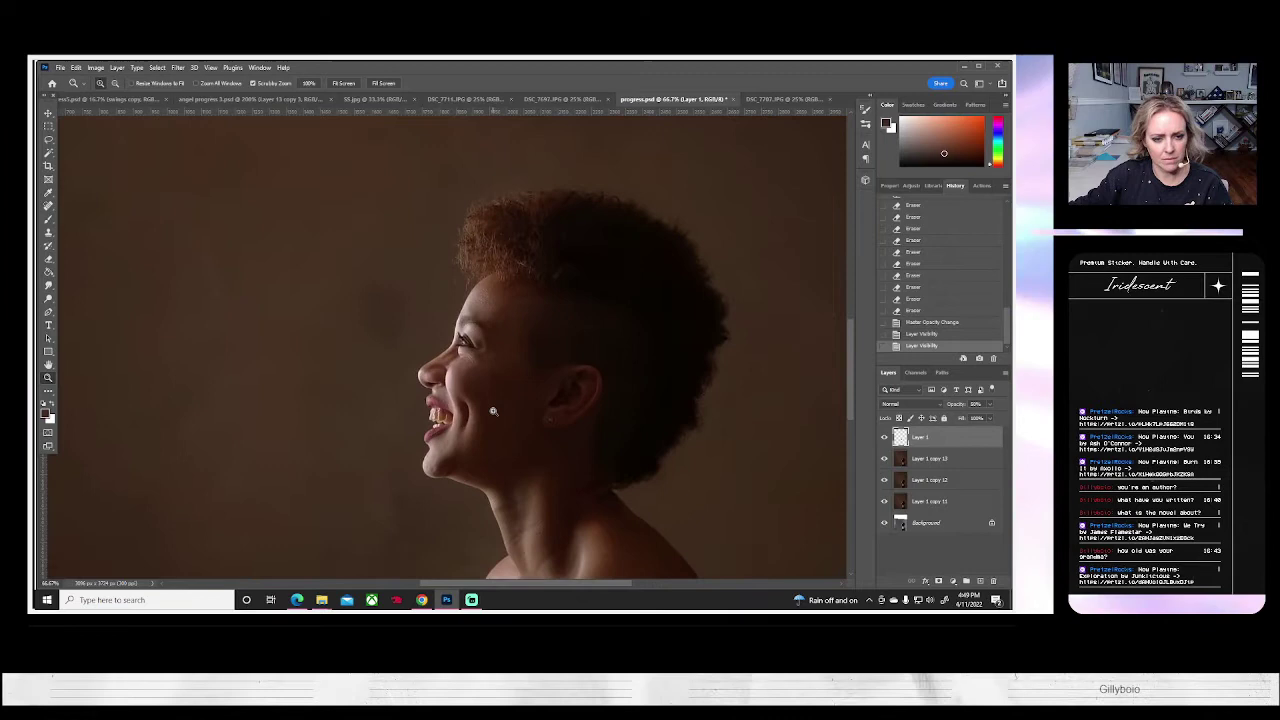
{"action": "left_click", "coordinate": [884, 437]}
{"action": "left_click", "coordinate": [884, 437]}
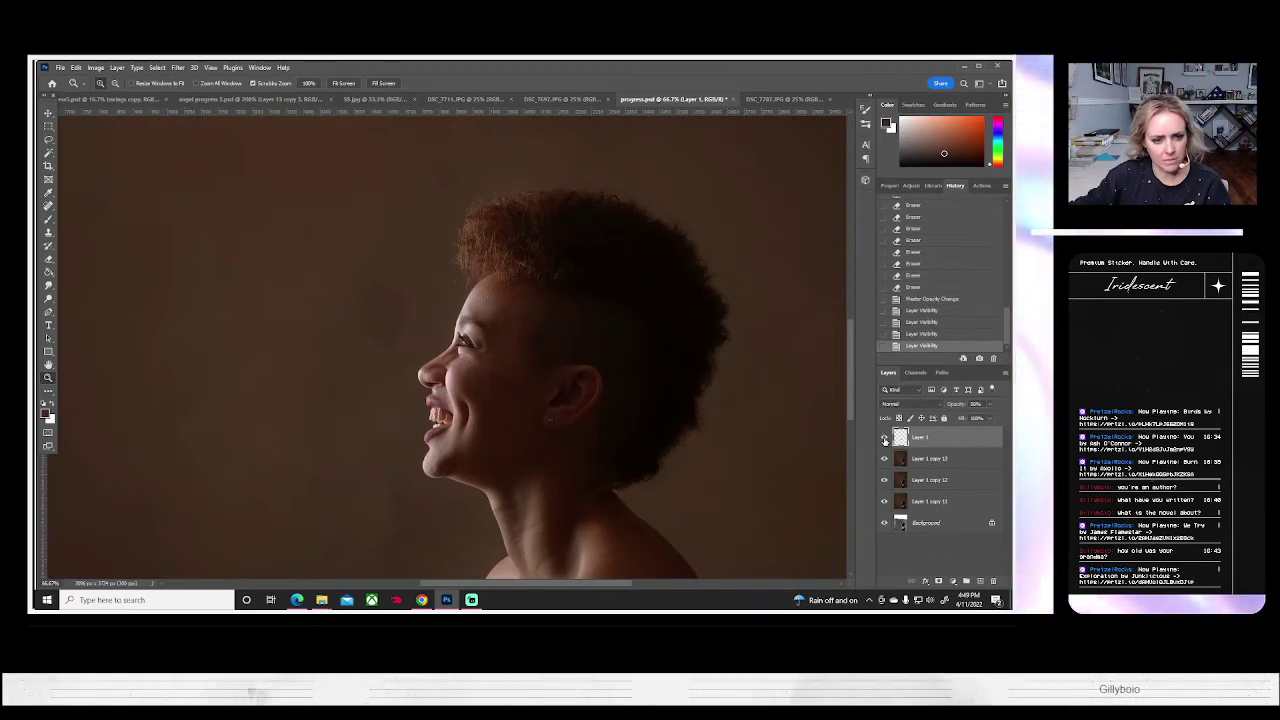
- Lower Layer 1's opacity and merge it with the layer directly beneath it
{"action": "left_click", "coordinate": [988, 405]}
{"action": "left_click_drag", "start_coordinate": [980, 416], "coordinate": [972, 416]}
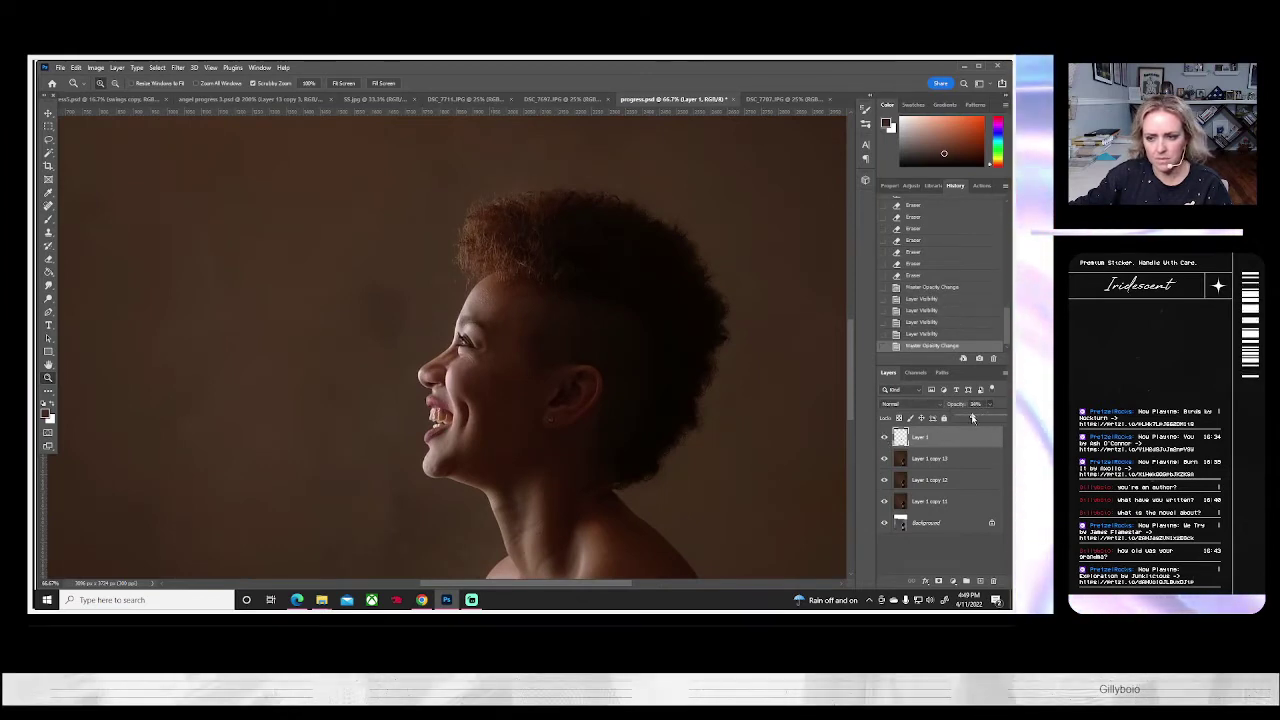
{"action": "right_click", "coordinate": [930, 460]}
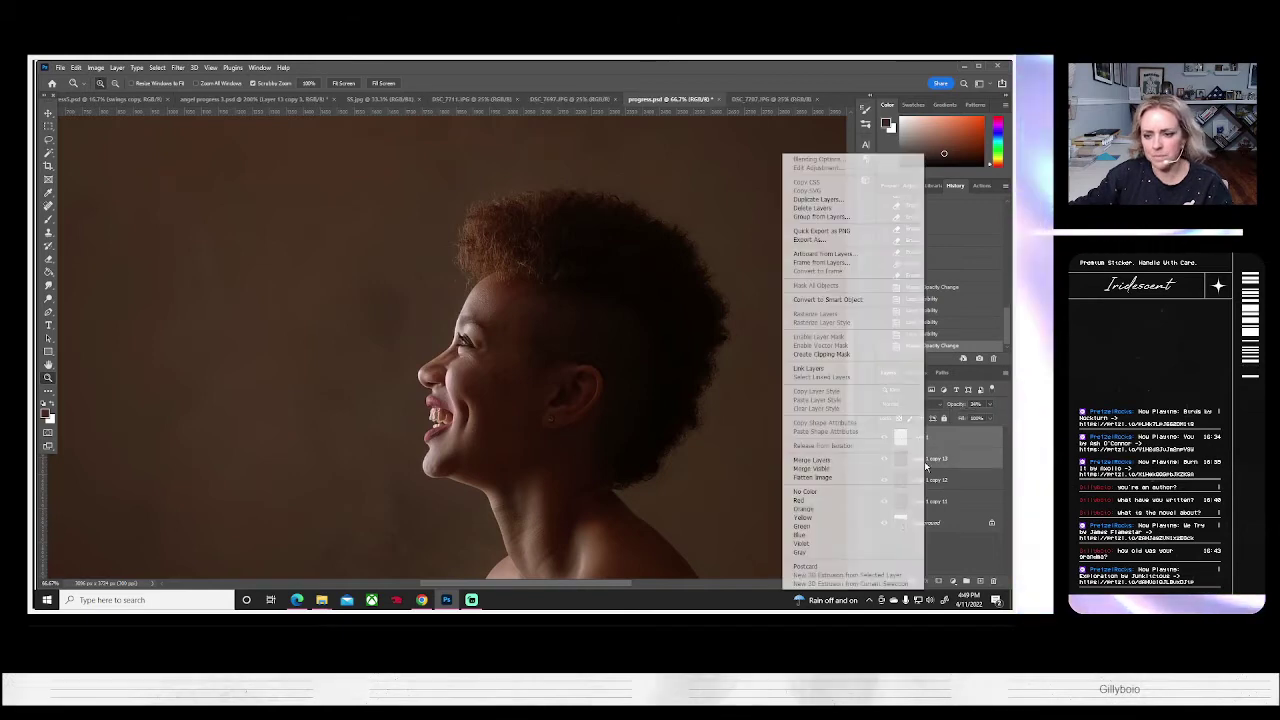
{"action": "left_click", "coordinate": [812, 460]}
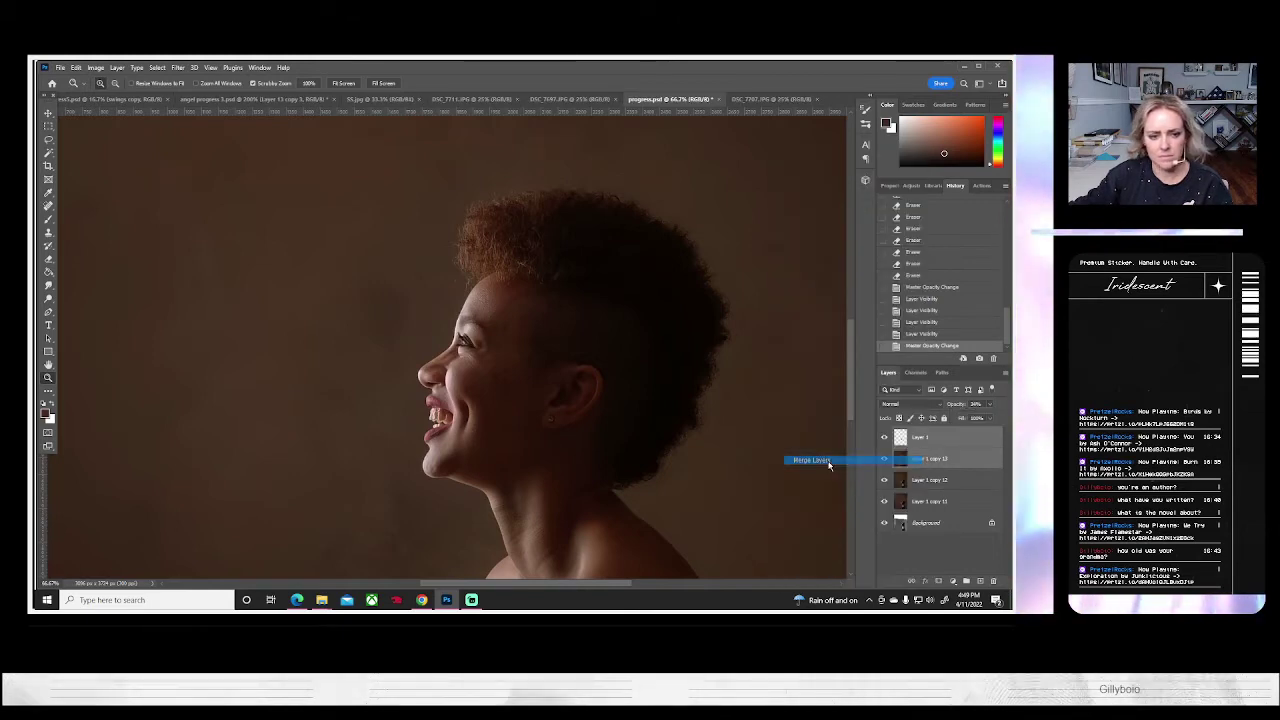
- Compare the portrait with the merged Layer 1 hidden and shown, over the whole image and at 200% around the eye
{"action": "left_click", "coordinate": [345, 84]}
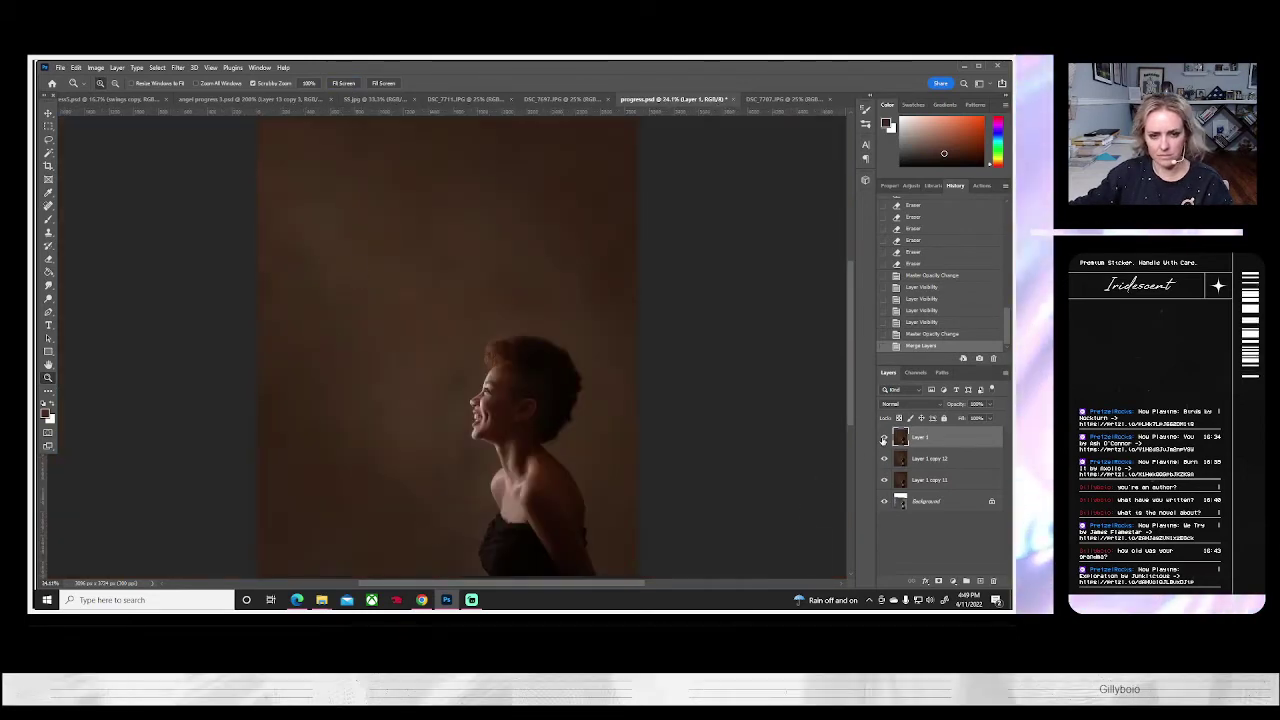
{"action": "left_click", "coordinate": [884, 437]}
{"action": "left_click", "coordinate": [884, 437]}
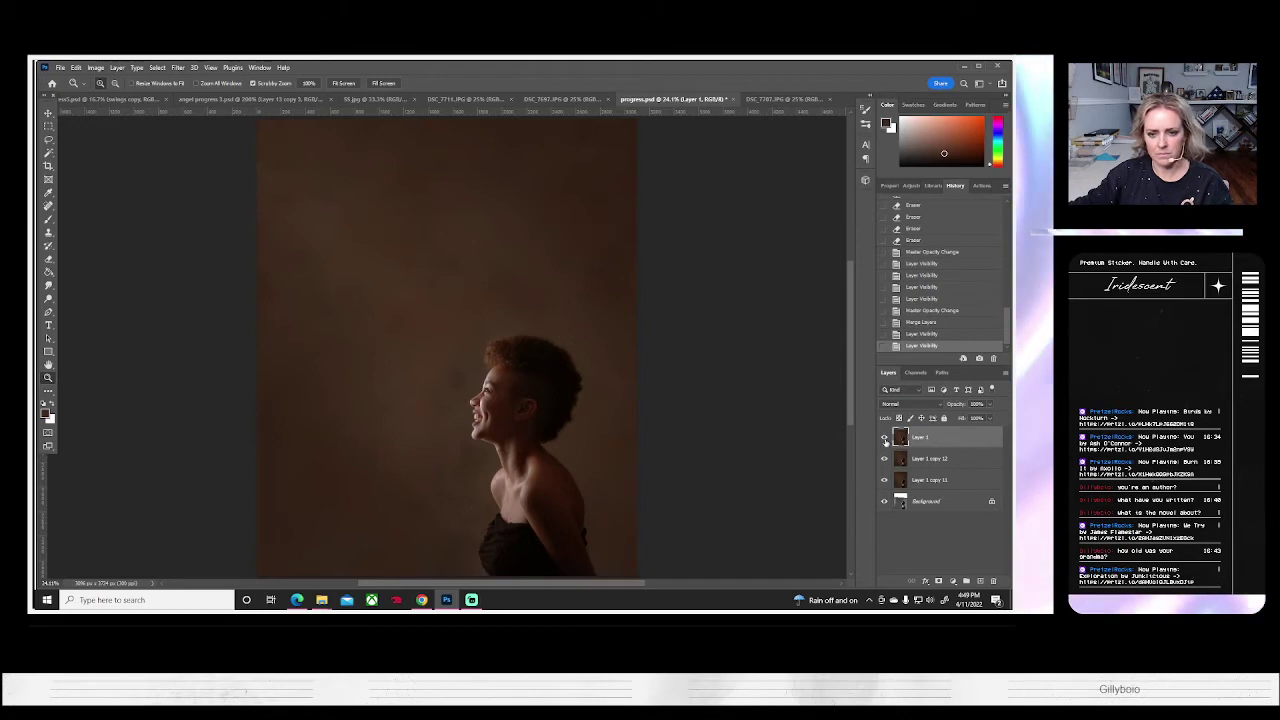
{"action": "left_click", "coordinate": [884, 437]}
{"action": "left_click", "coordinate": [884, 437]}
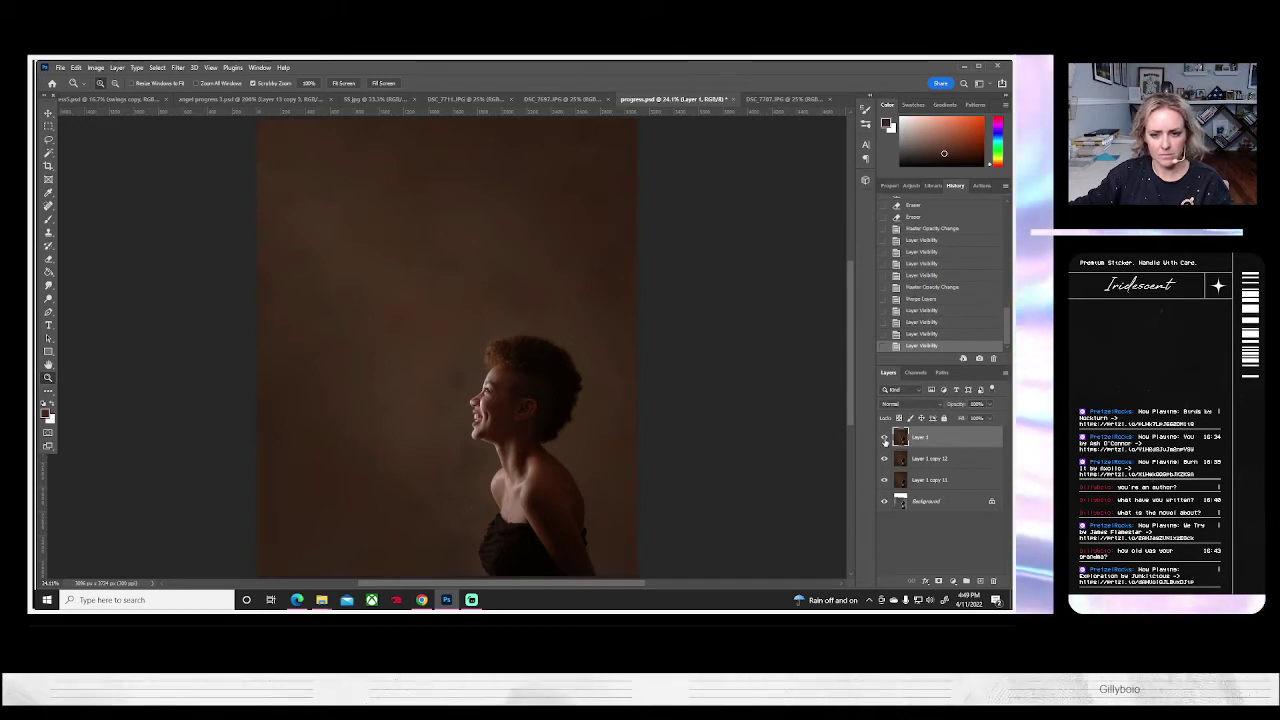
{"action": "left_click", "coordinate": [486, 396]}
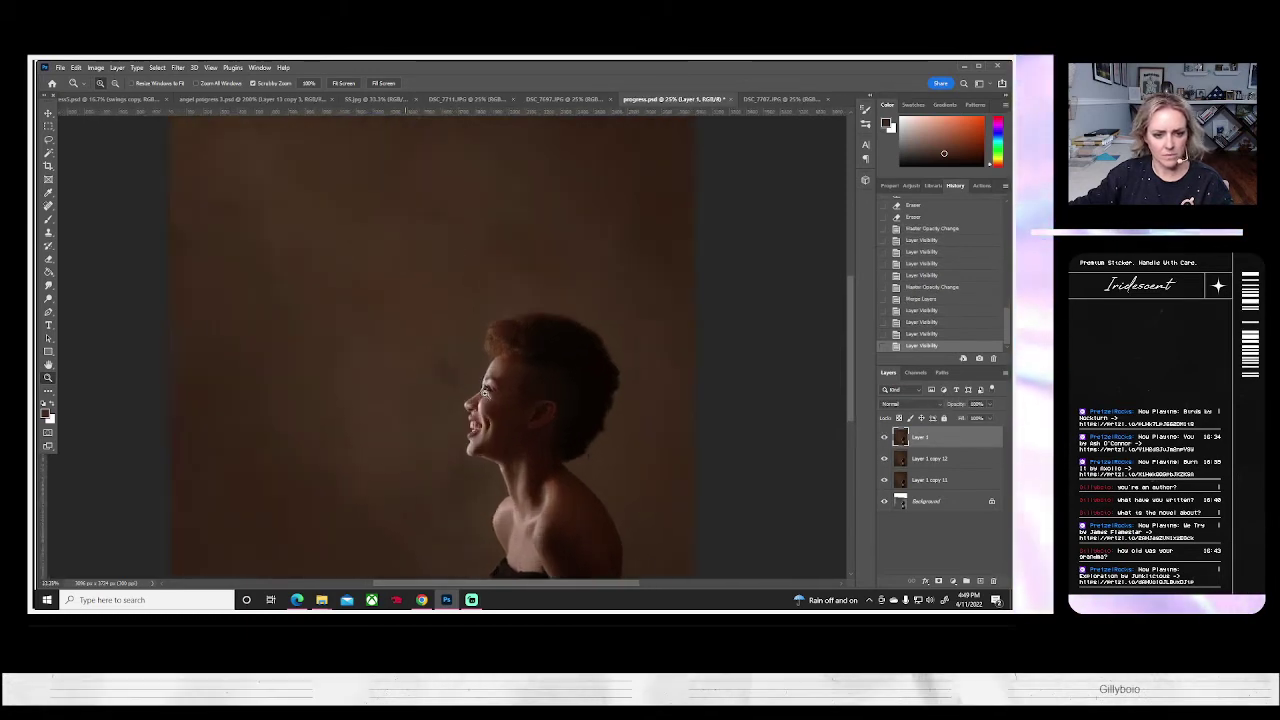
{"action": "left_click", "coordinate": [884, 437]}
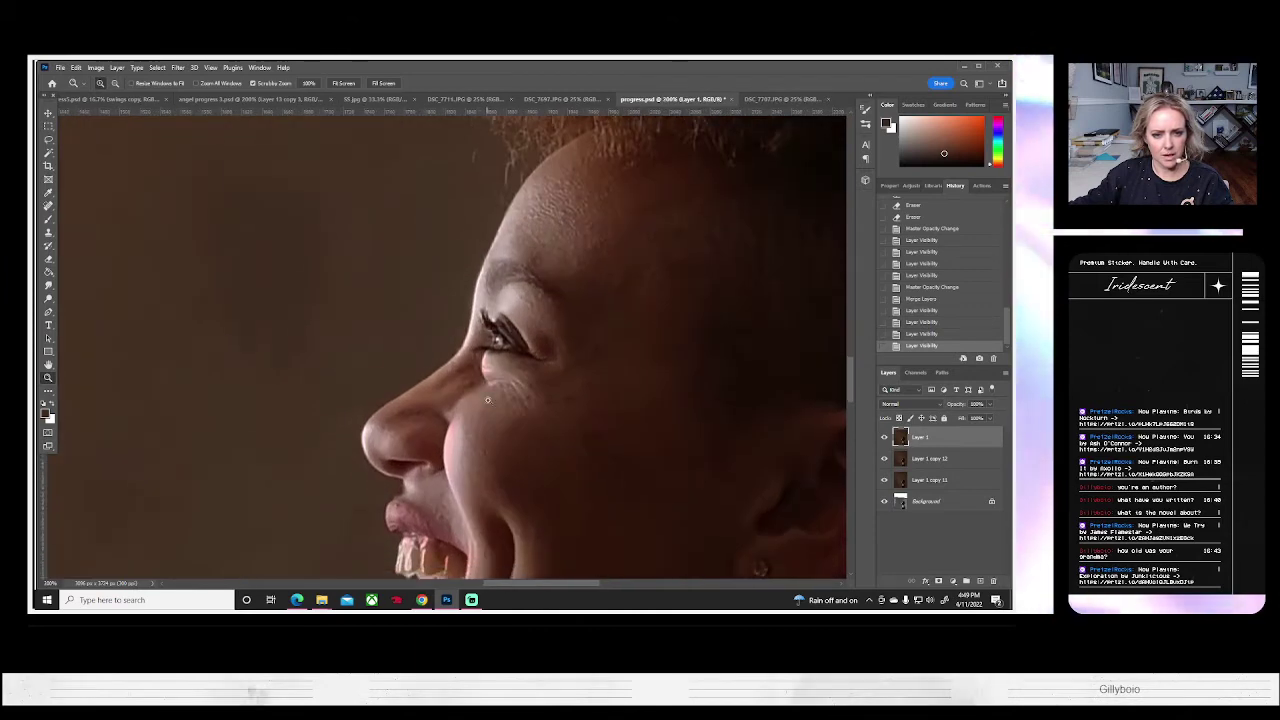
{"action": "left_click", "coordinate": [884, 437]}
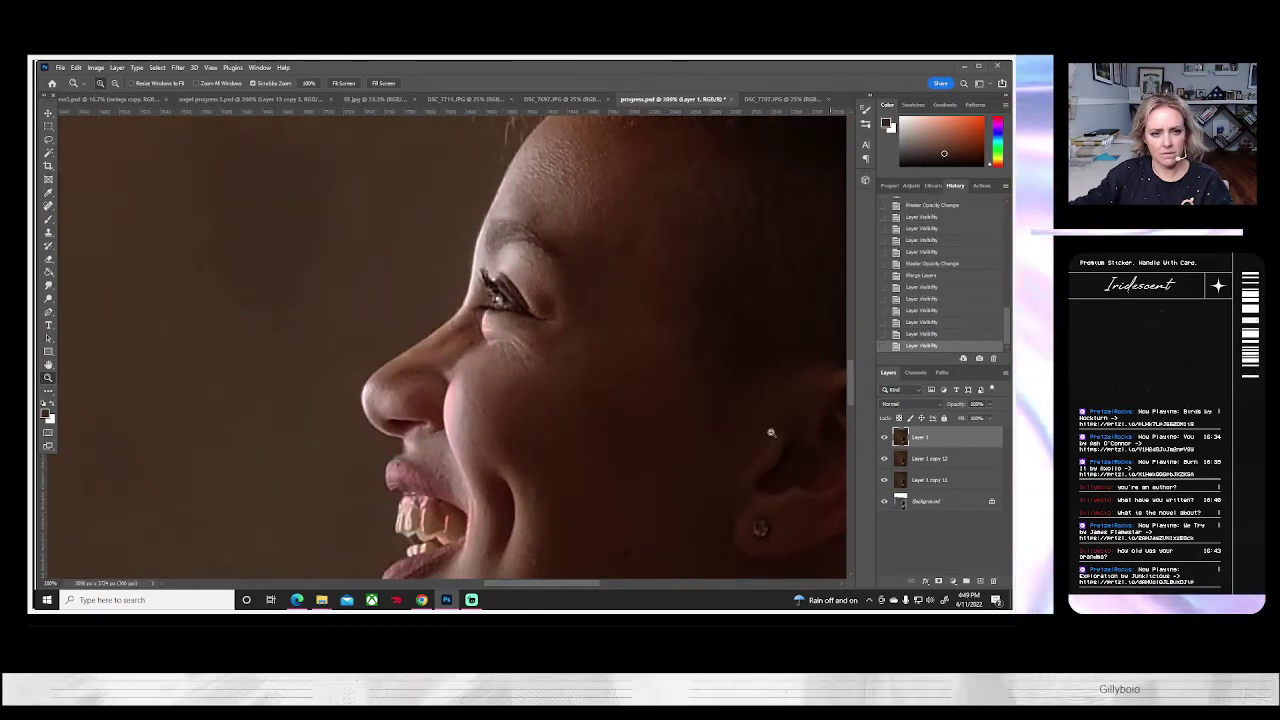
- Erase a tiny spot of Layer 1 over the woman's eye, using a very small soft eraser
{"action": "left_click", "coordinate": [48, 258]}
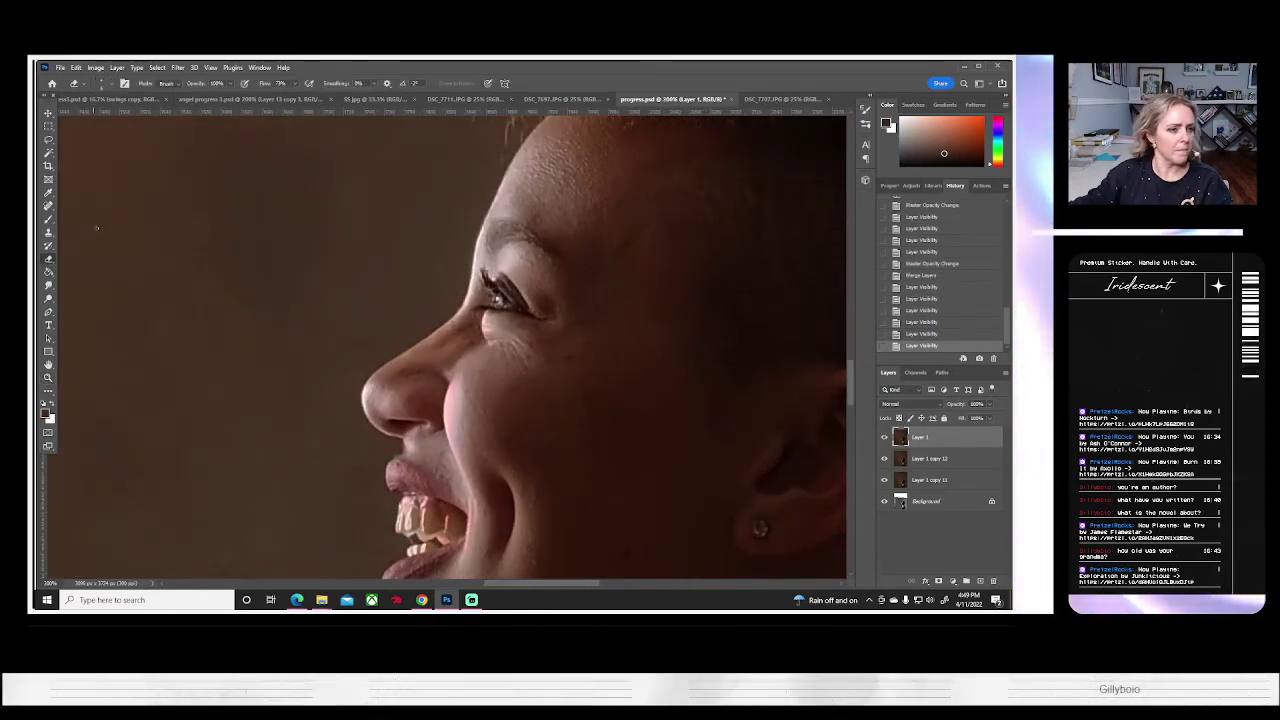
{"action": "left_click", "coordinate": [110, 84]}
{"action": "left_click", "coordinate": [139, 103]}
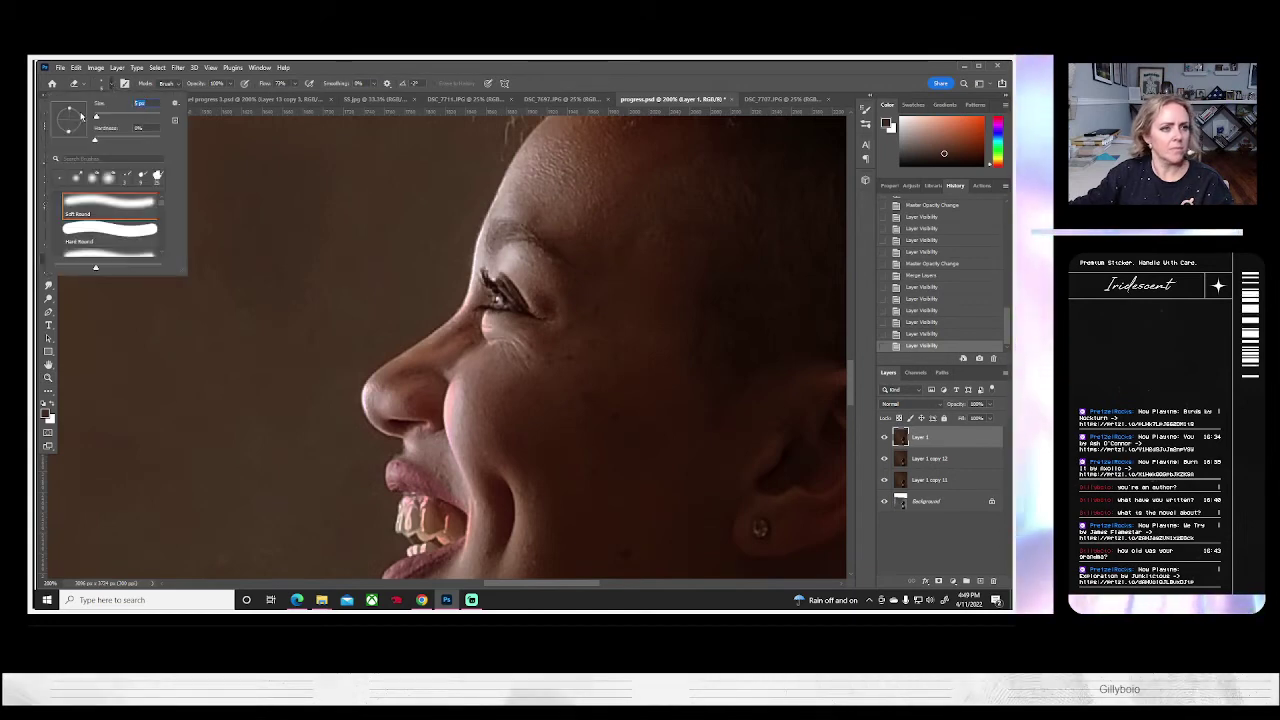
{"action": "key", "text": "Return"}
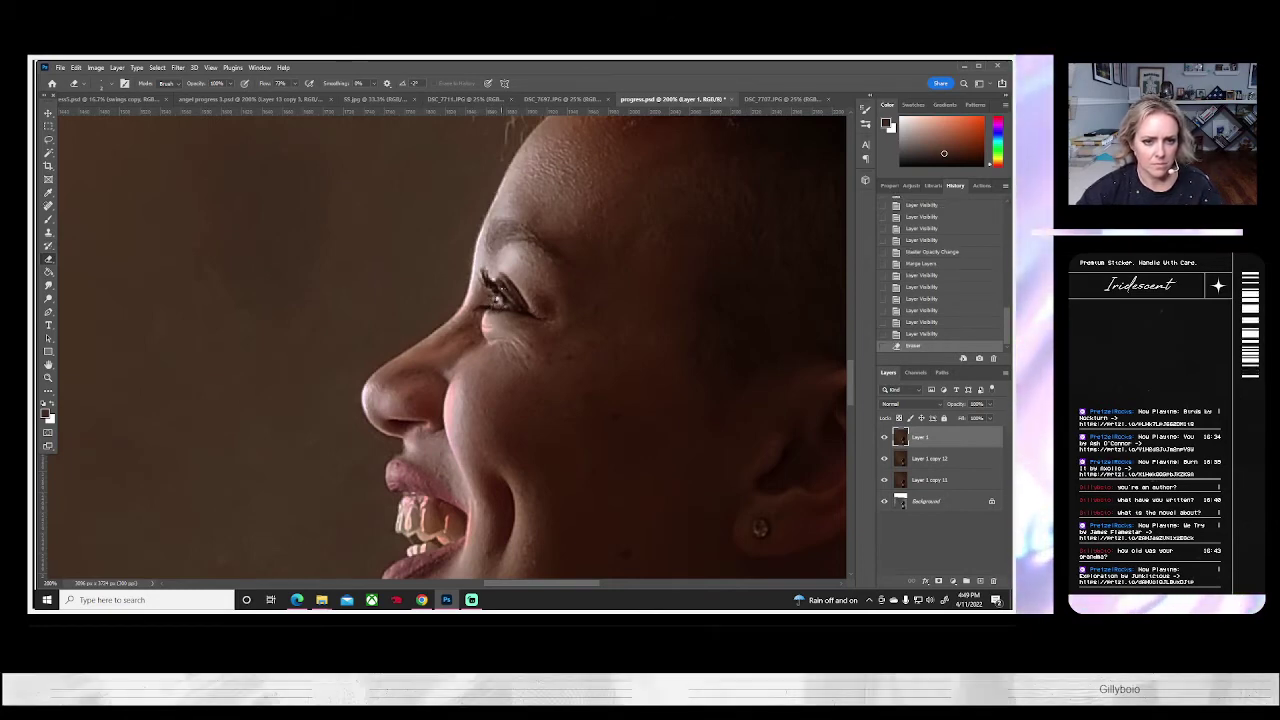
{"action": "left_click", "coordinate": [494, 299]}
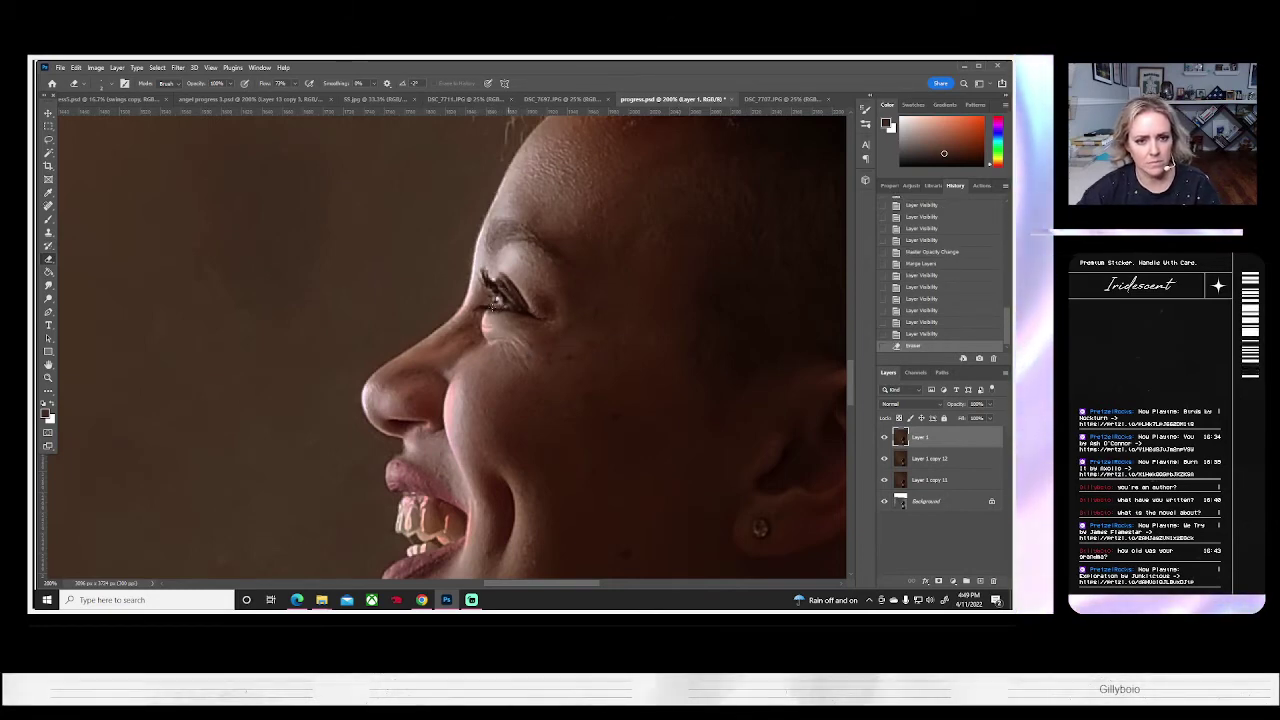
{"action": "key", "text": "ctrl+z"}
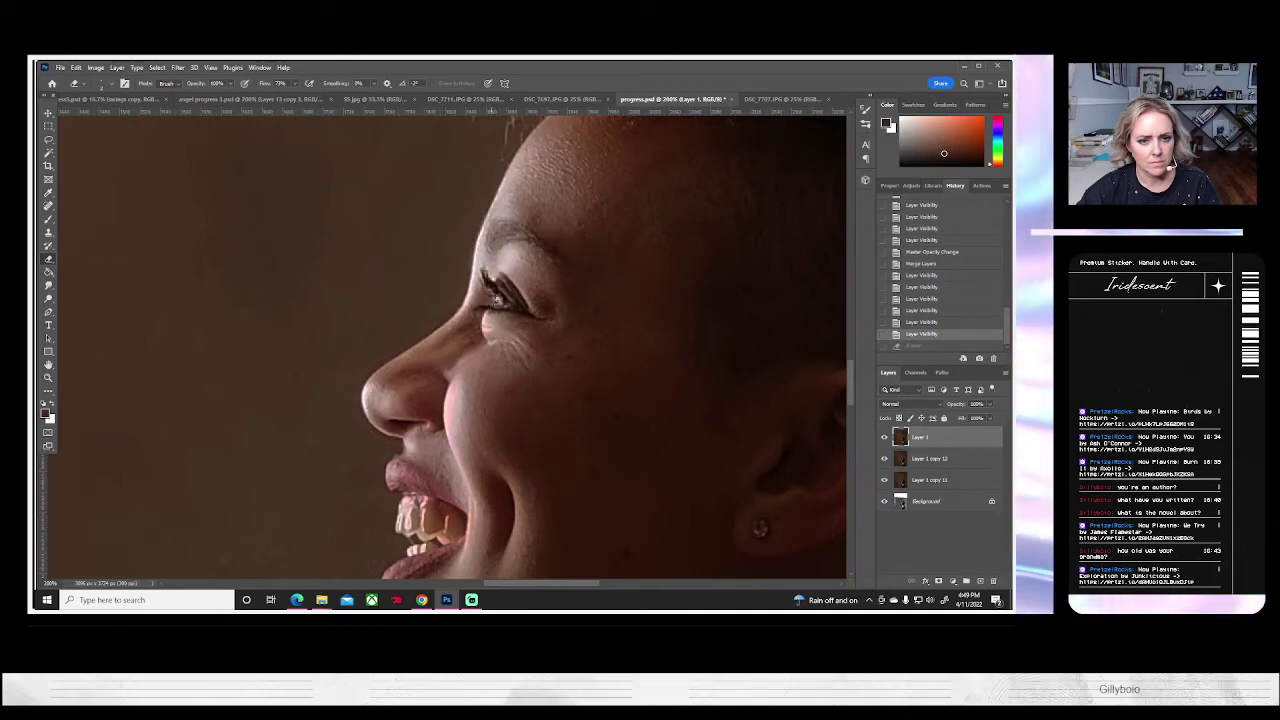
{"action": "left_click", "coordinate": [500, 299]}
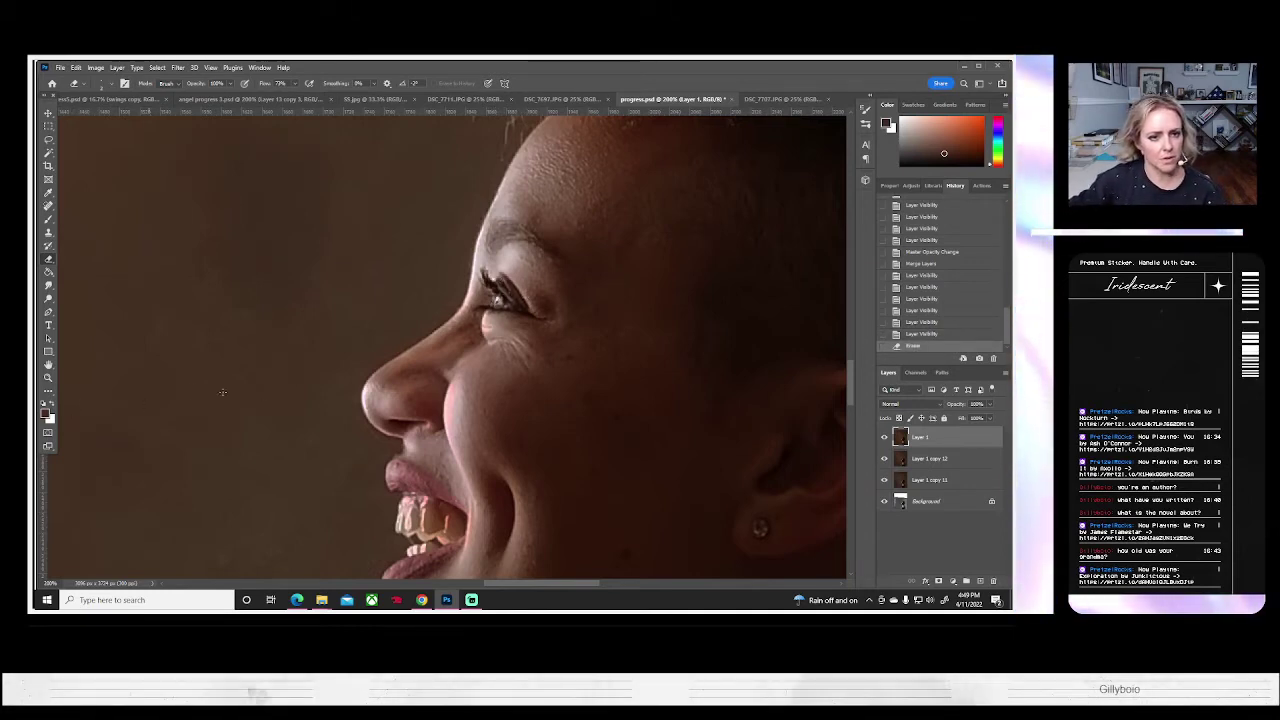
- Merge Layer 1 with Layer 1 copy 12 and duplicate the merged layer
{"action": "left_click", "coordinate": [916, 462], "text": "shift"}
{"action": "right_click", "coordinate": [922, 460]}
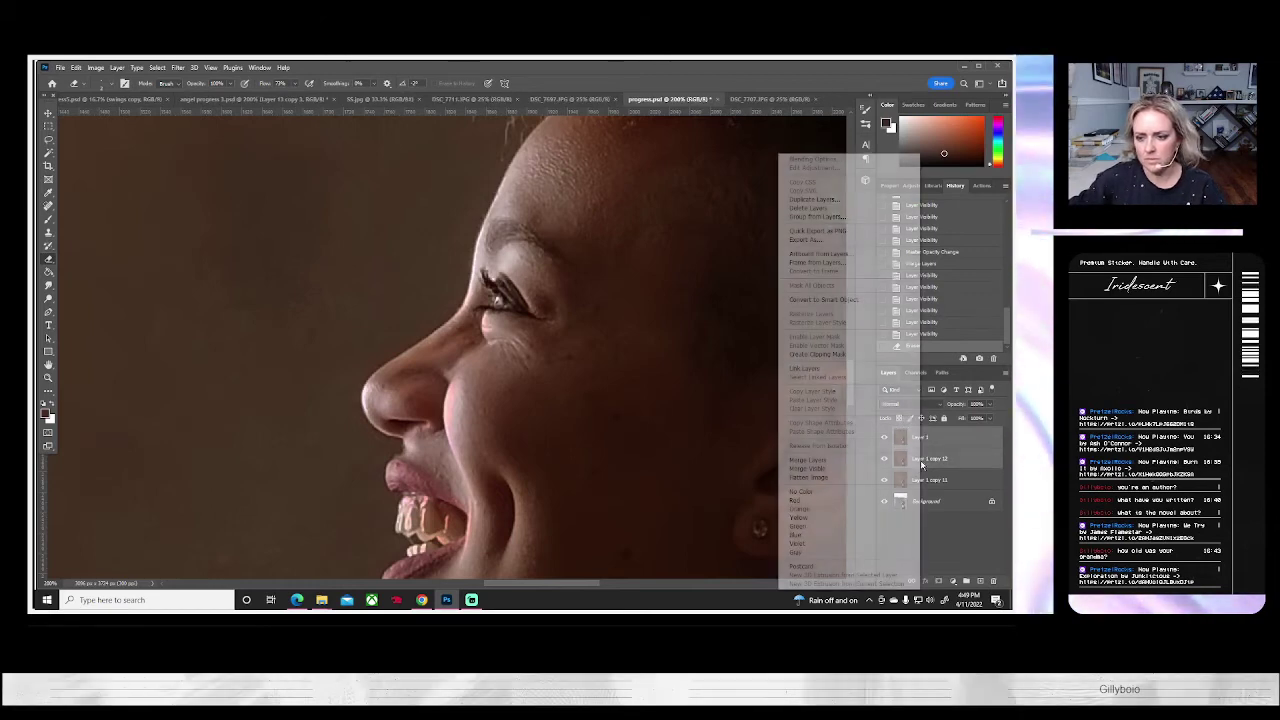
{"action": "left_click", "coordinate": [810, 460]}
{"action": "right_click", "coordinate": [920, 440]}
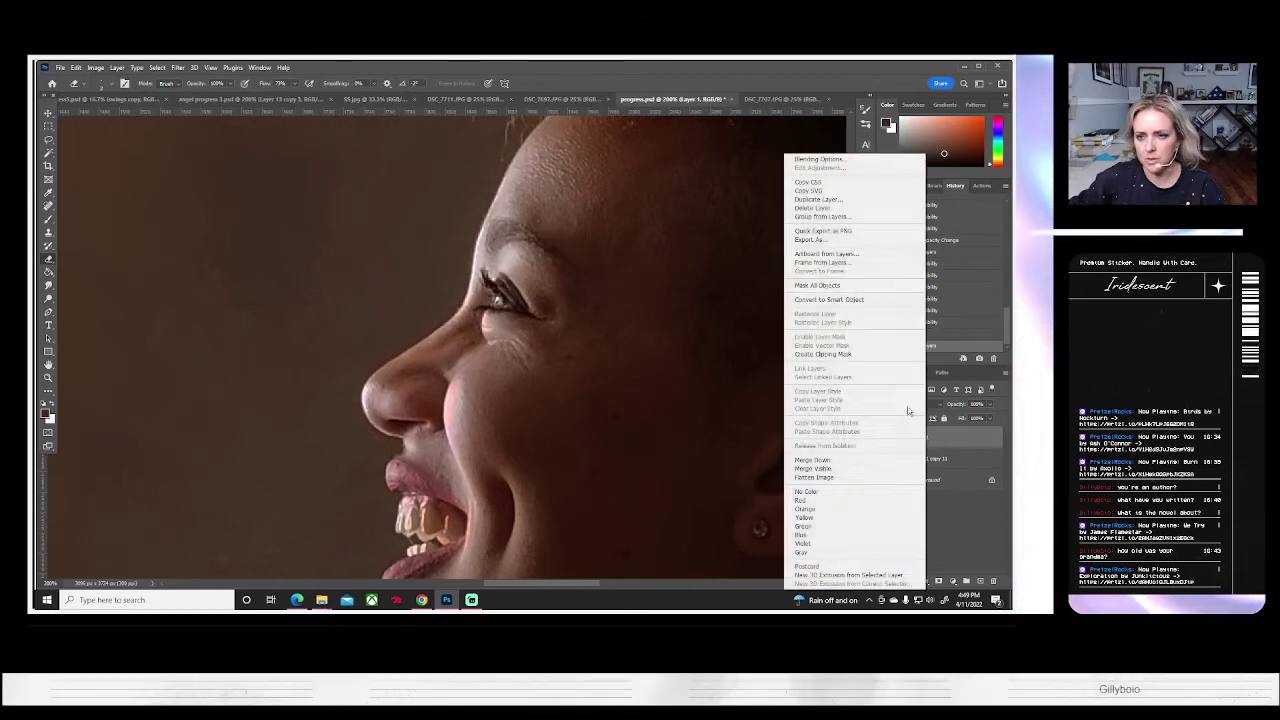
{"action": "left_click", "coordinate": [815, 199]}
{"action": "key", "text": "Return"}
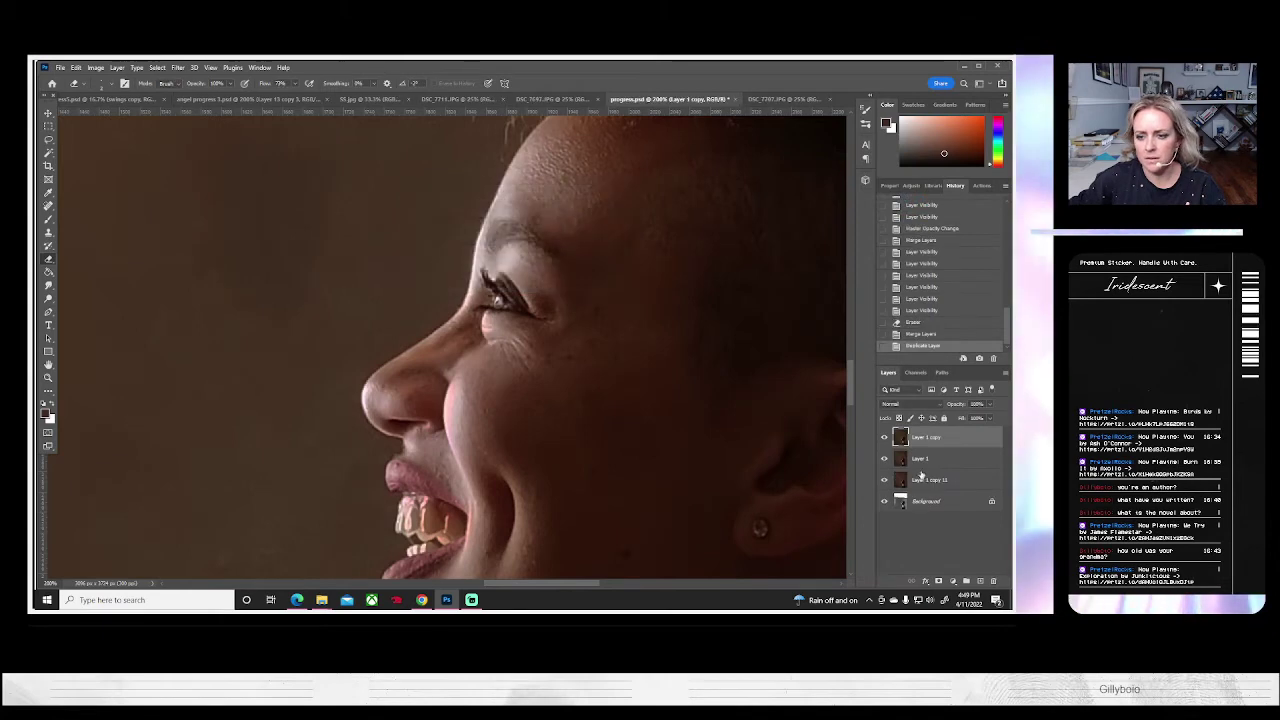
- Delete Layer 1 copy 11 and hide Layer 1, comparing the image with Layer 1 copy hidden and shown
{"action": "left_click", "coordinate": [917, 481]}
{"action": "key", "text": "Delete"}
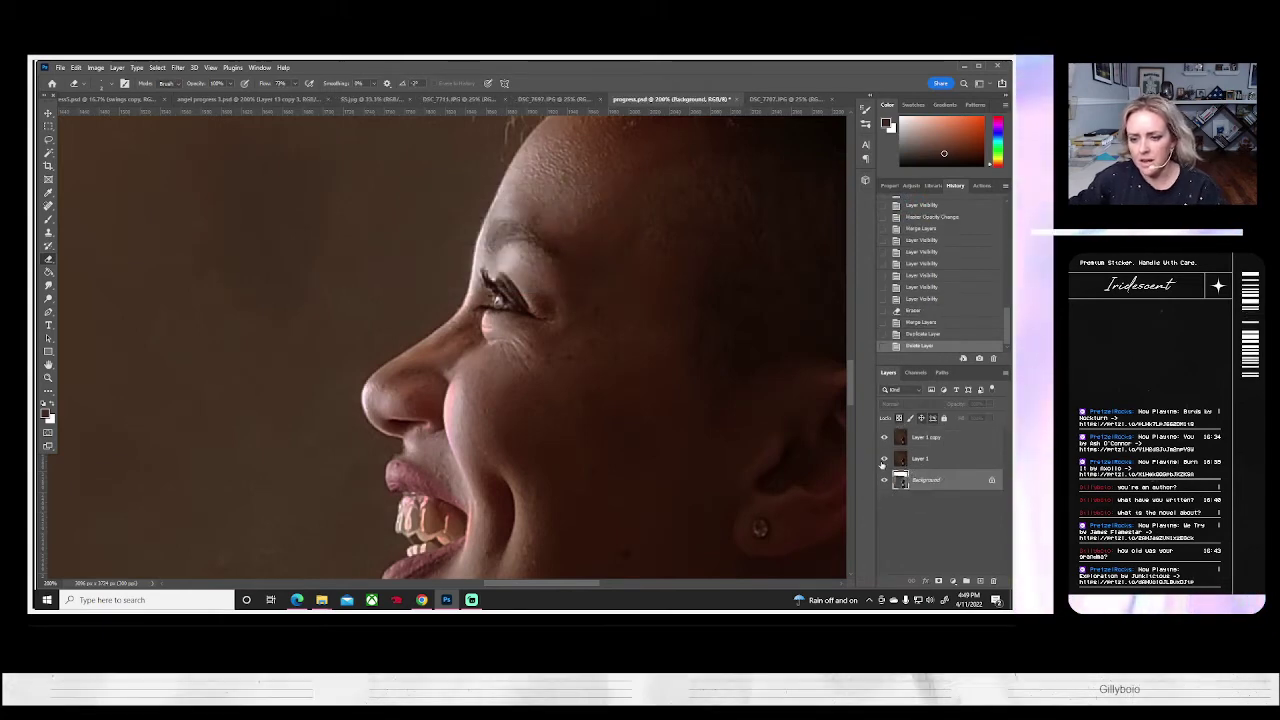
{"action": "left_click", "coordinate": [884, 458]}
{"action": "left_click", "coordinate": [884, 437]}
{"action": "left_click", "coordinate": [884, 437]}
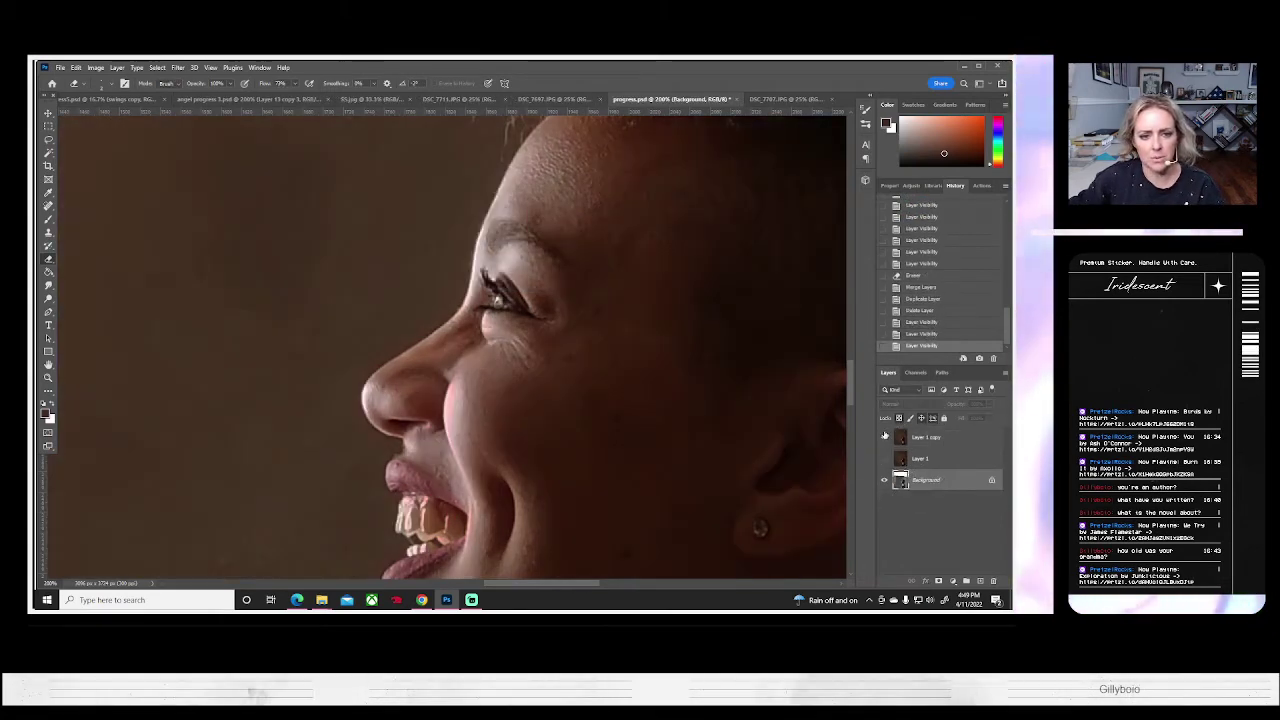
{"action": "left_click", "coordinate": [884, 437]}
{"action": "left_click", "coordinate": [884, 437]}
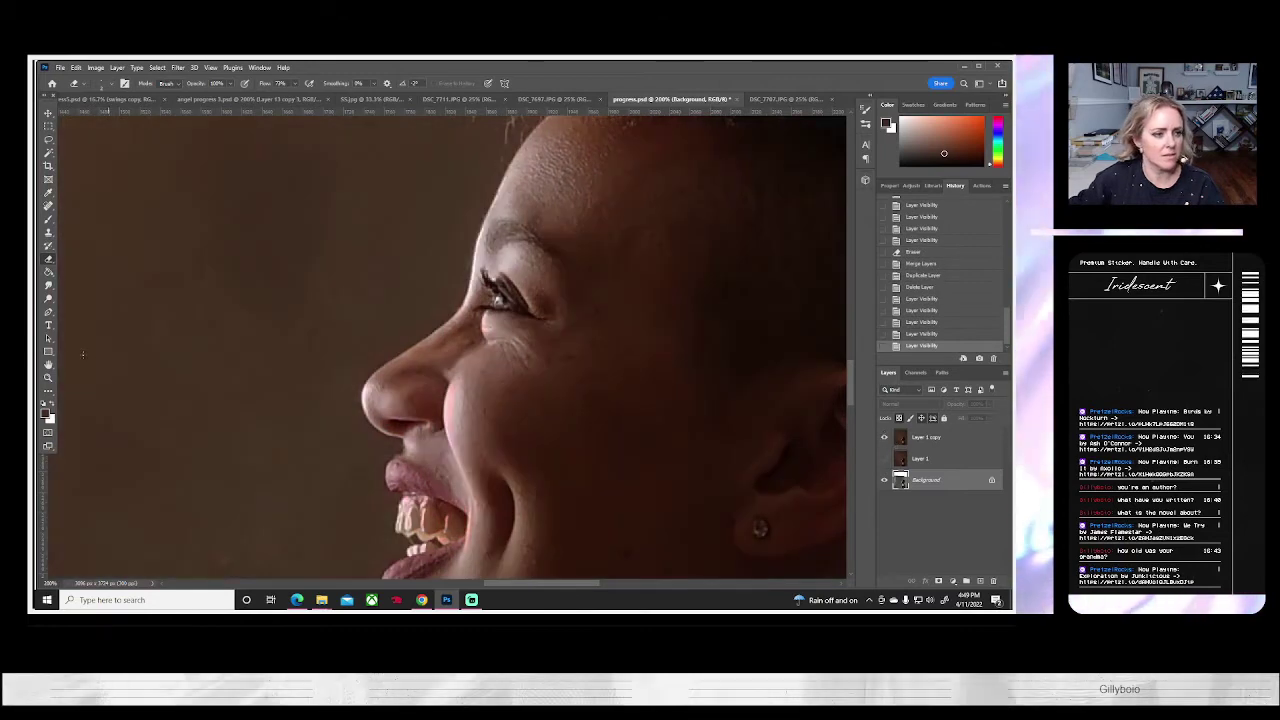
- Set up the Burn tool with a smaller soft brush for fine work on the eye
{"action": "left_click", "coordinate": [48, 298]}
{"action": "left_click", "coordinate": [75, 303]}
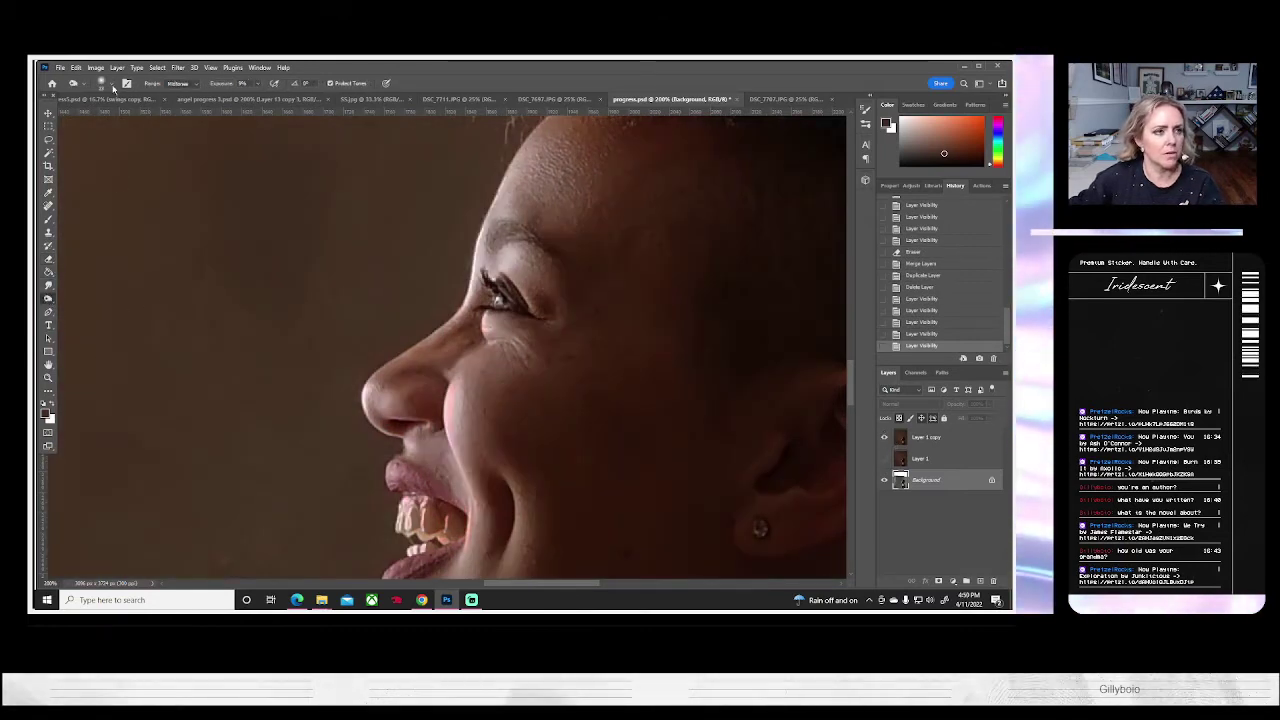
{"action": "left_click", "coordinate": [101, 83]}
{"action": "left_click_drag", "start_coordinate": [100, 117], "coordinate": [97, 117]}
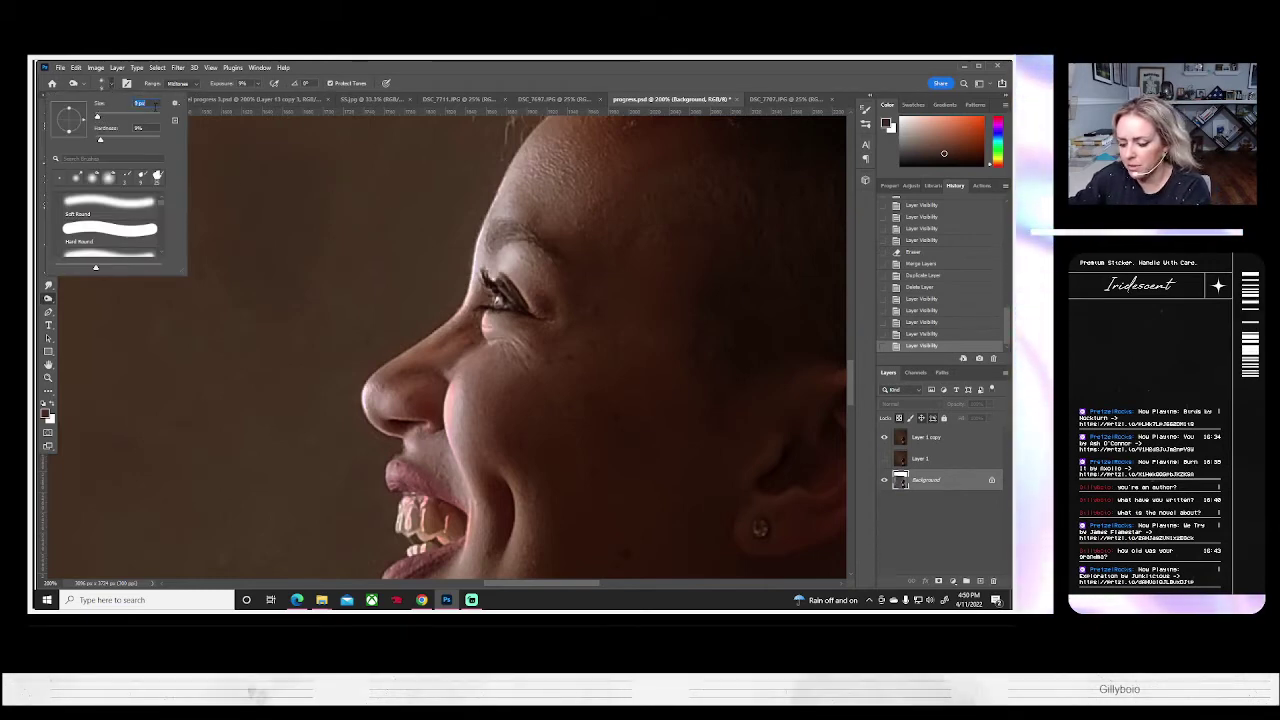
{"action": "key", "text": "Return"}
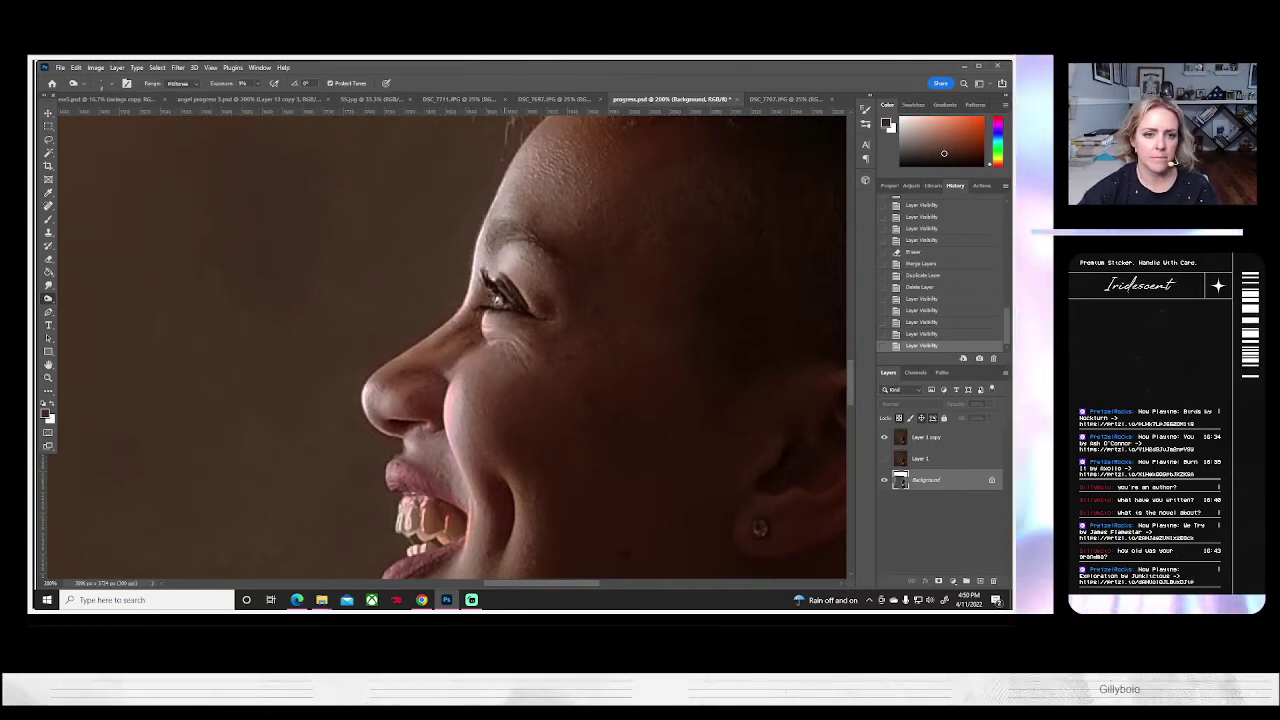
{"action": "left_click", "coordinate": [500, 242]}
{"action": "left_click", "coordinate": [498, 242]}
{"action": "left_click", "coordinate": [496, 243]}
{"action": "left_click", "coordinate": [495, 243]}
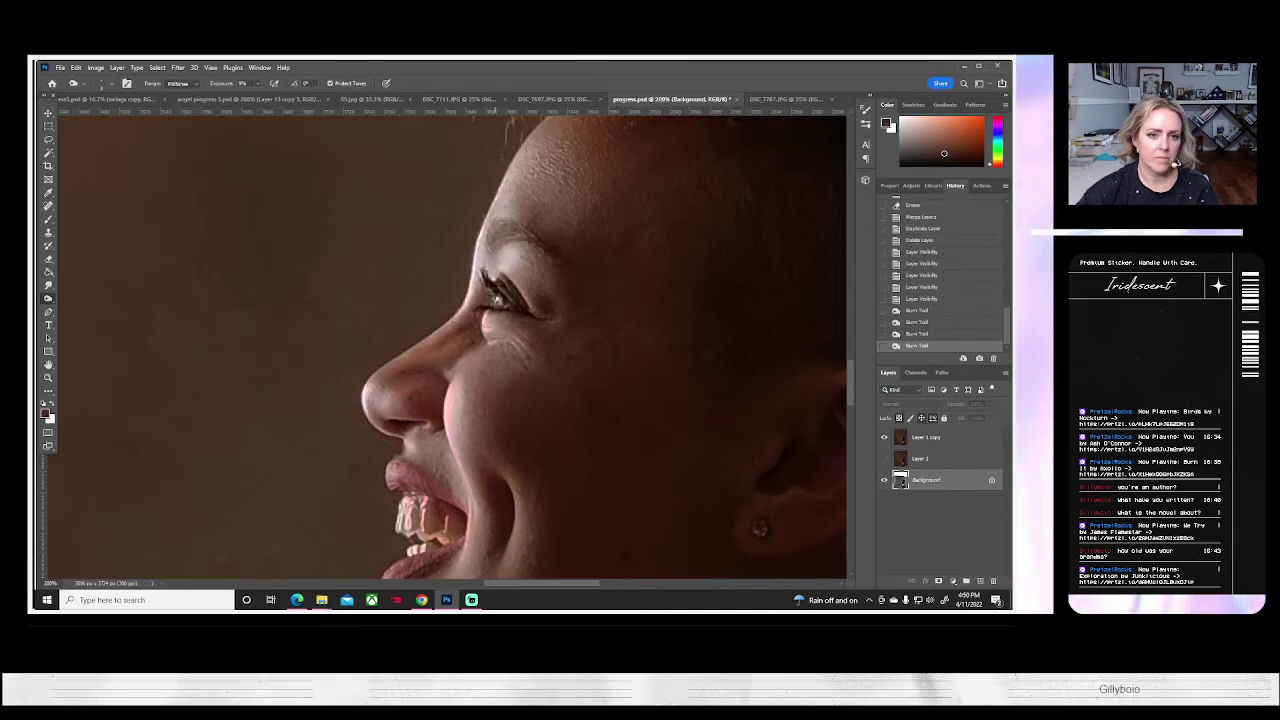
{"action": "left_click_drag", "start_coordinate": [491, 112], "coordinate": [512, 112]}
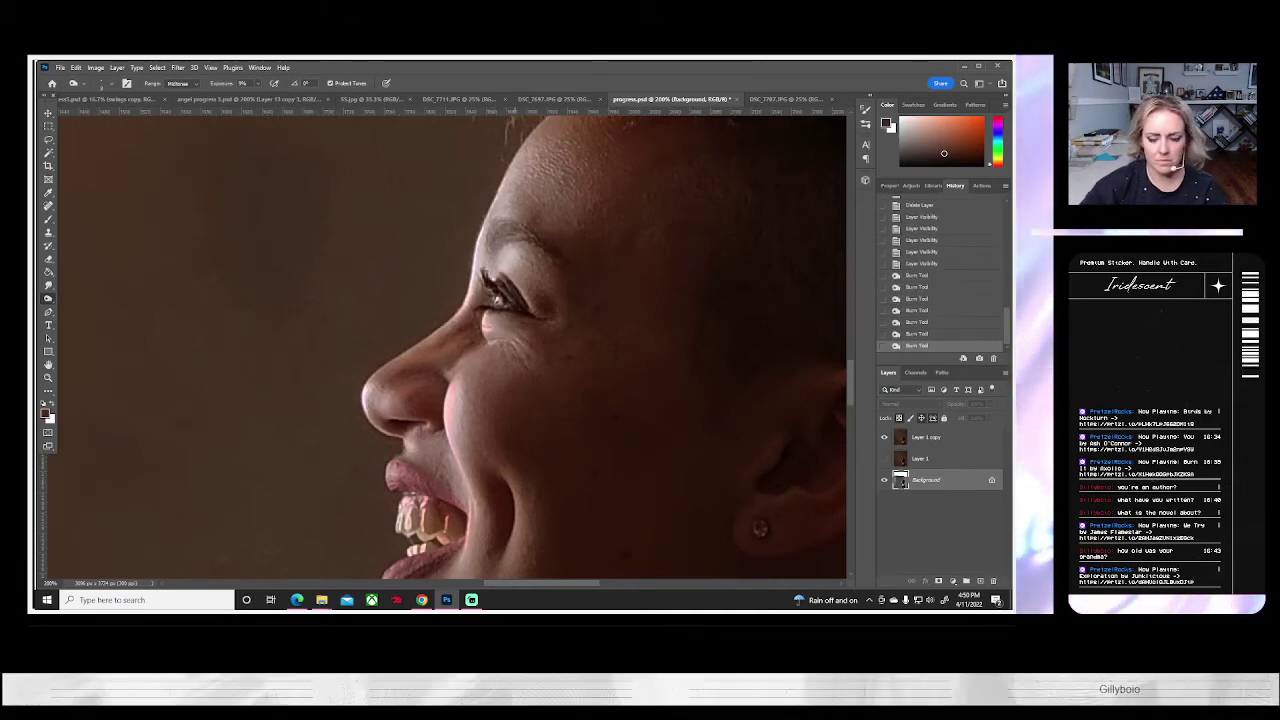
{"action": "key", "text": "ctrl+z"}
{"action": "left_click", "coordinate": [920, 263]}
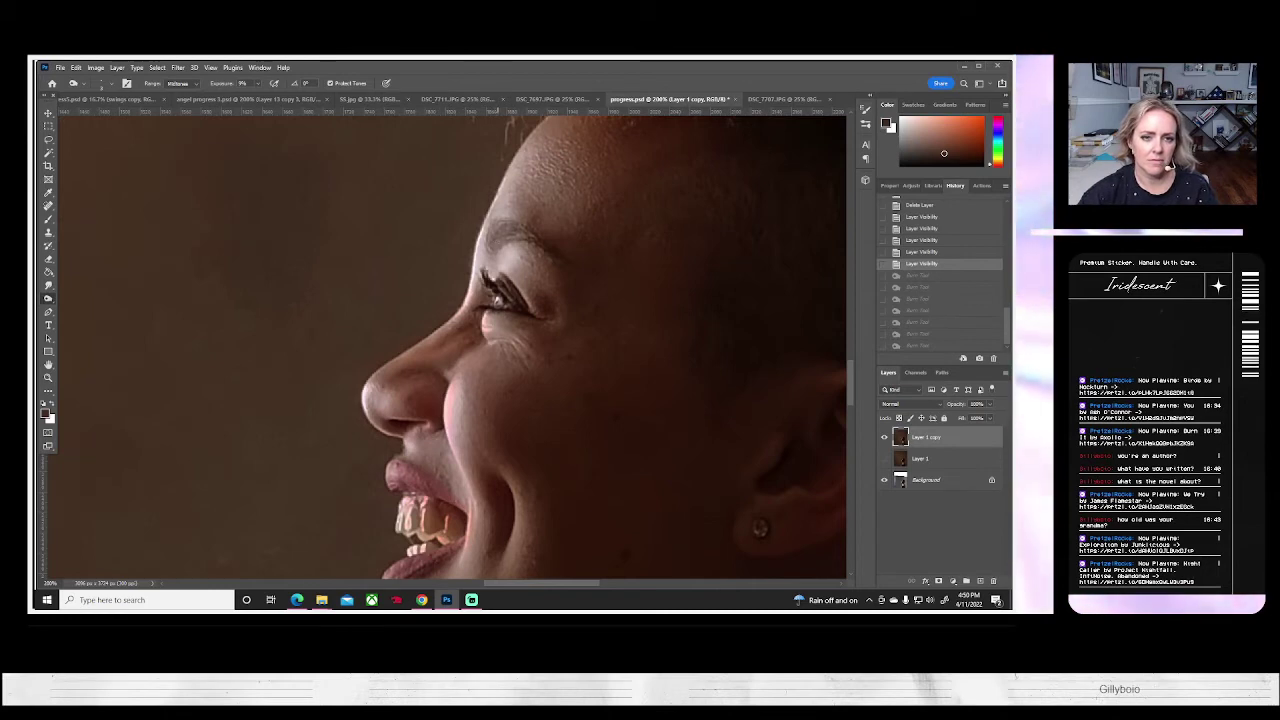
- Darken details of the woman's eye on Layer 1 copy with repeated small Burn strokes
{"action": "left_click", "coordinate": [497, 299]}
{"action": "left_click", "coordinate": [494, 299]}
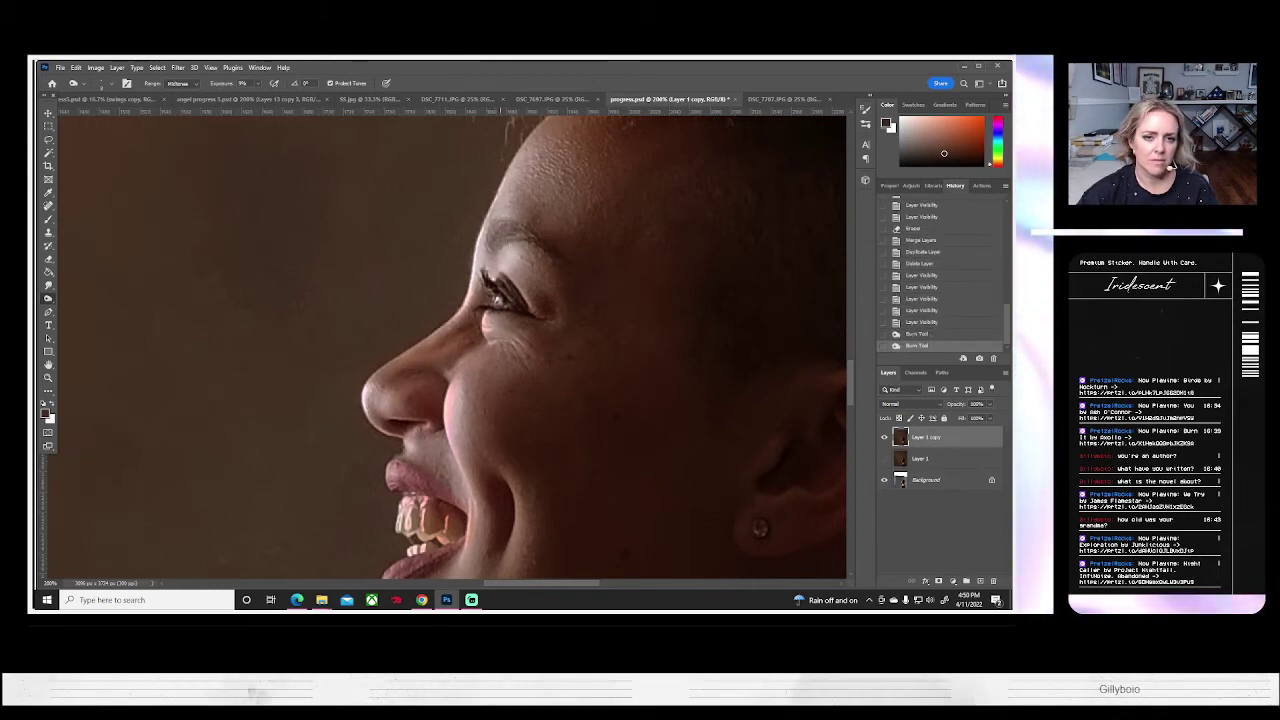
{"action": "key", "text": "ctrl+shift+z"}
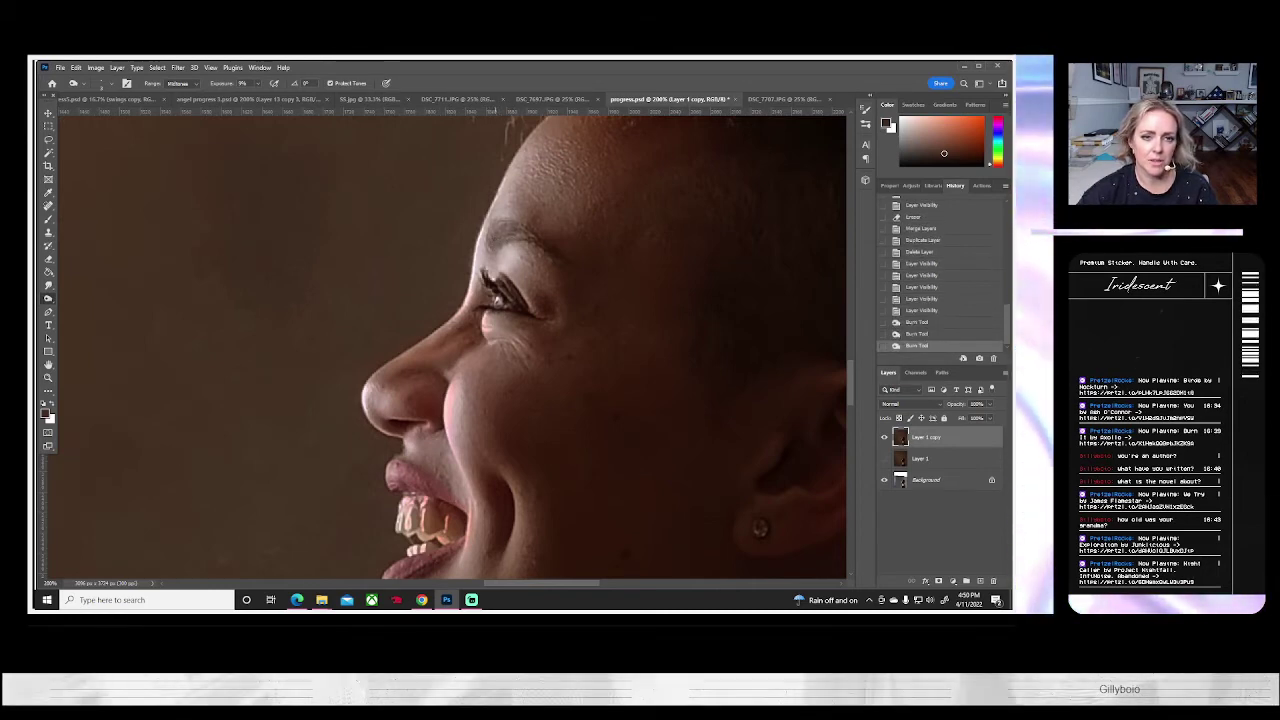
{"action": "key", "text": "ctrl+shift+z"}
{"action": "key", "text": "ctrl+shift+z"}
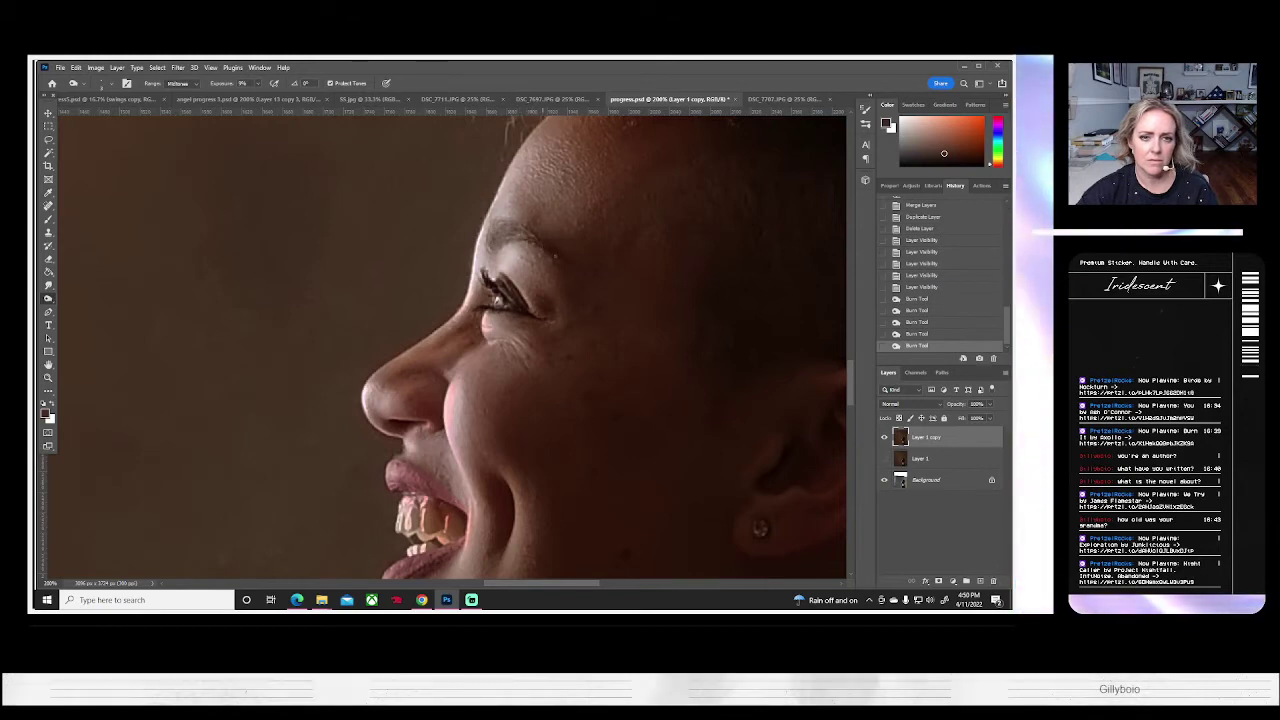
{"action": "key", "text": "ctrl+shift+z"}
{"action": "key", "text": "ctrl+shift+z"}
{"action": "key", "text": "ctrl+shift+z"}
{"action": "key", "text": "ctrl+shift+z"}
{"action": "key", "text": "ctrl+shift+z"}
{"action": "key", "text": "ctrl+shift+z"}
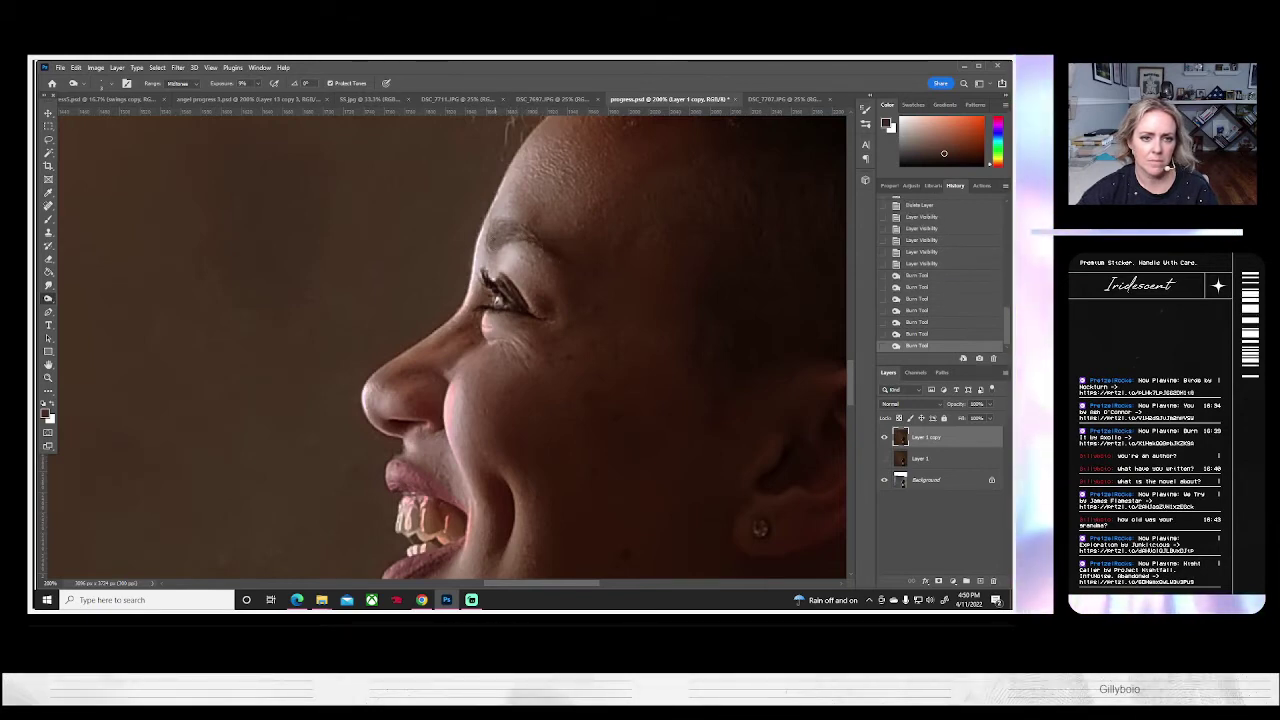
- Set up the Brush tool for painting, with a dark colour sampled from the shaded side of the woman's head
{"action": "left_click", "coordinate": [113, 86]}
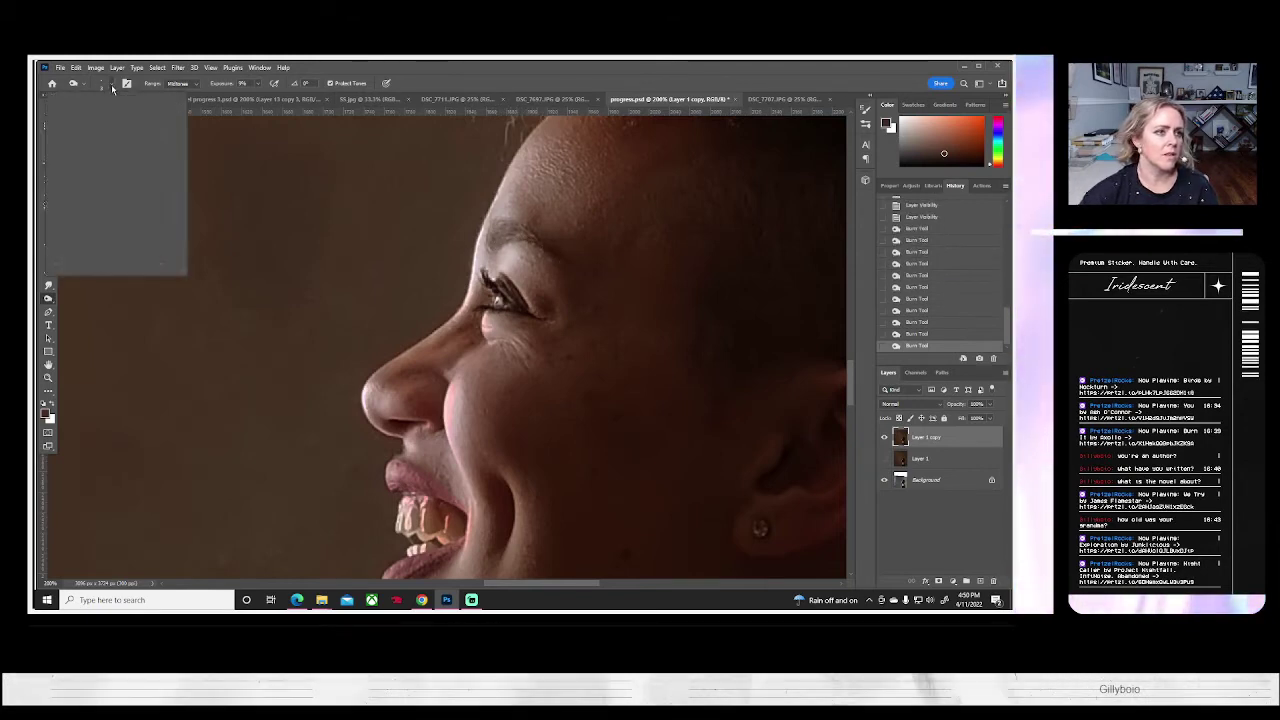
{"action": "left_click", "coordinate": [51, 299]}
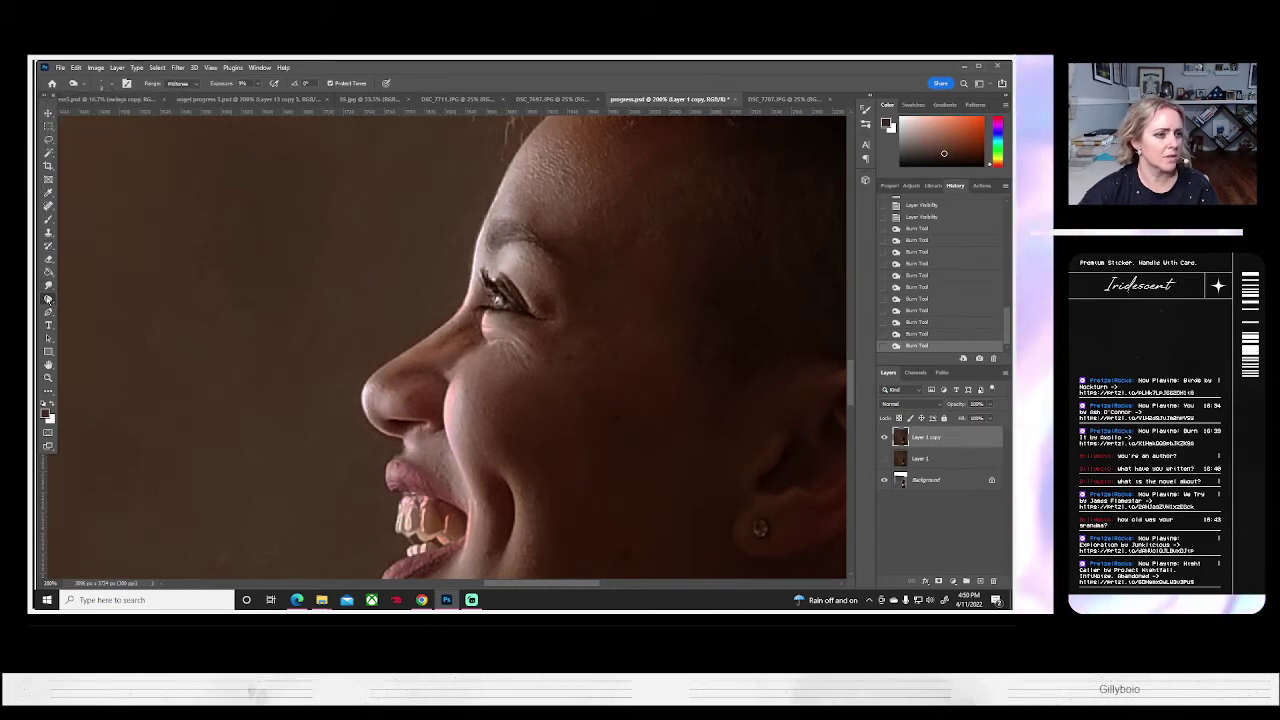
{"action": "left_click", "coordinate": [48, 219]}
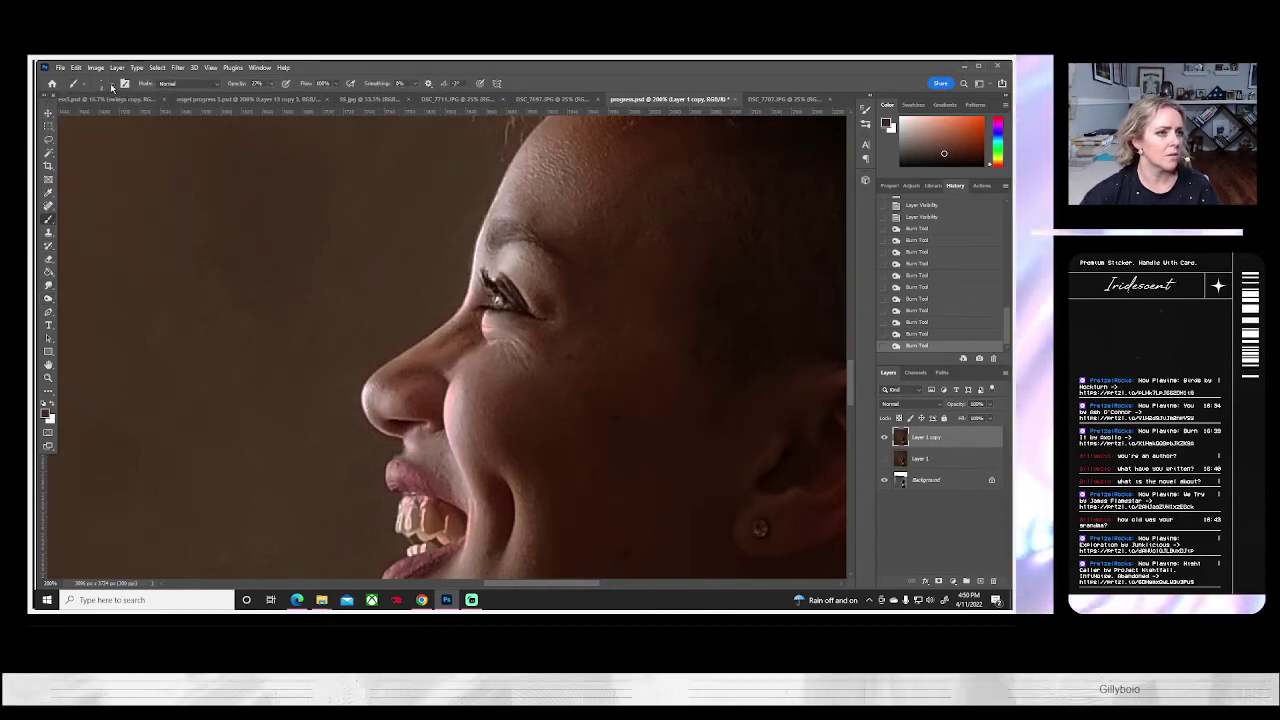
{"action": "left_click", "coordinate": [112, 87]}
{"action": "key", "text": "Escape"}
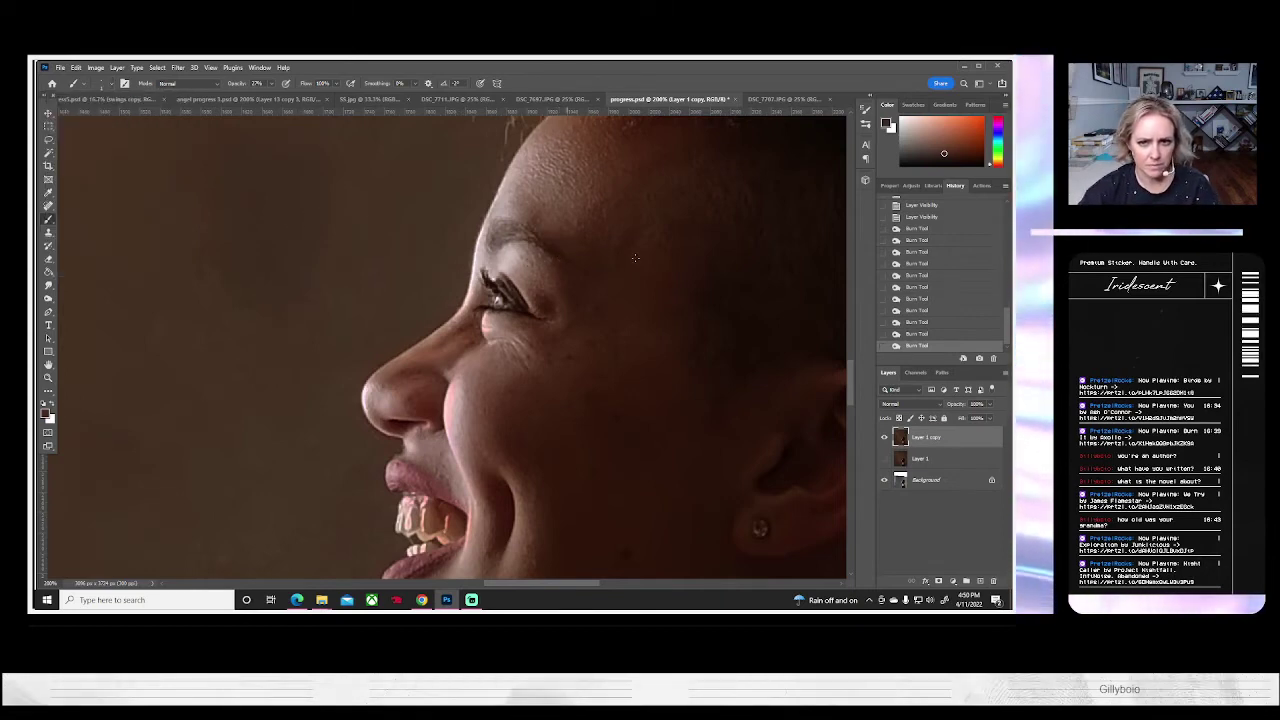
{"action": "left_click", "coordinate": [754, 264], "text": "alt"}
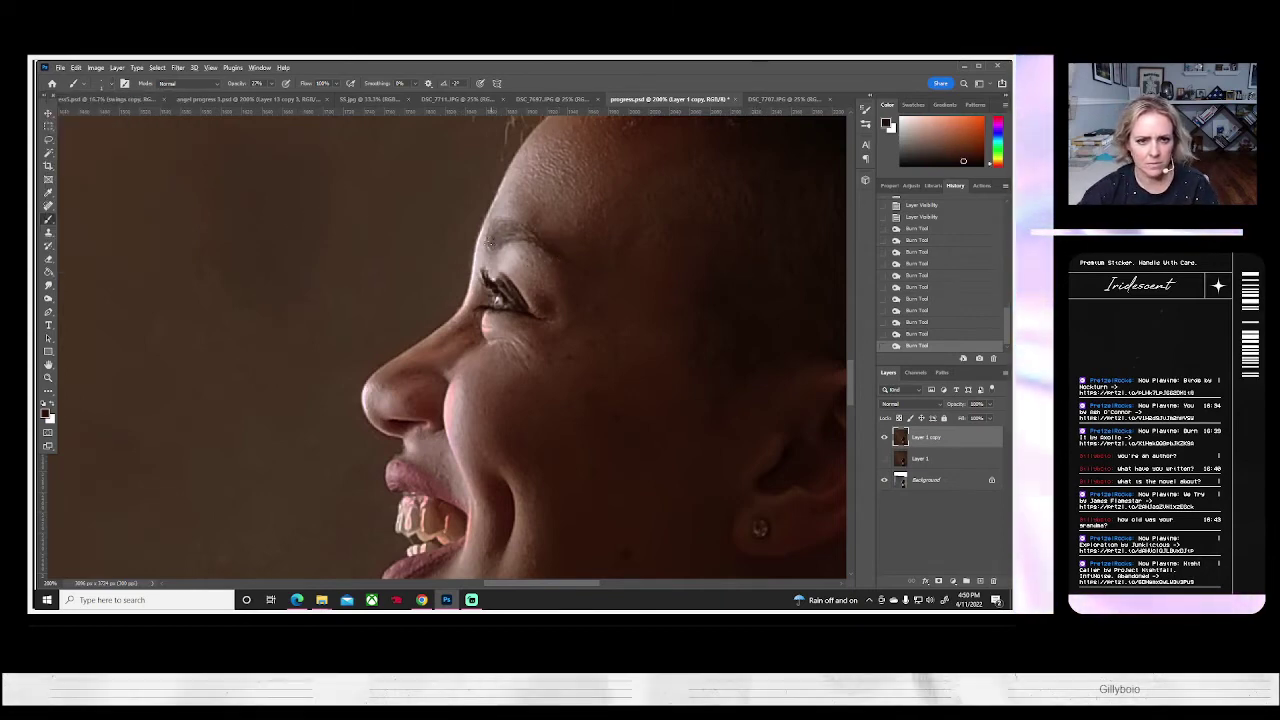
- Paint short dark brush strokes along the front of the woman's eyebrow on Layer 1 copy
{"action": "left_click", "coordinate": [489, 243]}
{"action": "left_click", "coordinate": [490, 241]}
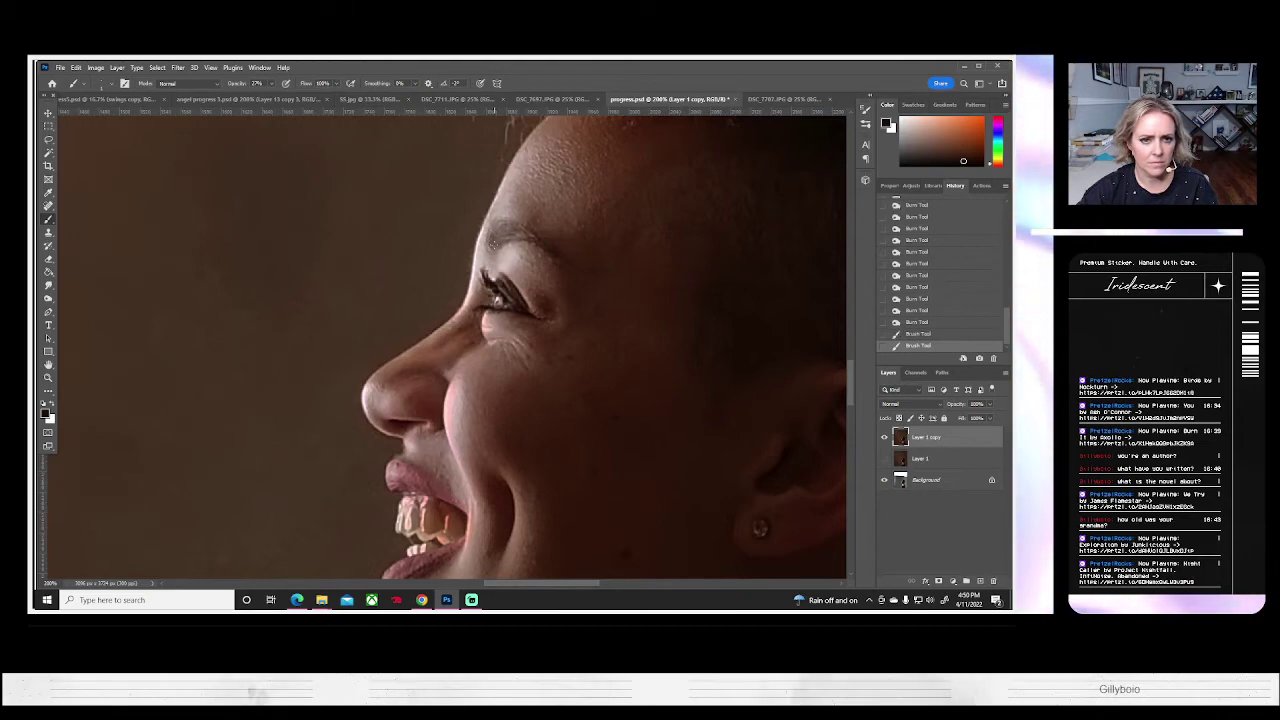
{"action": "left_click", "coordinate": [492, 241]}
{"action": "left_click", "coordinate": [493, 237]}
{"action": "left_click", "coordinate": [495, 236]}
{"action": "left_click", "coordinate": [497, 235]}
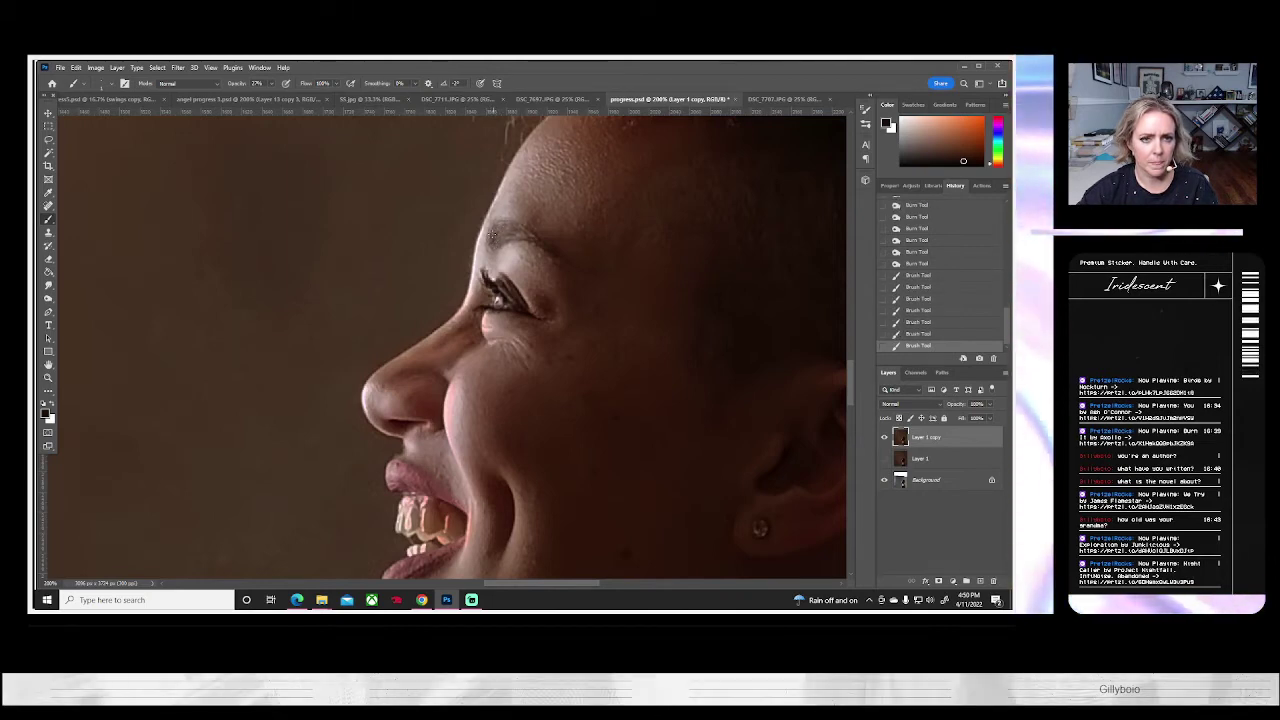
{"action": "left_click", "coordinate": [498, 234]}
{"action": "left_click", "coordinate": [500, 234]}
{"action": "left_click", "coordinate": [501, 233]}
{"action": "left_click", "coordinate": [503, 232]}
{"action": "left_click", "coordinate": [505, 231]}
{"action": "left_click", "coordinate": [507, 229]}
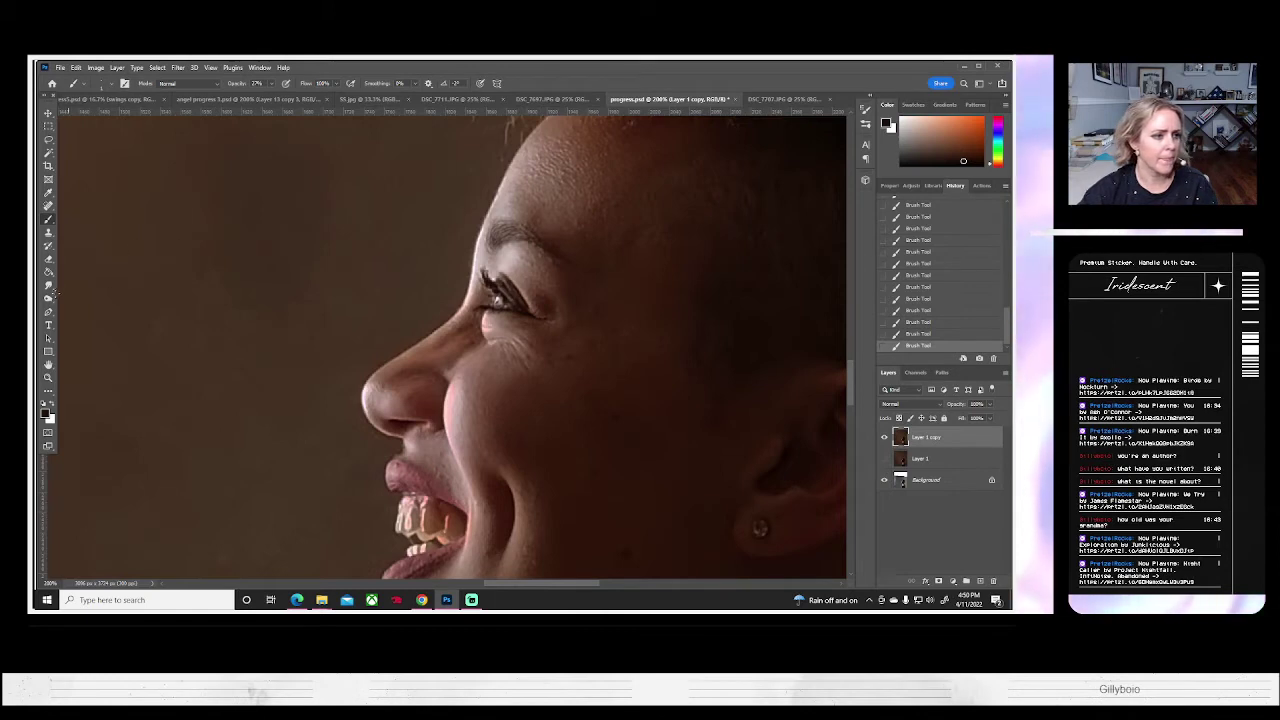
- Soften the painted eyebrow strokes with short Smudge strokes along the brow, using an adjusted brush size
{"action": "left_click", "coordinate": [48, 286]}
{"action": "left_click", "coordinate": [101, 83]}
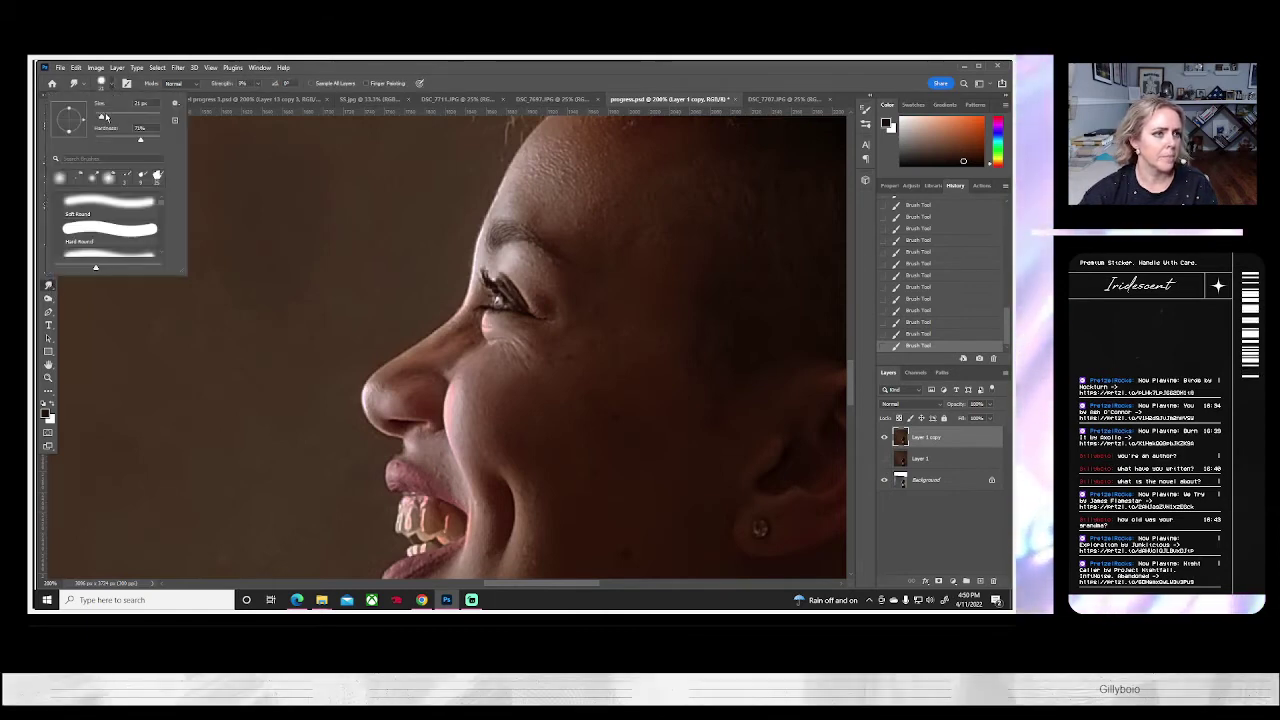
{"action": "left_click", "coordinate": [496, 240]}
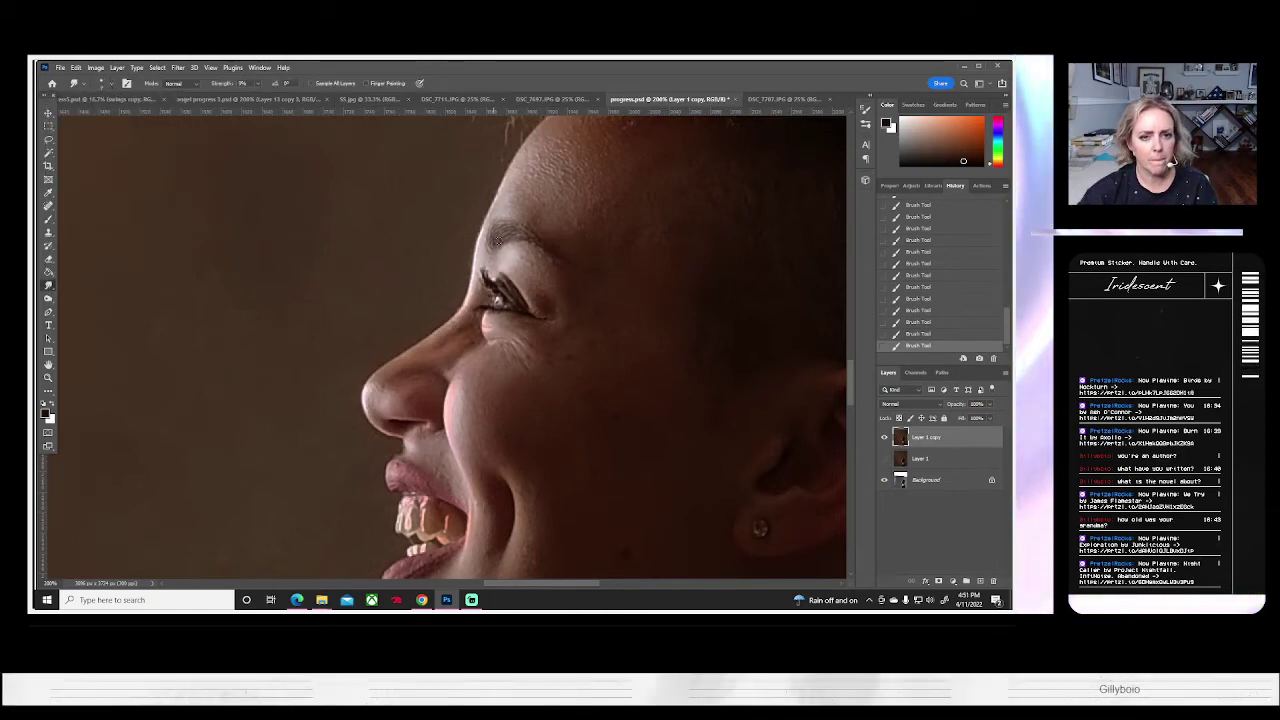
{"action": "left_click_drag", "start_coordinate": [497, 241], "coordinate": [493, 234]}
{"action": "left_click_drag", "start_coordinate": [495, 239], "coordinate": [492, 234]}
{"action": "left_click_drag", "start_coordinate": [500, 239], "coordinate": [512, 232]}
{"action": "mouse_move", "coordinate": [522, 236]}
{"action": "left_mouse_down"}
{"action": "mouse_move", "coordinate": [511, 234]}
{"action": "mouse_move", "coordinate": [525, 238]}
{"action": "left_mouse_up"}
{"action": "left_click_drag", "start_coordinate": [532, 239], "coordinate": [523, 236]}
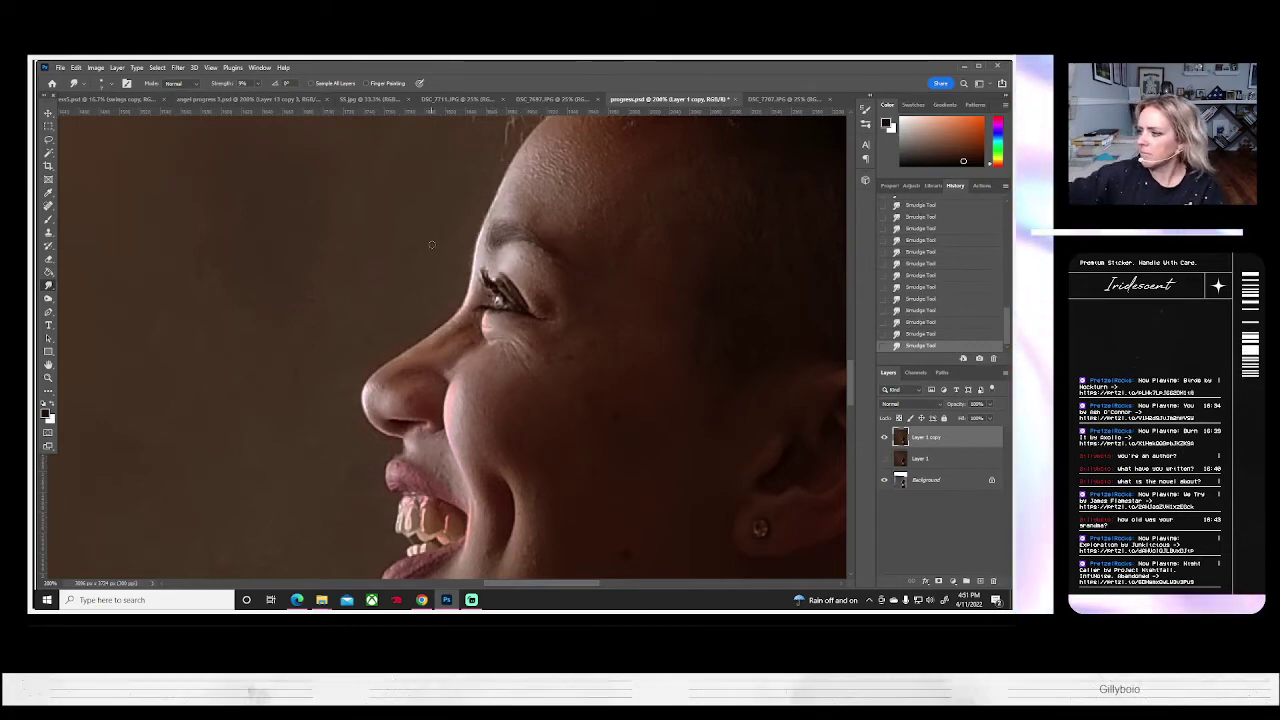
- Compare the whole portrait with Layer 1 copy hidden and shown
{"action": "left_click", "coordinate": [48, 378]}
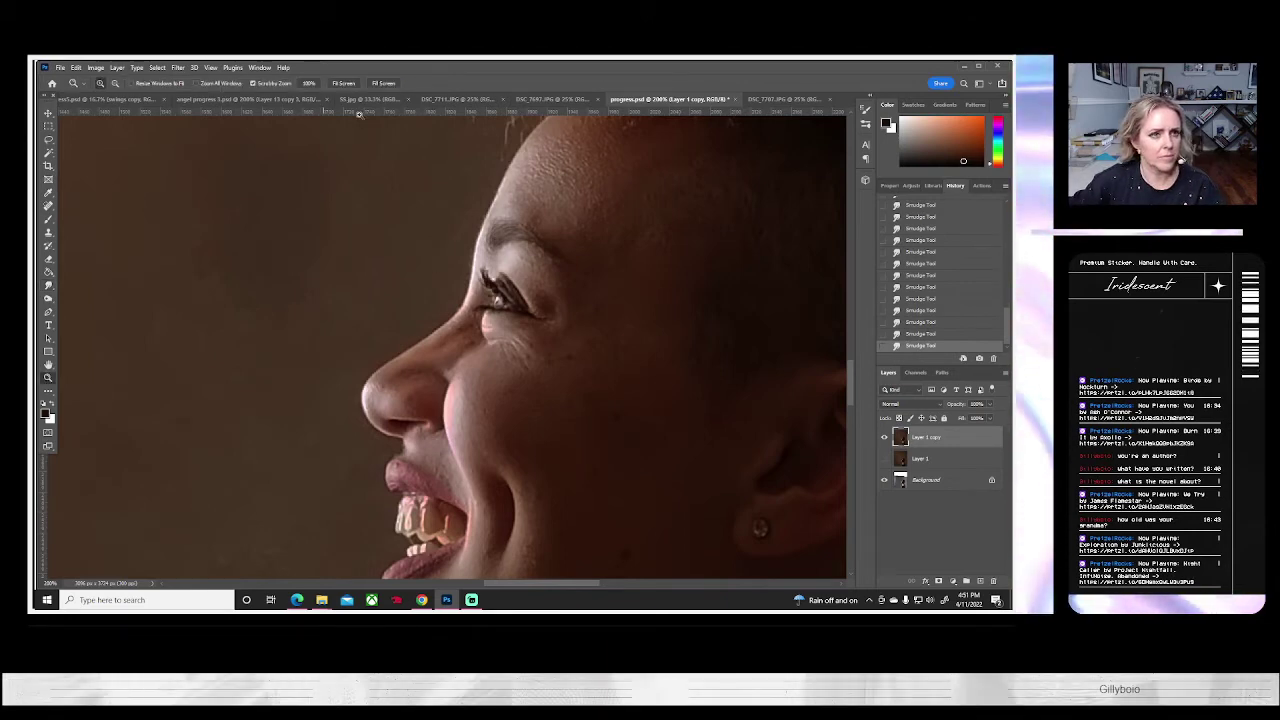
{"action": "left_click", "coordinate": [343, 83]}
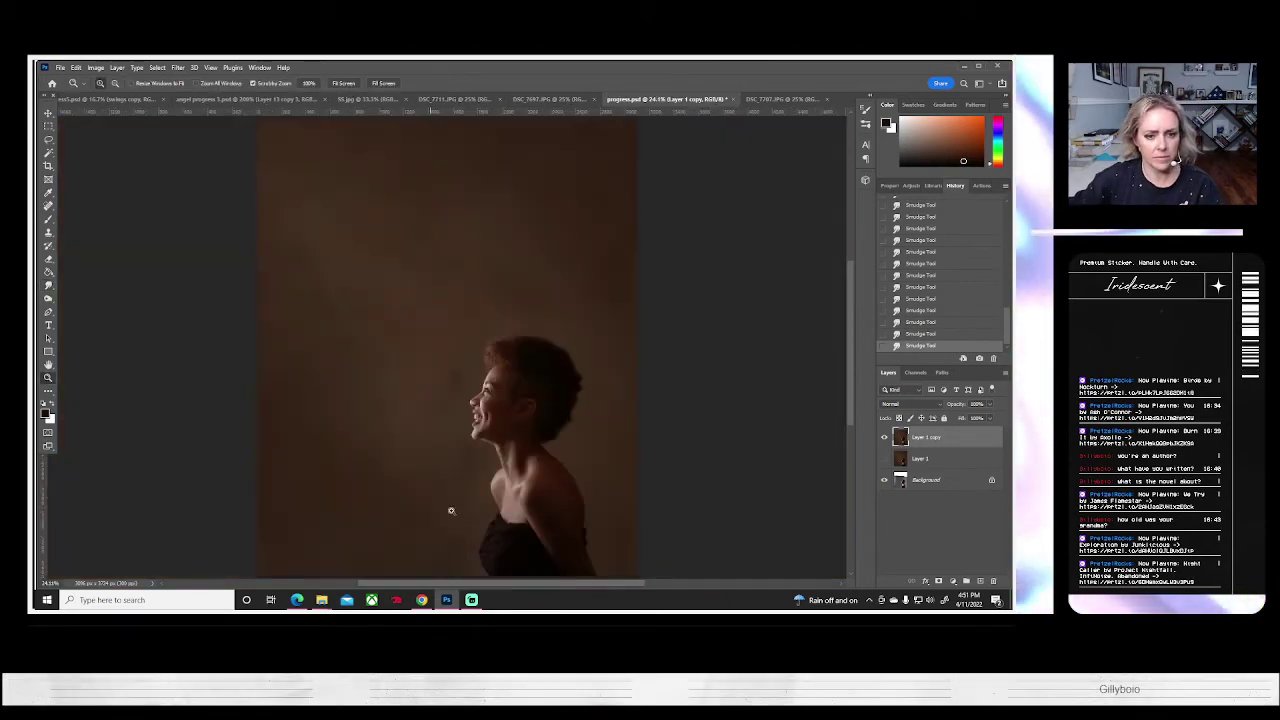
{"action": "left_click", "coordinate": [884, 439]}
{"action": "left_click", "coordinate": [884, 439]}
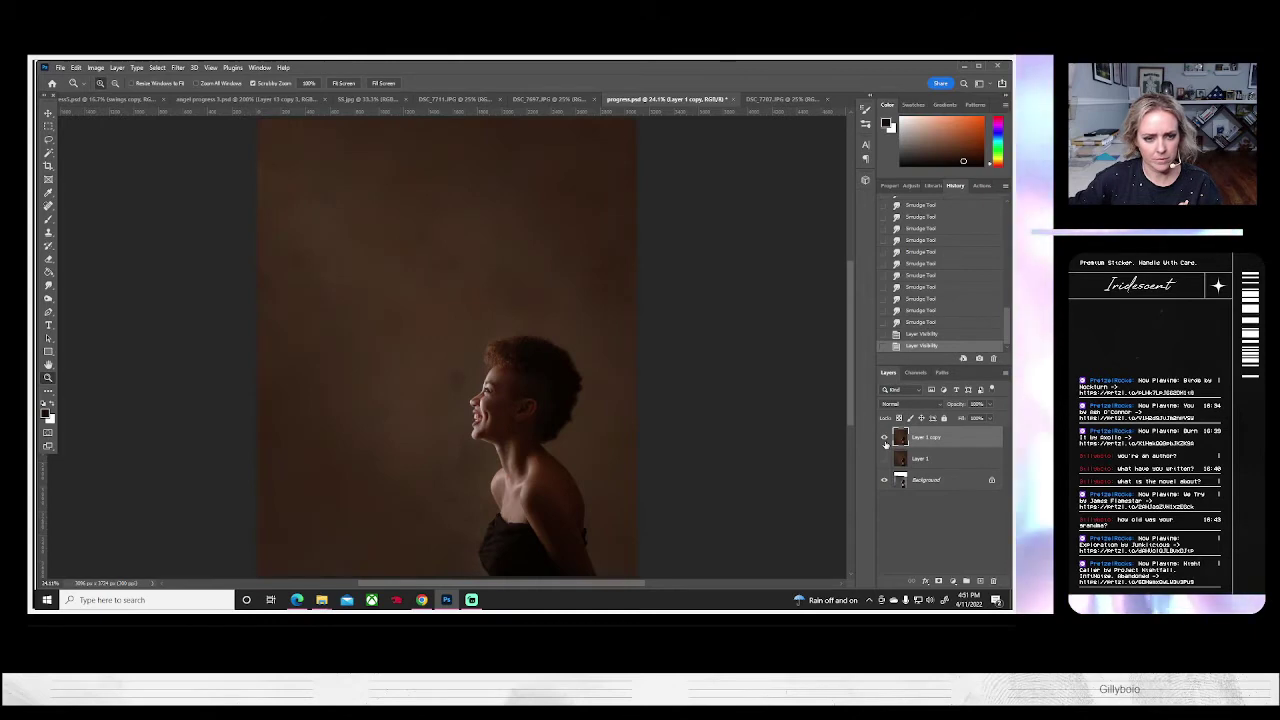
{"action": "left_click", "coordinate": [884, 439]}
{"action": "left_click", "coordinate": [884, 439]}
- Duplicate Layer 1 copy as Layer 1 copy 2 and delete the hidden Layer 1
{"action": "right_click", "coordinate": [922, 439]}
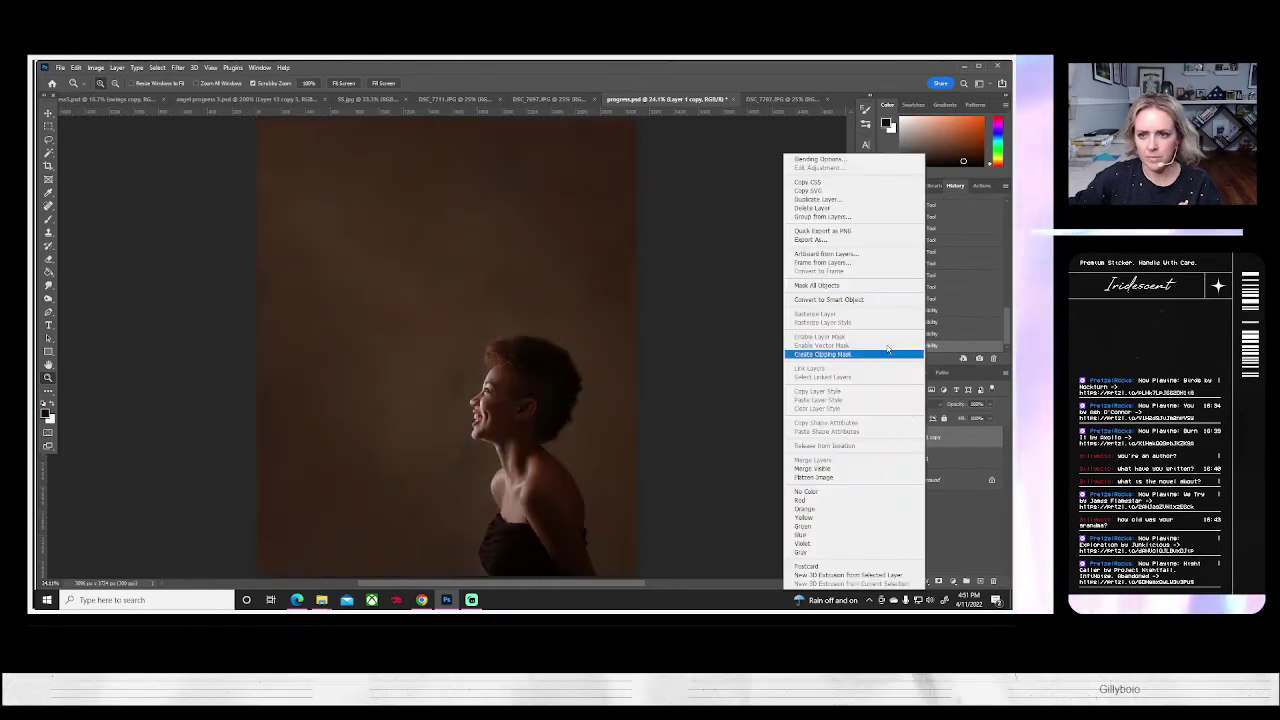
{"action": "left_click", "coordinate": [817, 199]}
{"action": "left_click", "coordinate": [603, 212]}
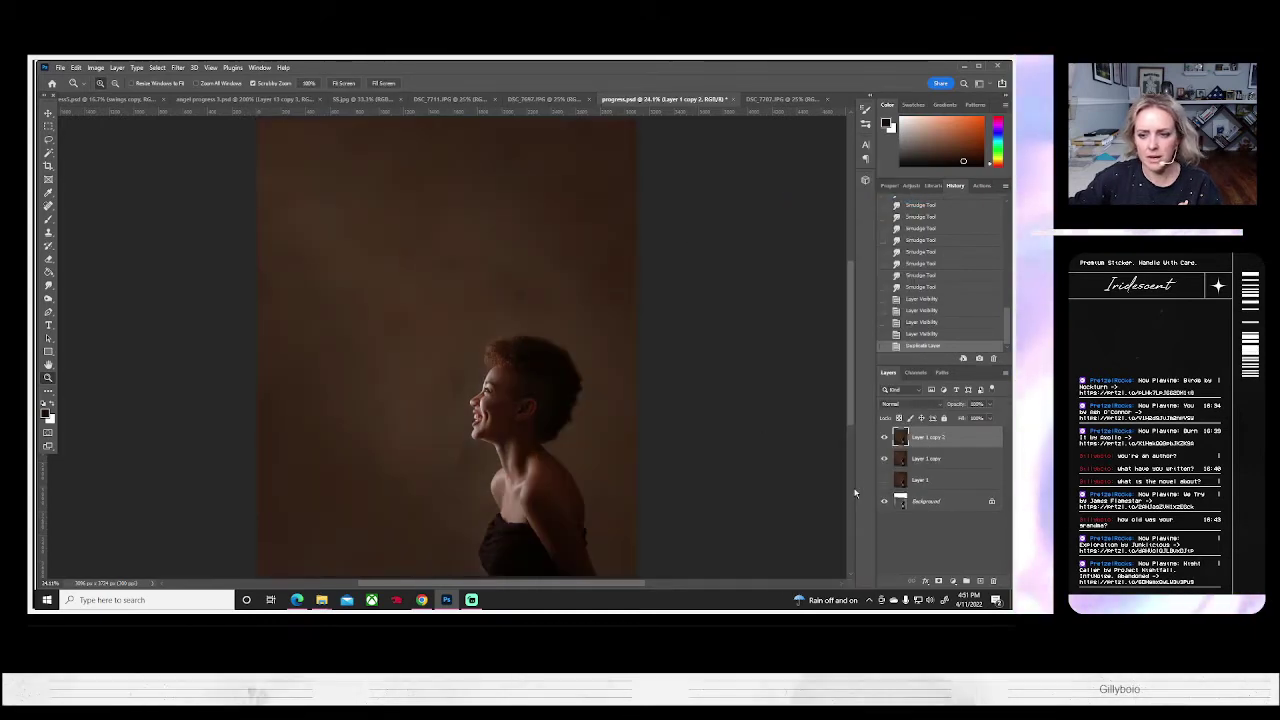
{"action": "left_click", "coordinate": [922, 481]}
{"action": "key", "text": "Delete"}
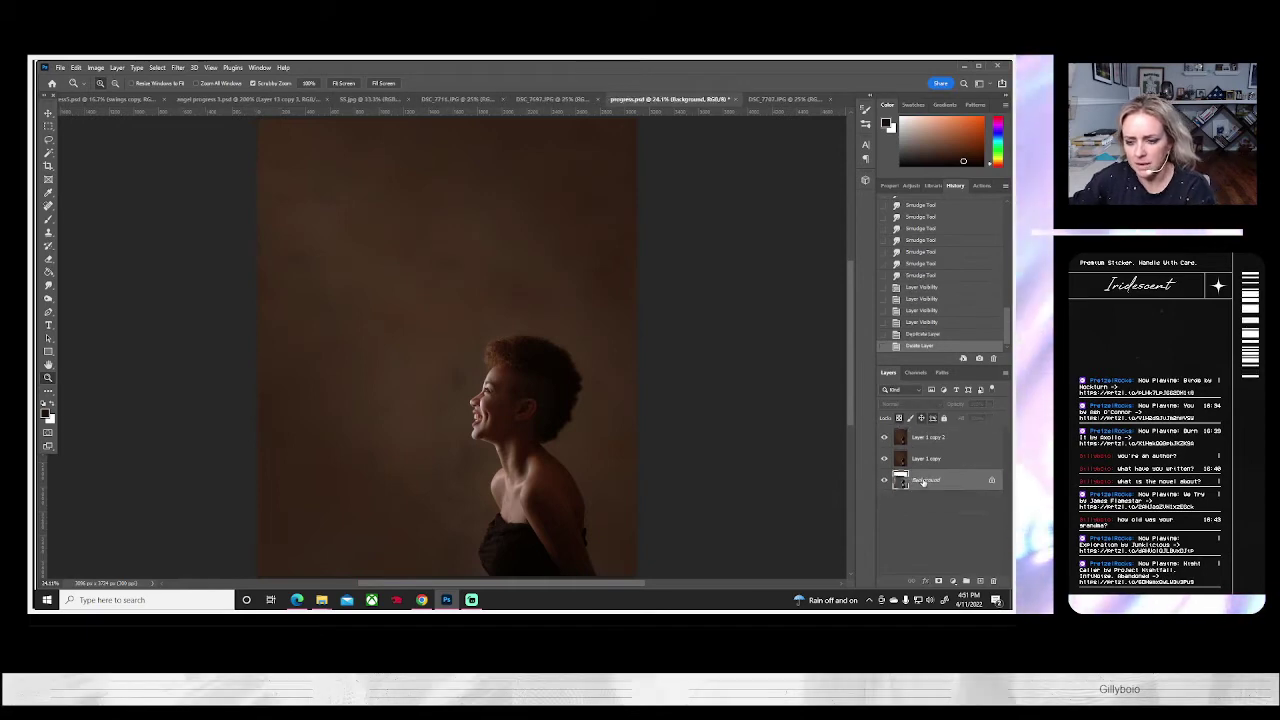
- Hide Layer 1 copy and compare the image with Layer 1 copy 2 hidden and shown, leaving it visible
{"action": "left_click", "coordinate": [884, 457]}
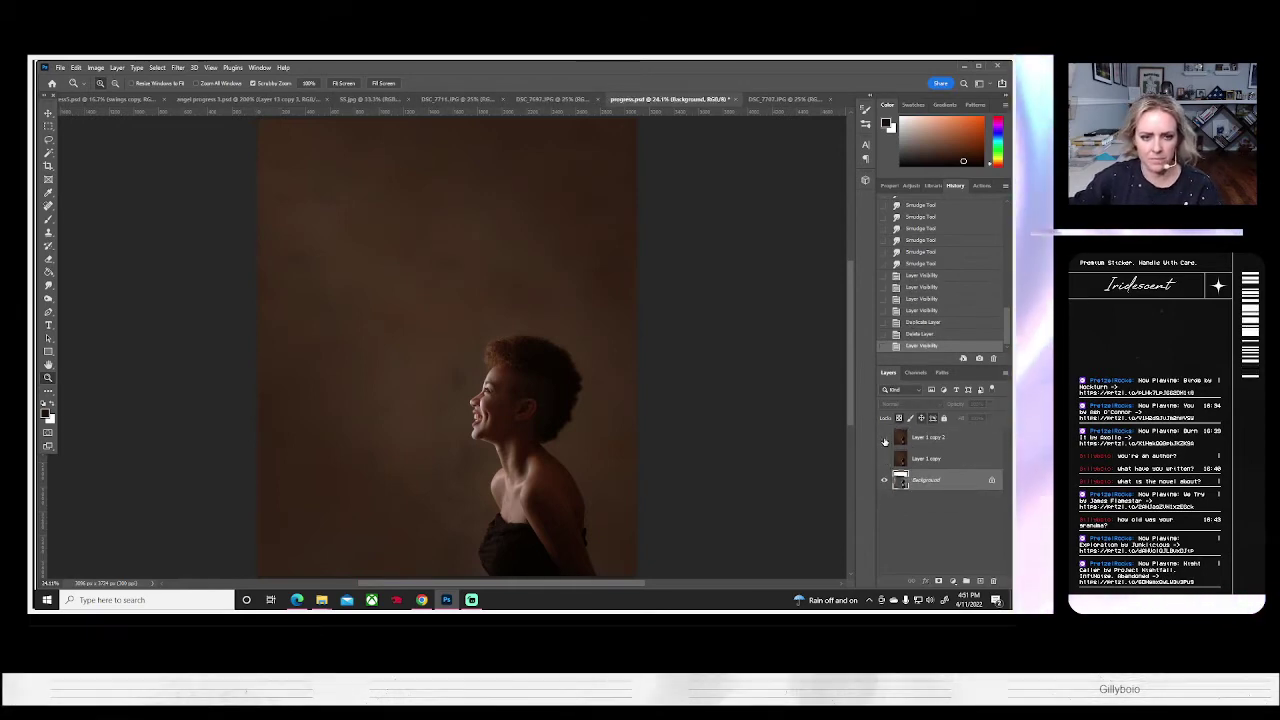
{"action": "left_click", "coordinate": [884, 438]}
{"action": "left_click", "coordinate": [884, 438]}
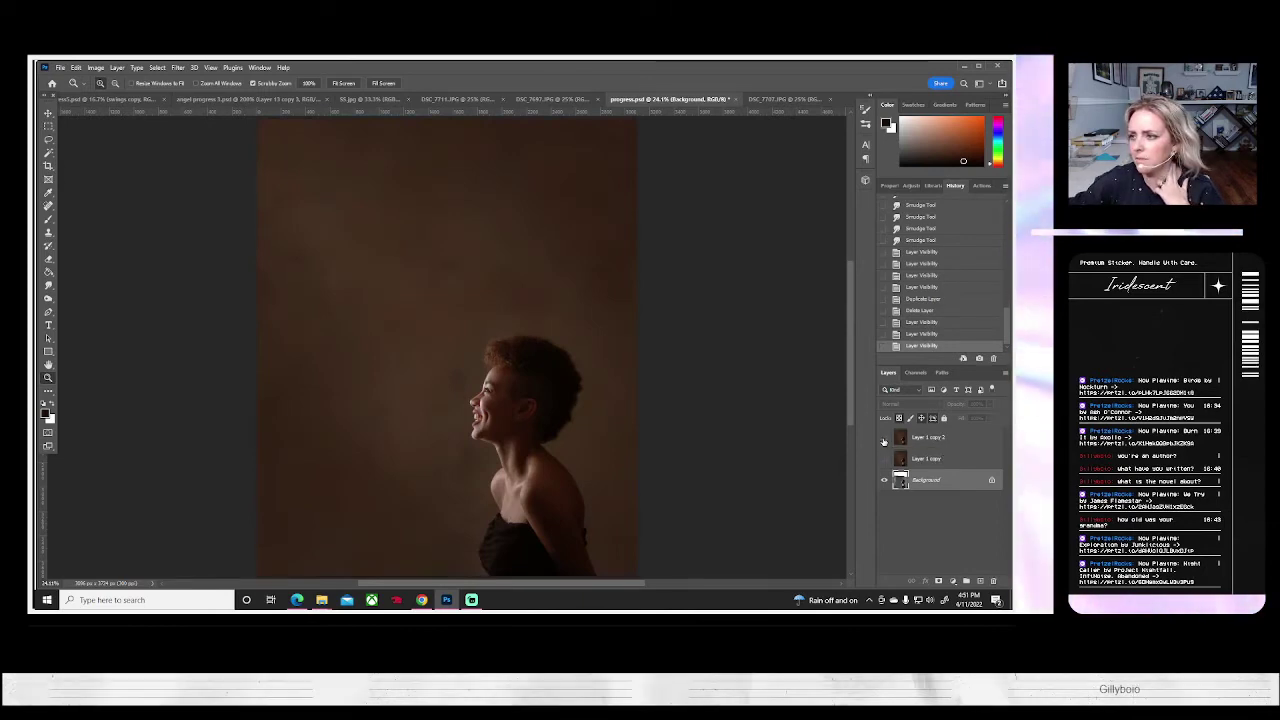
{"action": "left_click", "coordinate": [884, 438]}
{"action": "left_click", "coordinate": [884, 438]}
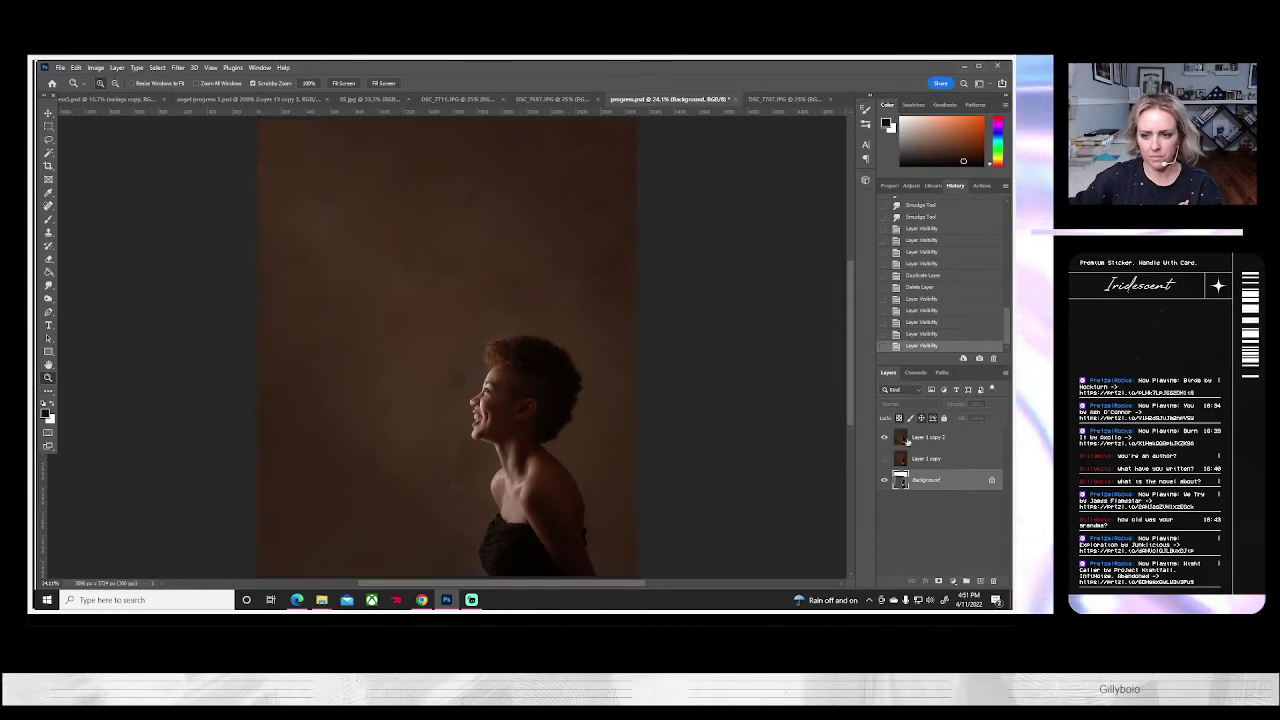
- Review the full portrait and the woman's head up close, and make Layer 1 copy 2 the active layer
{"action": "scroll", "coordinate": [373, 422], "scroll_direction": "down", "scroll_amount": 2}
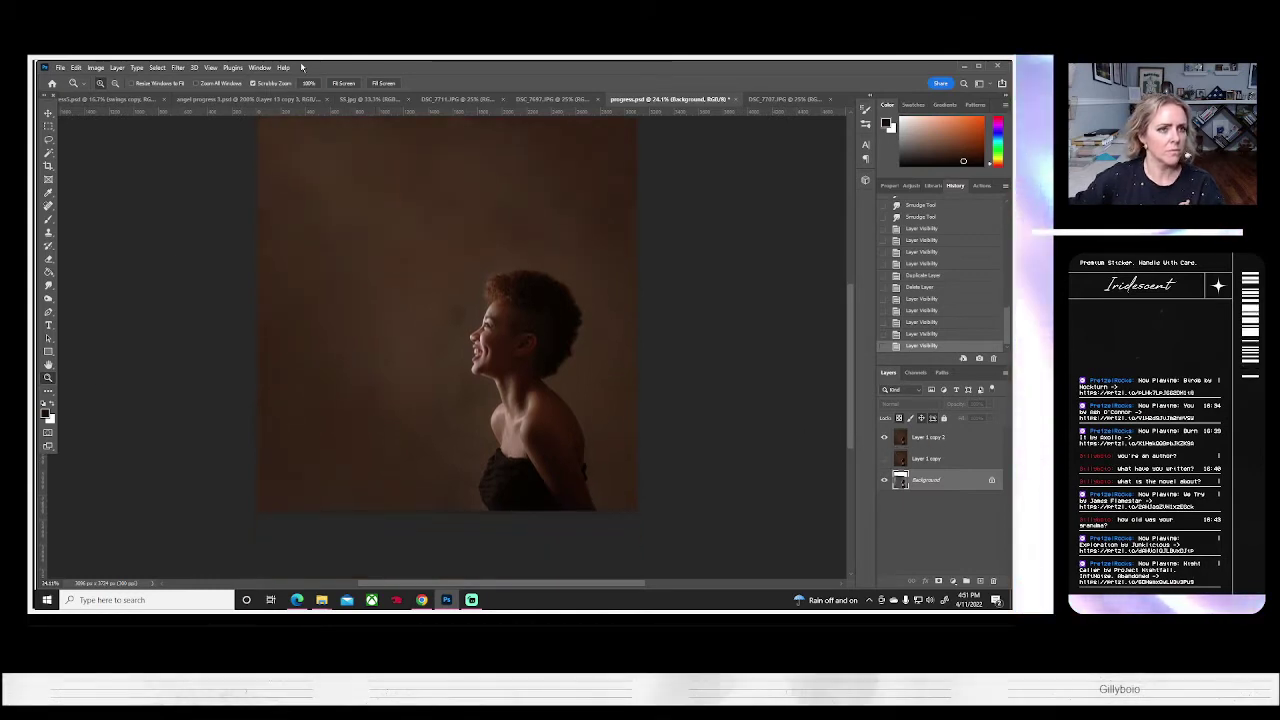
{"action": "left_click", "coordinate": [115, 83]}
{"action": "left_click", "coordinate": [479, 305]}
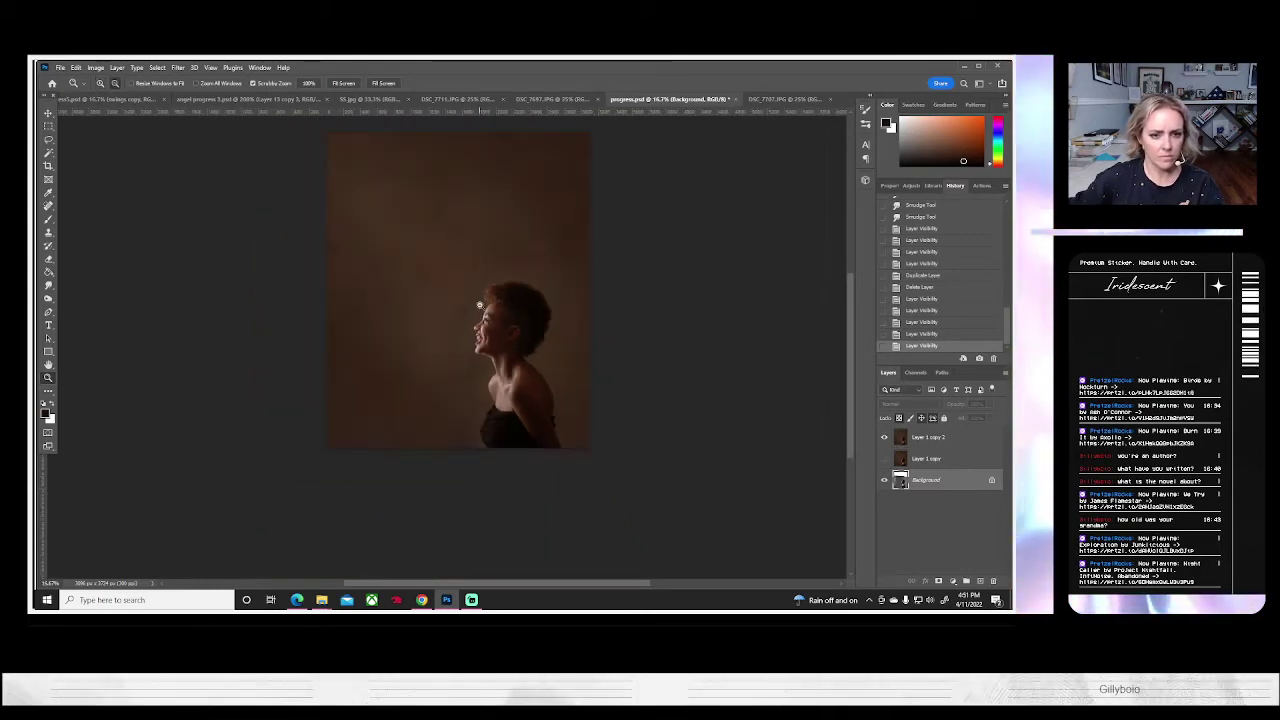
{"action": "left_click", "coordinate": [100, 83]}
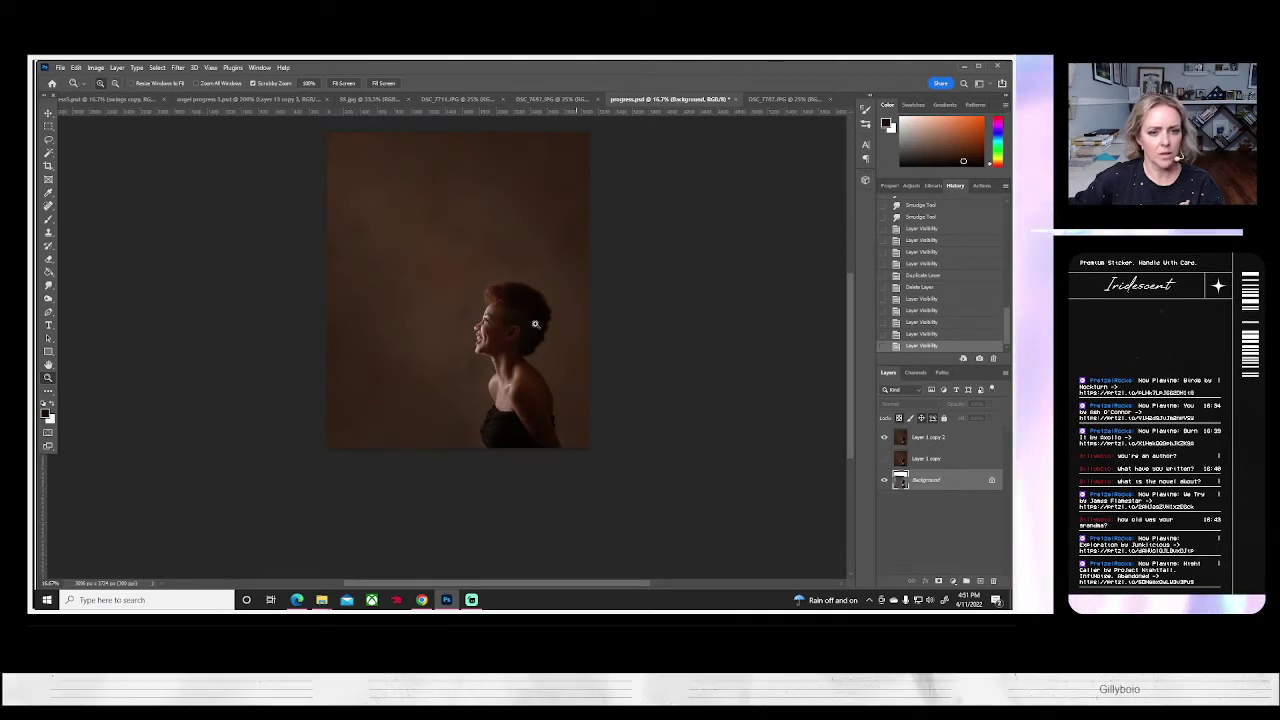
{"action": "left_click", "coordinate": [501, 322]}
{"action": "left_click", "coordinate": [500, 321]}
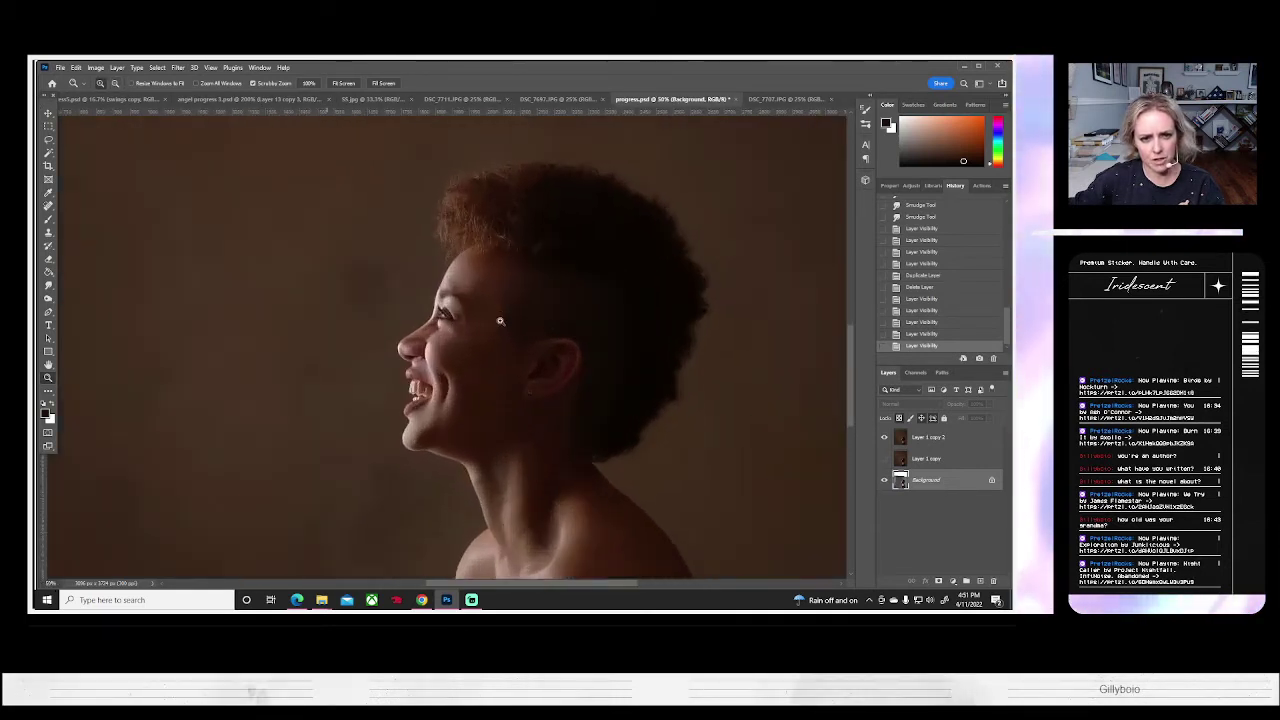
{"action": "left_click", "coordinate": [532, 353]}
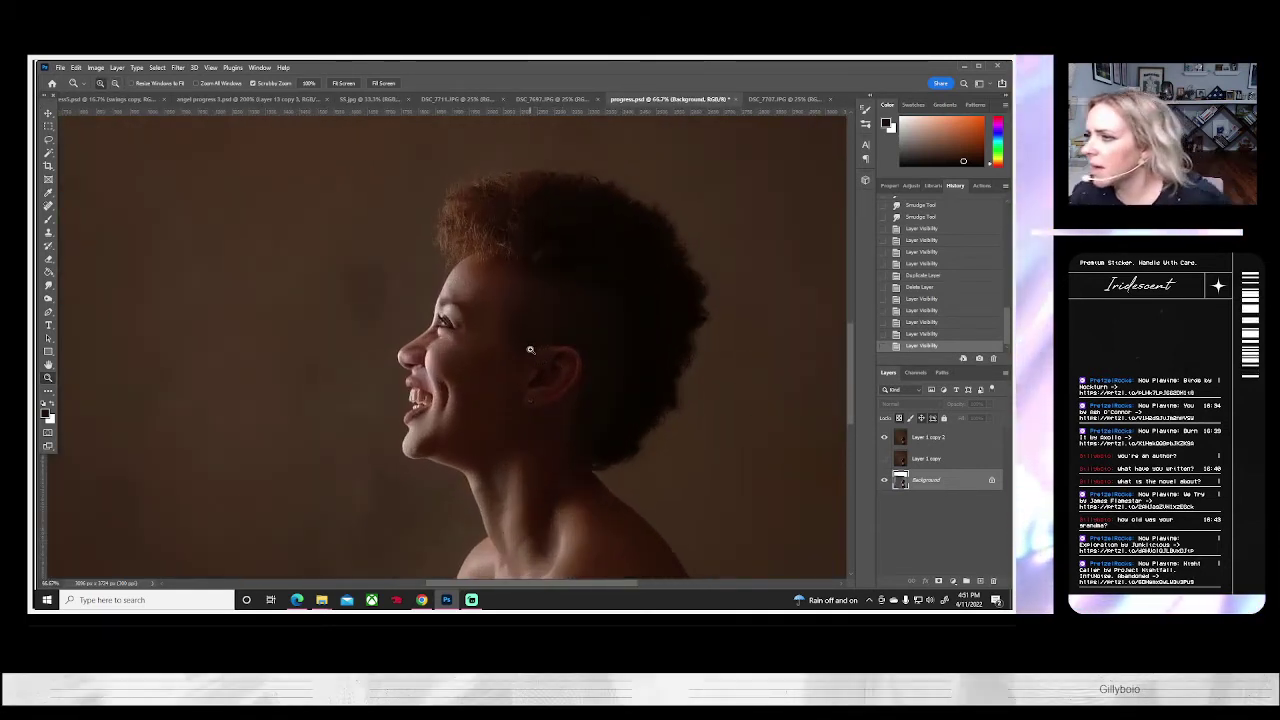
{"action": "left_click", "coordinate": [925, 437]}
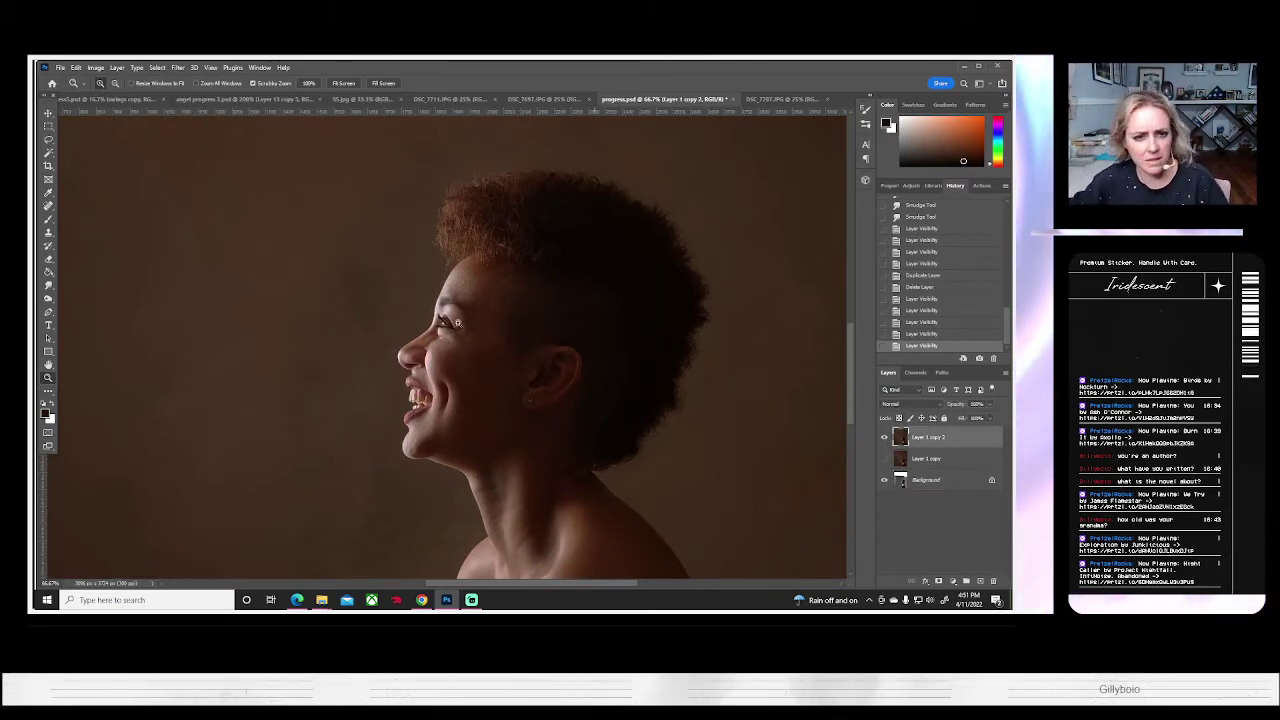
{"action": "left_click_drag", "start_coordinate": [571, 334], "coordinate": [453, 343]}
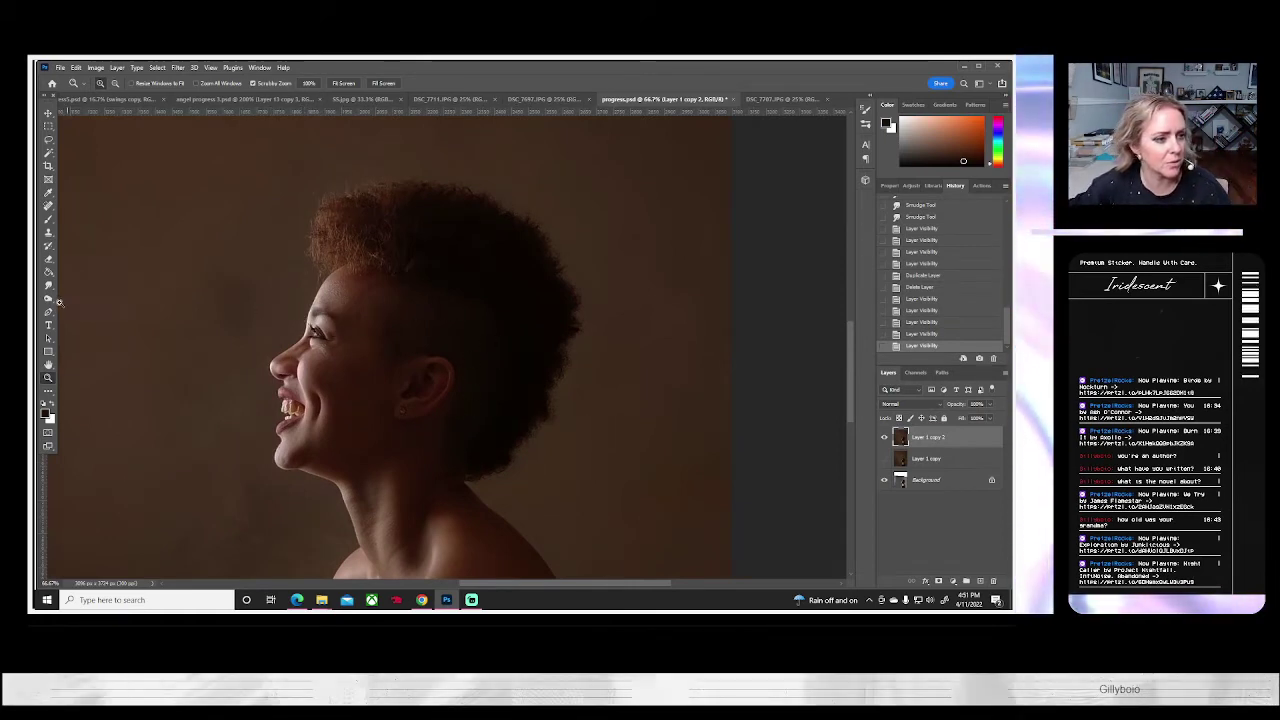
{"action": "left_click", "coordinate": [95, 67]}
{"action": "mouse_move", "coordinate": [120, 94]}
{"action": "left_click", "coordinate": [240, 95]}
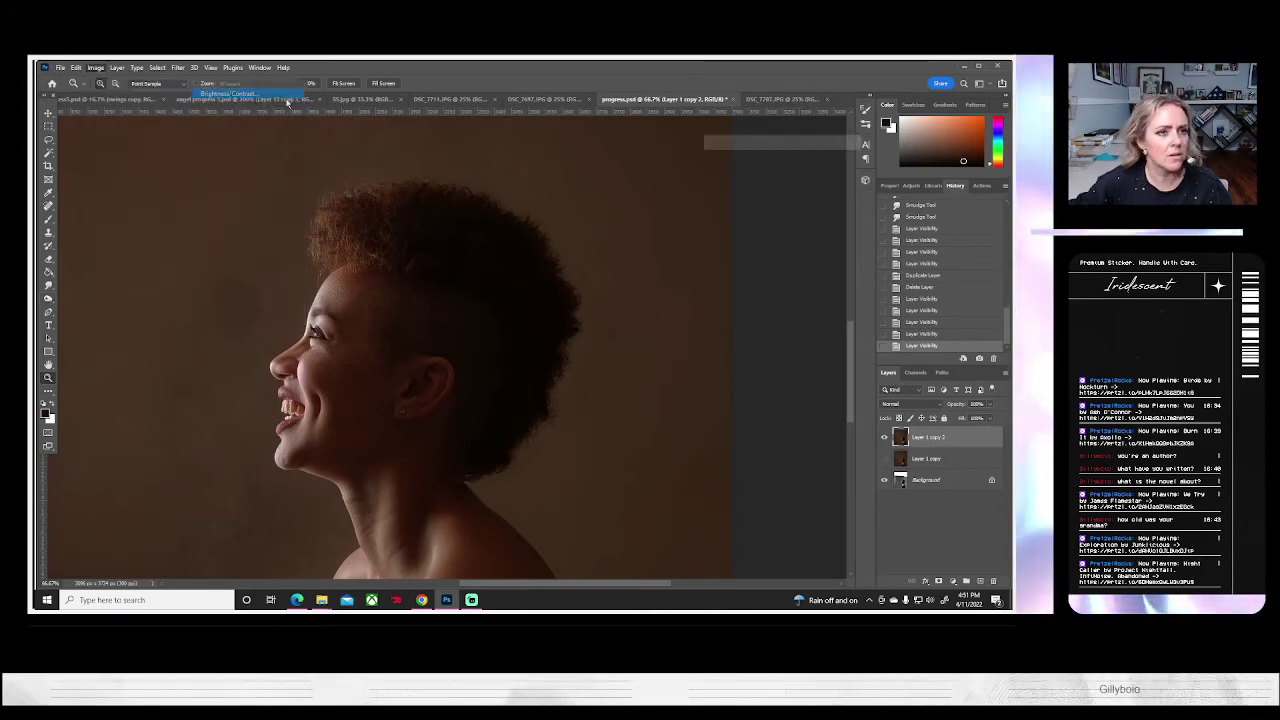
{"action": "left_click_drag", "start_coordinate": [759, 174], "coordinate": [809, 173]}
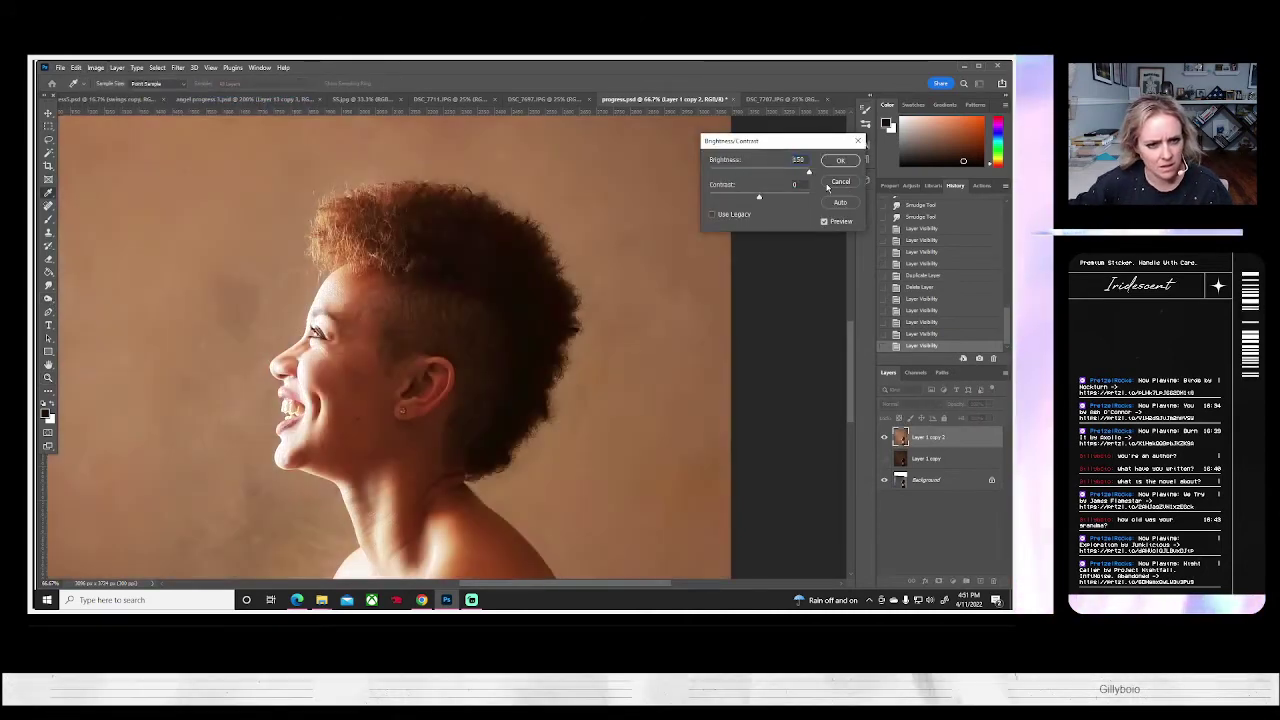
{"action": "left_click", "coordinate": [838, 183]}
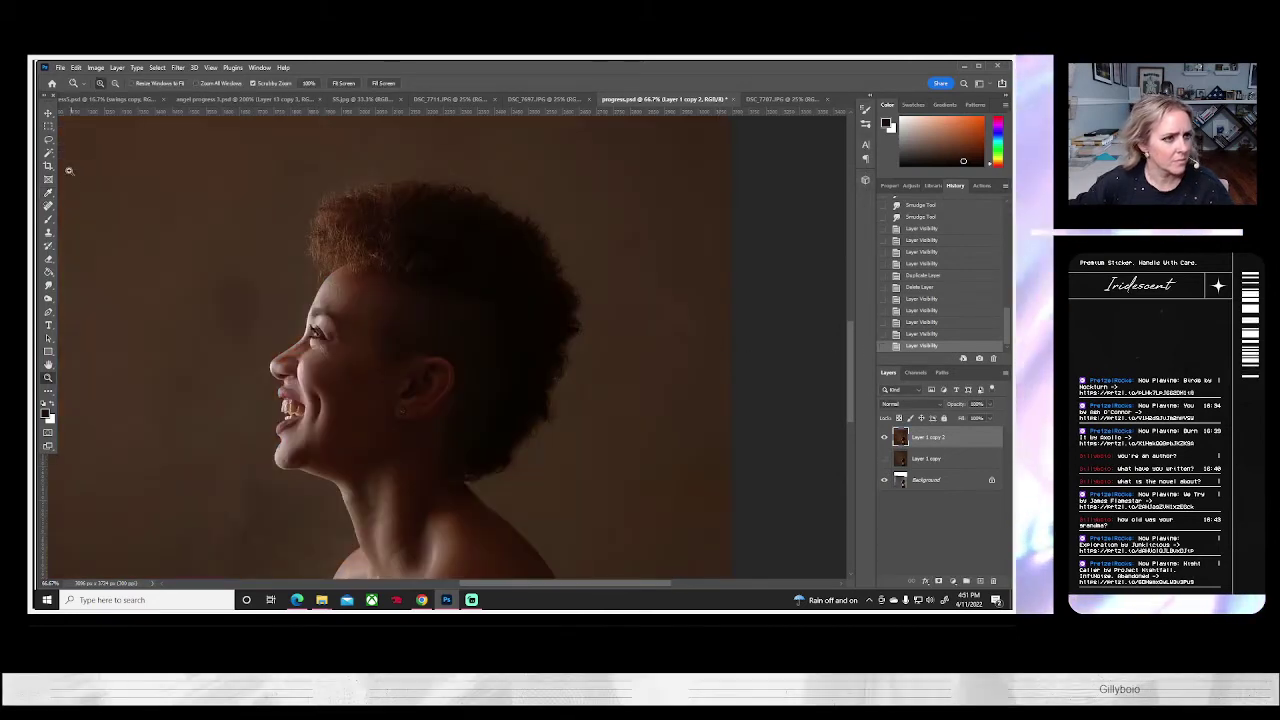
- Lasso the forehead and shaved side of the head above the ear and copy the area onto a new layer
{"action": "key", "text": "l"}
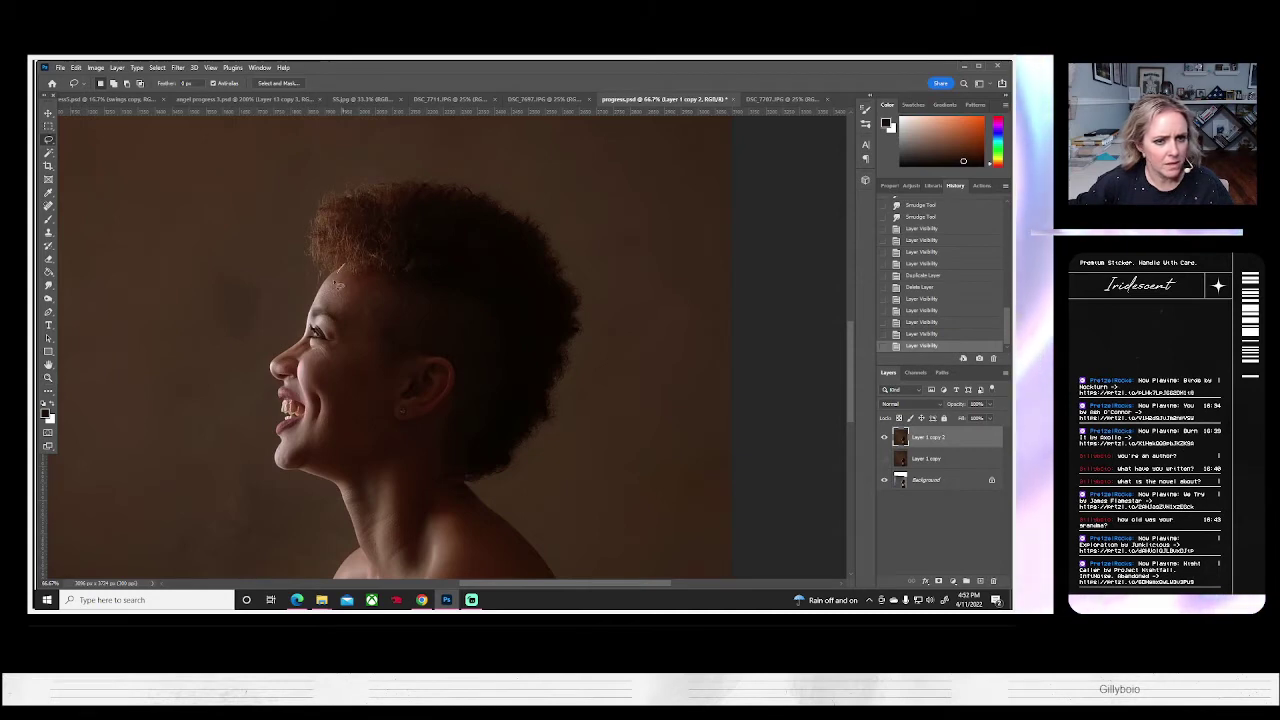
{"action": "mouse_move", "coordinate": [338, 270]}
{"action": "left_mouse_down"}
{"action": "mouse_move", "coordinate": [343, 320]}
{"action": "mouse_move", "coordinate": [386, 347]}
{"action": "mouse_move", "coordinate": [445, 356]}
{"action": "mouse_move", "coordinate": [511, 406]}
{"action": "left_mouse_up"}
{"action": "mouse_move", "coordinate": [520, 315]}
{"action": "left_mouse_down"}
{"action": "mouse_move", "coordinate": [425, 247]}
{"action": "mouse_move", "coordinate": [345, 262]}
{"action": "left_mouse_up"}
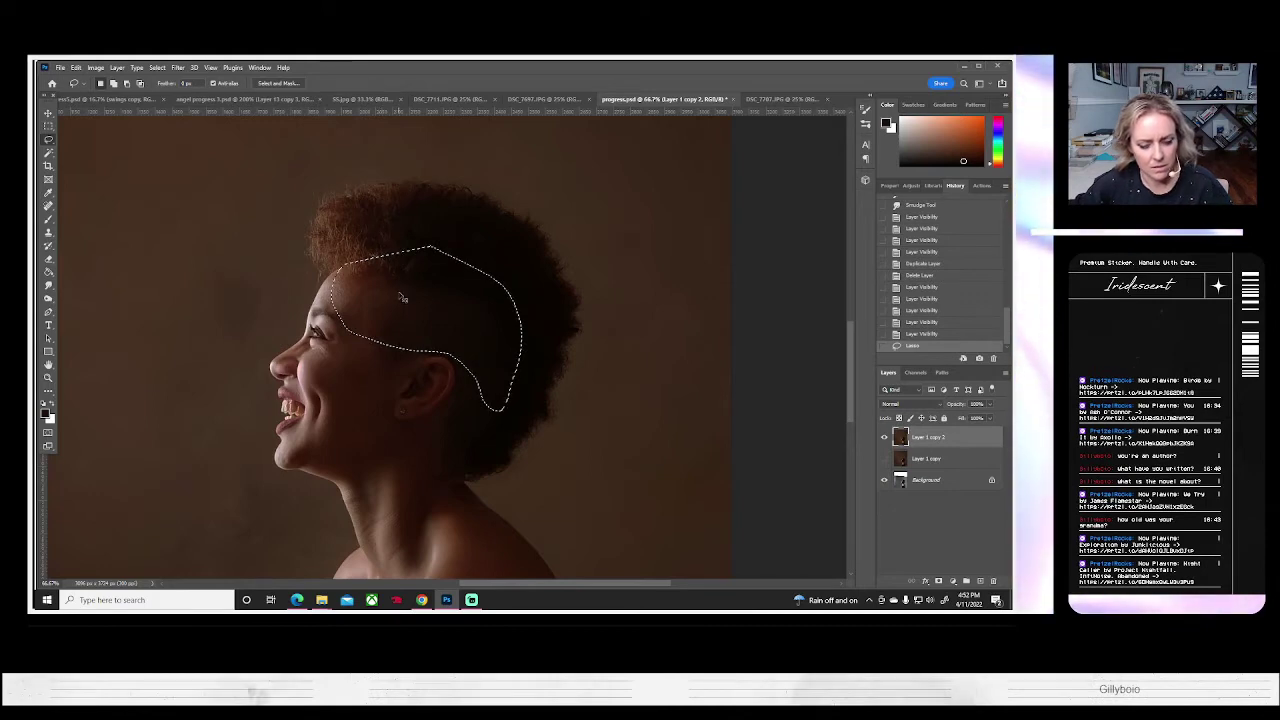
{"action": "key", "text": "ctrl+c"}
{"action": "key", "text": "ctrl+v"}
- Apply Brightness/Contrast to the copied forehead and side-of-head area with brightness 77 and contrast 52
{"action": "left_click", "coordinate": [95, 67]}
{"action": "mouse_move", "coordinate": [110, 91]}
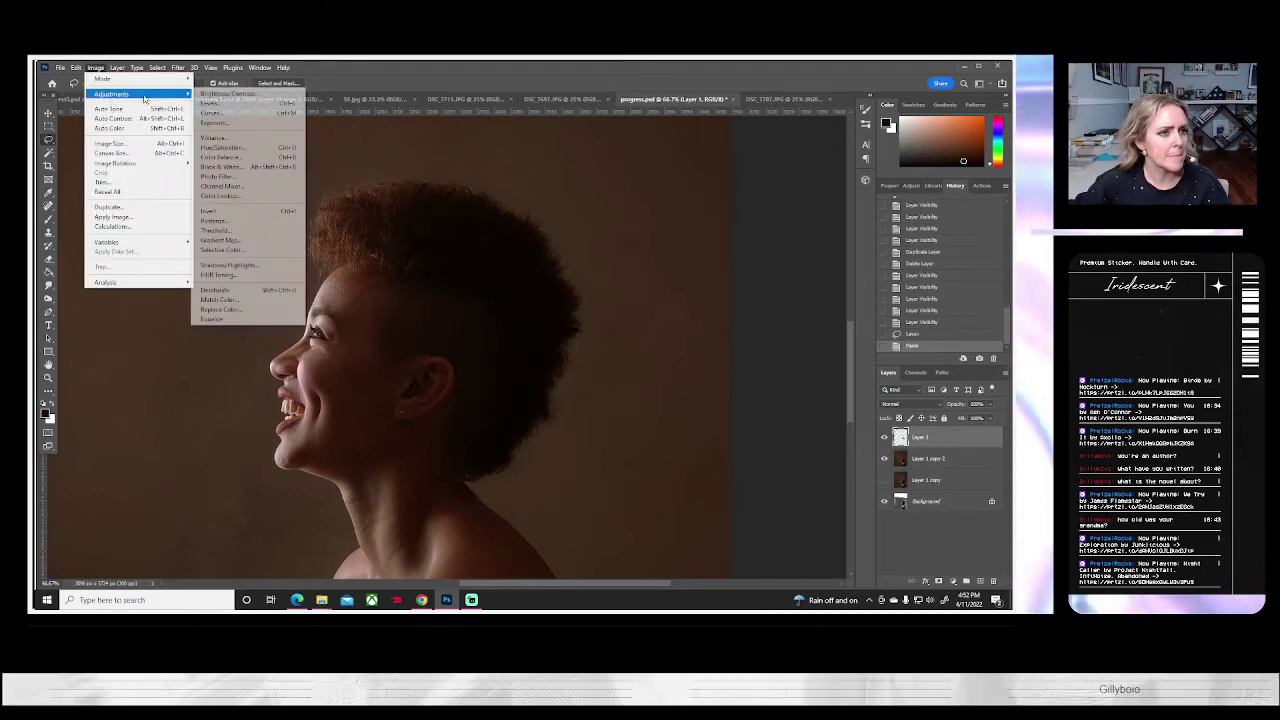
{"action": "left_click", "coordinate": [230, 96]}
{"action": "mouse_move", "coordinate": [759, 172]}
{"action": "left_mouse_down"}
{"action": "mouse_move", "coordinate": [785, 200]}
{"action": "mouse_move", "coordinate": [784, 174]}
{"action": "left_mouse_up"}
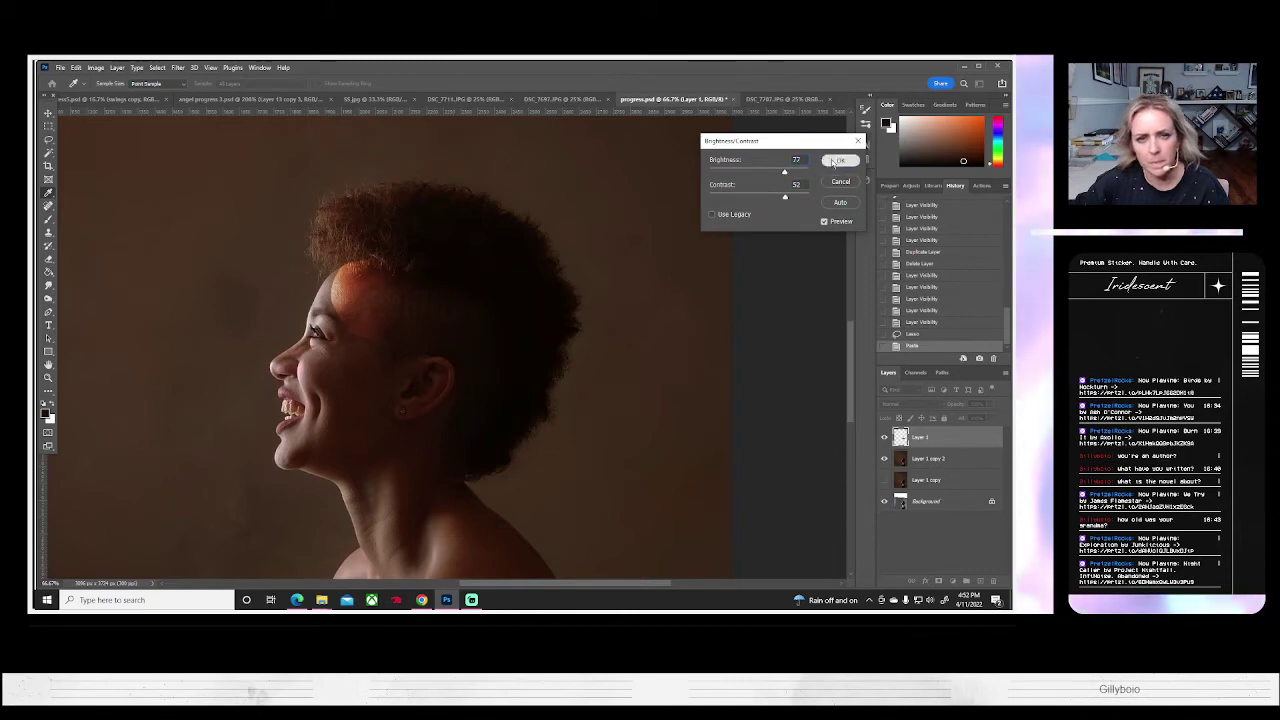
{"action": "left_click", "coordinate": [840, 160]}
- Erase the over-bright forehead and lower edge of the brightened Layer 1 patch with a larger soft round eraser
{"action": "left_click", "coordinate": [50, 258]}
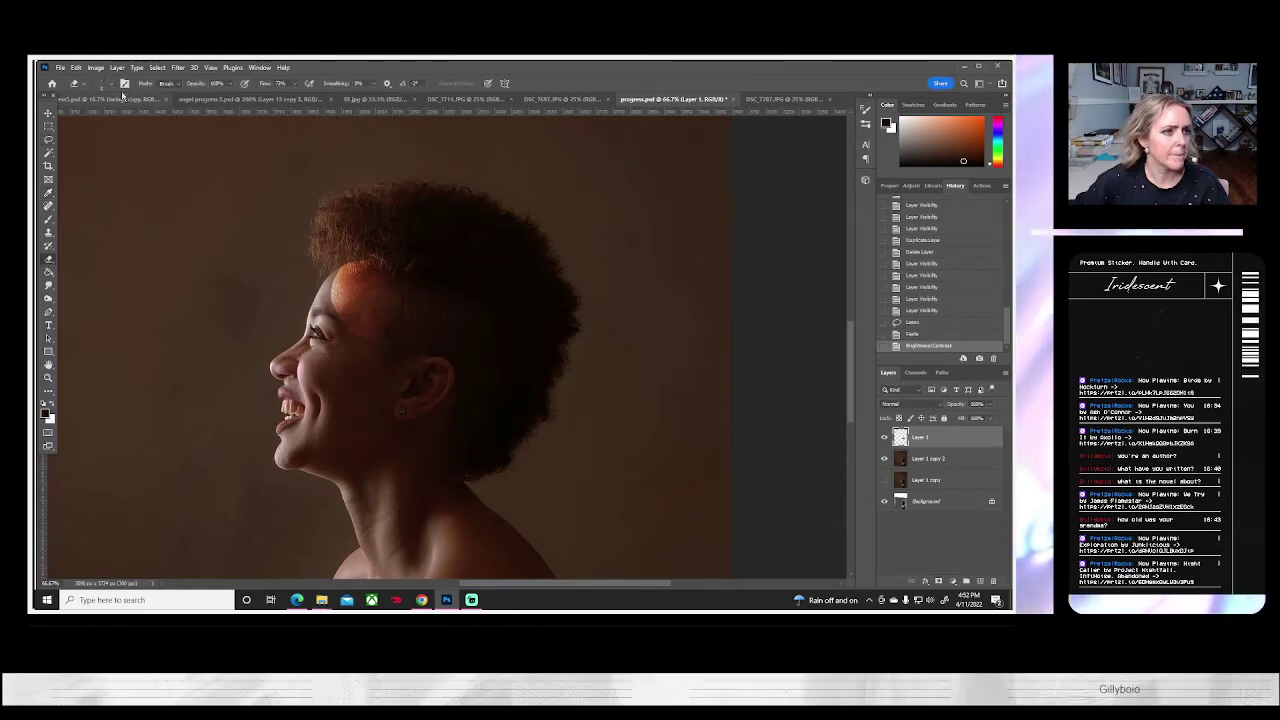
{"action": "left_click", "coordinate": [112, 85]}
{"action": "left_click", "coordinate": [142, 117]}
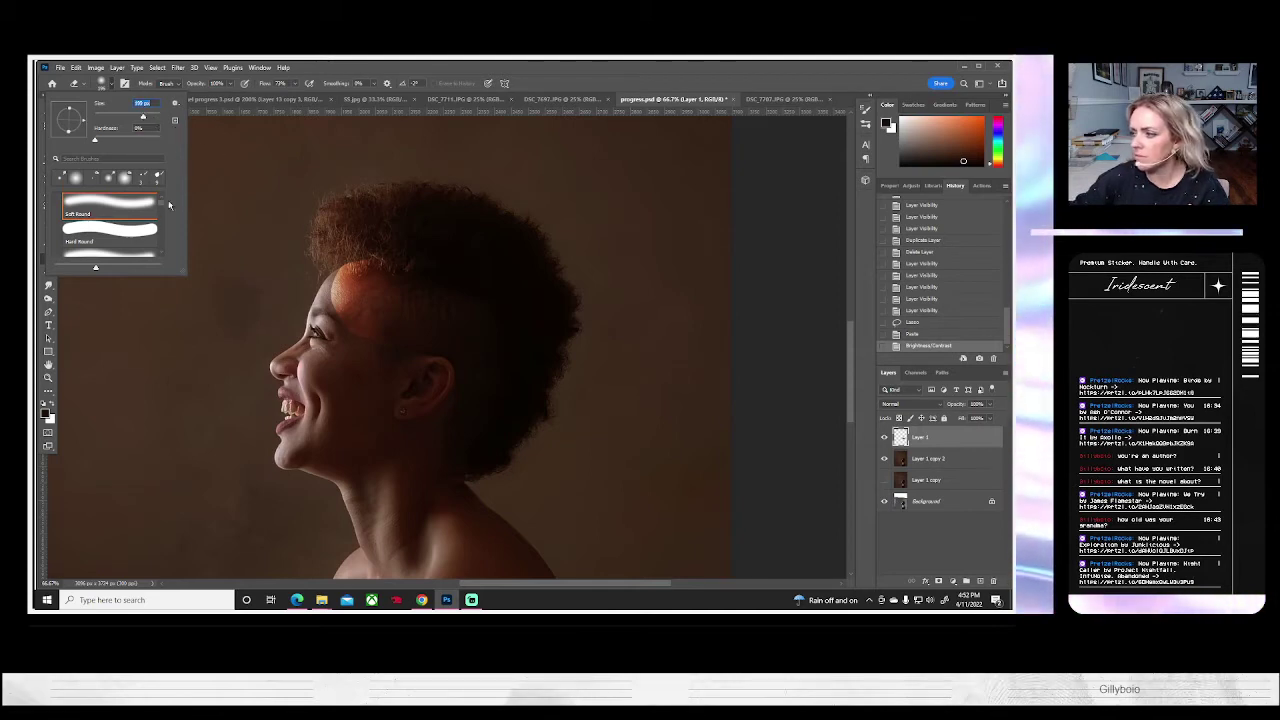
{"action": "left_click", "coordinate": [338, 290]}
{"action": "left_click", "coordinate": [338, 290]}
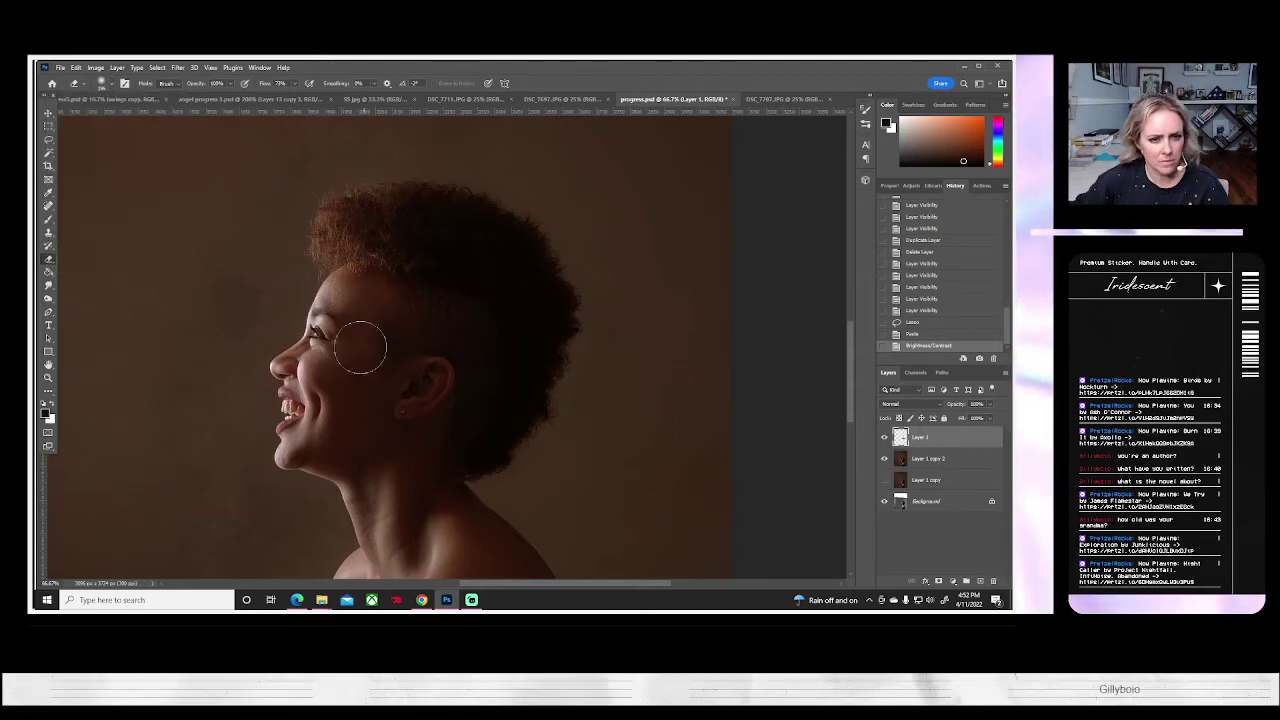
{"action": "left_click", "coordinate": [471, 437]}
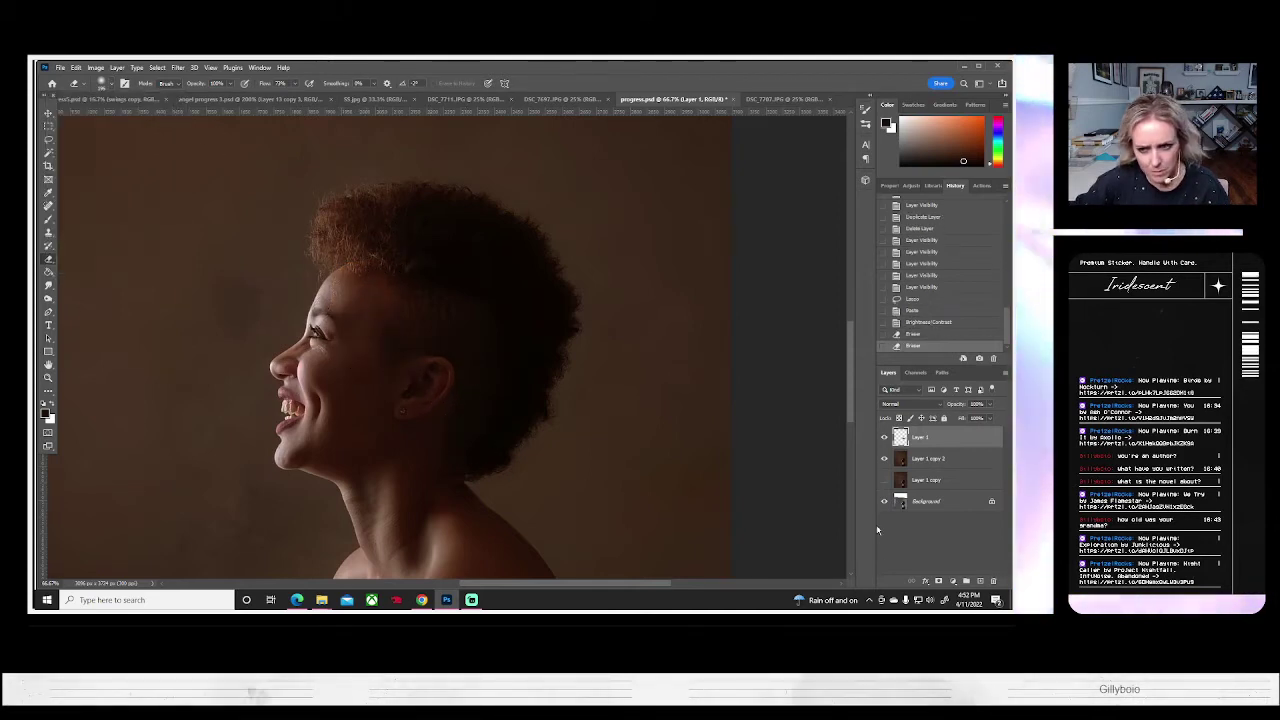
- Isolate Layer 1 by hiding Layer 1 copy 2 and the Background, and soften the patch's hard outer edges with the eraser
{"action": "left_click", "coordinate": [884, 437]}
{"action": "left_click", "coordinate": [884, 437]}
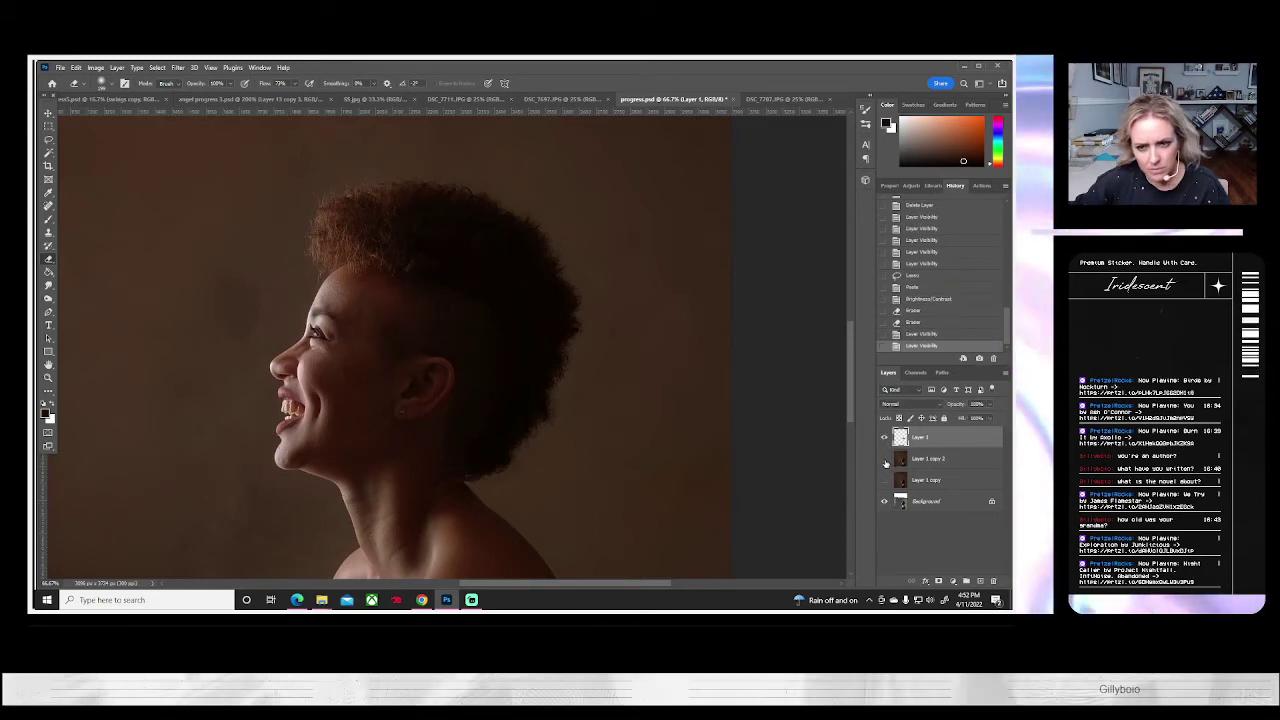
{"action": "left_click", "coordinate": [884, 458]}
{"action": "left_click", "coordinate": [884, 500]}
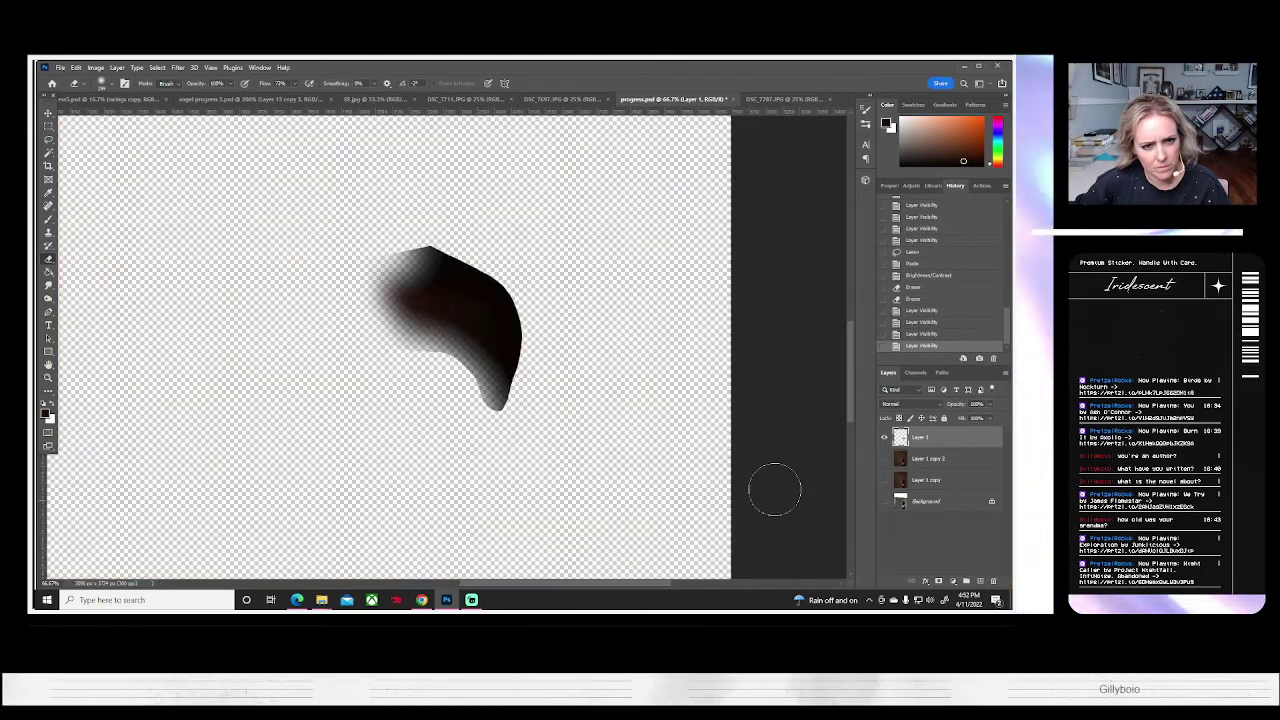
{"action": "mouse_move", "coordinate": [533, 387]}
{"action": "left_mouse_down"}
{"action": "mouse_move", "coordinate": [544, 322]}
{"action": "mouse_move", "coordinate": [532, 302]}
{"action": "mouse_move", "coordinate": [491, 259]}
{"action": "mouse_move", "coordinate": [374, 206]}
{"action": "left_mouse_up"}
{"action": "left_click", "coordinate": [102, 83]}
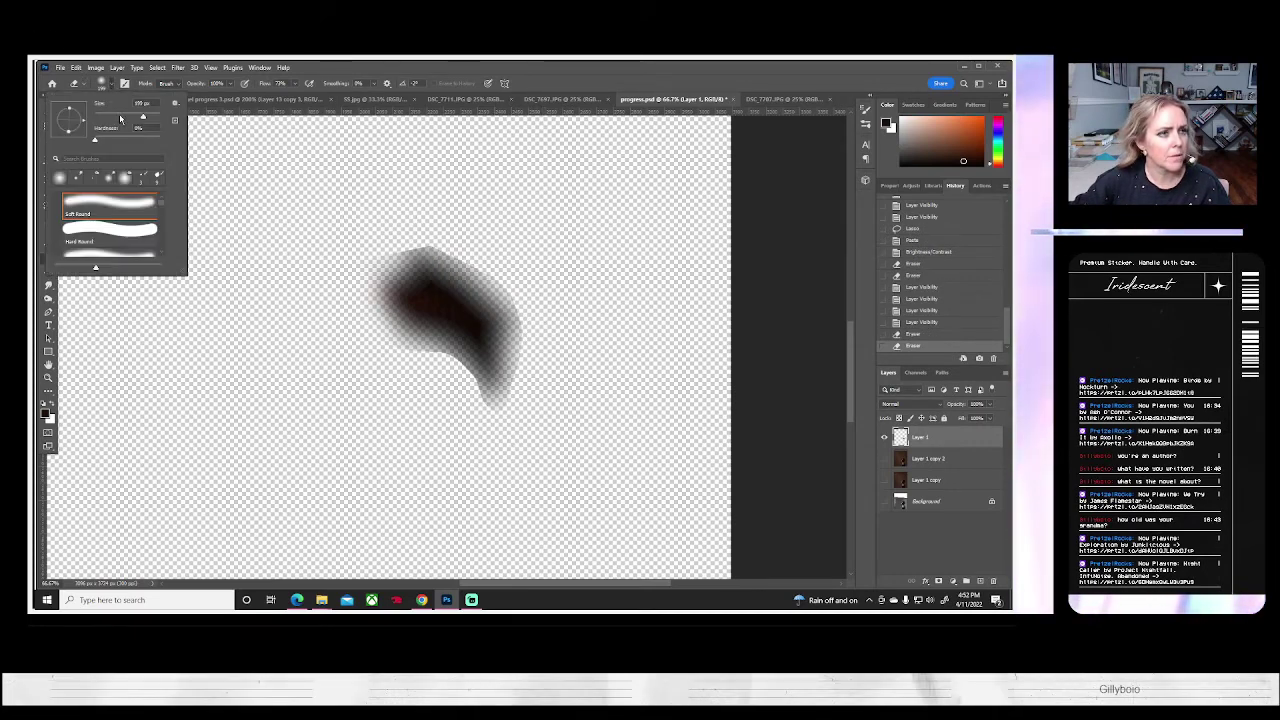
{"action": "left_click_drag", "start_coordinate": [417, 250], "coordinate": [489, 261]}
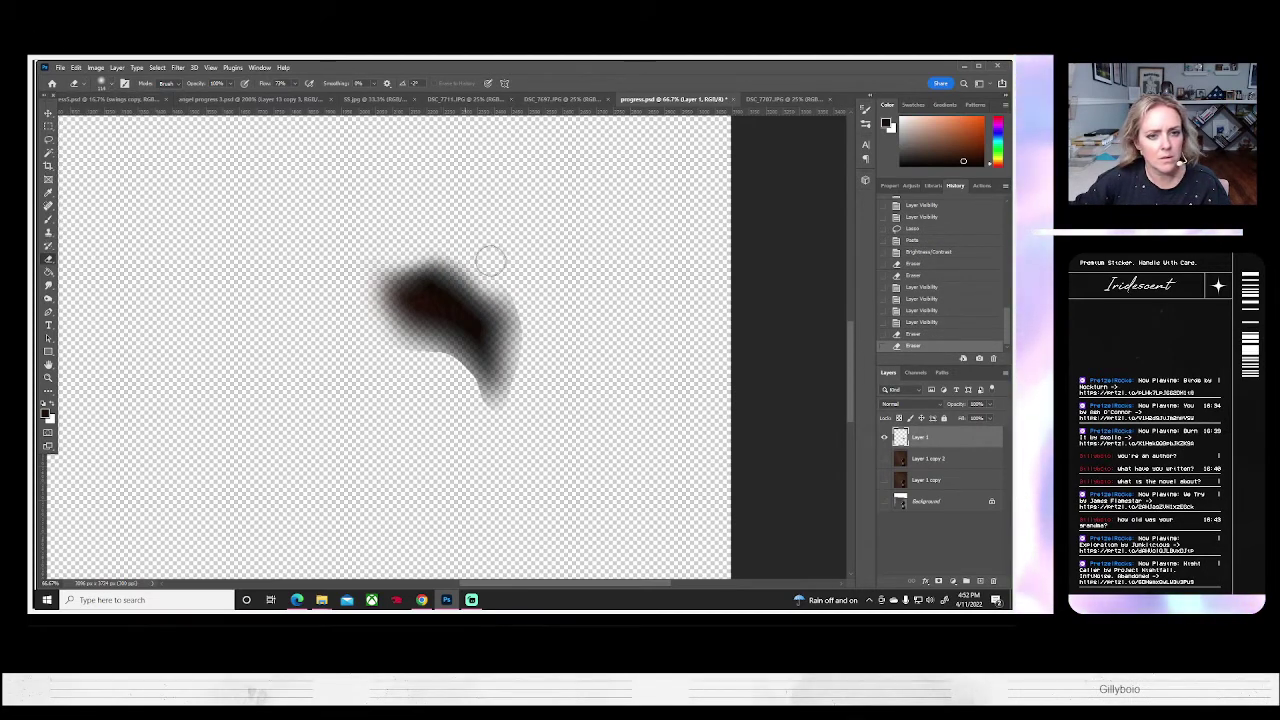
{"action": "mouse_move", "coordinate": [522, 307]}
{"action": "left_mouse_down"}
{"action": "mouse_move", "coordinate": [529, 363]}
{"action": "mouse_move", "coordinate": [504, 418]}
{"action": "mouse_move", "coordinate": [475, 427]}
{"action": "mouse_move", "coordinate": [468, 390]}
{"action": "mouse_move", "coordinate": [434, 359]}
{"action": "mouse_move", "coordinate": [320, 354]}
{"action": "left_mouse_up"}
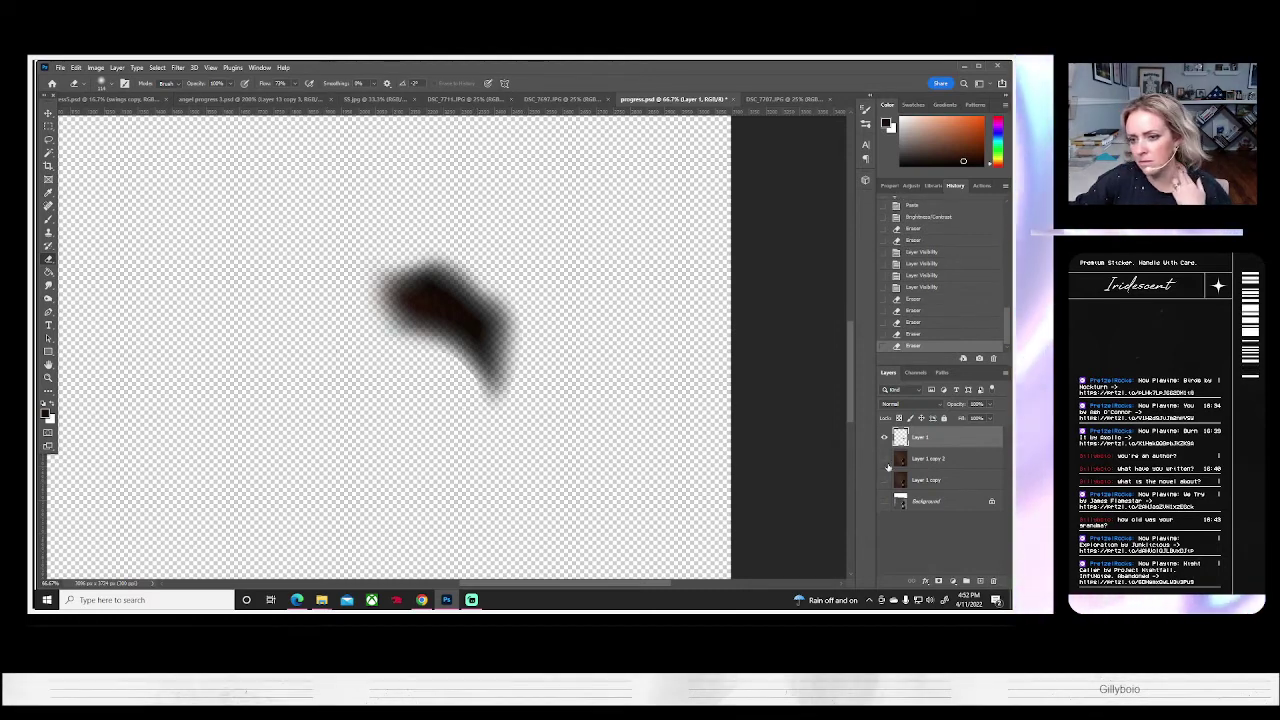
- Show Layer 1 copy 2 and the Background again, and lightly erase the patch around the temple at reduced eraser opacity
{"action": "left_click", "coordinate": [884, 459]}
{"action": "left_click", "coordinate": [884, 501]}
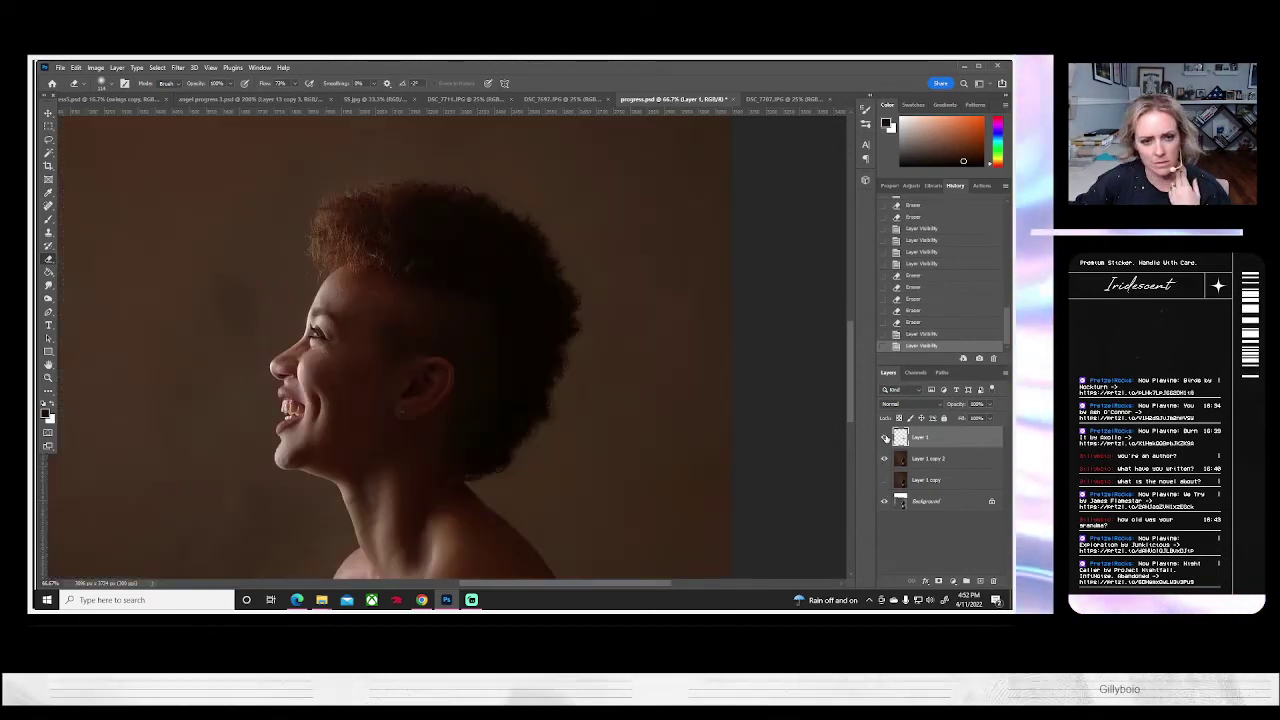
{"action": "left_click", "coordinate": [884, 437]}
{"action": "left_click", "coordinate": [884, 437]}
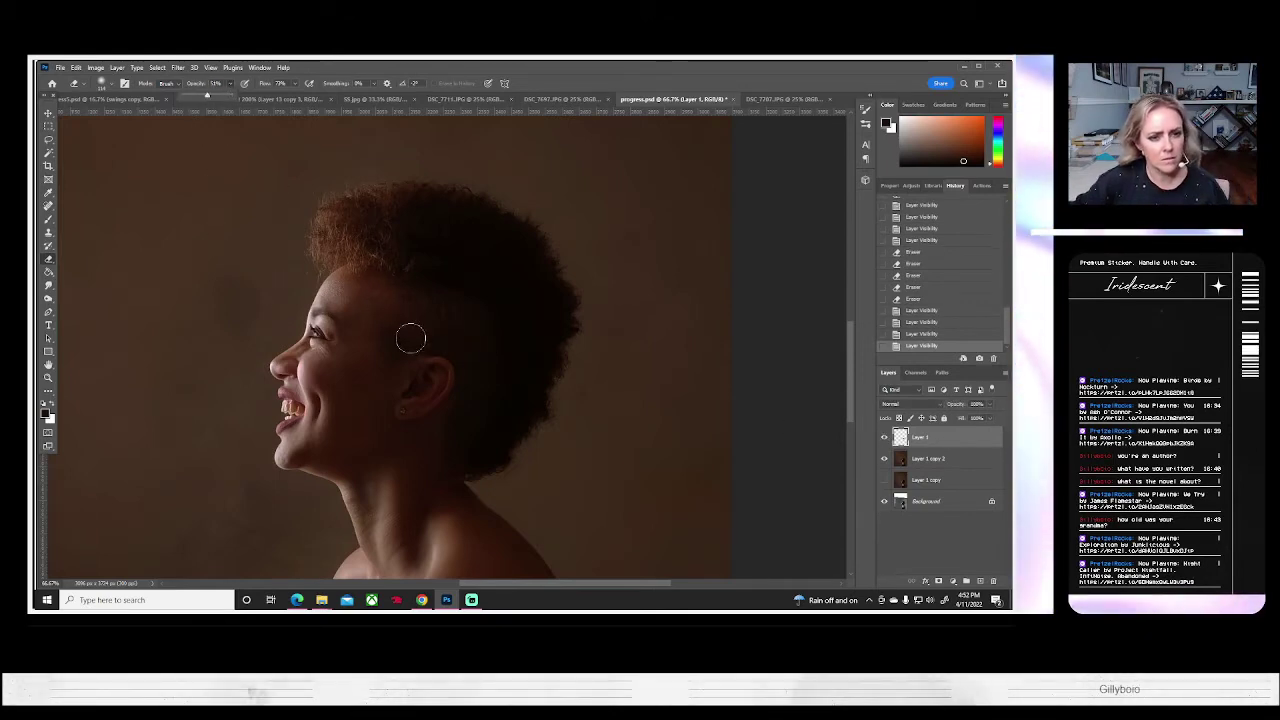
{"action": "left_click_drag", "start_coordinate": [383, 320], "coordinate": [394, 333]}
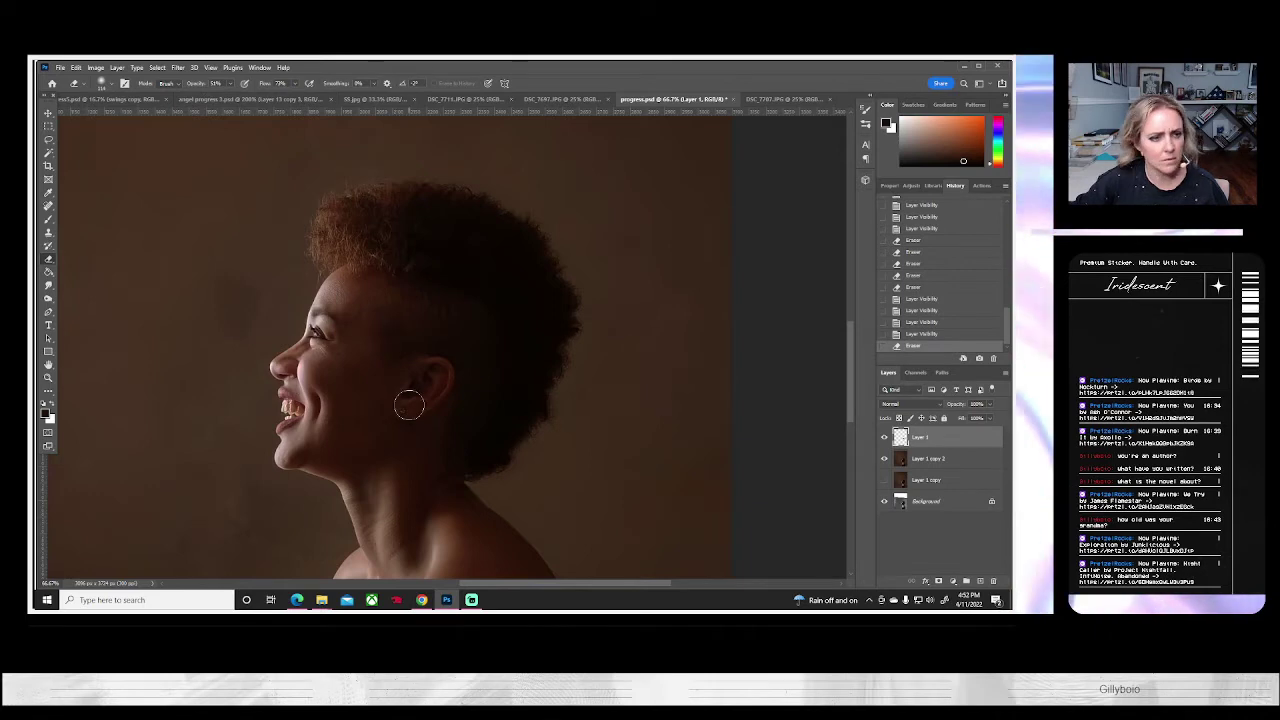
{"action": "left_click", "coordinate": [396, 355]}
- Merge Layer 1 with Layer 1 copy 2
{"action": "left_click", "coordinate": [933, 459], "text": "shift"}
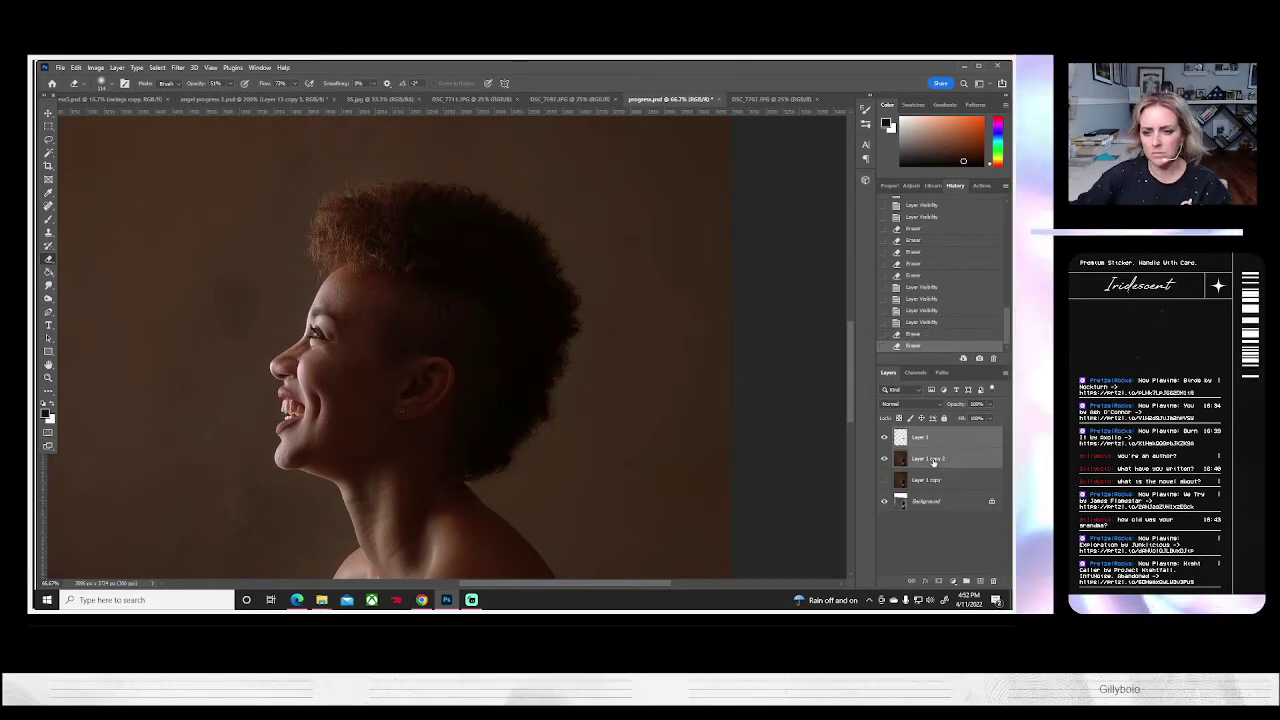
{"action": "right_click", "coordinate": [933, 459]}
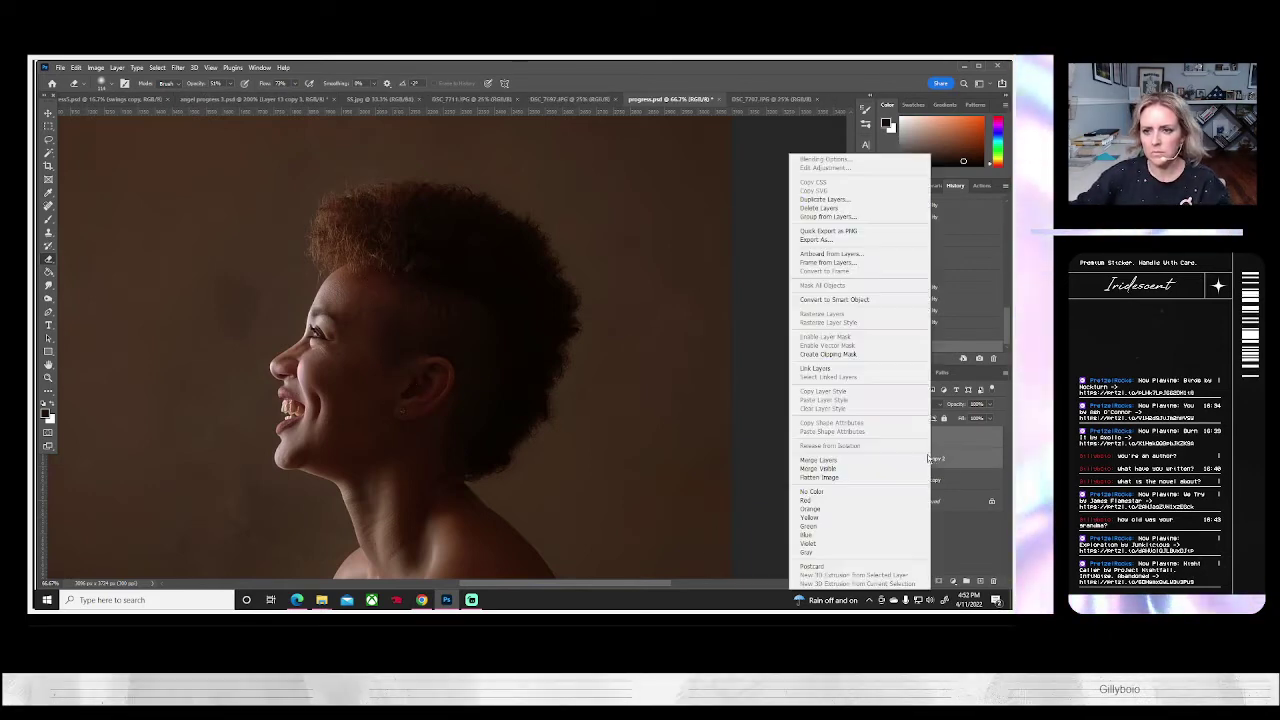
{"action": "left_click", "coordinate": [815, 468]}
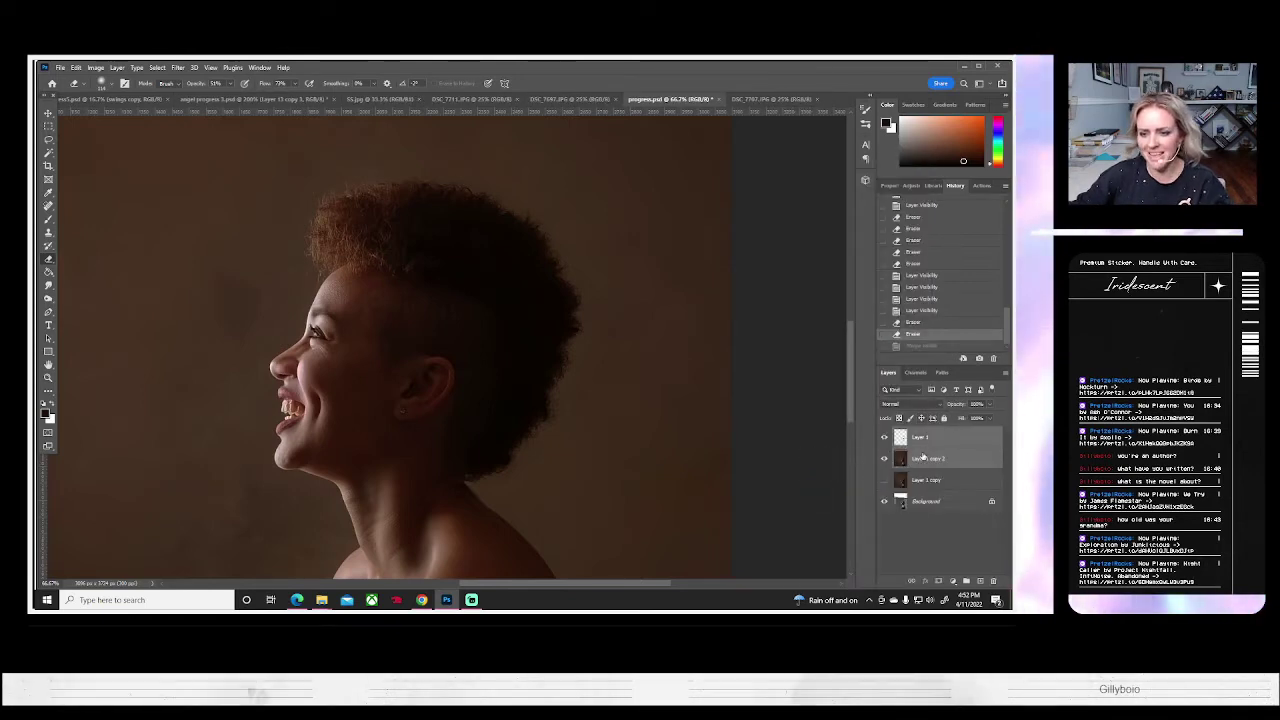
{"action": "right_click", "coordinate": [922, 457]}
{"action": "left_click", "coordinate": [845, 466]}
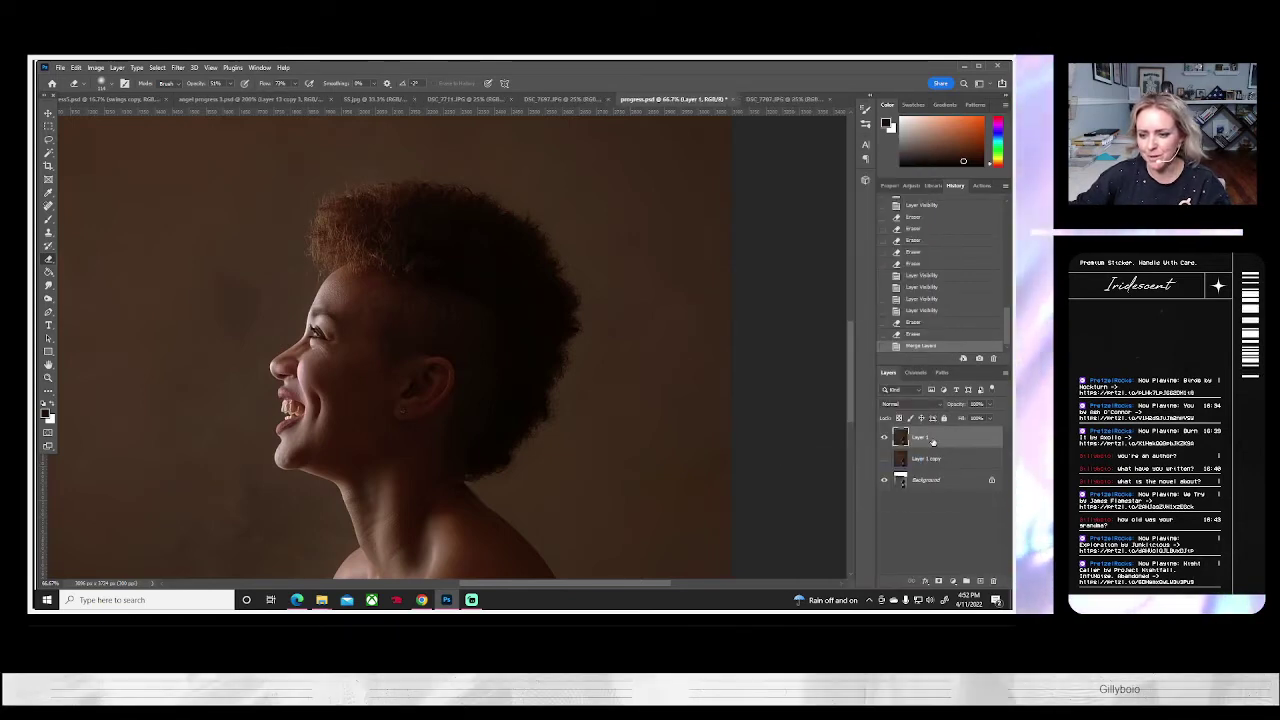
- Duplicate the merged Layer 1 as Layer 1 copy 2 and hide the original Layer 1
{"action": "right_click", "coordinate": [933, 441]}
{"action": "left_click", "coordinate": [830, 205]}
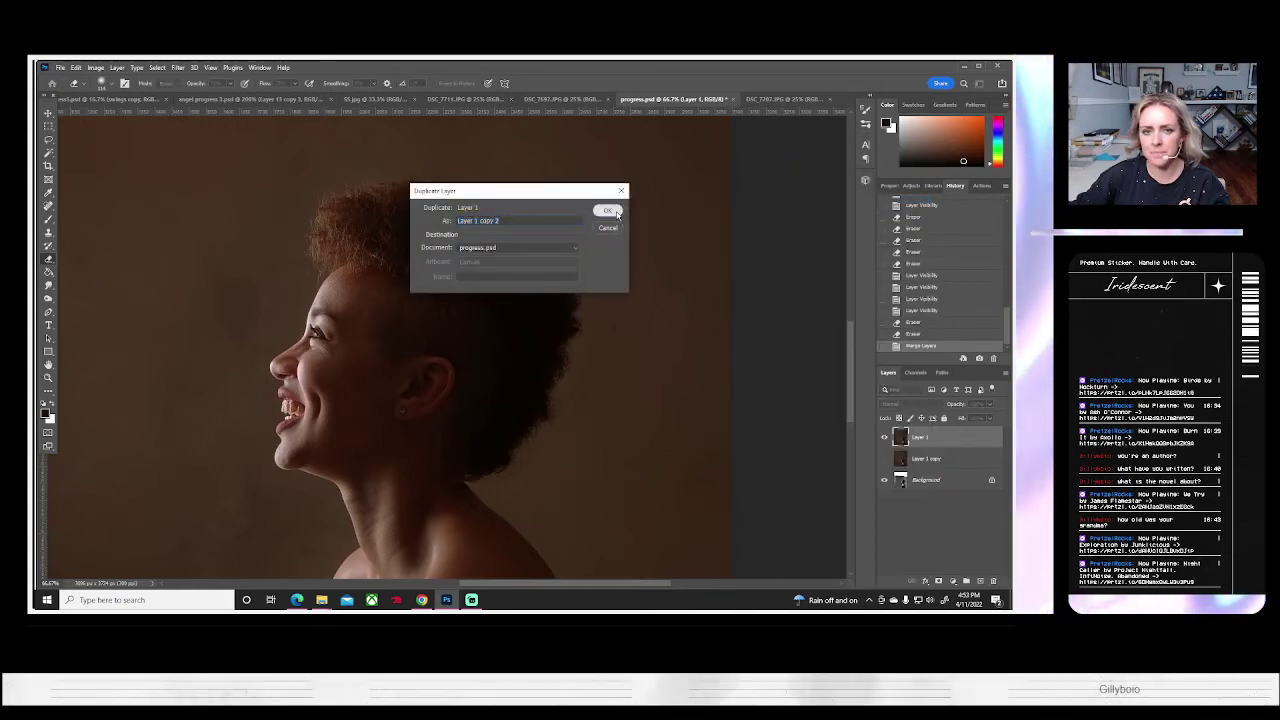
{"action": "left_click", "coordinate": [608, 211]}
{"action": "left_click", "coordinate": [884, 458]}
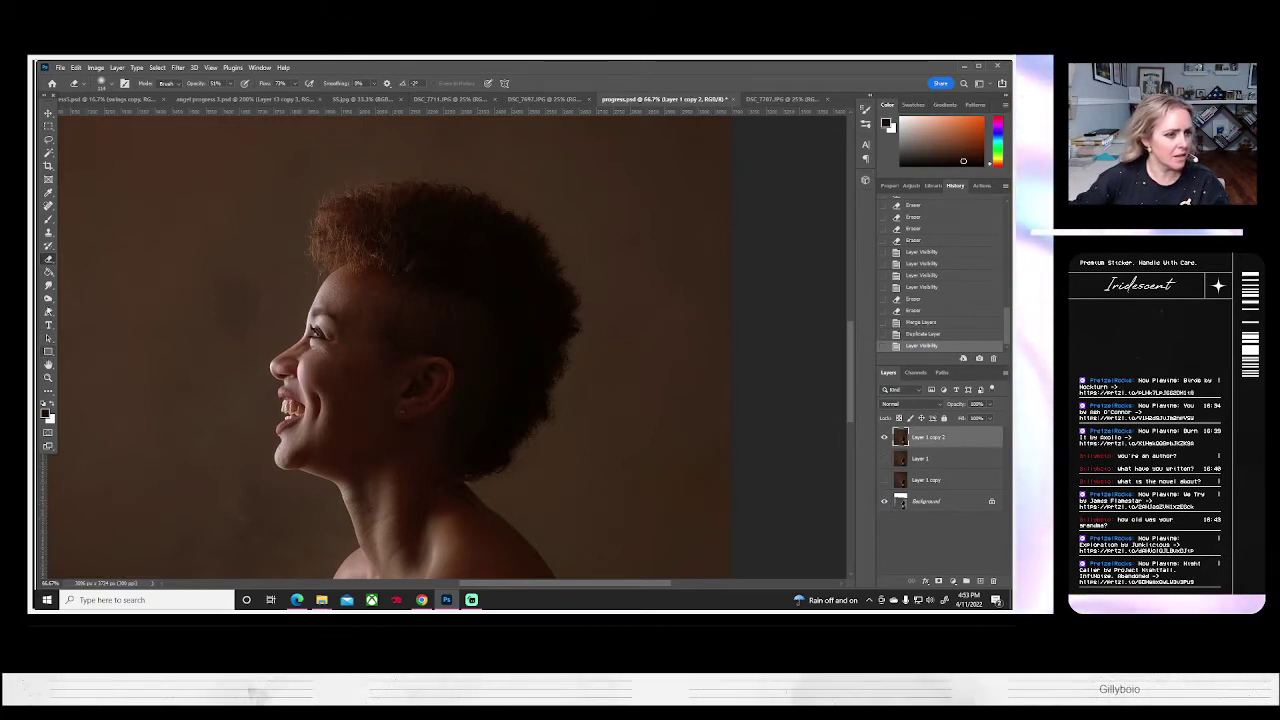
- Dodge the midtones of the cheek, forehead, jaw and temple on Layer 1 copy 2 with a large soft brush at 9% exposure
{"action": "right_click", "coordinate": [48, 298]}
{"action": "left_click", "coordinate": [88, 306]}
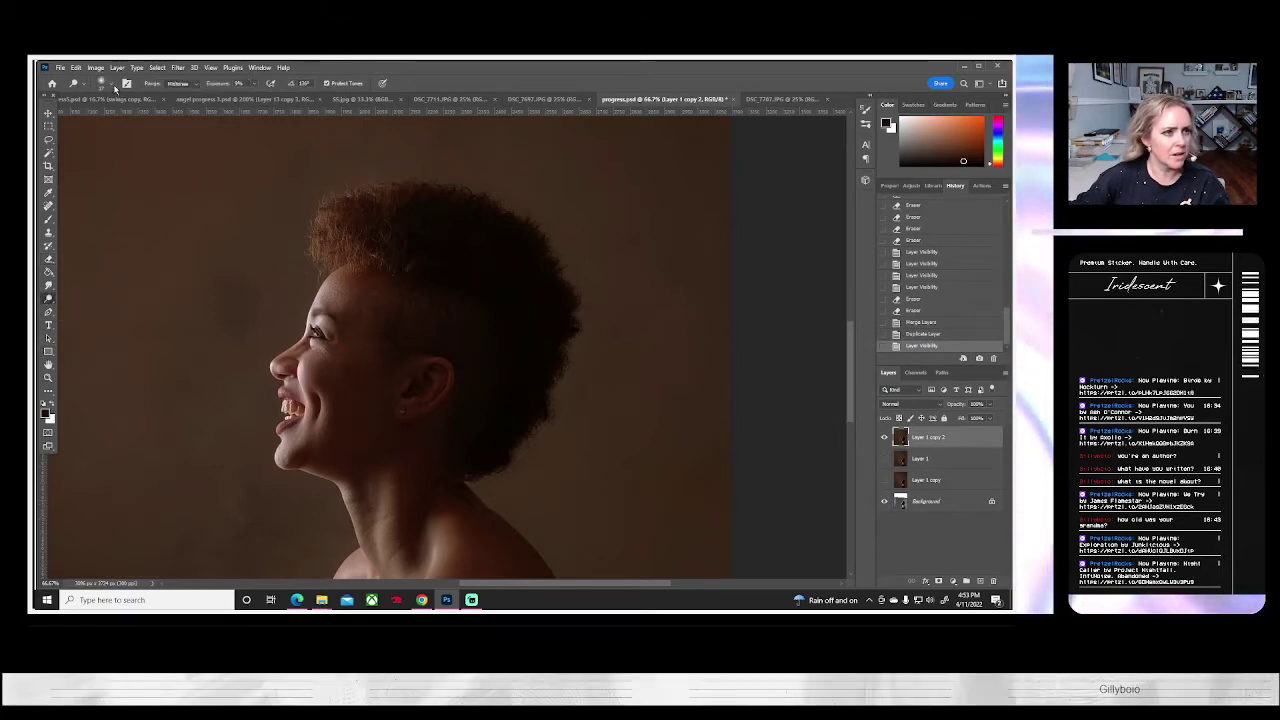
{"action": "left_click", "coordinate": [111, 85]}
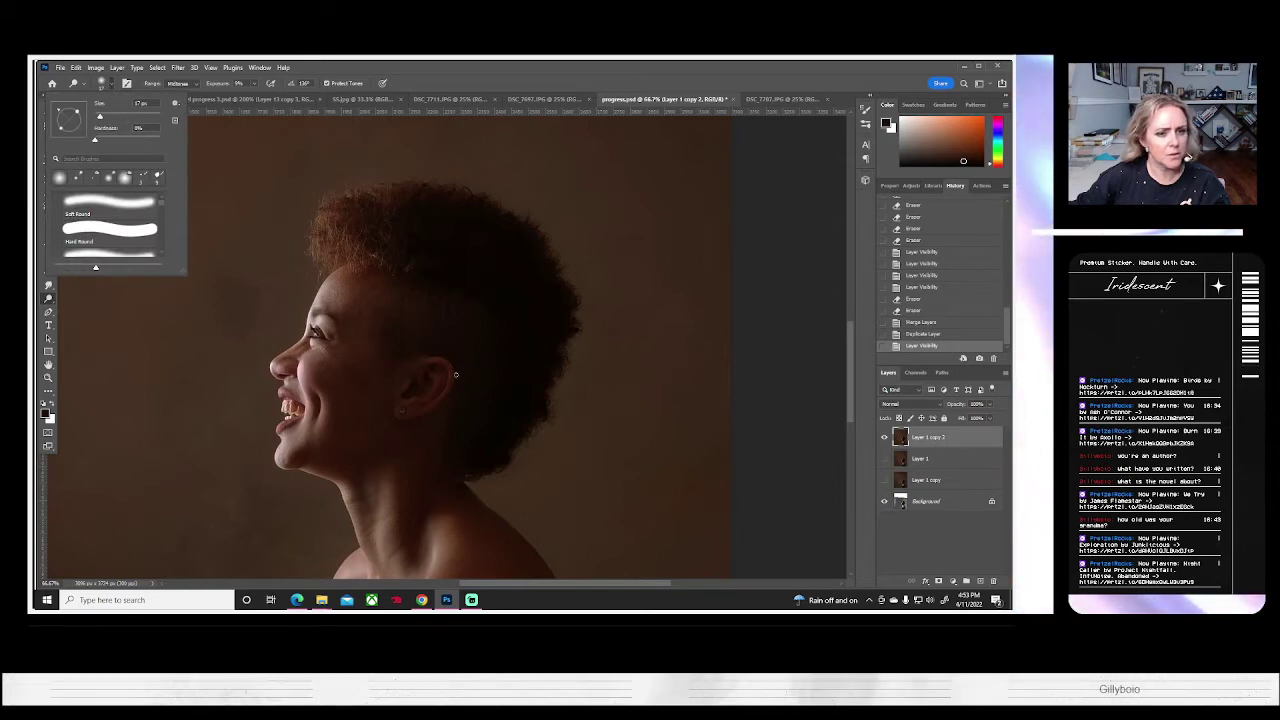
{"action": "left_click", "coordinate": [142, 117]}
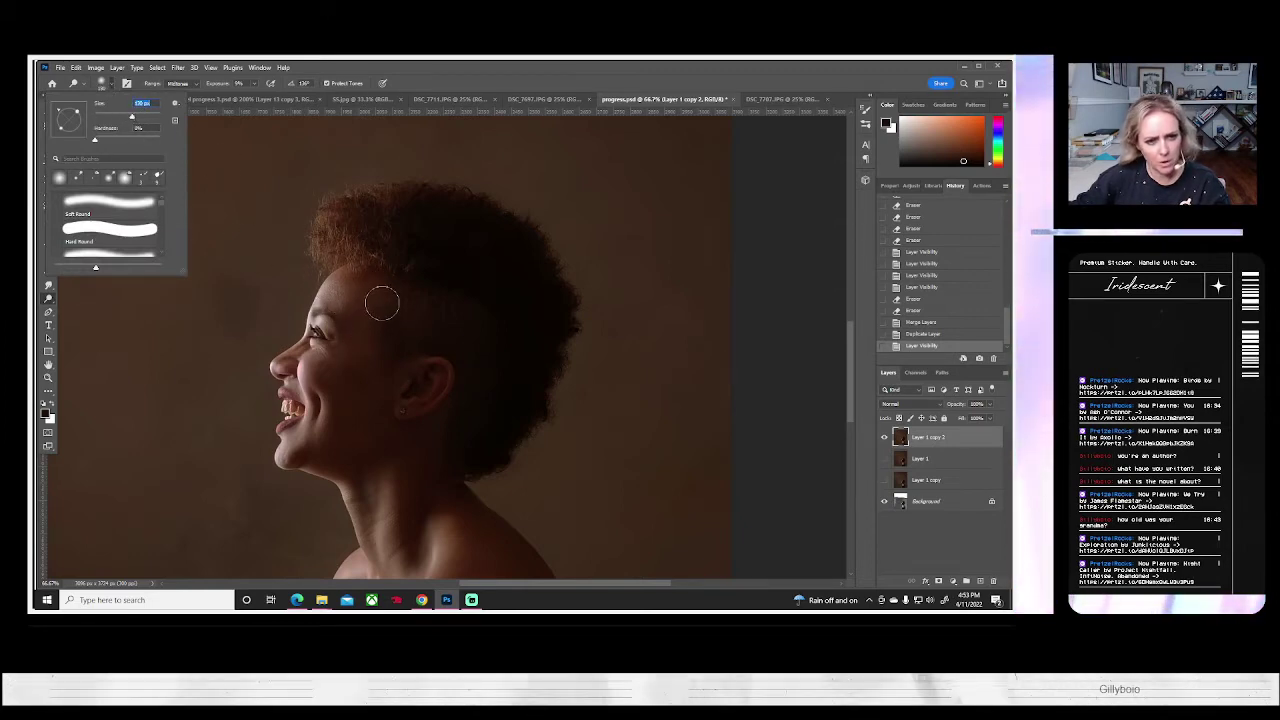
{"action": "key", "text": "Return"}
{"action": "left_click_drag", "start_coordinate": [375, 371], "coordinate": [384, 362]}
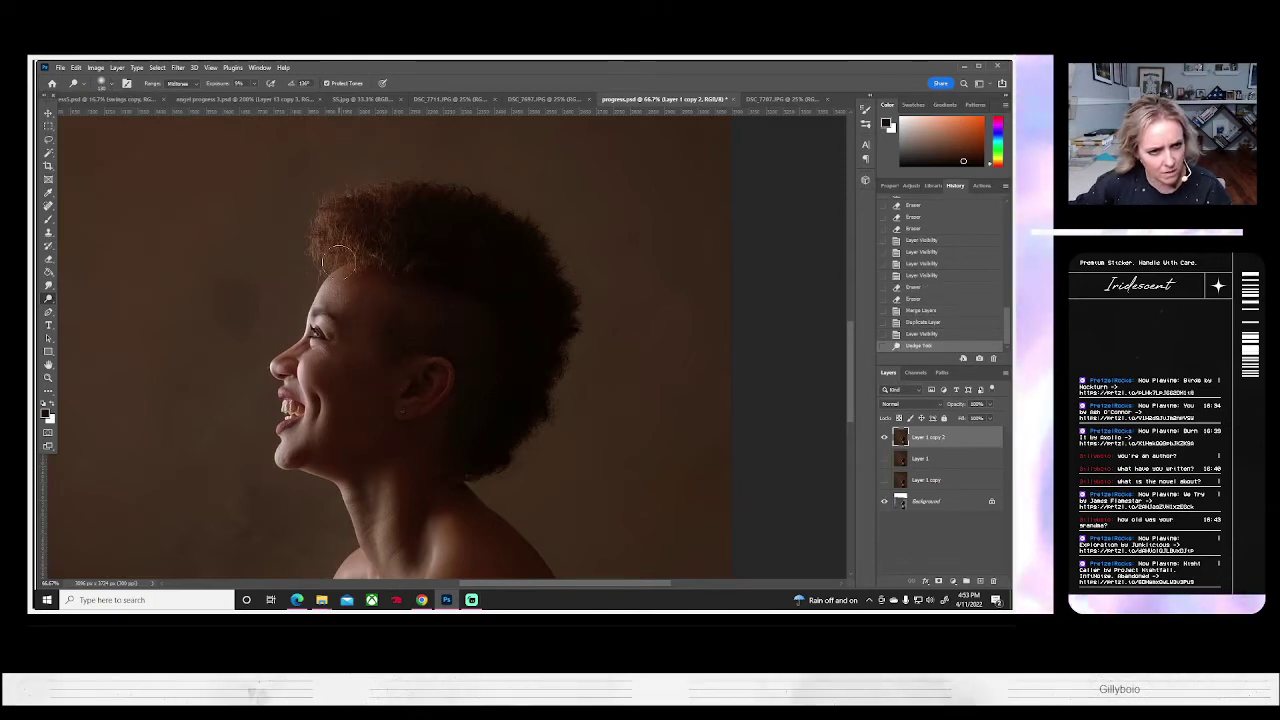
{"action": "left_click_drag", "start_coordinate": [335, 304], "coordinate": [351, 288]}
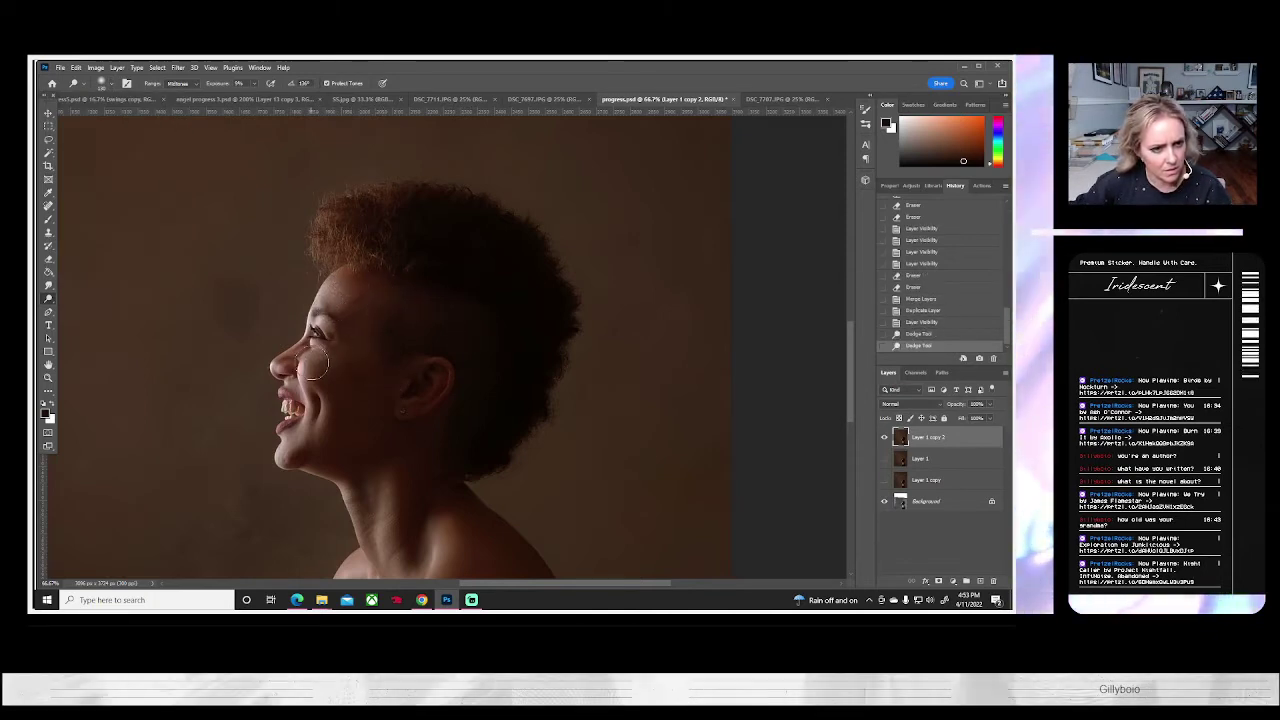
{"action": "mouse_move", "coordinate": [328, 487]}
{"action": "left_mouse_down"}
{"action": "mouse_move", "coordinate": [310, 440]}
{"action": "mouse_move", "coordinate": [318, 450]}
{"action": "left_mouse_up"}
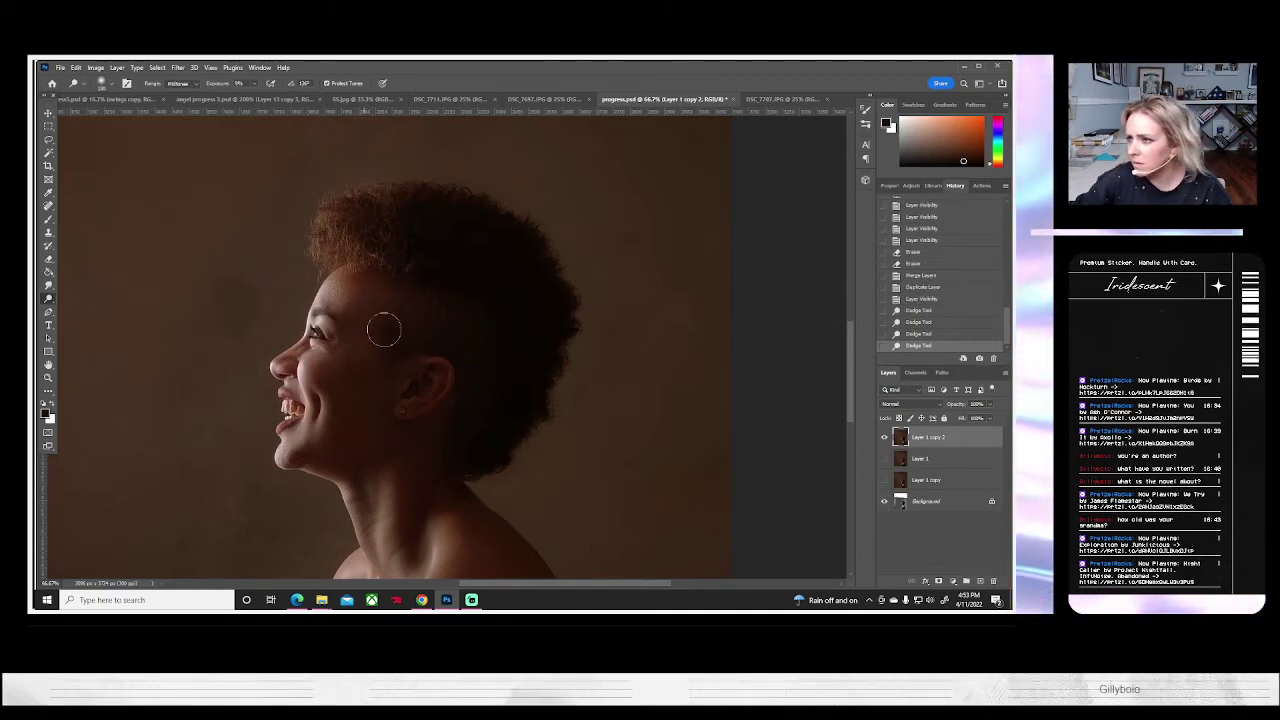
{"action": "left_click_drag", "start_coordinate": [384, 329], "coordinate": [400, 339]}
- Dodge the upper rim of the ear with a much smaller soft brush
{"action": "left_click", "coordinate": [107, 84]}
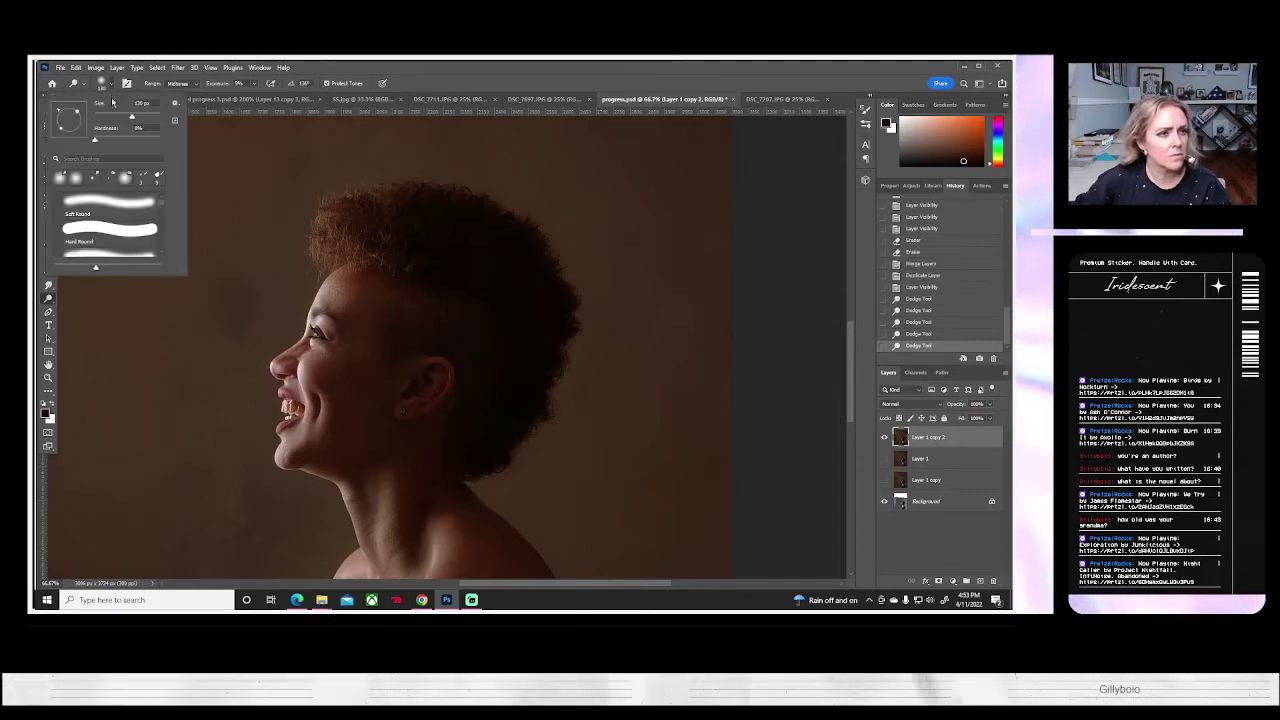
{"action": "left_click_drag", "start_coordinate": [131, 116], "coordinate": [102, 117]}
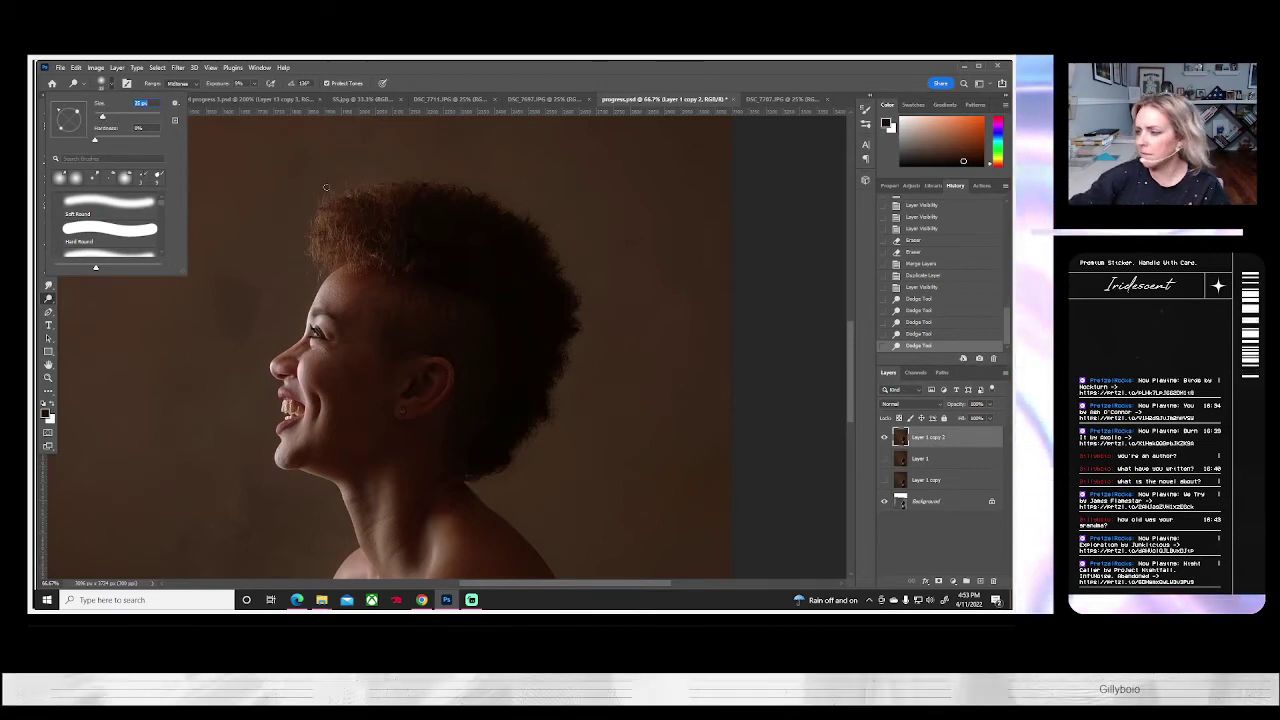
{"action": "left_click", "coordinate": [430, 360]}
{"action": "mouse_move", "coordinate": [452, 364]}
{"action": "left_mouse_down"}
{"action": "mouse_move", "coordinate": [422, 401]}
{"action": "mouse_move", "coordinate": [397, 392]}
{"action": "mouse_move", "coordinate": [404, 409]}
{"action": "mouse_move", "coordinate": [447, 378]}
{"action": "mouse_move", "coordinate": [436, 398]}
{"action": "mouse_move", "coordinate": [429, 360]}
{"action": "left_mouse_up"}
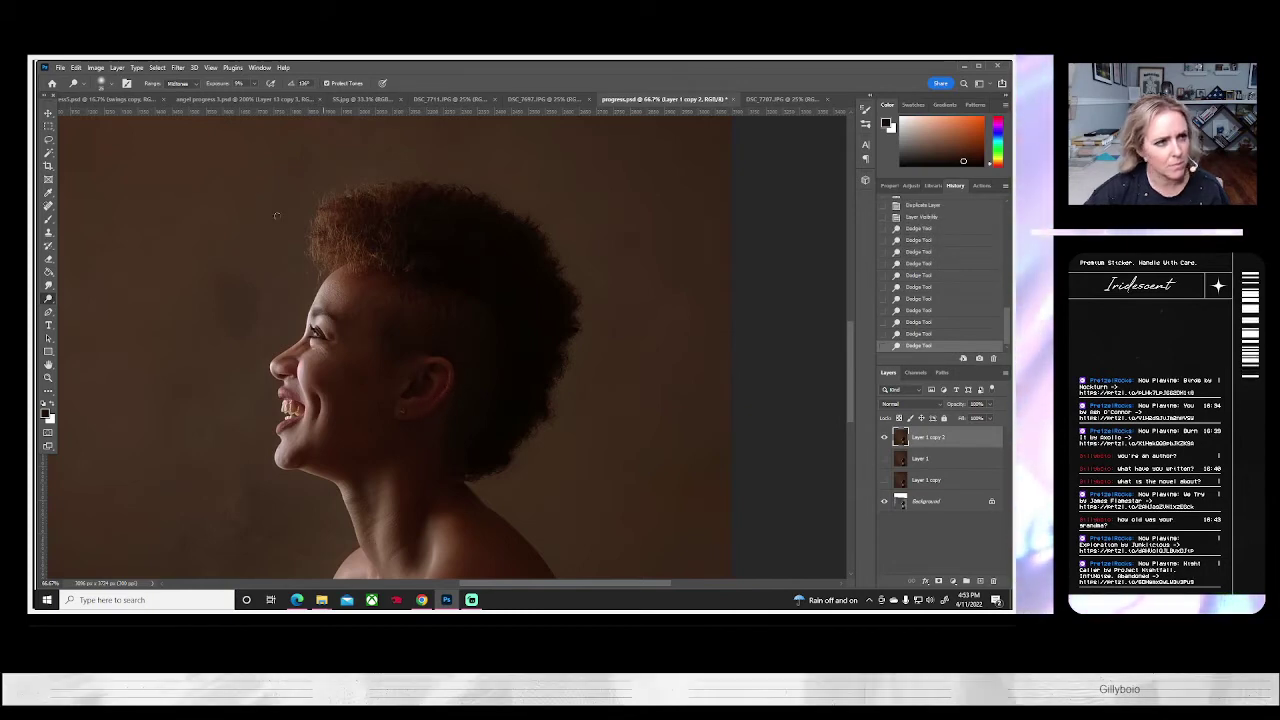
- Dodge the shaved side of the head and the front hairline with a medium brush, and the lips with a smaller one
{"action": "left_click", "coordinate": [104, 83]}
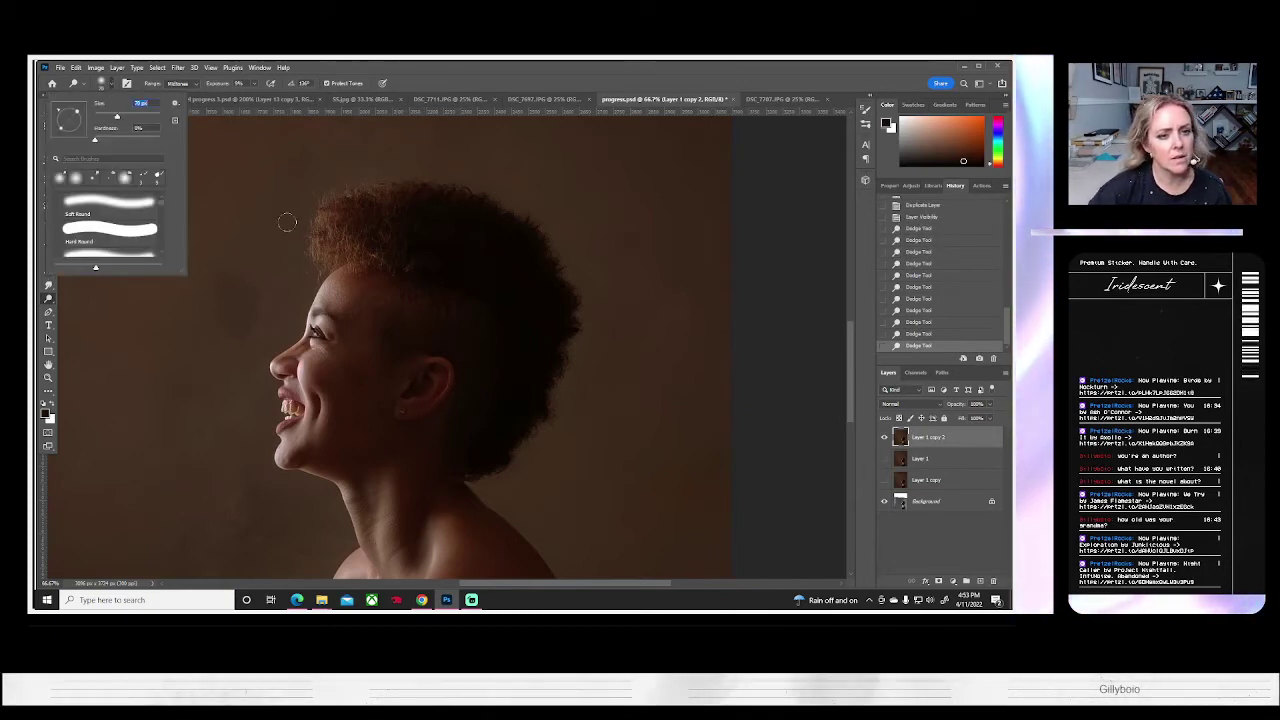
{"action": "left_click", "coordinate": [388, 297]}
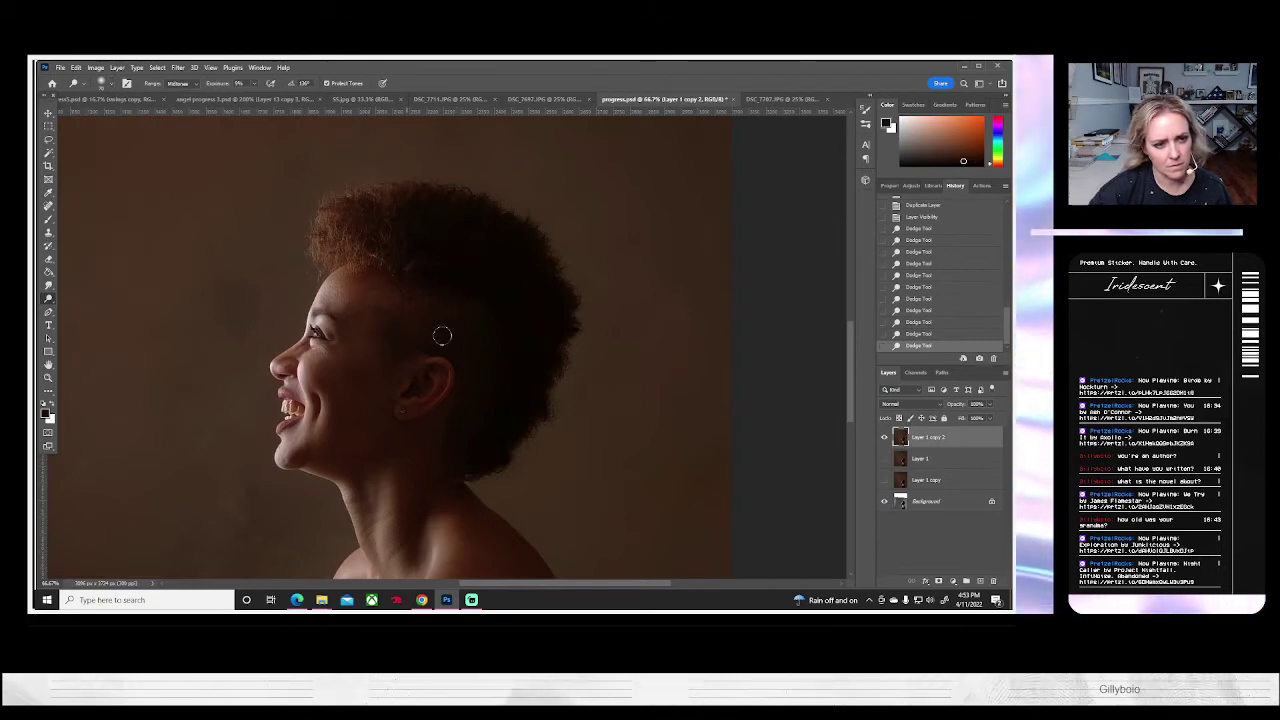
{"action": "left_click_drag", "start_coordinate": [442, 336], "coordinate": [395, 317]}
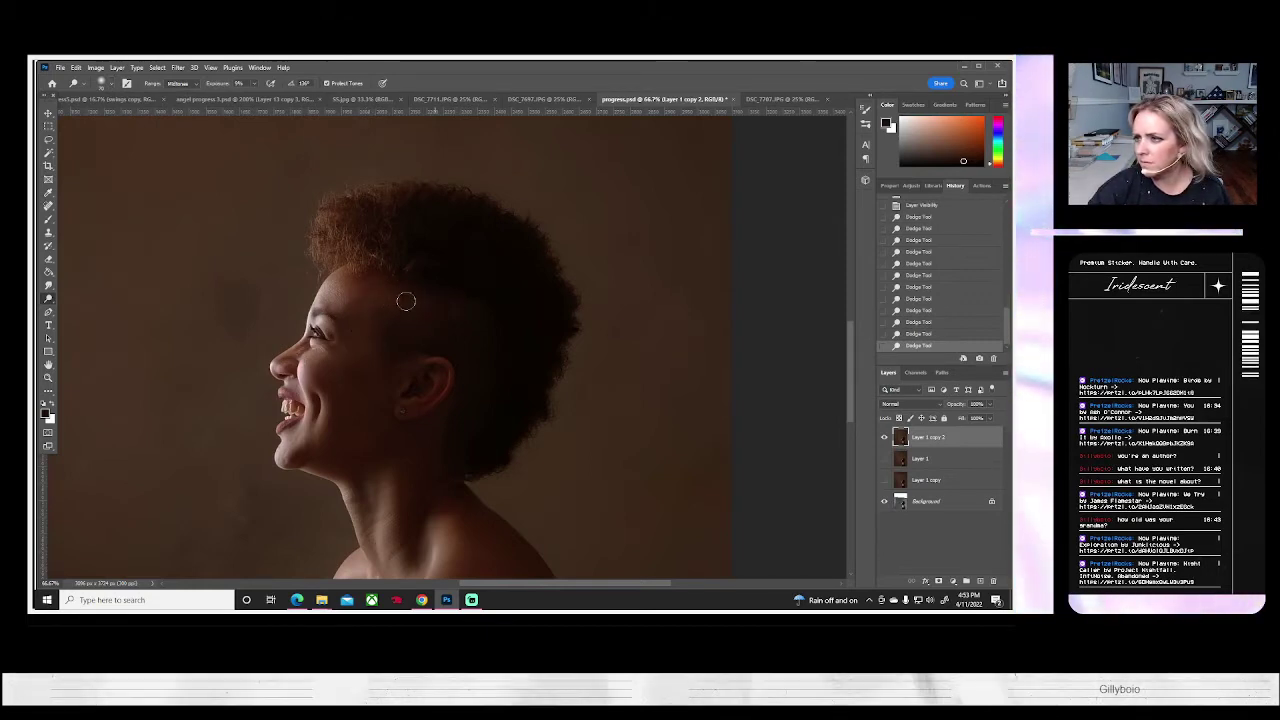
{"action": "left_click_drag", "start_coordinate": [398, 260], "coordinate": [367, 260]}
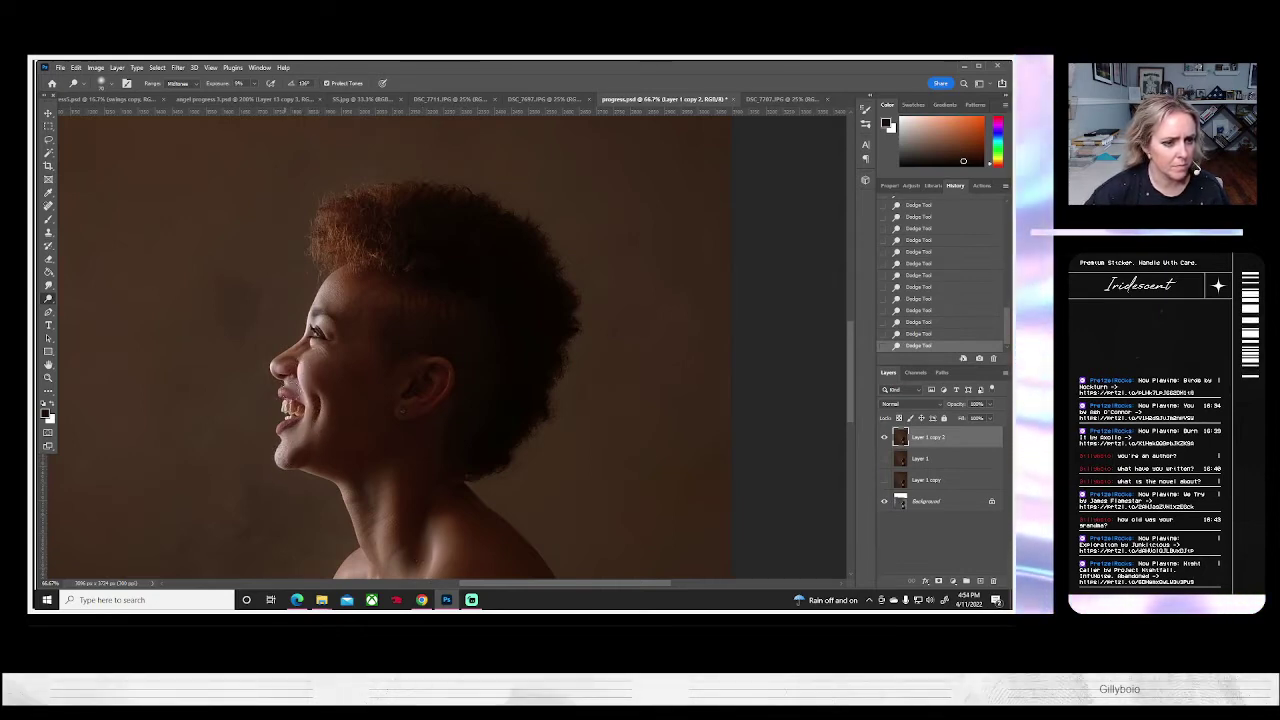
{"action": "left_click", "coordinate": [101, 83]}
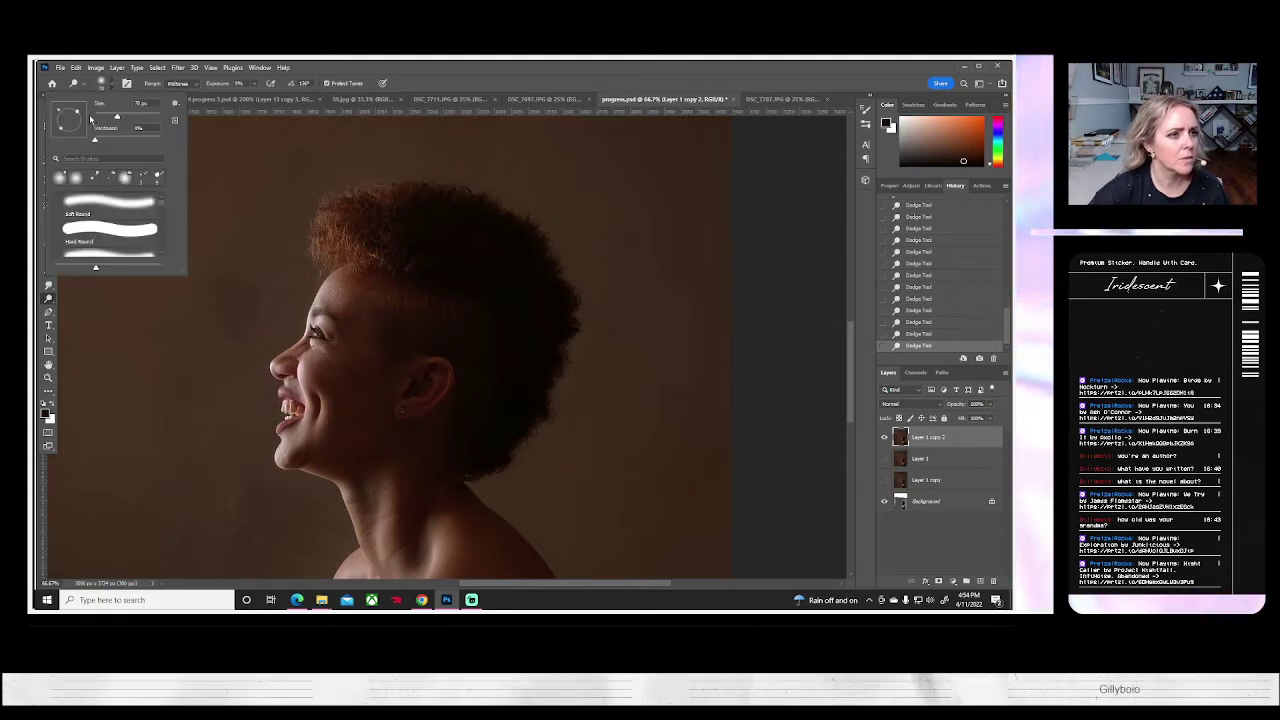
{"action": "left_click", "coordinate": [281, 395]}
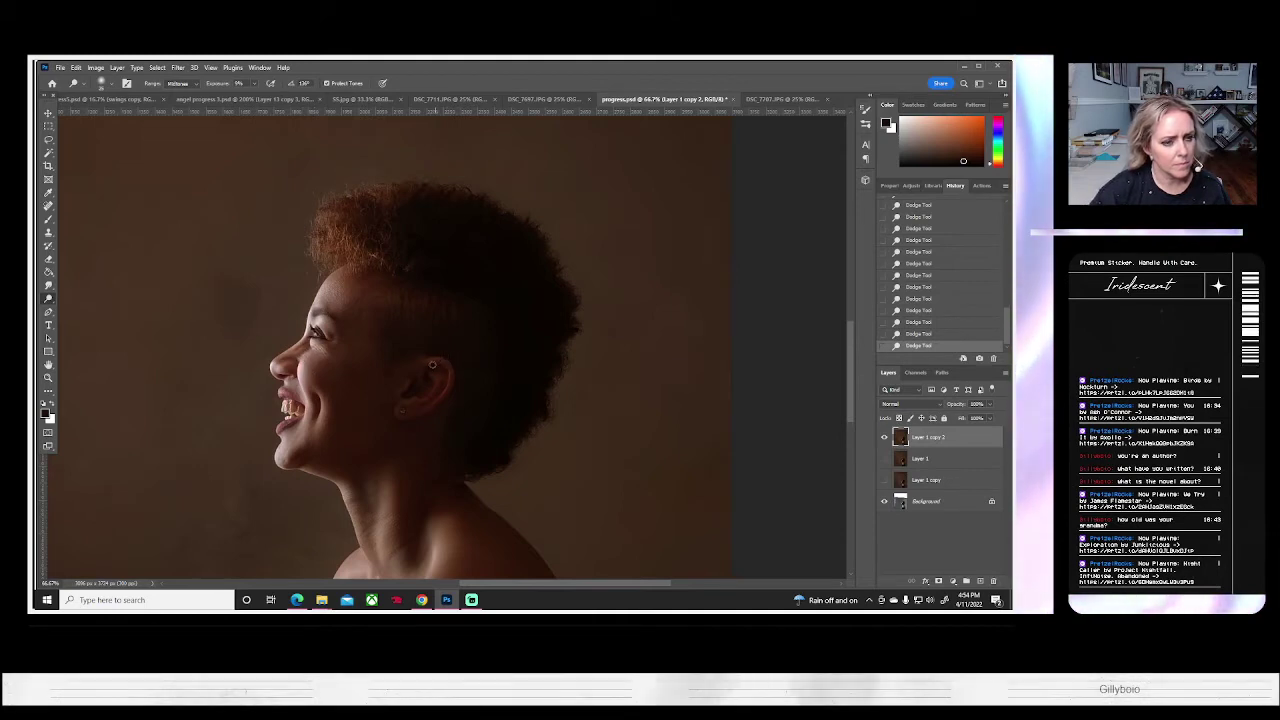
- Burn the midtones along the lashes and around the eye on Layer 1 copy 2 with a very small brush
{"action": "right_click", "coordinate": [49, 299]}
{"action": "left_click", "coordinate": [88, 305]}
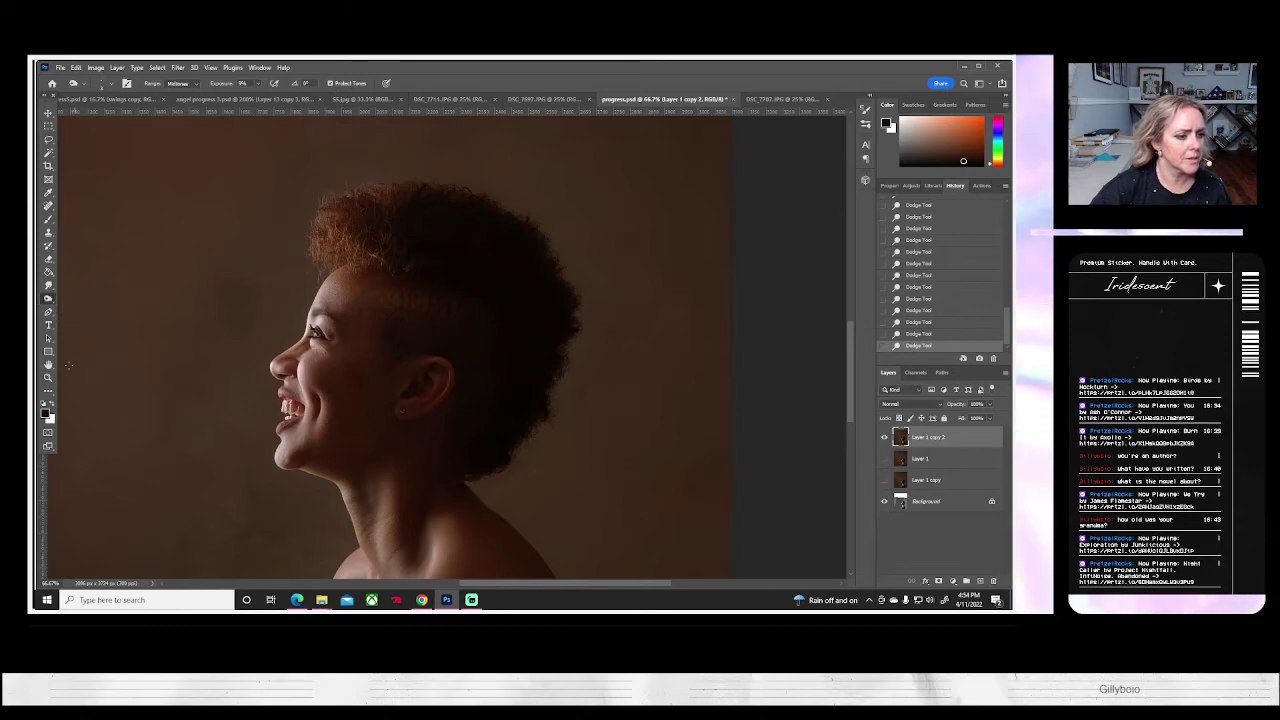
{"action": "key", "text": "z"}
{"action": "left_click", "coordinate": [257, 356]}
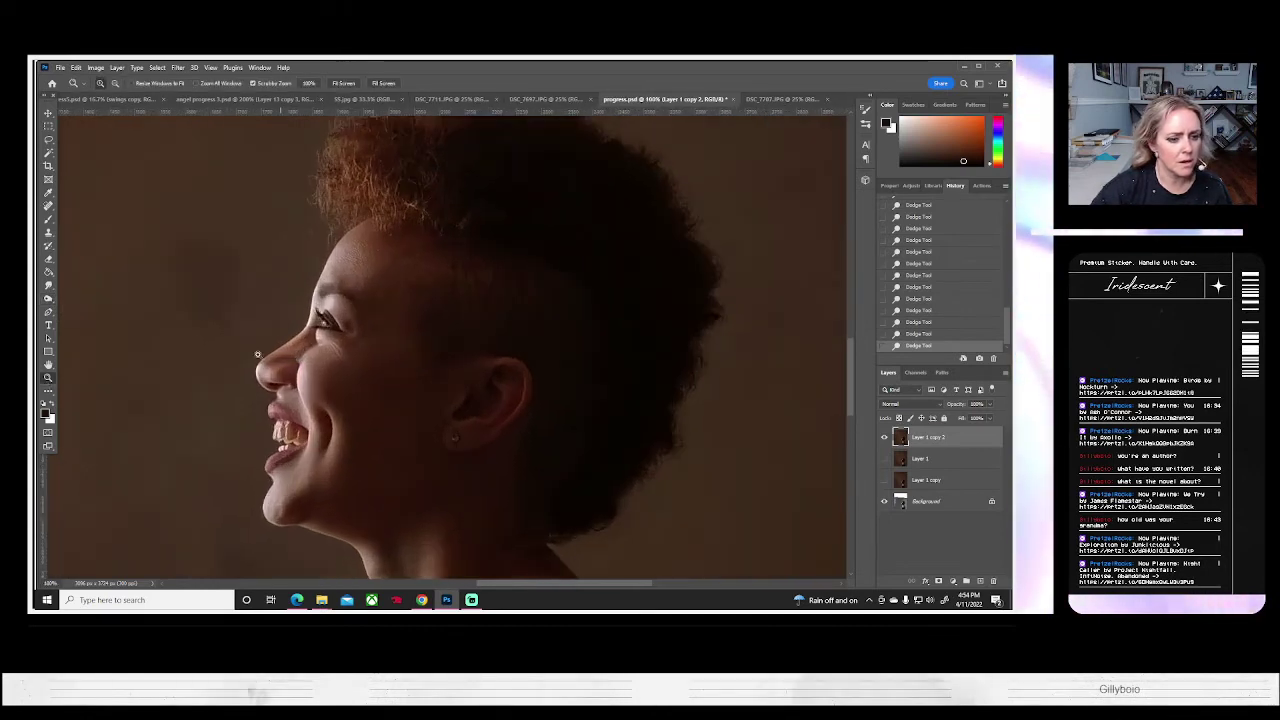
{"action": "left_click", "coordinate": [49, 299]}
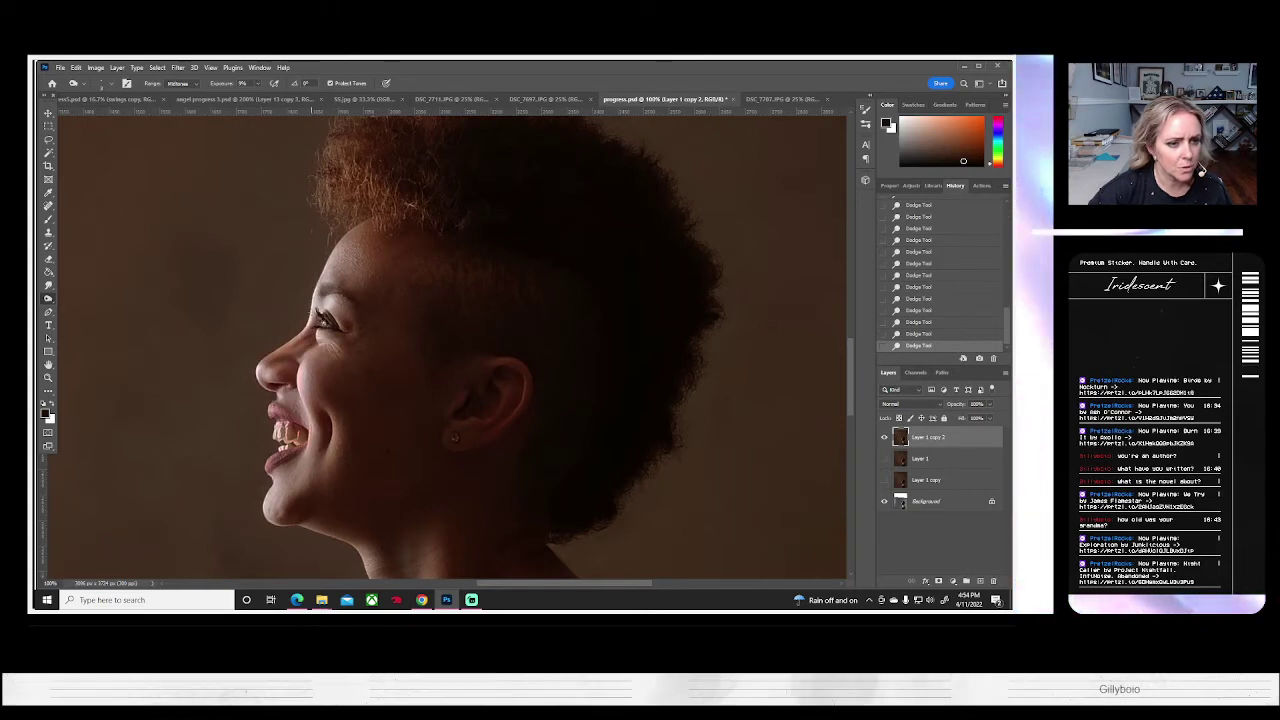
{"action": "left_click_drag", "start_coordinate": [312, 318], "coordinate": [330, 322]}
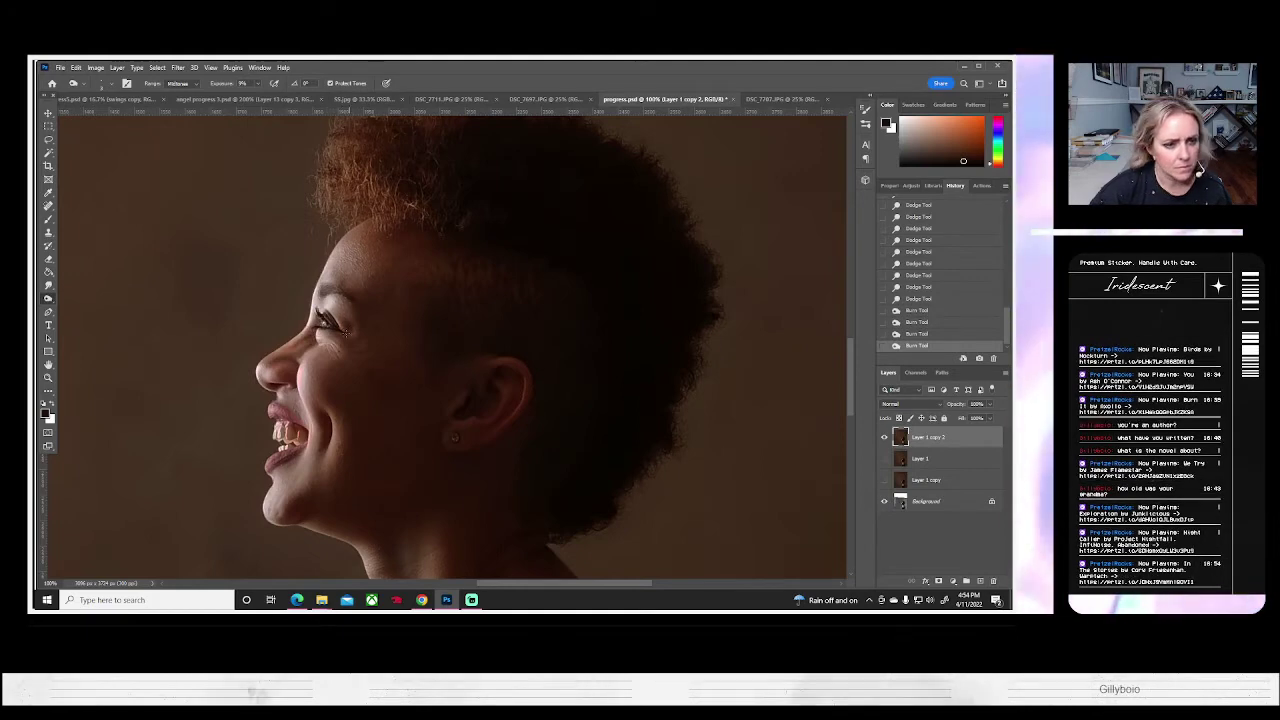
{"action": "left_click", "coordinate": [347, 334]}
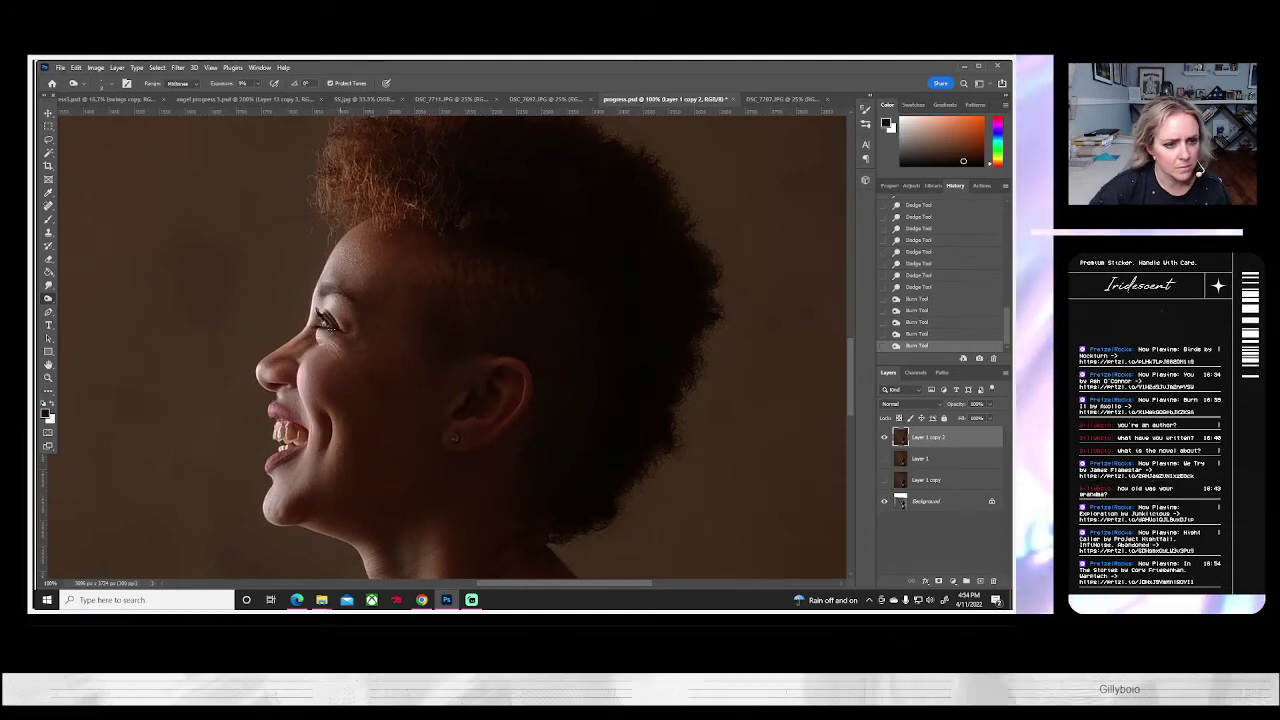
{"action": "left_click", "coordinate": [315, 328]}
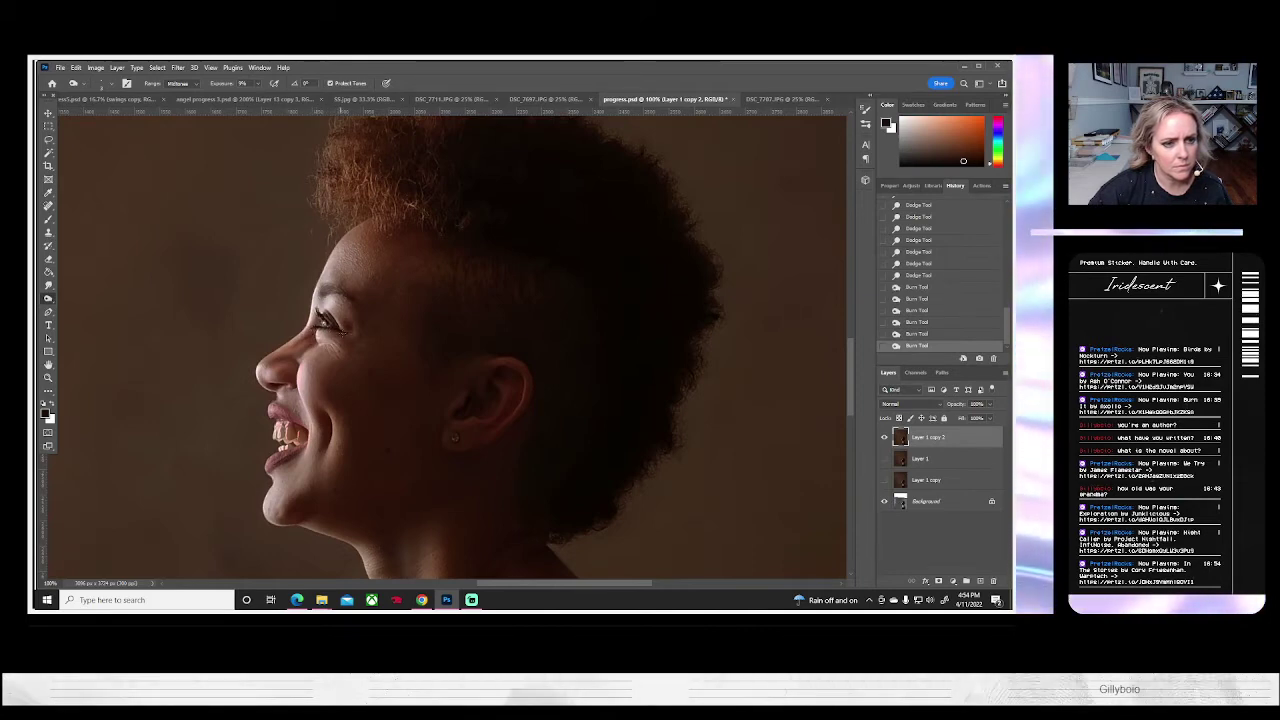
{"action": "left_click", "coordinate": [341, 332]}
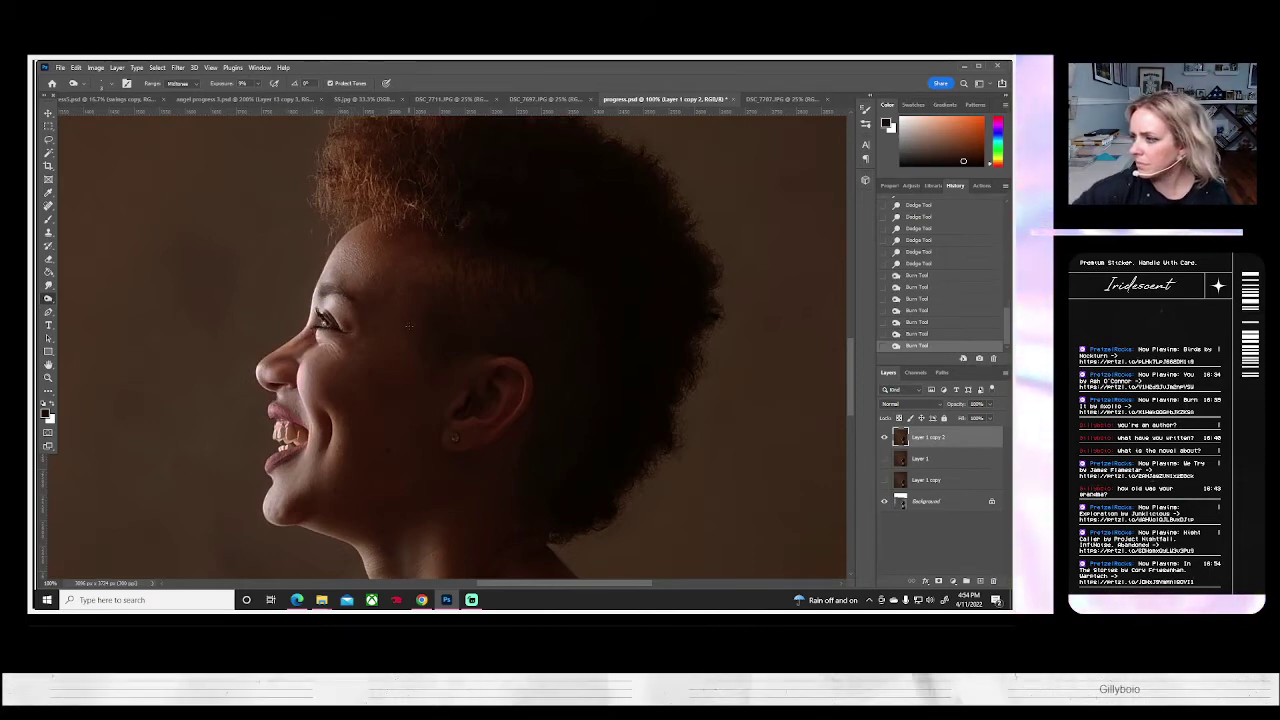
- Compare the full retouched portrait with the original photo by toggling the visibility of Layer 1 copy 2
{"action": "left_click", "coordinate": [48, 377]}
{"action": "key", "text": "ctrl+0"}
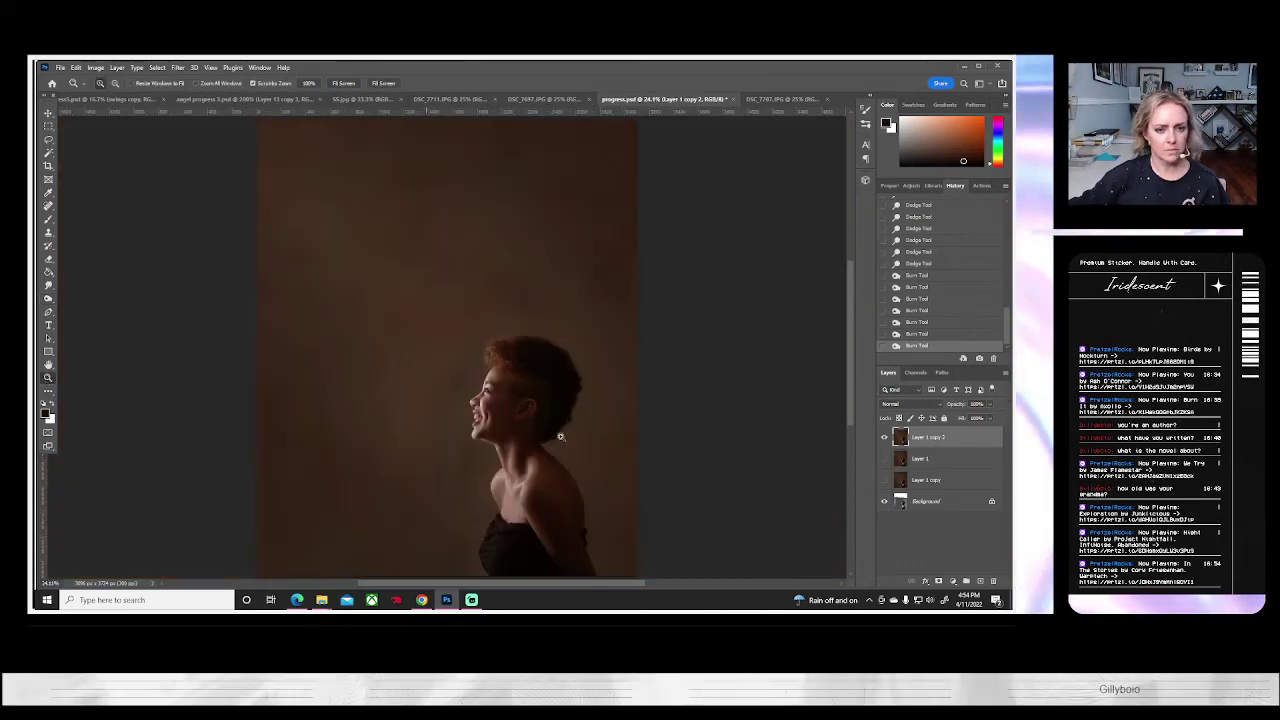
{"action": "left_click", "coordinate": [885, 439]}
{"action": "left_click", "coordinate": [885, 439]}
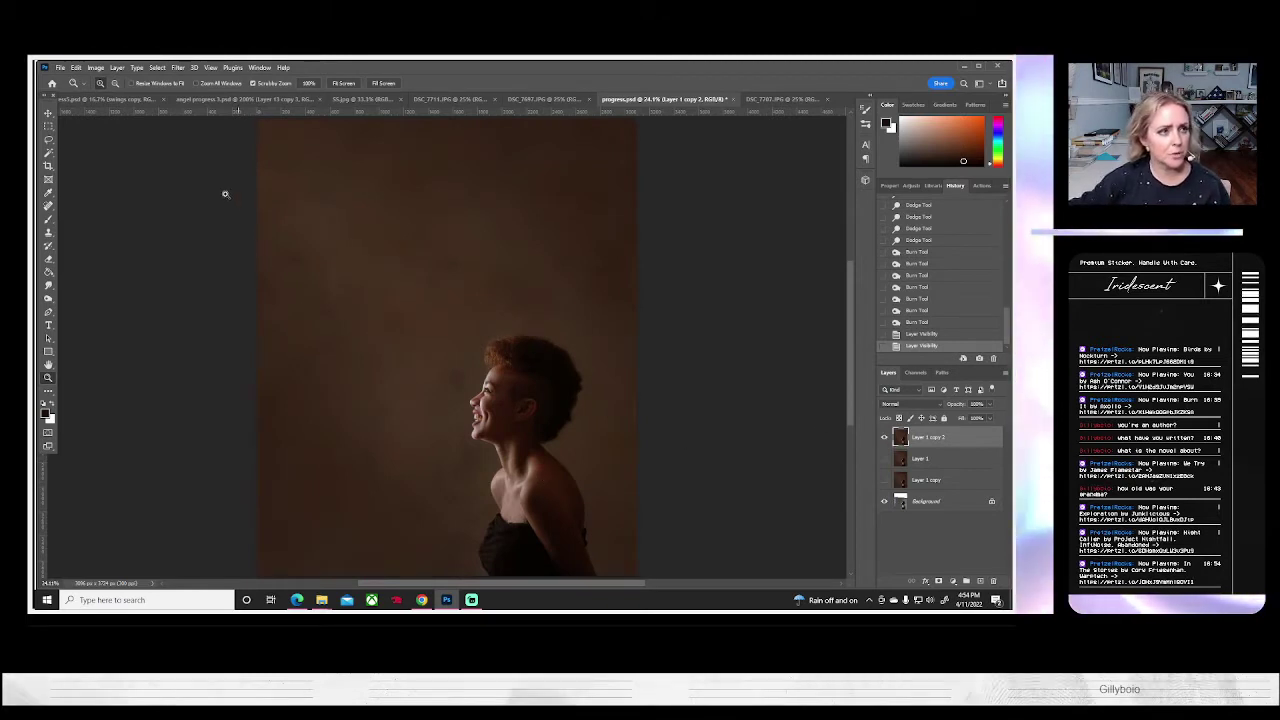
{"action": "left_click", "coordinate": [115, 83]}
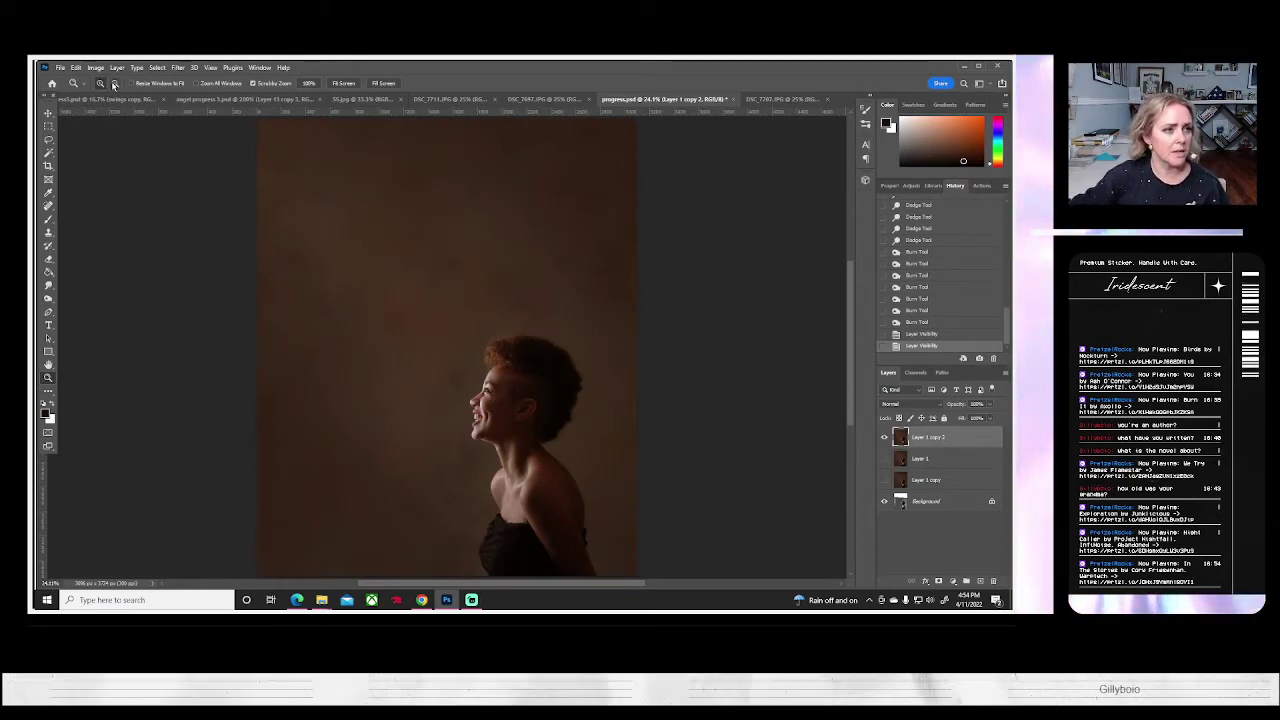
{"action": "left_click", "coordinate": [380, 260]}
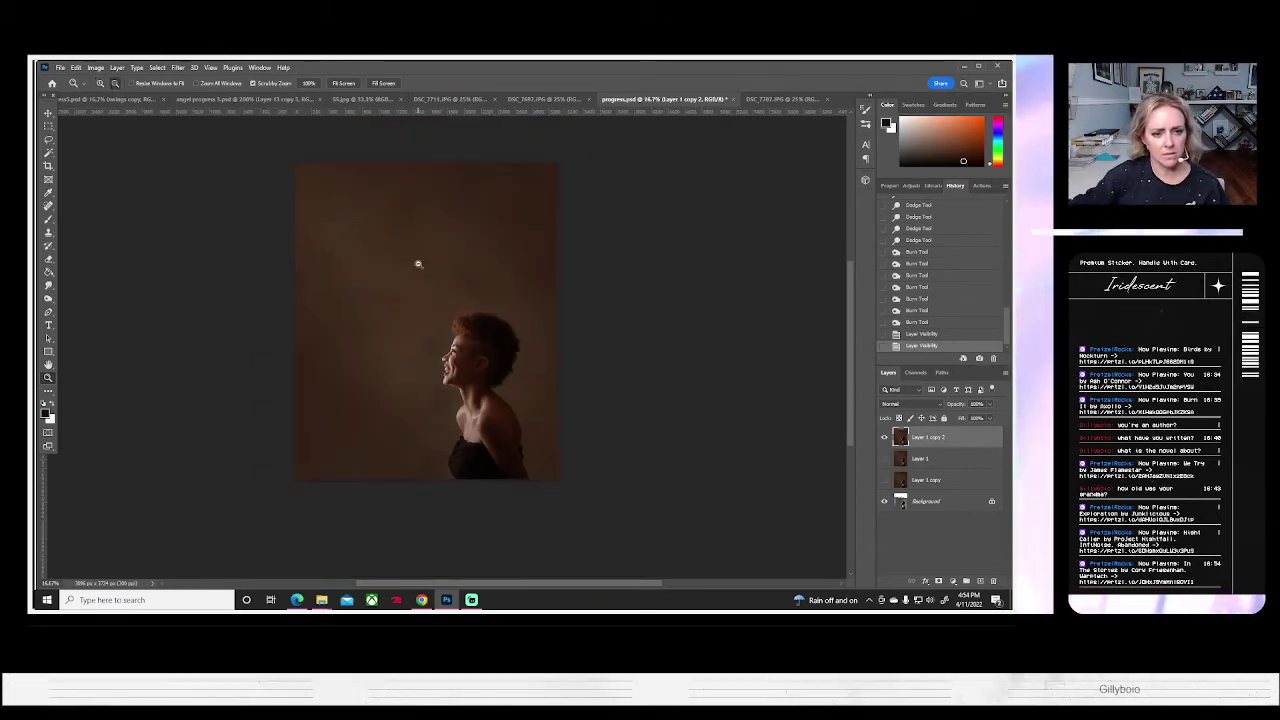
{"action": "left_click", "coordinate": [884, 437]}
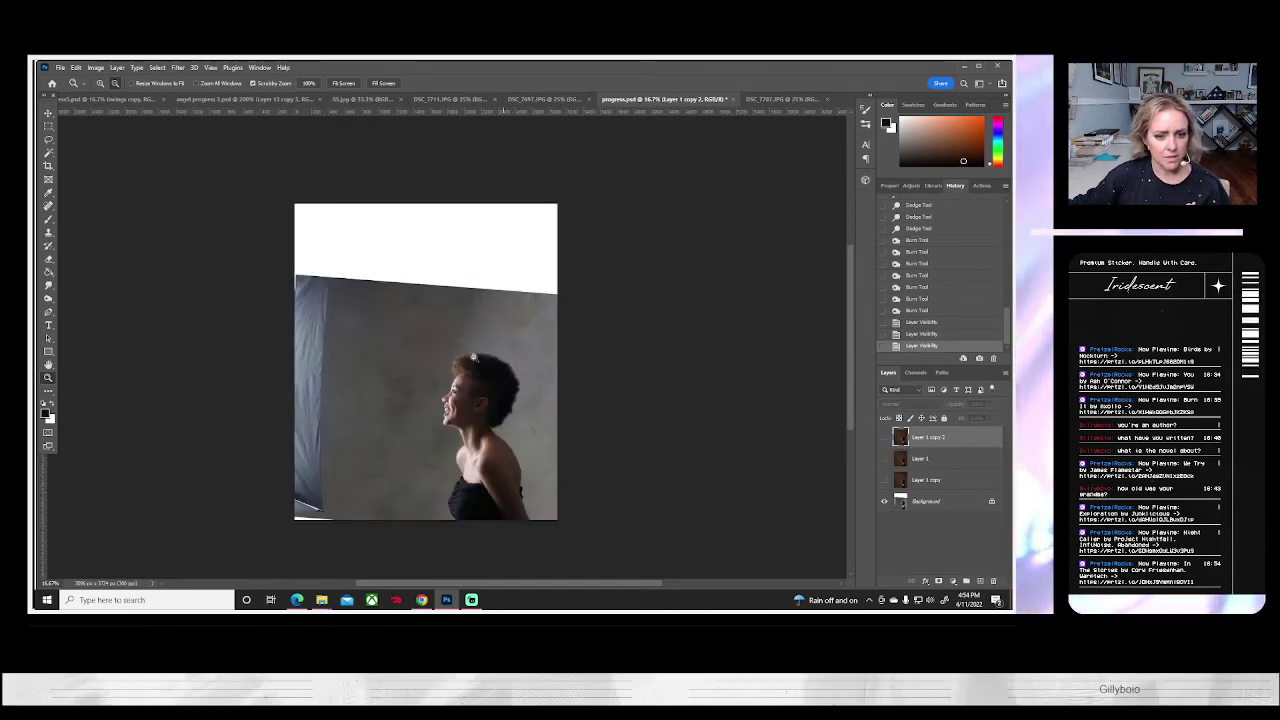
{"action": "left_click", "coordinate": [884, 437]}
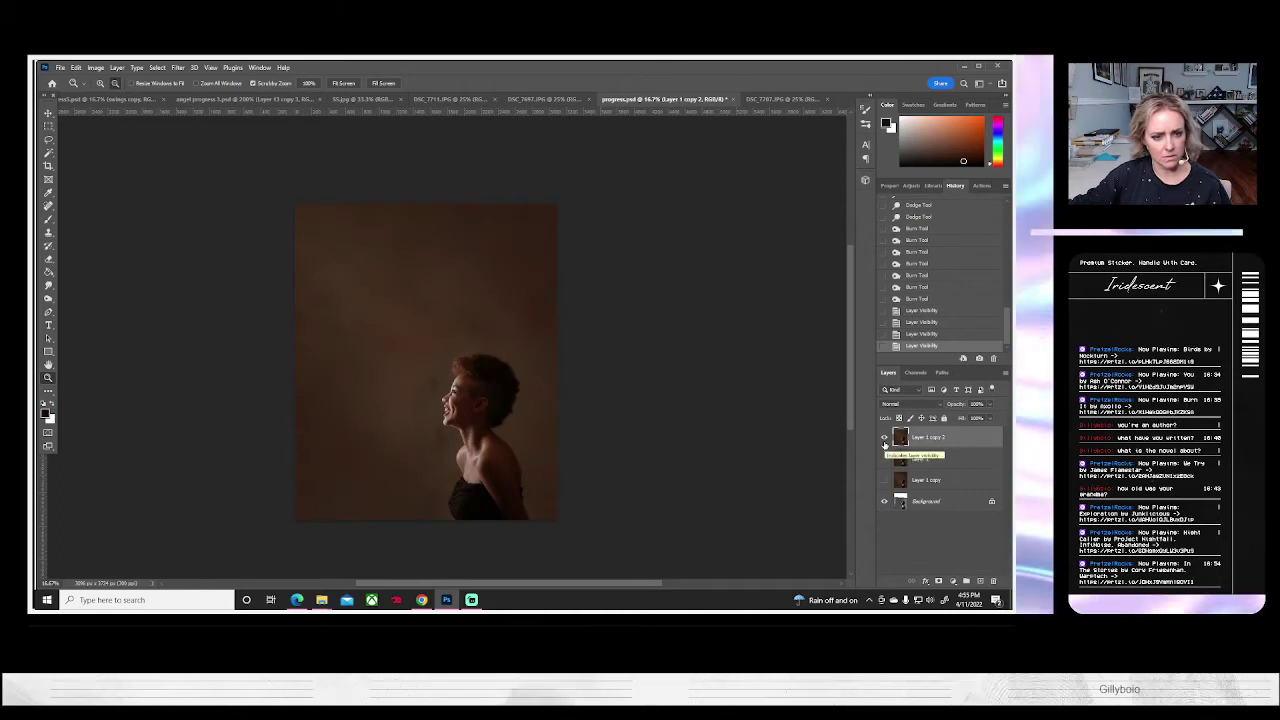
{"action": "left_click", "coordinate": [884, 439]}
{"action": "left_click", "coordinate": [884, 439]}
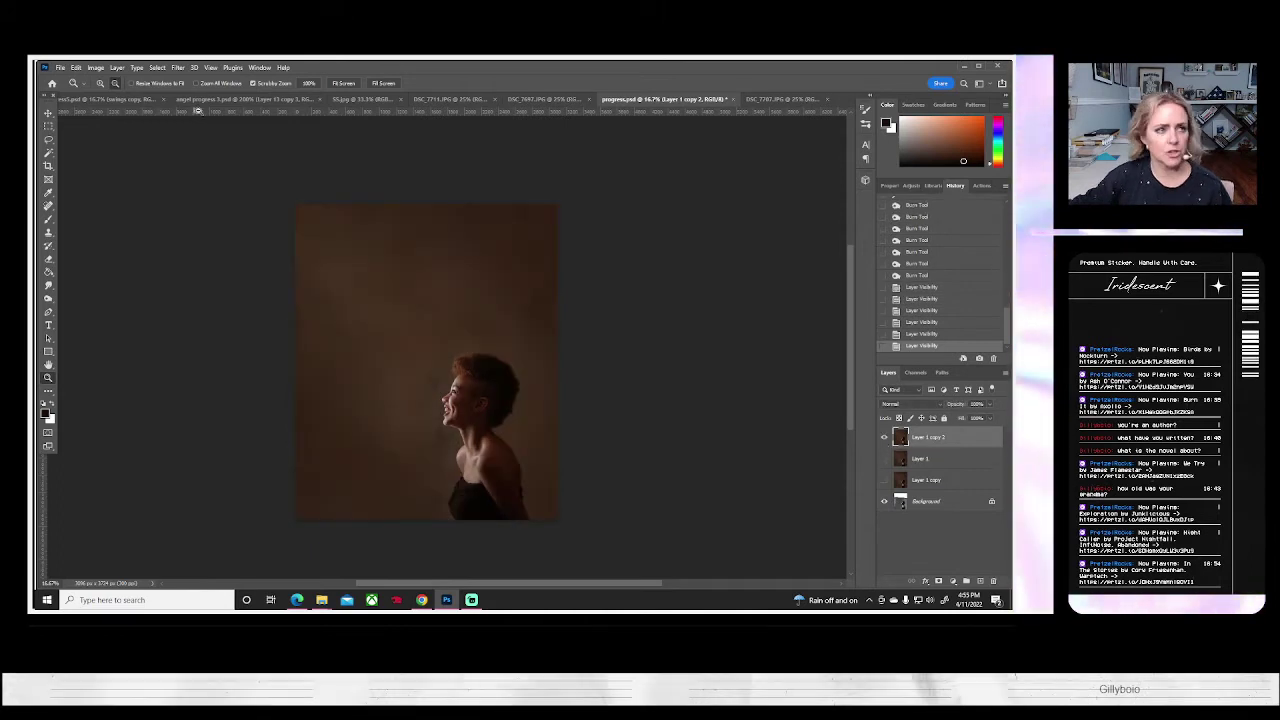
- Flatten the image, discarding the hidden layers, and save it as DONE.jpg at maximum JPEG quality 12
{"action": "left_click", "coordinate": [117, 67]}
{"action": "left_click", "coordinate": [150, 462]}
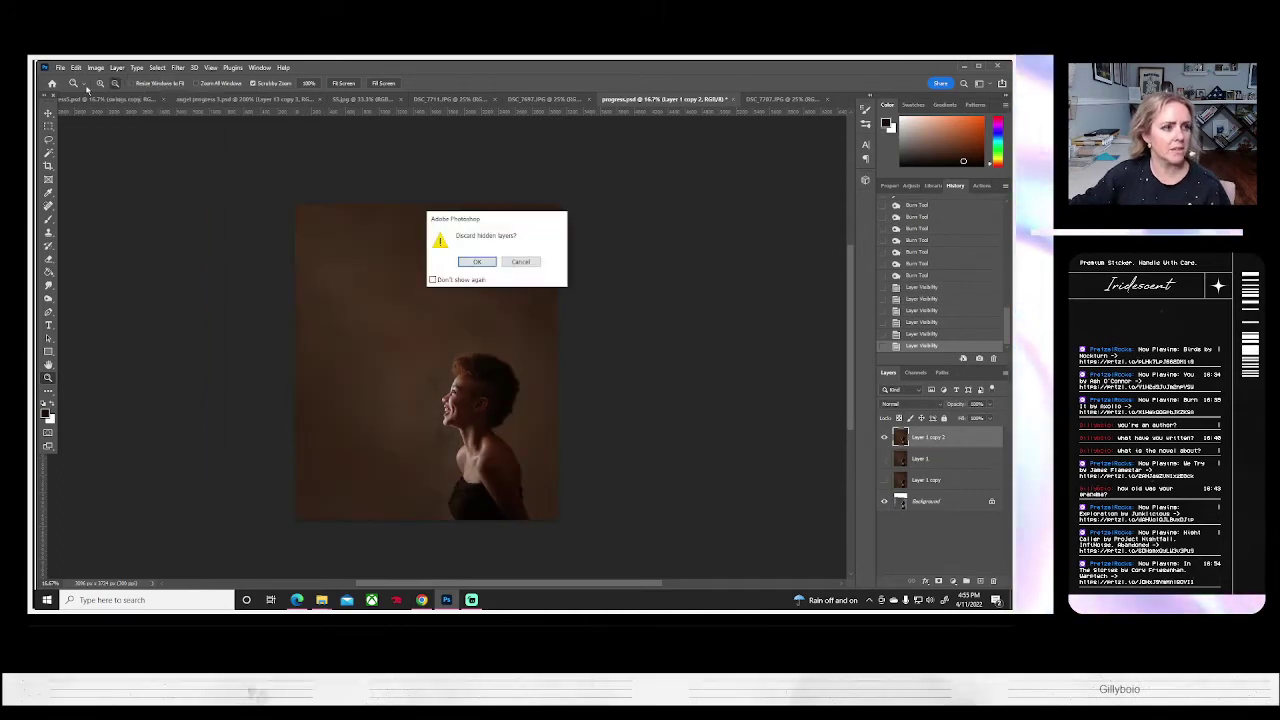
{"action": "left_click", "coordinate": [468, 264]}
{"action": "left_click", "coordinate": [59, 67]}
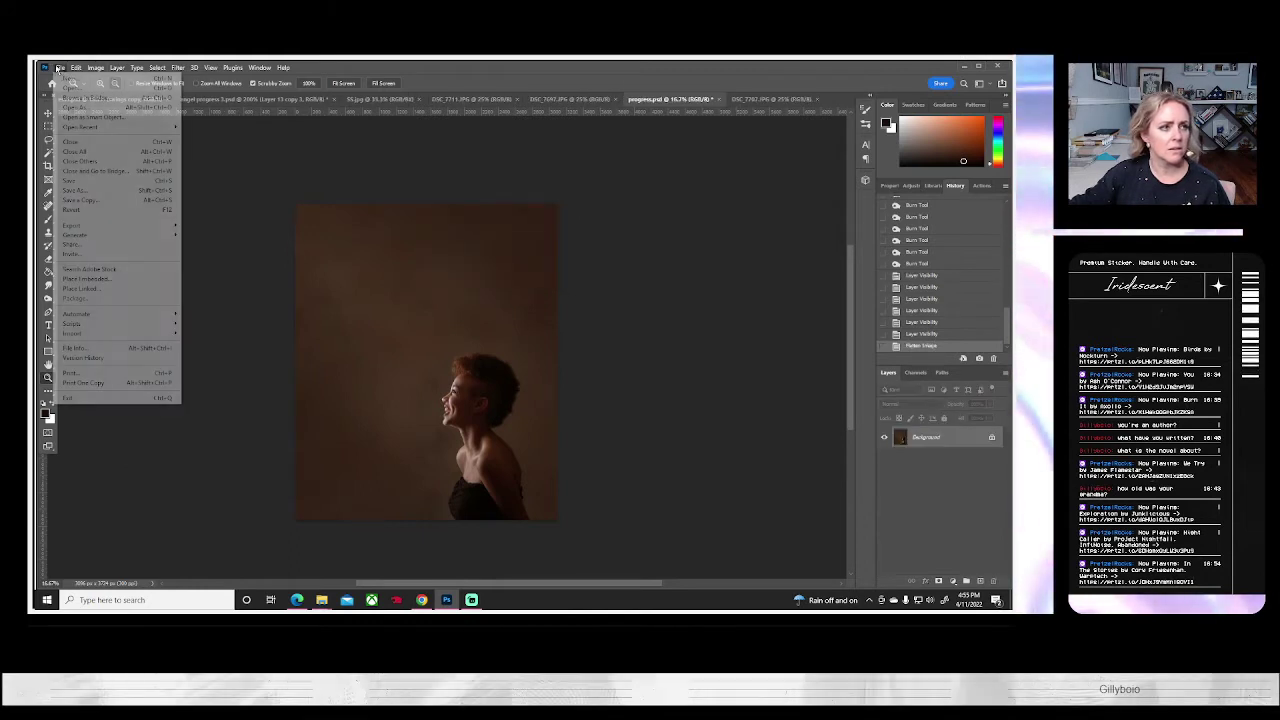
{"action": "left_click", "coordinate": [88, 190]}
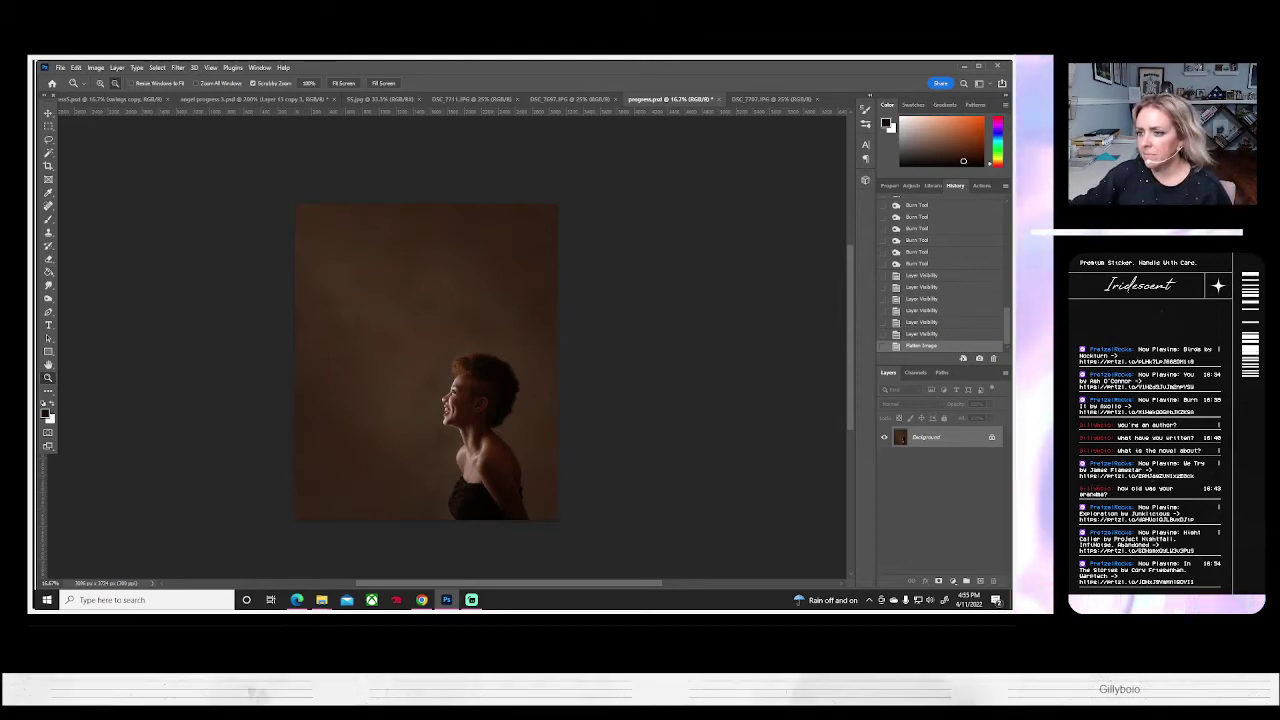
{"action": "key", "text": "ctrl+s"}
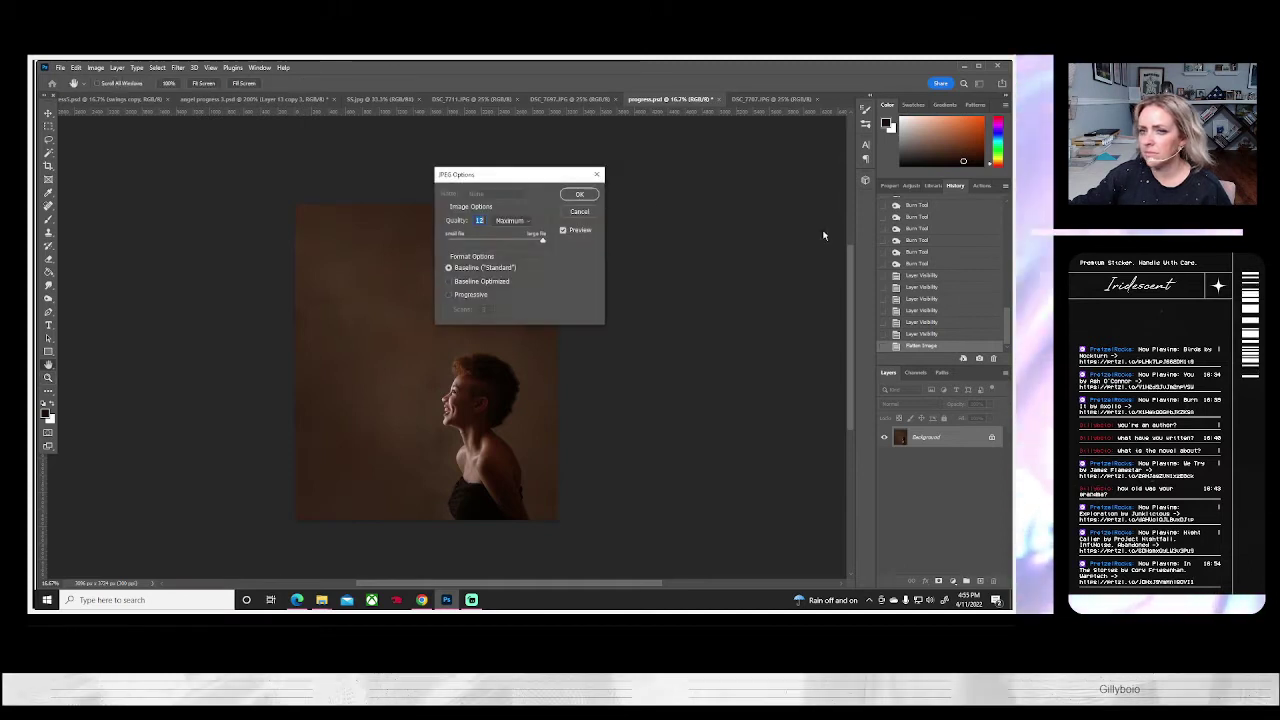
{"action": "left_click", "coordinate": [580, 192]}
- Save the flattened portrait under a new name as portrait3.jpg
{"action": "left_click", "coordinate": [60, 67]}
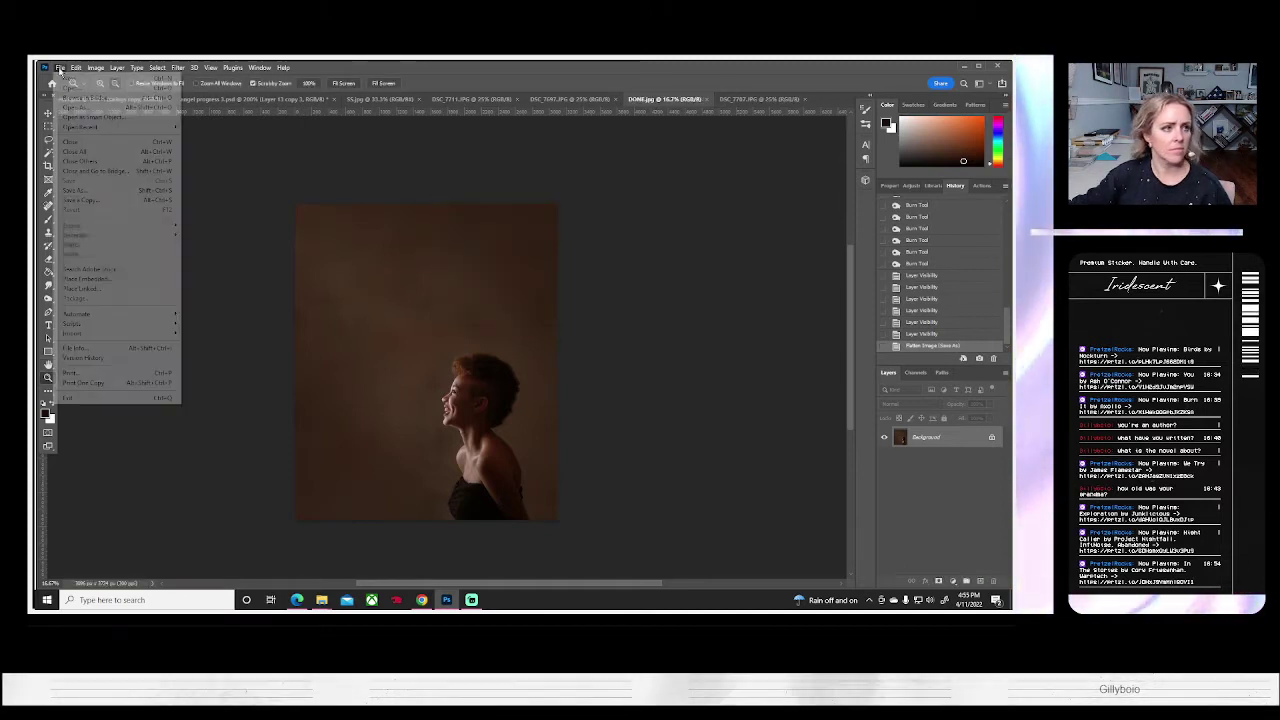
{"action": "left_click", "coordinate": [90, 191]}
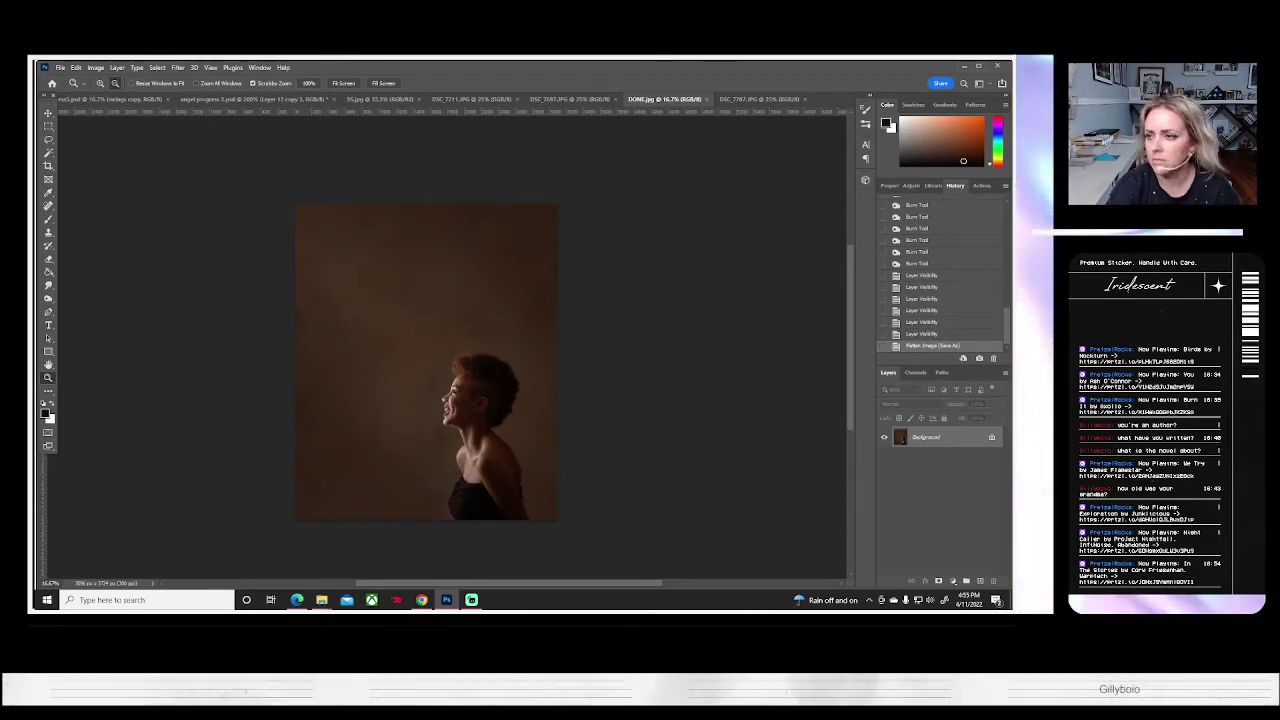
{"action": "key", "text": "Return"}
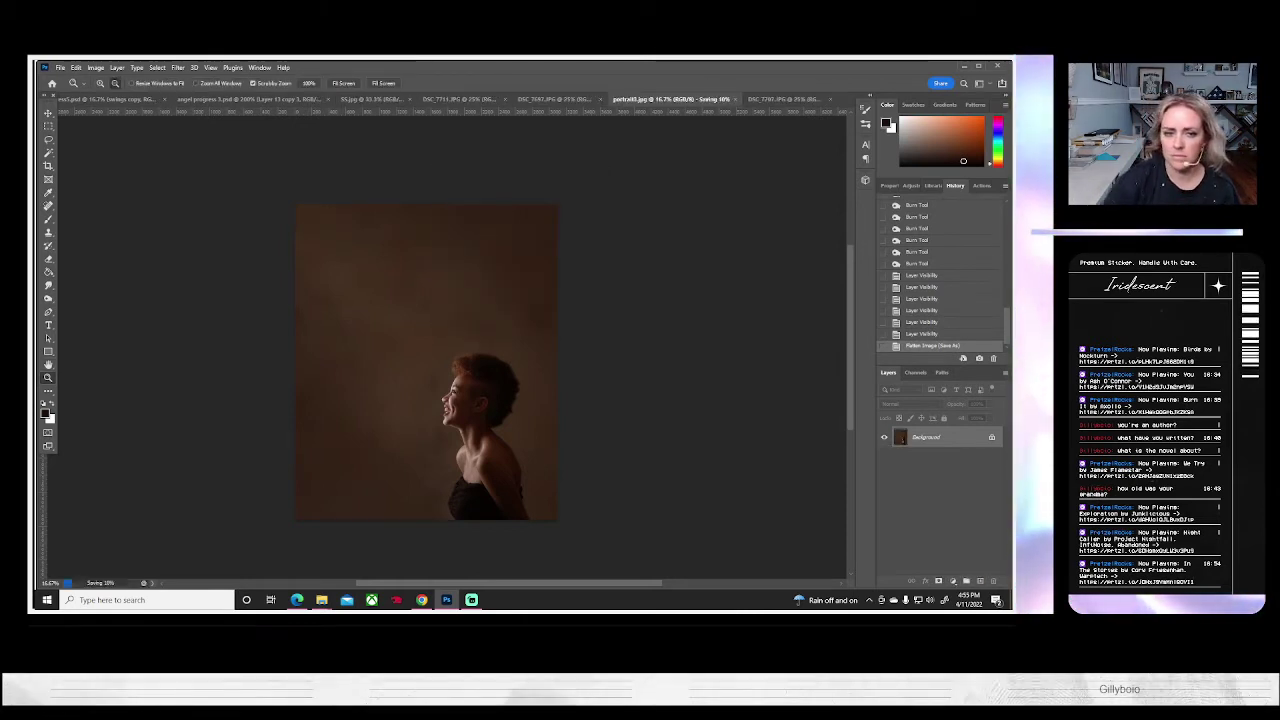
- Duplicate the Background layer as Background copy and turn the copy monochrome with a black-to-white Gradient Map
{"action": "right_click", "coordinate": [915, 437]}
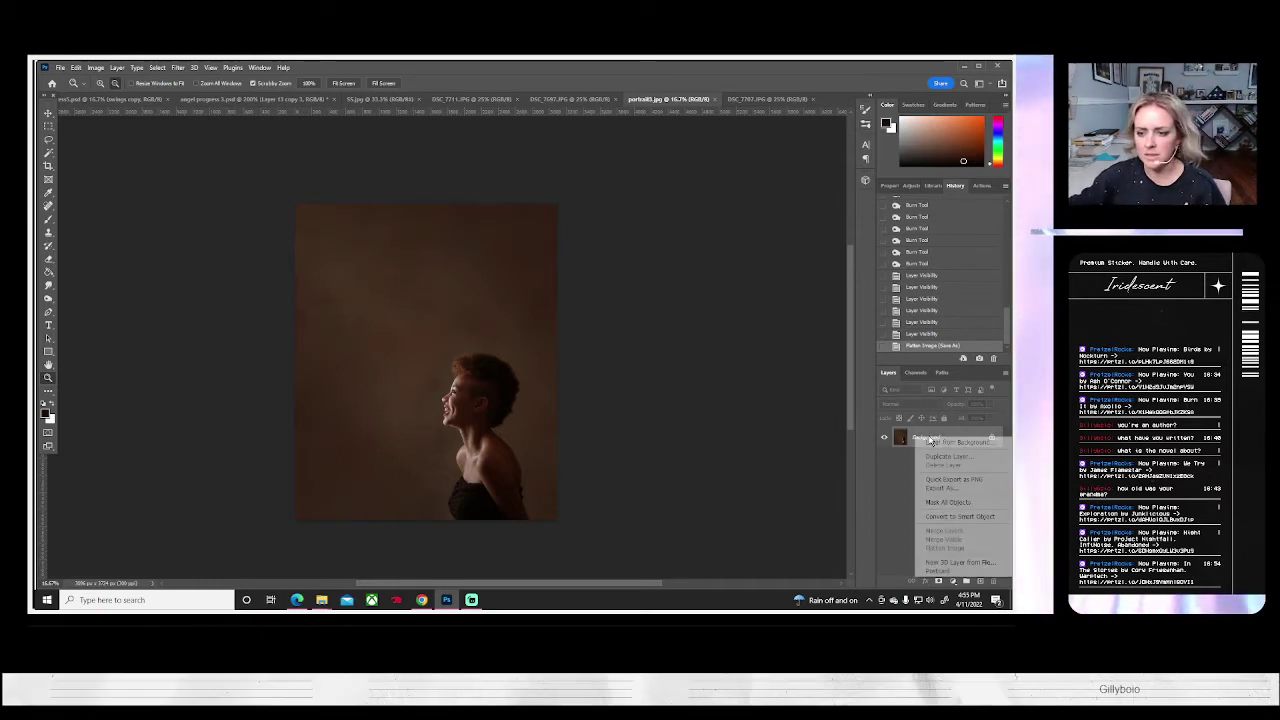
{"action": "left_click", "coordinate": [950, 456]}
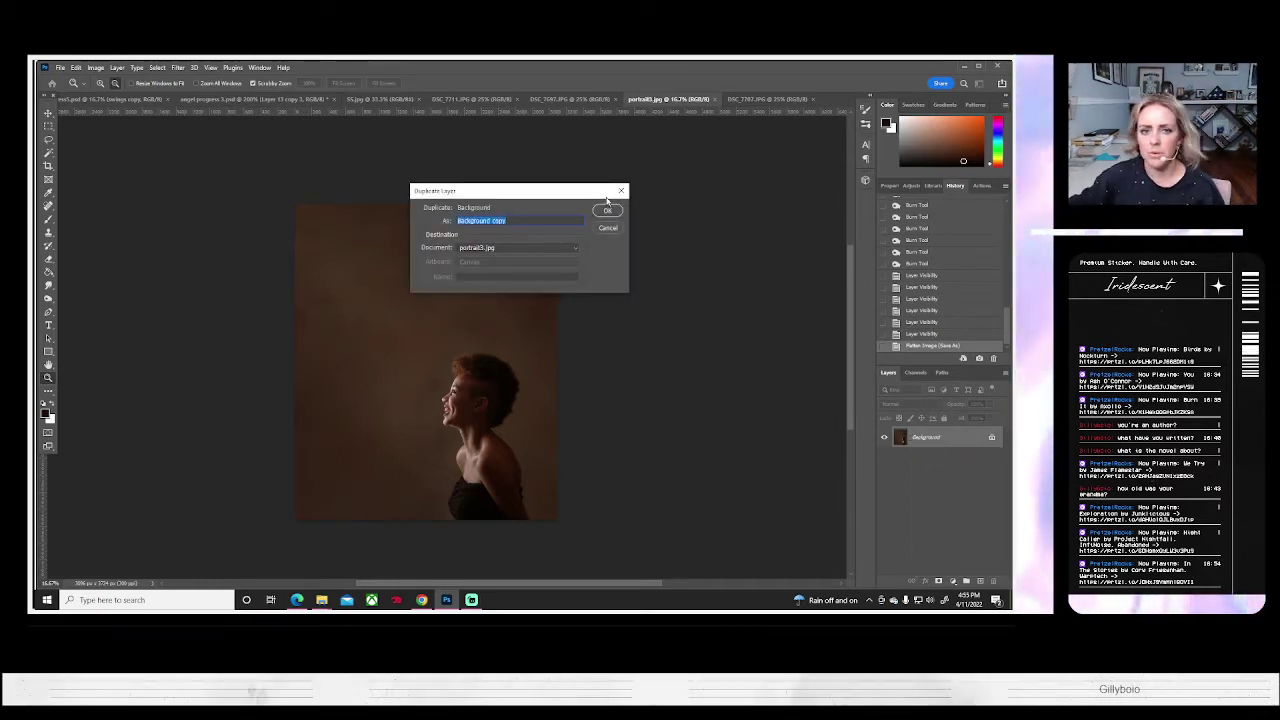
{"action": "left_click", "coordinate": [607, 210]}
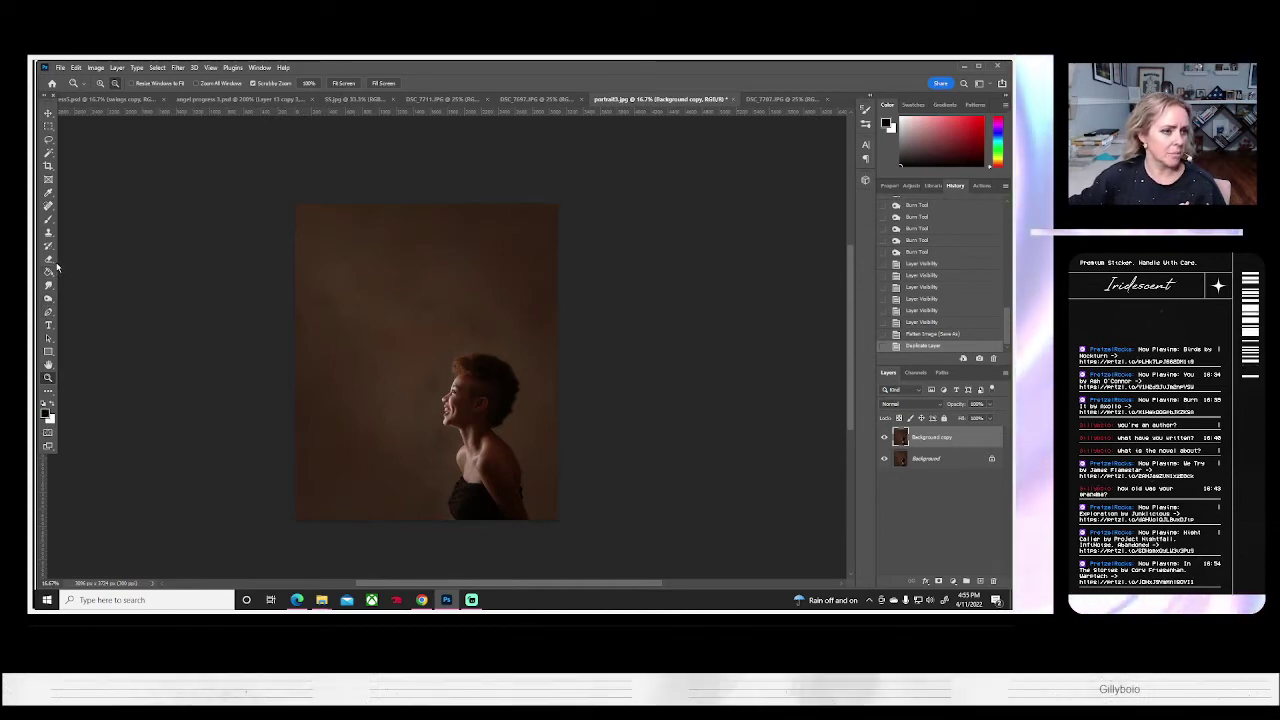
{"action": "left_click", "coordinate": [95, 67]}
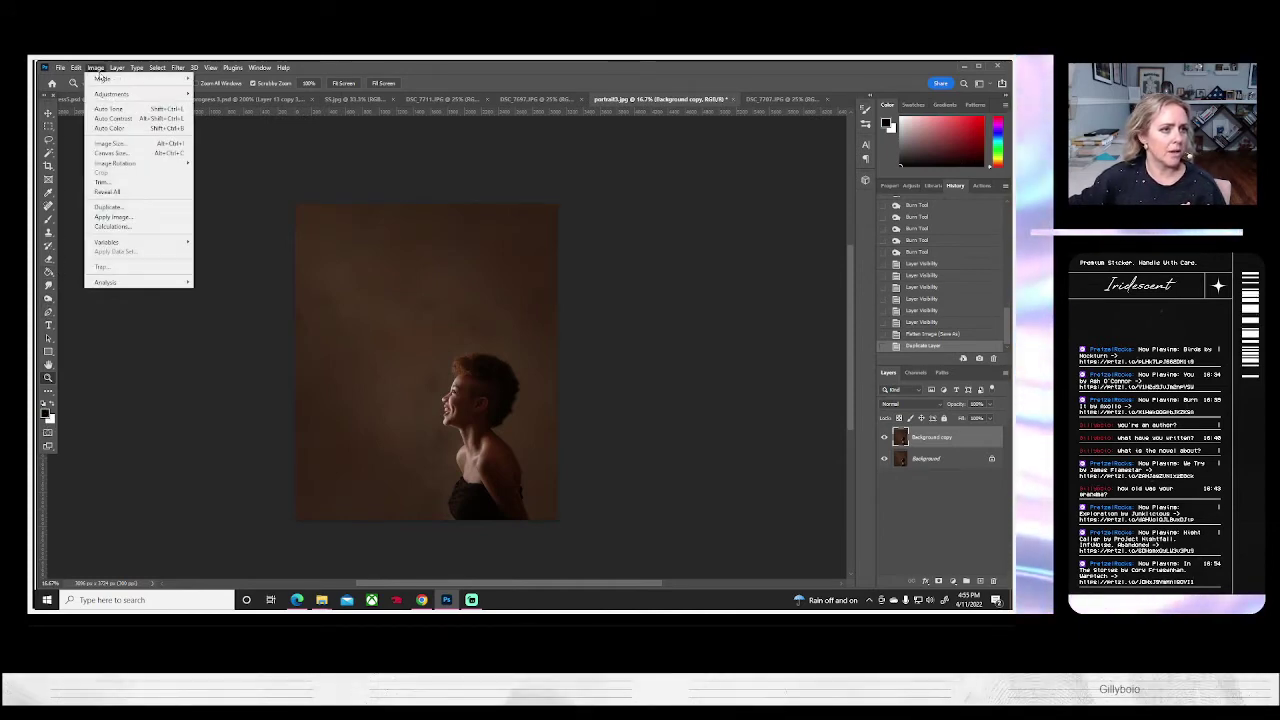
{"action": "mouse_move", "coordinate": [112, 93]}
{"action": "left_click", "coordinate": [224, 240]}
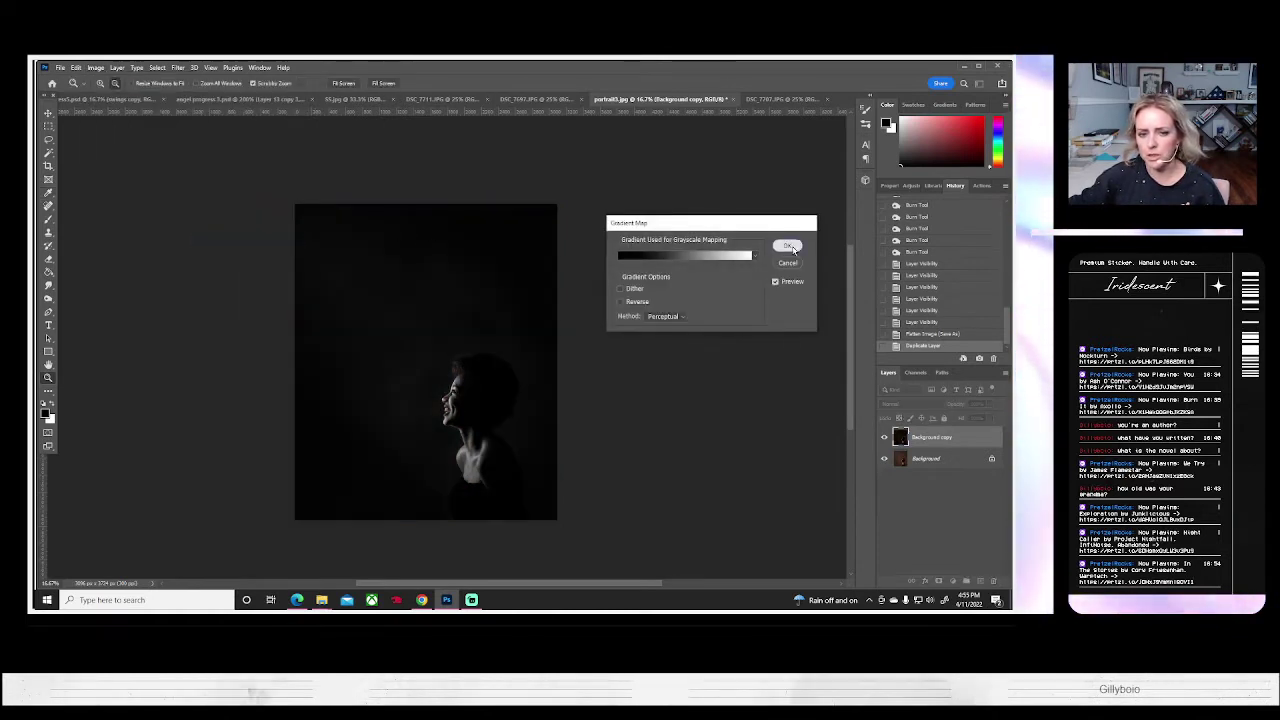
{"action": "key", "text": "Return"}
{"action": "key", "text": "z"}
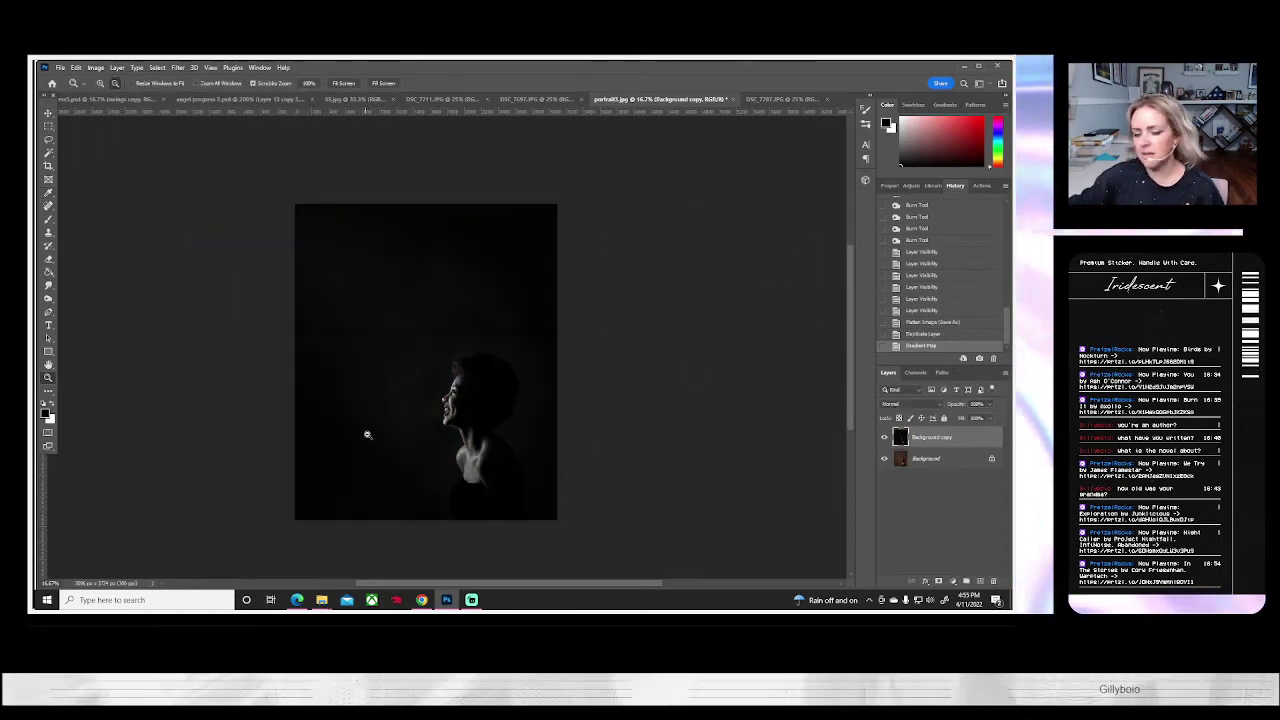
- Duplicate the black-and-white Background copy layer as Background copy 2
{"action": "left_click", "coordinate": [96, 68]}
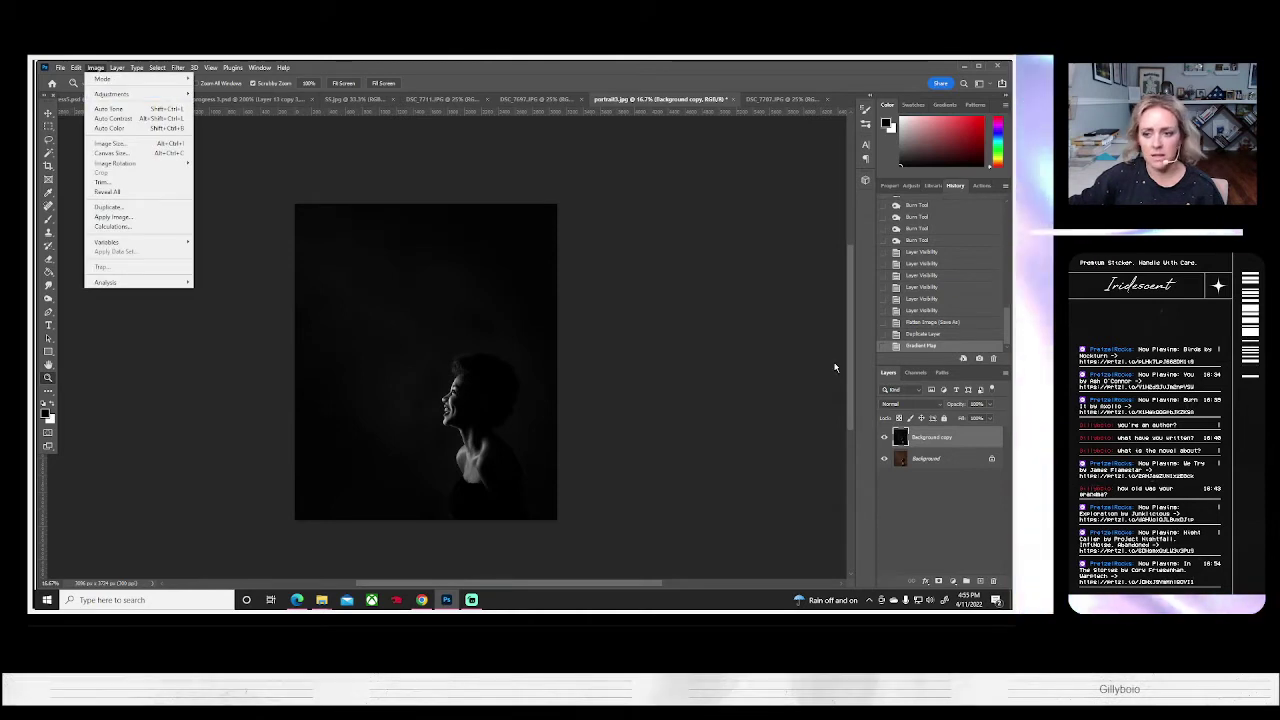
{"action": "right_click", "coordinate": [930, 437]}
{"action": "left_click", "coordinate": [820, 199]}
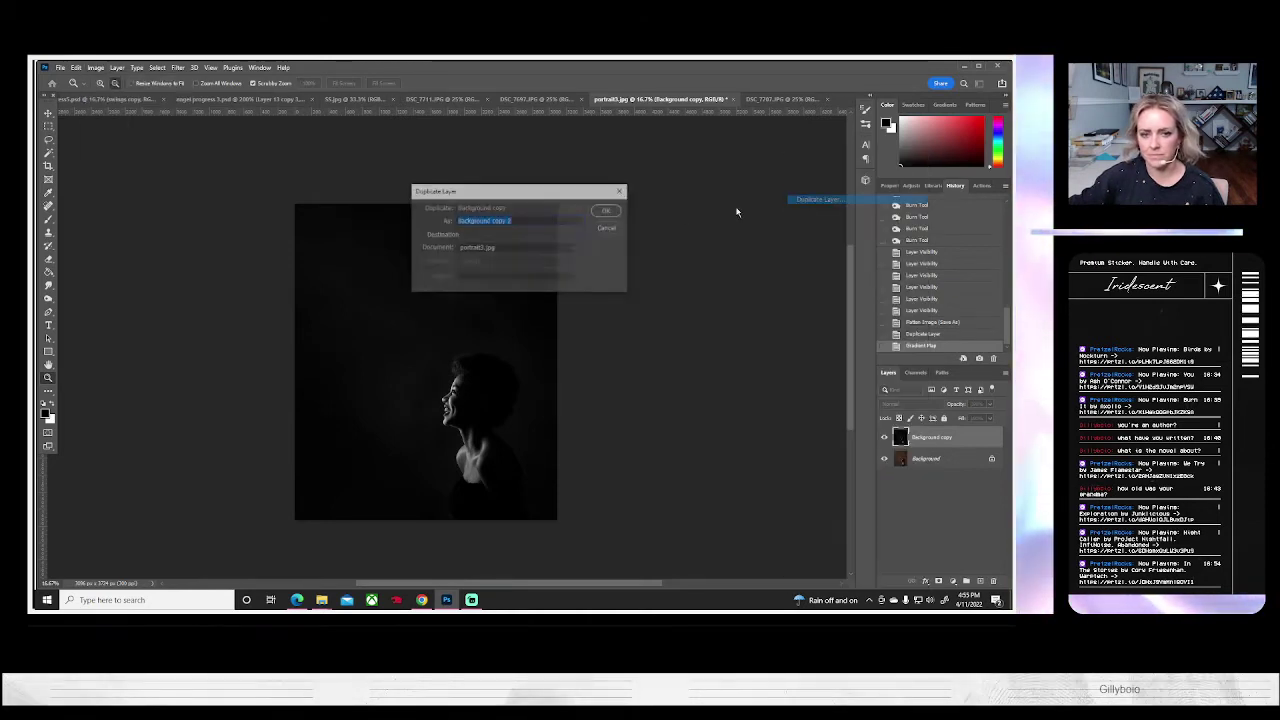
{"action": "left_click", "coordinate": [606, 211]}
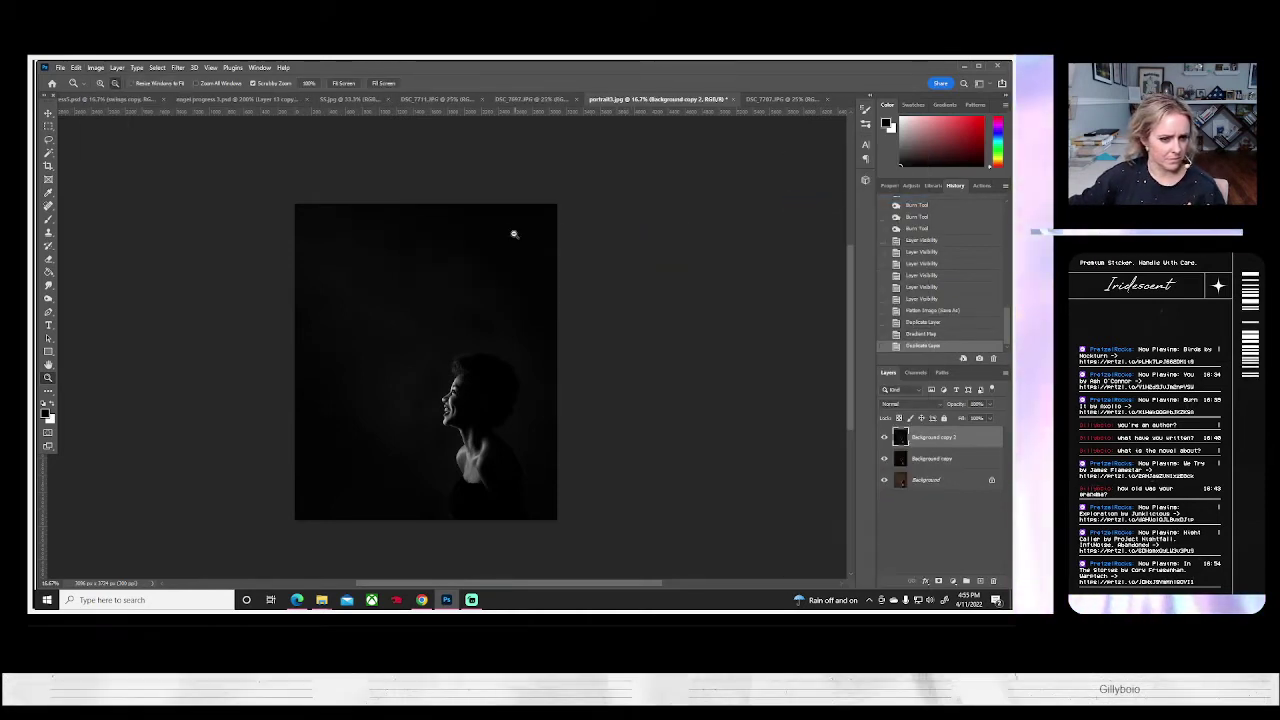
- Brighten Background copy 2 with an RGB Curves adjustment, lifting the black point and setting the shadow point to input 17, output 48
{"action": "left_click", "coordinate": [95, 67]}
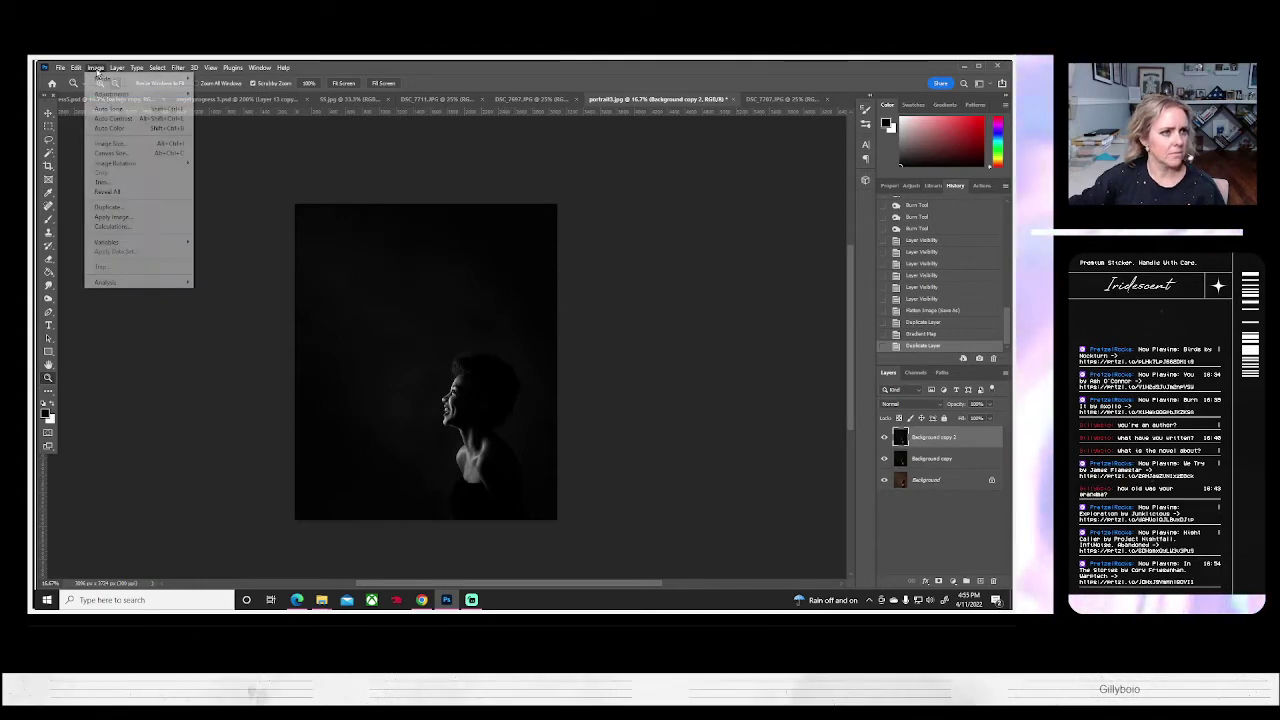
{"action": "mouse_move", "coordinate": [174, 96]}
{"action": "left_click", "coordinate": [215, 113]}
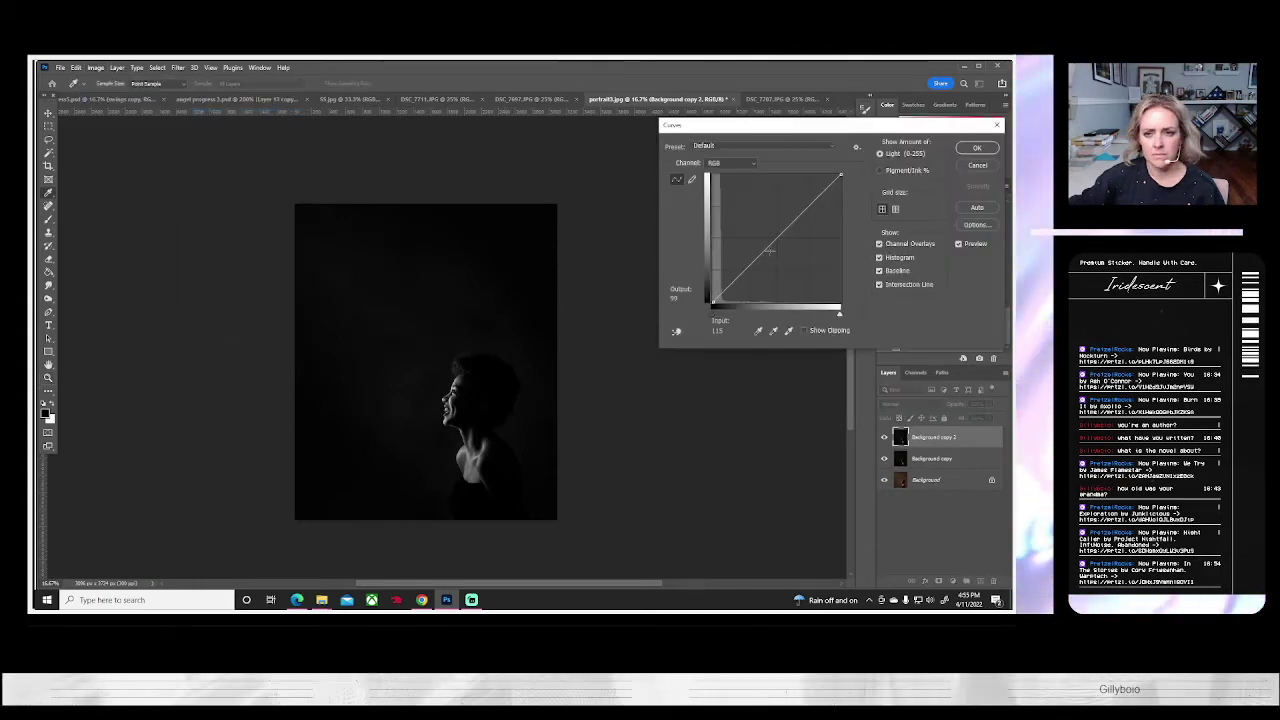
{"action": "left_click_drag", "start_coordinate": [722, 287], "coordinate": [720, 288]}
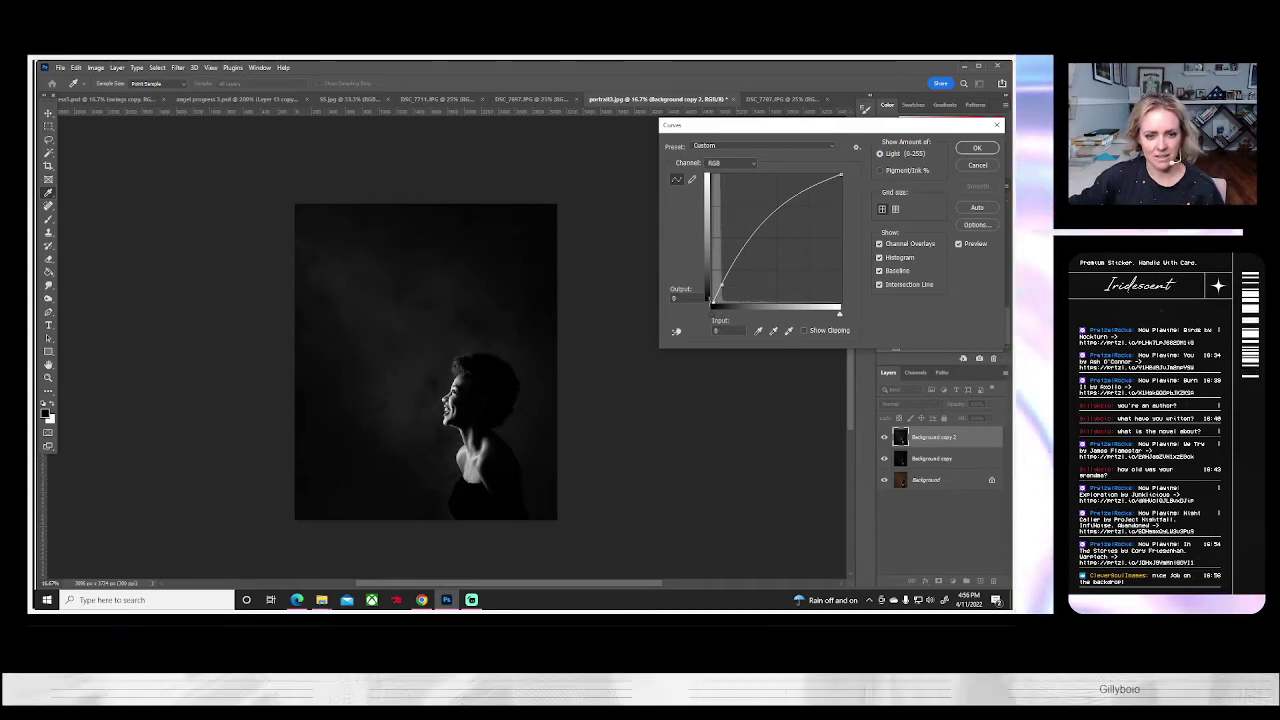
{"action": "left_click_drag", "start_coordinate": [713, 301], "coordinate": [721, 280]}
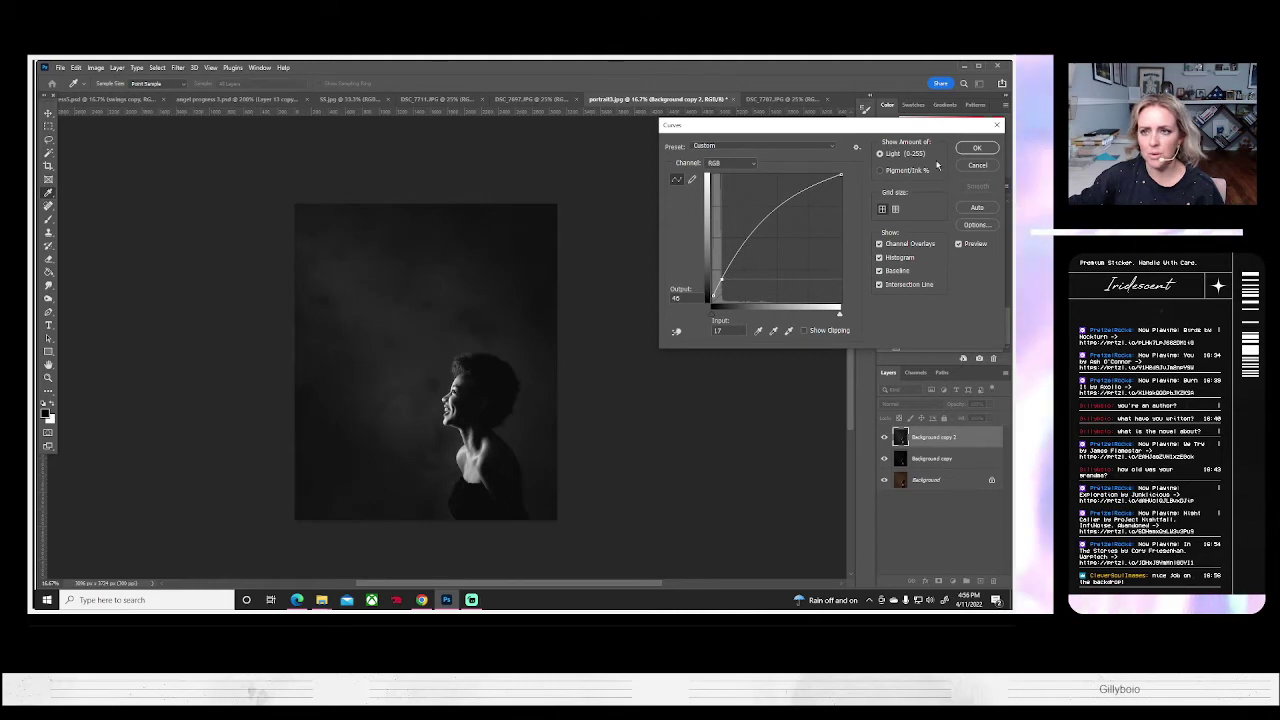
{"action": "key", "text": "Return"}
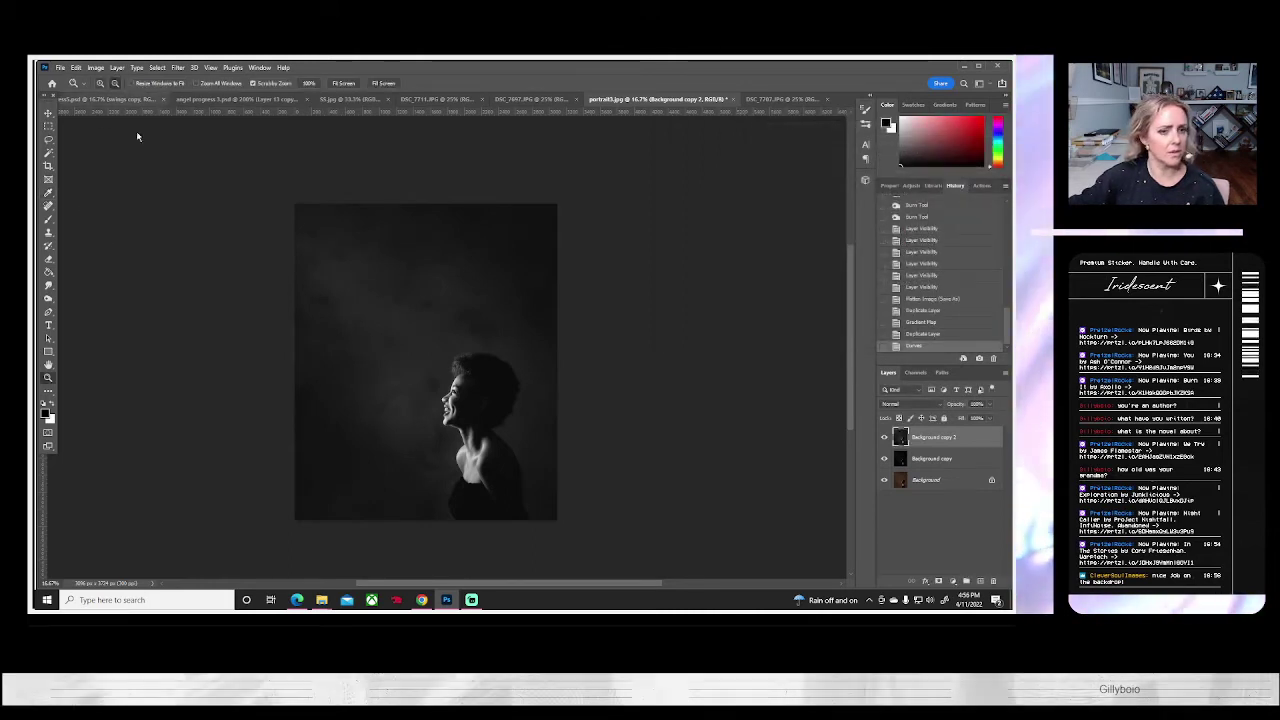
{"action": "left_click", "coordinate": [884, 437]}
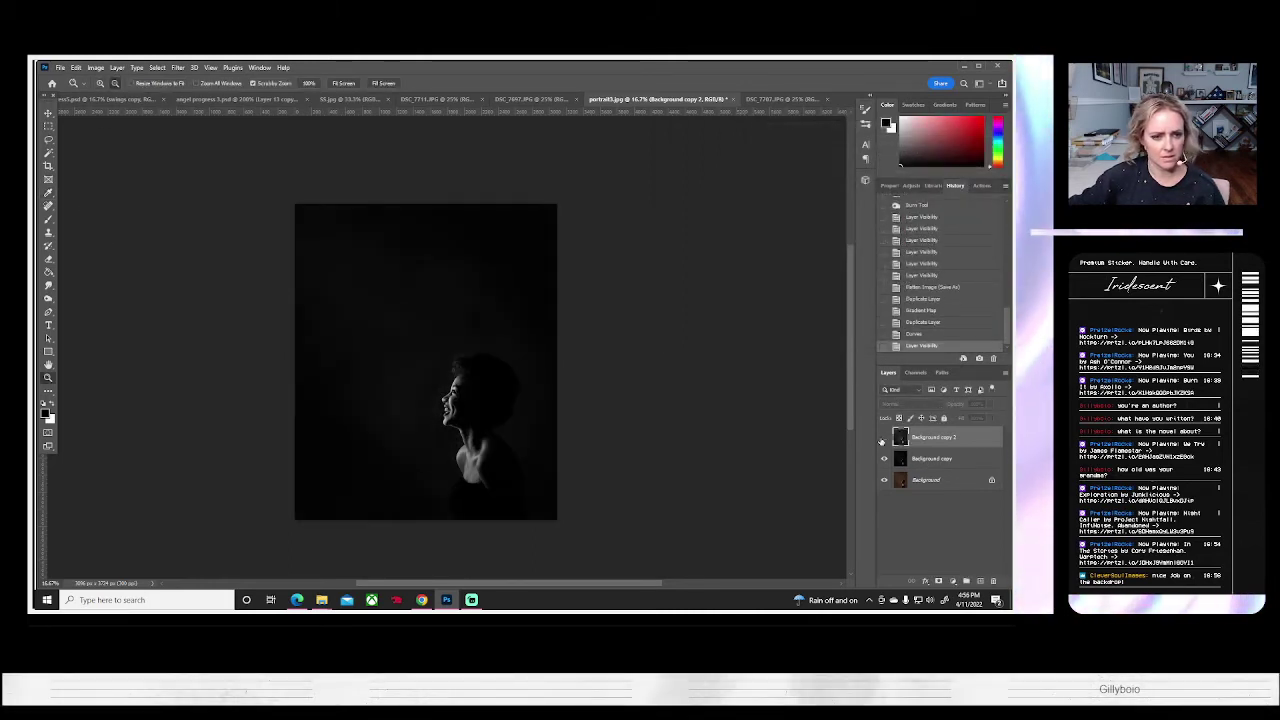
{"action": "left_click", "coordinate": [884, 437]}
{"action": "left_click", "coordinate": [95, 67]}
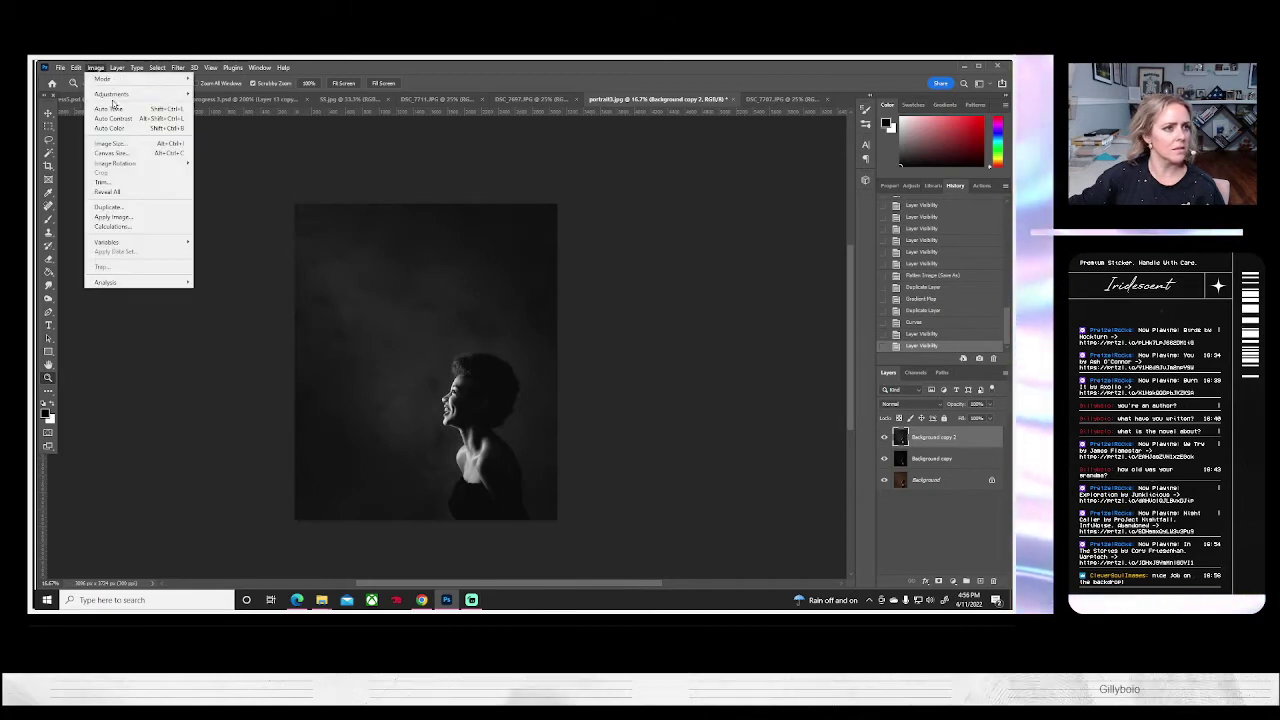
{"action": "mouse_move", "coordinate": [130, 93]}
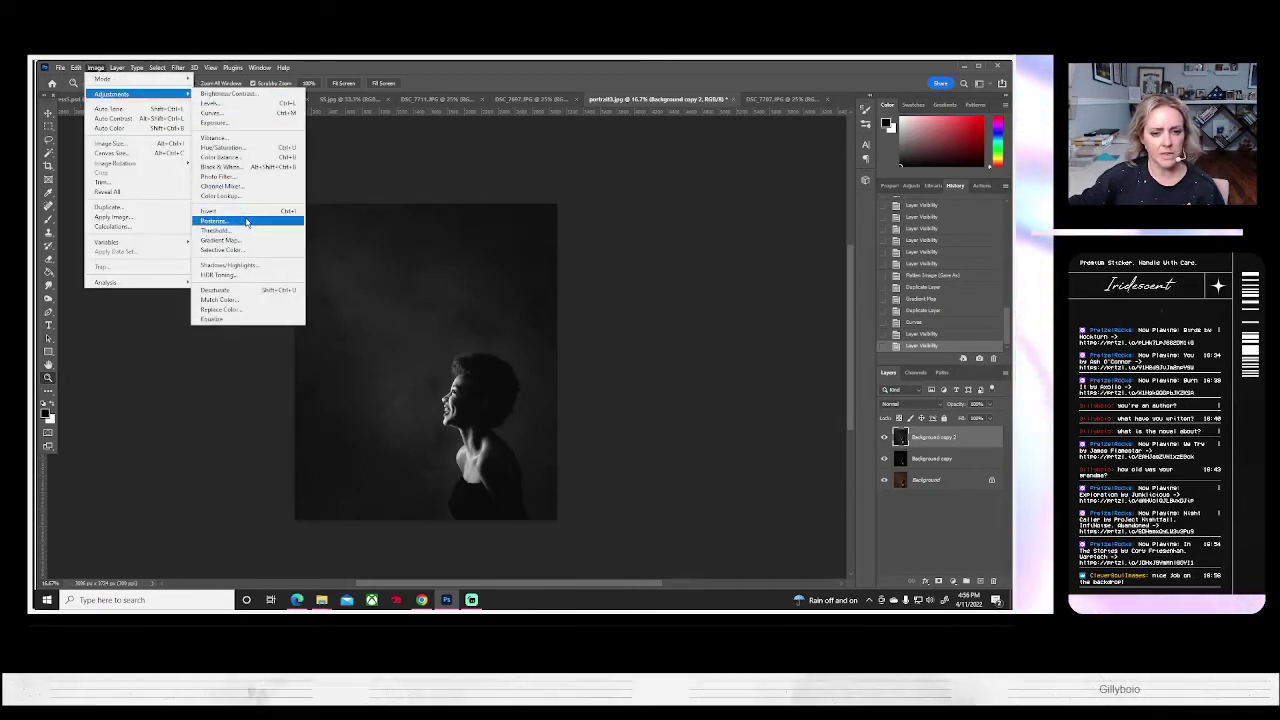
{"action": "left_click", "coordinate": [218, 103]}
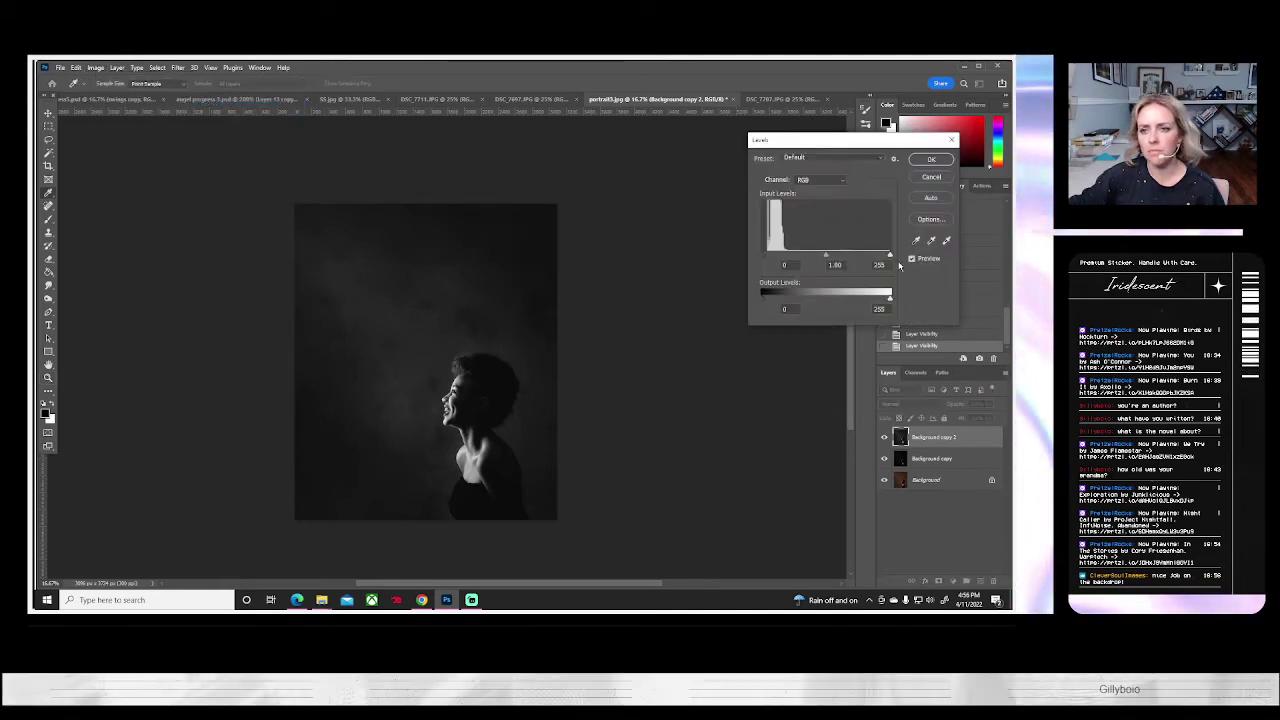
{"action": "left_click_drag", "start_coordinate": [890, 256], "coordinate": [941, 273]}
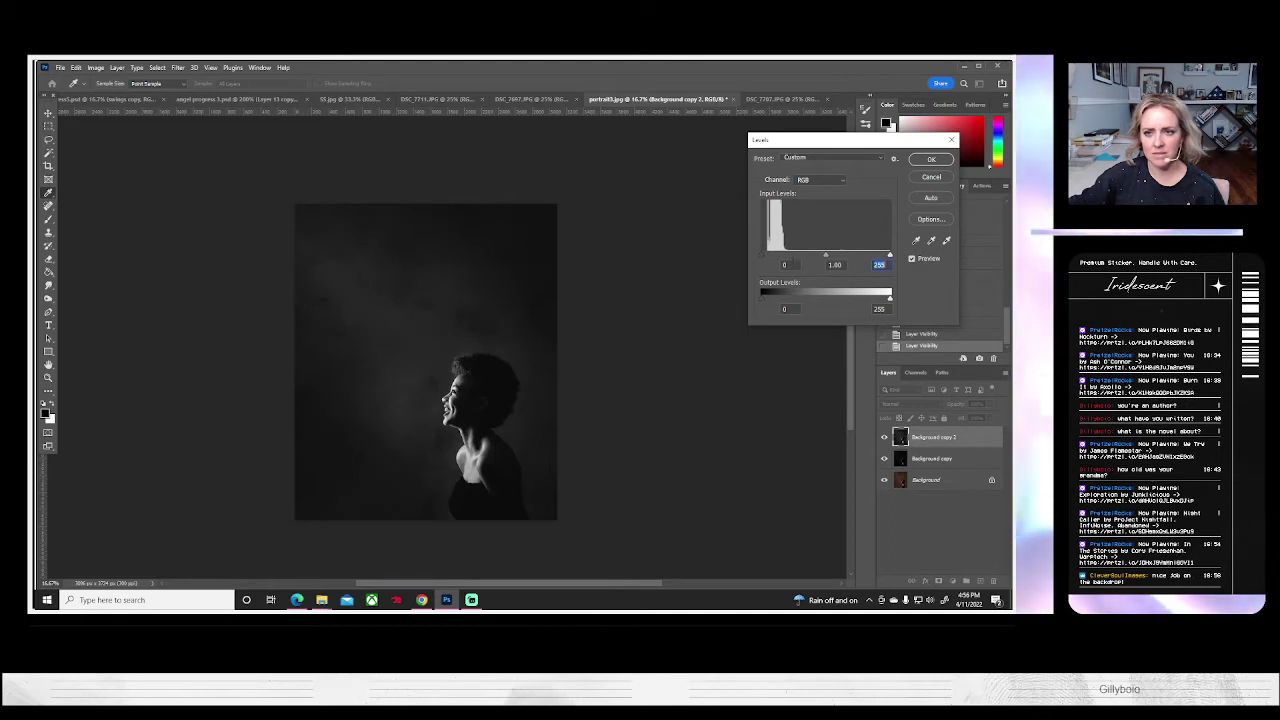
{"action": "mouse_move", "coordinate": [770, 256]}
{"action": "left_mouse_down"}
{"action": "mouse_move", "coordinate": [937, 272]}
{"action": "mouse_move", "coordinate": [762, 258]}
{"action": "left_mouse_up"}
{"action": "left_click", "coordinate": [931, 177]}
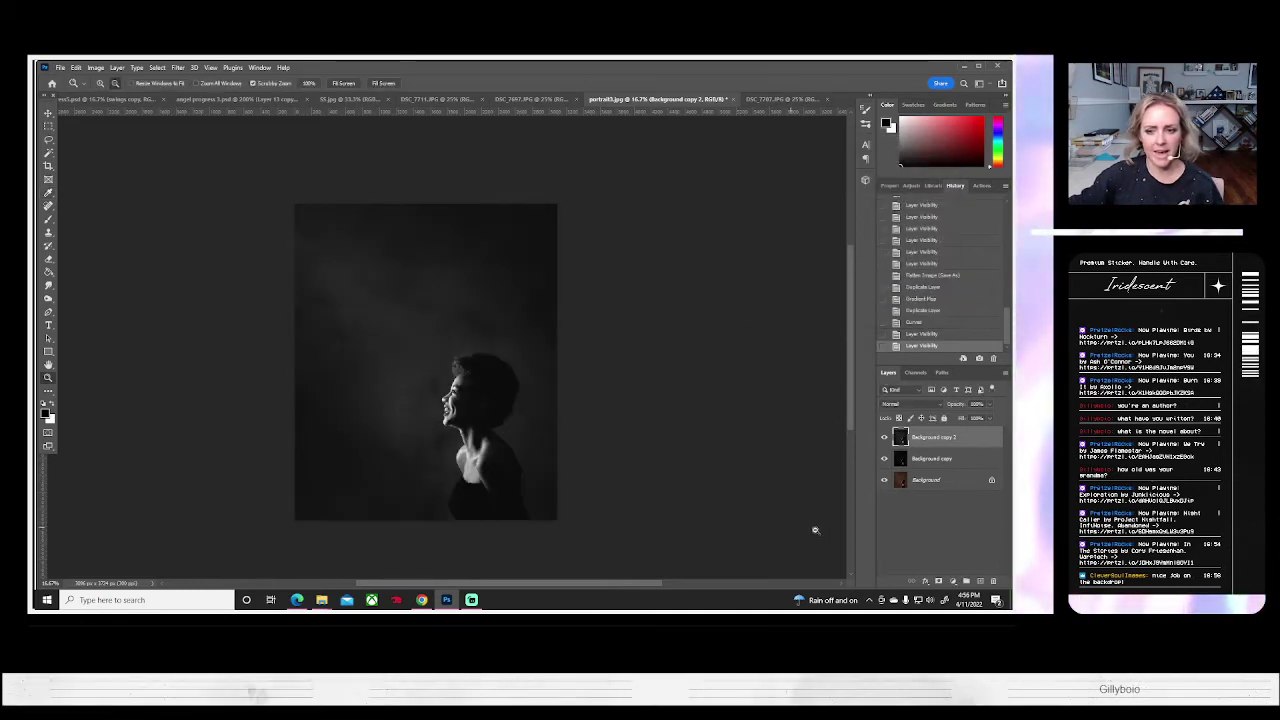
- Hide the Background copy layer and compare the brightened black-and-white Background copy 2 with the color original
{"action": "left_click", "coordinate": [884, 458]}
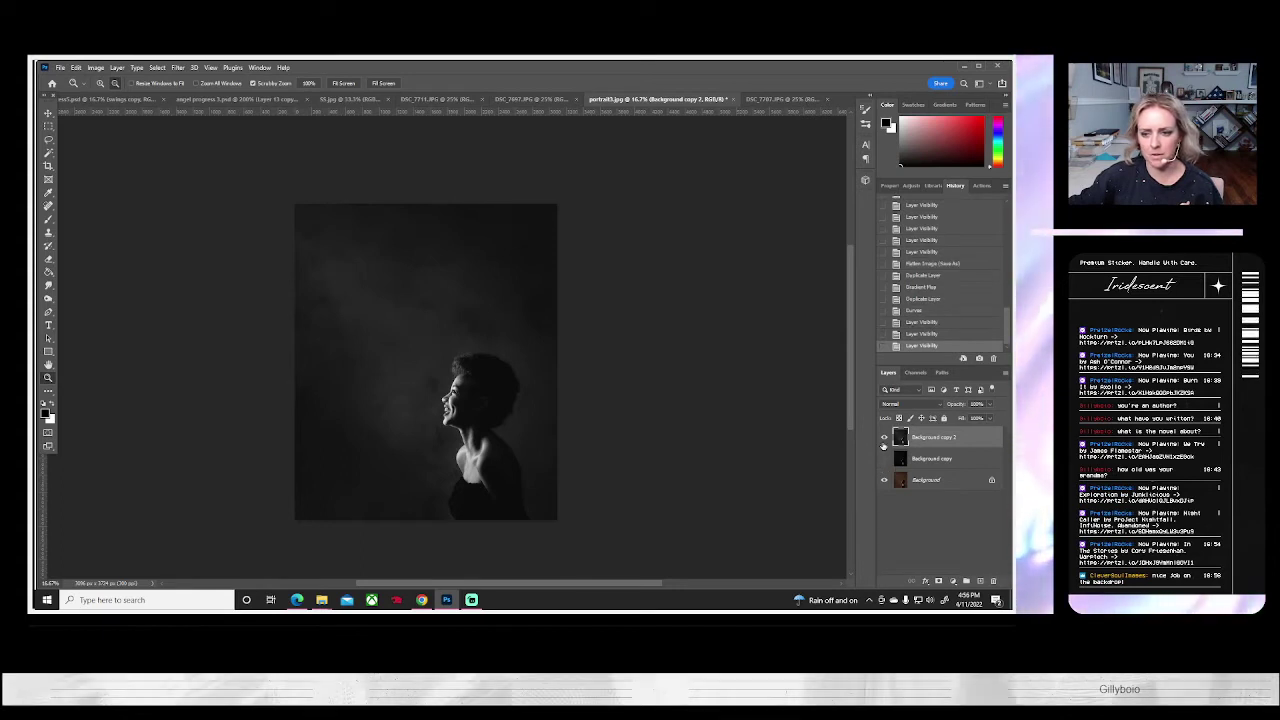
{"action": "left_click", "coordinate": [884, 438]}
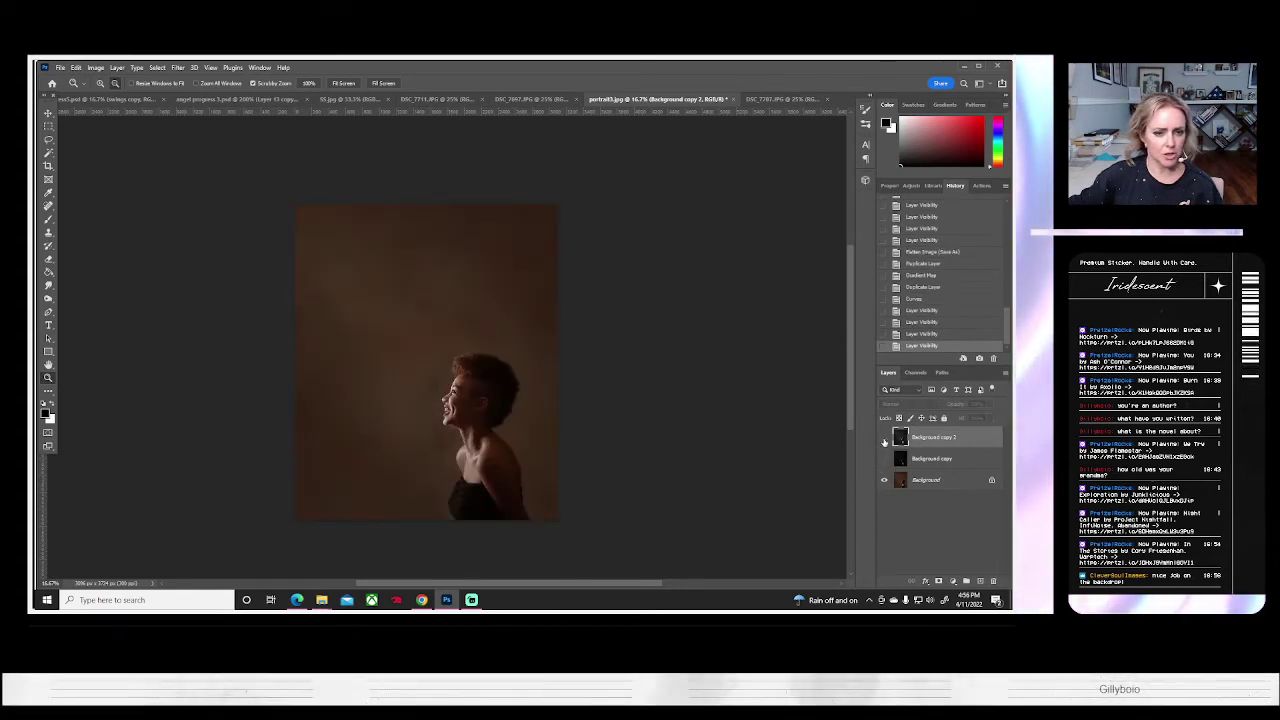
{"action": "left_click", "coordinate": [884, 438]}
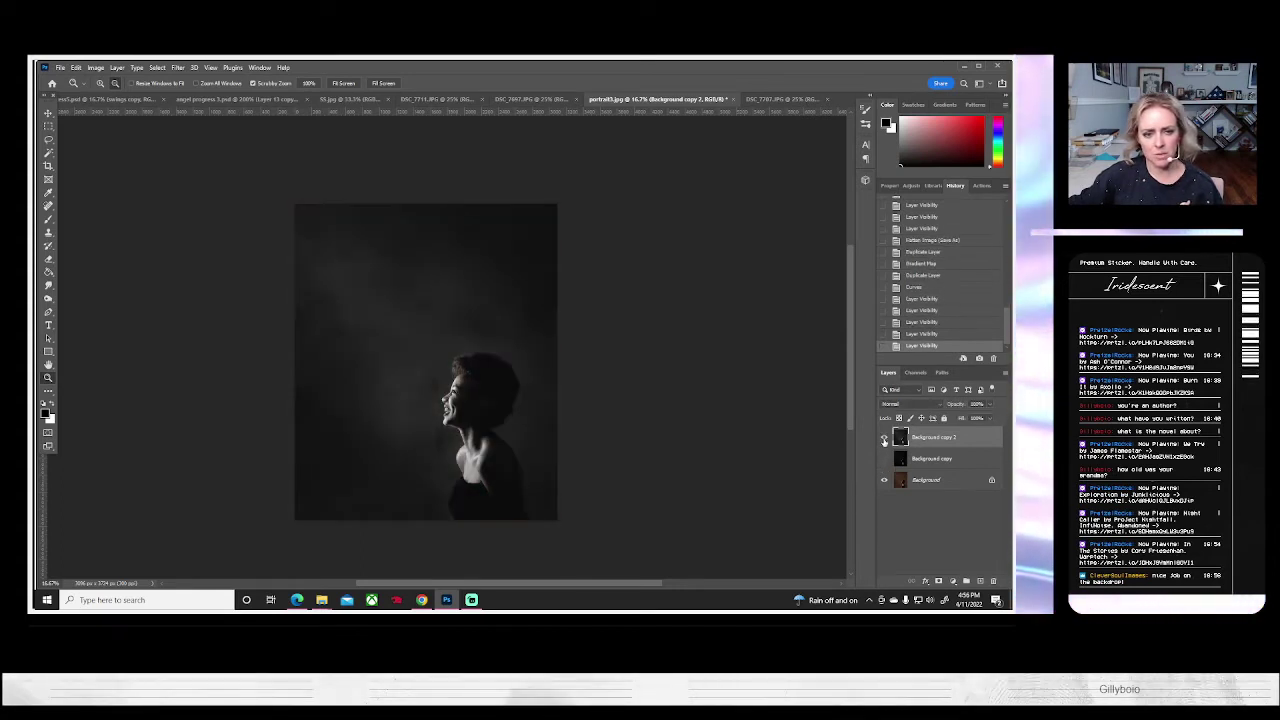
{"action": "left_click", "coordinate": [884, 438]}
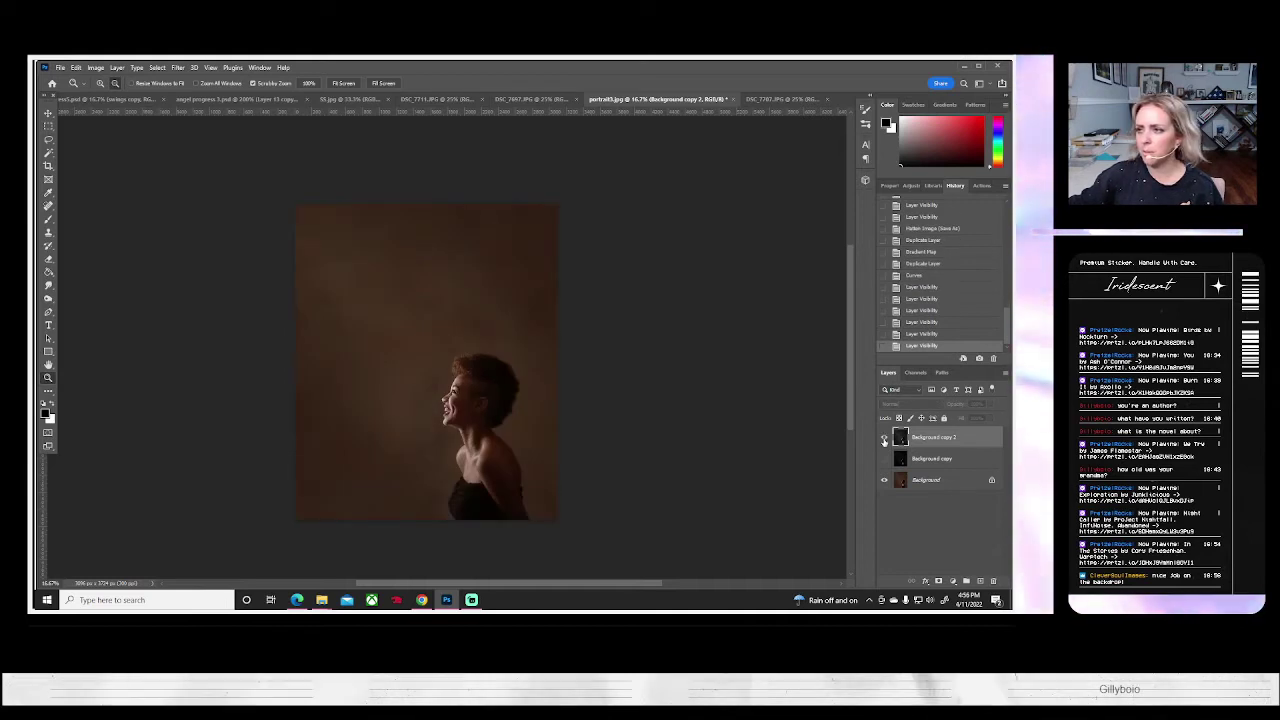
{"action": "left_click", "coordinate": [884, 438]}
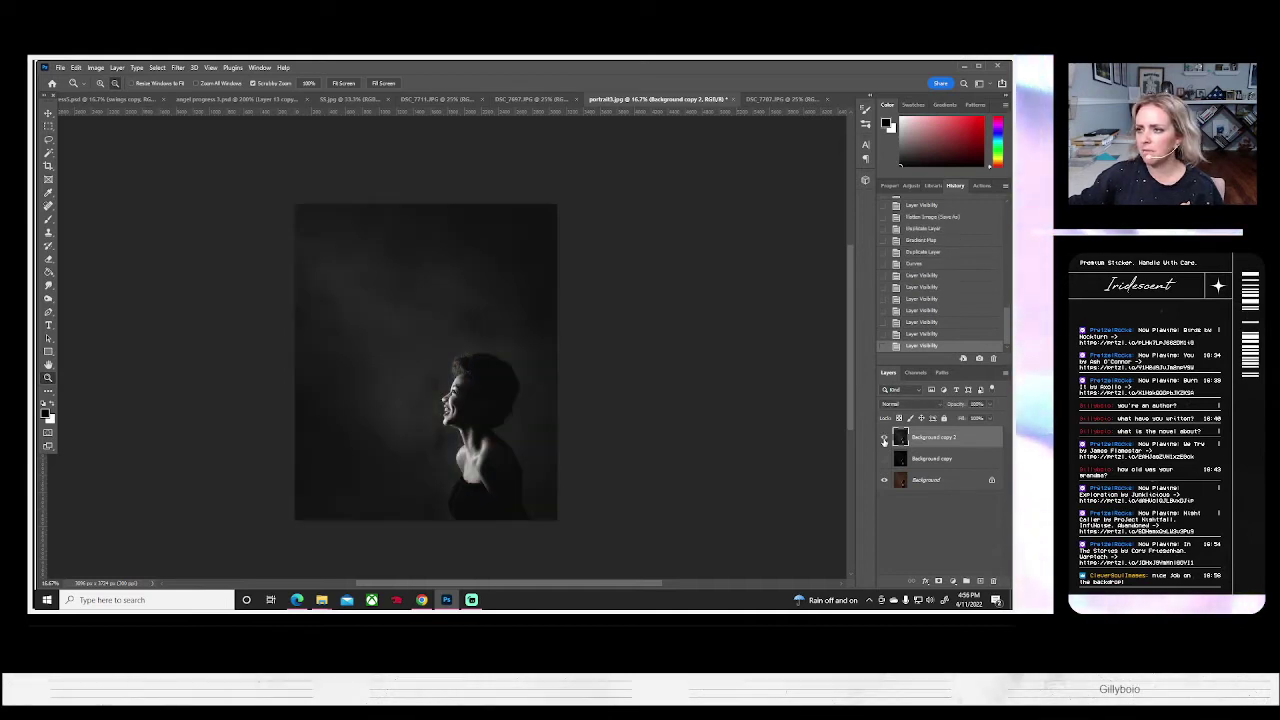
- Flatten the image, discarding the hidden layer, and save it as portrait4.jpg at JPEG quality 12
{"action": "left_click", "coordinate": [117, 68]}
{"action": "left_click", "coordinate": [147, 466]}
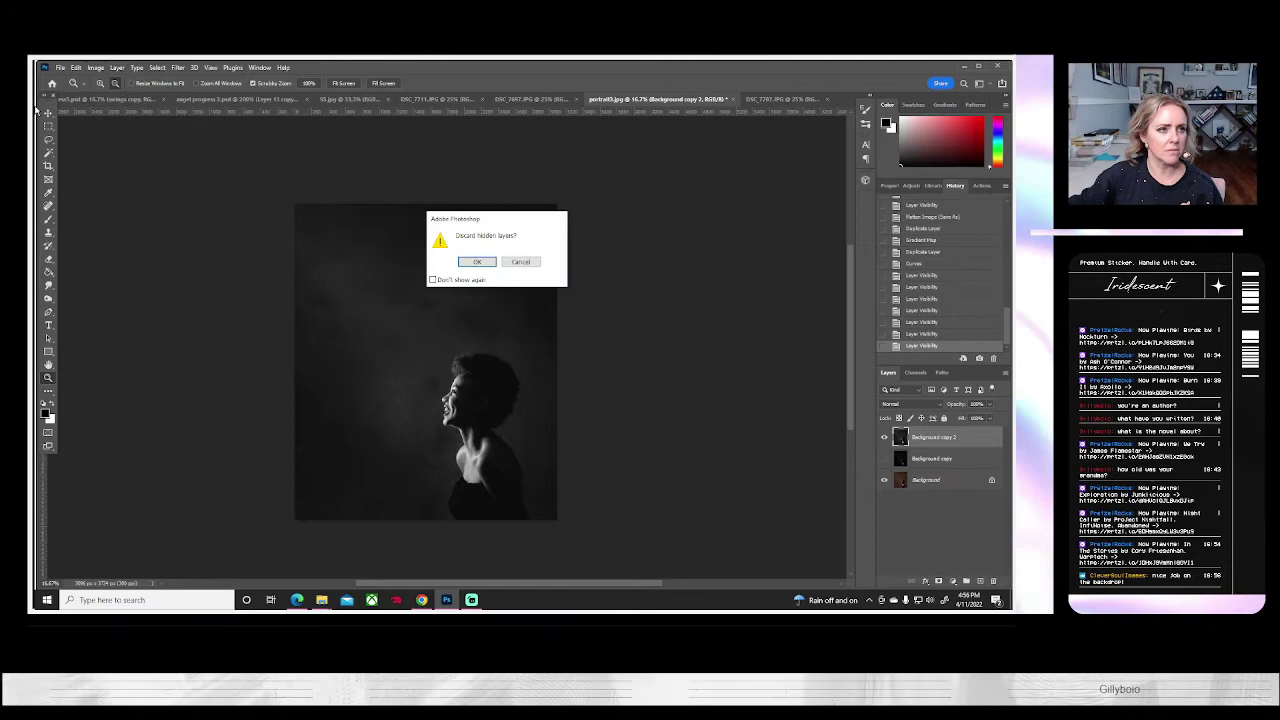
{"action": "left_click", "coordinate": [477, 263]}
{"action": "left_click", "coordinate": [63, 68]}
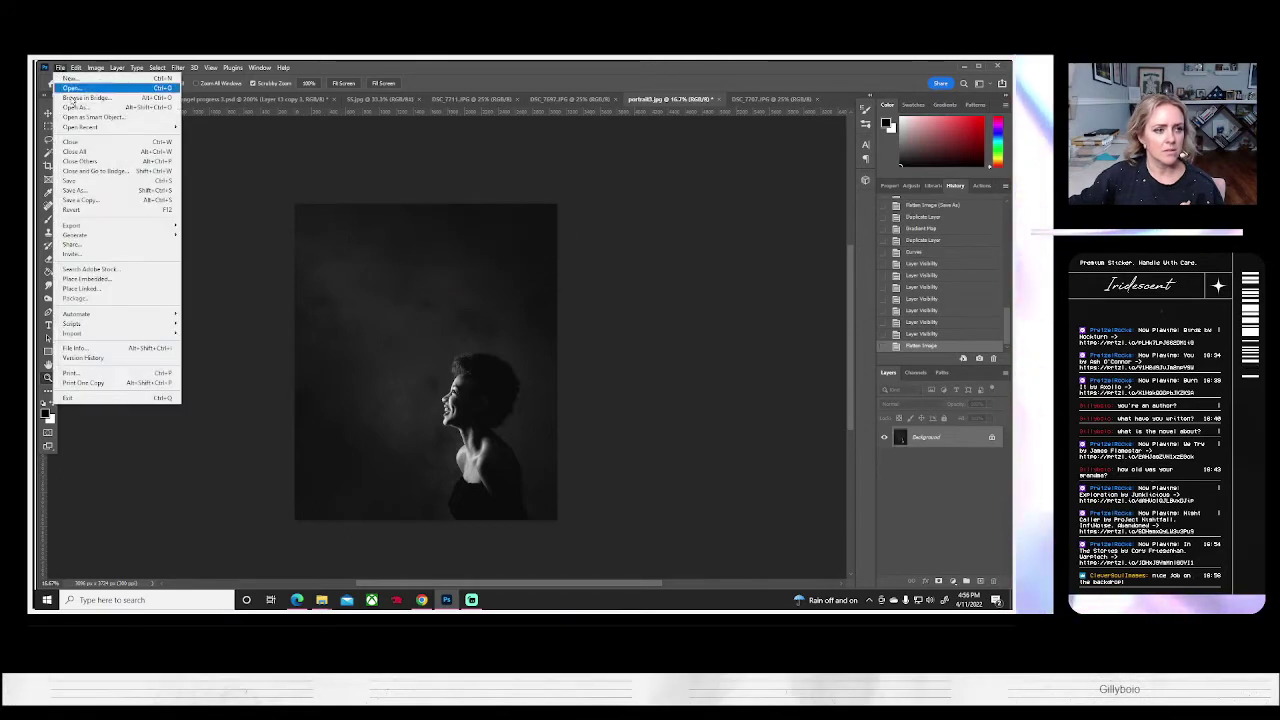
{"action": "left_click", "coordinate": [99, 191]}
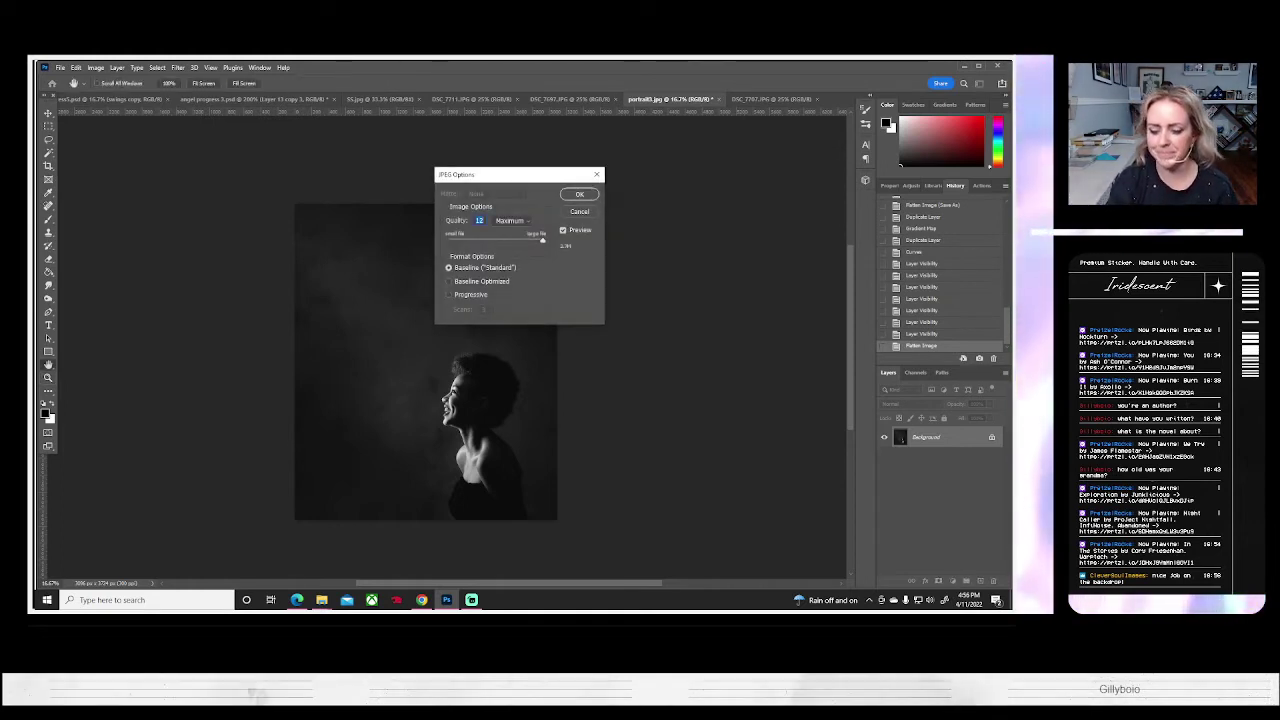
{"action": "key", "text": "Return"}
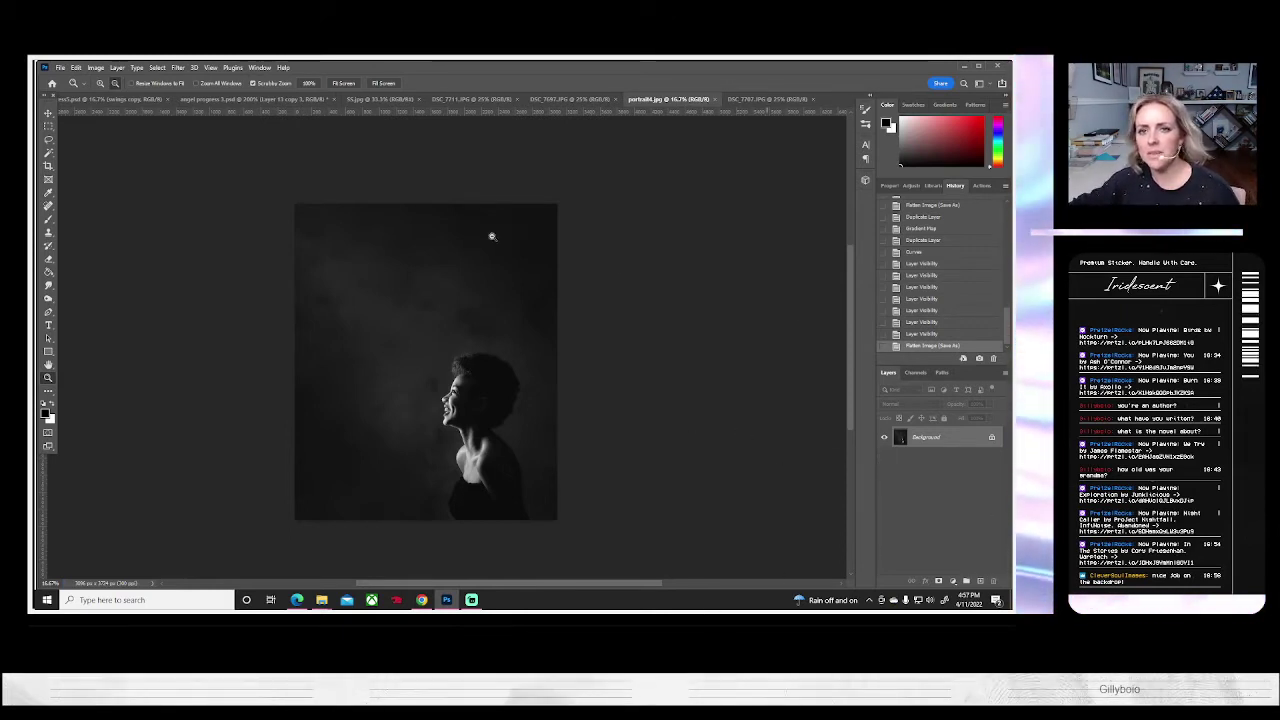
{"action": "left_click", "coordinate": [76, 67]}
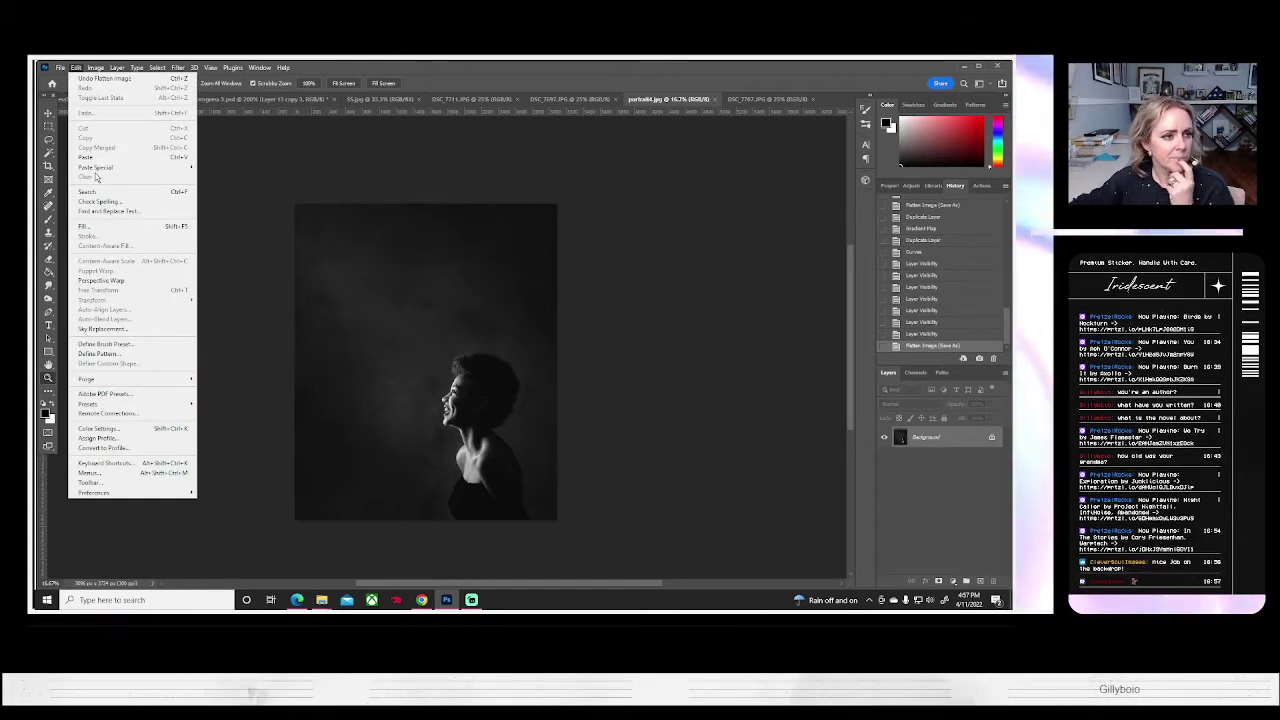
{"action": "mouse_move", "coordinate": [96, 67]}
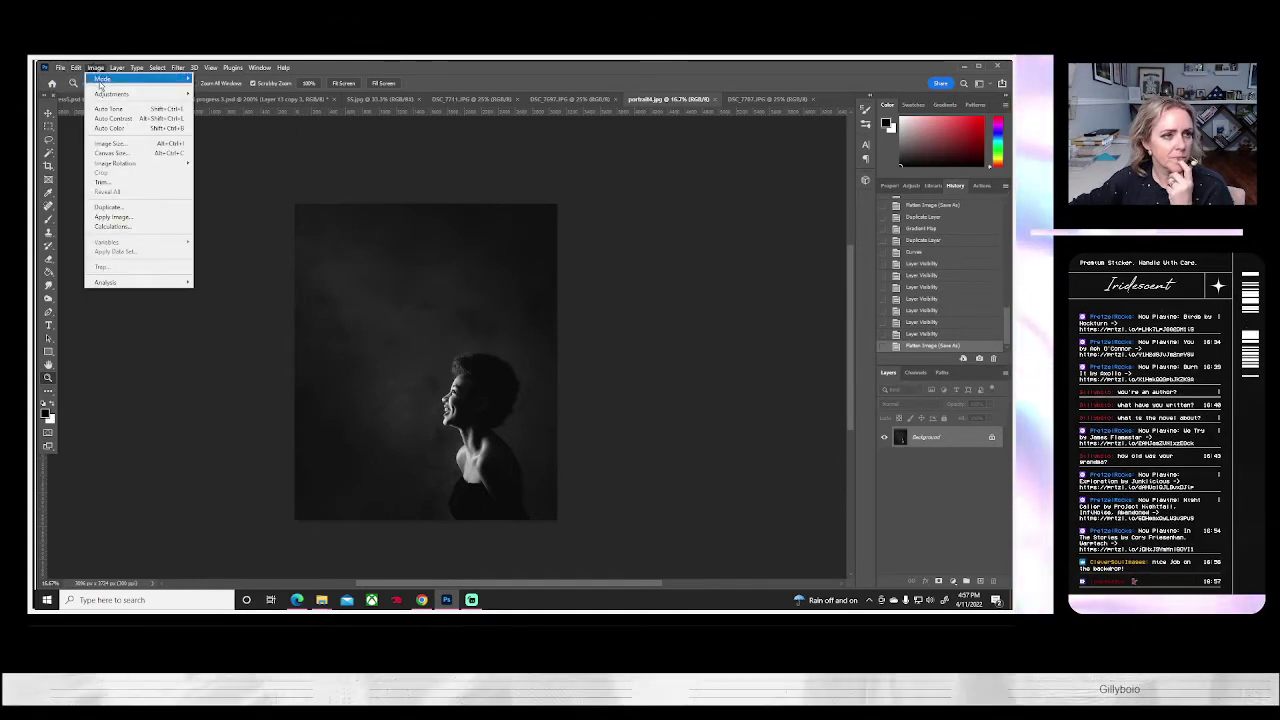
{"action": "left_click", "coordinate": [108, 144]}
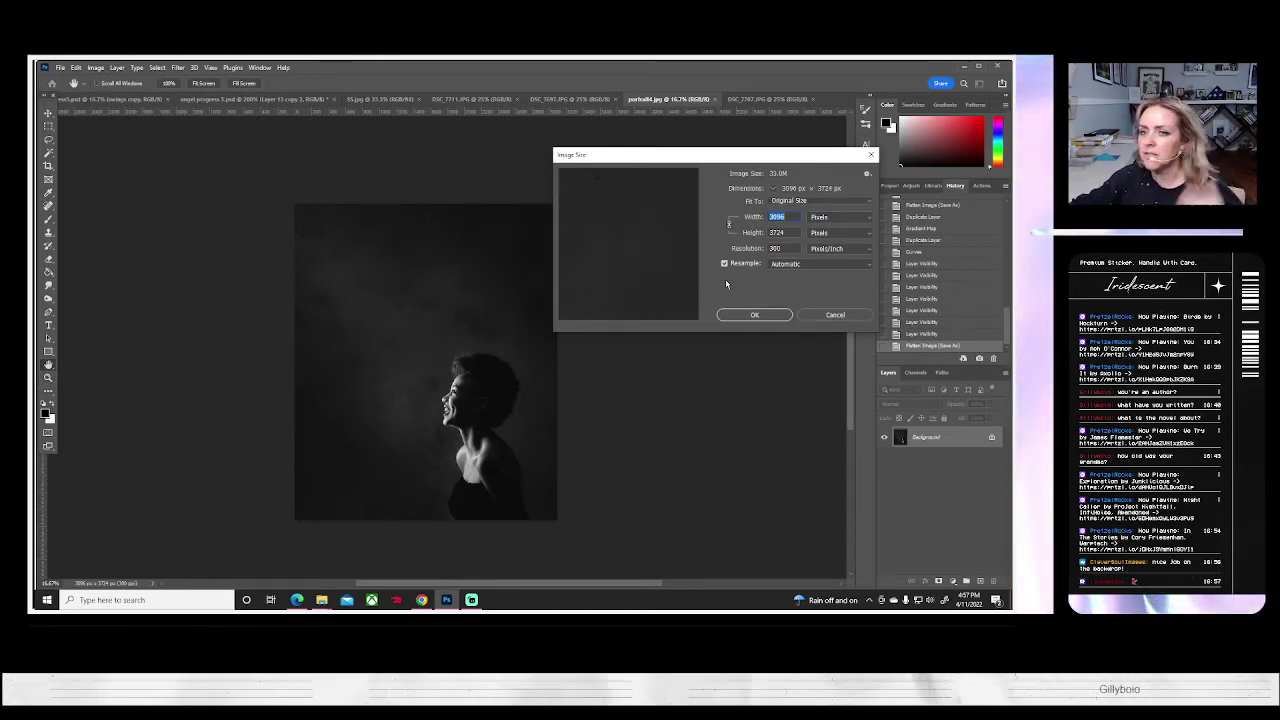
{"action": "left_click", "coordinate": [869, 155]}
- Extend the canvas width by a relative 100 percent from the center, using the white background color
{"action": "left_click", "coordinate": [95, 67]}
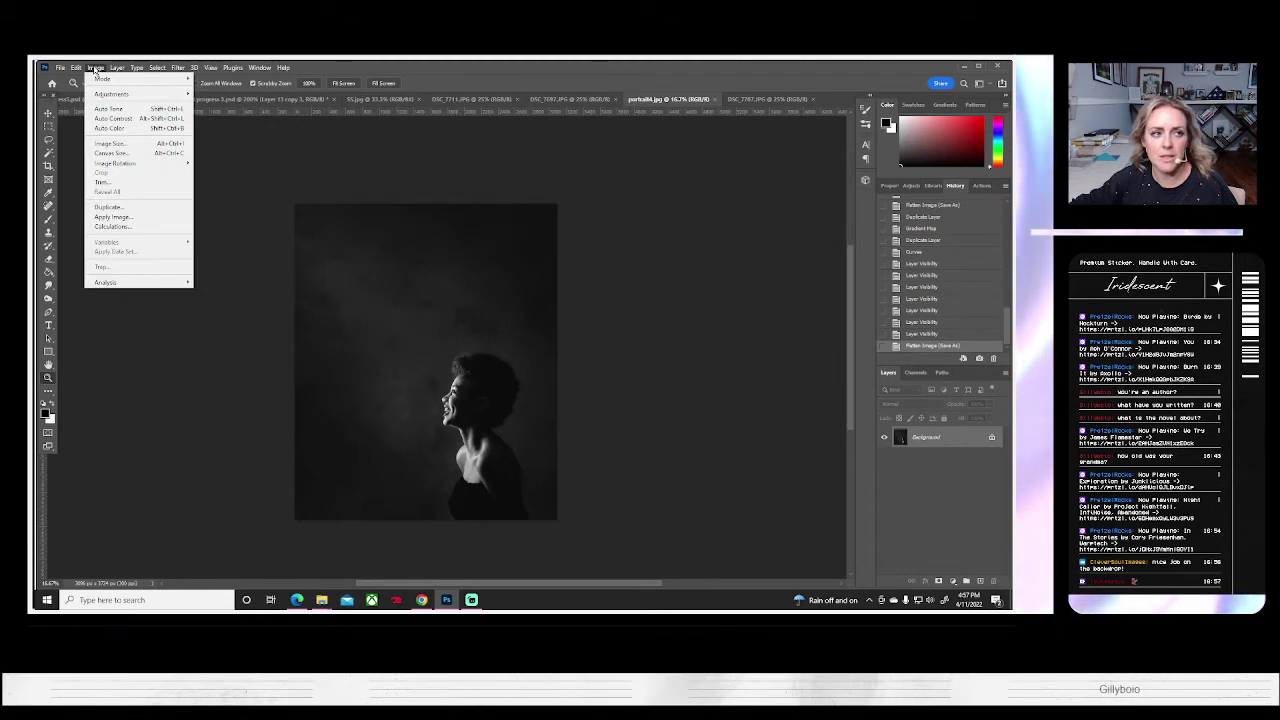
{"action": "left_click", "coordinate": [112, 153]}
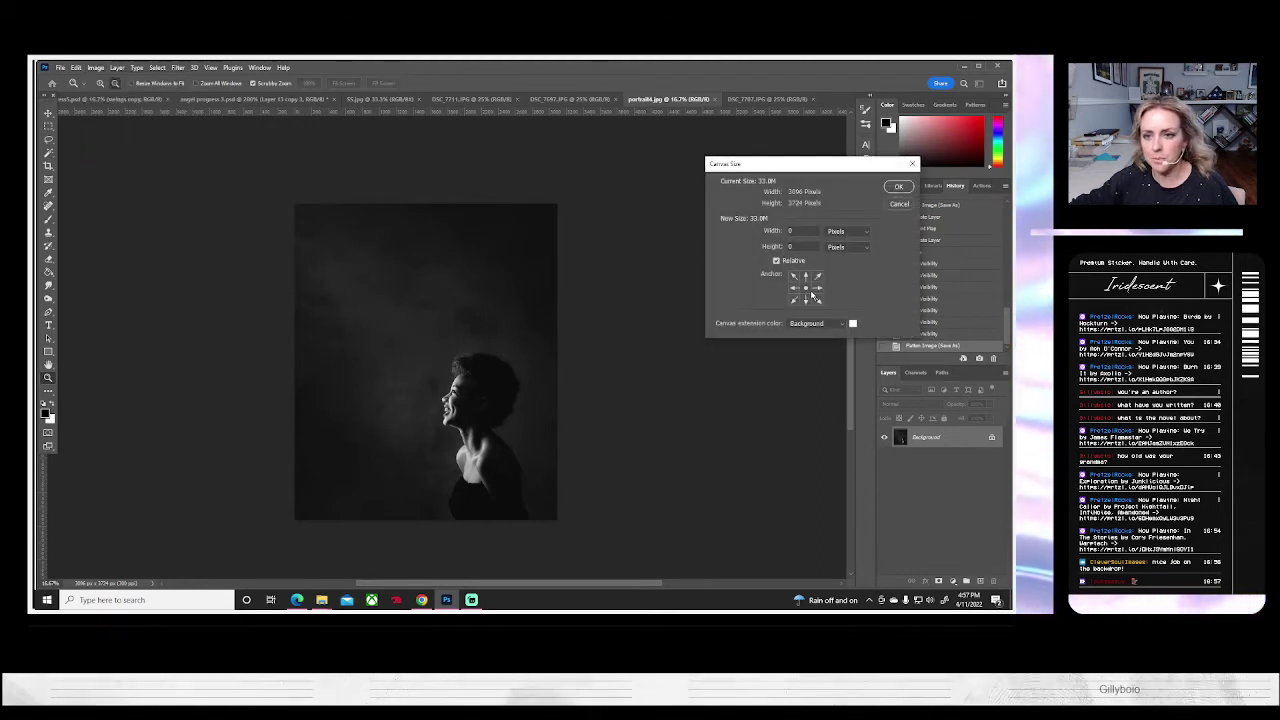
{"action": "left_click", "coordinate": [847, 231]}
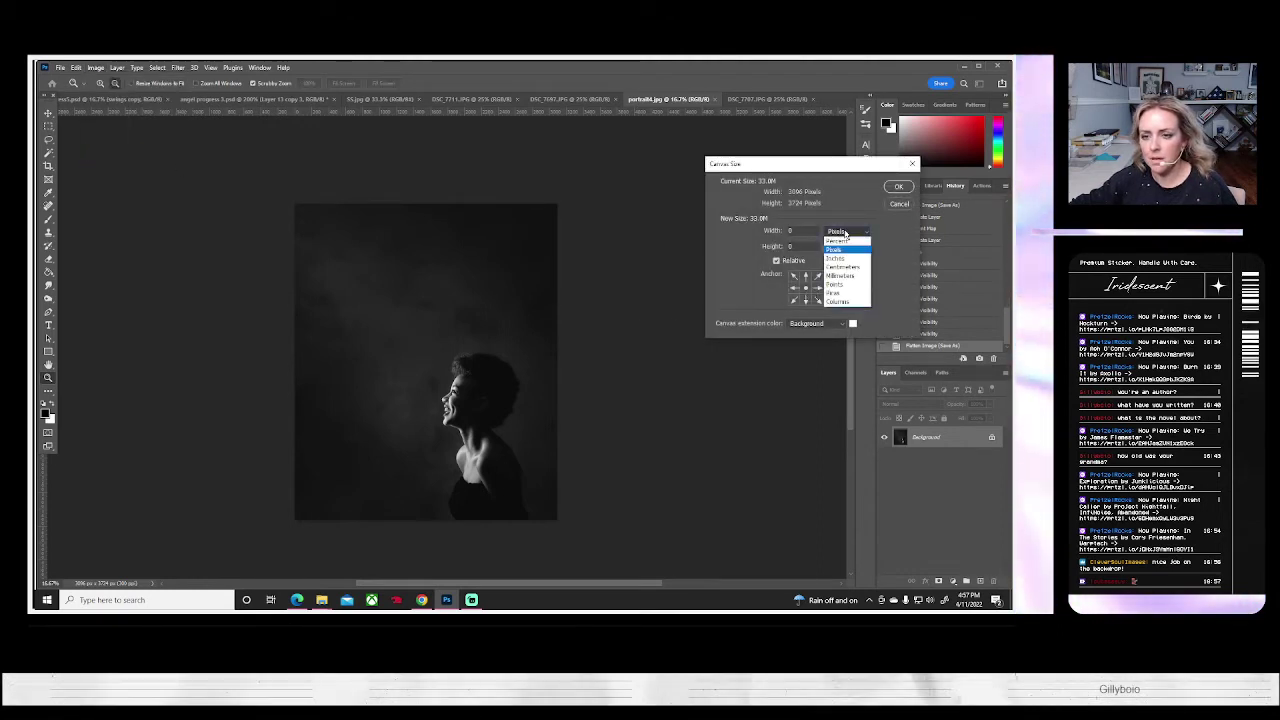
{"action": "left_click", "coordinate": [846, 243]}
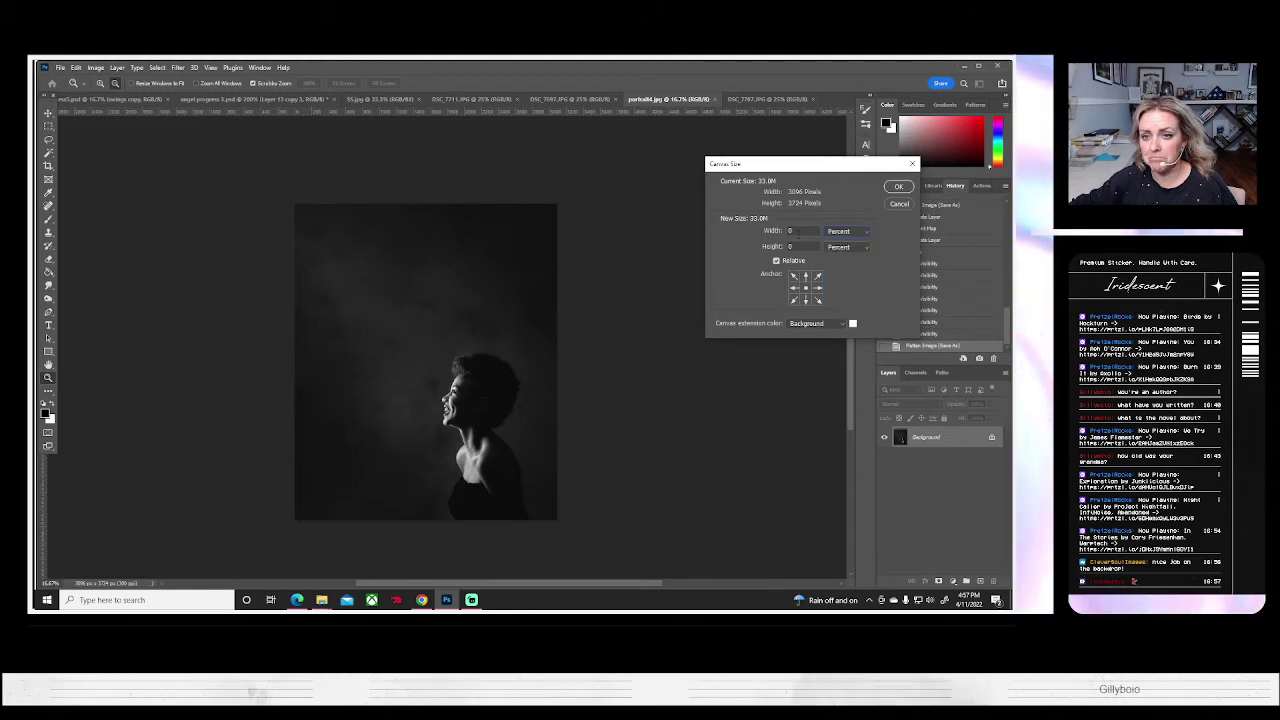
{"action": "left_click_drag", "start_coordinate": [798, 233], "coordinate": [601, 243]}
{"action": "type", "text": "1"}
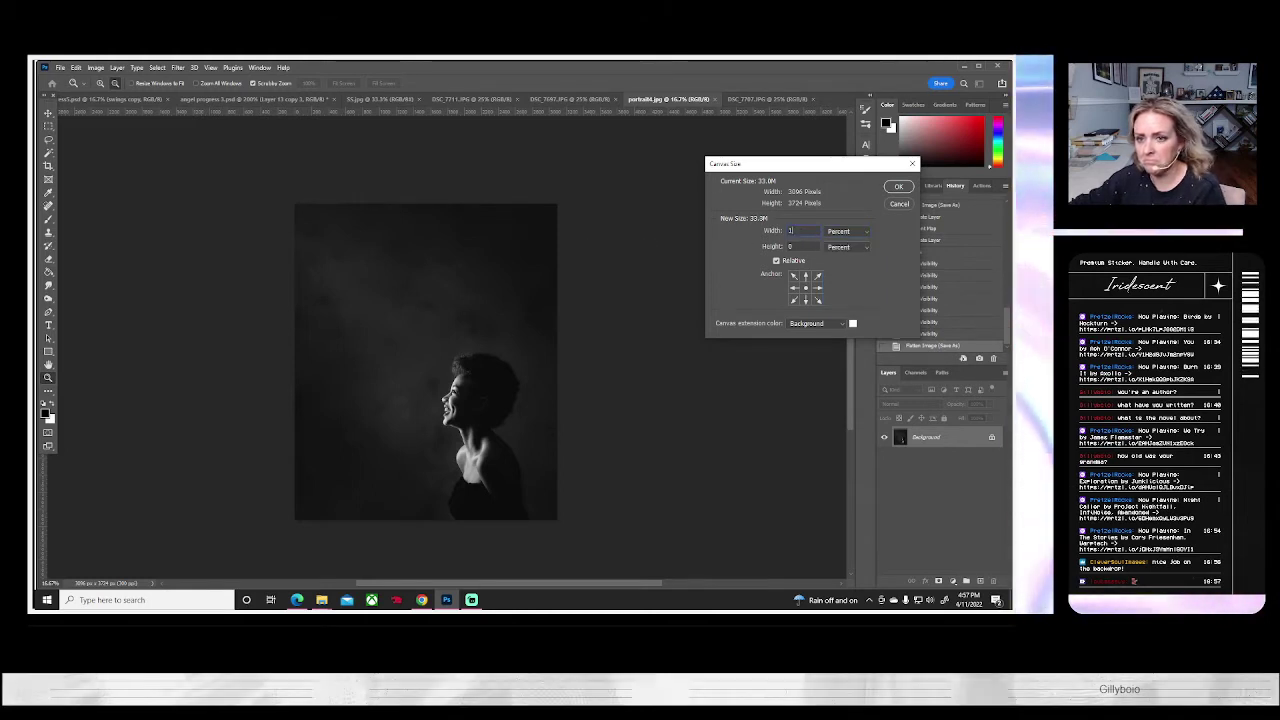
{"action": "type", "text": "00"}
{"action": "key", "text": "Tab"}
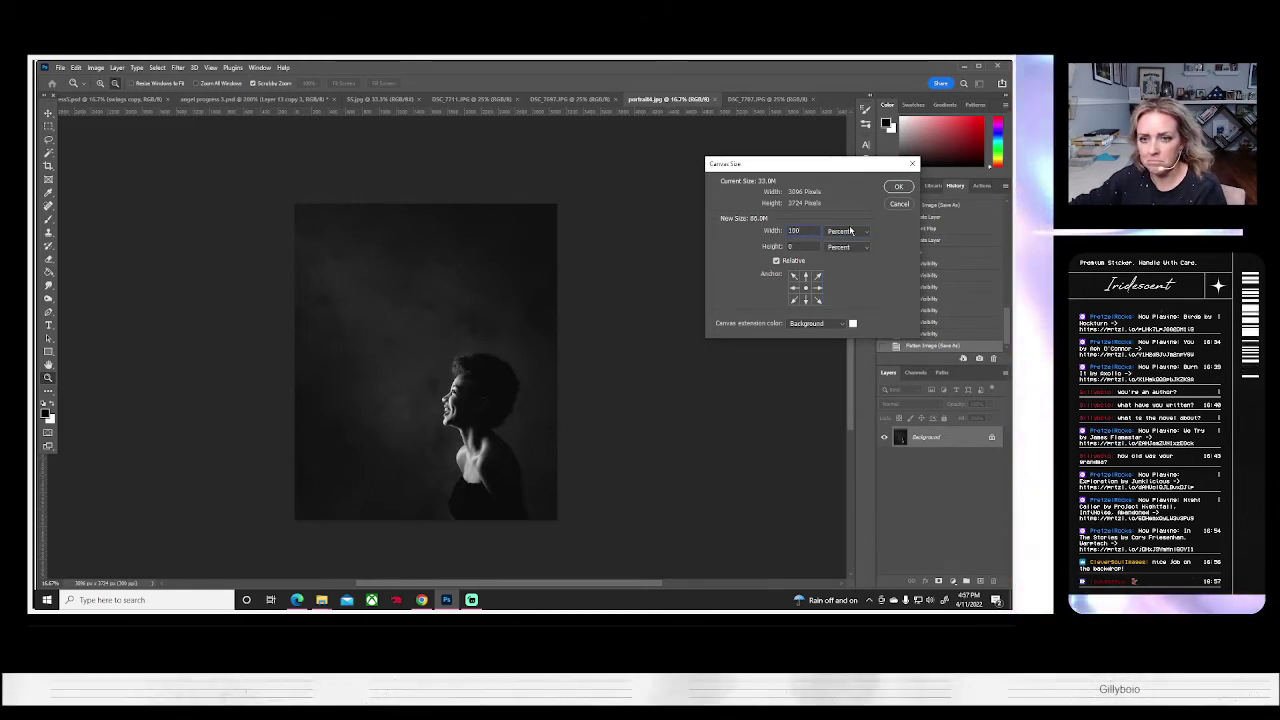
{"action": "left_click", "coordinate": [898, 187]}
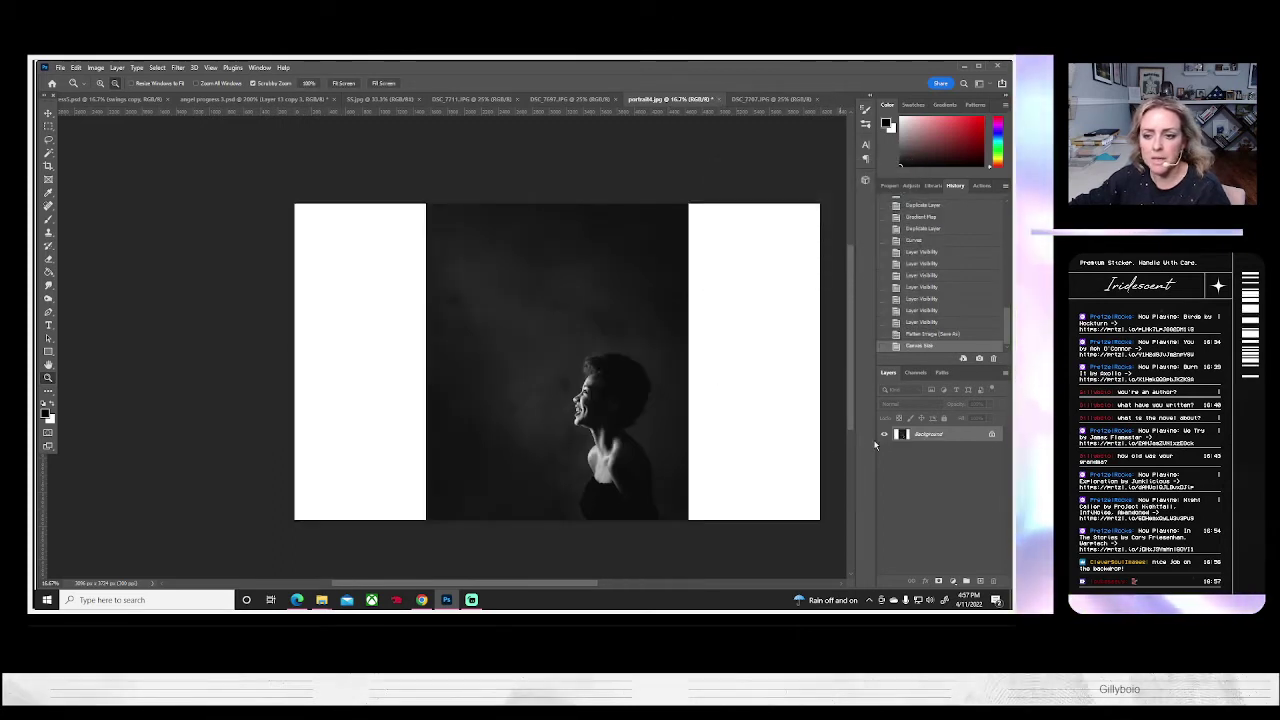
- Duplicate the Background layer and move the copy so the black-and-white portrait fills the right half of the canvas
{"action": "right_click", "coordinate": [914, 434]}
{"action": "left_click", "coordinate": [935, 452]}
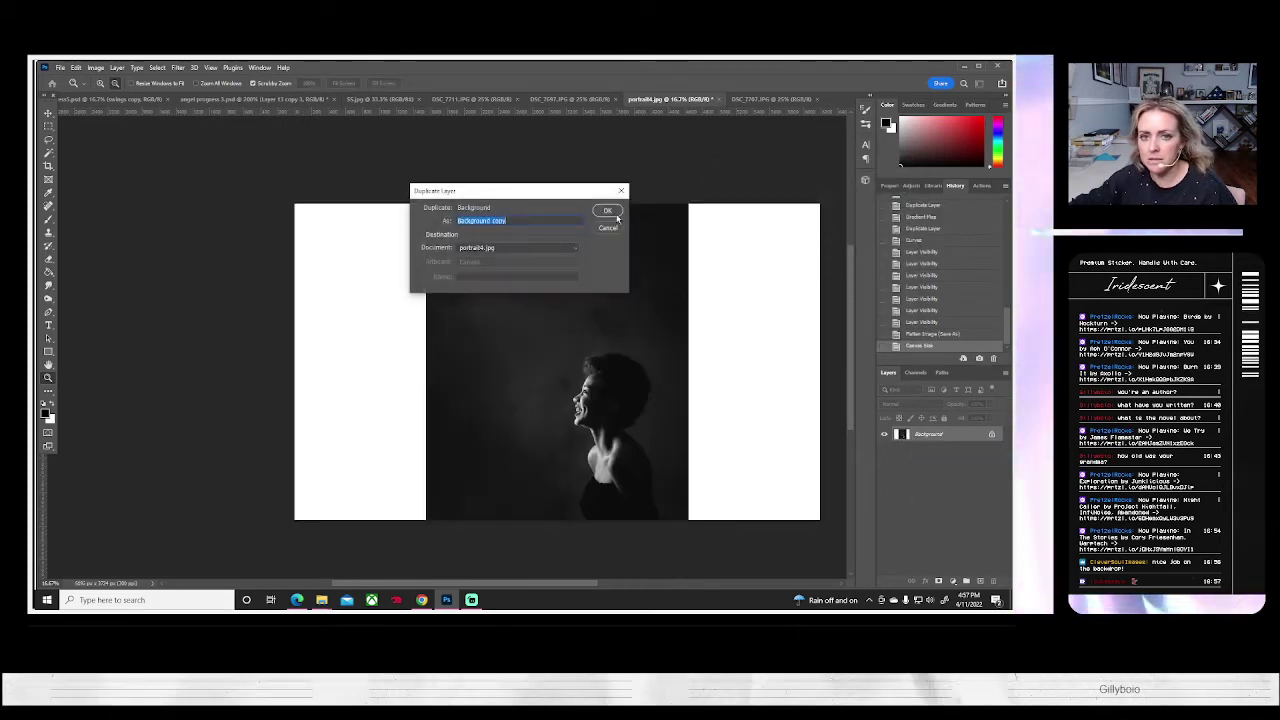
{"action": "left_click", "coordinate": [608, 211]}
{"action": "key", "text": "ctrl+t"}
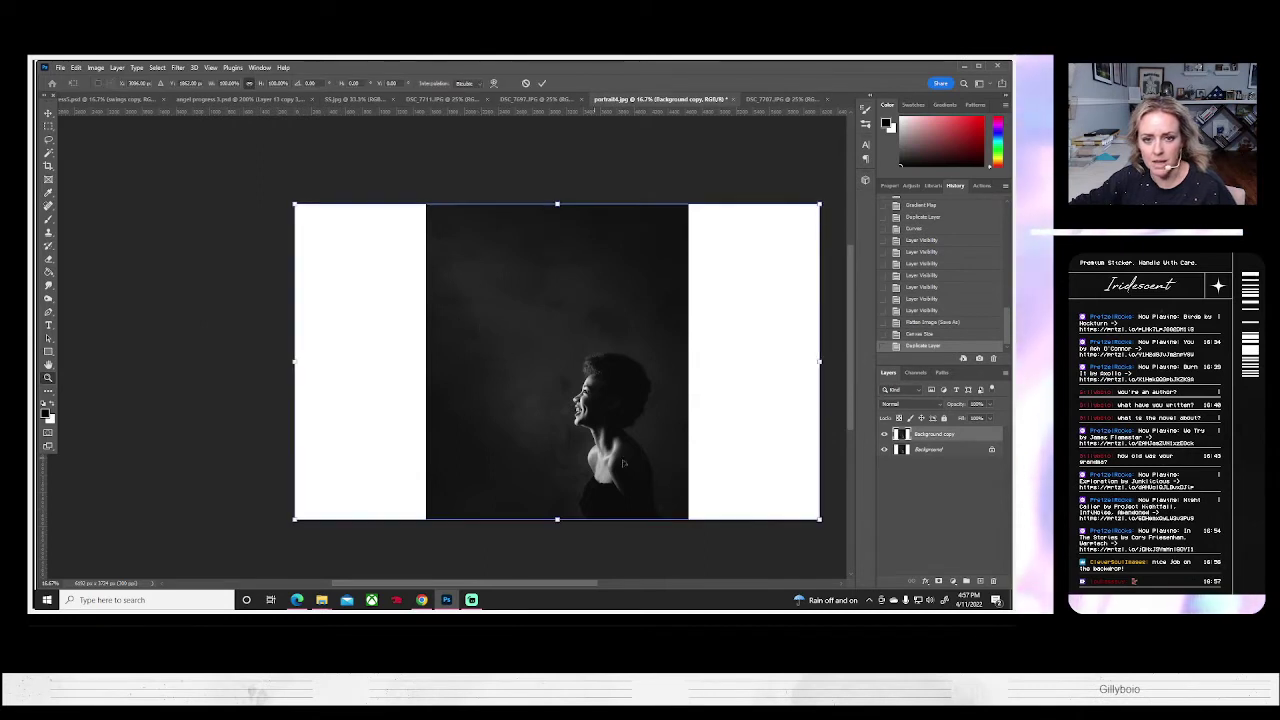
{"action": "left_click_drag", "start_coordinate": [622, 462], "coordinate": [752, 460]}
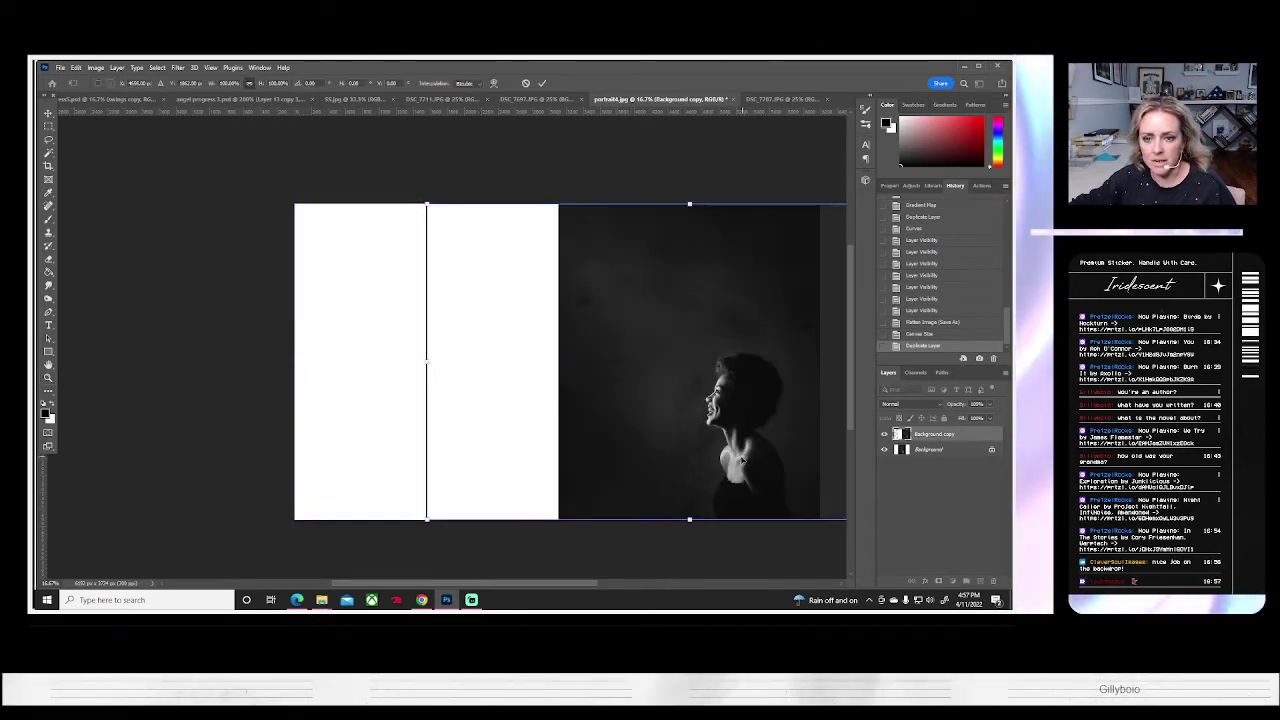
{"action": "key", "text": "Escape"}
- Open the color portrait portrait3.jpg and select its entire canvas
{"action": "left_click", "coordinate": [60, 67]}
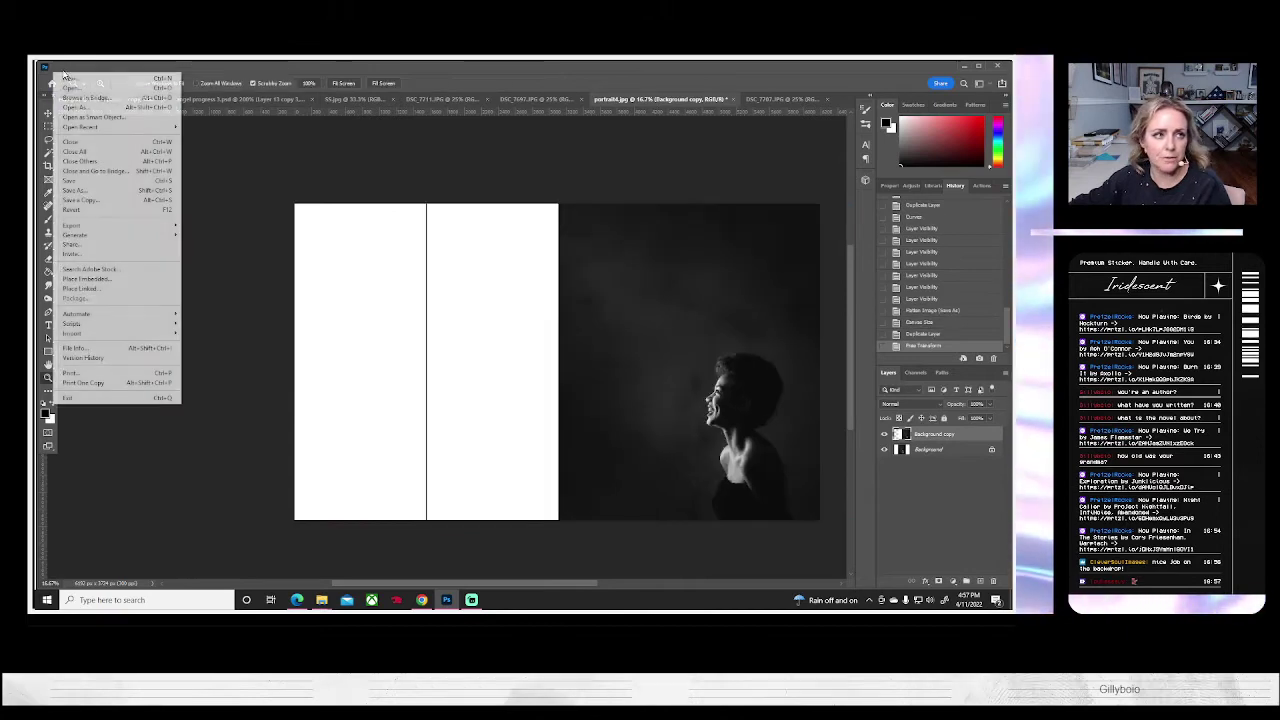
{"action": "left_click", "coordinate": [70, 87]}
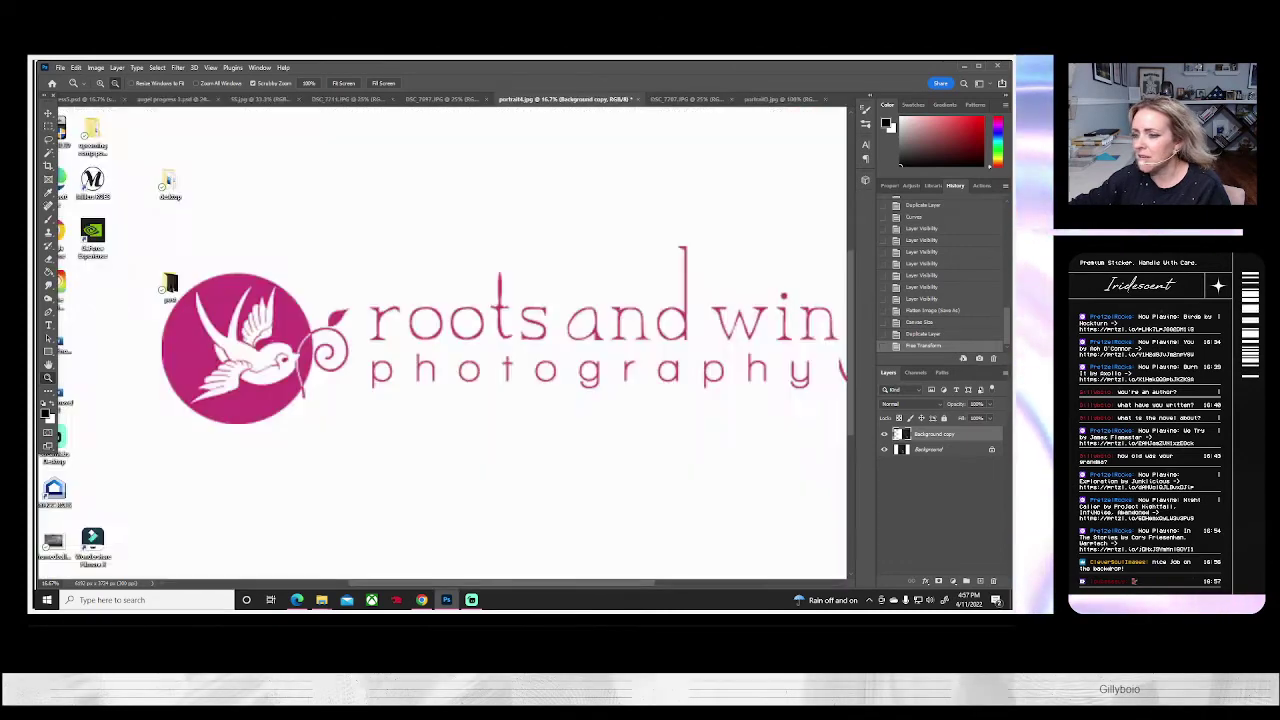
{"action": "key", "text": "ctrl+a"}
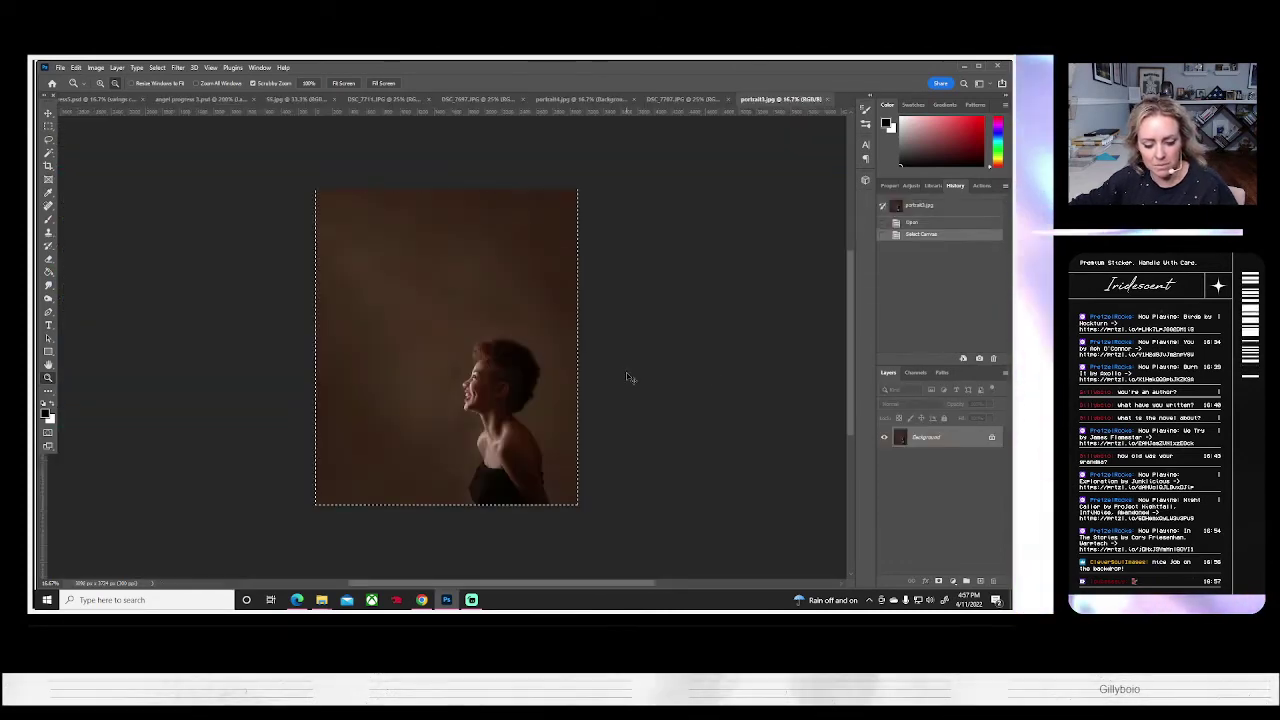
- Paste the color portrait into the widened portrait4.jpg canvas and move it to fill the left half beside the black-and-white version
{"action": "left_click", "coordinate": [683, 98]}
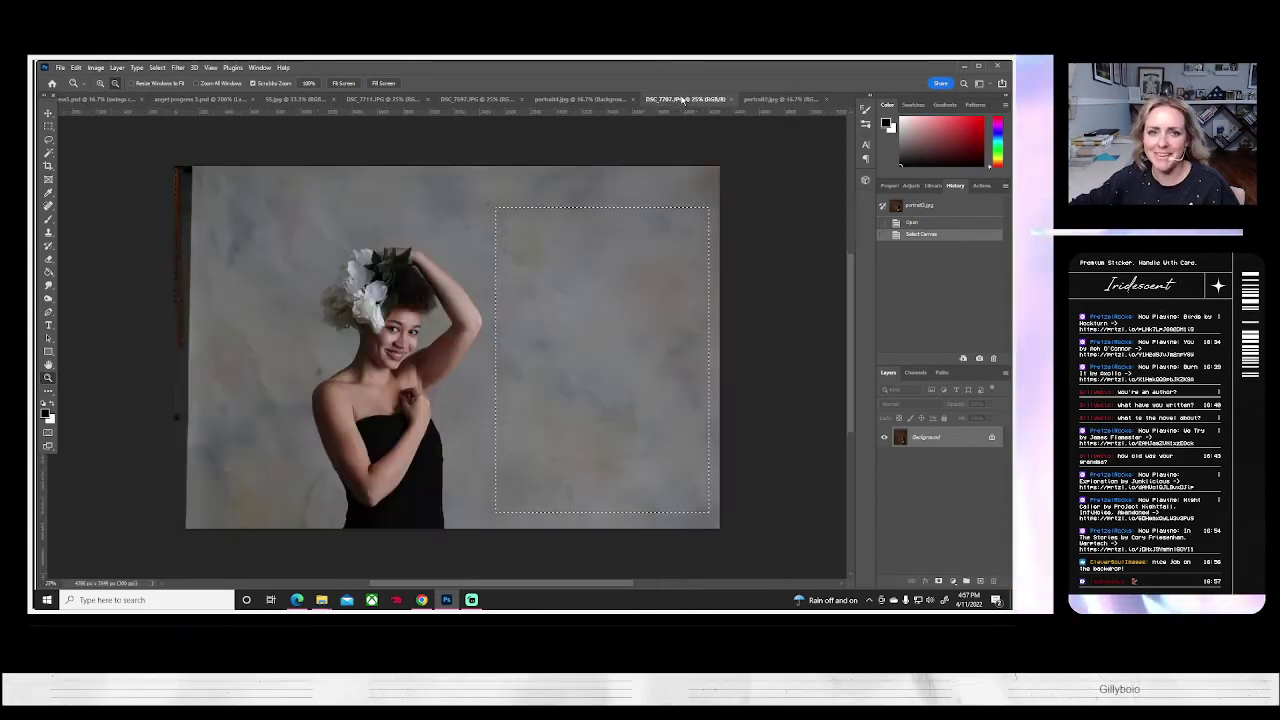
{"action": "left_click", "coordinate": [600, 99]}
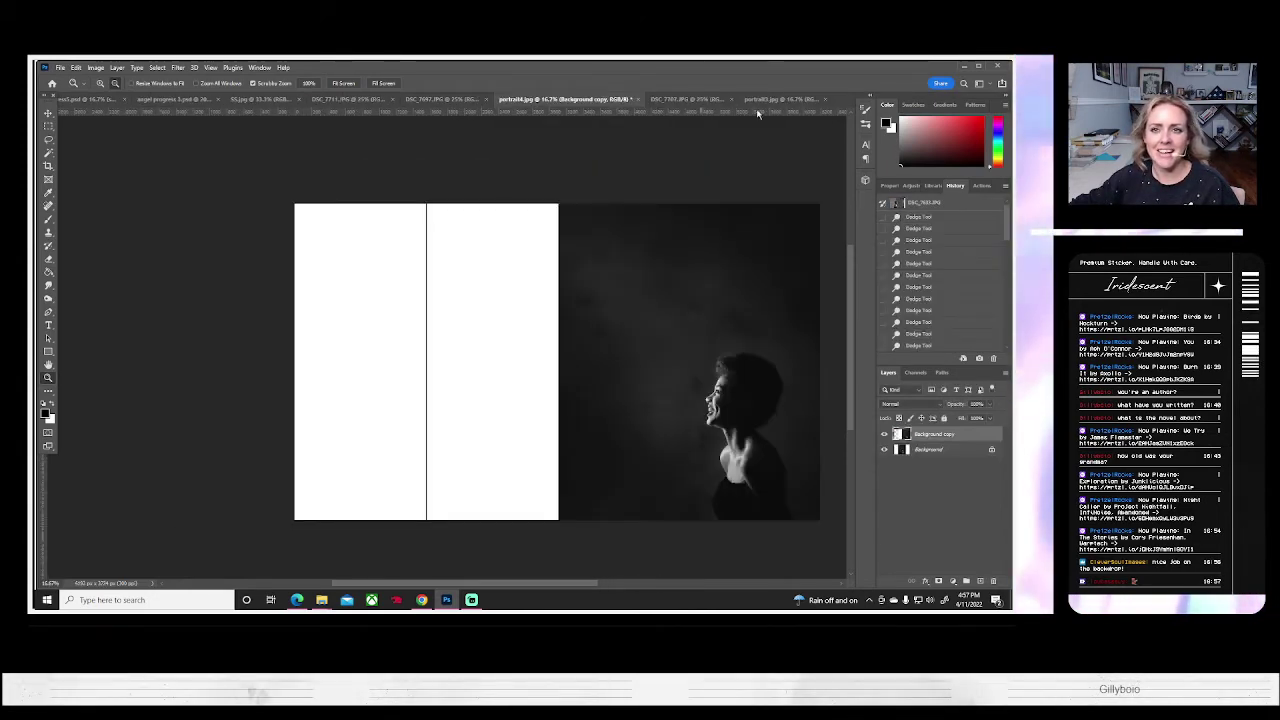
{"action": "left_click", "coordinate": [778, 99]}
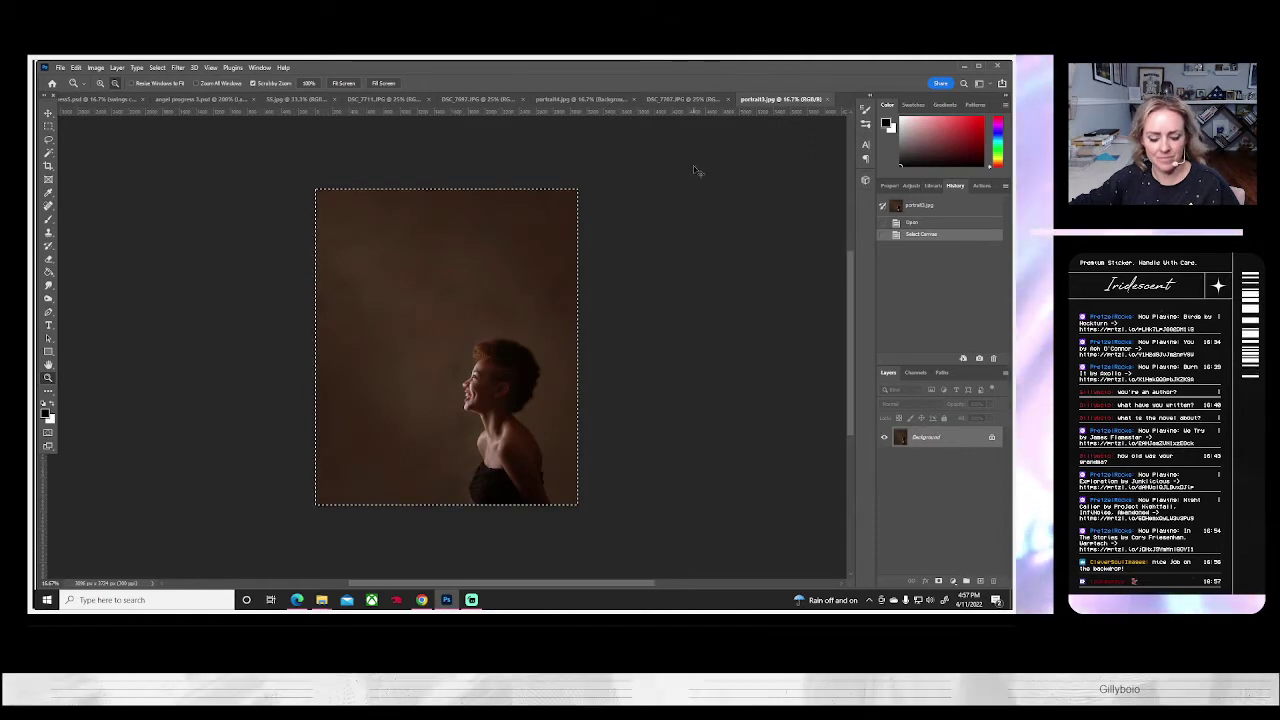
{"action": "left_click", "coordinate": [580, 99]}
{"action": "left_click", "coordinate": [683, 99]}
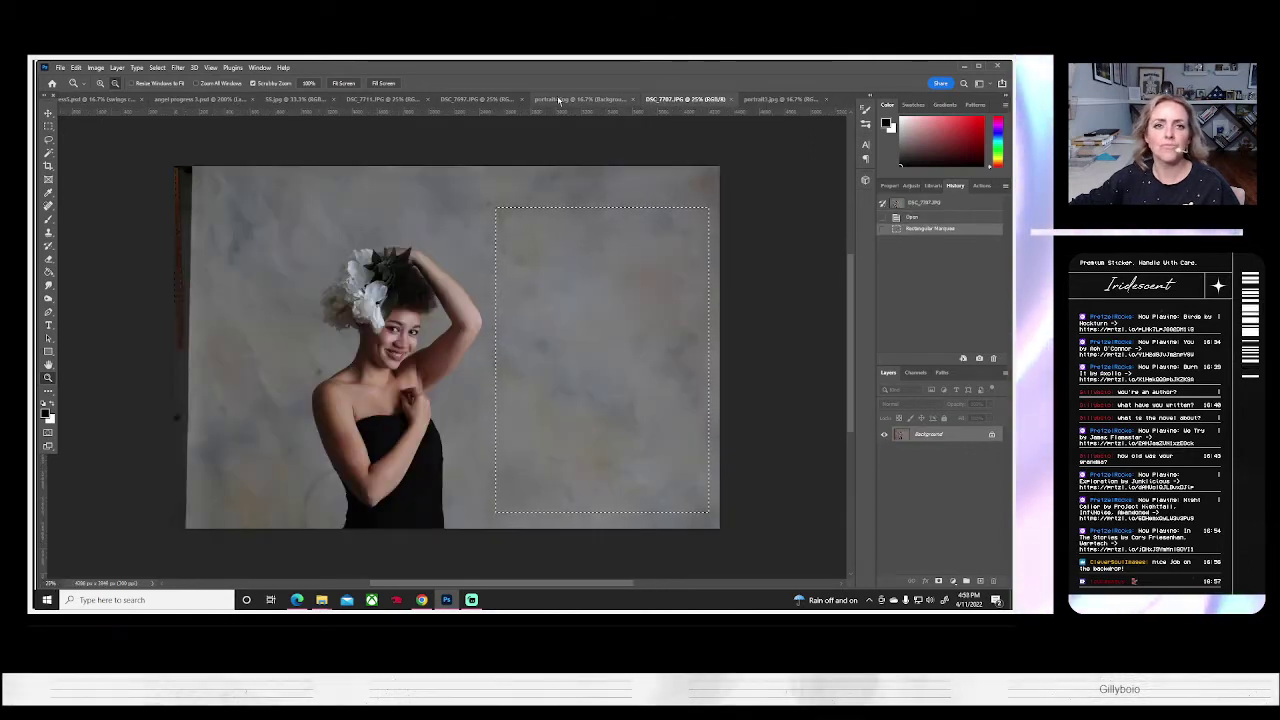
{"action": "left_click", "coordinate": [558, 100]}
{"action": "key", "text": "ctrl+v"}
{"action": "key", "text": "ctrl+t"}
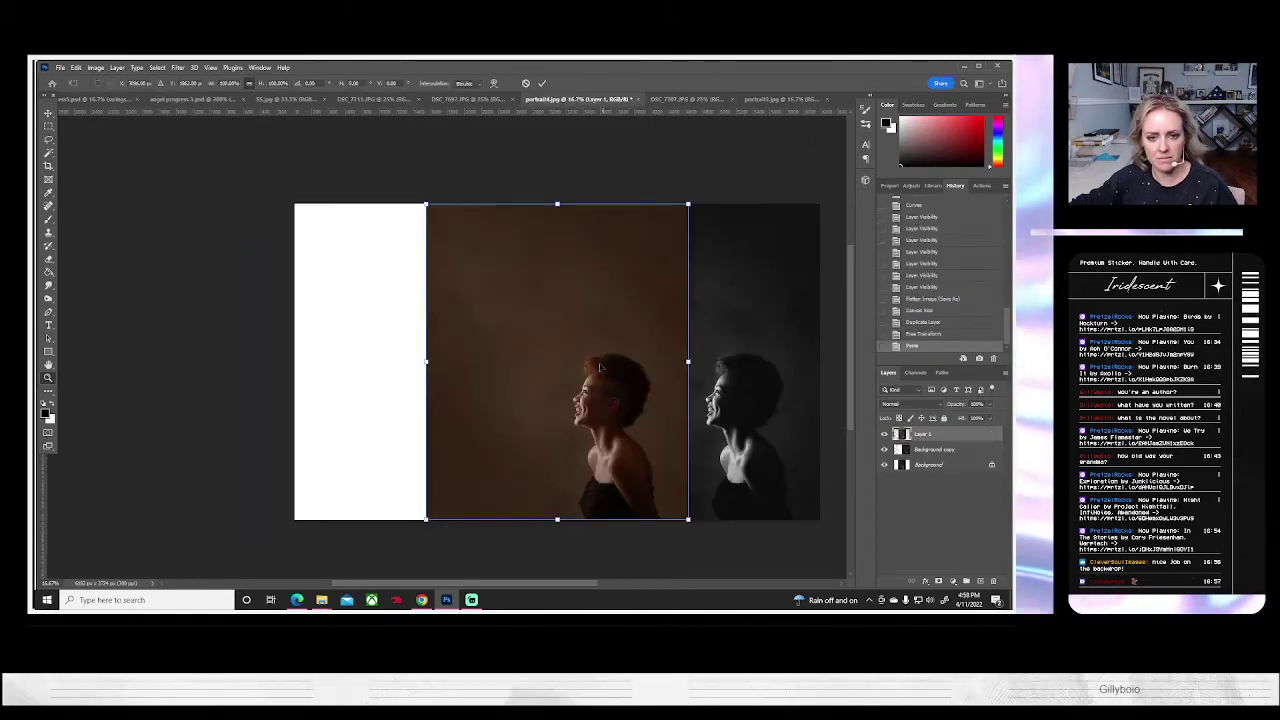
{"action": "left_click_drag", "start_coordinate": [588, 408], "coordinate": [455, 414]}
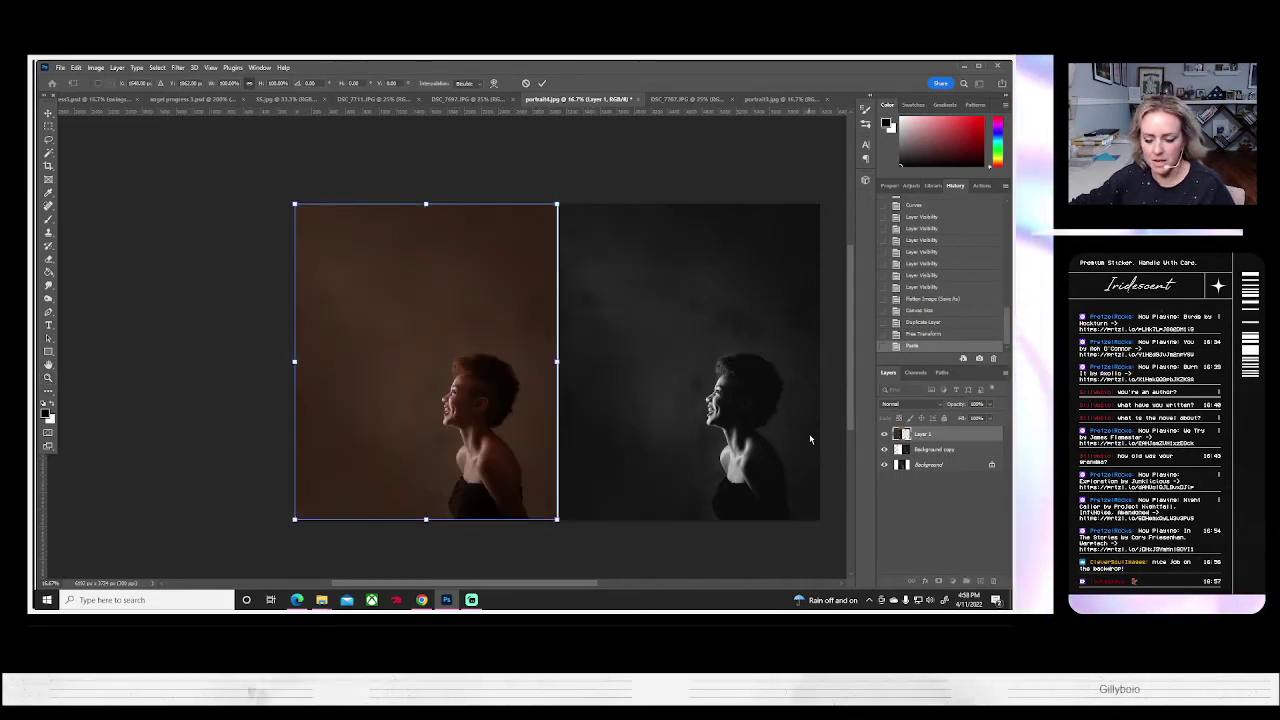
{"action": "key", "text": "Return"}
{"action": "key", "text": "z"}
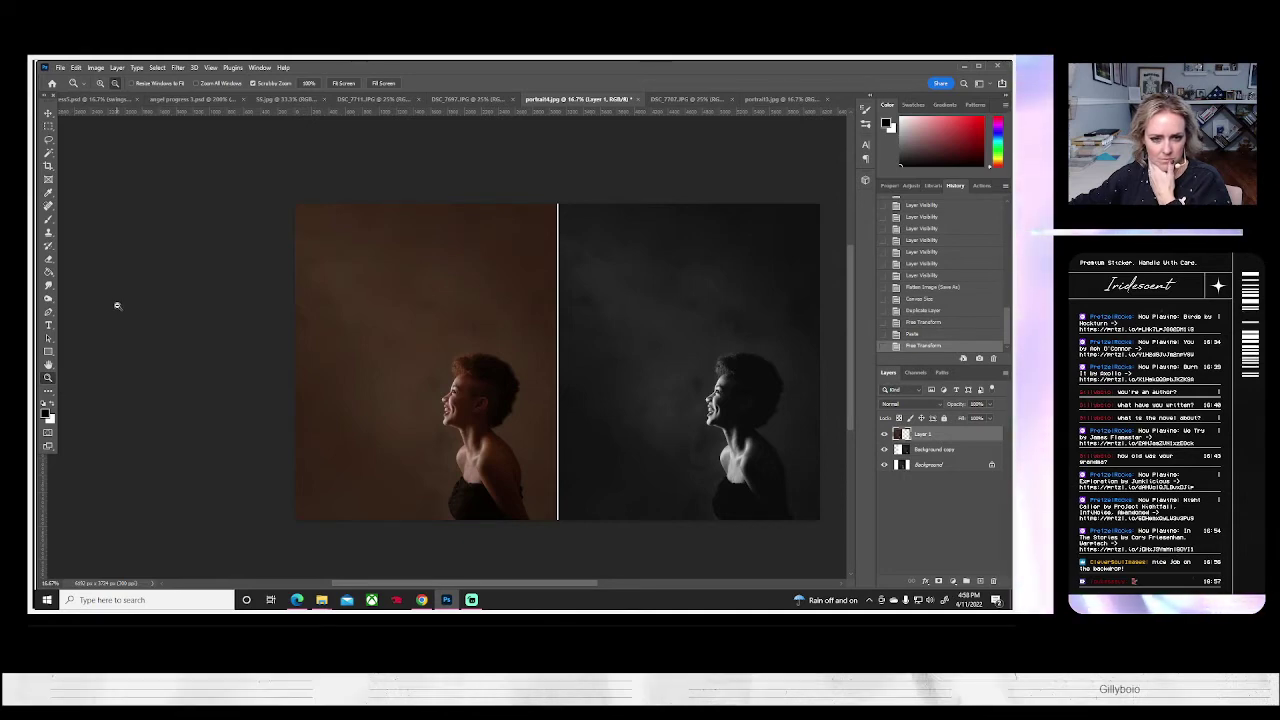
- Flatten the side-by-side comparison into a single Background layer
{"action": "left_click", "coordinate": [46, 167]}
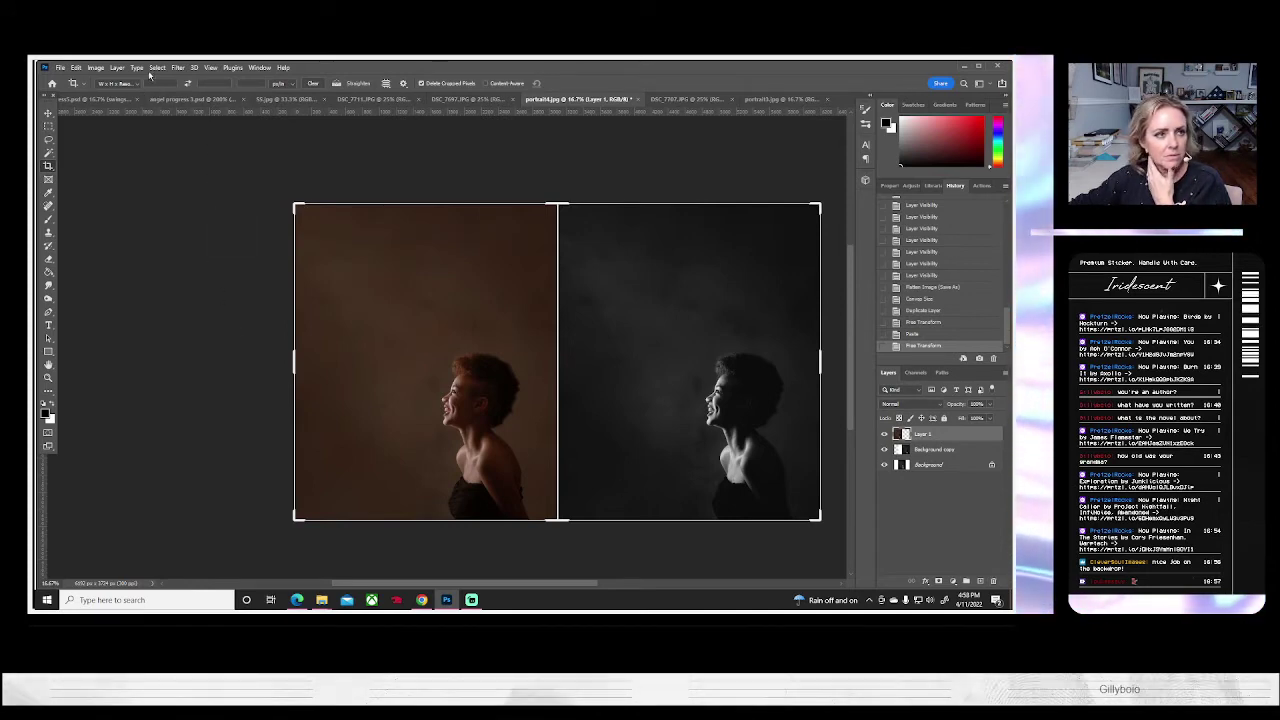
{"action": "key", "text": "v"}
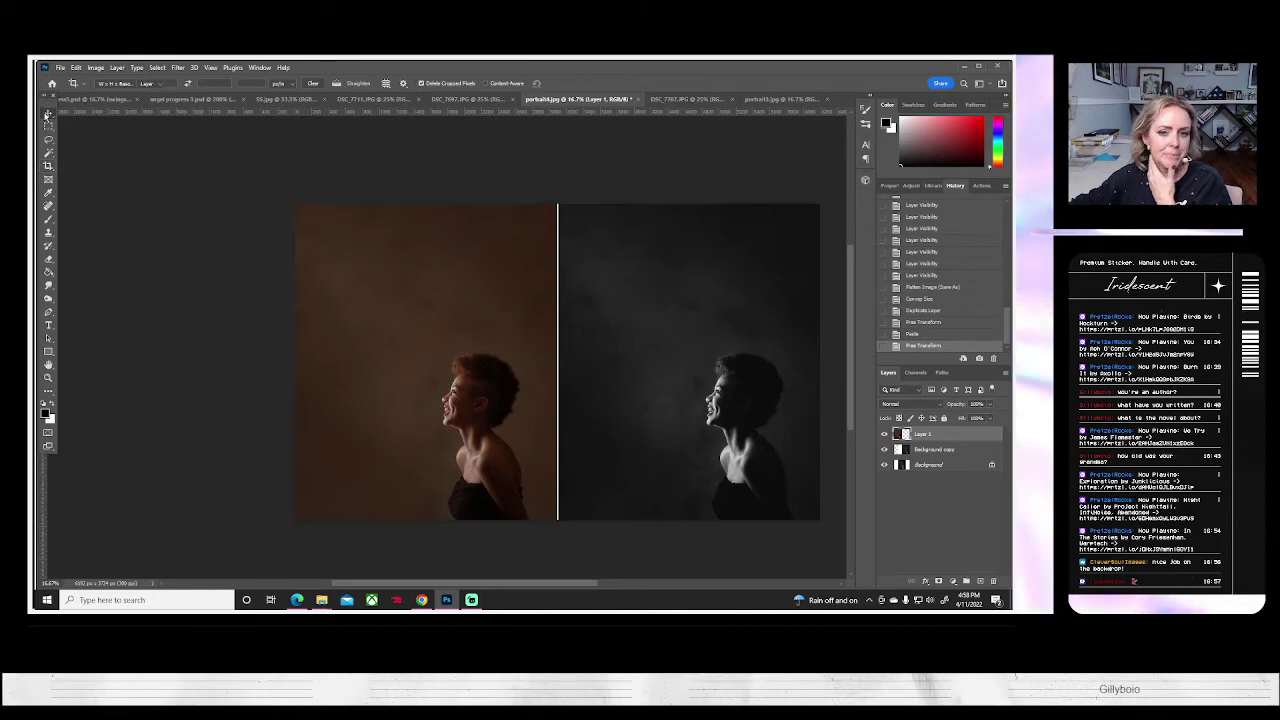
{"action": "left_click", "coordinate": [117, 67]}
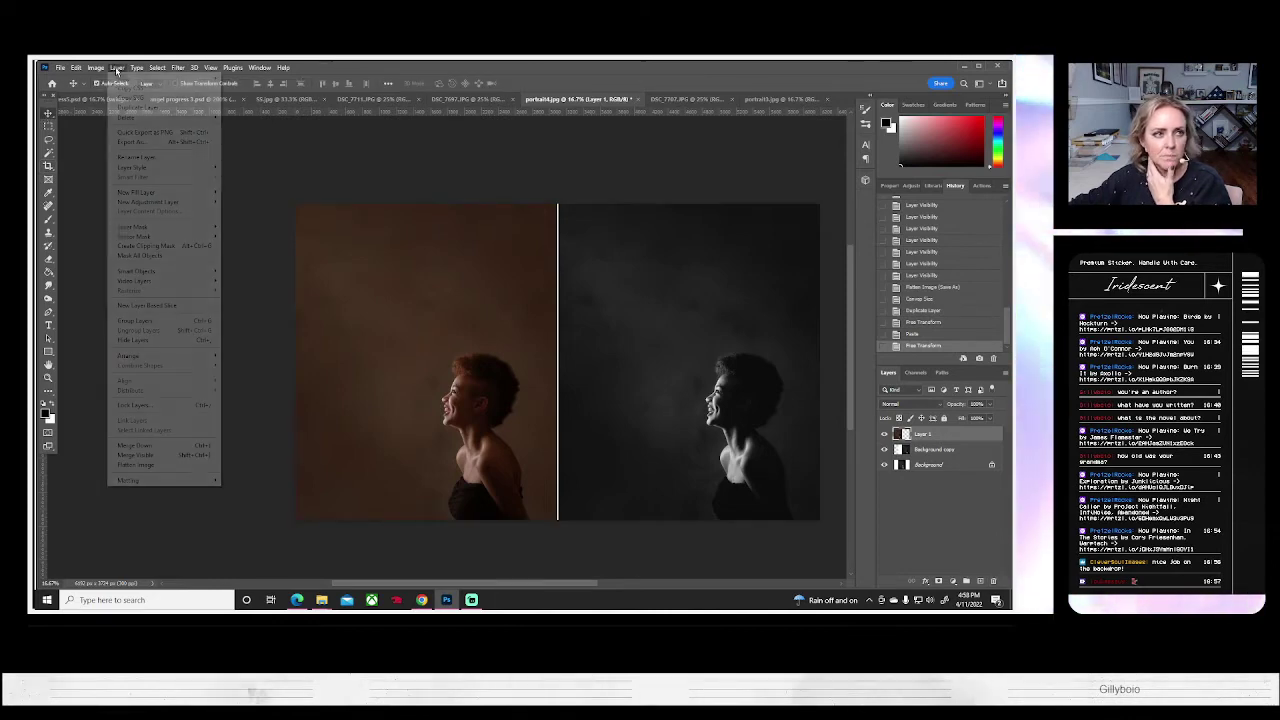
{"action": "left_click", "coordinate": [160, 465]}
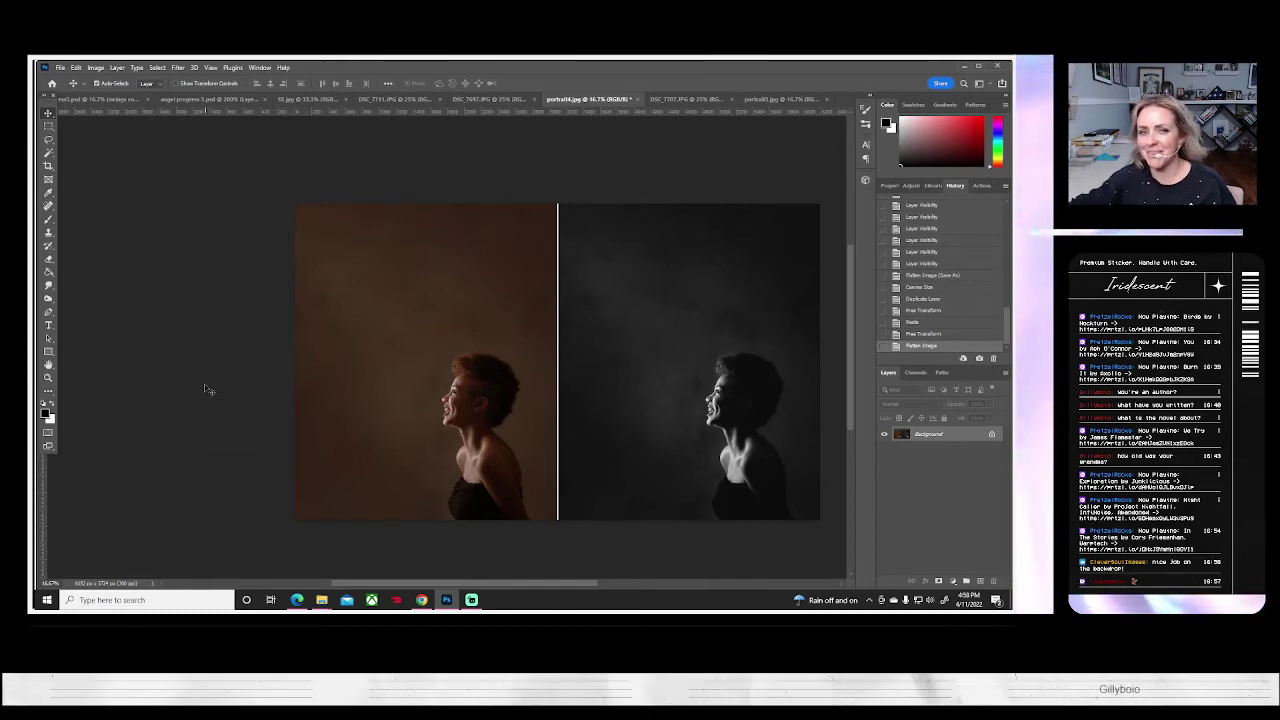
{"action": "scroll", "coordinate": [224, 347], "scroll_direction": "down", "scroll_amount": 1}
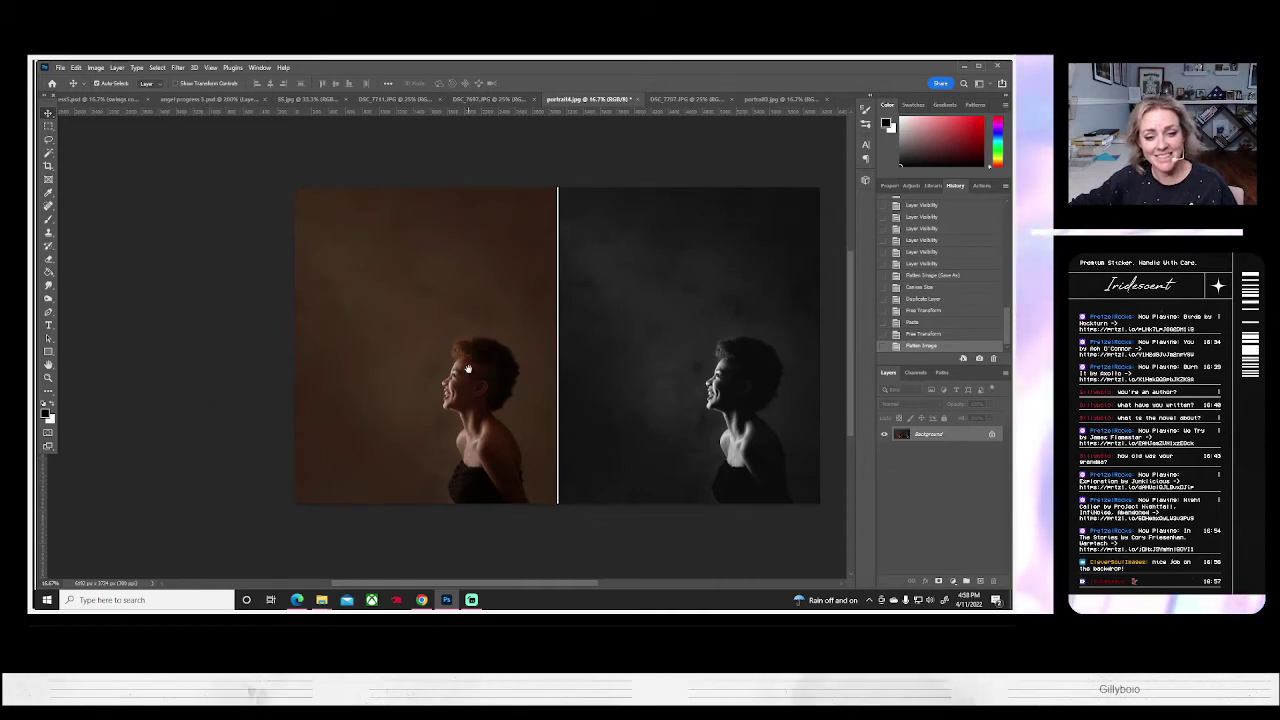
{"action": "left_click_drag", "start_coordinate": [467, 370], "coordinate": [389, 376]}
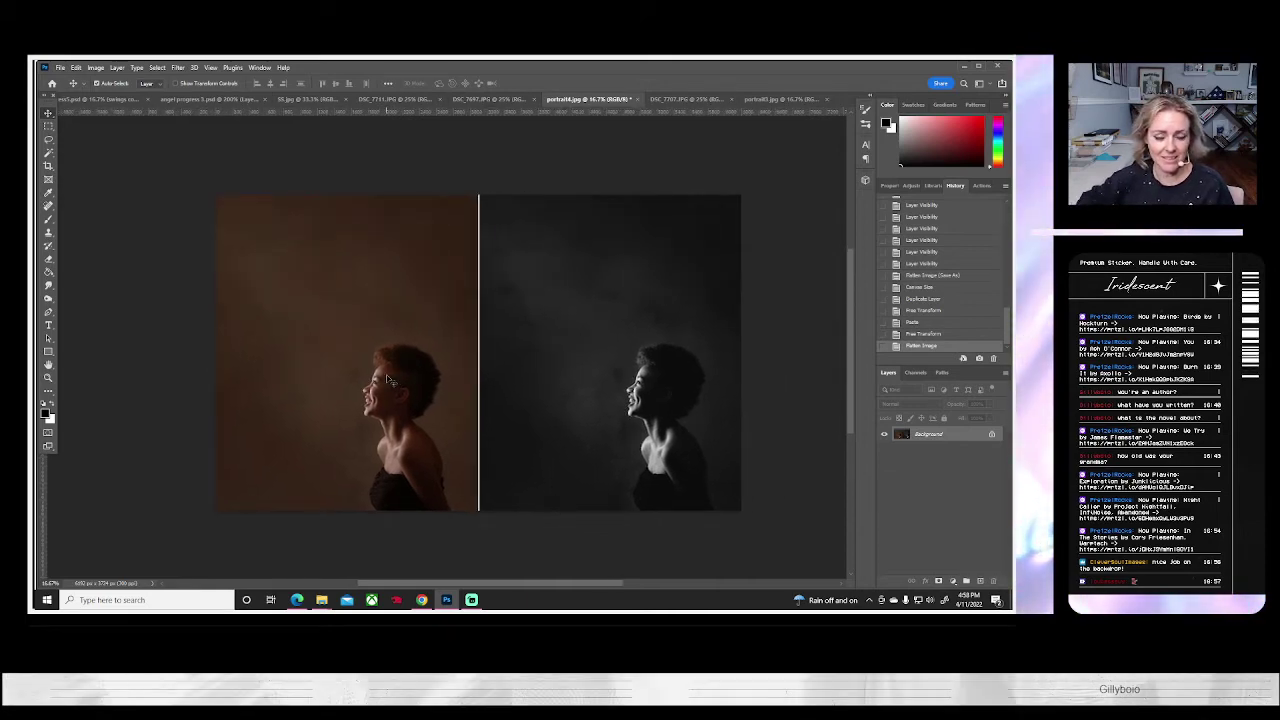
{"action": "left_click", "coordinate": [93, 67]}
{"action": "left_click", "coordinate": [115, 148]}
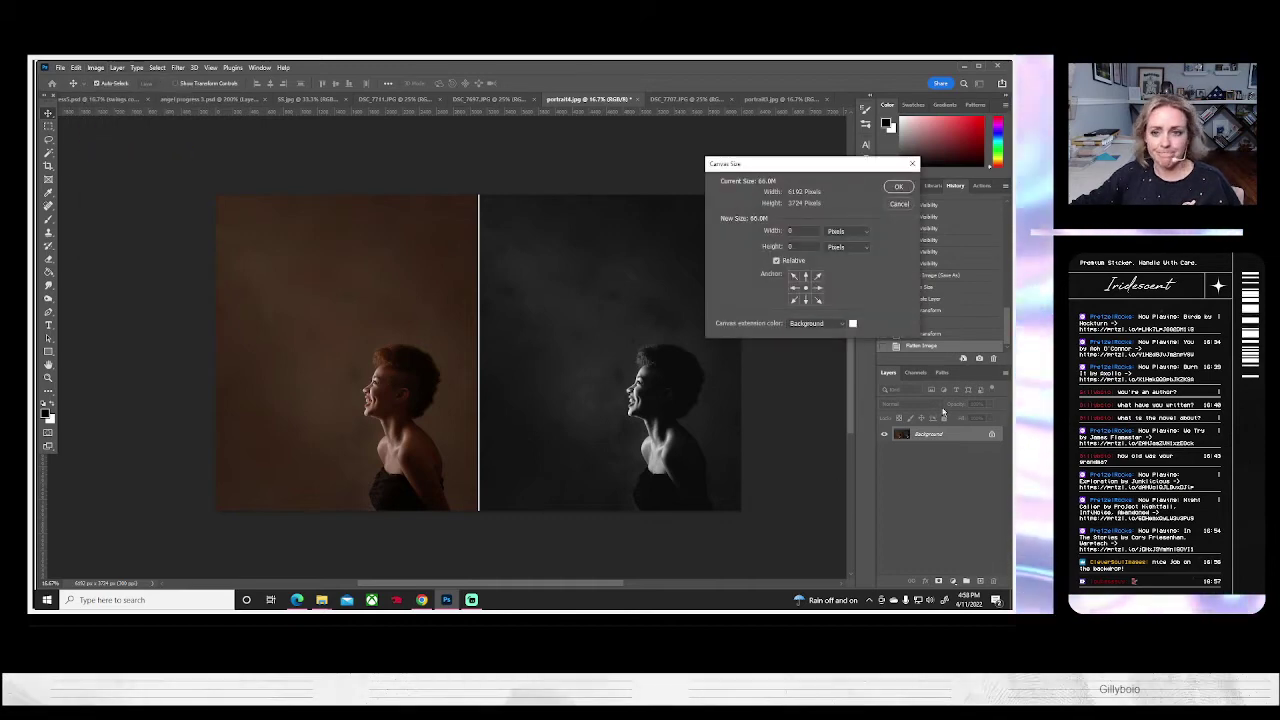
{"action": "left_click", "coordinate": [899, 203]}
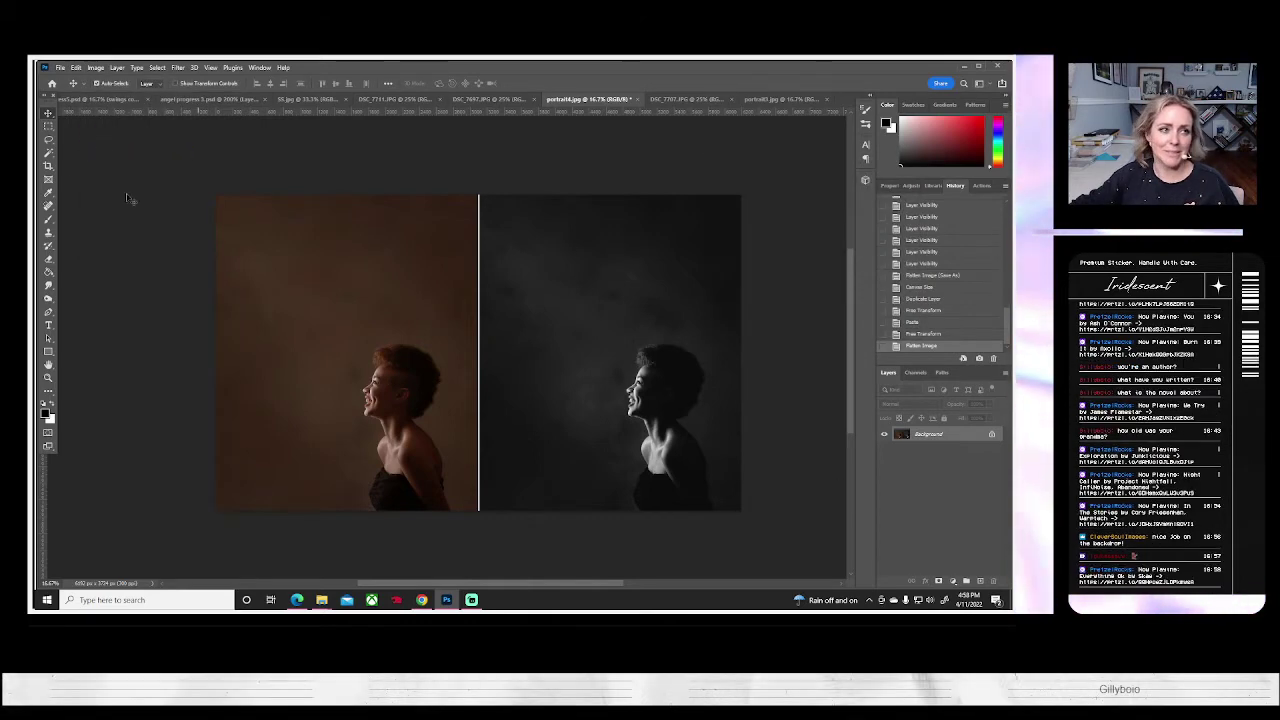
- Save the flattened comparison as a new JPEG file named whichone.jpg
{"action": "left_click", "coordinate": [60, 67]}
{"action": "left_click", "coordinate": [110, 191]}
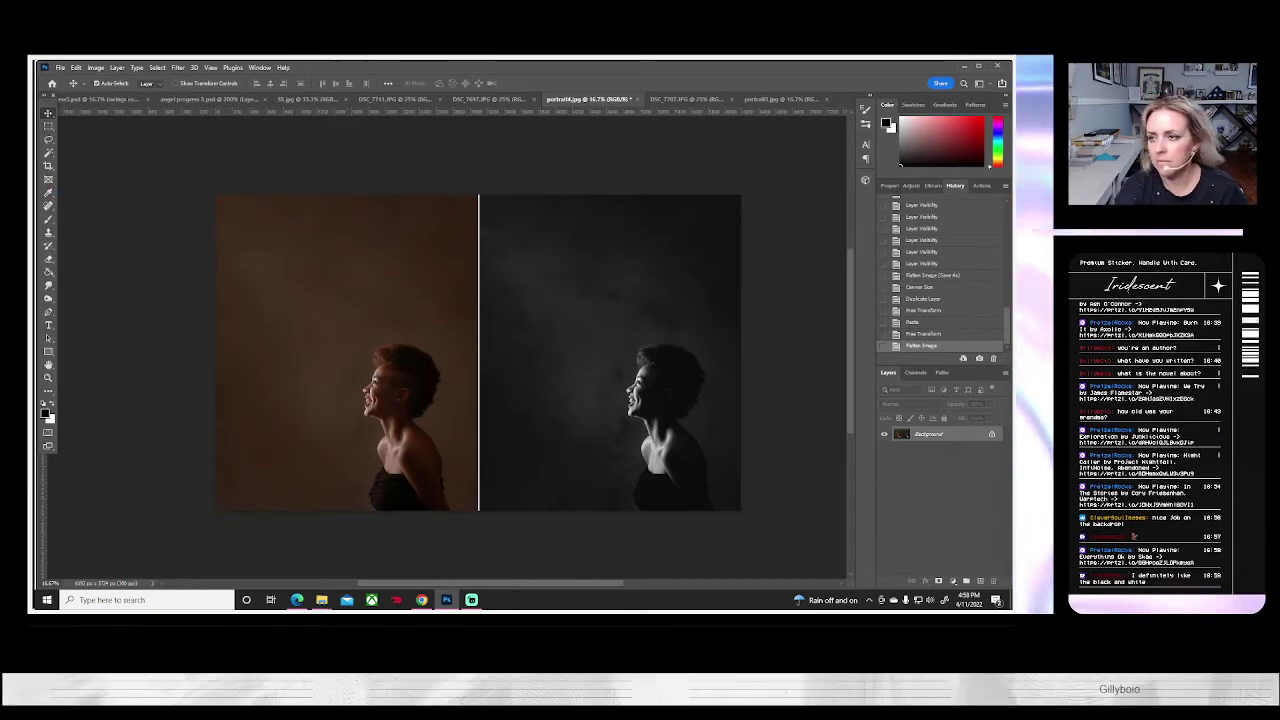
{"action": "key", "text": "Return"}
{"action": "key", "text": "Return"}
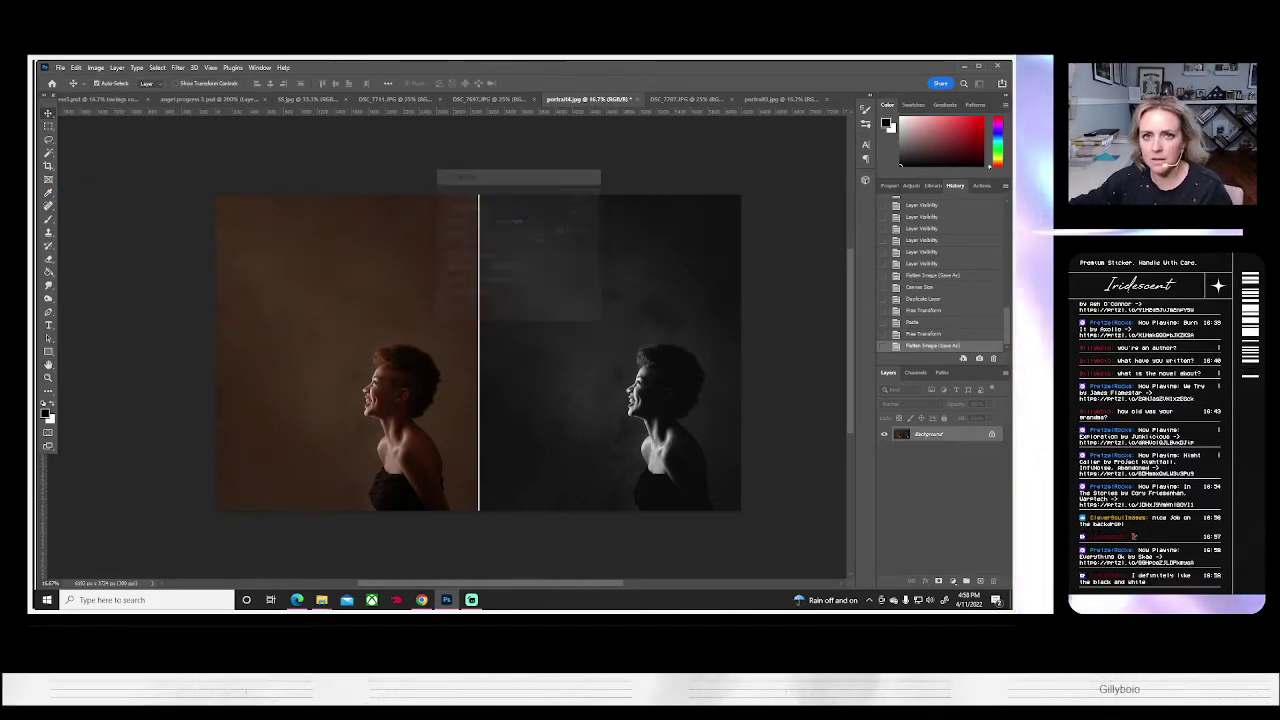
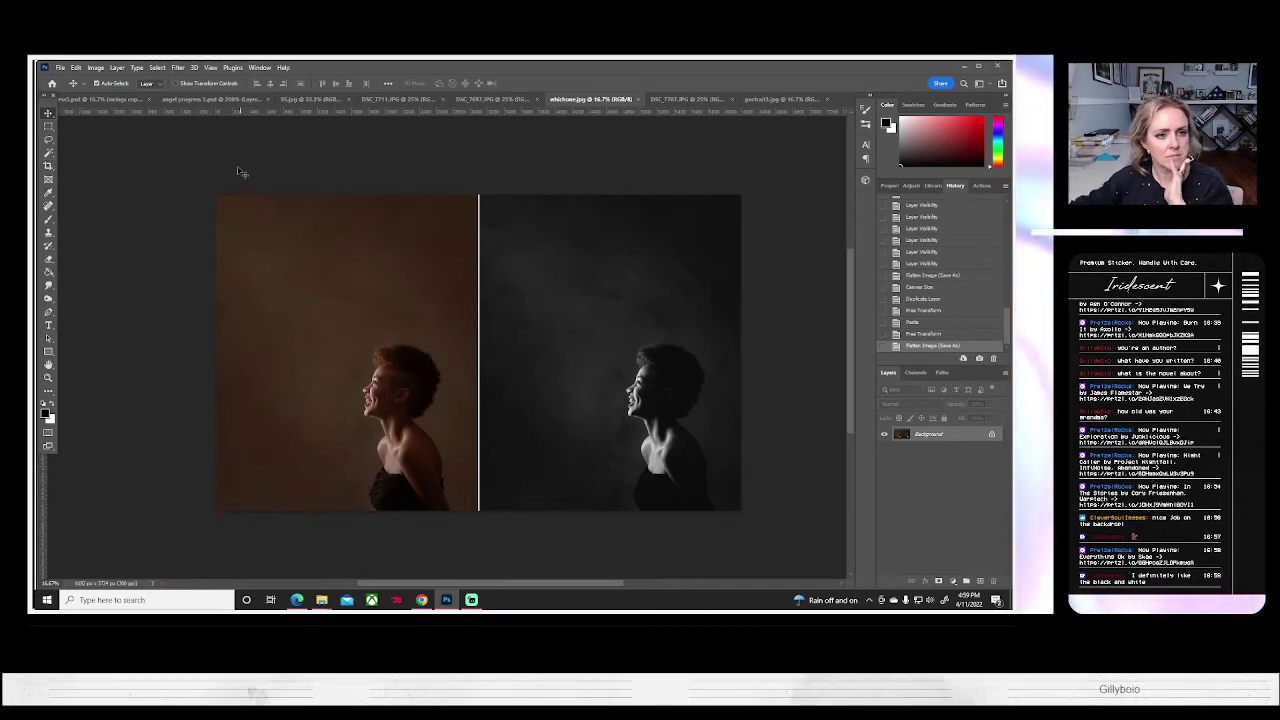
- Revert the history to the Free Transform state before flattening and try adjusting the crop frame around both portraits
{"action": "left_click", "coordinate": [922, 333]}
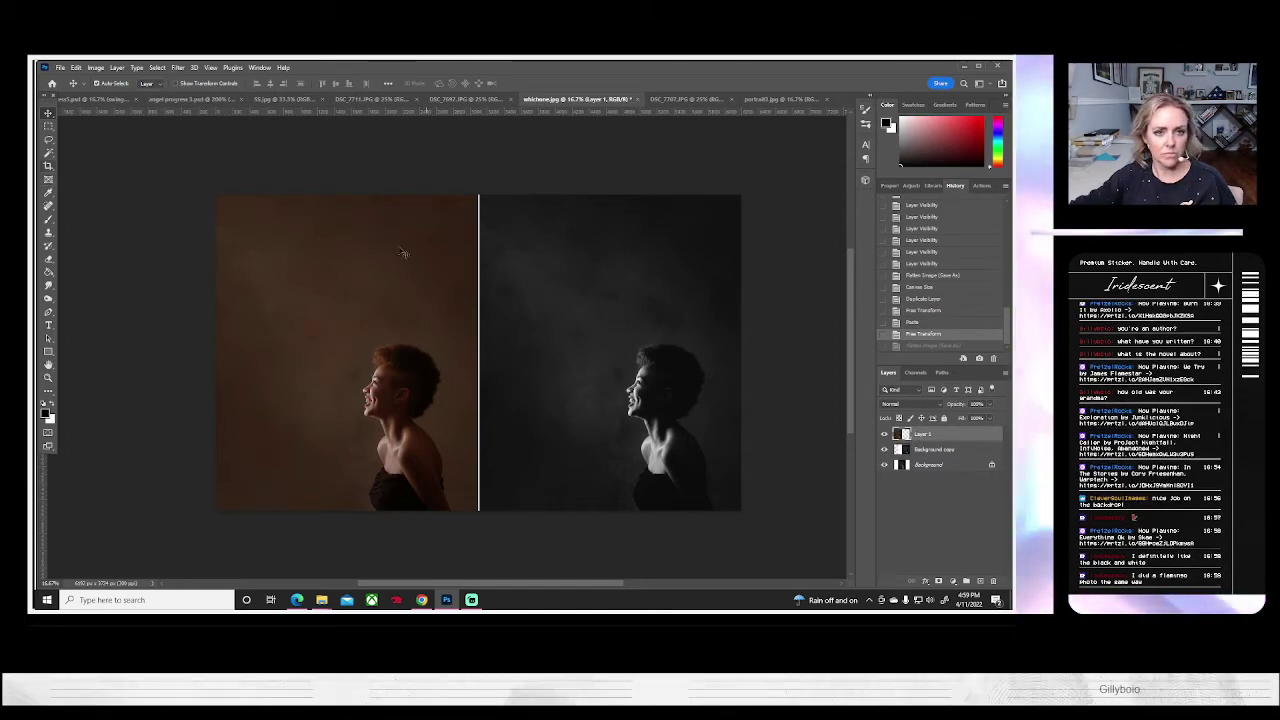
{"action": "key", "text": "c"}
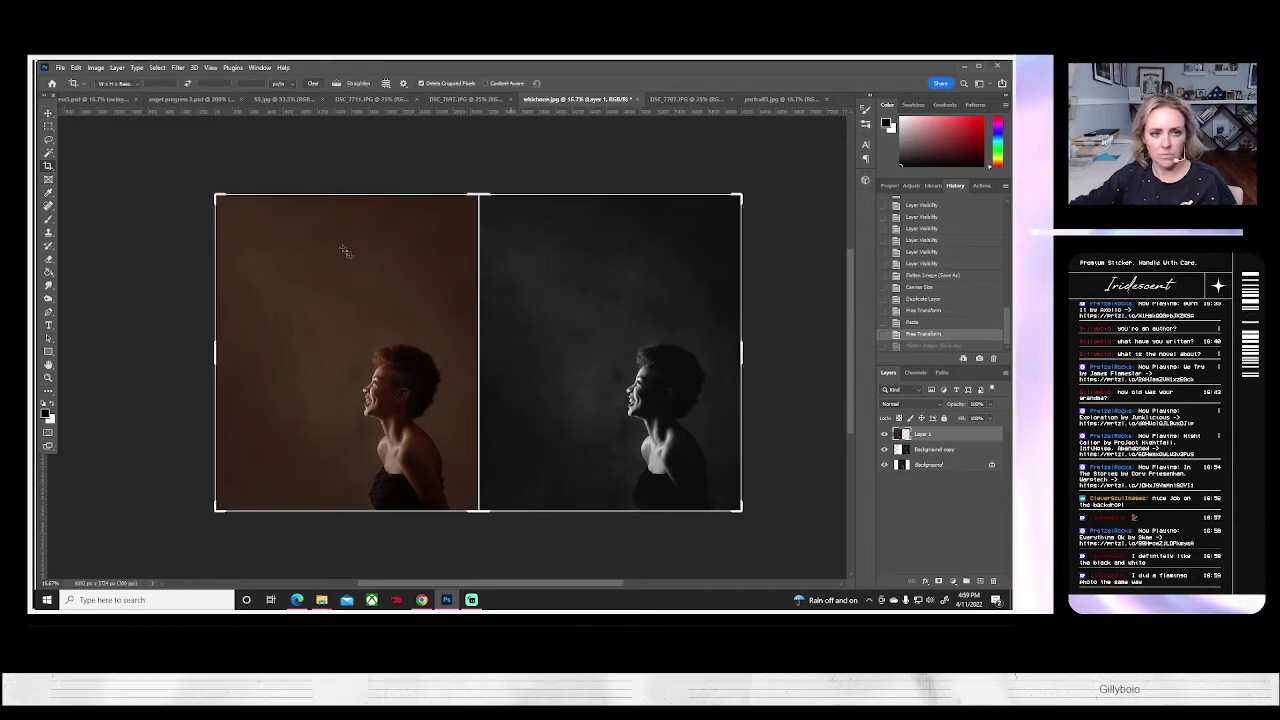
{"action": "left_click_drag", "start_coordinate": [214, 343], "coordinate": [346, 350]}
{"action": "mouse_move", "coordinate": [478, 195]}
{"action": "left_mouse_down"}
{"action": "mouse_move", "coordinate": [477, 240]}
{"action": "mouse_move", "coordinate": [479, 195]}
{"action": "left_mouse_up"}
{"action": "key", "text": "Return"}
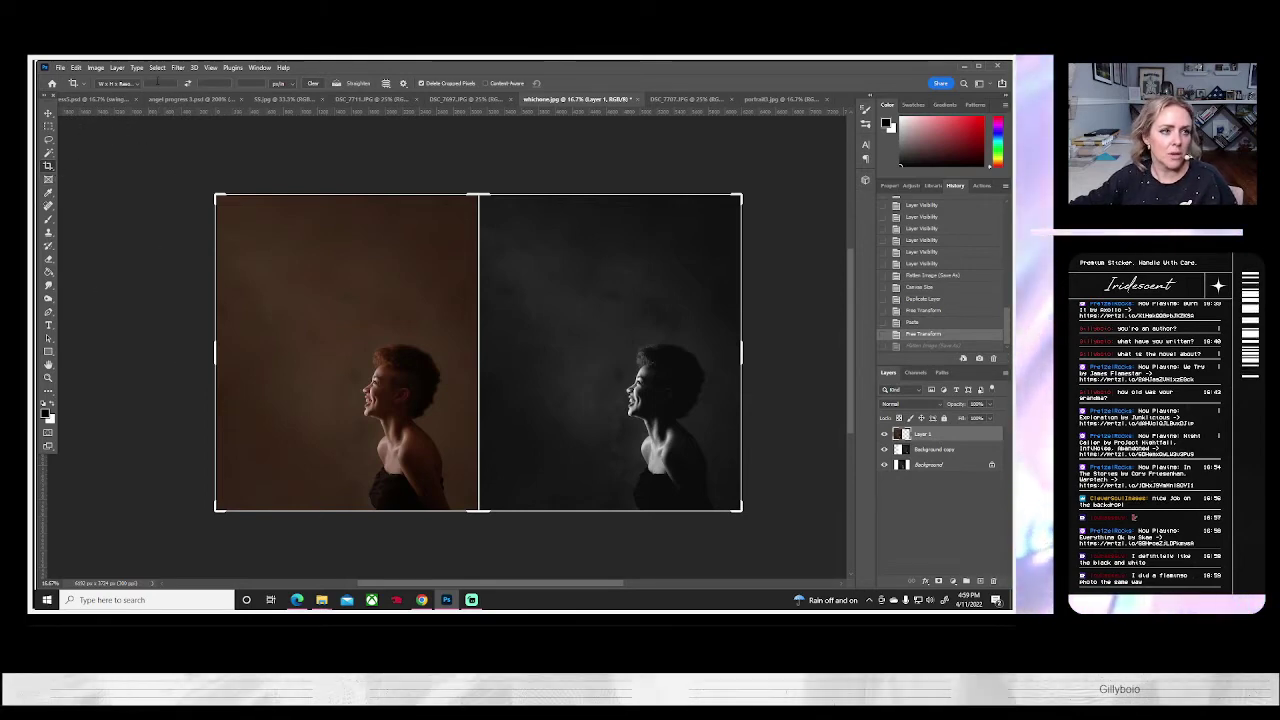
- Set the crop size to 10 px by 10 px and try positioning the square frame over both portraits
{"action": "type", "text": "12"}
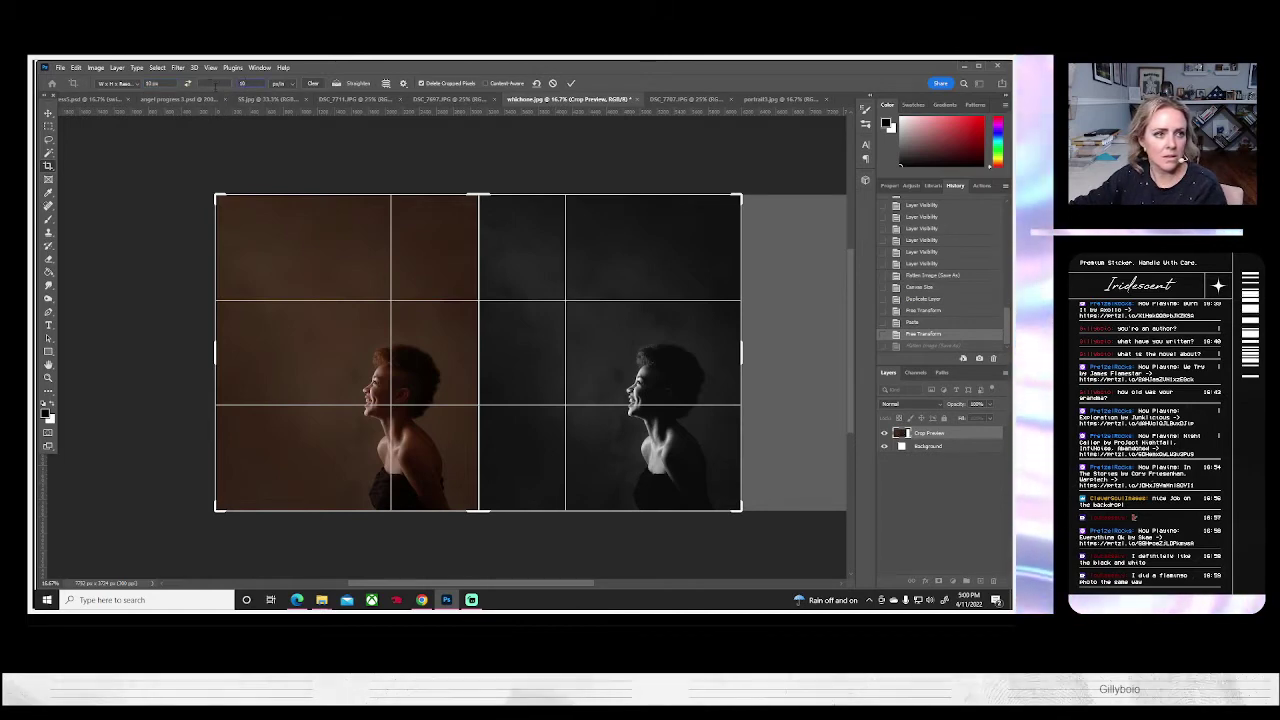
{"action": "left_click", "coordinate": [206, 83]}
{"action": "type", "text": "10"}
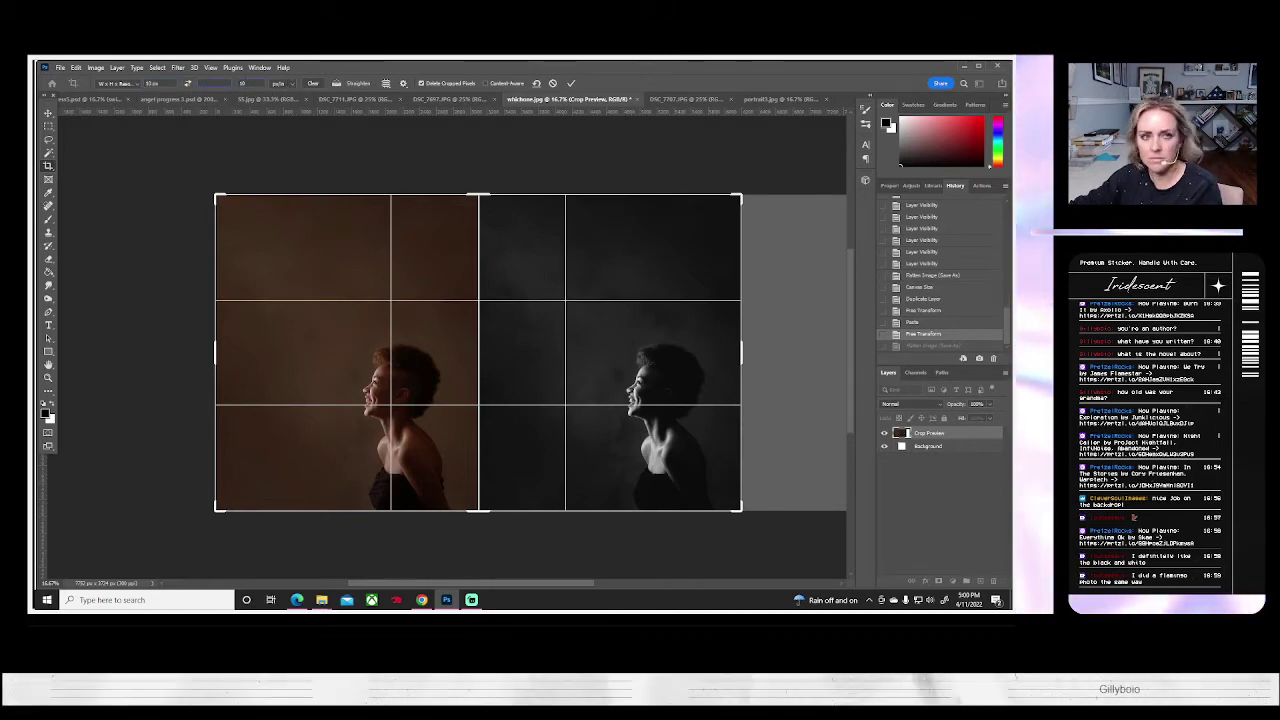
{"action": "key", "text": "Tab"}
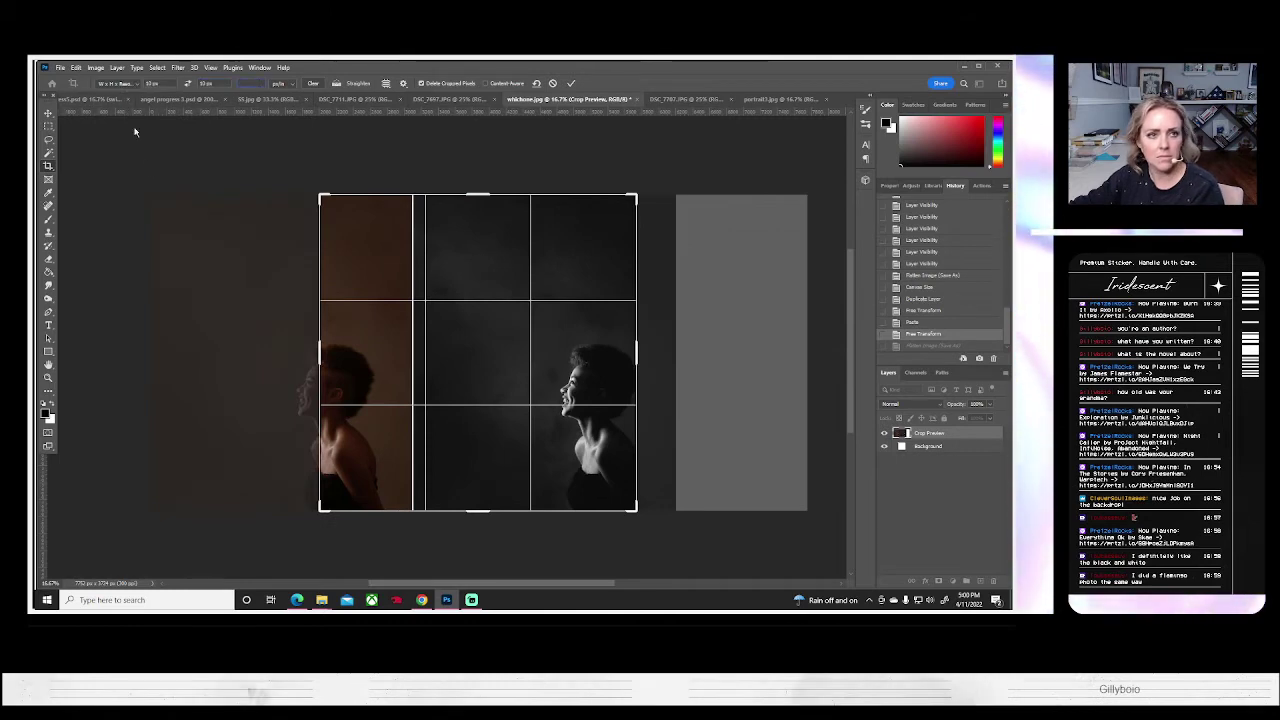
{"action": "left_click_drag", "start_coordinate": [461, 450], "coordinate": [432, 450]}
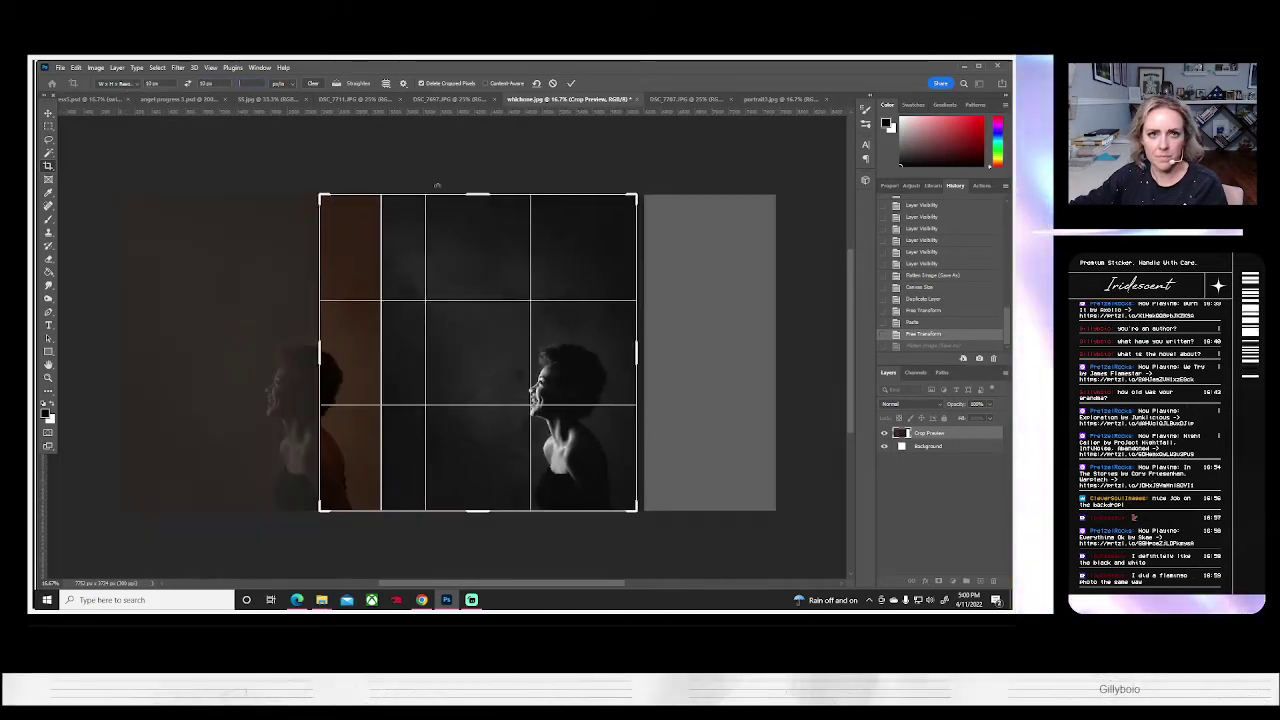
{"action": "left_click", "coordinate": [553, 84]}
- Undo the color portrait's placement and move its layer partway left so it overlaps part of the black-and-white portrait
{"action": "key", "text": "ctrl+z"}
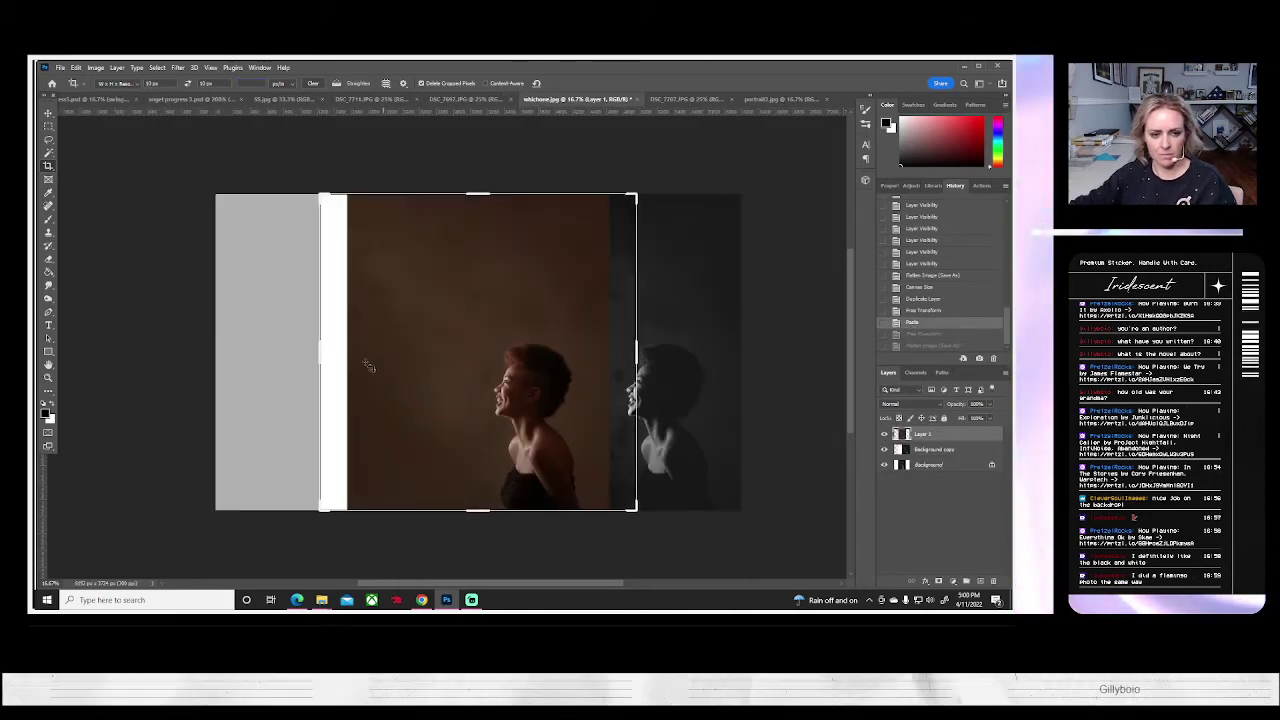
{"action": "key", "text": "Escape"}
{"action": "key", "text": "v"}
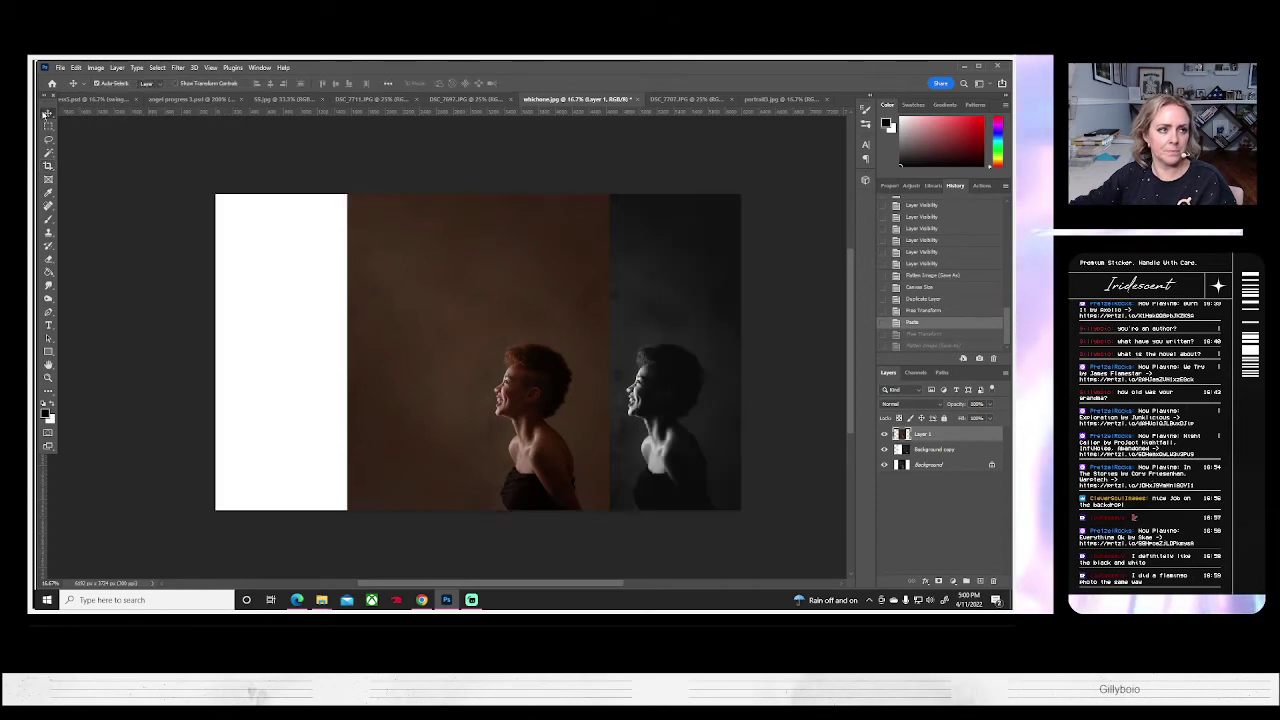
{"action": "left_click_drag", "start_coordinate": [432, 383], "coordinate": [368, 381]}
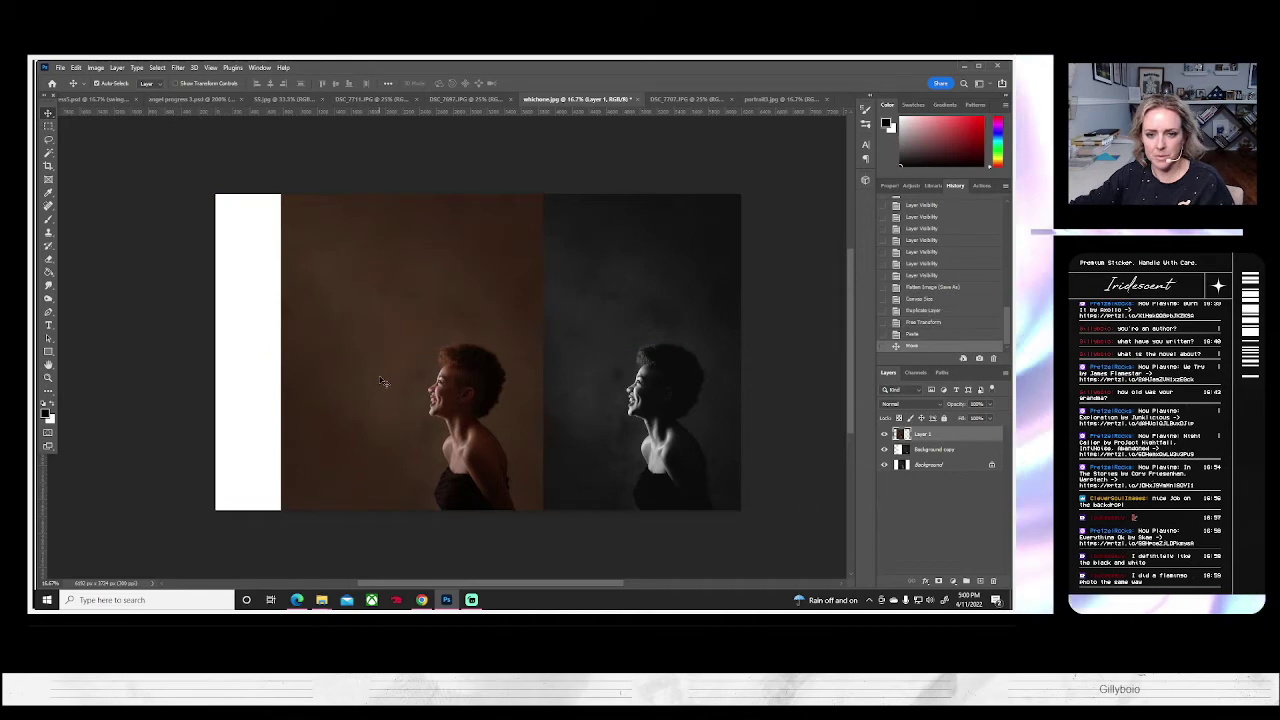
- Try a square 10 px by 10 px crop enlarged to frame both women, and revert the crop in the history
{"action": "left_click", "coordinate": [48, 166]}
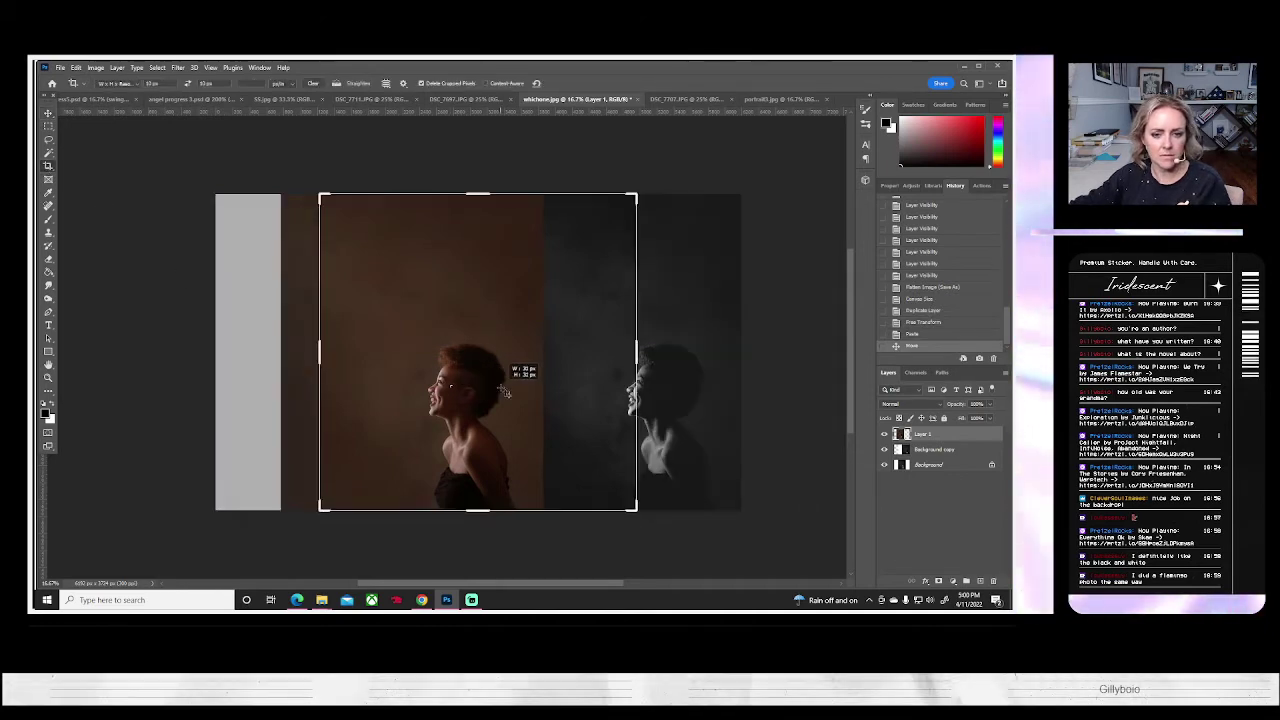
{"action": "left_click_drag", "start_coordinate": [514, 368], "coordinate": [466, 356]}
{"action": "left_click_drag", "start_coordinate": [290, 193], "coordinate": [268, 172]}
{"action": "left_click_drag", "start_coordinate": [388, 338], "coordinate": [394, 380]}
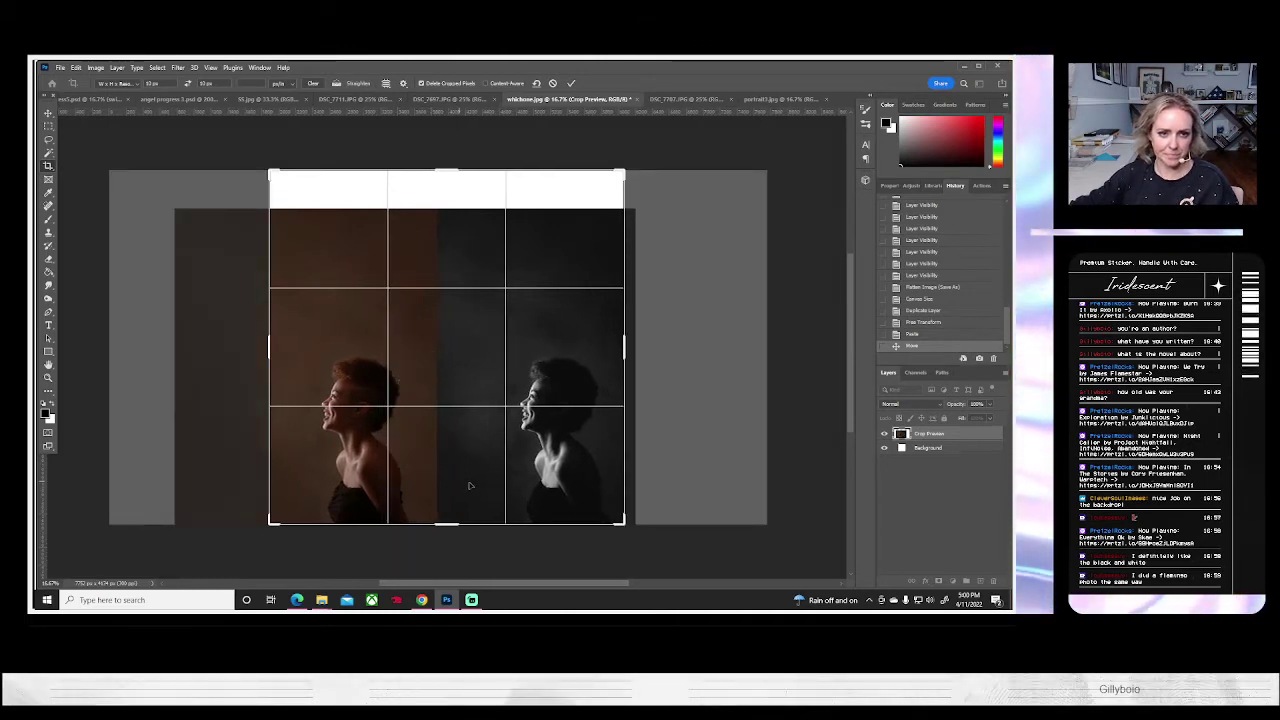
{"action": "left_click_drag", "start_coordinate": [440, 482], "coordinate": [452, 482]}
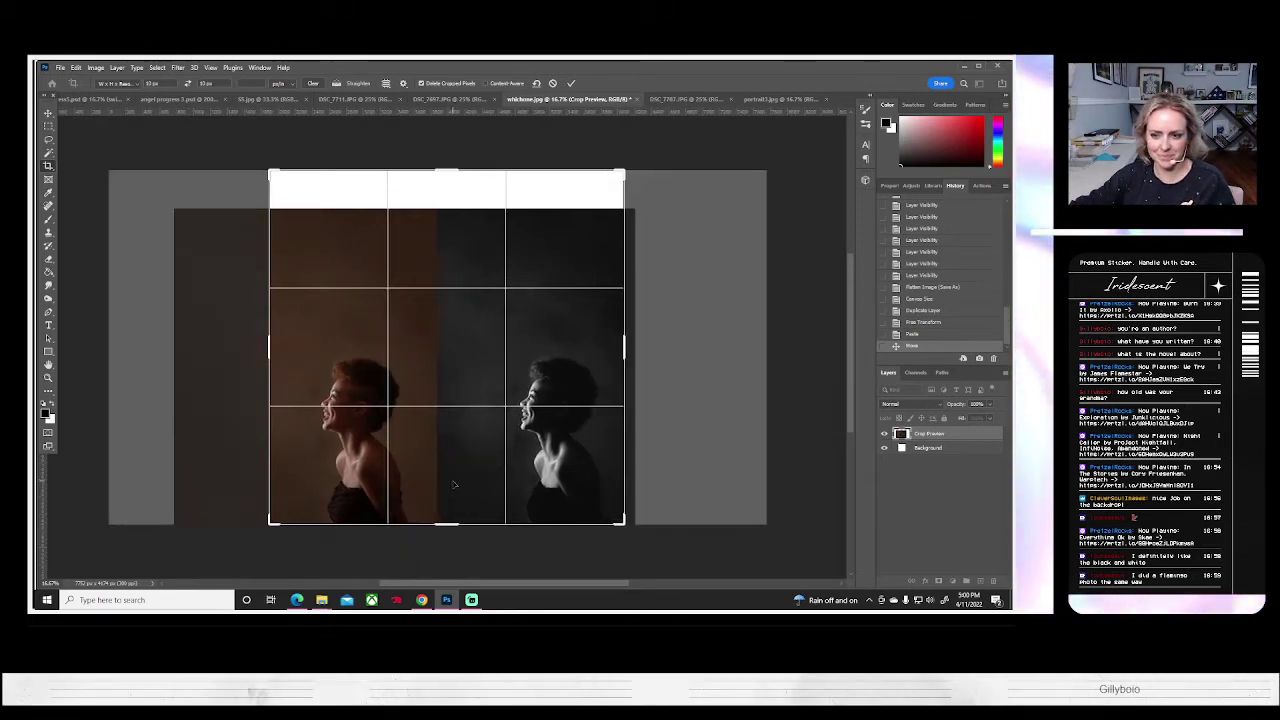
{"action": "key", "text": "Return"}
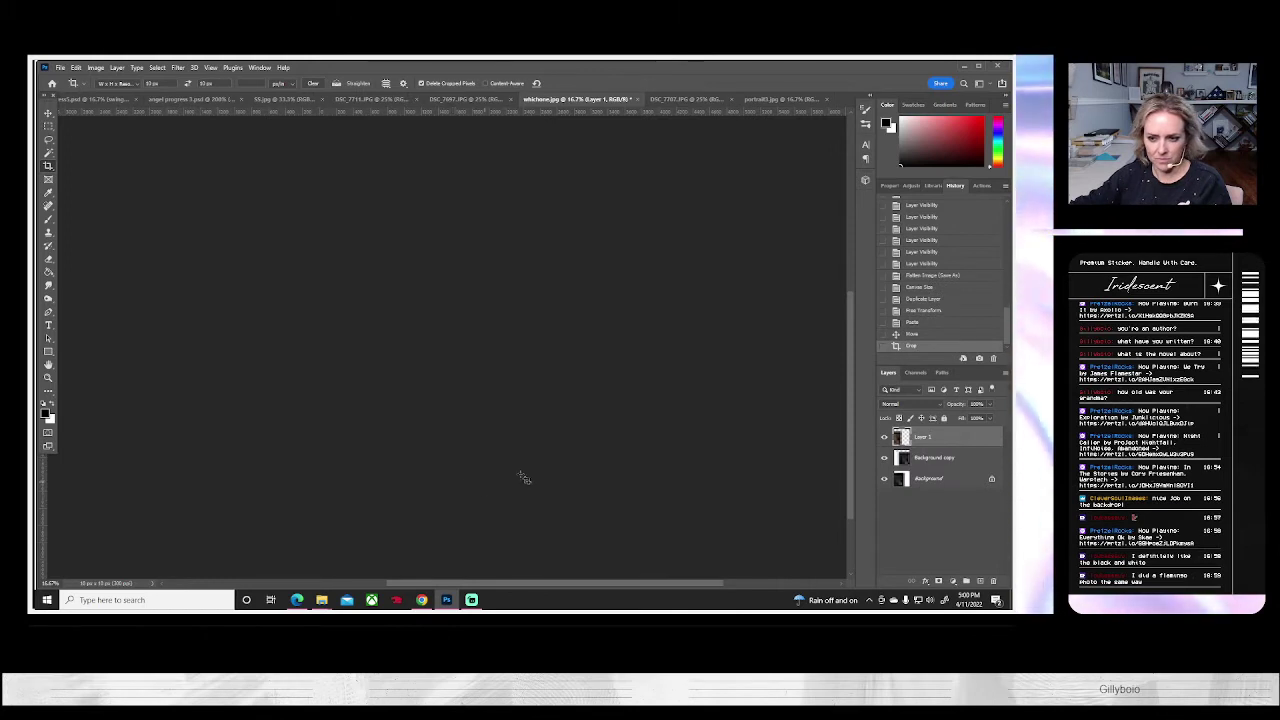
{"action": "left_click", "coordinate": [48, 377]}
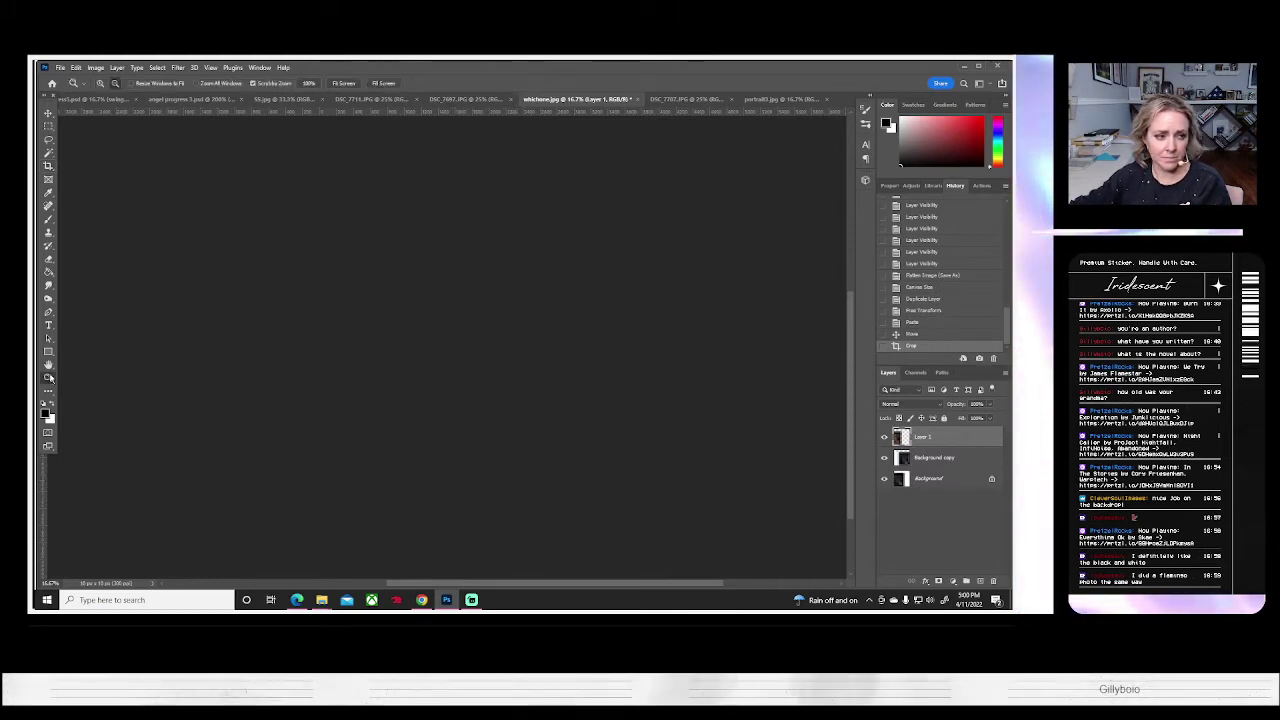
{"action": "left_click", "coordinate": [913, 335]}
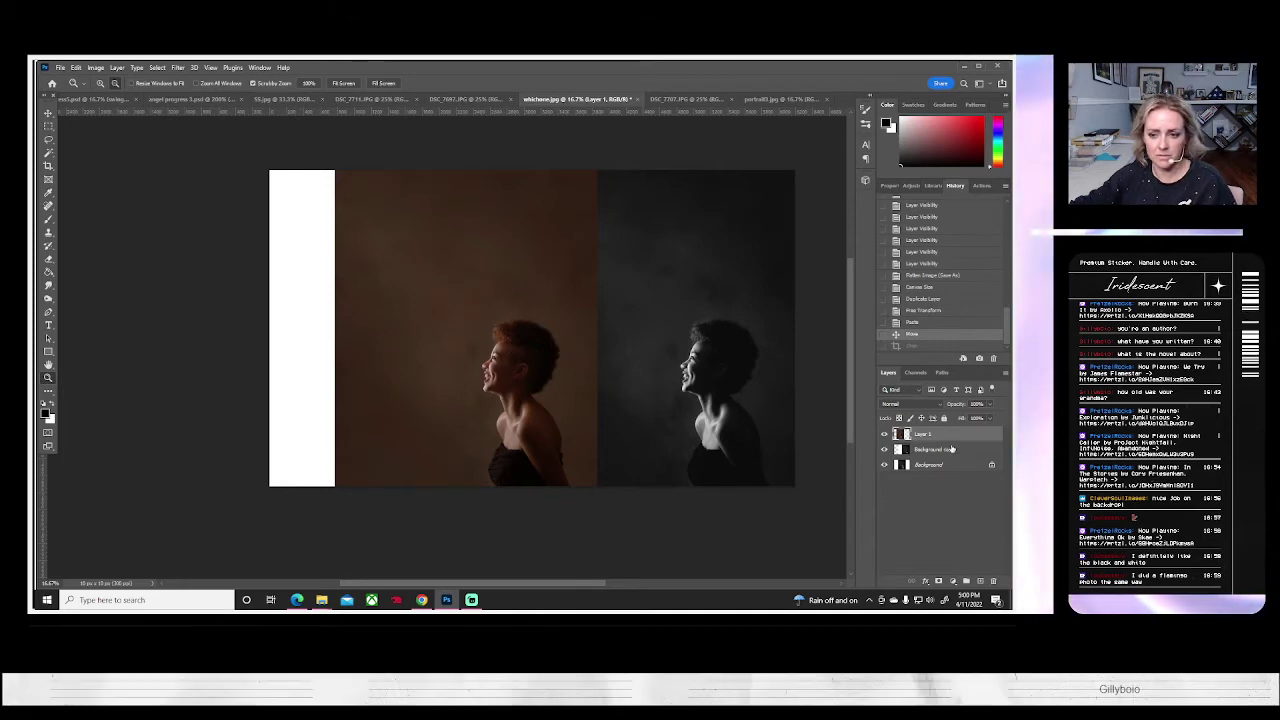
{"action": "left_click", "coordinate": [48, 165]}
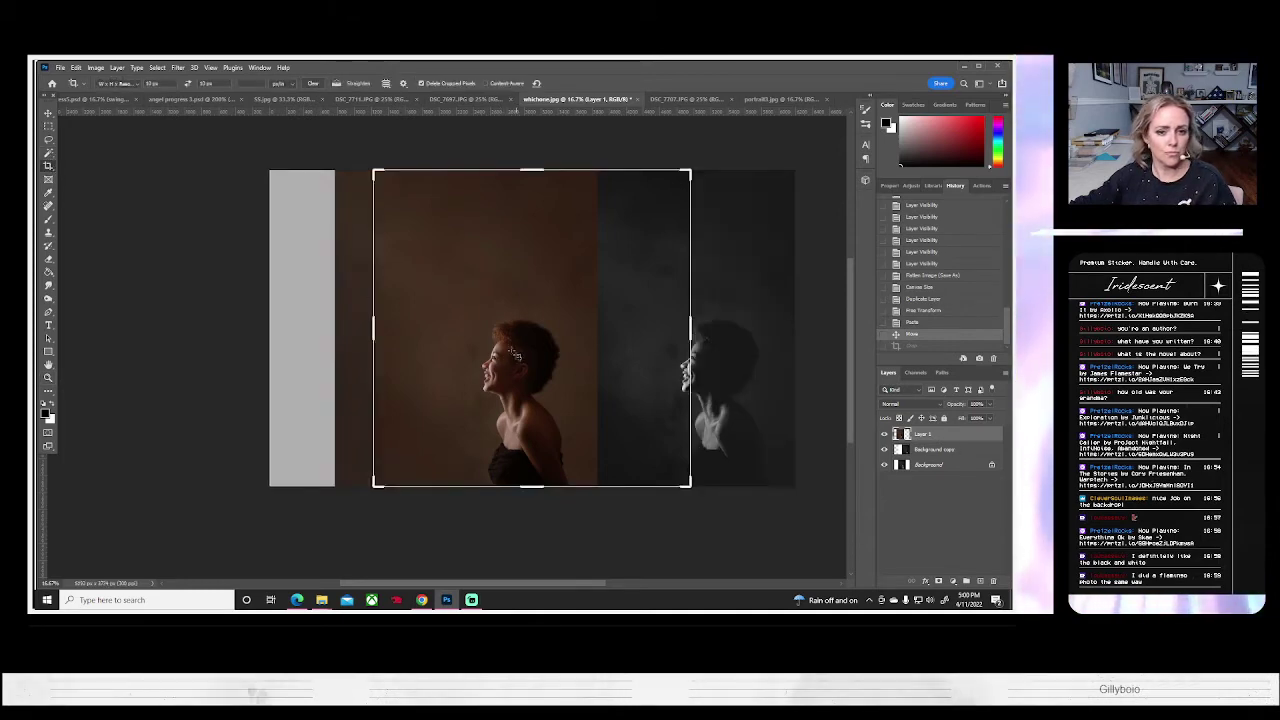
{"action": "left_click_drag", "start_coordinate": [600, 358], "coordinate": [597, 356]}
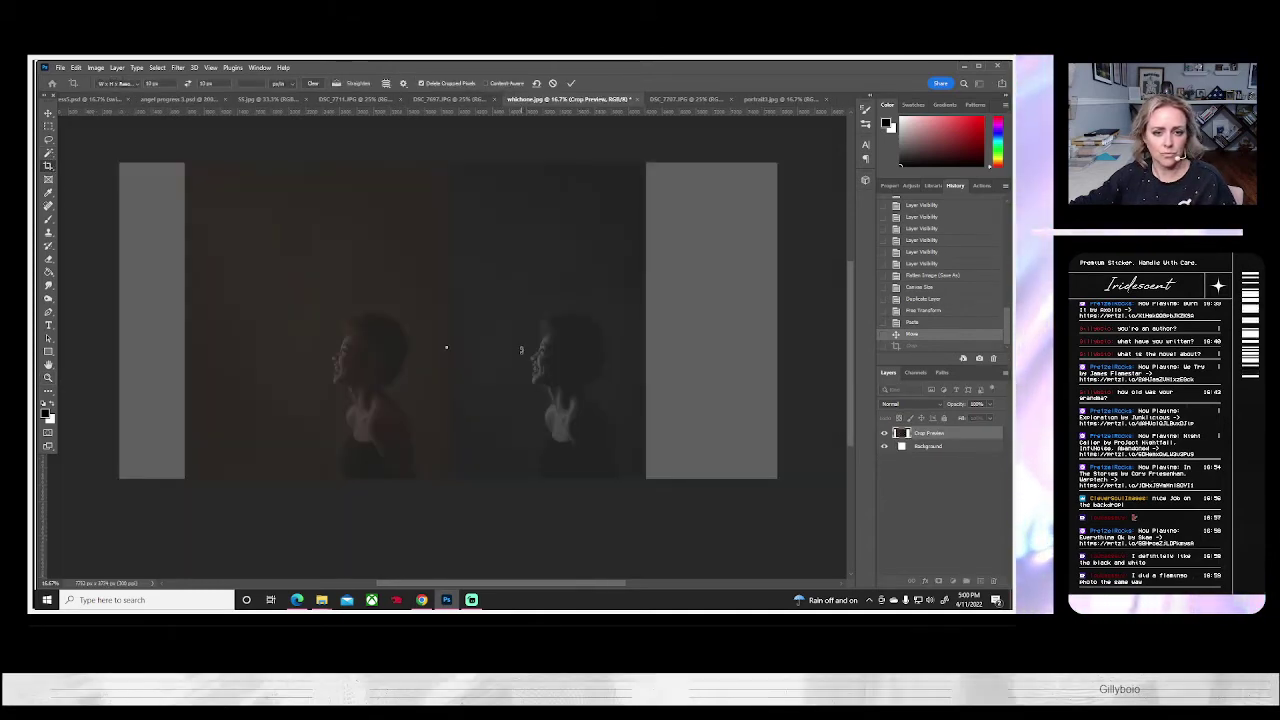
{"action": "key", "text": "Return"}
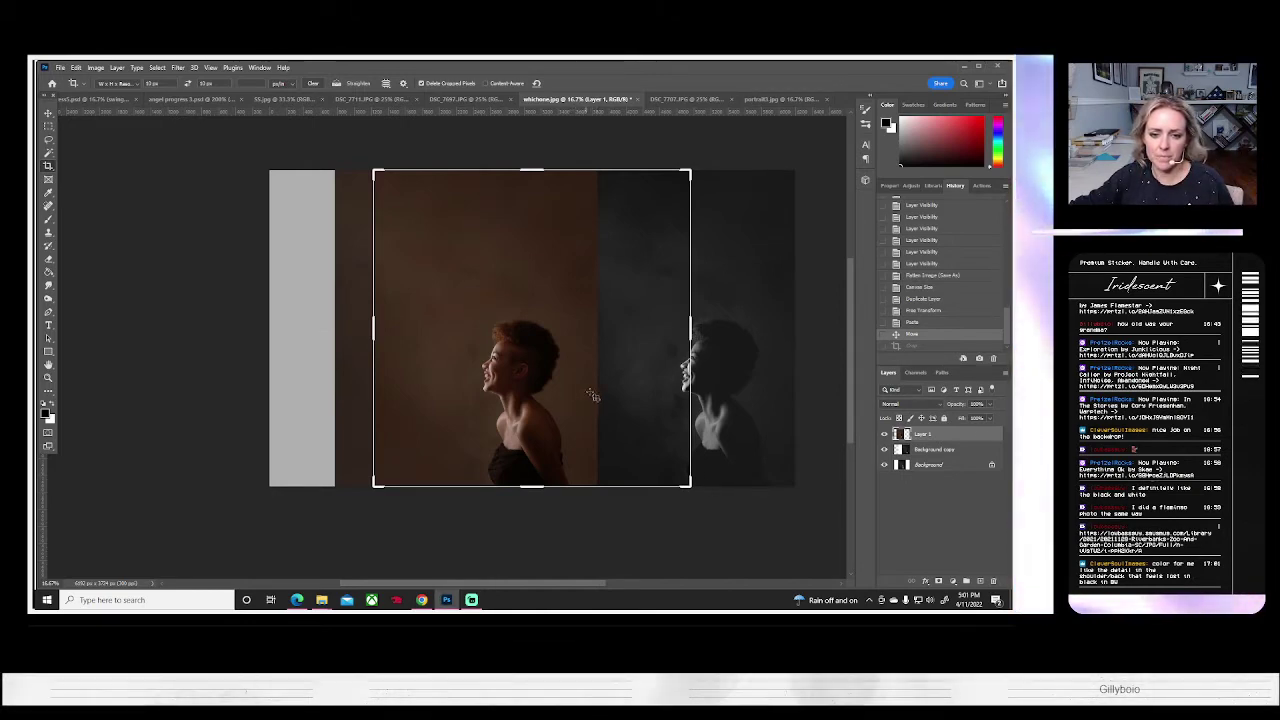
- Move the color portrait layer further left to nearly meet the canvas edge beside the black-and-white portrait
{"action": "scroll", "coordinate": [593, 396], "scroll_direction": "right", "scroll_amount": 3}
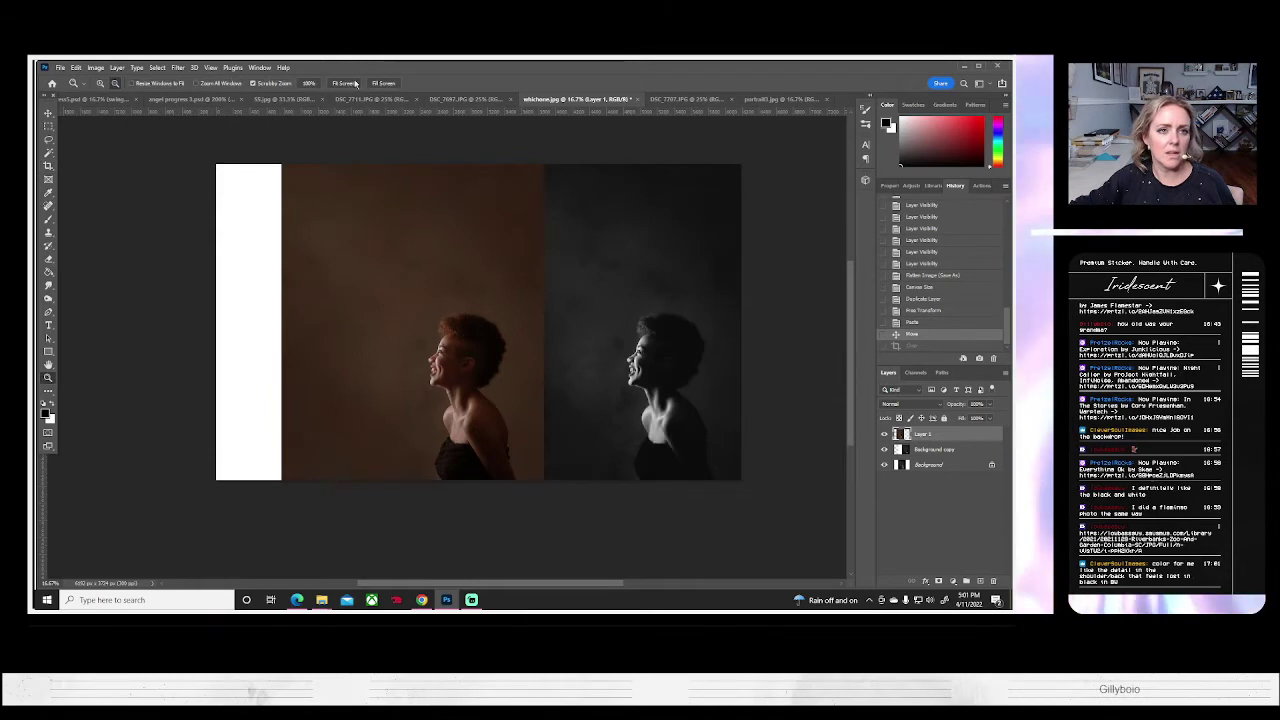
{"action": "left_click", "coordinate": [355, 83]}
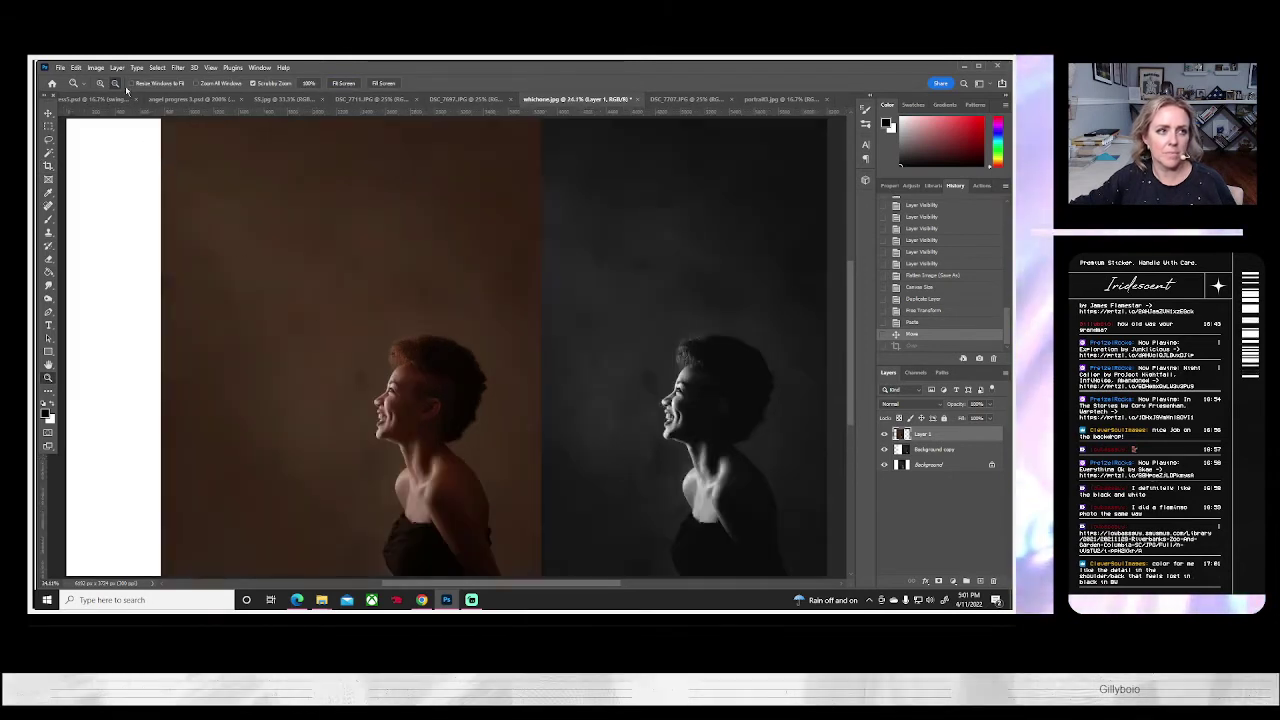
{"action": "left_click", "coordinate": [454, 340]}
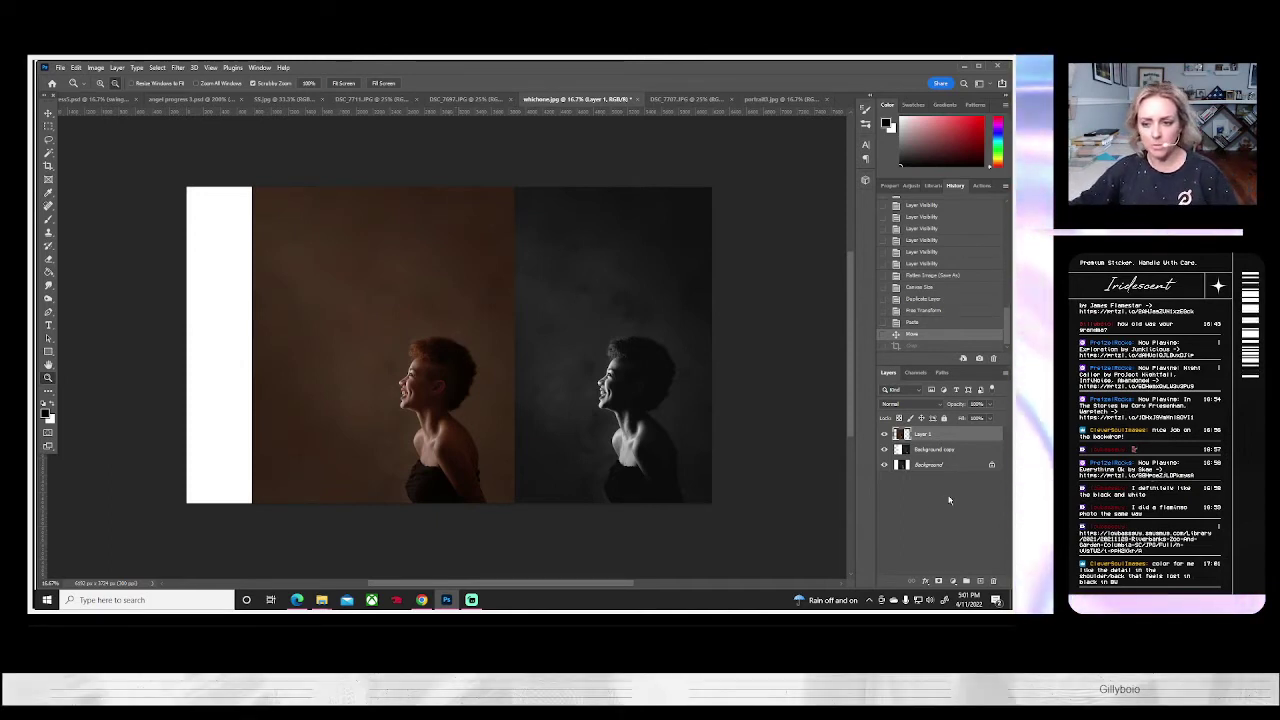
{"action": "left_click", "coordinate": [48, 114]}
{"action": "left_click_drag", "start_coordinate": [425, 437], "coordinate": [362, 432]}
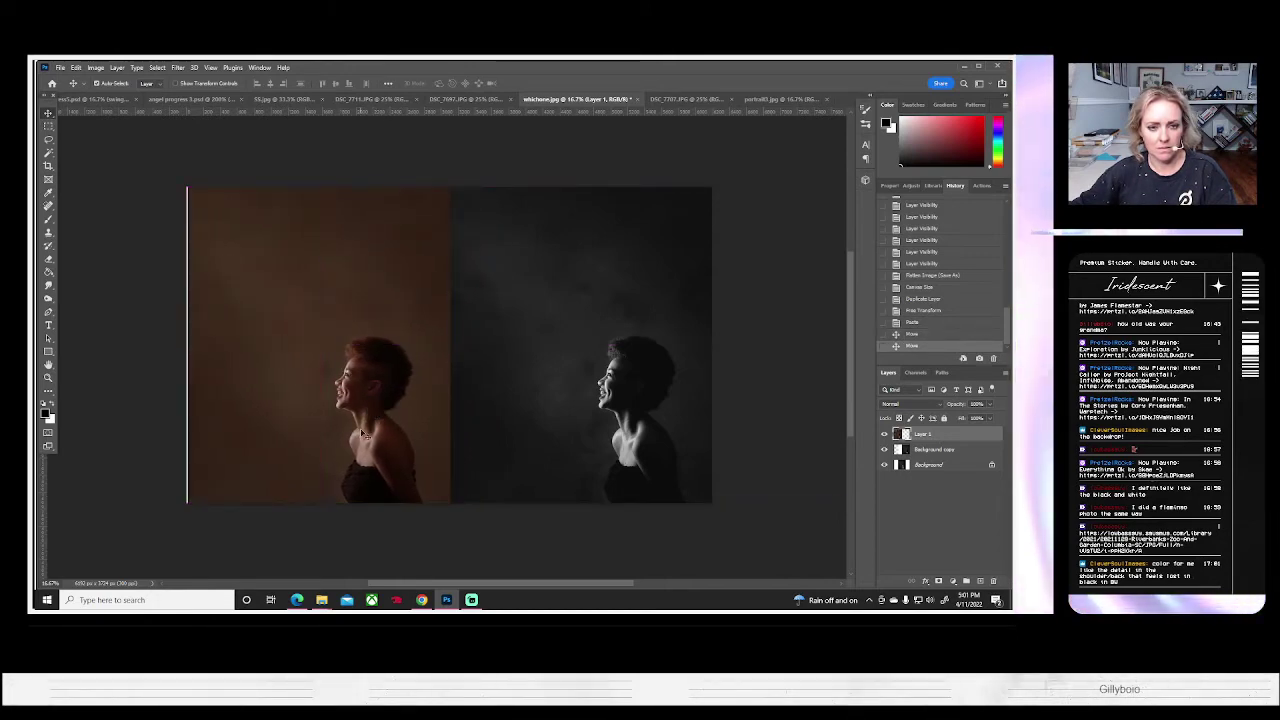
{"action": "left_click", "coordinate": [48, 164]}
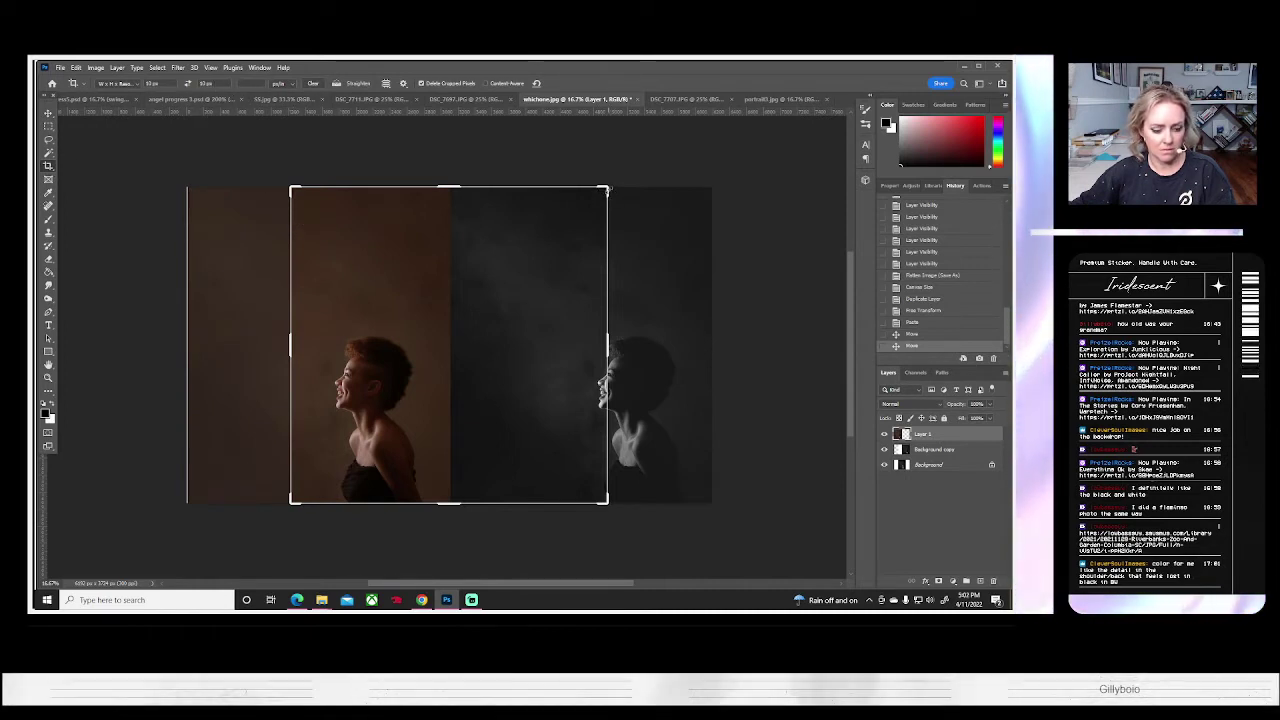
{"action": "left_click_drag", "start_coordinate": [607, 189], "coordinate": [673, 187]}
{"action": "left_click", "coordinate": [554, 84]}
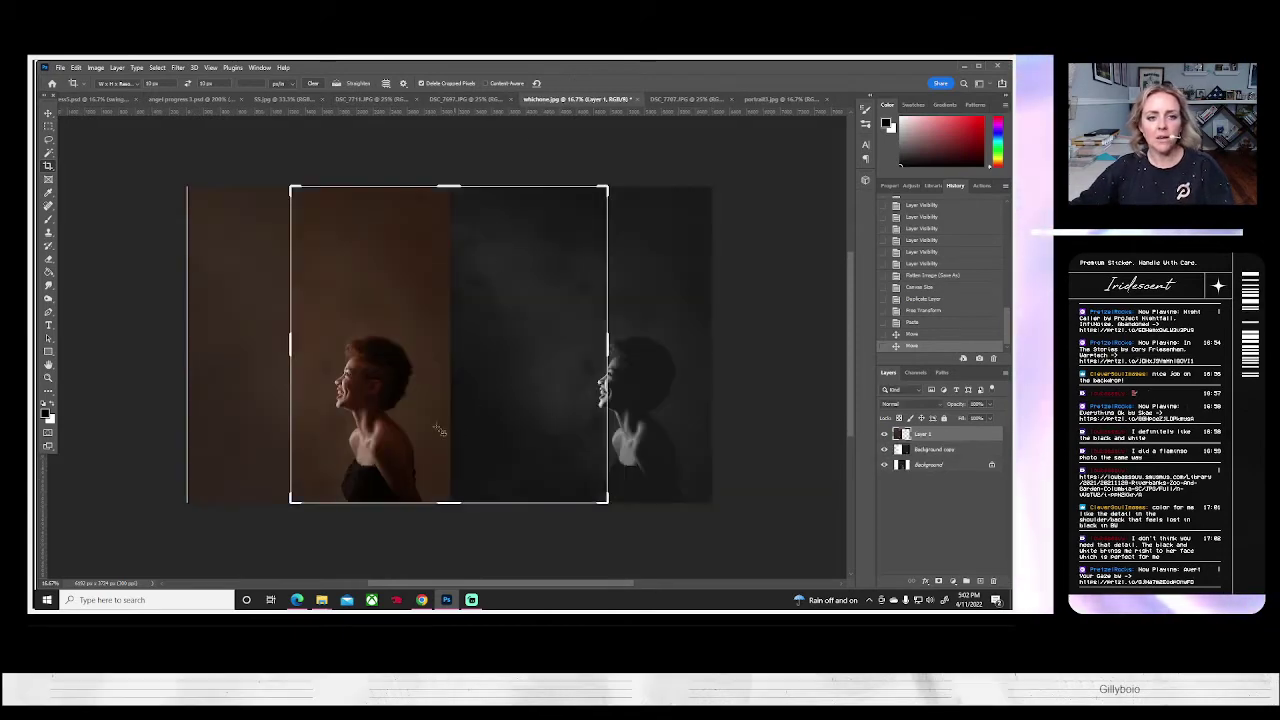
{"action": "left_click", "coordinate": [48, 113]}
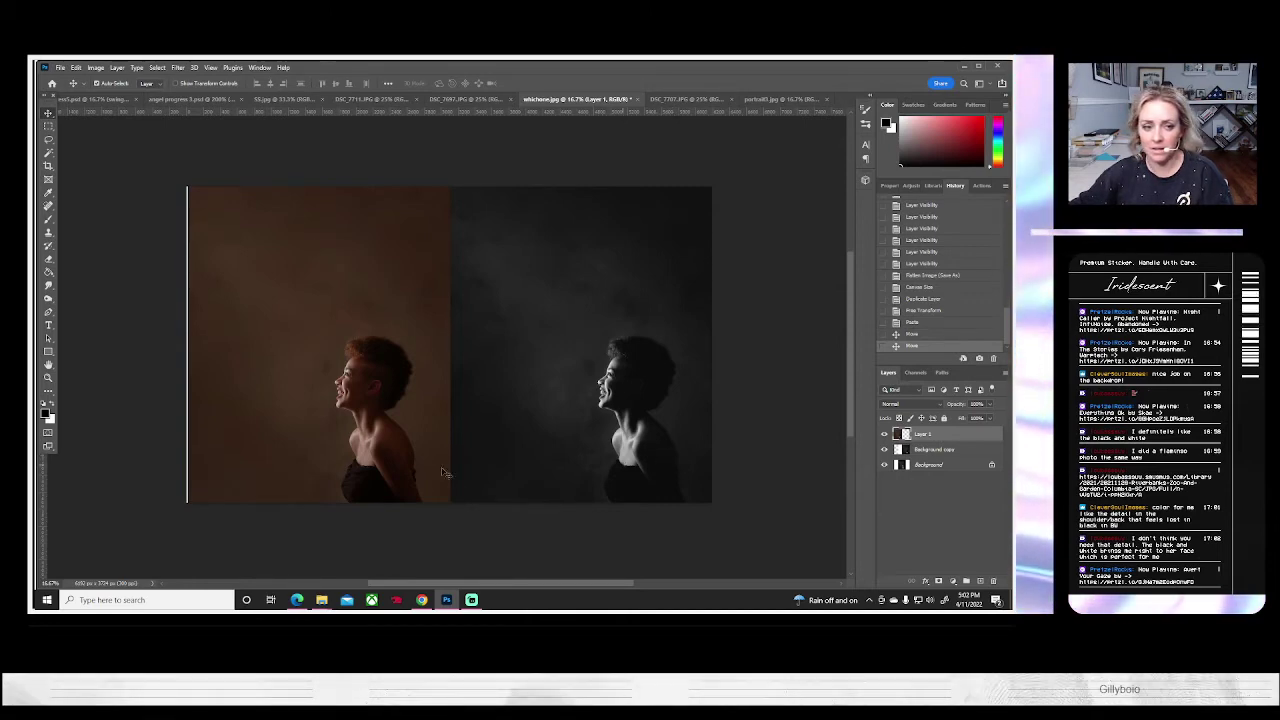
{"action": "left_click", "coordinate": [48, 379]}
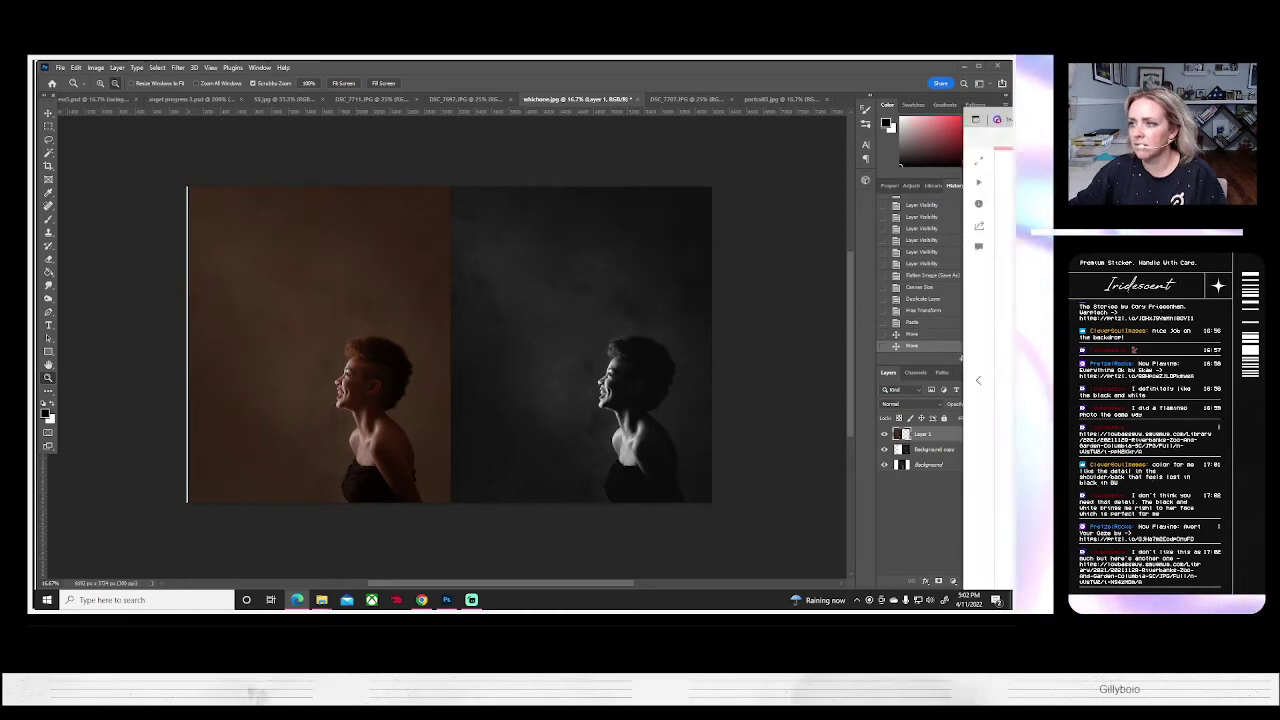
- Switch to the browser and compare the two black-and-white flamingo photos on the Lowbass Photography pages
{"action": "left_click_drag", "start_coordinate": [1010, 119], "coordinate": [605, 101]}
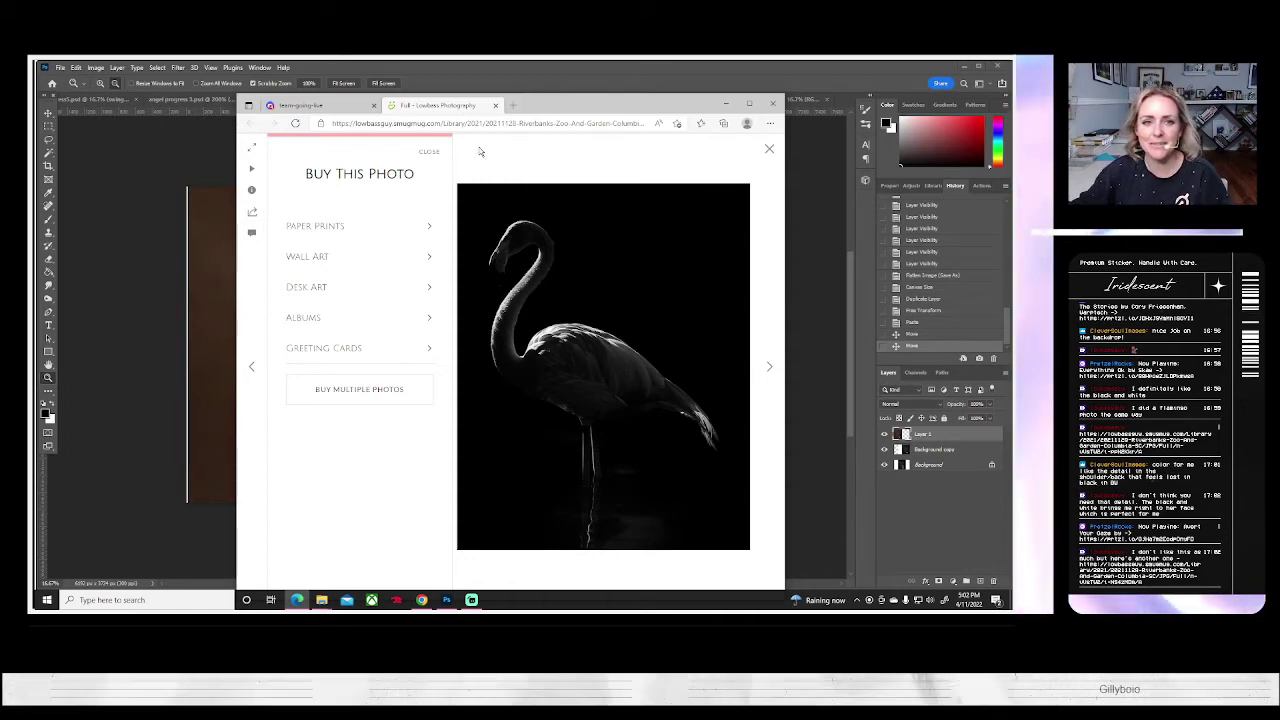
{"action": "left_click", "coordinate": [722, 105]}
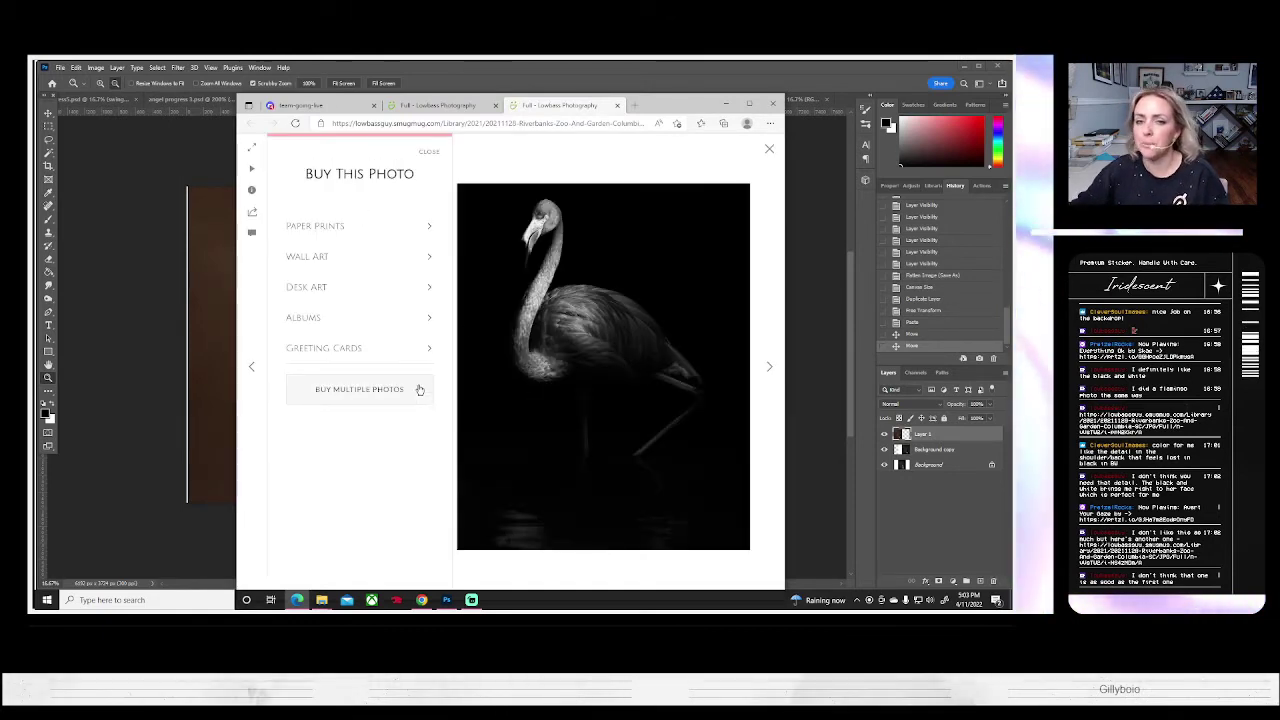
{"action": "left_click", "coordinate": [470, 105]}
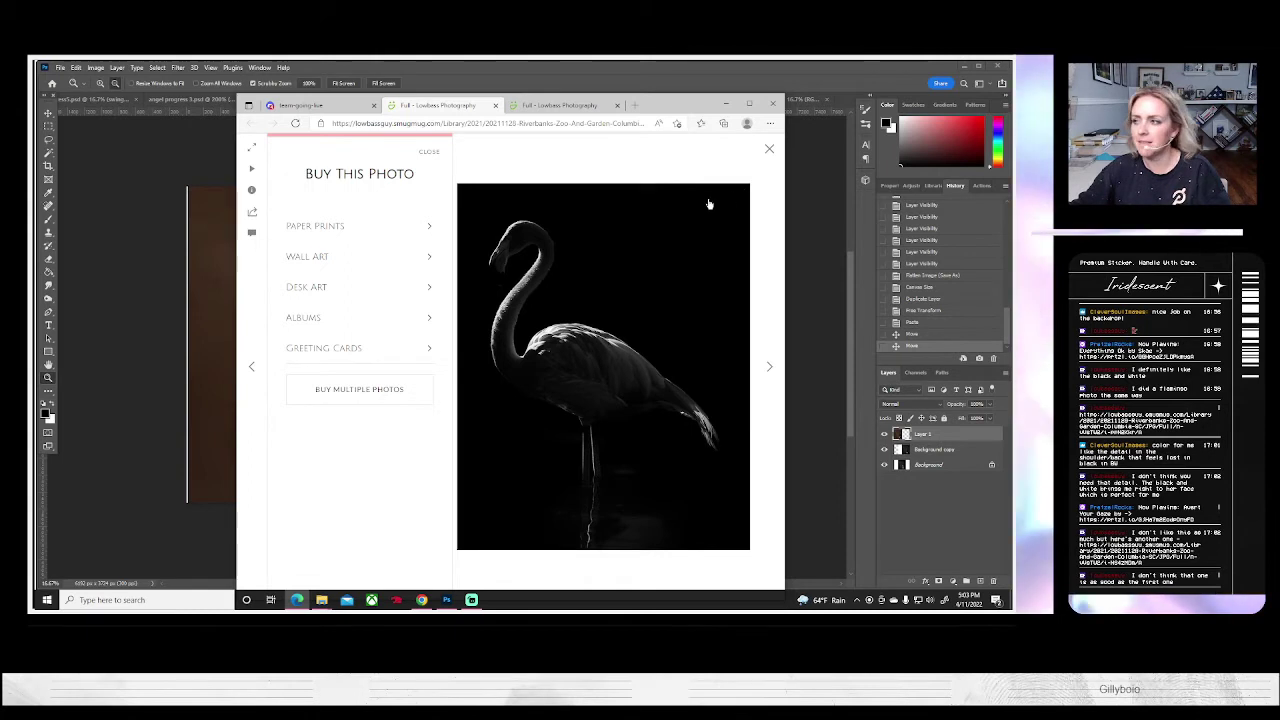
{"action": "left_click", "coordinate": [540, 106]}
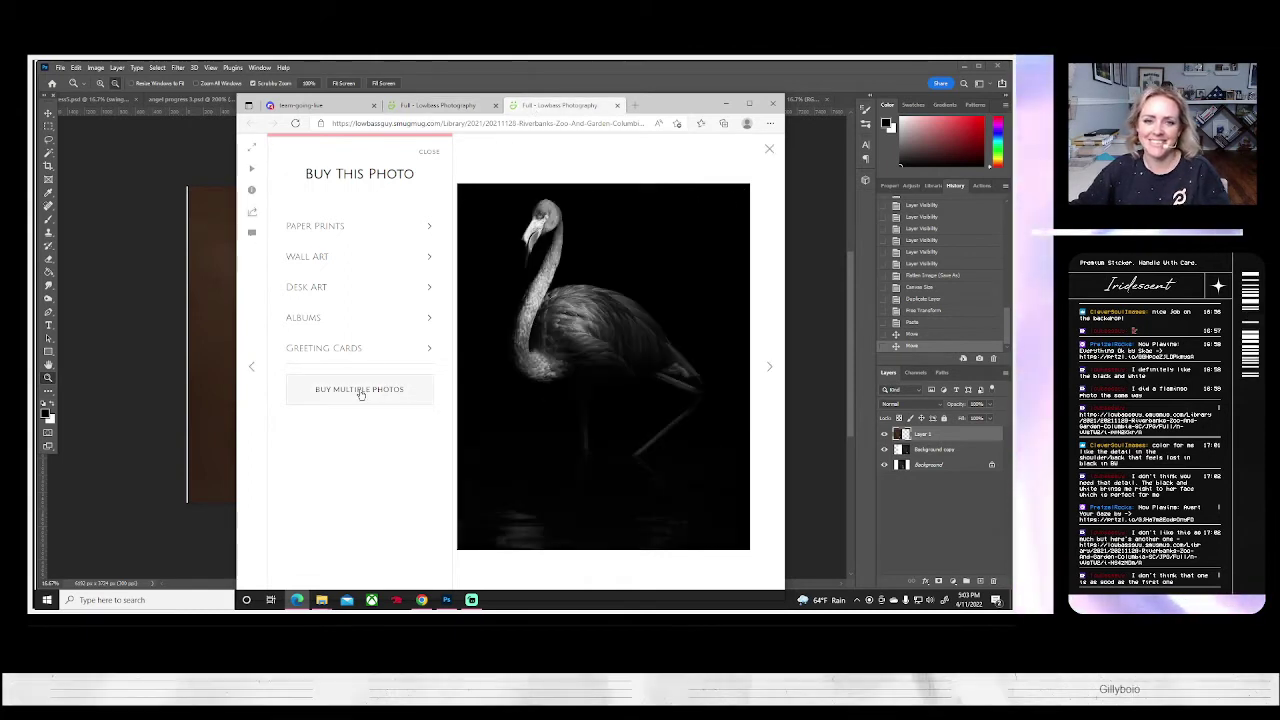
{"action": "left_click", "coordinate": [723, 104]}
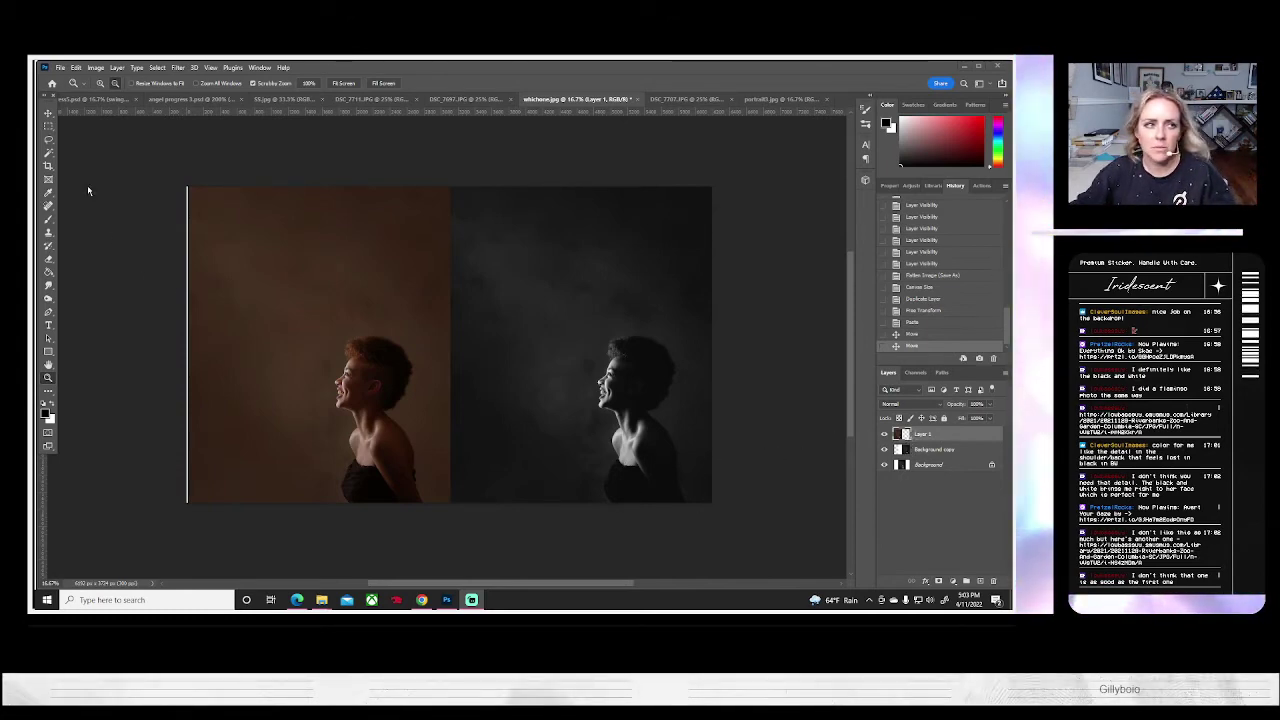
- Try nudging the black-and-white portrait layer and the color portrait layer with the Move tool
{"action": "left_click", "coordinate": [174, 173]}
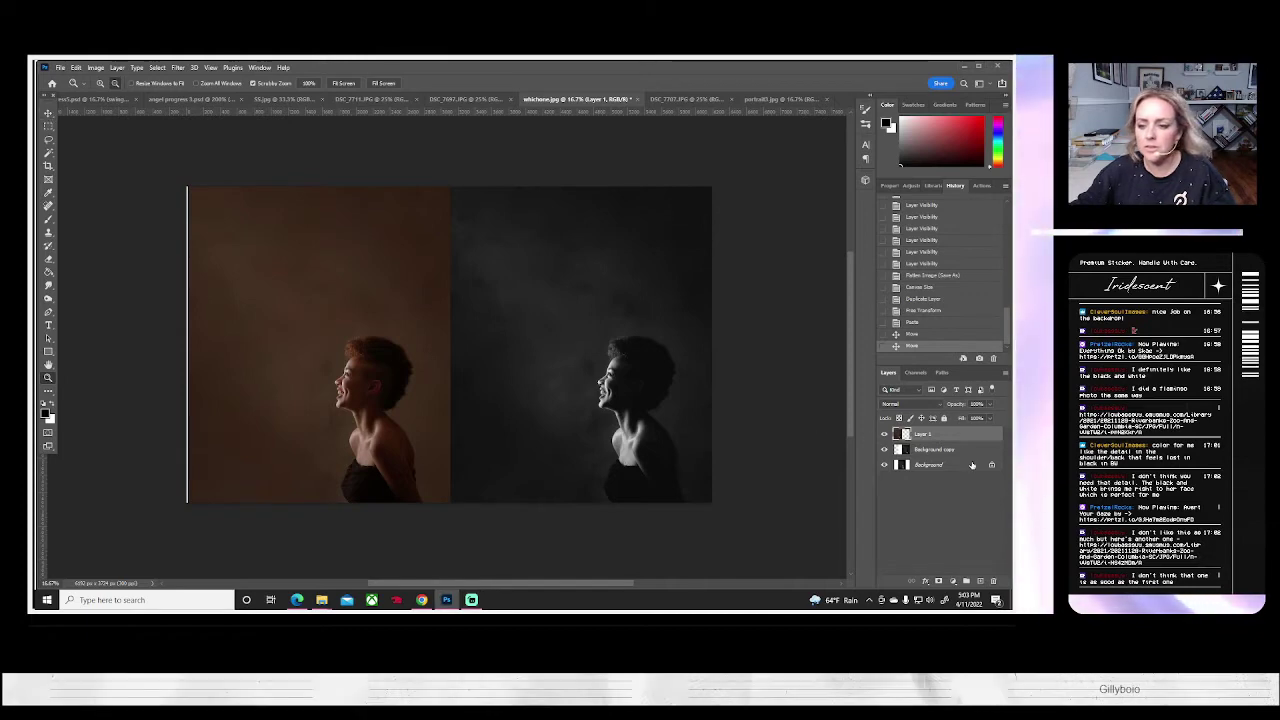
{"action": "left_click", "coordinate": [948, 452]}
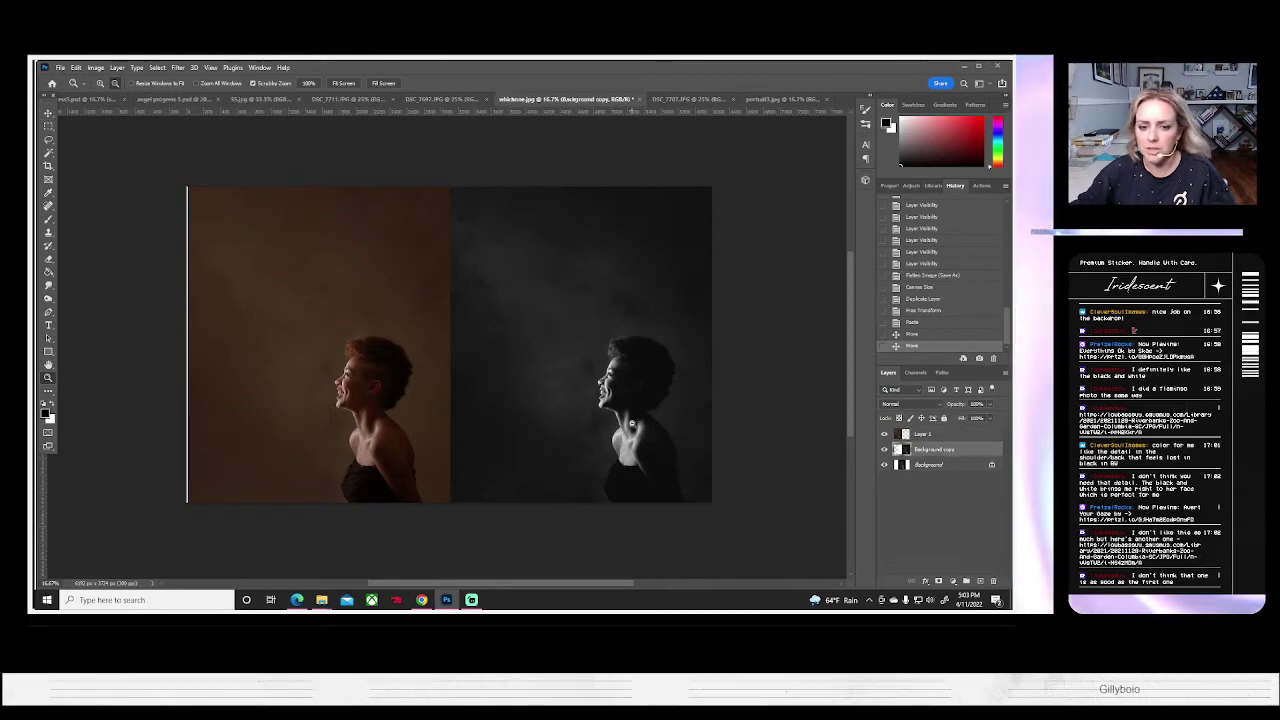
{"action": "left_click", "coordinate": [51, 115]}
{"action": "left_click_drag", "start_coordinate": [625, 452], "coordinate": [632, 428]}
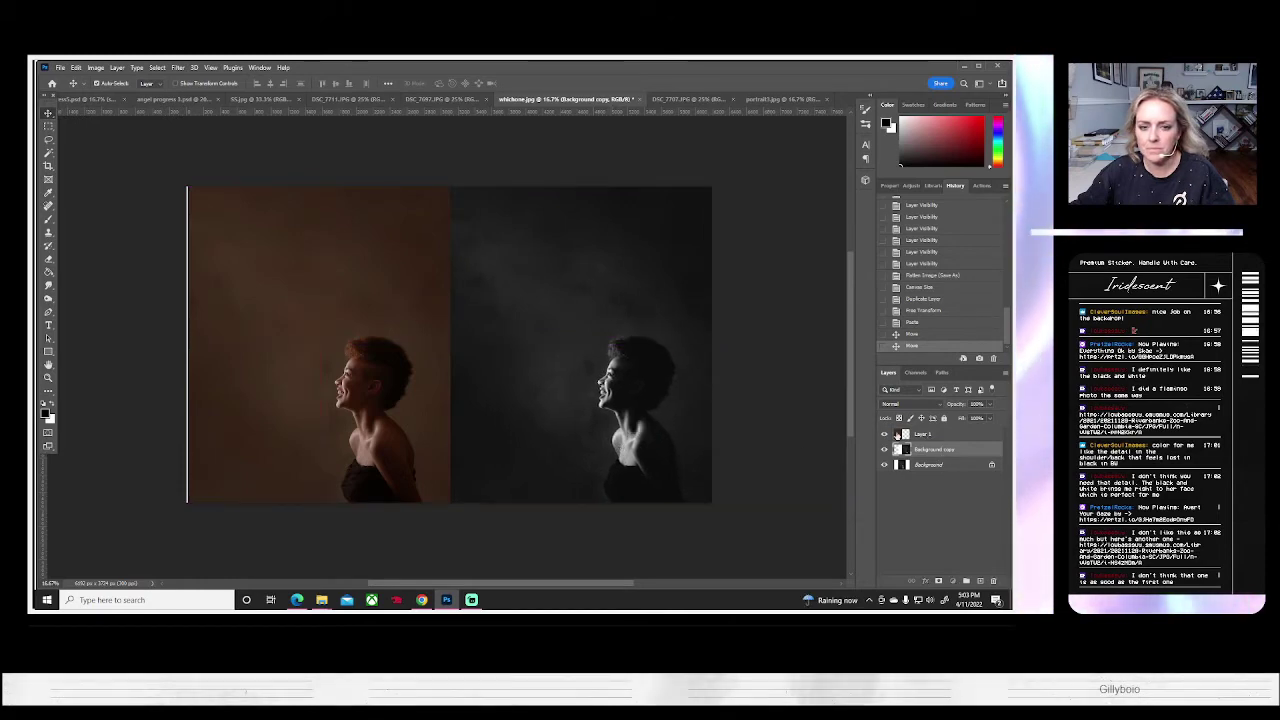
{"action": "left_click", "coordinate": [897, 435]}
{"action": "left_click_drag", "start_coordinate": [412, 394], "coordinate": [418, 398]}
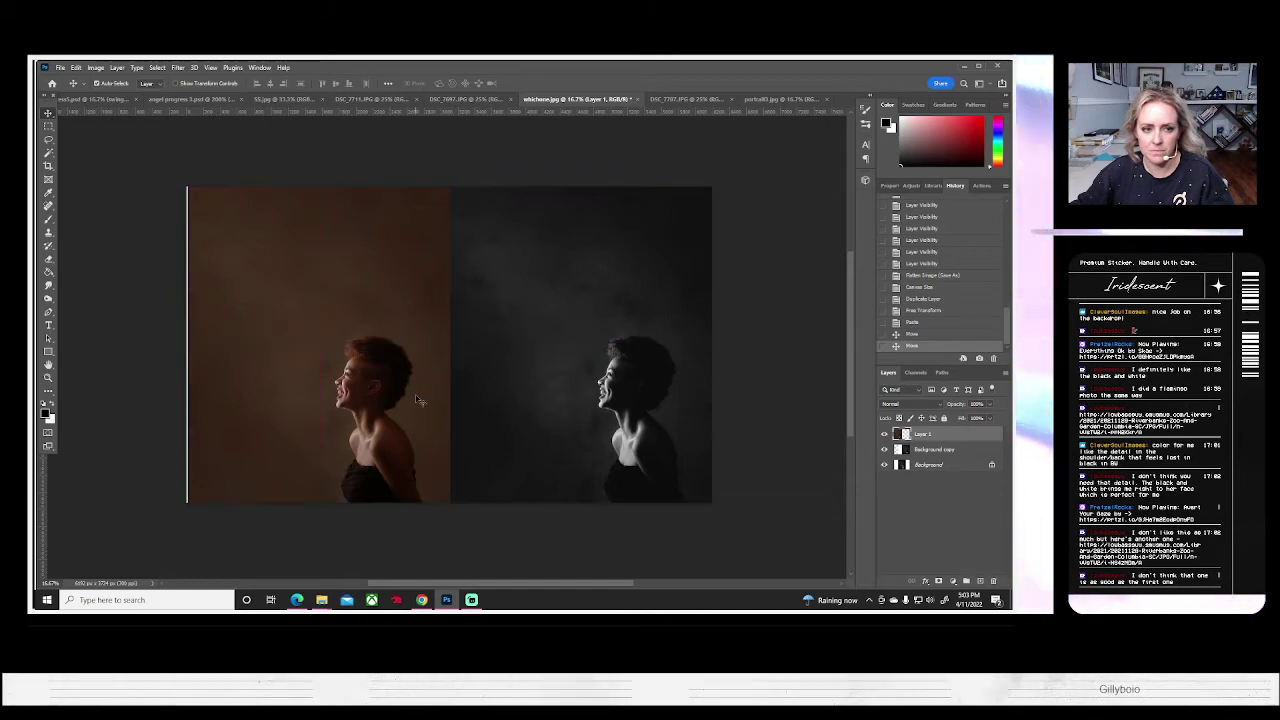
{"action": "left_click", "coordinate": [914, 450]}
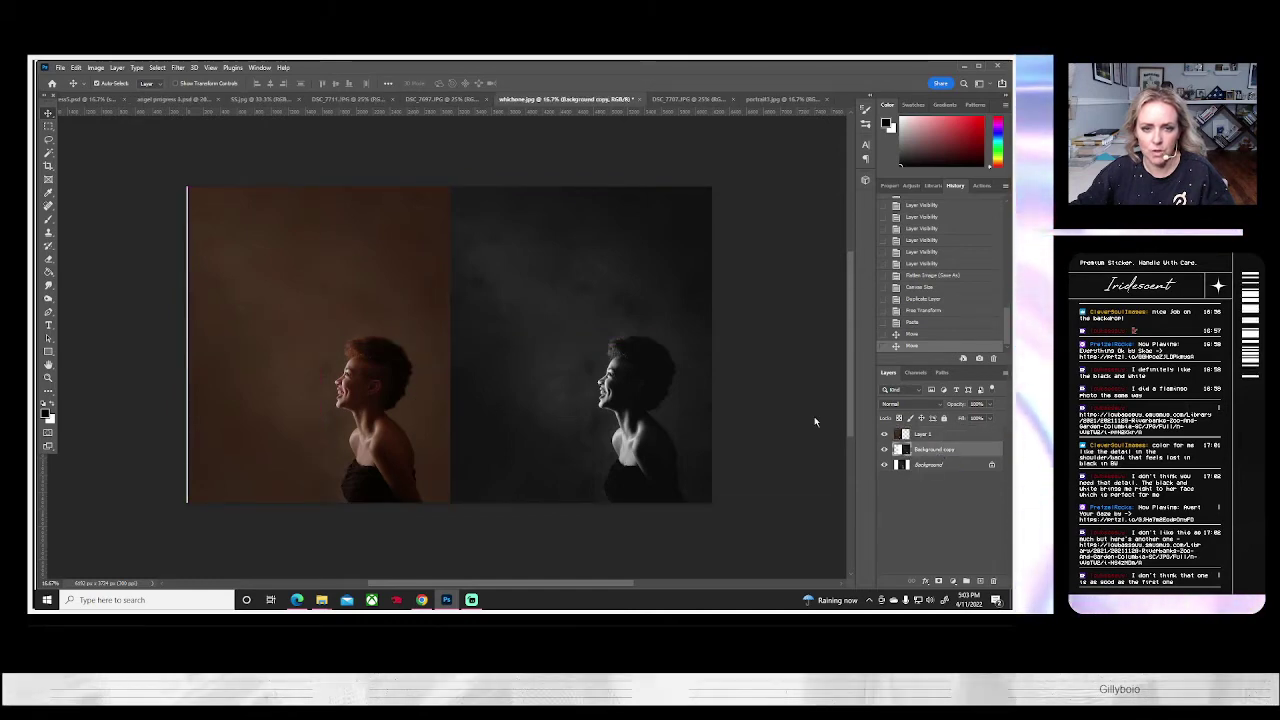
{"action": "left_click", "coordinate": [48, 166]}
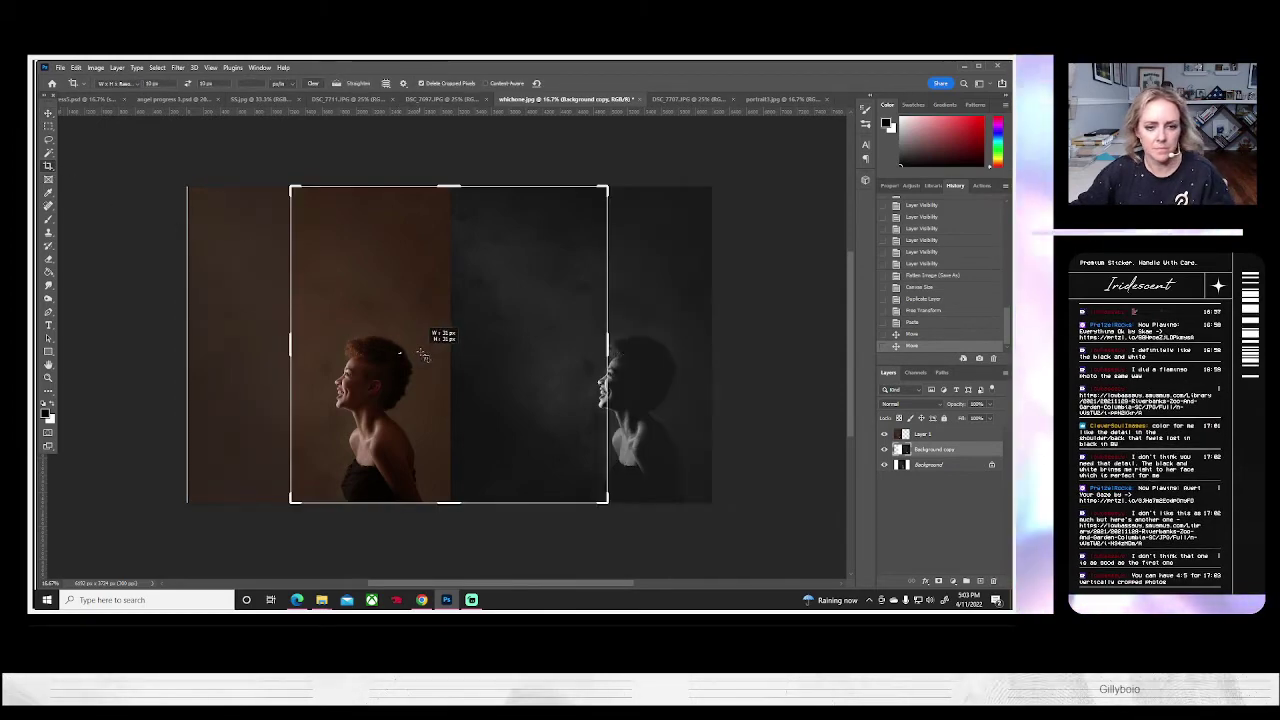
{"action": "left_click_drag", "start_coordinate": [424, 355], "coordinate": [467, 379]}
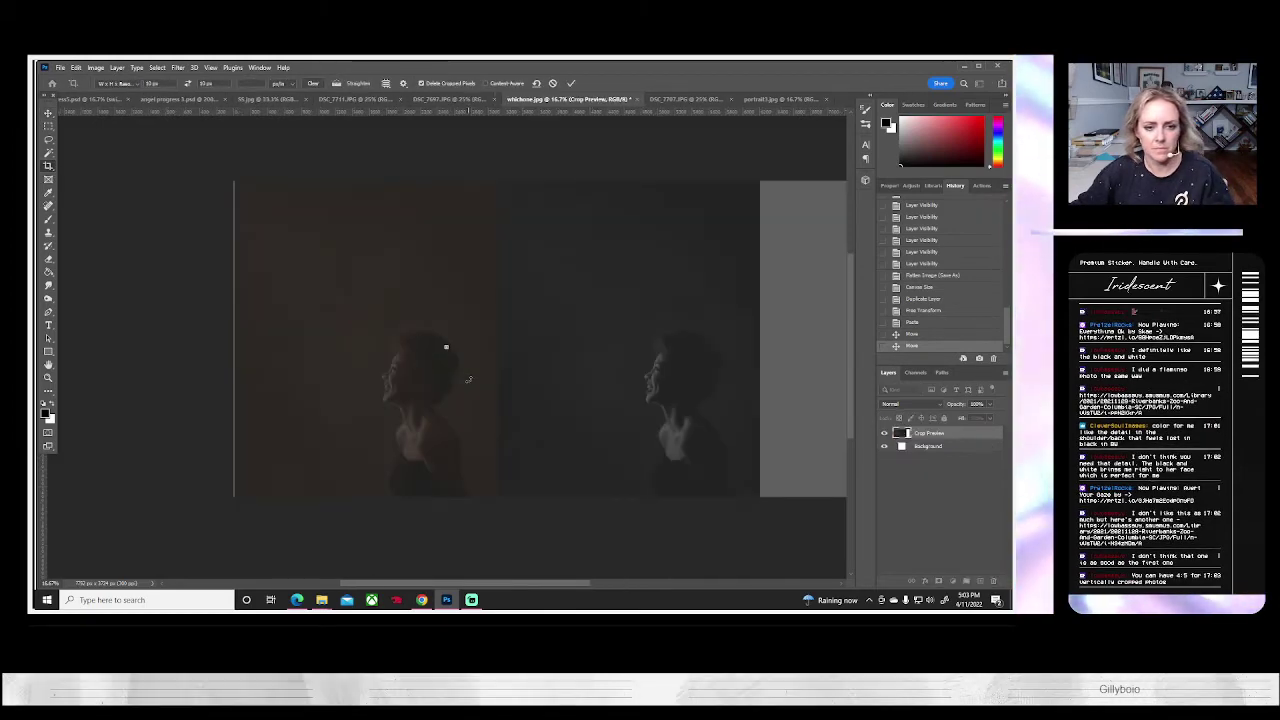
{"action": "left_click", "coordinate": [554, 84]}
{"action": "left_click_drag", "start_coordinate": [646, 429], "coordinate": [648, 437]}
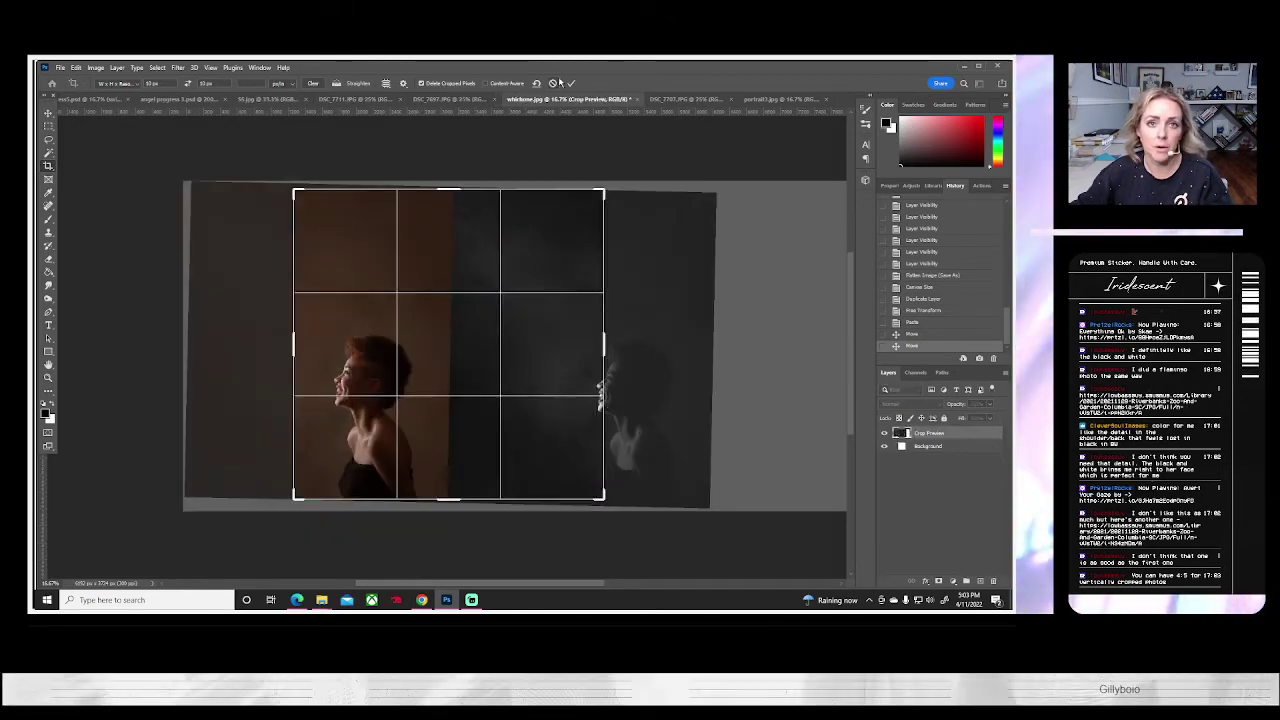
{"action": "left_click", "coordinate": [553, 84]}
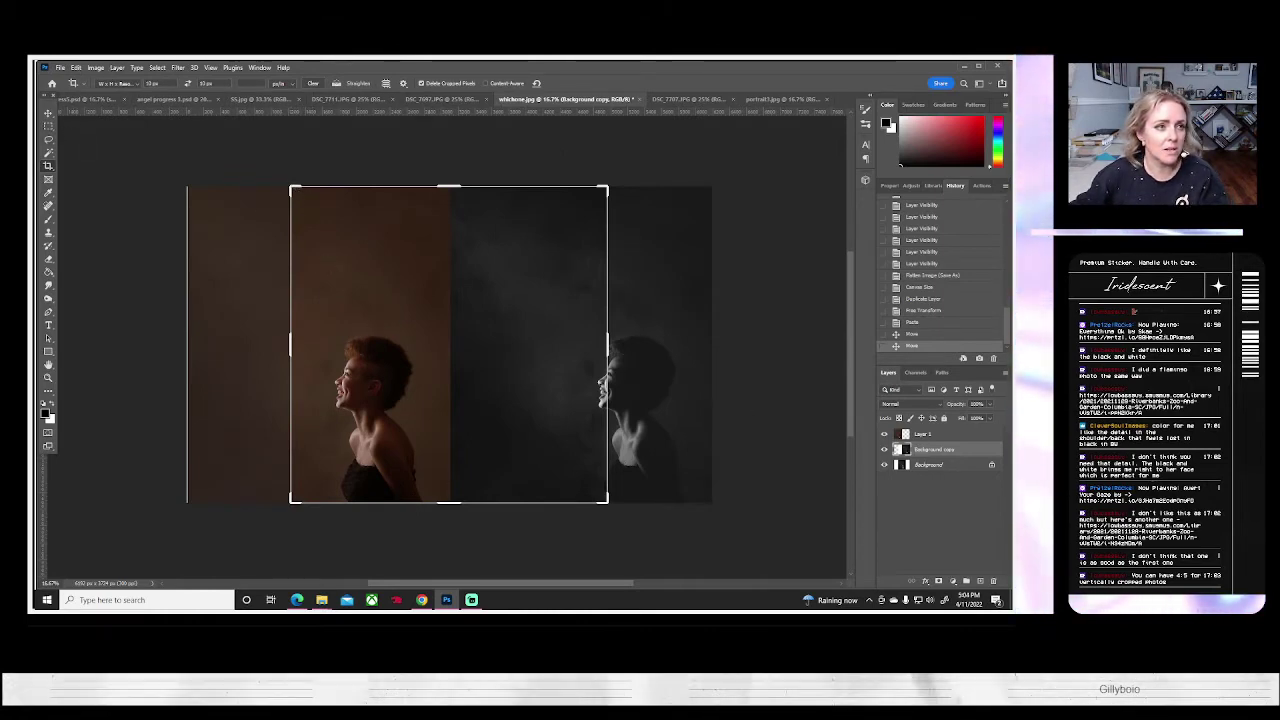
- Clear the crop dimensions and apply a crop spanning both full portraits, extended upward to add blank canvas above them
{"action": "left_click_drag", "start_coordinate": [172, 84], "coordinate": [116, 85]}
{"action": "key", "text": "BackSpace"}
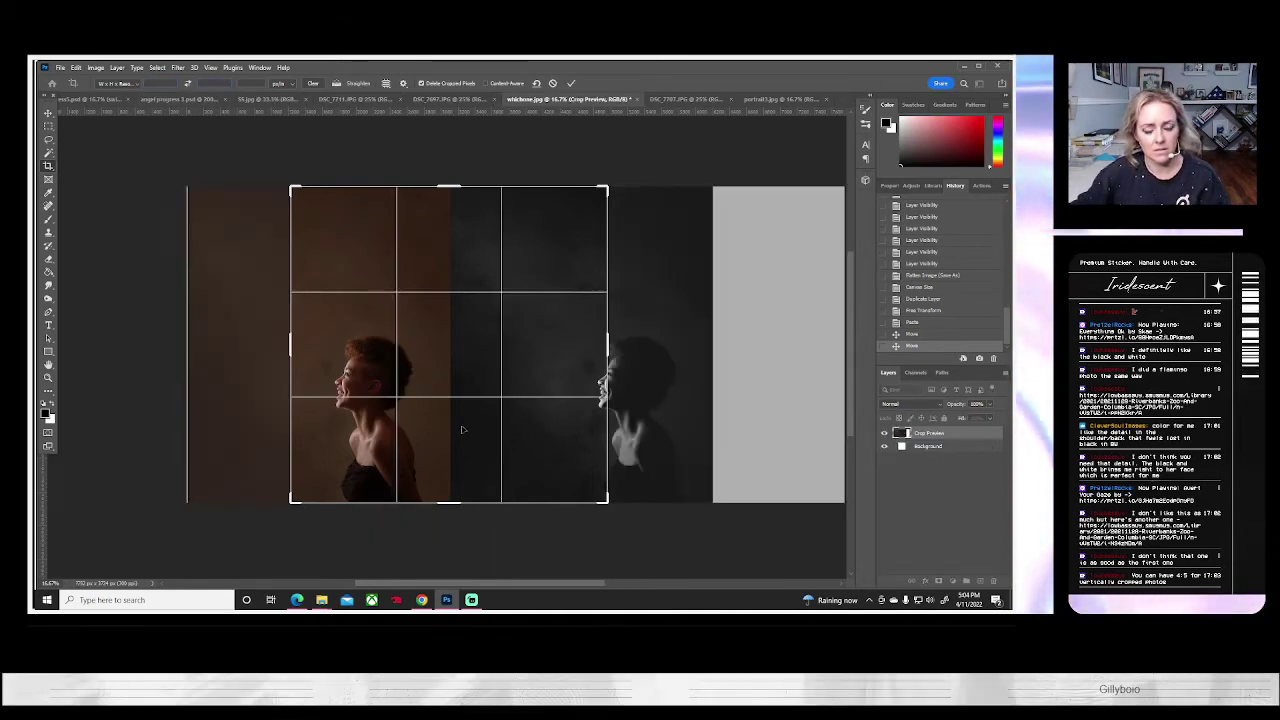
{"action": "left_click_drag", "start_coordinate": [462, 430], "coordinate": [357, 428]}
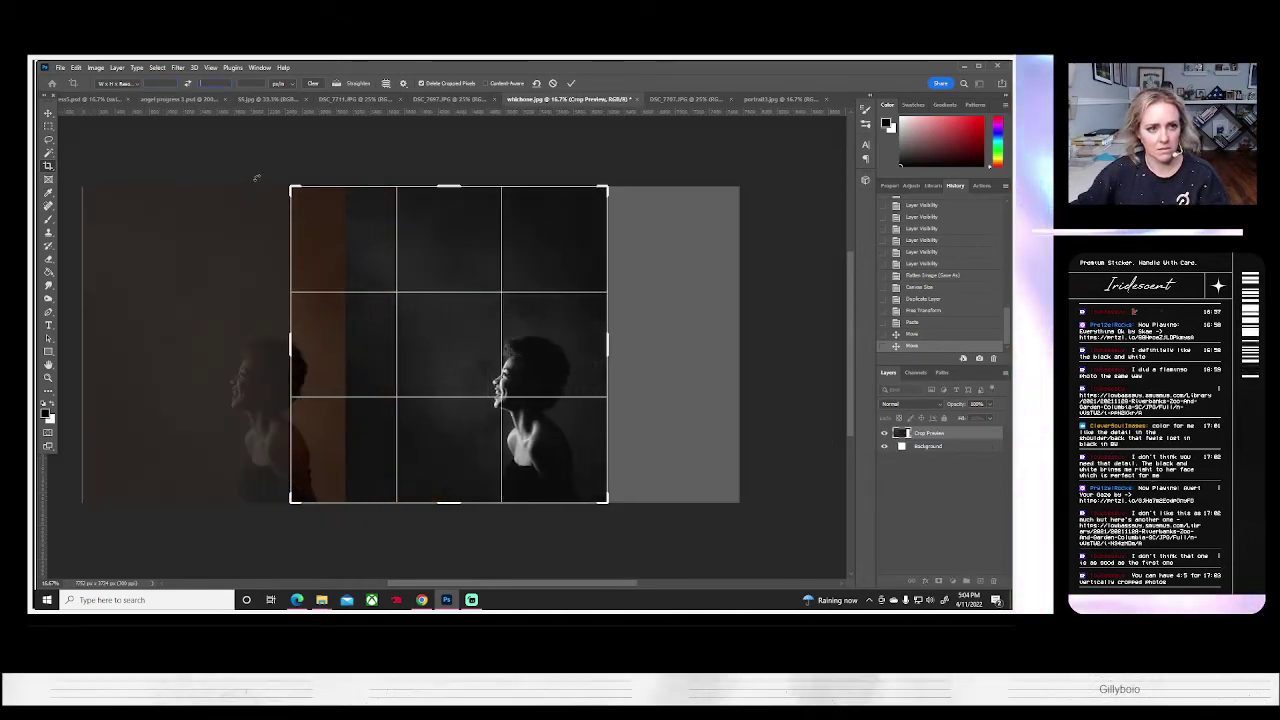
{"action": "left_click_drag", "start_coordinate": [291, 187], "coordinate": [187, 187]}
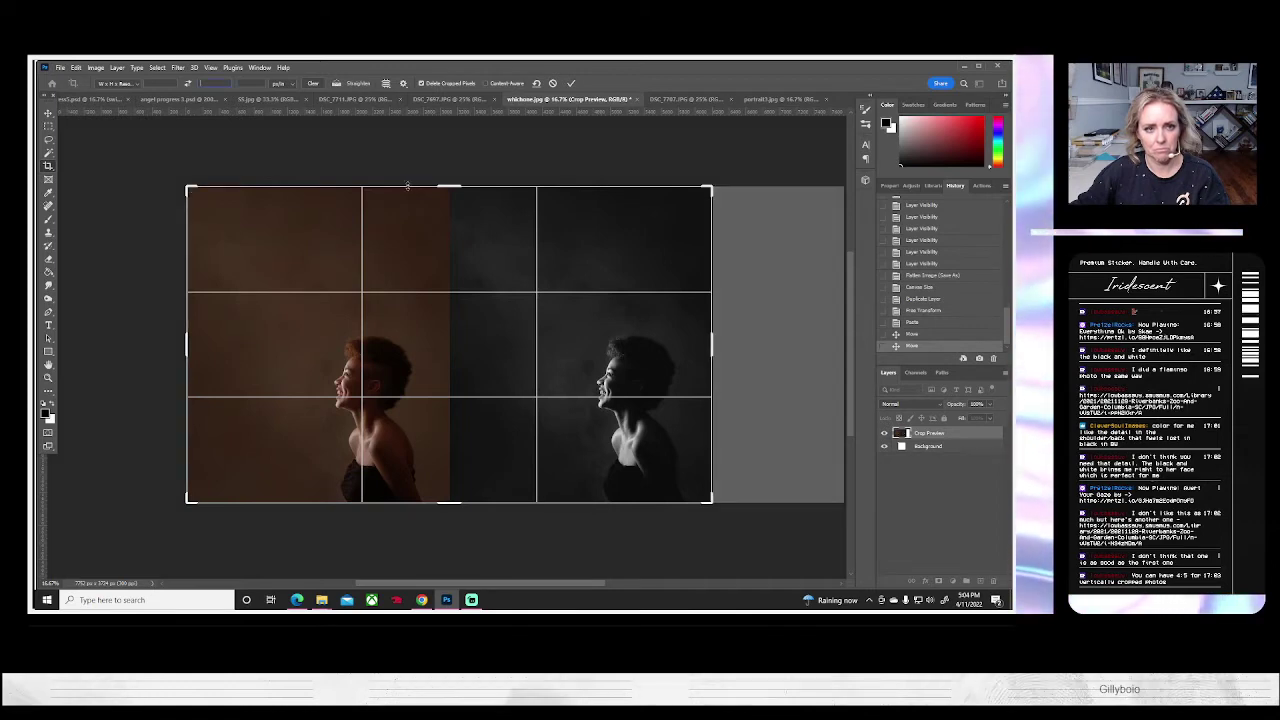
{"action": "left_click_drag", "start_coordinate": [444, 186], "coordinate": [457, 146]}
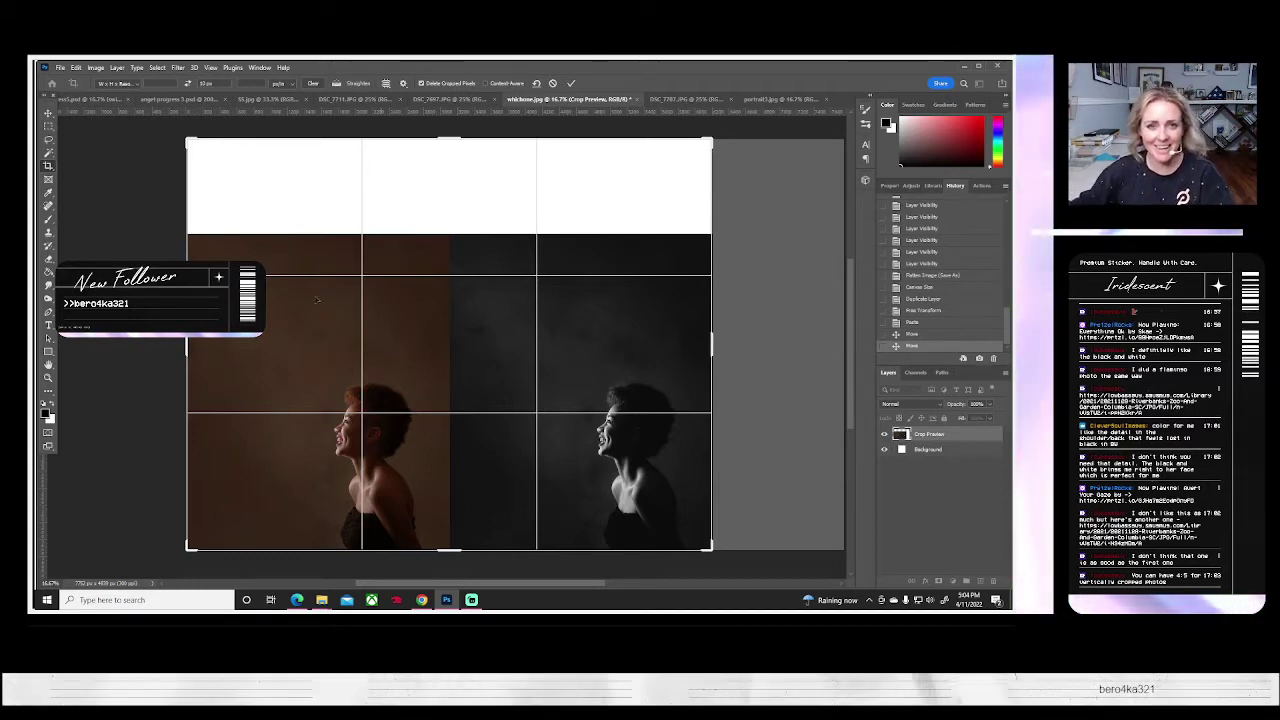
{"action": "left_click", "coordinate": [571, 83]}
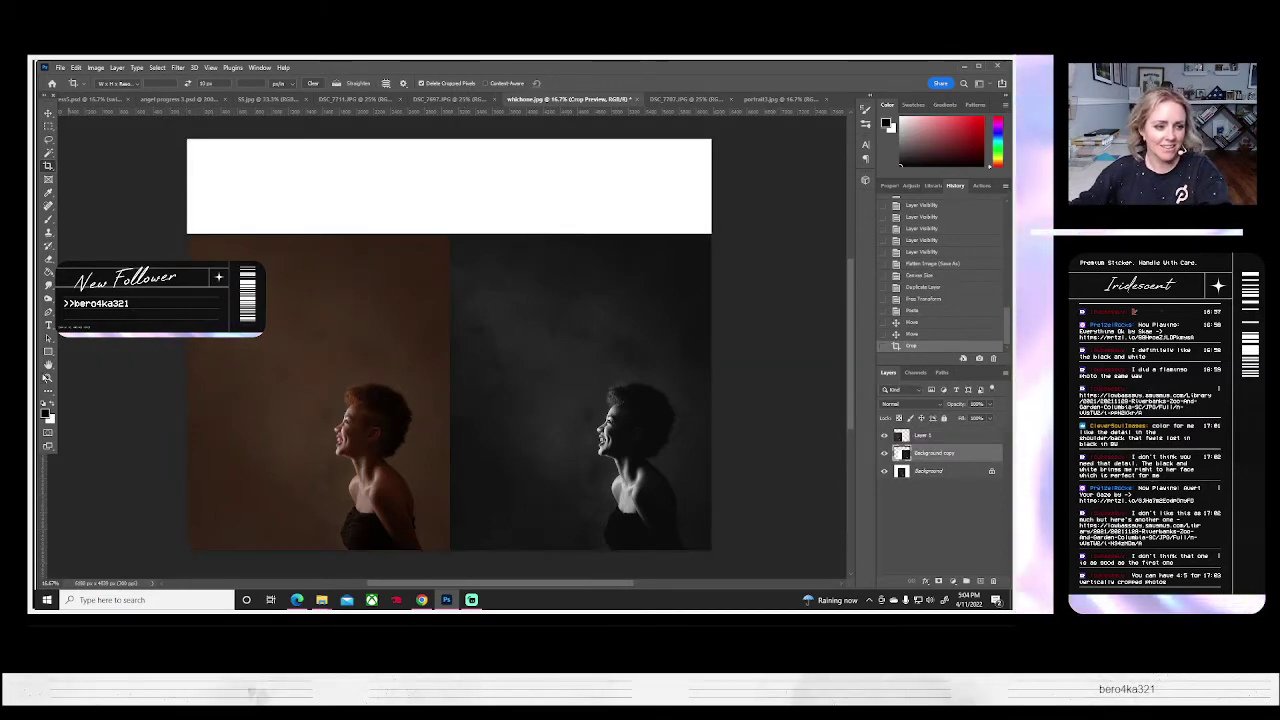
- Merge Layer 1 and Background copy, the color and black-and-white portrait layers, into one layer
{"action": "left_click", "coordinate": [48, 377]}
{"action": "left_click", "coordinate": [115, 83]}
{"action": "left_click", "coordinate": [378, 286]}
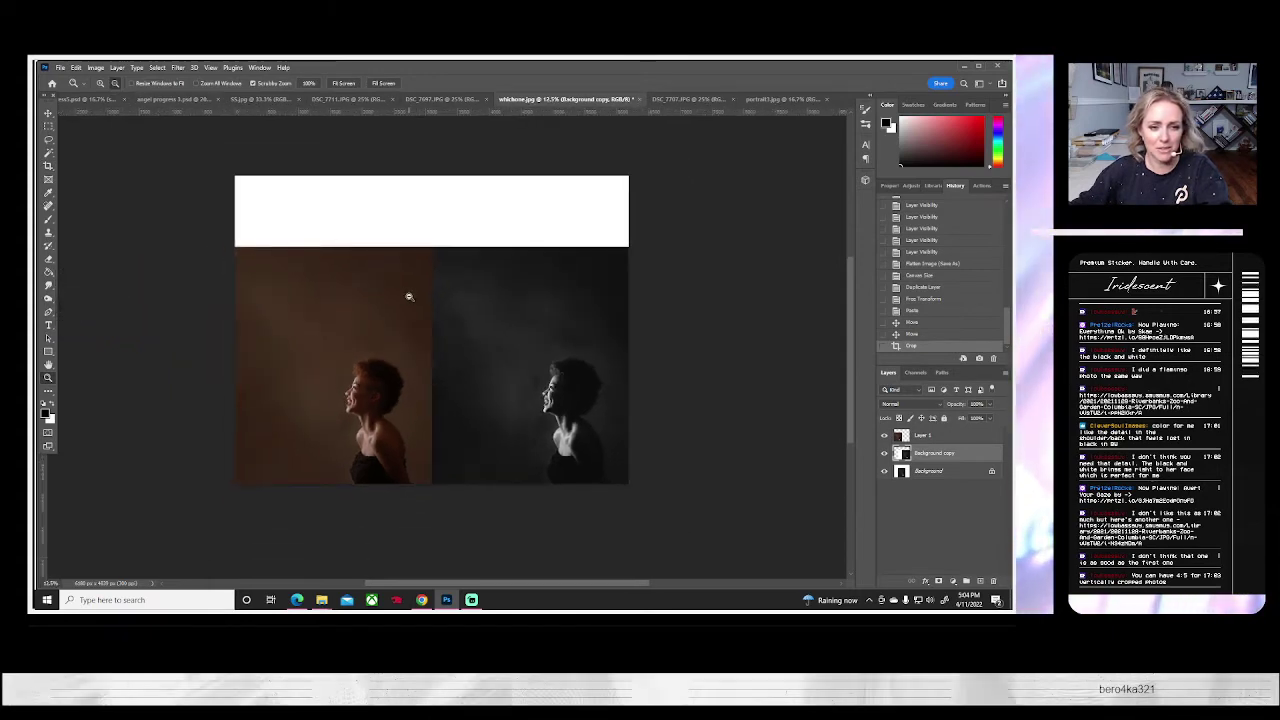
{"action": "left_click", "coordinate": [47, 114]}
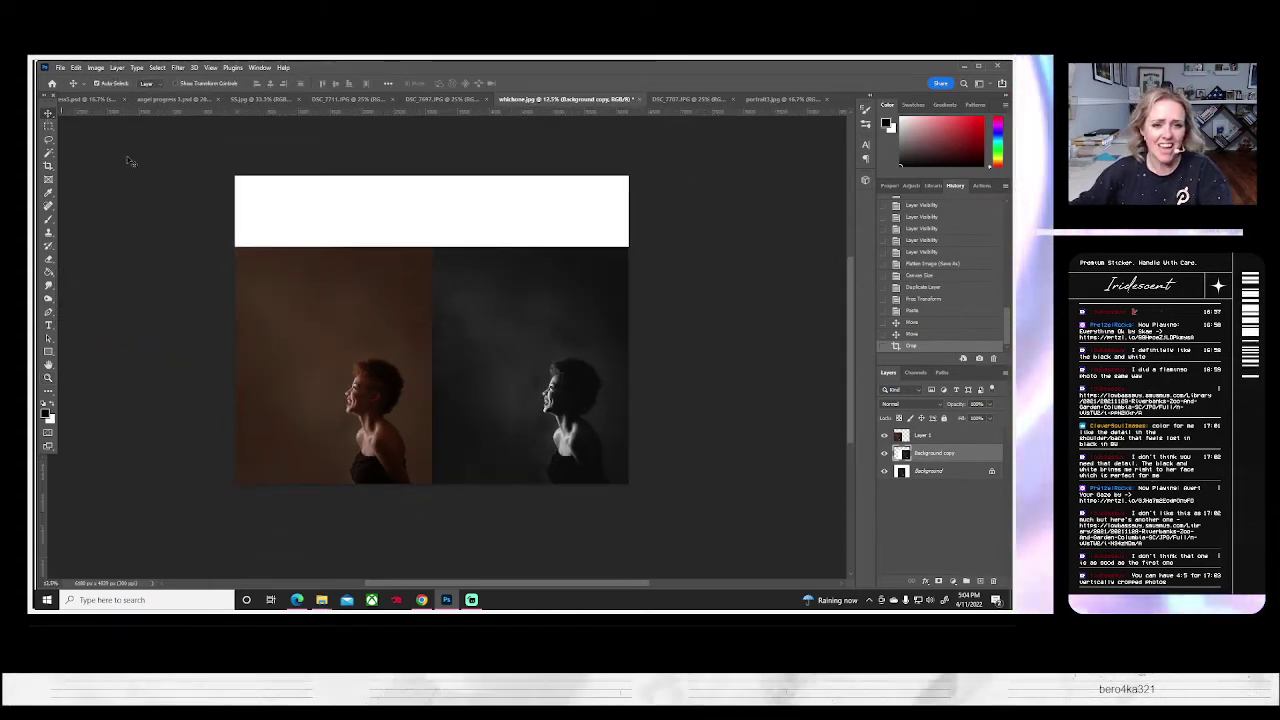
{"action": "left_click", "coordinate": [48, 127]}
{"action": "right_click", "coordinate": [925, 436]}
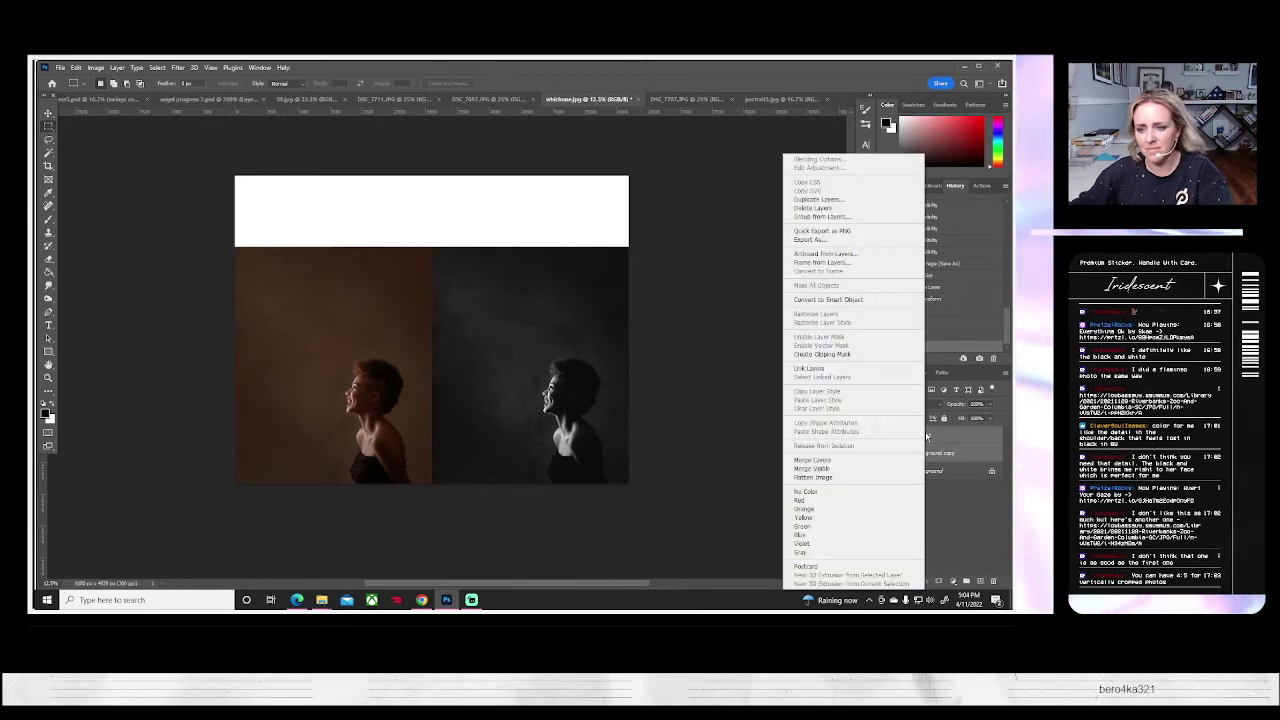
{"action": "left_click", "coordinate": [812, 459]}
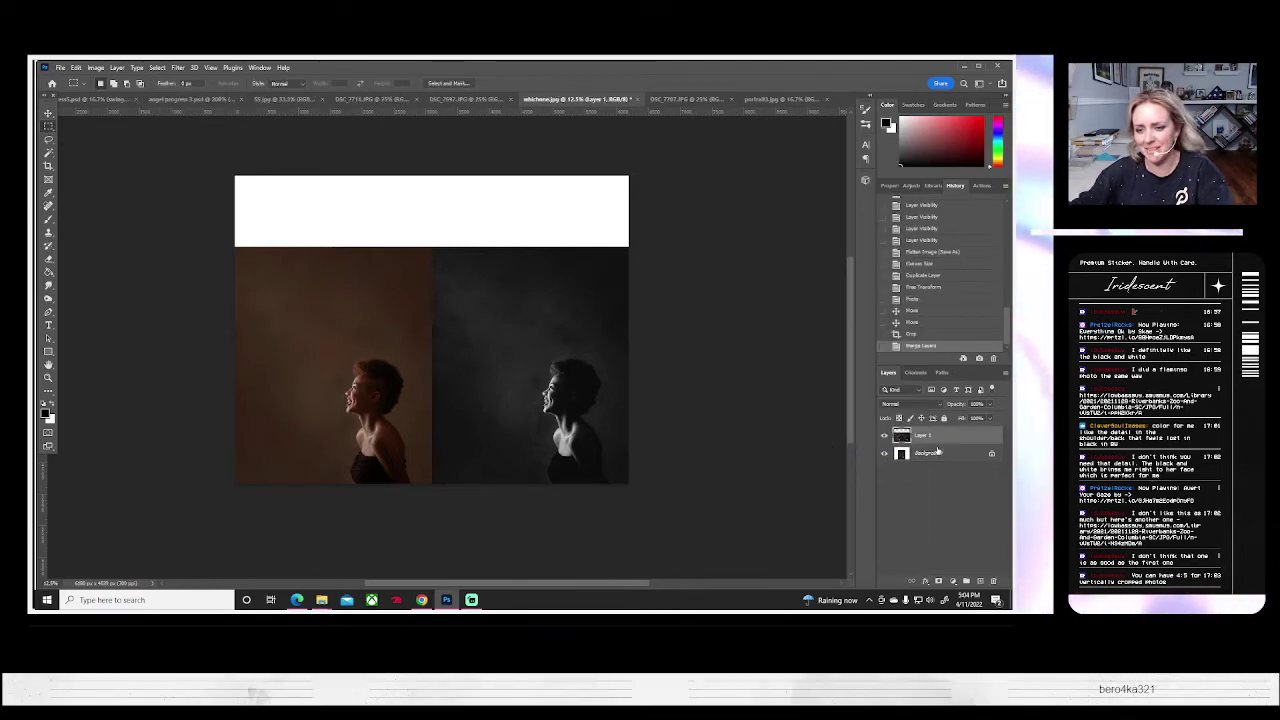
- Duplicate the merged side-by-side portrait layer within whichone.jpg
{"action": "right_click", "coordinate": [925, 381]}
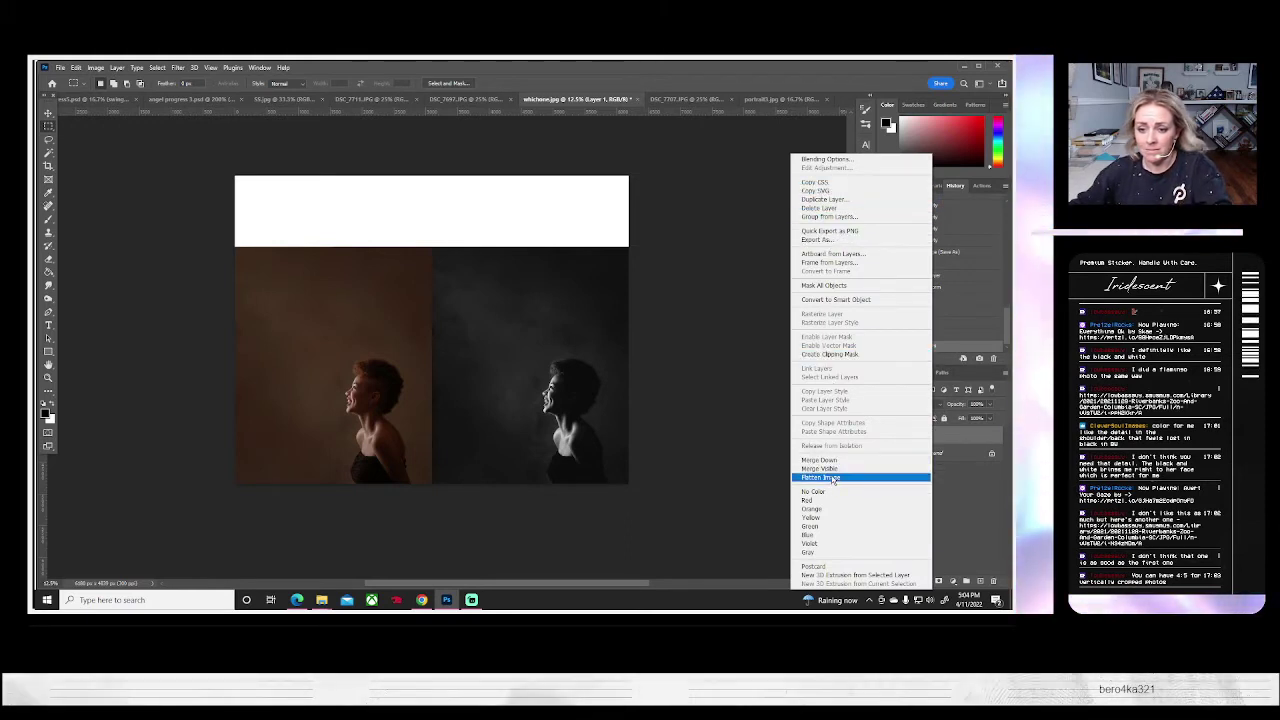
{"action": "left_click", "coordinate": [824, 199]}
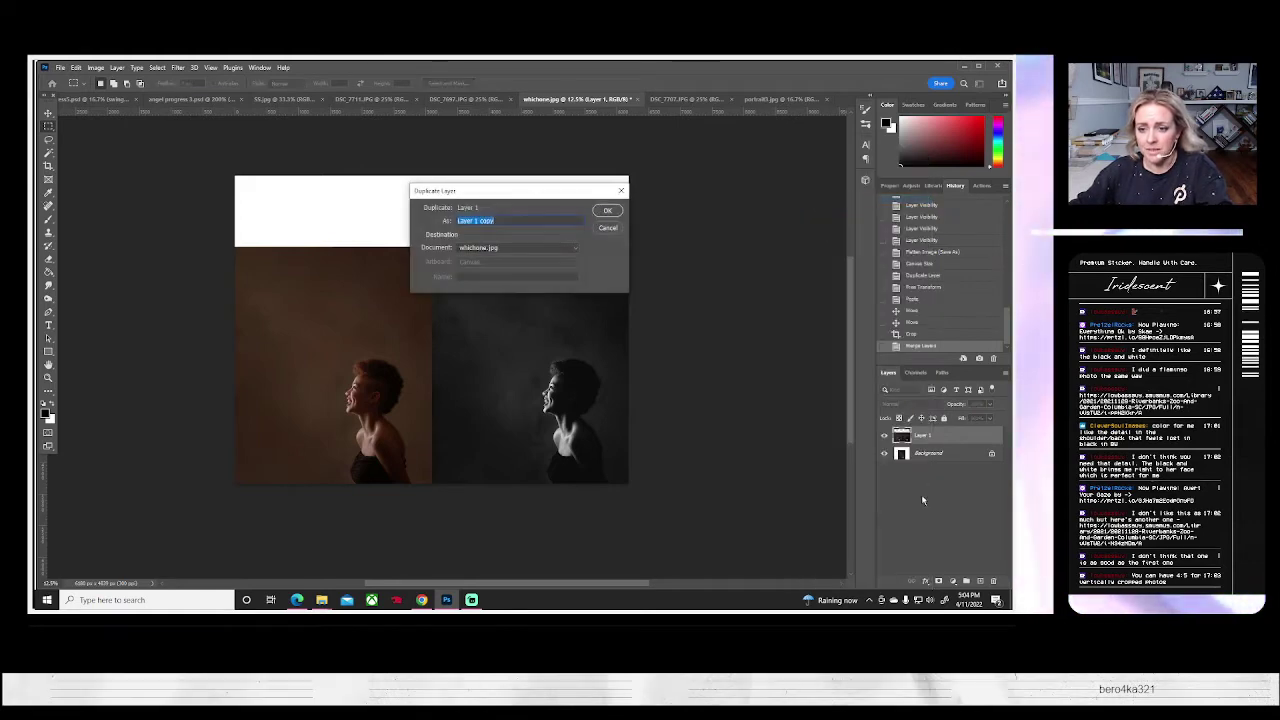
{"action": "key", "text": "ctrl+j"}
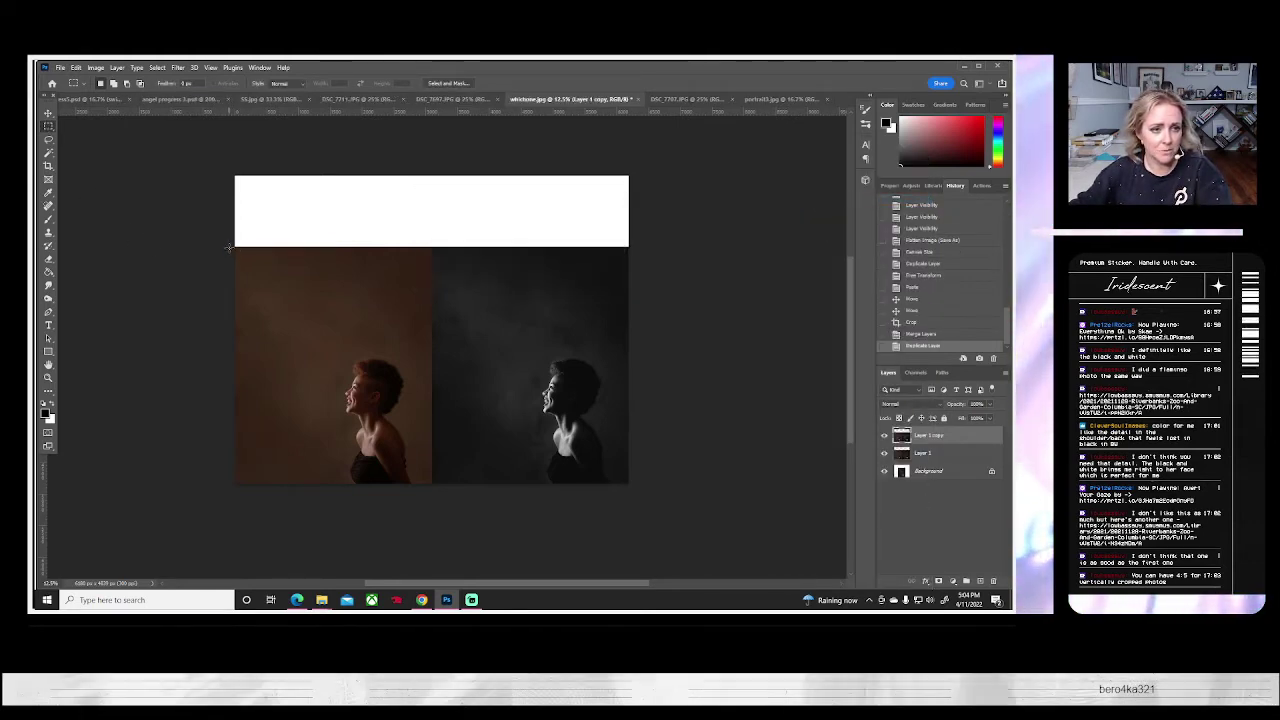
- Copy the backdrop strip above both heads onto a new layer and stretch it upward to cover the white canvas area
{"action": "left_click_drag", "start_coordinate": [230, 247], "coordinate": [685, 352]}
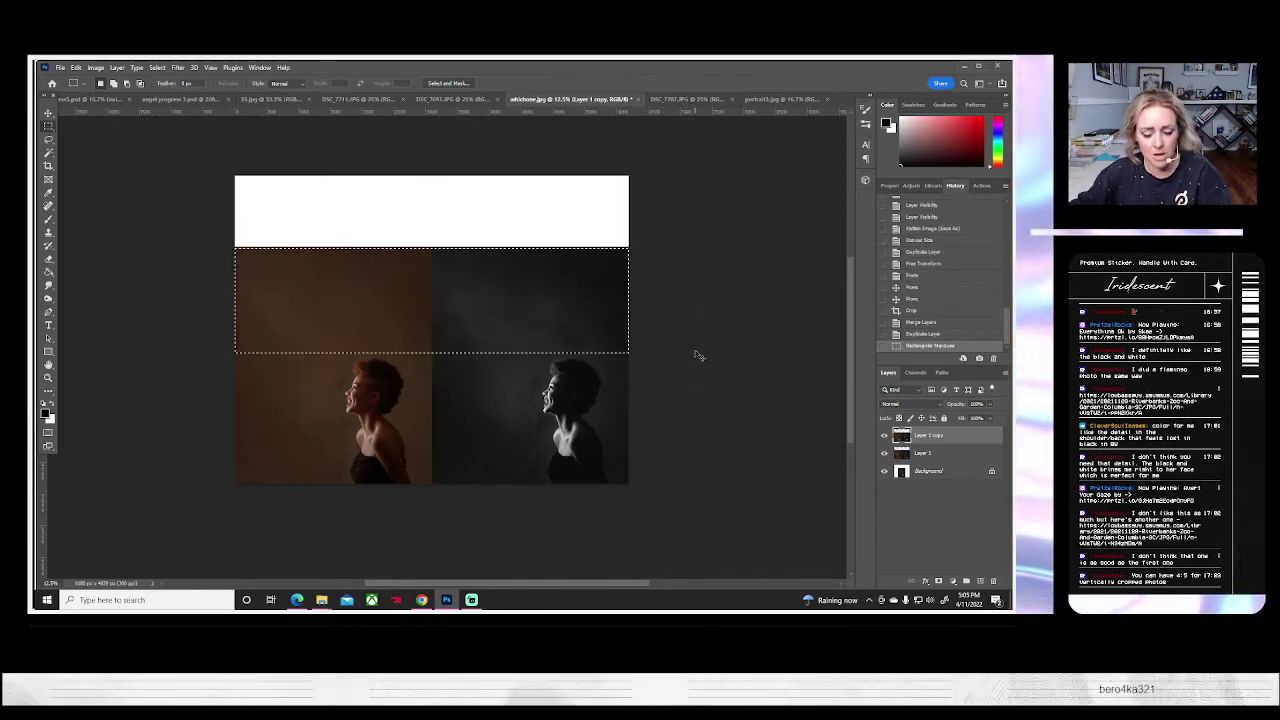
{"action": "key", "text": "ctrl+c"}
{"action": "key", "text": "ctrl+v"}
{"action": "key", "text": "ctrl+t"}
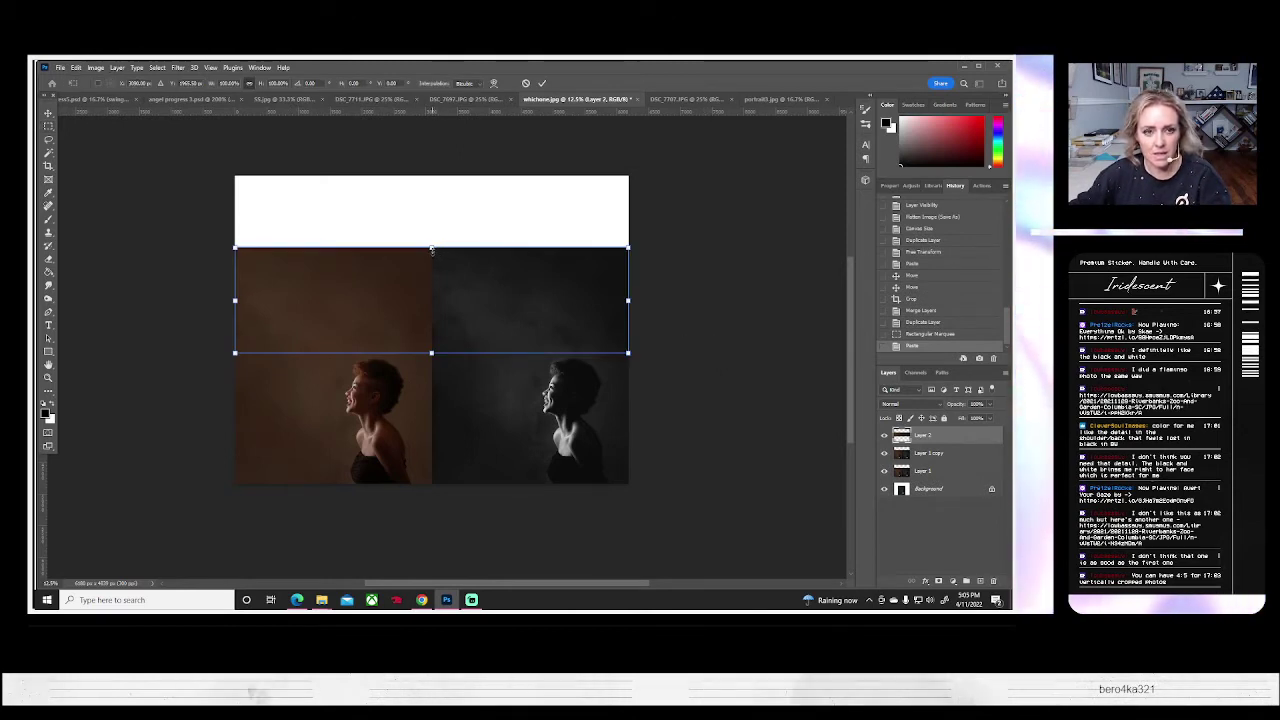
{"action": "left_click_drag", "start_coordinate": [431, 249], "coordinate": [431, 177]}
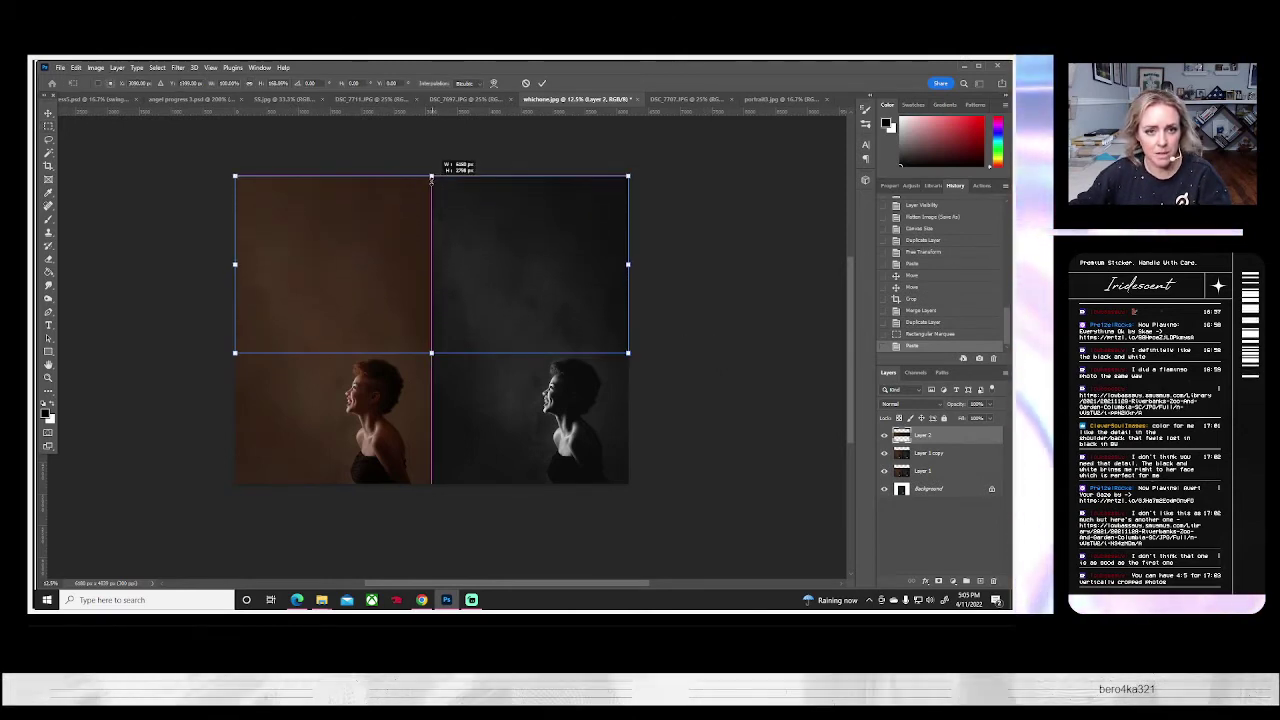
{"action": "key", "text": "Return"}
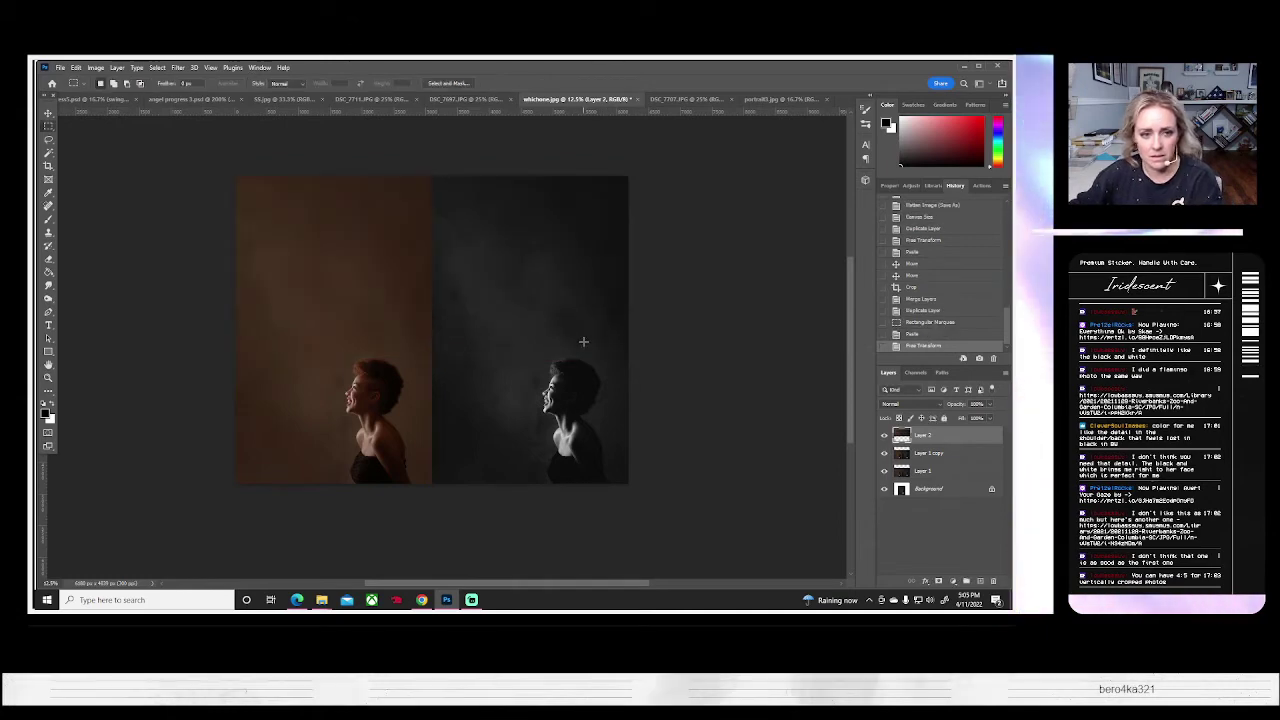
- Flatten the image and save the extended comparison as a JPEG at quality 12
{"action": "left_click", "coordinate": [117, 67]}
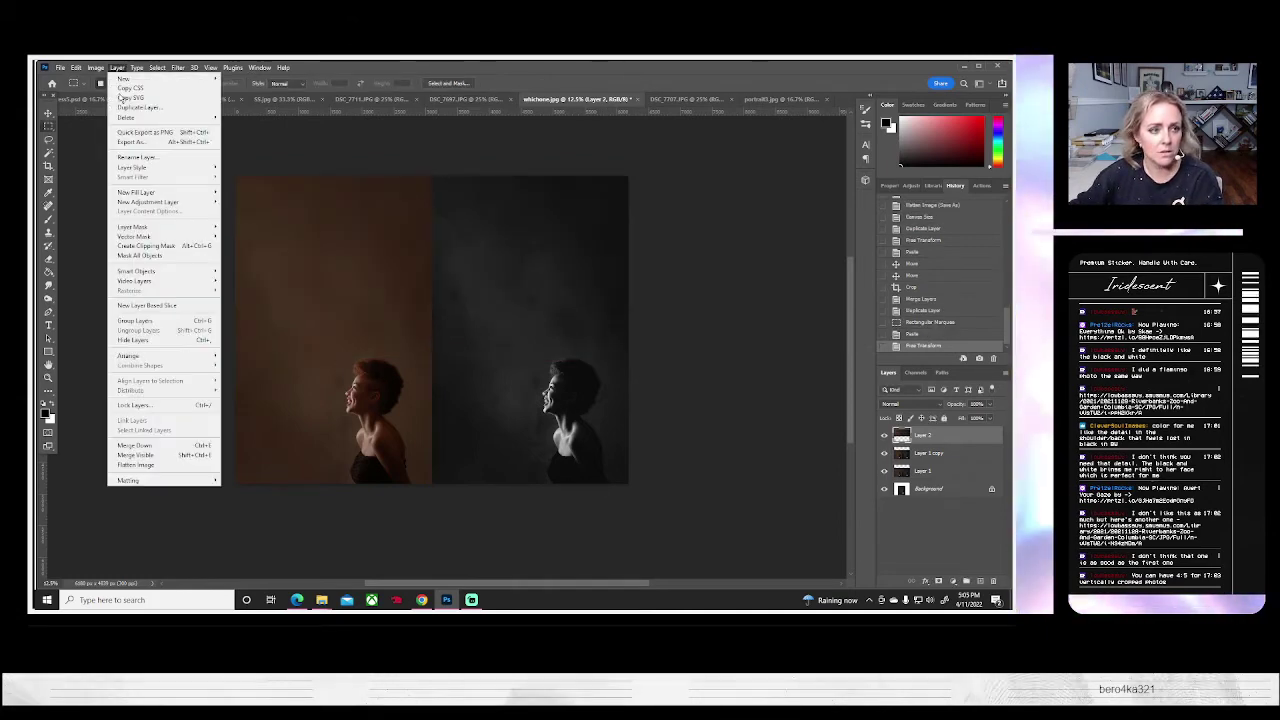
{"action": "left_click", "coordinate": [143, 466]}
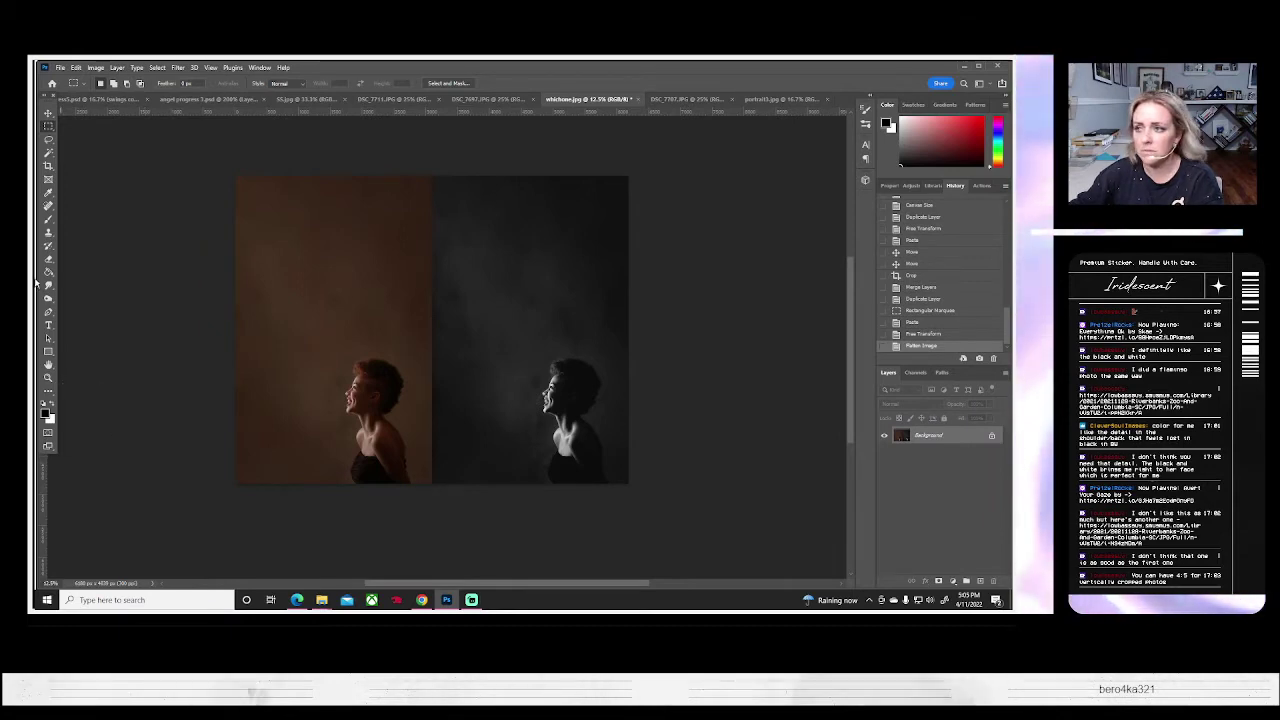
{"action": "left_click", "coordinate": [60, 67]}
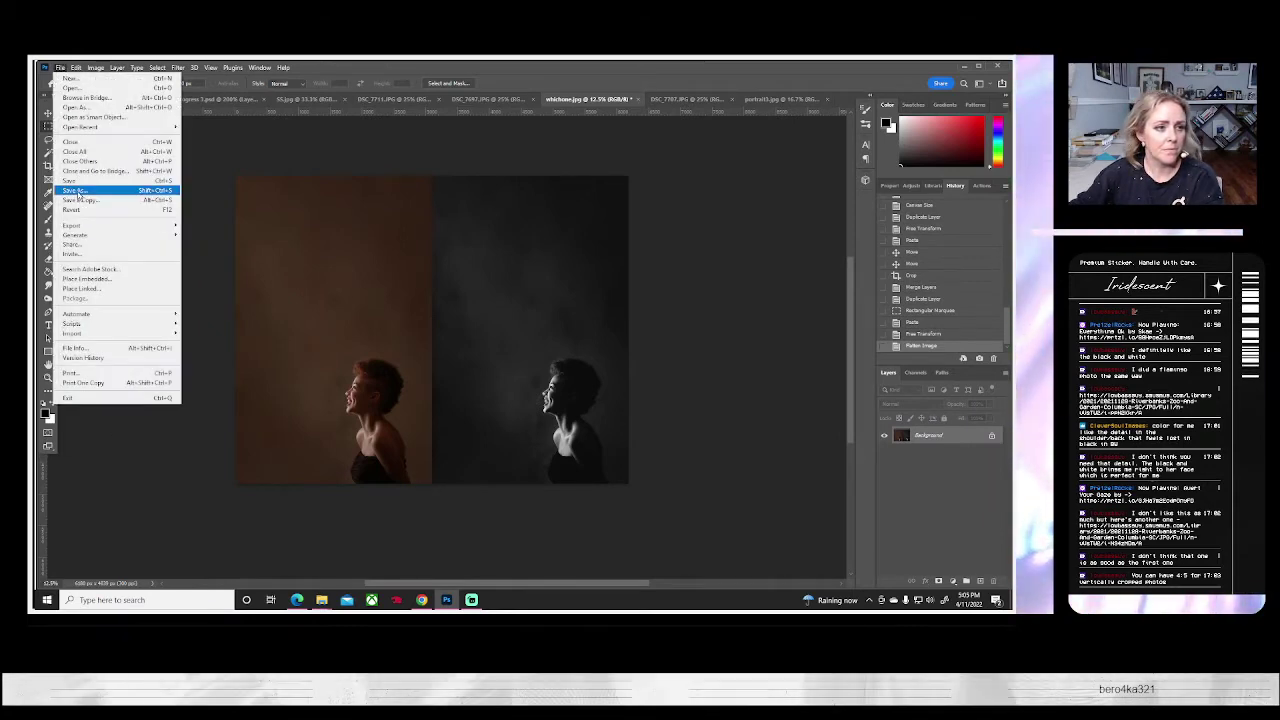
{"action": "left_click", "coordinate": [78, 191]}
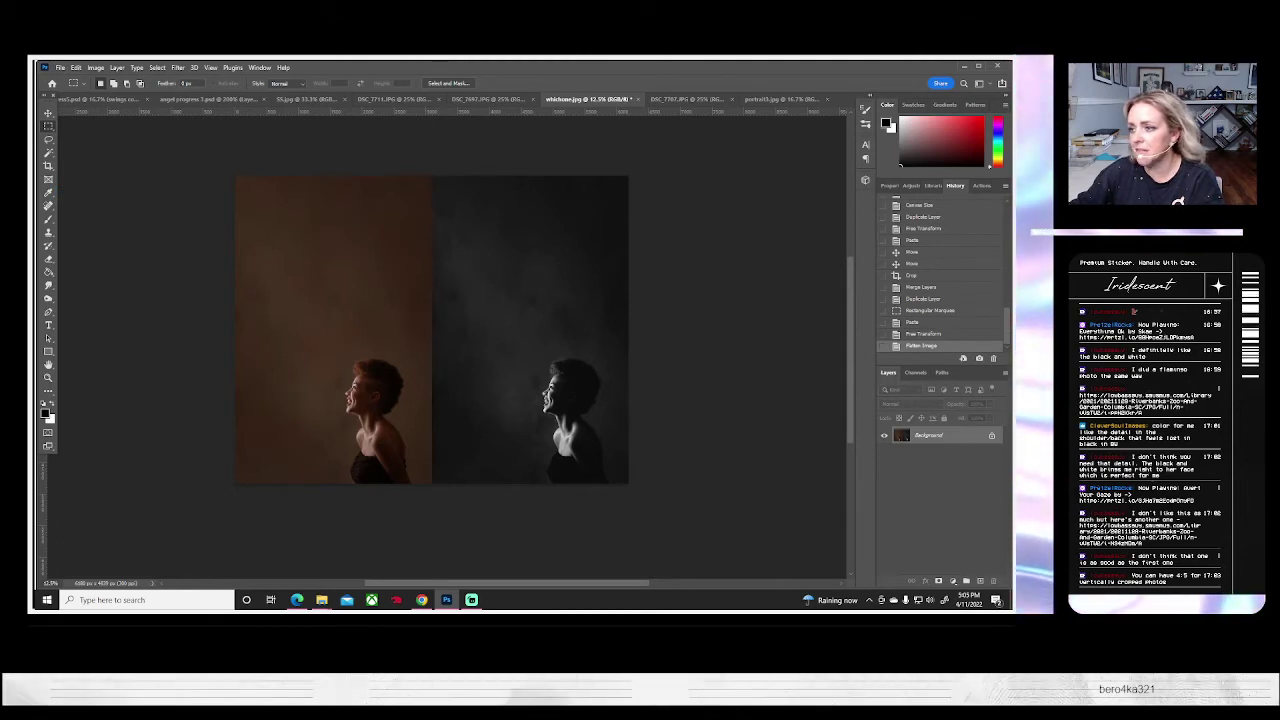
{"action": "key", "text": "ctrl+s"}
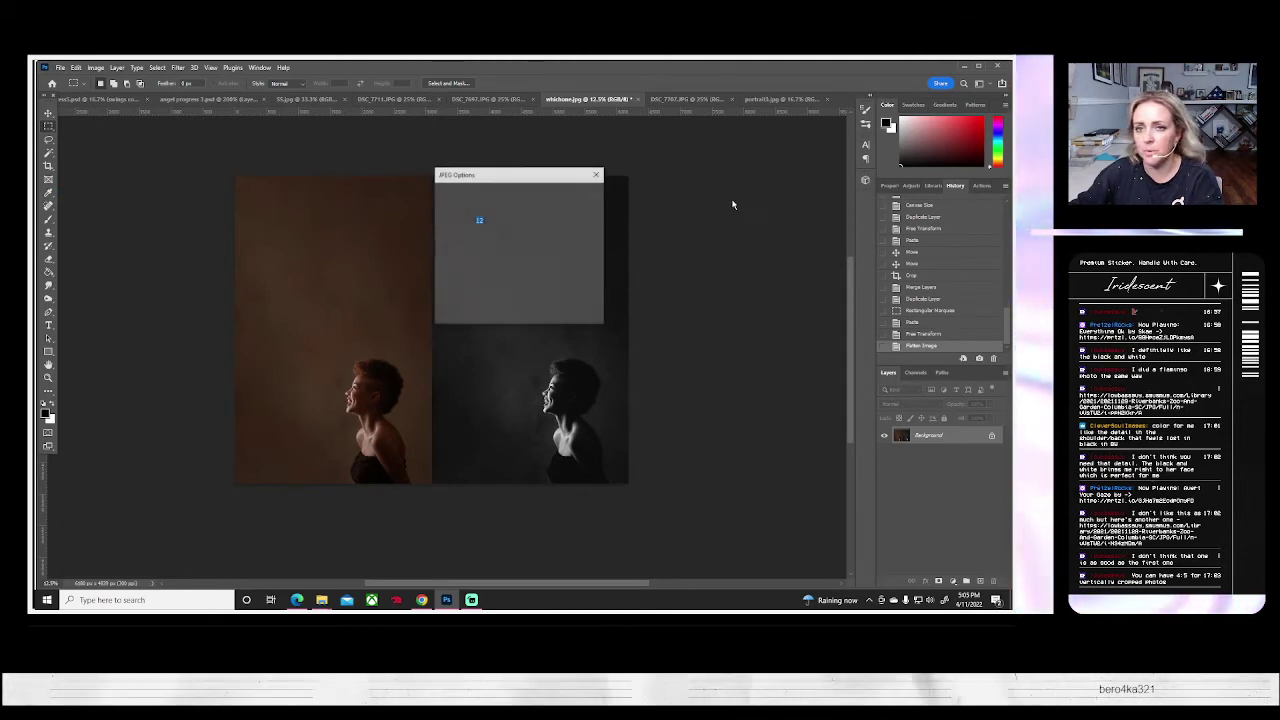
{"action": "key", "text": "Return"}
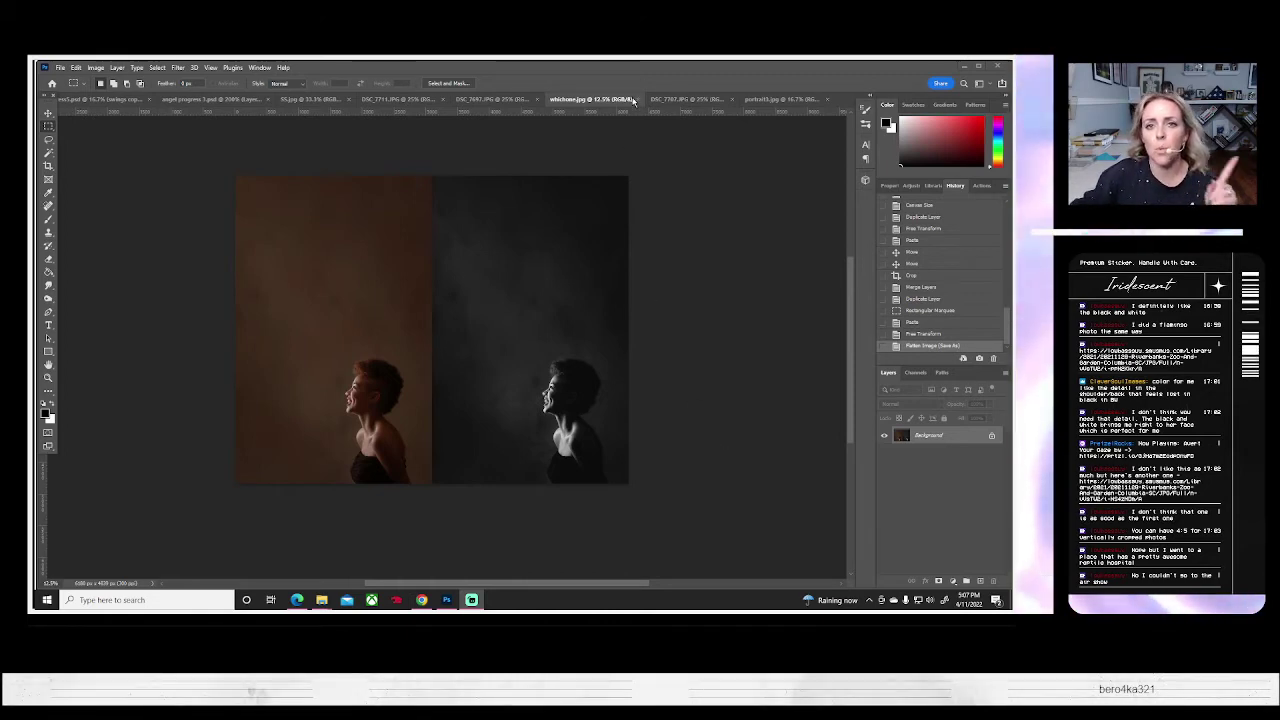
- Deselect the backdrop selection in the arm-raised flower portrait and close the standalone color portrait document
{"action": "left_click", "coordinate": [682, 99]}
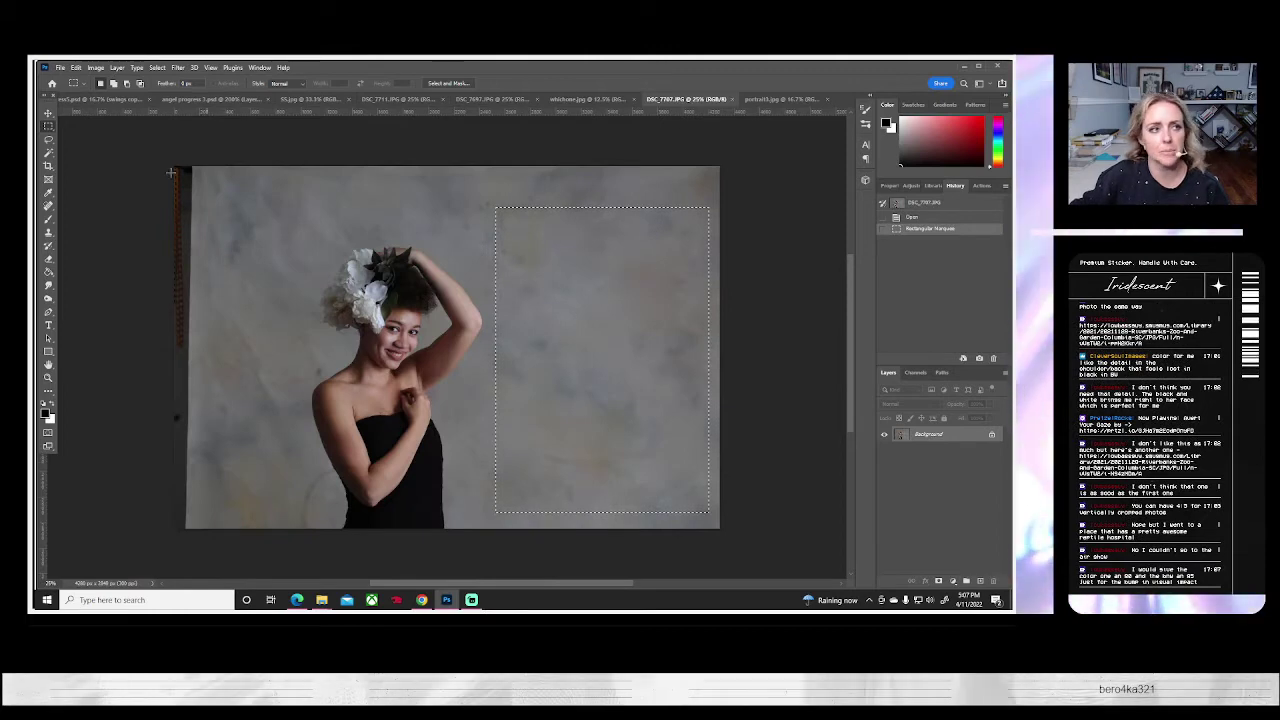
{"action": "key", "text": "ctrl+d"}
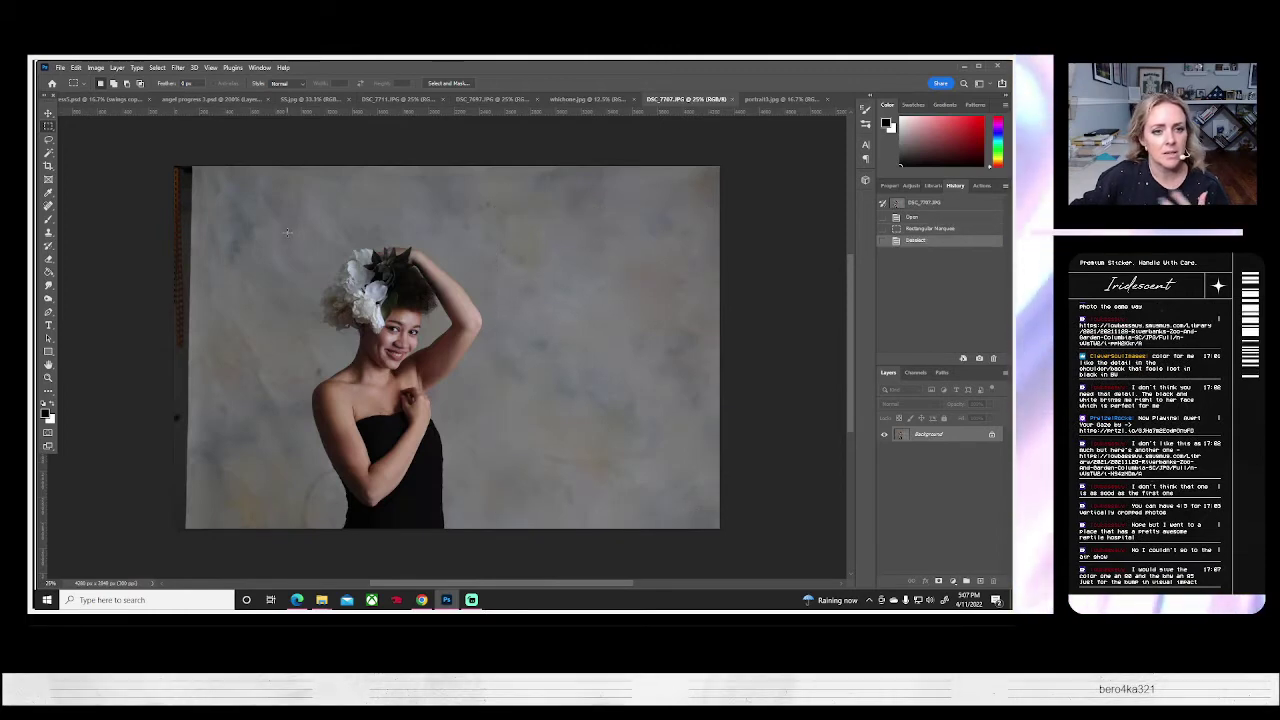
{"action": "left_click", "coordinate": [762, 100]}
{"action": "key", "text": "ctrl+a"}
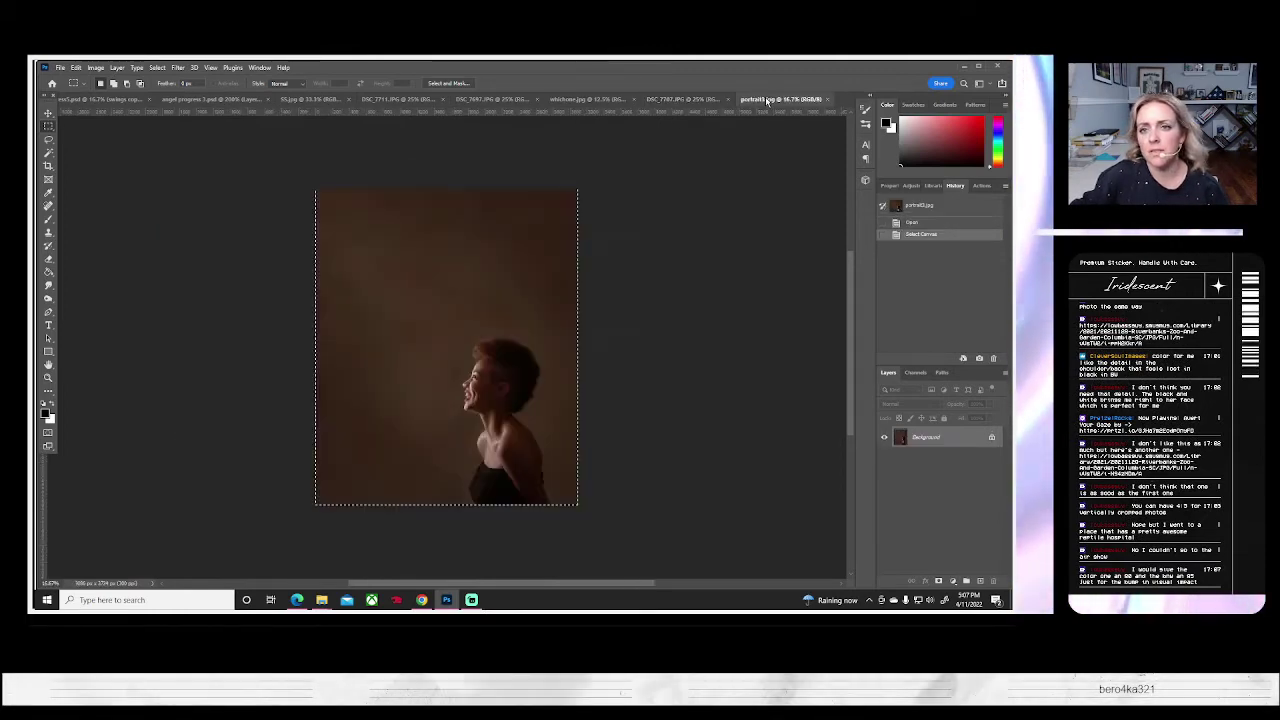
{"action": "left_click", "coordinate": [828, 100]}
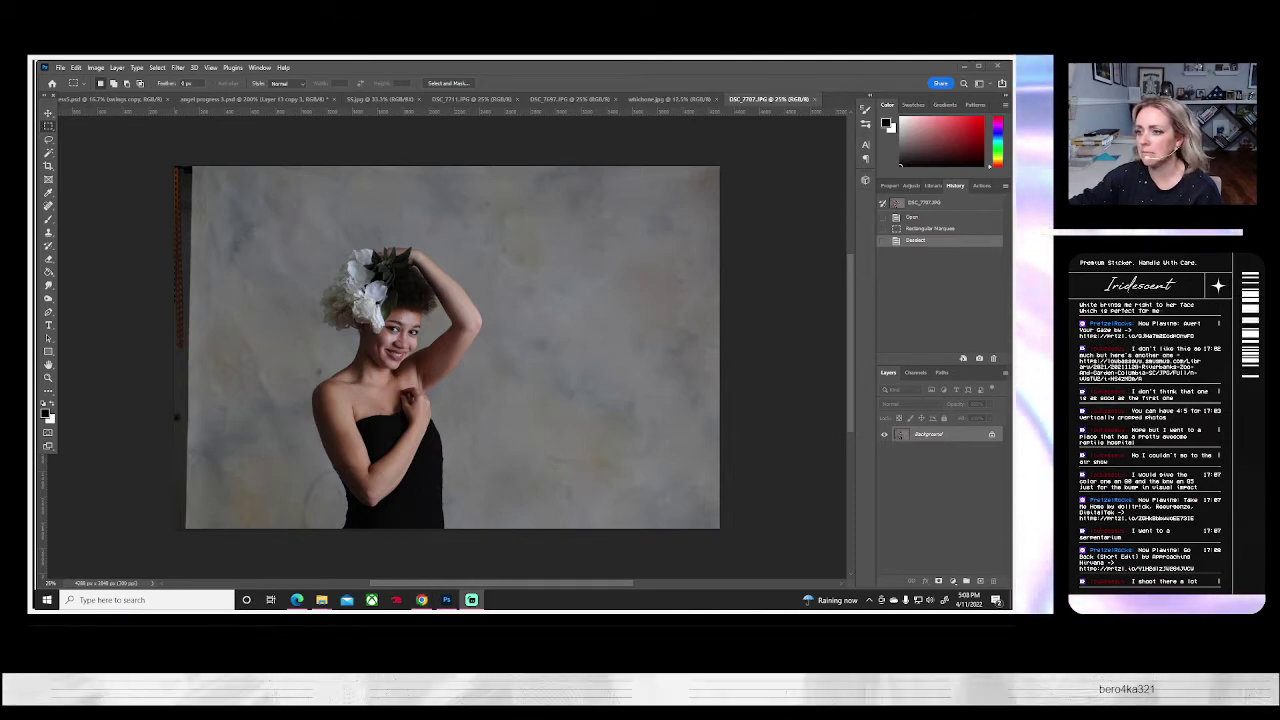
- Close whichone.jpg and the JPEG screenshot of the angel painting
{"action": "left_click", "coordinate": [641, 99]}
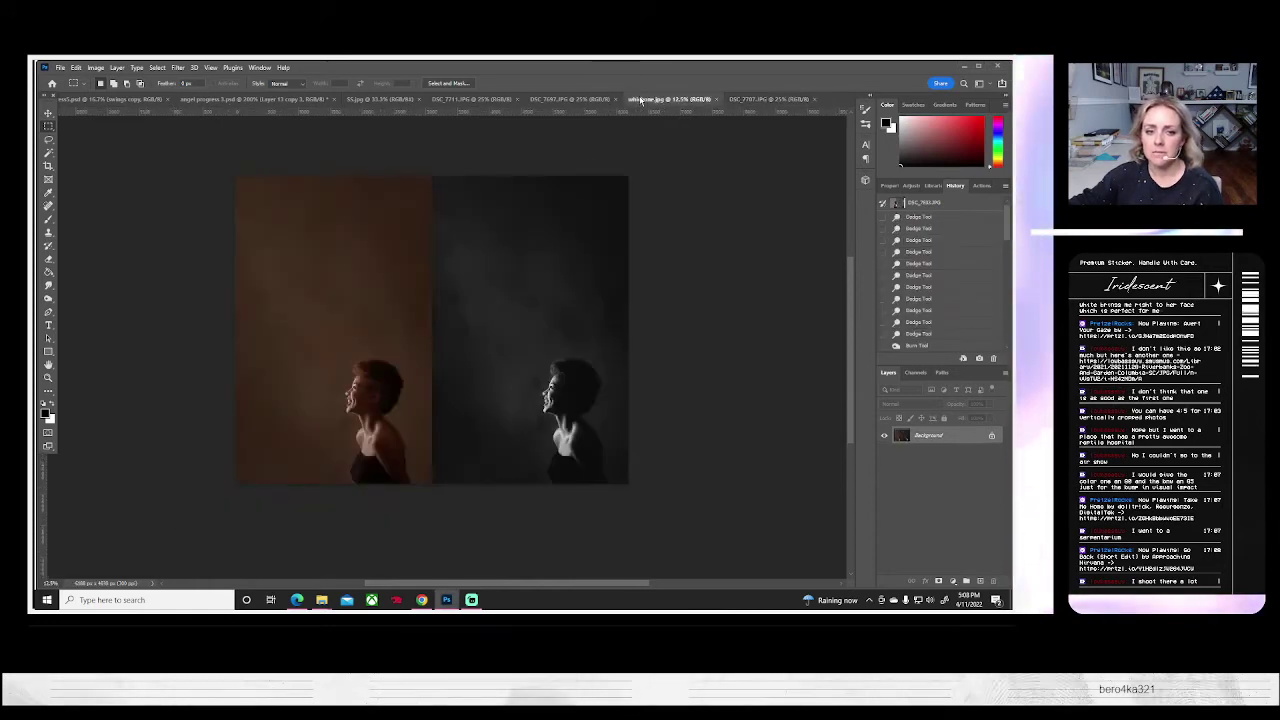
{"action": "left_click", "coordinate": [715, 100]}
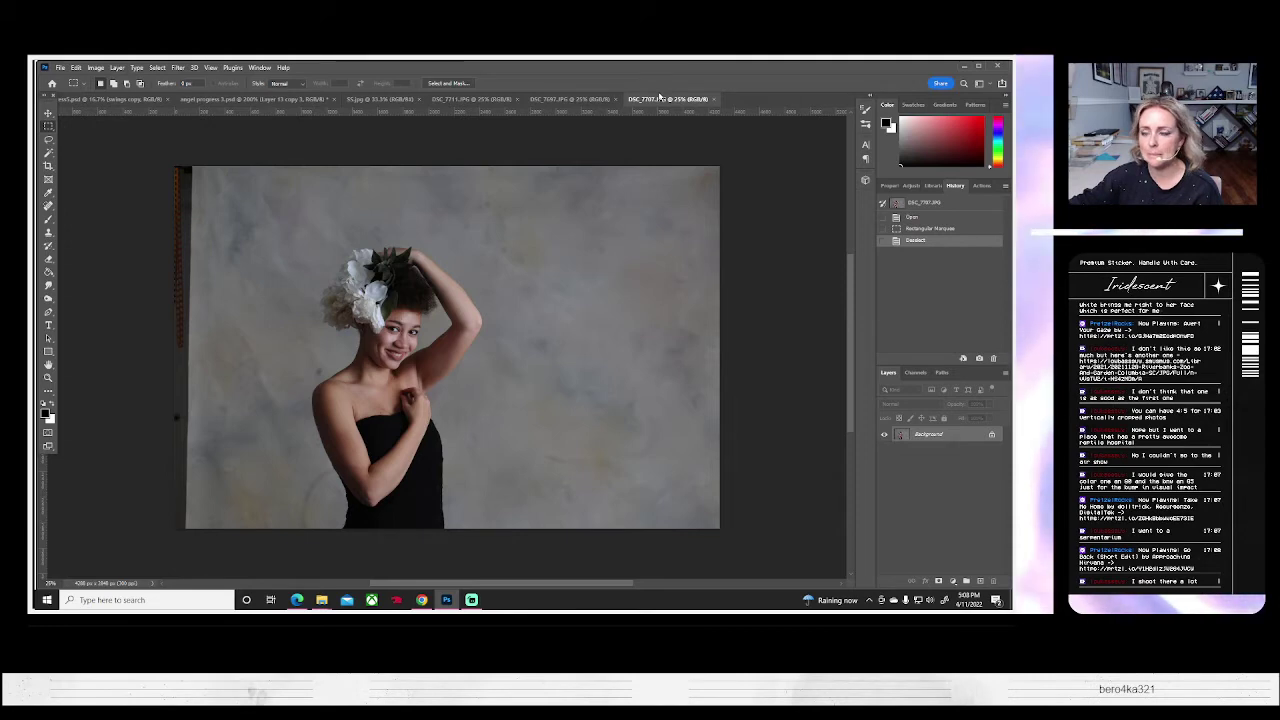
{"action": "left_click", "coordinate": [570, 100]}
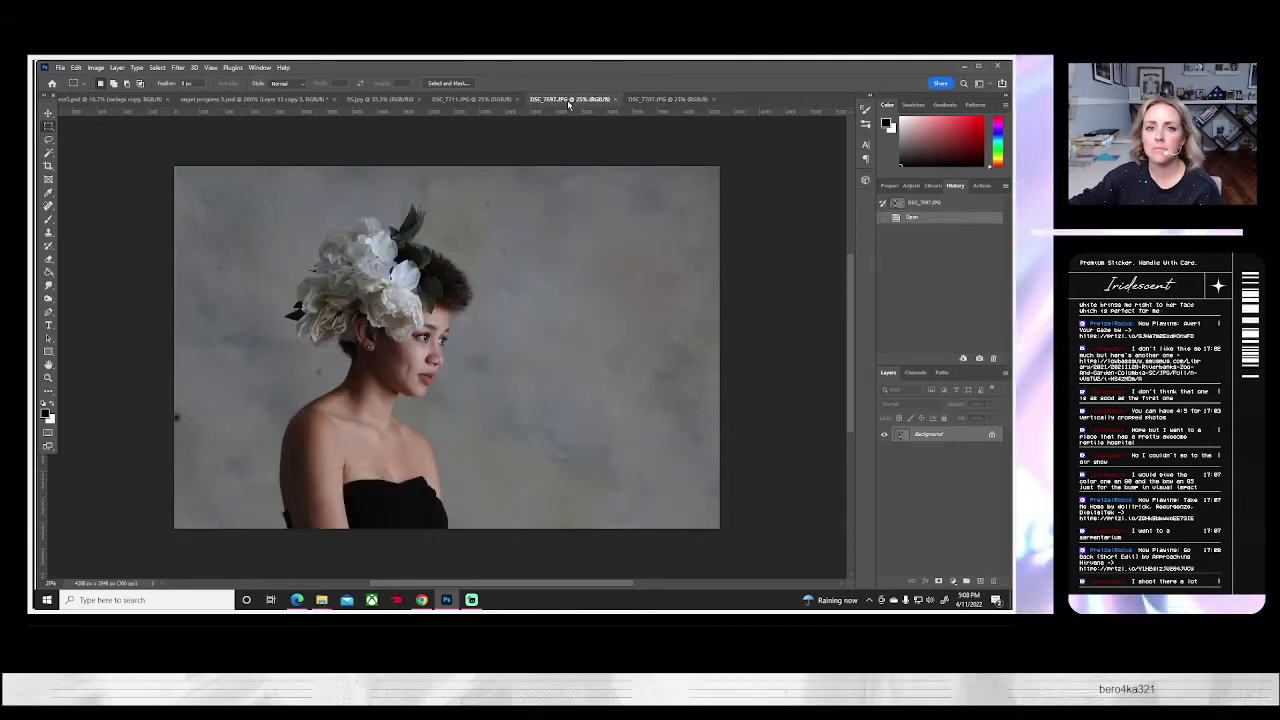
{"action": "left_click", "coordinate": [481, 101]}
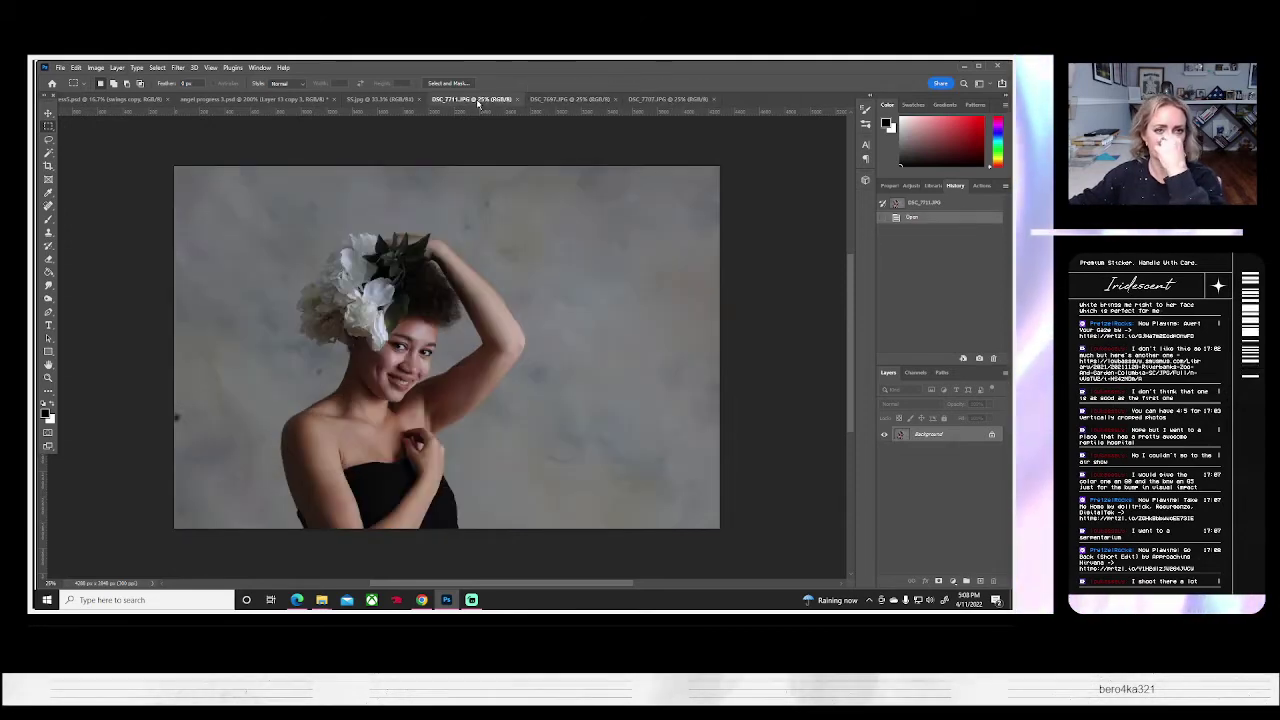
{"action": "left_click", "coordinate": [388, 101]}
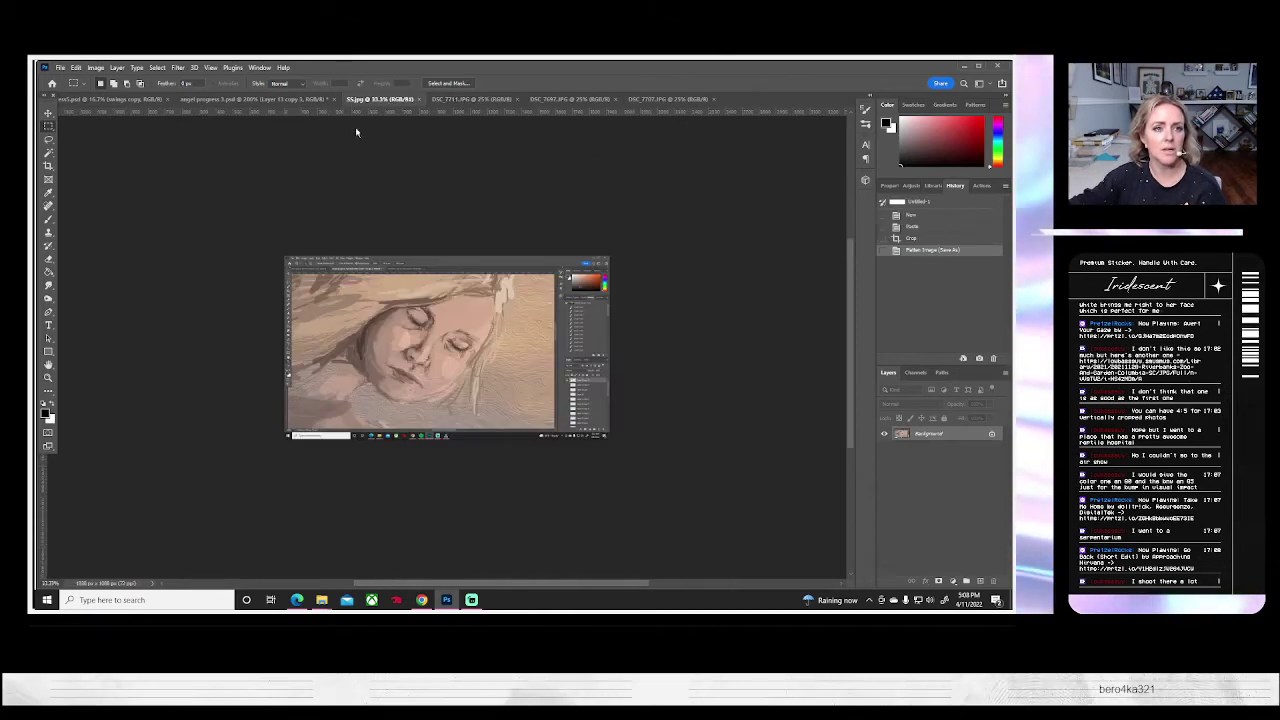
{"action": "left_click", "coordinate": [421, 100]}
- Look through the two painting PSDs and the flower-headdress portraits still open, examining the side-facing pose
{"action": "left_click", "coordinate": [250, 100]}
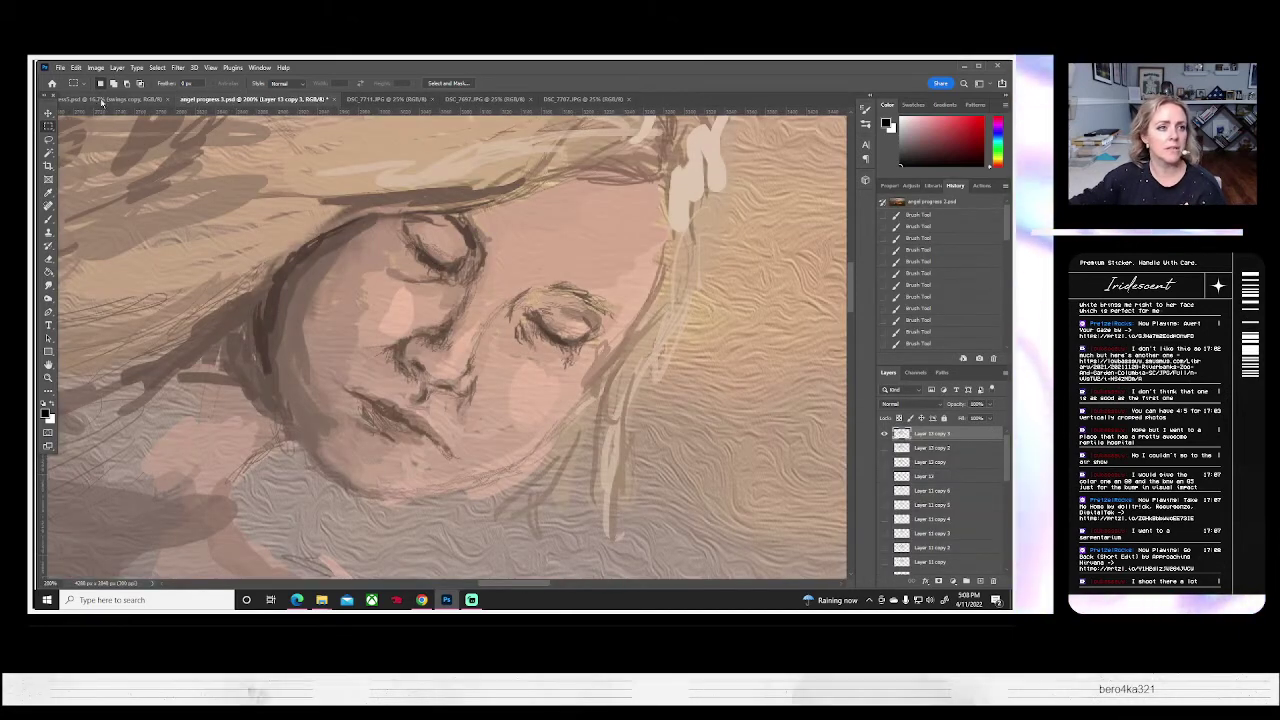
{"action": "left_click", "coordinate": [105, 100]}
{"action": "left_click", "coordinate": [485, 100]}
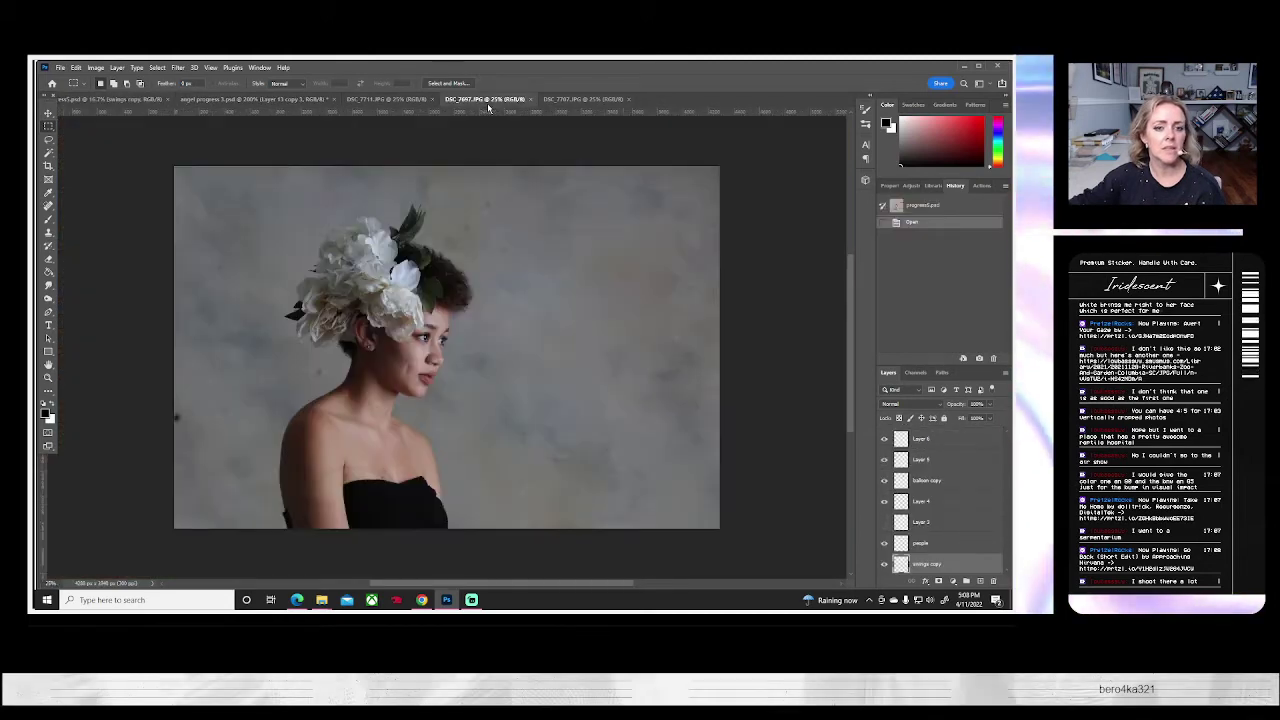
{"action": "left_click", "coordinate": [553, 100]}
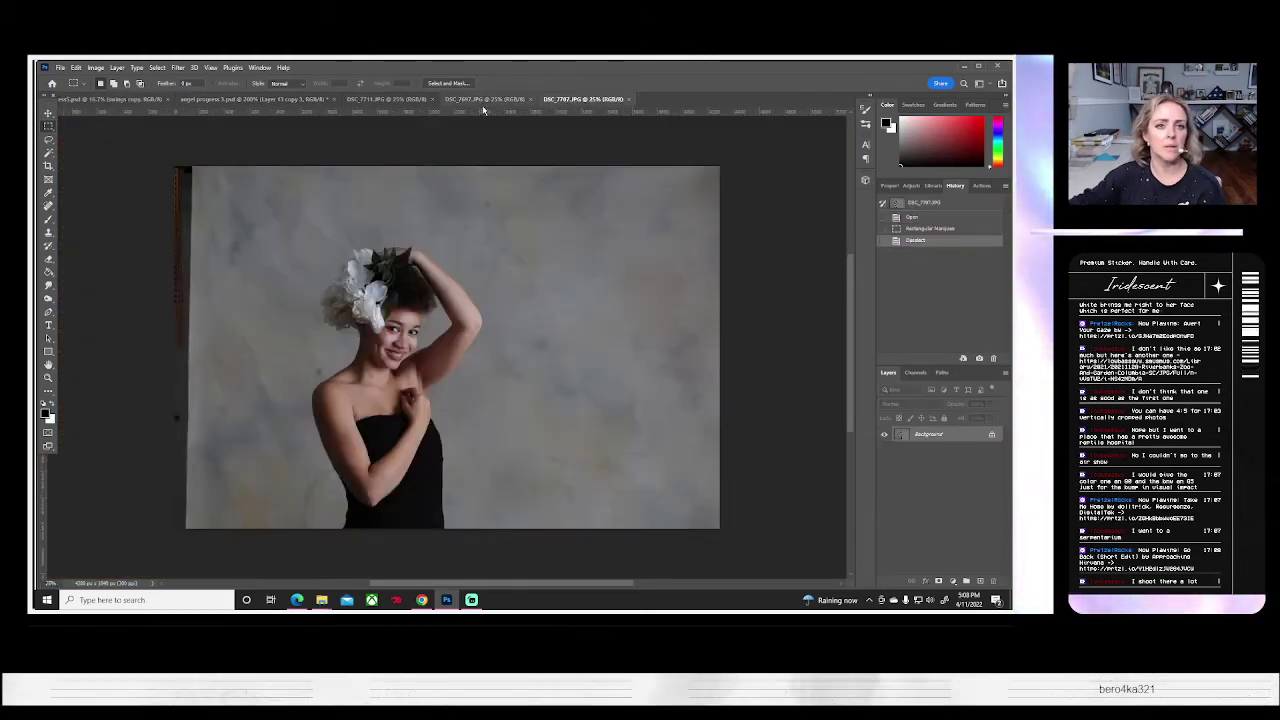
{"action": "left_click", "coordinate": [485, 100]}
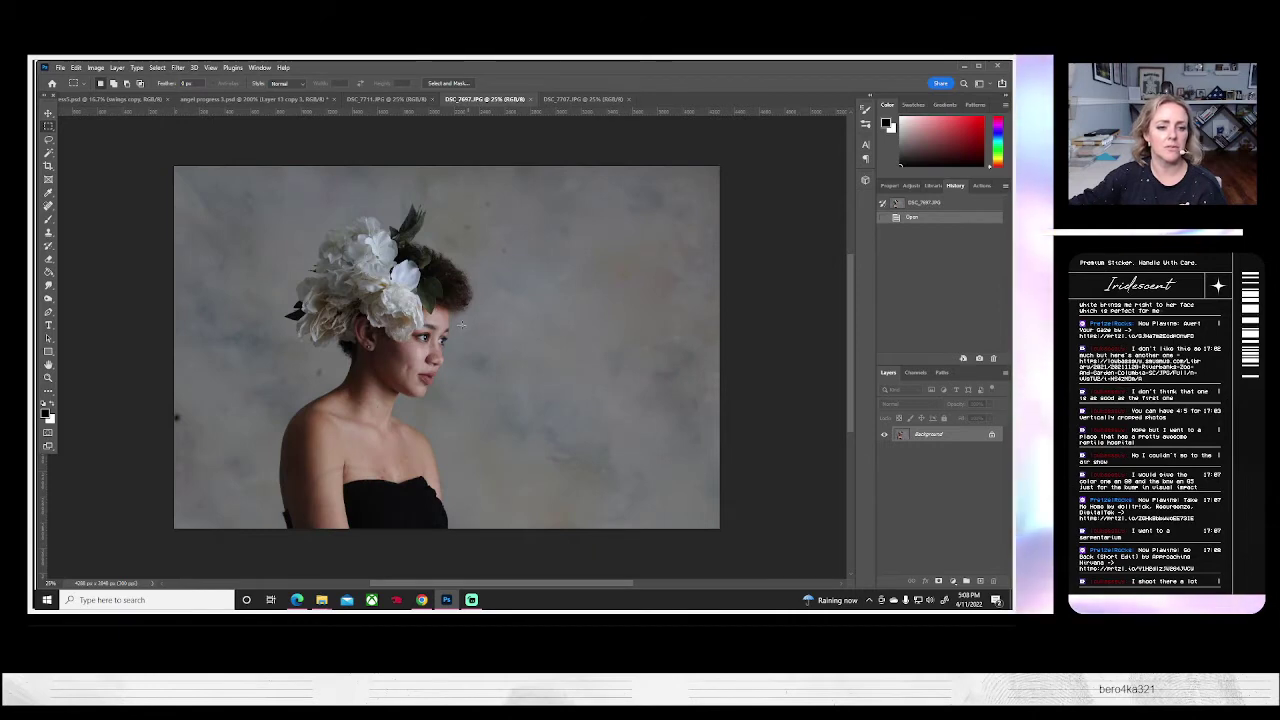
{"action": "left_click", "coordinate": [48, 377]}
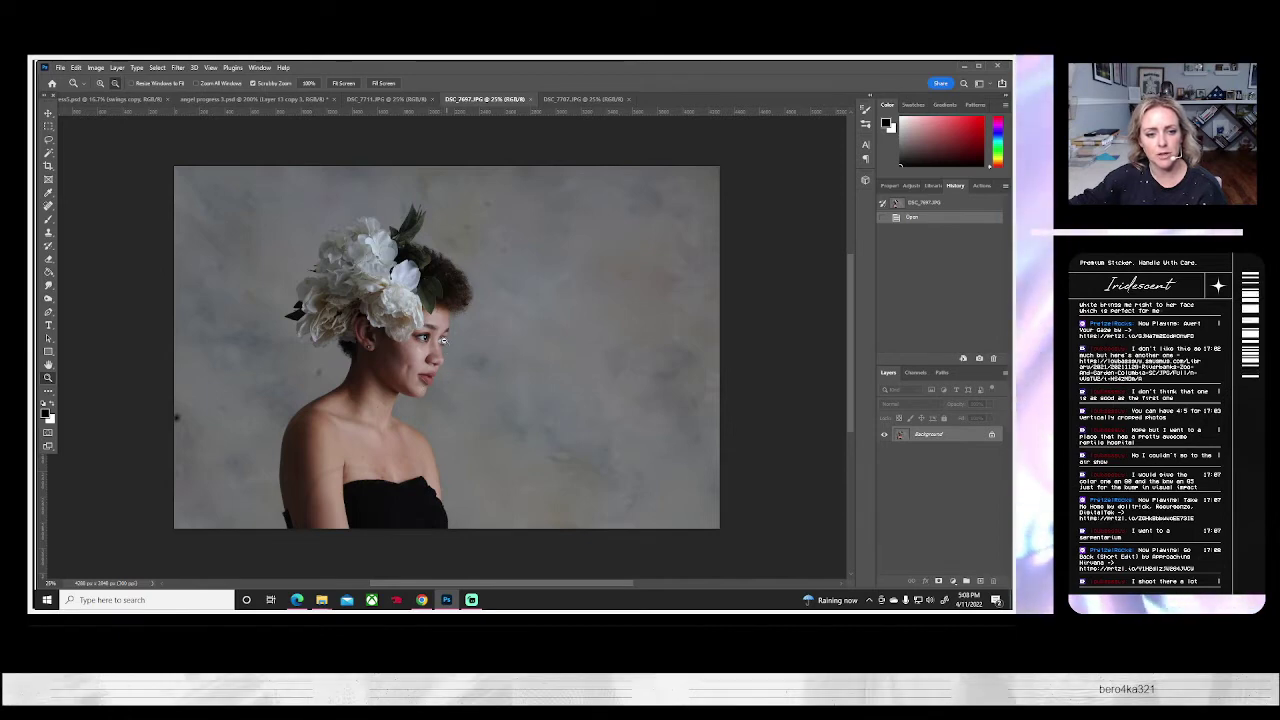
- Compare the two smiling arm-raised flower portraits and close the tighter-framed one, DSC_7711.JPG
{"action": "left_click", "coordinate": [583, 99]}
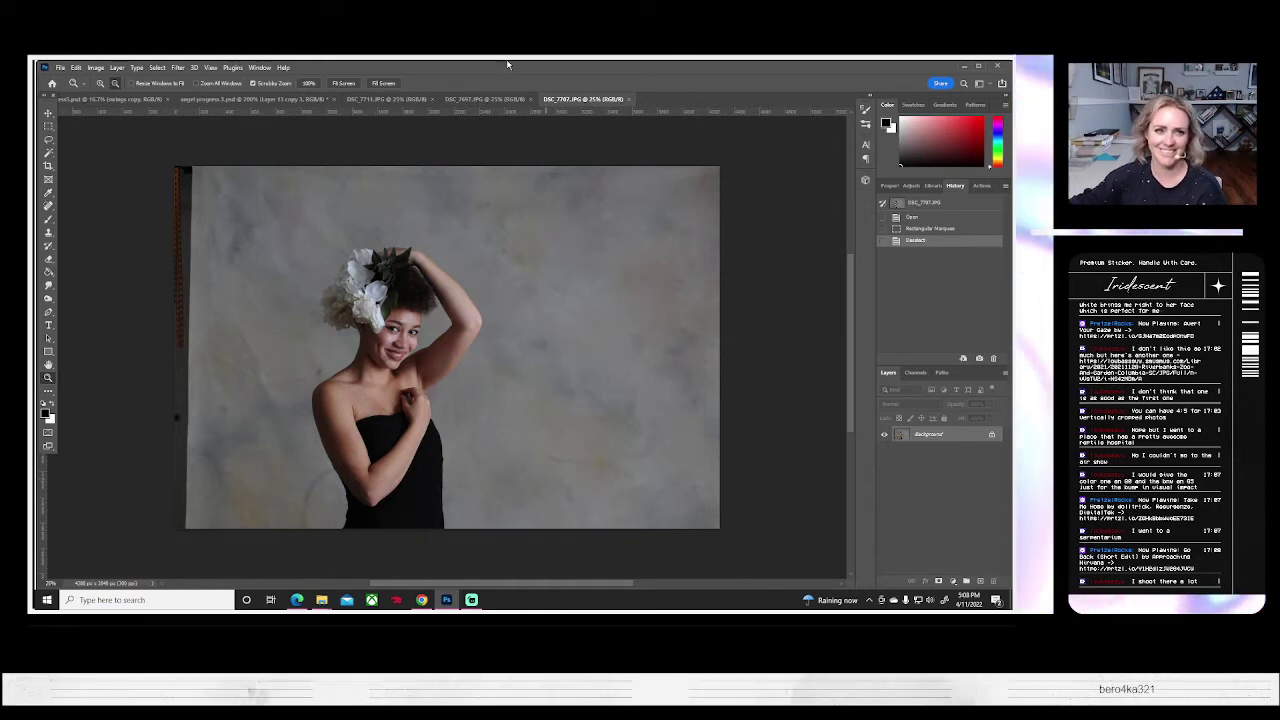
{"action": "left_click", "coordinate": [388, 100]}
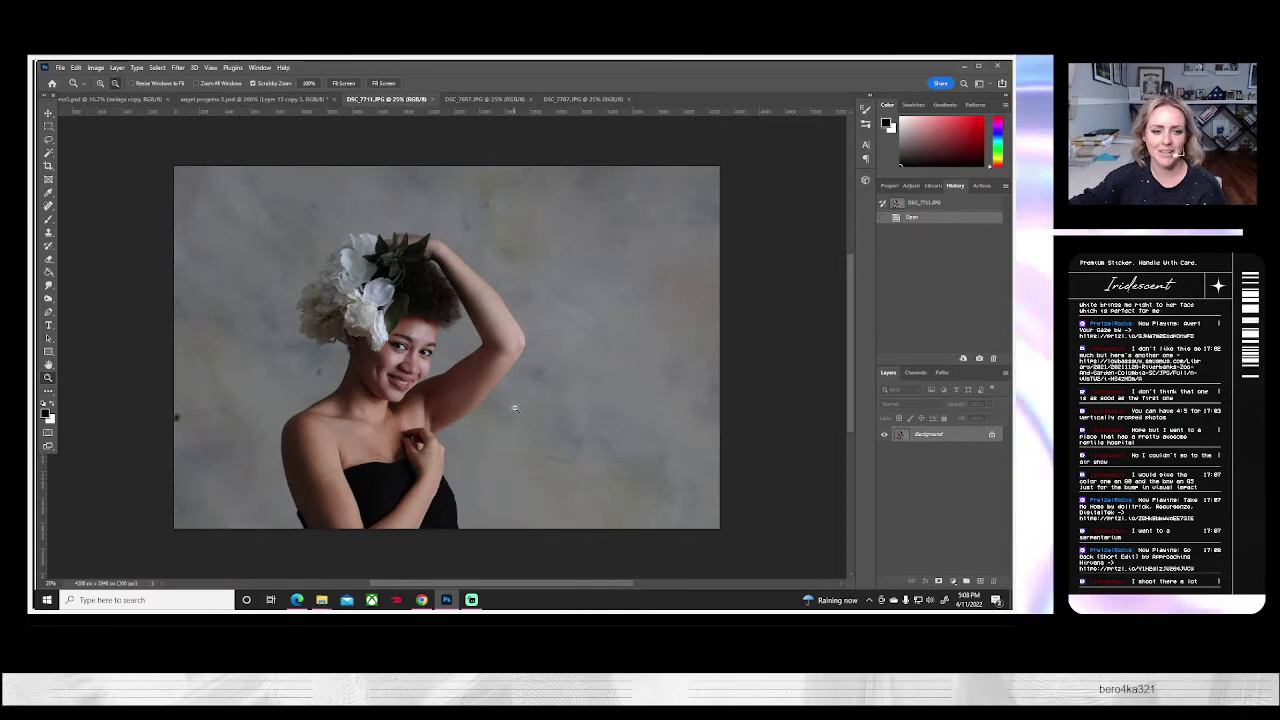
{"action": "left_click", "coordinate": [558, 99]}
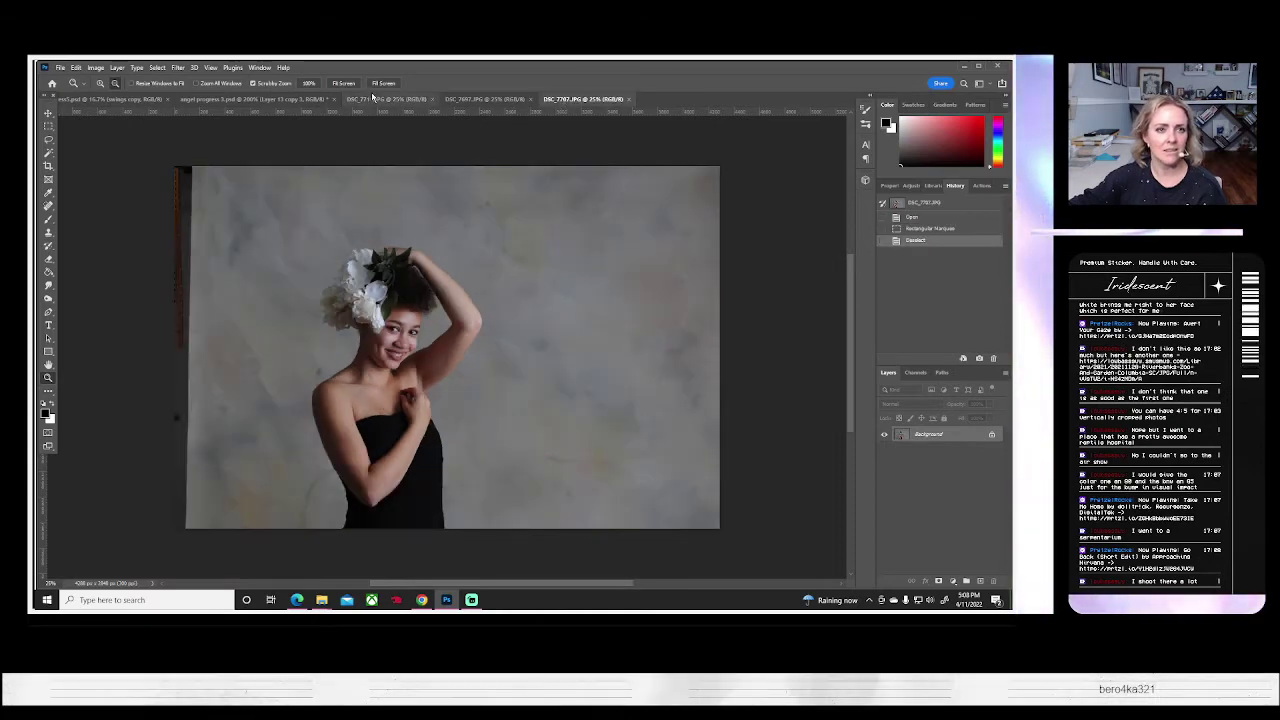
{"action": "left_click", "coordinate": [375, 100]}
{"action": "left_click", "coordinate": [432, 100]}
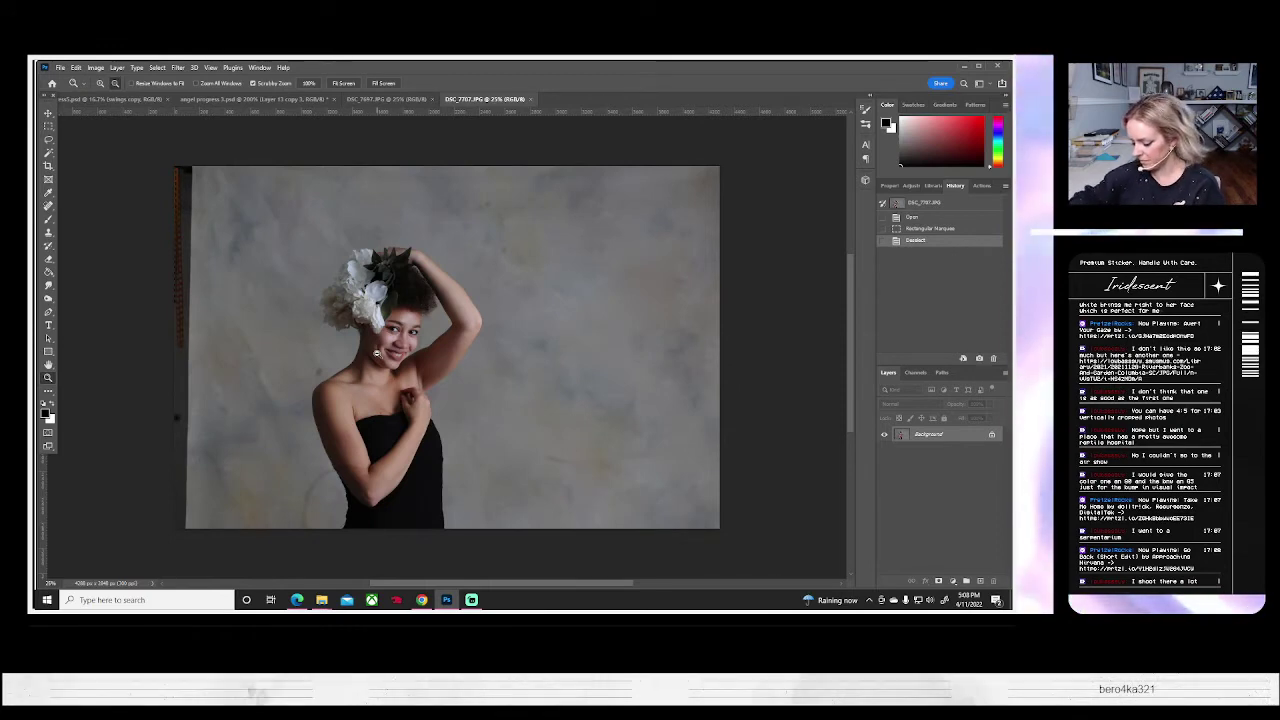
- In angel progress 3.psd, duplicate the angel layer Layer 13 copy 3 as Layer 13 copy 4 and hide the original
{"action": "left_click", "coordinate": [295, 99]}
{"action": "left_click", "coordinate": [338, 84]}
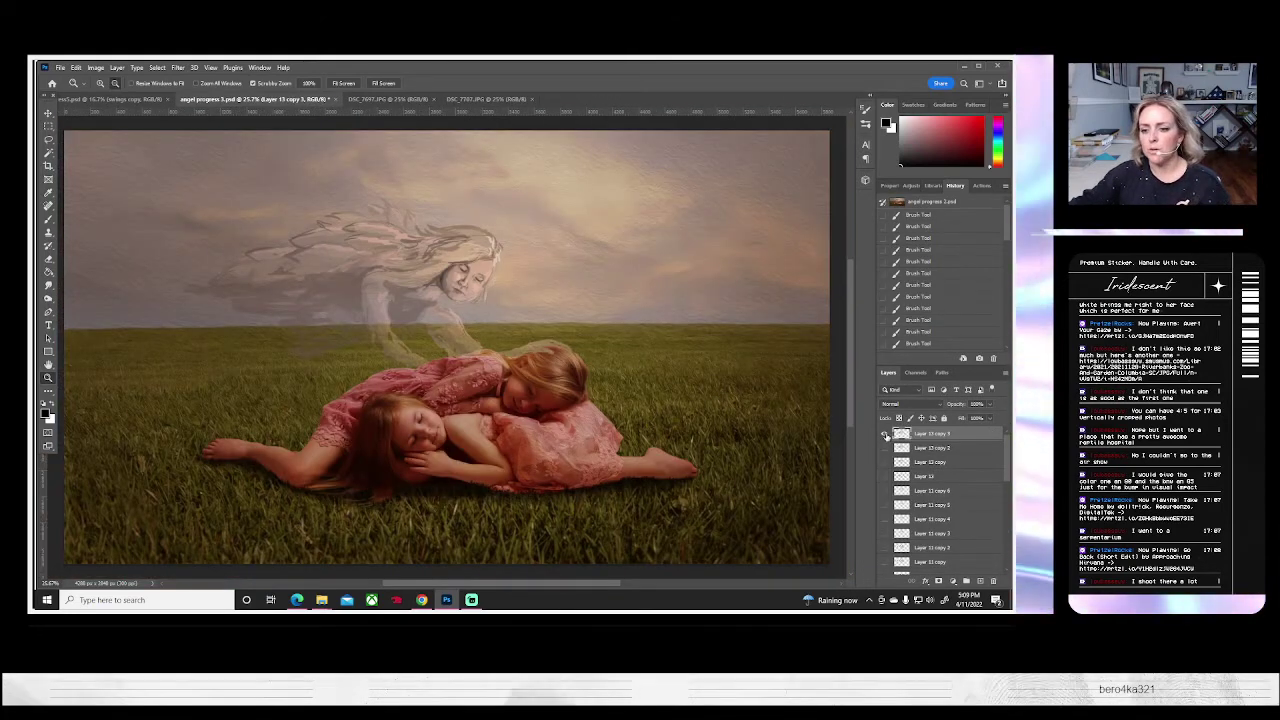
{"action": "left_click", "coordinate": [884, 434]}
{"action": "left_click", "coordinate": [885, 435]}
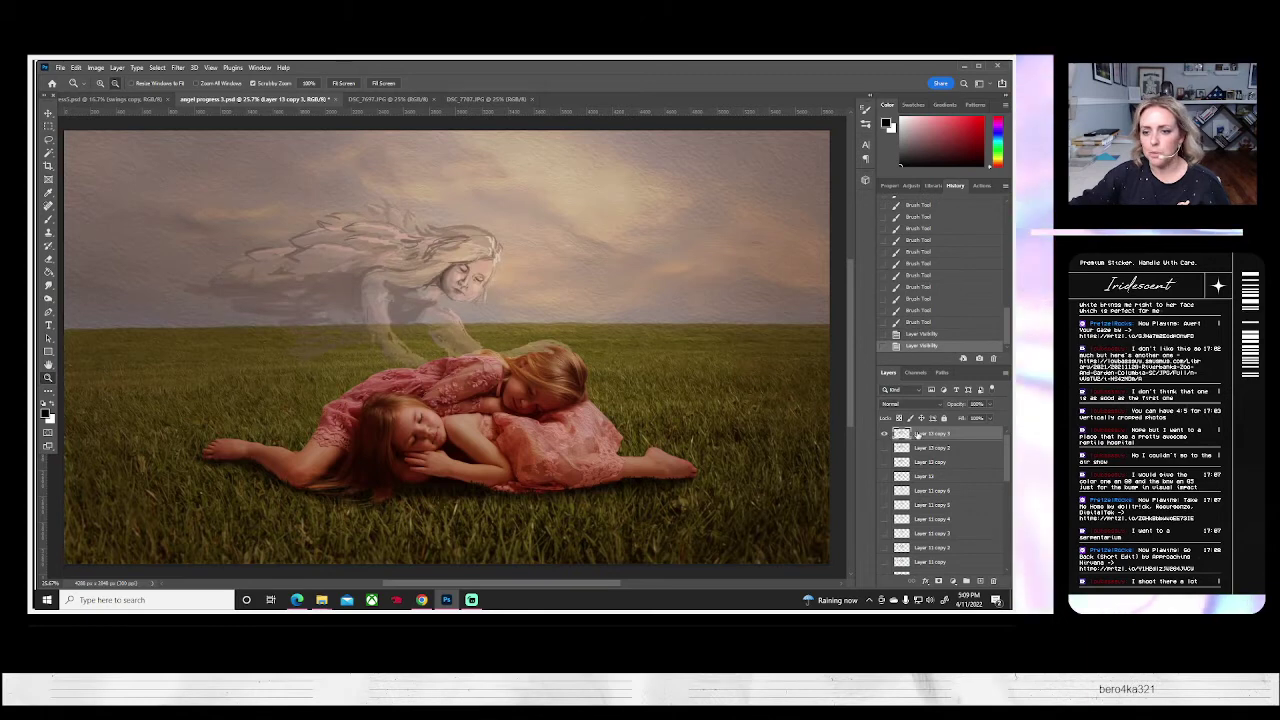
{"action": "right_click", "coordinate": [916, 434]}
{"action": "left_click", "coordinate": [810, 200]}
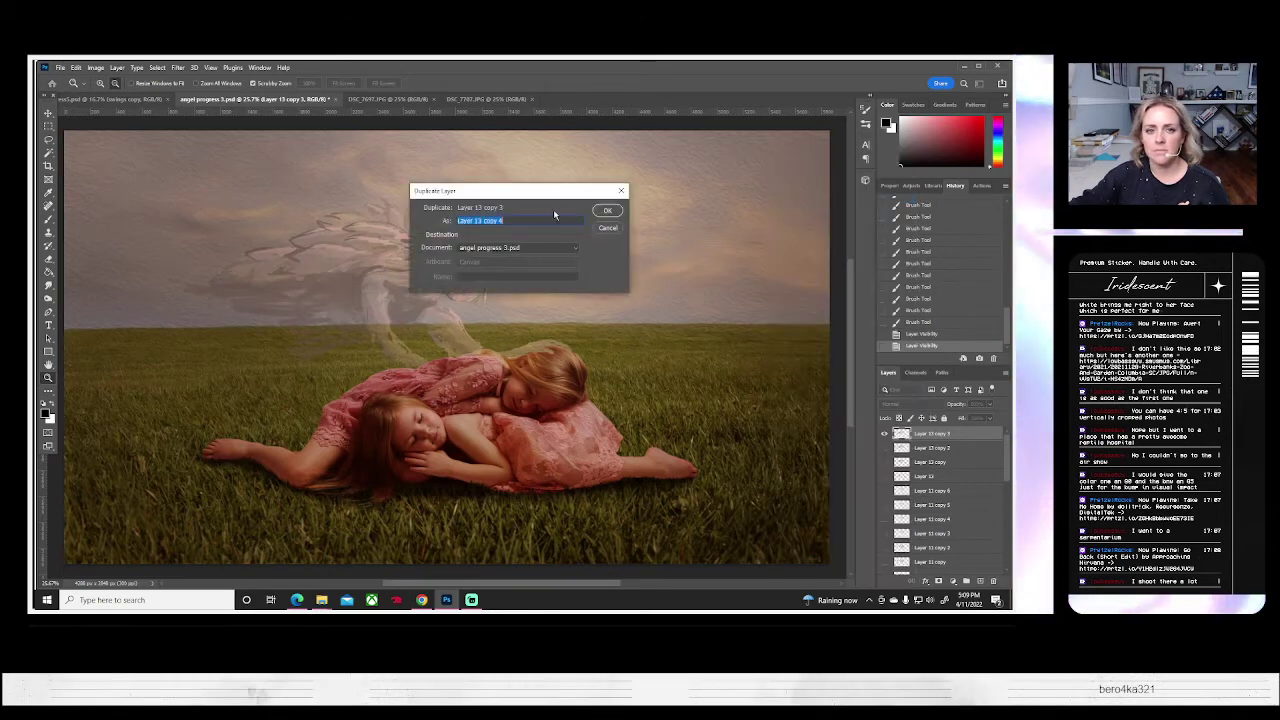
{"action": "left_click", "coordinate": [606, 211]}
{"action": "left_click", "coordinate": [884, 450]}
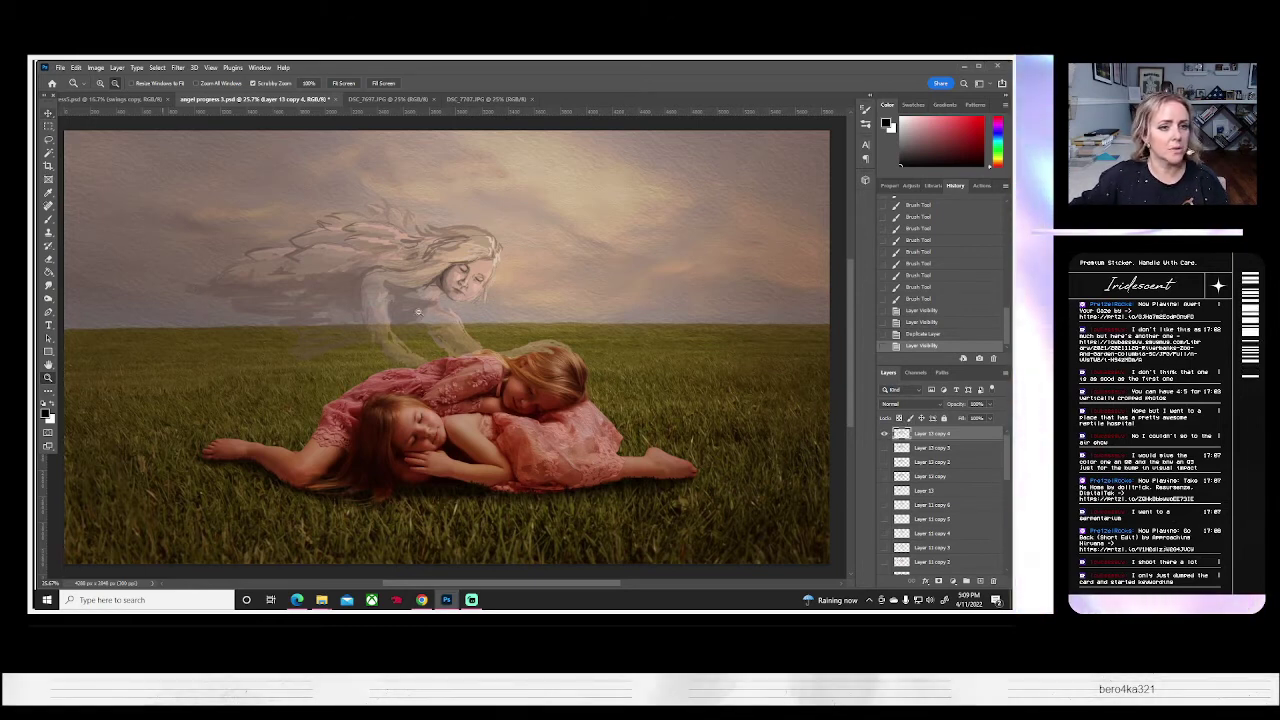
{"action": "left_click", "coordinate": [47, 114]}
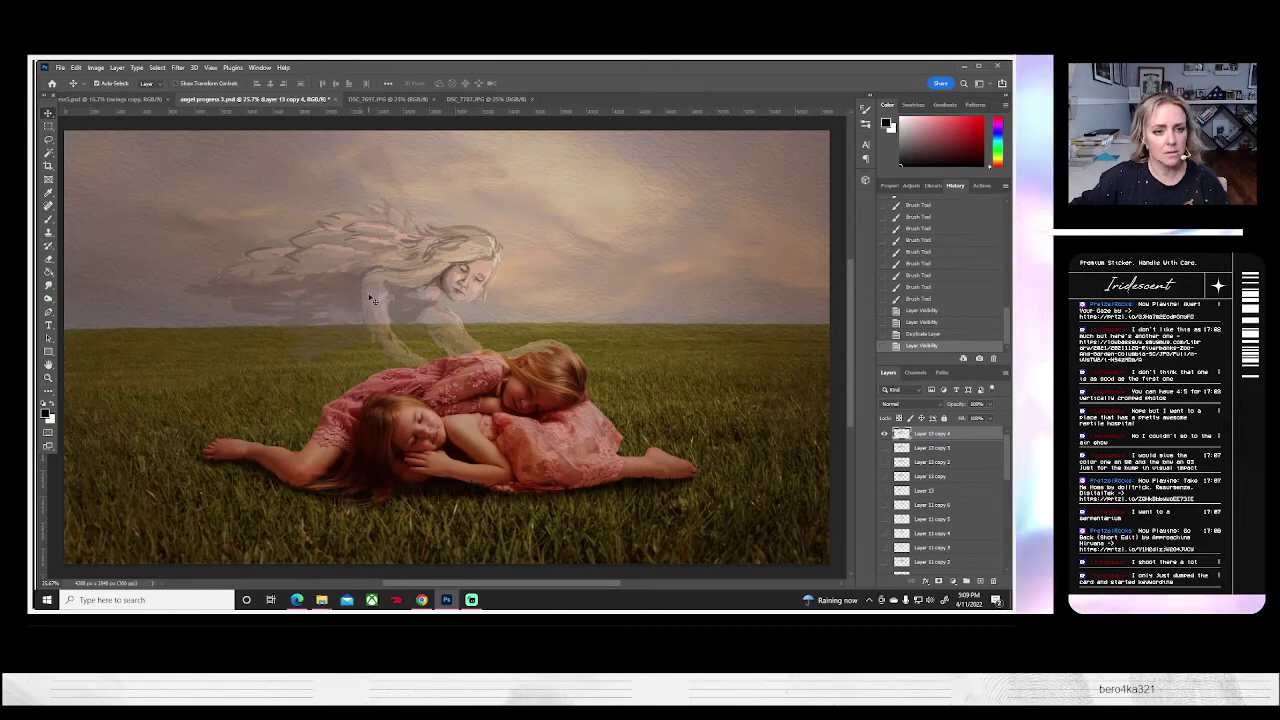
{"action": "left_click_drag", "start_coordinate": [370, 298], "coordinate": [384, 310]}
{"action": "key", "text": "ctrl+z"}
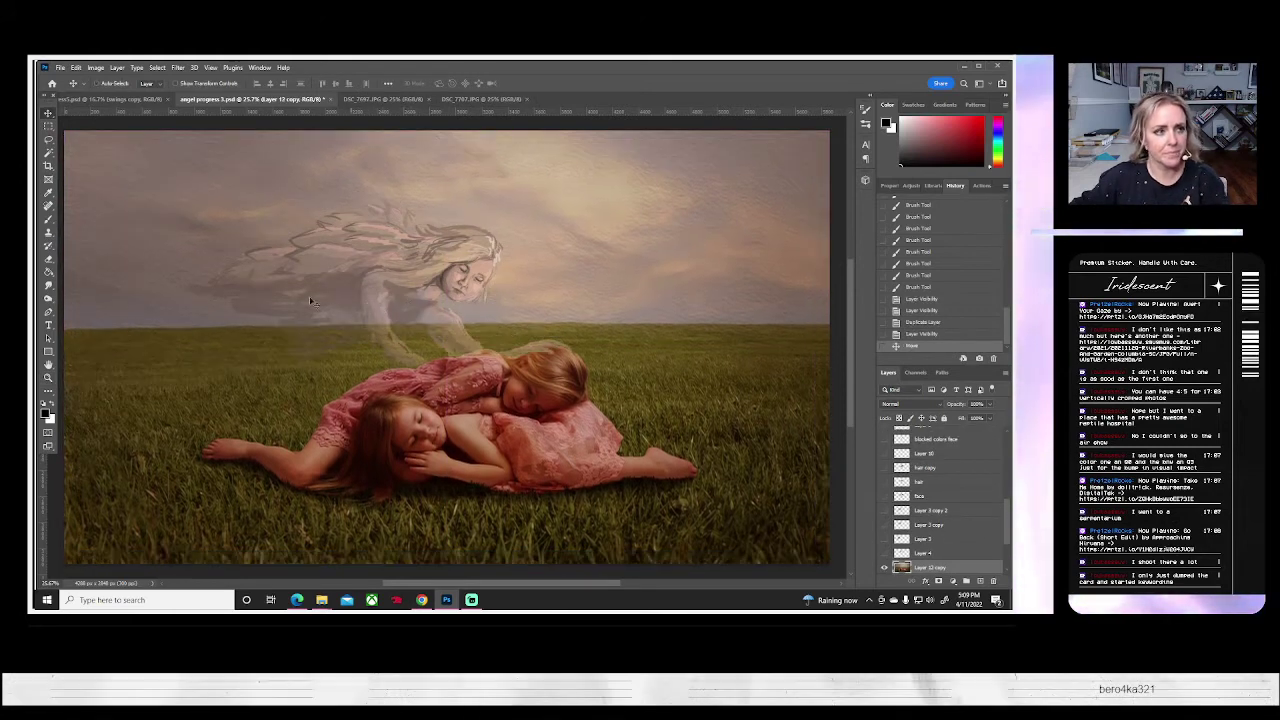
{"action": "key", "text": "ctrl+z"}
{"action": "key", "text": "ctrl+t"}
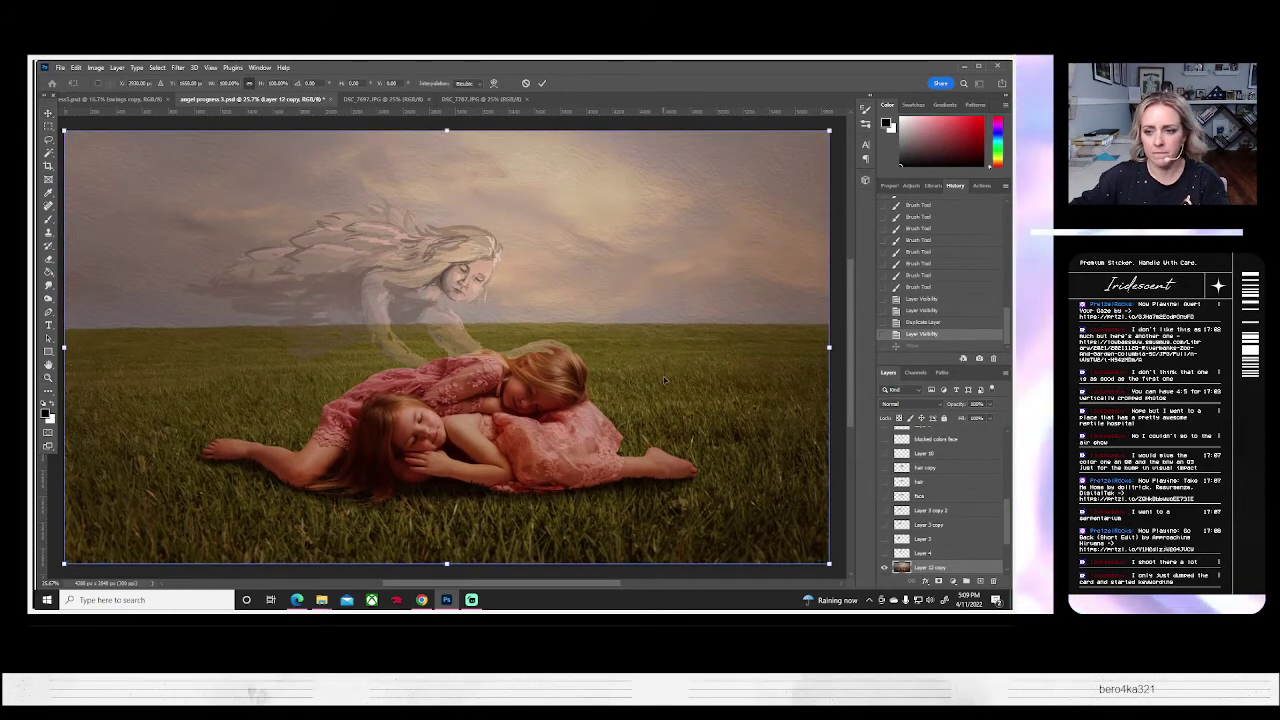
{"action": "key", "text": "Escape"}
- Select Layer 13 copy 4 and transform the angel, moving it down closer to the two girls and rotating it slightly clockwise
{"action": "scroll", "coordinate": [945, 480], "scroll_direction": "up", "scroll_amount": 3}
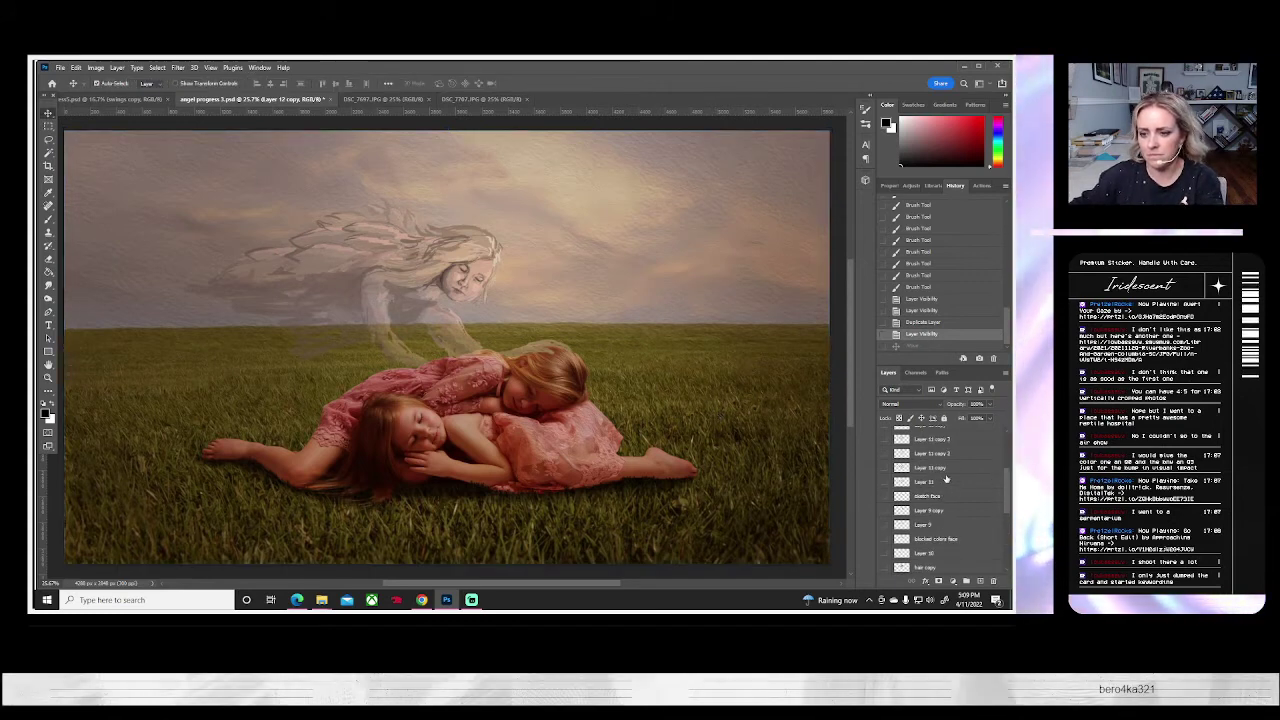
{"action": "scroll", "coordinate": [943, 472], "scroll_direction": "up", "scroll_amount": 3}
{"action": "left_click", "coordinate": [934, 437]}
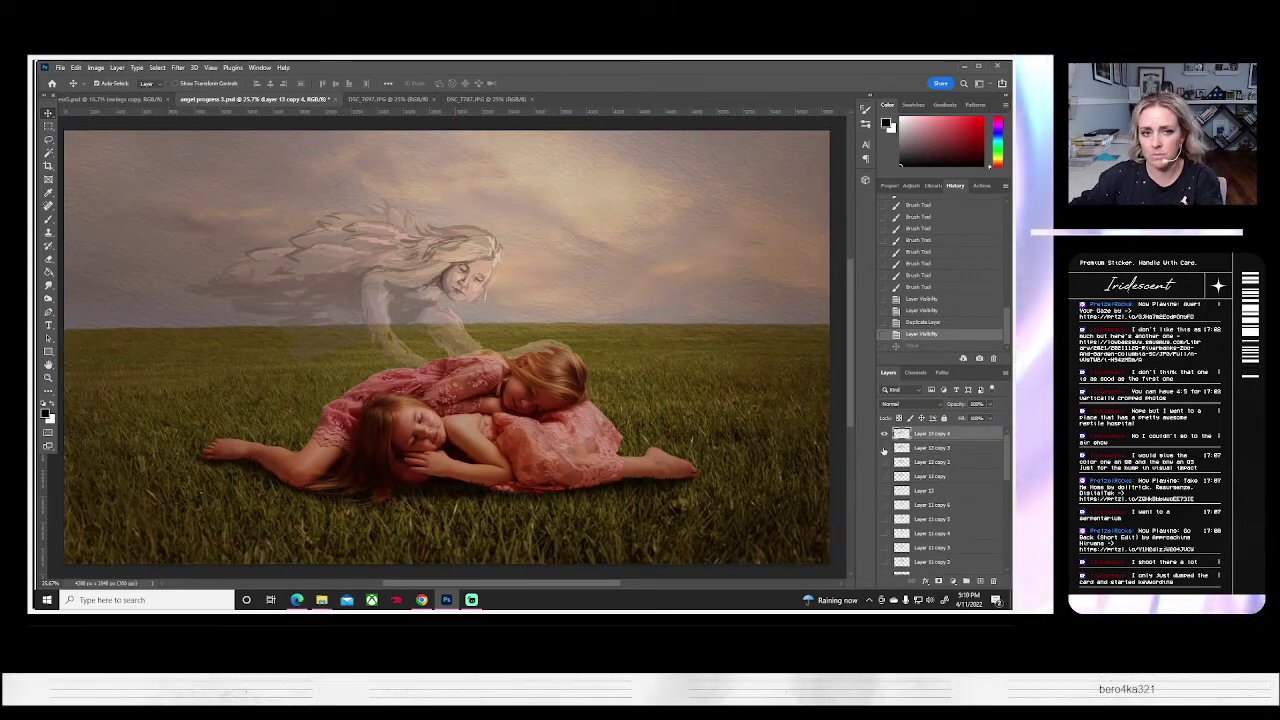
{"action": "left_click", "coordinate": [884, 436]}
{"action": "left_click", "coordinate": [884, 436]}
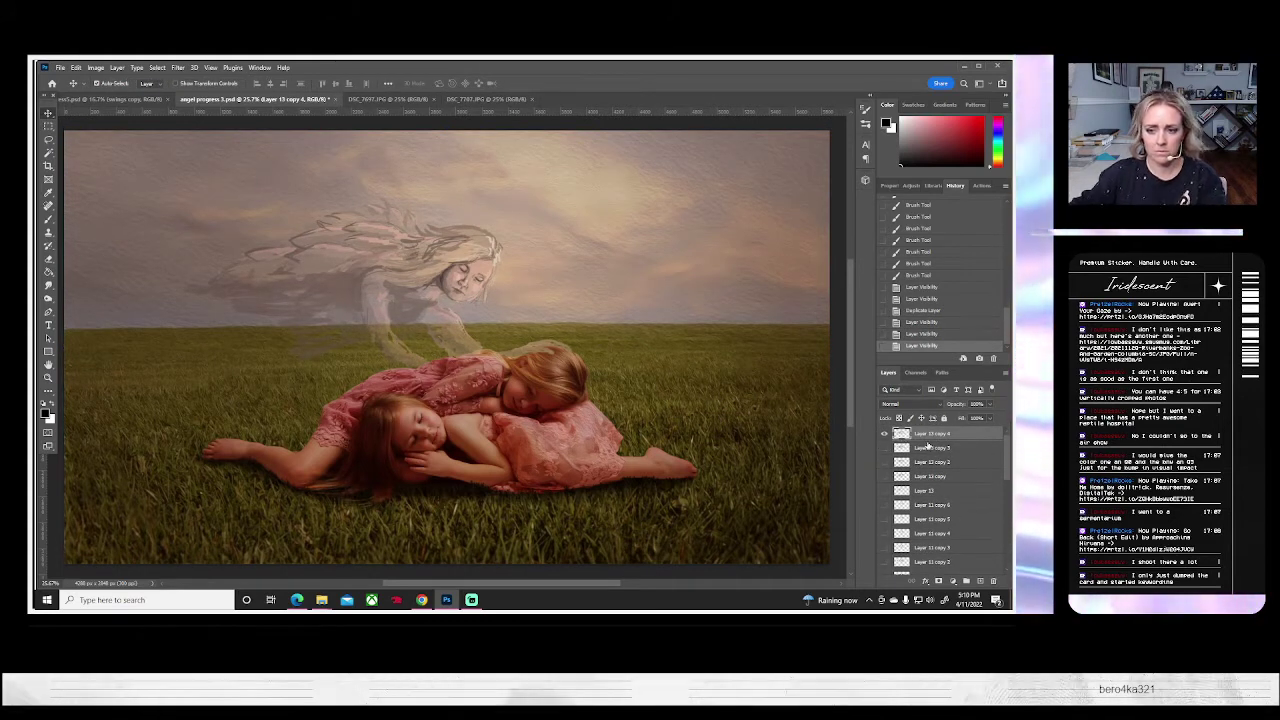
{"action": "key", "text": "ctrl+t"}
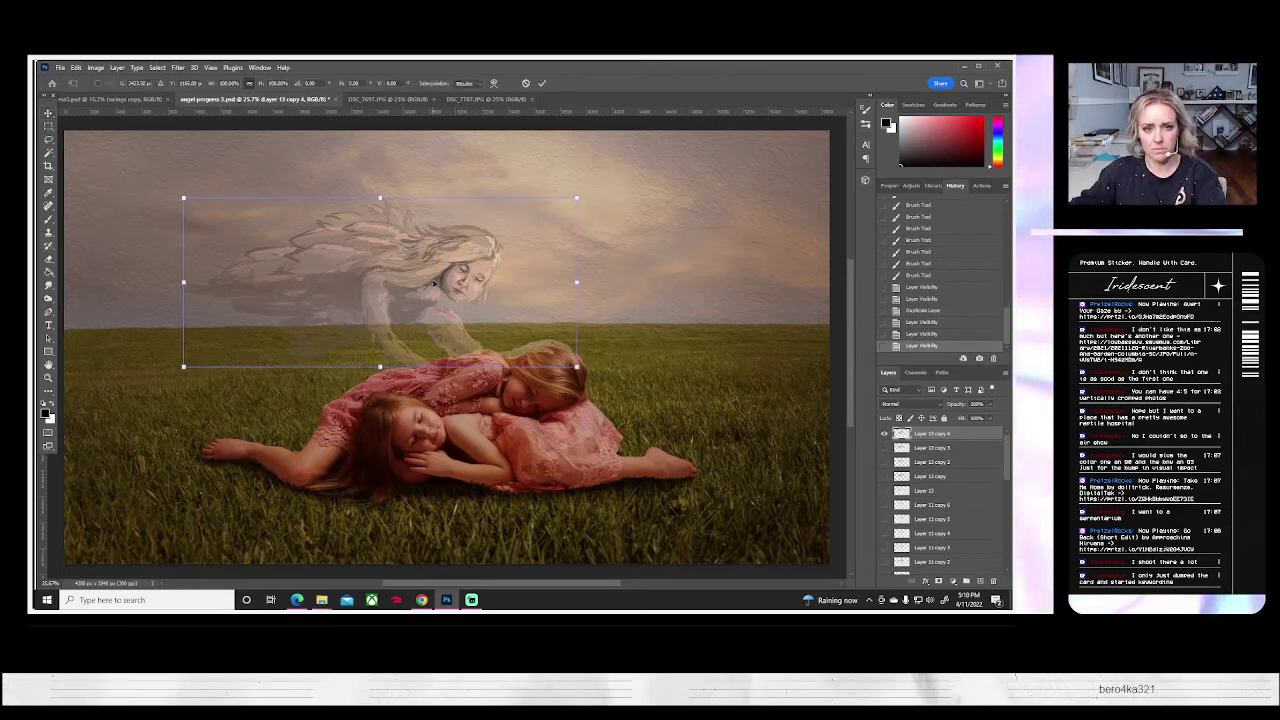
{"action": "left_click_drag", "start_coordinate": [434, 284], "coordinate": [481, 329]}
{"action": "left_click_drag", "start_coordinate": [640, 330], "coordinate": [673, 375]}
{"action": "left_click_drag", "start_coordinate": [524, 386], "coordinate": [524, 361]}
{"action": "key", "text": "Return"}
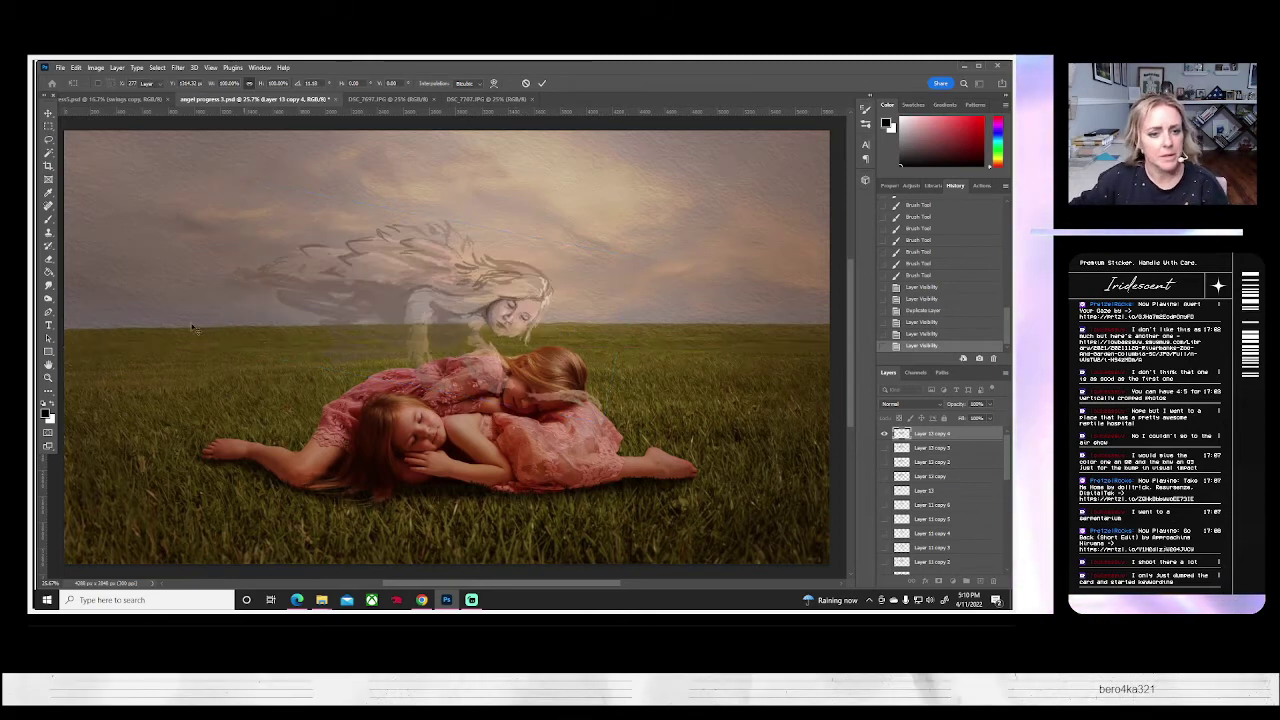
- Lasso the angel's arms where they overlap the grass and the girls, delete them from Layer 13 copy 4, and clear the selection
{"action": "left_click", "coordinate": [48, 258]}
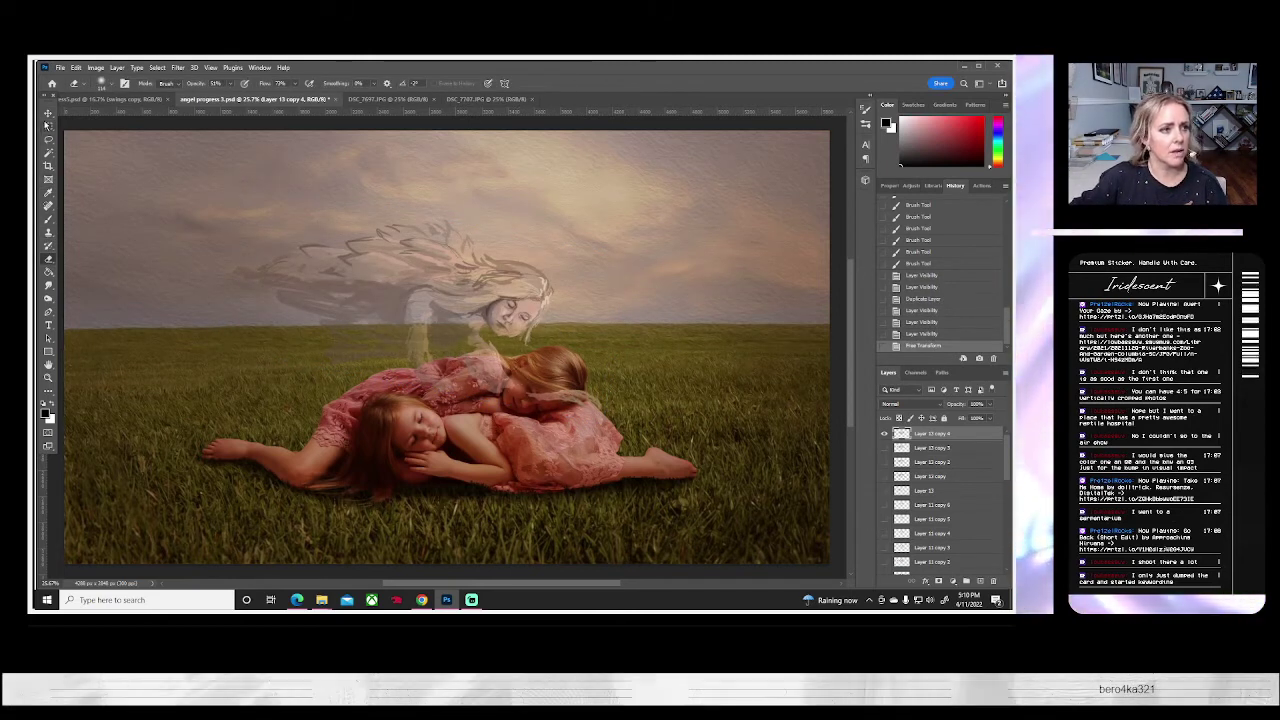
{"action": "left_click", "coordinate": [48, 138]}
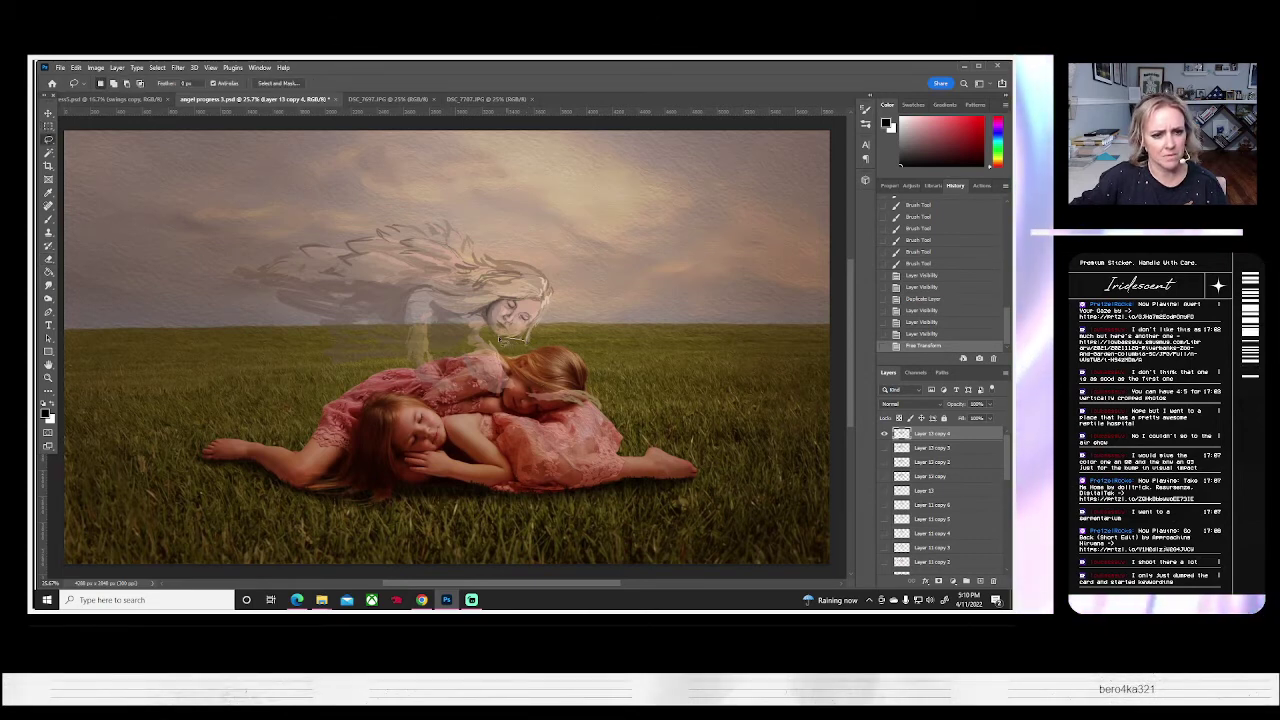
{"action": "left_click_drag", "start_coordinate": [503, 341], "coordinate": [443, 336]}
{"action": "mouse_move", "coordinate": [357, 364]}
{"action": "left_mouse_down"}
{"action": "mouse_move", "coordinate": [586, 415]}
{"action": "mouse_move", "coordinate": [592, 358]}
{"action": "left_mouse_up"}
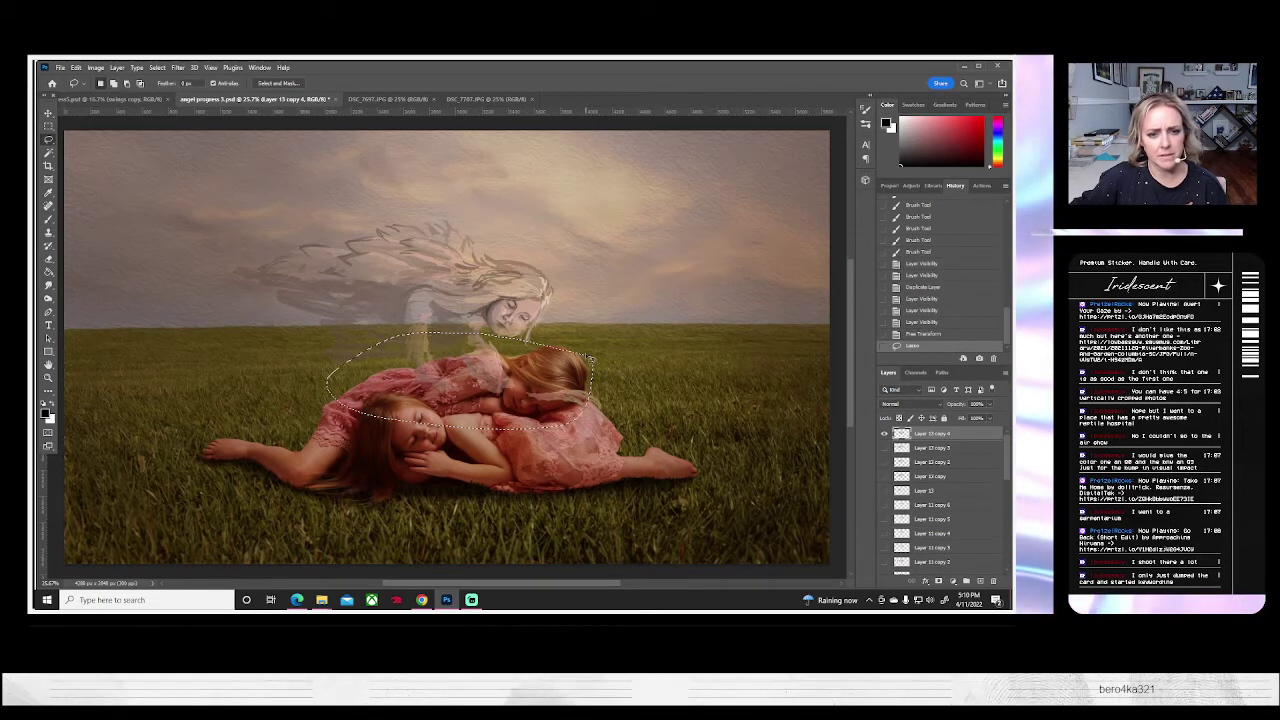
{"action": "key", "text": "Delete"}
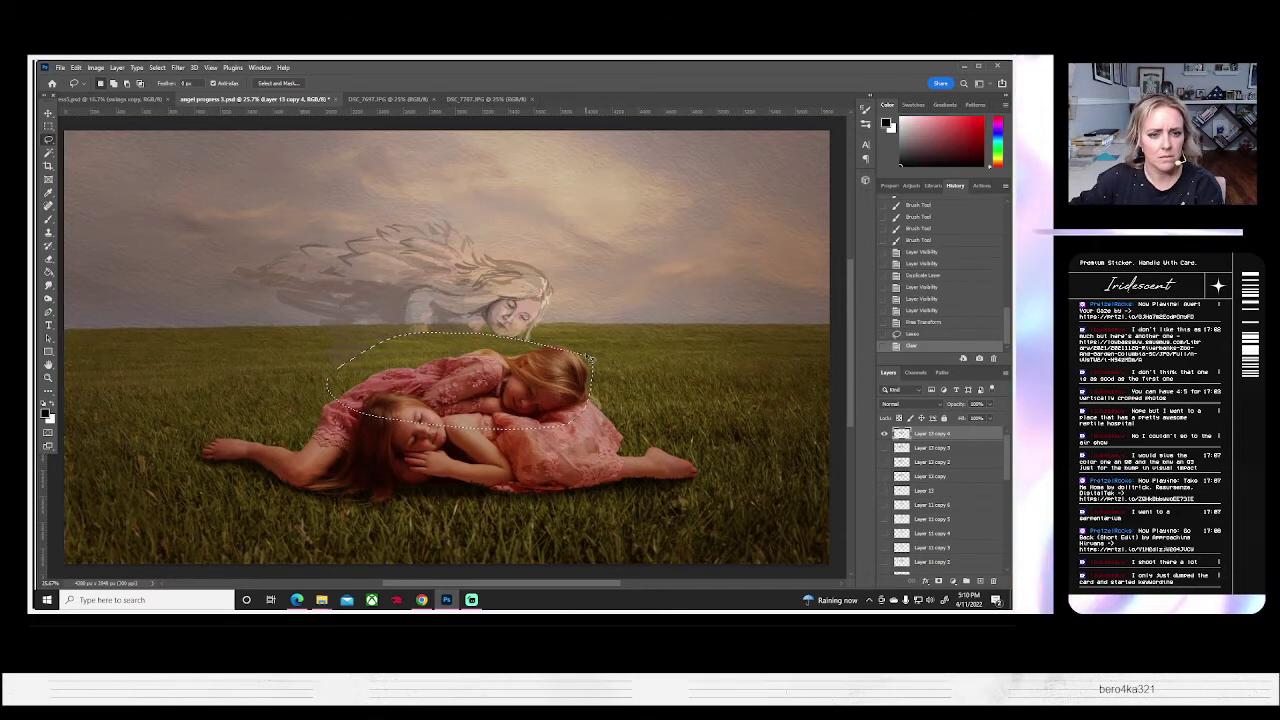
{"action": "left_click", "coordinate": [157, 67]}
{"action": "left_click", "coordinate": [172, 89]}
- Transform the remaining head and wings again, adjusting their rotation and placing them just above the girls at the horizon
{"action": "key", "text": "ctrl+t"}
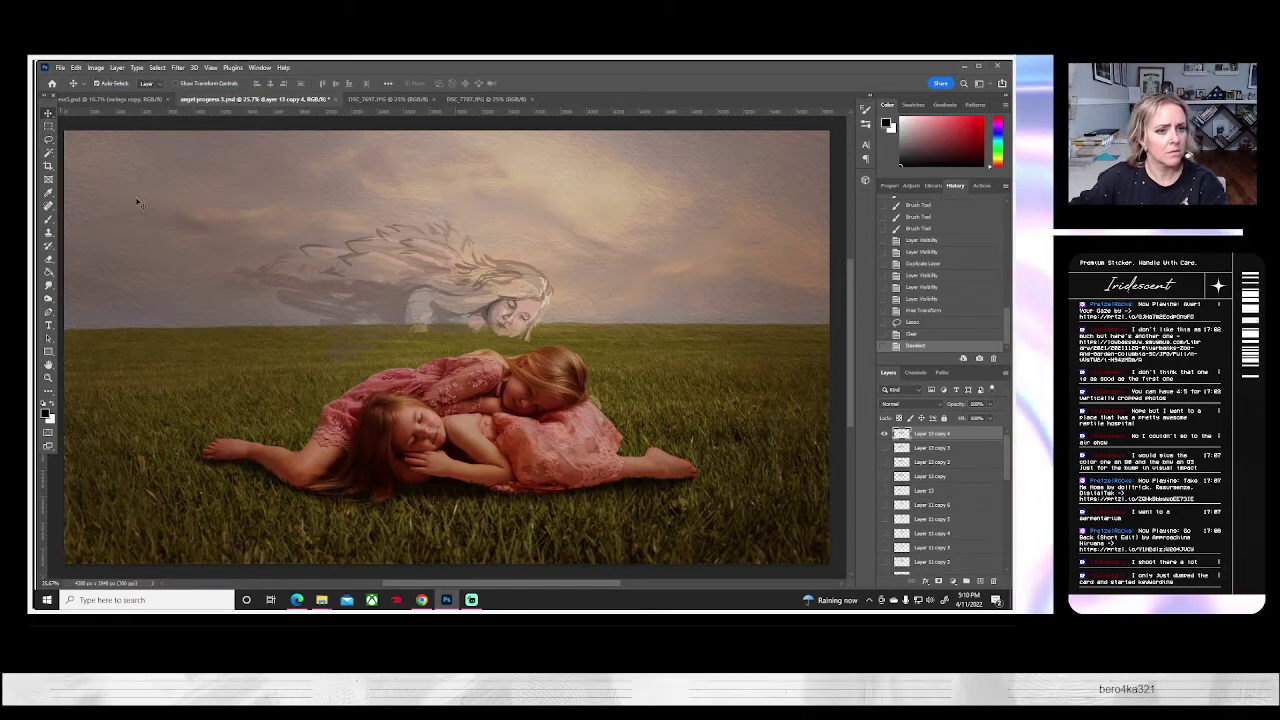
{"action": "left_click_drag", "start_coordinate": [479, 345], "coordinate": [474, 353]}
{"action": "left_click_drag", "start_coordinate": [615, 478], "coordinate": [627, 467]}
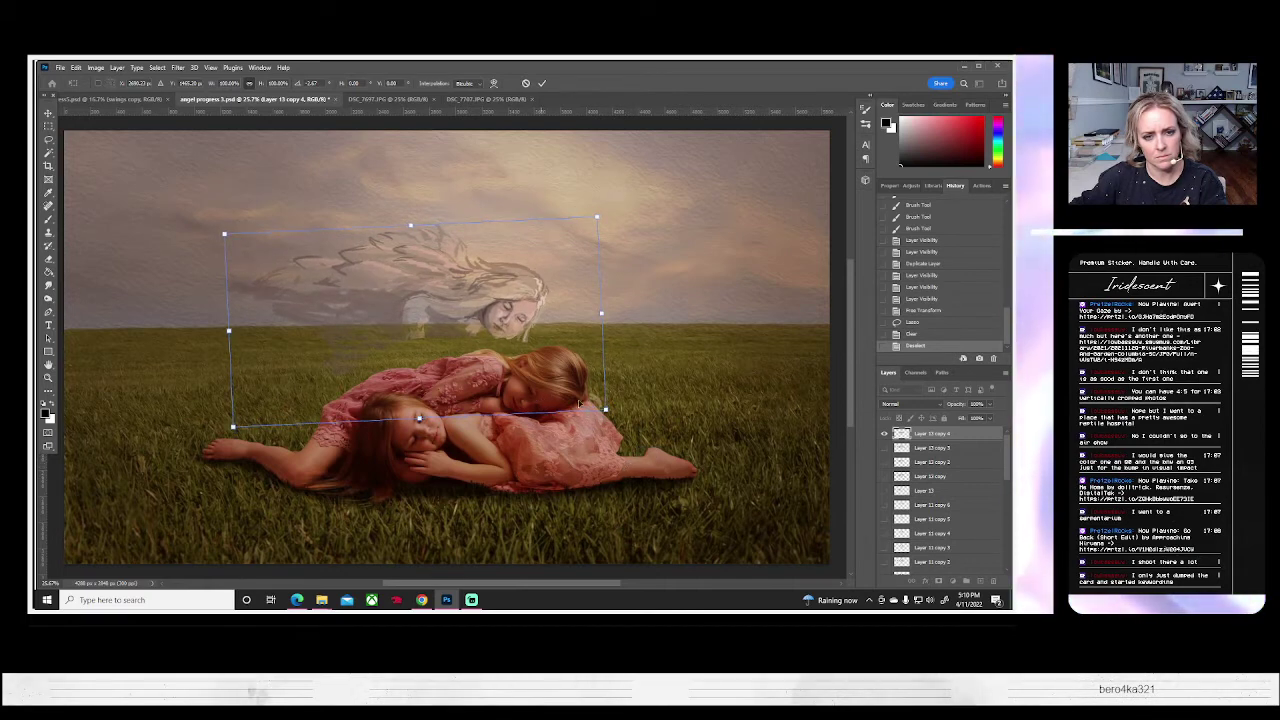
{"action": "left_click_drag", "start_coordinate": [580, 403], "coordinate": [505, 347]}
{"action": "key", "text": "Return"}
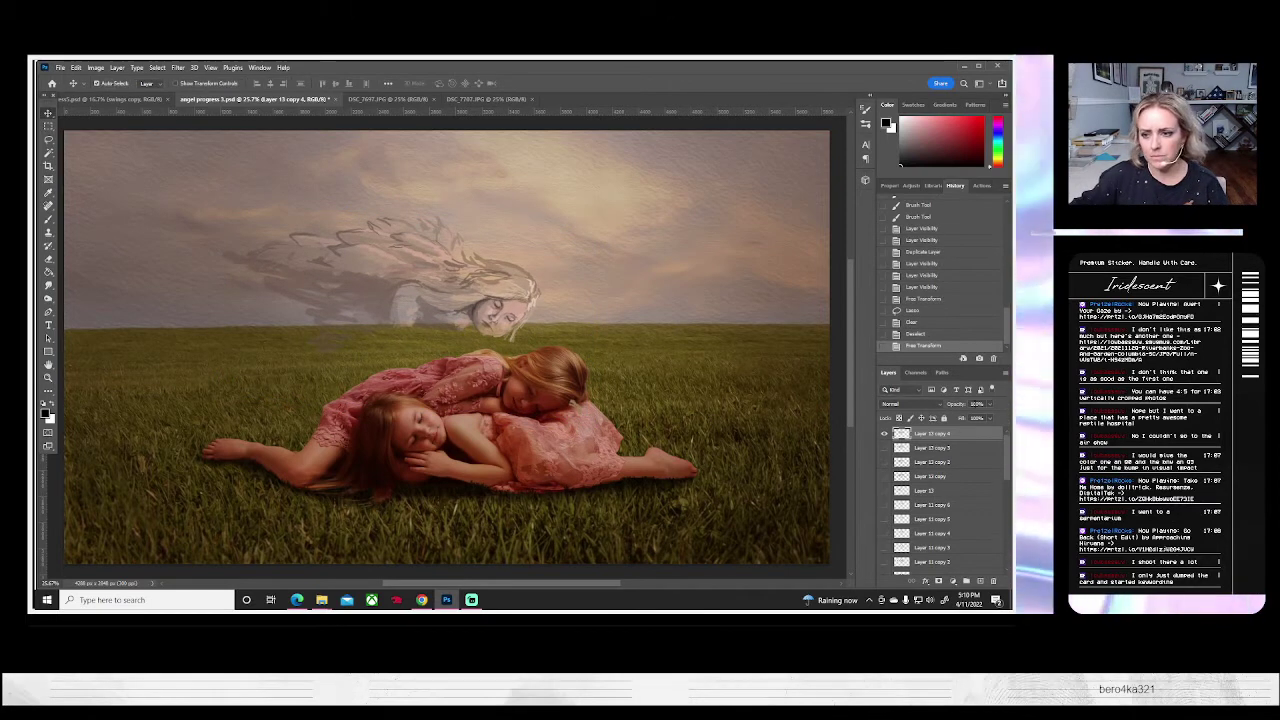
- Try starting a new paint layer above the angel with a brush colour sampled from the sky
{"action": "left_click", "coordinate": [1005, 372]}
{"action": "left_click", "coordinate": [918, 198]}
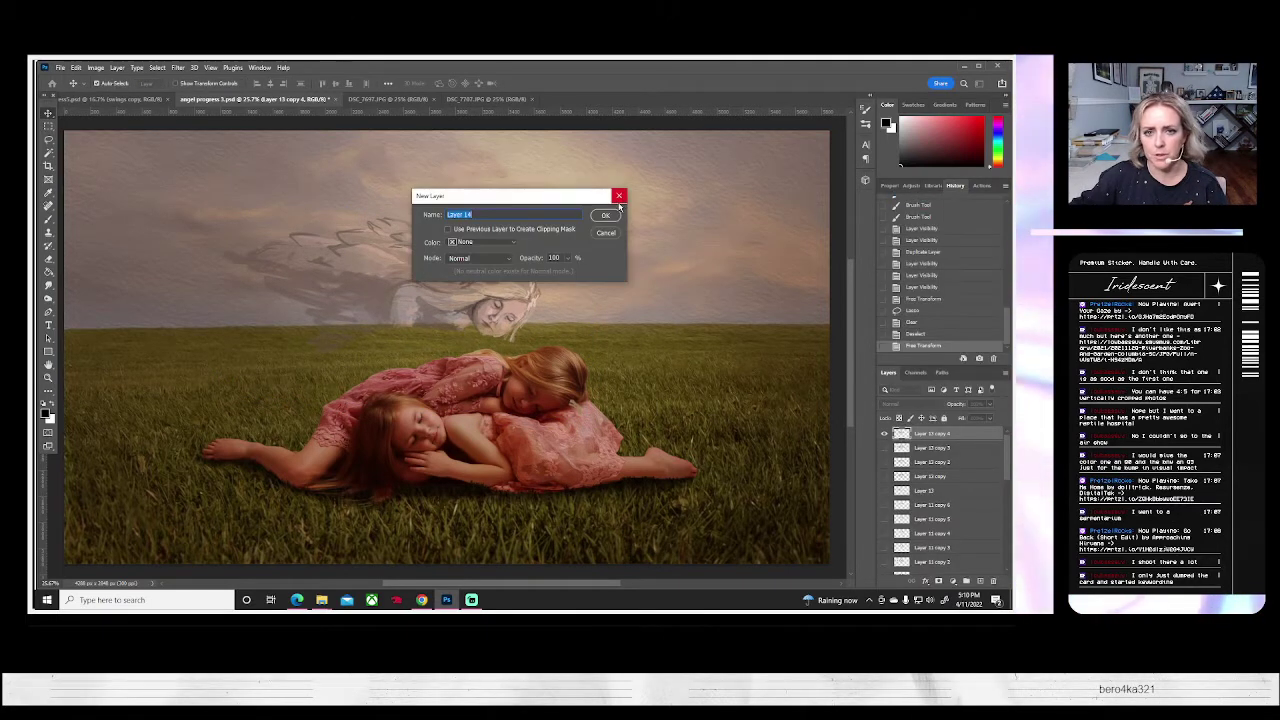
{"action": "left_click", "coordinate": [605, 215]}
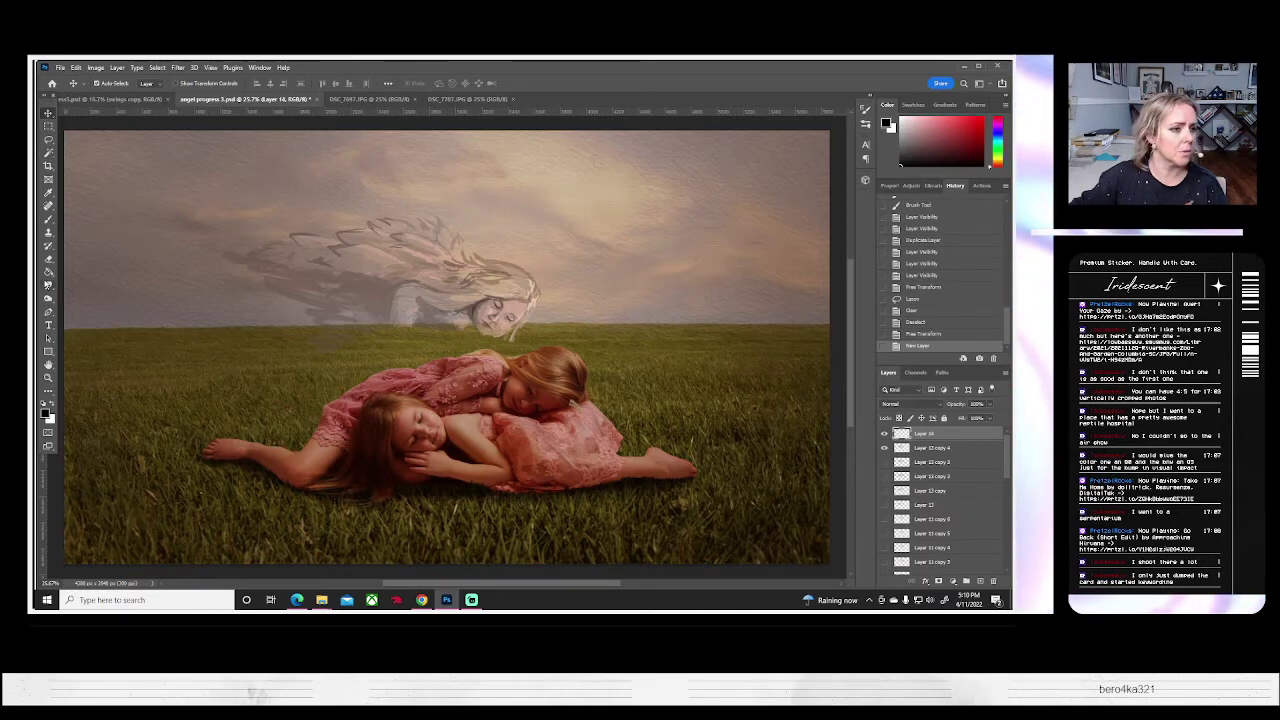
{"action": "key", "text": "b"}
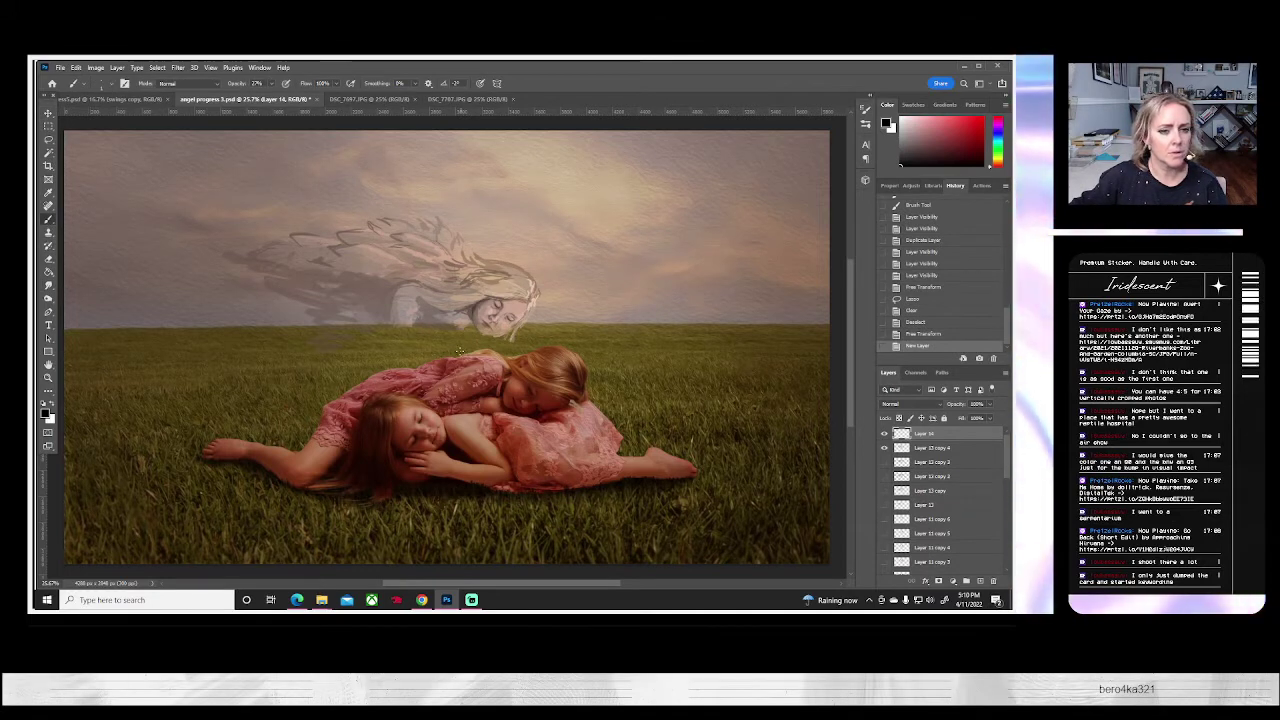
{"action": "left_click", "coordinate": [176, 178], "text": "alt"}
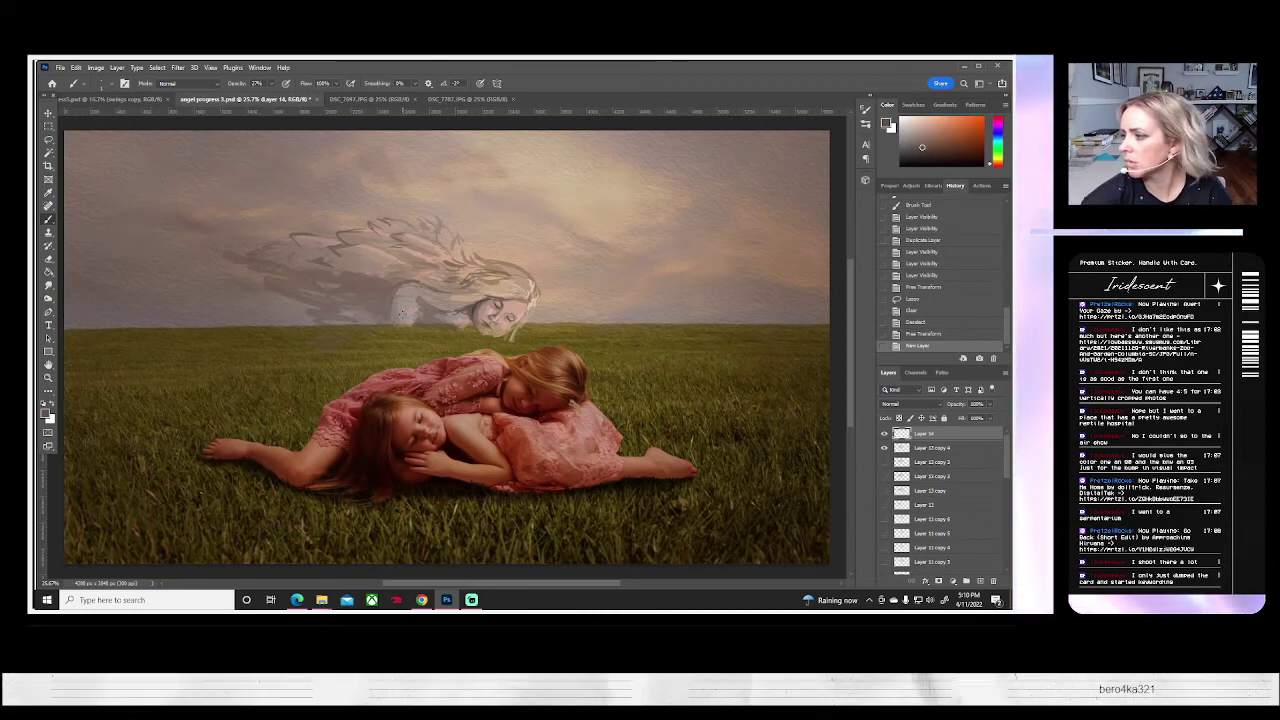
{"action": "key", "text": "r"}
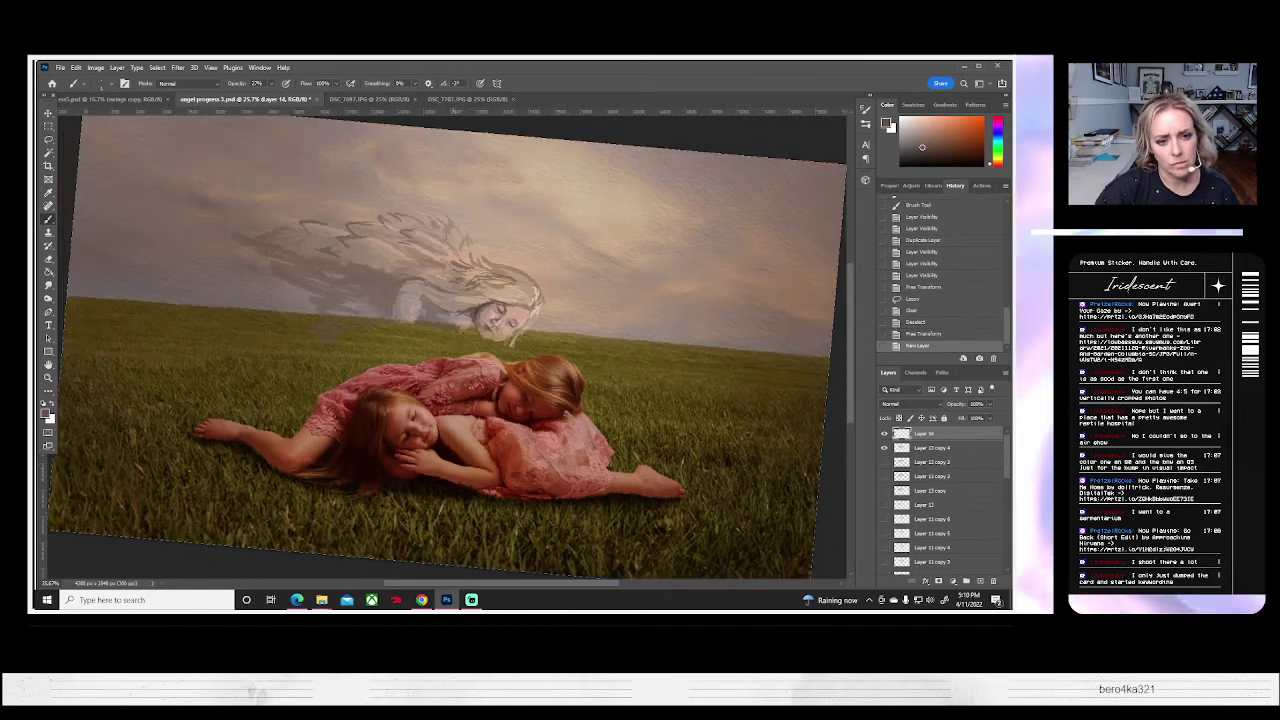
{"action": "key", "text": "ctrl+z"}
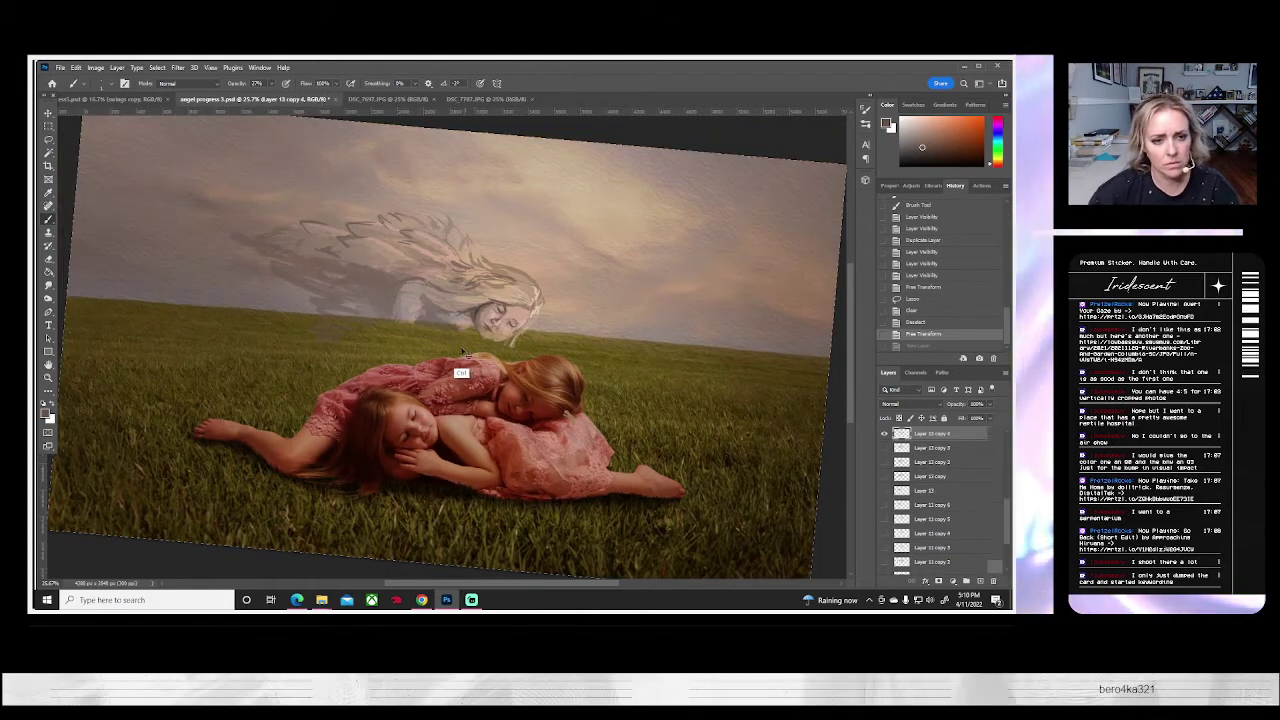
{"action": "left_click_drag", "start_coordinate": [488, 357], "coordinate": [460, 360]}
{"action": "key", "text": "ctrl+z"}
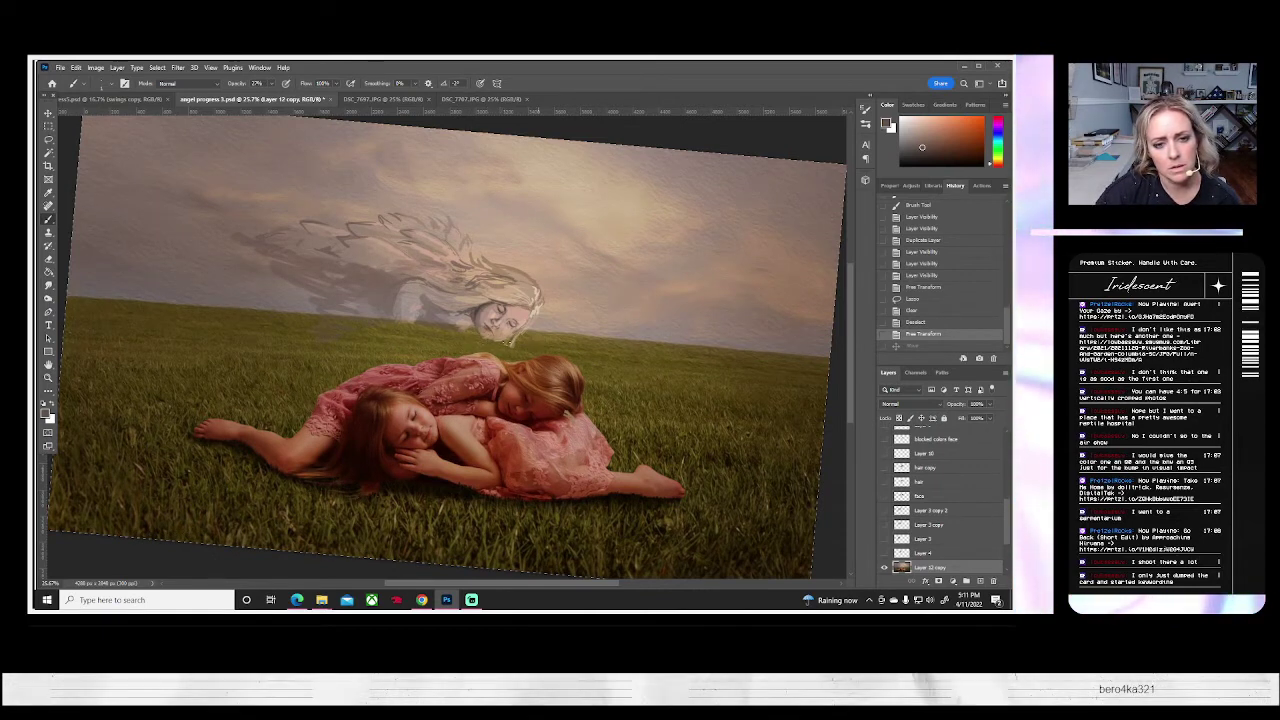
- Examine the angel's face at 100% with Layer 13 copy 4 toggled off and on, and compare it with Layer 13 copy 3
{"action": "left_click", "coordinate": [127, 429]}
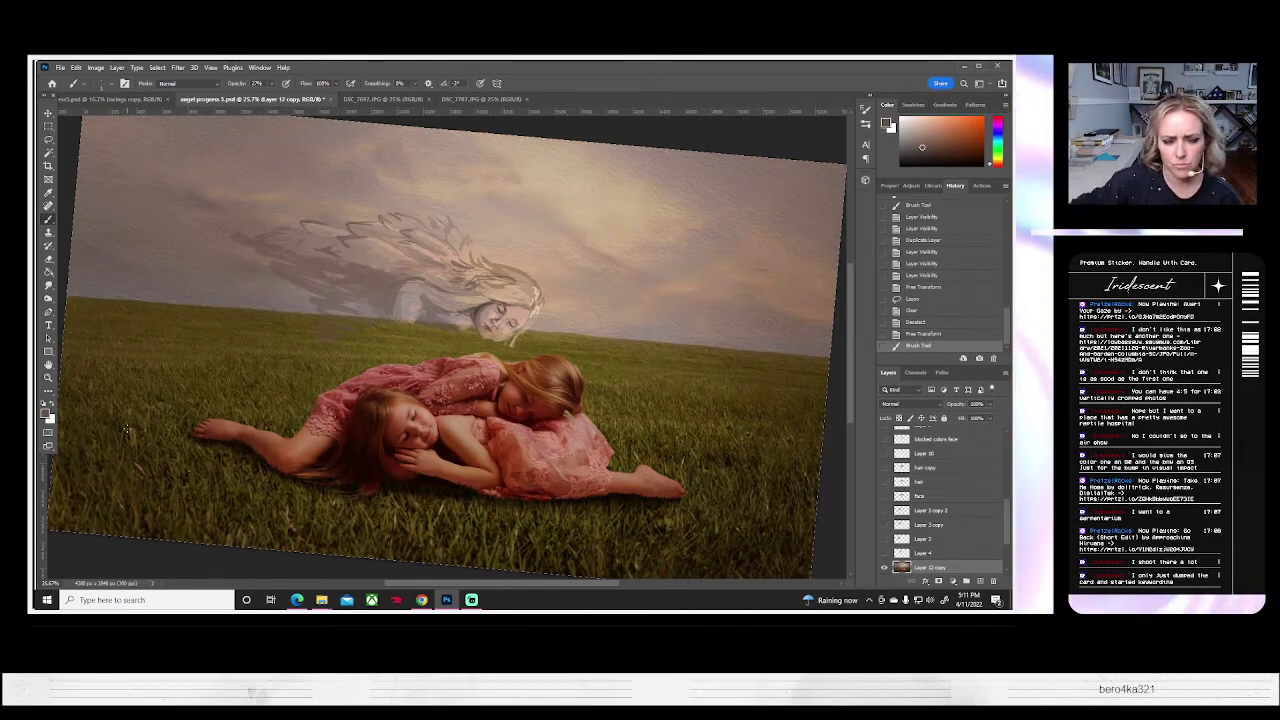
{"action": "key", "text": "z"}
{"action": "left_click", "coordinate": [458, 331], "text": "alt"}
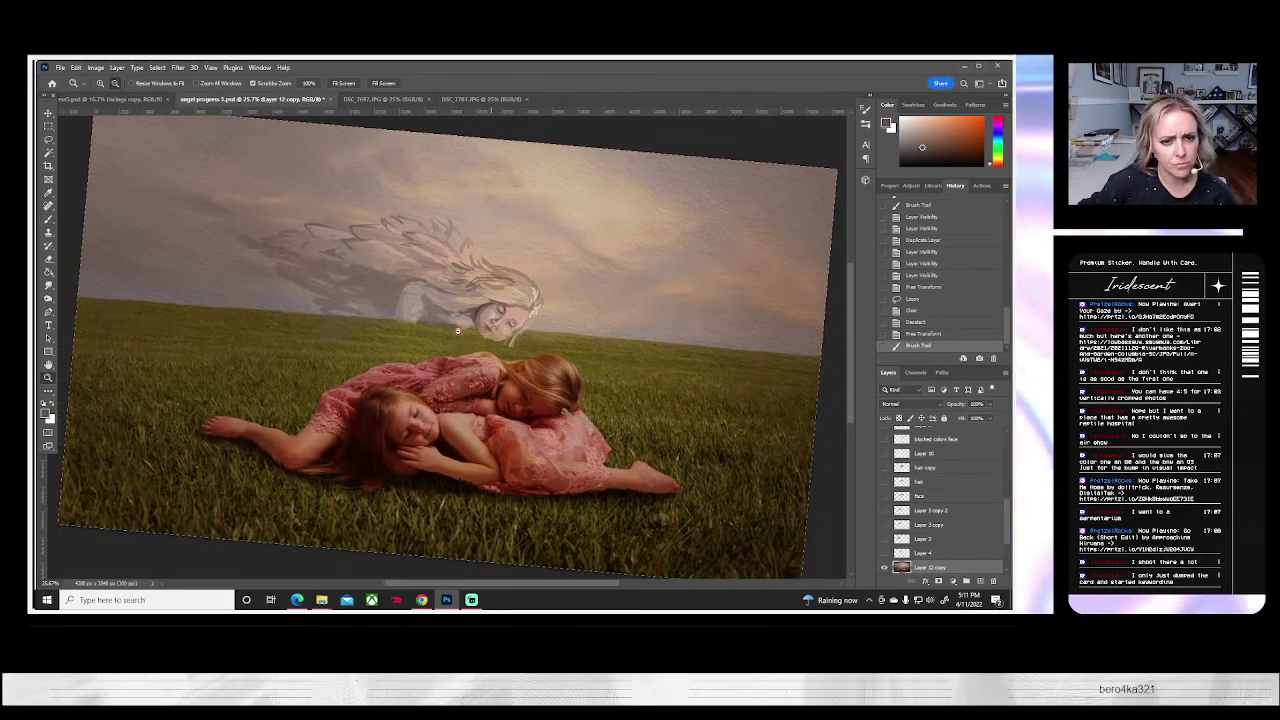
{"action": "left_click_drag", "start_coordinate": [474, 340], "coordinate": [486, 341]}
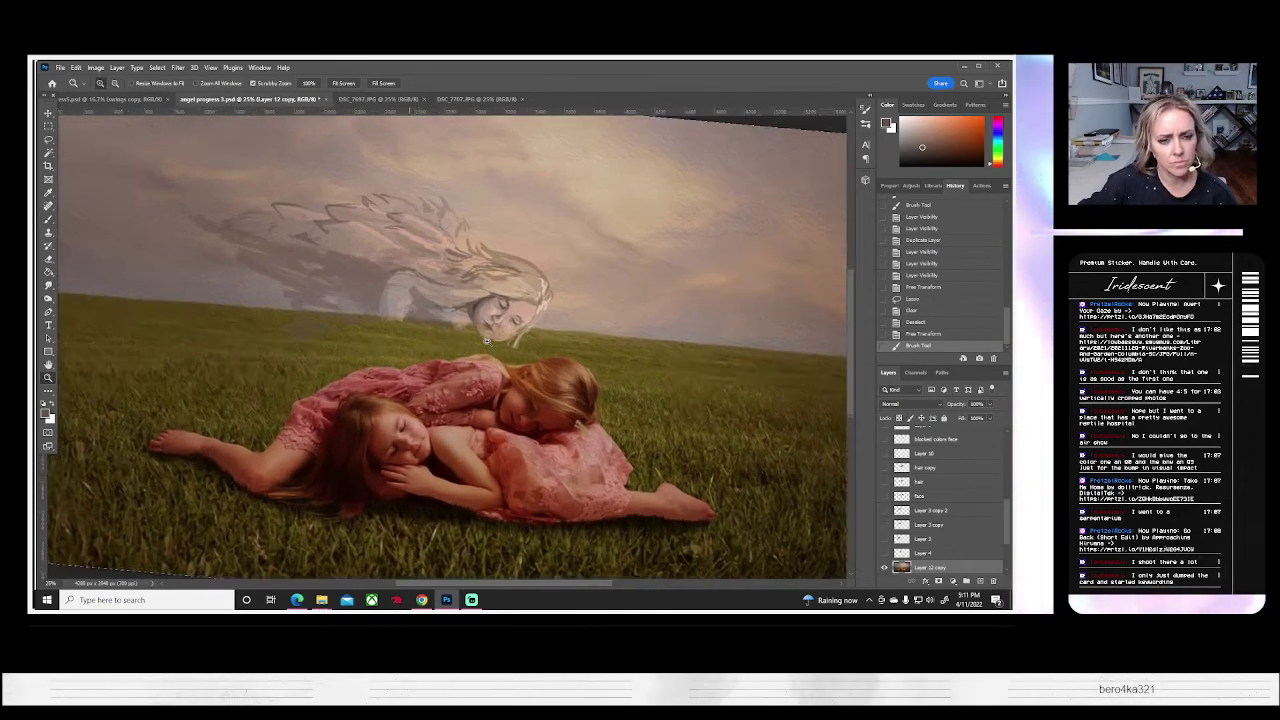
{"action": "left_click", "coordinate": [486, 341]}
{"action": "left_click", "coordinate": [486, 341]}
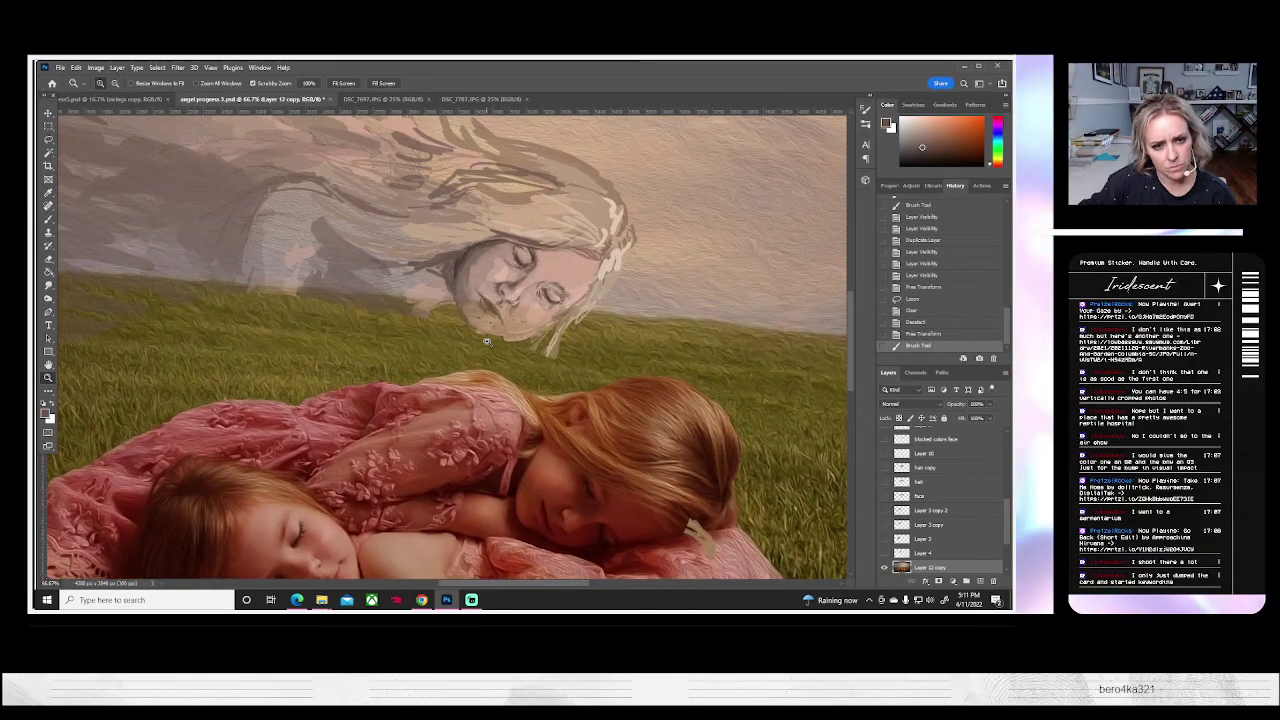
{"action": "left_click", "coordinate": [486, 341]}
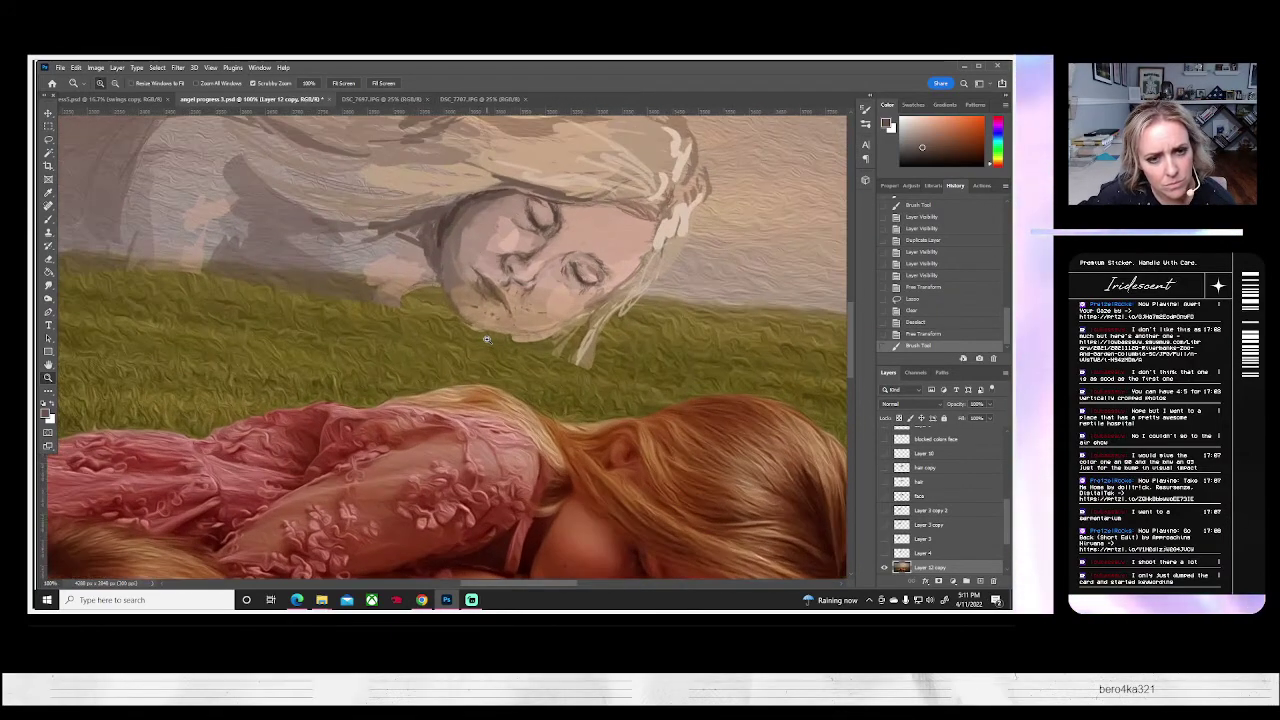
{"action": "scroll", "coordinate": [890, 455], "scroll_direction": "up", "scroll_amount": 5}
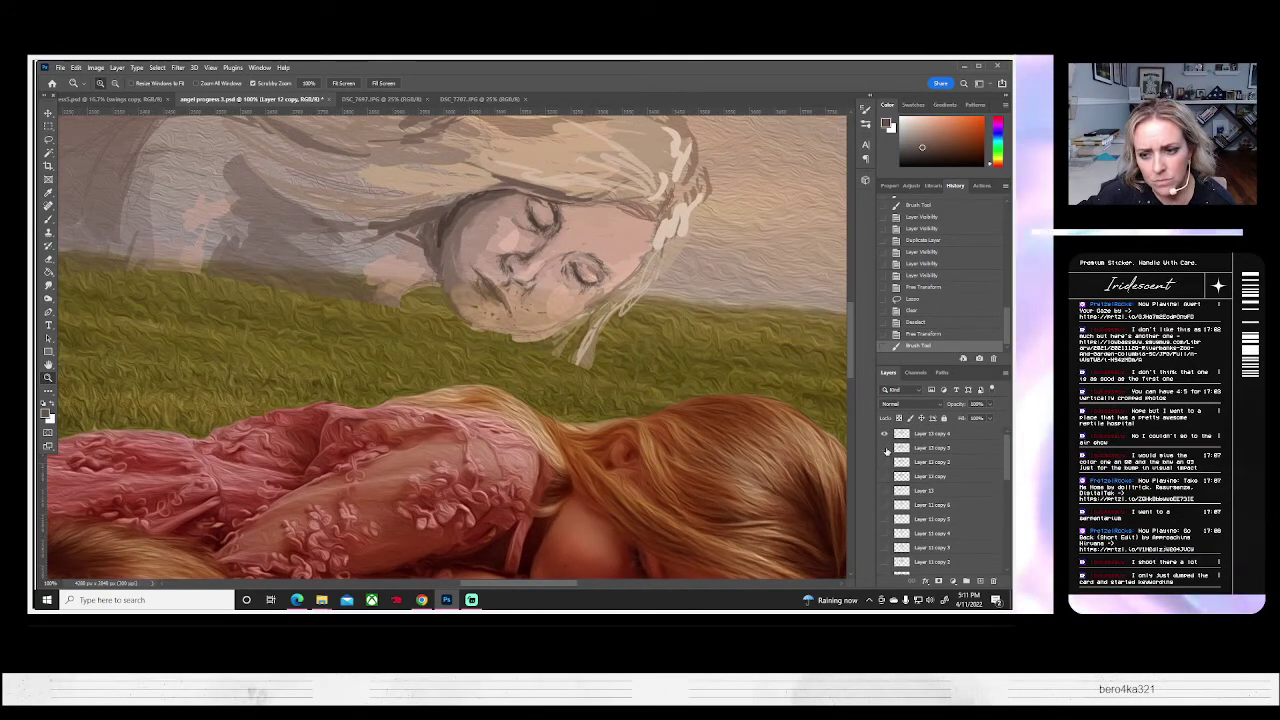
{"action": "left_click", "coordinate": [883, 436]}
{"action": "left_click", "coordinate": [883, 436]}
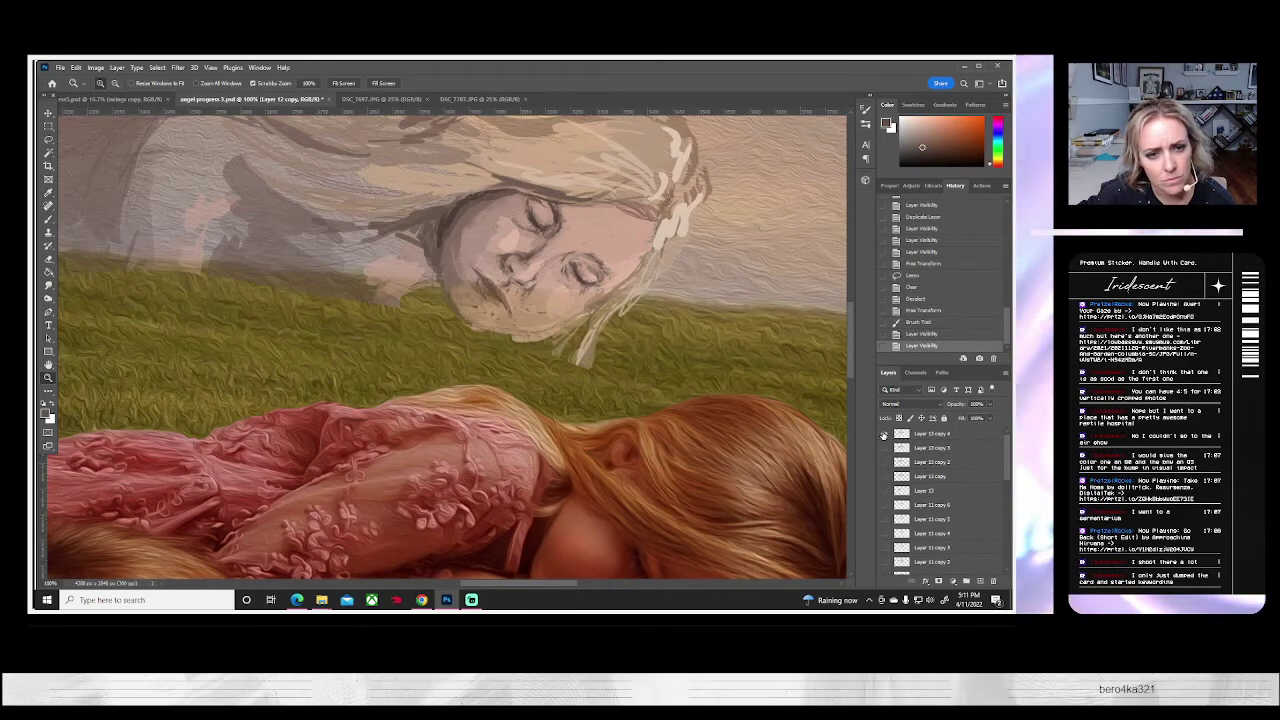
{"action": "left_click", "coordinate": [883, 436]}
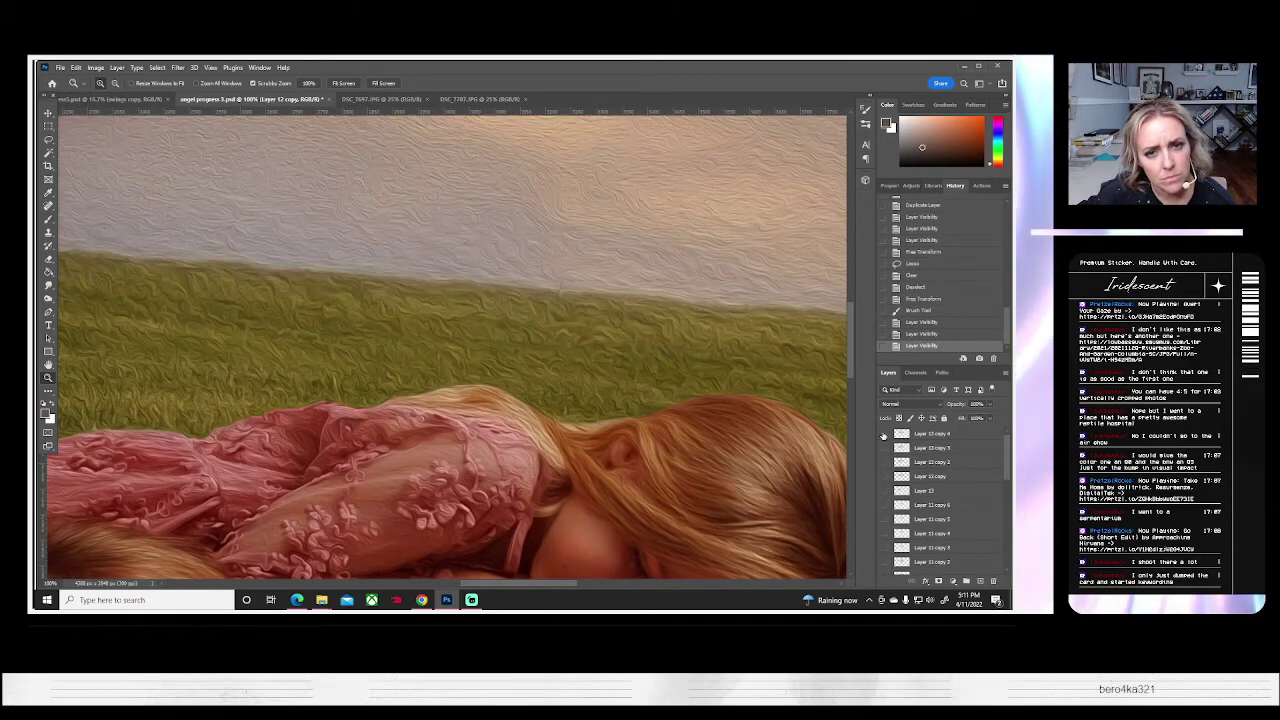
{"action": "left_click", "coordinate": [883, 436]}
{"action": "left_click", "coordinate": [884, 450]}
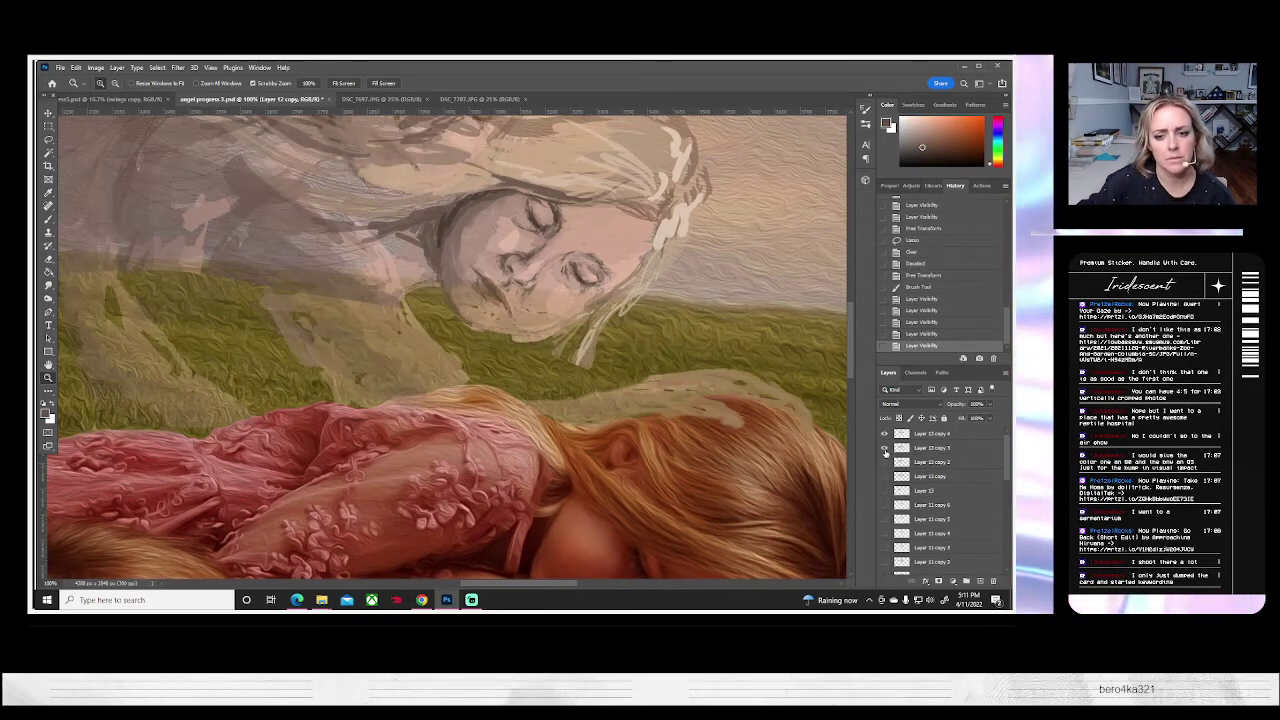
- Hide Layer 13 copy 3 and create a new empty layer above Layer 13 copy 4
{"action": "left_click", "coordinate": [884, 450]}
{"action": "left_click", "coordinate": [899, 434]}
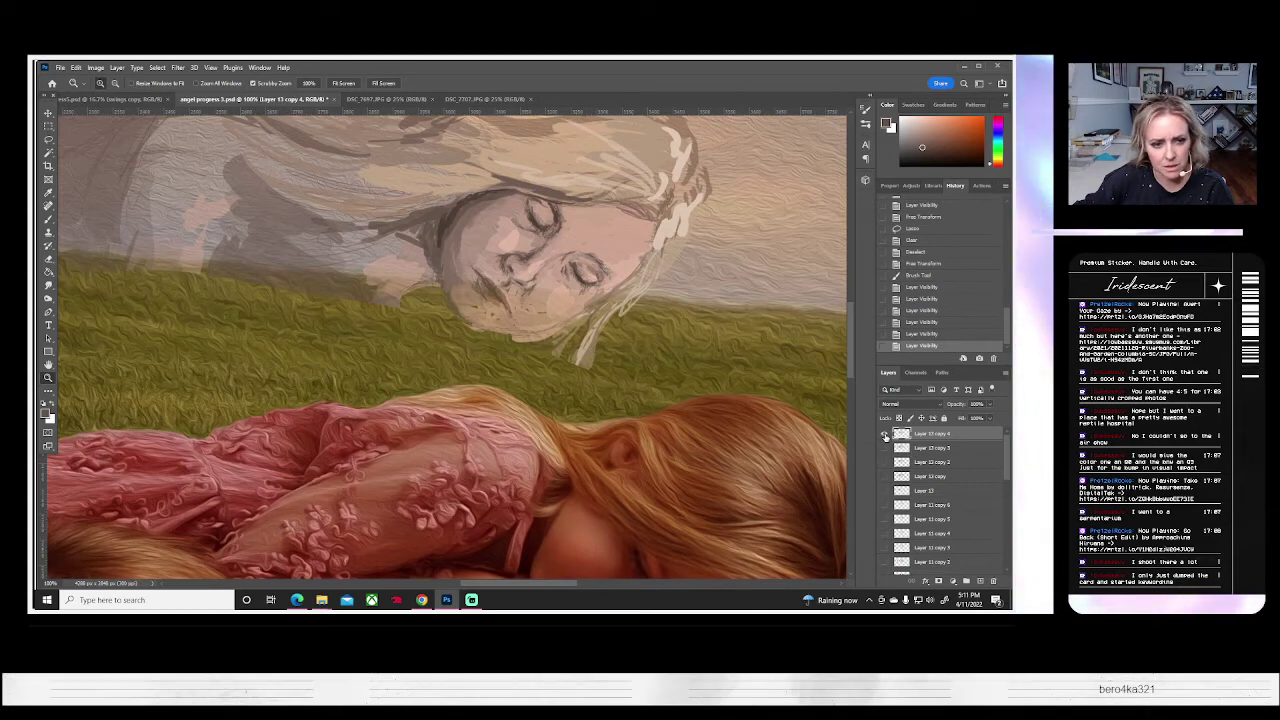
{"action": "left_click", "coordinate": [884, 434]}
{"action": "left_click", "coordinate": [884, 434]}
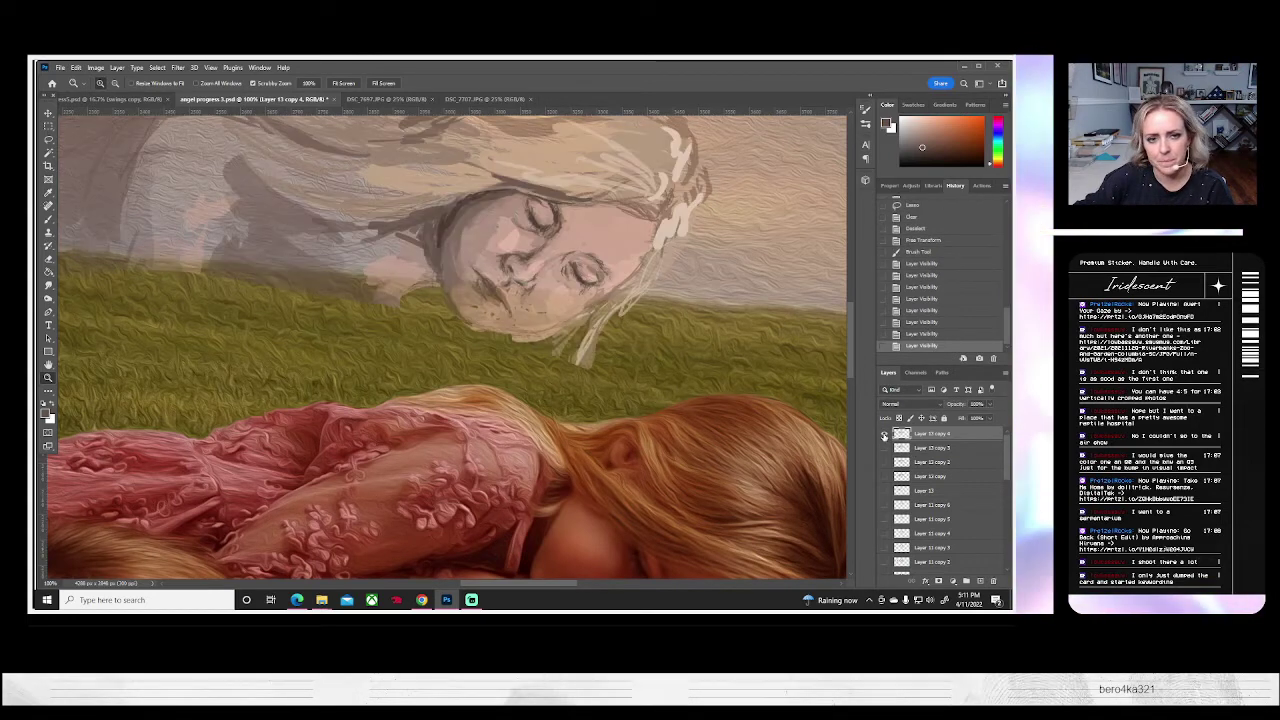
{"action": "left_click", "coordinate": [1005, 372]}
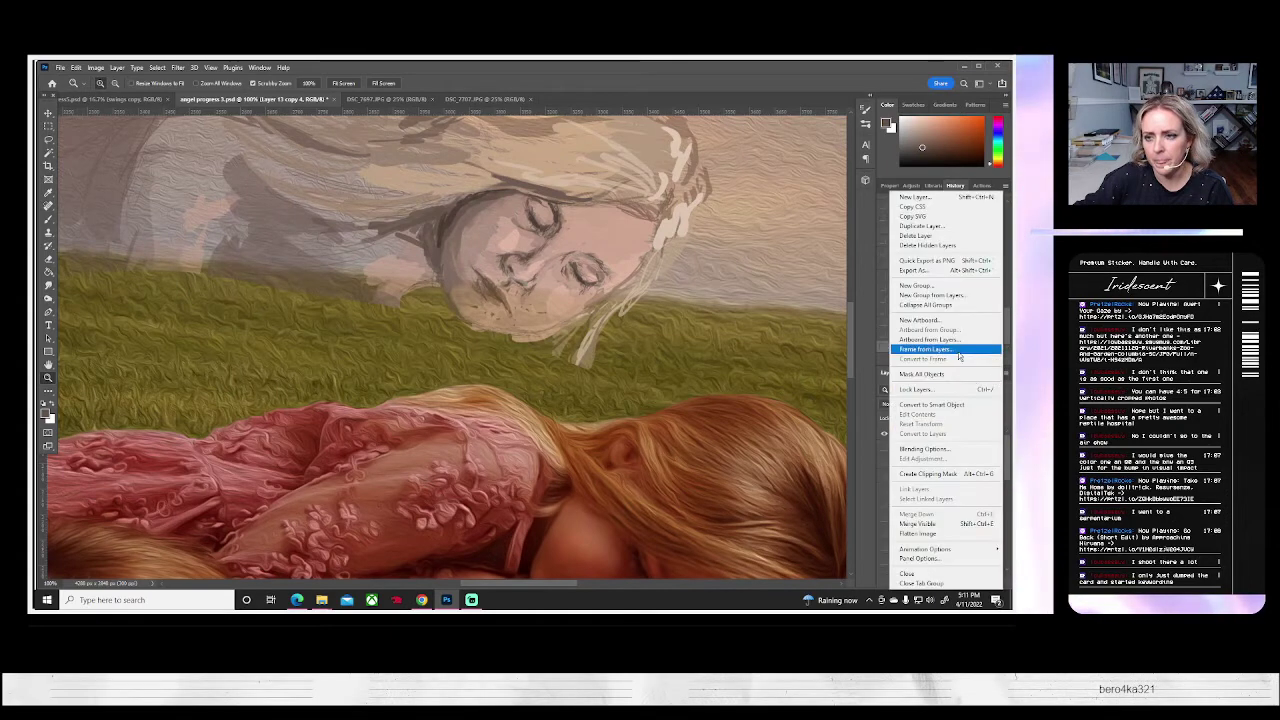
{"action": "left_click", "coordinate": [915, 196]}
{"action": "left_click", "coordinate": [604, 216]}
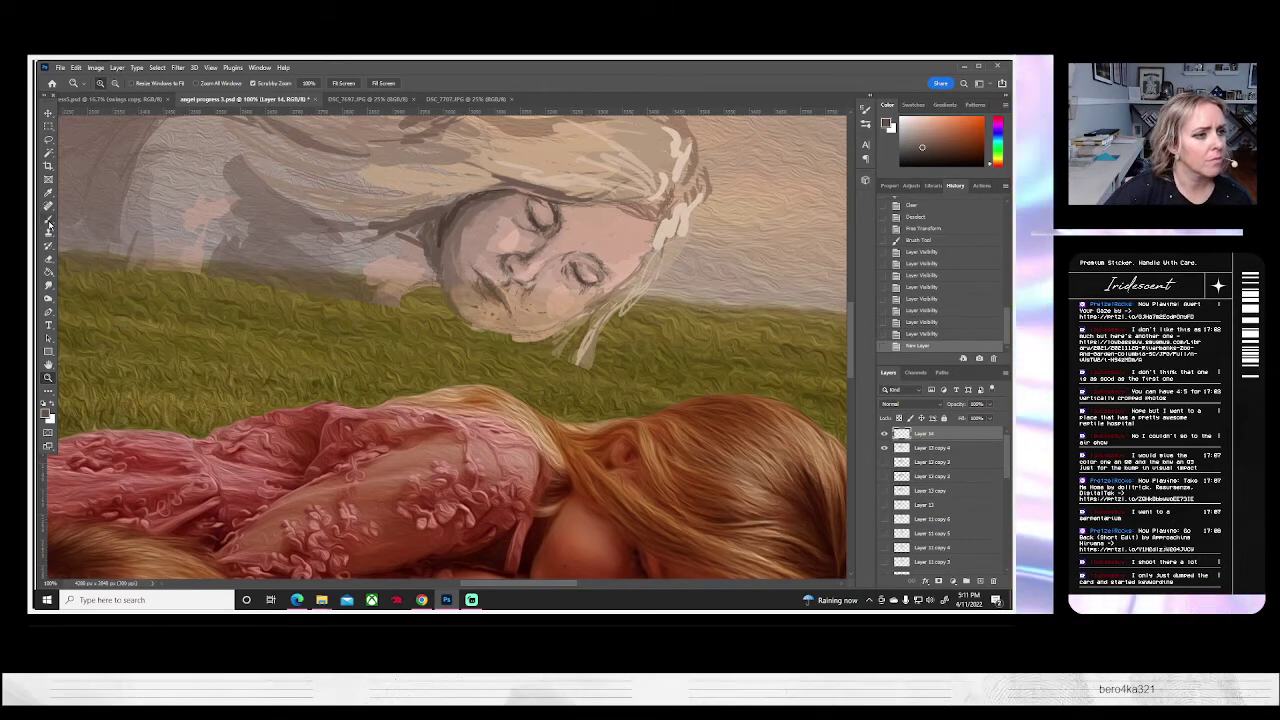
- Sketch thin guide strokes for the angel's arms over the grass beneath her head, using a skin tone sampled from her face
{"action": "left_click", "coordinate": [49, 221]}
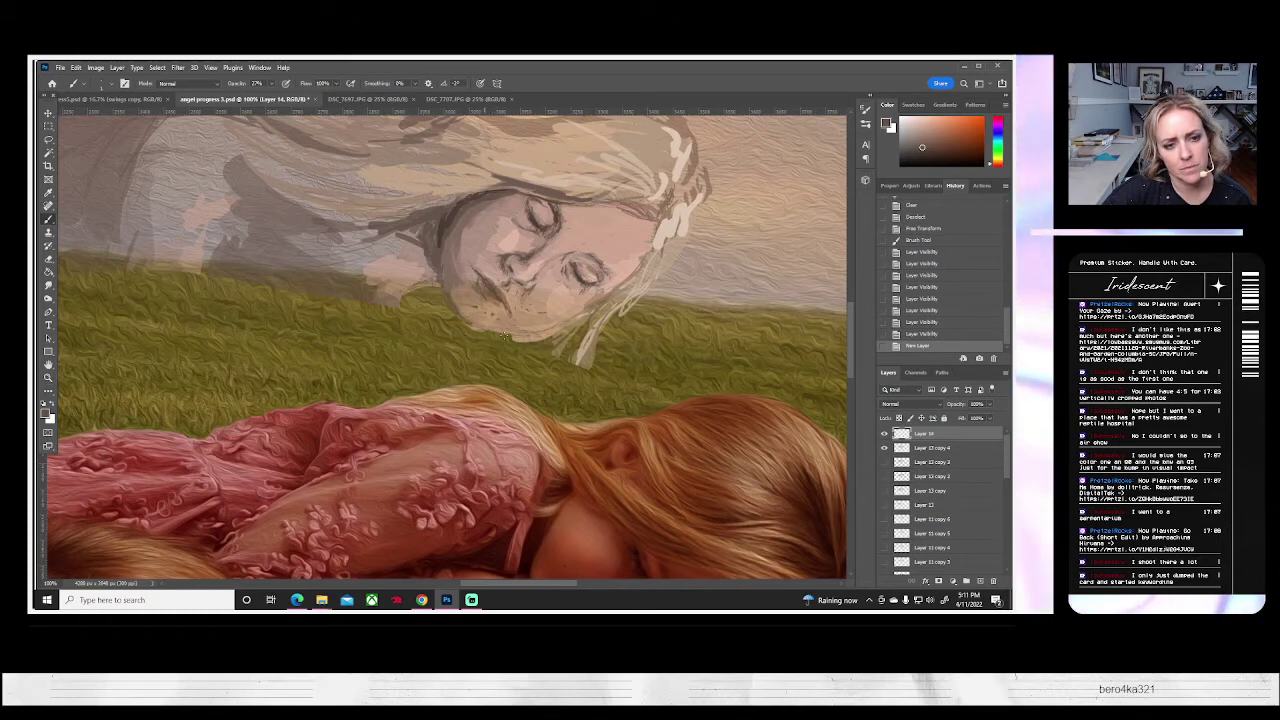
{"action": "left_click", "coordinate": [528, 345]}
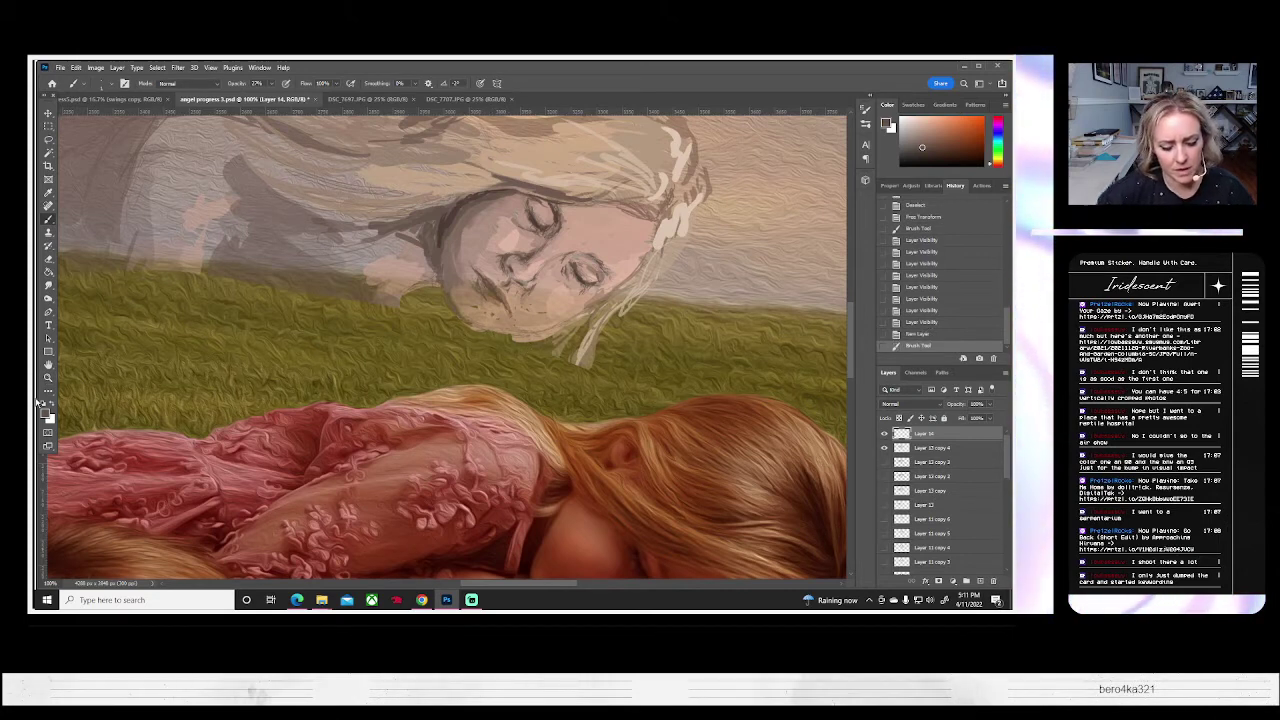
{"action": "key", "text": "ctrl+z"}
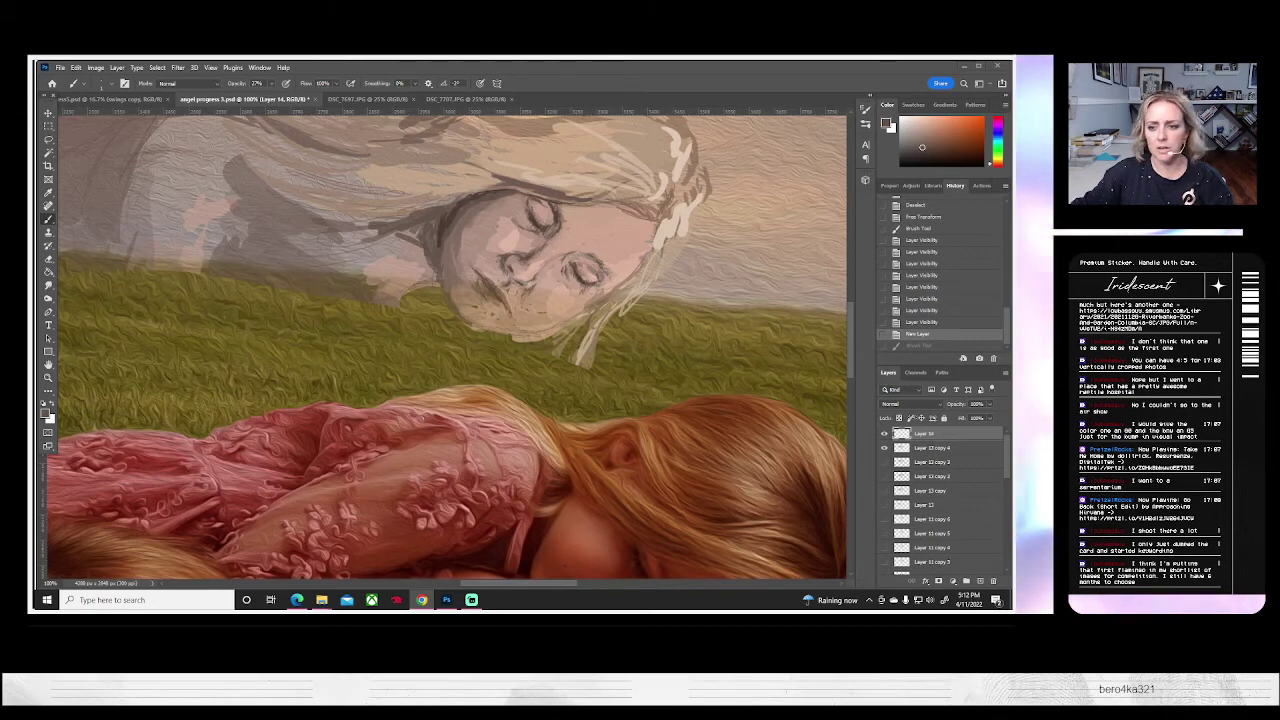
{"action": "left_click", "coordinate": [524, 271], "text": "alt"}
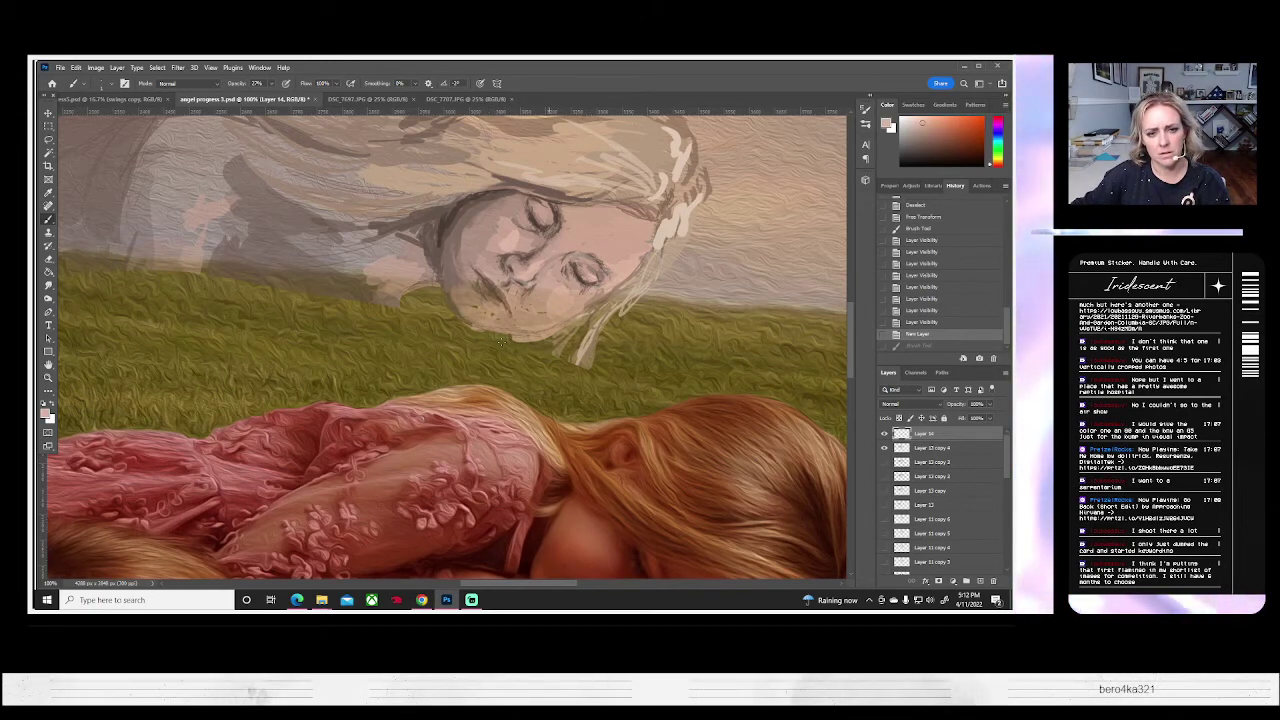
{"action": "left_click", "coordinate": [526, 322]}
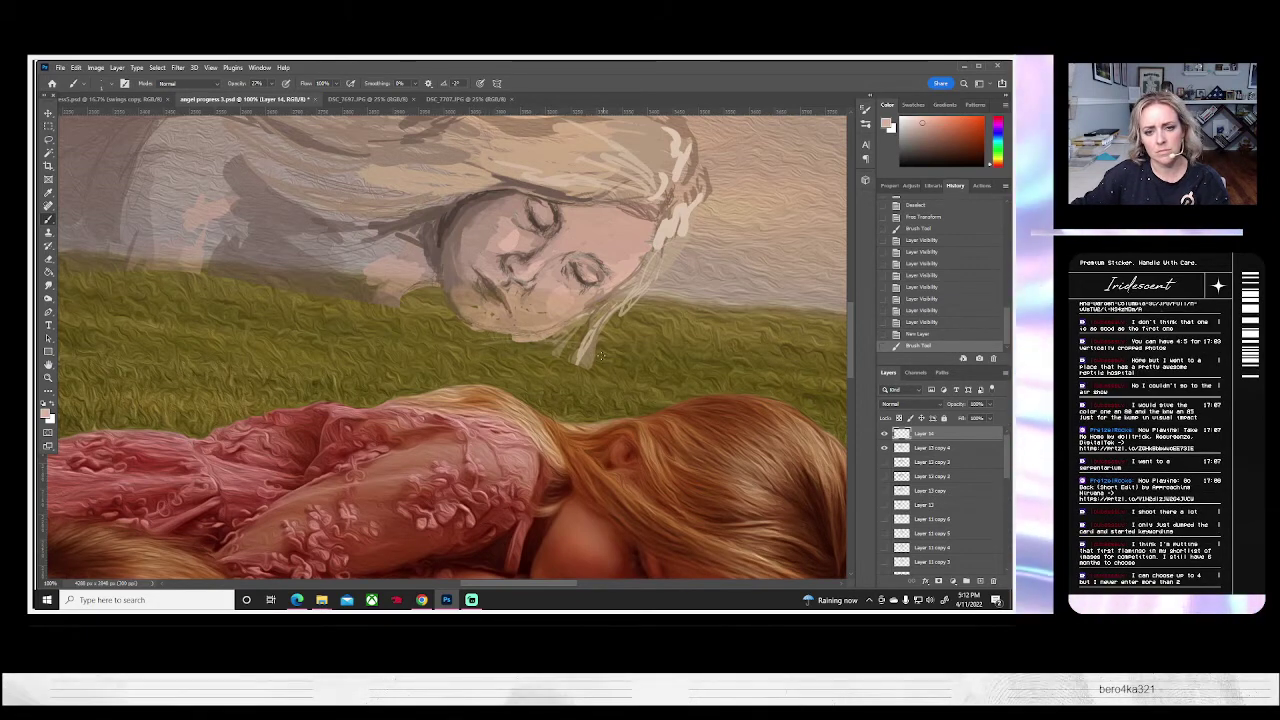
{"action": "left_click_drag", "start_coordinate": [601, 356], "coordinate": [650, 282]}
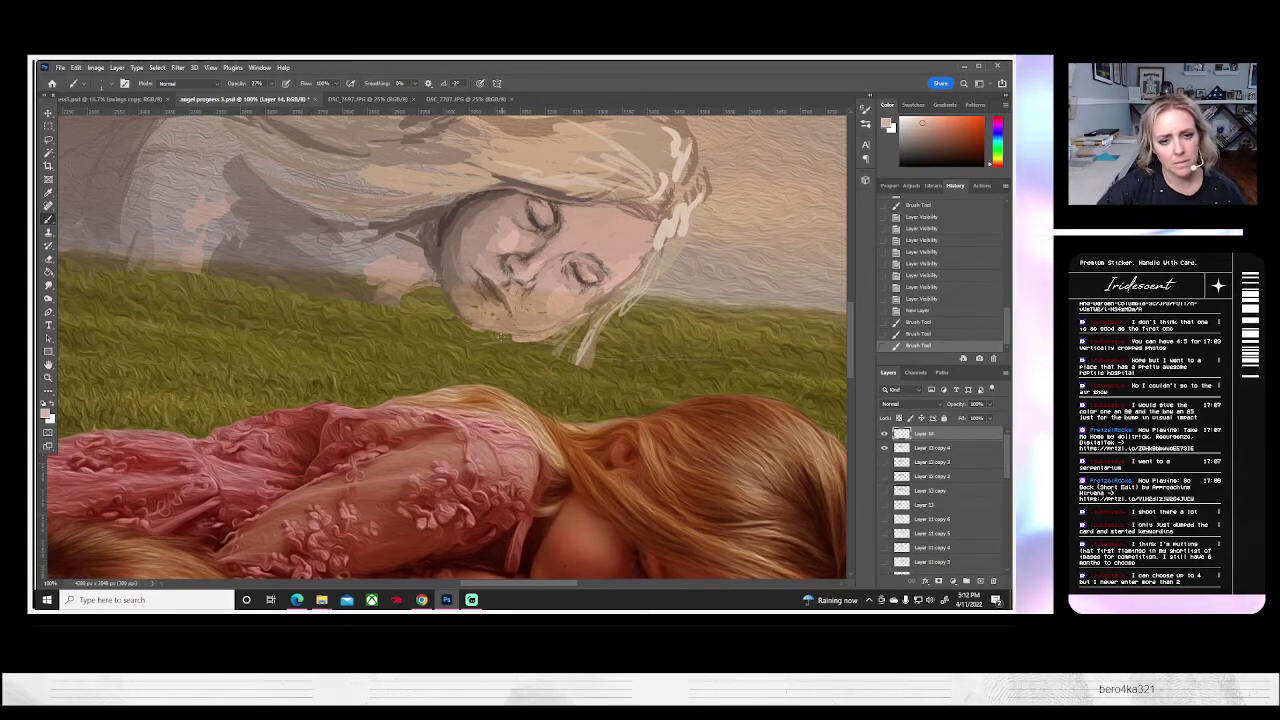
{"action": "left_click", "coordinate": [516, 351]}
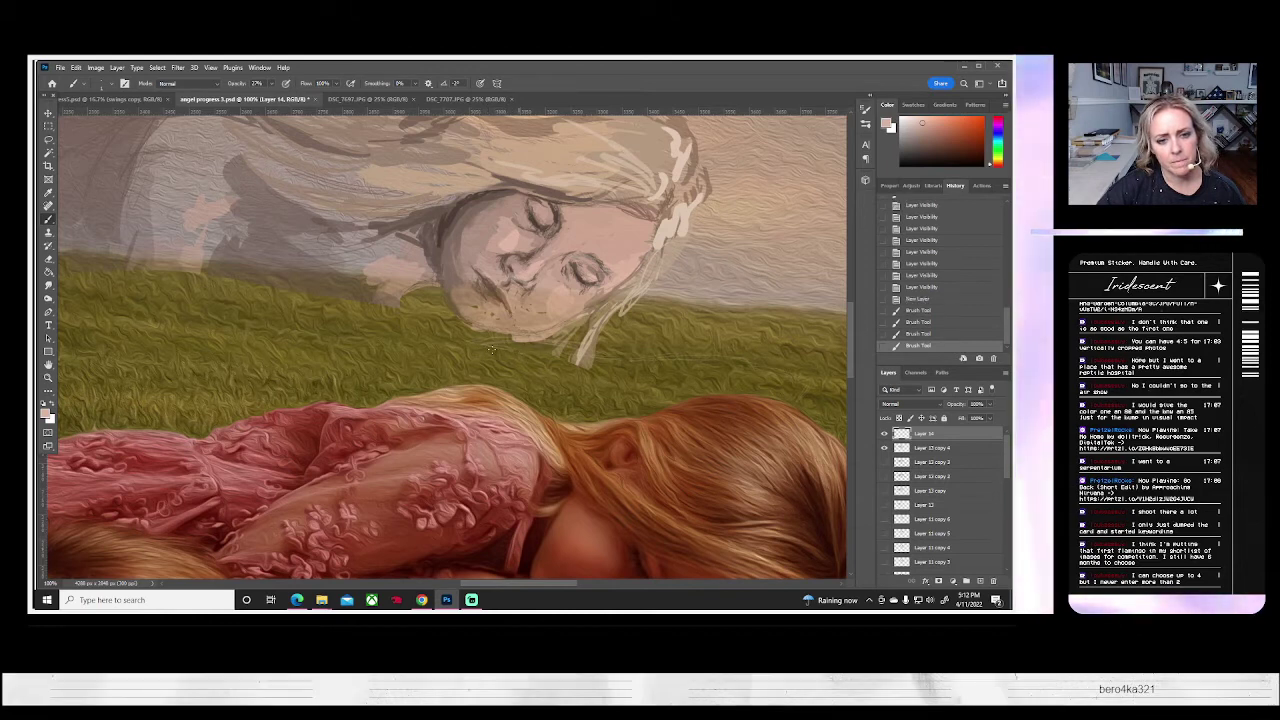
{"action": "left_click", "coordinate": [520, 359]}
{"action": "left_click", "coordinate": [524, 368]}
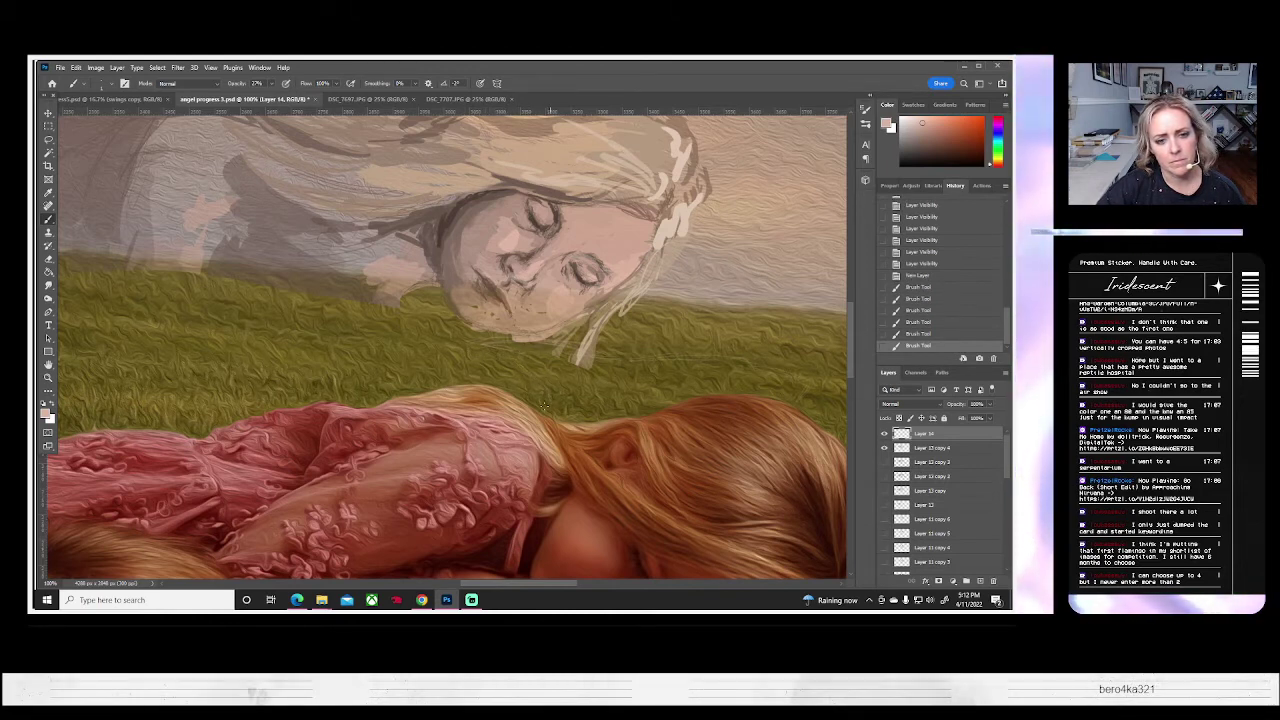
{"action": "left_click", "coordinate": [483, 337]}
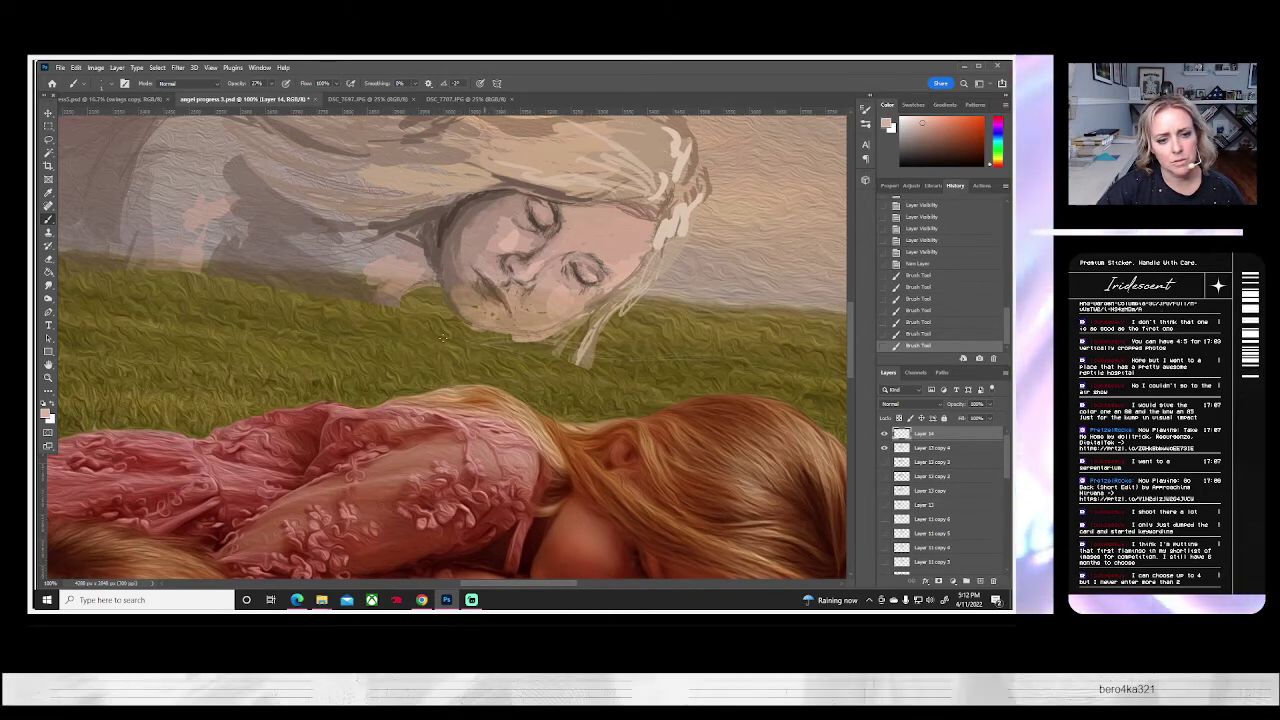
{"action": "left_click", "coordinate": [502, 346]}
{"action": "left_click", "coordinate": [502, 340]}
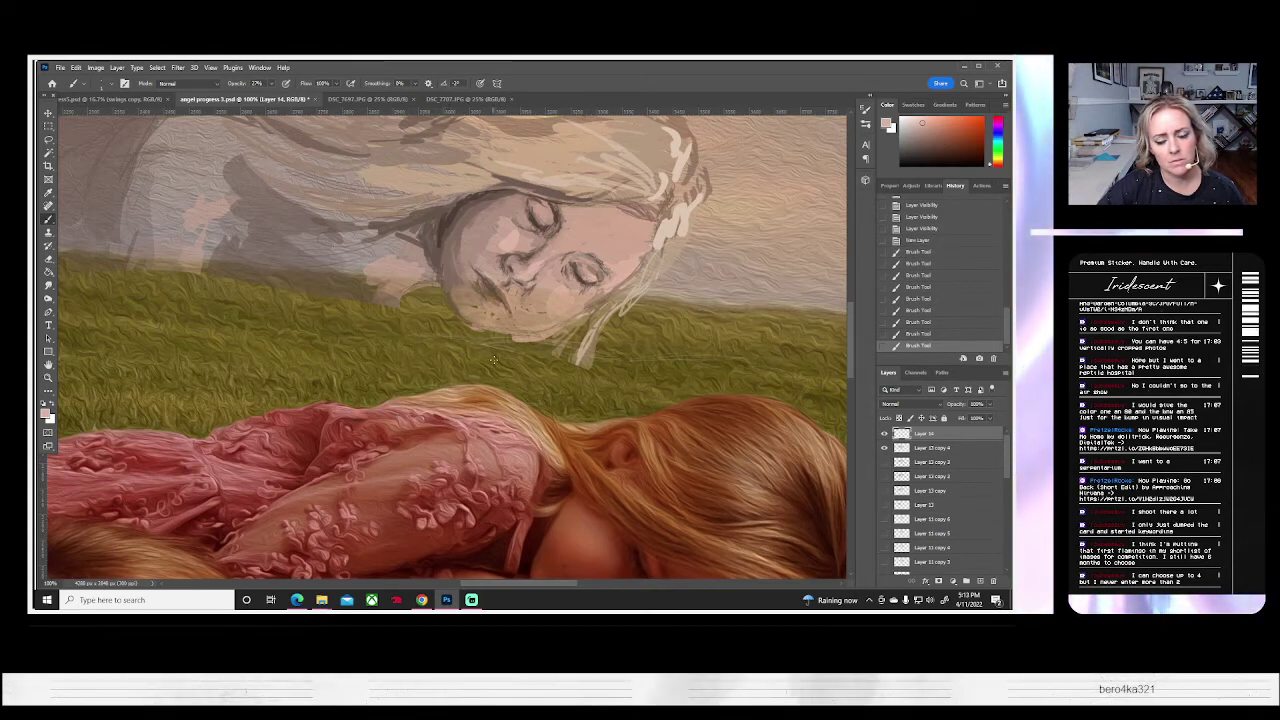
{"action": "left_click_drag", "start_coordinate": [440, 385], "coordinate": [395, 381]}
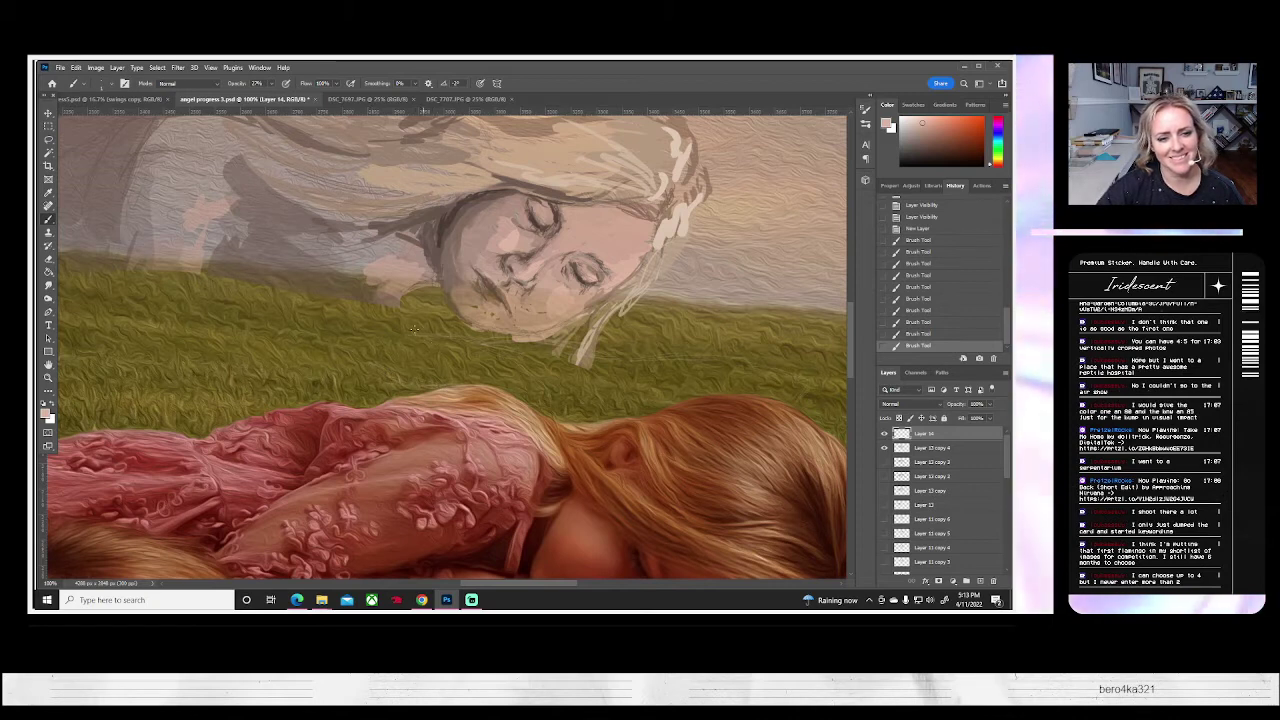
{"action": "left_click_drag", "start_coordinate": [414, 329], "coordinate": [398, 326]}
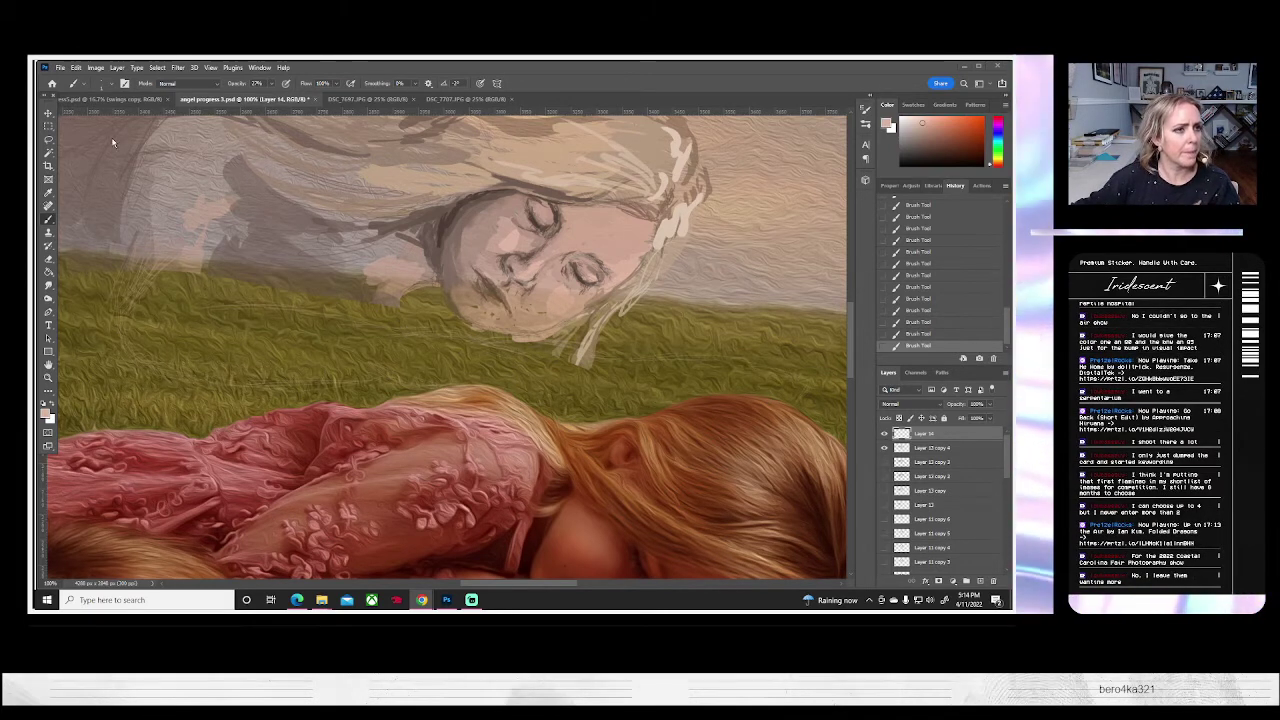
- Switch to a thicker bristle brush preset, try it on the grass, undo the test stroke, and lower the brush opacity
{"action": "left_click", "coordinate": [110, 87]}
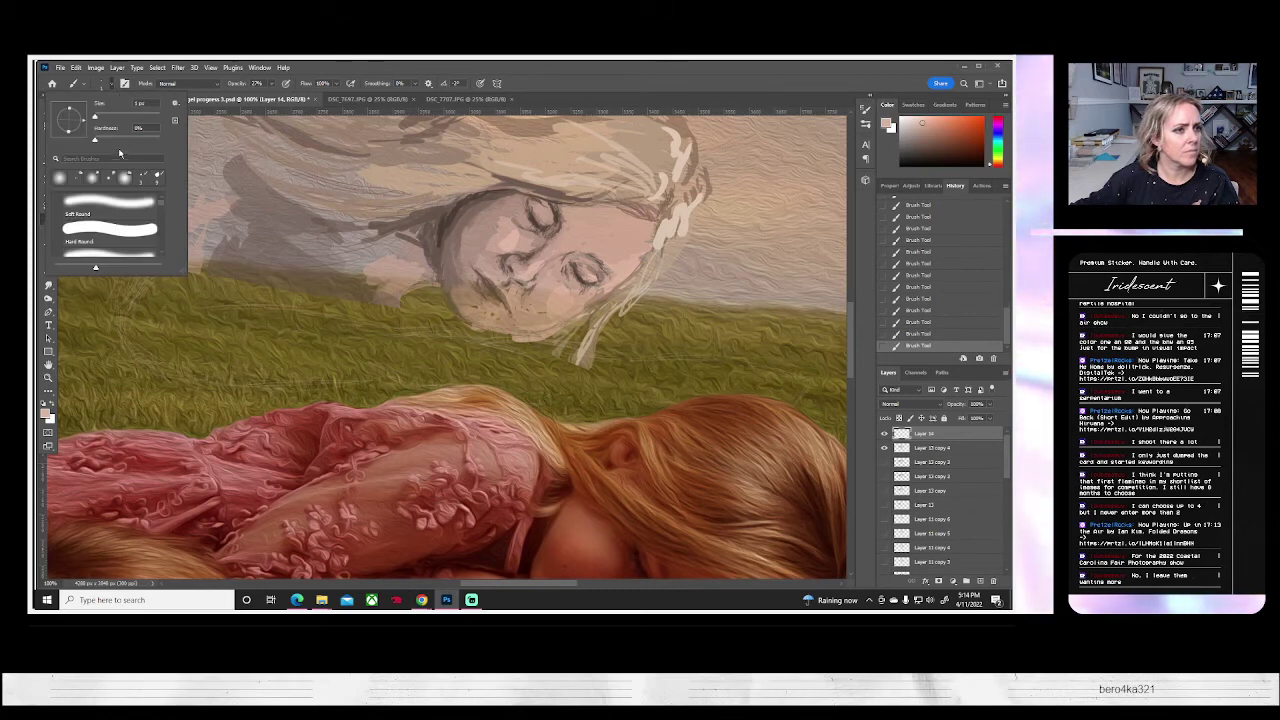
{"action": "left_click", "coordinate": [157, 179]}
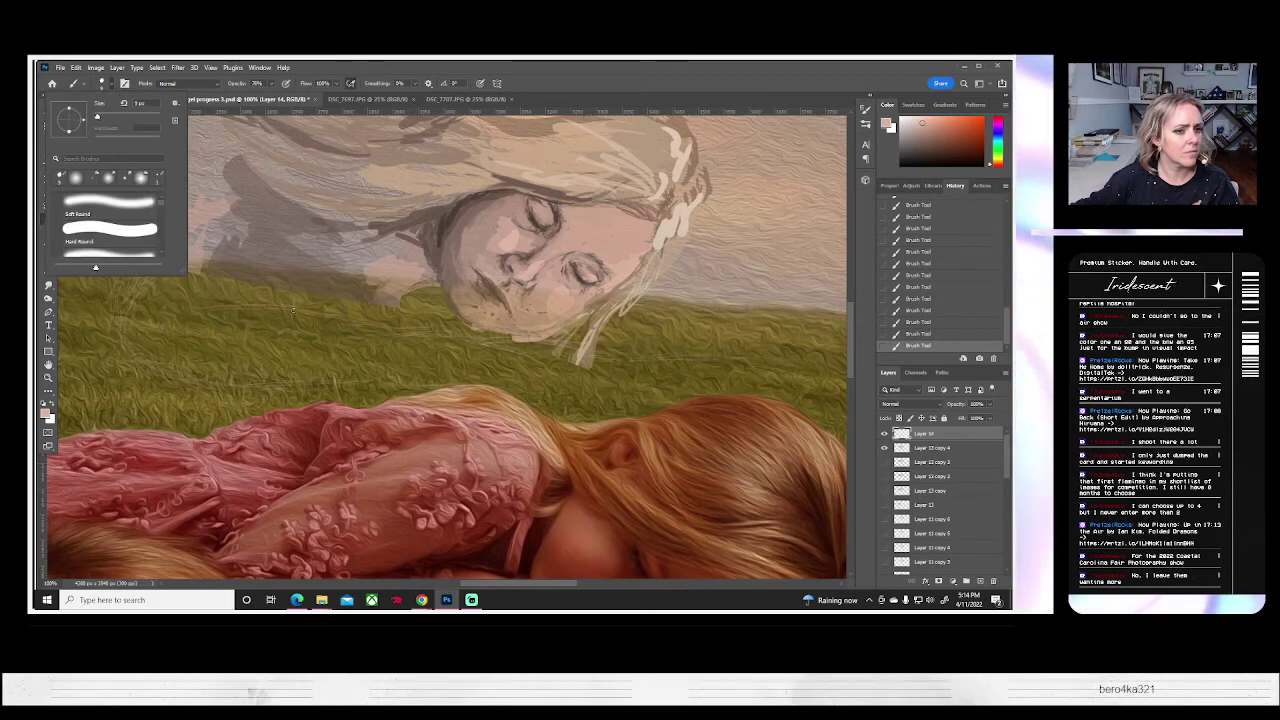
{"action": "left_click_drag", "start_coordinate": [324, 315], "coordinate": [245, 308]}
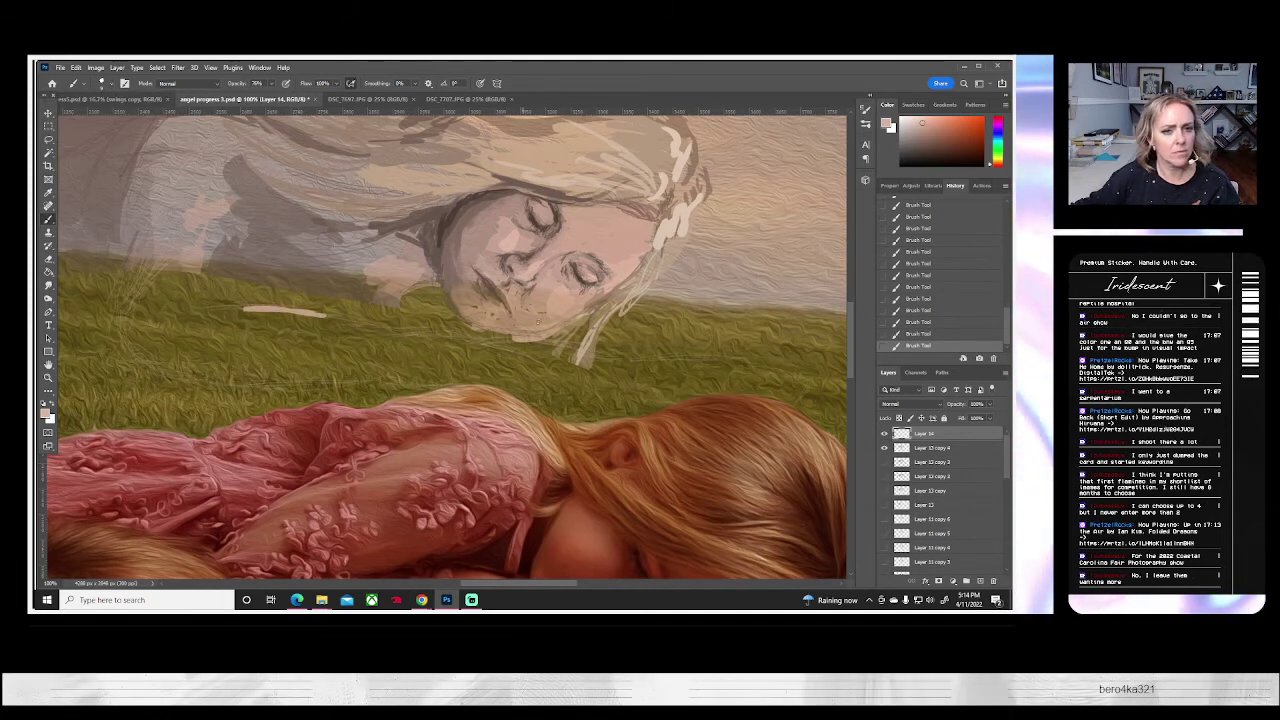
{"action": "key", "text": "ctrl+z"}
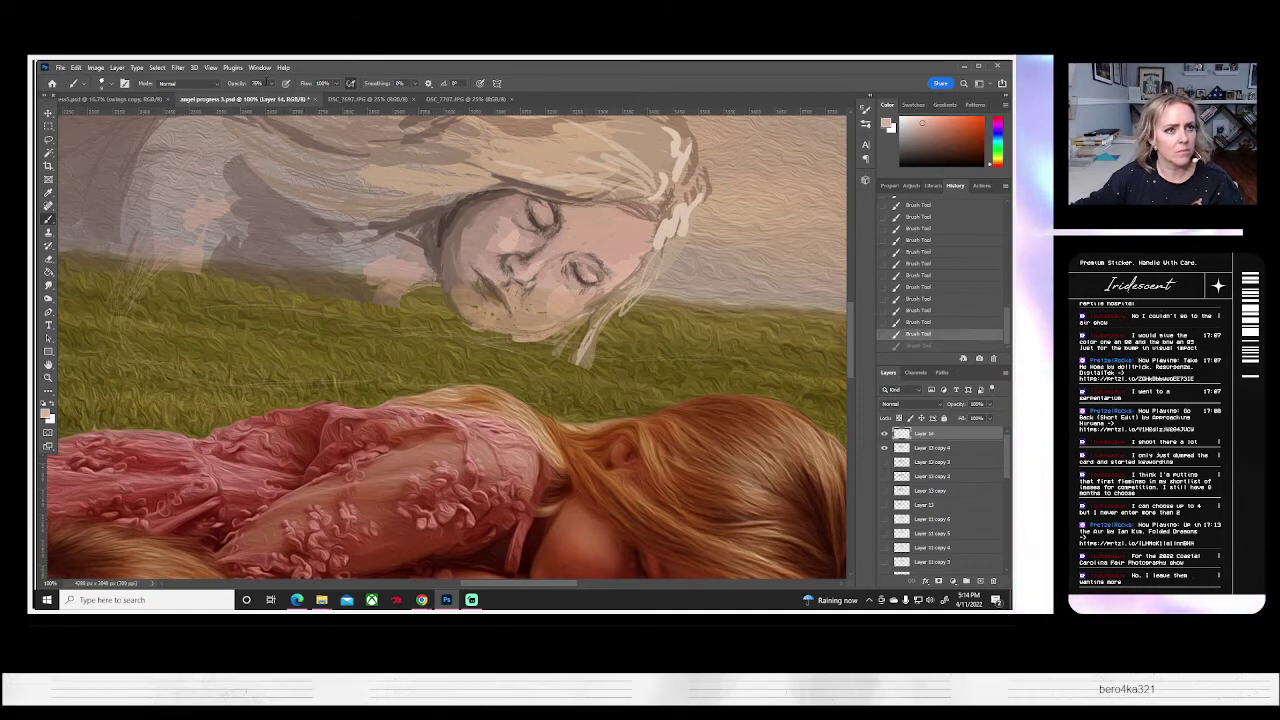
{"action": "left_click", "coordinate": [271, 83]}
{"action": "left_click_drag", "start_coordinate": [273, 95], "coordinate": [262, 95]}
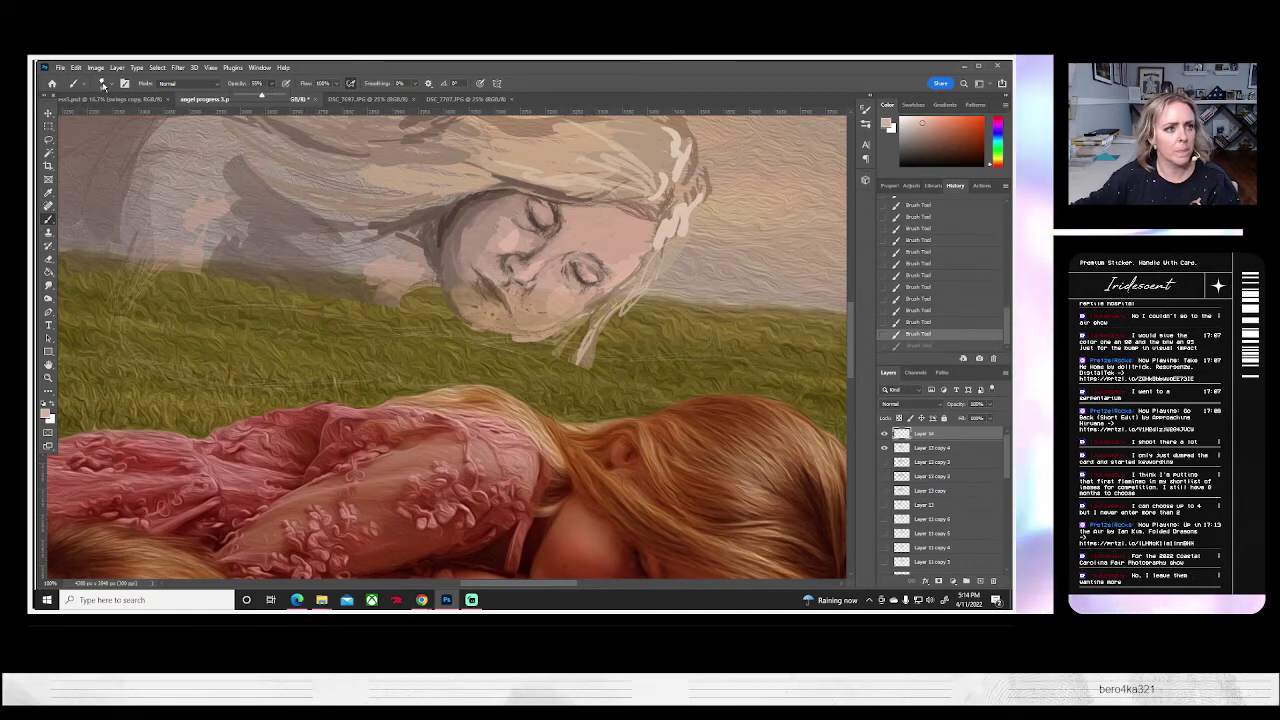
{"action": "left_click", "coordinate": [103, 85]}
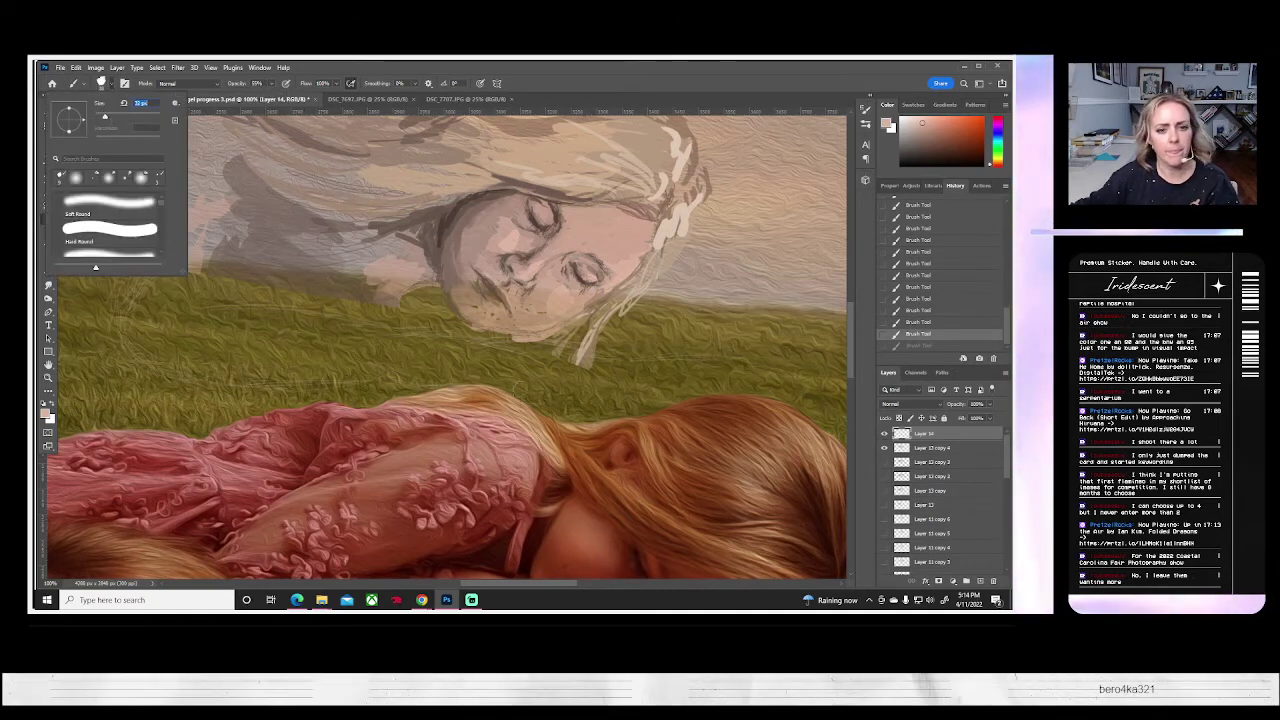
- Paint a light skin-toned forearm from beneath the angel's chin to just above the sleeping girl's head
{"action": "left_click", "coordinate": [524, 355]}
{"action": "left_click_drag", "start_coordinate": [532, 347], "coordinate": [620, 362]}
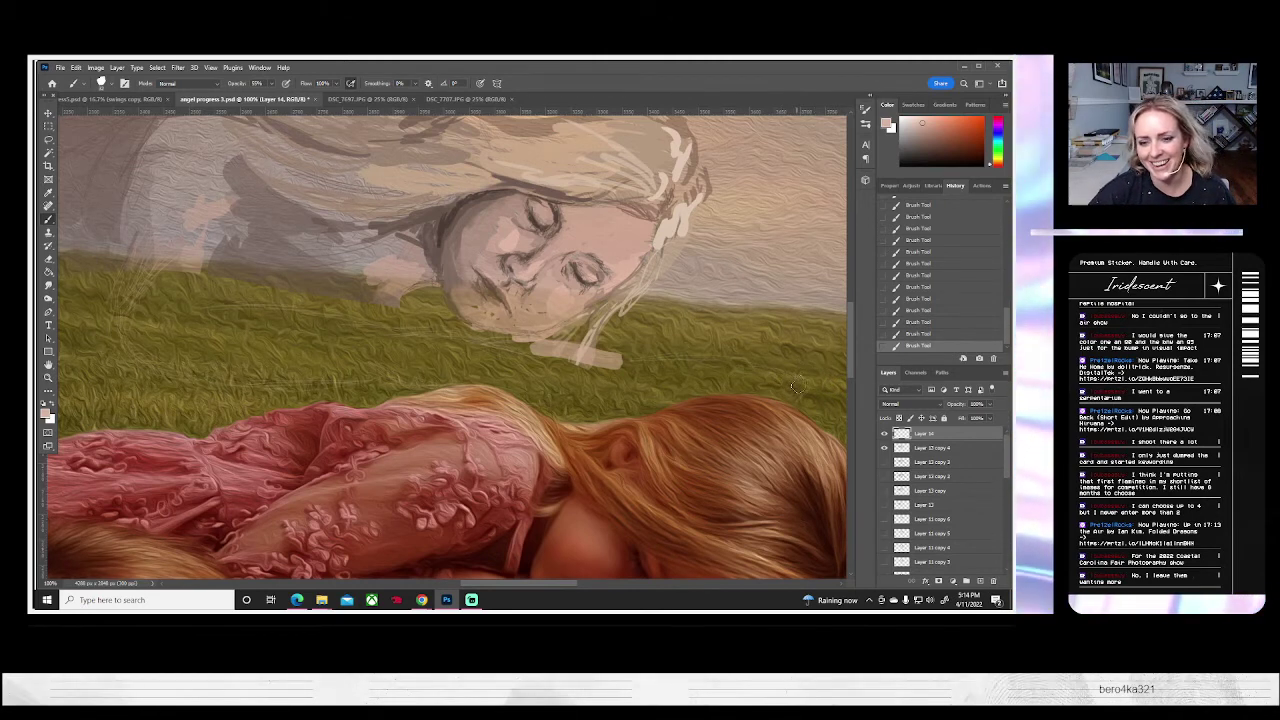
{"action": "mouse_move", "coordinate": [802, 382]}
{"action": "left_mouse_down"}
{"action": "mouse_move", "coordinate": [593, 366]}
{"action": "mouse_move", "coordinate": [704, 360]}
{"action": "mouse_move", "coordinate": [664, 360]}
{"action": "mouse_move", "coordinate": [798, 388]}
{"action": "mouse_move", "coordinate": [752, 375]}
{"action": "left_mouse_up"}
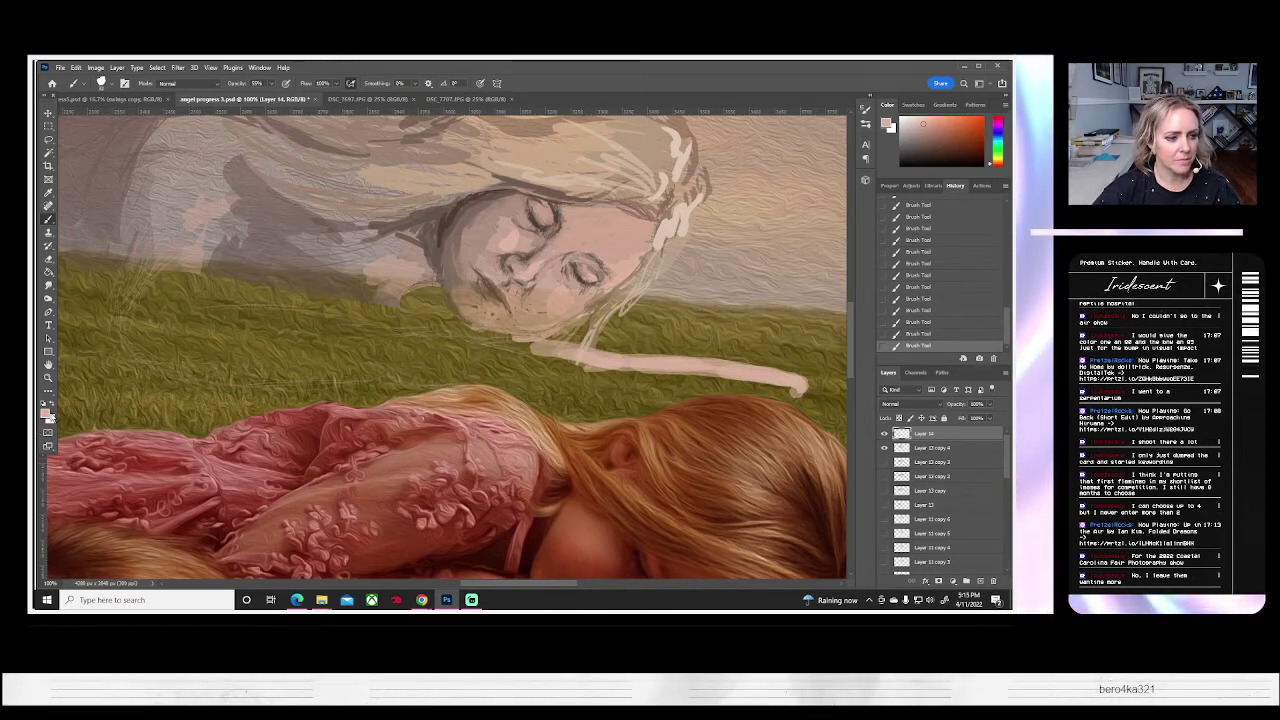
- Choose a darker skin tone and paint the shaded elbow area of the forearm beneath the angel's chin
{"action": "left_click", "coordinate": [46, 415]}
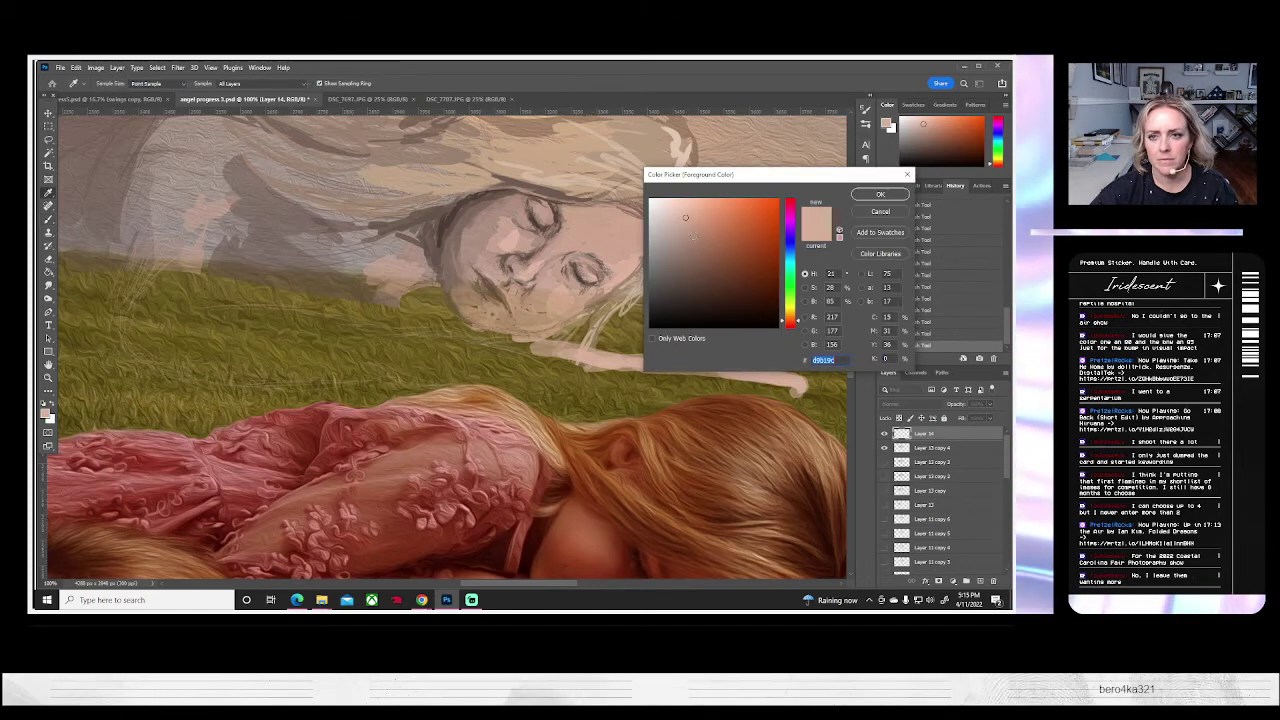
{"action": "key", "text": "Return"}
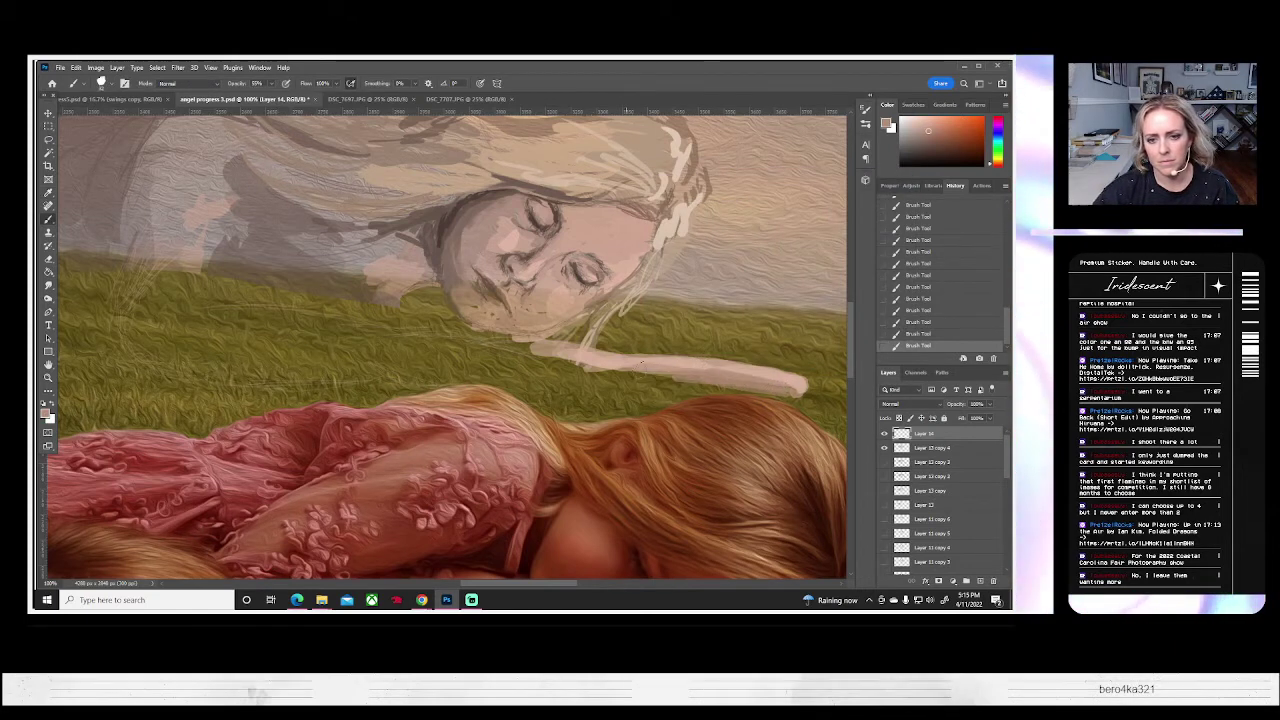
{"action": "left_click_drag", "start_coordinate": [534, 349], "coordinate": [496, 340]}
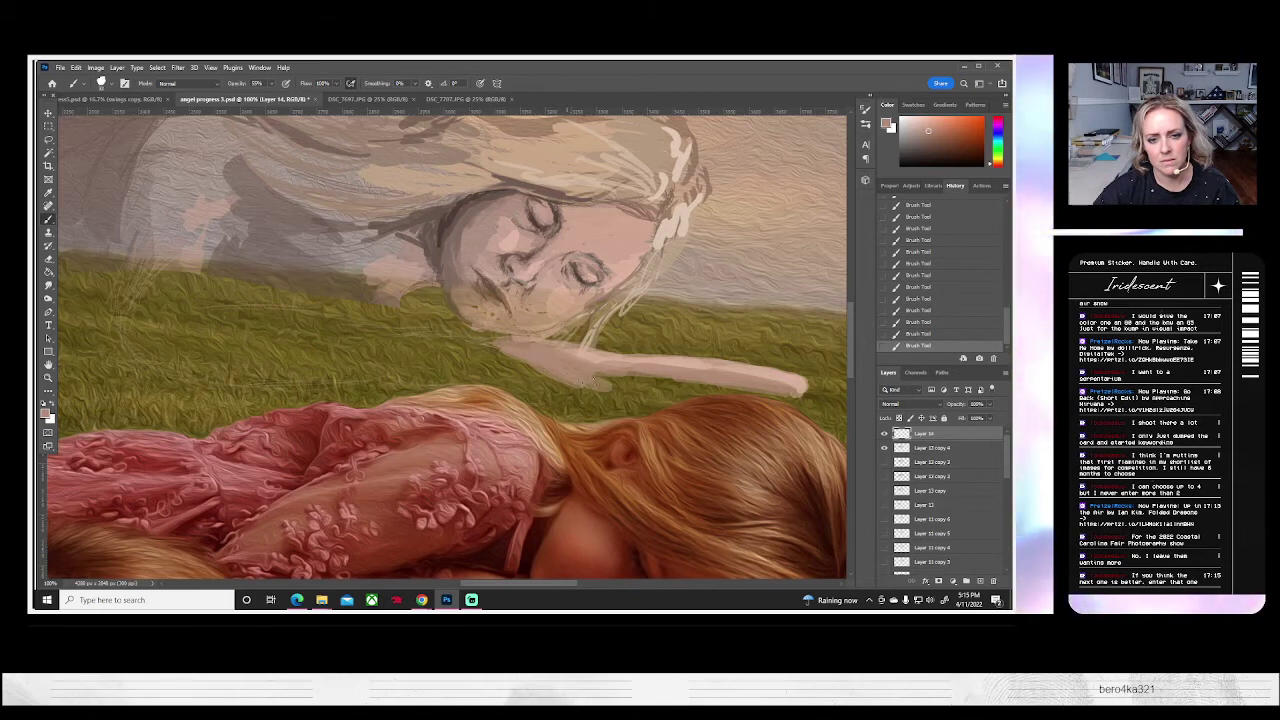
- Sample the arm's tone, darken the foreground colour to #81634f, and shade the underside of the forearm
{"action": "left_click", "coordinate": [628, 380], "text": "alt"}
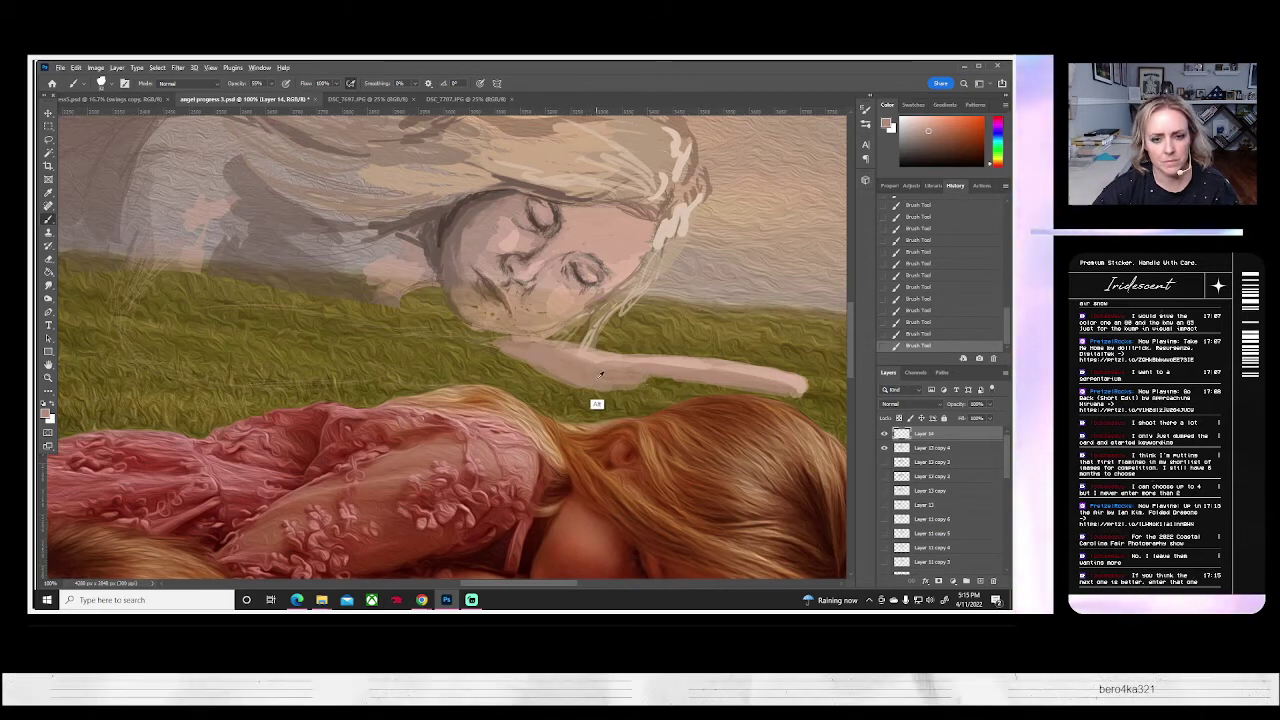
{"action": "left_click", "coordinate": [45, 414]}
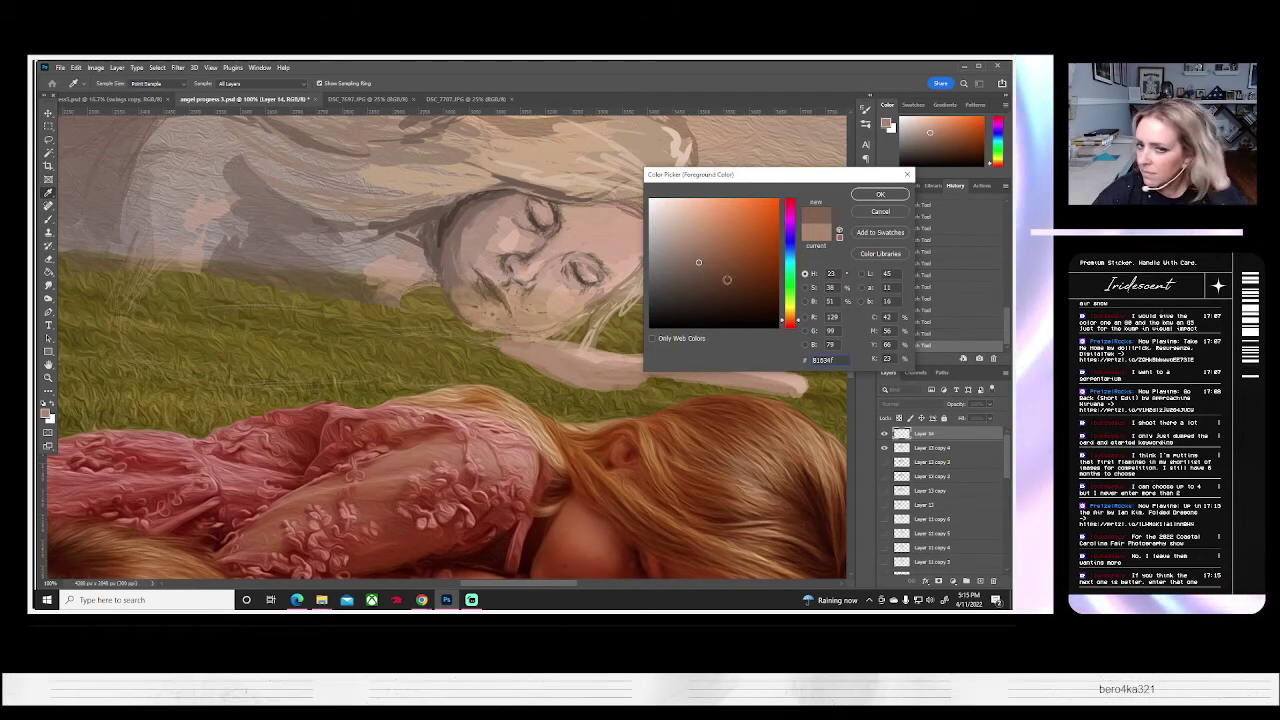
{"action": "left_click", "coordinate": [880, 195]}
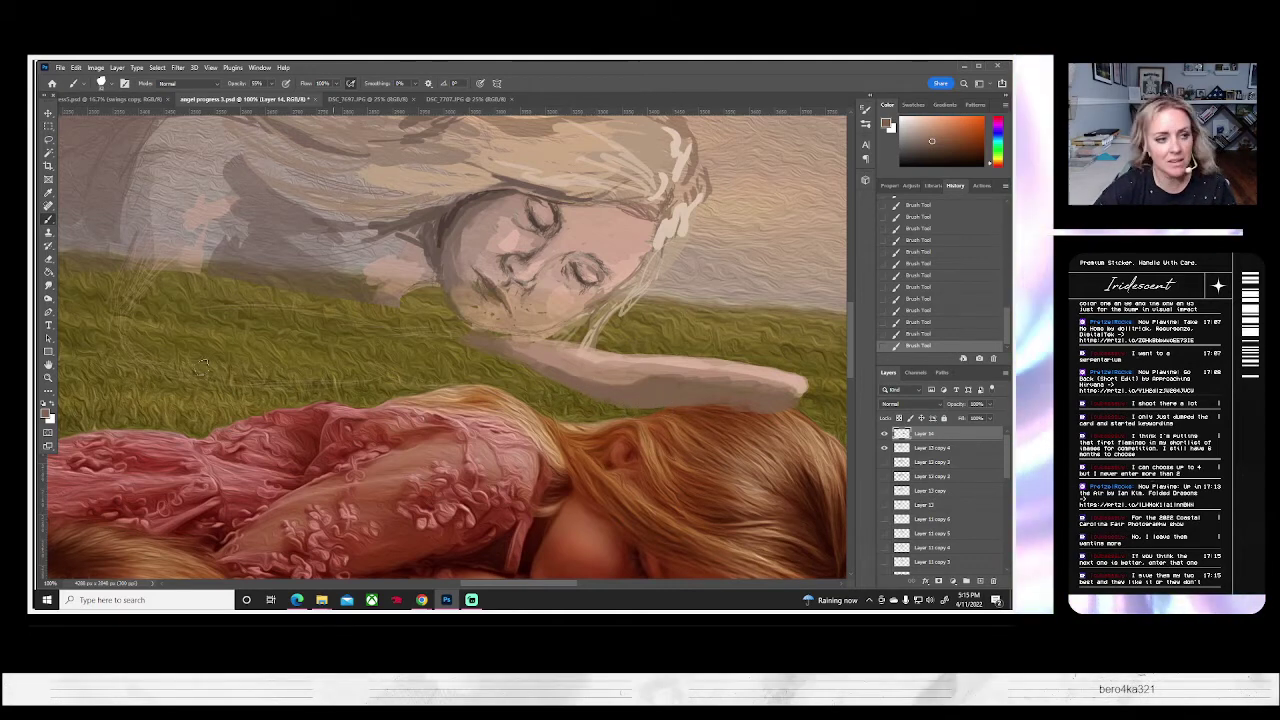
- Sample a shadow tone from the angel's closed eye and reduce the brush to 2 px for fine lines
{"action": "left_click", "coordinate": [103, 83]}
{"action": "left_click_drag", "start_coordinate": [147, 103], "coordinate": [98, 106]}
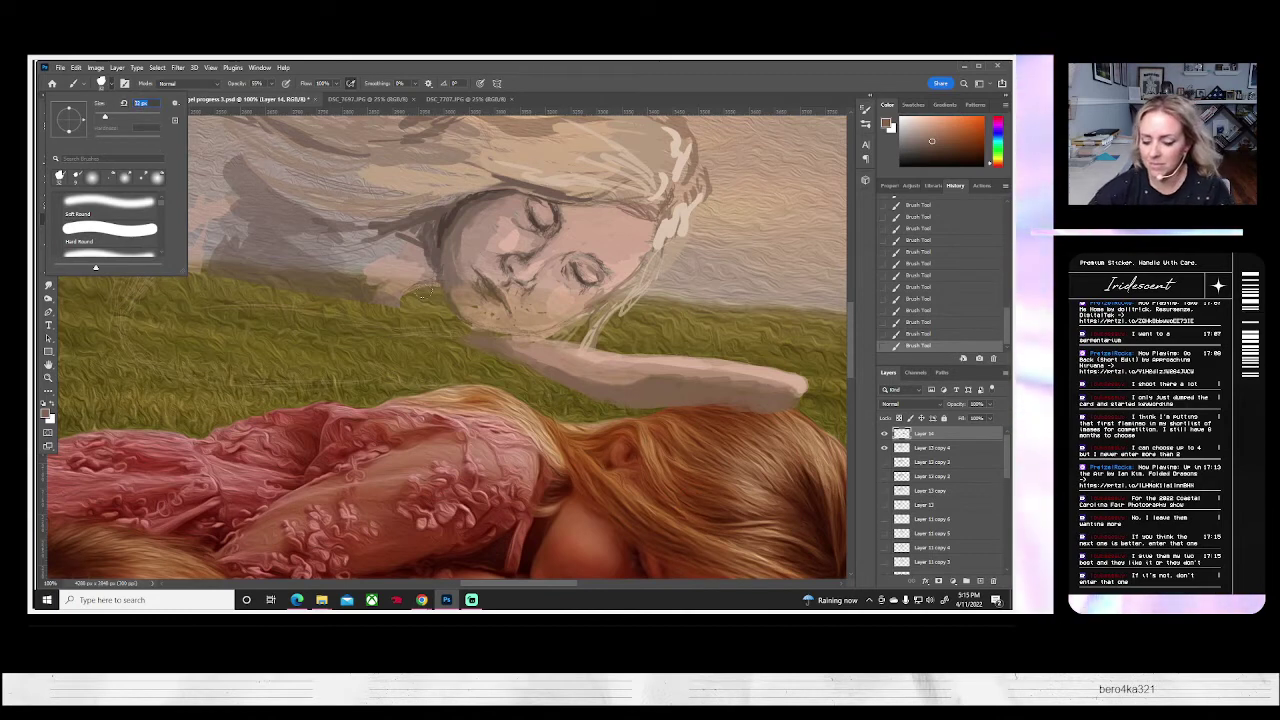
{"action": "type", "text": "8"}
{"action": "key", "text": "Return"}
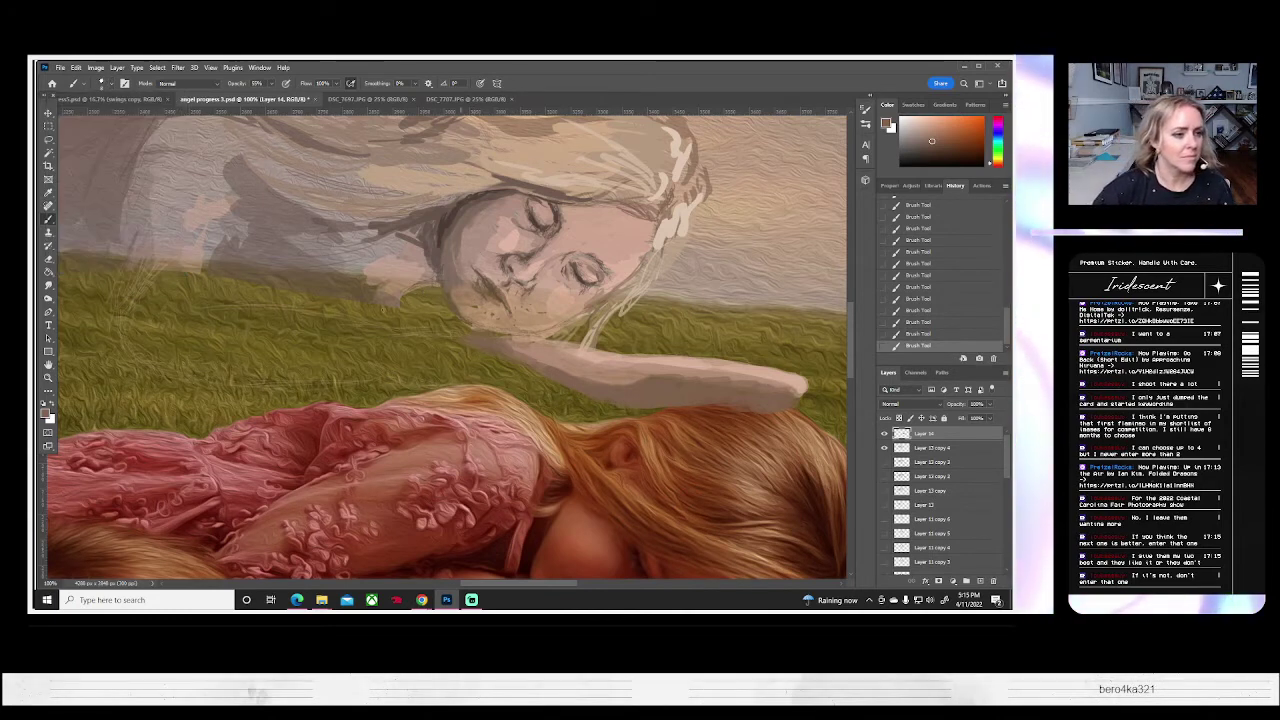
{"action": "left_click", "coordinate": [581, 267], "text": "alt"}
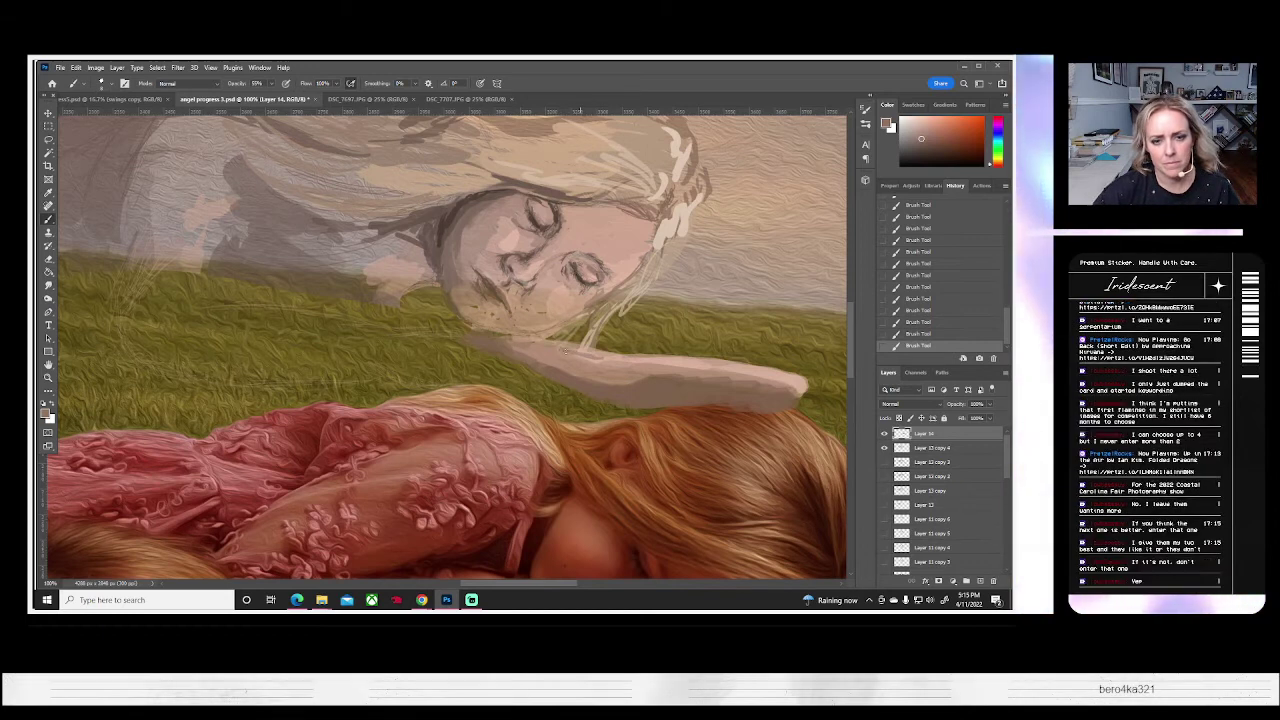
{"action": "left_click", "coordinate": [107, 84]}
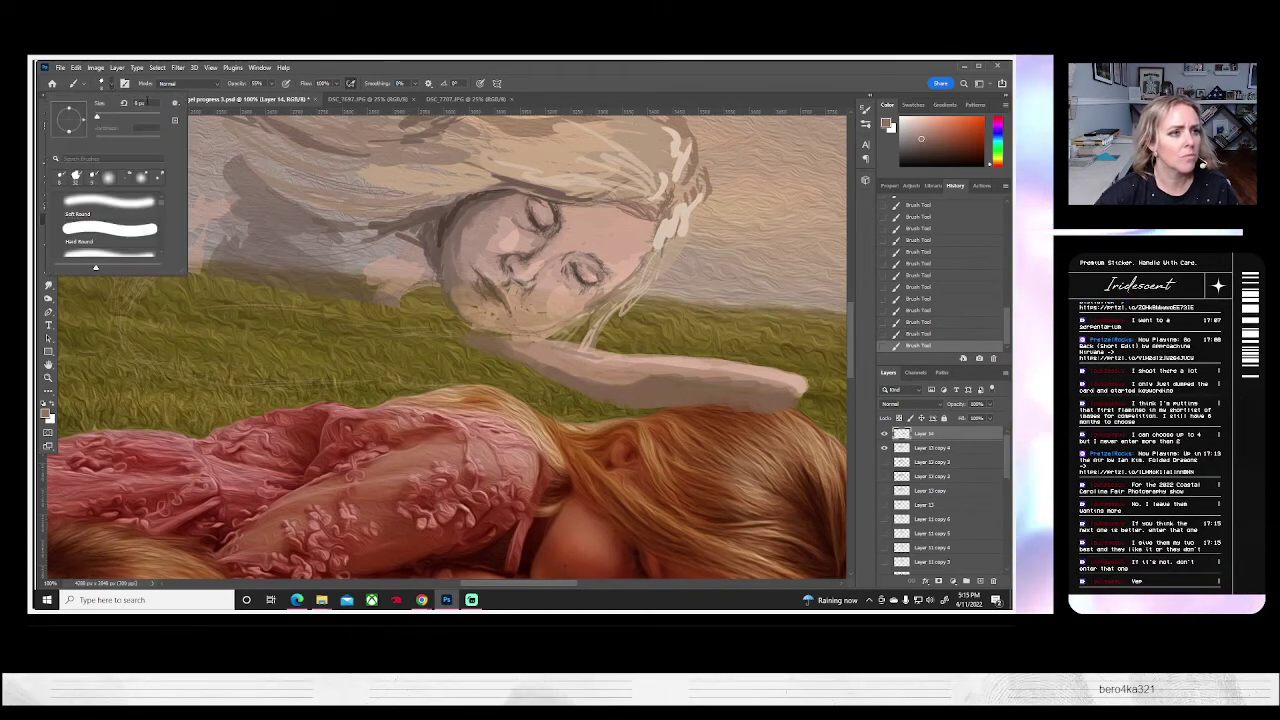
{"action": "type", "text": "2"}
{"action": "key", "text": "Return"}
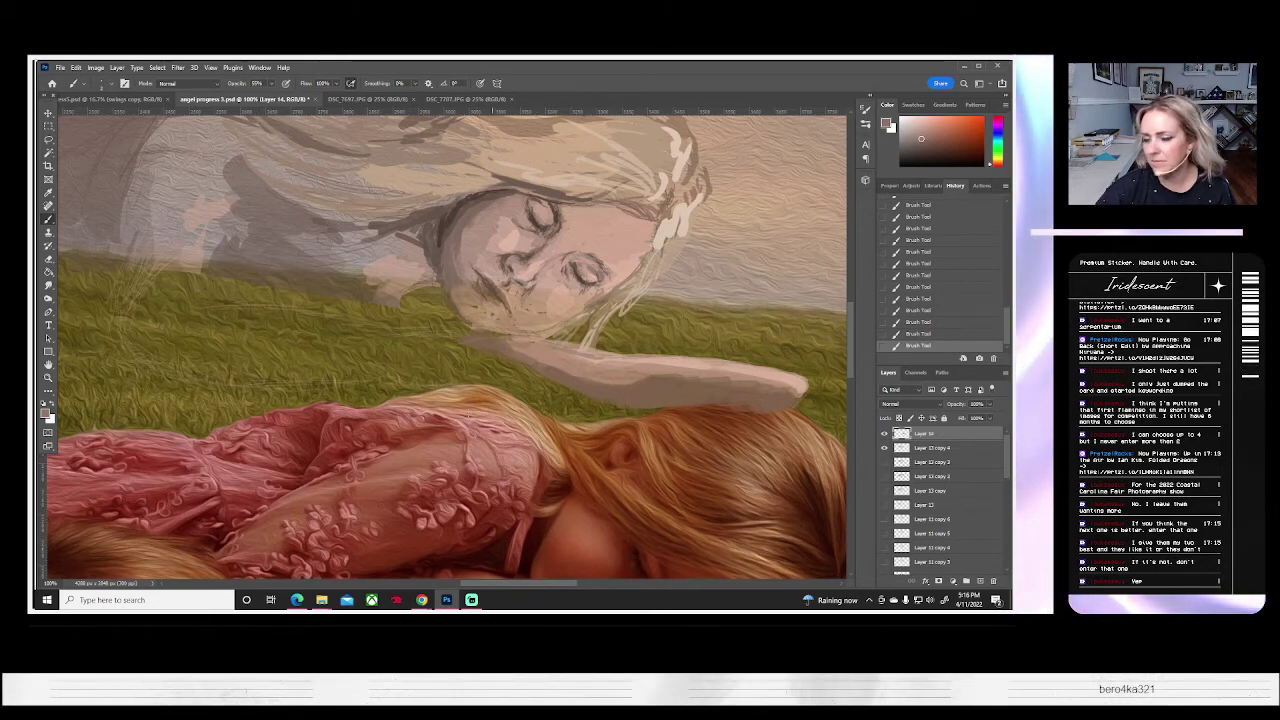
- Examine the painted forearm against the angel's face and the sleeping girls in a rotated, wider view
{"action": "key", "text": "r"}
{"action": "left_click_drag", "start_coordinate": [544, 404], "coordinate": [539, 412]}
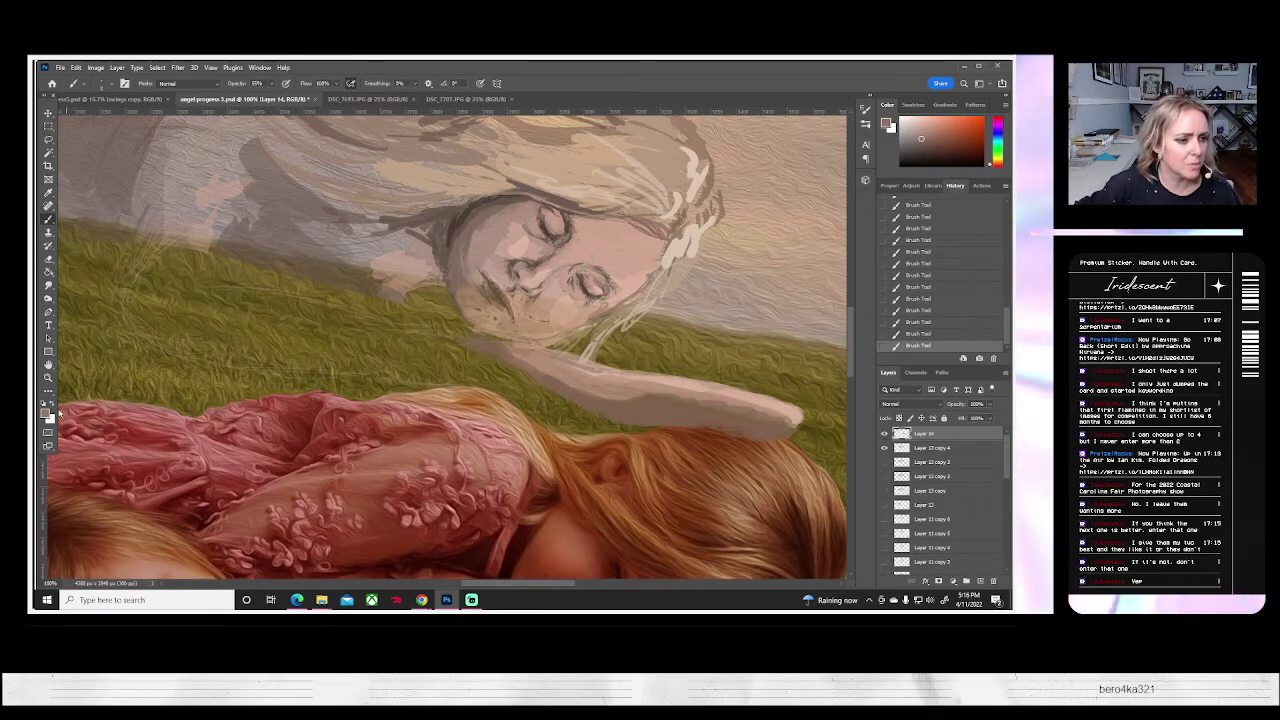
{"action": "left_click", "coordinate": [48, 378]}
{"action": "key", "text": "alt"}
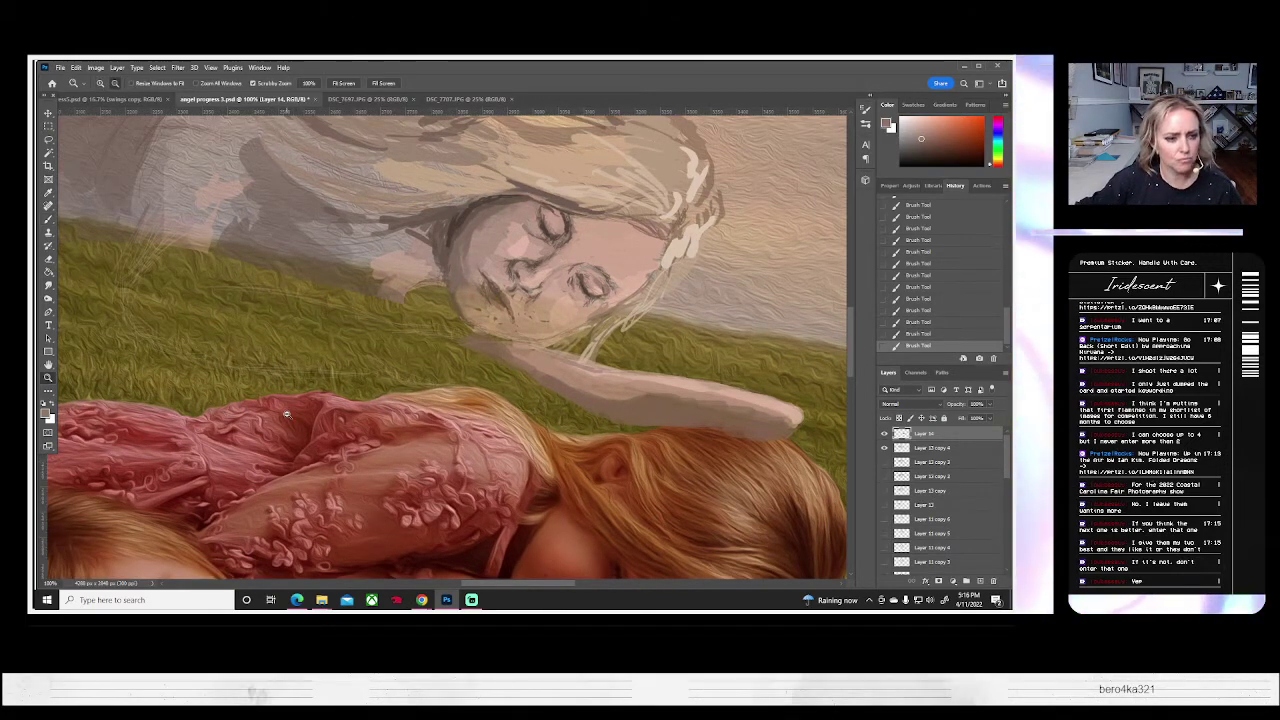
{"action": "left_click", "coordinate": [287, 414], "text": "alt"}
{"action": "left_click", "coordinate": [287, 414], "text": "alt"}
{"action": "left_click_drag", "start_coordinate": [319, 497], "coordinate": [340, 409]}
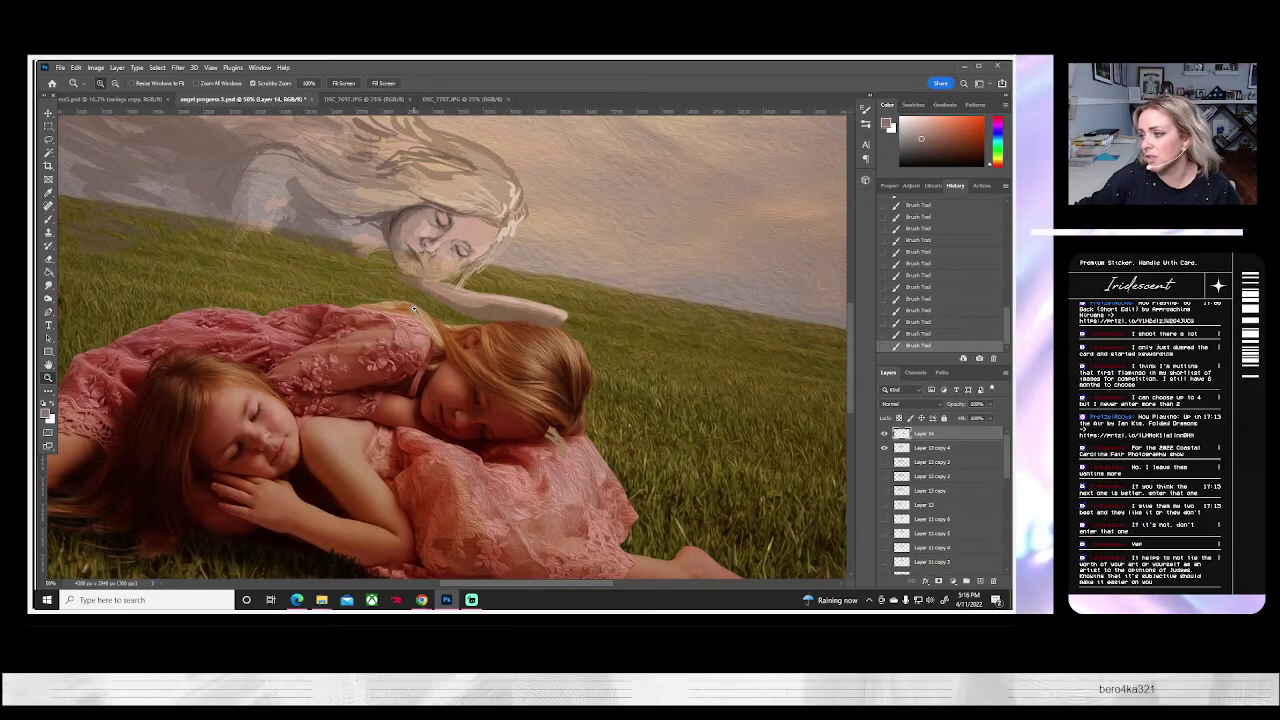
{"action": "scroll", "coordinate": [409, 306], "scroll_direction": "up", "scroll_amount": 2}
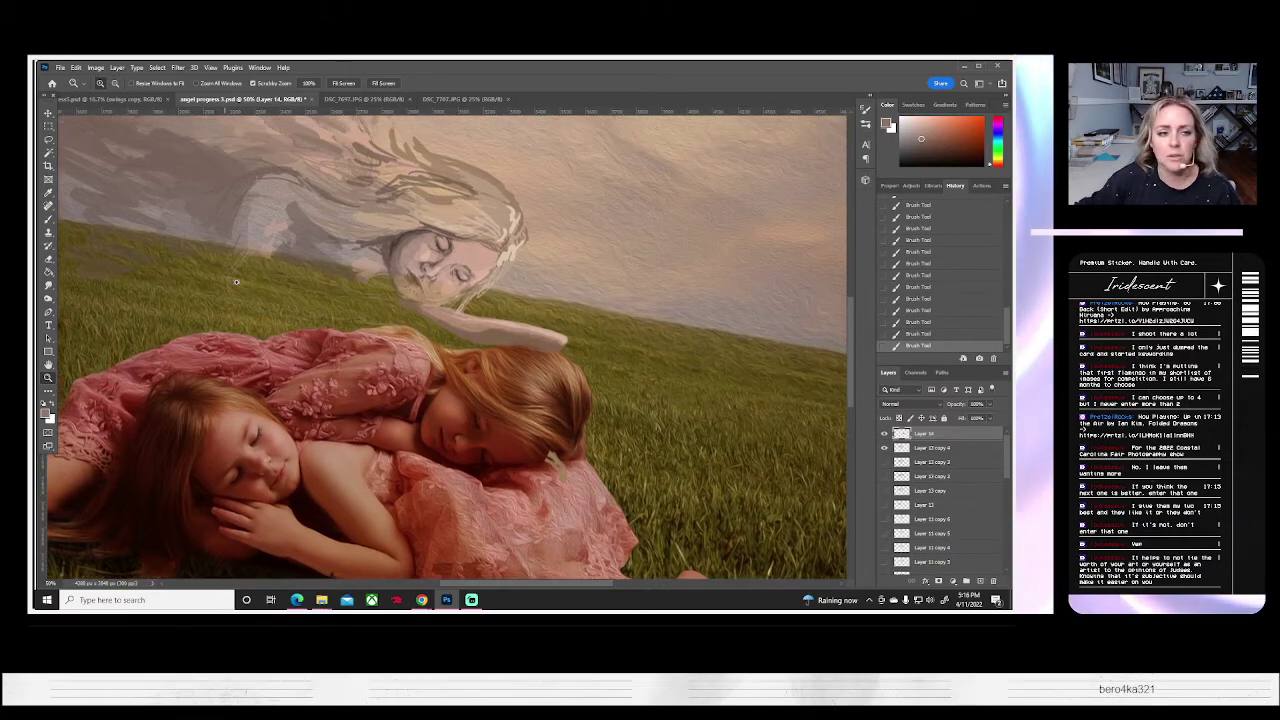
{"action": "left_click", "coordinate": [409, 307]}
{"action": "scroll", "coordinate": [408, 305], "scroll_direction": "up", "scroll_amount": 1}
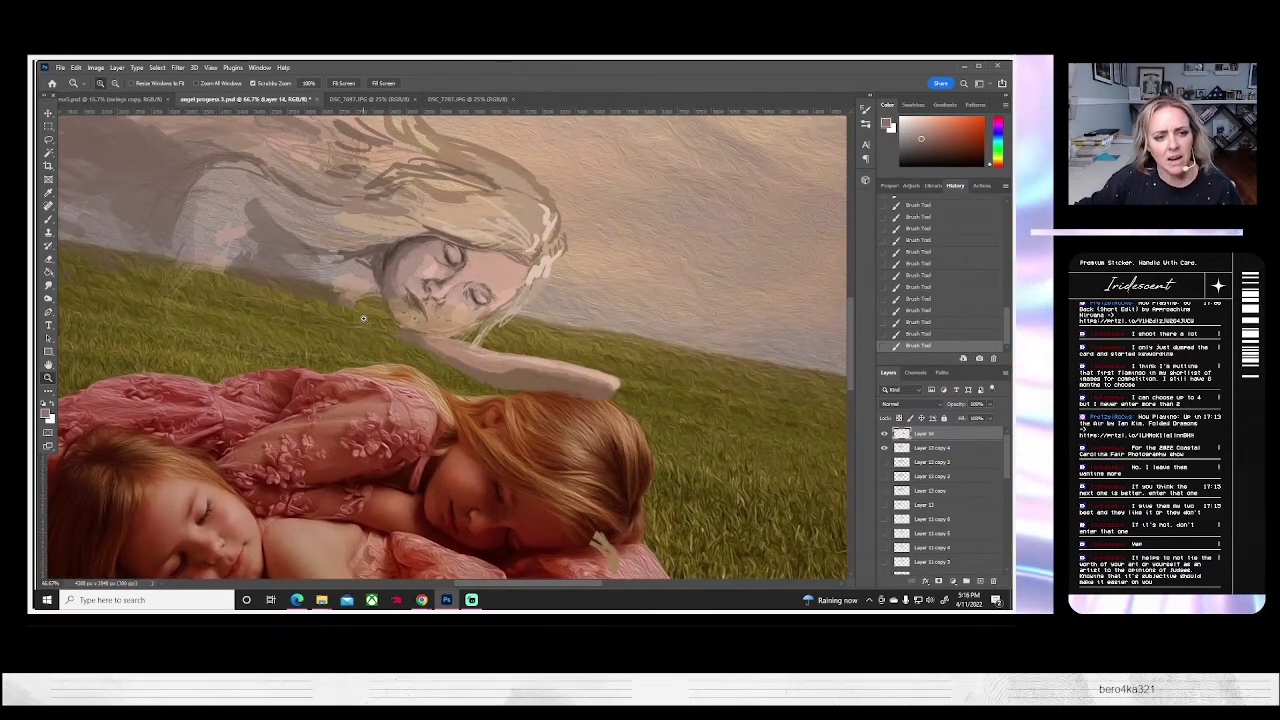
- Brush the angel's forearm across the grass below her chin, using a skin tone sampled from the existing arm
{"action": "scroll", "coordinate": [337, 309], "scroll_direction": "up", "scroll_amount": 1}
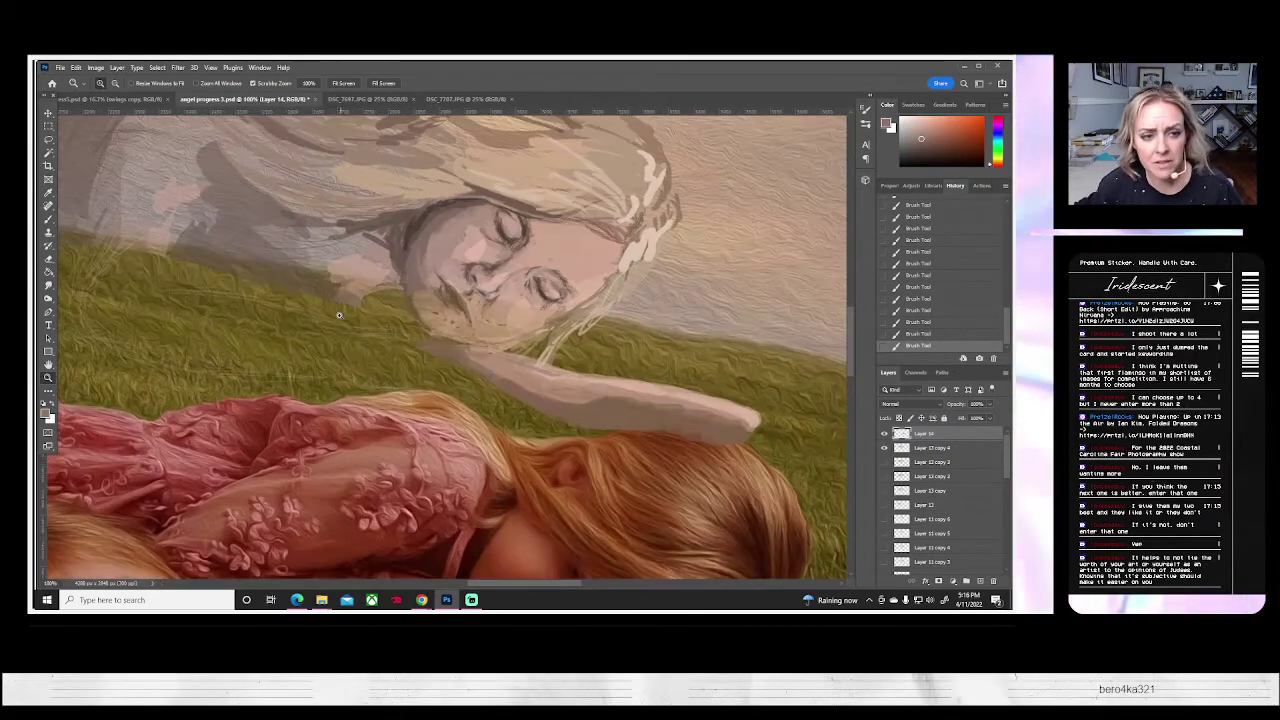
{"action": "left_click", "coordinate": [48, 221]}
{"action": "left_click", "coordinate": [103, 84]}
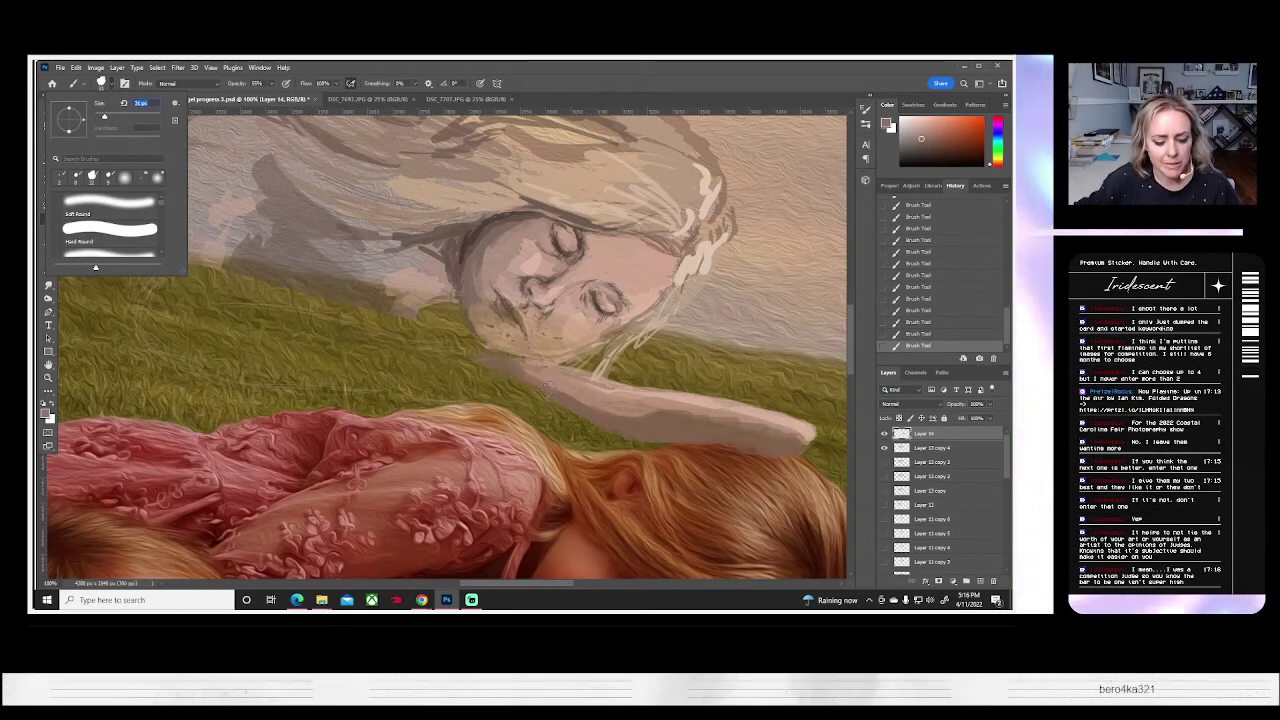
{"action": "left_click", "coordinate": [481, 366], "text": "alt"}
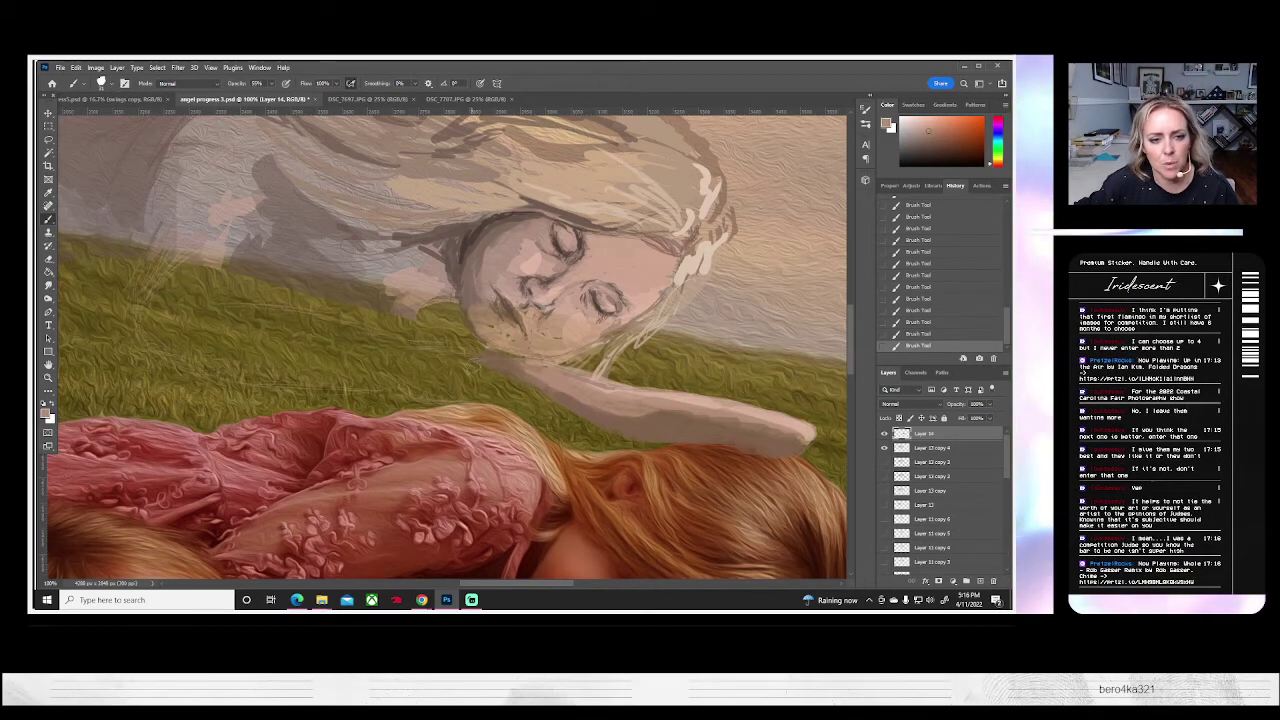
{"action": "left_click_drag", "start_coordinate": [484, 372], "coordinate": [378, 350]}
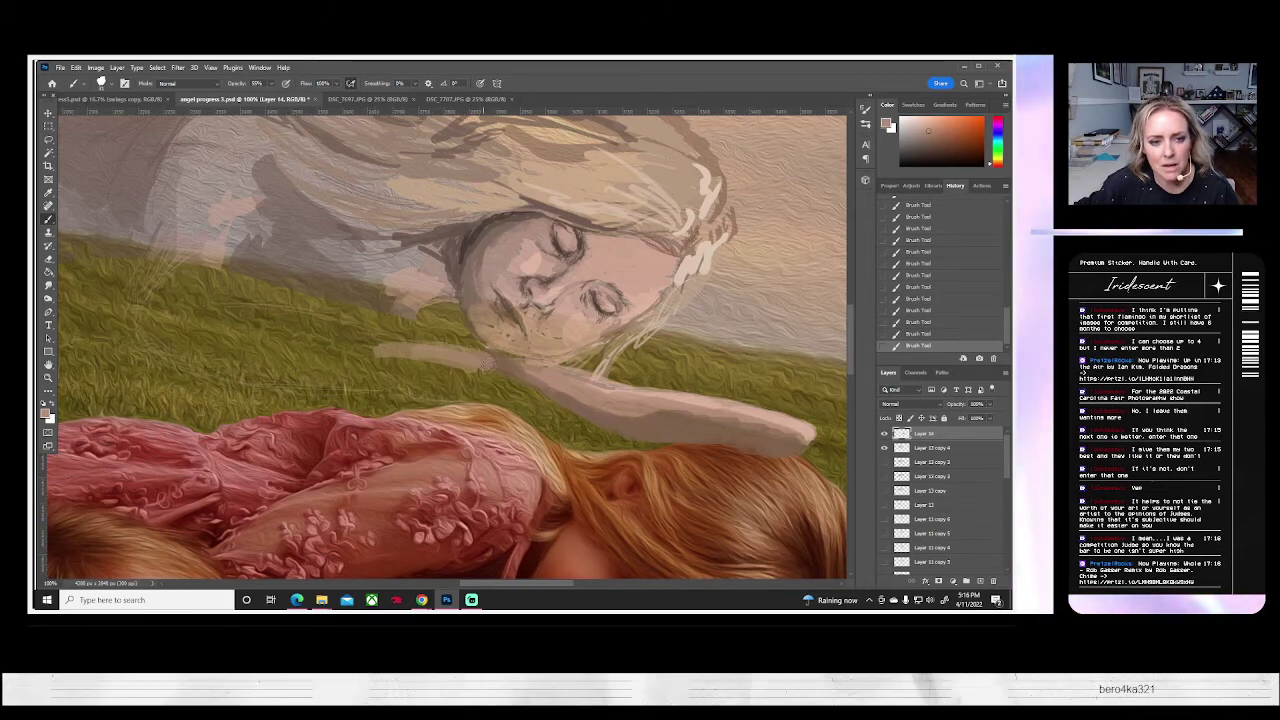
{"action": "left_click_drag", "start_coordinate": [420, 342], "coordinate": [220, 312]}
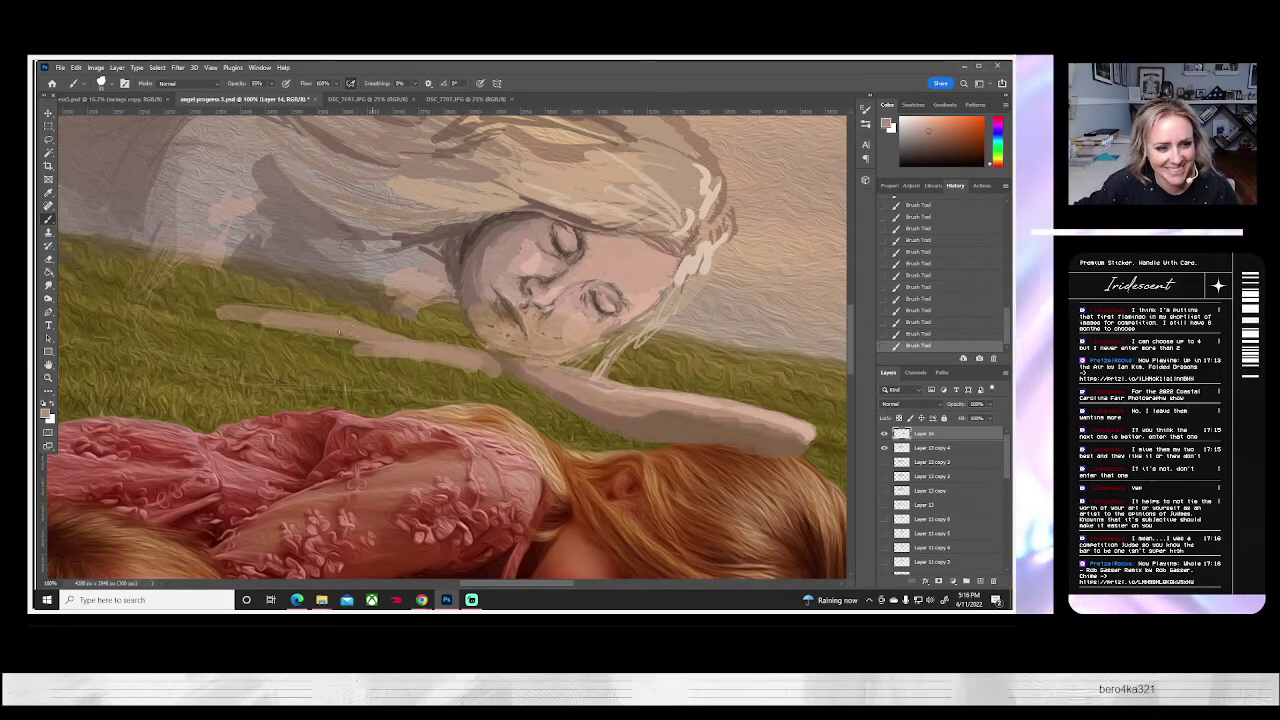
{"action": "left_click_drag", "start_coordinate": [340, 331], "coordinate": [234, 324]}
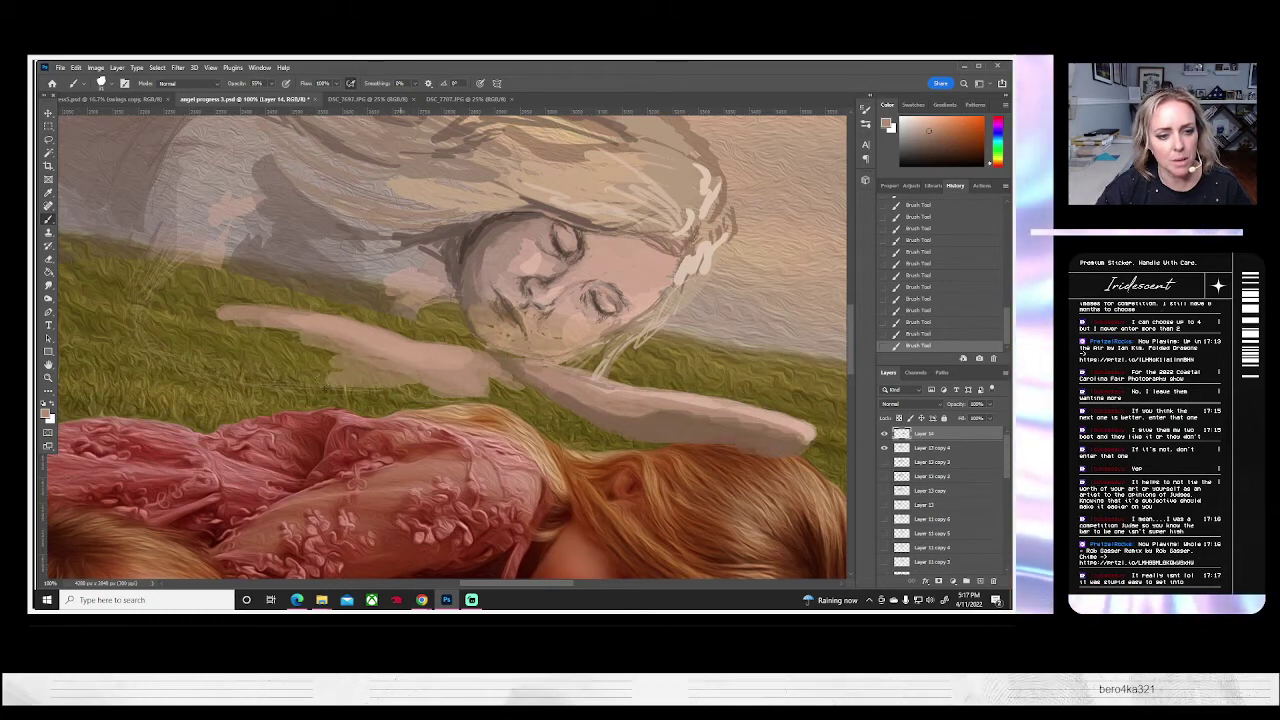
{"action": "mouse_move", "coordinate": [326, 378]}
{"action": "left_mouse_down"}
{"action": "mouse_move", "coordinate": [362, 379]}
{"action": "mouse_move", "coordinate": [280, 371]}
{"action": "left_mouse_up"}
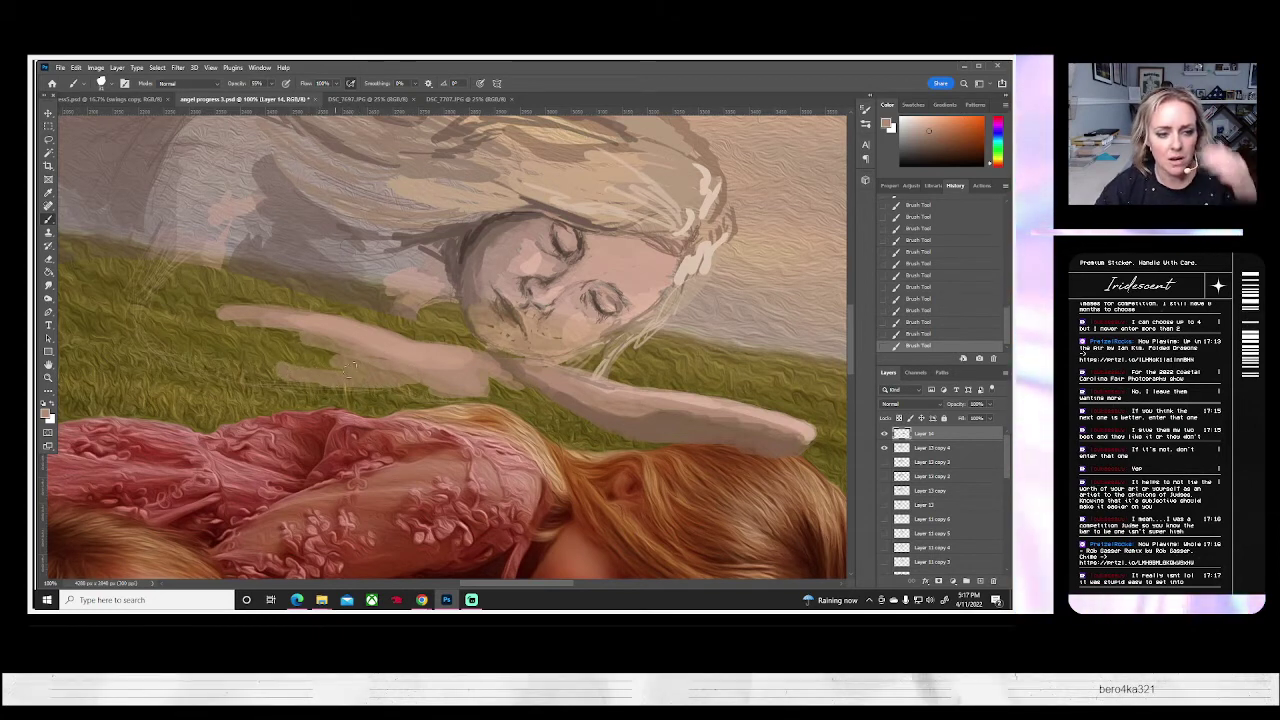
{"action": "left_click_drag", "start_coordinate": [382, 378], "coordinate": [432, 390]}
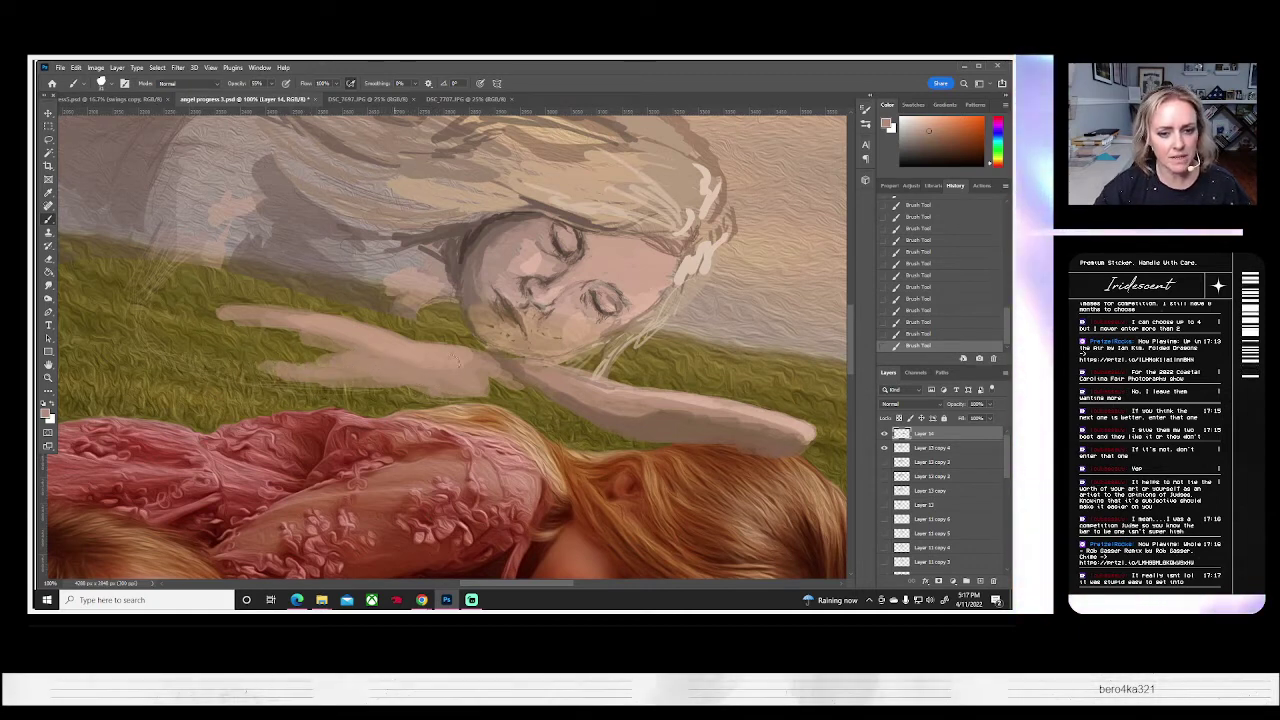
- Outline the angel's bent elbow in a sampled darker brown and fill in the forearm with sampled skin tone
{"action": "left_click", "coordinate": [579, 432], "text": "alt"}
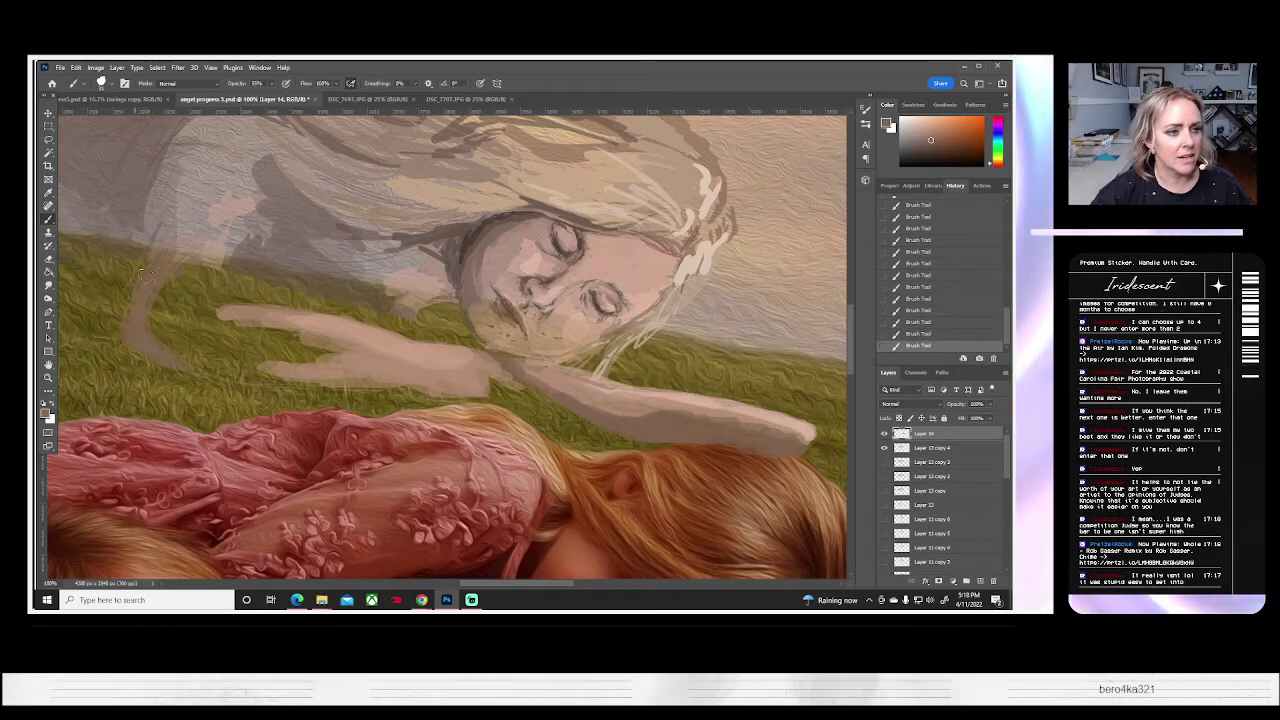
{"action": "left_click_drag", "start_coordinate": [161, 246], "coordinate": [206, 184]}
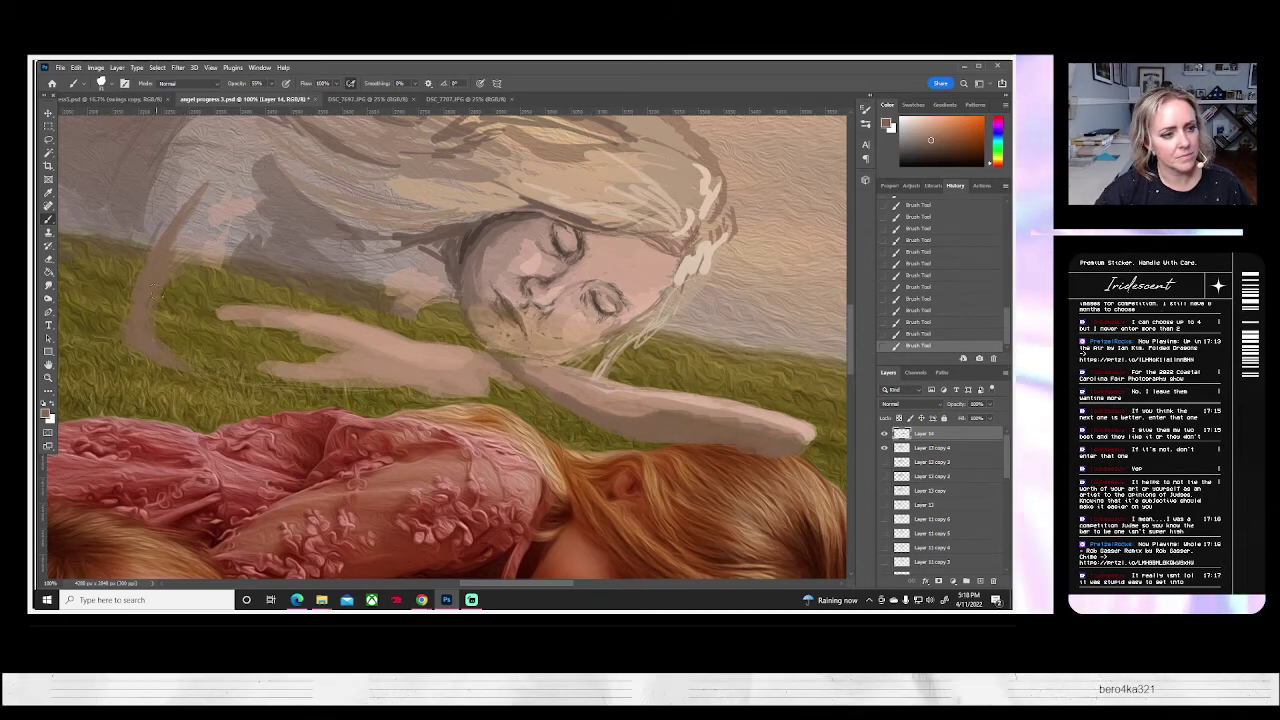
{"action": "left_click", "coordinate": [373, 396], "text": "alt"}
{"action": "left_click_drag", "start_coordinate": [142, 344], "coordinate": [330, 376]}
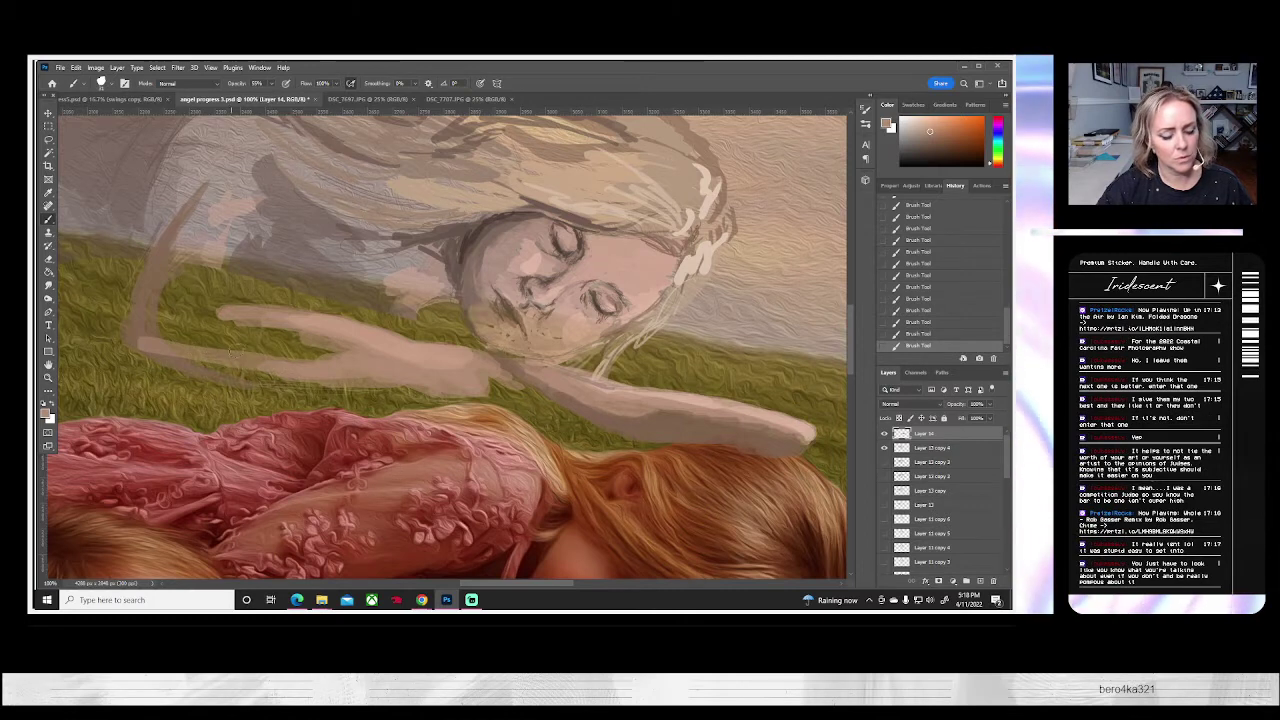
{"action": "key", "text": "ctrl+z"}
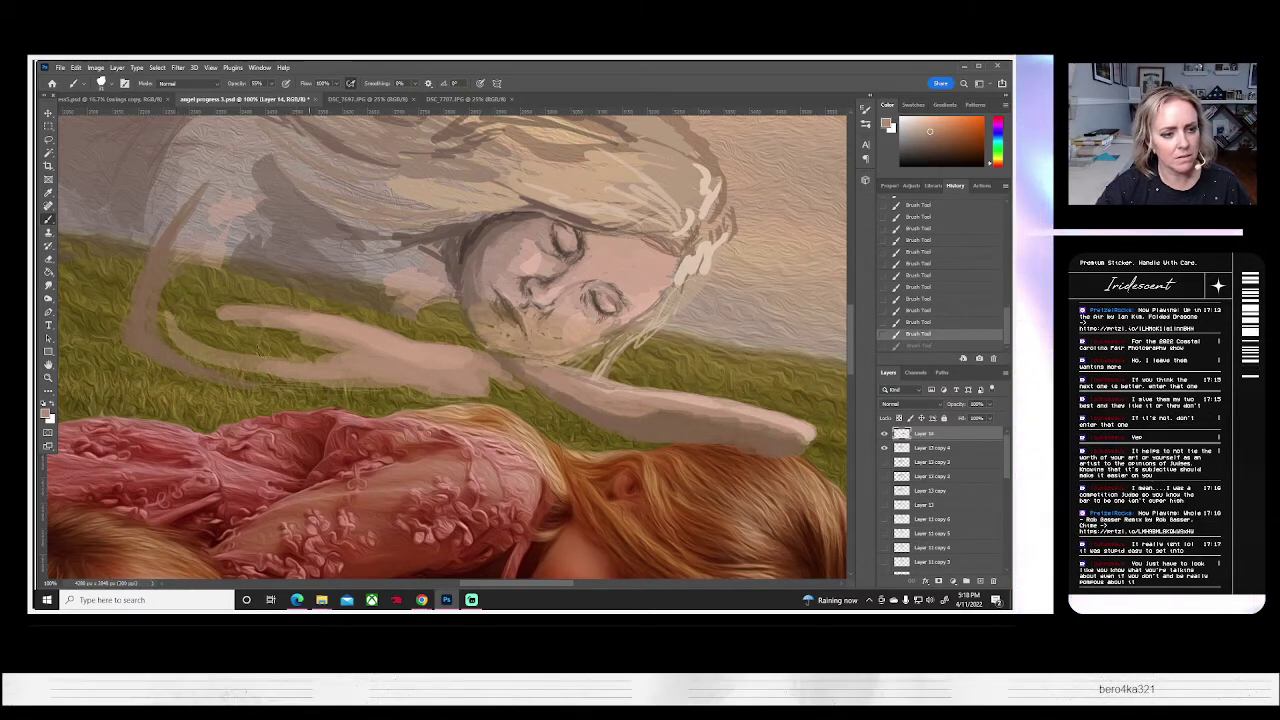
{"action": "left_click_drag", "start_coordinate": [172, 316], "coordinate": [288, 318]}
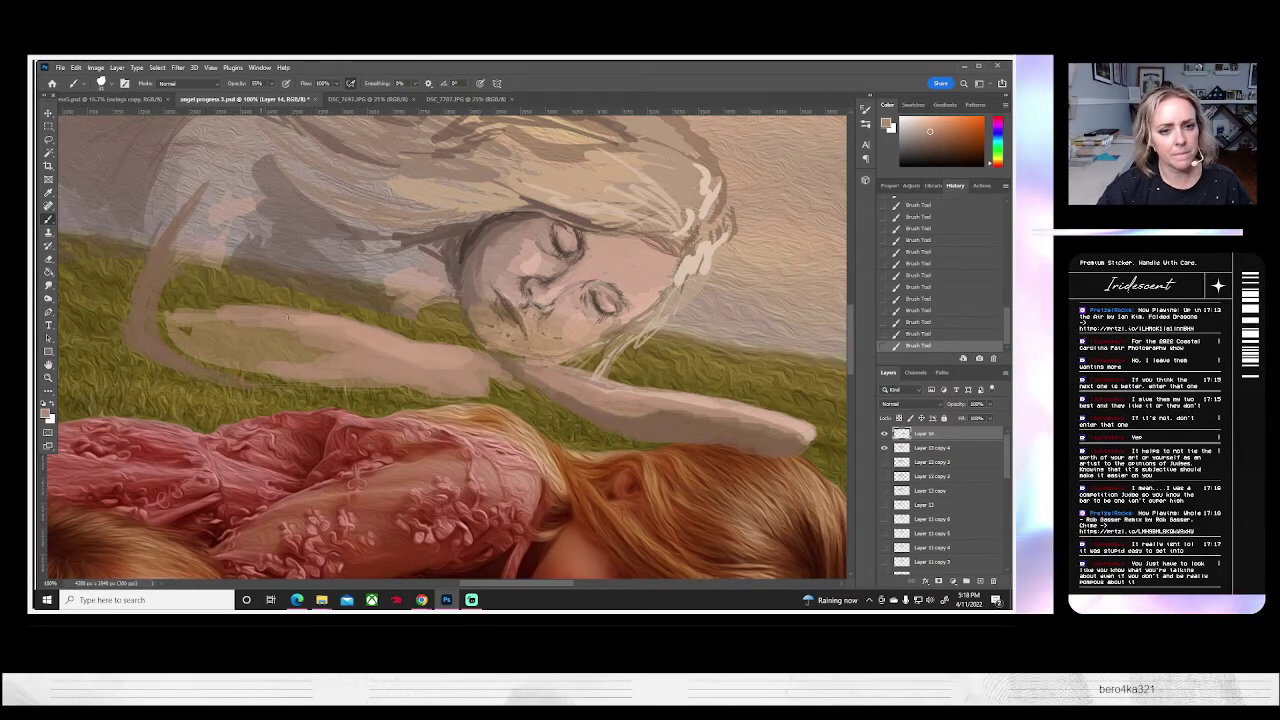
{"action": "left_click_drag", "start_coordinate": [505, 372], "coordinate": [559, 398]}
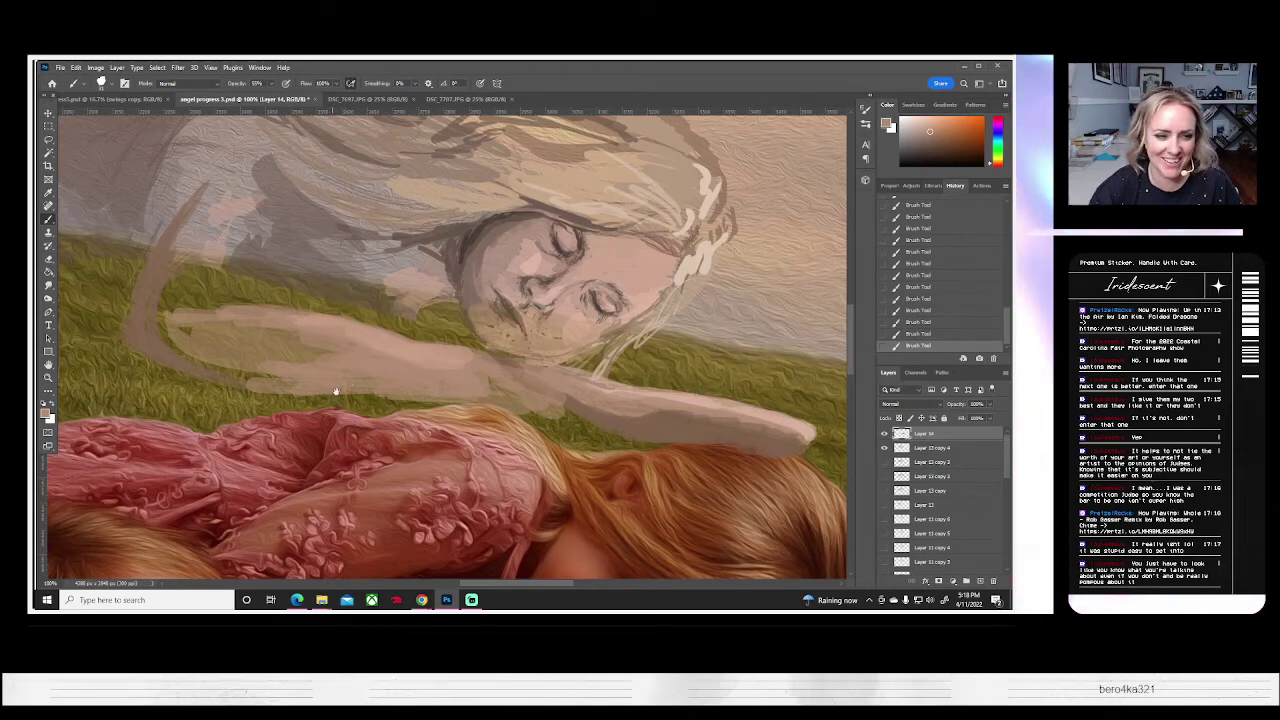
- Rough in the angel's upper arm above the elbow with a light skin tone and undo the last two strokes
{"action": "left_click_drag", "start_coordinate": [343, 380], "coordinate": [443, 423]}
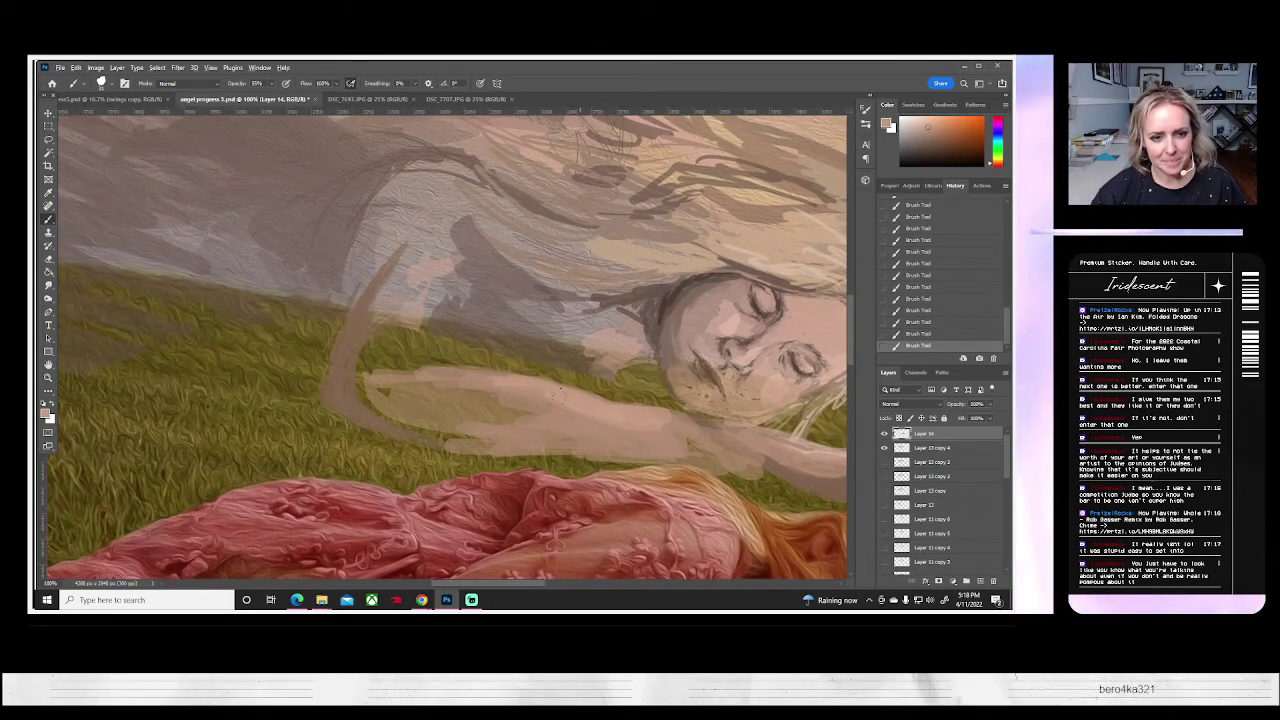
{"action": "mouse_move", "coordinate": [426, 362]}
{"action": "left_mouse_down"}
{"action": "mouse_move", "coordinate": [445, 330]}
{"action": "mouse_move", "coordinate": [424, 368]}
{"action": "mouse_move", "coordinate": [428, 352]}
{"action": "mouse_move", "coordinate": [374, 367]}
{"action": "mouse_move", "coordinate": [388, 298]}
{"action": "left_mouse_up"}
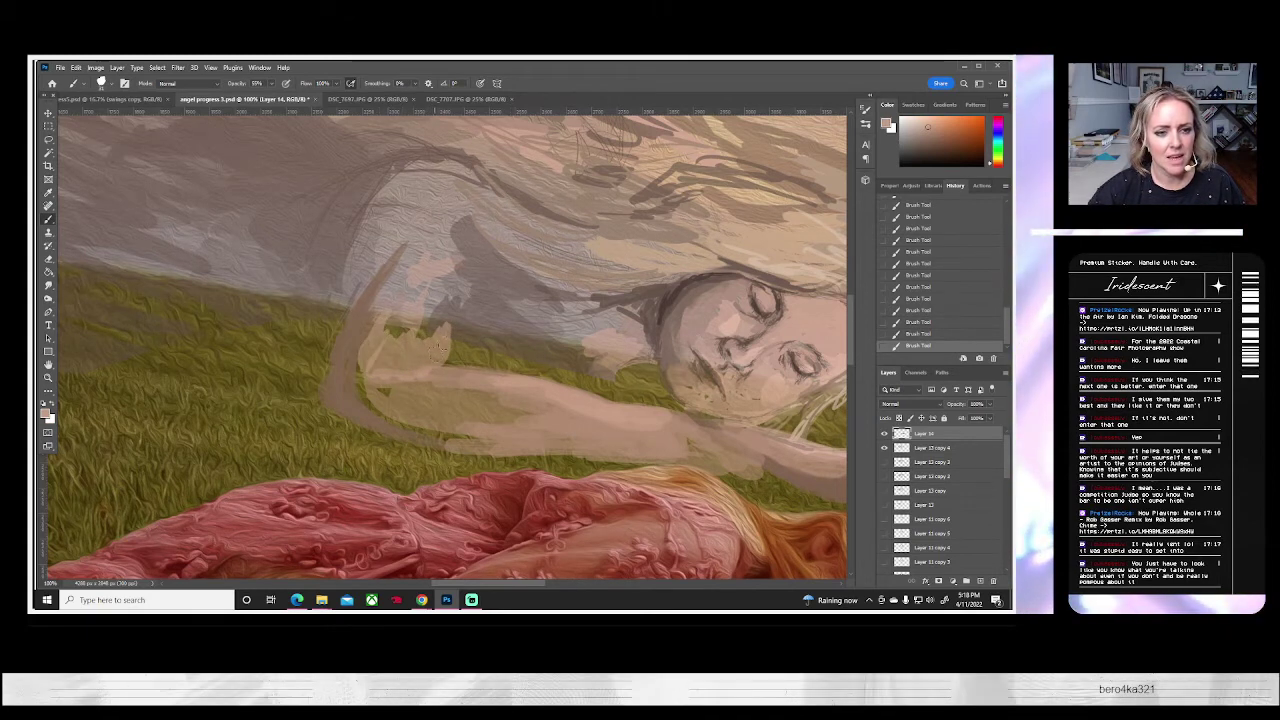
{"action": "mouse_move", "coordinate": [440, 346]}
{"action": "left_mouse_down"}
{"action": "mouse_move", "coordinate": [455, 280]}
{"action": "mouse_move", "coordinate": [455, 298]}
{"action": "mouse_move", "coordinate": [395, 345]}
{"action": "mouse_move", "coordinate": [399, 303]}
{"action": "mouse_move", "coordinate": [387, 300]}
{"action": "mouse_move", "coordinate": [425, 268]}
{"action": "left_mouse_up"}
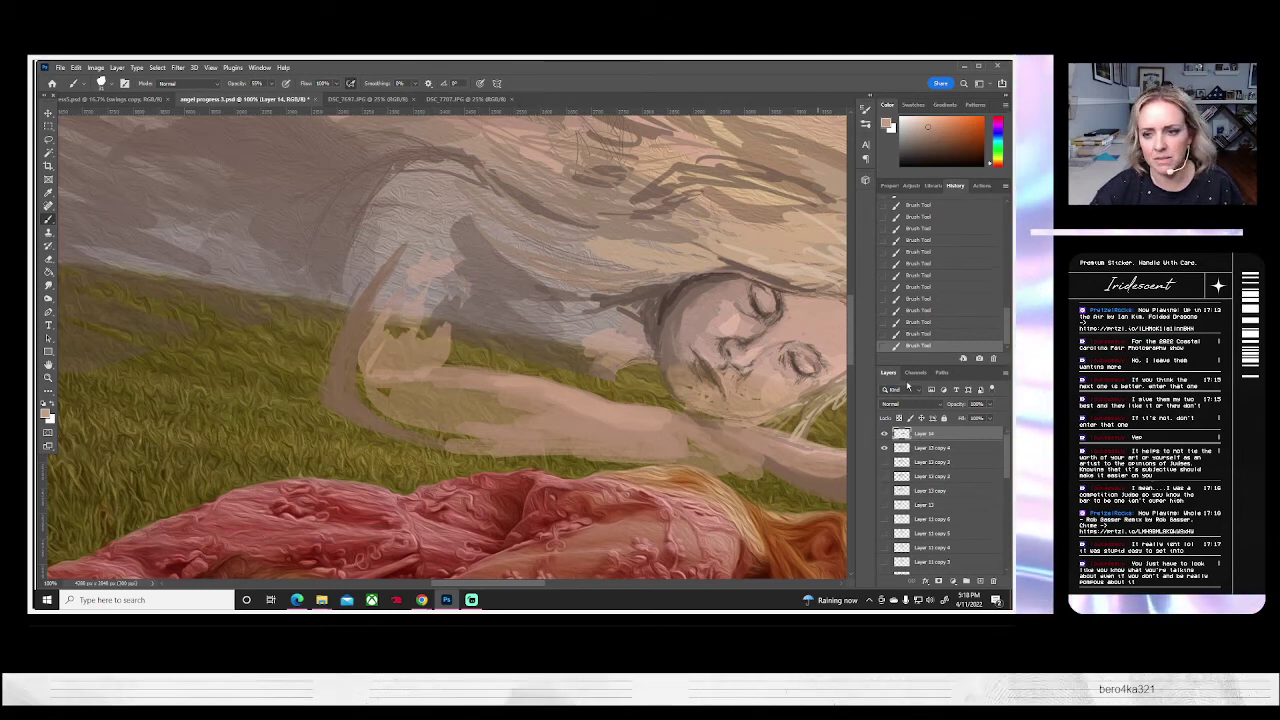
{"action": "key", "text": "ctrl+z"}
{"action": "key", "text": "ctrl+z"}
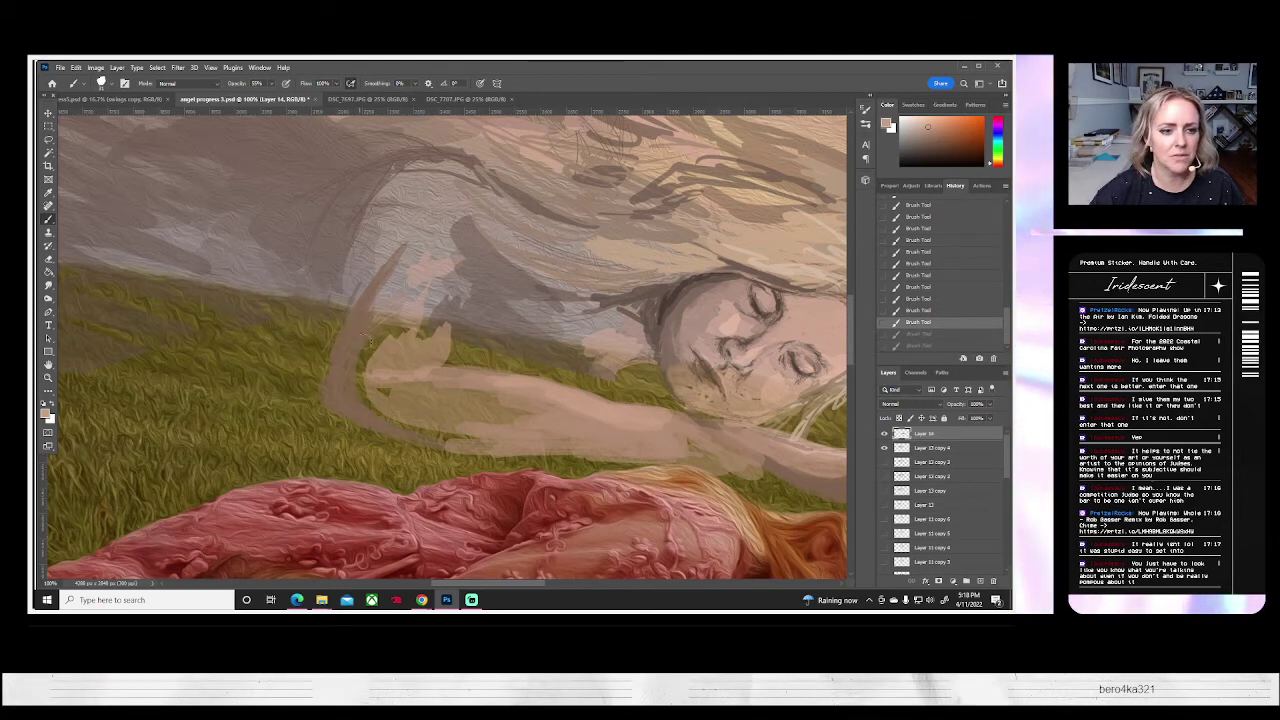
- Enlarge the brush and paint the angel's upper arm from the elbow up toward the shoulder
{"action": "left_click", "coordinate": [110, 85]}
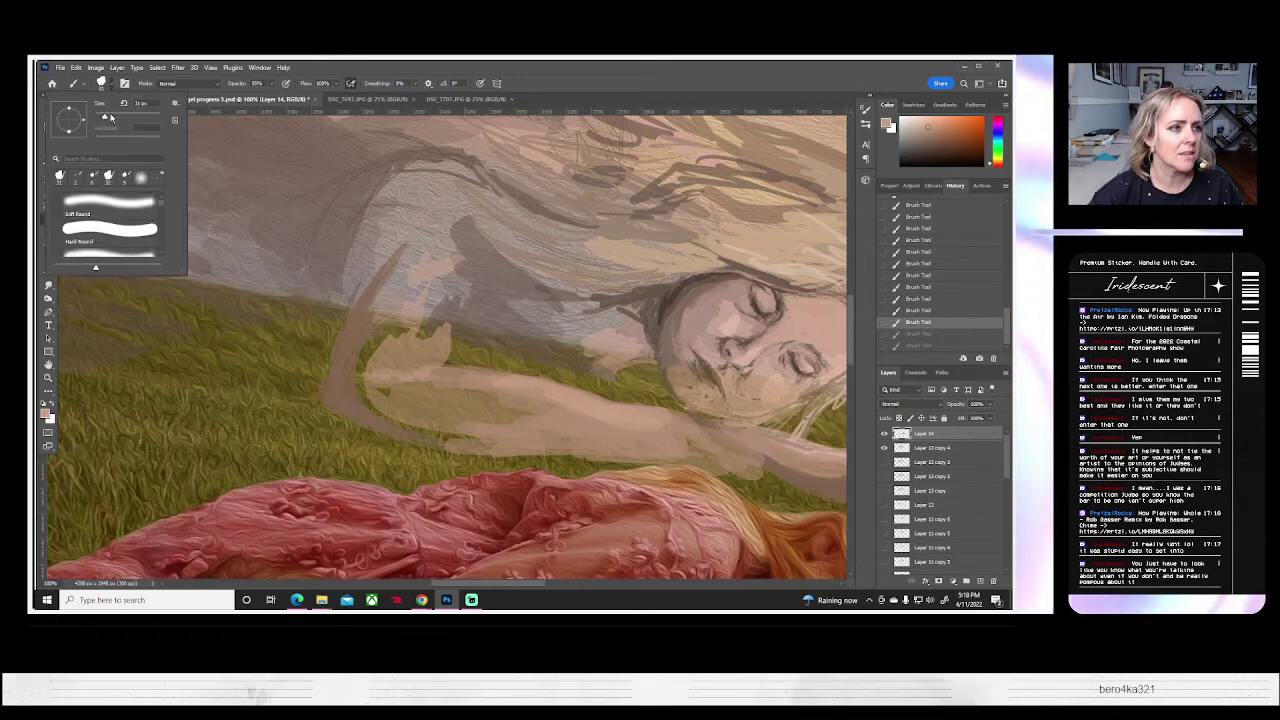
{"action": "left_click_drag", "start_coordinate": [110, 117], "coordinate": [118, 117]}
{"action": "left_click_drag", "start_coordinate": [352, 356], "coordinate": [394, 282]}
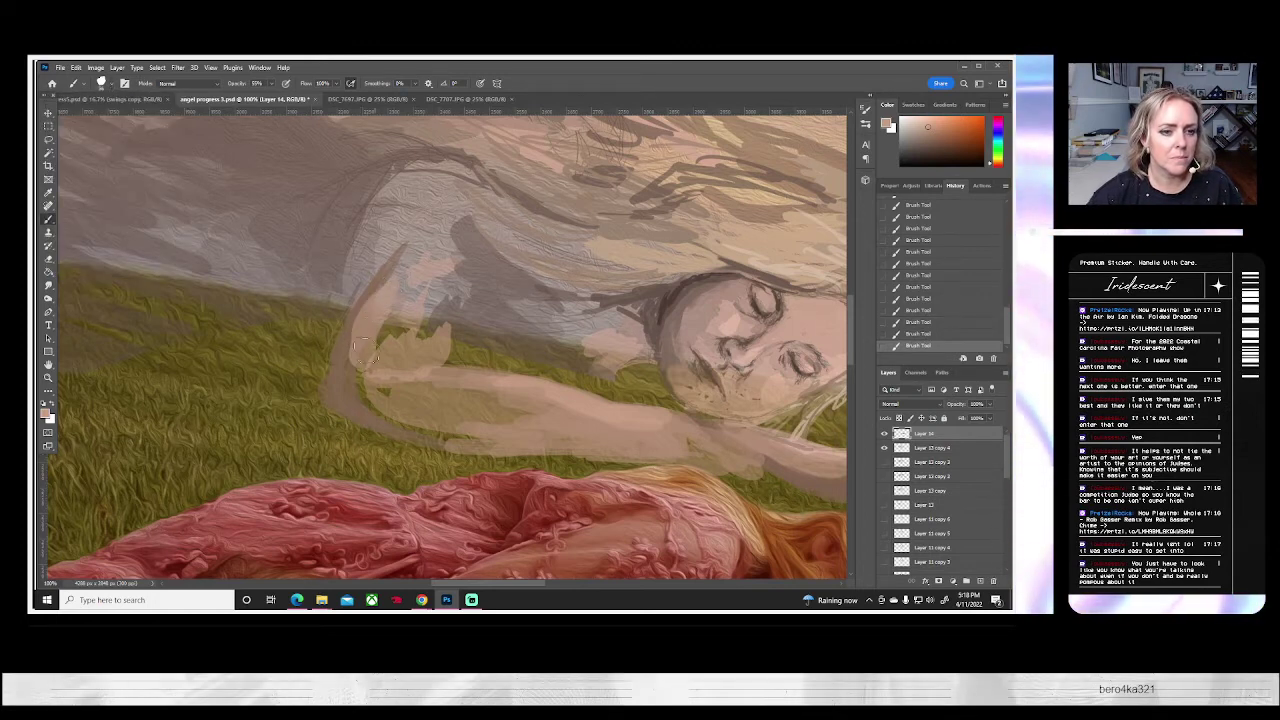
{"action": "mouse_move", "coordinate": [385, 352]}
{"action": "left_mouse_down"}
{"action": "mouse_move", "coordinate": [401, 293]}
{"action": "mouse_move", "coordinate": [429, 266]}
{"action": "mouse_move", "coordinate": [411, 330]}
{"action": "mouse_move", "coordinate": [421, 350]}
{"action": "mouse_move", "coordinate": [441, 313]}
{"action": "mouse_move", "coordinate": [448, 340]}
{"action": "mouse_move", "coordinate": [423, 358]}
{"action": "mouse_move", "coordinate": [478, 272]}
{"action": "left_mouse_up"}
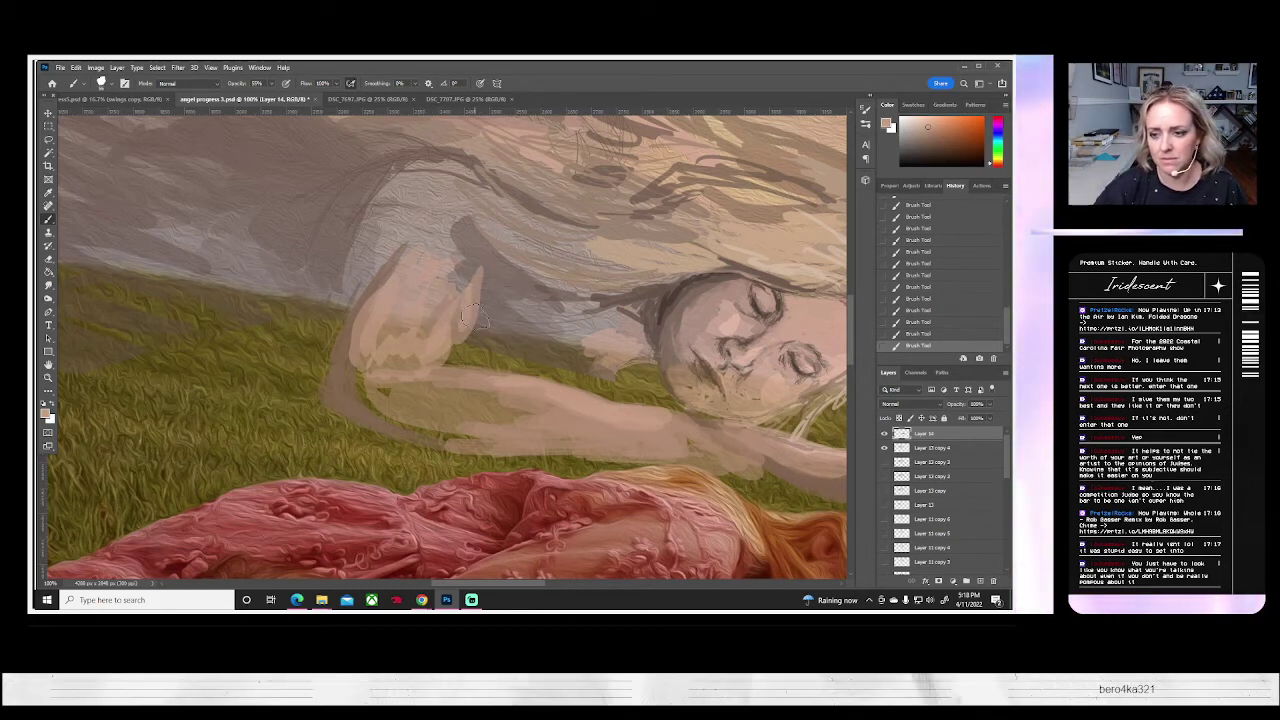
- Move Layer 14 below Layer 13 copy 4 and compare the painting with Layer 13 copy 3 briefly shown
{"action": "left_click_drag", "start_coordinate": [925, 434], "coordinate": [925, 452]}
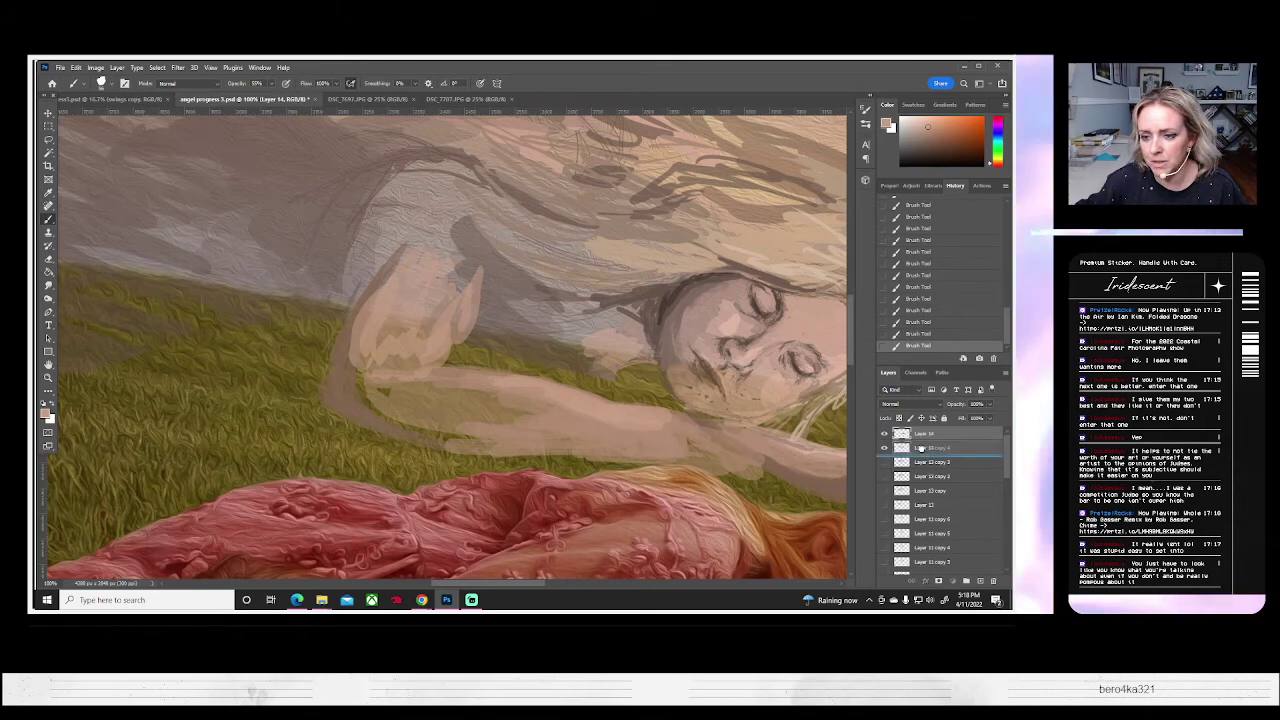
{"action": "left_click_drag", "start_coordinate": [633, 420], "coordinate": [444, 374]}
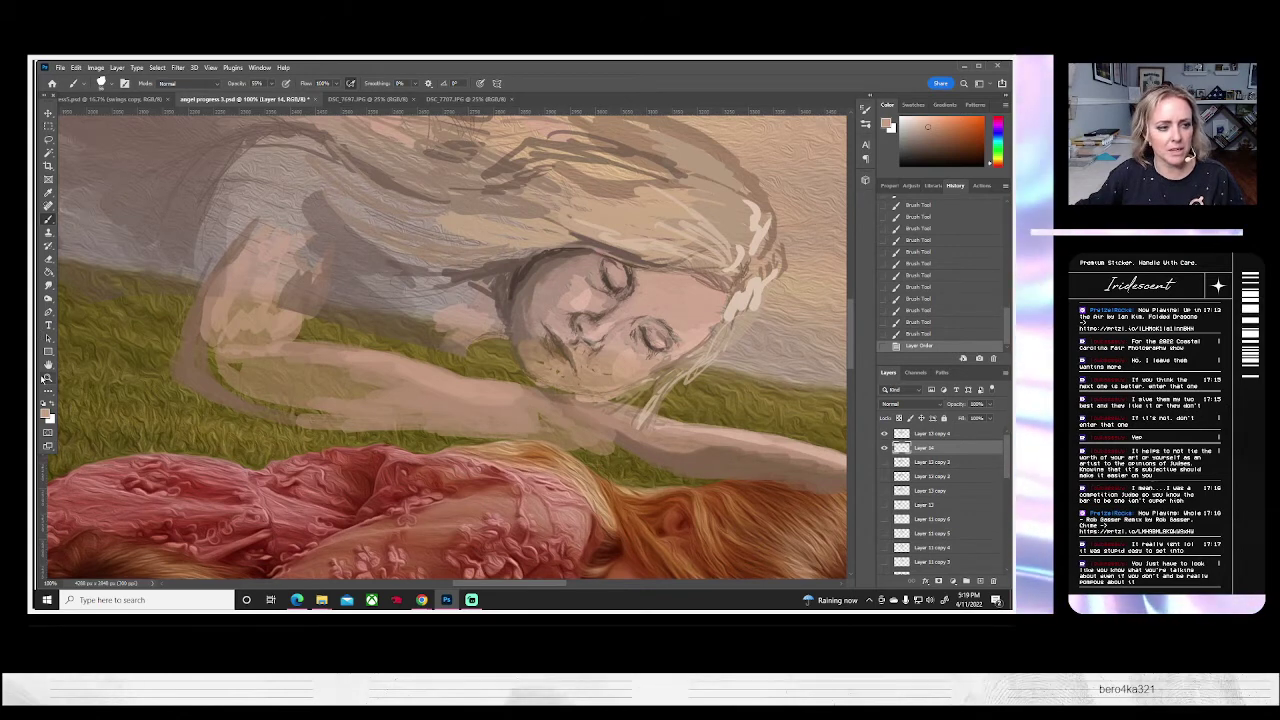
{"action": "left_click", "coordinate": [884, 463]}
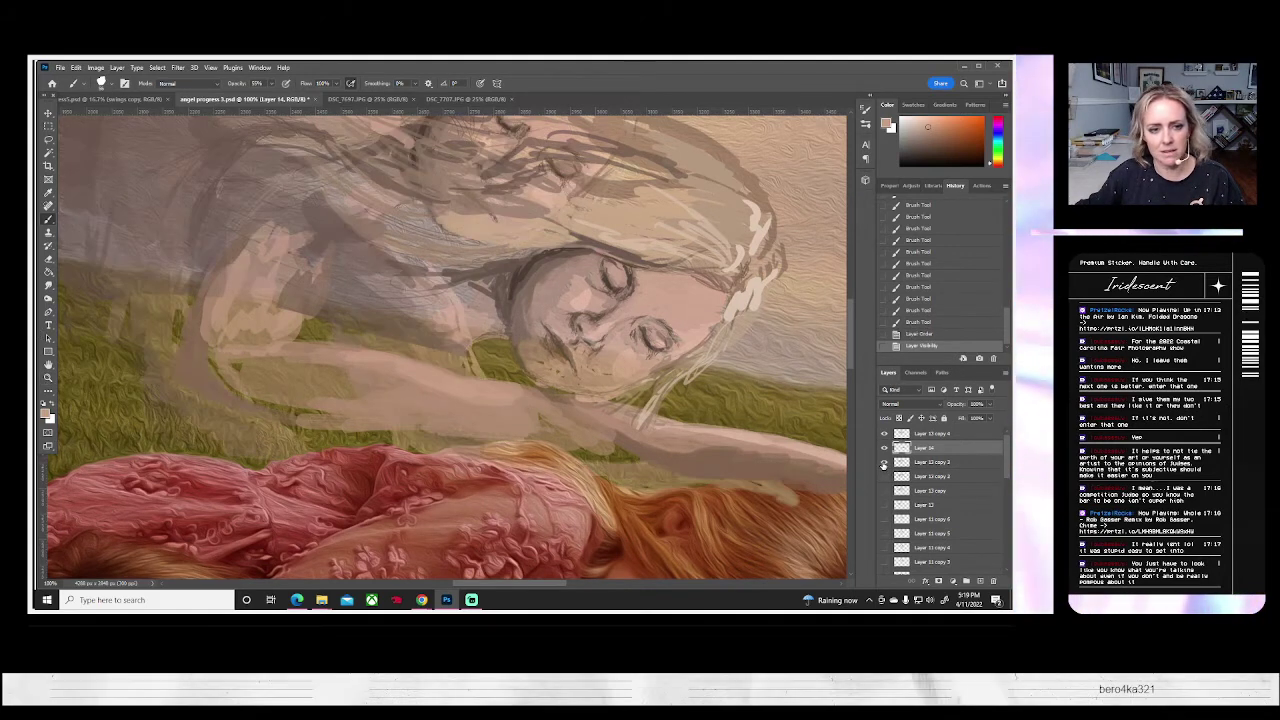
{"action": "left_click", "coordinate": [884, 463]}
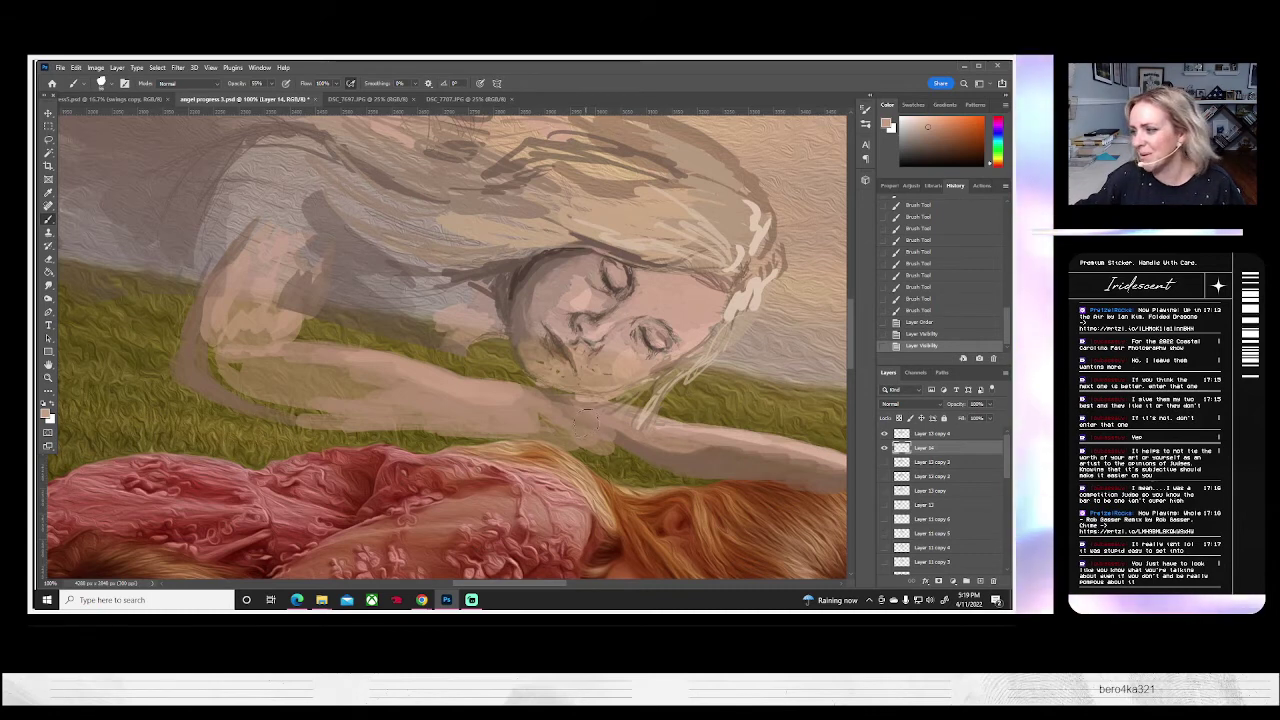
- Fit the whole image in view and save the document as angel progress 3.psd with Maximize Compatibility enabled
{"action": "scroll", "coordinate": [582, 417], "scroll_direction": "up", "scroll_amount": 1}
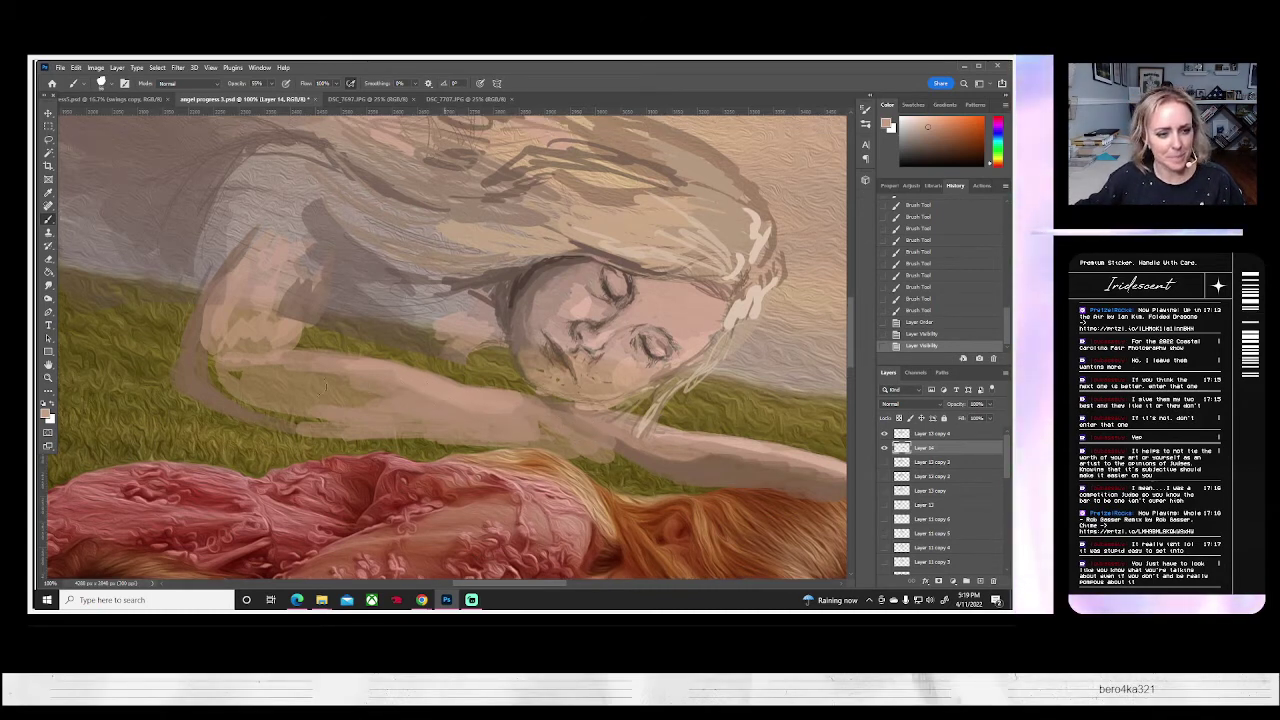
{"action": "scroll", "coordinate": [80, 212], "scroll_direction": "up", "scroll_amount": 3}
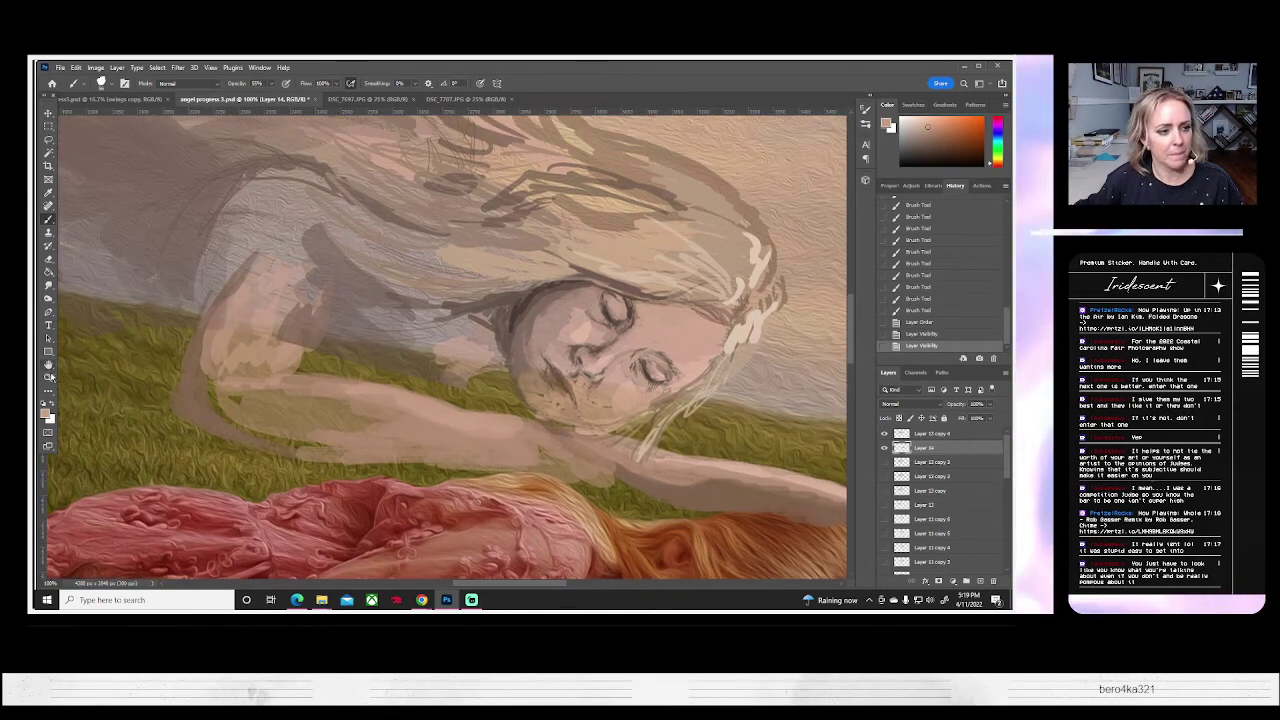
{"action": "left_click", "coordinate": [48, 378]}
{"action": "left_click", "coordinate": [343, 83]}
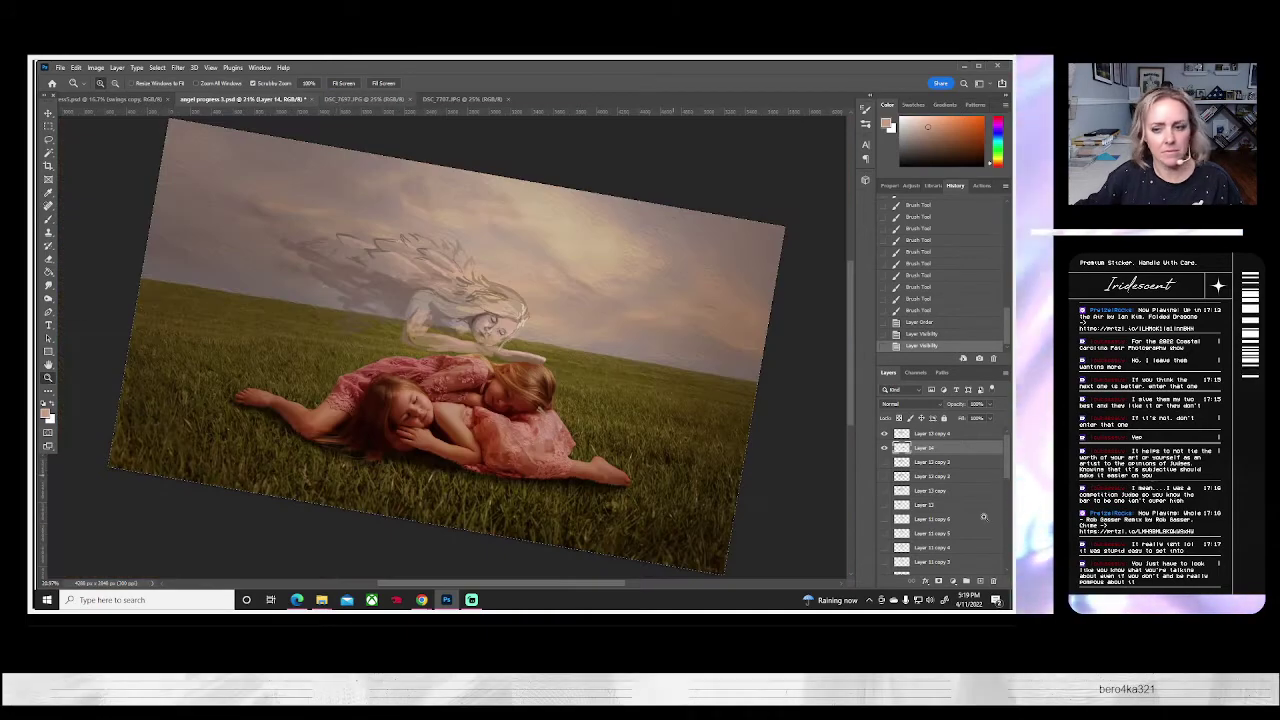
{"action": "left_click", "coordinate": [60, 68]}
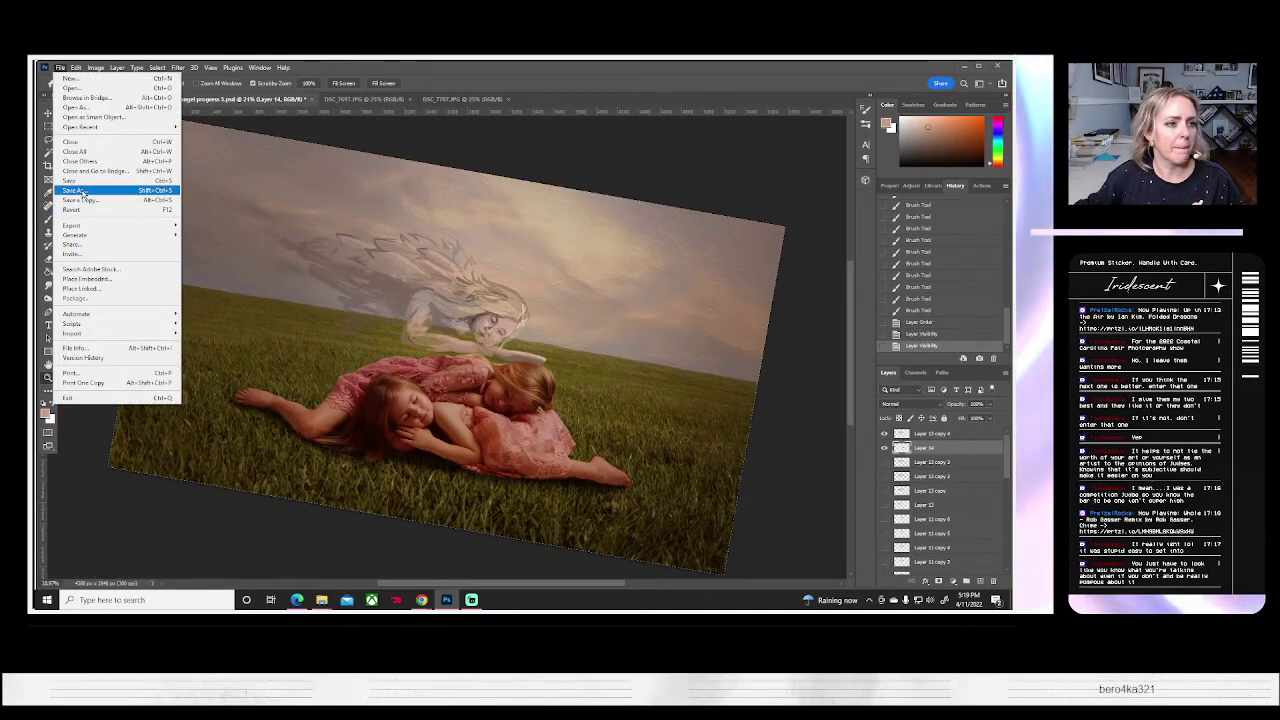
{"action": "left_click", "coordinate": [82, 190]}
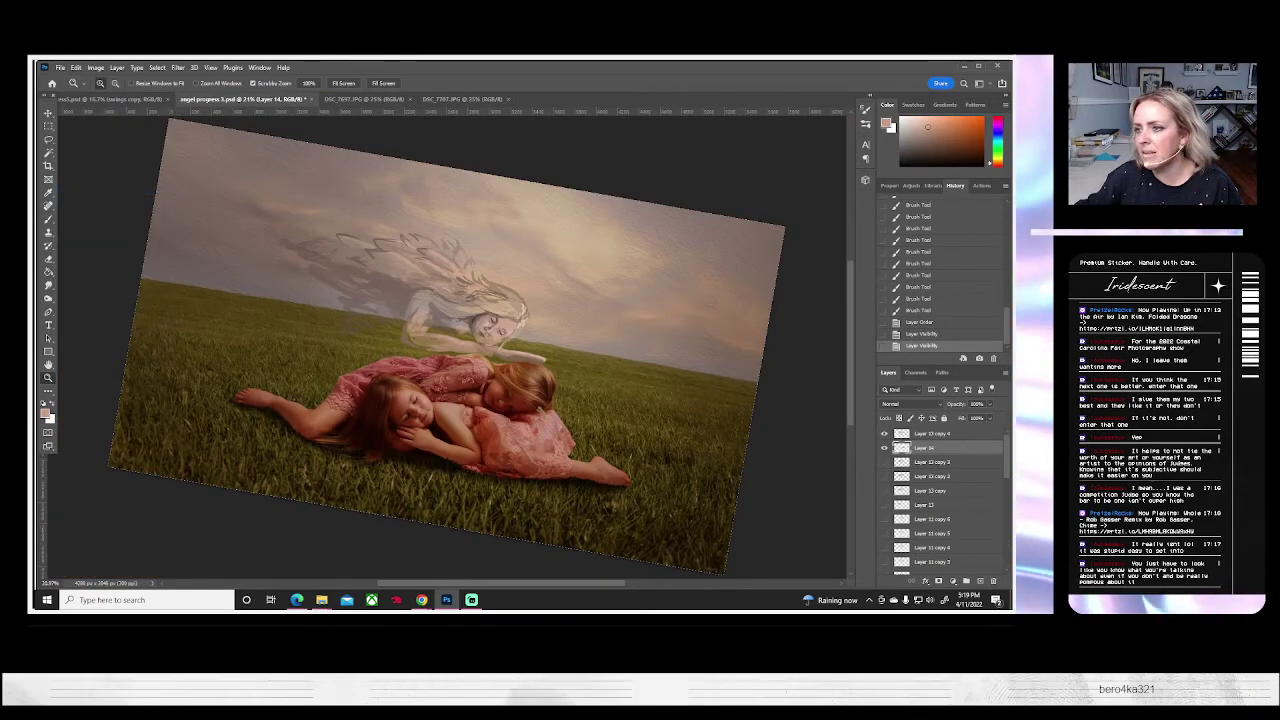
{"action": "key", "text": "ctrl+s"}
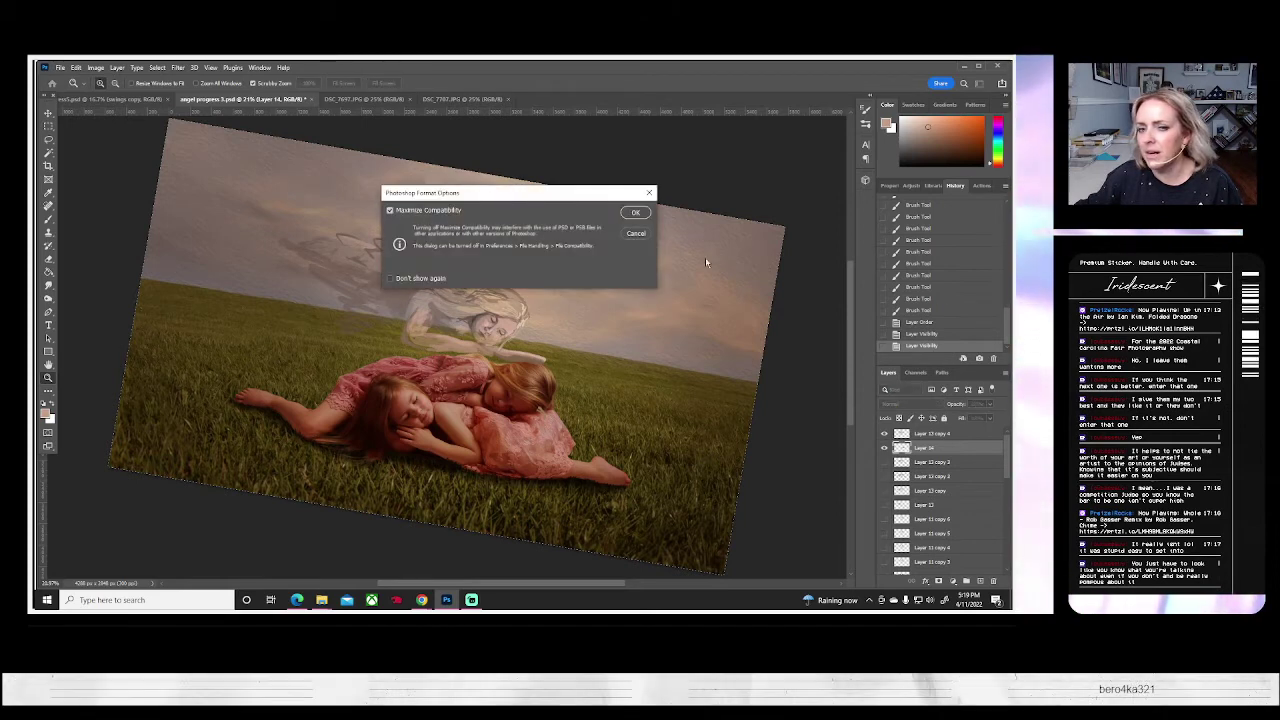
{"action": "left_click", "coordinate": [632, 212]}
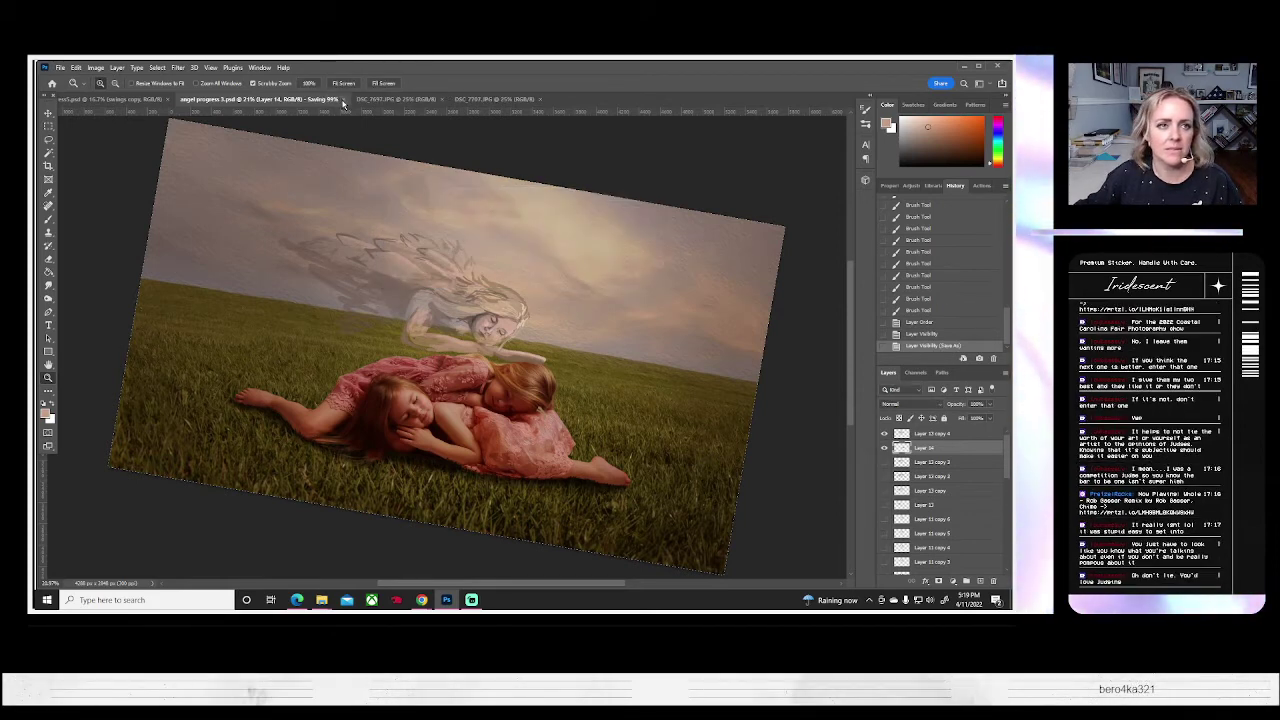
- Close the saved angel document and reopen angel progress 3.psd
{"action": "left_click", "coordinate": [342, 100]}
{"action": "left_click", "coordinate": [512, 261]}
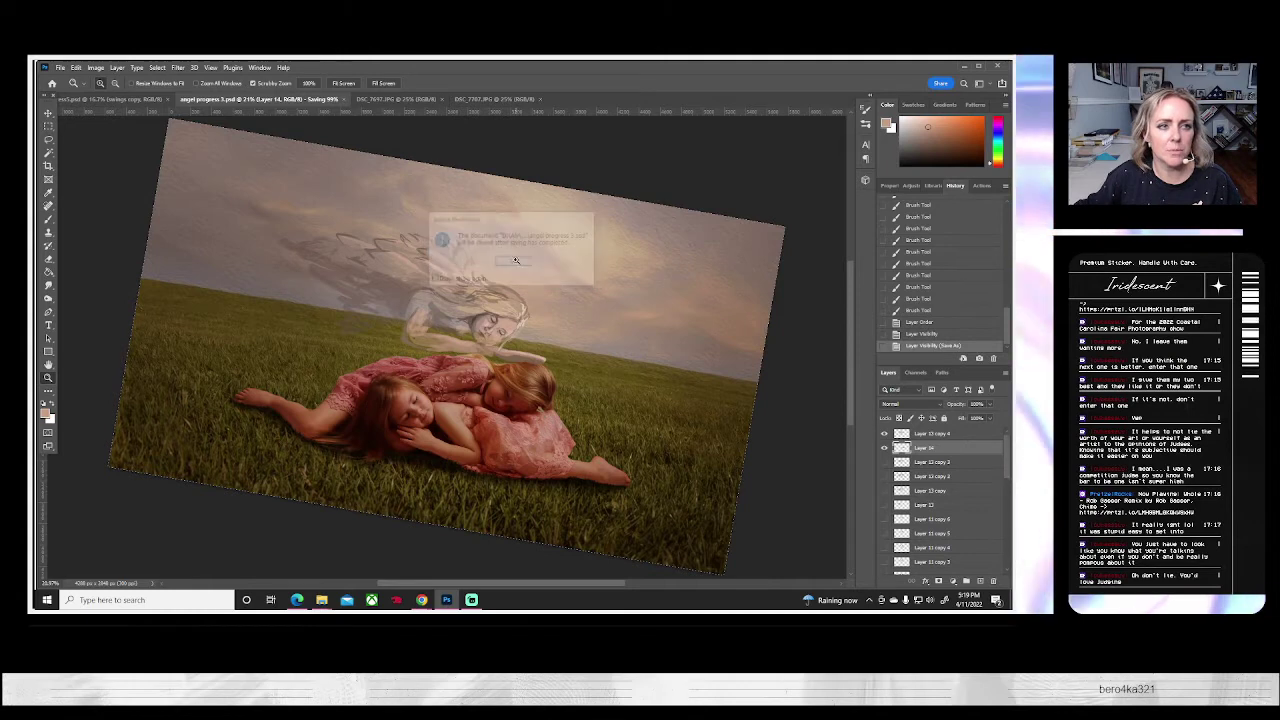
{"action": "left_click", "coordinate": [208, 101]}
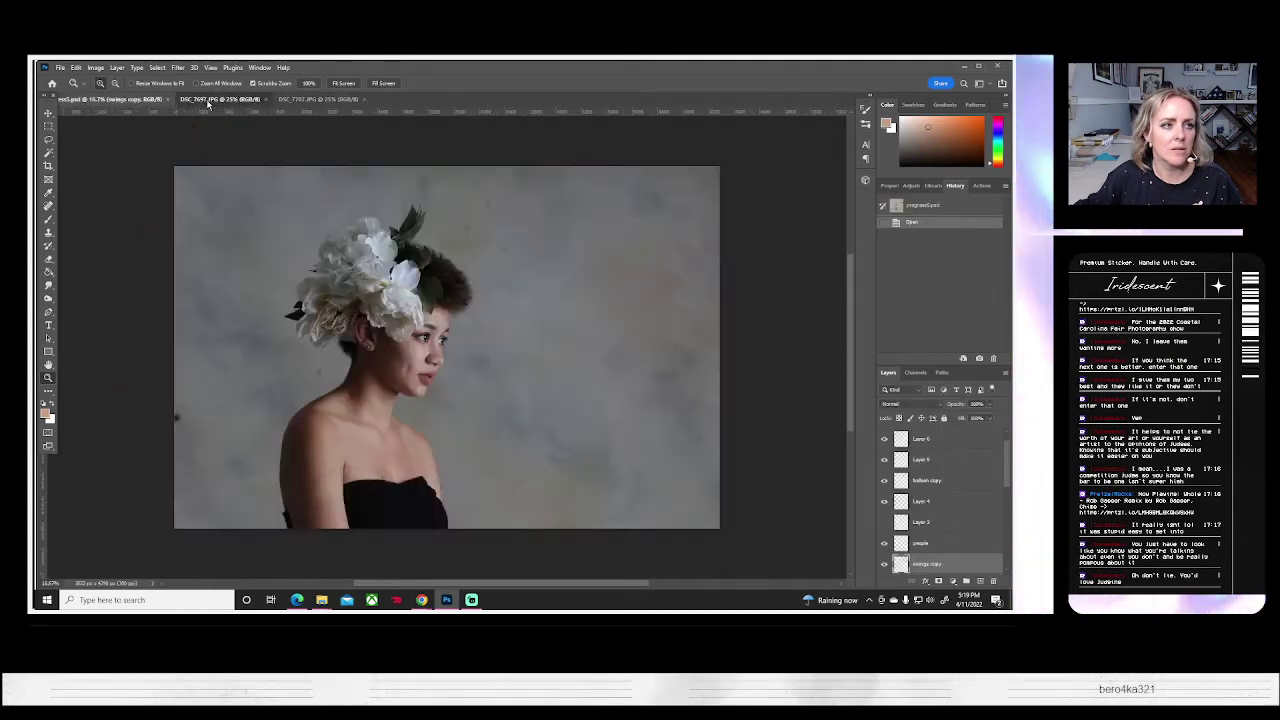
{"action": "left_click", "coordinate": [60, 67]}
{"action": "left_click", "coordinate": [111, 91]}
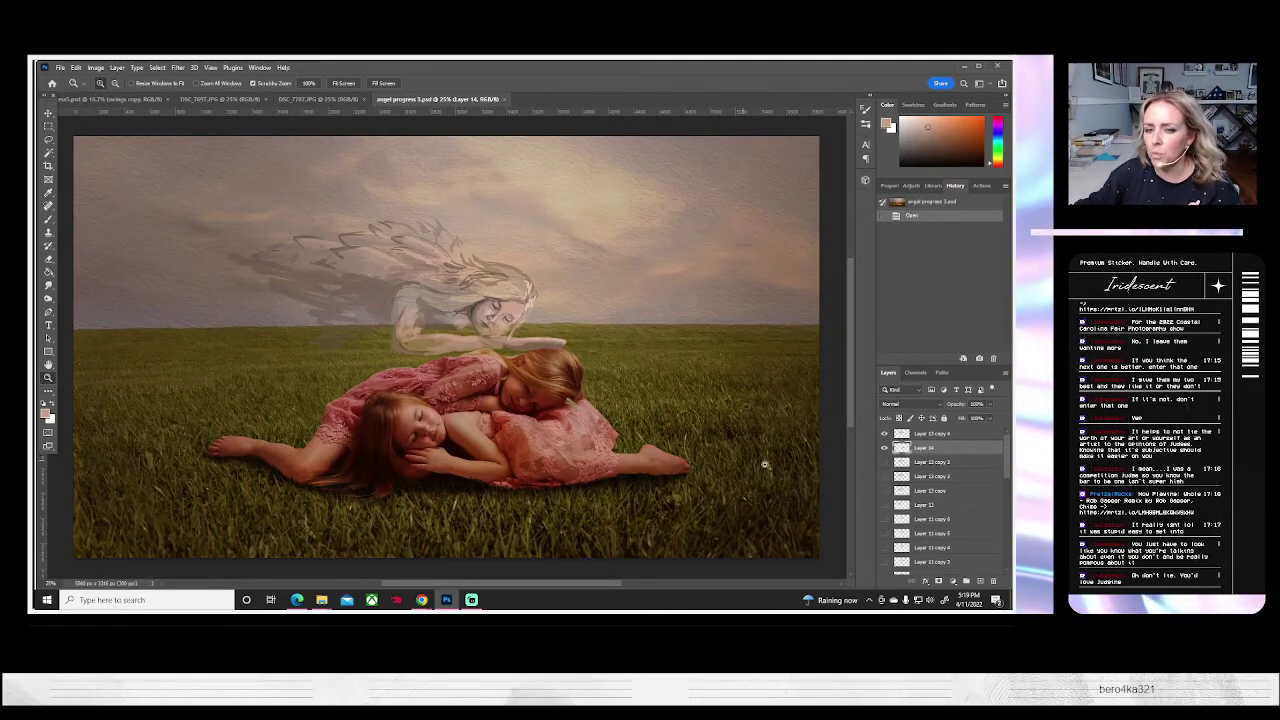
- Briefly compare the painting without Layer 14, and add a new layer directly below Layer 14
{"action": "left_click", "coordinate": [884, 448]}
{"action": "left_click", "coordinate": [884, 448]}
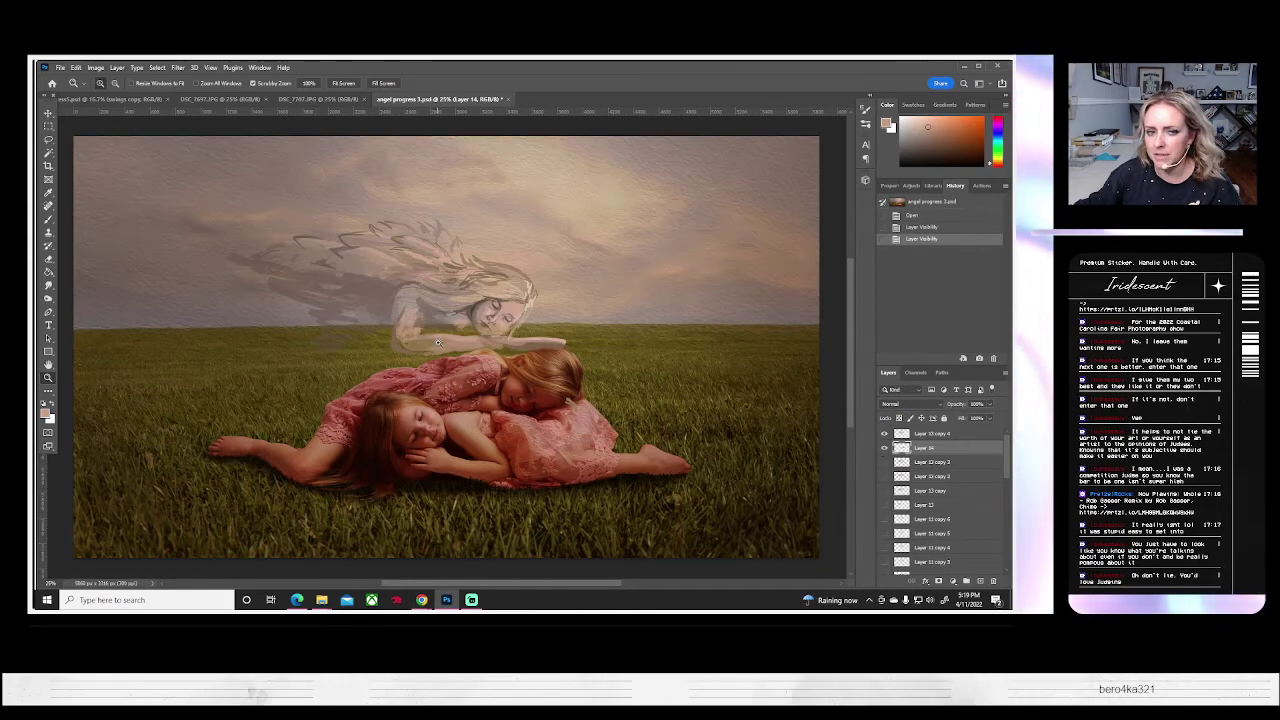
{"action": "left_click_drag", "start_coordinate": [437, 343], "coordinate": [600, 366]}
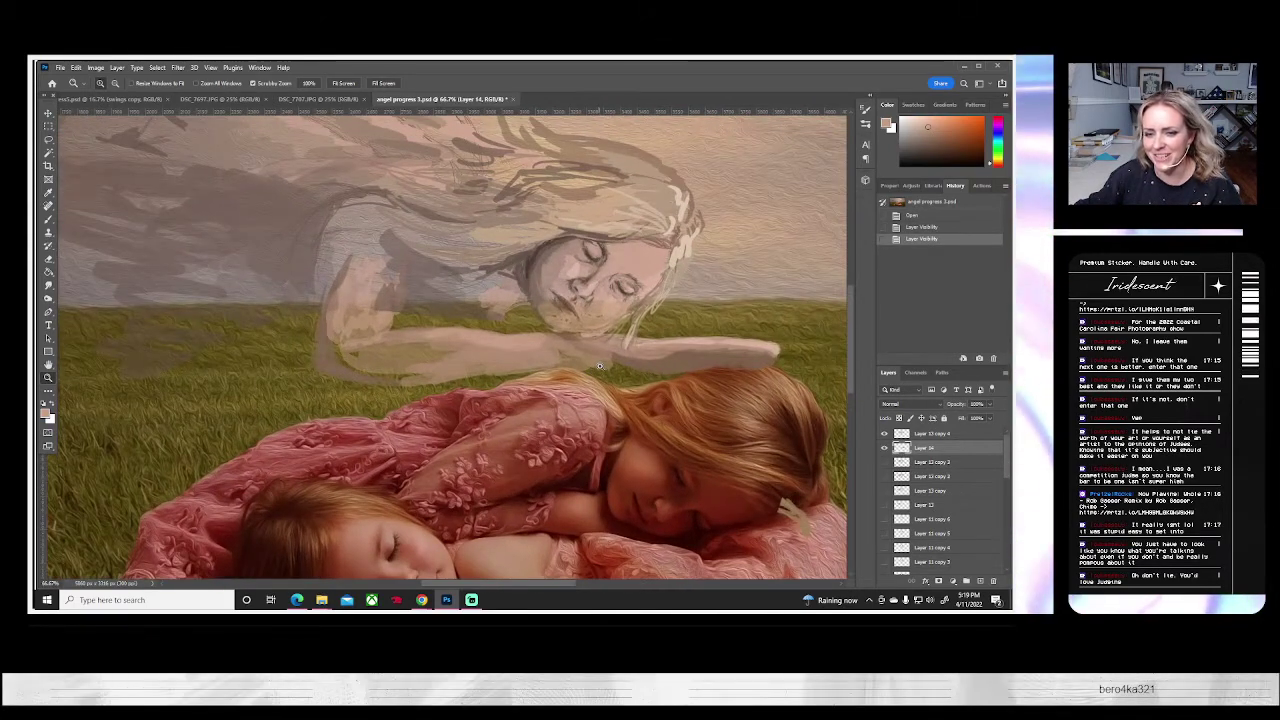
{"action": "left_click", "coordinate": [48, 219]}
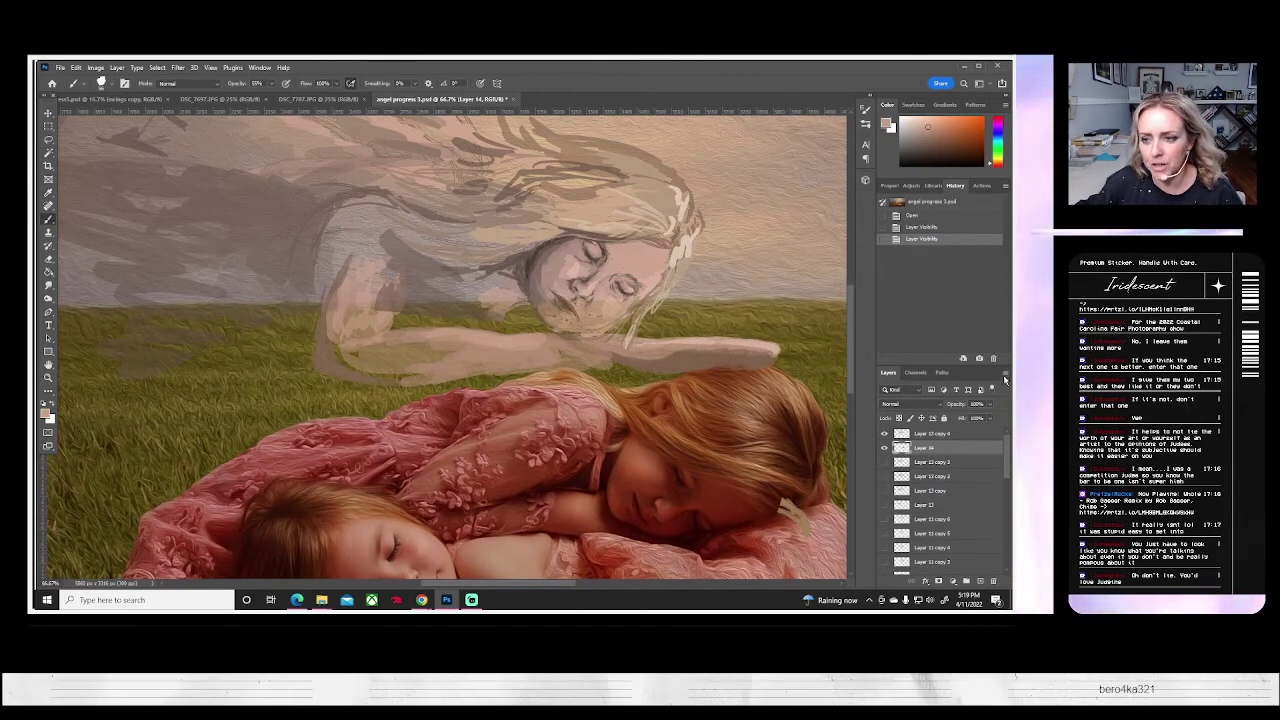
{"action": "left_click", "coordinate": [1005, 373]}
{"action": "left_click", "coordinate": [922, 207]}
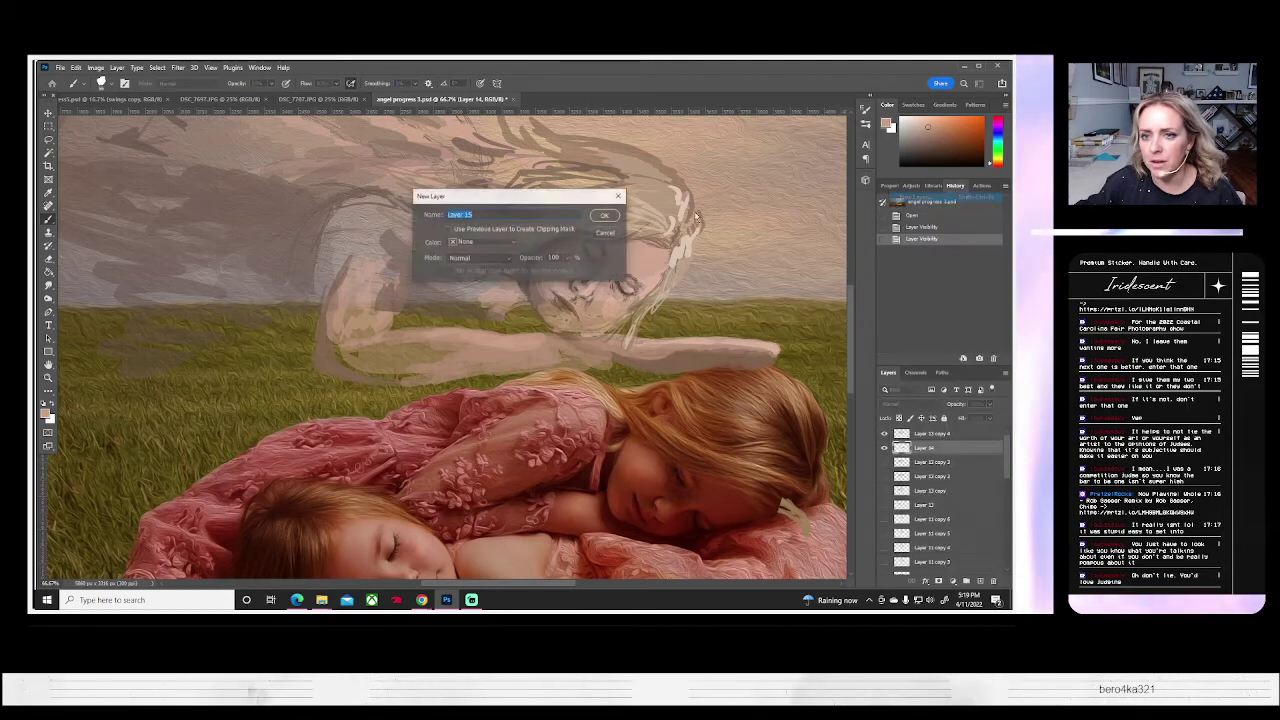
{"action": "left_click", "coordinate": [601, 216]}
{"action": "key", "text": "ctrl+bracketleft"}
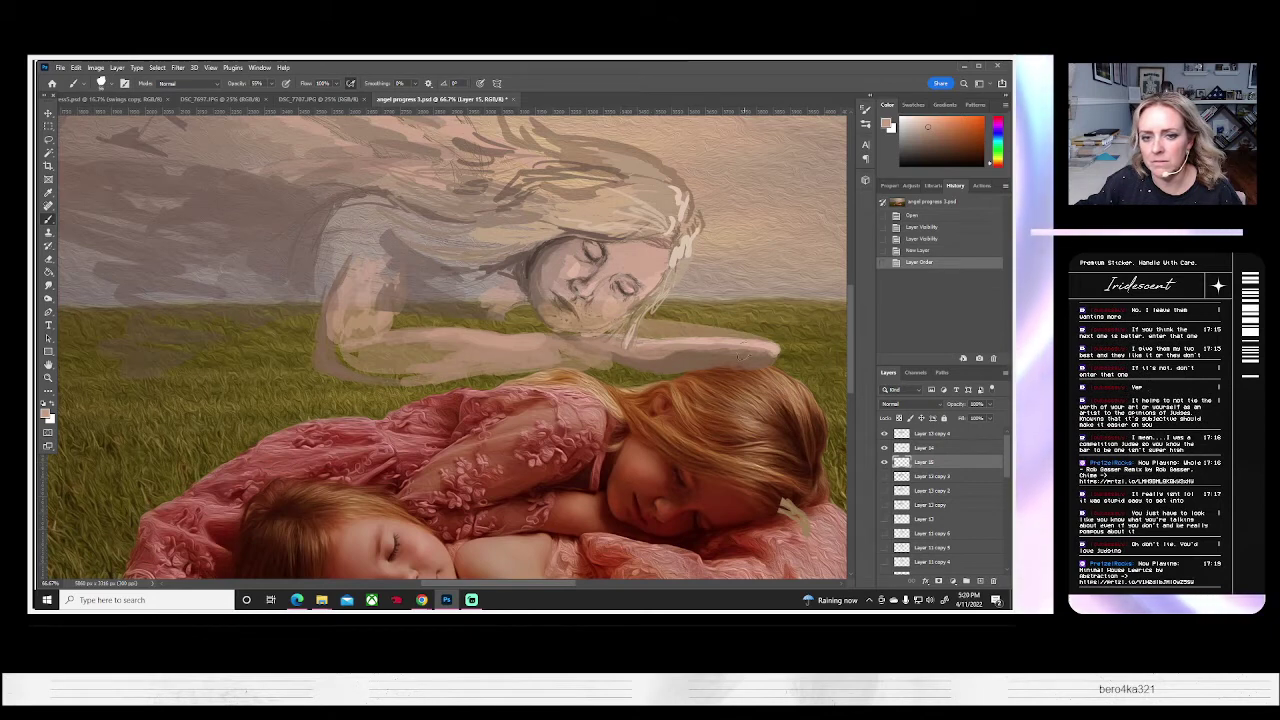
- Paint light skin-tone strokes along the angel's far forearm resting above the older girl's head
{"action": "left_click", "coordinate": [746, 342]}
{"action": "left_click_drag", "start_coordinate": [765, 345], "coordinate": [690, 334]}
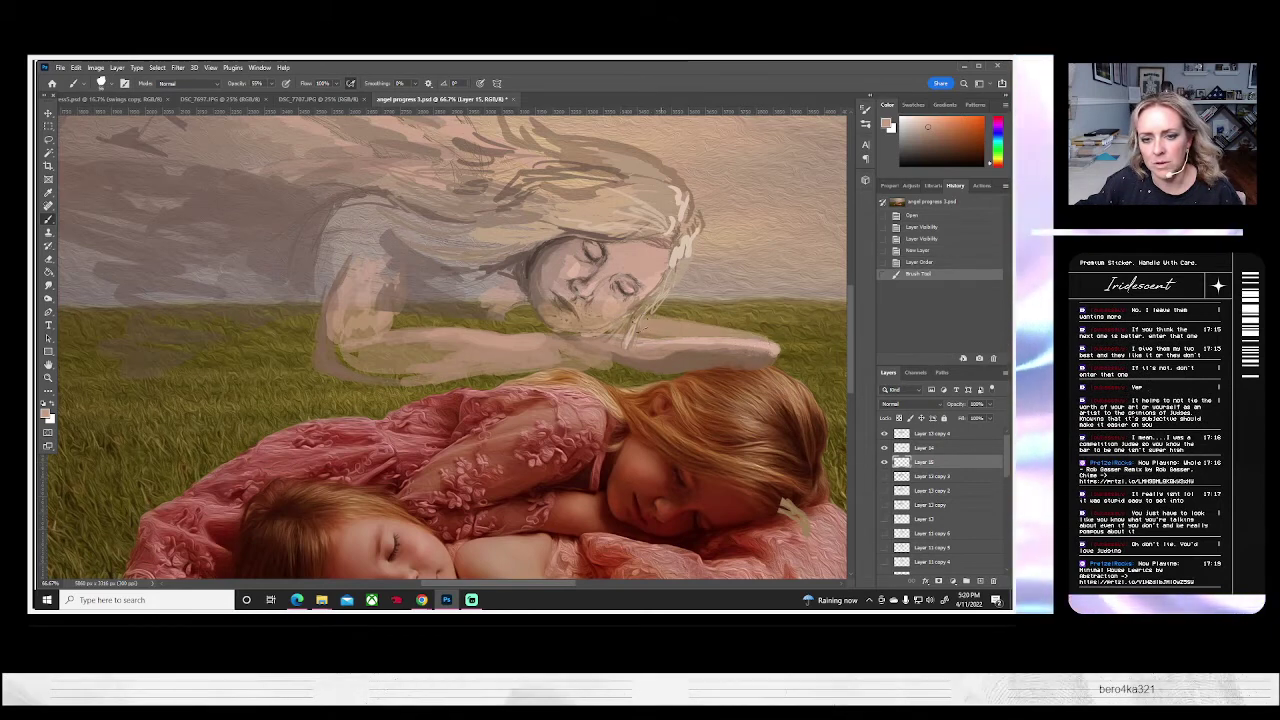
{"action": "left_click", "coordinate": [768, 352]}
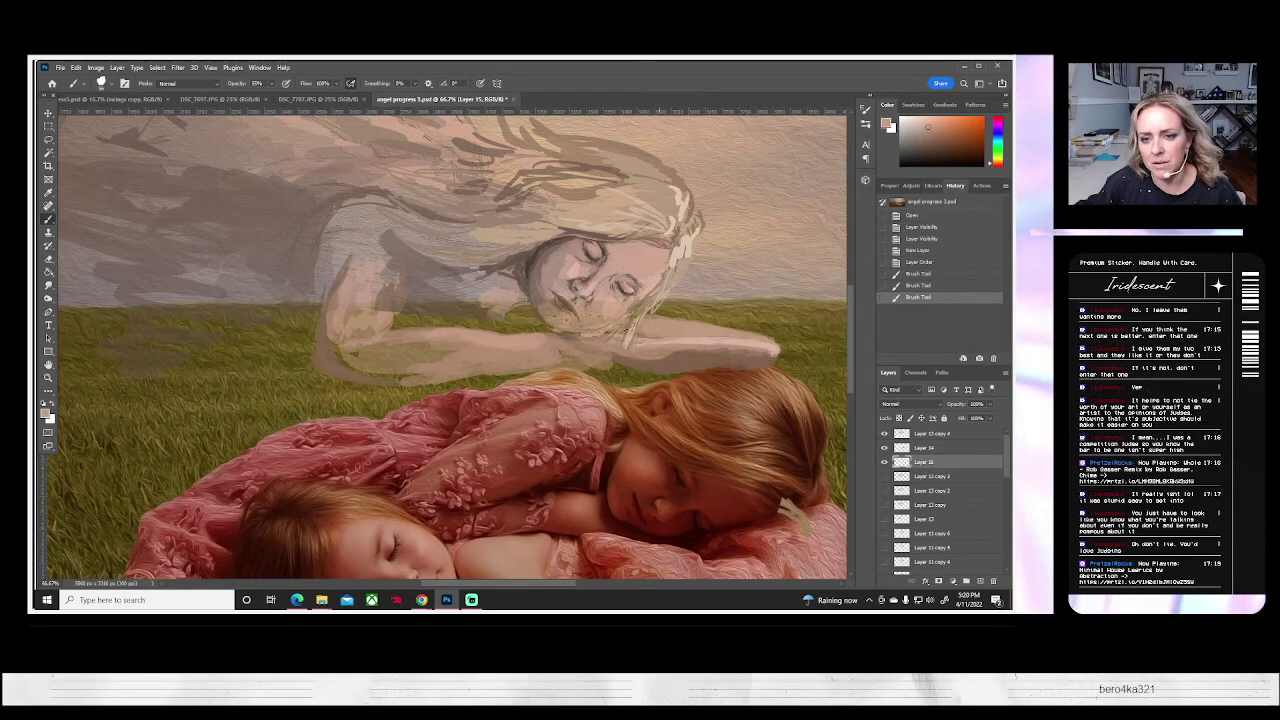
{"action": "left_click", "coordinate": [640, 340]}
{"action": "left_click", "coordinate": [688, 360]}
- Sample a darker brown from the forearm, shade the far arm from hand to chin, and undo the last stroke
{"action": "left_click", "coordinate": [697, 357], "text": "alt"}
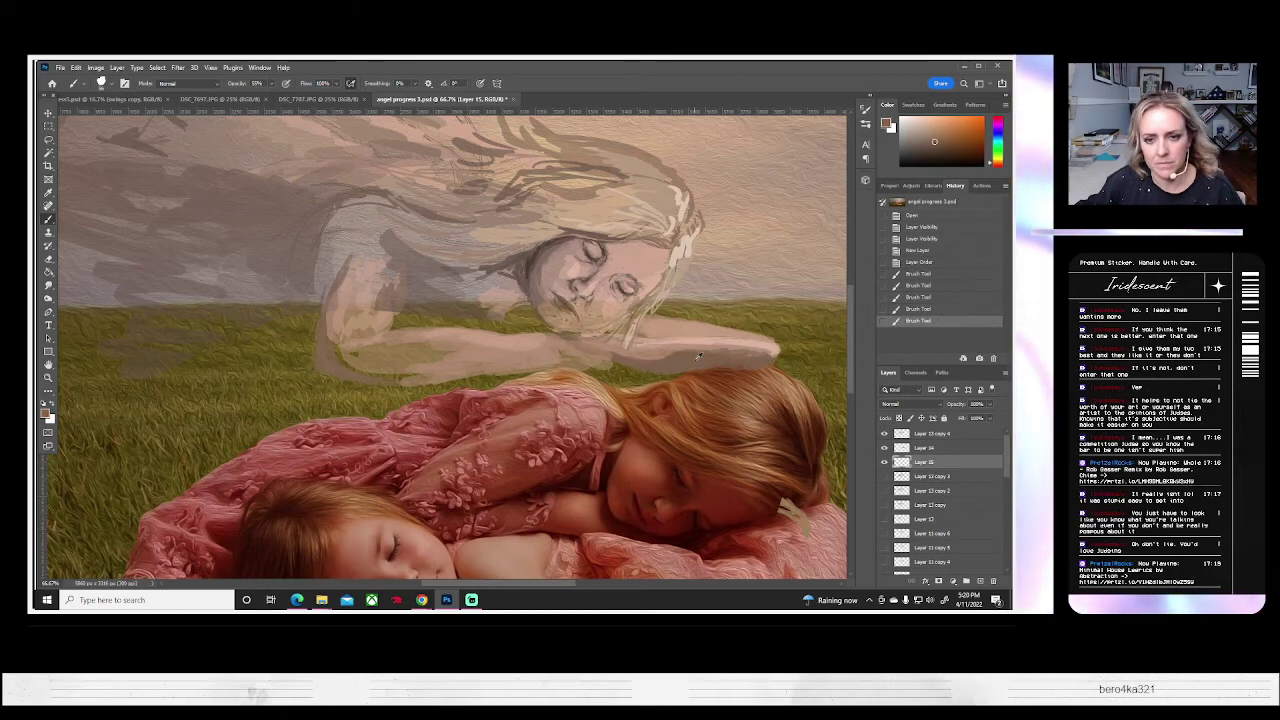
{"action": "left_click_drag", "start_coordinate": [704, 337], "coordinate": [618, 330]}
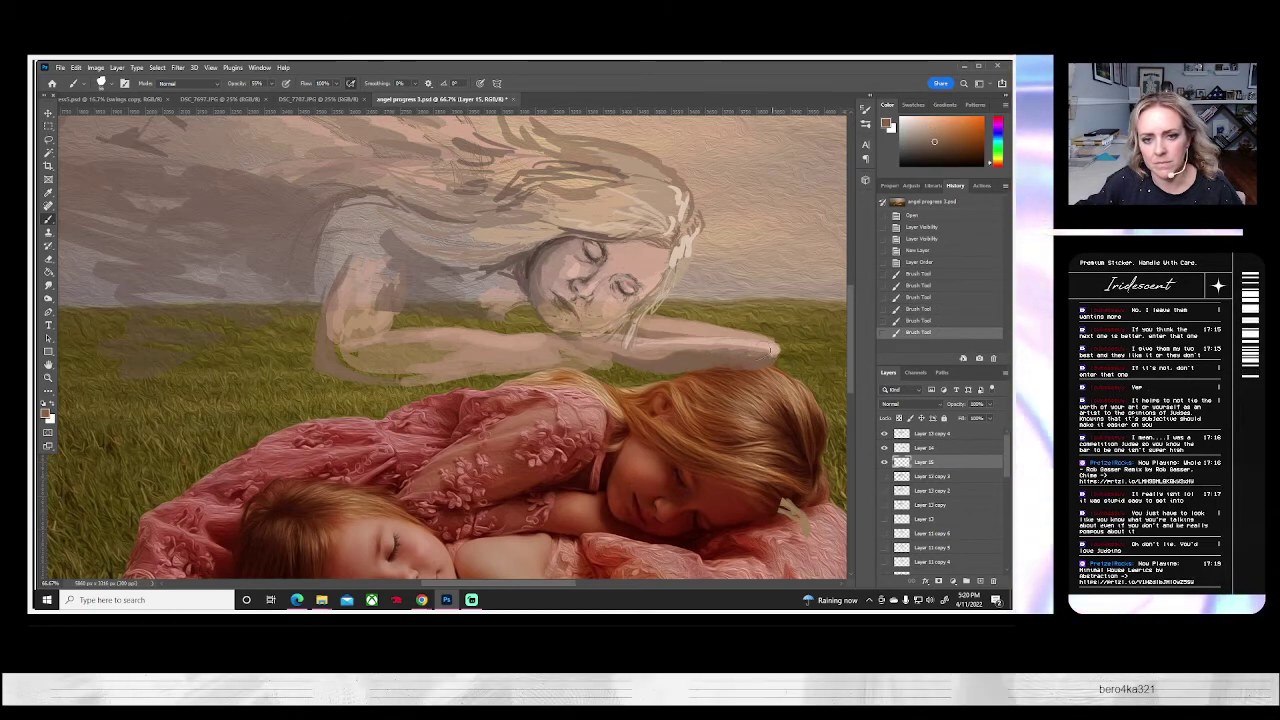
{"action": "left_click_drag", "start_coordinate": [771, 350], "coordinate": [756, 356]}
{"action": "left_click_drag", "start_coordinate": [688, 330], "coordinate": [650, 325]}
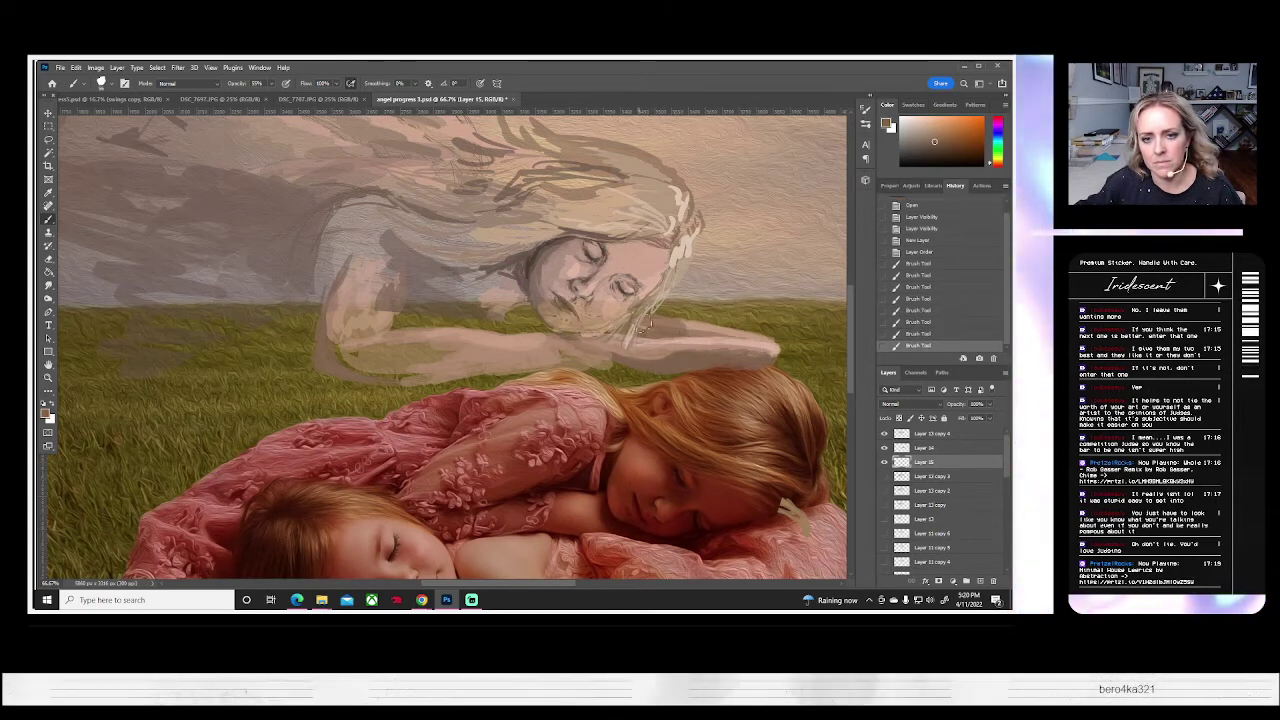
{"action": "key", "text": "ctrl+z"}
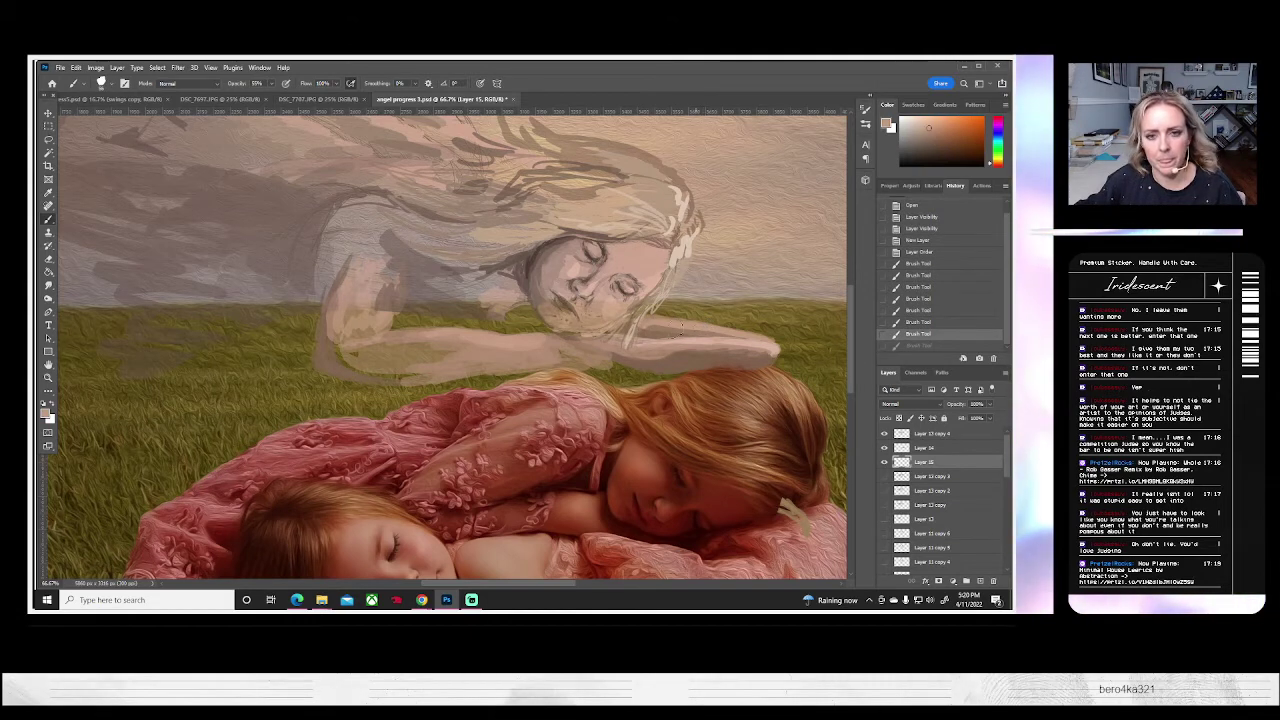
- Paint the angel's far upper arm in light skin tone from the face down to a rounded elbow, undoing a stray stroke
{"action": "left_click_drag", "start_coordinate": [672, 326], "coordinate": [618, 310]}
{"action": "left_click_drag", "start_coordinate": [712, 334], "coordinate": [652, 316]}
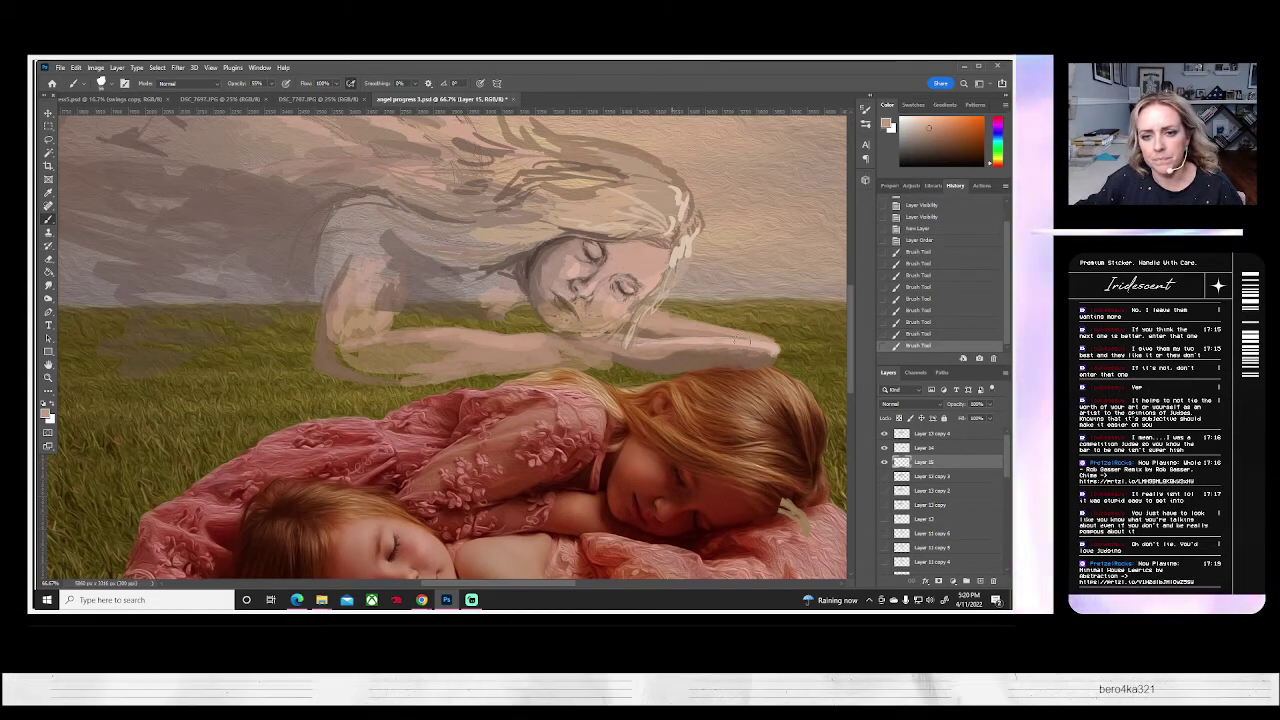
{"action": "mouse_move", "coordinate": [739, 338]}
{"action": "left_mouse_down"}
{"action": "mouse_move", "coordinate": [656, 326]}
{"action": "mouse_move", "coordinate": [690, 312]}
{"action": "mouse_move", "coordinate": [684, 326]}
{"action": "left_mouse_up"}
{"action": "key", "text": "ctrl+z"}
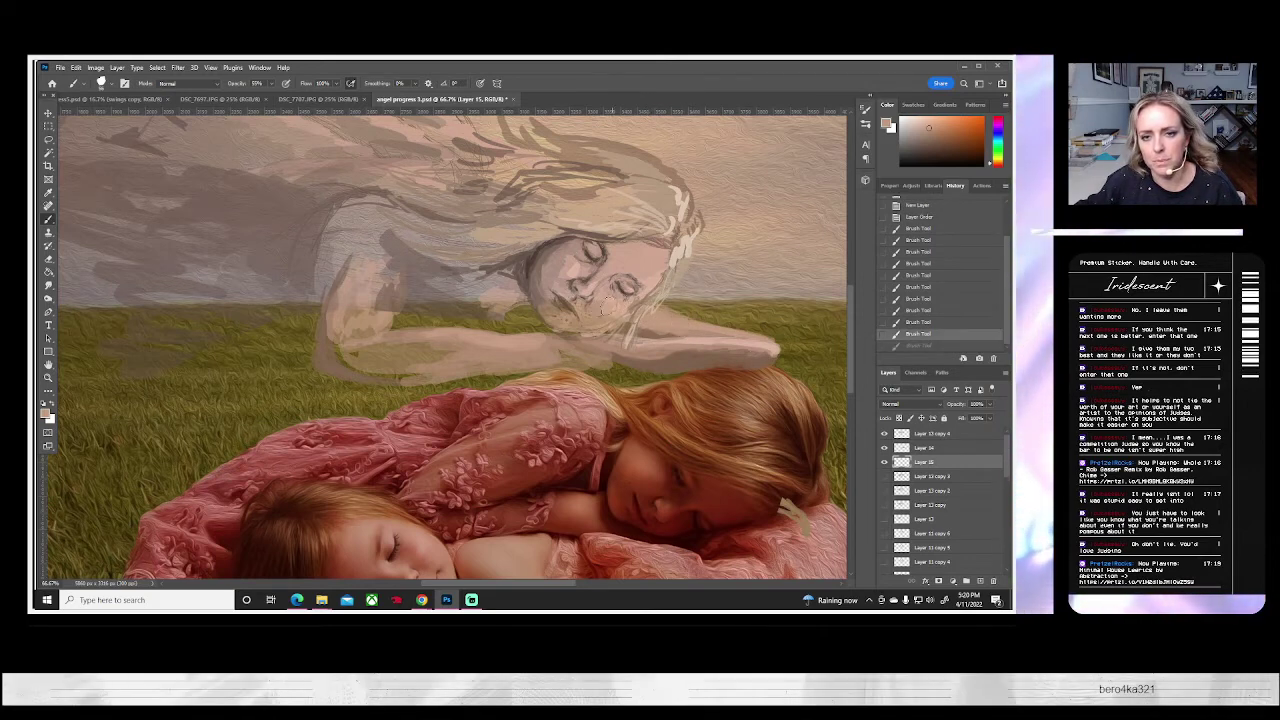
{"action": "mouse_move", "coordinate": [605, 310]}
{"action": "left_mouse_down"}
{"action": "mouse_move", "coordinate": [790, 342]}
{"action": "mouse_move", "coordinate": [777, 355]}
{"action": "mouse_move", "coordinate": [772, 334]}
{"action": "left_mouse_up"}
{"action": "left_click_drag", "start_coordinate": [776, 336], "coordinate": [750, 328]}
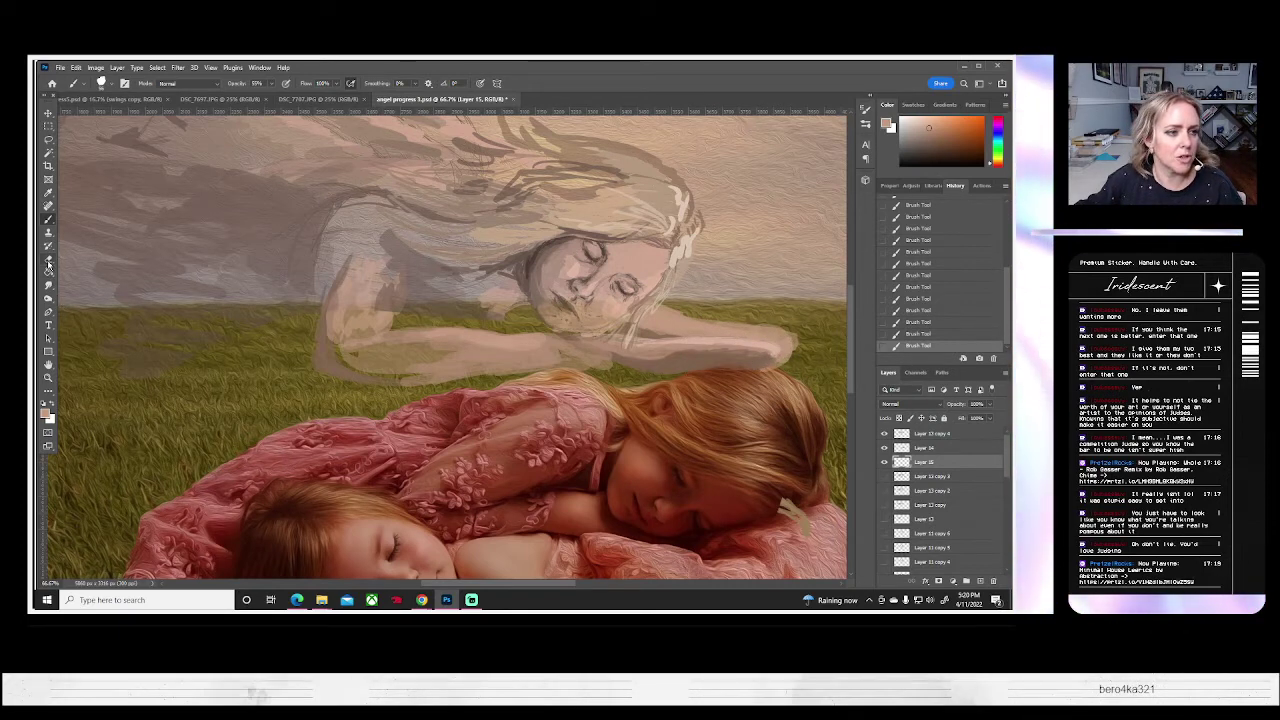
- Soften the outer edge of the far arm's elbow with a Soft Round eraser
{"action": "left_click", "coordinate": [48, 266]}
{"action": "left_click", "coordinate": [112, 86]}
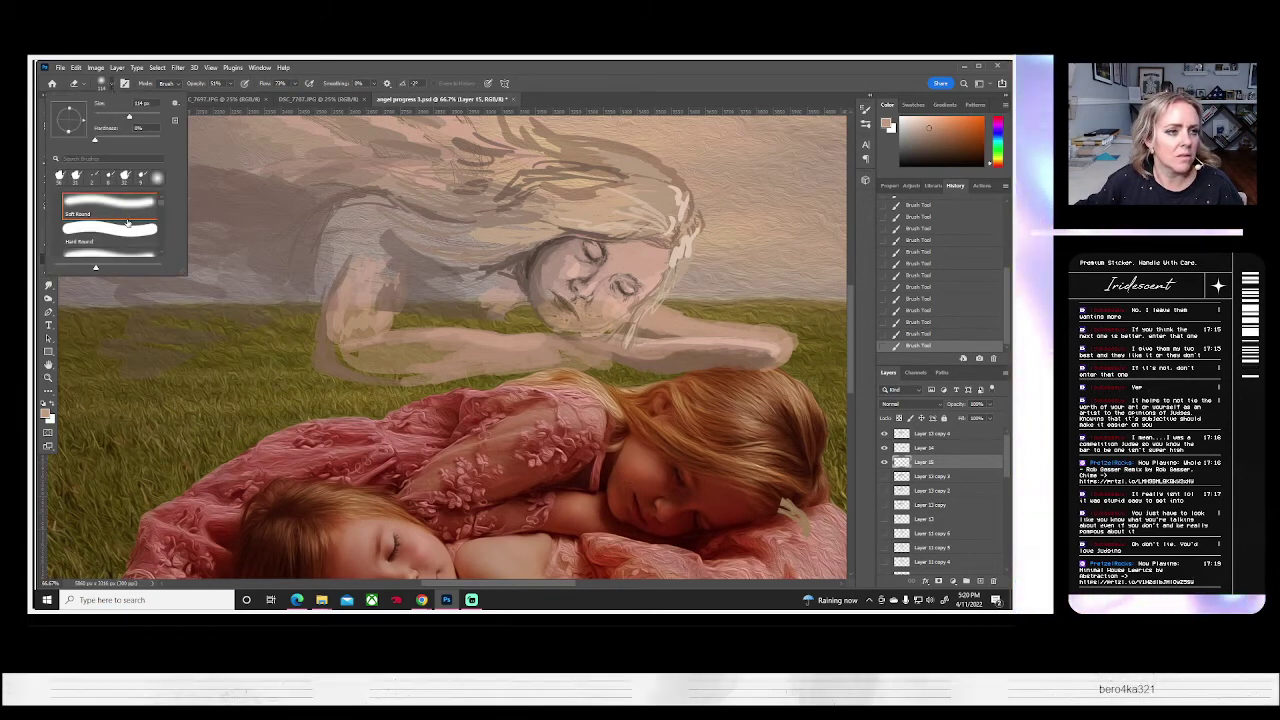
{"action": "left_click", "coordinate": [776, 318]}
{"action": "left_click_drag", "start_coordinate": [768, 326], "coordinate": [787, 336]}
{"action": "left_click", "coordinate": [788, 338]}
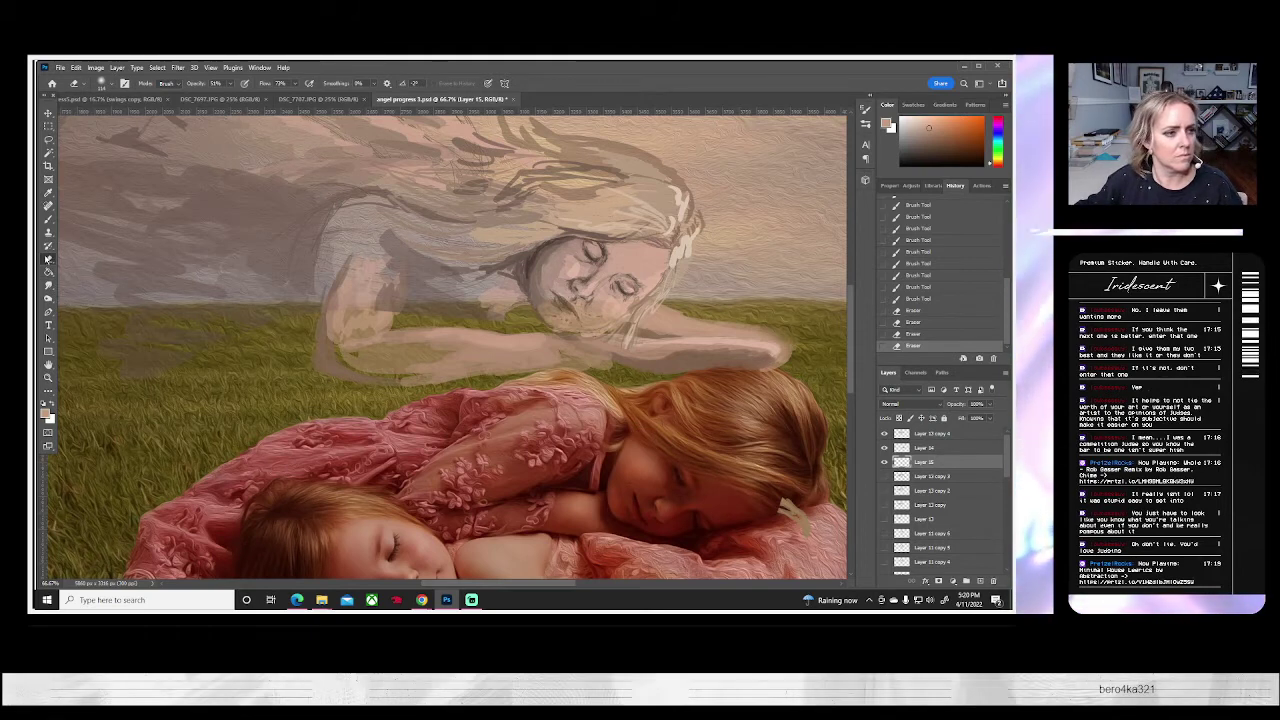
- Sample a pale pink skin tone and brush highlights along the top of the angel's far upper arm
{"action": "left_click", "coordinate": [48, 219]}
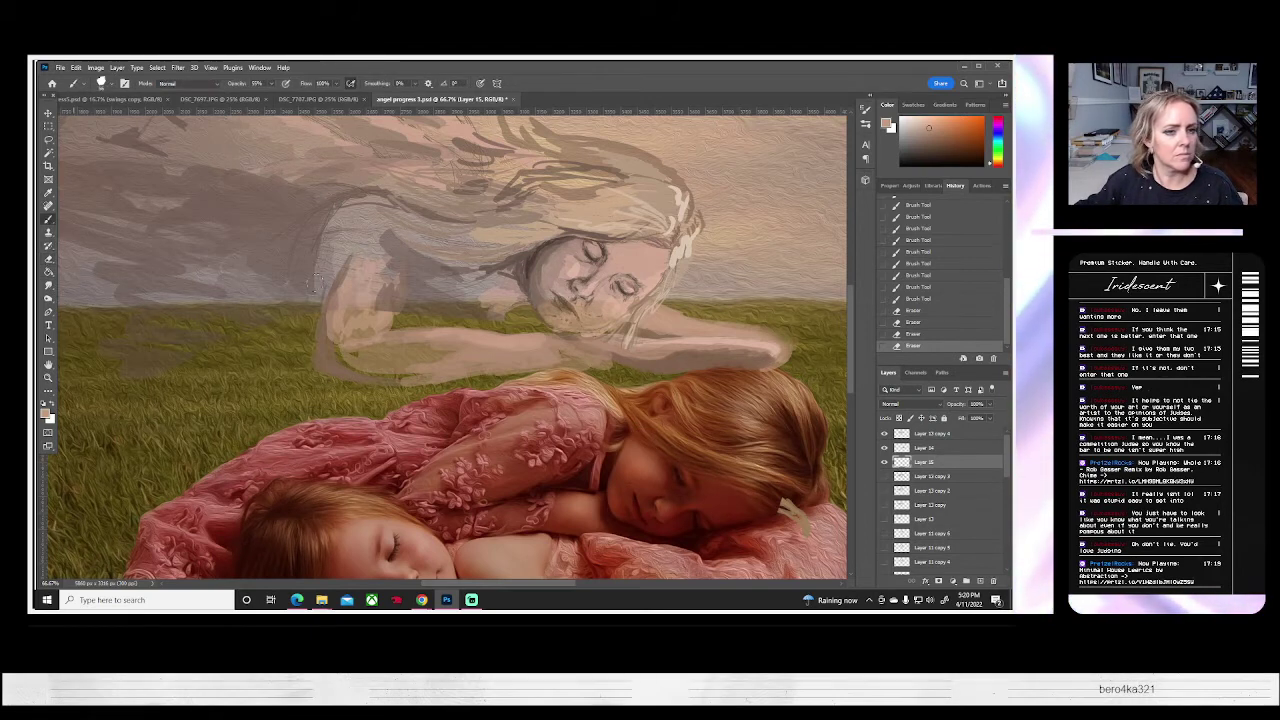
{"action": "left_click", "coordinate": [696, 337], "text": "alt"}
{"action": "left_click_drag", "start_coordinate": [656, 298], "coordinate": [686, 325]}
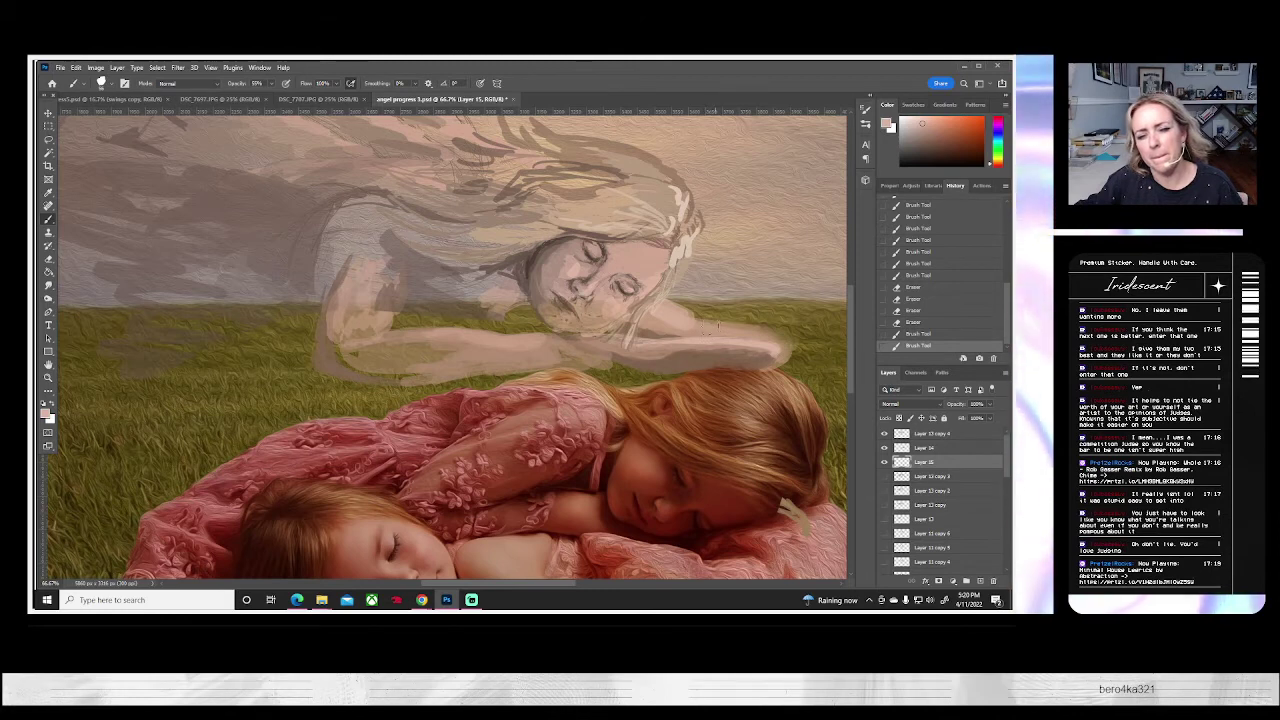
{"action": "mouse_move", "coordinate": [700, 328]}
{"action": "left_mouse_down"}
{"action": "mouse_move", "coordinate": [775, 349]}
{"action": "mouse_move", "coordinate": [738, 332]}
{"action": "left_mouse_up"}
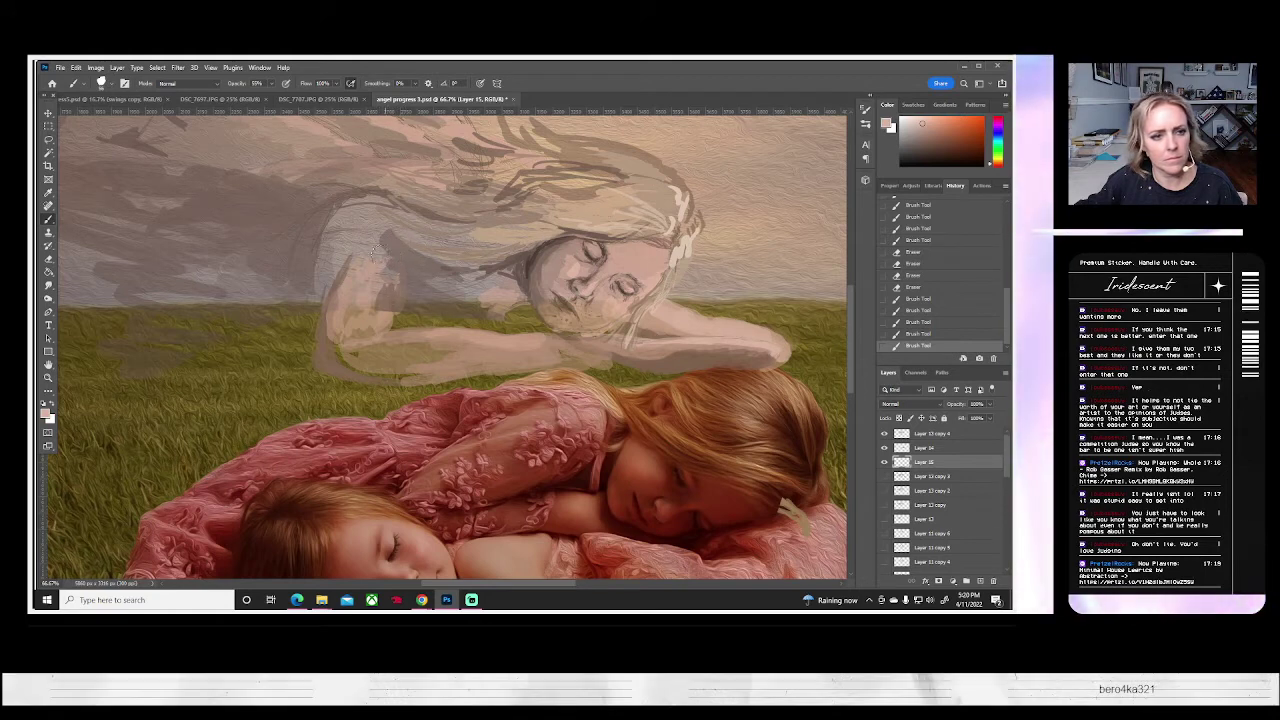
- Touch up the angel's near upper arm and shade it and the forearm's underside with a sampled brown
{"action": "mouse_move", "coordinate": [381, 254]}
{"action": "left_mouse_down"}
{"action": "mouse_move", "coordinate": [318, 315]}
{"action": "mouse_move", "coordinate": [381, 243]}
{"action": "mouse_move", "coordinate": [343, 285]}
{"action": "mouse_move", "coordinate": [396, 246]}
{"action": "mouse_move", "coordinate": [346, 283]}
{"action": "mouse_move", "coordinate": [356, 262]}
{"action": "mouse_move", "coordinate": [403, 230]}
{"action": "mouse_move", "coordinate": [345, 292]}
{"action": "mouse_move", "coordinate": [378, 246]}
{"action": "left_mouse_up"}
{"action": "left_click", "coordinate": [325, 320], "text": "alt"}
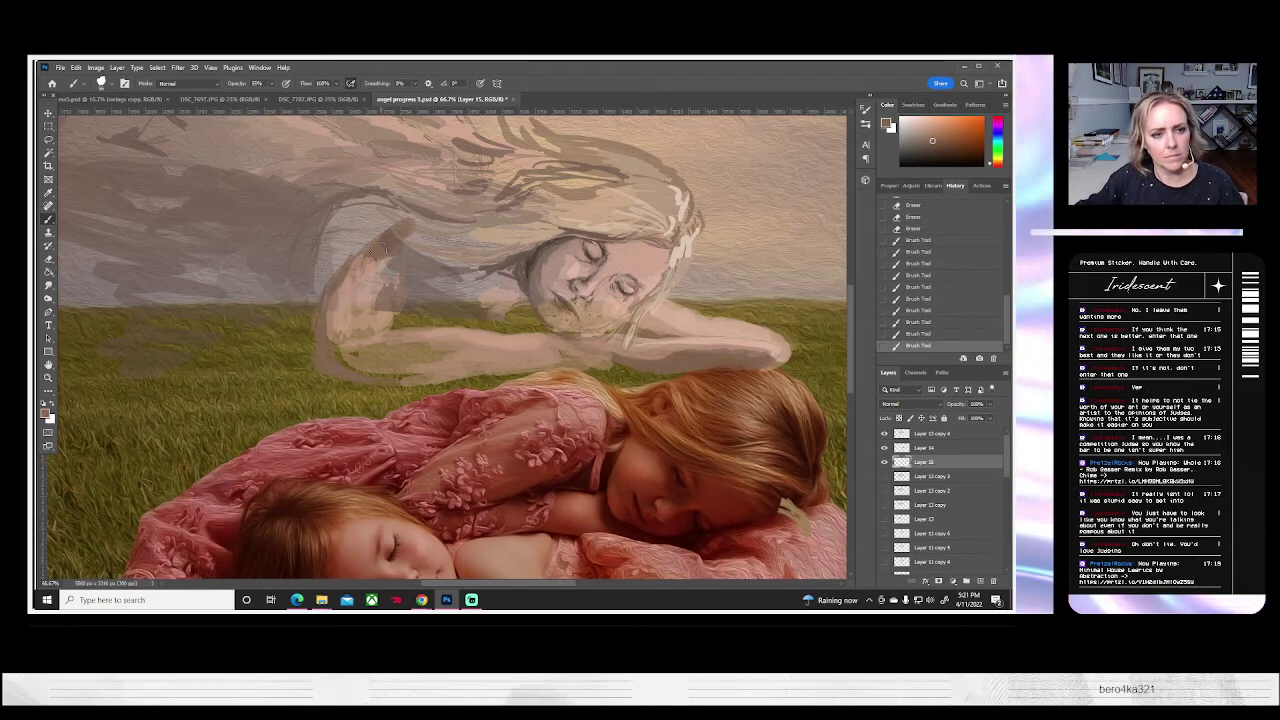
{"action": "left_click_drag", "start_coordinate": [345, 368], "coordinate": [400, 376]}
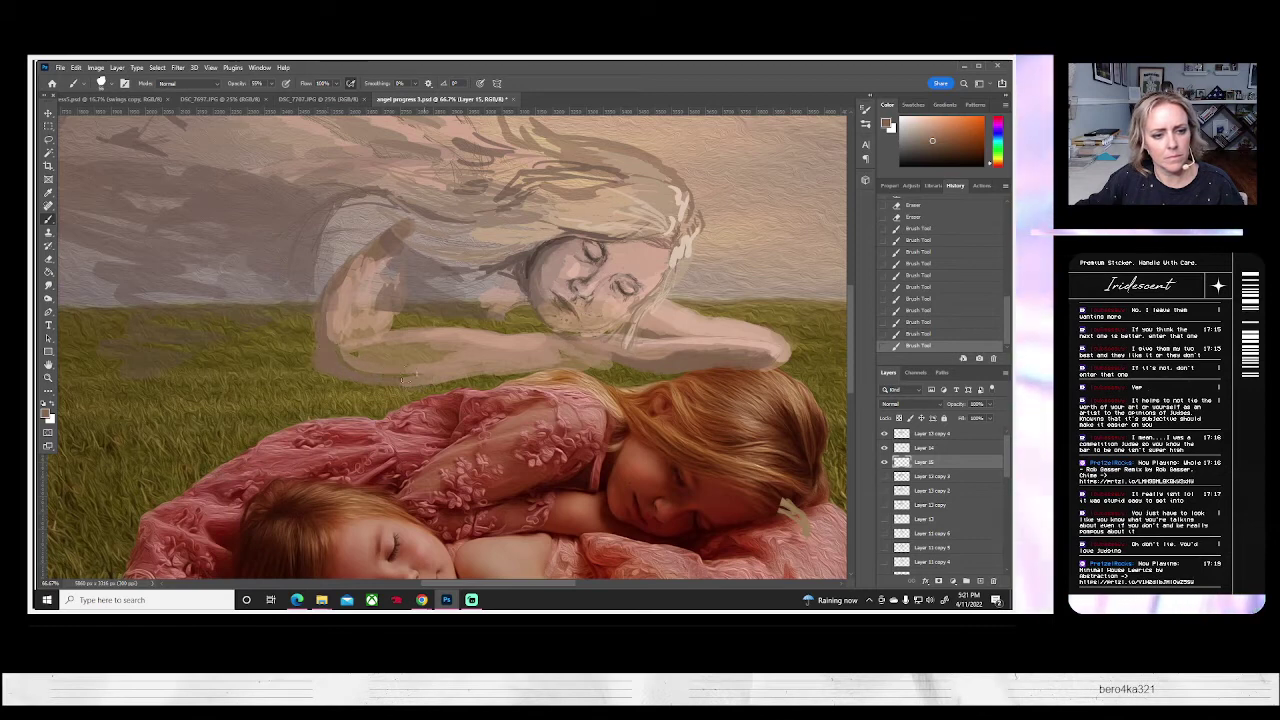
{"action": "left_click_drag", "start_coordinate": [320, 357], "coordinate": [460, 370]}
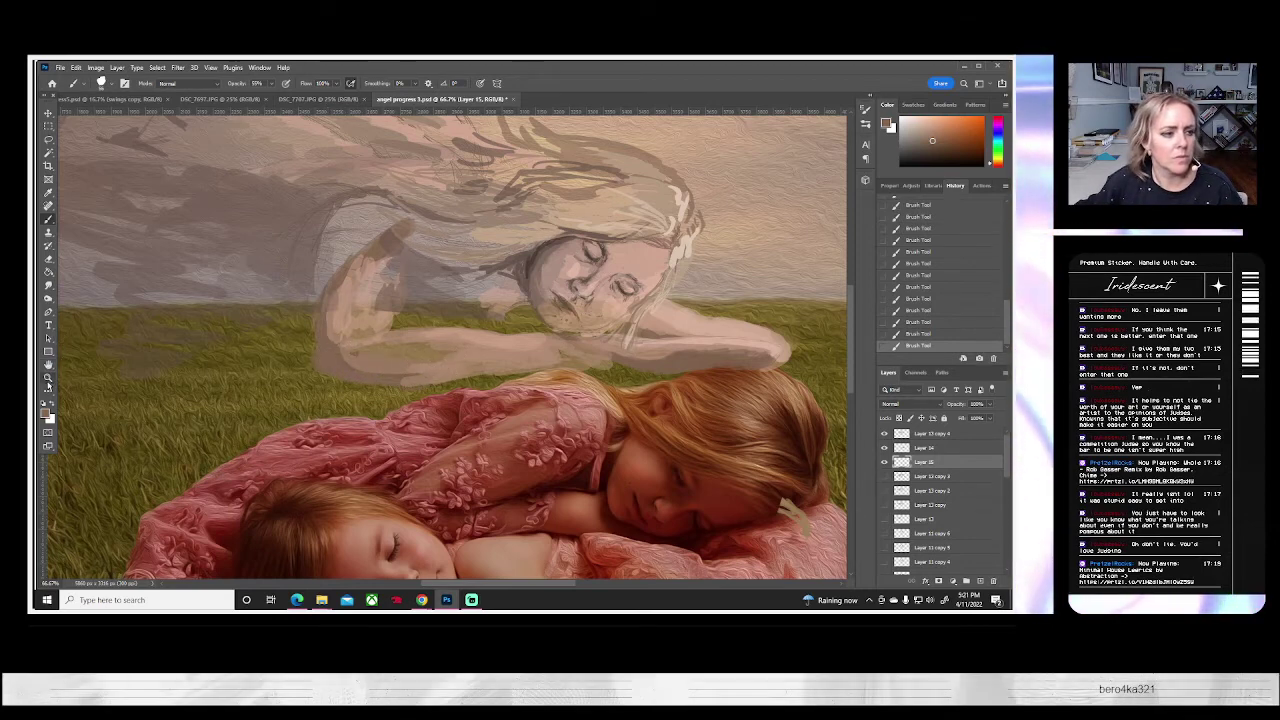
- Fit the whole image in view and compare the angel with and without the strokes on Layer 15 and Layer 14
{"action": "left_click", "coordinate": [48, 377]}
{"action": "left_click", "coordinate": [341, 83]}
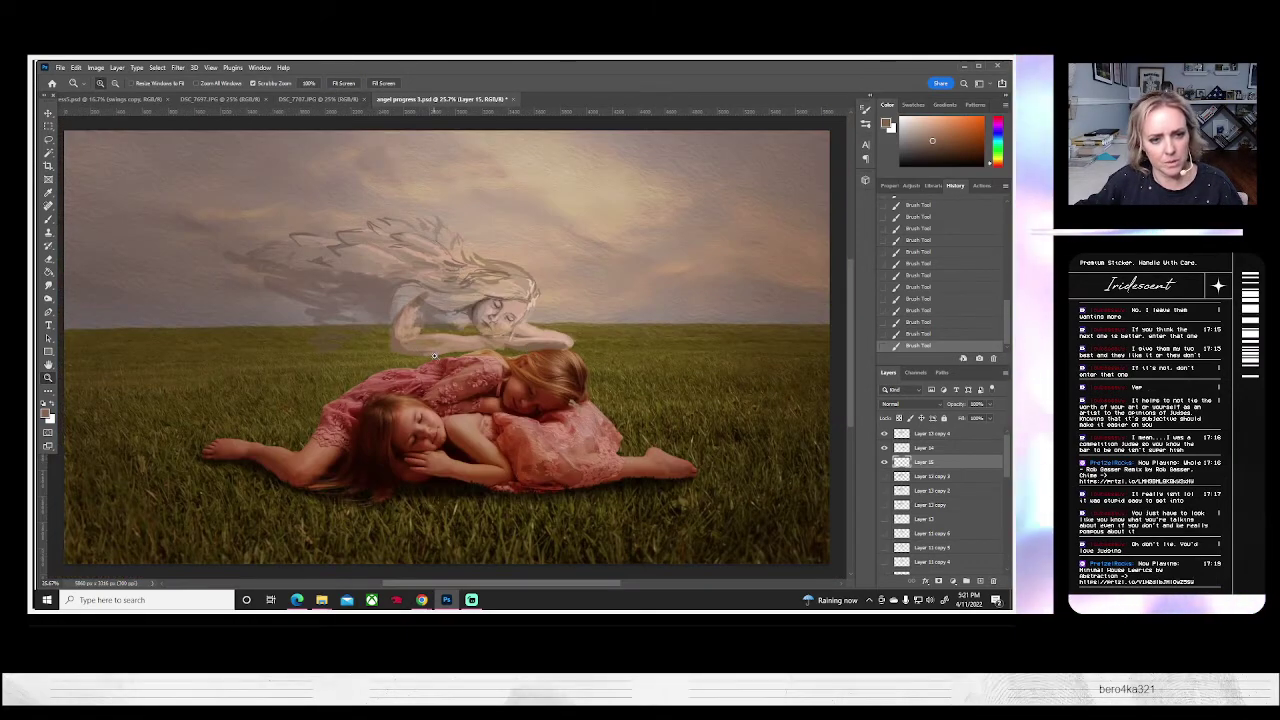
{"action": "left_click", "coordinate": [885, 462]}
{"action": "left_click", "coordinate": [885, 462]}
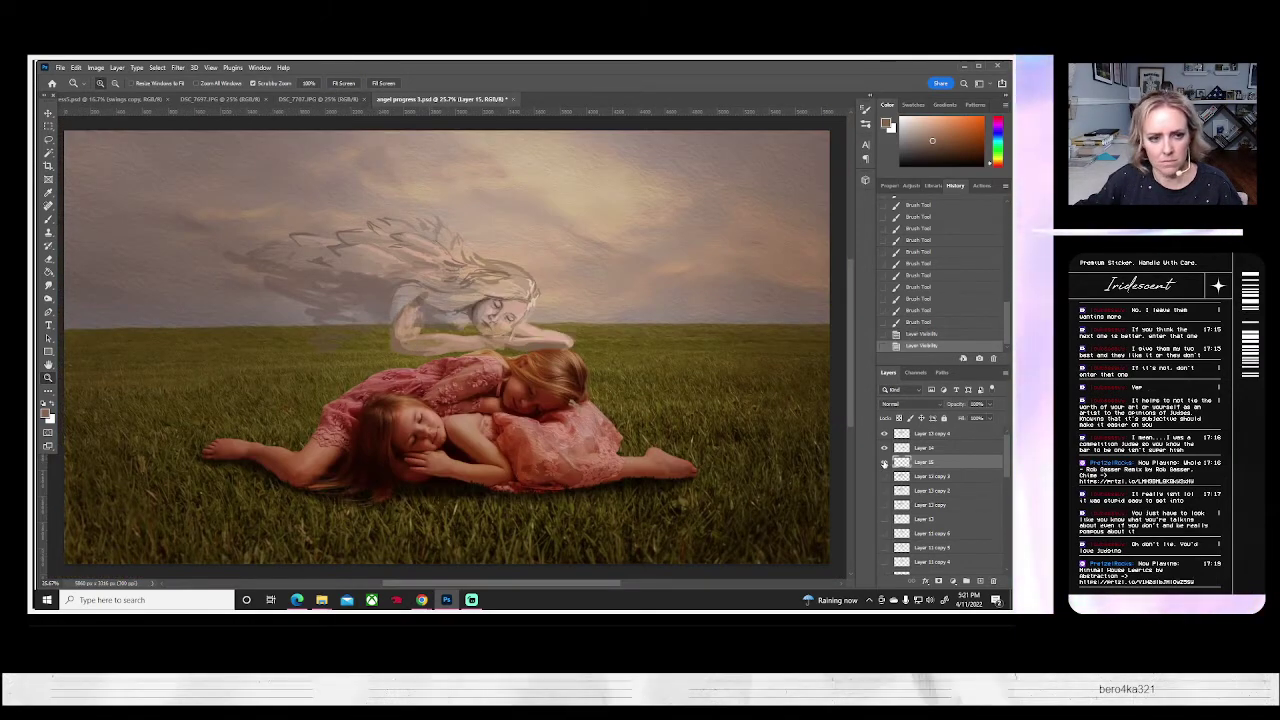
{"action": "left_click", "coordinate": [884, 448]}
{"action": "left_click", "coordinate": [884, 449]}
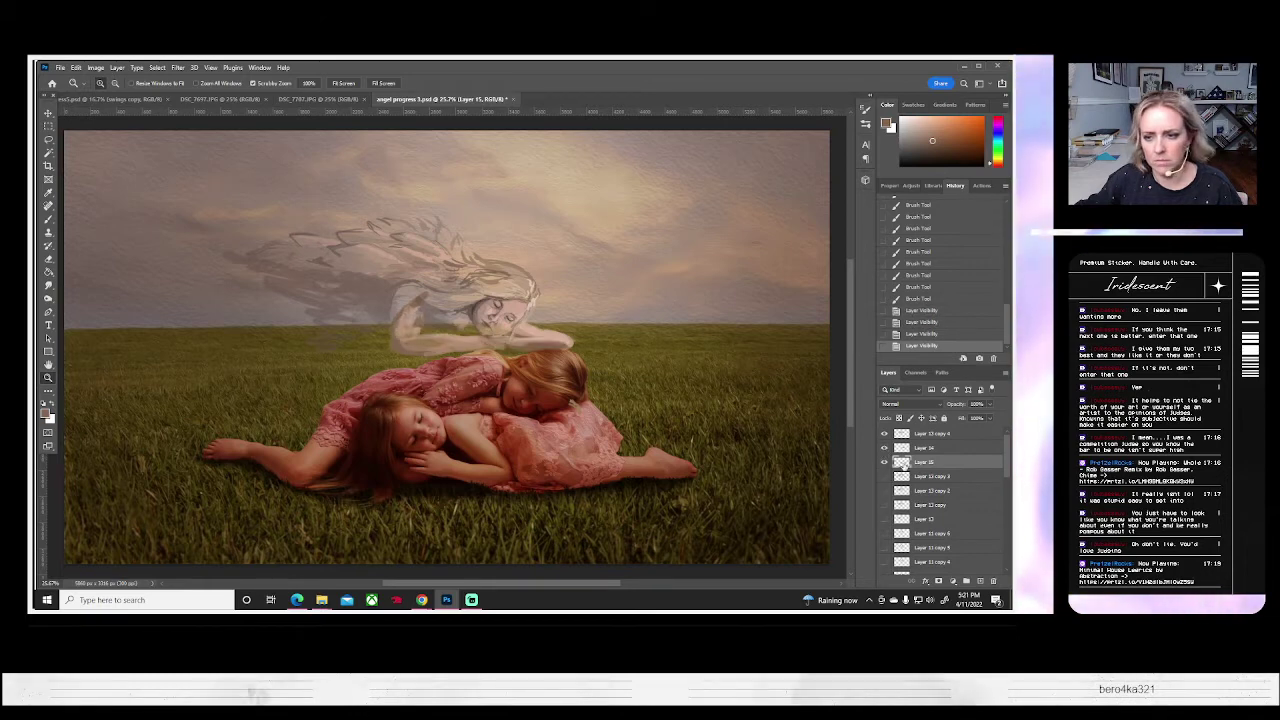
{"action": "left_click", "coordinate": [920, 450]}
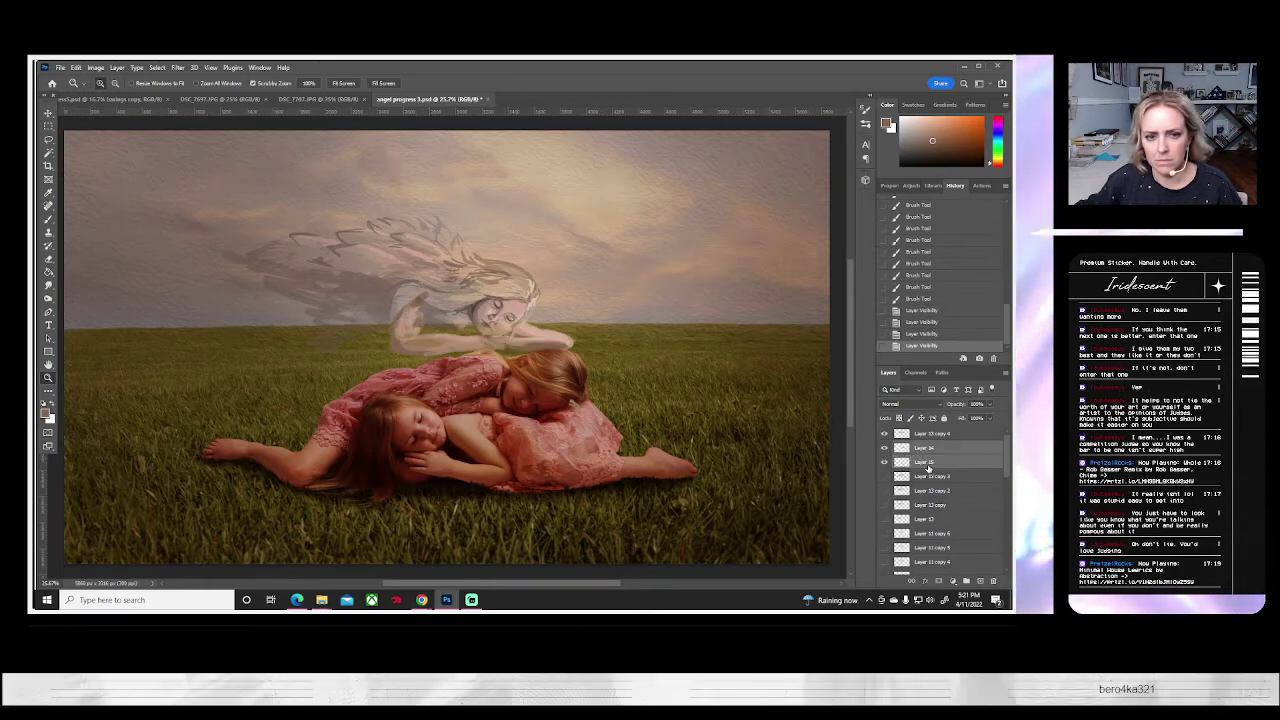
{"action": "left_click", "coordinate": [884, 462]}
{"action": "left_click", "coordinate": [884, 462]}
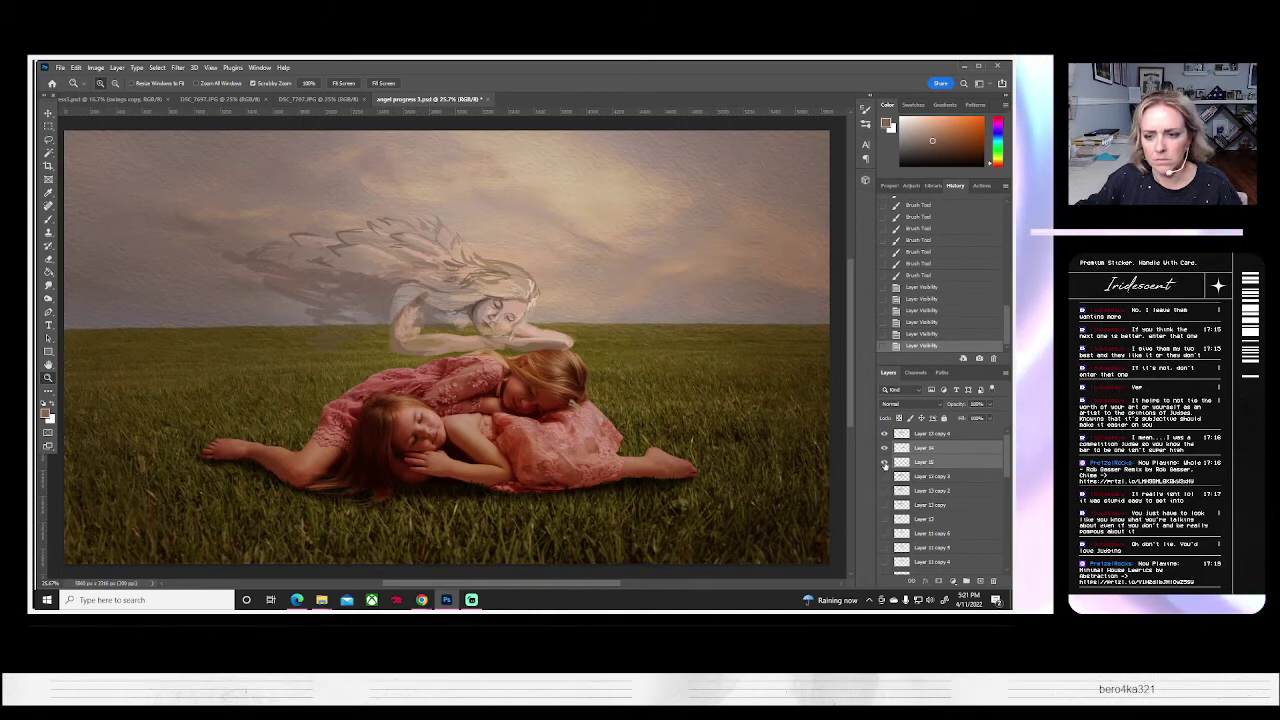
{"action": "left_click", "coordinate": [884, 462]}
{"action": "double_click", "coordinate": [925, 448]}
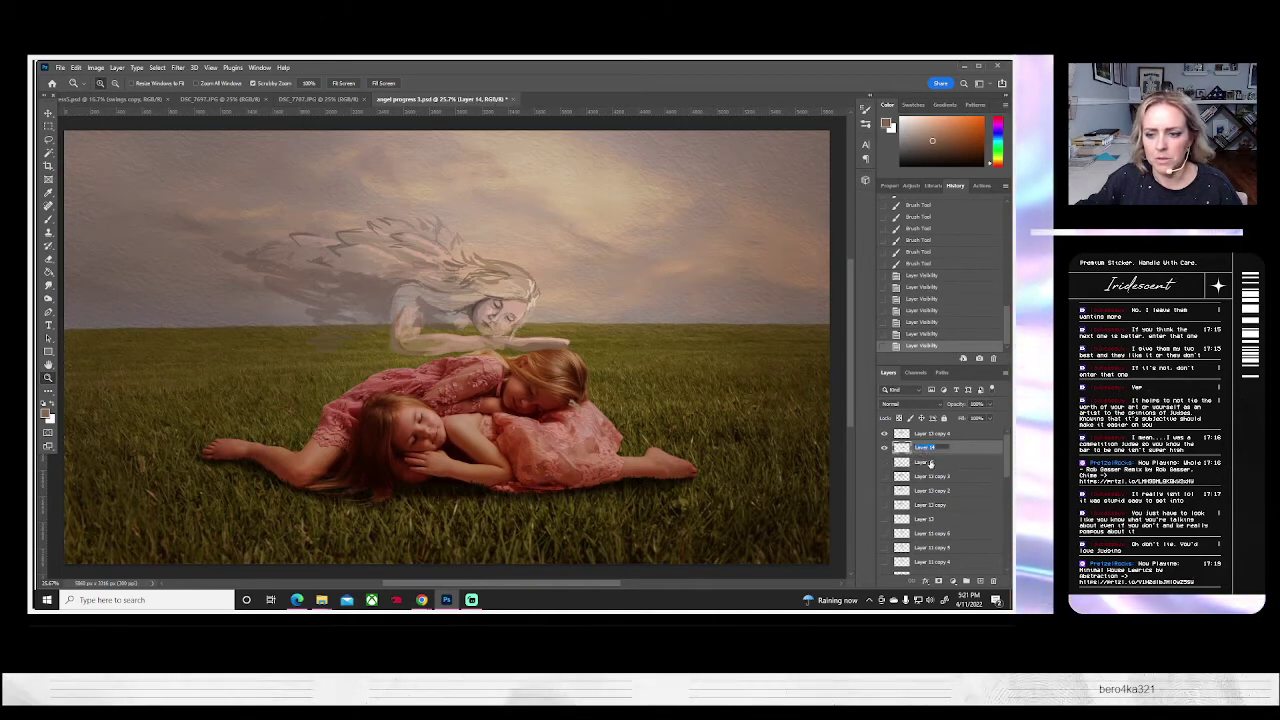
{"action": "left_click", "coordinate": [930, 463]}
{"action": "left_click", "coordinate": [884, 462]}
{"action": "left_click", "coordinate": [884, 462]}
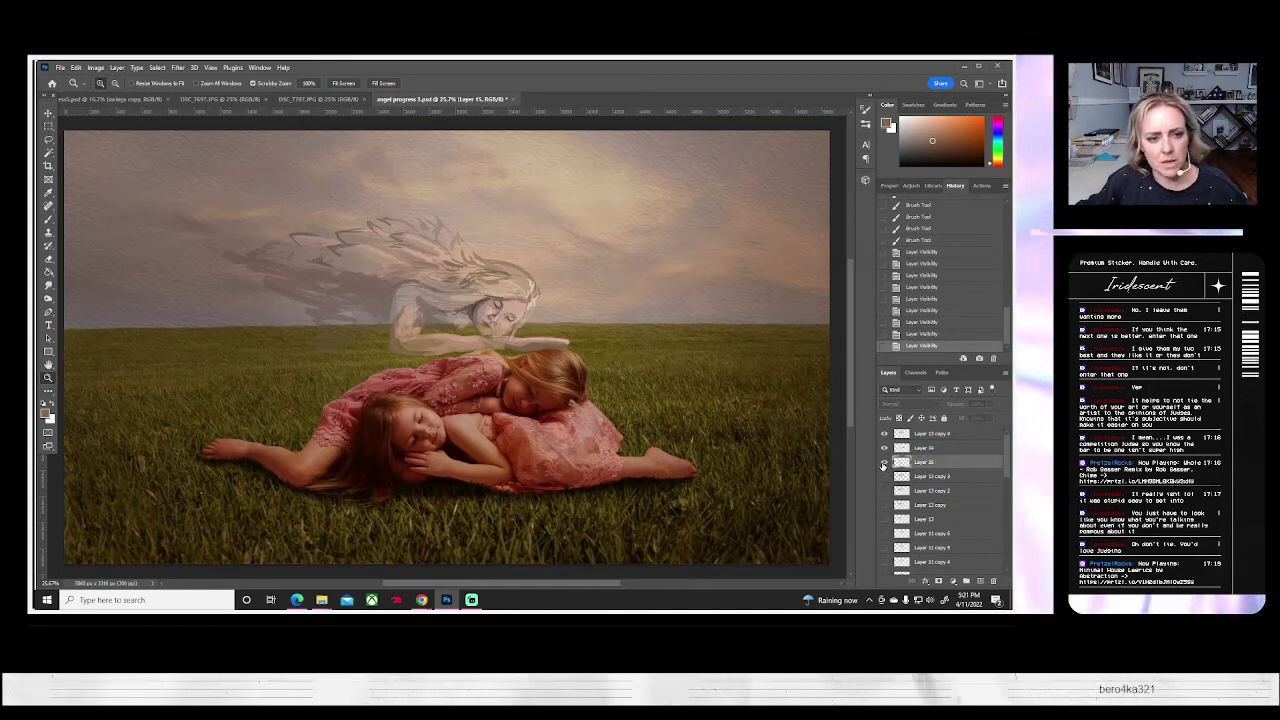
{"action": "left_click", "coordinate": [884, 463]}
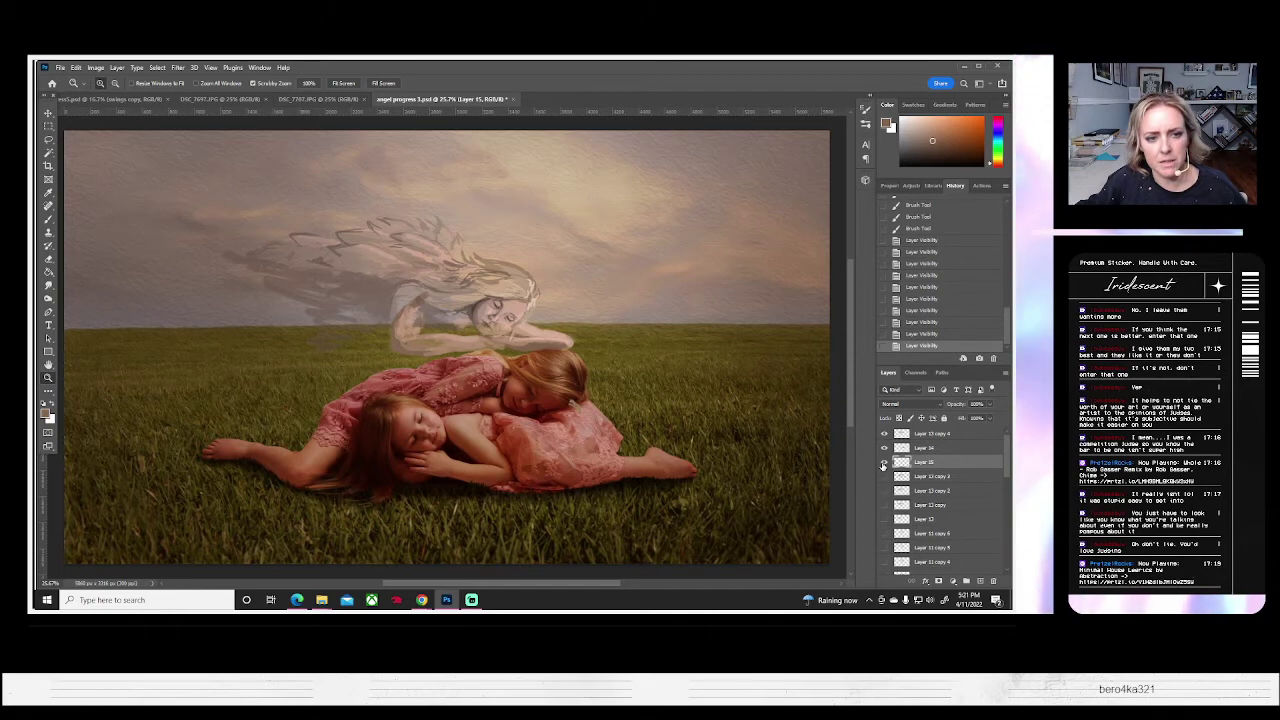
- Sample a light beige from the angel and paint it over her shoulder and upper back on Layer 13 copy 4
{"action": "left_click", "coordinate": [928, 434]}
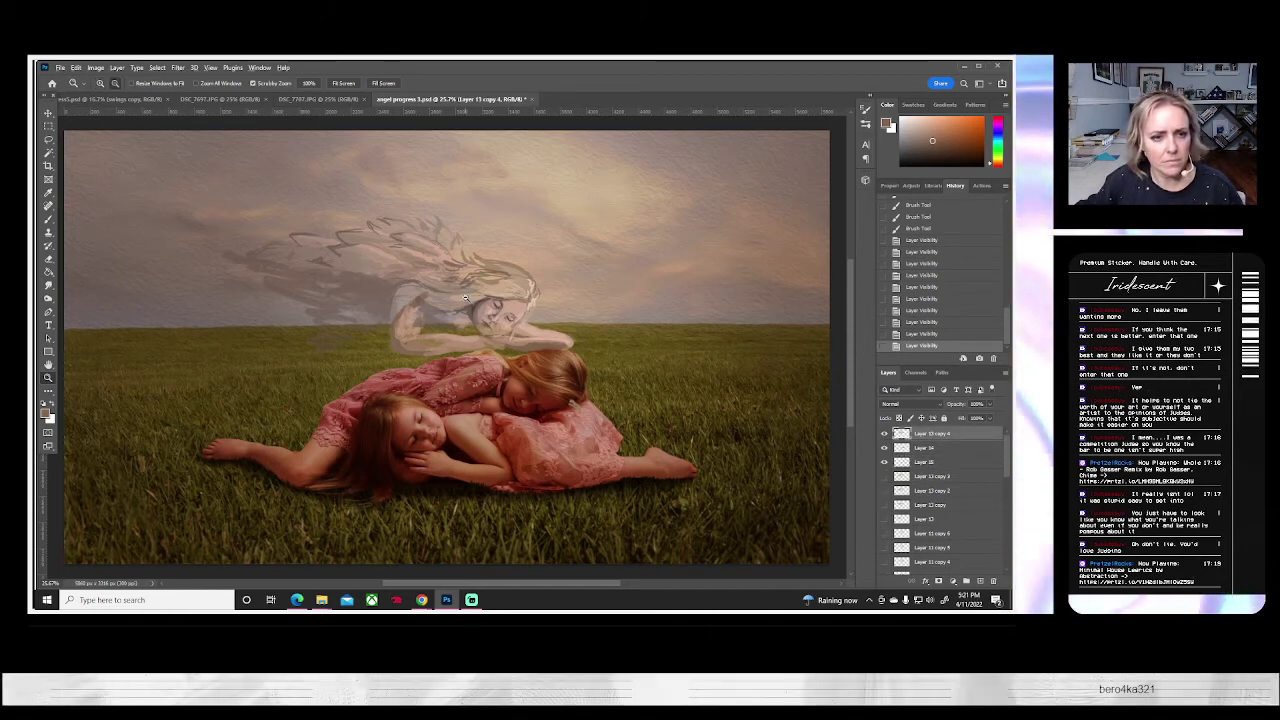
{"action": "left_click", "coordinate": [49, 219]}
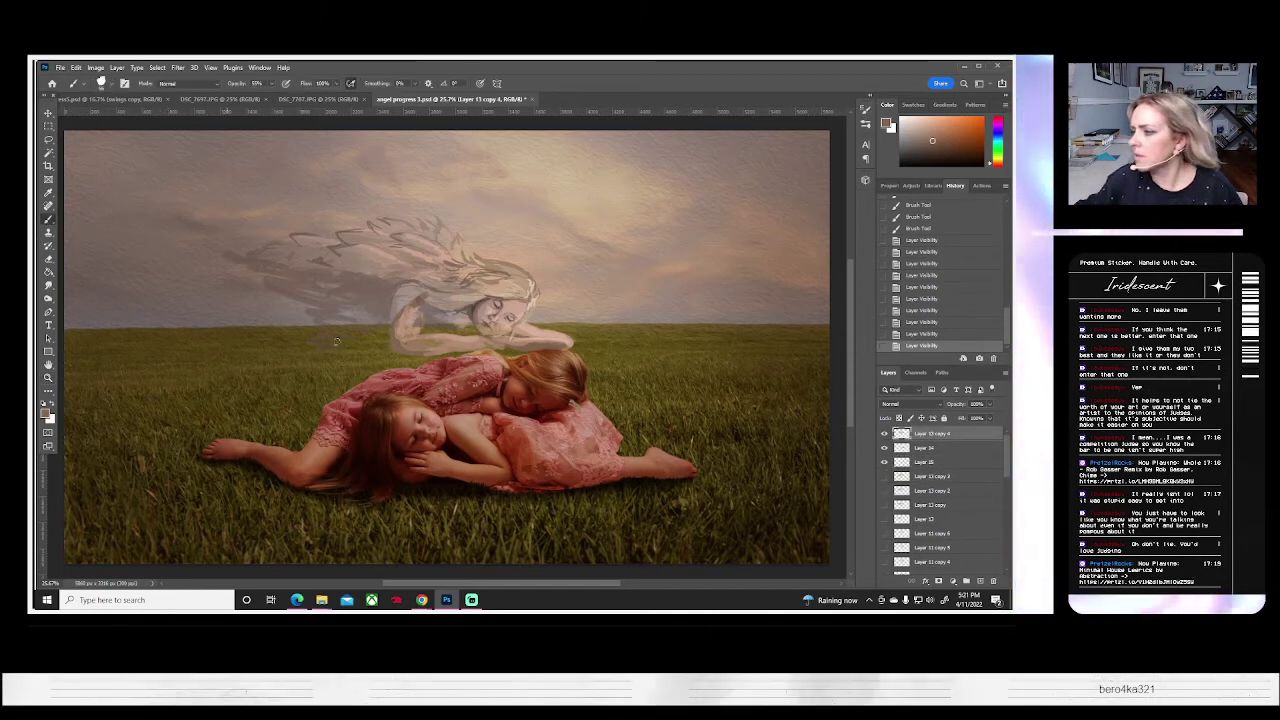
{"action": "left_click", "coordinate": [476, 300], "text": "alt"}
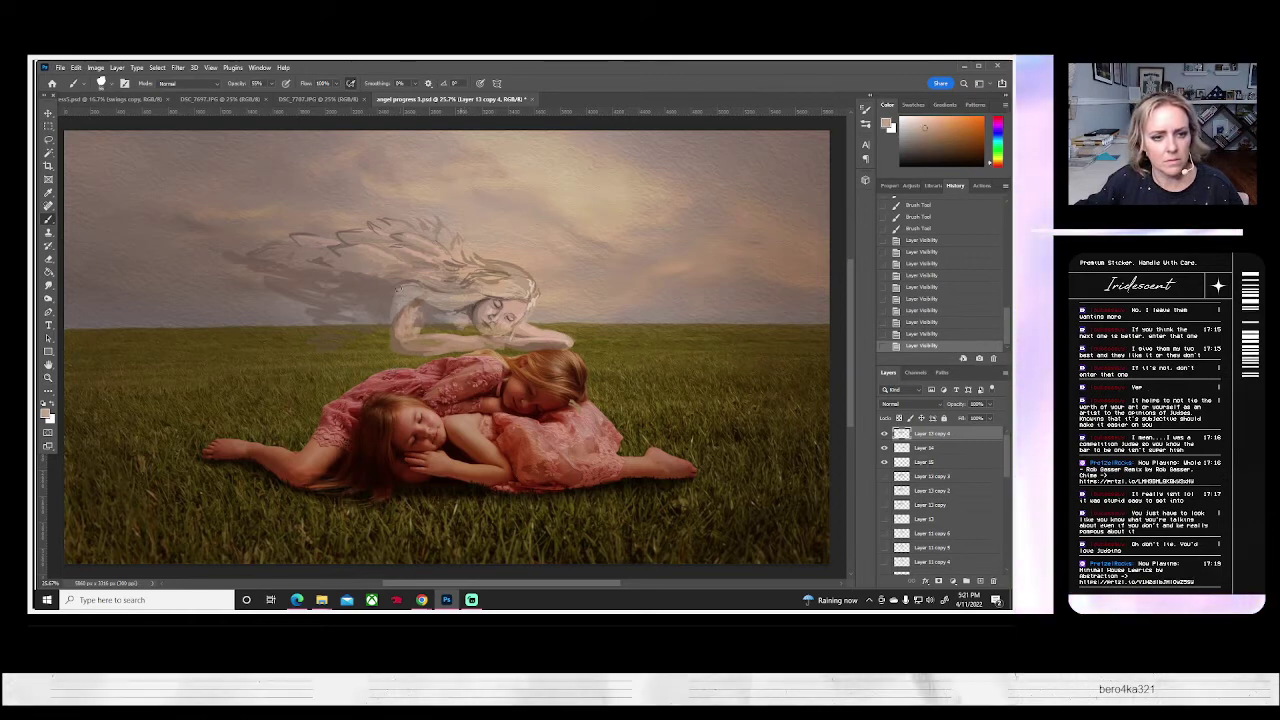
{"action": "left_click_drag", "start_coordinate": [398, 289], "coordinate": [424, 300]}
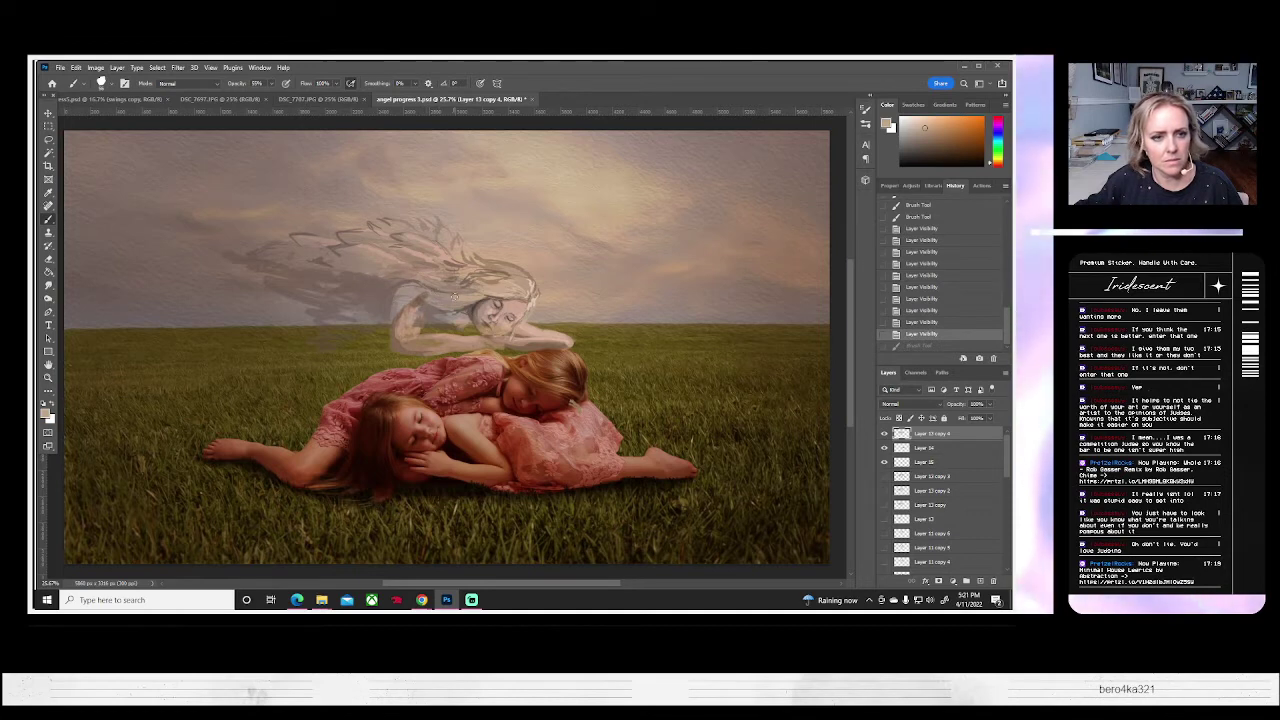
{"action": "key", "text": "ctrl+shift+z"}
{"action": "mouse_move", "coordinate": [388, 300]}
{"action": "left_mouse_down"}
{"action": "mouse_move", "coordinate": [448, 282]}
{"action": "mouse_move", "coordinate": [480, 291]}
{"action": "left_mouse_up"}
{"action": "left_click", "coordinate": [417, 277]}
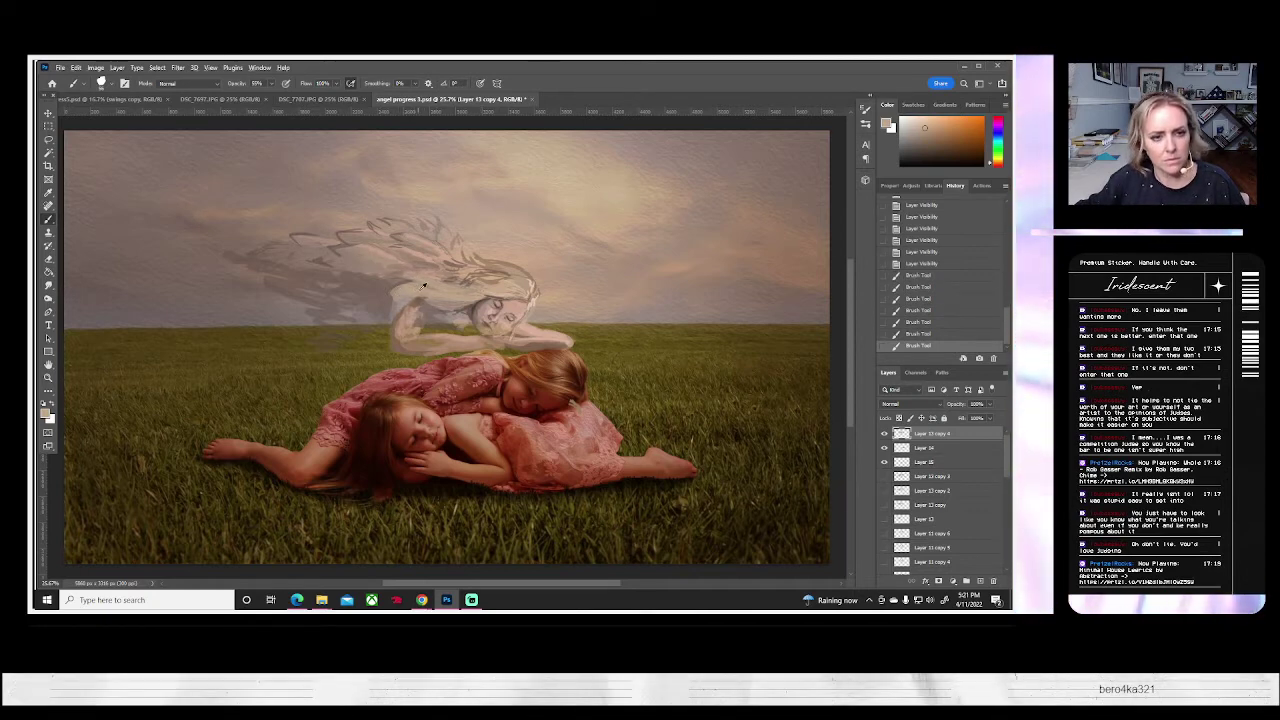
- Pick a darker brown foreground colour and brush shading over the angel's shoulder and upper back below the hair
{"action": "left_click", "coordinate": [48, 413]}
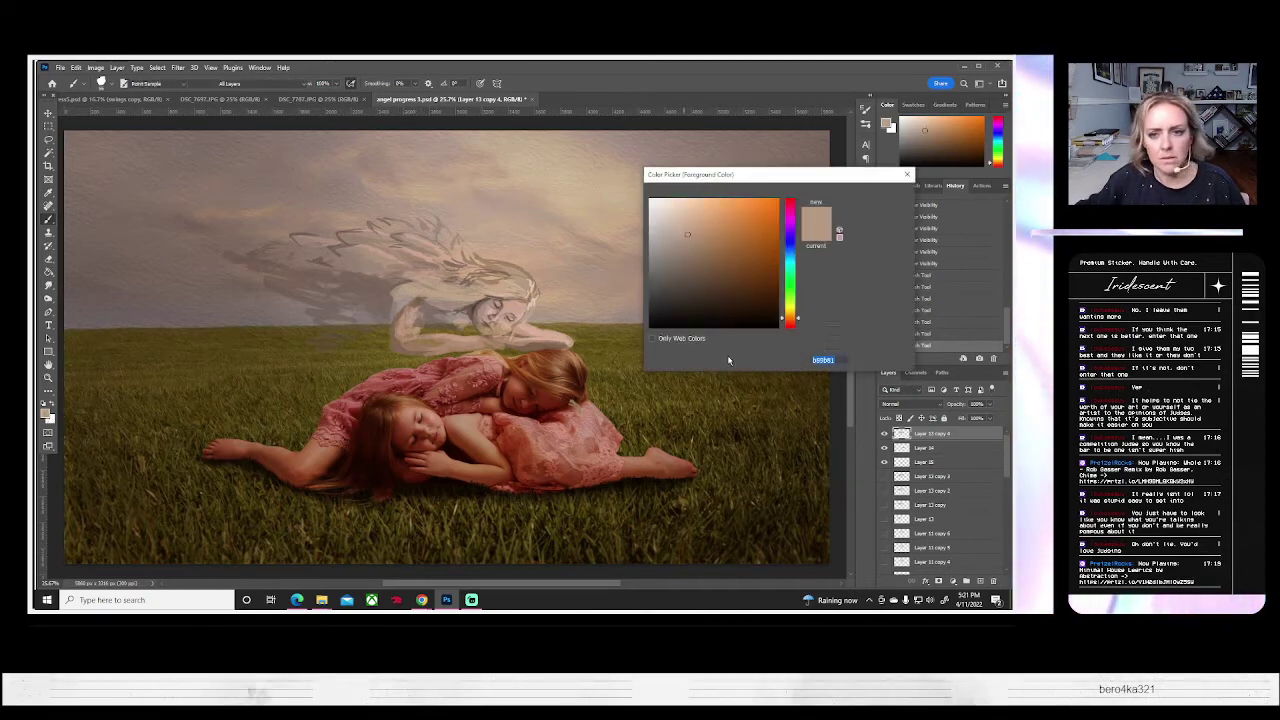
{"action": "left_click", "coordinate": [696, 260]}
{"action": "key", "text": "Return"}
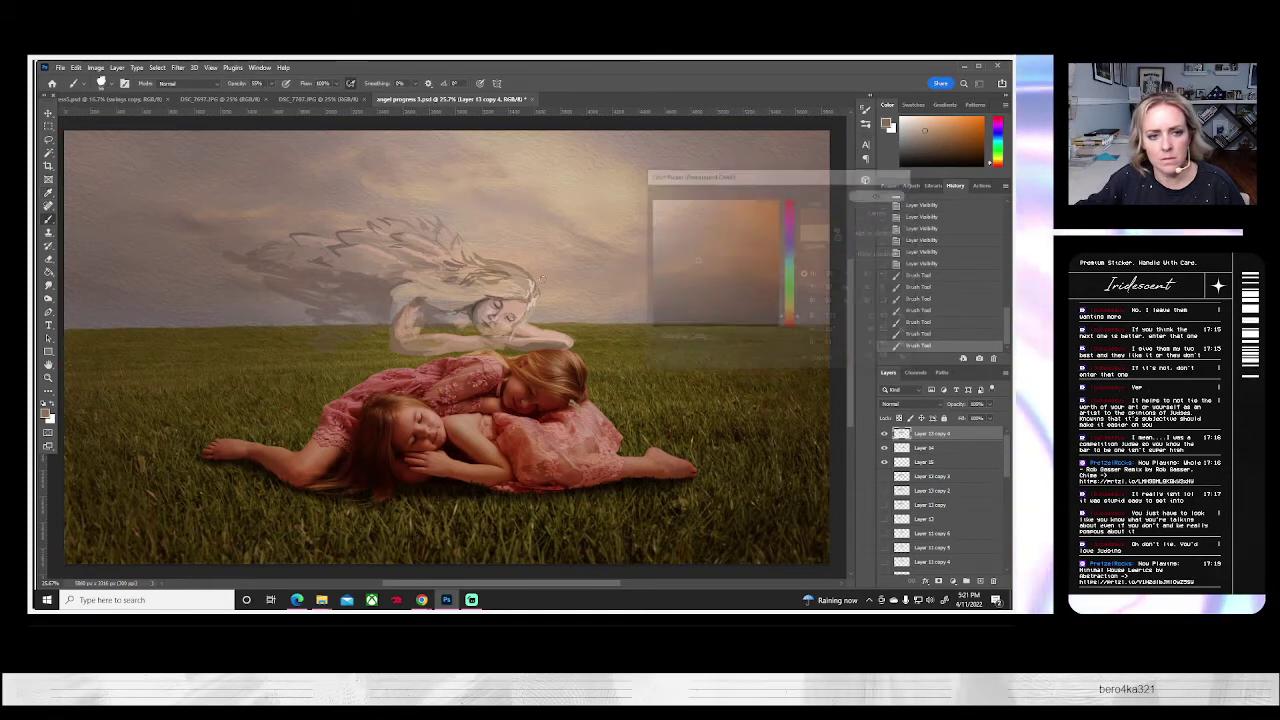
{"action": "left_click_drag", "start_coordinate": [399, 298], "coordinate": [428, 302]}
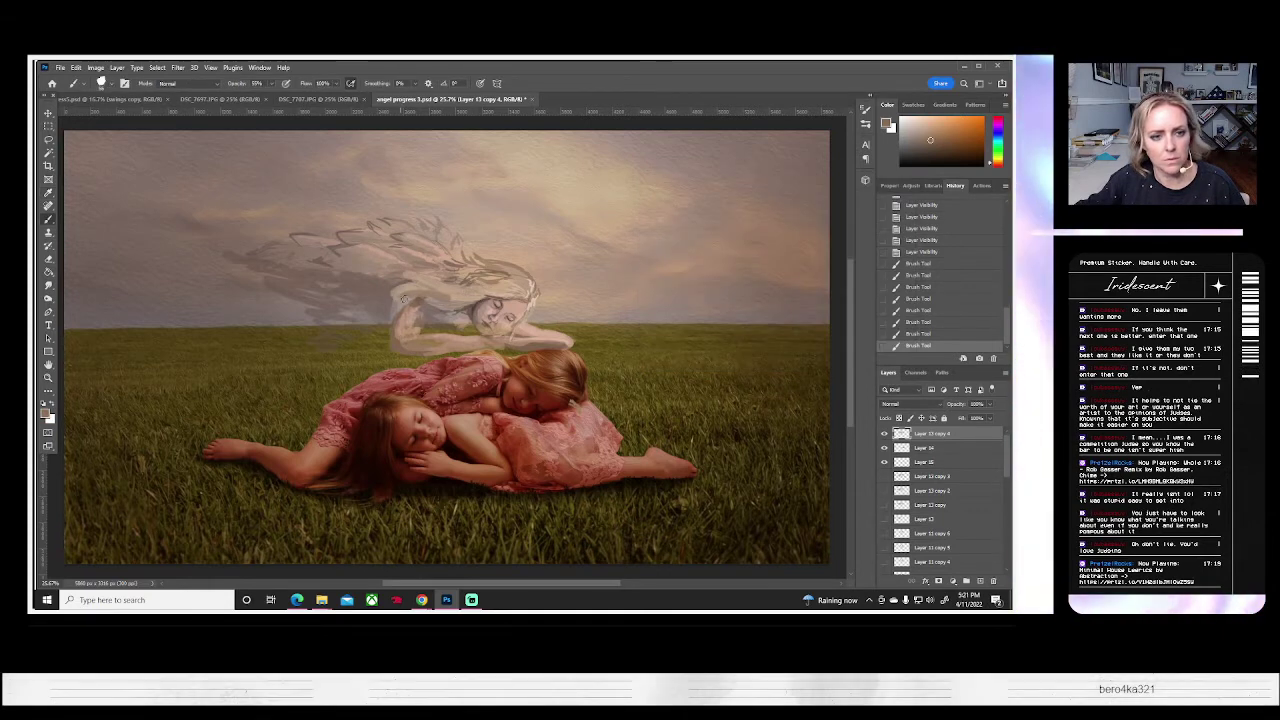
{"action": "left_click", "coordinate": [101, 83]}
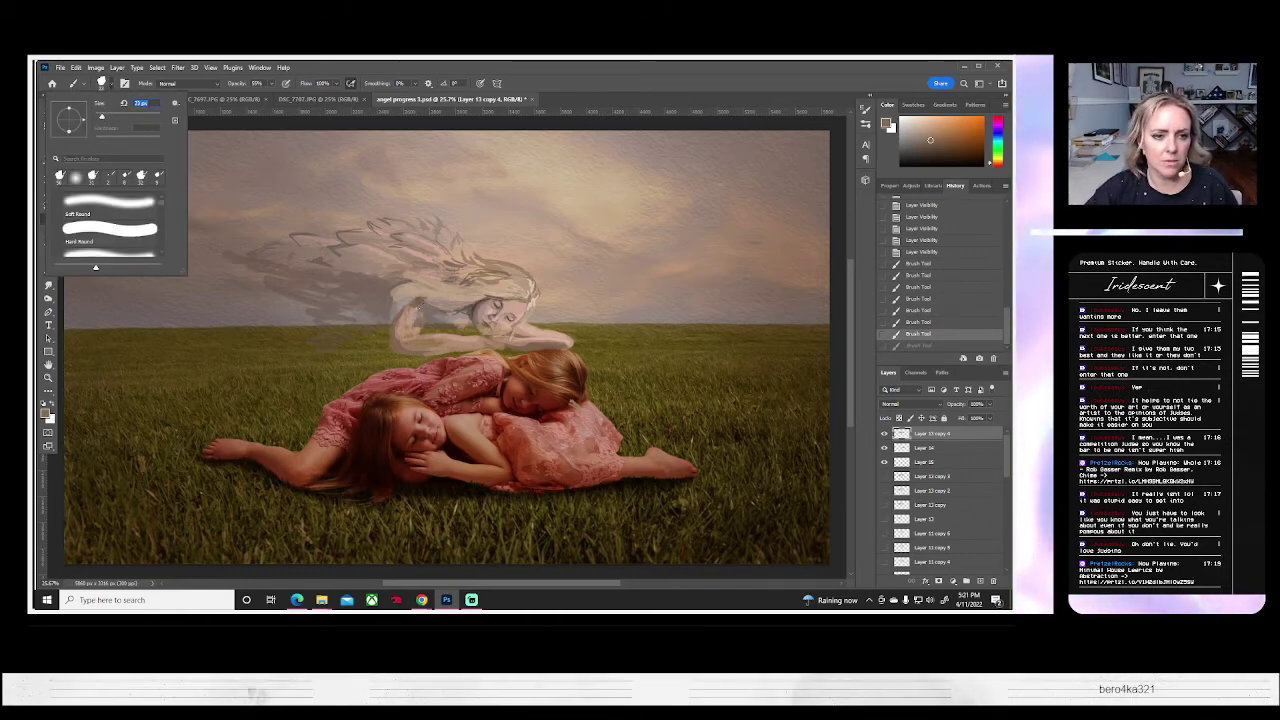
{"action": "left_click", "coordinate": [405, 293]}
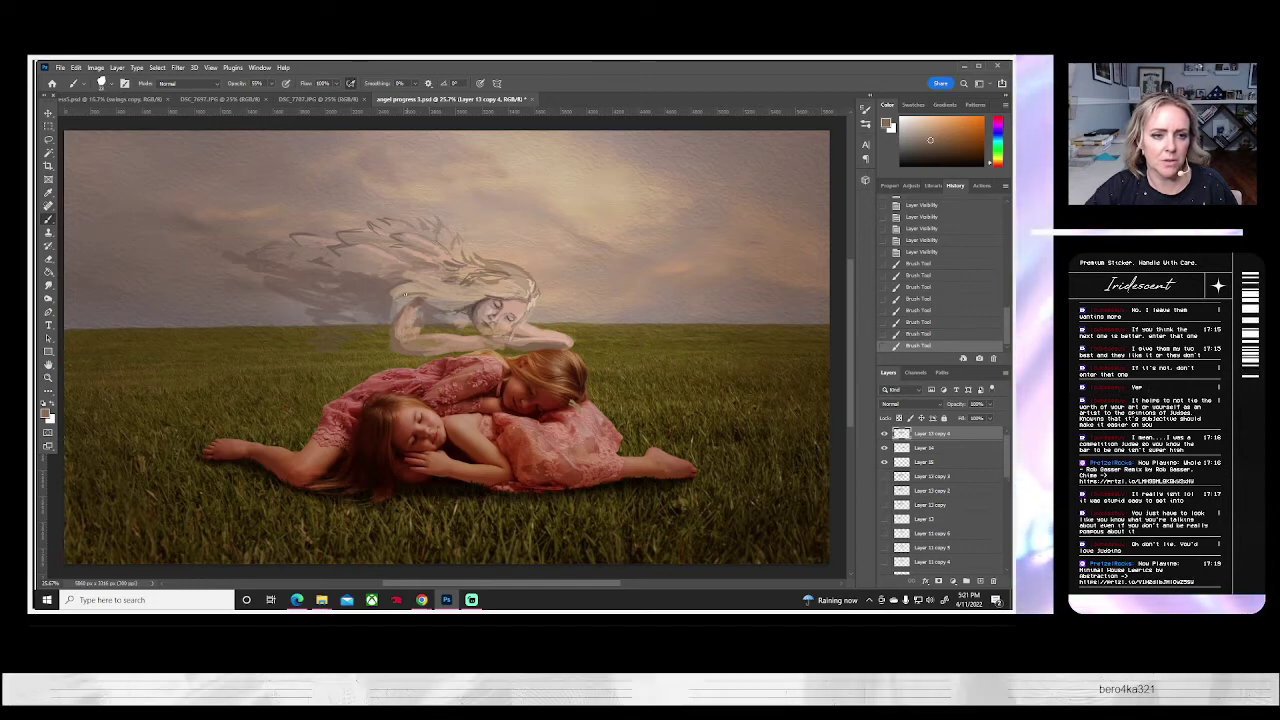
{"action": "mouse_move", "coordinate": [405, 294]}
{"action": "left_mouse_down"}
{"action": "mouse_move", "coordinate": [456, 297]}
{"action": "mouse_move", "coordinate": [445, 297]}
{"action": "left_mouse_up"}
{"action": "left_click_drag", "start_coordinate": [432, 296], "coordinate": [443, 296]}
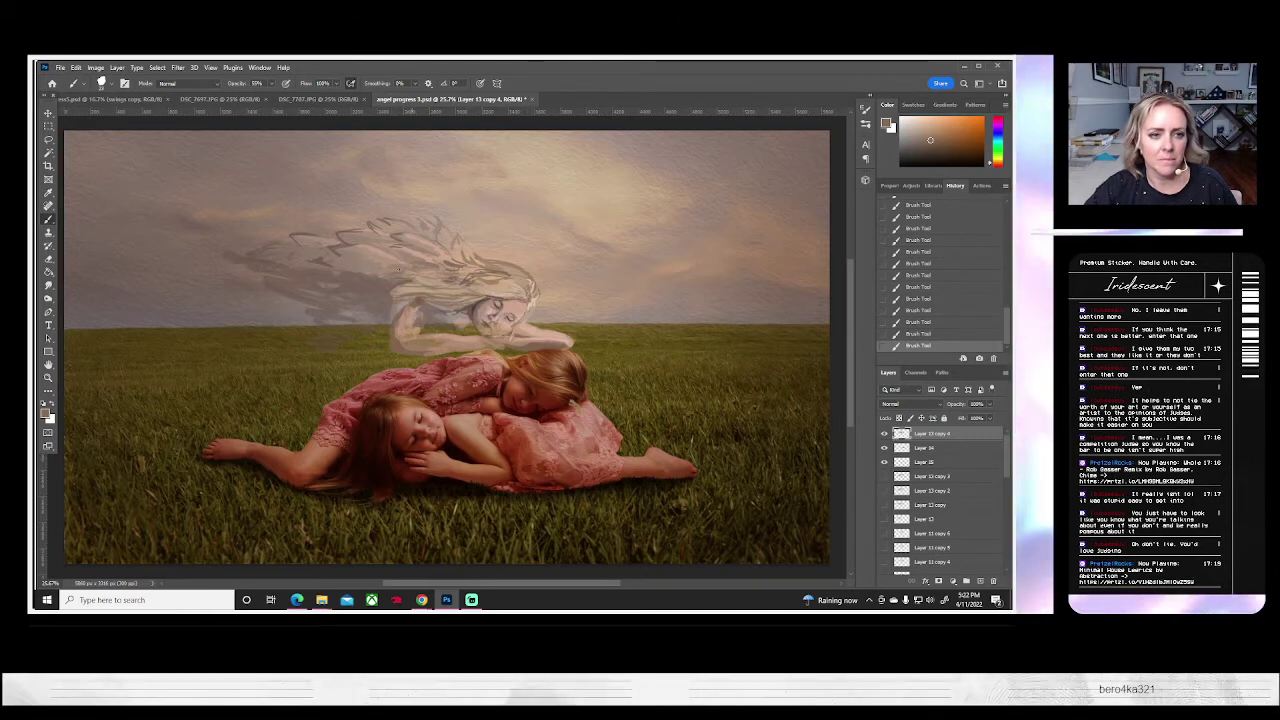
- Switch the foreground colour to white and brush bright highlights over the angel's flowing hair on Layer 13 copy 4
{"action": "key", "text": "r"}
{"action": "left_click_drag", "start_coordinate": [399, 269], "coordinate": [406, 265]}
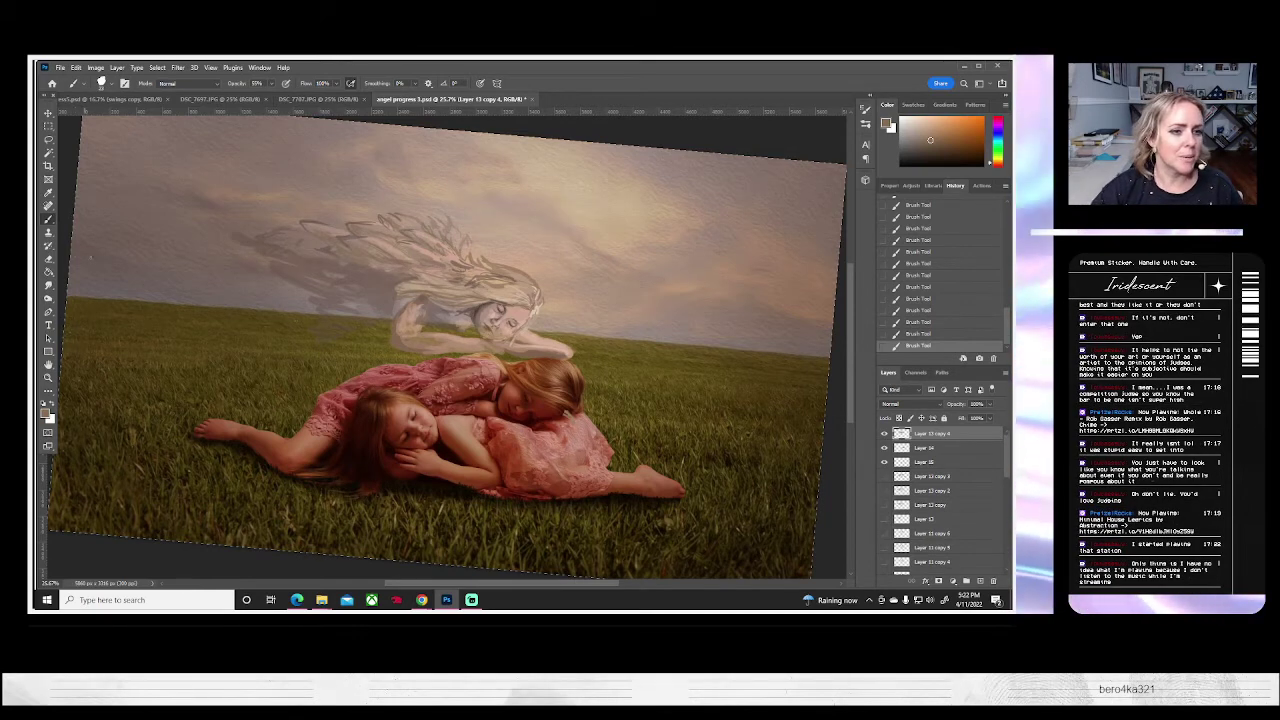
{"action": "left_click", "coordinate": [108, 84]}
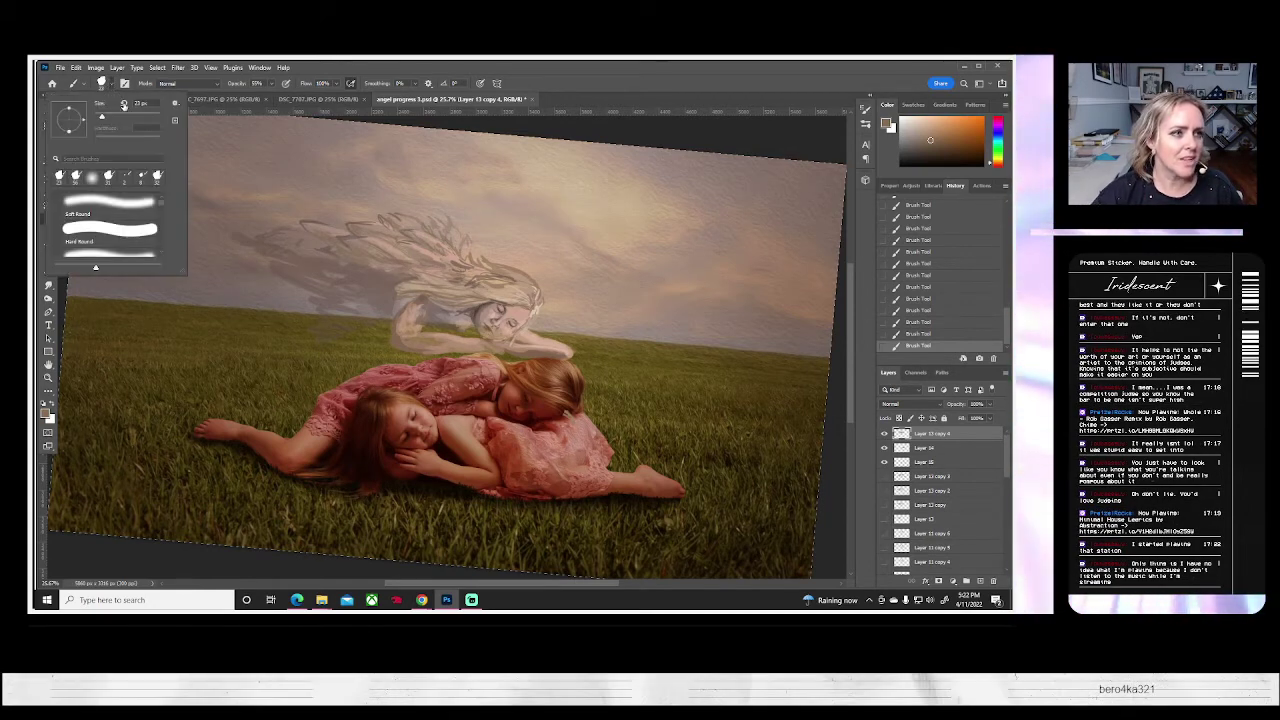
{"action": "left_click", "coordinate": [103, 84]}
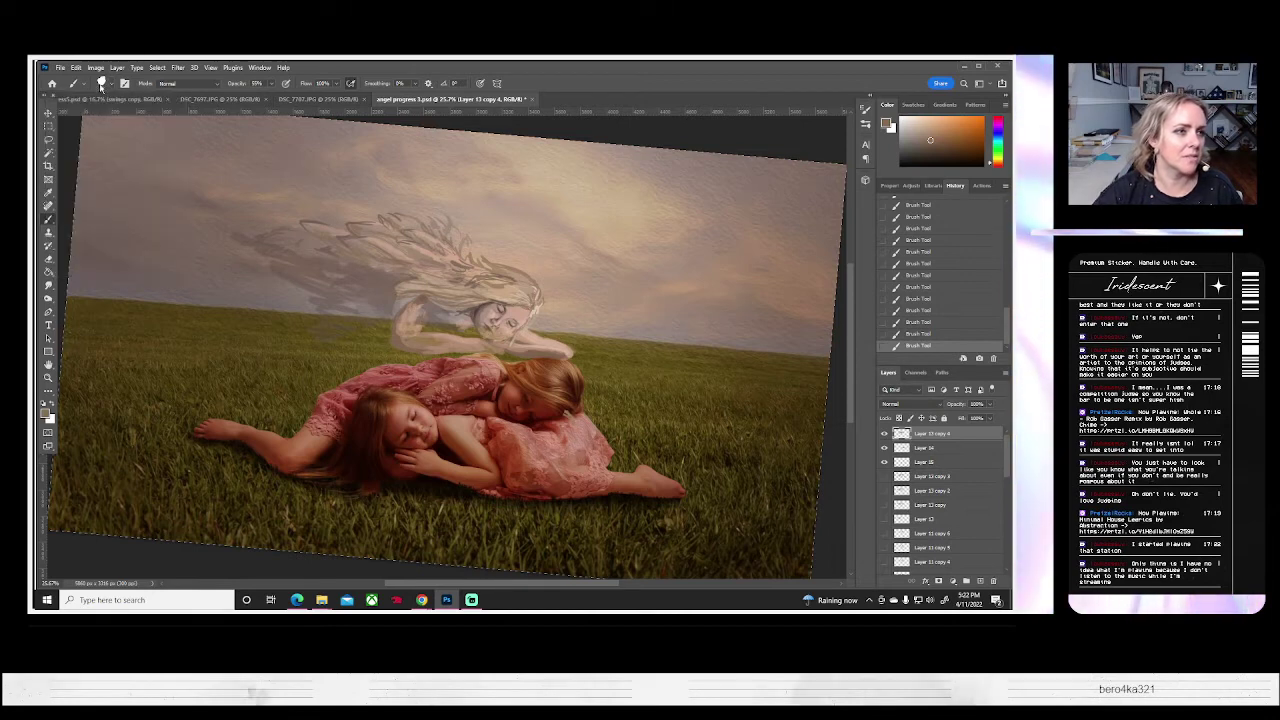
{"action": "left_click", "coordinate": [51, 408]}
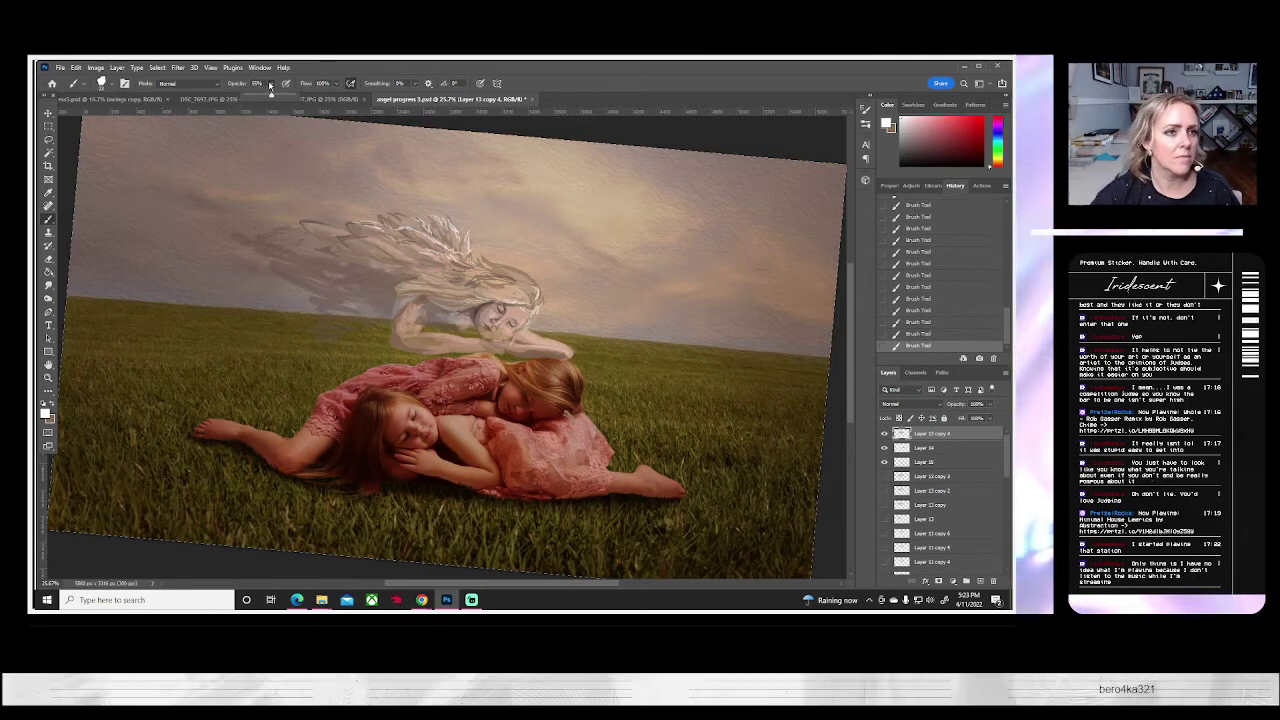
- Lower the brush opacity to 14% and softly brush white highlights onto the angel's face
{"action": "left_click", "coordinate": [253, 96]}
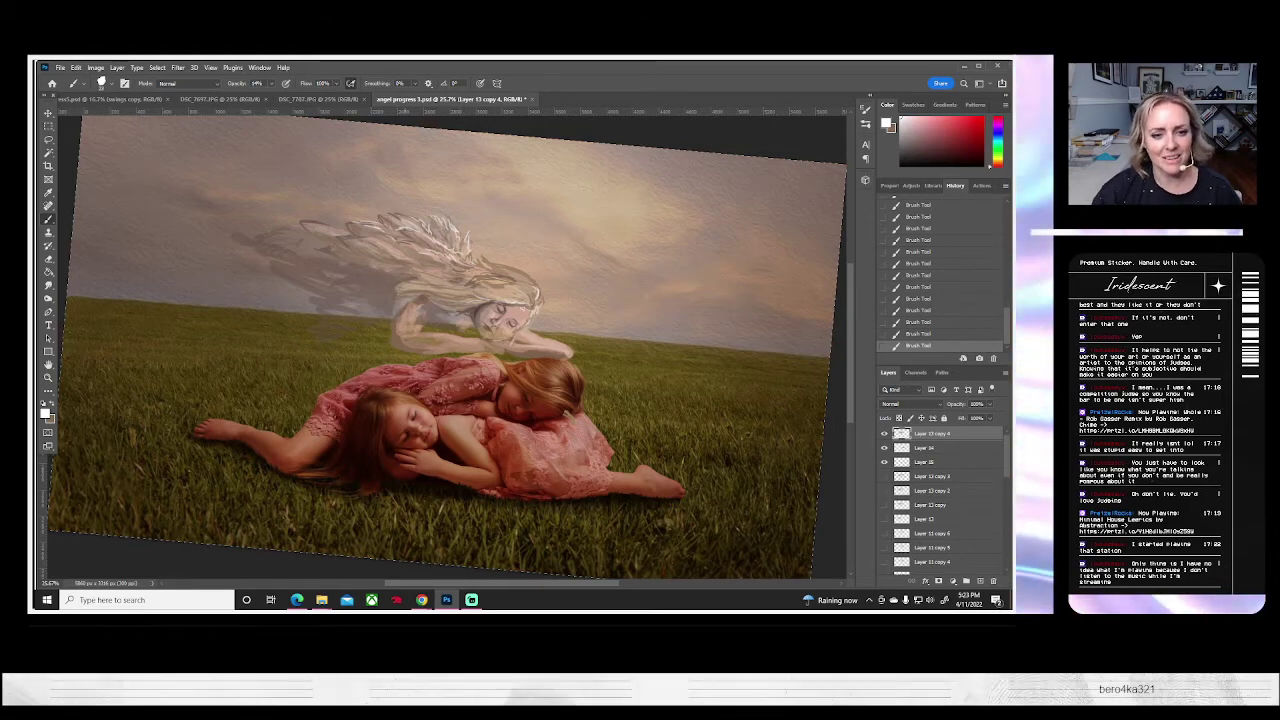
{"action": "key", "text": "r"}
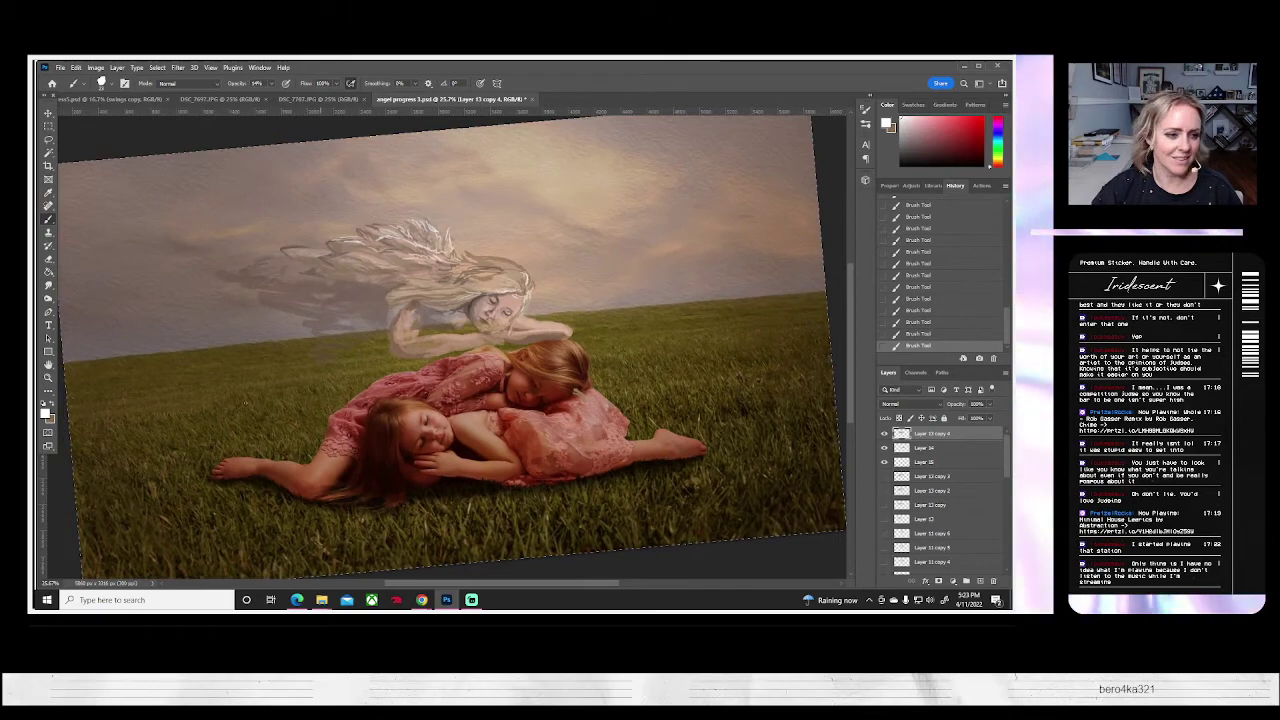
{"action": "key", "text": "z"}
{"action": "left_click_drag", "start_coordinate": [501, 313], "coordinate": [527, 310]}
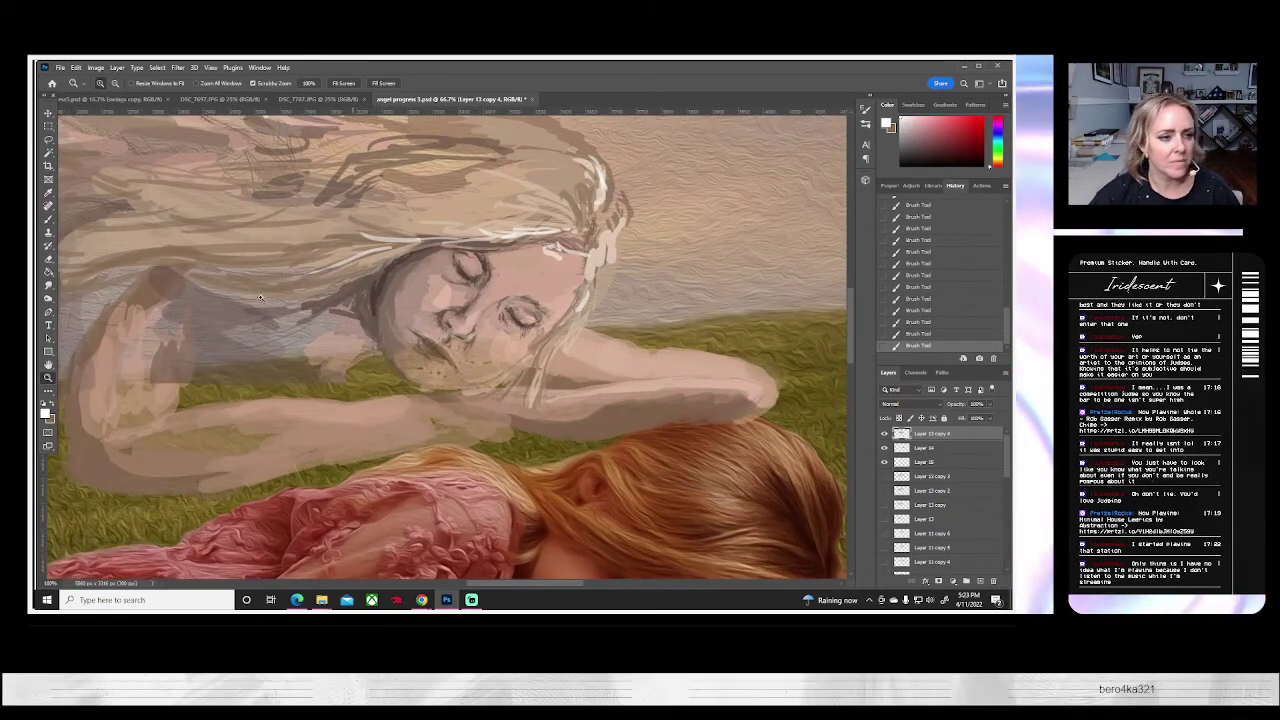
{"action": "left_click", "coordinate": [48, 222]}
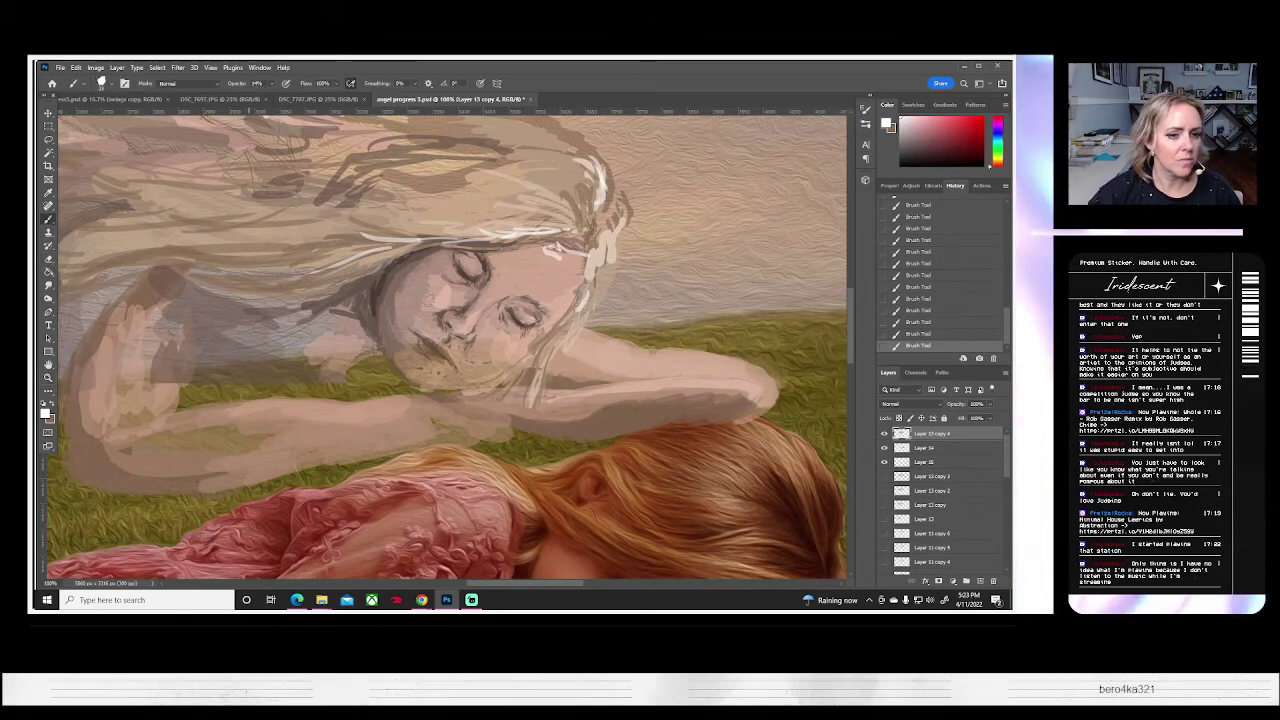
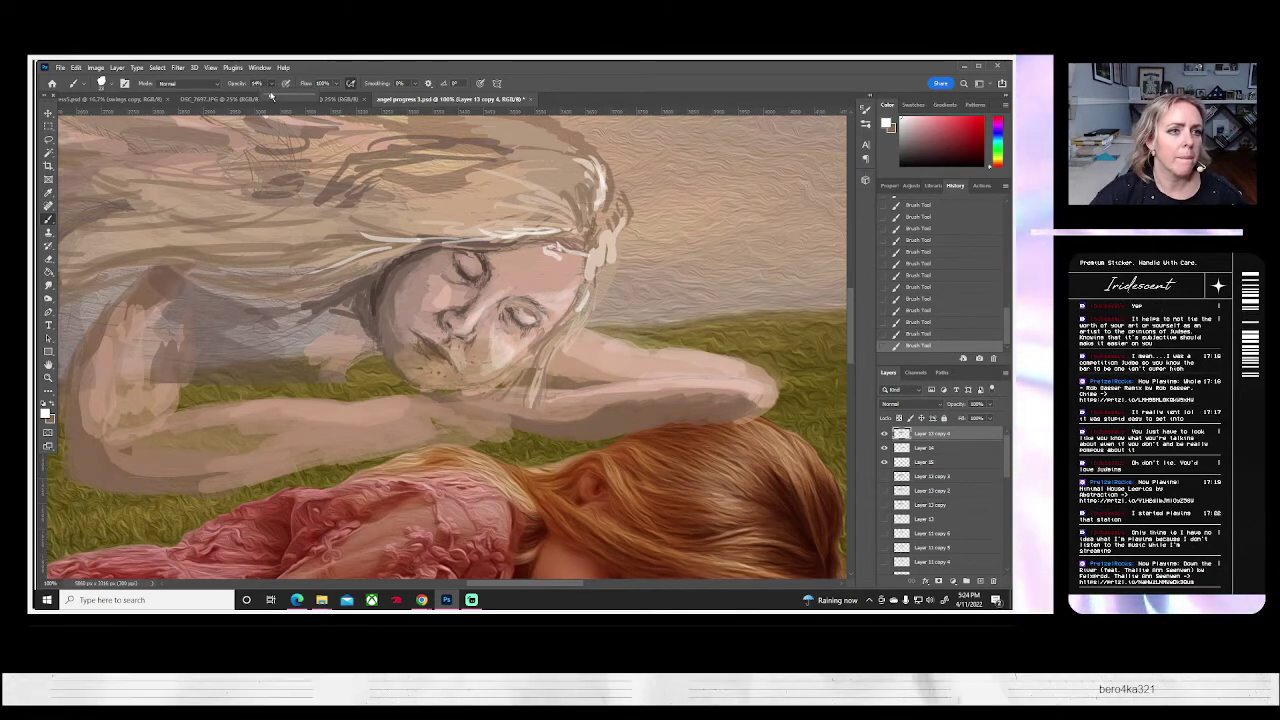
- Raise the brush opacity to 40% and paint white highlights along the angel's far arm and the hair strands falling beside her face
{"action": "mouse_move", "coordinate": [594, 336]}
{"action": "left_mouse_down"}
{"action": "mouse_move", "coordinate": [650, 351]}
{"action": "mouse_move", "coordinate": [586, 335]}
{"action": "mouse_move", "coordinate": [732, 362]}
{"action": "mouse_move", "coordinate": [706, 358]}
{"action": "mouse_move", "coordinate": [770, 382]}
{"action": "left_mouse_up"}
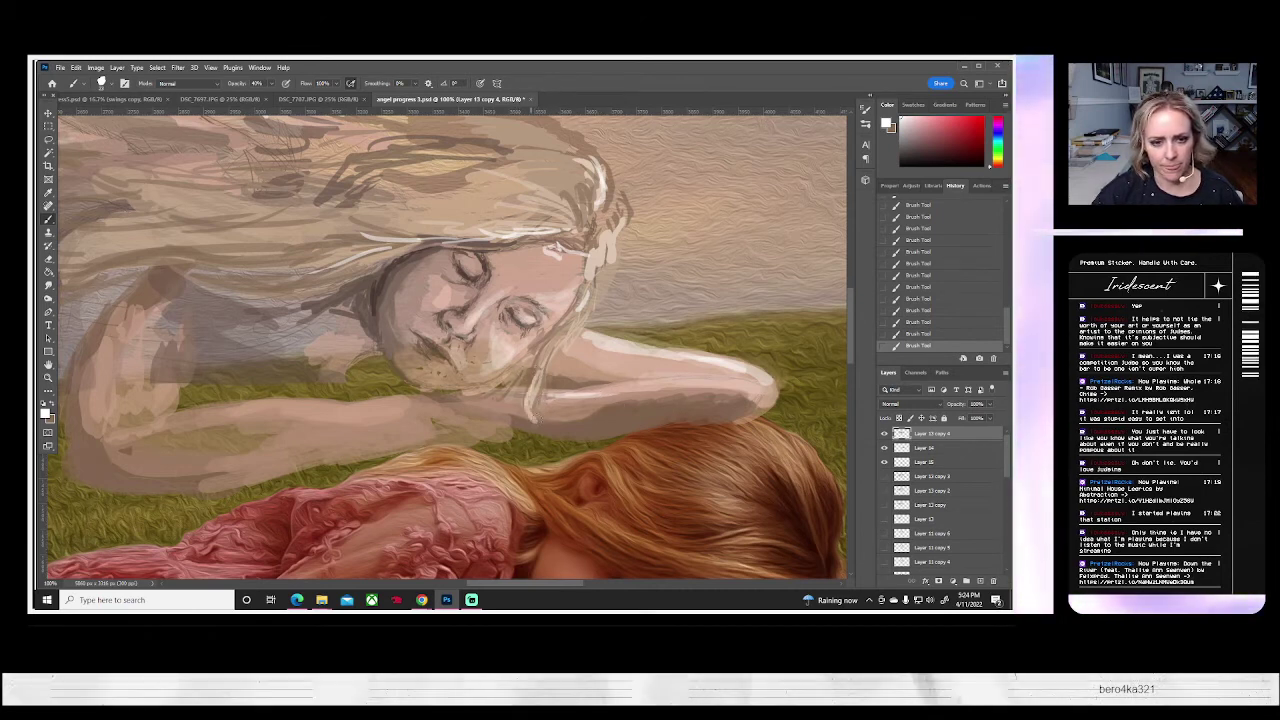
{"action": "mouse_move", "coordinate": [543, 396]}
{"action": "left_mouse_down"}
{"action": "mouse_move", "coordinate": [566, 423]}
{"action": "mouse_move", "coordinate": [542, 414]}
{"action": "mouse_move", "coordinate": [558, 384]}
{"action": "mouse_move", "coordinate": [544, 395]}
{"action": "mouse_move", "coordinate": [560, 420]}
{"action": "mouse_move", "coordinate": [624, 434]}
{"action": "left_mouse_up"}
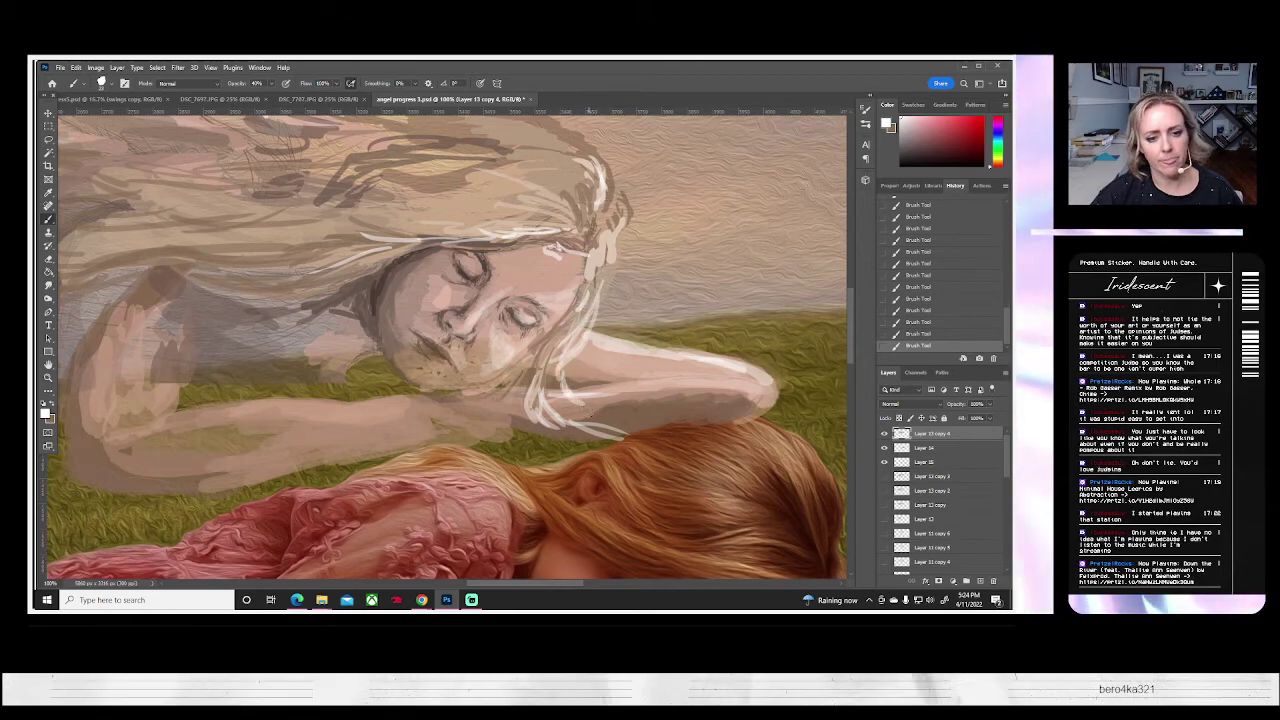
- Check what Layer 13 copy 4 holds and paint white highlights along the near forearm's upper edge and inner elbow on Layer 14
{"action": "left_click", "coordinate": [884, 434]}
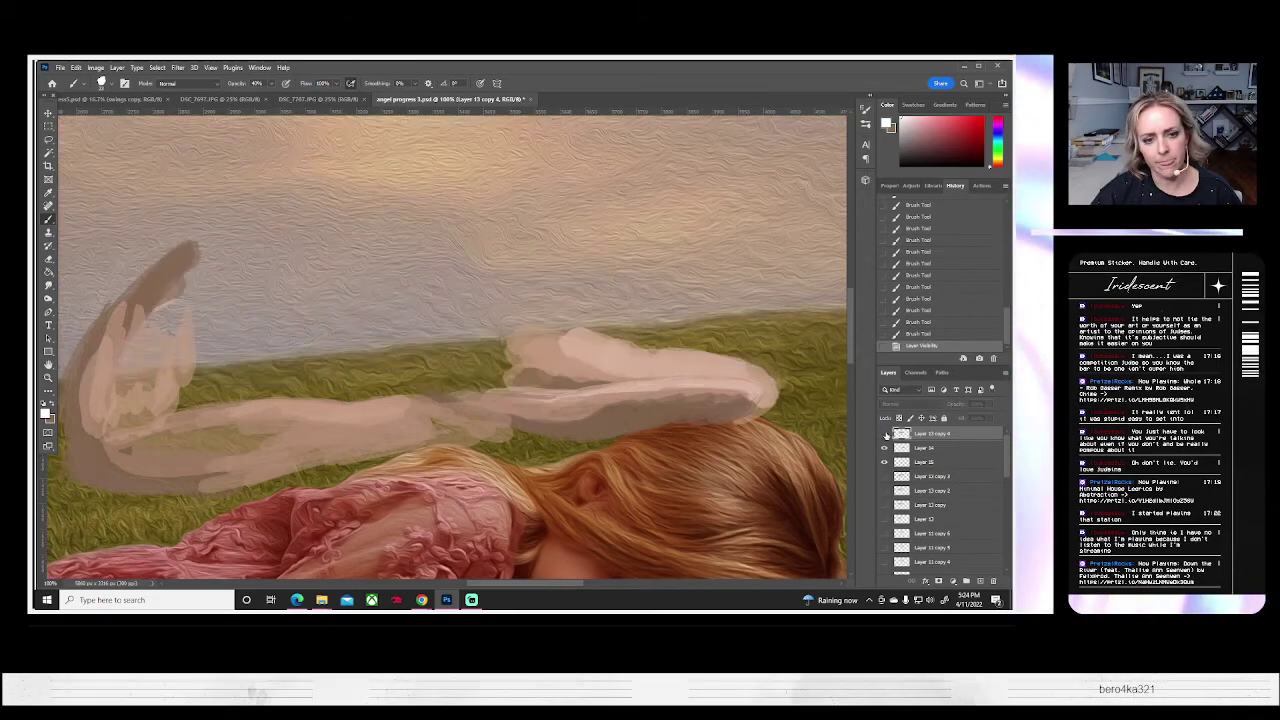
{"action": "left_click", "coordinate": [884, 434]}
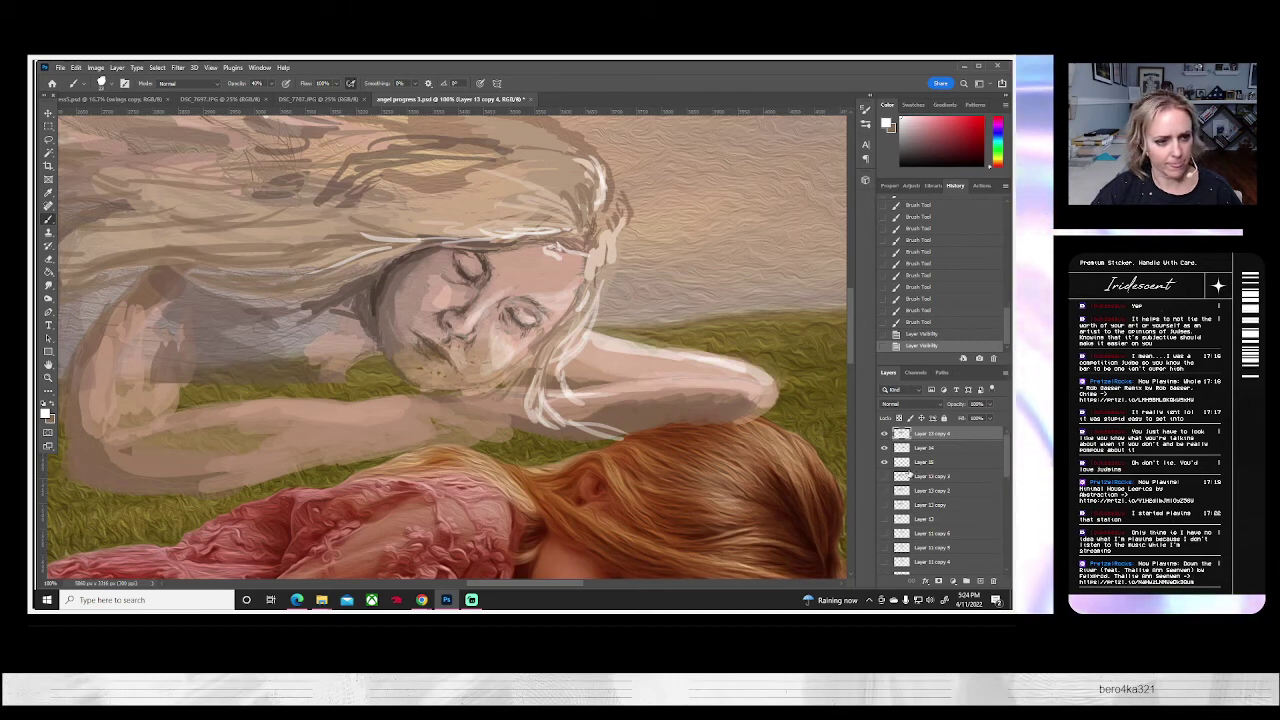
{"action": "left_click", "coordinate": [922, 449]}
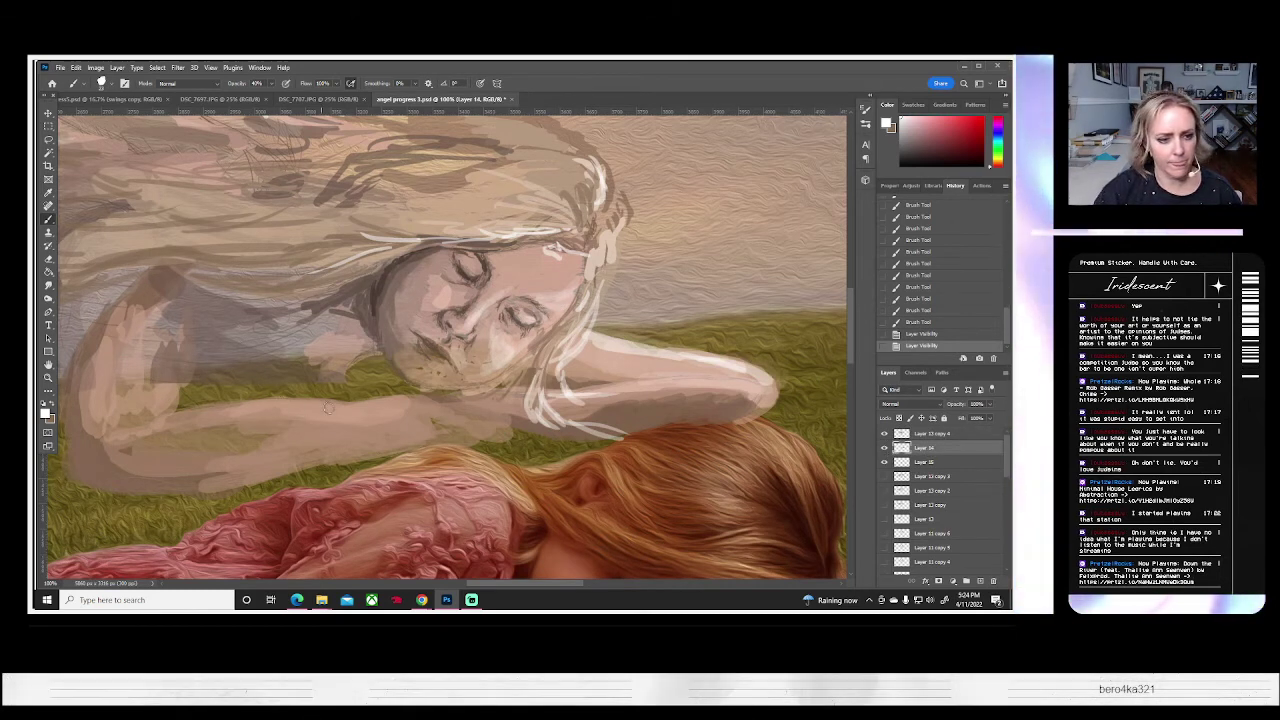
{"action": "mouse_move", "coordinate": [345, 406]}
{"action": "left_mouse_down"}
{"action": "mouse_move", "coordinate": [194, 409]}
{"action": "mouse_move", "coordinate": [214, 407]}
{"action": "mouse_move", "coordinate": [181, 402]}
{"action": "mouse_move", "coordinate": [180, 387]}
{"action": "mouse_move", "coordinate": [191, 415]}
{"action": "mouse_move", "coordinate": [177, 387]}
{"action": "mouse_move", "coordinate": [212, 416]}
{"action": "mouse_move", "coordinate": [182, 396]}
{"action": "left_mouse_up"}
{"action": "left_click_drag", "start_coordinate": [198, 404], "coordinate": [308, 406]}
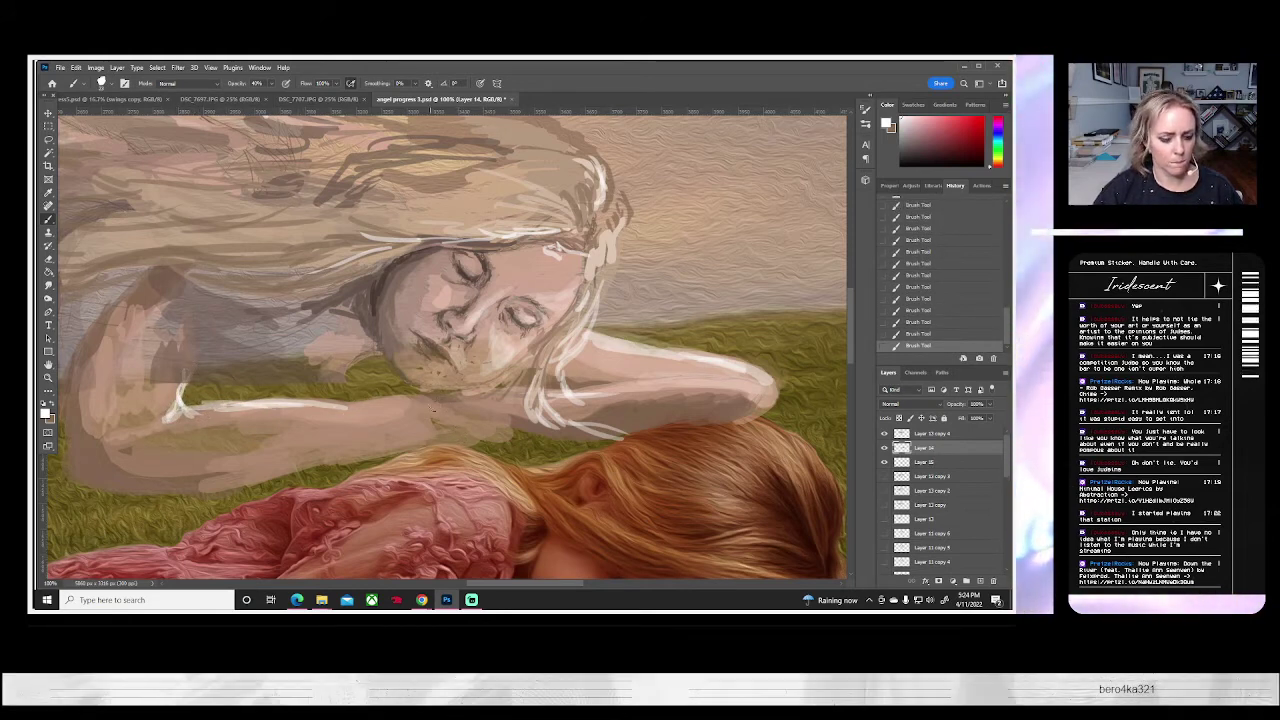
- Sample a light skin tone from the forearm, adjust the brush size and blend it over the angel's near forearm
{"action": "left_click", "coordinate": [437, 443], "text": "alt"}
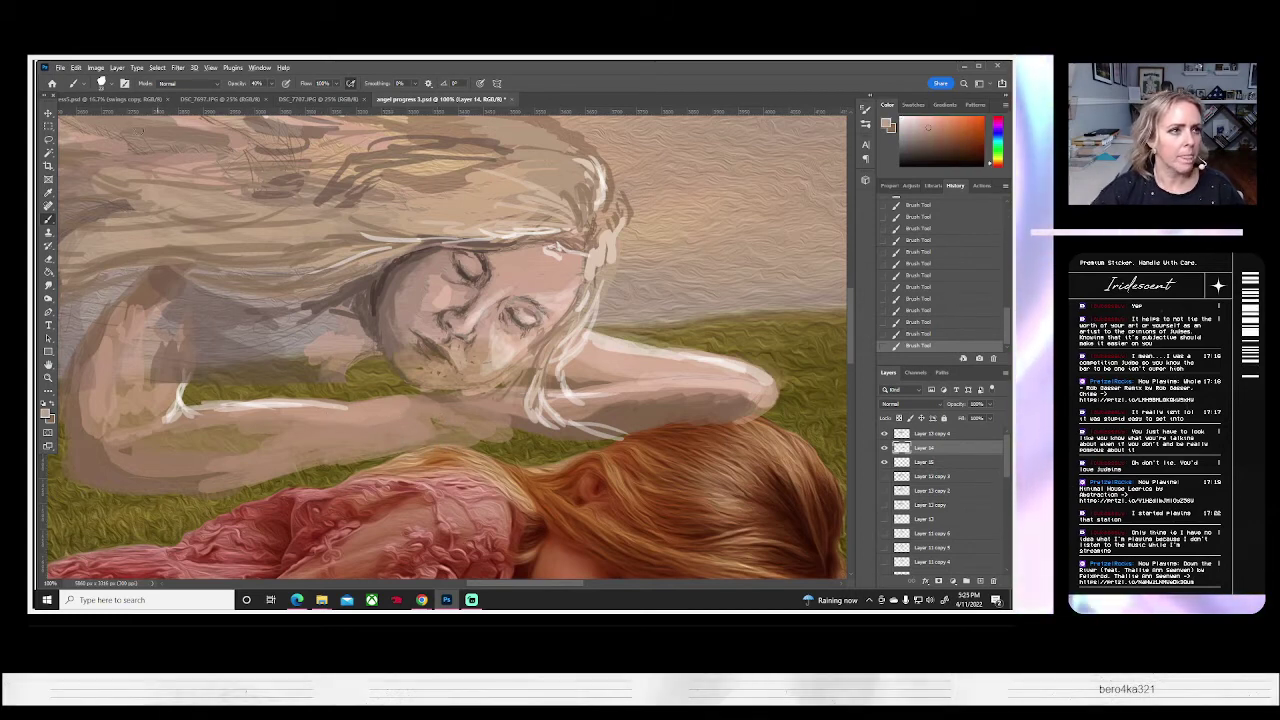
{"action": "left_click", "coordinate": [104, 83]}
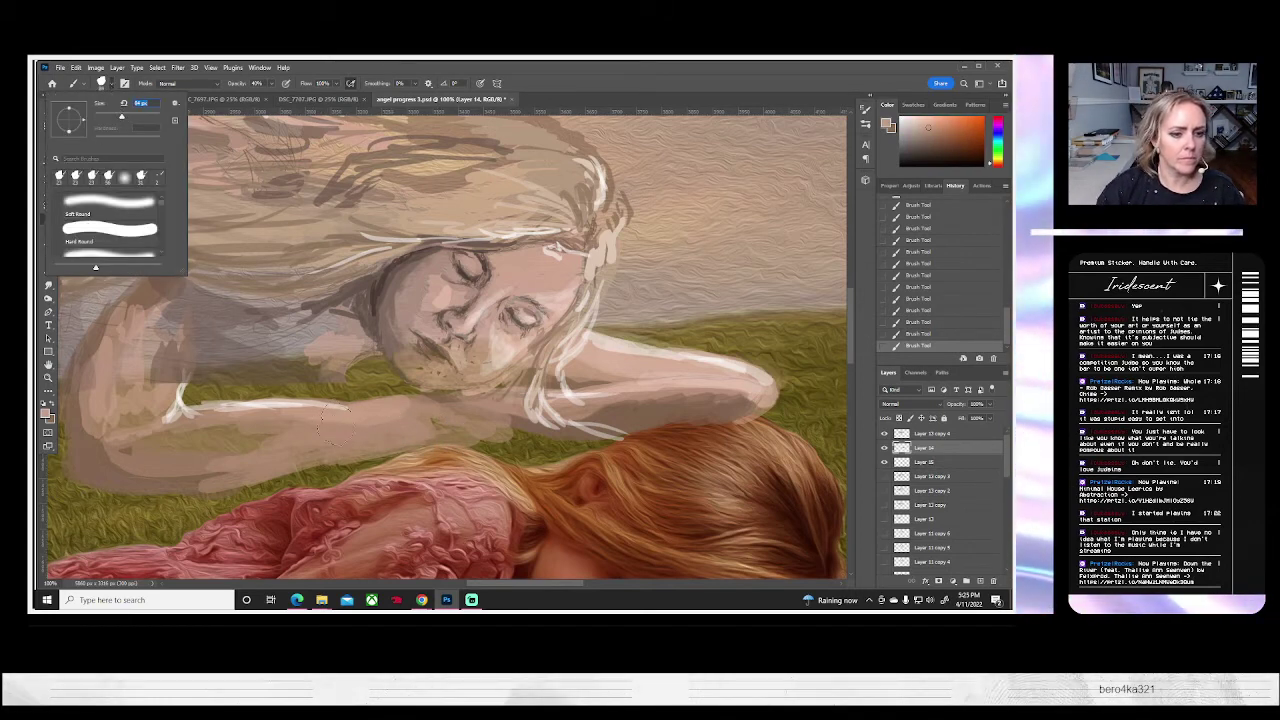
{"action": "left_click_drag", "start_coordinate": [318, 414], "coordinate": [152, 452]}
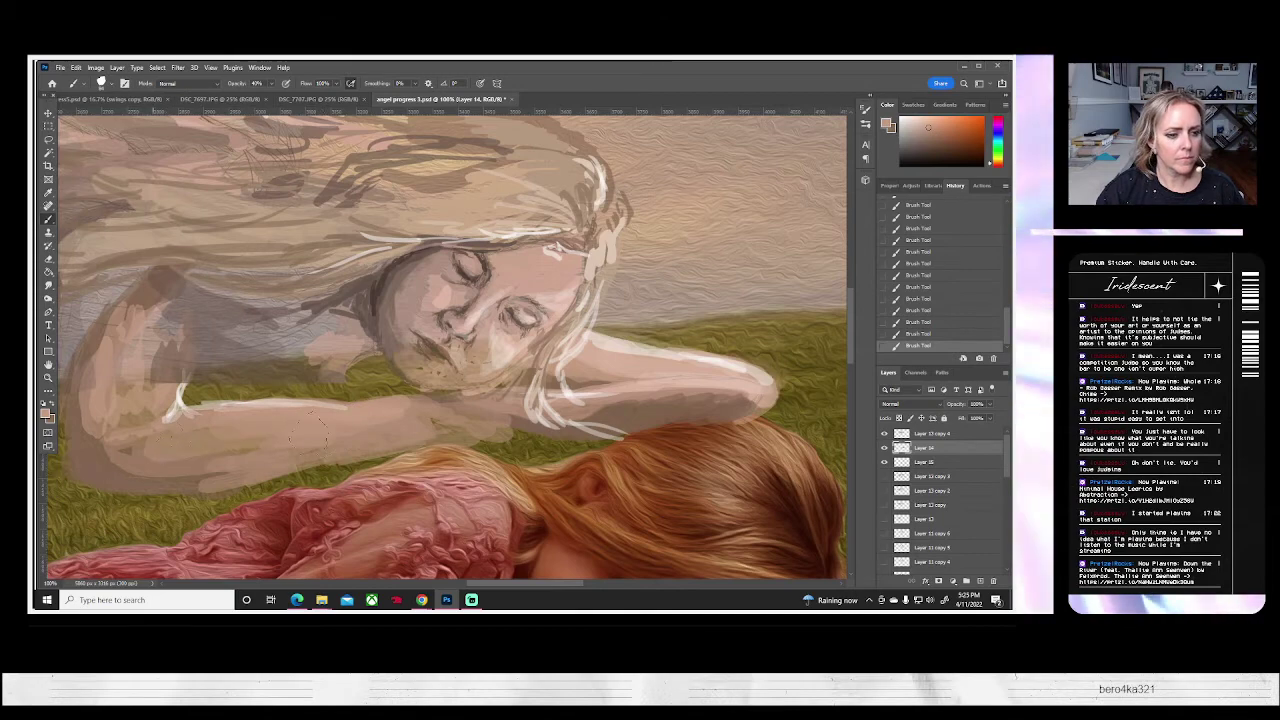
- Save the composite as a Photoshop file with Maximize Compatibility enabled
{"action": "left_click", "coordinate": [48, 377]}
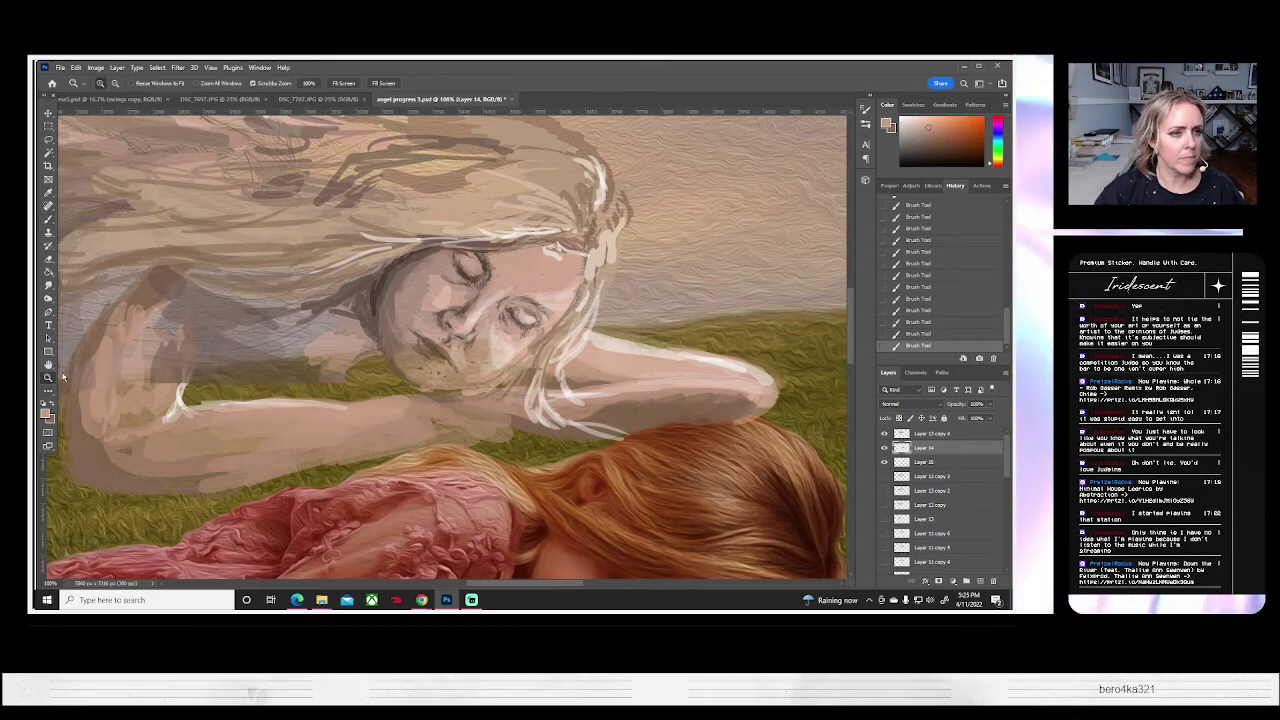
{"action": "left_click", "coordinate": [343, 84]}
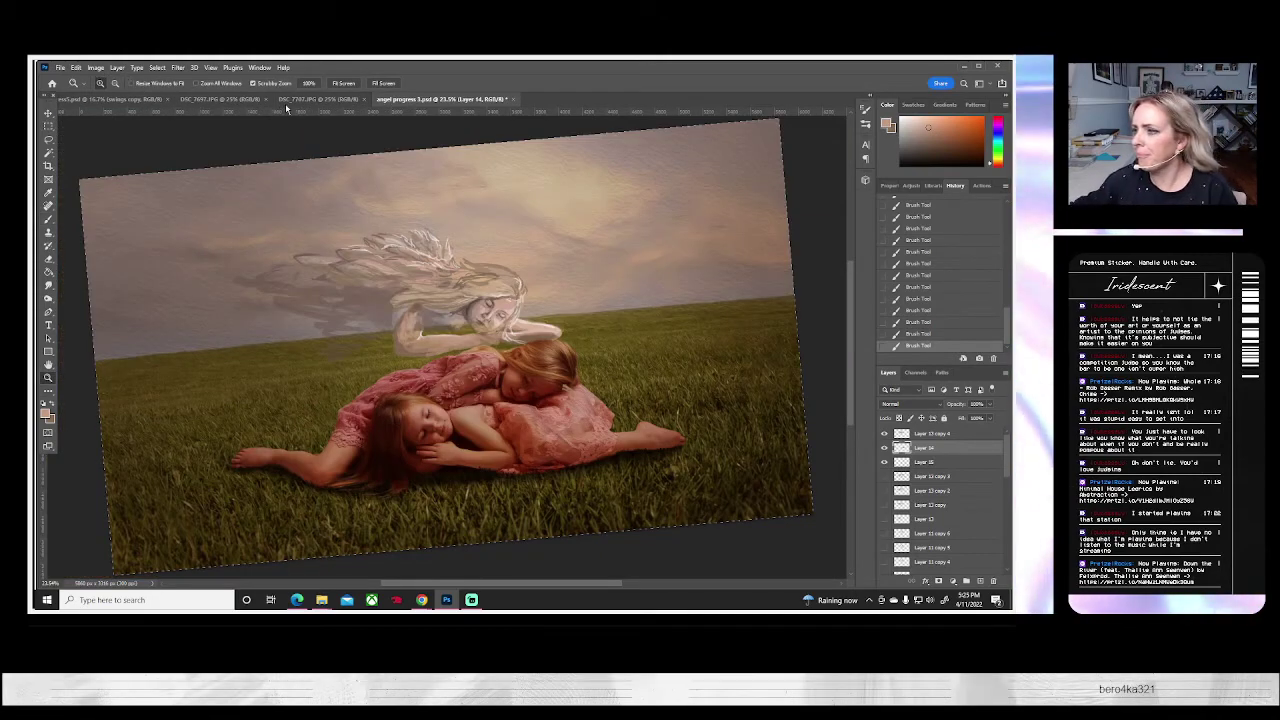
{"action": "left_click", "coordinate": [61, 68]}
{"action": "left_click", "coordinate": [61, 68]}
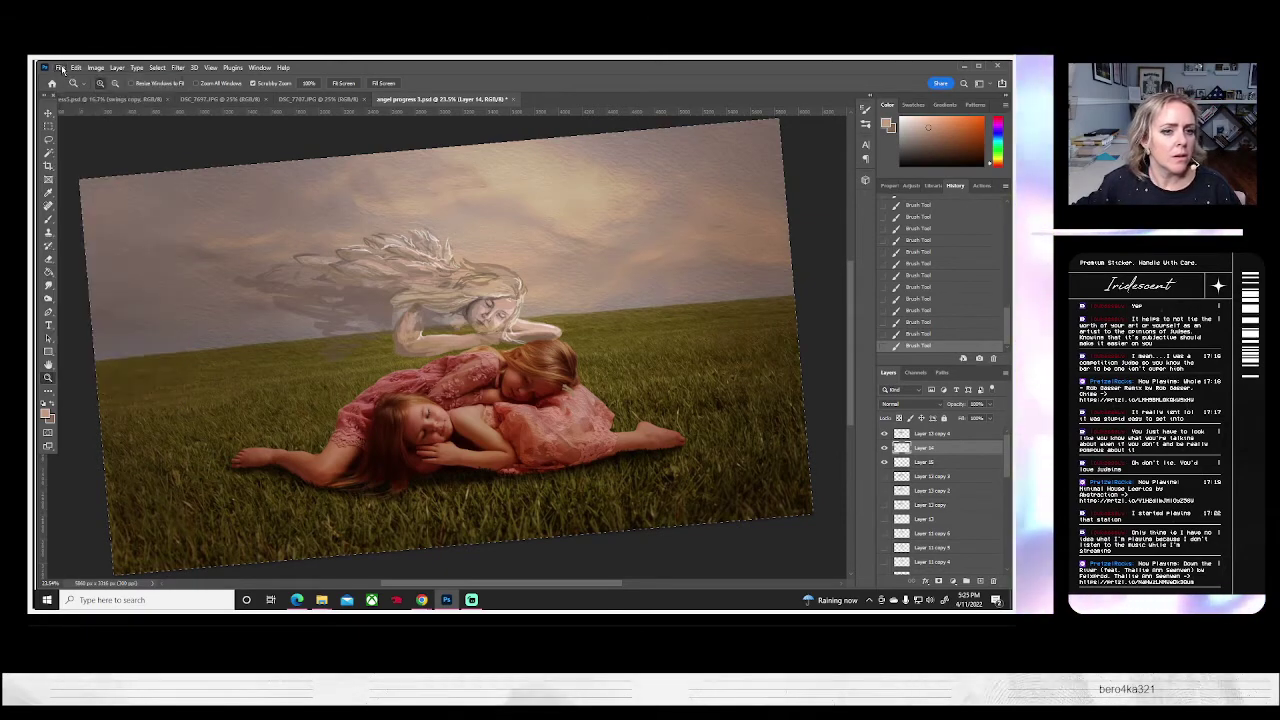
{"action": "left_click", "coordinate": [61, 68]}
{"action": "left_click", "coordinate": [62, 70]}
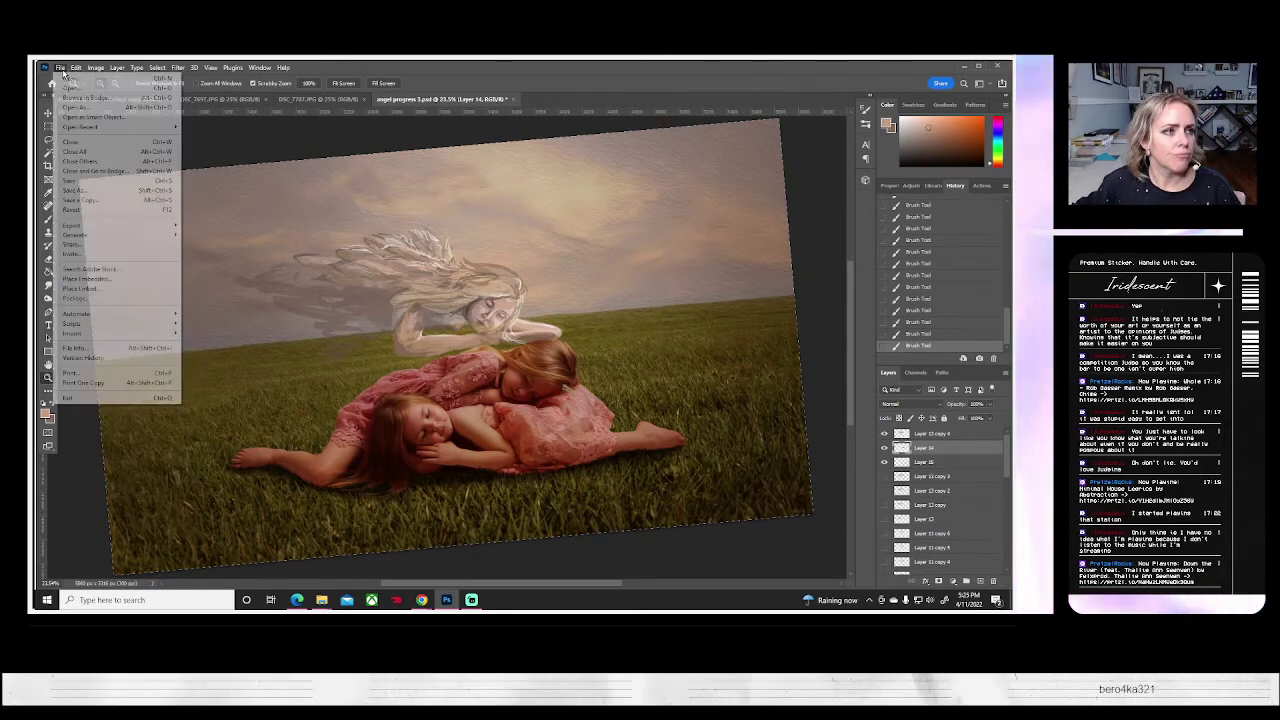
{"action": "left_click", "coordinate": [80, 190]}
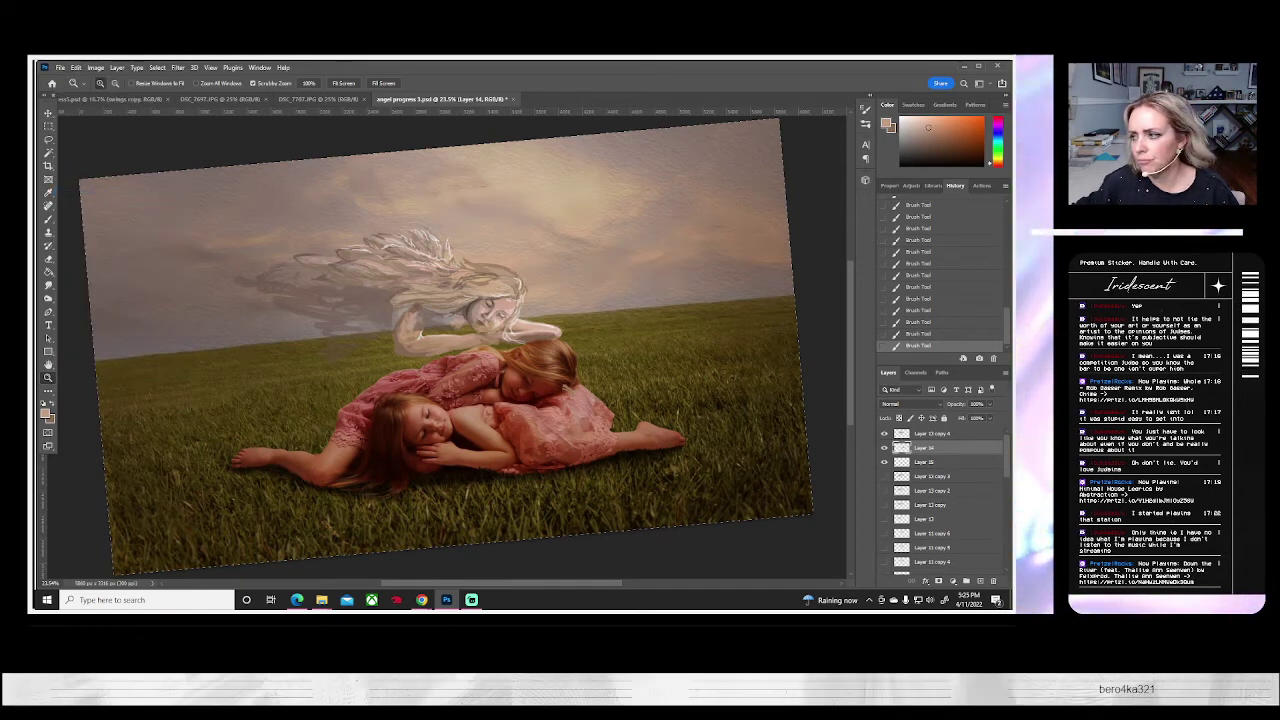
{"action": "key", "text": "ctrl+s"}
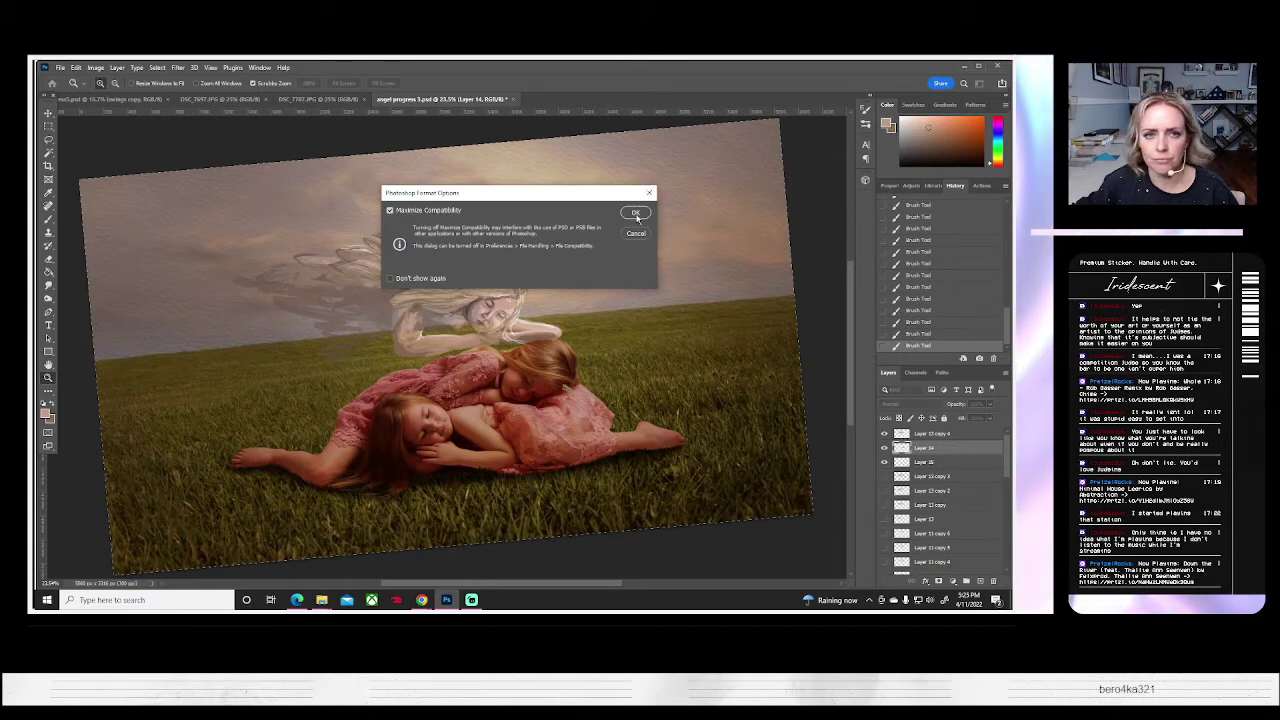
{"action": "left_click", "coordinate": [636, 214]}
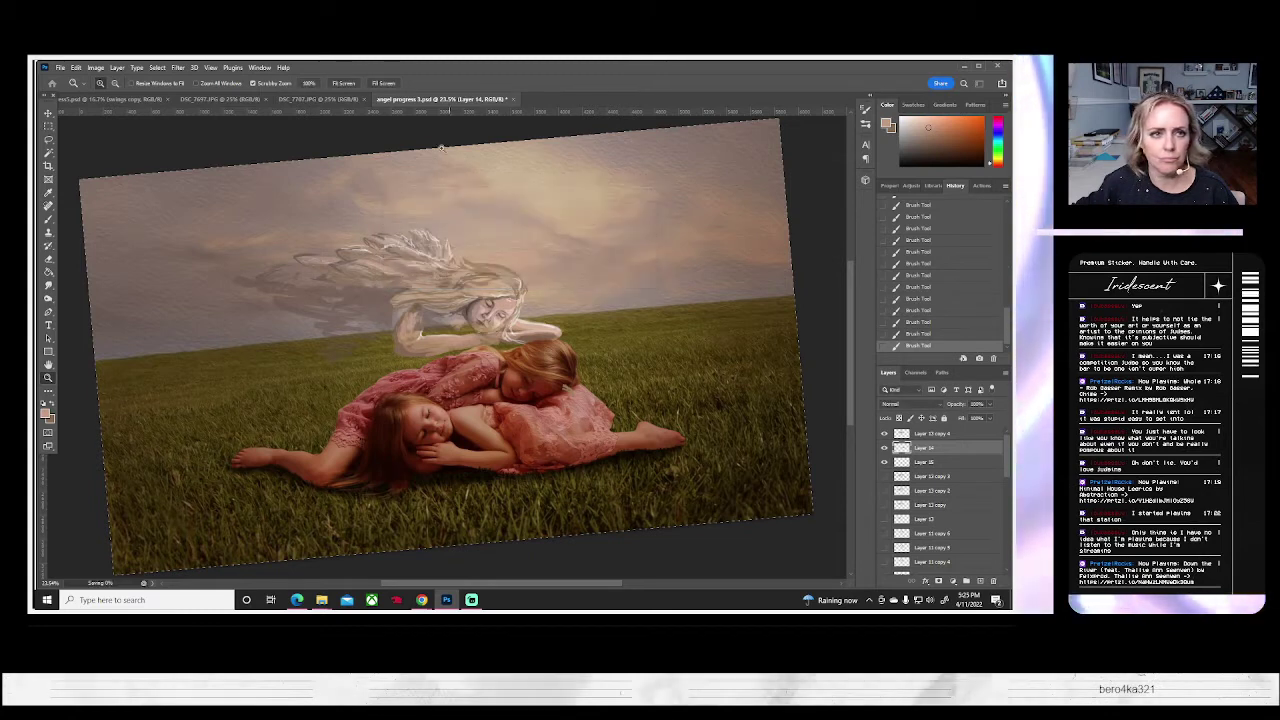
- Close the saved angel composite and open it again
{"action": "left_click", "coordinate": [515, 100]}
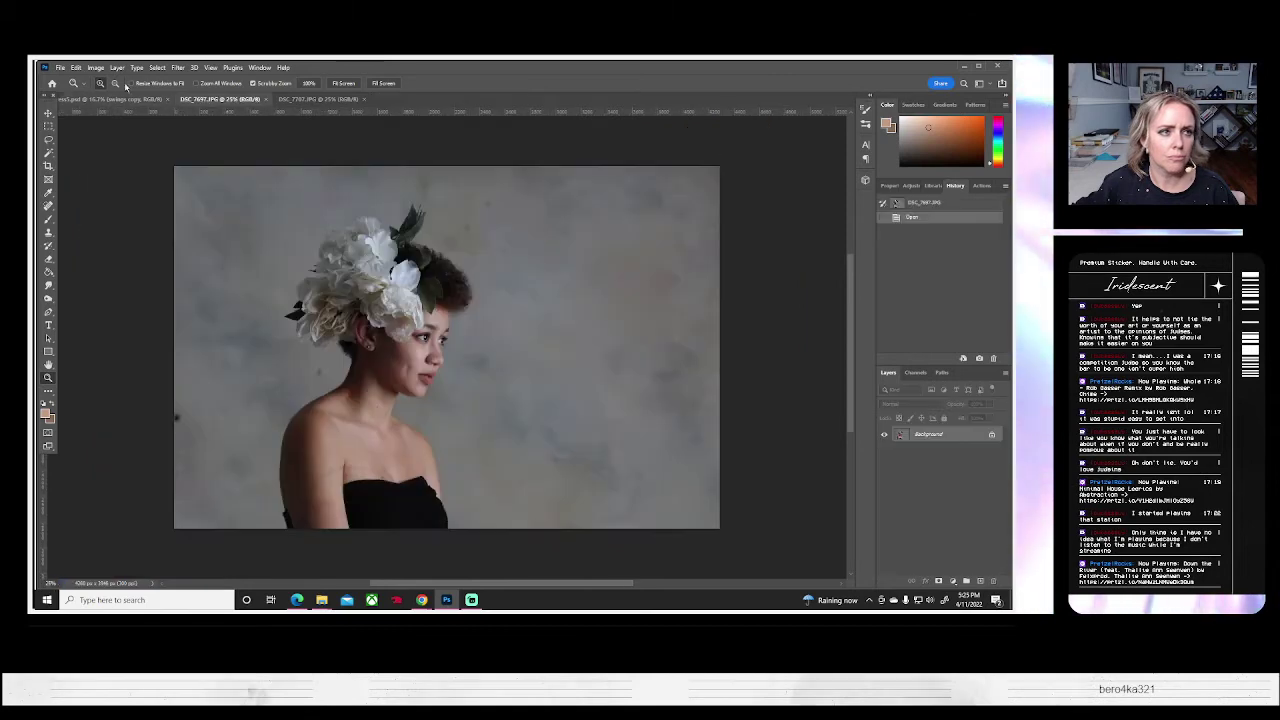
{"action": "left_click", "coordinate": [62, 68]}
{"action": "left_click", "coordinate": [72, 87]}
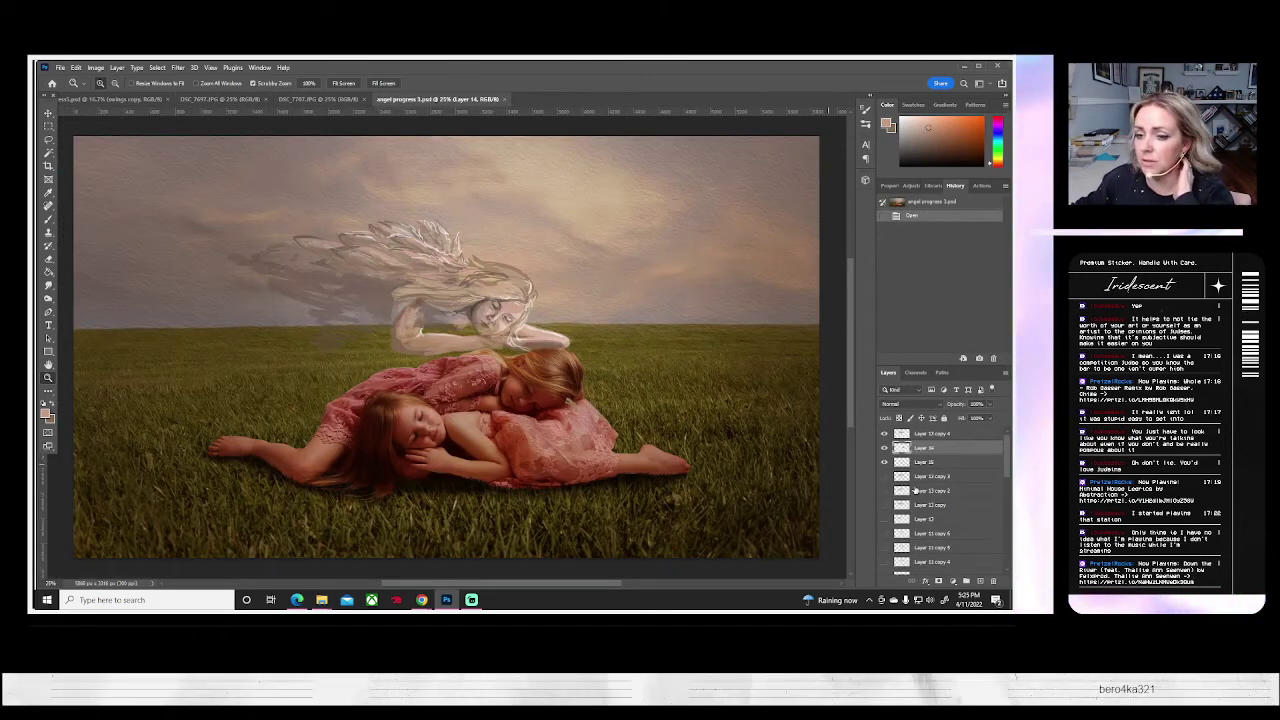
- Compare the angel with and without the strokes on Layer 14
{"action": "left_click", "coordinate": [885, 450]}
{"action": "left_click", "coordinate": [885, 450]}
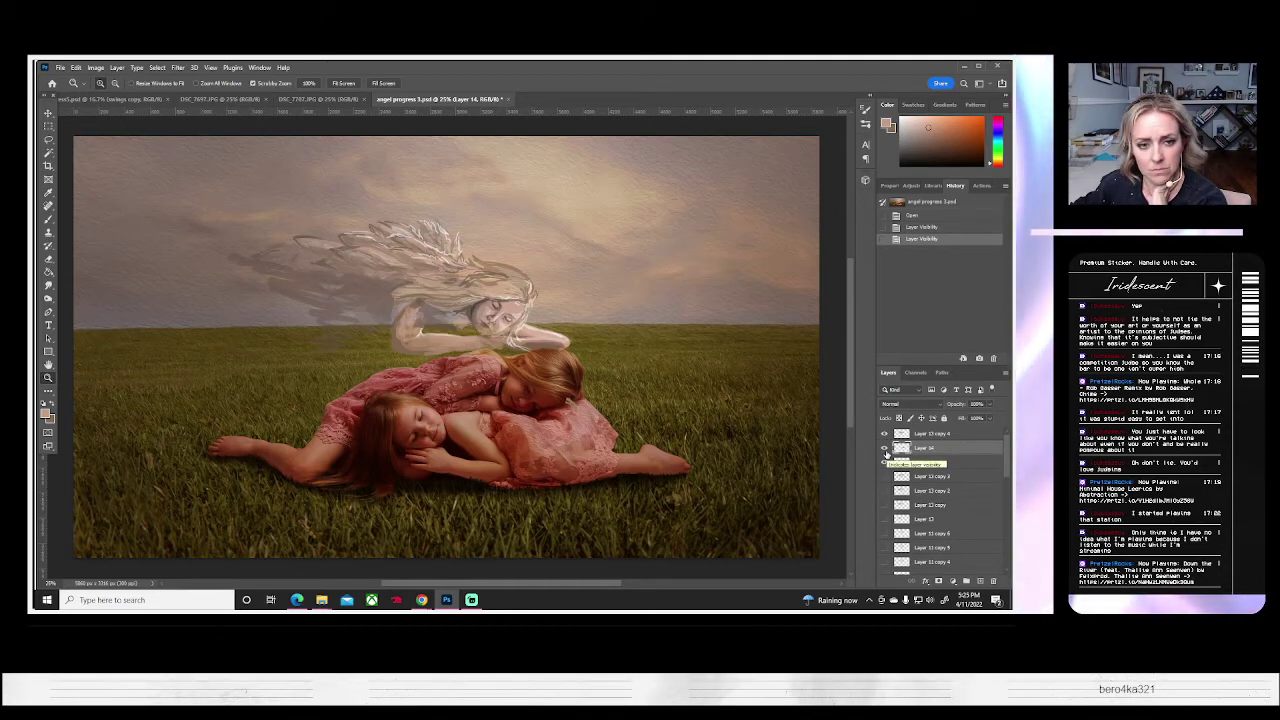
{"action": "left_click", "coordinate": [884, 449]}
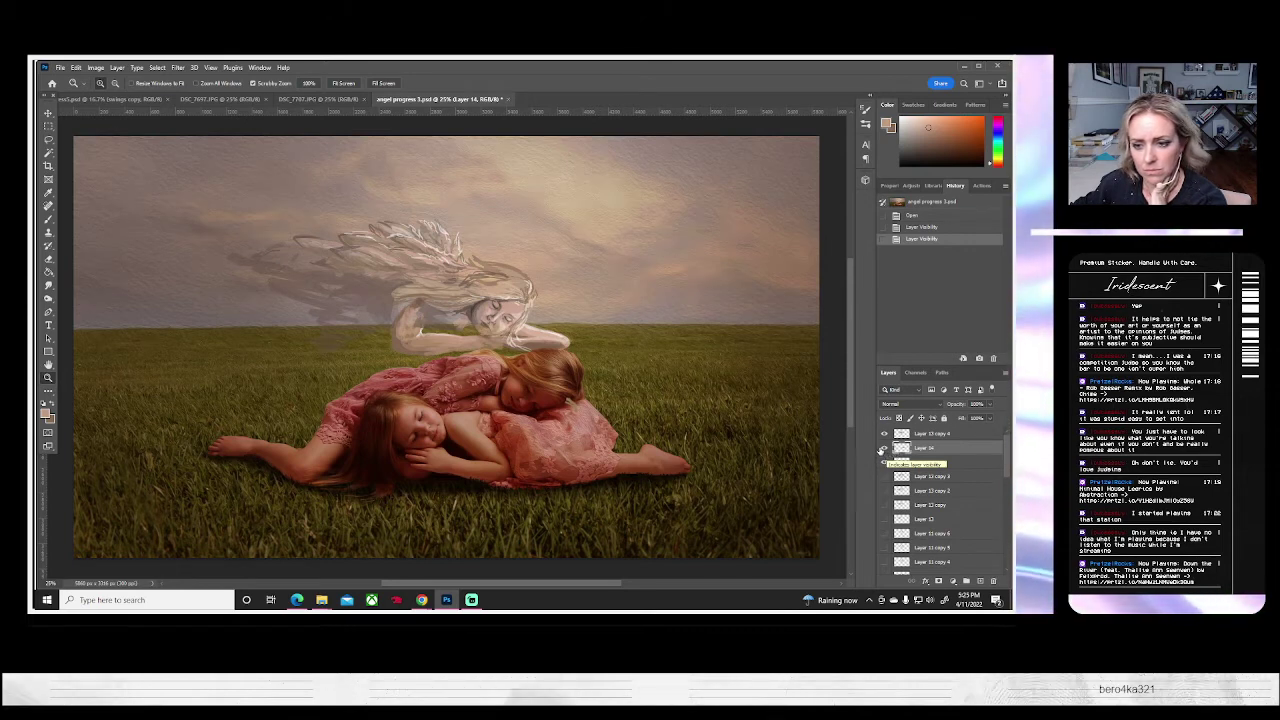
- Compare the angel with and without the strokes on Layer 14 and Layer 15
{"action": "left_click", "coordinate": [884, 449]}
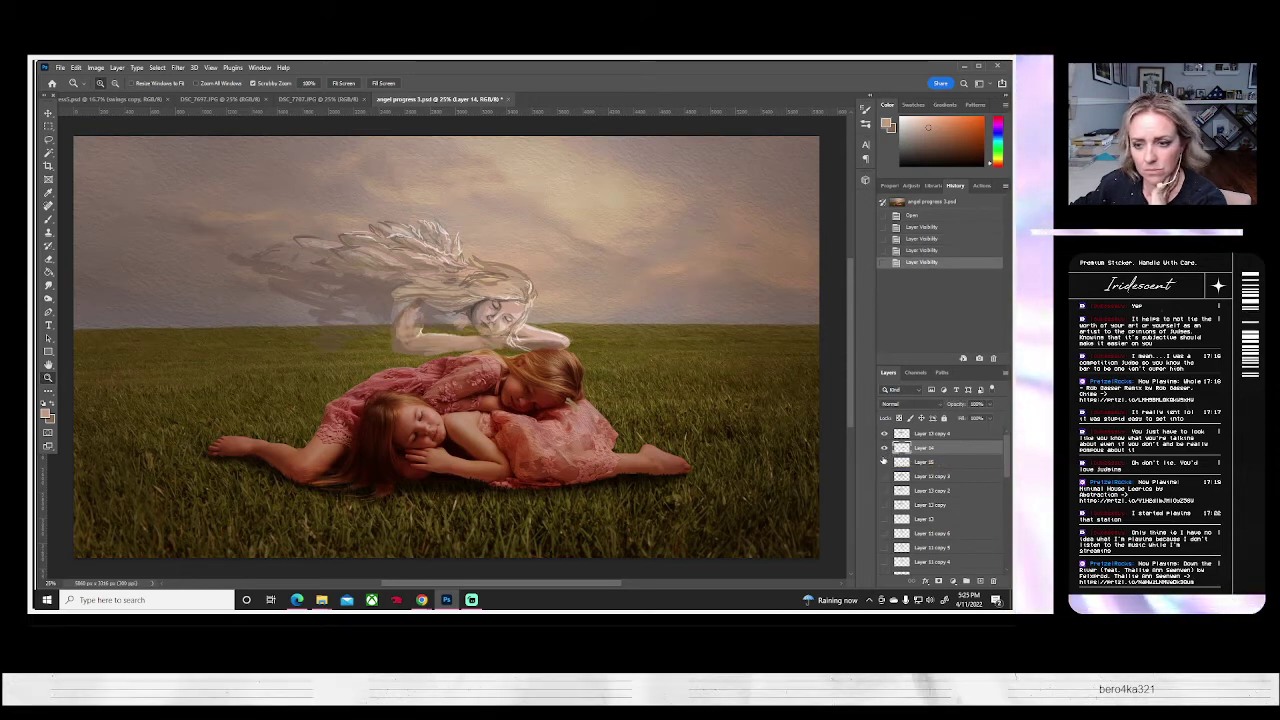
{"action": "left_click", "coordinate": [884, 463]}
{"action": "left_click", "coordinate": [884, 463]}
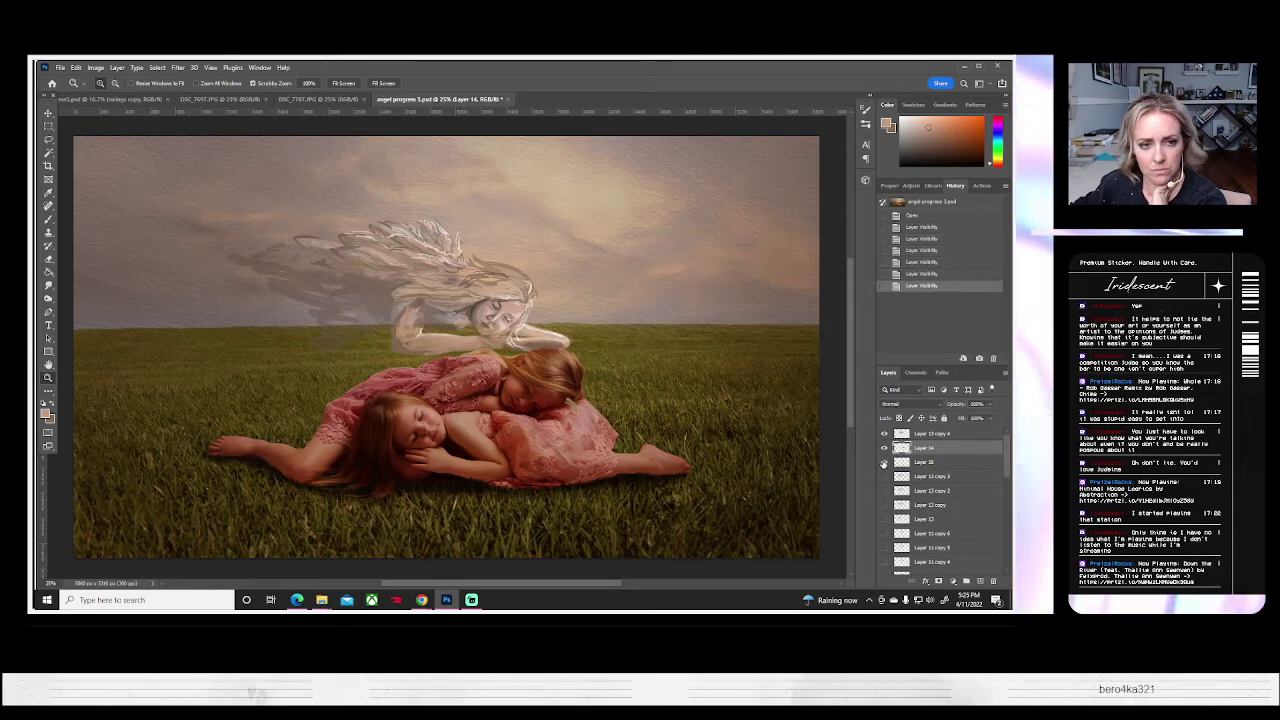
{"action": "left_click", "coordinate": [905, 463]}
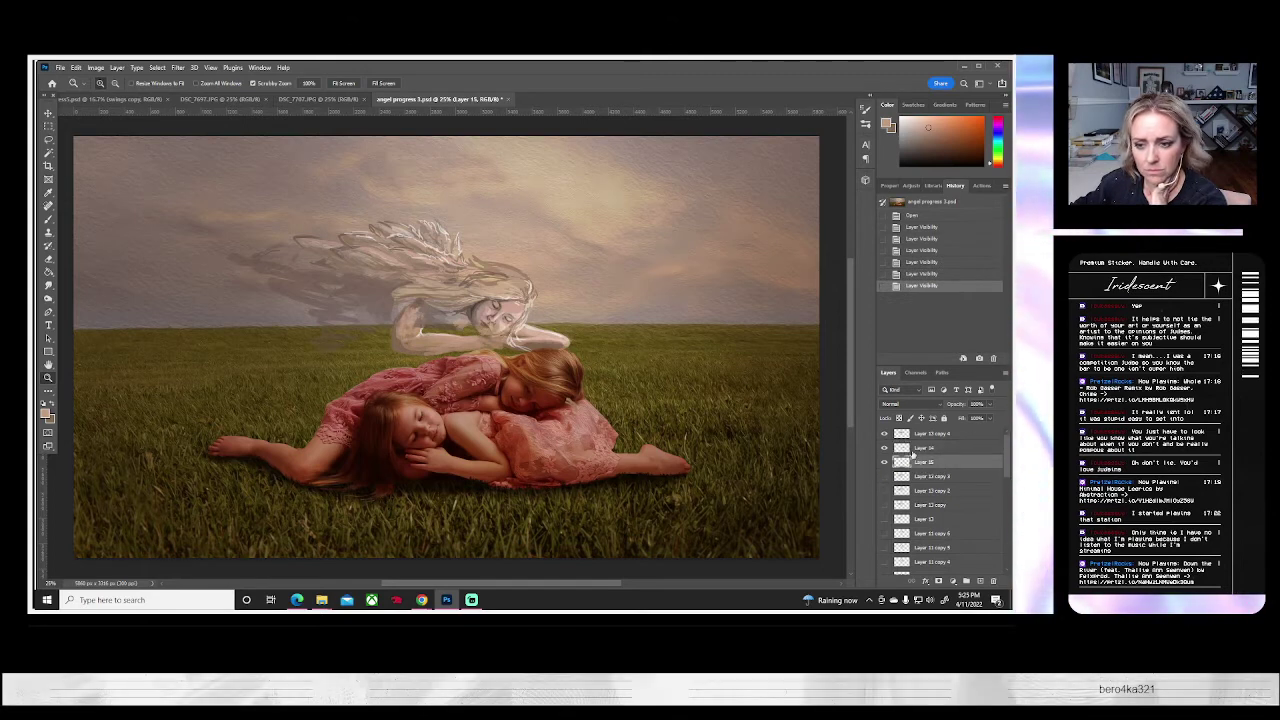
- Adjust the brush and dab skin tone onto the angel's near elbow on Layer 14
{"action": "left_click", "coordinate": [915, 449]}
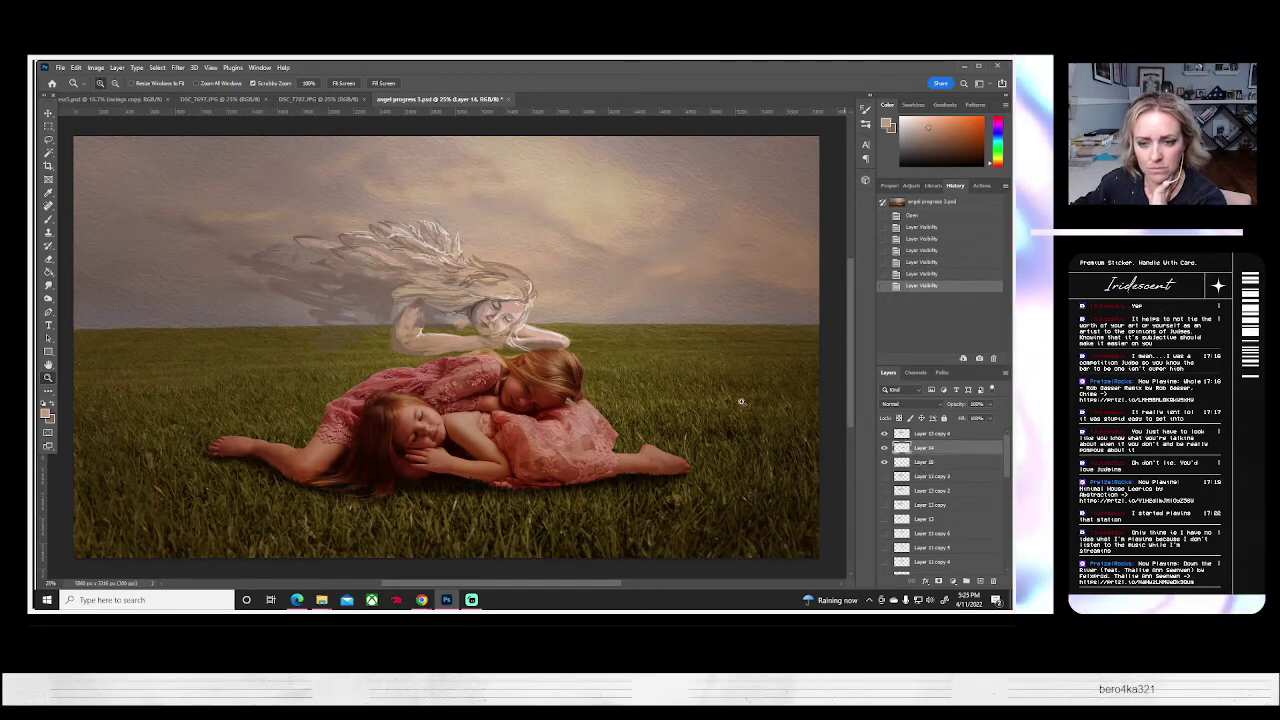
{"action": "left_click", "coordinate": [49, 219]}
{"action": "left_click", "coordinate": [101, 83]}
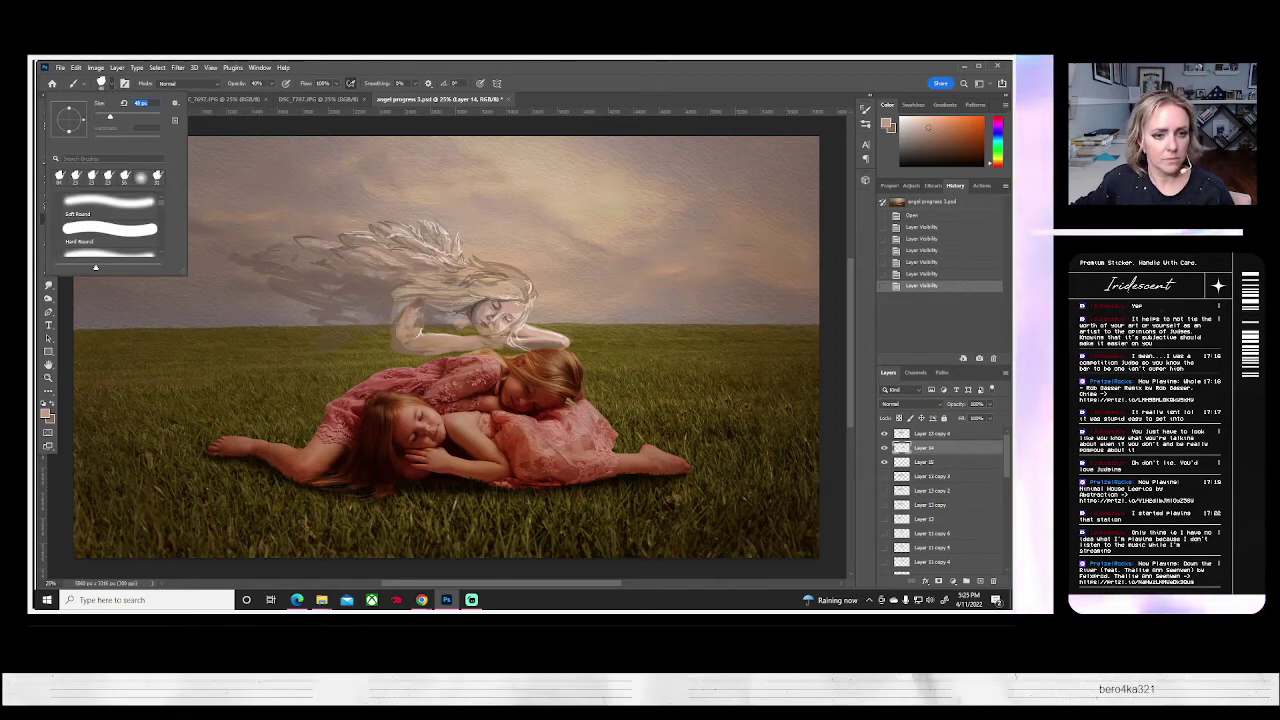
{"action": "key", "text": "Return"}
{"action": "left_click", "coordinate": [409, 331]}
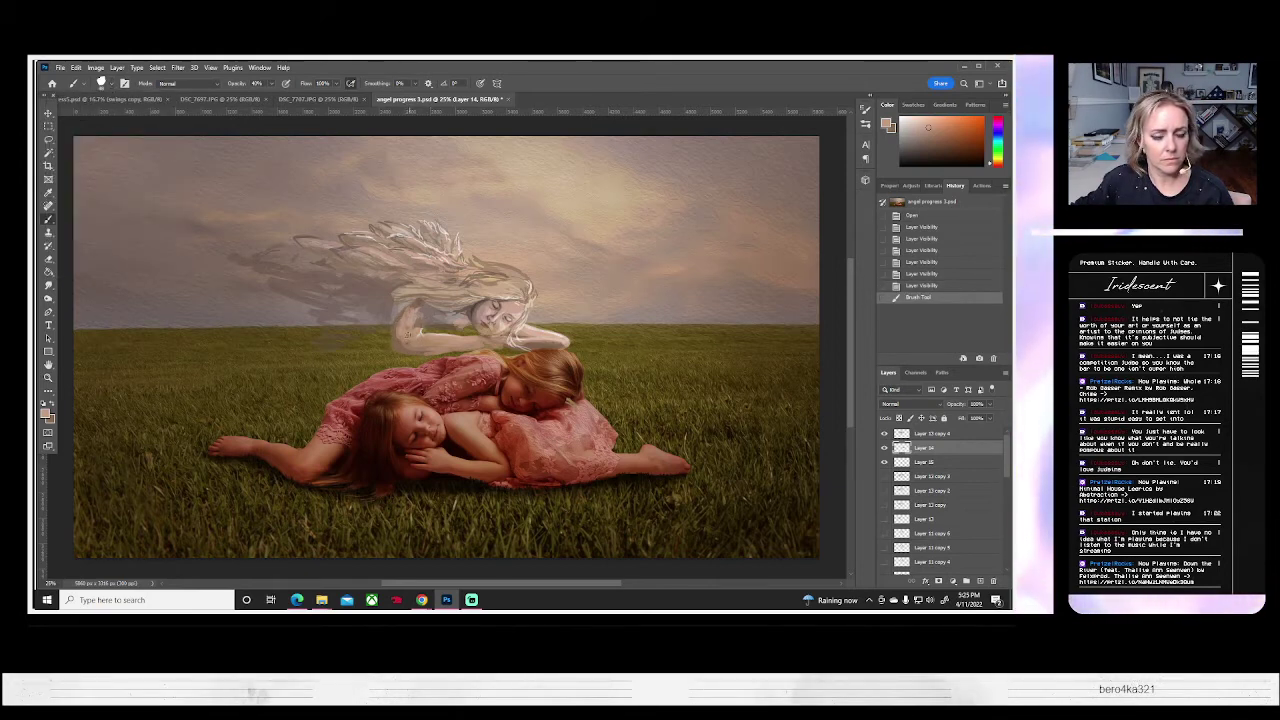
- Check what Layer 14 and Layer 15 each contribute to the angel's near arm
{"action": "left_click", "coordinate": [884, 448]}
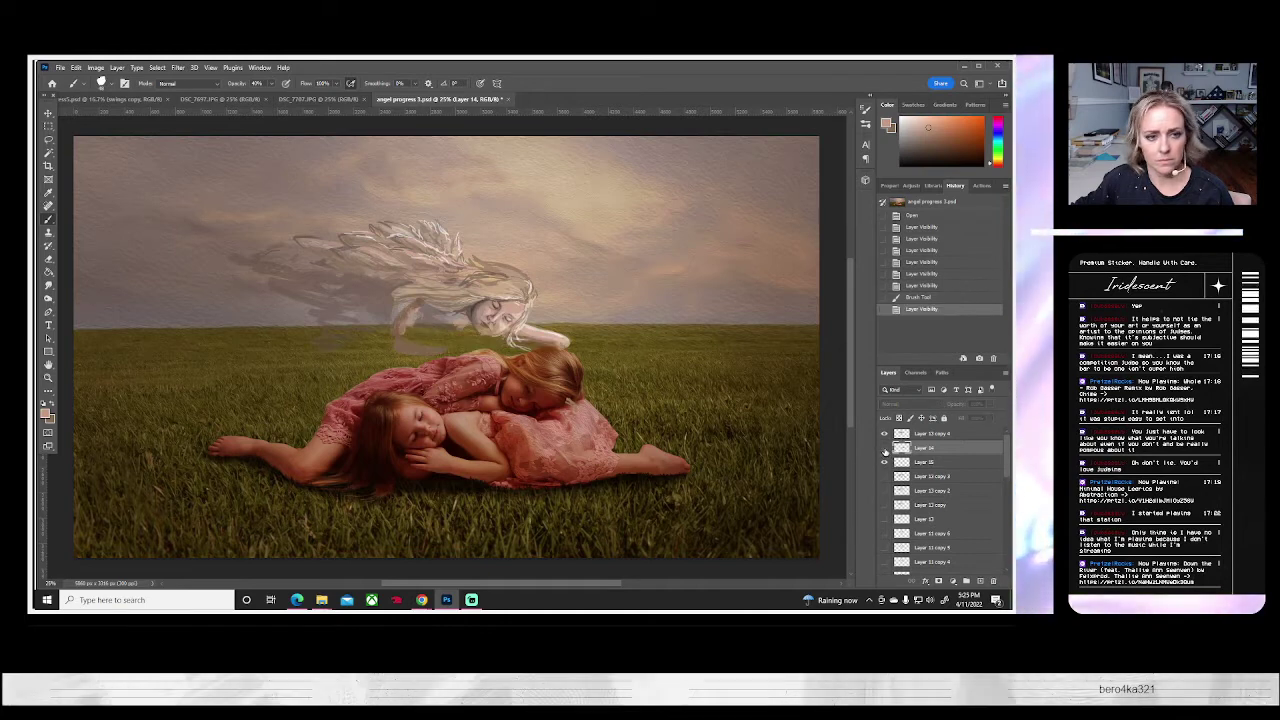
{"action": "left_click", "coordinate": [884, 448]}
{"action": "left_click", "coordinate": [884, 461]}
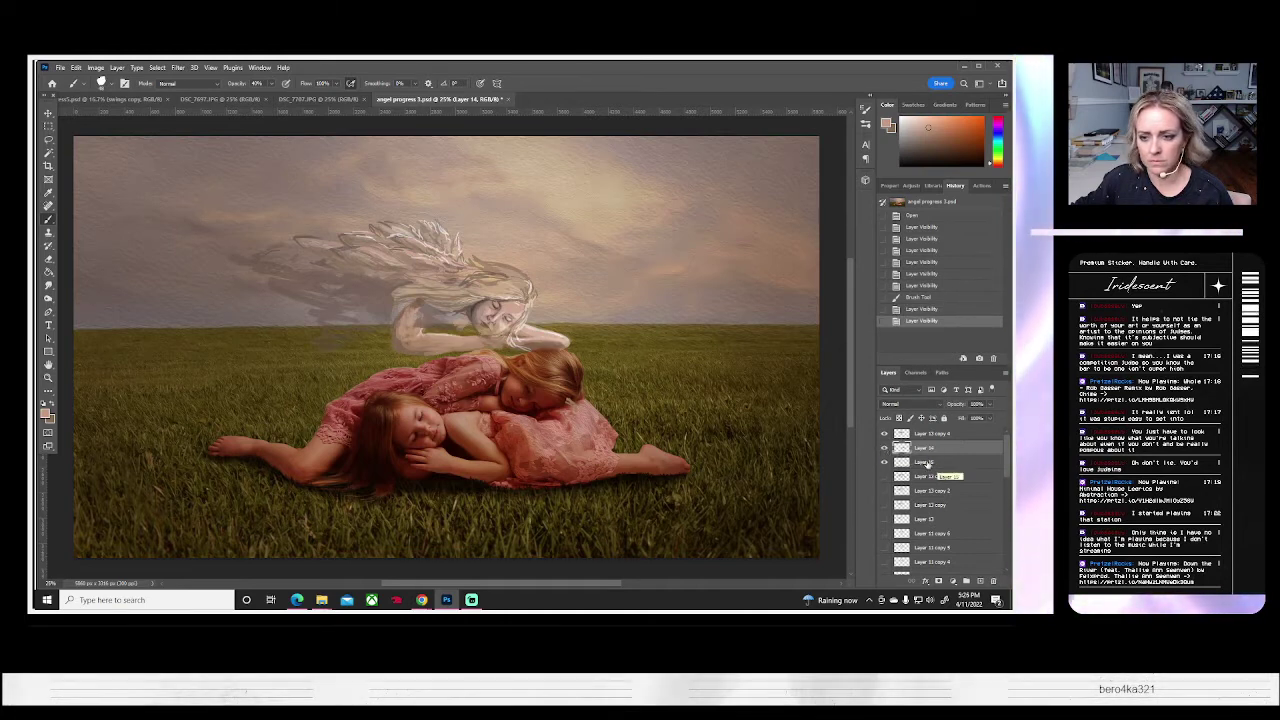
{"action": "left_click", "coordinate": [884, 462]}
{"action": "left_click", "coordinate": [884, 462]}
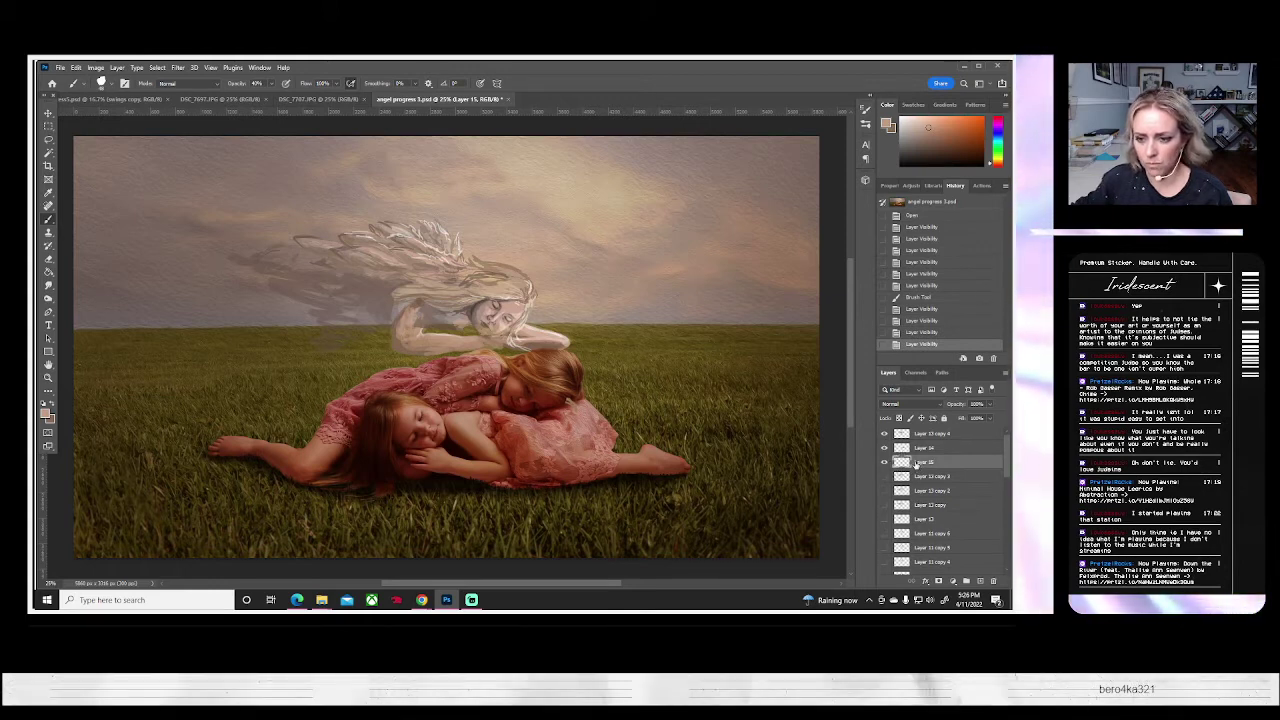
- Sample a darker skin tone from the angel's upper arm and paint it along the forearm's underside on Layer 14
{"action": "left_click", "coordinate": [916, 450]}
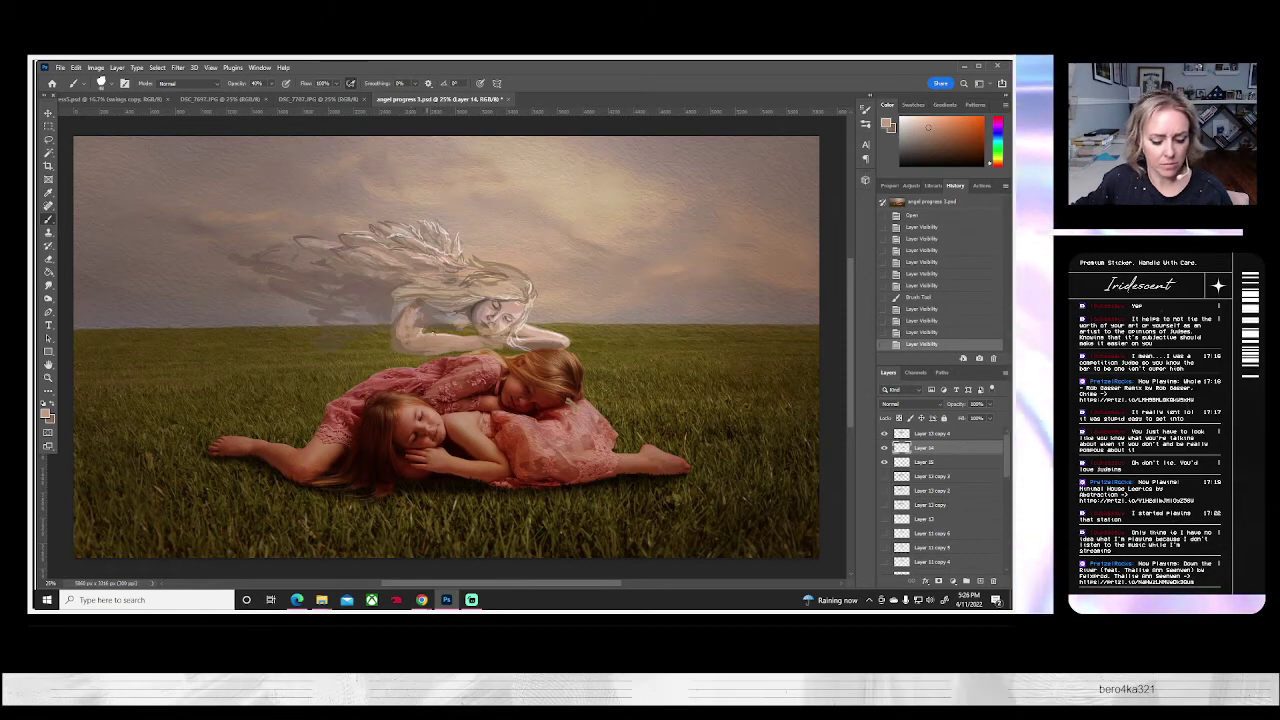
{"action": "left_click", "coordinate": [426, 319], "text": "alt"}
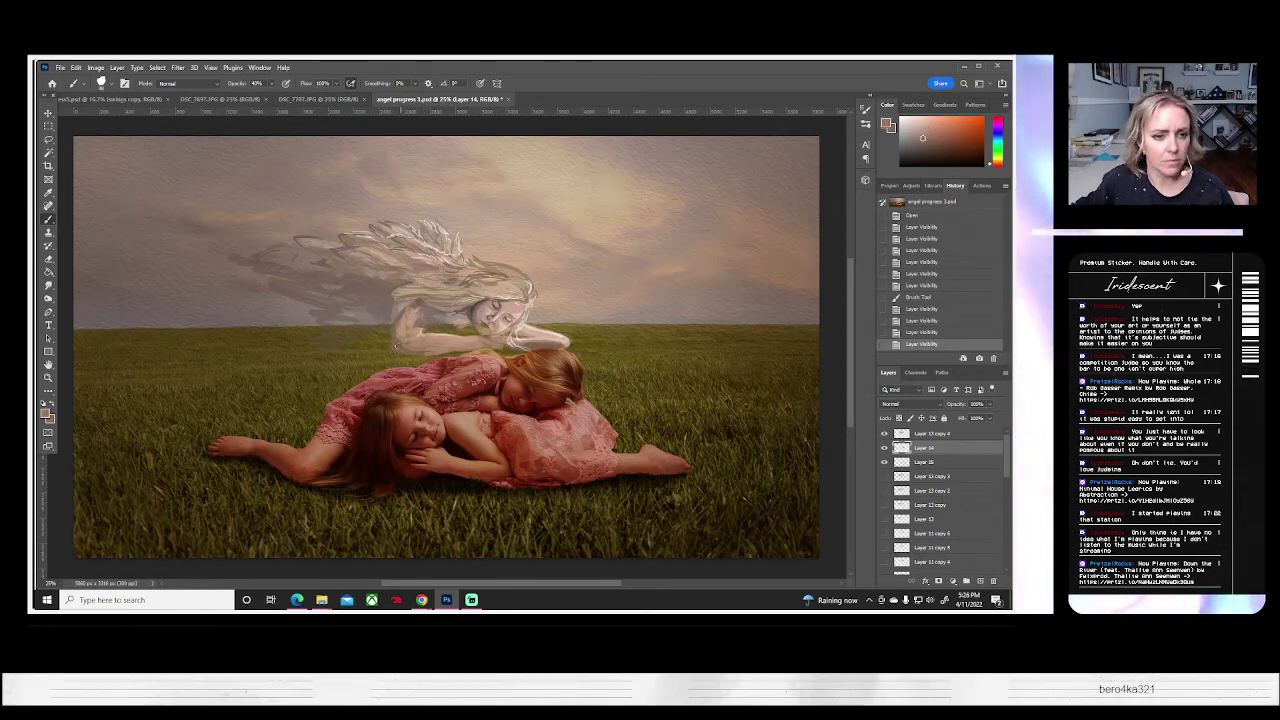
{"action": "left_click_drag", "start_coordinate": [397, 339], "coordinate": [450, 353]}
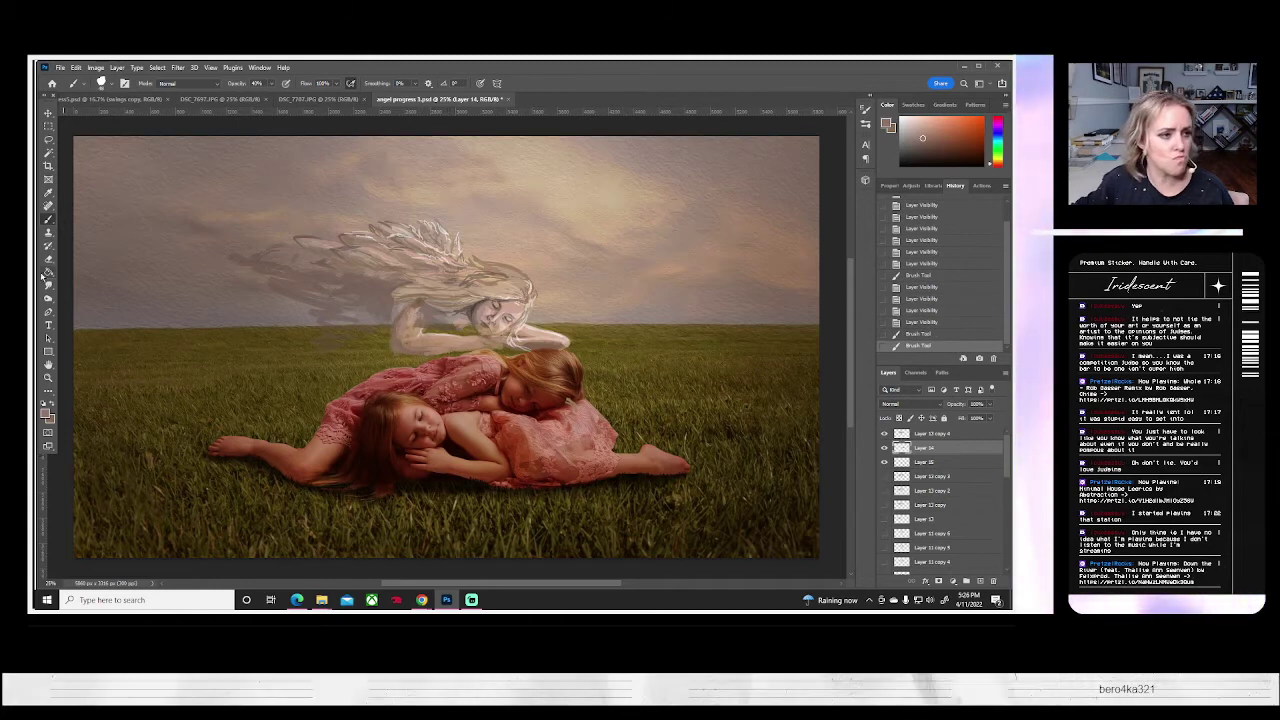
- Erase the stray paint just below the angel's near elbow on Layer 14
{"action": "key", "text": "e"}
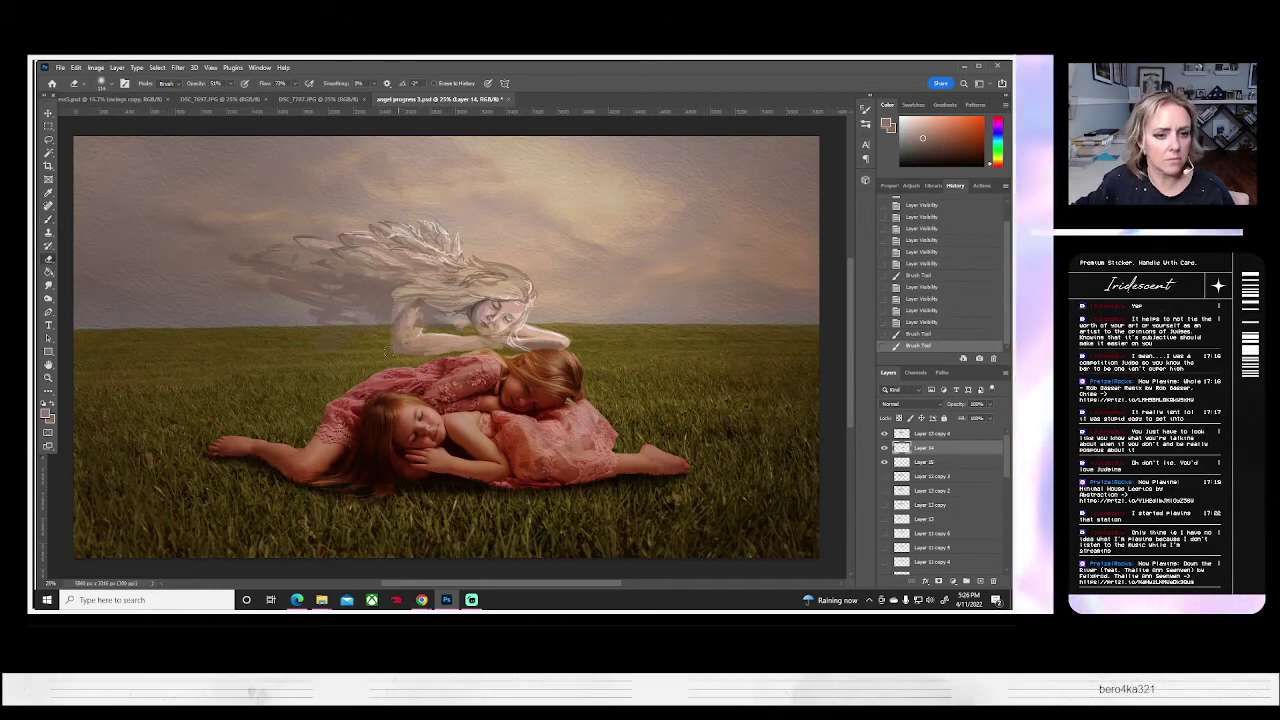
{"action": "left_click", "coordinate": [390, 352]}
{"action": "left_click", "coordinate": [392, 352]}
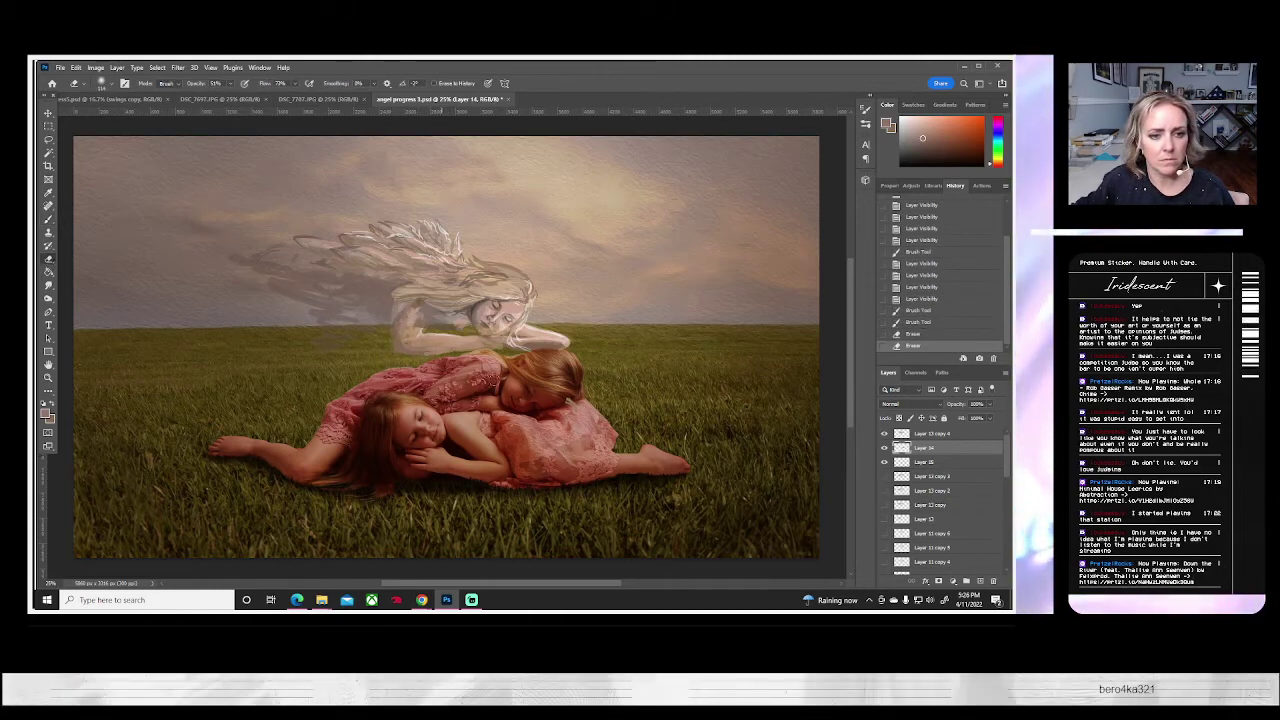
- Compare Layers 14 and 15, and erase the paint around the near elbow's lower edge on Layer 15
{"action": "left_click", "coordinate": [883, 448]}
{"action": "left_click", "coordinate": [883, 448]}
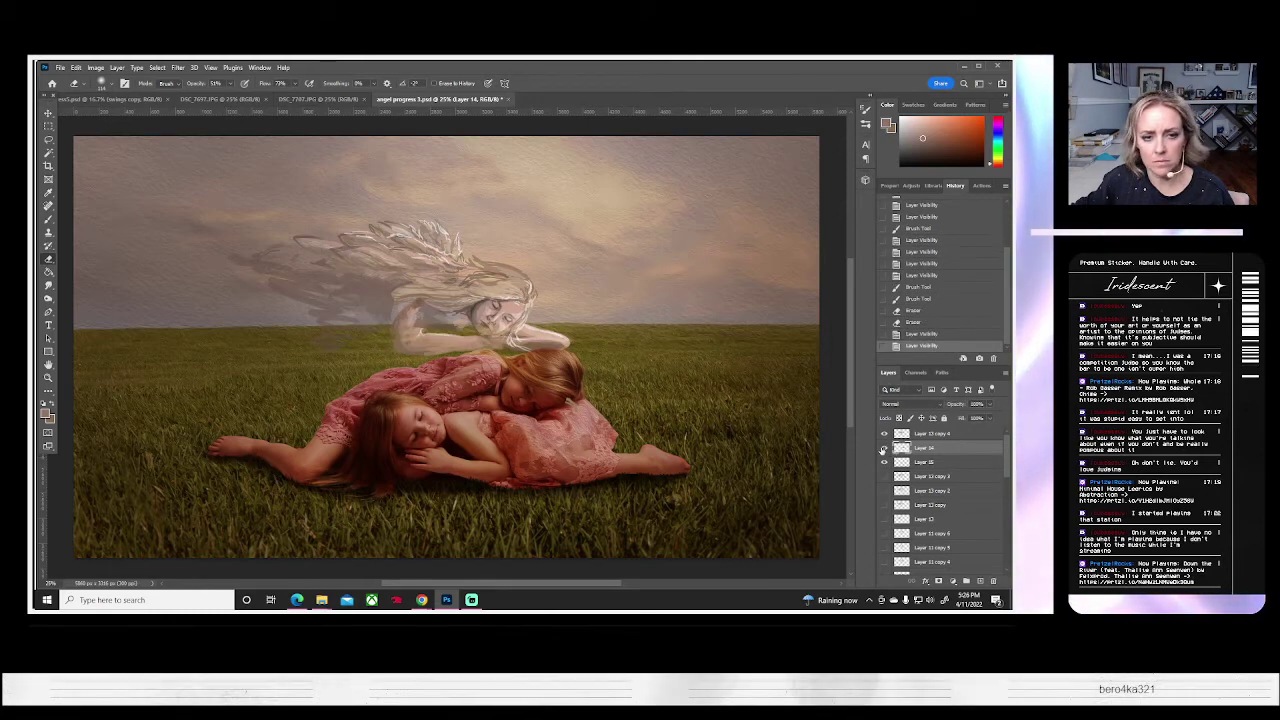
{"action": "left_click", "coordinate": [884, 462]}
{"action": "left_click", "coordinate": [884, 462]}
{"action": "left_click", "coordinate": [914, 465]}
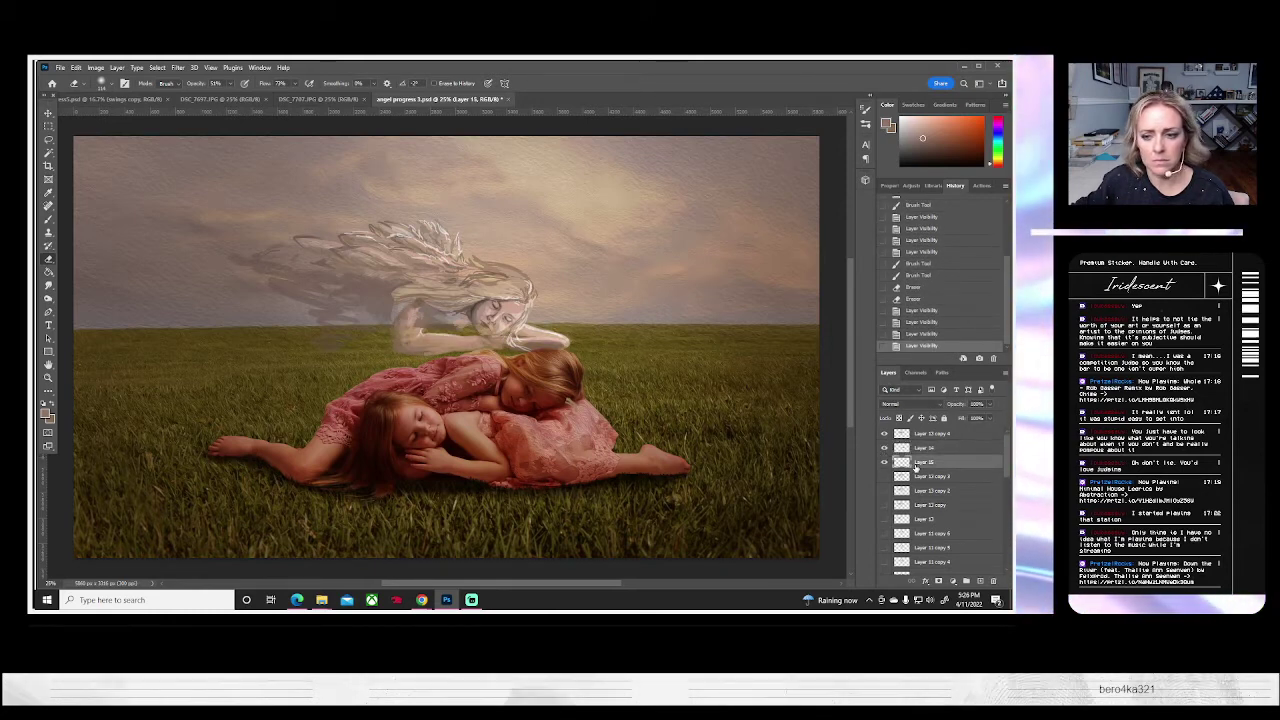
{"action": "mouse_move", "coordinate": [390, 345]}
{"action": "left_mouse_down"}
{"action": "mouse_move", "coordinate": [396, 326]}
{"action": "mouse_move", "coordinate": [420, 350]}
{"action": "left_mouse_up"}
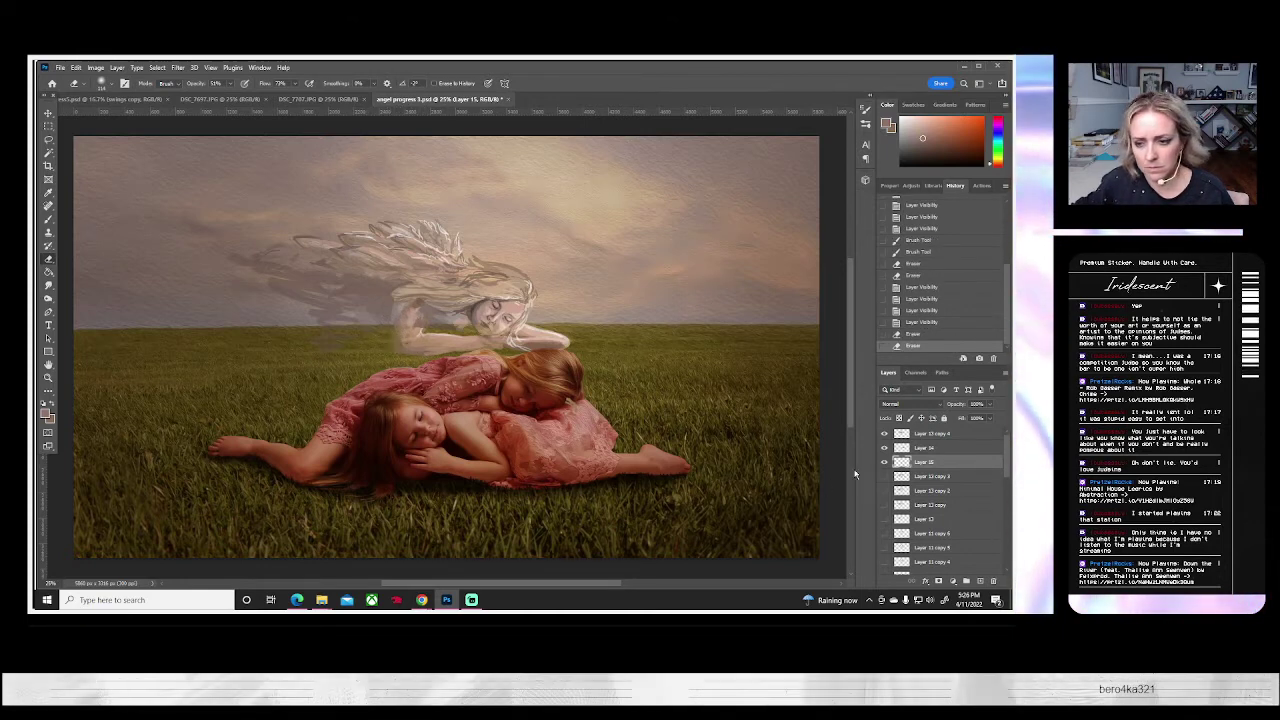
- Sample a dark brown beside the angel's face, try a stroke along the near forearm on Layer 14 and undo it
{"action": "left_click", "coordinate": [902, 448]}
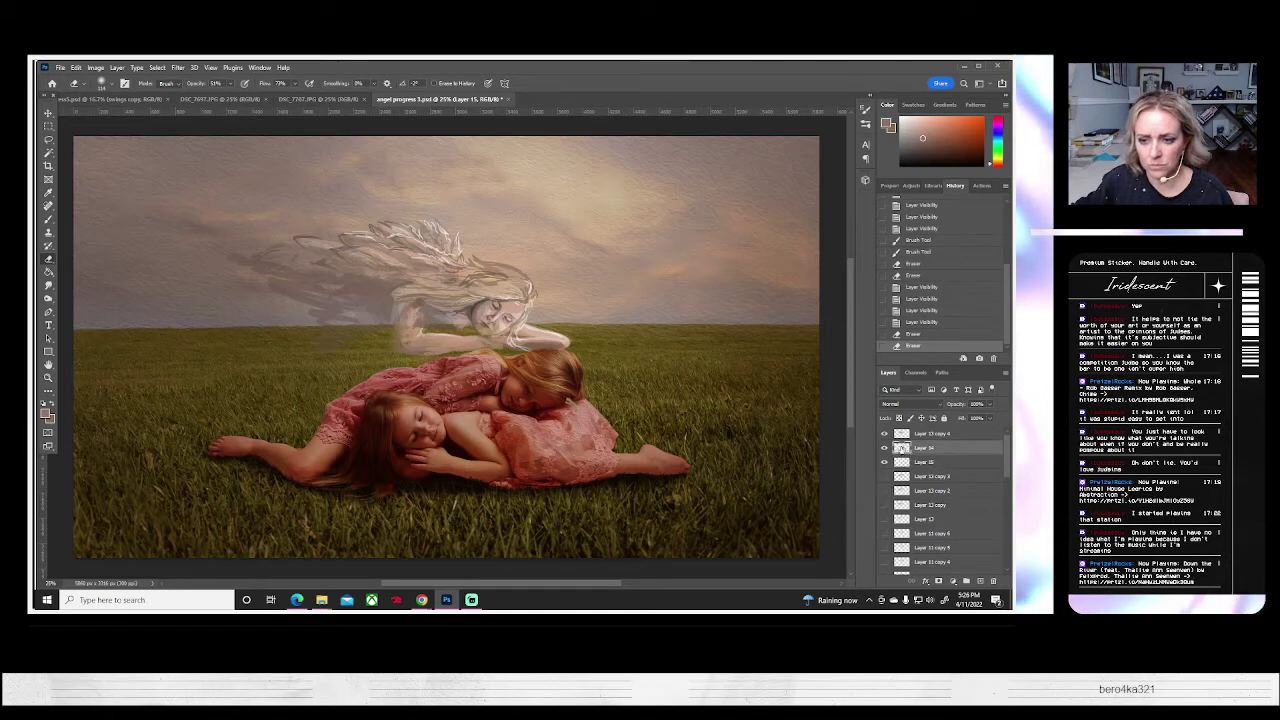
{"action": "left_click", "coordinate": [48, 218]}
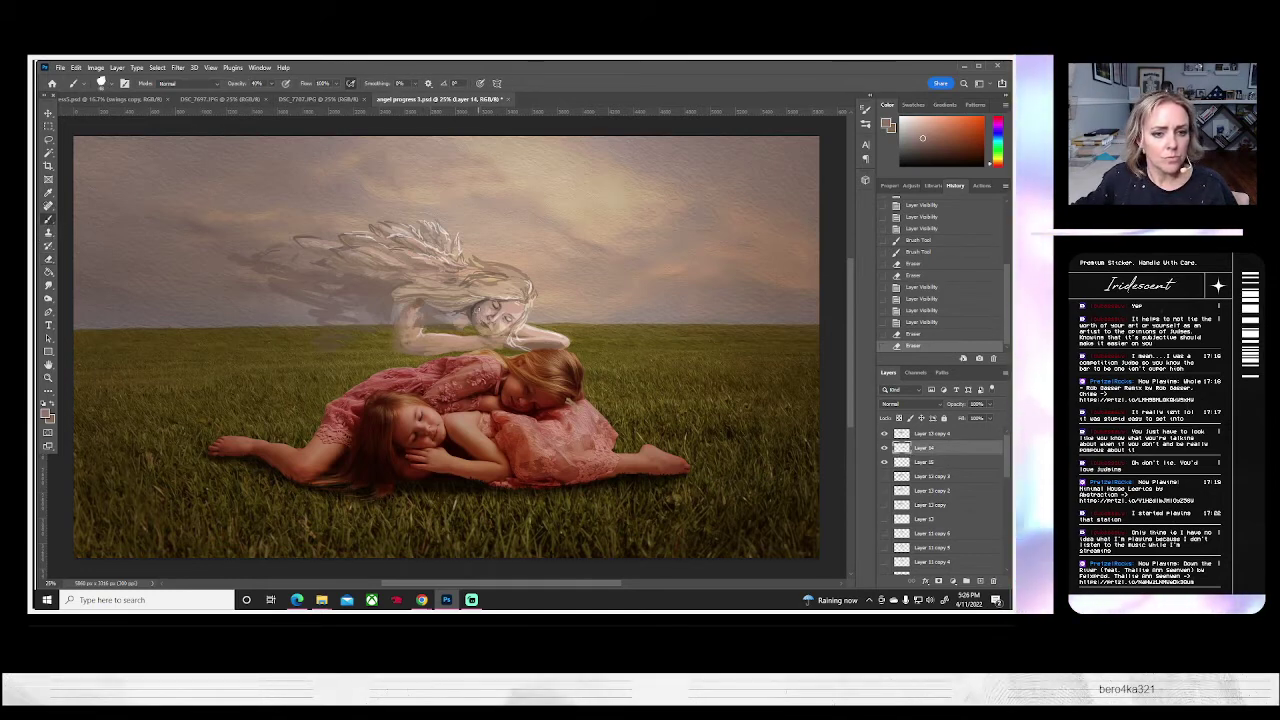
{"action": "left_click", "coordinate": [478, 314], "text": "alt"}
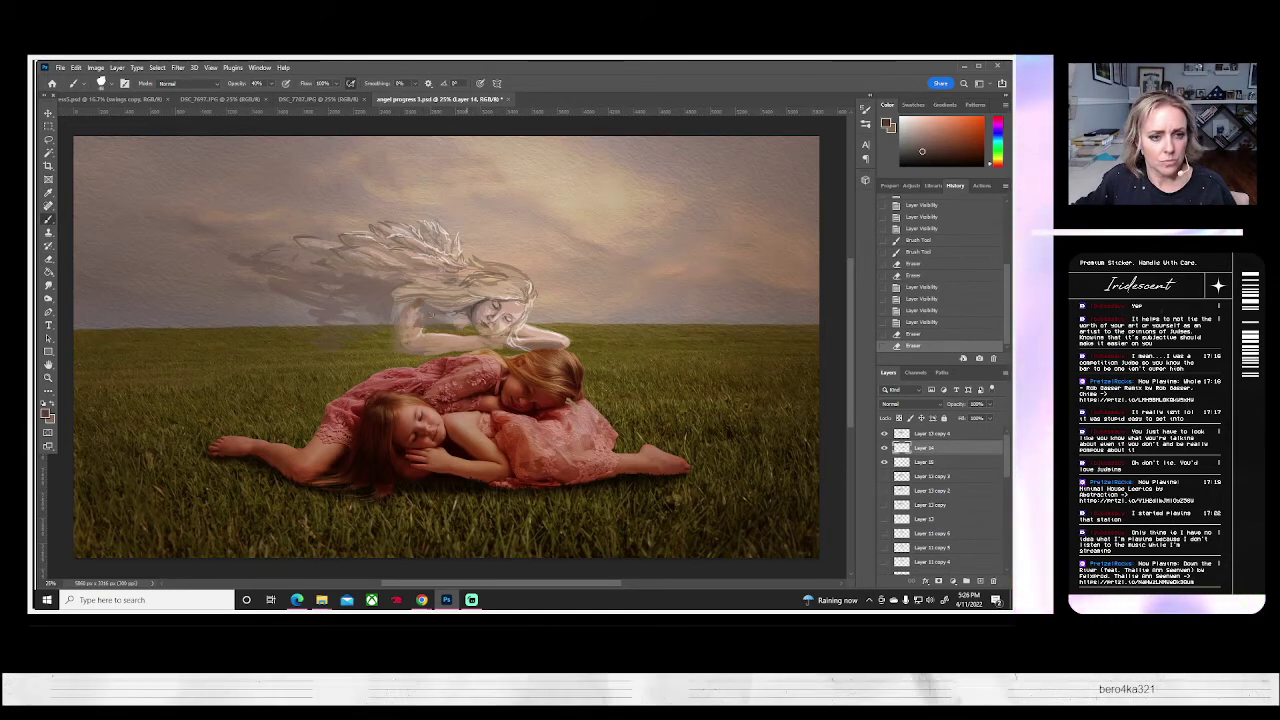
{"action": "left_click_drag", "start_coordinate": [395, 330], "coordinate": [485, 340]}
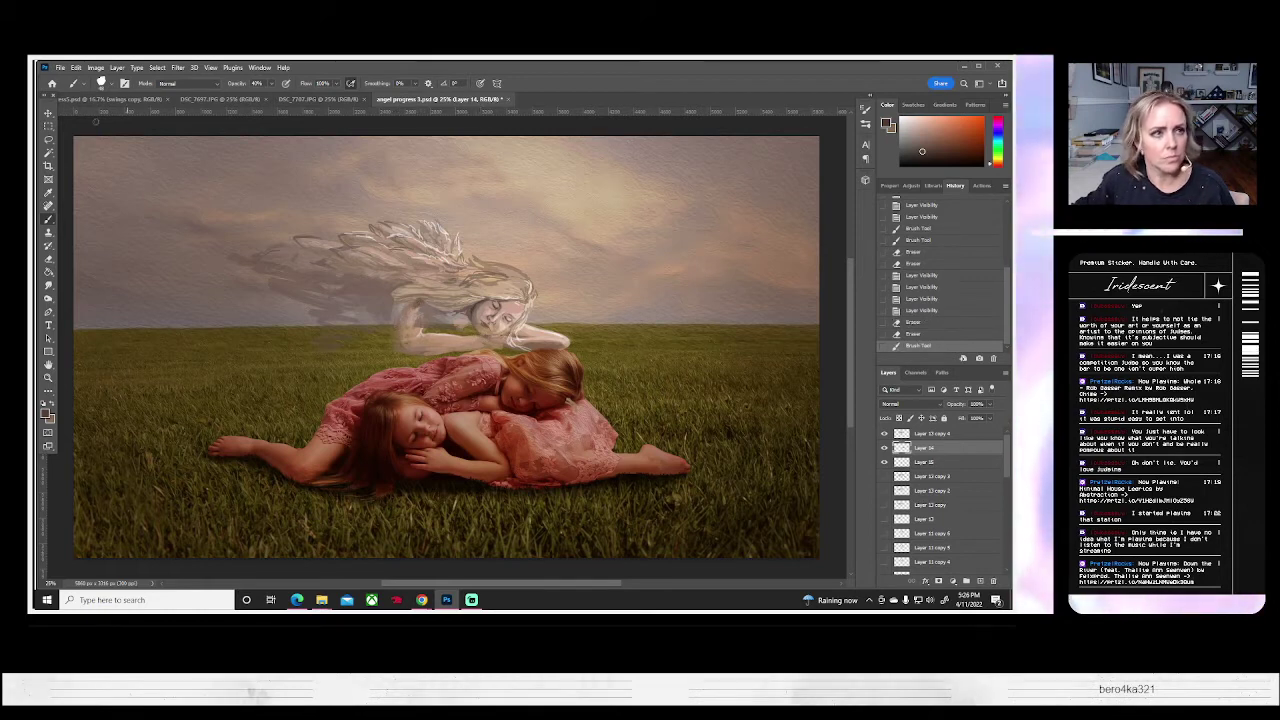
{"action": "key", "text": "ctrl+z"}
- Adjust the brush size, set its opacity to 70% and paint dark shadow strokes around the near elbow and forearm
{"action": "left_click", "coordinate": [112, 84]}
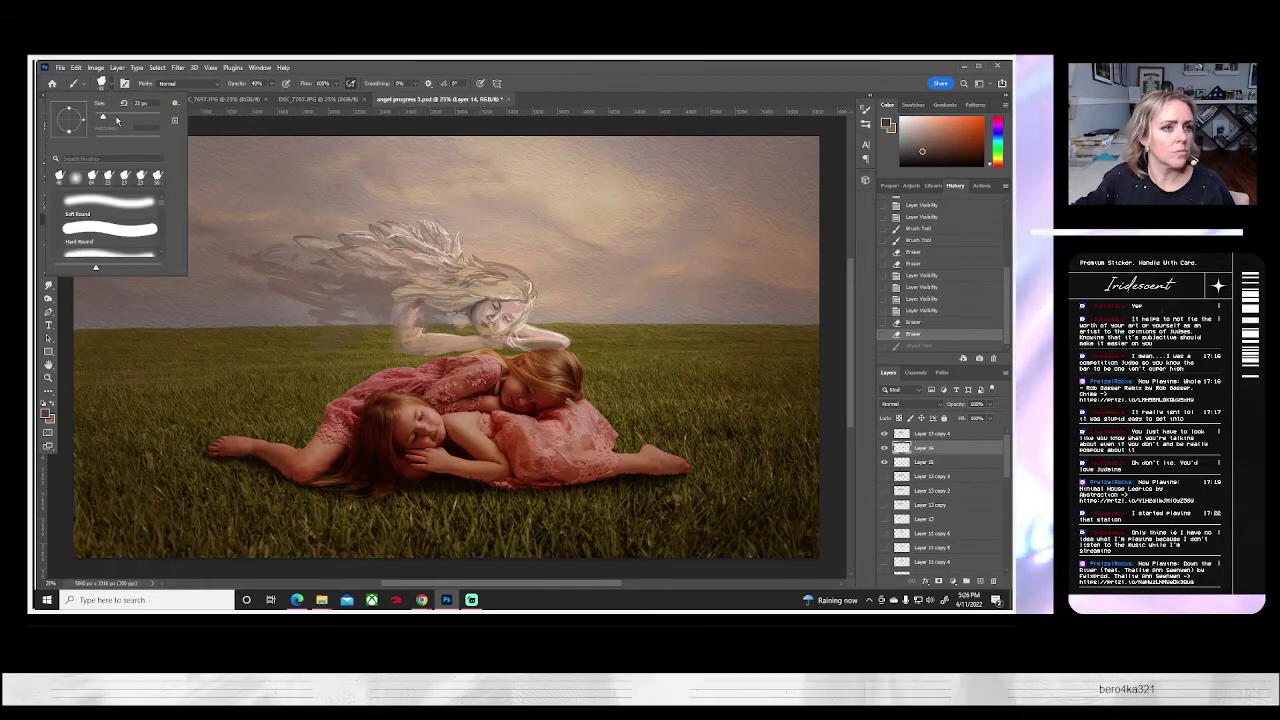
{"action": "left_click", "coordinate": [271, 84]}
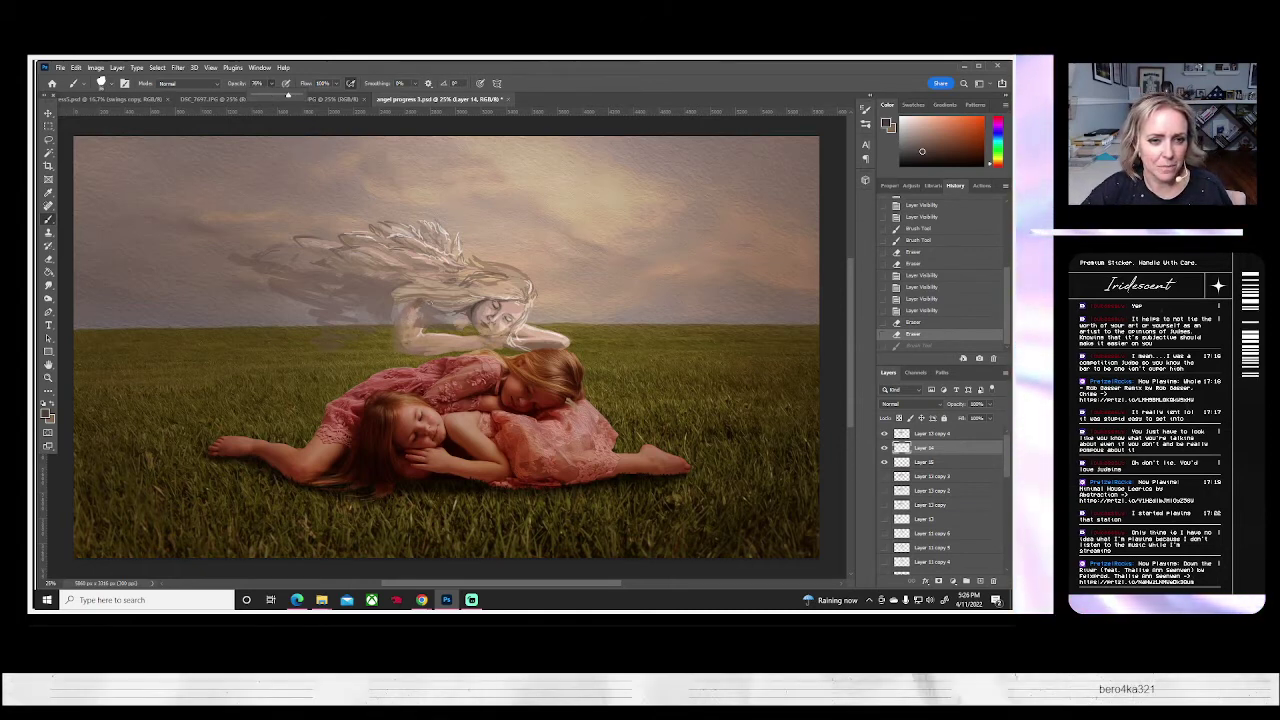
{"action": "left_click", "coordinate": [420, 330]}
{"action": "left_click", "coordinate": [420, 330]}
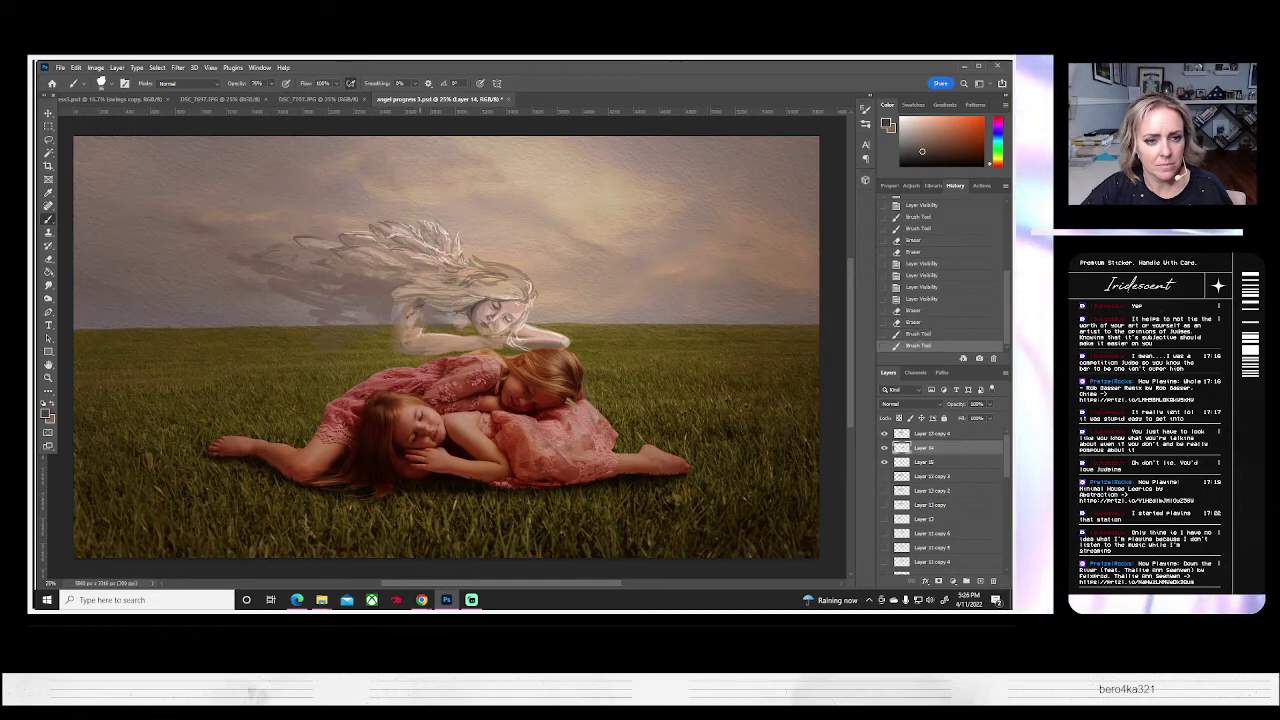
{"action": "key", "text": "ctrl+shift+z"}
{"action": "key", "text": "ctrl+shift+z"}
{"action": "key", "text": "ctrl+shift+z"}
{"action": "key", "text": "ctrl+shift+z"}
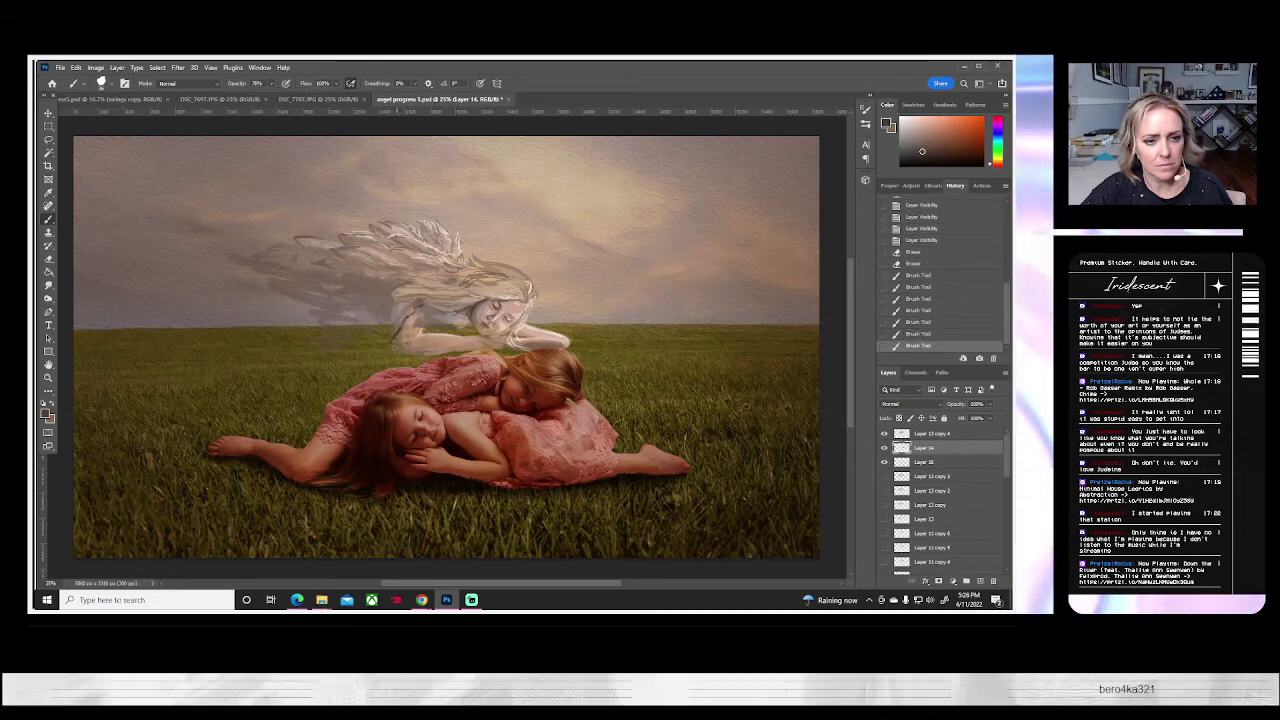
{"action": "key", "text": "ctrl+shift+z"}
{"action": "key", "text": "ctrl+shift+z"}
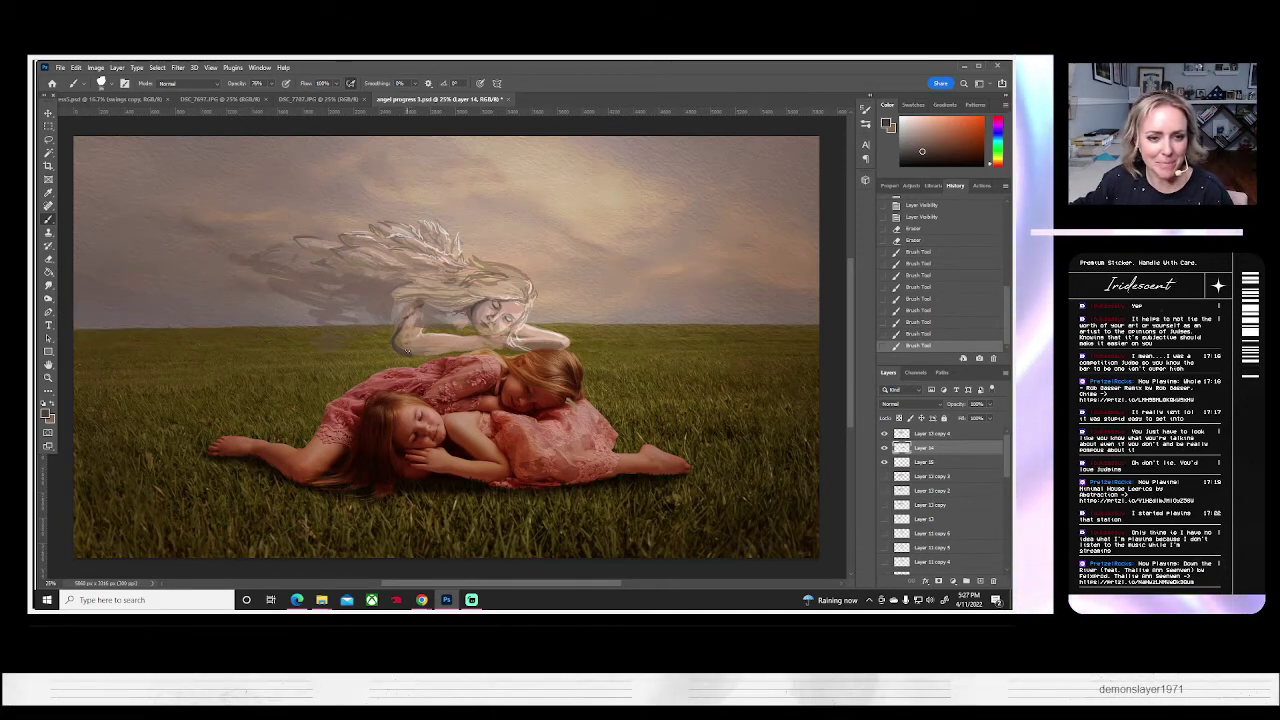
- Adjust the brush size again and deepen the shadow along the inner forearm and outer edge of the near elbow
{"action": "left_click", "coordinate": [107, 83]}
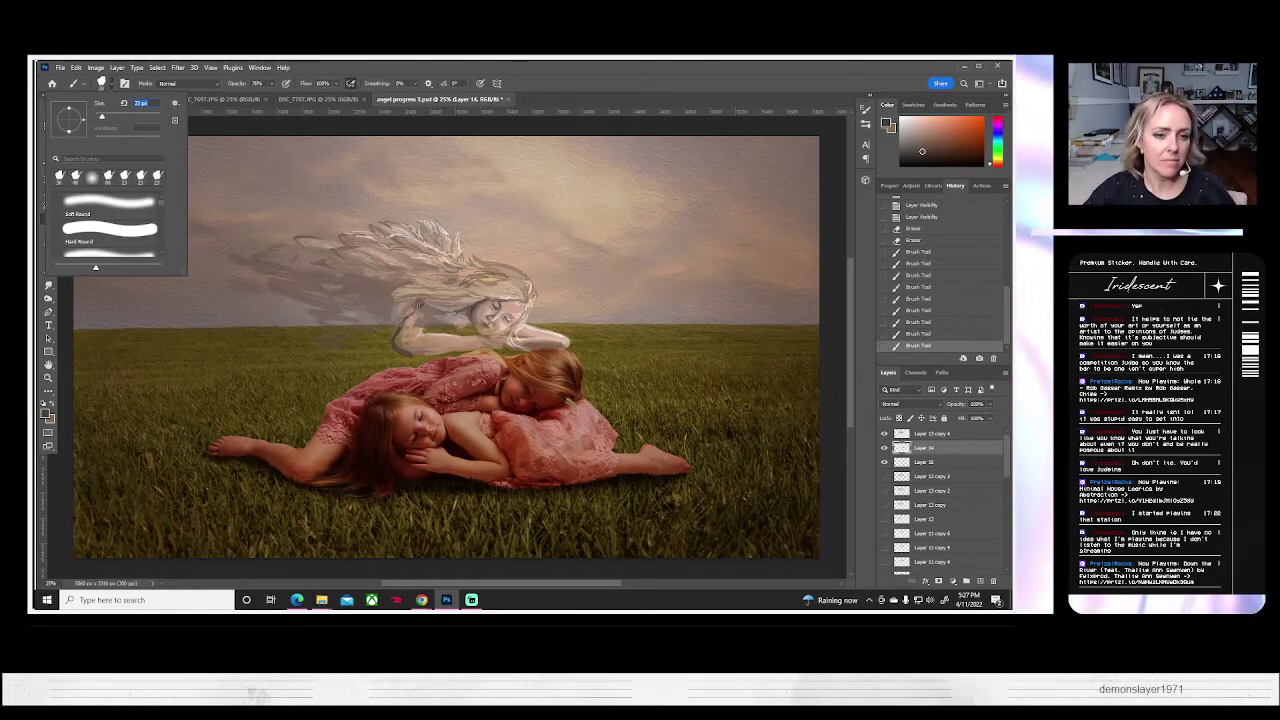
{"action": "key", "text": "Return"}
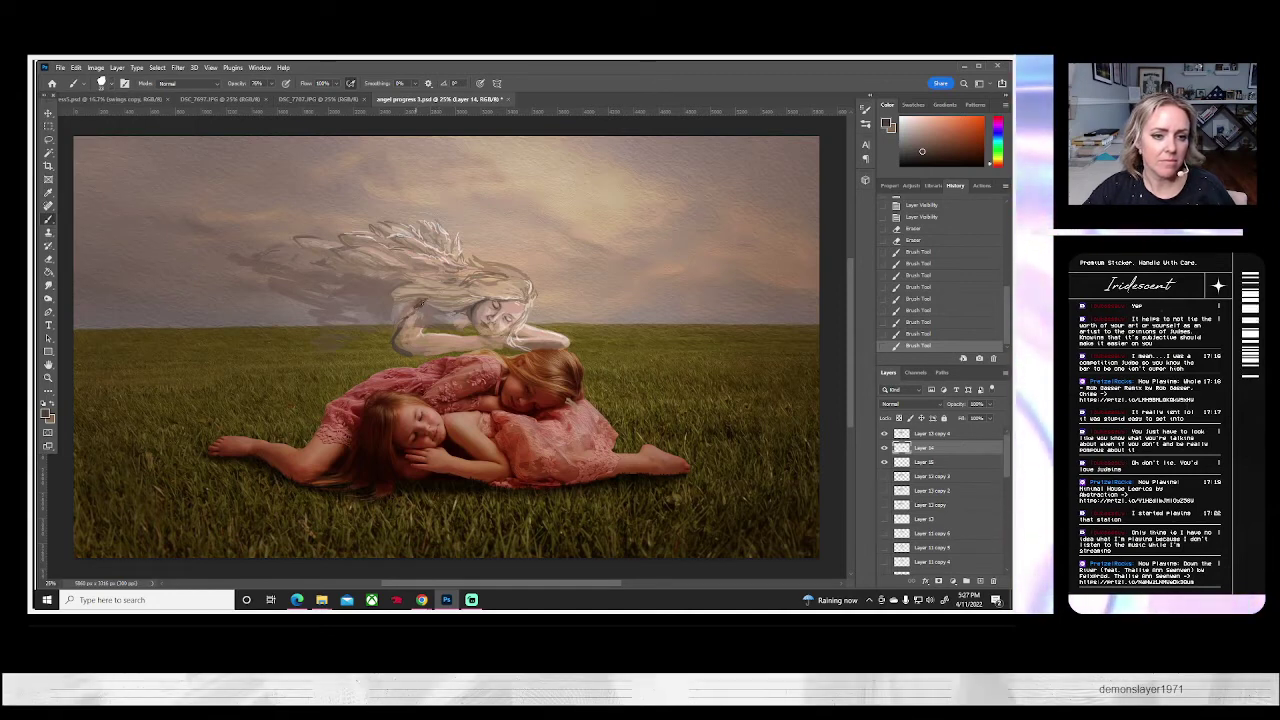
{"action": "left_click_drag", "start_coordinate": [429, 336], "coordinate": [408, 346]}
{"action": "left_click_drag", "start_coordinate": [410, 340], "coordinate": [395, 345]}
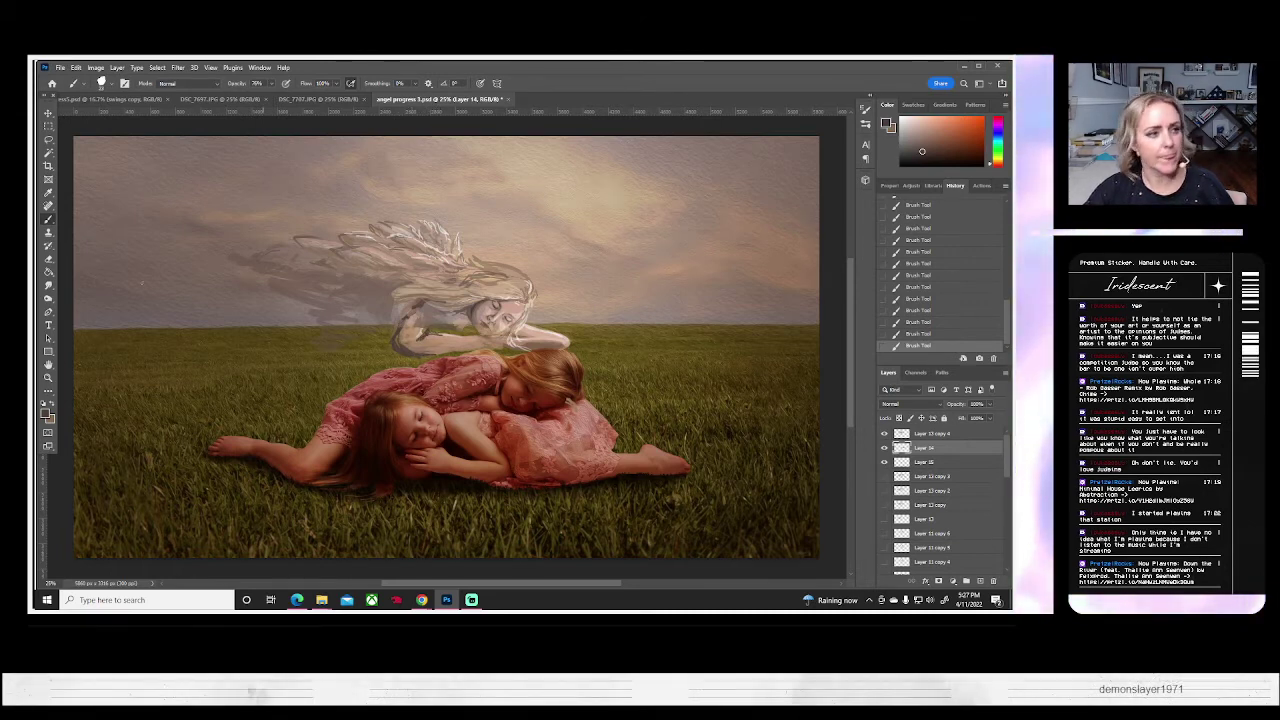
- Sample a mid brown from the angel's upper arm, adjust the brush size and soften the shadow at the elbow
{"action": "left_click", "coordinate": [437, 320], "text": "alt"}
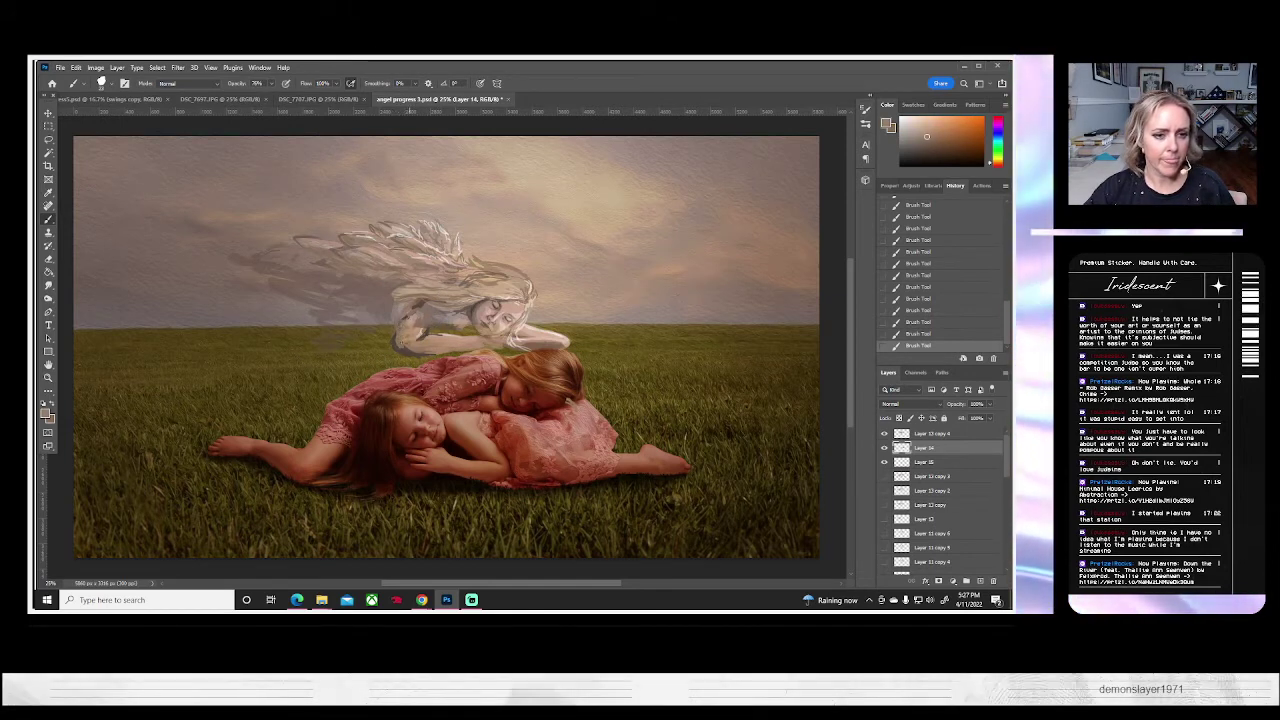
{"action": "left_click", "coordinate": [107, 84]}
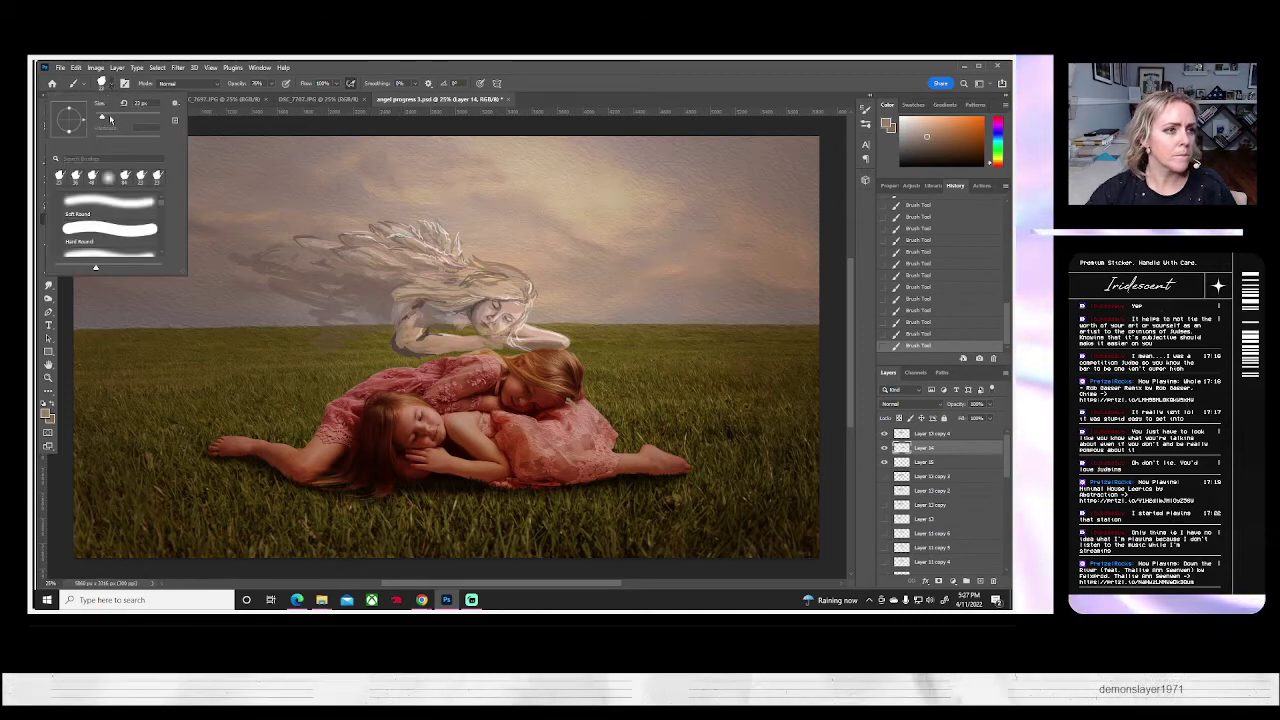
{"action": "left_click", "coordinate": [401, 349]}
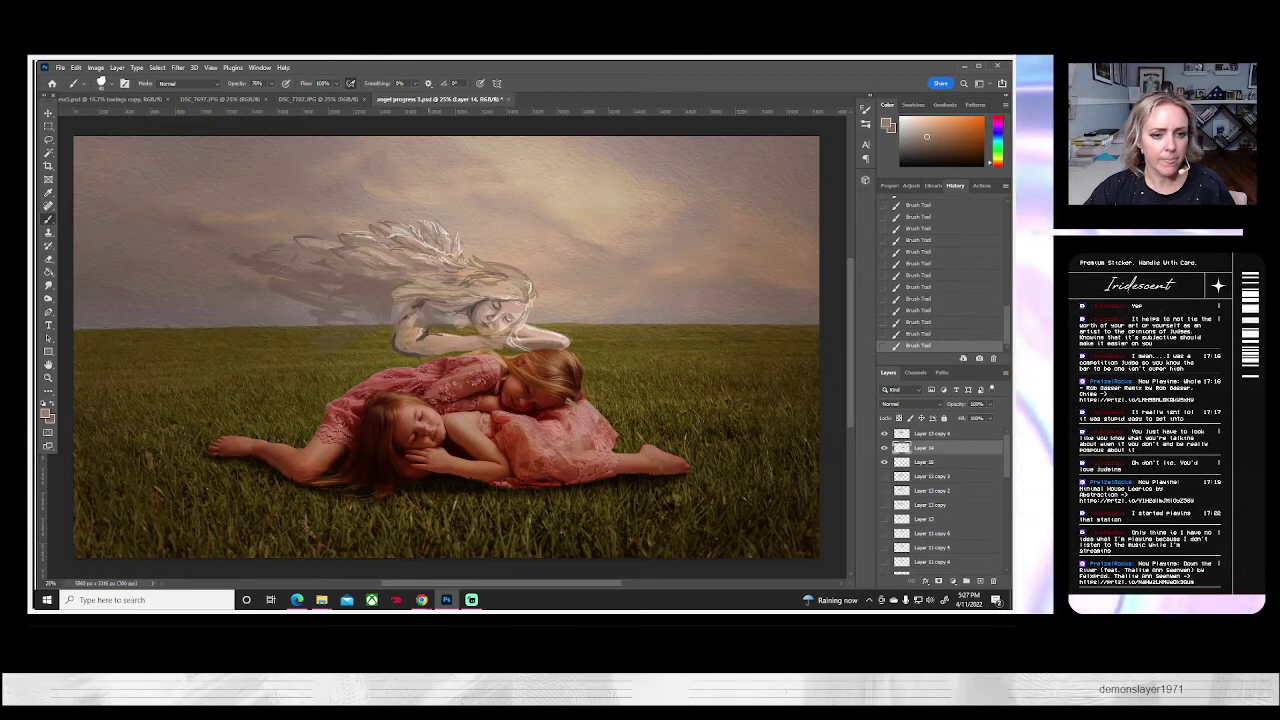
- Sample a dark brown below the elbow, shade the forearm's underside and the wing feathers, and undo the last stroke
{"action": "left_click", "coordinate": [408, 352], "text": "alt"}
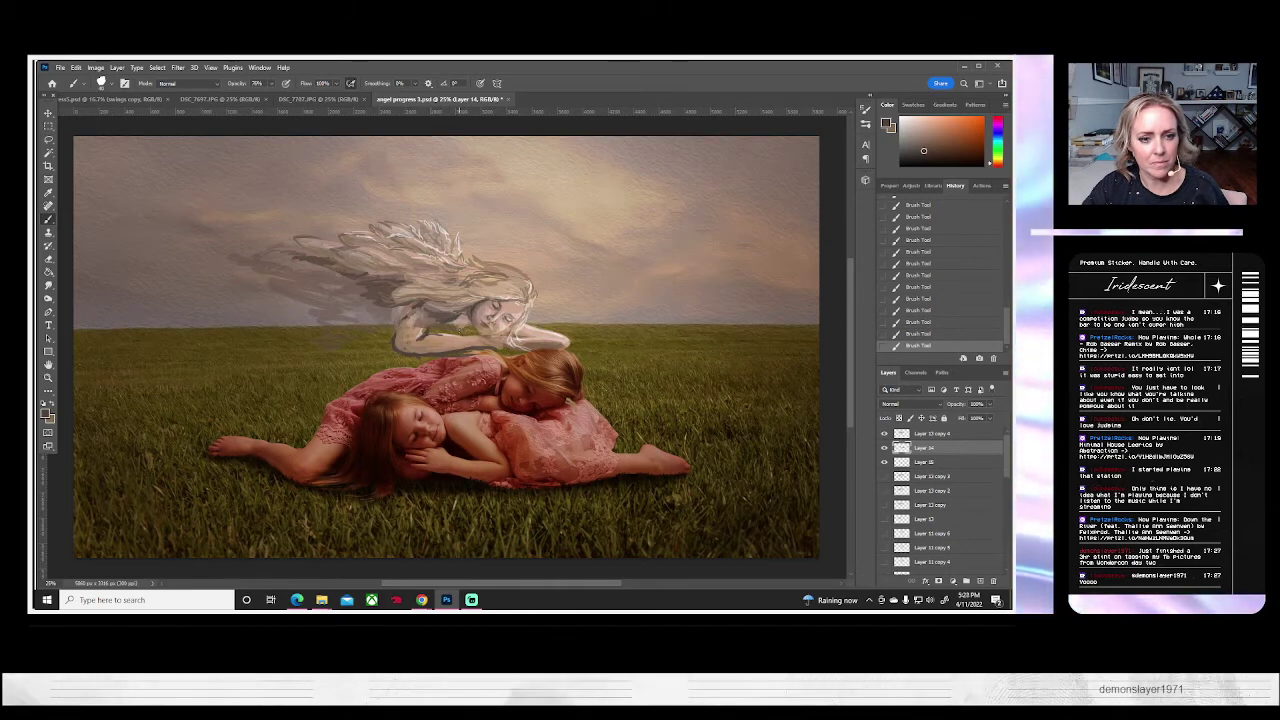
{"action": "key", "text": "ctrl+z"}
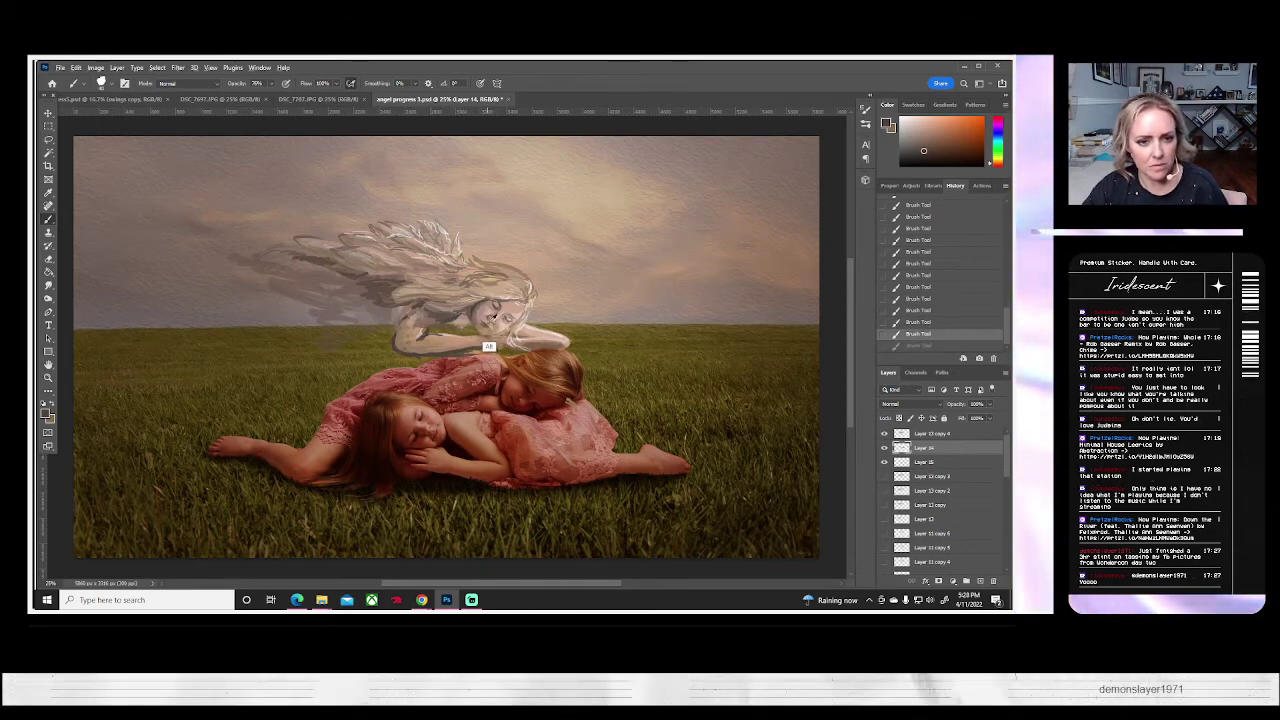
- Sample pale and brown skin tones from the angel's forearm and face, and blend the near arm's shading on Layer 14
{"action": "left_click", "coordinate": [489, 343], "text": "alt"}
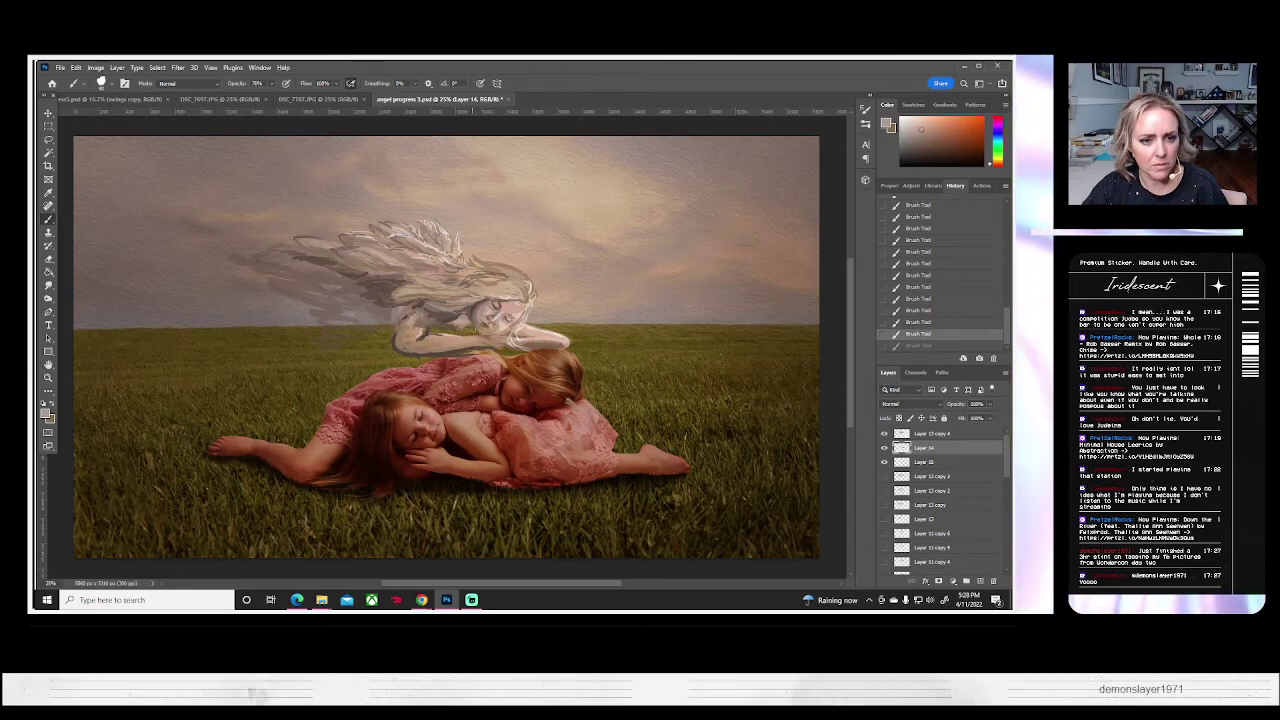
{"action": "left_click", "coordinate": [463, 318]}
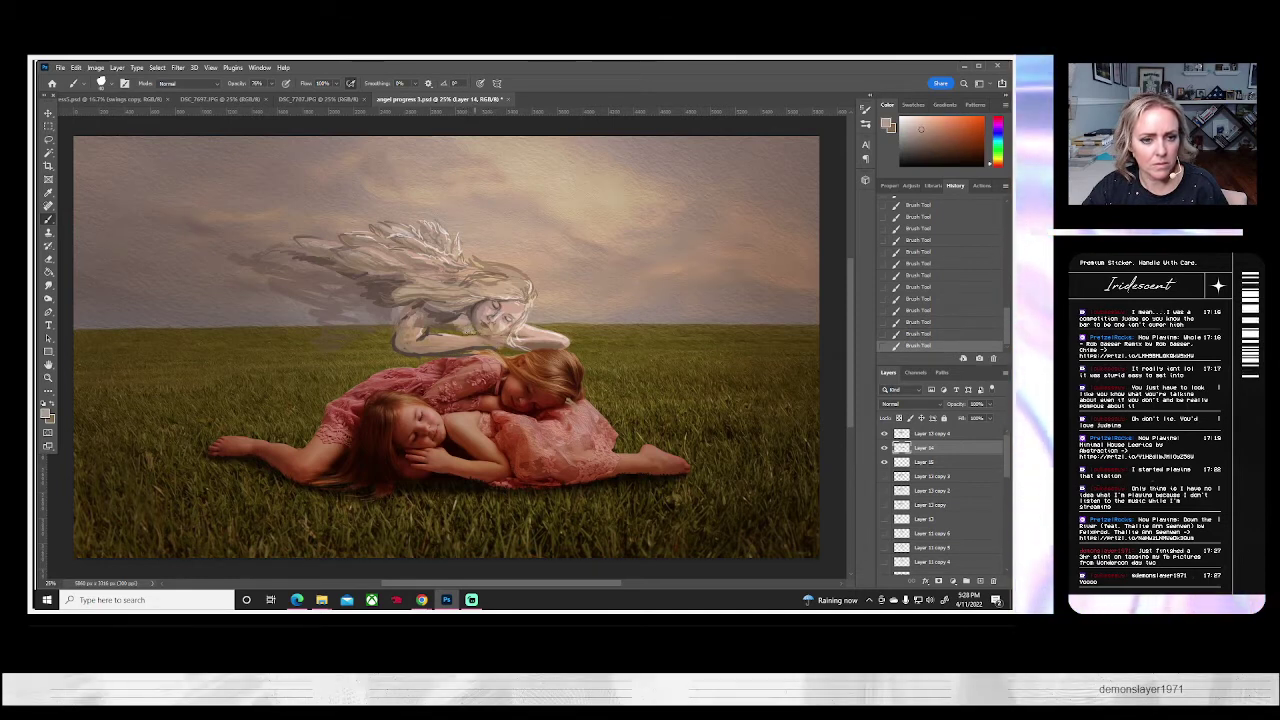
{"action": "left_click", "coordinate": [440, 345], "text": "alt"}
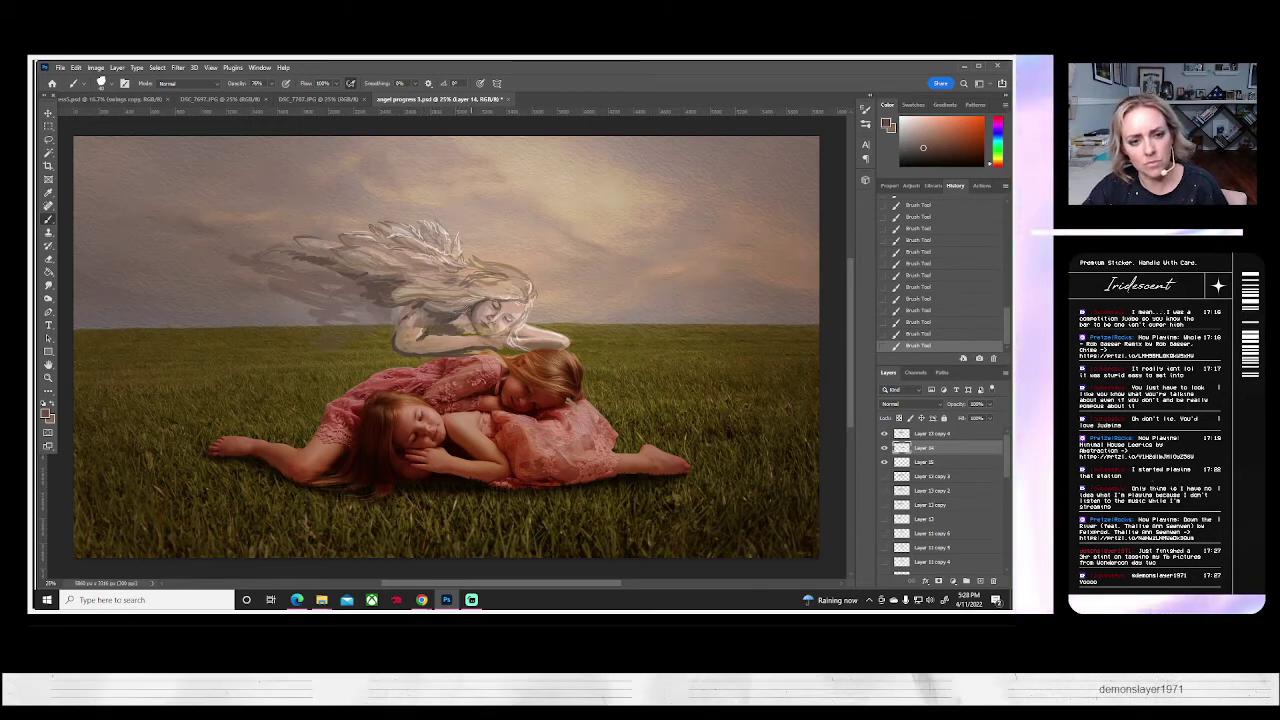
{"action": "left_click", "coordinate": [456, 327], "text": "alt"}
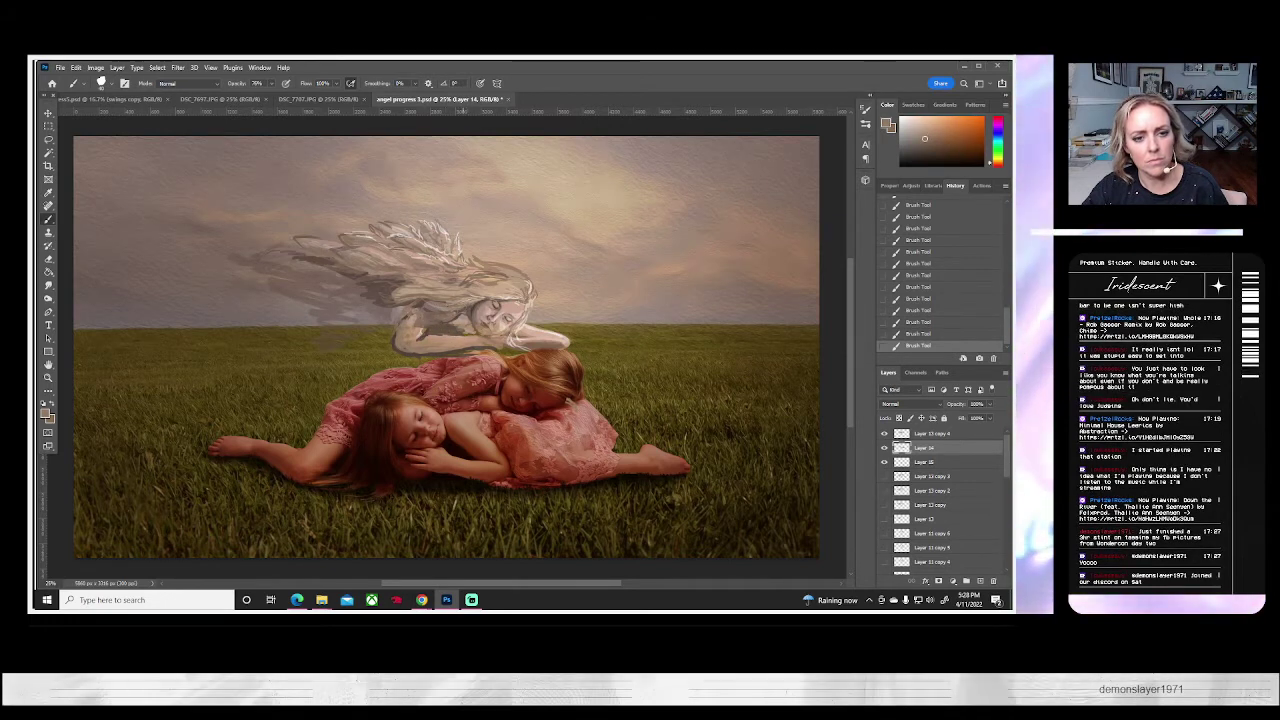
{"action": "left_click", "coordinate": [497, 317], "text": "alt"}
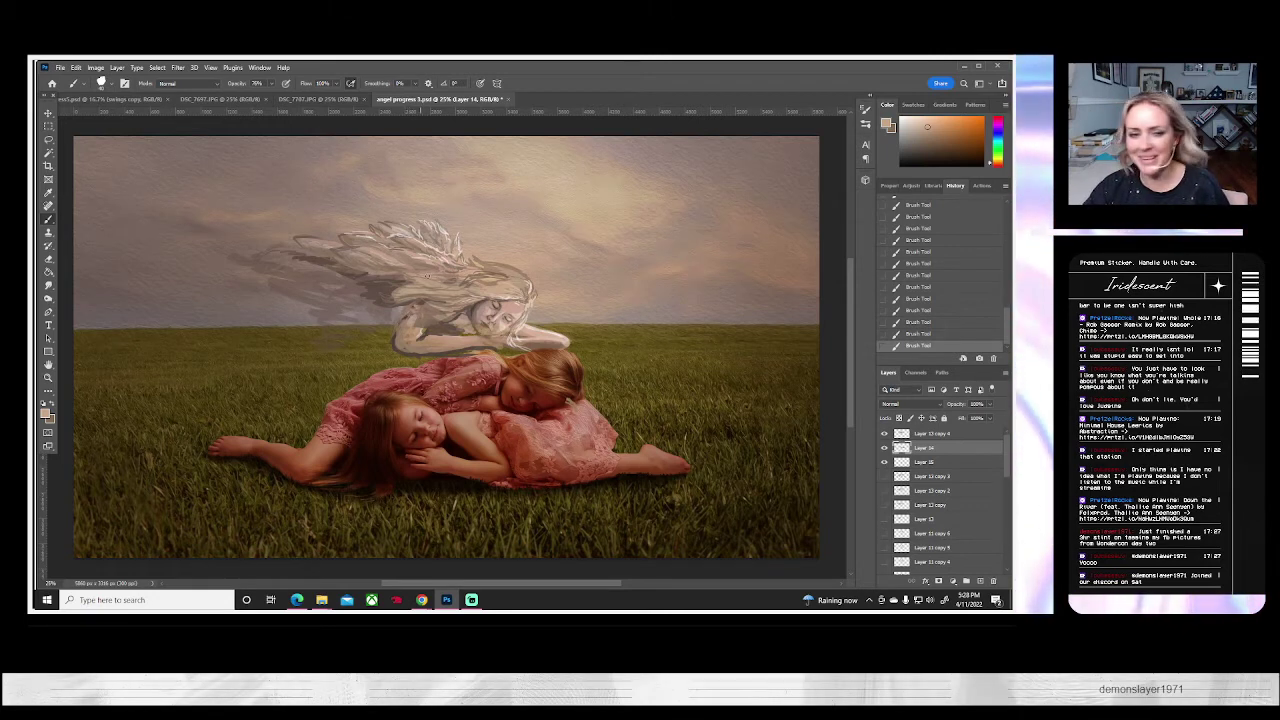
- Resample beige and dark brown tones around the near upper arm and continue blending the shadows between the shoulder and forearm
{"action": "key", "text": "alt"}
{"action": "left_click", "coordinate": [455, 318], "text": "alt"}
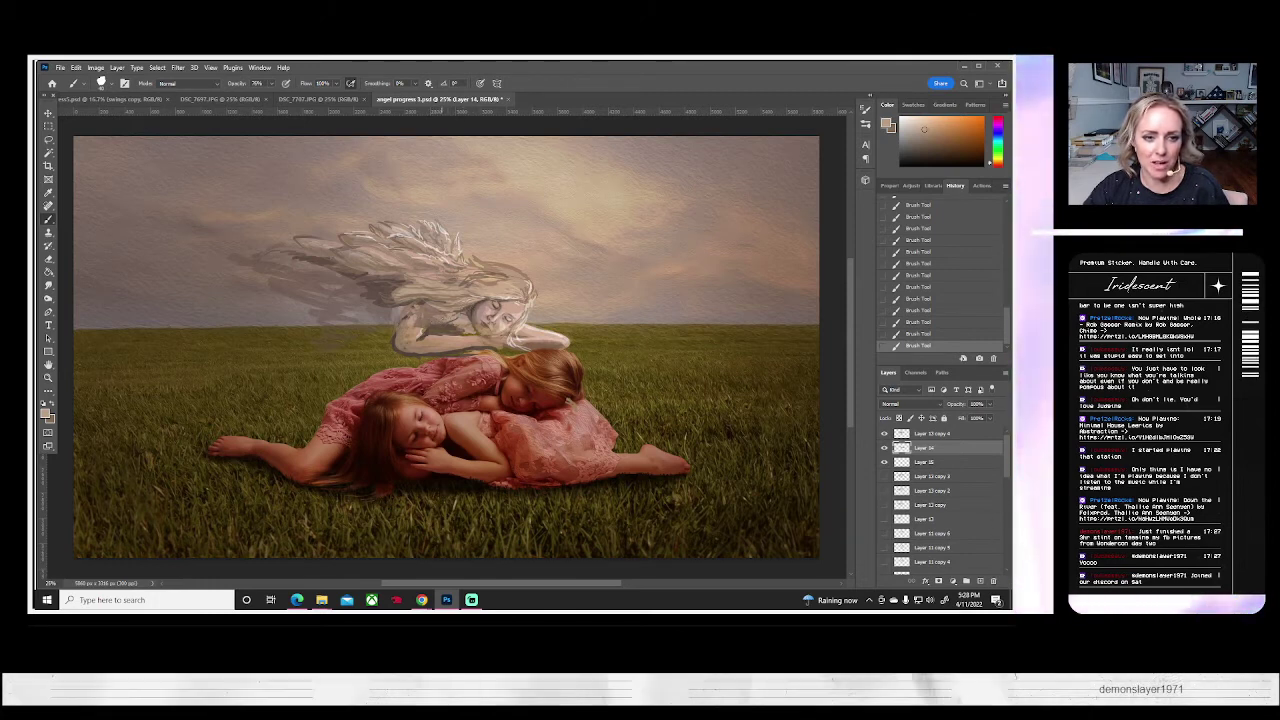
{"action": "left_click", "coordinate": [463, 315], "text": "alt"}
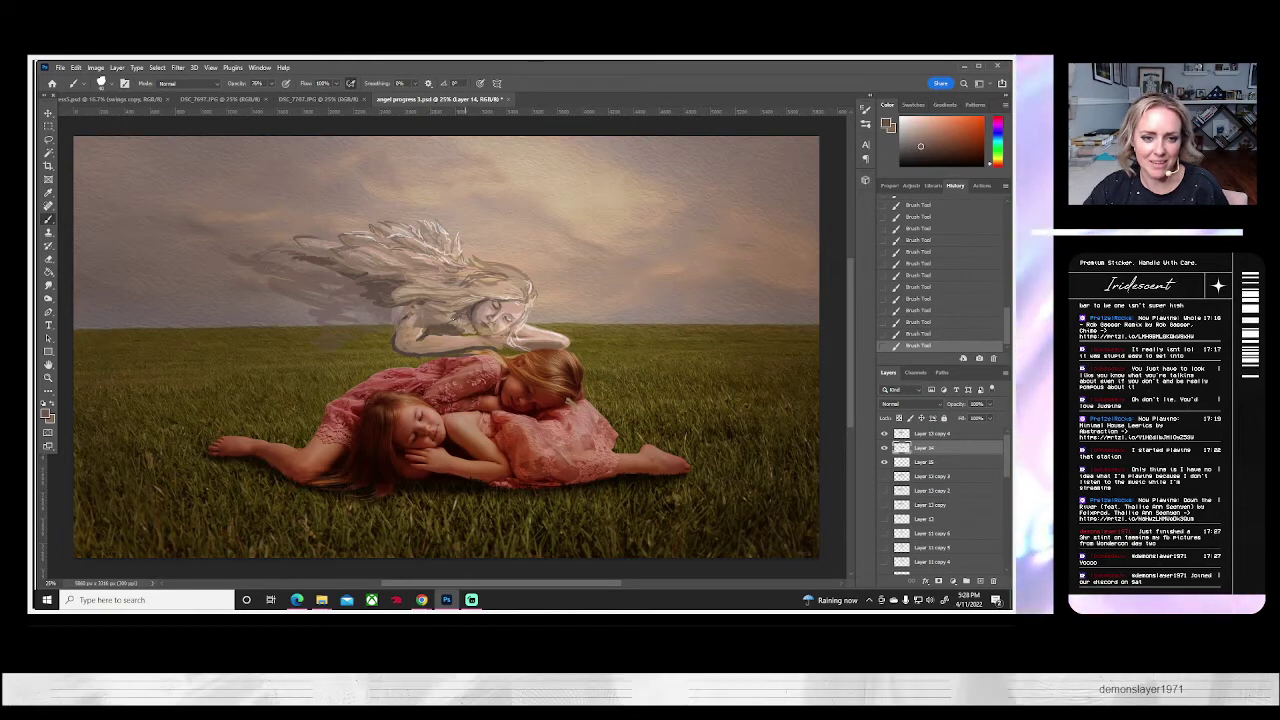
{"action": "left_click", "coordinate": [445, 344], "text": "alt"}
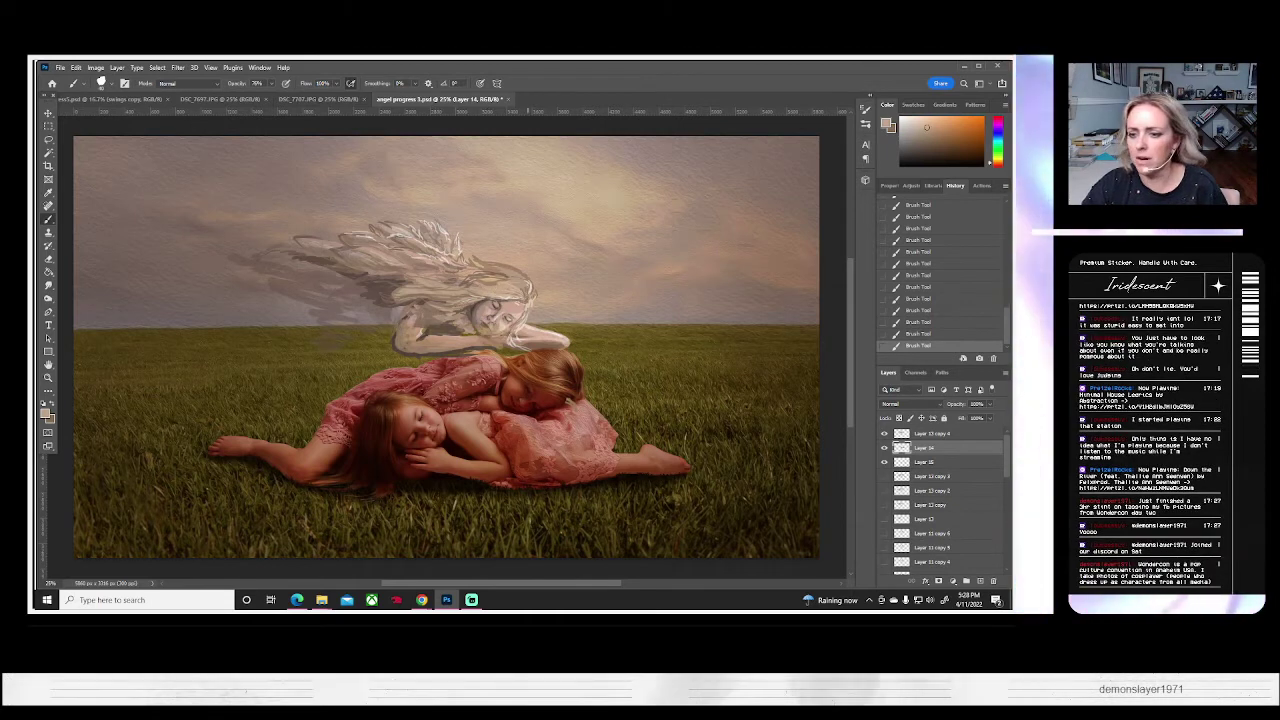
- Check Layer 13 copy 4 by toggling its visibility, select it, and paint hair strands over the near shoulder with sampled tones
{"action": "left_click", "coordinate": [883, 434]}
{"action": "left_click", "coordinate": [883, 434]}
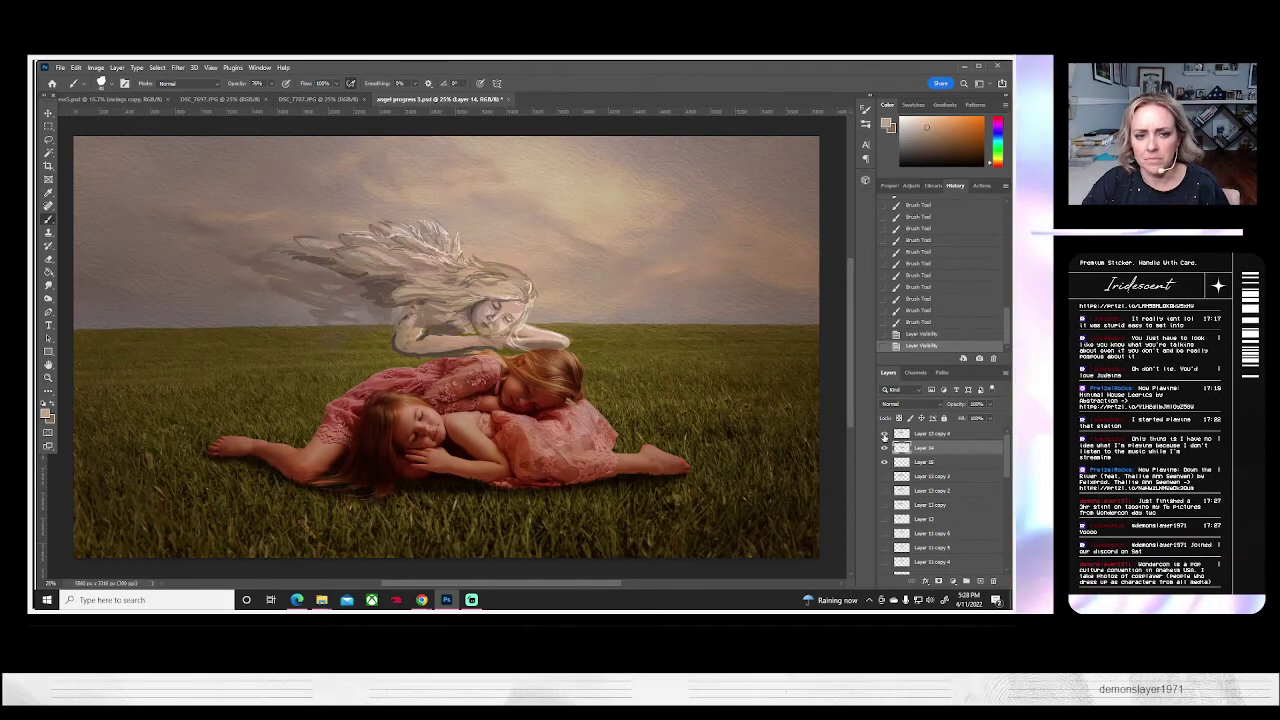
{"action": "left_click", "coordinate": [903, 435]}
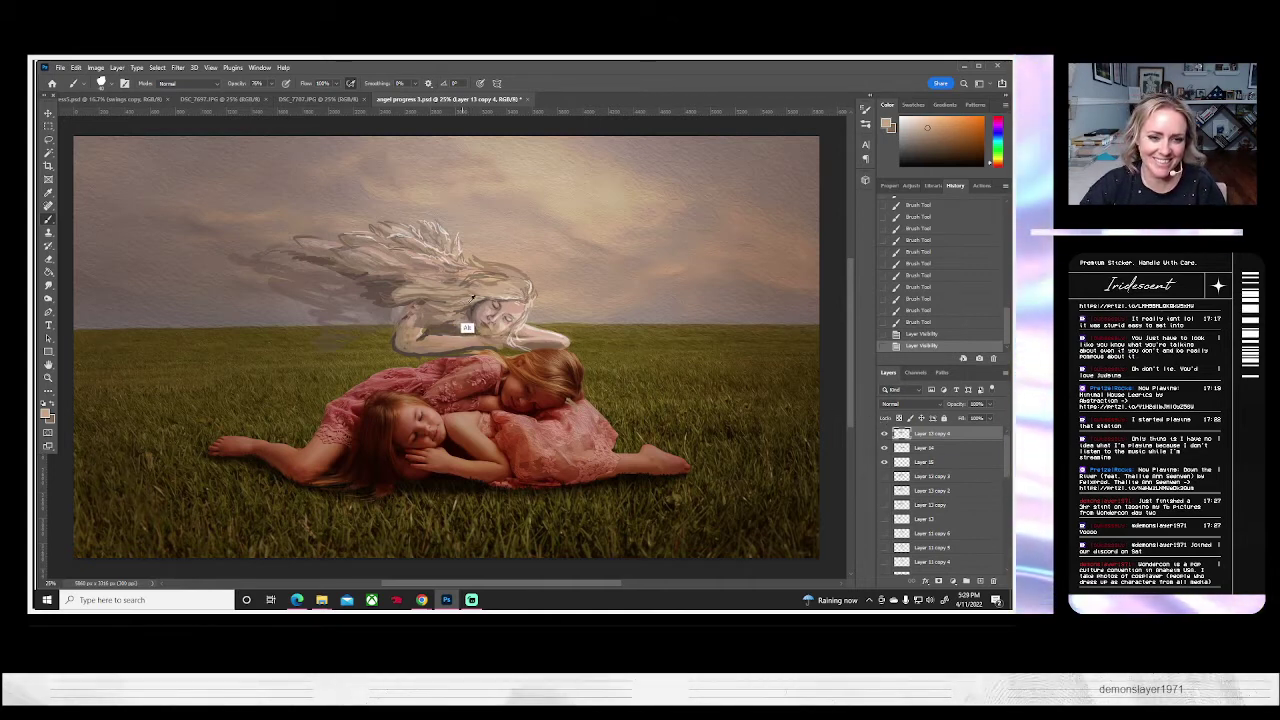
{"action": "mouse_move", "coordinate": [442, 328]}
{"action": "left_mouse_down"}
{"action": "mouse_move", "coordinate": [424, 330]}
{"action": "mouse_move", "coordinate": [489, 320]}
{"action": "mouse_move", "coordinate": [484, 301]}
{"action": "mouse_move", "coordinate": [496, 305]}
{"action": "mouse_move", "coordinate": [432, 315]}
{"action": "mouse_move", "coordinate": [504, 294]}
{"action": "left_mouse_up"}
{"action": "left_click", "coordinate": [515, 297], "text": "alt"}
{"action": "left_click", "coordinate": [485, 322], "text": "alt"}
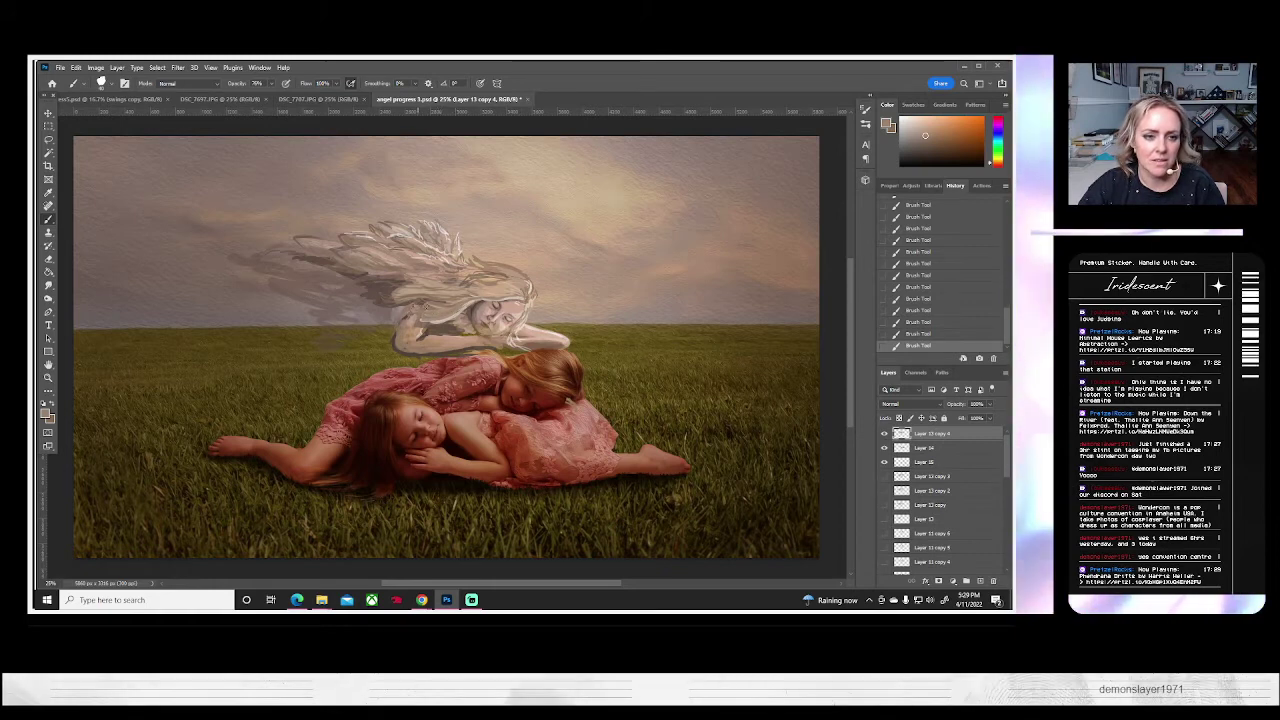
{"action": "left_click", "coordinate": [428, 318], "text": "alt"}
{"action": "left_click_drag", "start_coordinate": [464, 301], "coordinate": [426, 308]}
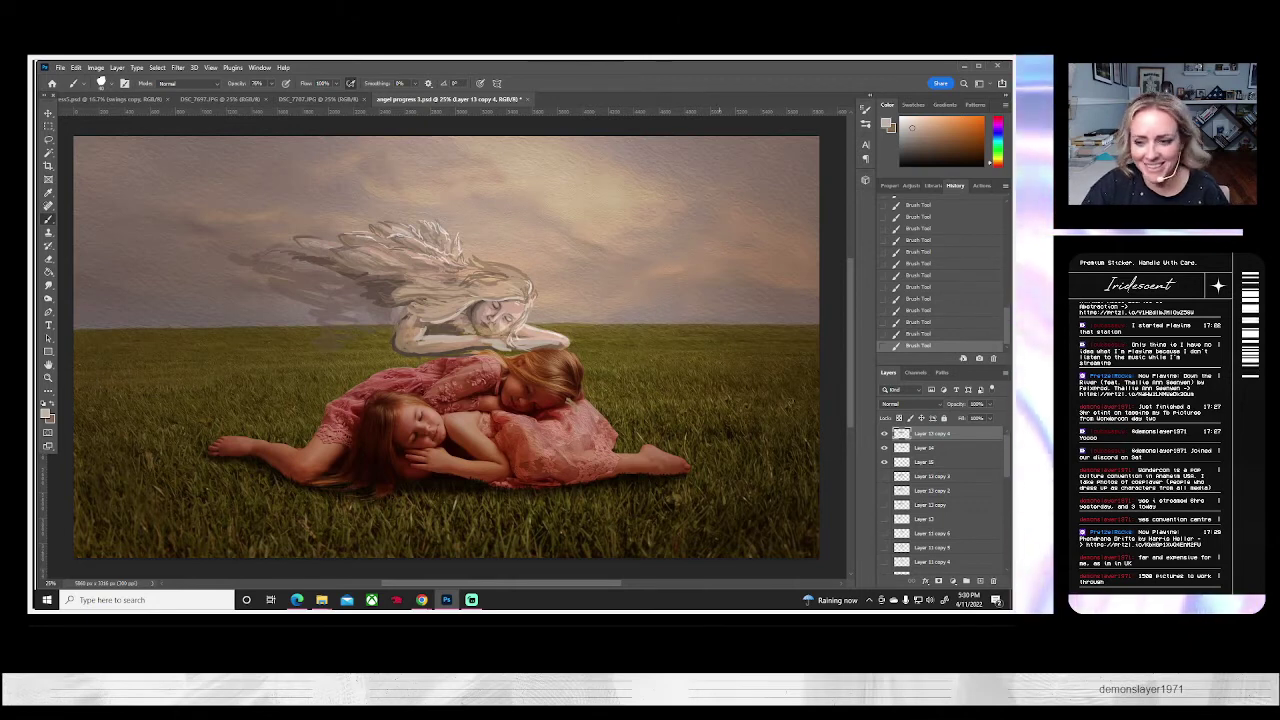
- Check Layer 13 copy 4 by toggling it, and erase on it beside the older girl's head, setting the eraser's opacity to 100%
{"action": "left_click", "coordinate": [884, 434]}
{"action": "left_click", "coordinate": [884, 434]}
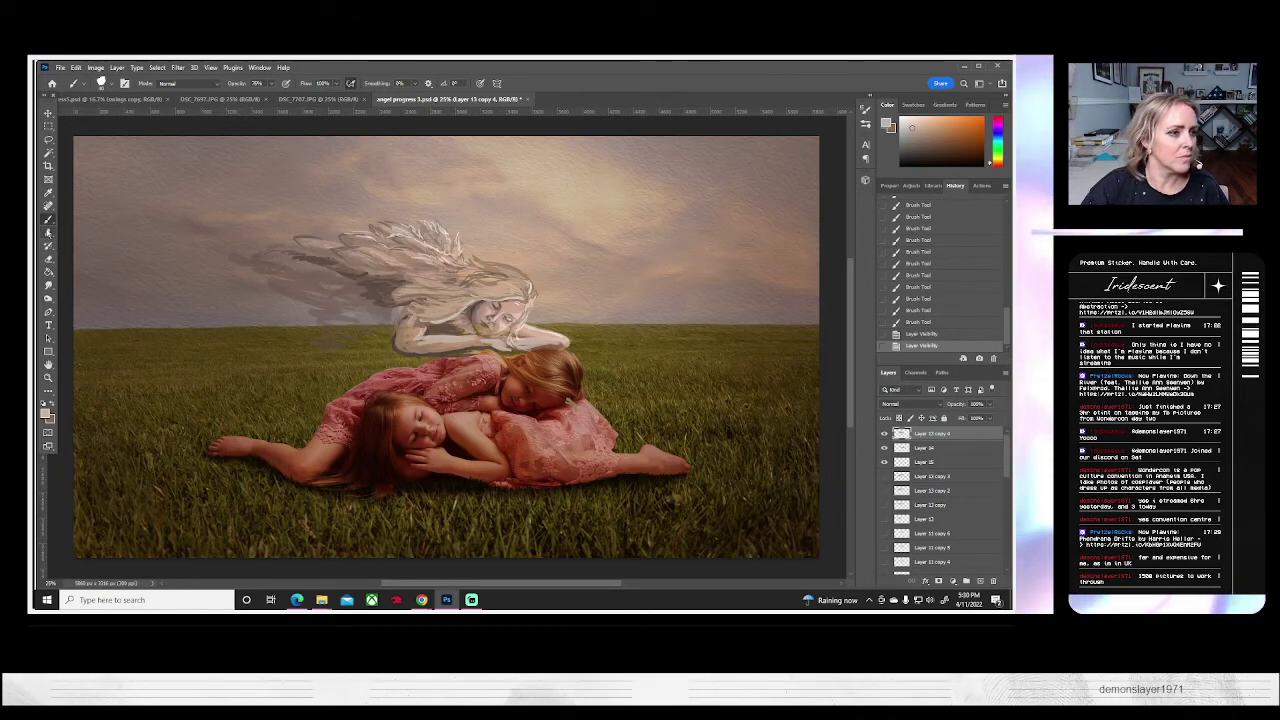
{"action": "key", "text": "e"}
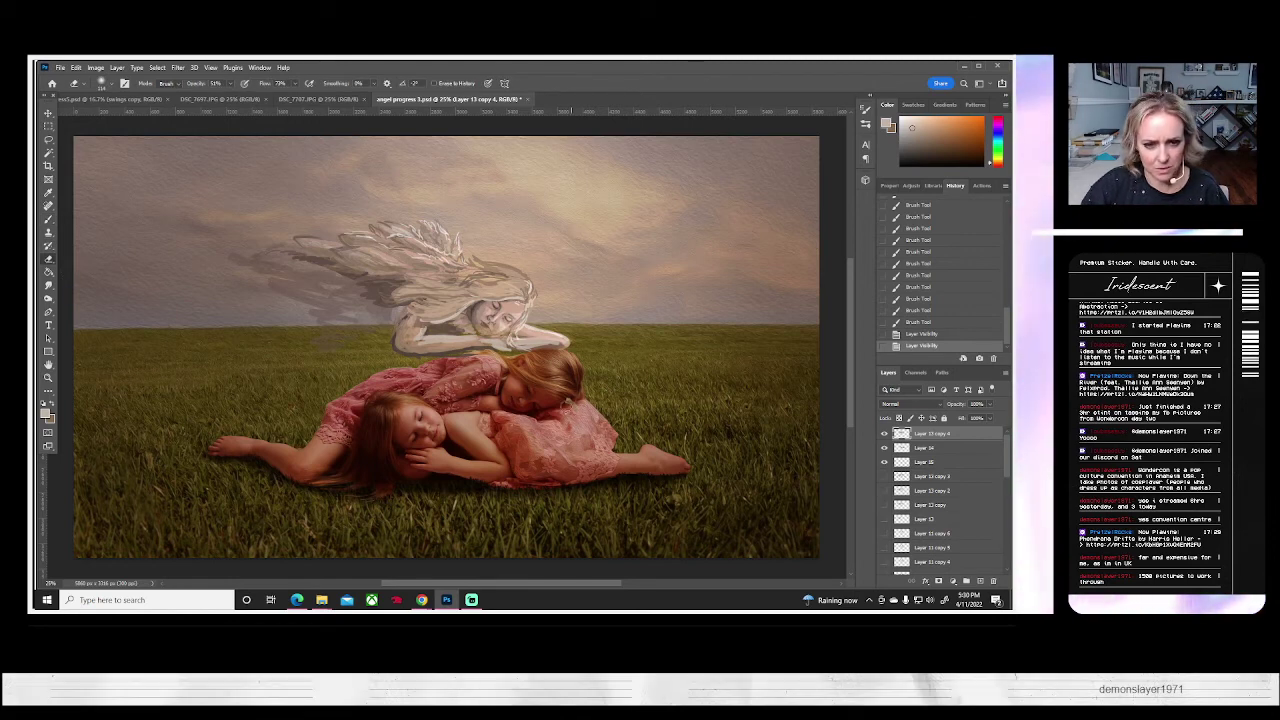
{"action": "left_click", "coordinate": [594, 380]}
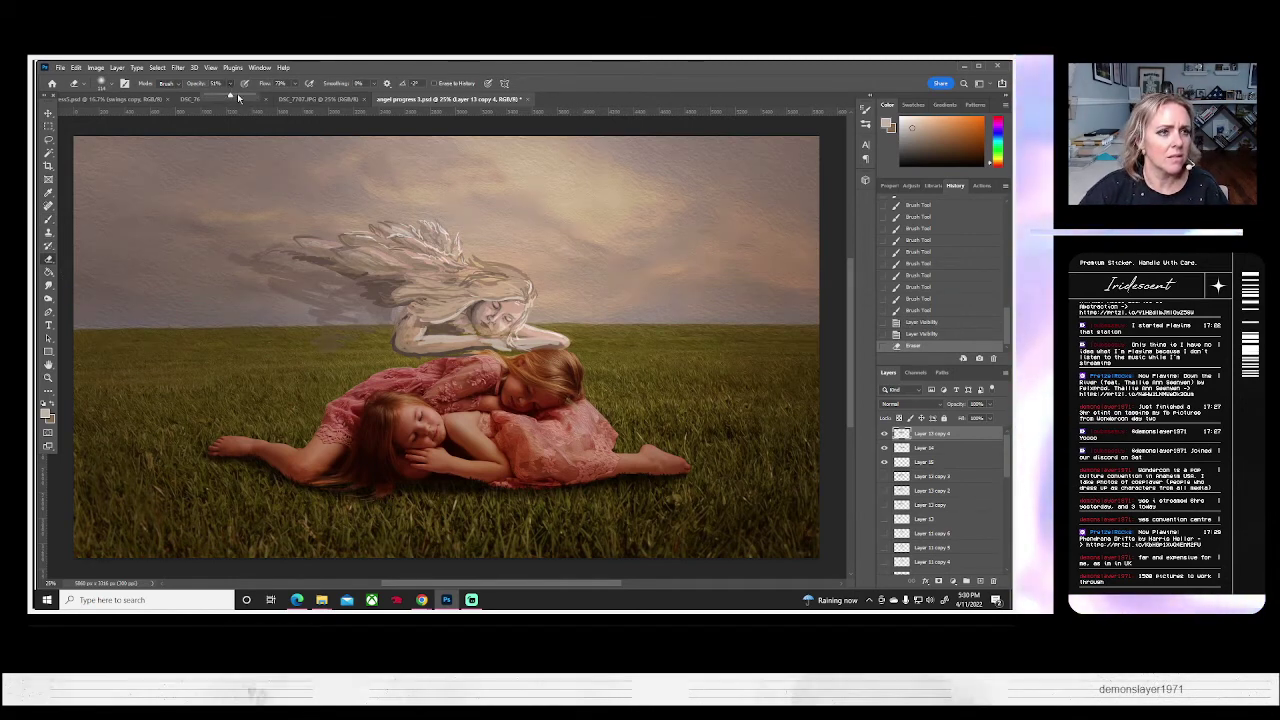
{"action": "left_click_drag", "start_coordinate": [237, 93], "coordinate": [254, 94]}
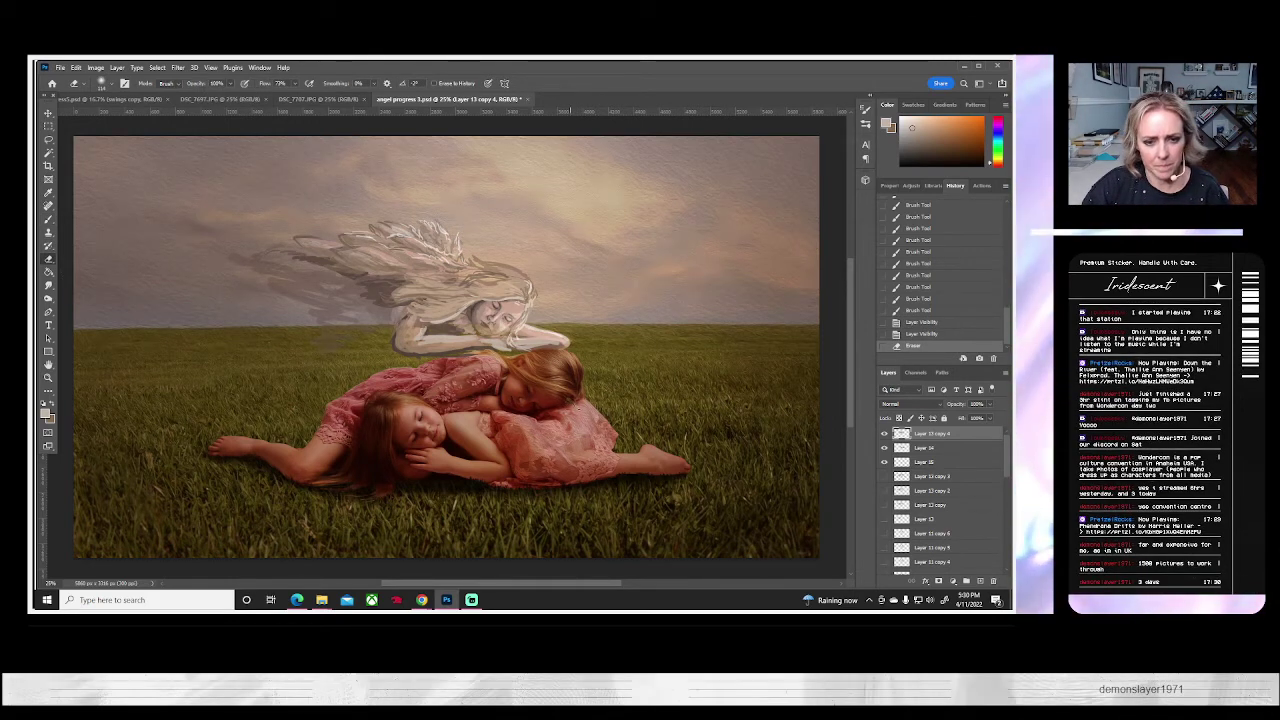
{"action": "left_click", "coordinate": [602, 391]}
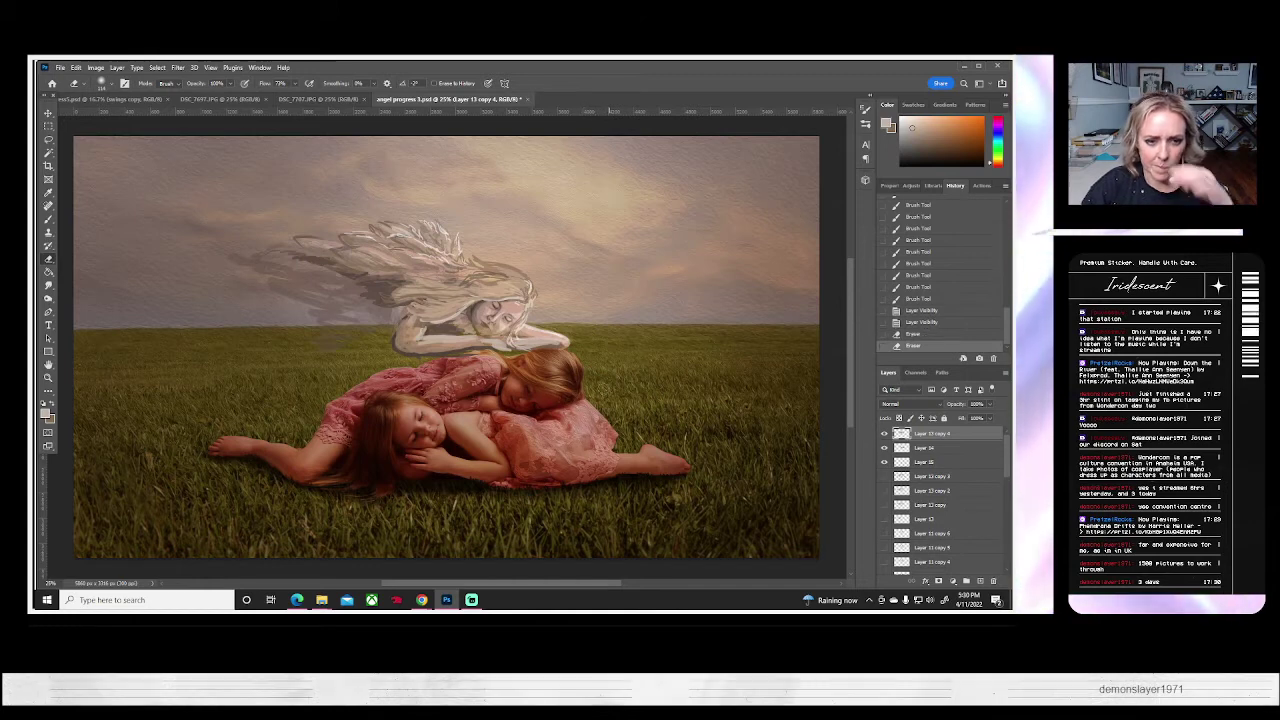
- Toggle the visibility of Layer 13 copy 4 and Layer 14 to compare what each contributes to the angel
{"action": "left_click", "coordinate": [884, 434]}
{"action": "left_click", "coordinate": [884, 434]}
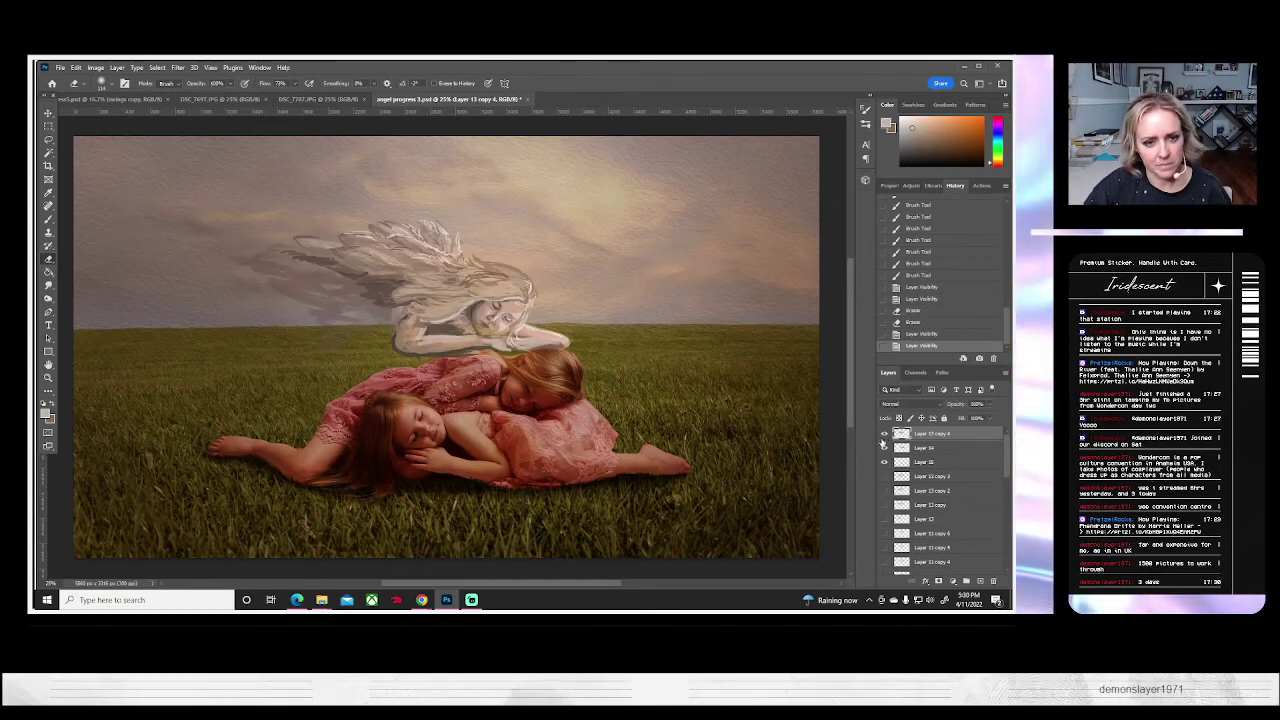
{"action": "left_click", "coordinate": [884, 447]}
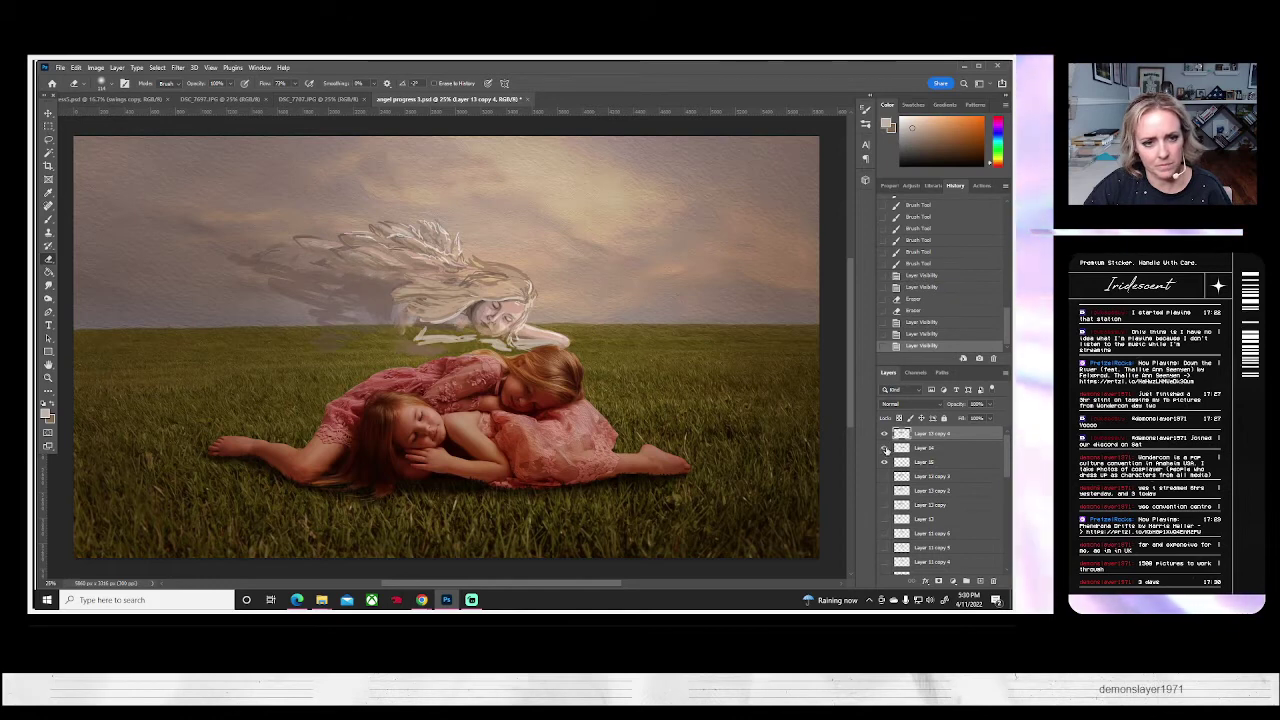
{"action": "left_click", "coordinate": [884, 448]}
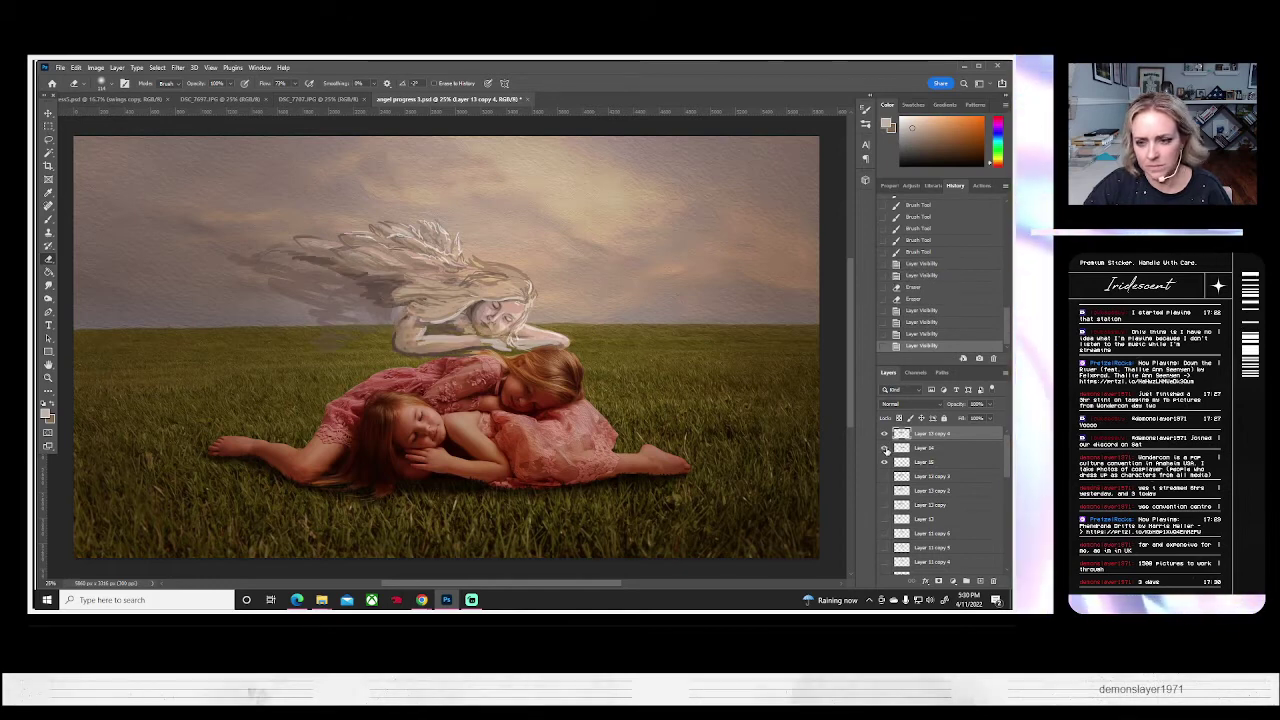
{"action": "left_click", "coordinate": [884, 448]}
{"action": "left_click", "coordinate": [884, 448]}
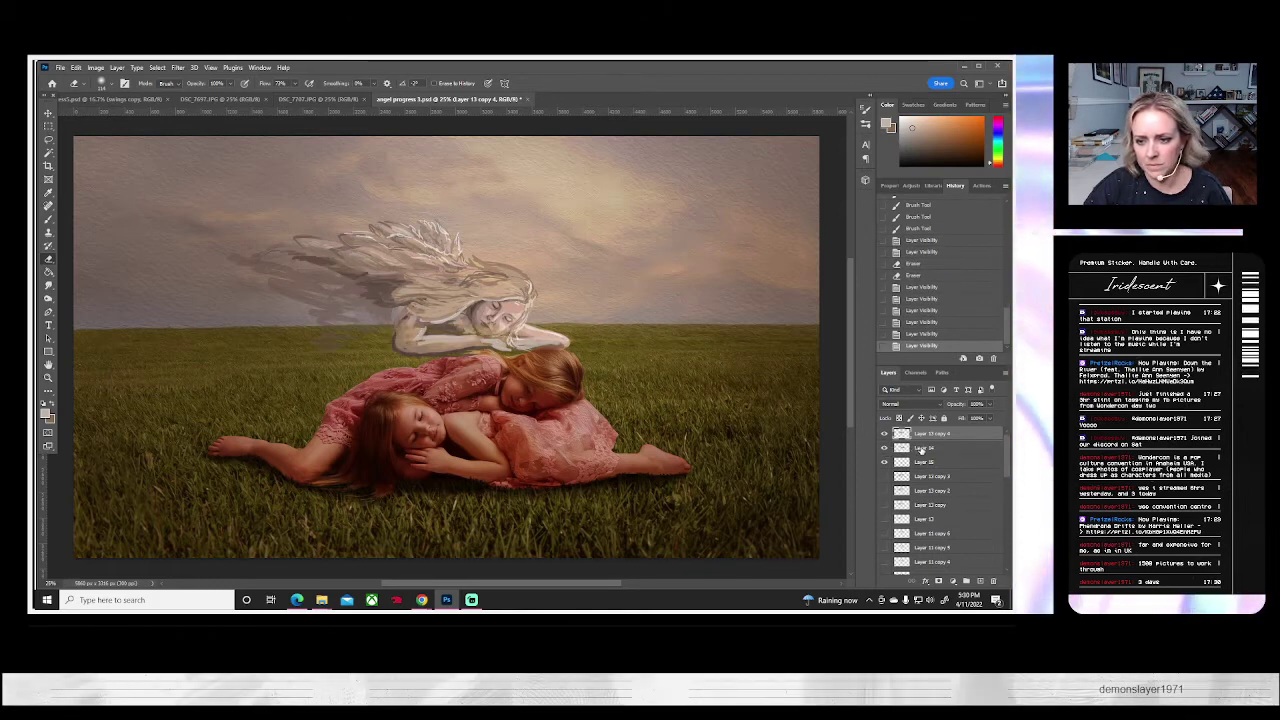
- Select Layer 14, sample a dark brown with the Brush tool and paint shadows along the near forearm and elbow
{"action": "left_click", "coordinate": [921, 449]}
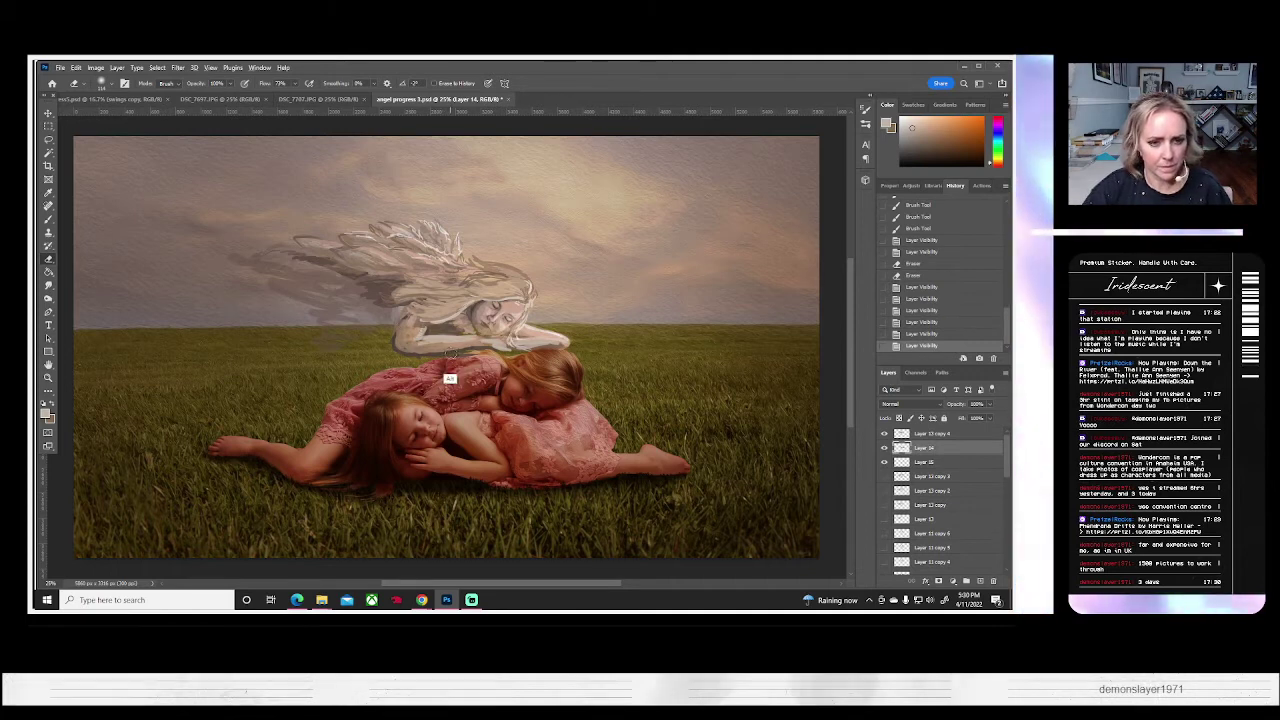
{"action": "left_click", "coordinate": [48, 219]}
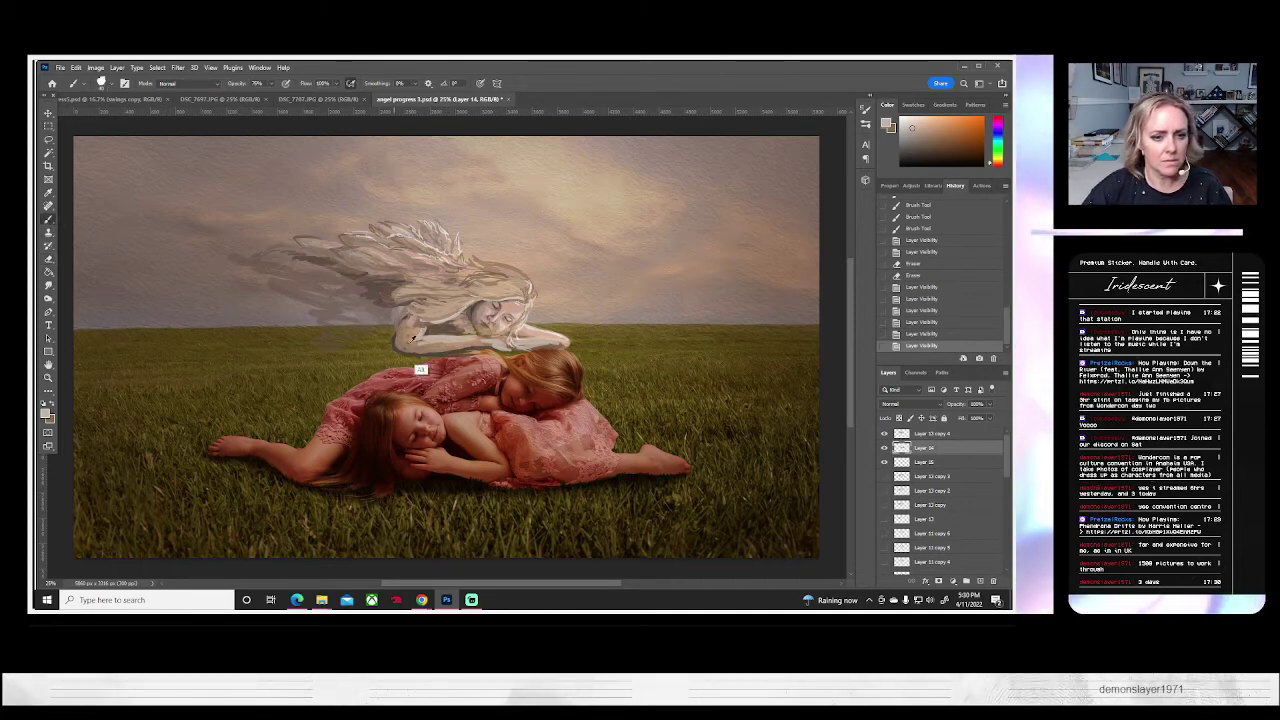
{"action": "left_click", "coordinate": [442, 378], "text": "alt"}
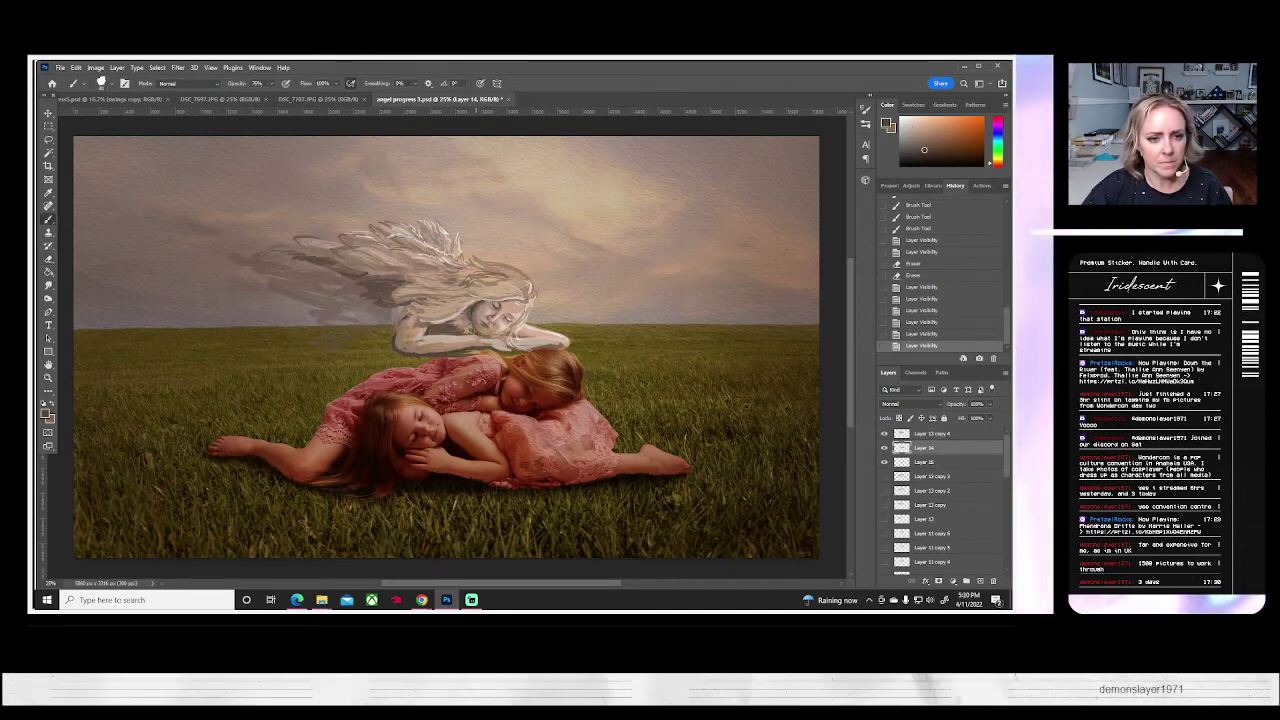
{"action": "left_click_drag", "start_coordinate": [476, 331], "coordinate": [460, 337]}
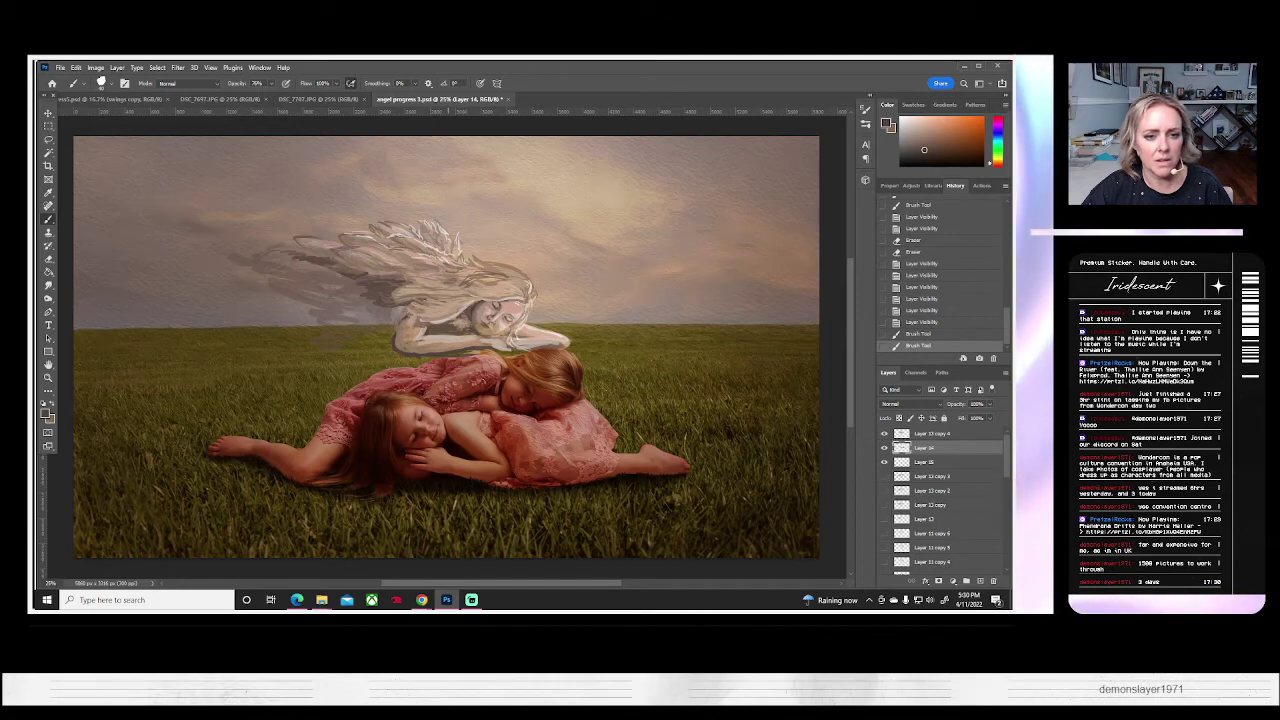
{"action": "left_click_drag", "start_coordinate": [420, 334], "coordinate": [408, 341]}
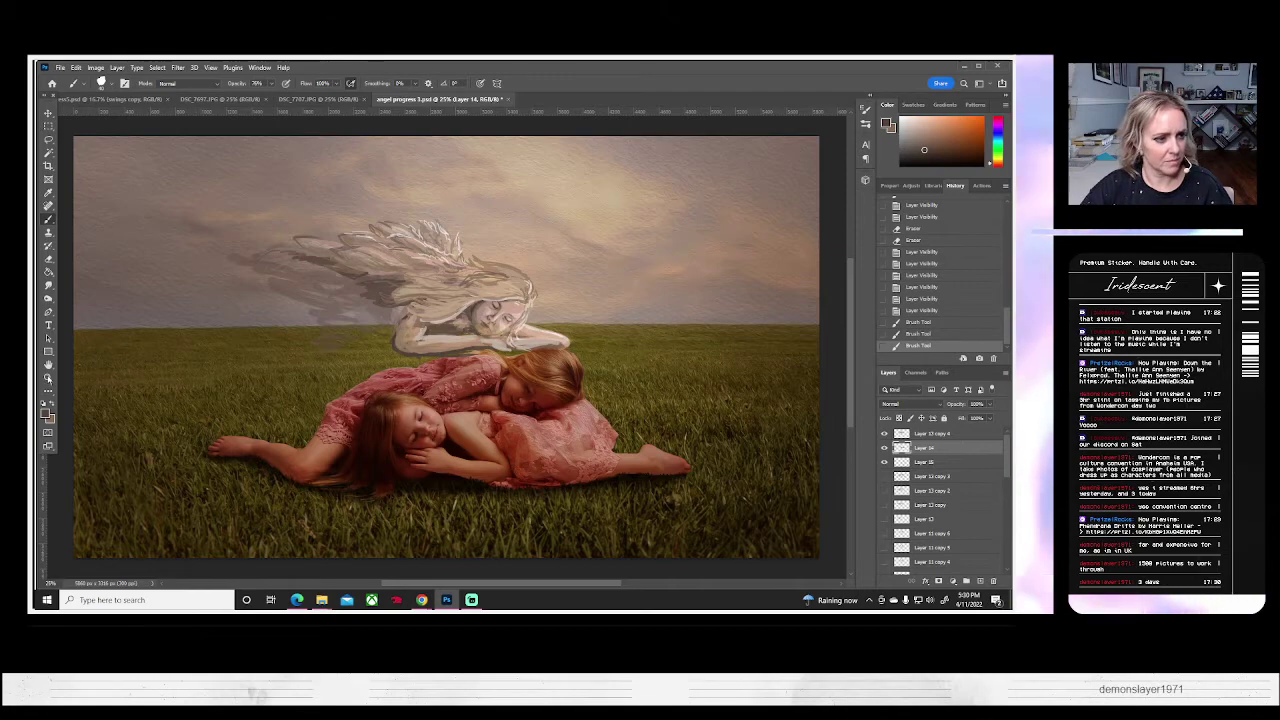
- Zoom in on the angel to 50% and toggle the layer directly beneath Layer 14 to examine its effect
{"action": "key", "text": "z"}
{"action": "left_click", "coordinate": [445, 328]}
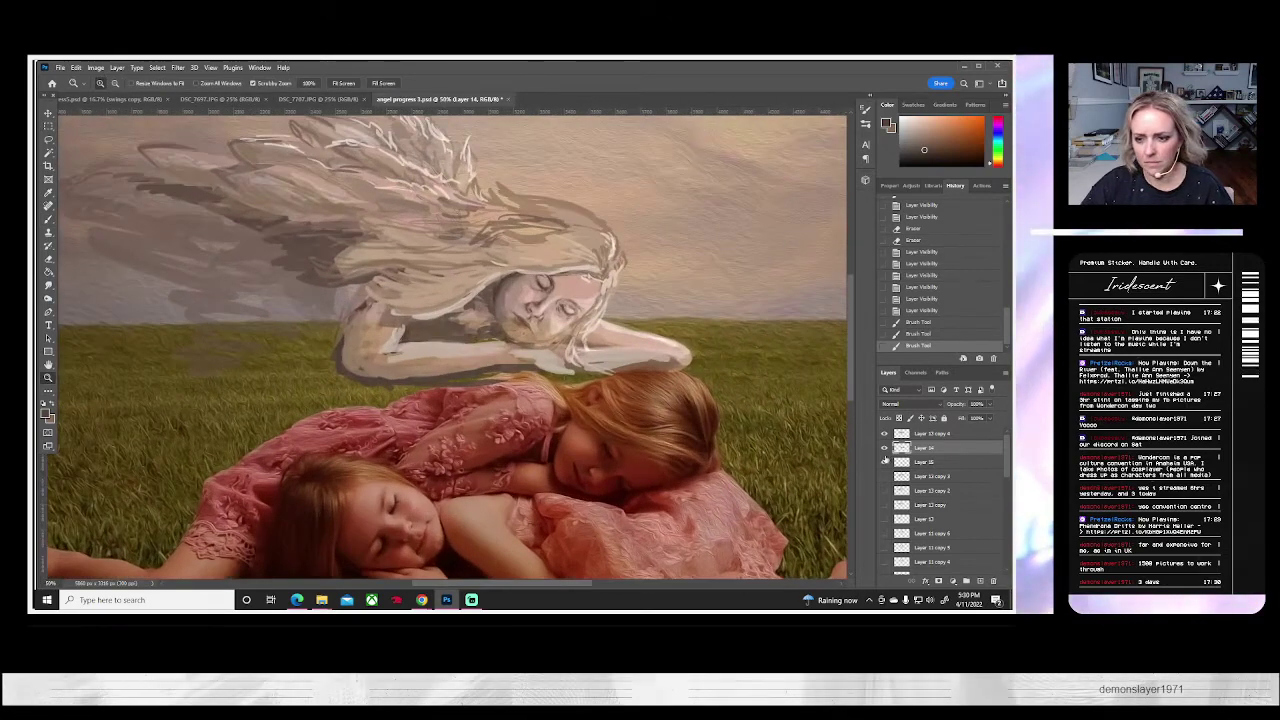
{"action": "left_click", "coordinate": [885, 462]}
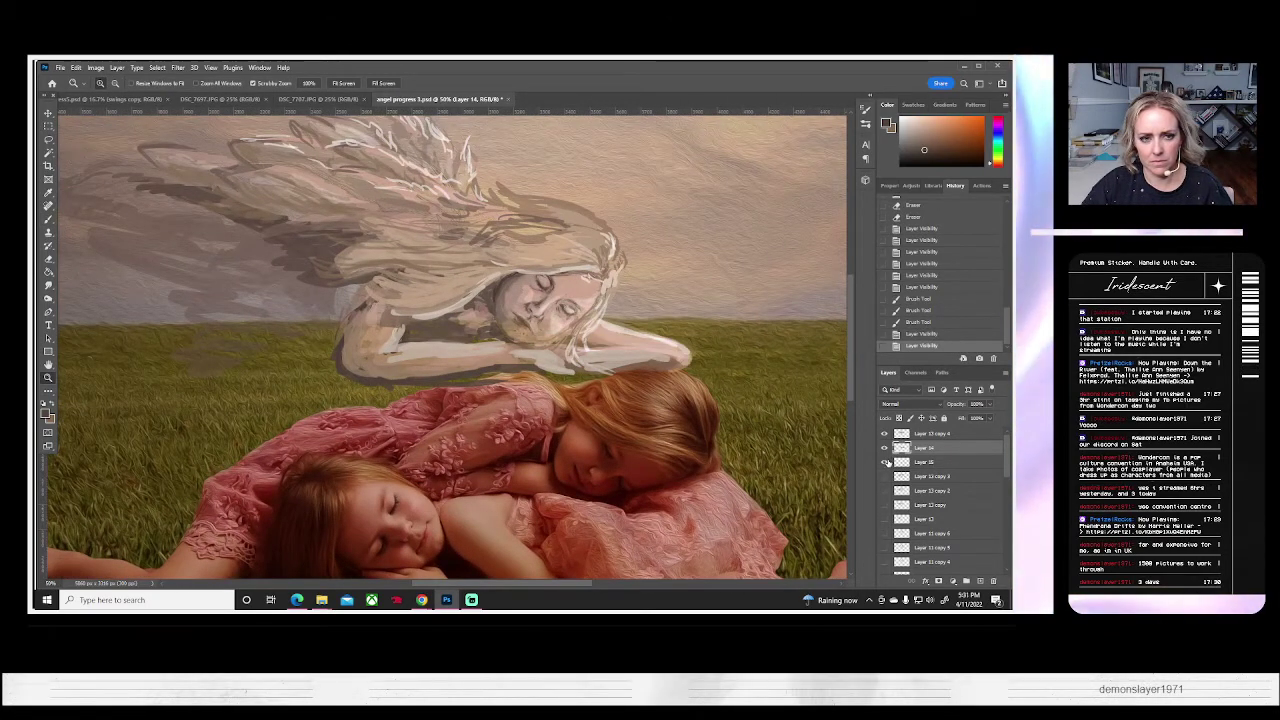
{"action": "left_click", "coordinate": [885, 462]}
{"action": "left_click", "coordinate": [885, 462]}
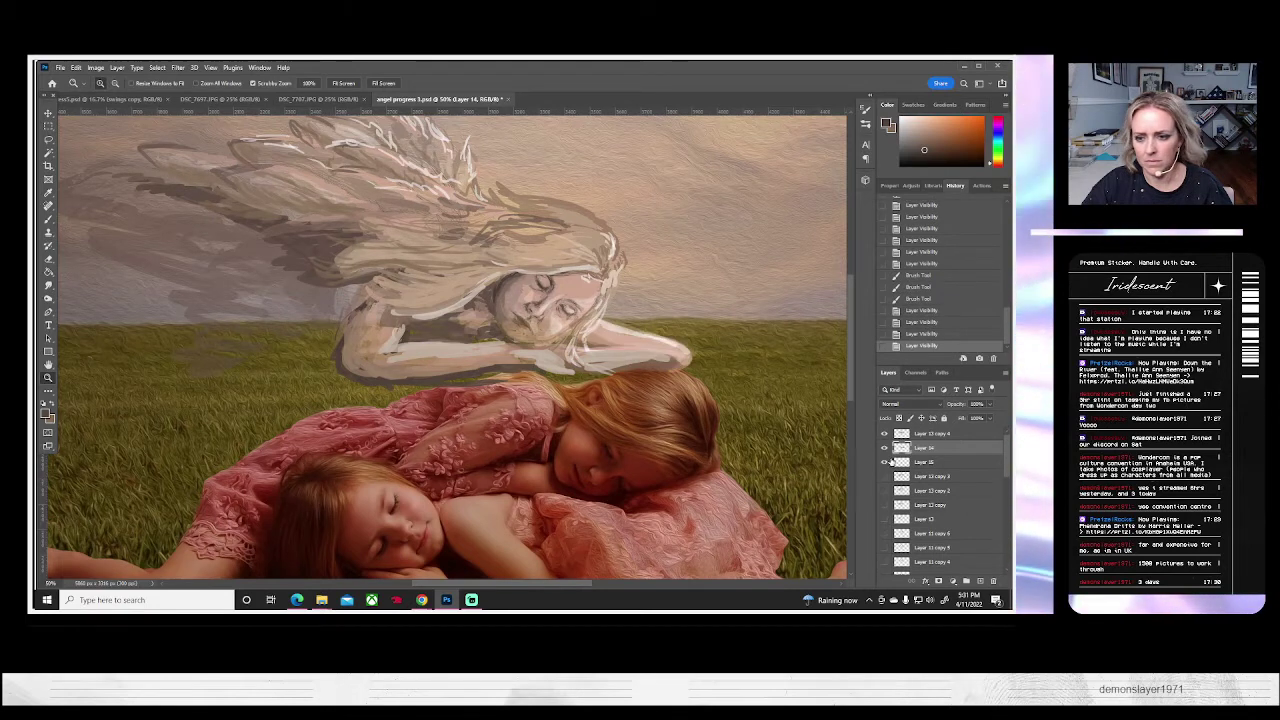
{"action": "left_click", "coordinate": [885, 462]}
{"action": "left_click", "coordinate": [885, 460]}
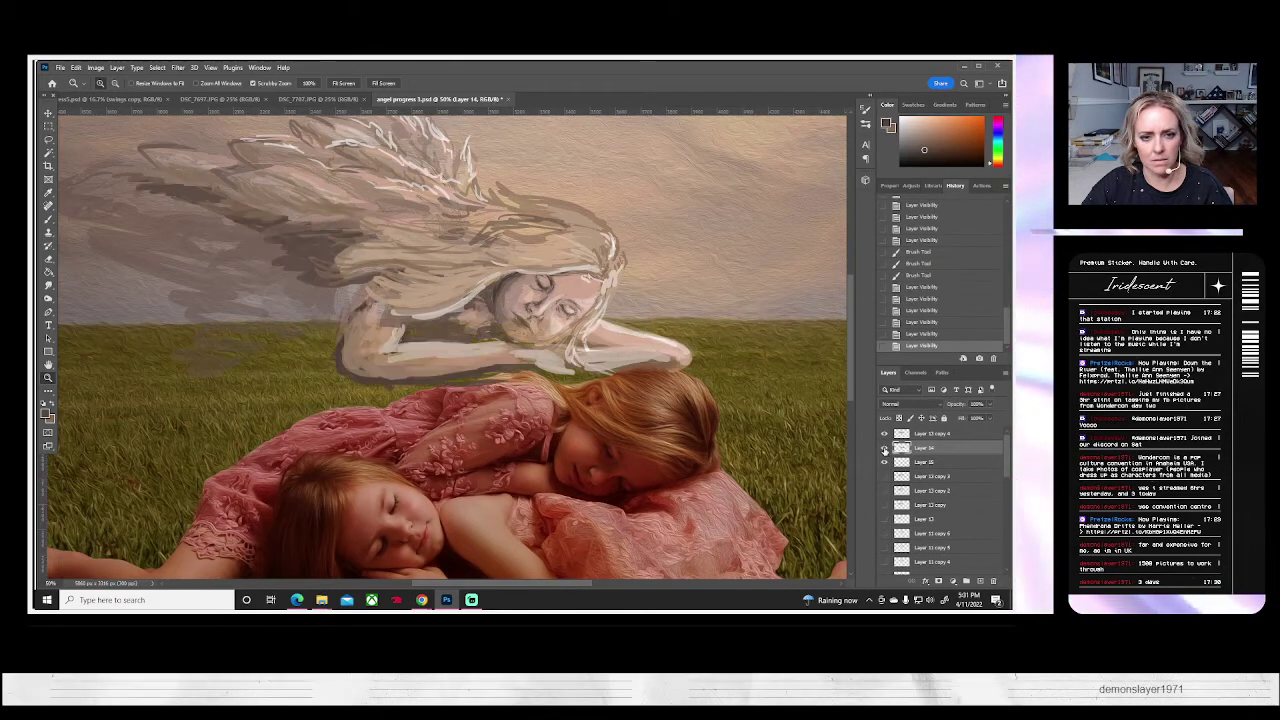
- Check the brush settings, sample the dark brown at the near elbow and paint a shadow beneath the hair inside the arm
{"action": "left_click", "coordinate": [49, 220]}
{"action": "left_click", "coordinate": [103, 84]}
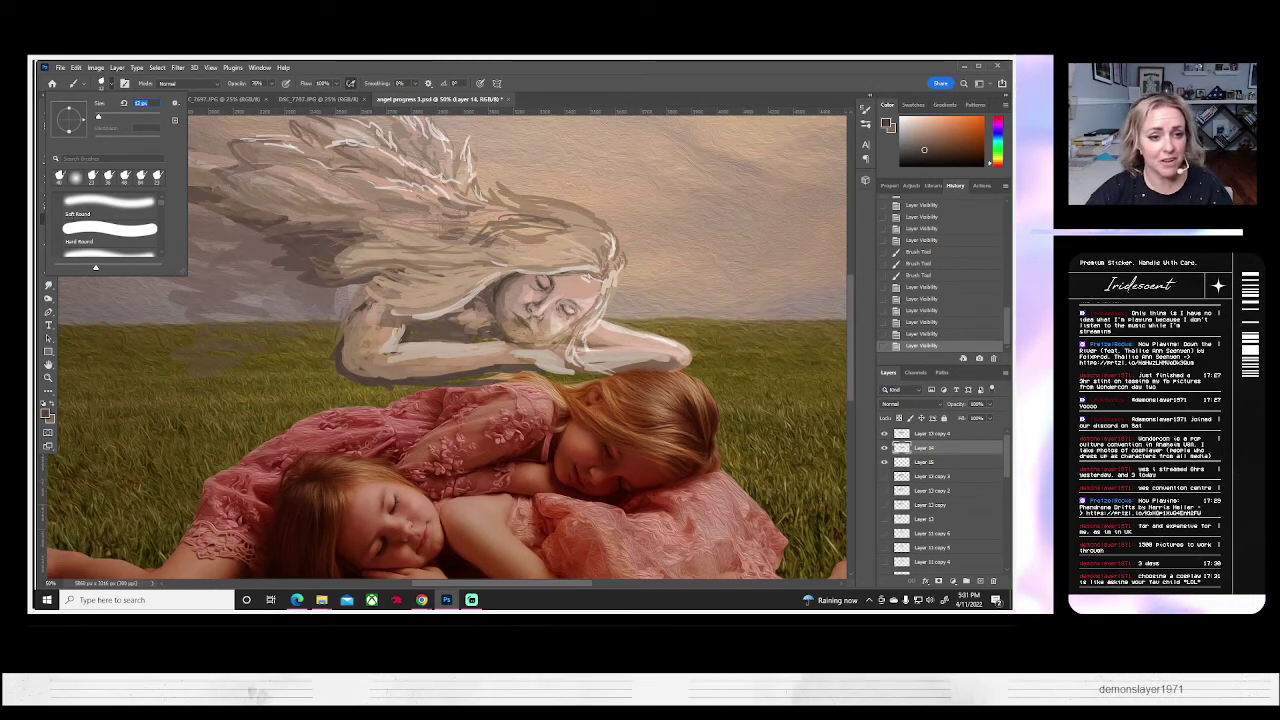
{"action": "left_click", "coordinate": [343, 395]}
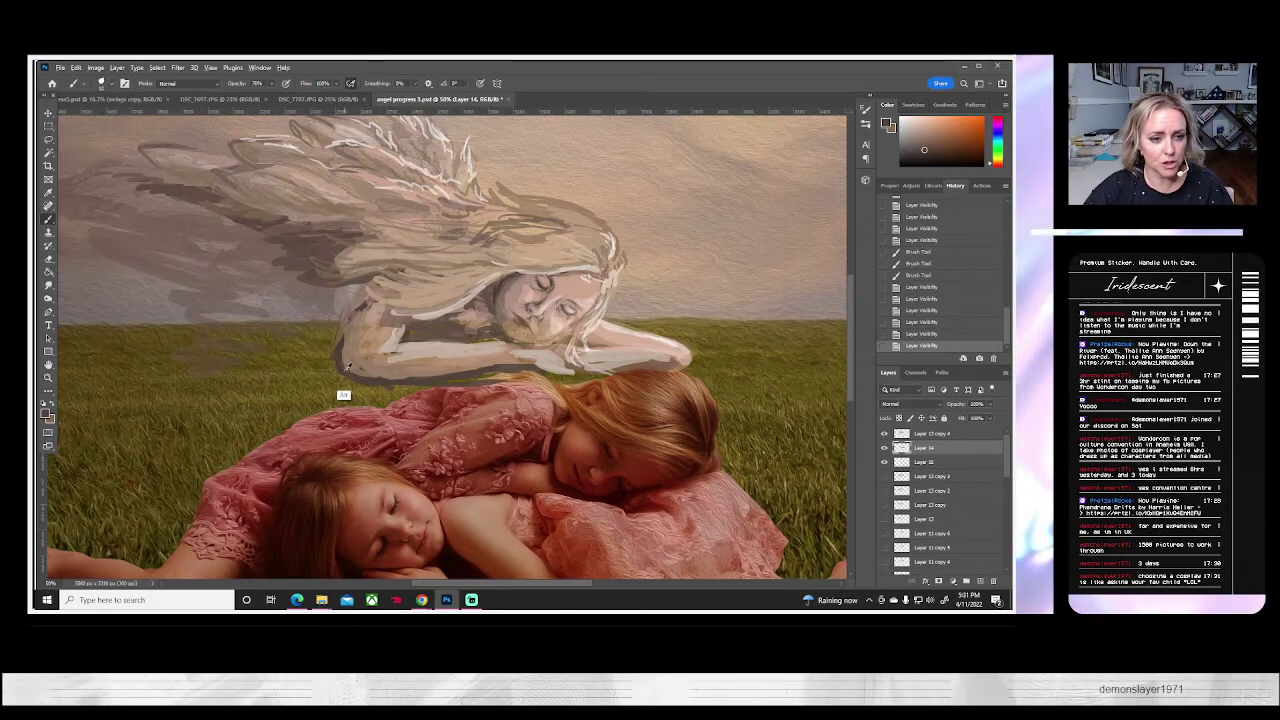
{"action": "left_click", "coordinate": [347, 368], "text": "alt"}
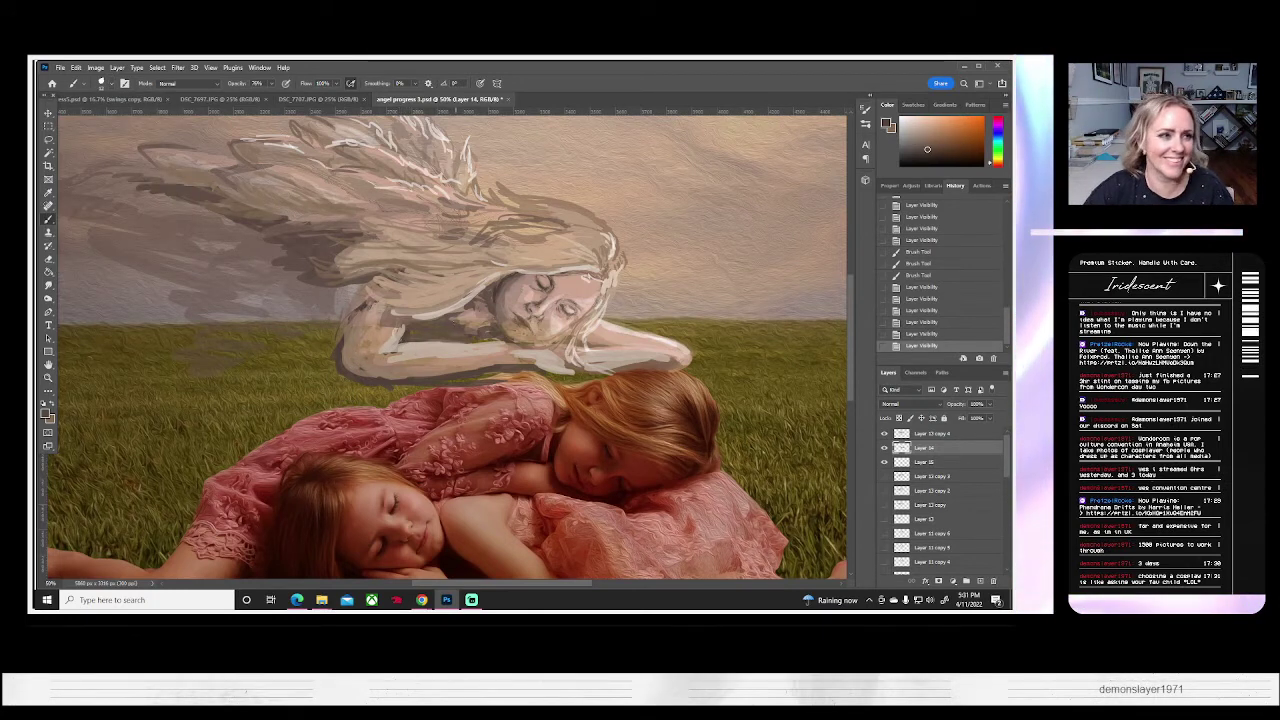
{"action": "left_click_drag", "start_coordinate": [456, 318], "coordinate": [428, 322]}
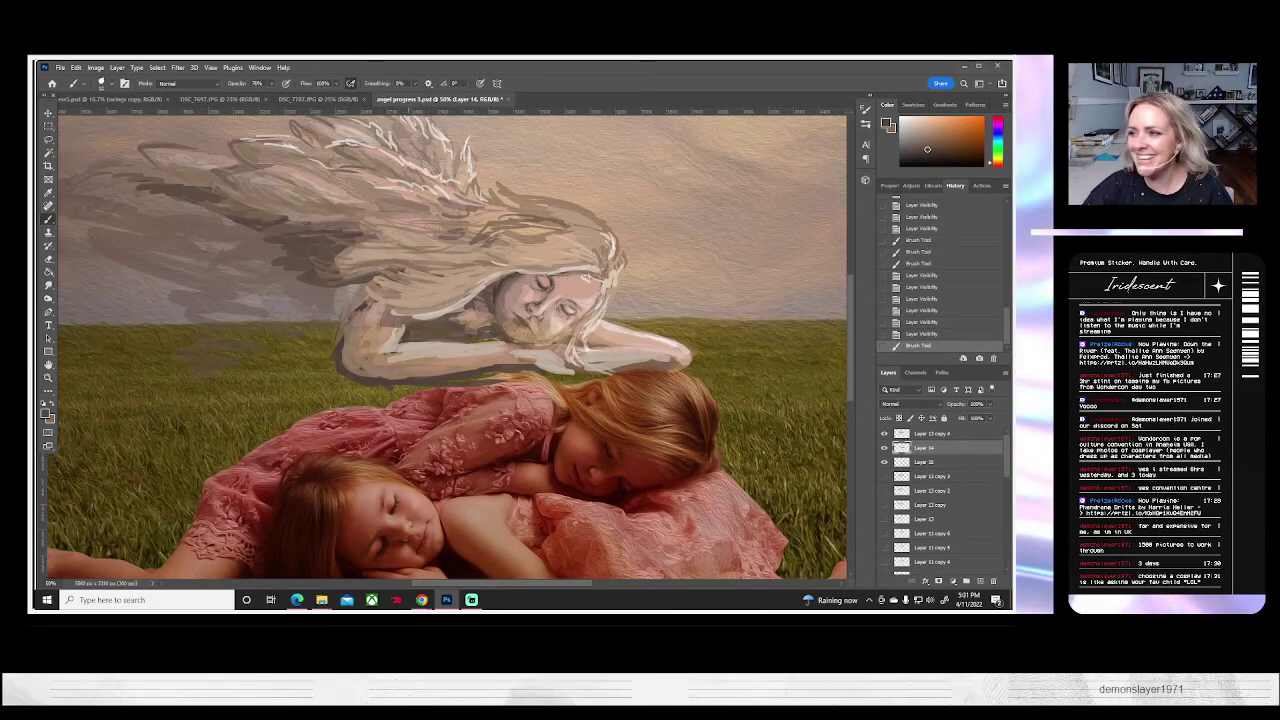
{"action": "scroll", "coordinate": [445, 345], "scroll_direction": "up", "scroll_amount": 1}
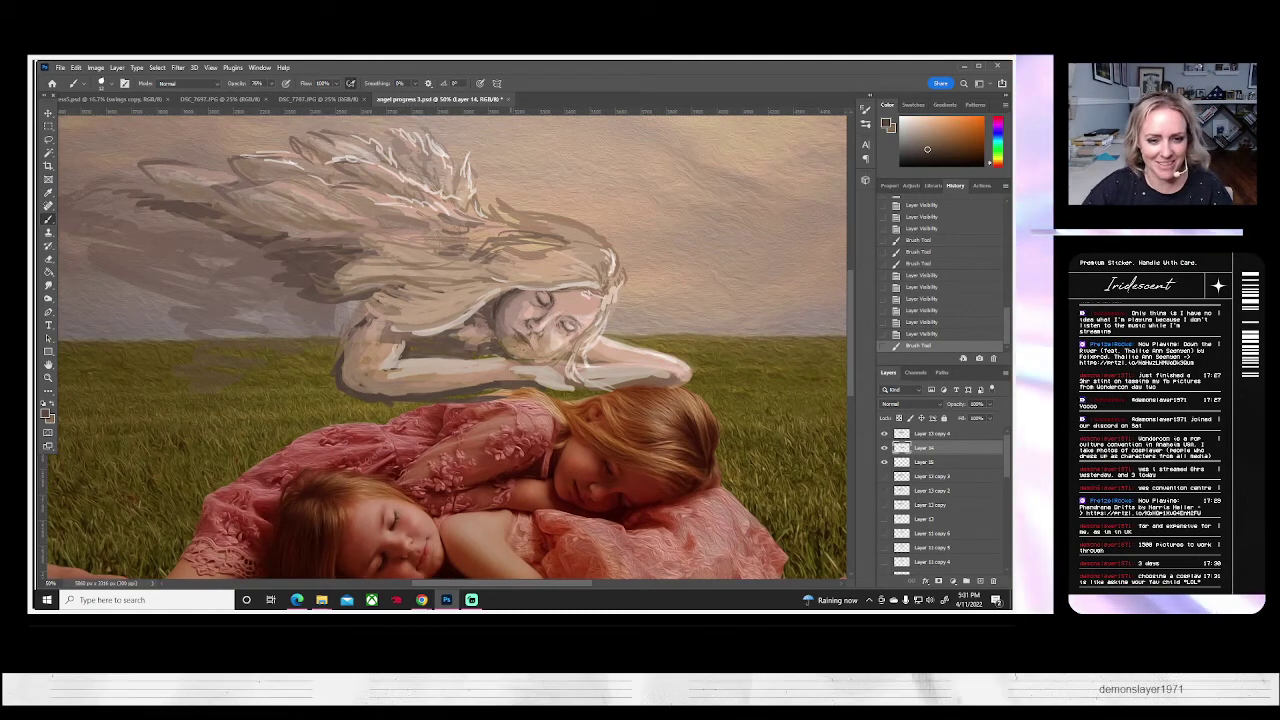
- Sample an olive brown beside the near forearm and toggle Layer 14 and Layer 13 copy 4 to compare what each contributes
{"action": "left_click", "coordinate": [525, 389], "text": "alt"}
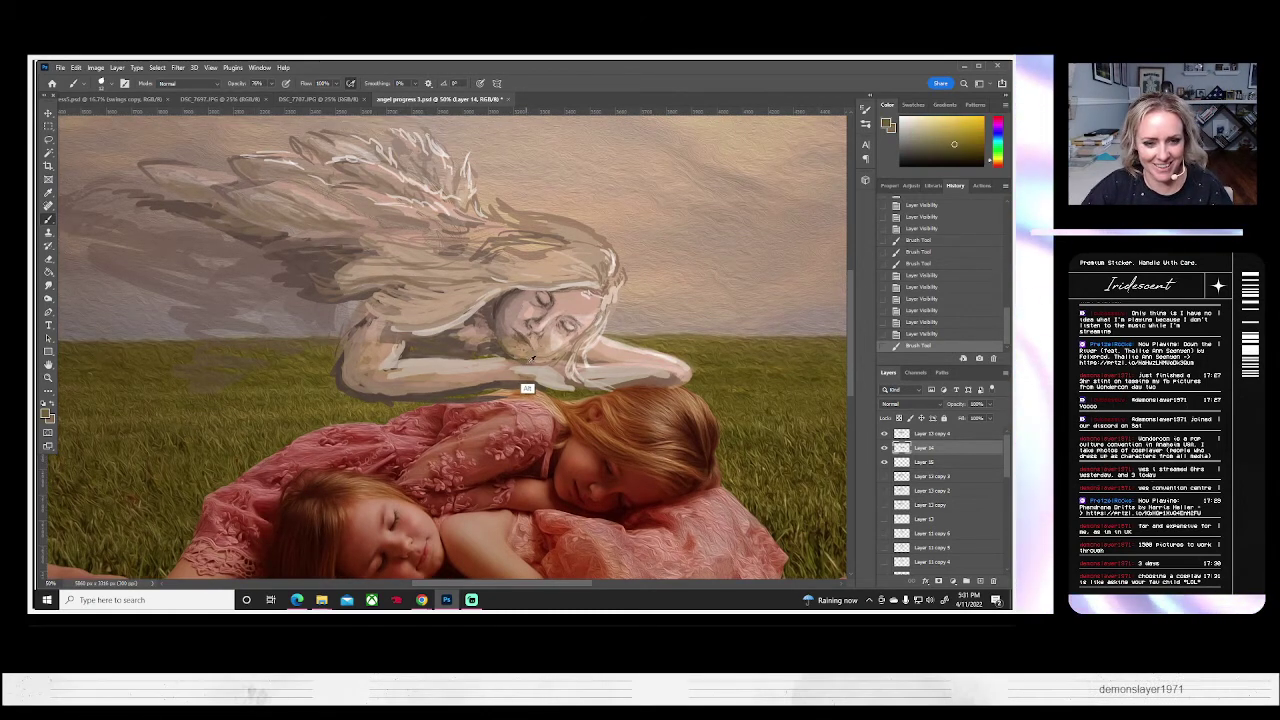
{"action": "left_click", "coordinate": [884, 447]}
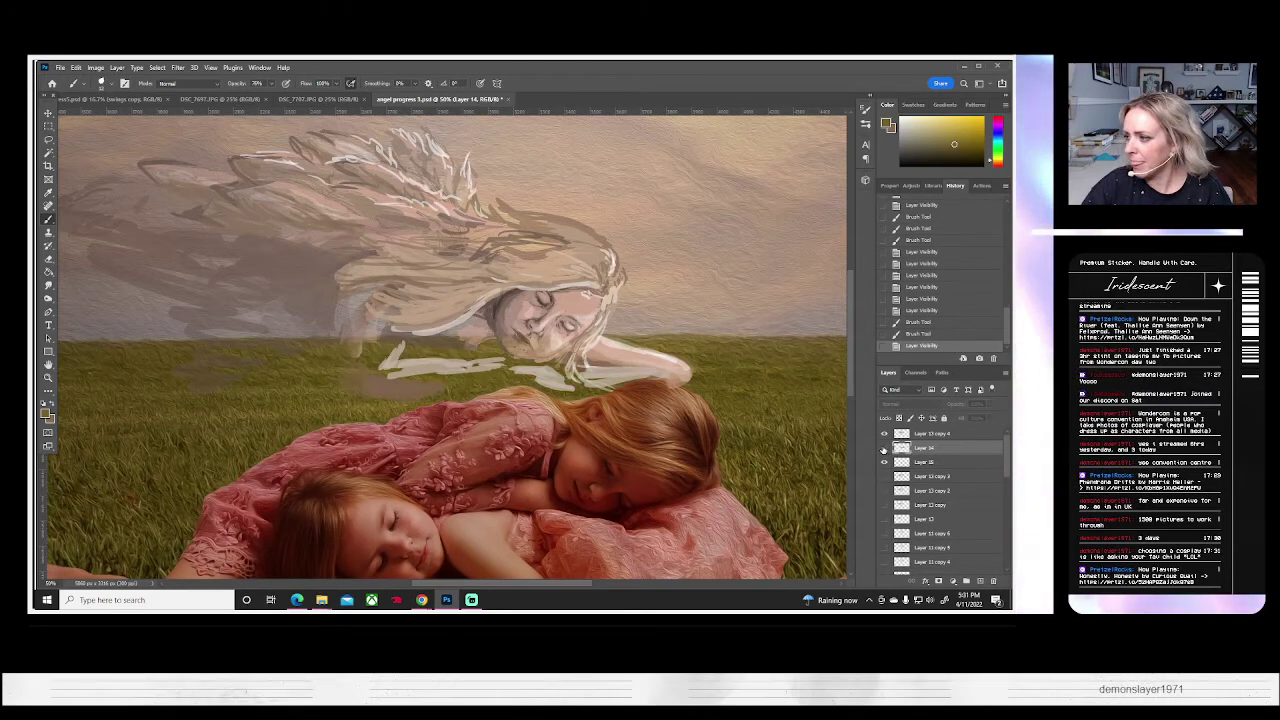
{"action": "left_click", "coordinate": [884, 447]}
{"action": "left_click", "coordinate": [884, 448]}
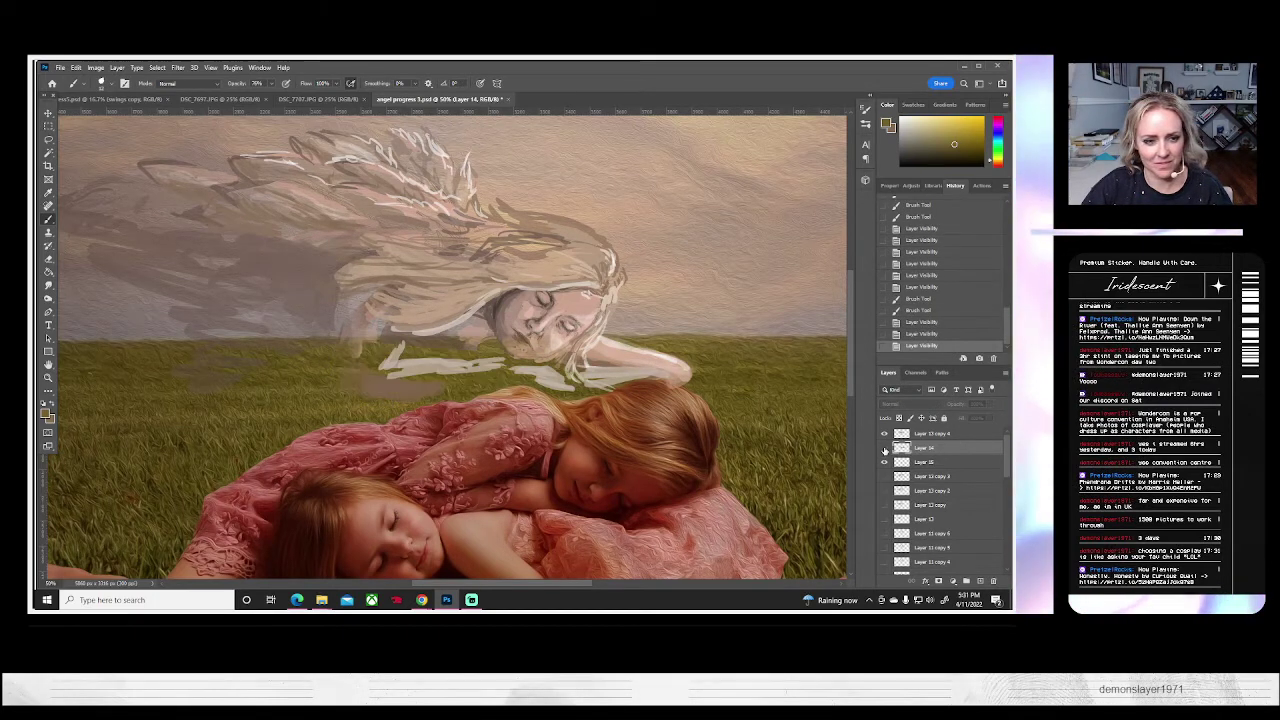
{"action": "left_click", "coordinate": [884, 448]}
{"action": "left_click", "coordinate": [884, 435]}
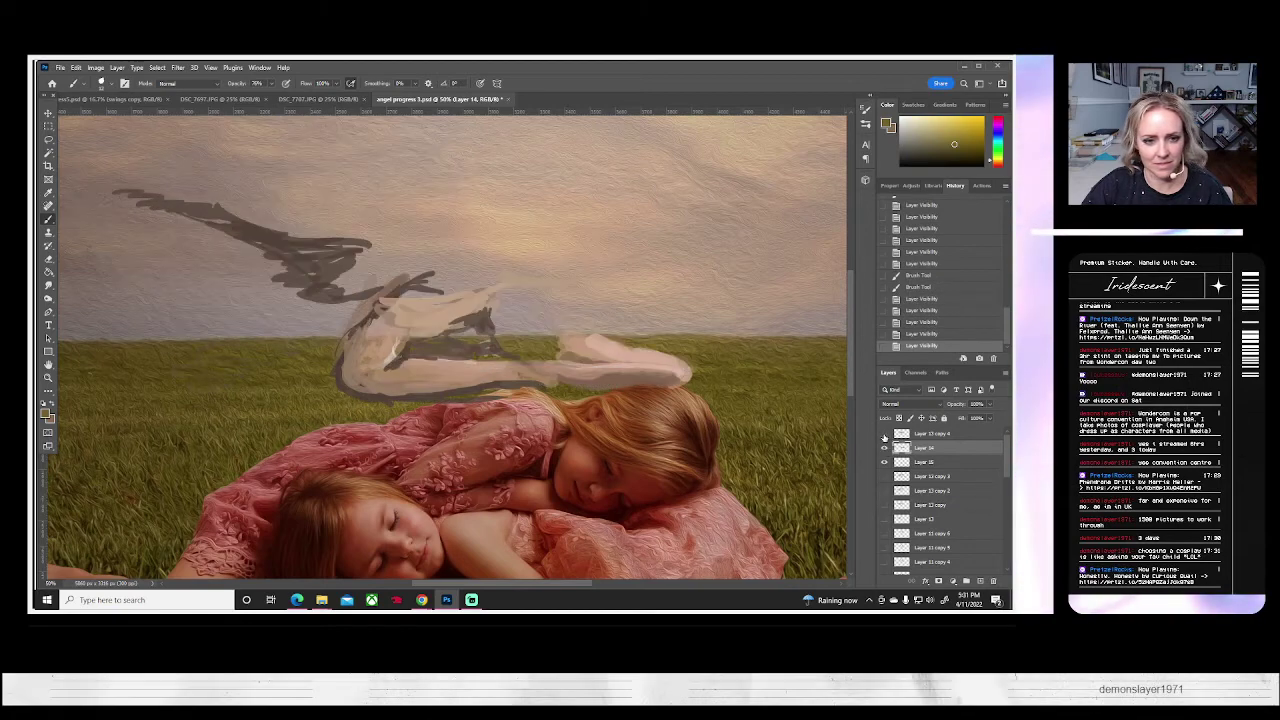
{"action": "left_click", "coordinate": [884, 435]}
- Select Layer 13 copy 4, check its visibility, and try an olive brush stroke on the far forearm, undoing it
{"action": "left_click", "coordinate": [921, 436]}
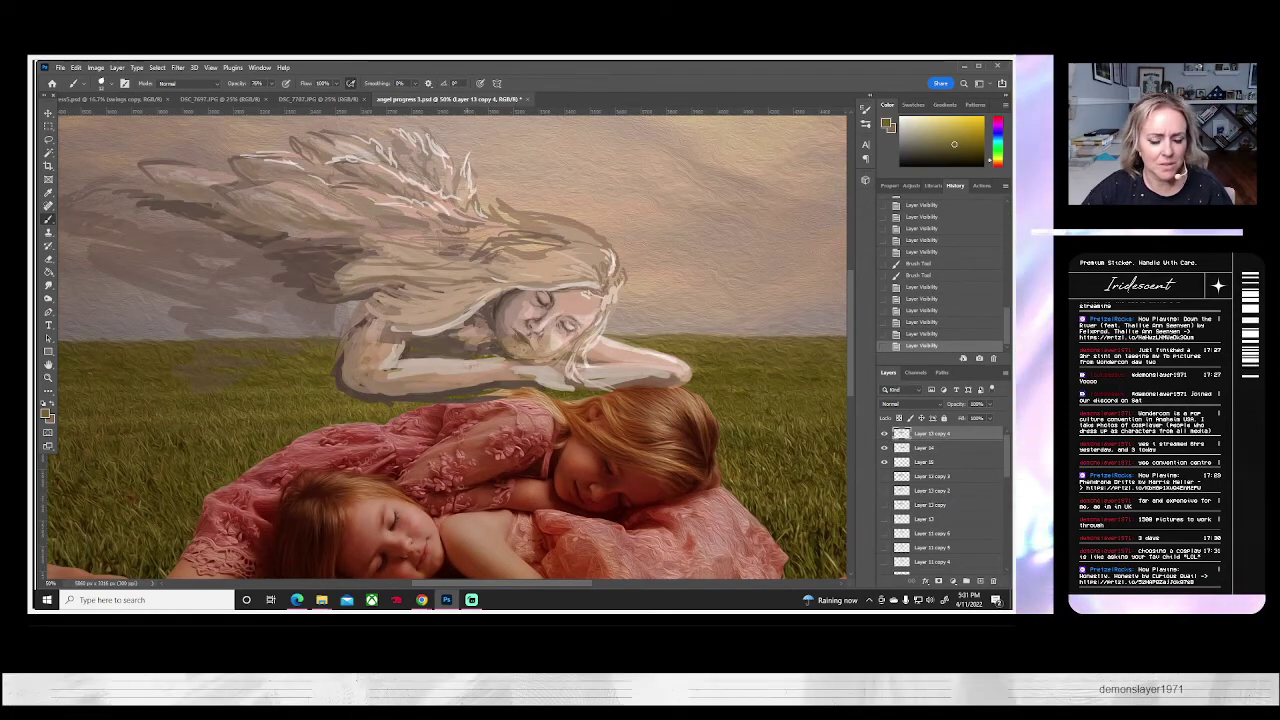
{"action": "scroll", "coordinate": [476, 368], "scroll_direction": "down", "scroll_amount": 1}
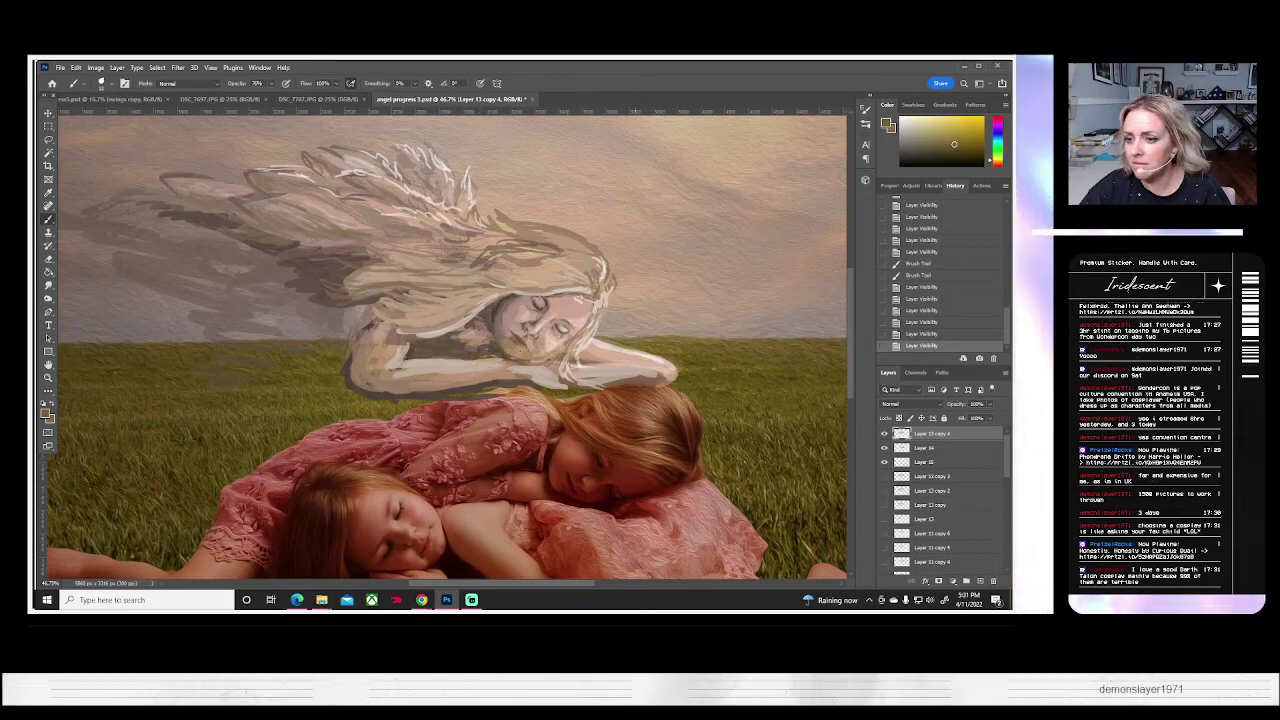
{"action": "left_click", "coordinate": [884, 434]}
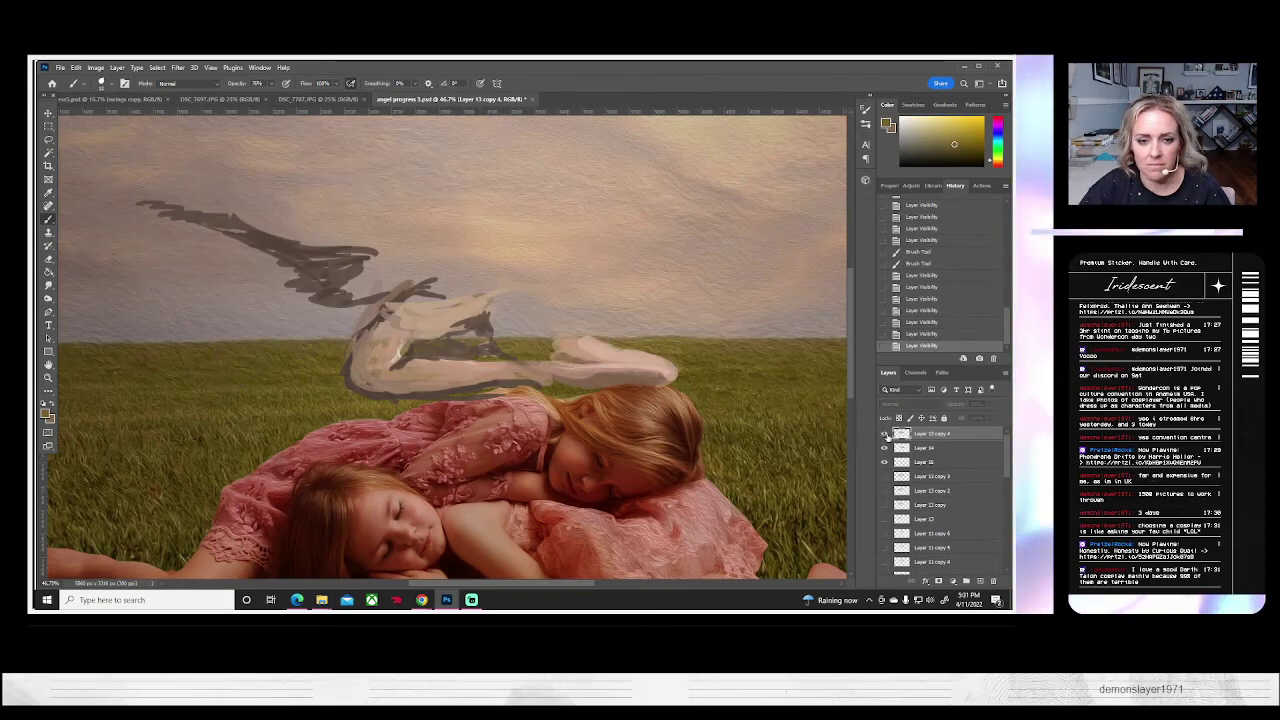
{"action": "left_click", "coordinate": [884, 434]}
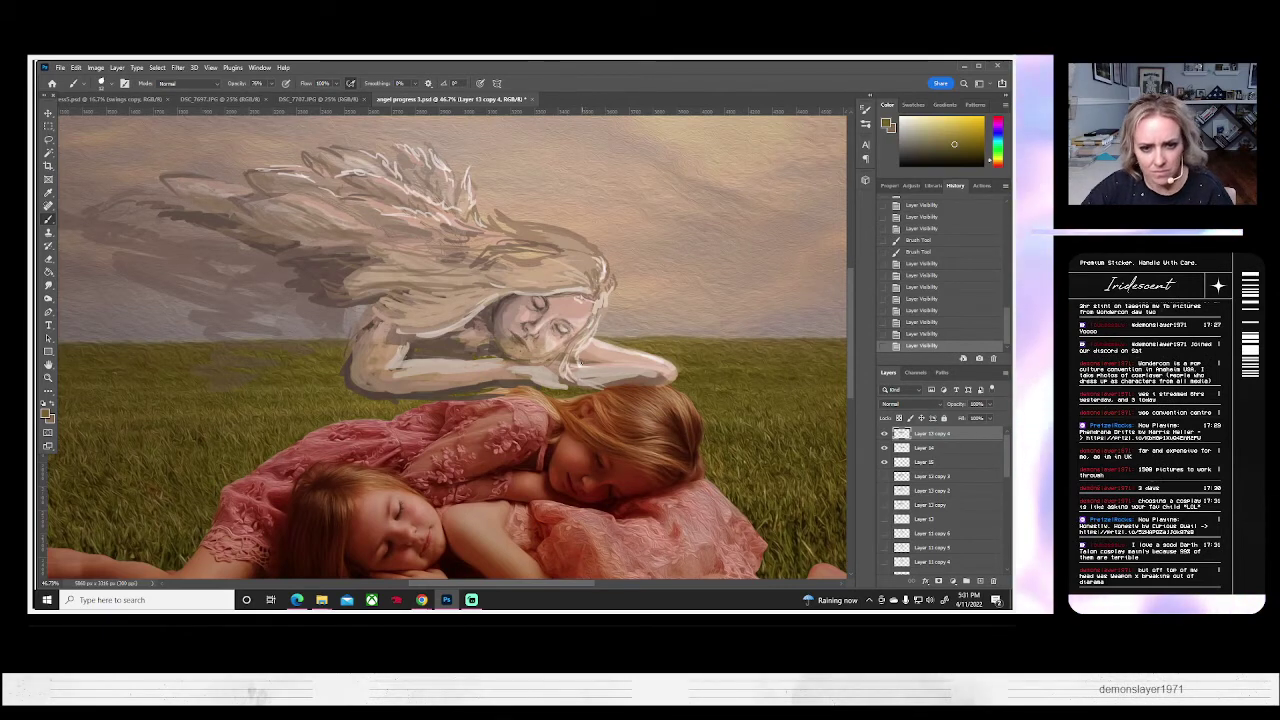
{"action": "left_click", "coordinate": [580, 363]}
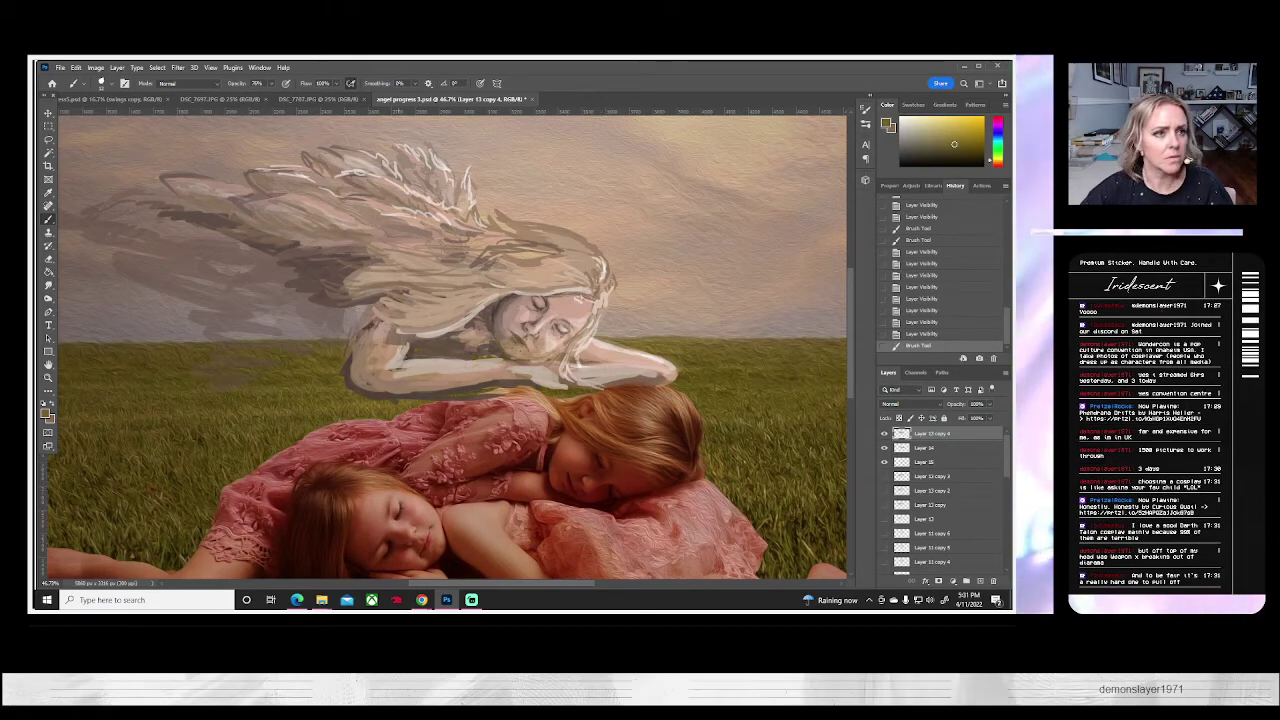
{"action": "key", "text": "ctrl+z"}
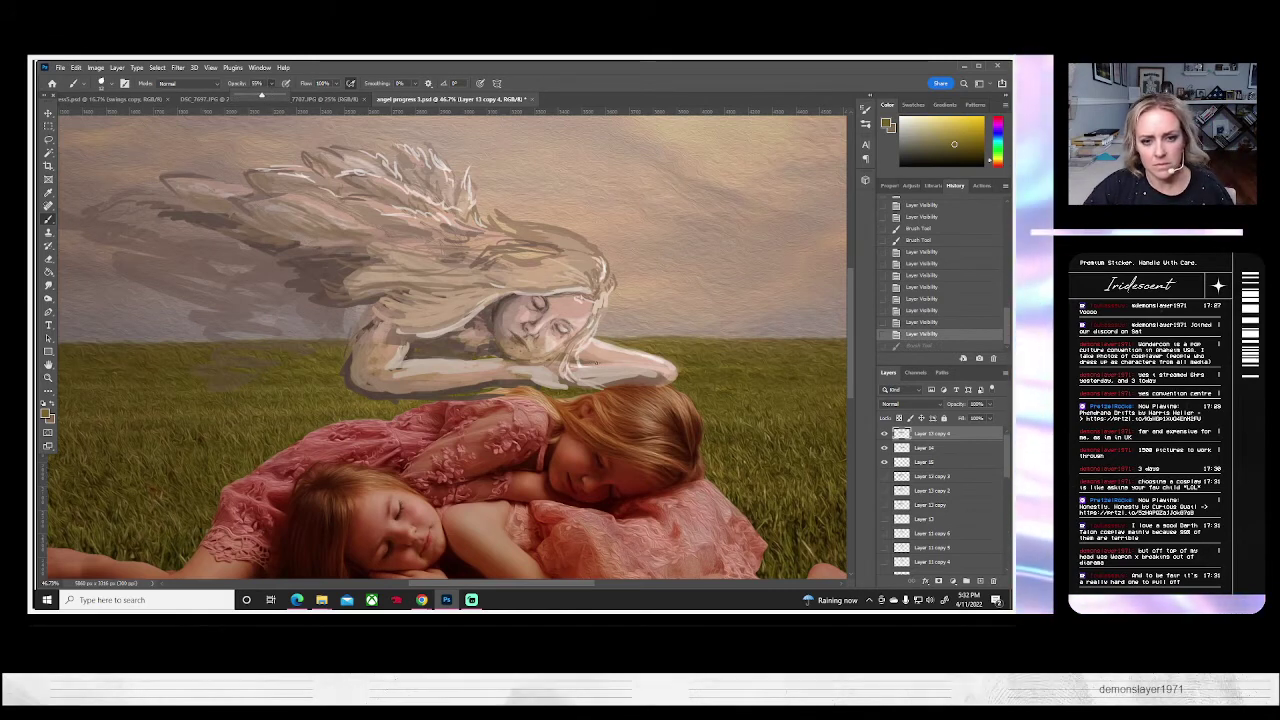
- Lower the brush opacity to 50% and paint olive shading along the angel's far forearm toward the elbow
{"action": "left_click", "coordinate": [630, 362]}
{"action": "left_click_drag", "start_coordinate": [630, 361], "coordinate": [641, 364]}
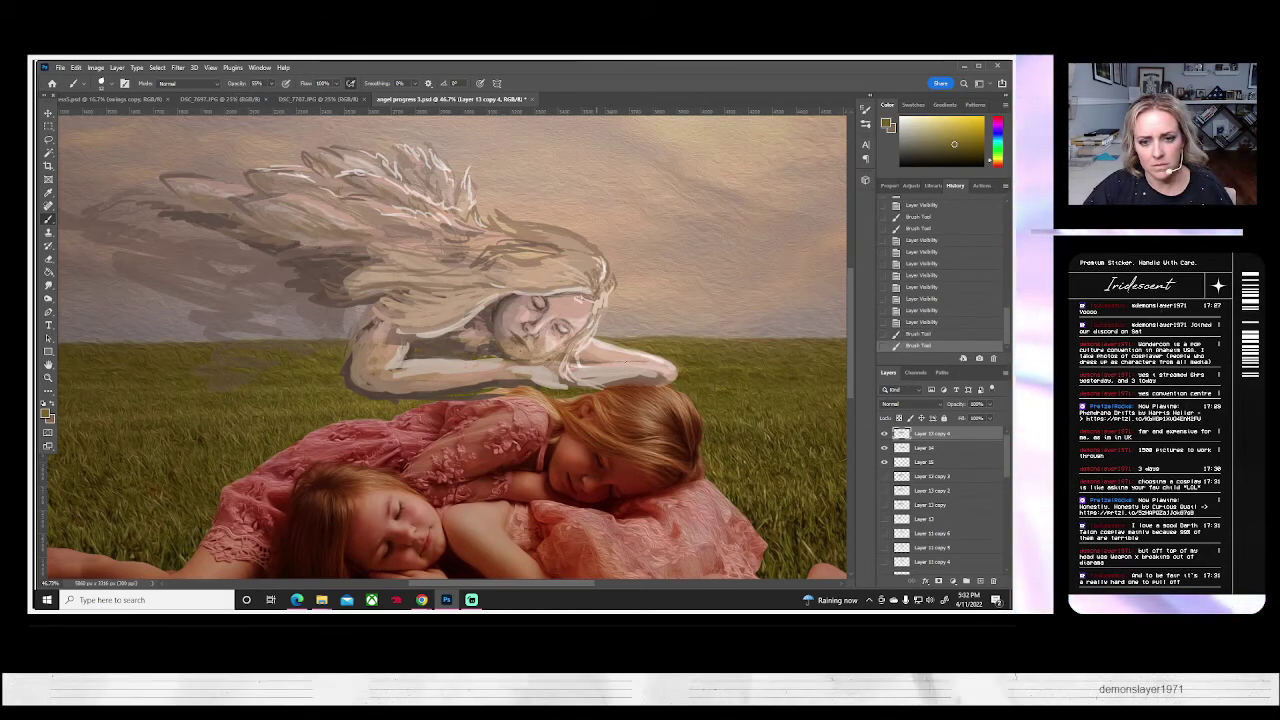
{"action": "left_click", "coordinate": [630, 362]}
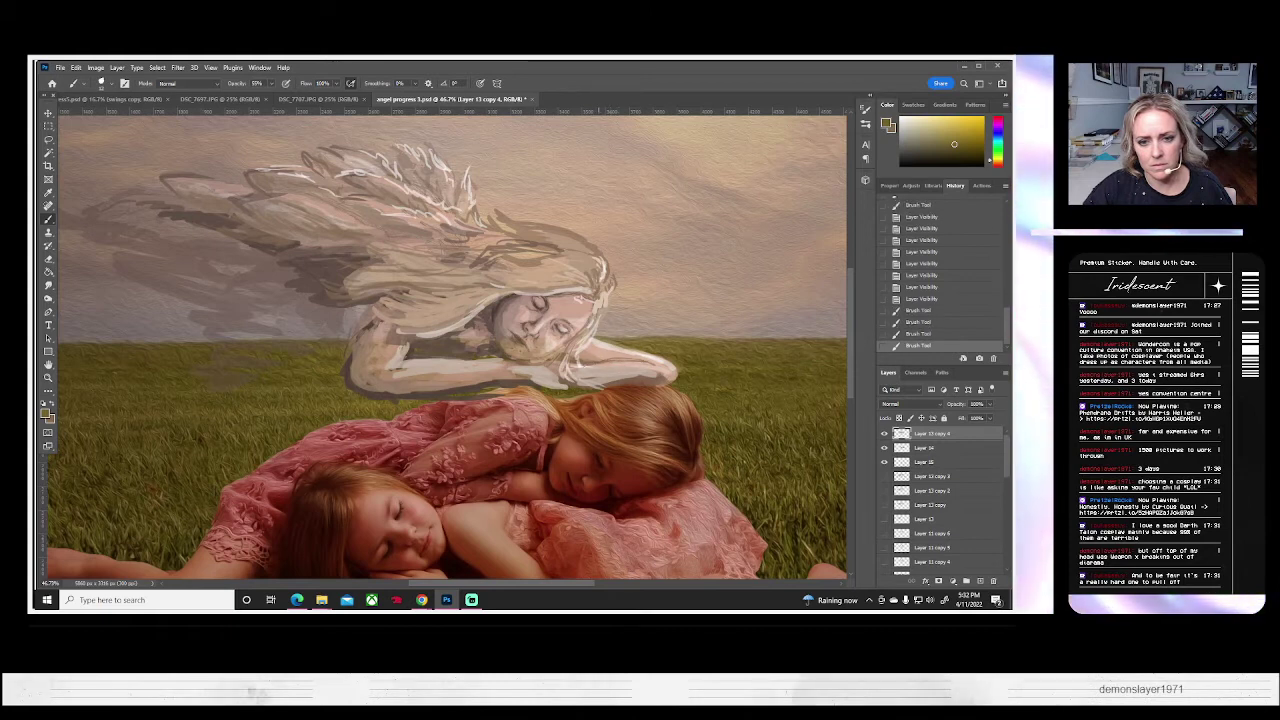
{"action": "left_click", "coordinate": [599, 342]}
{"action": "left_click", "coordinate": [604, 344]}
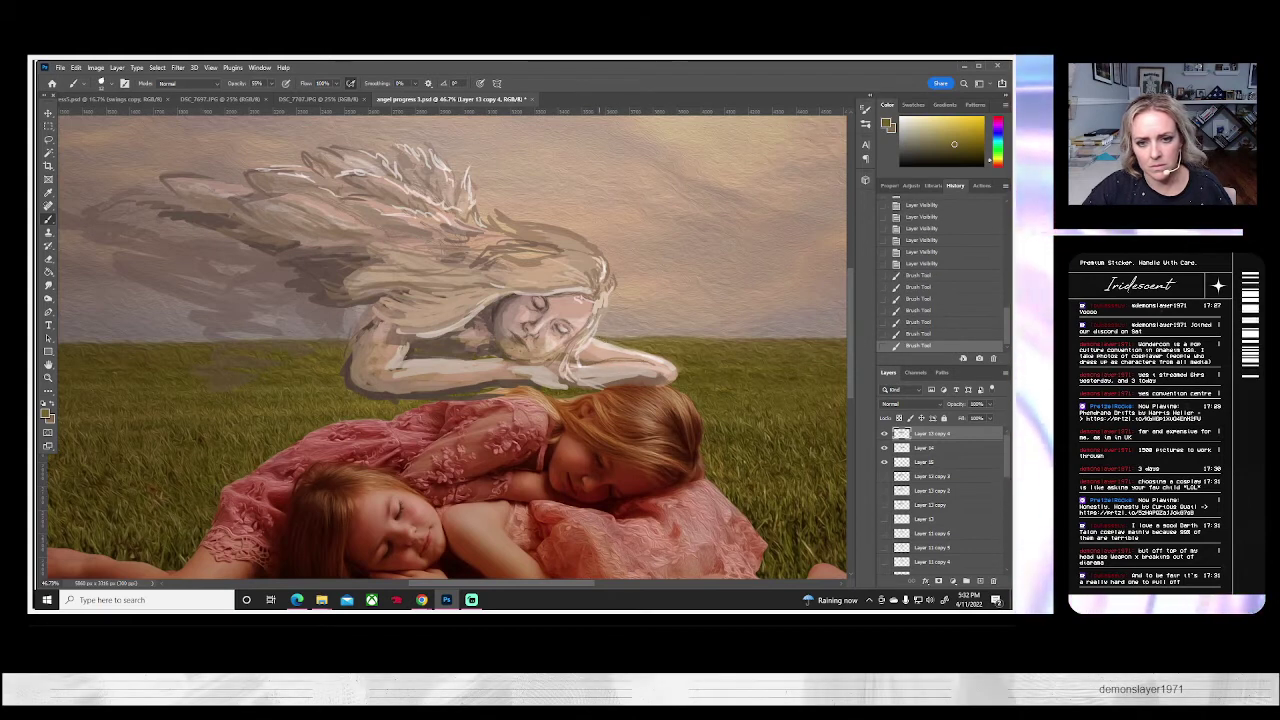
{"action": "left_click", "coordinate": [605, 348]}
{"action": "left_click", "coordinate": [625, 354]}
{"action": "left_click", "coordinate": [640, 359]}
{"action": "left_click", "coordinate": [660, 365]}
{"action": "left_click", "coordinate": [676, 370]}
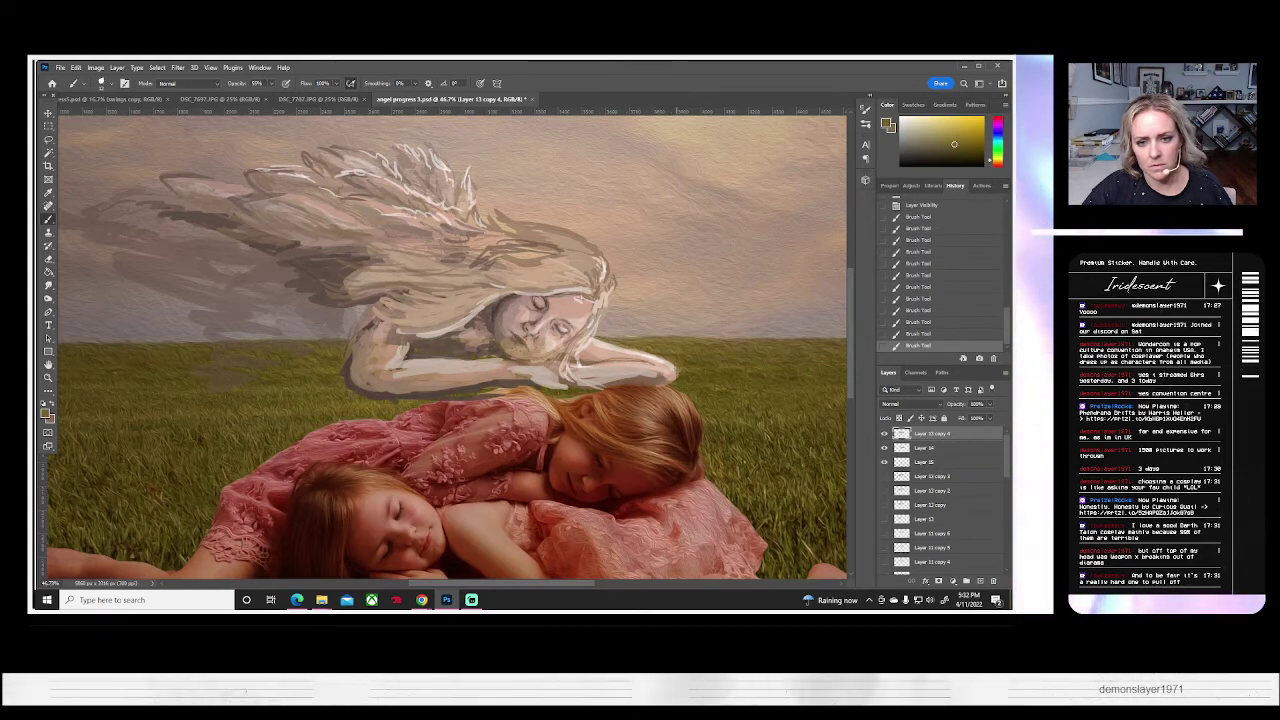
{"action": "left_click", "coordinate": [660, 368]}
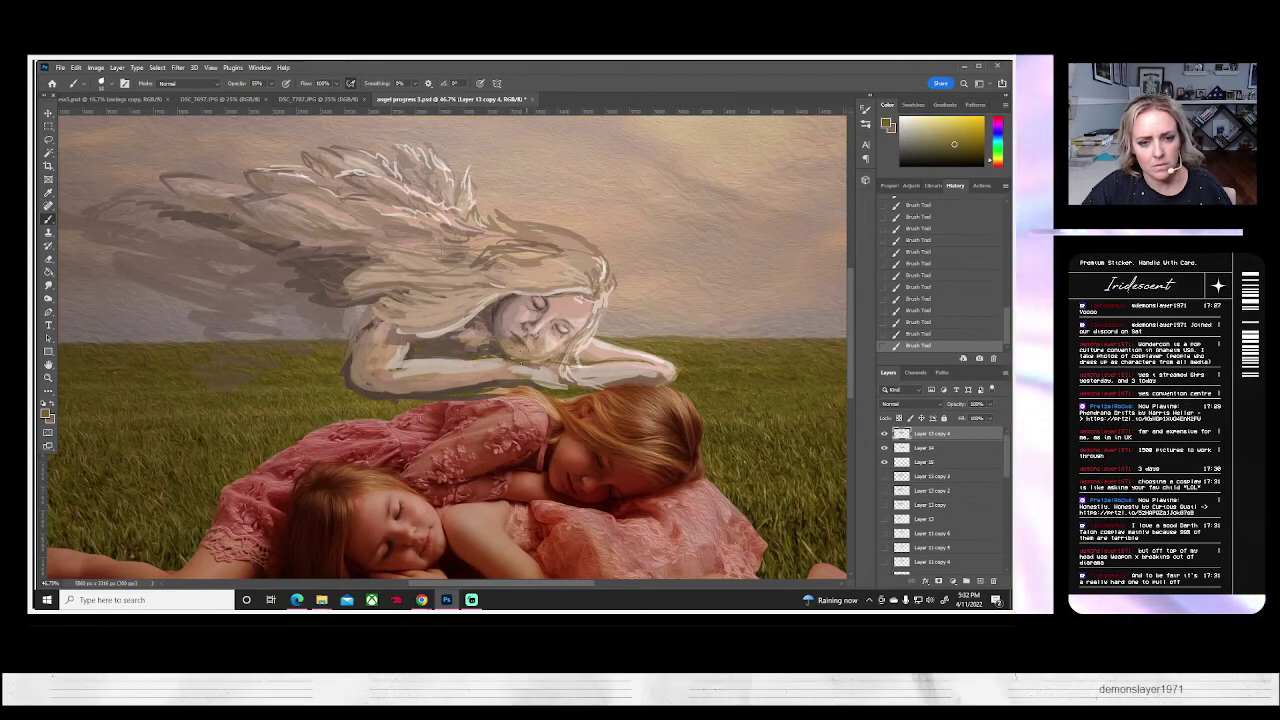
- Sample the dark brown inside the near arm and paint shadows along the hairline above the face and the lower hair strands
{"action": "left_click", "coordinate": [485, 349], "text": "alt"}
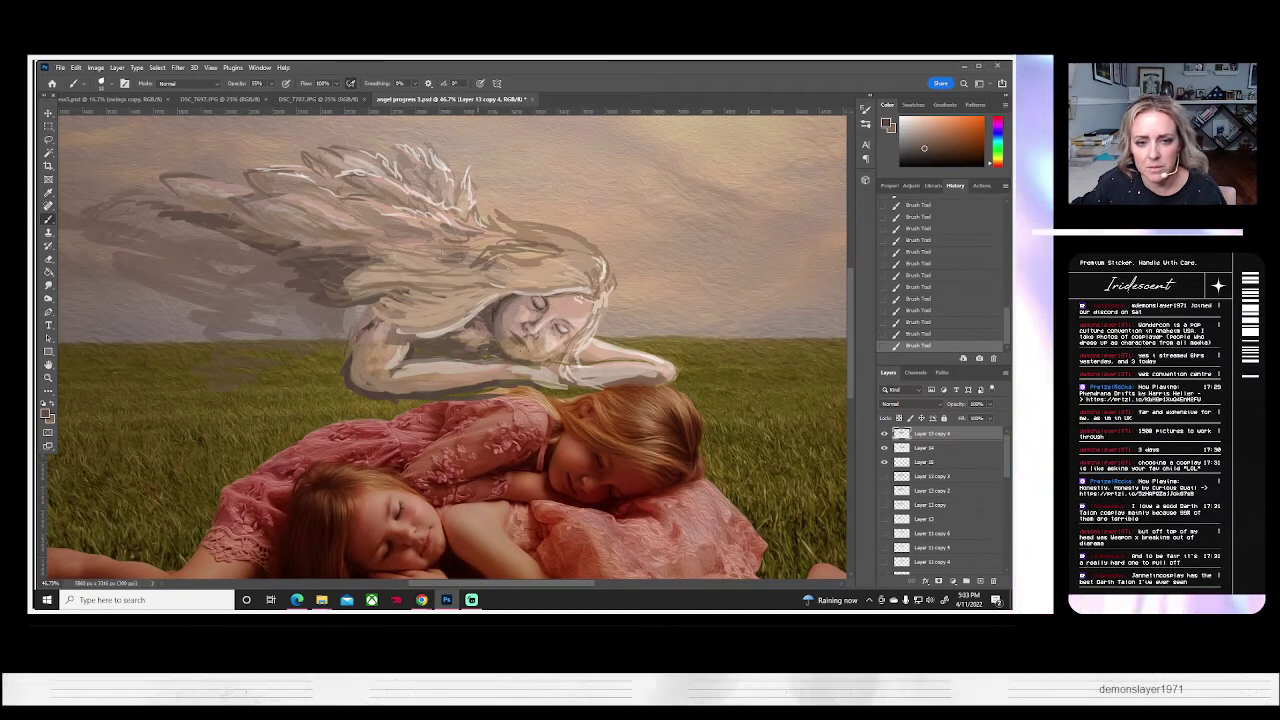
{"action": "left_click", "coordinate": [884, 433]}
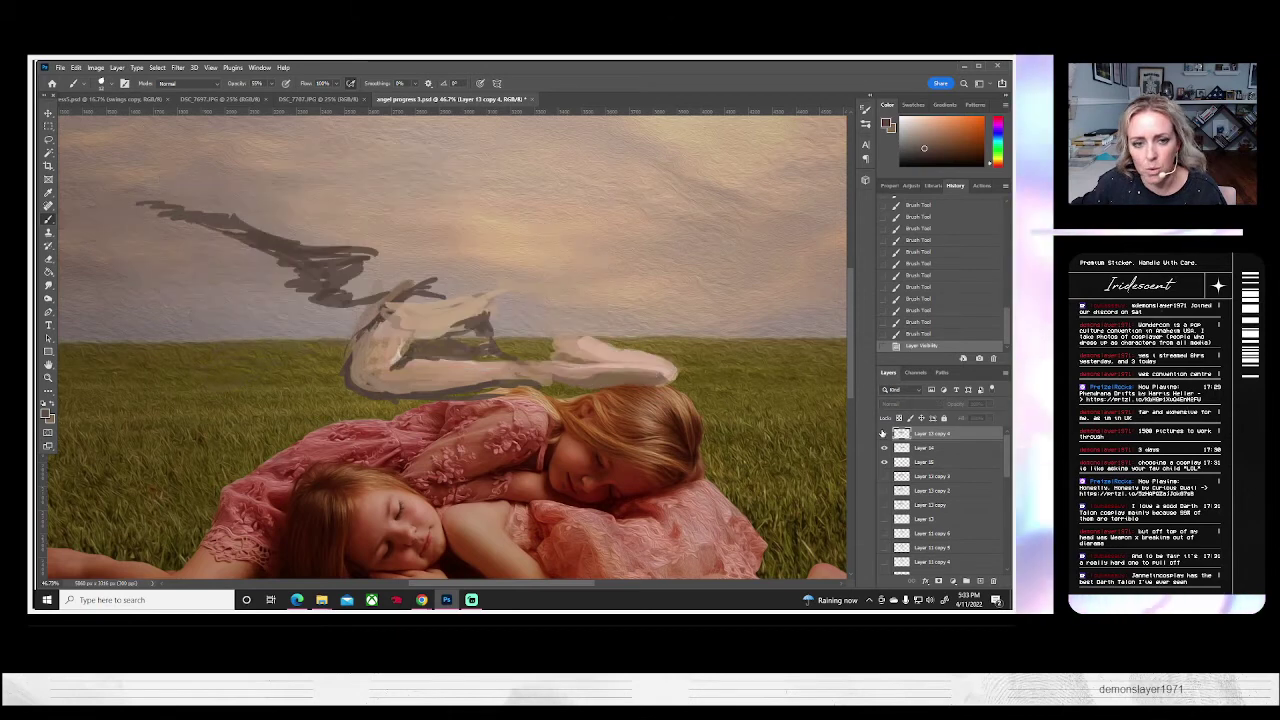
{"action": "left_click", "coordinate": [884, 433]}
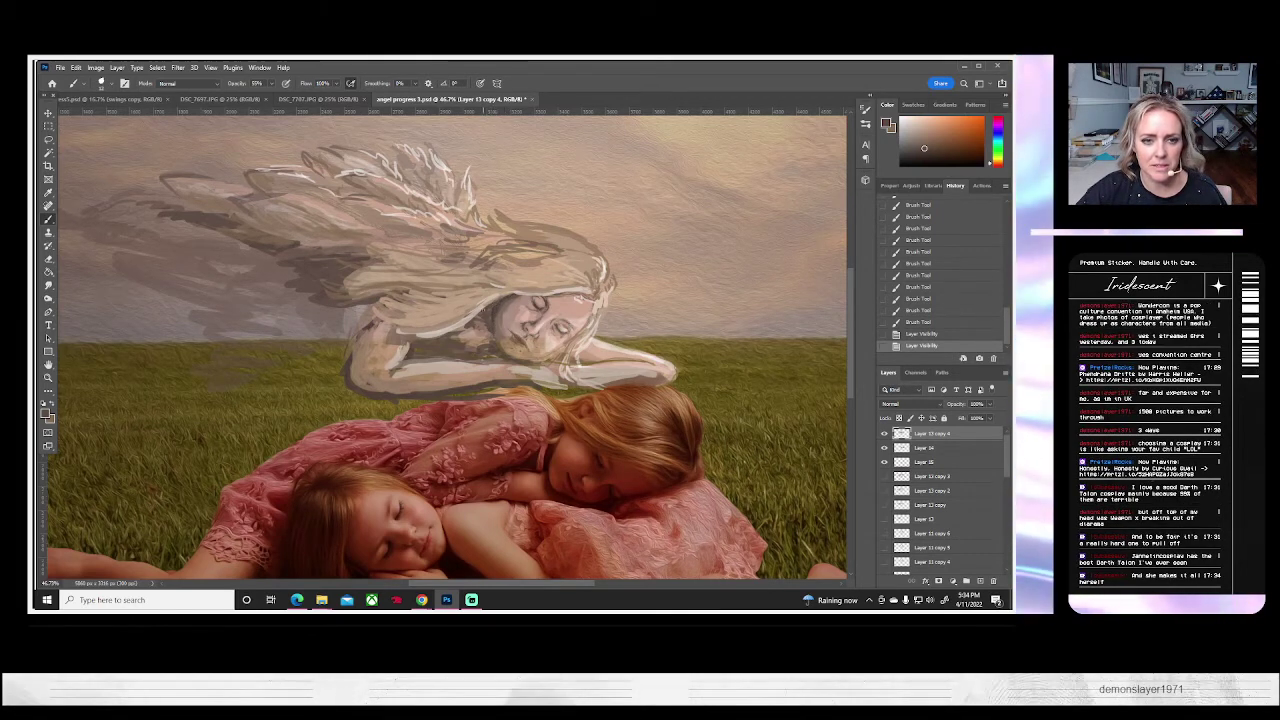
{"action": "left_click_drag", "start_coordinate": [508, 298], "coordinate": [565, 294]}
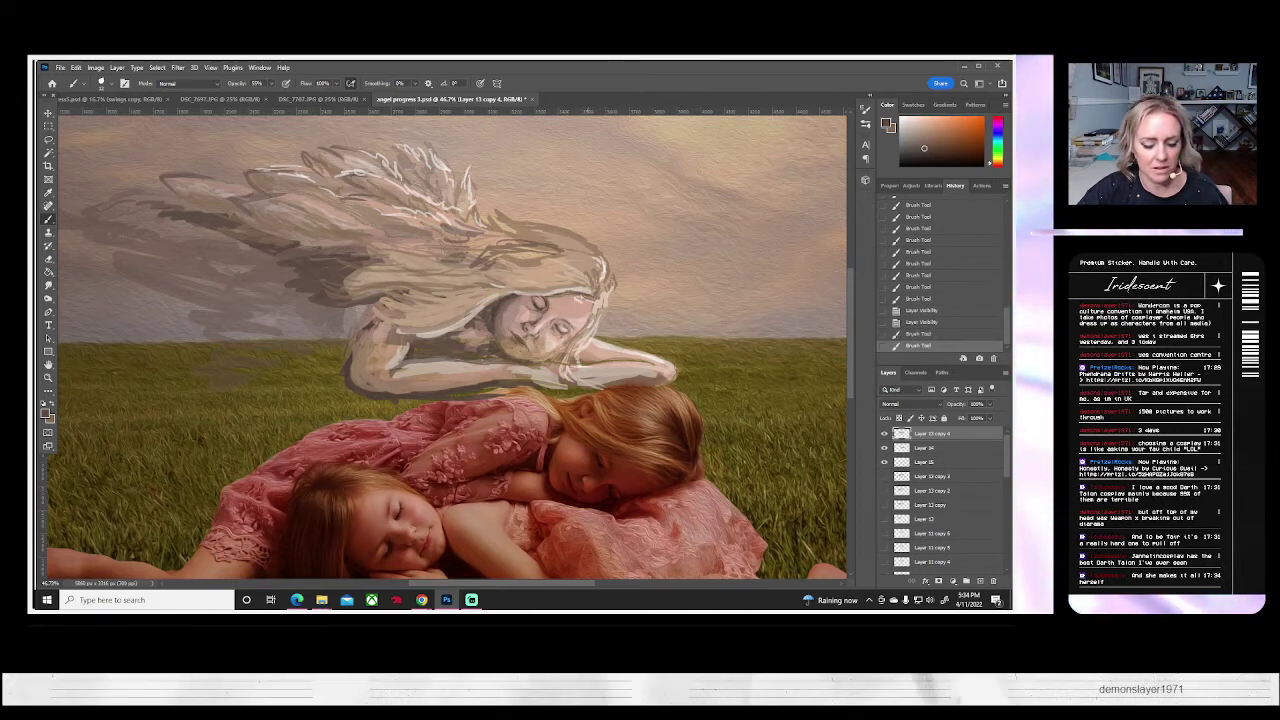
{"action": "key", "text": "ctrl+z"}
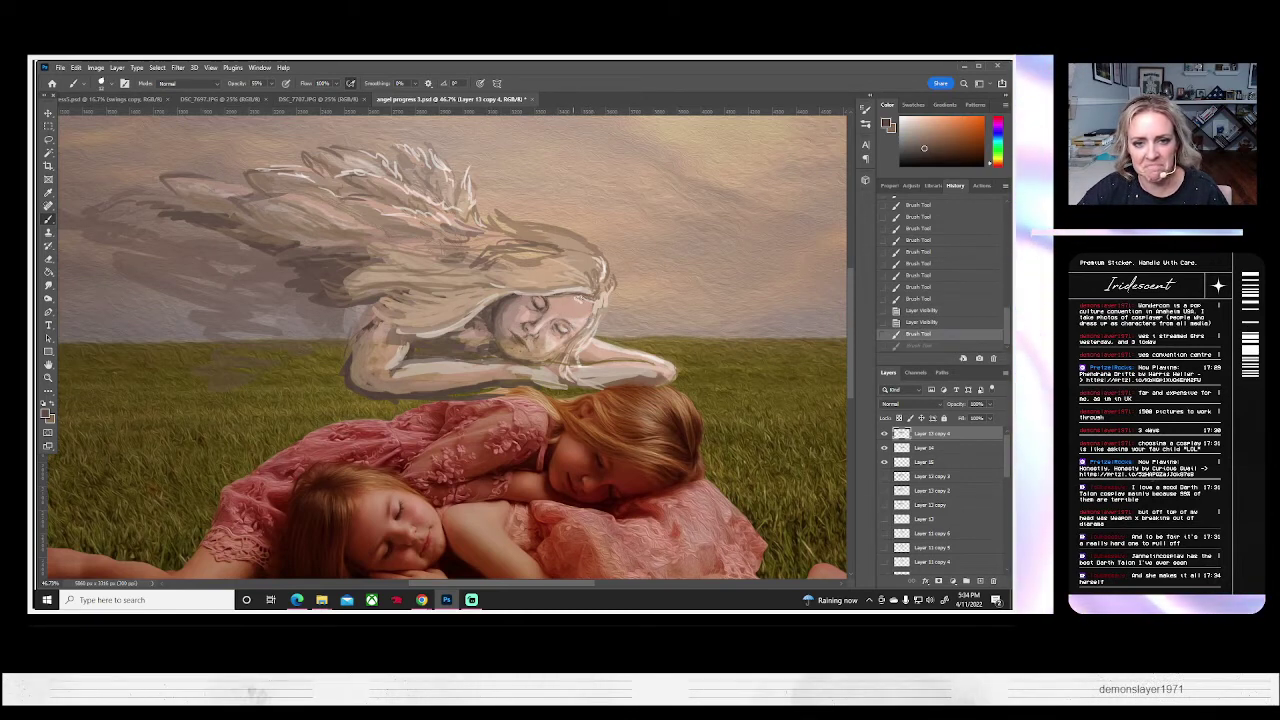
{"action": "left_click_drag", "start_coordinate": [589, 298], "coordinate": [587, 295]}
{"action": "left_click_drag", "start_coordinate": [587, 294], "coordinate": [581, 296]}
{"action": "left_click_drag", "start_coordinate": [581, 295], "coordinate": [573, 297]}
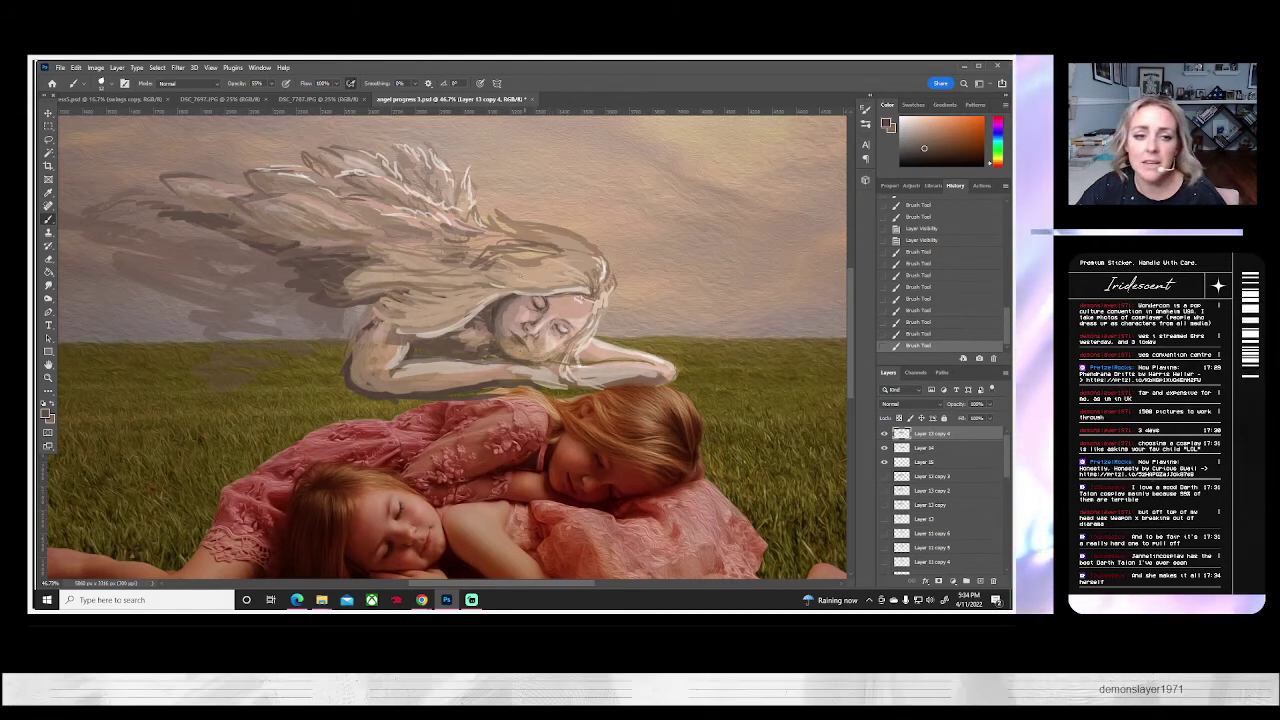
{"action": "left_click_drag", "start_coordinate": [388, 322], "coordinate": [447, 319]}
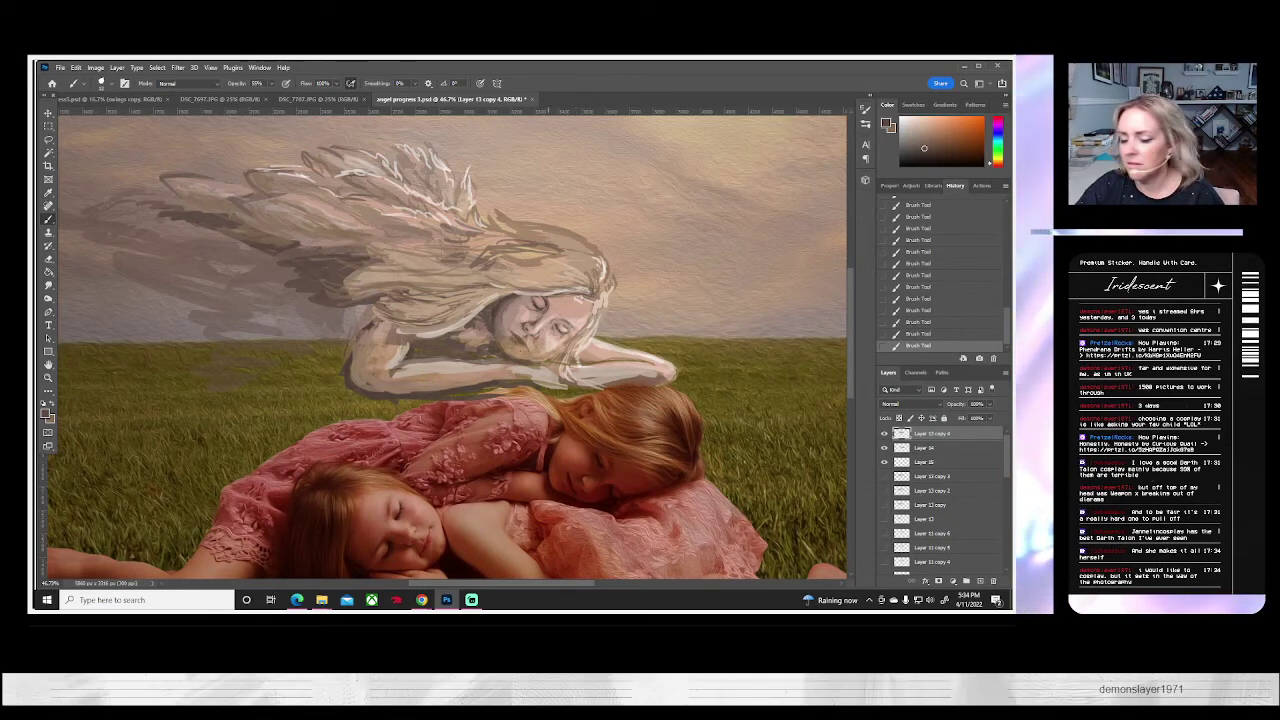
- Free-transform Layer 13 copy 4, Layer 14 and the layer beneath together, moving the angel slightly down and rotating it about 2.4° counterclockwise
{"action": "left_click_drag", "start_coordinate": [448, 397], "coordinate": [481, 380]}
{"action": "left_click", "coordinate": [884, 434]}
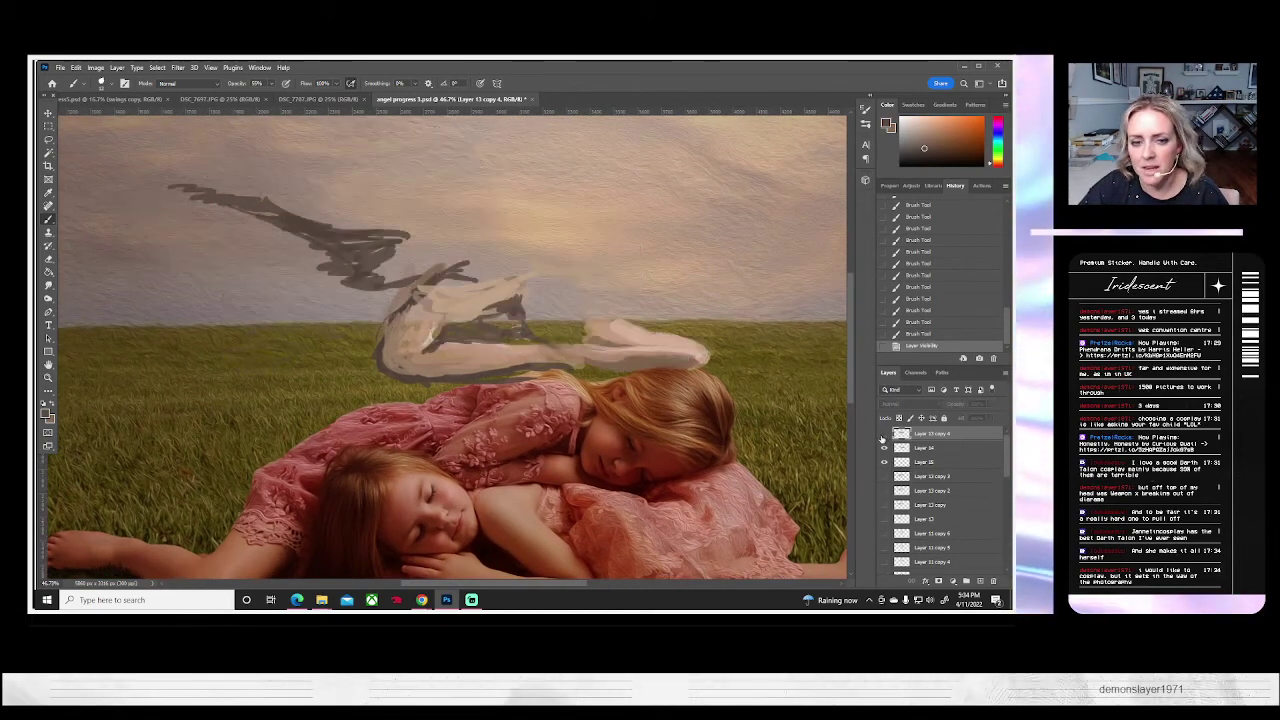
{"action": "left_click", "coordinate": [884, 434]}
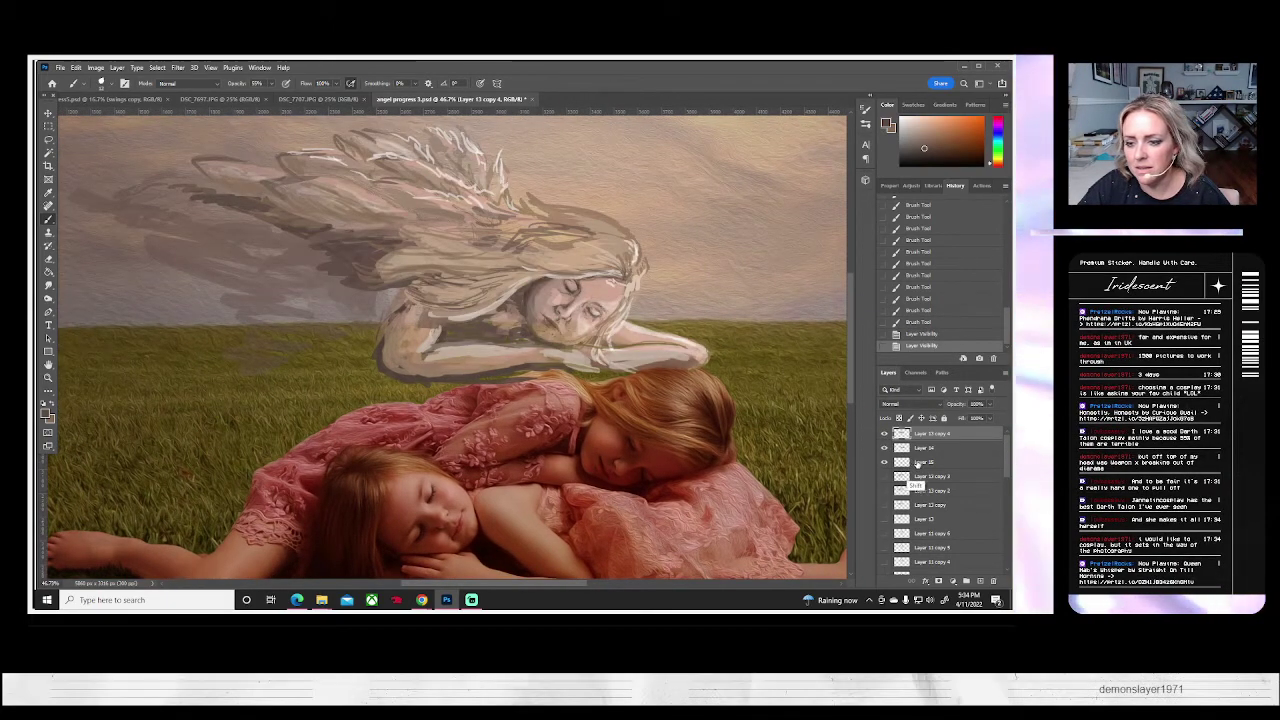
{"action": "left_click", "coordinate": [912, 462], "text": "shift"}
{"action": "key", "text": "ctrl+t"}
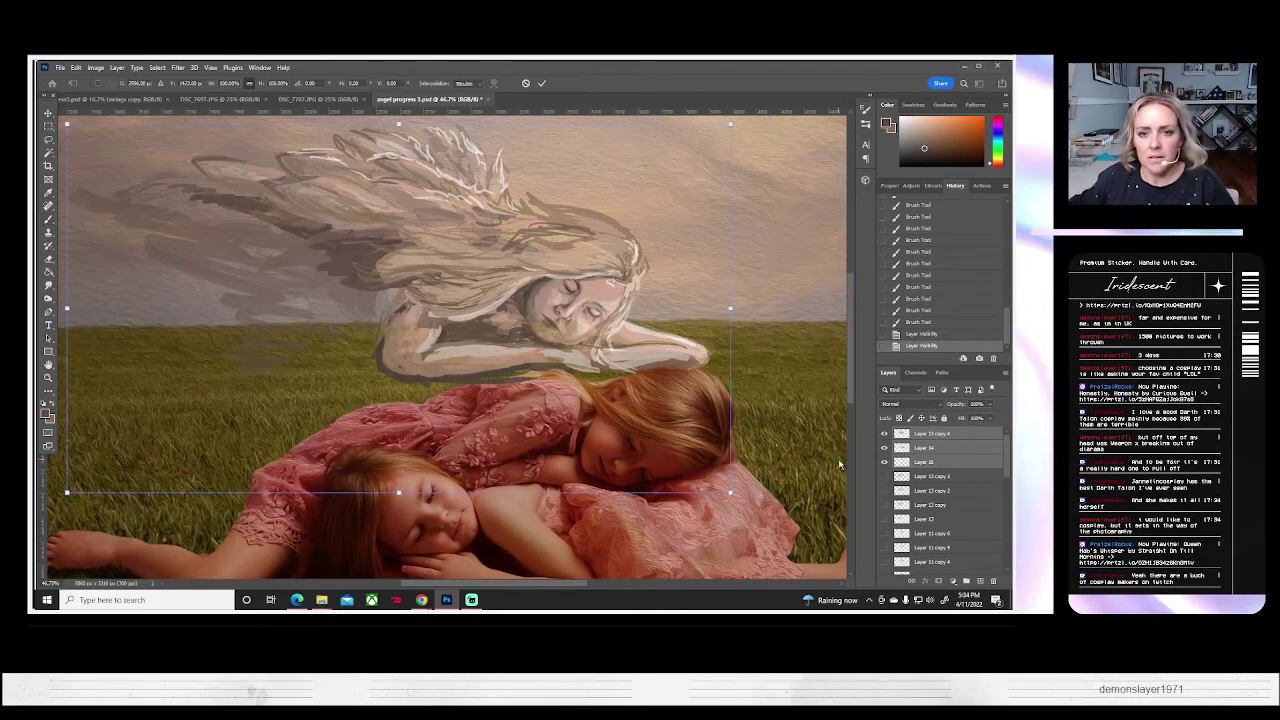
{"action": "left_click_drag", "start_coordinate": [521, 347], "coordinate": [534, 370]}
{"action": "left_click_drag", "start_coordinate": [742, 539], "coordinate": [745, 526]}
{"action": "left_click_drag", "start_coordinate": [557, 435], "coordinate": [557, 439]}
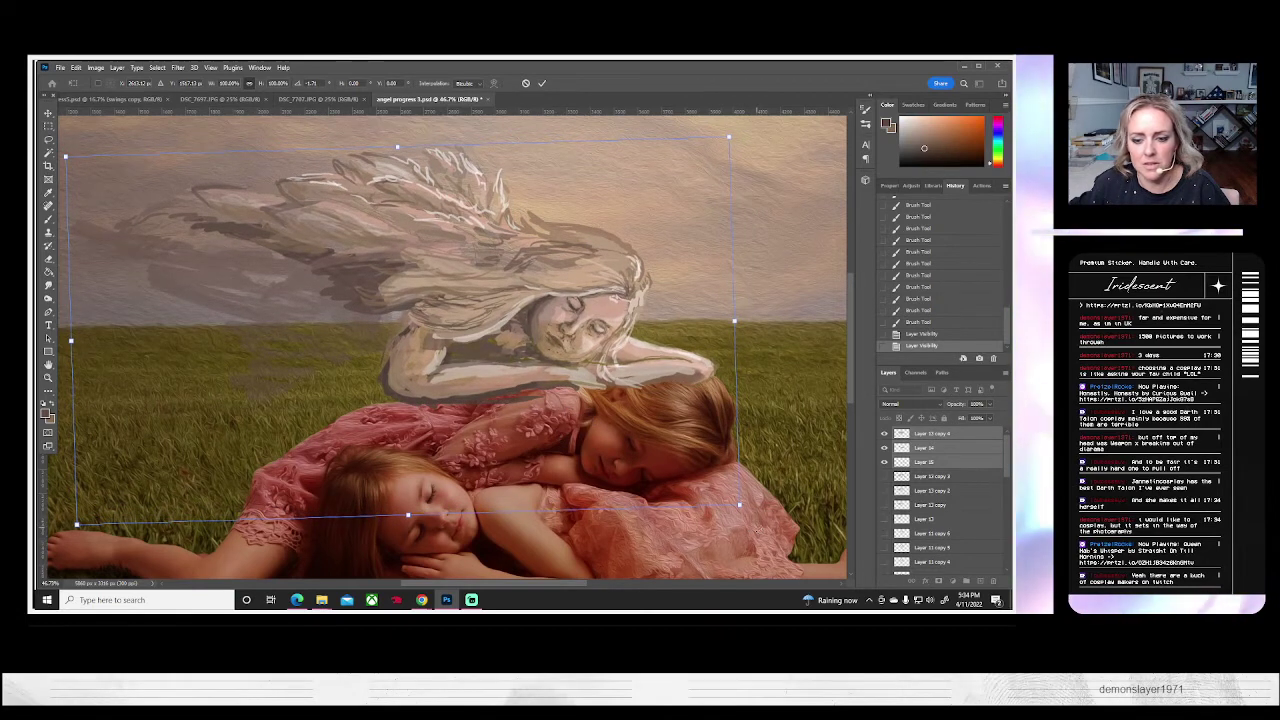
{"action": "left_click_drag", "start_coordinate": [768, 504], "coordinate": [764, 526]}
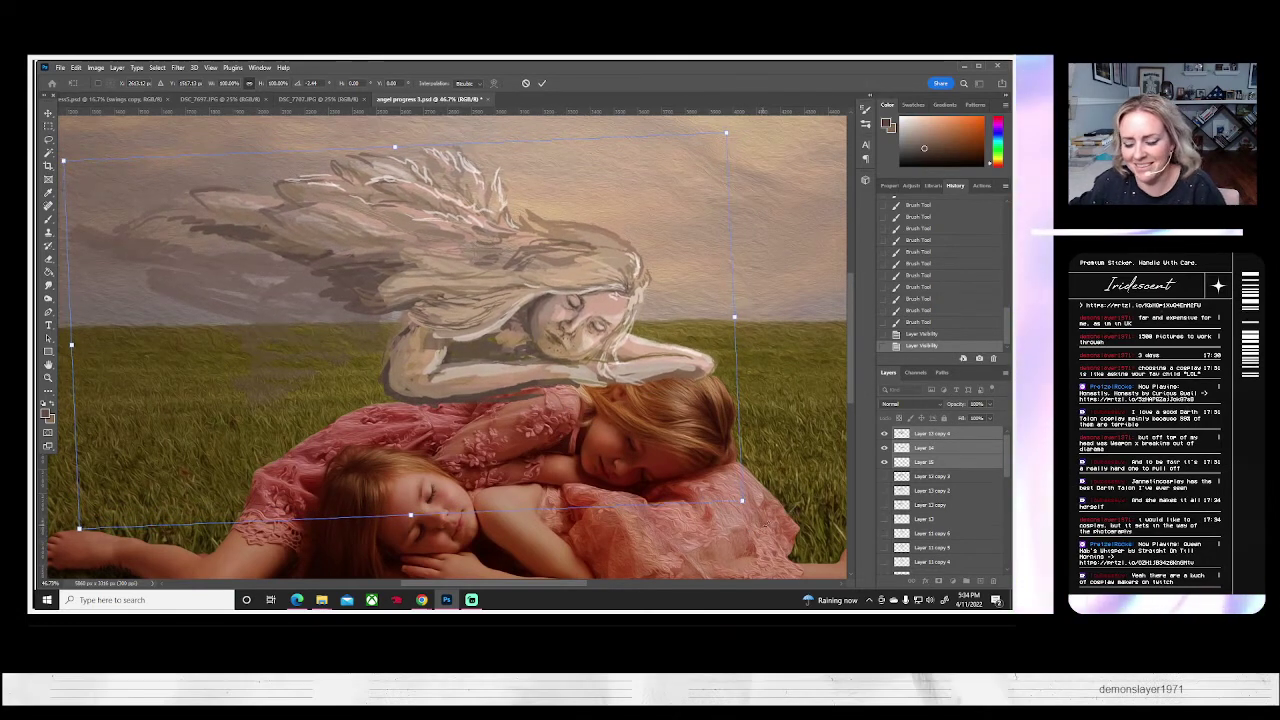
{"action": "key", "text": "Return"}
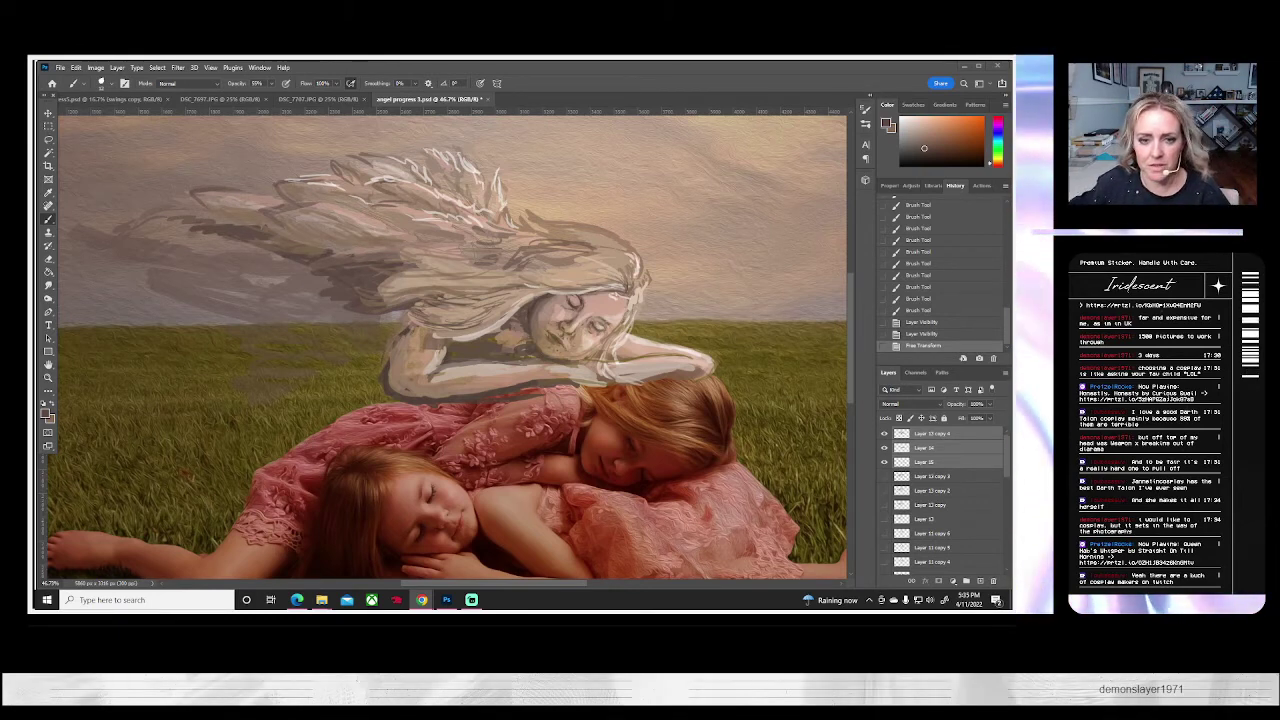
- Select Layer 12 copy and hide the three angel layers to expose the photo of the girls
{"action": "scroll", "coordinate": [900, 537], "scroll_direction": "down", "scroll_amount": 5}
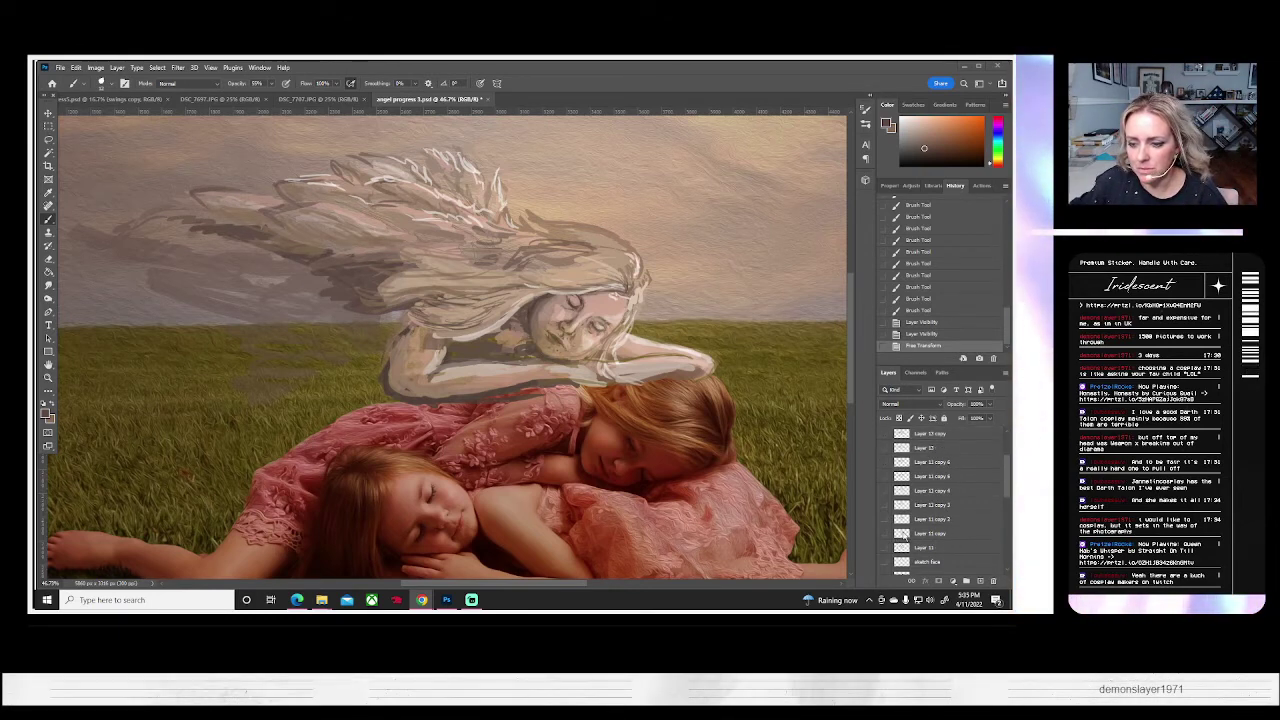
{"action": "scroll", "coordinate": [900, 537], "scroll_direction": "down", "scroll_amount": 2}
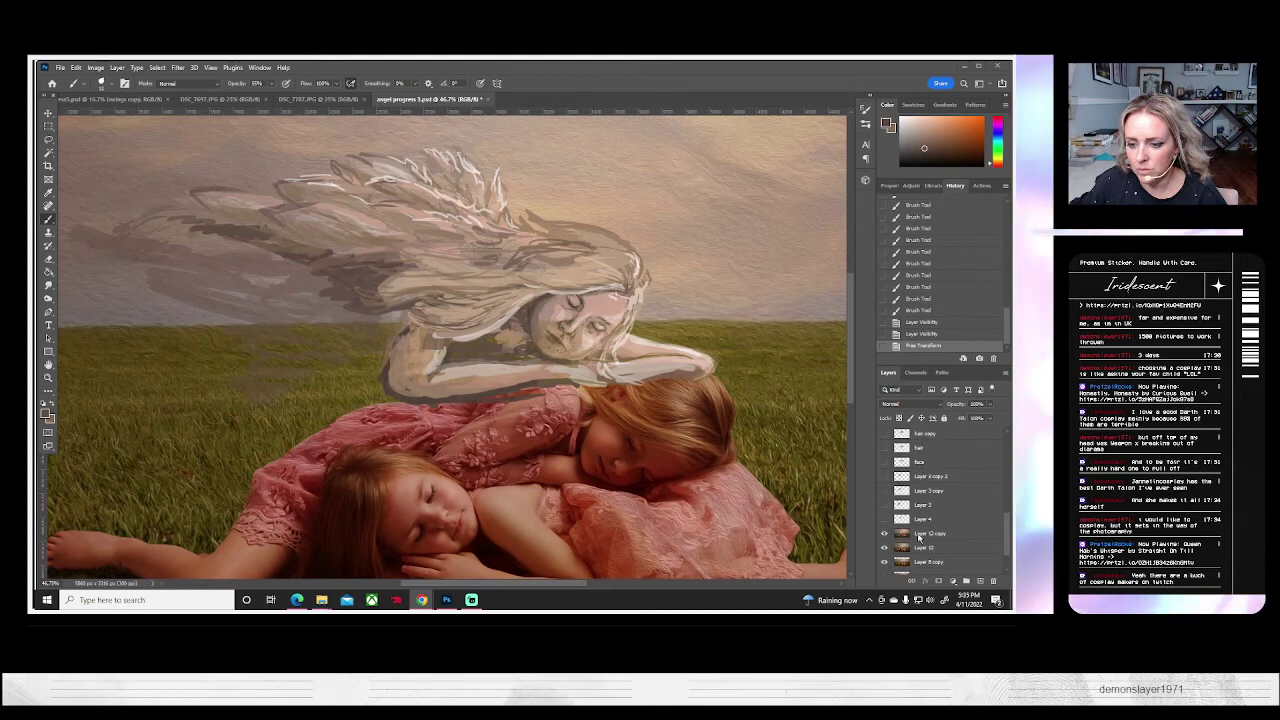
{"action": "left_click", "coordinate": [919, 535]}
{"action": "scroll", "coordinate": [914, 490], "scroll_direction": "up", "scroll_amount": 3}
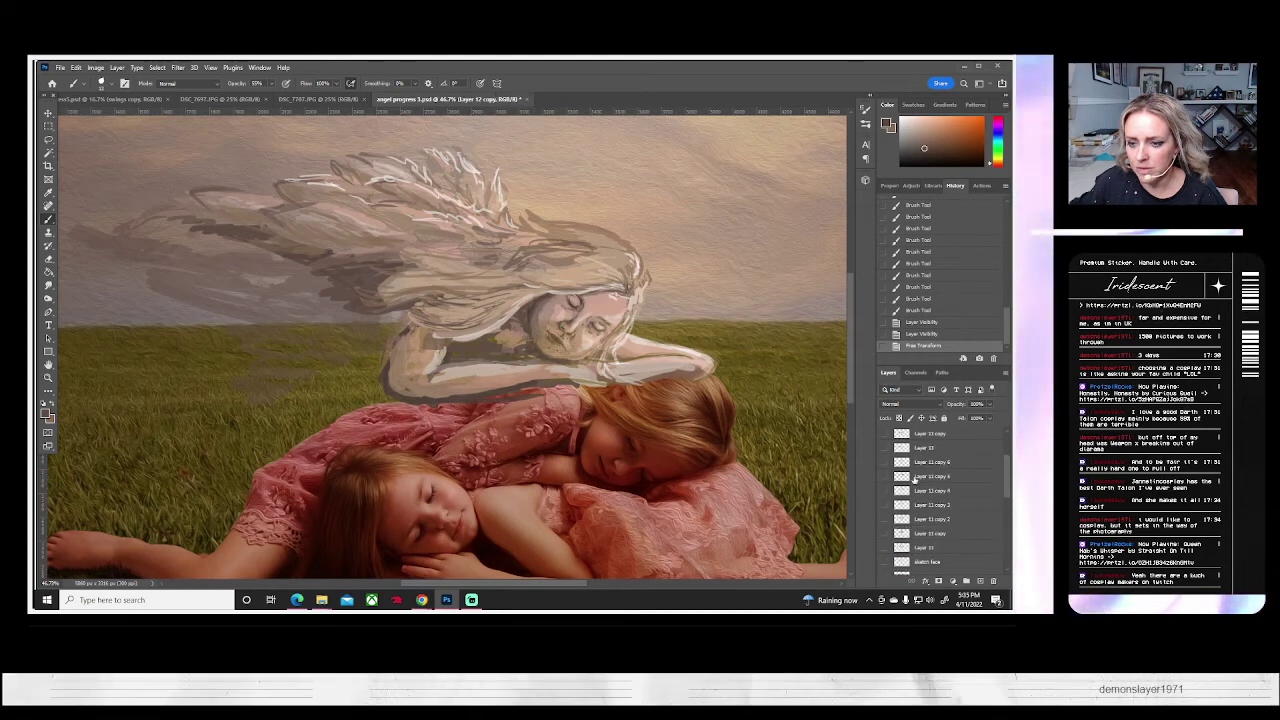
{"action": "scroll", "coordinate": [914, 478], "scroll_direction": "up", "scroll_amount": 3}
{"action": "left_click", "coordinate": [883, 434]}
{"action": "left_click", "coordinate": [883, 447]}
{"action": "left_click", "coordinate": [883, 461]}
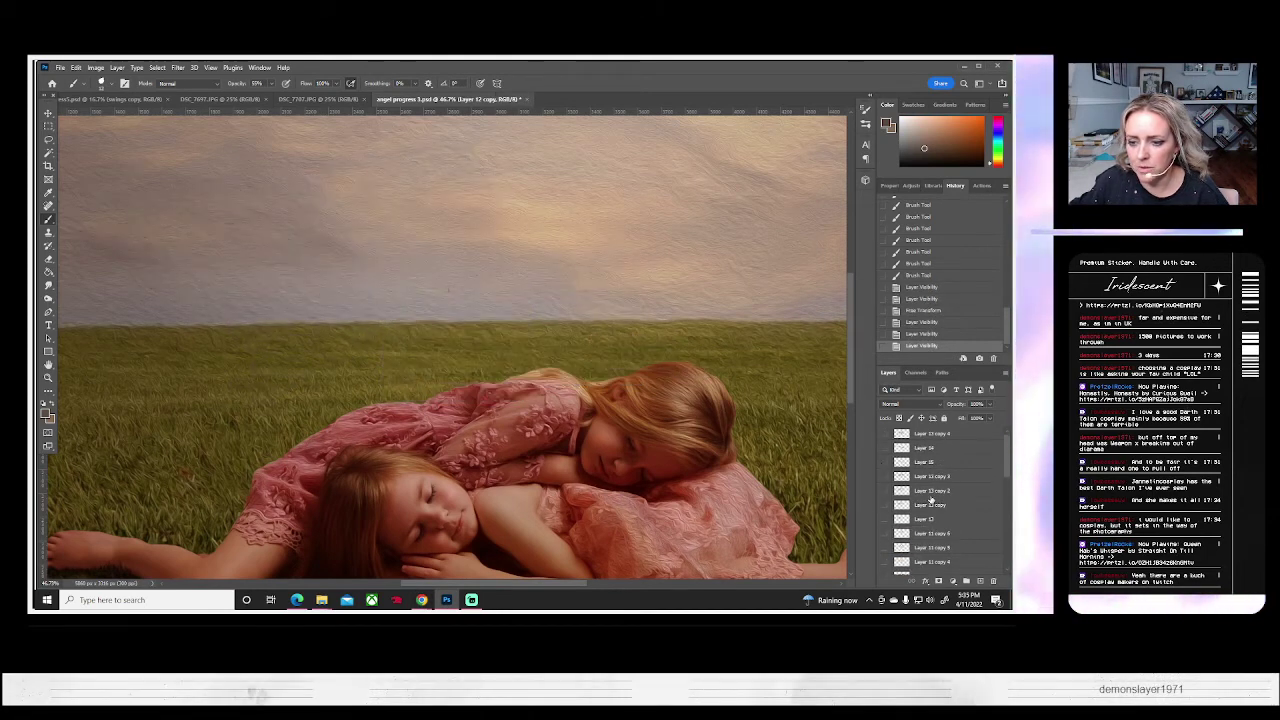
- Trace the upper girl's back, hair and arm with the Magnetic Lasso on Layer 12 copy and close the selection
{"action": "scroll", "coordinate": [929, 520], "scroll_direction": "down", "scroll_amount": 5}
{"action": "scroll", "coordinate": [929, 530], "scroll_direction": "down", "scroll_amount": 3}
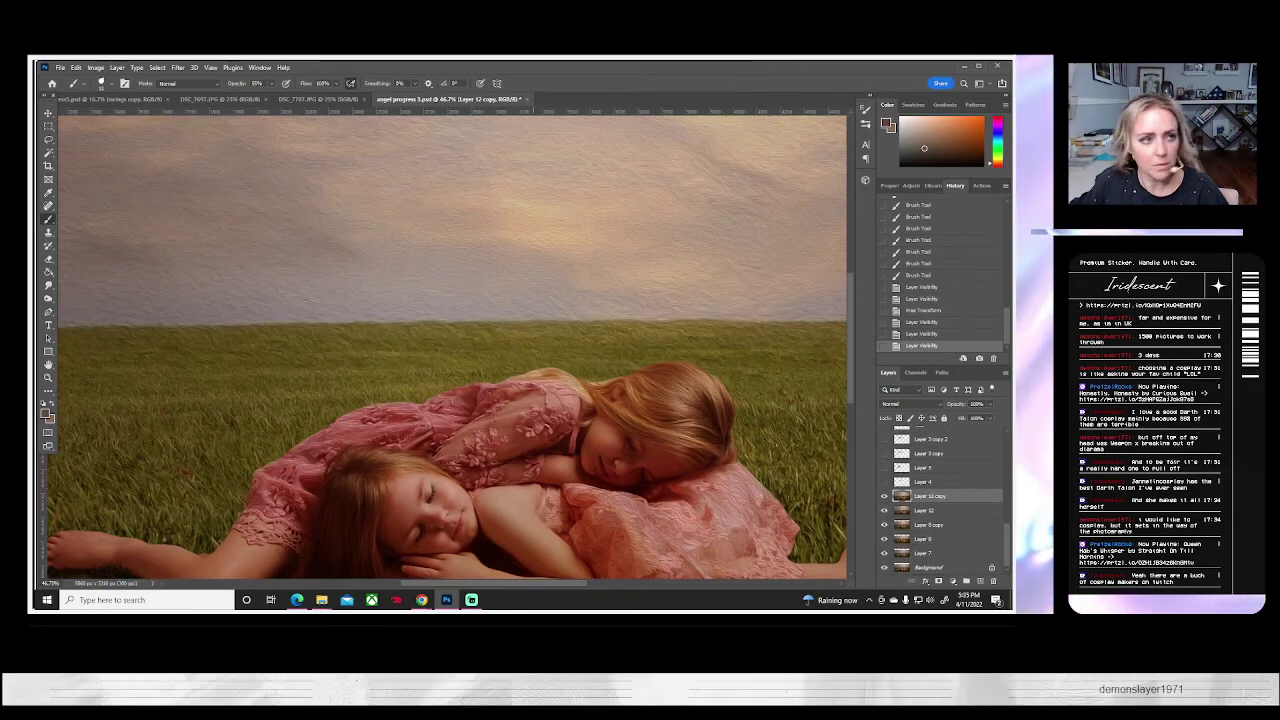
{"action": "left_click", "coordinate": [49, 142]}
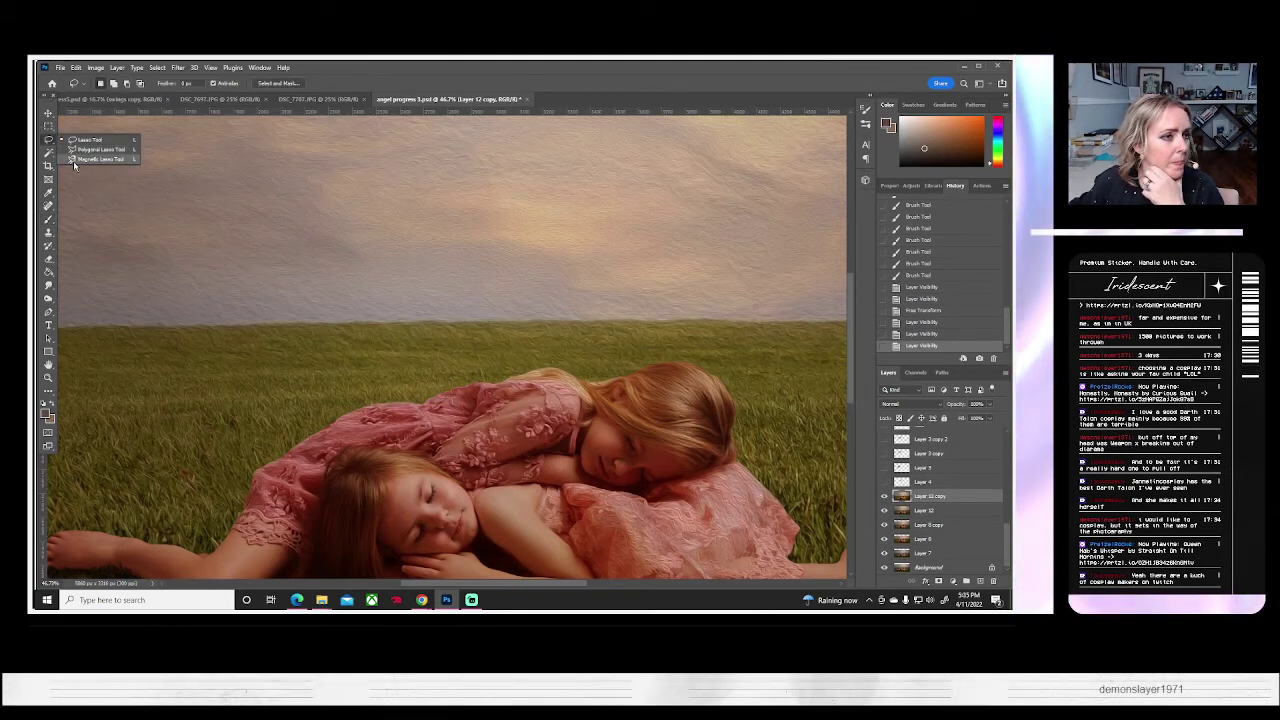
{"action": "left_click", "coordinate": [78, 166]}
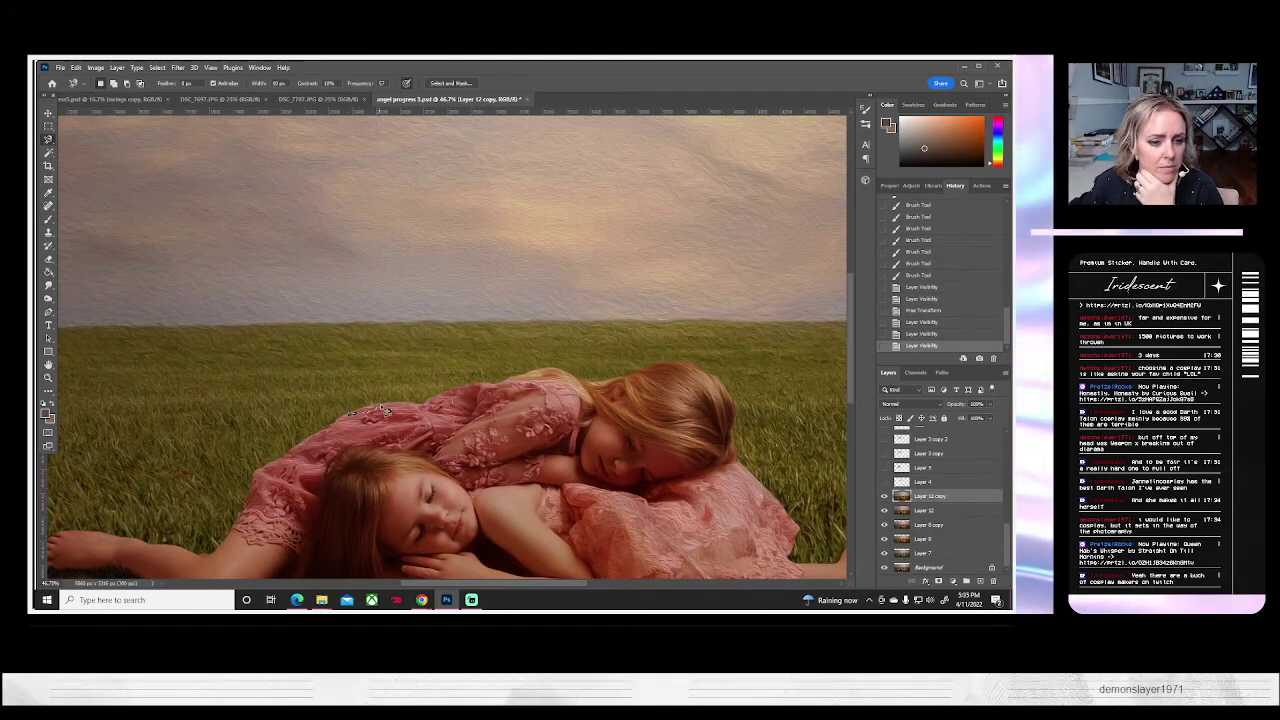
{"action": "left_click", "coordinate": [362, 414]}
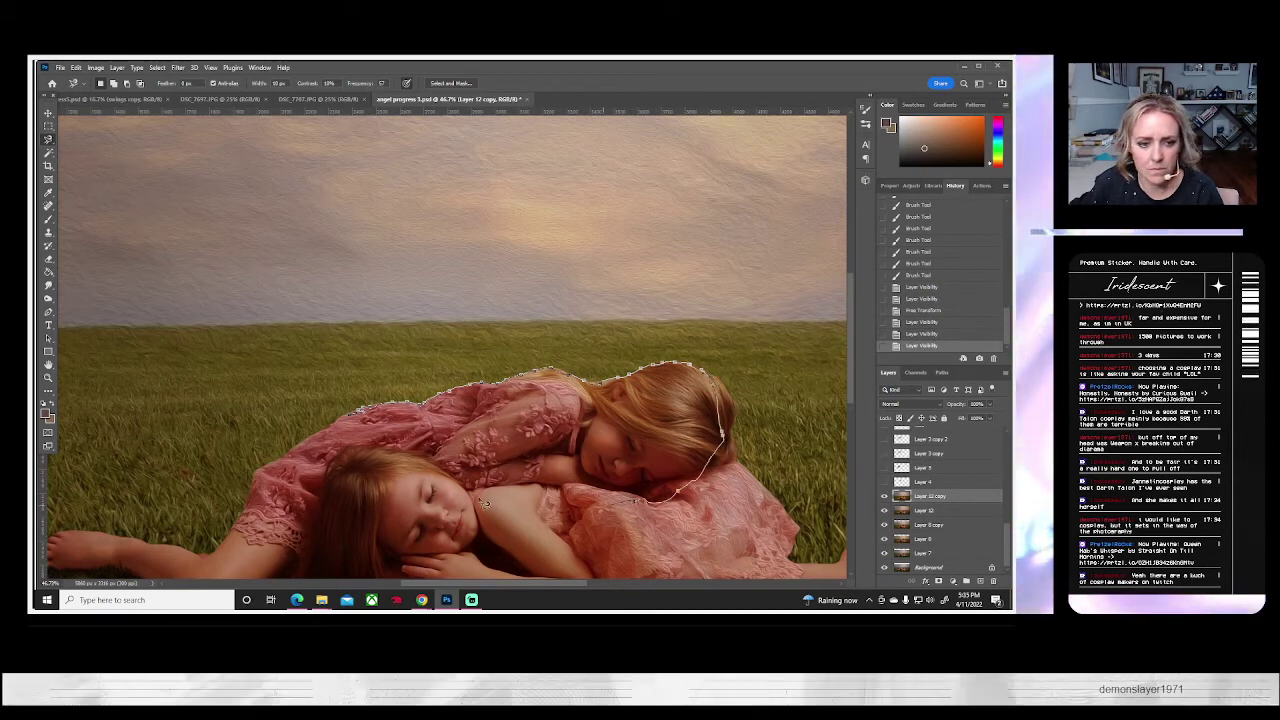
{"action": "left_click", "coordinate": [358, 414]}
- Show the three angel layers again: Layer 13 copy 4, Layer 14 and Layer 15
{"action": "scroll", "coordinate": [923, 484], "scroll_direction": "up", "scroll_amount": 3}
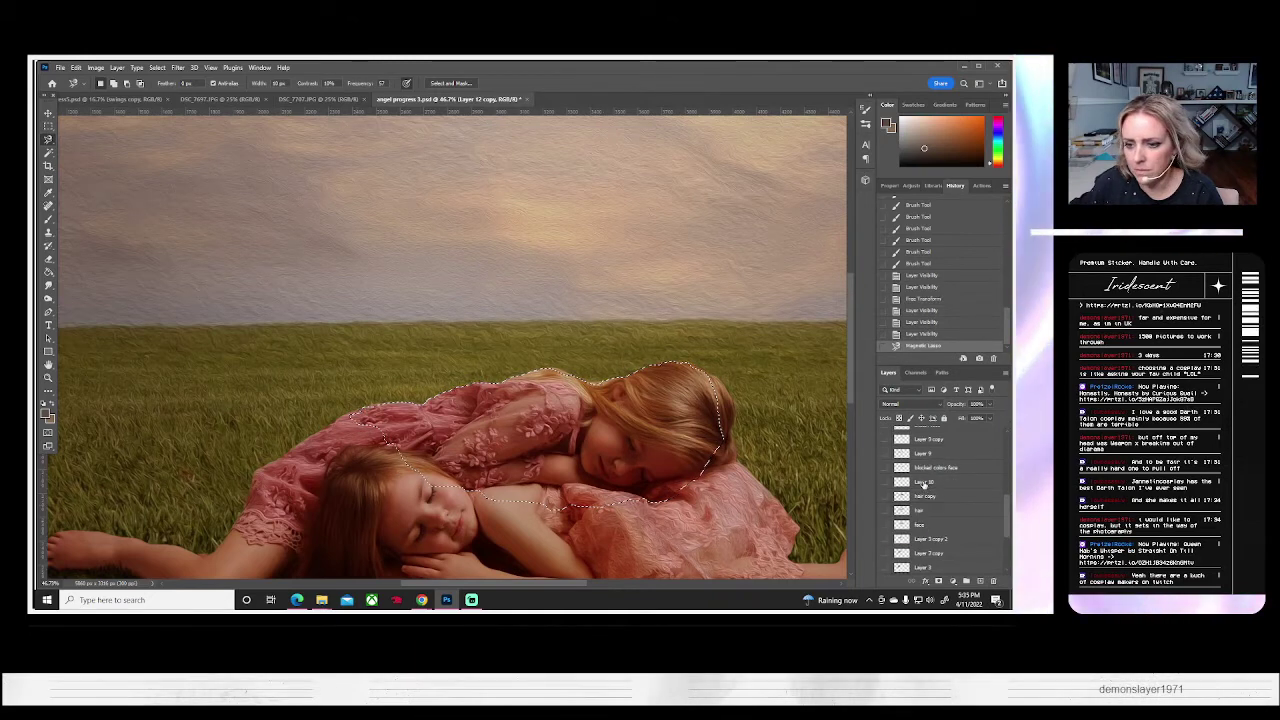
{"action": "scroll", "coordinate": [923, 484], "scroll_direction": "up", "scroll_amount": 3}
{"action": "left_click", "coordinate": [884, 447]}
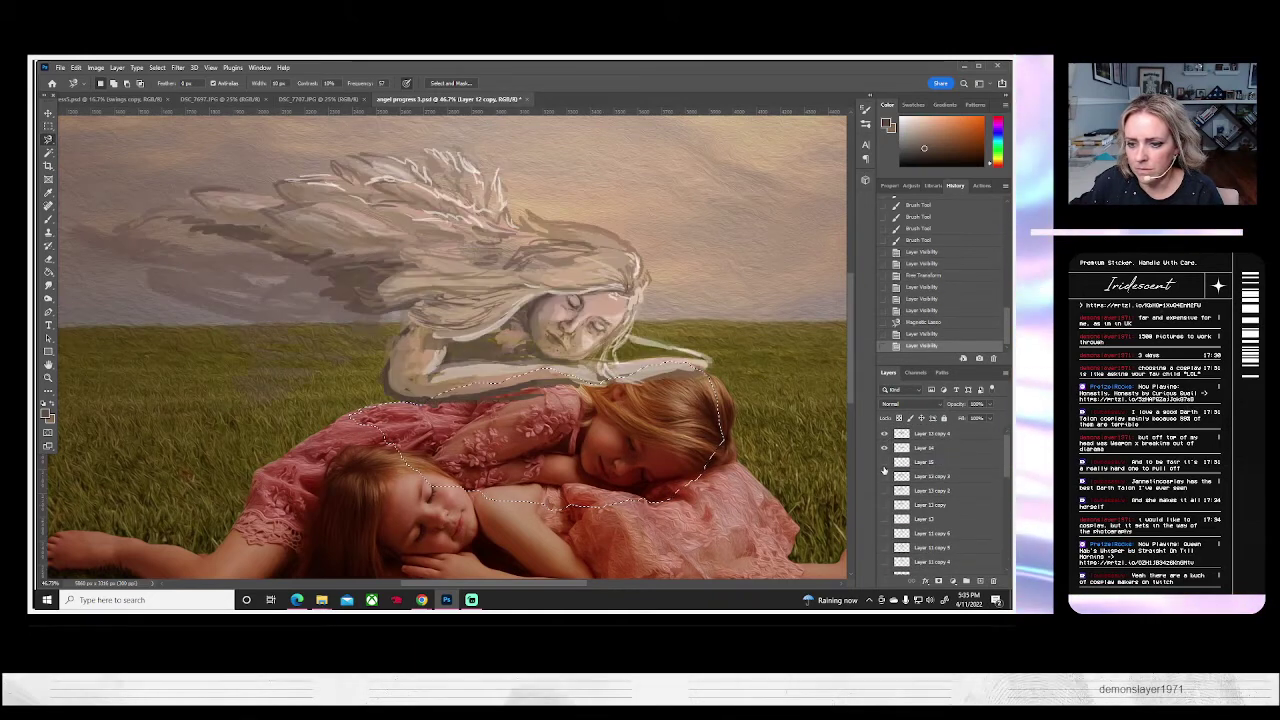
{"action": "left_click", "coordinate": [884, 465]}
- Try to erase the angel's arm inside the selection with Layer 13 copy 4, Layer 14 and Layer 15 selected together
{"action": "left_click", "coordinate": [922, 462]}
{"action": "left_click", "coordinate": [931, 448], "text": "ctrl"}
{"action": "left_click", "coordinate": [933, 434], "text": "ctrl"}
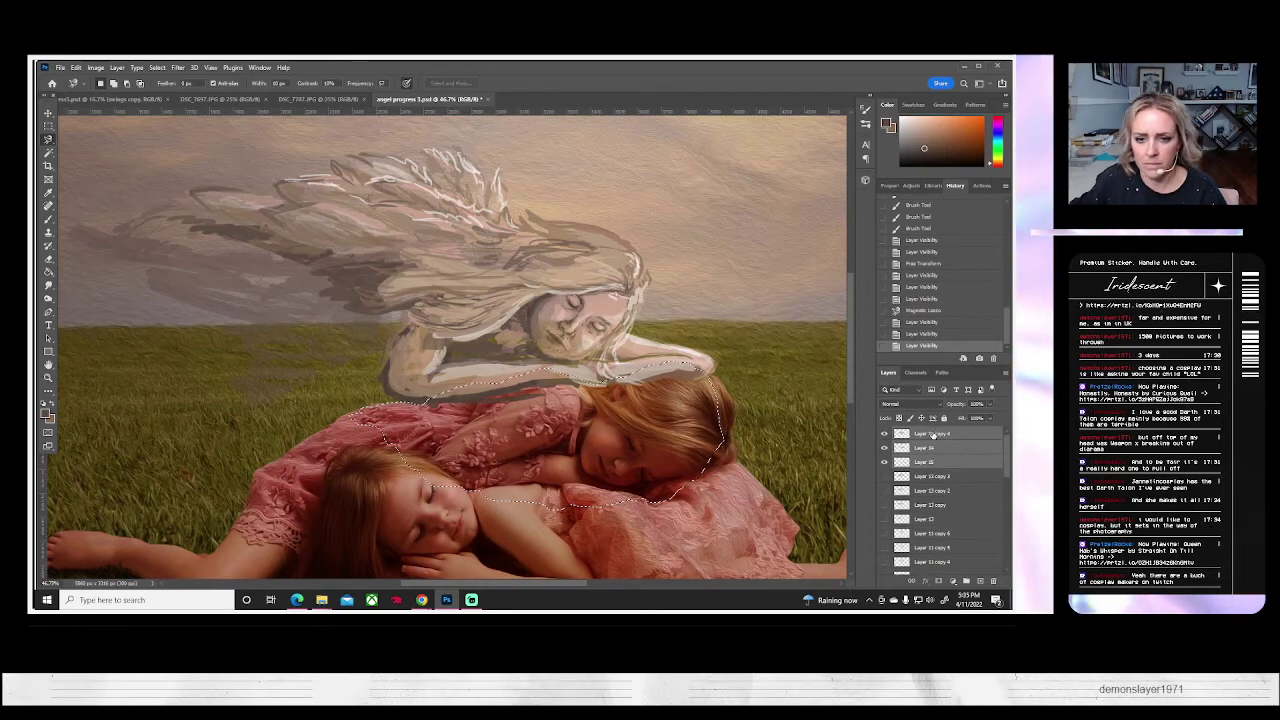
{"action": "key", "text": "e"}
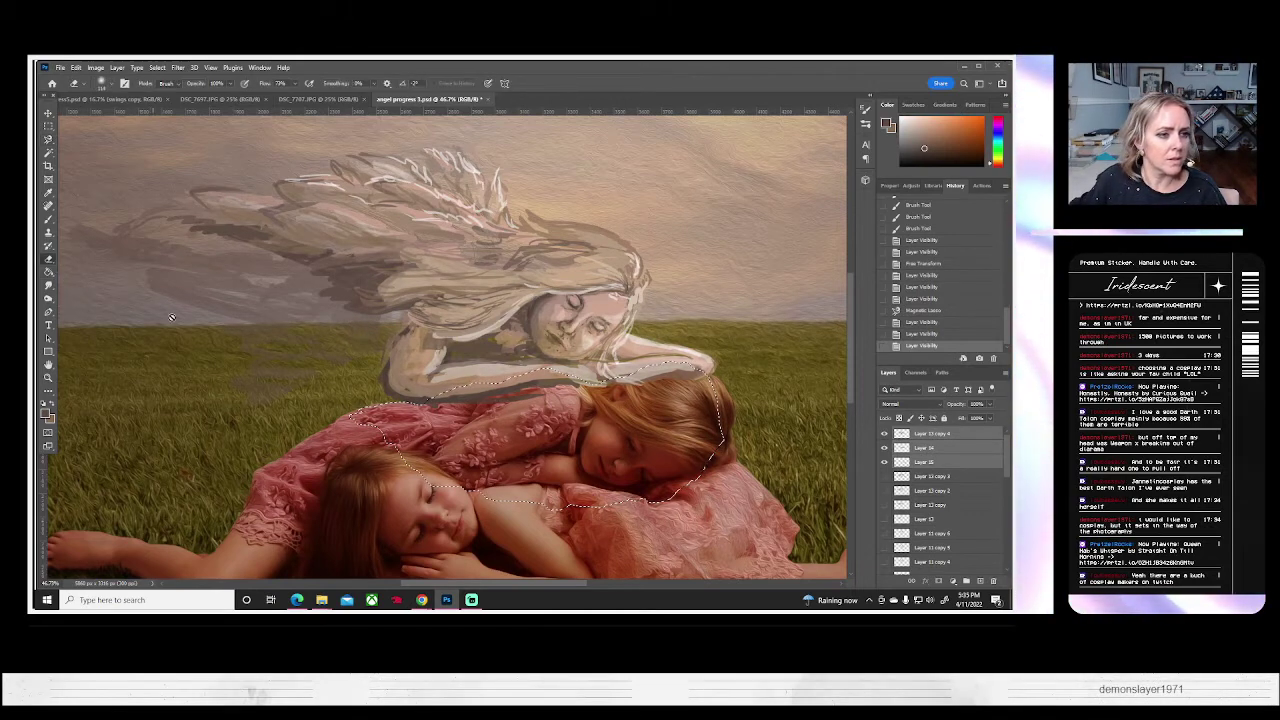
{"action": "left_click", "coordinate": [519, 382]}
{"action": "left_click", "coordinate": [515, 261]}
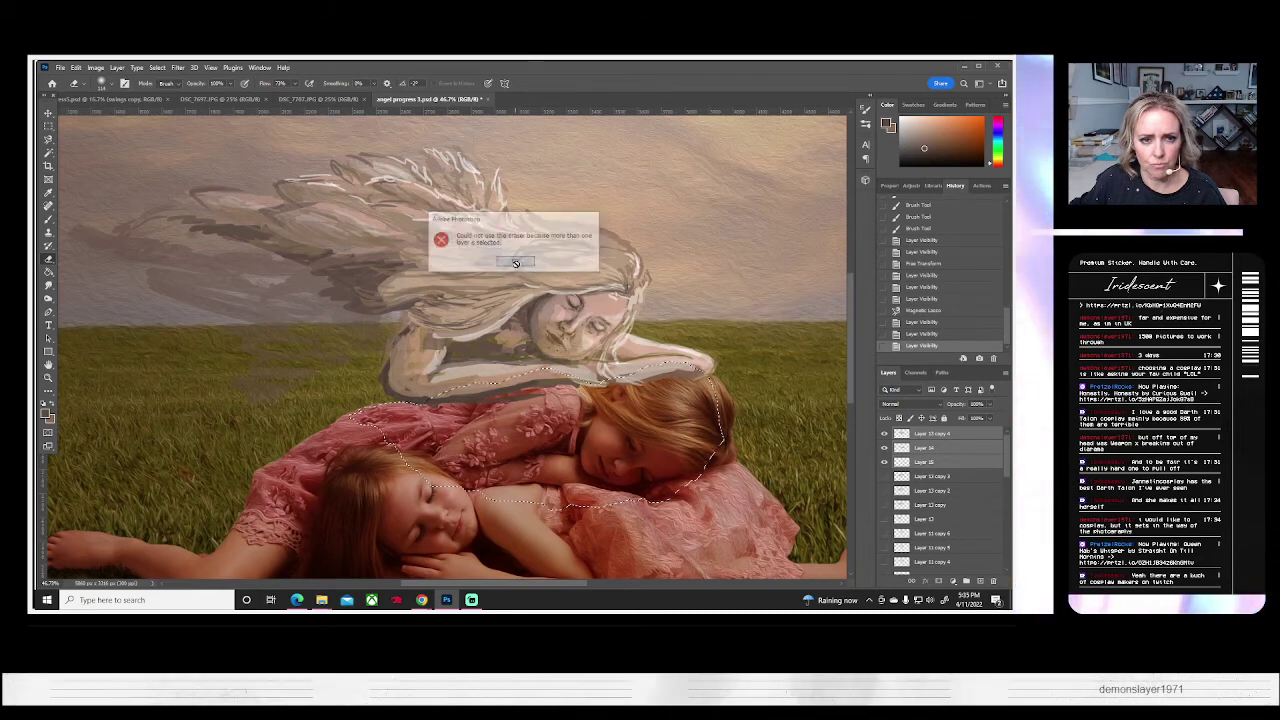
- Toggle the visibility of Layer 15 and Layer 14 to compare which parts of the angel each one holds
{"action": "left_click", "coordinate": [921, 463]}
{"action": "left_click", "coordinate": [884, 462]}
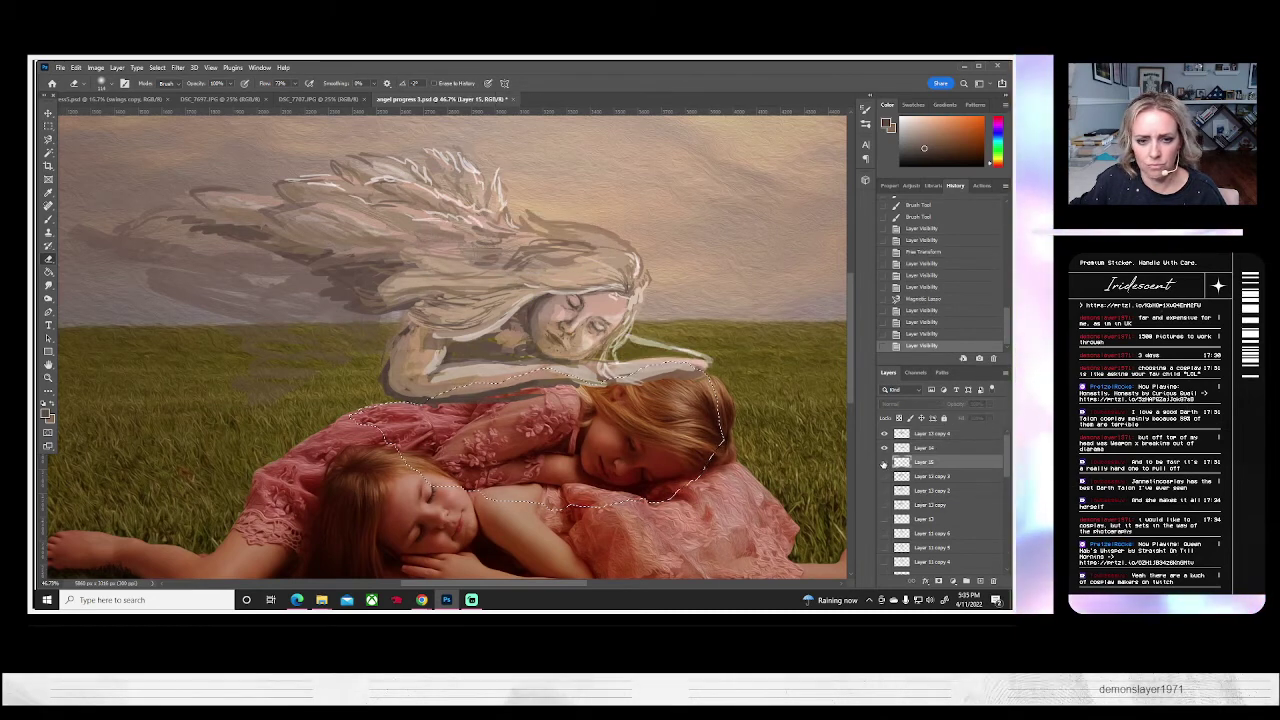
{"action": "left_click", "coordinate": [884, 462]}
{"action": "left_click", "coordinate": [883, 448]}
{"action": "left_click", "coordinate": [883, 448]}
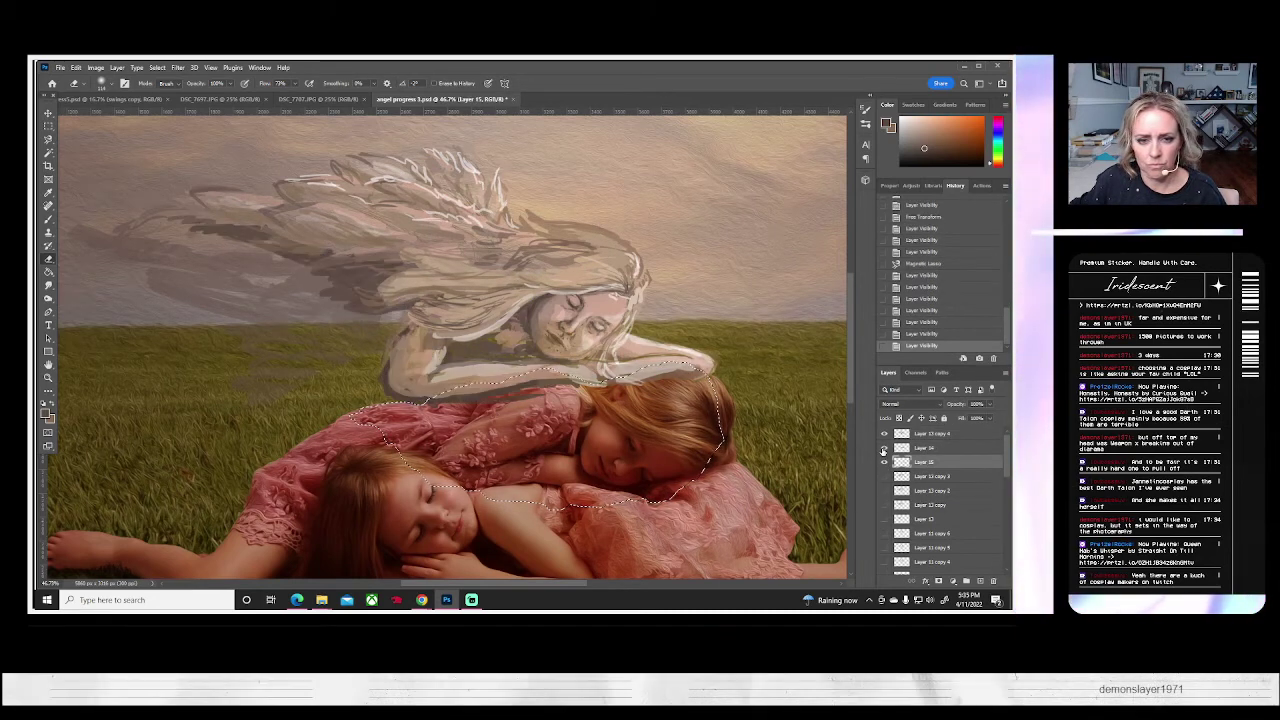
- On Layer 14, set the soft round eraser to about 20 px and start erasing the angel's arm inside the selection
{"action": "left_click", "coordinate": [925, 448]}
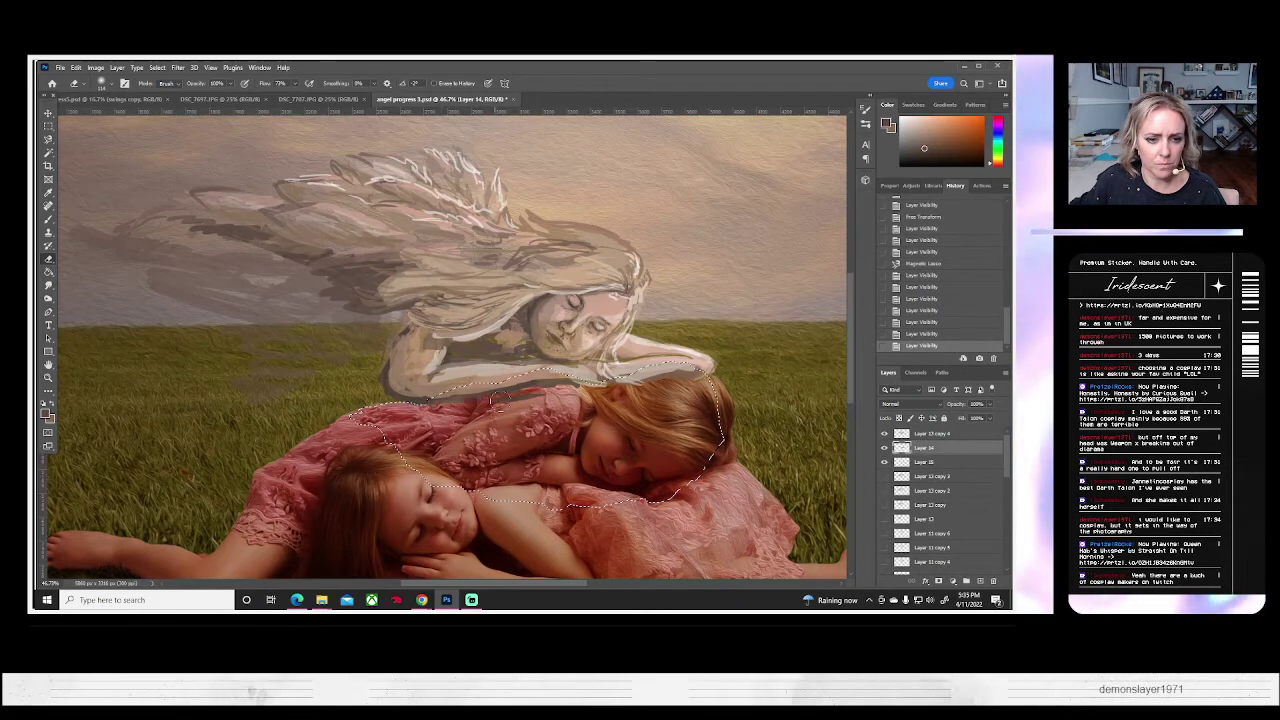
{"action": "left_click", "coordinate": [230, 331]}
{"action": "left_click", "coordinate": [111, 85]}
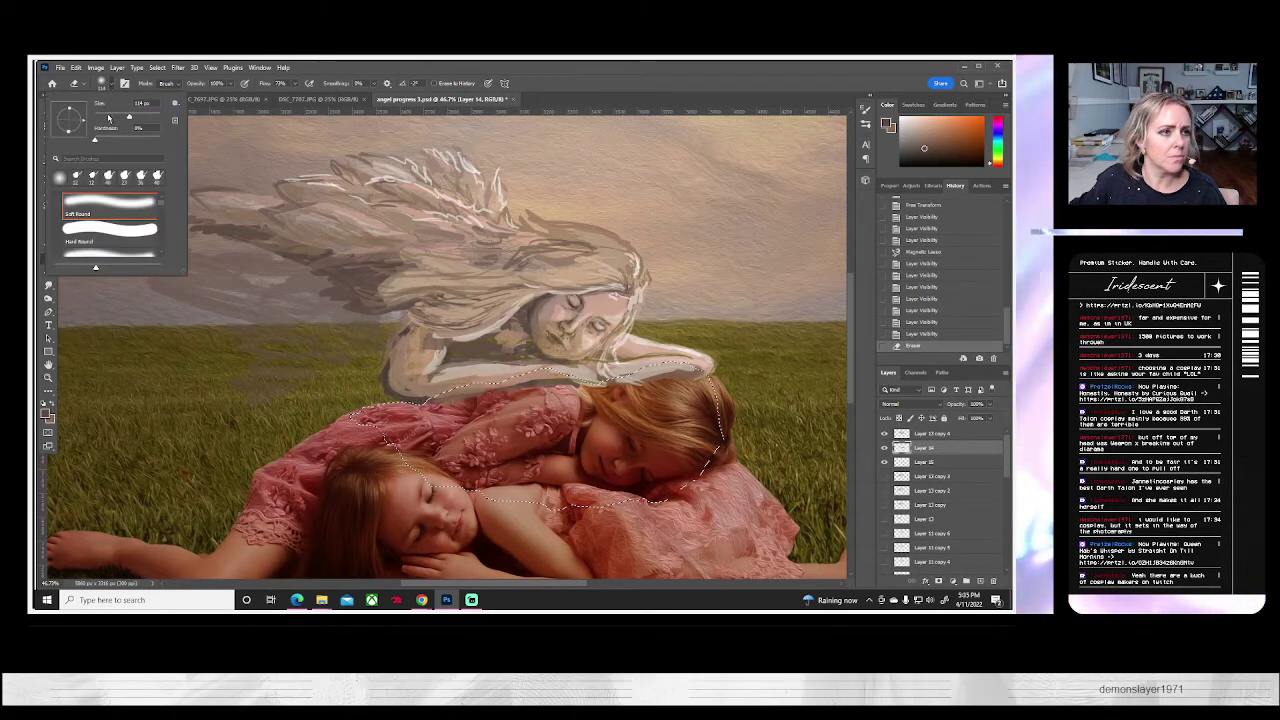
{"action": "left_click_drag", "start_coordinate": [110, 117], "coordinate": [102, 117]}
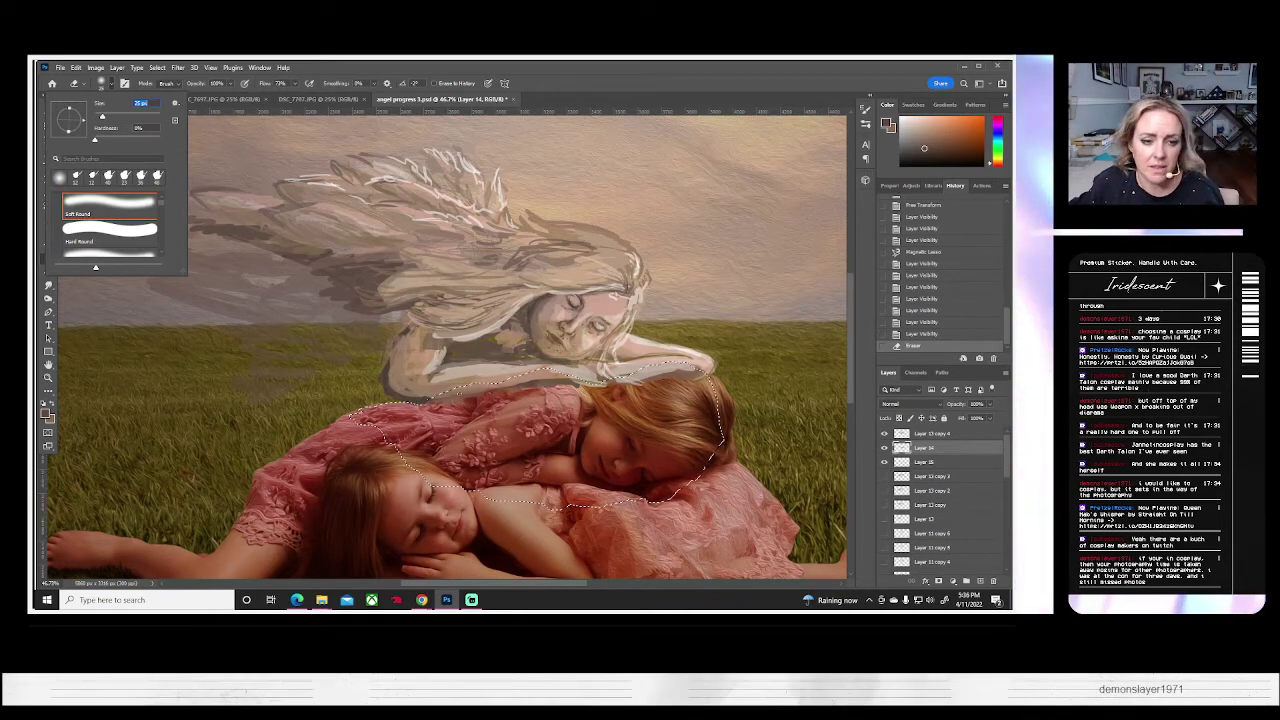
{"action": "key", "text": "Return"}
{"action": "left_click", "coordinate": [606, 370]}
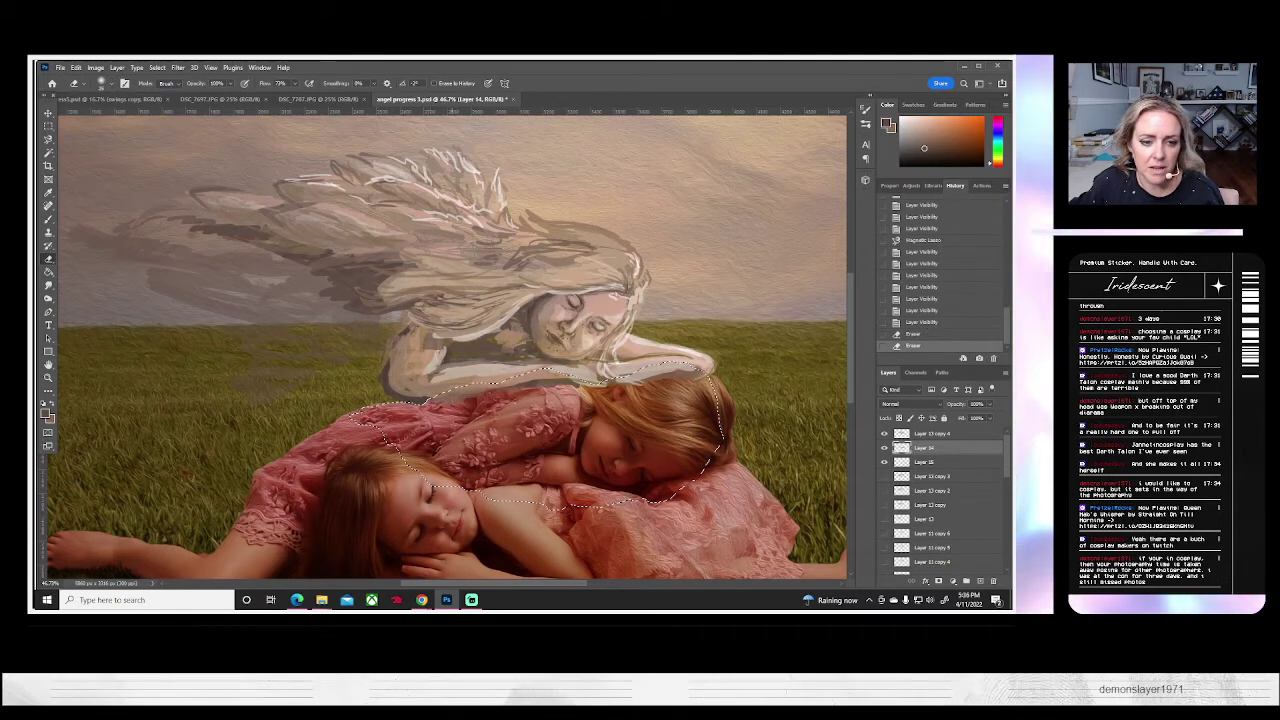
- Erase the lower edge of the angel's forearm on Layer 14 where it overlaps the upper girl's back and hair
{"action": "left_click", "coordinate": [110, 85]}
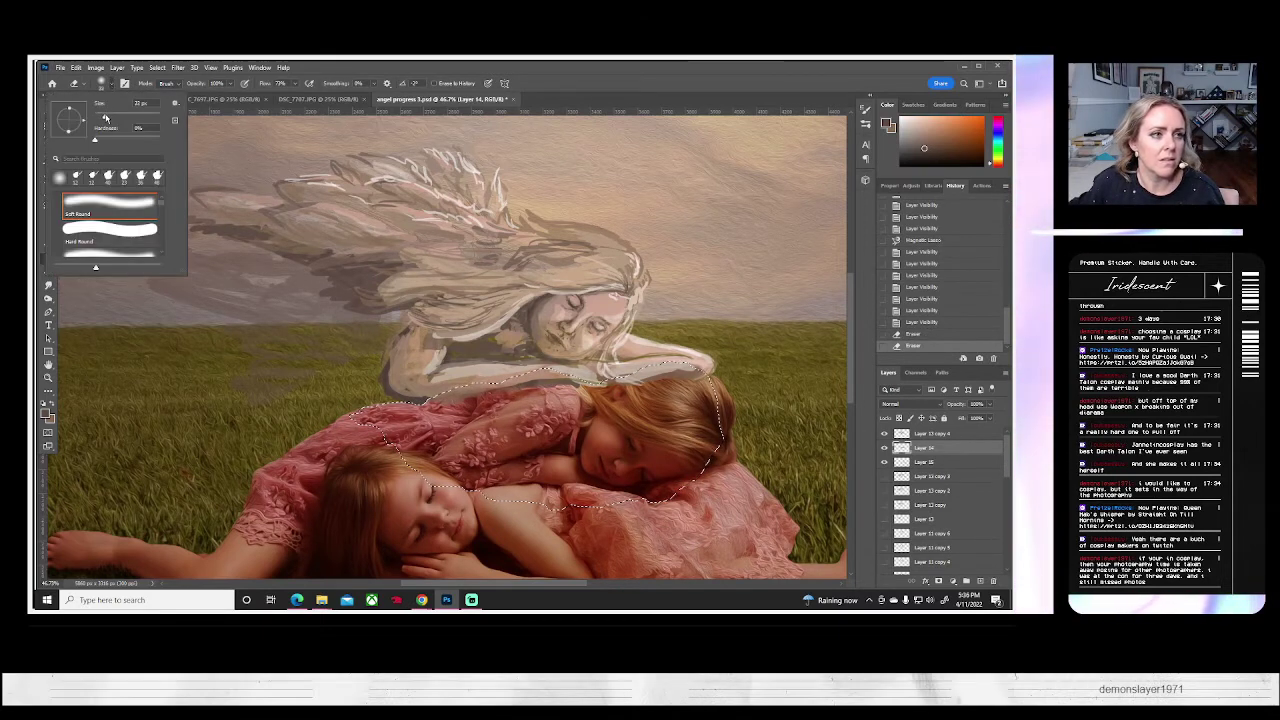
{"action": "key", "text": "Escape"}
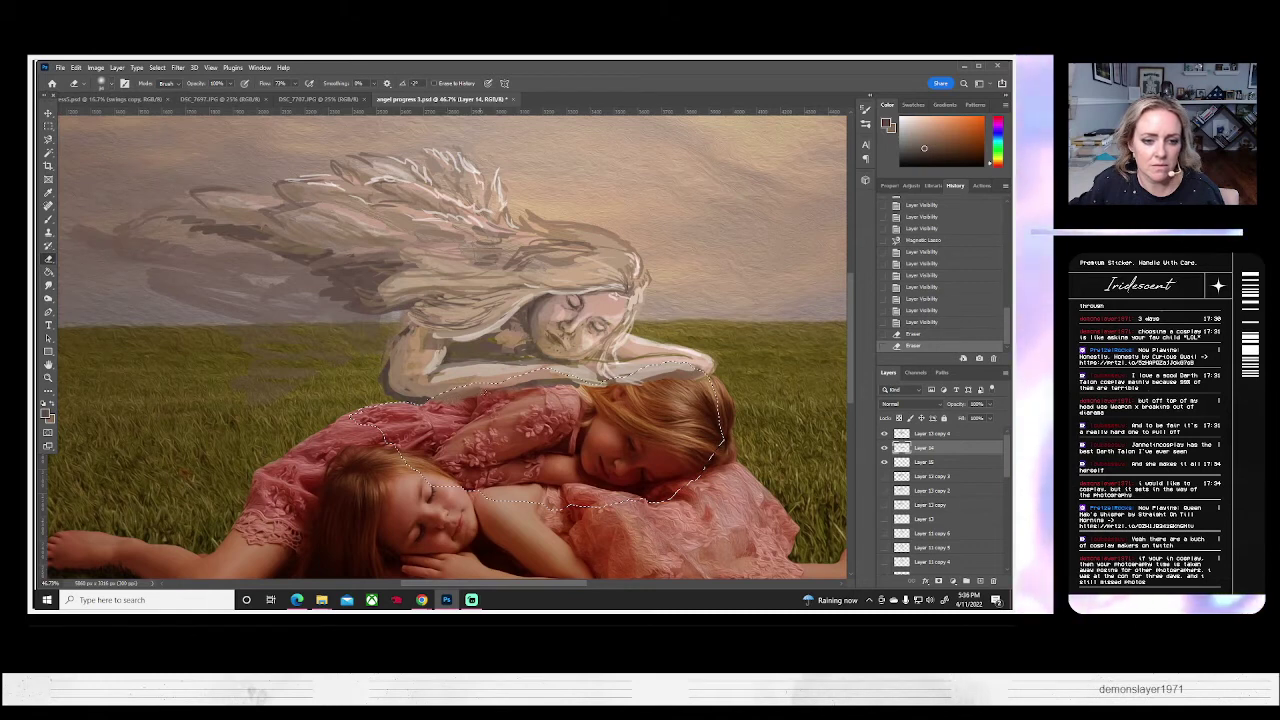
{"action": "left_click", "coordinate": [479, 385]}
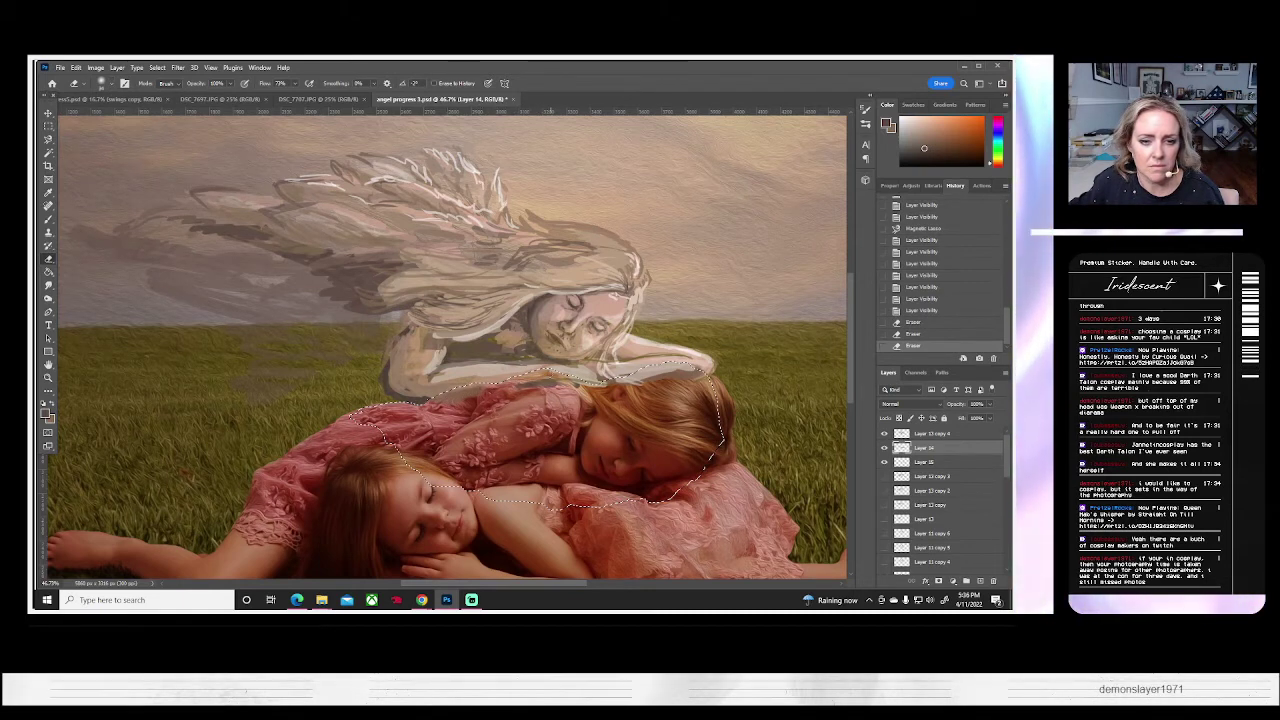
{"action": "left_click_drag", "start_coordinate": [553, 381], "coordinate": [525, 386]}
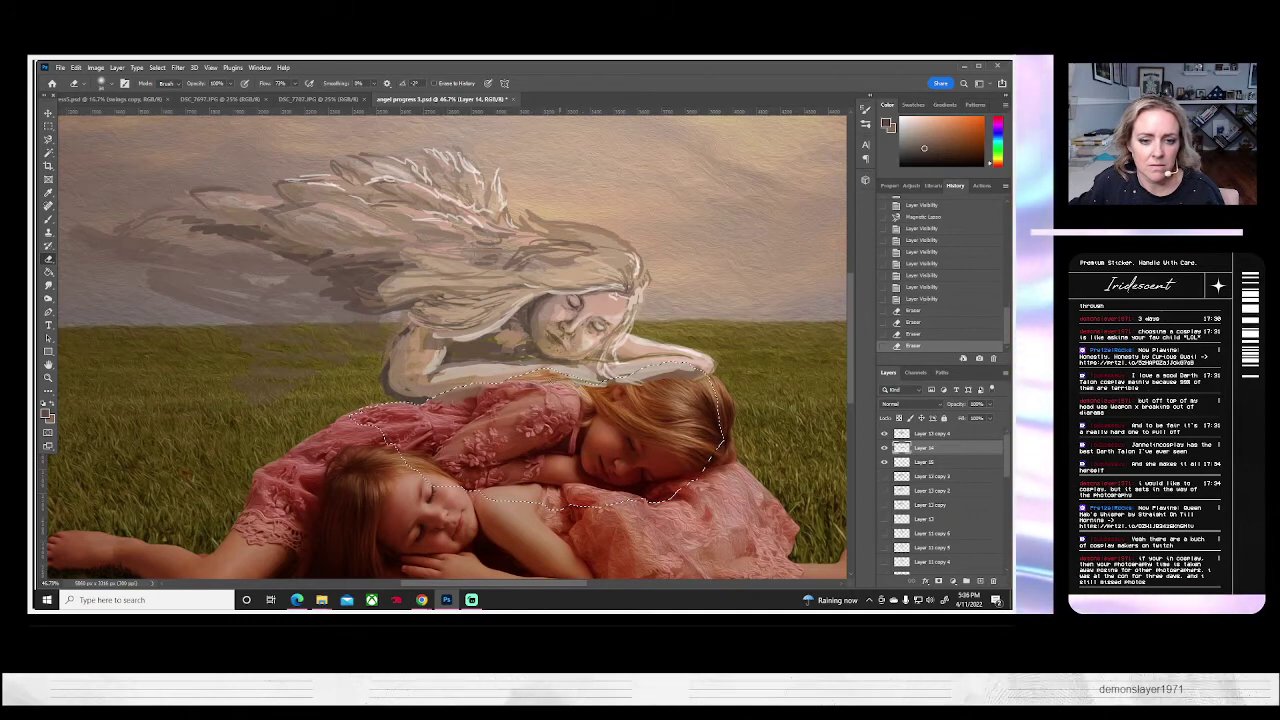
{"action": "left_click_drag", "start_coordinate": [566, 381], "coordinate": [590, 383]}
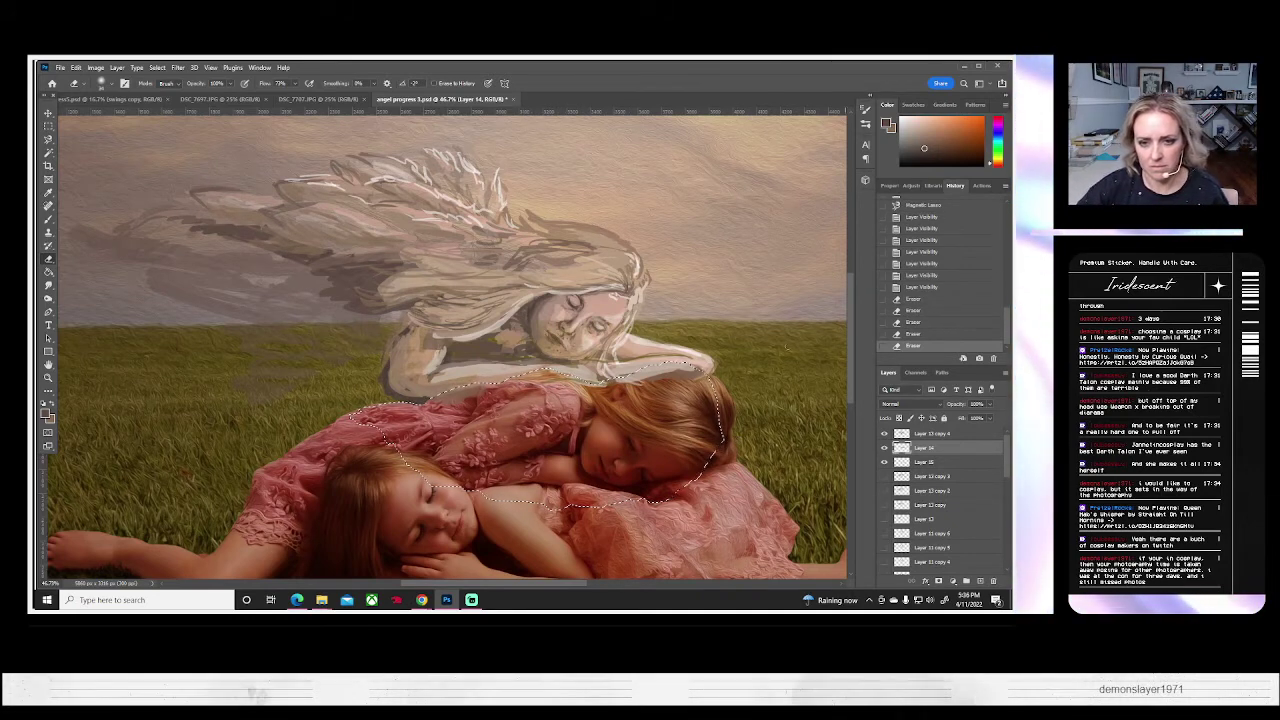
{"action": "left_click_drag", "start_coordinate": [705, 376], "coordinate": [659, 380]}
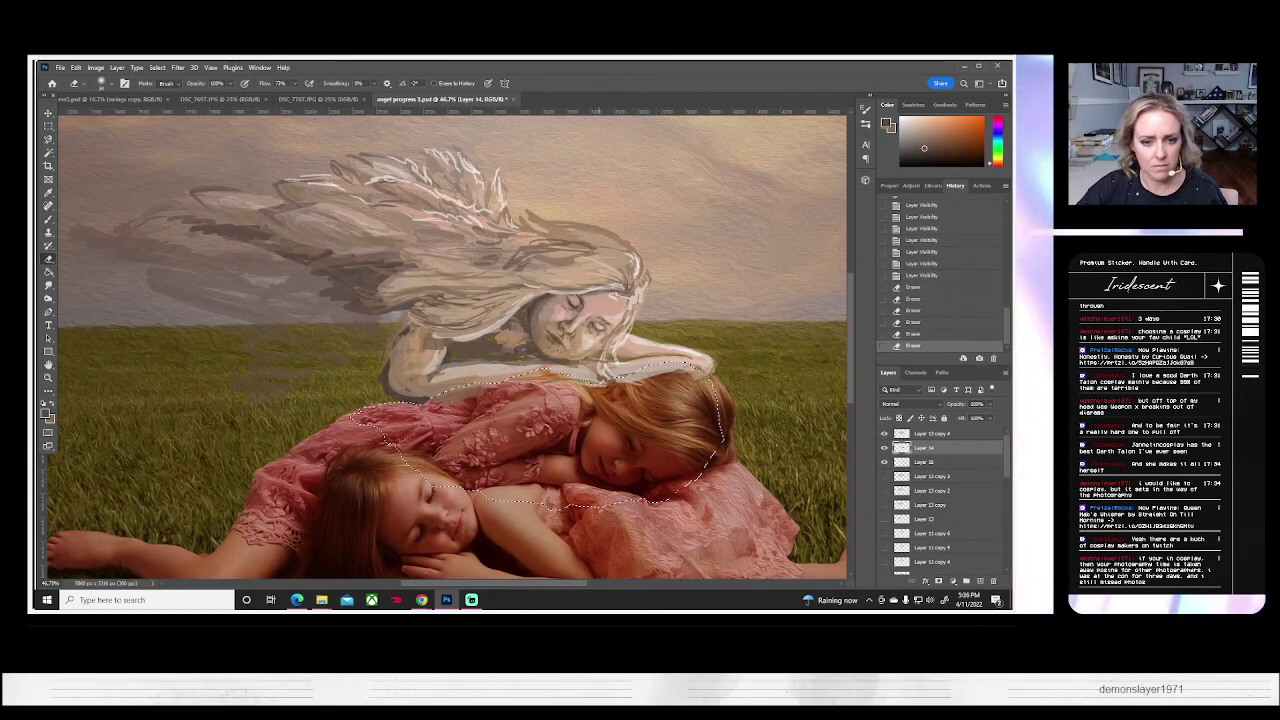
{"action": "left_click", "coordinate": [478, 388]}
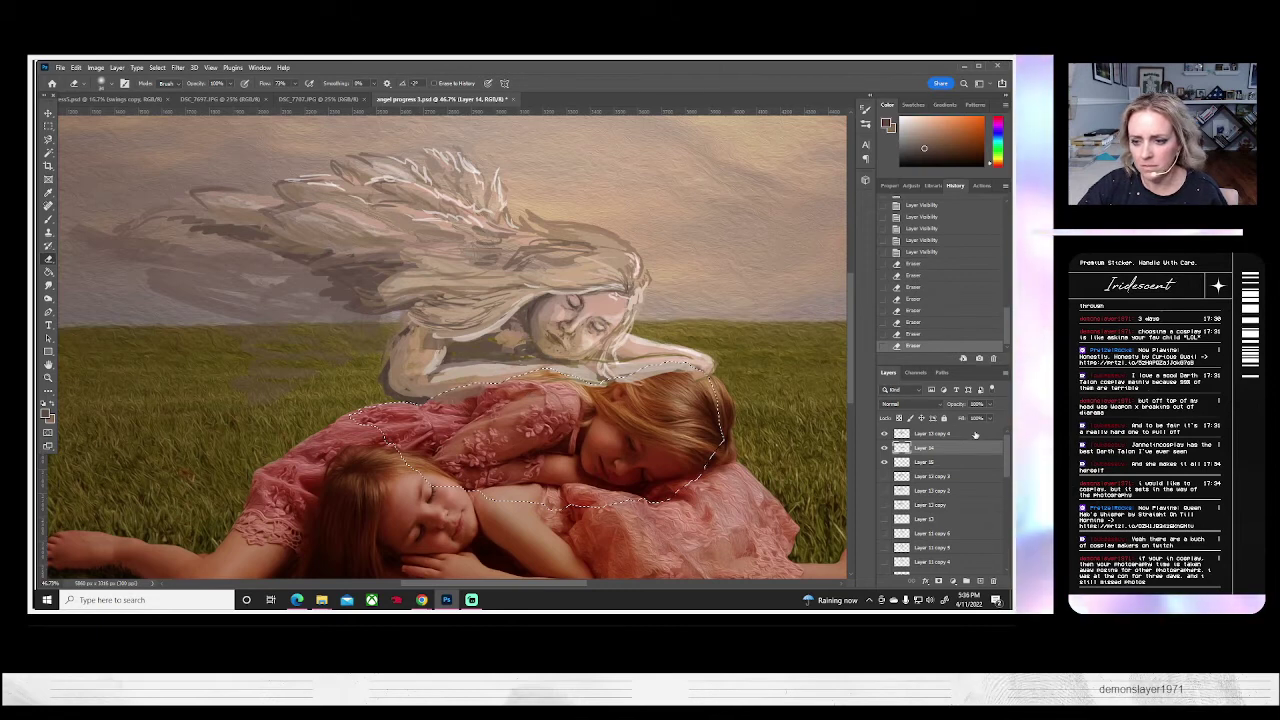
- Erase the arm paint overlapping the upper girl's hair and back on Layer 13 copy 4 and check that layer's visibility
{"action": "left_click", "coordinate": [932, 434]}
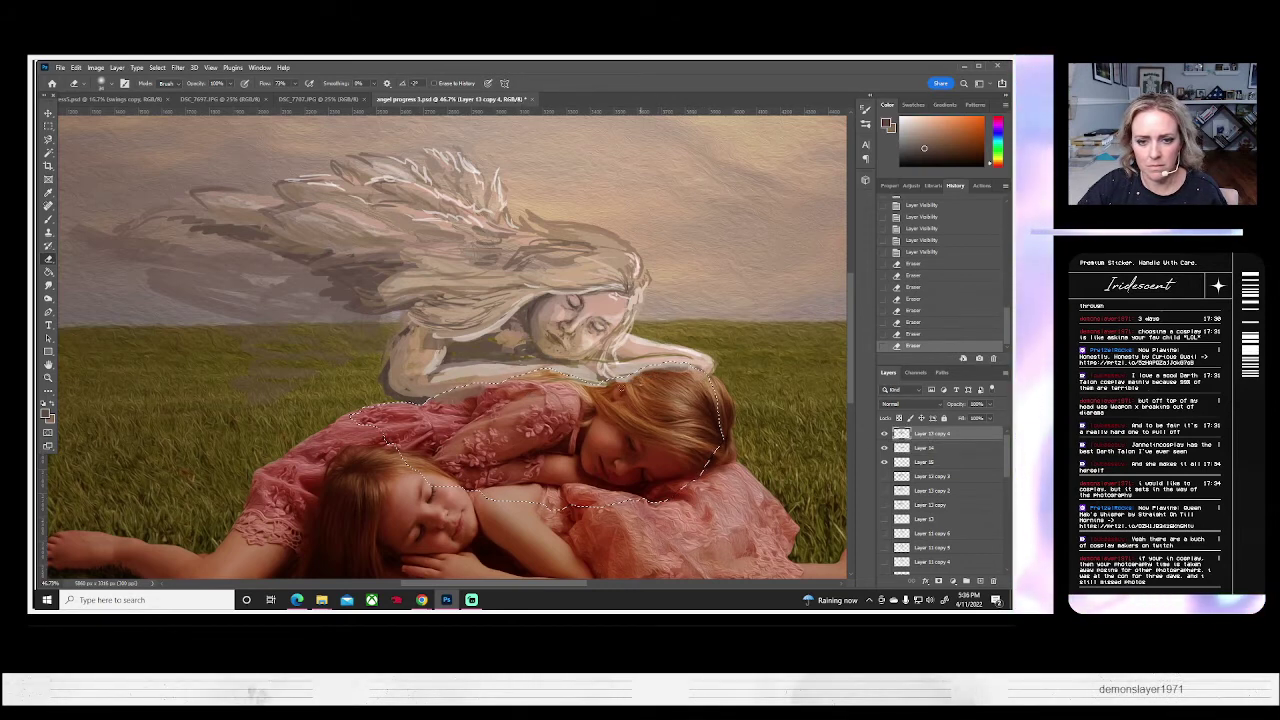
{"action": "mouse_move", "coordinate": [634, 385]}
{"action": "left_mouse_down"}
{"action": "mouse_move", "coordinate": [616, 386]}
{"action": "mouse_move", "coordinate": [640, 382]}
{"action": "left_mouse_up"}
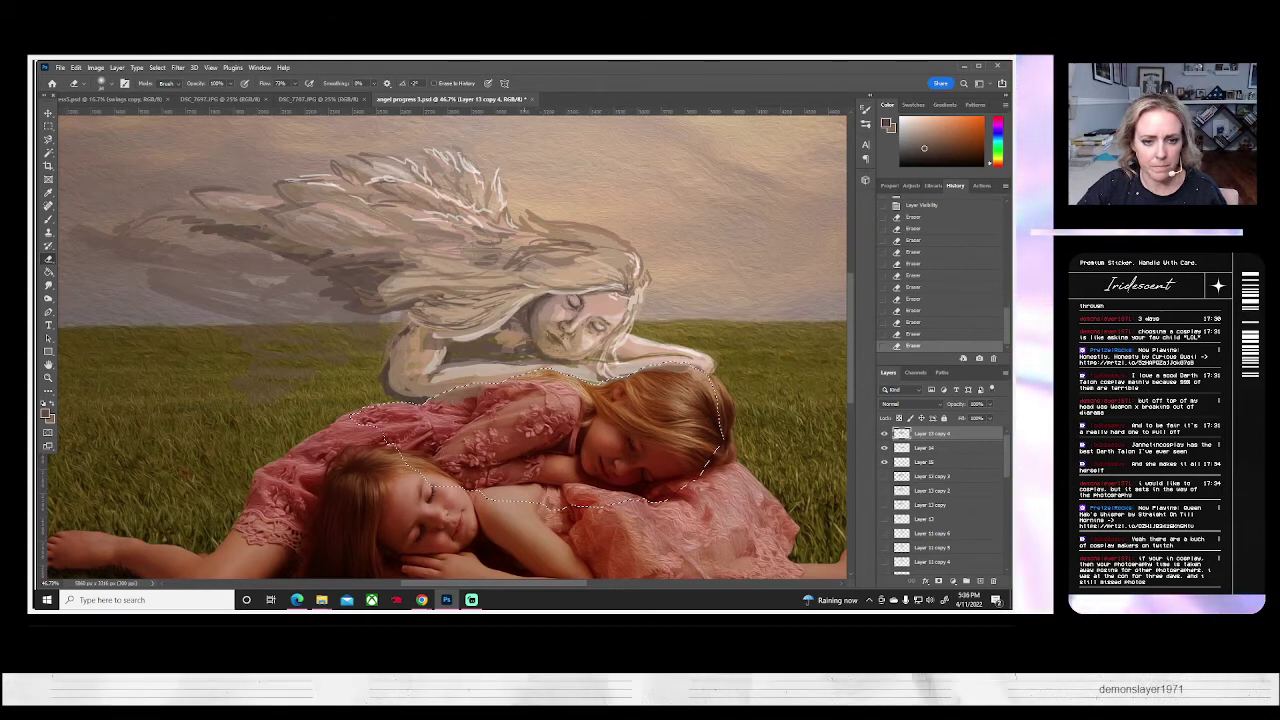
{"action": "left_click", "coordinate": [884, 434]}
{"action": "left_click", "coordinate": [884, 434]}
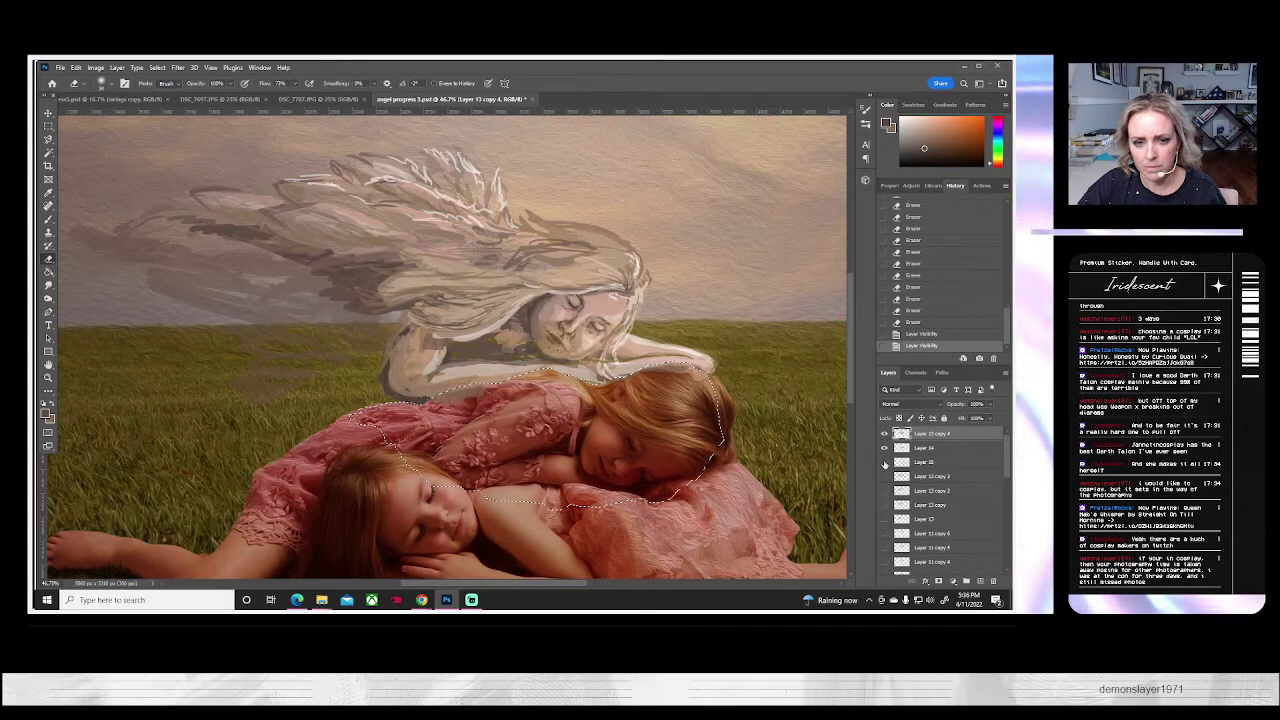
- Erase the arm paint on Layer 15 that overlaps the upper girl's back, and deselect the outline
{"action": "left_click", "coordinate": [884, 462]}
{"action": "left_click", "coordinate": [884, 462]}
{"action": "left_click", "coordinate": [905, 462]}
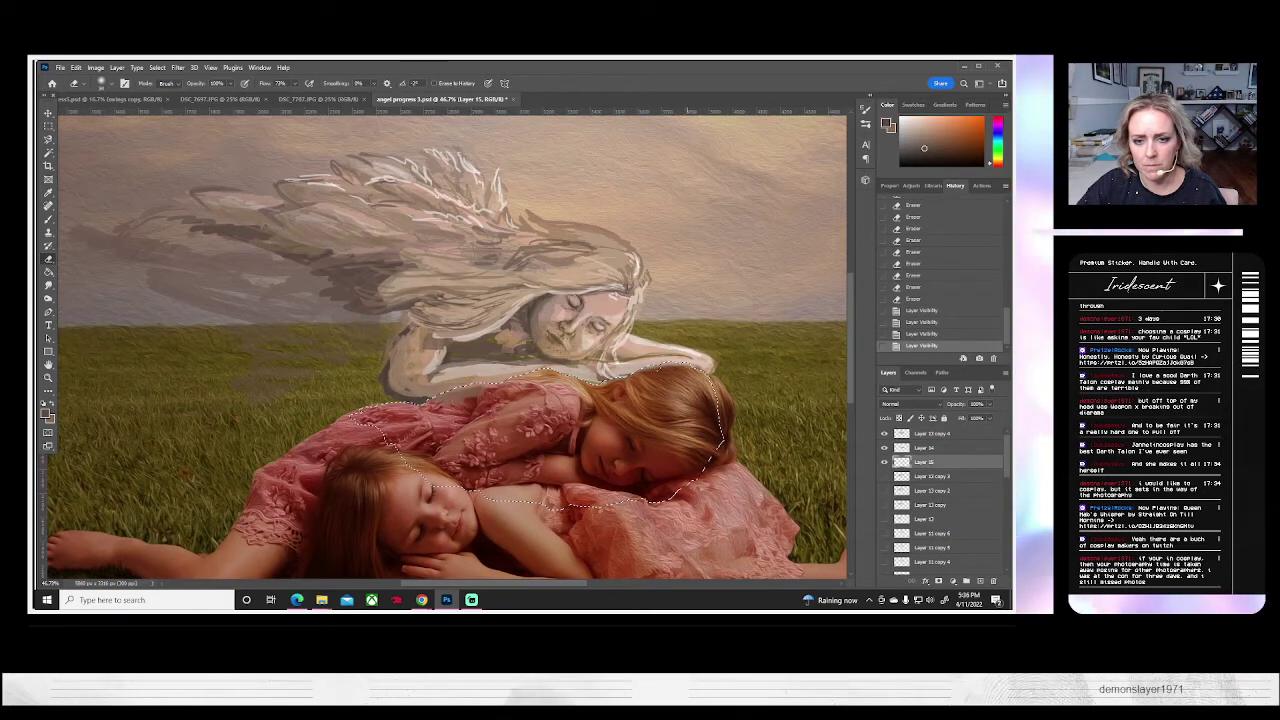
{"action": "left_click", "coordinate": [470, 389]}
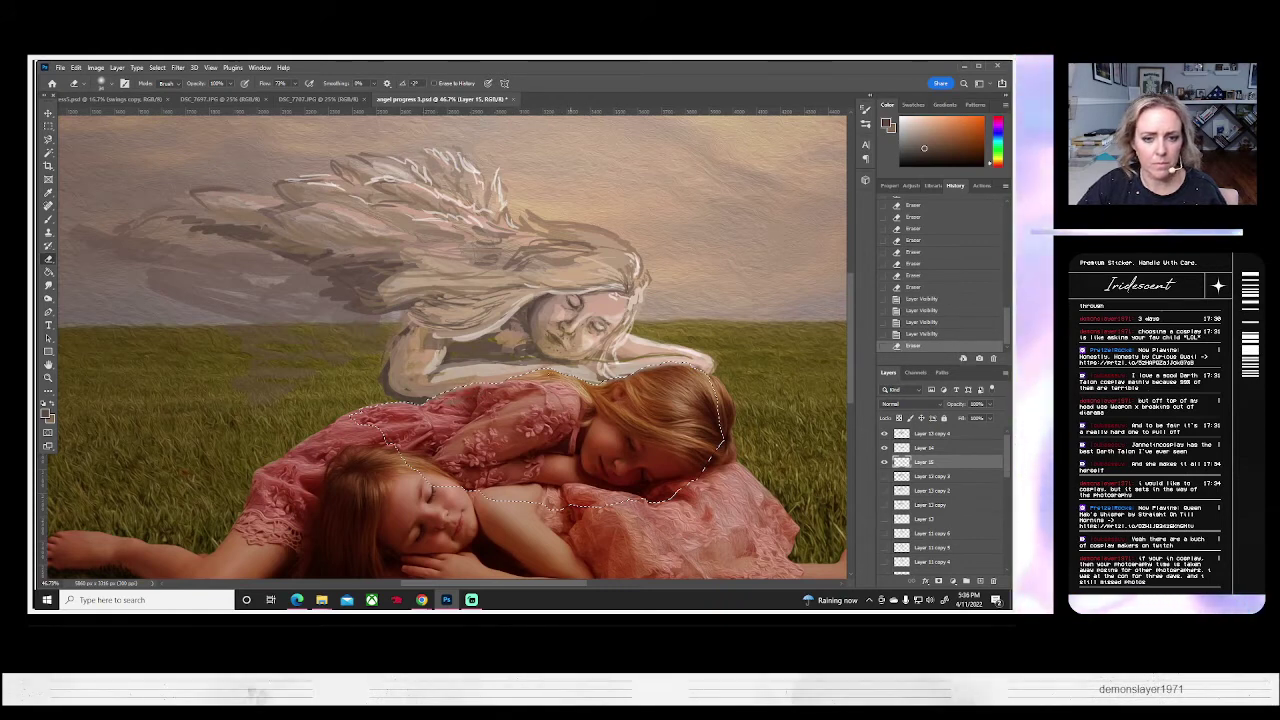
{"action": "left_click", "coordinate": [157, 67]}
{"action": "left_click", "coordinate": [190, 89]}
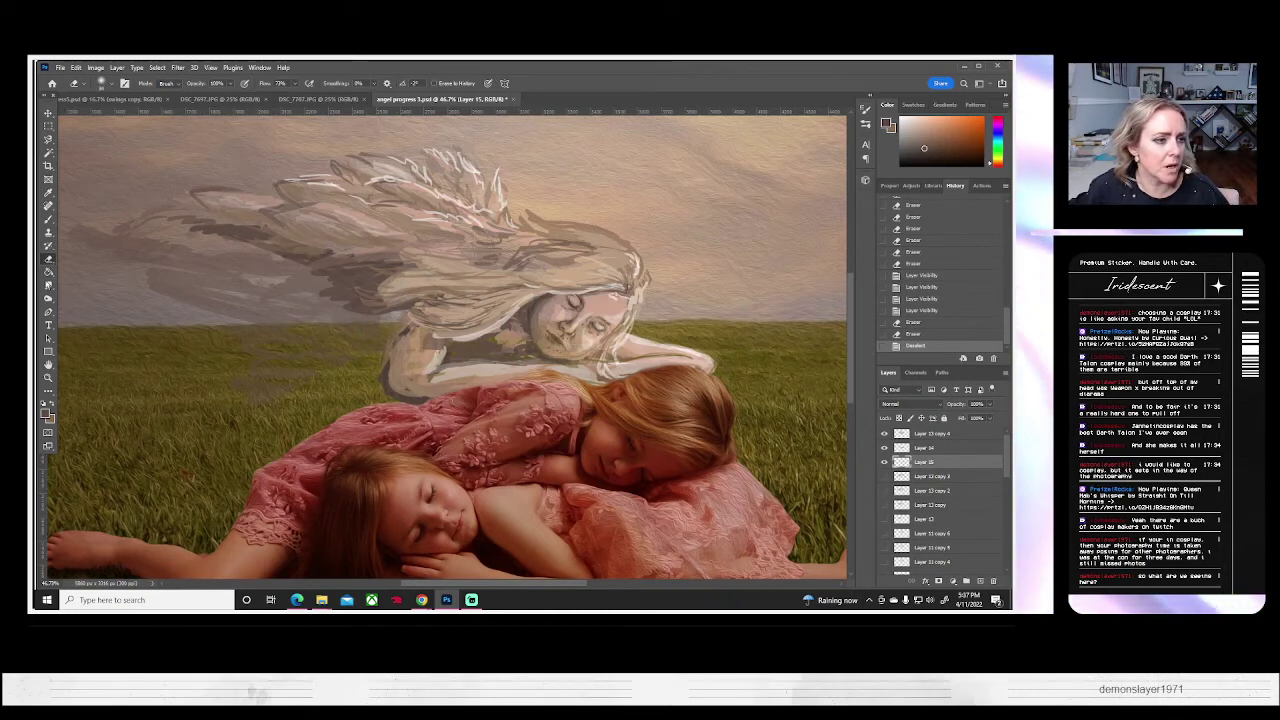
- Smudge the lower edge of the angel's near forearm on Layer 15 where it meets the girl's dress
{"action": "left_click", "coordinate": [48, 285]}
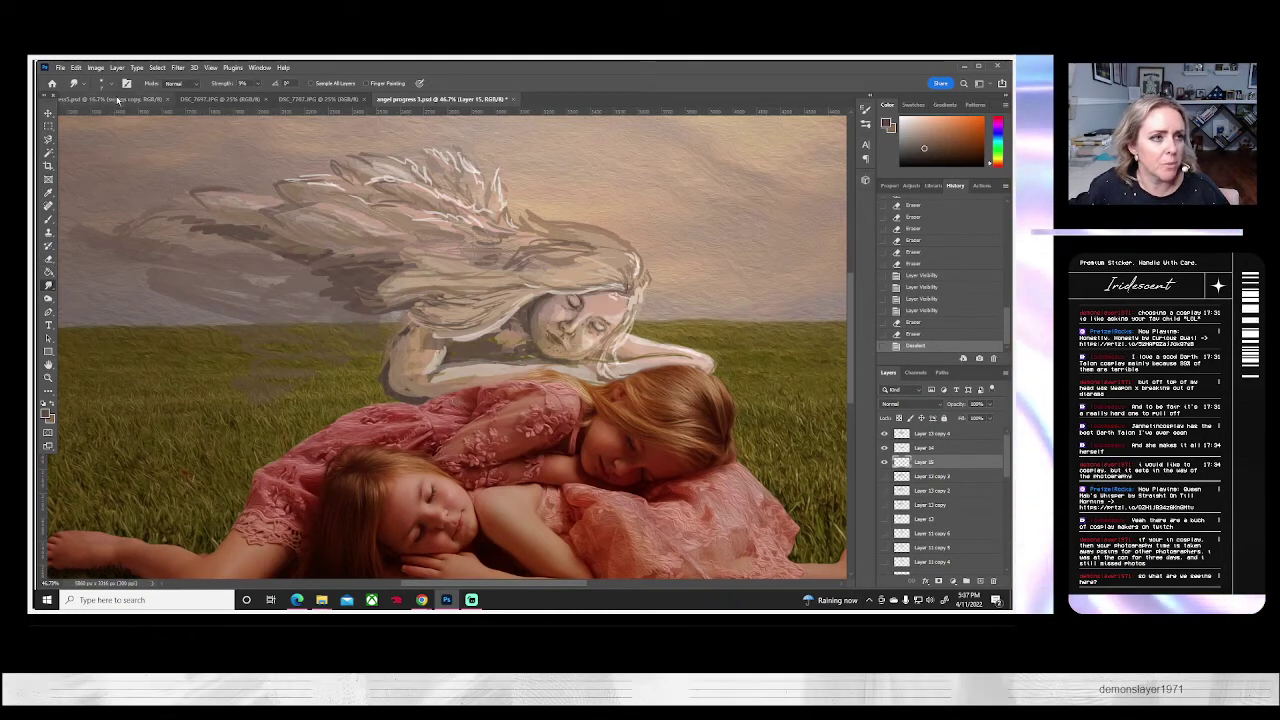
{"action": "left_click", "coordinate": [101, 83]}
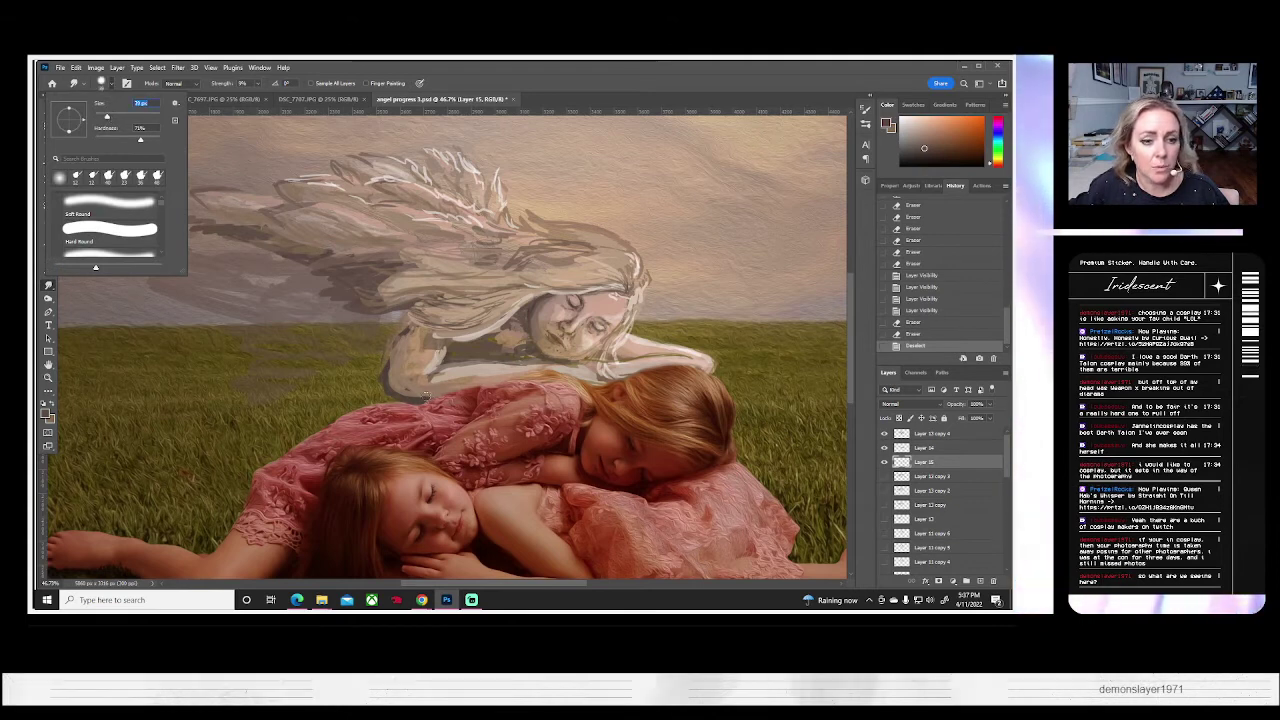
{"action": "left_click", "coordinate": [426, 395]}
{"action": "left_click_drag", "start_coordinate": [451, 398], "coordinate": [456, 399]}
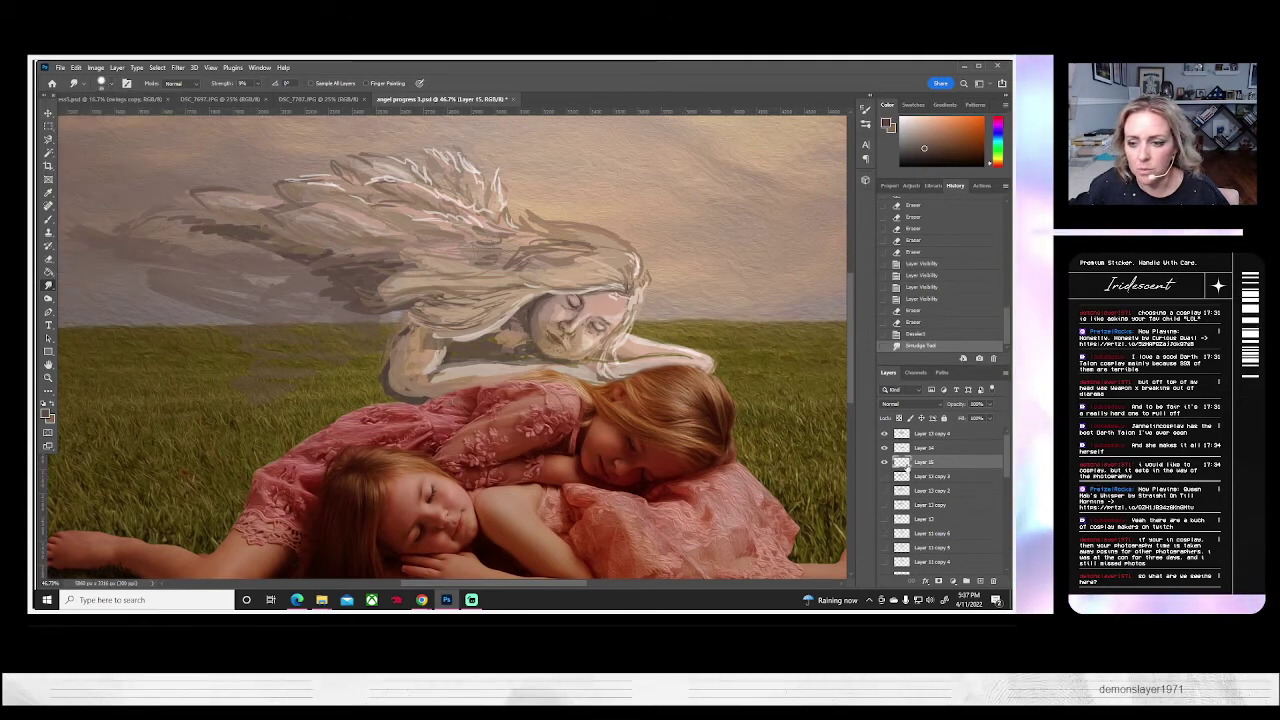
- Toggle Layer 15 and Layer 14 to compare the arm paint, and smudge the arm's edge above the girl's shoulder on Layer 15
{"action": "left_click", "coordinate": [884, 462]}
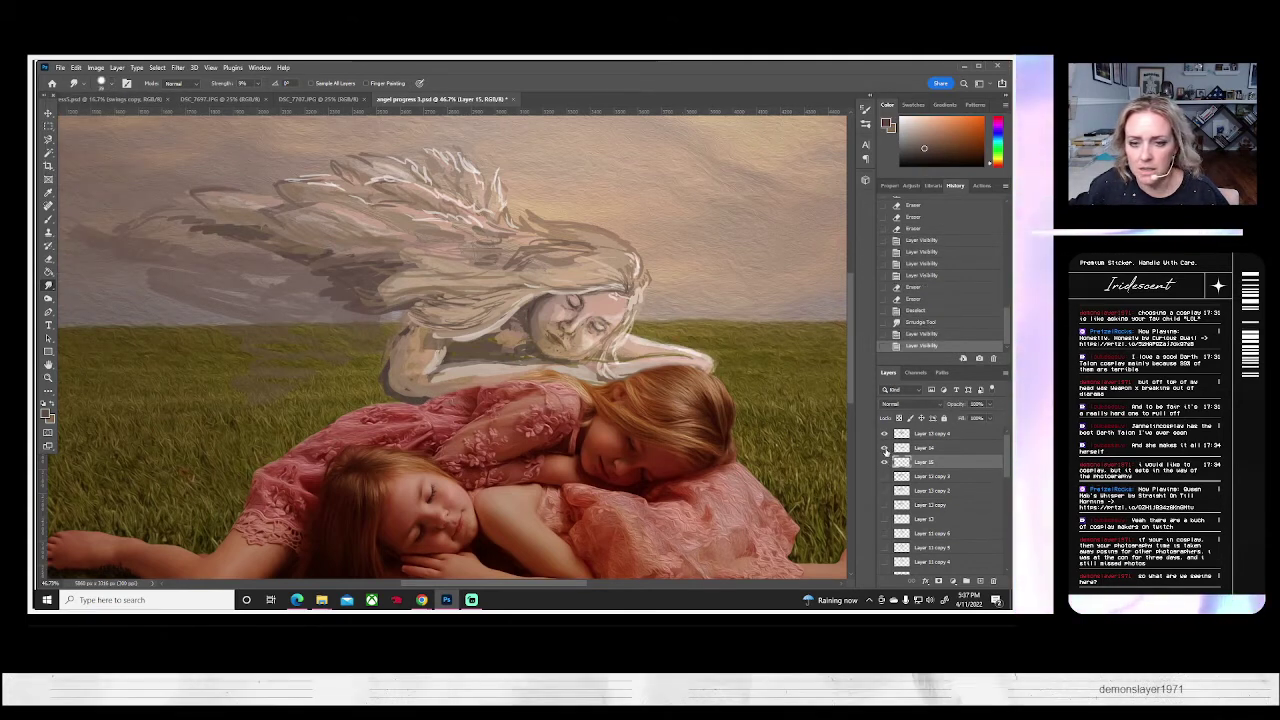
{"action": "left_click", "coordinate": [884, 450]}
{"action": "left_click", "coordinate": [884, 450]}
{"action": "left_click", "coordinate": [884, 450]}
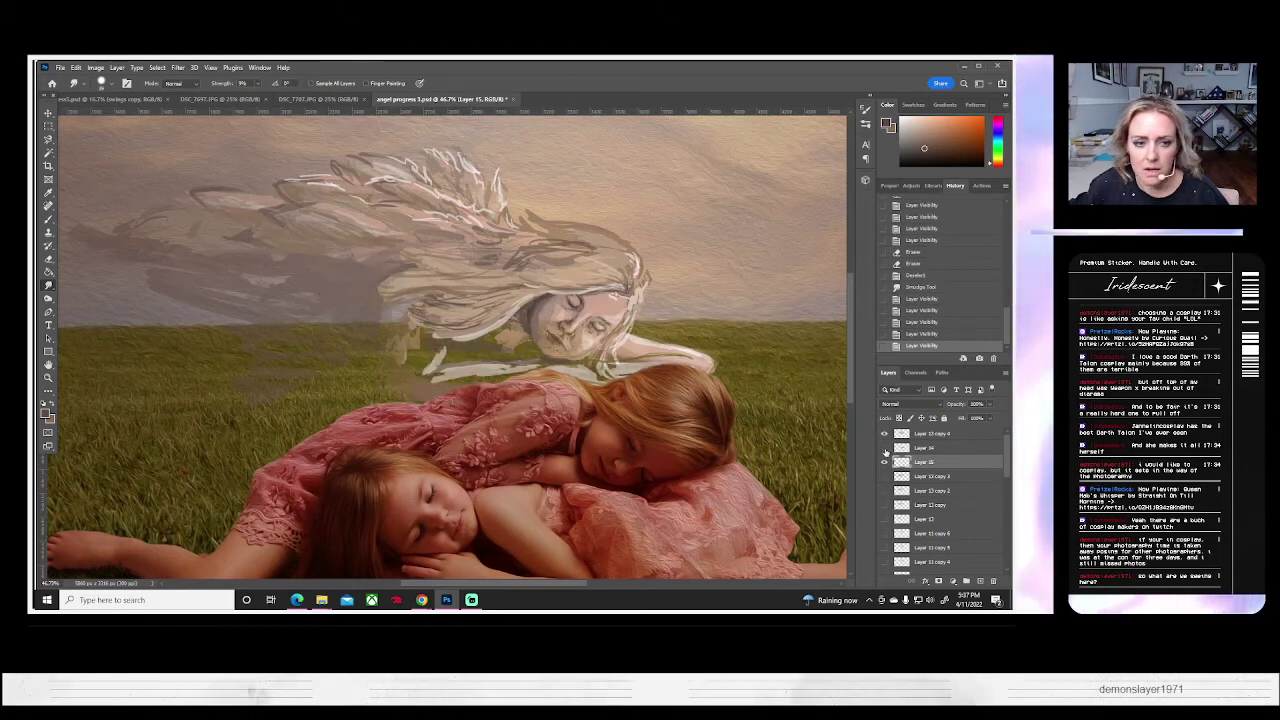
{"action": "left_click", "coordinate": [884, 450]}
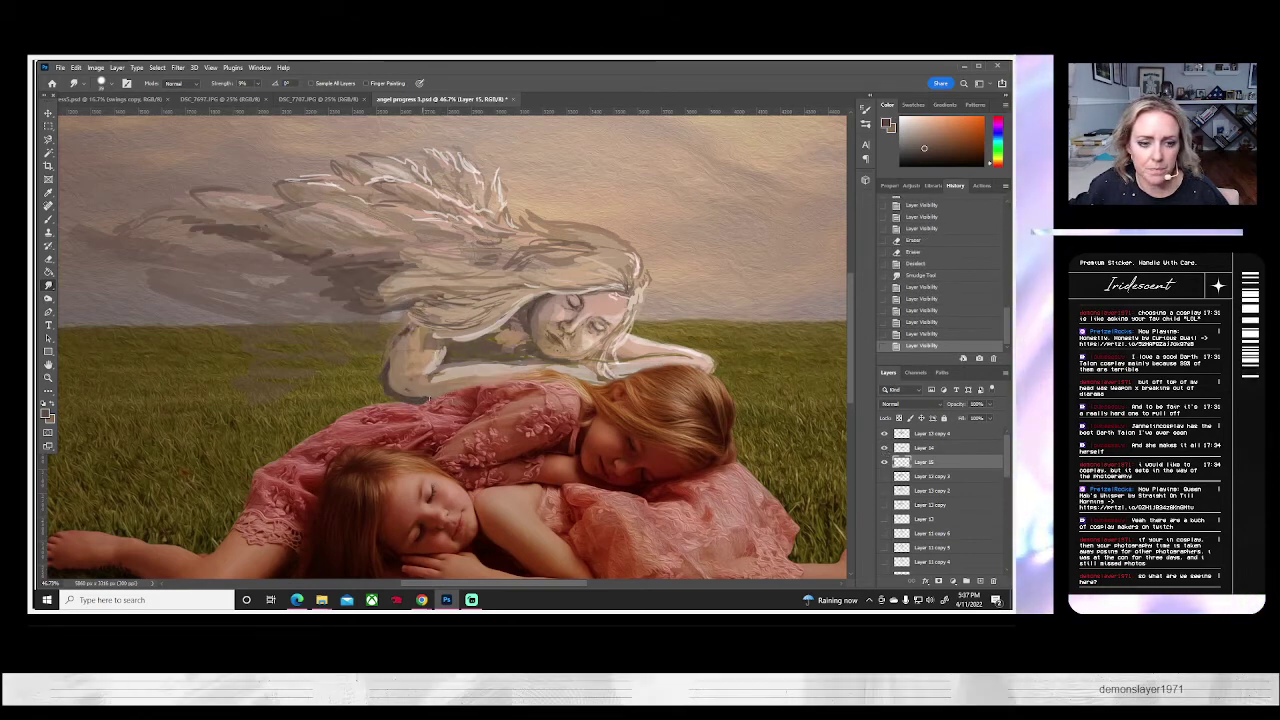
{"action": "left_click", "coordinate": [479, 385]}
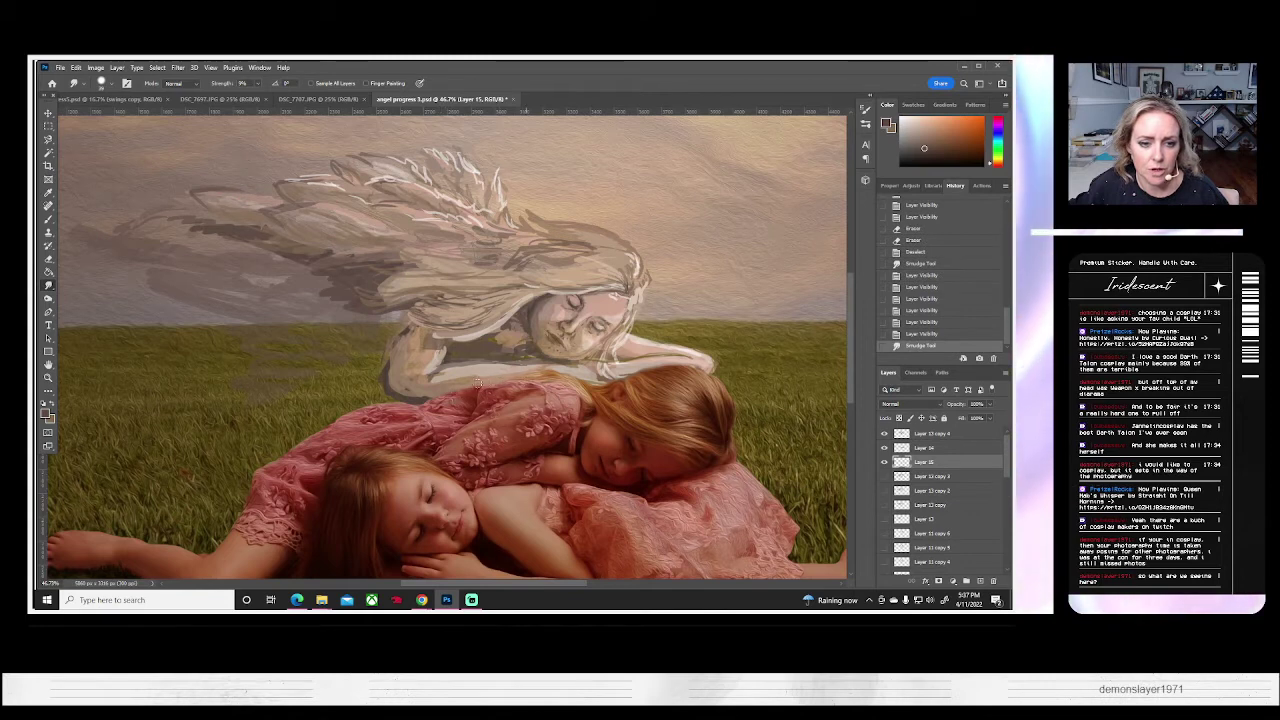
- Smudge the edges of the angel's arms on Layer 14 above the sleeping girls, toggling Layer 14 and Layer 13 copy 4 to compare
{"action": "left_click", "coordinate": [917, 447]}
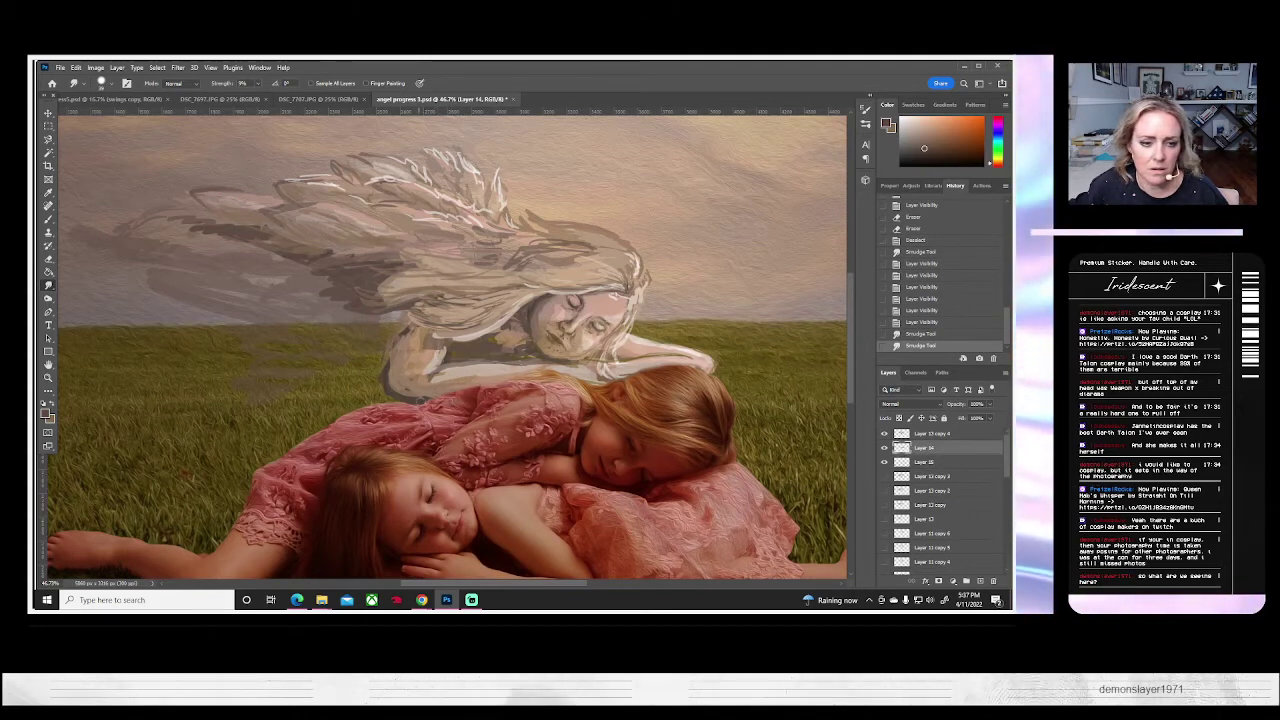
{"action": "left_click_drag", "start_coordinate": [497, 383], "coordinate": [600, 371]}
{"action": "left_click", "coordinate": [884, 448]}
{"action": "left_click", "coordinate": [884, 448]}
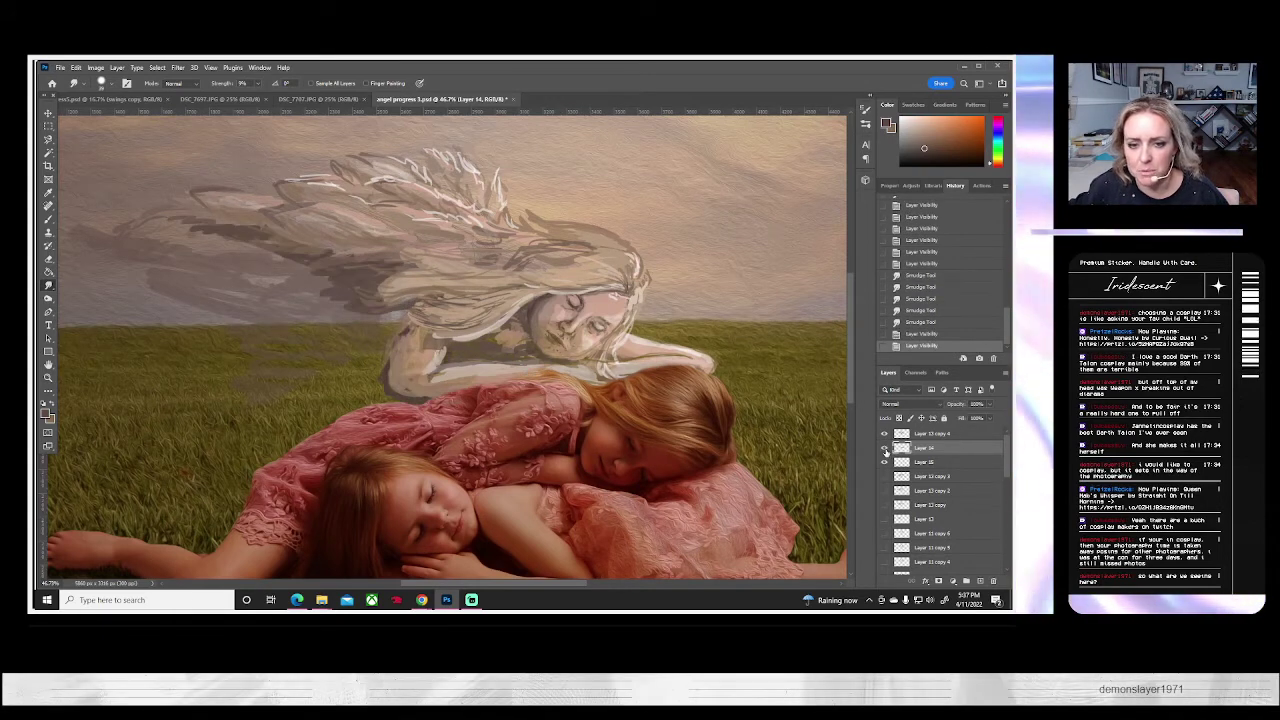
{"action": "left_click", "coordinate": [884, 434]}
{"action": "left_click", "coordinate": [884, 434]}
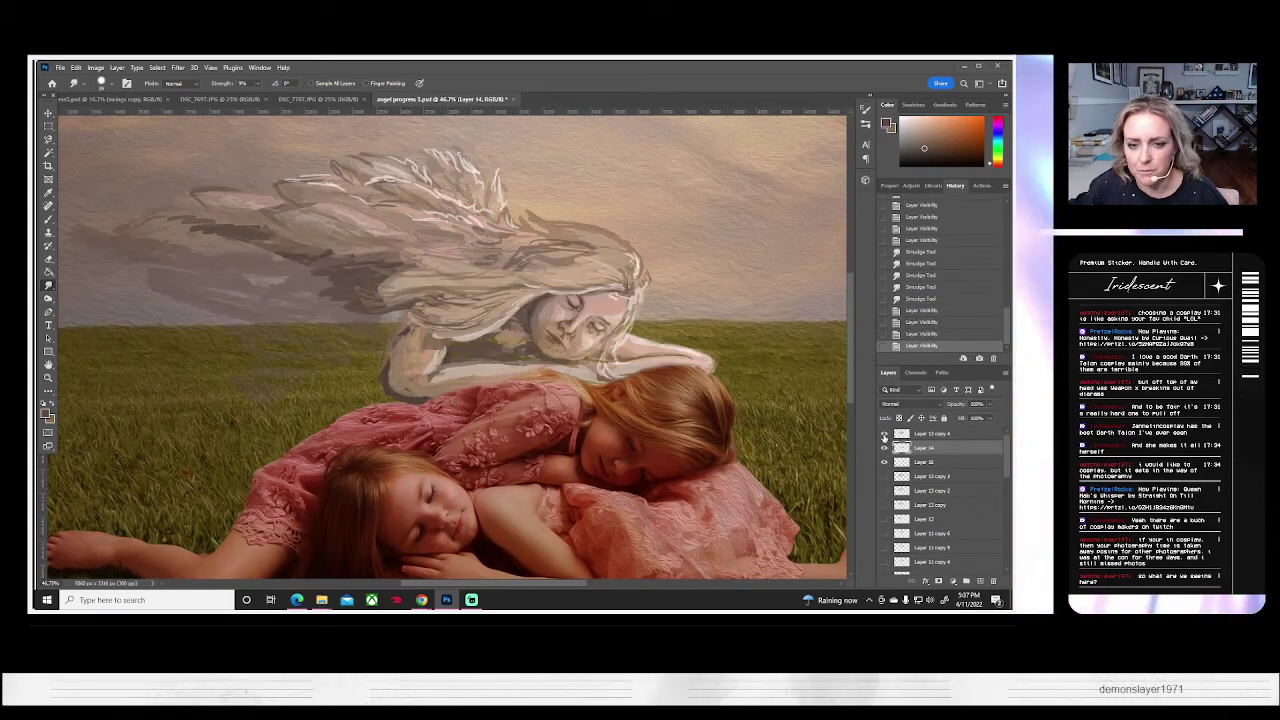
{"action": "left_click", "coordinate": [884, 434]}
{"action": "left_click", "coordinate": [884, 434]}
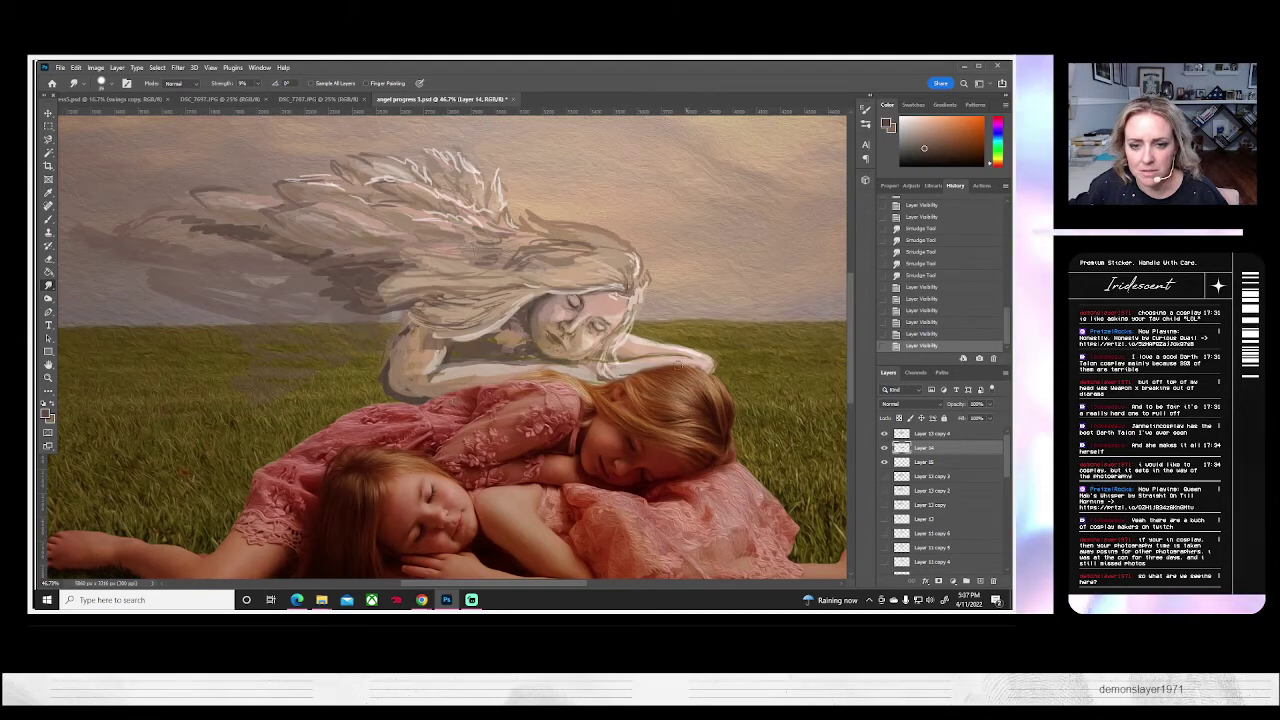
{"action": "left_click_drag", "start_coordinate": [678, 366], "coordinate": [651, 378]}
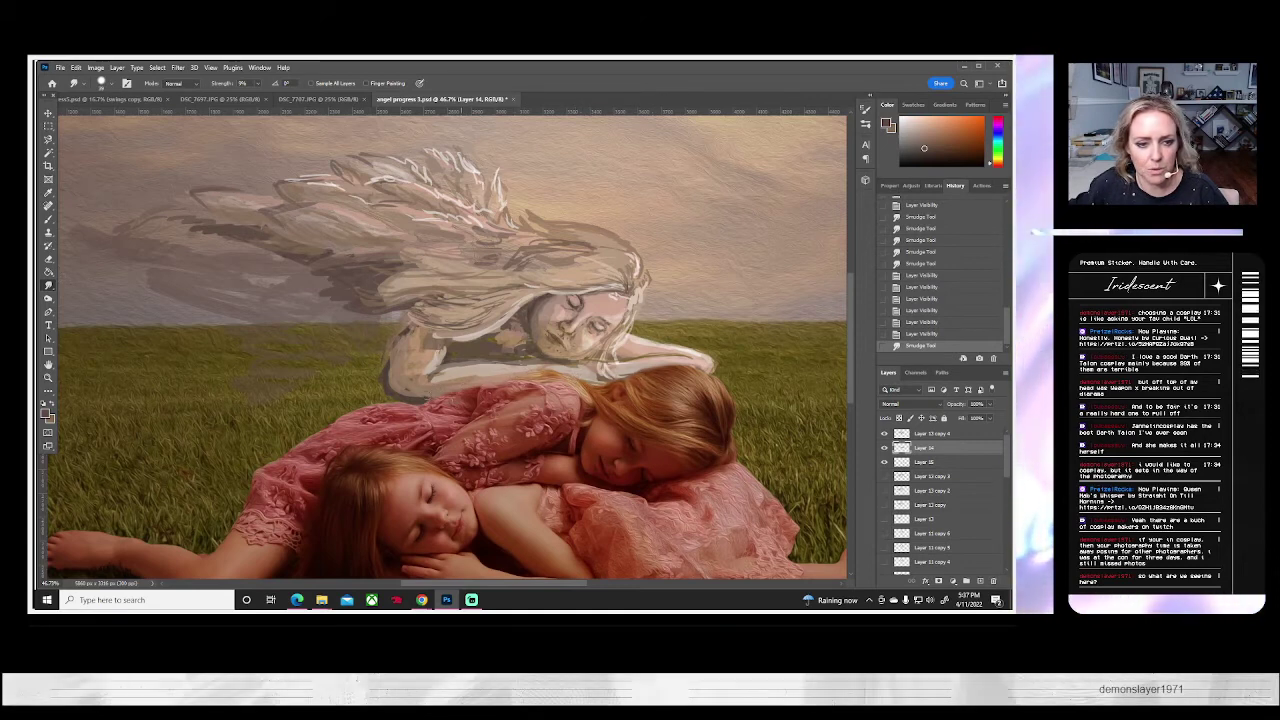
{"action": "left_click_drag", "start_coordinate": [453, 401], "coordinate": [390, 388]}
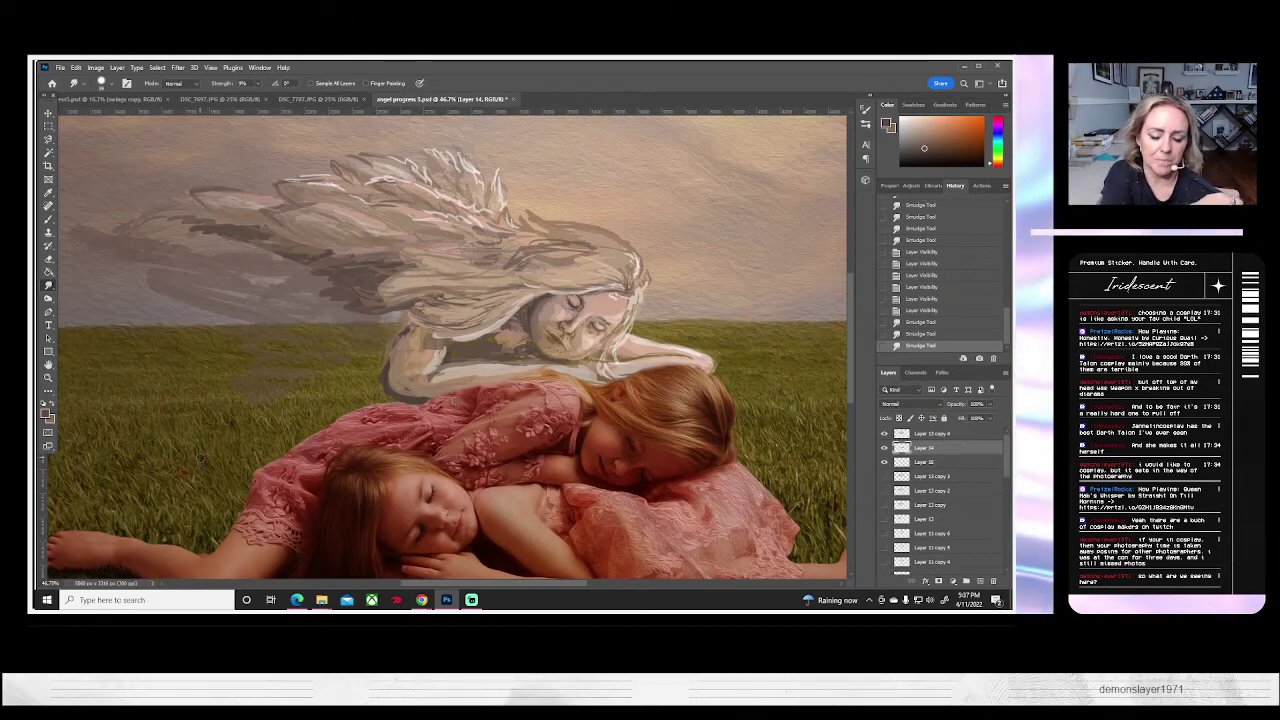
- Examine the whole composition with Layer 14, Layer 13 copy 4 and Layer 15 toggled off and on
{"action": "scroll", "coordinate": [609, 470], "scroll_direction": "down", "scroll_amount": 1}
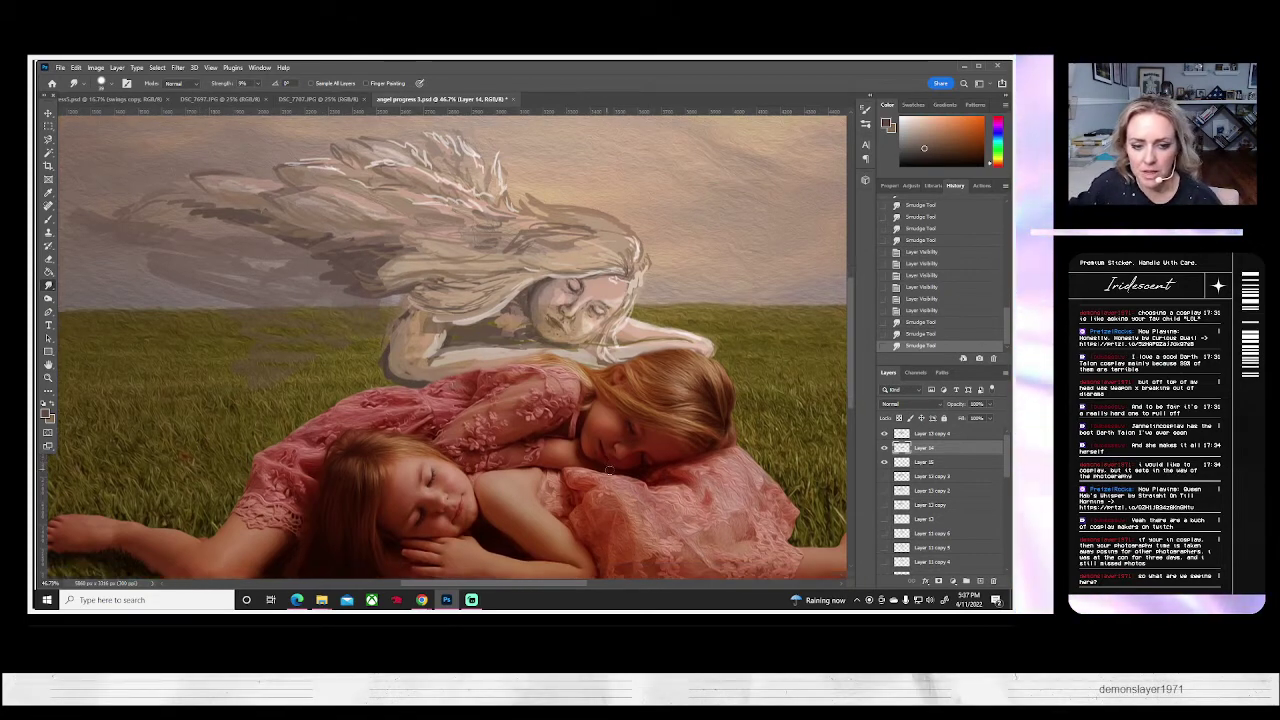
{"action": "scroll", "coordinate": [610, 469], "scroll_direction": "down", "scroll_amount": 2}
{"action": "left_click", "coordinate": [48, 377]}
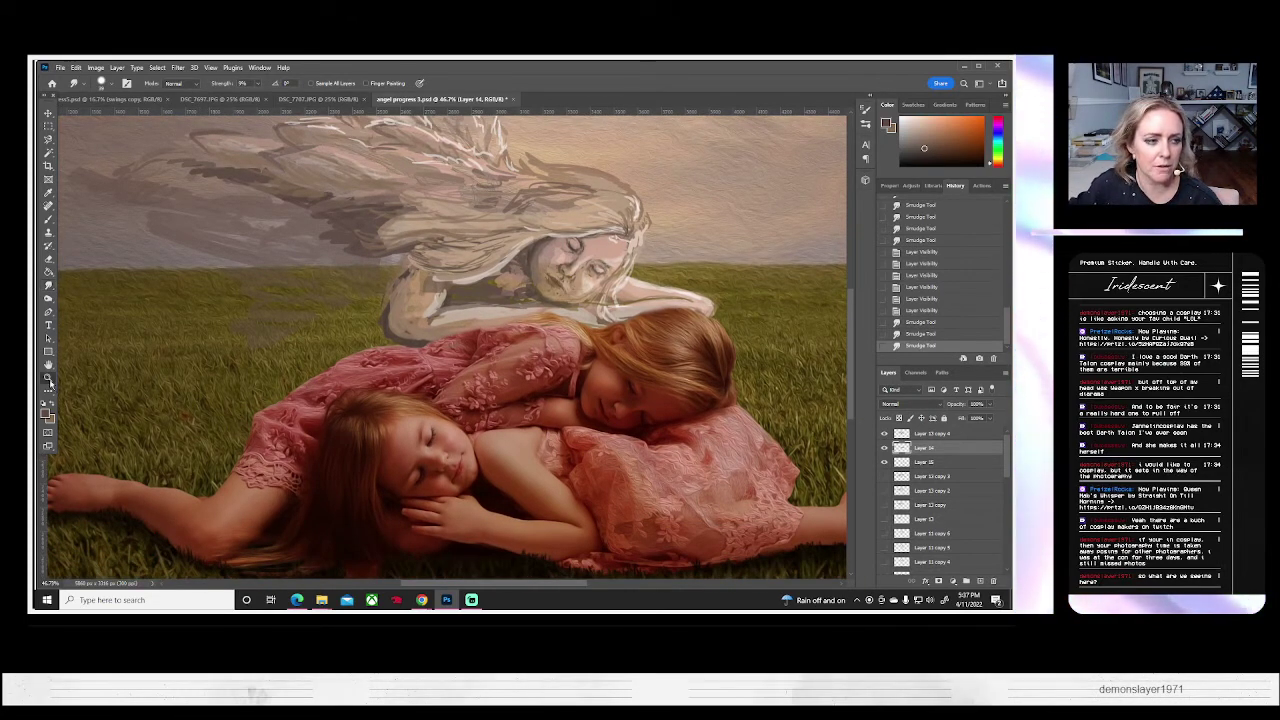
{"action": "left_click", "coordinate": [342, 85]}
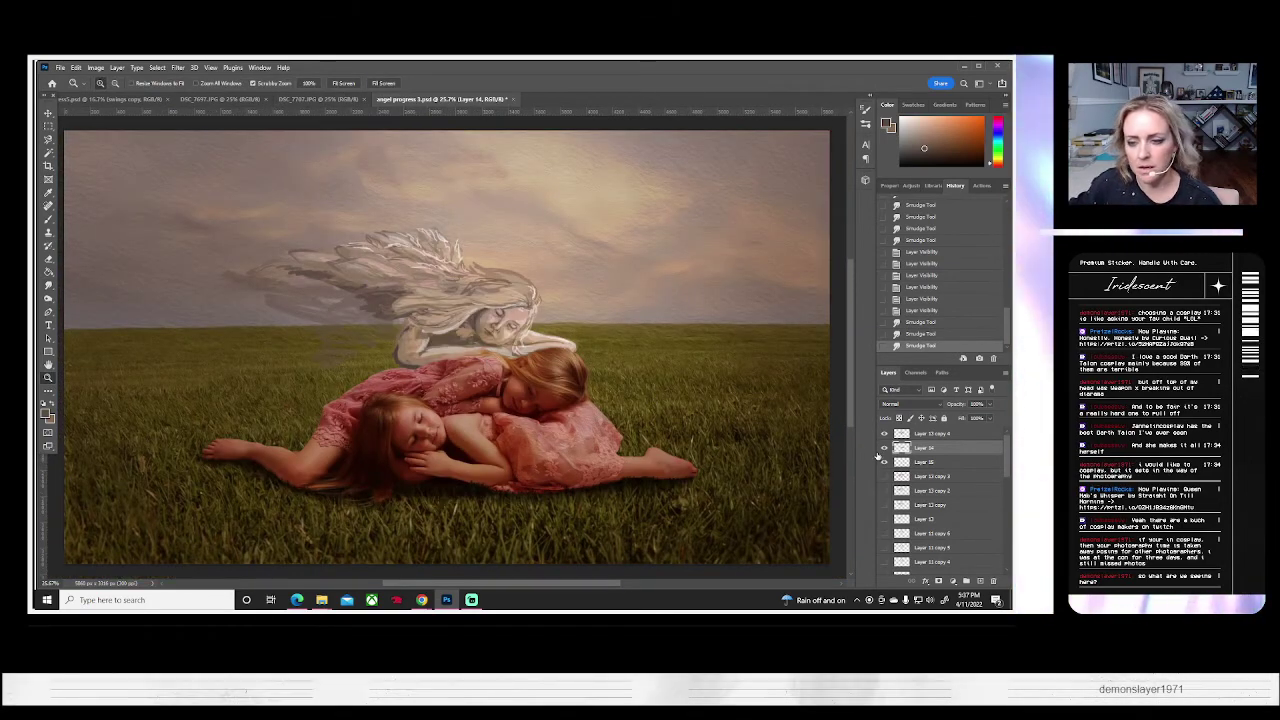
{"action": "left_click", "coordinate": [884, 448]}
{"action": "left_click", "coordinate": [884, 449]}
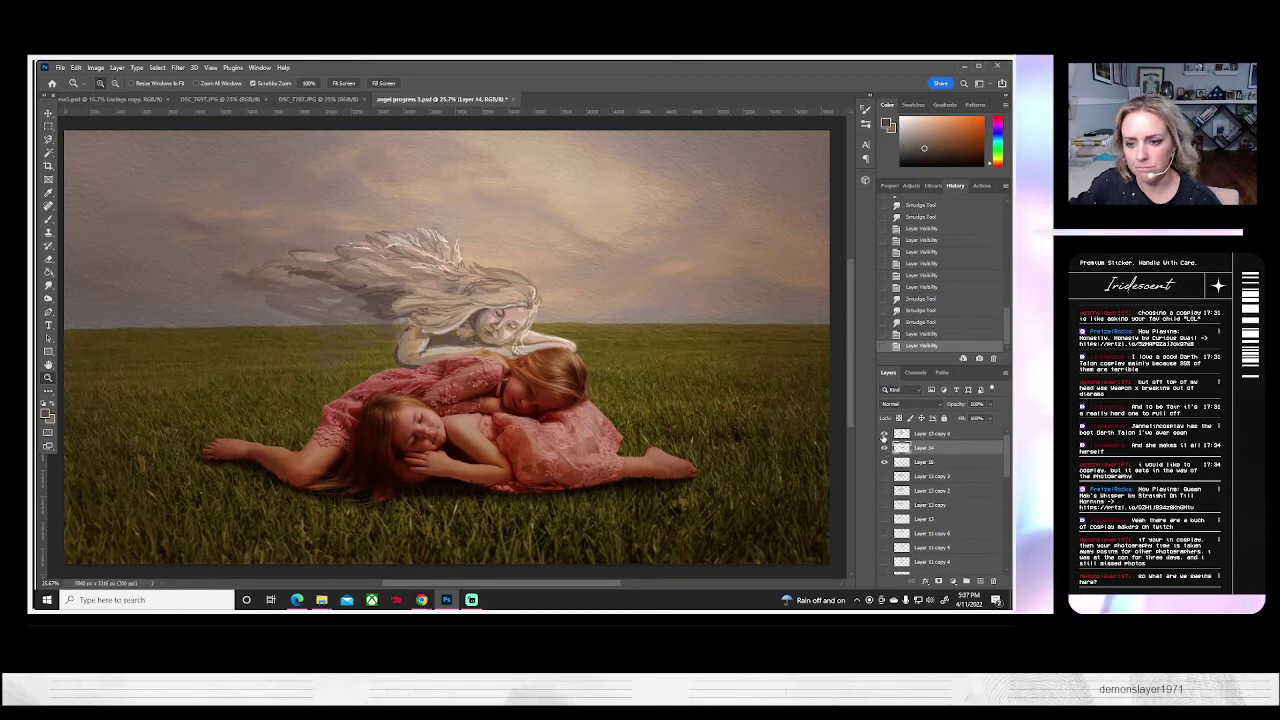
{"action": "left_click", "coordinate": [884, 437]}
{"action": "left_click", "coordinate": [884, 437]}
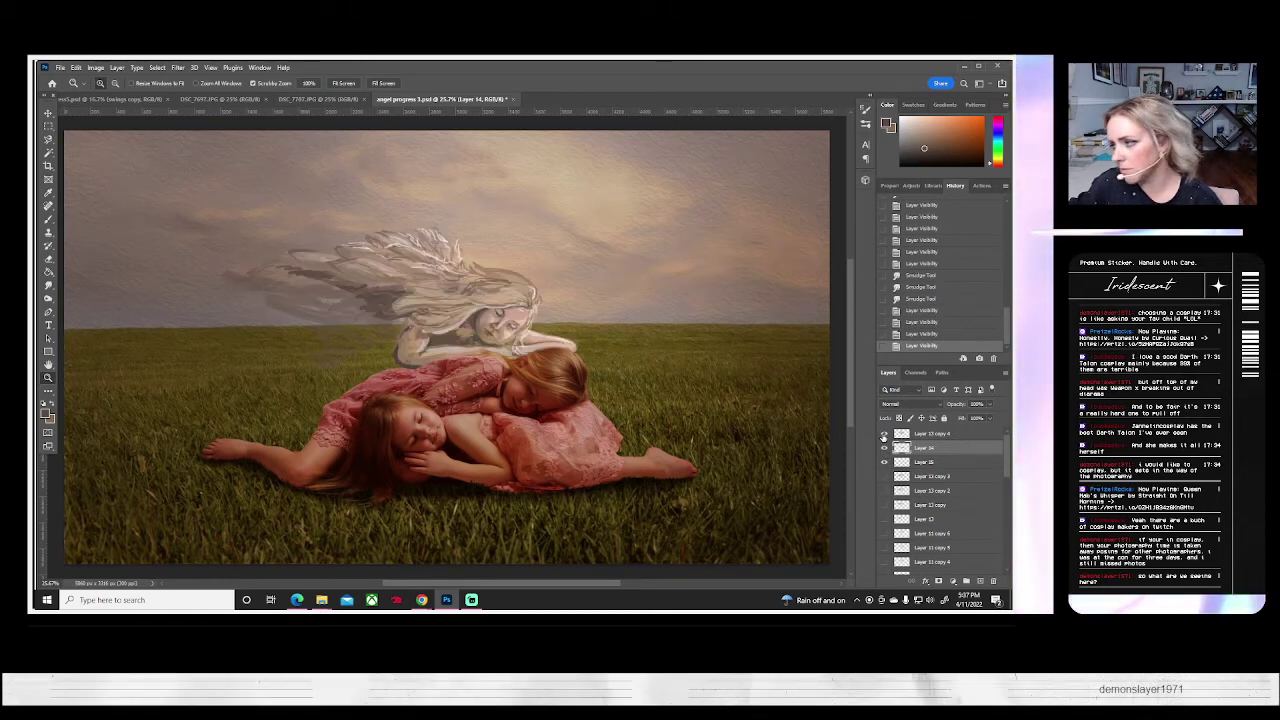
{"action": "left_click", "coordinate": [884, 437]}
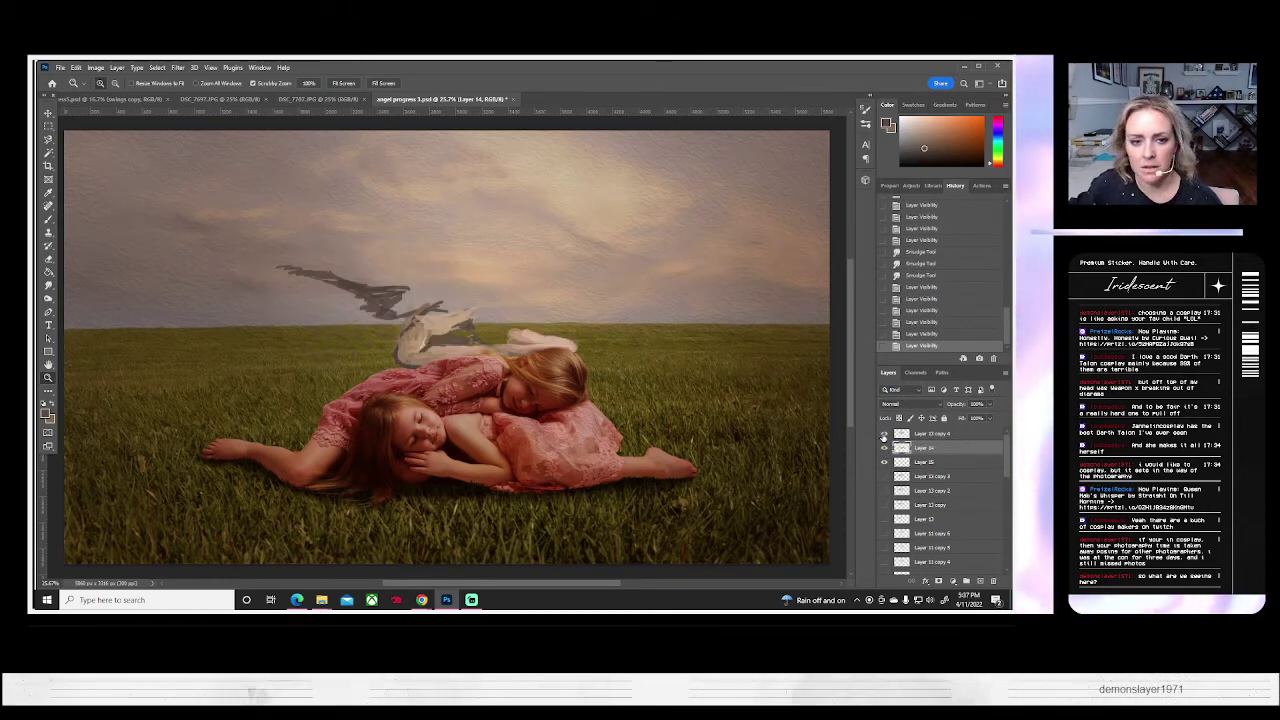
{"action": "left_click", "coordinate": [884, 437]}
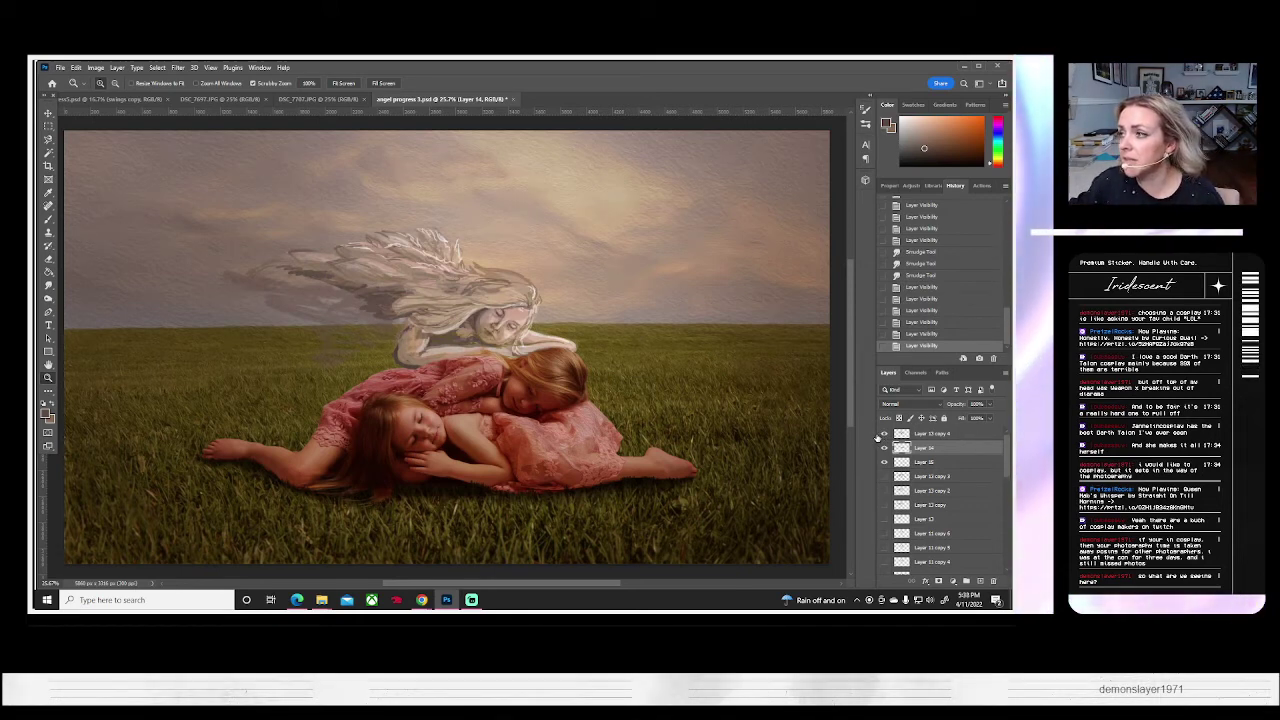
{"action": "left_click", "coordinate": [884, 462]}
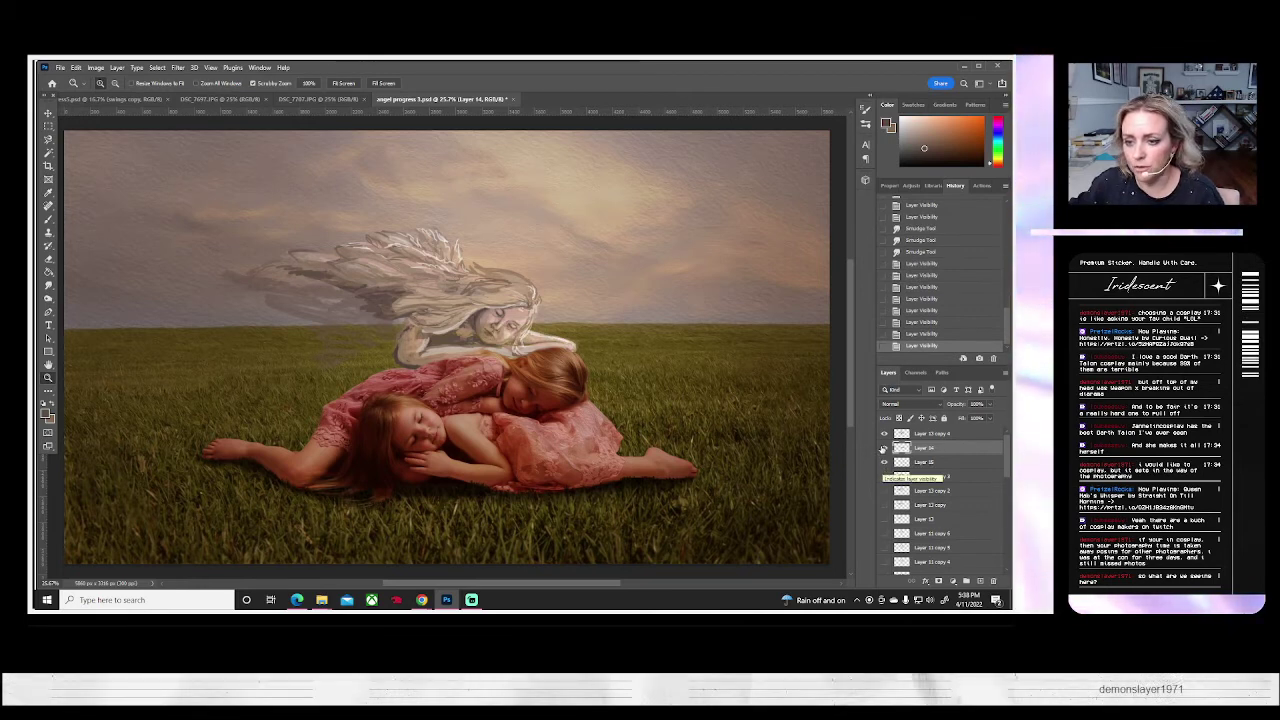
{"action": "left_click", "coordinate": [884, 435]}
{"action": "left_click", "coordinate": [884, 435]}
- Merge Layer 13 copy 4, Layer 14 and Layer 15 into a single angel layer
{"action": "left_click", "coordinate": [914, 435]}
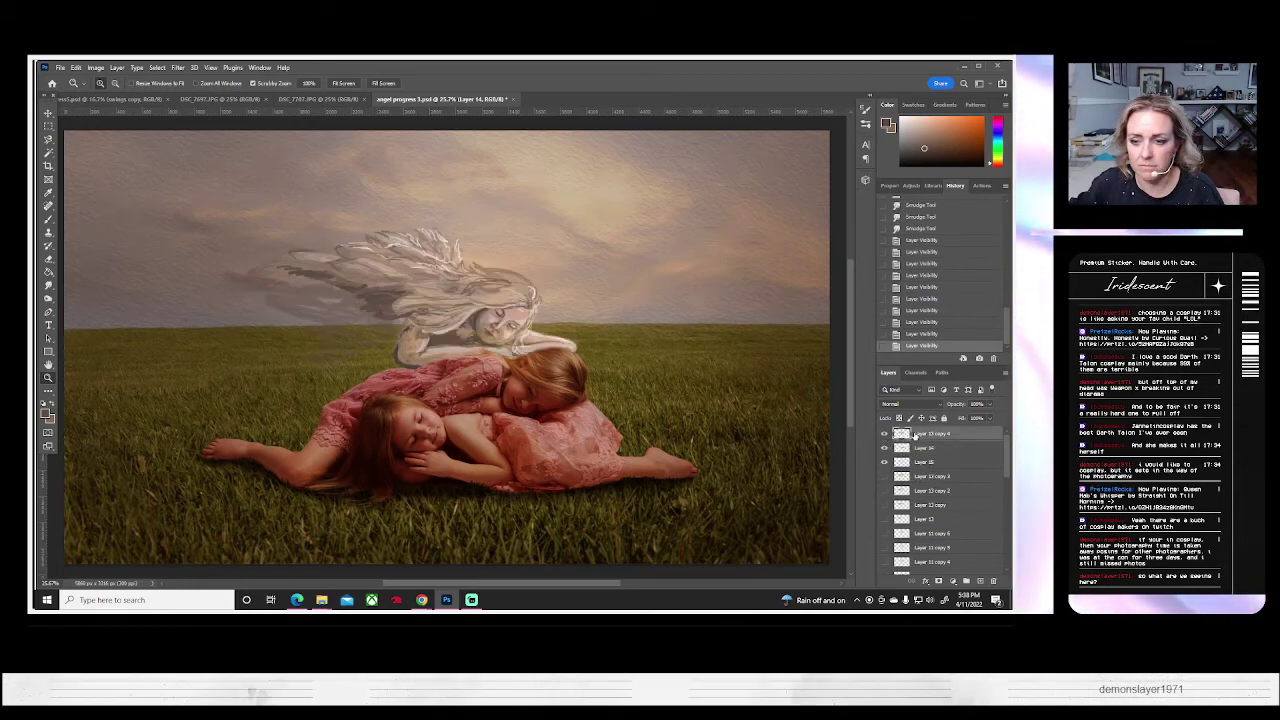
{"action": "left_click", "coordinate": [884, 436]}
{"action": "left_click", "coordinate": [884, 436]}
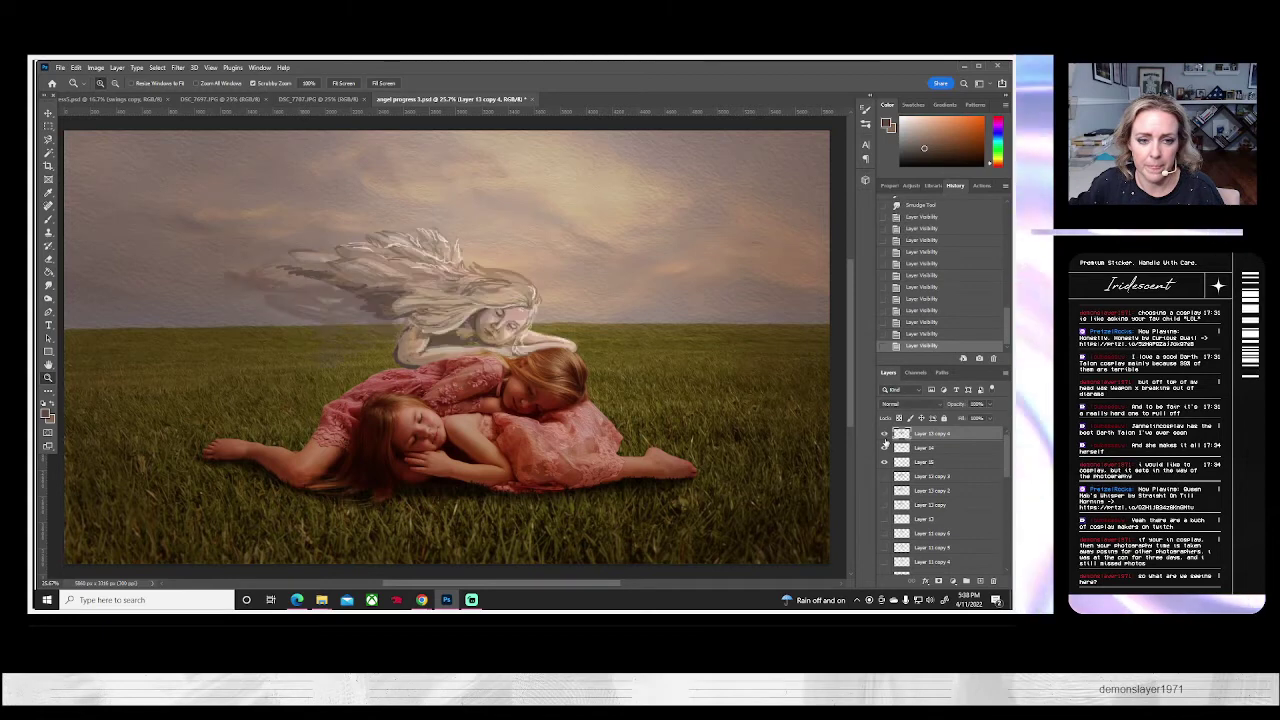
{"action": "left_click", "coordinate": [905, 464], "text": "shift"}
{"action": "right_click", "coordinate": [912, 462]}
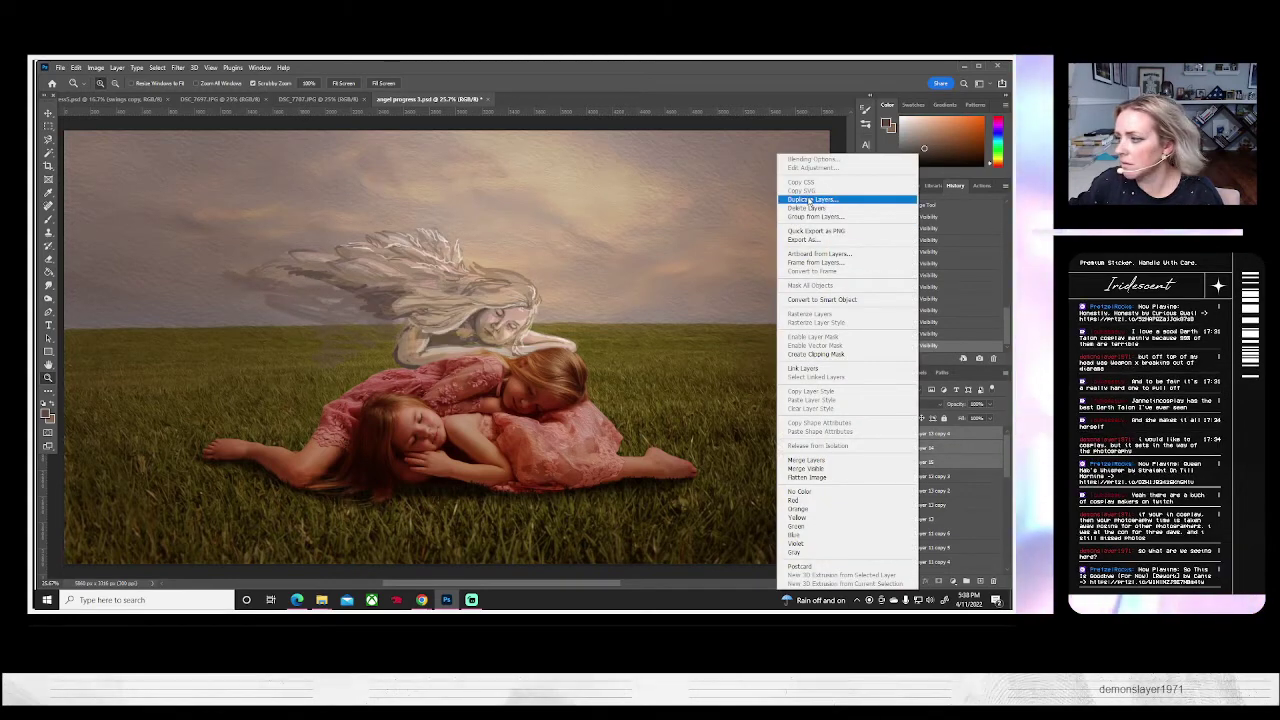
{"action": "left_click", "coordinate": [808, 200]}
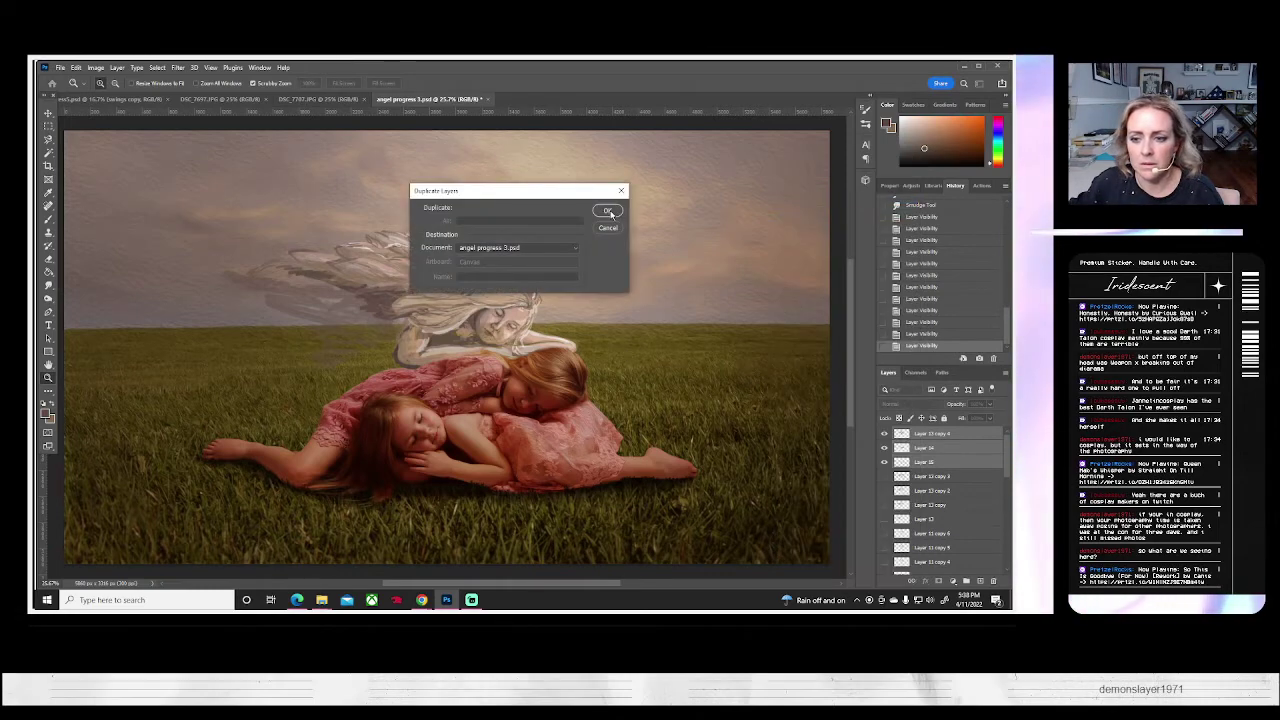
{"action": "right_click", "coordinate": [899, 467]}
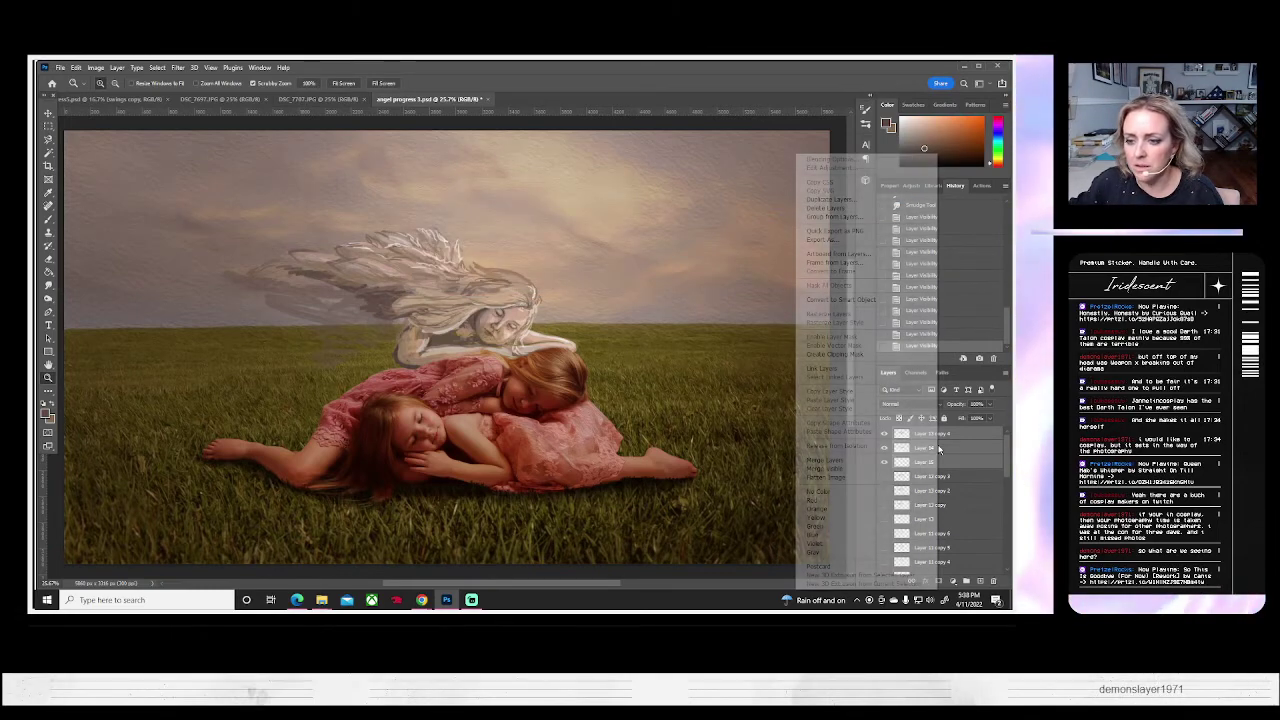
{"action": "left_click", "coordinate": [831, 461]}
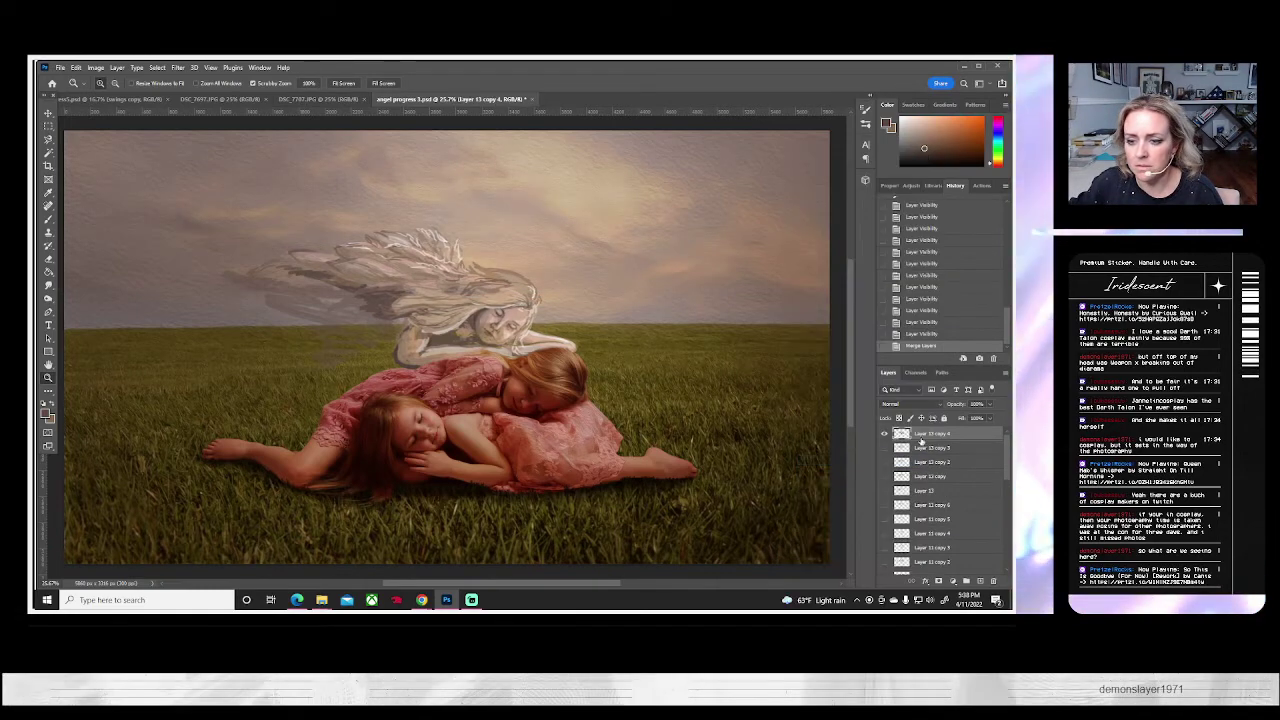
- Duplicate the merged angel layer, Layer 13 copy 4, and hide the original
{"action": "right_click", "coordinate": [880, 433]}
{"action": "left_click", "coordinate": [815, 200]}
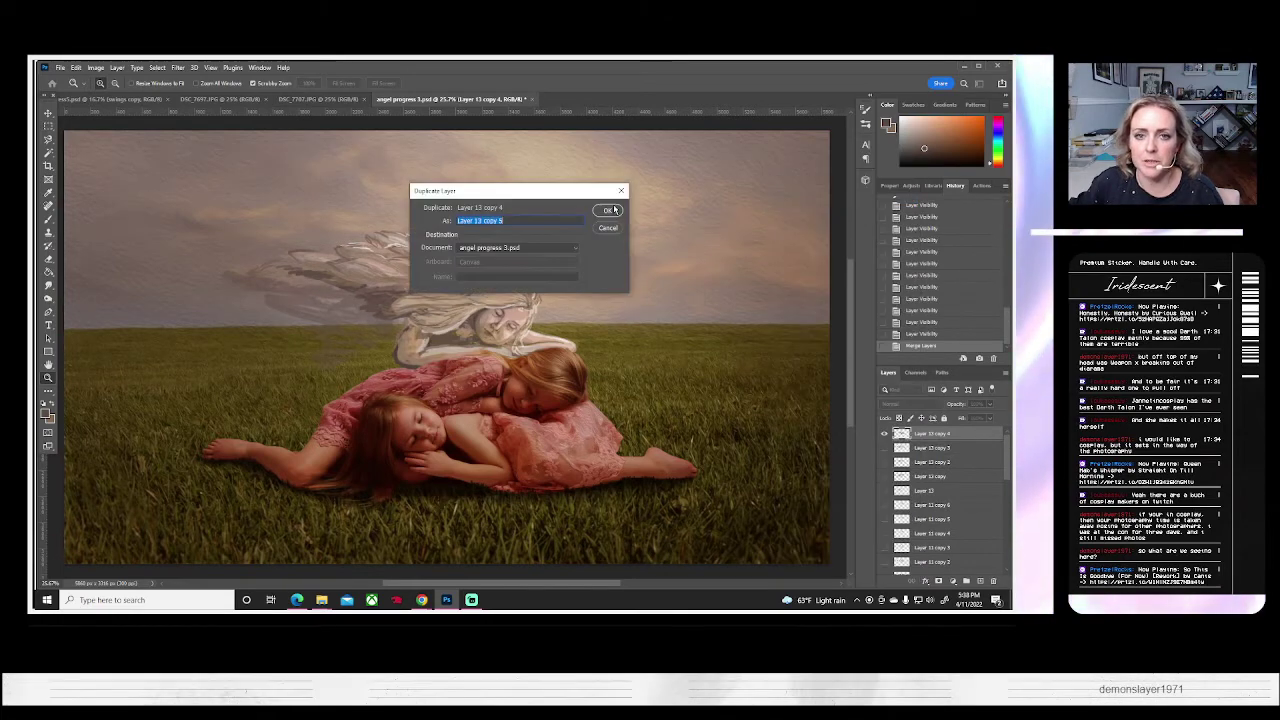
{"action": "left_click", "coordinate": [611, 209]}
{"action": "left_click", "coordinate": [884, 448]}
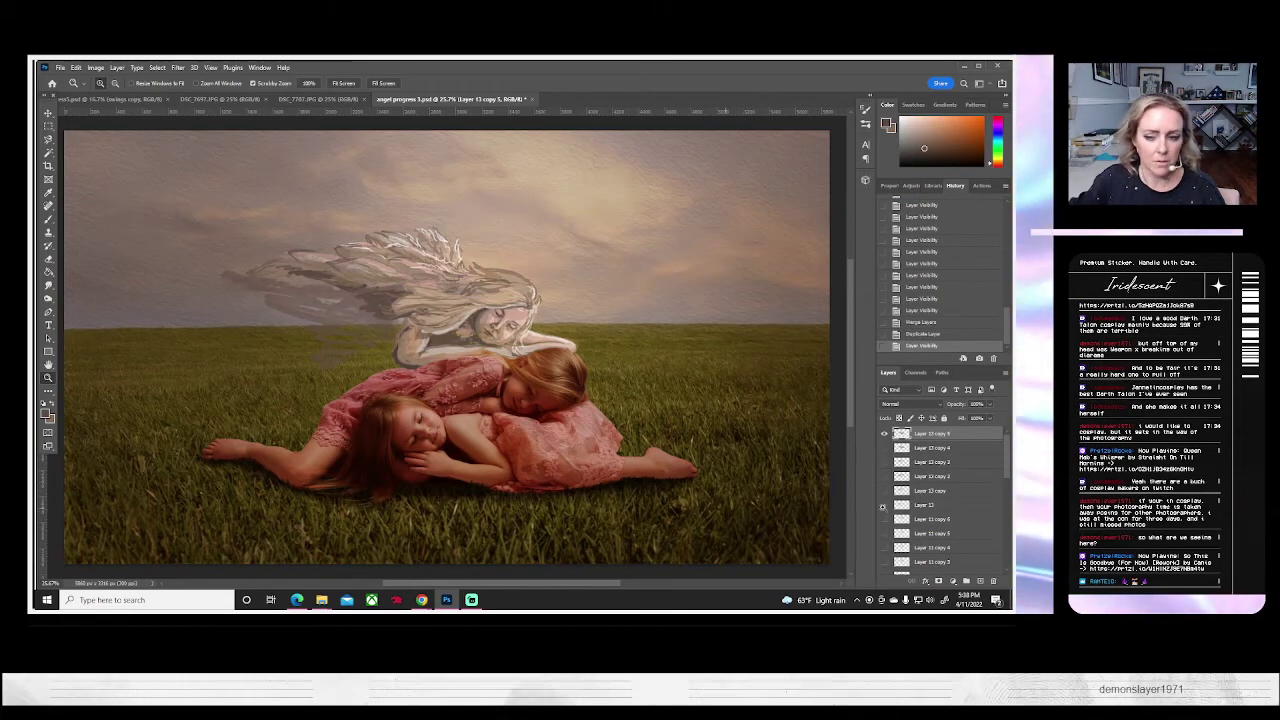
- Reduce the duplicated angel layer's opacity so the figure is slightly translucent, comparing the image with the layer hidden and shown
{"action": "left_click_drag", "start_coordinate": [990, 419], "coordinate": [975, 420]}
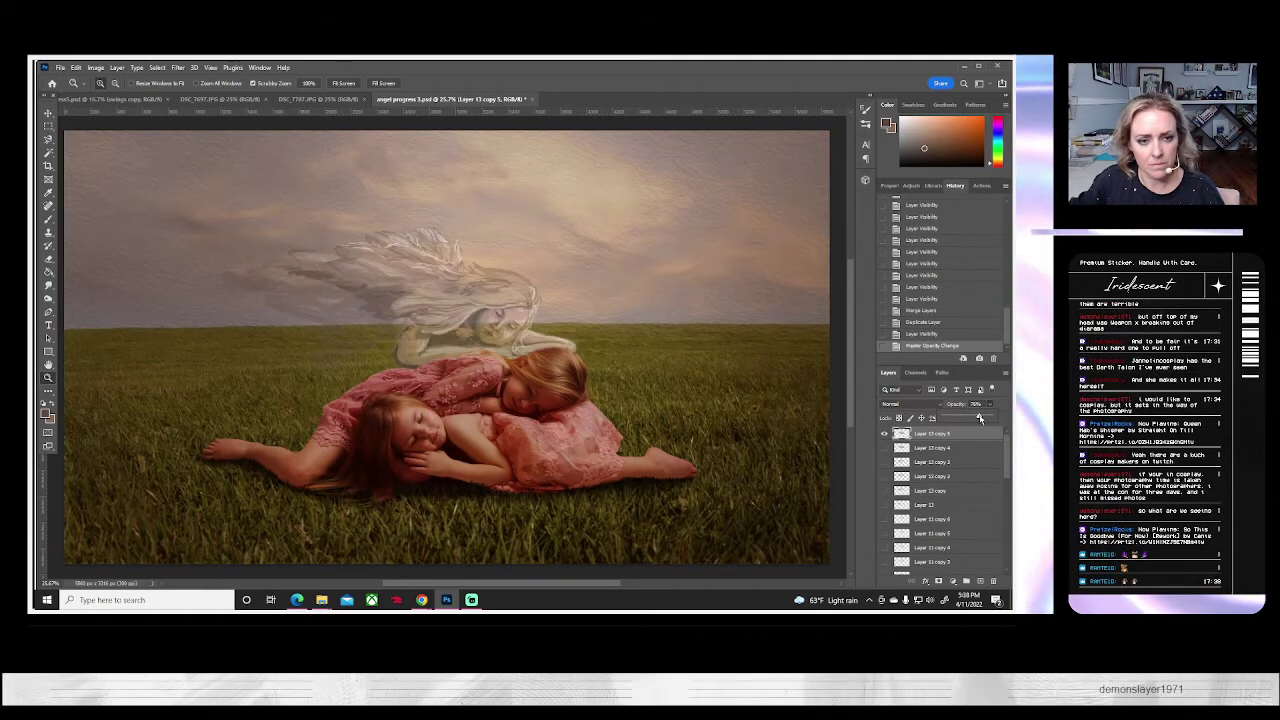
{"action": "left_click_drag", "start_coordinate": [973, 418], "coordinate": [964, 418]}
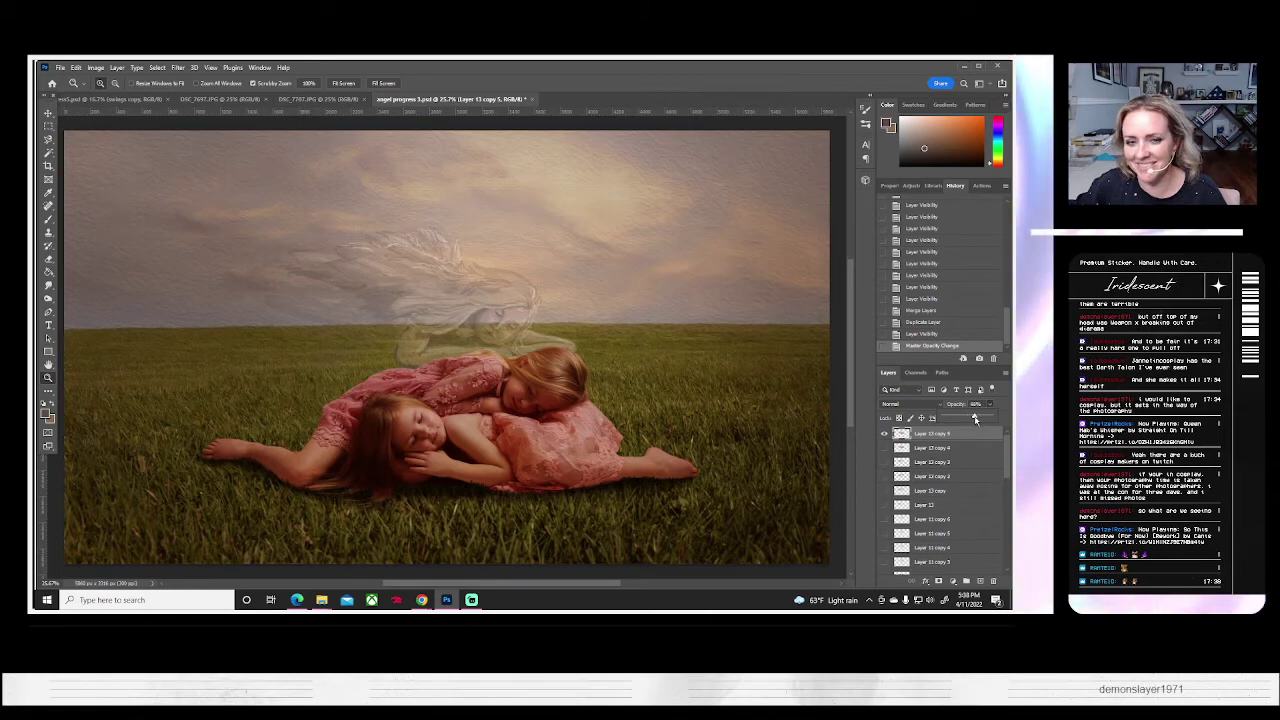
{"action": "left_click_drag", "start_coordinate": [975, 419], "coordinate": [981, 419]}
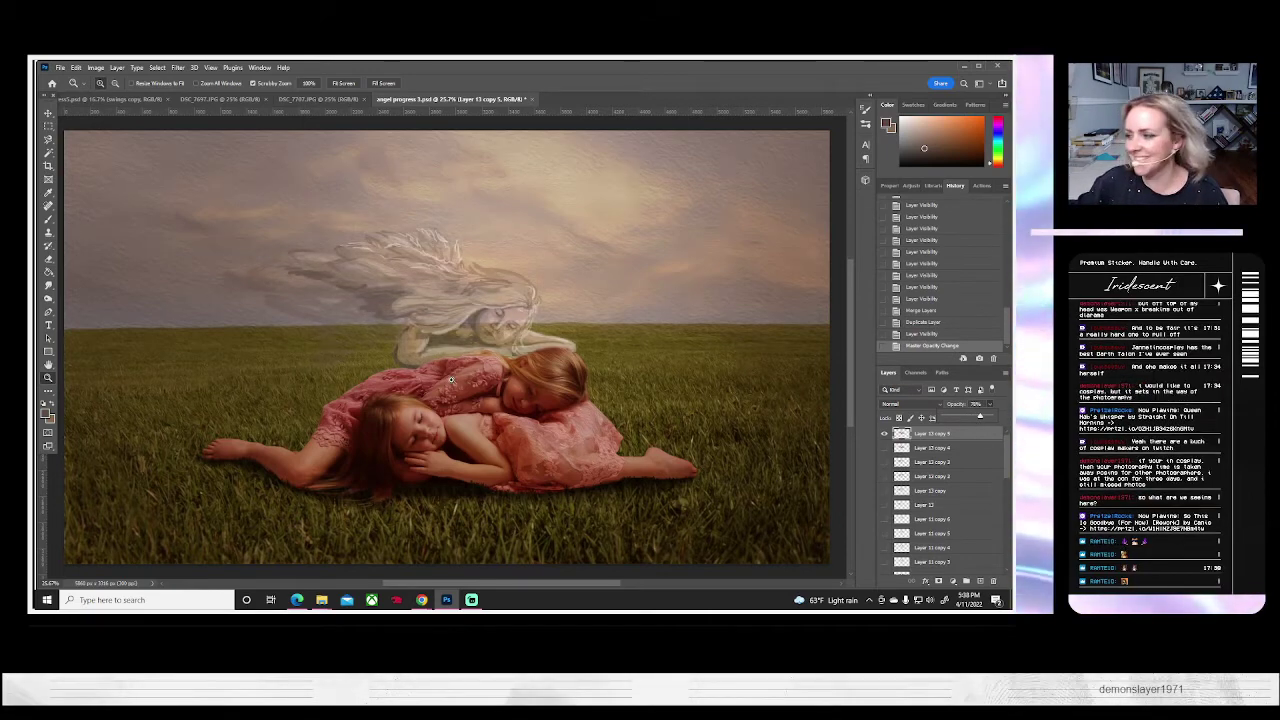
{"action": "left_click", "coordinate": [418, 307]}
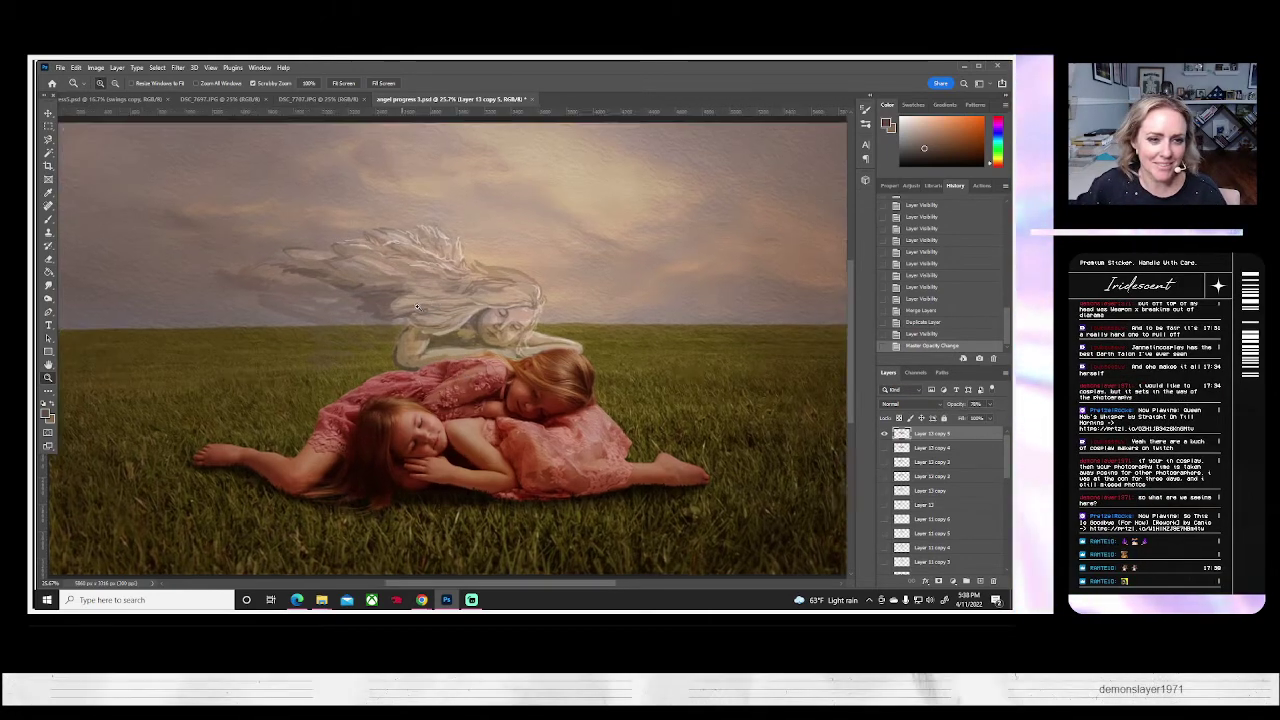
{"action": "scroll", "coordinate": [417, 307], "scroll_direction": "up", "scroll_amount": 1}
{"action": "scroll", "coordinate": [417, 307], "scroll_direction": "up", "scroll_amount": 1}
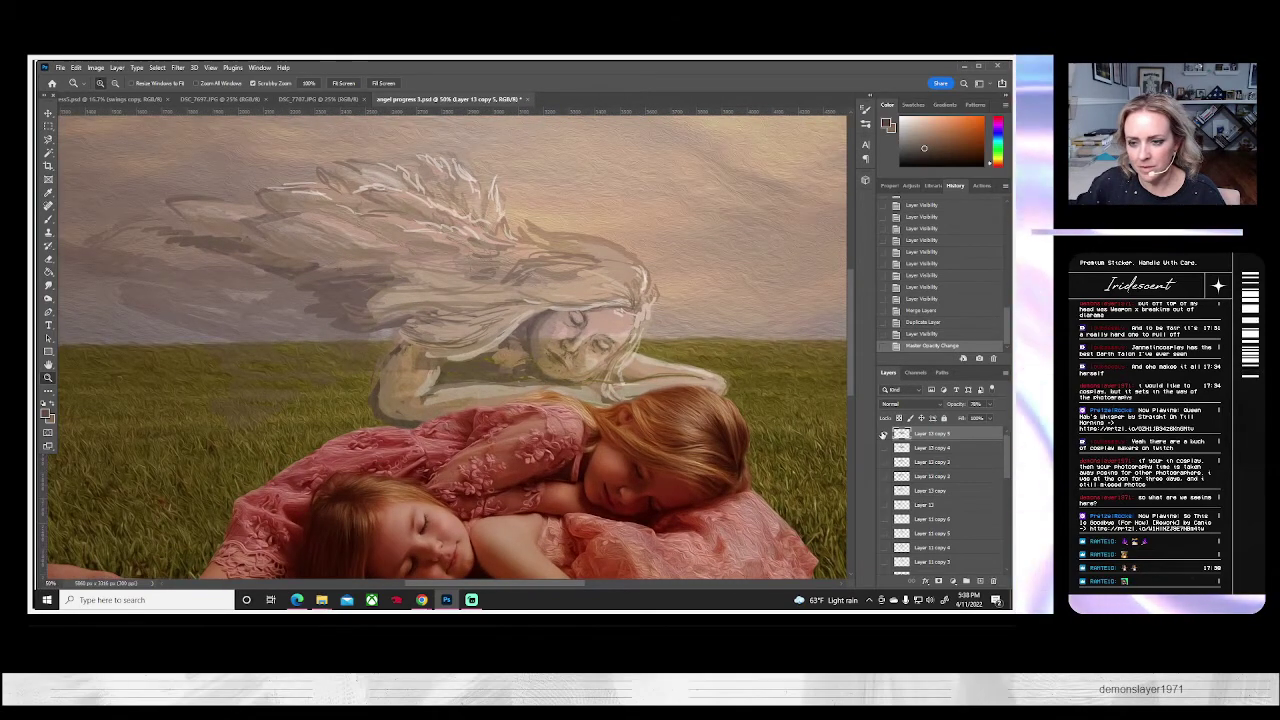
{"action": "left_click", "coordinate": [884, 434]}
{"action": "left_click", "coordinate": [884, 434]}
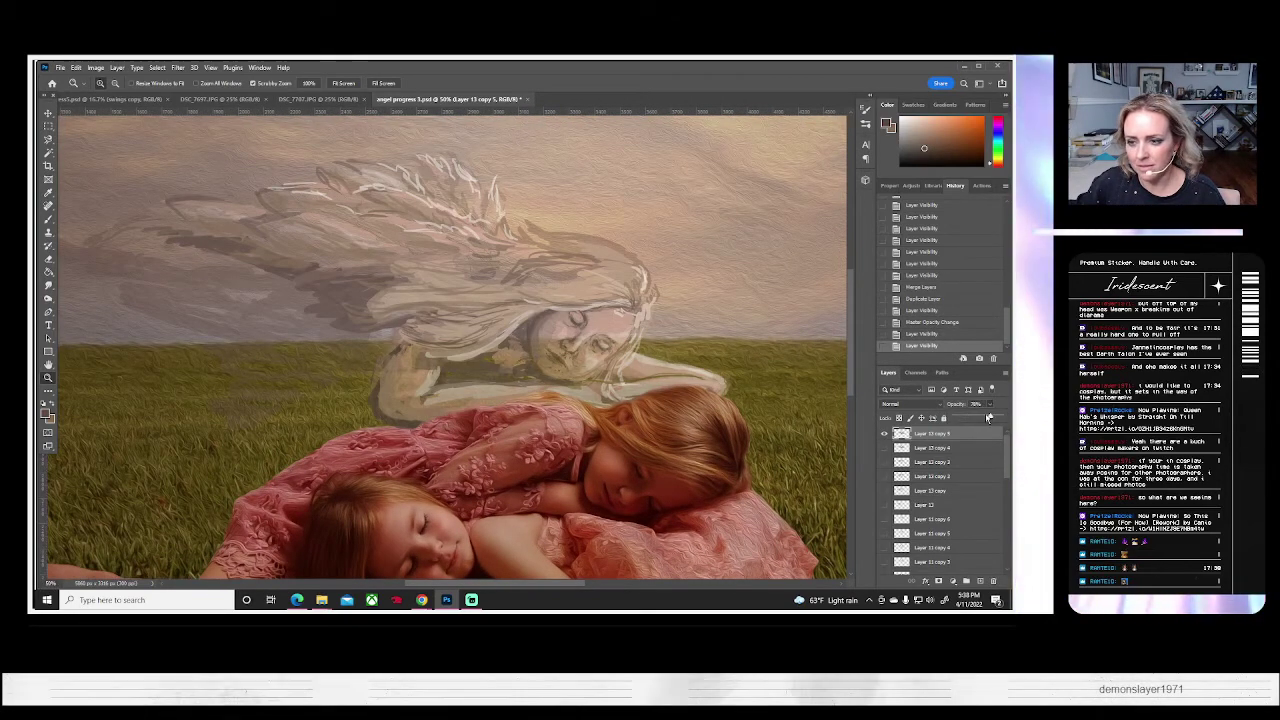
{"action": "left_click_drag", "start_coordinate": [988, 418], "coordinate": [993, 417]}
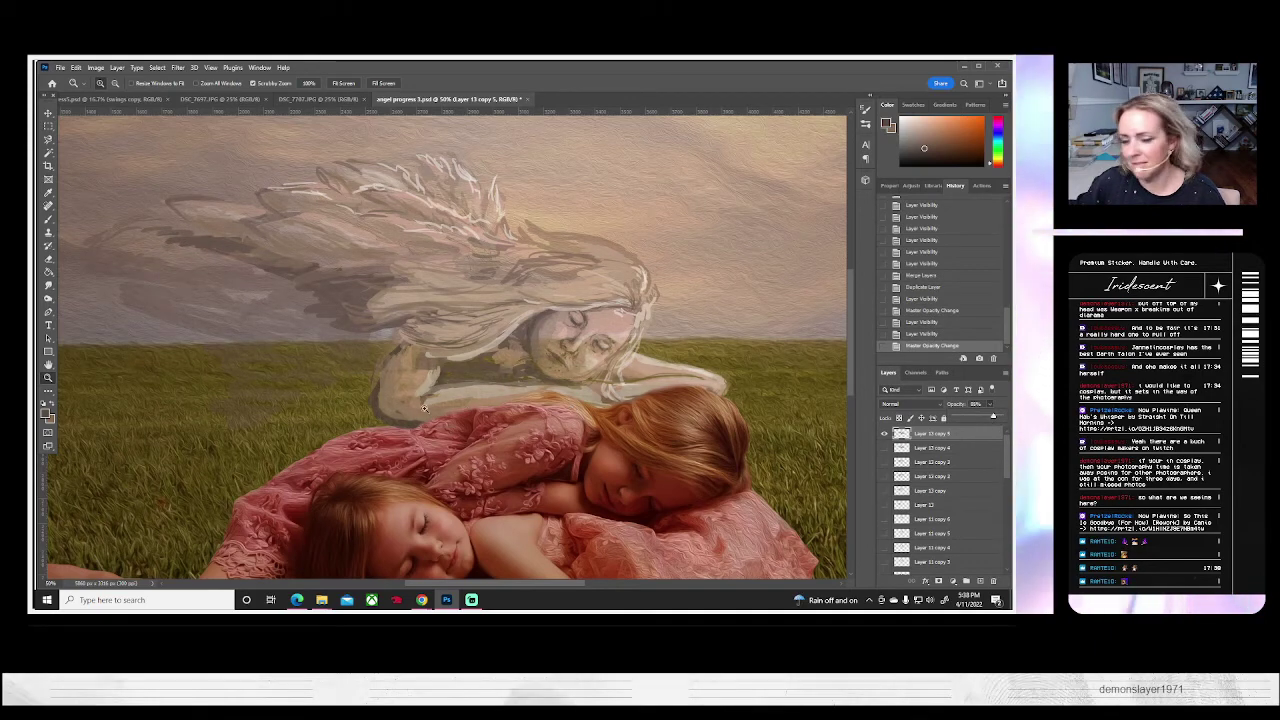
- Inspect the angel's face and arms up close, toggling the duplicated angel layer against the background
{"action": "left_click", "coordinate": [505, 390]}
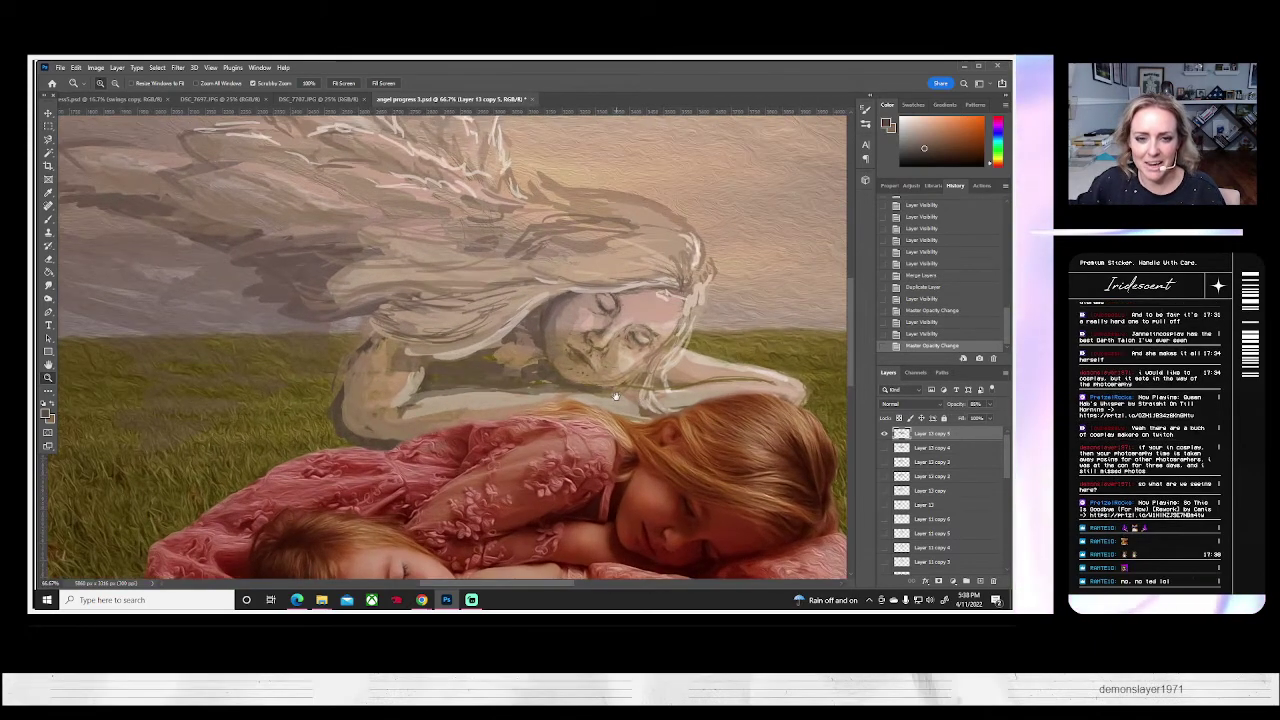
{"action": "left_click_drag", "start_coordinate": [615, 397], "coordinate": [541, 397]}
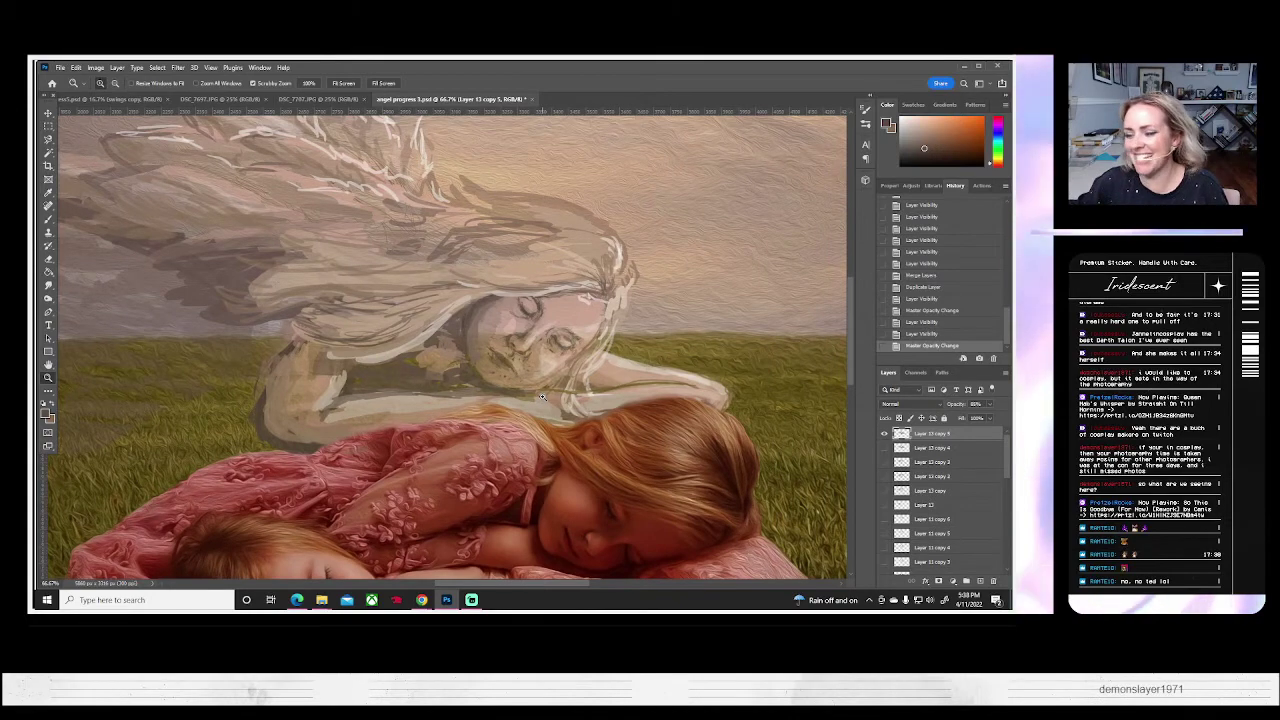
{"action": "left_click", "coordinate": [884, 434]}
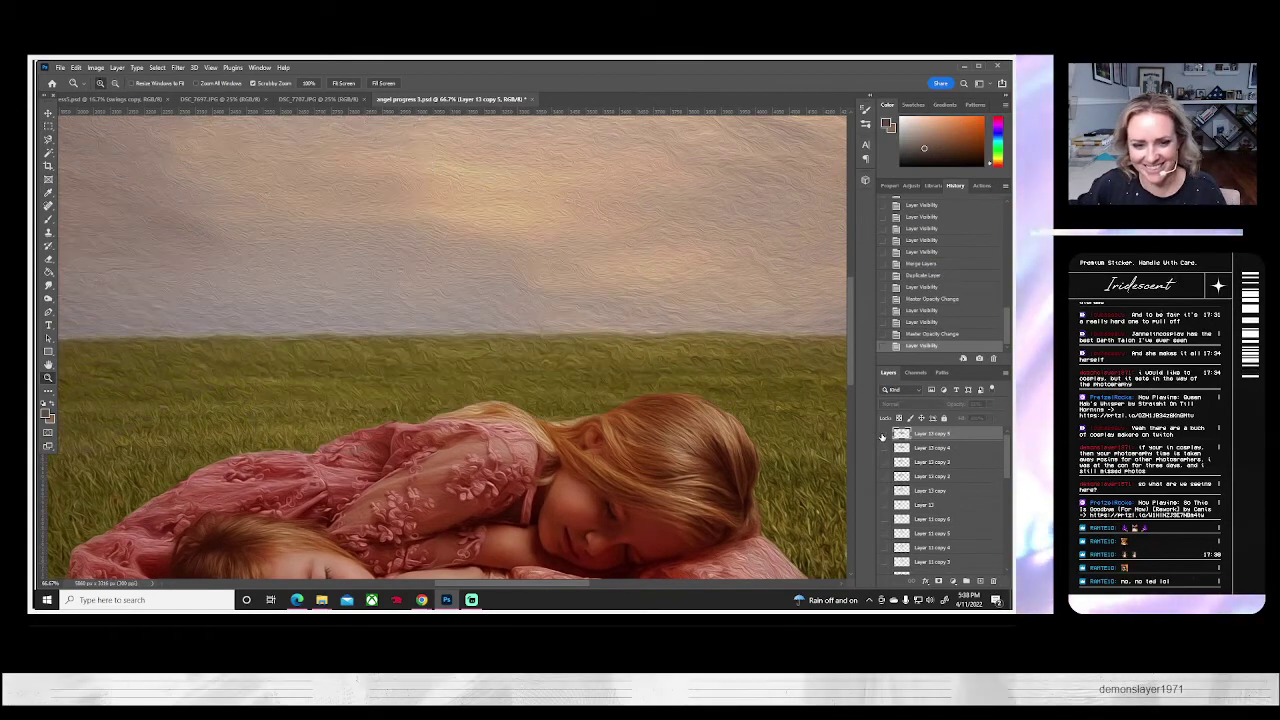
{"action": "left_click", "coordinate": [883, 434]}
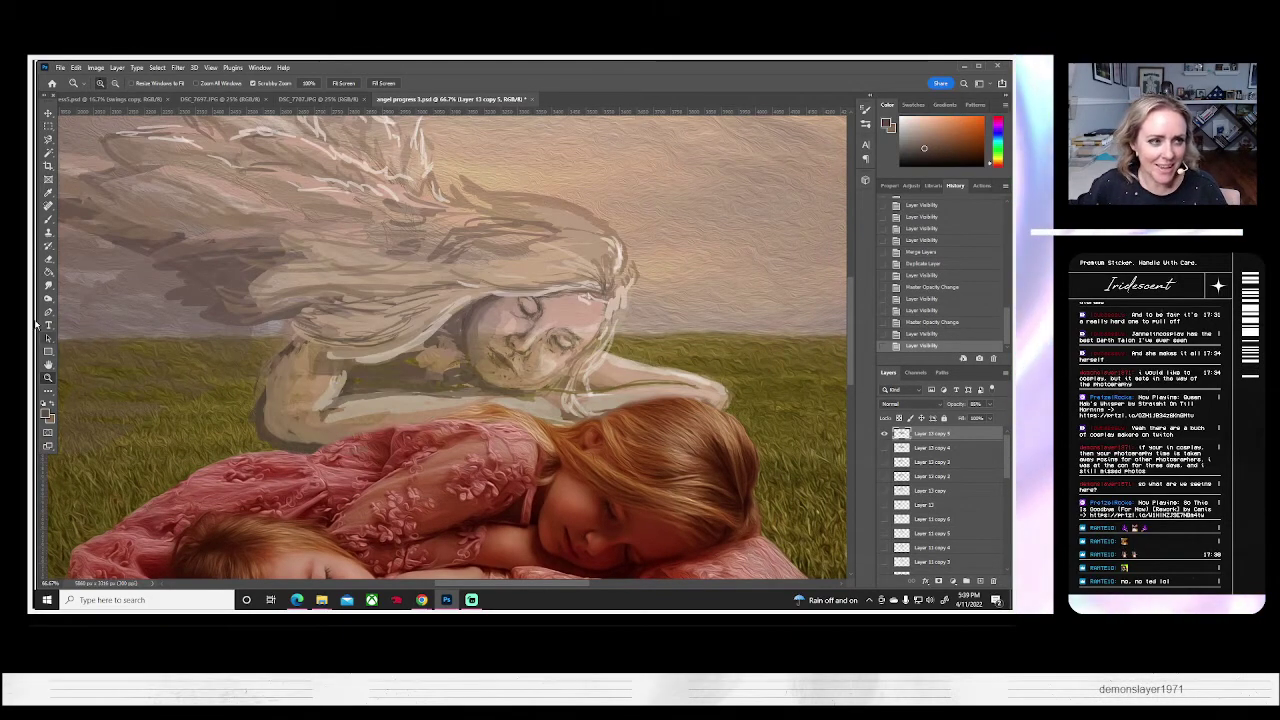
- With a 44 px brush, sample the elbow's shadow colour, shift it to warmer brown #70552c, and paint over the shadowed edges of the angel's bent arm
{"action": "left_click", "coordinate": [48, 219]}
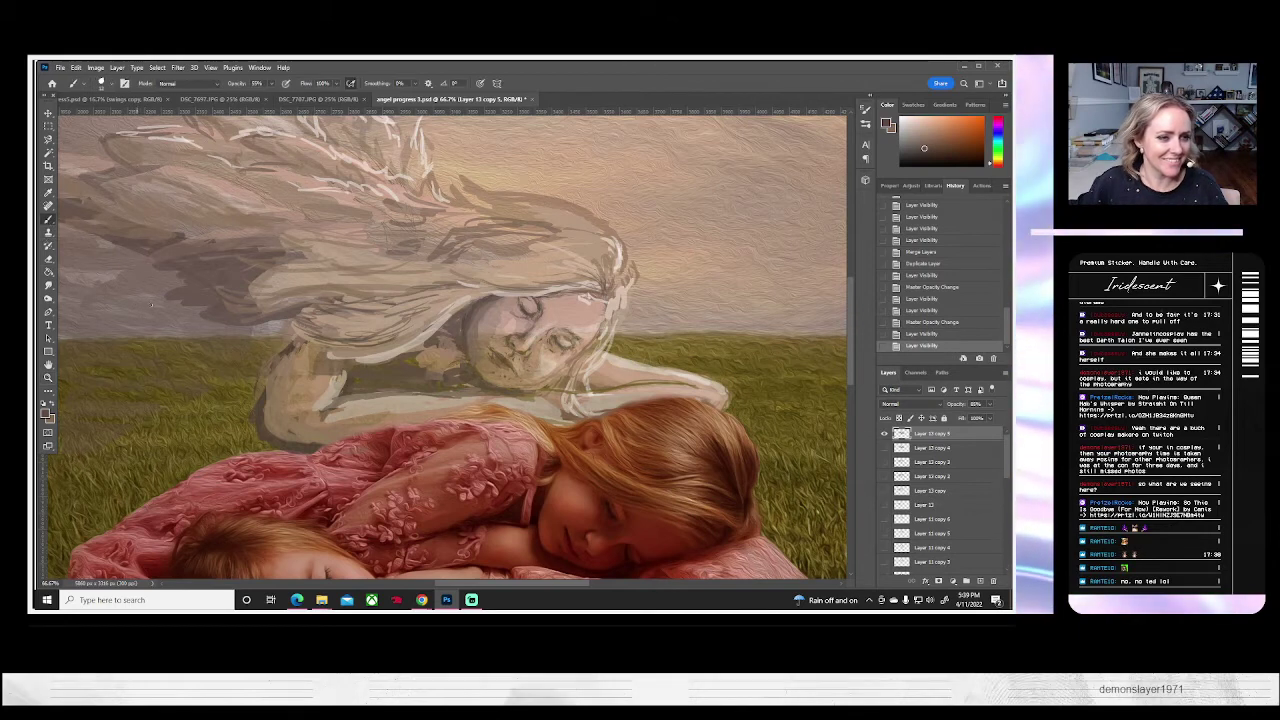
{"action": "left_click", "coordinate": [102, 83]}
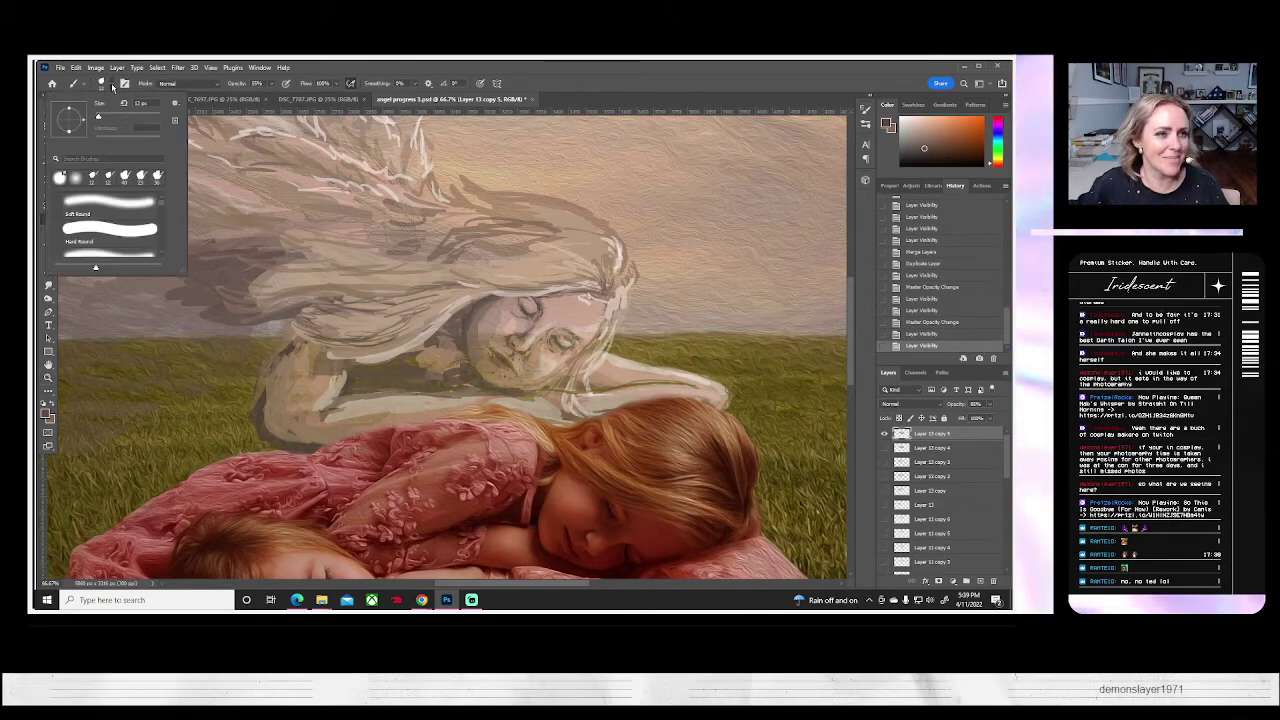
{"action": "left_click", "coordinate": [110, 116]}
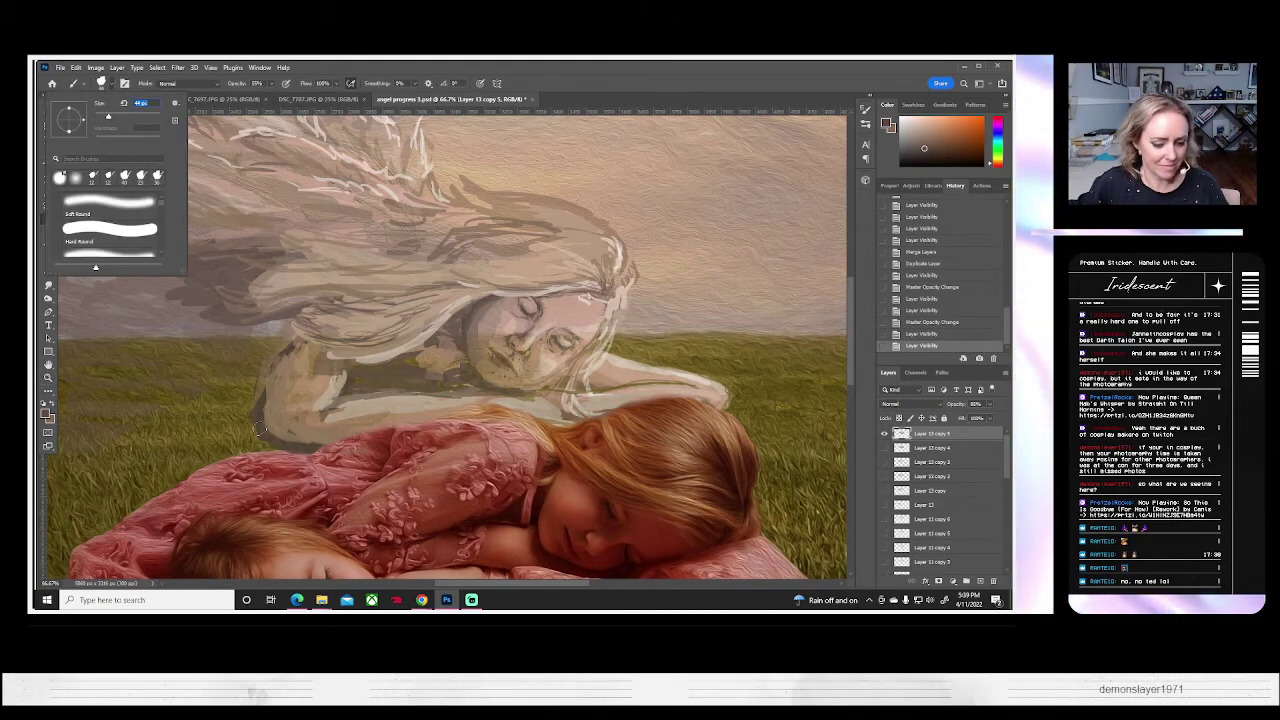
{"action": "left_click", "coordinate": [259, 432], "text": "alt"}
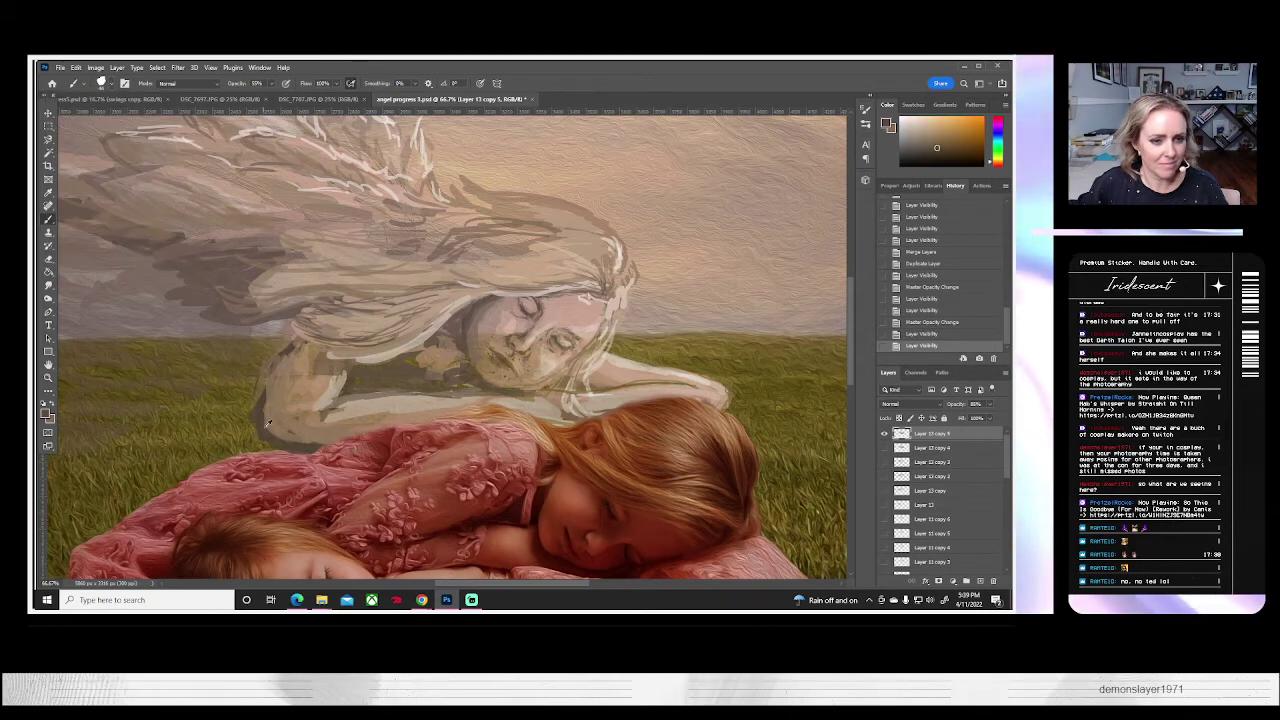
{"action": "left_click", "coordinate": [48, 414]}
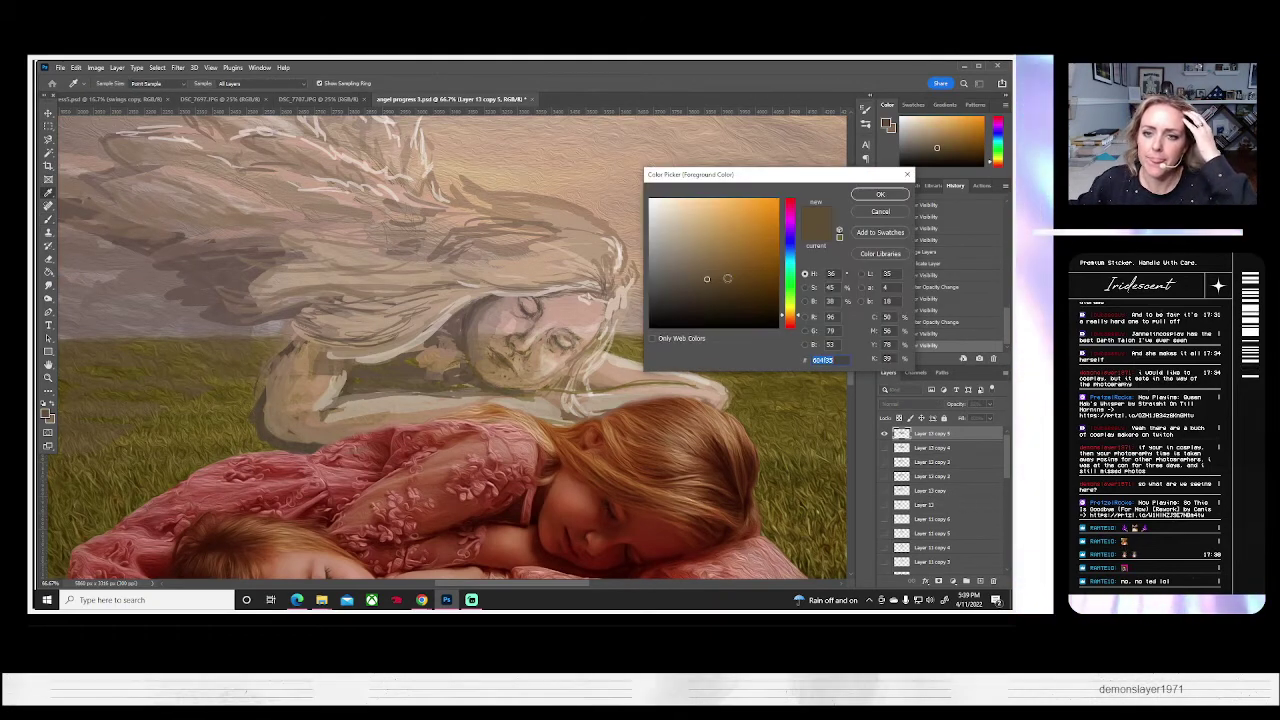
{"action": "left_click", "coordinate": [727, 270]}
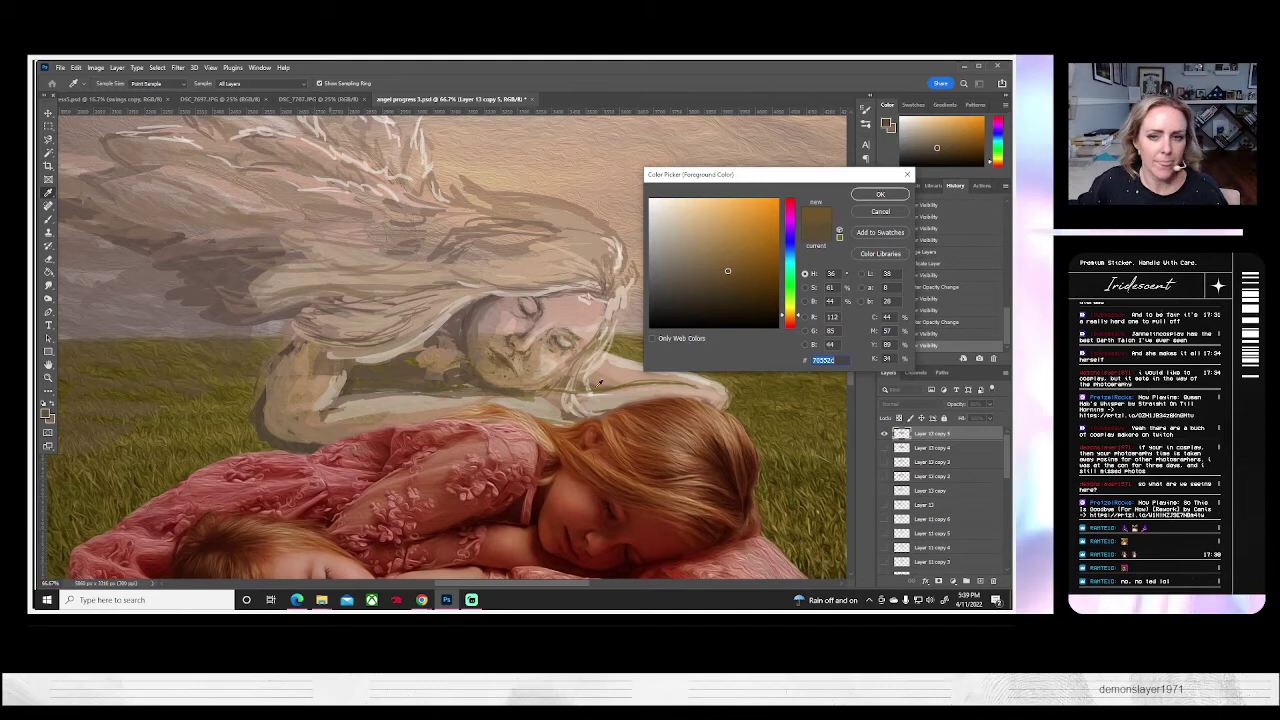
{"action": "left_click", "coordinate": [878, 194]}
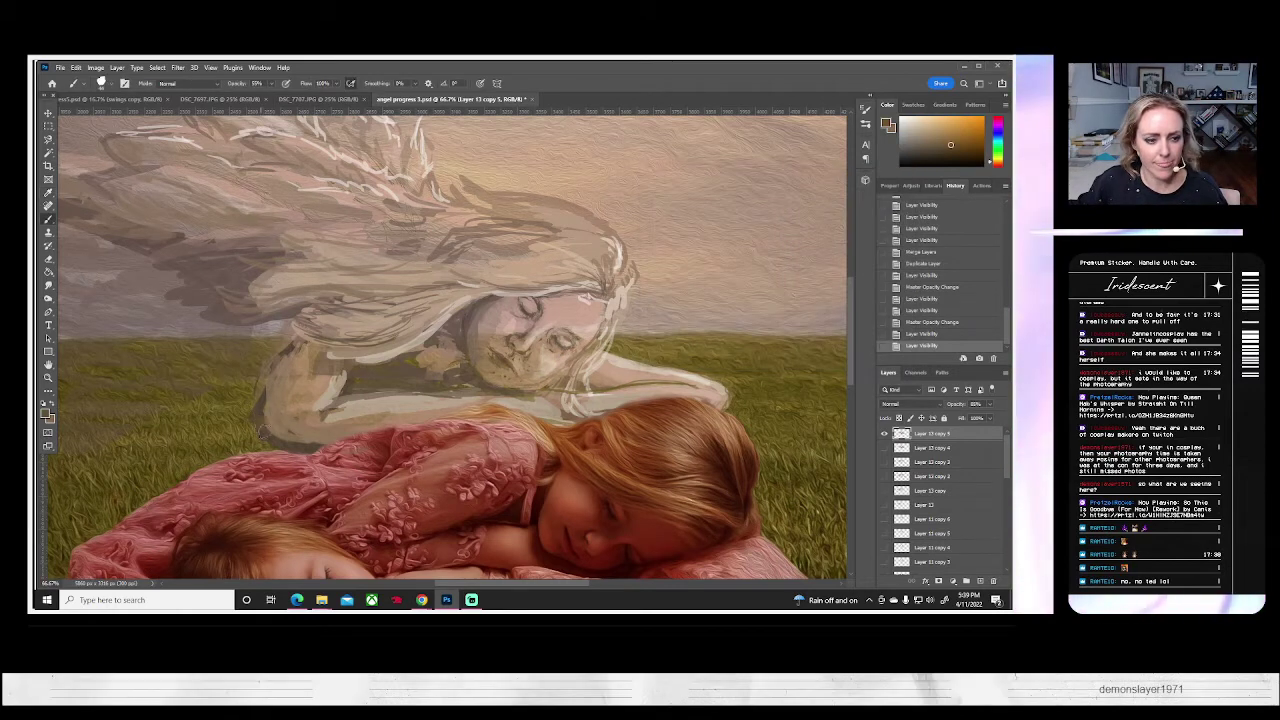
{"action": "left_click_drag", "start_coordinate": [260, 423], "coordinate": [288, 438]}
{"action": "mouse_move", "coordinate": [290, 440]}
{"action": "left_mouse_down"}
{"action": "mouse_move", "coordinate": [343, 434]}
{"action": "mouse_move", "coordinate": [294, 437]}
{"action": "mouse_move", "coordinate": [345, 436]}
{"action": "mouse_move", "coordinate": [317, 413]}
{"action": "left_mouse_up"}
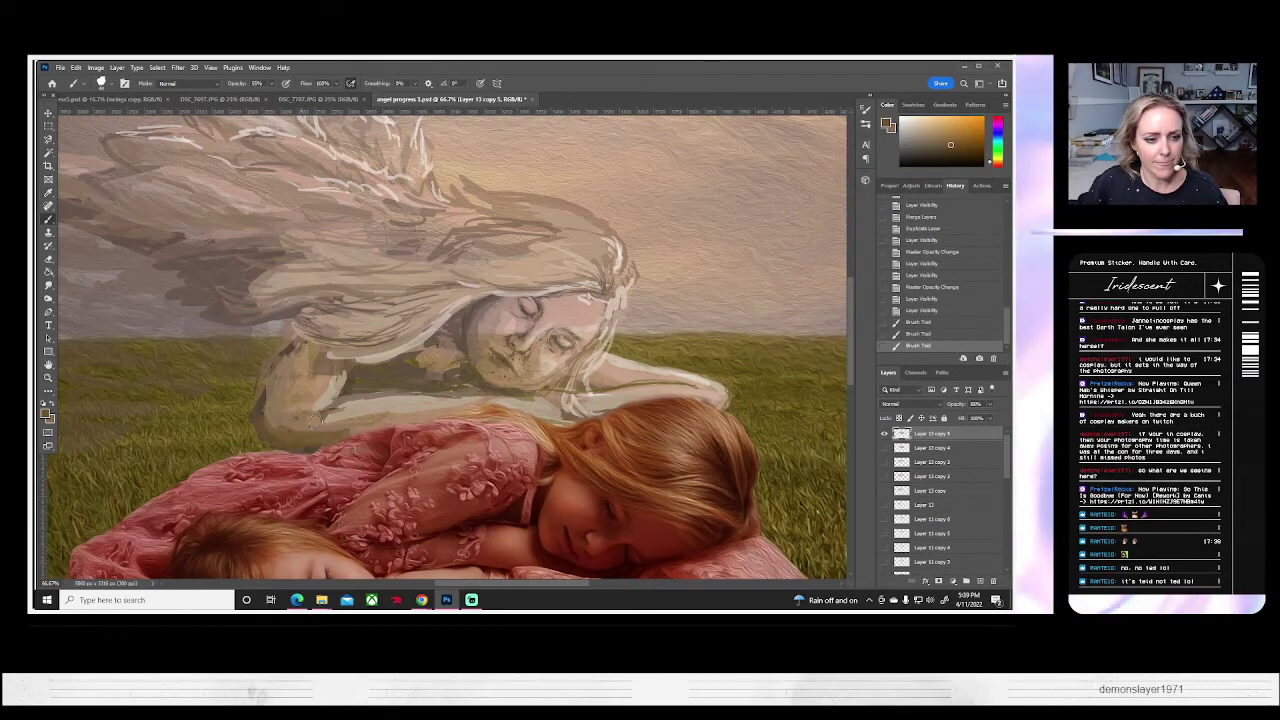
{"action": "mouse_move", "coordinate": [298, 350]}
{"action": "left_mouse_down"}
{"action": "mouse_move", "coordinate": [262, 390]}
{"action": "mouse_move", "coordinate": [303, 353]}
{"action": "mouse_move", "coordinate": [290, 437]}
{"action": "mouse_move", "coordinate": [285, 370]}
{"action": "mouse_move", "coordinate": [272, 420]}
{"action": "left_mouse_up"}
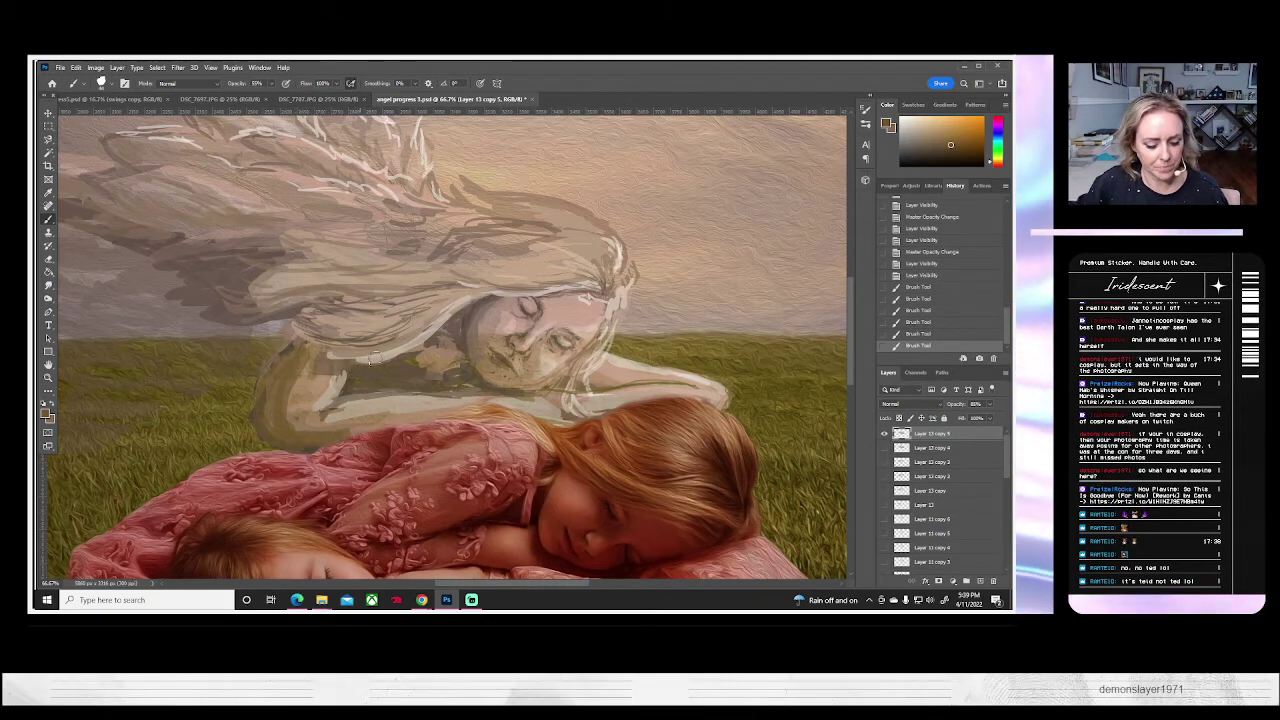
- Sample beige tones from the angel and paint them broadly over the loose ends and middle of her flowing hair
{"action": "left_click", "coordinate": [352, 342], "text": "alt"}
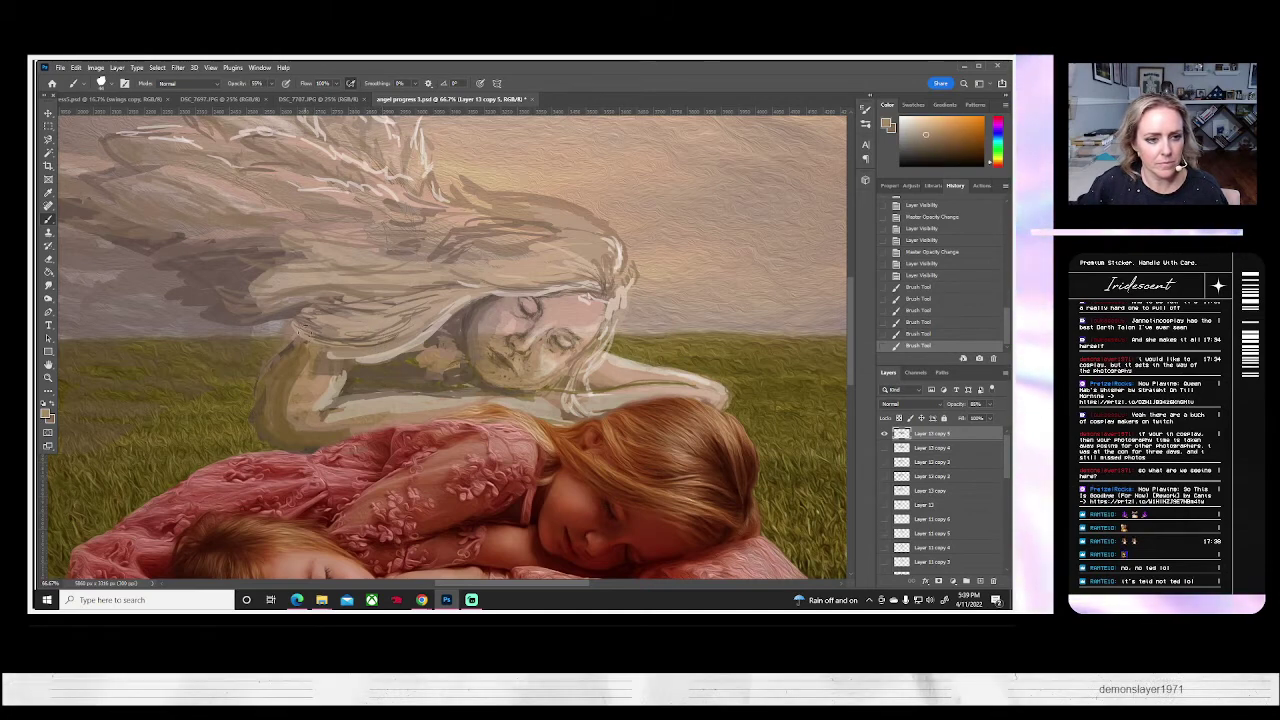
{"action": "left_click_drag", "start_coordinate": [312, 334], "coordinate": [371, 354]}
{"action": "left_click_drag", "start_coordinate": [281, 319], "coordinate": [329, 340]}
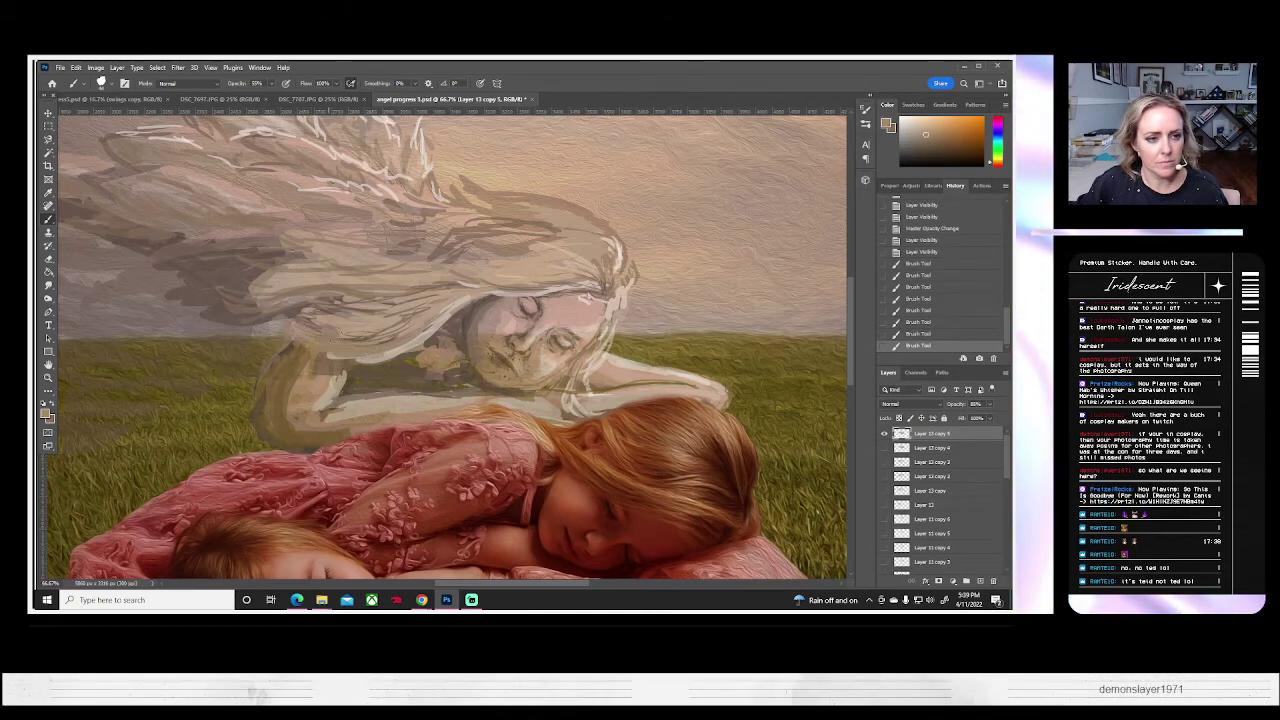
{"action": "mouse_move", "coordinate": [262, 309]}
{"action": "left_mouse_down"}
{"action": "mouse_move", "coordinate": [316, 328]}
{"action": "mouse_move", "coordinate": [336, 313]}
{"action": "left_mouse_up"}
{"action": "mouse_move", "coordinate": [256, 284]}
{"action": "left_mouse_down"}
{"action": "mouse_move", "coordinate": [307, 303]}
{"action": "mouse_move", "coordinate": [246, 267]}
{"action": "mouse_move", "coordinate": [284, 277]}
{"action": "mouse_move", "coordinate": [323, 268]}
{"action": "mouse_move", "coordinate": [273, 258]}
{"action": "mouse_move", "coordinate": [338, 266]}
{"action": "mouse_move", "coordinate": [305, 253]}
{"action": "mouse_move", "coordinate": [372, 248]}
{"action": "left_mouse_up"}
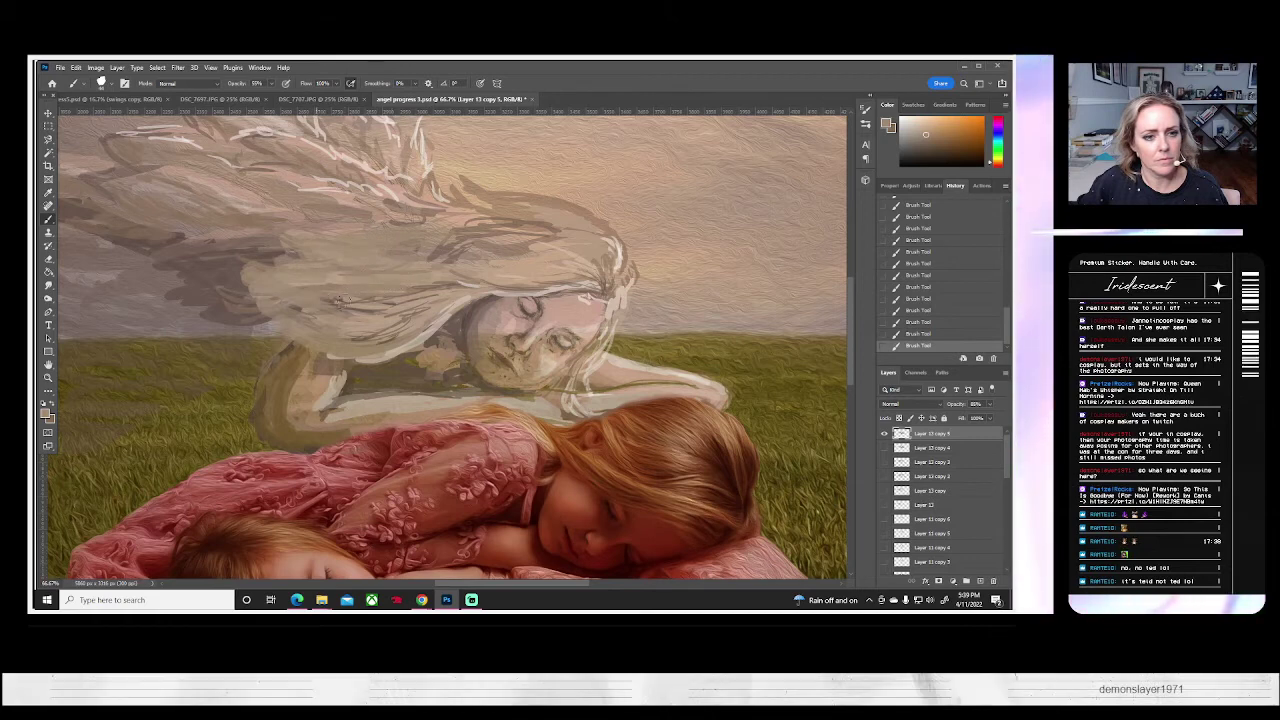
{"action": "left_click", "coordinate": [456, 289], "text": "alt"}
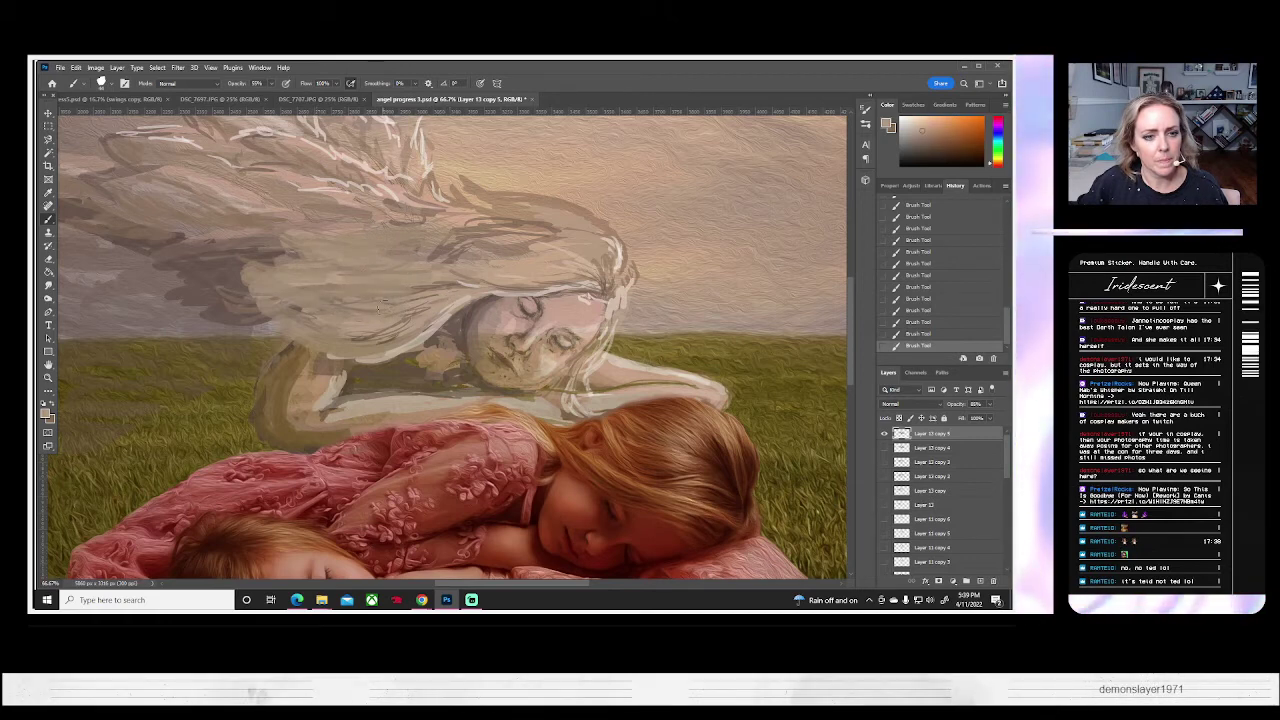
{"action": "mouse_move", "coordinate": [392, 301]}
{"action": "left_mouse_down"}
{"action": "mouse_move", "coordinate": [459, 272]}
{"action": "mouse_move", "coordinate": [402, 277]}
{"action": "mouse_move", "coordinate": [481, 245]}
{"action": "left_mouse_up"}
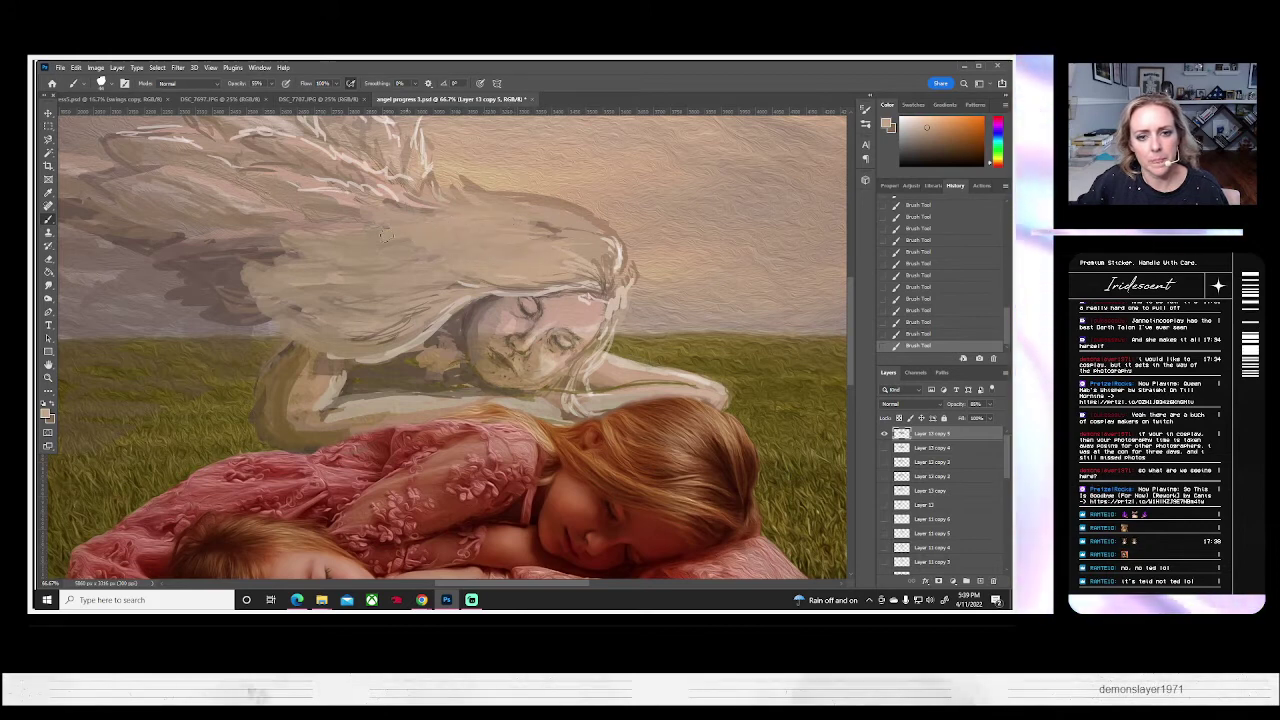
- Reduce the brush to 7 px and paint thin strands through the angel's hair around her face, using brown tones sampled from the figure
{"action": "left_click", "coordinate": [513, 283], "text": "alt"}
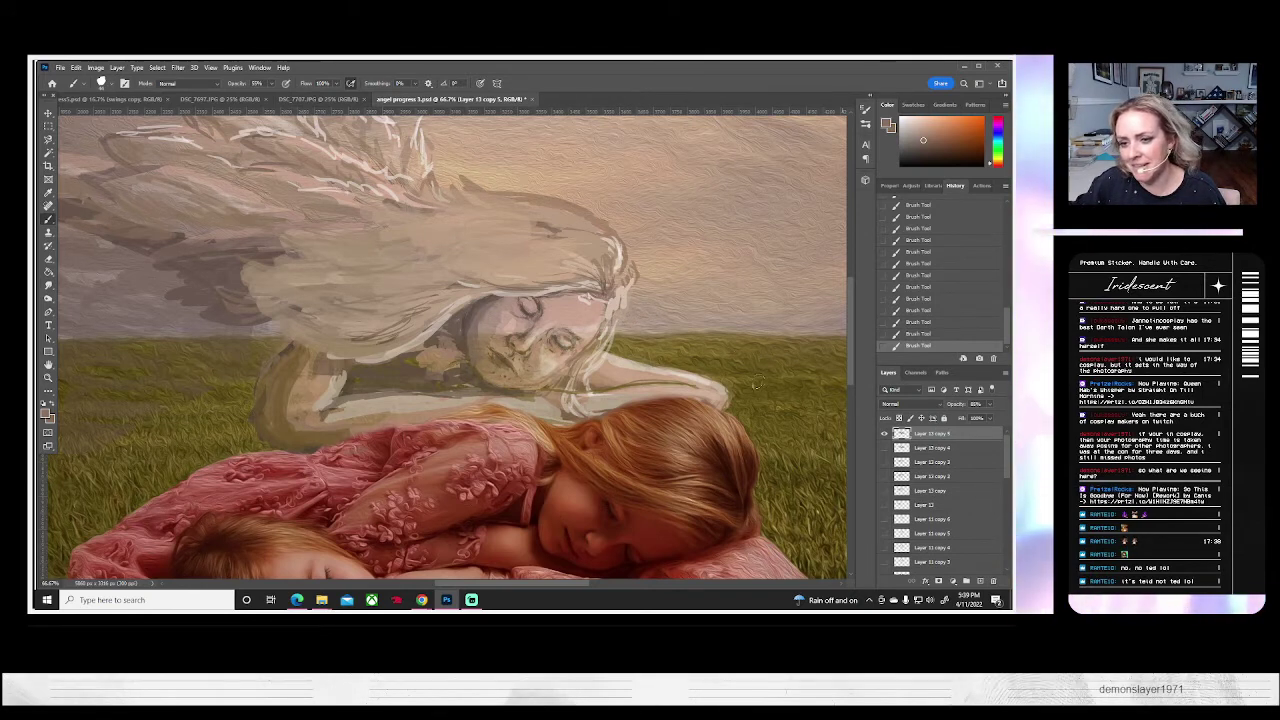
{"action": "left_click", "coordinate": [102, 83]}
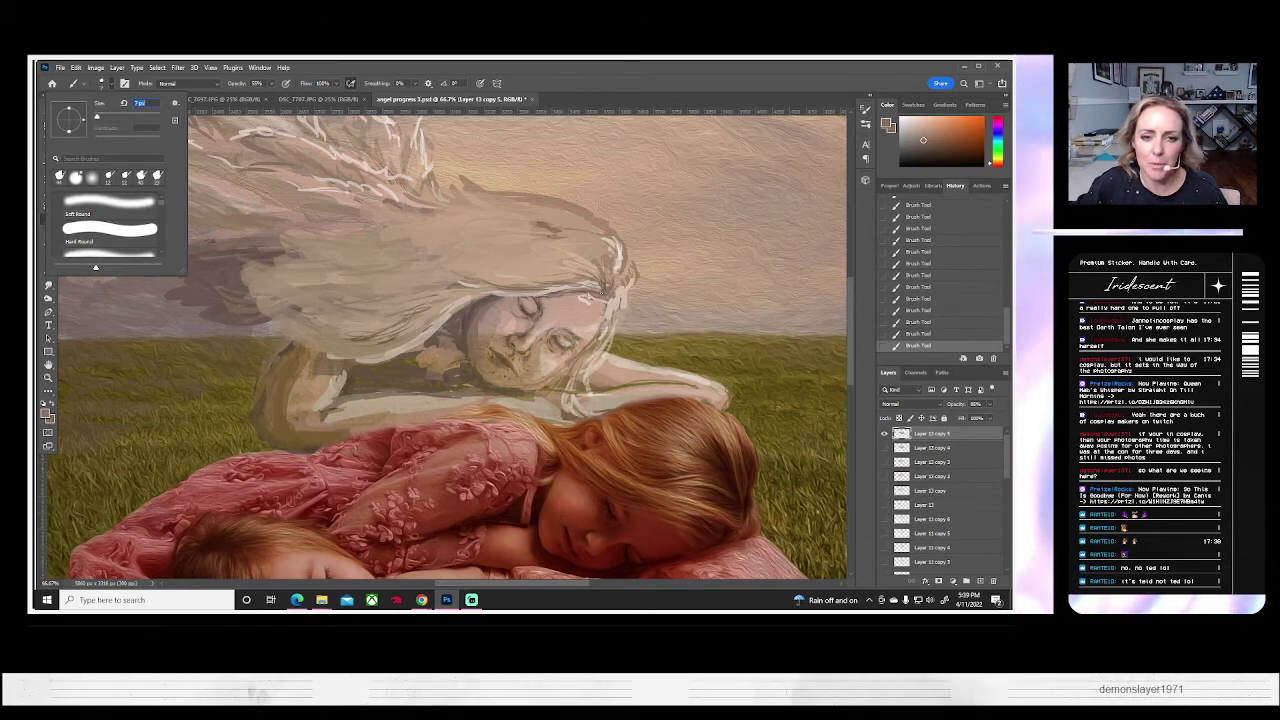
{"action": "left_click", "coordinate": [602, 291]}
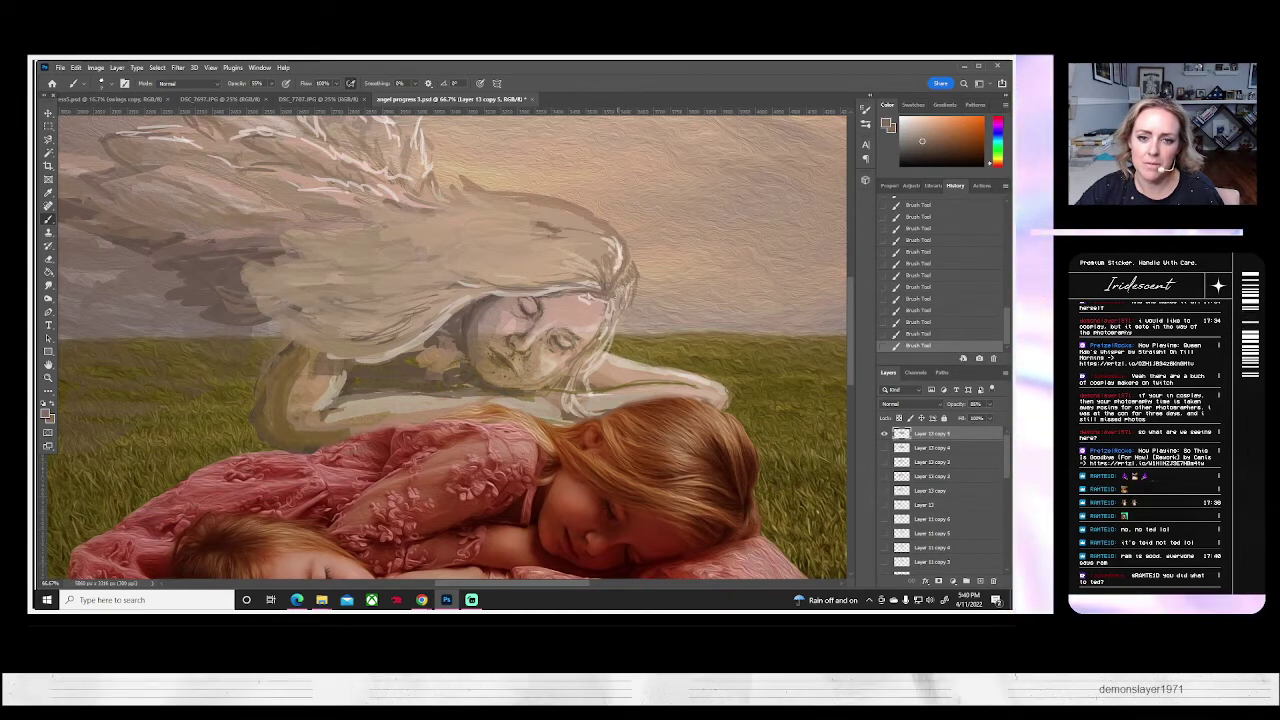
{"action": "left_click", "coordinate": [603, 324], "text": "alt"}
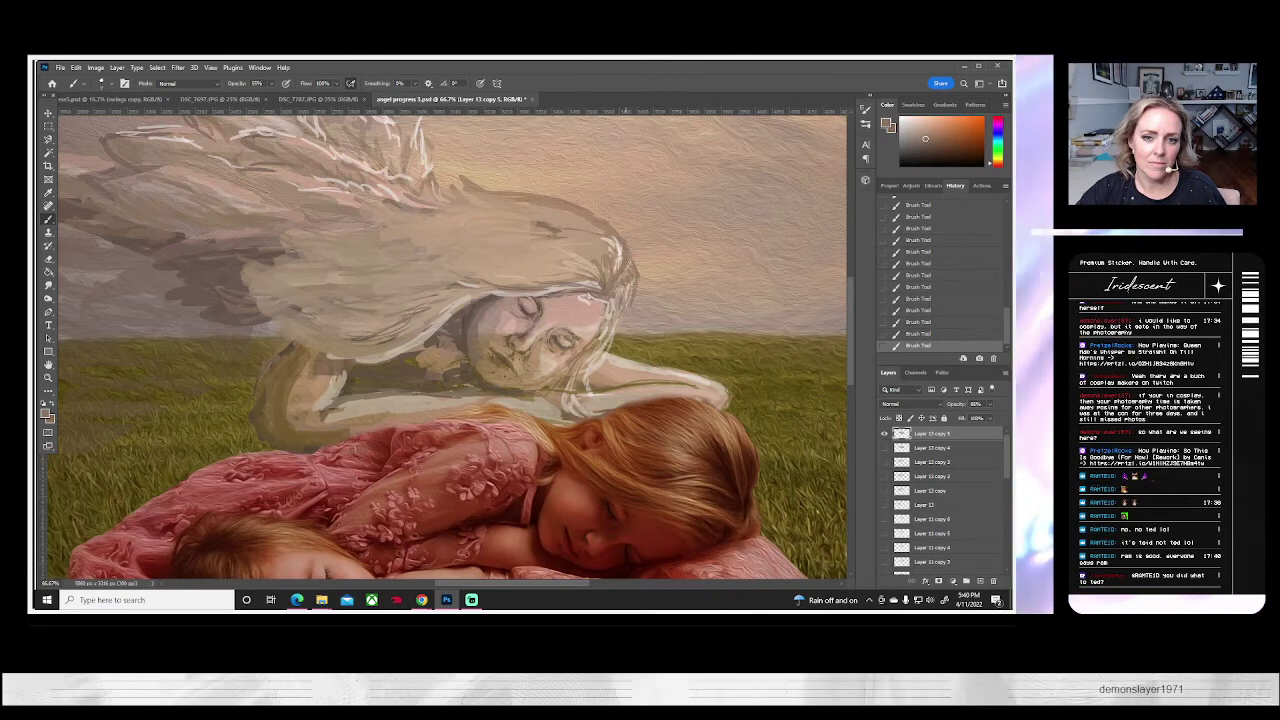
{"action": "left_click", "coordinate": [601, 288], "text": "alt"}
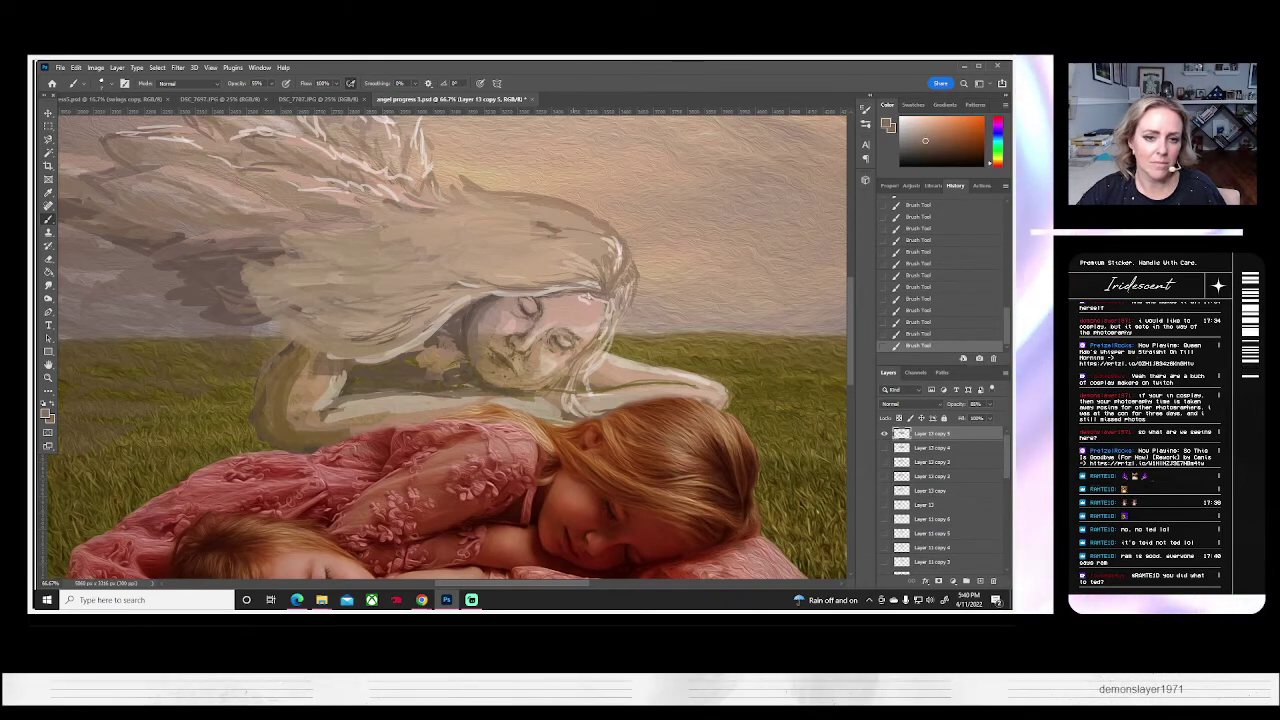
- Choose a darker brown for fine strand lines through the angel's hair, and sample lighter tones from the hair to refine them
{"action": "left_click", "coordinate": [48, 414]}
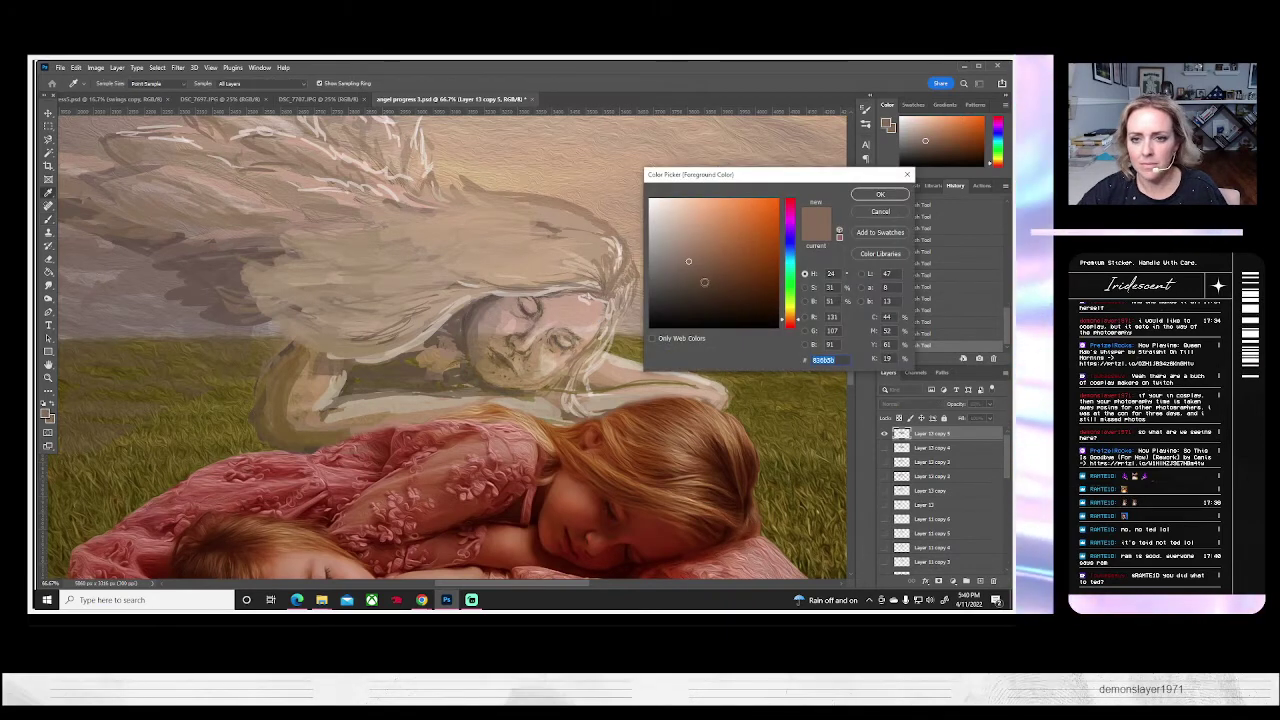
{"action": "left_click", "coordinate": [882, 195]}
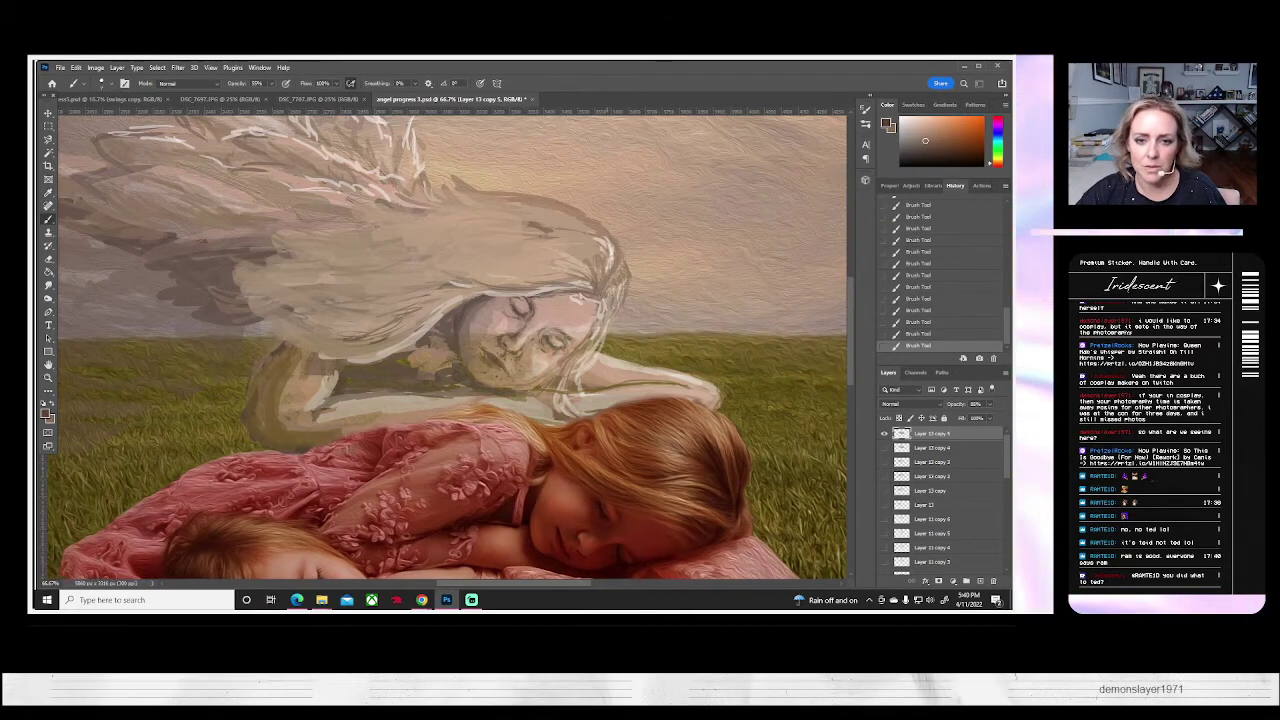
{"action": "left_click", "coordinate": [932, 149]}
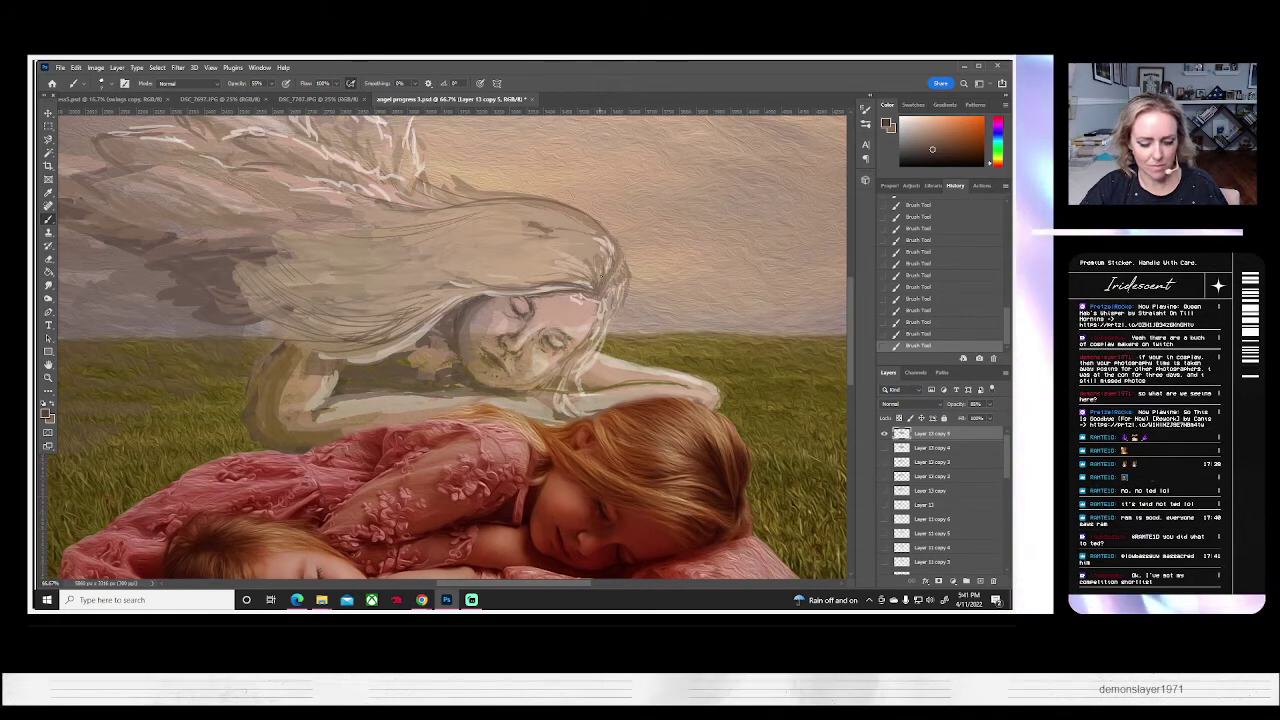
{"action": "left_click", "coordinate": [598, 266], "text": "alt"}
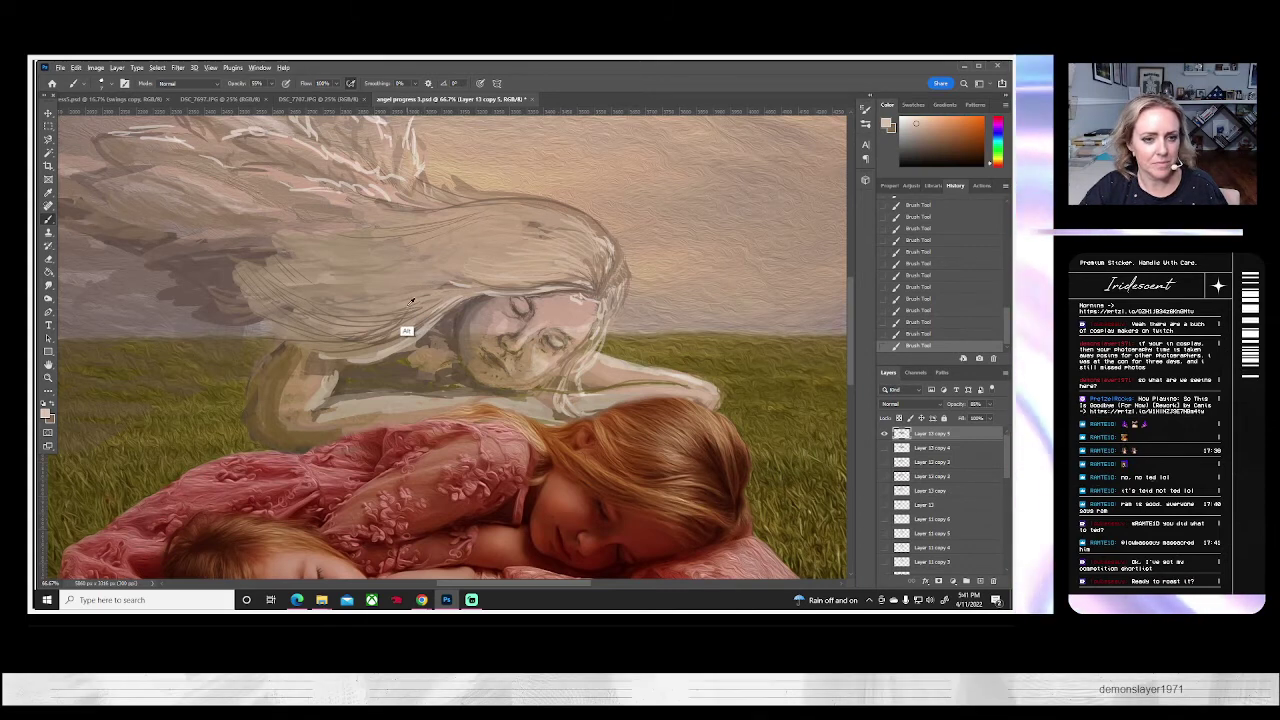
{"action": "left_click", "coordinate": [404, 360], "text": "alt"}
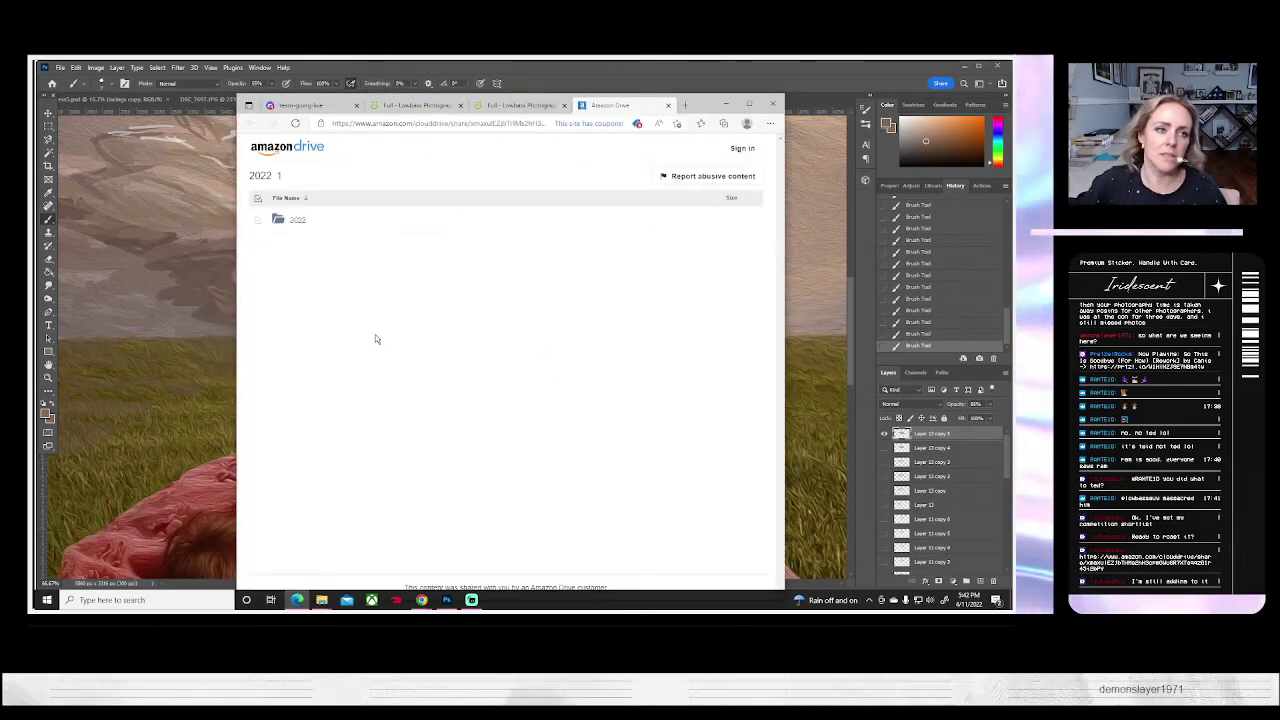
- In the web browser, close the first Amazon Drive page, minimize that window, and open the shared 2022 folder in the separate window
{"action": "left_click", "coordinate": [668, 105]}
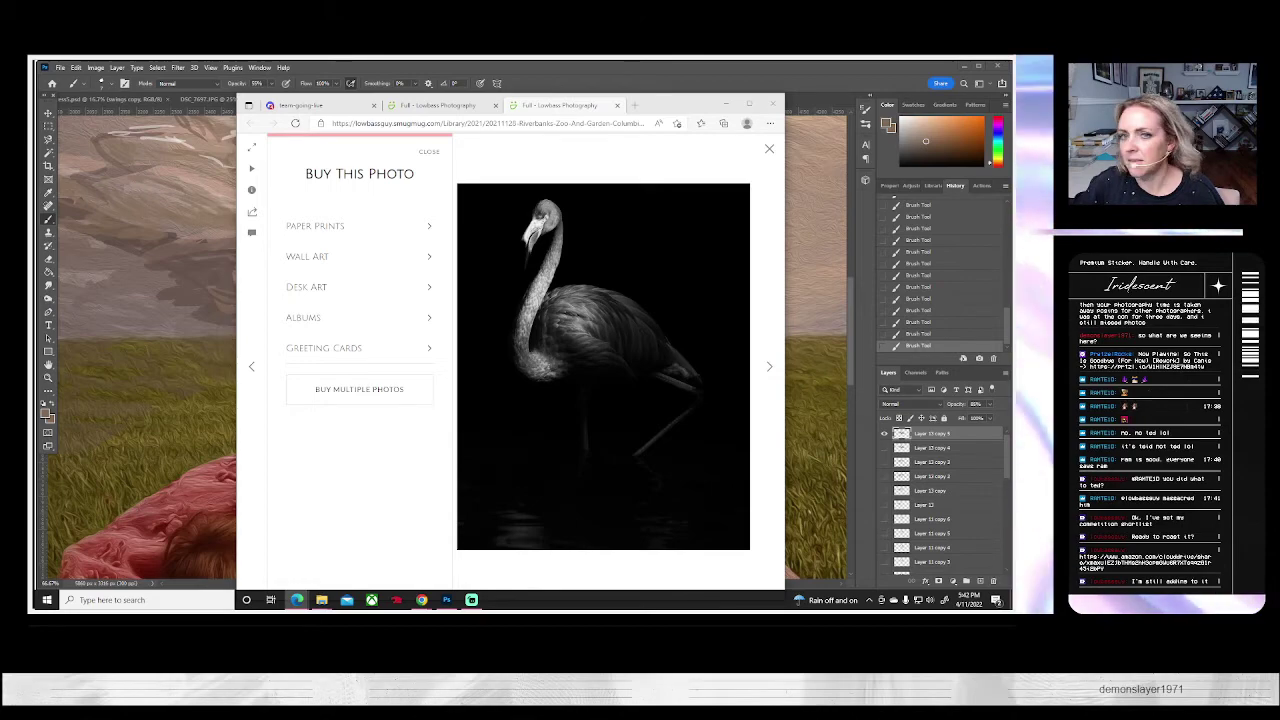
{"action": "left_click", "coordinate": [725, 104]}
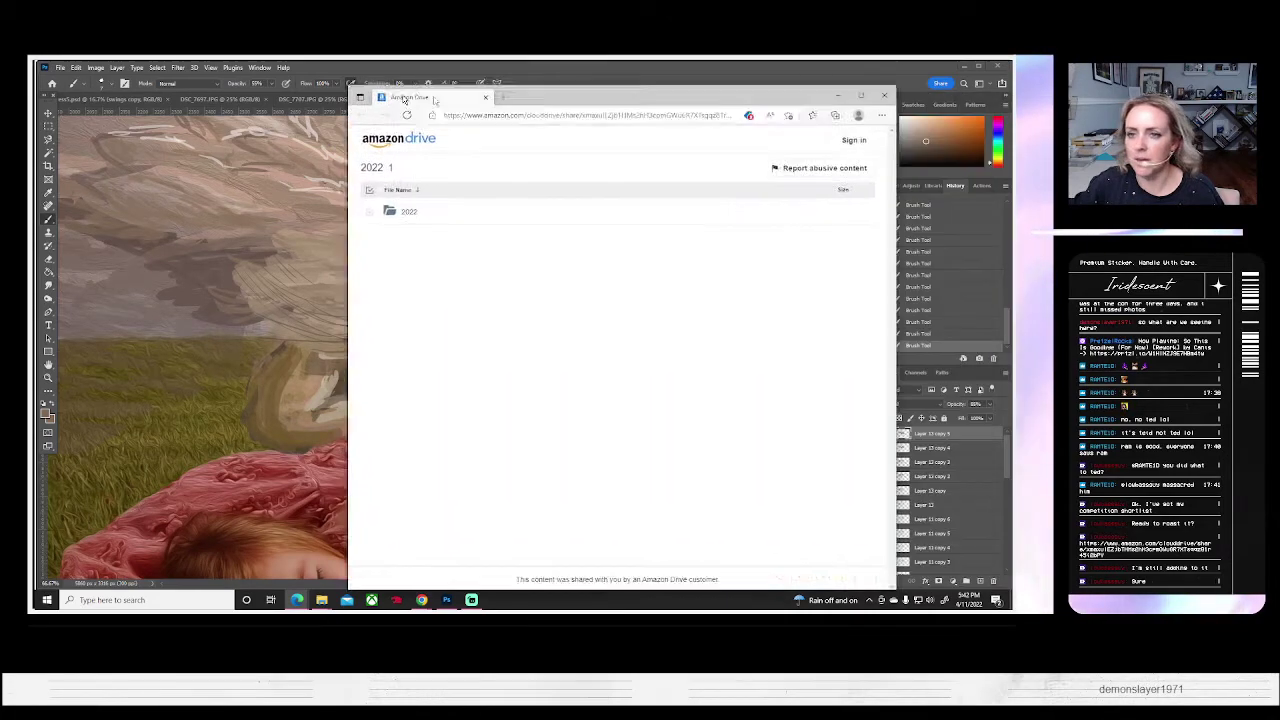
{"action": "left_click_drag", "start_coordinate": [431, 89], "coordinate": [258, 87]}
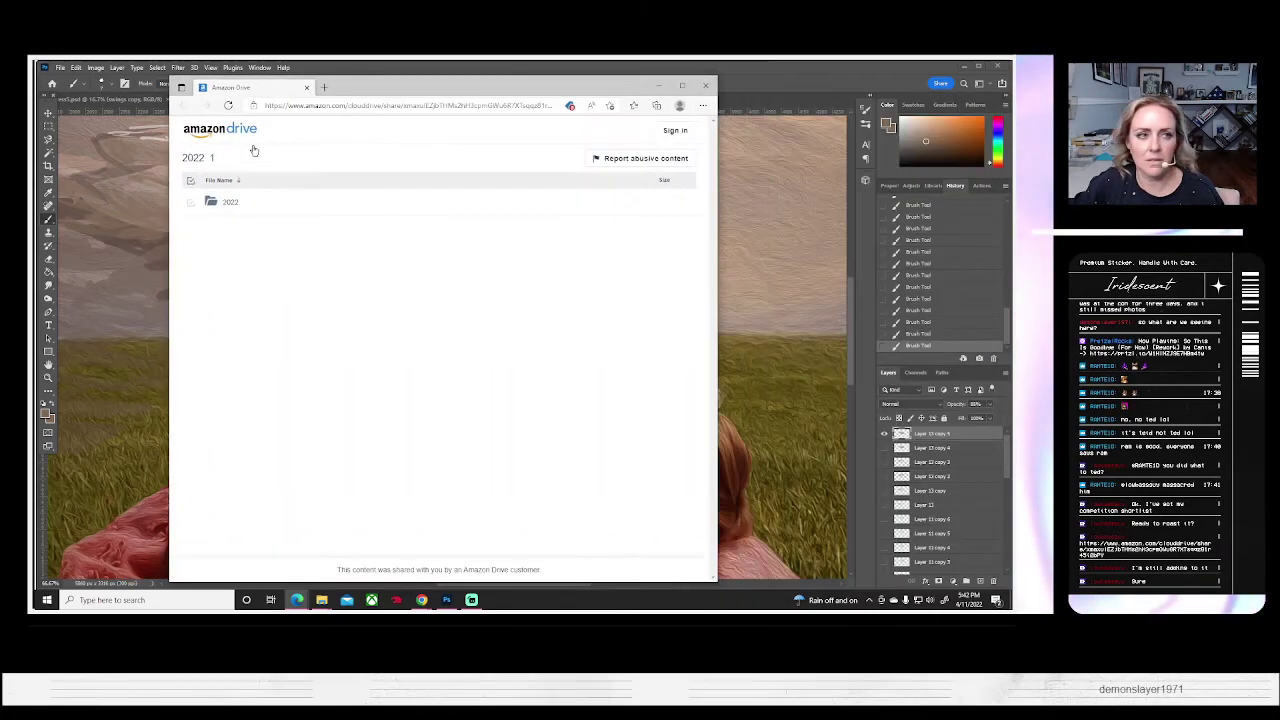
{"action": "left_click", "coordinate": [219, 196]}
{"action": "left_click", "coordinate": [214, 206]}
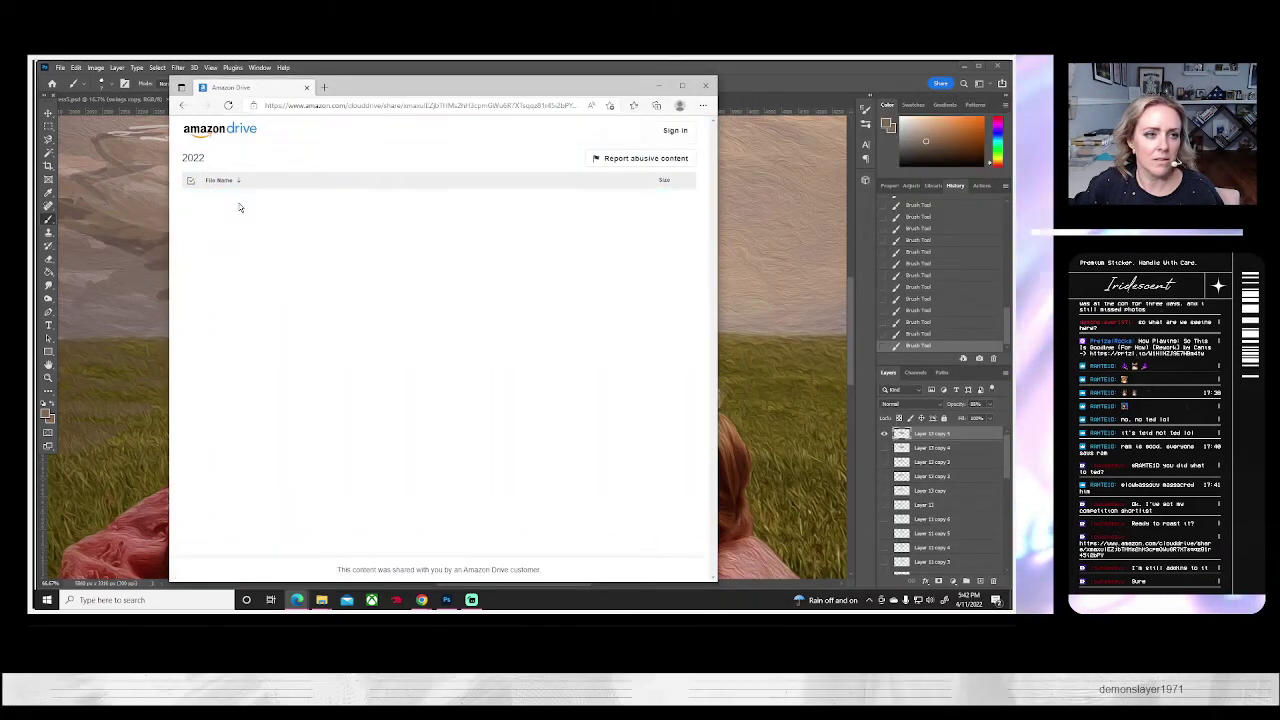
- Open the first photo in the 2022 folder and browse through to the green python, comparing it with the lizard shot
{"action": "left_click", "coordinate": [266, 203]}
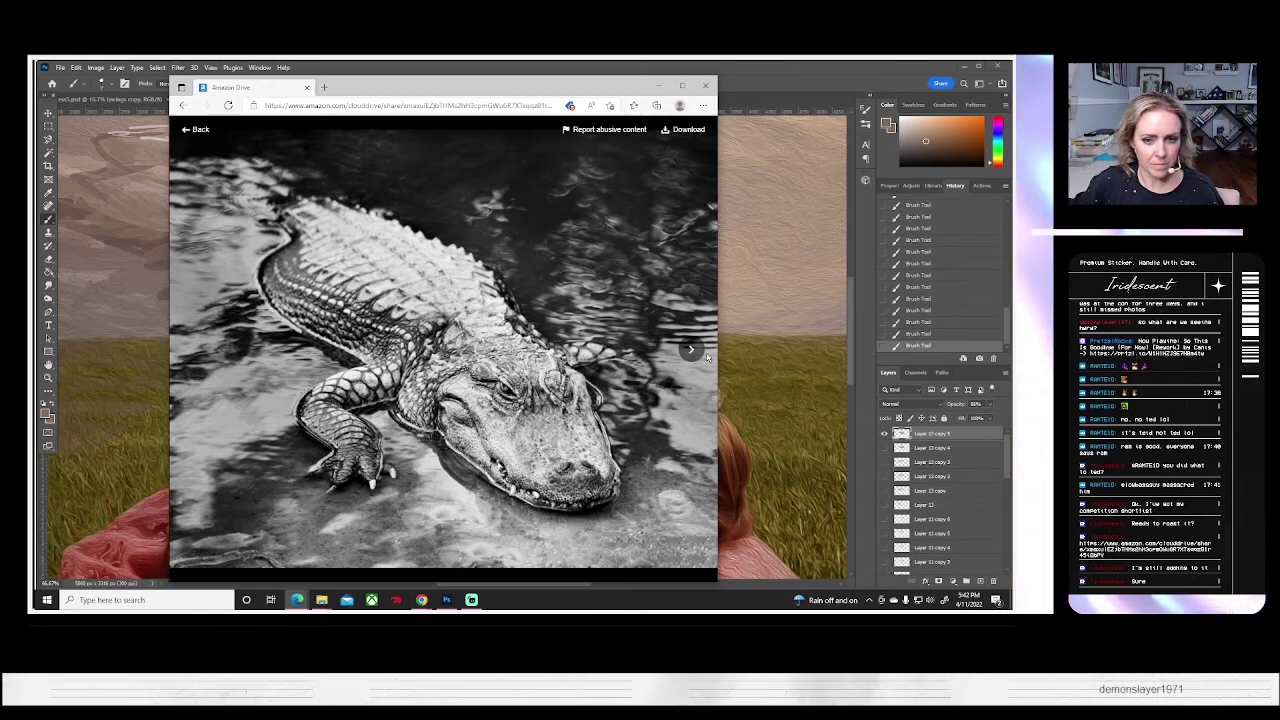
{"action": "left_click", "coordinate": [690, 350]}
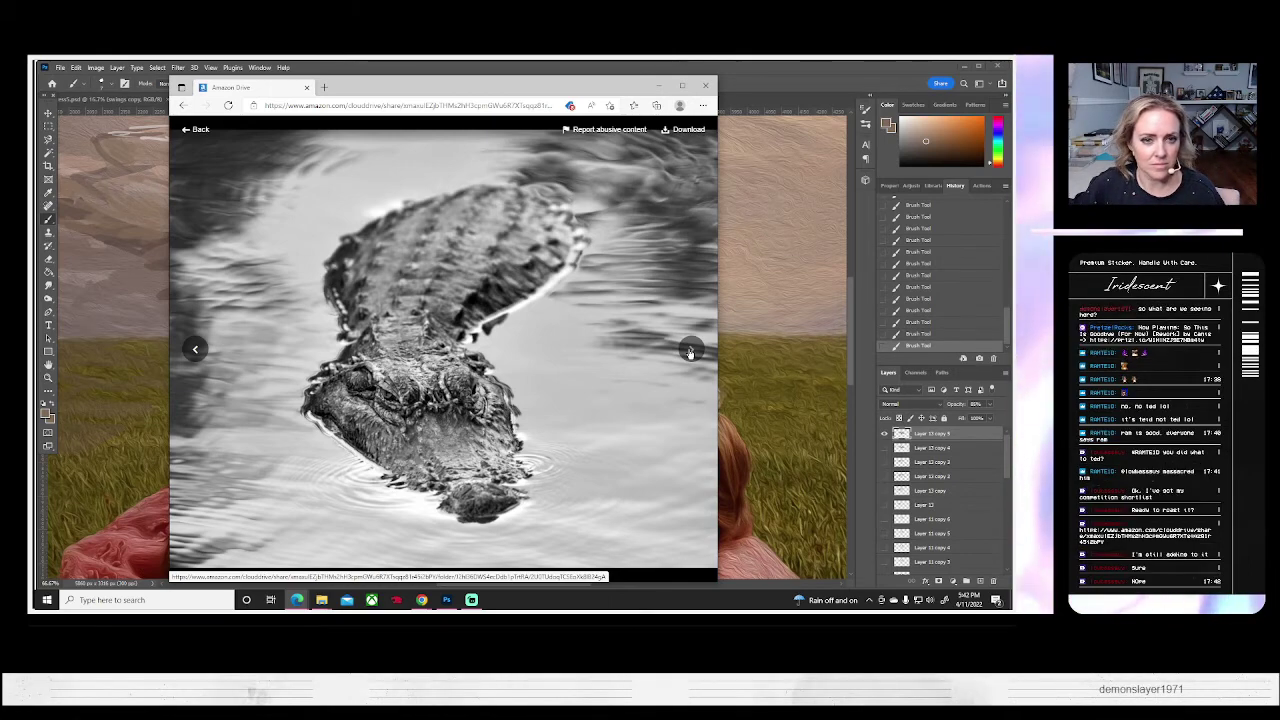
{"action": "left_click", "coordinate": [690, 352]}
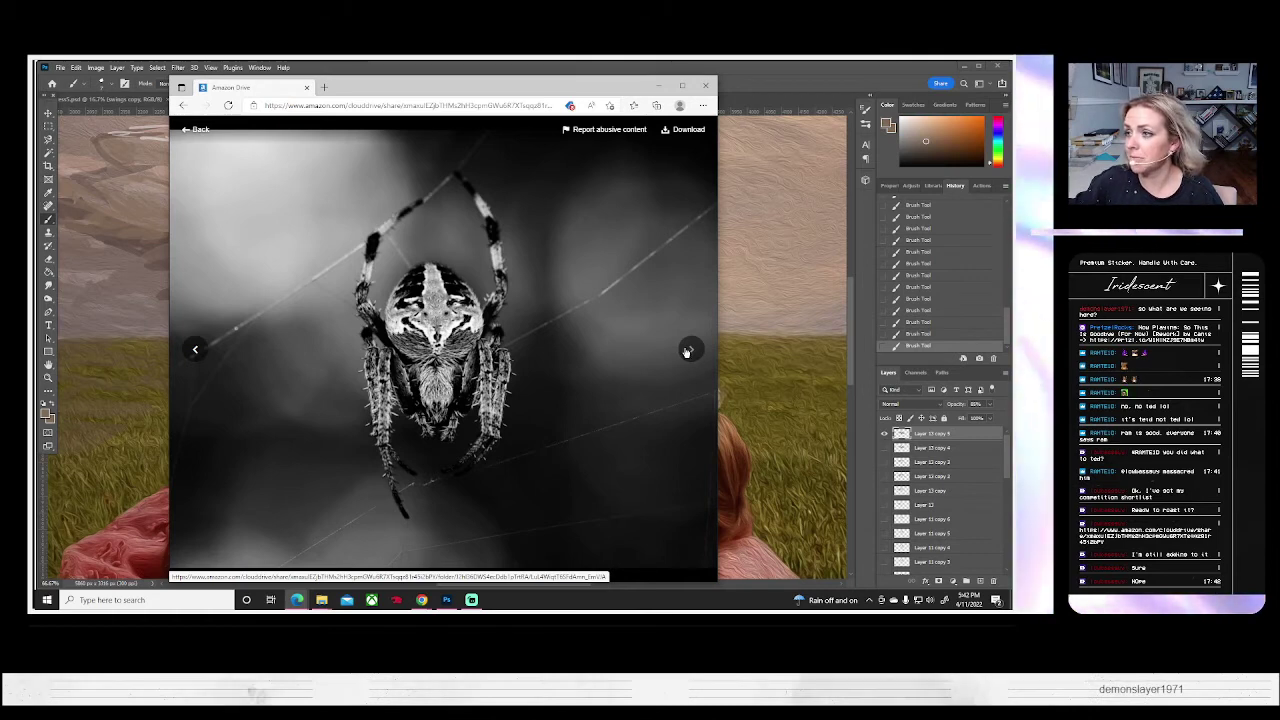
{"action": "left_click", "coordinate": [687, 351]}
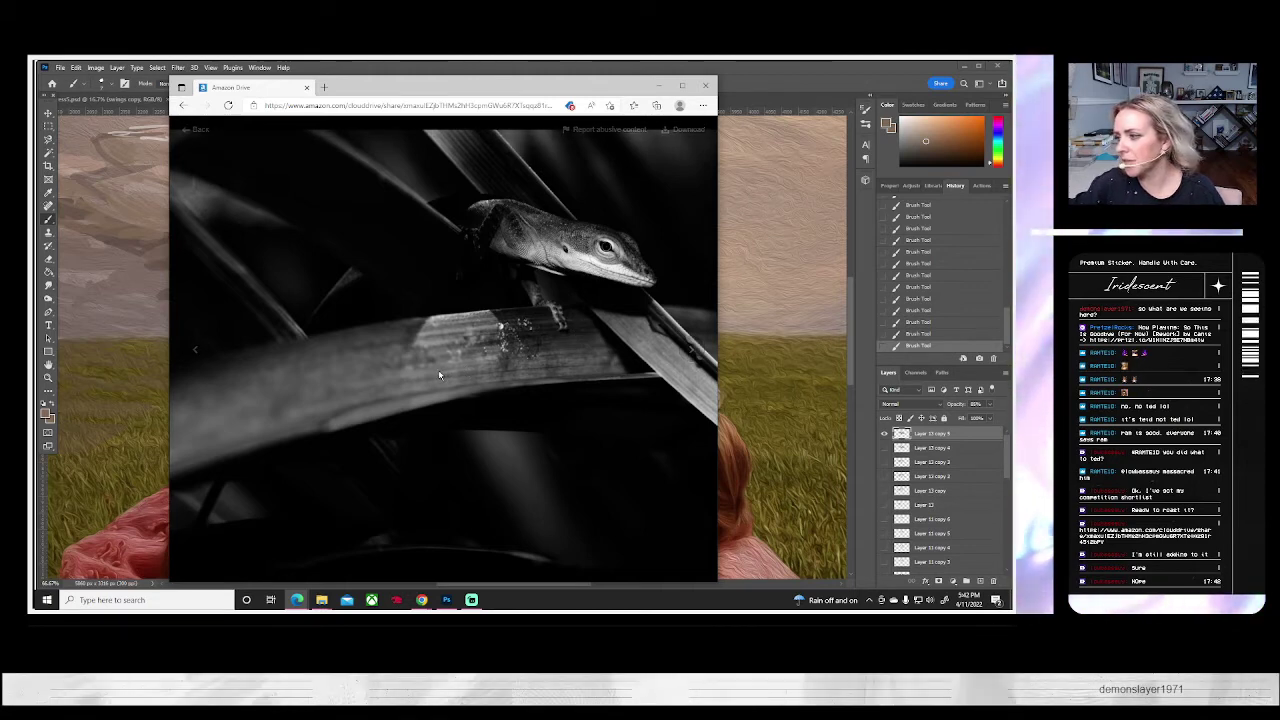
{"action": "left_click", "coordinate": [691, 351]}
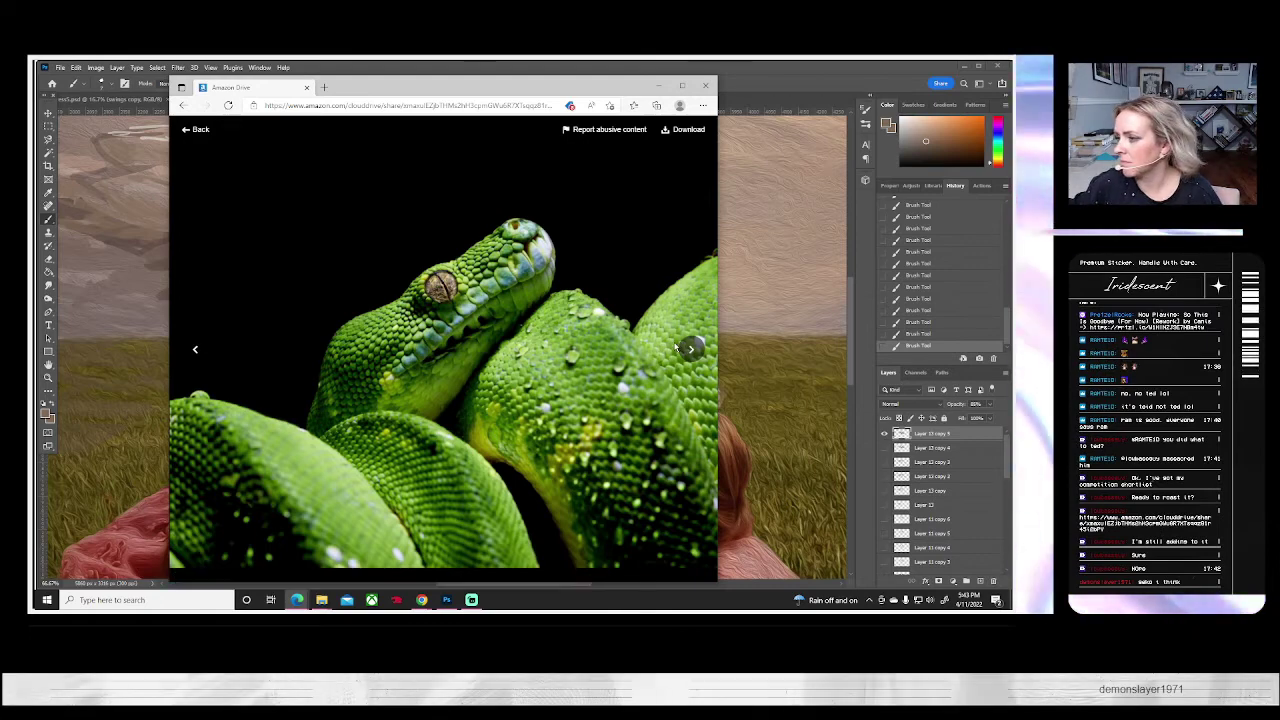
{"action": "left_click", "coordinate": [194, 351]}
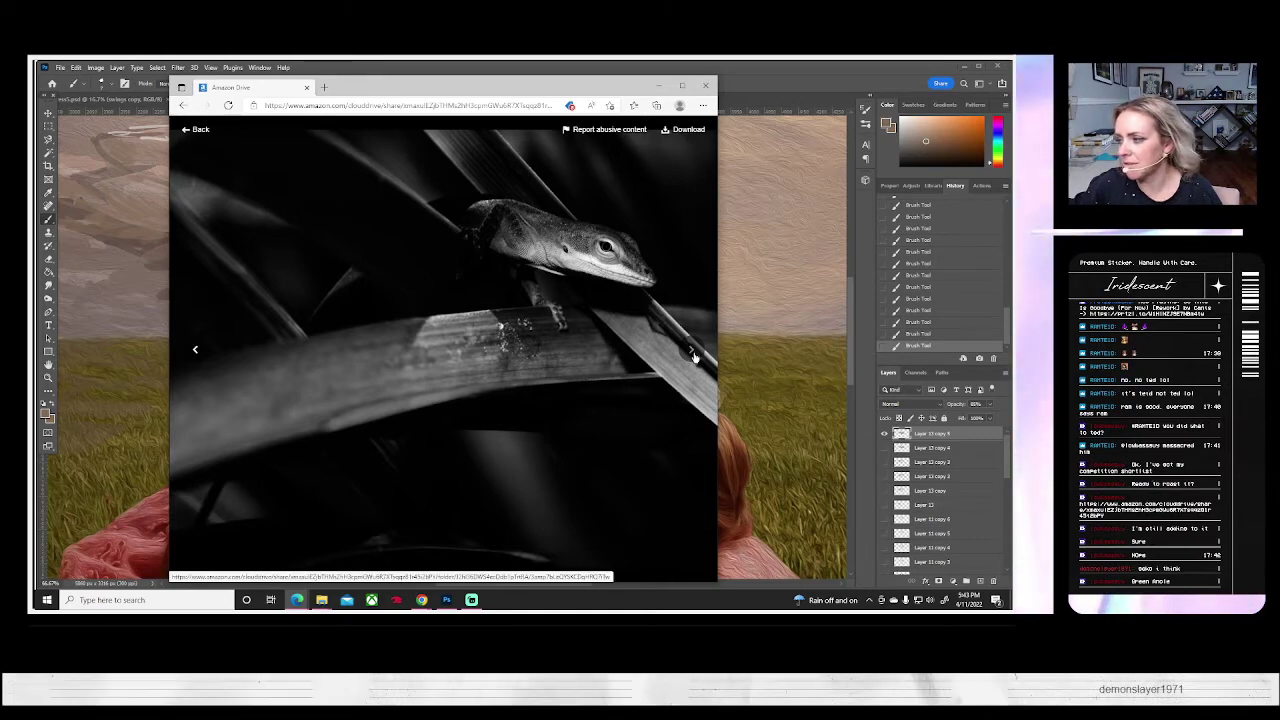
{"action": "left_click", "coordinate": [692, 355]}
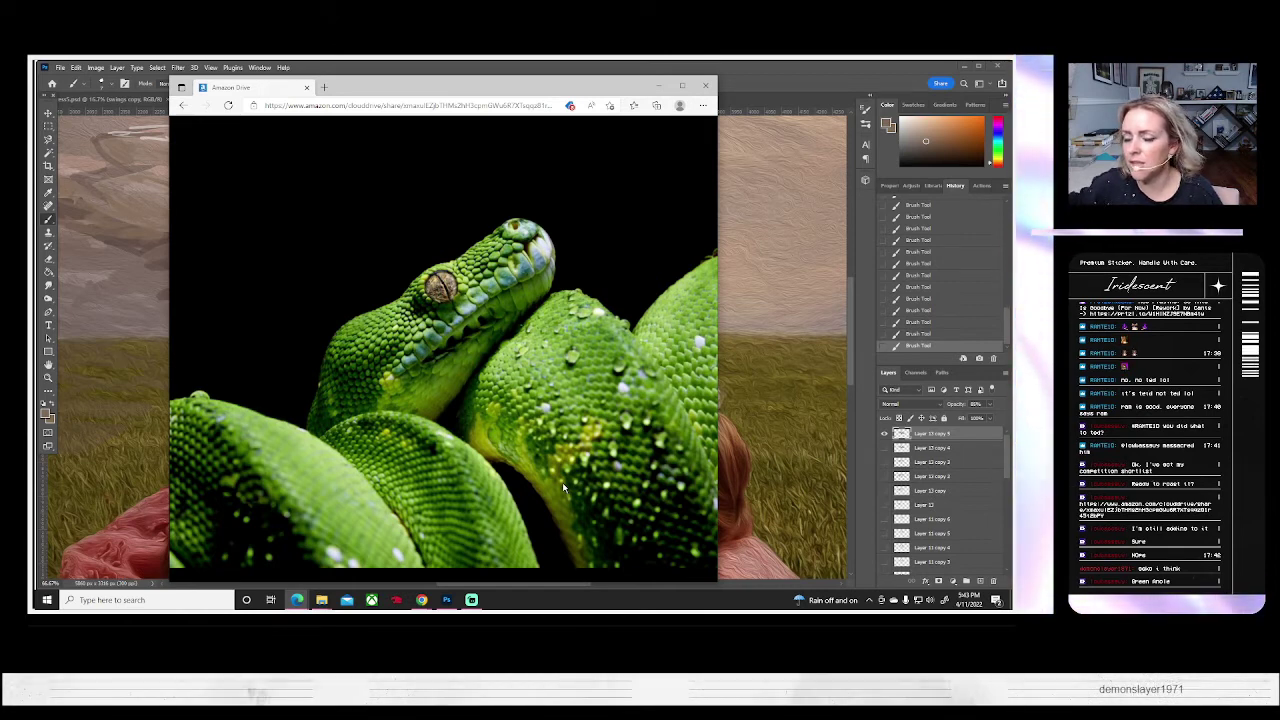
- Examine the black-and-white snake's head up close, and view the flamingo photo before returning to the file list
{"action": "left_click", "coordinate": [694, 353]}
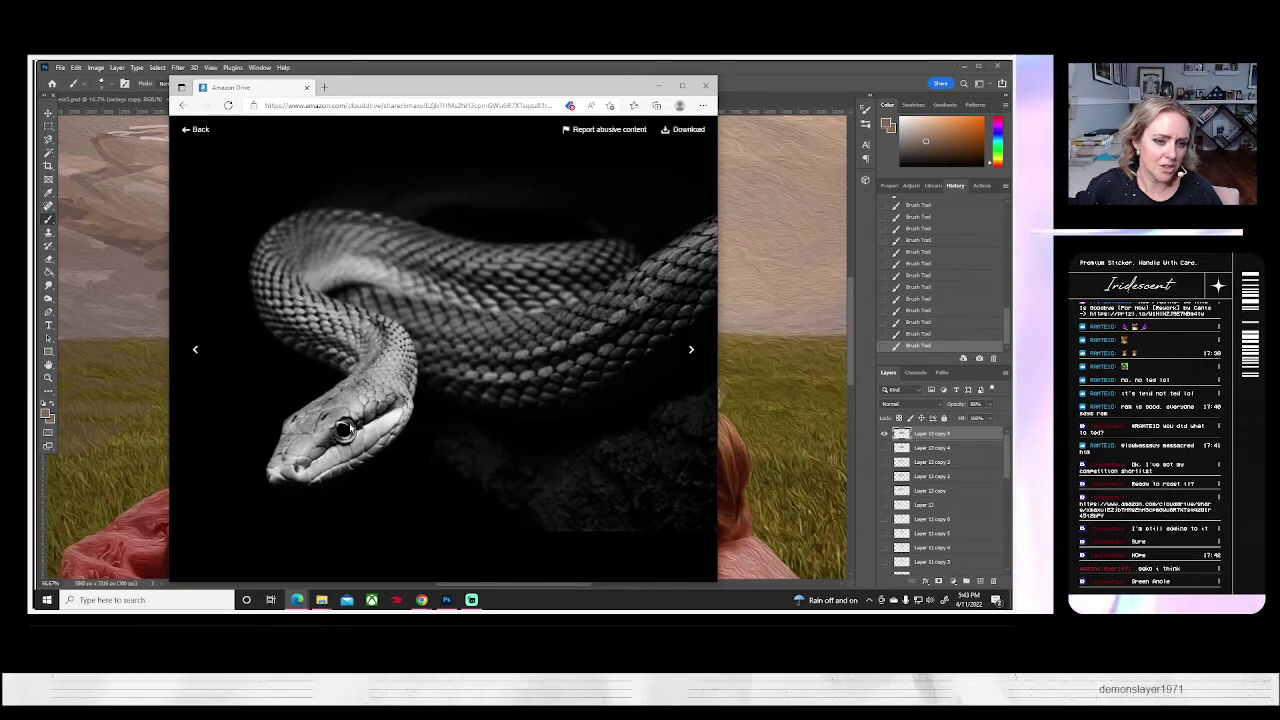
{"action": "scroll", "coordinate": [350, 428], "scroll_direction": "up", "scroll_amount": 5}
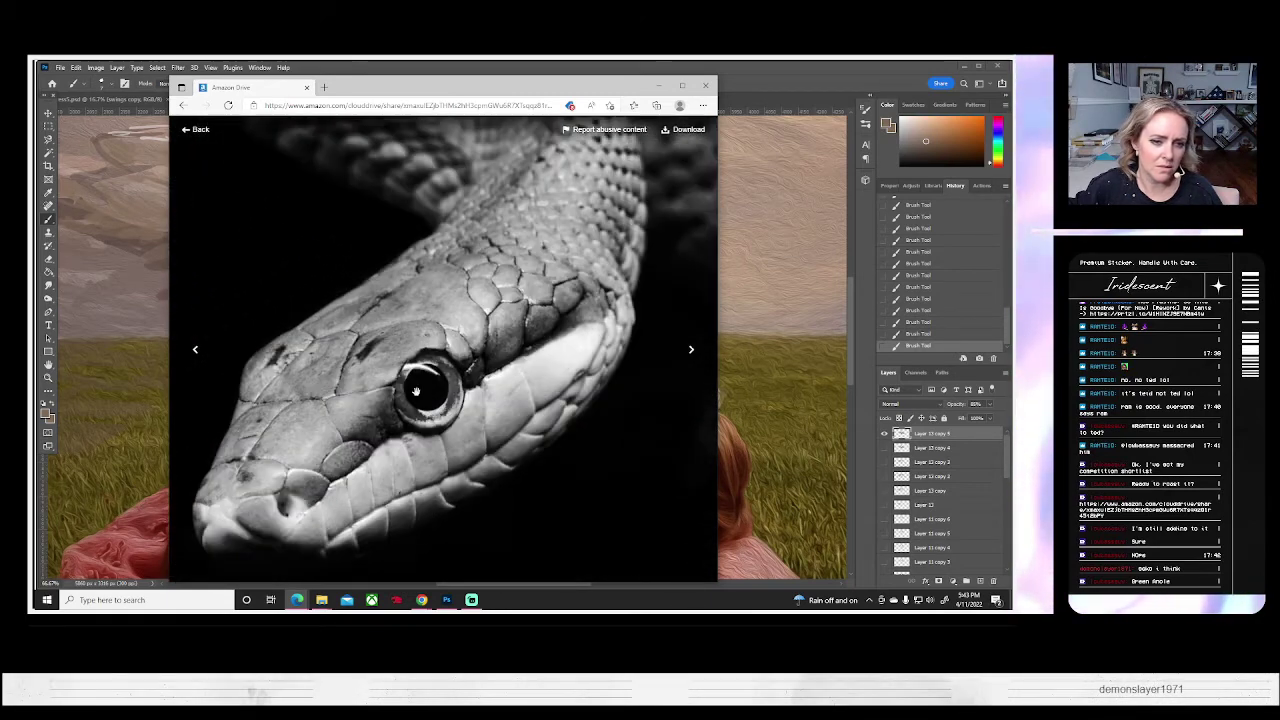
{"action": "scroll", "coordinate": [415, 390], "scroll_direction": "up", "scroll_amount": 2}
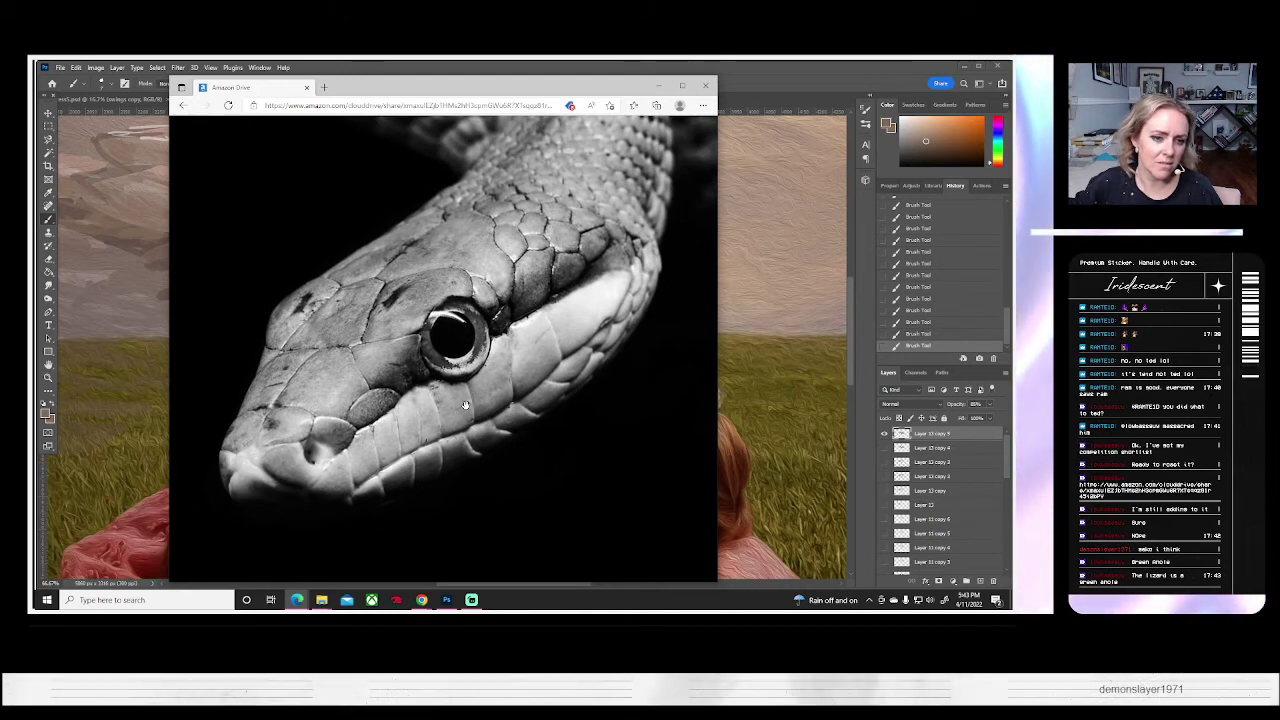
{"action": "scroll", "coordinate": [466, 405], "scroll_direction": "down", "scroll_amount": 3}
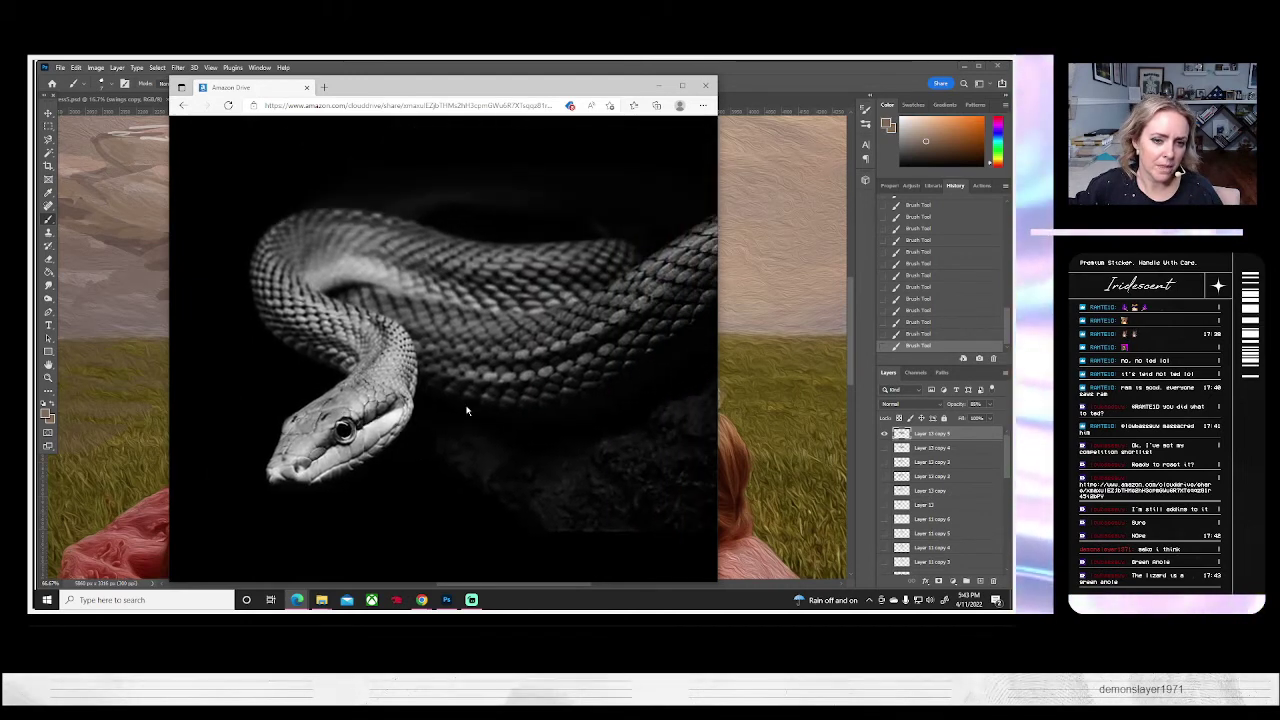
{"action": "left_click", "coordinate": [694, 350]}
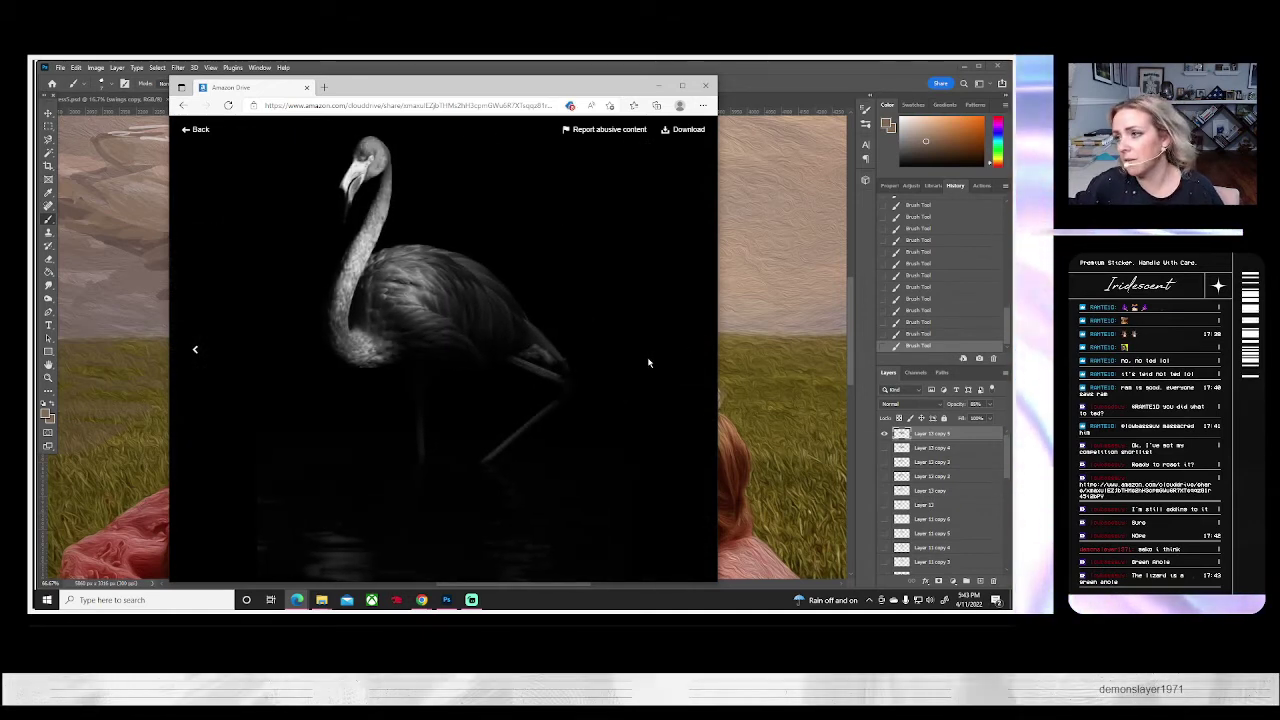
{"action": "left_click", "coordinate": [199, 131]}
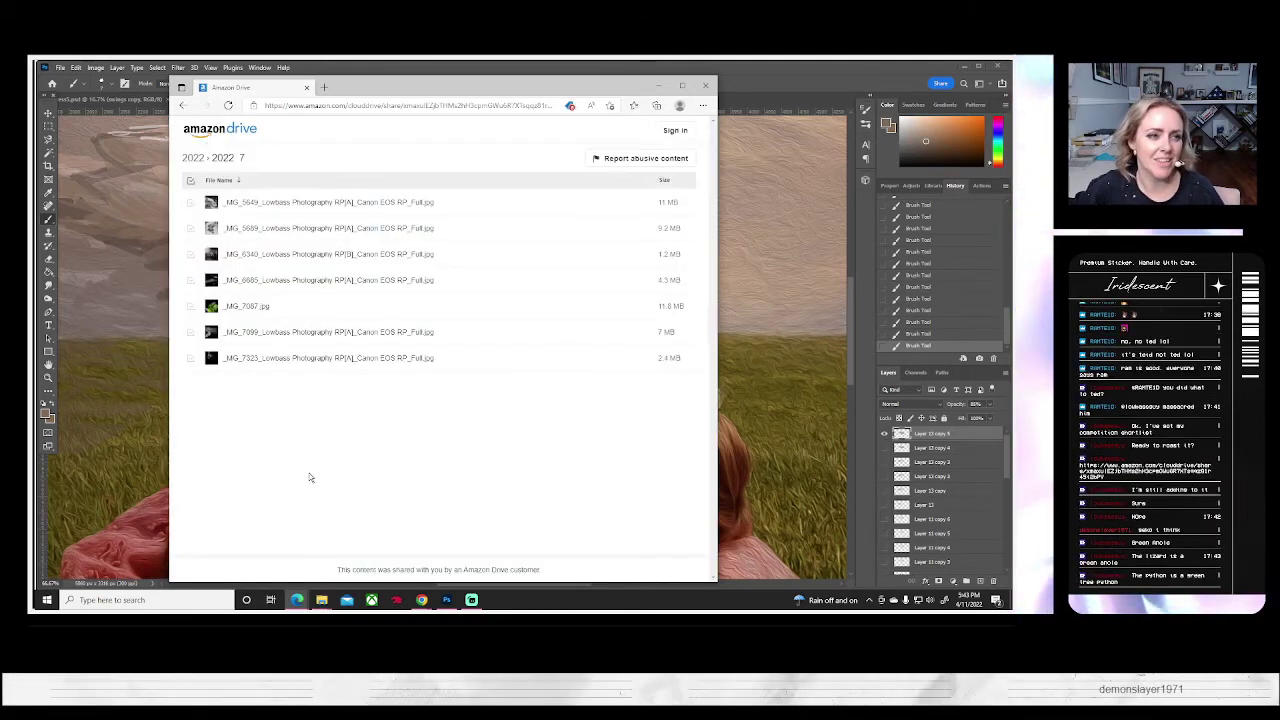
- Page through the whole photo set again from the first alligator to the flamingo, and return to the file list
{"action": "left_click", "coordinate": [250, 206]}
{"action": "left_click", "coordinate": [689, 346]}
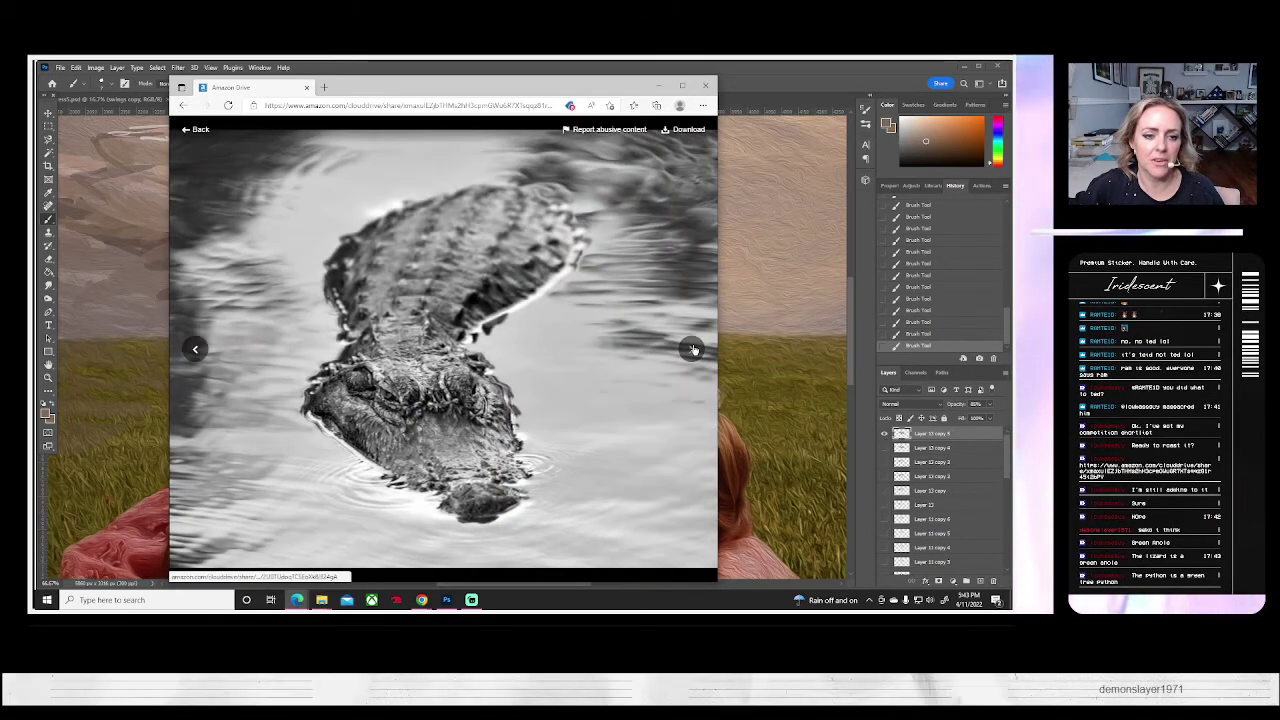
{"action": "left_click", "coordinate": [692, 349]}
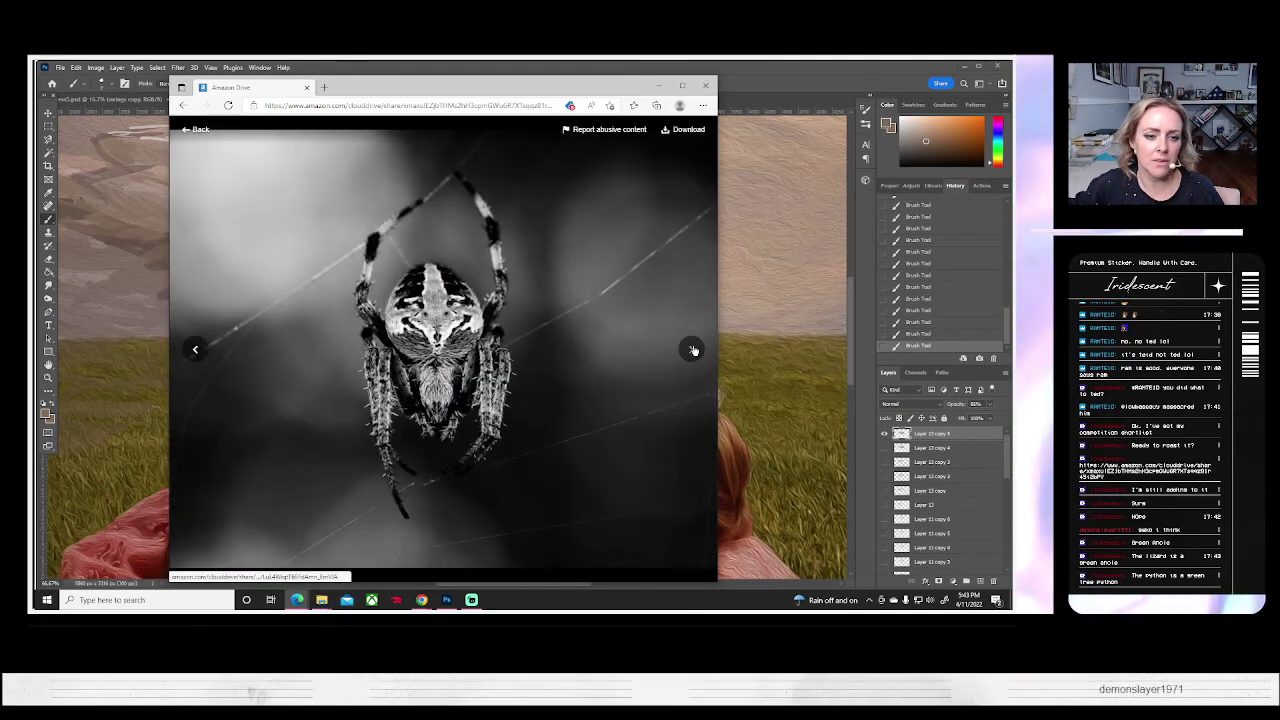
{"action": "left_click", "coordinate": [692, 349]}
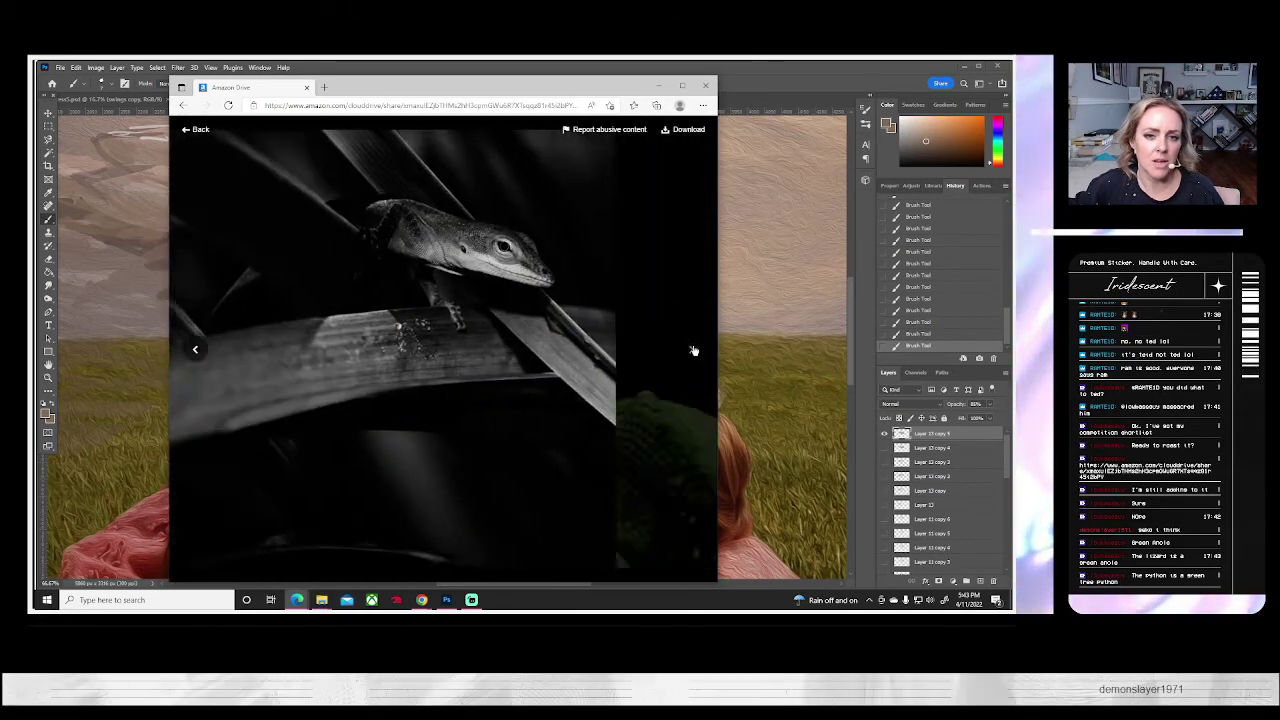
{"action": "left_click", "coordinate": [693, 350]}
{"action": "left_click", "coordinate": [693, 350]}
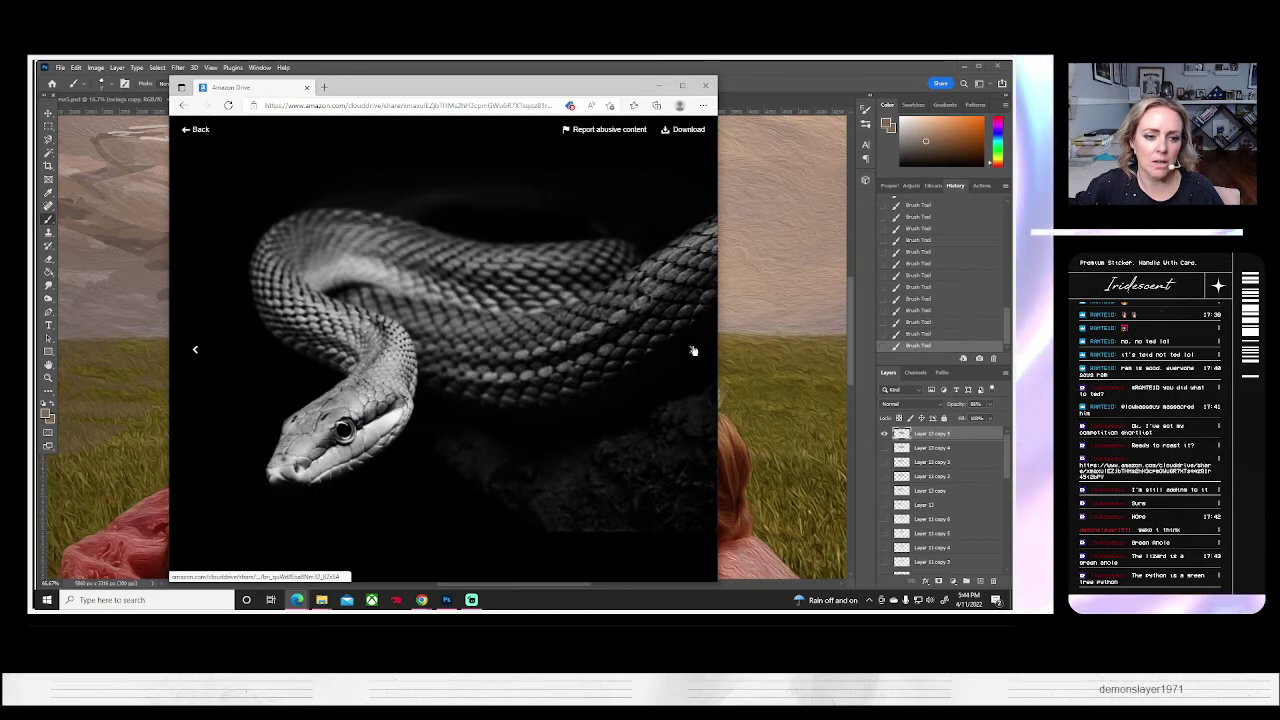
{"action": "left_click", "coordinate": [692, 350]}
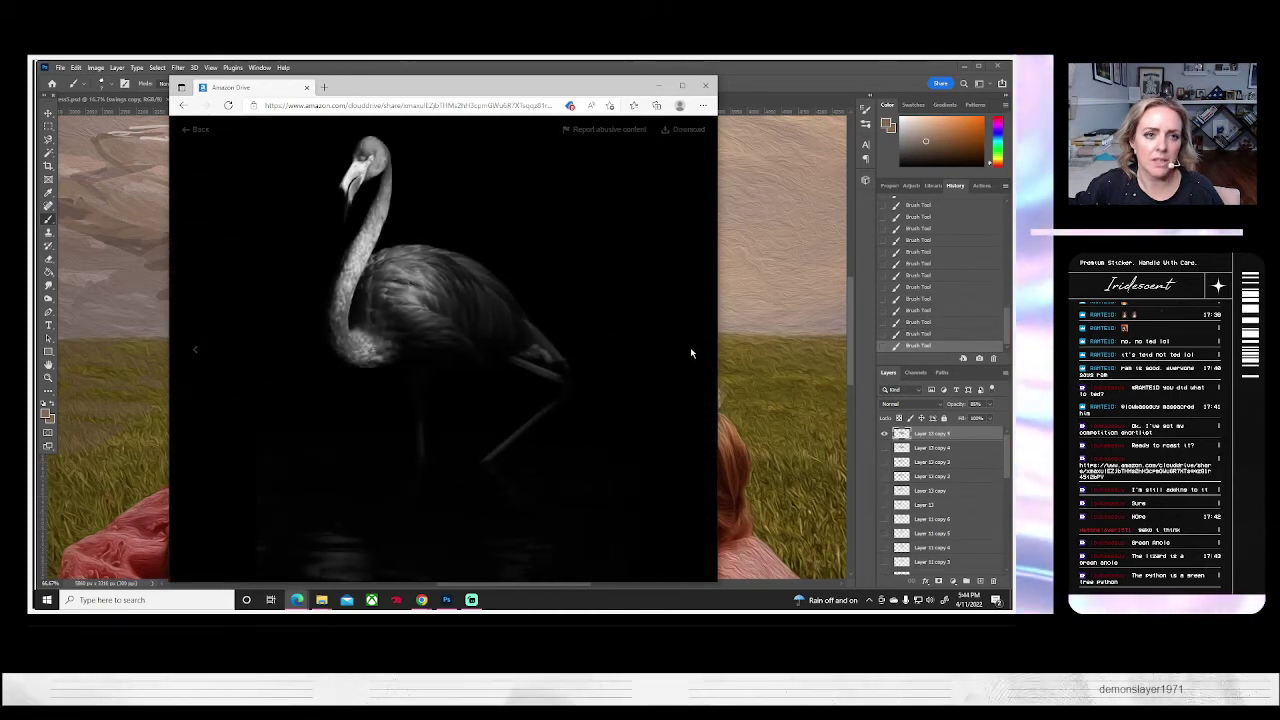
{"action": "left_click", "coordinate": [196, 129]}
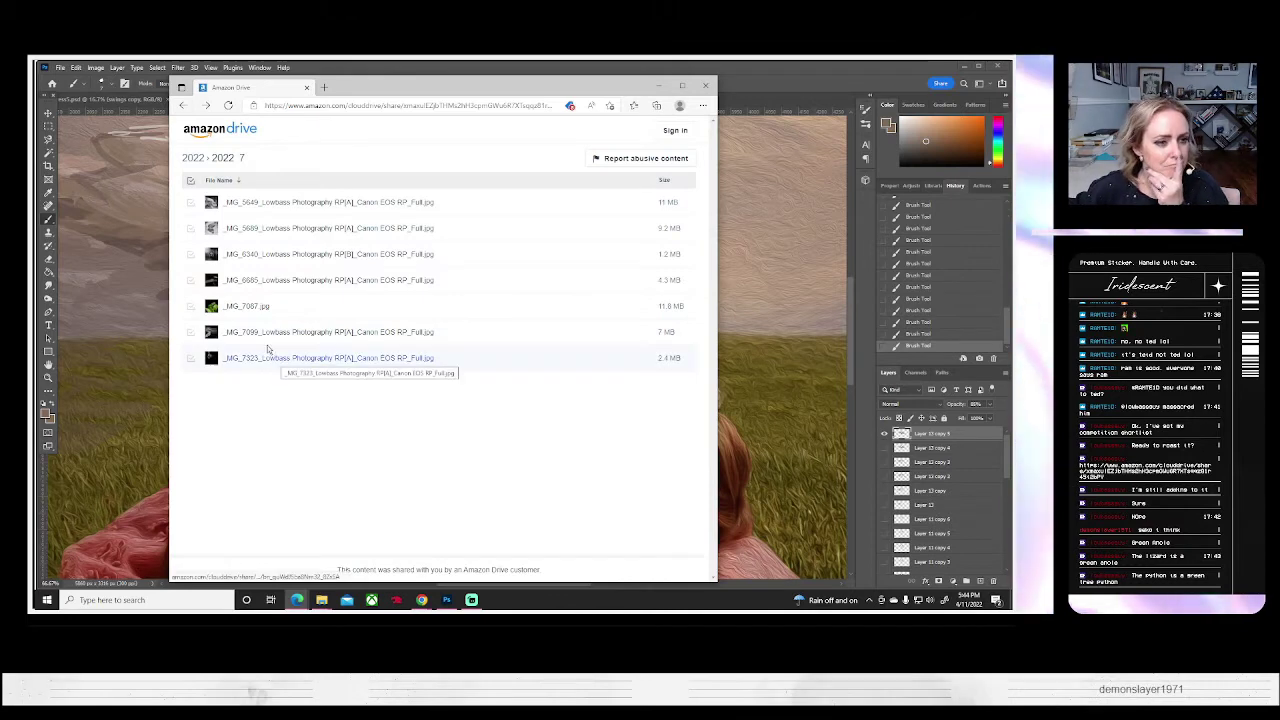
- Reopen the green python, swimming alligator, lizard and flamingo photos individually from the file list, and close the browser window
{"action": "left_click", "coordinate": [245, 306]}
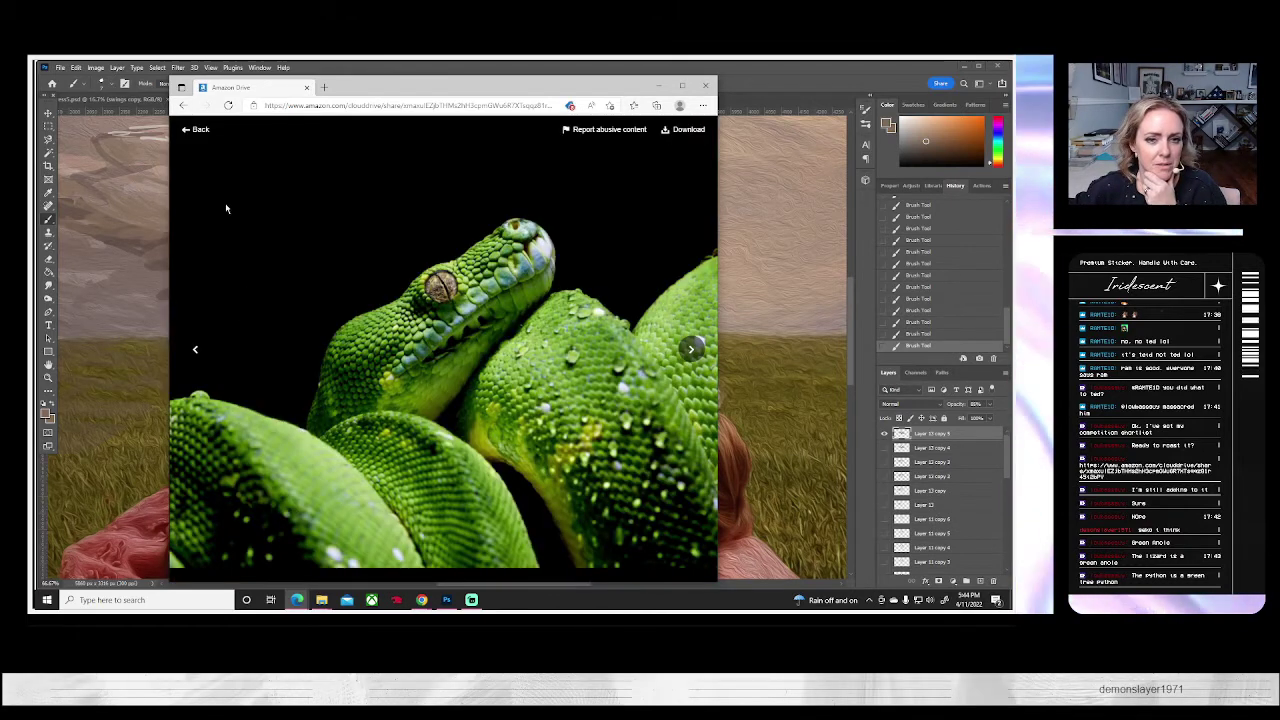
{"action": "left_click", "coordinate": [198, 129]}
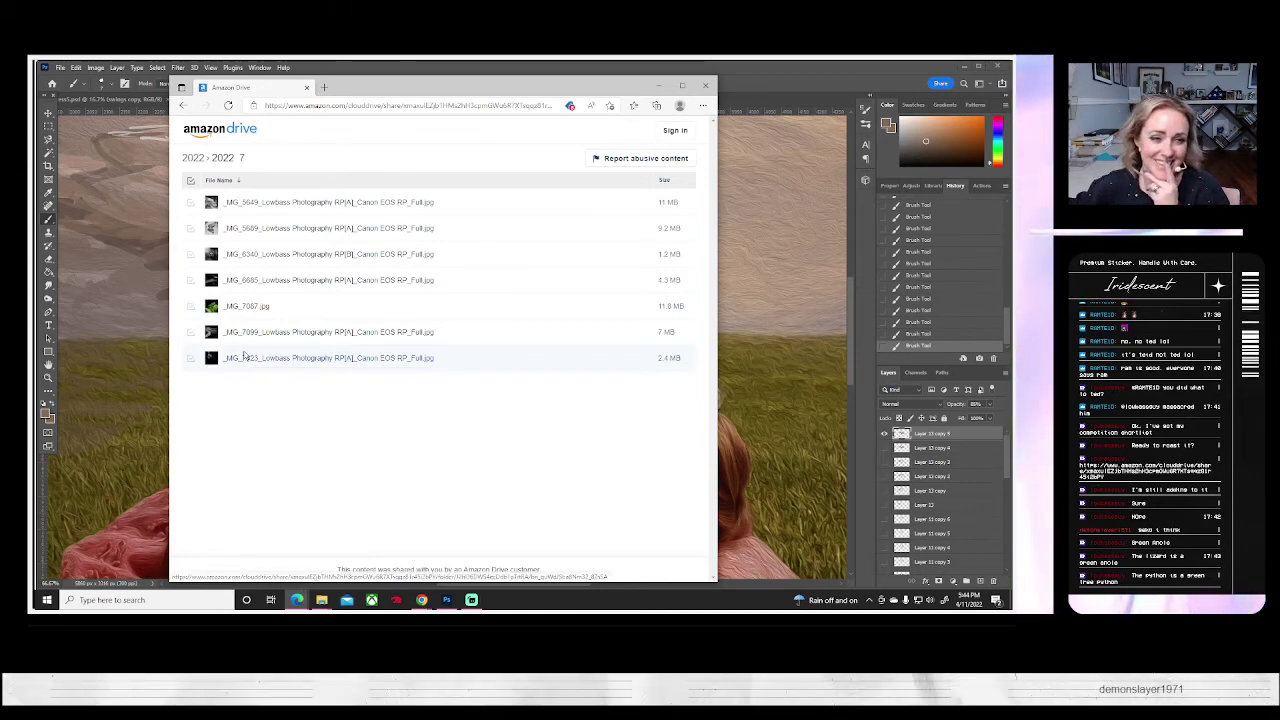
{"action": "left_click", "coordinate": [294, 229]}
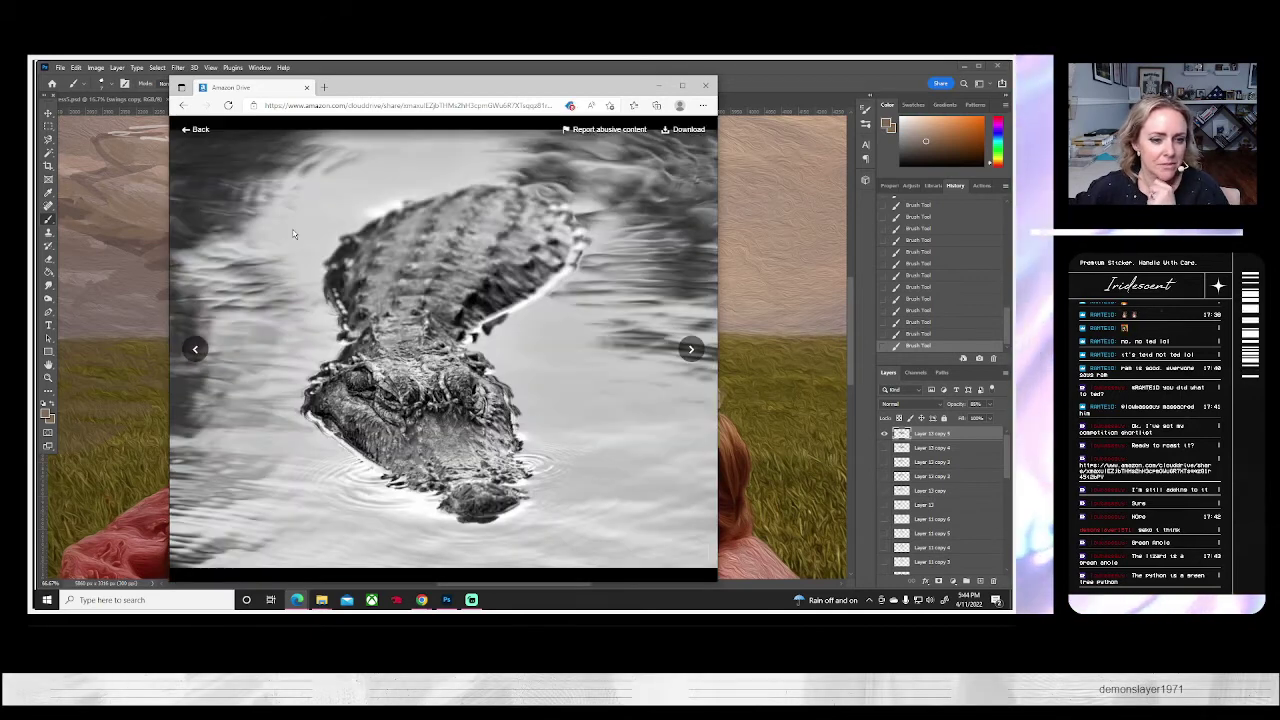
{"action": "left_click", "coordinate": [186, 106]}
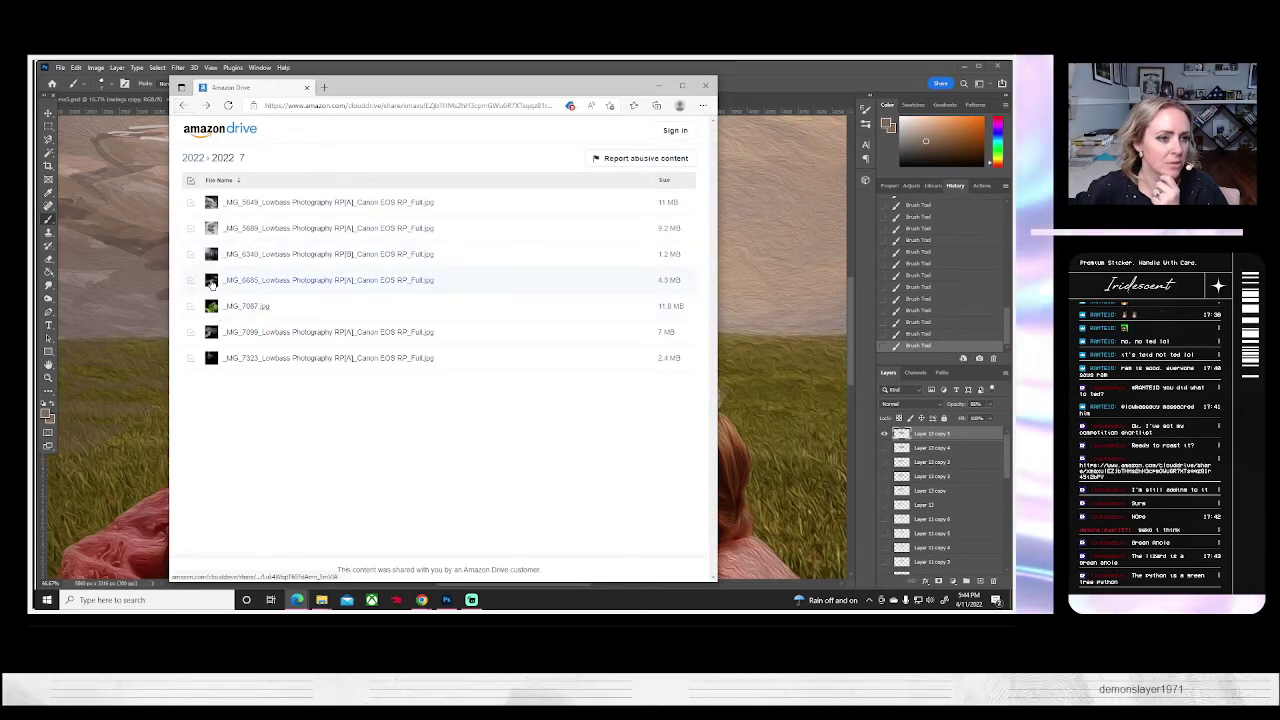
{"action": "left_click", "coordinate": [213, 284]}
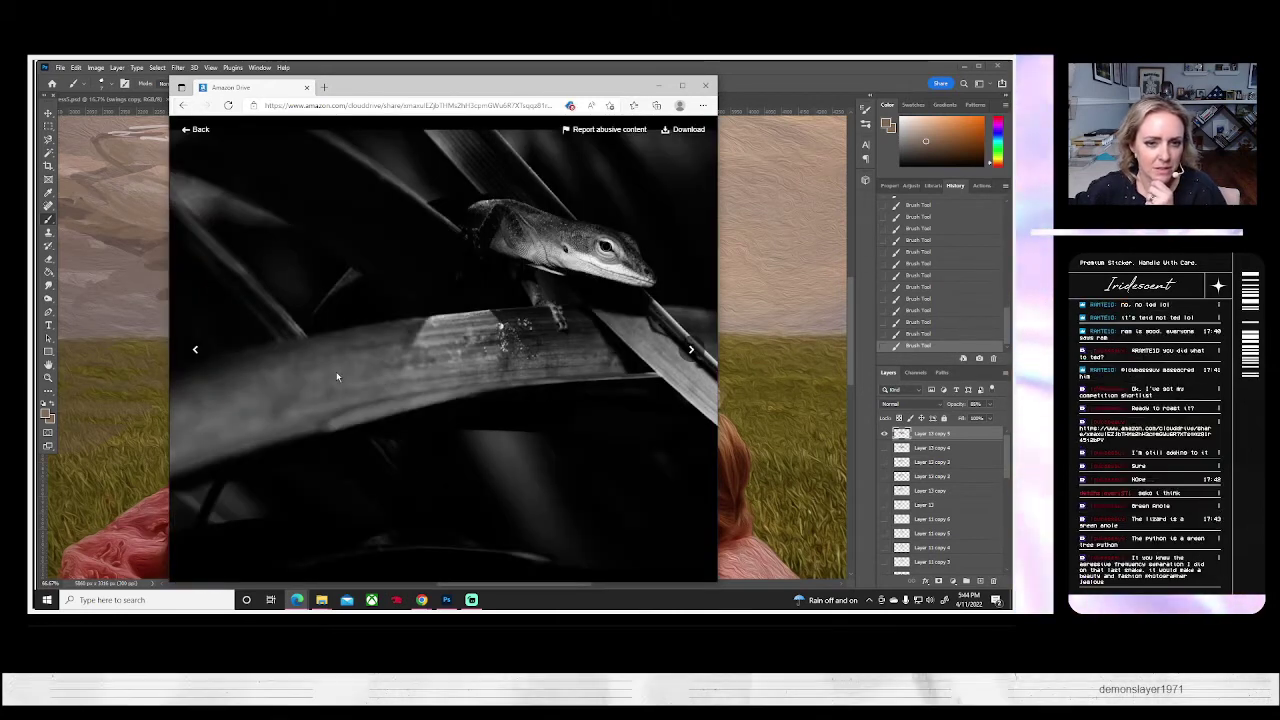
{"action": "left_click", "coordinate": [195, 129]}
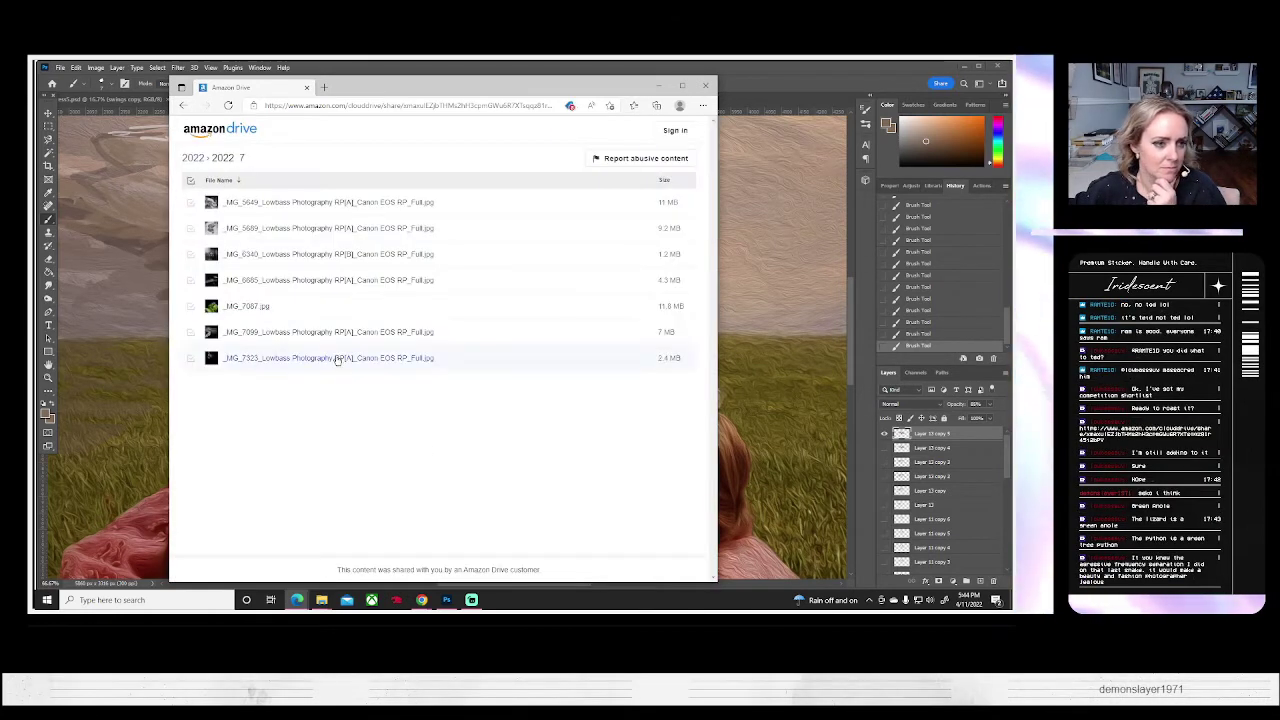
{"action": "left_click", "coordinate": [306, 358]}
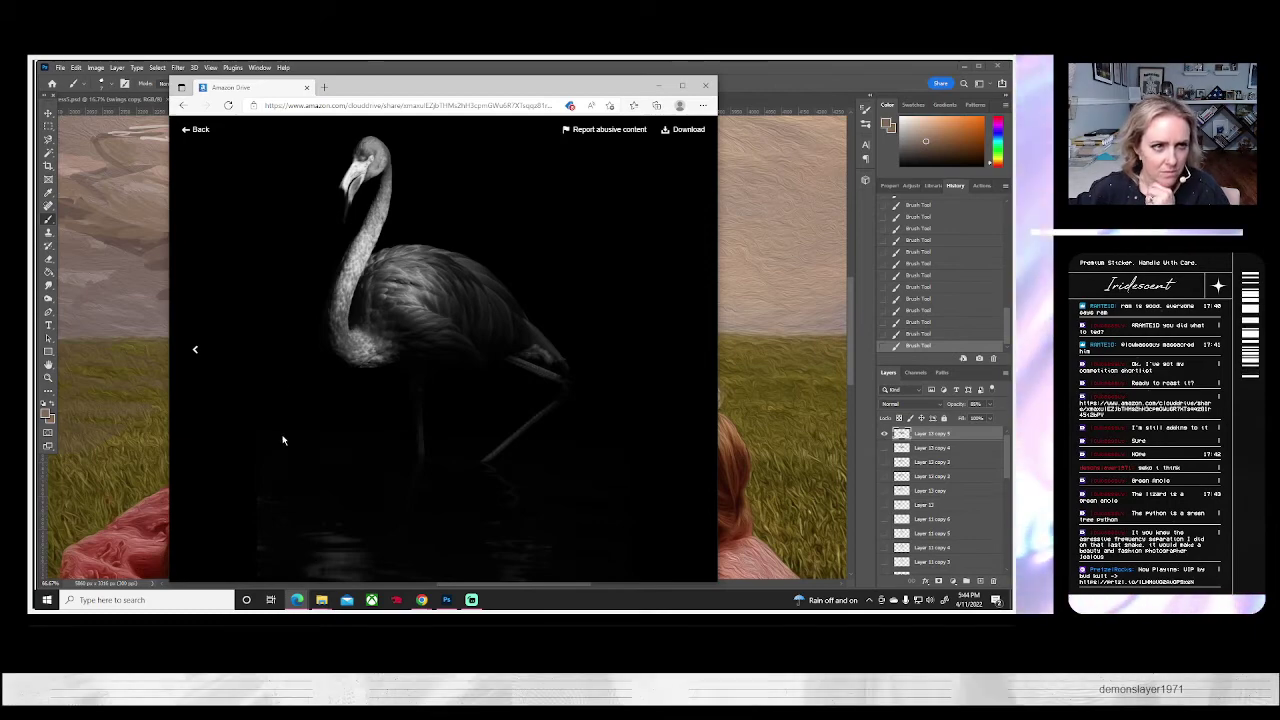
{"action": "left_click", "coordinate": [705, 86]}
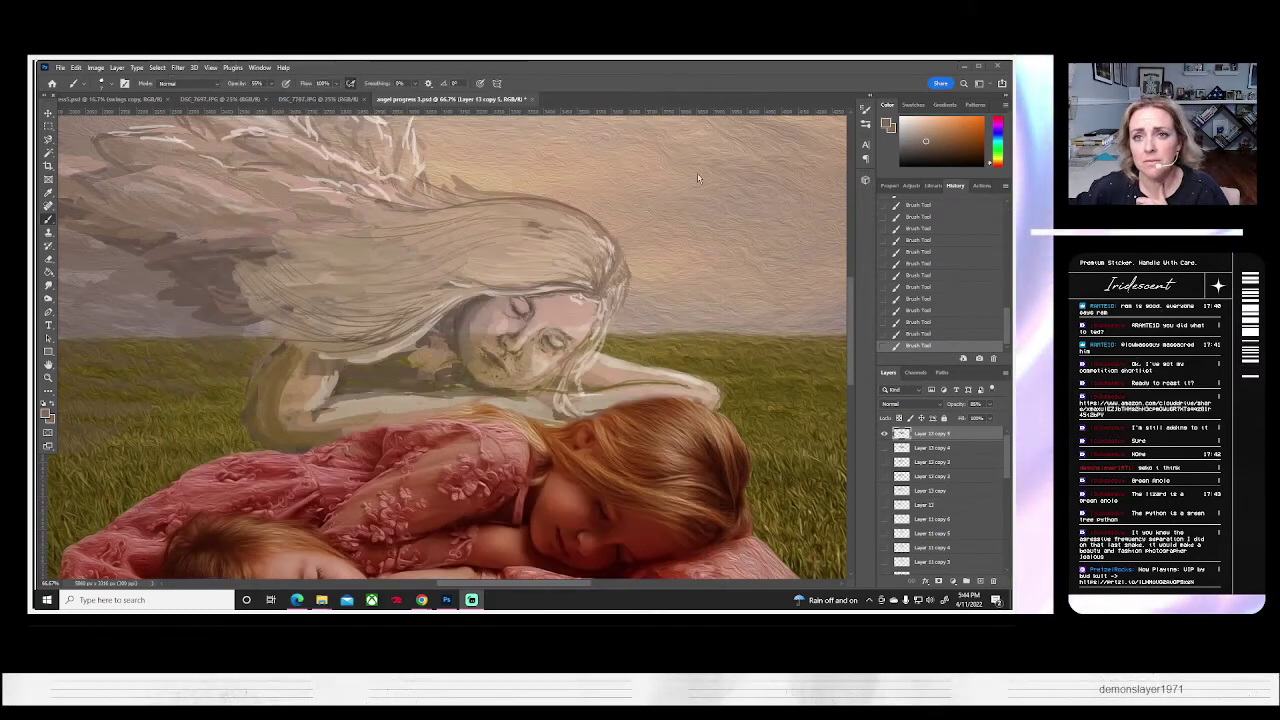
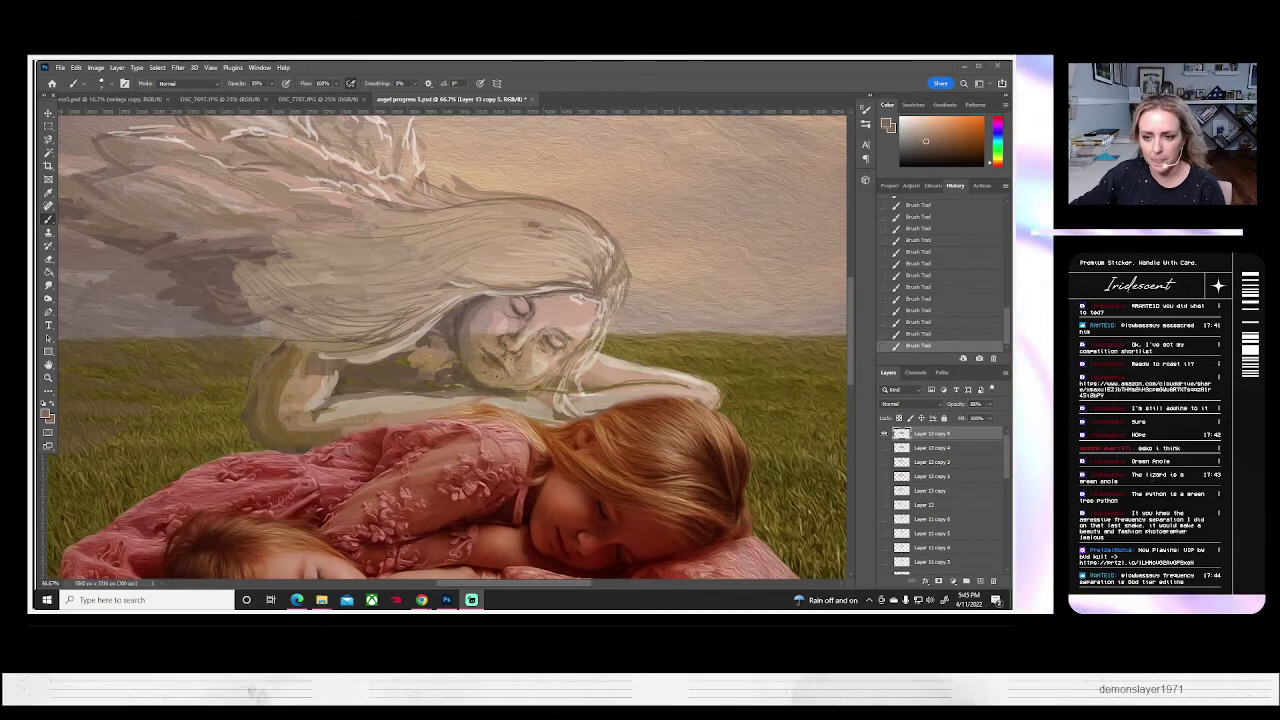
- Compare the painting with and without the top angel layer, and fit the whole image on screen
{"action": "left_click", "coordinate": [884, 434]}
{"action": "left_click", "coordinate": [884, 434]}
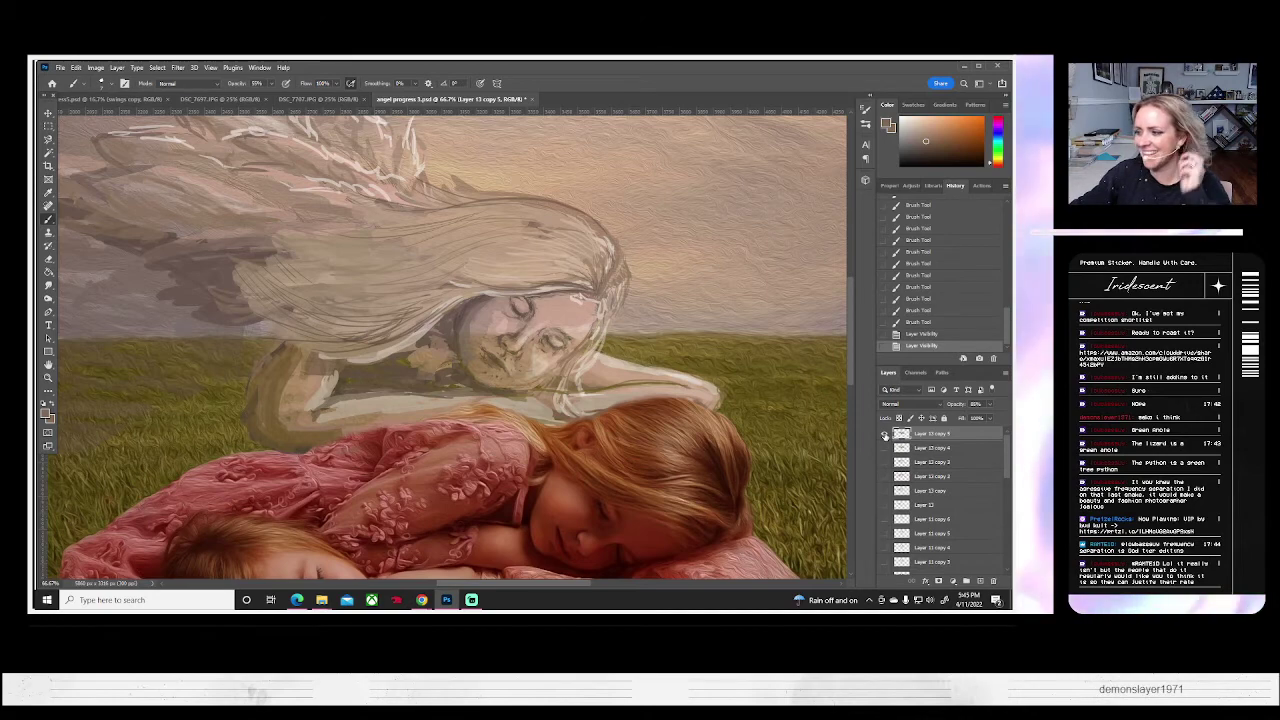
{"action": "left_click", "coordinate": [885, 435]}
{"action": "left_click", "coordinate": [885, 435]}
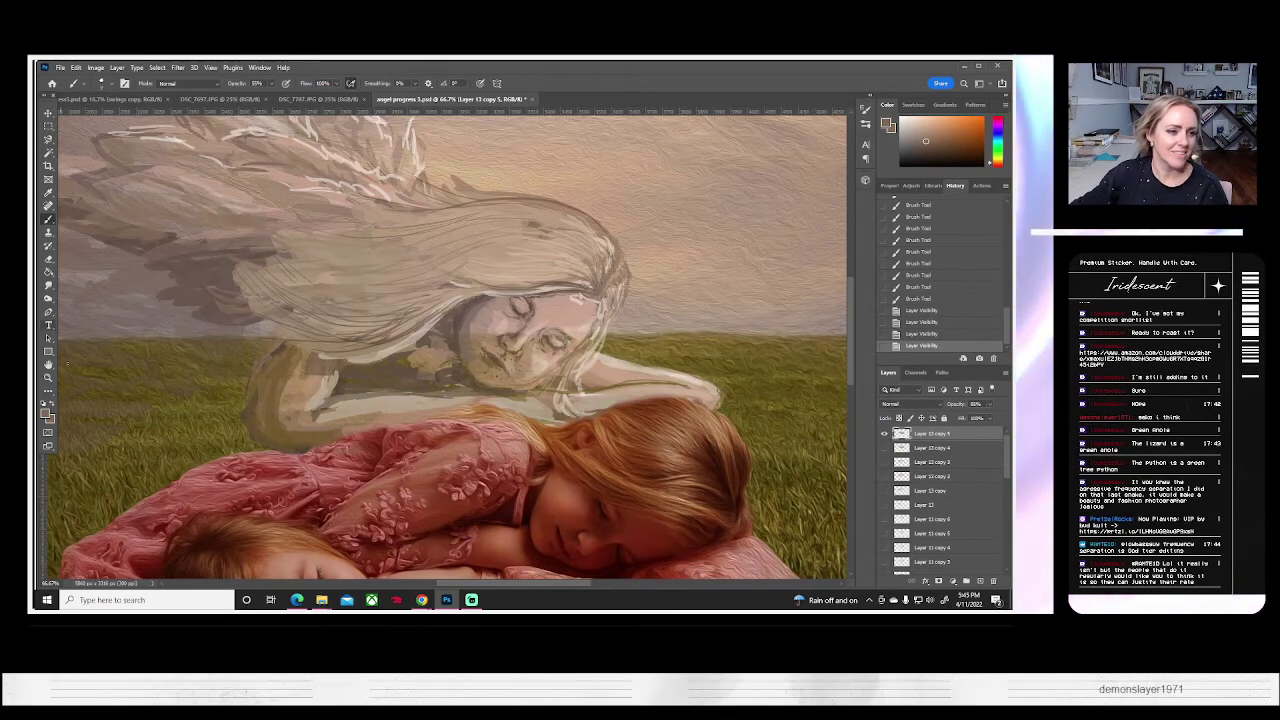
{"action": "left_click", "coordinate": [48, 377]}
{"action": "left_click", "coordinate": [343, 83]}
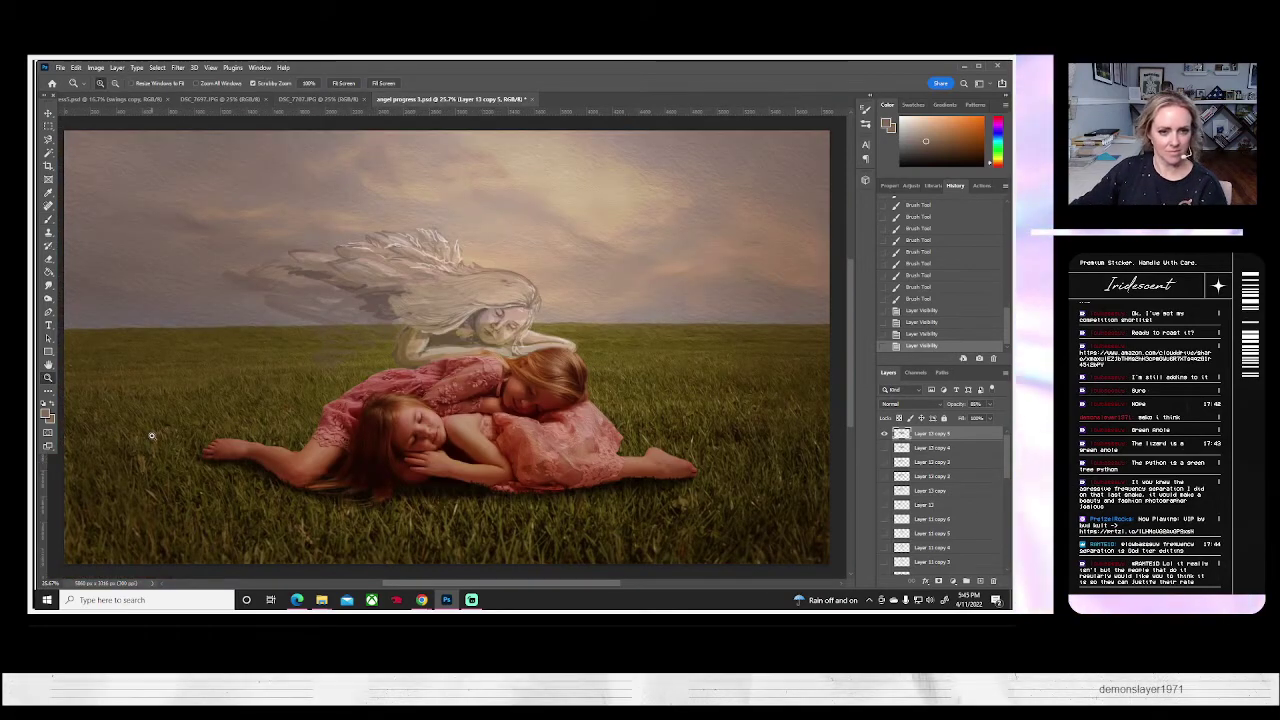
- Switch to a larger textured brush, sample beige from the angel's hair, and choose a darker brown foreground colour
{"action": "left_click", "coordinate": [48, 220]}
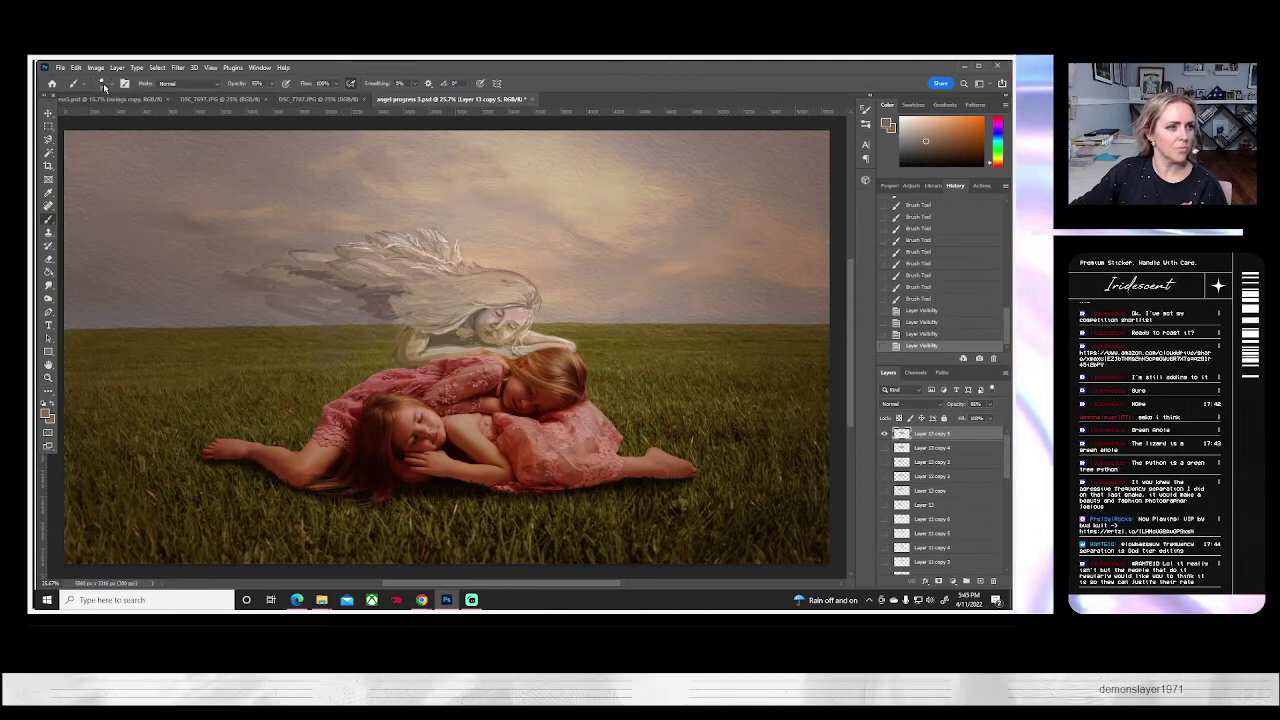
{"action": "left_click", "coordinate": [103, 84]}
{"action": "left_click", "coordinate": [116, 115]}
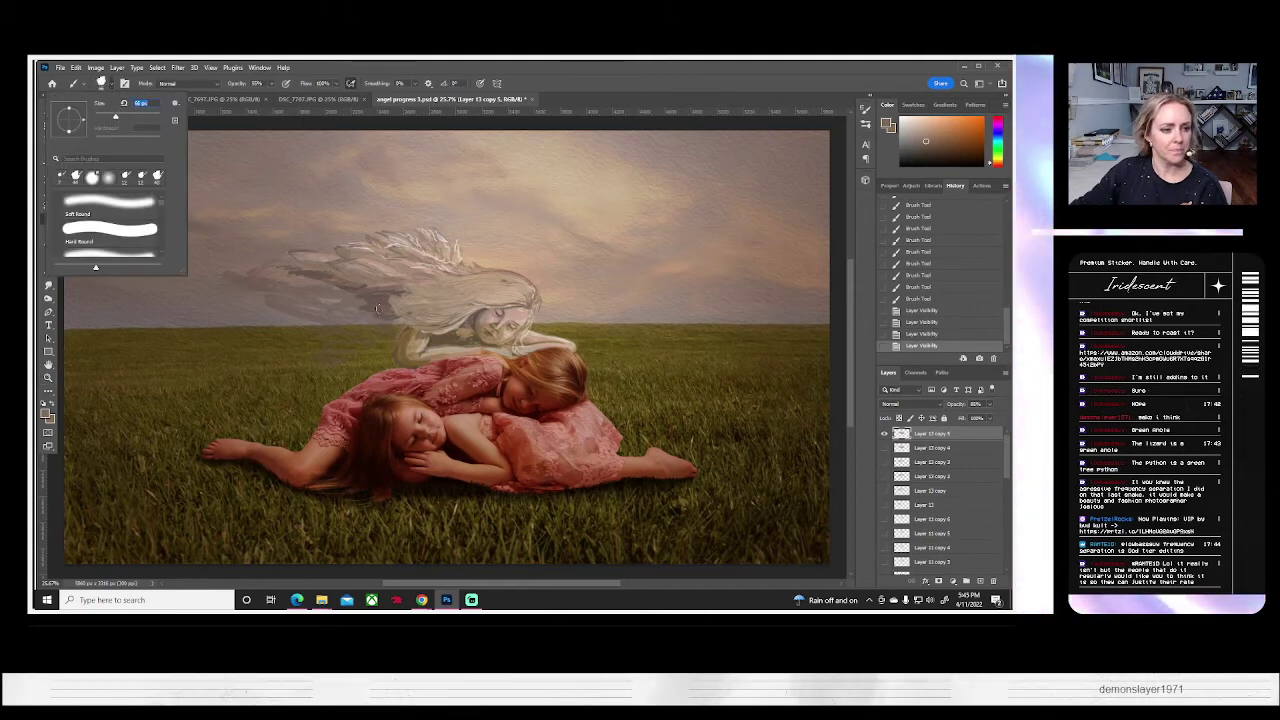
{"action": "left_click", "coordinate": [429, 305], "text": "alt"}
{"action": "left_click", "coordinate": [46, 414]}
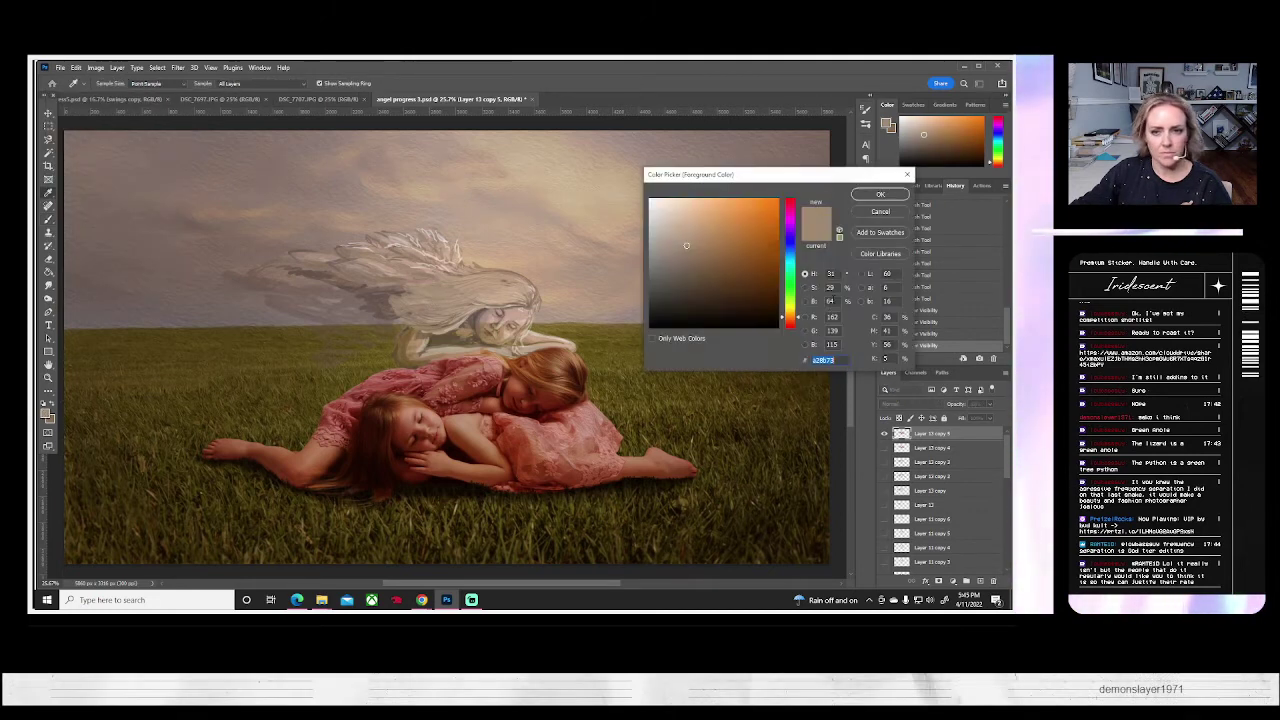
{"action": "left_click", "coordinate": [880, 194]}
{"action": "key", "text": "b"}
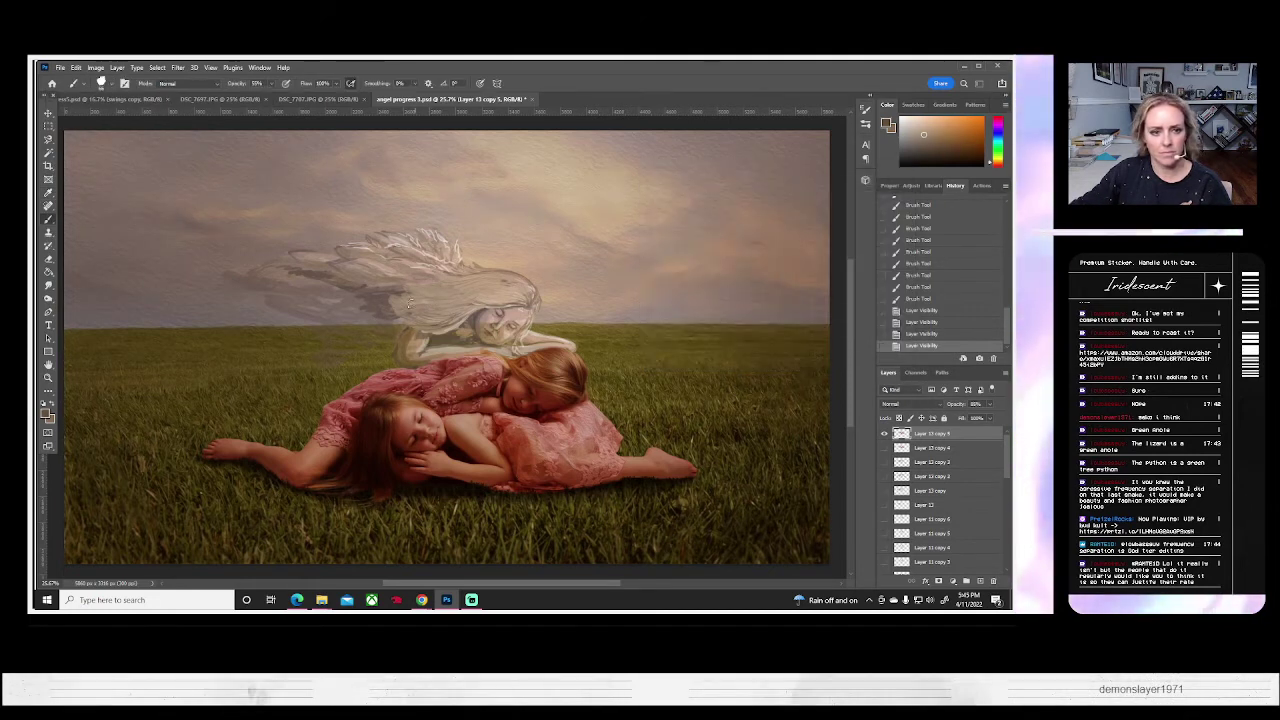
- Undo the first brown test stroke, lower the brush opacity, and paint faint brown shading through the angel's flowing hair
{"action": "left_click_drag", "start_coordinate": [409, 304], "coordinate": [428, 328]}
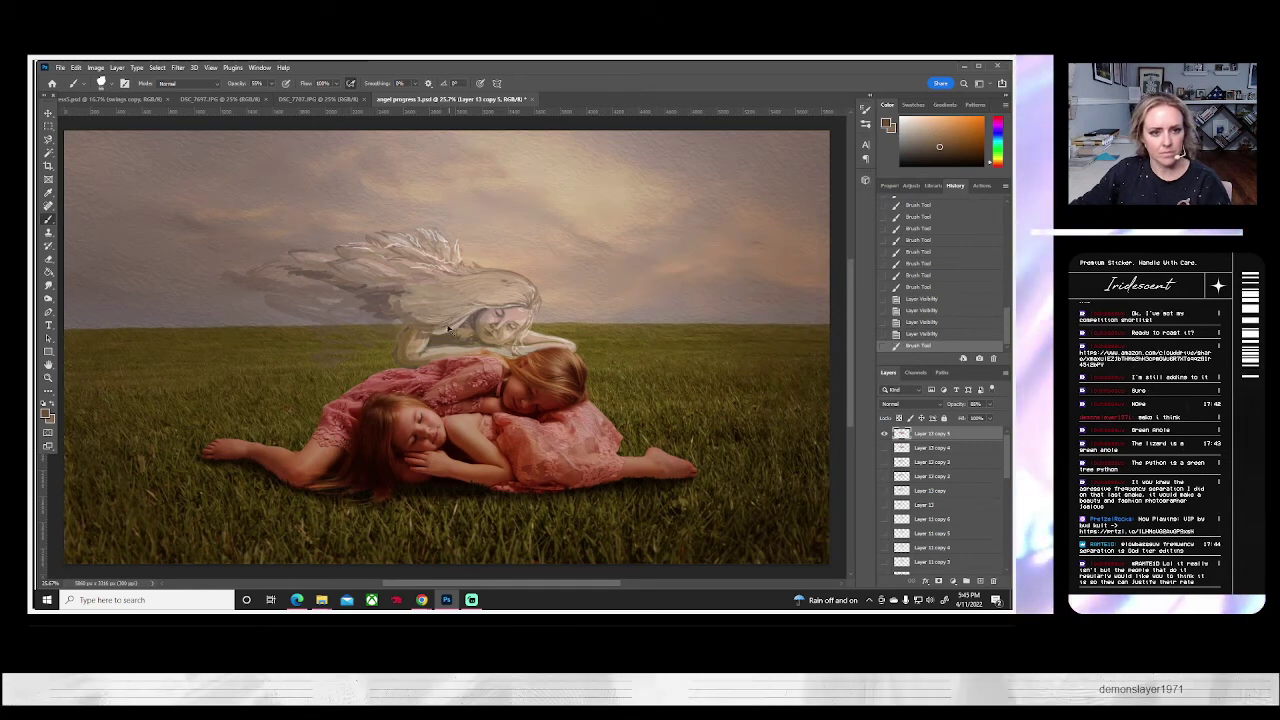
{"action": "key", "text": "ctrl+z"}
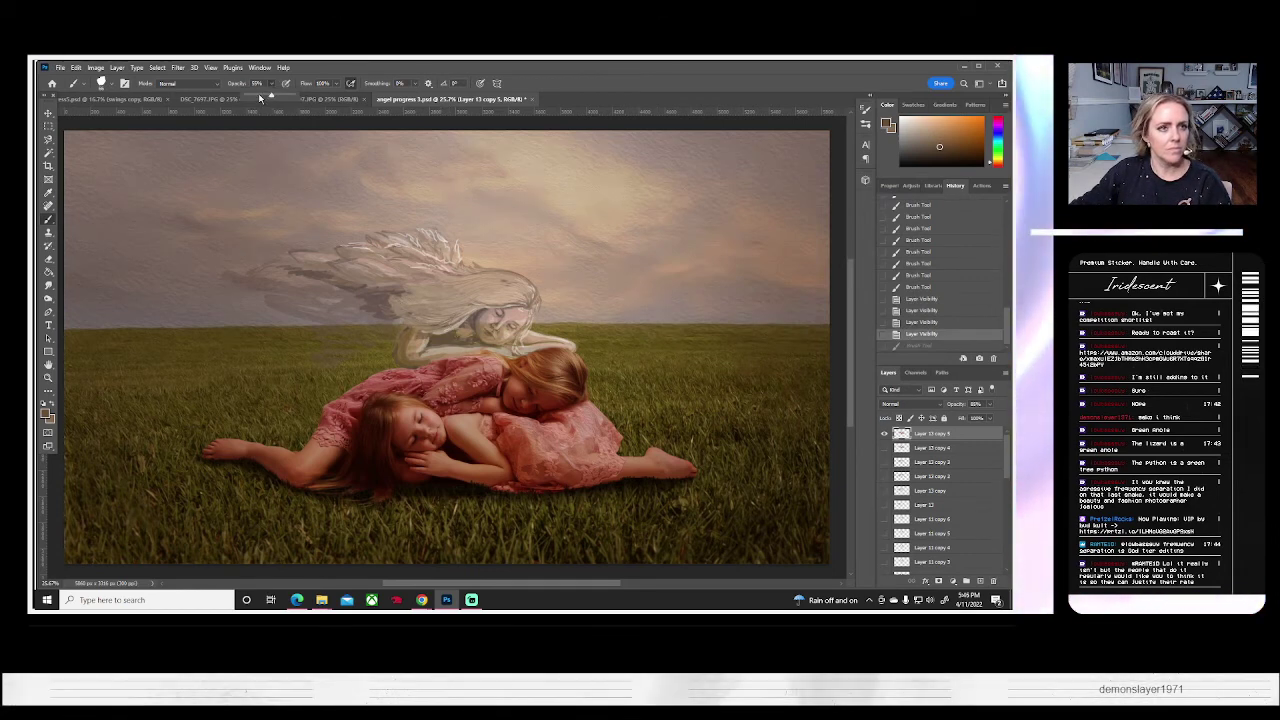
{"action": "left_click", "coordinate": [259, 96]}
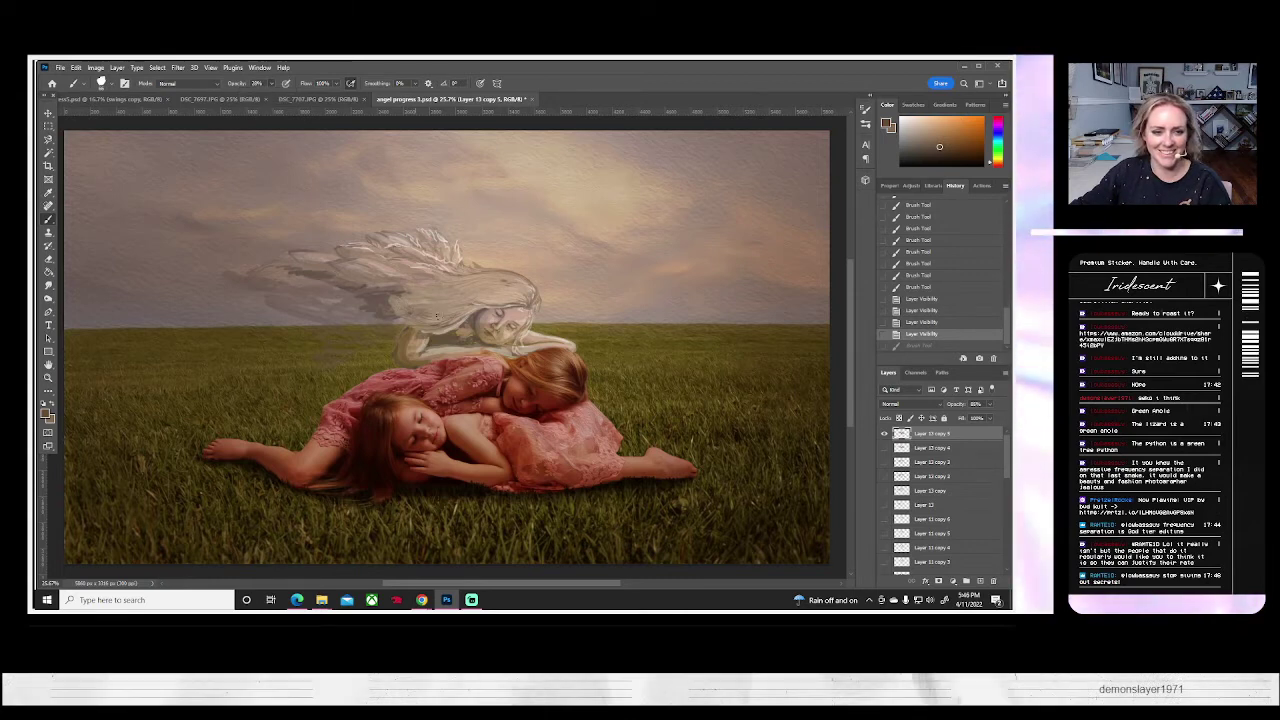
{"action": "mouse_move", "coordinate": [430, 312]}
{"action": "left_mouse_down"}
{"action": "mouse_move", "coordinate": [444, 312]}
{"action": "mouse_move", "coordinate": [420, 300]}
{"action": "mouse_move", "coordinate": [450, 306]}
{"action": "mouse_move", "coordinate": [485, 283]}
{"action": "left_mouse_up"}
{"action": "key", "text": "ctrl+z"}
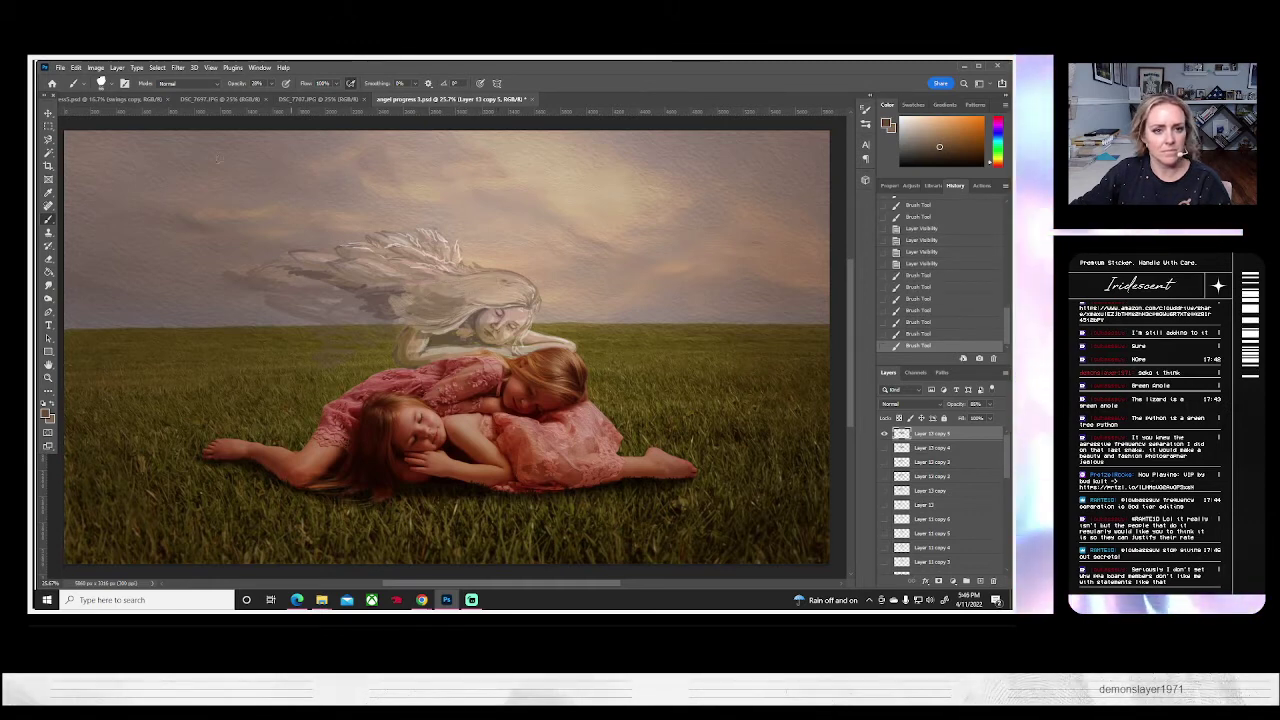
- Open the brush size and preset settings
{"action": "left_click", "coordinate": [104, 83]}
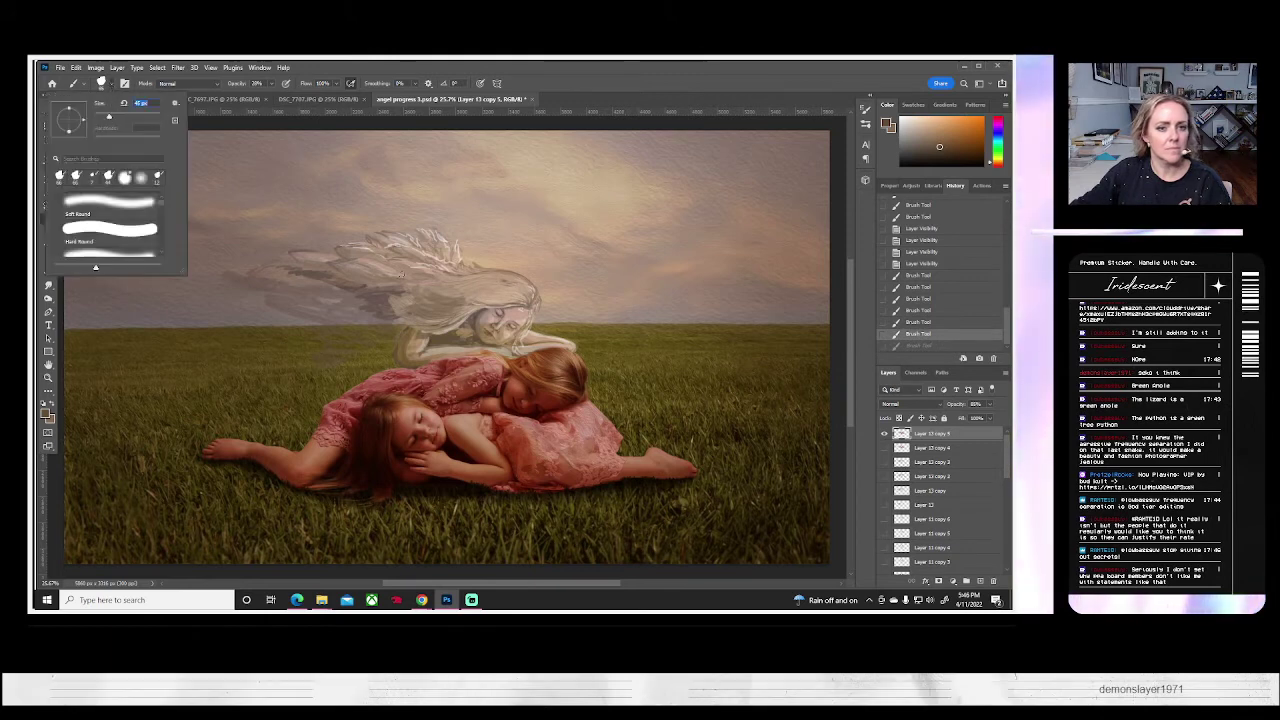
- Paint brush strokes over the angel's hair above the face, sampling a lighter beige from the hair for the last strokes
{"action": "left_click", "coordinate": [453, 284]}
{"action": "left_click", "coordinate": [490, 284]}
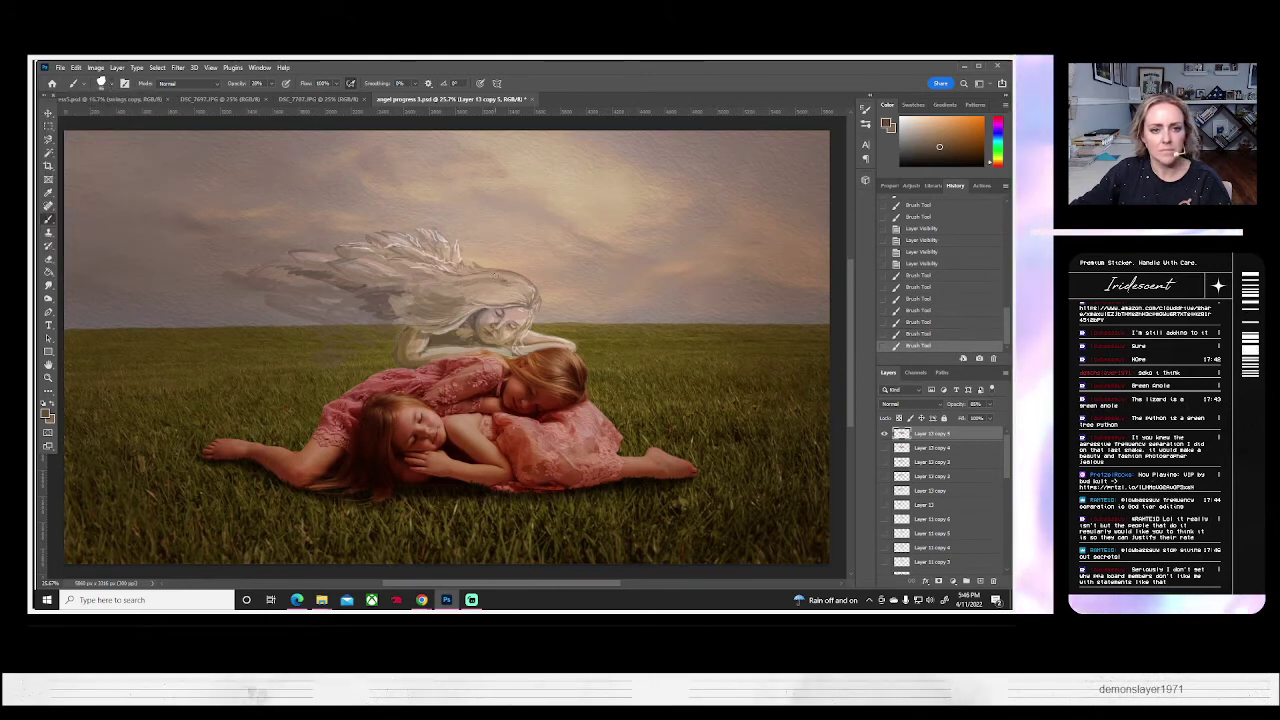
{"action": "left_click", "coordinate": [487, 300]}
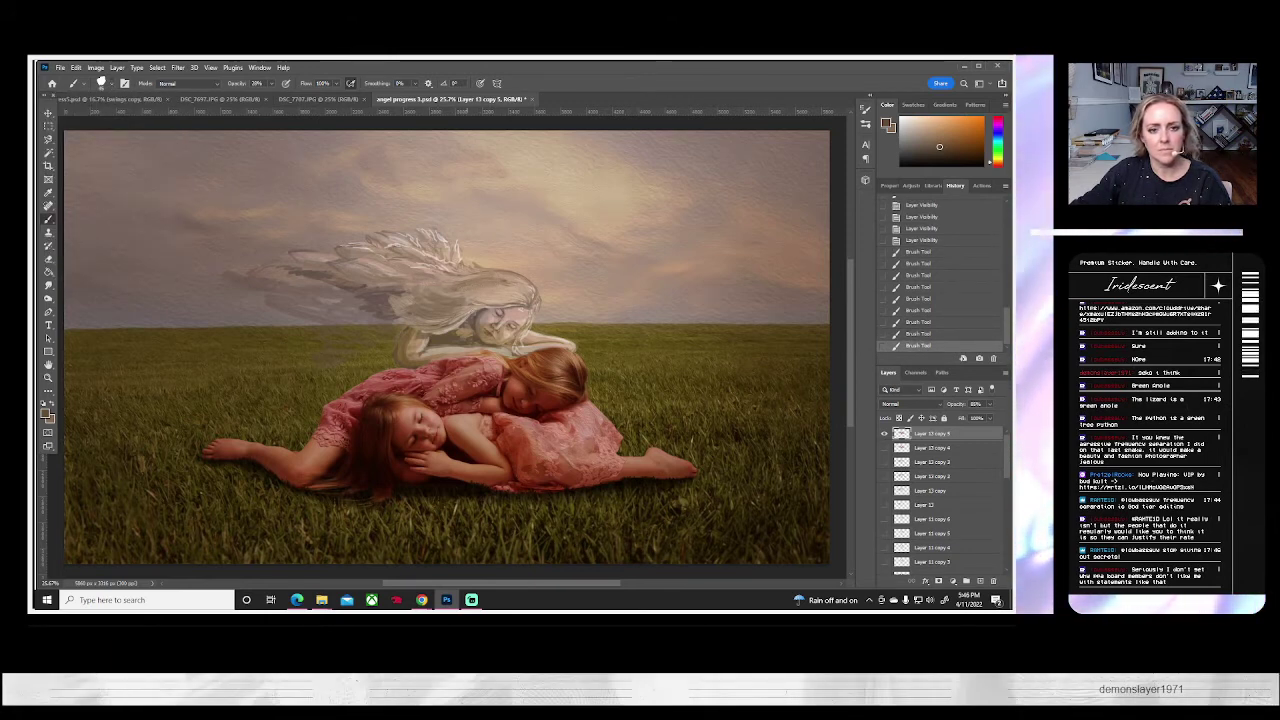
{"action": "left_click", "coordinate": [507, 283], "text": "alt"}
{"action": "left_click", "coordinate": [488, 276]}
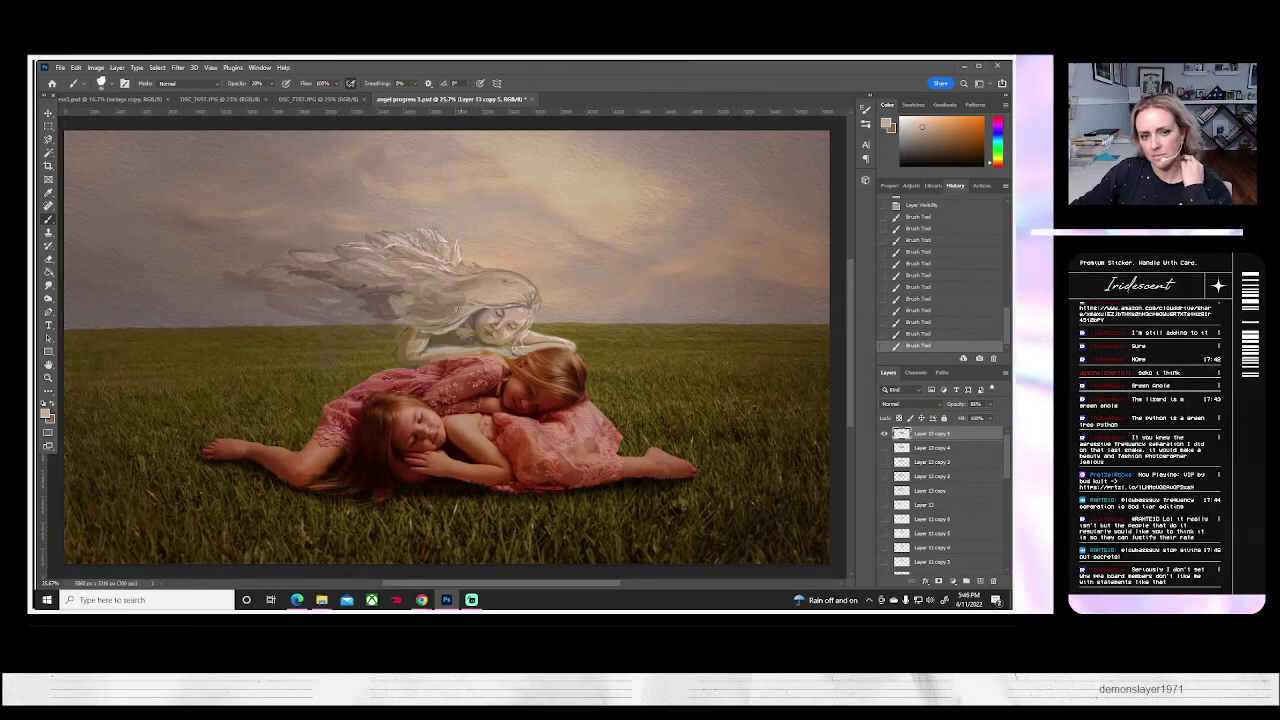
{"action": "left_click", "coordinate": [455, 310]}
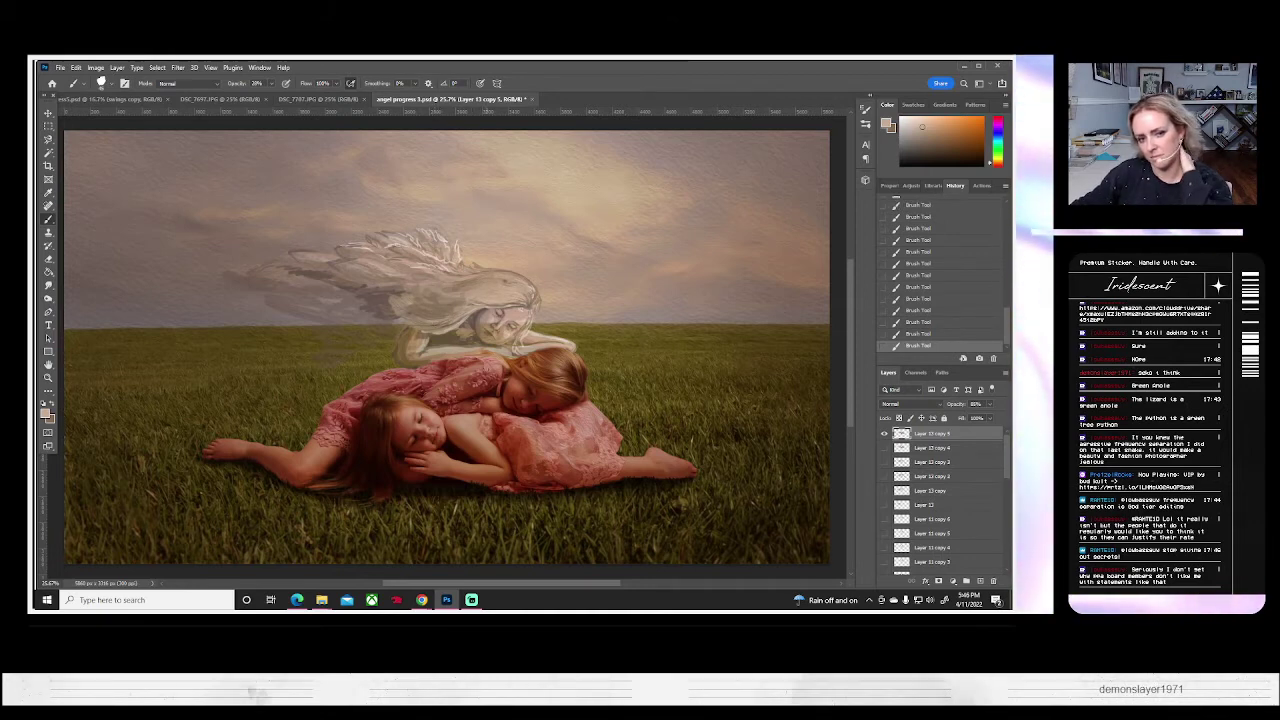
- Duplicate the layer "Layer 13 copy 5" and hide the original beneath the new copy
{"action": "right_click", "coordinate": [935, 433]}
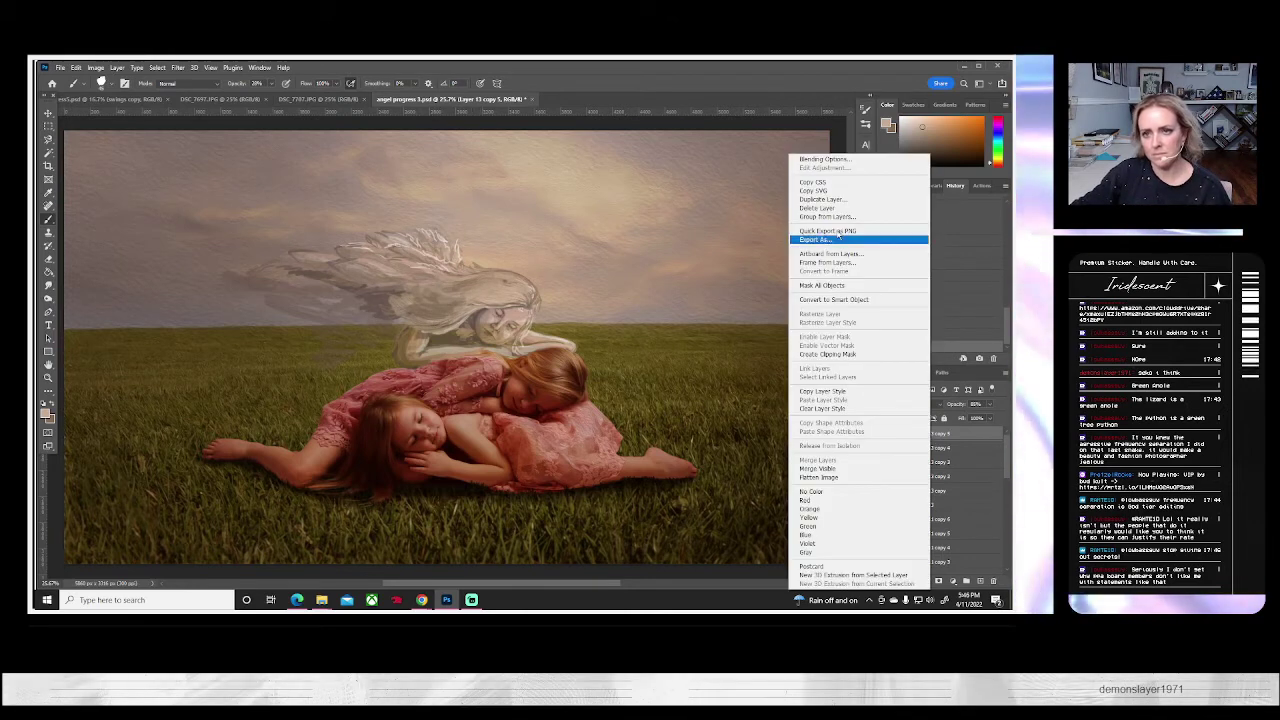
{"action": "left_click", "coordinate": [822, 199]}
{"action": "left_click", "coordinate": [601, 209]}
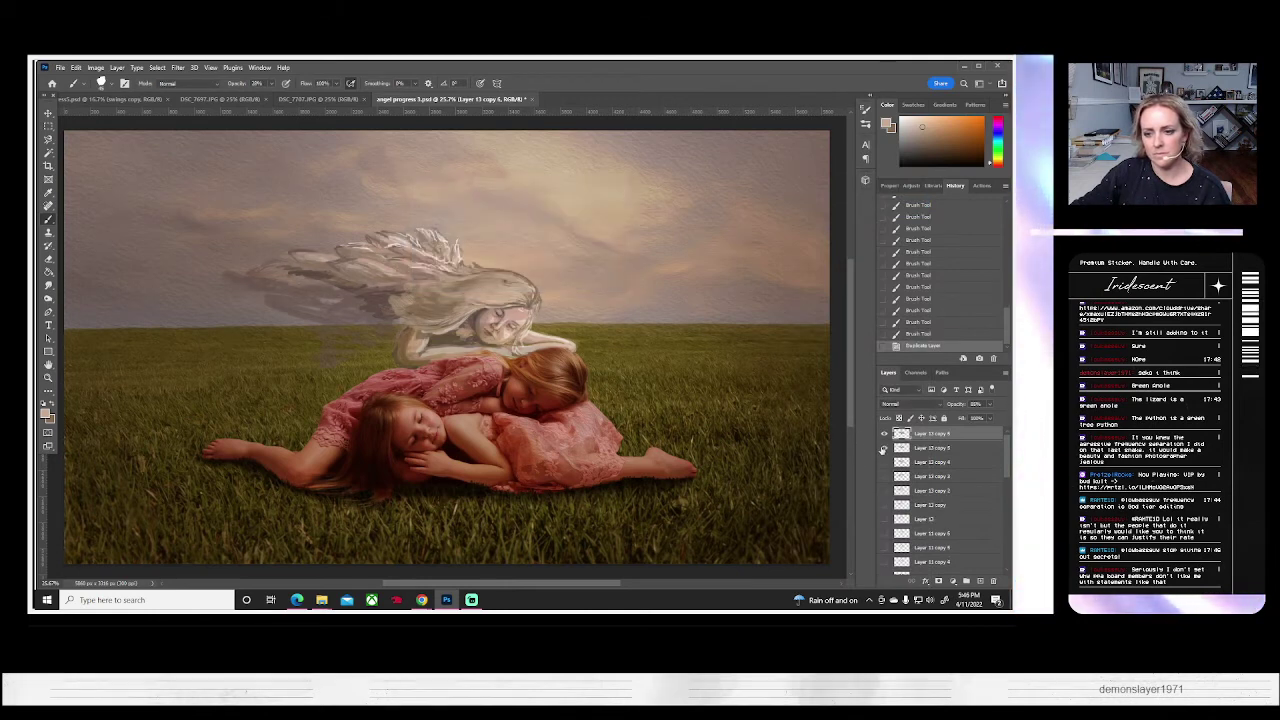
{"action": "left_click", "coordinate": [883, 448]}
- Paint light strokes on the angel's lower cheek at 100% zoom, undoing a poor stroke and sampling a paler tone from the nearby hair strand
{"action": "left_click", "coordinate": [48, 377]}
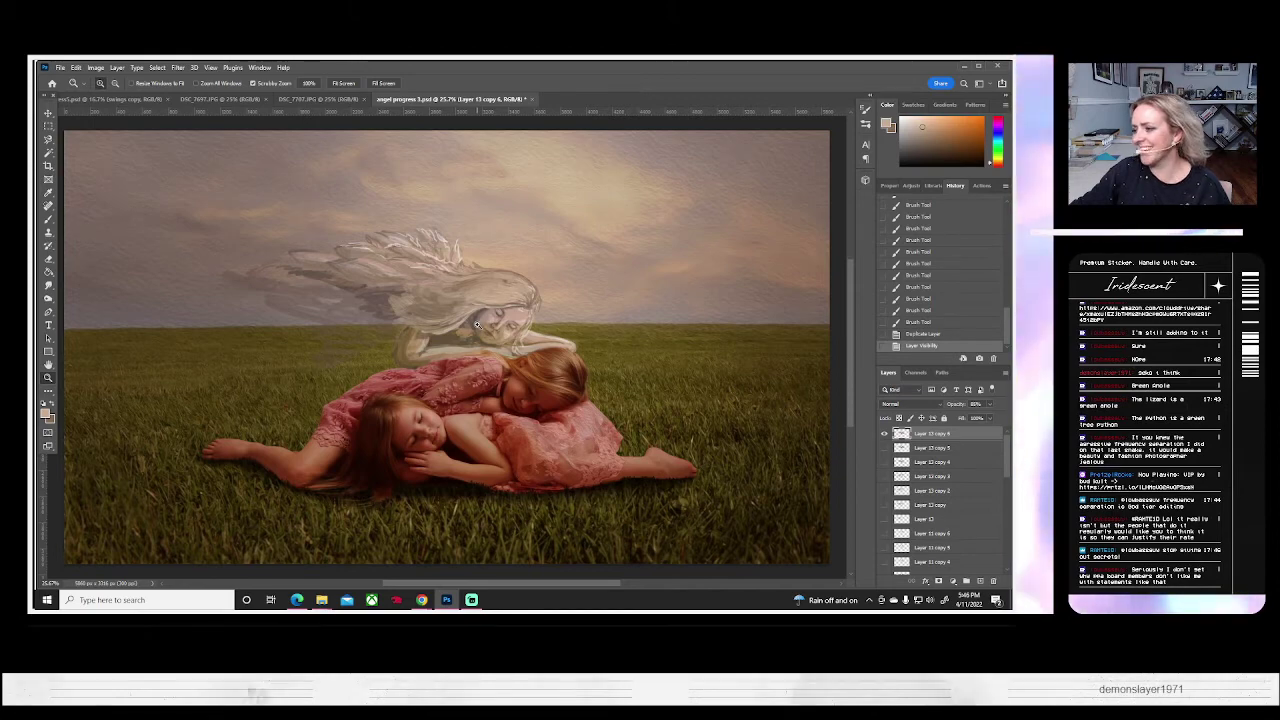
{"action": "left_click_drag", "start_coordinate": [477, 324], "coordinate": [477, 324]}
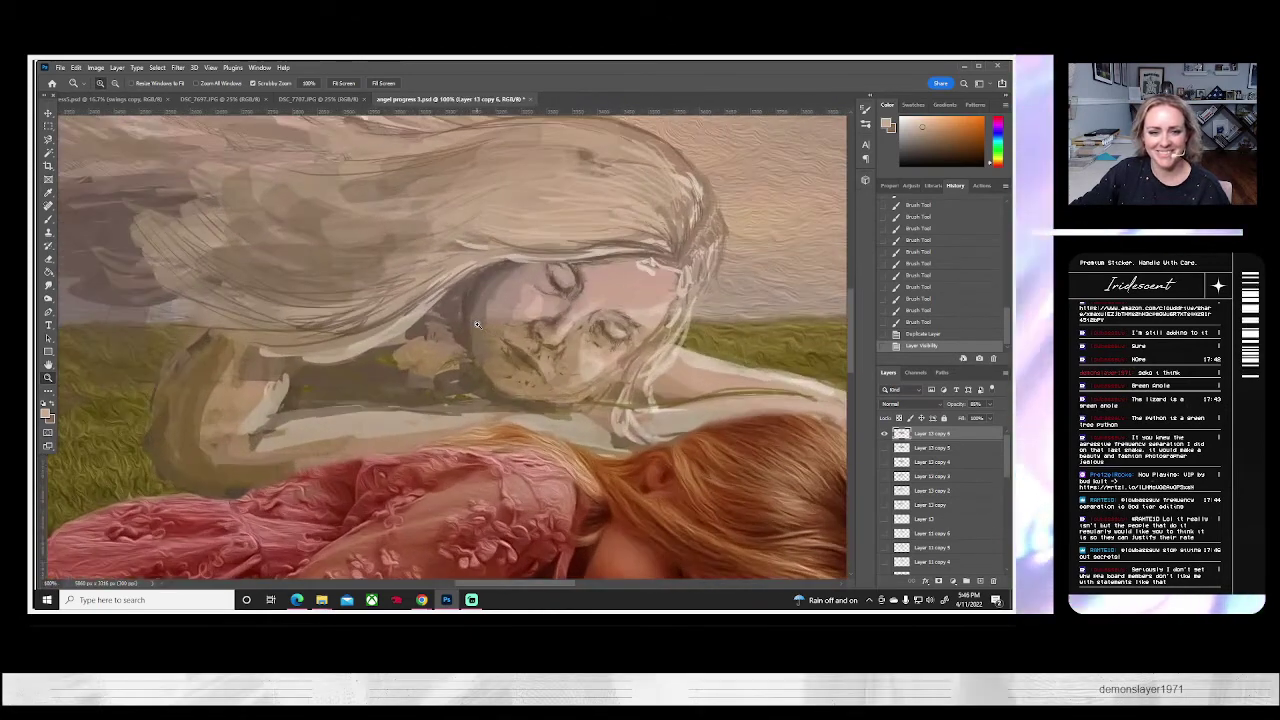
{"action": "left_click_drag", "start_coordinate": [587, 367], "coordinate": [529, 365]}
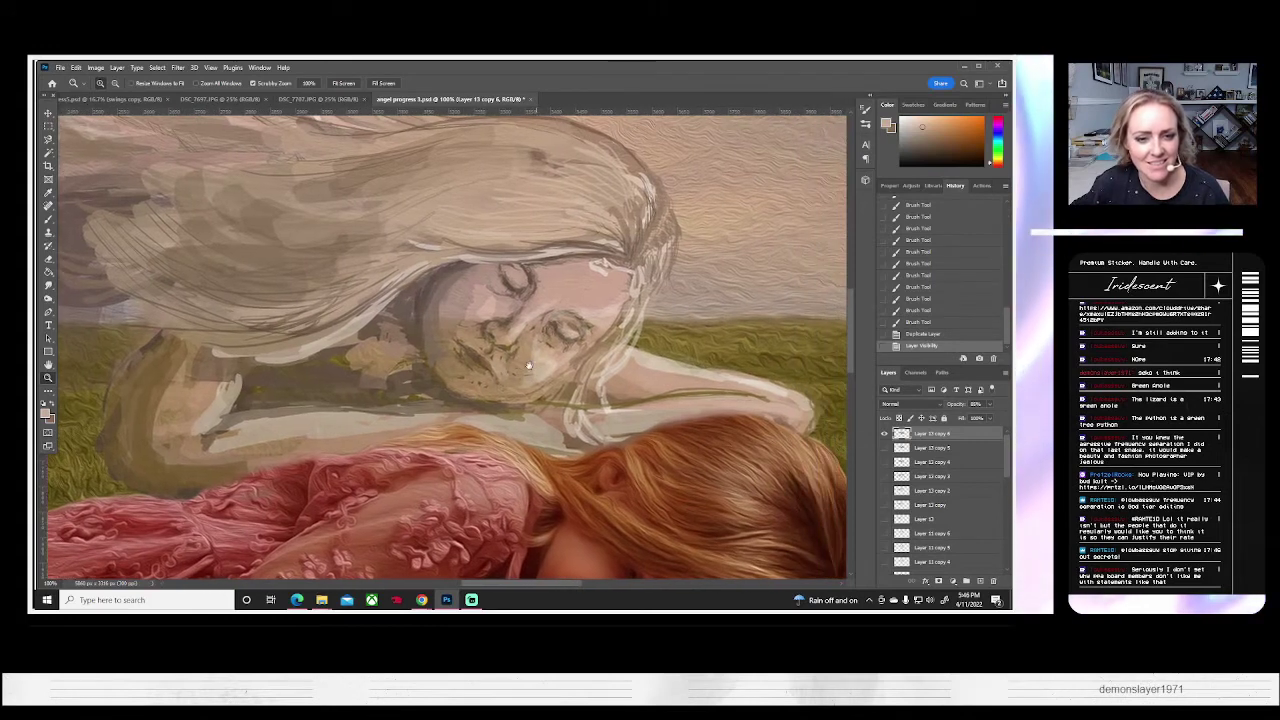
{"action": "left_click", "coordinate": [48, 218]}
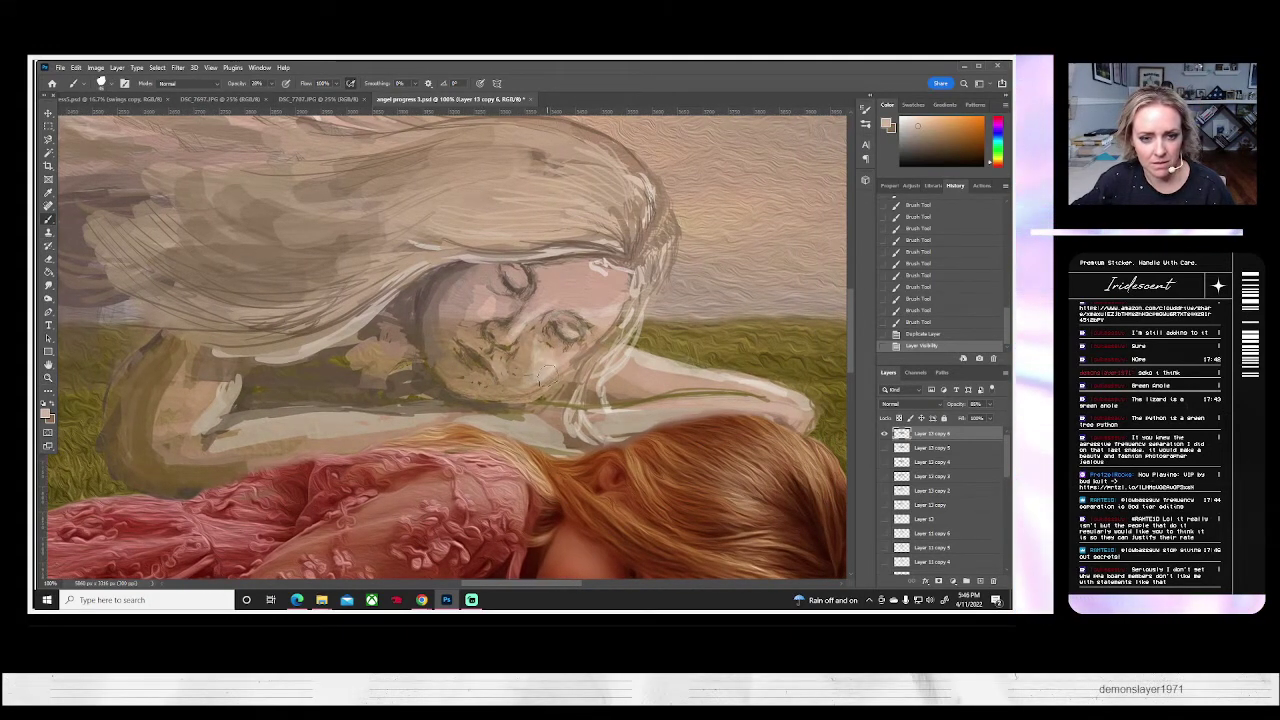
{"action": "mouse_move", "coordinate": [552, 366]}
{"action": "left_mouse_down"}
{"action": "mouse_move", "coordinate": [543, 372]}
{"action": "mouse_move", "coordinate": [569, 429]}
{"action": "left_mouse_up"}
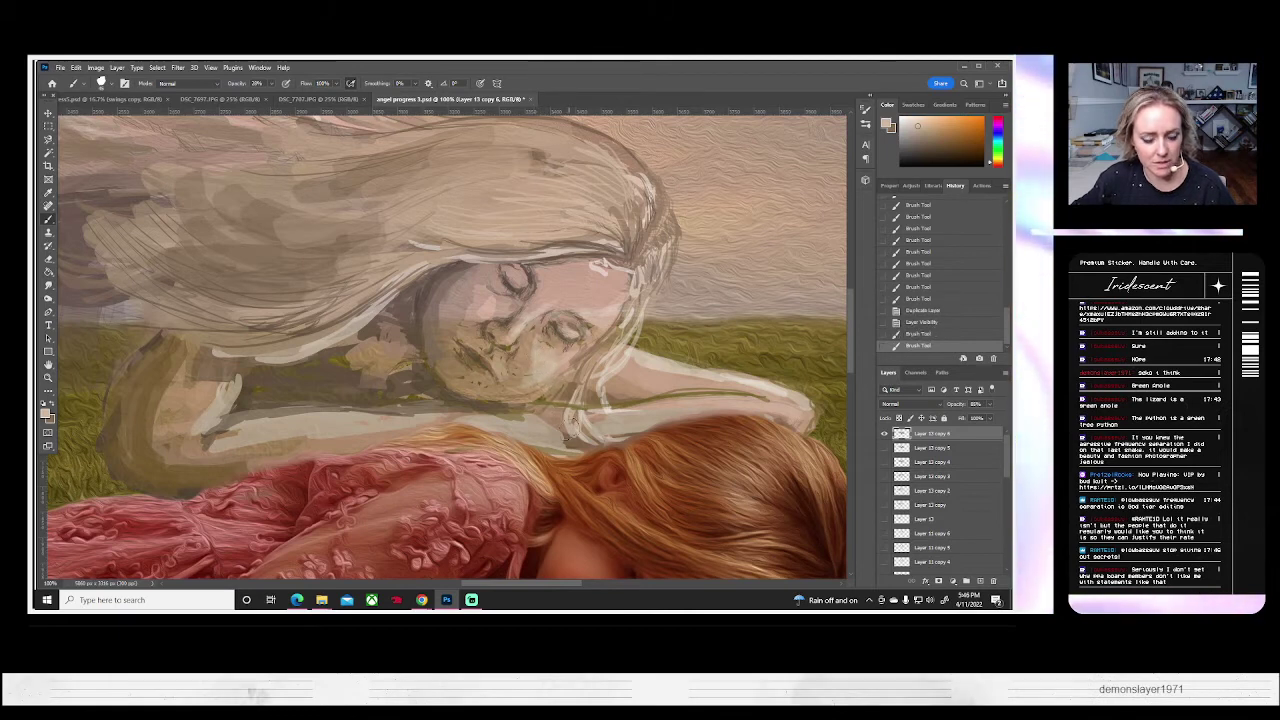
{"action": "key", "text": "ctrl+z"}
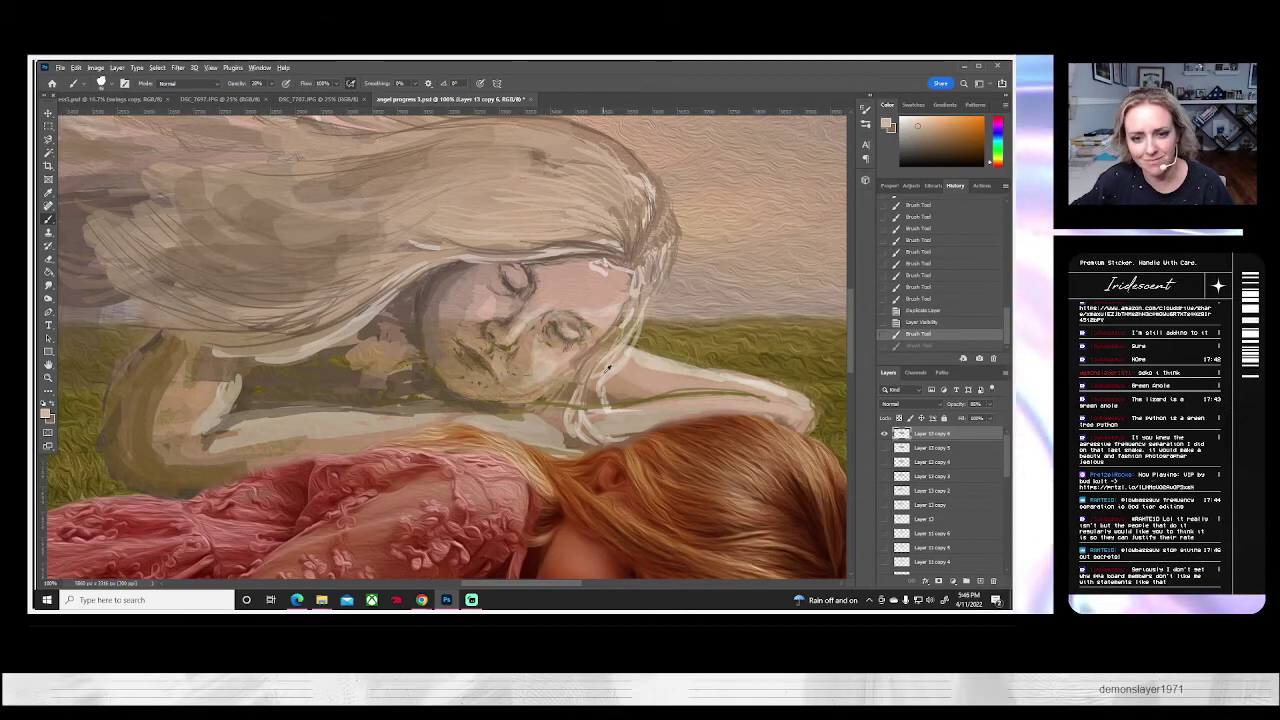
{"action": "left_click", "coordinate": [604, 373], "text": "alt"}
{"action": "mouse_move", "coordinate": [545, 364]}
{"action": "left_mouse_down"}
{"action": "mouse_move", "coordinate": [541, 381]}
{"action": "mouse_move", "coordinate": [533, 351]}
{"action": "left_mouse_up"}
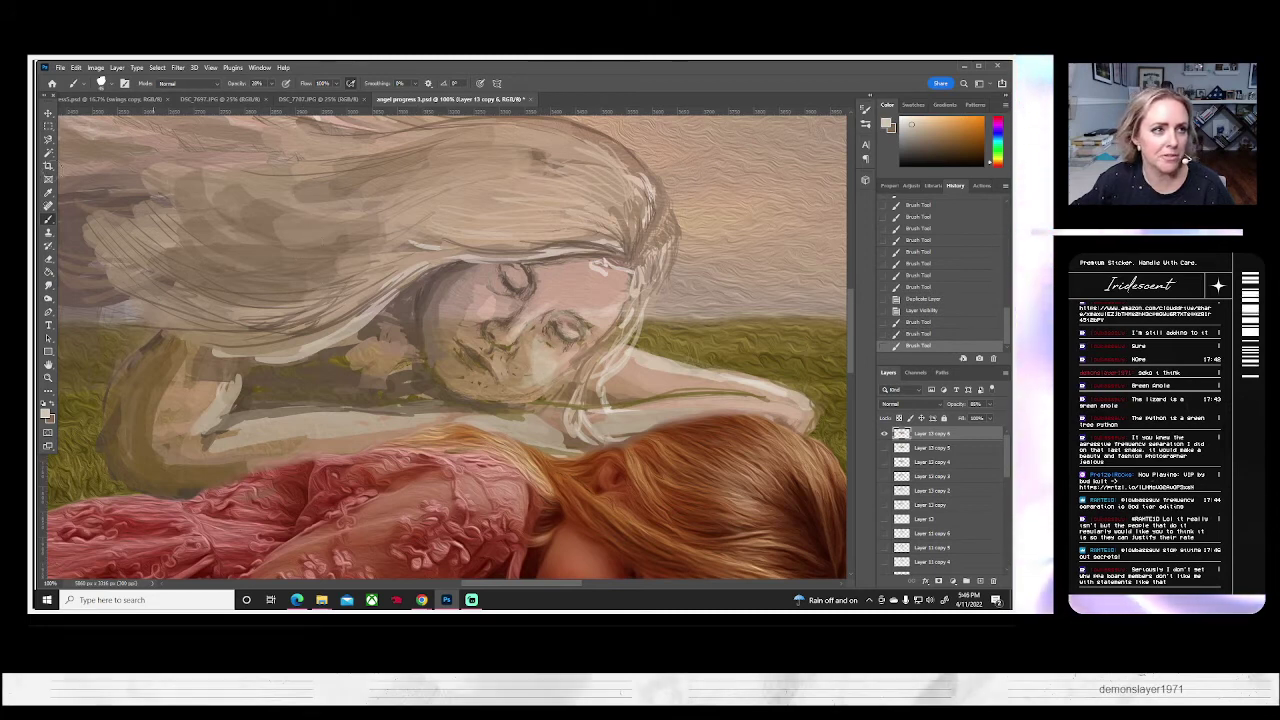
- Reduce the brush size and raise the brush opacity to about 50%
{"action": "left_click", "coordinate": [104, 84]}
{"action": "left_click_drag", "start_coordinate": [108, 116], "coordinate": [103, 117]}
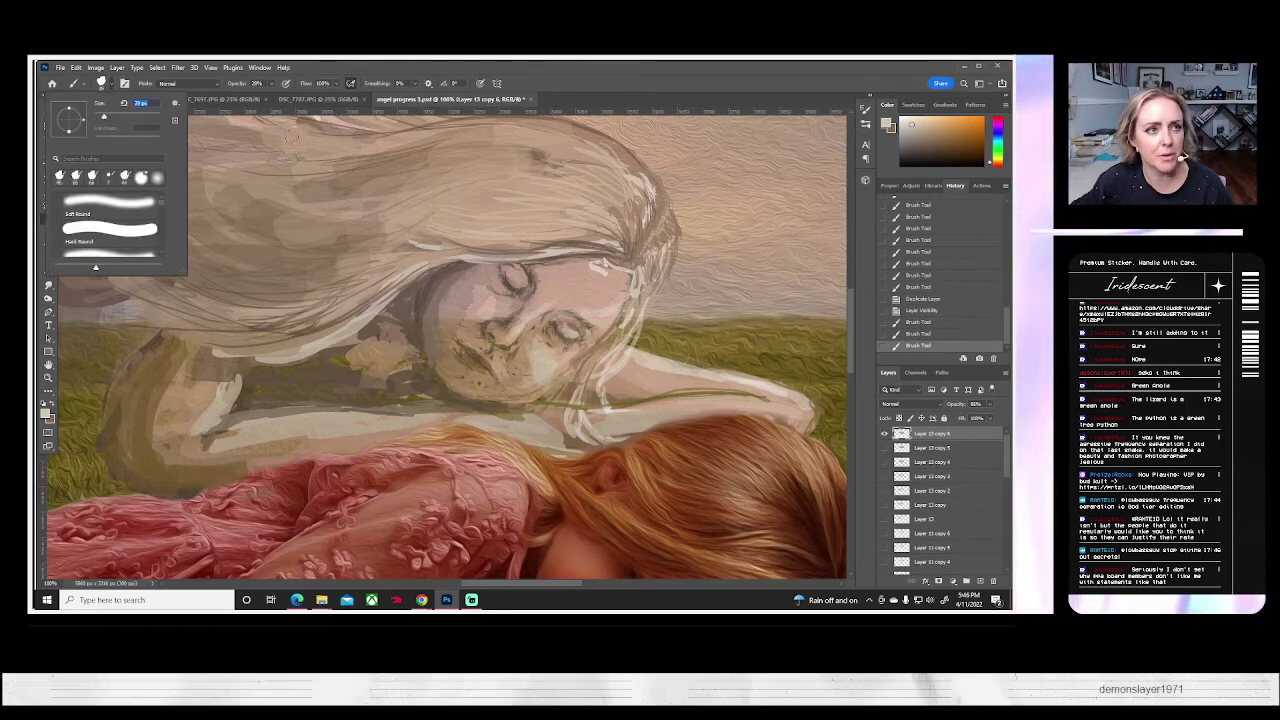
{"action": "left_click", "coordinate": [271, 84]}
{"action": "left_click_drag", "start_coordinate": [269, 96], "coordinate": [282, 96]}
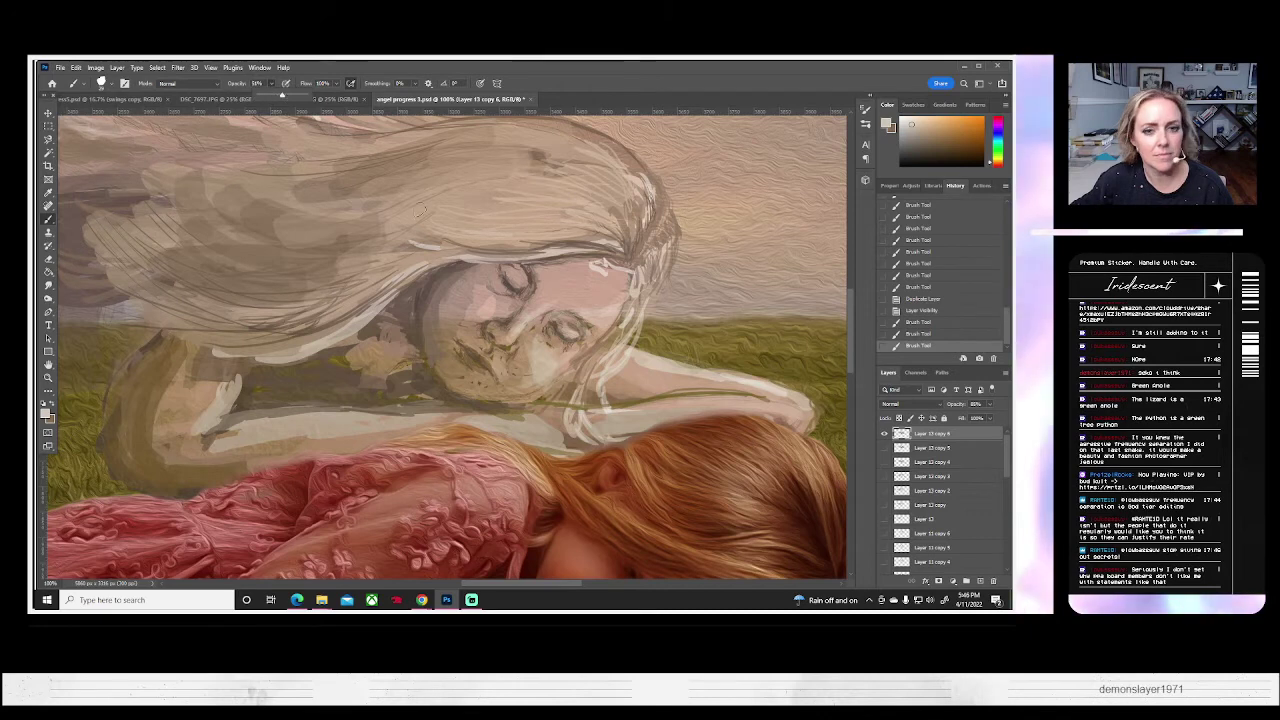
- Paint pale highlights on both of the angel's closed eyelids with a finer brush, undoing the first stroke made with the larger brush
{"action": "left_click", "coordinate": [513, 282]}
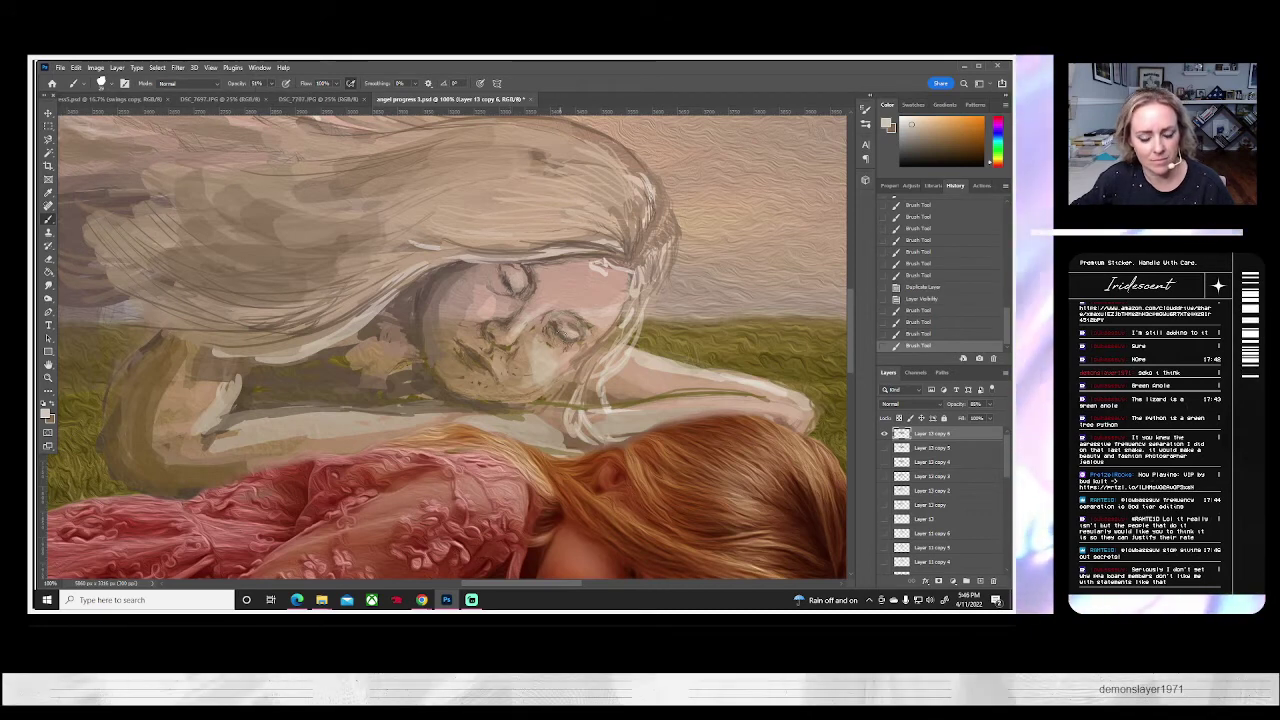
{"action": "key", "text": "ctrl+z"}
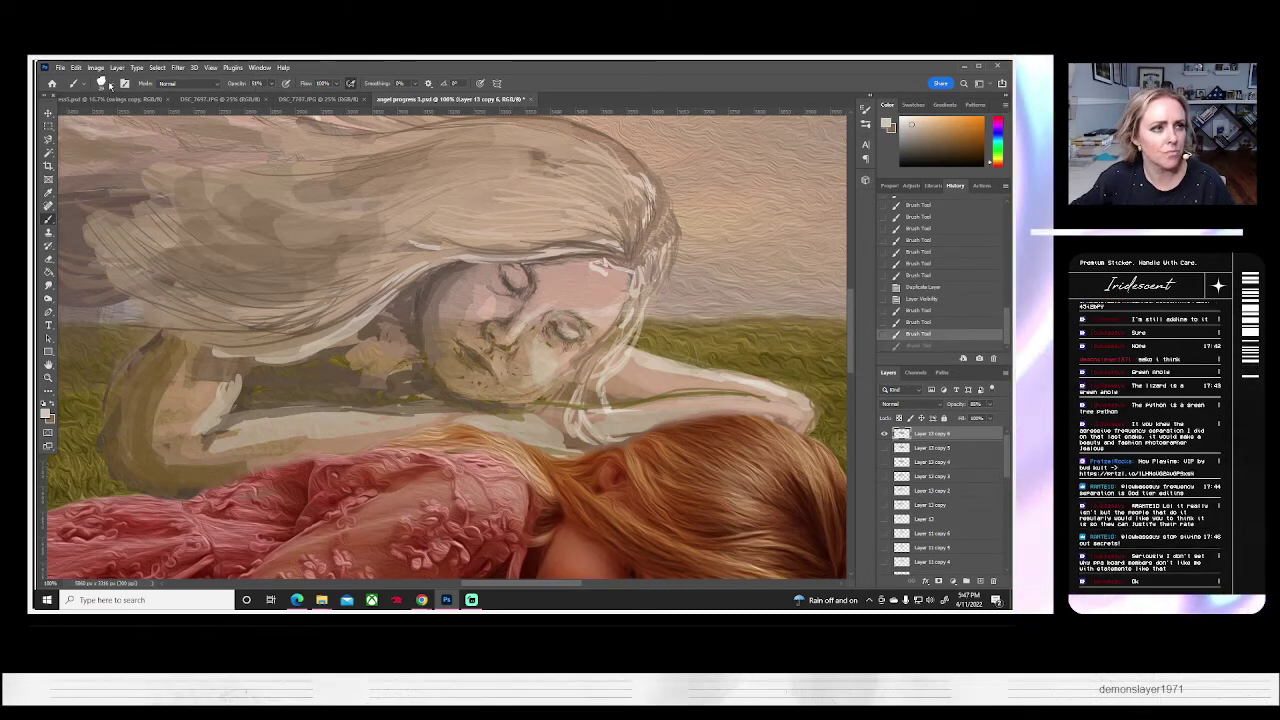
{"action": "left_click", "coordinate": [100, 83]}
{"action": "left_click", "coordinate": [102, 115]}
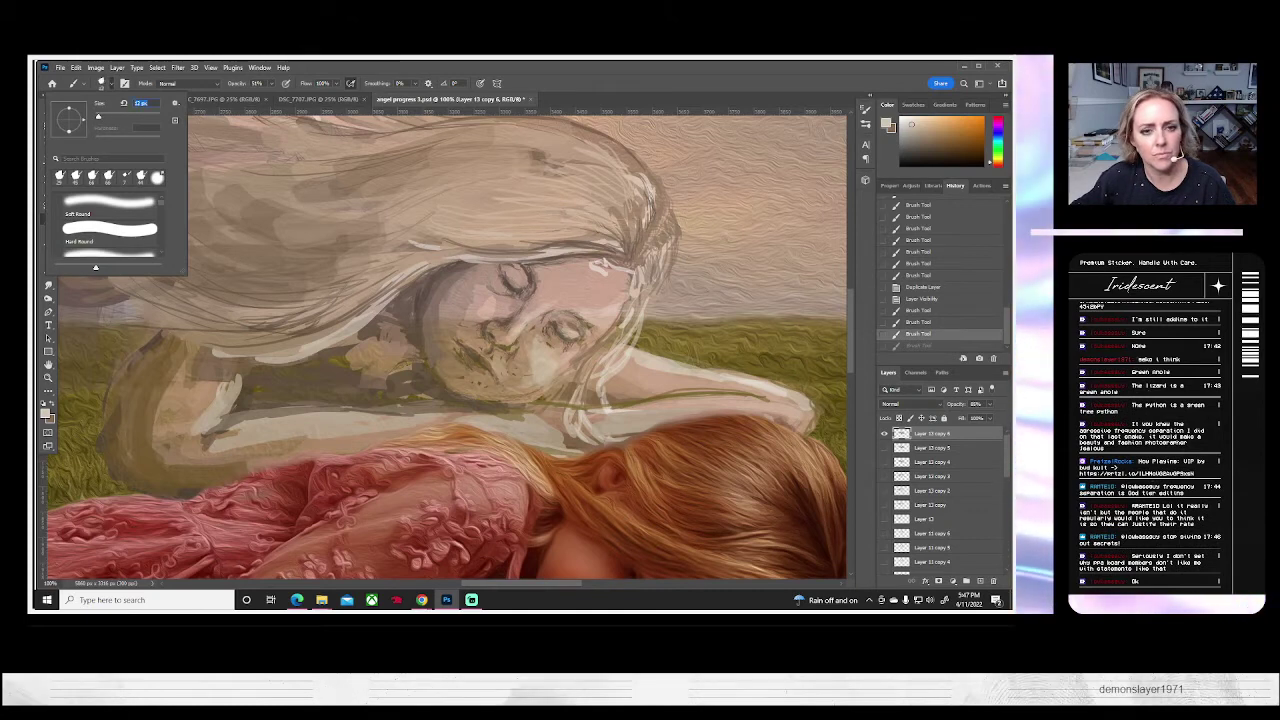
{"action": "left_click", "coordinate": [519, 283]}
{"action": "left_click_drag", "start_coordinate": [513, 276], "coordinate": [522, 284]}
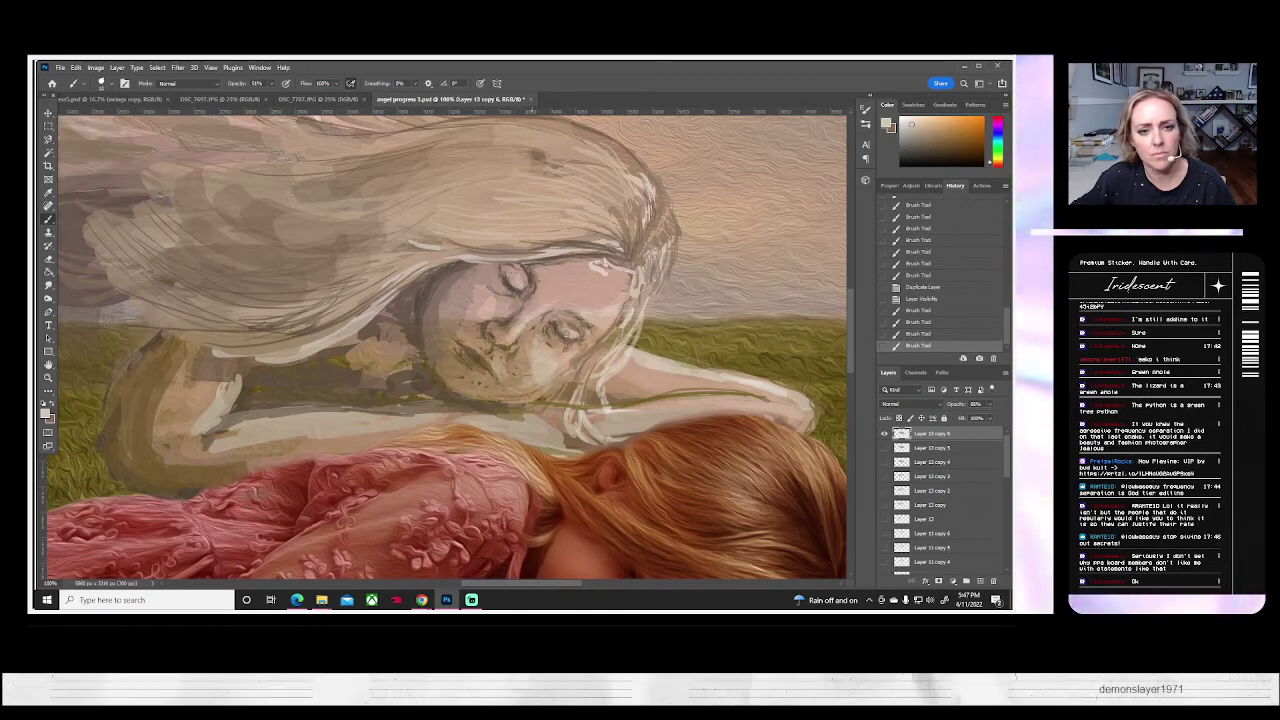
{"action": "left_click", "coordinate": [571, 334]}
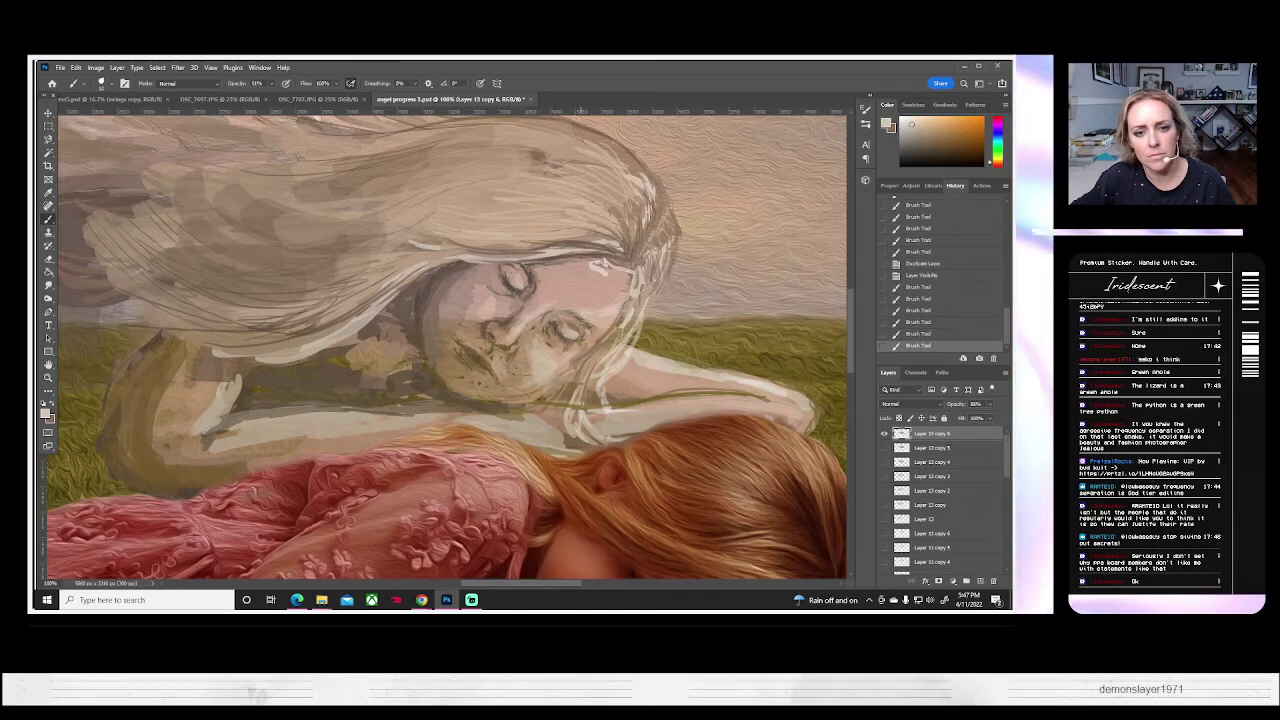
{"action": "left_click", "coordinate": [578, 325]}
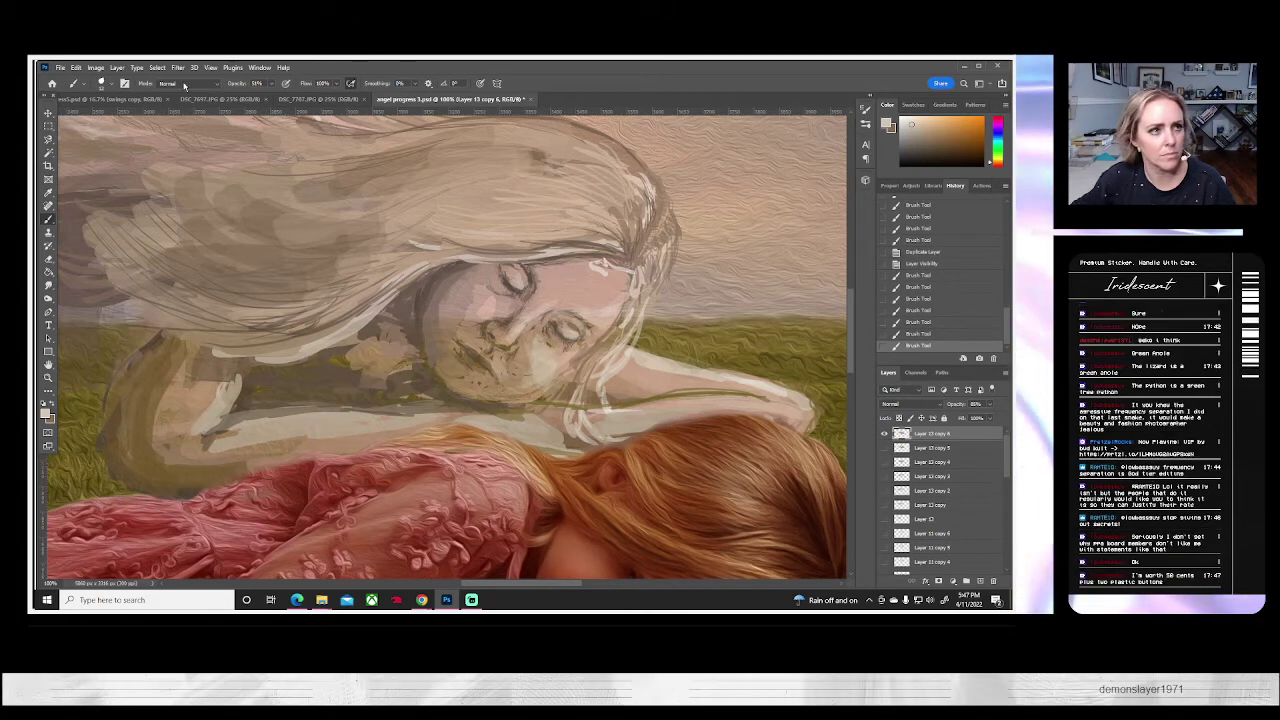
- Enlarge the brush slightly and try a beige stroke on the angel's lower cheek, undoing it
{"action": "left_click", "coordinate": [104, 84]}
{"action": "left_click", "coordinate": [104, 117]}
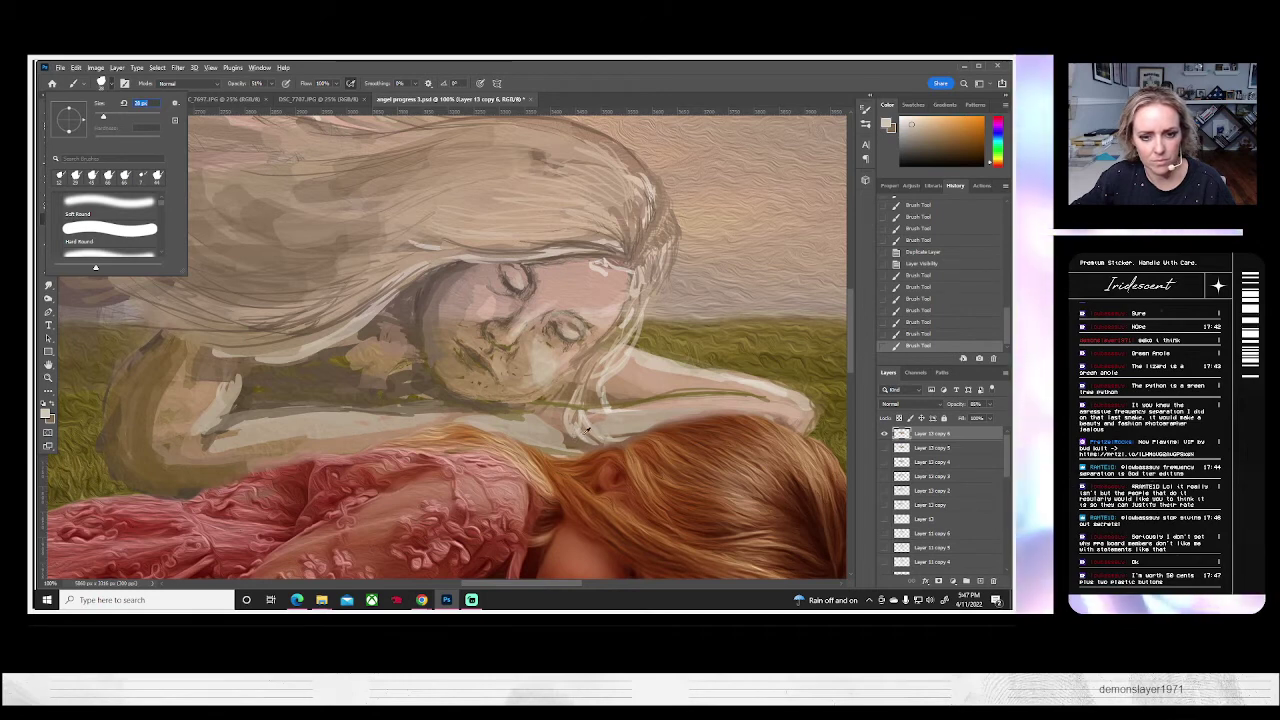
{"action": "key", "text": "Return"}
{"action": "left_click", "coordinate": [545, 379]}
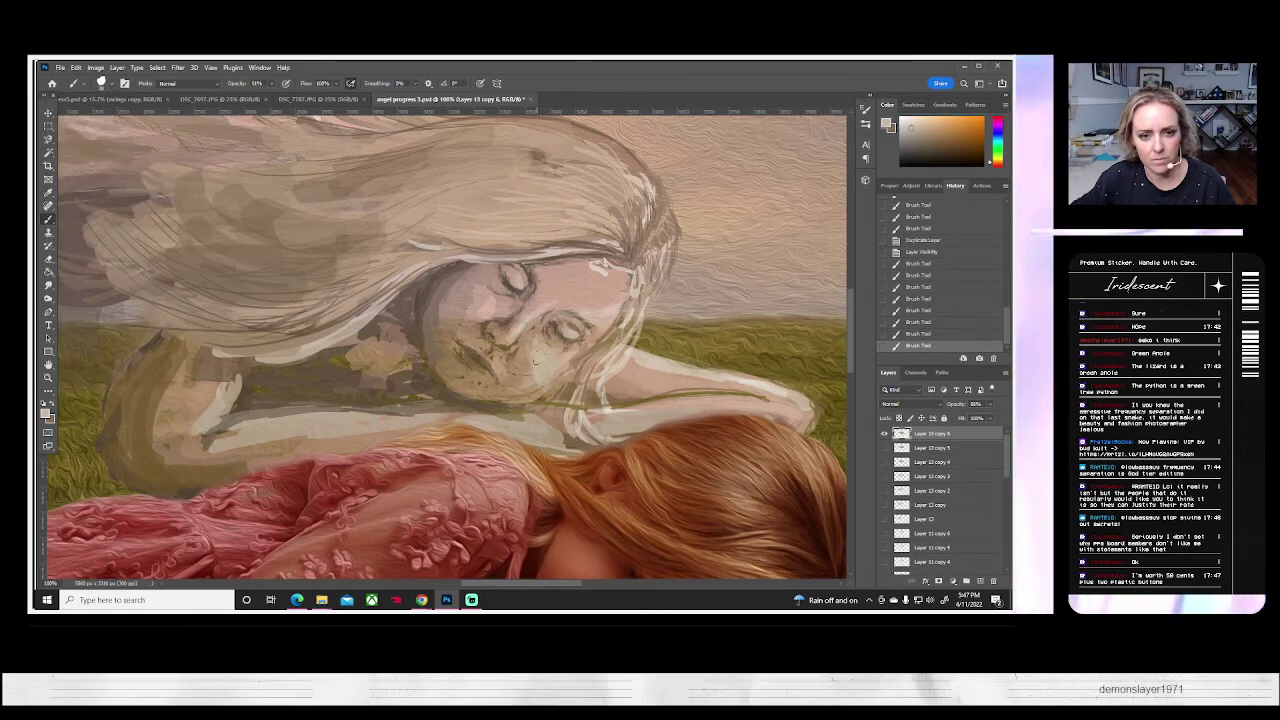
{"action": "key", "text": "ctrl+z"}
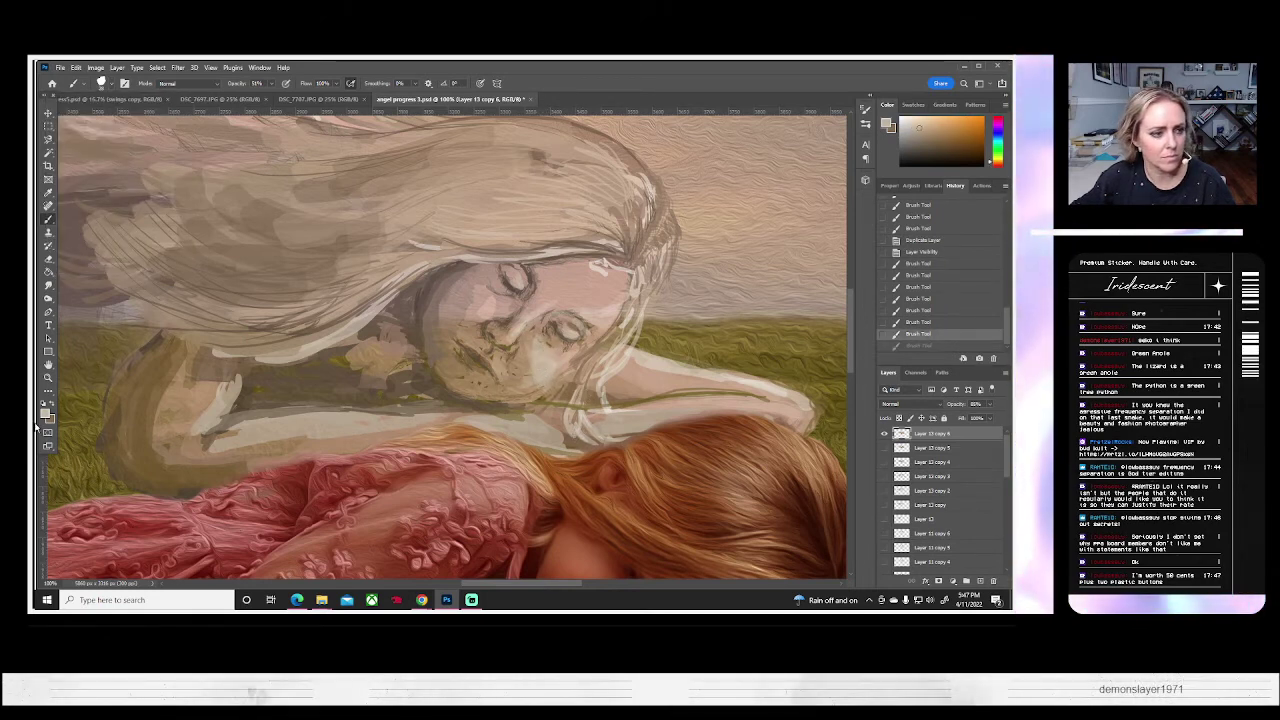
- Choose a slightly lighter beige foreground colour and paint highlights on the angel's cheek, beside the mouth and along the temple
{"action": "left_click", "coordinate": [44, 413]}
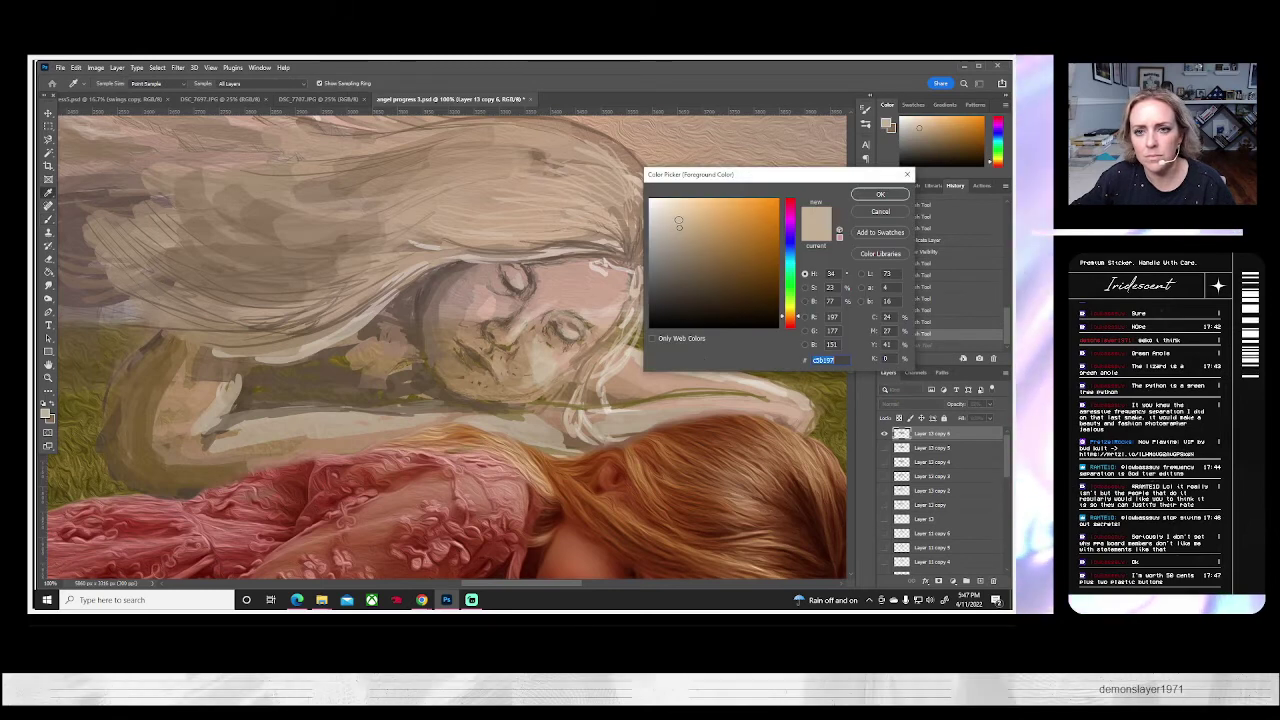
{"action": "left_click", "coordinate": [679, 222]}
{"action": "left_click", "coordinate": [880, 194]}
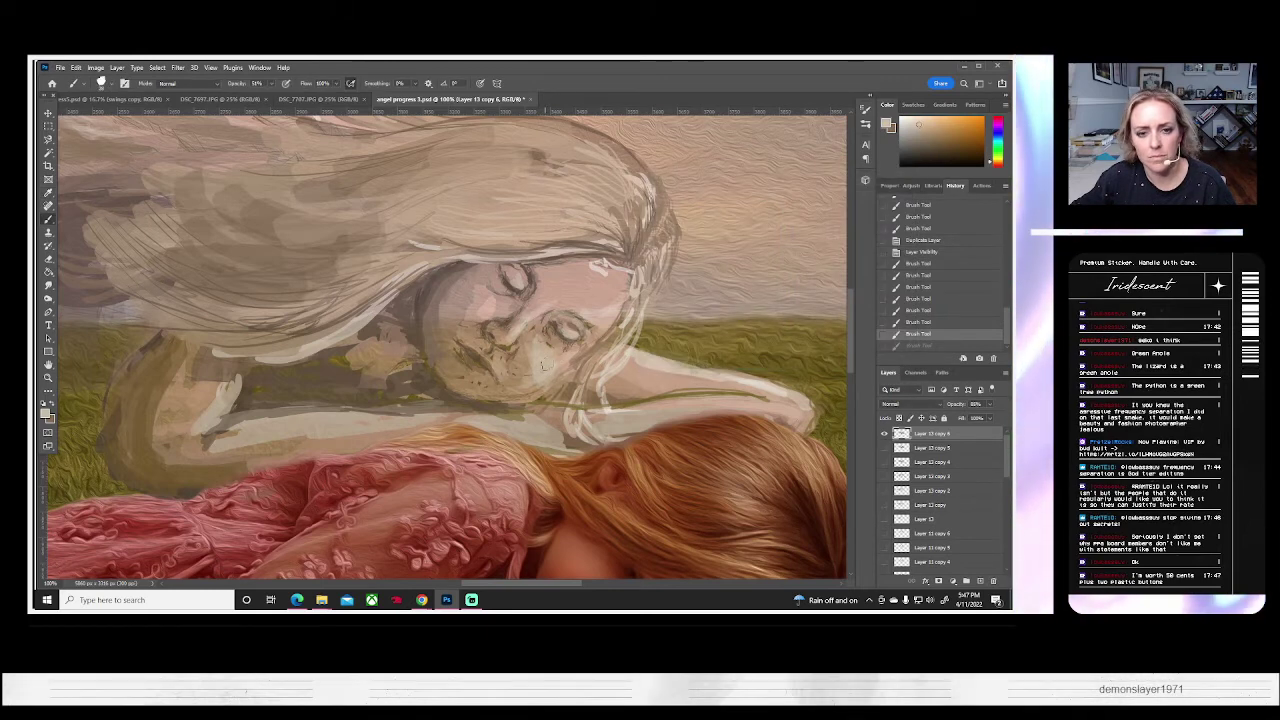
{"action": "mouse_move", "coordinate": [543, 364]}
{"action": "left_mouse_down"}
{"action": "mouse_move", "coordinate": [545, 350]}
{"action": "mouse_move", "coordinate": [505, 382]}
{"action": "mouse_move", "coordinate": [536, 350]}
{"action": "left_mouse_up"}
{"action": "left_click", "coordinate": [540, 354]}
{"action": "left_click", "coordinate": [520, 374]}
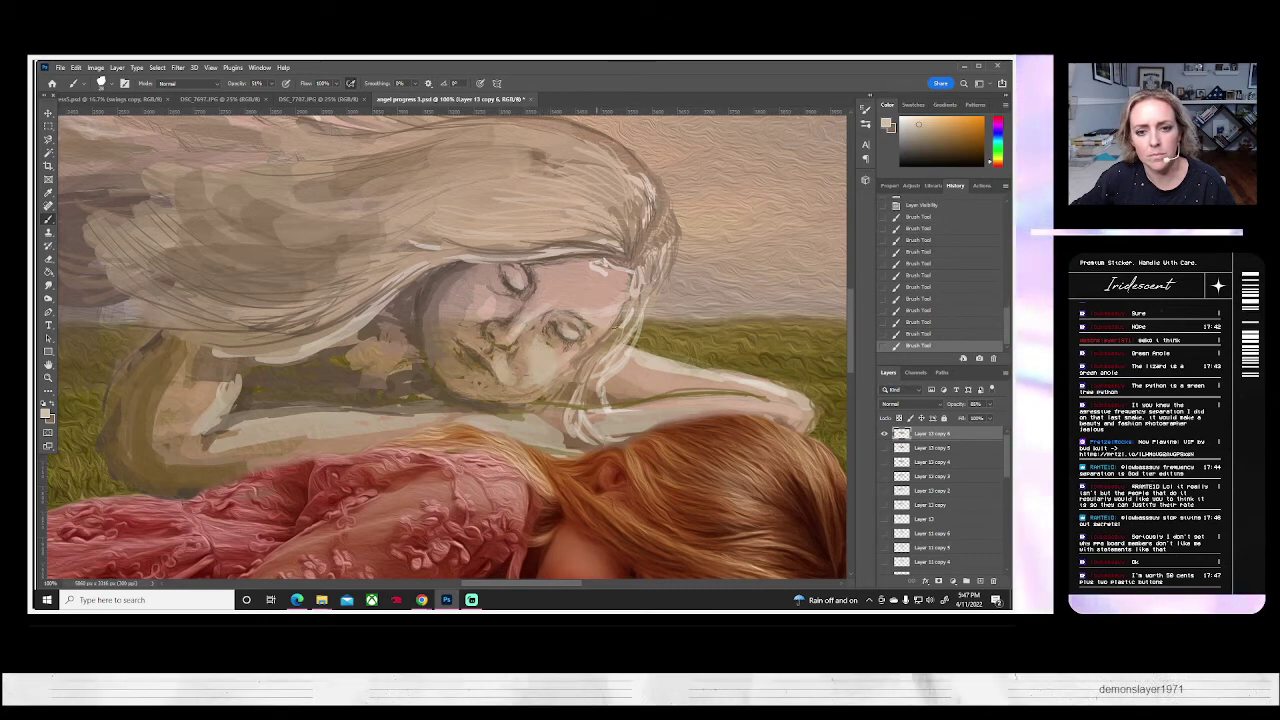
{"action": "left_click_drag", "start_coordinate": [615, 328], "coordinate": [621, 301]}
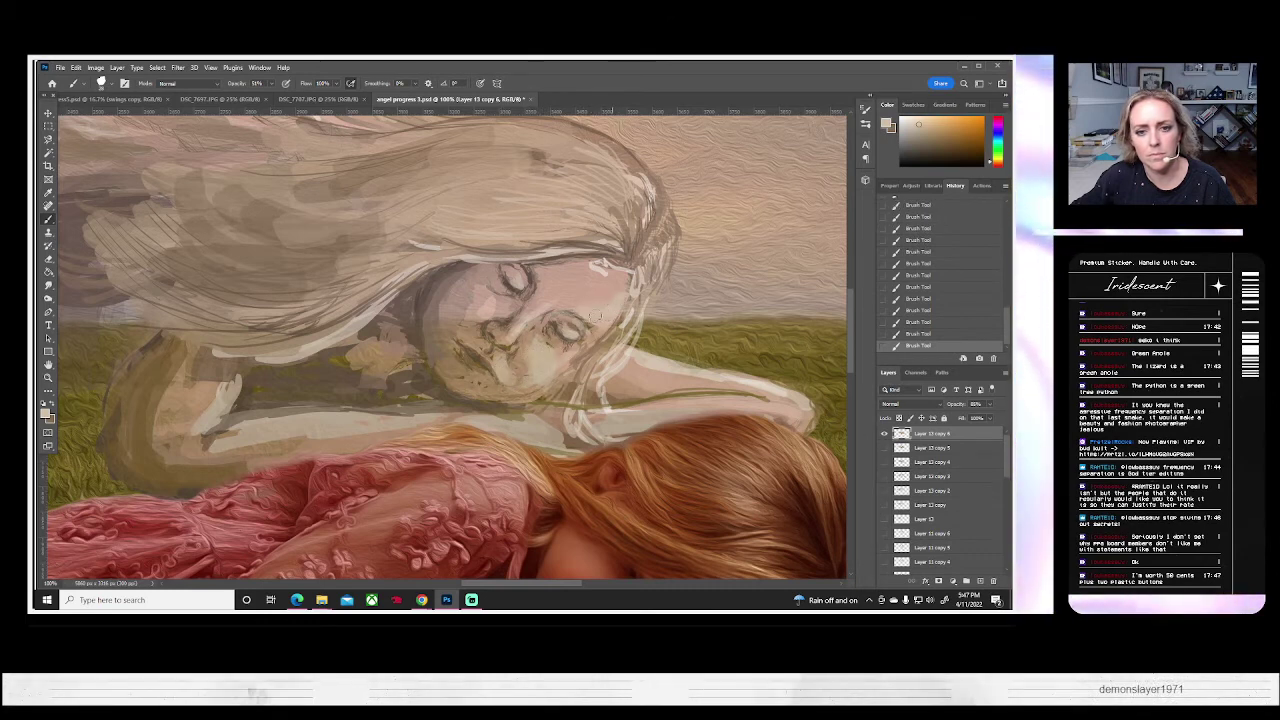
- Try the top layer at 100% opacity, and lower it to about 86%
{"action": "left_click", "coordinate": [989, 404]}
{"action": "left_click_drag", "start_coordinate": [993, 416], "coordinate": [1006, 419]}
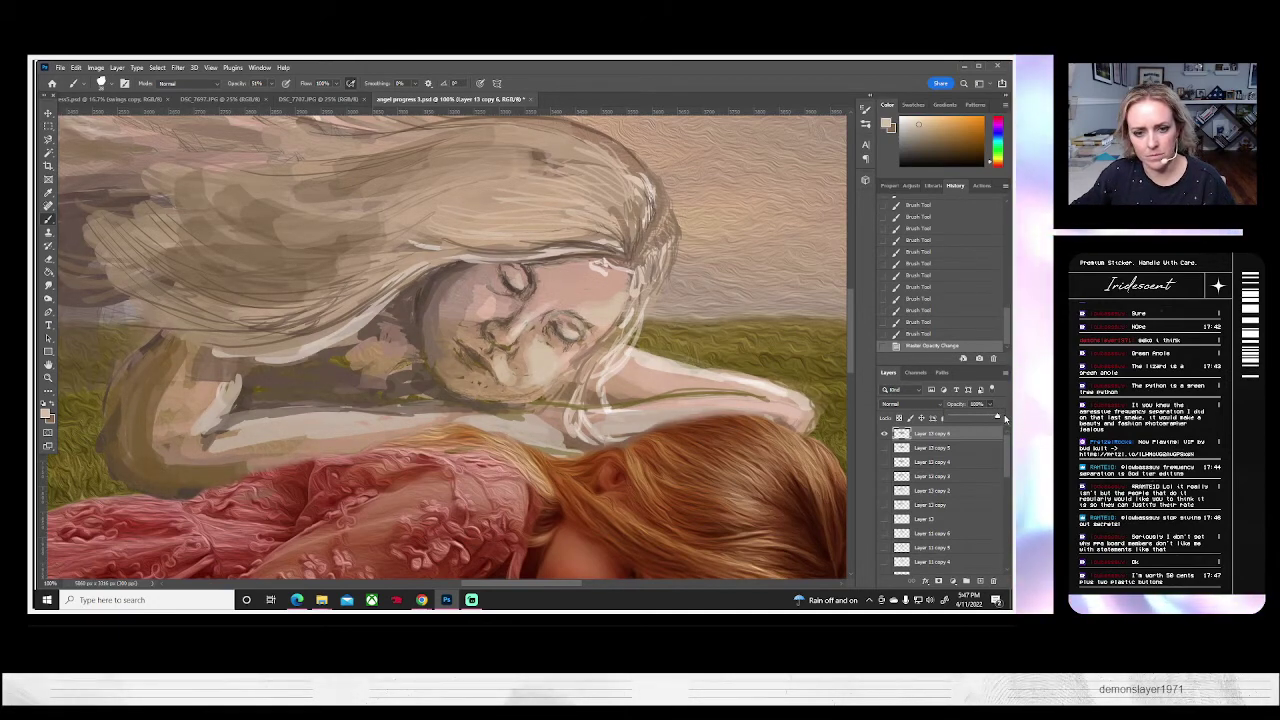
{"action": "left_click_drag", "start_coordinate": [997, 418], "coordinate": [988, 420]}
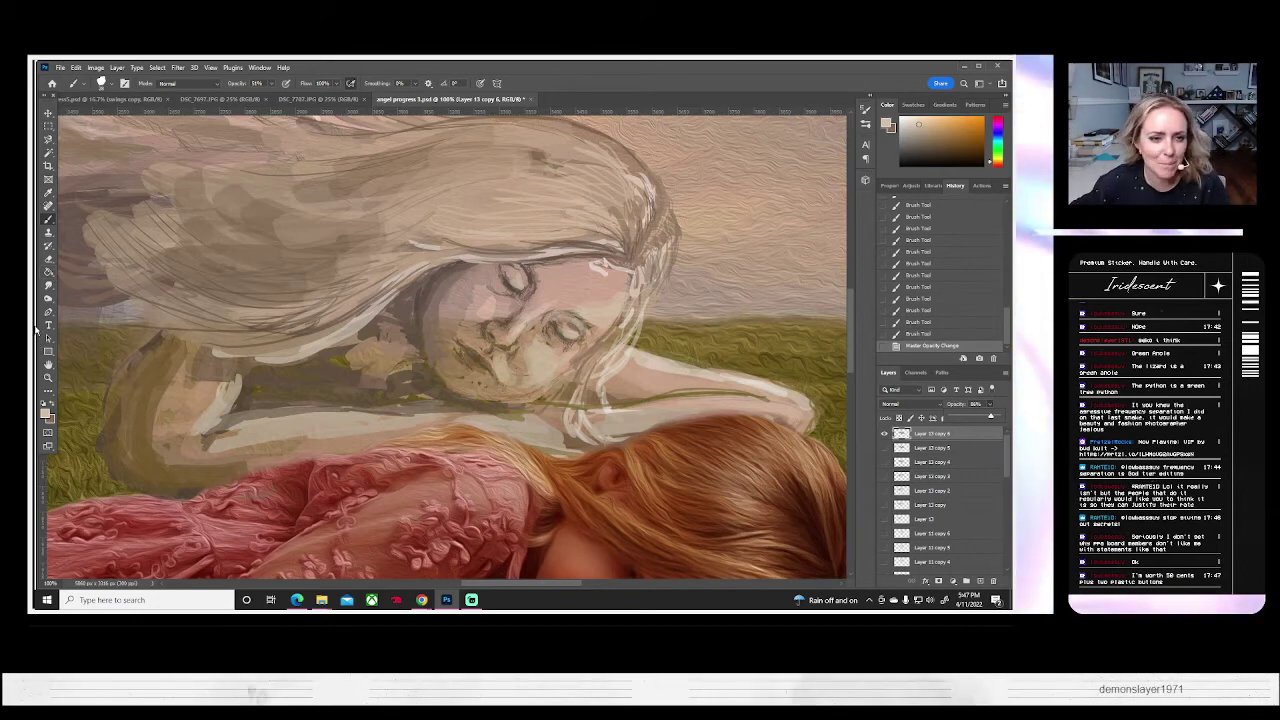
- Sample dark brown from the shadow beside the angel's face, shrink the brush and paint a dark stroke along the face's edge
{"action": "key", "text": "bracketright"}
{"action": "key", "text": "bracketright"}
{"action": "key", "text": "bracketright"}
{"action": "left_click", "coordinate": [414, 292], "text": "alt"}
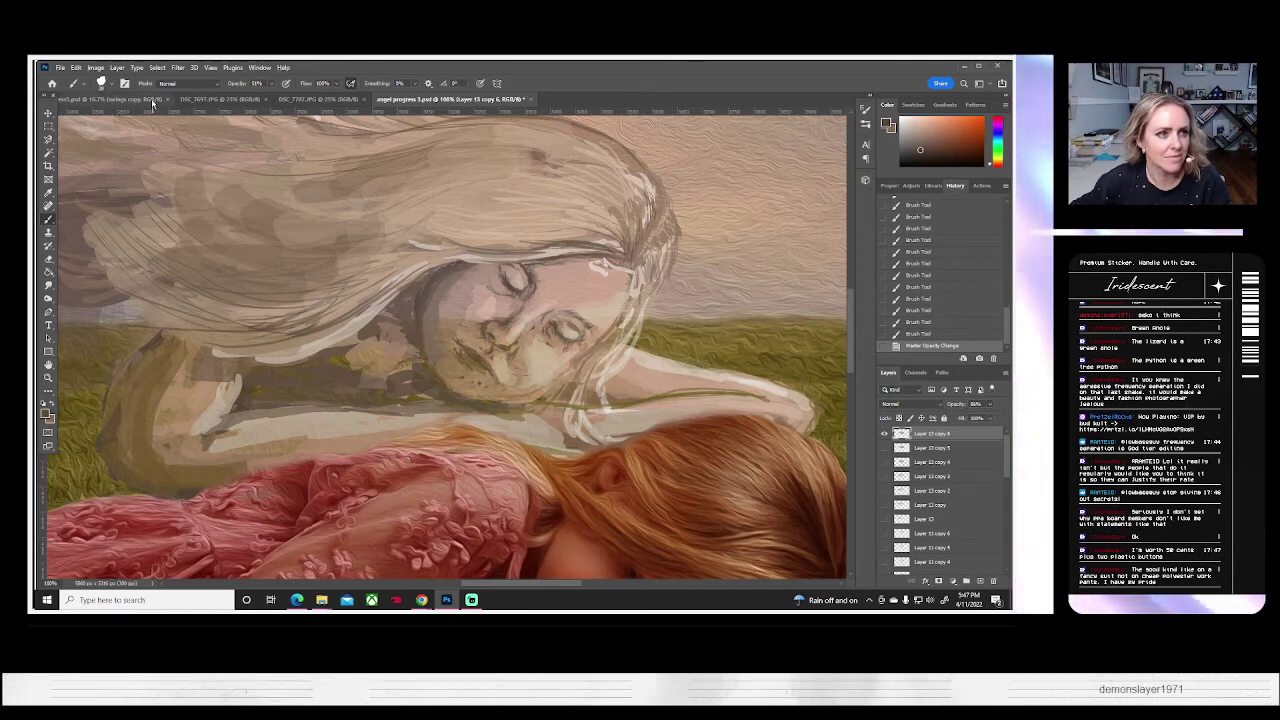
{"action": "left_click", "coordinate": [102, 83]}
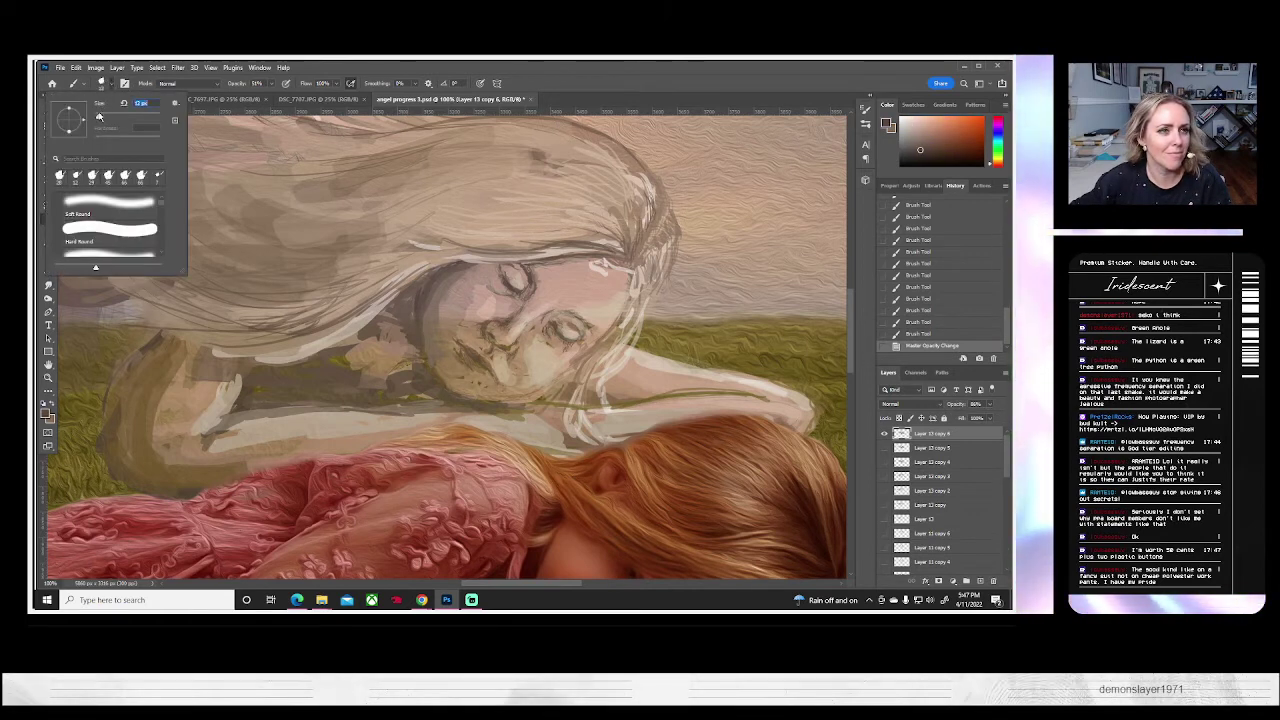
{"action": "left_click", "coordinate": [422, 291]}
{"action": "left_click", "coordinate": [105, 348]}
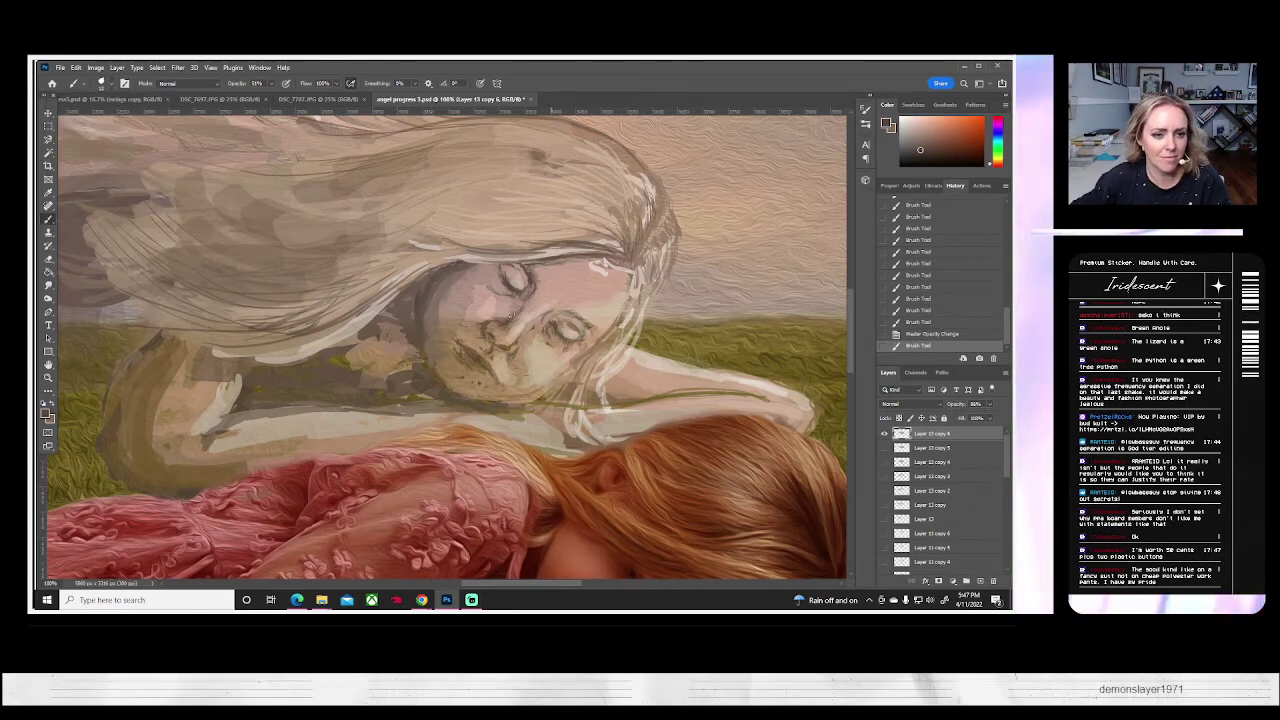
- Change the foreground colour to a darker, slightly more saturated brown
{"action": "left_click", "coordinate": [44, 412]}
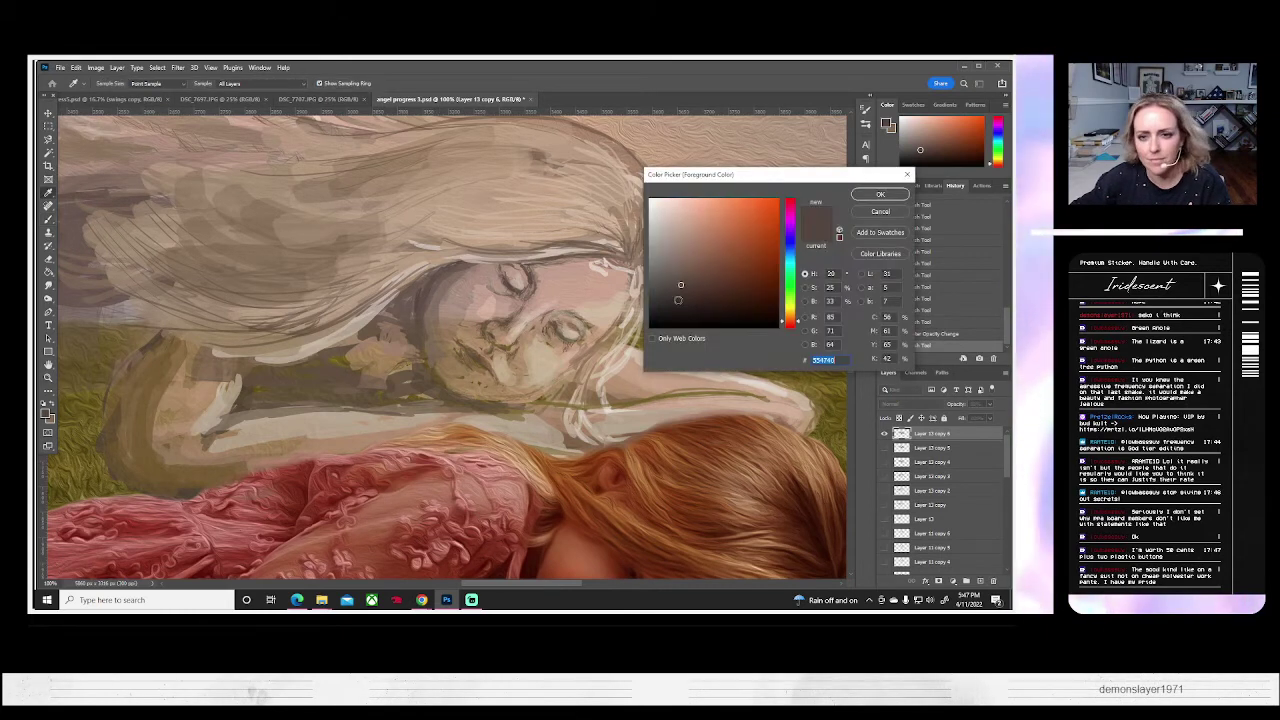
{"action": "left_click", "coordinate": [688, 300]}
{"action": "left_click", "coordinate": [880, 194]}
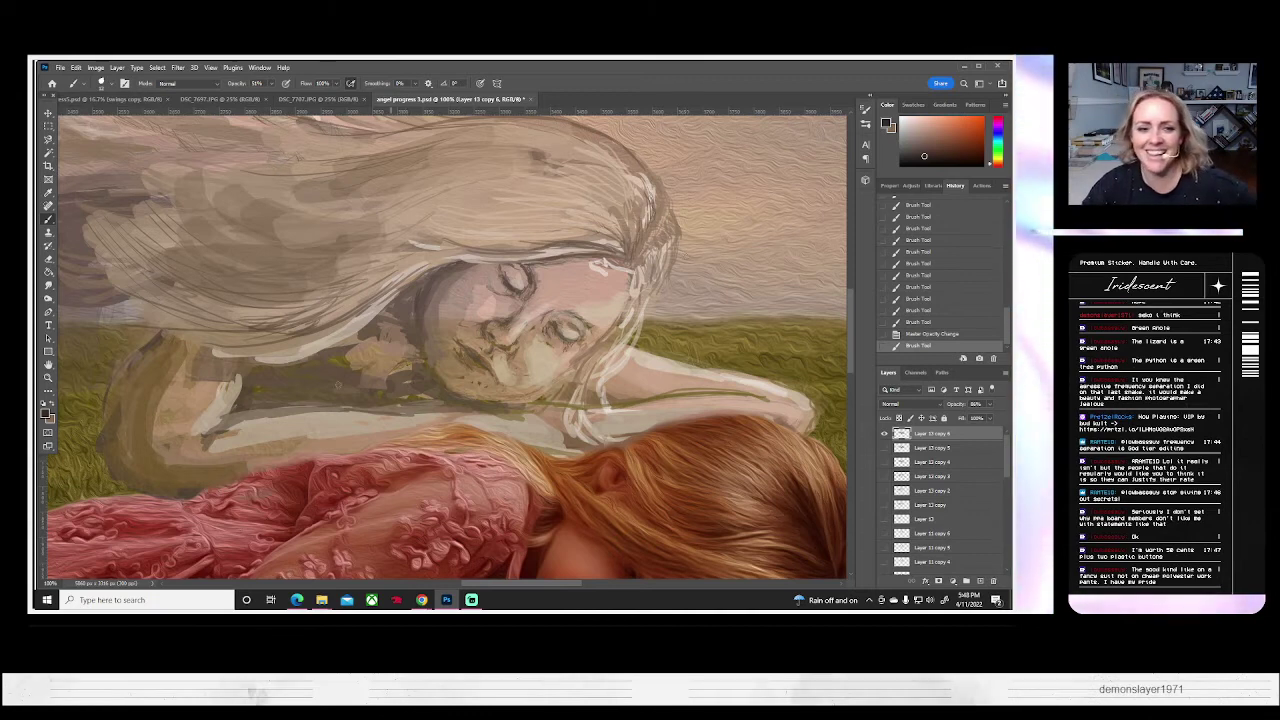
- Paint dark brown strokes along the hairline, the temple beside the face and the jaw, undoing an unwanted stroke
{"action": "mouse_move", "coordinate": [431, 278]}
{"action": "left_mouse_down"}
{"action": "mouse_move", "coordinate": [448, 278]}
{"action": "mouse_move", "coordinate": [434, 311]}
{"action": "mouse_move", "coordinate": [452, 274]}
{"action": "mouse_move", "coordinate": [480, 262]}
{"action": "left_mouse_up"}
{"action": "mouse_move", "coordinate": [484, 263]}
{"action": "left_mouse_down"}
{"action": "mouse_move", "coordinate": [637, 262]}
{"action": "mouse_move", "coordinate": [562, 261]}
{"action": "left_mouse_up"}
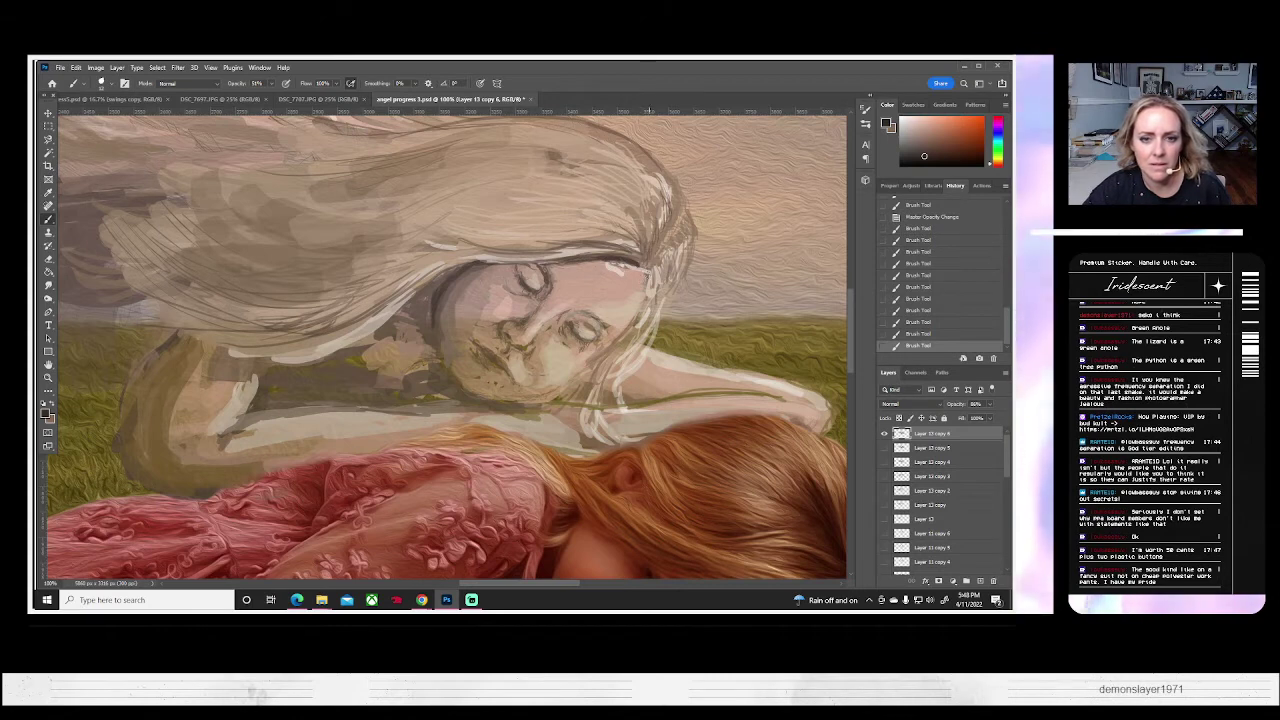
{"action": "mouse_move", "coordinate": [606, 263]}
{"action": "left_mouse_down"}
{"action": "mouse_move", "coordinate": [642, 270]}
{"action": "mouse_move", "coordinate": [642, 311]}
{"action": "left_mouse_up"}
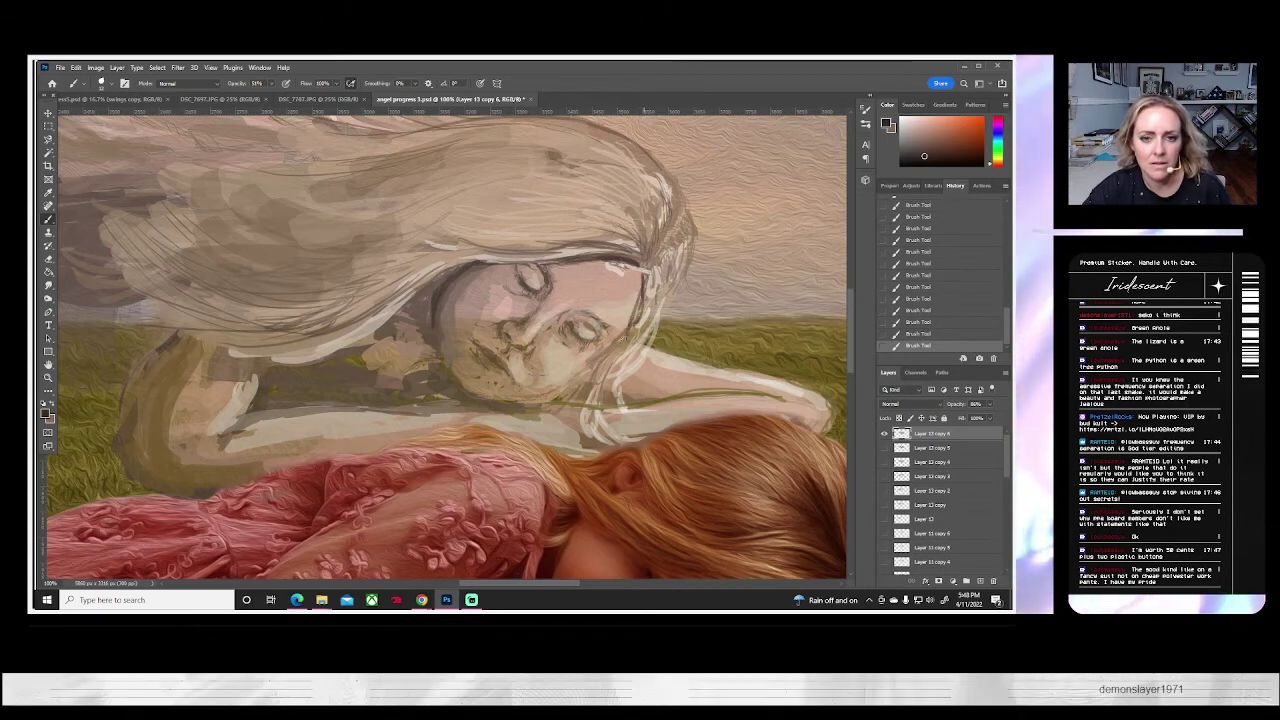
{"action": "key", "text": "ctrl+z"}
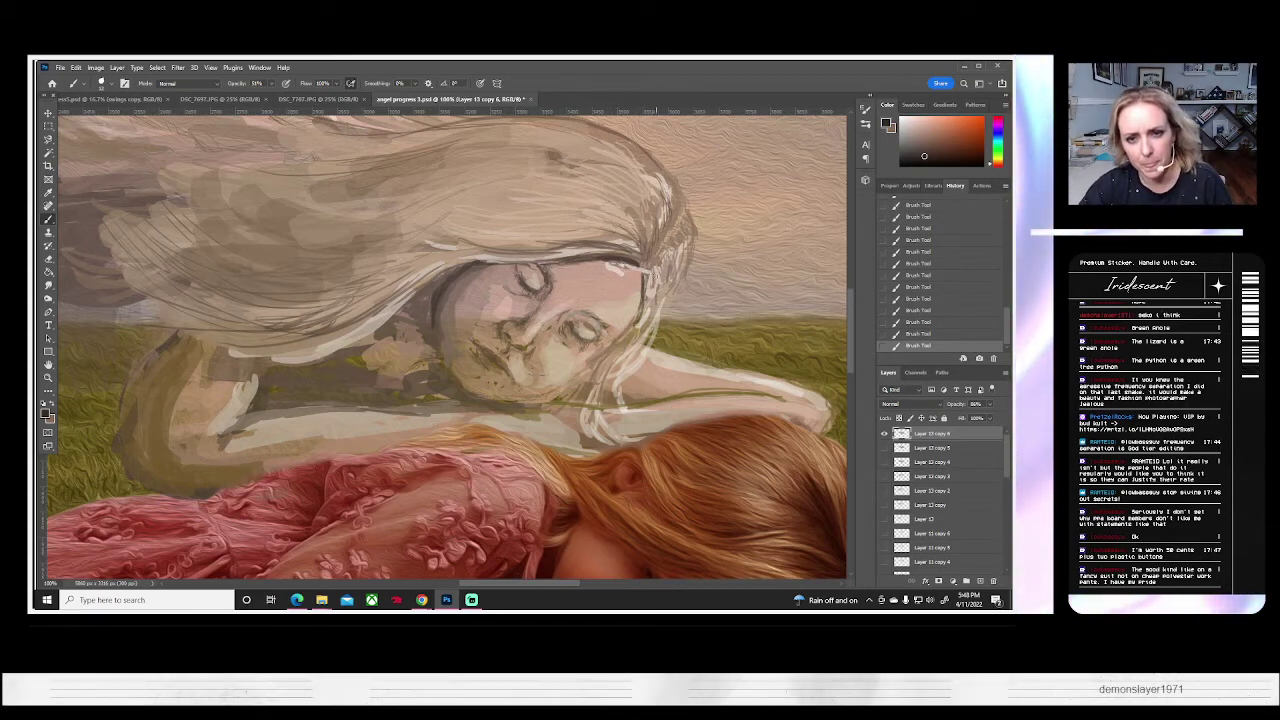
{"action": "key", "text": "ctrl+shift+z"}
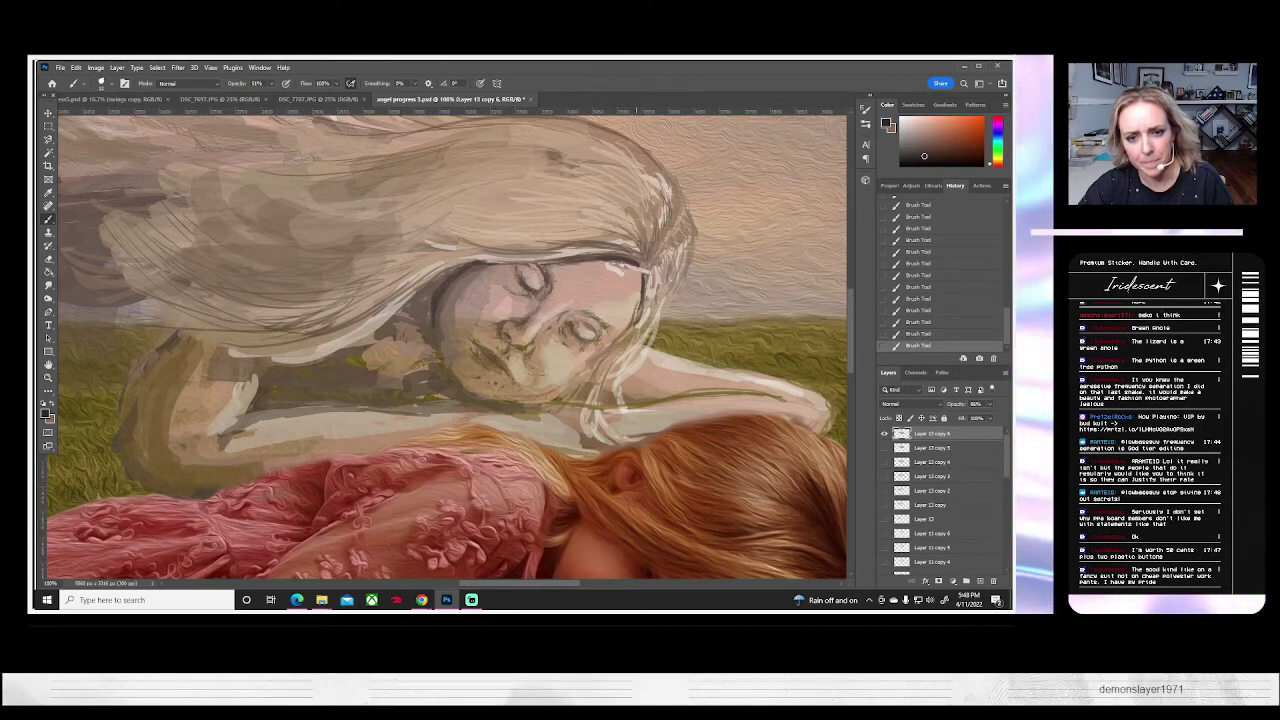
{"action": "key", "text": "ctrl+z"}
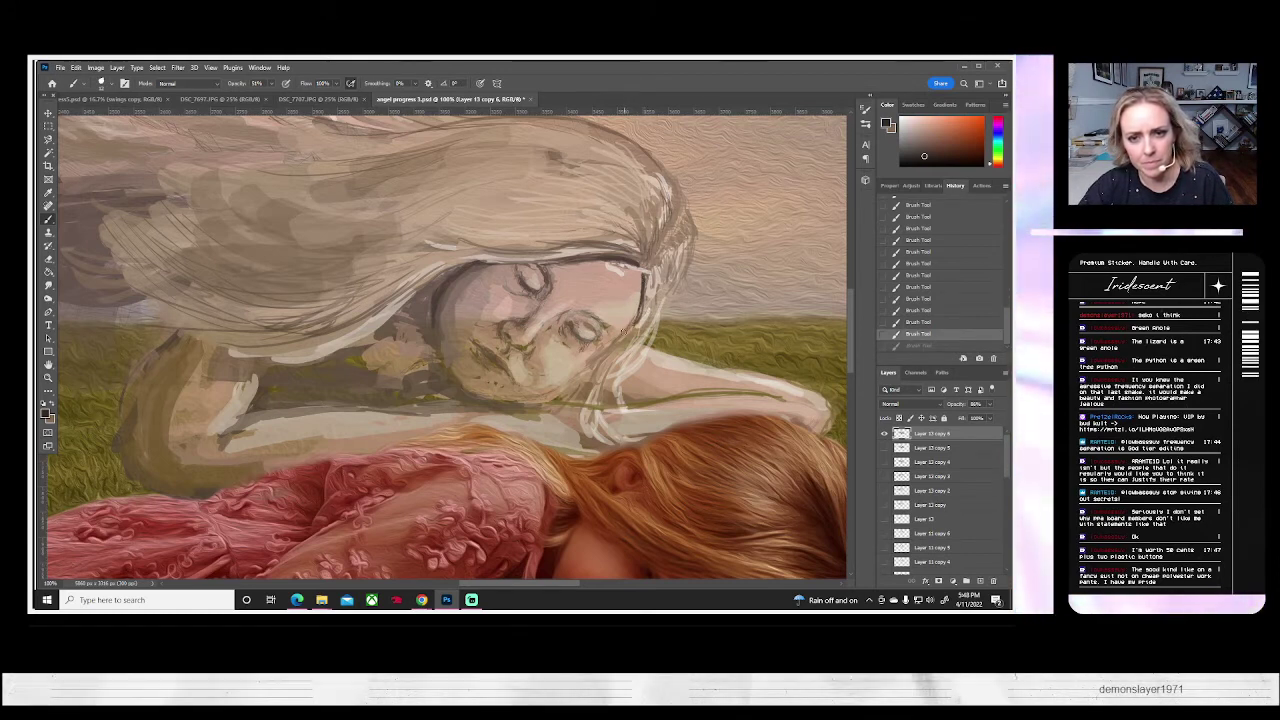
{"action": "left_click", "coordinate": [571, 381]}
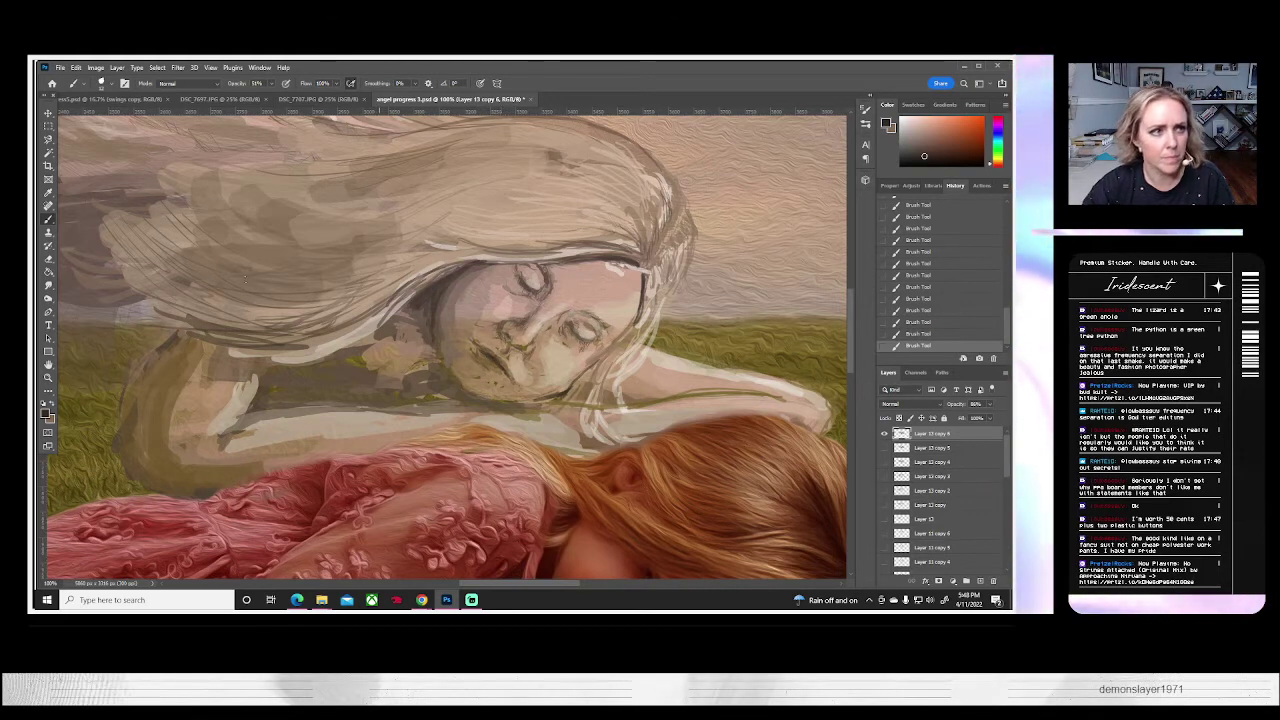
- Shrink the brush to a few pixels, paint fine strokes in the neck shadow and sample dark brown beside the face
{"action": "left_click", "coordinate": [106, 84]}
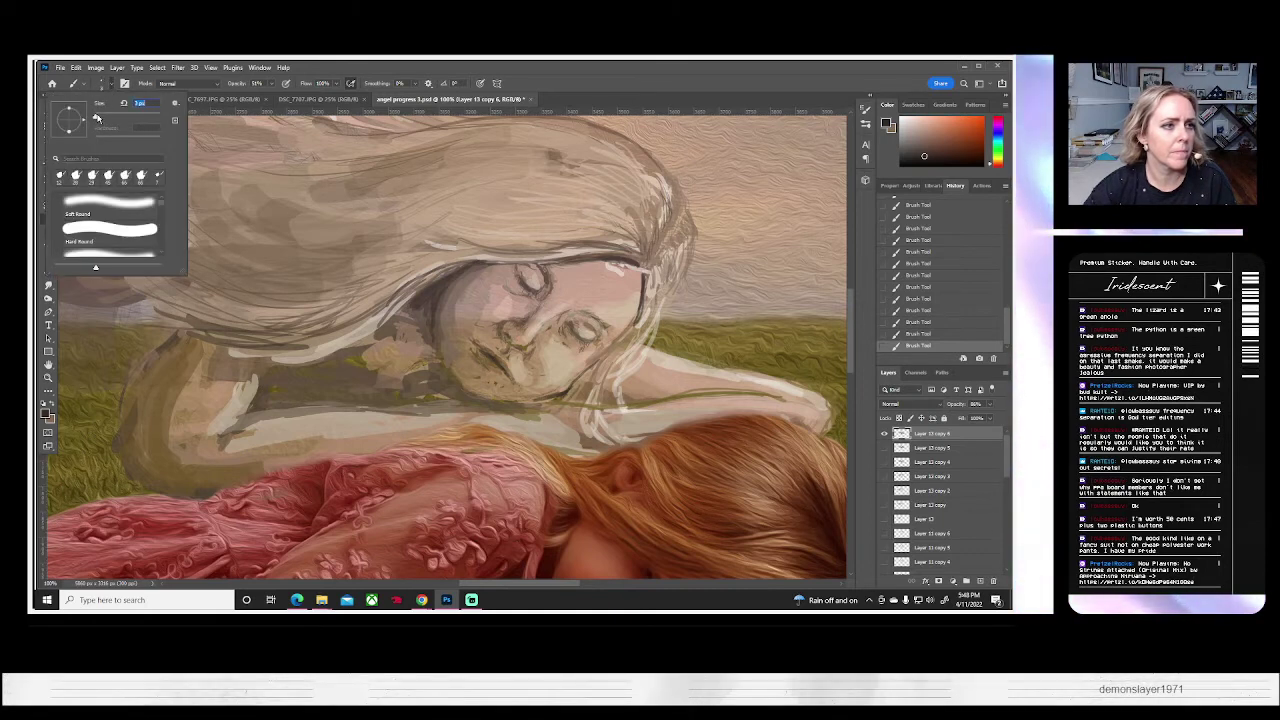
{"action": "key", "text": "Return"}
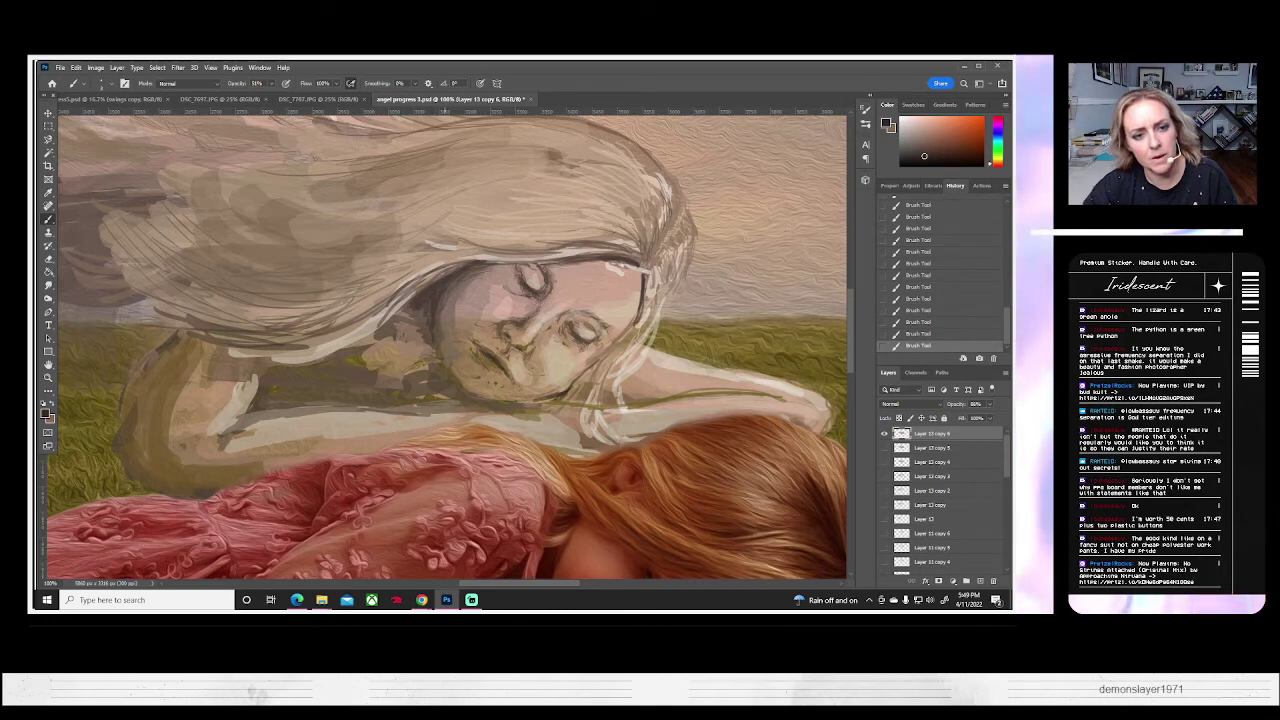
{"action": "right_click", "coordinate": [445, 346]}
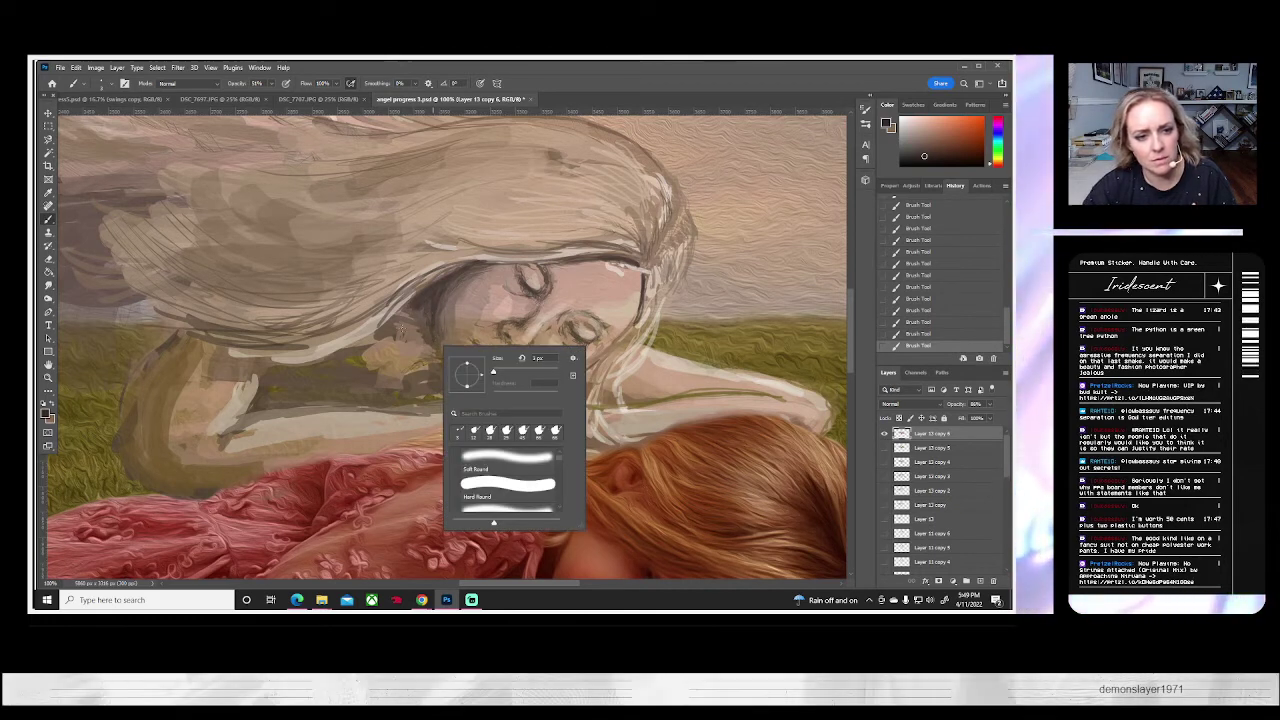
{"action": "left_click", "coordinate": [402, 330]}
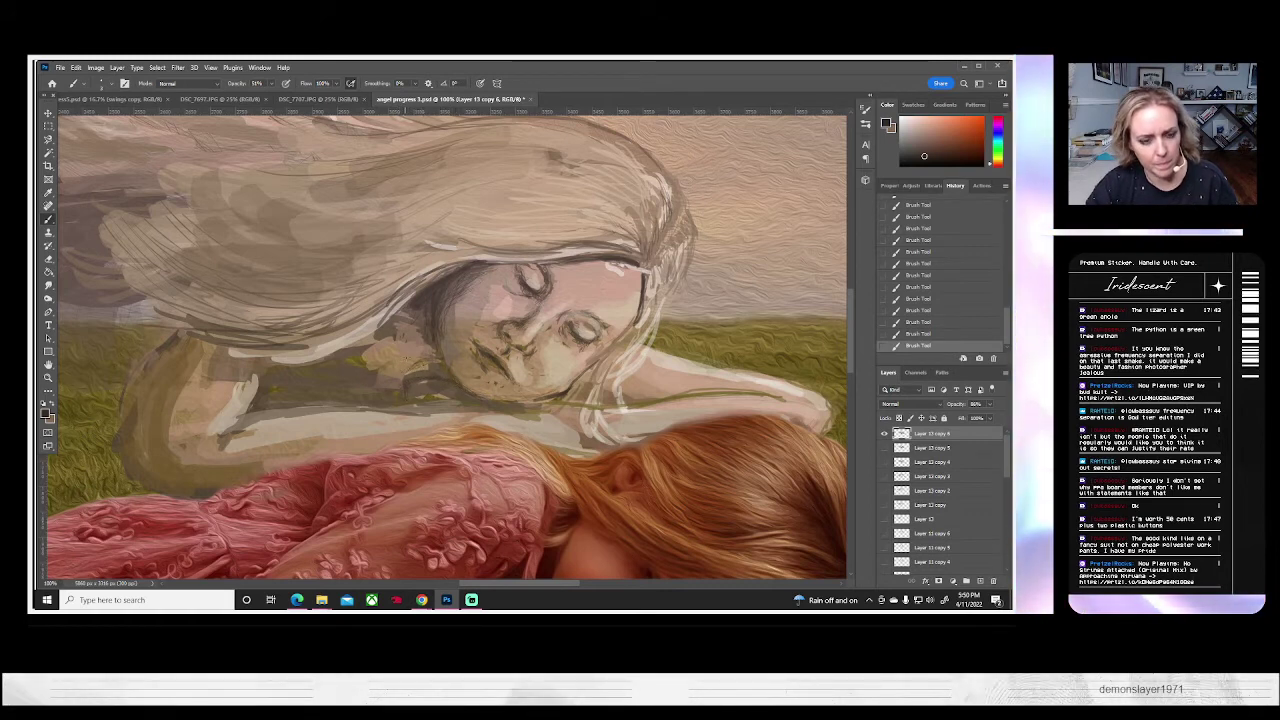
{"action": "left_click", "coordinate": [408, 380], "text": "alt"}
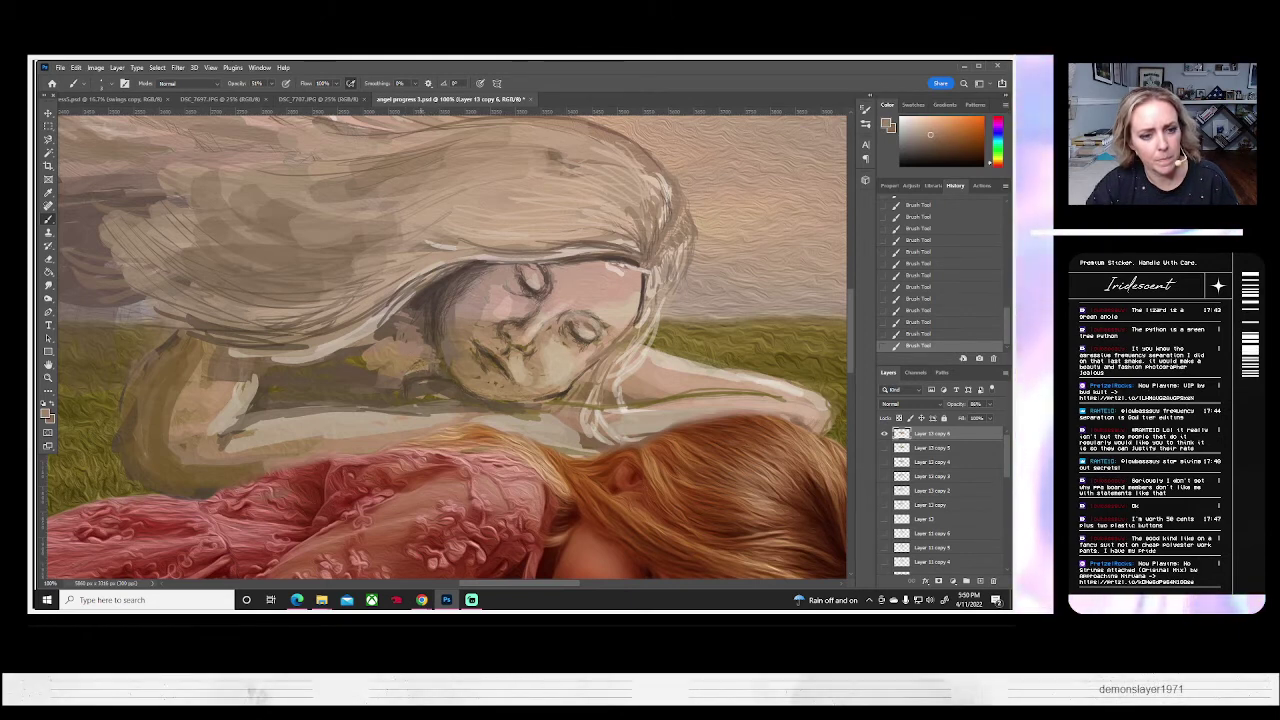
{"action": "left_click", "coordinate": [426, 343], "text": "alt"}
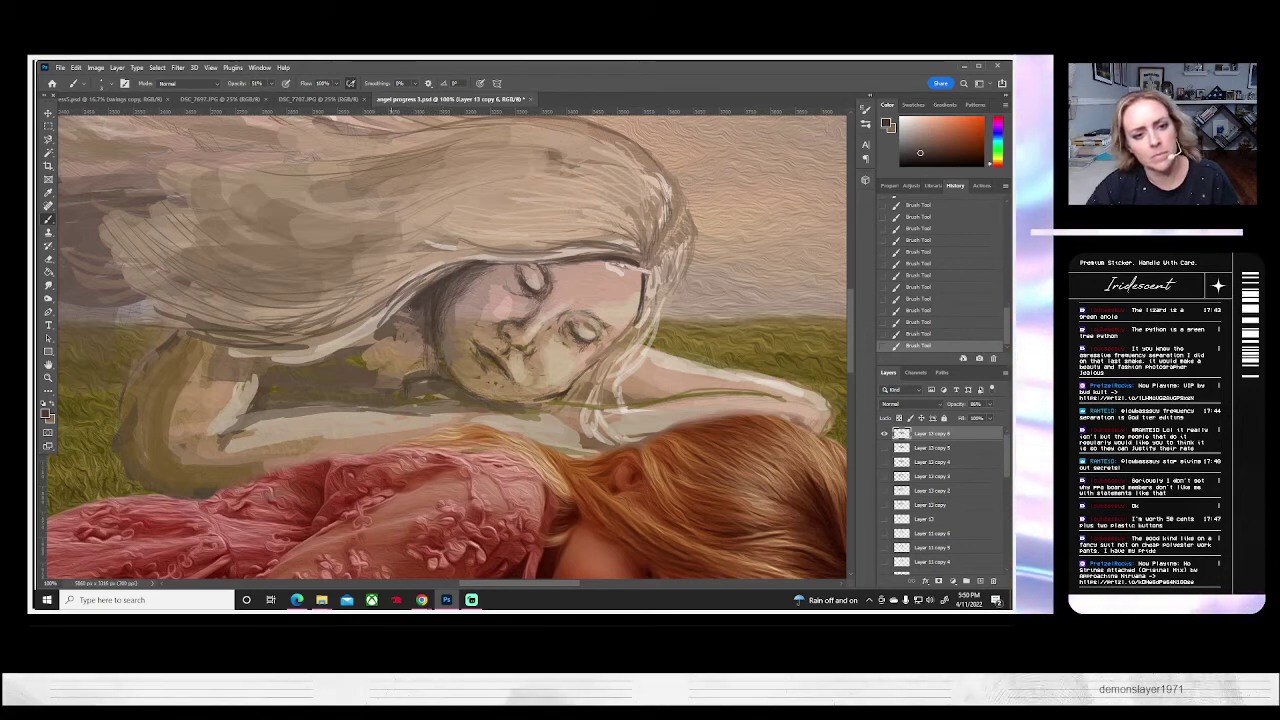
- Adjust the top layer's opacity to between 70 and 80%, comparing the effect in the whole image and close up
{"action": "left_click", "coordinate": [48, 377]}
{"action": "left_click", "coordinate": [343, 83]}
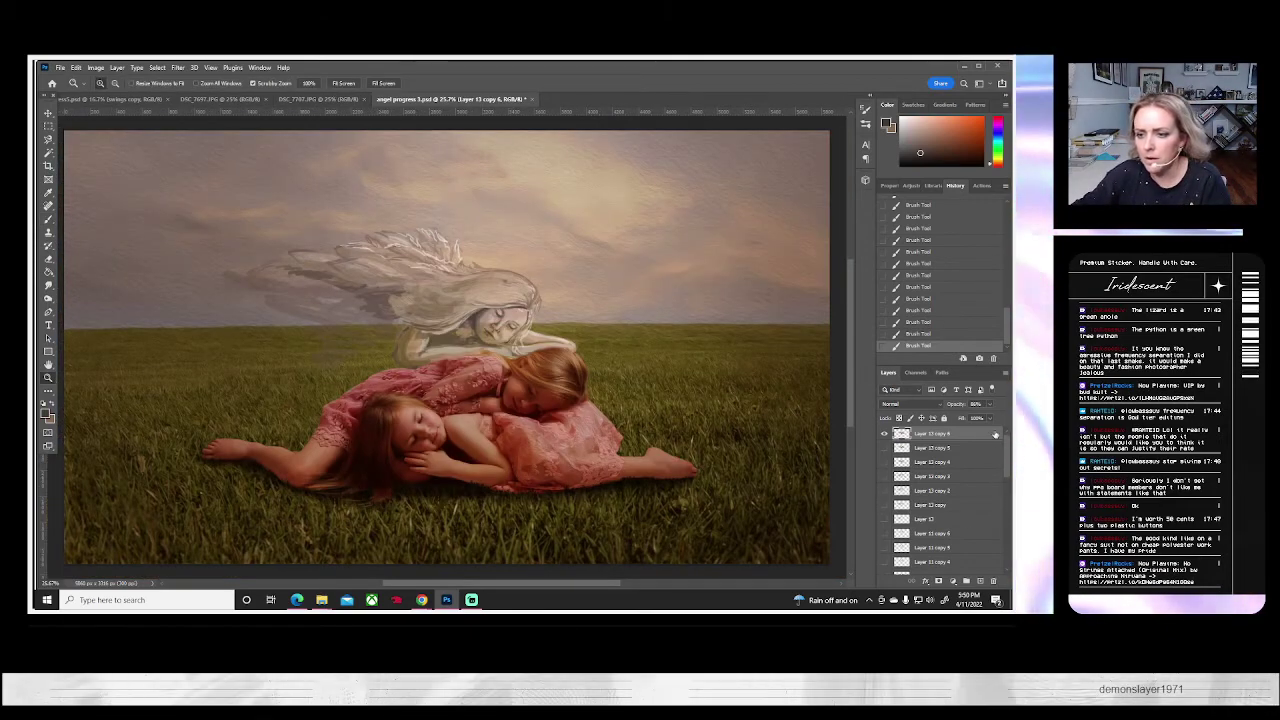
{"action": "left_click_drag", "start_coordinate": [982, 420], "coordinate": [993, 426]}
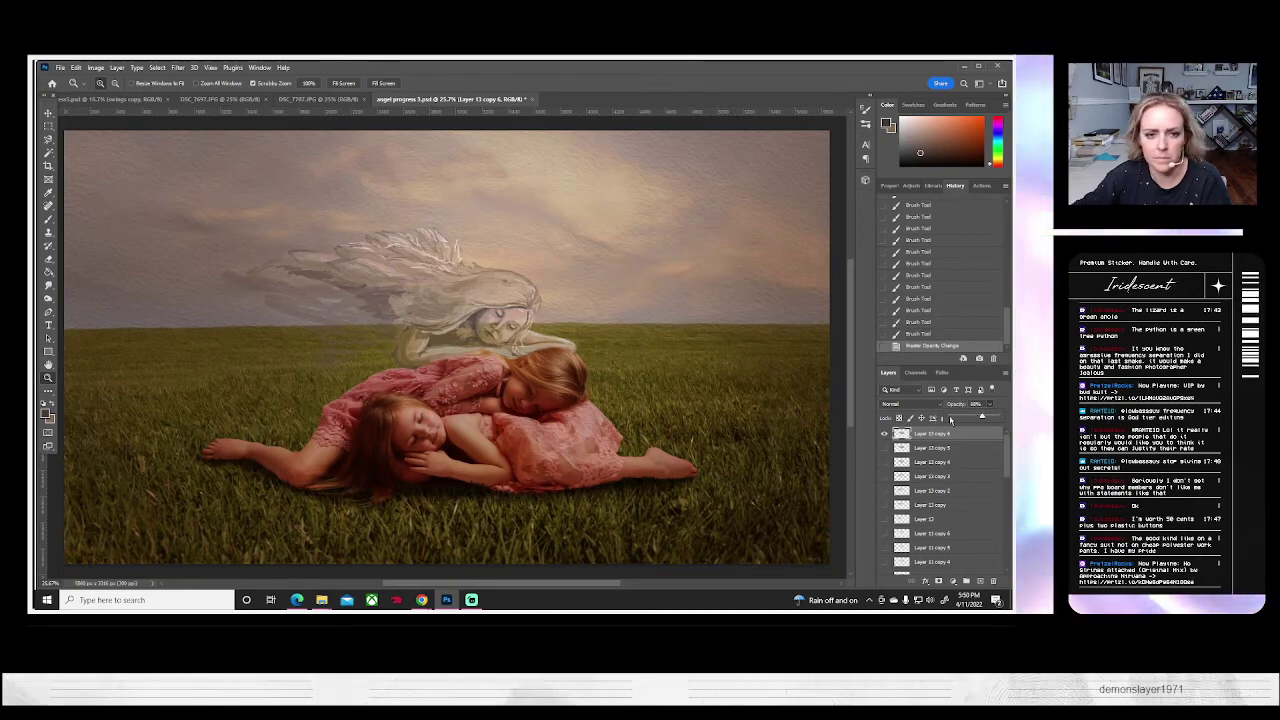
{"action": "left_click_drag", "start_coordinate": [463, 358], "coordinate": [509, 346]}
{"action": "left_click", "coordinate": [509, 347]}
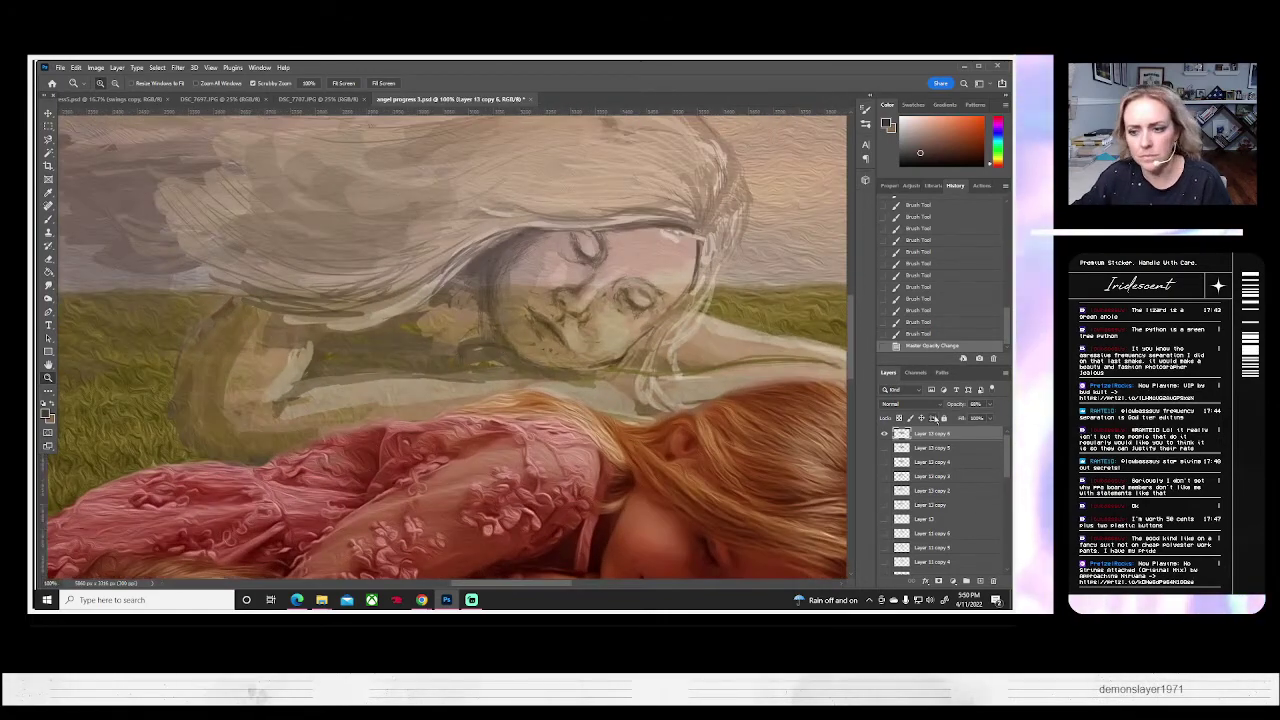
{"action": "left_click", "coordinate": [990, 404]}
{"action": "left_click_drag", "start_coordinate": [988, 415], "coordinate": [992, 415]}
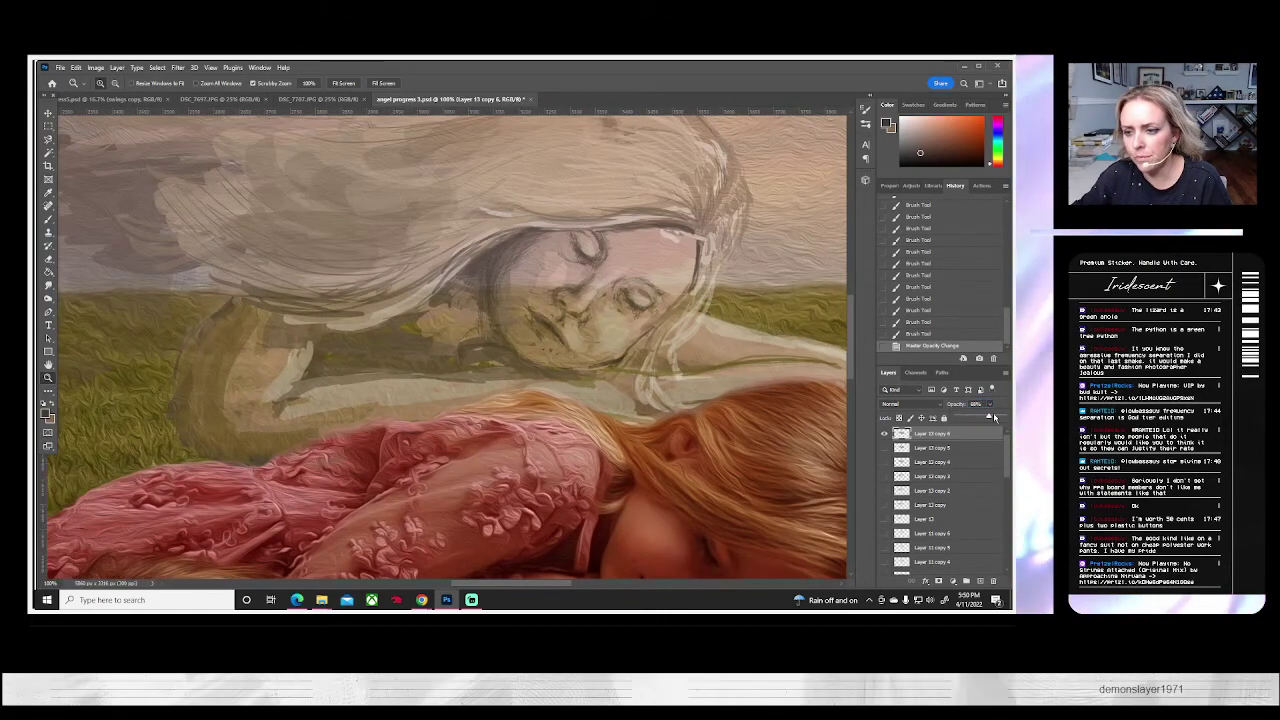
- Paint thin dark brown brush strokes beneath the angel's chin and along the shadowed edge of the cheek
{"action": "key", "text": "b"}
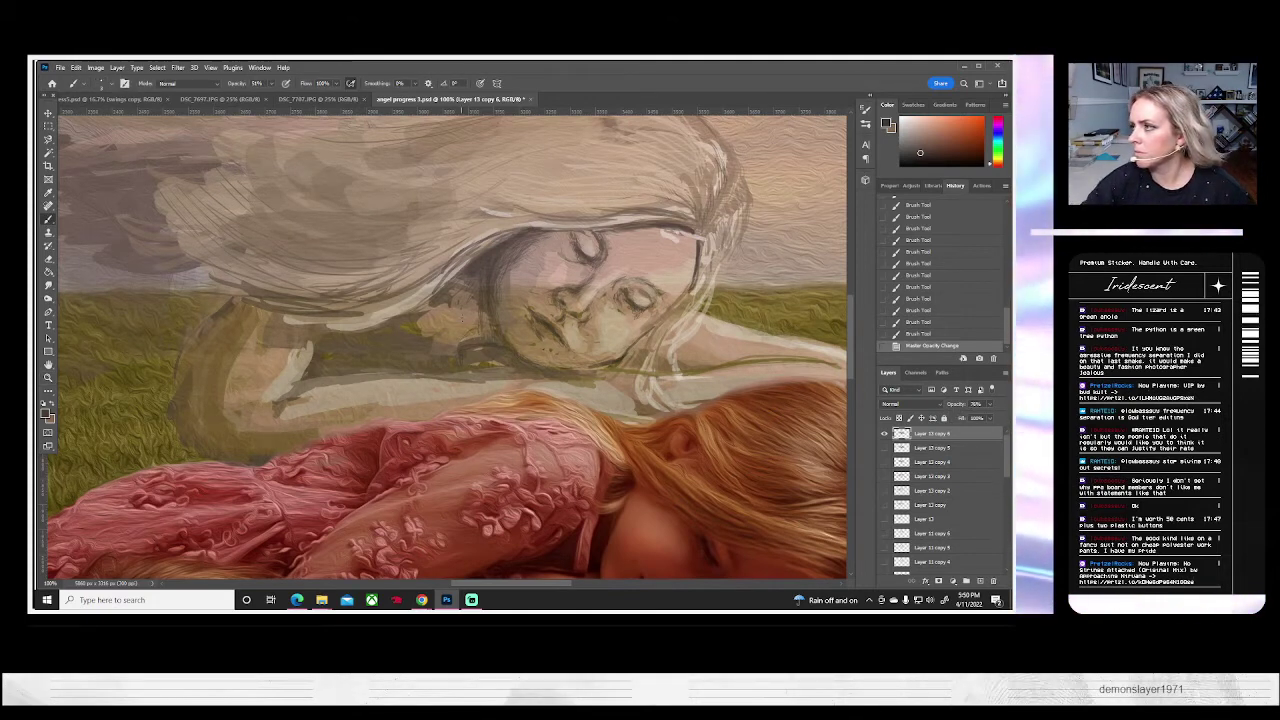
{"action": "left_click_drag", "start_coordinate": [454, 311], "coordinate": [367, 290]}
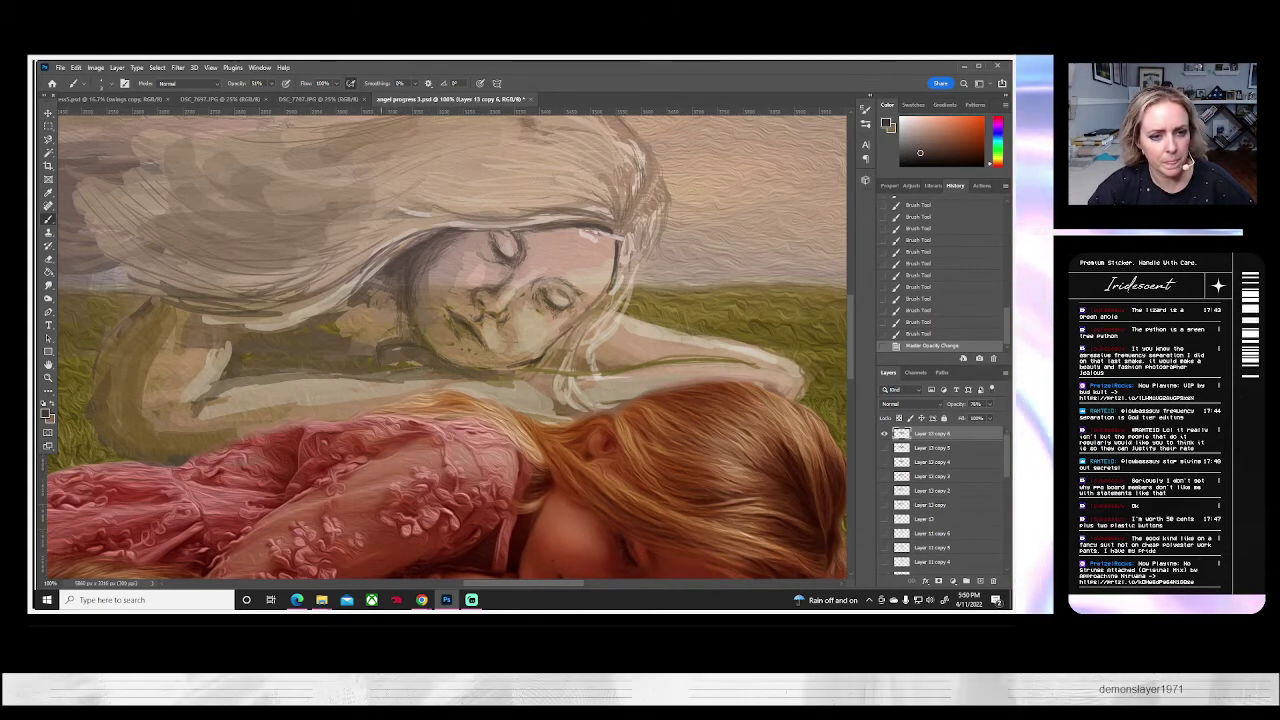
{"action": "left_click", "coordinate": [486, 365]}
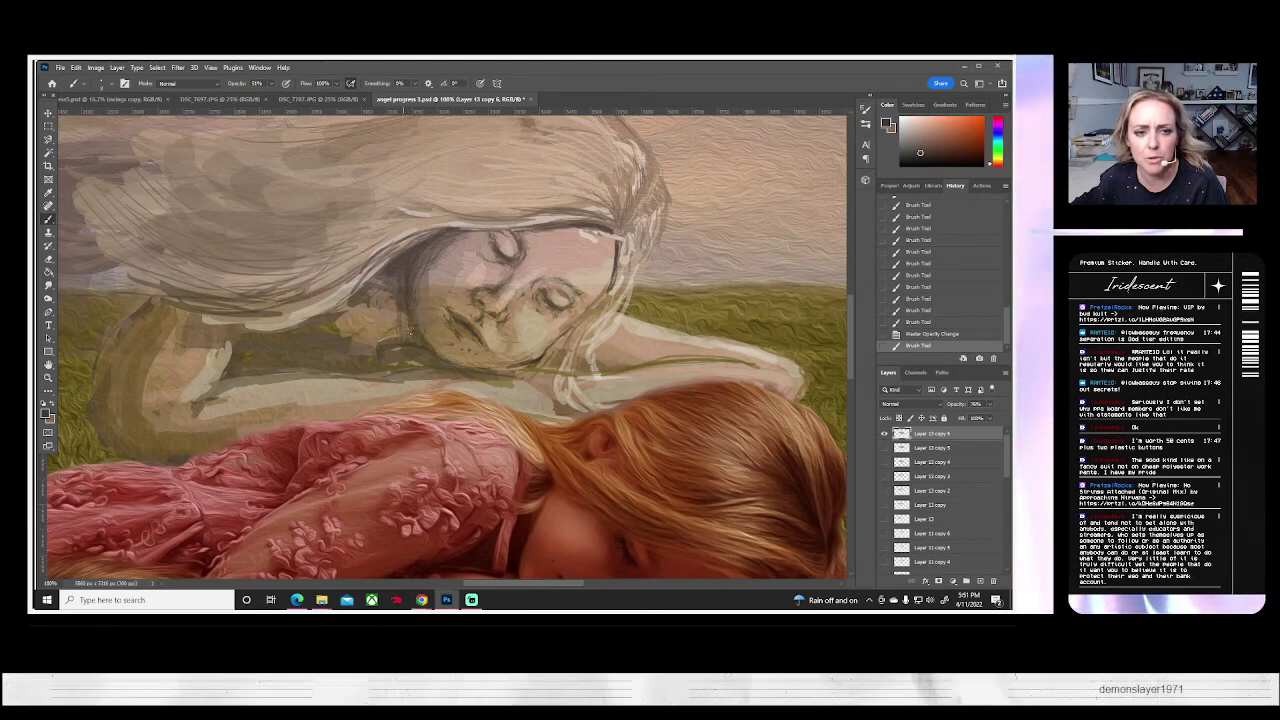
{"action": "left_click_drag", "start_coordinate": [410, 333], "coordinate": [425, 340]}
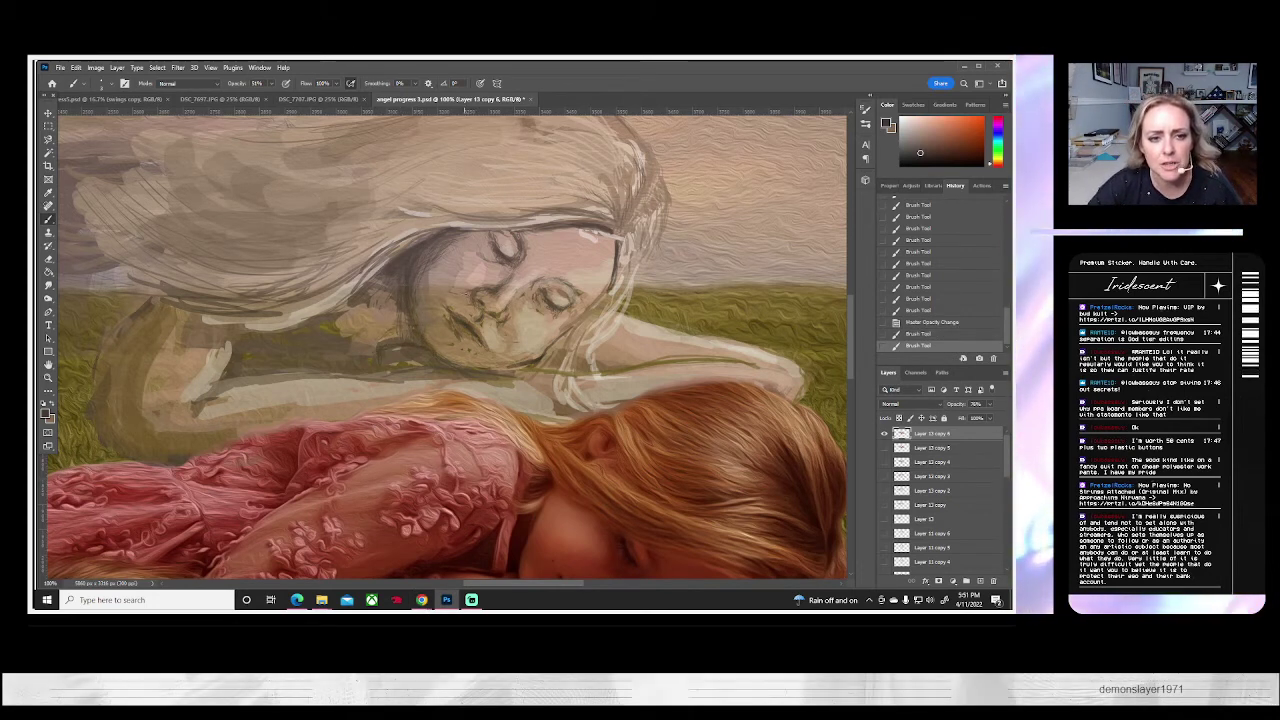
- Define the angel's nose and the area between nose and mouth with short, fine dark brown strokes
{"action": "left_click_drag", "start_coordinate": [470, 298], "coordinate": [466, 298]}
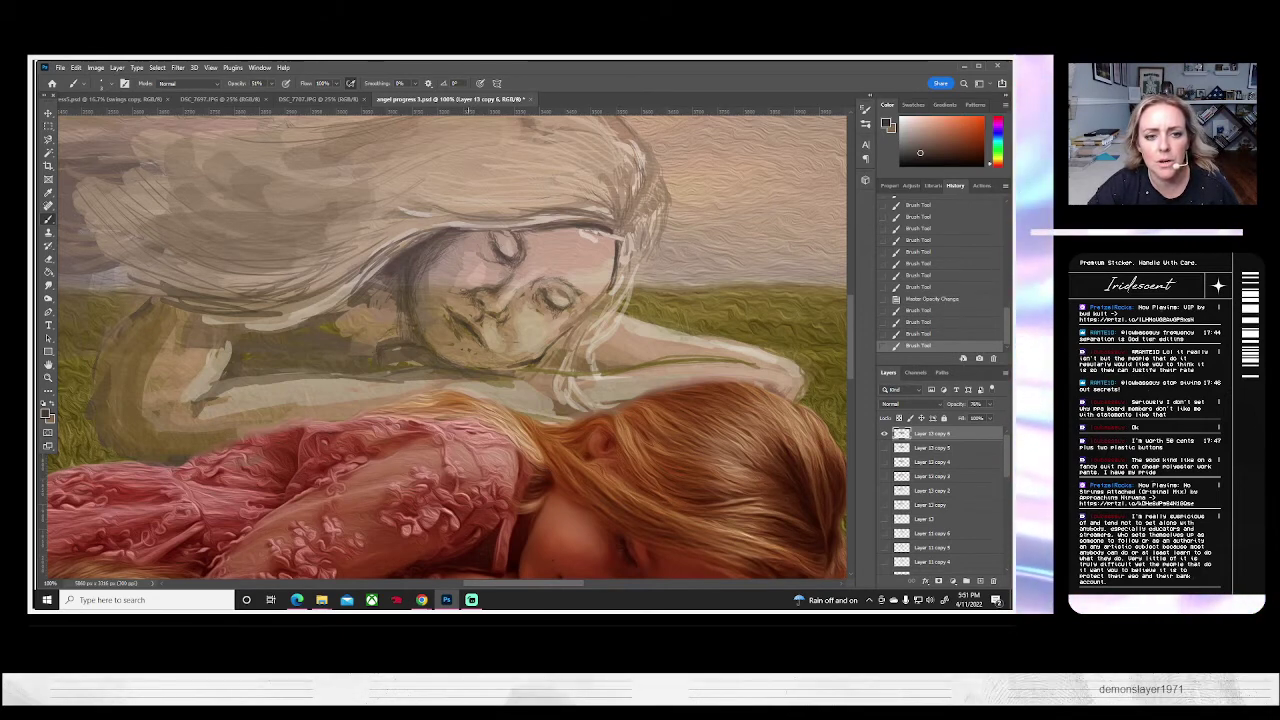
{"action": "left_click", "coordinate": [468, 112]}
{"action": "left_click", "coordinate": [467, 112]}
{"action": "left_click", "coordinate": [468, 112]}
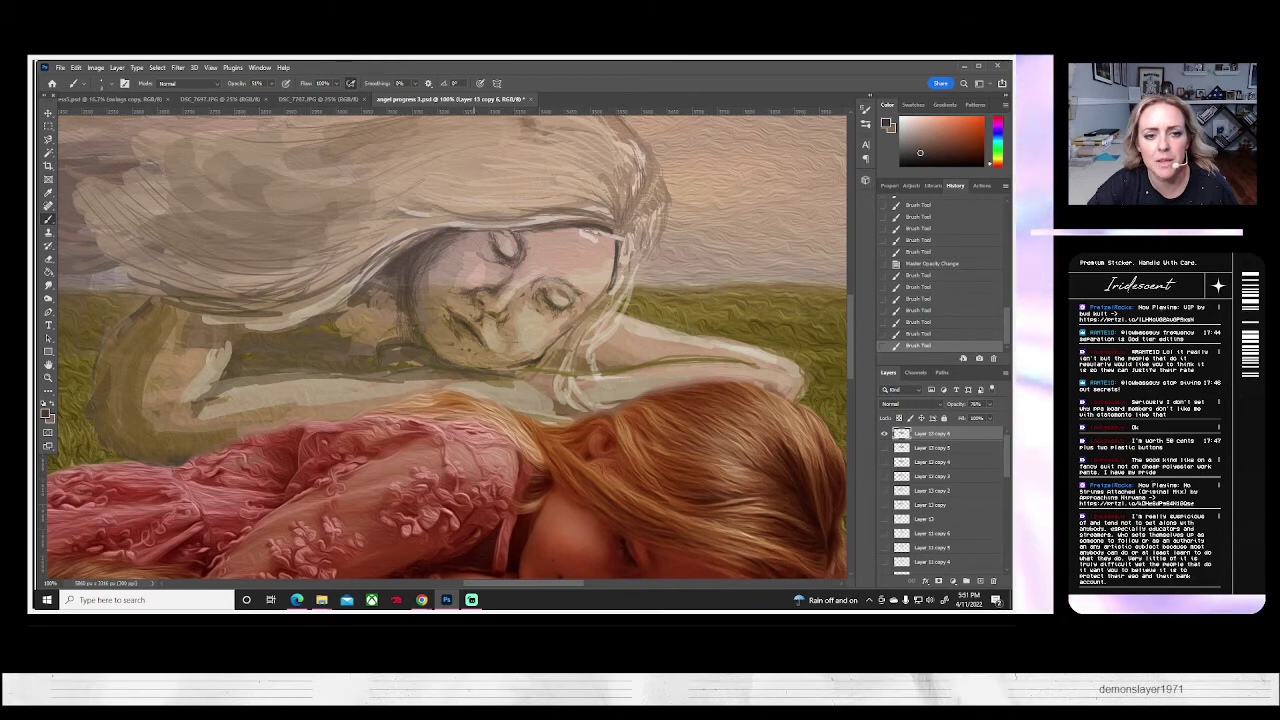
{"action": "left_click", "coordinate": [468, 112]}
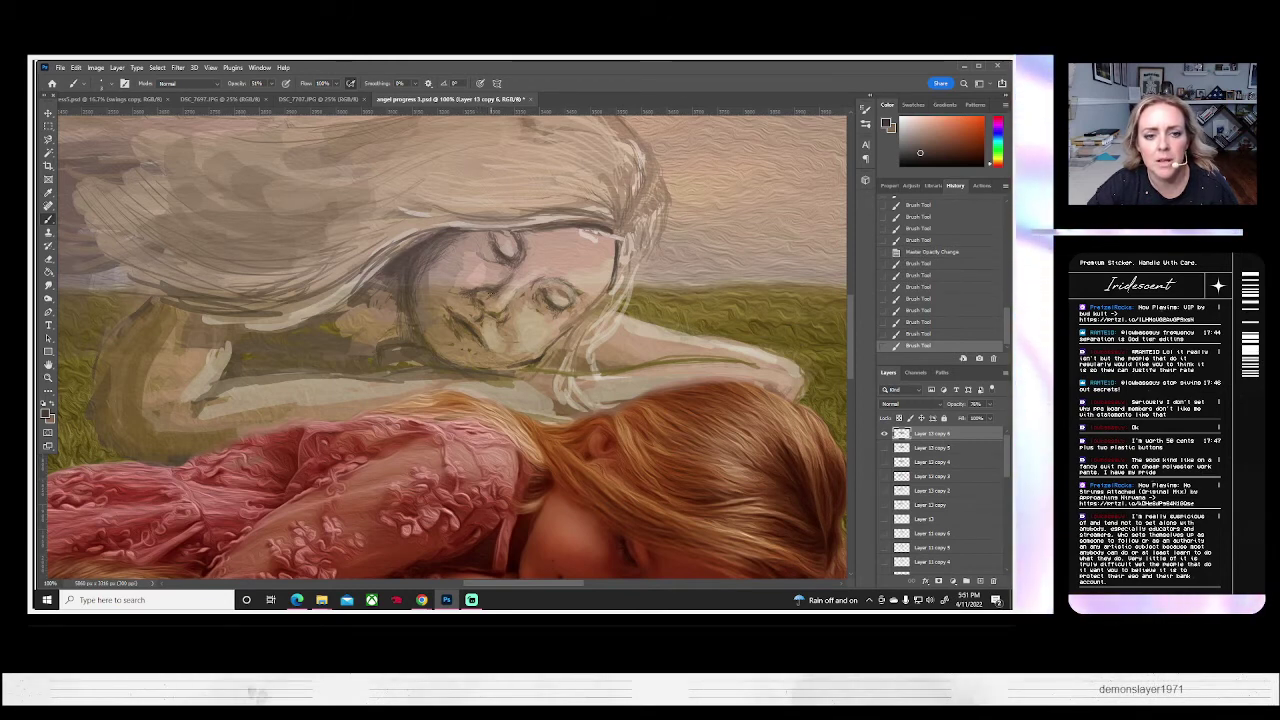
{"action": "left_click", "coordinate": [486, 330]}
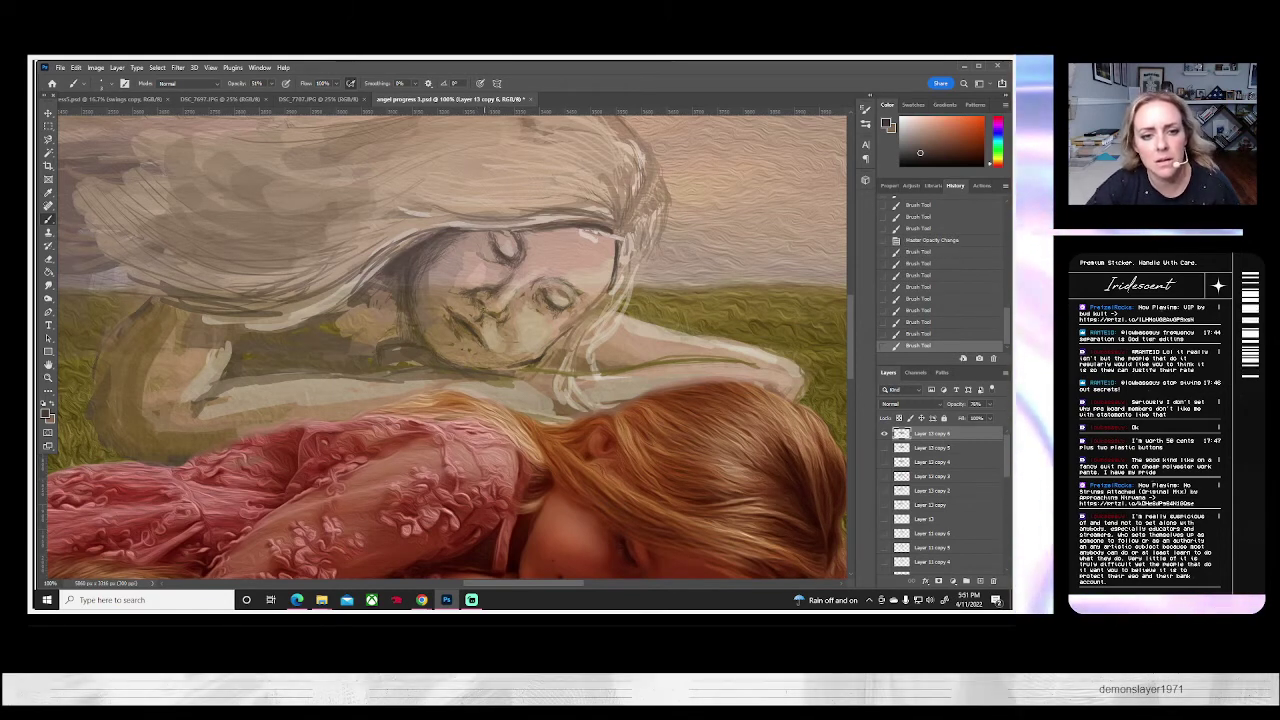
{"action": "left_click", "coordinate": [484, 300]}
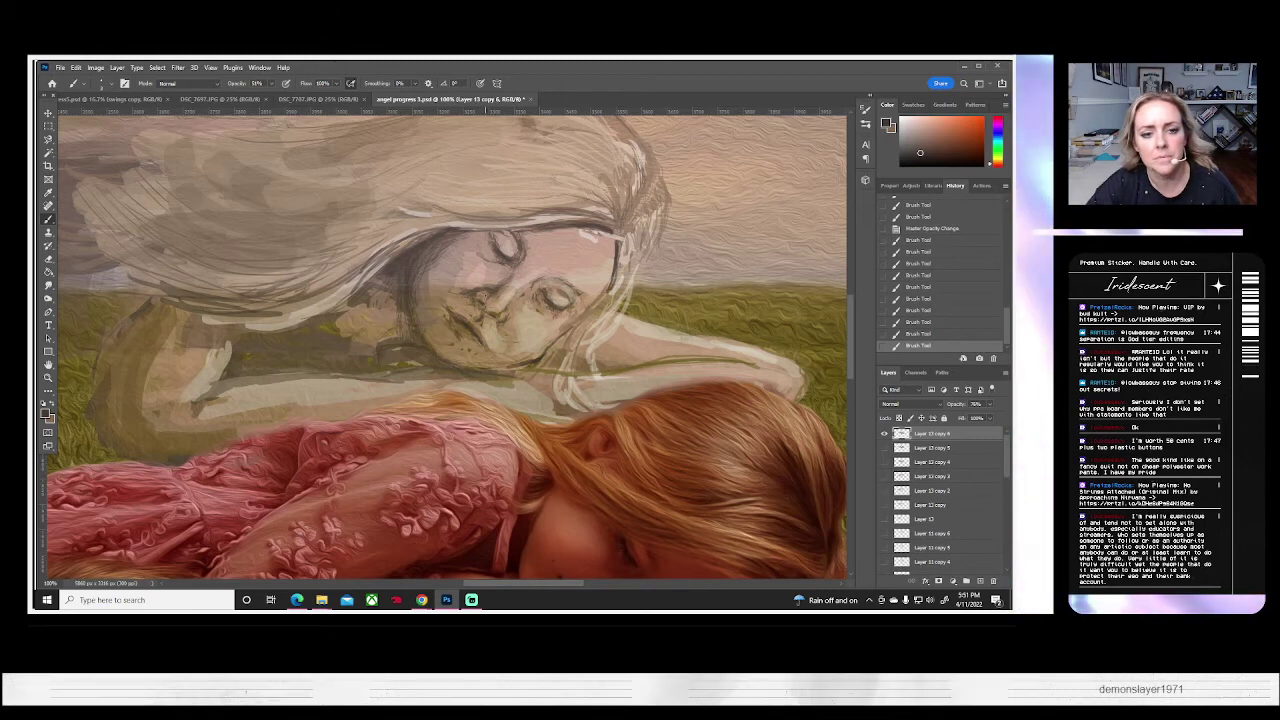
- Undo the stroke beside the nose and paint fine dark strokes at the mouth corner and along the lips
{"action": "left_click", "coordinate": [468, 310]}
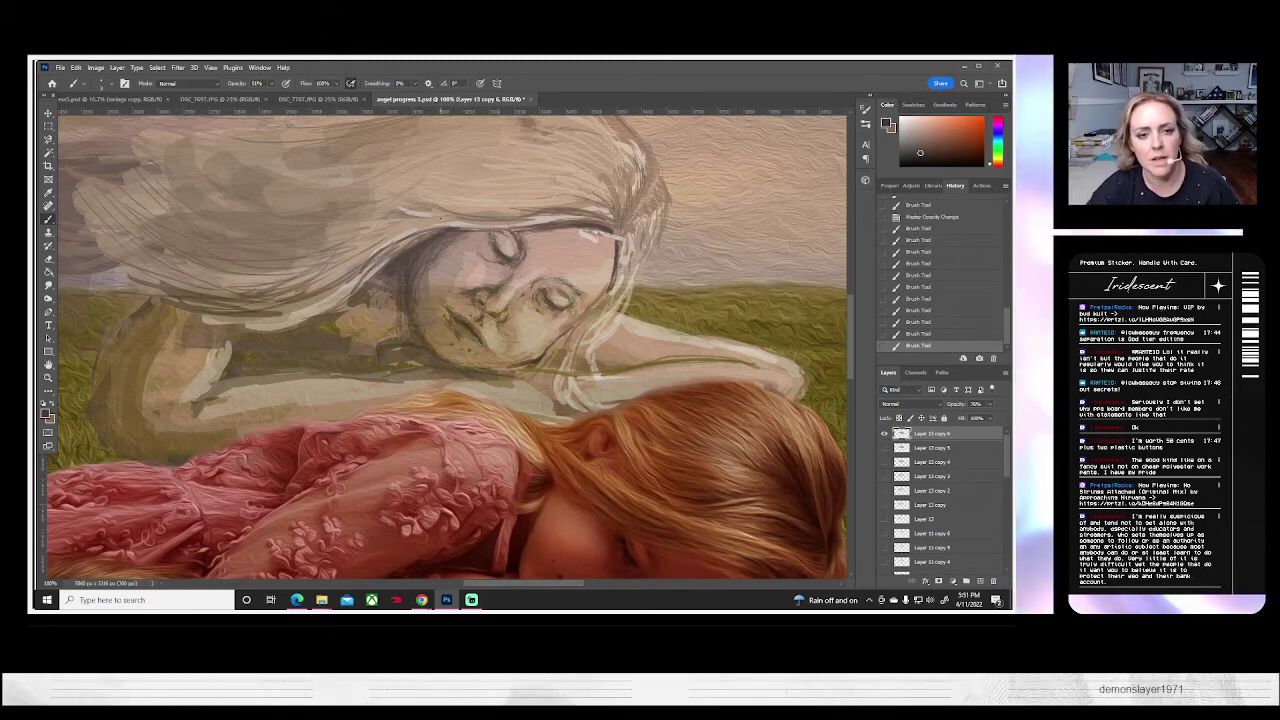
{"action": "key", "text": "ctrl+z"}
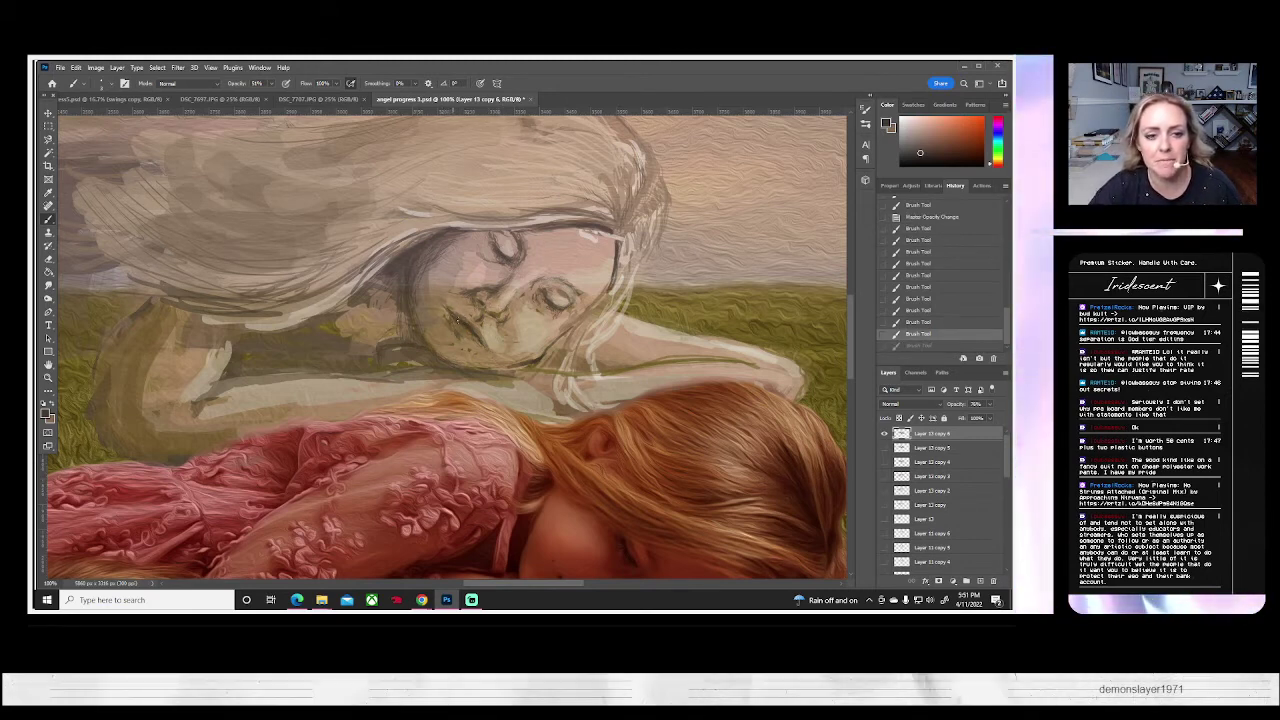
{"action": "left_click", "coordinate": [456, 316]}
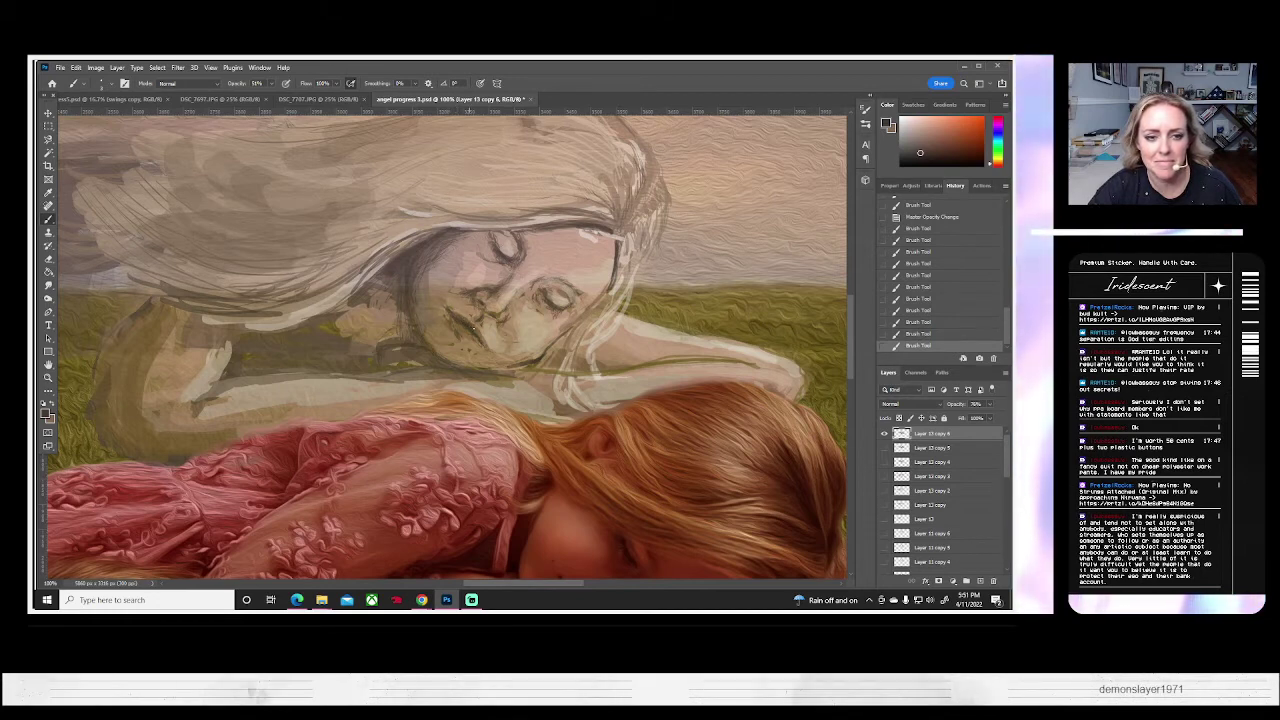
{"action": "left_click_drag", "start_coordinate": [481, 341], "coordinate": [460, 336]}
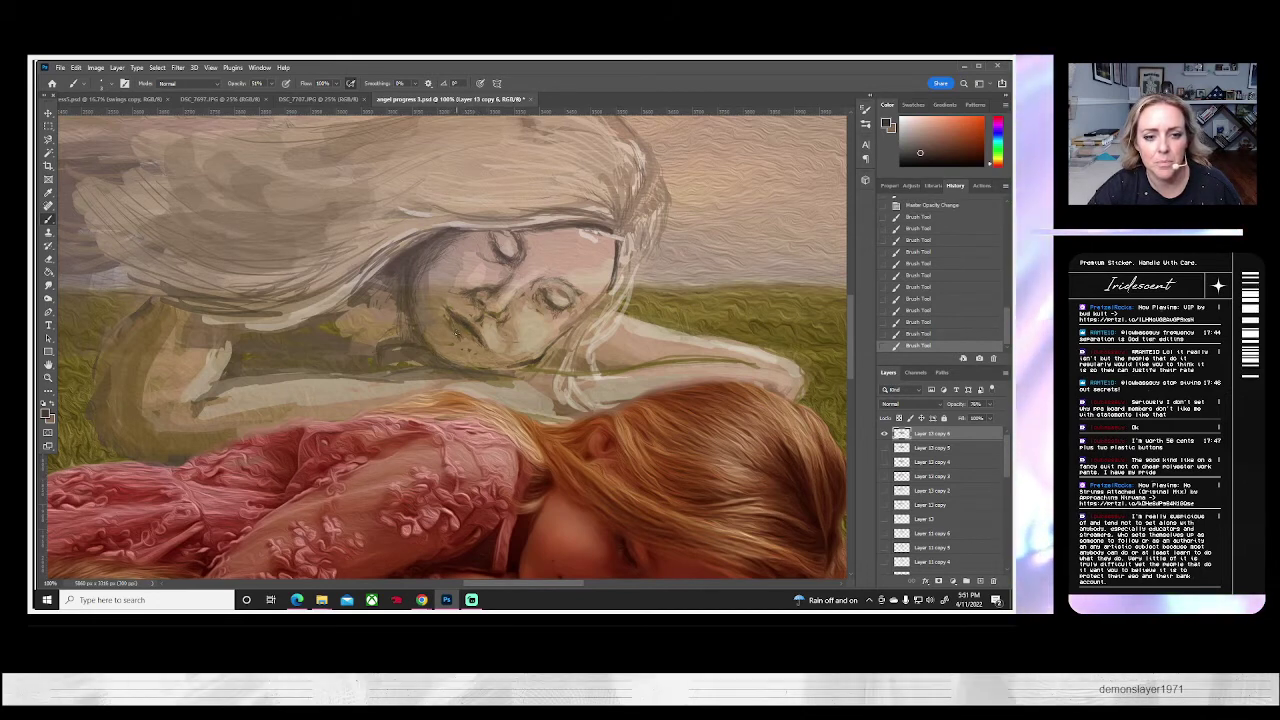
{"action": "left_click", "coordinate": [456, 334]}
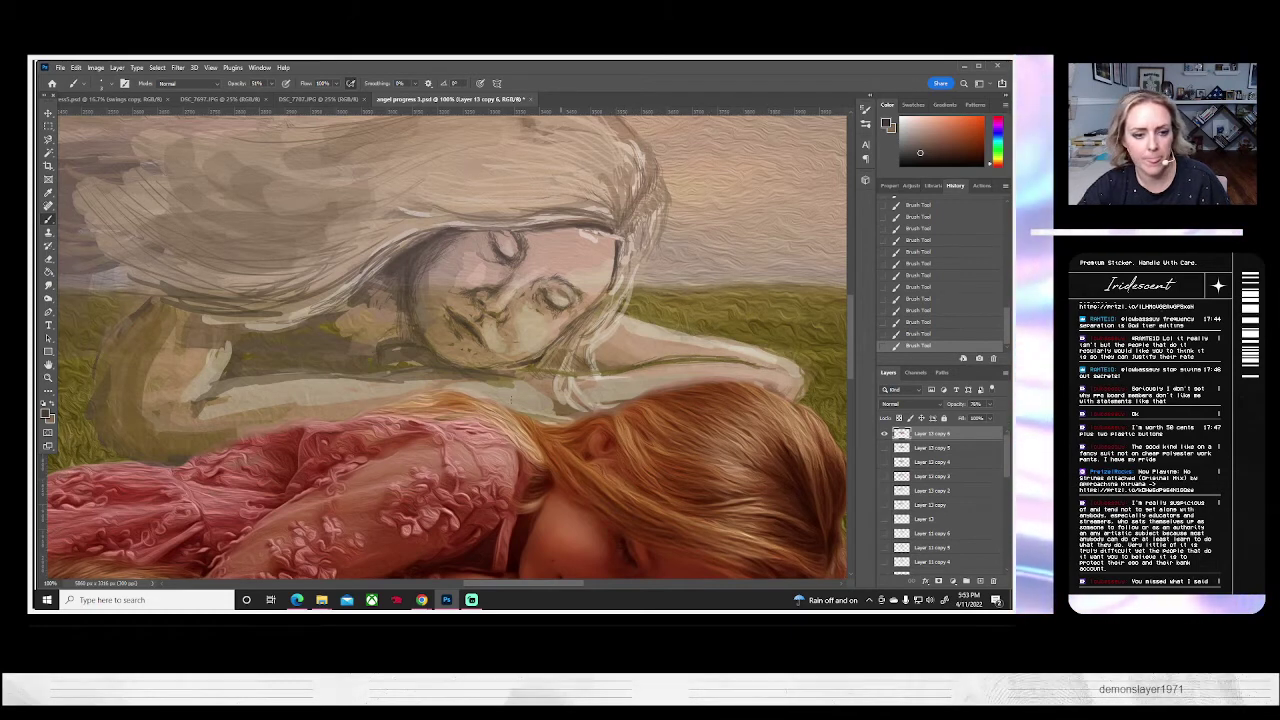
- Enlarge the brush, sample a light skin tone from the angel and paint along the forearm above the girl's head
{"action": "left_click", "coordinate": [101, 83]}
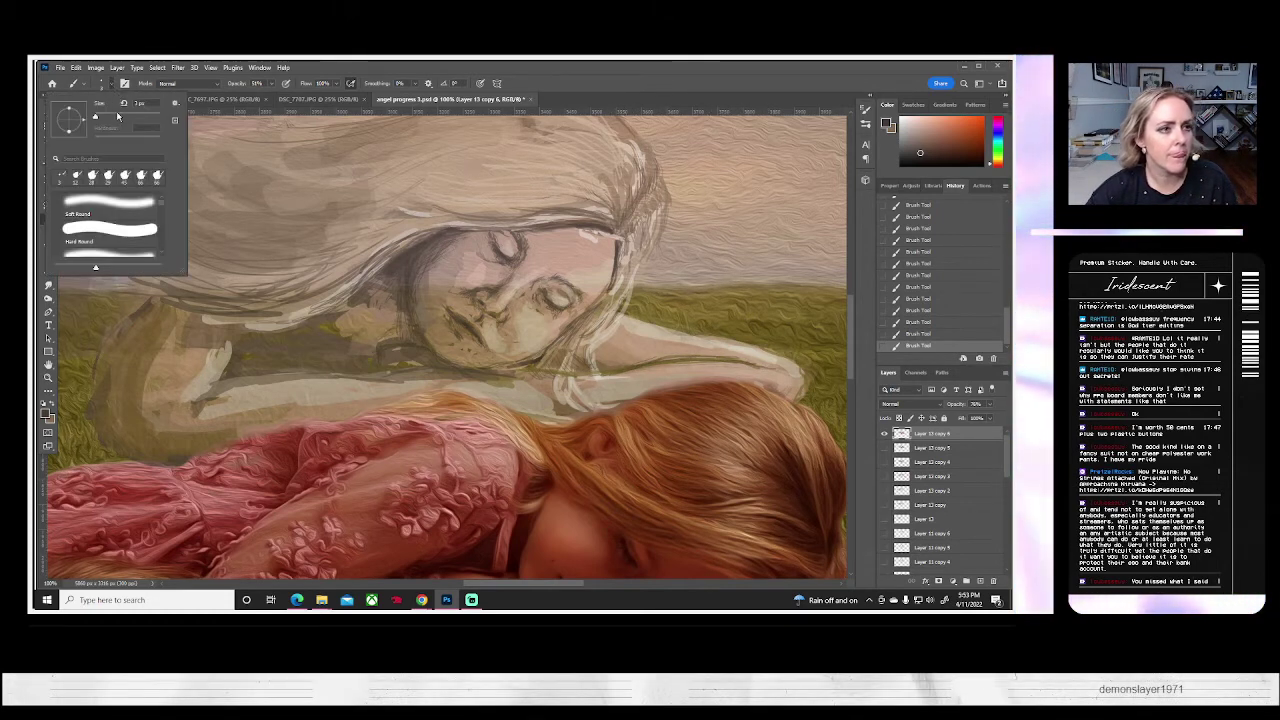
{"action": "left_click", "coordinate": [505, 200]}
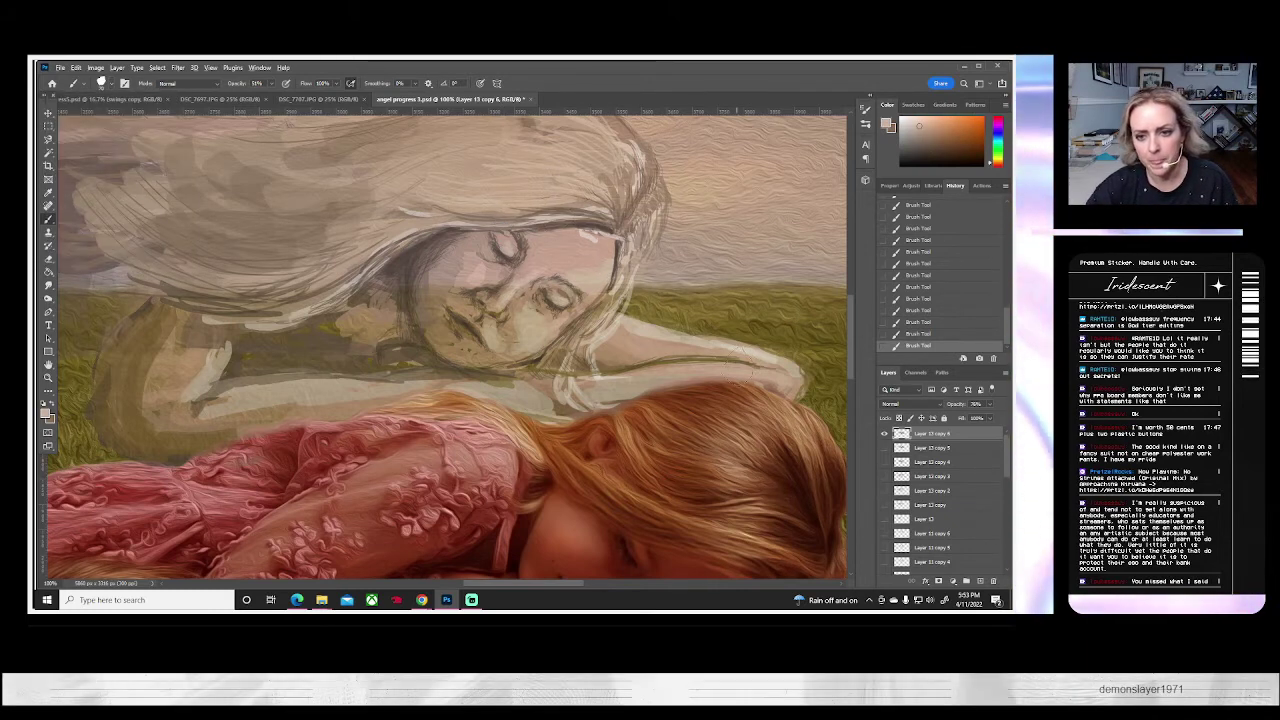
{"action": "left_click", "coordinate": [113, 84]}
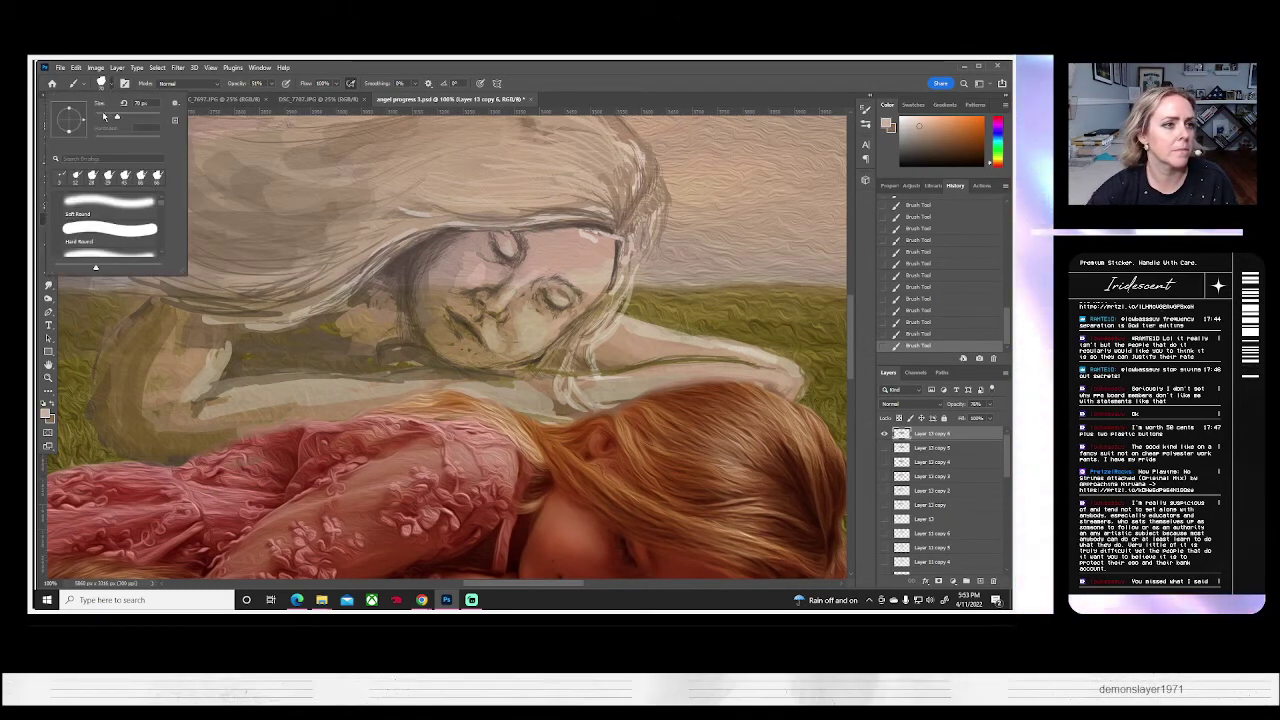
{"action": "left_click_drag", "start_coordinate": [104, 117], "coordinate": [101, 117]}
{"action": "key", "text": "Return"}
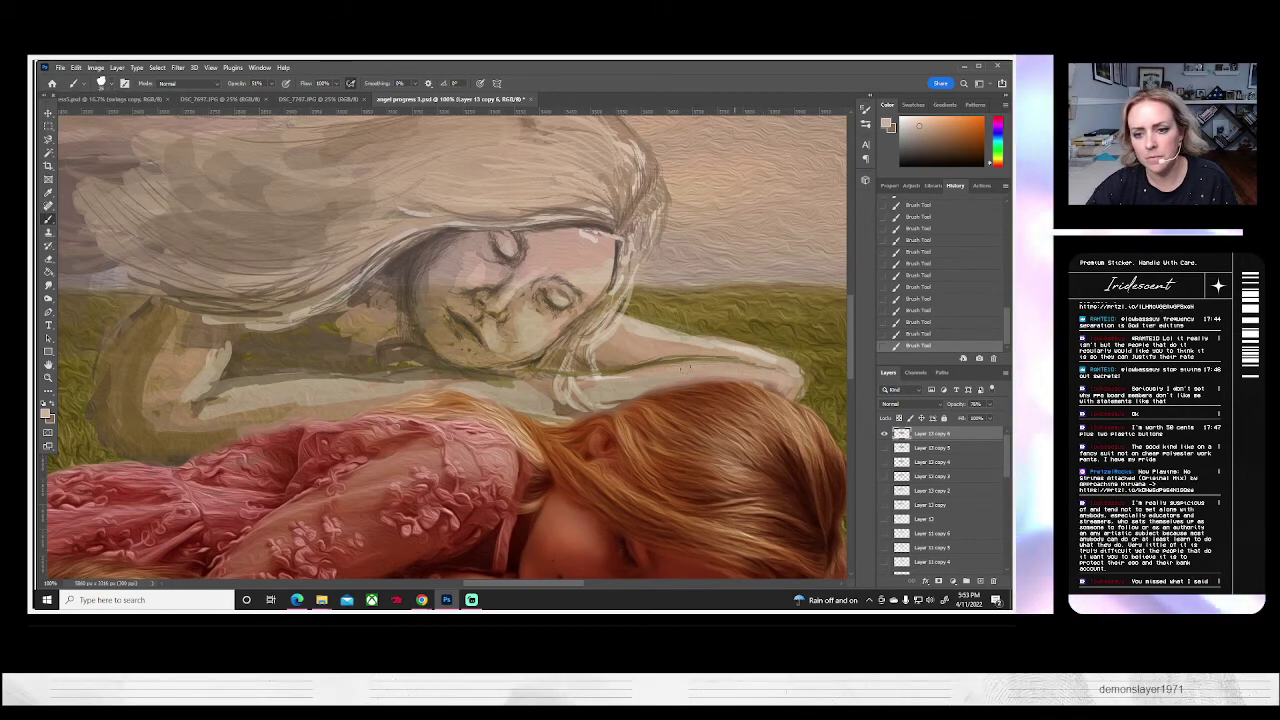
{"action": "left_click", "coordinate": [757, 371], "text": "alt"}
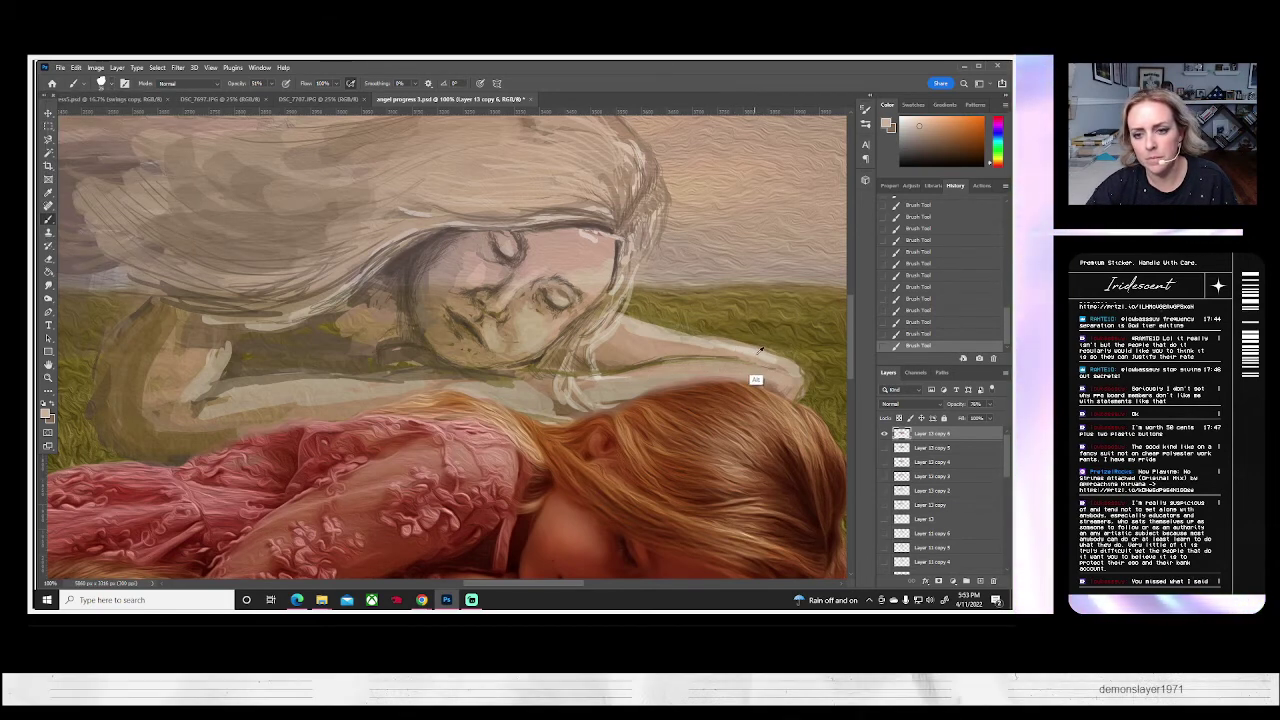
{"action": "left_click_drag", "start_coordinate": [740, 364], "coordinate": [656, 369]}
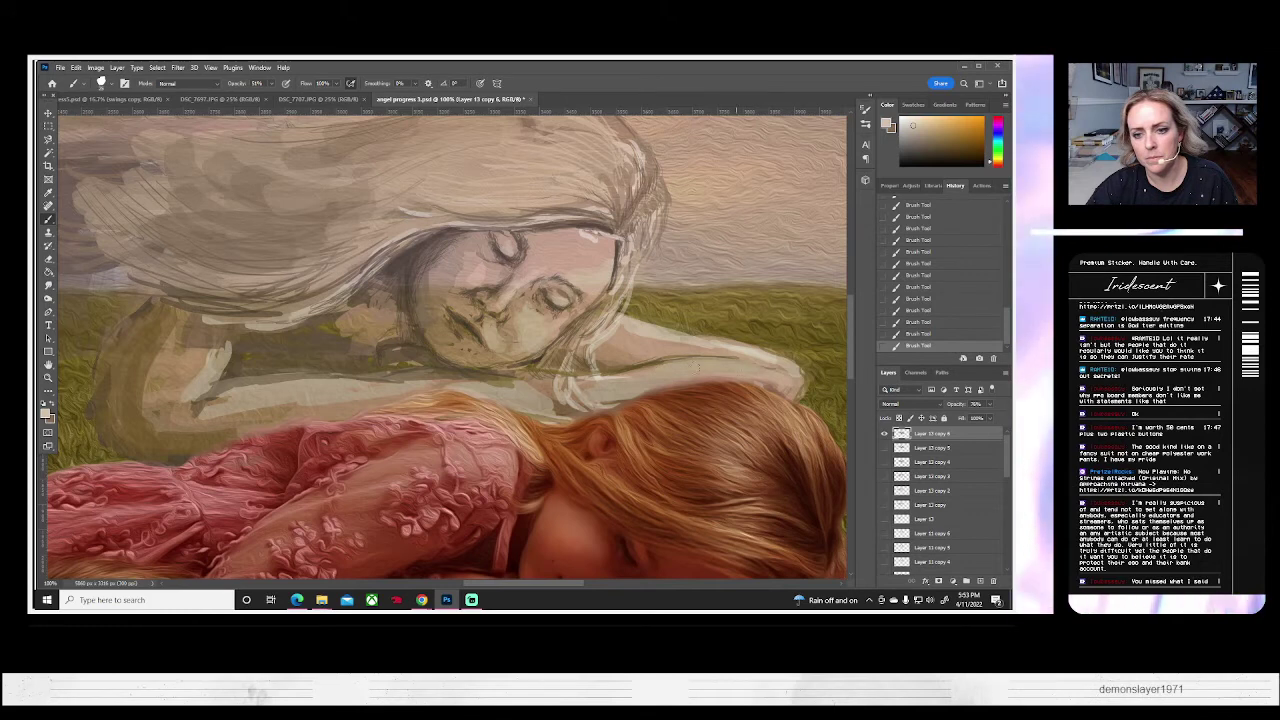
- Try a lightened beige as paint colour for the forearm and undo the last two brush strokes
{"action": "left_click", "coordinate": [708, 401], "text": "alt"}
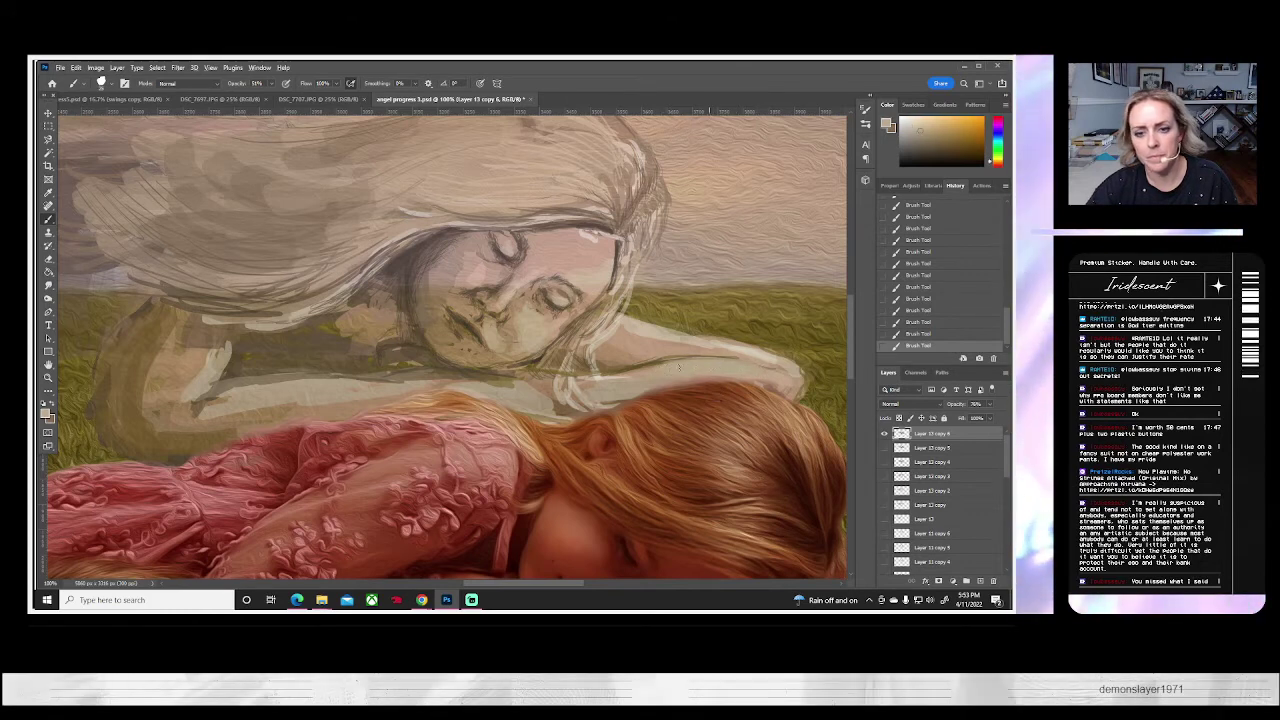
{"action": "left_click", "coordinate": [46, 413]}
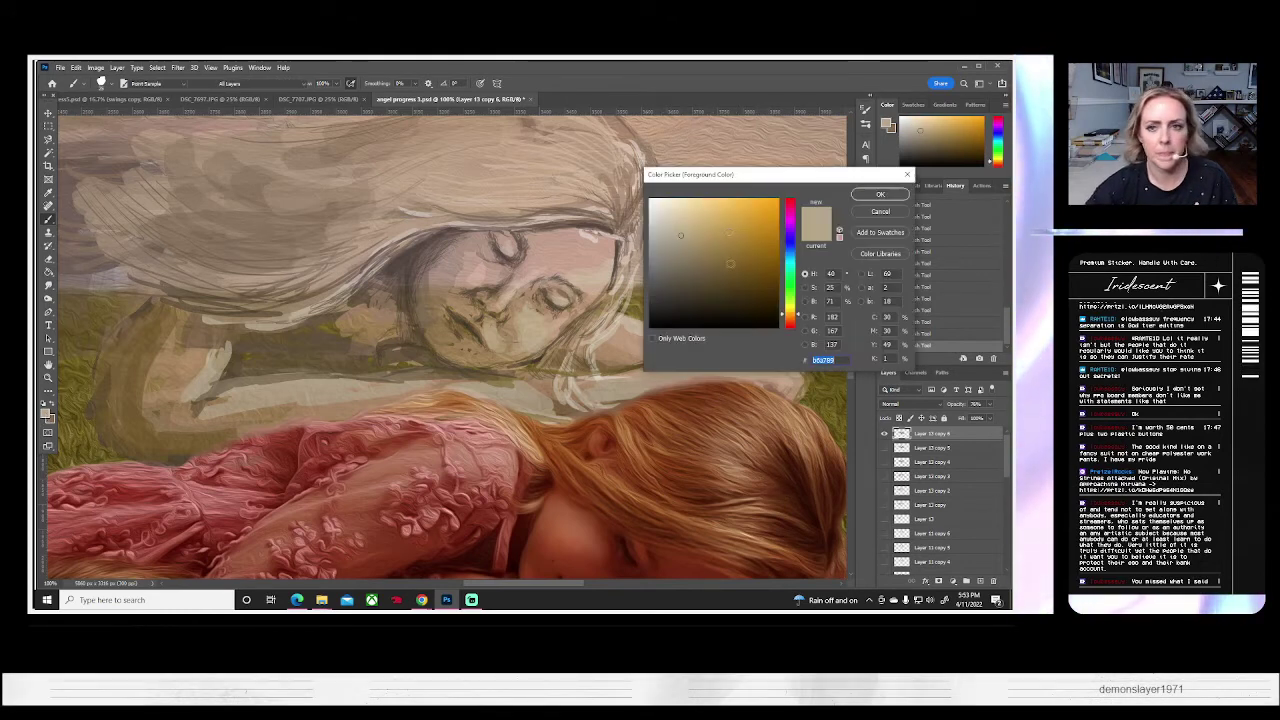
{"action": "left_click", "coordinate": [880, 194]}
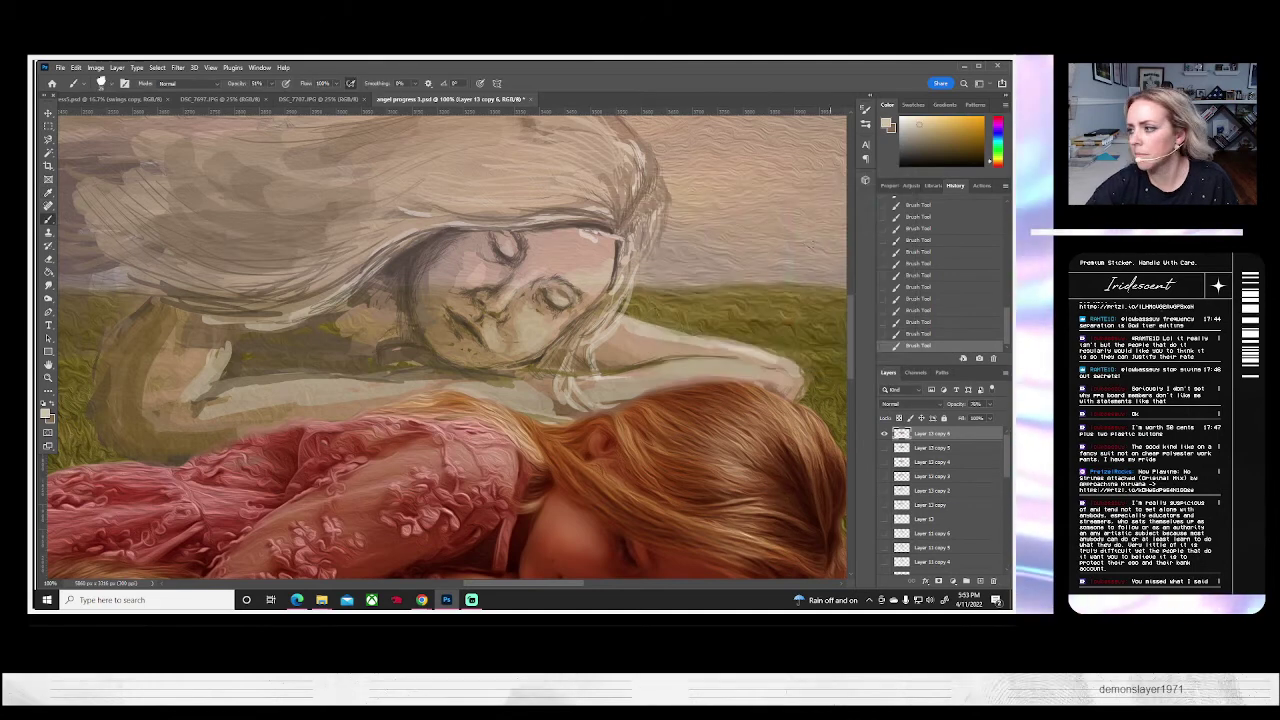
{"action": "left_click_drag", "start_coordinate": [528, 372], "coordinate": [545, 372]}
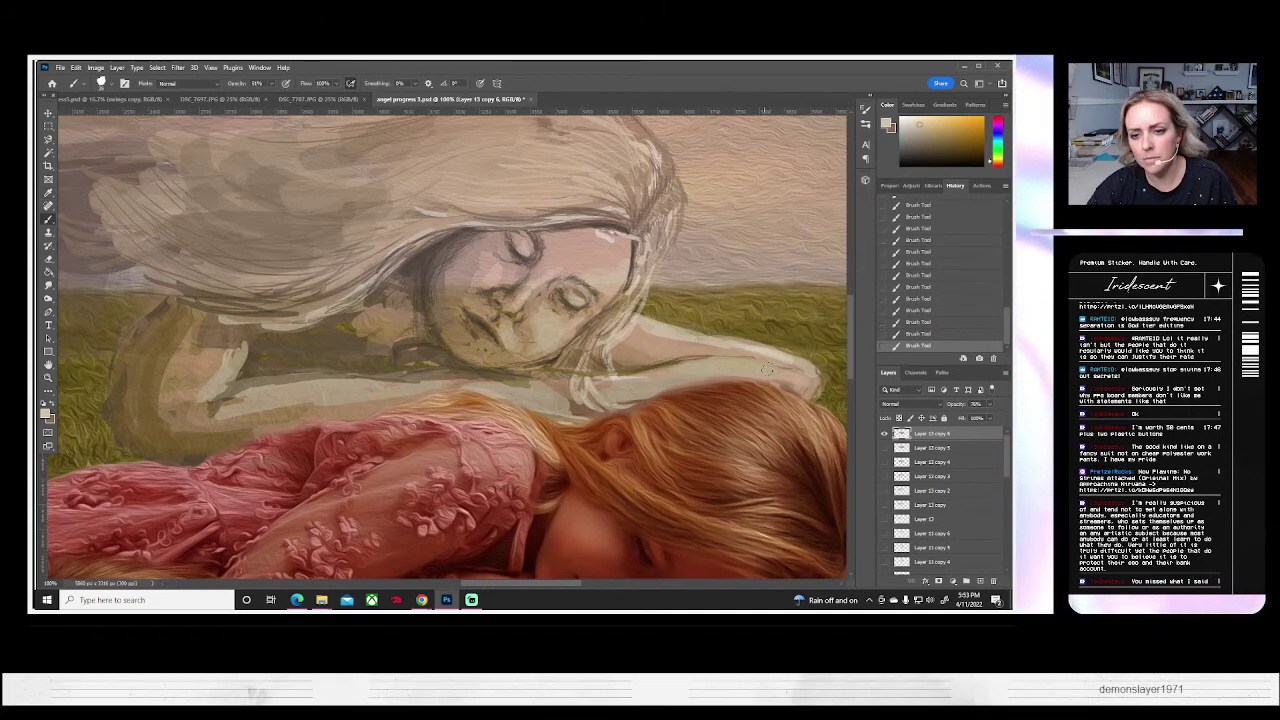
{"action": "key", "text": "ctrl+z"}
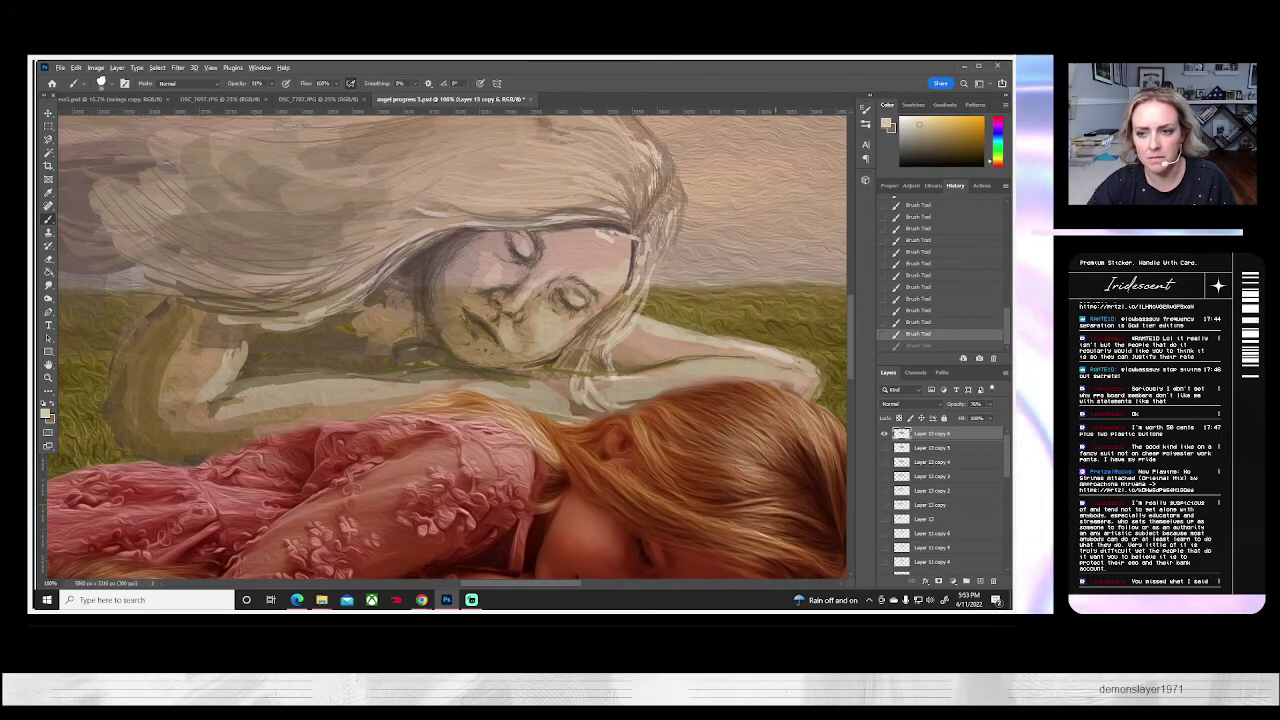
{"action": "key", "text": "ctrl+z"}
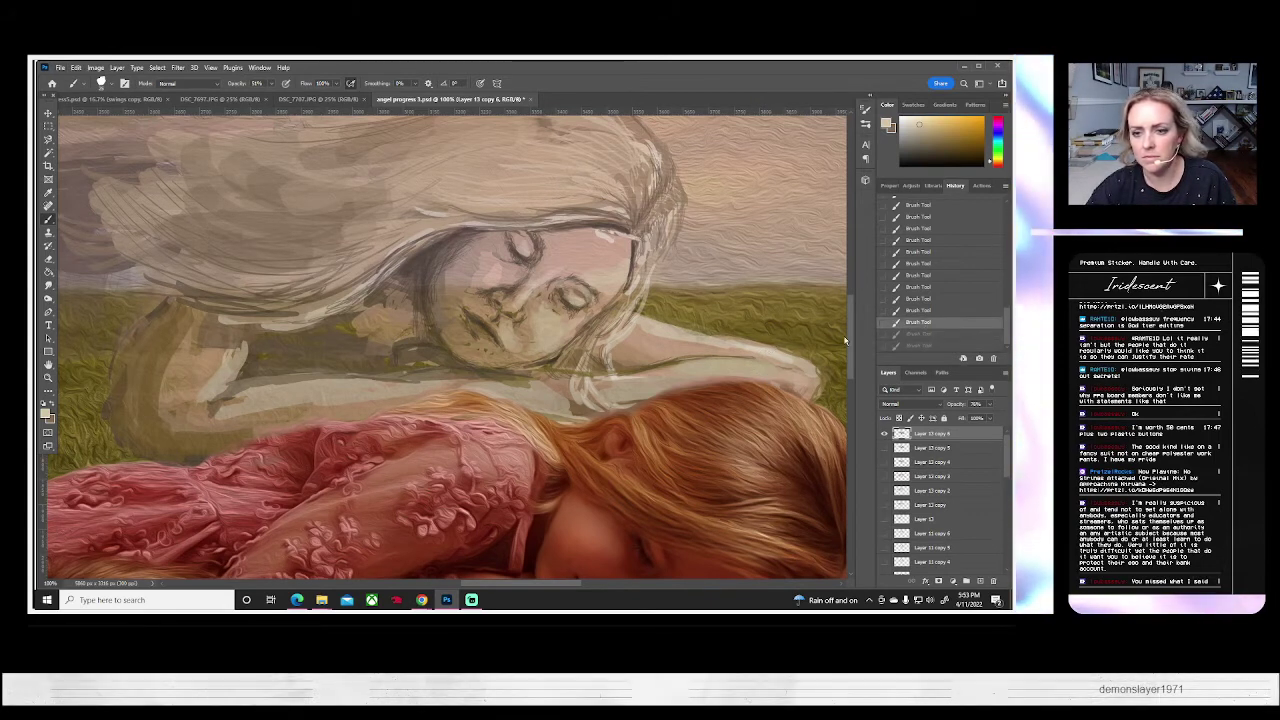
- Paint the angel's forearm with a lighter beige sampled from the arm, undoing the last stroke
{"action": "left_click", "coordinate": [777, 351], "text": "alt"}
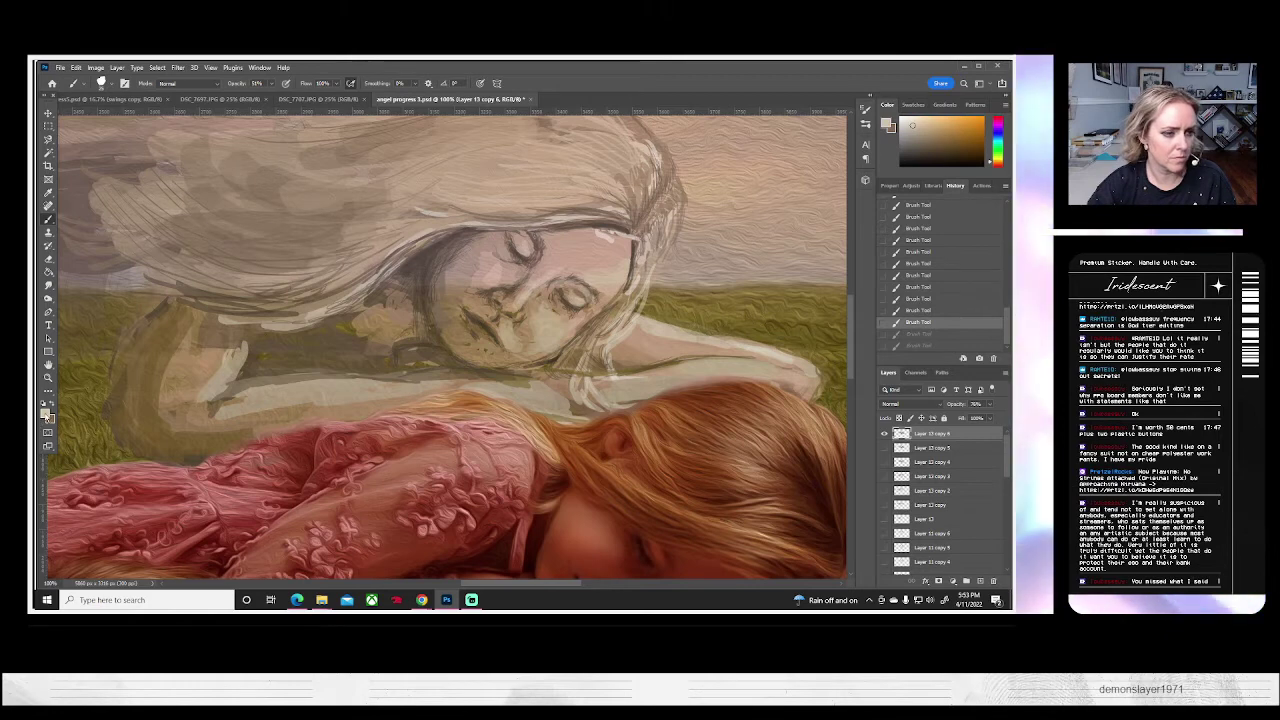
{"action": "left_click", "coordinate": [46, 413]}
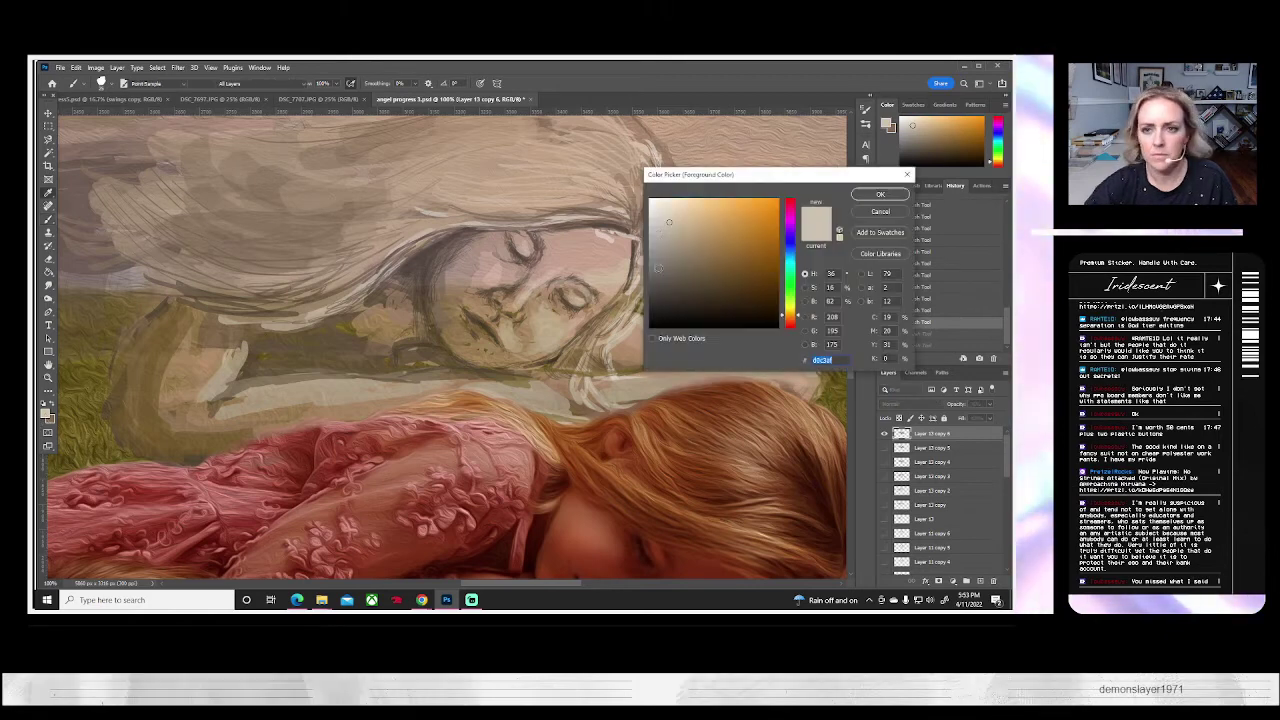
{"action": "left_click", "coordinate": [874, 197]}
{"action": "left_click", "coordinate": [767, 369], "text": "alt"}
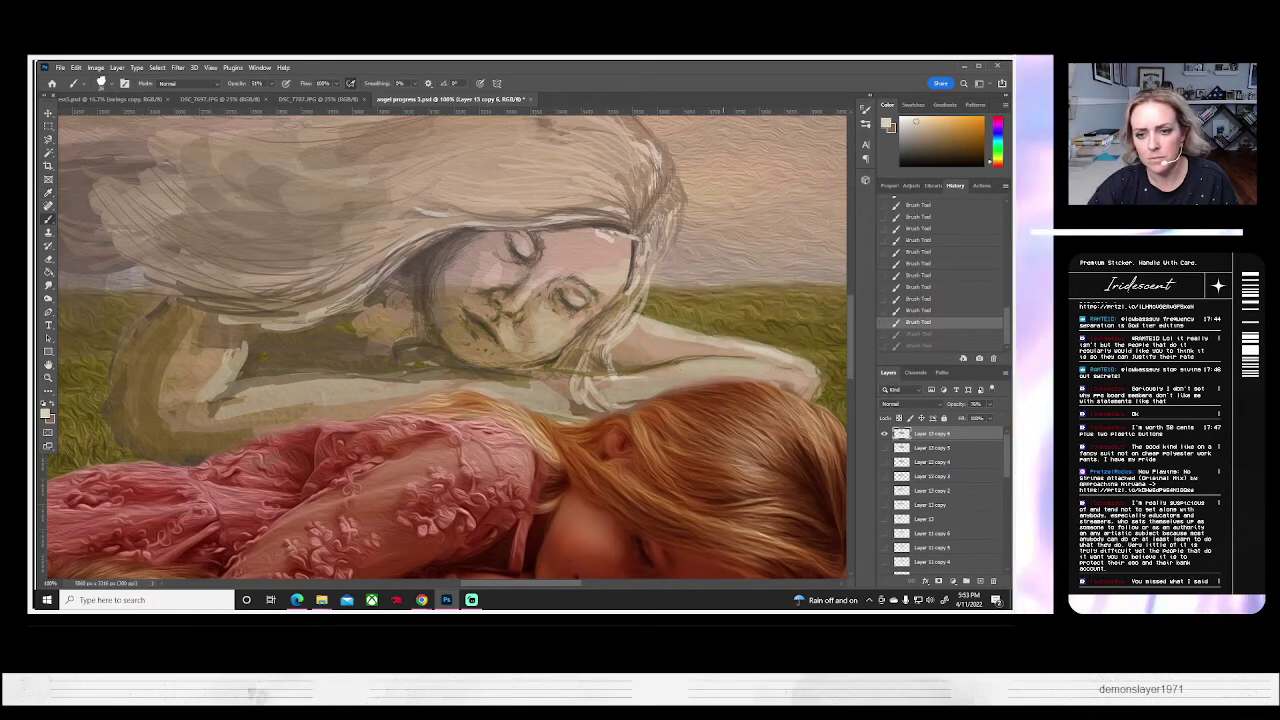
{"action": "left_click", "coordinate": [723, 362]}
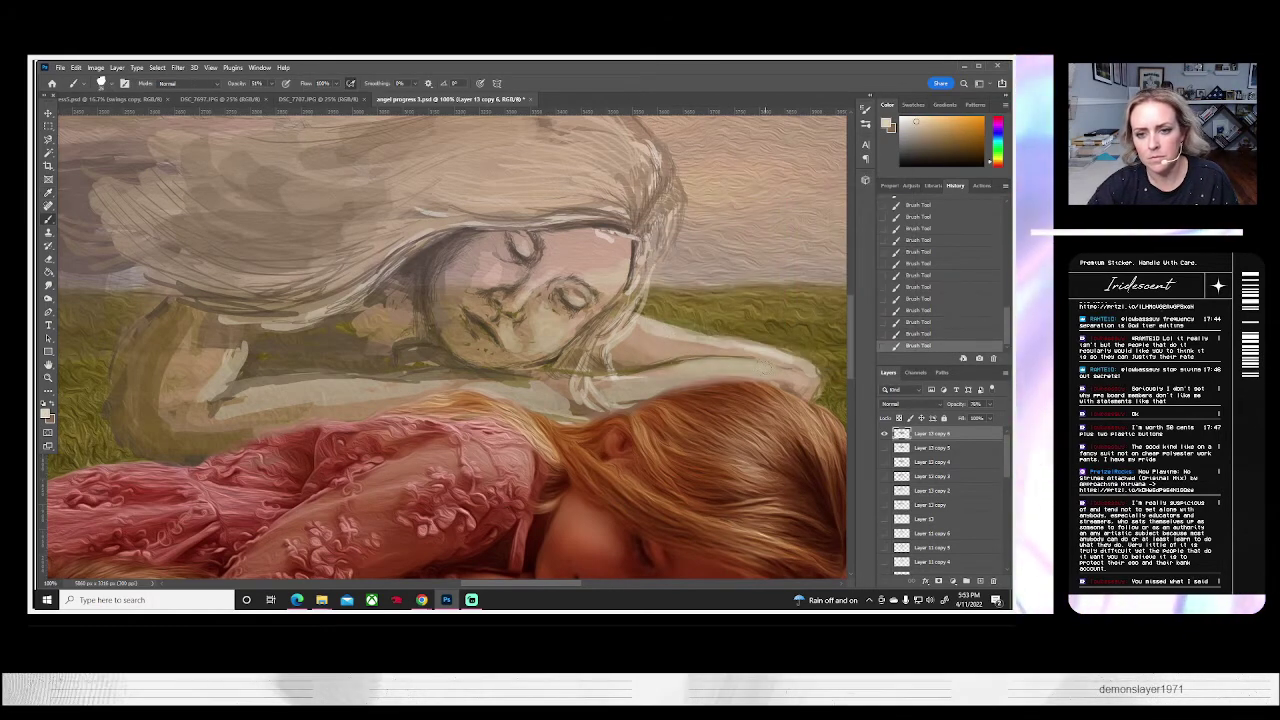
{"action": "key", "text": "ctrl+z"}
- Sample a pale pinkish tone from the angel's face and paint soft strokes along the forearm toward the hair
{"action": "left_click", "coordinate": [604, 260], "text": "alt"}
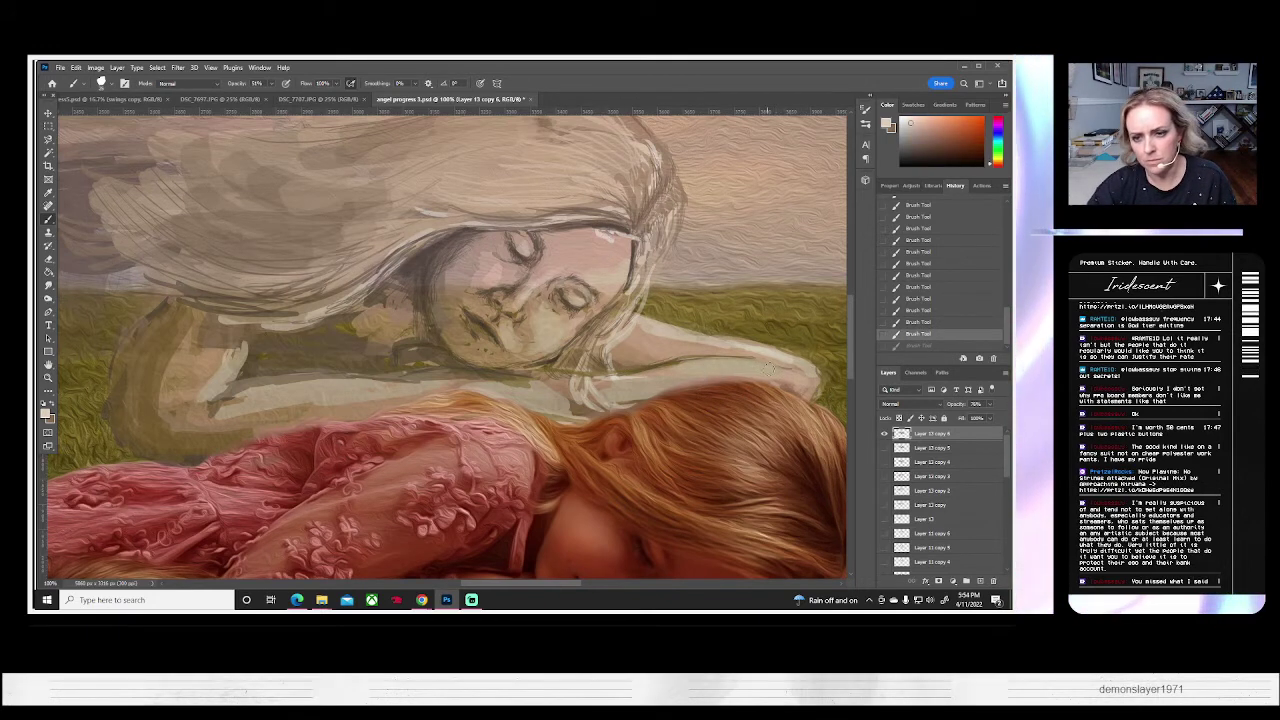
{"action": "key", "text": "ctrl+shift+z"}
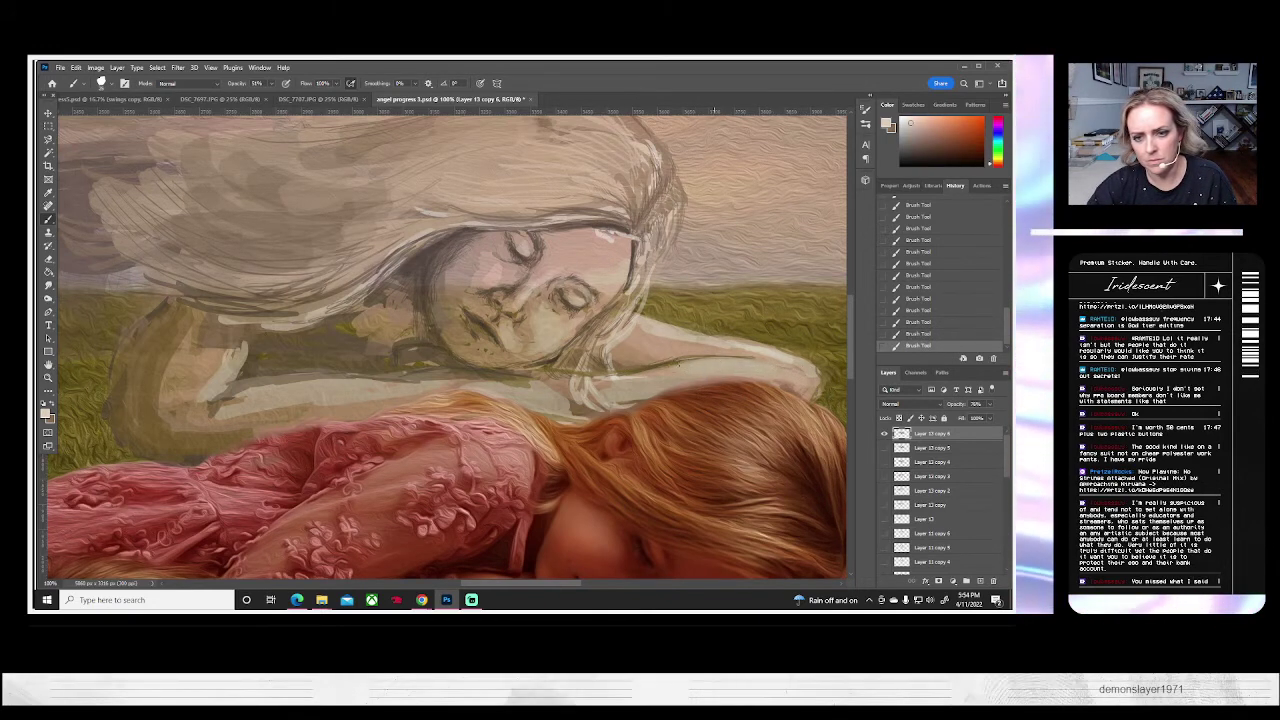
{"action": "left_click_drag", "start_coordinate": [696, 363], "coordinate": [646, 373]}
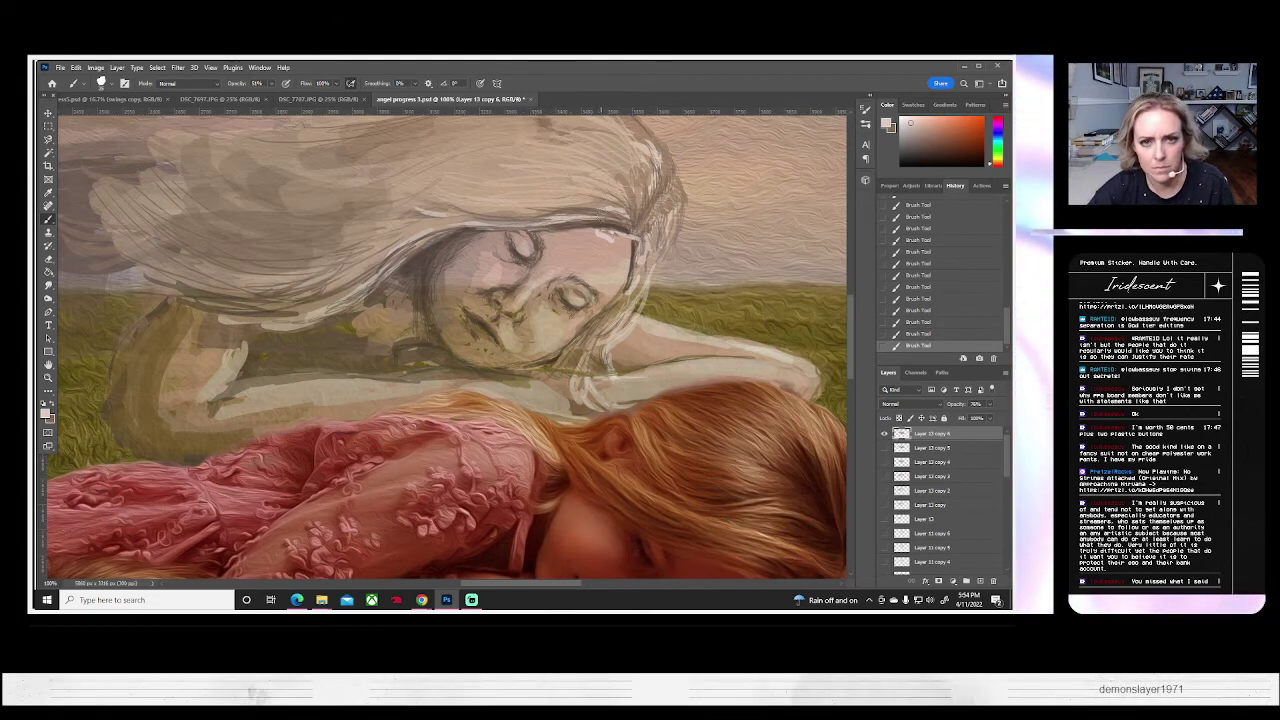
- Paint pale highlight strokes over the crown of the angel's hair and the strands beside the forehead
{"action": "left_click_drag", "start_coordinate": [611, 208], "coordinate": [641, 171]}
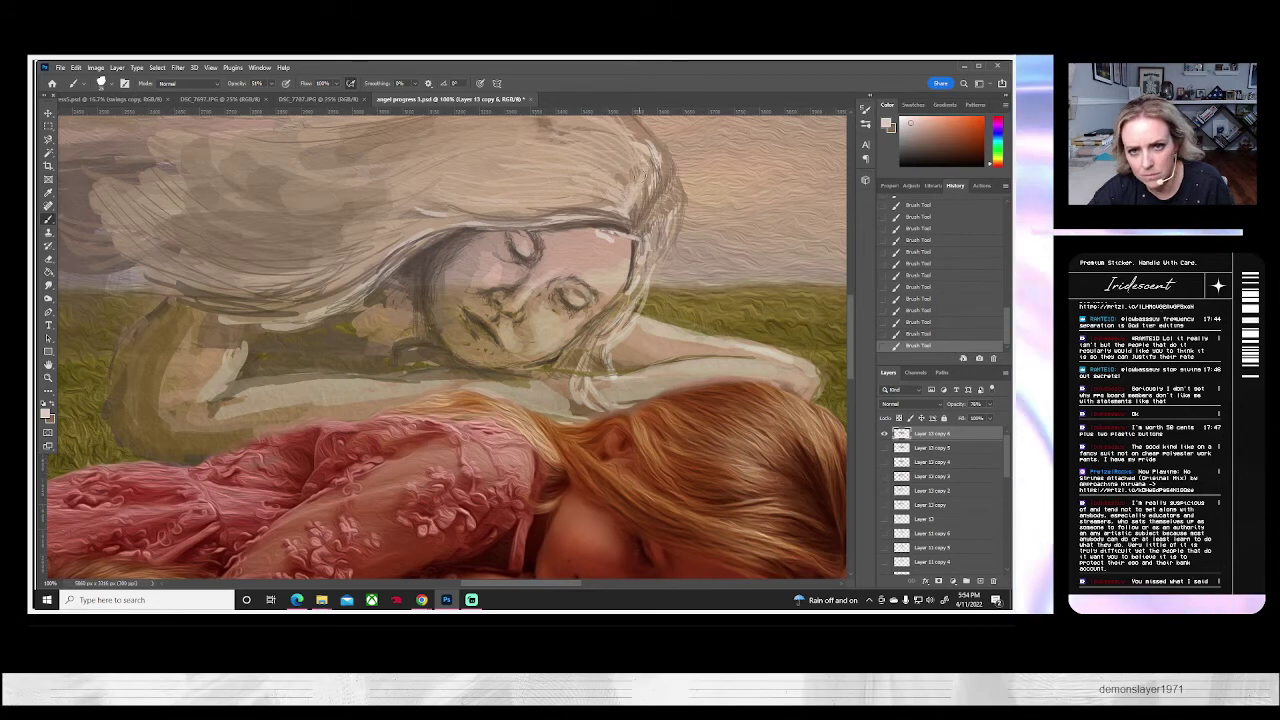
{"action": "left_click_drag", "start_coordinate": [520, 287], "coordinate": [467, 395]}
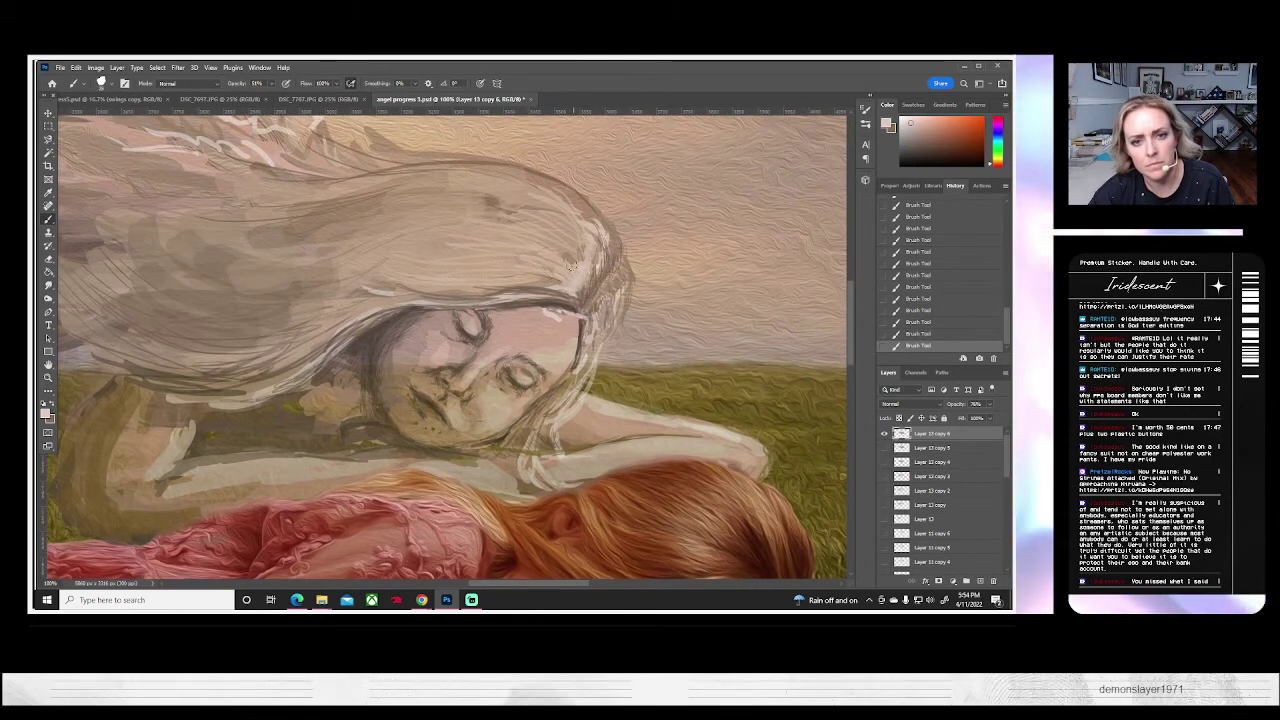
{"action": "mouse_move", "coordinate": [572, 267]}
{"action": "left_mouse_down"}
{"action": "mouse_move", "coordinate": [590, 253]}
{"action": "mouse_move", "coordinate": [554, 208]}
{"action": "left_mouse_up"}
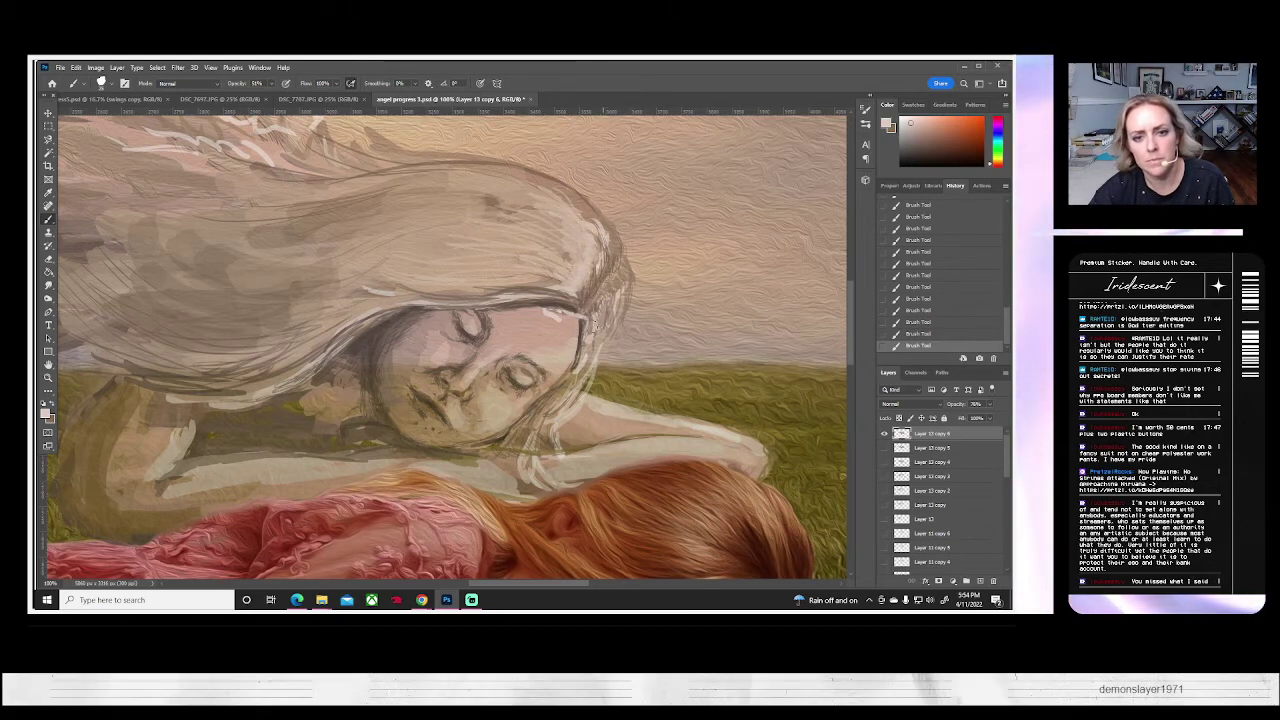
{"action": "mouse_move", "coordinate": [590, 328]}
{"action": "left_mouse_down"}
{"action": "mouse_move", "coordinate": [642, 281]}
{"action": "mouse_move", "coordinate": [630, 245]}
{"action": "mouse_move", "coordinate": [591, 351]}
{"action": "left_mouse_up"}
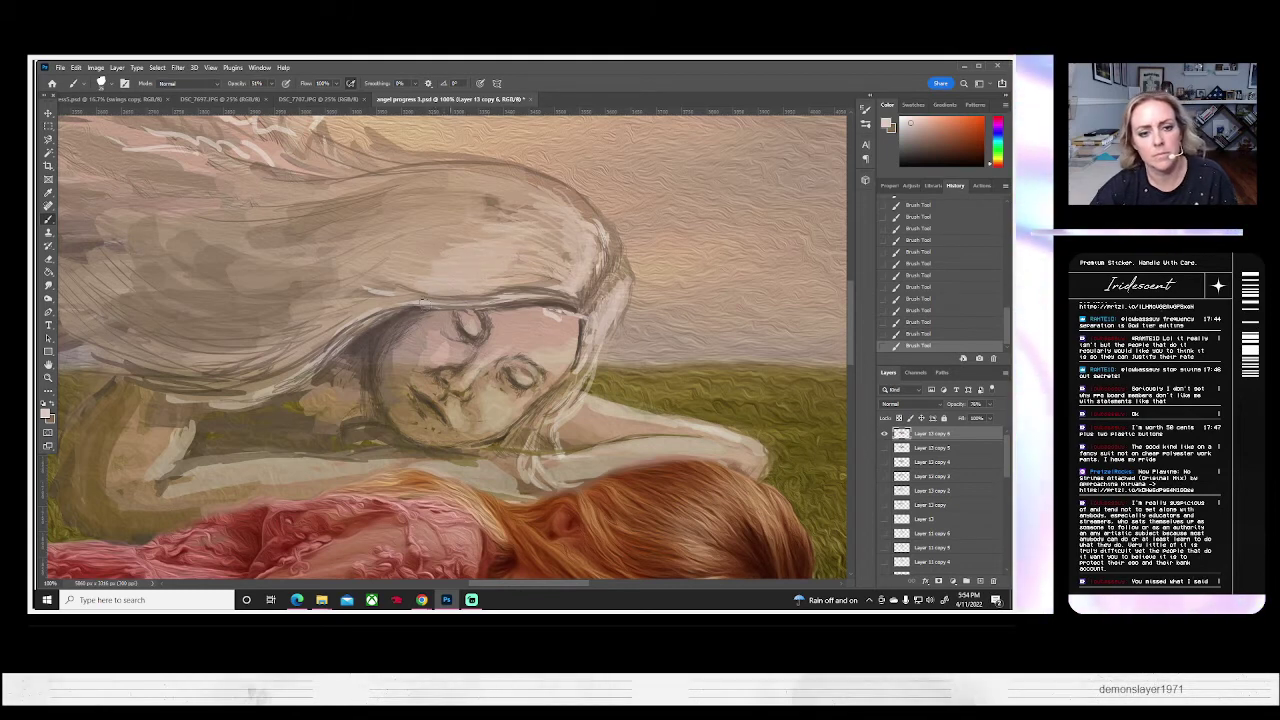
- Undo the latest stroke after comparing with and without it, and paint pale strokes on the cheek beneath the closed eye
{"action": "left_click_drag", "start_coordinate": [420, 385], "coordinate": [456, 333]}
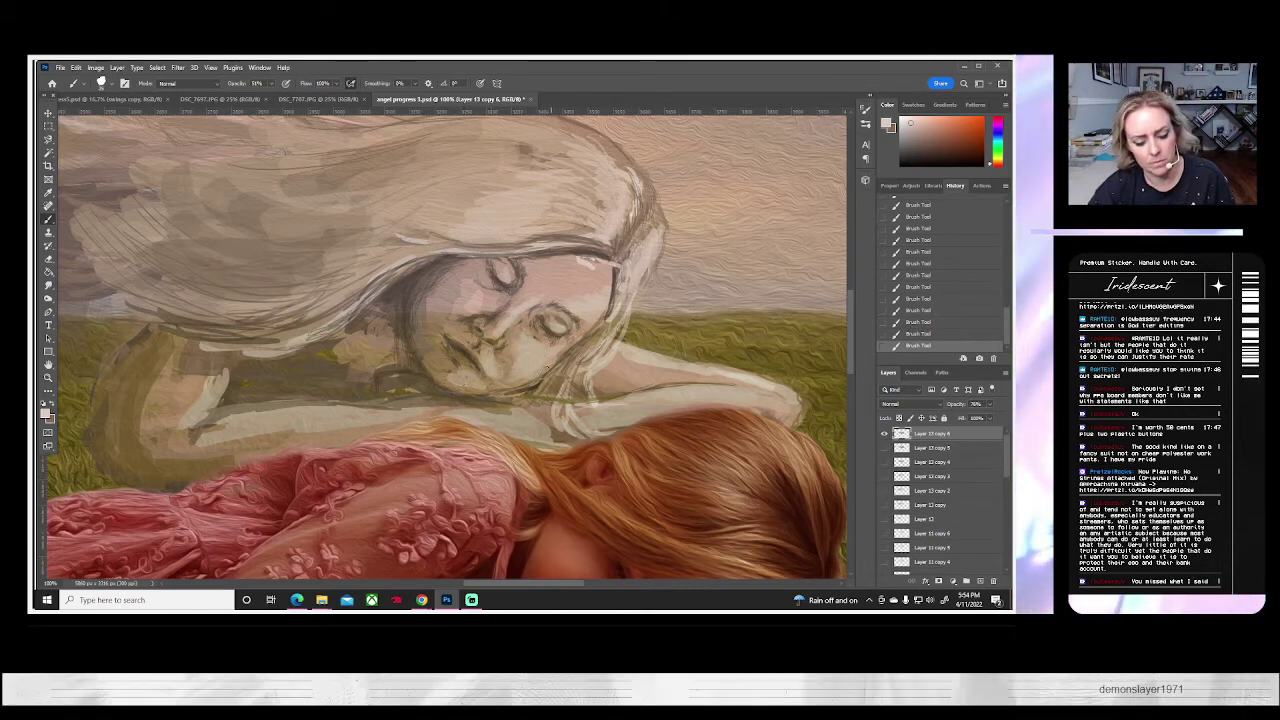
{"action": "key", "text": "ctrl+z"}
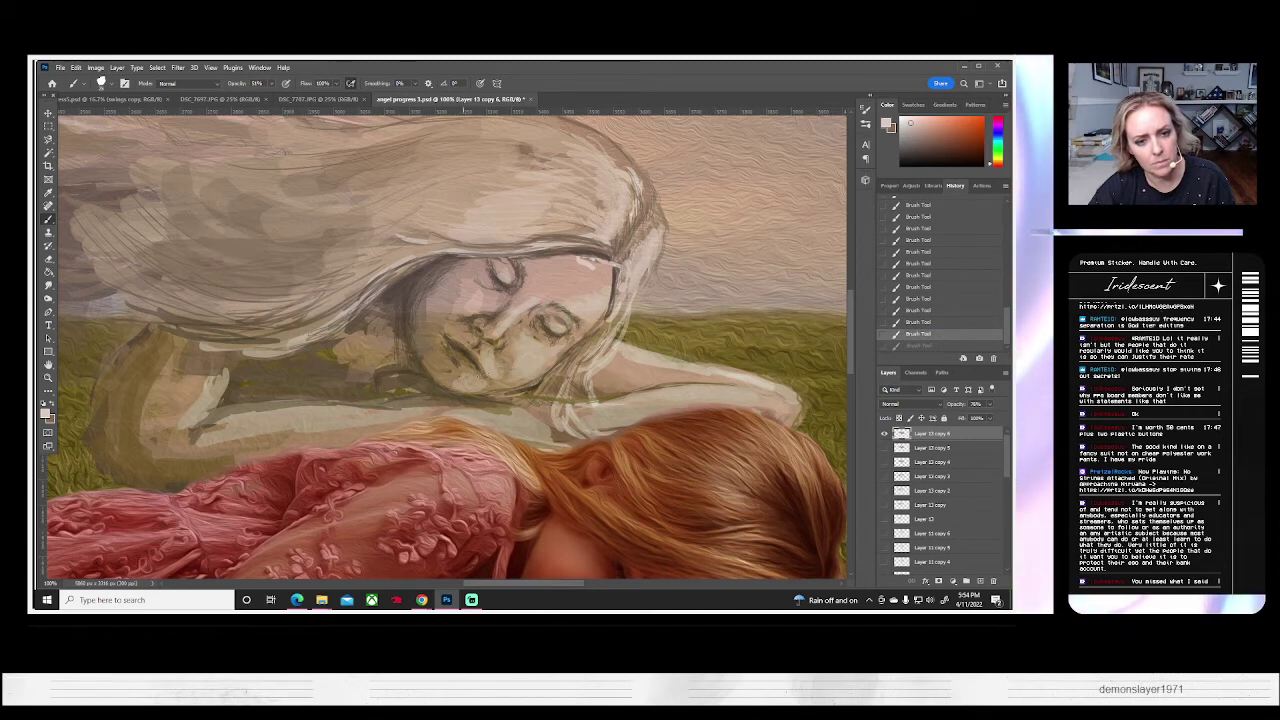
{"action": "key", "text": "ctrl+shift+z"}
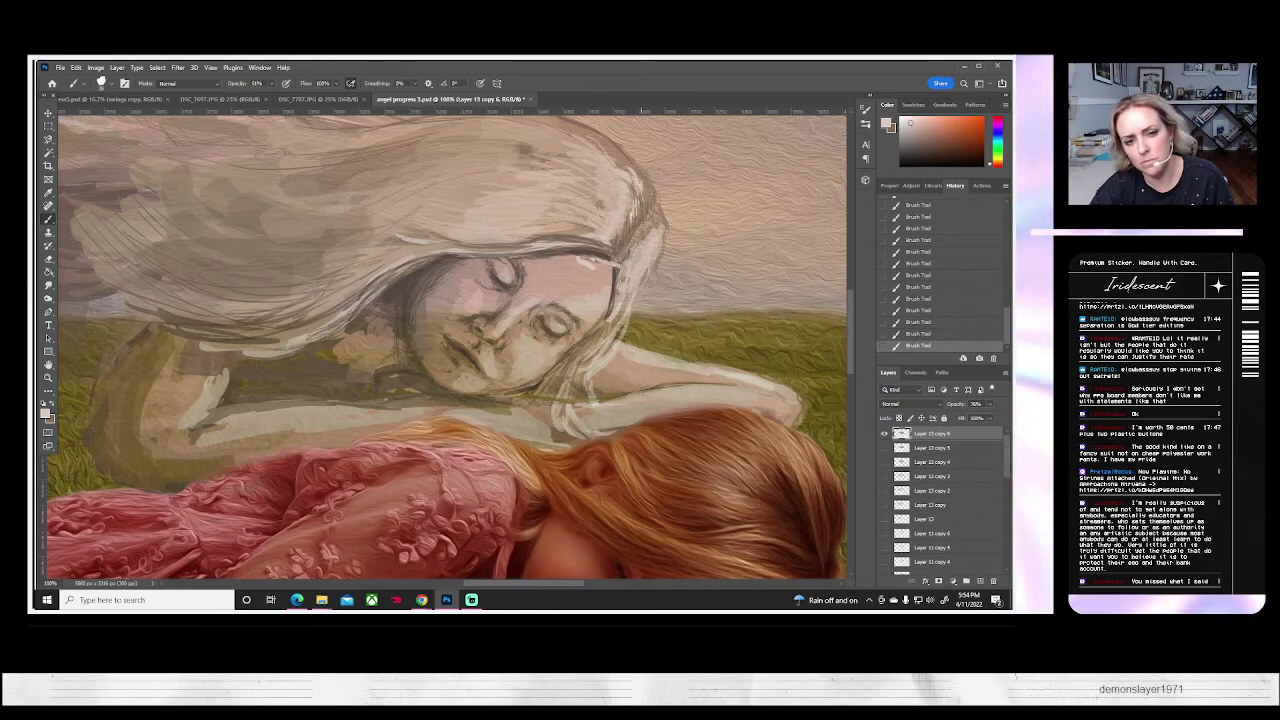
{"action": "key", "text": "ctrl+z"}
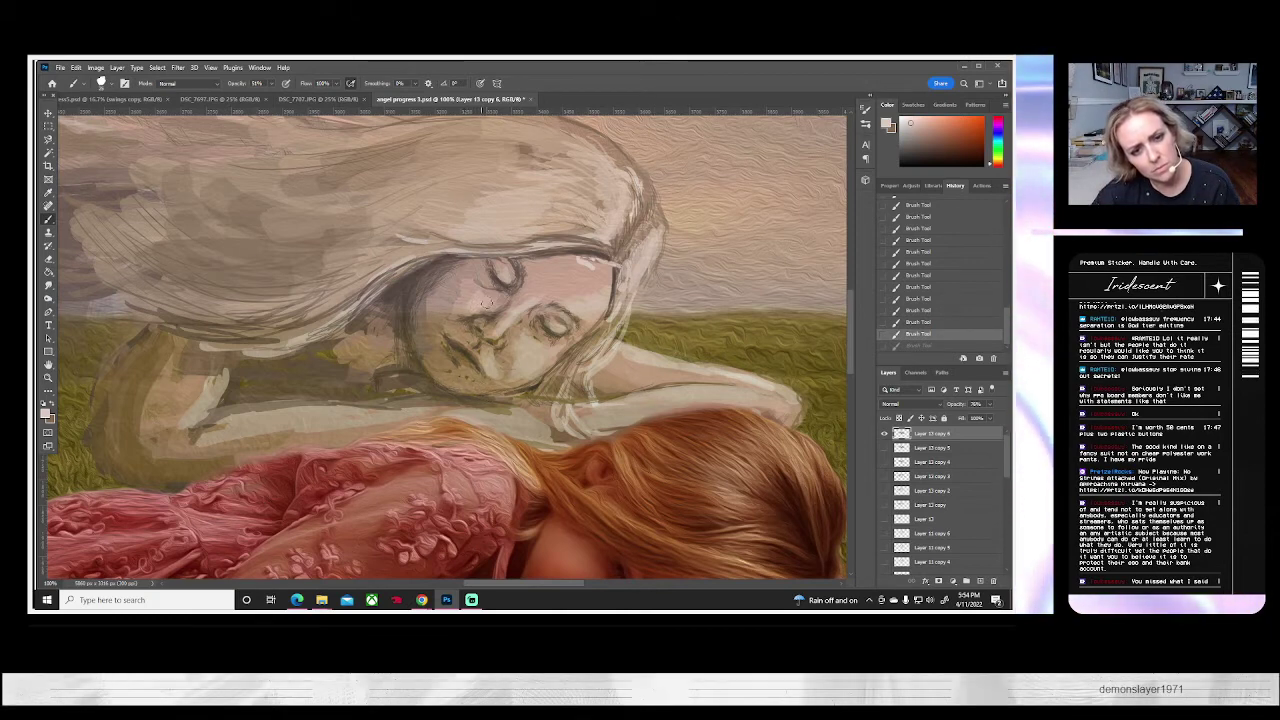
{"action": "left_click_drag", "start_coordinate": [473, 293], "coordinate": [486, 284]}
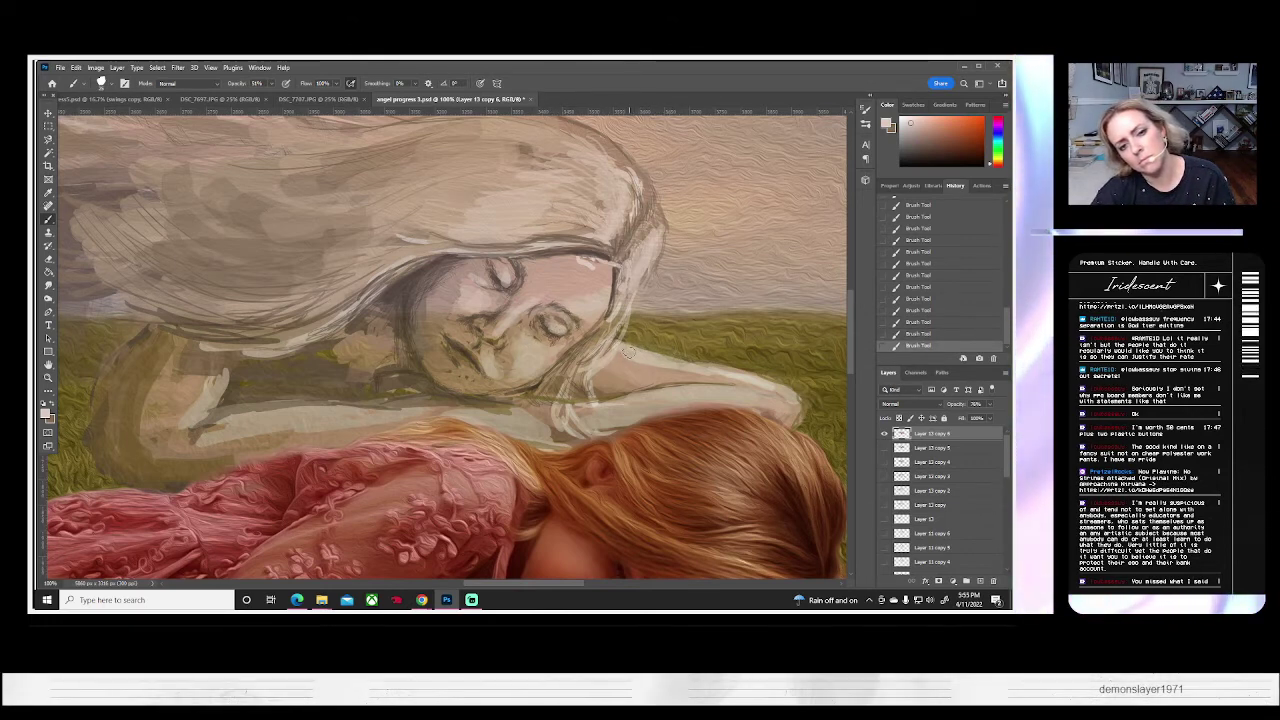
- Compare the angel's face with and without the last two brush strokes
{"action": "left_click", "coordinate": [899, 331]}
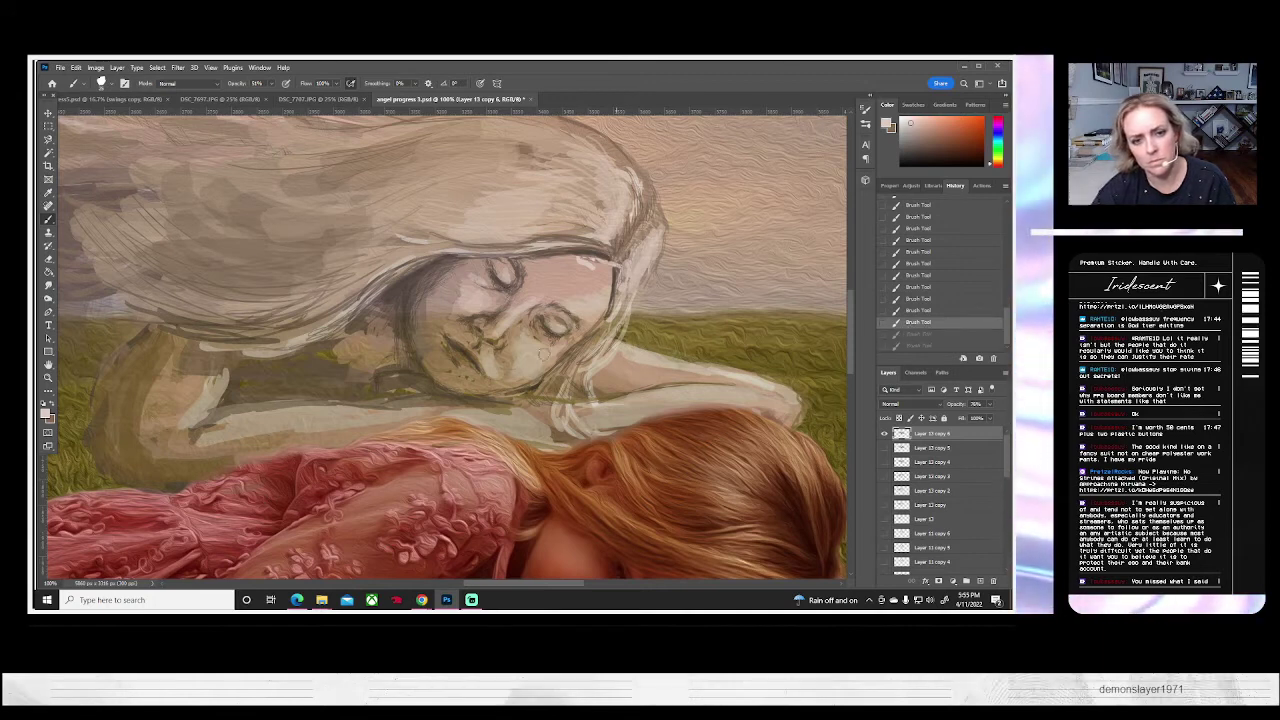
{"action": "key", "text": "ctrl+shift+z"}
{"action": "key", "text": "ctrl+shift+z"}
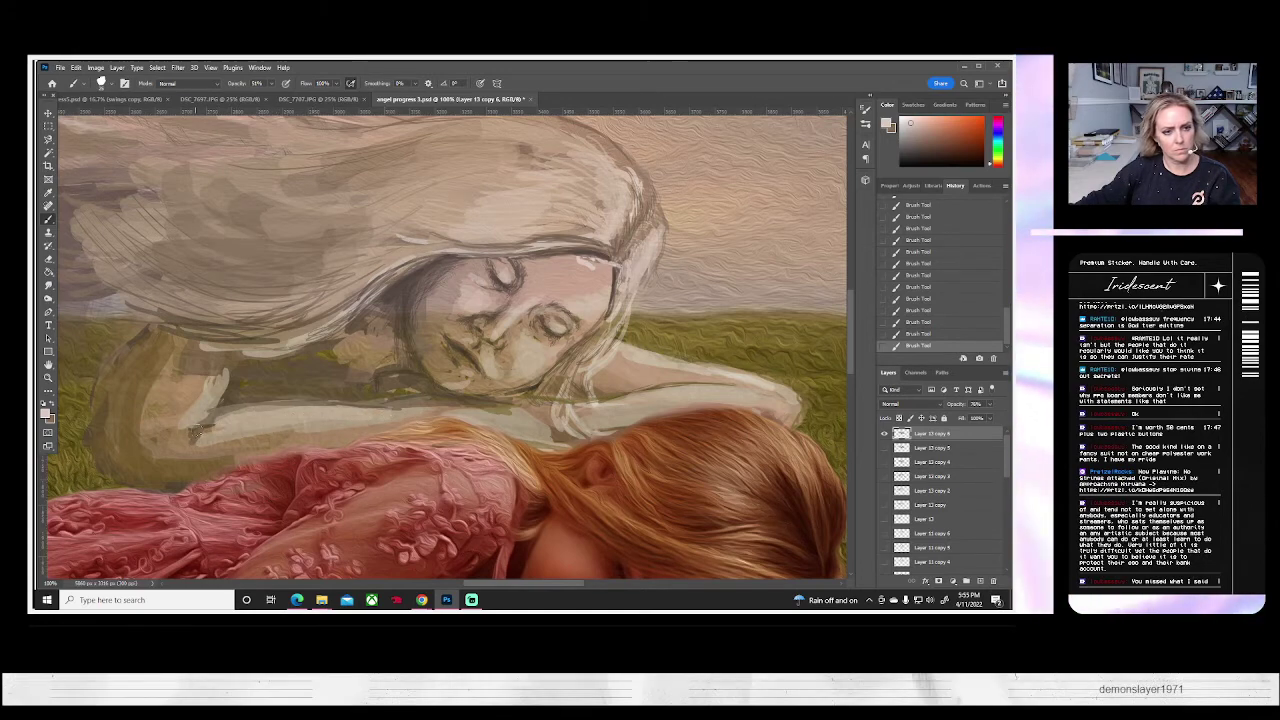
- Save the current progress of the angel composite in its PSD file
{"action": "key", "text": "z"}
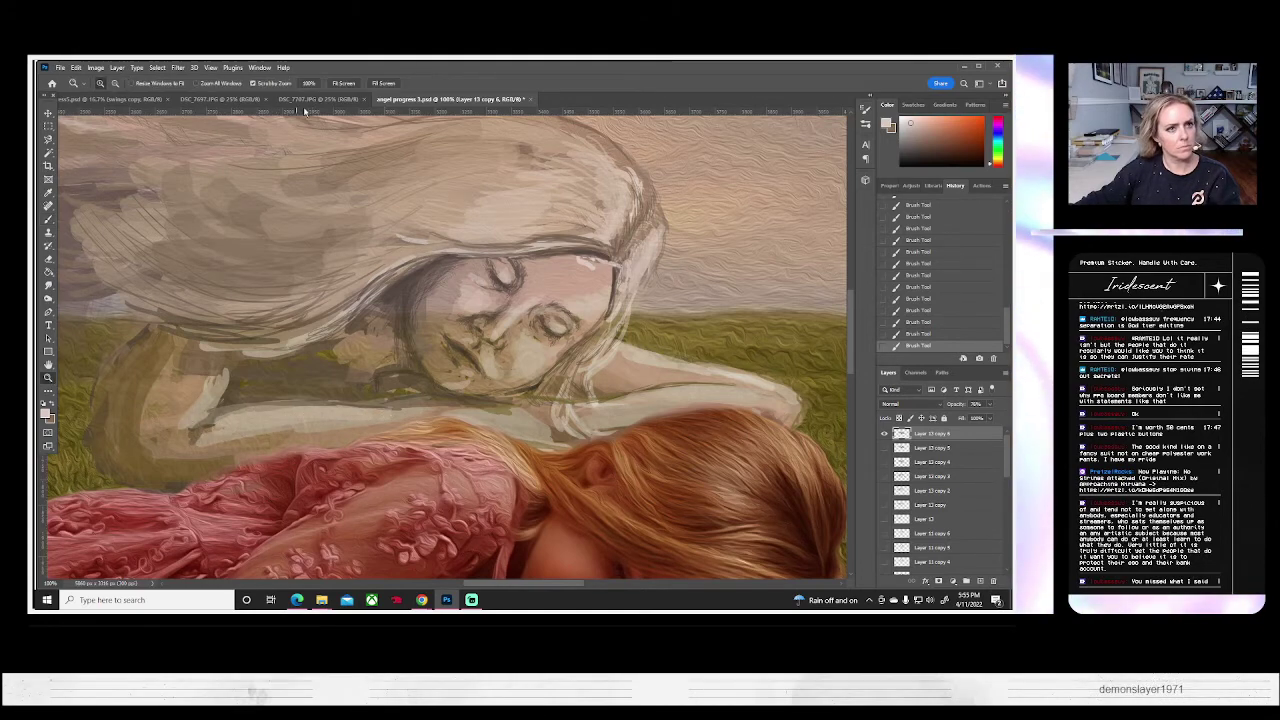
{"action": "key", "text": "ctrl+0"}
{"action": "left_click", "coordinate": [333, 101]}
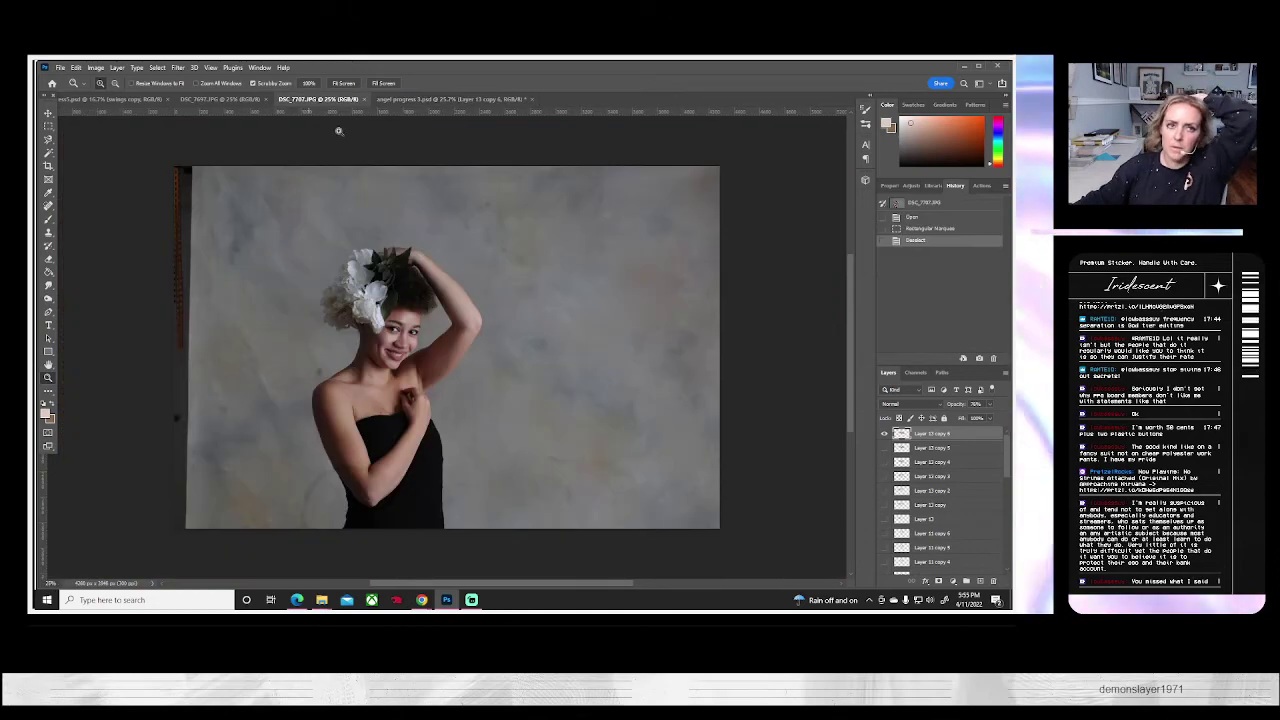
{"action": "left_click", "coordinate": [440, 99]}
{"action": "left_click", "coordinate": [60, 67]}
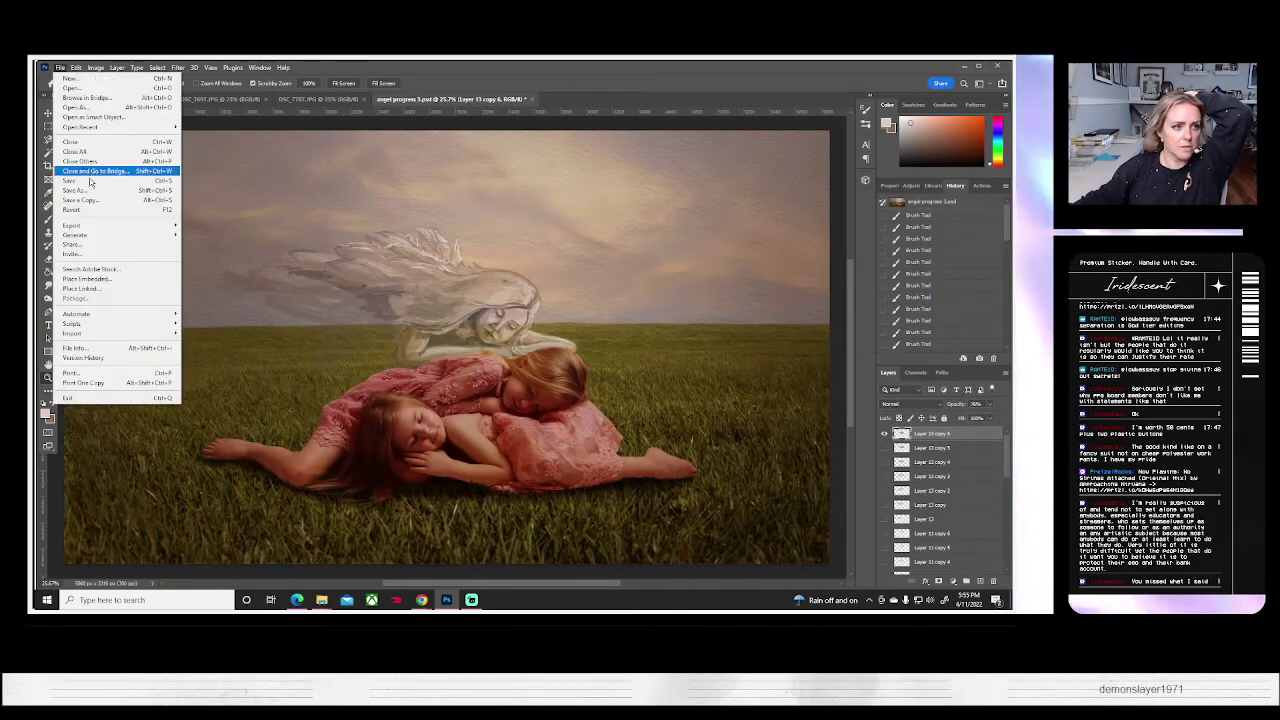
{"action": "left_click", "coordinate": [134, 187]}
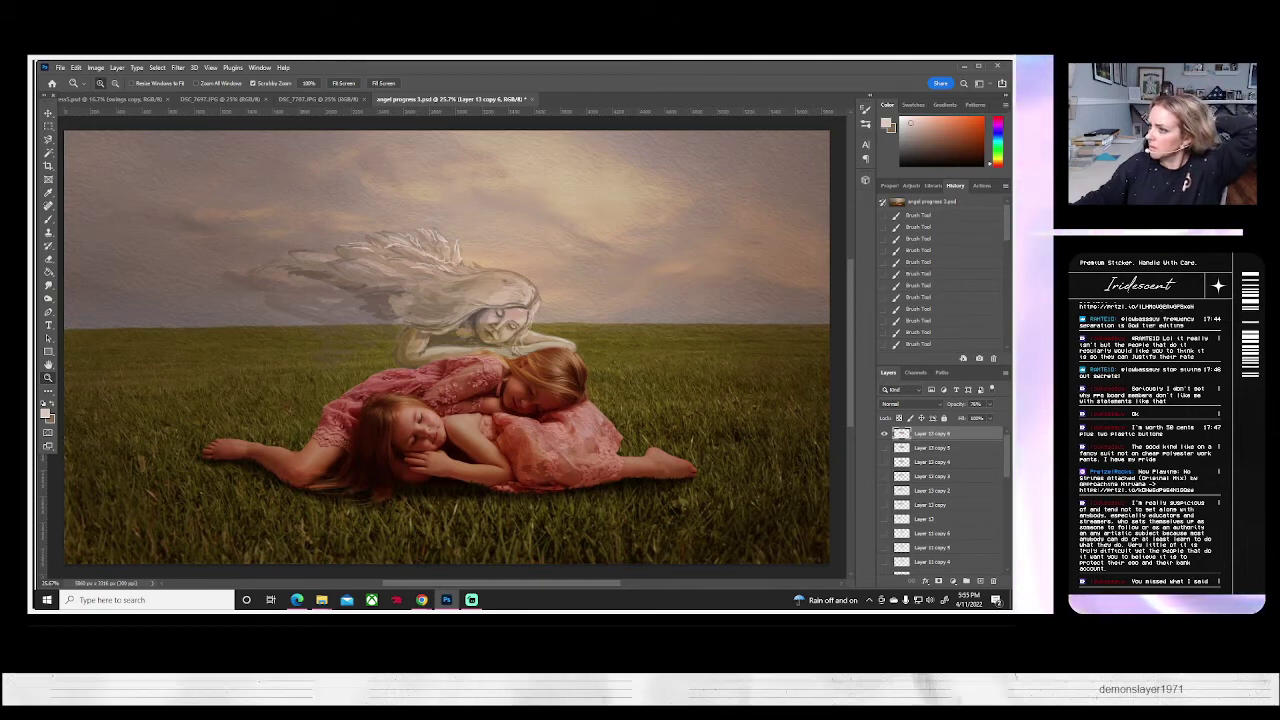
{"action": "key", "text": "Return"}
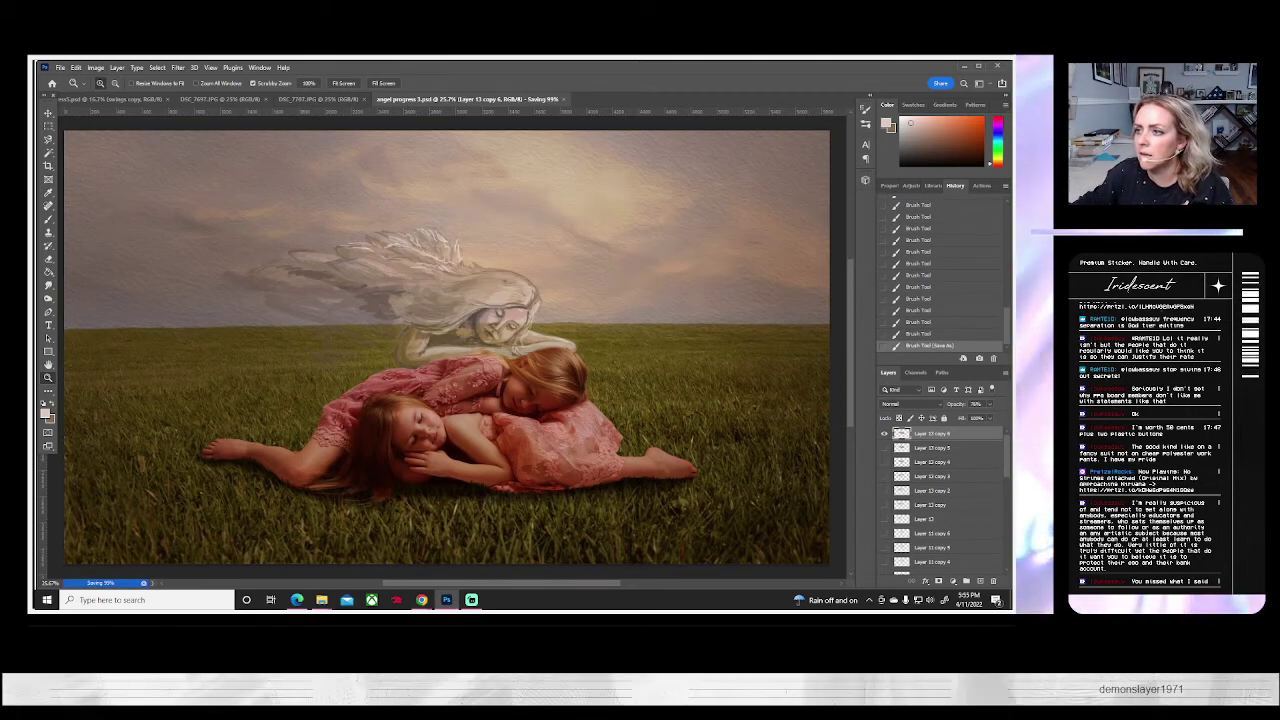
- Switch to the portrait of the woman with white flowers and move the browser window with the flamingo photo off this screen
{"action": "left_click", "coordinate": [318, 99]}
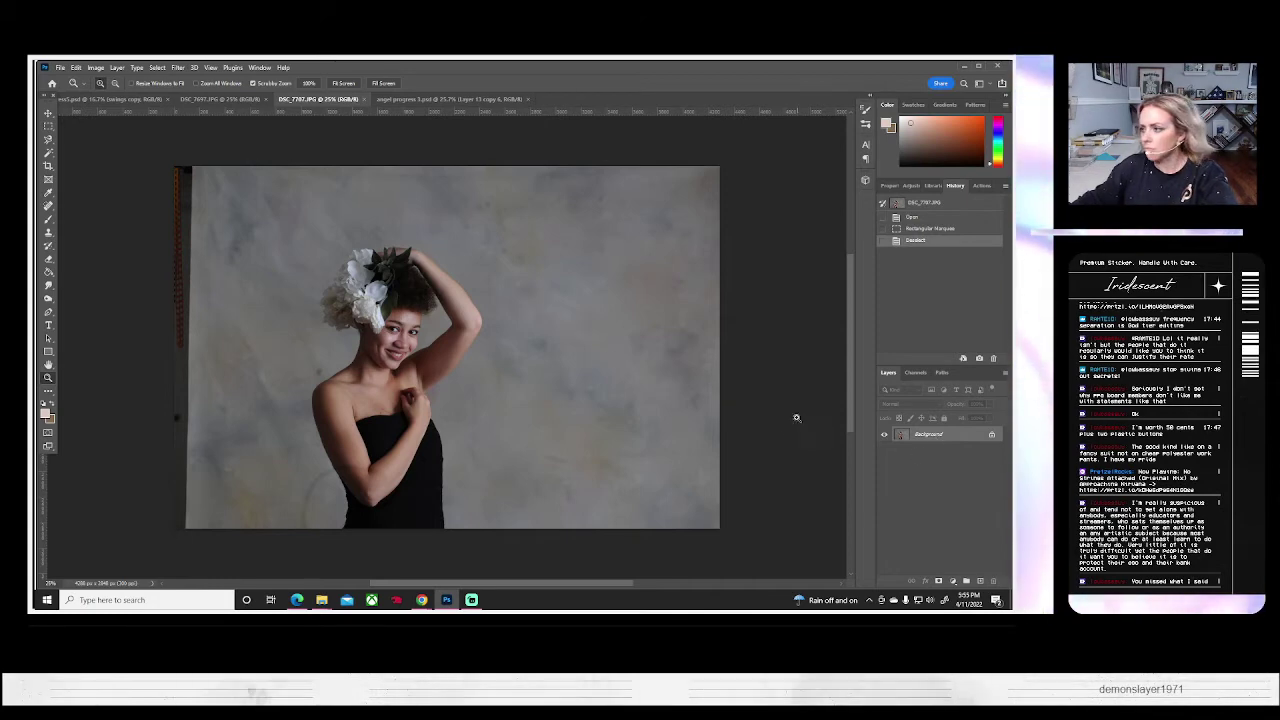
{"action": "key", "text": "alt+Tab"}
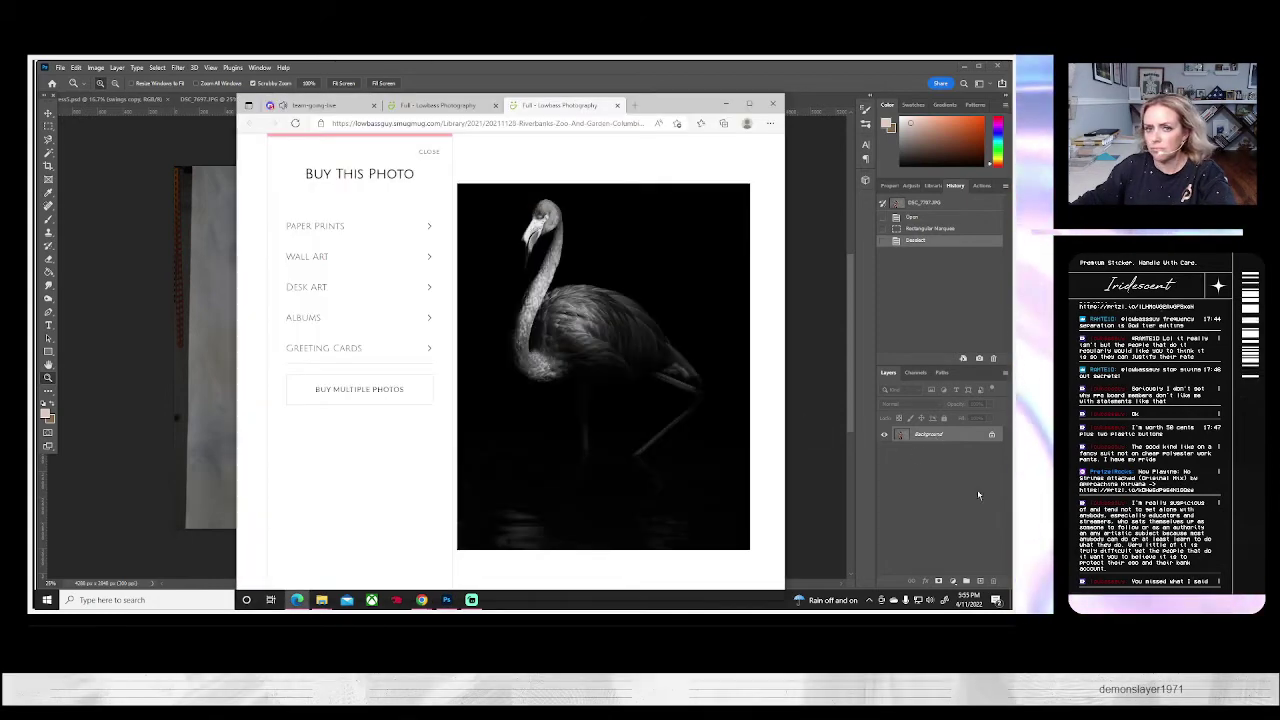
{"action": "left_click_drag", "start_coordinate": [688, 106], "coordinate": [1011, 82]}
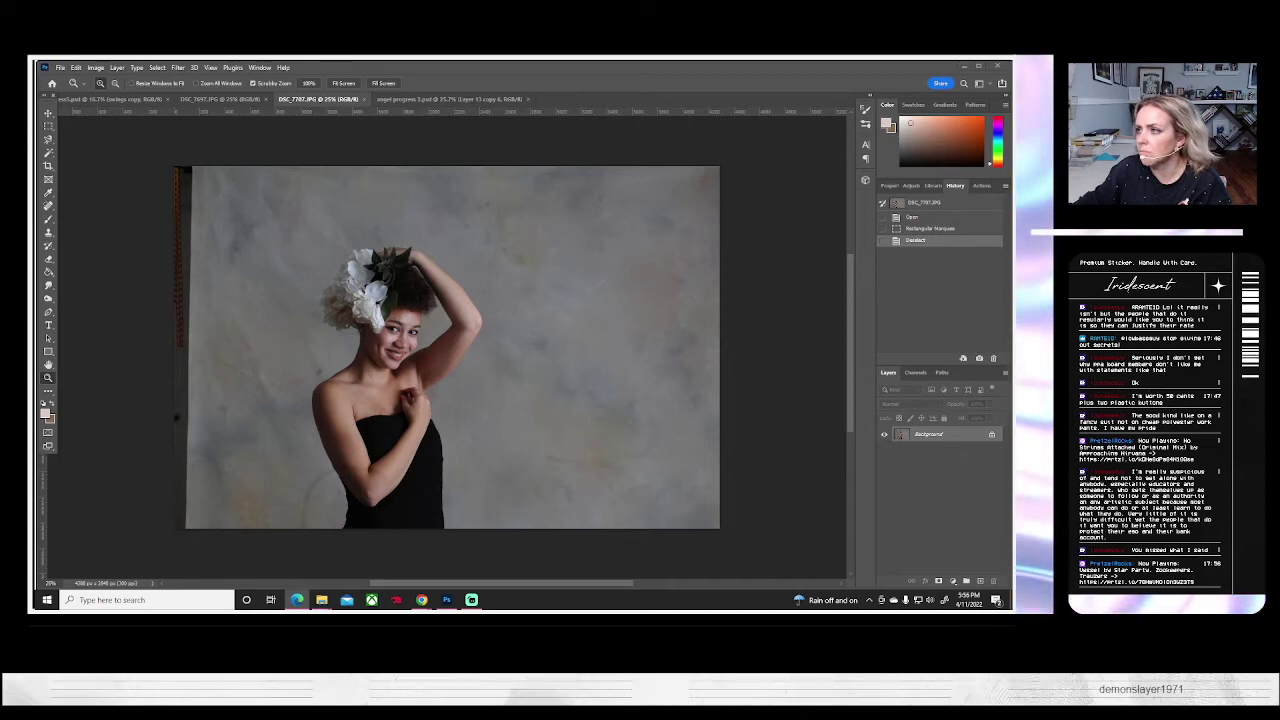
{"action": "key", "text": "alt+Tab"}
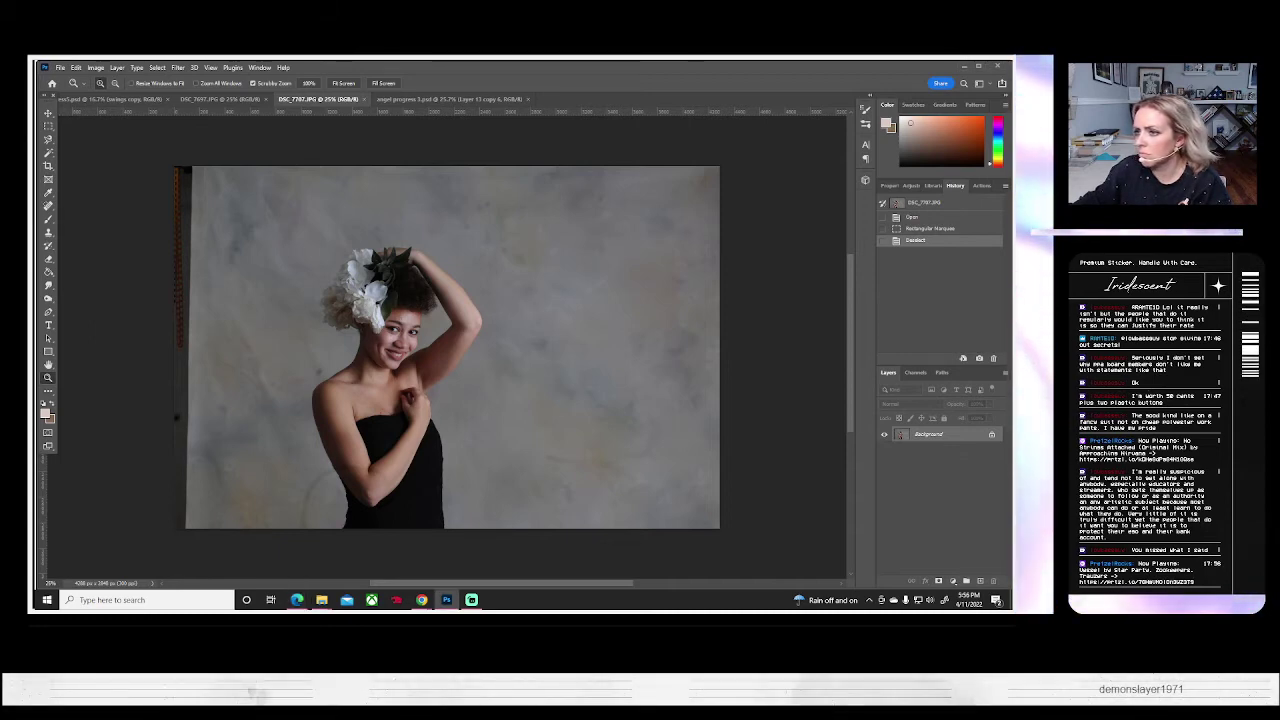
- Duplicate the portrait's Background layer under the default copy name
{"action": "right_click", "coordinate": [915, 434]}
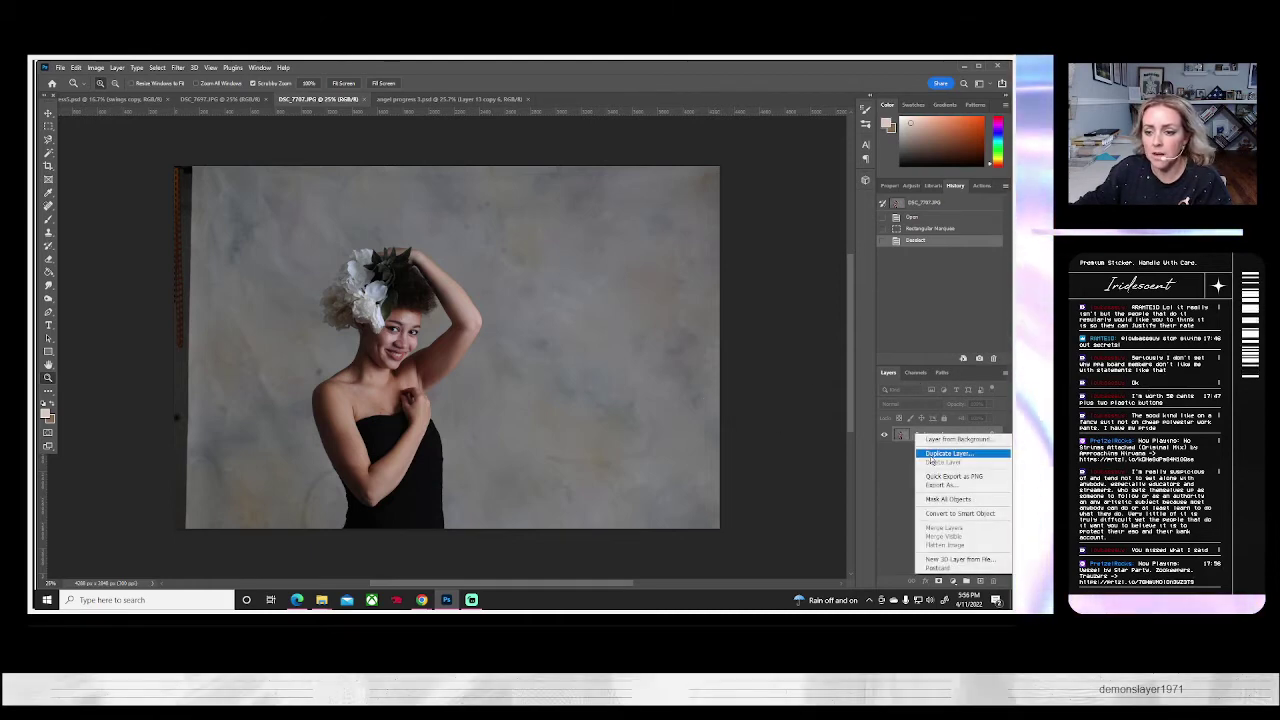
{"action": "left_click", "coordinate": [932, 455]}
{"action": "left_click", "coordinate": [620, 211]}
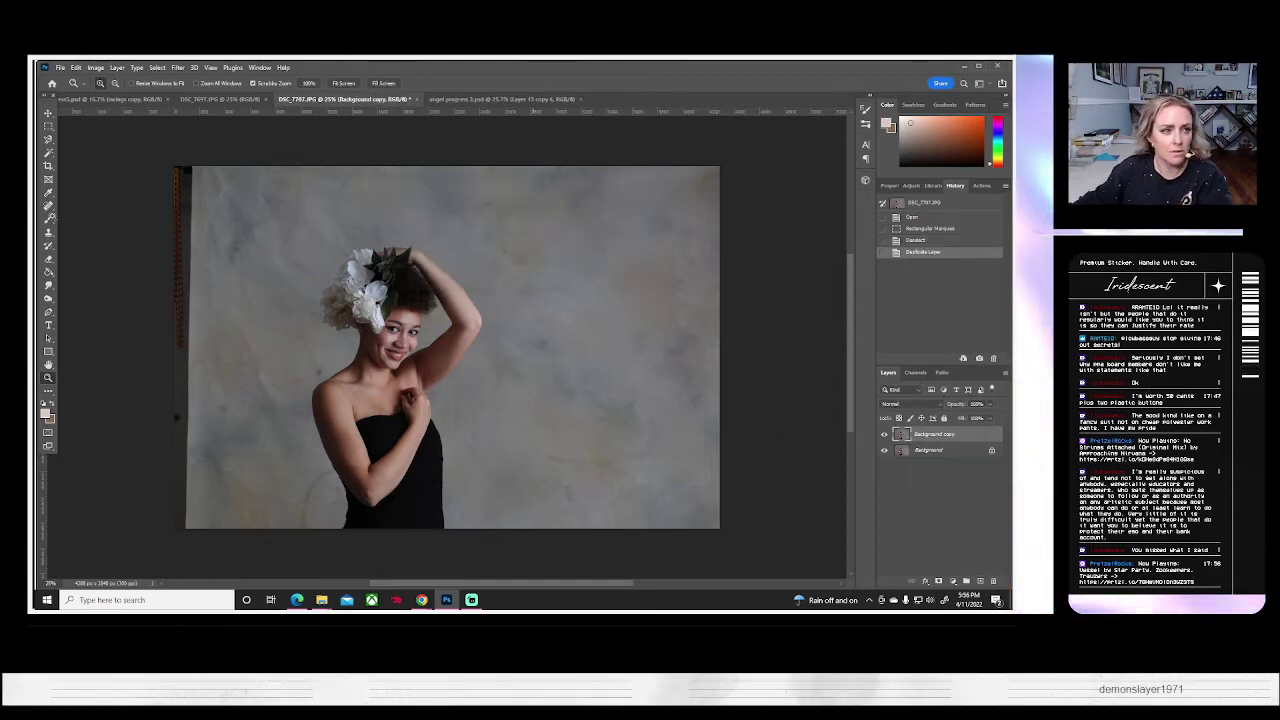
- Crop the portrait tighter by trimming empty backdrop above the woman's head and along the photo's right side
{"action": "key", "text": "c"}
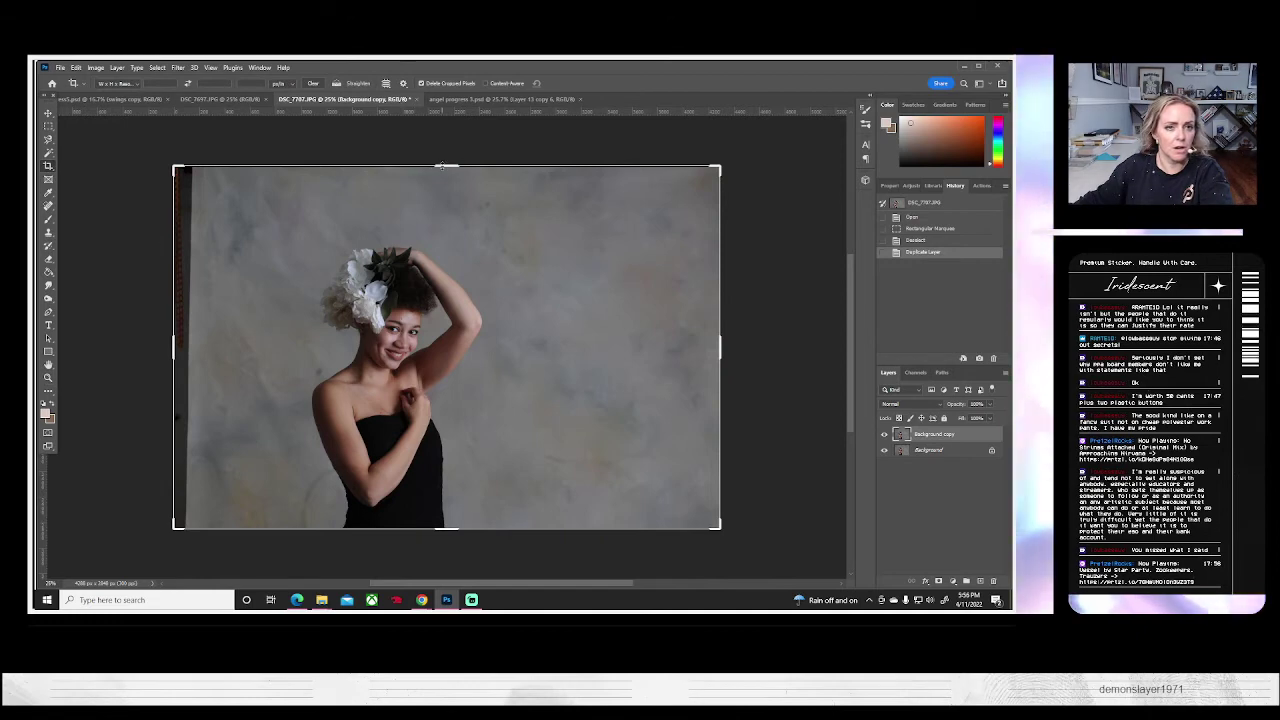
{"action": "left_click_drag", "start_coordinate": [446, 166], "coordinate": [440, 190]}
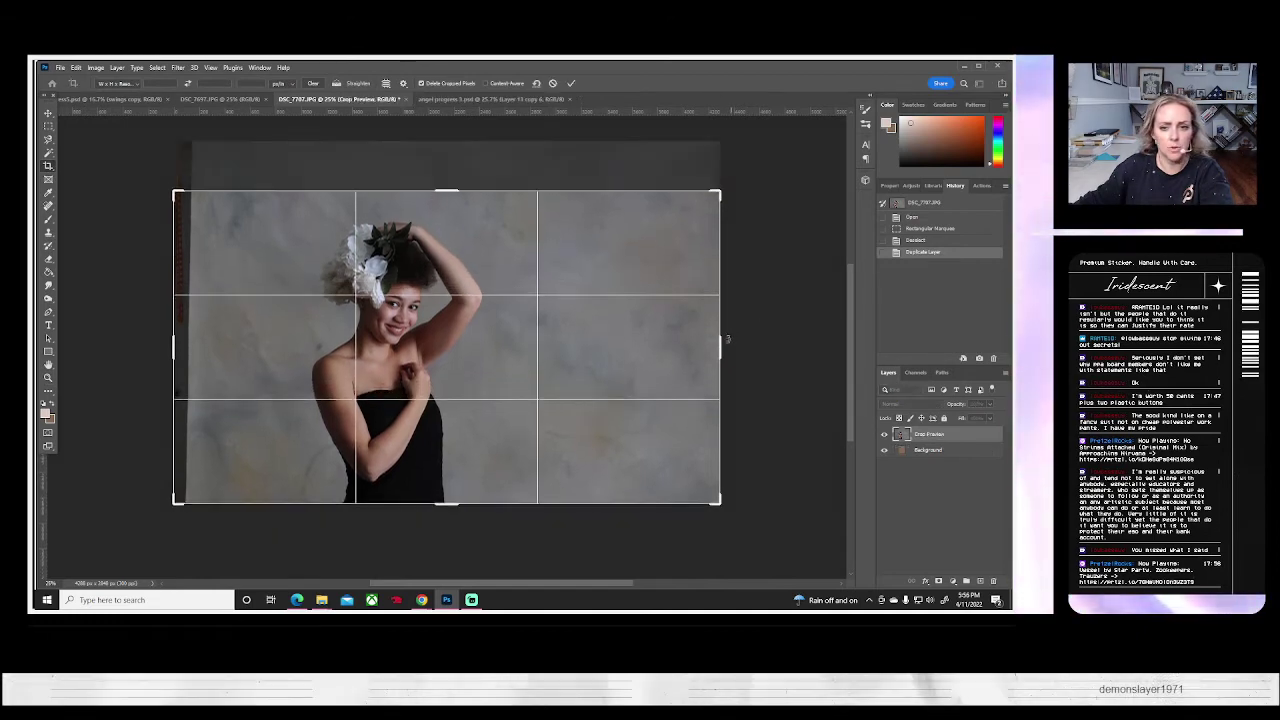
{"action": "left_click_drag", "start_coordinate": [725, 341], "coordinate": [656, 344]}
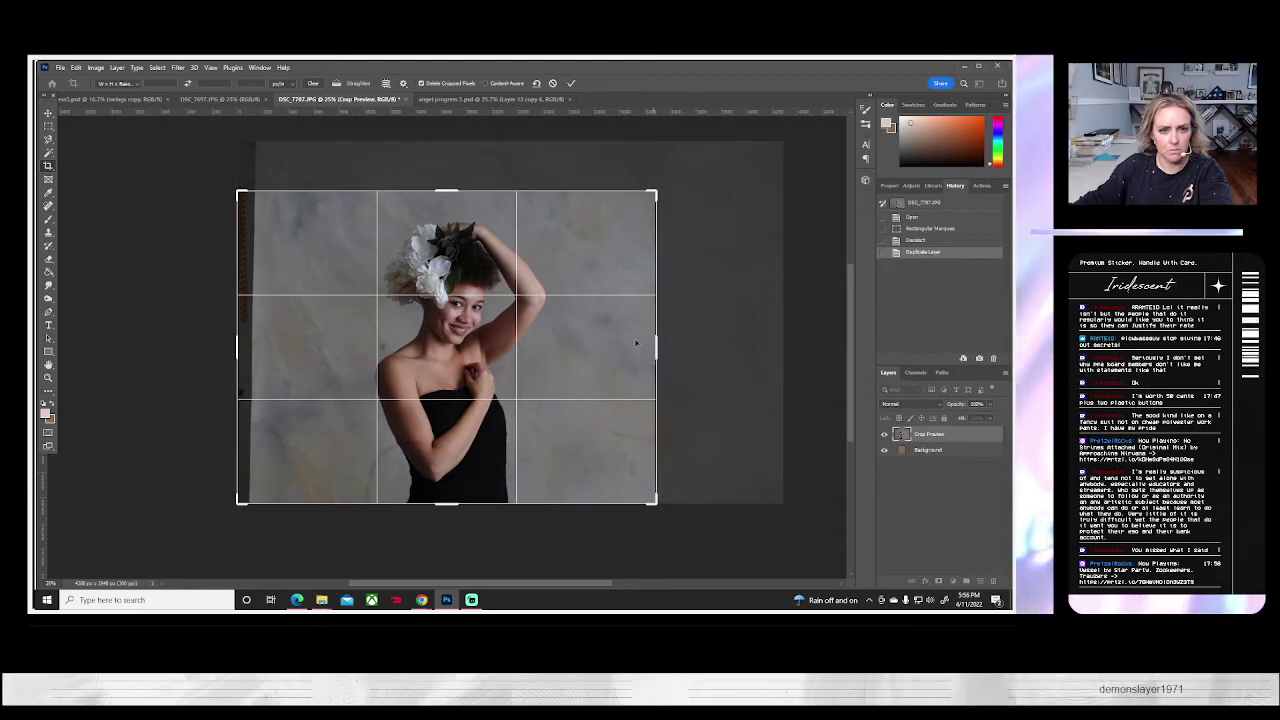
{"action": "left_click_drag", "start_coordinate": [447, 191], "coordinate": [448, 185]}
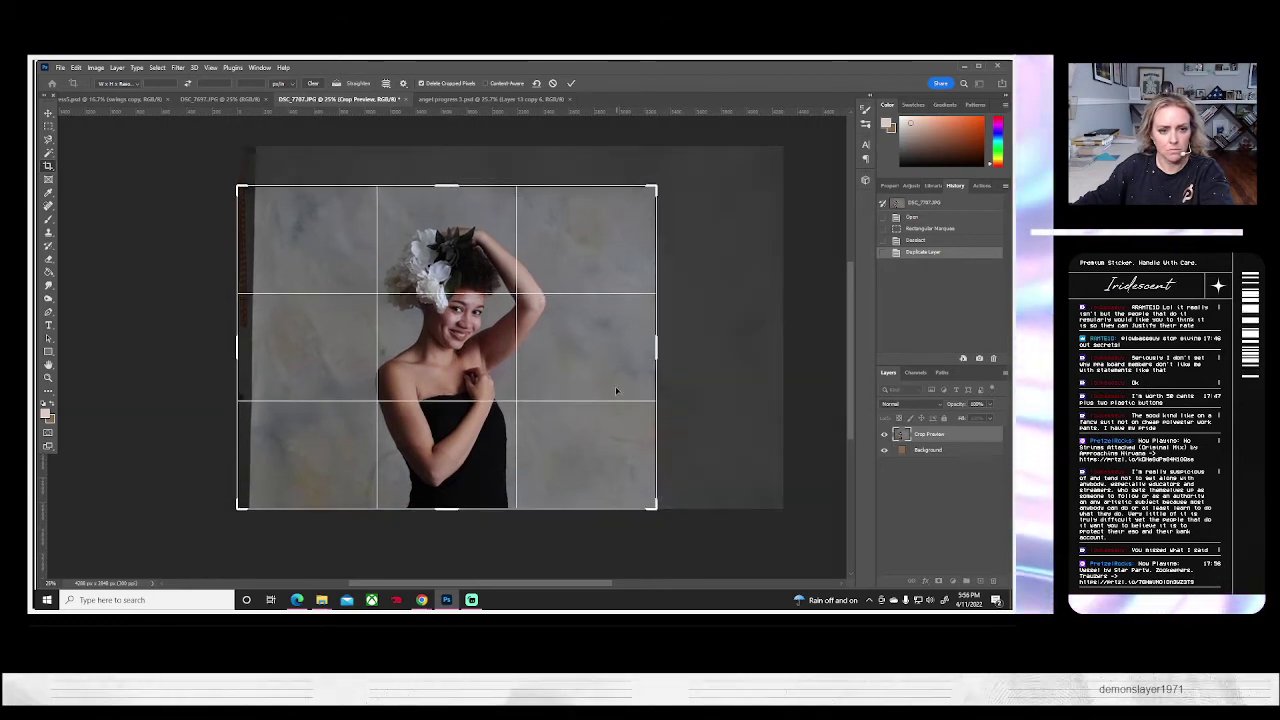
{"action": "left_click_drag", "start_coordinate": [448, 187], "coordinate": [452, 195]}
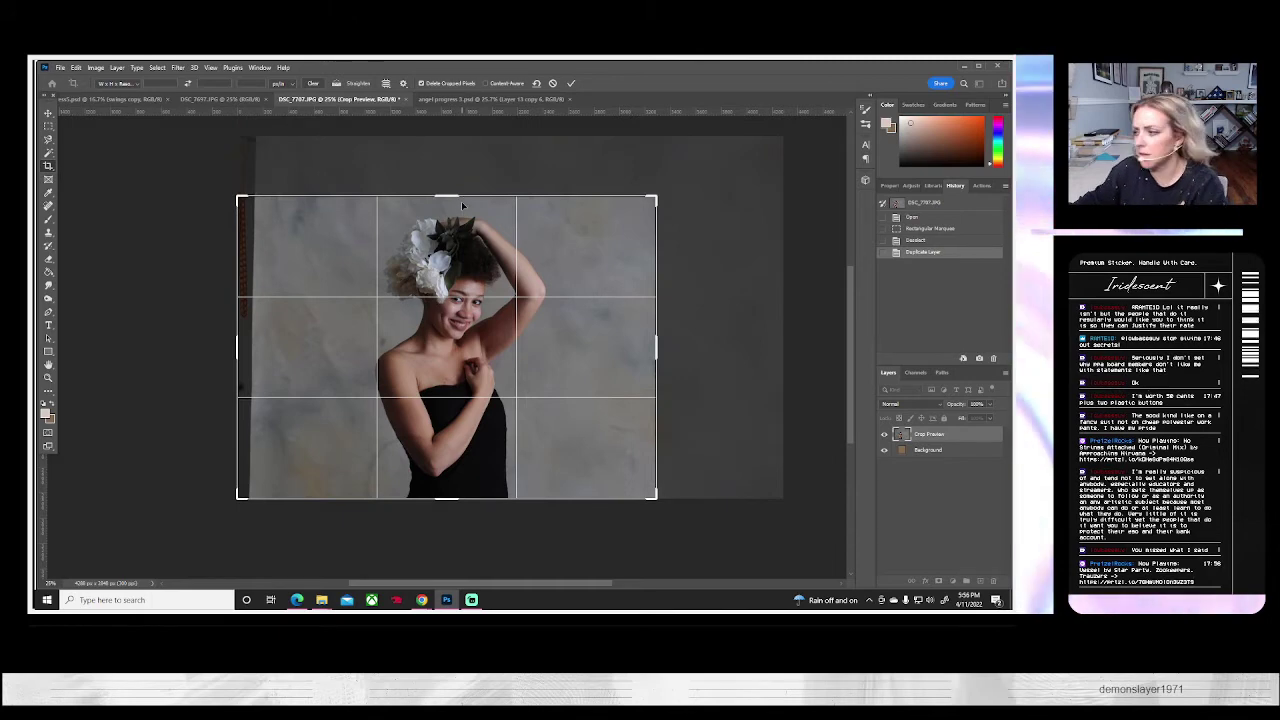
{"action": "key", "text": "Return"}
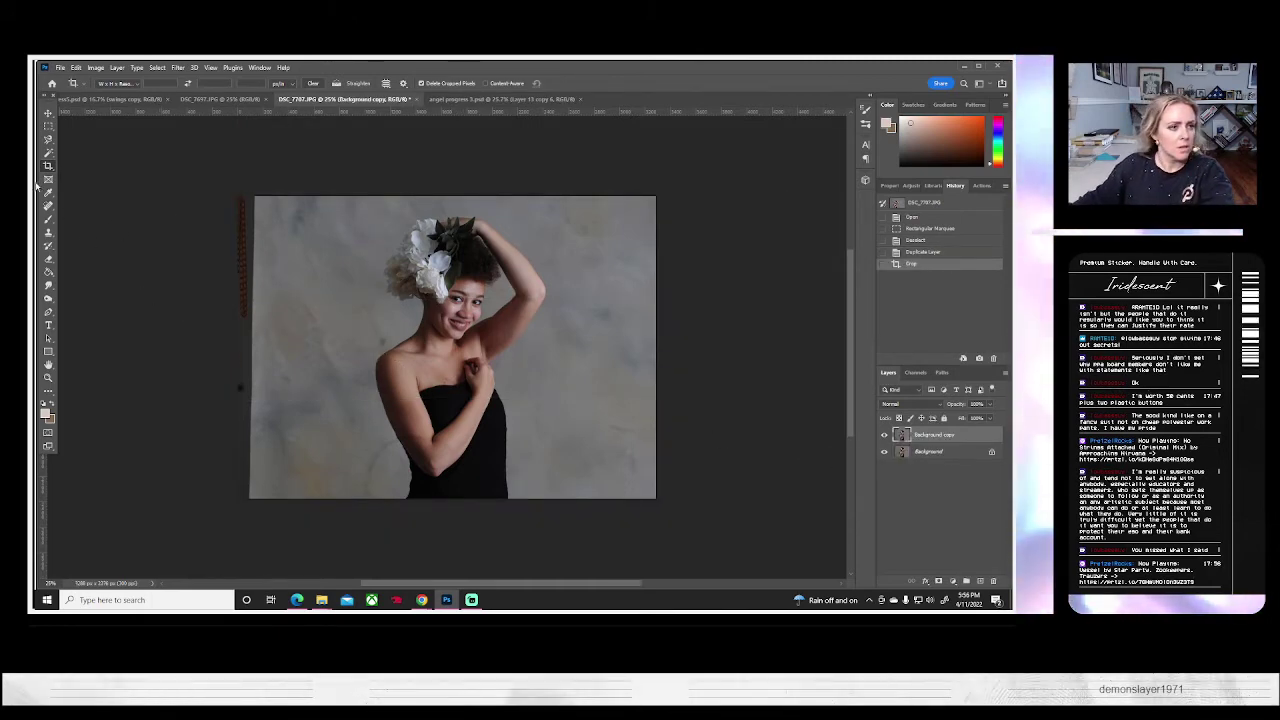
- Clone clean backdrop over the mark beside the woman's elbow with an enlarged soft round Clone Stamp brush
{"action": "left_click", "coordinate": [48, 232]}
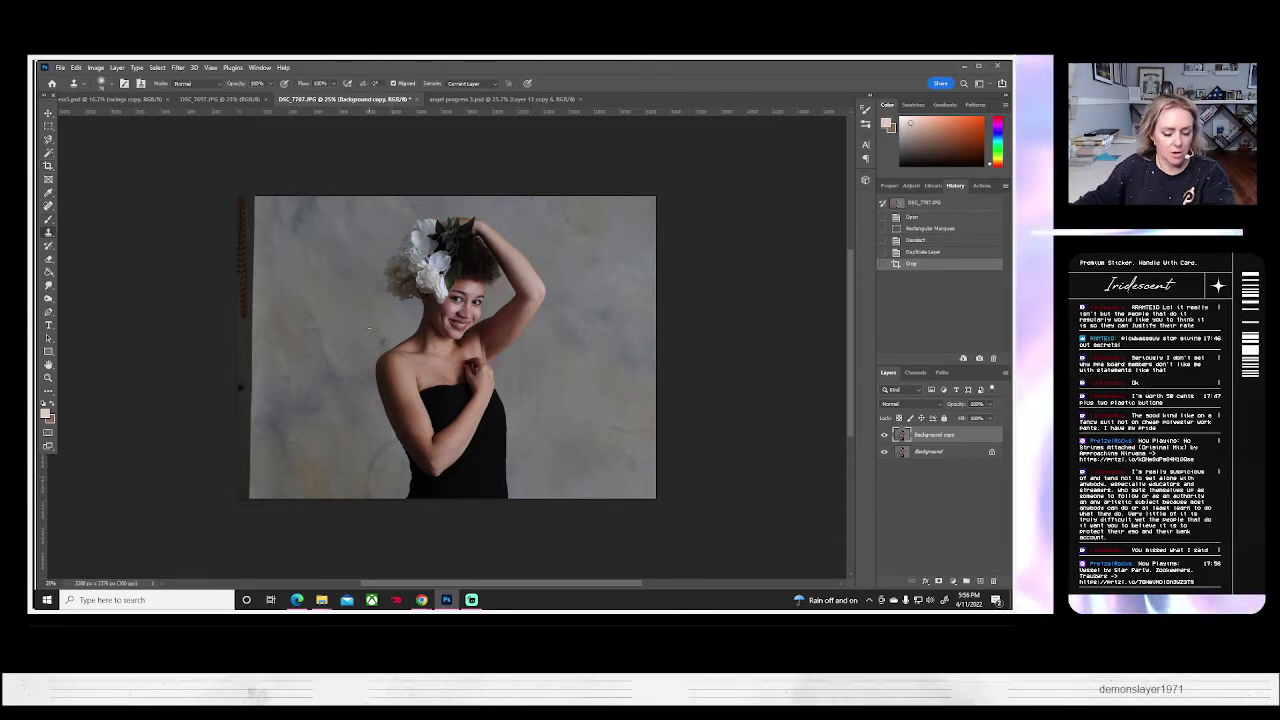
{"action": "left_click", "coordinate": [104, 83]}
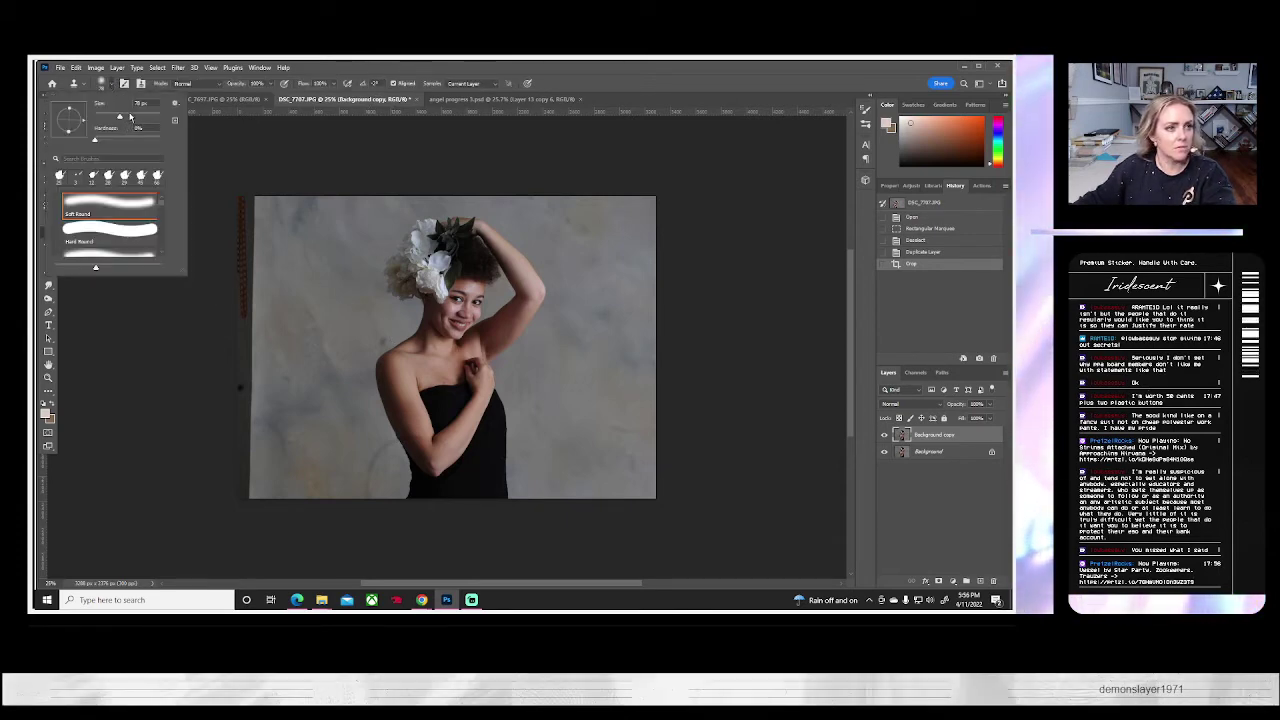
{"action": "left_click", "coordinate": [129, 117]}
{"action": "left_click", "coordinate": [368, 333], "text": "alt"}
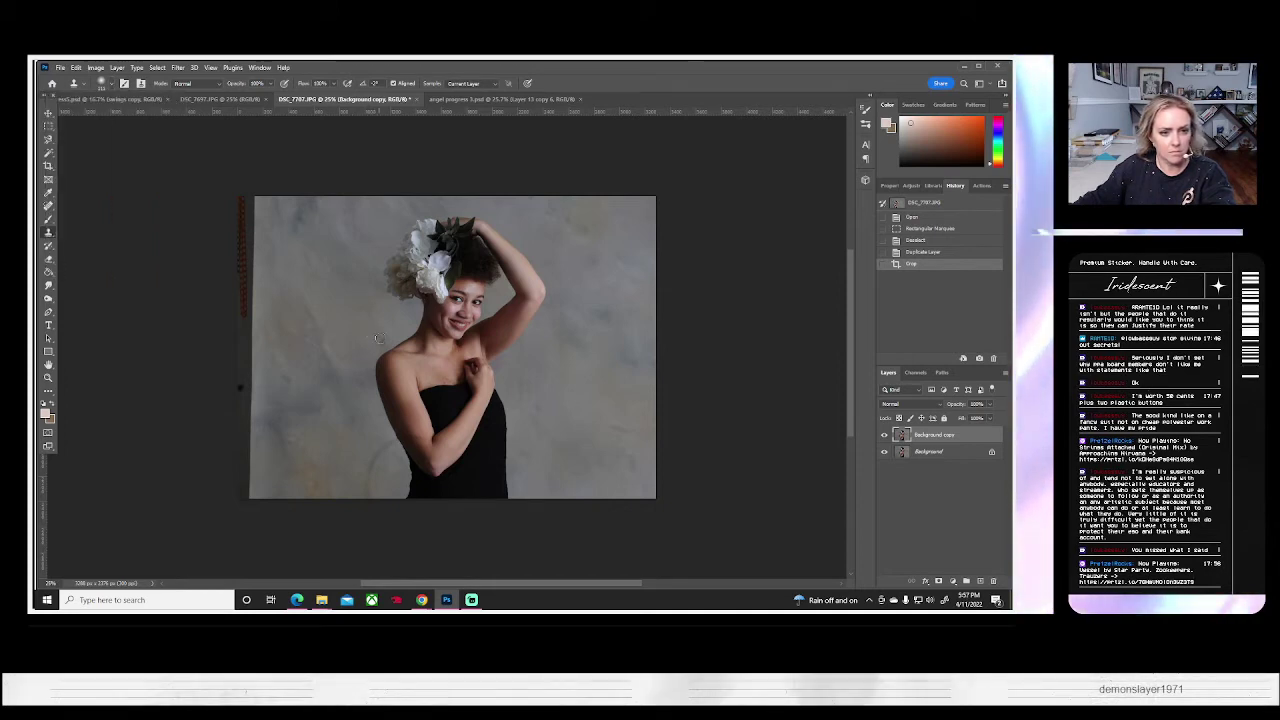
{"action": "left_click", "coordinate": [379, 477]}
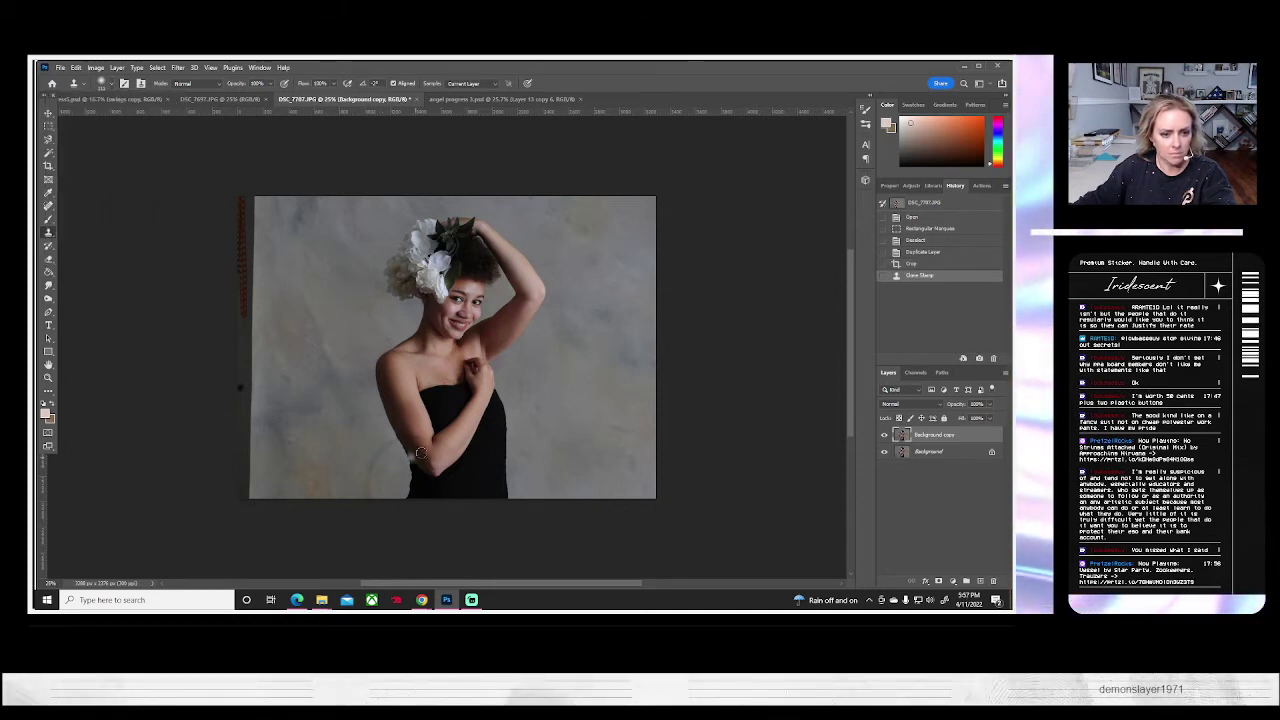
- Clone out blemishes on the woman's bent arm around the elbow and forearm, redoing the first forearm dab
{"action": "left_click_drag", "start_coordinate": [413, 436], "coordinate": [416, 431]}
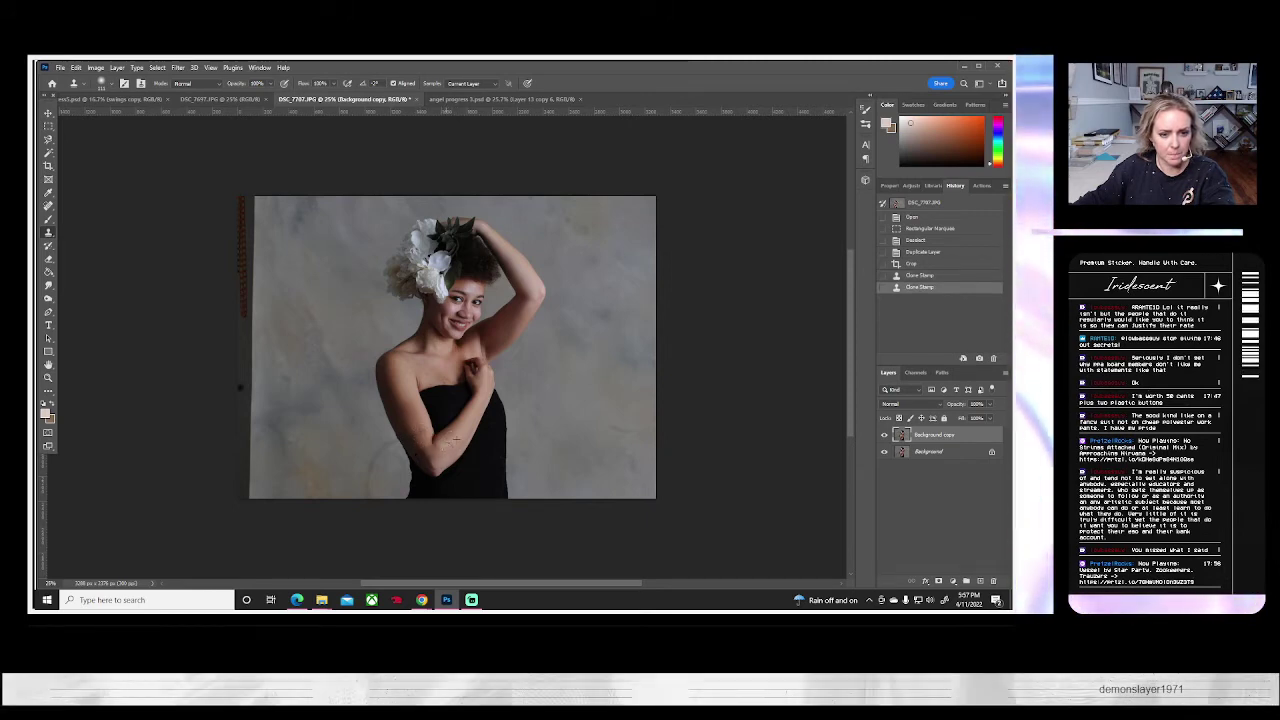
{"action": "left_click", "coordinate": [454, 437]}
{"action": "key", "text": "ctrl+z"}
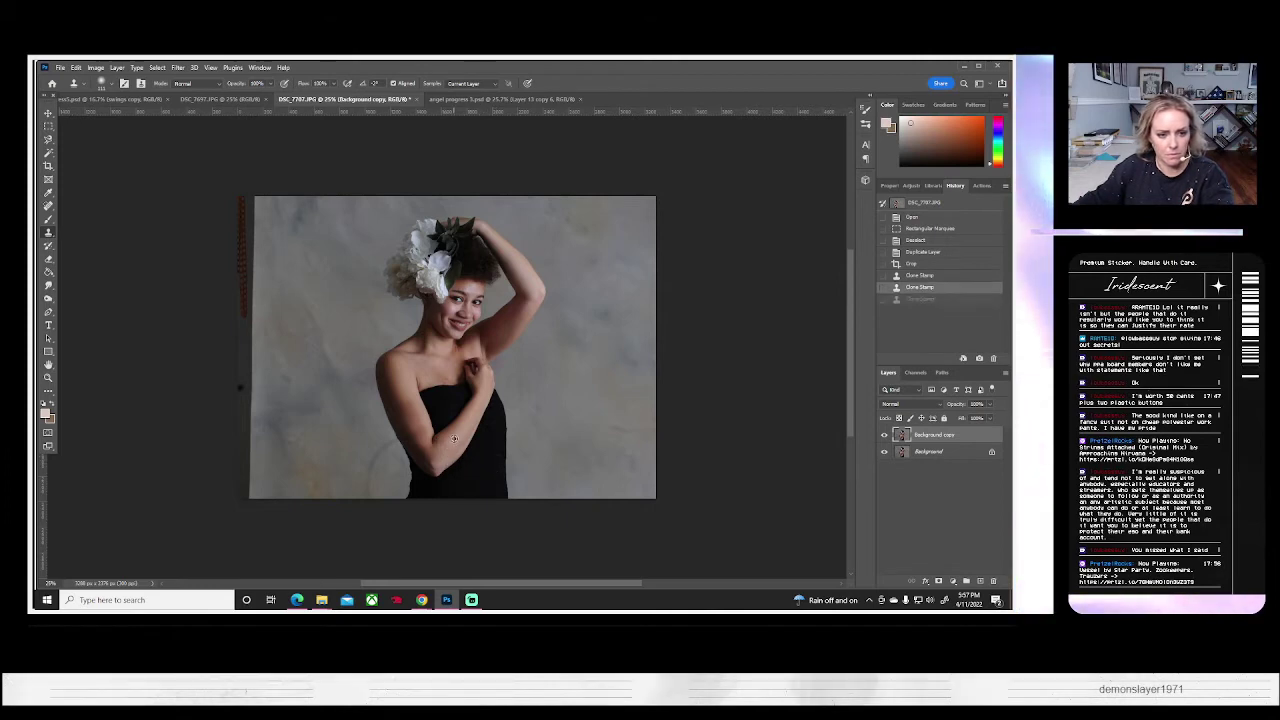
{"action": "left_click", "coordinate": [455, 445]}
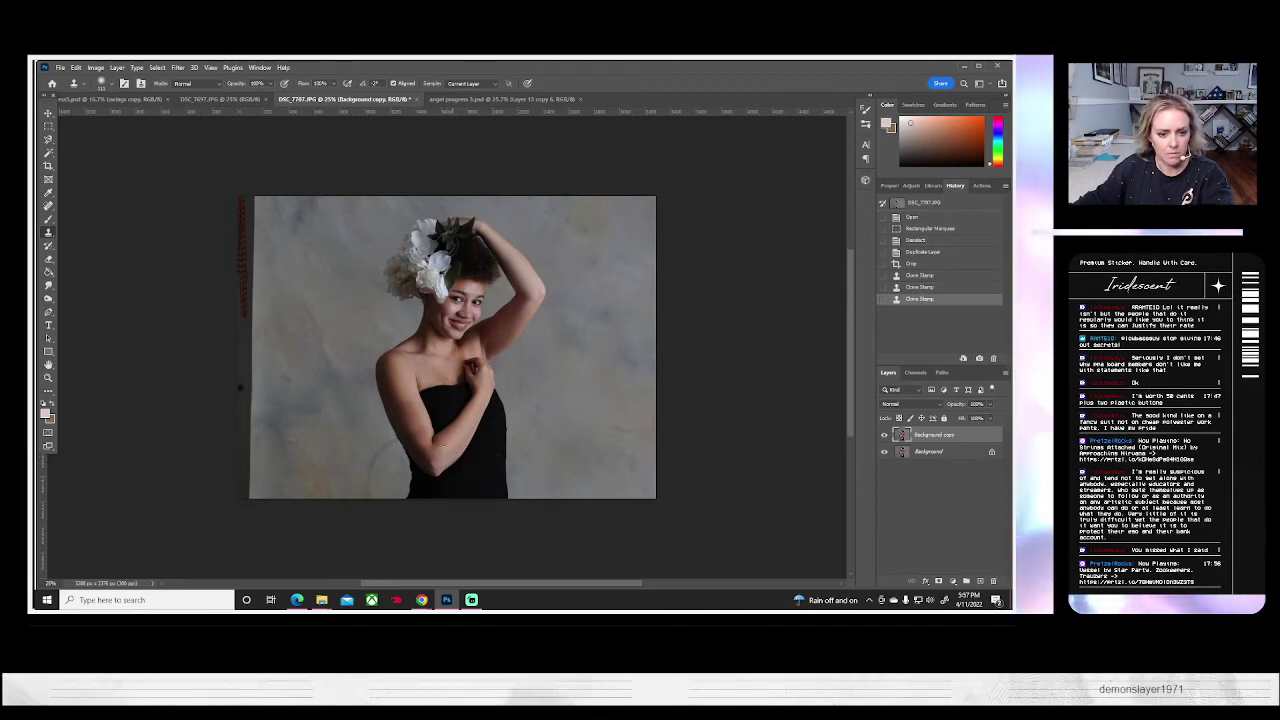
{"action": "left_click", "coordinate": [445, 440]}
{"action": "left_click", "coordinate": [440, 441]}
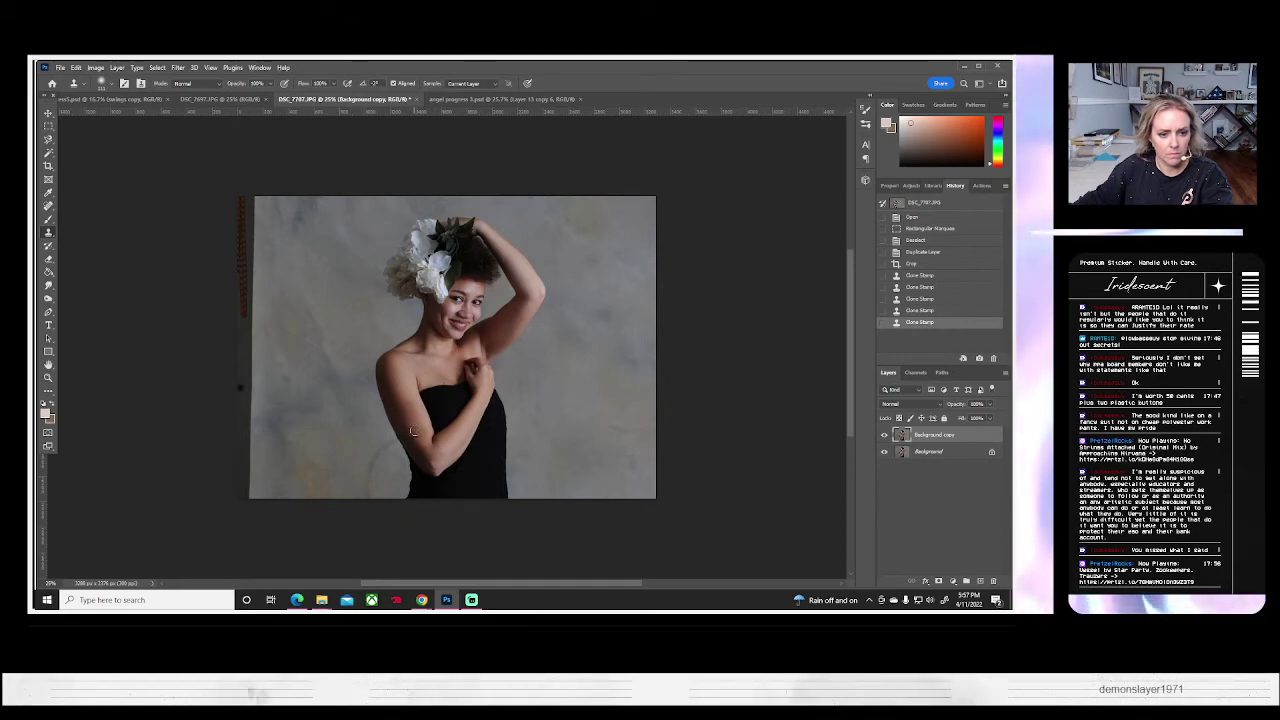
{"action": "left_click", "coordinate": [418, 432]}
{"action": "left_click", "coordinate": [414, 428]}
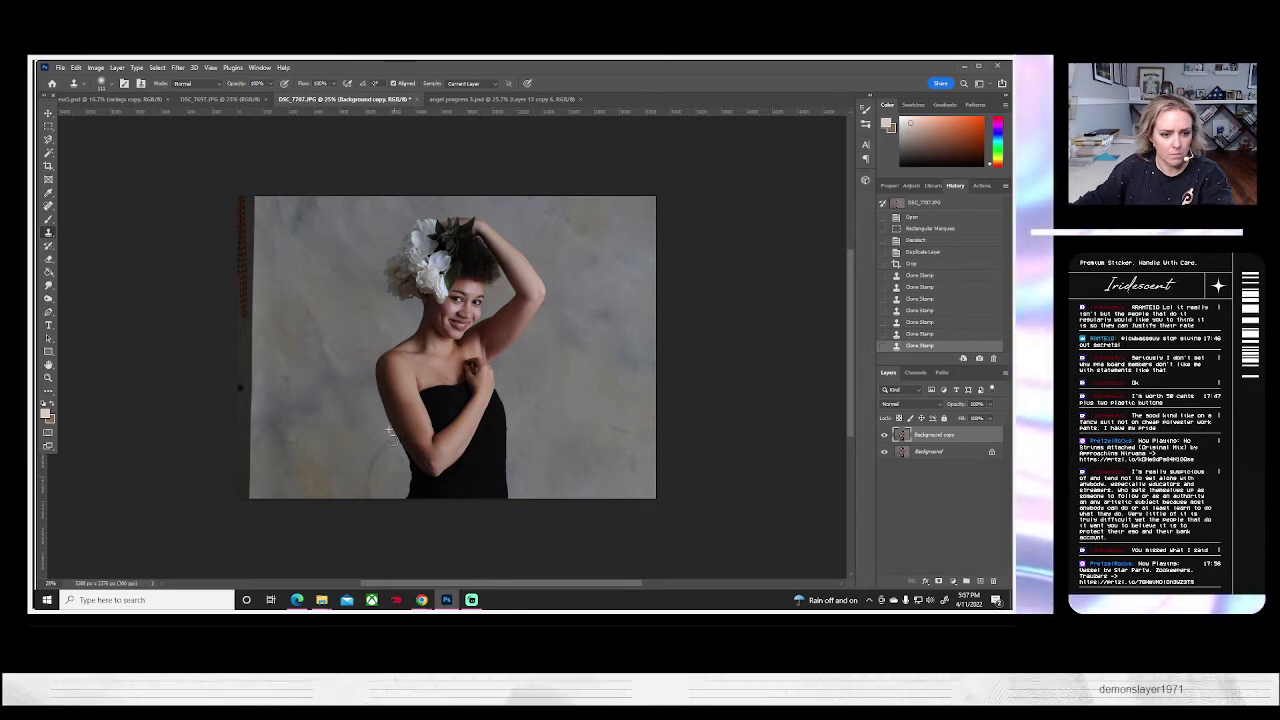
- Clone over uneven patches in the lower backdrop on both sides of the woman
{"action": "mouse_move", "coordinate": [388, 432]}
{"action": "left_mouse_down"}
{"action": "mouse_move", "coordinate": [363, 448]}
{"action": "mouse_move", "coordinate": [366, 488]}
{"action": "mouse_move", "coordinate": [362, 476]}
{"action": "left_mouse_up"}
{"action": "left_click", "coordinate": [360, 472]}
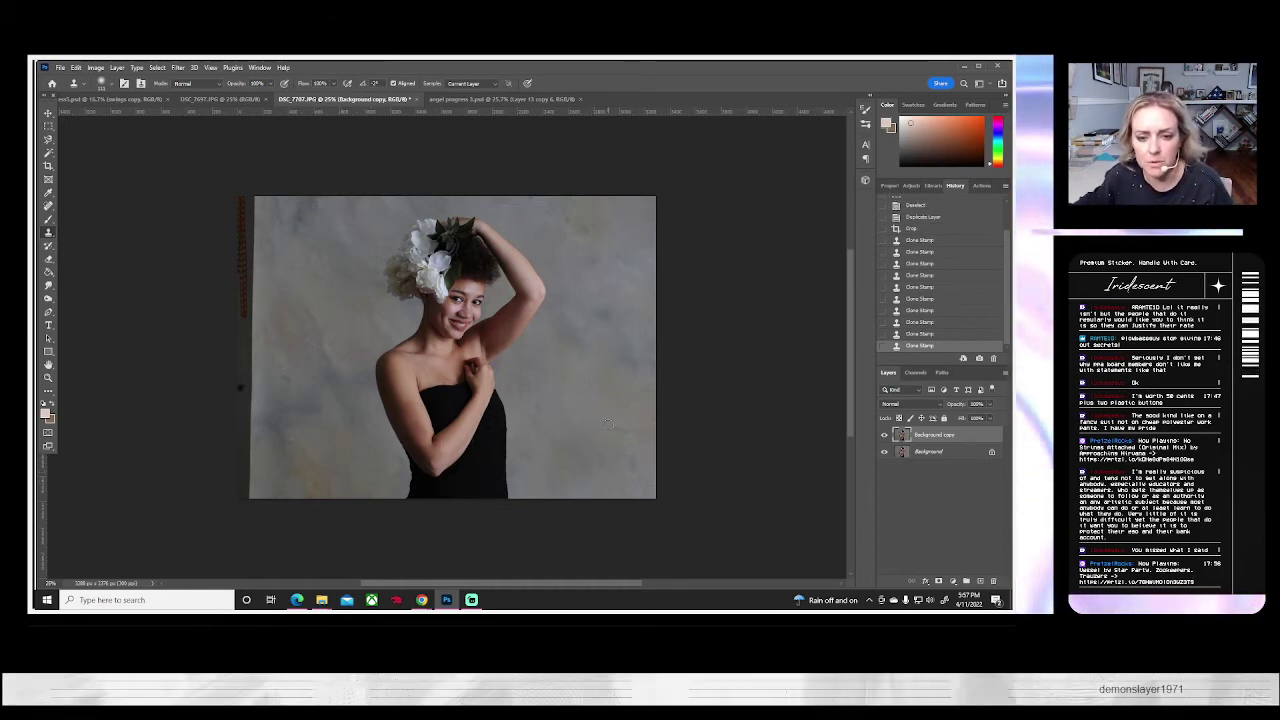
{"action": "left_click", "coordinate": [615, 459]}
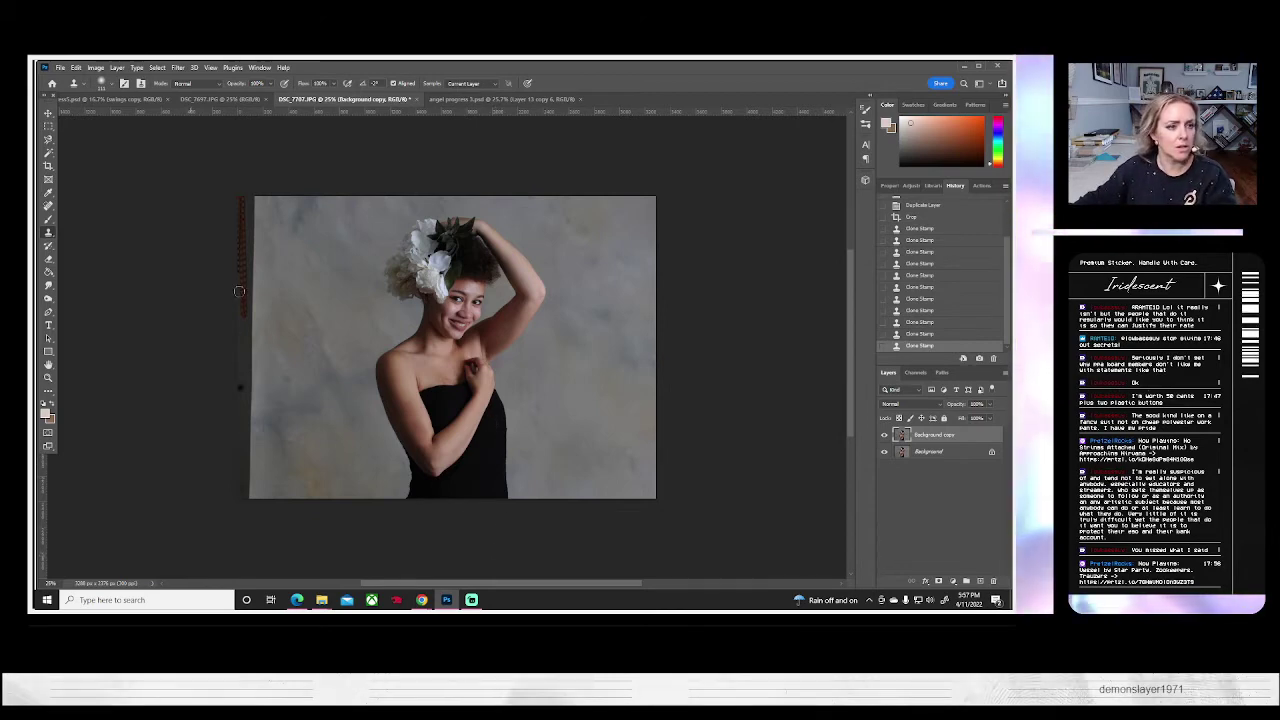
- Enlarge the Clone Stamp brush and smooth the blotchy backdrop between the woman's arm and the photo's left edge
{"action": "left_click", "coordinate": [112, 86]}
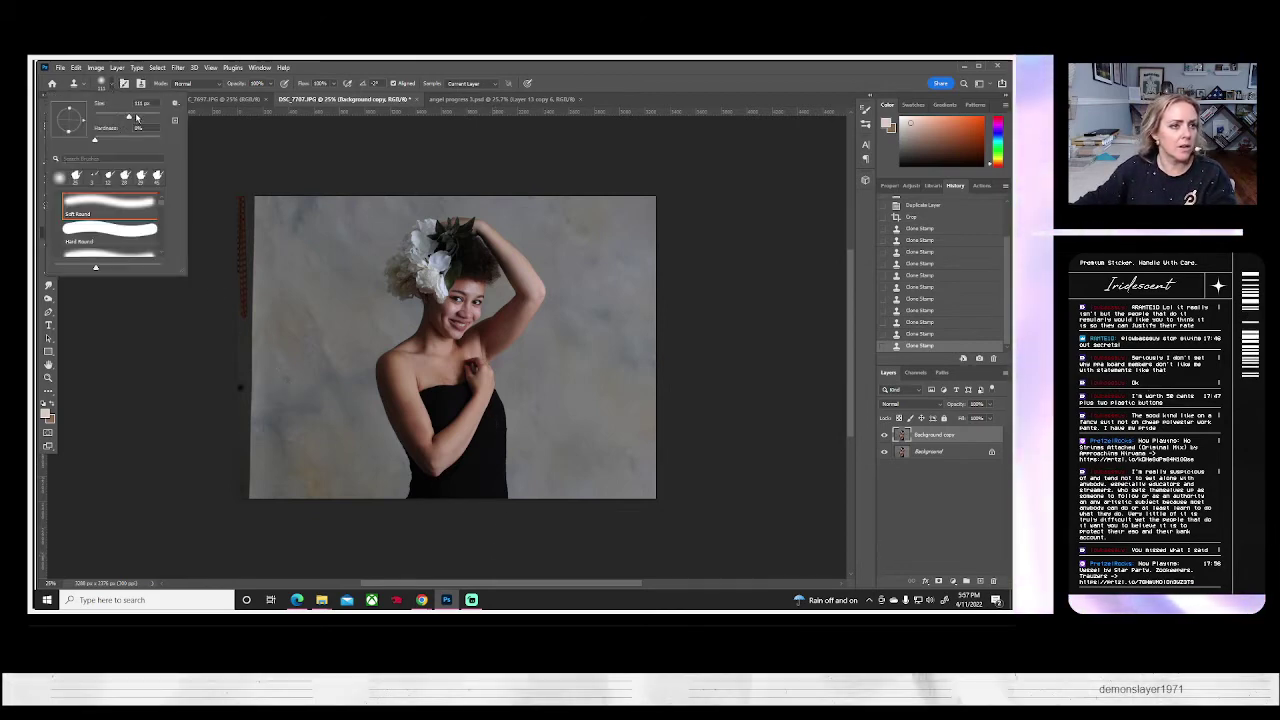
{"action": "left_click_drag", "start_coordinate": [137, 117], "coordinate": [140, 117]}
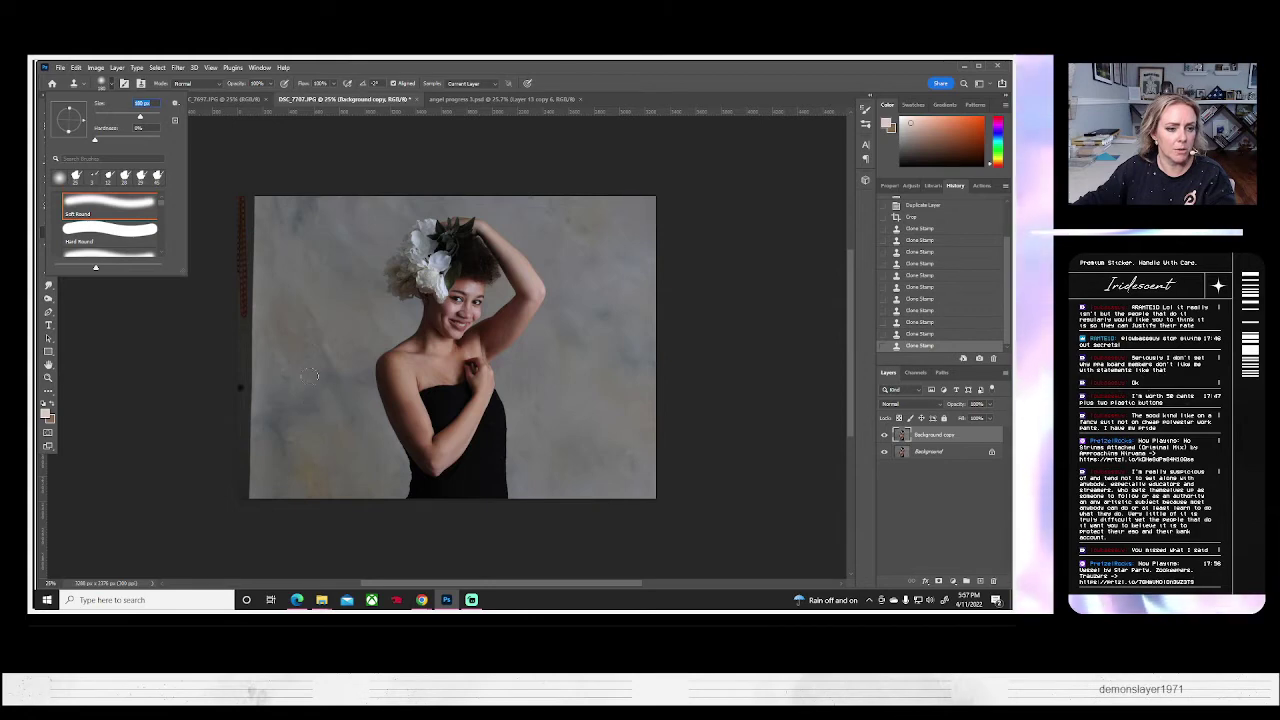
{"action": "key", "text": "Return"}
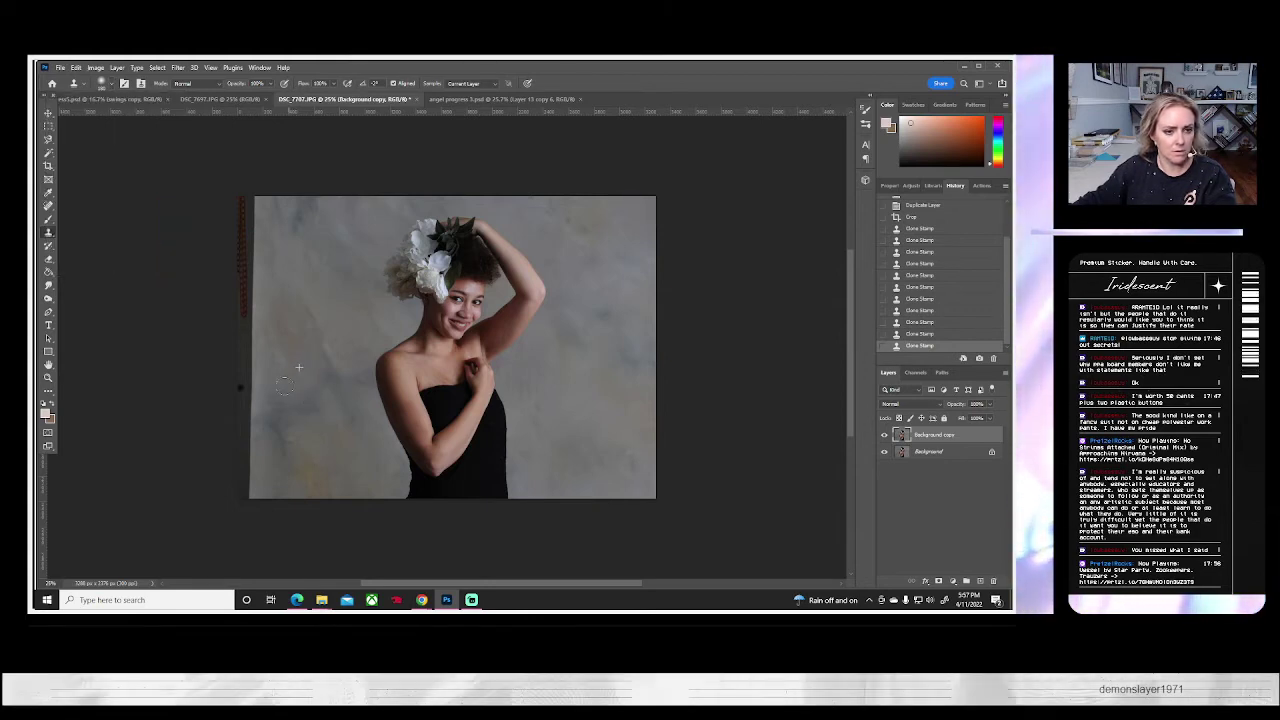
{"action": "left_click", "coordinate": [286, 383]}
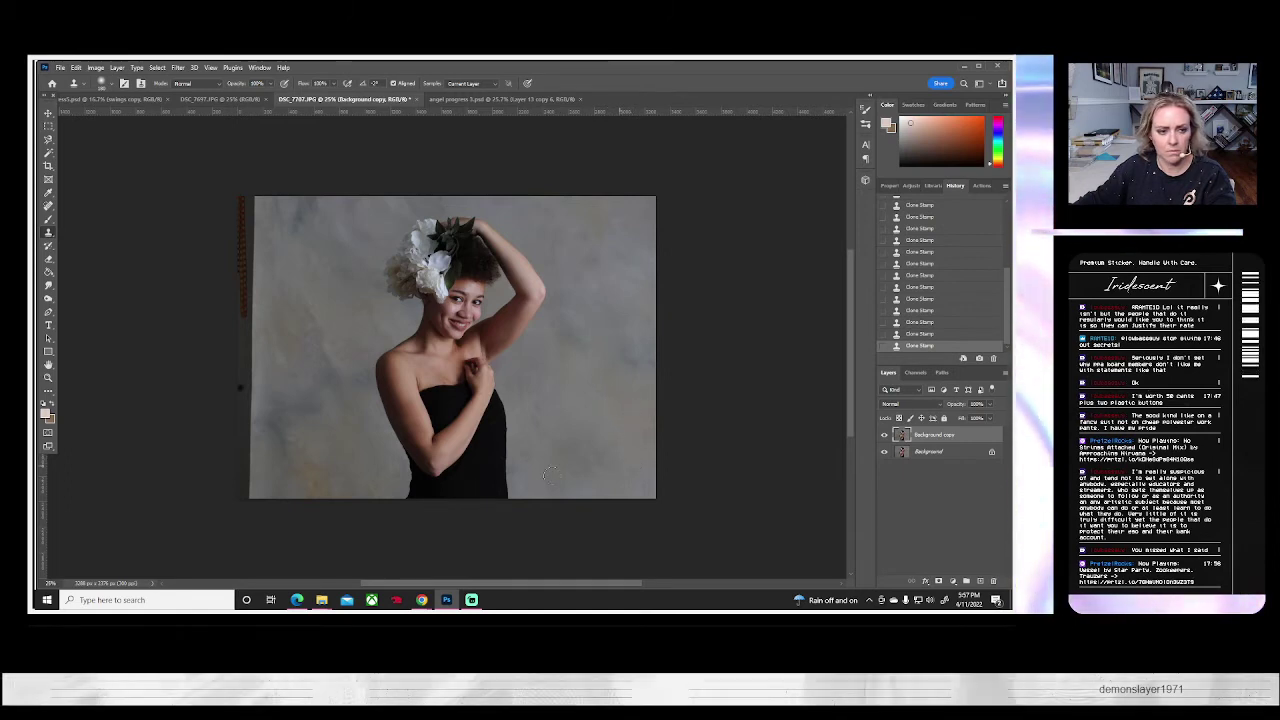
- Enlarge the Clone Stamp brush further and clone backdrop over the exposed studio strip on the photo's left edge and the upper-left corner
{"action": "left_click", "coordinate": [105, 83]}
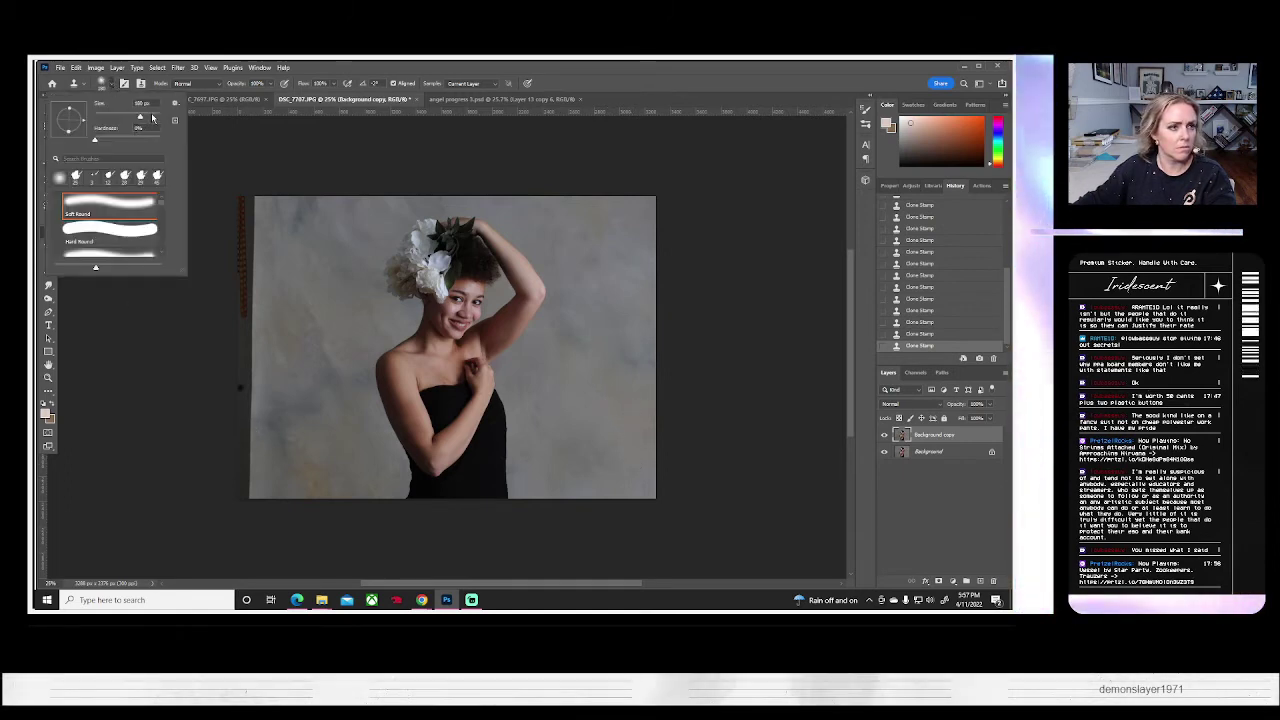
{"action": "left_click", "coordinate": [152, 117]}
{"action": "left_click", "coordinate": [308, 442], "text": "alt"}
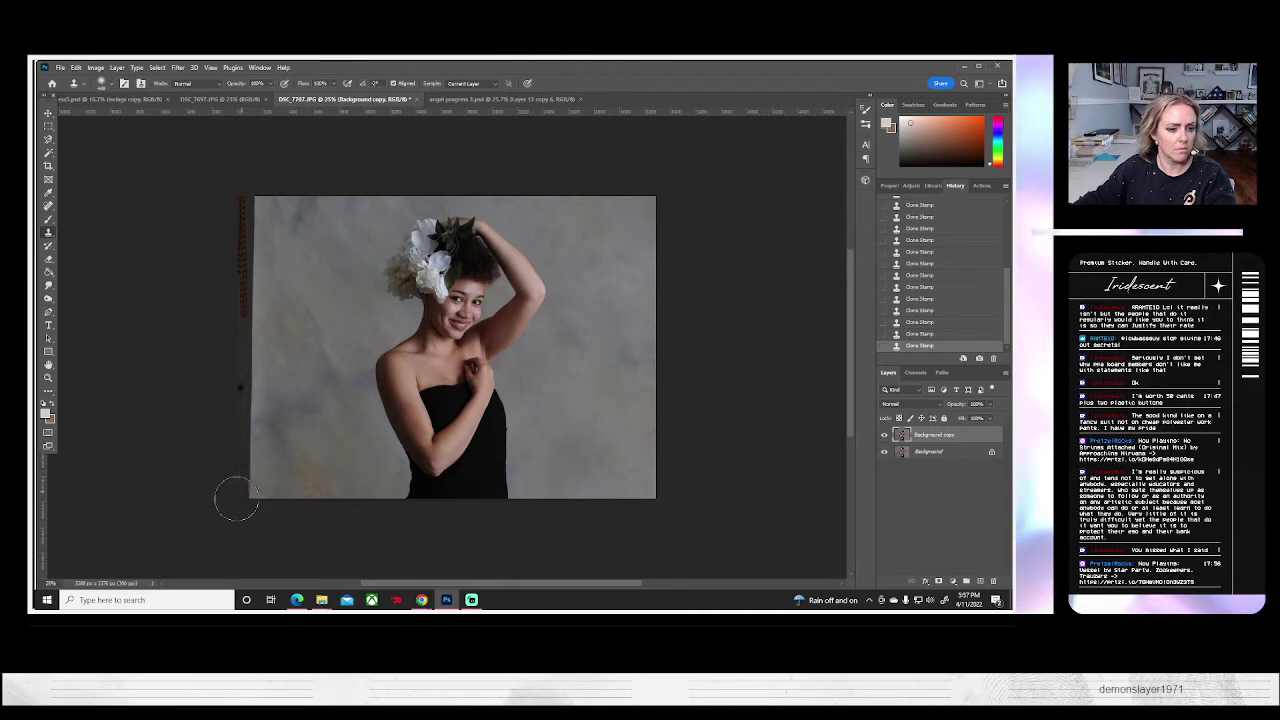
{"action": "mouse_move", "coordinate": [236, 498]}
{"action": "left_mouse_down"}
{"action": "mouse_move", "coordinate": [248, 295]}
{"action": "mouse_move", "coordinate": [263, 262]}
{"action": "mouse_move", "coordinate": [234, 214]}
{"action": "left_mouse_up"}
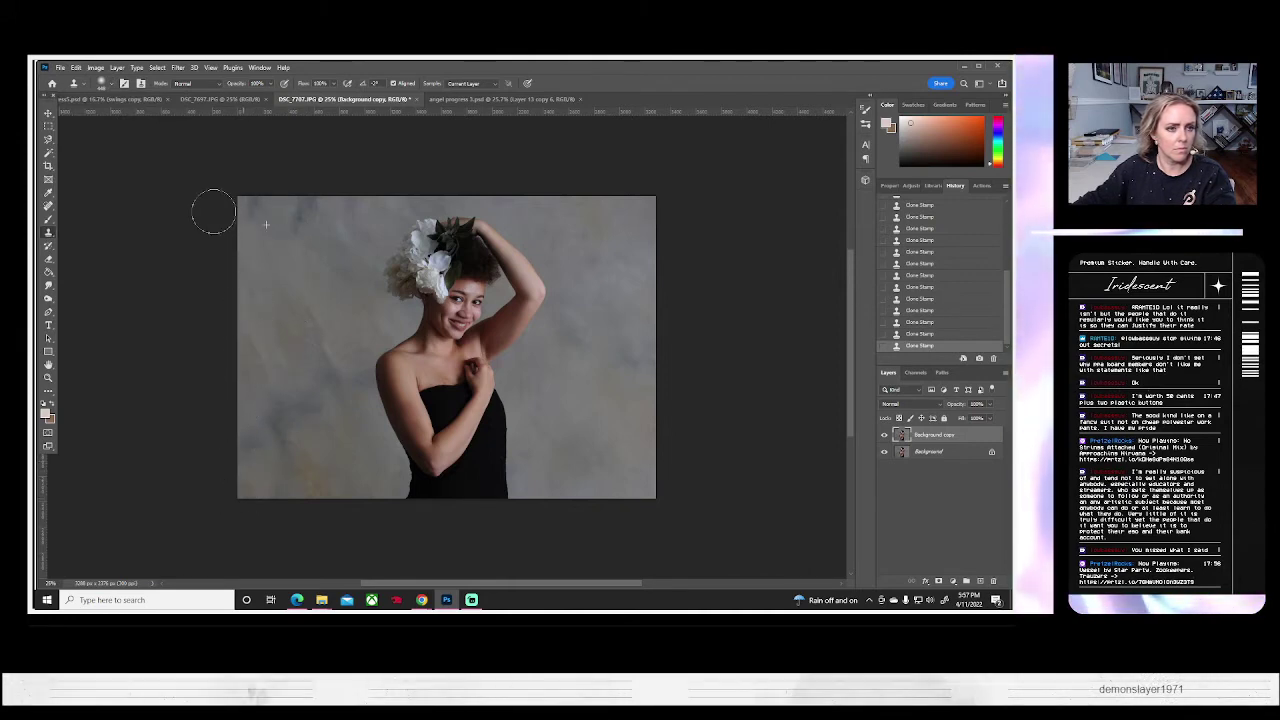
{"action": "left_click", "coordinate": [278, 291], "text": "alt"}
{"action": "left_click_drag", "start_coordinate": [257, 233], "coordinate": [303, 204]}
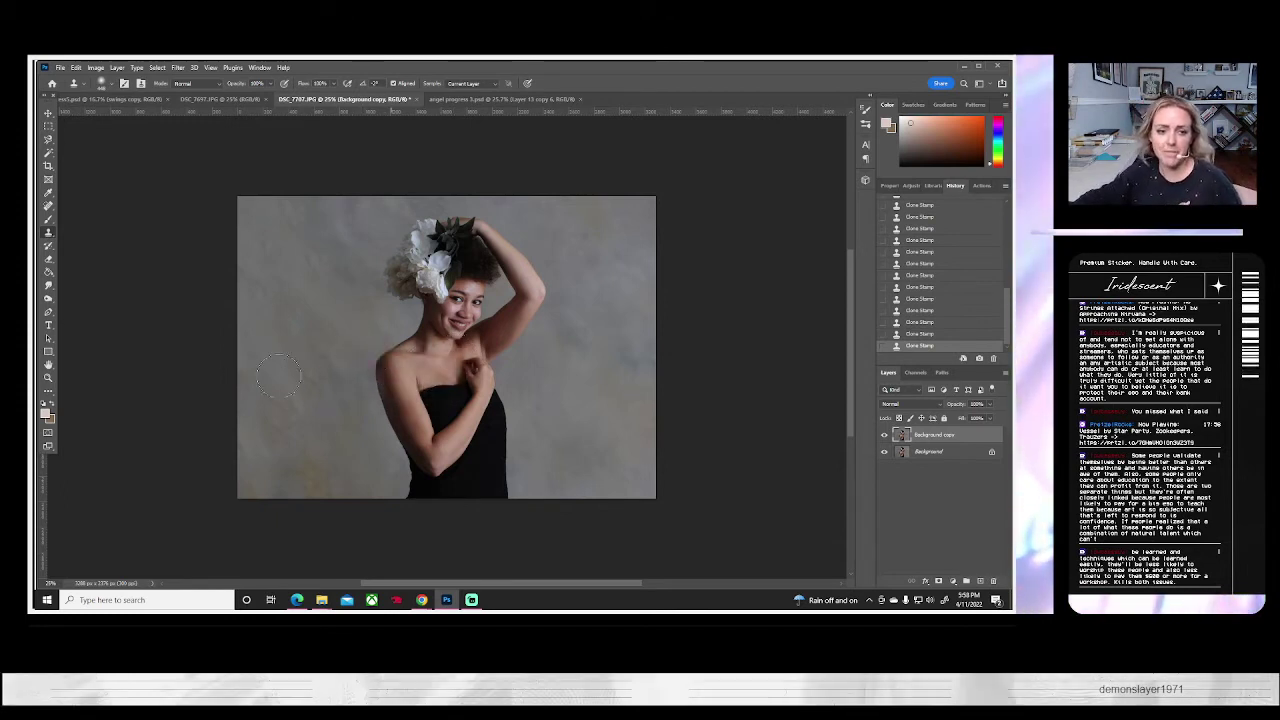
- Liquify the retouched layer by puckering the lower black dress and warping its hip edge inward, then compare against the original
{"action": "left_click", "coordinate": [157, 67]}
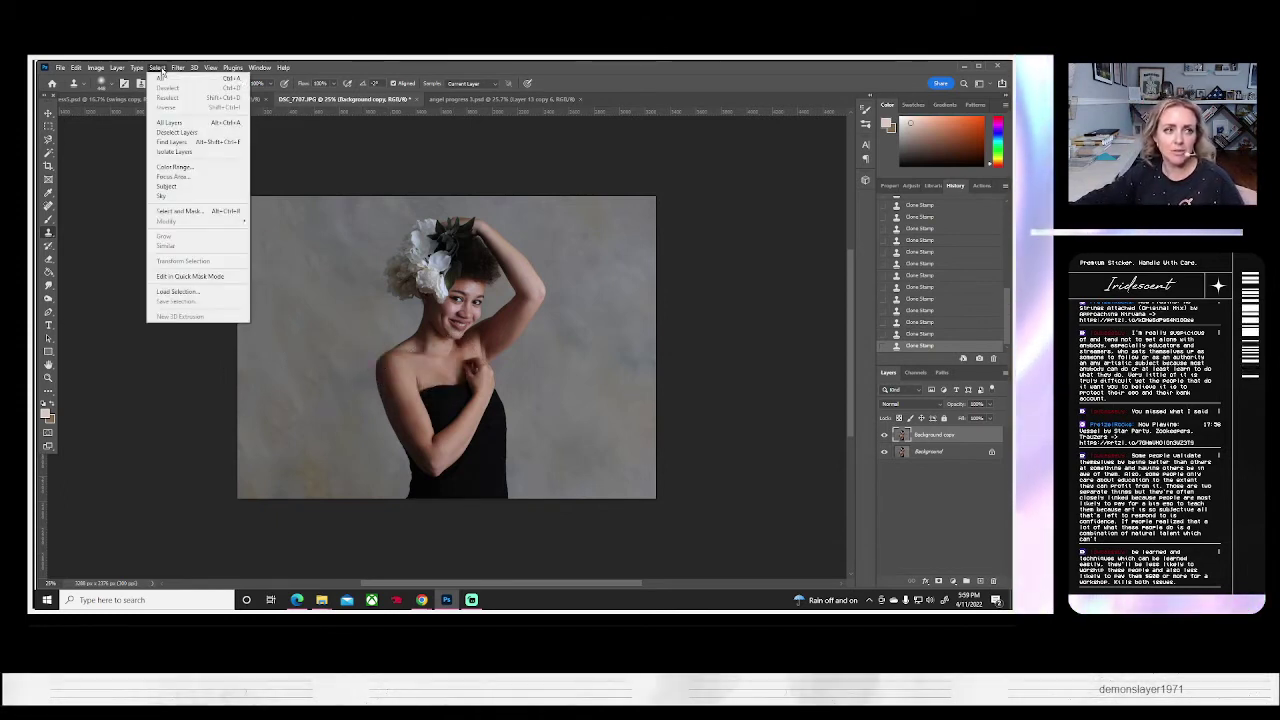
{"action": "mouse_move", "coordinate": [177, 67]}
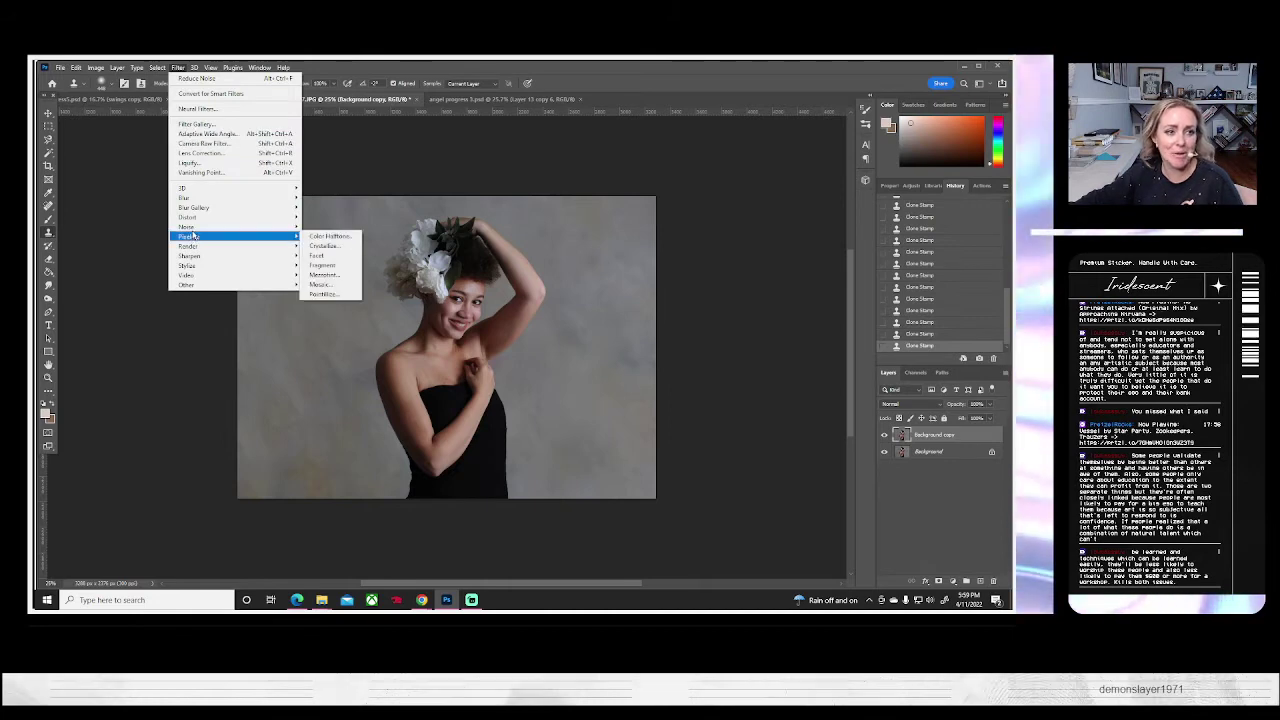
{"action": "left_click", "coordinate": [203, 164]}
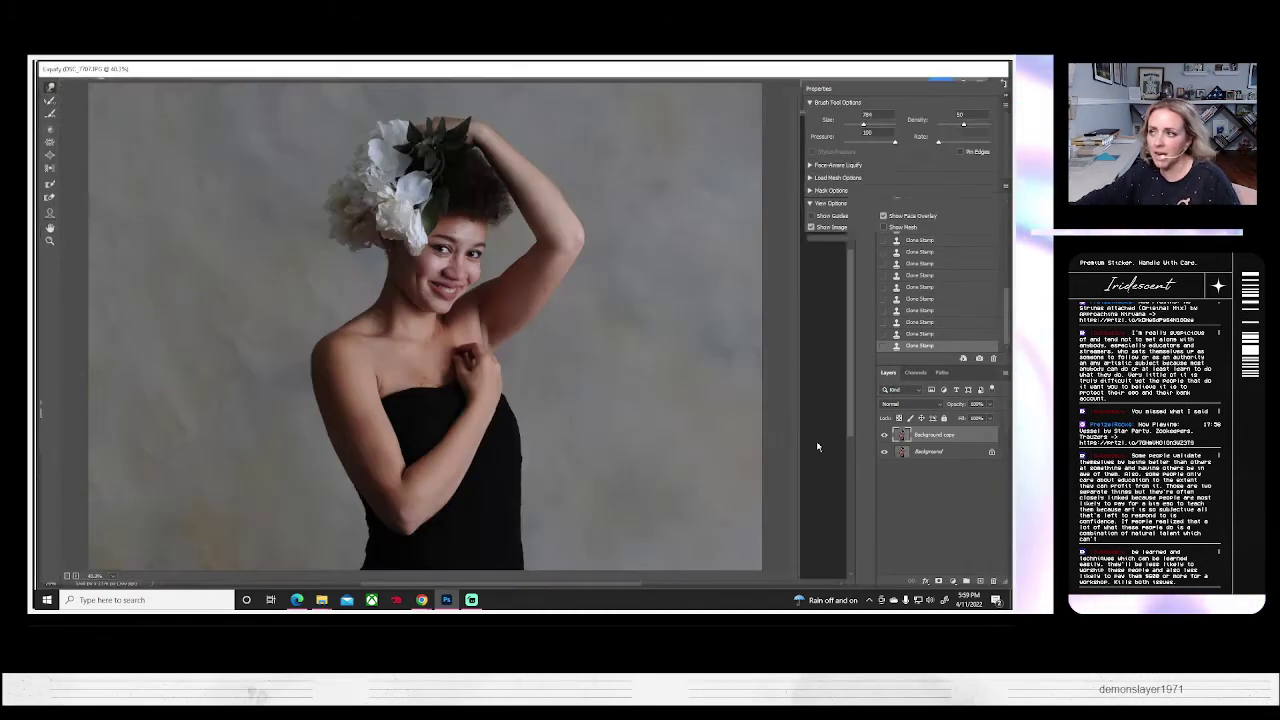
{"action": "left_click", "coordinate": [873, 125]}
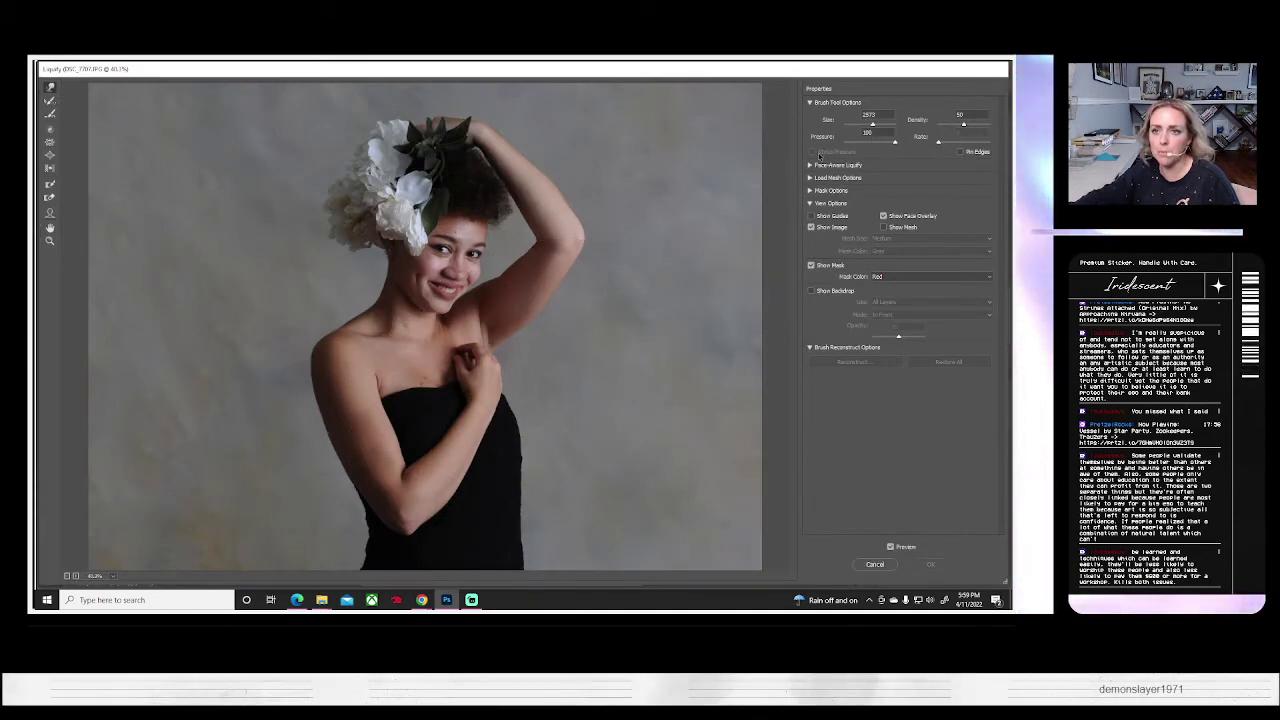
{"action": "left_click", "coordinate": [49, 143]}
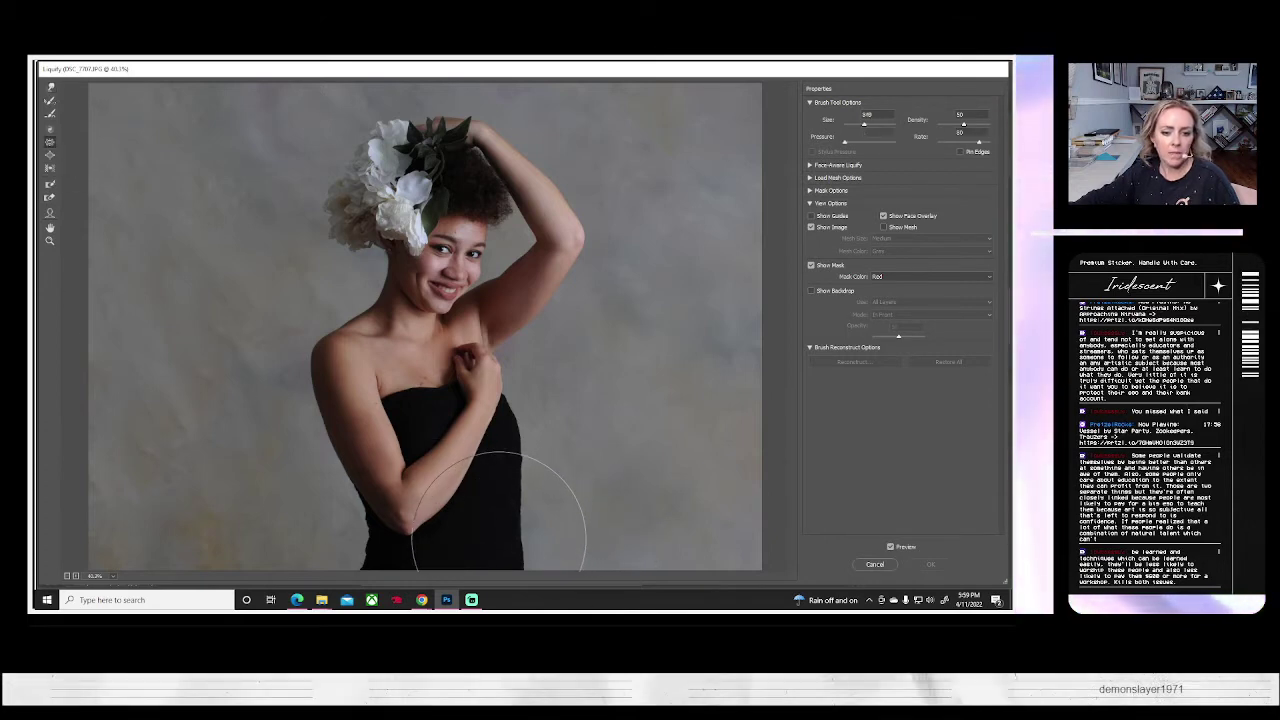
{"action": "left_click_drag", "start_coordinate": [498, 539], "coordinate": [485, 537]}
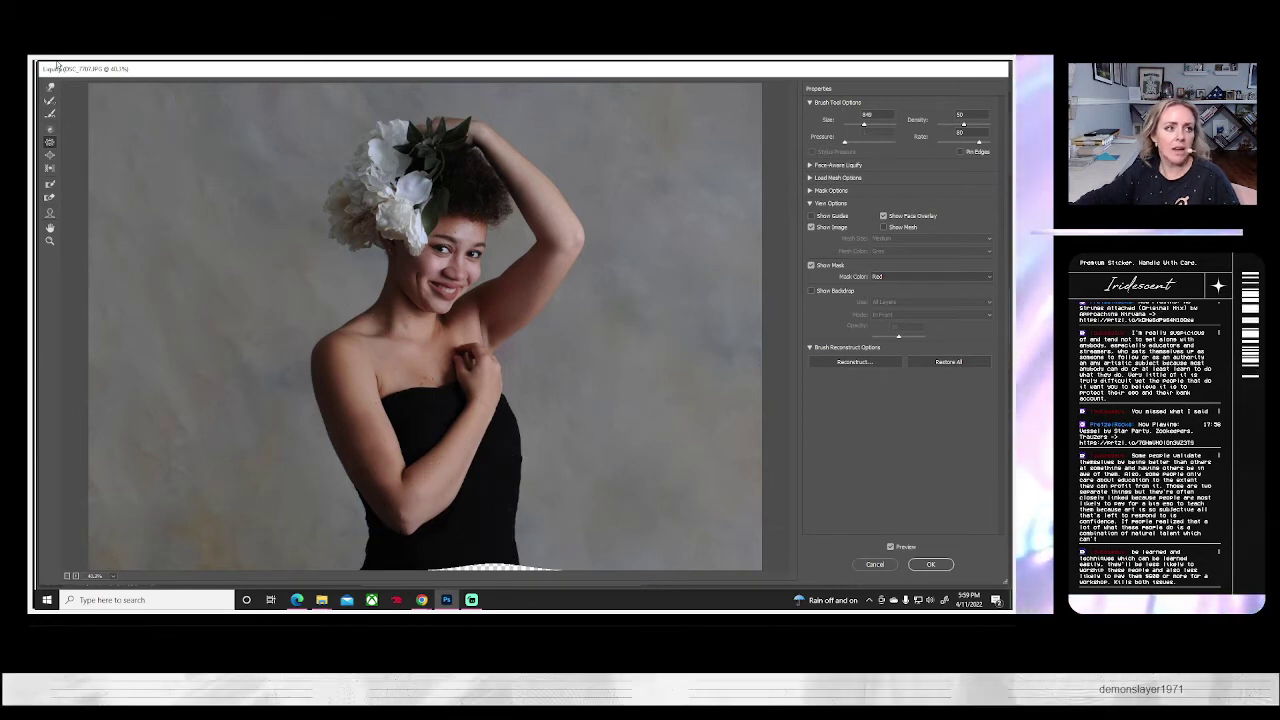
{"action": "left_click", "coordinate": [49, 87]}
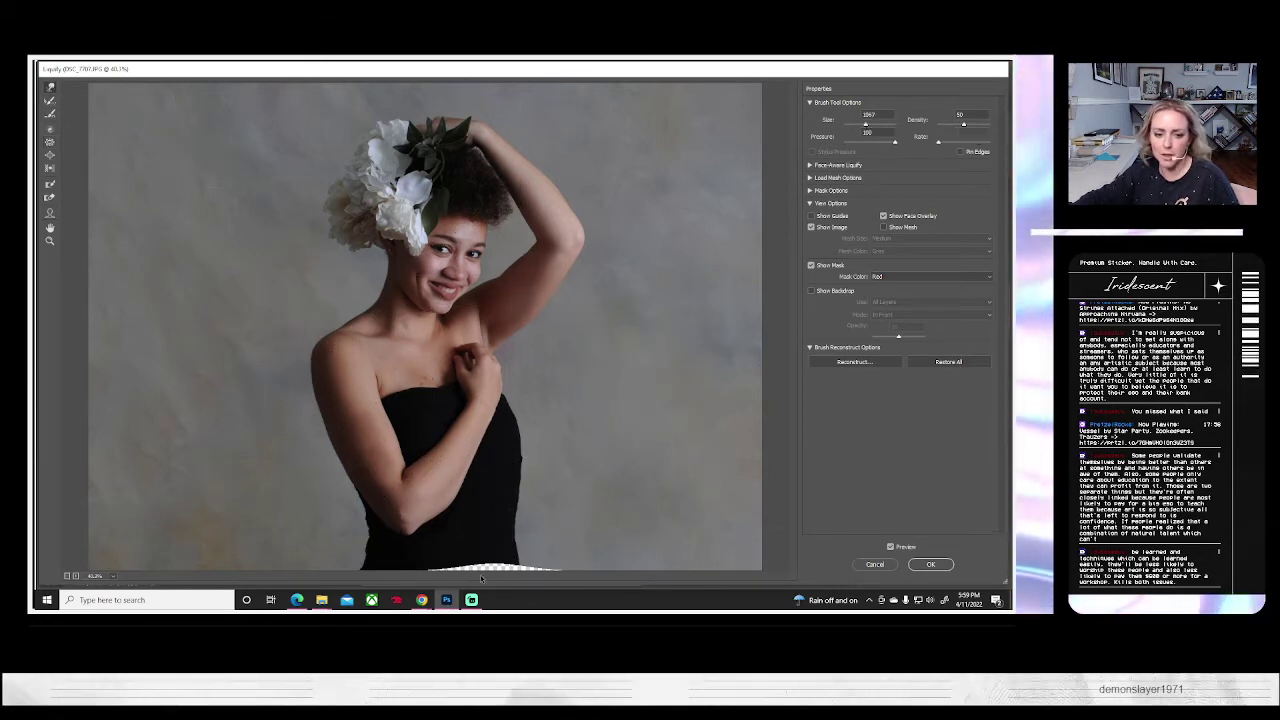
{"action": "left_click_drag", "start_coordinate": [489, 558], "coordinate": [483, 567]}
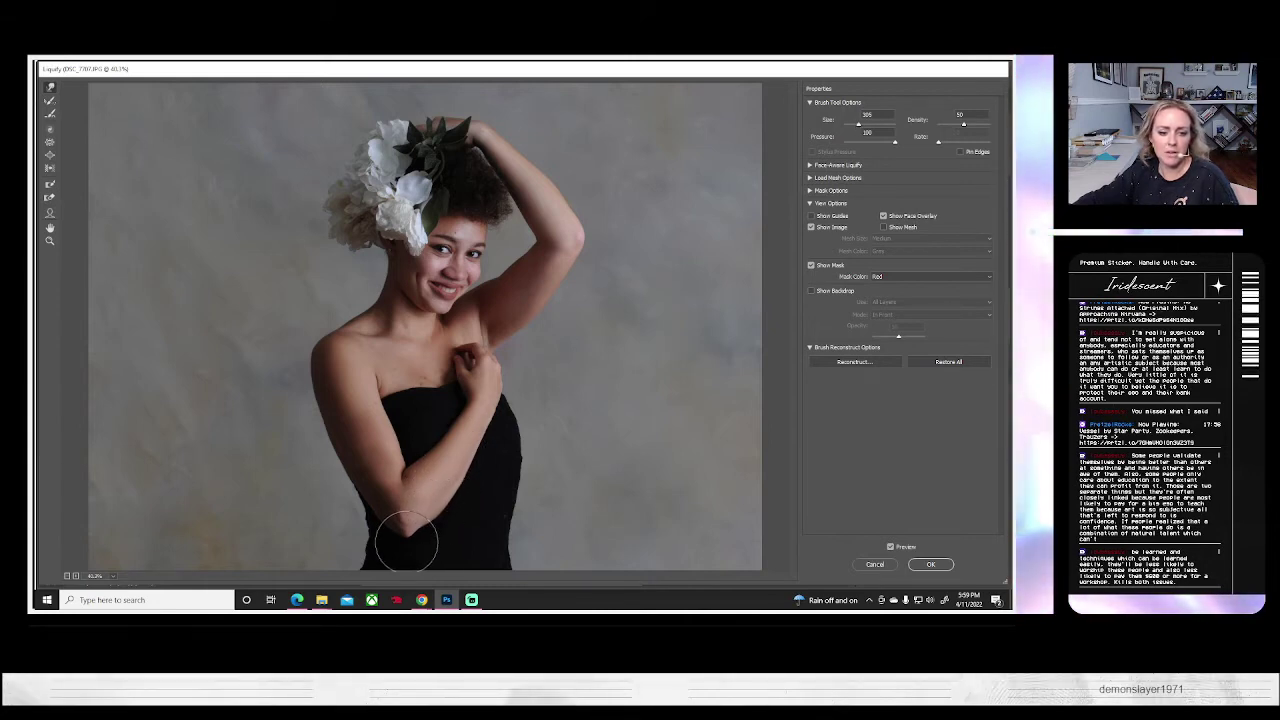
{"action": "left_click", "coordinate": [925, 565]}
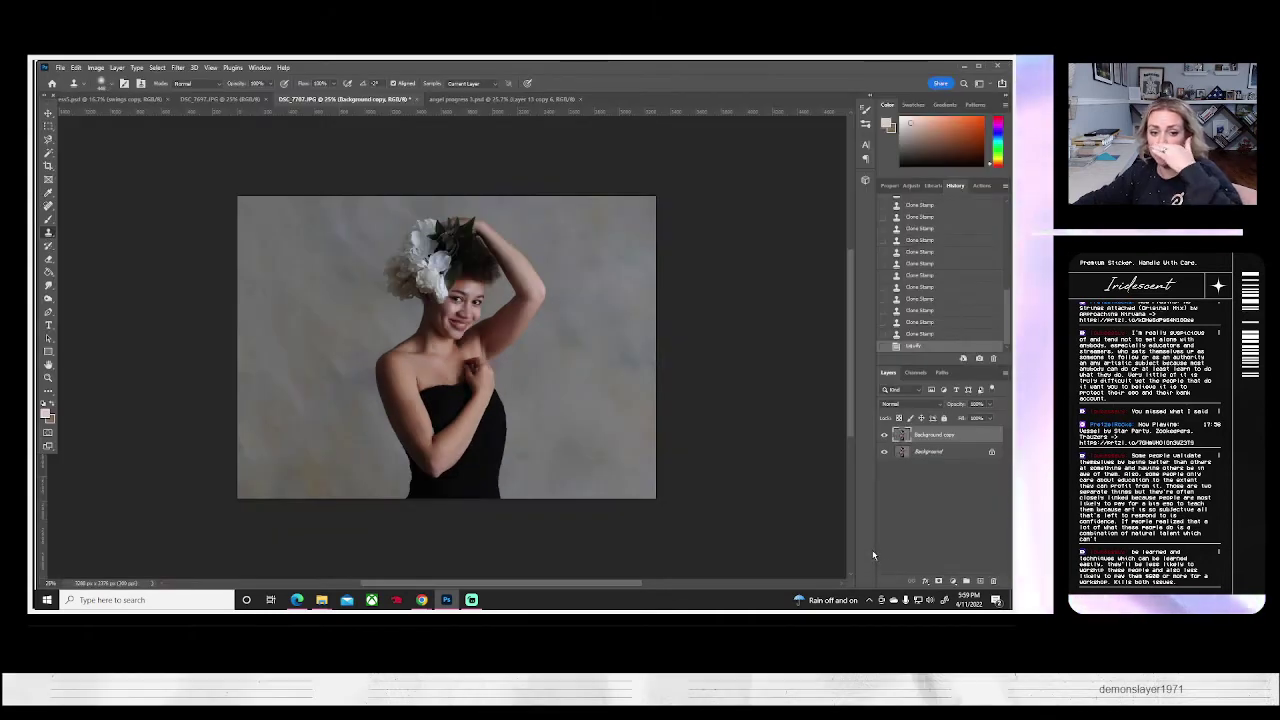
{"action": "left_click", "coordinate": [883, 435]}
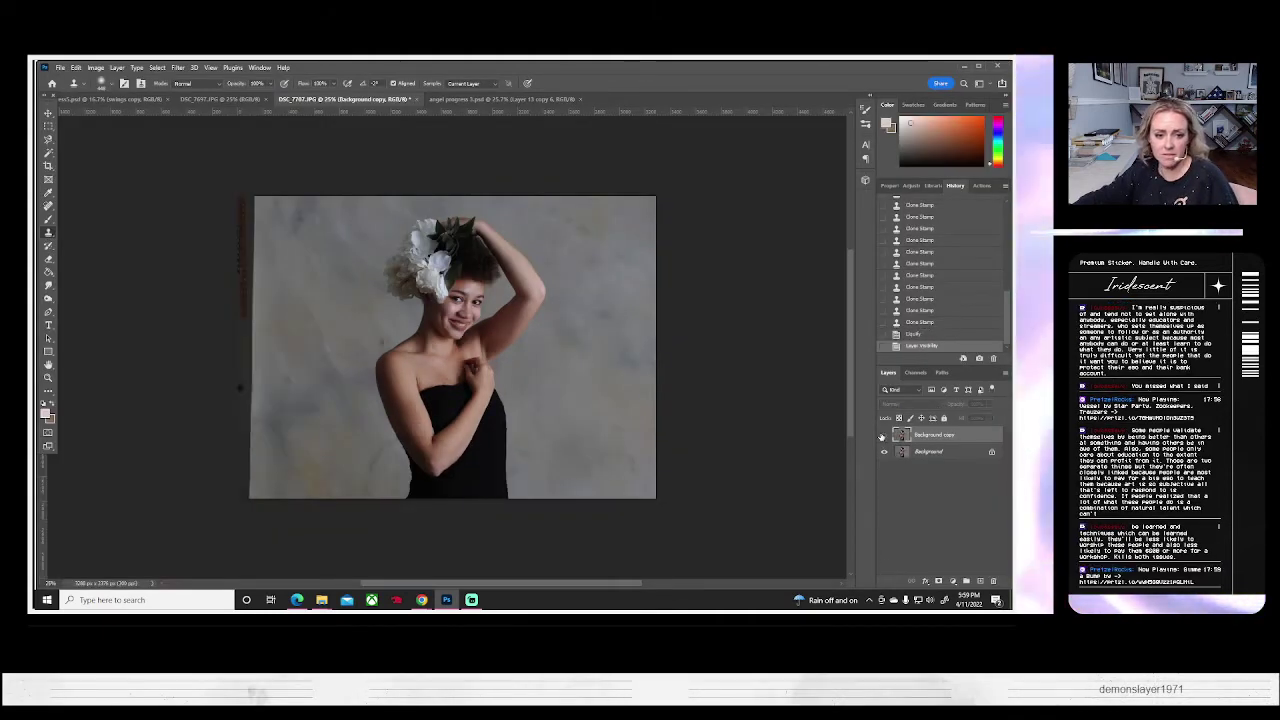
{"action": "left_click", "coordinate": [883, 435]}
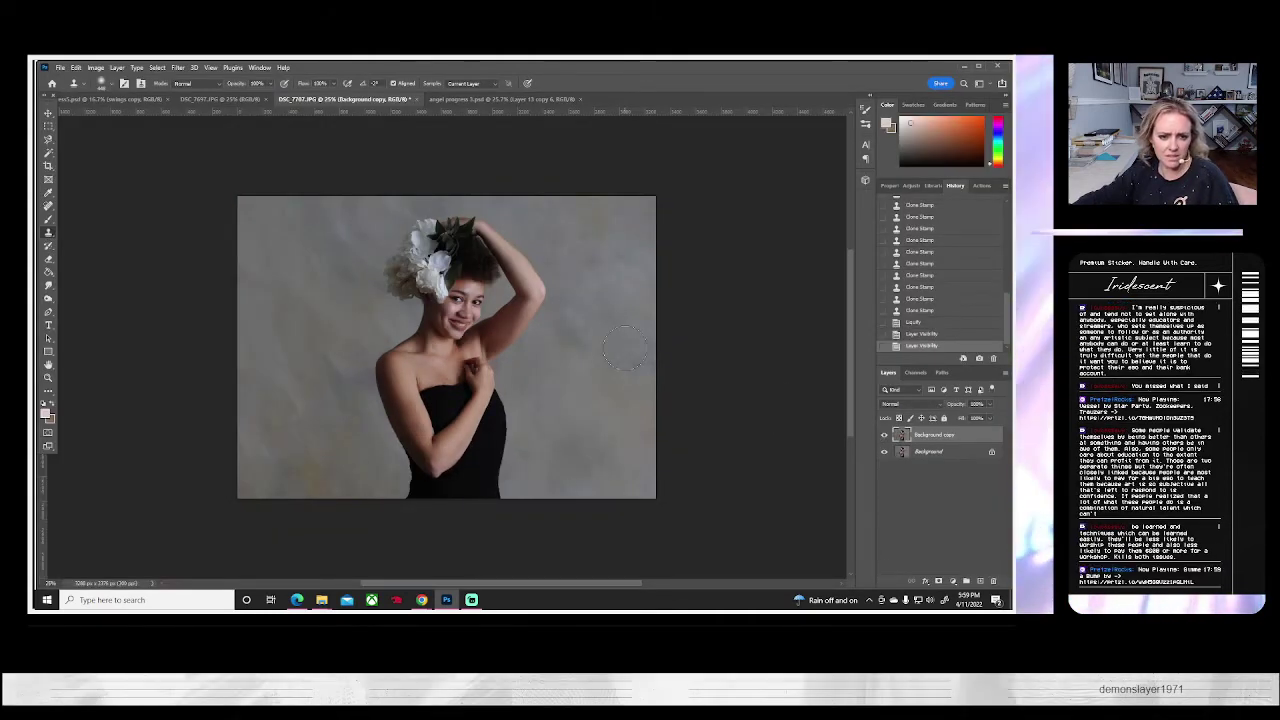
- Liquify the layer again with a larger Forward Warp brush, nudging the waist edge of the black dress slightly inward
{"action": "left_click", "coordinate": [177, 67]}
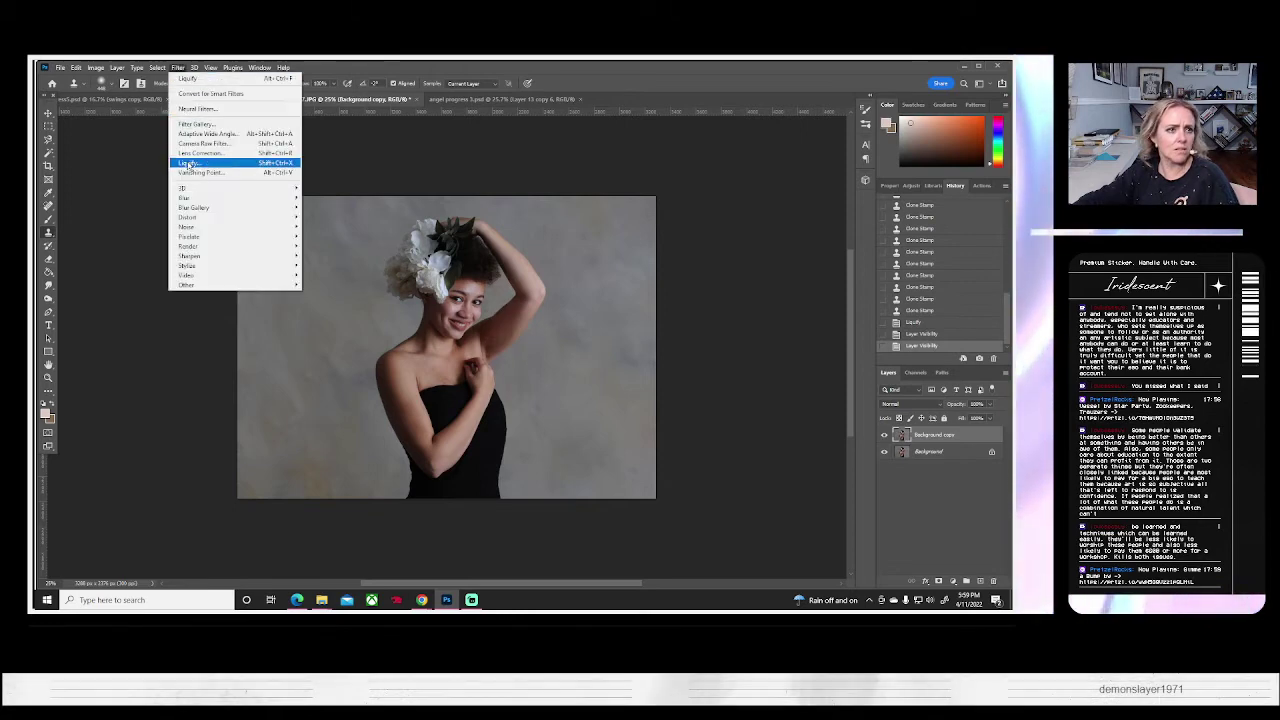
{"action": "left_click", "coordinate": [187, 163]}
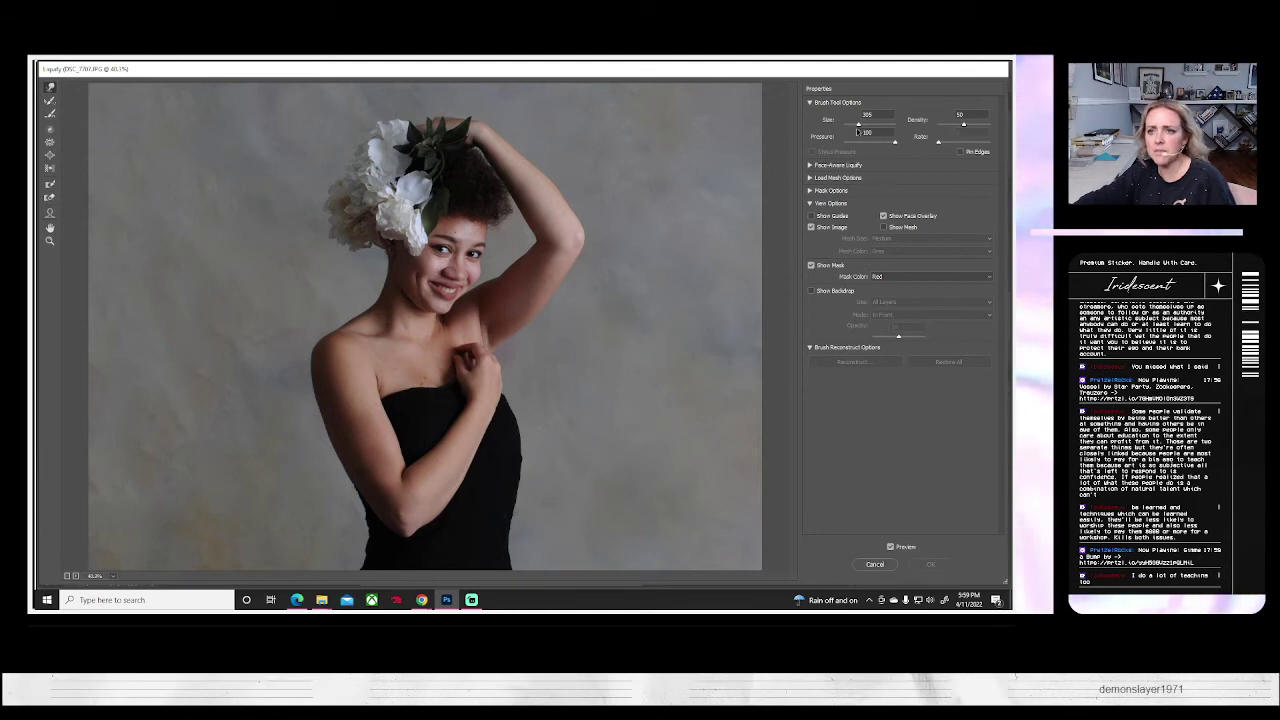
{"action": "left_click_drag", "start_coordinate": [858, 124], "coordinate": [866, 124]}
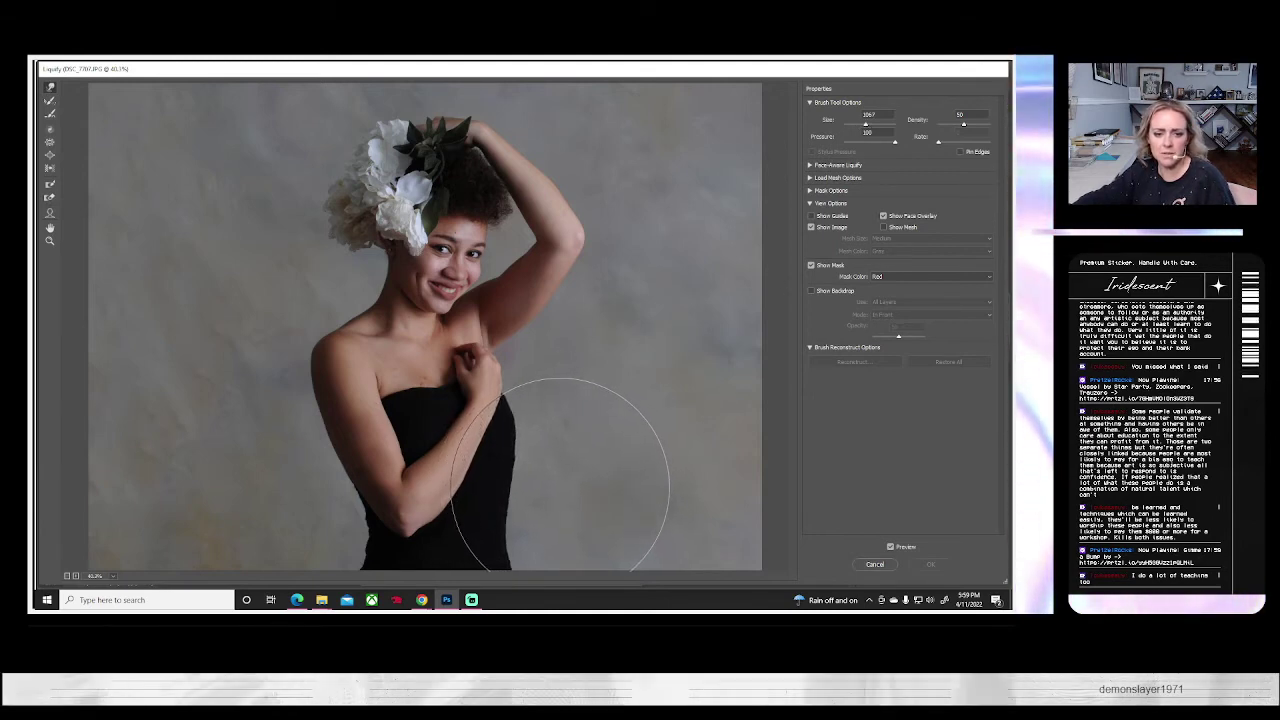
{"action": "left_click_drag", "start_coordinate": [566, 480], "coordinate": [569, 500]}
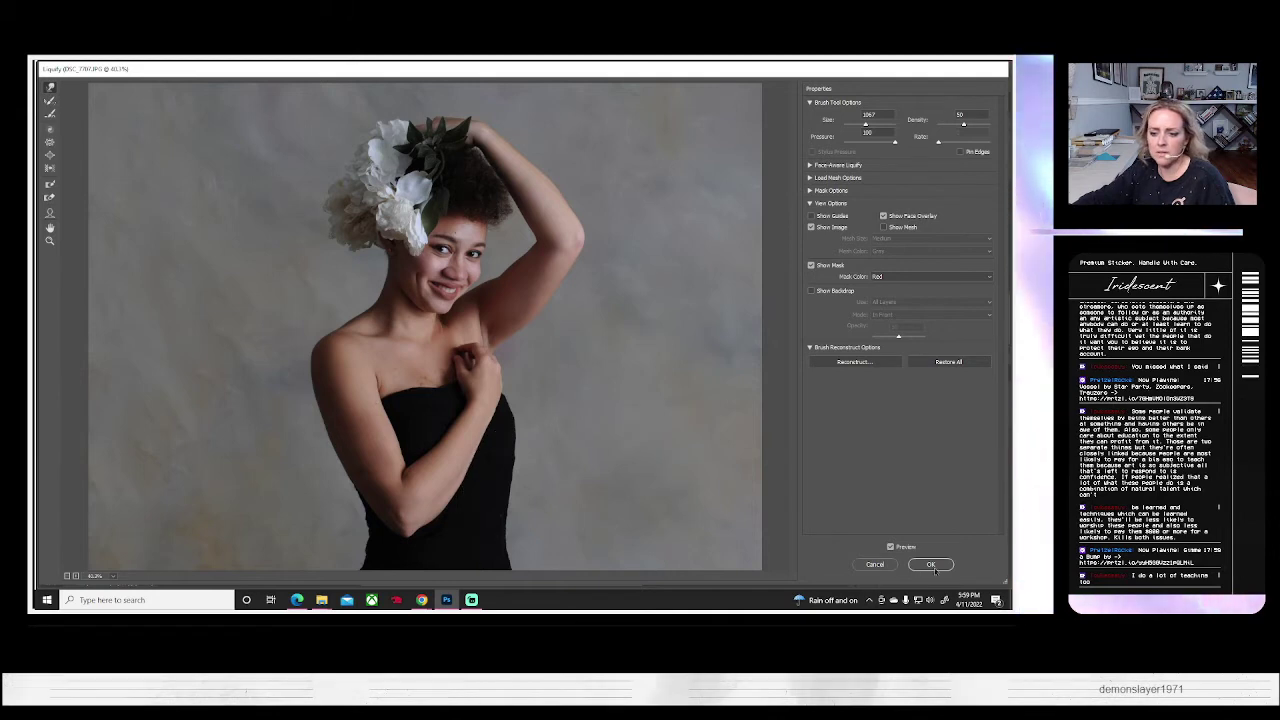
{"action": "left_click", "coordinate": [930, 564]}
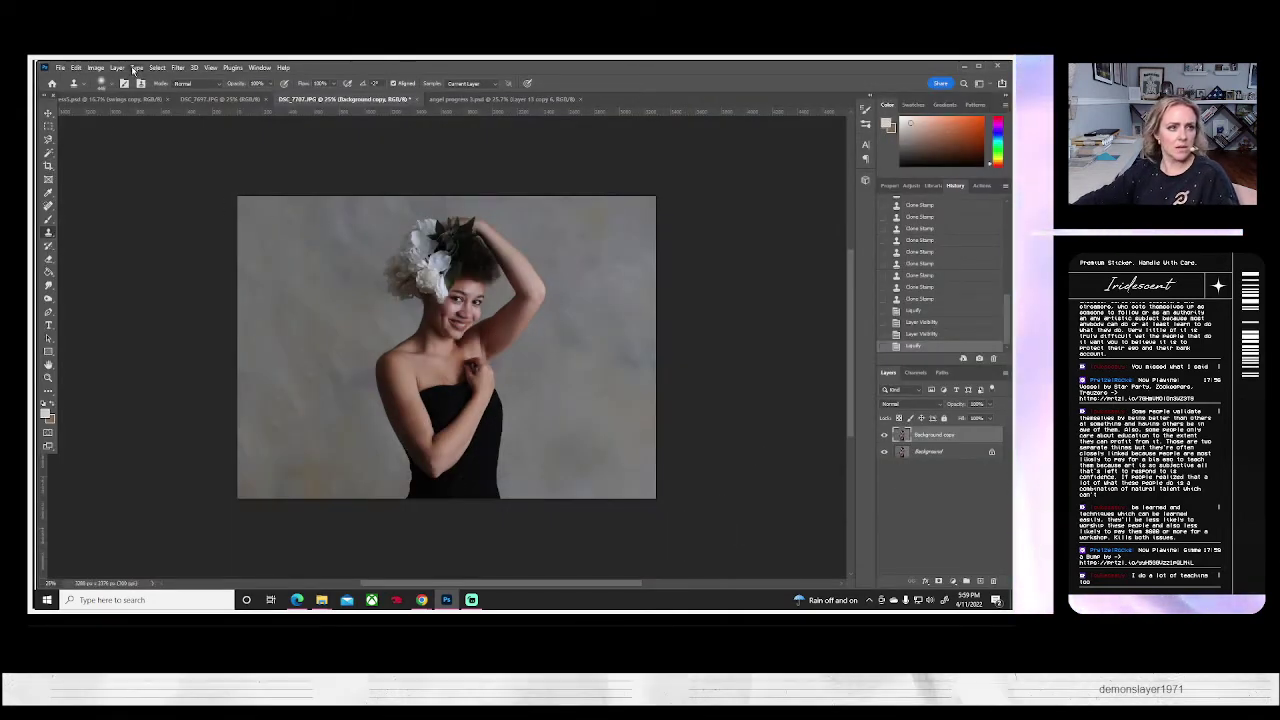
- Flip the whole canvas horizontally
{"action": "left_click", "coordinate": [96, 67]}
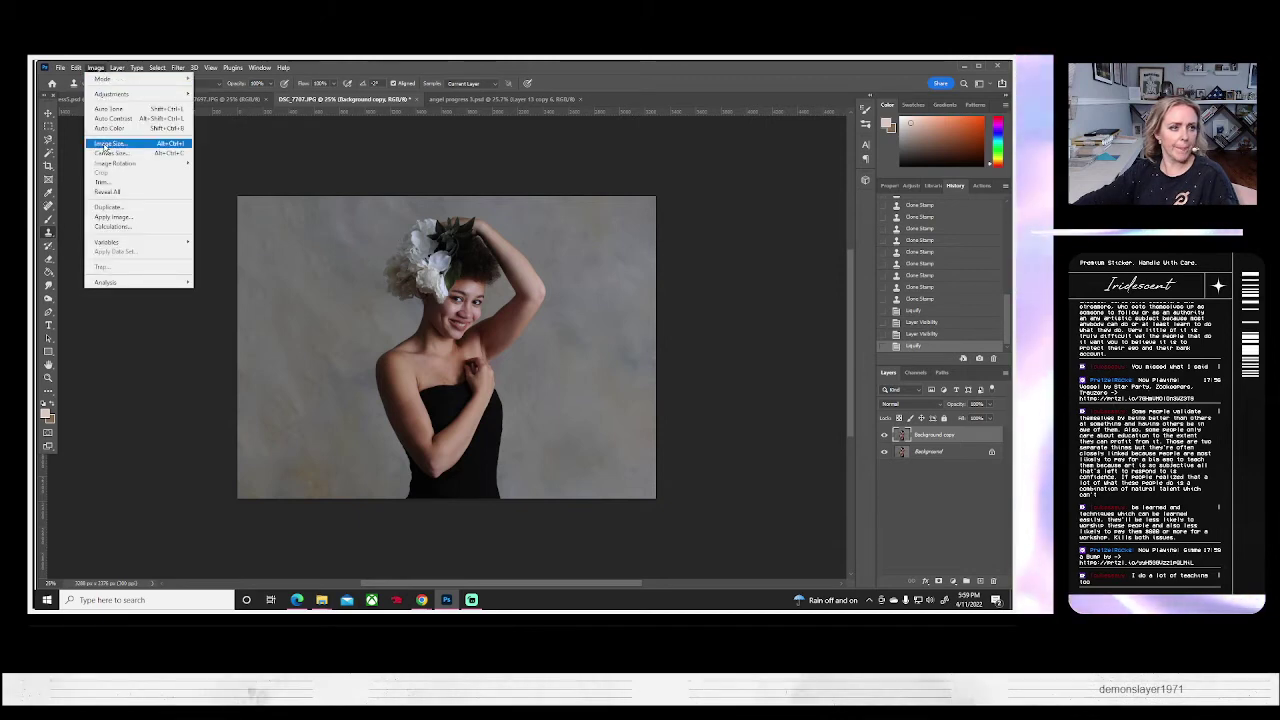
{"action": "mouse_move", "coordinate": [110, 162]}
{"action": "left_click", "coordinate": [235, 207]}
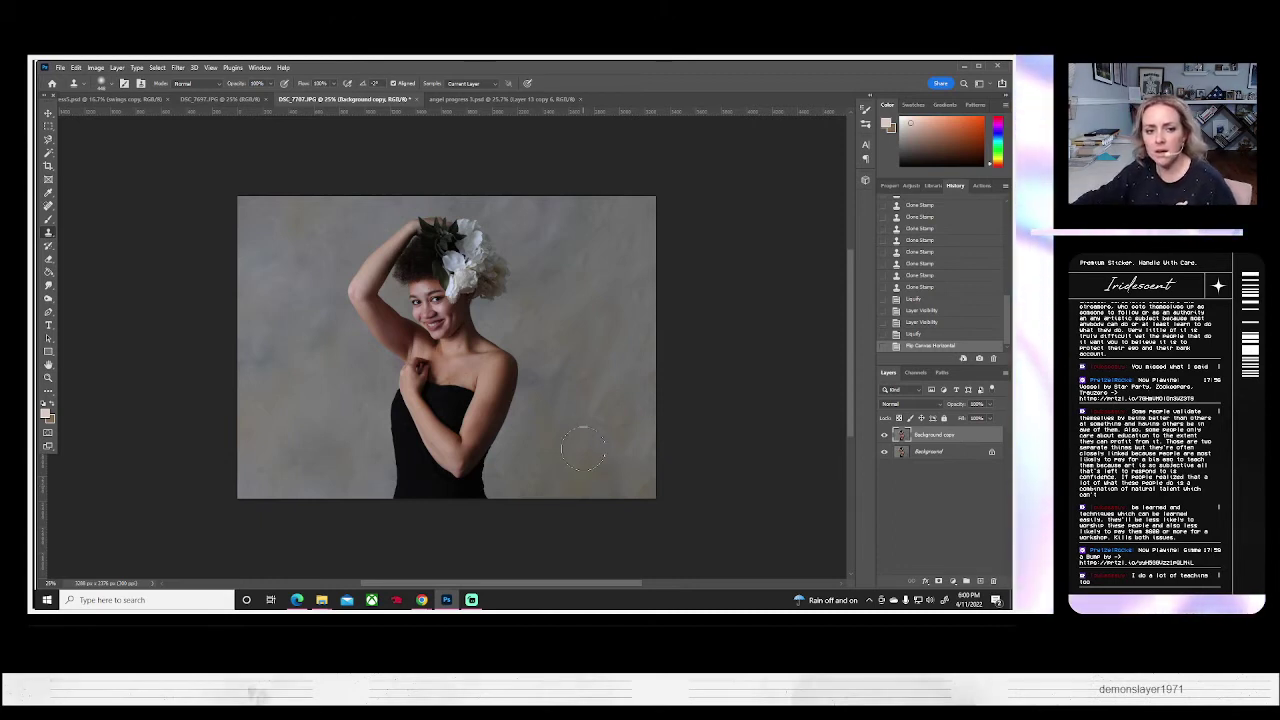
- Crop a narrow vertical strip of backdrop off the photo's right edge
{"action": "left_click", "coordinate": [49, 165]}
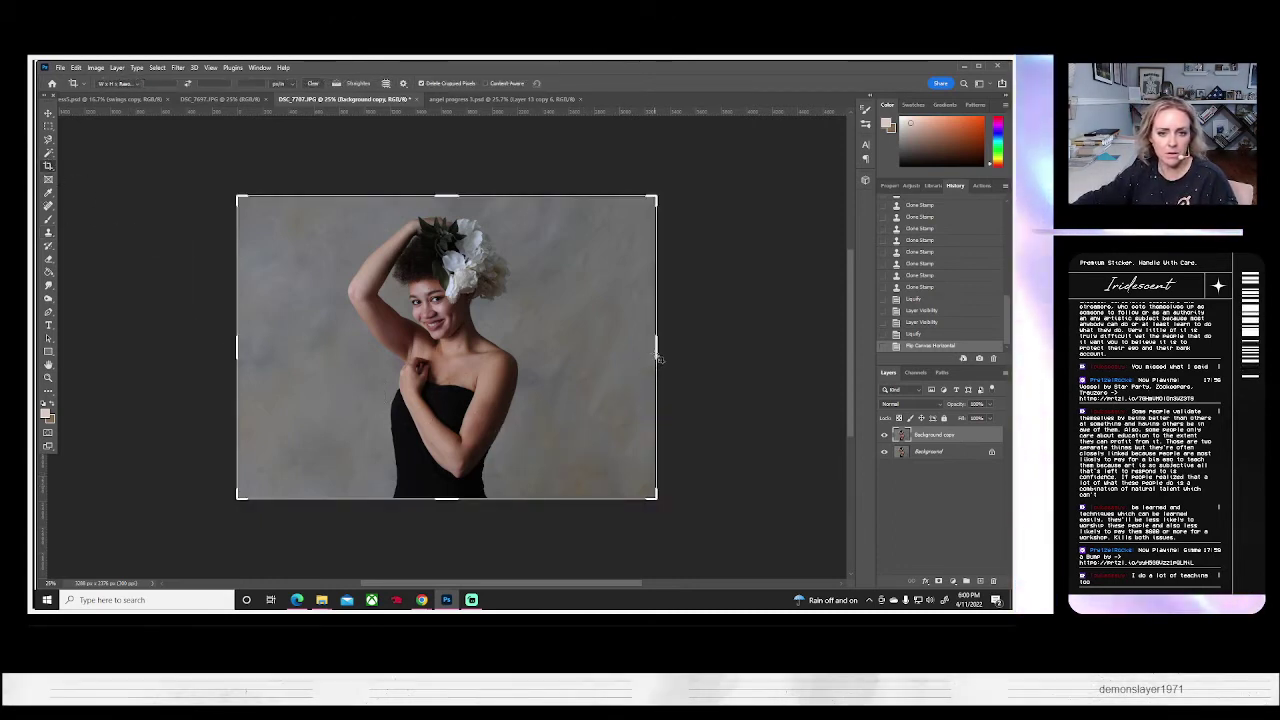
{"action": "left_click_drag", "start_coordinate": [659, 358], "coordinate": [641, 356]}
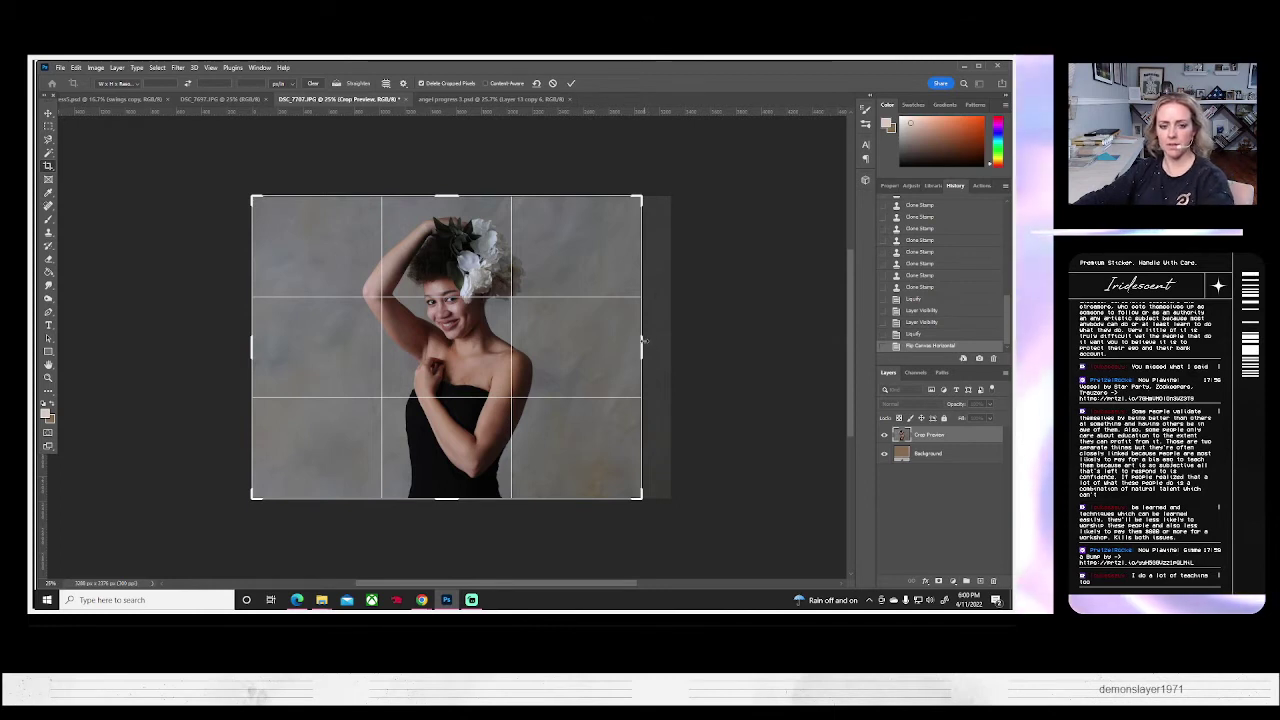
{"action": "key", "text": "Return"}
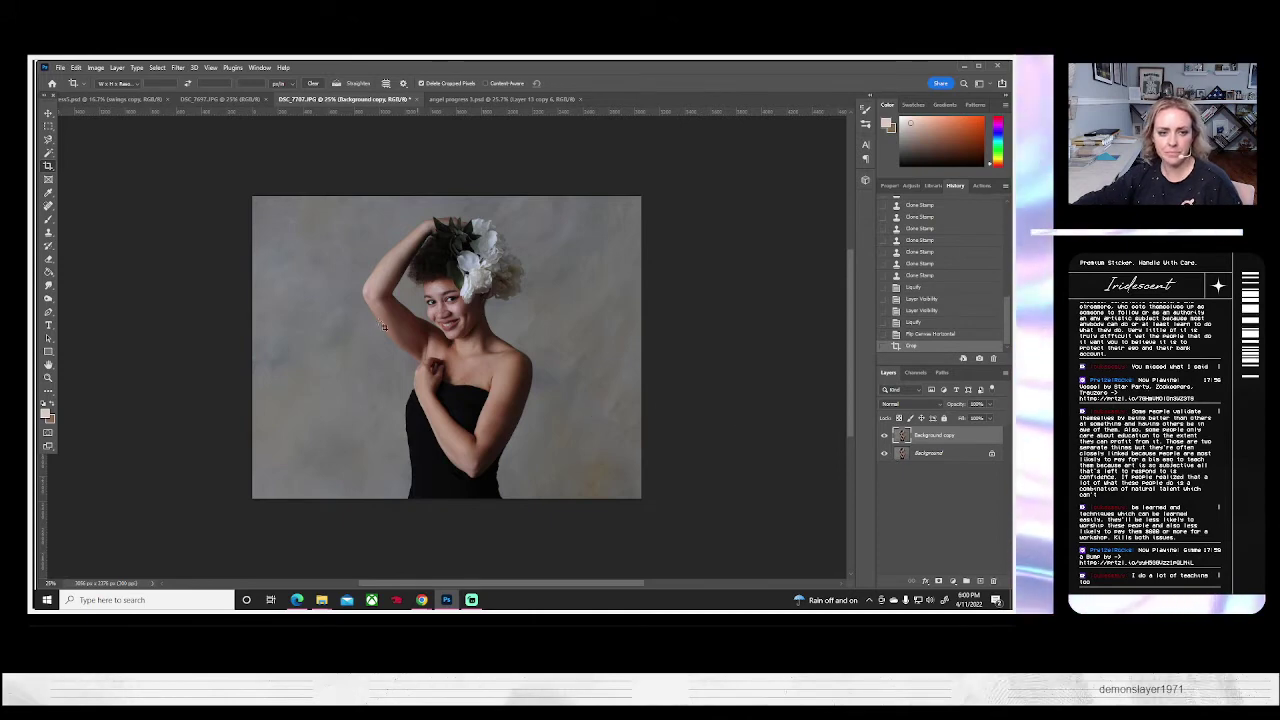
- Duplicate the retouched layer as Background copy 2 and toggle the copy's visibility off and back on
{"action": "right_click", "coordinate": [928, 438]}
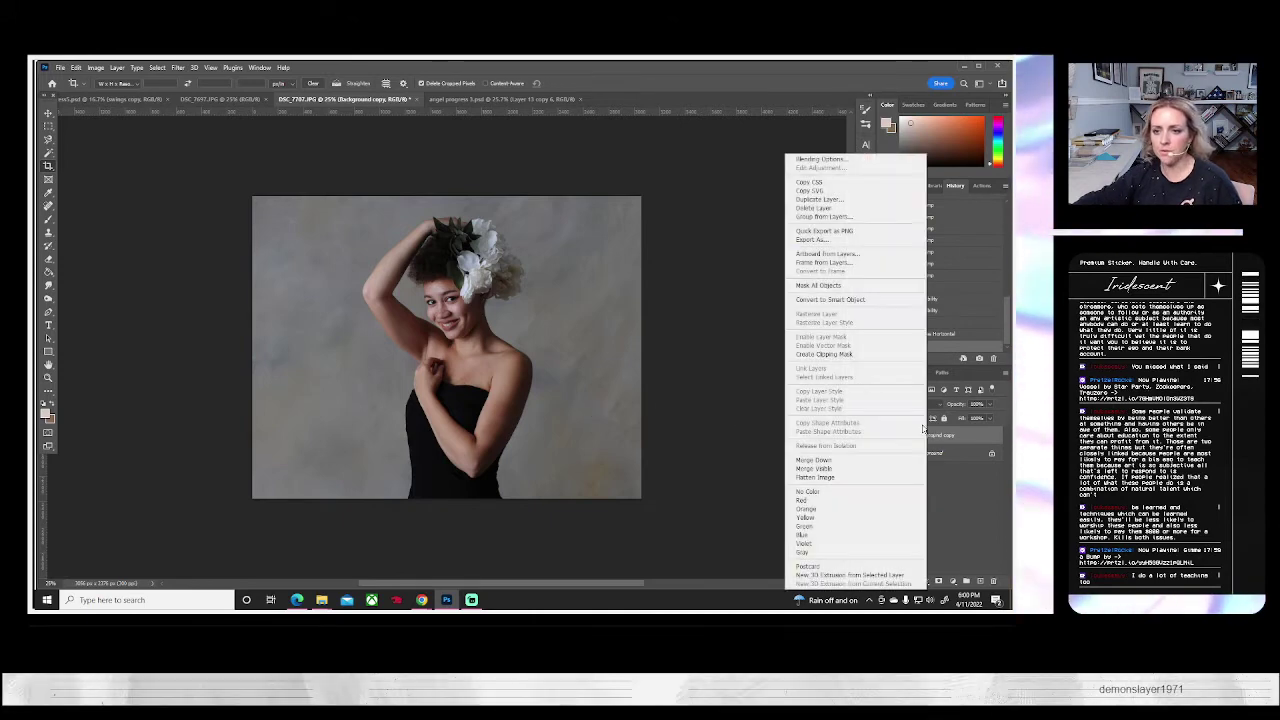
{"action": "left_click", "coordinate": [828, 200]}
{"action": "left_click", "coordinate": [602, 216]}
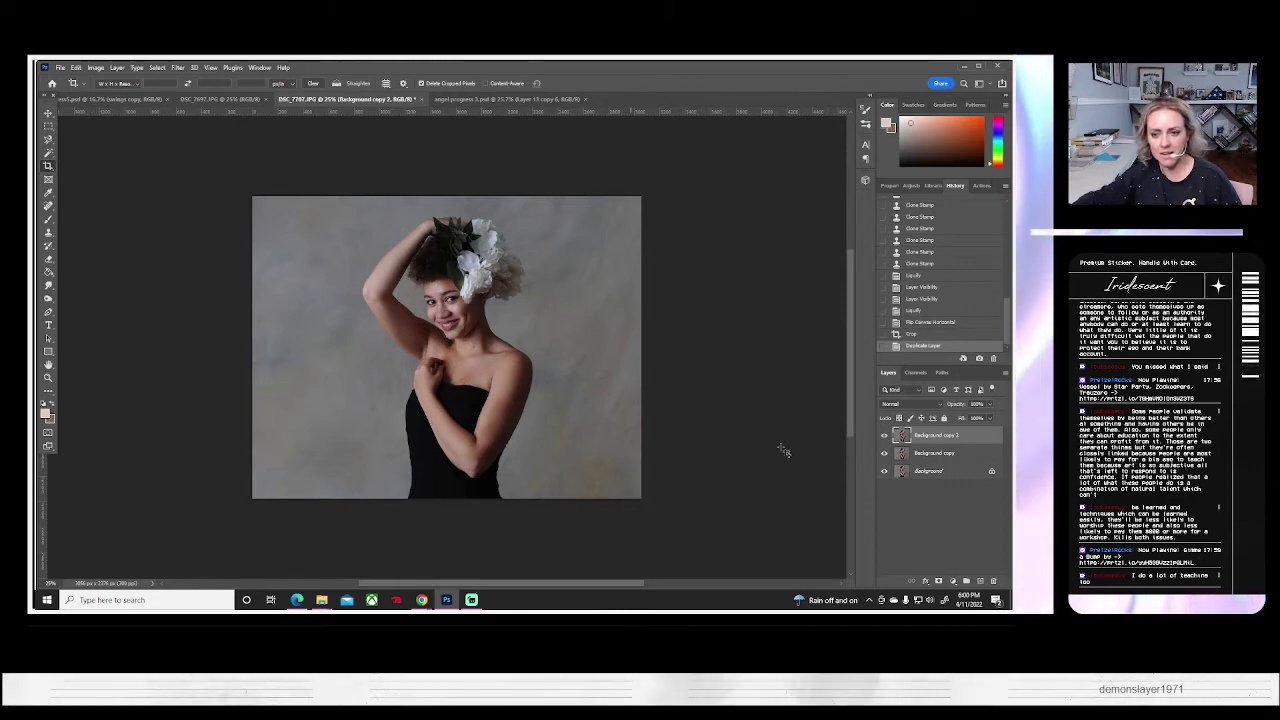
{"action": "left_click", "coordinate": [884, 436]}
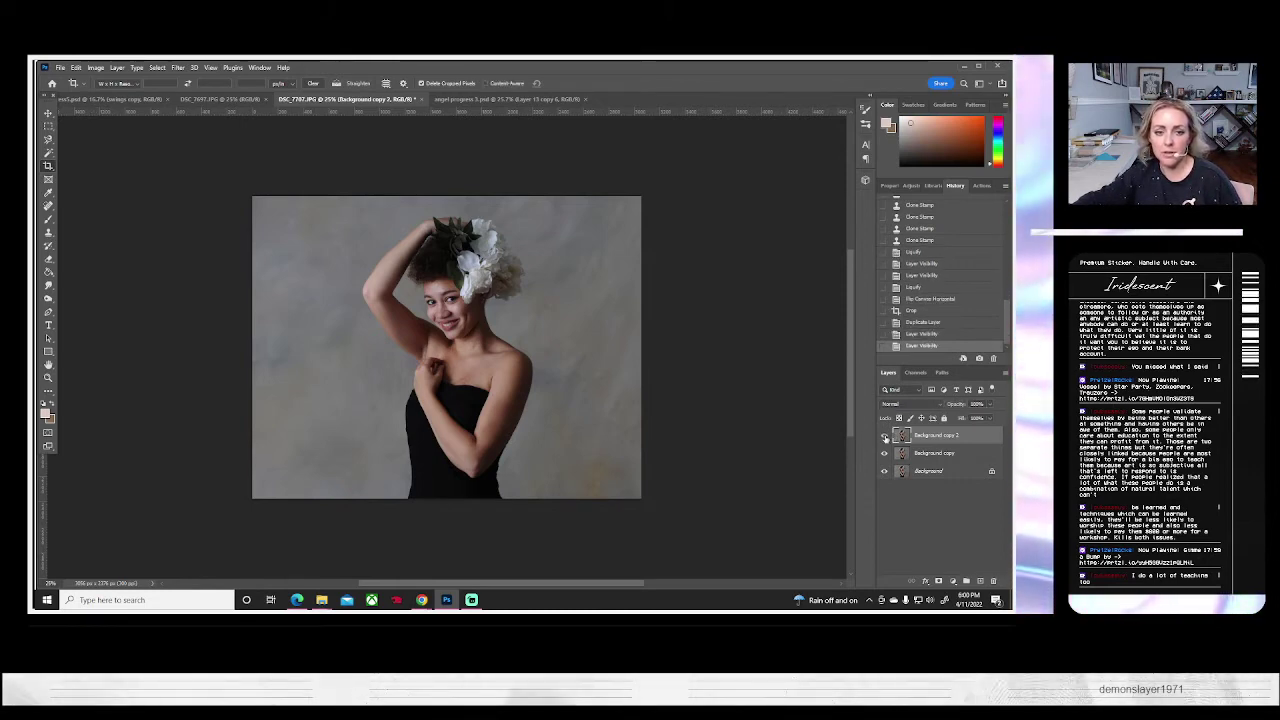
- Sharpen Background copy 2 with Unsharp Mask at 56% amount, 2.5-pixel radius and threshold 0, checking the preview at the woman's eye
{"action": "left_click", "coordinate": [178, 67]}
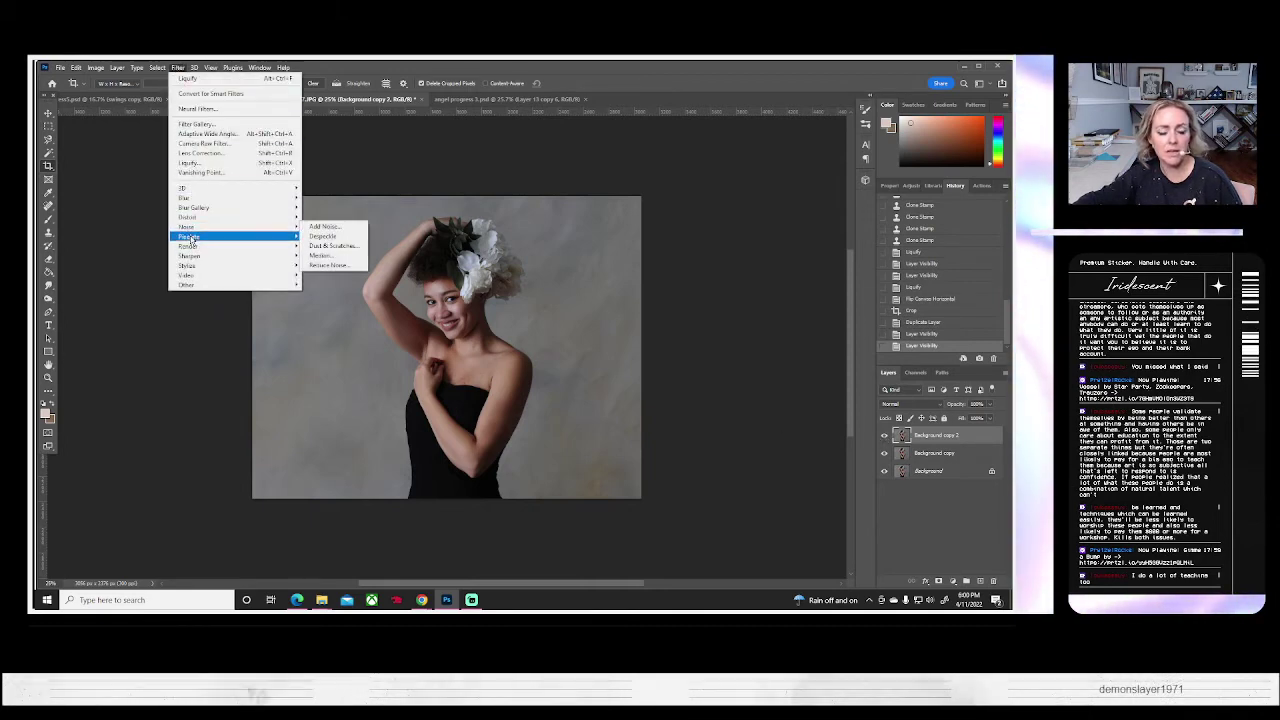
{"action": "mouse_move", "coordinate": [193, 247]}
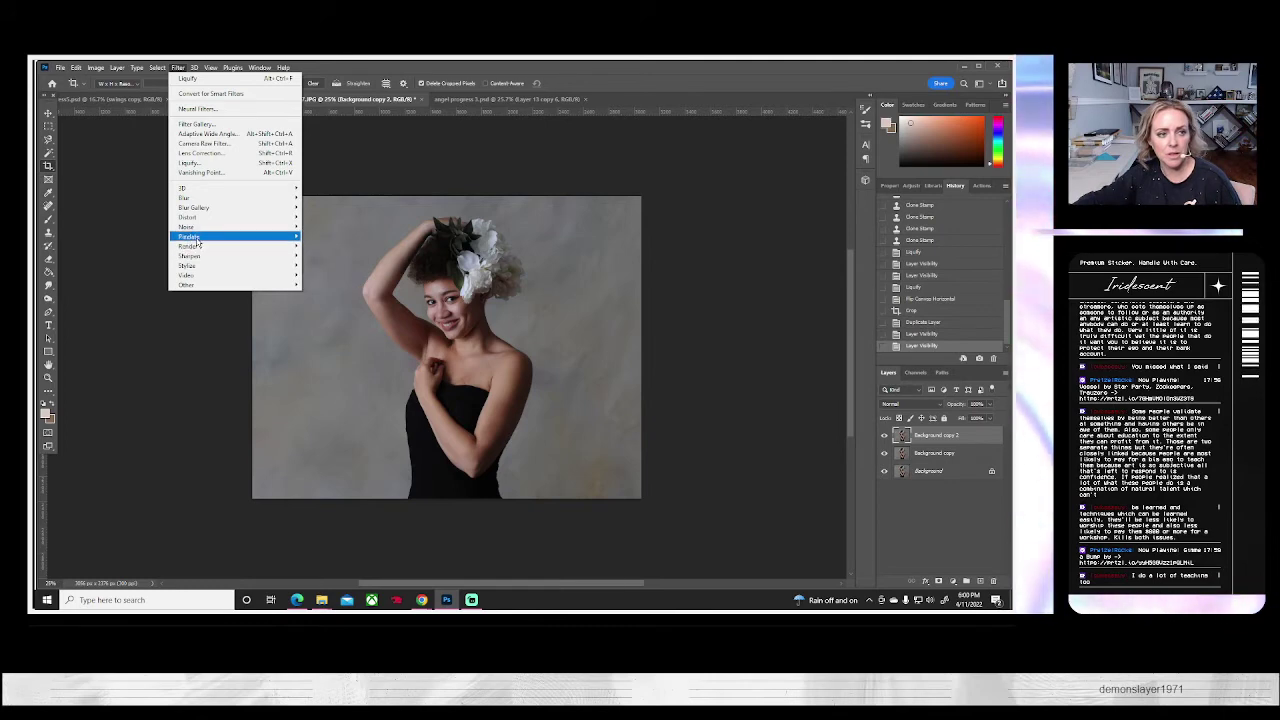
{"action": "left_click", "coordinate": [341, 305]}
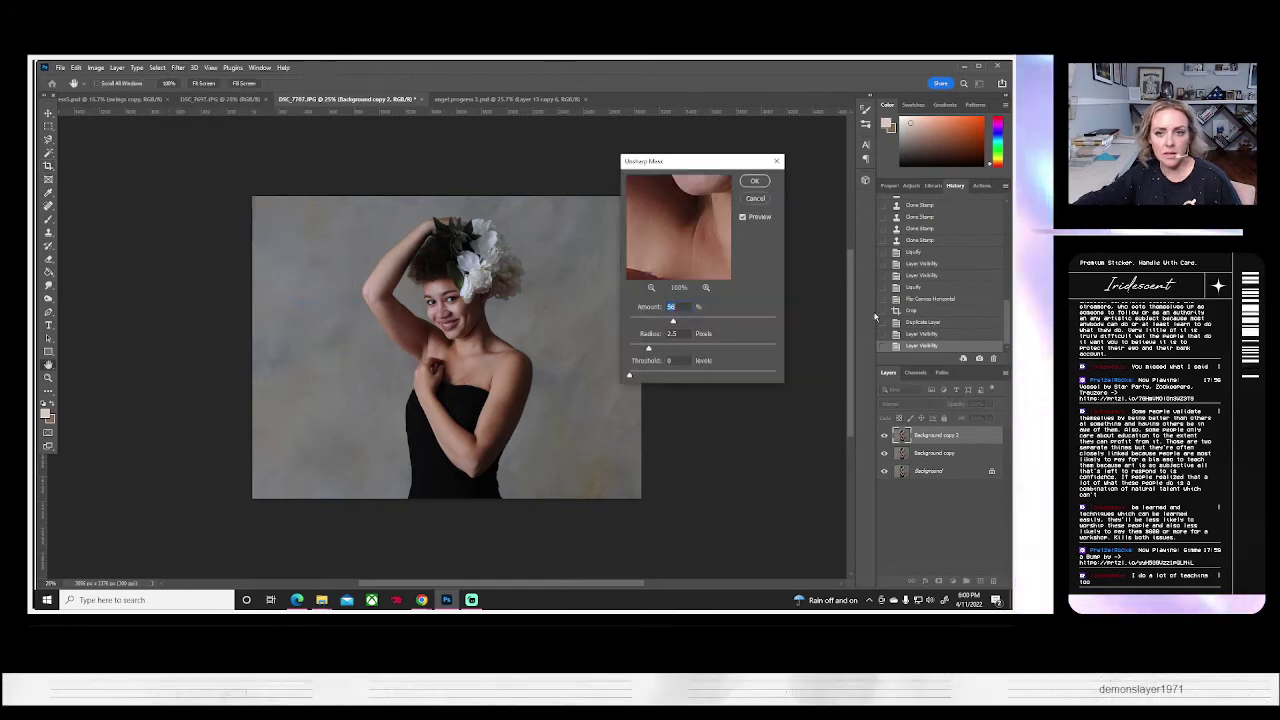
{"action": "left_click_drag", "start_coordinate": [766, 233], "coordinate": [756, 283]}
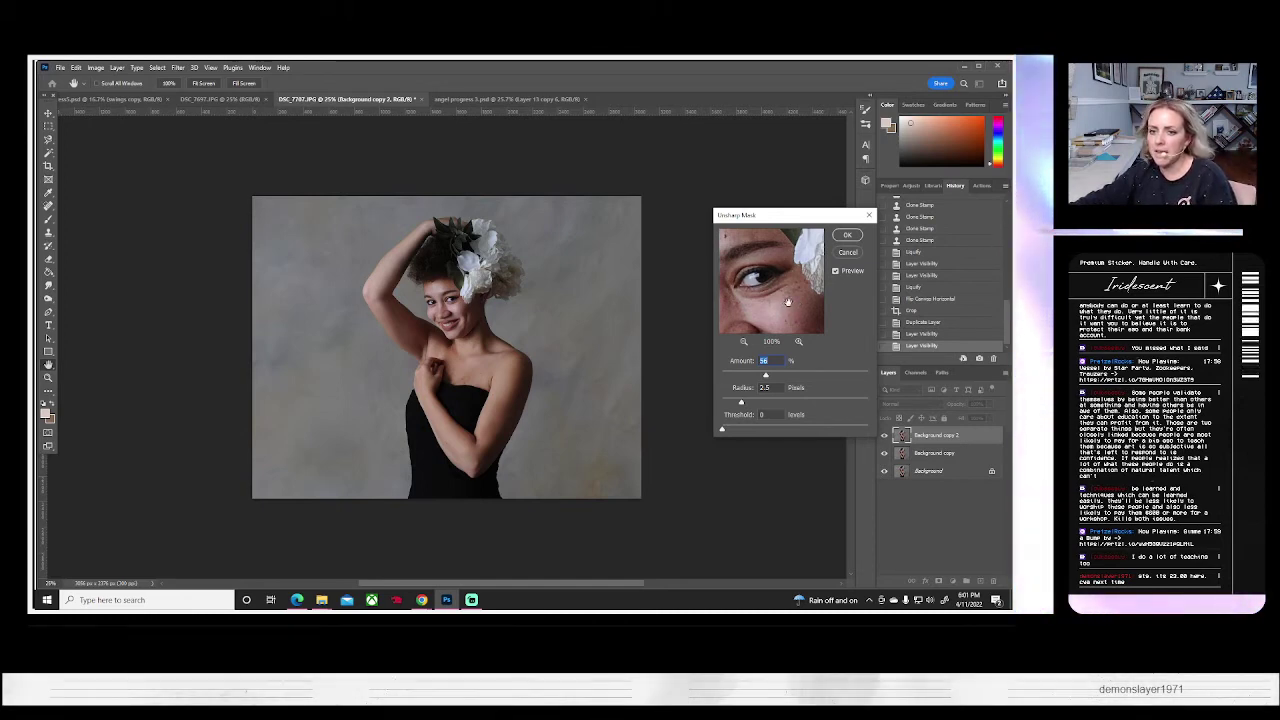
{"action": "left_click_drag", "start_coordinate": [779, 295], "coordinate": [773, 294]}
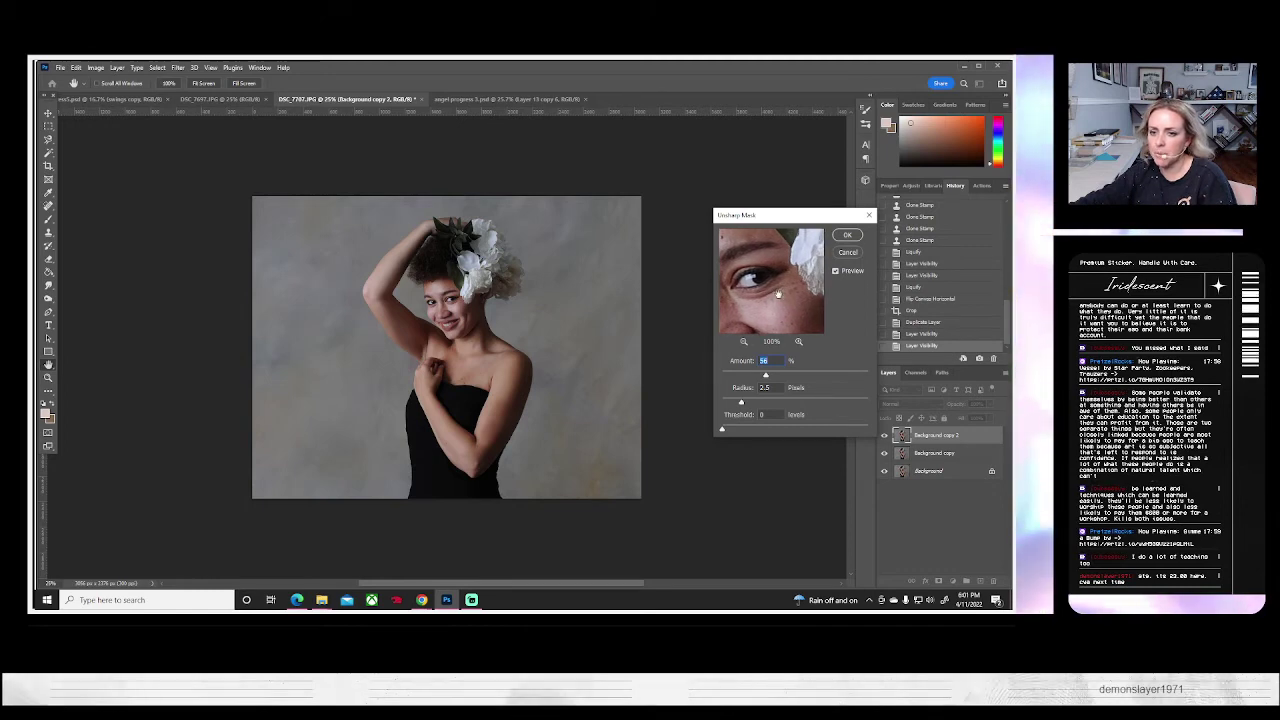
{"action": "left_click", "coordinate": [858, 236]}
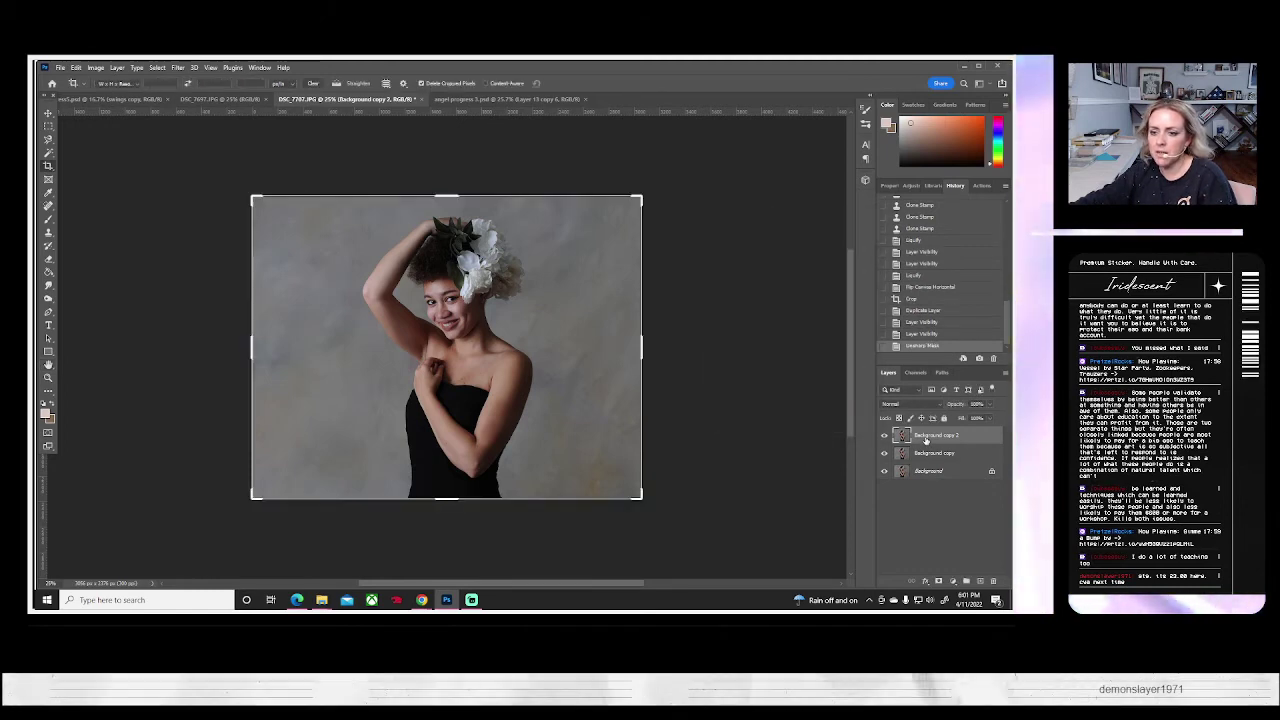
- Duplicate the sharpened layer as Background copy 3
{"action": "right_click", "coordinate": [926, 440]}
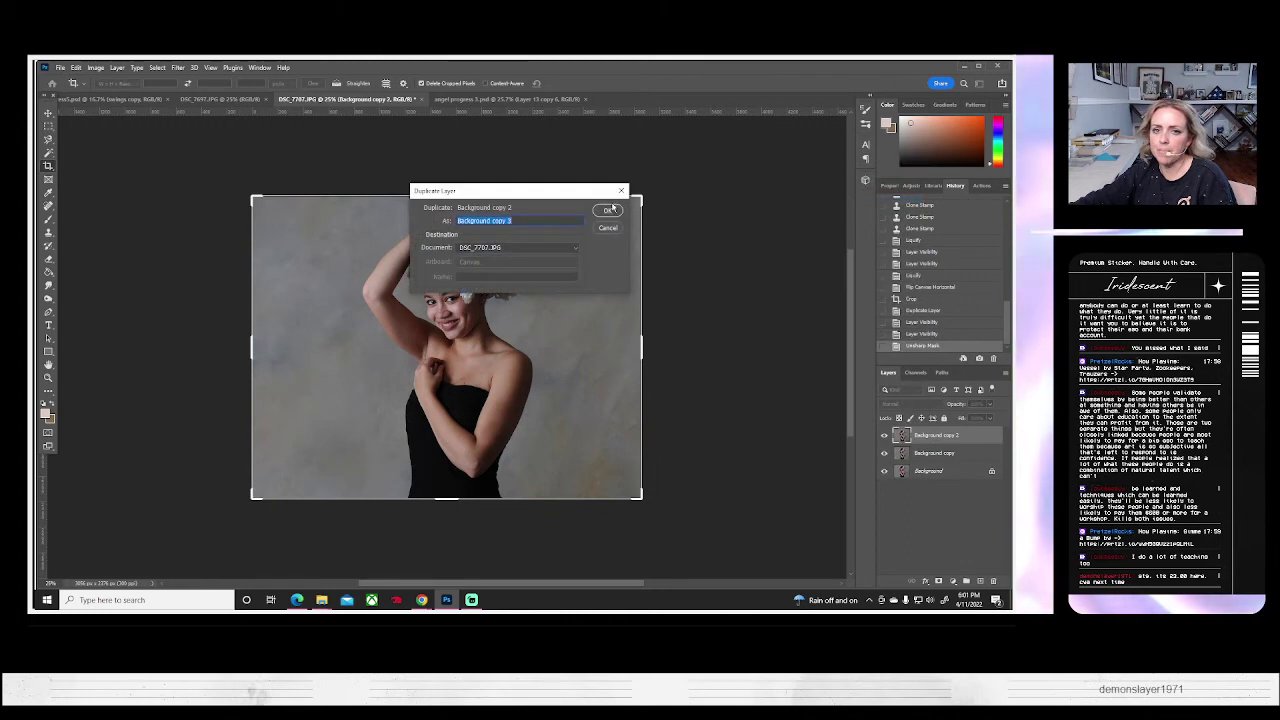
{"action": "left_click", "coordinate": [606, 211]}
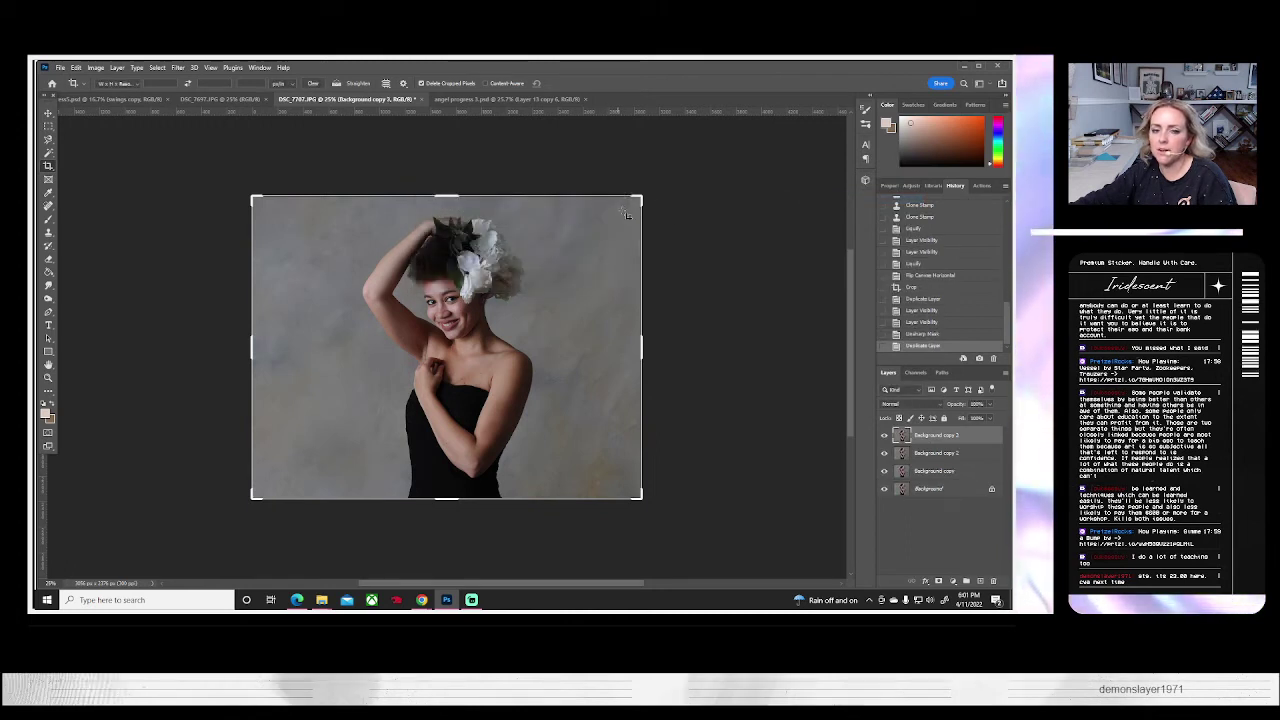
{"action": "left_click", "coordinate": [47, 112]}
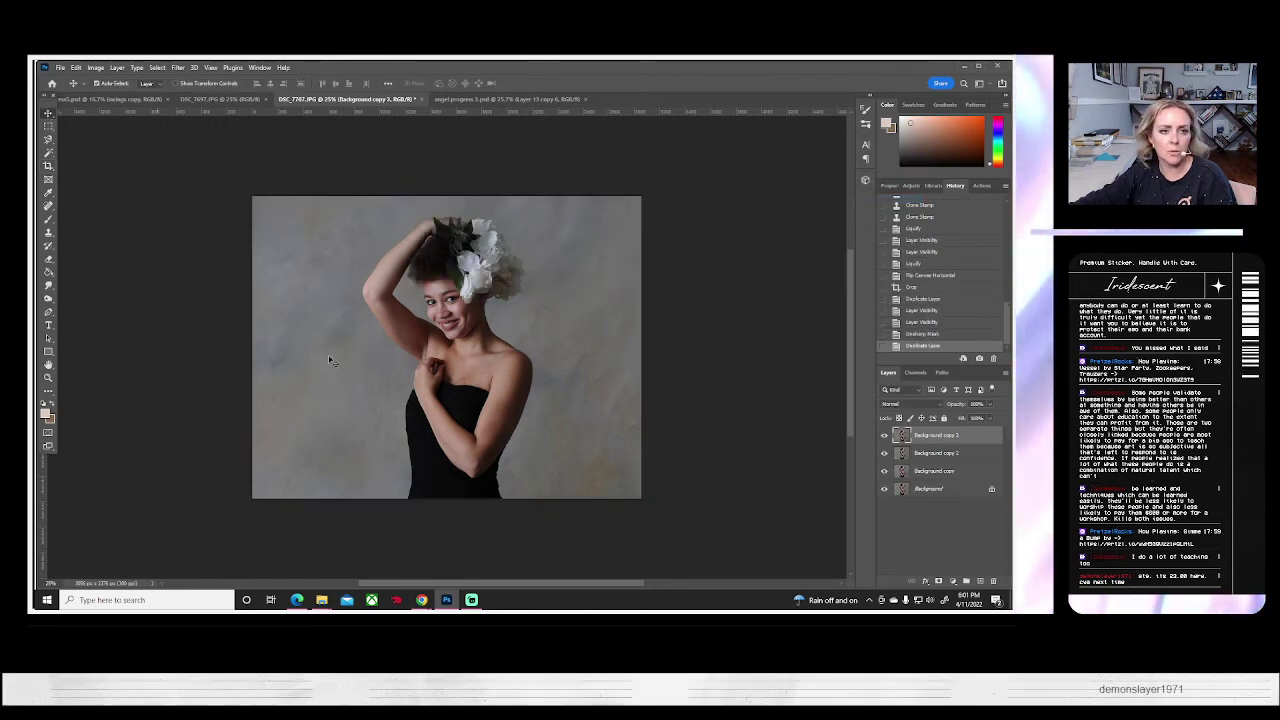
- Apply Reduce Noise to Background copy 3 with strength 9, preserve details 16%, reduce color noise 100% and sharpen details 15%, previewing the face
{"action": "left_click", "coordinate": [47, 377]}
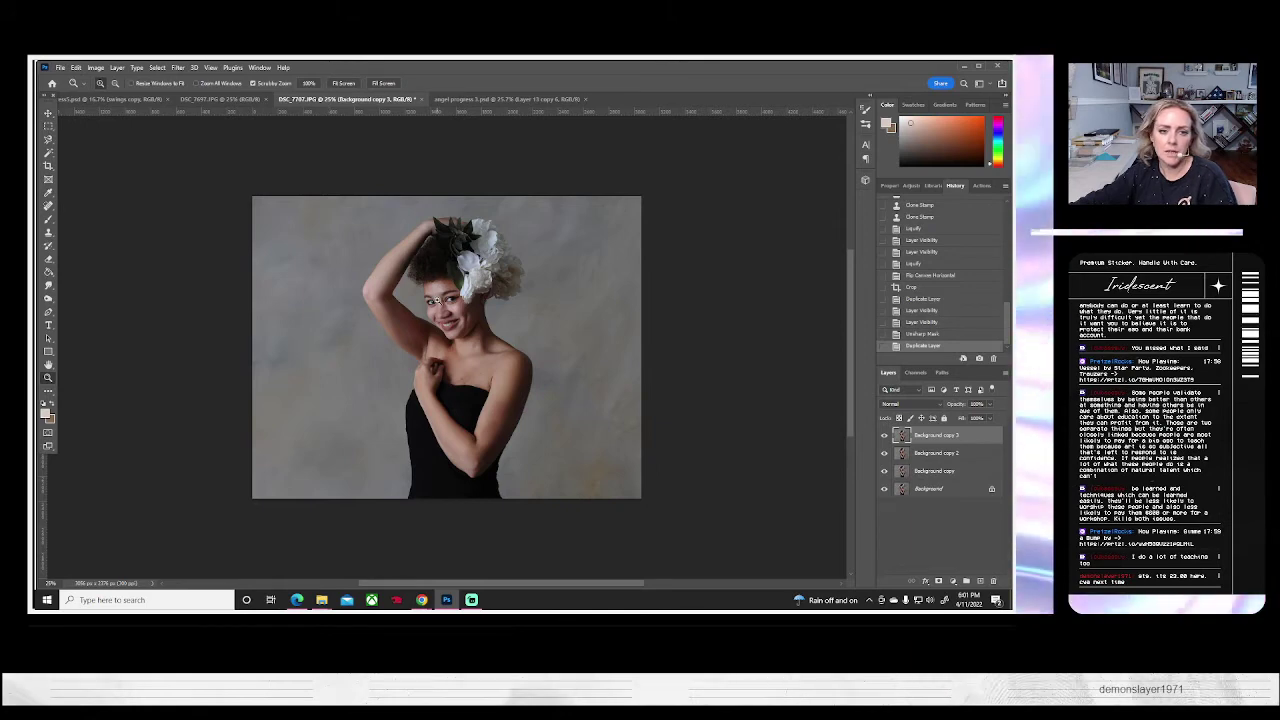
{"action": "left_click", "coordinate": [436, 300]}
{"action": "left_click", "coordinate": [180, 68]}
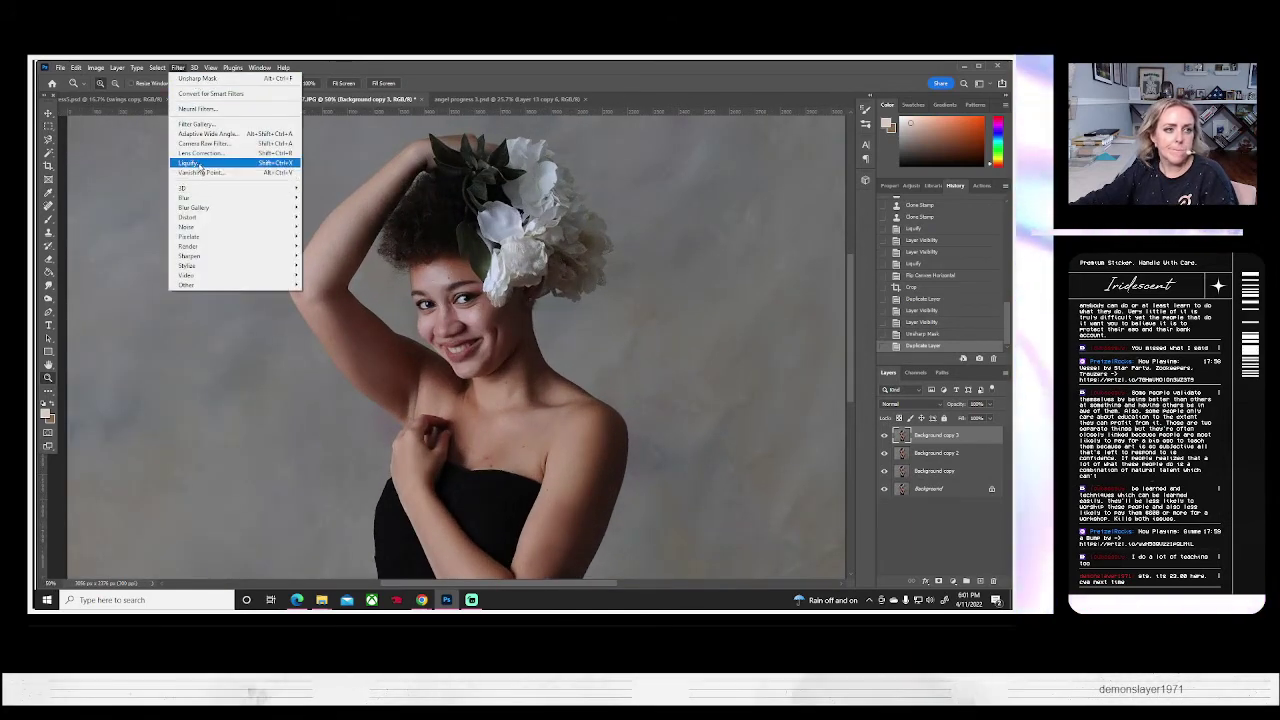
{"action": "mouse_move", "coordinate": [207, 219]}
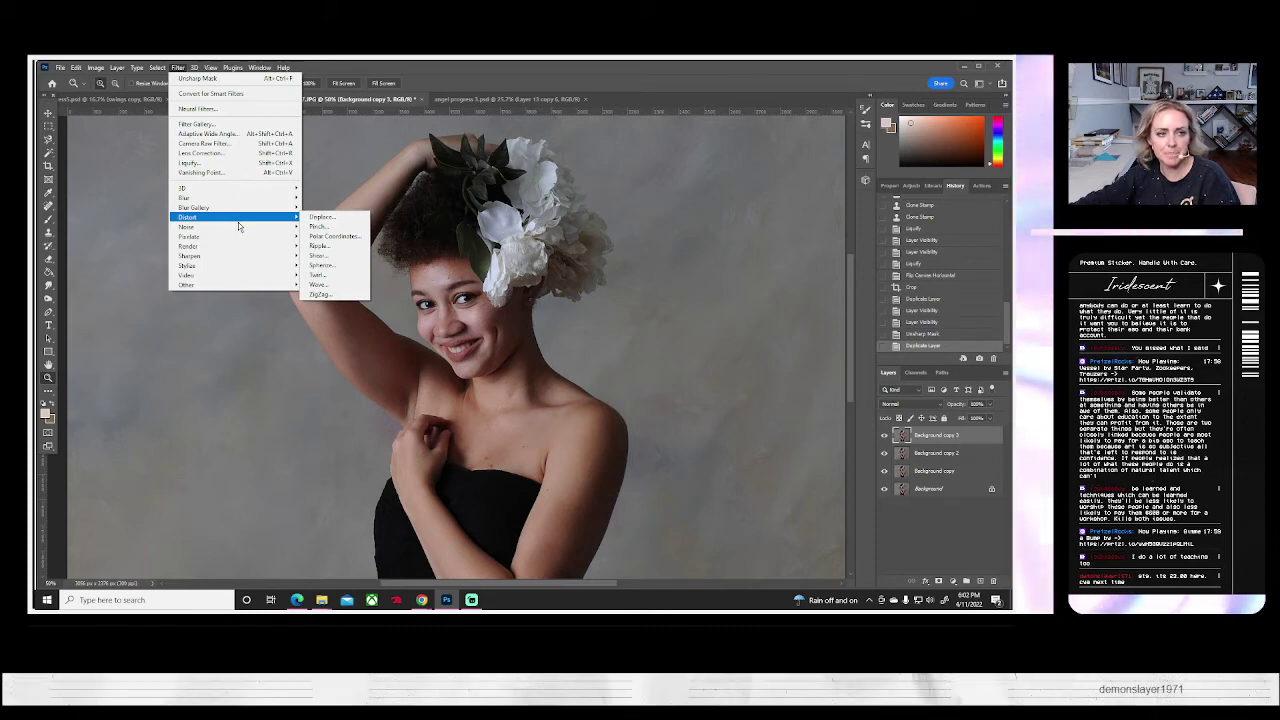
{"action": "left_click", "coordinate": [328, 265]}
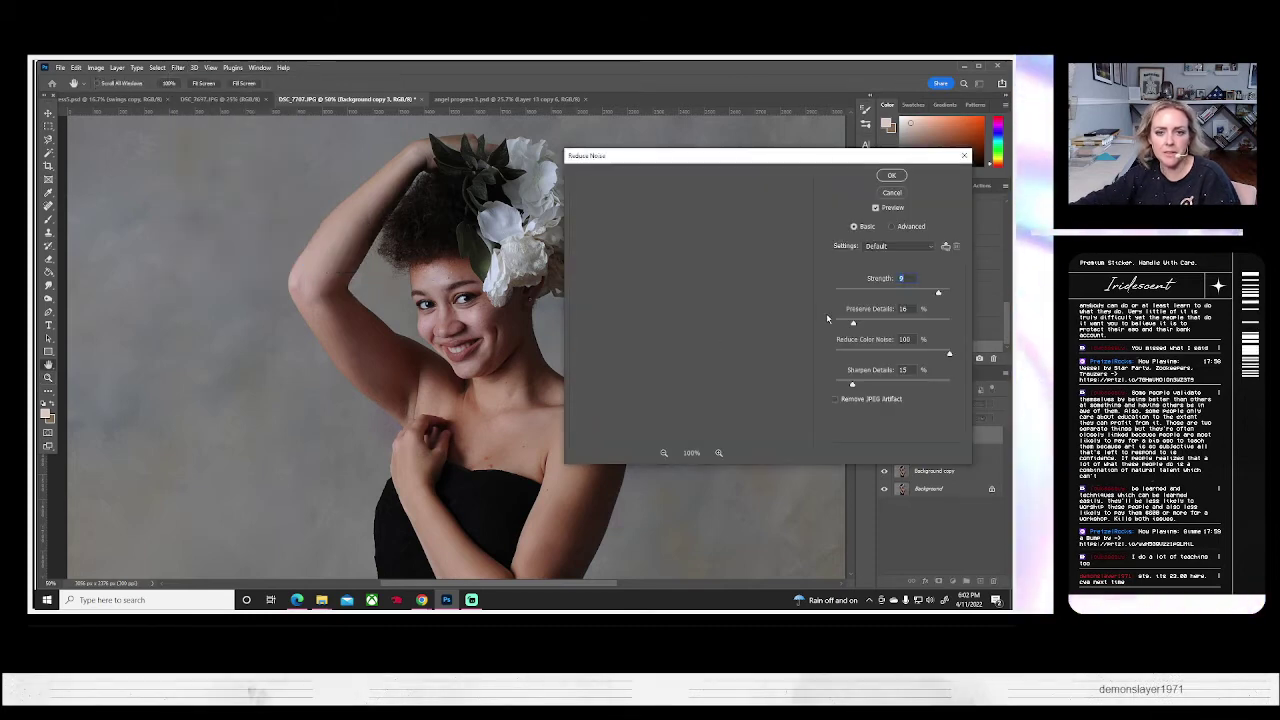
{"action": "left_click_drag", "start_coordinate": [737, 301], "coordinate": [701, 340]}
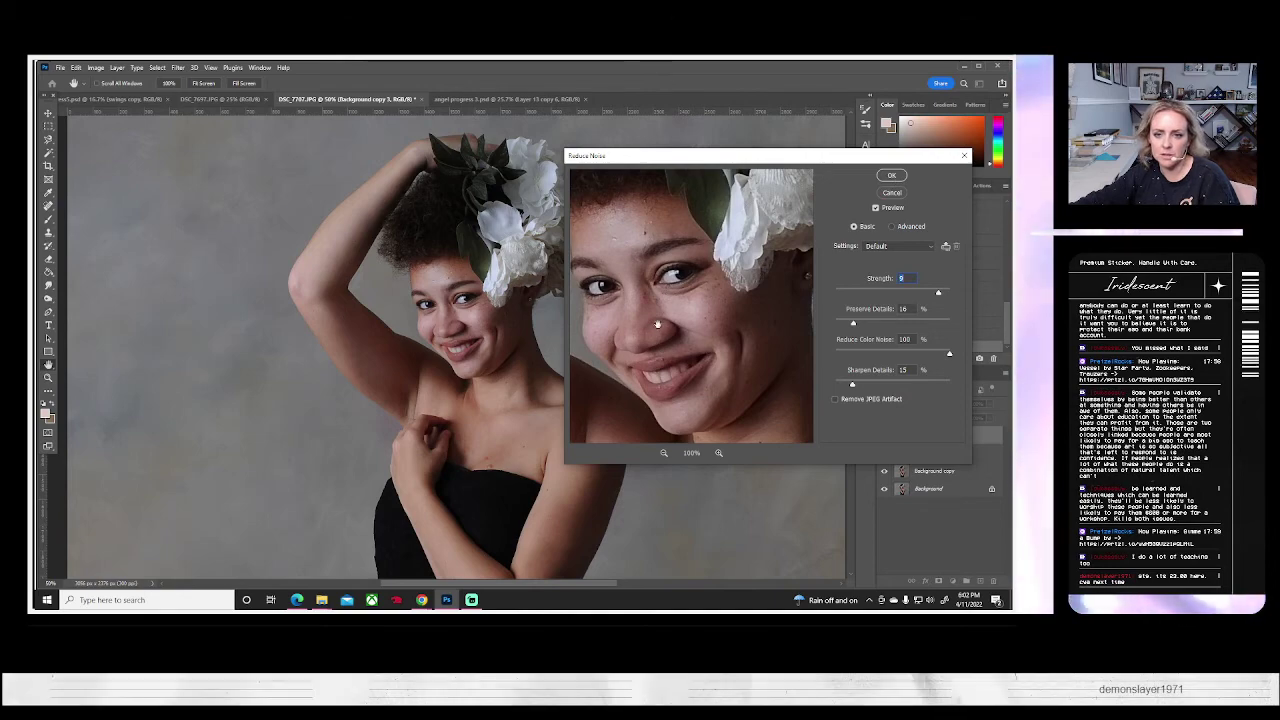
{"action": "key", "text": "Return"}
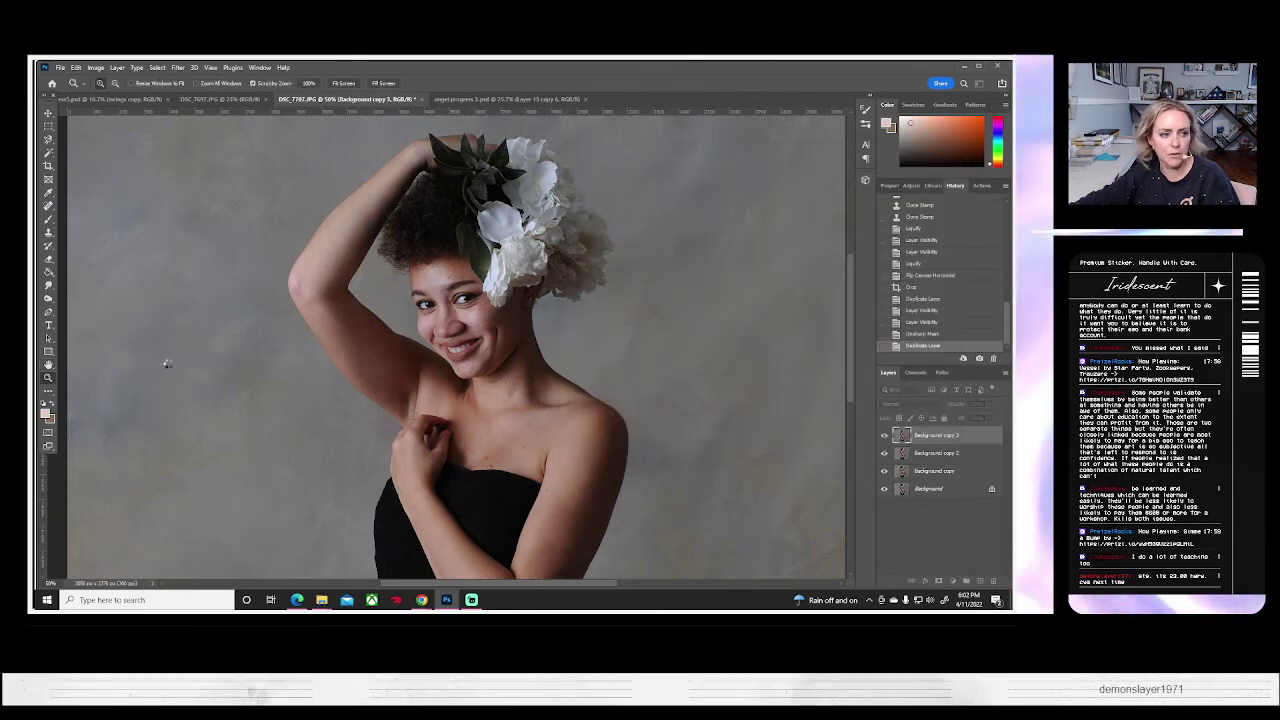
- Erase the noise-reduced layer over the freckles on the woman's cheeks and nose, toggling the layer's visibility to compare
{"action": "left_click_drag", "start_coordinate": [467, 318], "coordinate": [580, 318]}
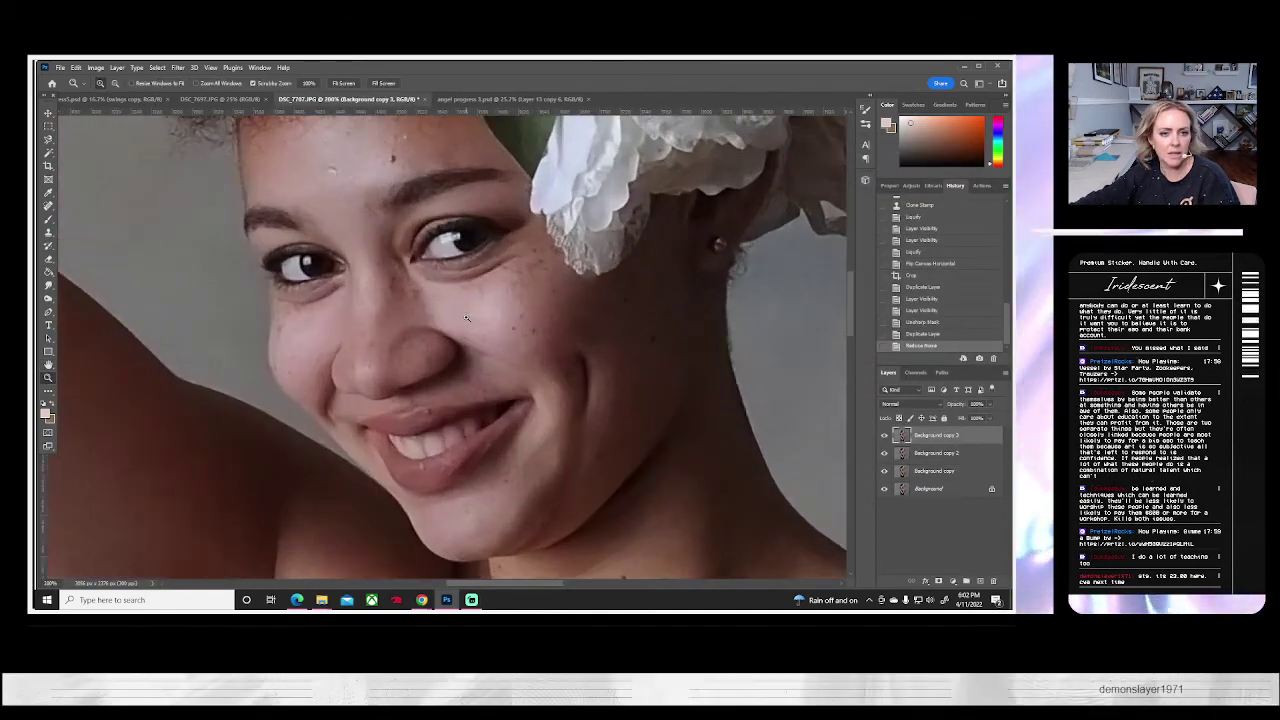
{"action": "left_click", "coordinate": [49, 258]}
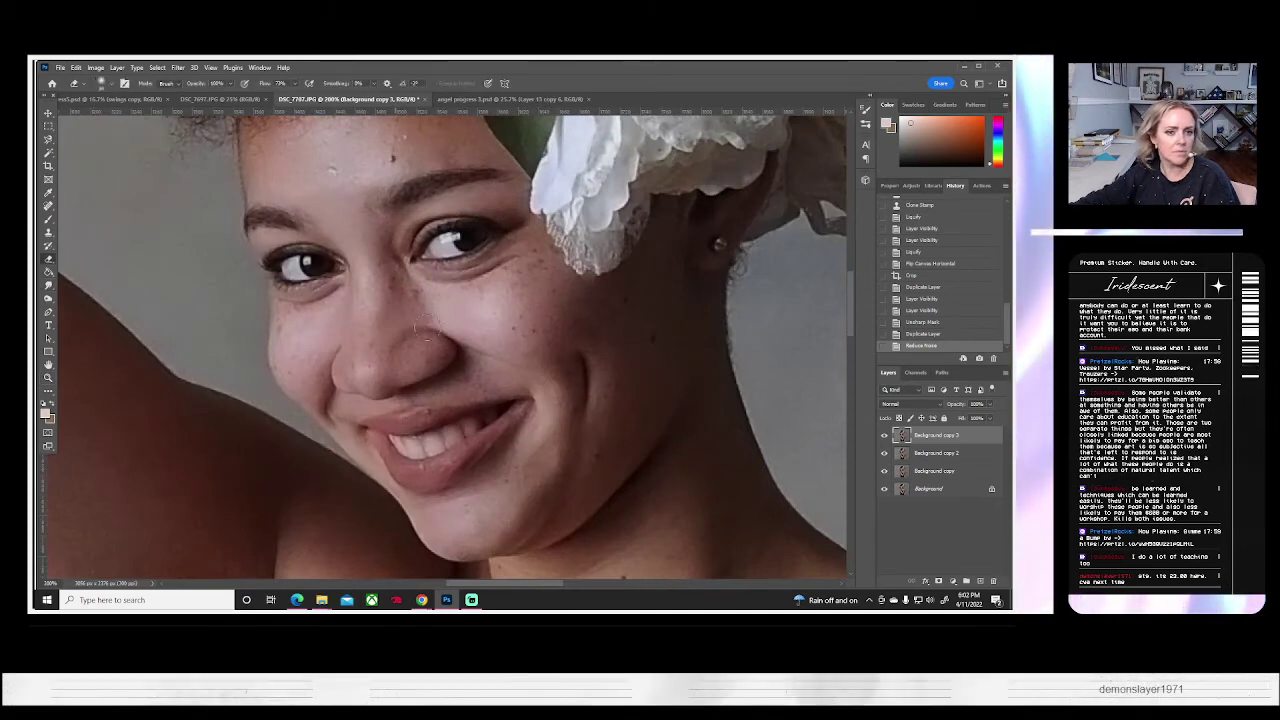
{"action": "mouse_move", "coordinate": [509, 289]}
{"action": "left_mouse_down"}
{"action": "mouse_move", "coordinate": [530, 265]}
{"action": "mouse_move", "coordinate": [421, 292]}
{"action": "left_mouse_up"}
{"action": "left_click", "coordinate": [505, 322]}
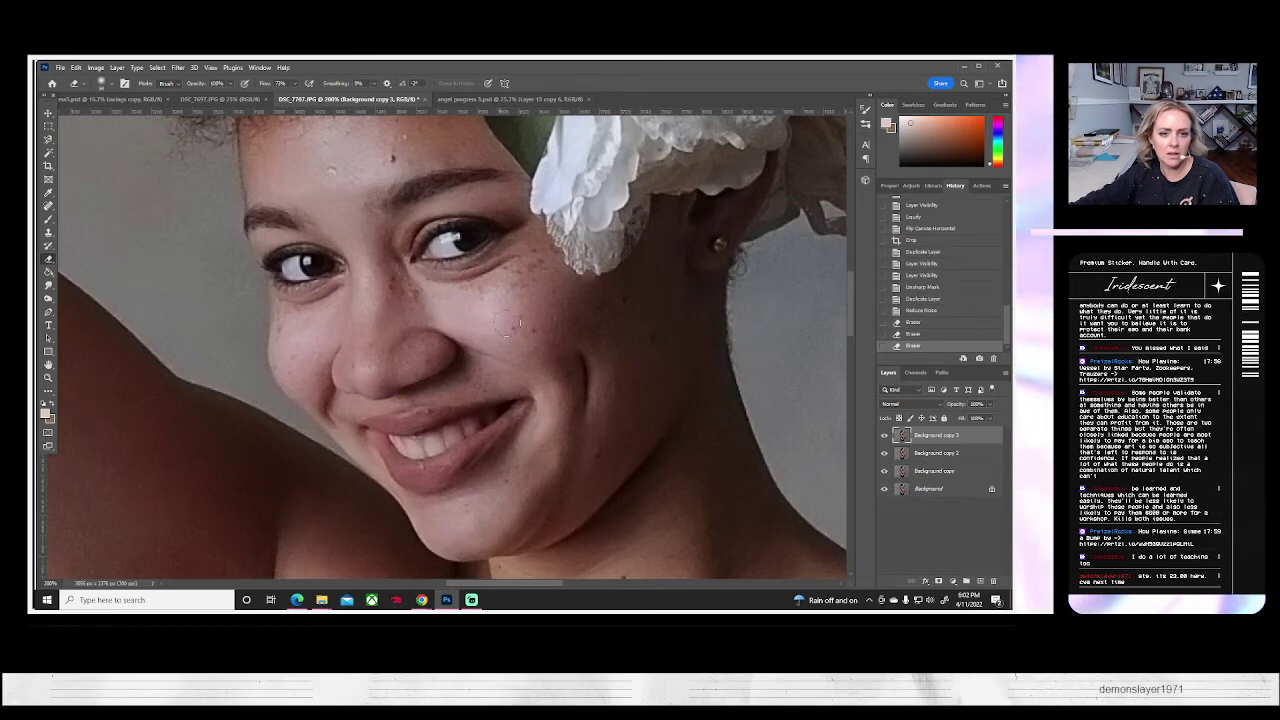
{"action": "left_click", "coordinate": [456, 348]}
{"action": "left_click", "coordinate": [389, 384]}
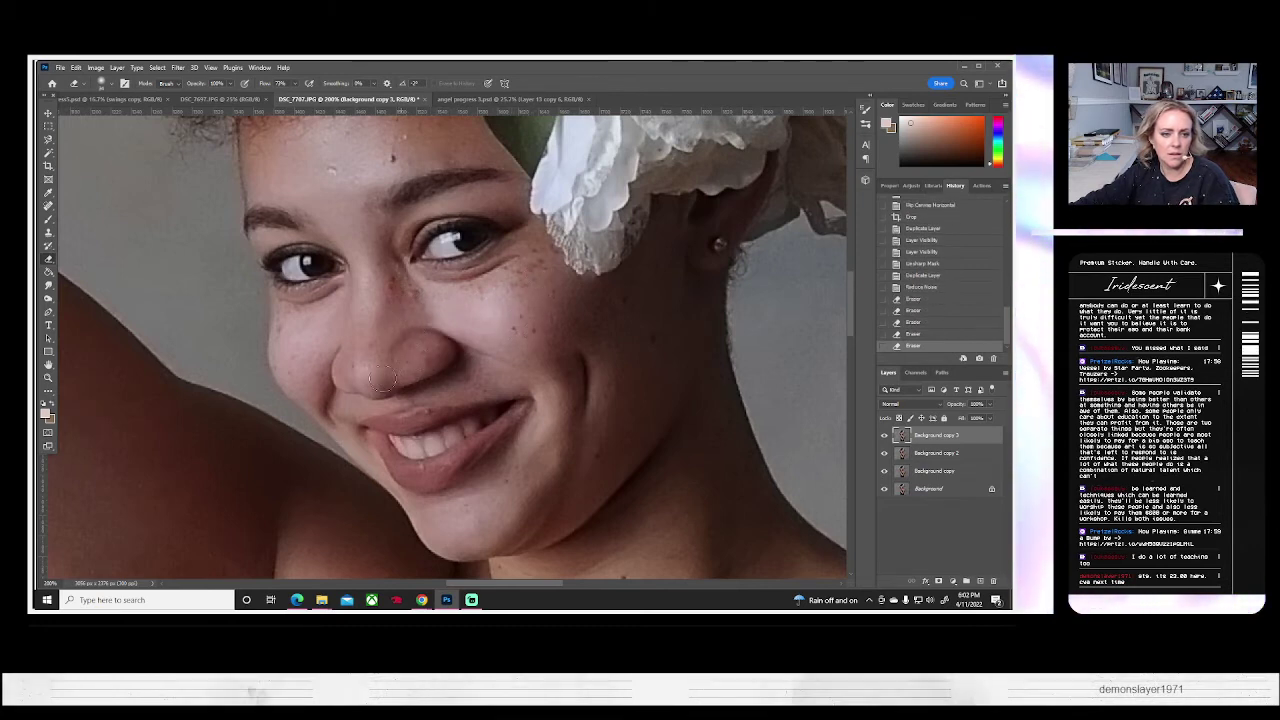
{"action": "left_click", "coordinate": [361, 363]}
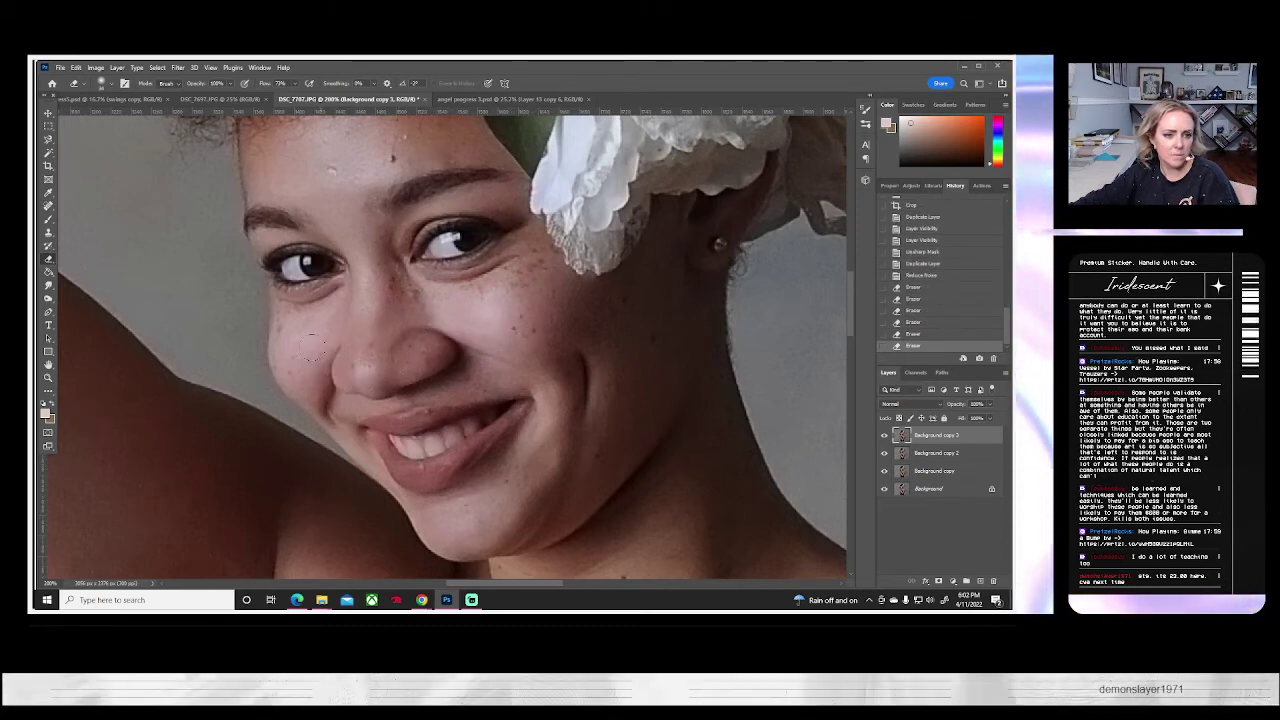
{"action": "left_click", "coordinate": [539, 260]}
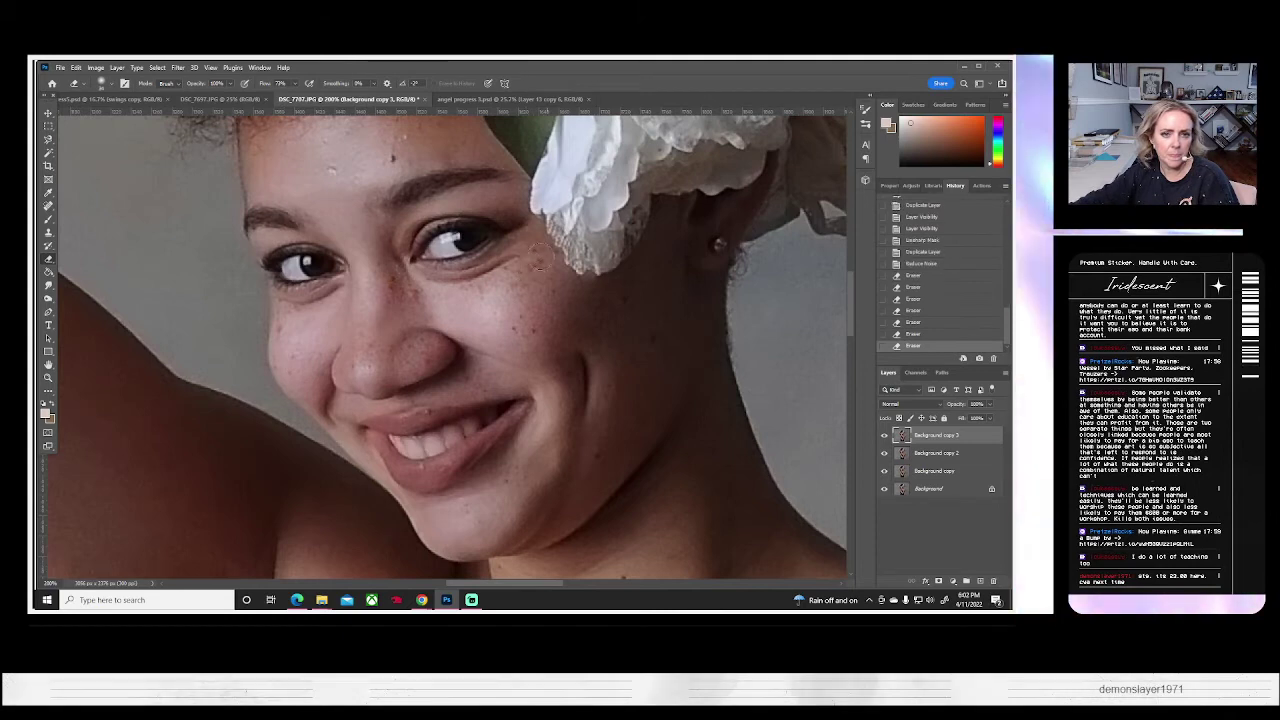
{"action": "left_click", "coordinate": [560, 272]}
{"action": "left_click", "coordinate": [884, 436]}
{"action": "left_click", "coordinate": [884, 436]}
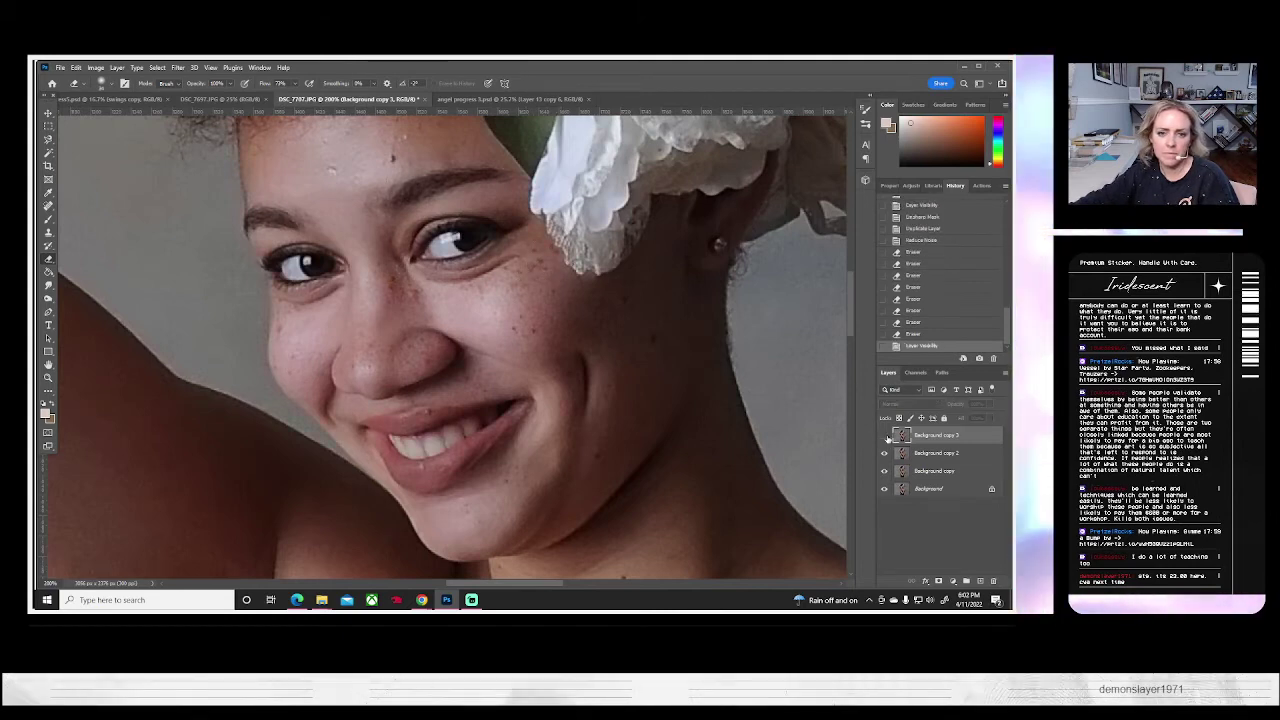
- Erase the noise-reduced layer over the small moles on her jaw and neck, comparing with the layer hidden and shown
{"action": "left_click", "coordinate": [630, 309]}
{"action": "left_click", "coordinate": [654, 340]}
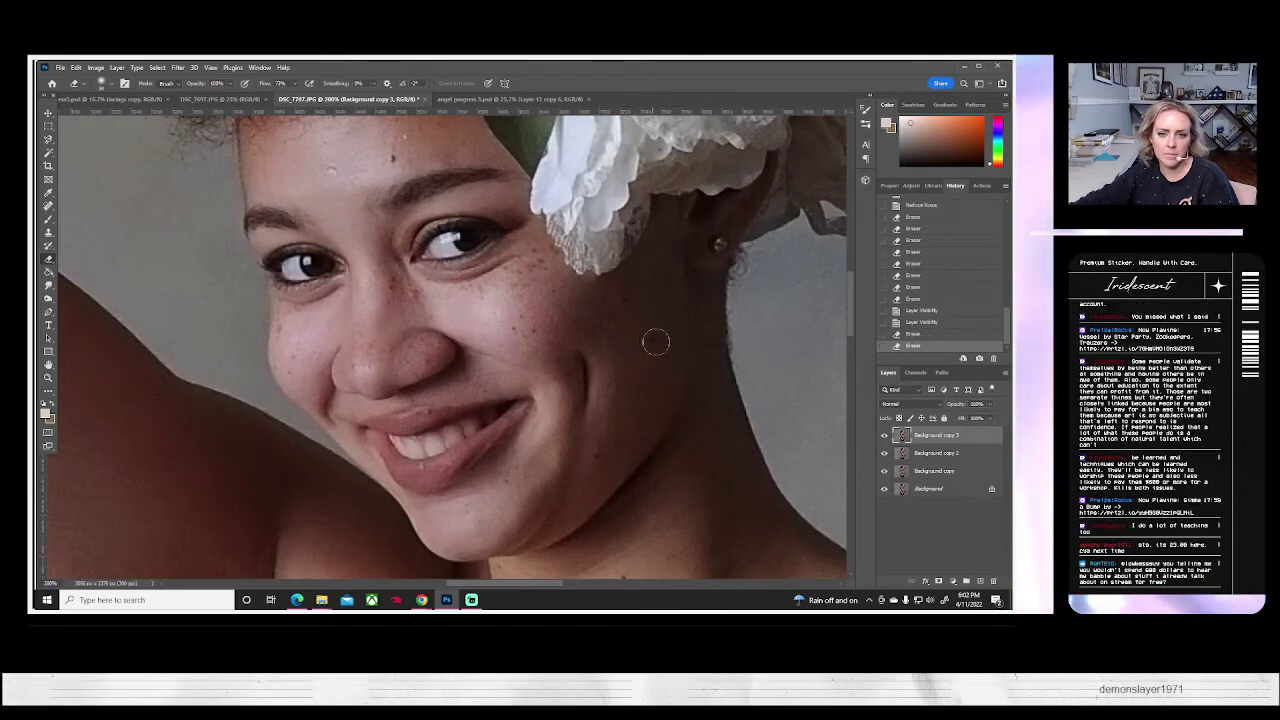
{"action": "left_click", "coordinate": [600, 454]}
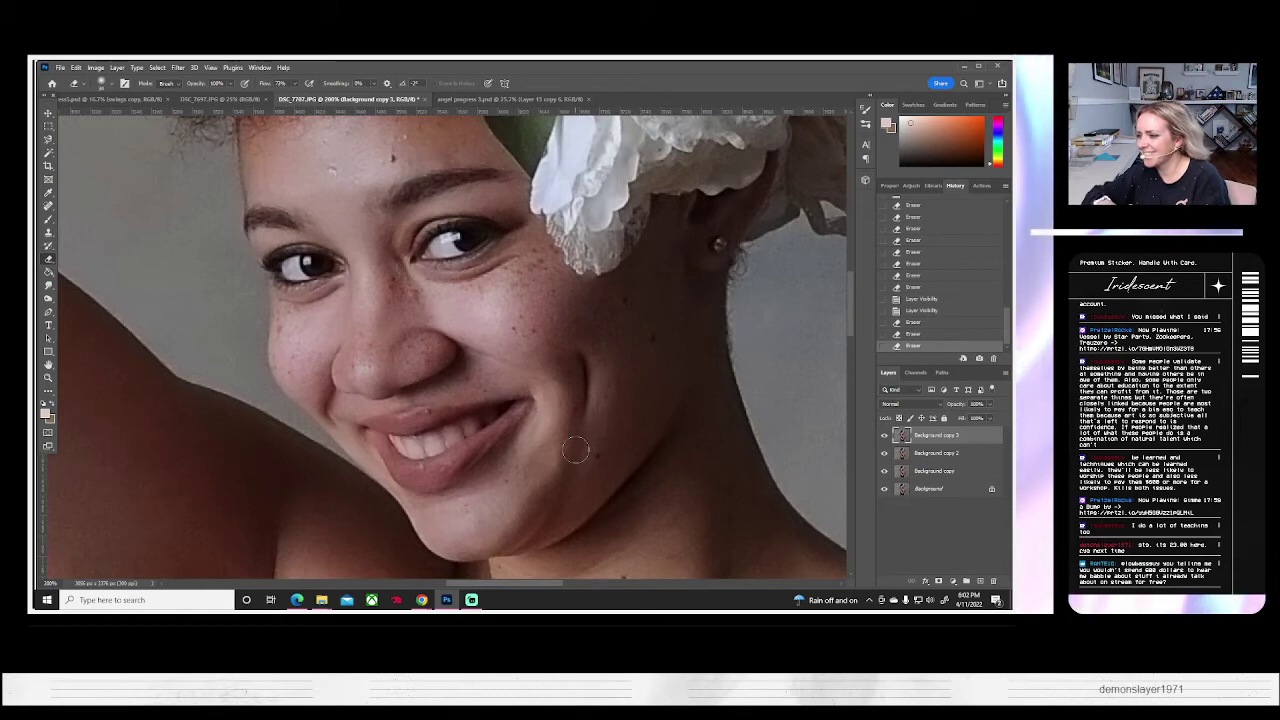
{"action": "left_click", "coordinate": [884, 437]}
{"action": "left_click", "coordinate": [884, 437]}
{"action": "left_click", "coordinate": [884, 437]}
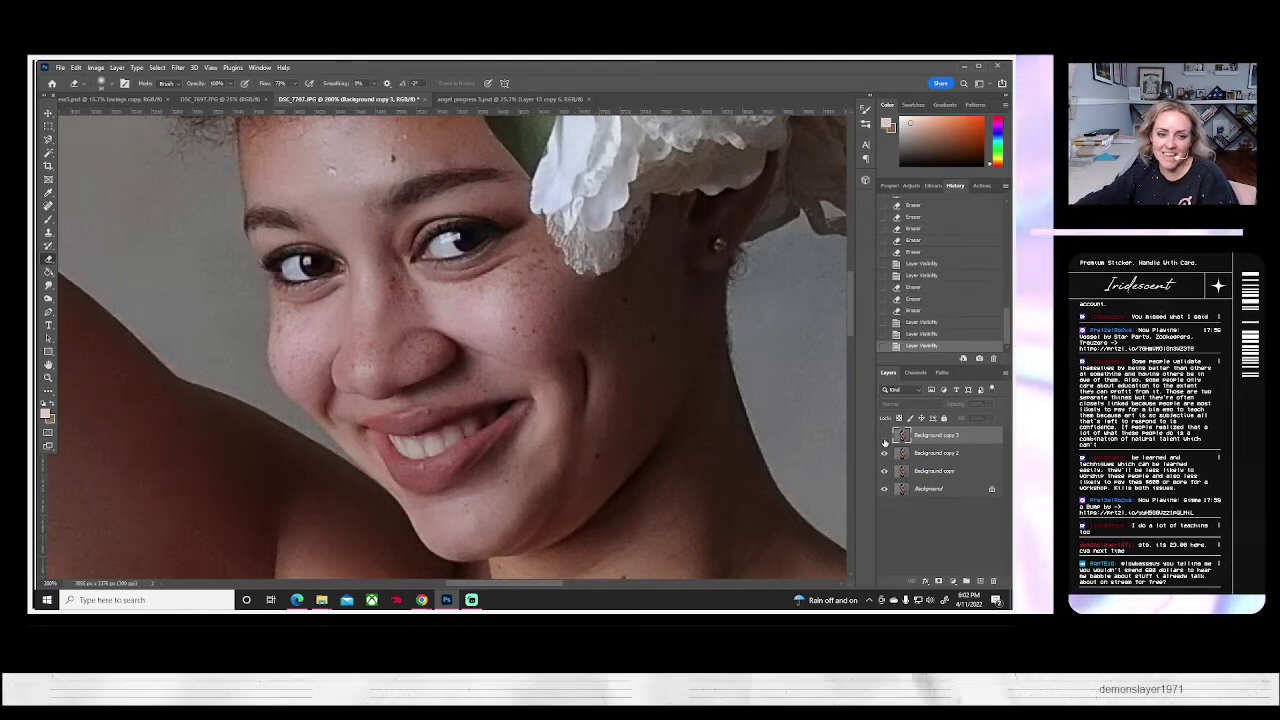
{"action": "left_click", "coordinate": [884, 437]}
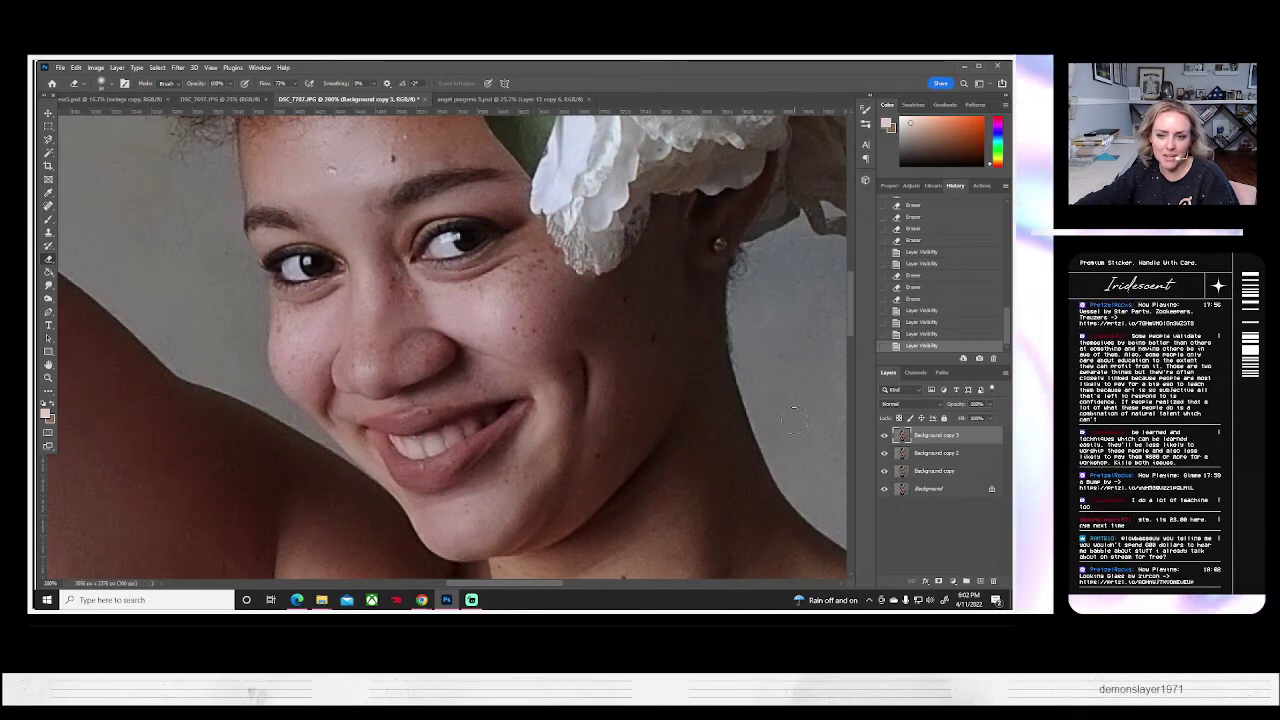
- Merge the three Background copy layers into one and toggle the merged layer's visibility to compare with the original
{"action": "key", "text": "z"}
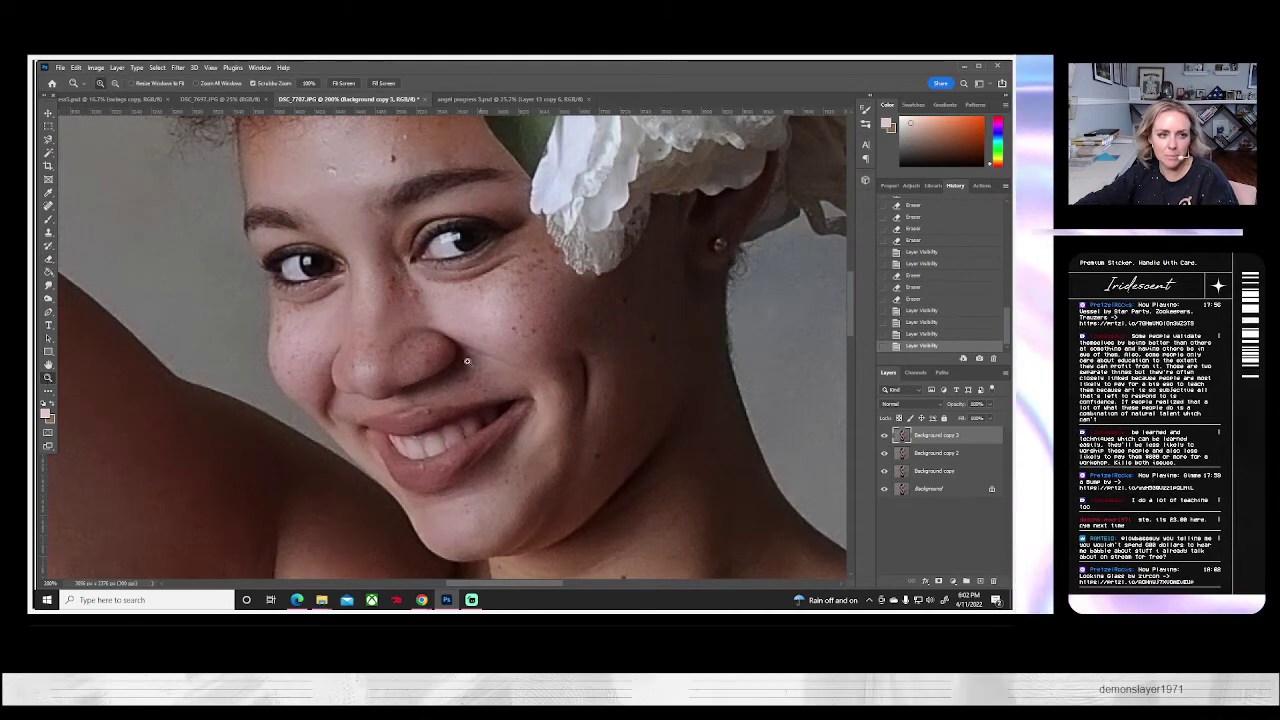
{"action": "left_click", "coordinate": [349, 86]}
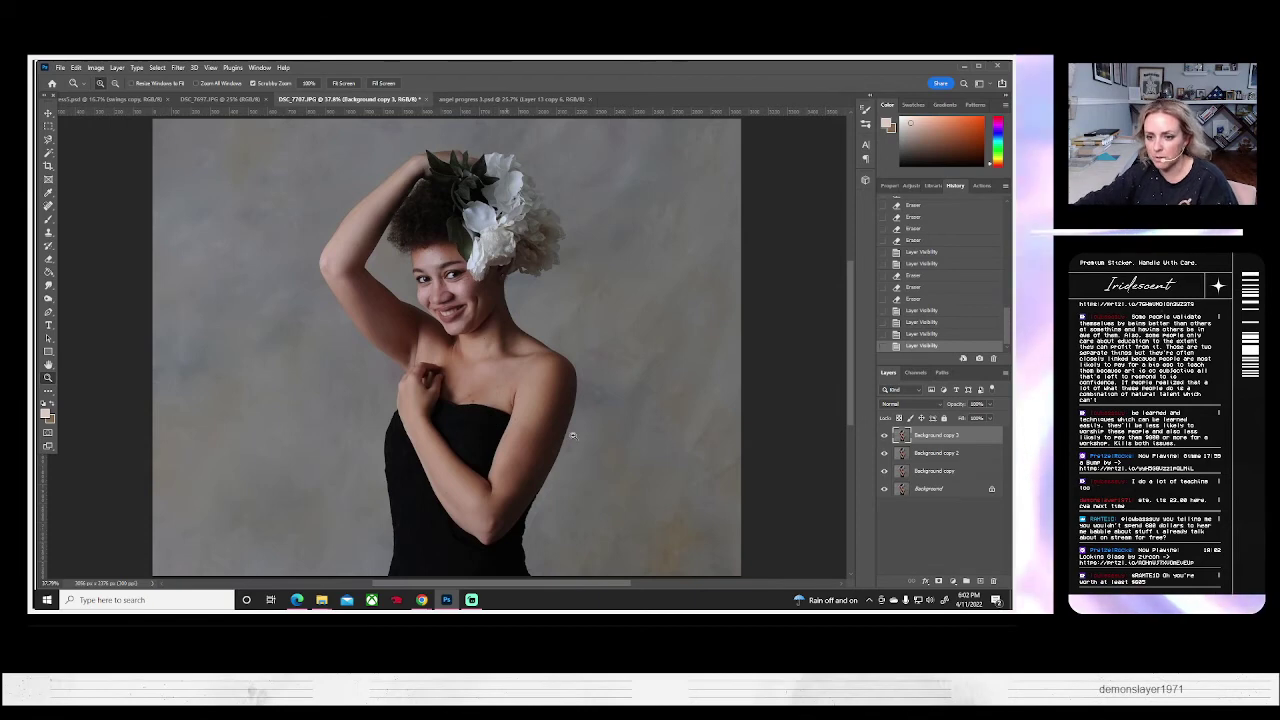
{"action": "right_click", "coordinate": [926, 470]}
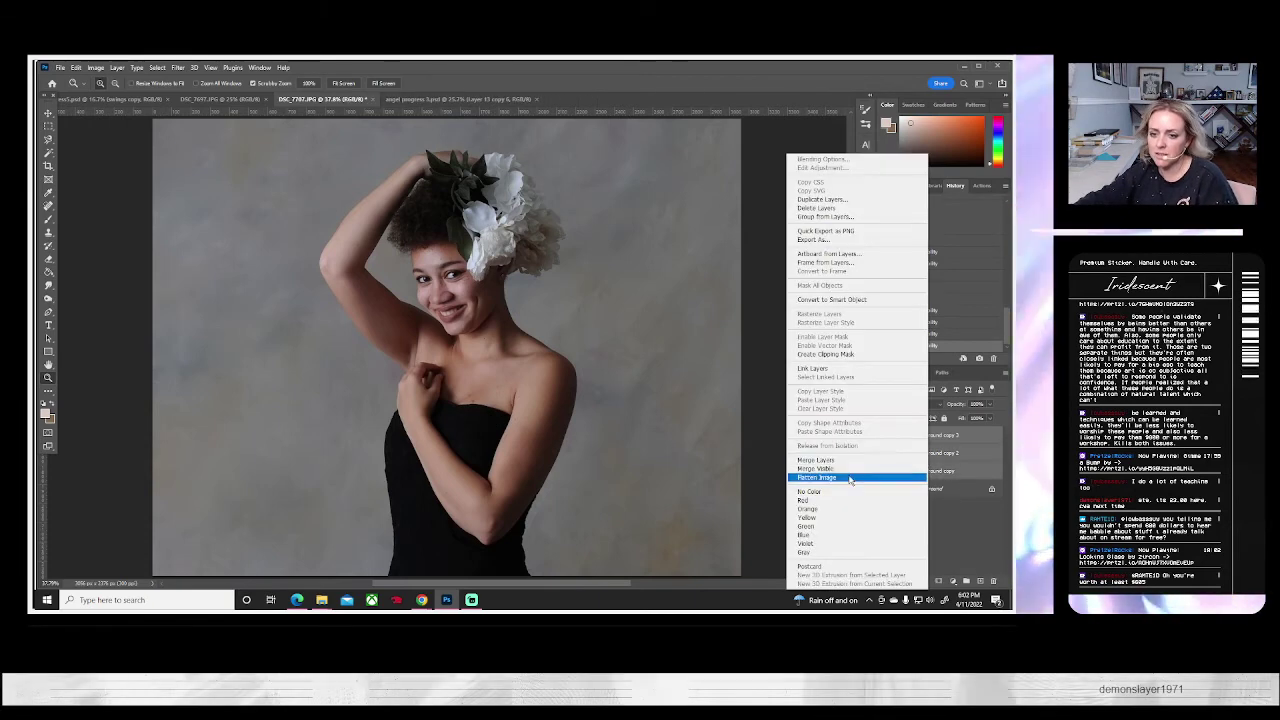
{"action": "left_click", "coordinate": [815, 459]}
{"action": "left_click", "coordinate": [884, 437]}
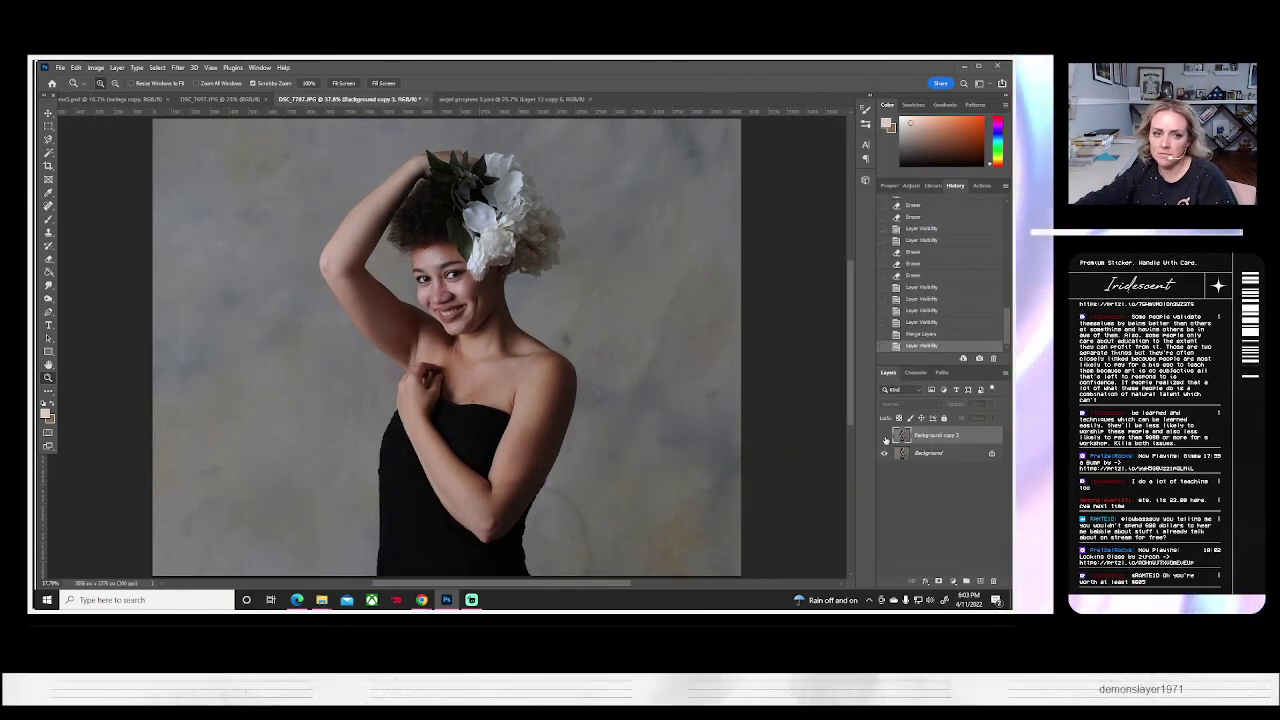
- Duplicate the merged layer as Background copy 4
{"action": "right_click", "coordinate": [928, 437]}
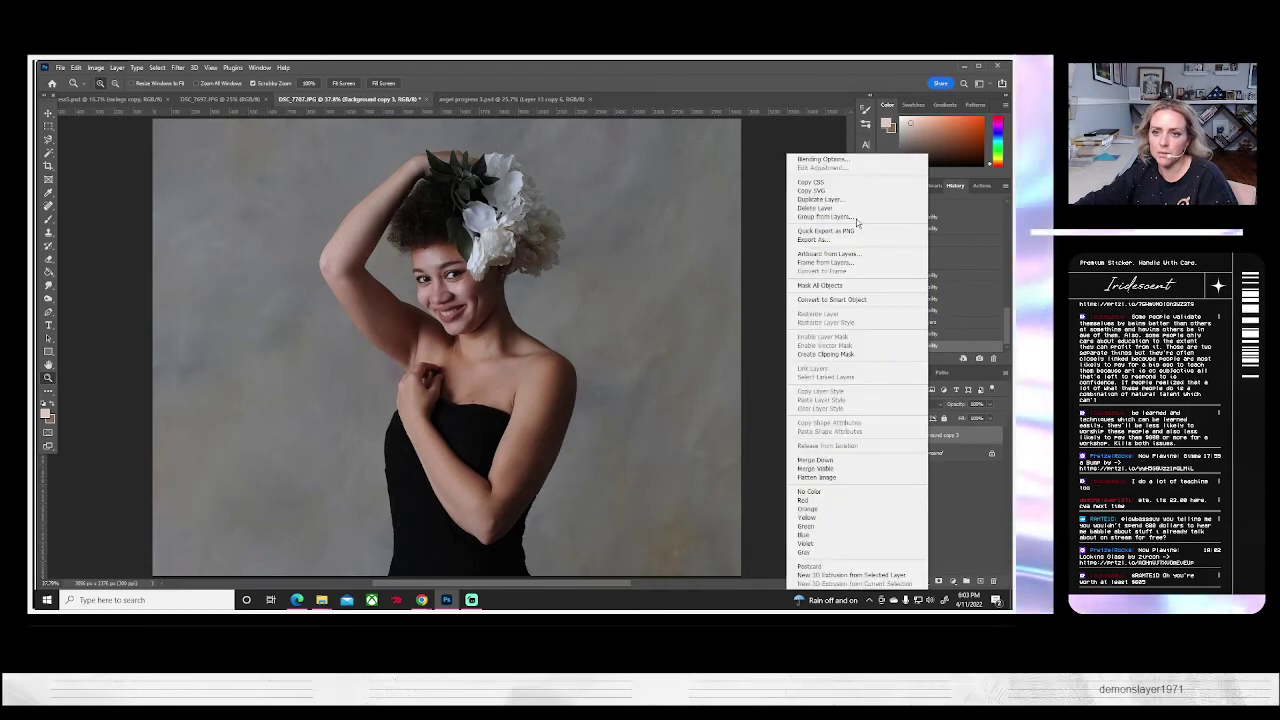
{"action": "left_click", "coordinate": [819, 199]}
{"action": "left_click", "coordinate": [607, 210]}
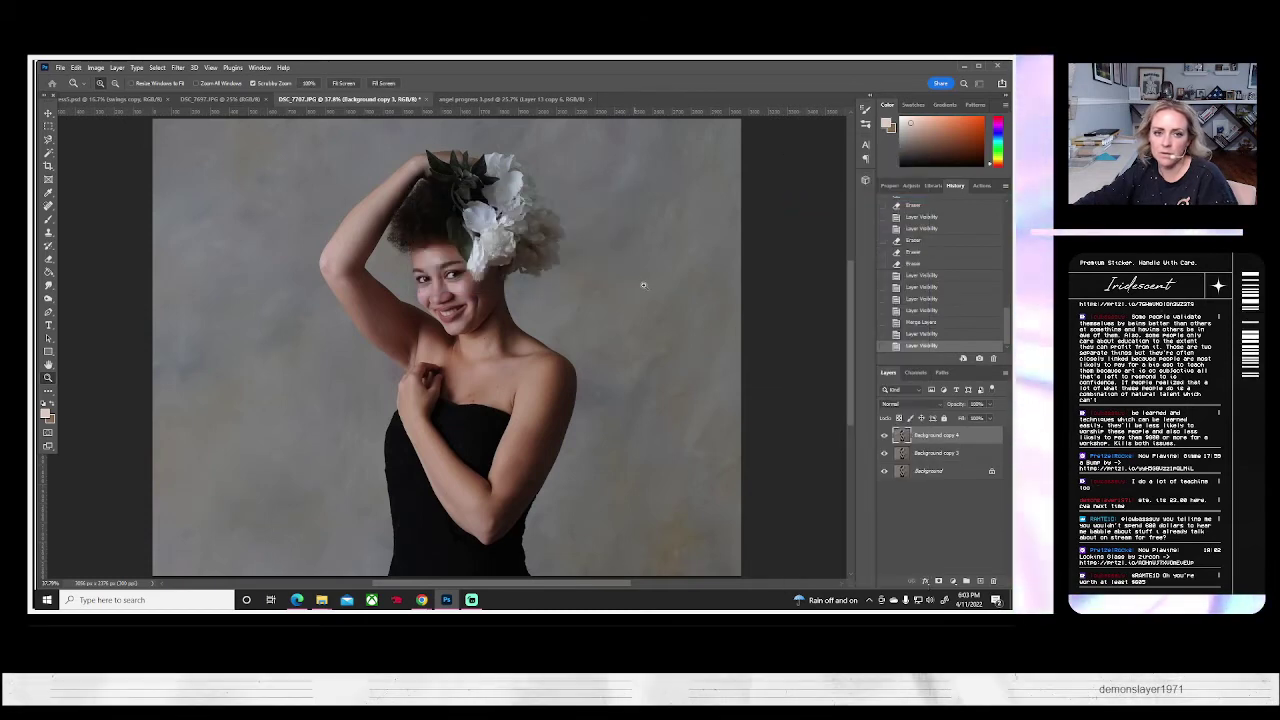
- Flatten the image and duplicate the flattened background as Background copy
{"action": "left_click", "coordinate": [117, 67]}
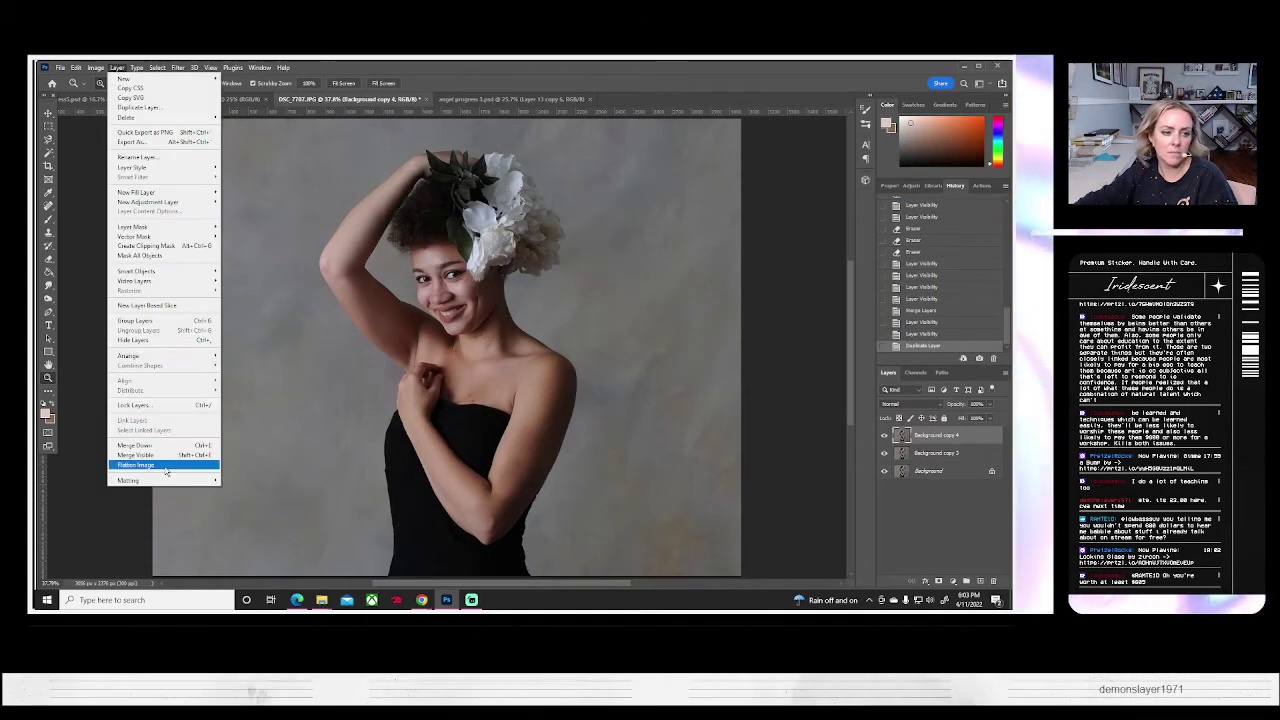
{"action": "left_click", "coordinate": [166, 467]}
{"action": "right_click", "coordinate": [940, 436]}
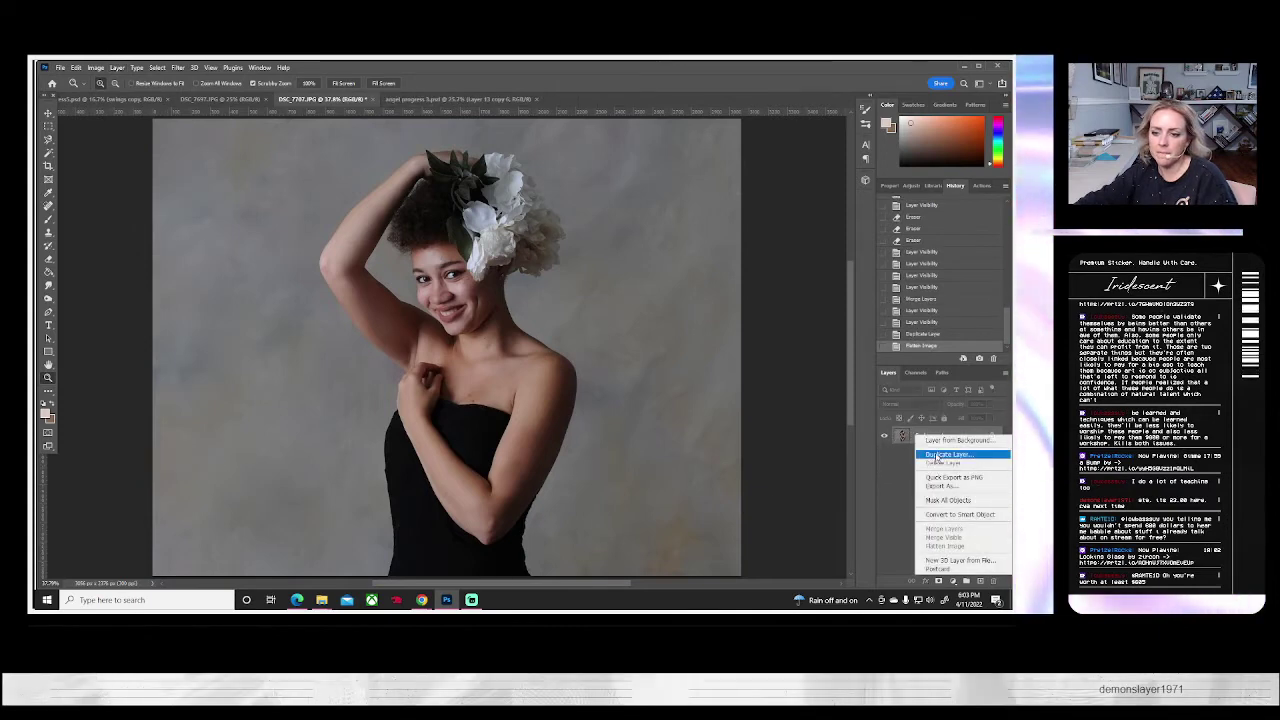
{"action": "left_click", "coordinate": [937, 455]}
{"action": "left_click", "coordinate": [606, 211]}
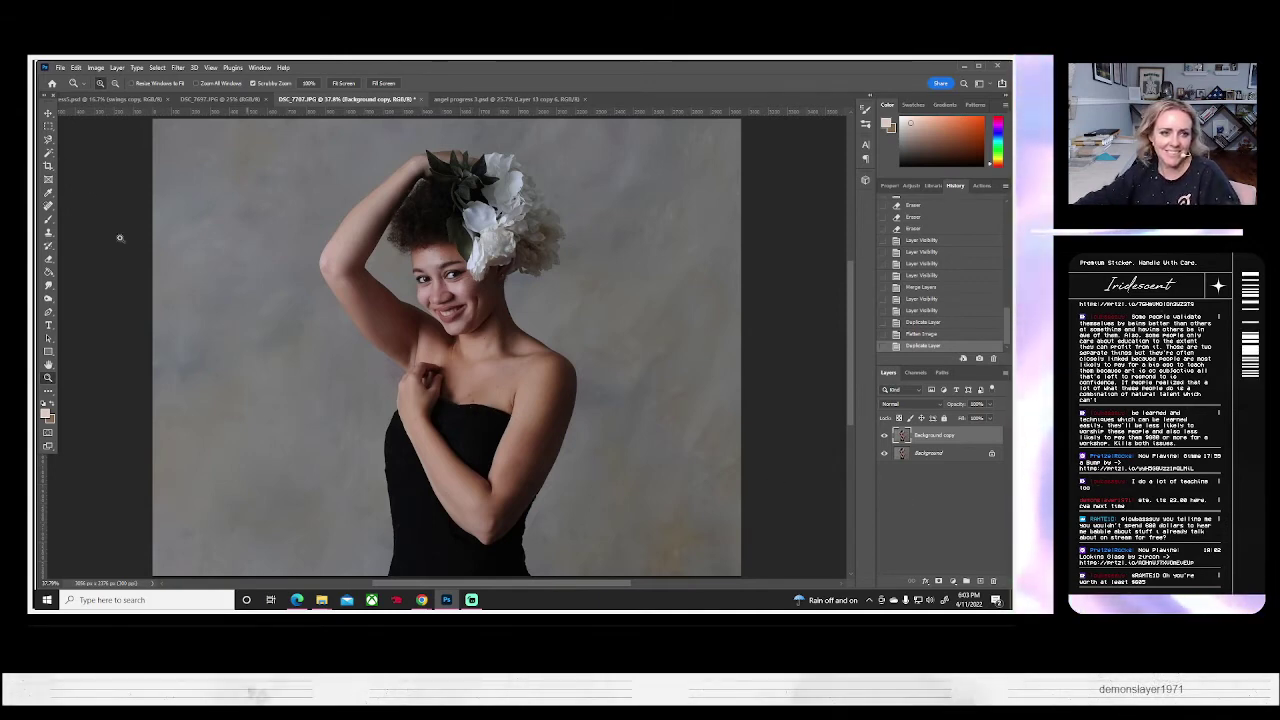
- Warm the Background copy's midtones with Color Balance at +20 toward red and -20 toward yellow, preserving luminosity
{"action": "left_click", "coordinate": [96, 67]}
{"action": "mouse_move", "coordinate": [150, 93]}
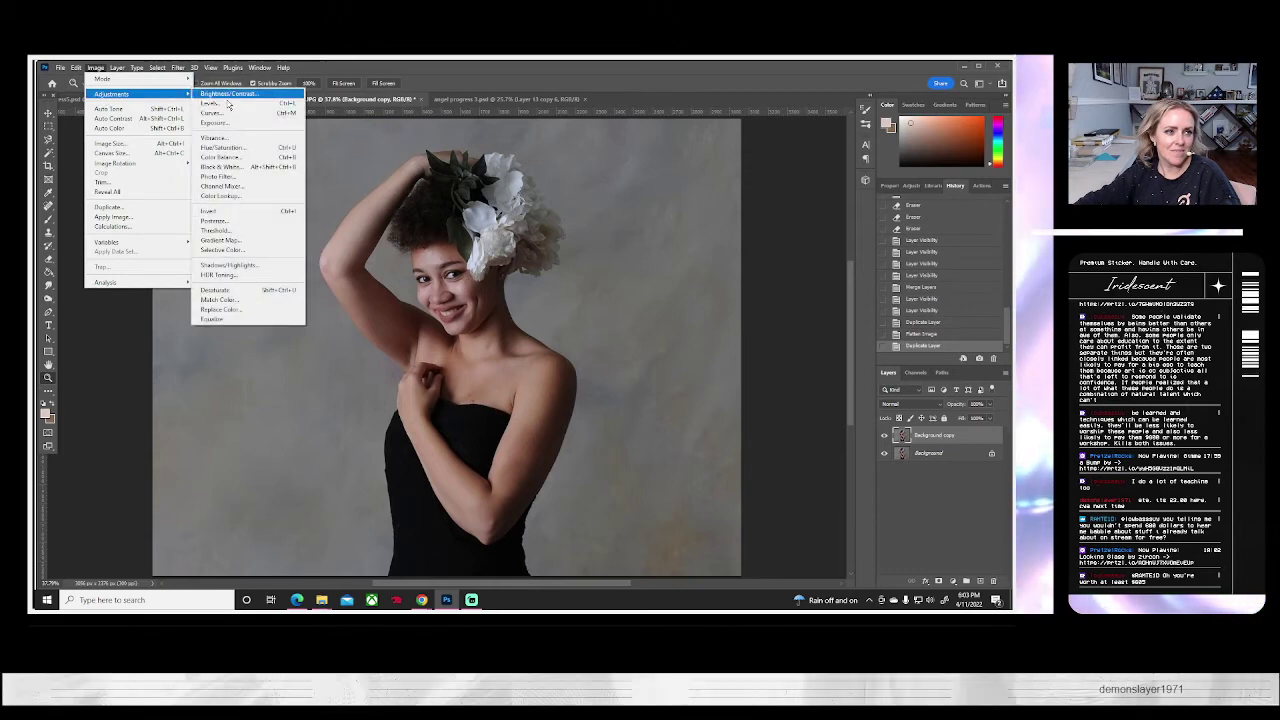
{"action": "left_click", "coordinate": [220, 159]}
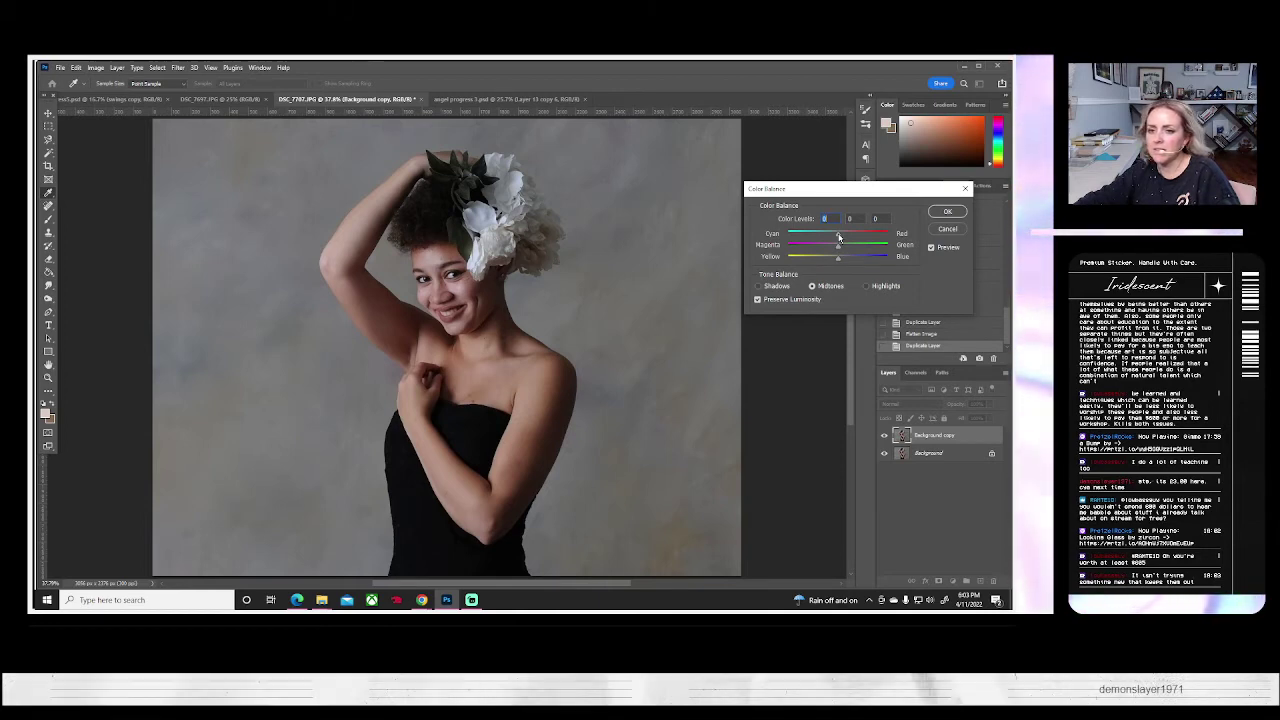
{"action": "left_click_drag", "start_coordinate": [839, 236], "coordinate": [827, 258]}
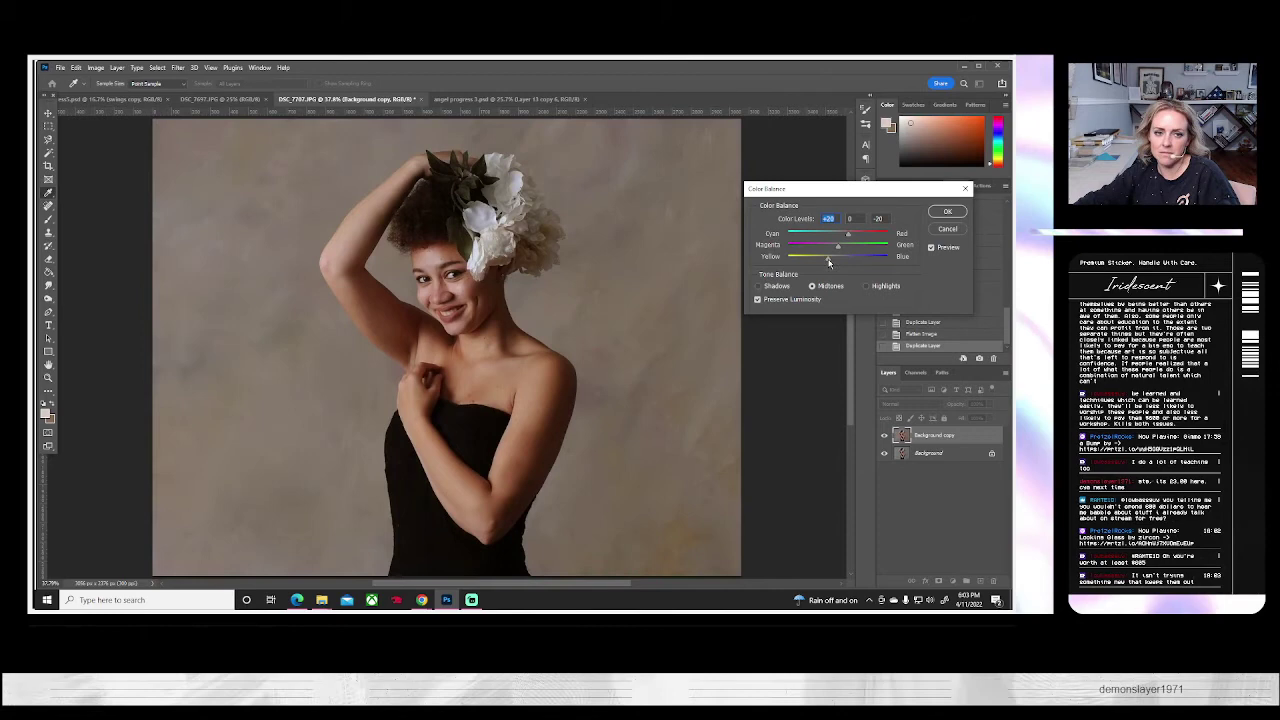
{"action": "left_click", "coordinate": [946, 212]}
- Duplicate the color-balanced layer as Background copy 2
{"action": "key", "text": "z"}
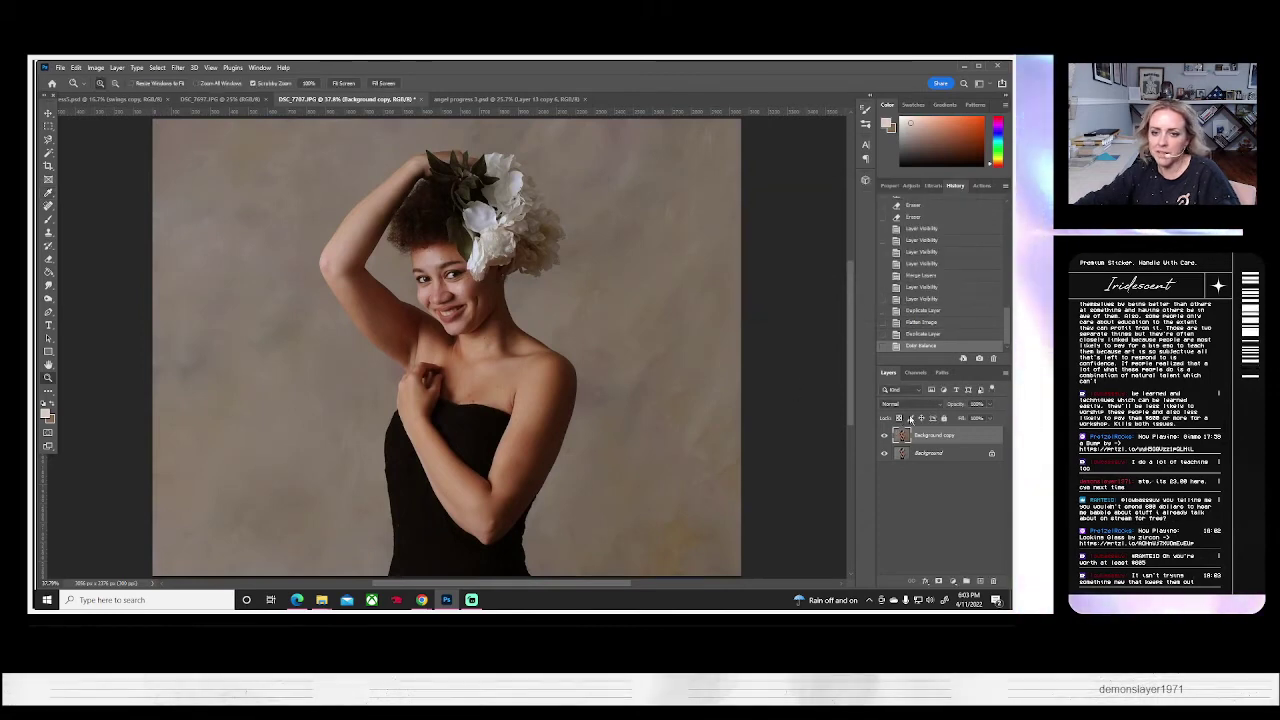
{"action": "right_click", "coordinate": [909, 434]}
{"action": "left_click", "coordinate": [811, 200]}
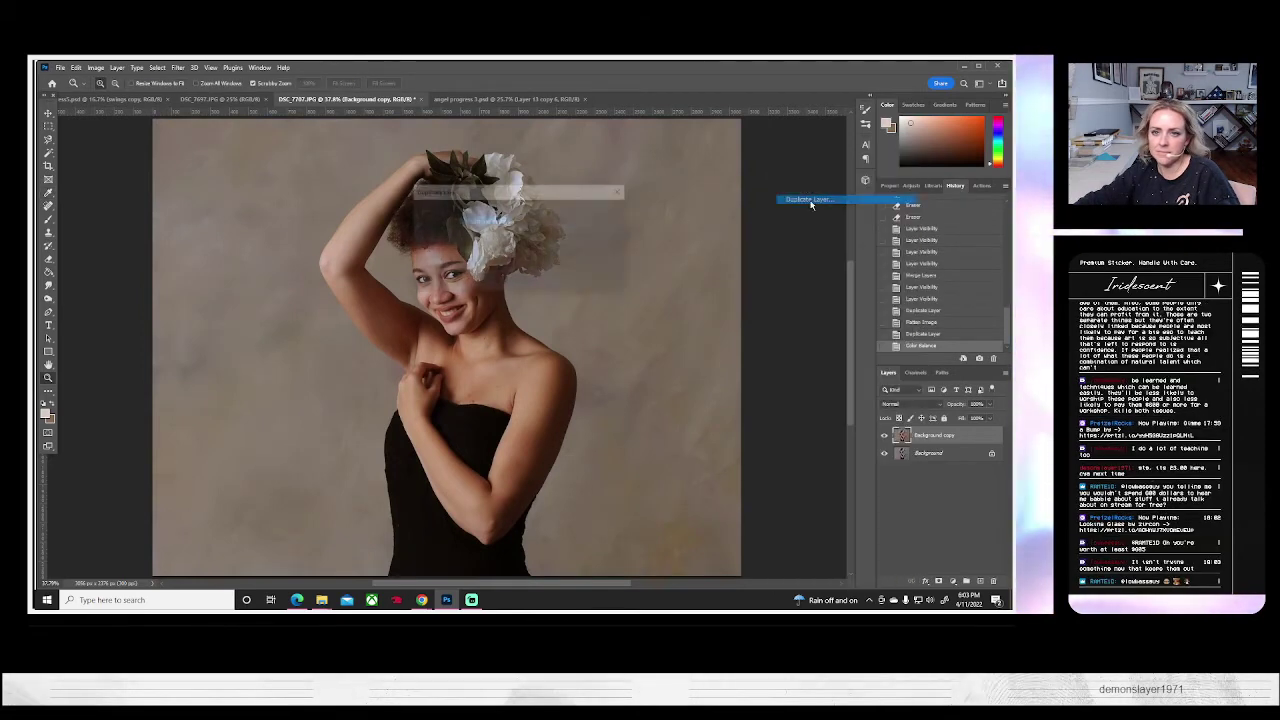
{"action": "left_click", "coordinate": [600, 213]}
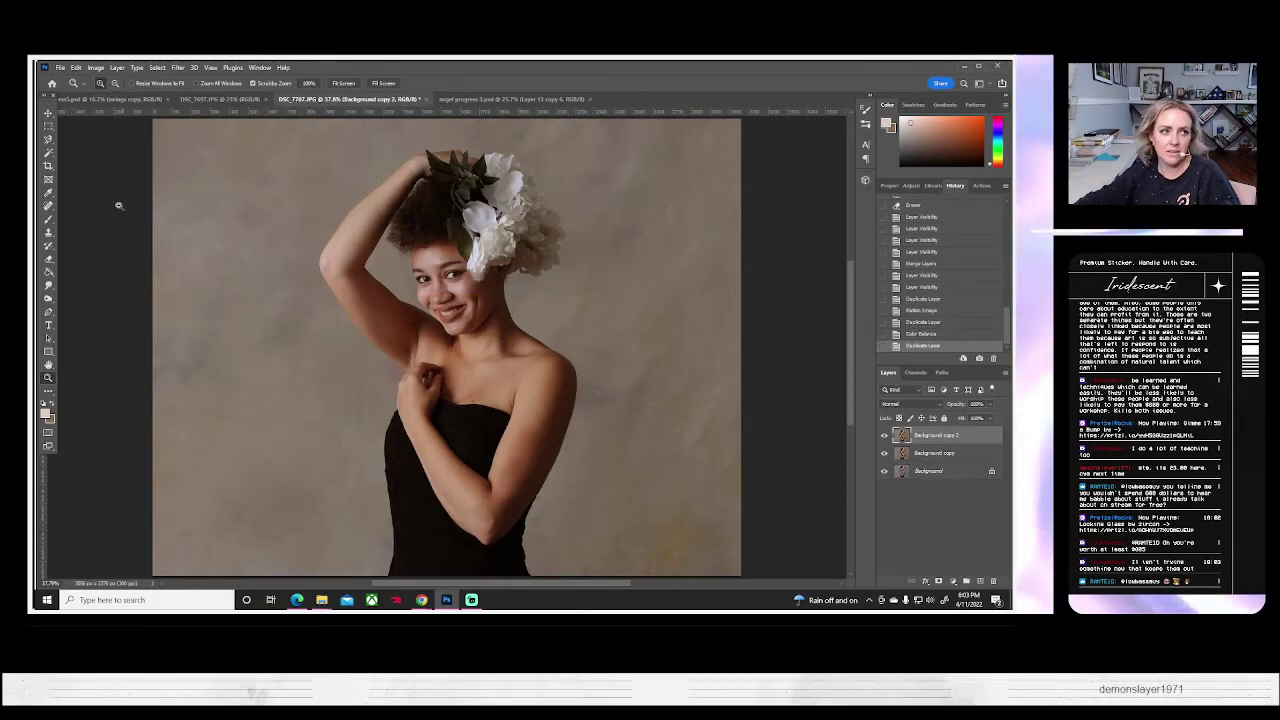
{"action": "scroll", "coordinate": [130, 180], "scroll_direction": "up", "scroll_amount": 1}
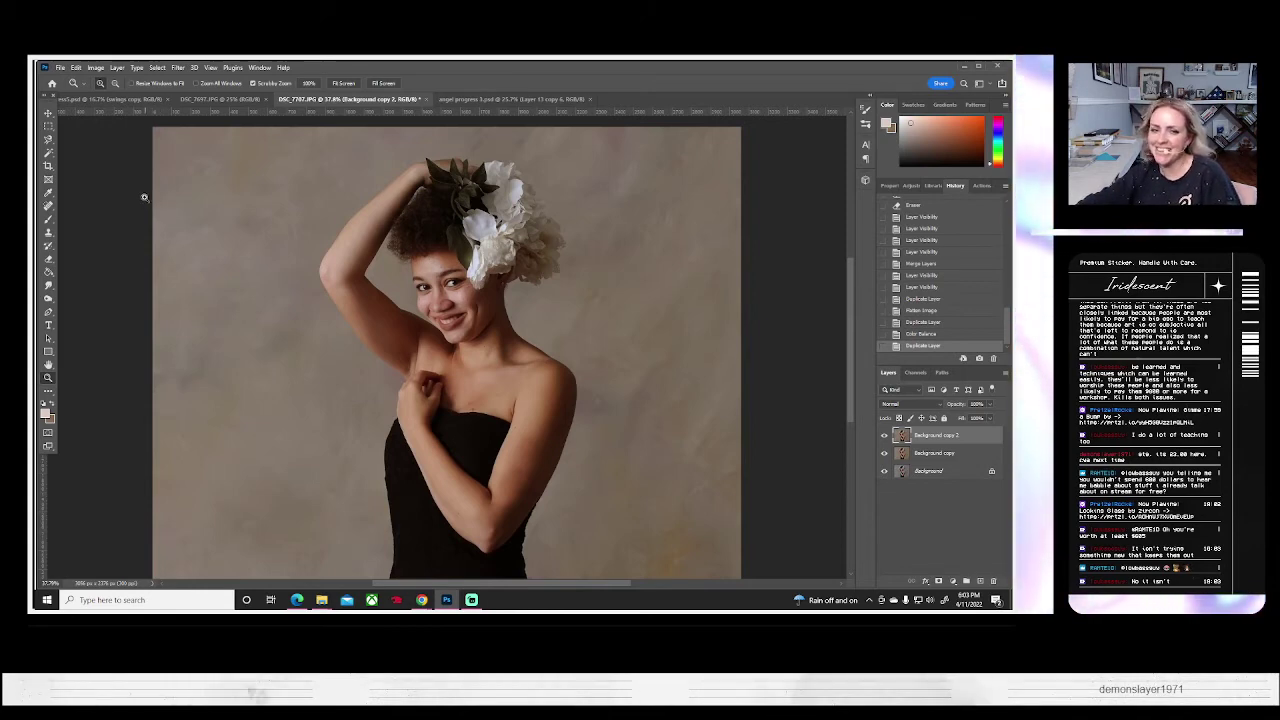
{"action": "scroll", "coordinate": [231, 222], "scroll_direction": "down", "scroll_amount": 1}
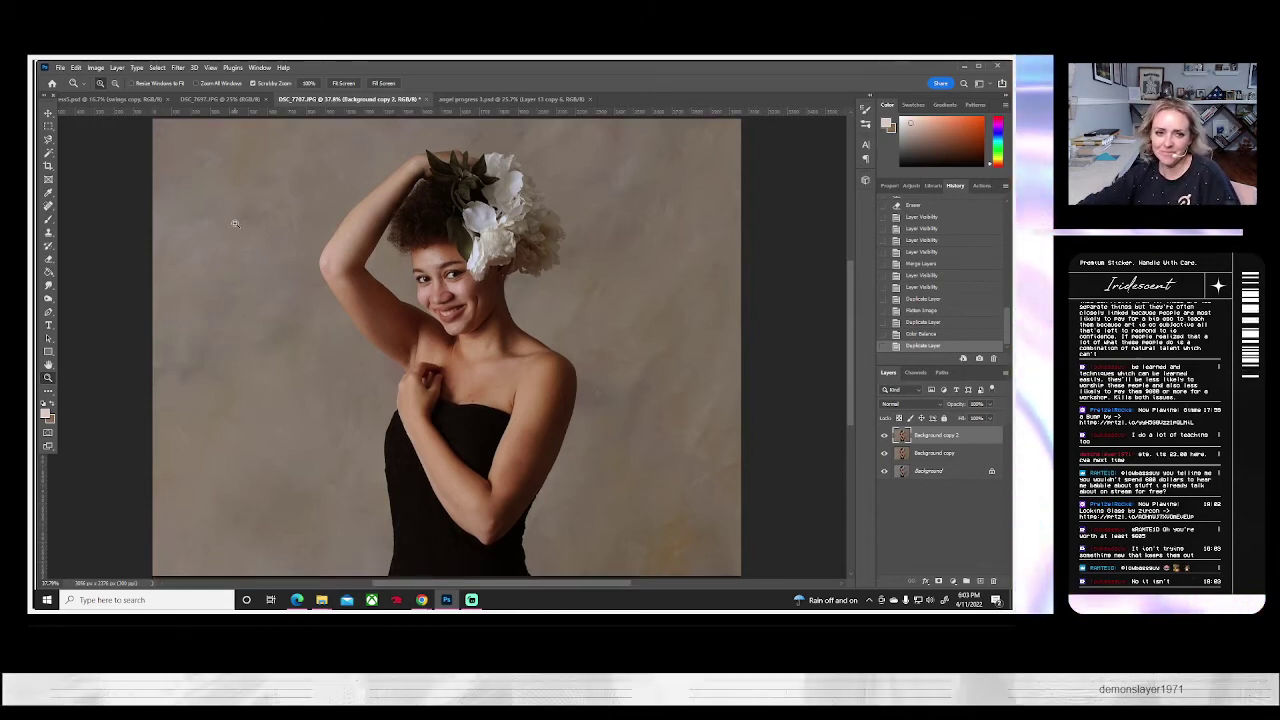
{"action": "scroll", "coordinate": [234, 223], "scroll_direction": "up", "scroll_amount": 1}
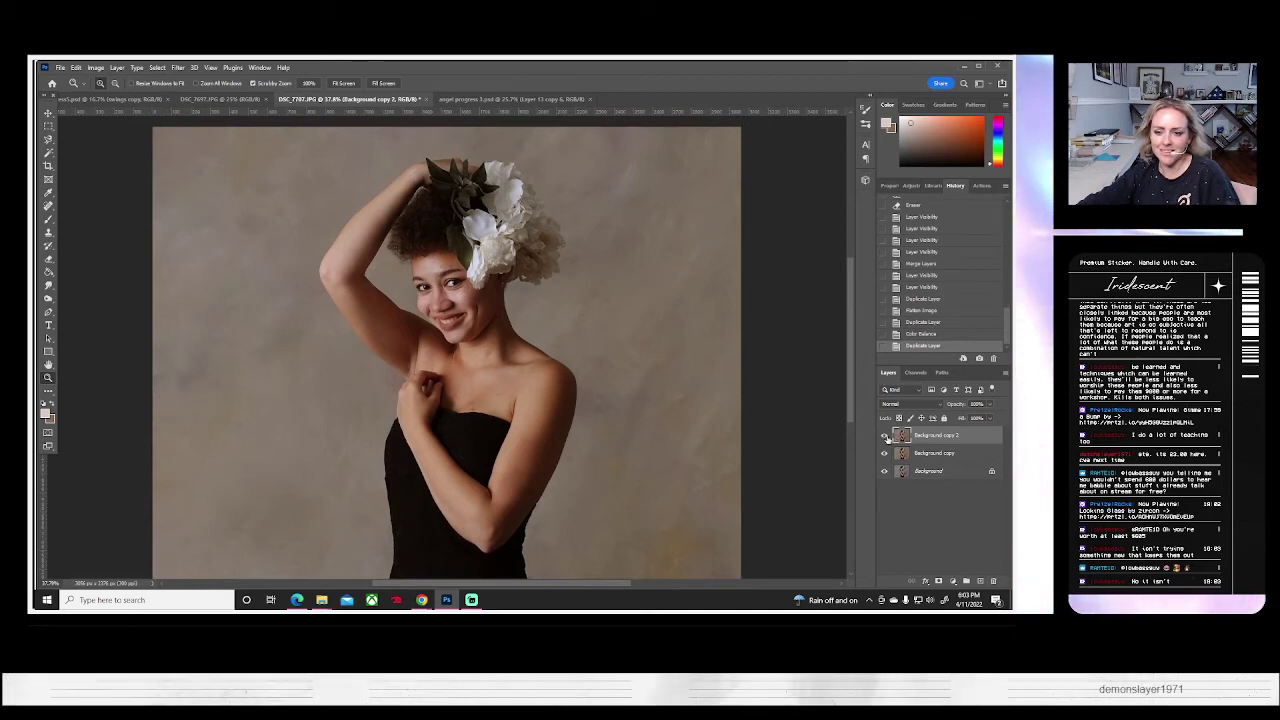
- Darken Background copy 2 with Brightness/Contrast at brightness -60 and compare it with the layer below
{"action": "left_click", "coordinate": [885, 437]}
{"action": "left_click", "coordinate": [885, 437]}
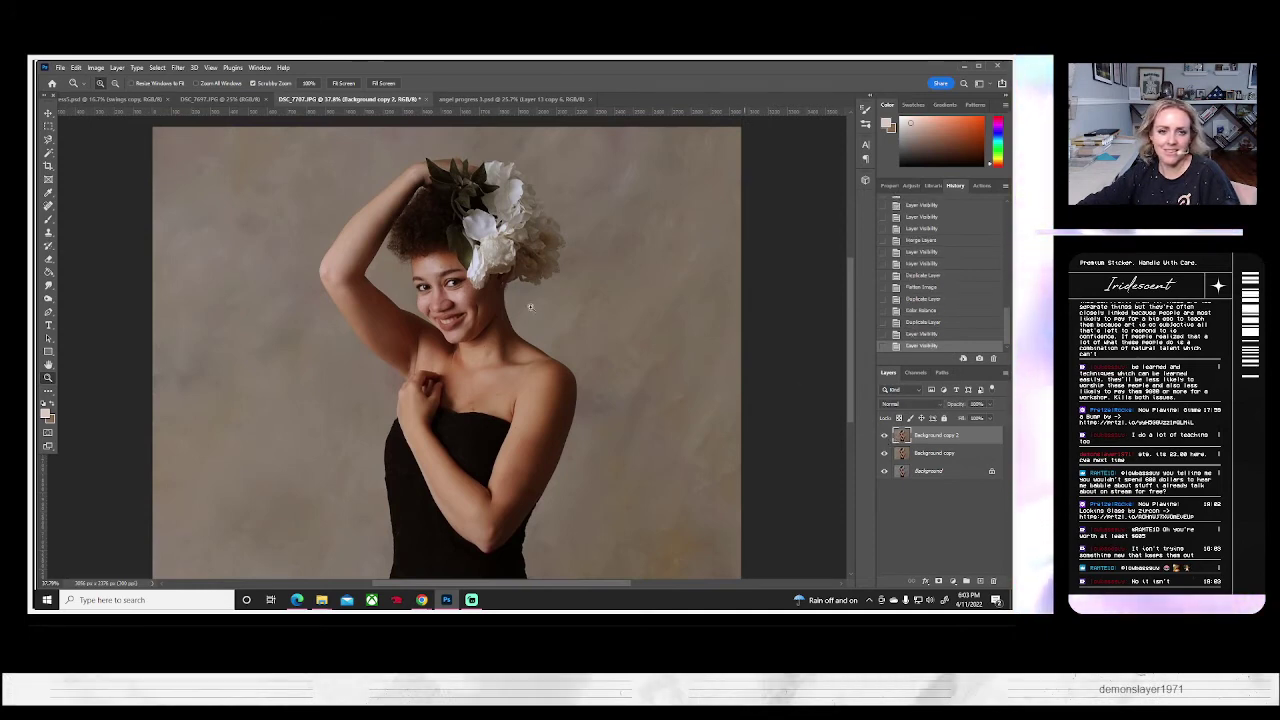
{"action": "left_click", "coordinate": [96, 68]}
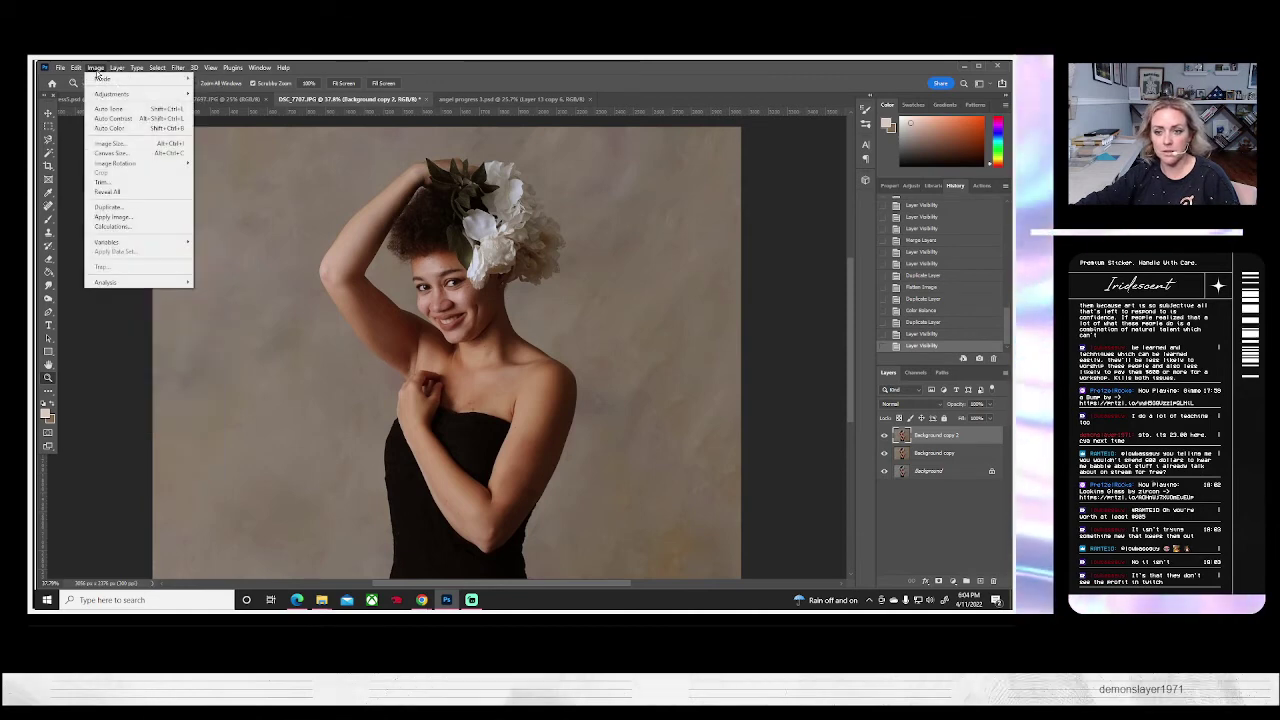
{"action": "mouse_move", "coordinate": [98, 92]}
{"action": "left_click", "coordinate": [210, 95]}
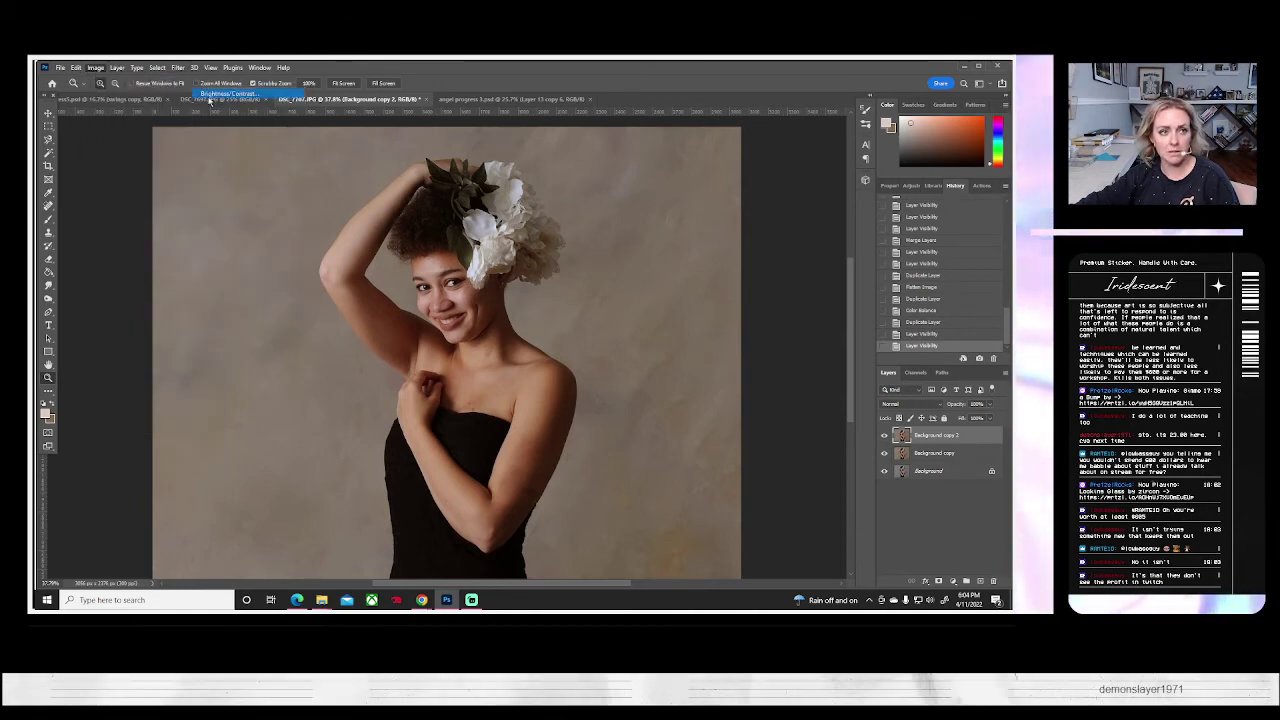
{"action": "left_click_drag", "start_coordinate": [769, 146], "coordinate": [764, 202]}
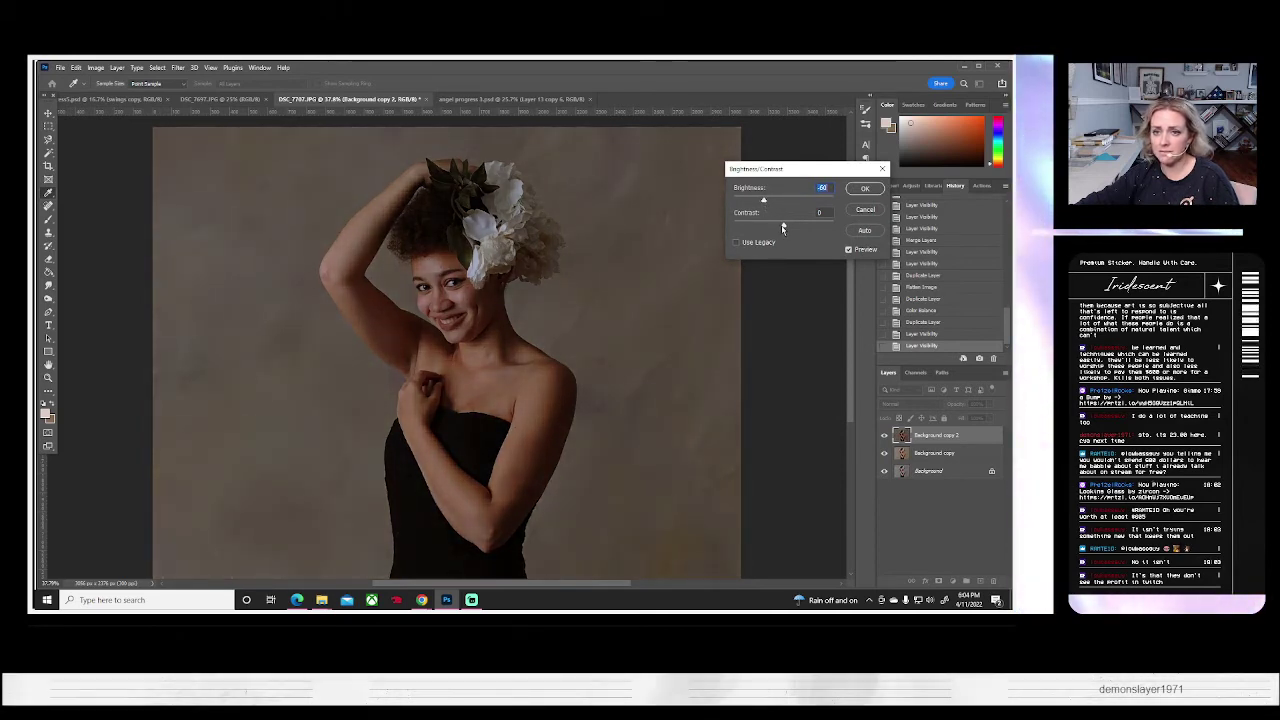
{"action": "left_click", "coordinate": [851, 188]}
{"action": "key", "text": "z"}
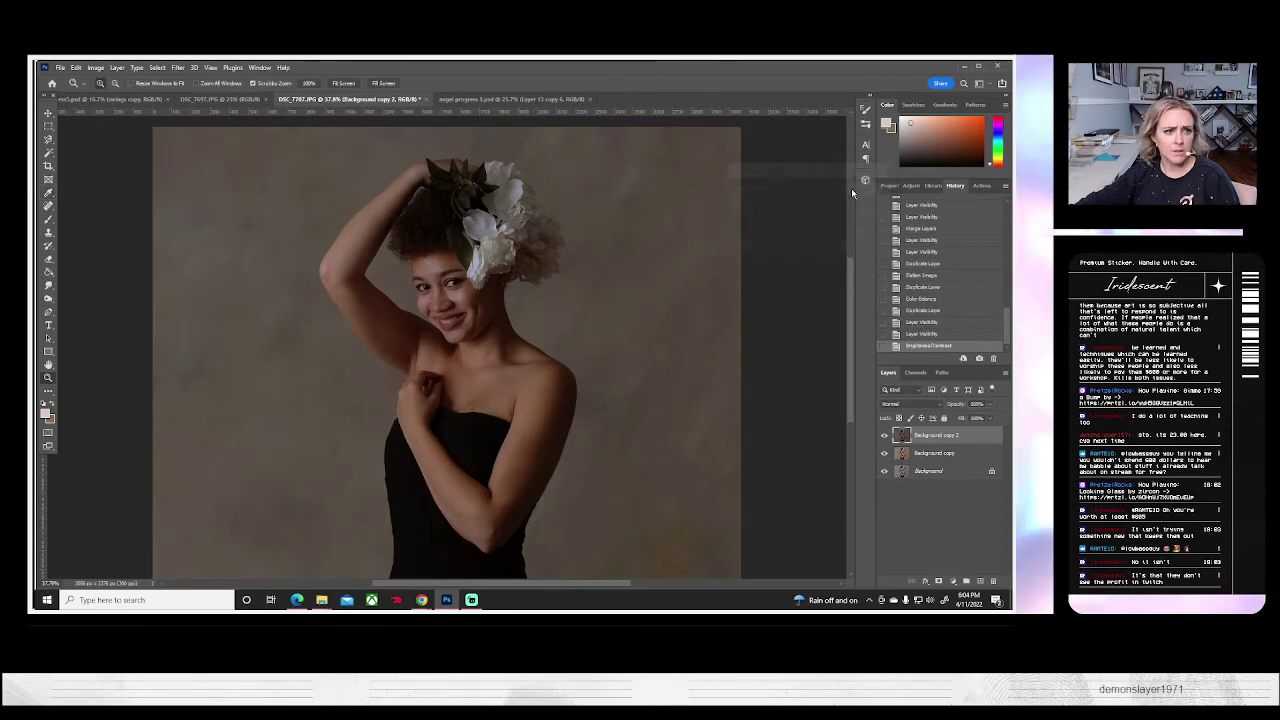
{"action": "left_click", "coordinate": [884, 436]}
{"action": "left_click", "coordinate": [884, 436]}
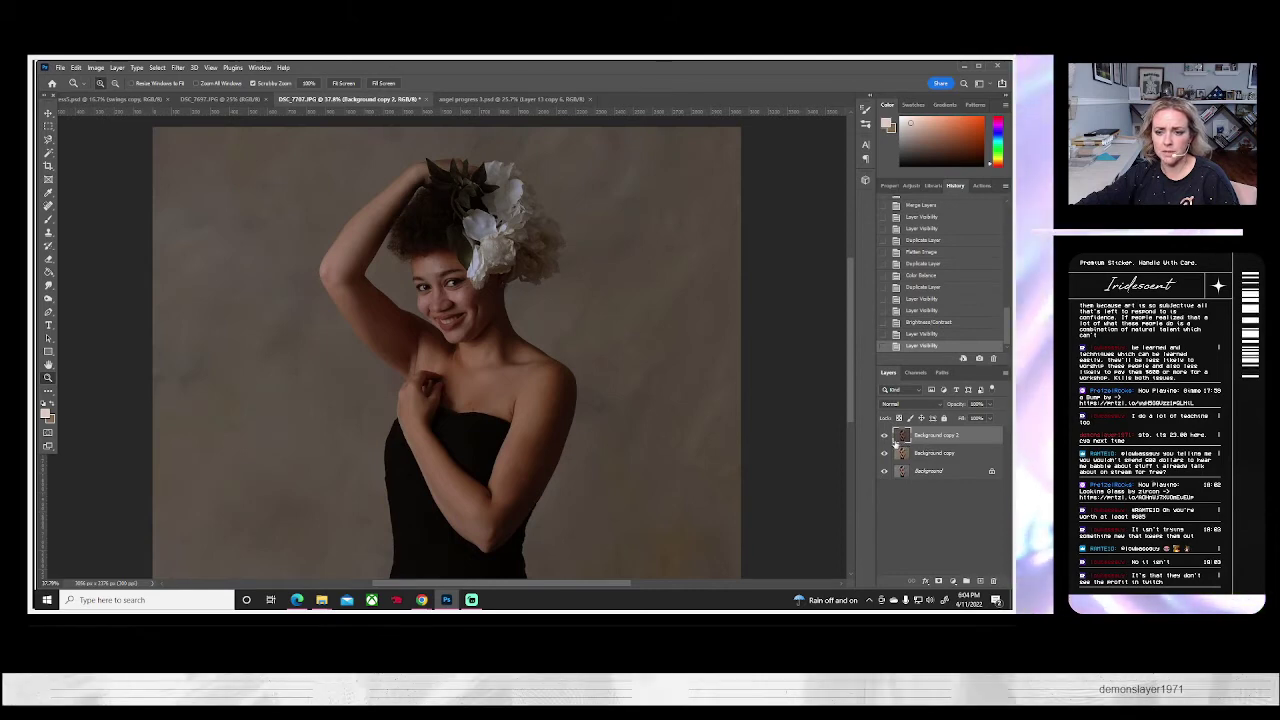
- Duplicate the darkened layer as Background copy 3
{"action": "right_click", "coordinate": [895, 441]}
{"action": "left_click", "coordinate": [810, 209]}
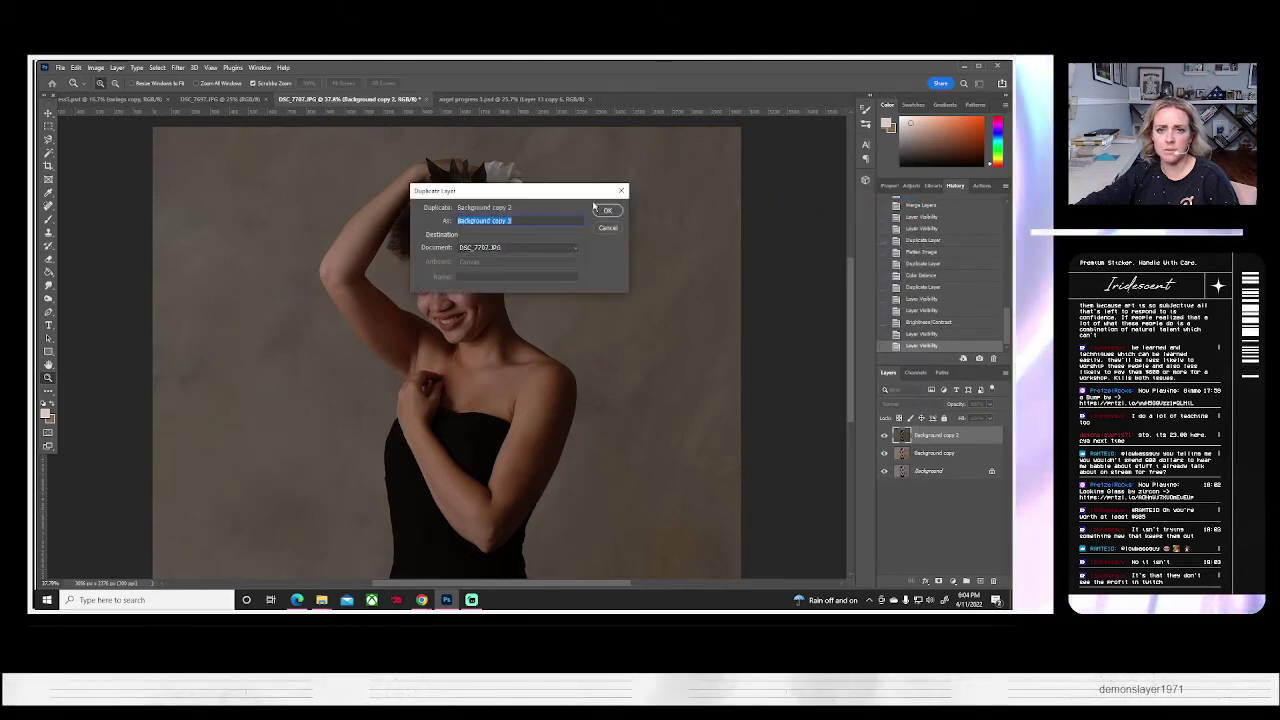
{"action": "left_click", "coordinate": [607, 210]}
- Raise Background copy 3's contrast to 30 with Brightness/Contrast, leaving brightness at 0
{"action": "left_click", "coordinate": [95, 67]}
{"action": "mouse_move", "coordinate": [110, 94]}
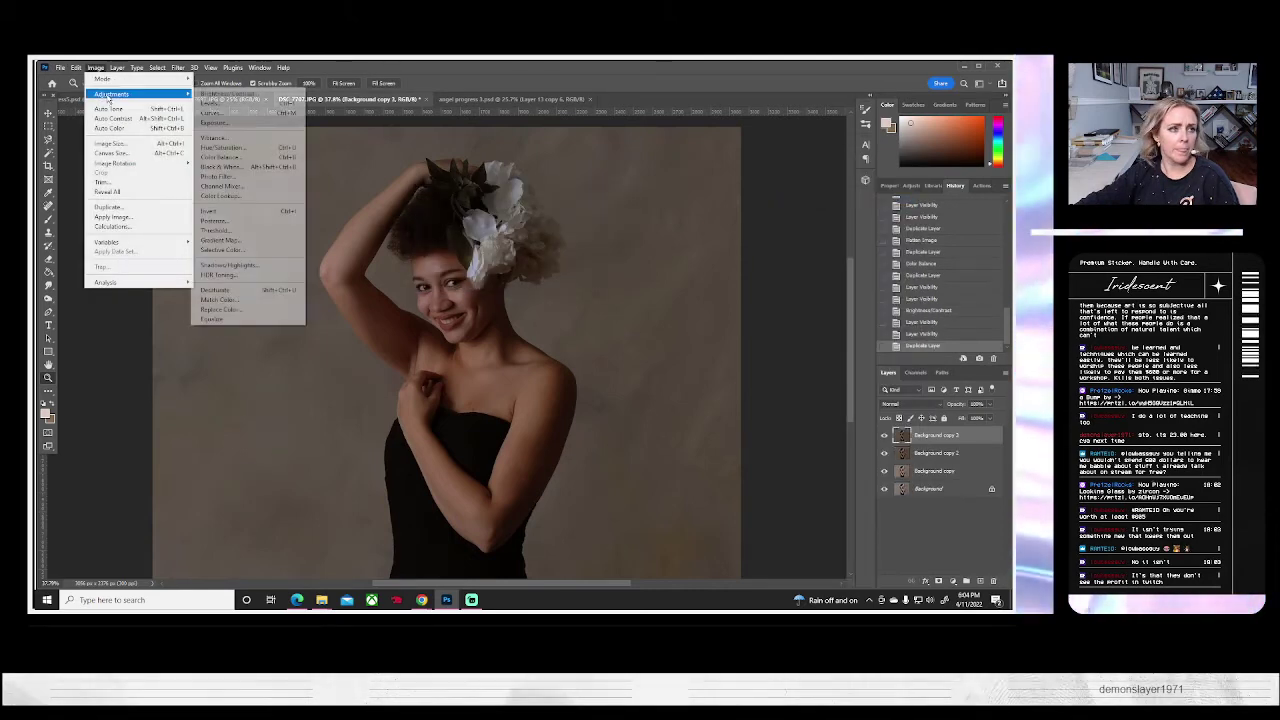
{"action": "left_click", "coordinate": [228, 93]}
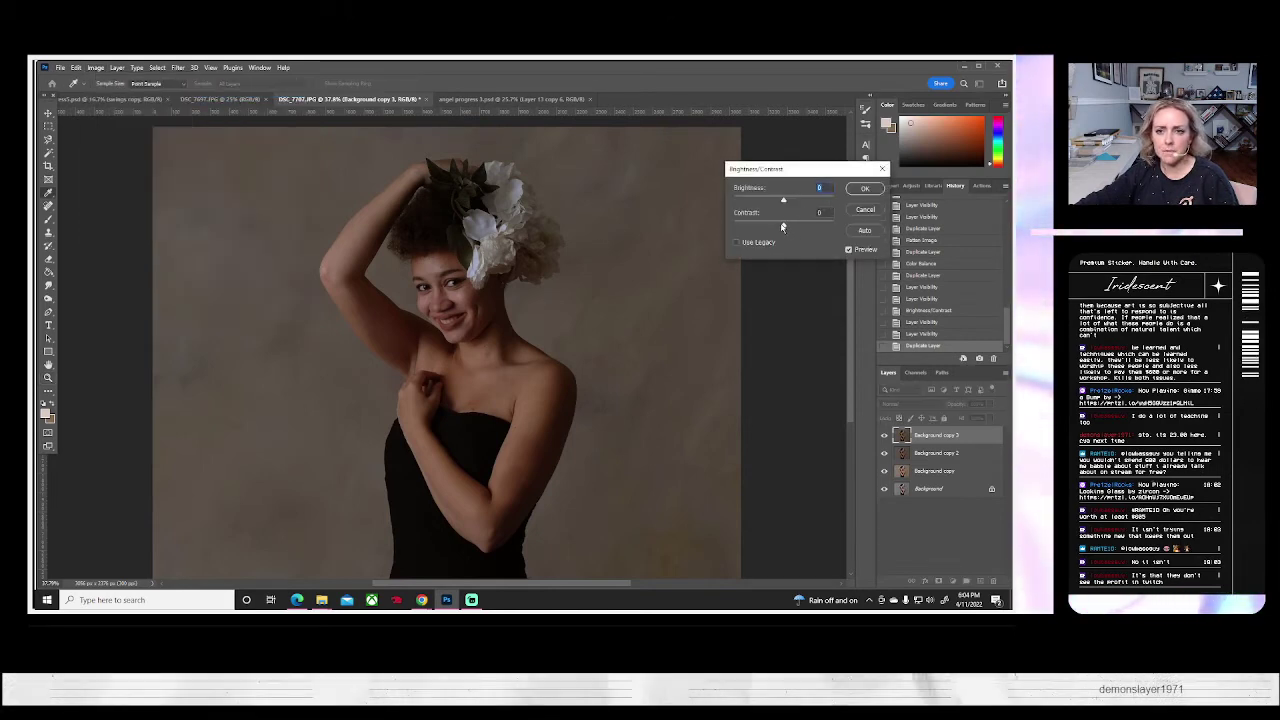
{"action": "left_click_drag", "start_coordinate": [796, 229], "coordinate": [798, 229]}
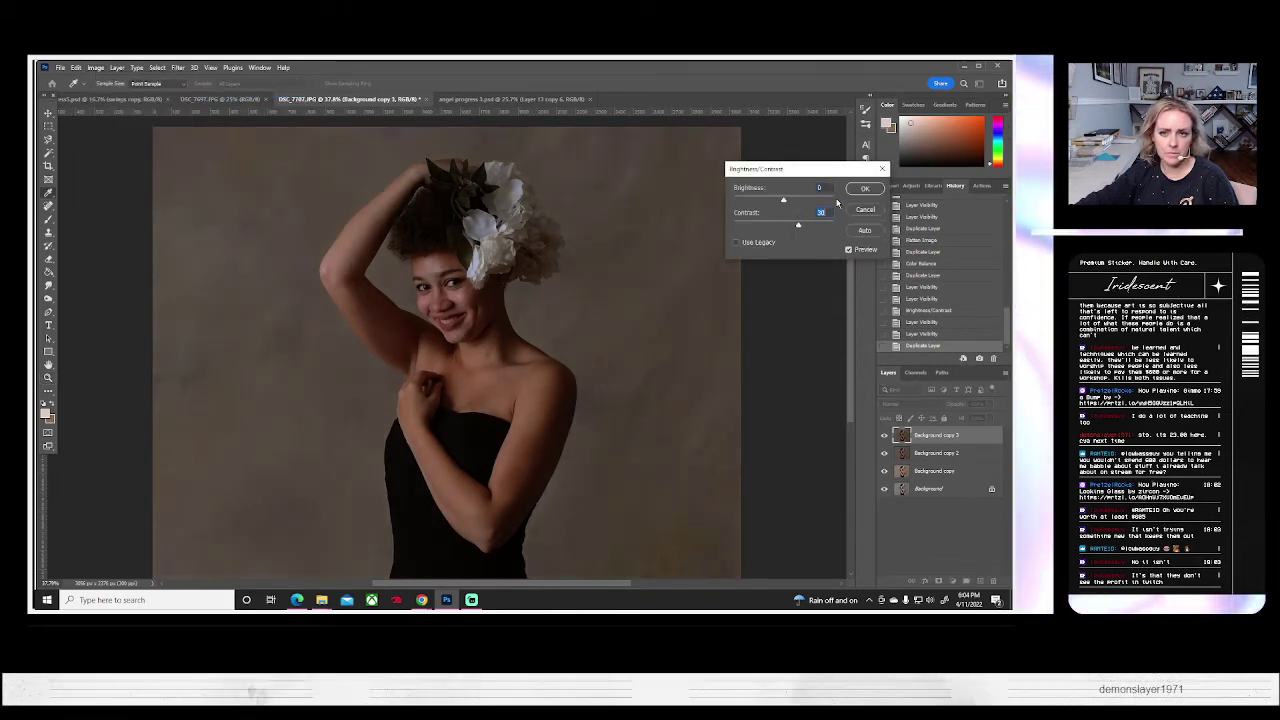
{"action": "left_click", "coordinate": [865, 188]}
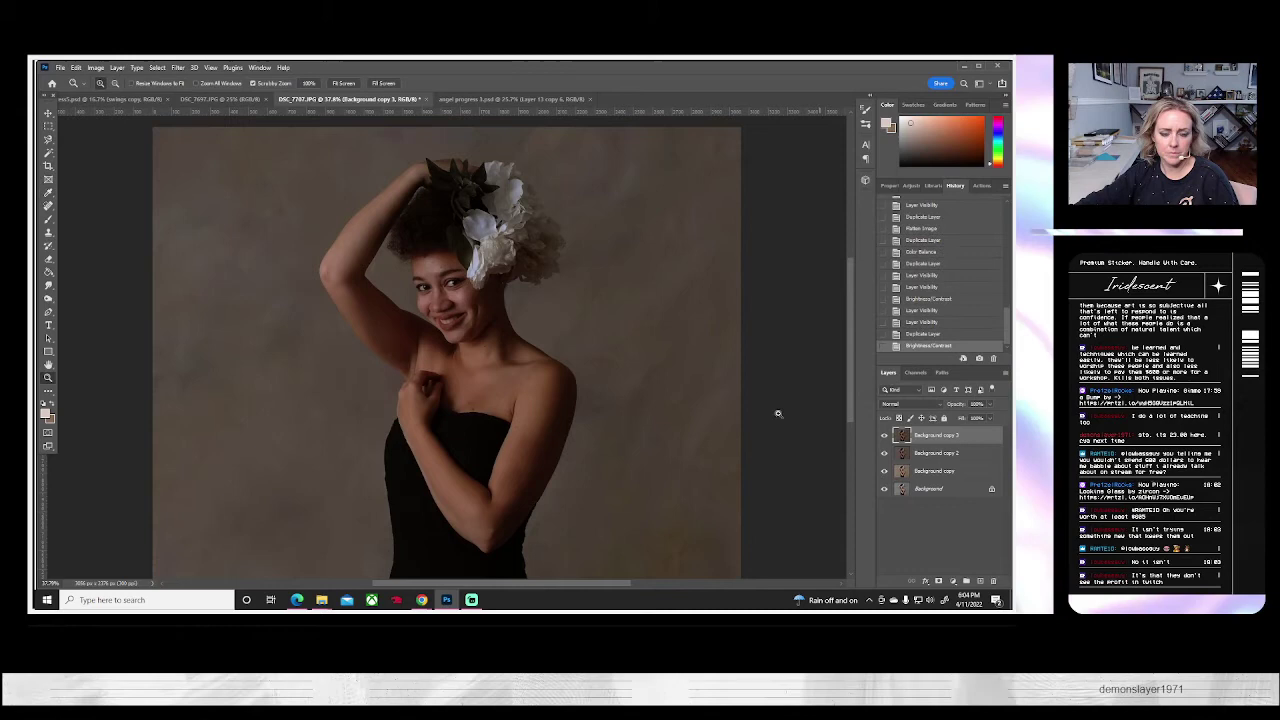
- Hide Background copy 2 and compare the image with and without Background copy 3, keeping Background copy 3 selected and shown
{"action": "left_click", "coordinate": [884, 453]}
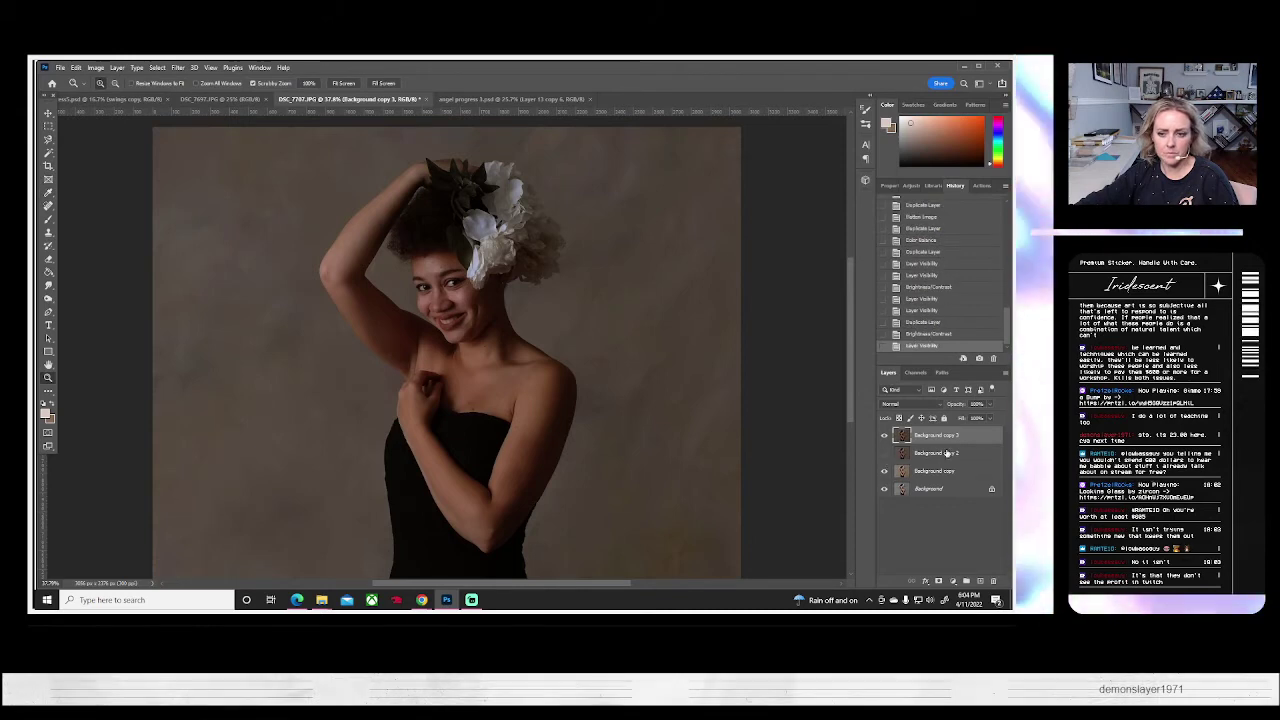
{"action": "left_click", "coordinate": [884, 436]}
{"action": "left_click", "coordinate": [884, 436]}
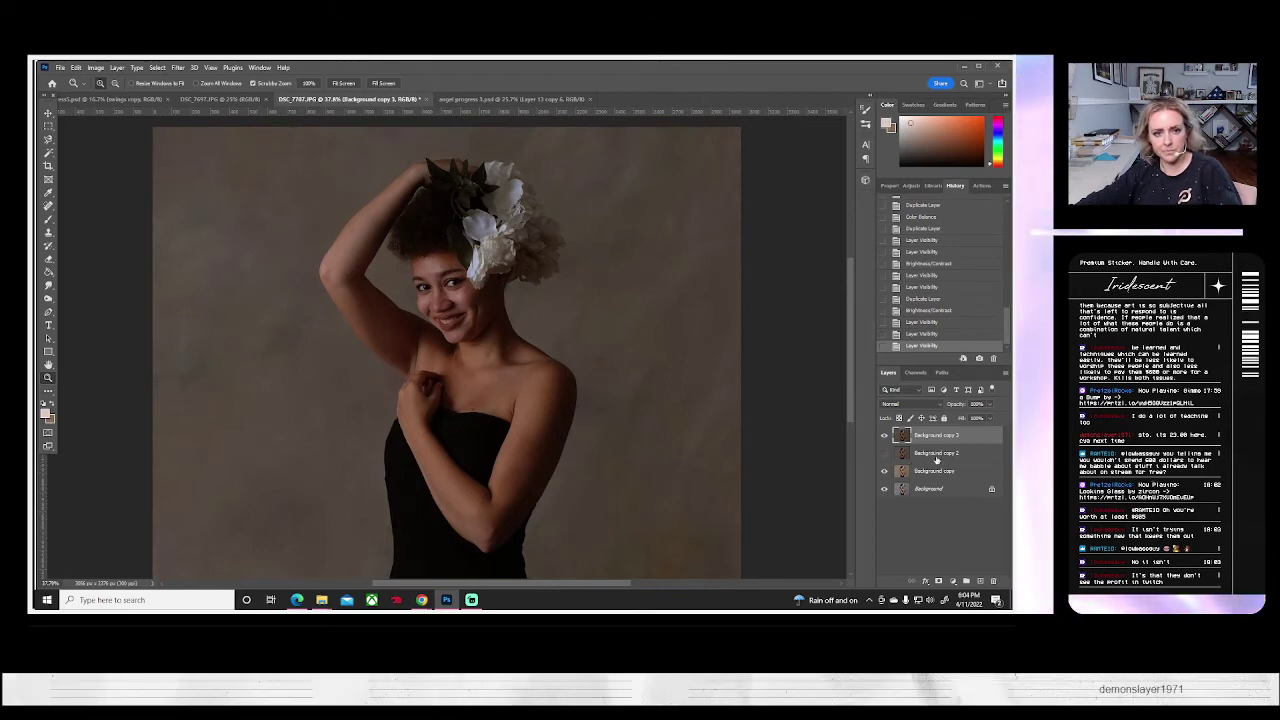
{"action": "left_click", "coordinate": [918, 455]}
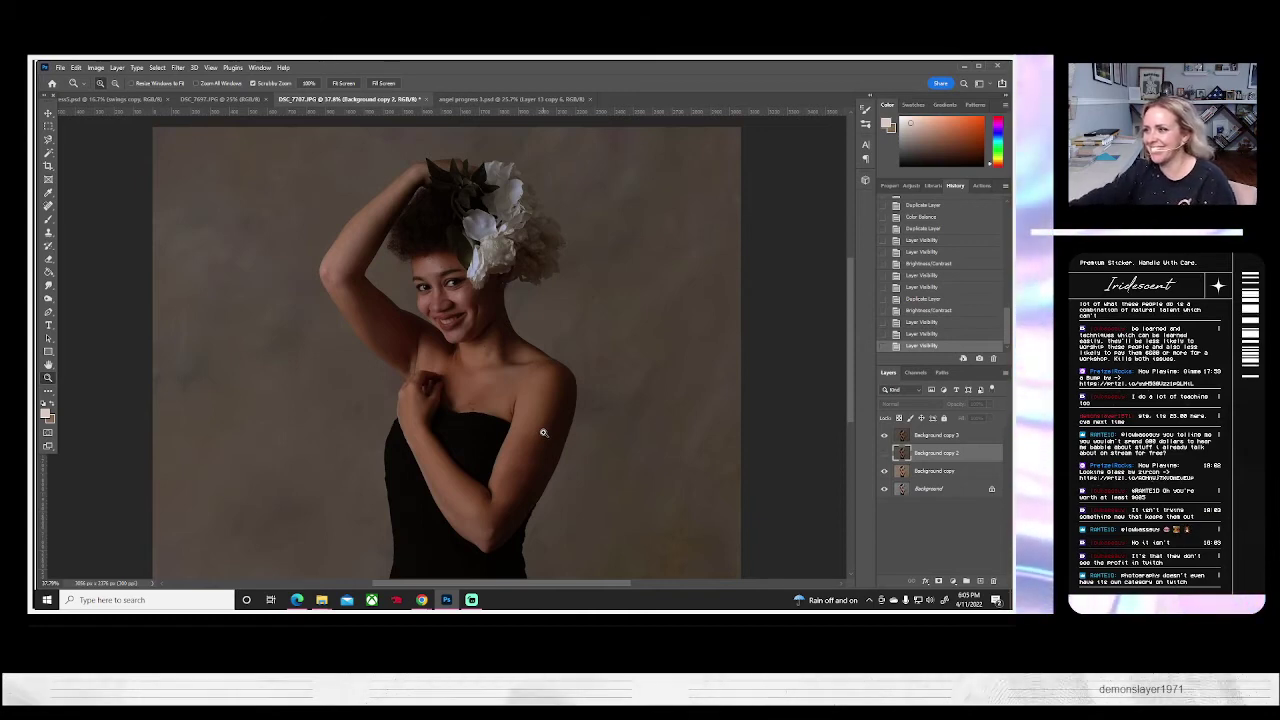
{"action": "scroll", "coordinate": [556, 425], "scroll_direction": "up", "scroll_amount": 1}
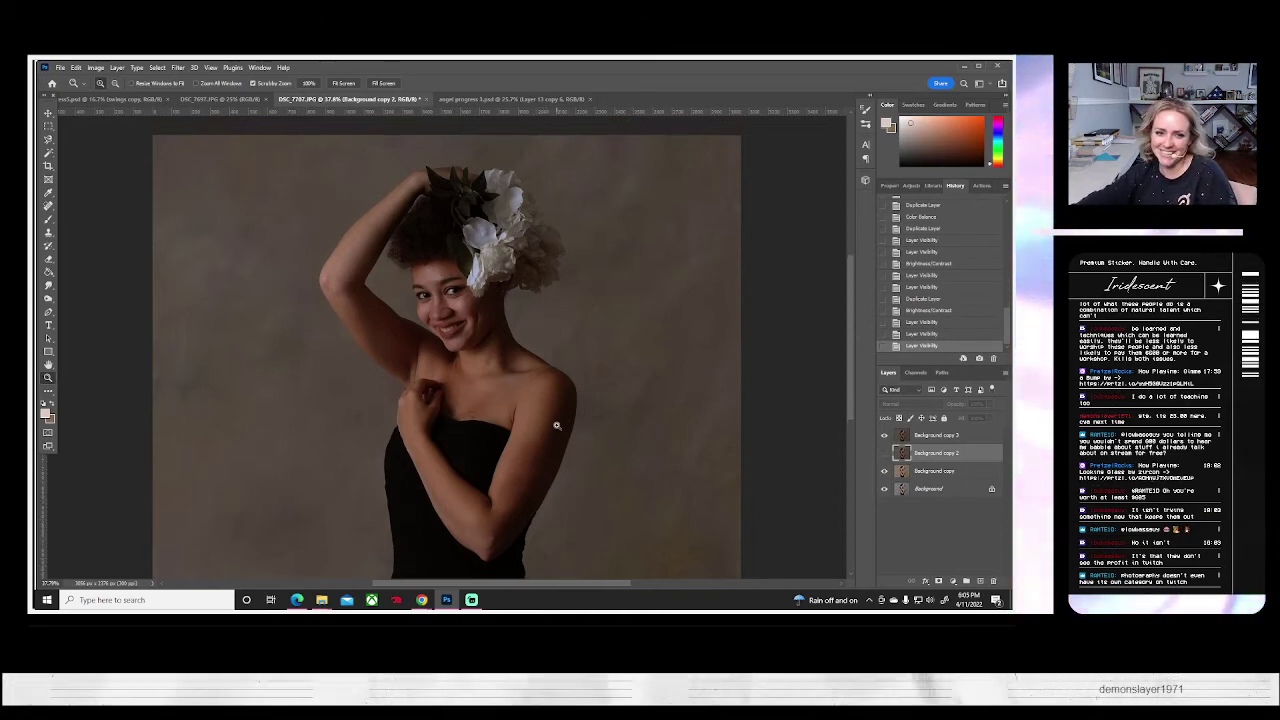
{"action": "left_click", "coordinate": [889, 436]}
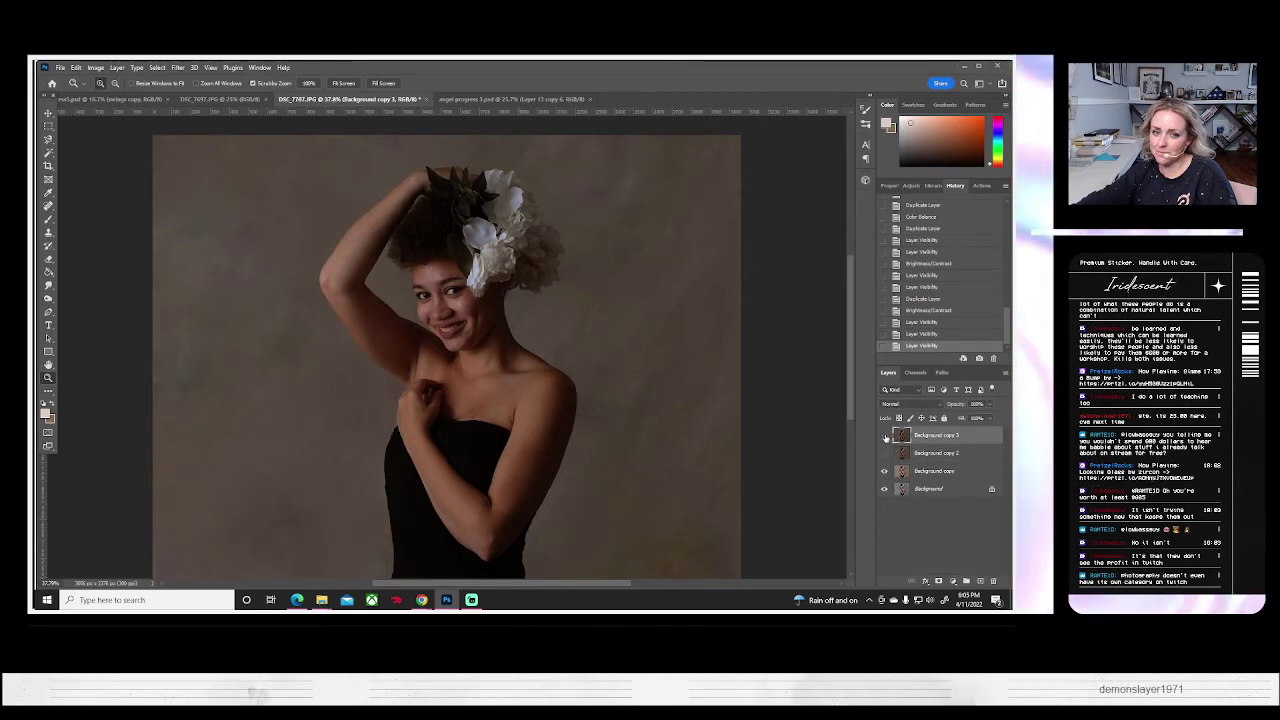
{"action": "left_click", "coordinate": [884, 436]}
{"action": "left_click", "coordinate": [884, 436]}
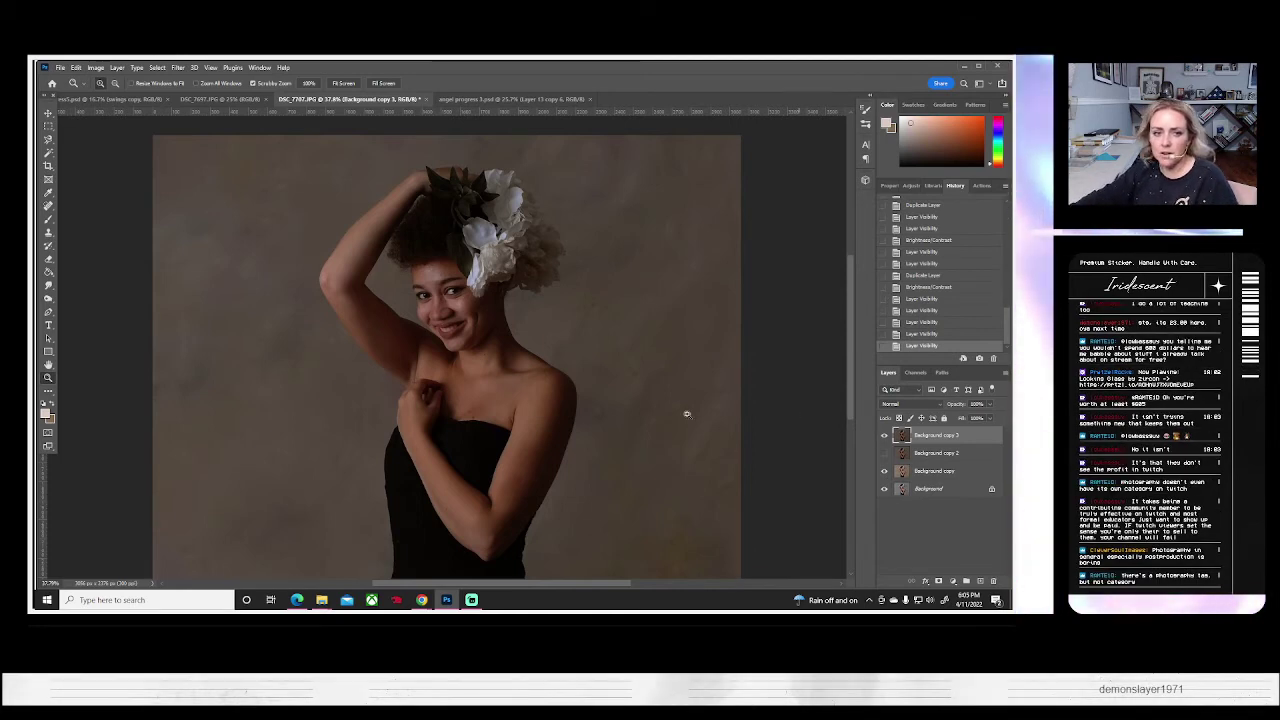
- Erase the darkening over the woman's face on Background copy 3 with an enlarged soft round Eraser
{"action": "left_click", "coordinate": [48, 256]}
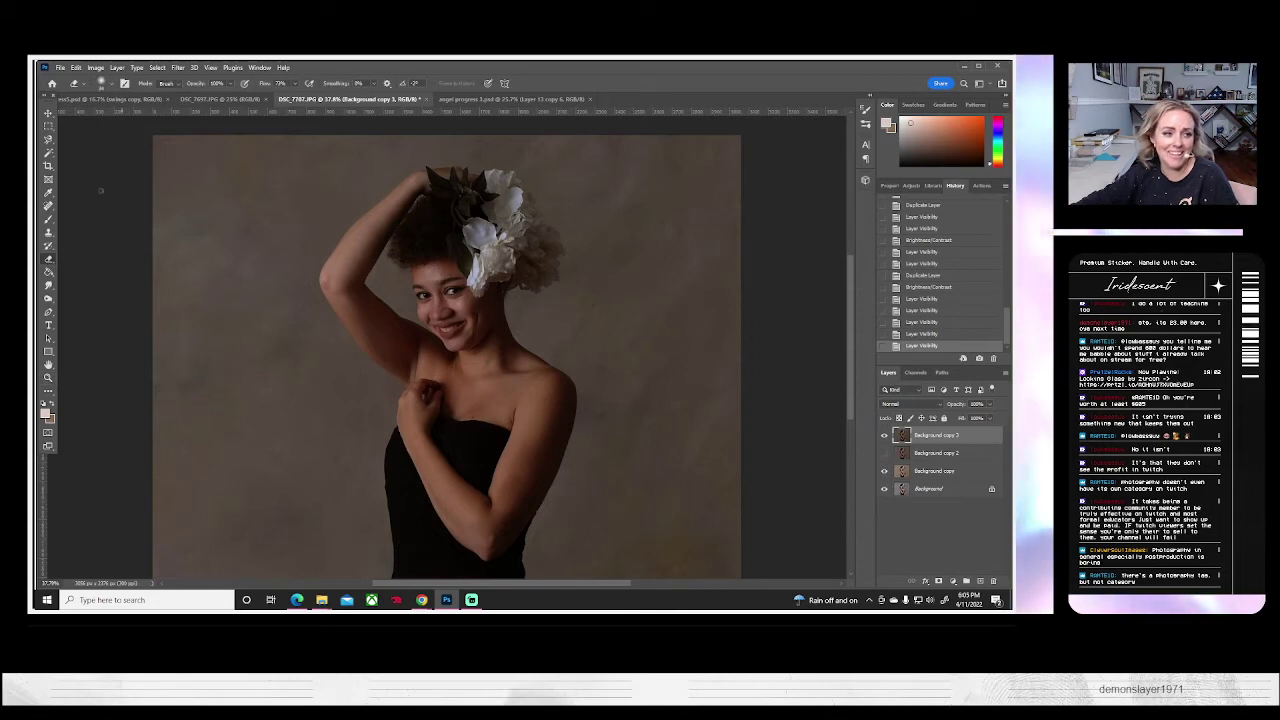
{"action": "left_click", "coordinate": [109, 84]}
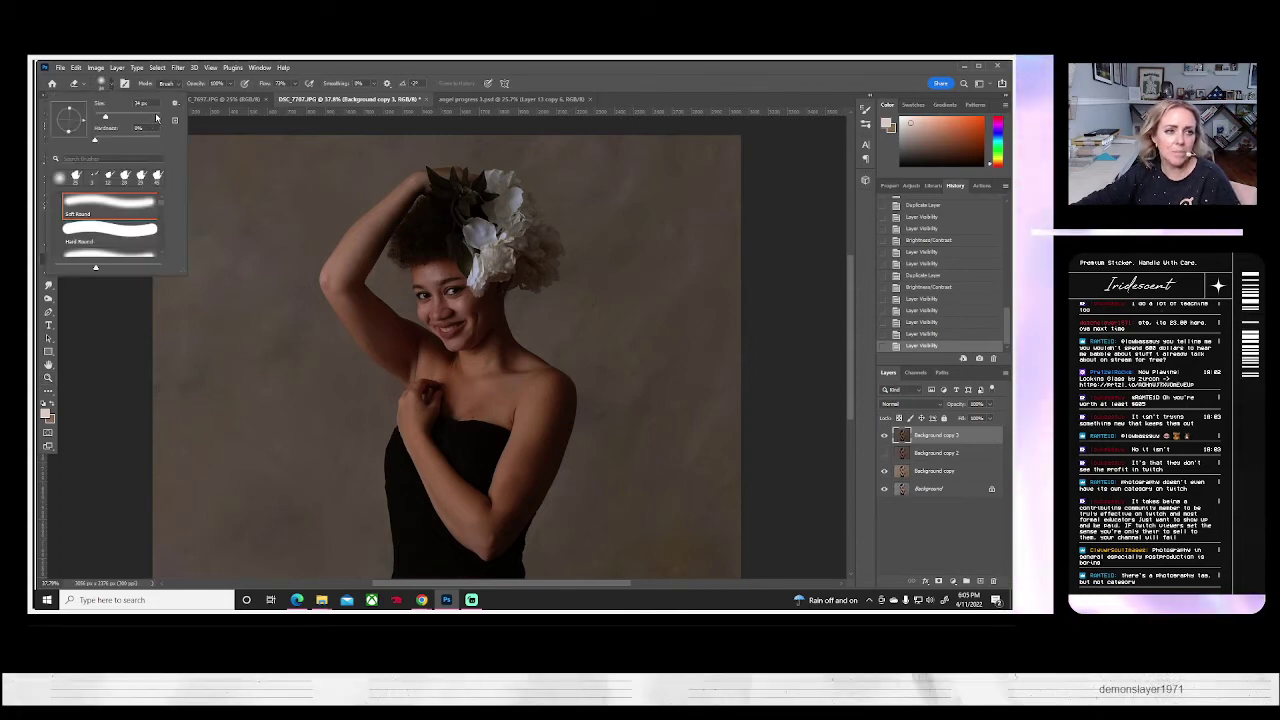
{"action": "left_click_drag", "start_coordinate": [156, 118], "coordinate": [152, 118]}
{"action": "left_click_drag", "start_coordinate": [438, 268], "coordinate": [462, 319]}
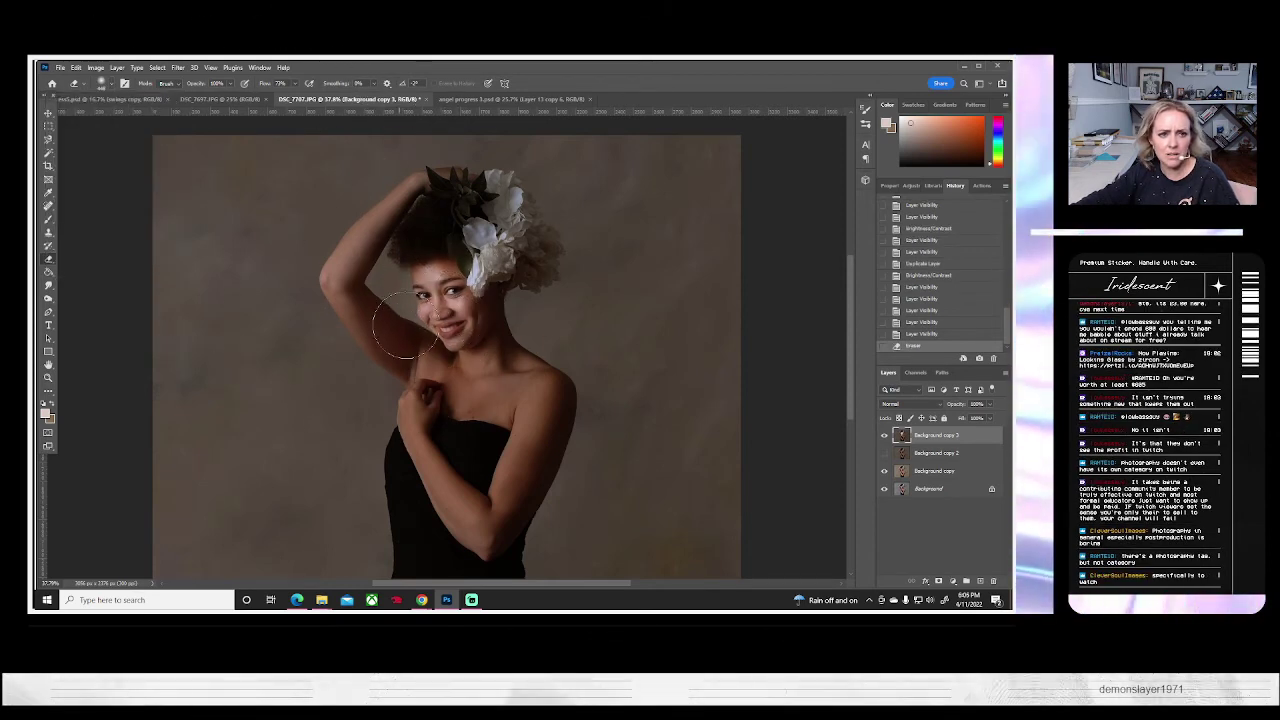
- Enlarge the Eraser further, lower its opacity, and softly erase the darkening around the woman's head and the adjacent backdrop
{"action": "left_click", "coordinate": [104, 84]}
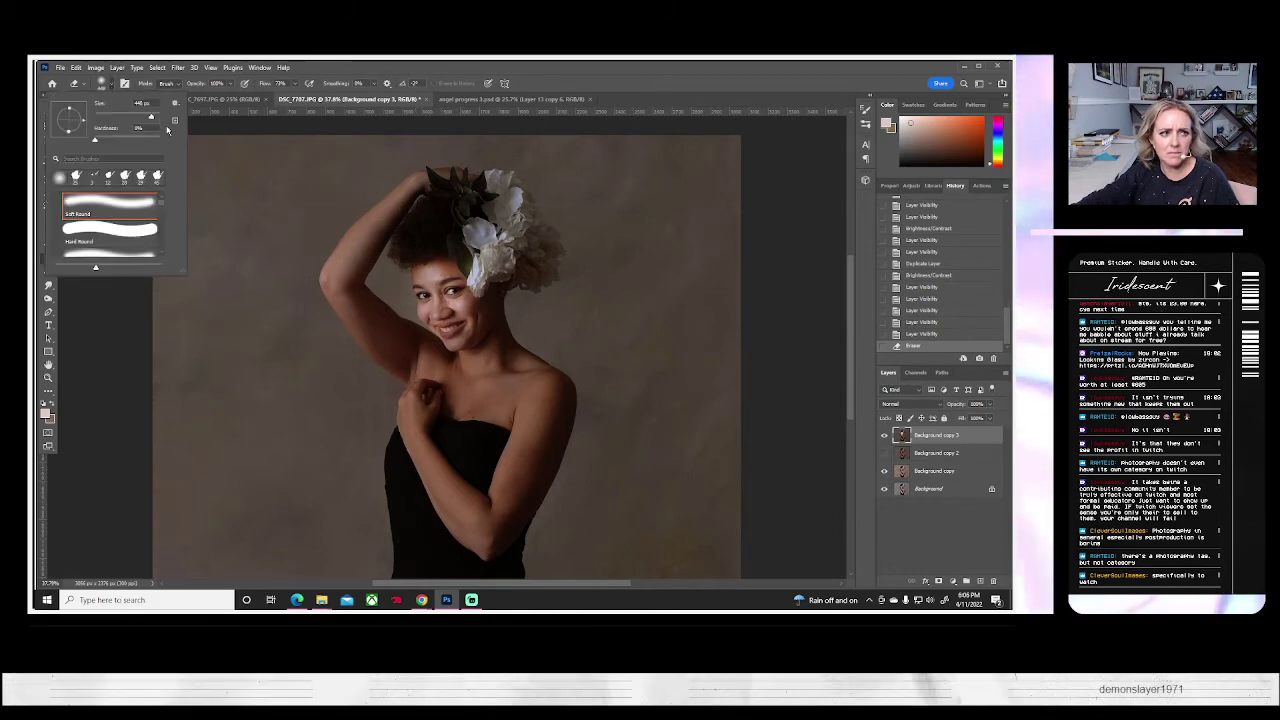
{"action": "left_click", "coordinate": [230, 84]}
{"action": "left_click", "coordinate": [202, 96]}
{"action": "left_click", "coordinate": [409, 278]}
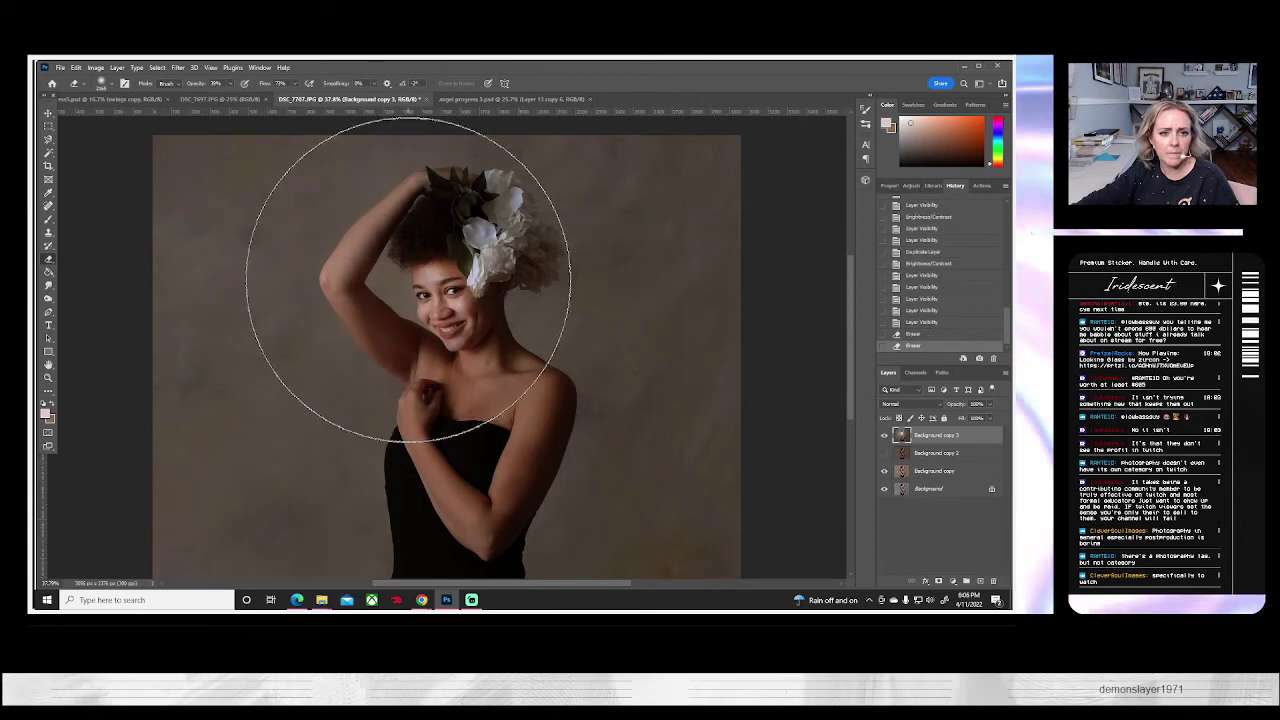
{"action": "left_click", "coordinate": [314, 226]}
{"action": "left_click", "coordinate": [272, 228]}
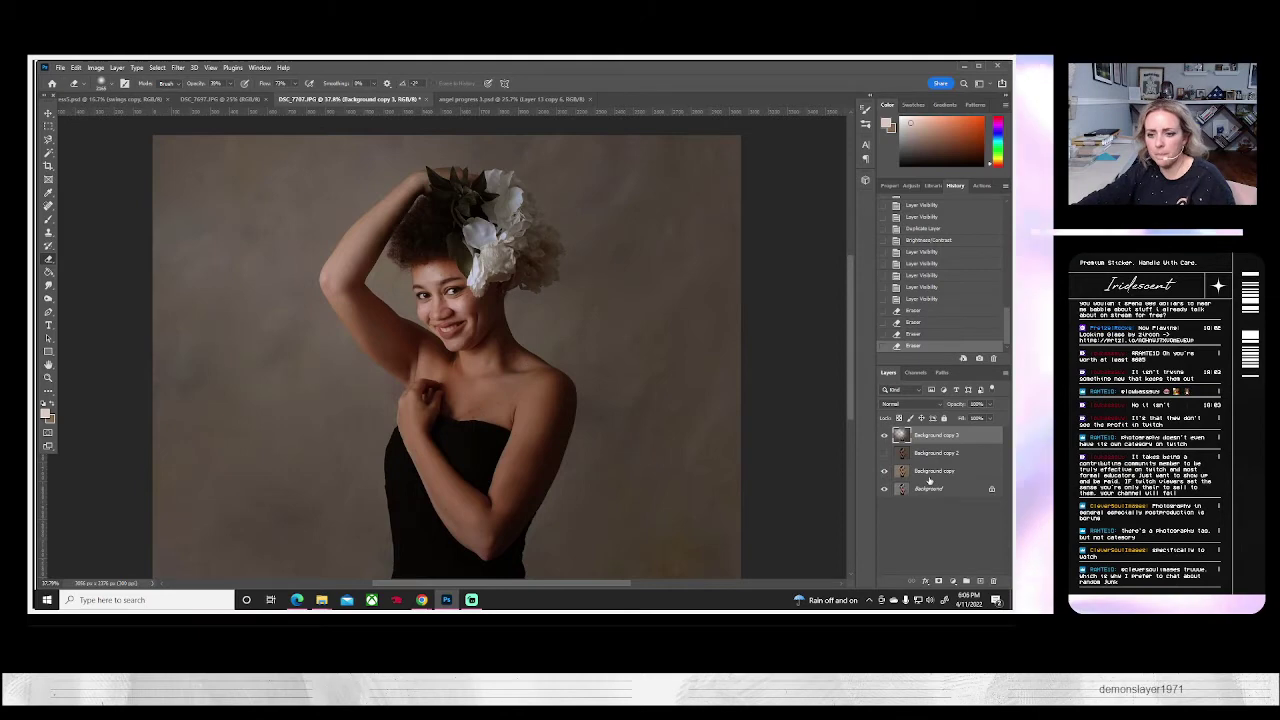
- Flatten the image, discarding the hidden layer, and duplicate the flattened background as Background copy
{"action": "left_click", "coordinate": [120, 68]}
{"action": "left_click", "coordinate": [135, 465]}
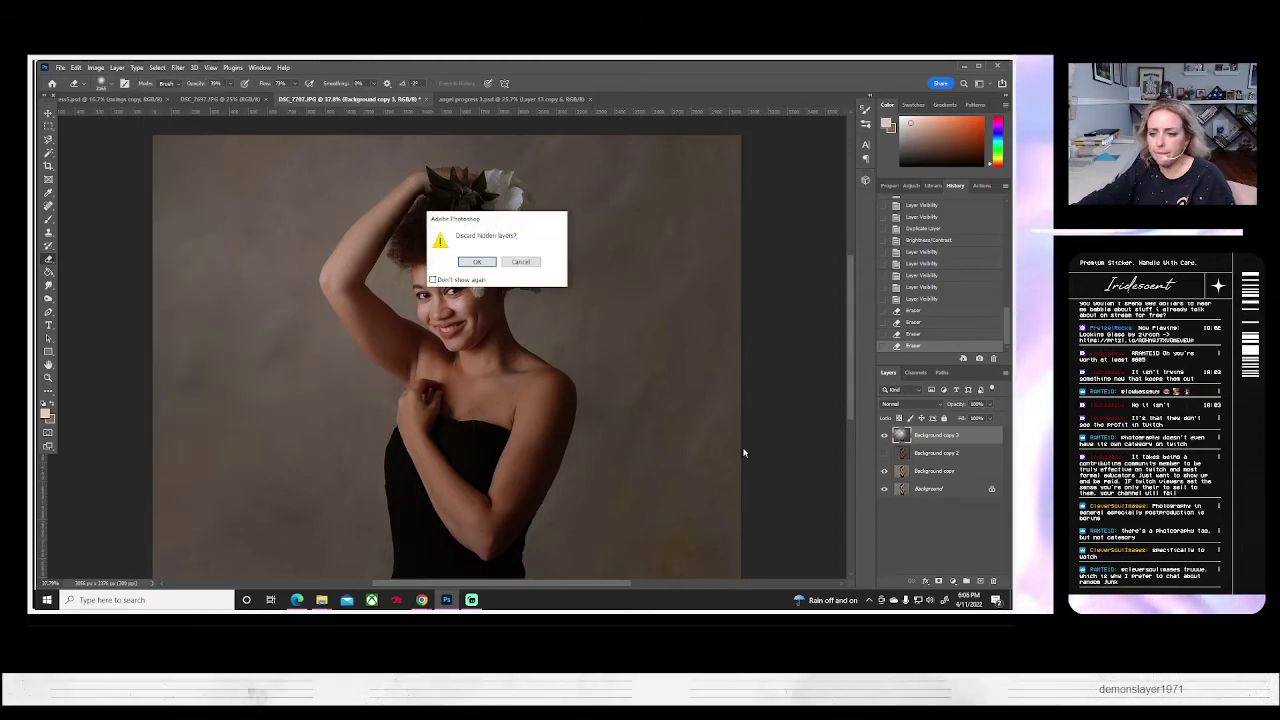
{"action": "left_click", "coordinate": [477, 262]}
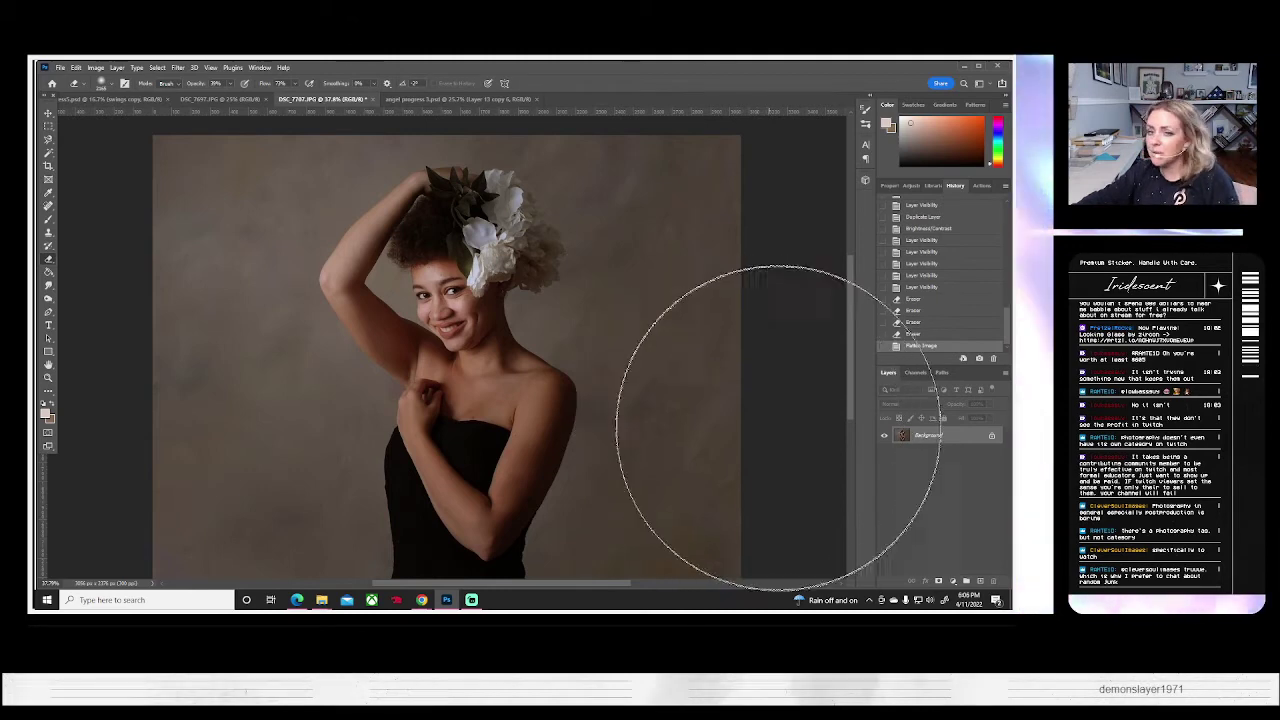
{"action": "right_click", "coordinate": [929, 433]}
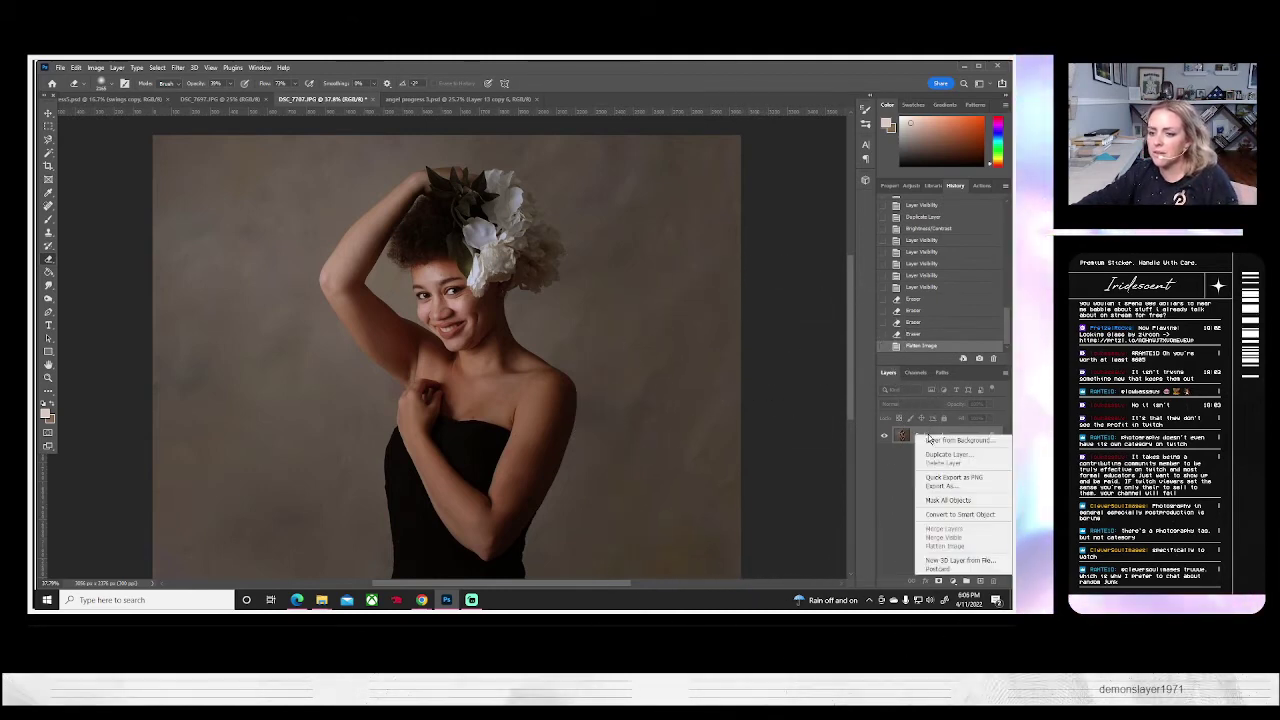
{"action": "left_click", "coordinate": [940, 446]}
{"action": "left_click", "coordinate": [606, 211]}
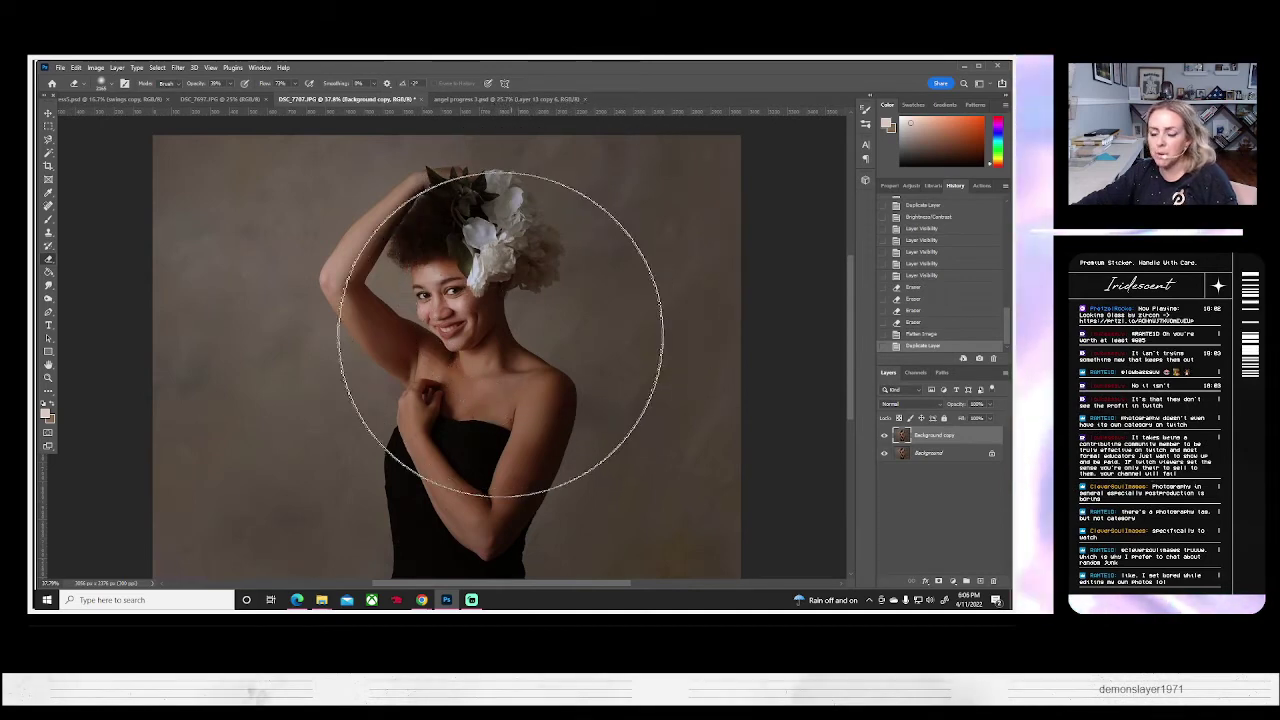
- Warm Background copy's midtones with Color Balance at +15 toward red and -11 toward yellow, then compare it with the original
{"action": "left_click", "coordinate": [95, 67]}
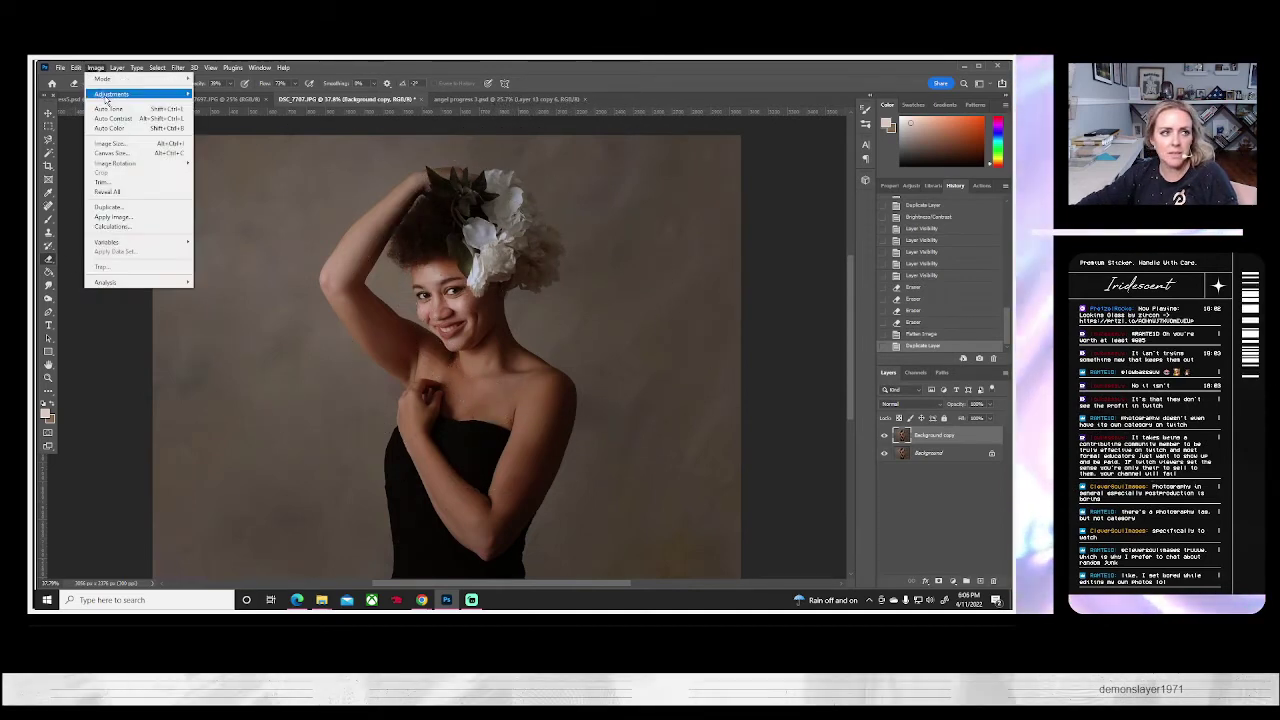
{"action": "mouse_move", "coordinate": [112, 94]}
{"action": "left_click", "coordinate": [222, 158]}
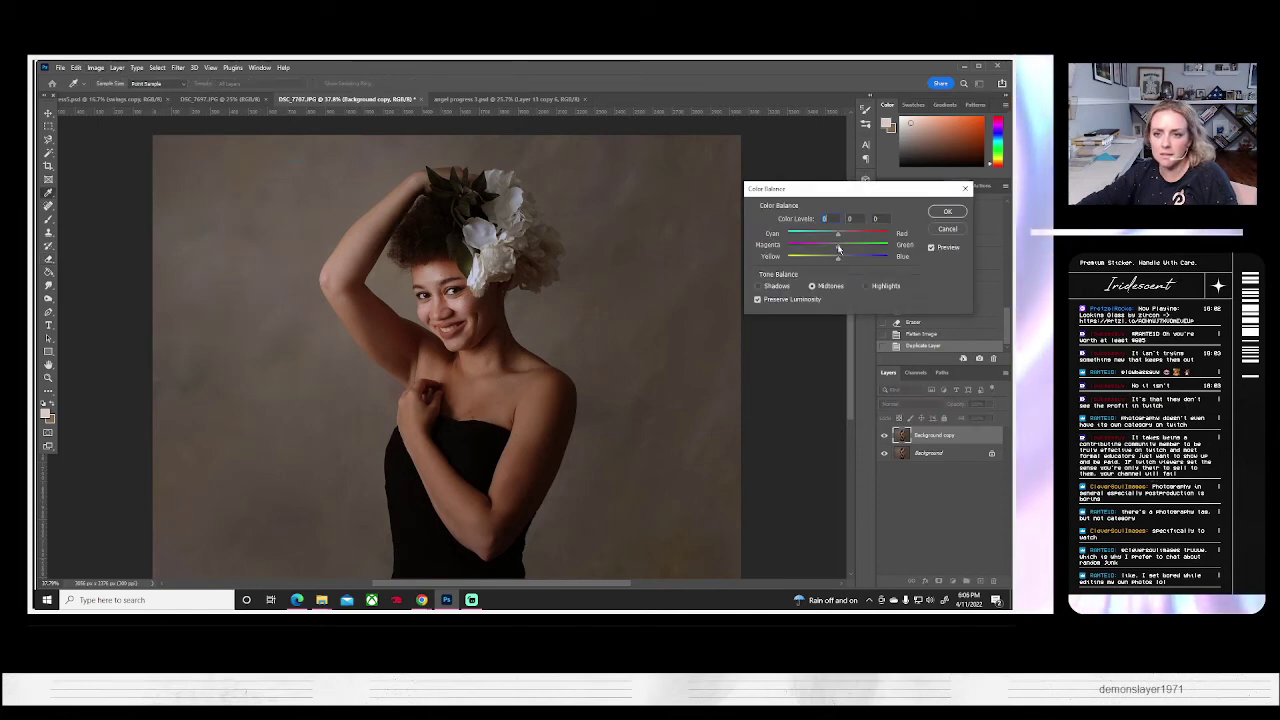
{"action": "left_click_drag", "start_coordinate": [840, 238], "coordinate": [834, 261]}
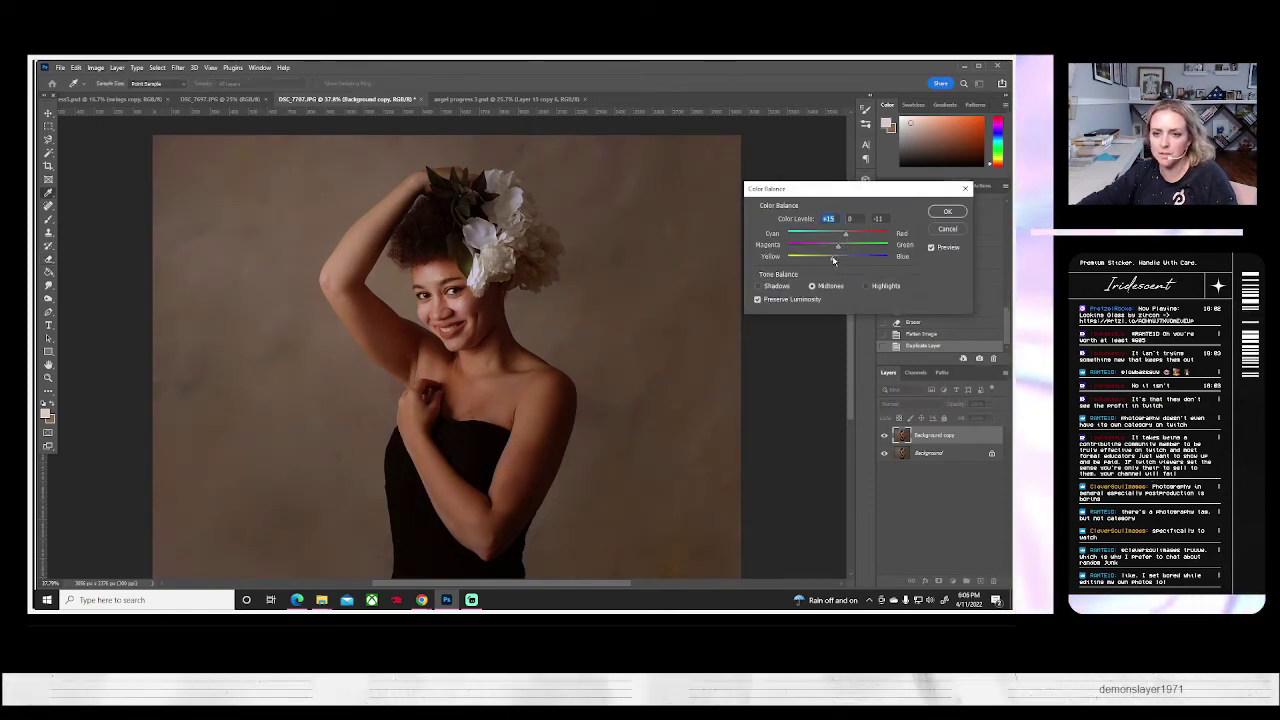
{"action": "left_click", "coordinate": [950, 212]}
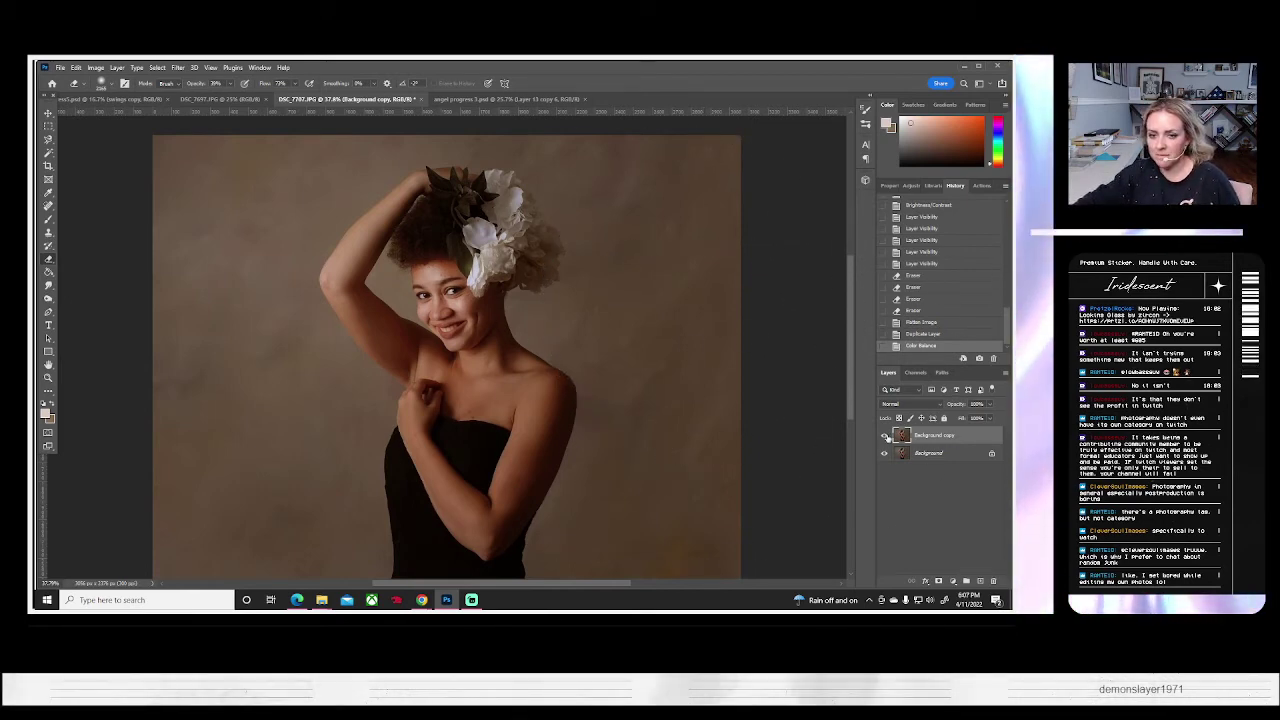
{"action": "left_click", "coordinate": [884, 437]}
{"action": "left_click", "coordinate": [884, 437]}
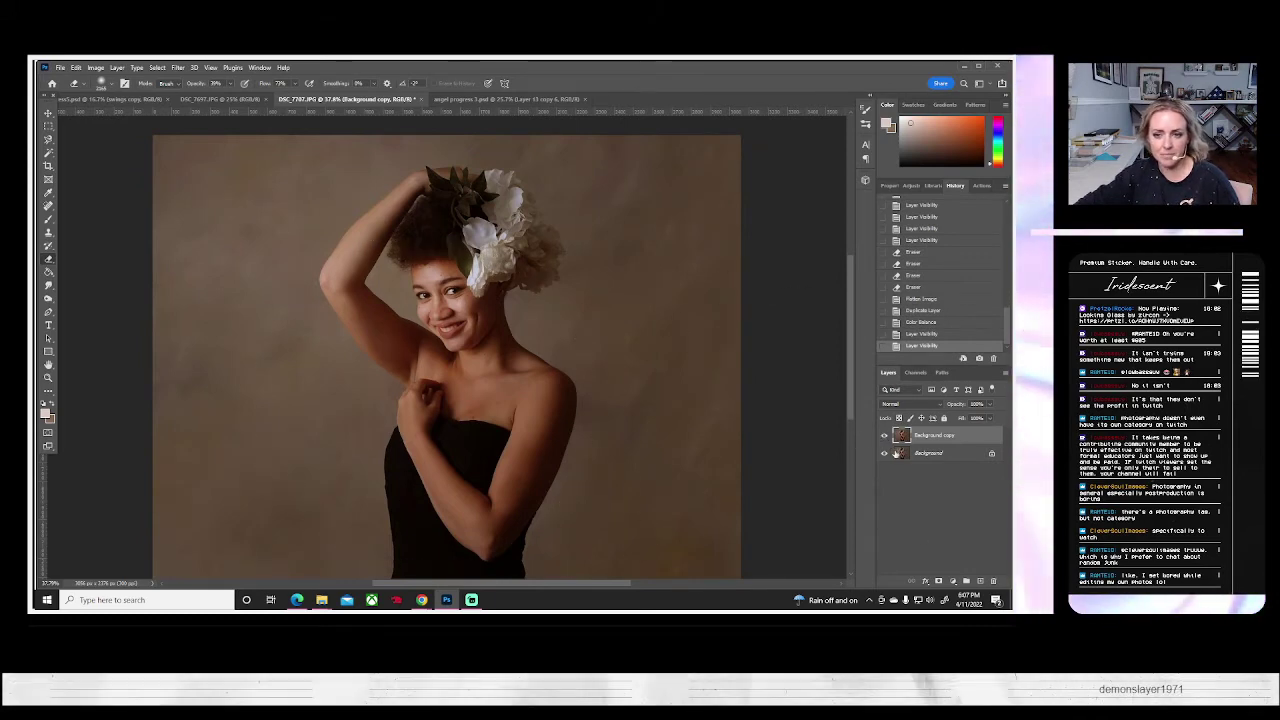
- Duplicate the warmed layer as Background copy 2
{"action": "right_click", "coordinate": [930, 437]}
{"action": "left_click", "coordinate": [810, 201]}
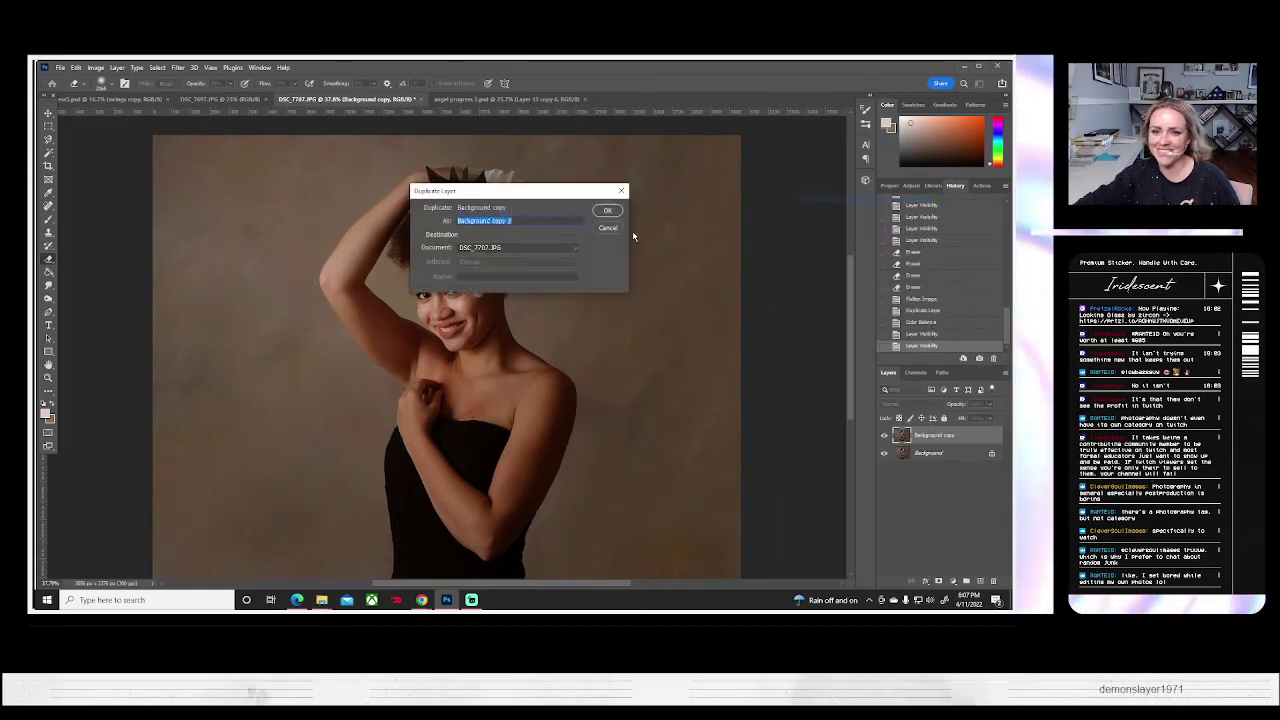
{"action": "left_click", "coordinate": [607, 210]}
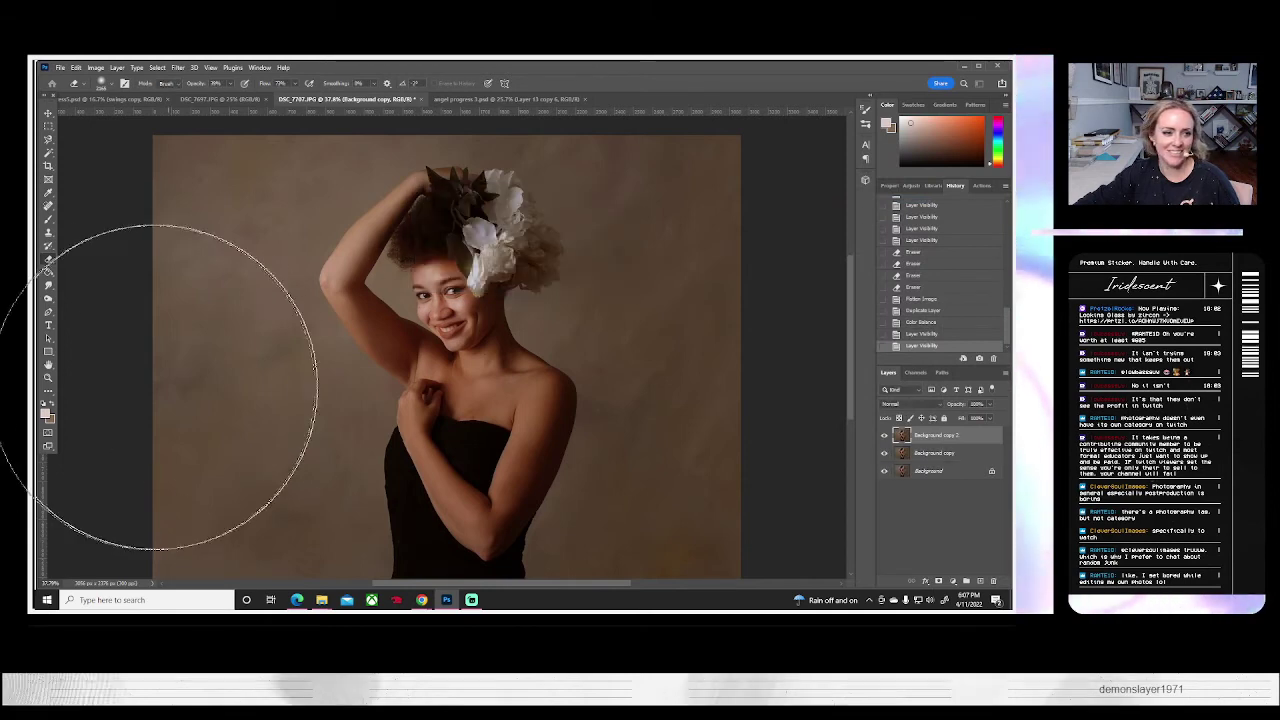
{"action": "left_click", "coordinate": [49, 378]}
{"action": "left_click", "coordinate": [436, 290]}
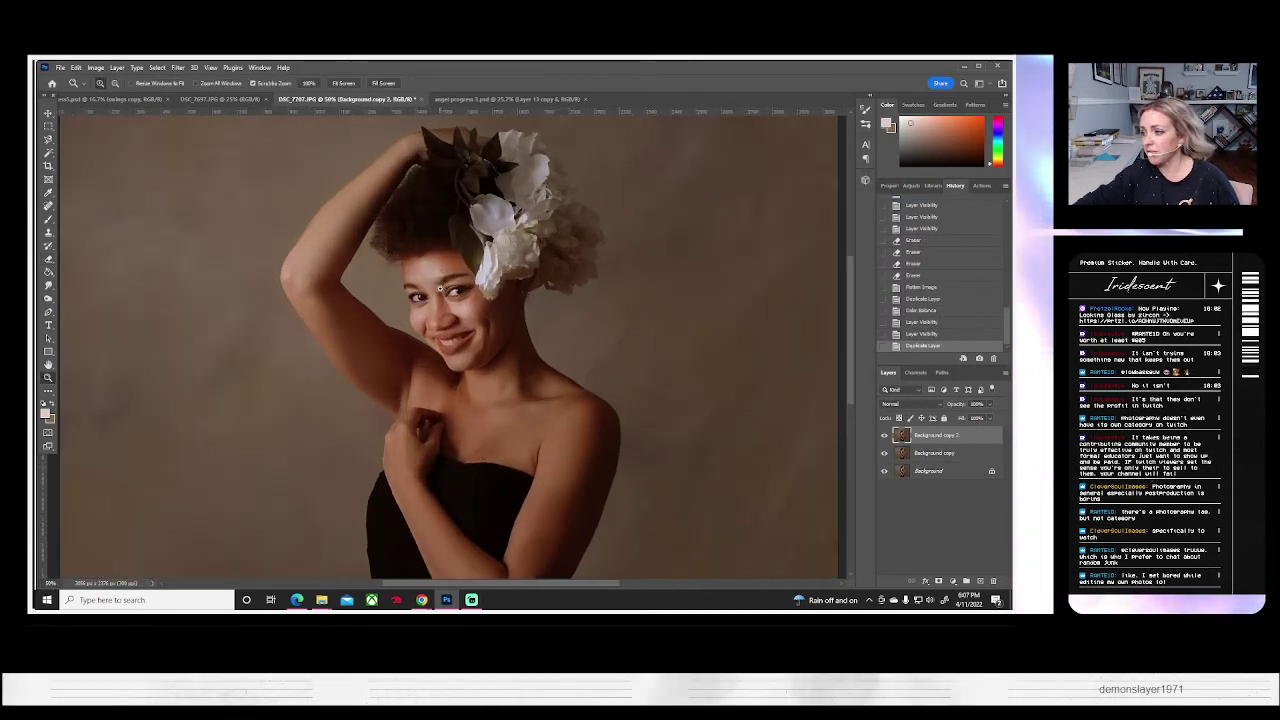
- Remove the small bright blemish on the forehead and a spot on the cheek with the Spot Healing Brush
{"action": "left_click", "coordinate": [433, 292]}
{"action": "left_click", "coordinate": [427, 296]}
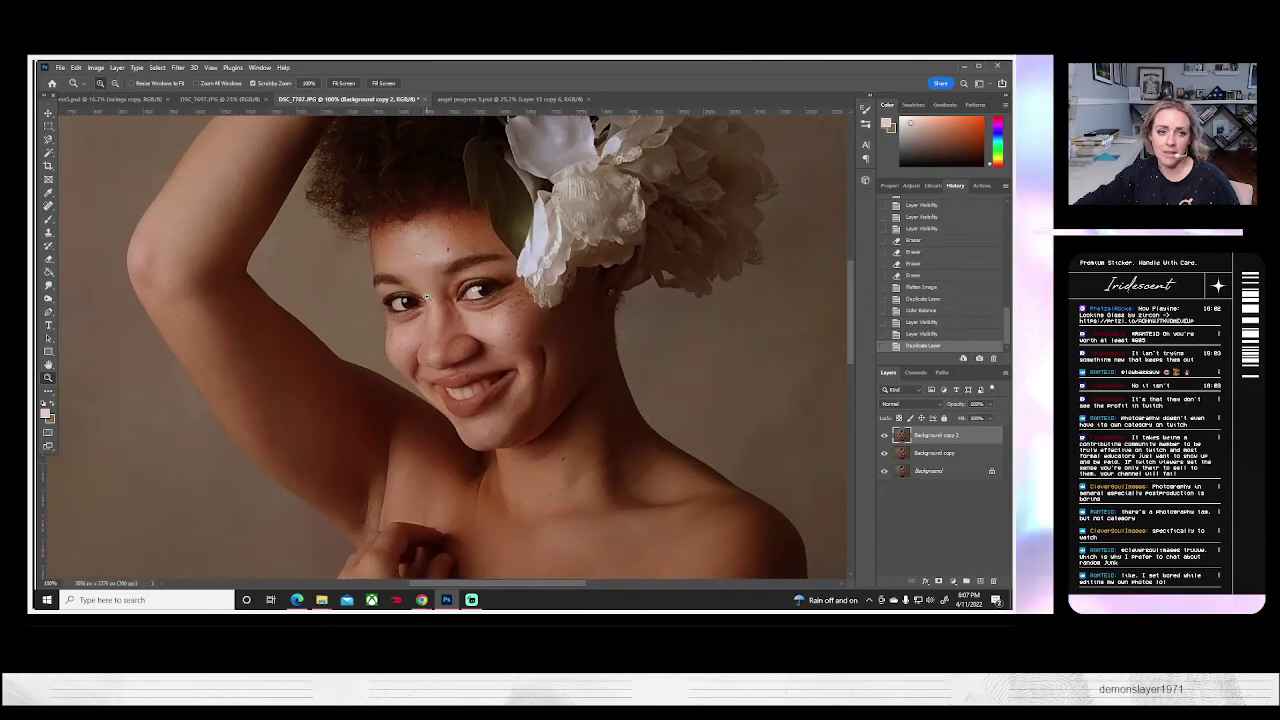
{"action": "left_click", "coordinate": [427, 296]}
{"action": "left_click", "coordinate": [49, 206]}
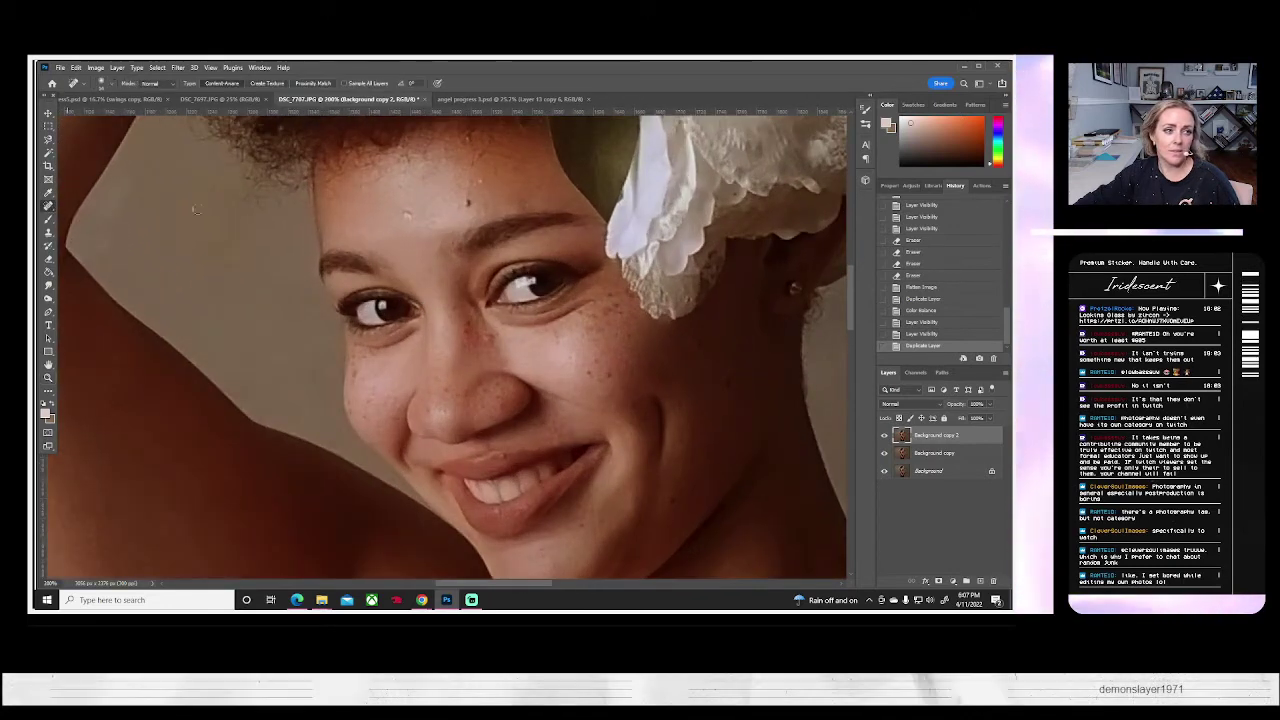
{"action": "left_click", "coordinate": [406, 208]}
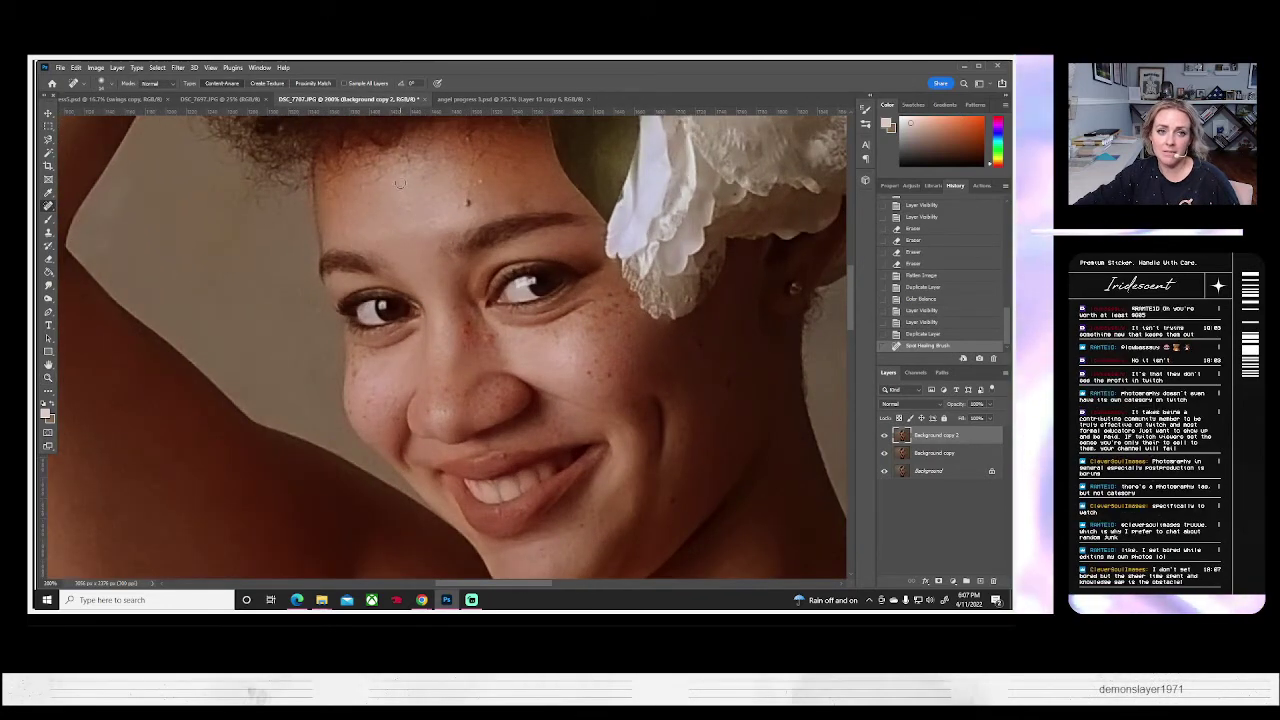
{"action": "left_click", "coordinate": [374, 381]}
- Brighten the nose tip and bridge and the cheek below the narrower-looking eye with the Dodge tool
{"action": "scroll", "coordinate": [371, 375], "scroll_direction": "down", "scroll_amount": 2}
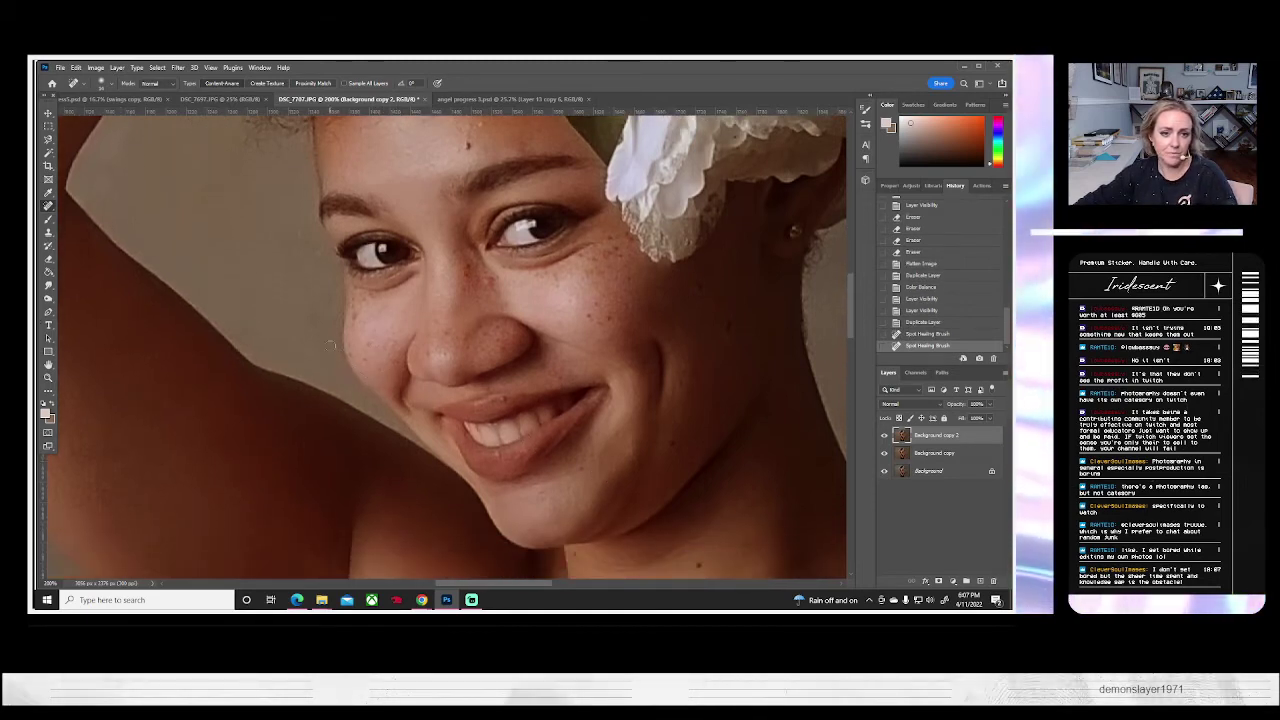
{"action": "right_click", "coordinate": [47, 299]}
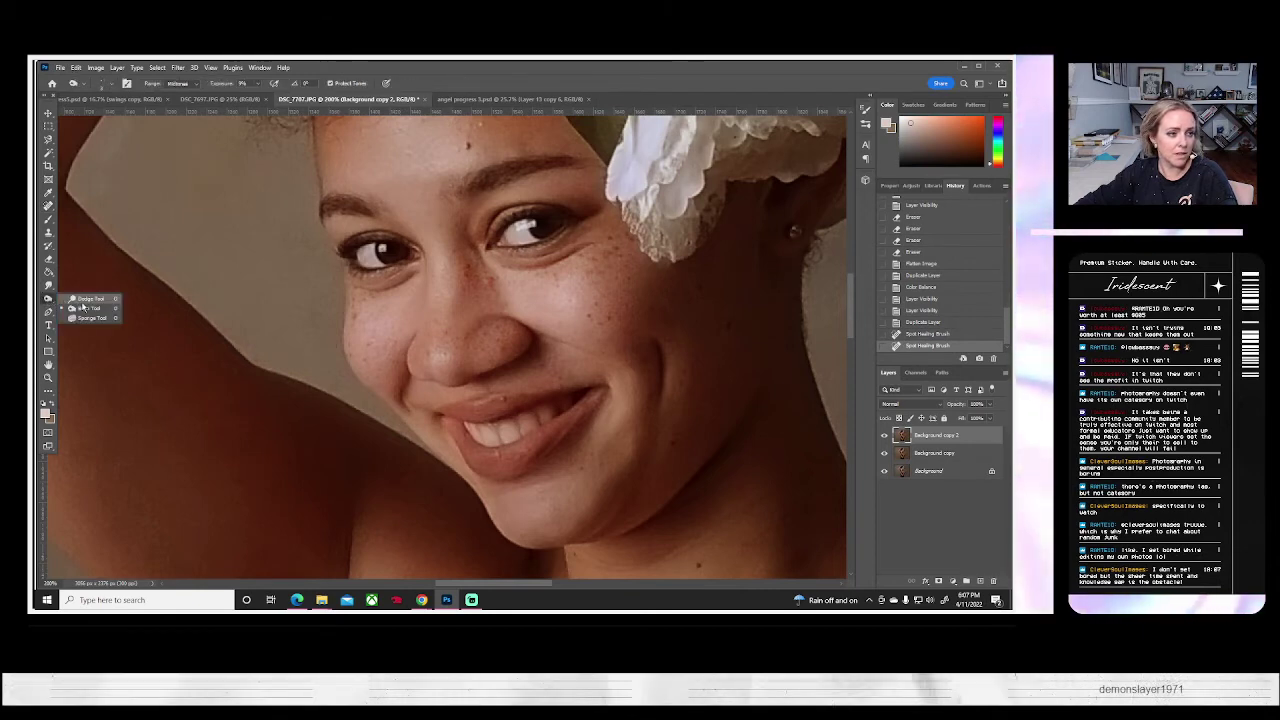
{"action": "left_click", "coordinate": [85, 300]}
{"action": "left_click_drag", "start_coordinate": [427, 353], "coordinate": [440, 350]}
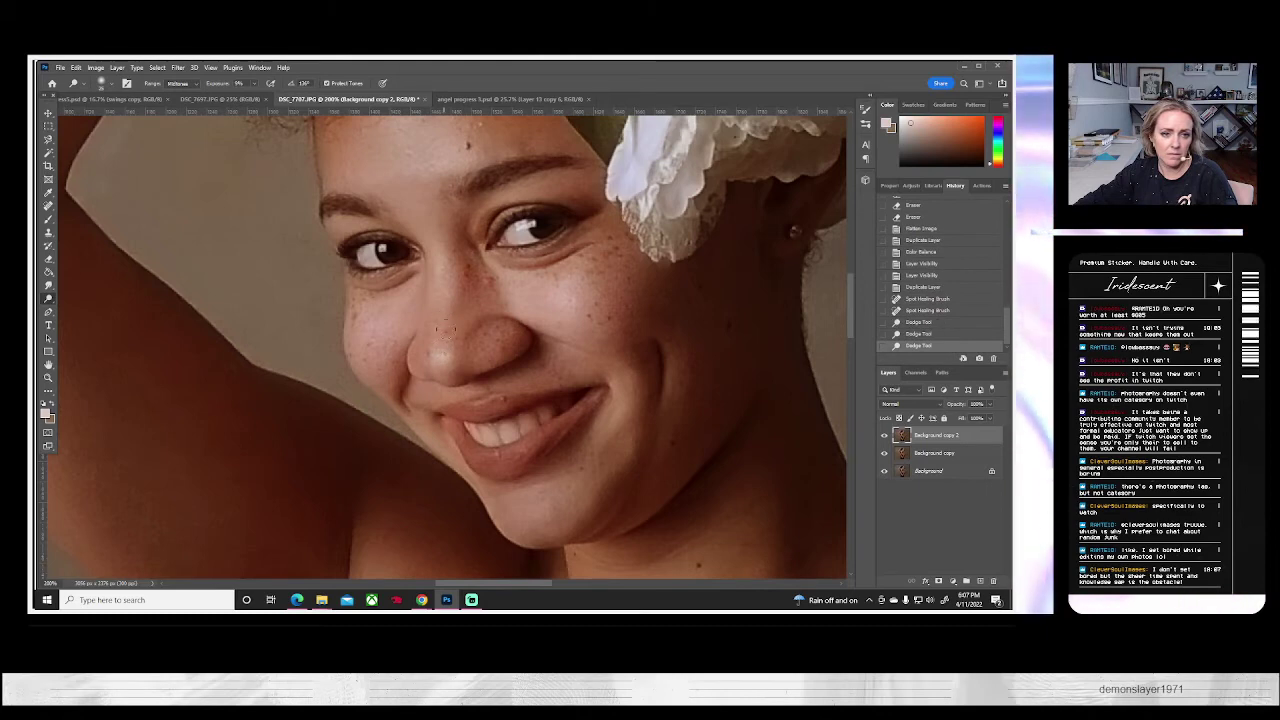
{"action": "mouse_move", "coordinate": [446, 300]}
{"action": "left_mouse_down"}
{"action": "mouse_move", "coordinate": [436, 254]}
{"action": "mouse_move", "coordinate": [428, 270]}
{"action": "left_mouse_up"}
{"action": "left_click_drag", "start_coordinate": [382, 326], "coordinate": [376, 350]}
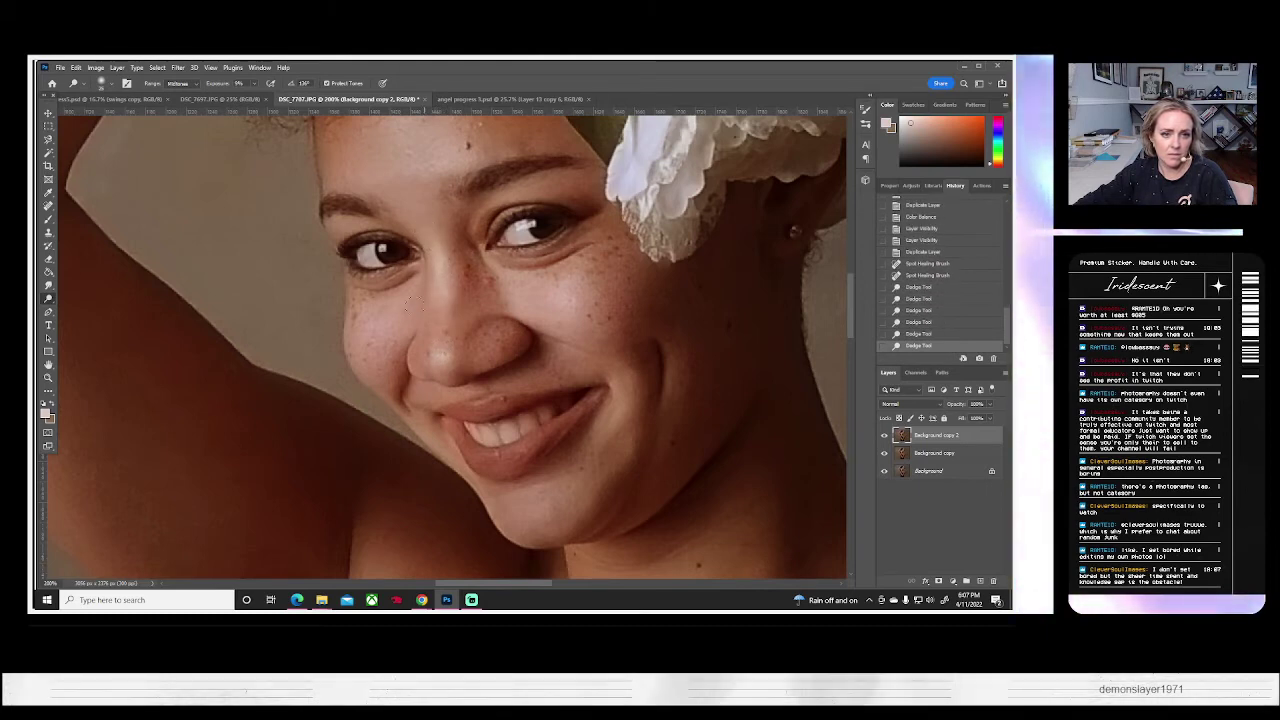
{"action": "left_click_drag", "start_coordinate": [395, 300], "coordinate": [400, 312]}
- Dodge the side of the nose and the highlight on the freckled cheek nearest the flowers
{"action": "left_click", "coordinate": [478, 318]}
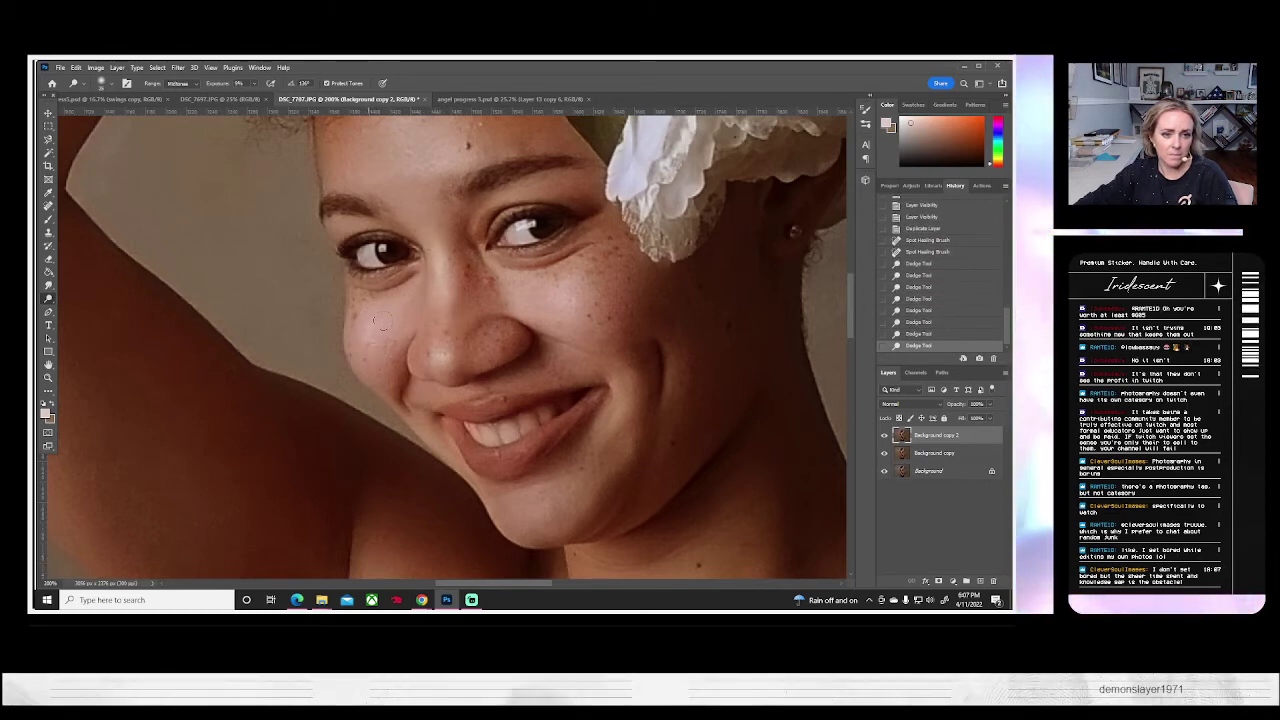
{"action": "left_click", "coordinate": [557, 312]}
{"action": "left_click_drag", "start_coordinate": [566, 312], "coordinate": [563, 314]}
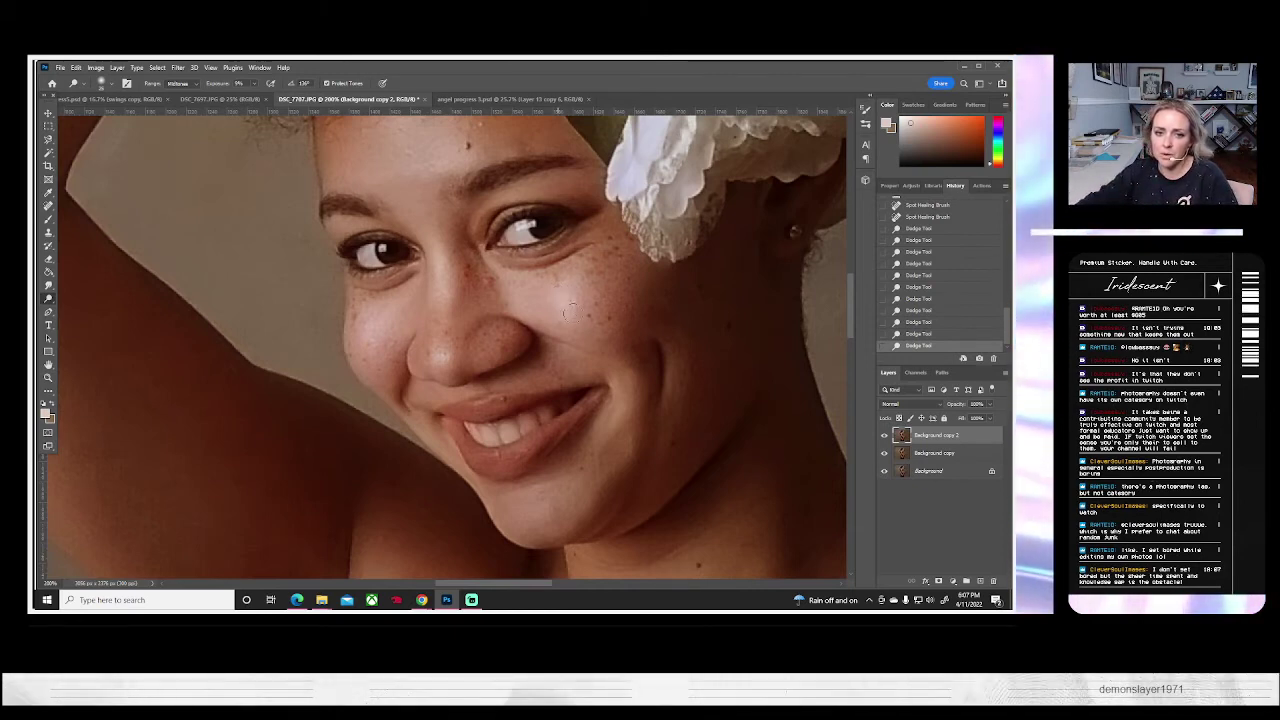
{"action": "left_click_drag", "start_coordinate": [567, 311], "coordinate": [567, 289]}
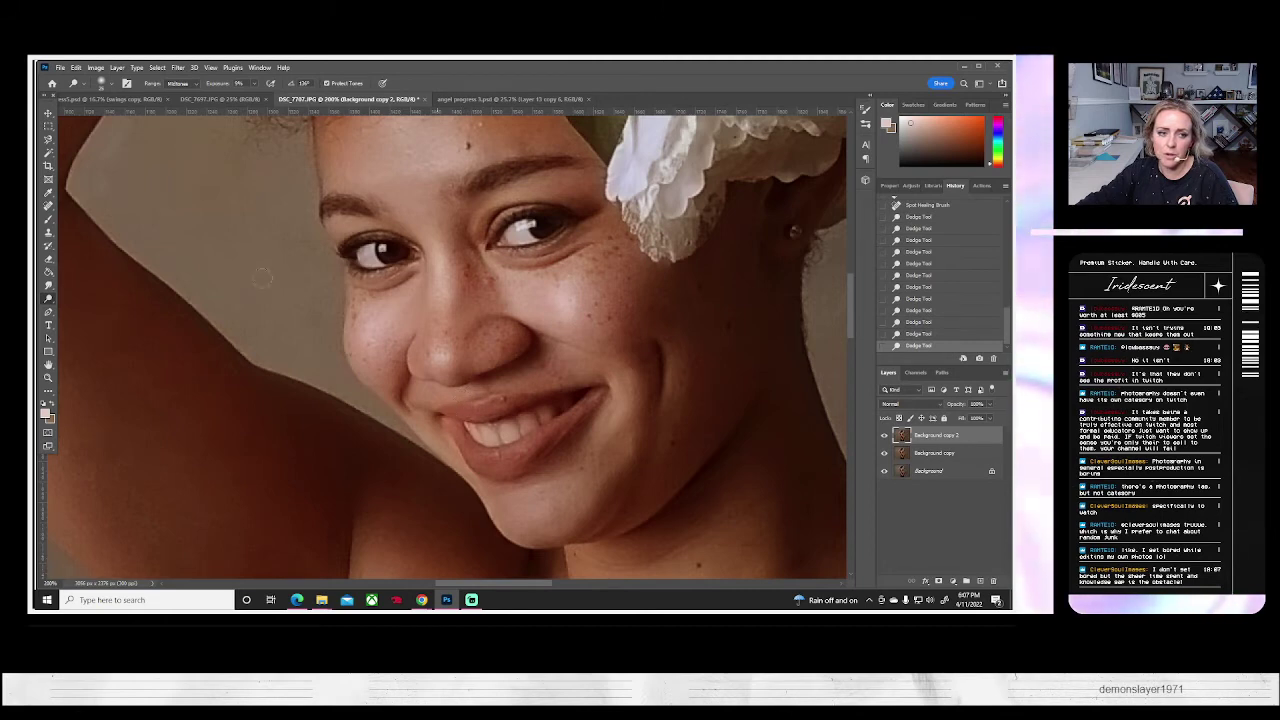
- Shrink the Dodge brush and brighten the edge above the upper lip
{"action": "left_click", "coordinate": [110, 85]}
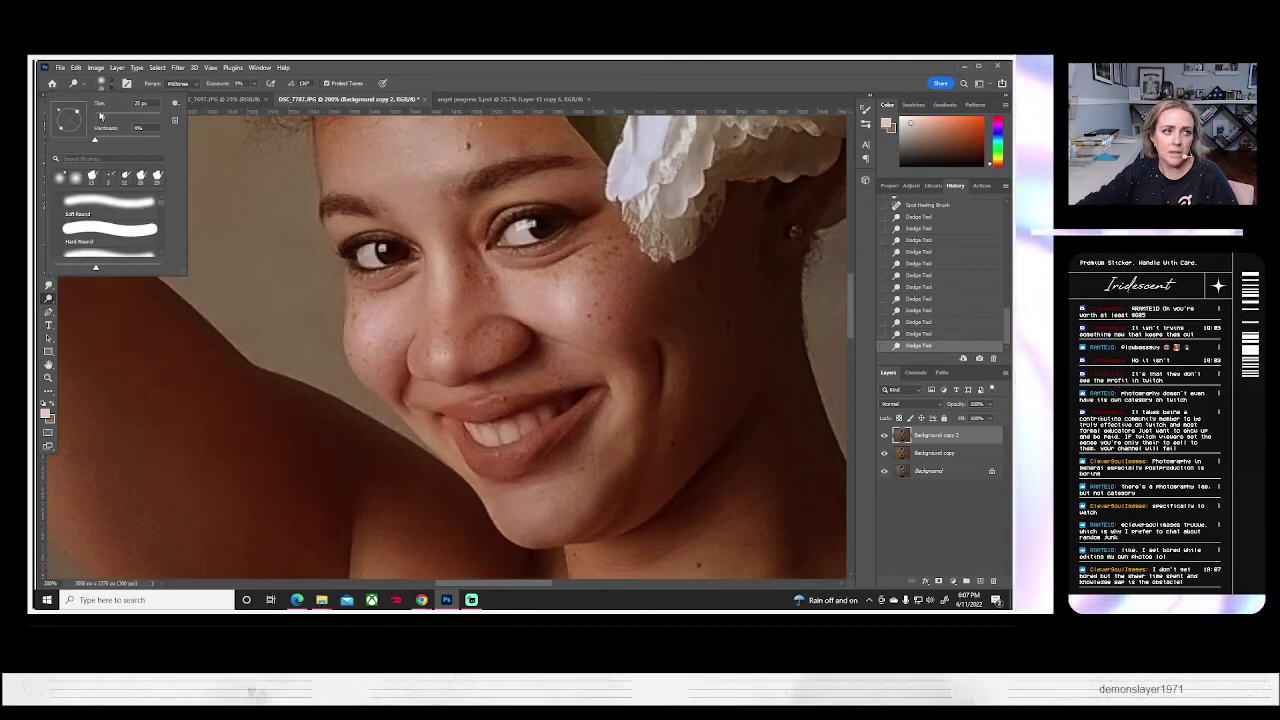
{"action": "left_click", "coordinate": [100, 116]}
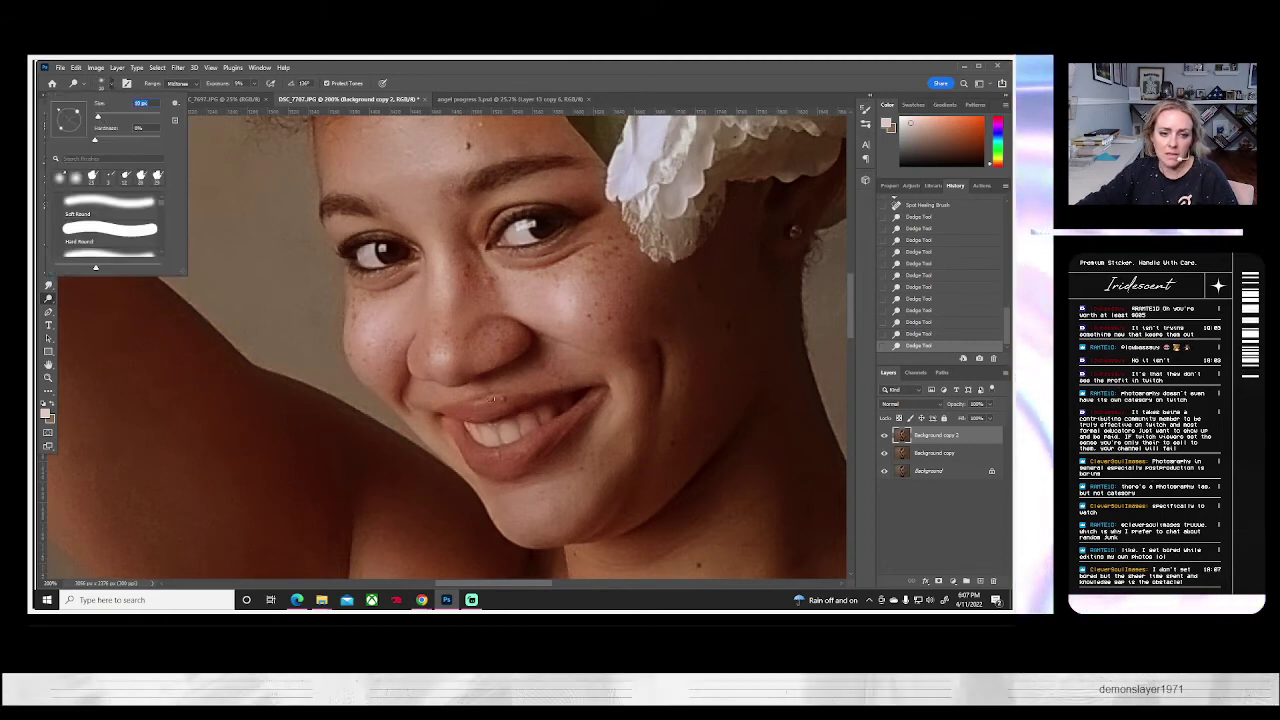
{"action": "left_click_drag", "start_coordinate": [494, 399], "coordinate": [463, 404]}
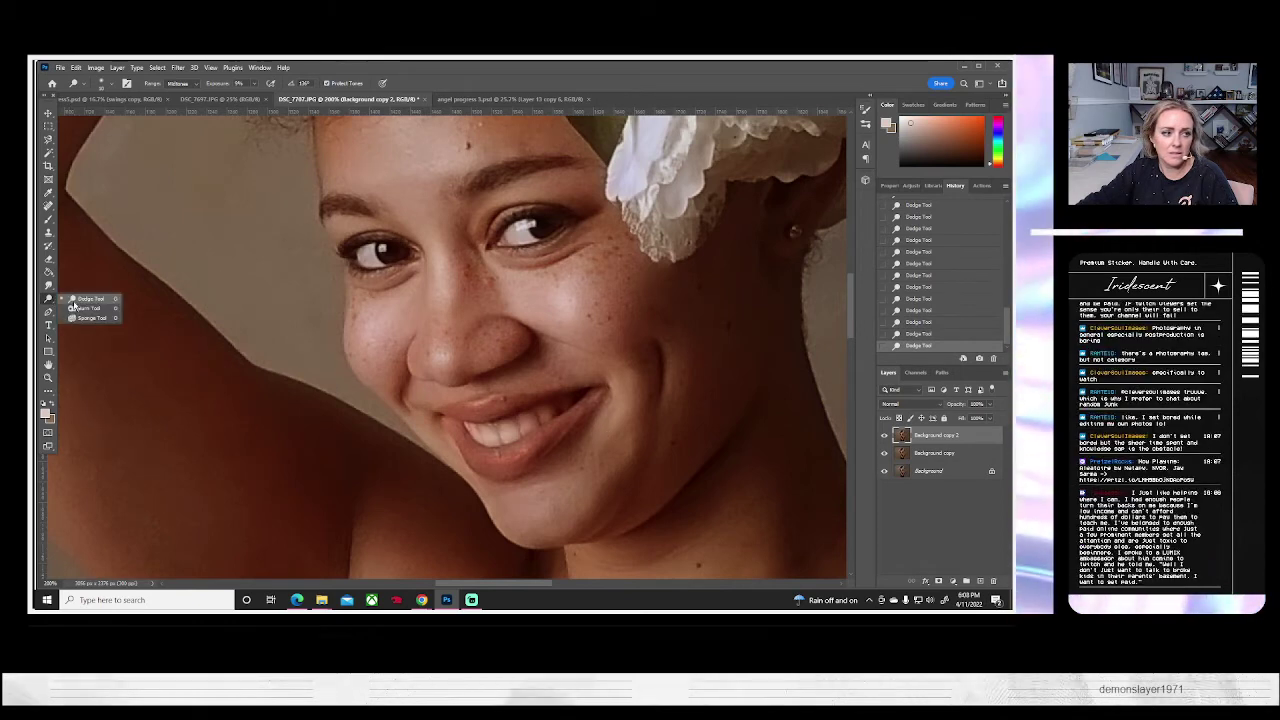
- Darken the area under the eye nearest the flowers and the edge of the adjacent nostril with the Burn tool
{"action": "right_click", "coordinate": [49, 298]}
{"action": "left_click", "coordinate": [82, 309]}
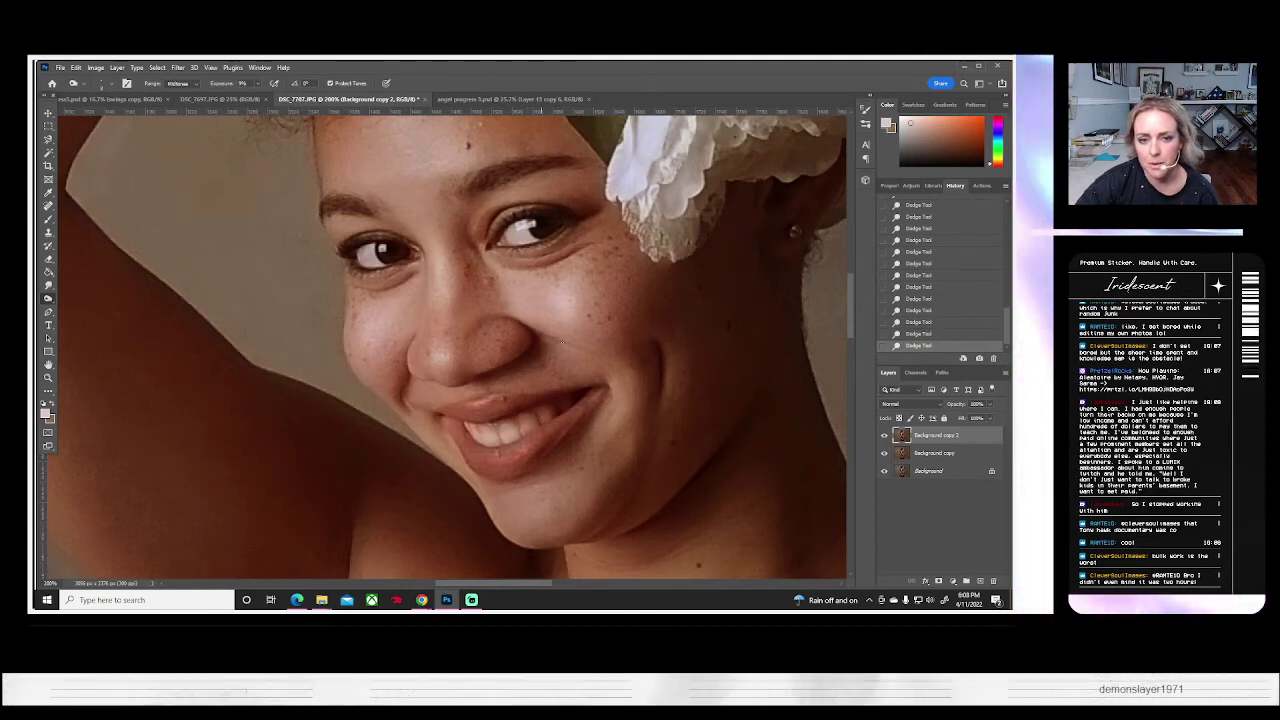
{"action": "left_click", "coordinate": [562, 250]}
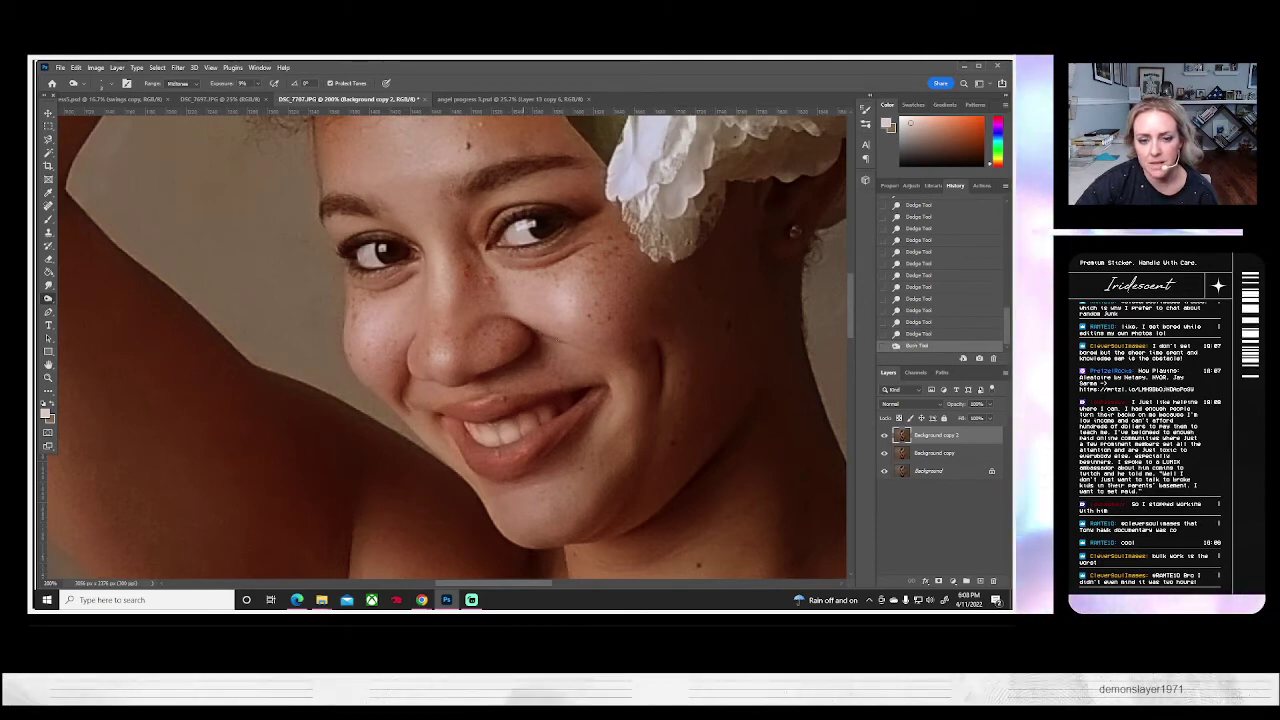
{"action": "left_click", "coordinate": [558, 250]}
{"action": "left_click", "coordinate": [553, 250]}
{"action": "left_click", "coordinate": [540, 330]}
{"action": "left_click", "coordinate": [531, 333]}
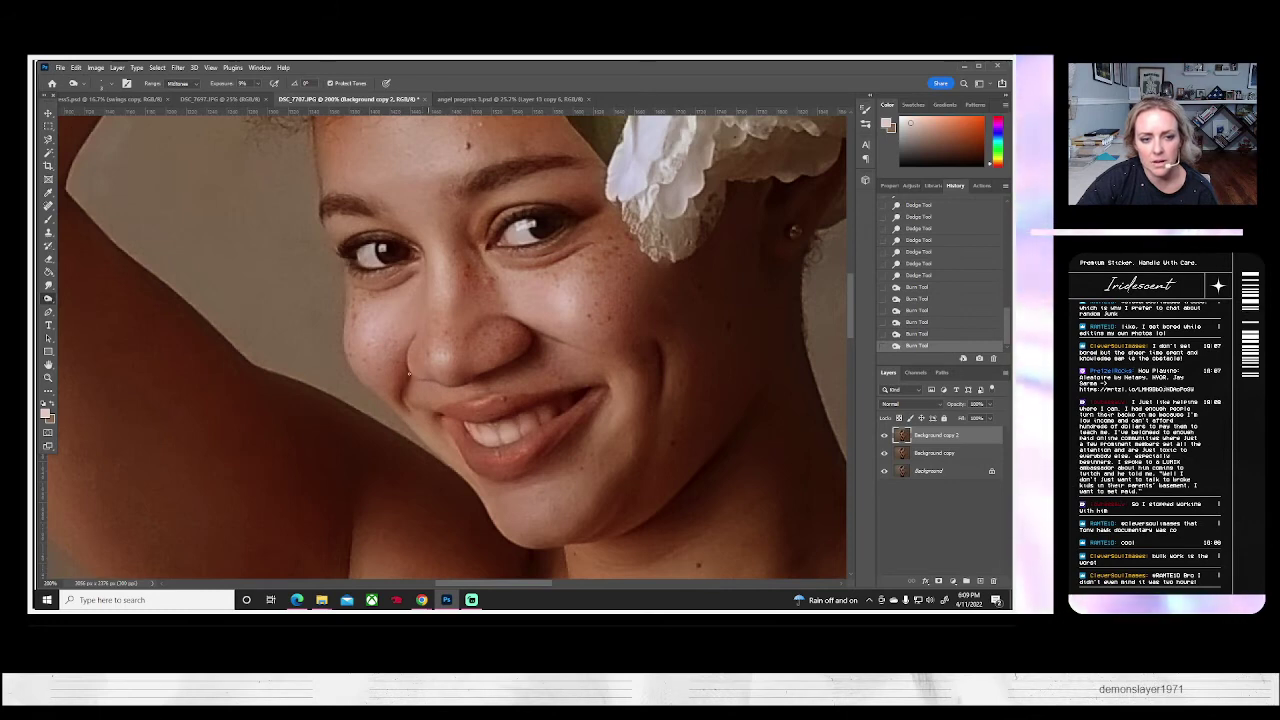
- Burn the shadow along the underside of the nose and above the upper lip
{"action": "left_click", "coordinate": [428, 374]}
{"action": "left_click", "coordinate": [450, 375]}
{"action": "left_click", "coordinate": [455, 375]}
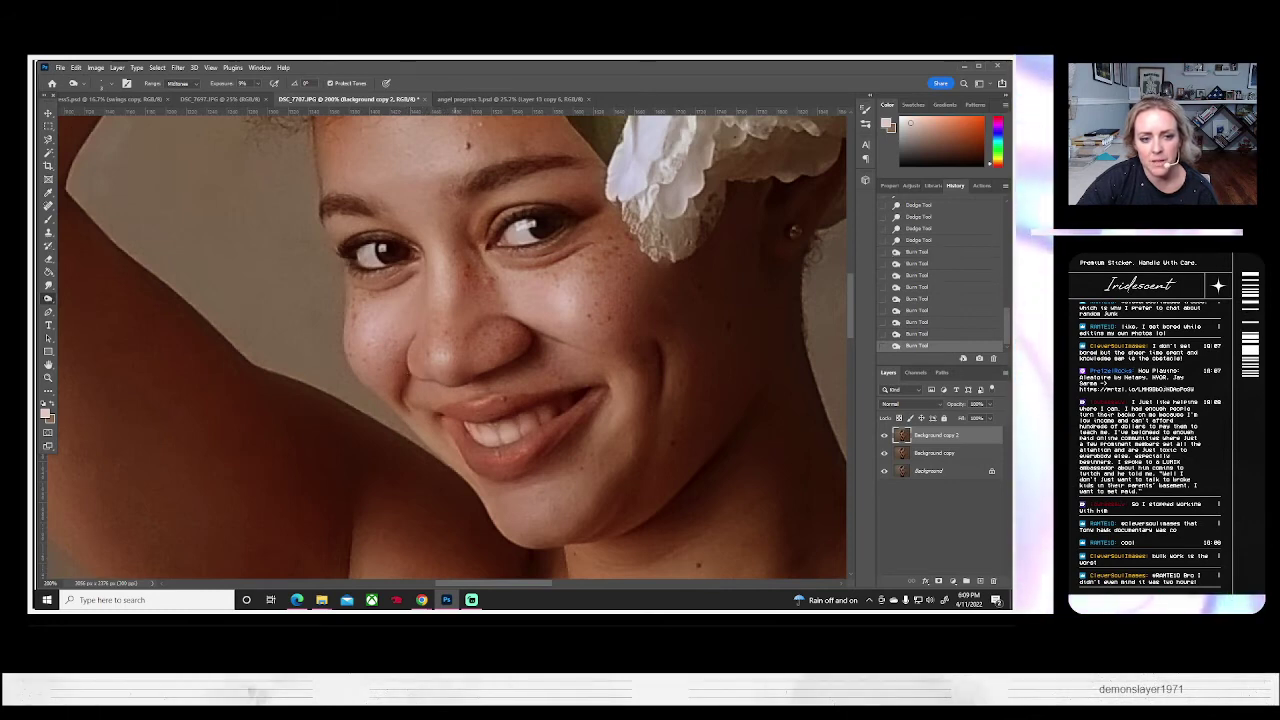
{"action": "left_click", "coordinate": [480, 380]}
{"action": "left_click", "coordinate": [480, 380]}
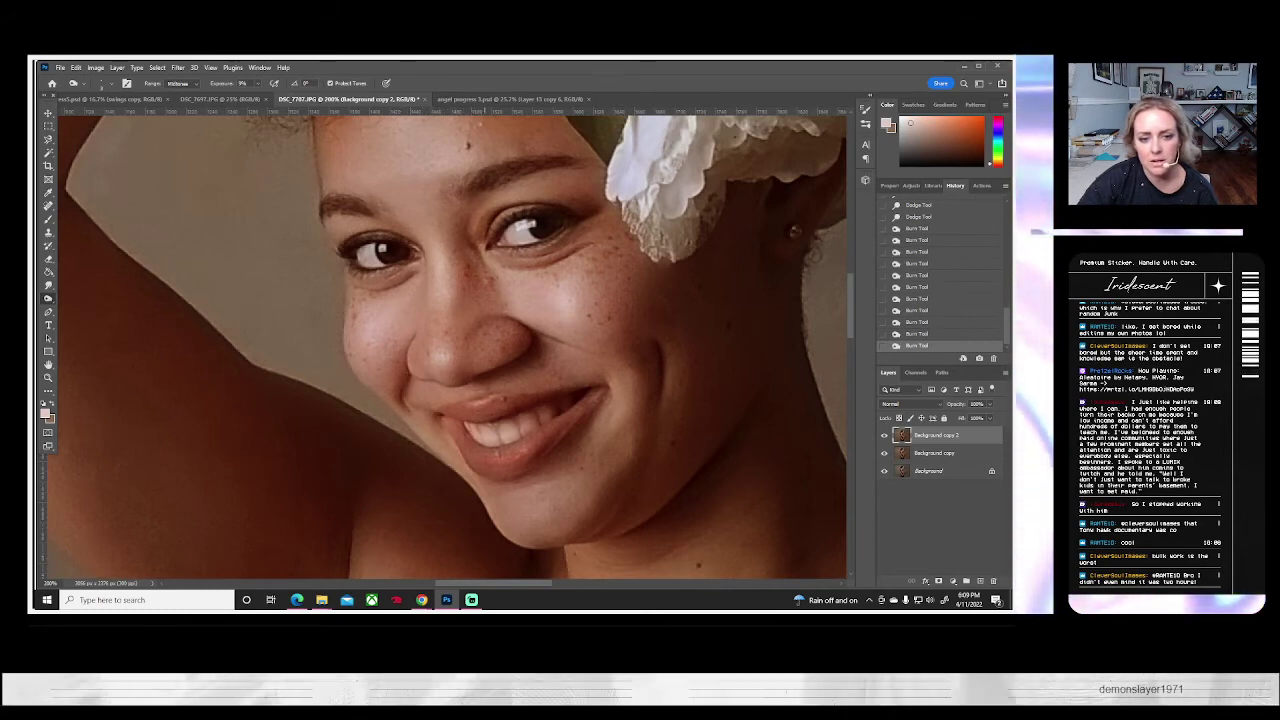
{"action": "left_click", "coordinate": [490, 380]}
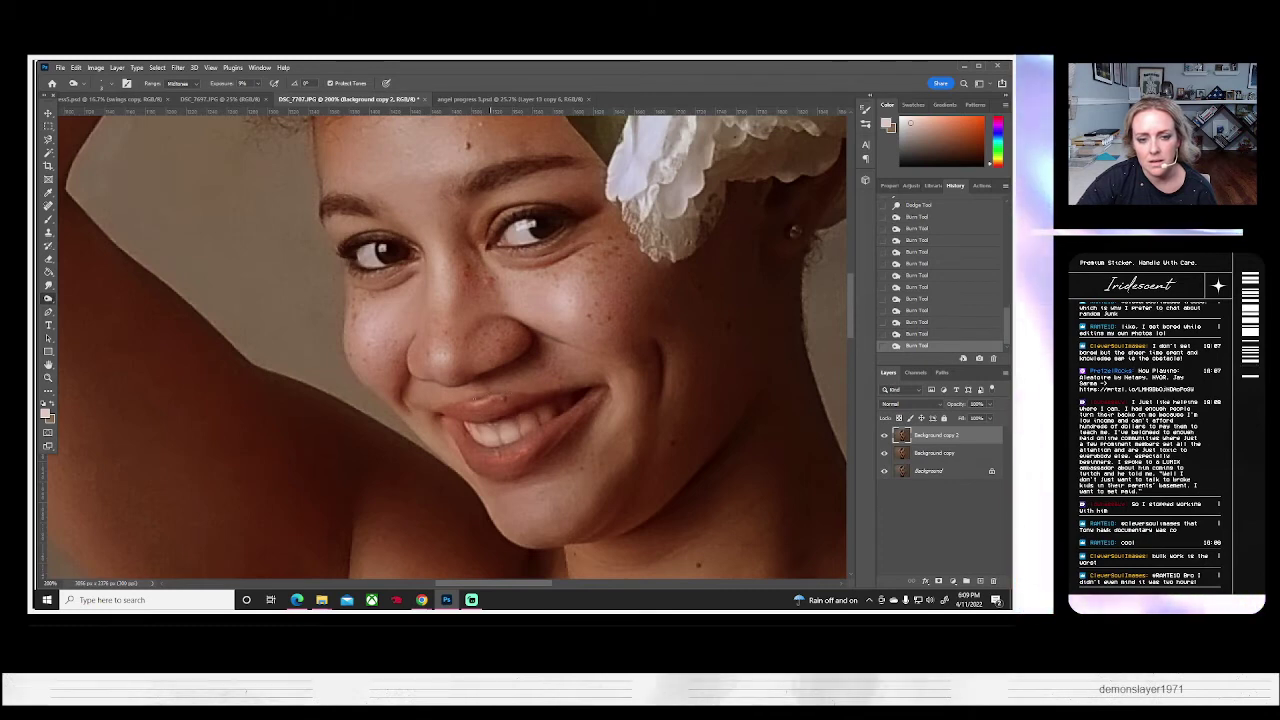
{"action": "left_click", "coordinate": [538, 392]}
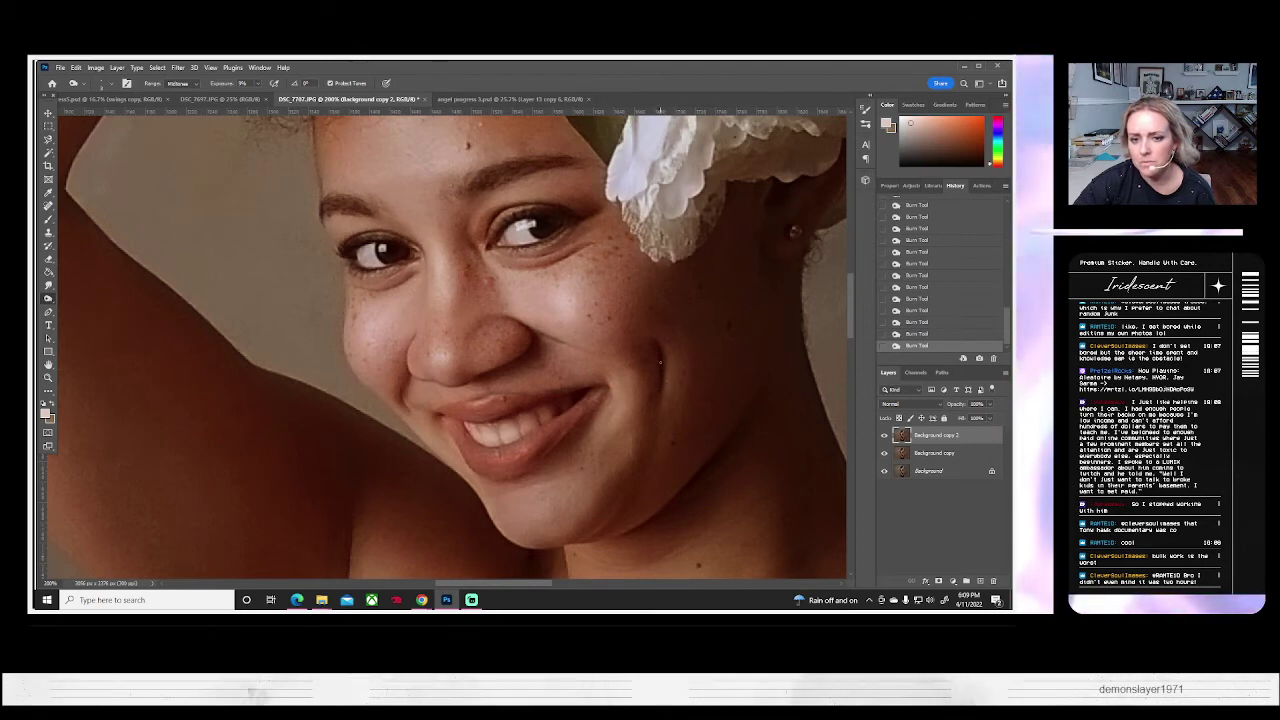
- Brighten the skin along the smile crease on the shaded cheek with the Dodge tool
{"action": "left_click_drag", "start_coordinate": [48, 299], "coordinate": [80, 307]}
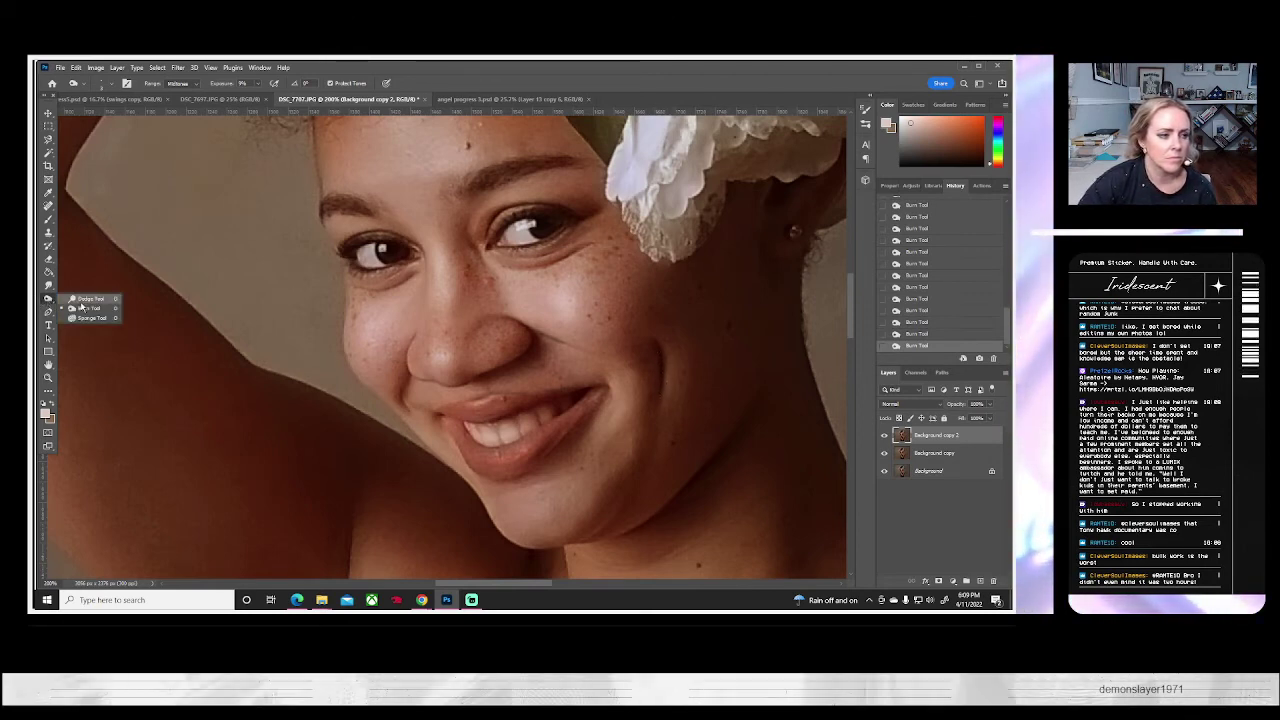
{"action": "left_click", "coordinate": [80, 308]}
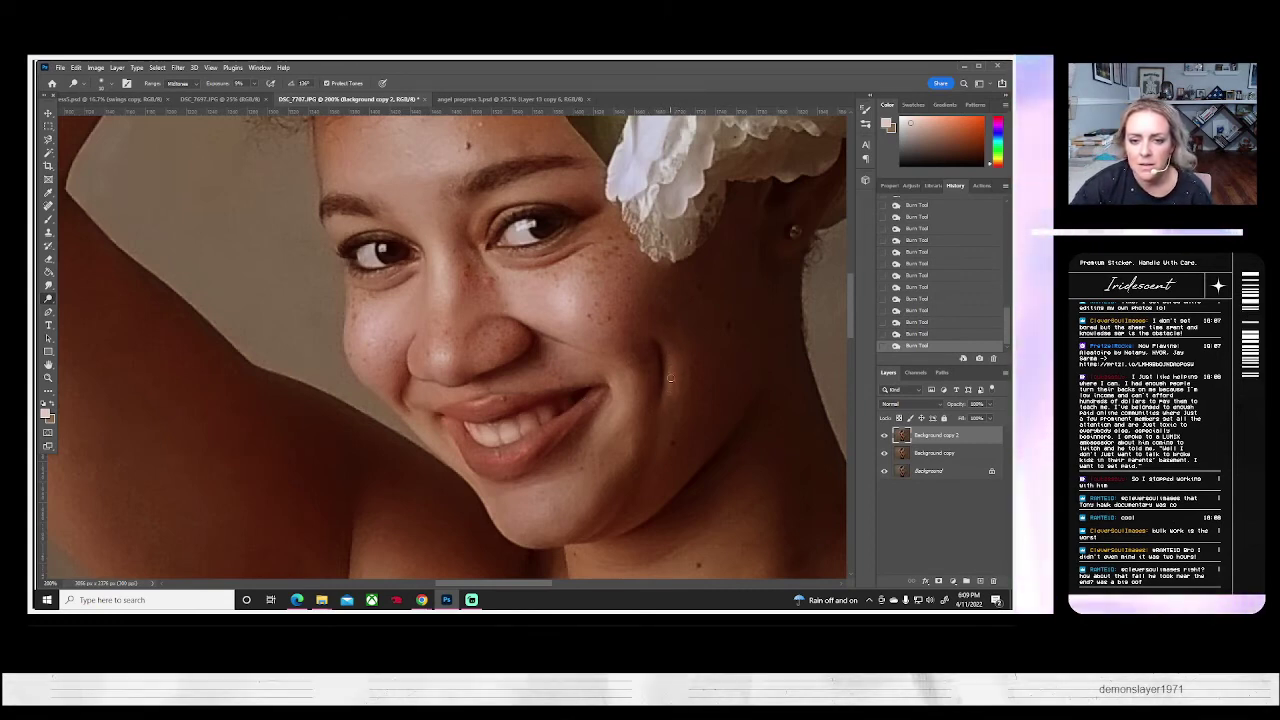
{"action": "left_click_drag", "start_coordinate": [668, 390], "coordinate": [698, 391]}
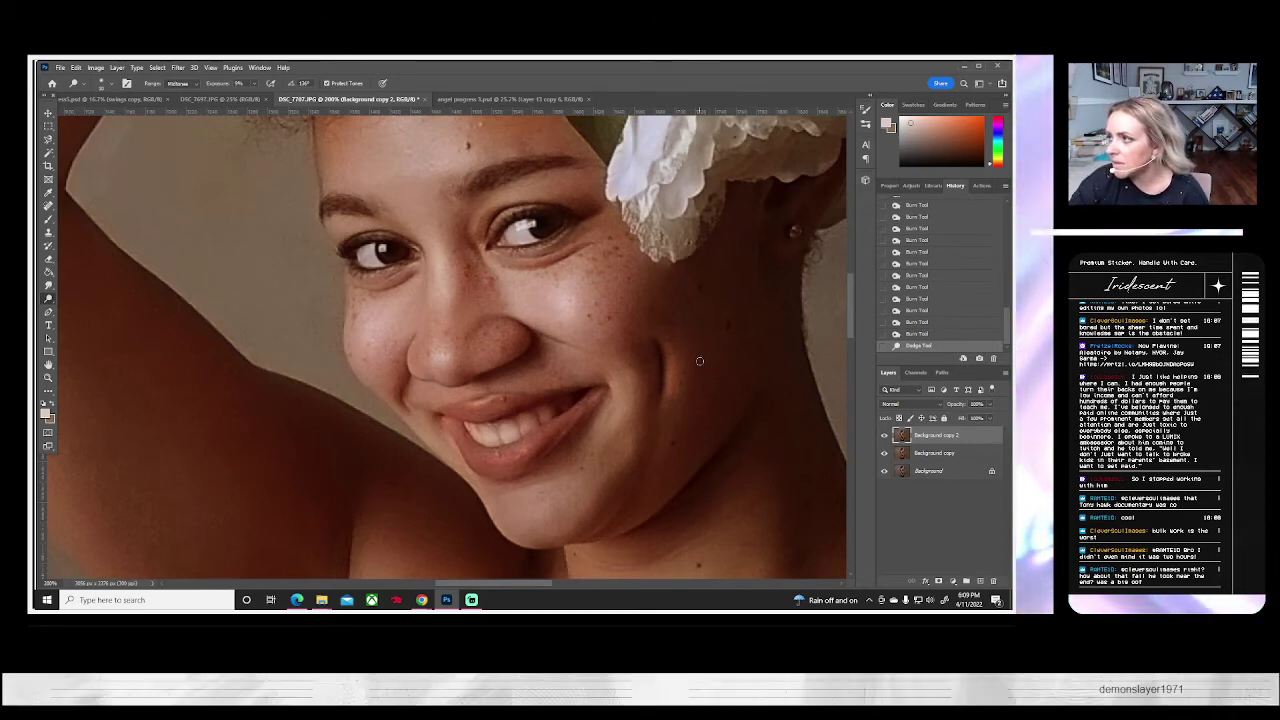
{"action": "left_click_drag", "start_coordinate": [669, 360], "coordinate": [661, 398]}
{"action": "left_click", "coordinate": [658, 404]}
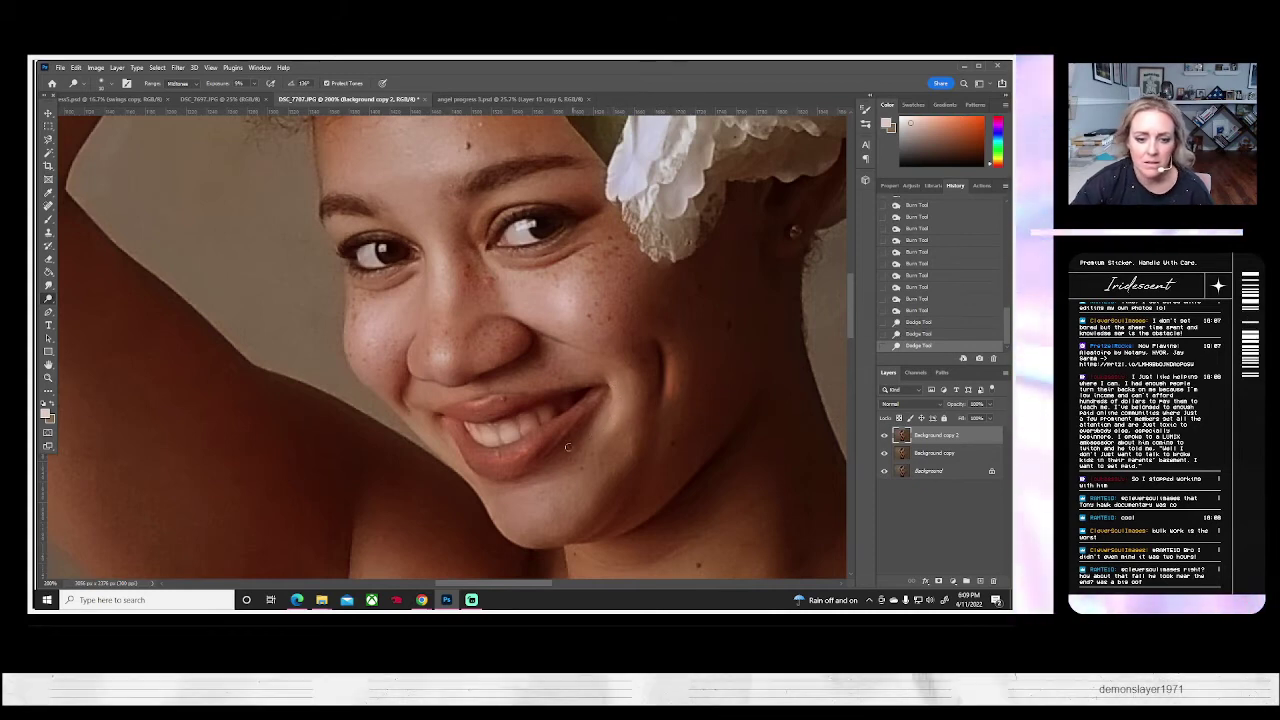
- Dodge small highlights on the nose tip, the nose bridge and the skin under the eye farther from the flowers
{"action": "left_click", "coordinate": [436, 353]}
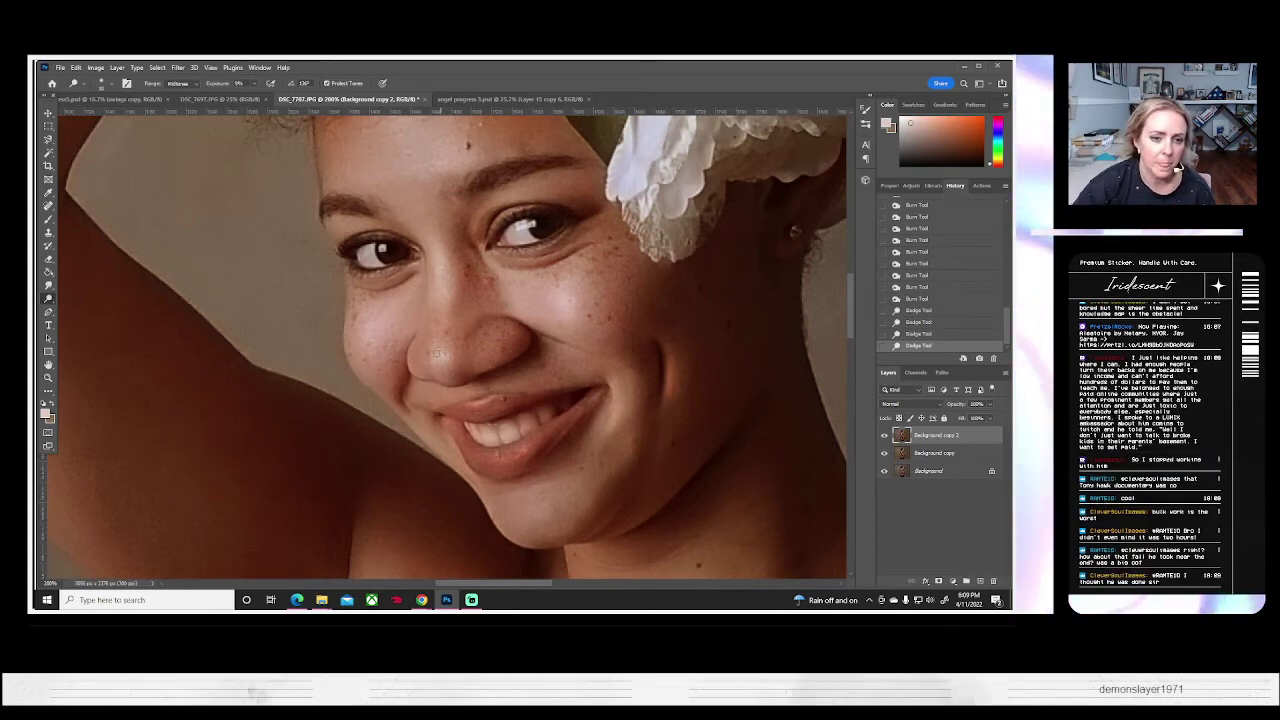
{"action": "left_click", "coordinate": [436, 353]}
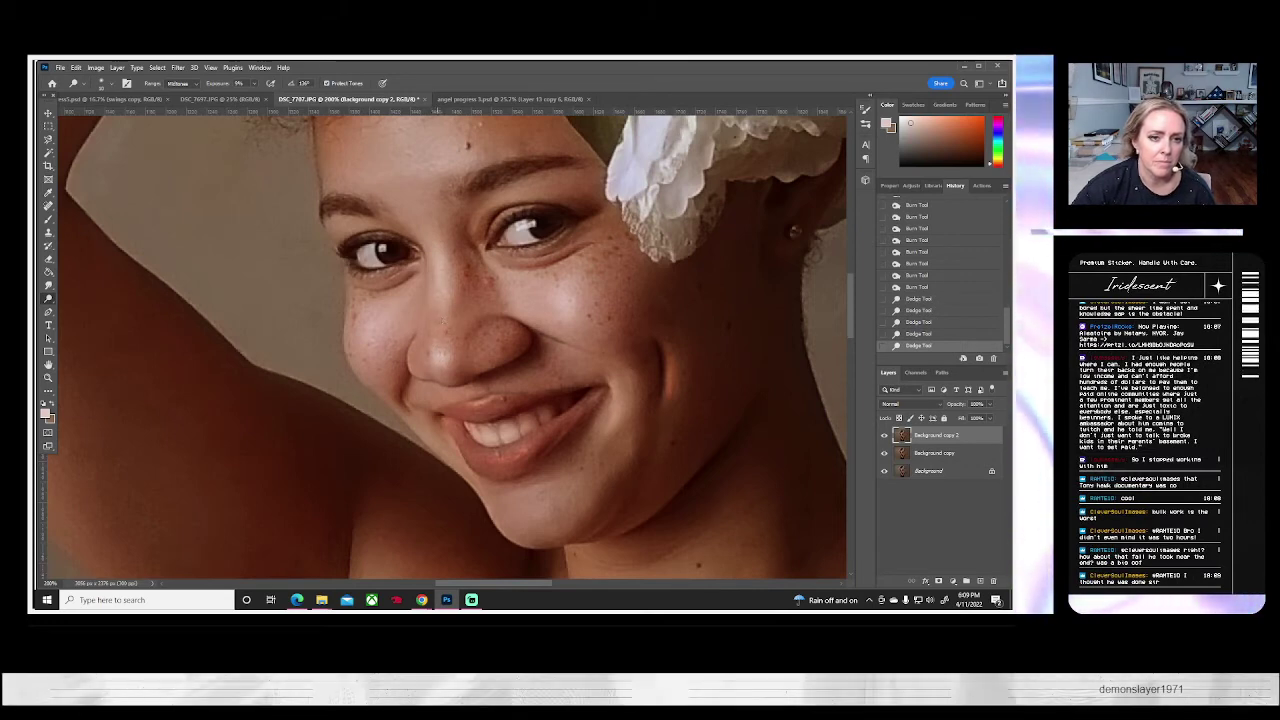
{"action": "left_click", "coordinate": [440, 268]}
{"action": "left_click", "coordinate": [393, 301]}
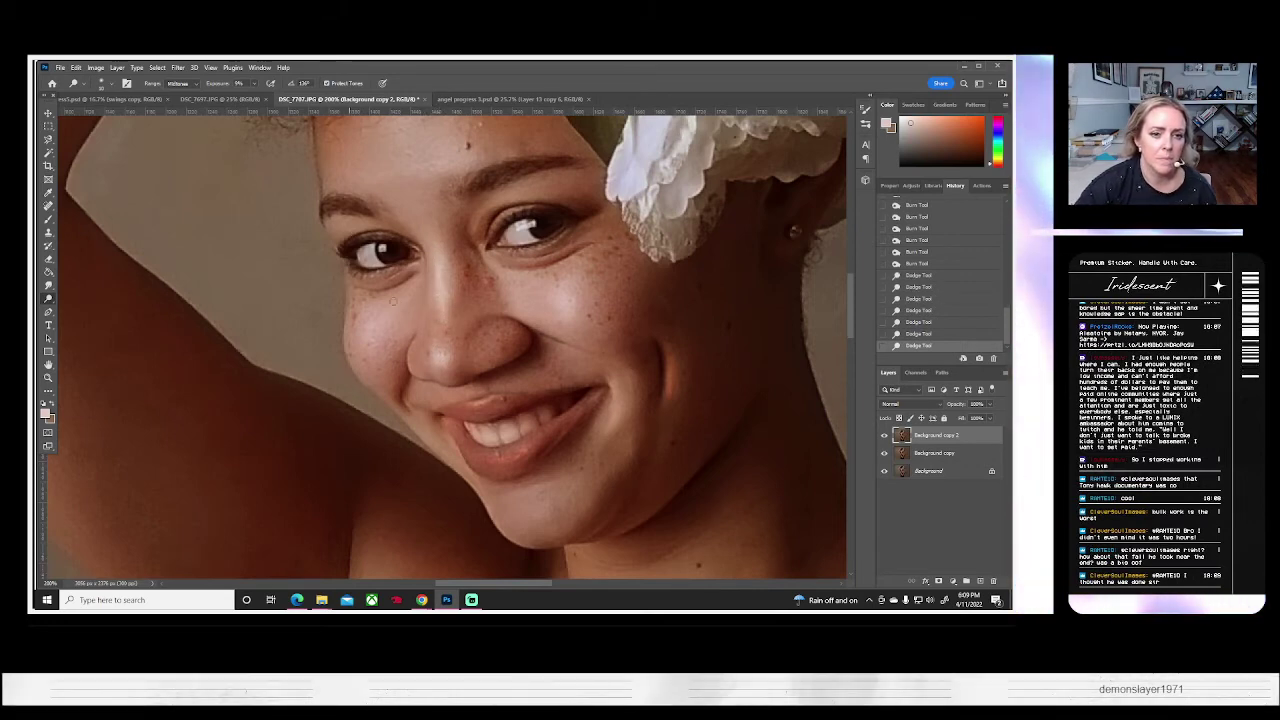
- Enlarge the soft Dodge brush and brighten the forehead
{"action": "scroll", "coordinate": [393, 301], "scroll_direction": "up", "scroll_amount": 3}
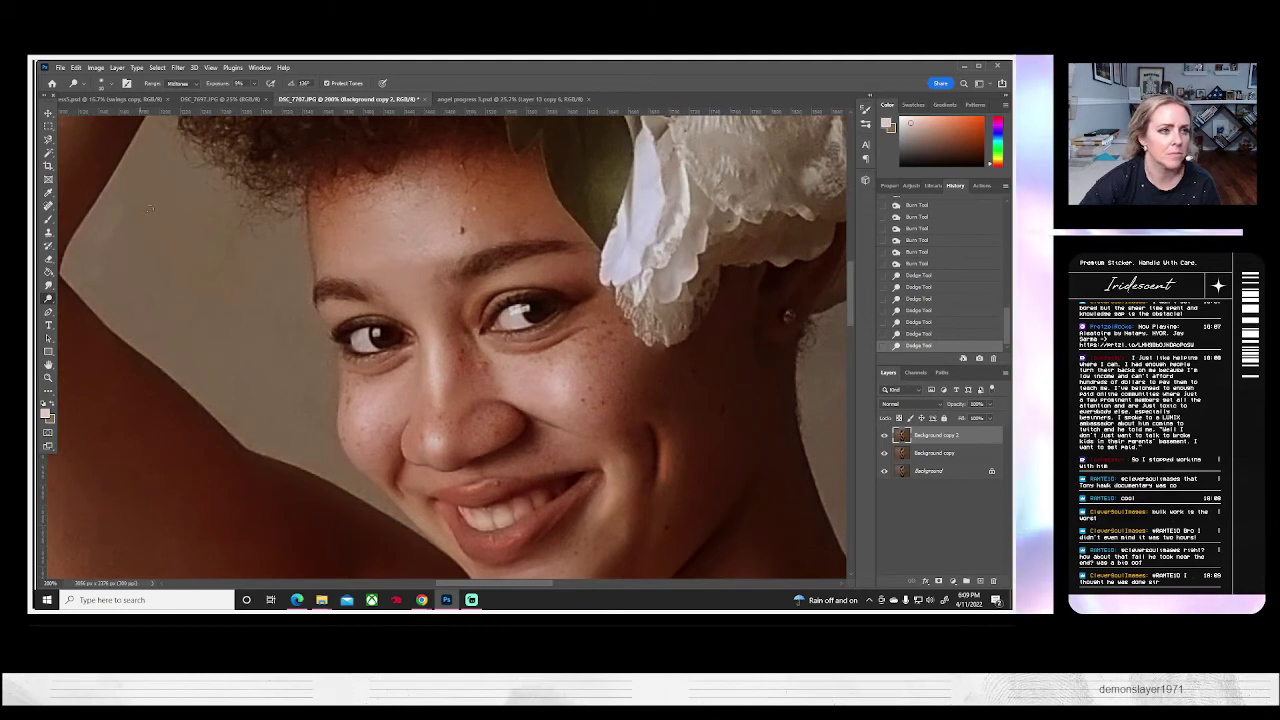
{"action": "left_click", "coordinate": [106, 85]}
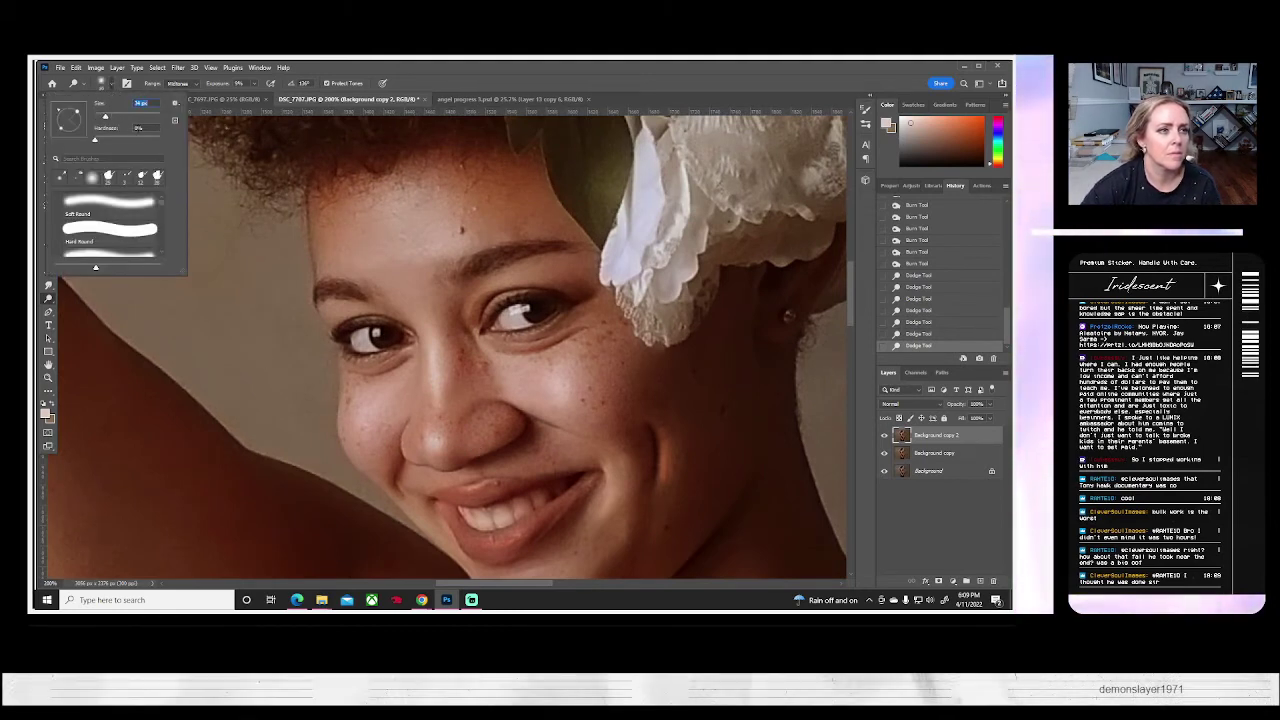
{"action": "key", "text": "Return"}
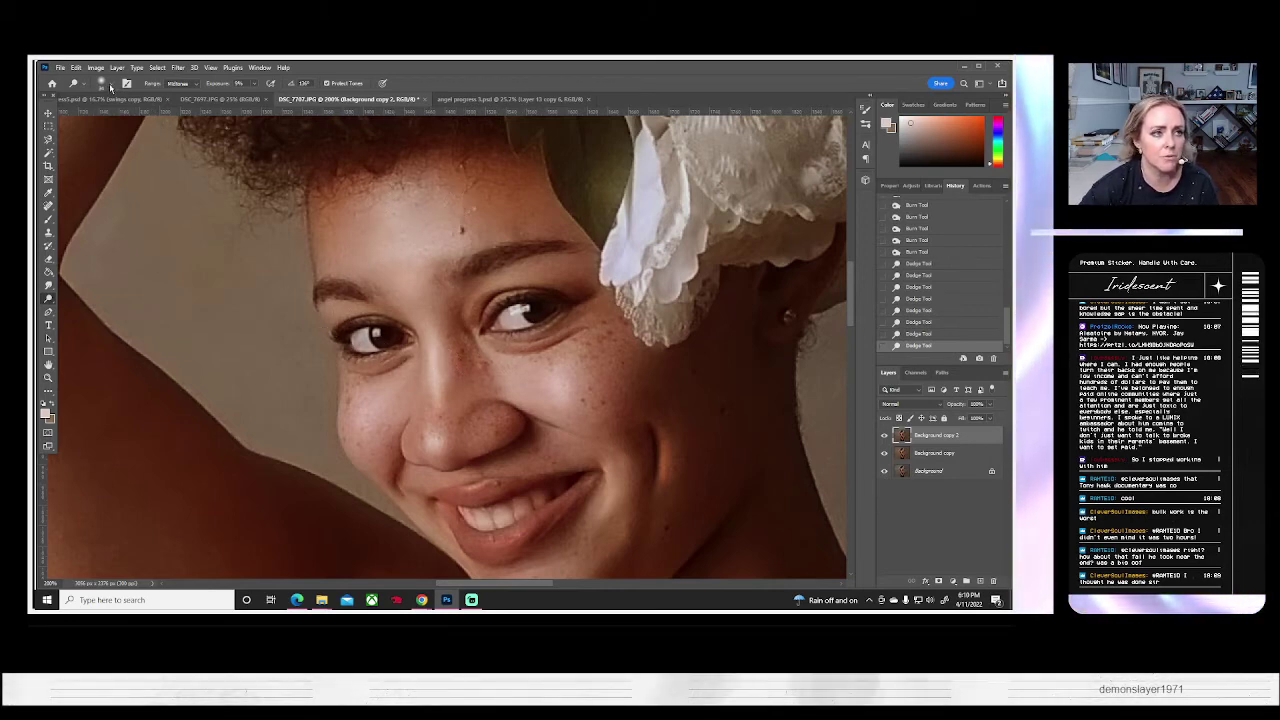
- Reduce the Dodge brush size and brighten the inner corner, white and lower rim of the eye nearest the flowers
{"action": "left_click", "coordinate": [102, 84]}
{"action": "left_click_drag", "start_coordinate": [101, 116], "coordinate": [97, 117]}
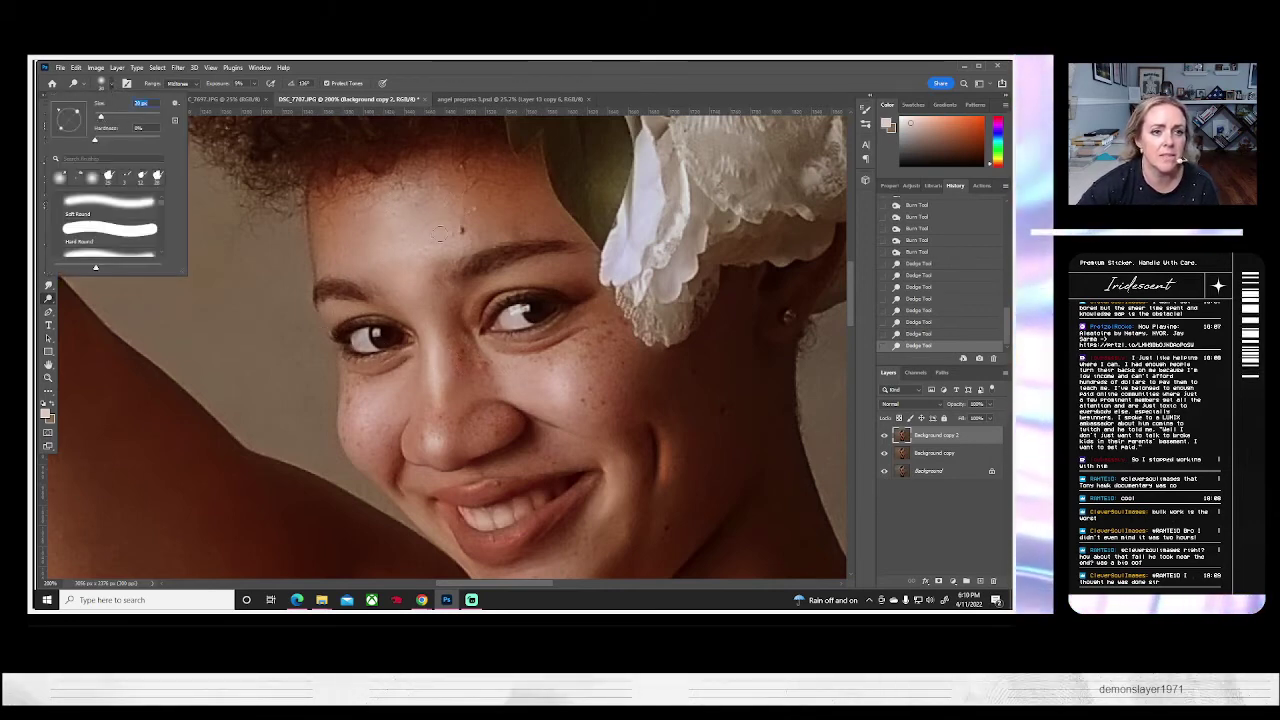
{"action": "left_click", "coordinate": [97, 117]}
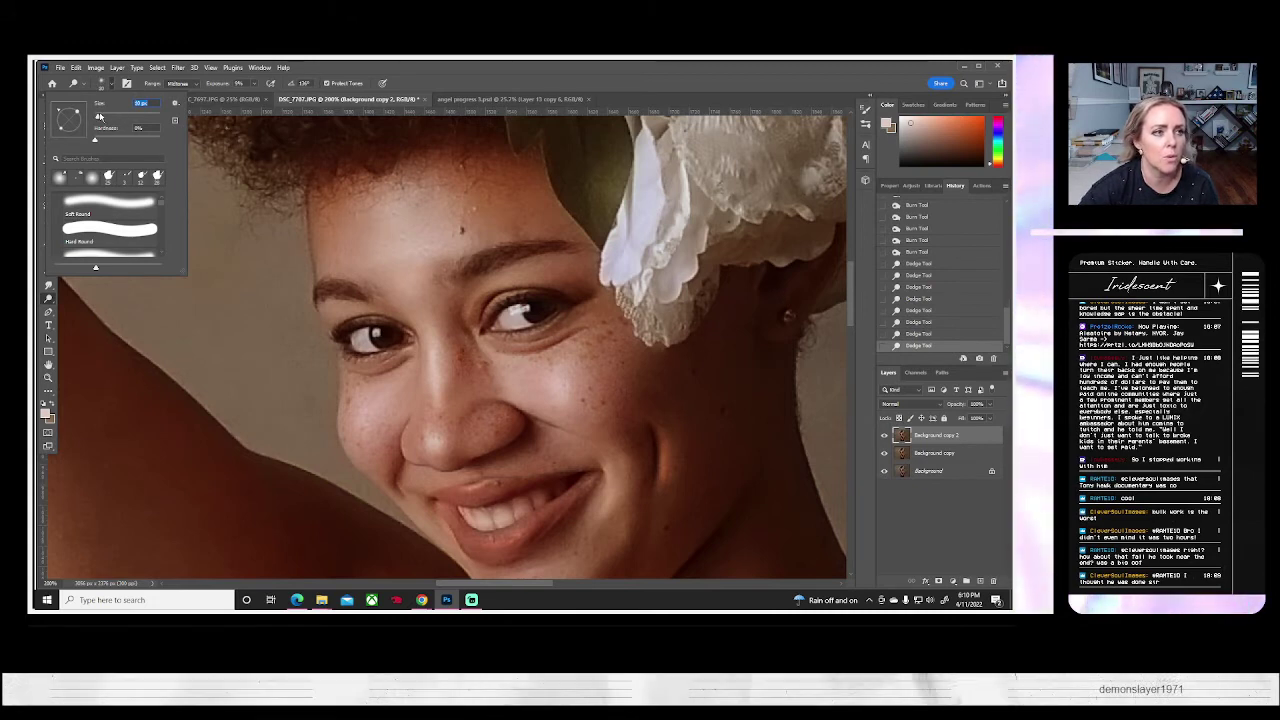
{"action": "left_click", "coordinate": [487, 318]}
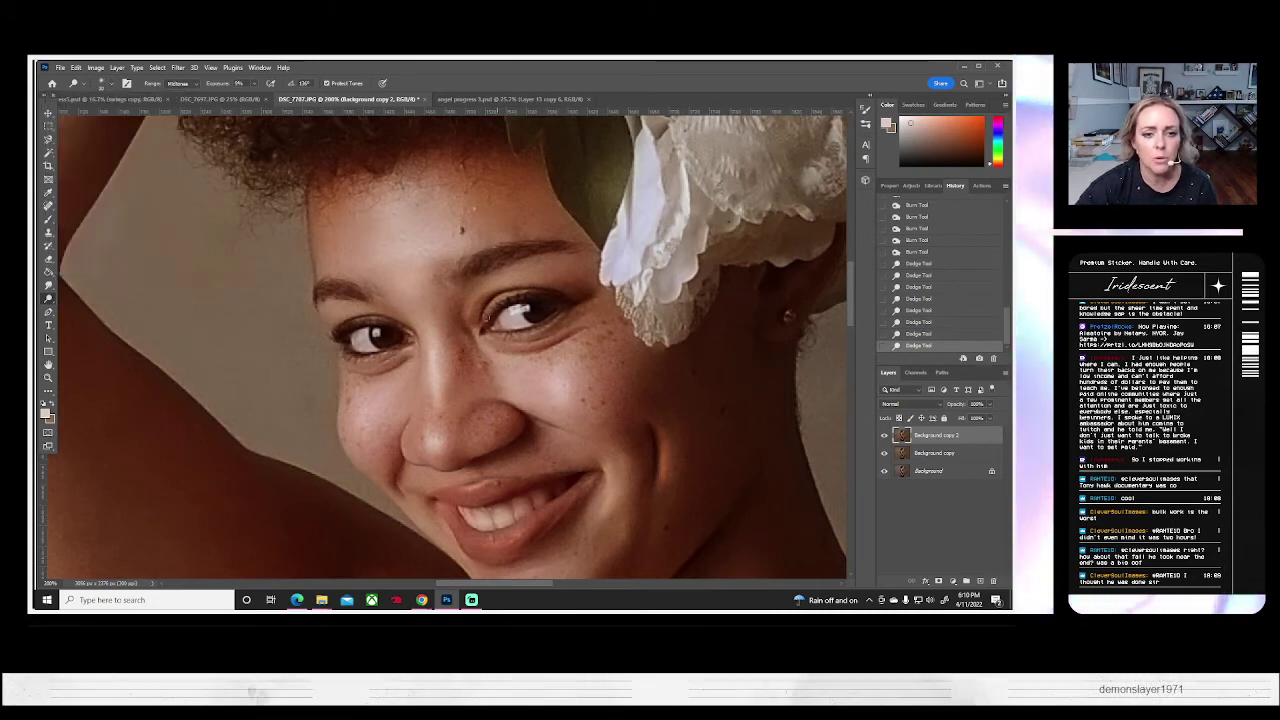
{"action": "left_click", "coordinate": [502, 301]}
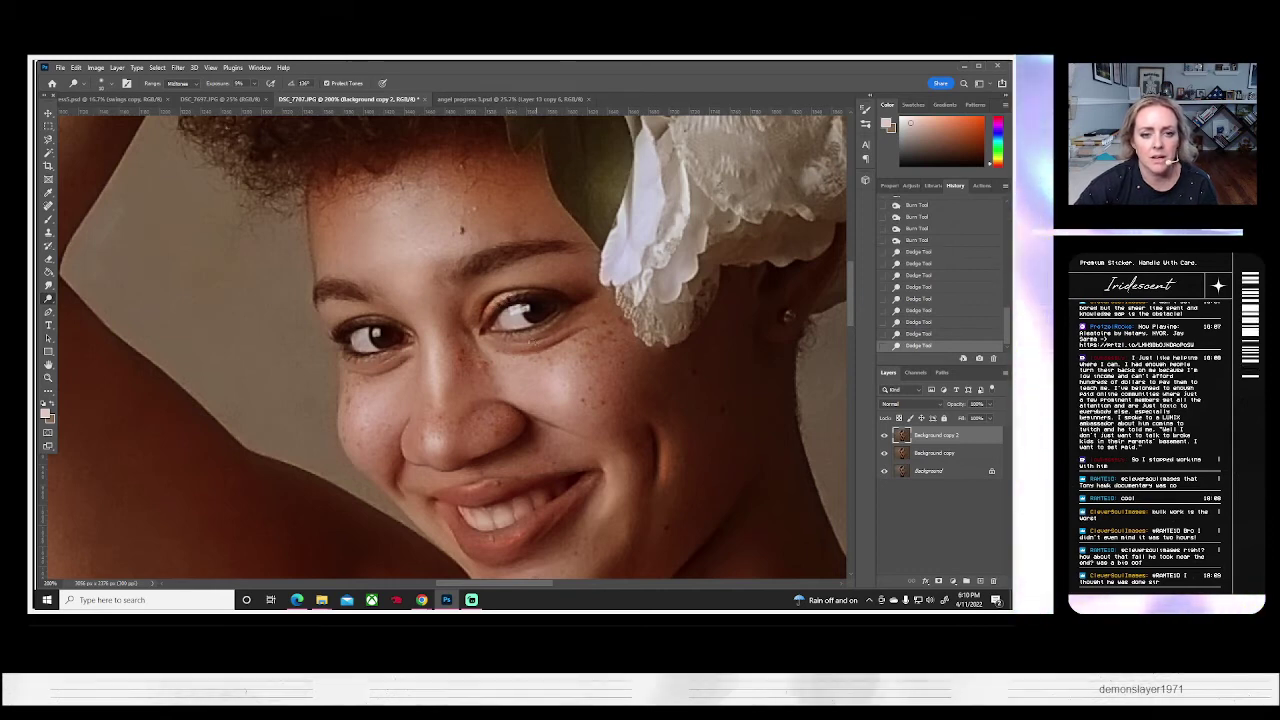
{"action": "left_click", "coordinate": [545, 328]}
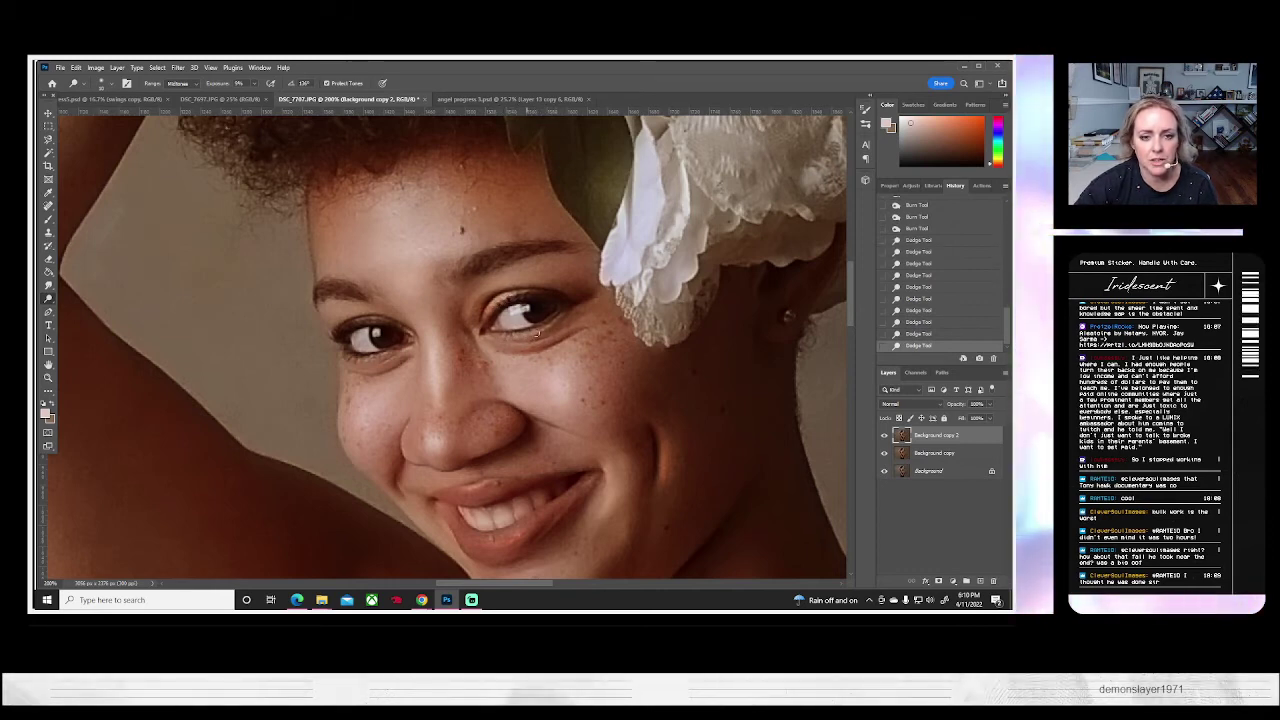
- Dodge the skin just below the eye nearest the flowers and the inner part of its upper lid
{"action": "left_click", "coordinate": [537, 334]}
{"action": "left_click", "coordinate": [504, 354]}
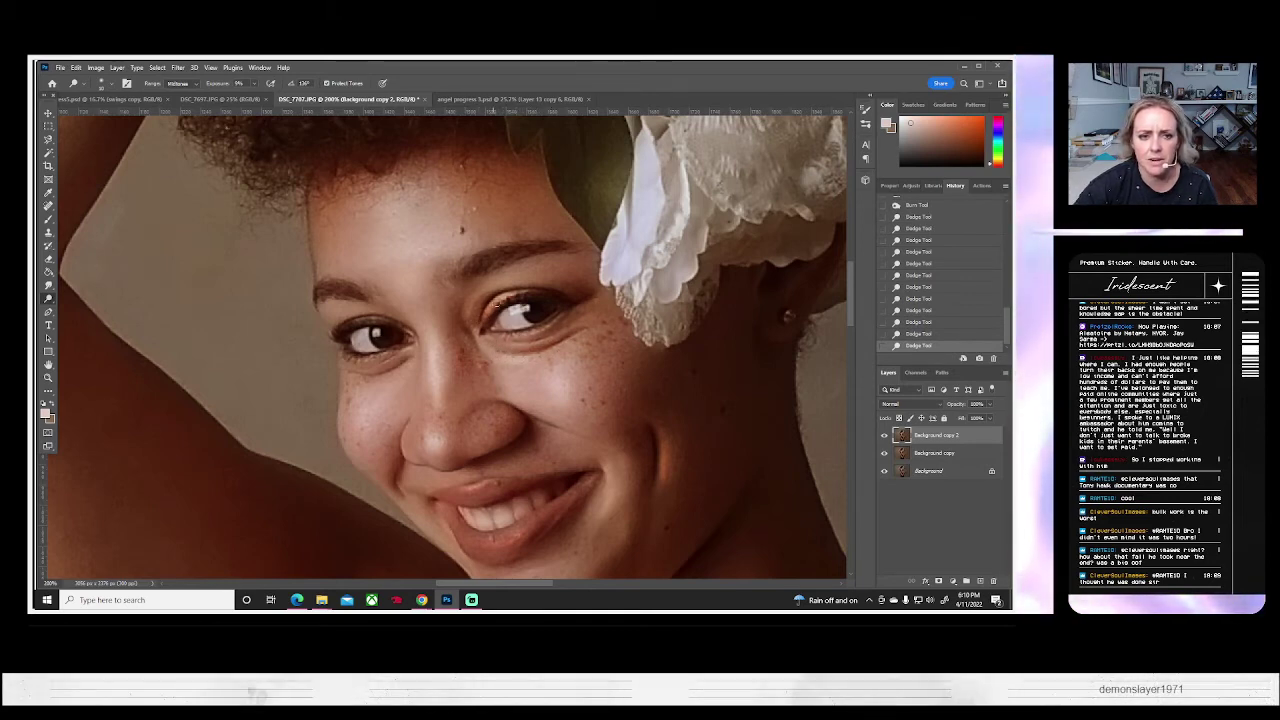
{"action": "left_click", "coordinate": [498, 302]}
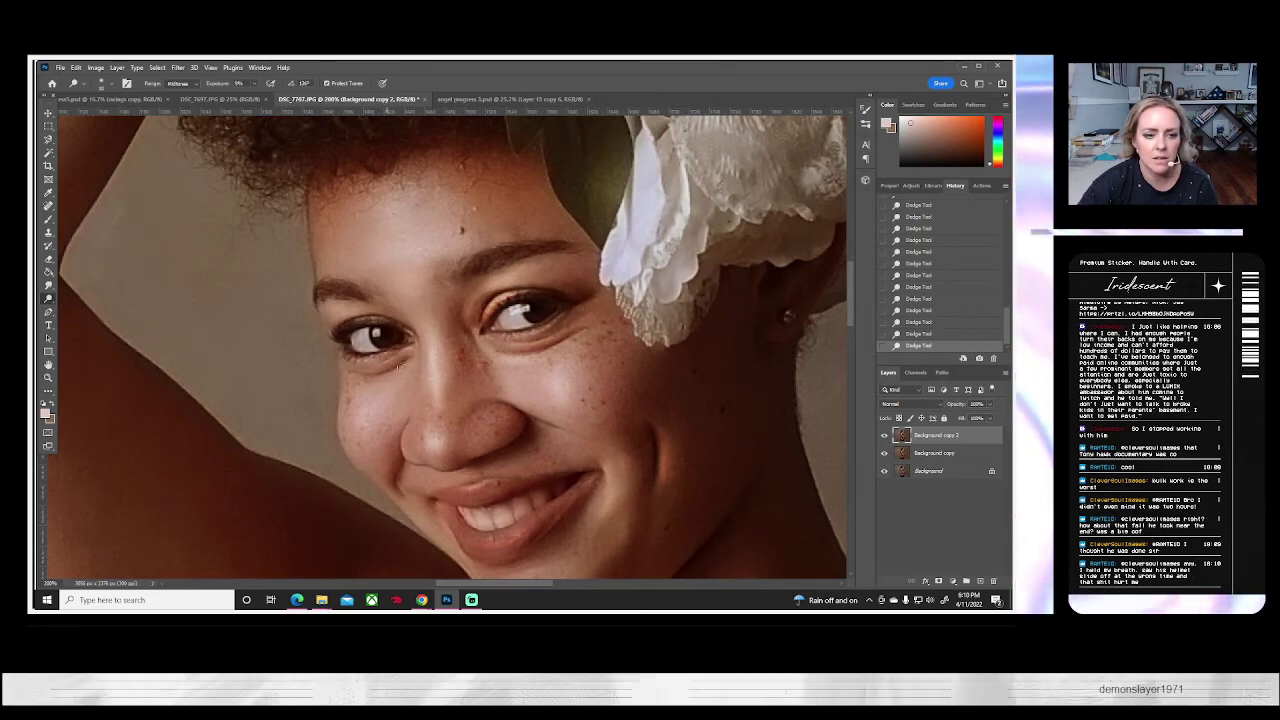
- Darken the lower lash line and under-eye crease of the eye nearest the flowers with the Burn tool
{"action": "right_click", "coordinate": [48, 298]}
{"action": "left_click", "coordinate": [86, 308]}
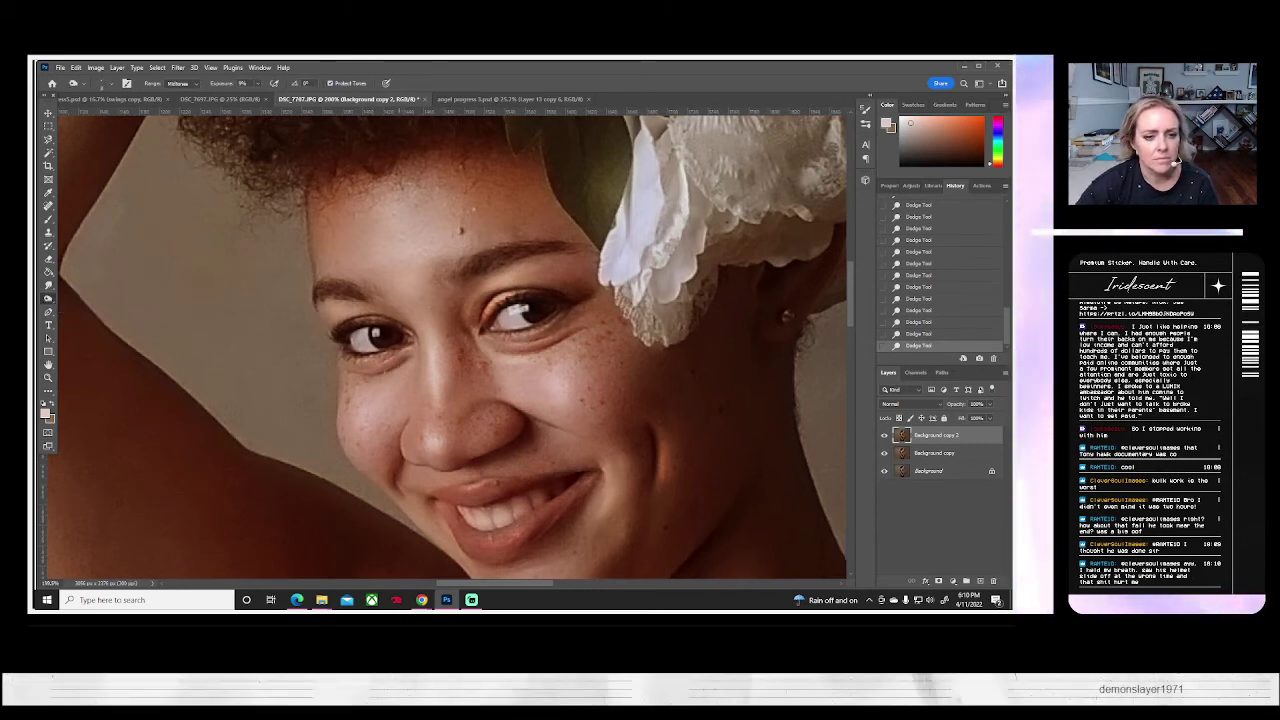
{"action": "mouse_move", "coordinate": [504, 346]}
{"action": "left_mouse_down"}
{"action": "mouse_move", "coordinate": [530, 349]}
{"action": "mouse_move", "coordinate": [533, 333]}
{"action": "left_mouse_up"}
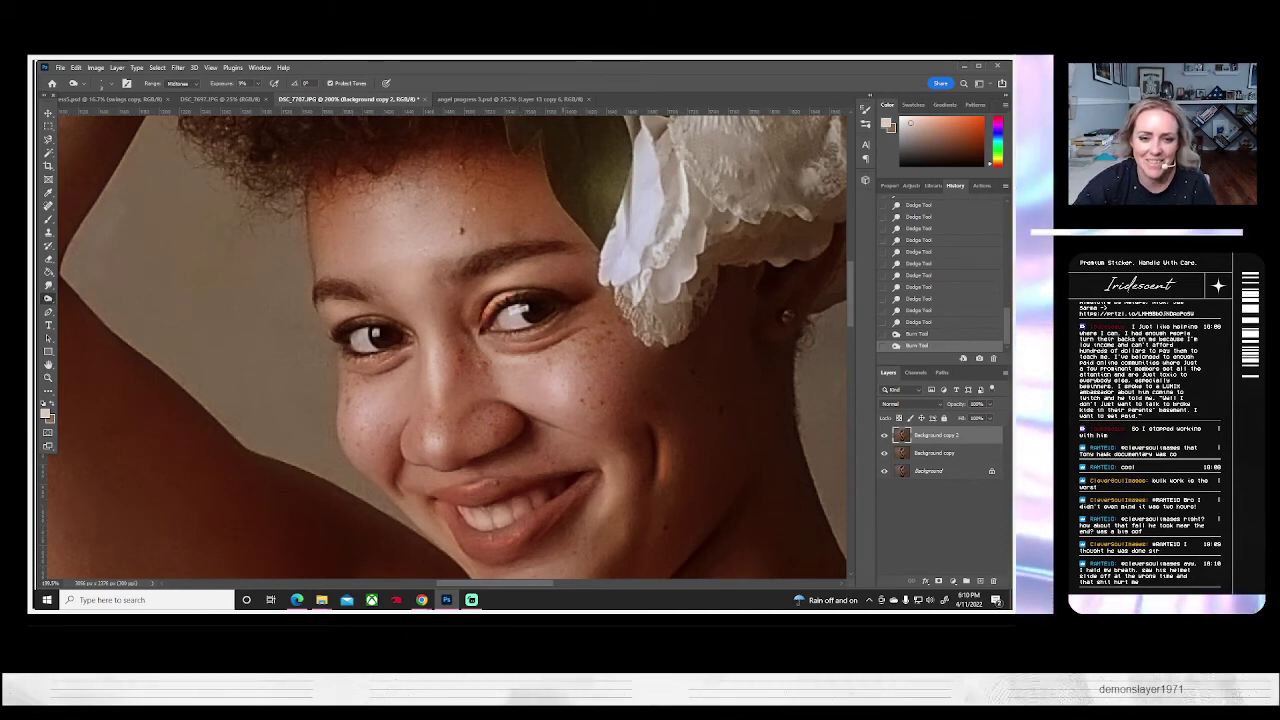
{"action": "left_click", "coordinate": [534, 312]}
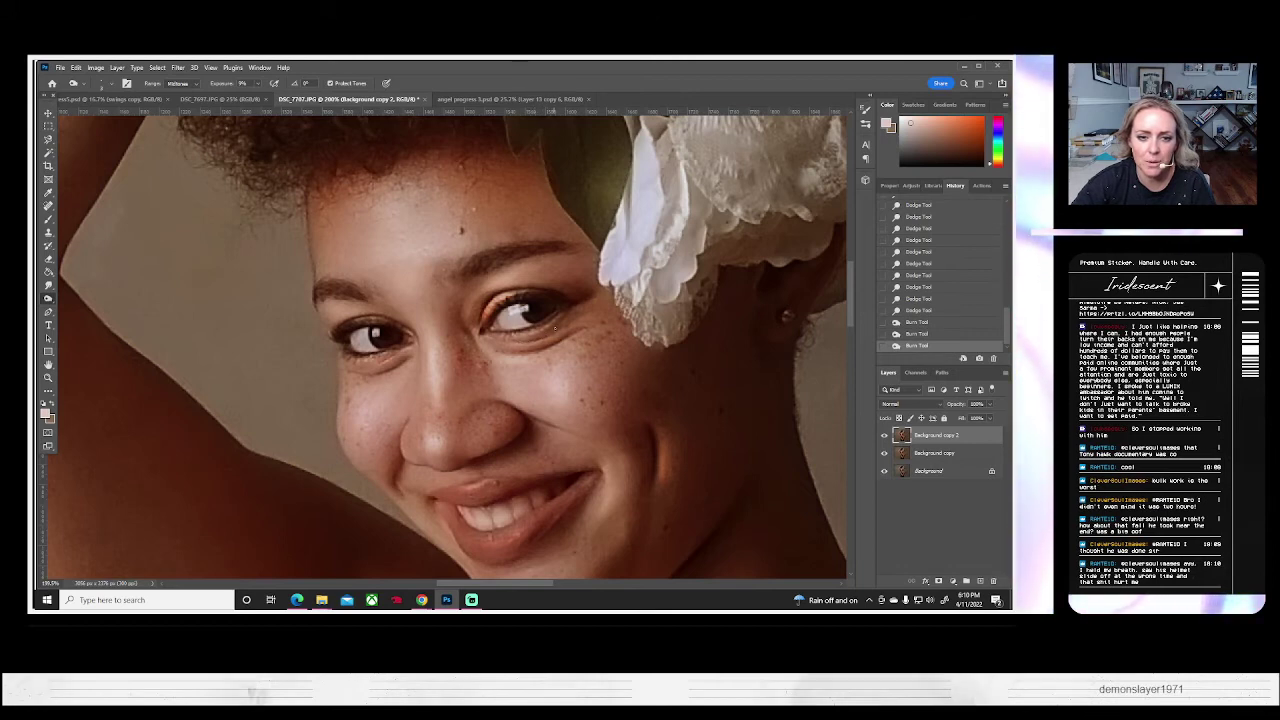
{"action": "left_click", "coordinate": [555, 328]}
{"action": "left_click", "coordinate": [515, 328]}
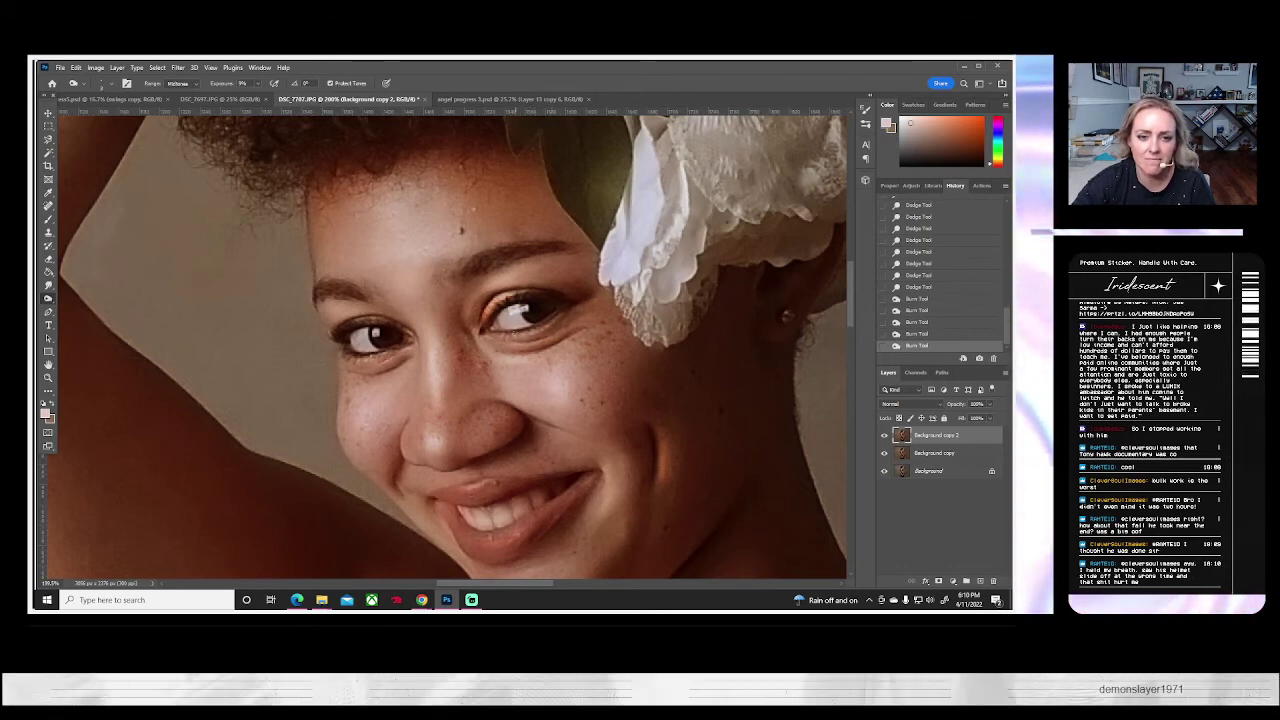
{"action": "left_click", "coordinate": [511, 331]}
{"action": "left_click", "coordinate": [510, 332]}
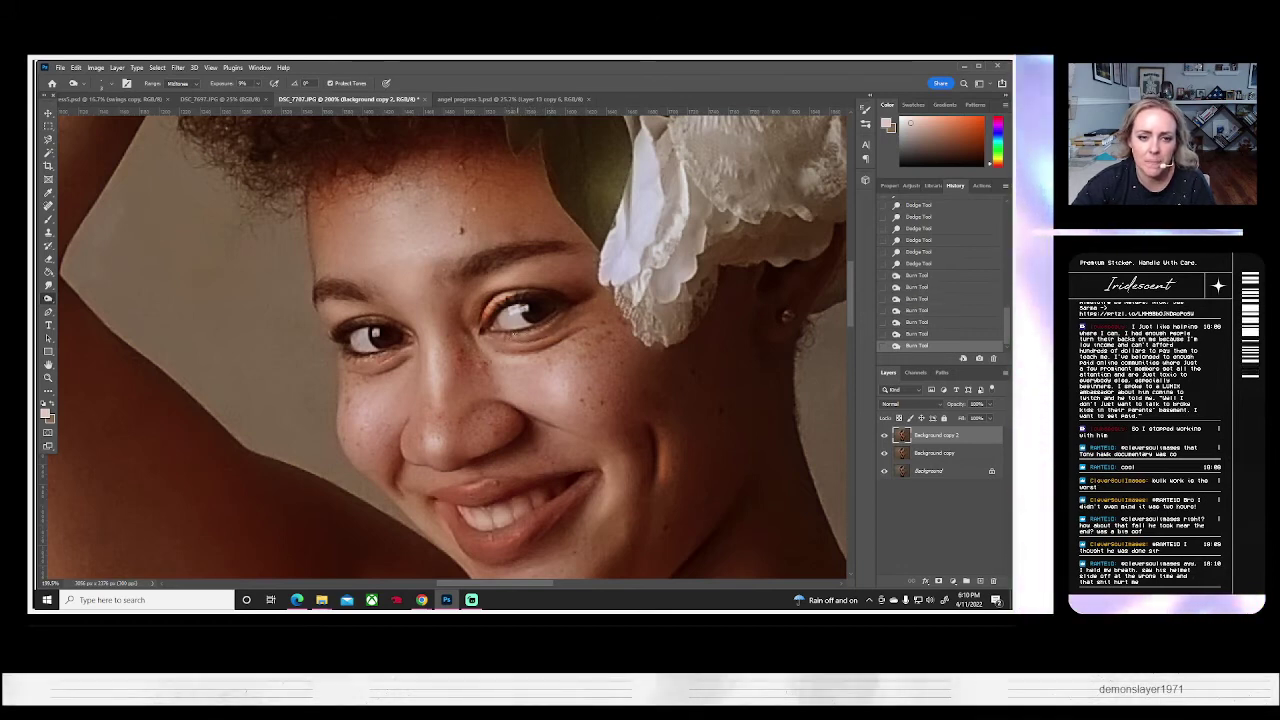
{"action": "left_click", "coordinate": [508, 333]}
- Burn along the upper lash line of the eye nearest the flowers, from the inner corner across the iris
{"action": "left_click", "coordinate": [497, 308]}
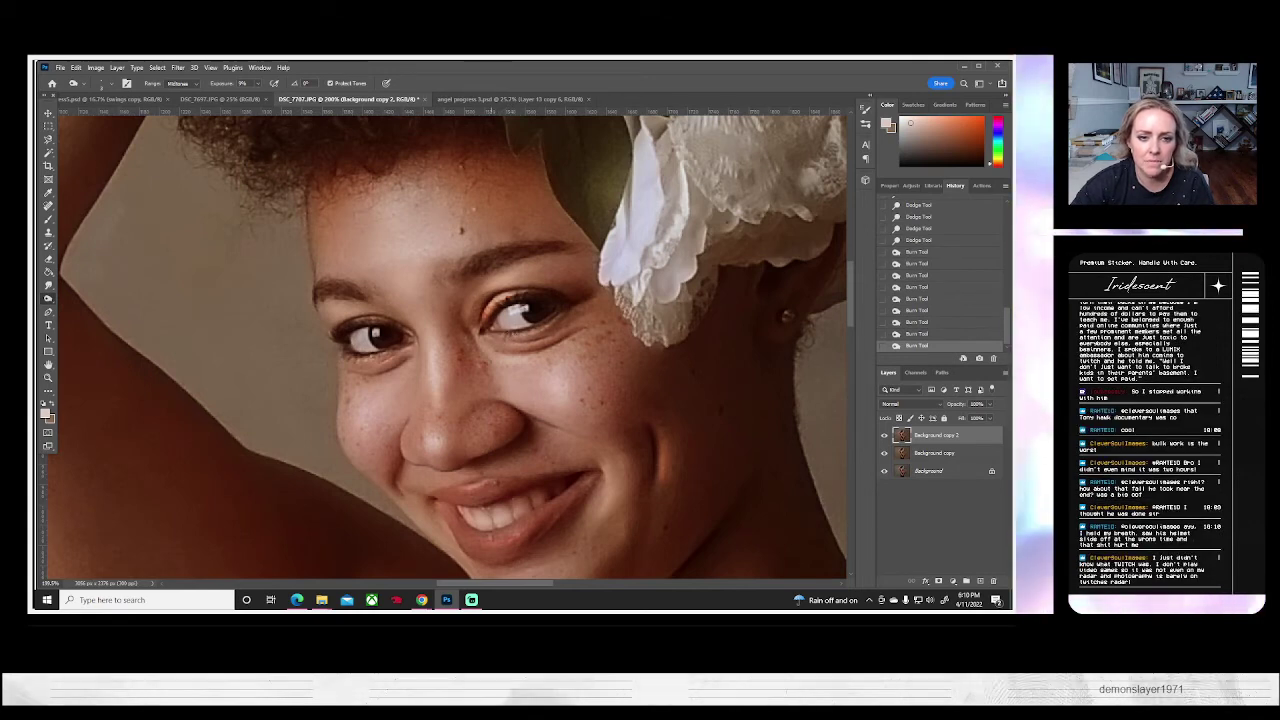
{"action": "left_click", "coordinate": [508, 304]}
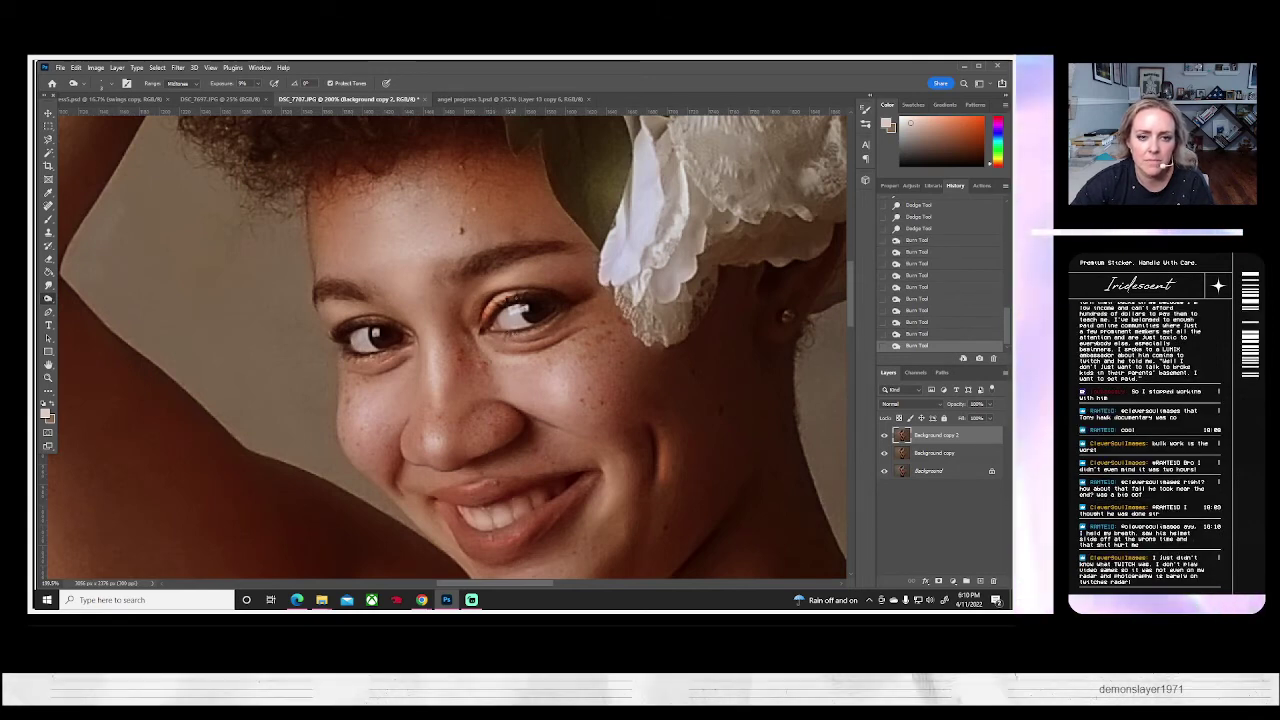
{"action": "left_click", "coordinate": [514, 305]}
{"action": "left_click", "coordinate": [521, 306]}
{"action": "left_click", "coordinate": [529, 308]}
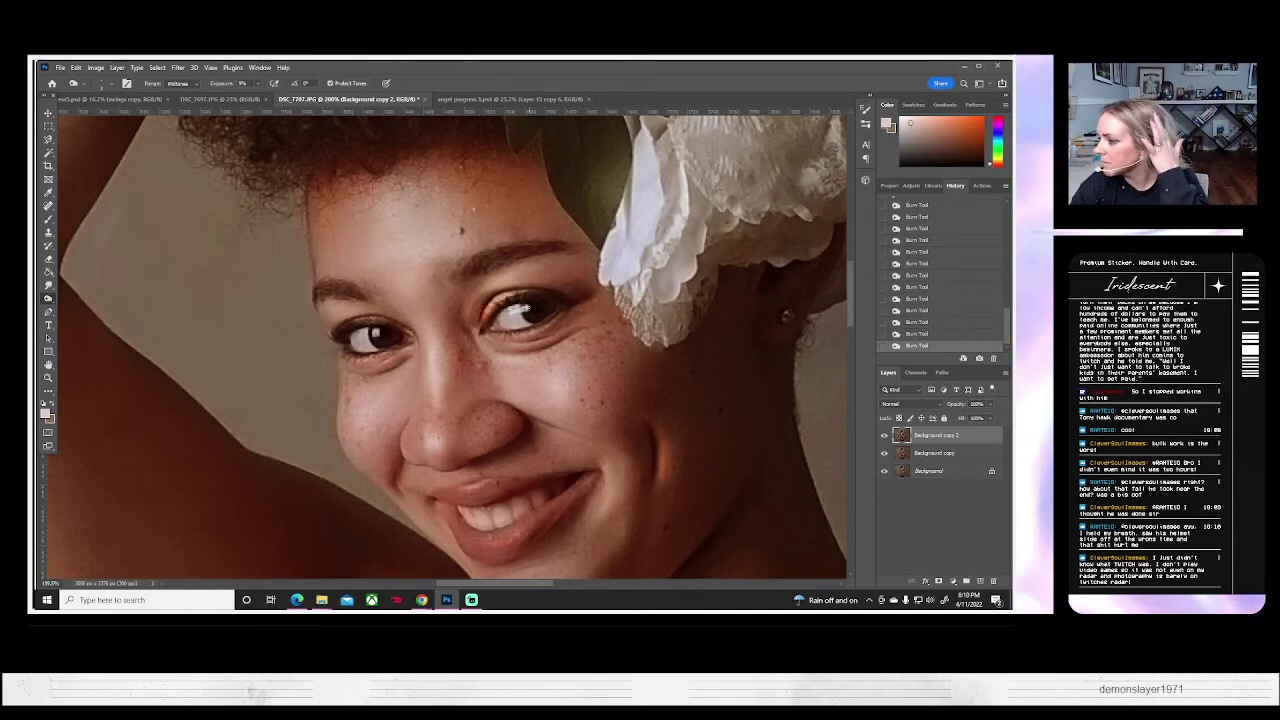
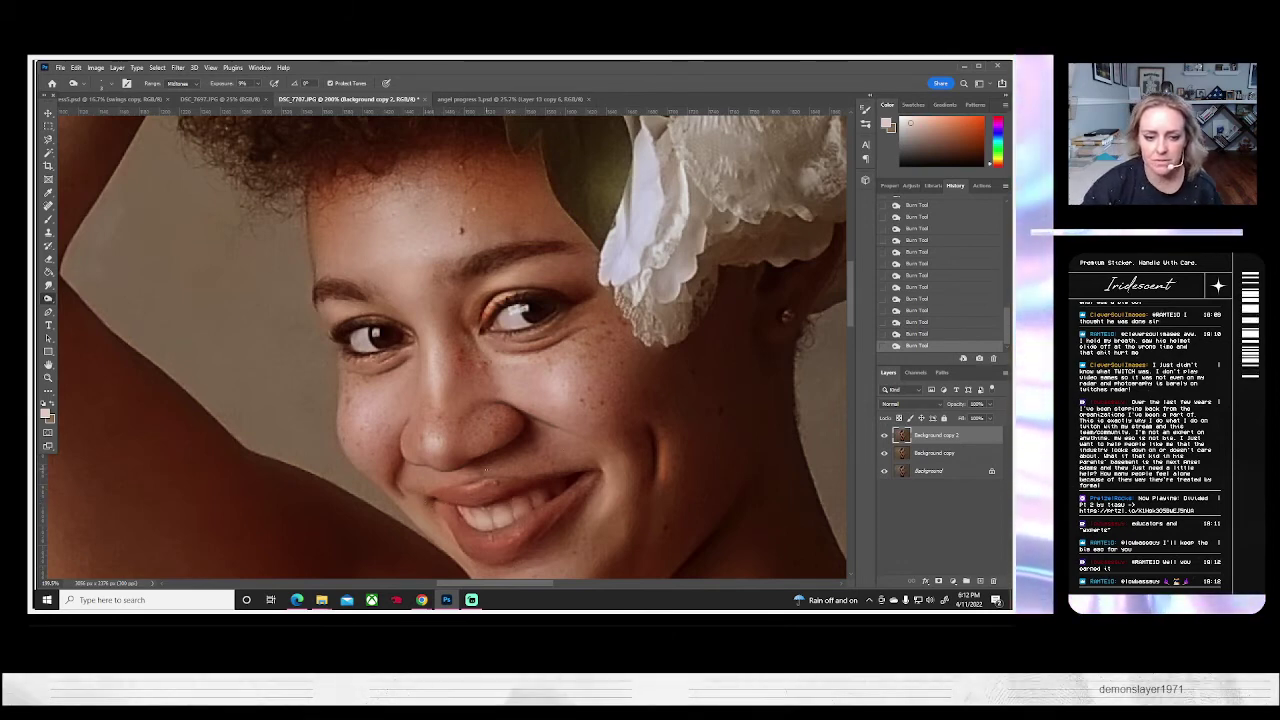
- Brighten the highlights on the upper and lower lips with the Dodge tool
{"action": "right_click", "coordinate": [48, 298]}
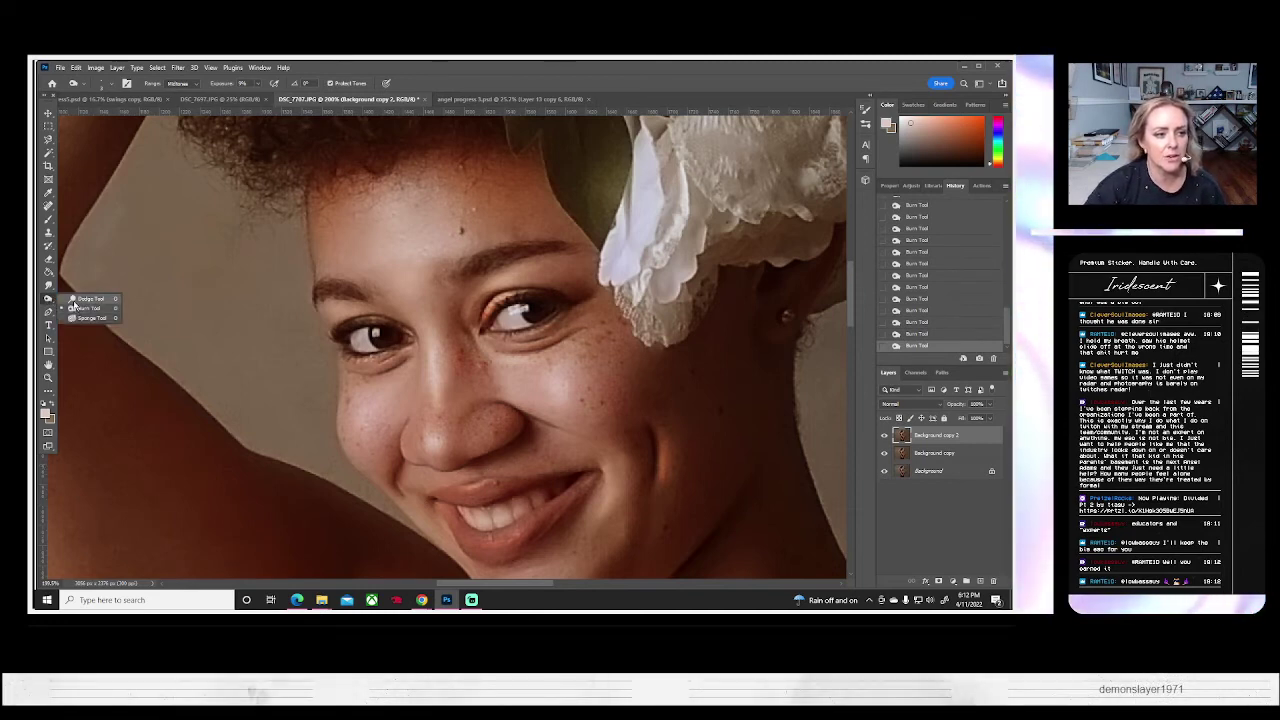
{"action": "left_click", "coordinate": [72, 300]}
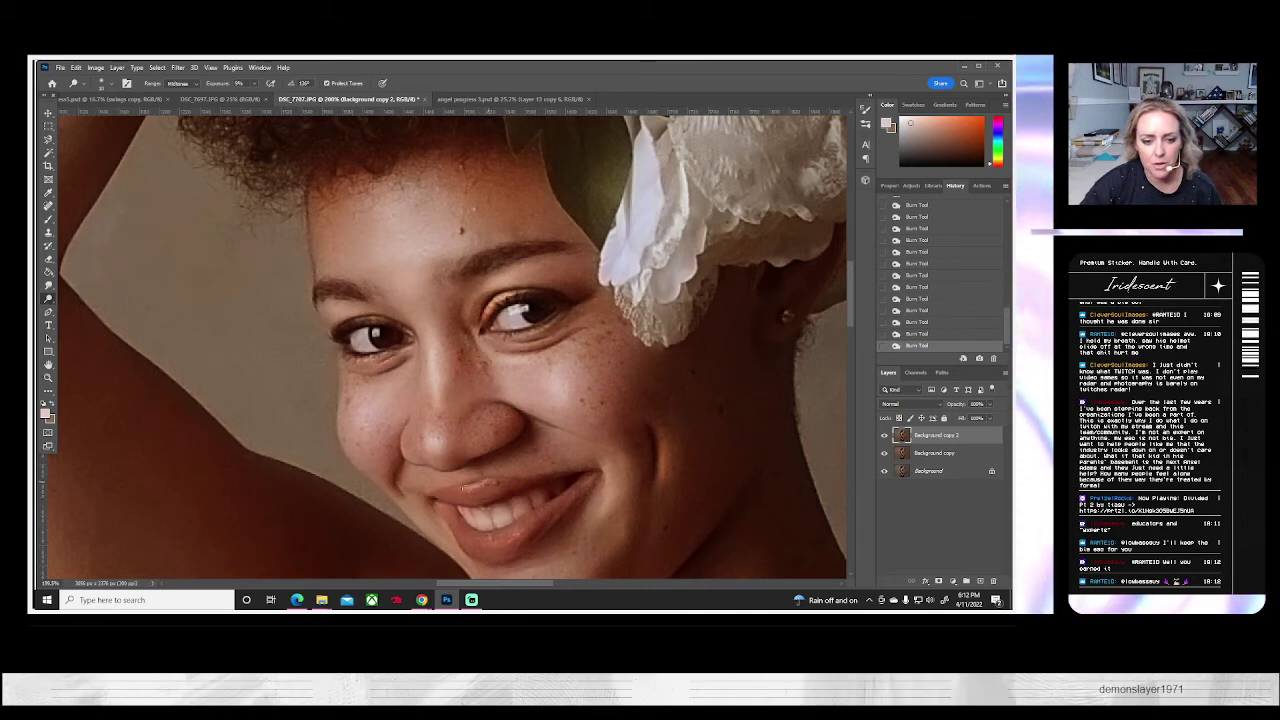
{"action": "left_click_drag", "start_coordinate": [462, 489], "coordinate": [488, 482]}
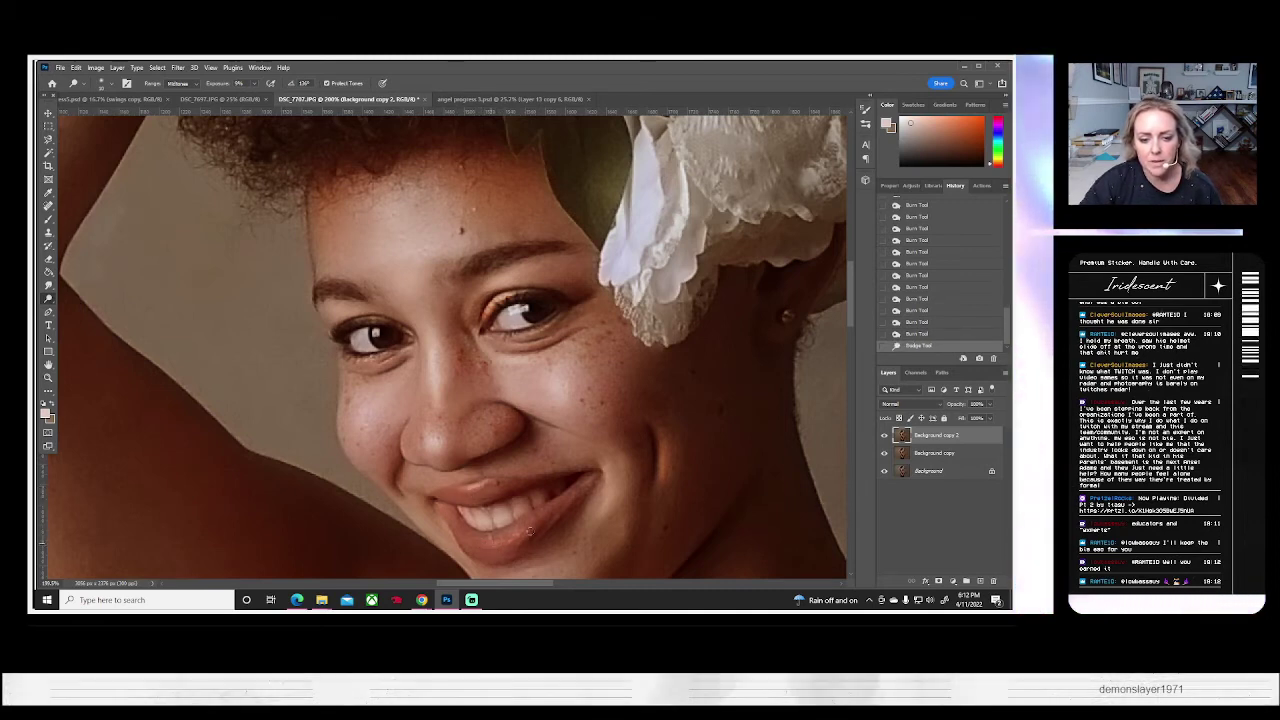
{"action": "left_click_drag", "start_coordinate": [487, 541], "coordinate": [507, 526]}
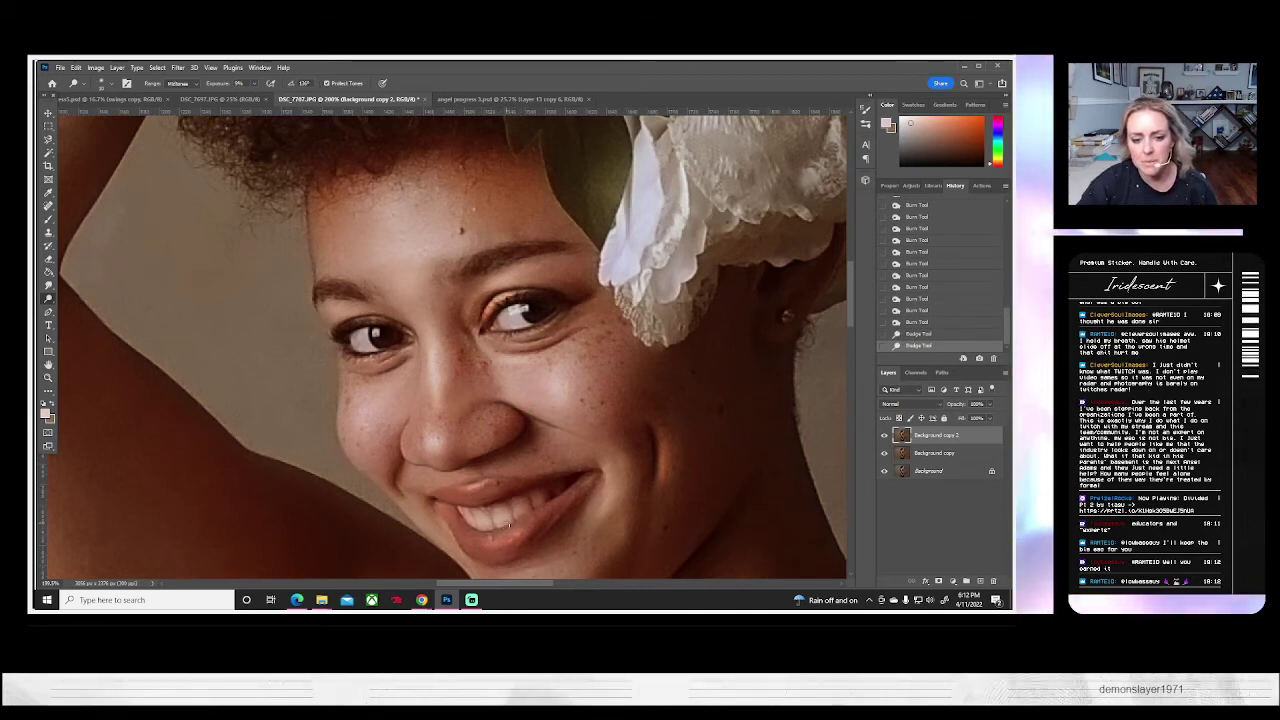
{"action": "left_click", "coordinate": [509, 525]}
{"action": "left_click", "coordinate": [517, 529]}
{"action": "left_click", "coordinate": [517, 529]}
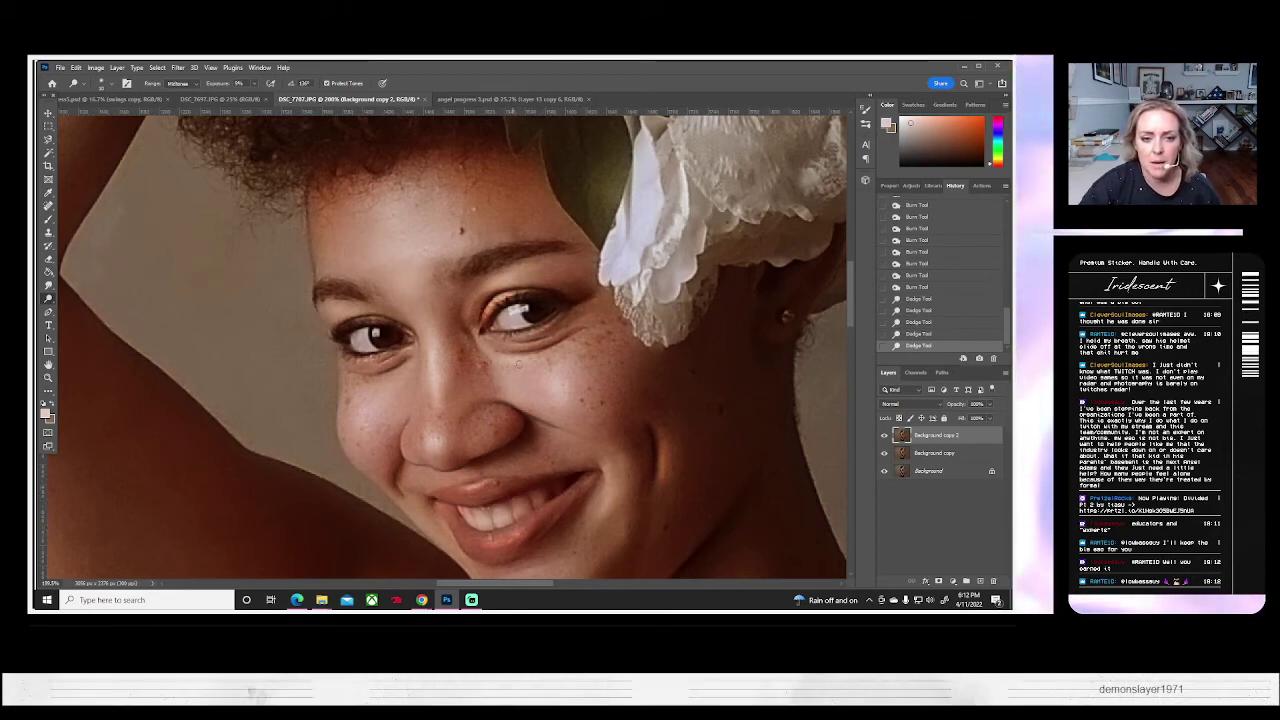
- Darken the skin between the nose bridge and the area beneath the eye nearest the flowers with repeated Burn strokes
{"action": "right_click", "coordinate": [49, 299]}
{"action": "left_click", "coordinate": [84, 308]}
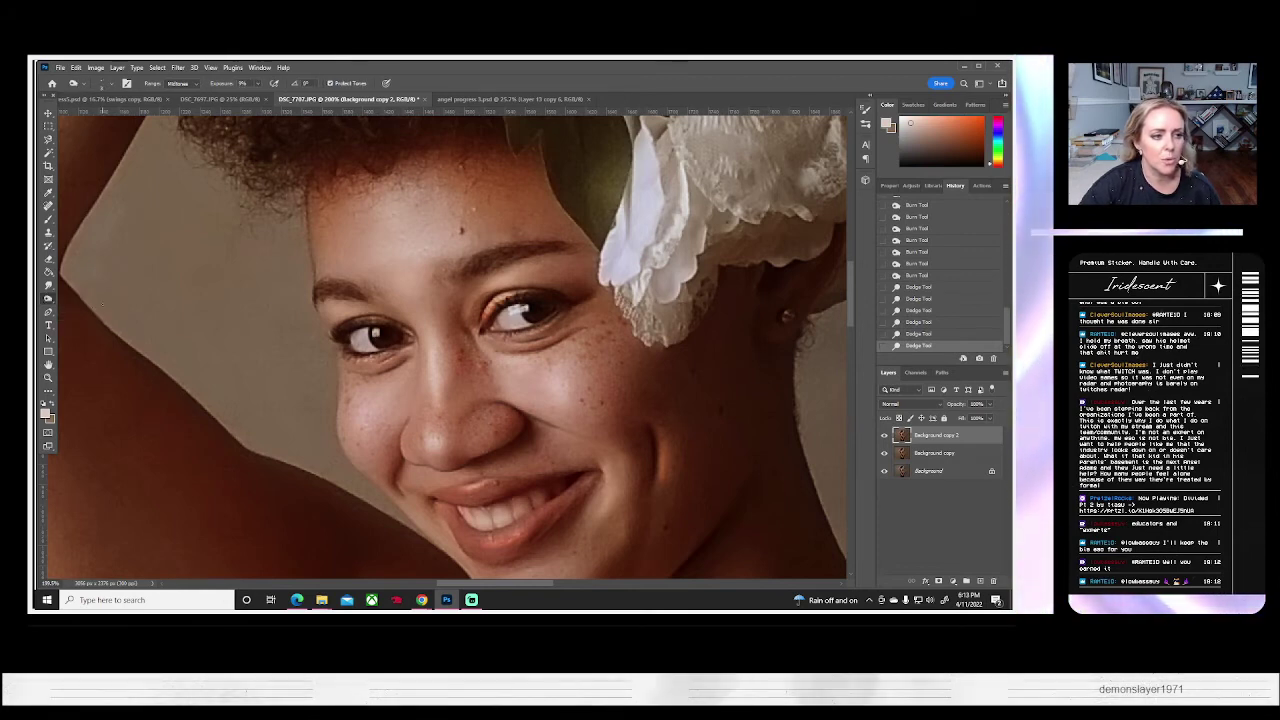
{"action": "left_click", "coordinate": [466, 356]}
{"action": "left_click", "coordinate": [476, 360]}
{"action": "left_click", "coordinate": [487, 363]}
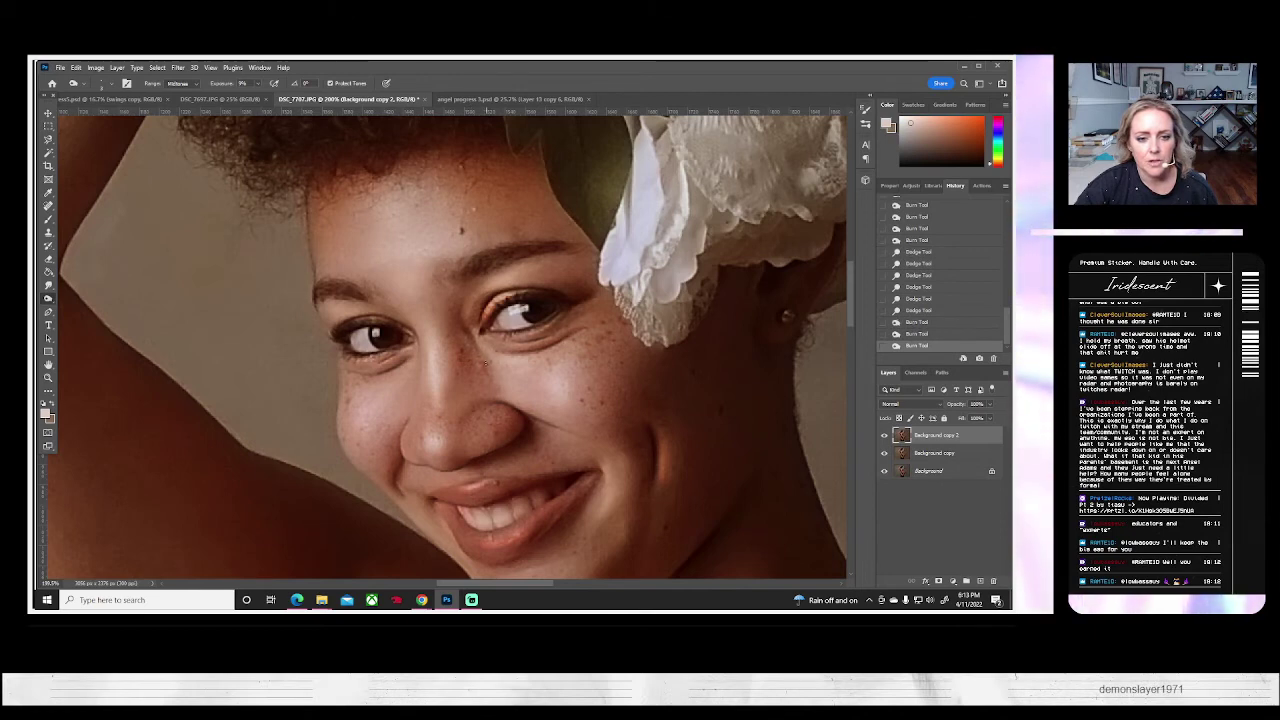
{"action": "left_click", "coordinate": [488, 363]}
{"action": "left_click", "coordinate": [496, 364]}
{"action": "left_click", "coordinate": [505, 364]}
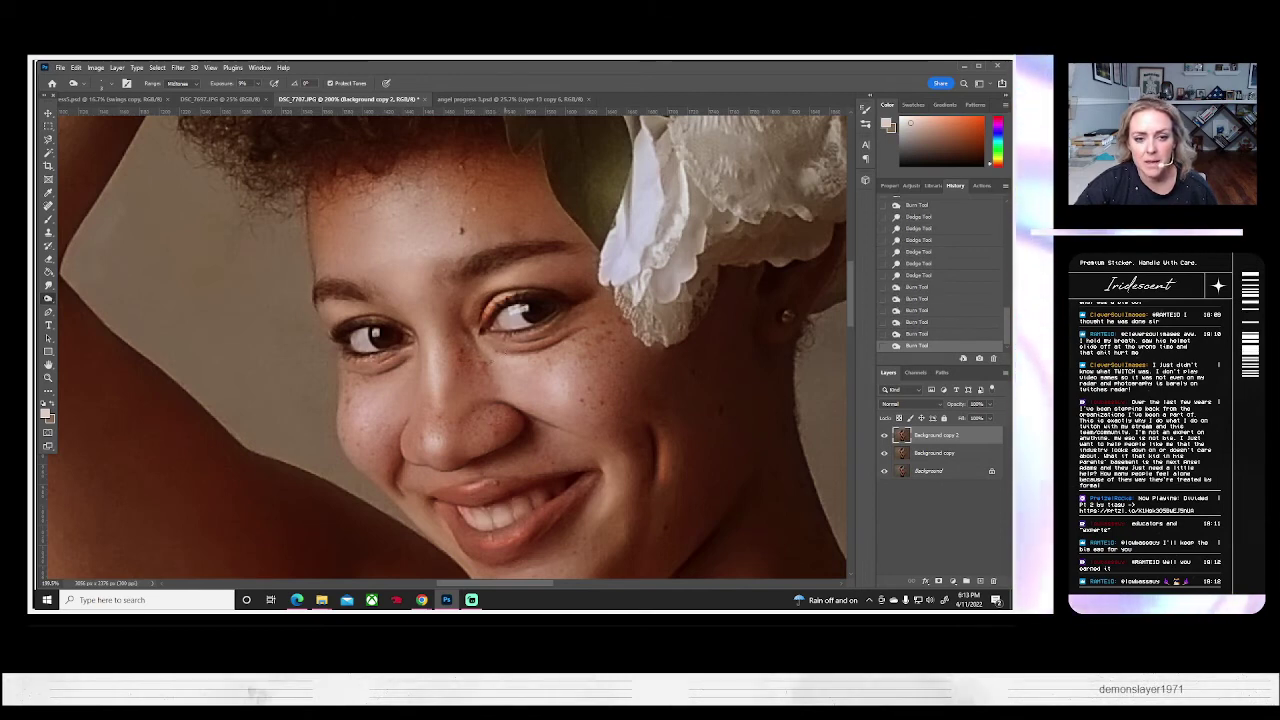
{"action": "left_click", "coordinate": [487, 363]}
{"action": "left_click", "coordinate": [487, 363]}
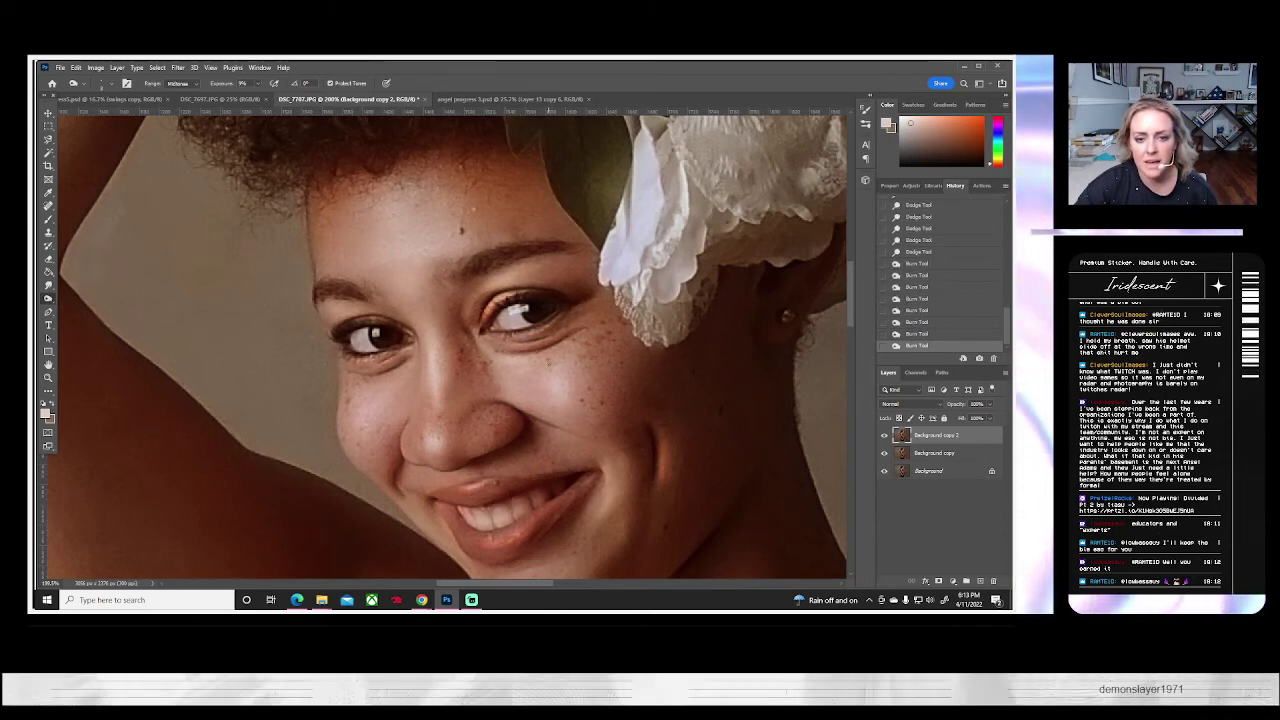
{"action": "left_click", "coordinate": [487, 363]}
{"action": "left_click", "coordinate": [487, 363]}
{"action": "left_click", "coordinate": [487, 363]}
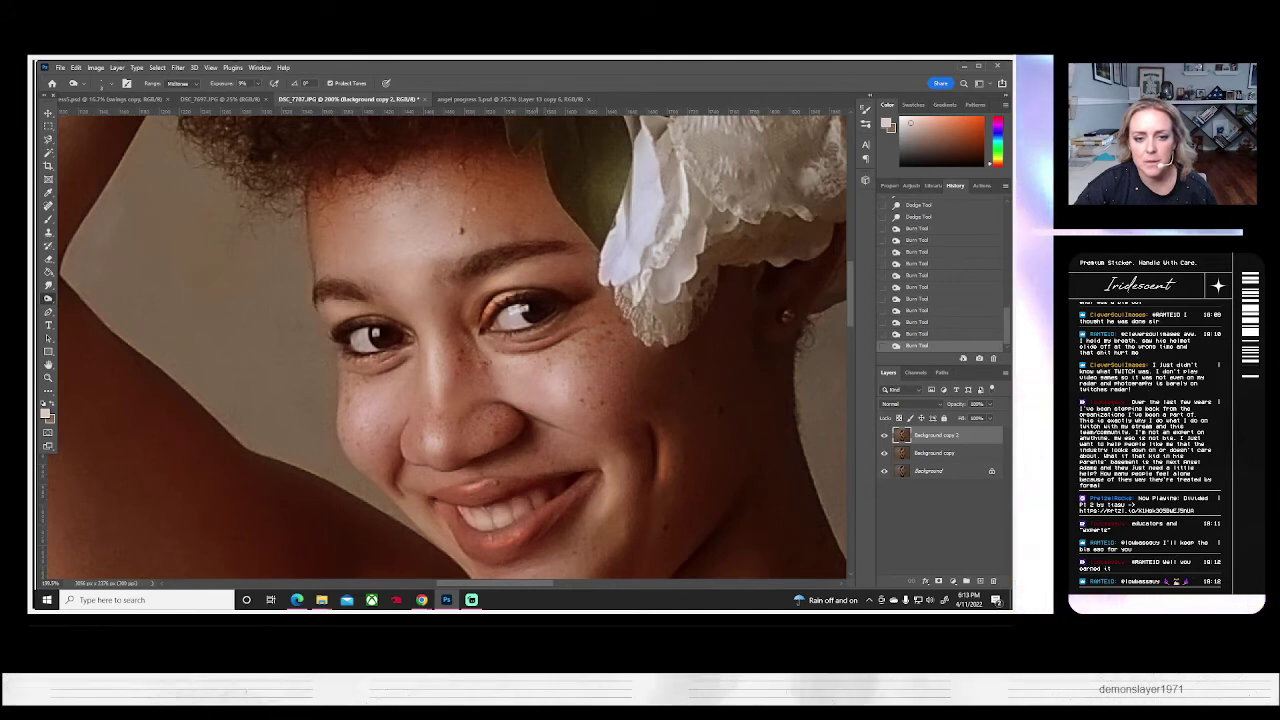
{"action": "left_click", "coordinate": [487, 363]}
{"action": "left_click", "coordinate": [487, 363]}
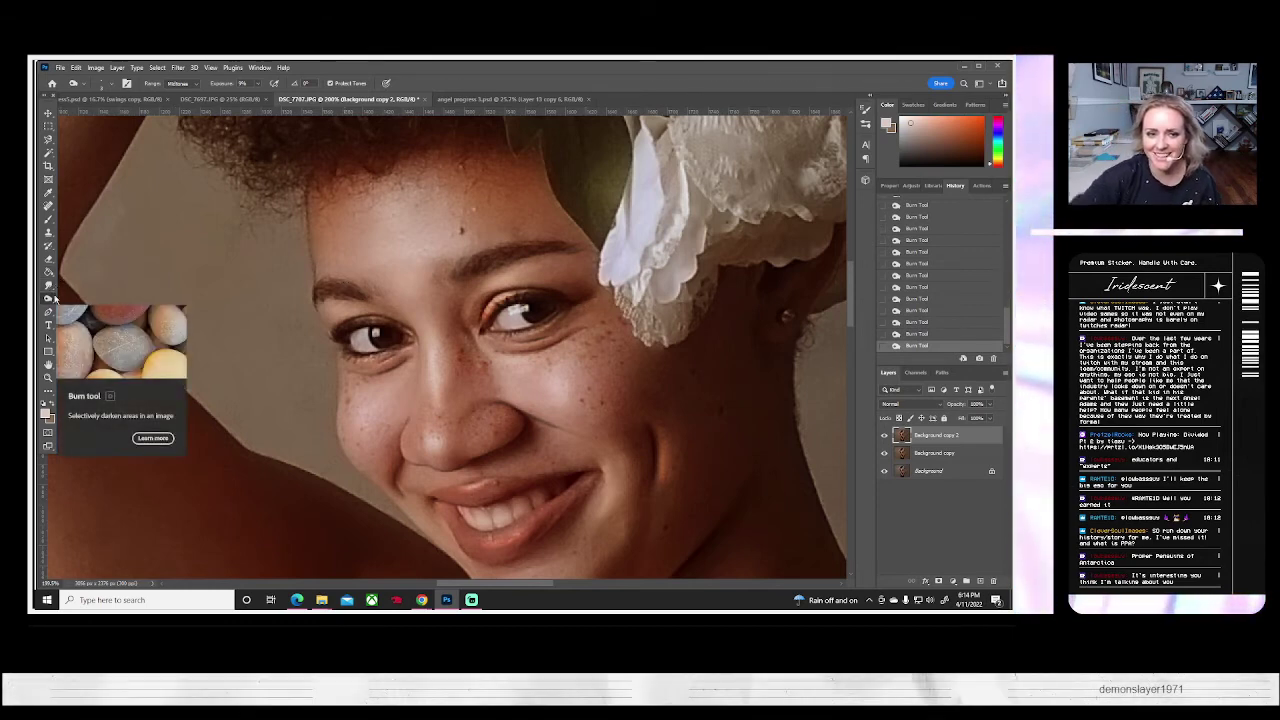
- Compare the portrait before and after retouching by toggling the visibility of Background copy 2, Background copy and Background
{"action": "left_click", "coordinate": [884, 436]}
{"action": "left_click", "coordinate": [884, 436]}
{"action": "left_click", "coordinate": [884, 436]}
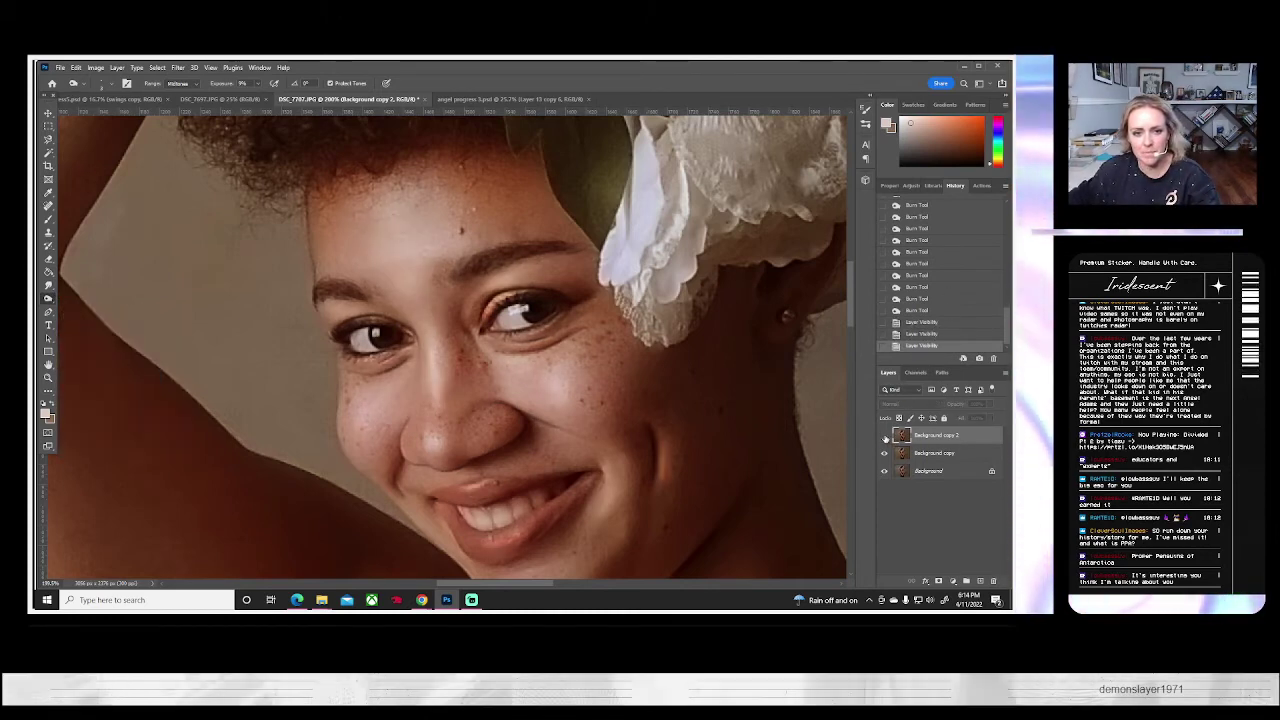
{"action": "left_click", "coordinate": [884, 453]}
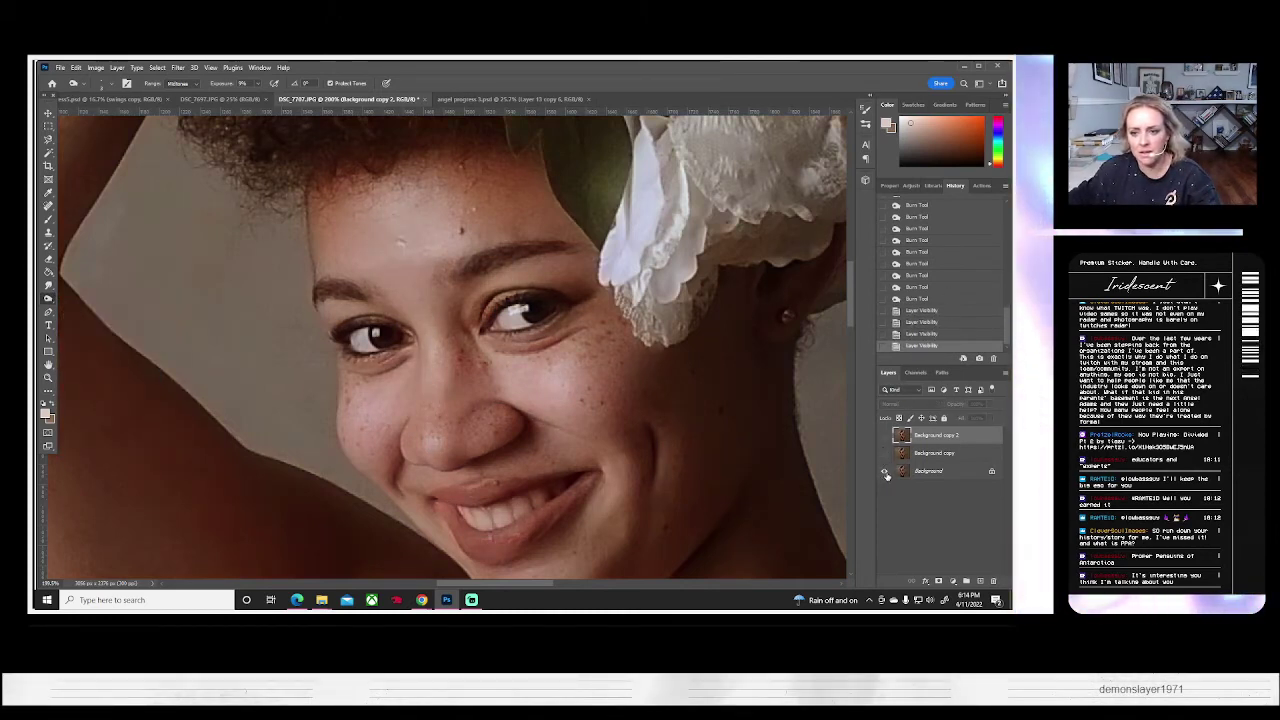
{"action": "left_click", "coordinate": [884, 436]}
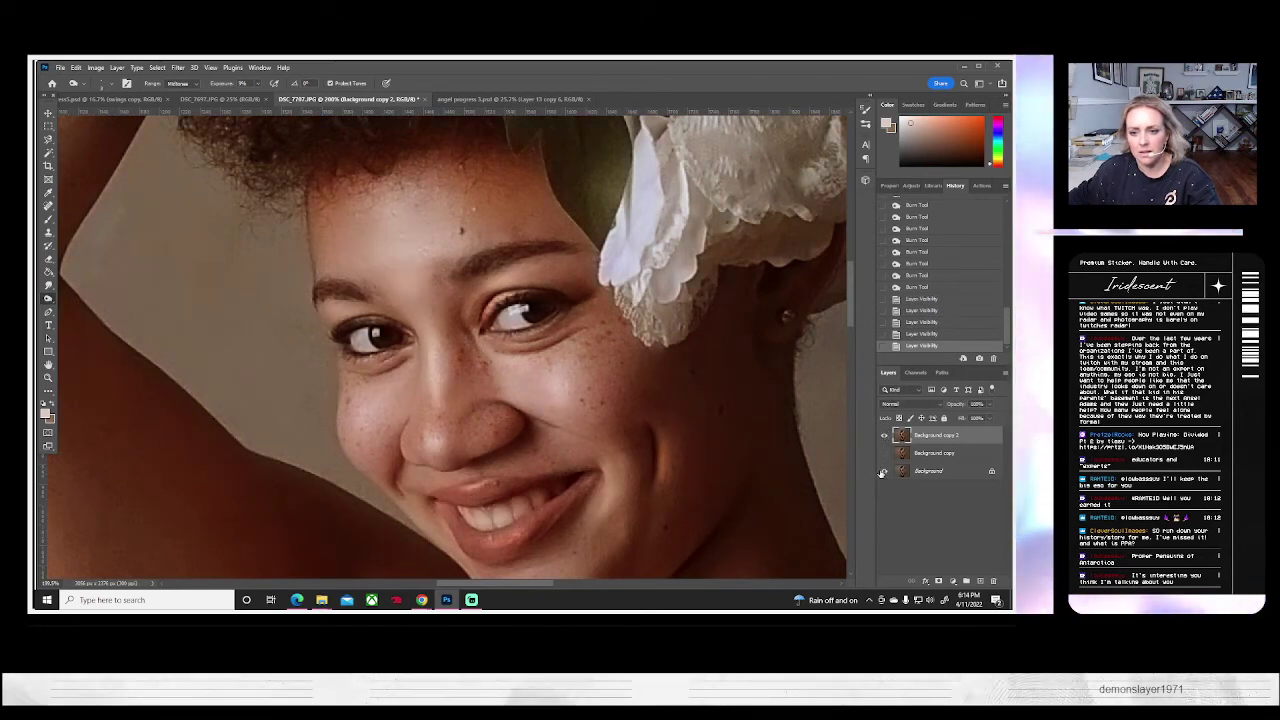
{"action": "left_click", "coordinate": [884, 471]}
{"action": "left_click", "coordinate": [884, 471]}
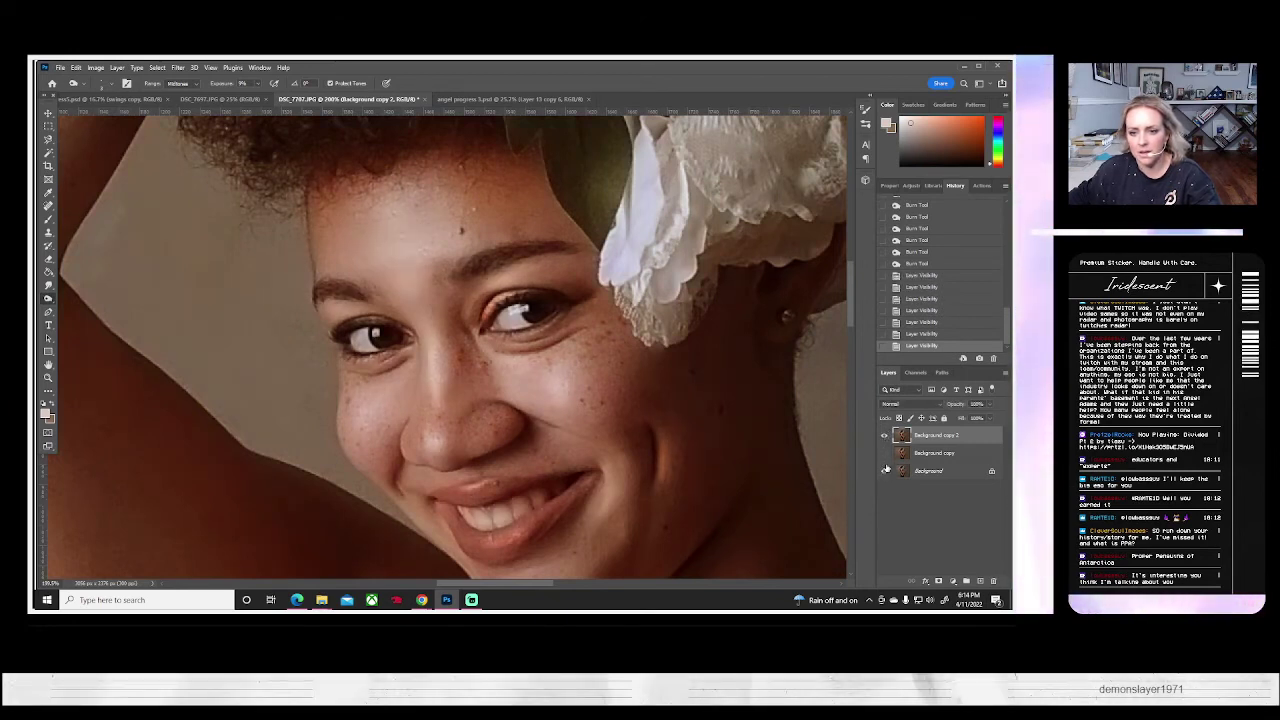
{"action": "left_click", "coordinate": [884, 453]}
{"action": "left_click", "coordinate": [884, 436]}
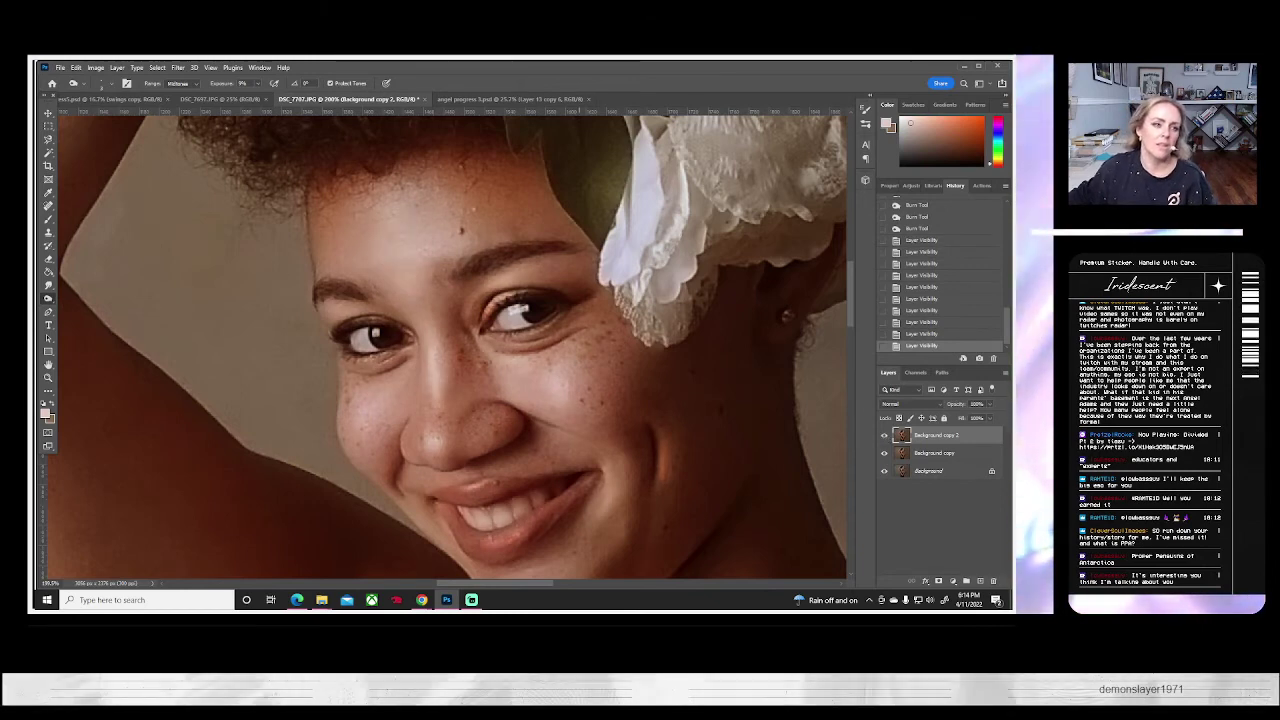
- Remove two small blemishes on the forehead above the mole with the Spot Healing Brush
{"action": "key", "text": "j"}
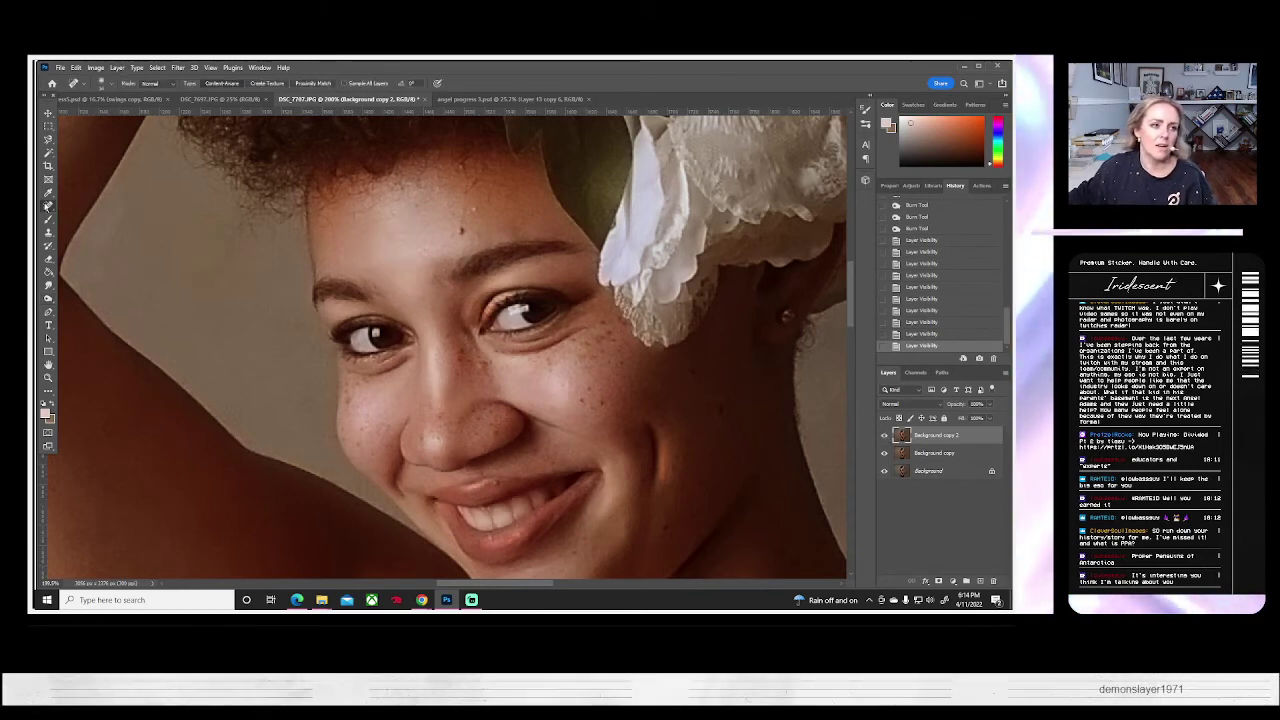
{"action": "left_click", "coordinate": [471, 209]}
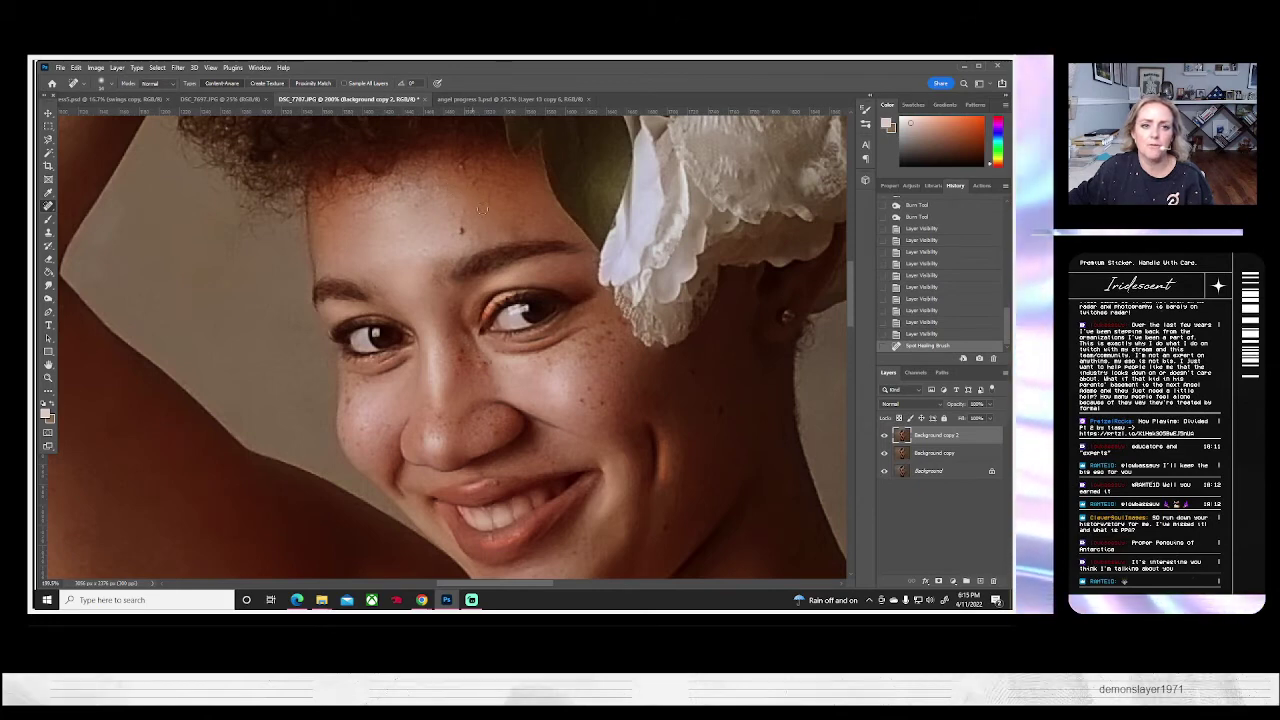
{"action": "left_click", "coordinate": [481, 211]}
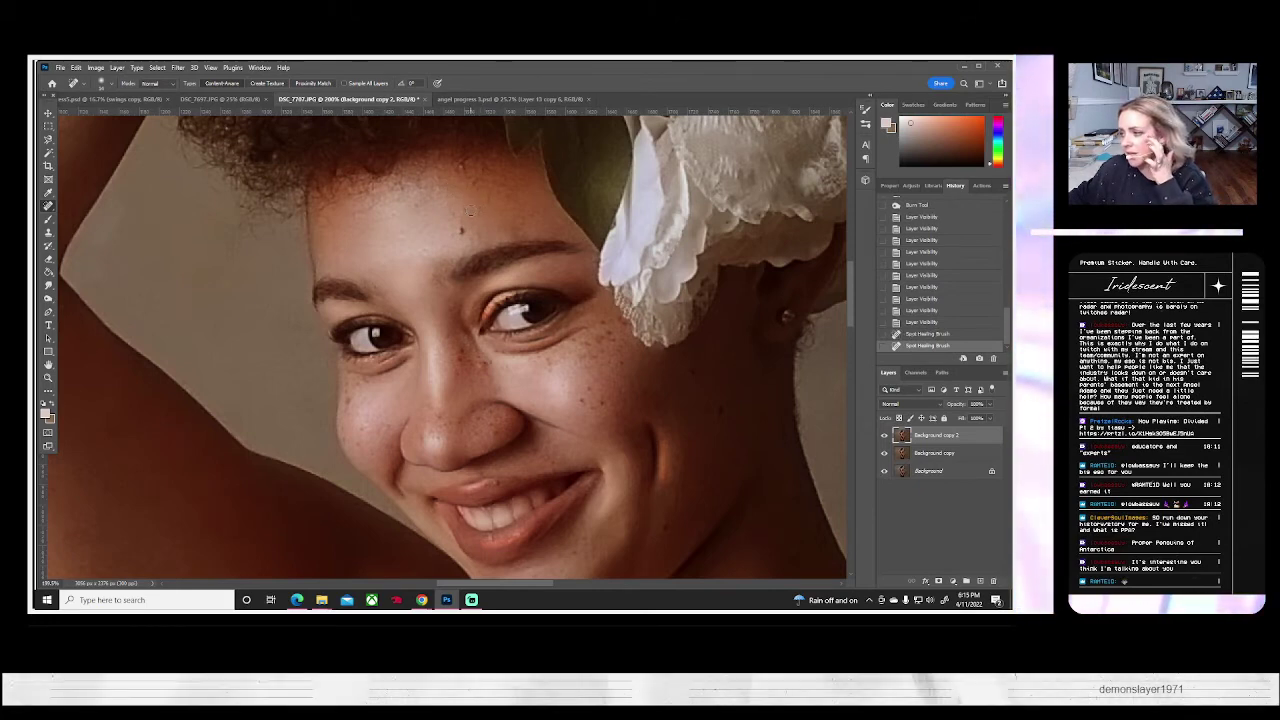
- Darken the edge beneath the chin and jaw and the cheek crease beside the smile with Burn tool strokes
{"action": "scroll", "coordinate": [400, 297], "scroll_direction": "down", "scroll_amount": 3}
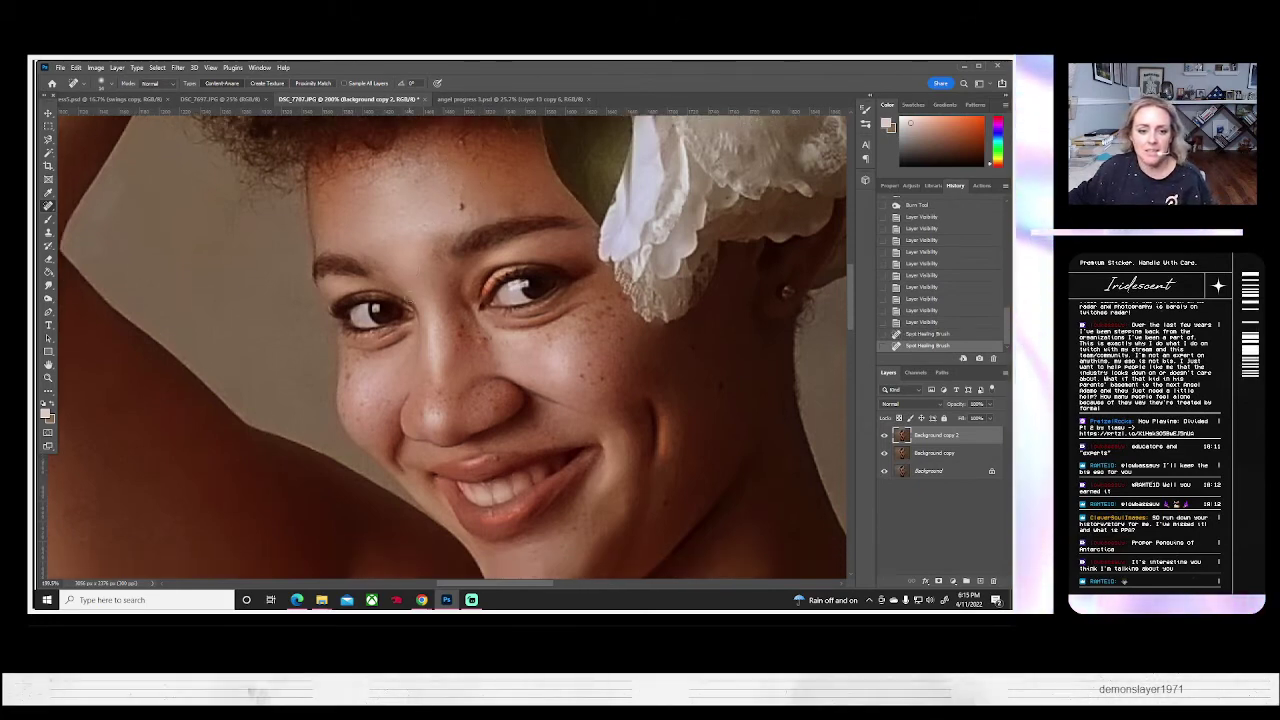
{"action": "scroll", "coordinate": [402, 285], "scroll_direction": "down", "scroll_amount": 1}
{"action": "scroll", "coordinate": [402, 285], "scroll_direction": "up", "scroll_amount": 2}
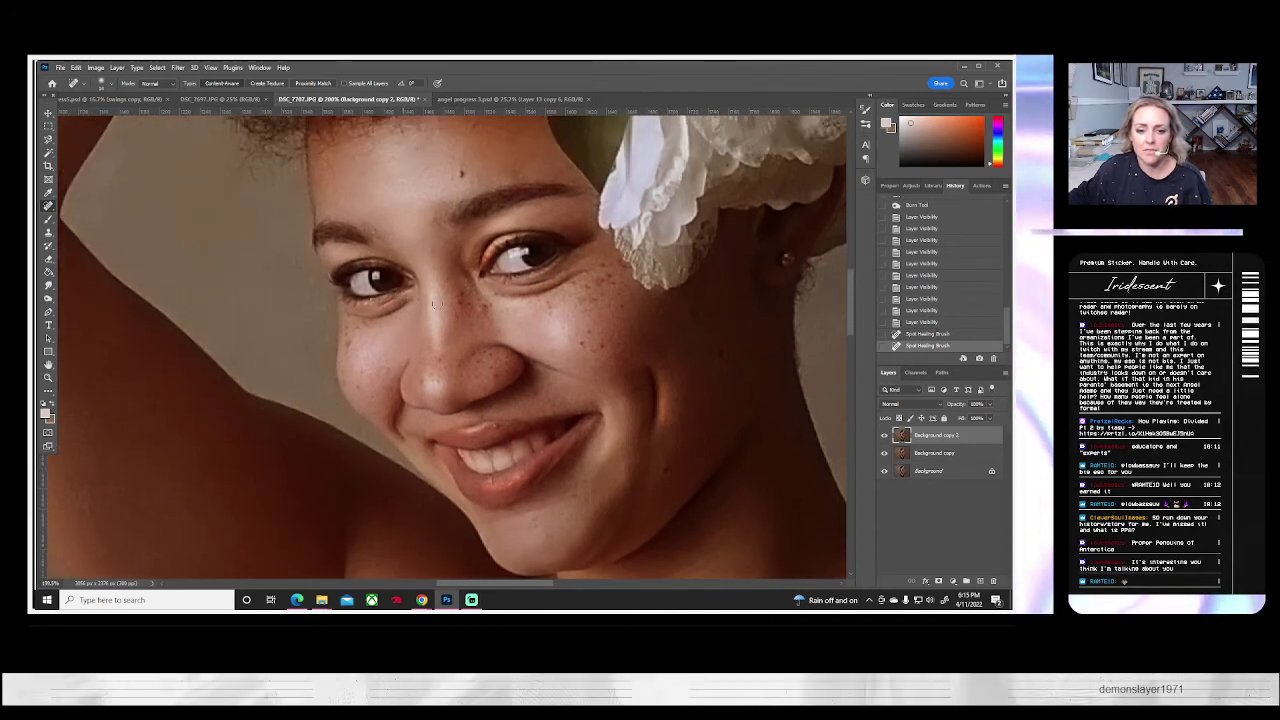
{"action": "scroll", "coordinate": [760, 434], "scroll_direction": "down", "scroll_amount": 3}
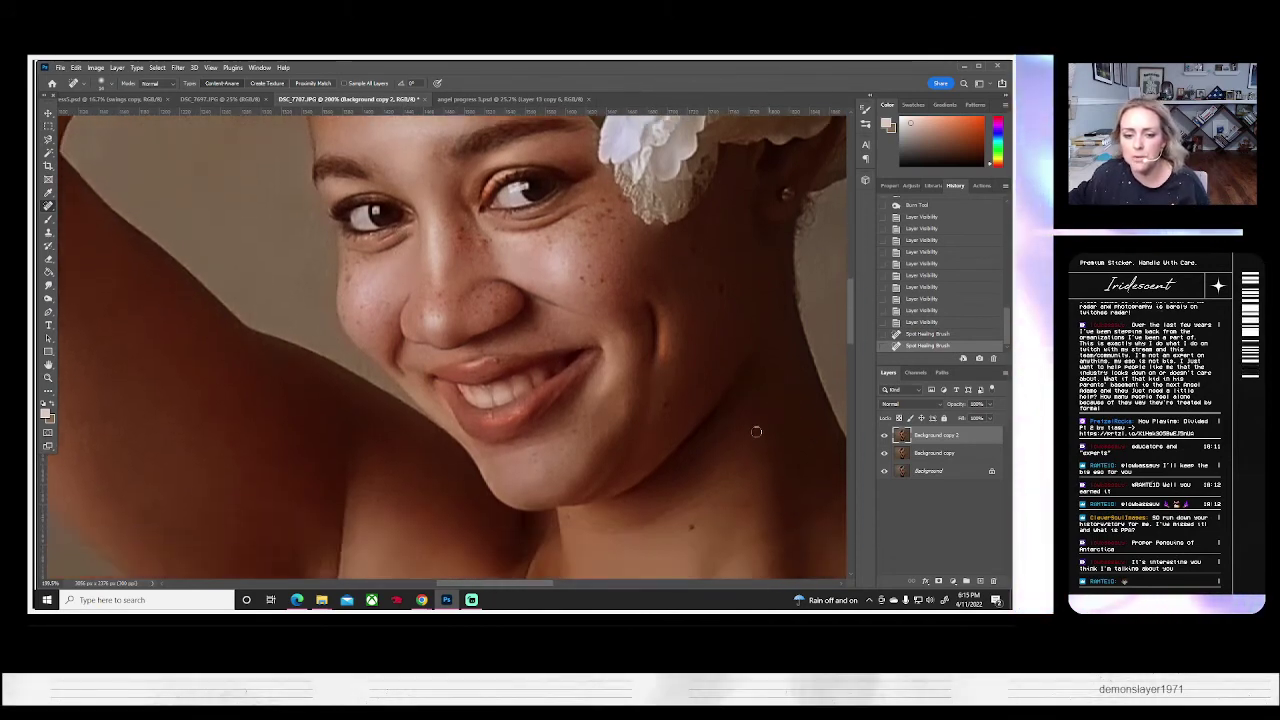
{"action": "left_click", "coordinate": [48, 299]}
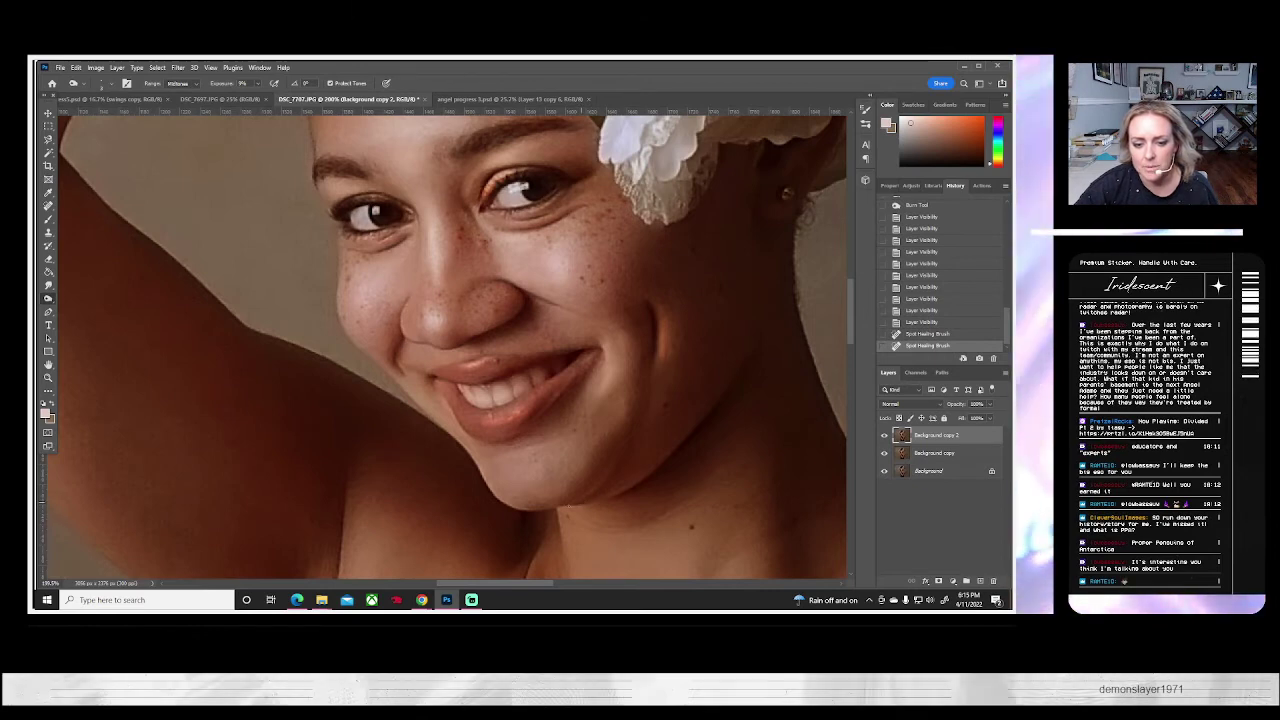
{"action": "left_click_drag", "start_coordinate": [581, 502], "coordinate": [573, 503]}
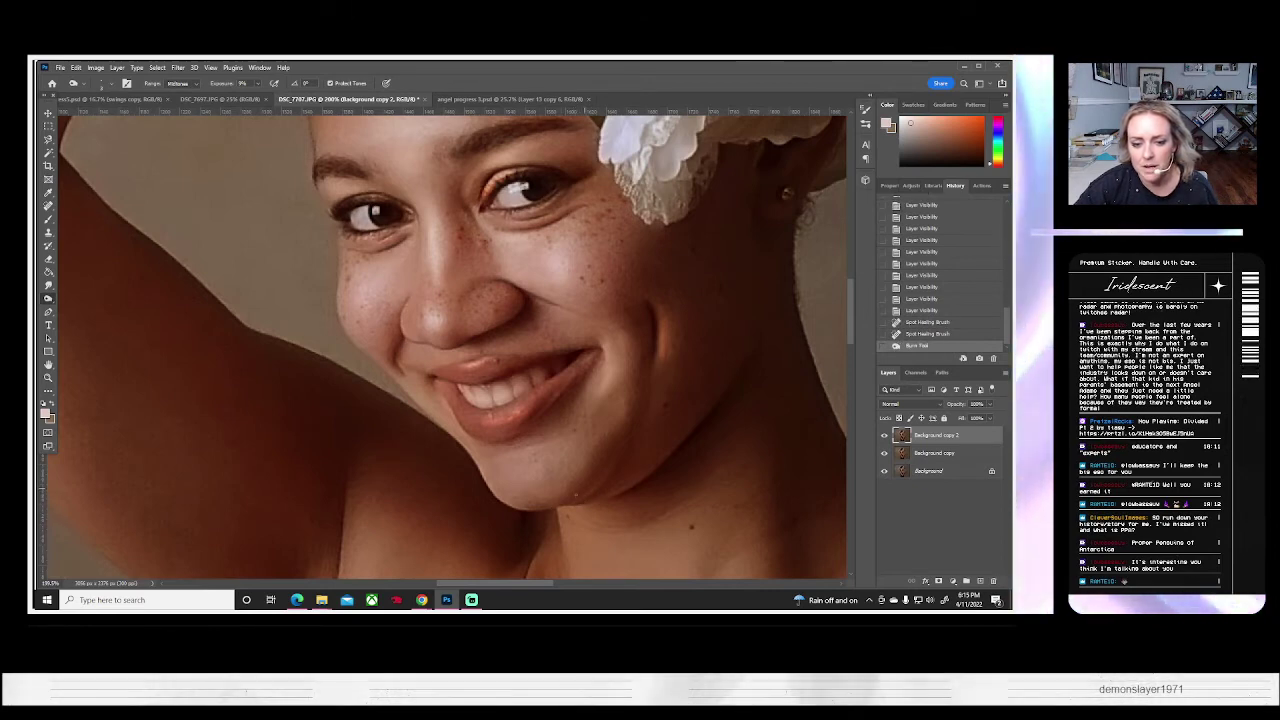
{"action": "left_click_drag", "start_coordinate": [580, 501], "coordinate": [560, 504]}
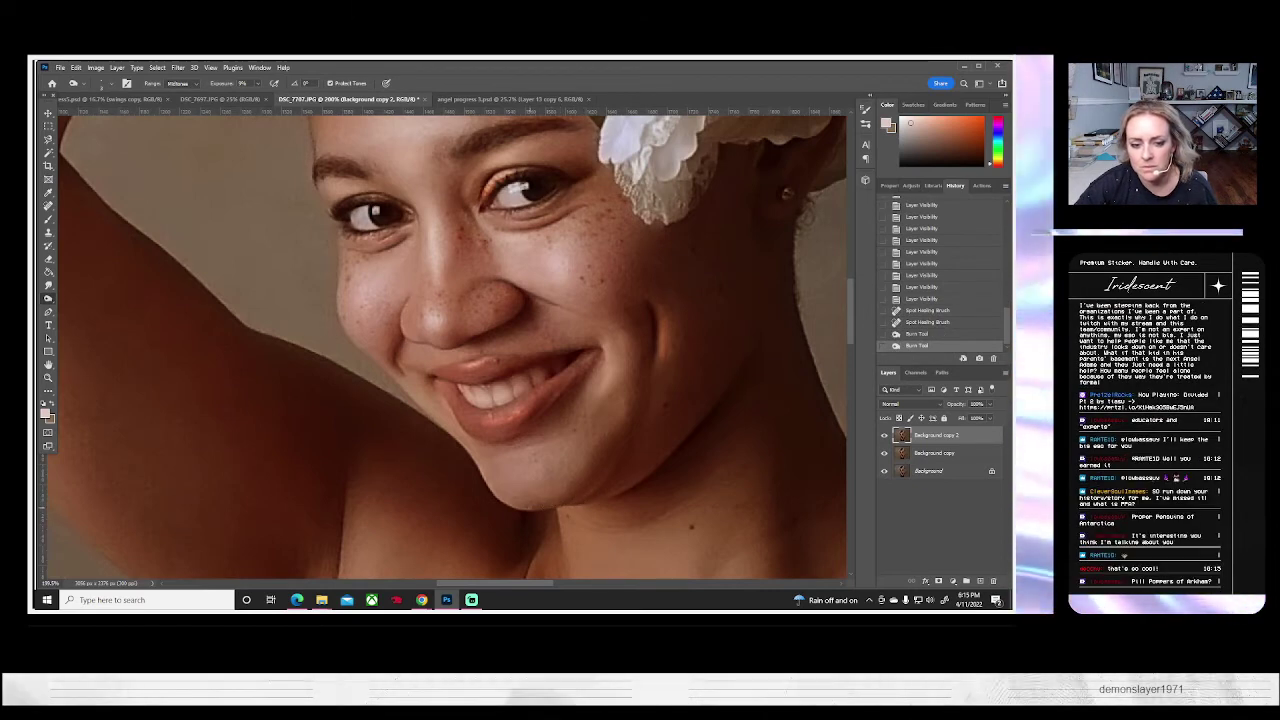
{"action": "left_click", "coordinate": [566, 499]}
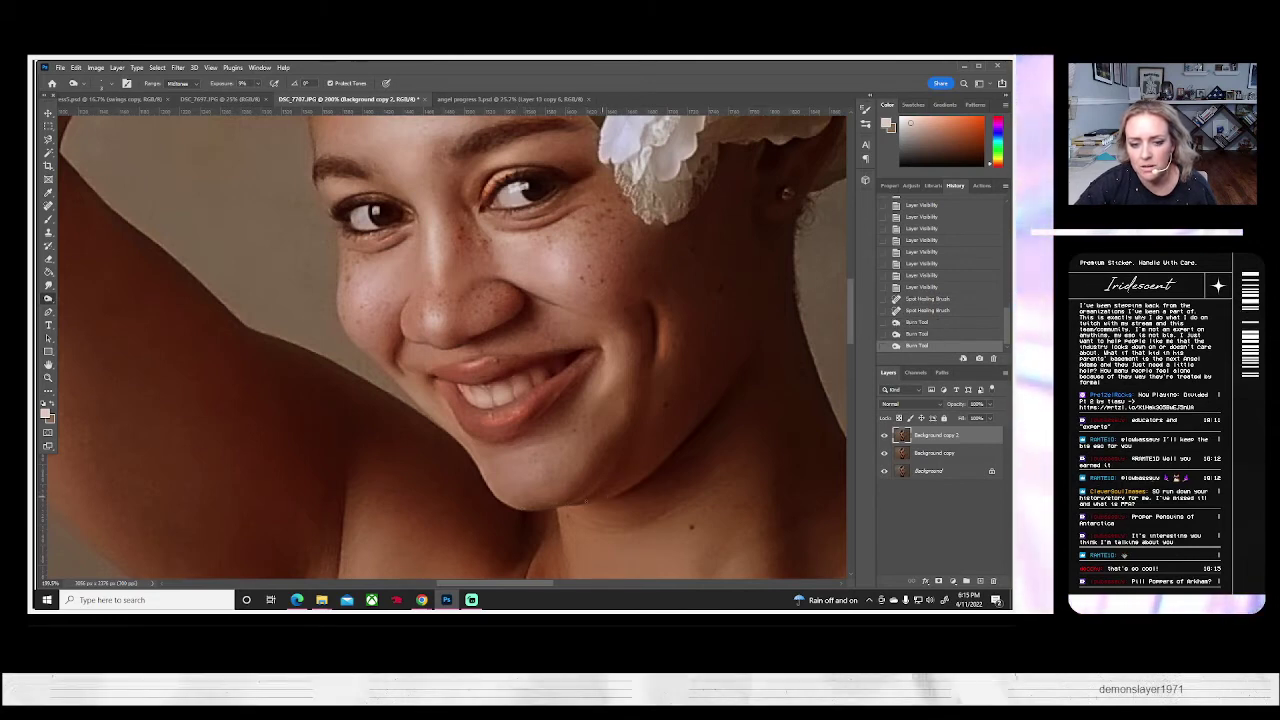
{"action": "left_click", "coordinate": [628, 492]}
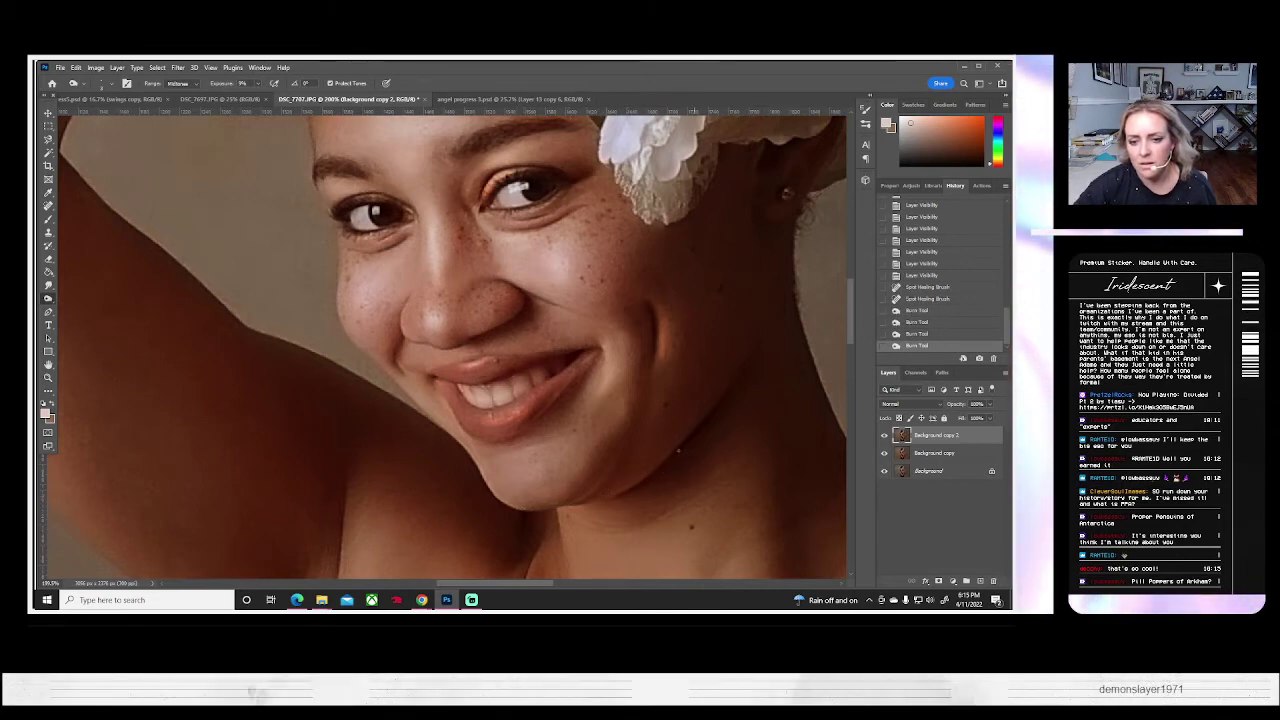
{"action": "mouse_move", "coordinate": [628, 492]}
{"action": "left_mouse_down"}
{"action": "mouse_move", "coordinate": [669, 458]}
{"action": "mouse_move", "coordinate": [614, 495]}
{"action": "left_mouse_up"}
{"action": "mouse_move", "coordinate": [649, 317]}
{"action": "left_mouse_down"}
{"action": "mouse_move", "coordinate": [651, 356]}
{"action": "mouse_move", "coordinate": [640, 306]}
{"action": "left_mouse_up"}
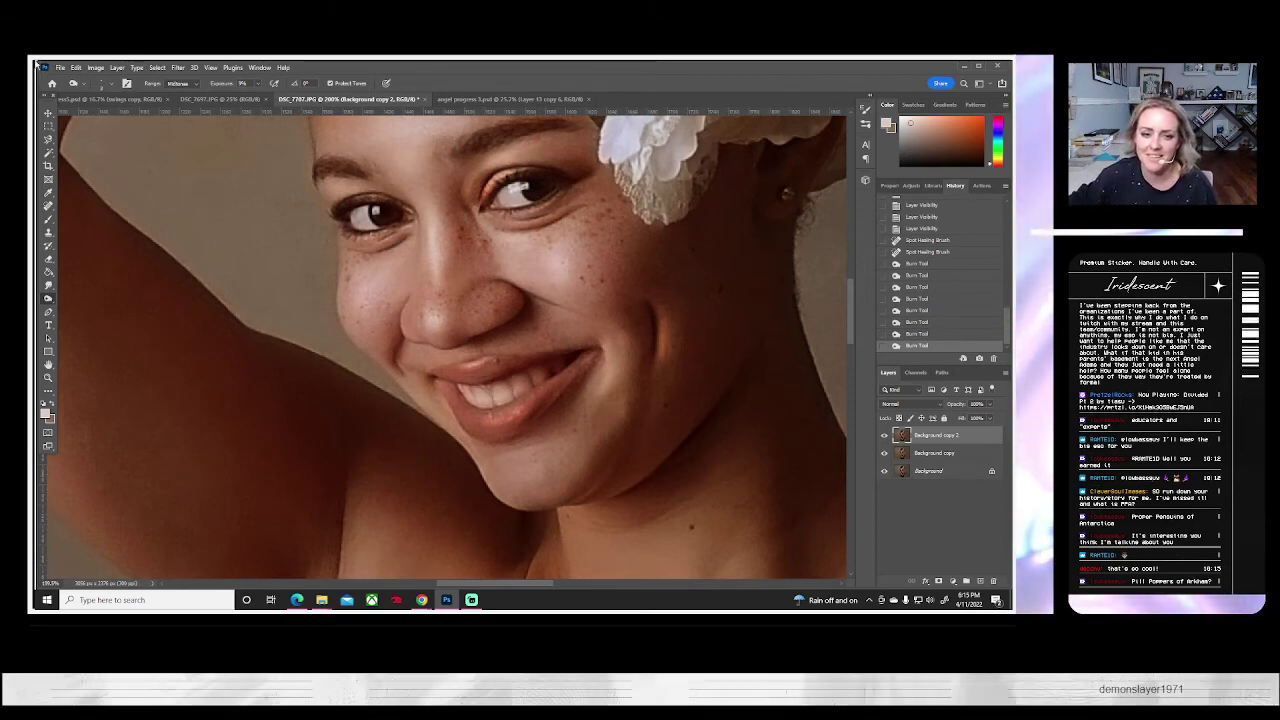
- Remove the small blemishes across the middle of the forehead and around the mole with the Spot Healing Brush
{"action": "scroll", "coordinate": [76, 64], "scroll_direction": "up", "scroll_amount": 3}
{"action": "scroll", "coordinate": [184, 66], "scroll_direction": "up", "scroll_amount": 2}
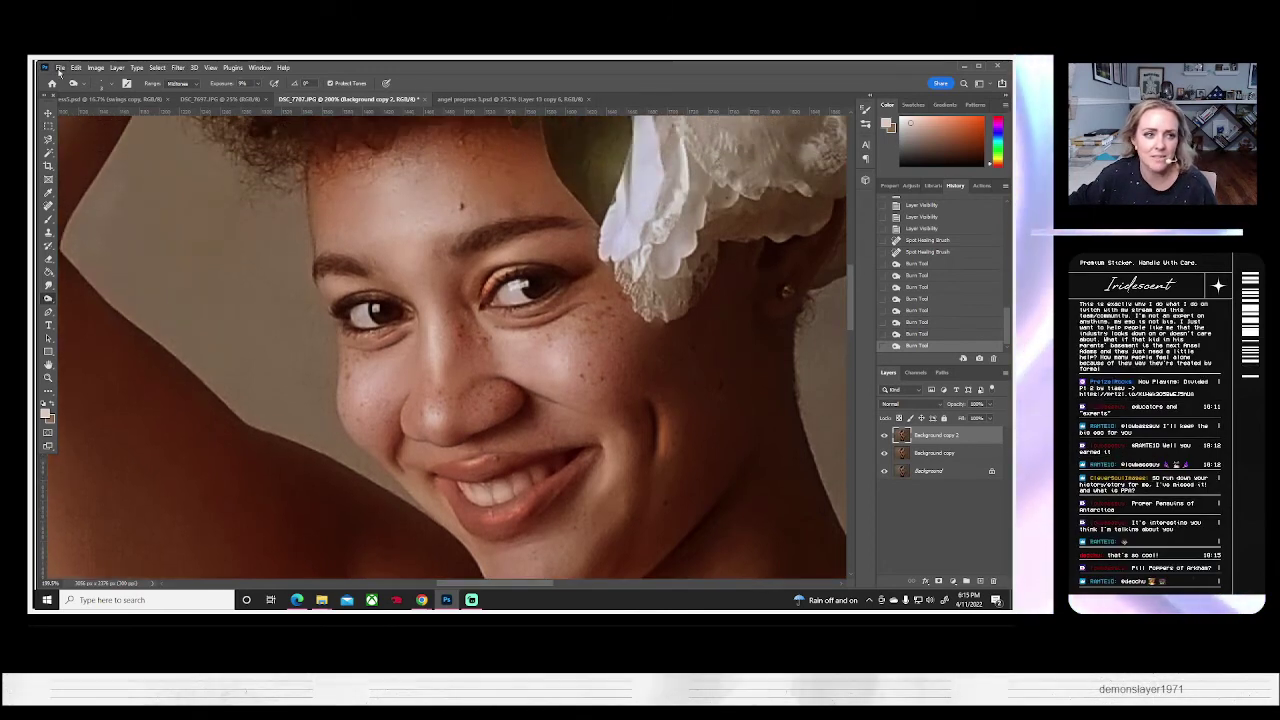
{"action": "left_click", "coordinate": [48, 205]}
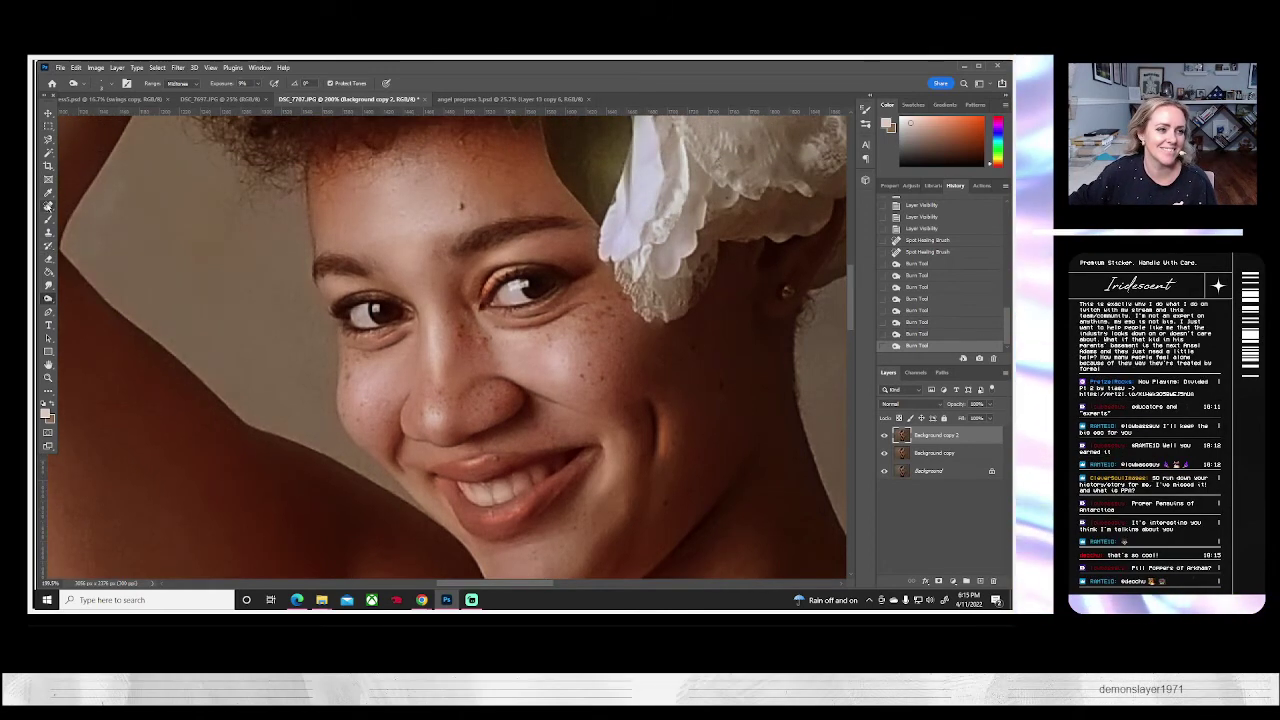
{"action": "left_click", "coordinate": [401, 214]}
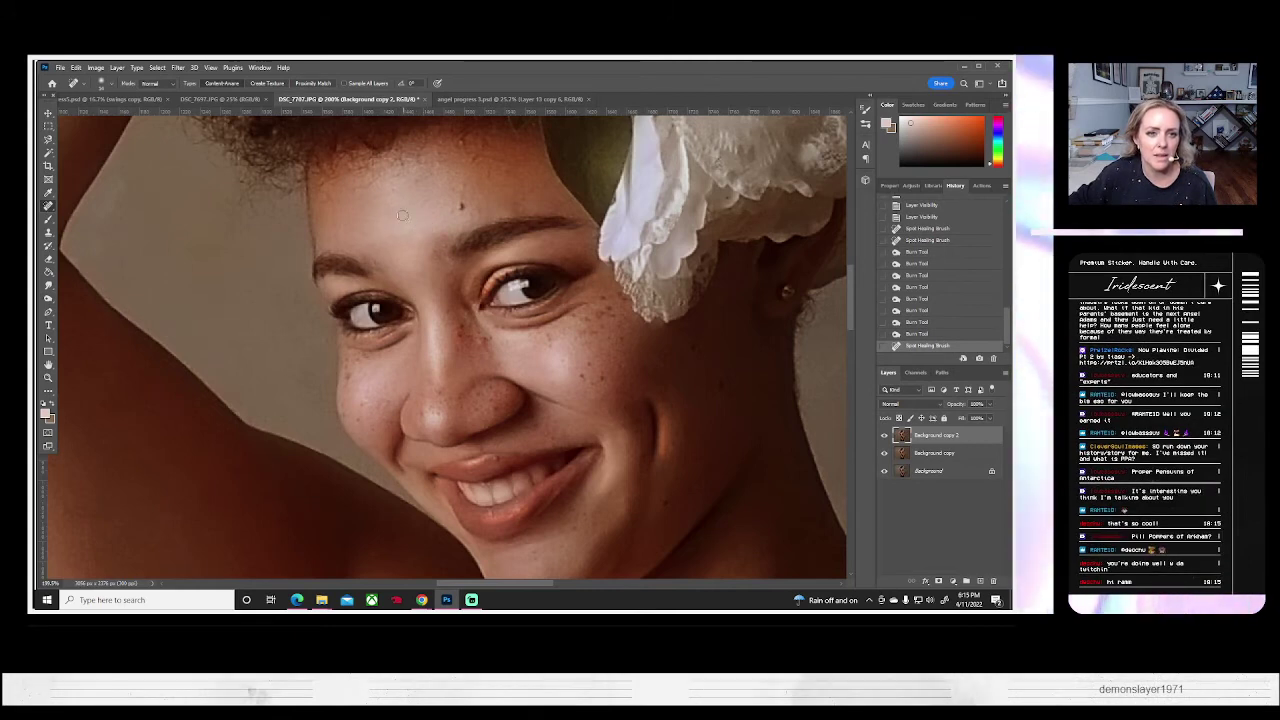
{"action": "left_click", "coordinate": [396, 196]}
{"action": "left_click", "coordinate": [390, 206]}
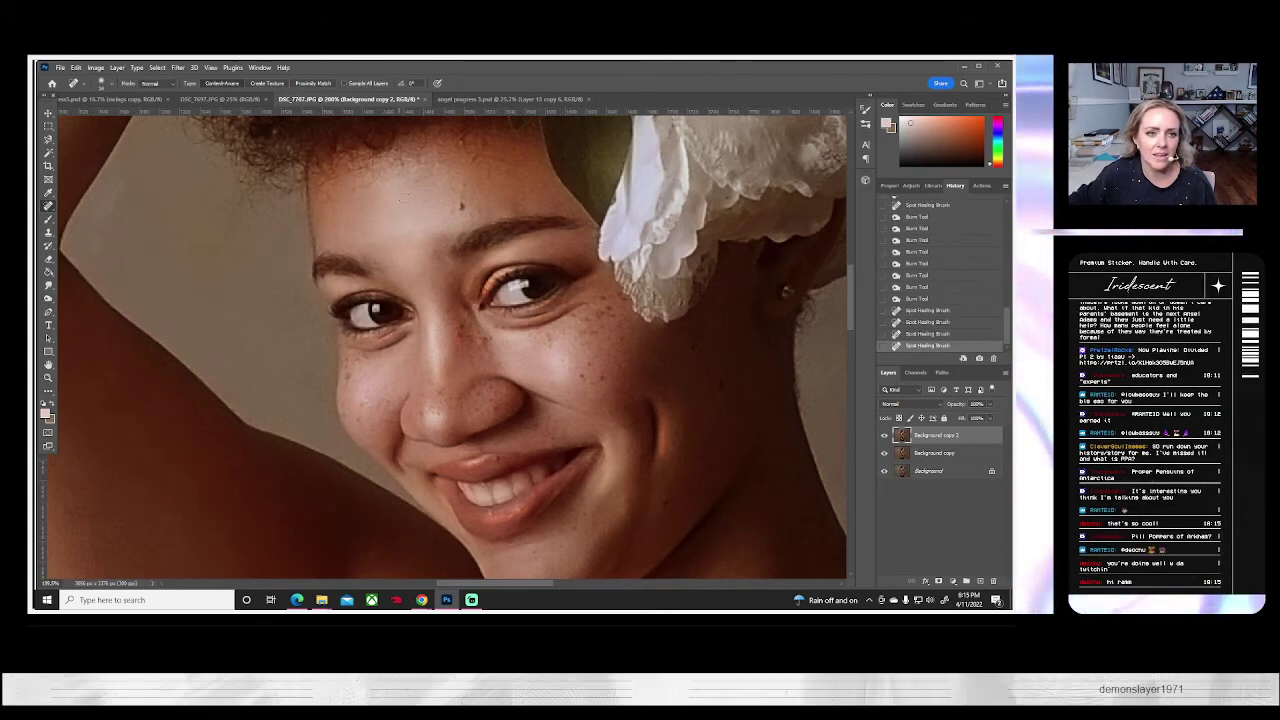
{"action": "left_click", "coordinate": [424, 207]}
{"action": "left_click", "coordinate": [424, 212]}
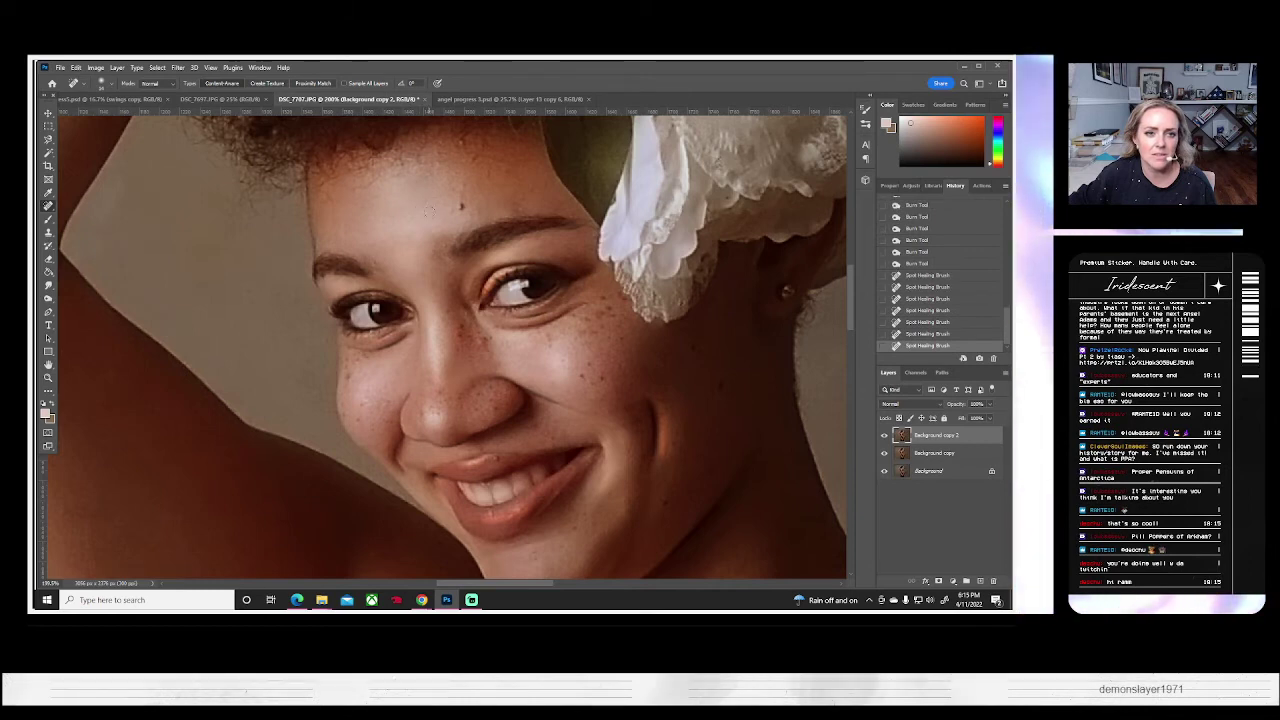
{"action": "left_click", "coordinate": [445, 240]}
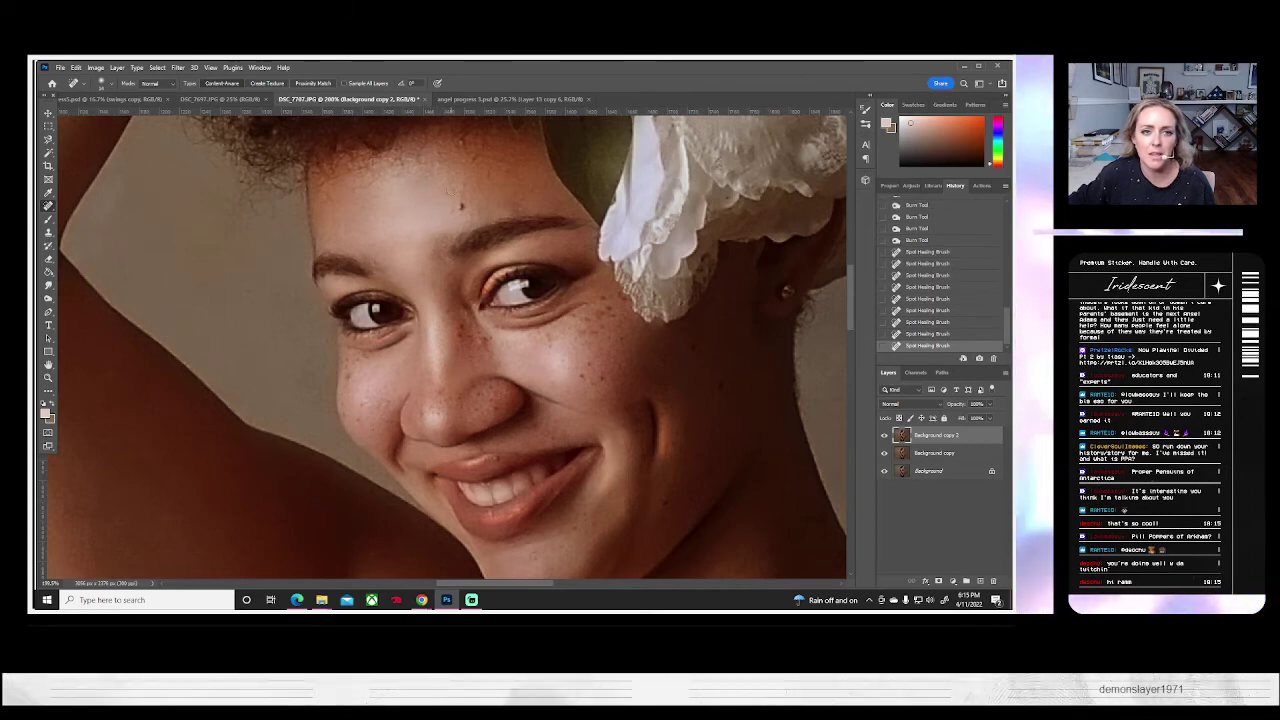
{"action": "left_click", "coordinate": [450, 187]}
{"action": "left_click", "coordinate": [449, 183]}
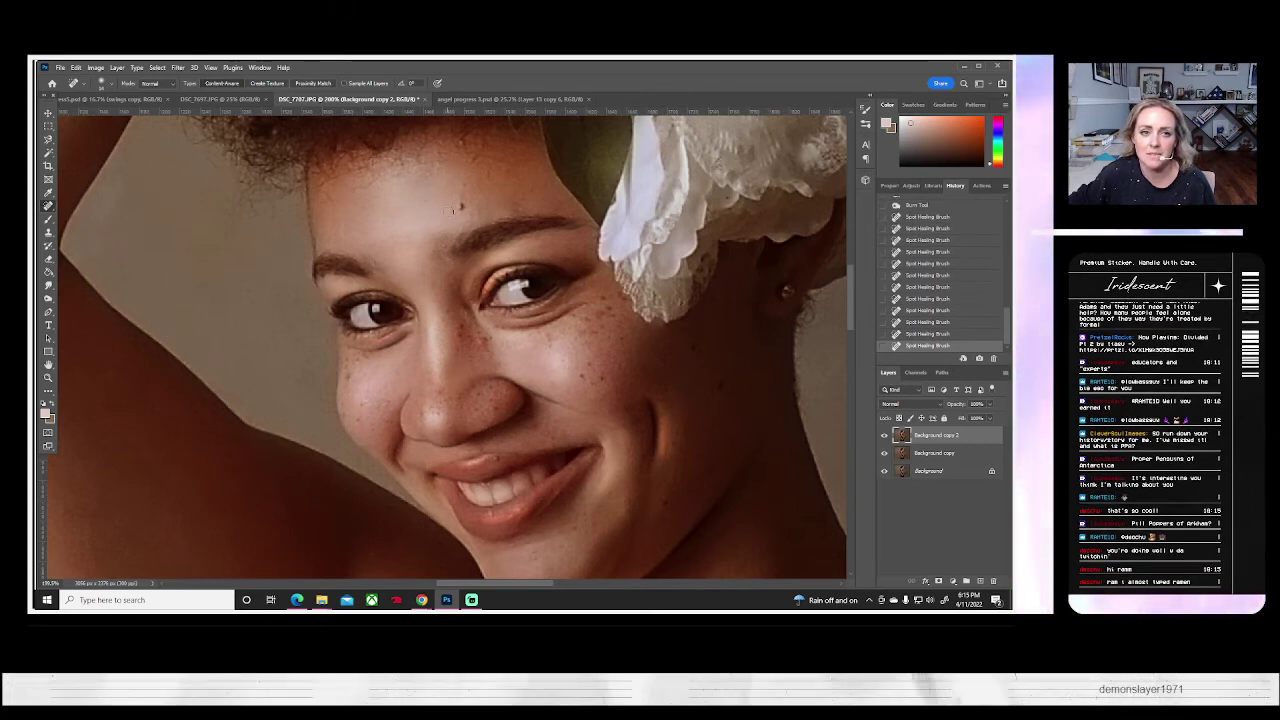
- Compare the whole portrait with and without the latest retouching by toggling the visibility of Background copy 2
{"action": "scroll", "coordinate": [384, 327], "scroll_direction": "down", "scroll_amount": 3}
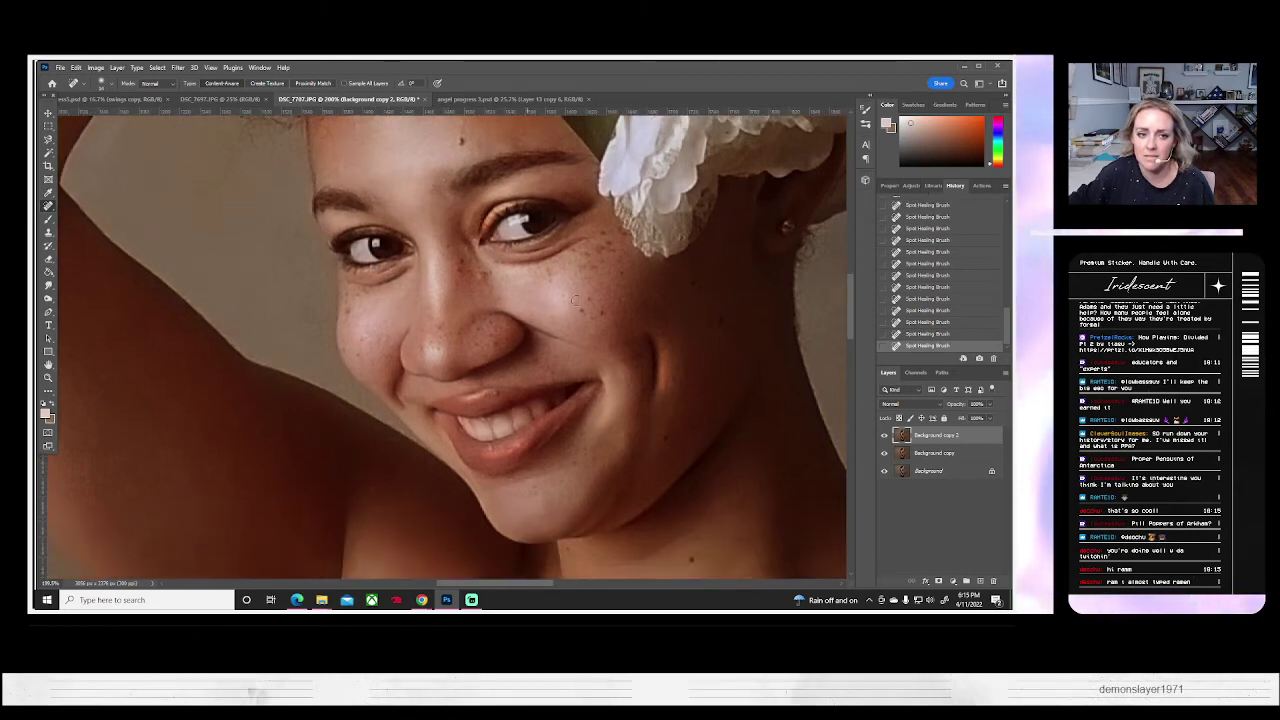
{"action": "scroll", "coordinate": [700, 375], "scroll_direction": "down", "scroll_amount": 3}
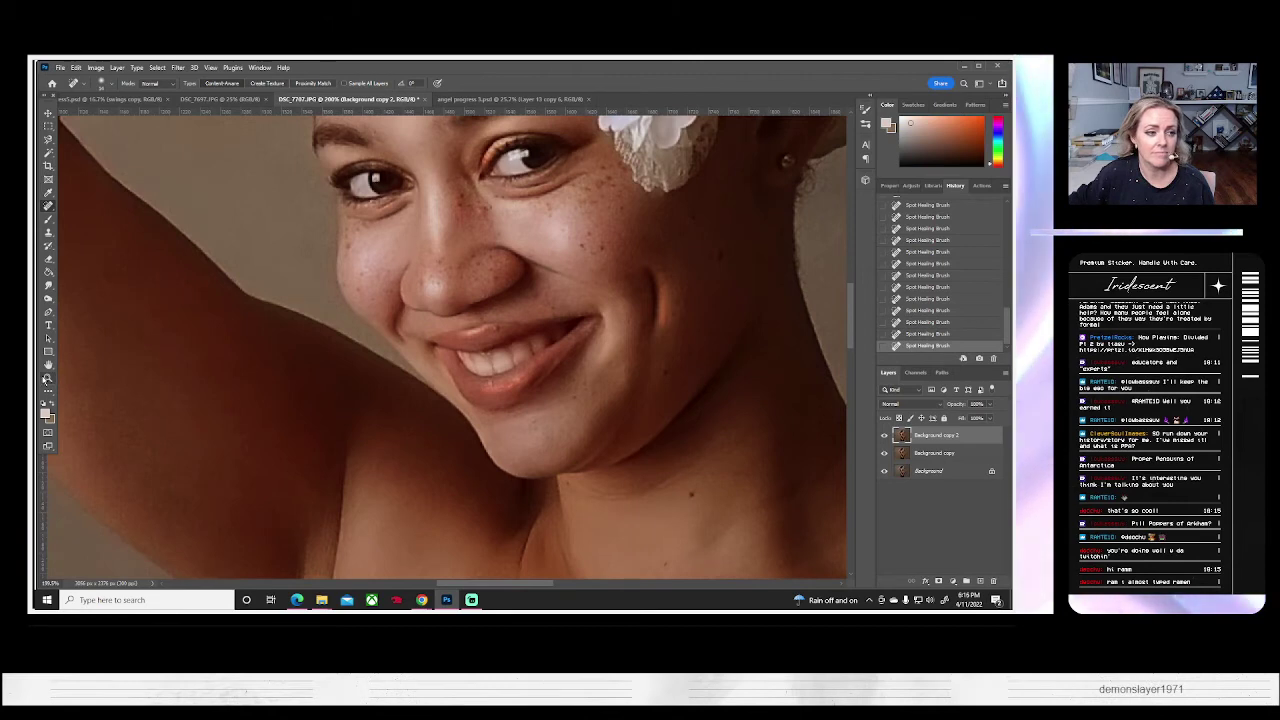
{"action": "left_click", "coordinate": [46, 378]}
{"action": "left_click", "coordinate": [344, 83]}
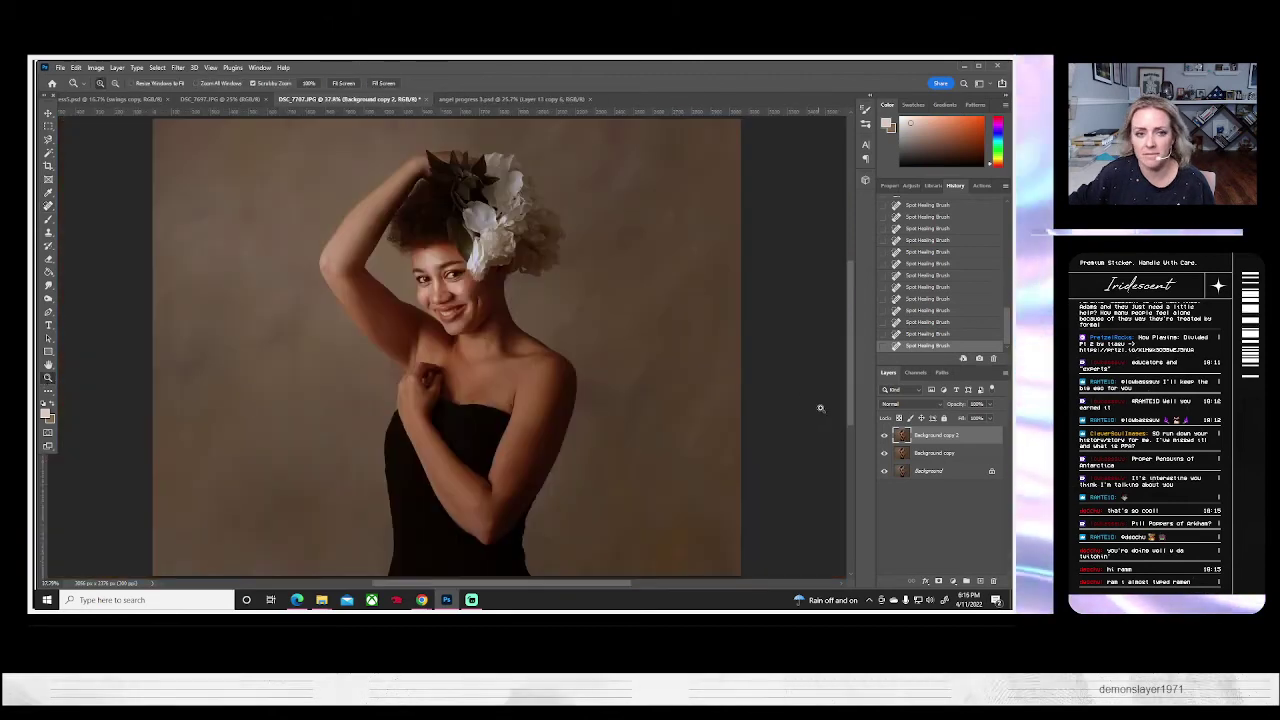
{"action": "left_click", "coordinate": [884, 436]}
{"action": "left_click", "coordinate": [884, 436]}
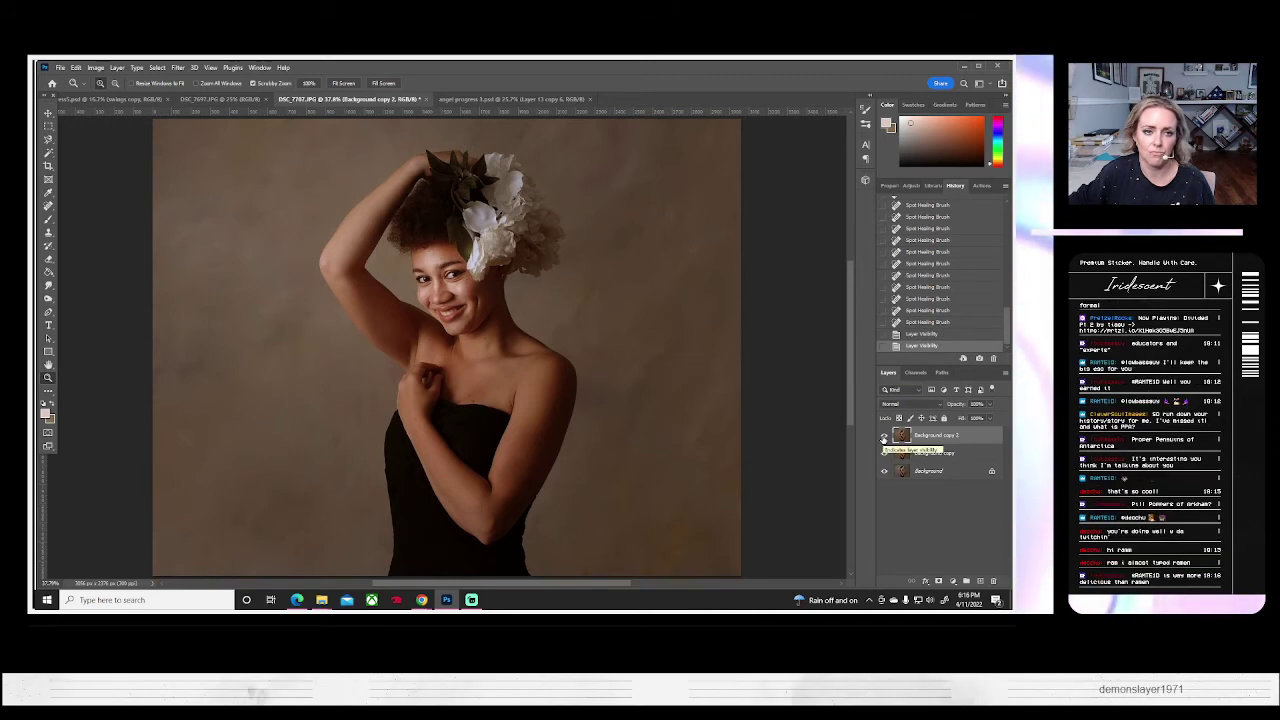
{"action": "left_click", "coordinate": [884, 436]}
{"action": "left_click", "coordinate": [884, 436]}
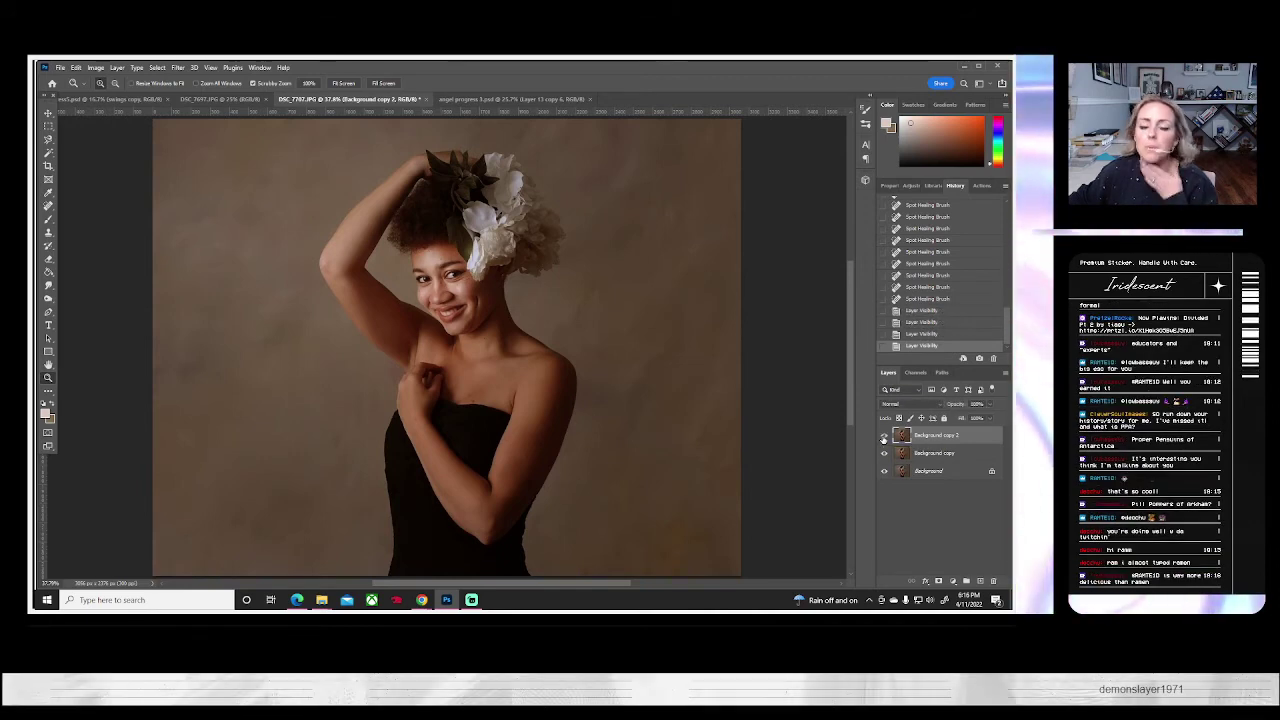
- Reduce the opacity of Background copy 2 to 67% and merge it with Background copy
{"action": "left_click", "coordinate": [990, 418]}
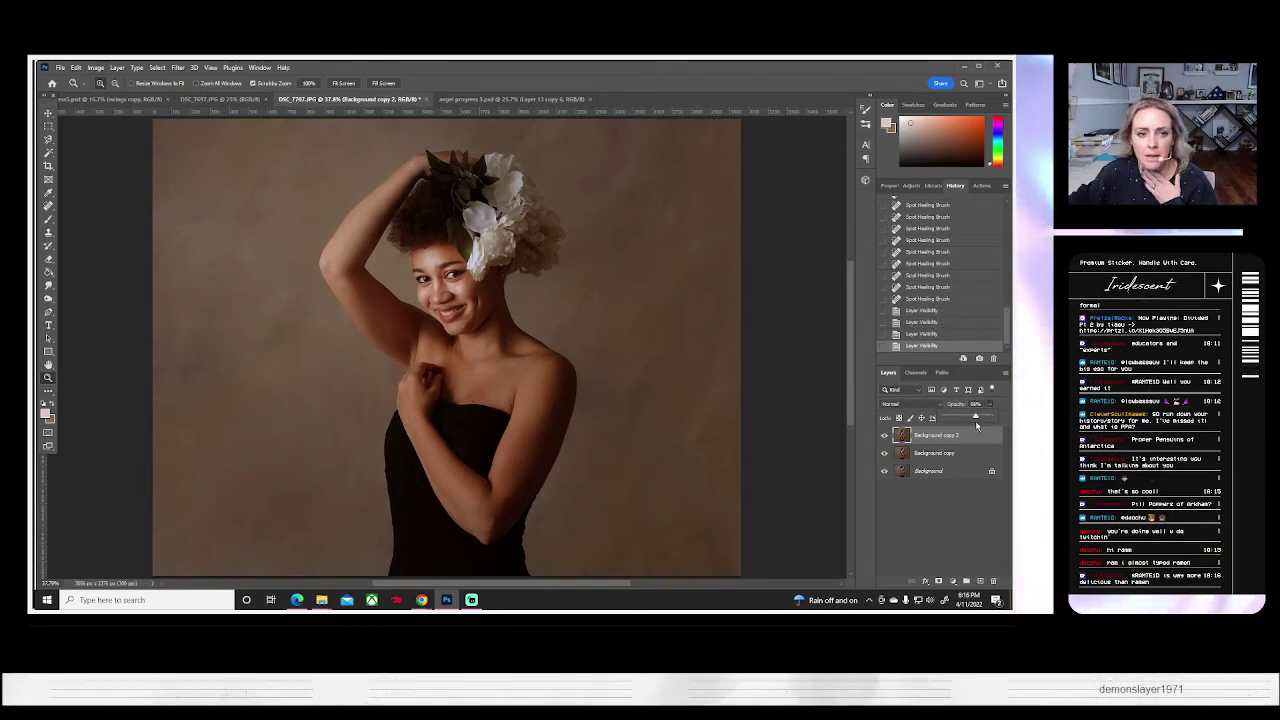
{"action": "left_click_drag", "start_coordinate": [976, 423], "coordinate": [975, 423]}
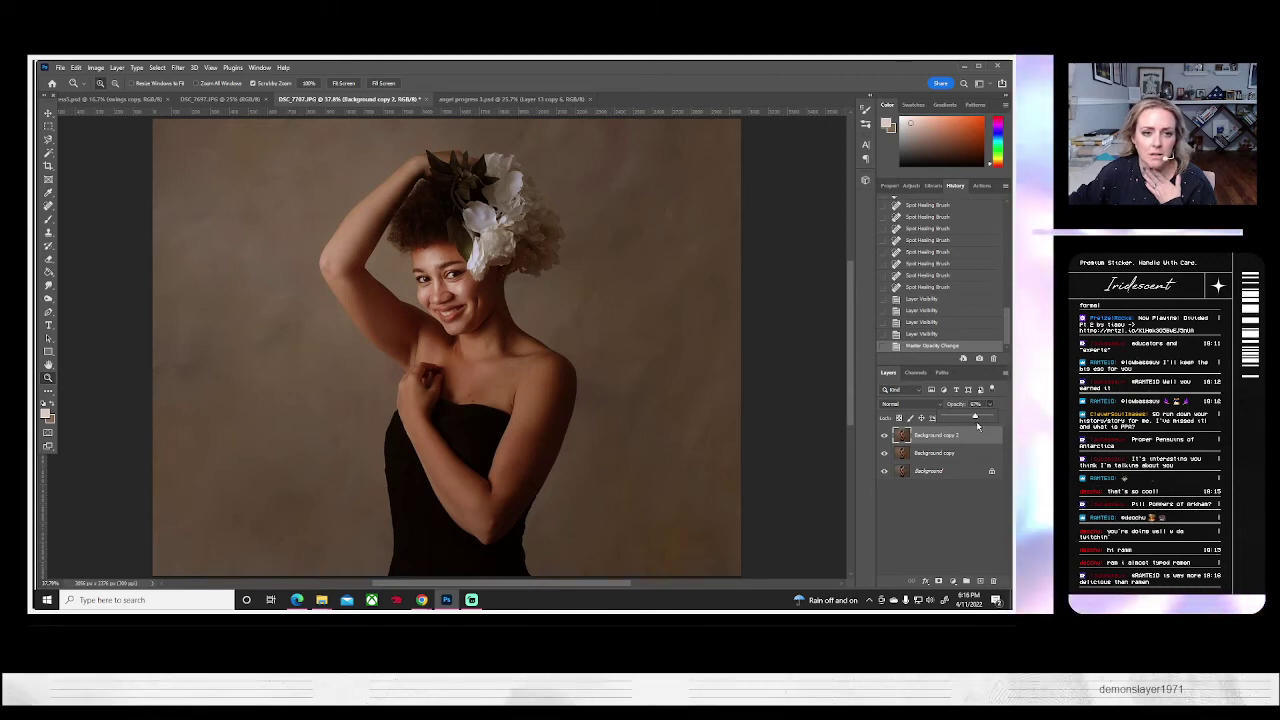
{"action": "left_click", "coordinate": [922, 455], "text": "shift"}
{"action": "right_click", "coordinate": [922, 455]}
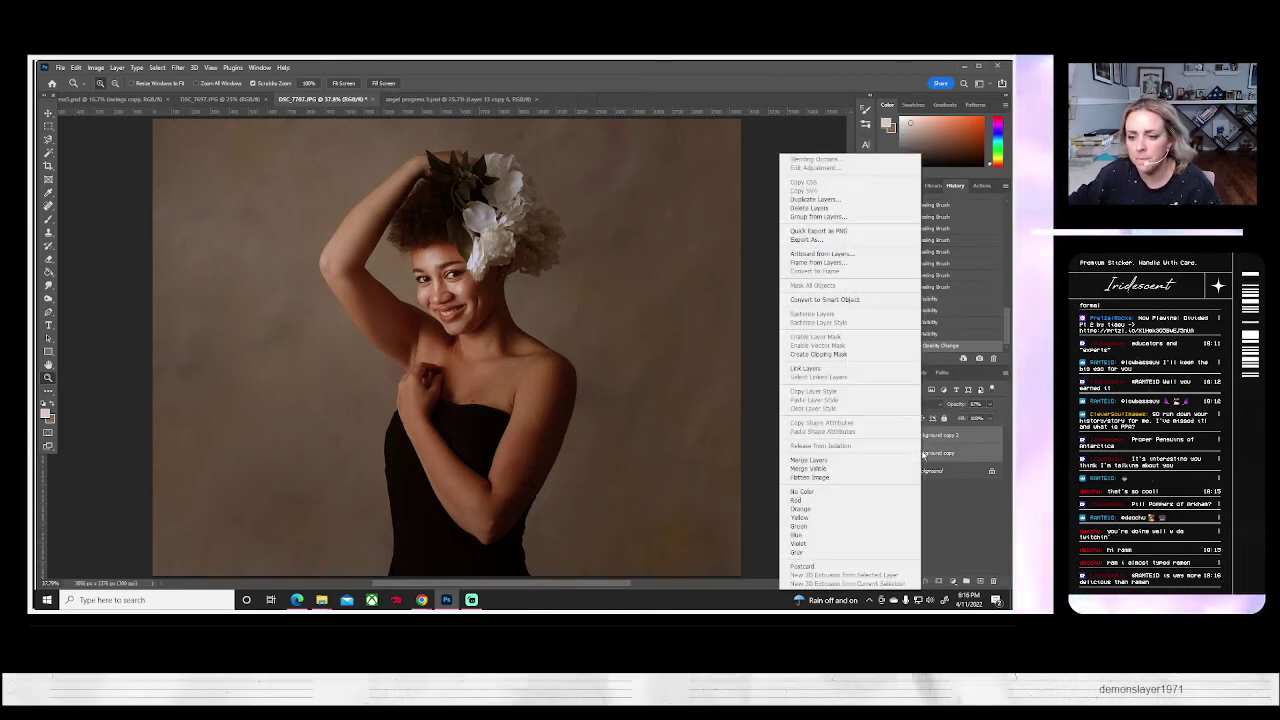
{"action": "left_click", "coordinate": [815, 463]}
- Duplicate the merged retouching layer as Background copy 3
{"action": "right_click", "coordinate": [930, 438]}
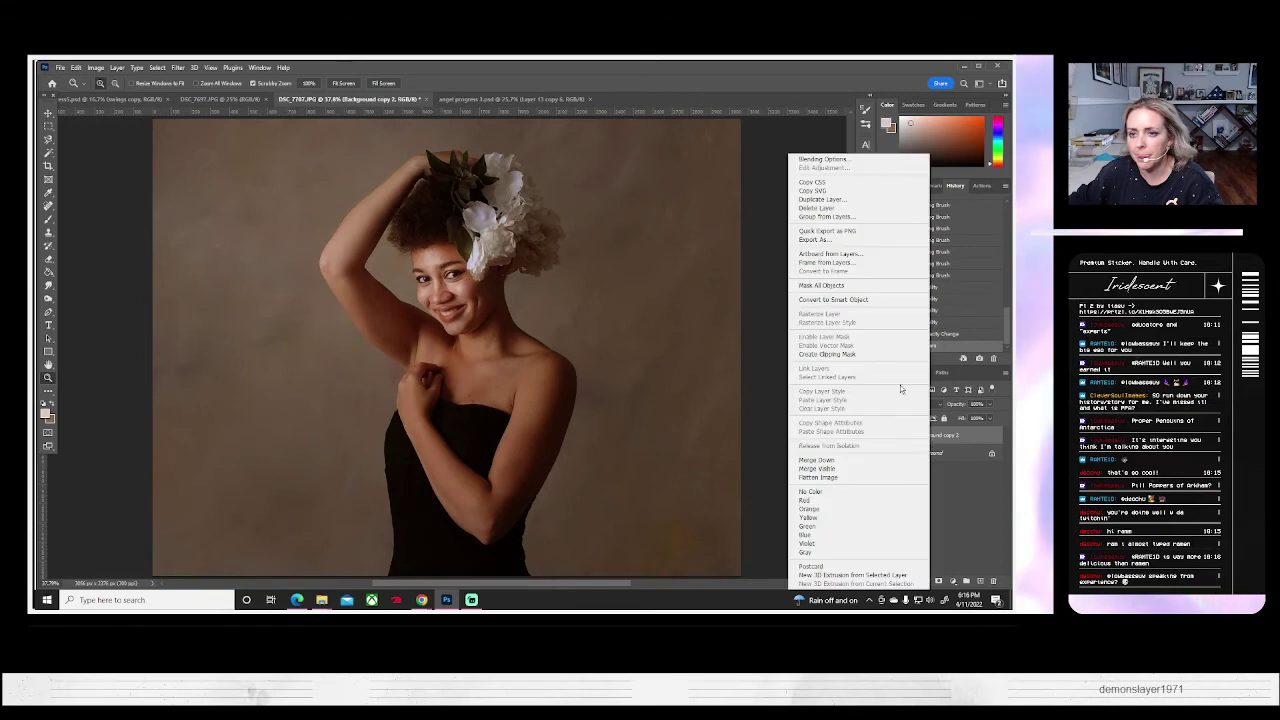
{"action": "left_click", "coordinate": [822, 201]}
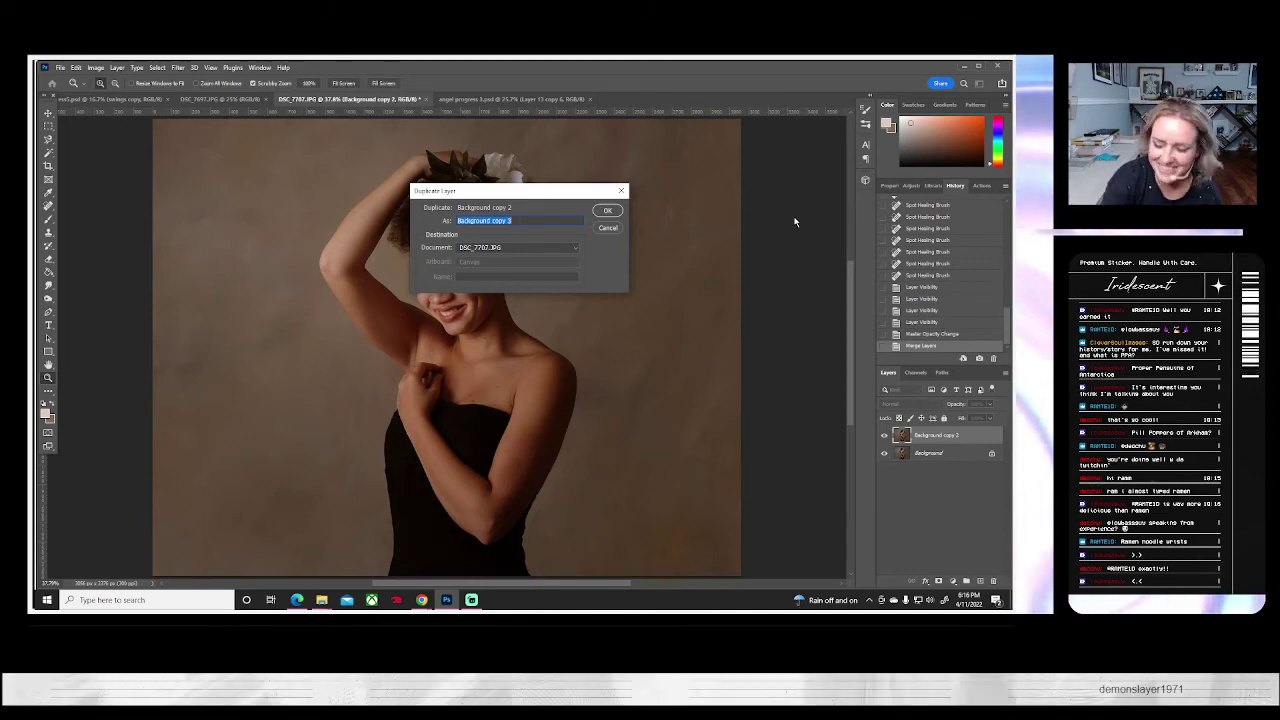
{"action": "key", "text": "Return"}
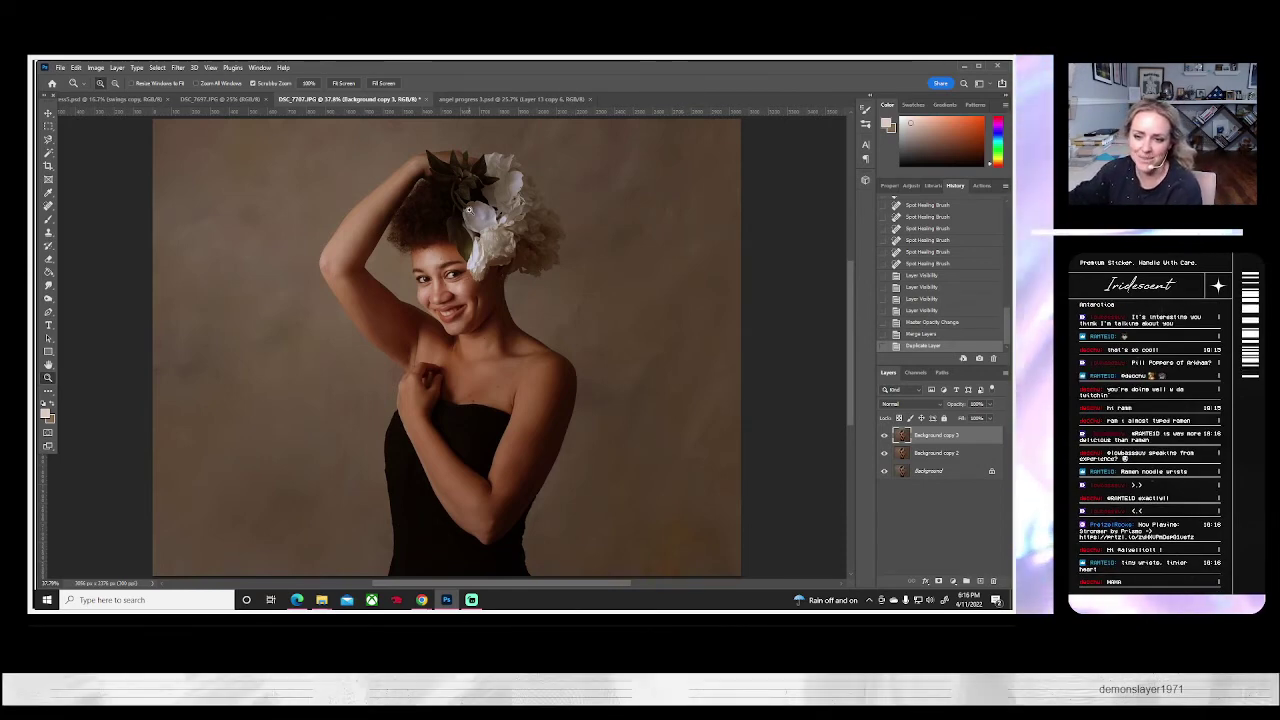
- Select the flower and leaf headpiece with a loose Lasso outline and copy it onto a new layer
{"action": "scroll", "coordinate": [468, 207], "scroll_direction": "down", "scroll_amount": 1}
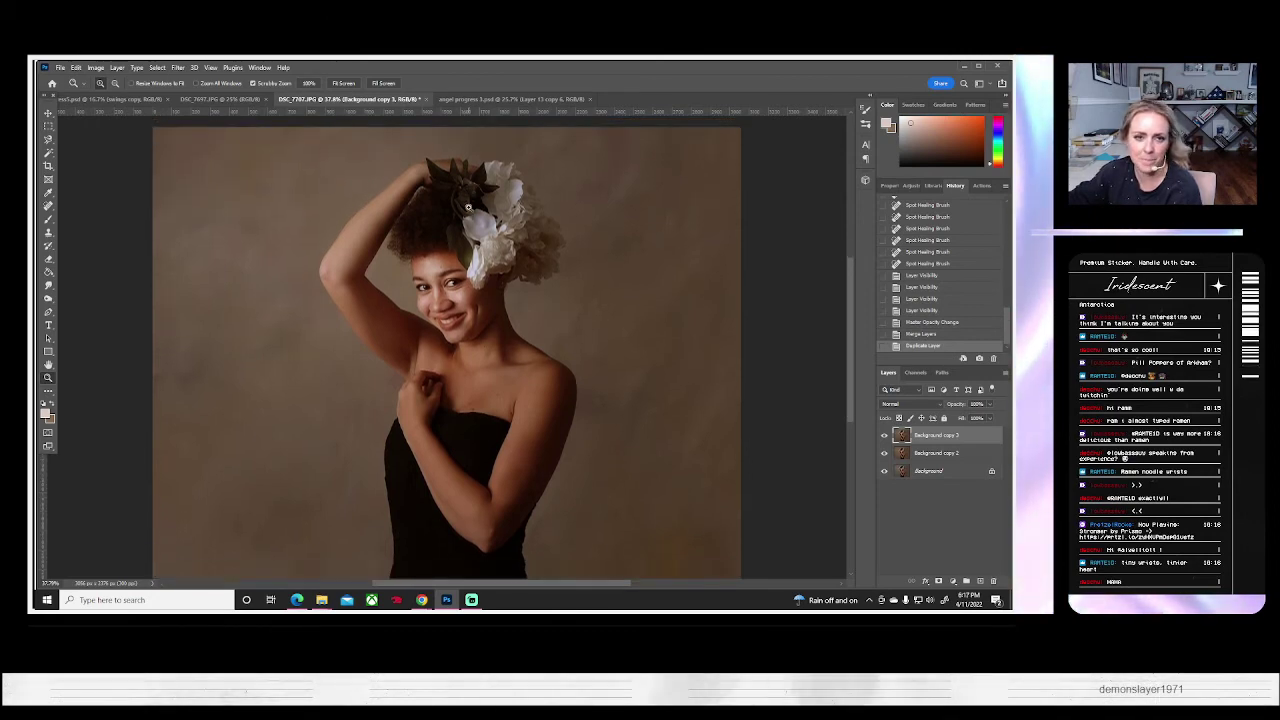
{"action": "left_click", "coordinate": [522, 221]}
{"action": "left_click", "coordinate": [522, 221]}
{"action": "scroll", "coordinate": [522, 221], "scroll_direction": "up", "scroll_amount": 2}
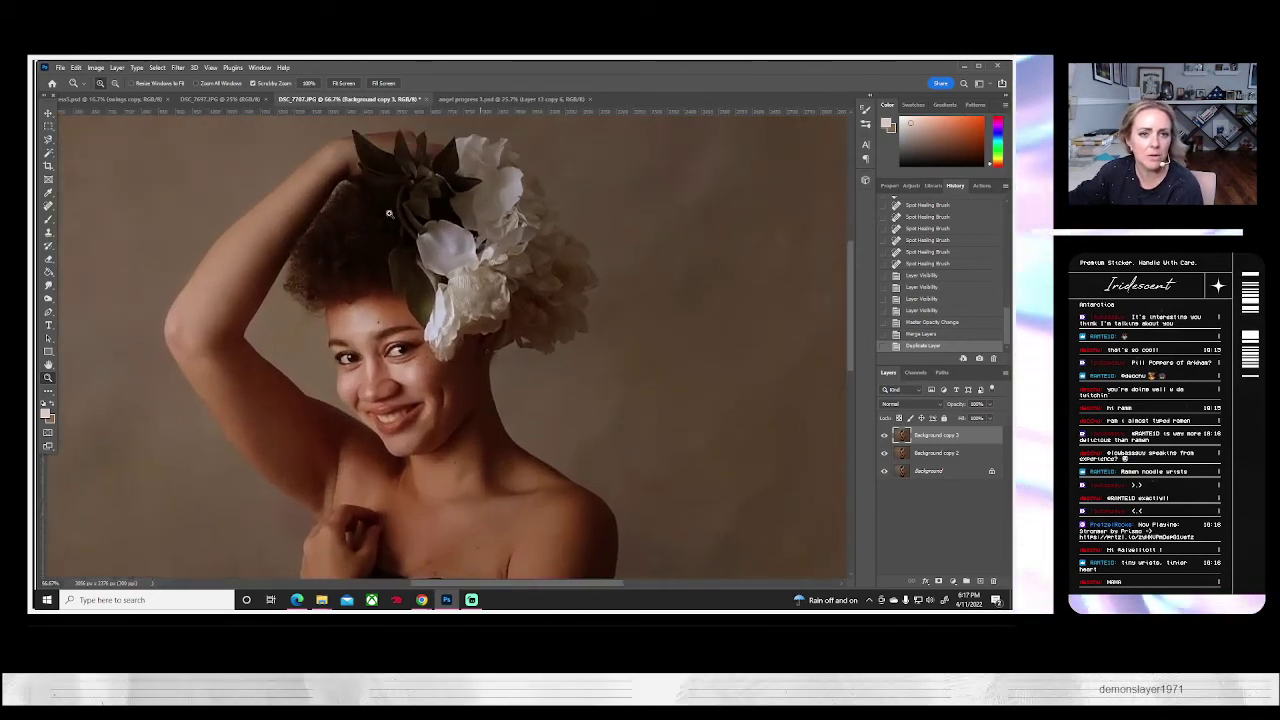
{"action": "left_click", "coordinate": [49, 140]}
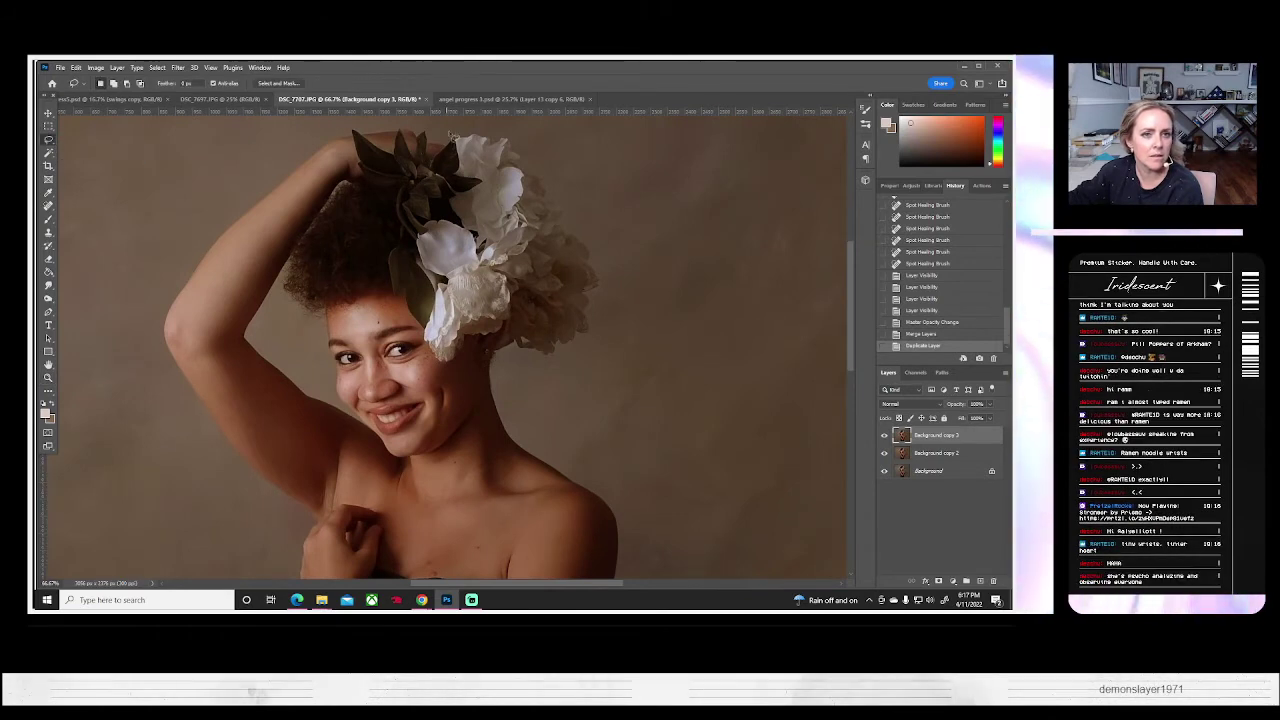
{"action": "mouse_move", "coordinate": [438, 137]}
{"action": "left_mouse_down"}
{"action": "mouse_move", "coordinate": [356, 128]}
{"action": "mouse_move", "coordinate": [347, 152]}
{"action": "mouse_move", "coordinate": [382, 225]}
{"action": "mouse_move", "coordinate": [377, 264]}
{"action": "mouse_move", "coordinate": [399, 345]}
{"action": "mouse_move", "coordinate": [446, 373]}
{"action": "mouse_move", "coordinate": [553, 362]}
{"action": "mouse_move", "coordinate": [609, 316]}
{"action": "mouse_move", "coordinate": [614, 244]}
{"action": "mouse_move", "coordinate": [517, 130]}
{"action": "left_mouse_up"}
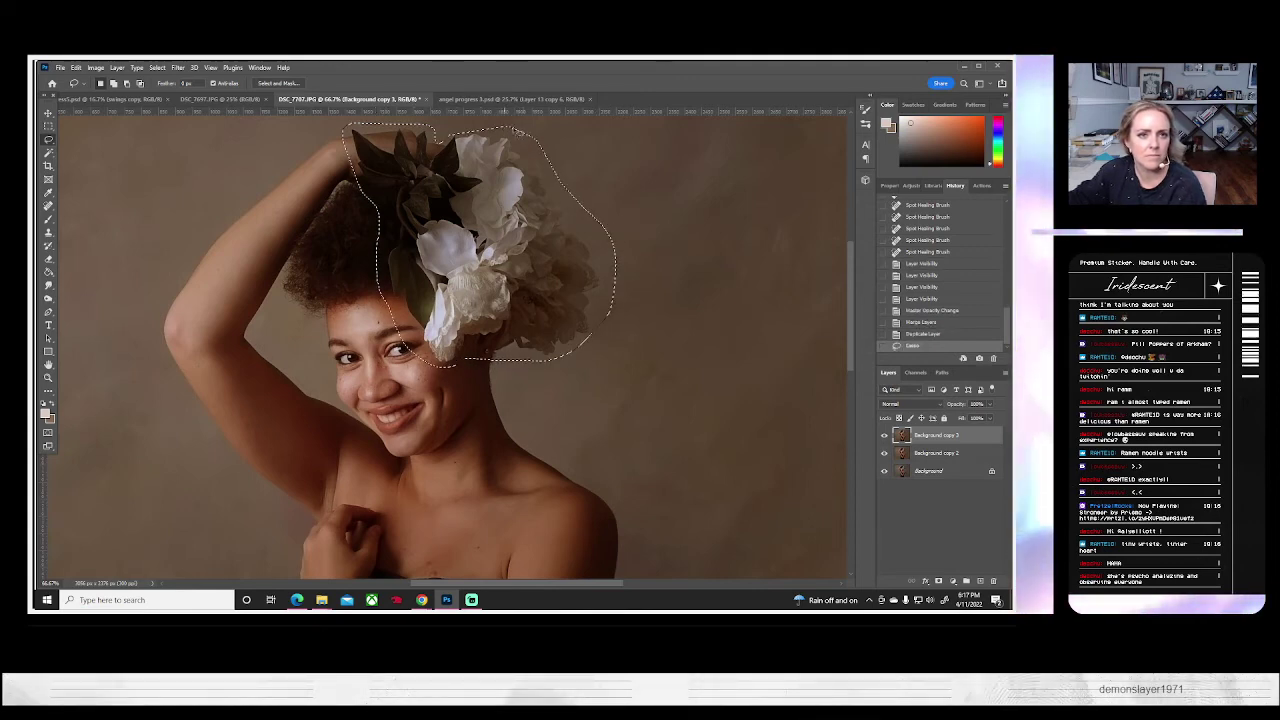
{"action": "key", "text": "ctrl+c"}
{"action": "key", "text": "ctrl+v"}
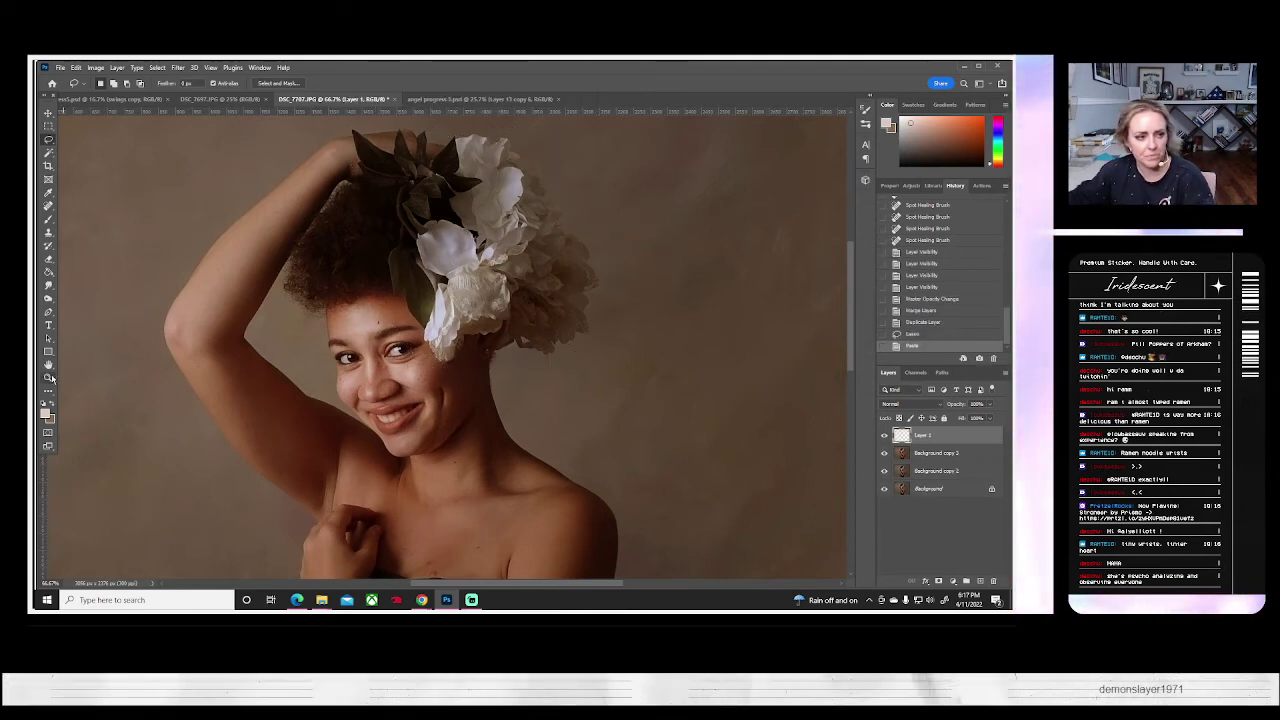
- Free-transform the copied headpiece on Layer 1, enlarging it to about 165%, rotating it about 20° clockwise and shifting it beside her head
{"action": "left_click", "coordinate": [49, 377]}
{"action": "left_click", "coordinate": [354, 85]}
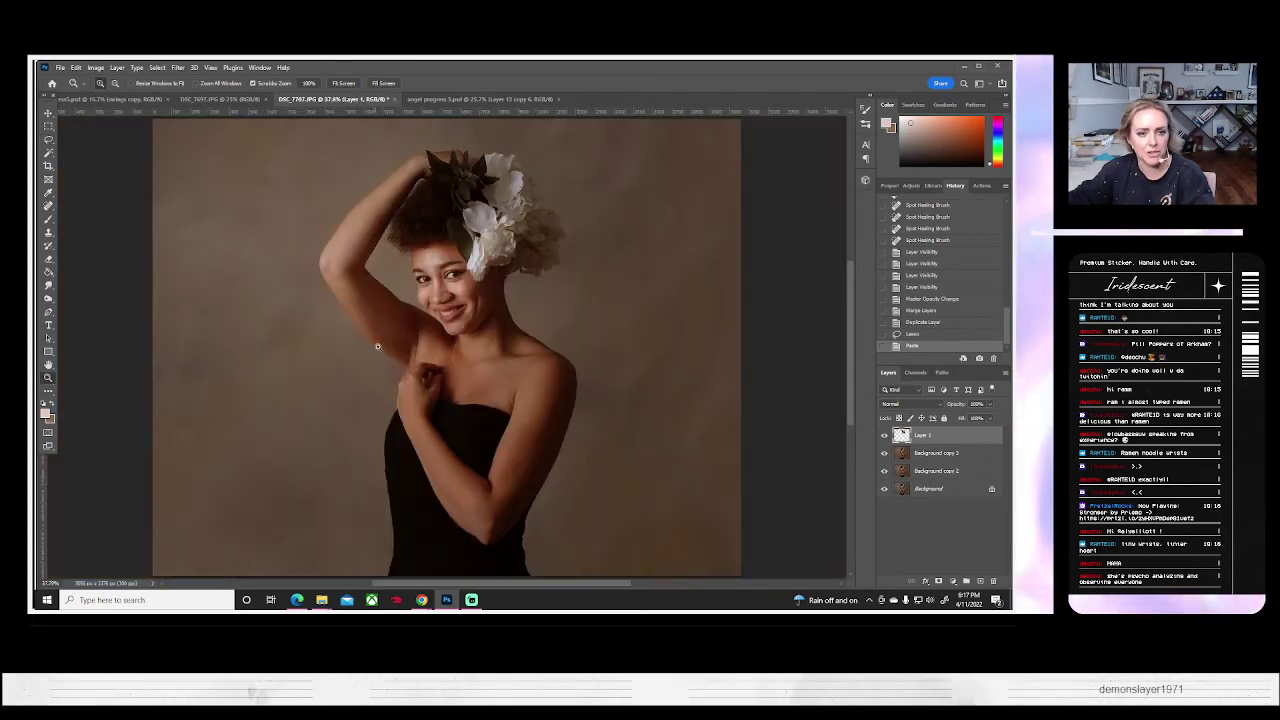
{"action": "left_click", "coordinate": [115, 84]}
{"action": "left_click", "coordinate": [400, 418]}
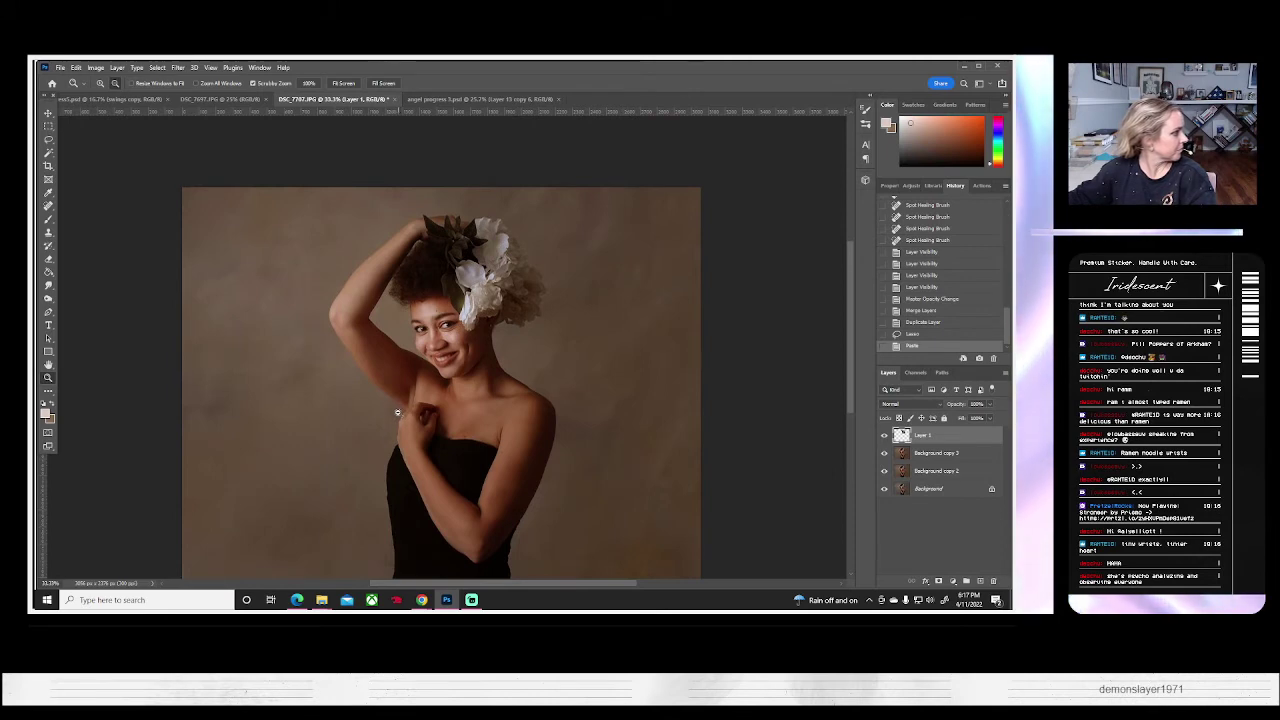
{"action": "key", "text": "ctrl+t"}
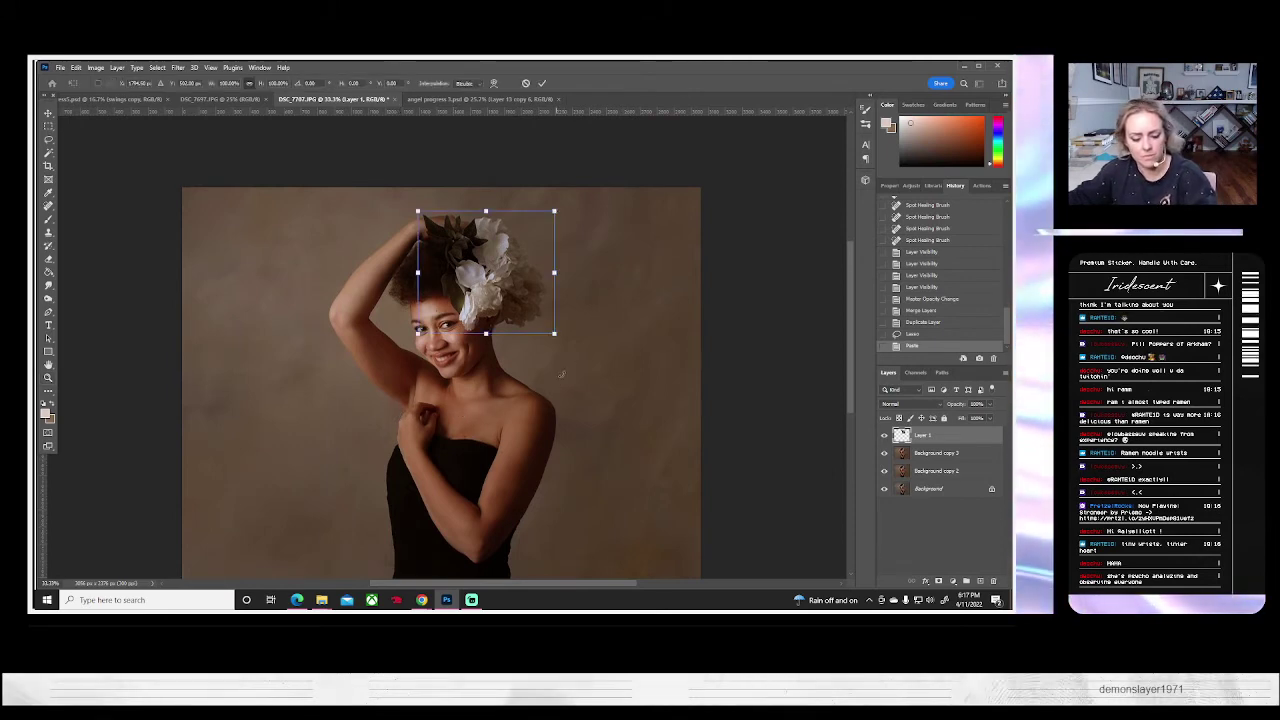
{"action": "left_click_drag", "start_coordinate": [554, 211], "coordinate": [581, 188]}
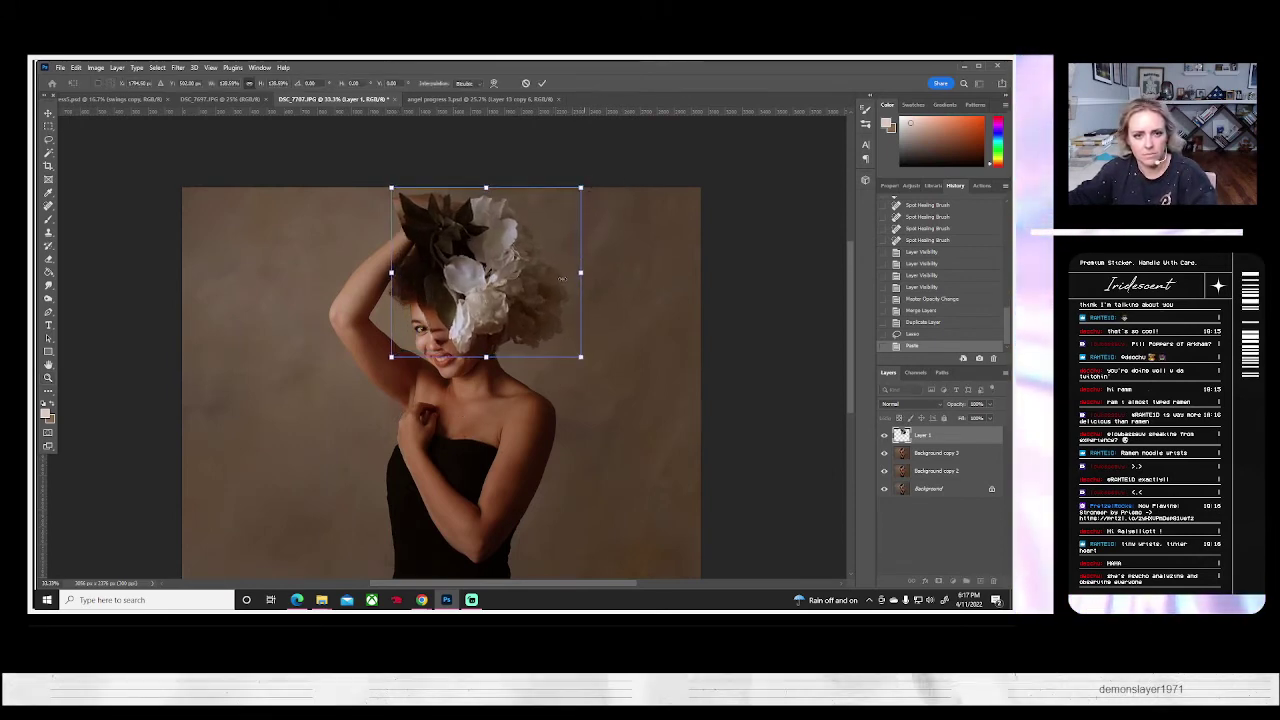
{"action": "left_click_drag", "start_coordinate": [553, 306], "coordinate": [617, 290]}
{"action": "left_click_drag", "start_coordinate": [672, 372], "coordinate": [630, 406]}
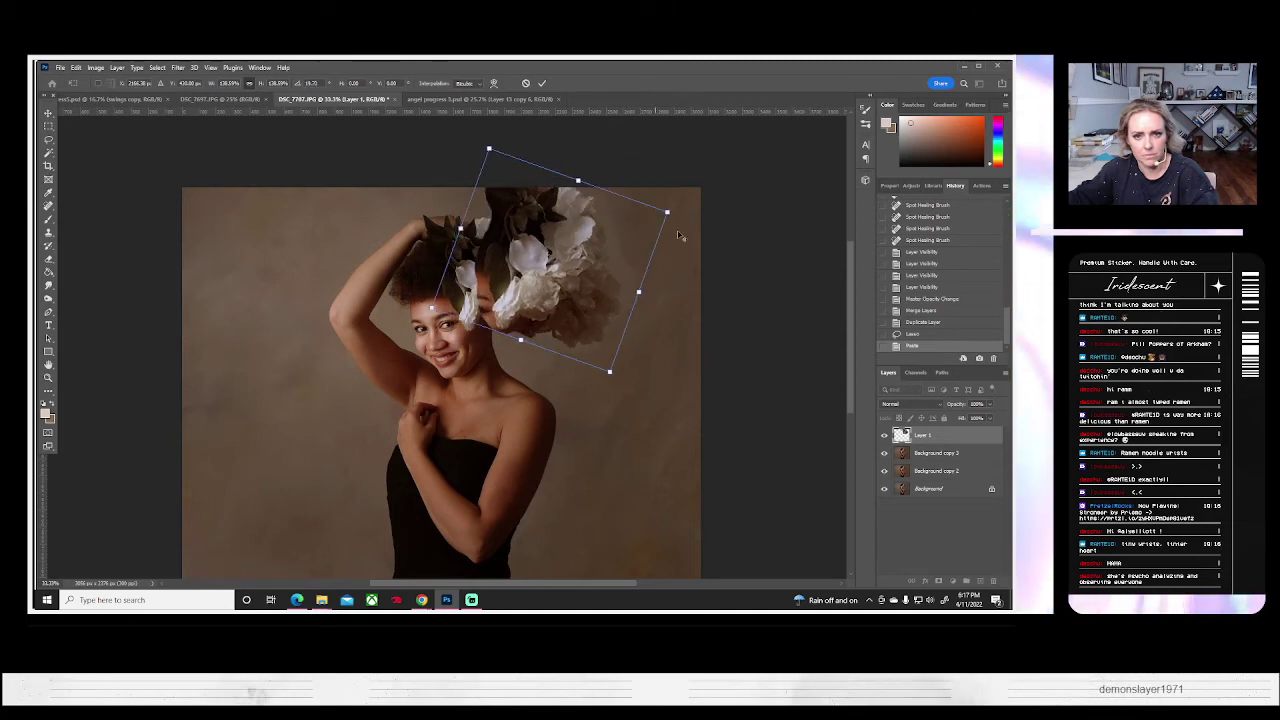
{"action": "left_click_drag", "start_coordinate": [670, 211], "coordinate": [696, 192]}
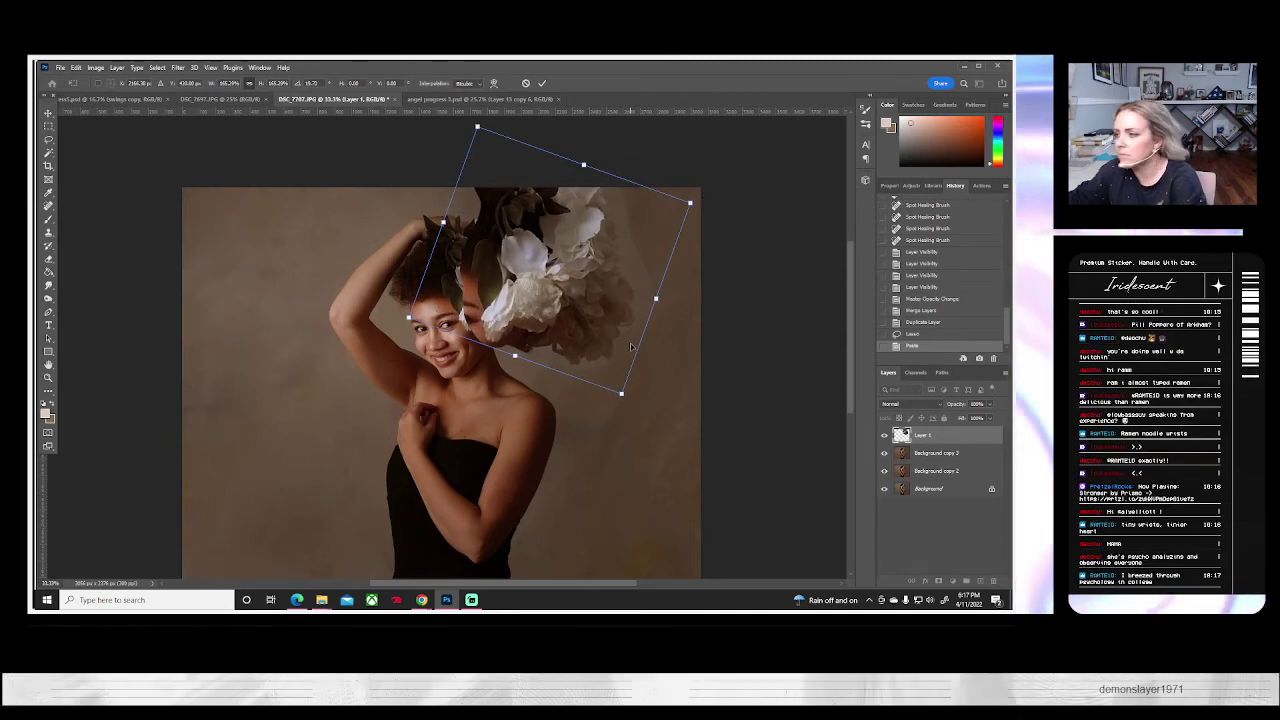
{"action": "key", "text": "Return"}
- Move the enlarged headpiece copy down beside her face so that its flowers overlap her shoulder
{"action": "key", "text": "z"}
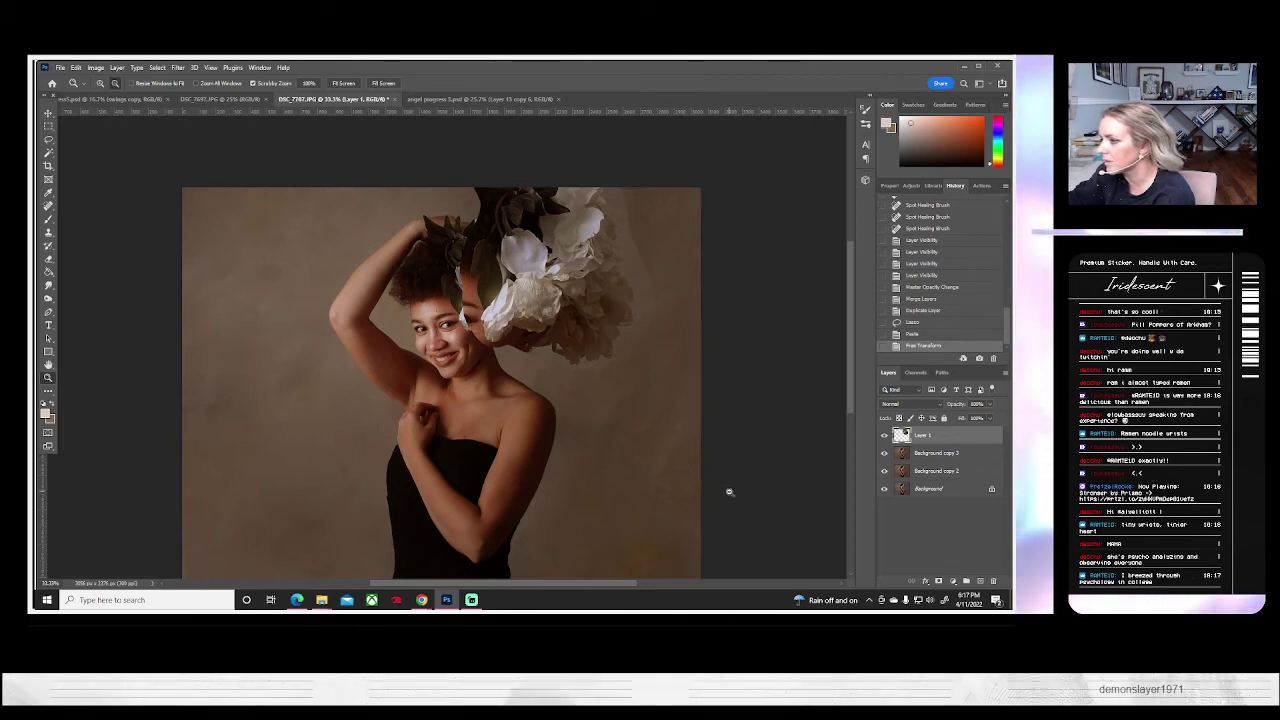
{"action": "left_click", "coordinate": [48, 113]}
{"action": "left_click_drag", "start_coordinate": [543, 318], "coordinate": [574, 392]}
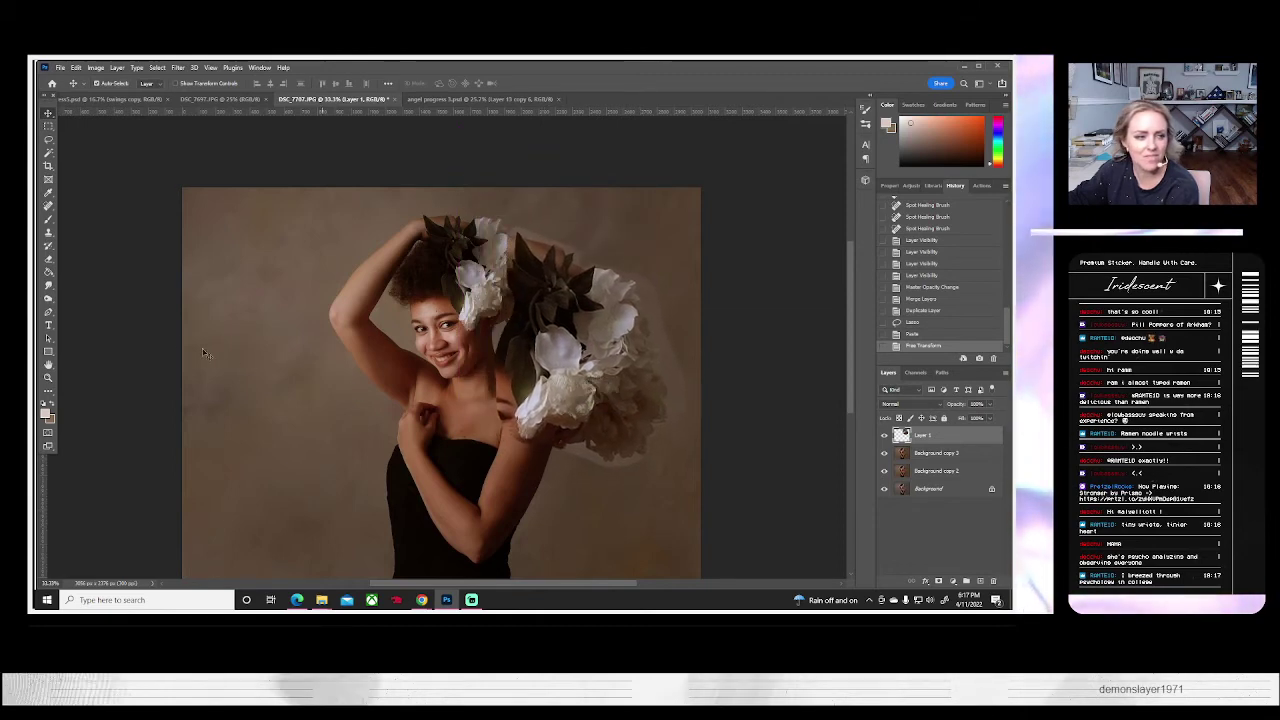
- Prepare the Eraser with a Soft Round brush at 0% hardness and open its opacity setting
{"action": "left_click", "coordinate": [48, 259]}
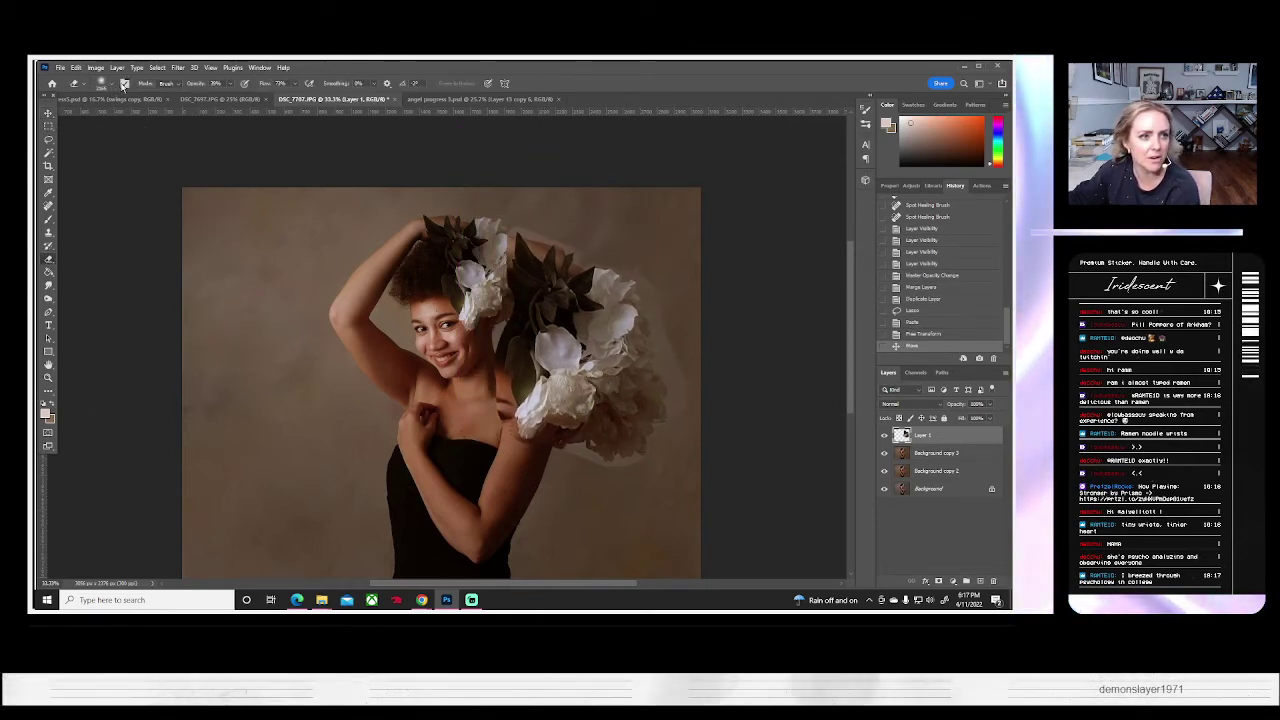
{"action": "left_click", "coordinate": [110, 84]}
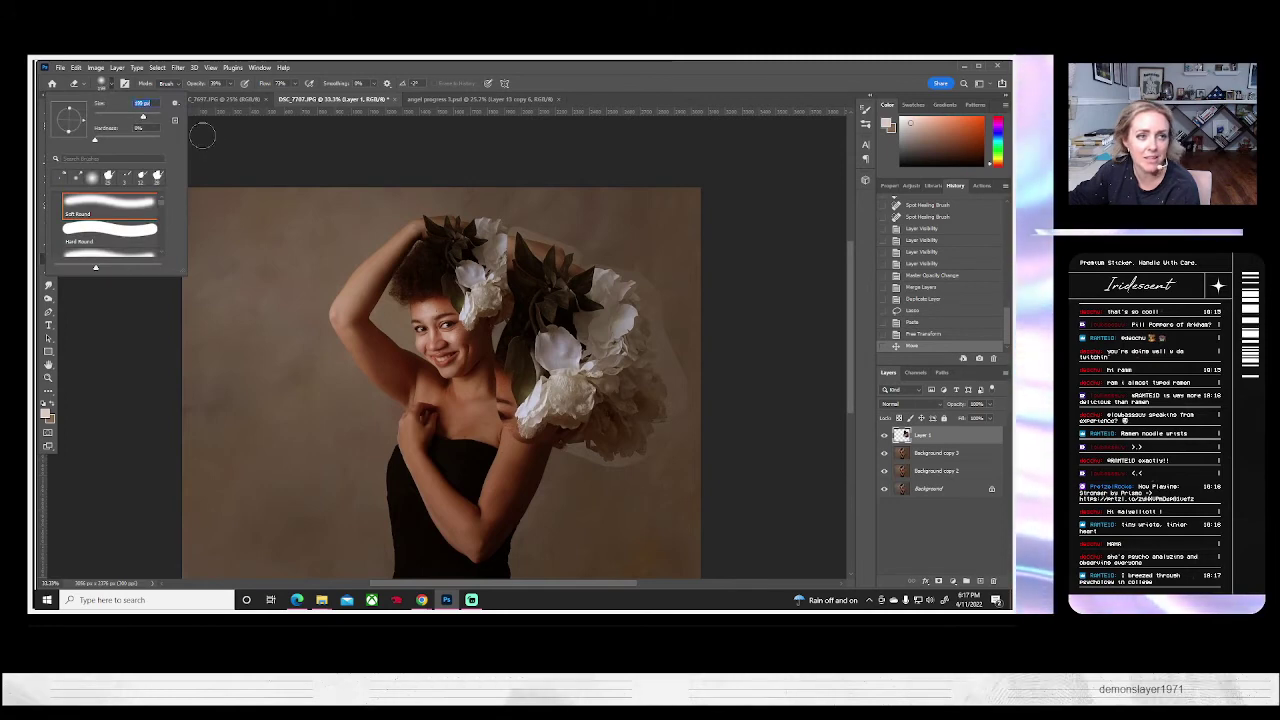
{"action": "left_click", "coordinate": [230, 84]}
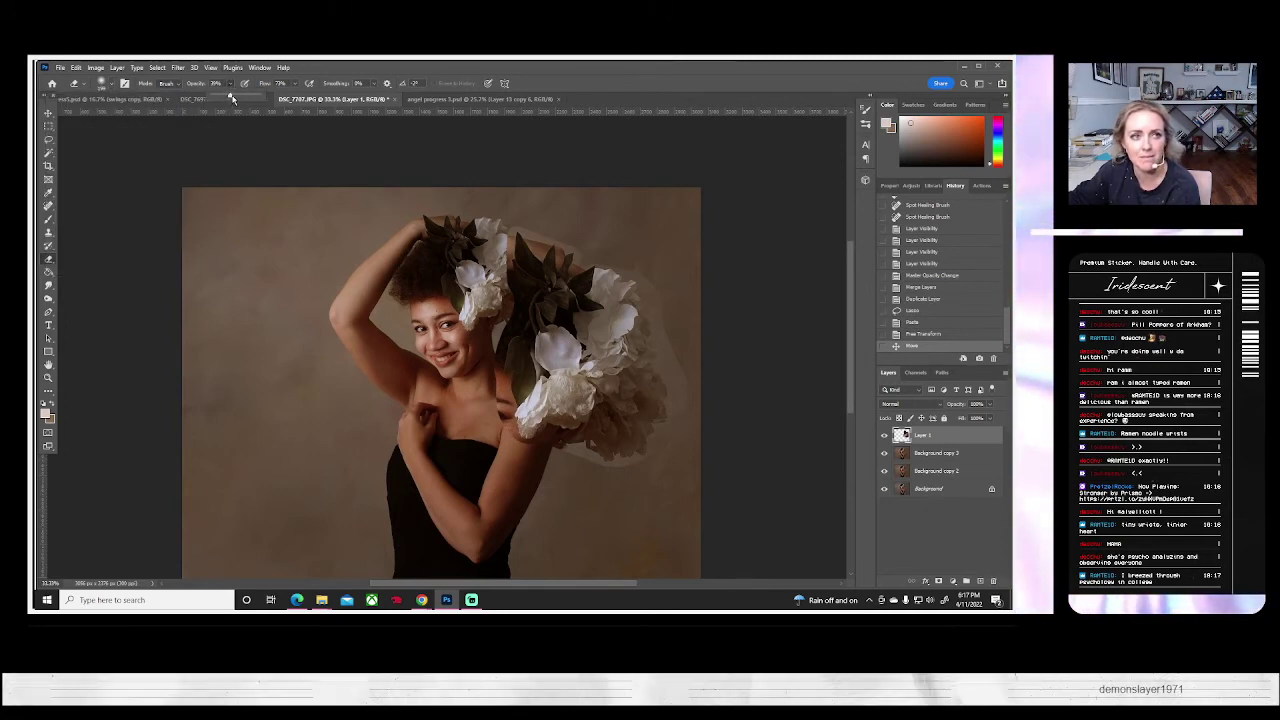
- Erase the leftover backdrop around the pasted flower cluster on Layer 1 with the Eraser at 100% opacity
{"action": "left_click_drag", "start_coordinate": [229, 96], "coordinate": [409, 116]}
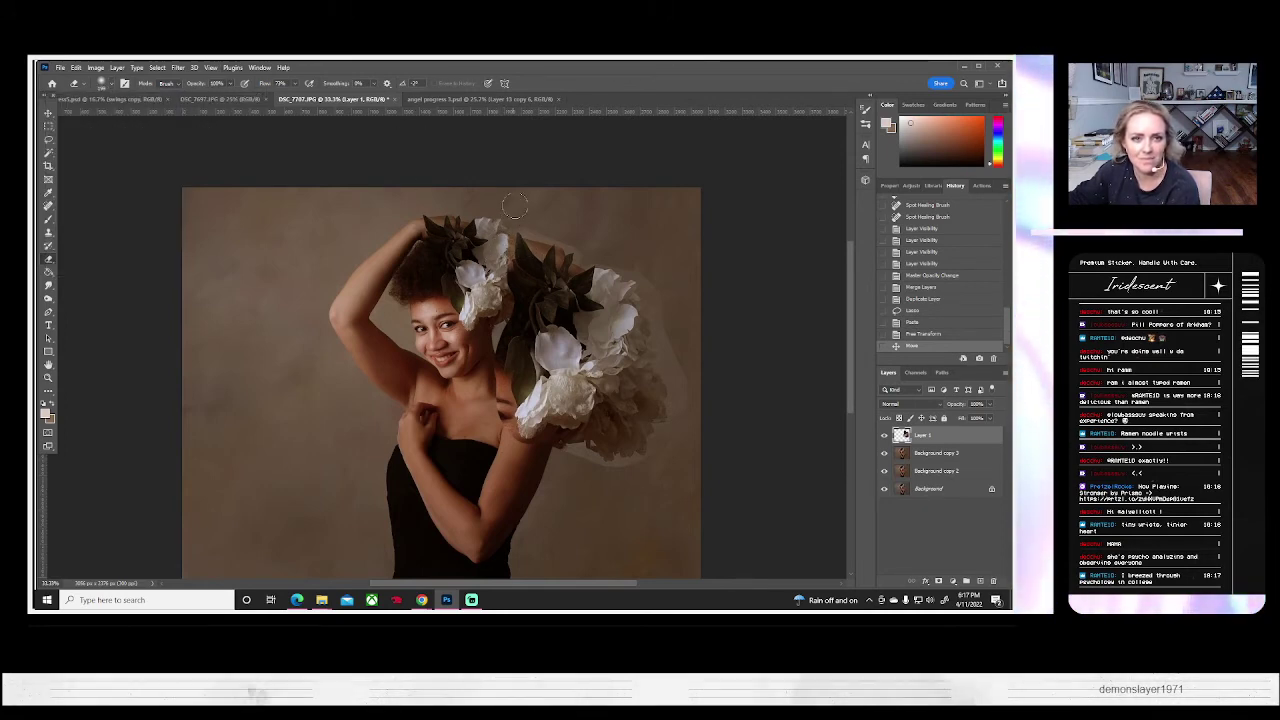
{"action": "mouse_move", "coordinate": [515, 205]}
{"action": "left_mouse_down"}
{"action": "mouse_move", "coordinate": [528, 236]}
{"action": "mouse_move", "coordinate": [561, 237]}
{"action": "mouse_move", "coordinate": [568, 254]}
{"action": "mouse_move", "coordinate": [592, 250]}
{"action": "mouse_move", "coordinate": [585, 236]}
{"action": "left_mouse_up"}
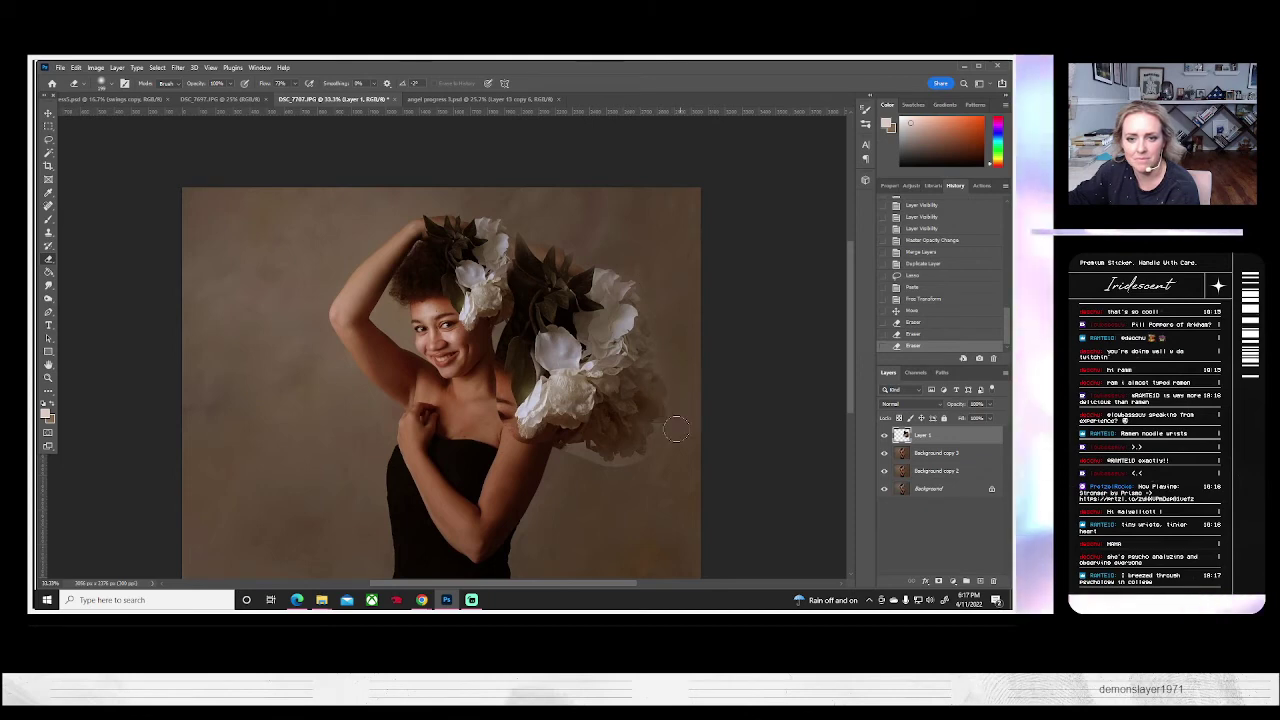
{"action": "left_click_drag", "start_coordinate": [674, 440], "coordinate": [663, 441]}
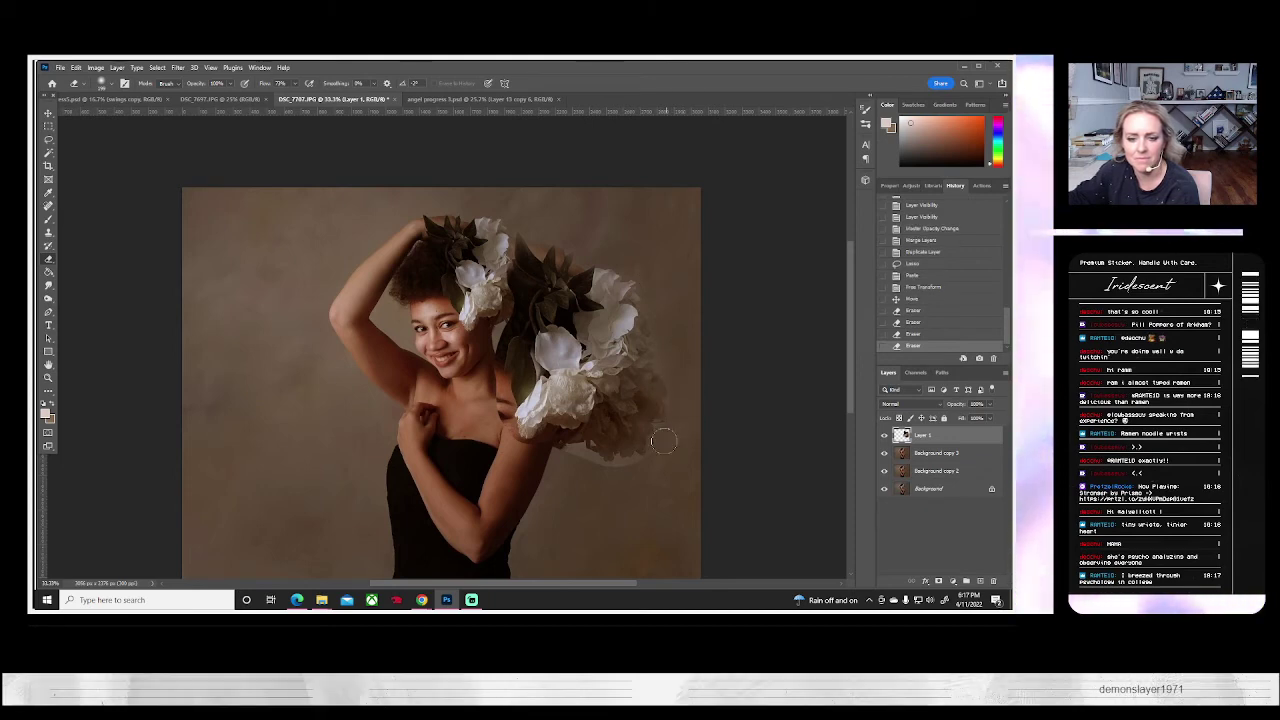
{"action": "left_click", "coordinate": [572, 459]}
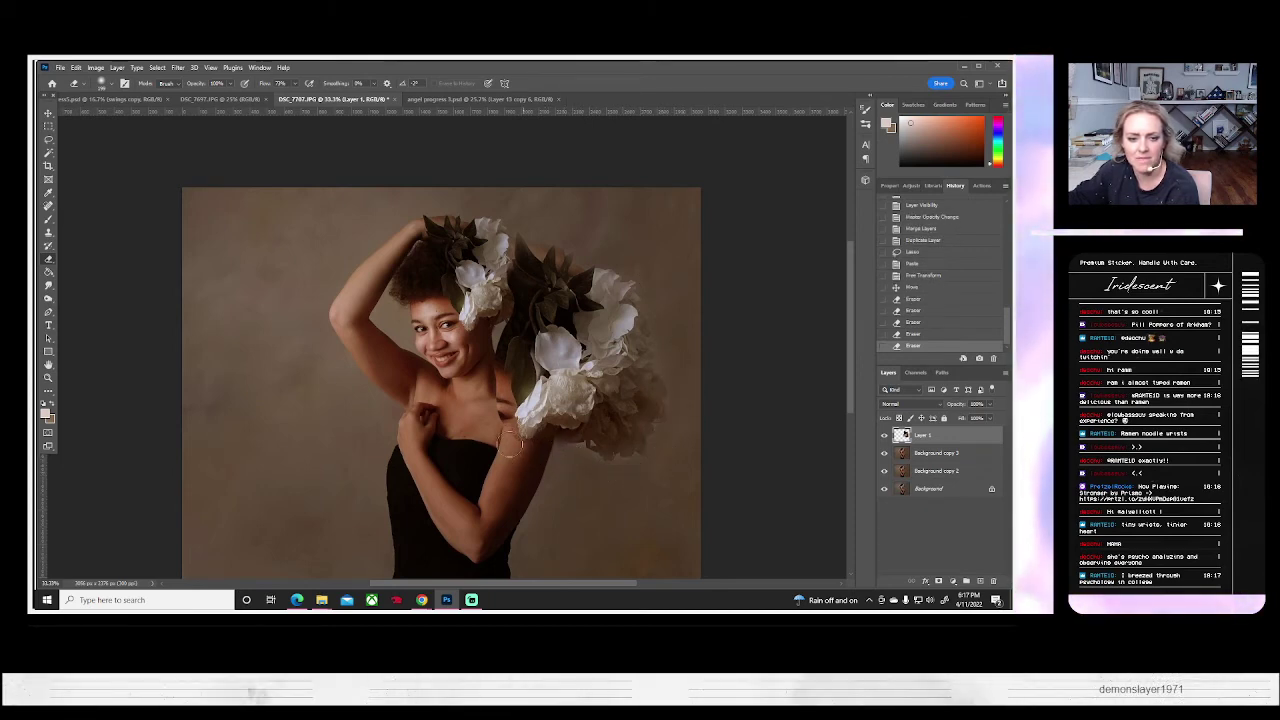
{"action": "left_click", "coordinate": [508, 436]}
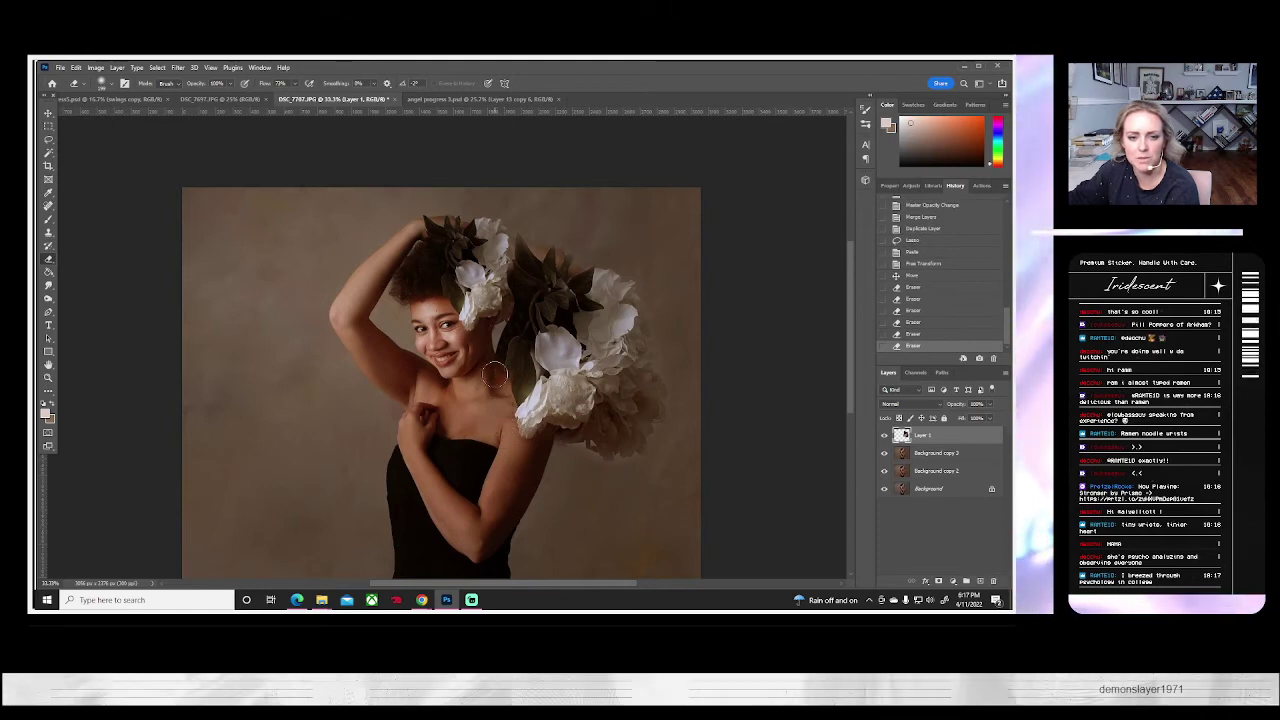
{"action": "left_click_drag", "start_coordinate": [494, 384], "coordinate": [496, 374]}
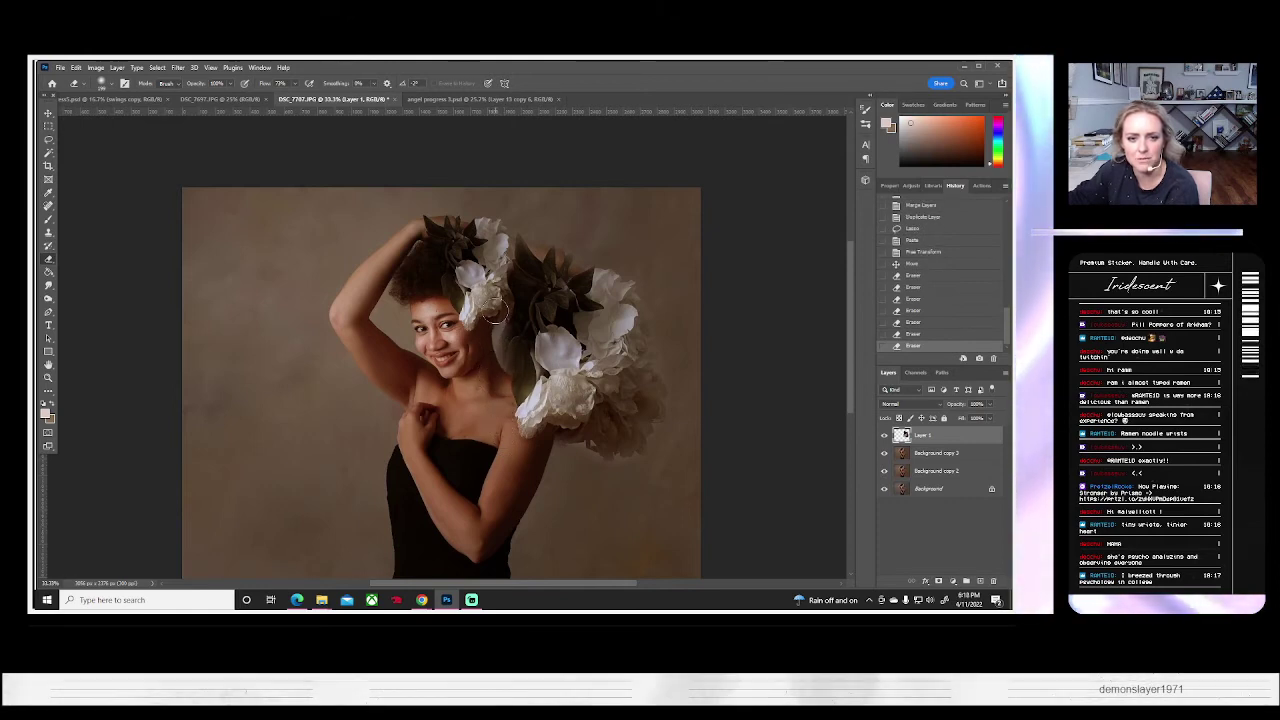
{"action": "left_click_drag", "start_coordinate": [490, 312], "coordinate": [465, 262]}
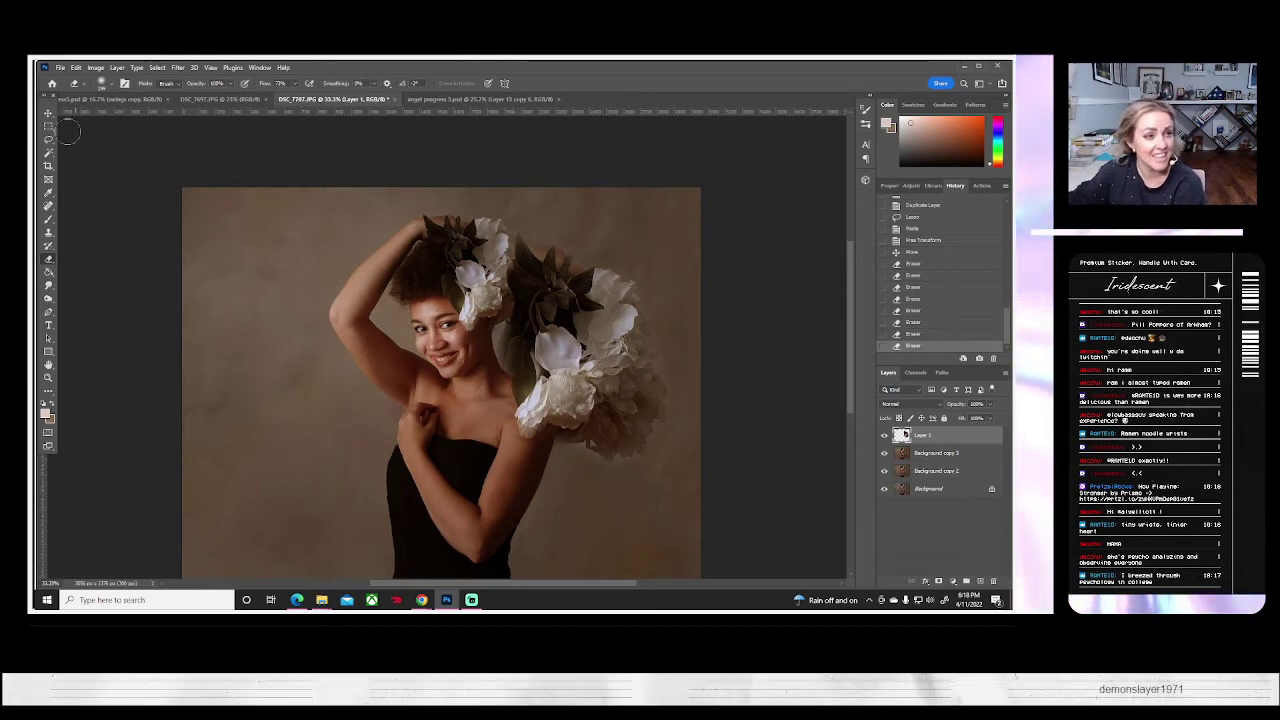
- Select the area over the model's head, arm and chest with the Magnetic Lasso, clear it from Layer 1, and deselect
{"action": "left_click_drag", "start_coordinate": [48, 138], "coordinate": [88, 160]}
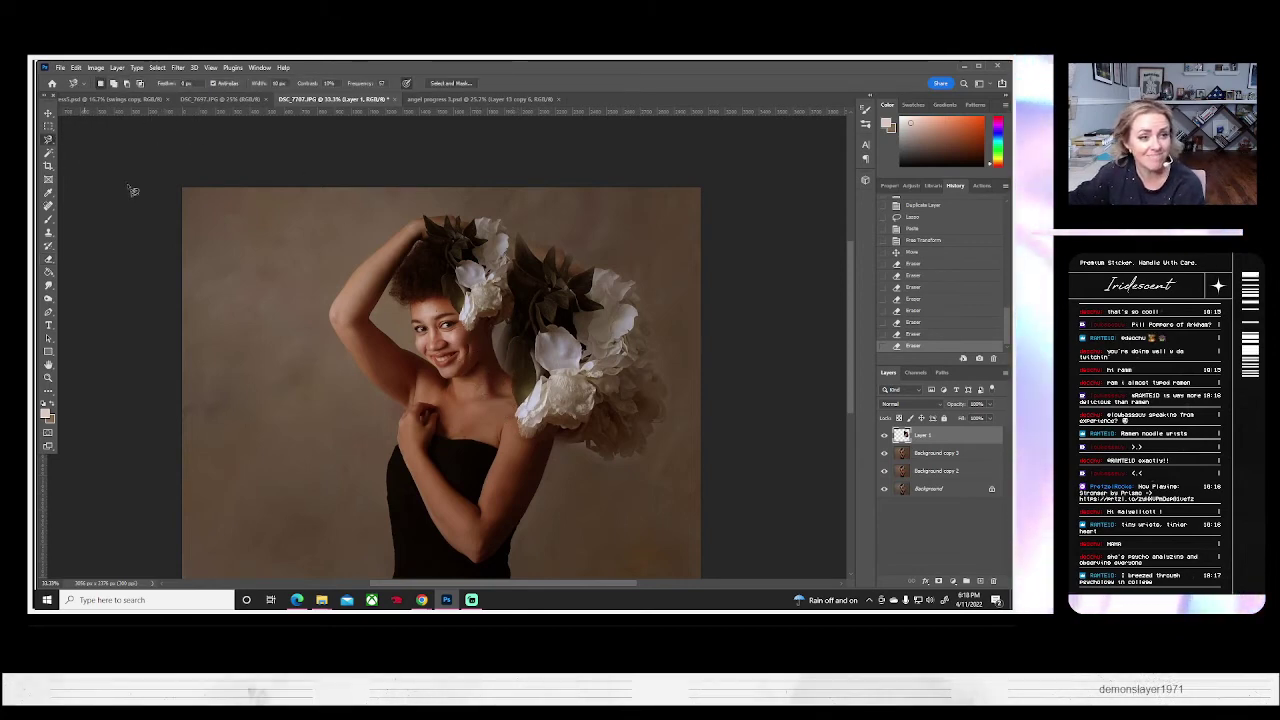
{"action": "left_click", "coordinate": [517, 407]}
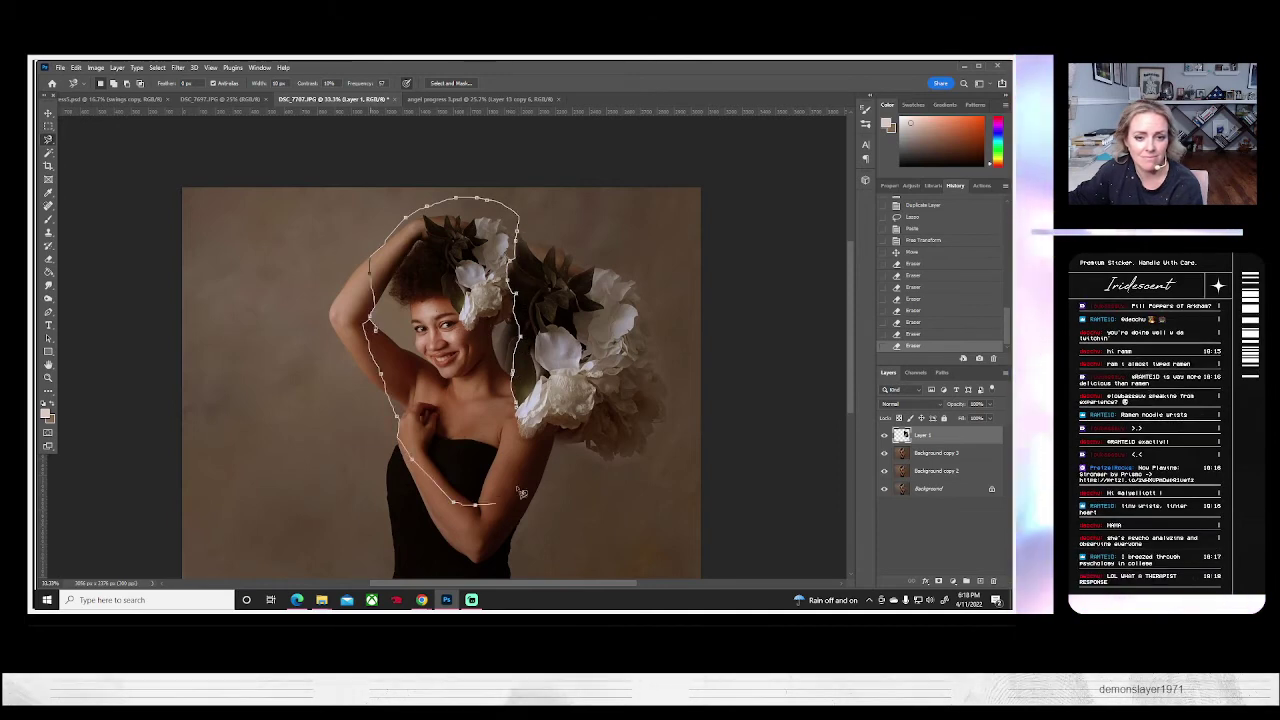
{"action": "left_click", "coordinate": [520, 416]}
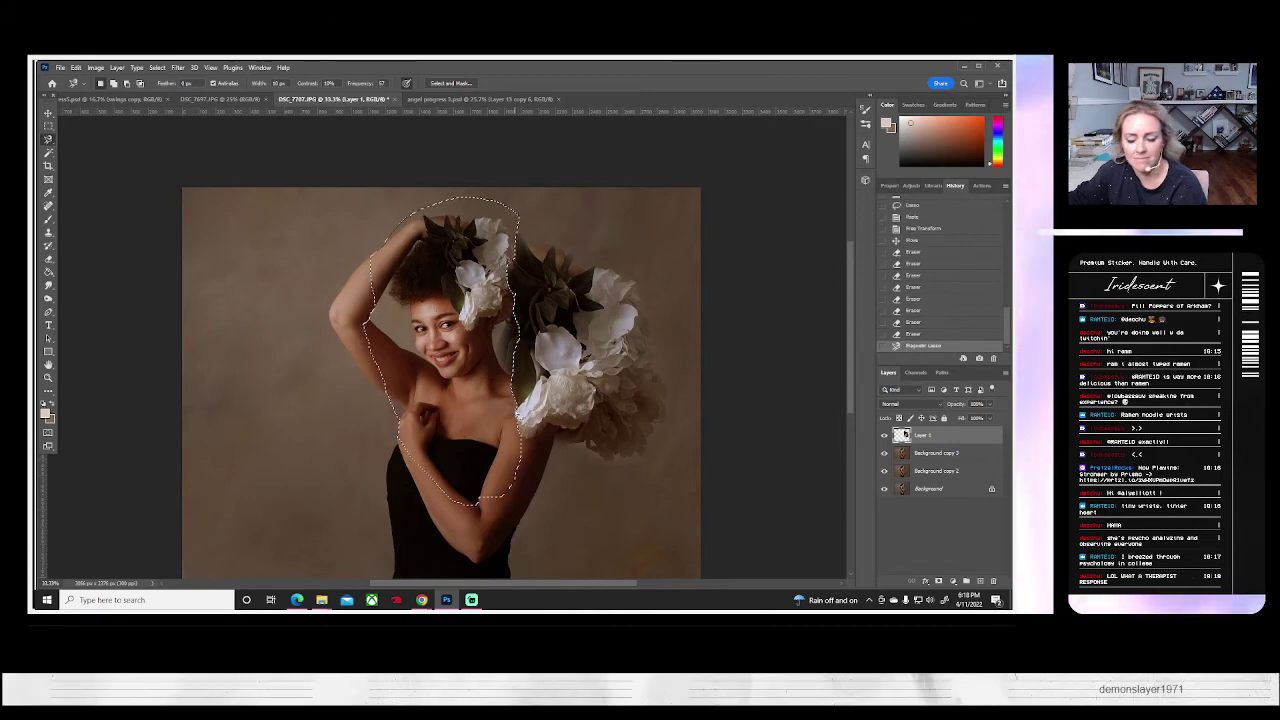
{"action": "key", "text": "Delete"}
{"action": "left_click", "coordinate": [155, 68]}
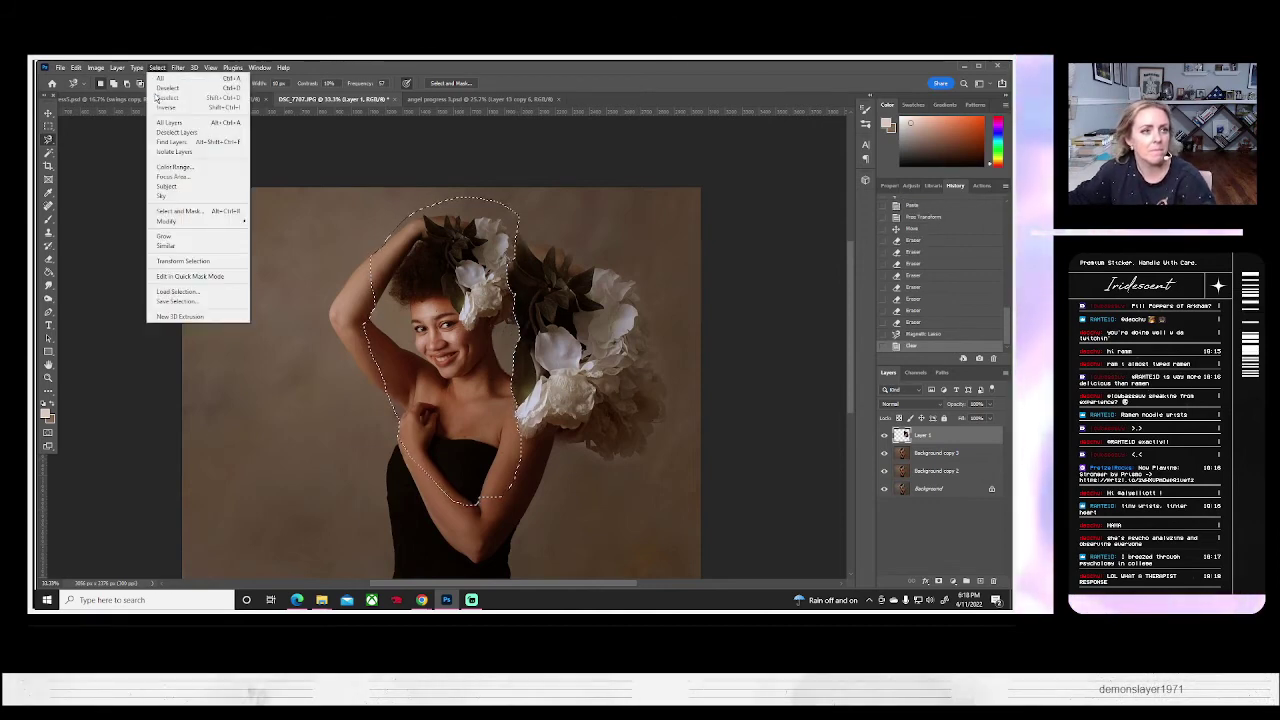
{"action": "left_click", "coordinate": [168, 93]}
- Enlarge the Layer 1 flower cluster, tilt it clockwise beside the model's head, and lower the layer's opacity to a faint overlay
{"action": "key", "text": "ctrl+t"}
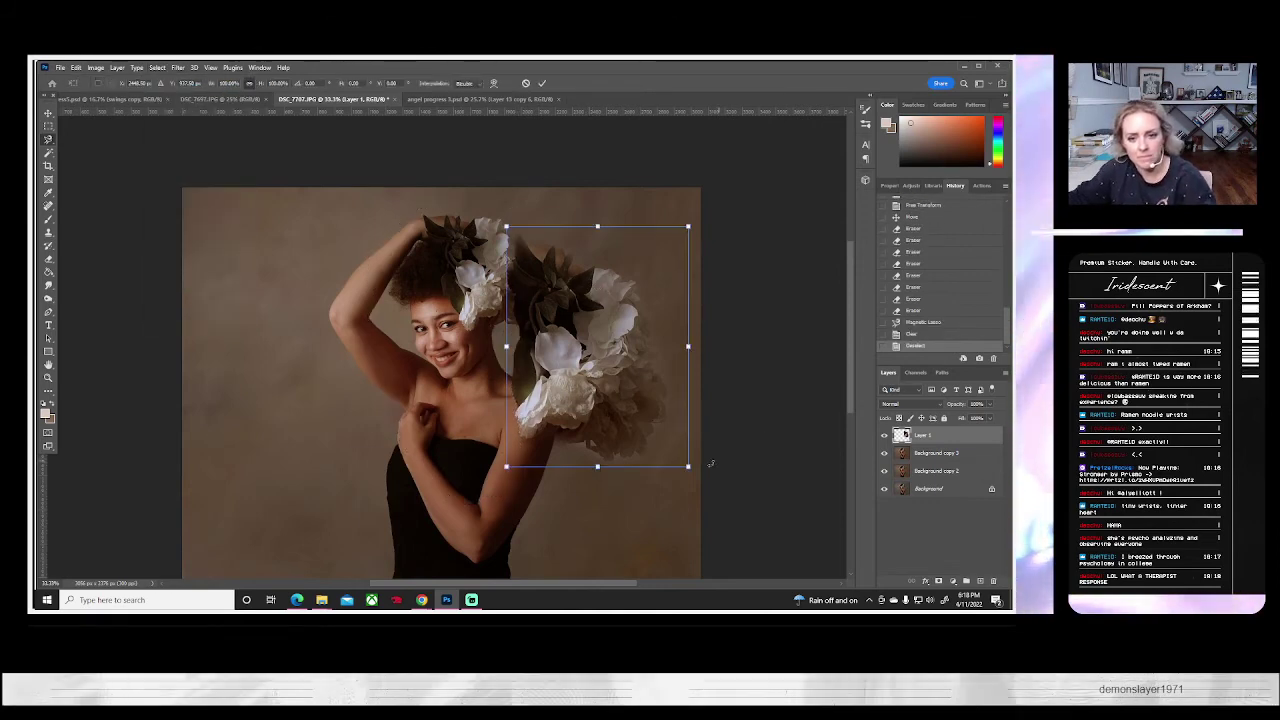
{"action": "left_click_drag", "start_coordinate": [688, 467], "coordinate": [708, 491]}
{"action": "scroll", "coordinate": [720, 484], "scroll_direction": "down", "scroll_amount": 2}
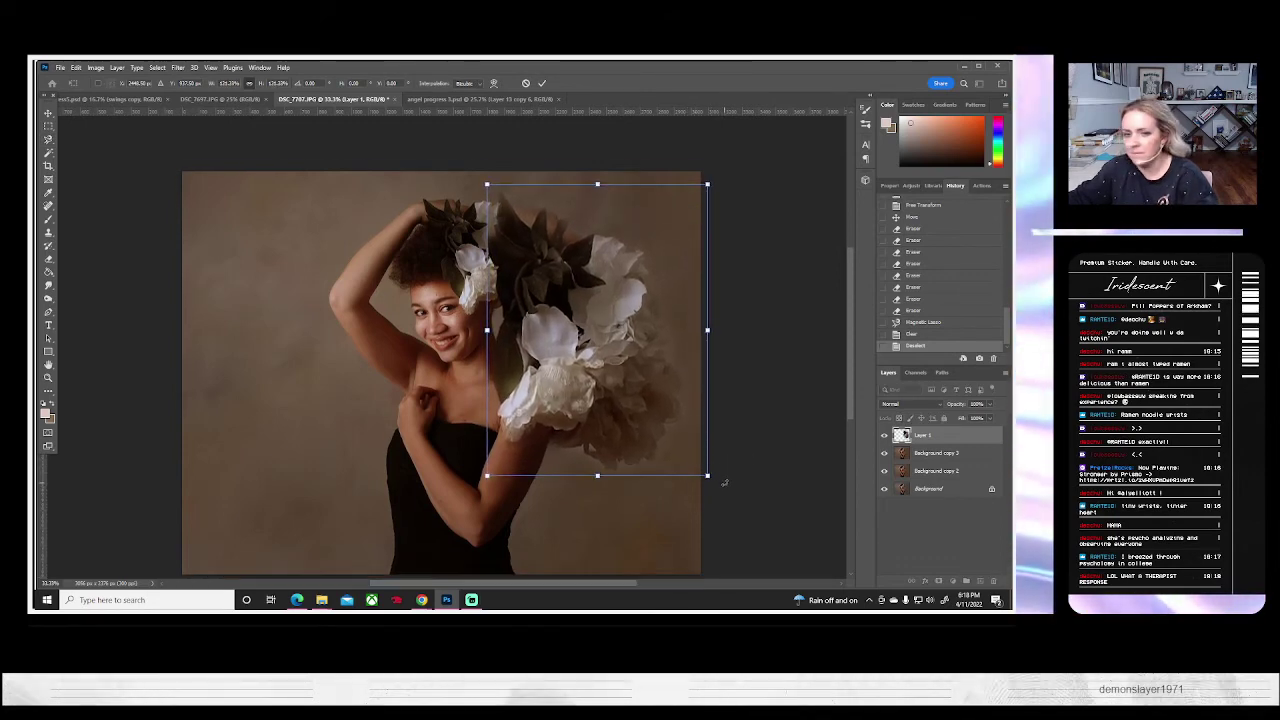
{"action": "left_click_drag", "start_coordinate": [624, 364], "coordinate": [586, 310]}
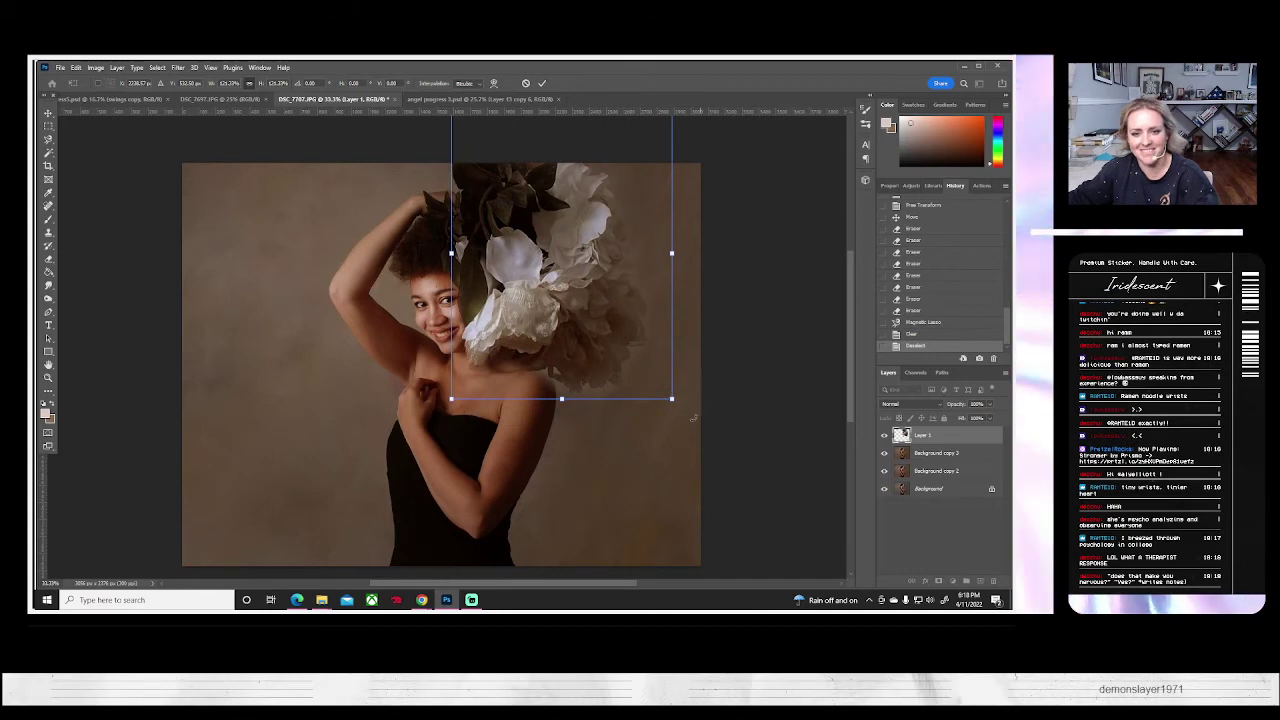
{"action": "mouse_move", "coordinate": [693, 418]}
{"action": "left_mouse_down"}
{"action": "mouse_move", "coordinate": [670, 435]}
{"action": "mouse_move", "coordinate": [655, 428]}
{"action": "mouse_move", "coordinate": [670, 409]}
{"action": "left_mouse_up"}
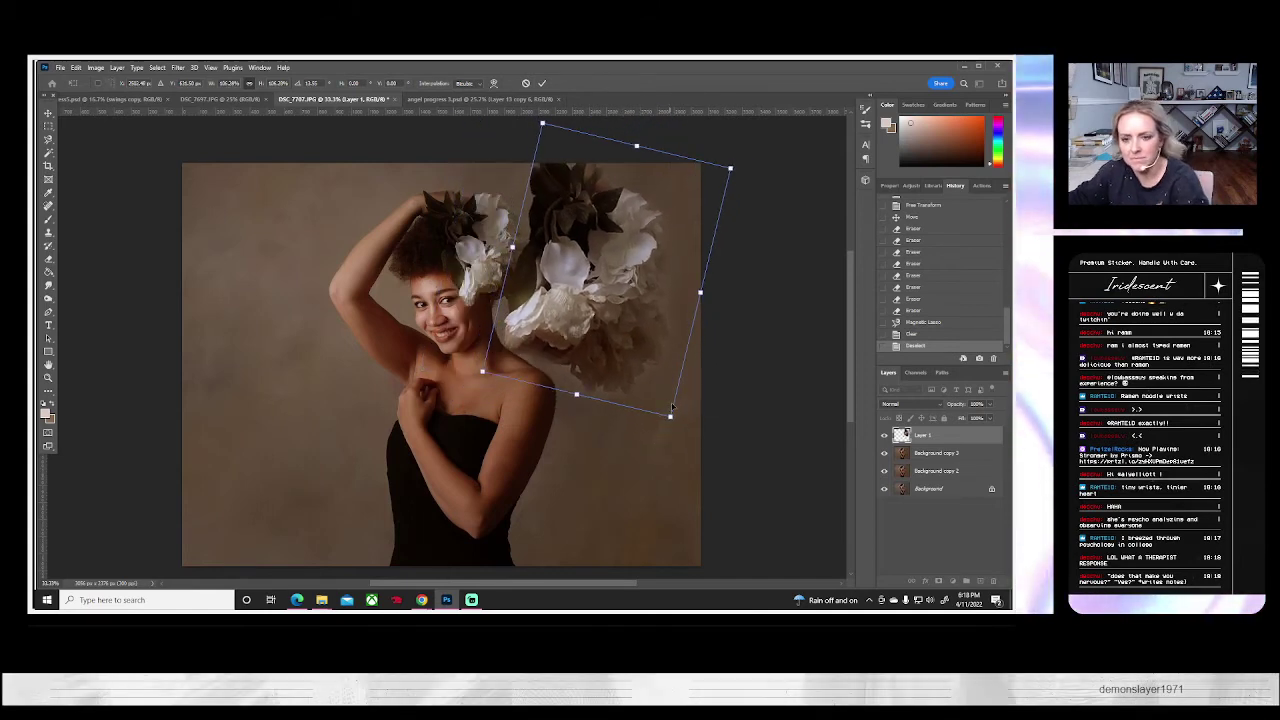
{"action": "key", "text": "Return"}
{"action": "key", "text": "l"}
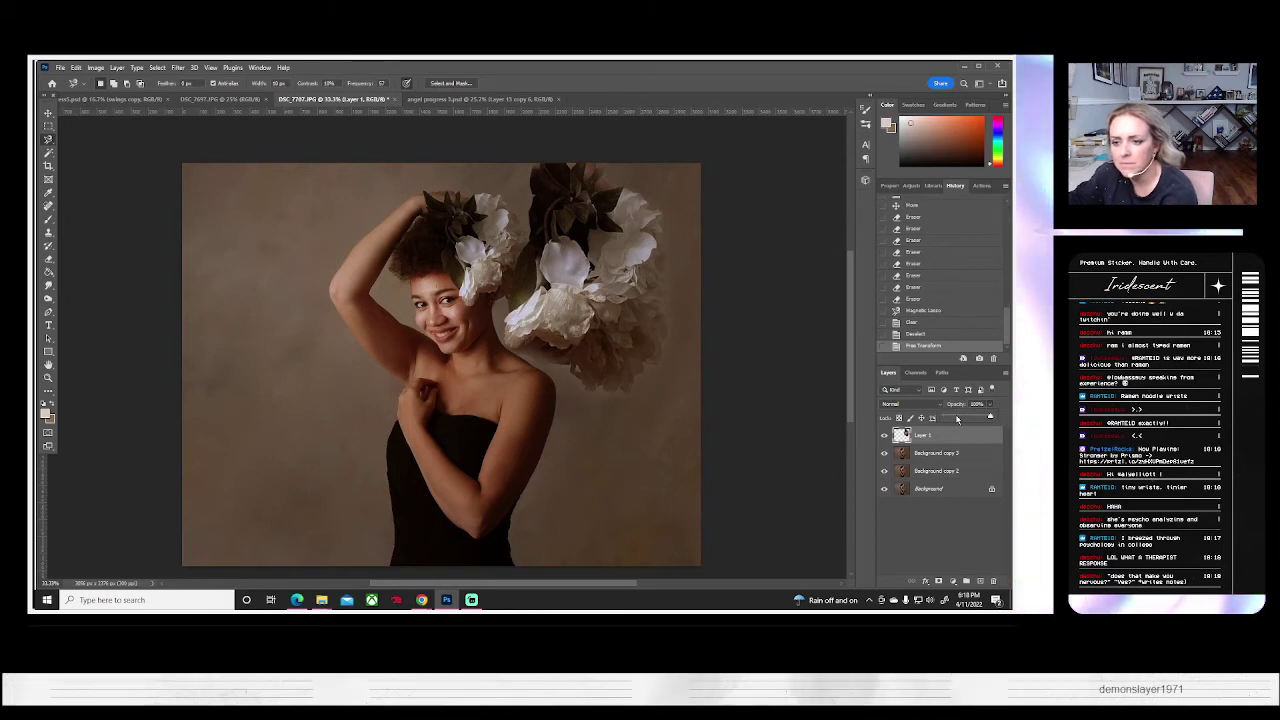
{"action": "left_click_drag", "start_coordinate": [957, 419], "coordinate": [955, 419]}
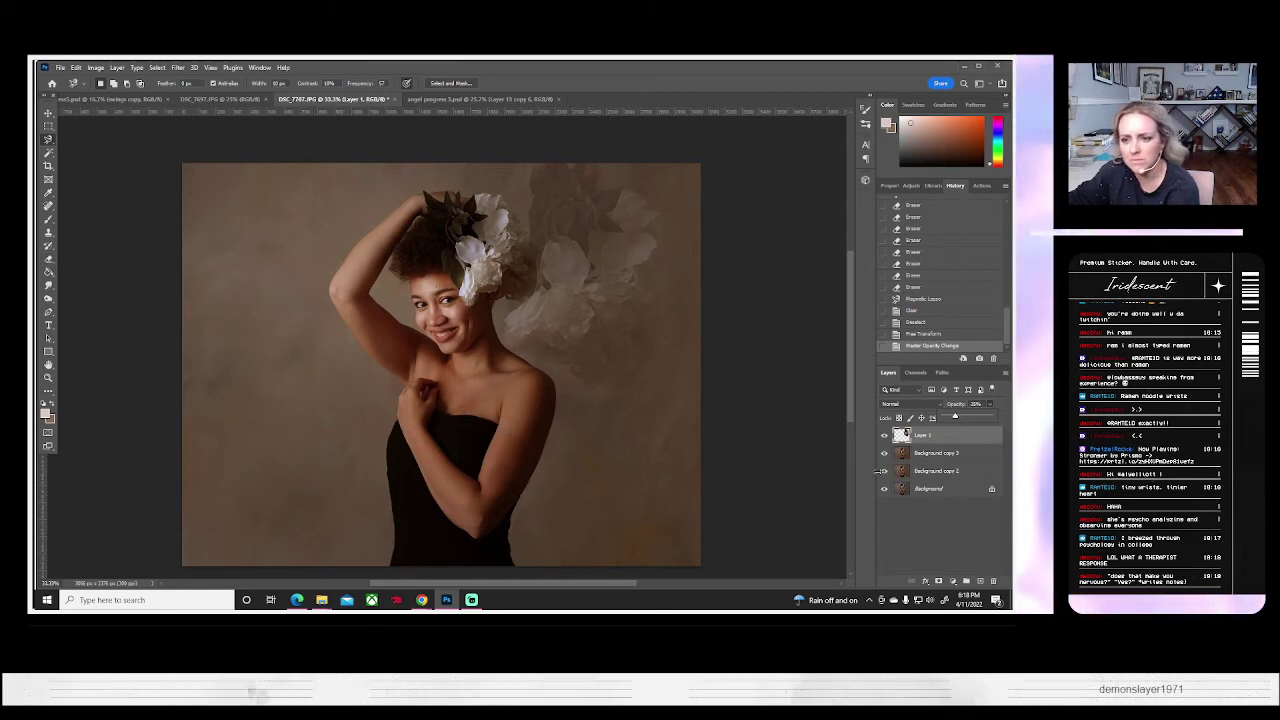
- Select the model and her floral headpiece on Background copy 3 with the lasso tools and copy the selection onto a new layer
{"action": "left_click", "coordinate": [925, 455]}
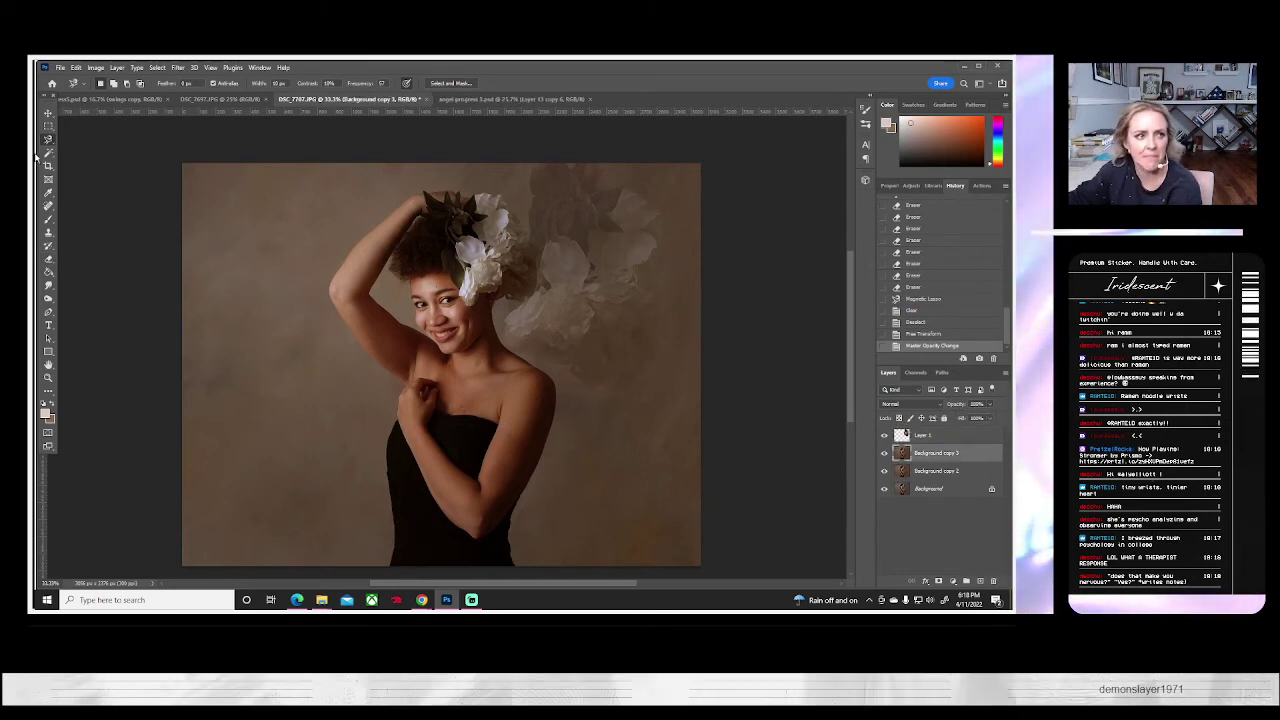
{"action": "left_click", "coordinate": [388, 566]}
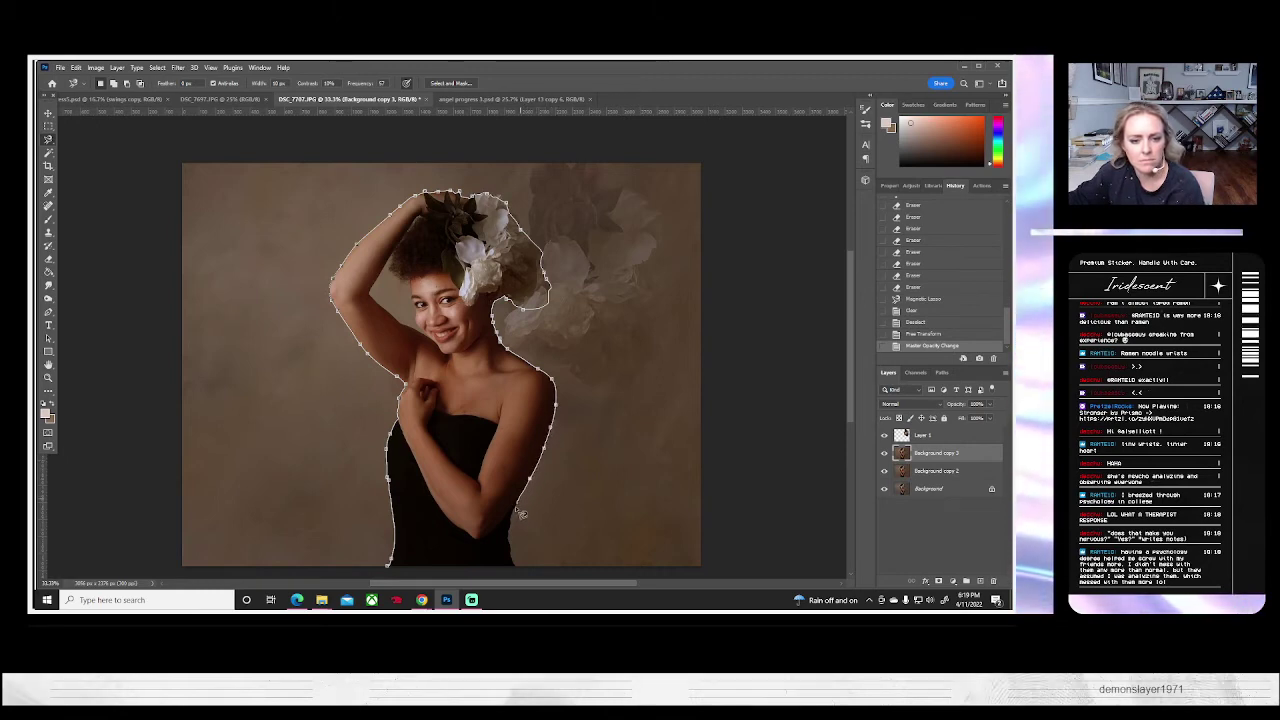
{"action": "double_click", "coordinate": [520, 572]}
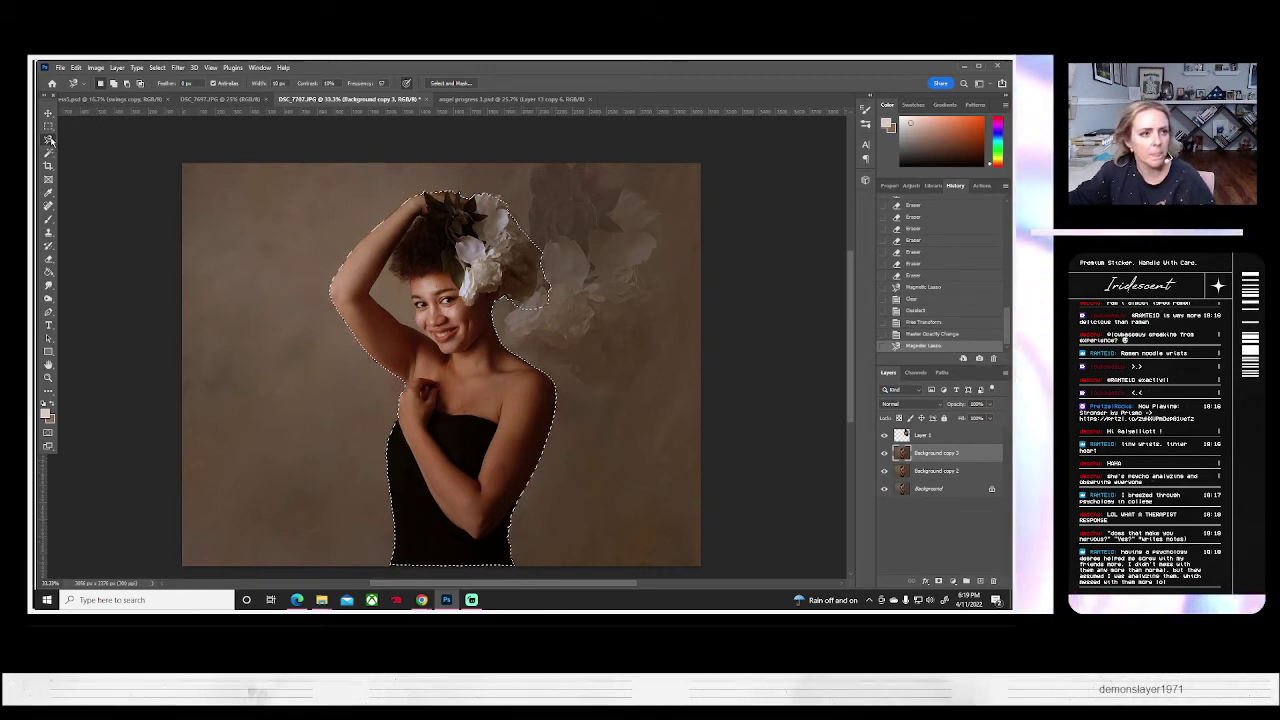
{"action": "key", "text": "shift+l"}
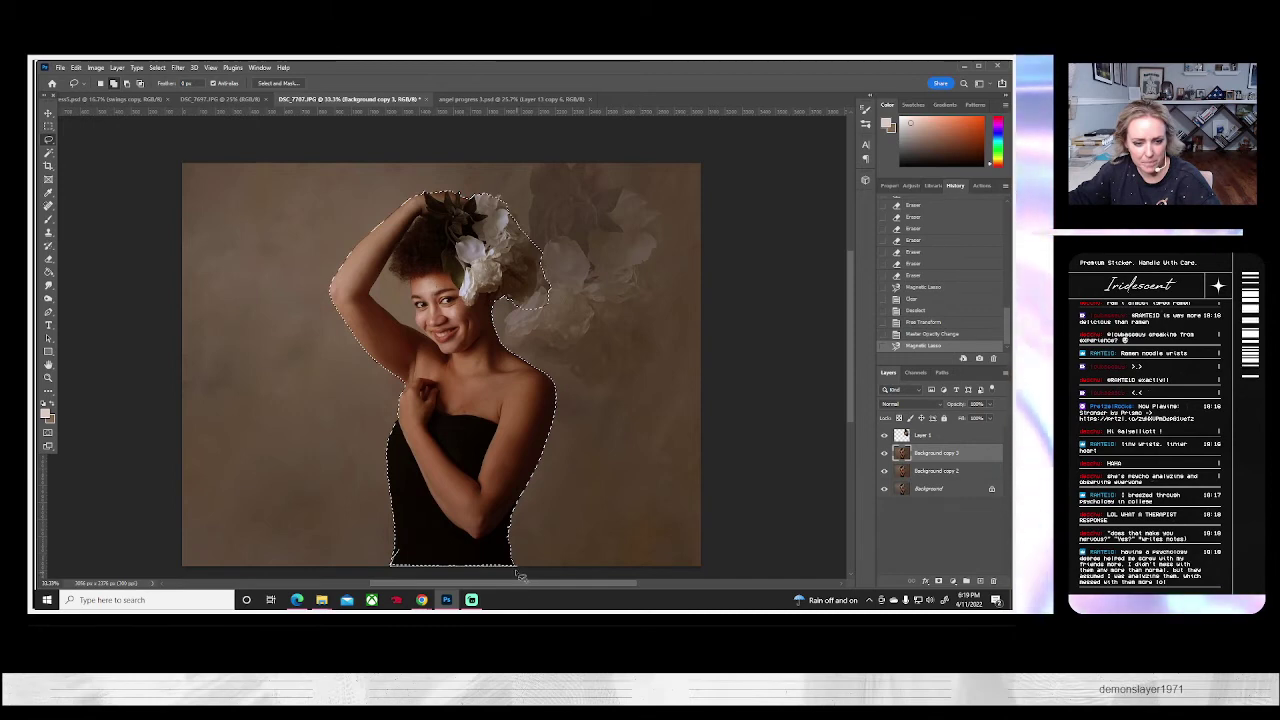
{"action": "left_click_drag", "start_coordinate": [513, 557], "coordinate": [467, 525]}
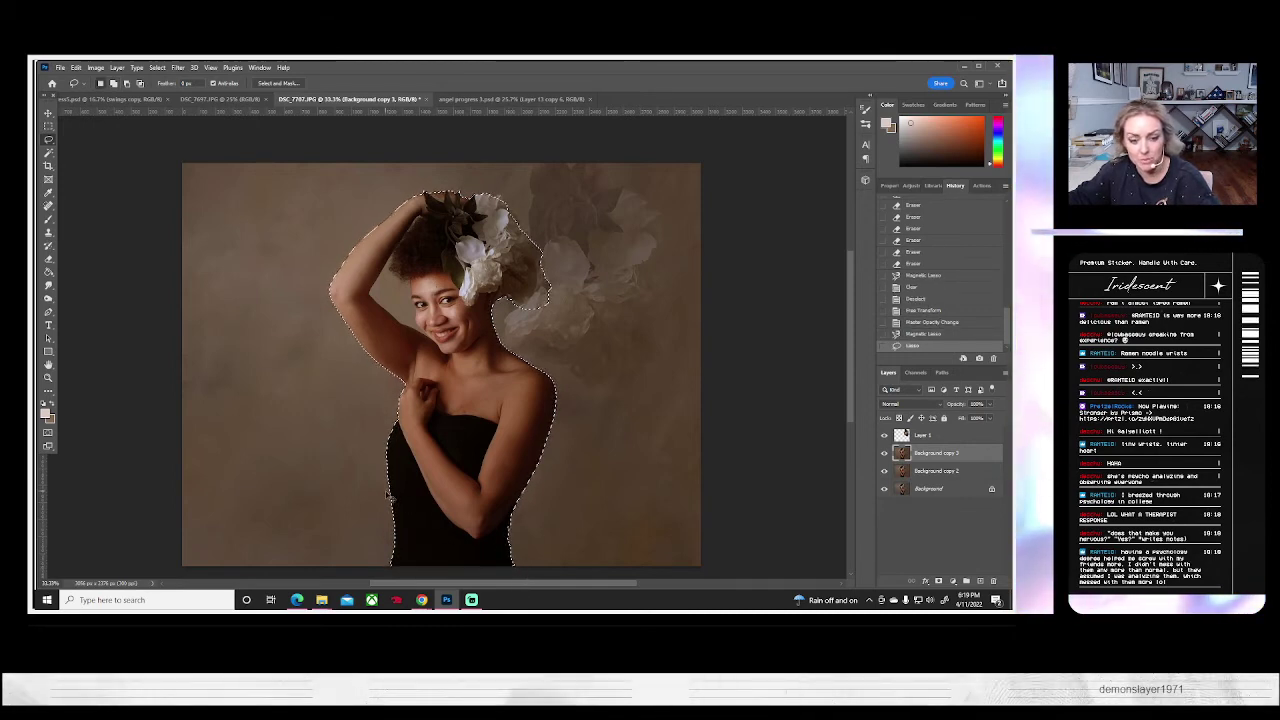
{"action": "key", "text": "ctrl+c"}
{"action": "key", "text": "ctrl+v"}
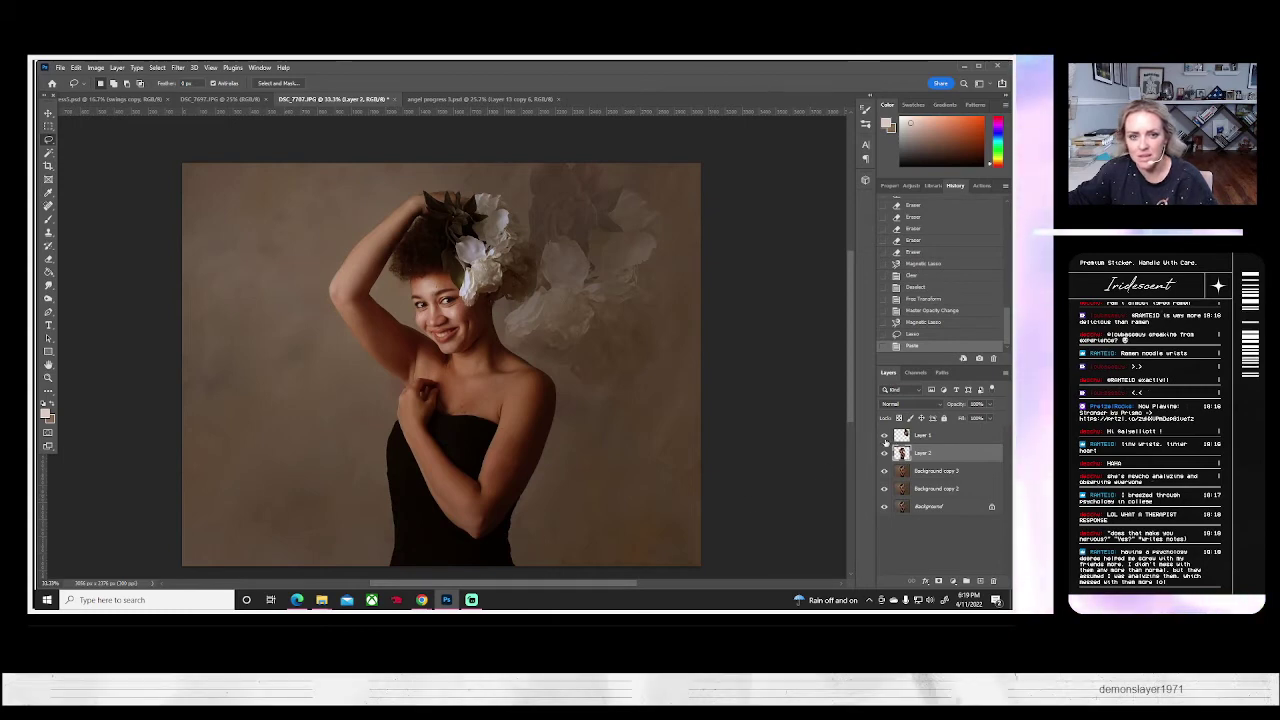
- Move the faded flower layer below the model cutout, then enlarge it and rotate it about 24 degrees counterclockwise behind her head
{"action": "left_click", "coordinate": [940, 437]}
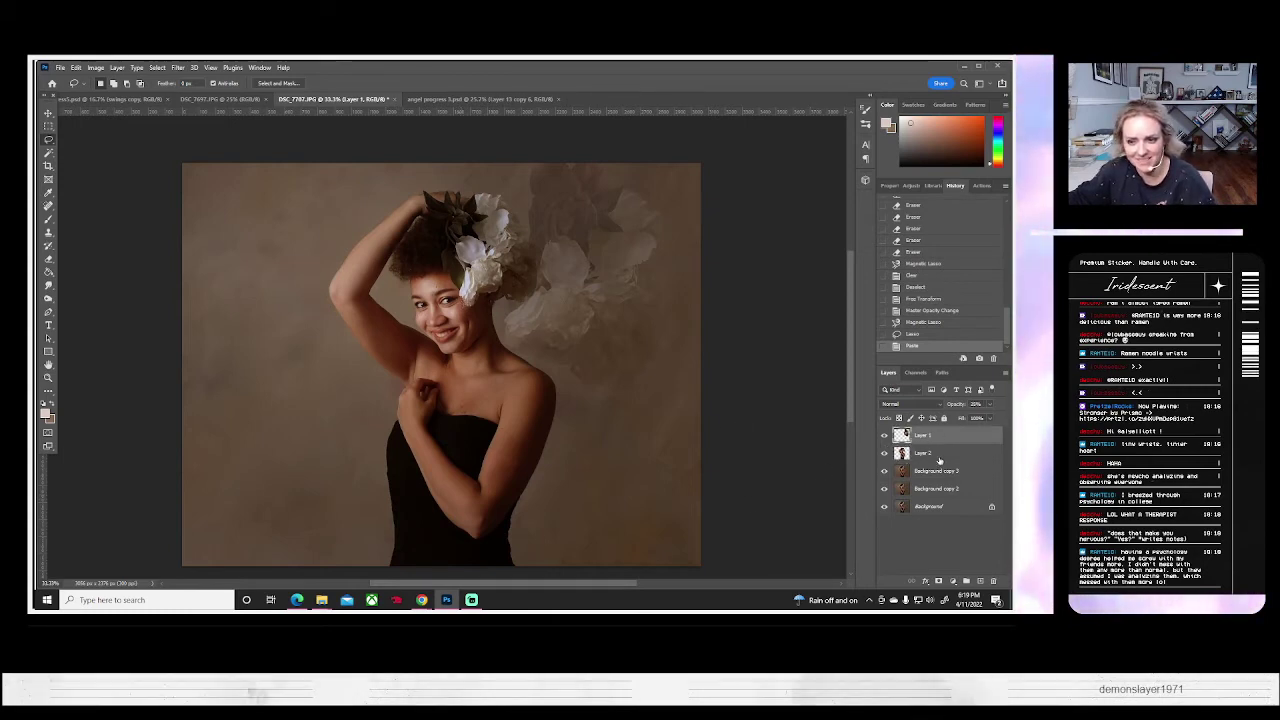
{"action": "left_click_drag", "start_coordinate": [935, 437], "coordinate": [926, 466]}
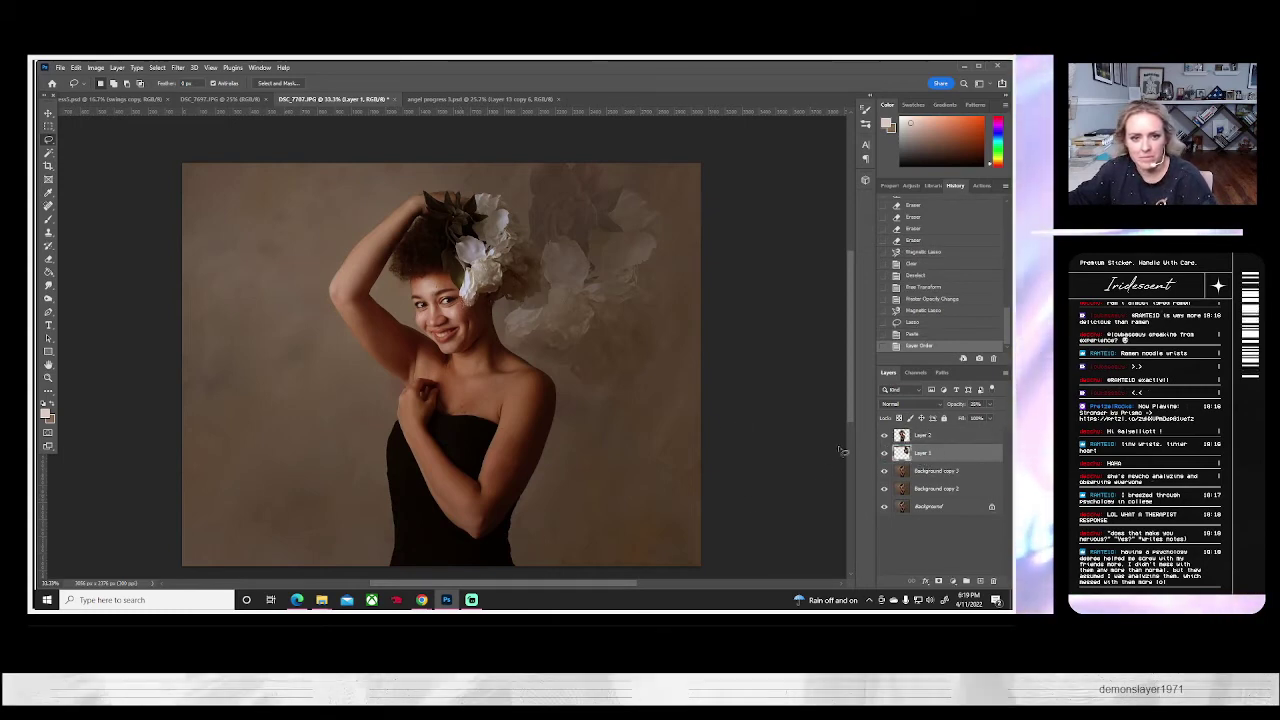
{"action": "key", "text": "ctrl+t"}
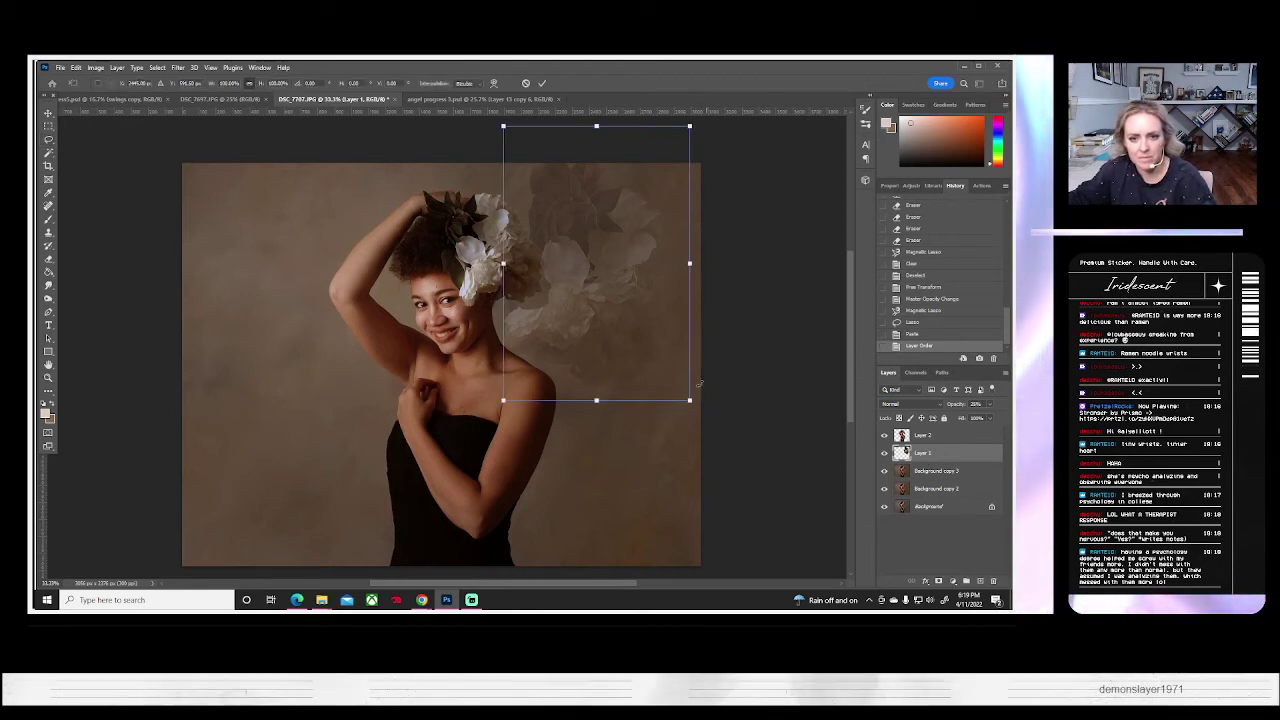
{"action": "left_click_drag", "start_coordinate": [690, 399], "coordinate": [743, 477]}
{"action": "left_click_drag", "start_coordinate": [645, 407], "coordinate": [566, 353]}
{"action": "left_click_drag", "start_coordinate": [690, 440], "coordinate": [744, 380]}
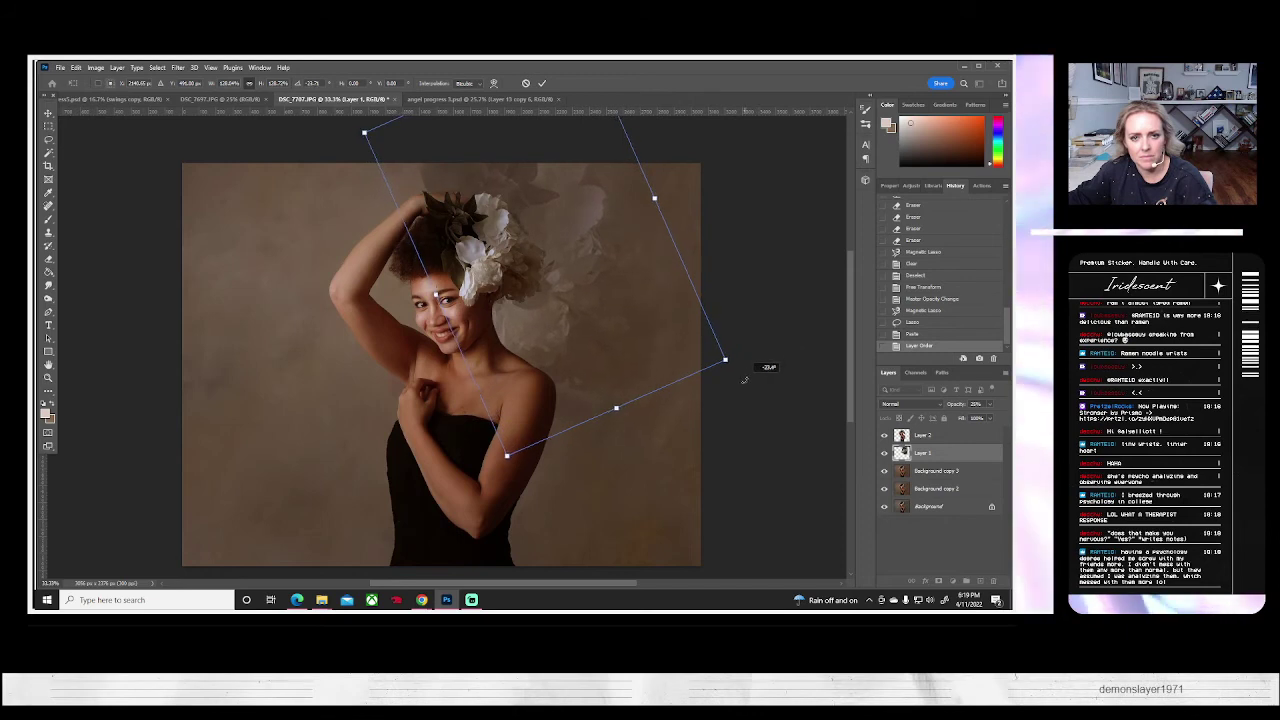
{"action": "key", "text": "Return"}
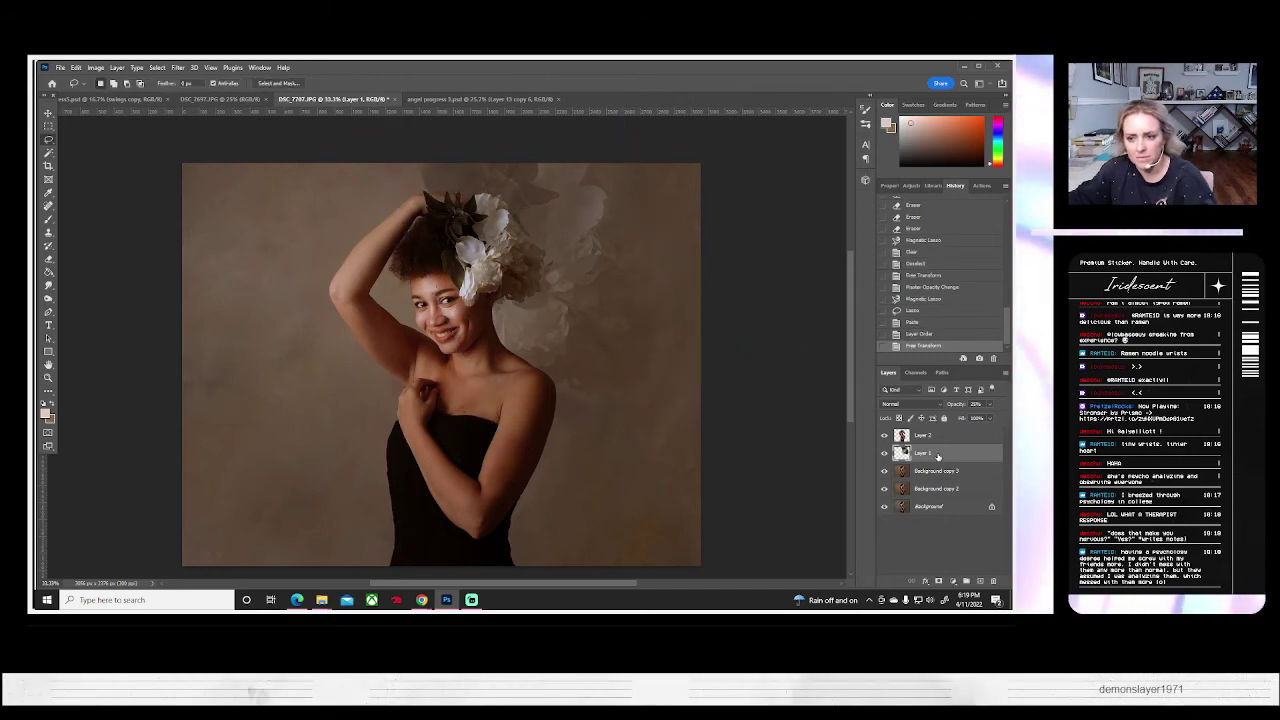
- Duplicate the faded flower layer, then rotate the copy and place it in the photo's lower-left area behind the model's torso
{"action": "right_click", "coordinate": [938, 456]}
{"action": "left_click", "coordinate": [860, 201]}
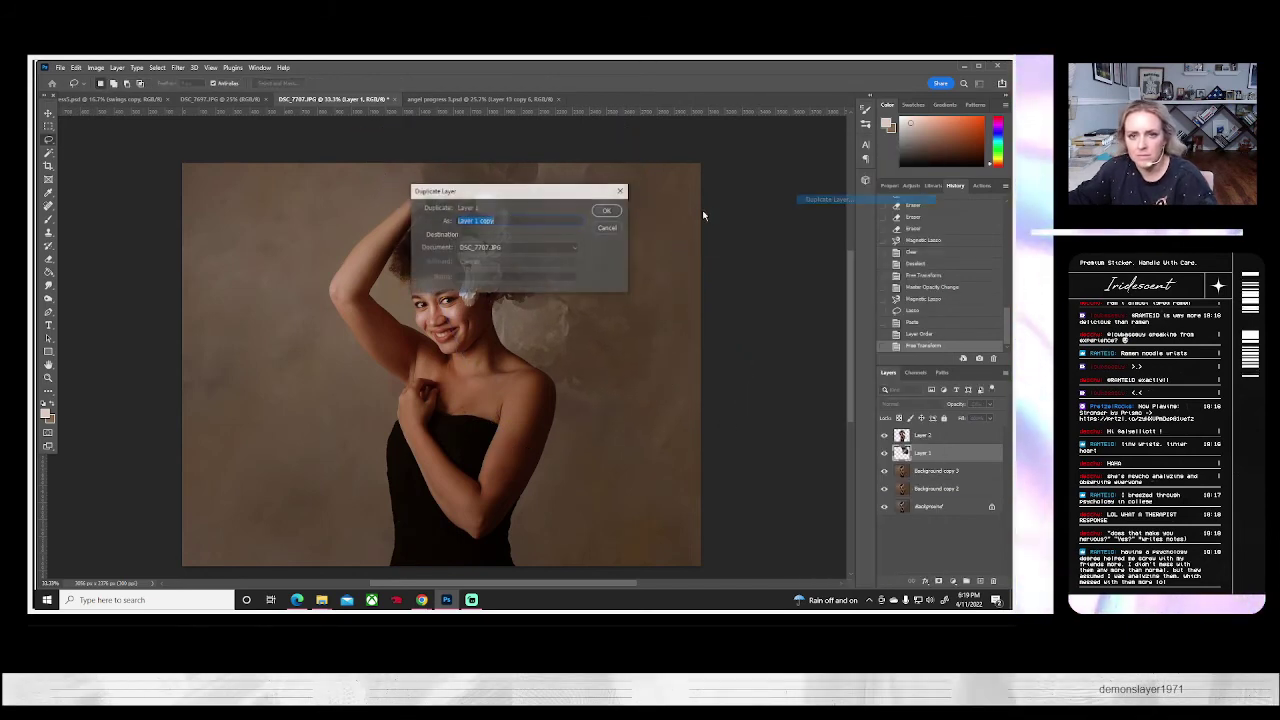
{"action": "left_click", "coordinate": [607, 212]}
{"action": "key", "text": "ctrl+t"}
{"action": "left_click_drag", "start_coordinate": [612, 355], "coordinate": [437, 547]}
{"action": "left_click_drag", "start_coordinate": [617, 490], "coordinate": [404, 502]}
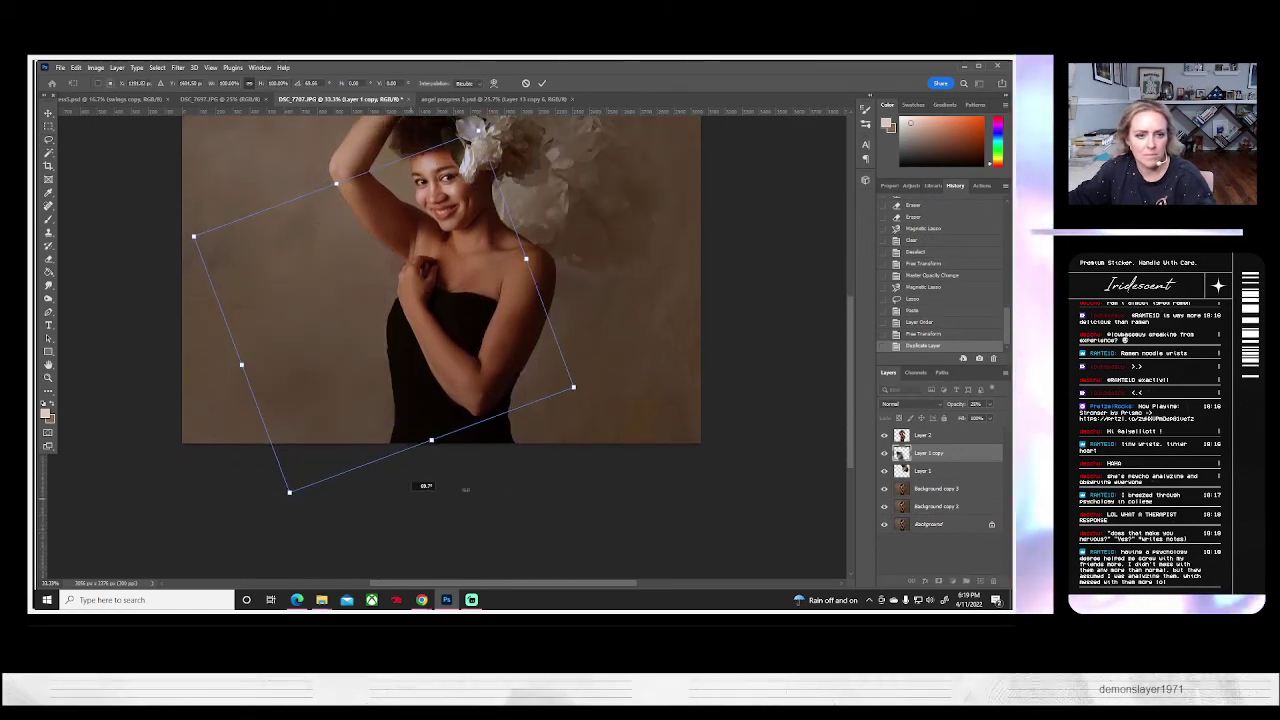
{"action": "left_click_drag", "start_coordinate": [484, 363], "coordinate": [469, 423]}
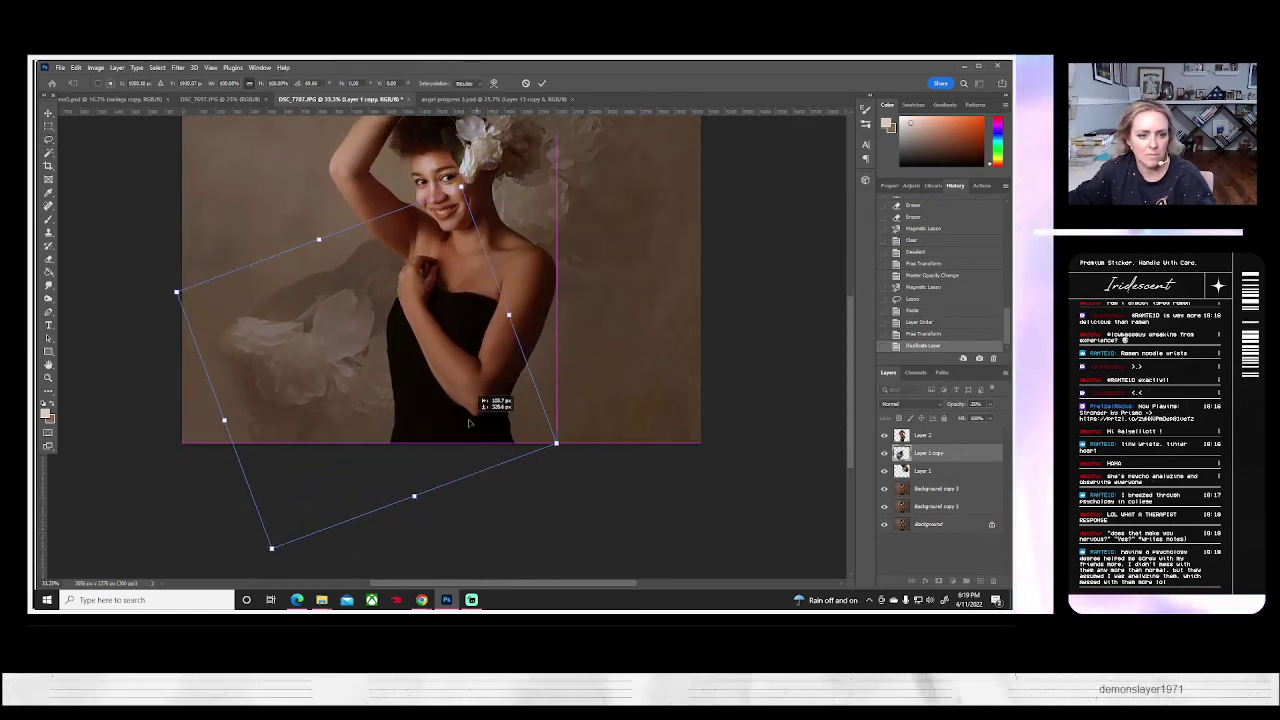
{"action": "key", "text": "Return"}
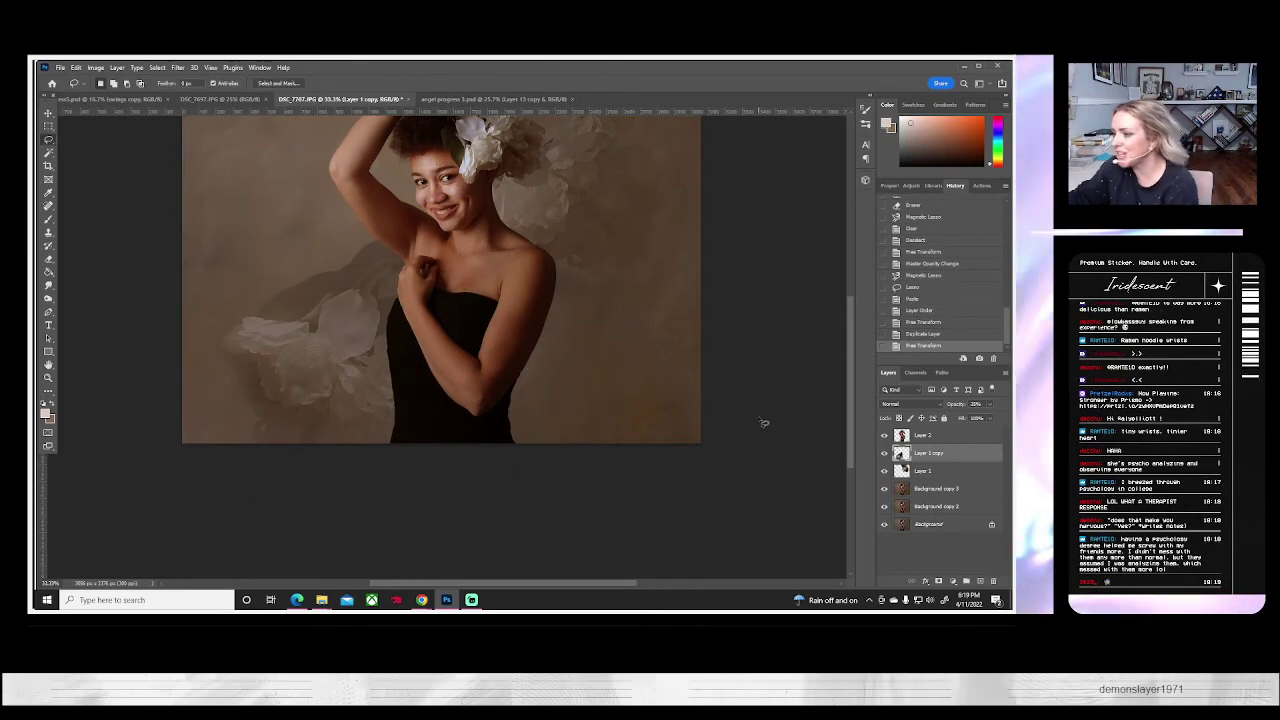
- Erase the dark leaves above the flowers and next to the model's arm on Layer 1 copy
{"action": "scroll", "coordinate": [773, 410], "scroll_direction": "up", "scroll_amount": 3}
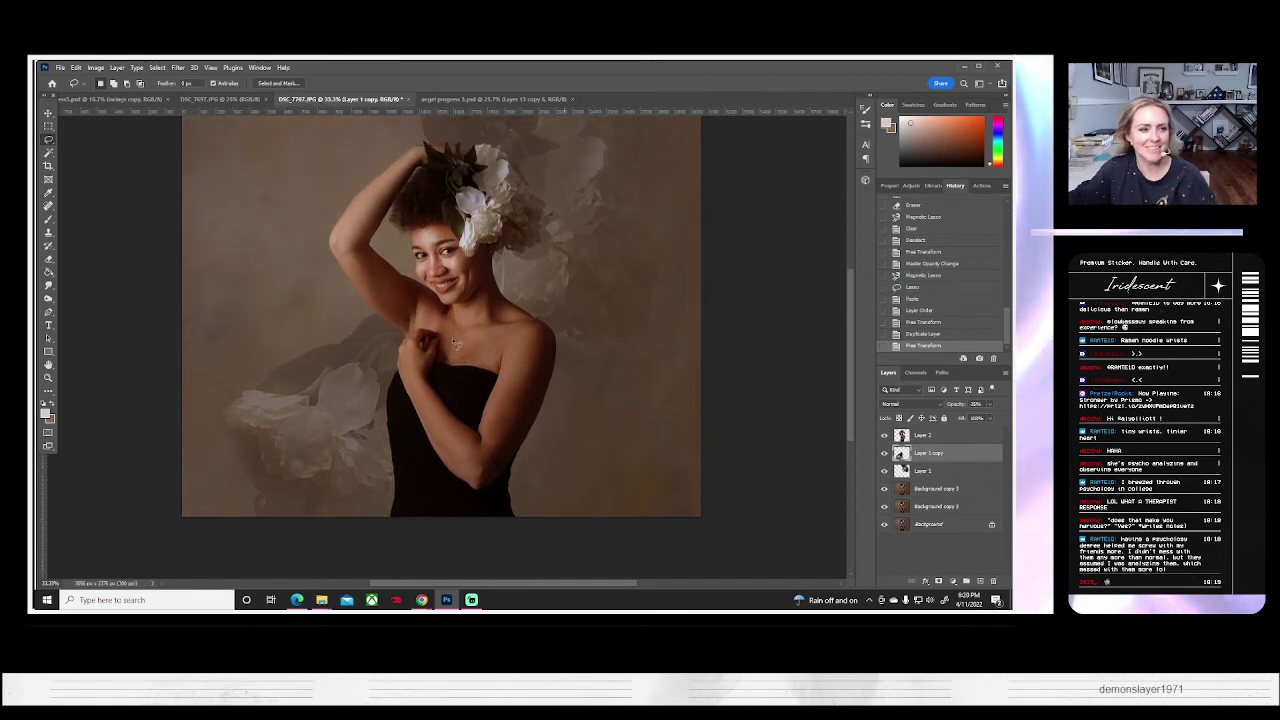
{"action": "key", "text": "e"}
{"action": "mouse_move", "coordinate": [268, 364]}
{"action": "left_mouse_down"}
{"action": "mouse_move", "coordinate": [319, 349]}
{"action": "mouse_move", "coordinate": [258, 366]}
{"action": "left_mouse_up"}
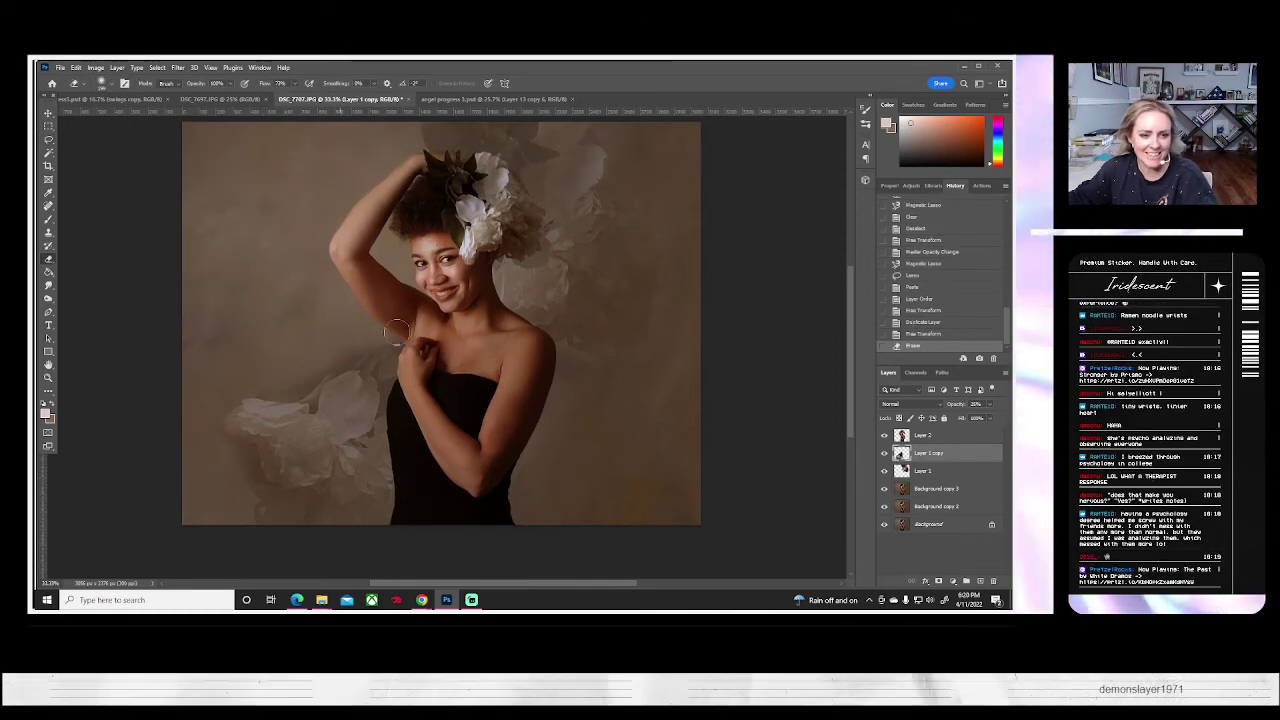
{"action": "mouse_move", "coordinate": [421, 353]}
{"action": "left_mouse_down"}
{"action": "mouse_move", "coordinate": [367, 335]}
{"action": "mouse_move", "coordinate": [392, 346]}
{"action": "mouse_move", "coordinate": [404, 385]}
{"action": "left_mouse_up"}
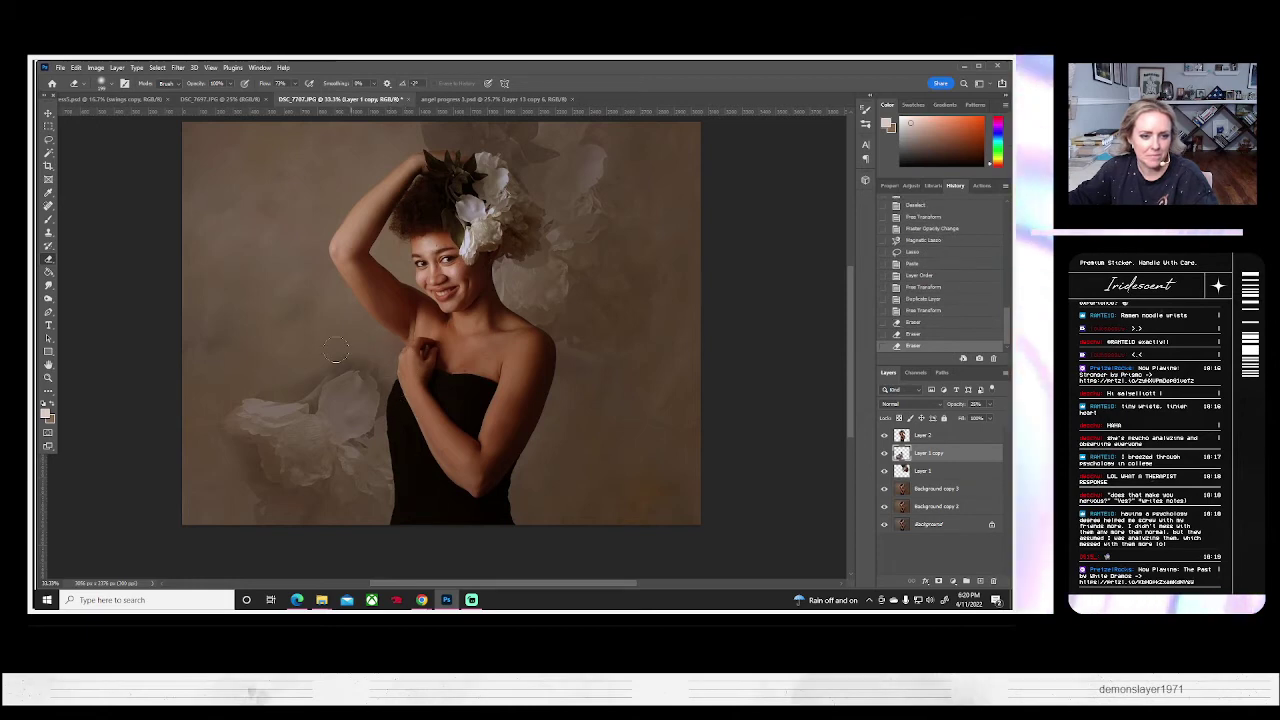
- Erase the remaining leaf traces above the lower-left flowers on Layer 1 copy and the faded leaves near the raised hand on Layer 1
{"action": "mouse_move", "coordinate": [336, 350]}
{"action": "left_mouse_down"}
{"action": "mouse_move", "coordinate": [262, 380]}
{"action": "mouse_move", "coordinate": [308, 361]}
{"action": "left_mouse_up"}
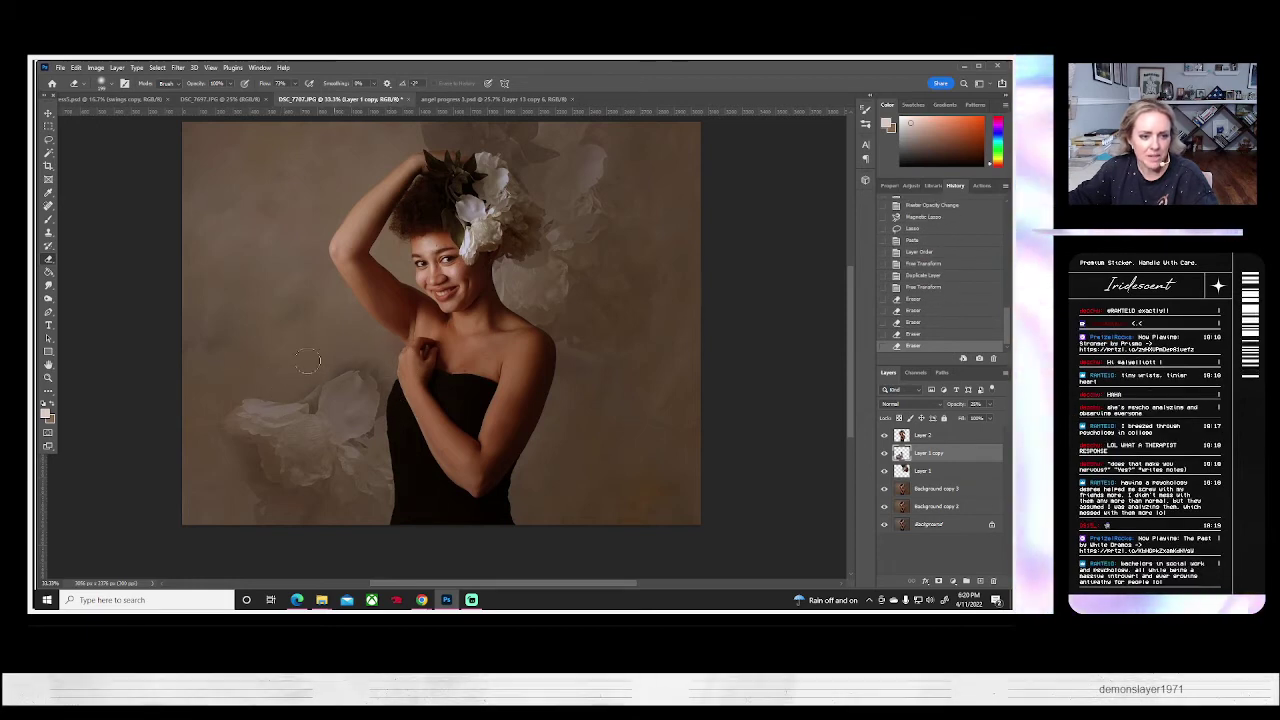
{"action": "left_click", "coordinate": [586, 404]}
{"action": "scroll", "coordinate": [729, 424], "scroll_direction": "up", "scroll_amount": 2}
{"action": "left_click", "coordinate": [932, 472]}
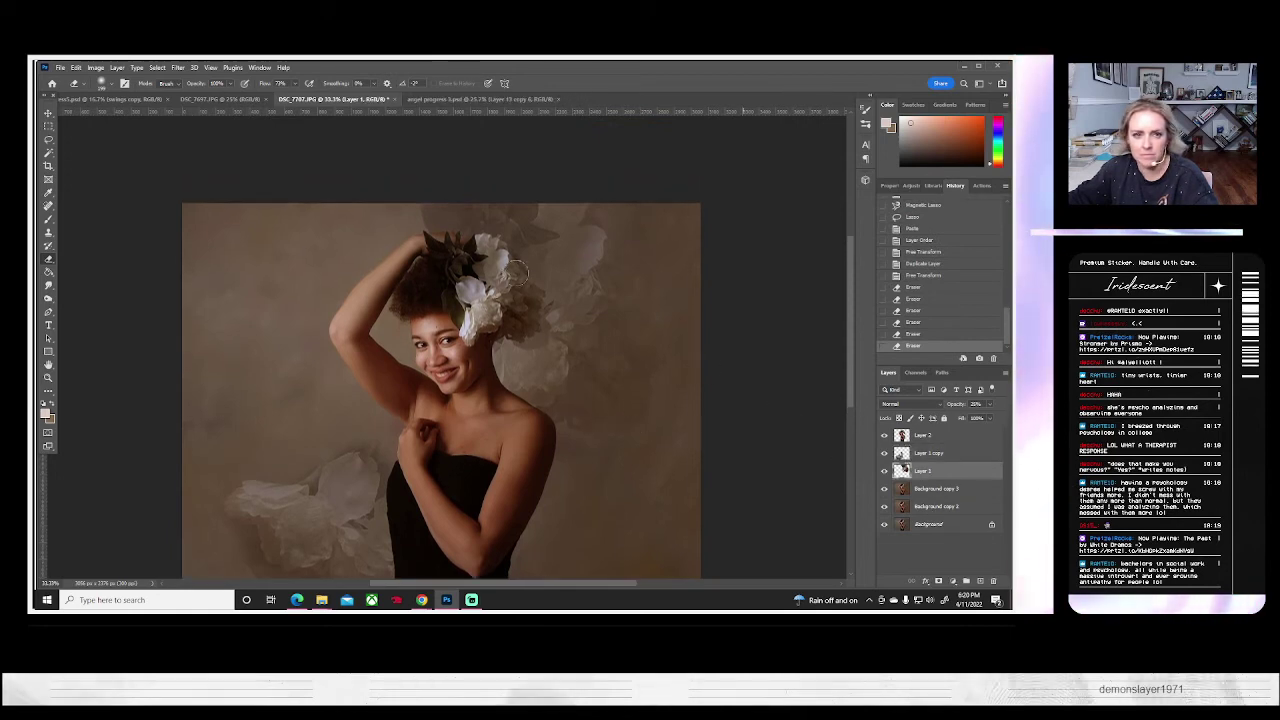
{"action": "left_click", "coordinate": [434, 232]}
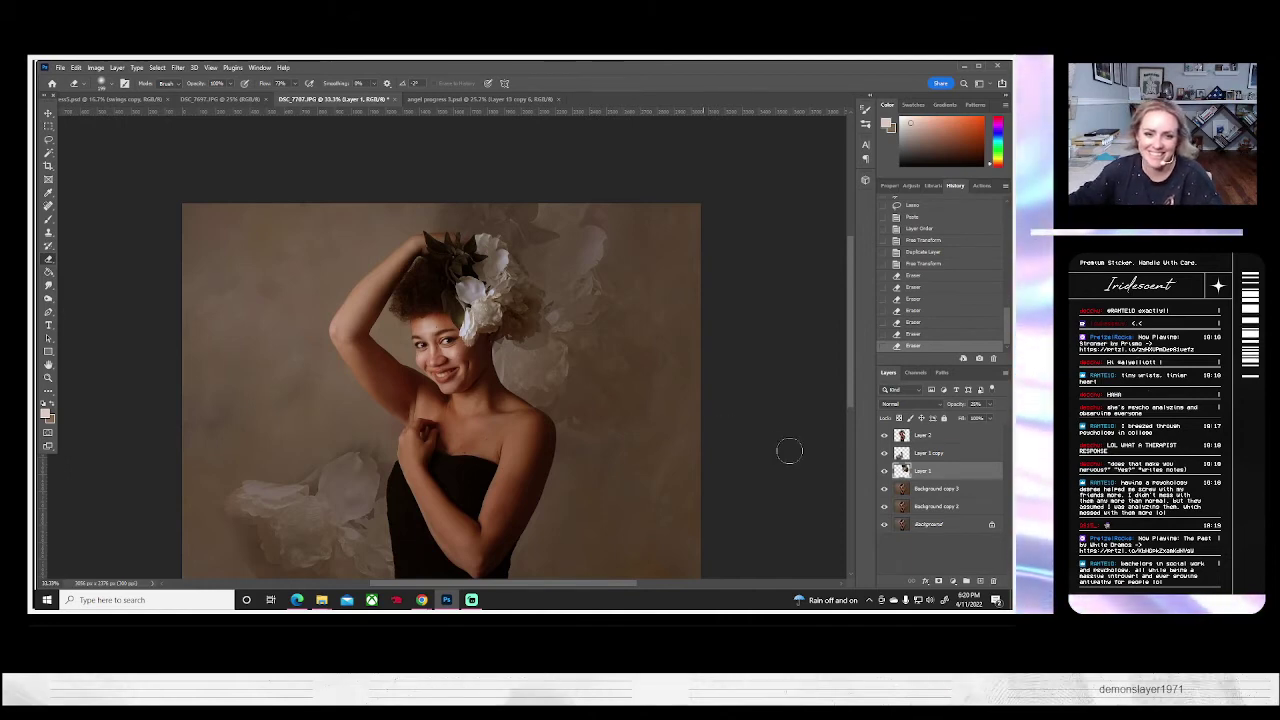
- Compare the portrait with the model cutout on Layer 2 hidden and shown
{"action": "left_click", "coordinate": [884, 436]}
{"action": "left_click", "coordinate": [884, 436]}
{"action": "left_click", "coordinate": [884, 436]}
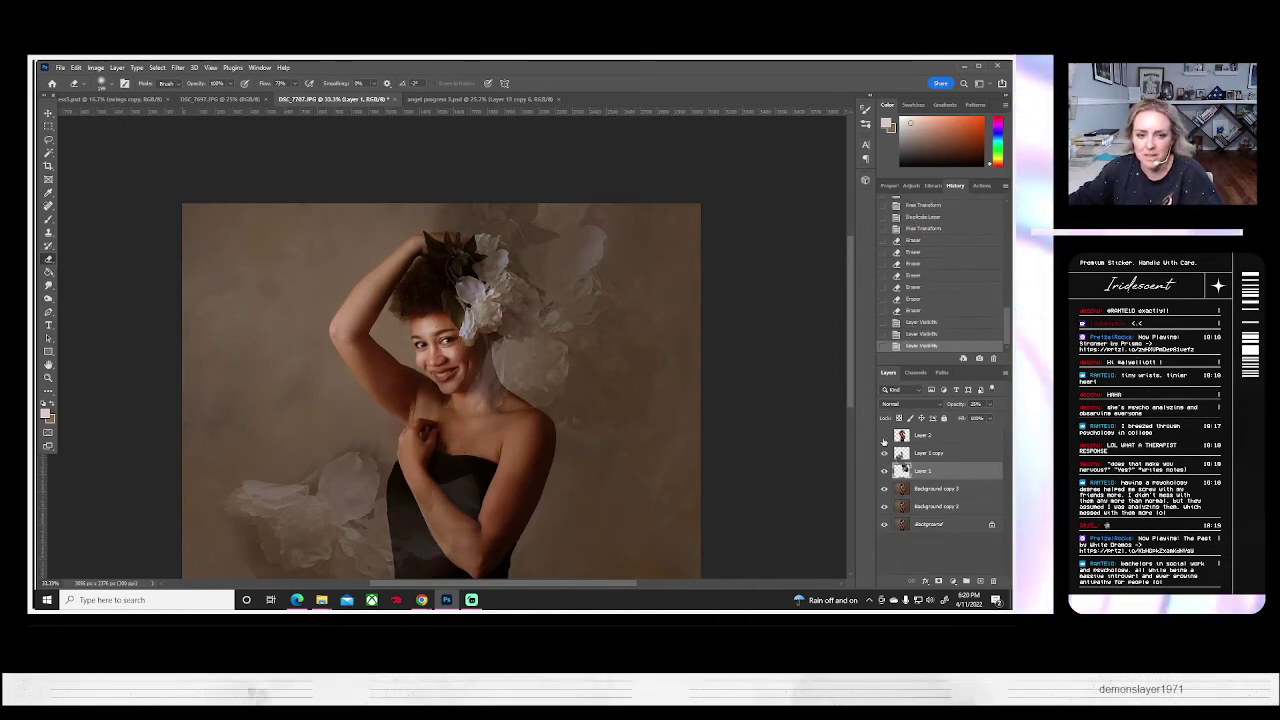
{"action": "left_click", "coordinate": [884, 437]}
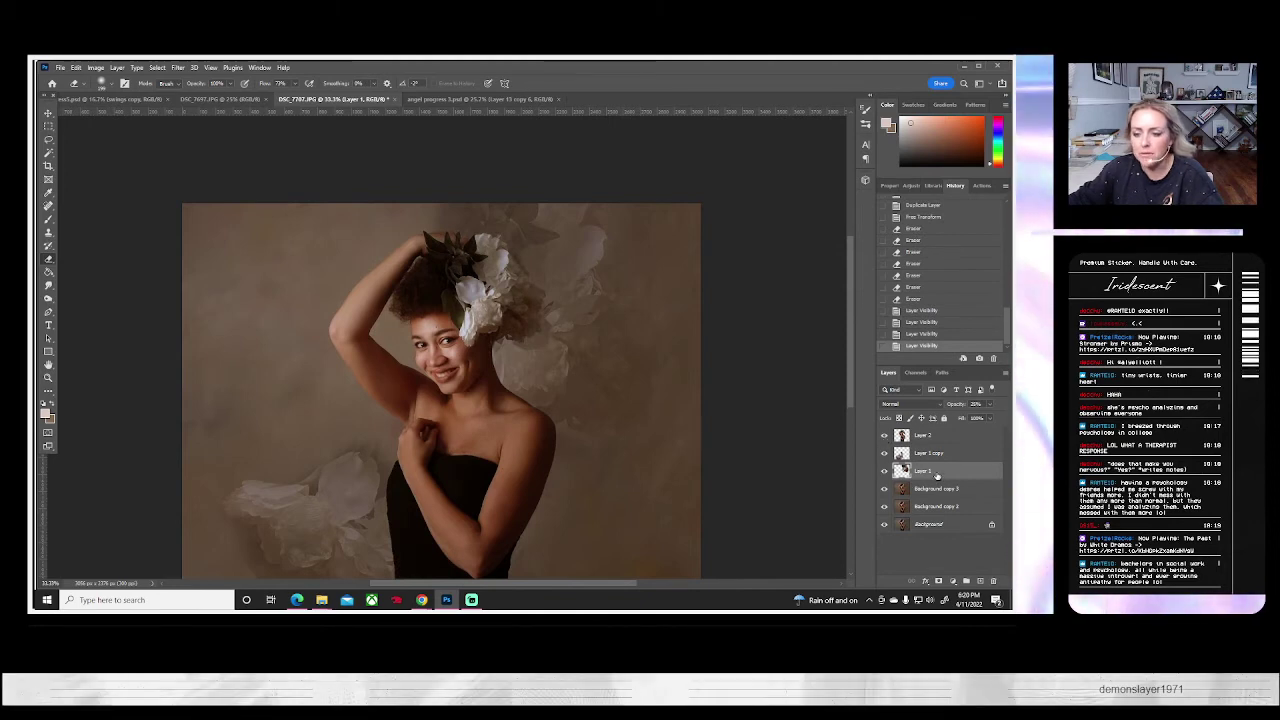
- Duplicate Layer 1 copy, rotate the duplicate counterclockwise and place it in the photo's lower-right area behind the model's arm
{"action": "right_click", "coordinate": [955, 453]}
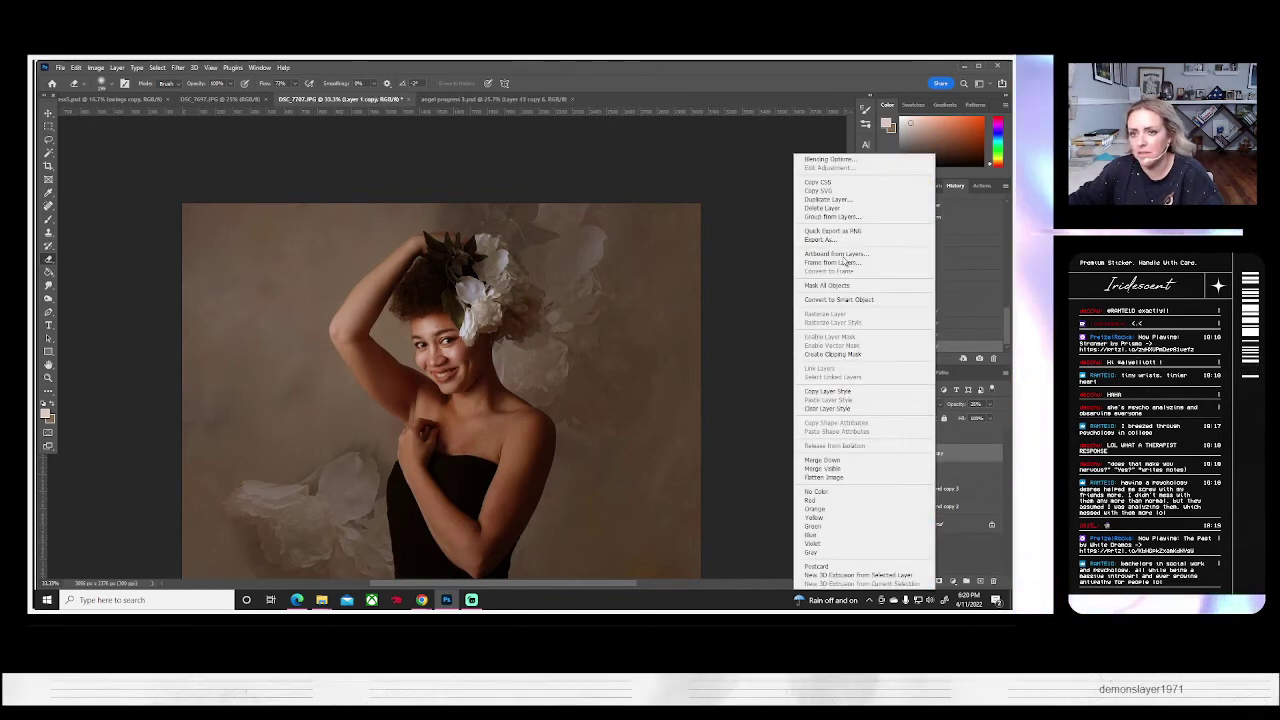
{"action": "left_click", "coordinate": [830, 198]}
{"action": "key", "text": "Return"}
{"action": "key", "text": "ctrl+t"}
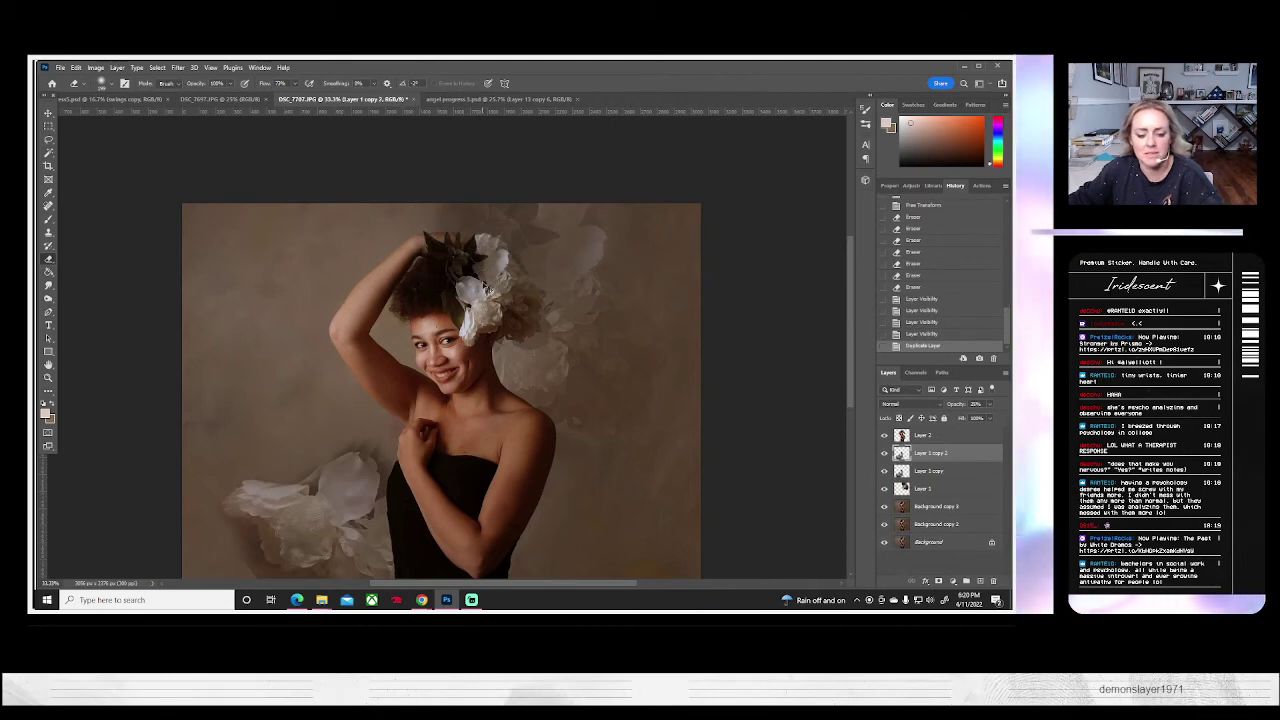
{"action": "left_click_drag", "start_coordinate": [330, 551], "coordinate": [589, 491]}
{"action": "left_click_drag", "start_coordinate": [759, 510], "coordinate": [789, 343]}
{"action": "left_click_drag", "start_coordinate": [628, 503], "coordinate": [614, 490]}
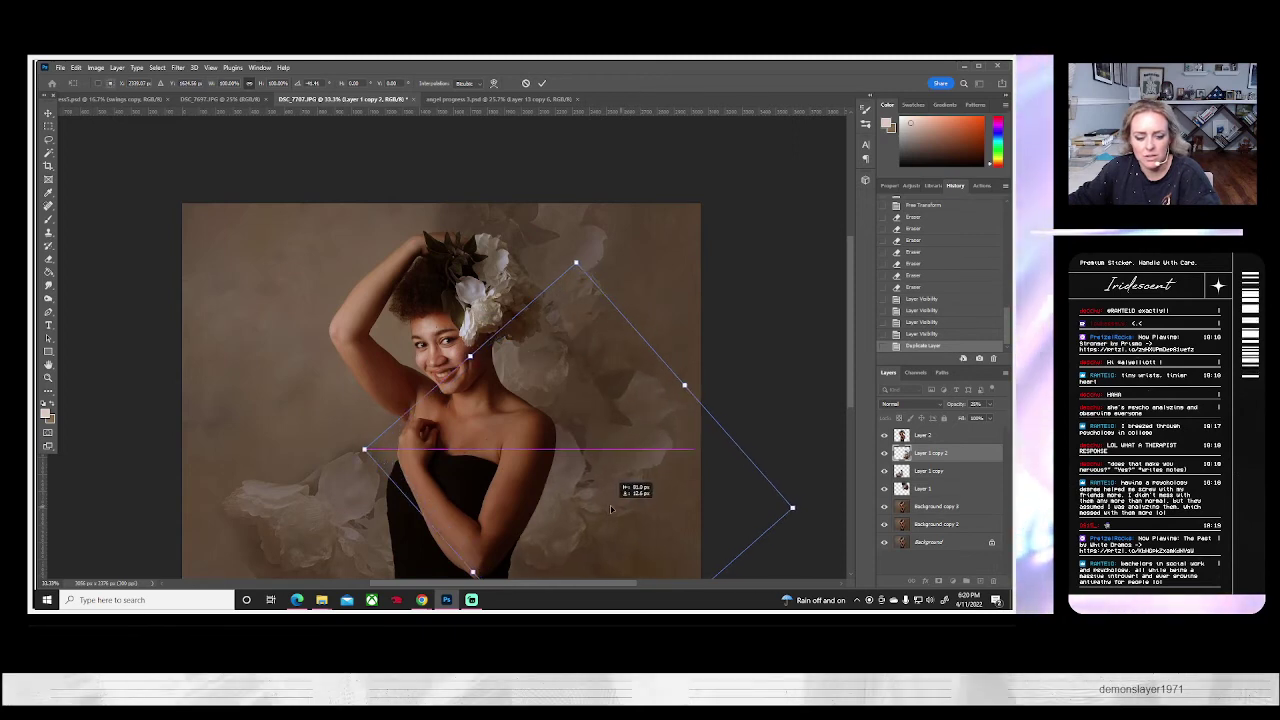
{"action": "left_click_drag", "start_coordinate": [577, 272], "coordinate": [576, 220]}
{"action": "left_click_drag", "start_coordinate": [607, 489], "coordinate": [623, 481]}
{"action": "key", "text": "Return"}
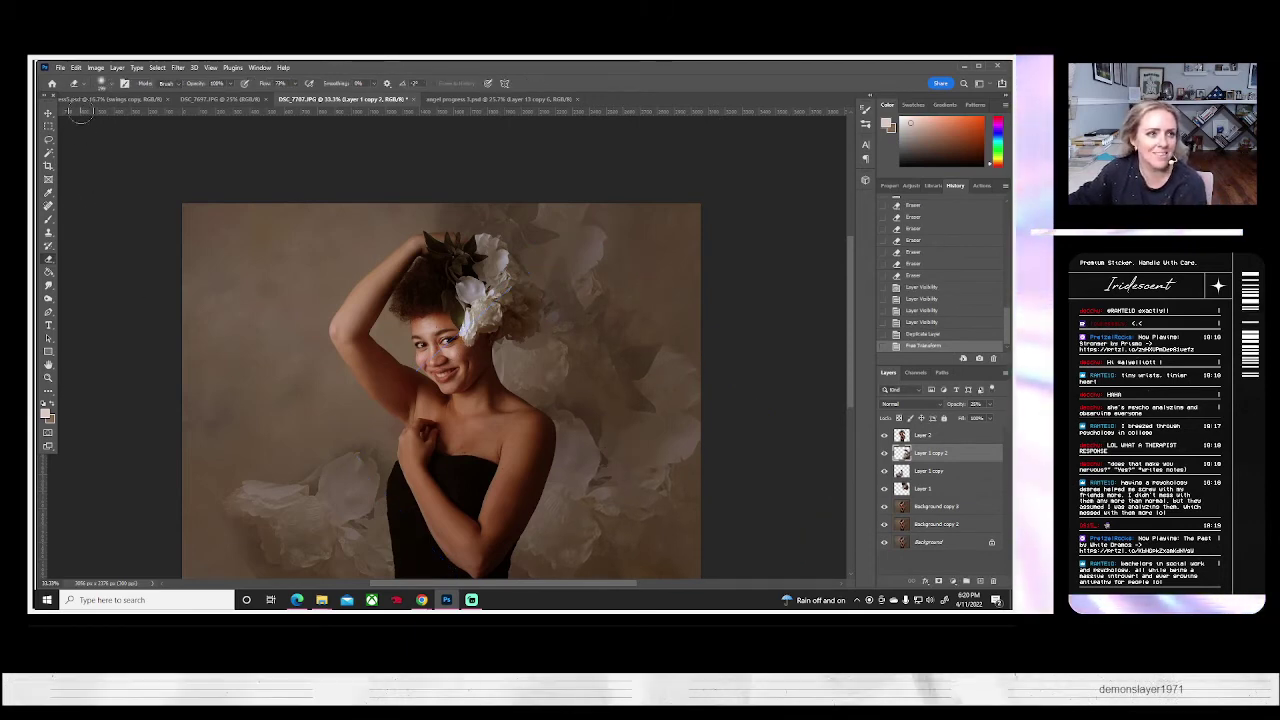
- Erase the dark leaves above the lower-right flowers on Layer 1 copy 2 with a soft round eraser, comparing the layer hidden and shown
{"action": "left_click", "coordinate": [104, 83]}
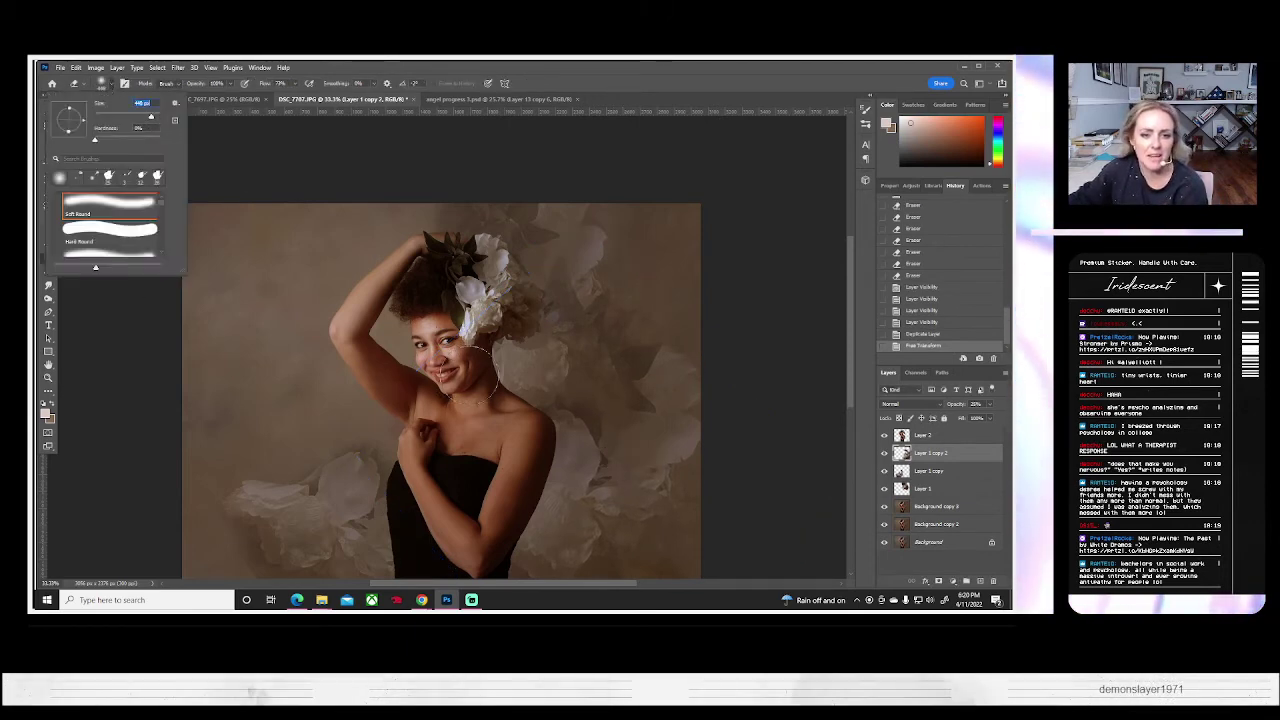
{"action": "key", "text": "Return"}
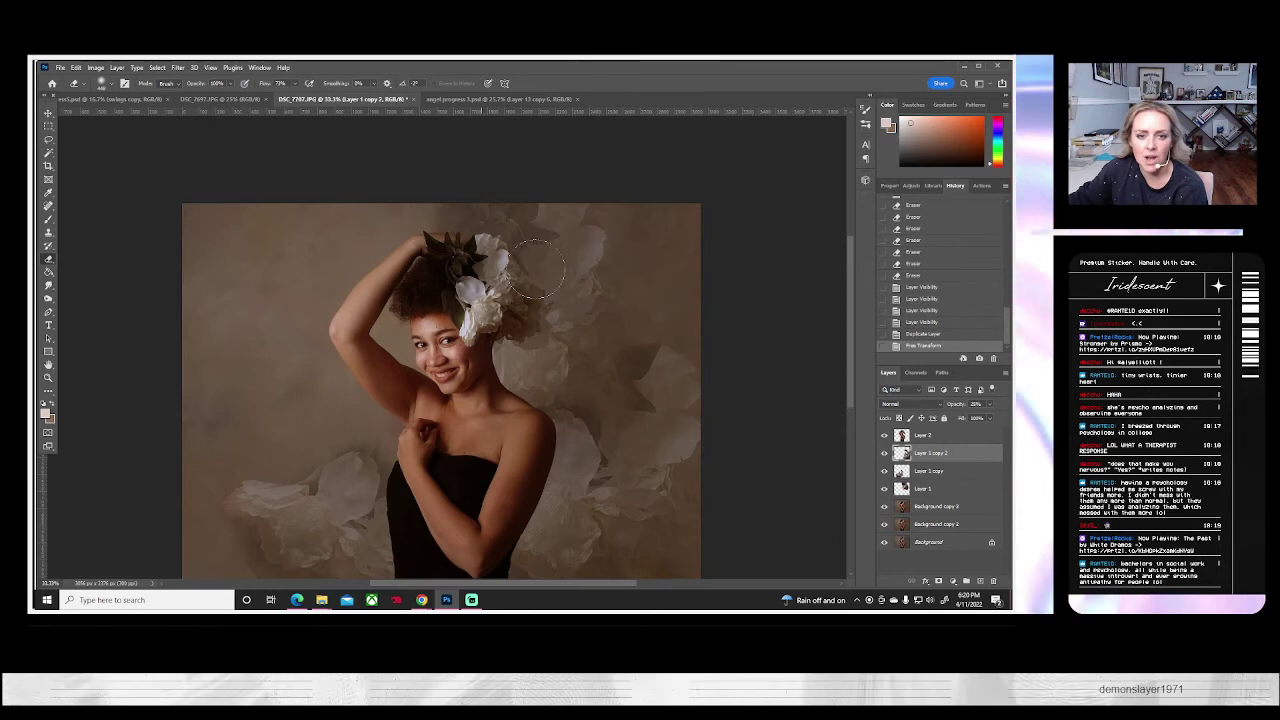
{"action": "left_click_drag", "start_coordinate": [632, 358], "coordinate": [568, 415]}
{"action": "mouse_move", "coordinate": [666, 377]}
{"action": "left_mouse_down"}
{"action": "mouse_move", "coordinate": [576, 428]}
{"action": "mouse_move", "coordinate": [617, 446]}
{"action": "mouse_move", "coordinate": [569, 424]}
{"action": "left_mouse_up"}
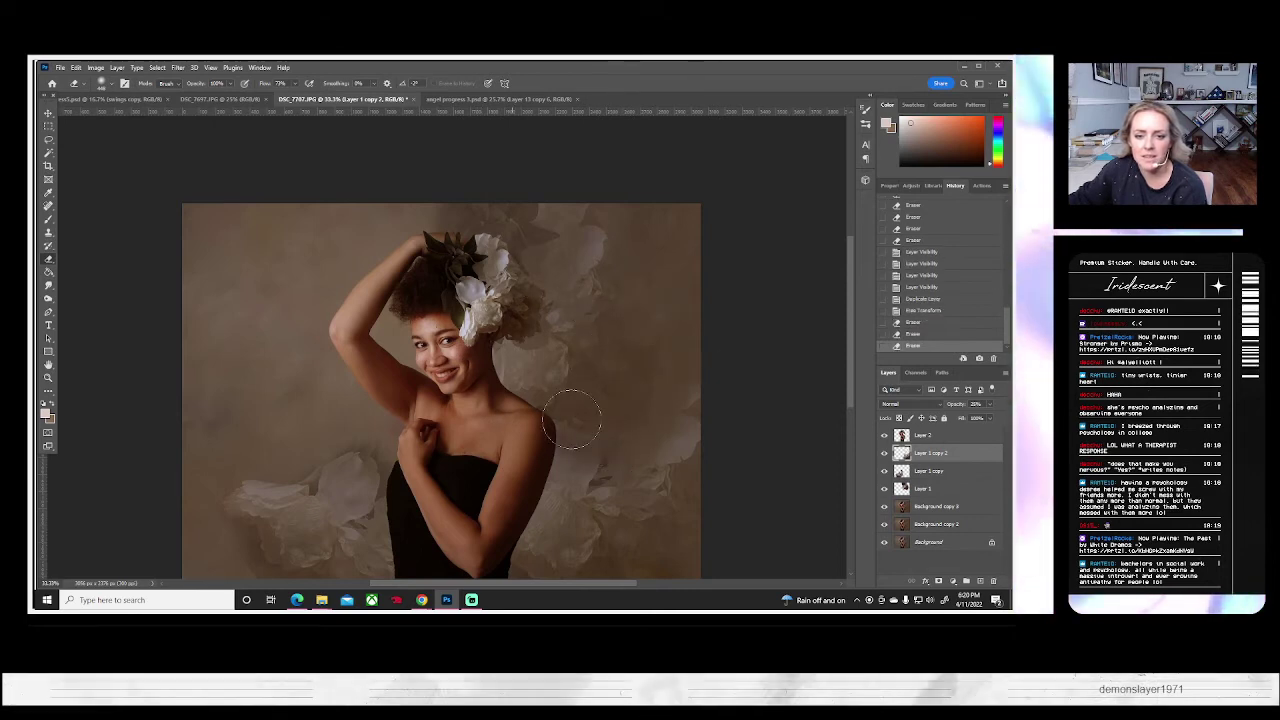
{"action": "left_click", "coordinate": [884, 453]}
{"action": "left_click", "coordinate": [884, 453]}
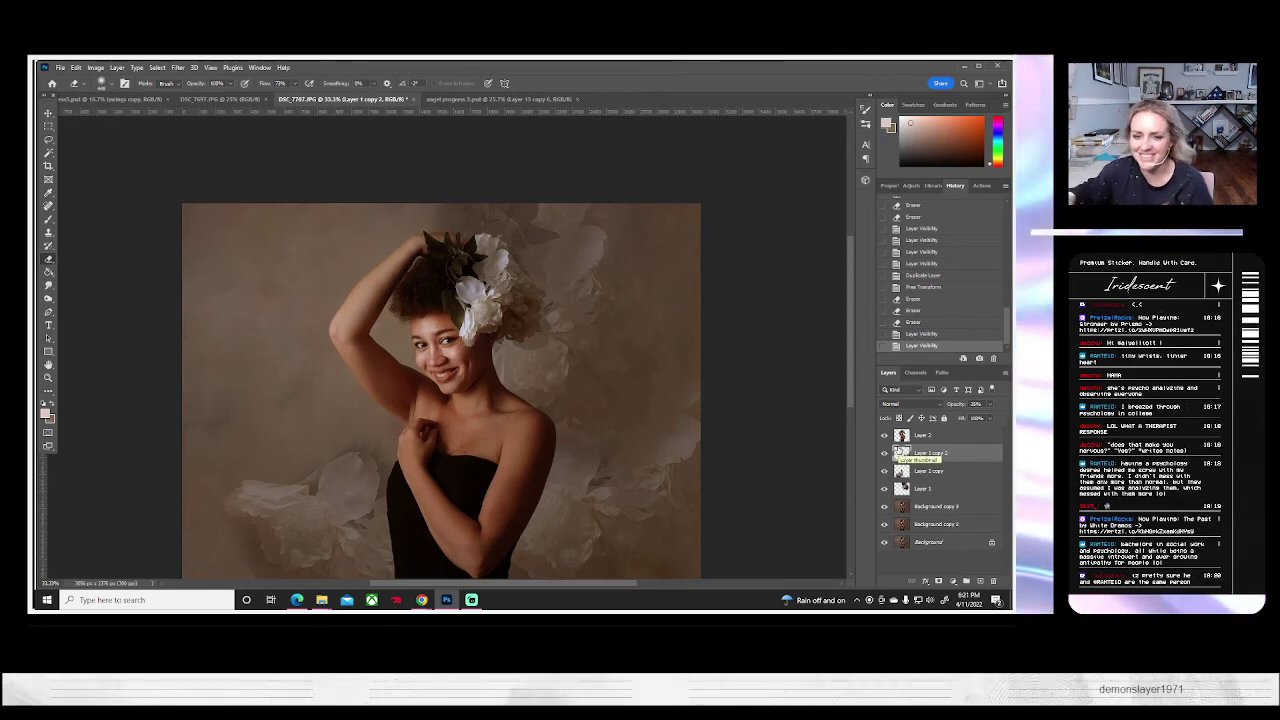
{"action": "key", "text": "ctrl+v"}
{"action": "key", "text": "ctrl+t"}
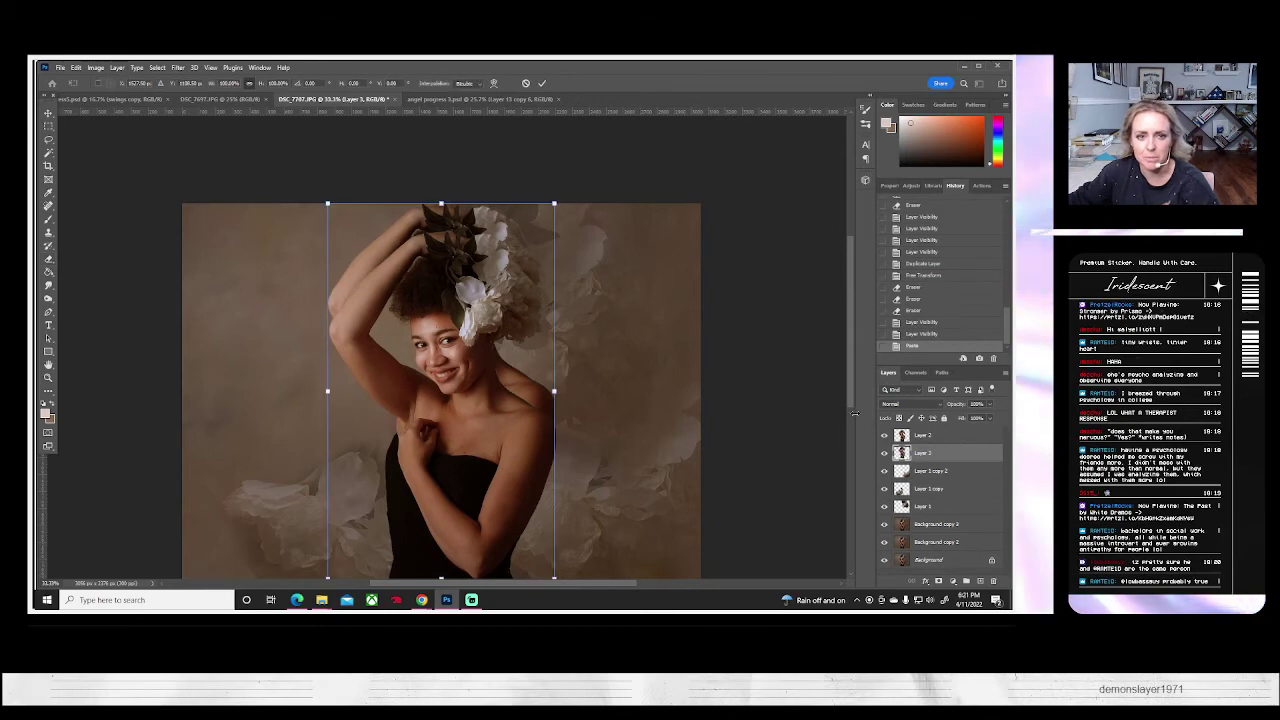
{"action": "key", "text": "Escape"}
{"action": "key", "text": "Delete"}
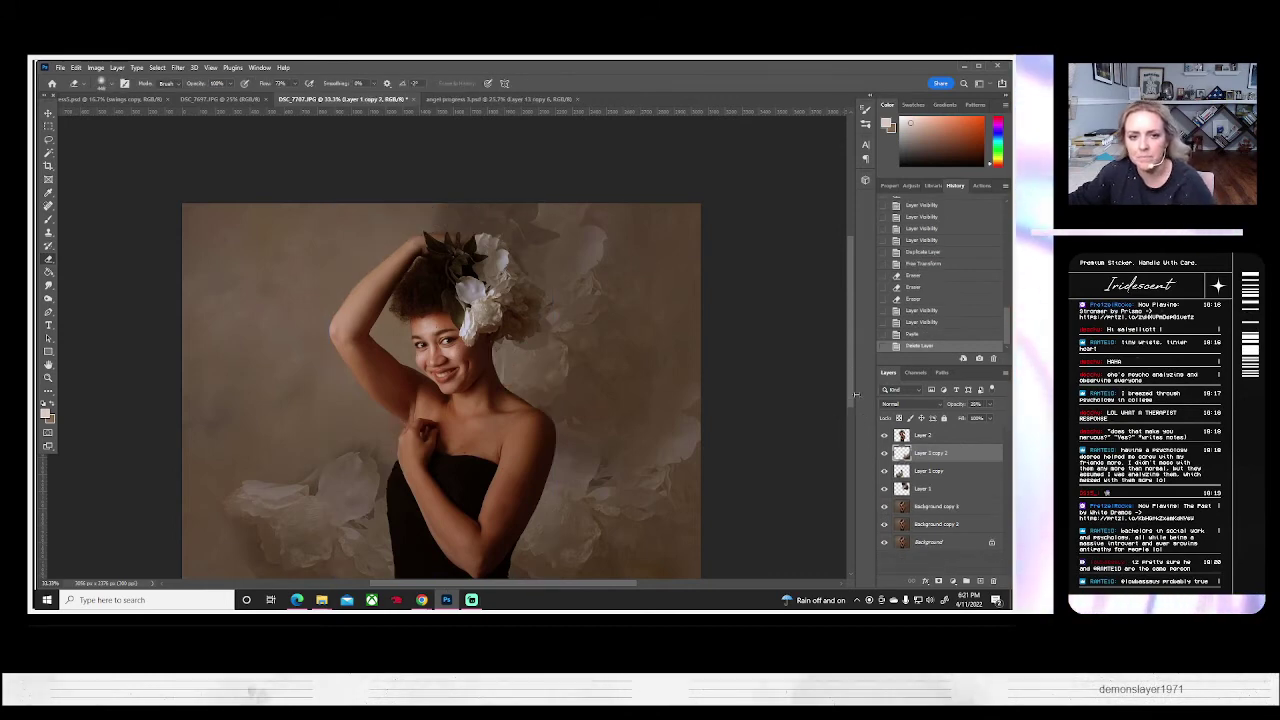
- Duplicate Layer 1 copy 2 into the photo's upper-right area, rotated about 21 degrees counterclockwise, and erase the parts overlapping the flowers beside the headpiece
{"action": "right_click", "coordinate": [930, 453]}
{"action": "left_click", "coordinate": [820, 199]}
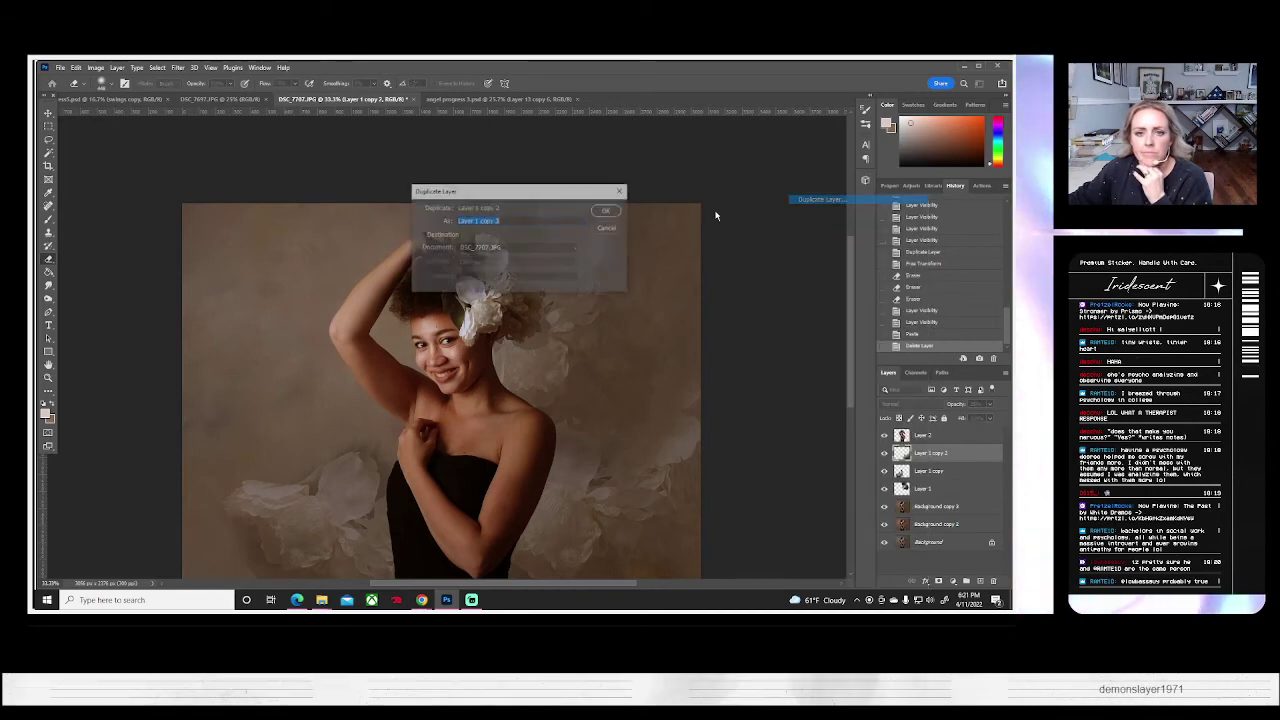
{"action": "left_click", "coordinate": [605, 211]}
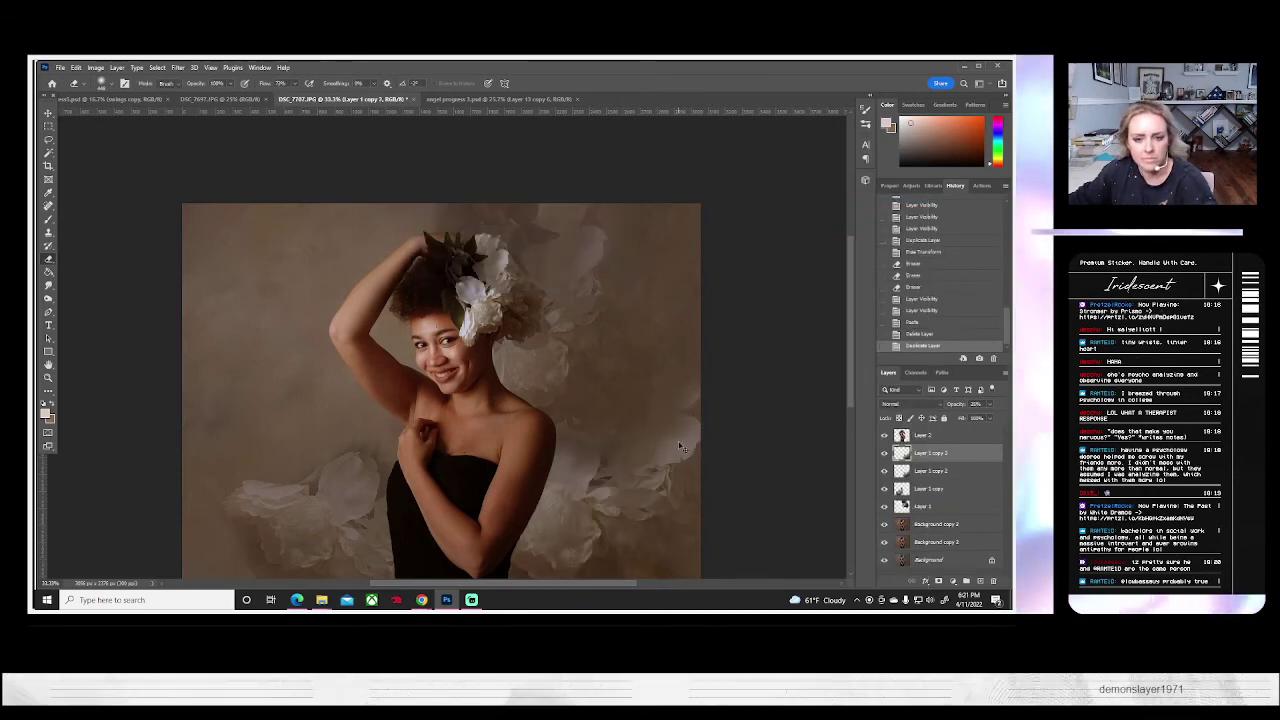
{"action": "key", "text": "ctrl+t"}
{"action": "left_click_drag", "start_coordinate": [653, 523], "coordinate": [678, 391]}
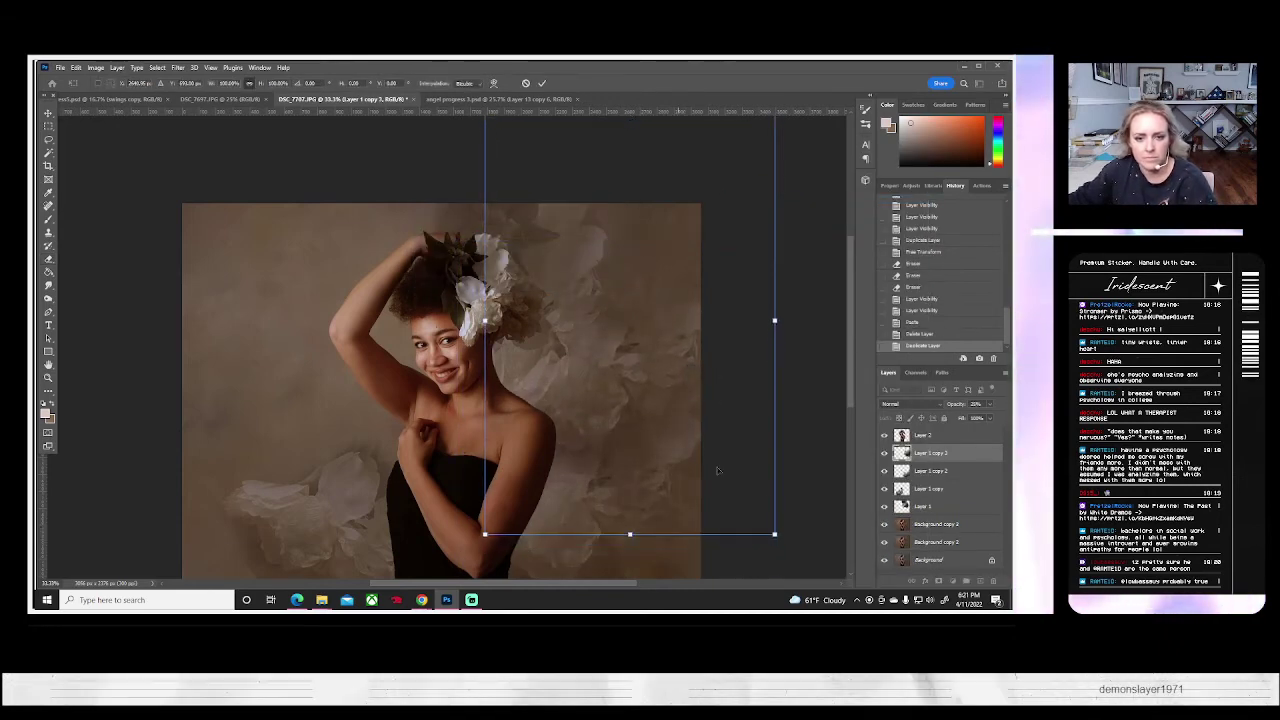
{"action": "left_click_drag", "start_coordinate": [775, 556], "coordinate": [812, 427]}
{"action": "mouse_move", "coordinate": [724, 410]}
{"action": "left_mouse_down"}
{"action": "mouse_move", "coordinate": [698, 348]}
{"action": "mouse_move", "coordinate": [729, 324]}
{"action": "mouse_move", "coordinate": [730, 302]}
{"action": "mouse_move", "coordinate": [730, 350]}
{"action": "mouse_move", "coordinate": [790, 520]}
{"action": "mouse_move", "coordinate": [717, 480]}
{"action": "mouse_move", "coordinate": [720, 405]}
{"action": "mouse_move", "coordinate": [714, 432]}
{"action": "left_mouse_up"}
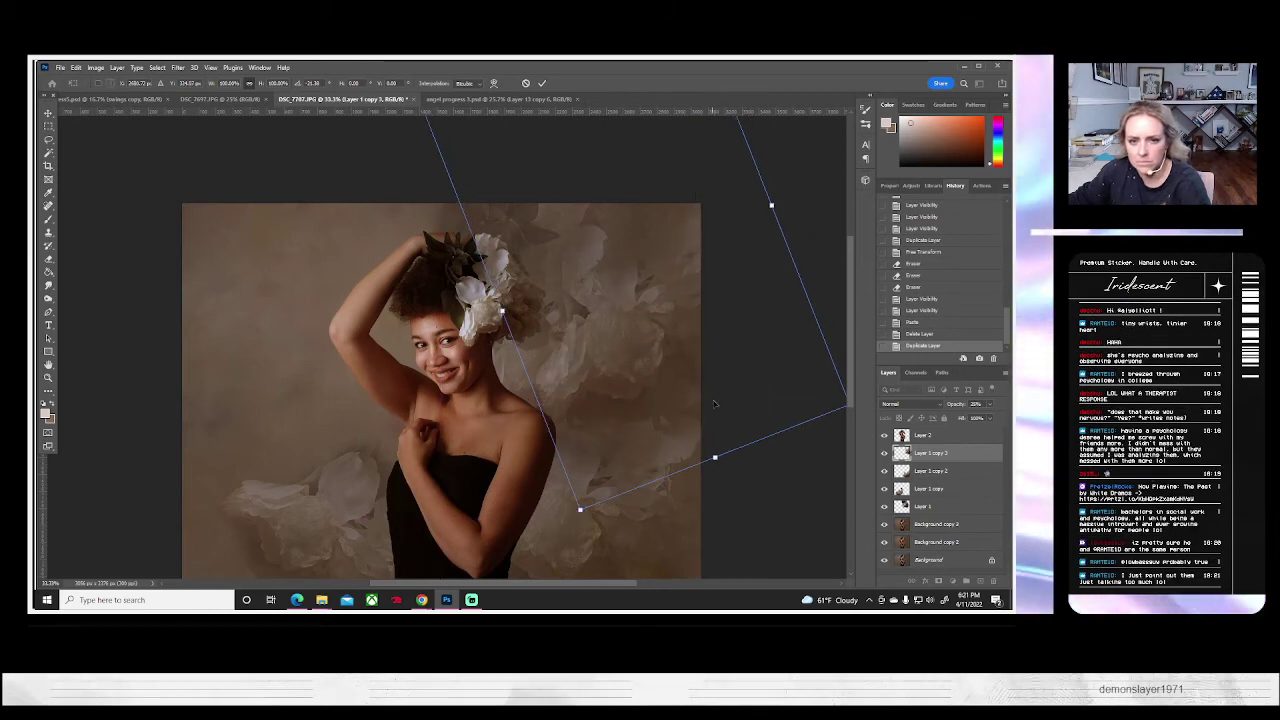
{"action": "key", "text": "Return"}
{"action": "key", "text": "e"}
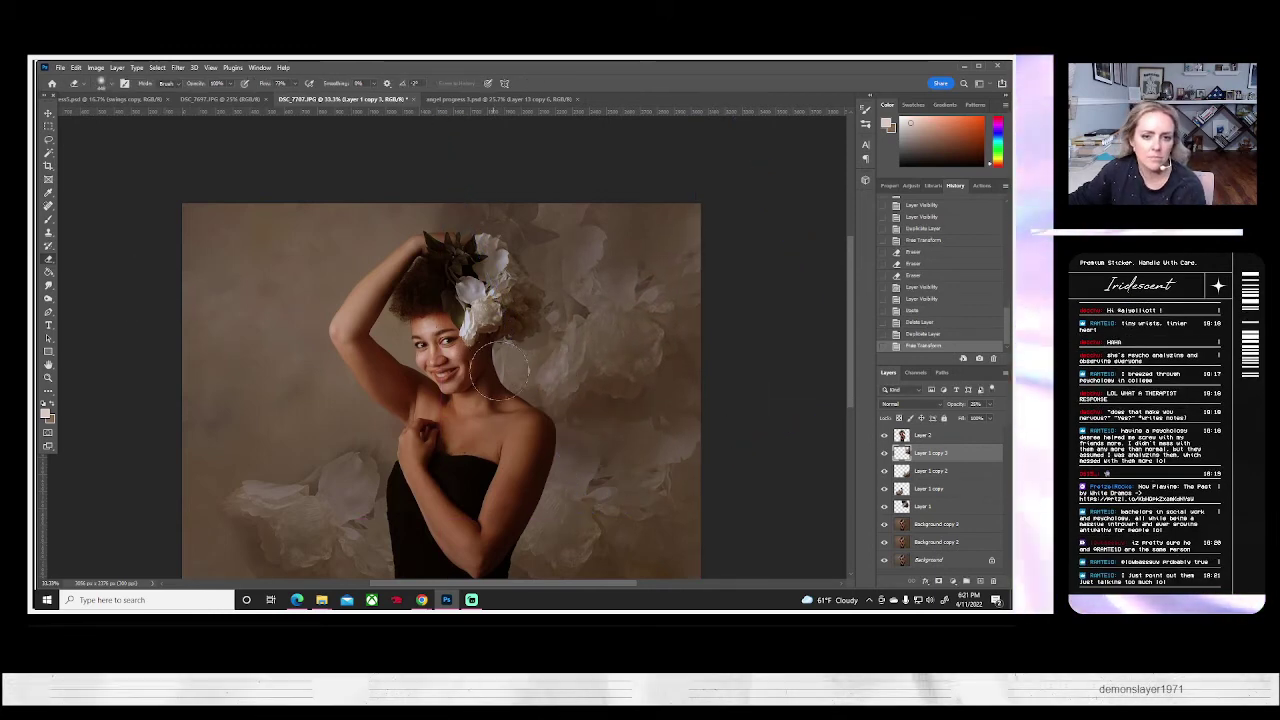
{"action": "mouse_move", "coordinate": [525, 330]}
{"action": "left_mouse_down"}
{"action": "mouse_move", "coordinate": [559, 299]}
{"action": "mouse_move", "coordinate": [561, 251]}
{"action": "mouse_move", "coordinate": [559, 320]}
{"action": "mouse_move", "coordinate": [562, 265]}
{"action": "mouse_move", "coordinate": [535, 244]}
{"action": "left_mouse_up"}
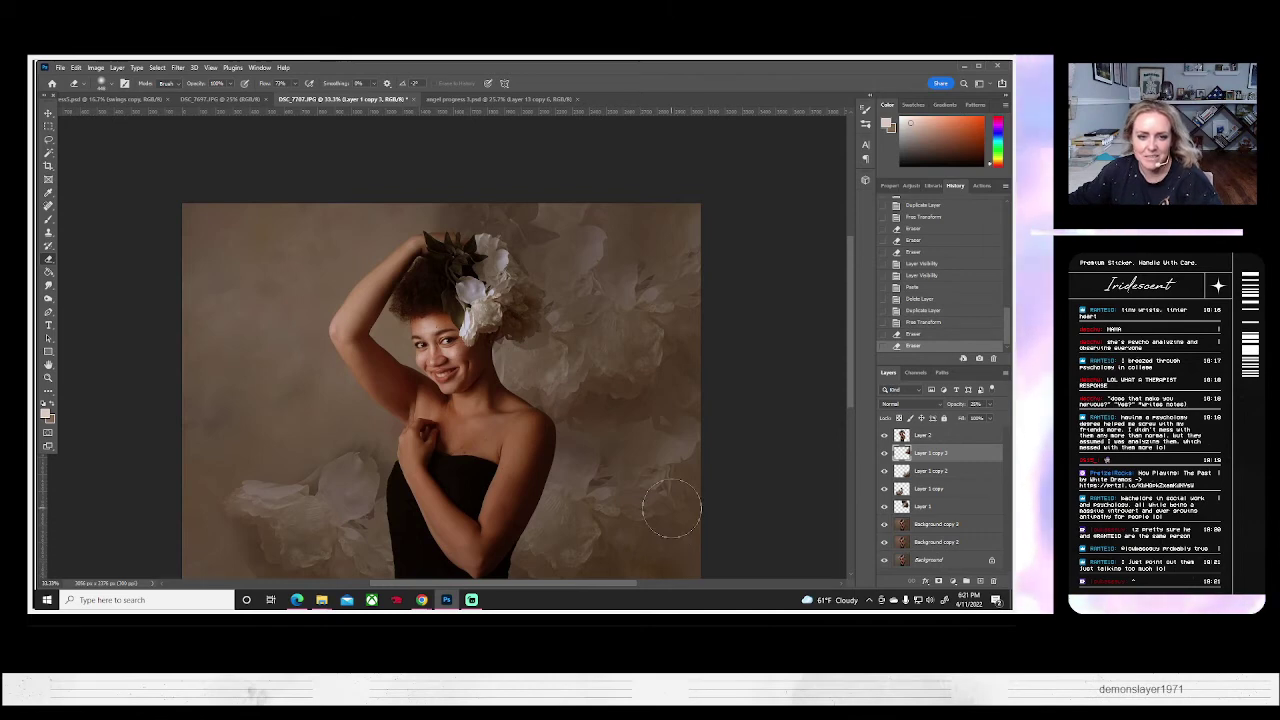
- Duplicate Layer 1, then rotate the duplicate and place it on the photo's left side behind the model's raised arm
{"action": "right_click", "coordinate": [929, 508]}
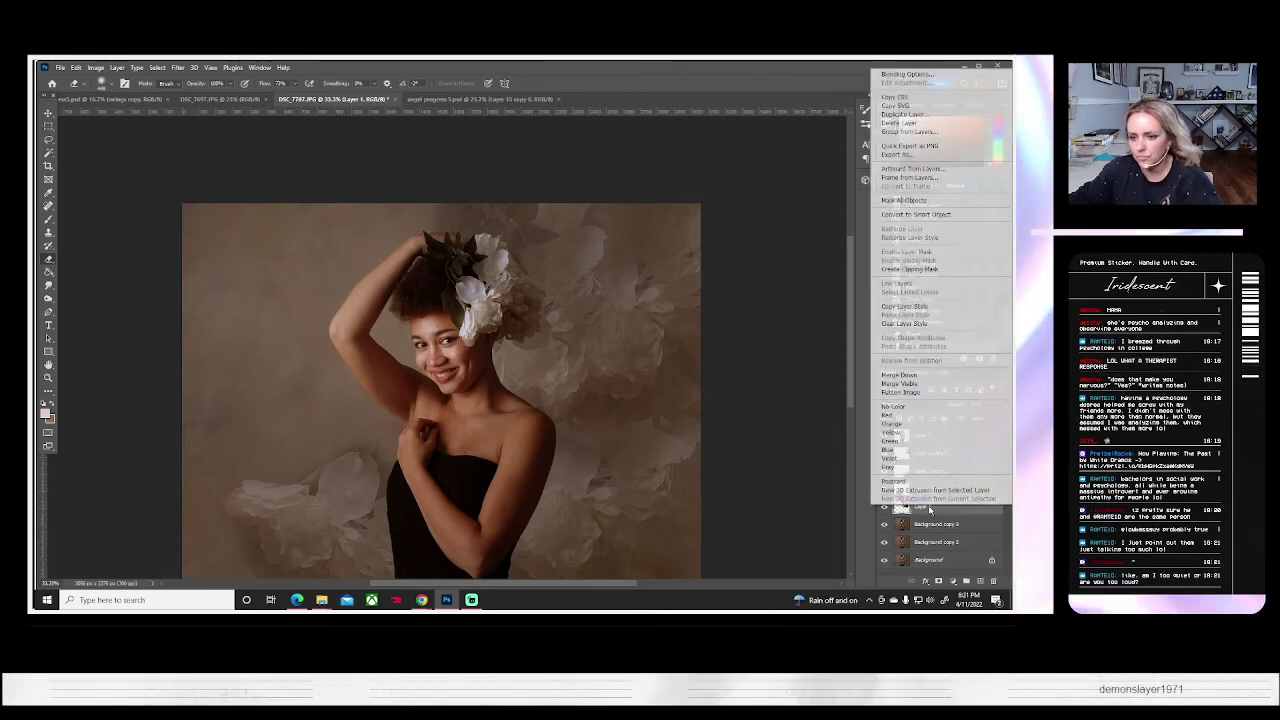
{"action": "left_click", "coordinate": [915, 116]}
{"action": "left_click", "coordinate": [607, 211]}
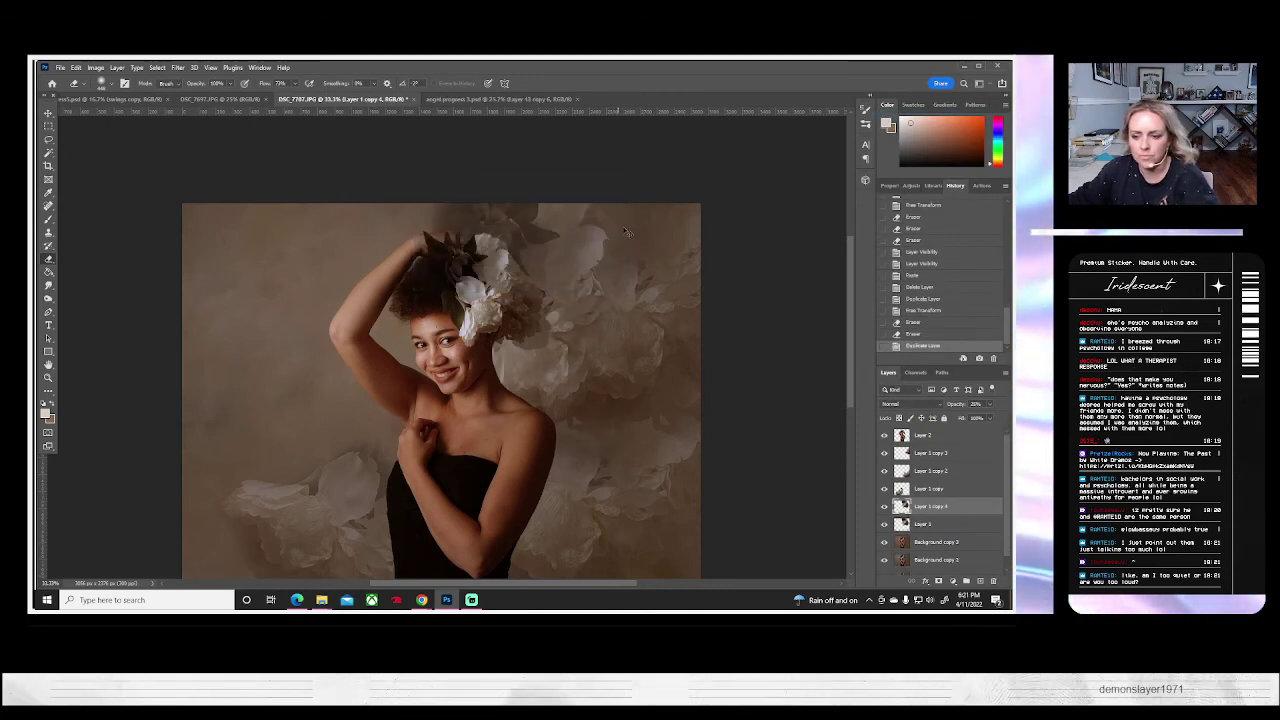
{"action": "key", "text": "ctrl+t"}
{"action": "left_click_drag", "start_coordinate": [643, 394], "coordinate": [443, 452]}
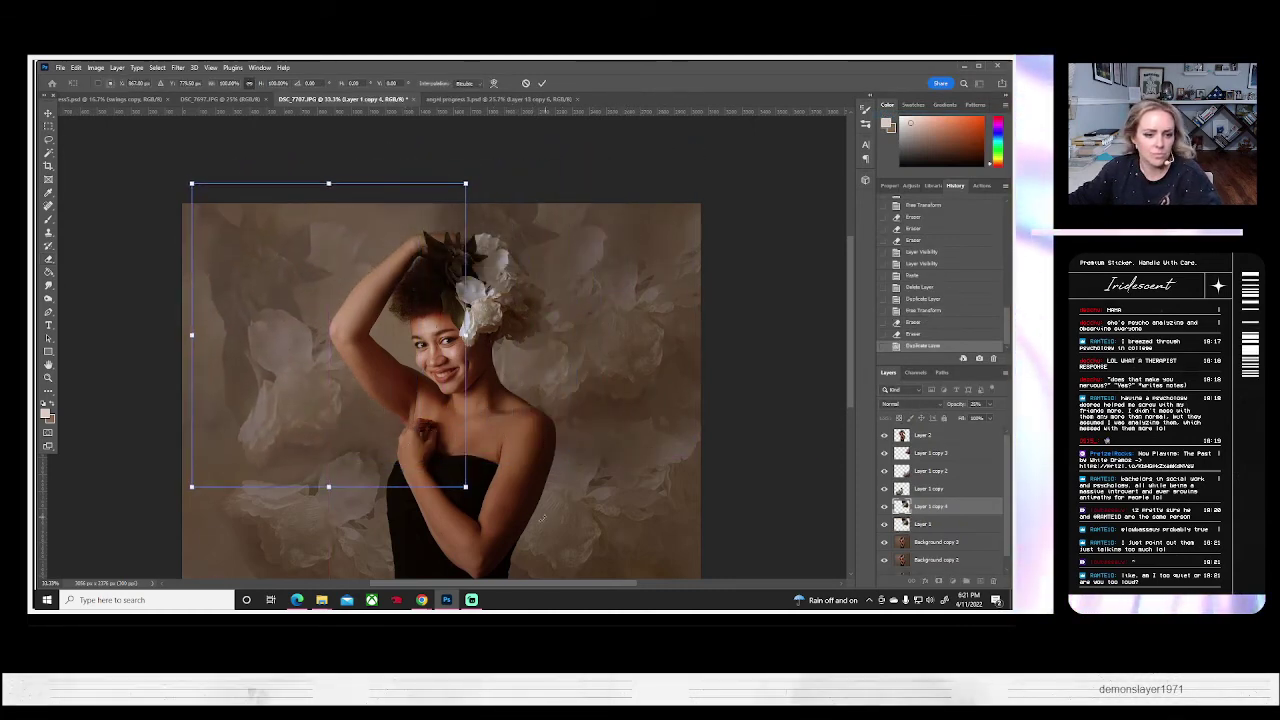
{"action": "left_click_drag", "start_coordinate": [541, 517], "coordinate": [165, 436]}
{"action": "left_click_drag", "start_coordinate": [308, 380], "coordinate": [329, 432]}
{"action": "key", "text": "Return"}
{"action": "key", "text": "e"}
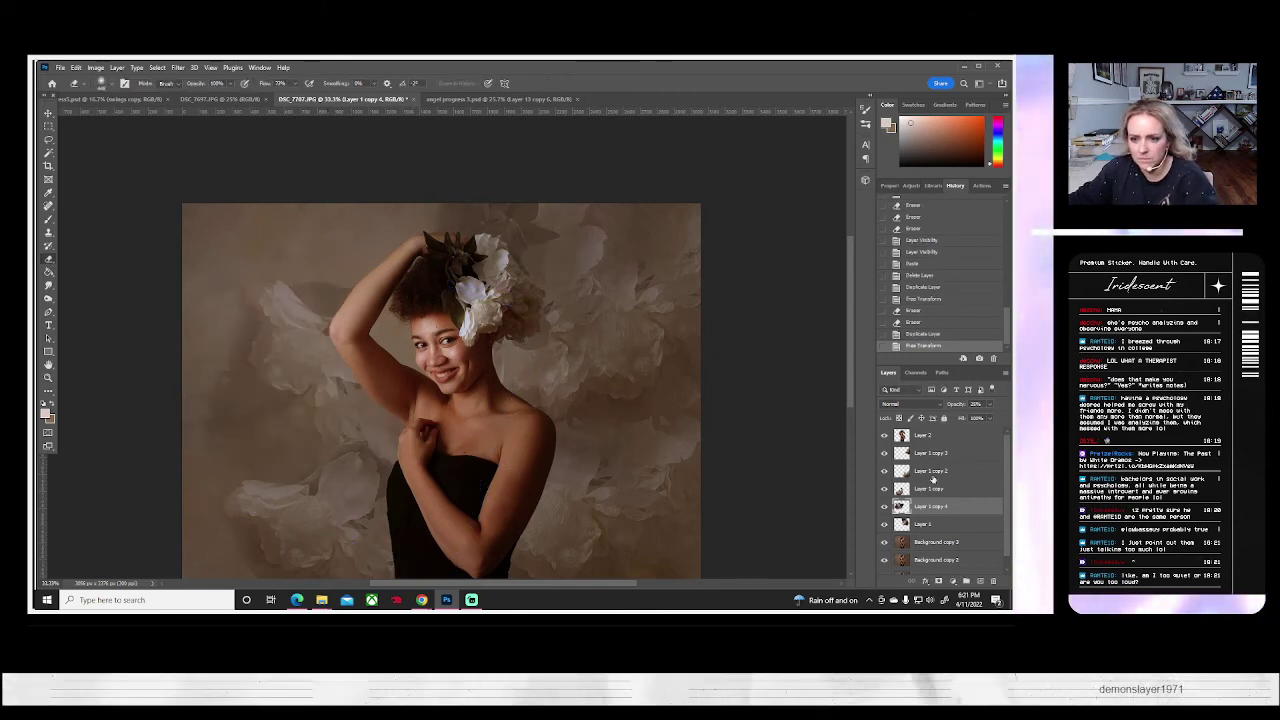
- Duplicate Layer 1 copy 4, rotate the duplicate about 136 degrees clockwise and place it in the photo's upper-left area
{"action": "right_click", "coordinate": [935, 505]}
{"action": "left_click", "coordinate": [903, 113]}
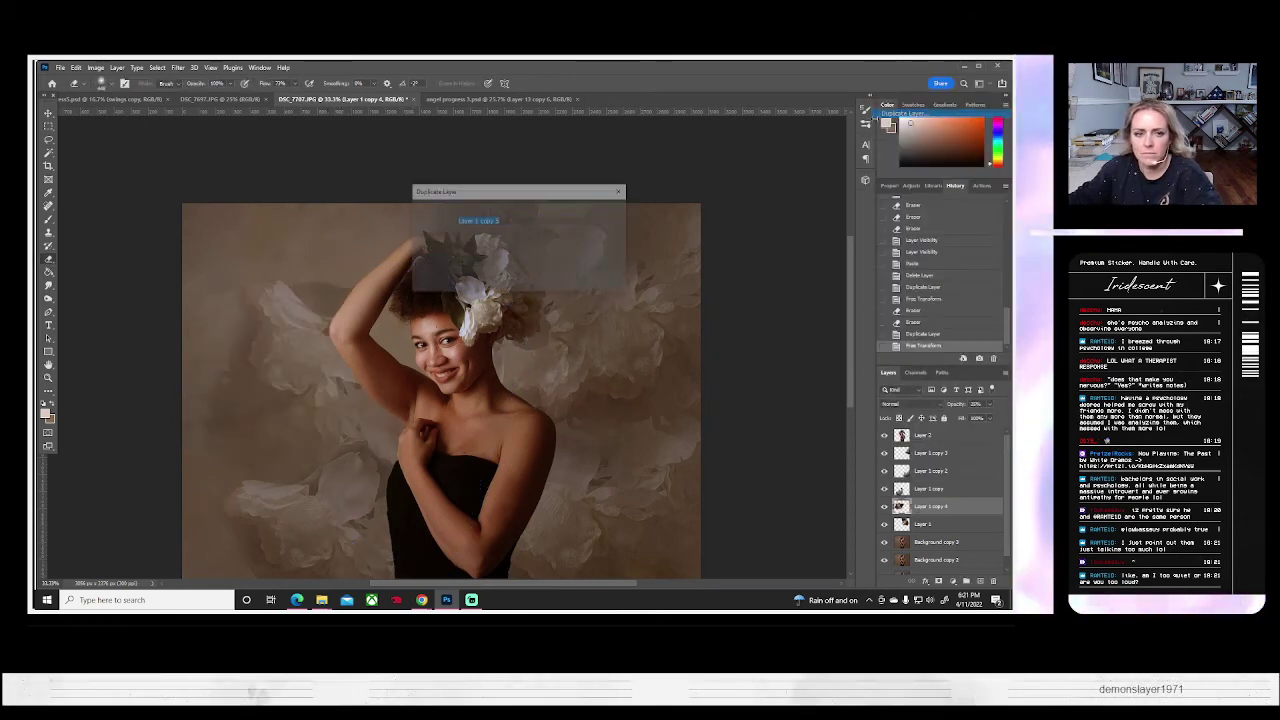
{"action": "left_click", "coordinate": [608, 212]}
{"action": "key", "text": "ctrl+t"}
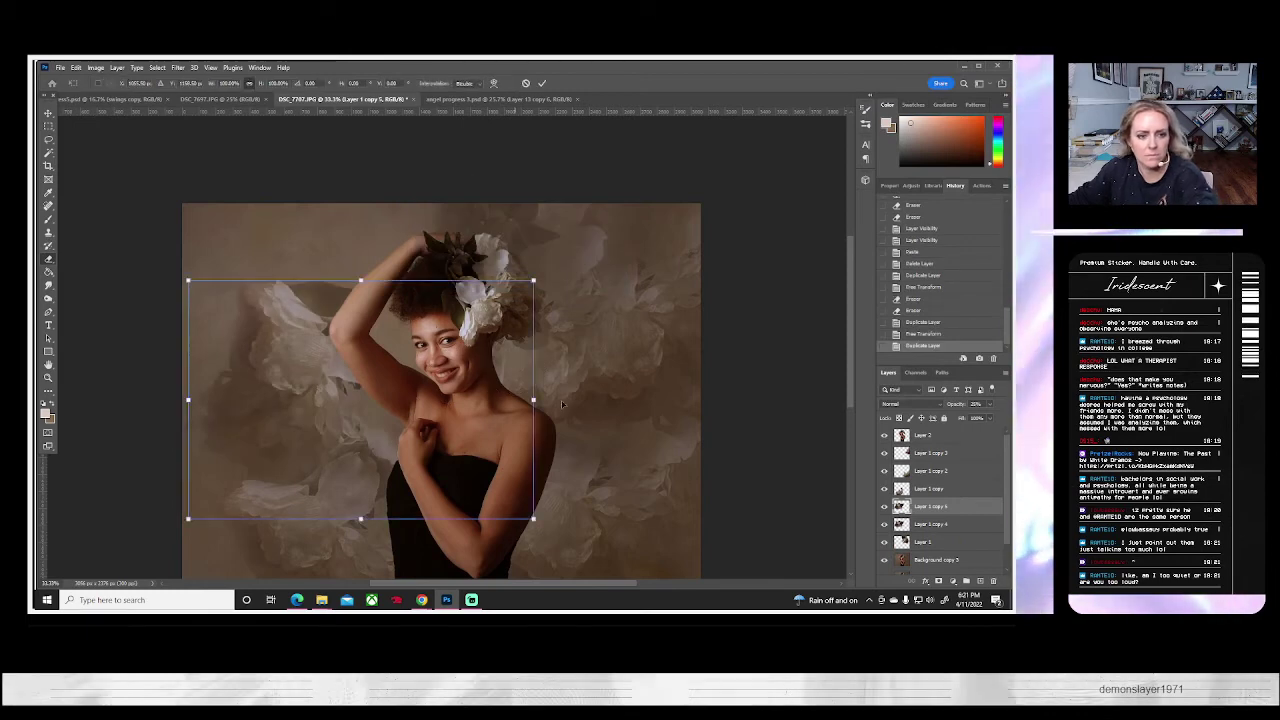
{"action": "left_click_drag", "start_coordinate": [545, 535], "coordinate": [234, 438]}
{"action": "mouse_move", "coordinate": [350, 475]}
{"action": "left_mouse_down"}
{"action": "mouse_move", "coordinate": [354, 331]}
{"action": "mouse_move", "coordinate": [340, 323]}
{"action": "mouse_move", "coordinate": [366, 314]}
{"action": "mouse_move", "coordinate": [323, 321]}
{"action": "left_mouse_up"}
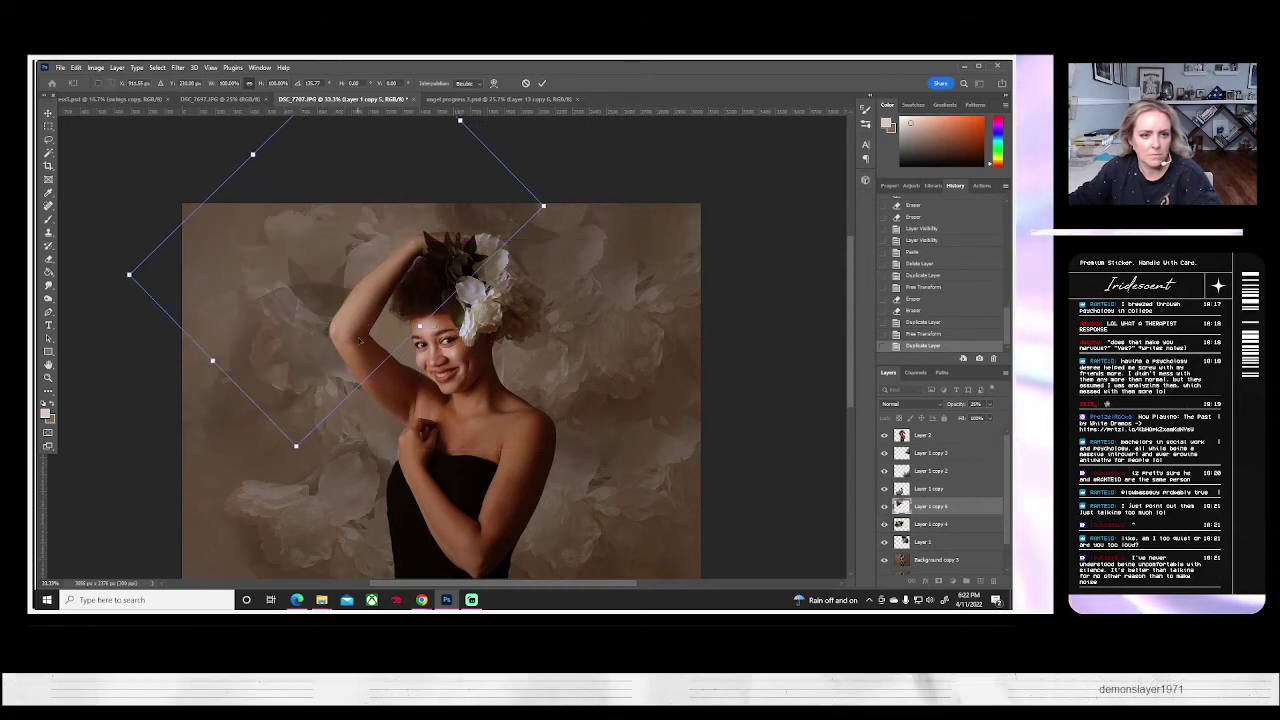
{"action": "key", "text": "Return"}
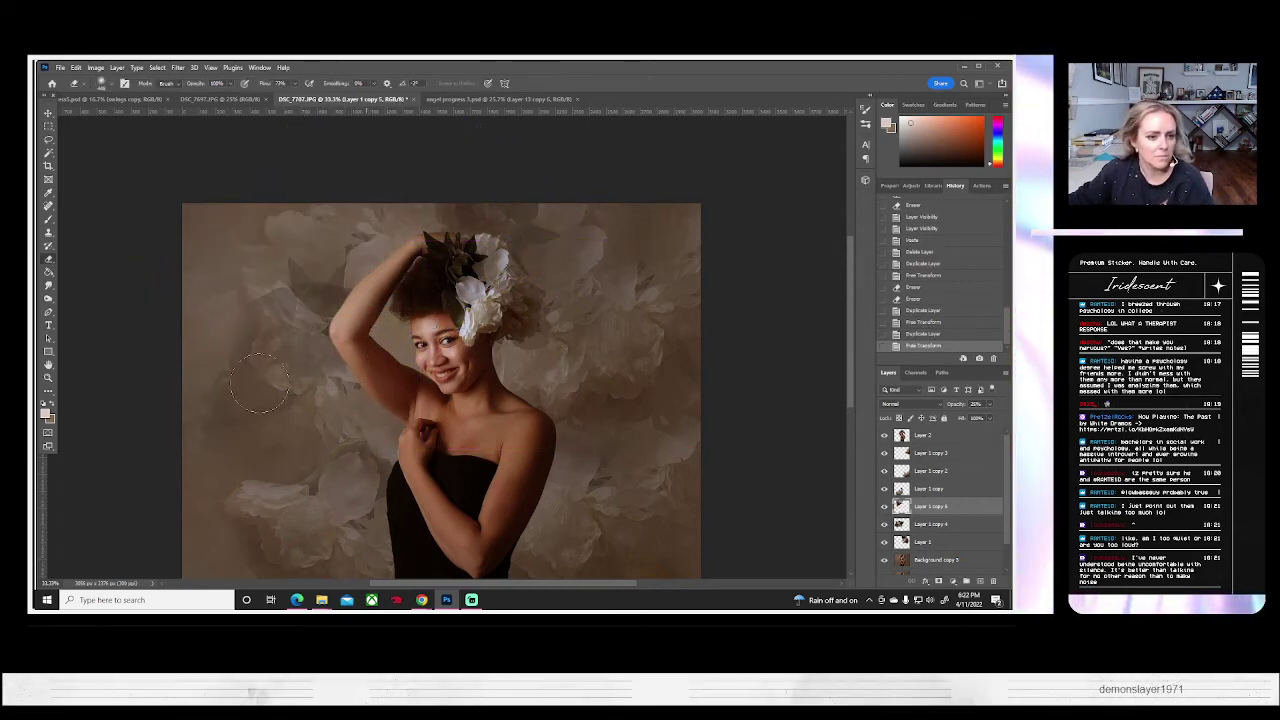
- Erase the dark leaves around the model's raised arm on Layer 1 copy 5 and compare the layer hidden and shown
{"action": "mouse_move", "coordinate": [300, 272]}
{"action": "left_mouse_down"}
{"action": "mouse_move", "coordinate": [140, 257]}
{"action": "mouse_move", "coordinate": [390, 362]}
{"action": "left_mouse_up"}
{"action": "mouse_move", "coordinate": [438, 319]}
{"action": "left_mouse_down"}
{"action": "mouse_move", "coordinate": [430, 272]}
{"action": "mouse_move", "coordinate": [432, 297]}
{"action": "mouse_move", "coordinate": [470, 340]}
{"action": "left_mouse_up"}
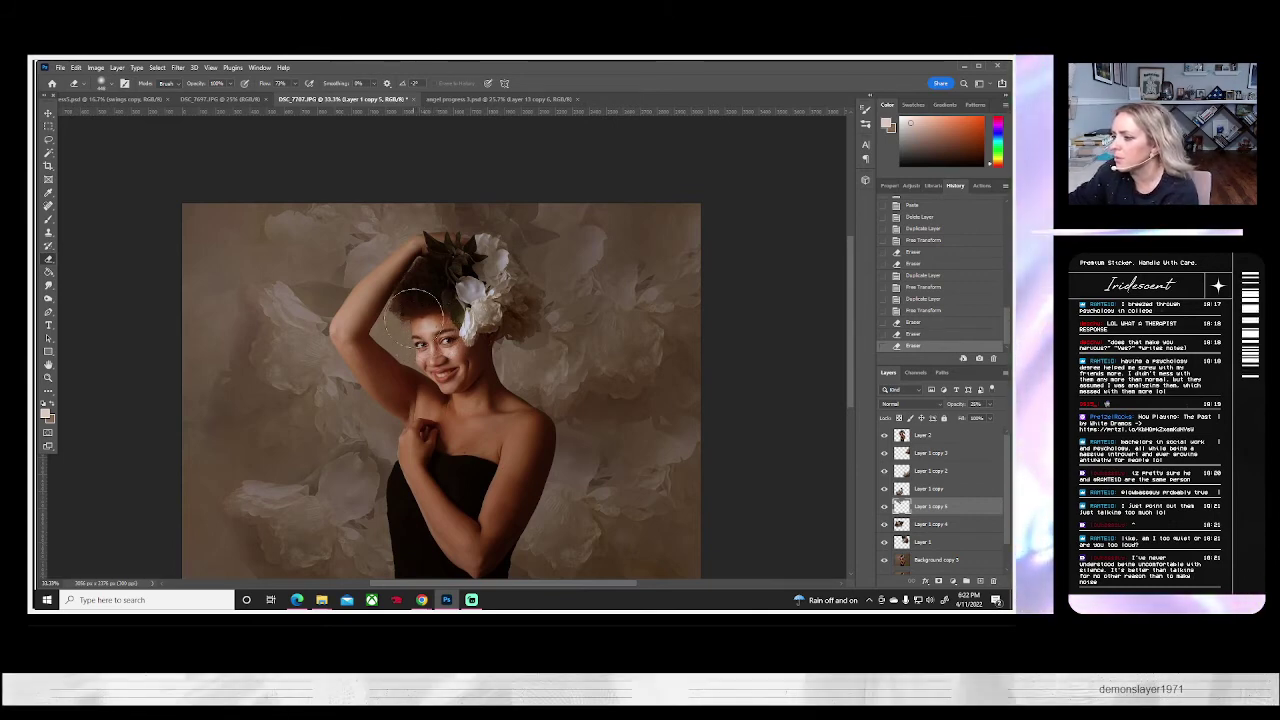
{"action": "left_click", "coordinate": [884, 507]}
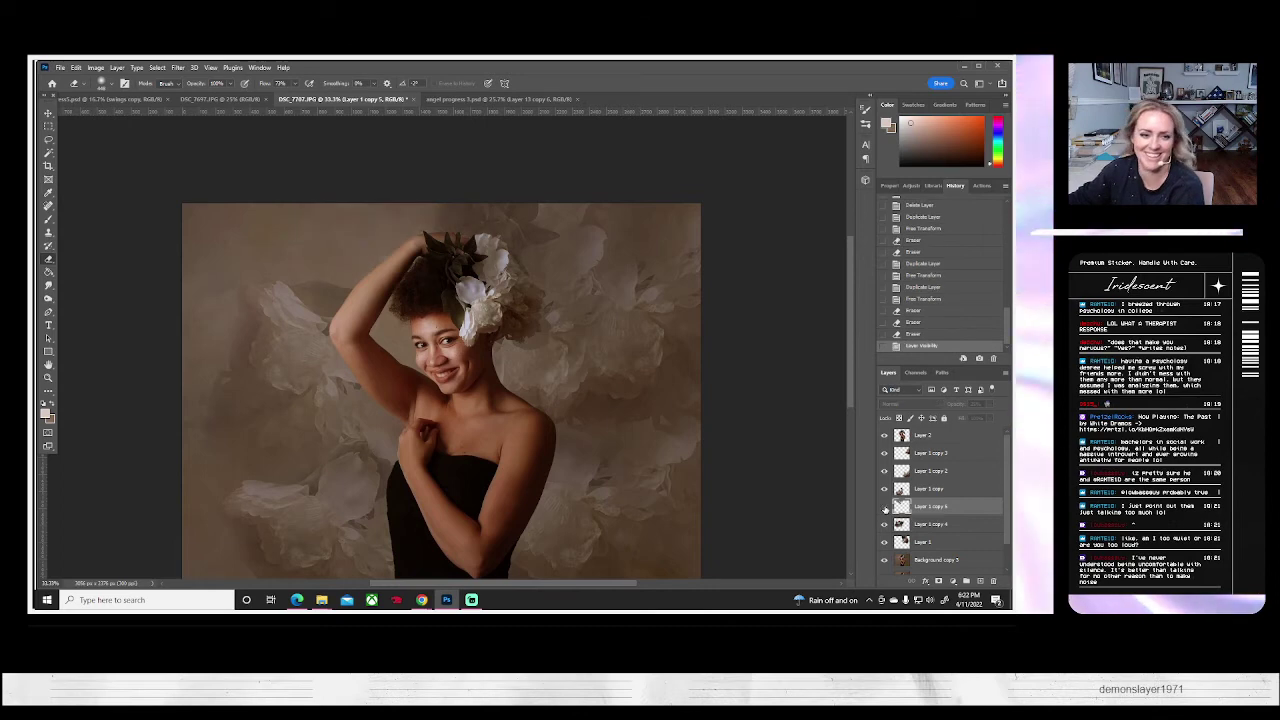
{"action": "left_click", "coordinate": [884, 507]}
- Select the leftover backdrop between the model's raised arm and face on Layer 2 with the Magic Wand and adjust it with the Lasso
{"action": "left_click", "coordinate": [918, 438]}
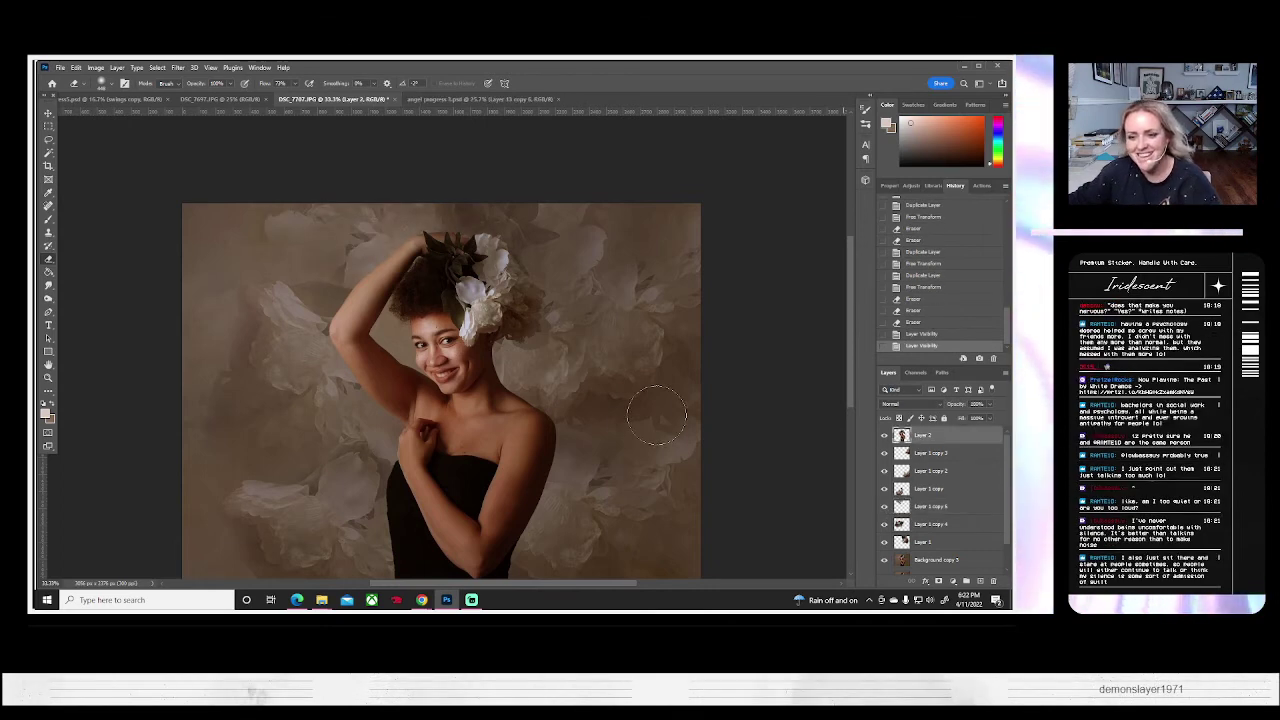
{"action": "left_click", "coordinate": [50, 153]}
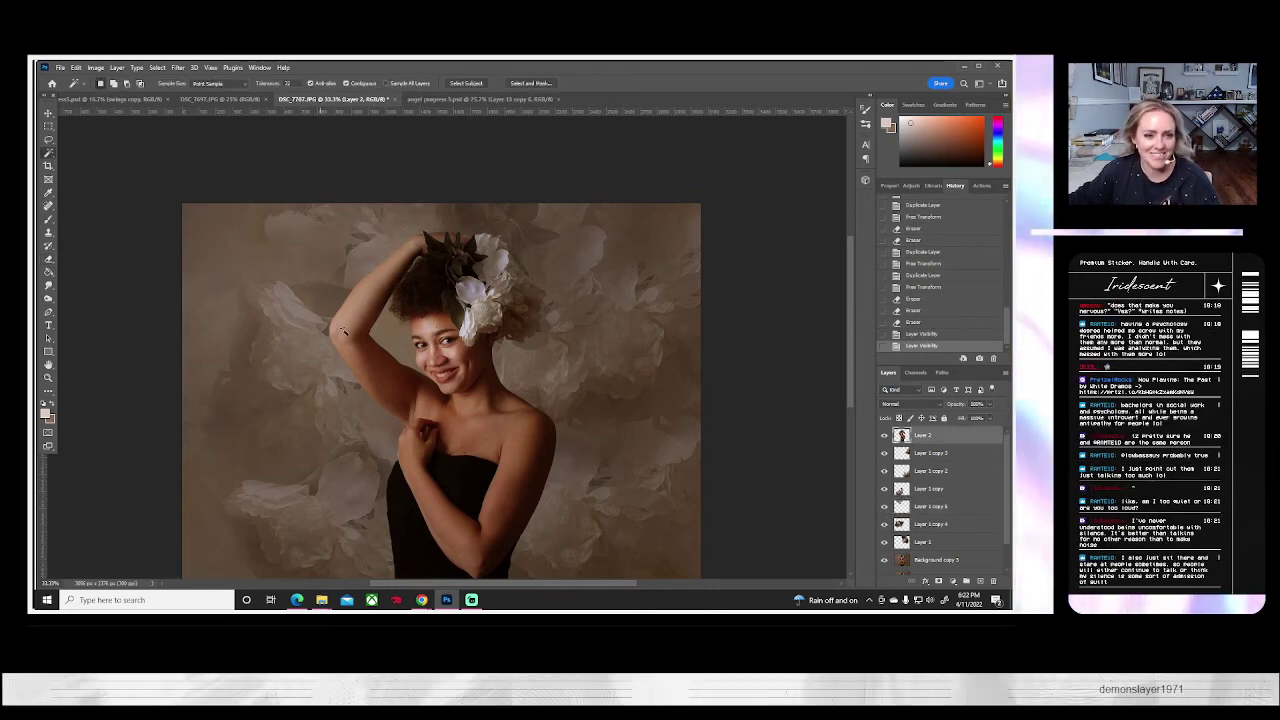
{"action": "left_click", "coordinate": [393, 342]}
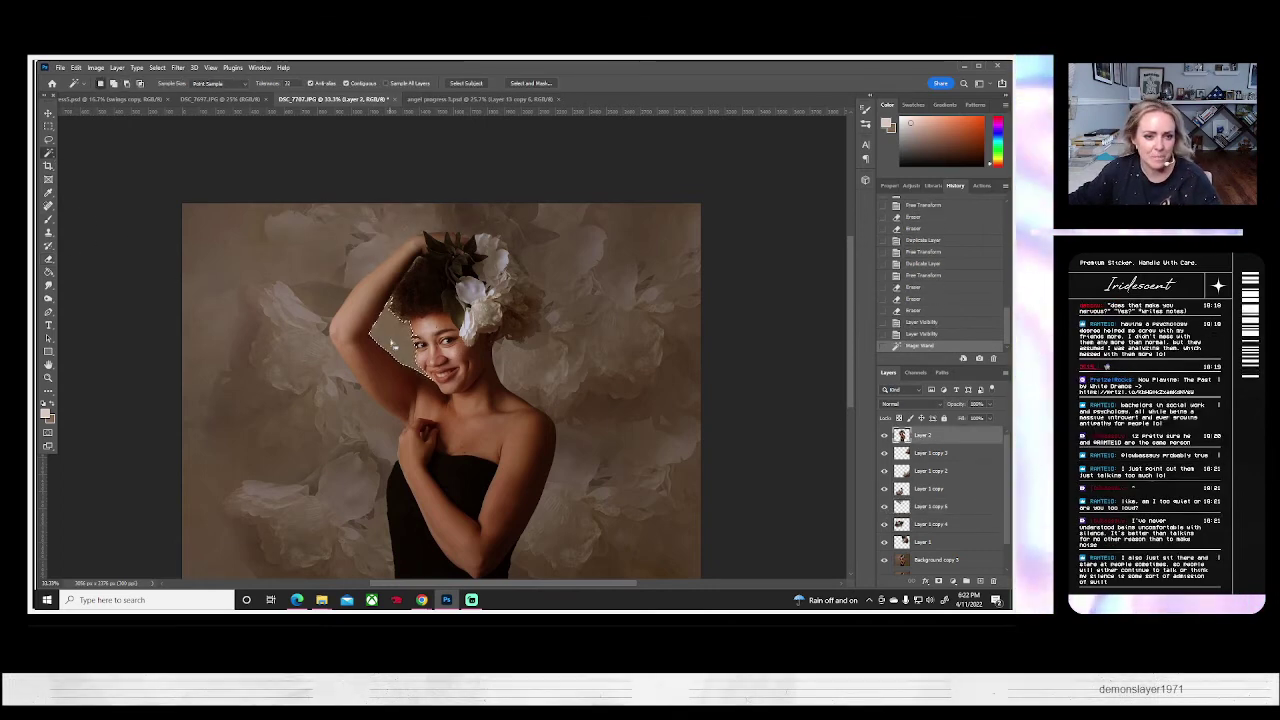
{"action": "left_click", "coordinate": [48, 140]}
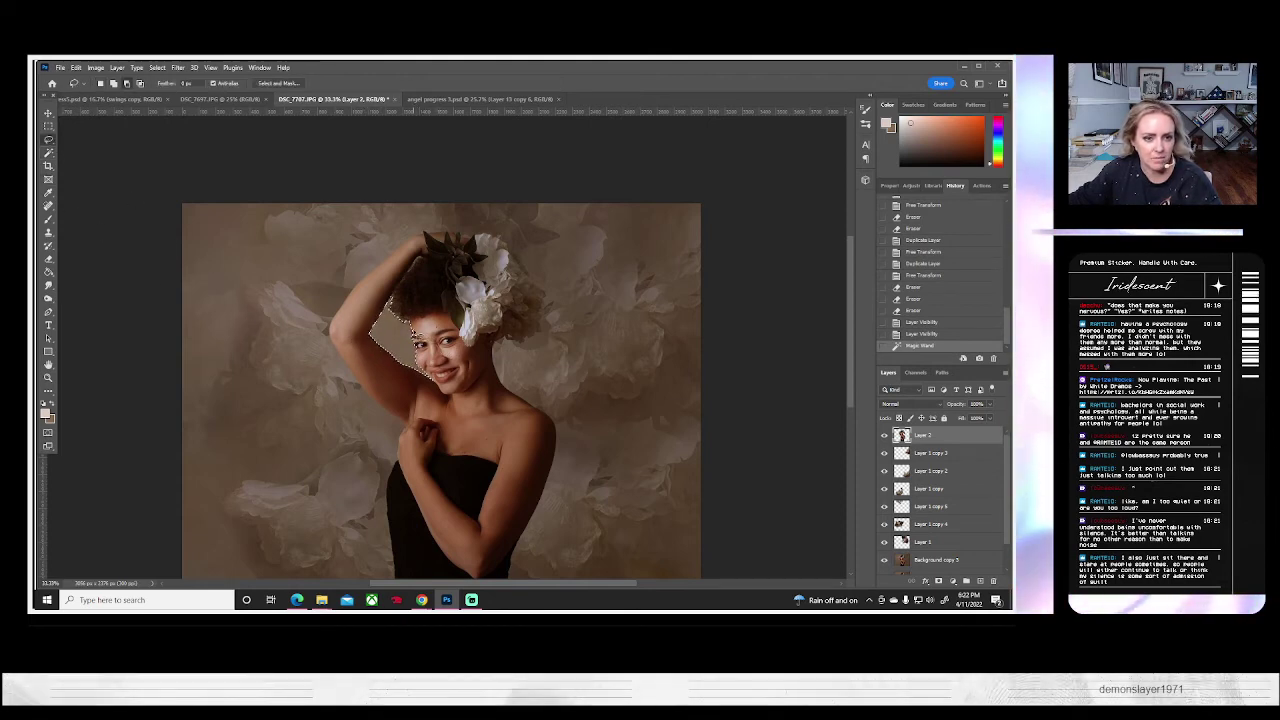
{"action": "mouse_move", "coordinate": [428, 360]}
{"action": "left_mouse_down"}
{"action": "mouse_move", "coordinate": [416, 338]}
{"action": "mouse_move", "coordinate": [449, 319]}
{"action": "left_mouse_up"}
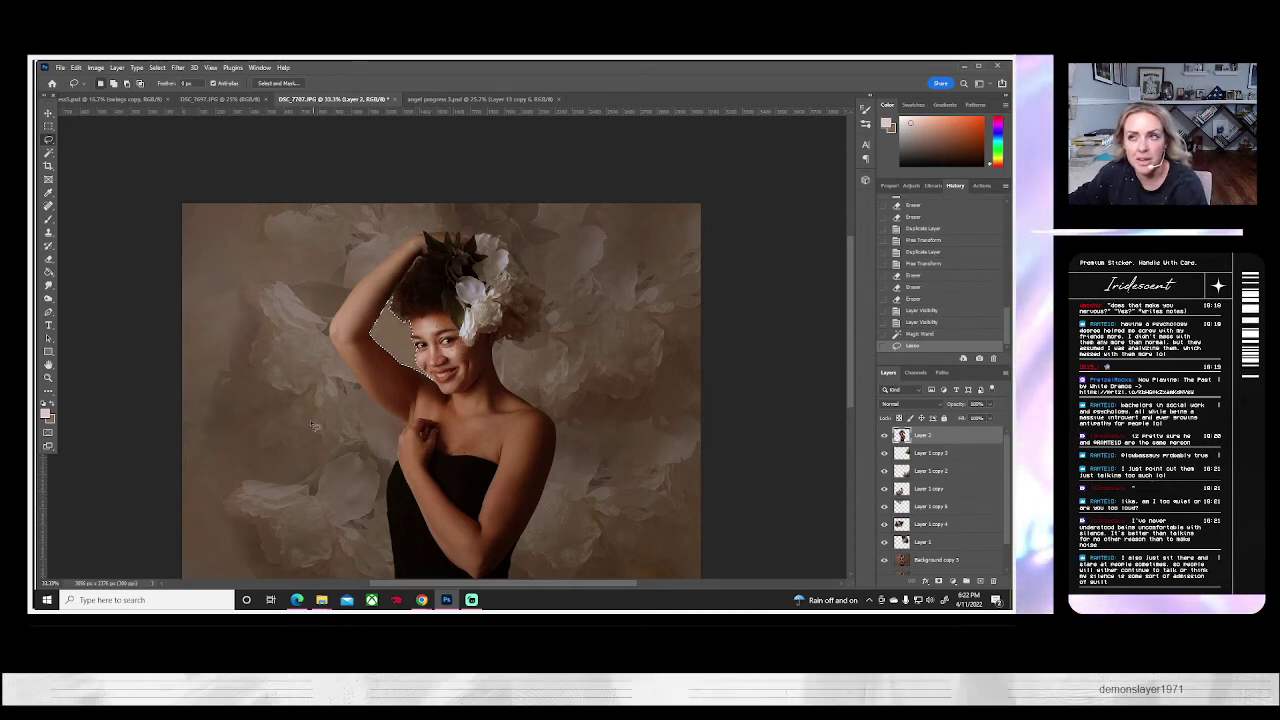
- Erase the leftover backdrop inside the selection between the arm and face on Layer 2, and deselect
{"action": "key", "text": "e"}
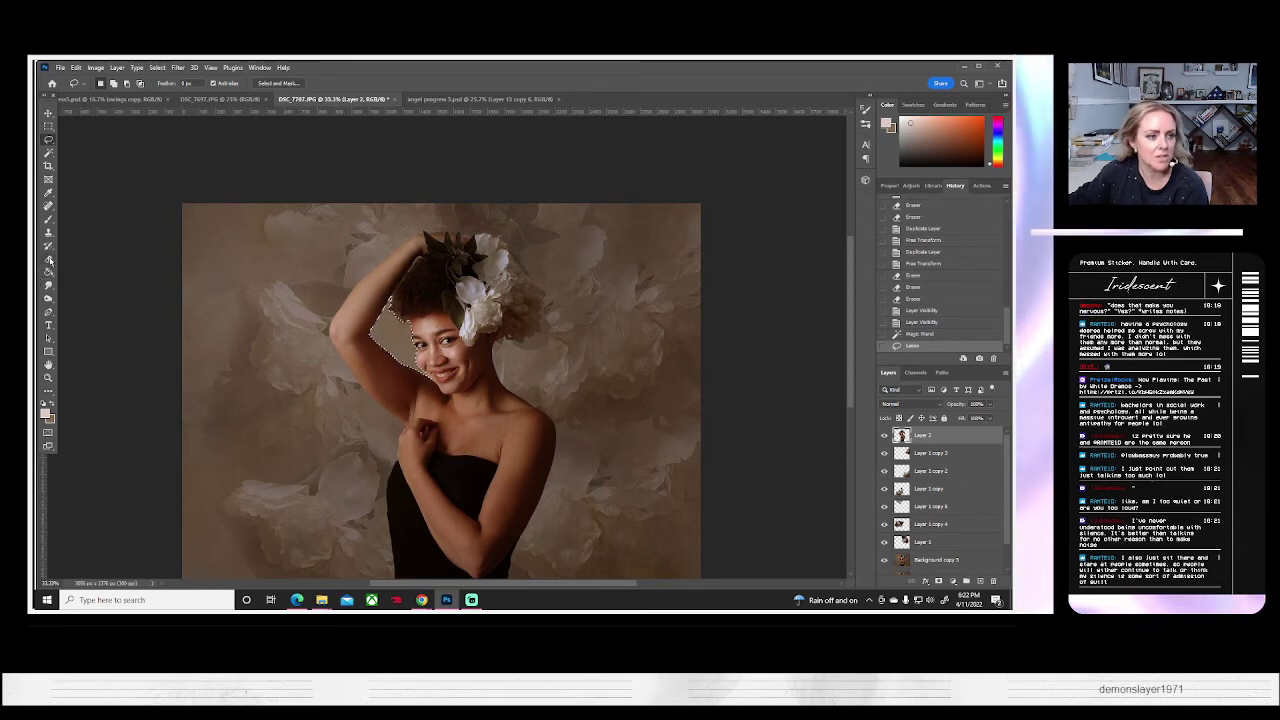
{"action": "mouse_move", "coordinate": [363, 338]}
{"action": "left_mouse_down"}
{"action": "mouse_move", "coordinate": [381, 387]}
{"action": "mouse_move", "coordinate": [363, 337]}
{"action": "mouse_move", "coordinate": [368, 360]}
{"action": "mouse_move", "coordinate": [351, 360]}
{"action": "mouse_move", "coordinate": [368, 305]}
{"action": "mouse_move", "coordinate": [384, 384]}
{"action": "left_mouse_up"}
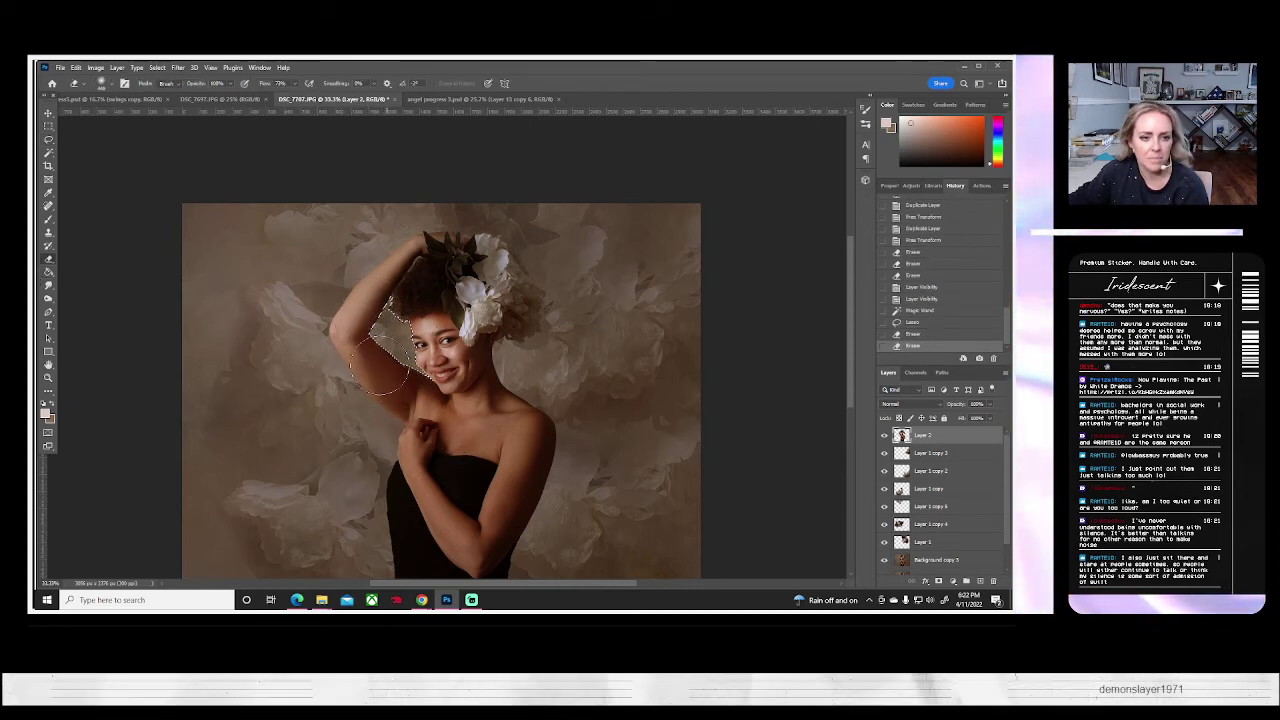
{"action": "left_click", "coordinate": [377, 367]}
{"action": "left_click", "coordinate": [157, 67]}
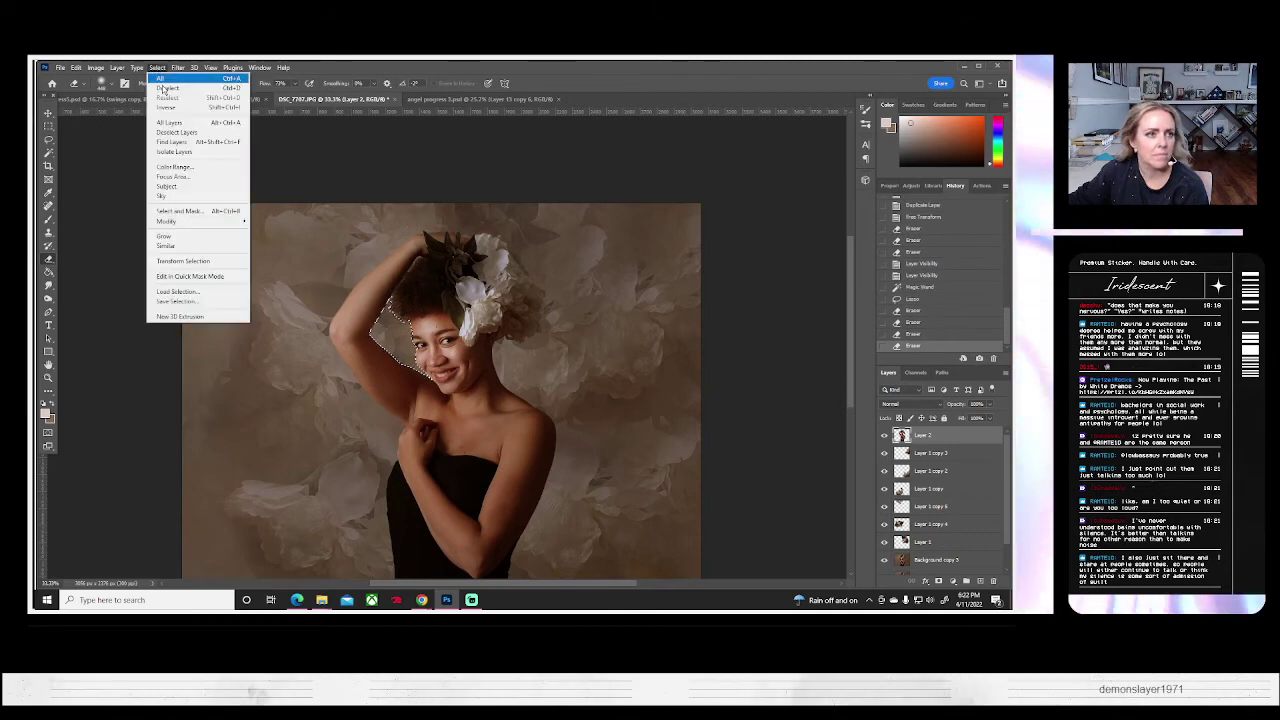
{"action": "left_click", "coordinate": [170, 86]}
- Examine the cleaned gap between the model's arm and face at 100%, and check the whole composition
{"action": "left_click", "coordinate": [48, 378]}
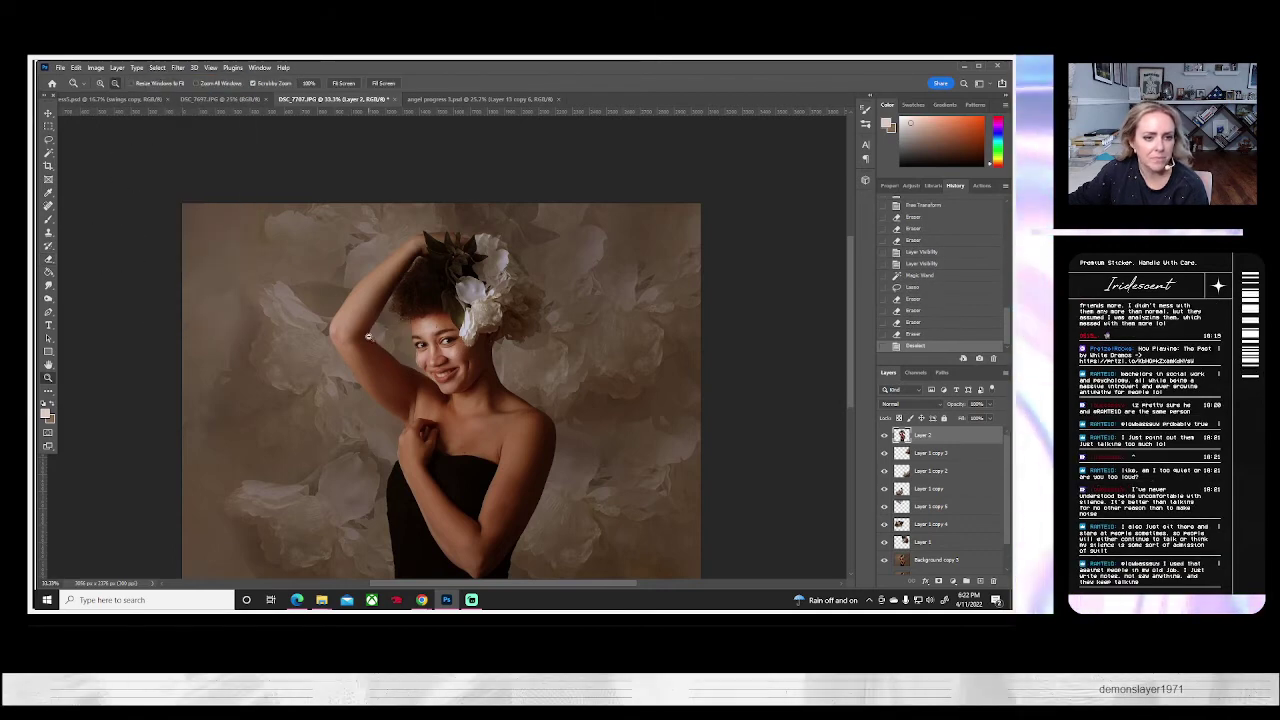
{"action": "left_click", "coordinate": [369, 337], "text": "alt"}
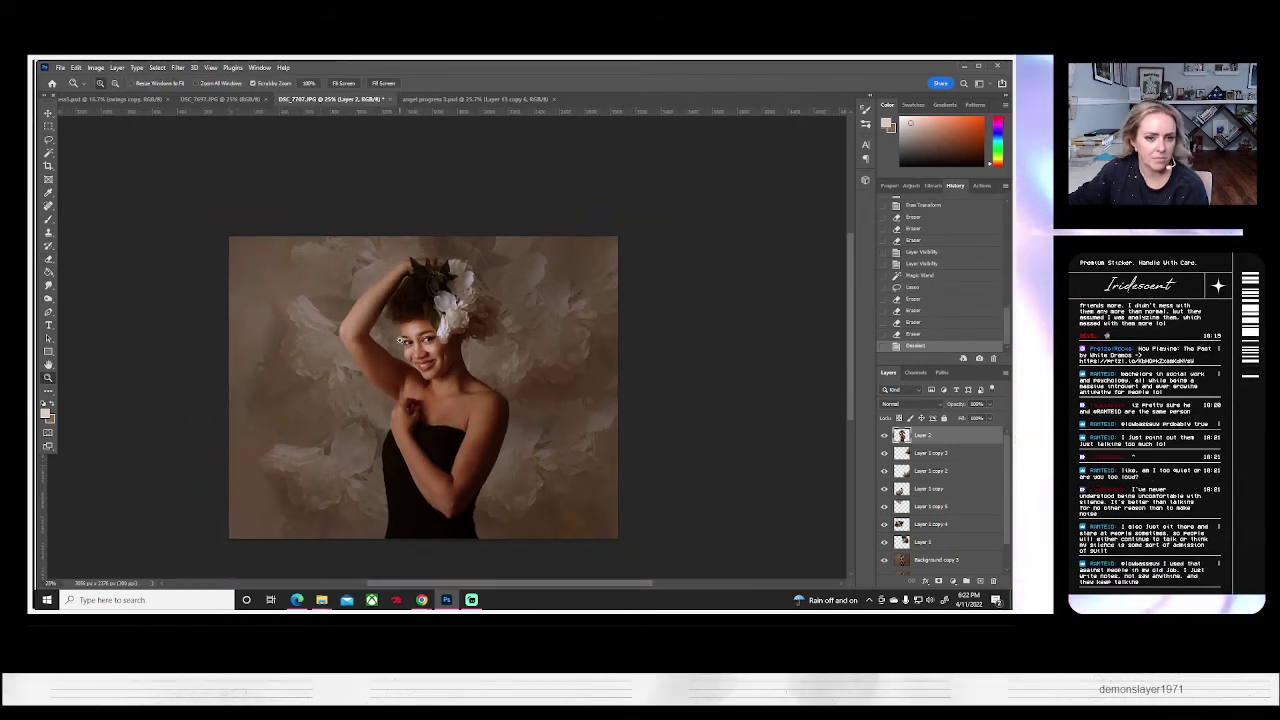
{"action": "left_click_drag", "start_coordinate": [400, 340], "coordinate": [418, 345]}
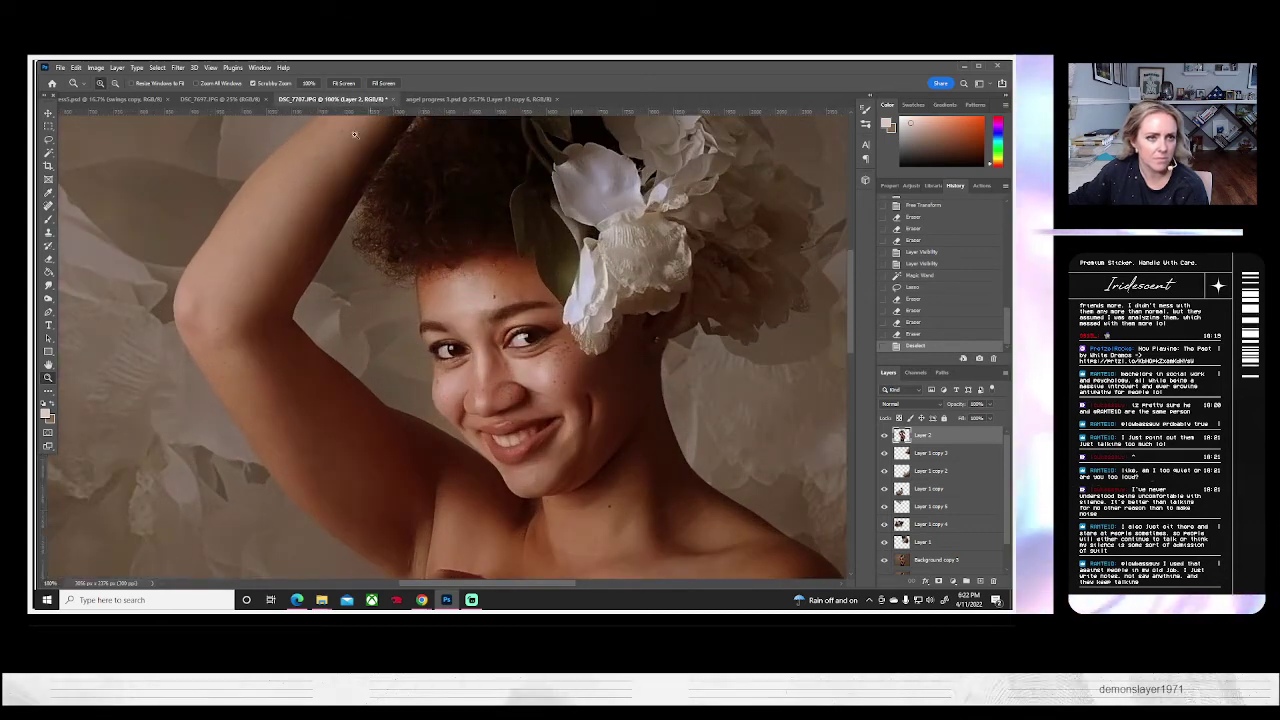
{"action": "key", "text": "ctrl+0"}
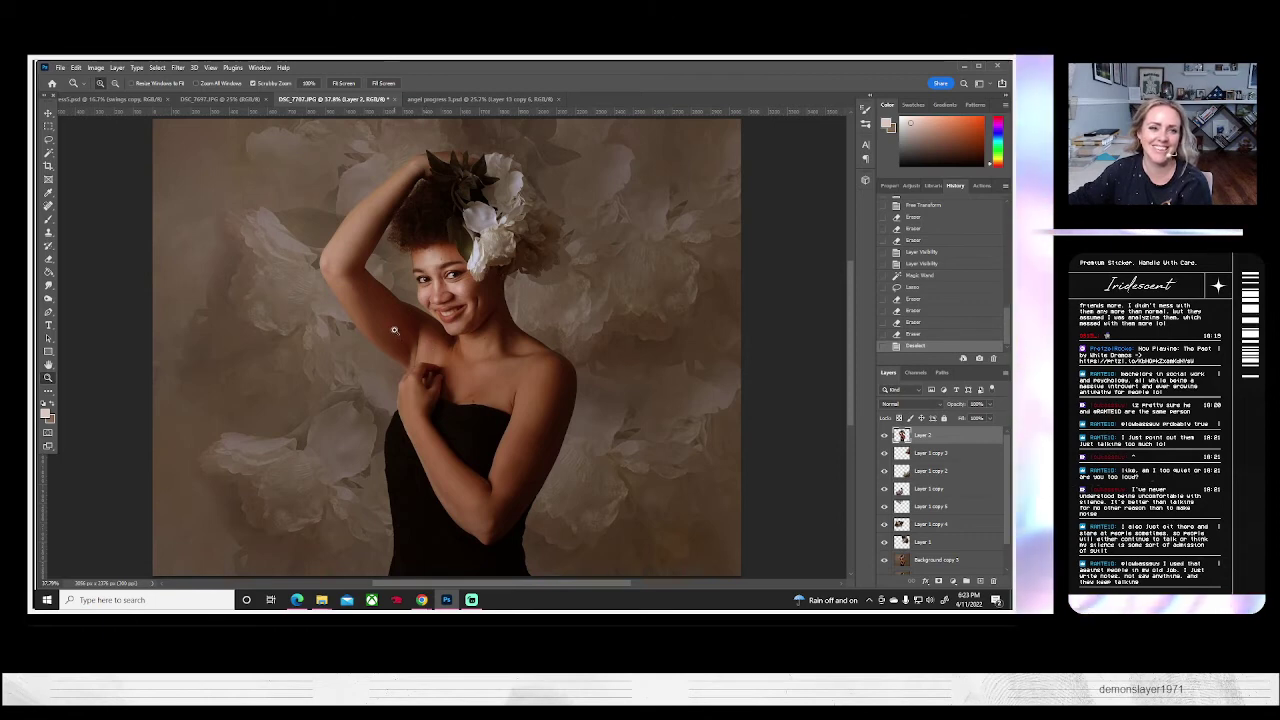
{"action": "scroll", "coordinate": [394, 329], "scroll_direction": "up", "scroll_amount": 2}
{"action": "scroll", "coordinate": [394, 329], "scroll_direction": "down", "scroll_amount": 3}
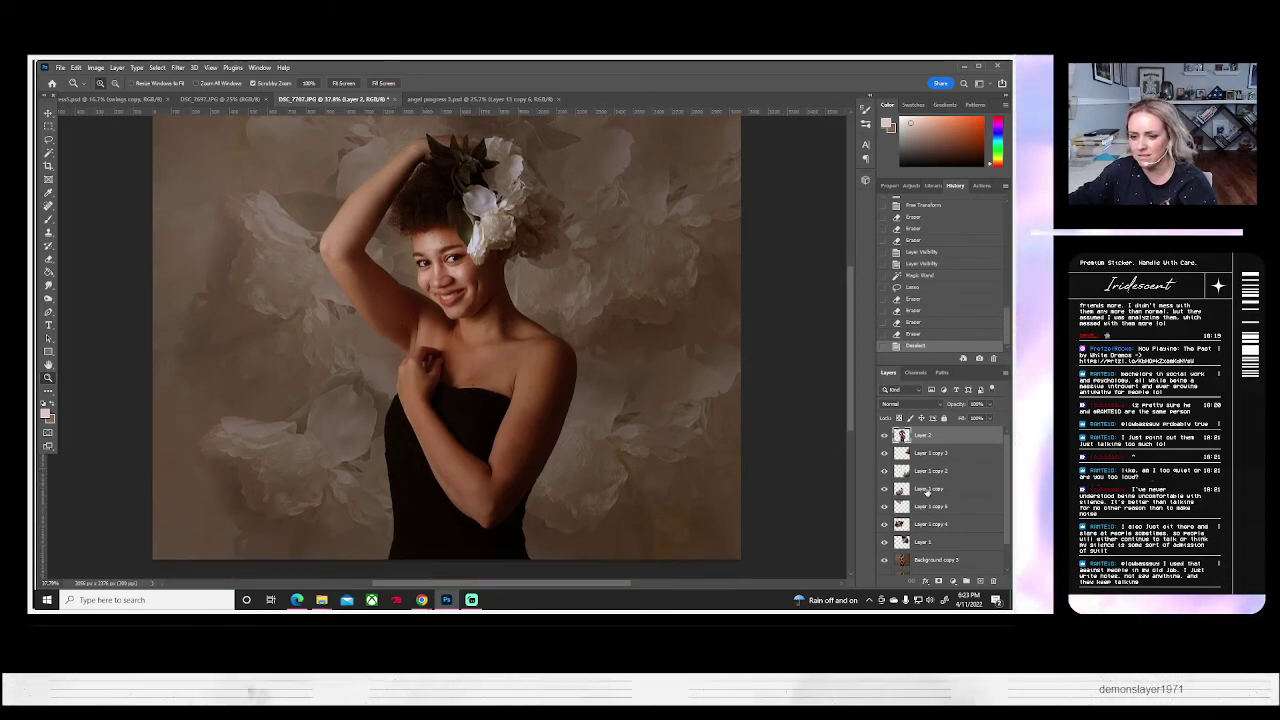
- Duplicate the flower layer Layer 1 copy within the same document
{"action": "left_click", "coordinate": [928, 490]}
{"action": "right_click", "coordinate": [922, 487]}
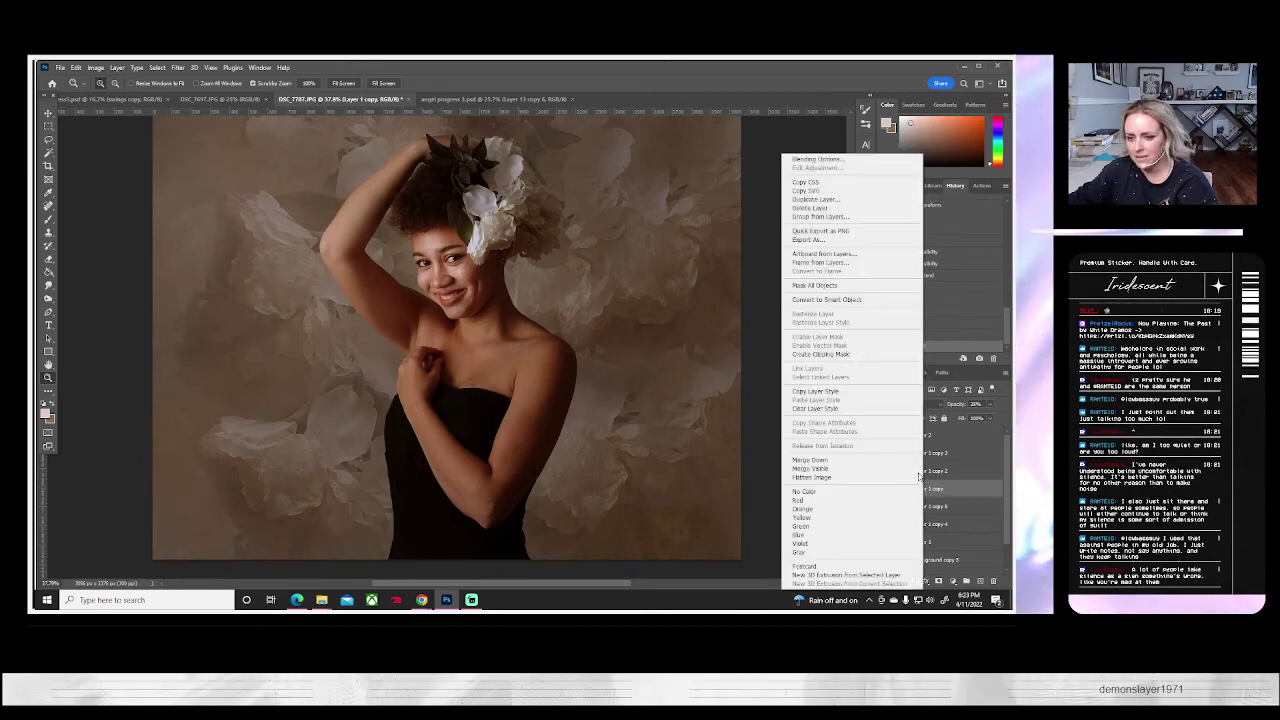
{"action": "left_click", "coordinate": [822, 200]}
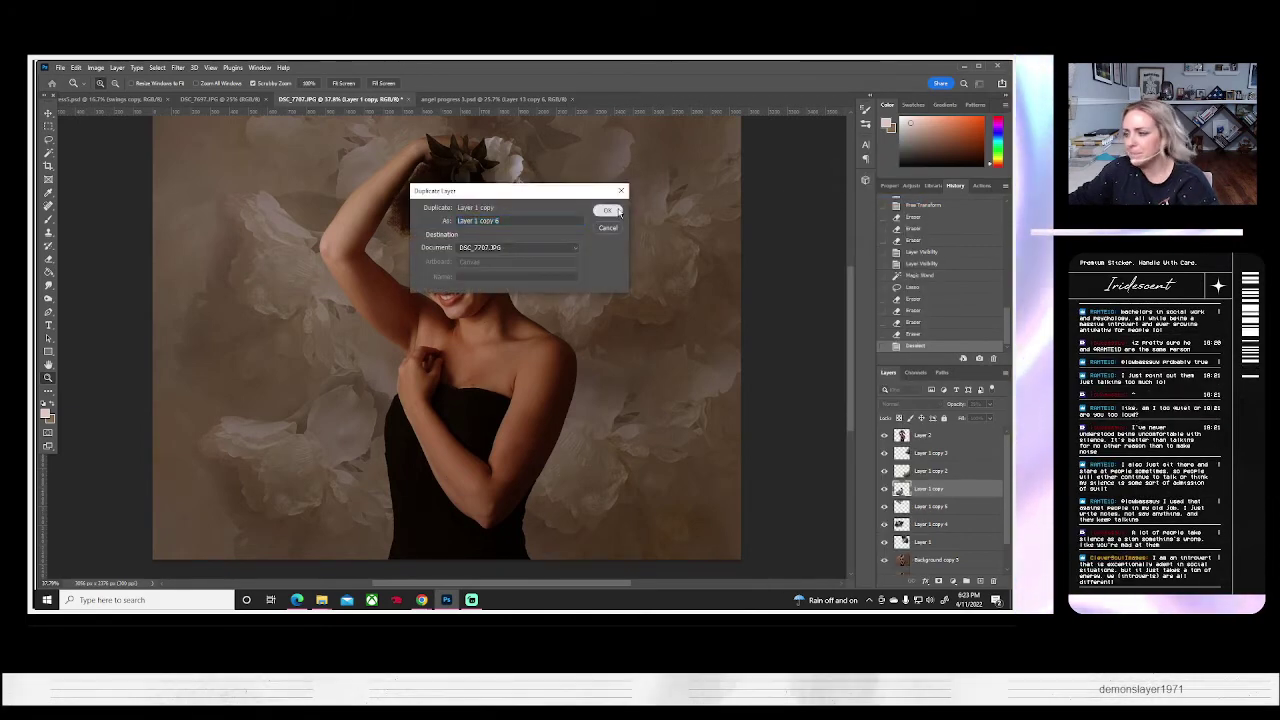
{"action": "left_click", "coordinate": [607, 209]}
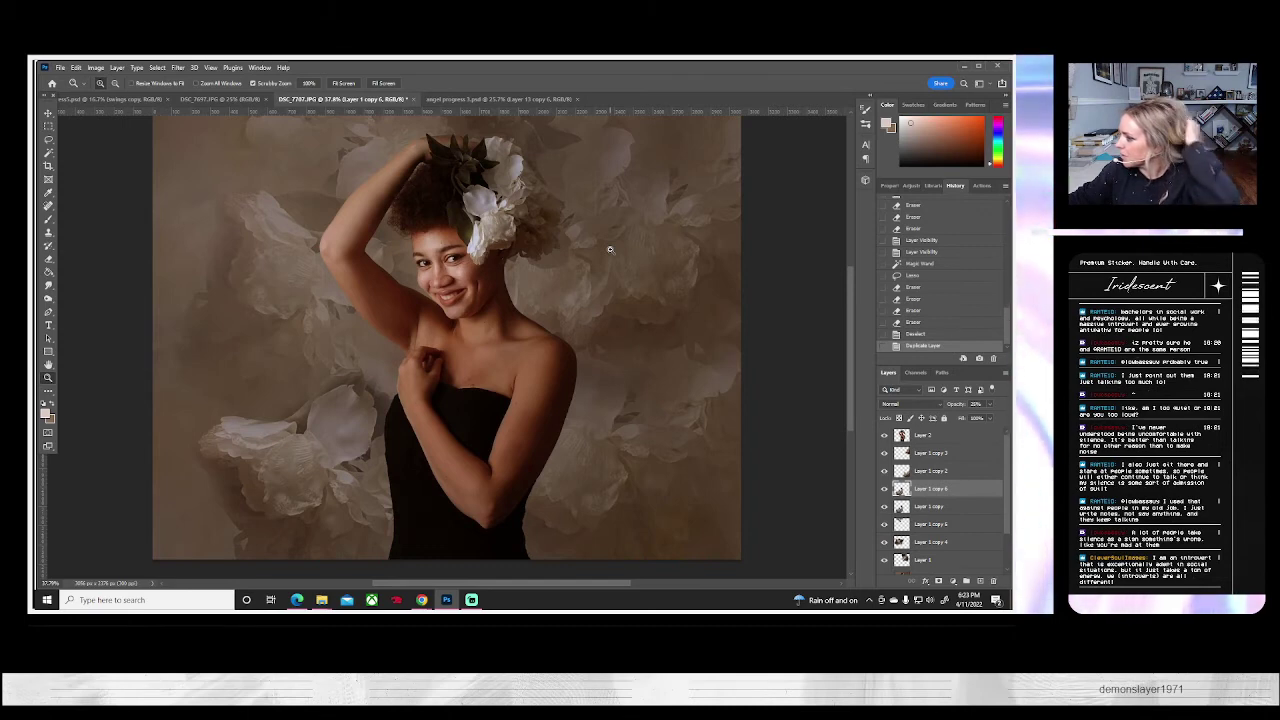
- Rotate the duplicated flowers about 94 degrees clockwise and place them in the photo's upper-left area behind the raised arm
{"action": "scroll", "coordinate": [171, 260], "scroll_direction": "up", "scroll_amount": 2}
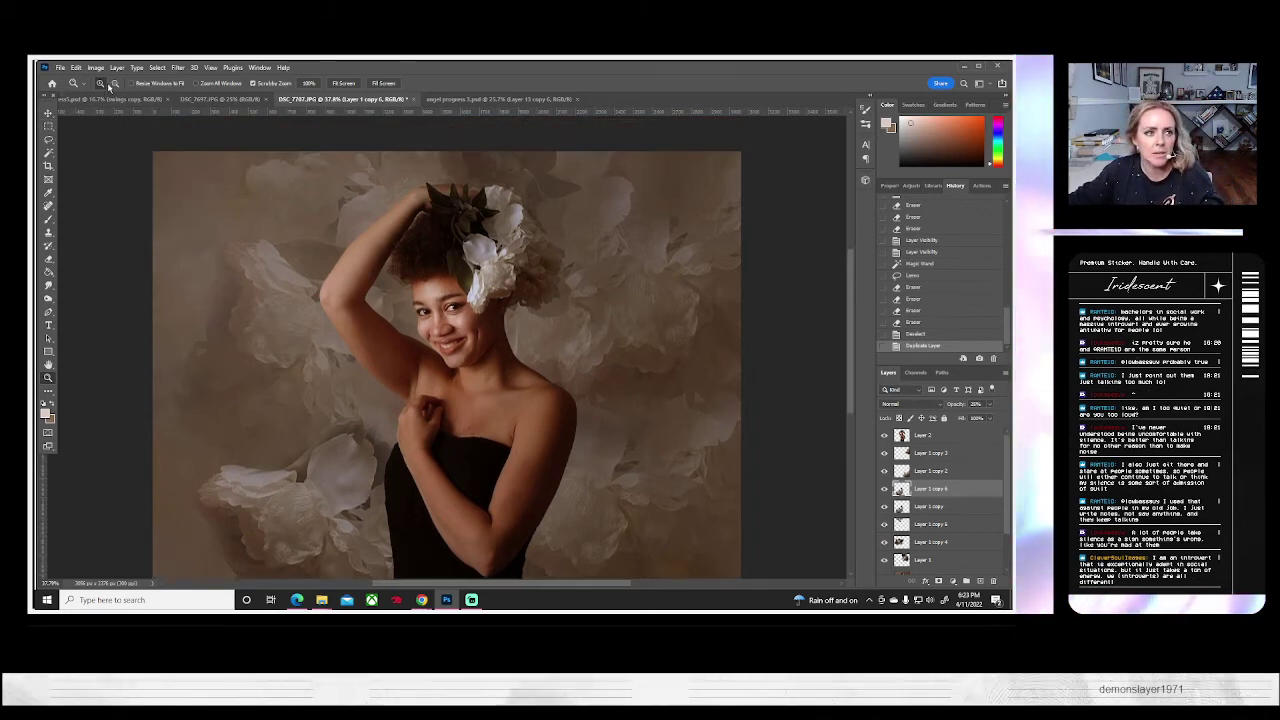
{"action": "left_click", "coordinate": [423, 322]}
{"action": "scroll", "coordinate": [423, 322], "scroll_direction": "down", "scroll_amount": 2}
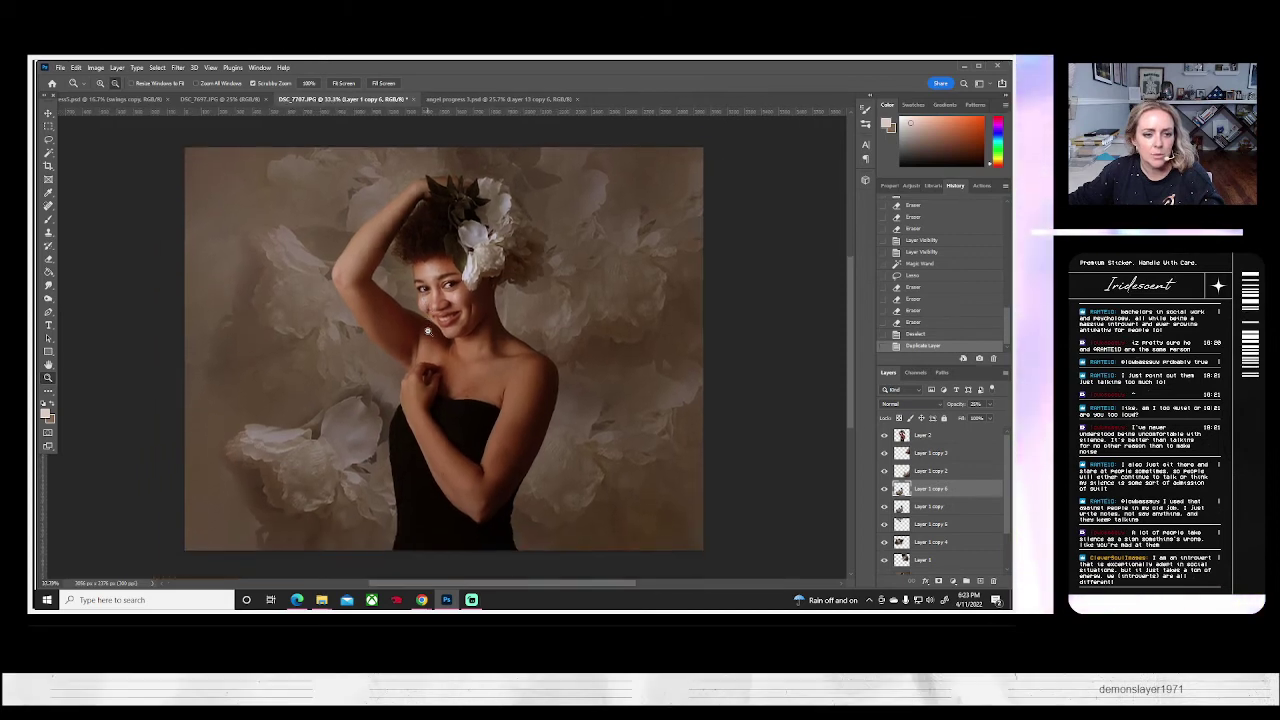
{"action": "scroll", "coordinate": [432, 338], "scroll_direction": "up", "scroll_amount": 1}
{"action": "key", "text": "ctrl+t"}
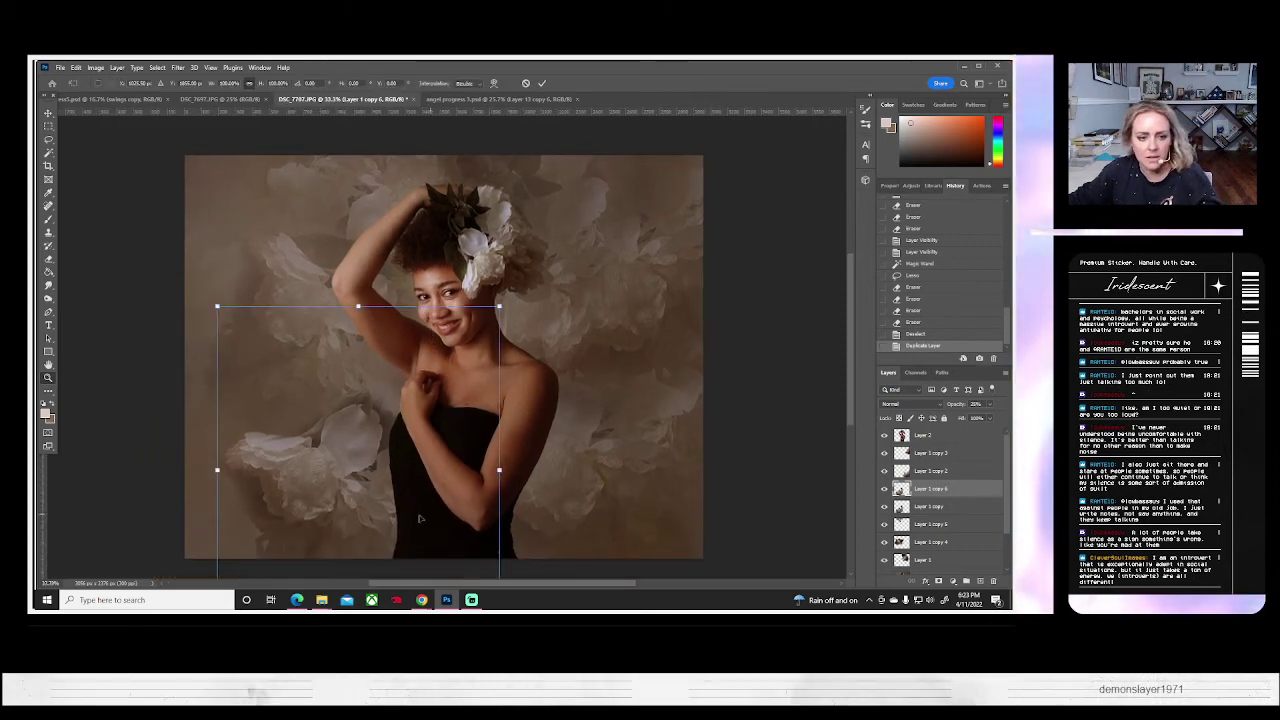
{"action": "left_click_drag", "start_coordinate": [420, 518], "coordinate": [356, 360]}
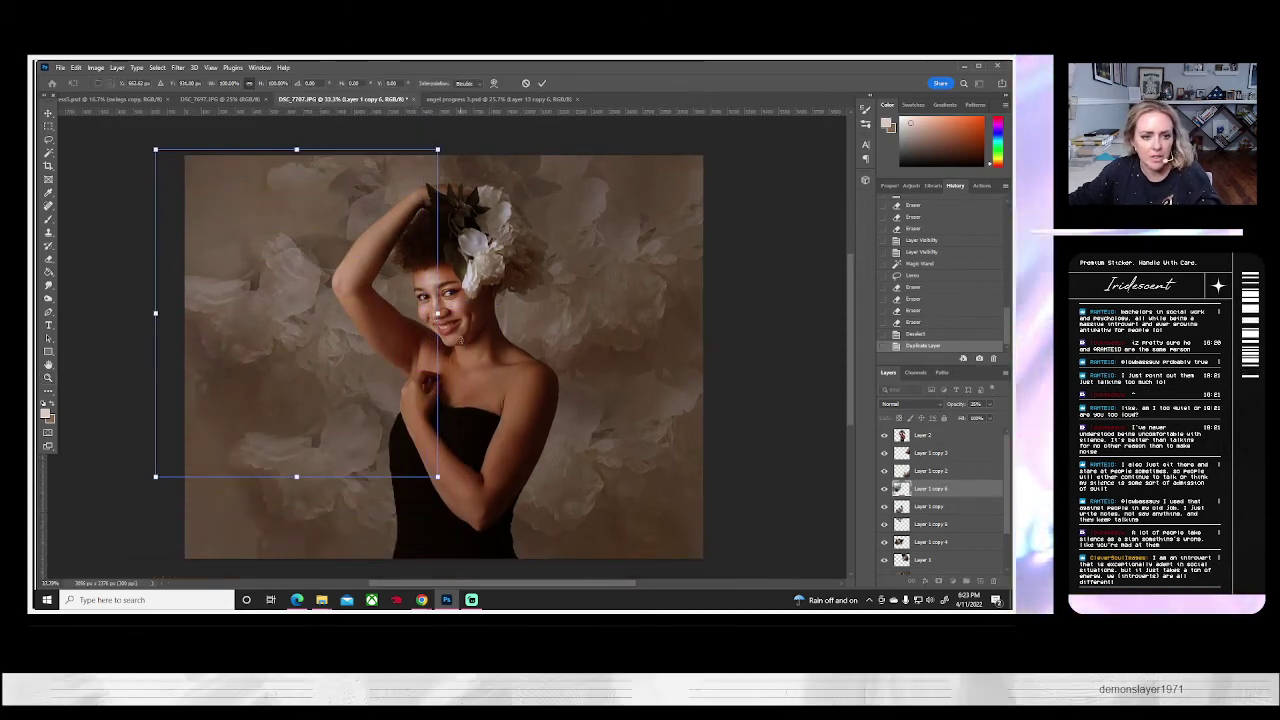
{"action": "left_click_drag", "start_coordinate": [460, 340], "coordinate": [253, 490]}
{"action": "left_click_drag", "start_coordinate": [307, 400], "coordinate": [296, 372]}
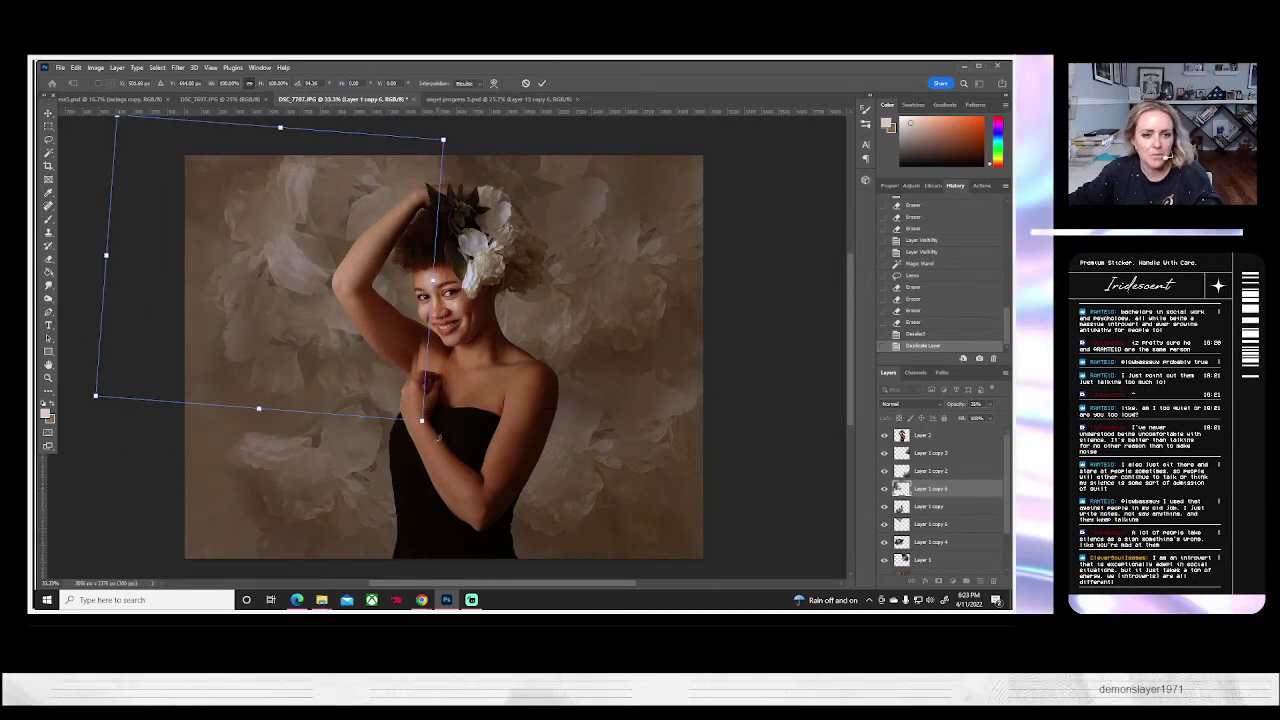
{"action": "key", "text": "Return"}
{"action": "key", "text": "z"}
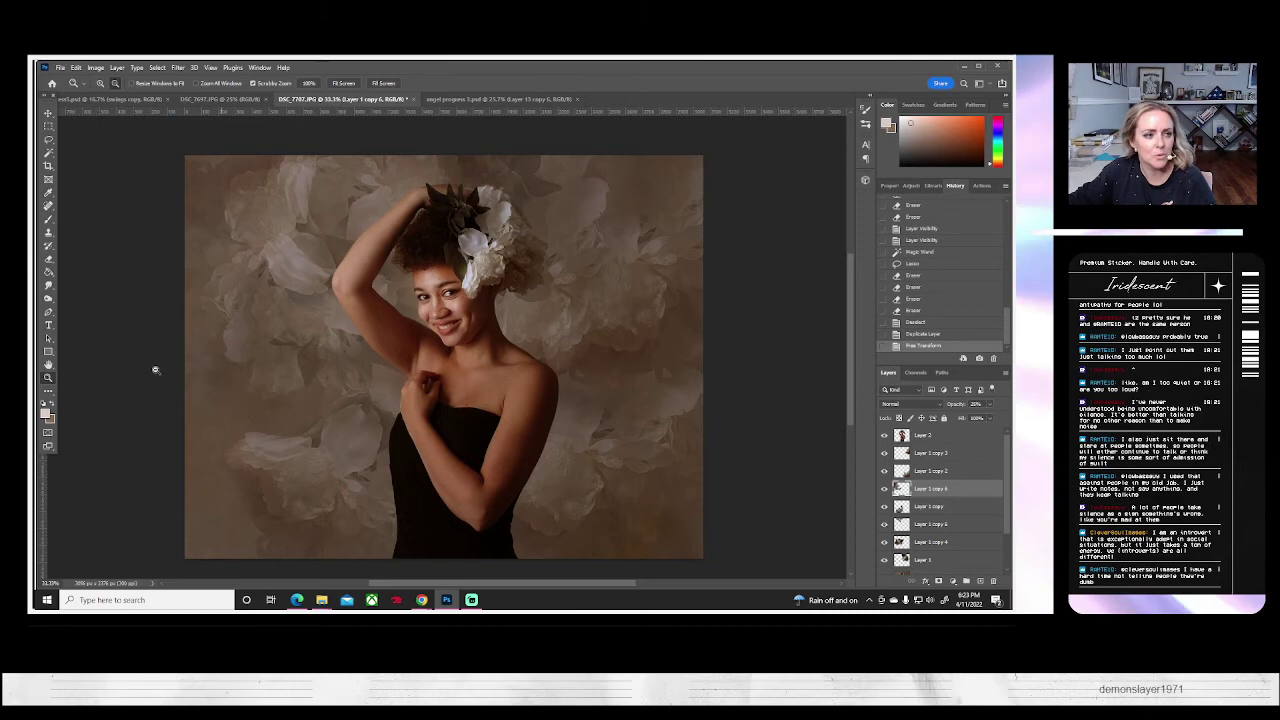
- Erase parts of Layer 1 copy 6 around the model's raised arm, compare the layer hidden and shown, and undo the last stroke
{"action": "left_click", "coordinate": [49, 259]}
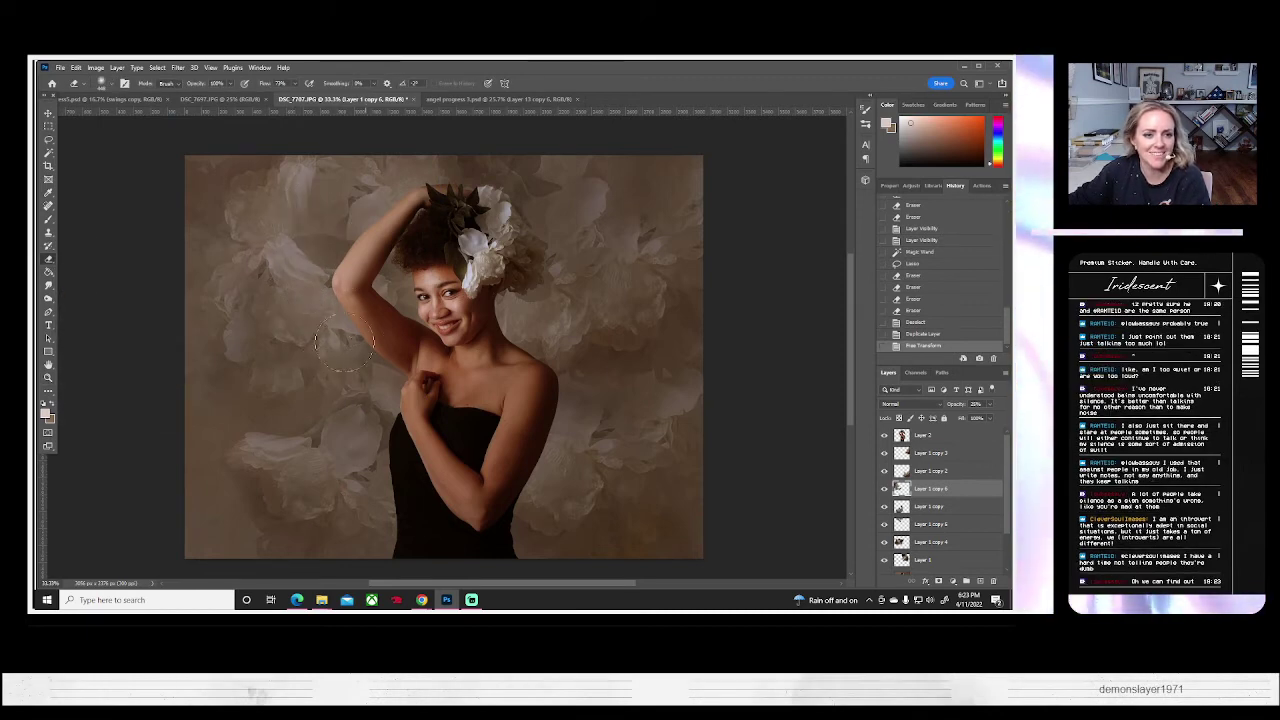
{"action": "left_click_drag", "start_coordinate": [343, 343], "coordinate": [287, 347]}
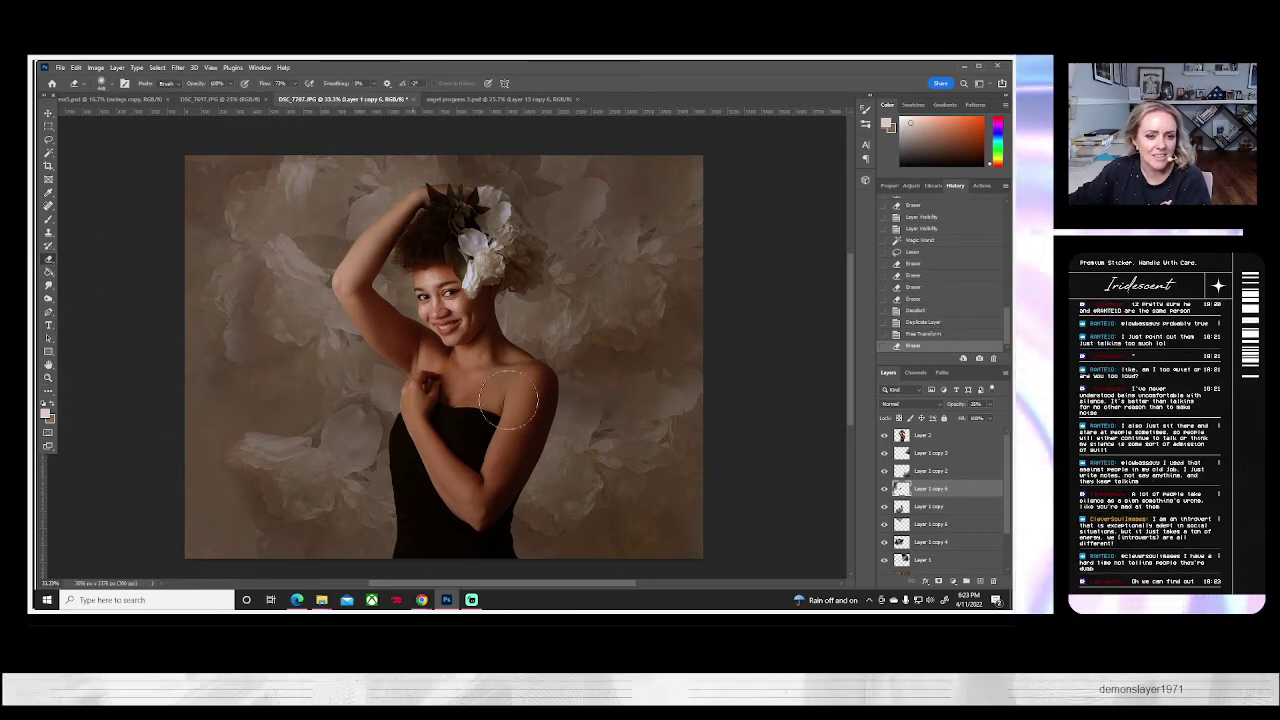
{"action": "left_click", "coordinate": [443, 389]}
{"action": "left_click", "coordinate": [884, 488]}
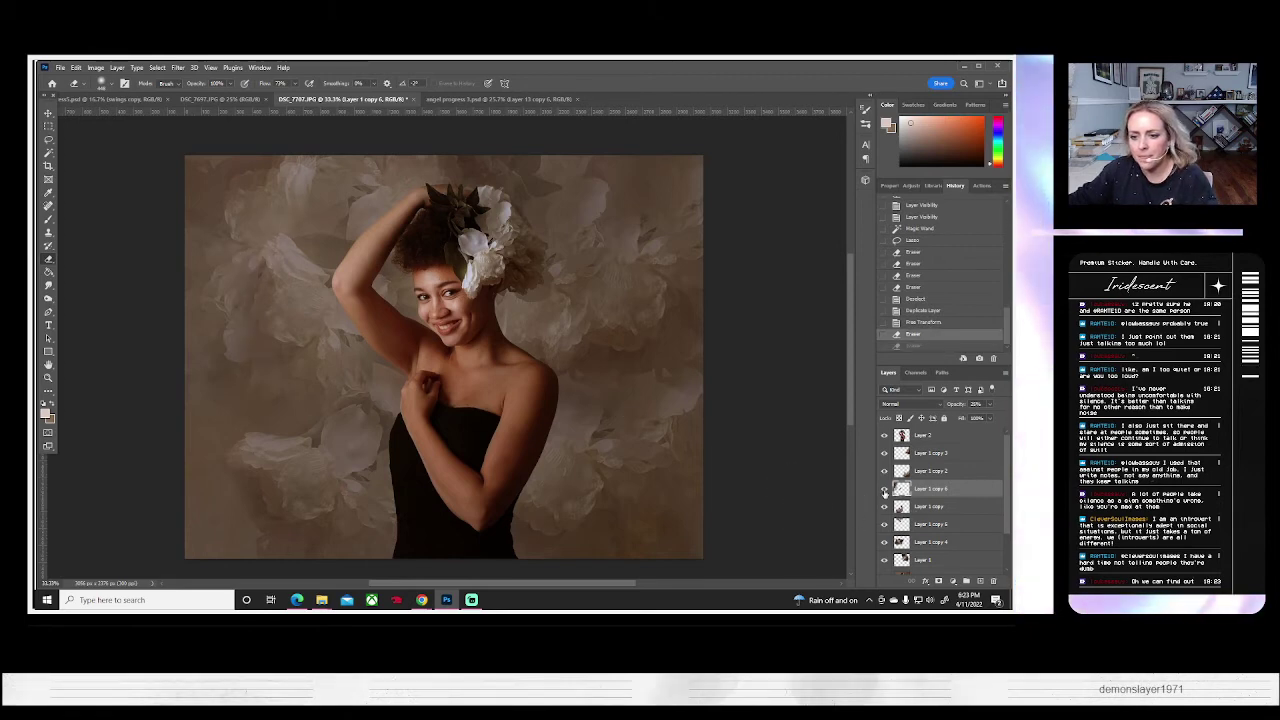
{"action": "left_click", "coordinate": [884, 488]}
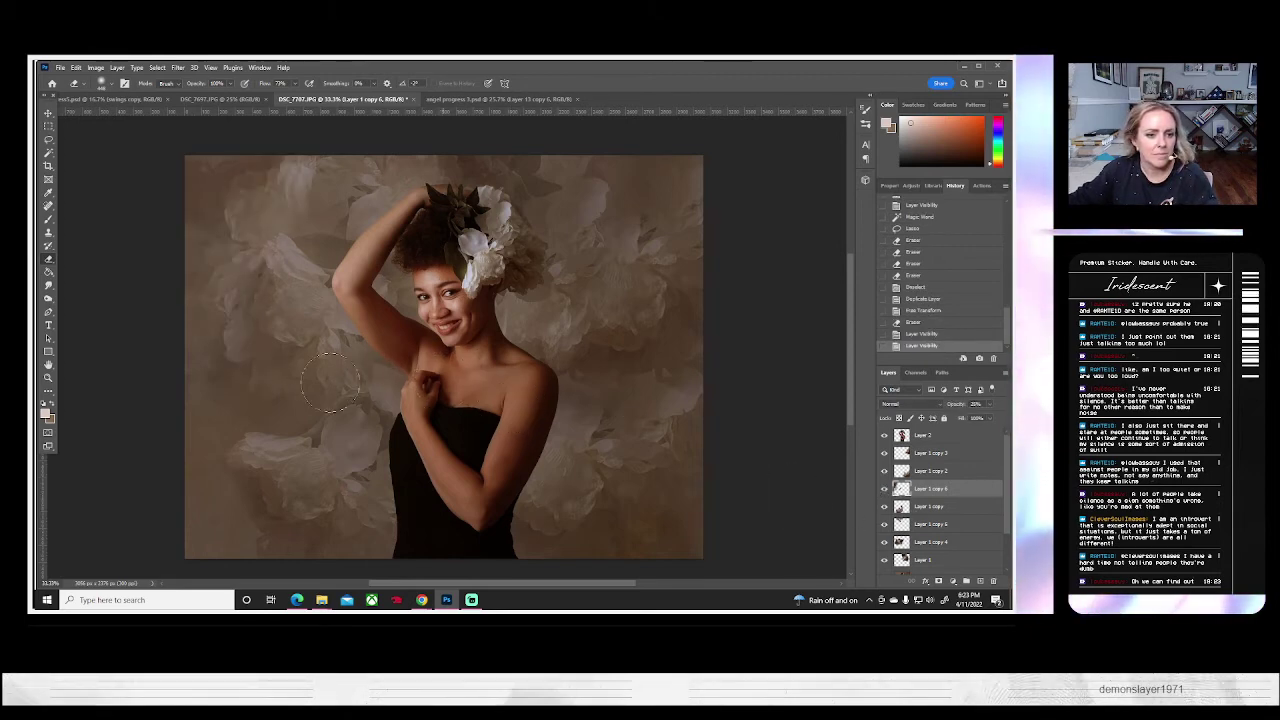
{"action": "mouse_move", "coordinate": [399, 332]}
{"action": "left_mouse_down"}
{"action": "mouse_move", "coordinate": [301, 216]}
{"action": "mouse_move", "coordinate": [314, 177]}
{"action": "mouse_move", "coordinate": [270, 239]}
{"action": "mouse_move", "coordinate": [339, 264]}
{"action": "left_mouse_up"}
{"action": "key", "text": "ctrl+z"}
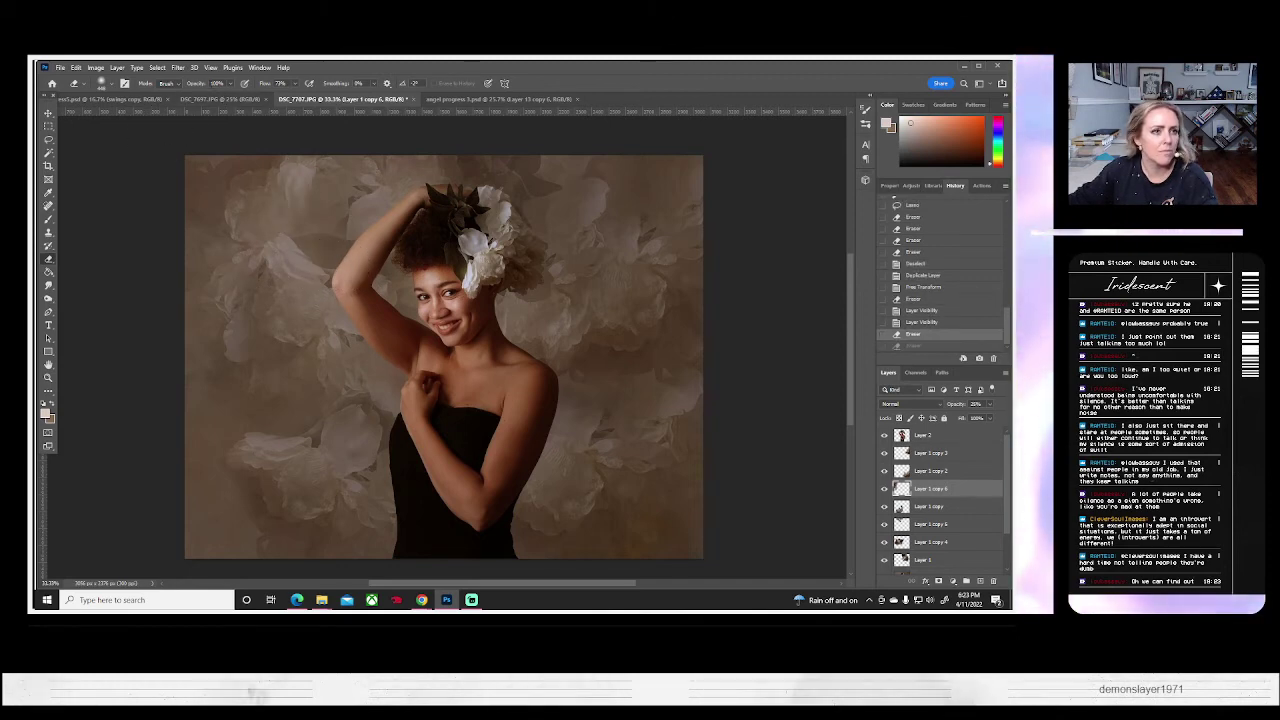
- Lower the Eraser opacity to about 40%, soften the flowers of Layer 1 copy 6 in several spots, and compare the layer hidden and shown
{"action": "left_click", "coordinate": [231, 85]}
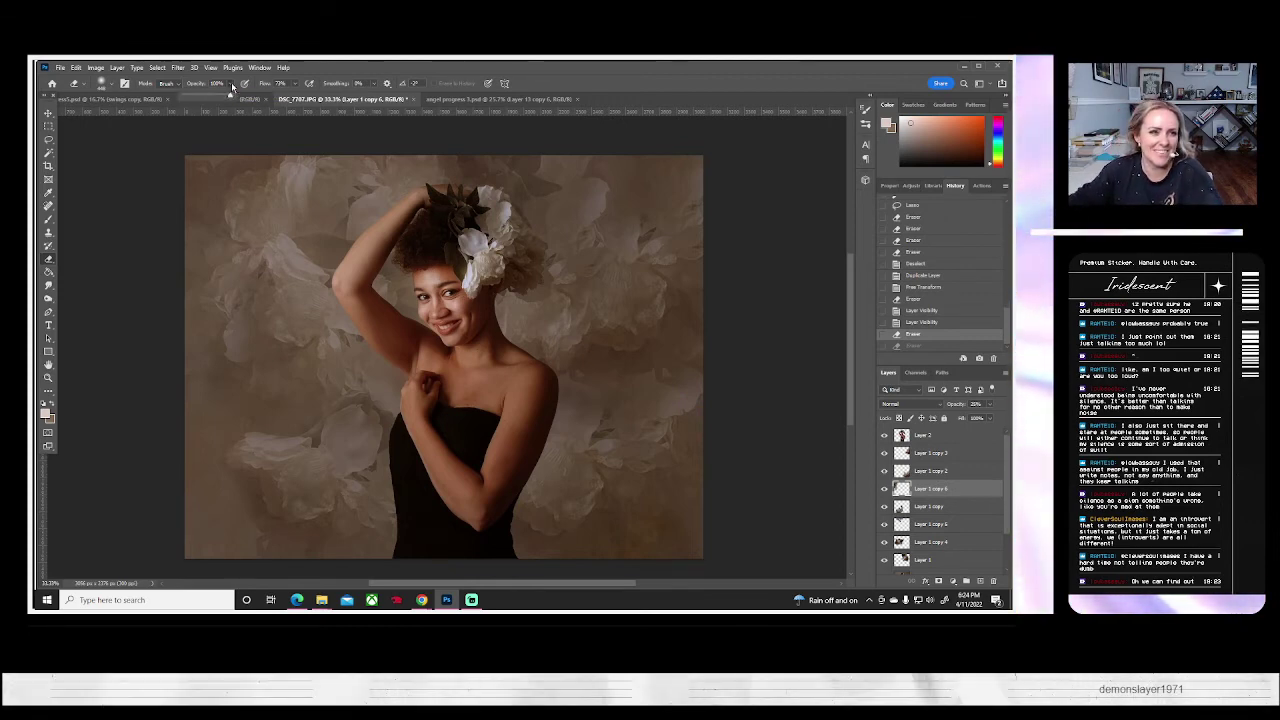
{"action": "left_click", "coordinate": [207, 95]}
{"action": "mouse_move", "coordinate": [293, 293]}
{"action": "left_mouse_down"}
{"action": "mouse_move", "coordinate": [313, 268]}
{"action": "mouse_move", "coordinate": [291, 207]}
{"action": "left_mouse_up"}
{"action": "left_click", "coordinate": [331, 163]}
{"action": "left_click", "coordinate": [230, 347]}
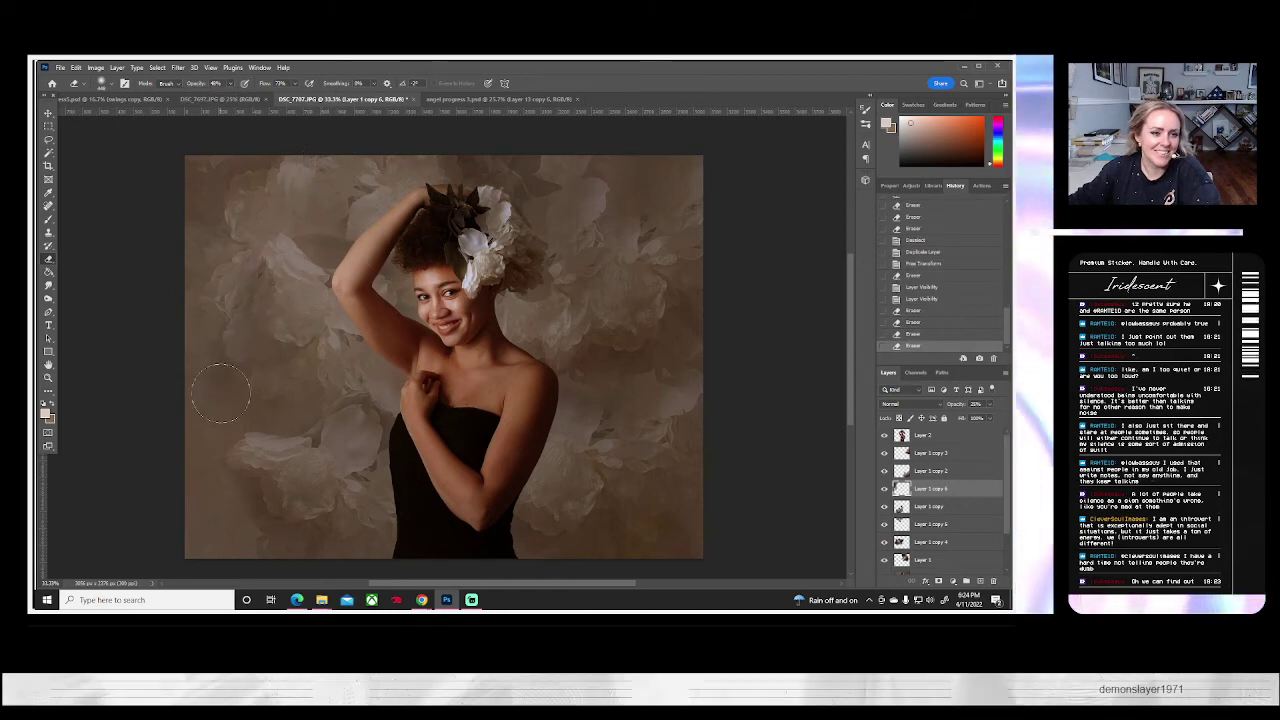
{"action": "left_click", "coordinate": [268, 374]}
{"action": "left_click", "coordinate": [275, 355]}
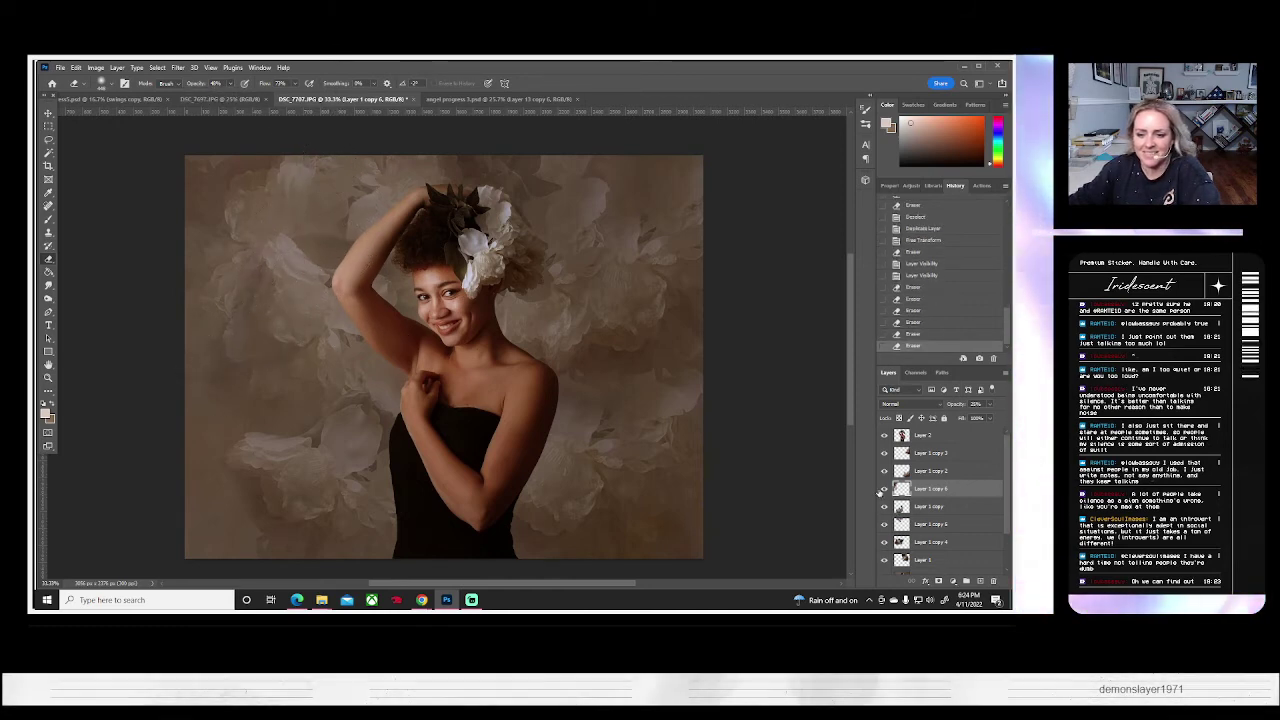
{"action": "left_click", "coordinate": [884, 488]}
{"action": "left_click", "coordinate": [884, 488]}
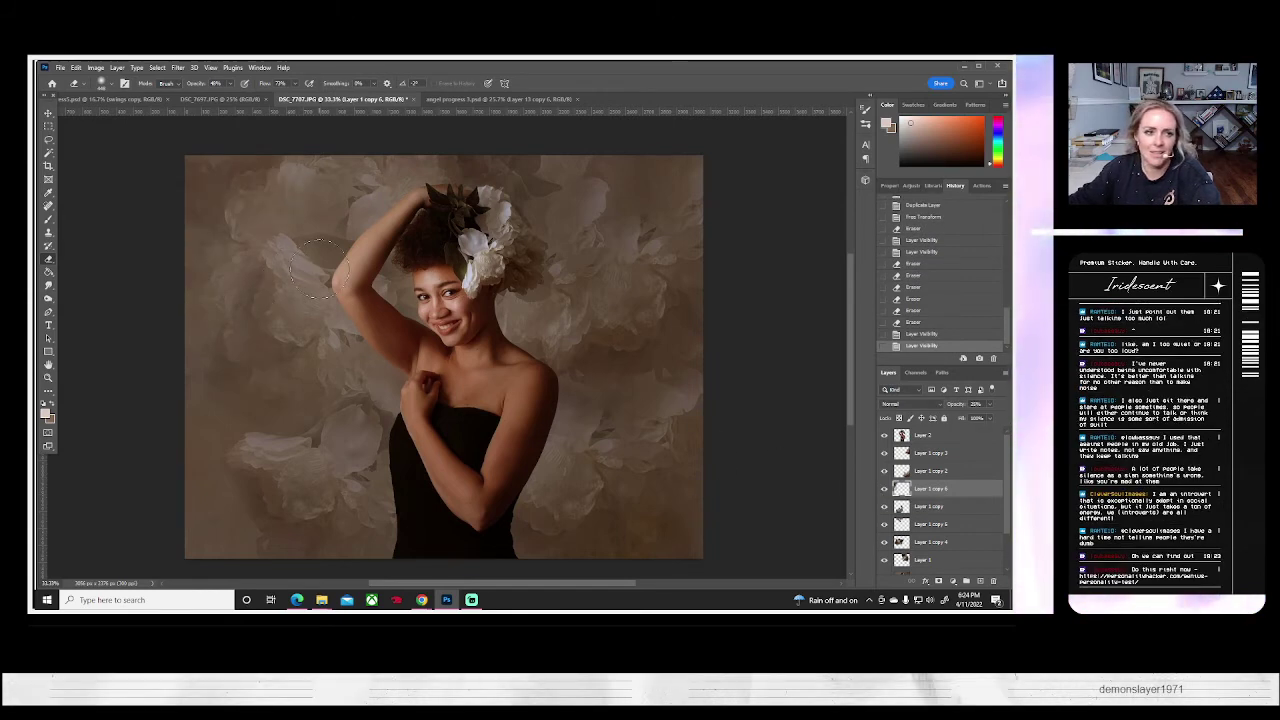
- Rotate Layer 1 copy 6 slightly clockwise and shift it a little farther left behind the raised arm
{"action": "key", "text": "ctrl+t"}
{"action": "left_click_drag", "start_coordinate": [485, 290], "coordinate": [477, 326]}
{"action": "mouse_move", "coordinate": [310, 309]}
{"action": "left_mouse_down"}
{"action": "mouse_move", "coordinate": [303, 331]}
{"action": "mouse_move", "coordinate": [290, 303]}
{"action": "left_mouse_up"}
{"action": "key", "text": "Return"}
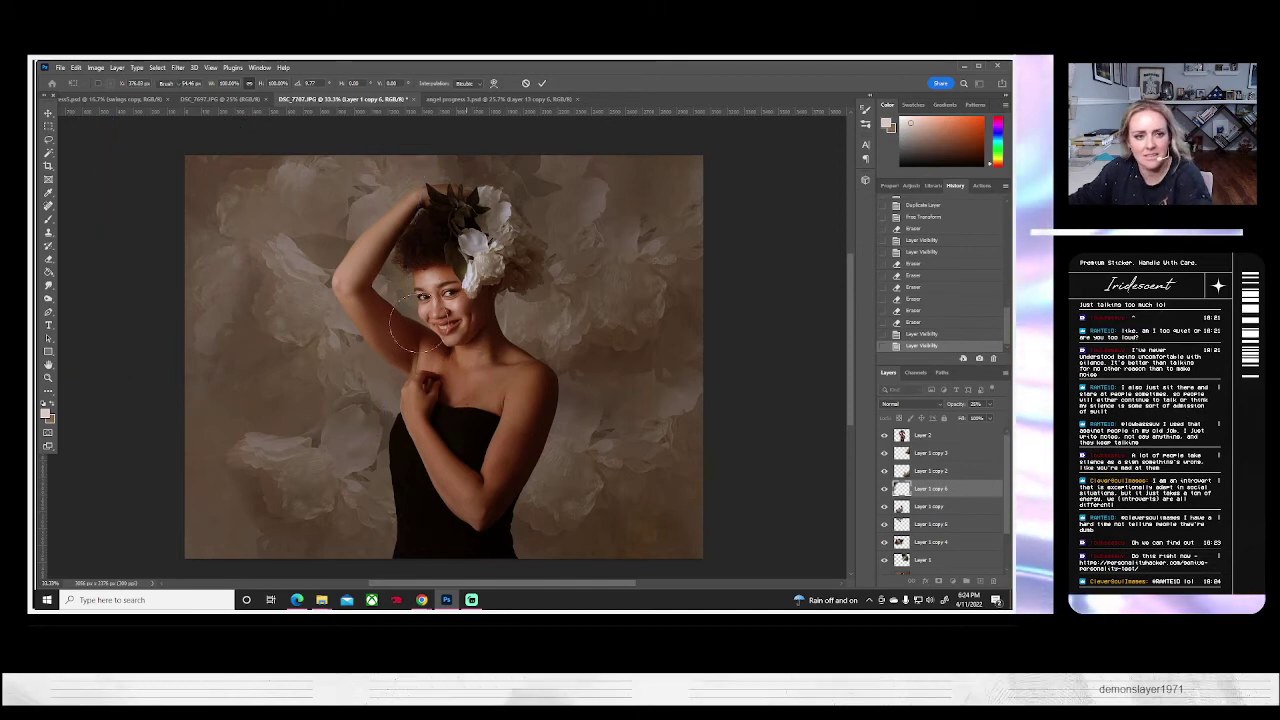
- Compare the composition with Layer 1 copy 6, Layer 1 copy 2 and Layer 1 copy 3 each hidden and shown
{"action": "key", "text": "e"}
{"action": "left_click", "coordinate": [884, 489]}
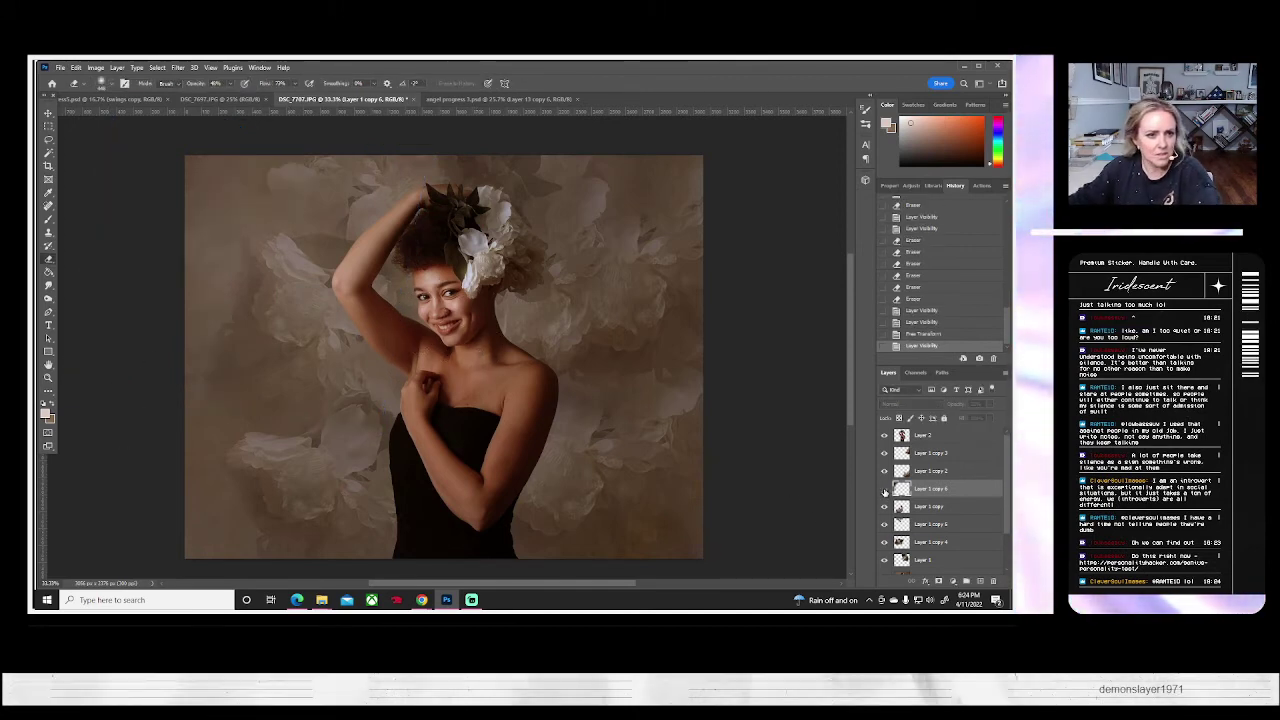
{"action": "left_click", "coordinate": [884, 489]}
{"action": "left_click", "coordinate": [884, 472]}
{"action": "left_click", "coordinate": [884, 472]}
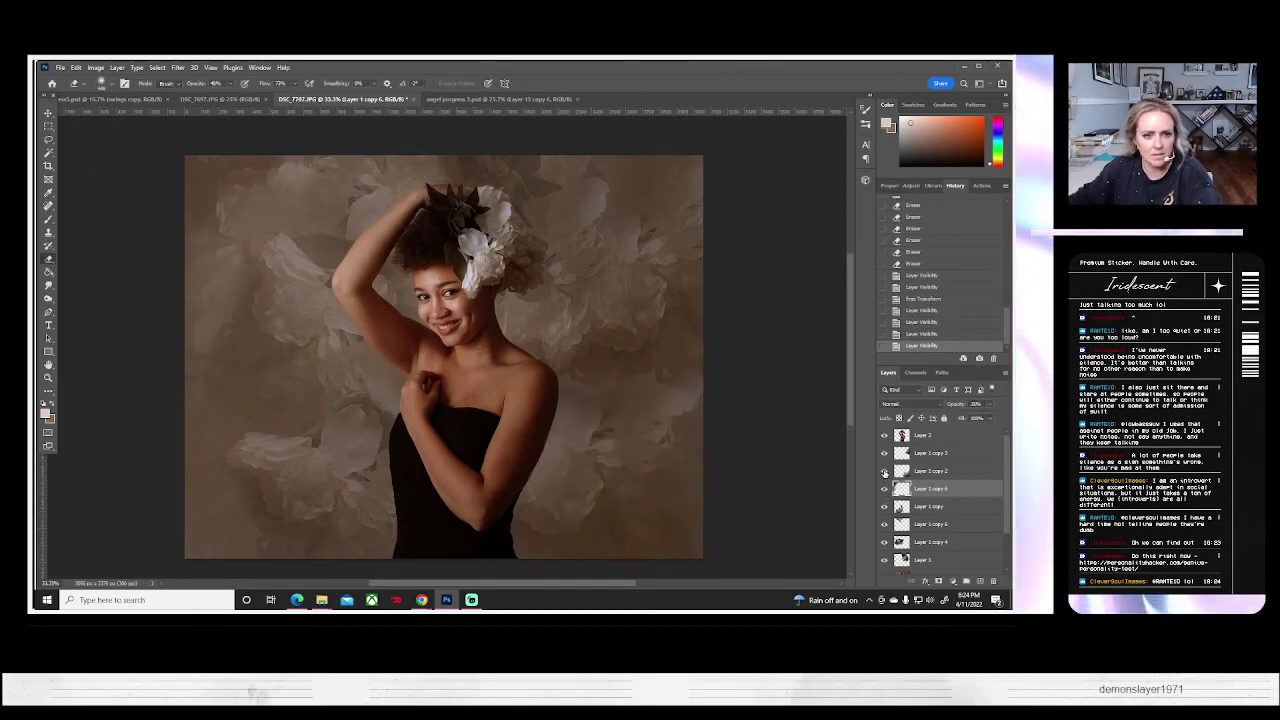
{"action": "left_click", "coordinate": [884, 456]}
{"action": "left_click", "coordinate": [884, 456]}
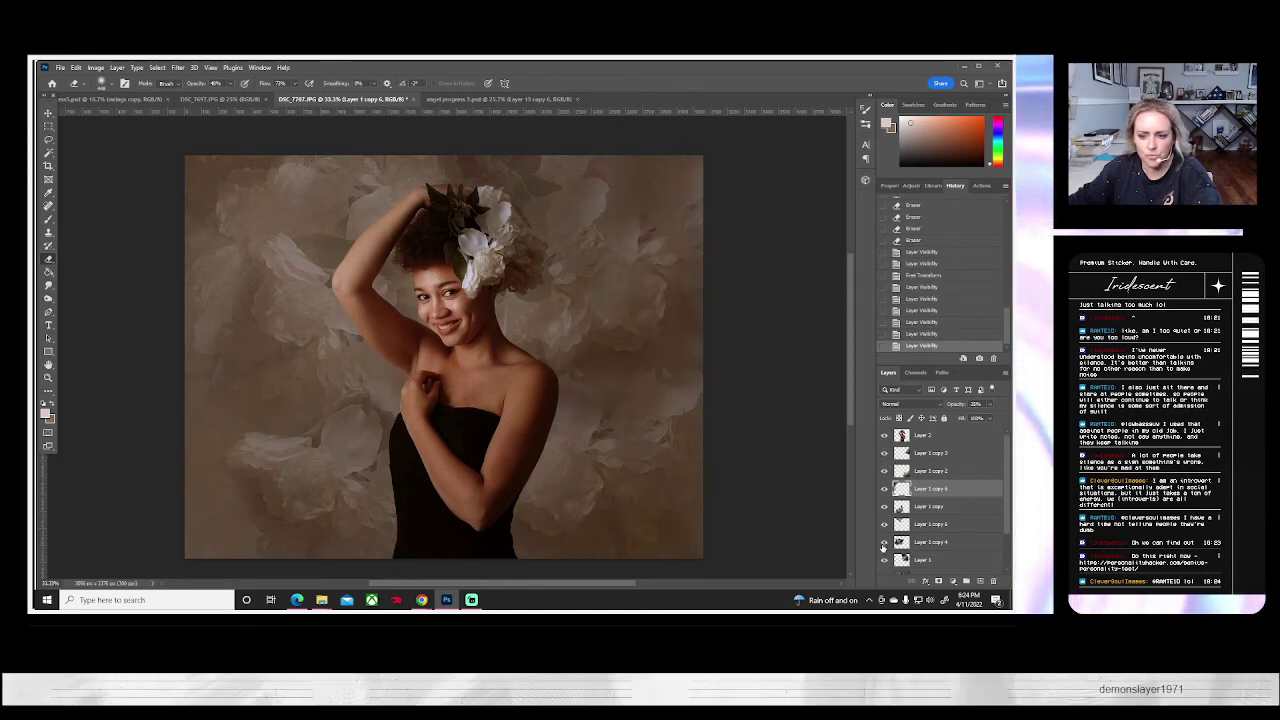
- Compare Layer 1 copy 4 hidden and shown, and softly erase its flowers around the raised arm and down the image's left side
{"action": "left_click", "coordinate": [884, 542]}
{"action": "left_click", "coordinate": [884, 542]}
{"action": "left_click", "coordinate": [911, 540]}
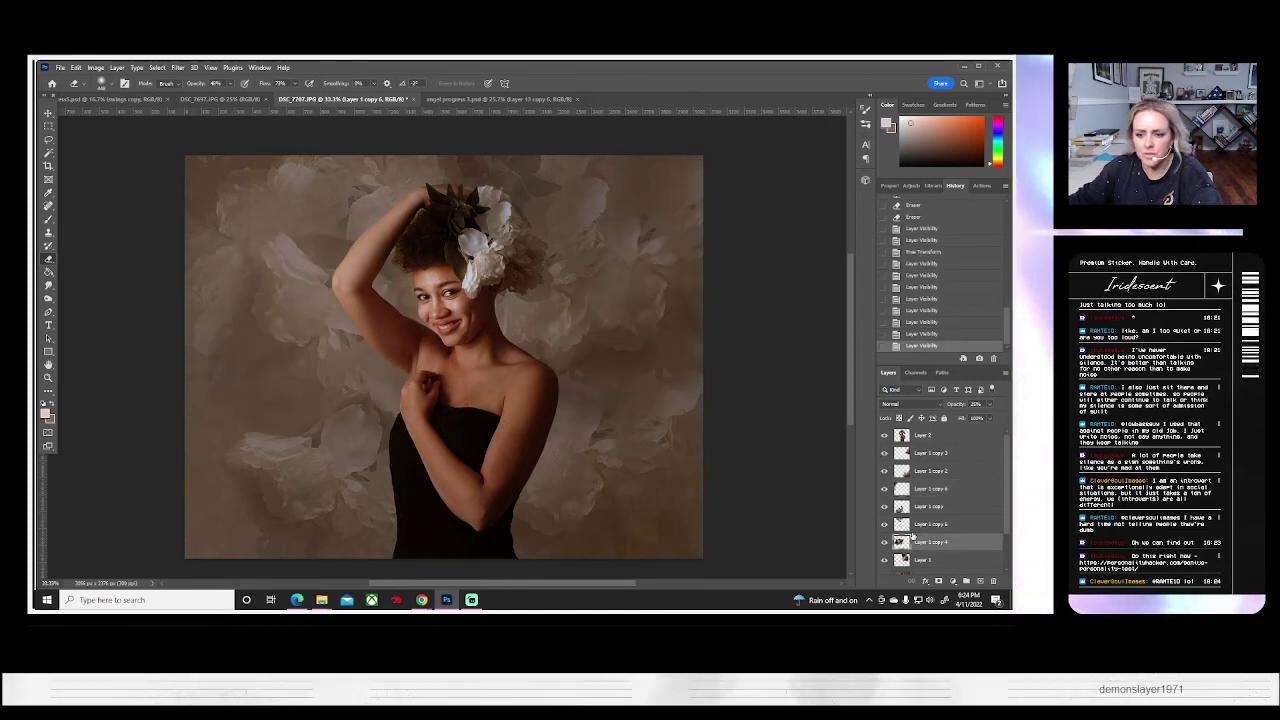
{"action": "left_click", "coordinate": [304, 222]}
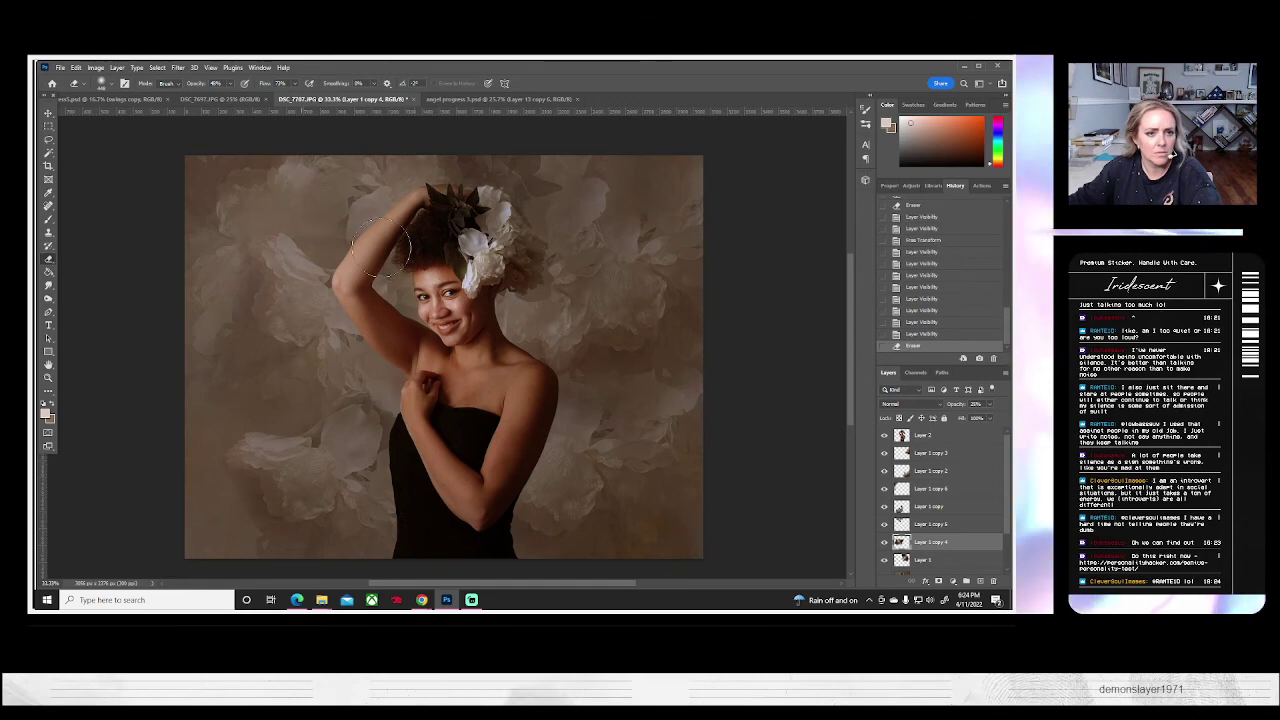
{"action": "left_click", "coordinate": [332, 208]}
{"action": "left_click", "coordinate": [322, 214]}
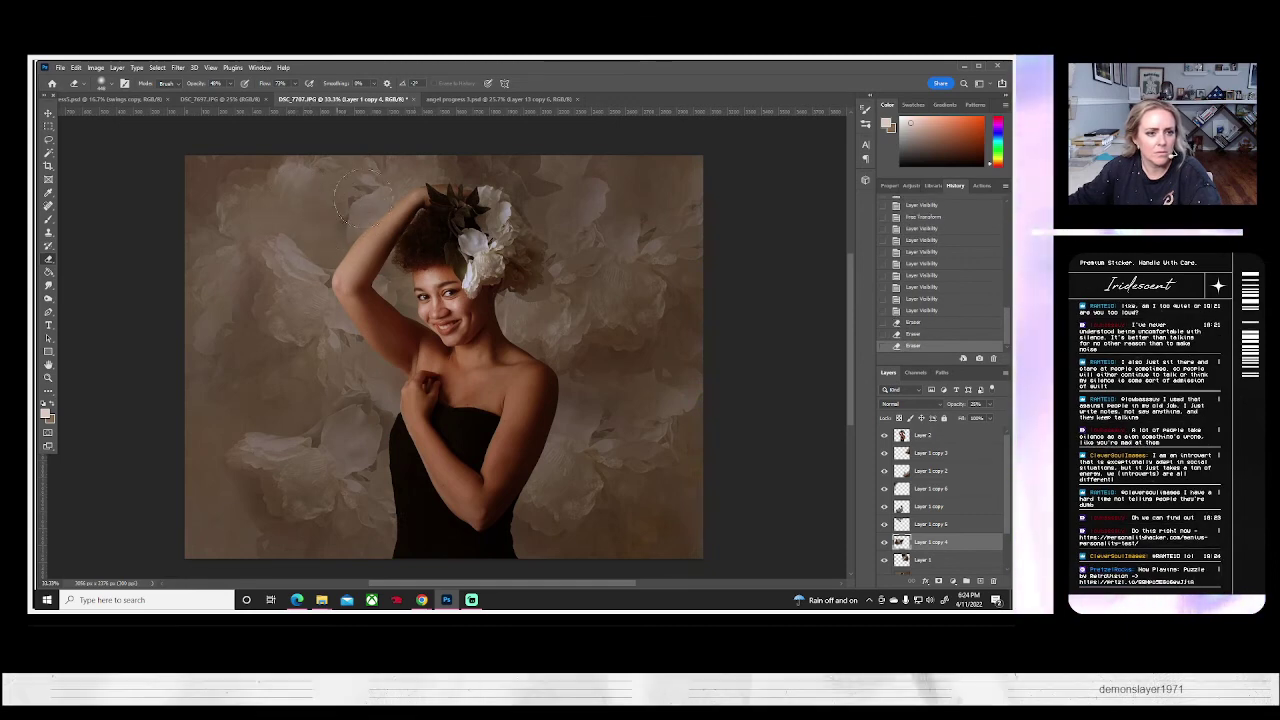
{"action": "left_click", "coordinate": [280, 250]}
{"action": "left_click", "coordinate": [217, 314]}
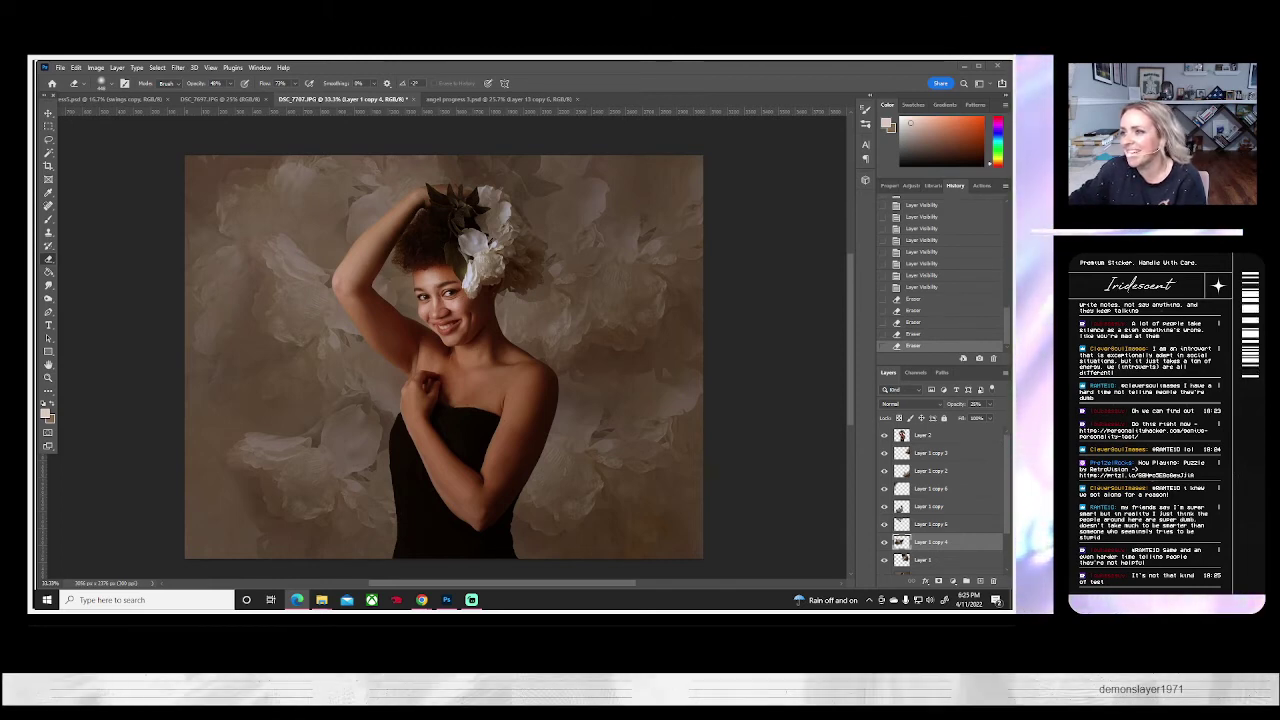
- Compare the flower layers hidden and shown, and softly erase Layer 1 copy in several spots beside the model's bent elbow and waist
{"action": "left_click", "coordinate": [884, 522]}
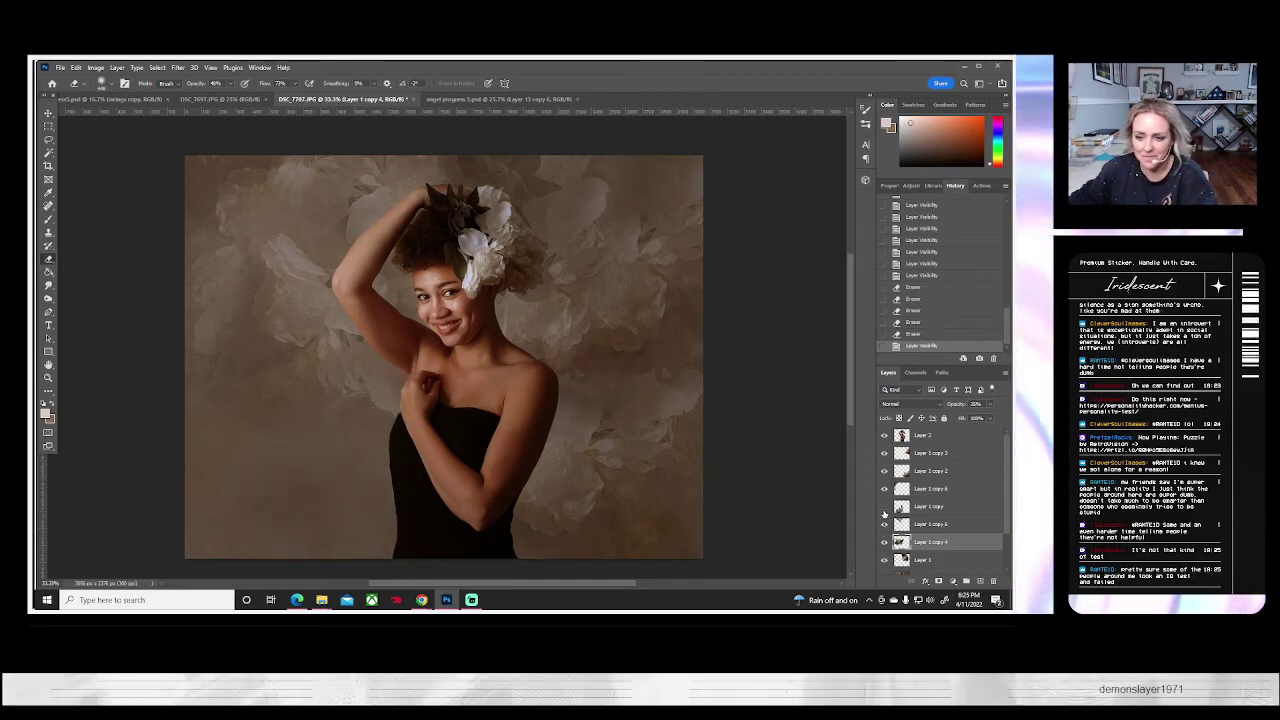
{"action": "left_click", "coordinate": [884, 508]}
{"action": "left_click", "coordinate": [883, 509]}
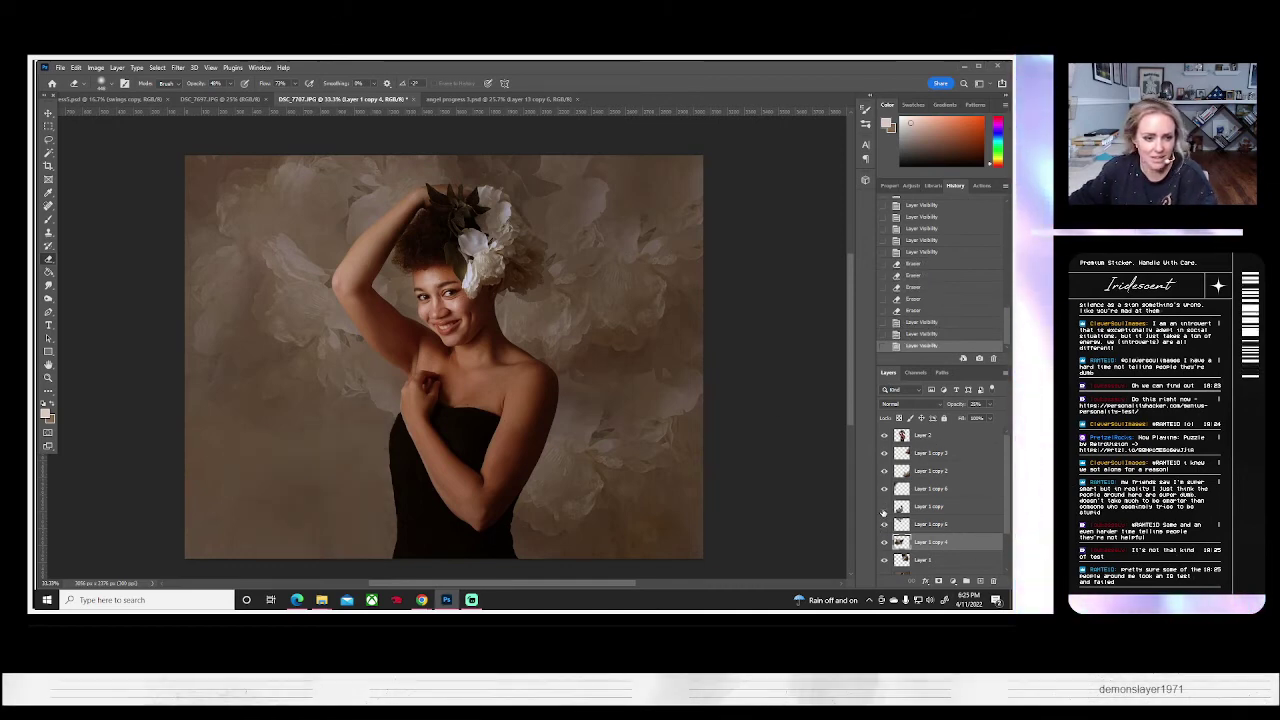
{"action": "left_click", "coordinate": [883, 509]}
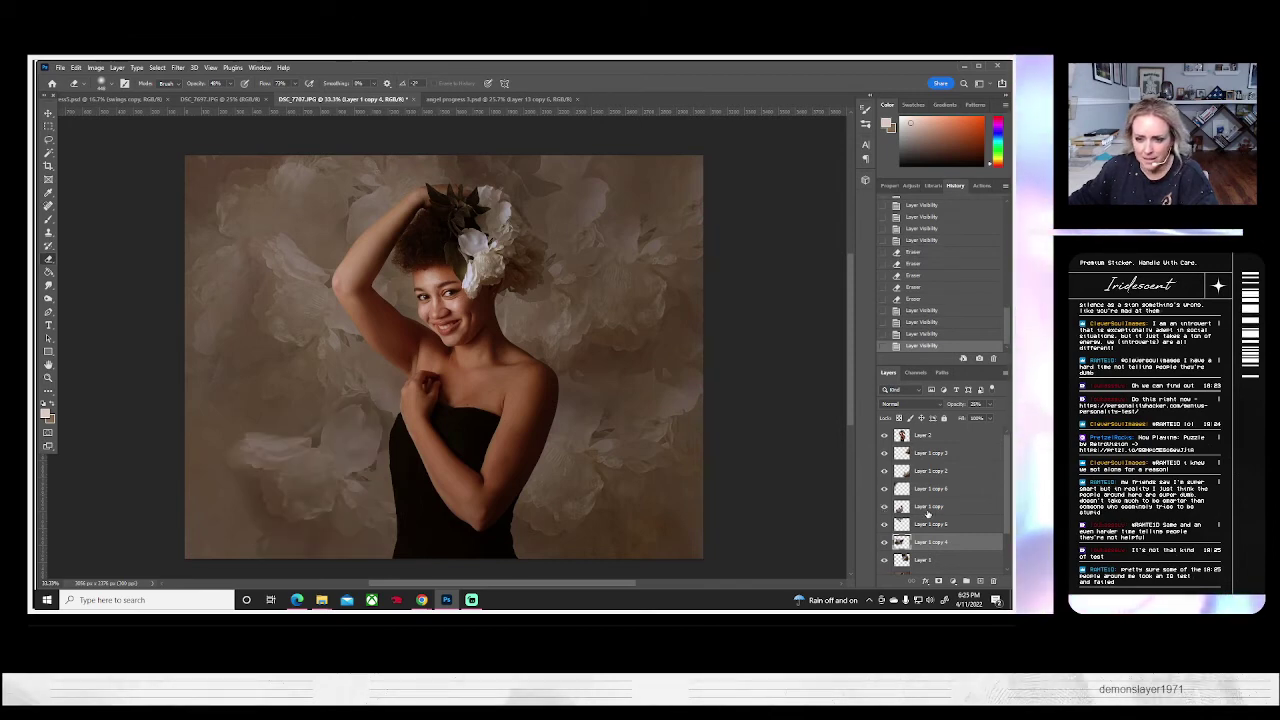
{"action": "left_click", "coordinate": [928, 510]}
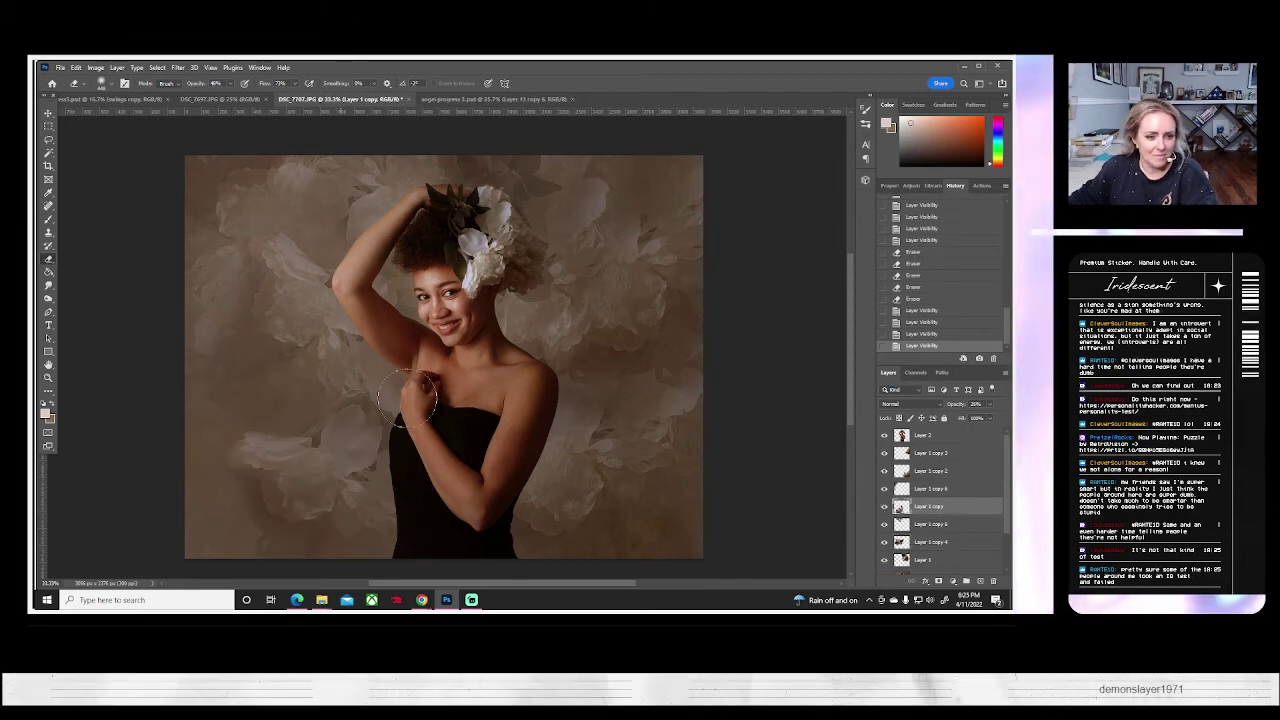
{"action": "left_click", "coordinate": [300, 403]}
{"action": "left_click", "coordinate": [279, 406]}
{"action": "left_click", "coordinate": [288, 424]}
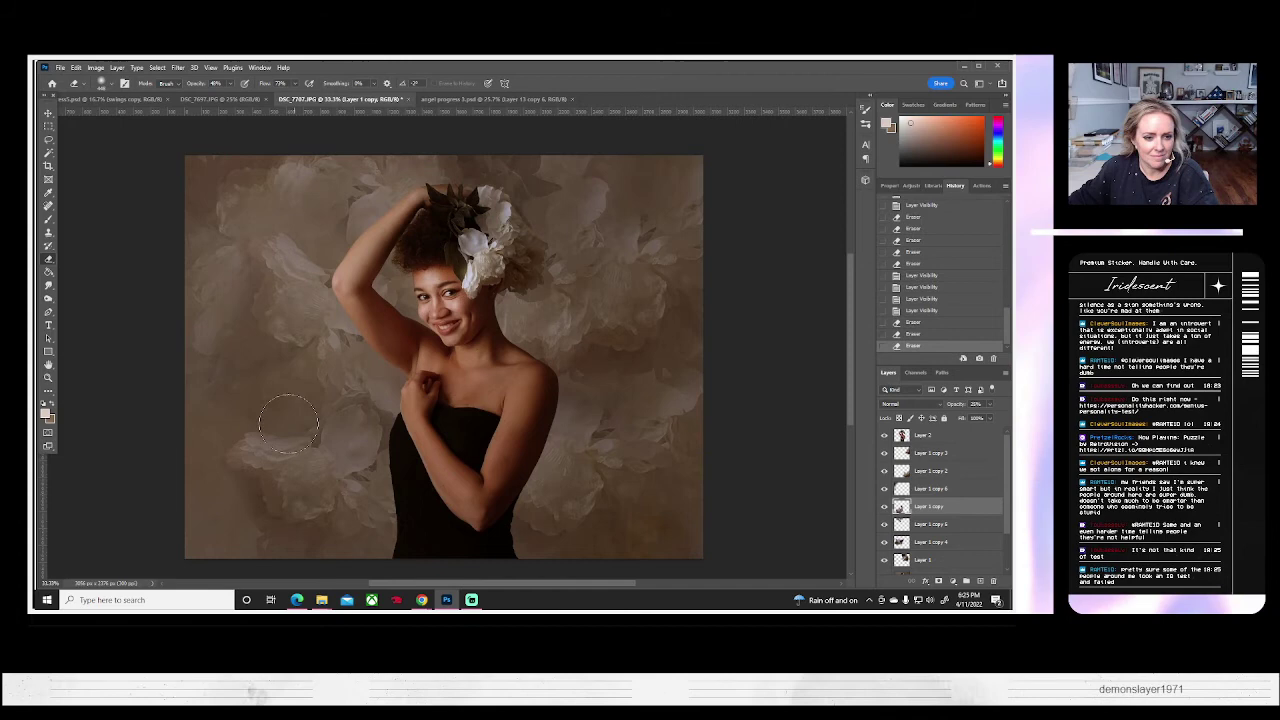
{"action": "left_click", "coordinate": [361, 410]}
{"action": "left_click", "coordinate": [392, 432]}
{"action": "left_click", "coordinate": [350, 408]}
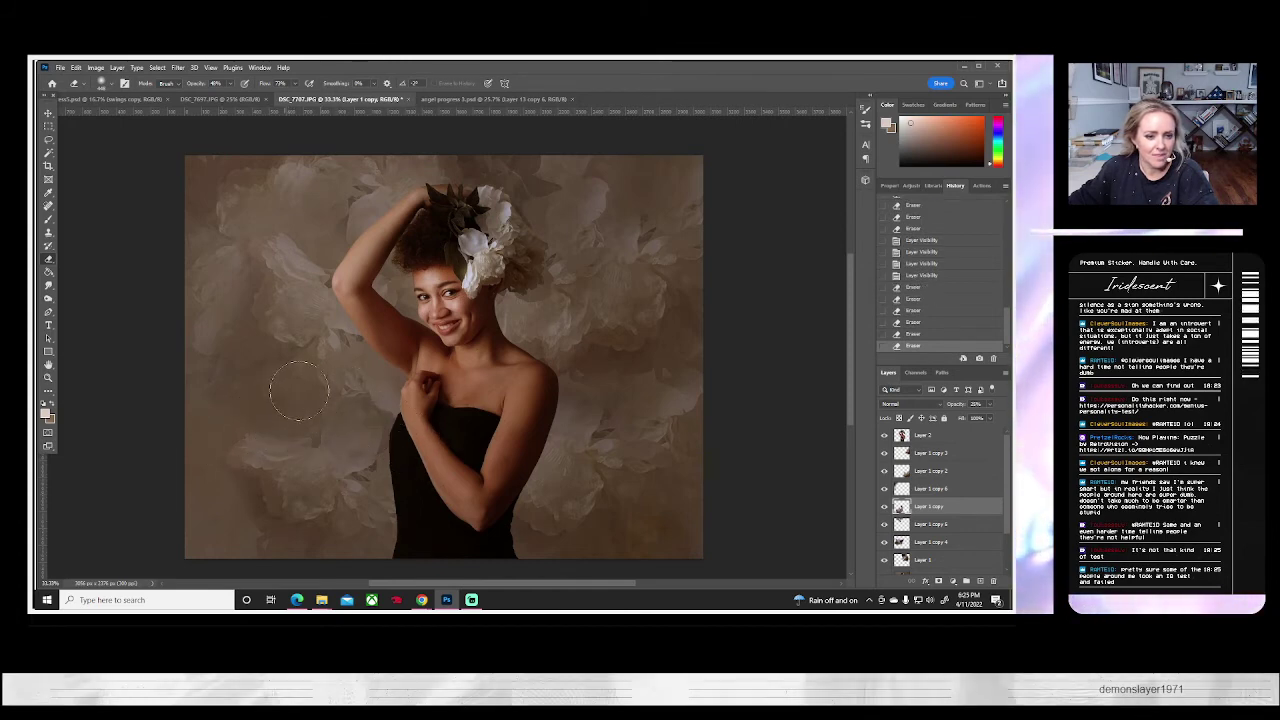
- Soften the flowers of Layer 1 copy along the image's lower-left edge and corner with the Eraser
{"action": "left_click", "coordinate": [299, 391]}
{"action": "left_click", "coordinate": [230, 498]}
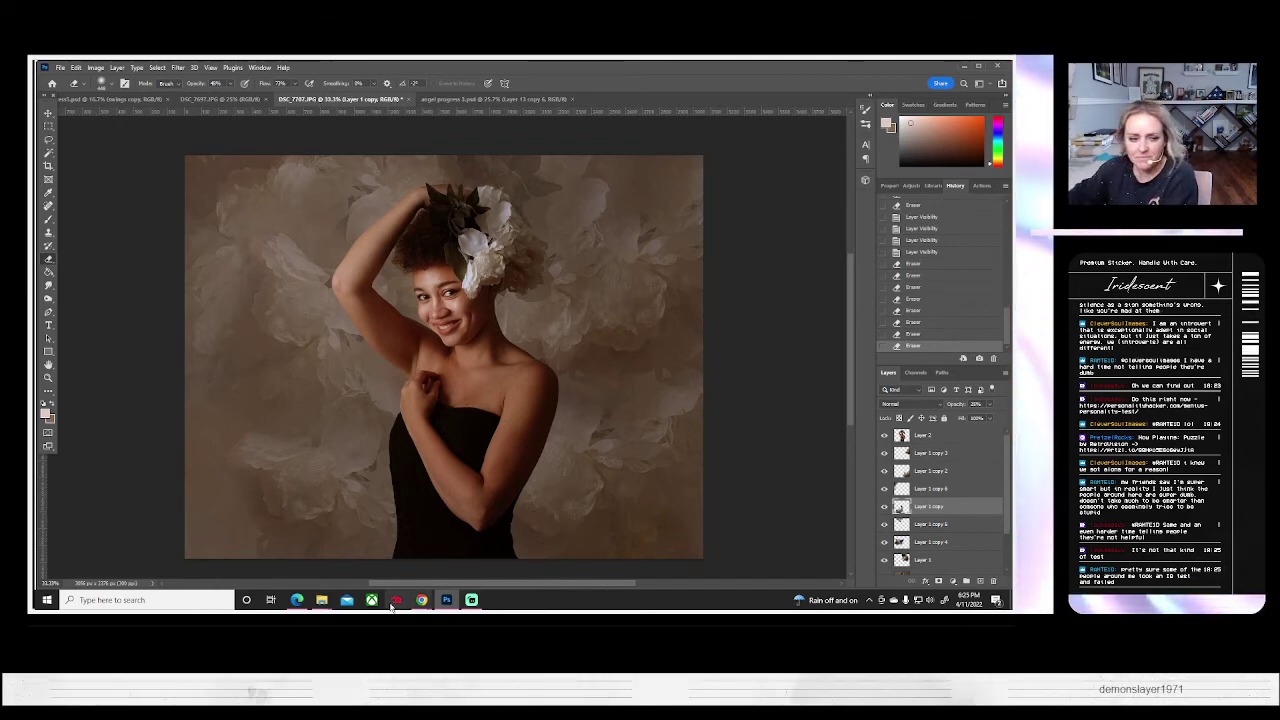
{"action": "left_click_drag", "start_coordinate": [243, 558], "coordinate": [220, 515]}
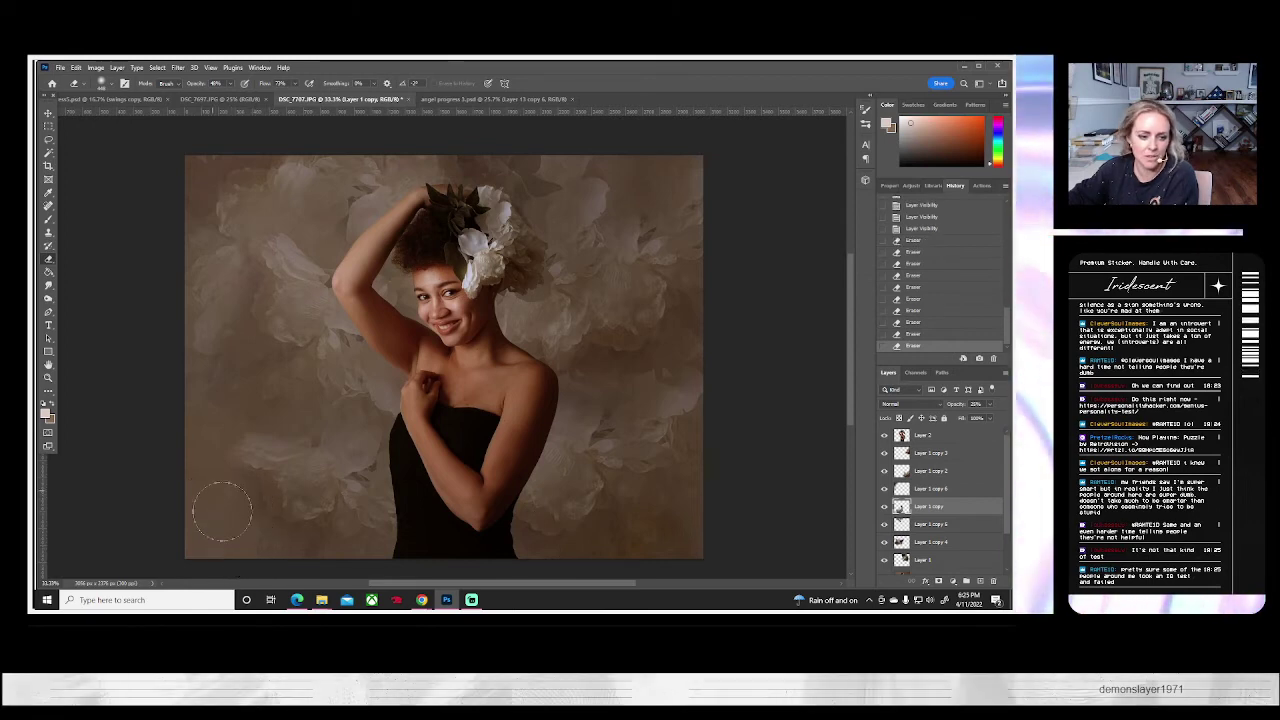
{"action": "left_click_drag", "start_coordinate": [192, 435], "coordinate": [217, 448]}
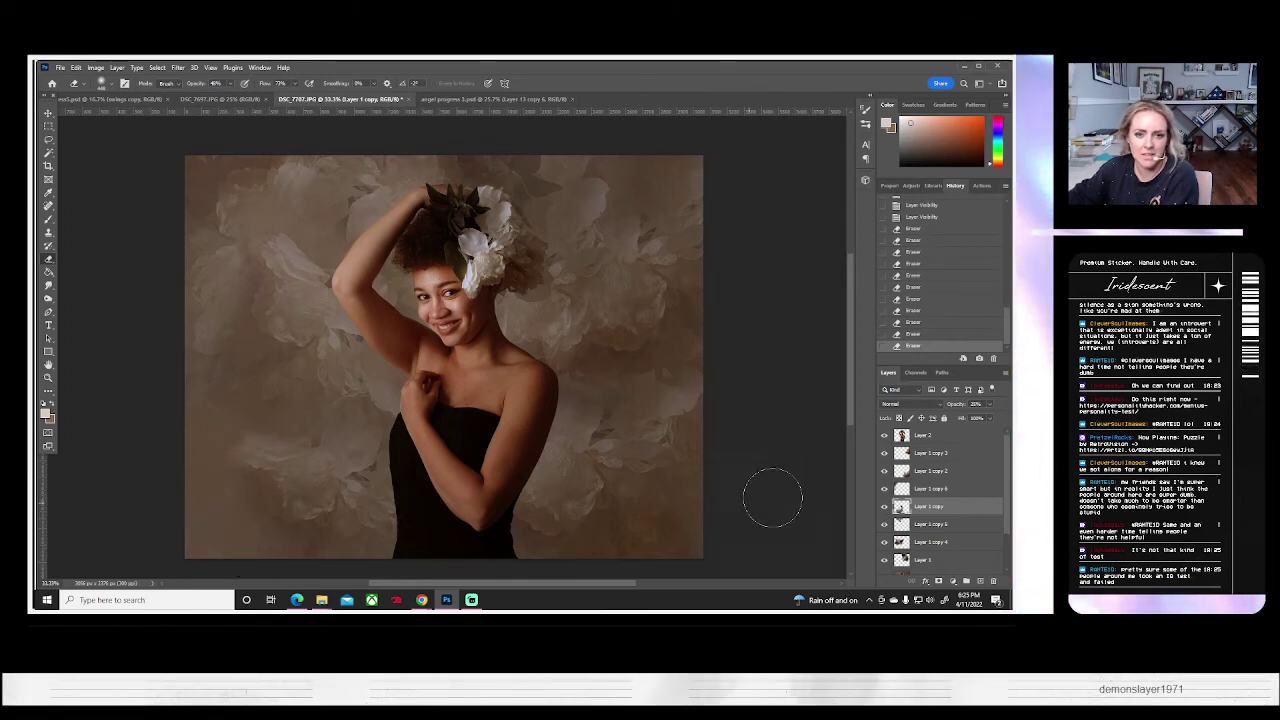
- Duplicate Layer 1 copy, rotate the duplicate about 104° clockwise, and position it over the image's lower-left corner
{"action": "right_click", "coordinate": [926, 512]}
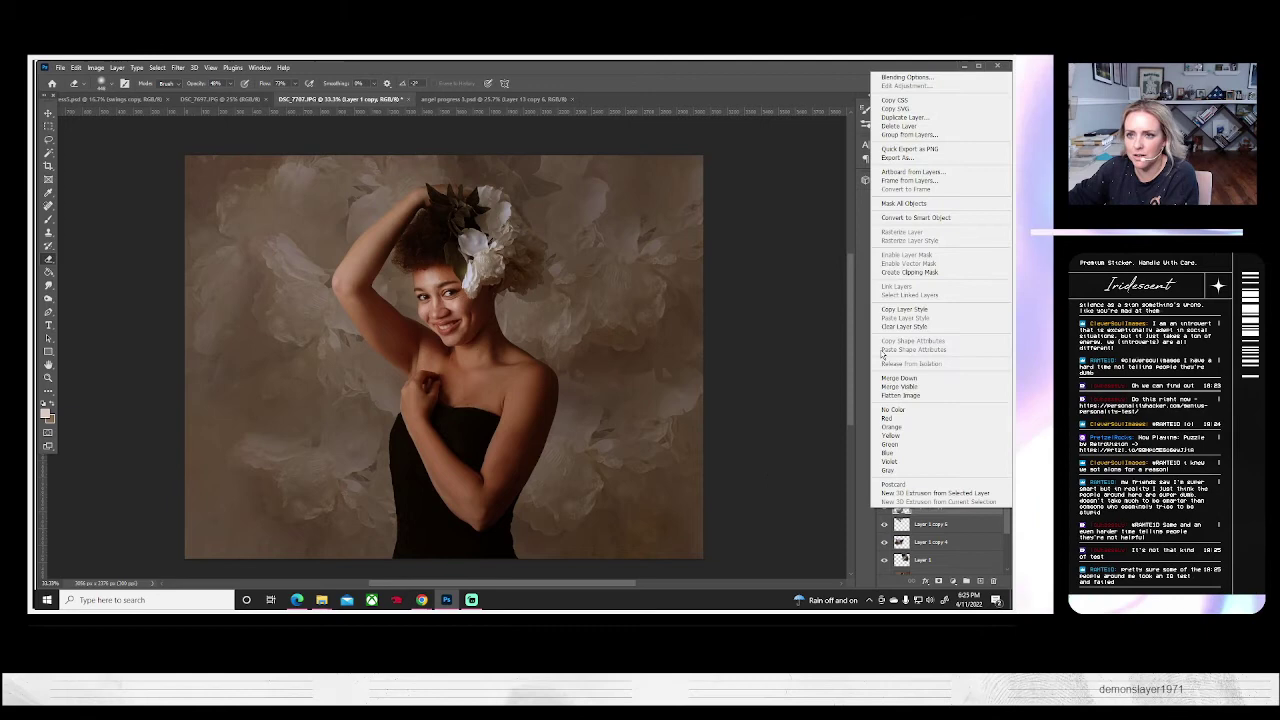
{"action": "left_click", "coordinate": [905, 114]}
{"action": "left_click", "coordinate": [618, 212]}
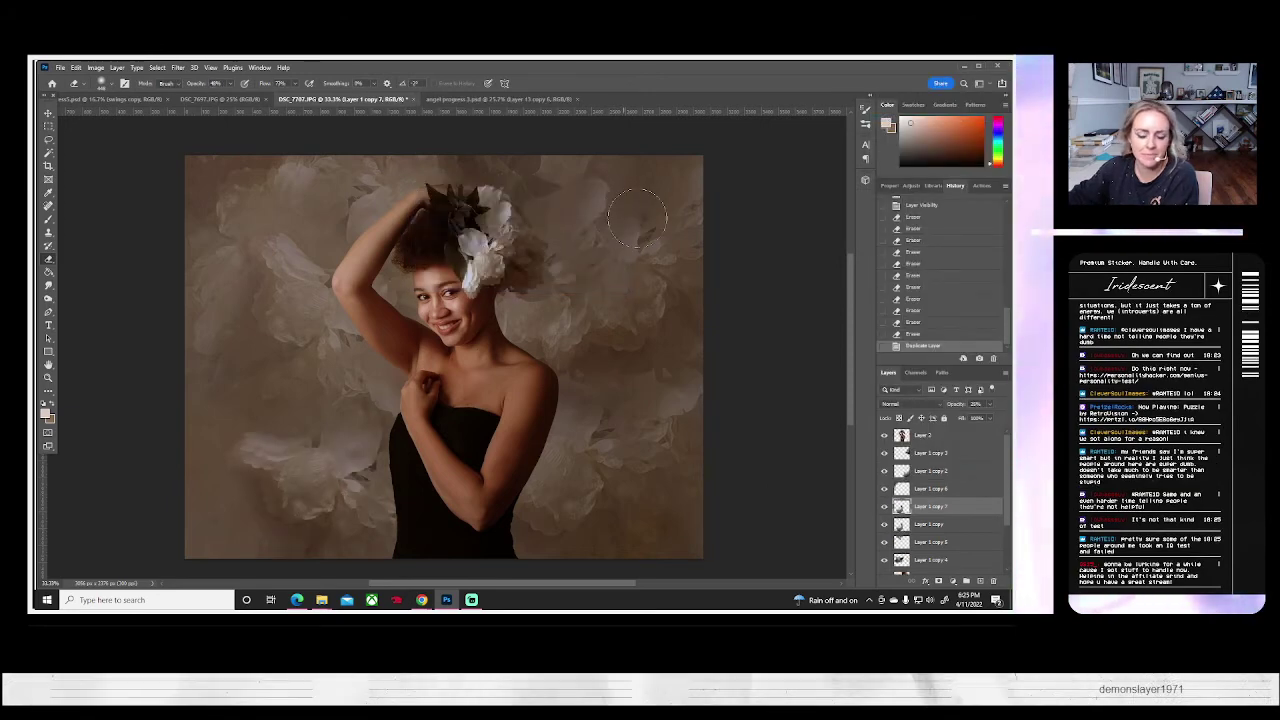
{"action": "key", "text": "ctrl+t"}
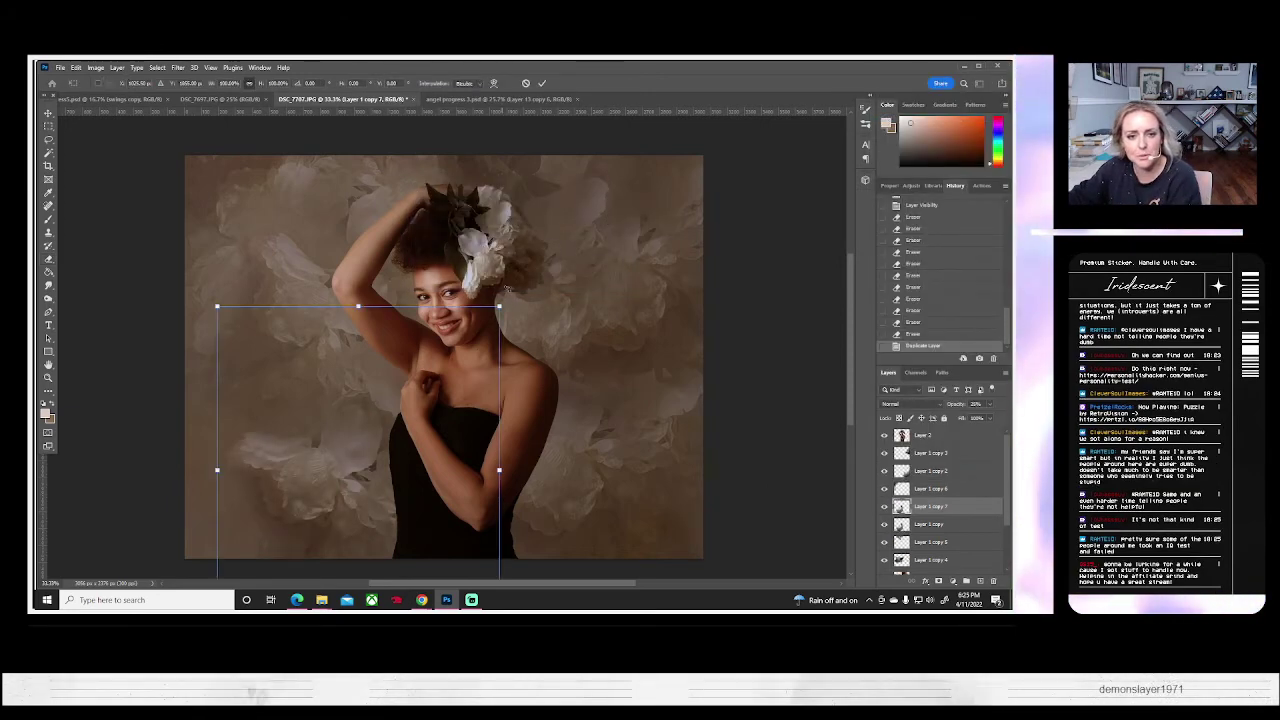
{"action": "left_click_drag", "start_coordinate": [507, 289], "coordinate": [573, 541]}
{"action": "left_click_drag", "start_coordinate": [469, 518], "coordinate": [394, 495]}
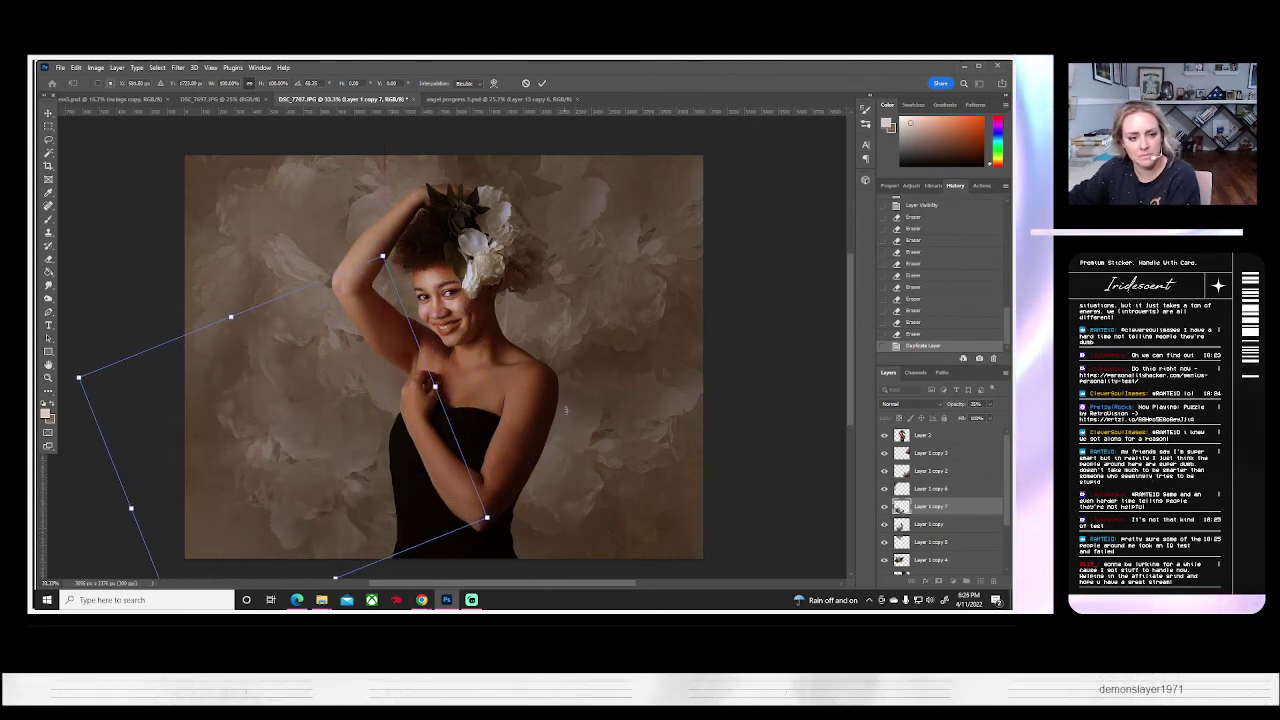
{"action": "left_click_drag", "start_coordinate": [565, 410], "coordinate": [463, 541]}
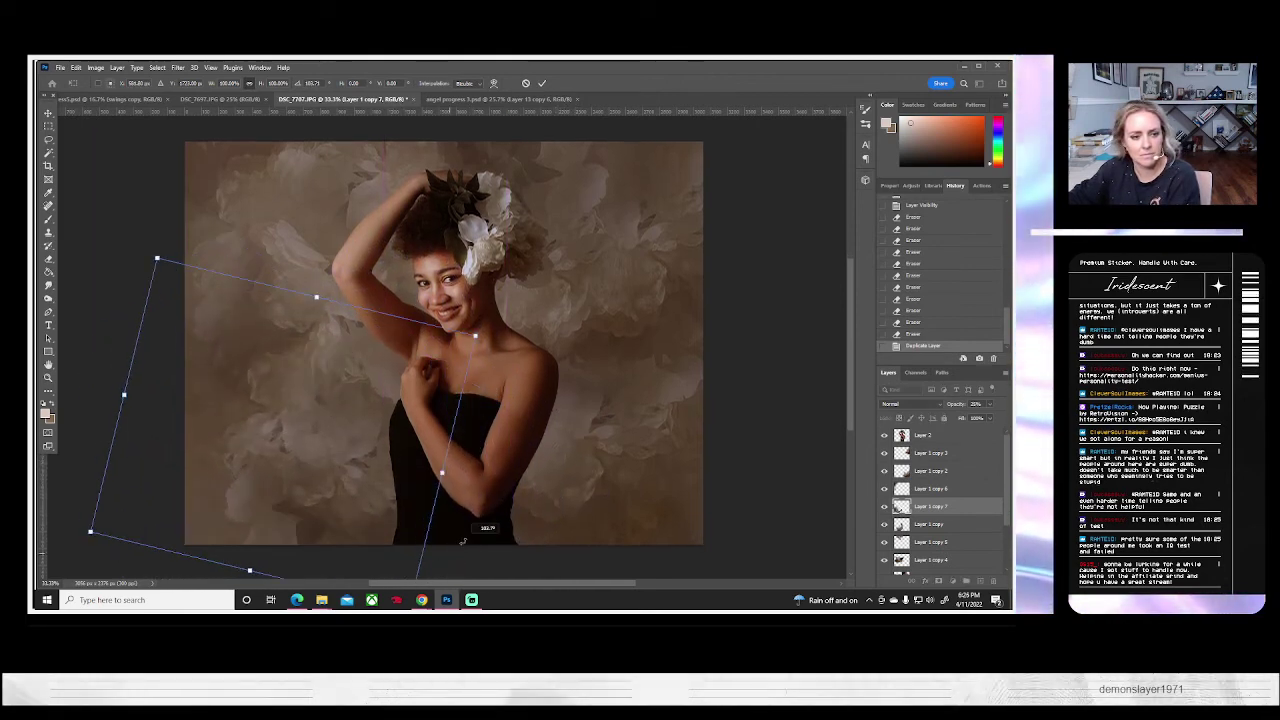
{"action": "mouse_move", "coordinate": [301, 500]}
{"action": "left_mouse_down"}
{"action": "mouse_move", "coordinate": [274, 506]}
{"action": "mouse_move", "coordinate": [285, 508]}
{"action": "left_mouse_up"}
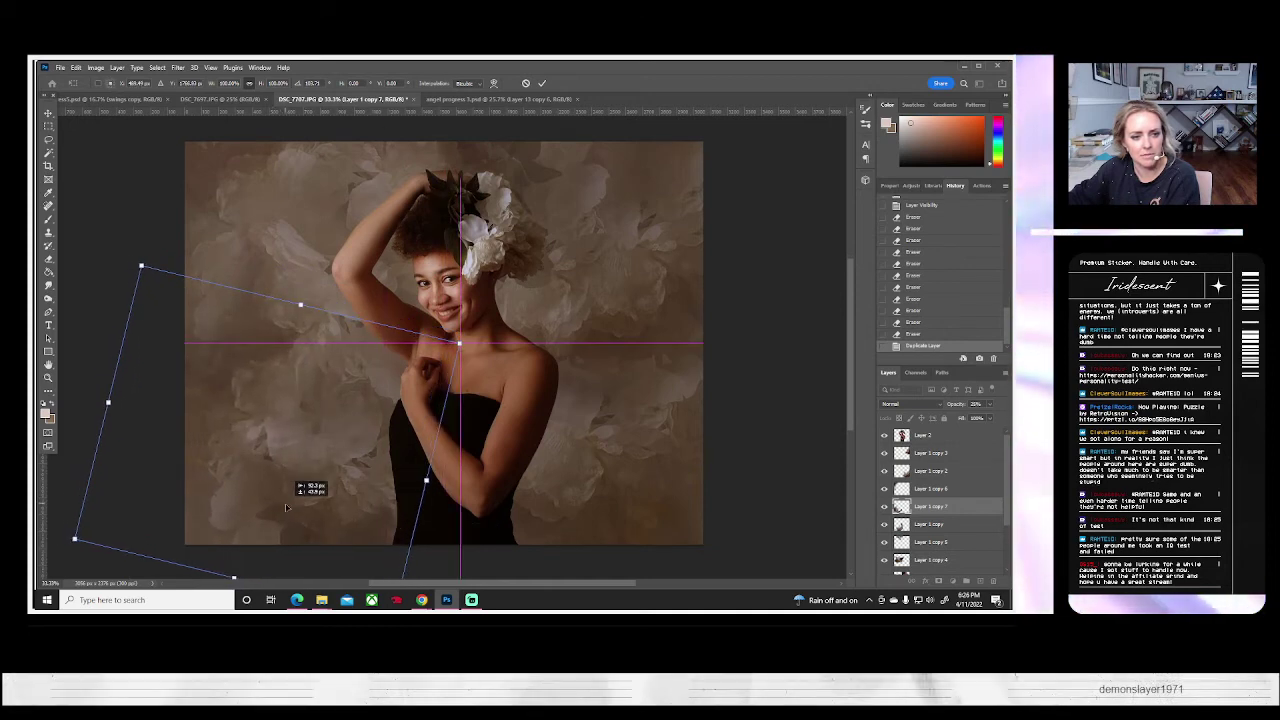
{"action": "key", "text": "Return"}
- Softly erase the rotated duplicate's flowers in the lower-left area, comparing the layer hidden and shown between strokes
{"action": "key", "text": "e"}
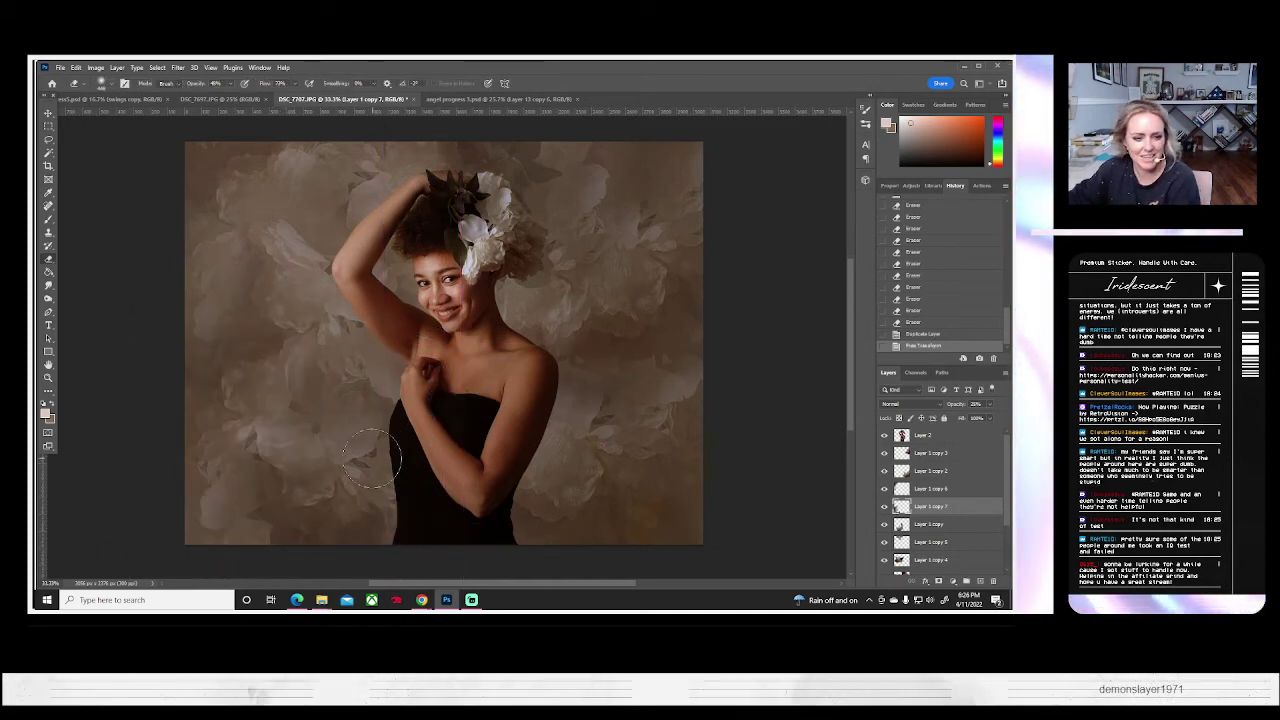
{"action": "mouse_move", "coordinate": [268, 530]}
{"action": "left_mouse_down"}
{"action": "mouse_move", "coordinate": [306, 483]}
{"action": "mouse_move", "coordinate": [284, 539]}
{"action": "mouse_move", "coordinate": [373, 512]}
{"action": "mouse_move", "coordinate": [285, 500]}
{"action": "mouse_move", "coordinate": [331, 485]}
{"action": "mouse_move", "coordinate": [319, 521]}
{"action": "mouse_move", "coordinate": [331, 525]}
{"action": "mouse_move", "coordinate": [297, 533]}
{"action": "mouse_move", "coordinate": [283, 477]}
{"action": "mouse_move", "coordinate": [365, 540]}
{"action": "left_mouse_up"}
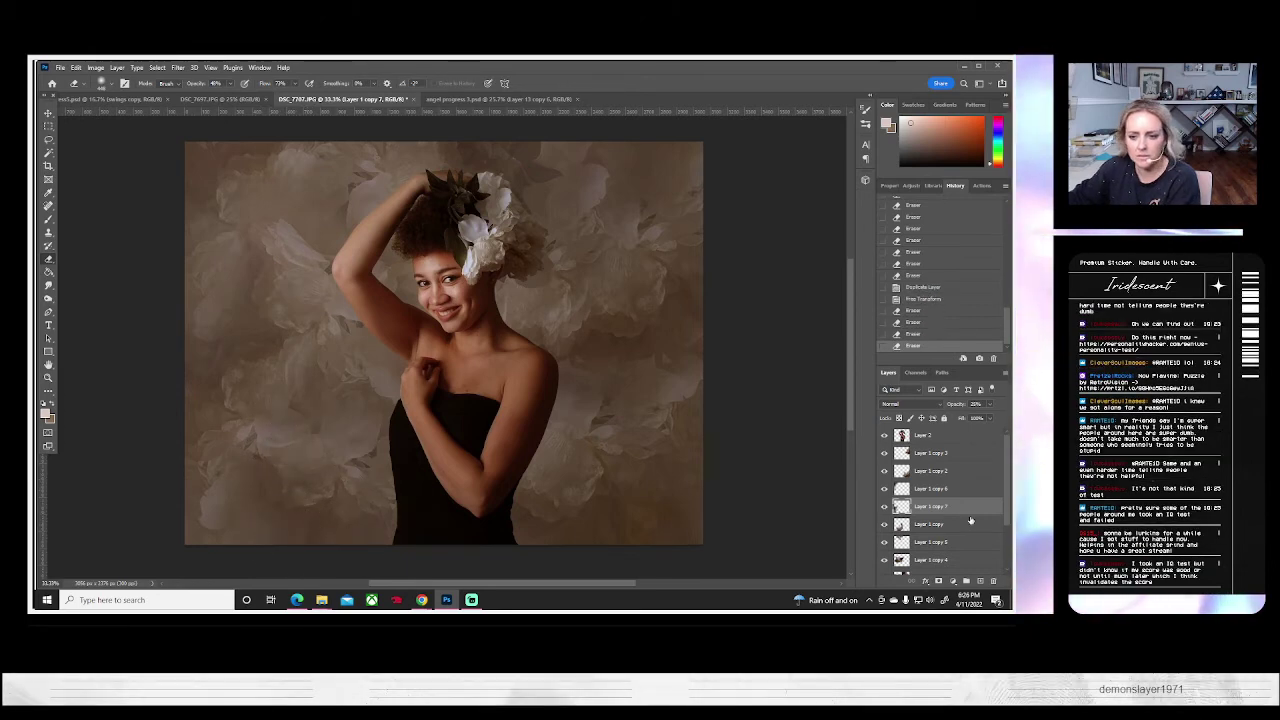
{"action": "left_click", "coordinate": [884, 507]}
{"action": "left_click", "coordinate": [884, 507]}
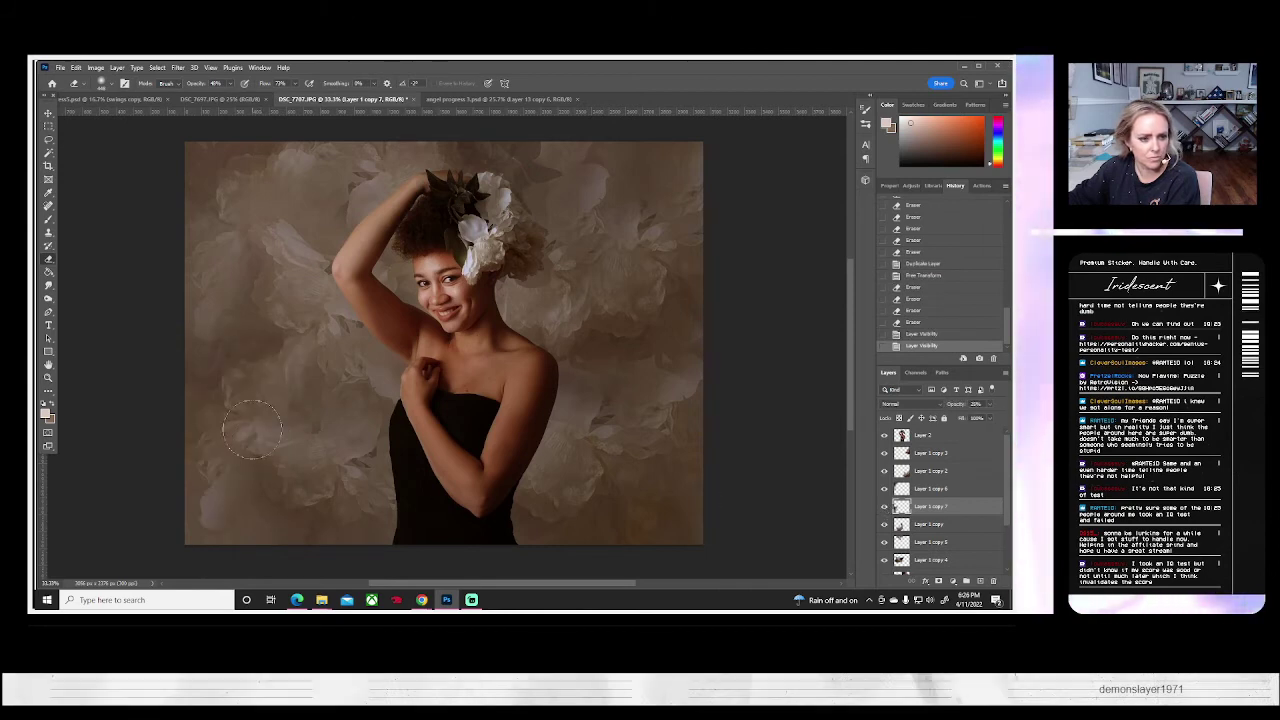
{"action": "left_click", "coordinate": [242, 374]}
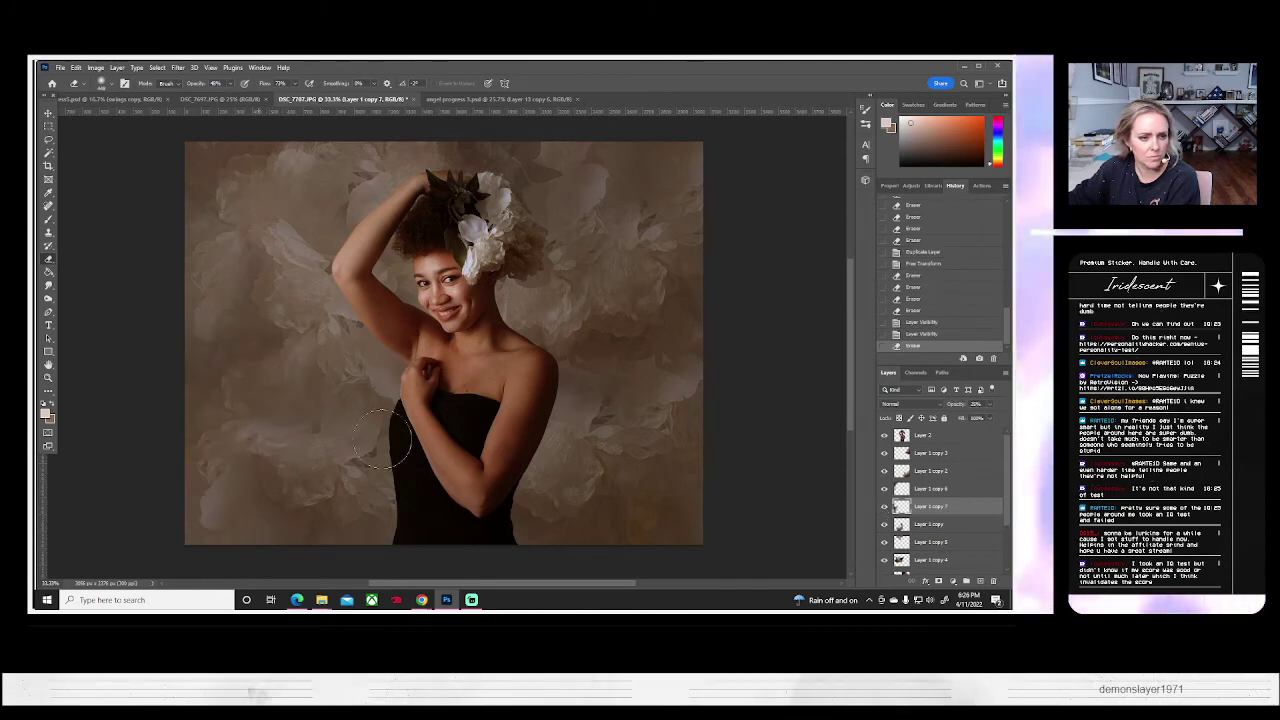
{"action": "left_click", "coordinate": [809, 481]}
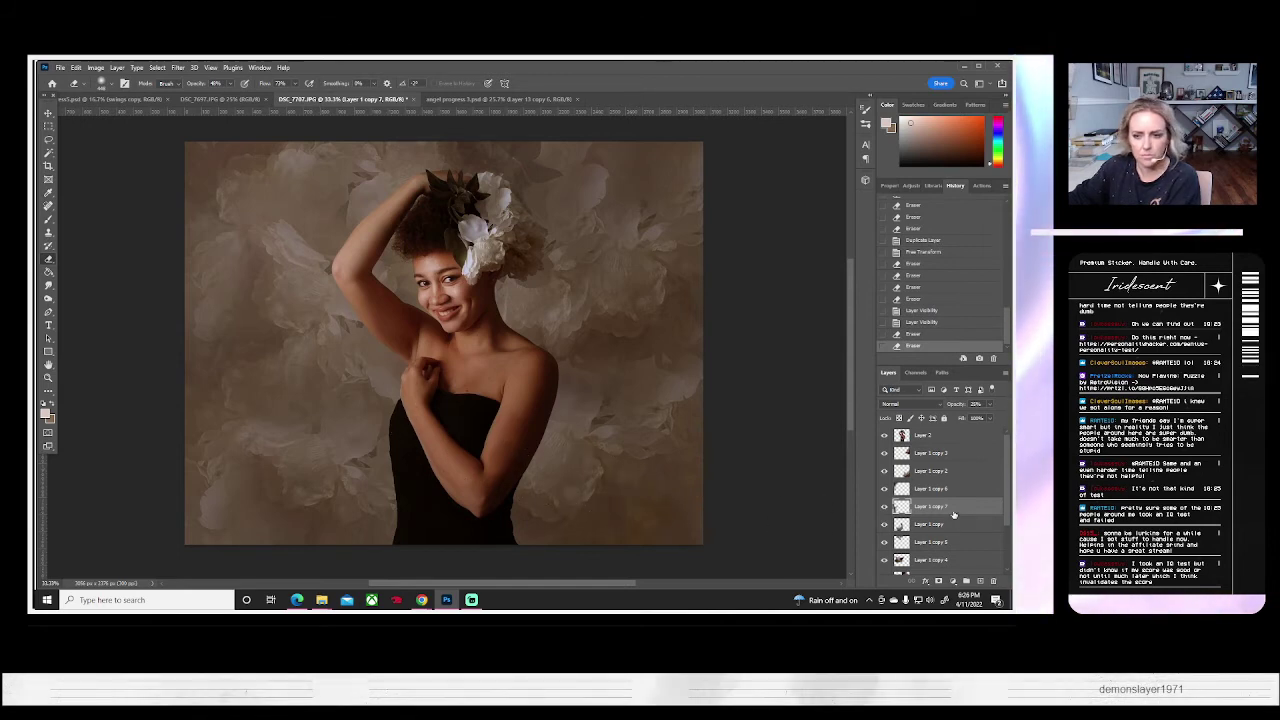
- Merge all flower layers from Layer 1 copy 3 down to Layer 1 into a single layer
{"action": "left_click", "coordinate": [940, 453]}
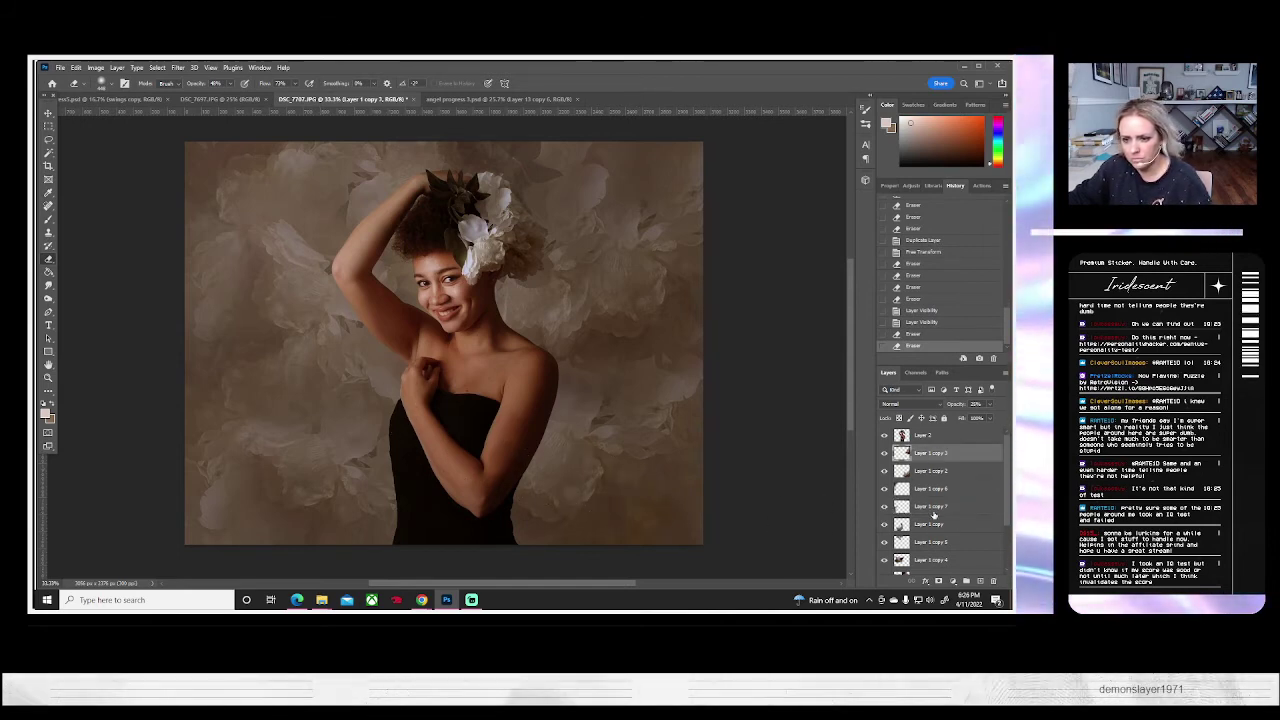
{"action": "scroll", "coordinate": [935, 548], "scroll_direction": "down", "scroll_amount": 3}
{"action": "left_click", "coordinate": [930, 512], "text": "shift"}
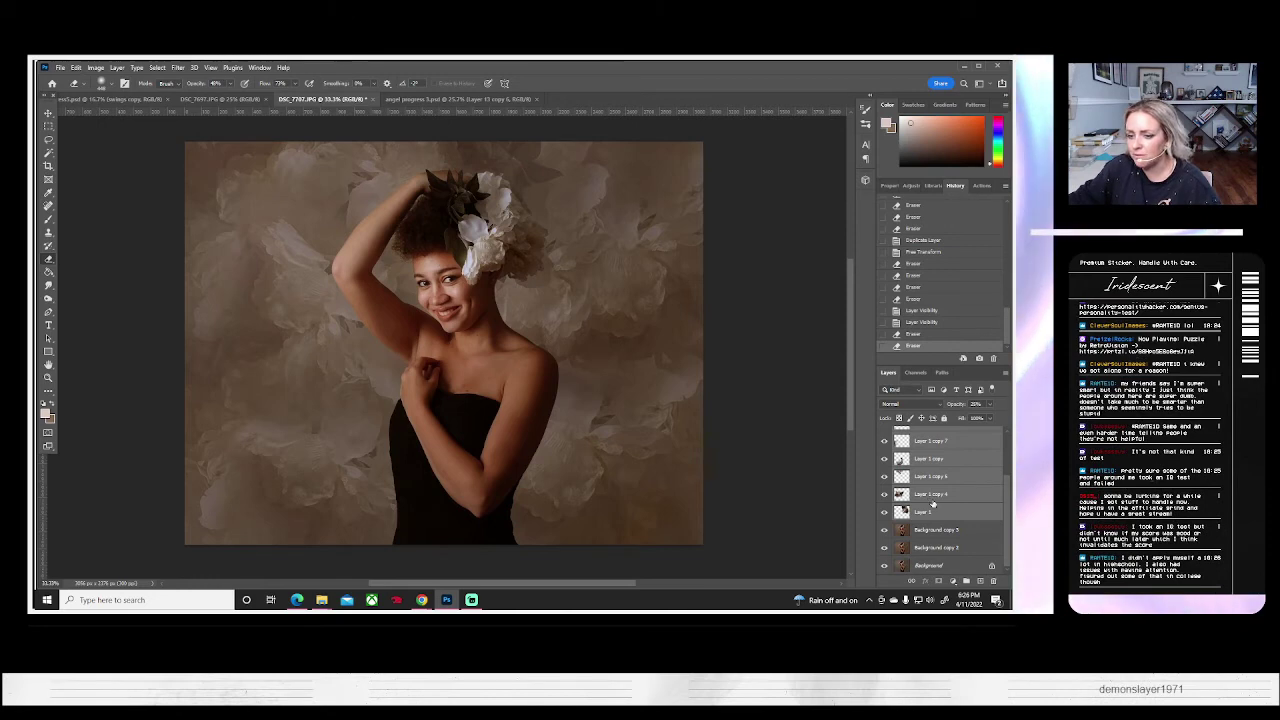
{"action": "right_click", "coordinate": [932, 505]}
{"action": "left_click", "coordinate": [915, 372]}
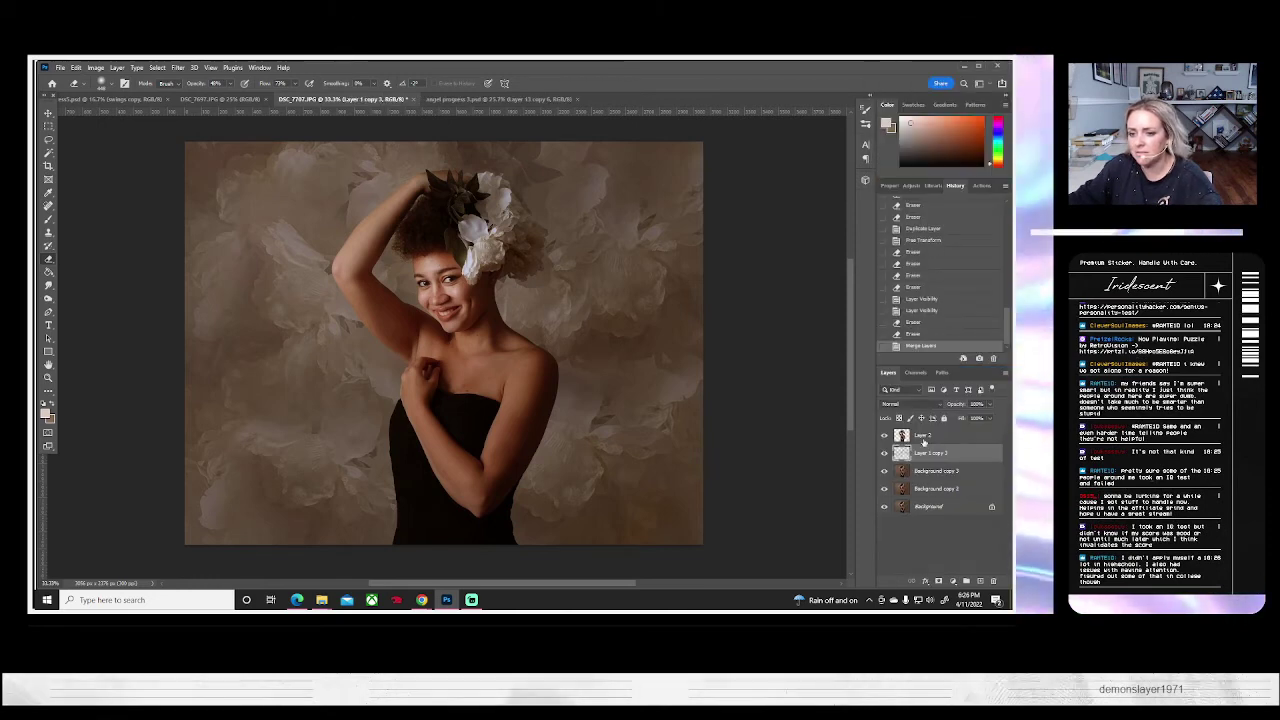
- Duplicate the merged flower layer, hide the original as a backup, and compare the duplicate hidden and shown
{"action": "right_click", "coordinate": [925, 452]}
{"action": "left_click", "coordinate": [830, 202]}
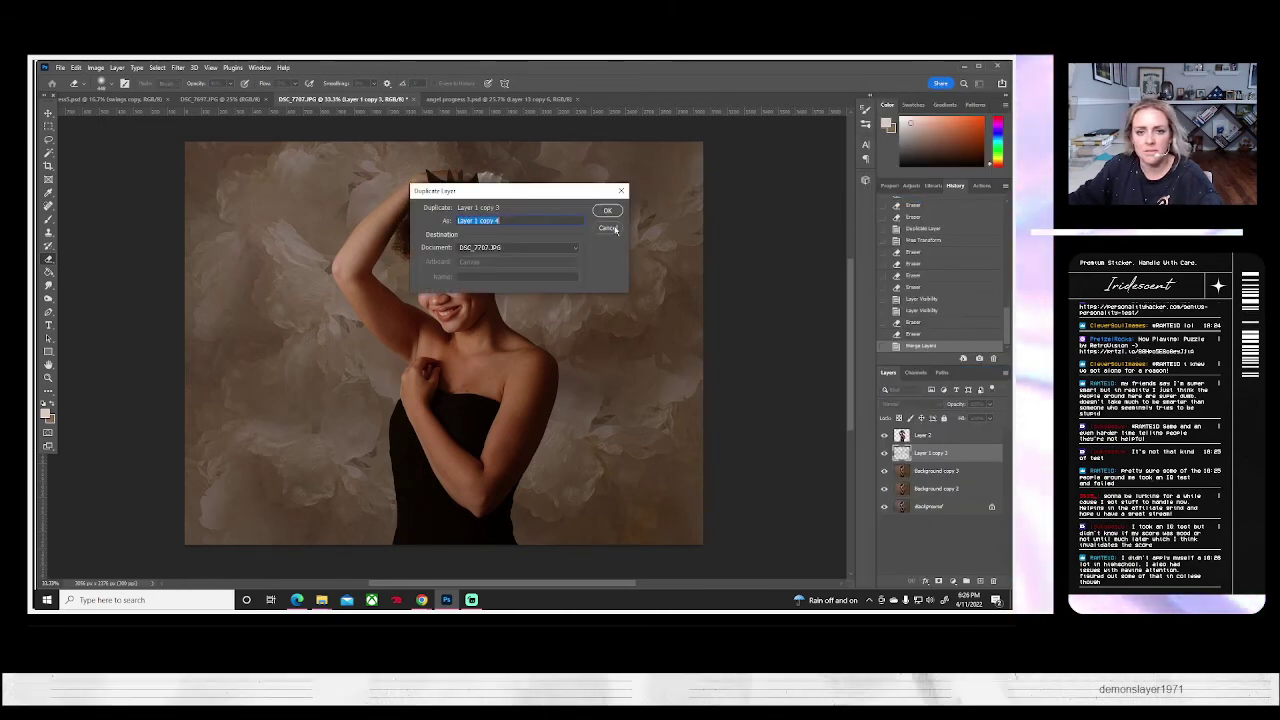
{"action": "left_click", "coordinate": [607, 210]}
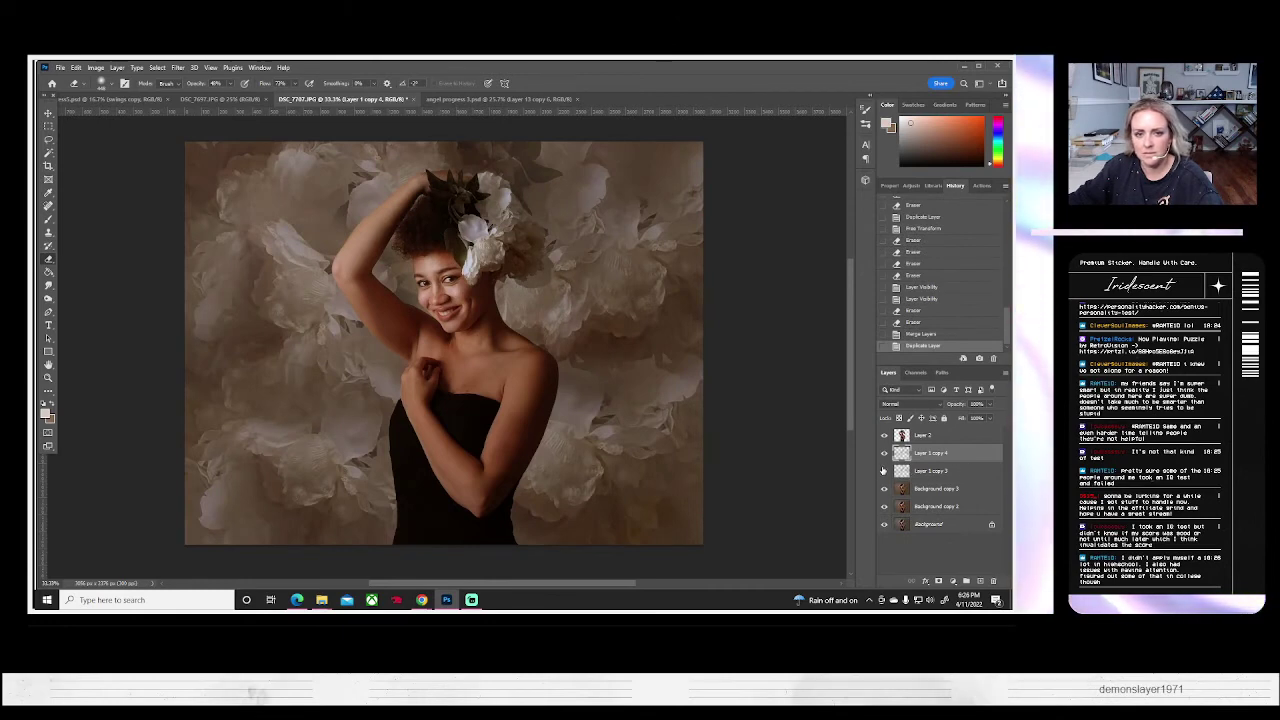
{"action": "left_click", "coordinate": [884, 470]}
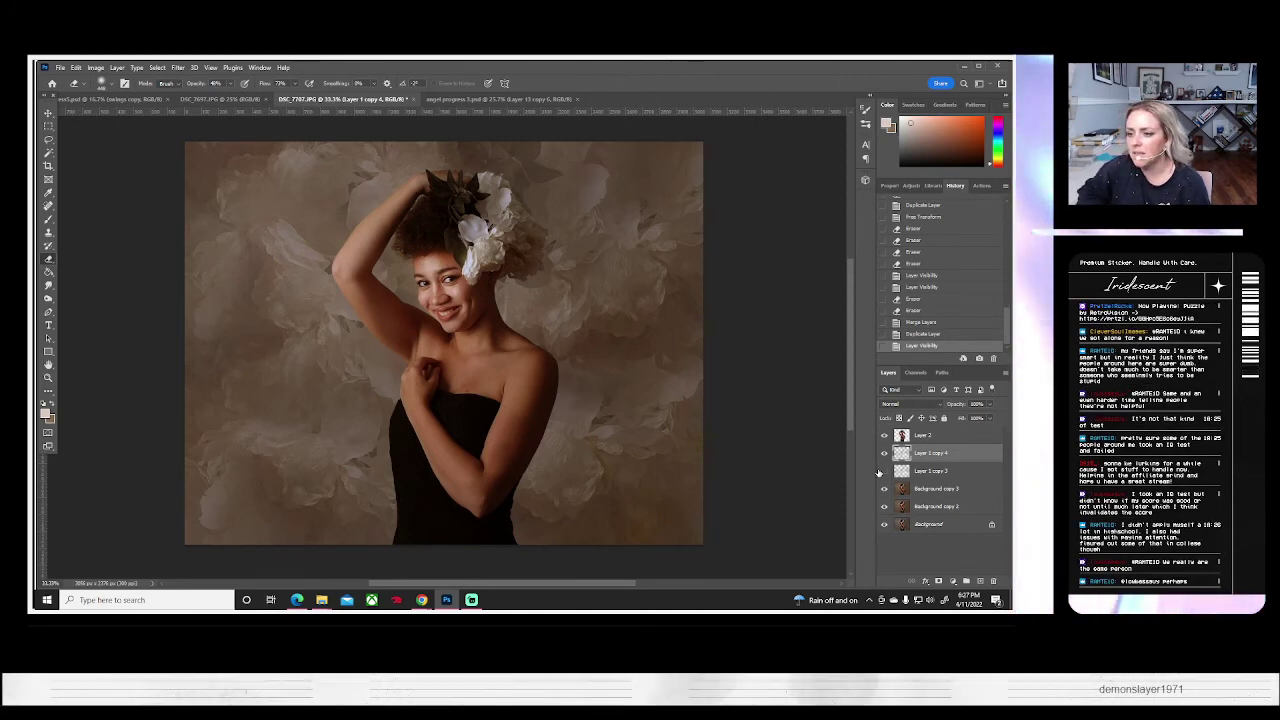
{"action": "left_click", "coordinate": [884, 455]}
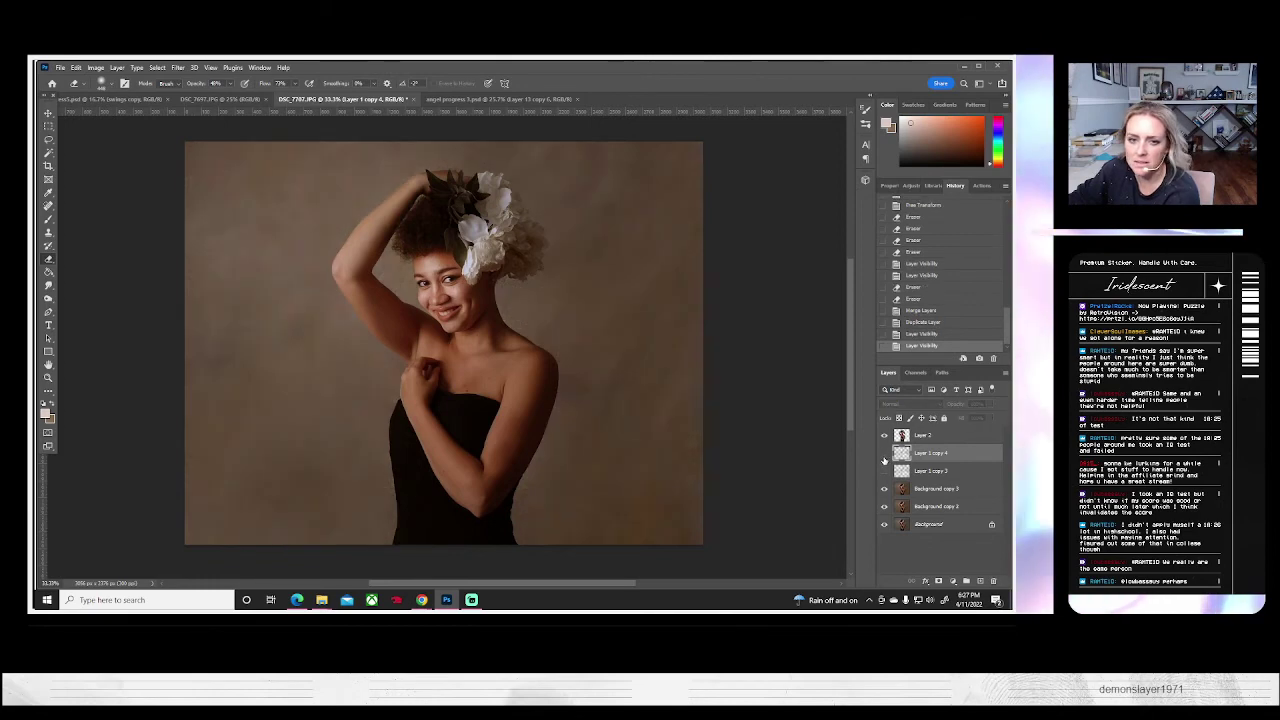
{"action": "left_click", "coordinate": [884, 455]}
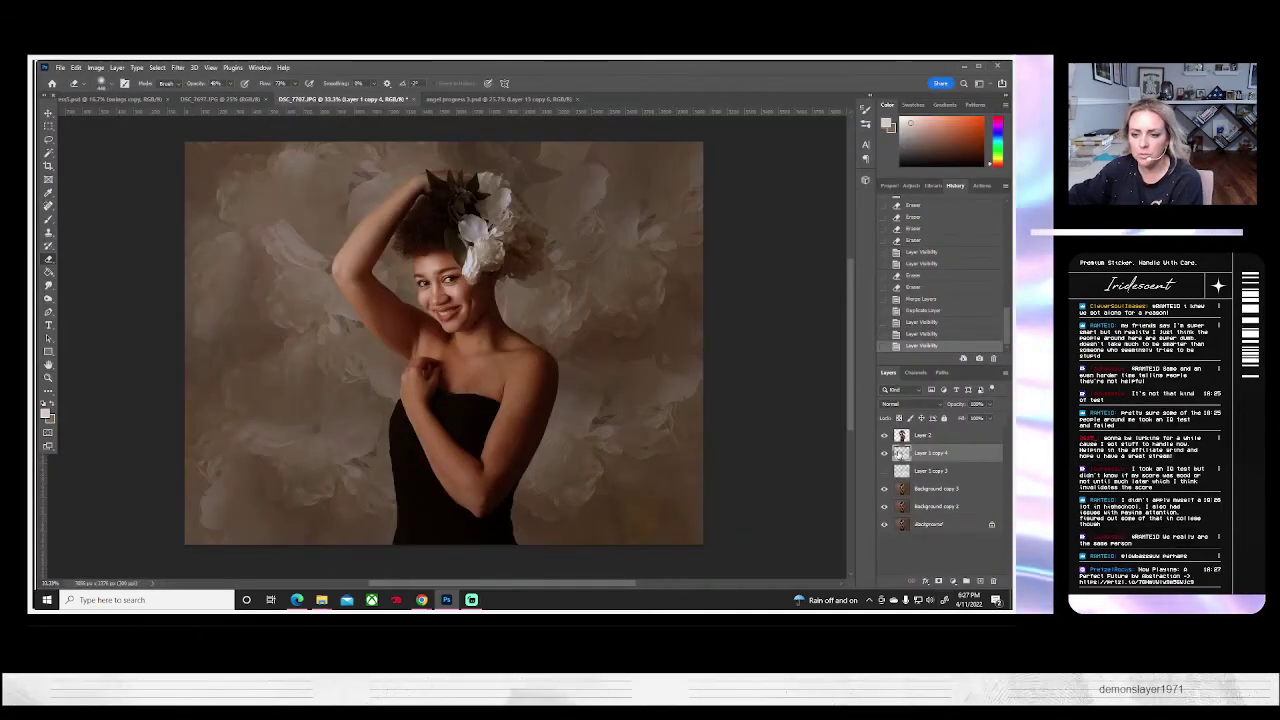
{"action": "left_click", "coordinate": [885, 454]}
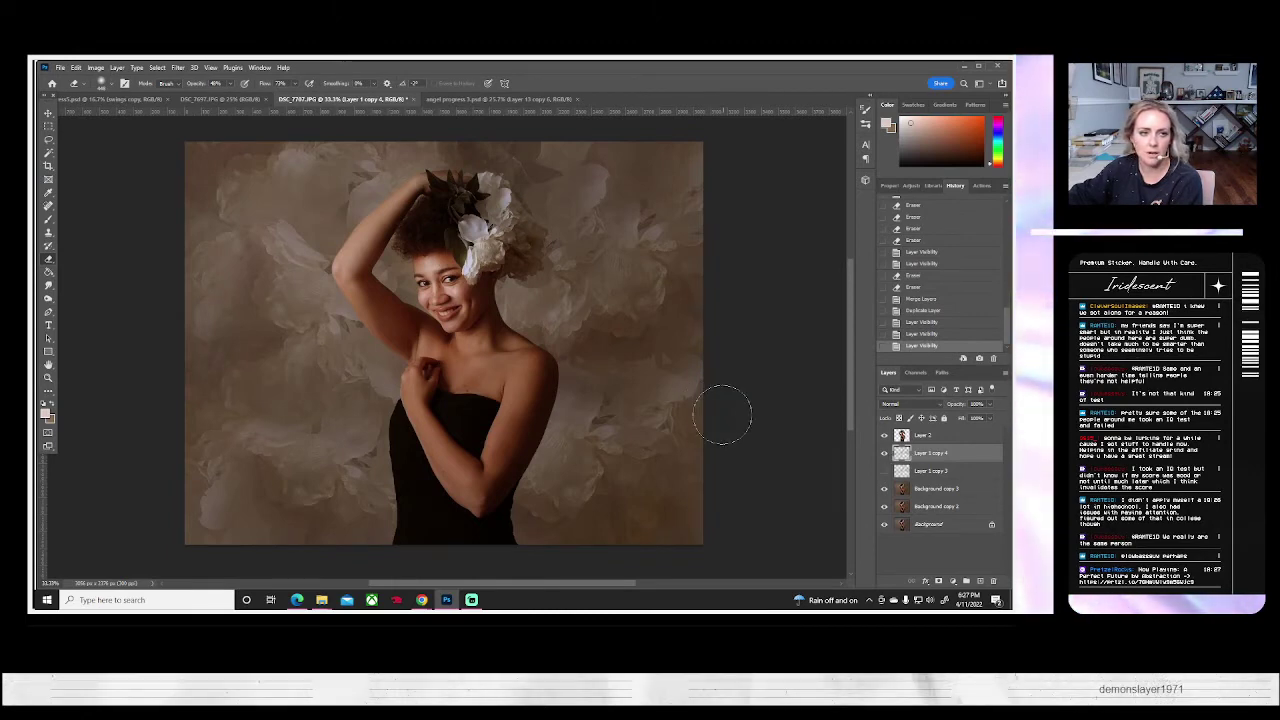
- Enlarge the soft round Eraser brush to more than twice its size
{"action": "left_click", "coordinate": [102, 84]}
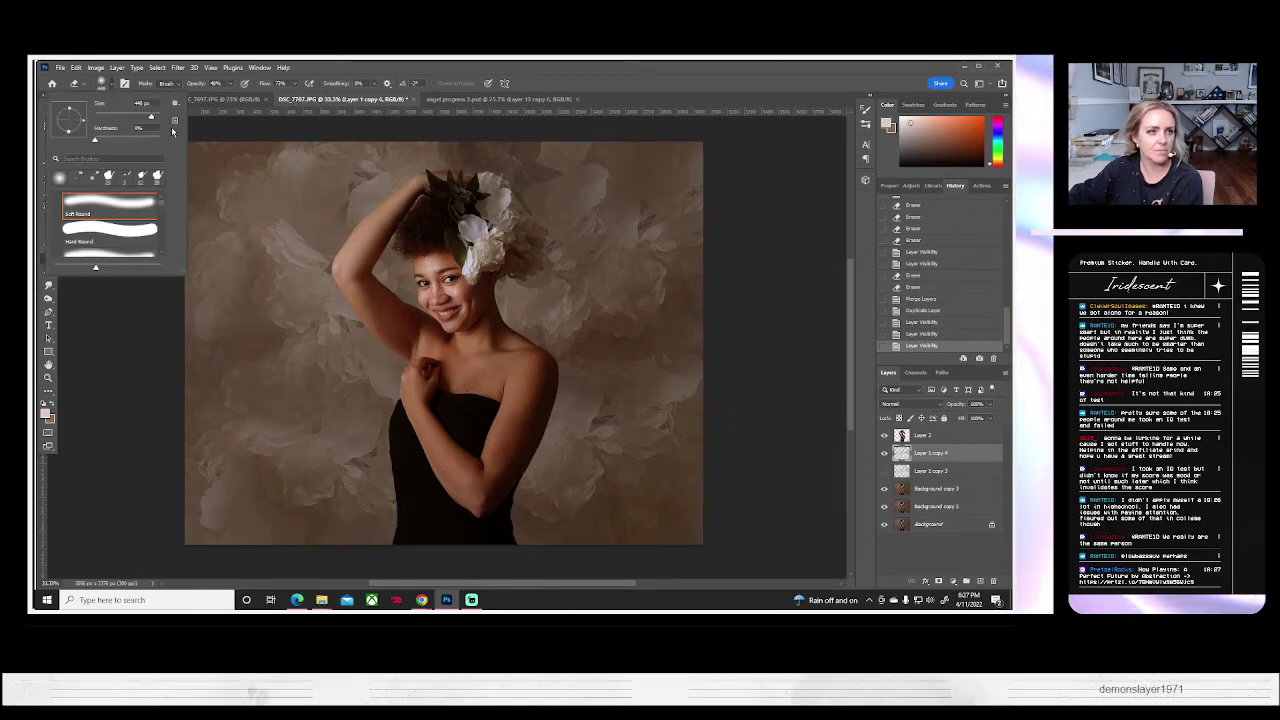
{"action": "left_click_drag", "start_coordinate": [154, 117], "coordinate": [158, 117]}
{"action": "key", "text": "Return"}
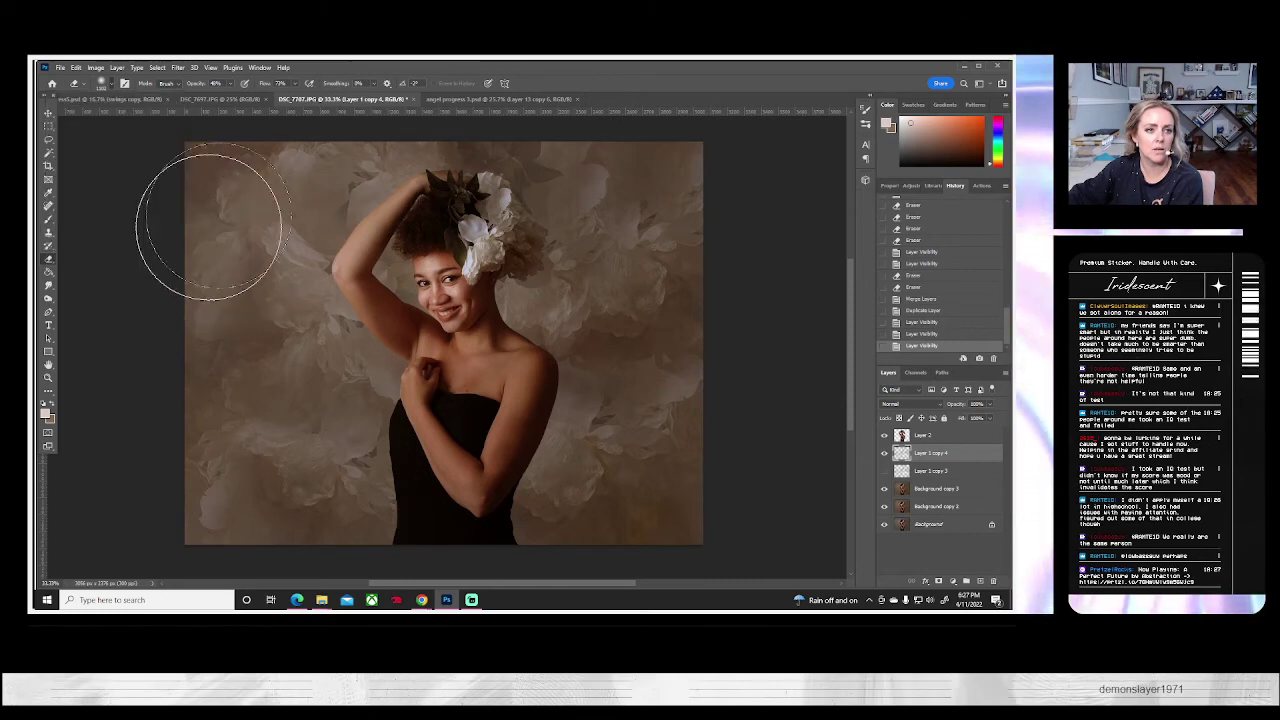
- Softly erase the duplicate flower layer around the outer edges and corners of the background
{"action": "left_click", "coordinate": [600, 132]}
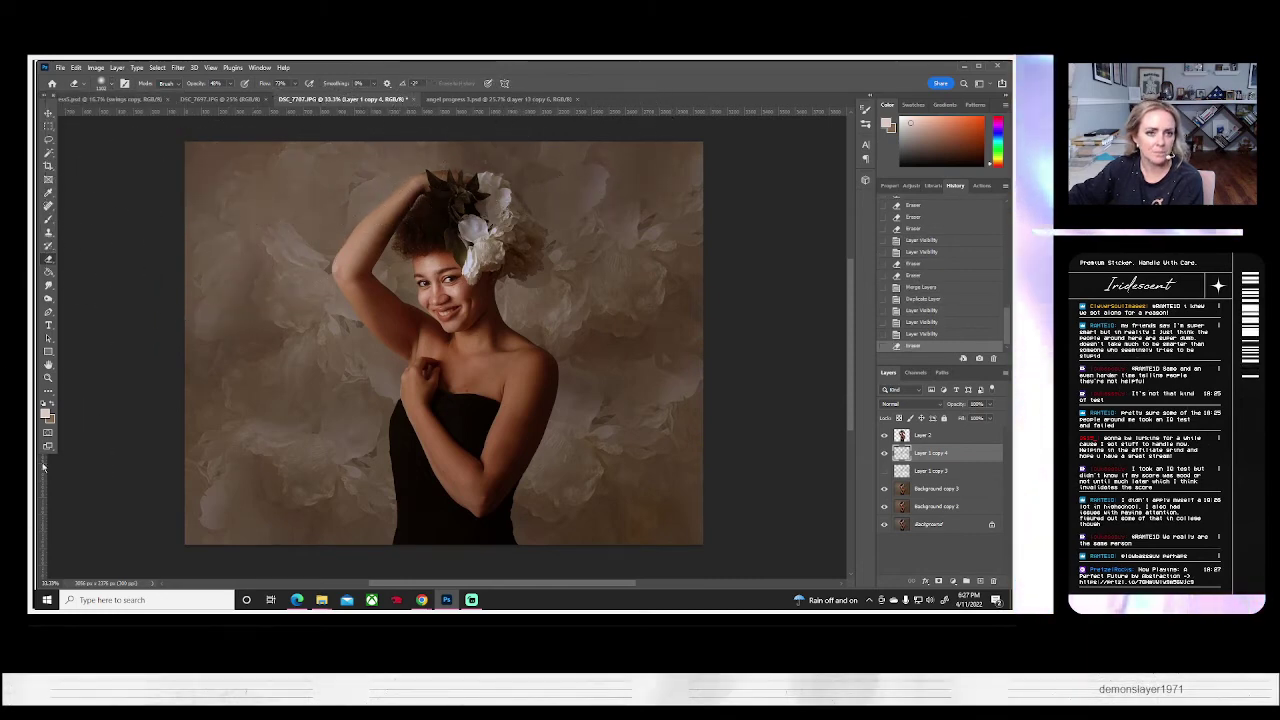
{"action": "left_click", "coordinate": [162, 426]}
{"action": "left_click", "coordinate": [228, 430]}
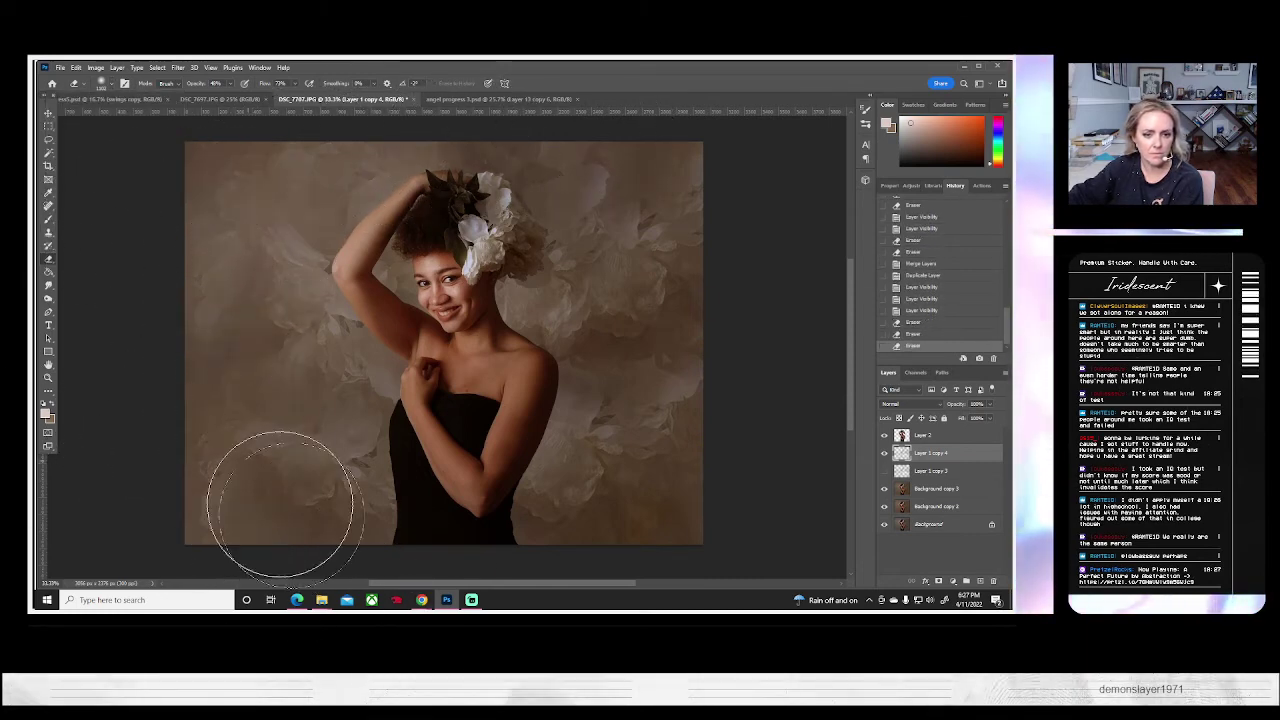
{"action": "left_click", "coordinate": [643, 137]}
{"action": "left_click", "coordinate": [658, 575]}
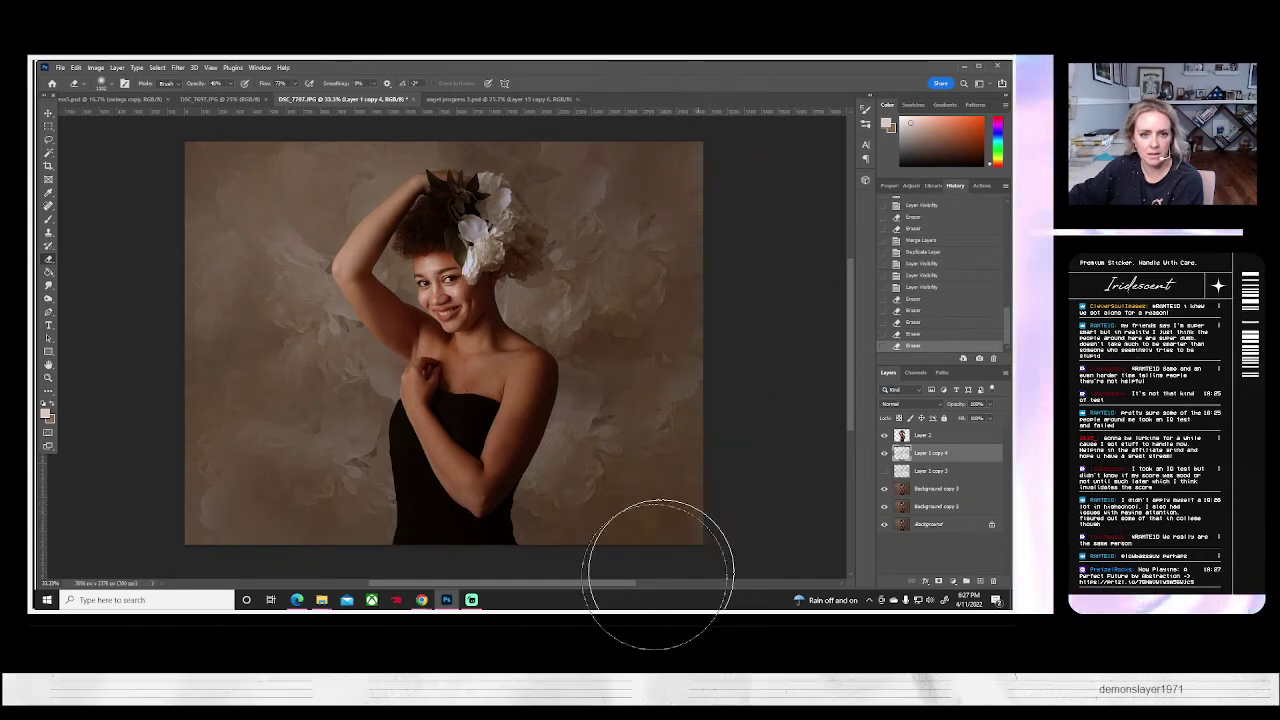
{"action": "left_click", "coordinate": [269, 469]}
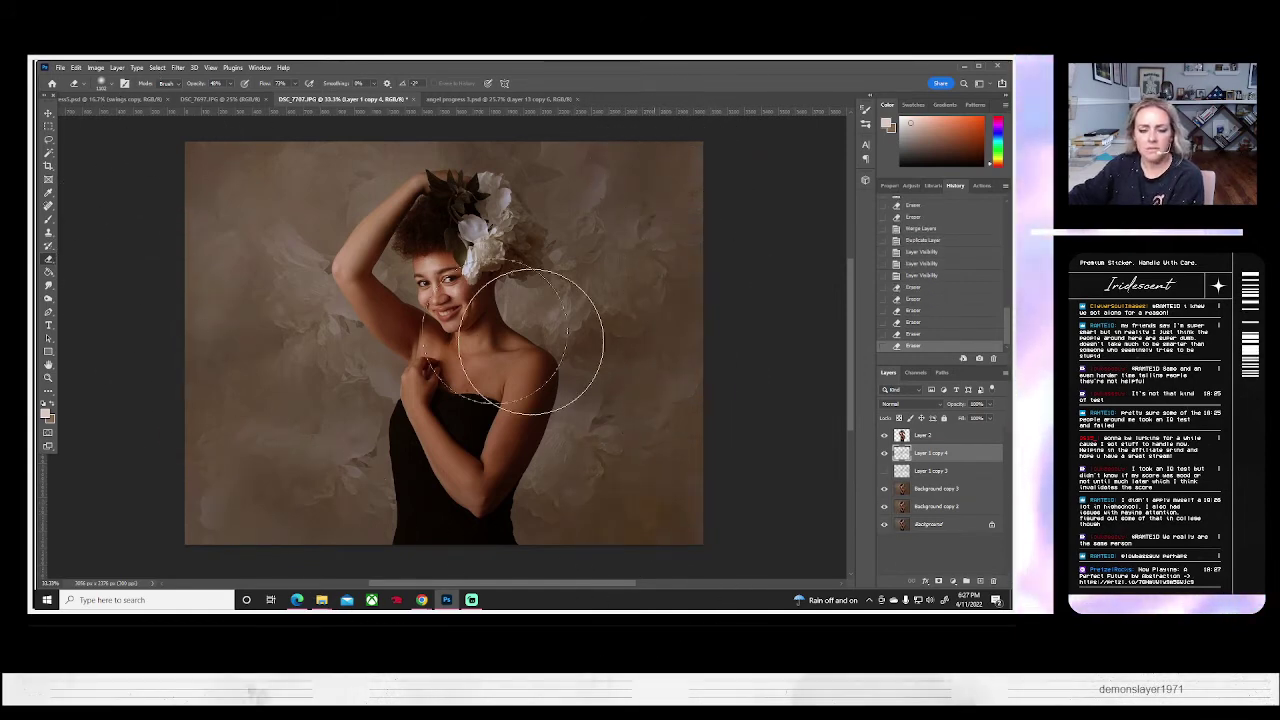
- Apply a Gaussian Blur with a radius of 1.9 pixels to Layer 1 copy 4 and compare the layer hidden and shown
{"action": "left_click", "coordinate": [180, 67]}
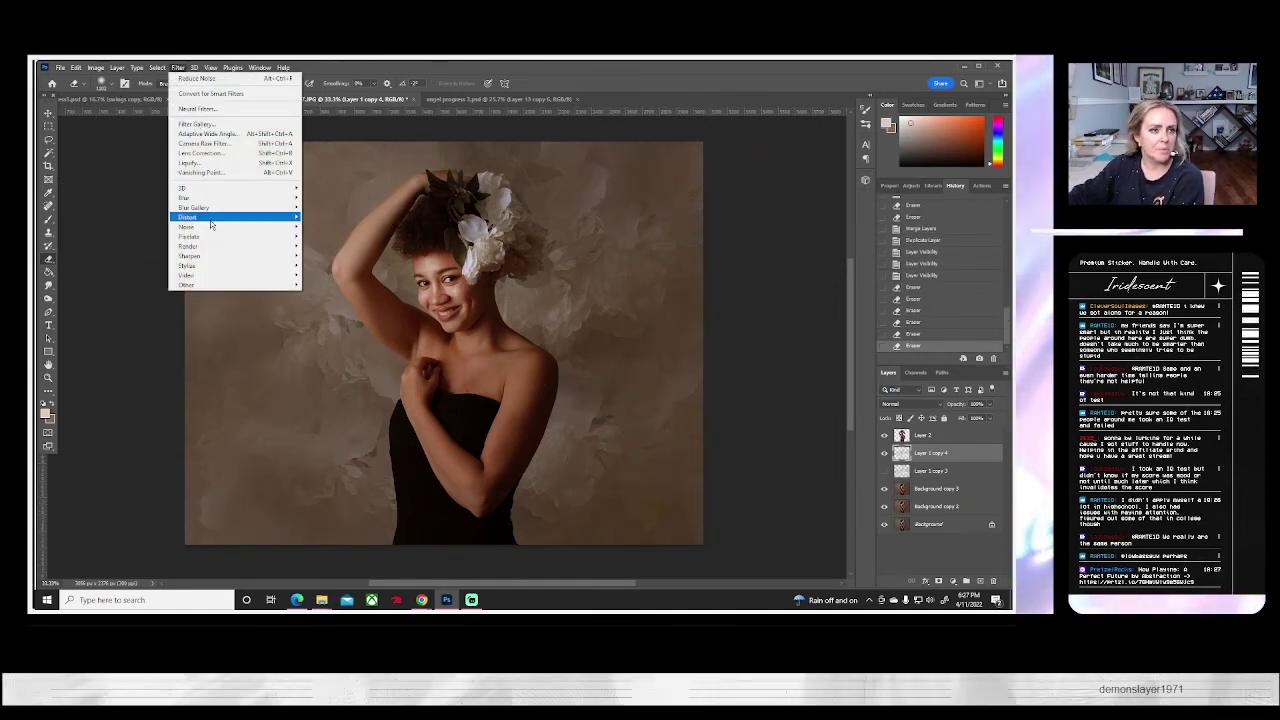
{"action": "mouse_move", "coordinate": [190, 197]}
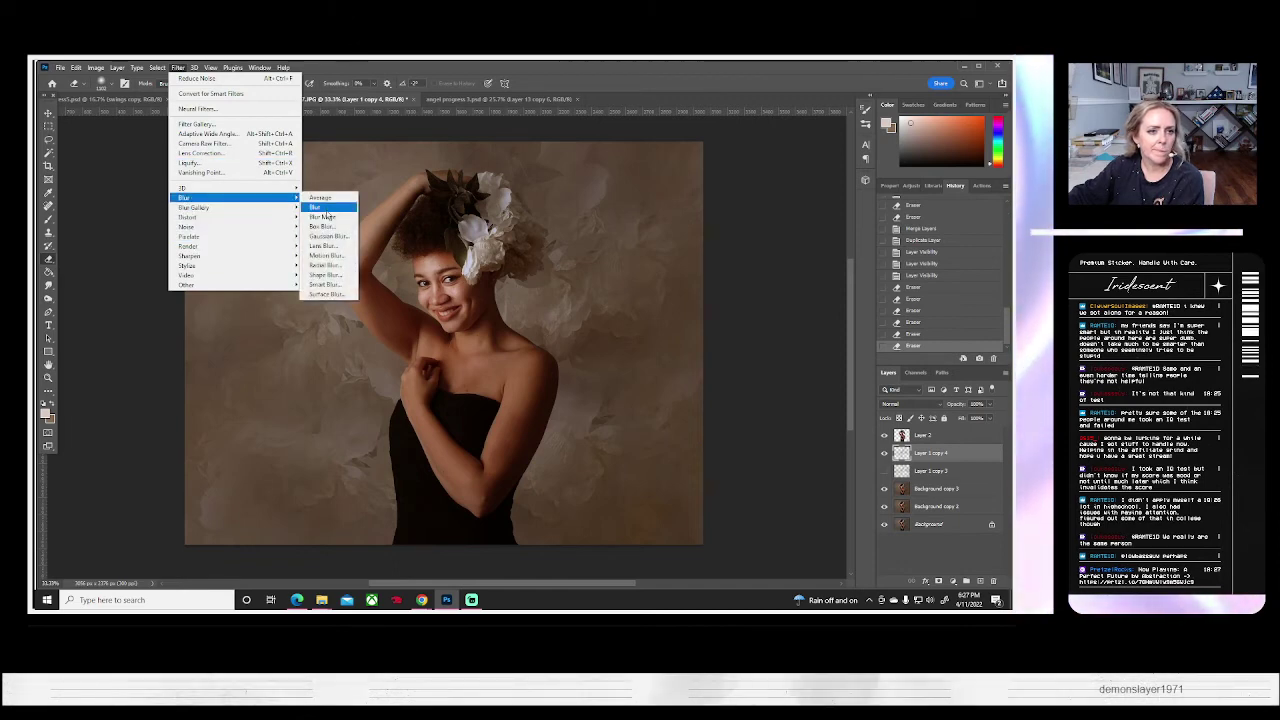
{"action": "left_click", "coordinate": [325, 233]}
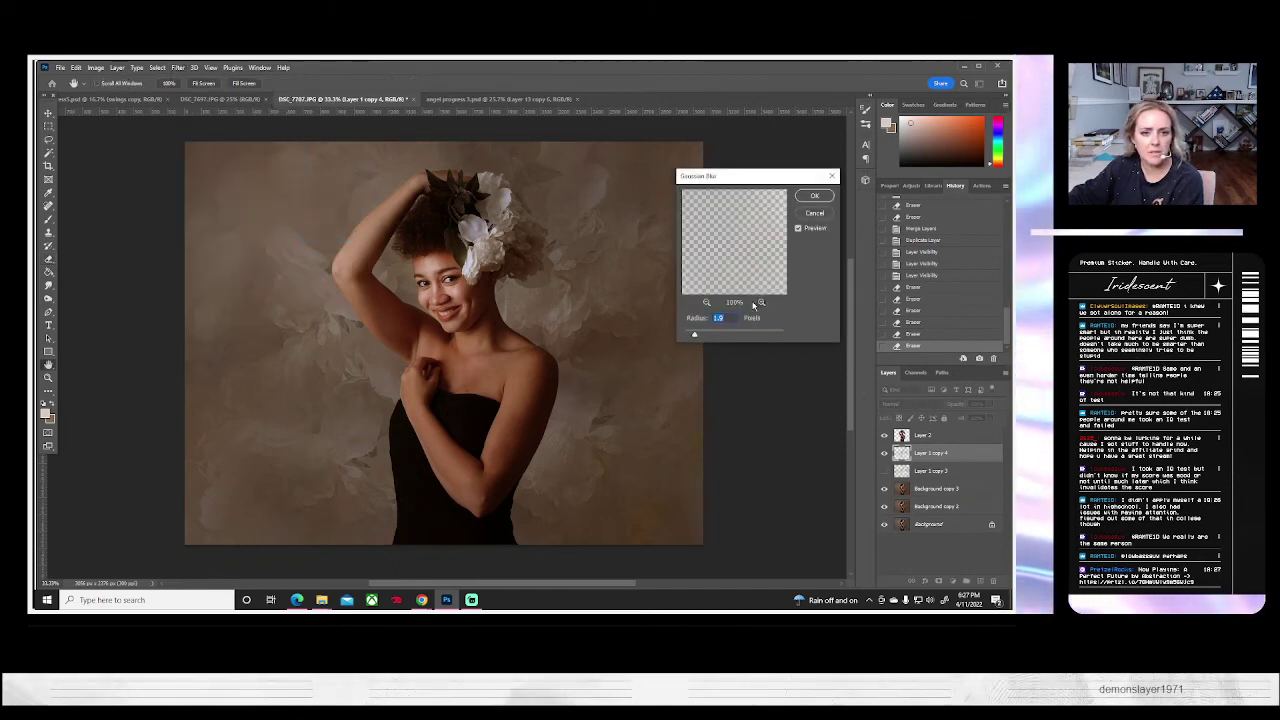
{"action": "left_click", "coordinate": [817, 199]}
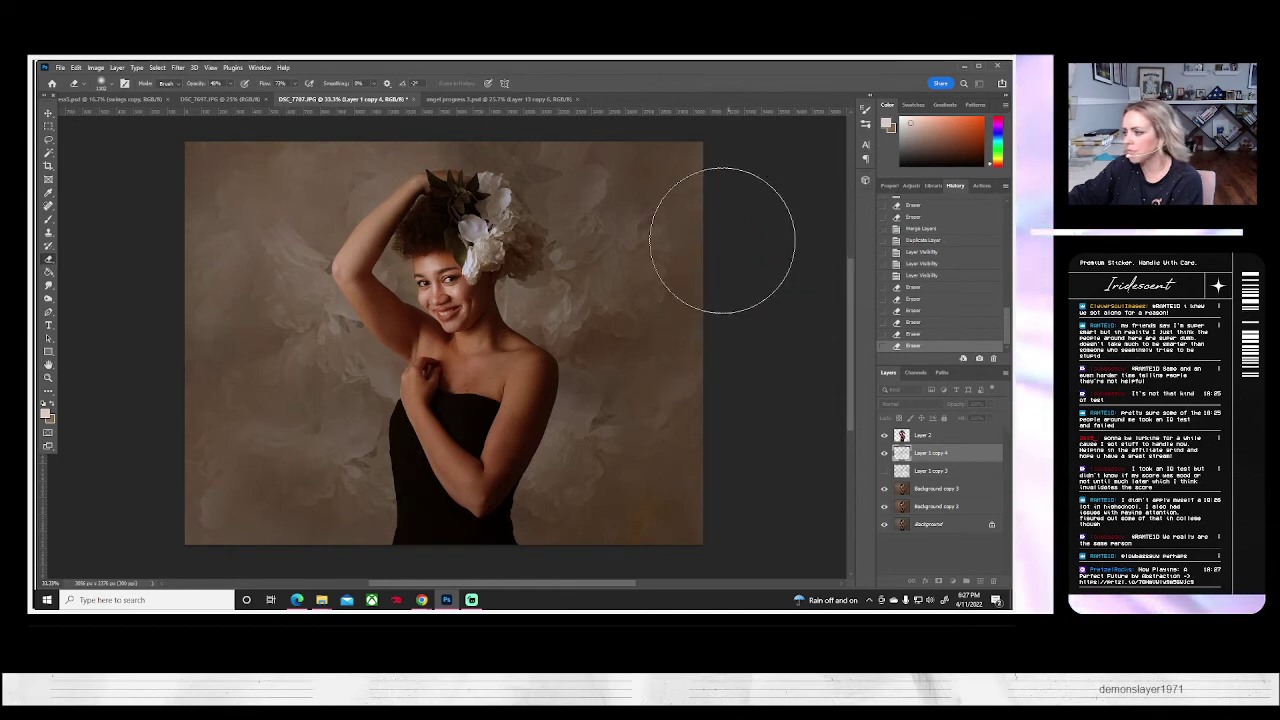
{"action": "left_click", "coordinate": [884, 453]}
{"action": "left_click", "coordinate": [884, 453]}
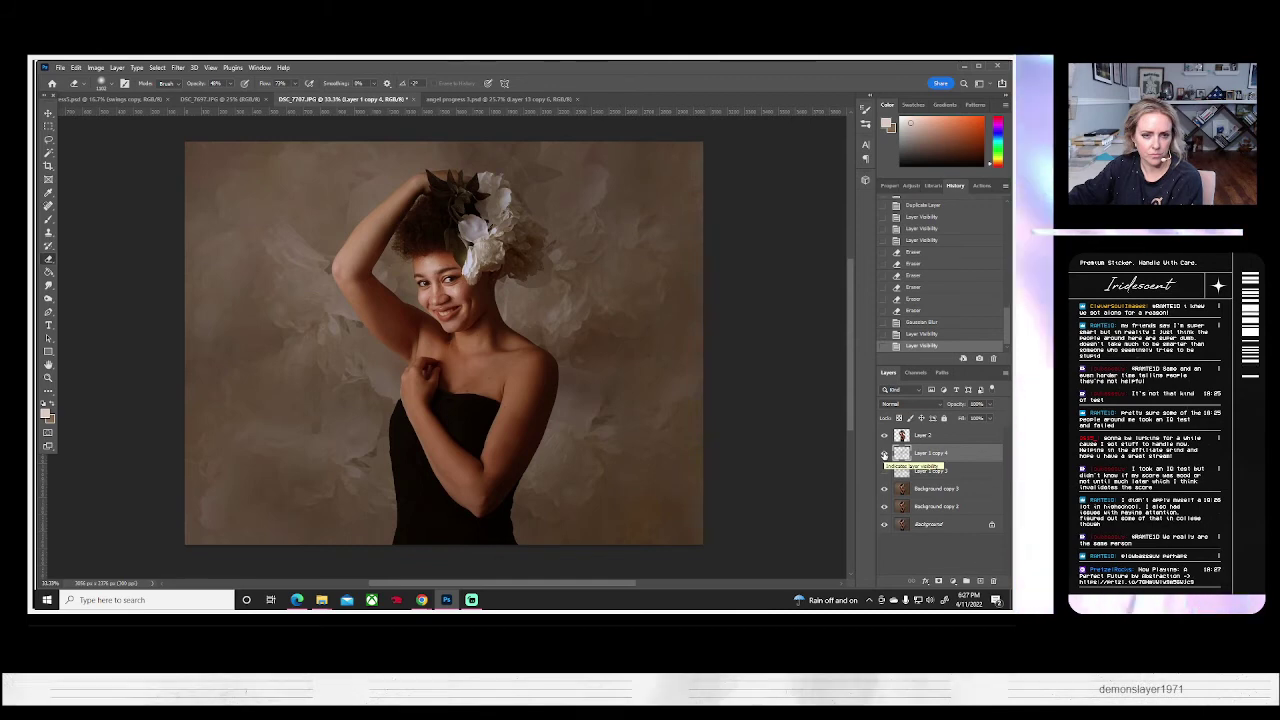
- Place a duplicate of the blurred flower layer above the model's layer and softly erase it over her face and body
{"action": "right_click", "coordinate": [909, 456]}
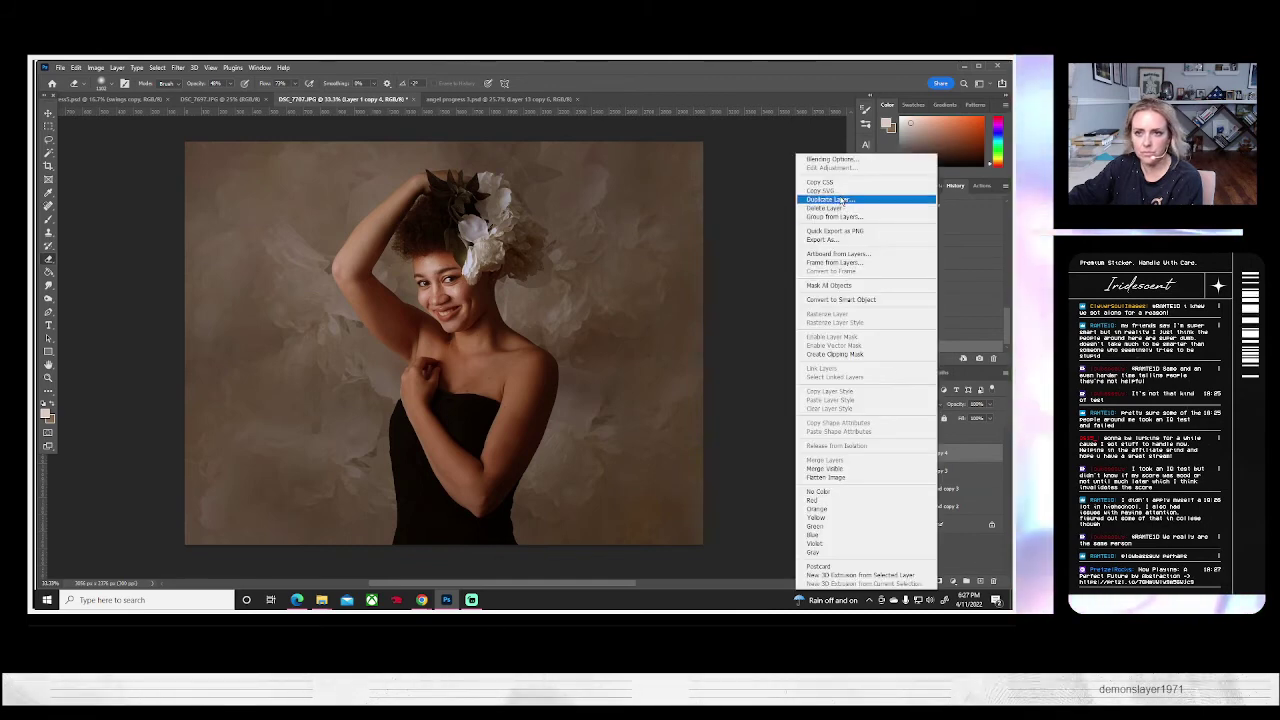
{"action": "left_click", "coordinate": [830, 194]}
{"action": "left_click", "coordinate": [609, 211]}
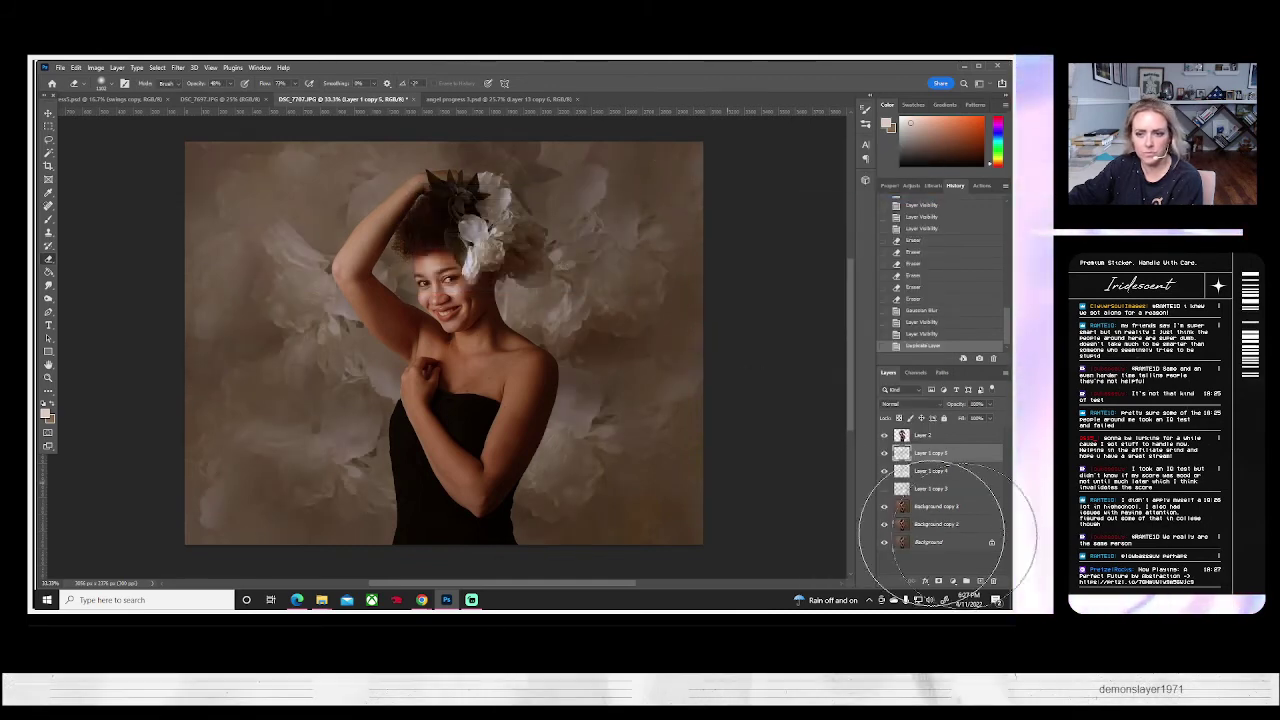
{"action": "left_click_drag", "start_coordinate": [937, 430], "coordinate": [937, 432]}
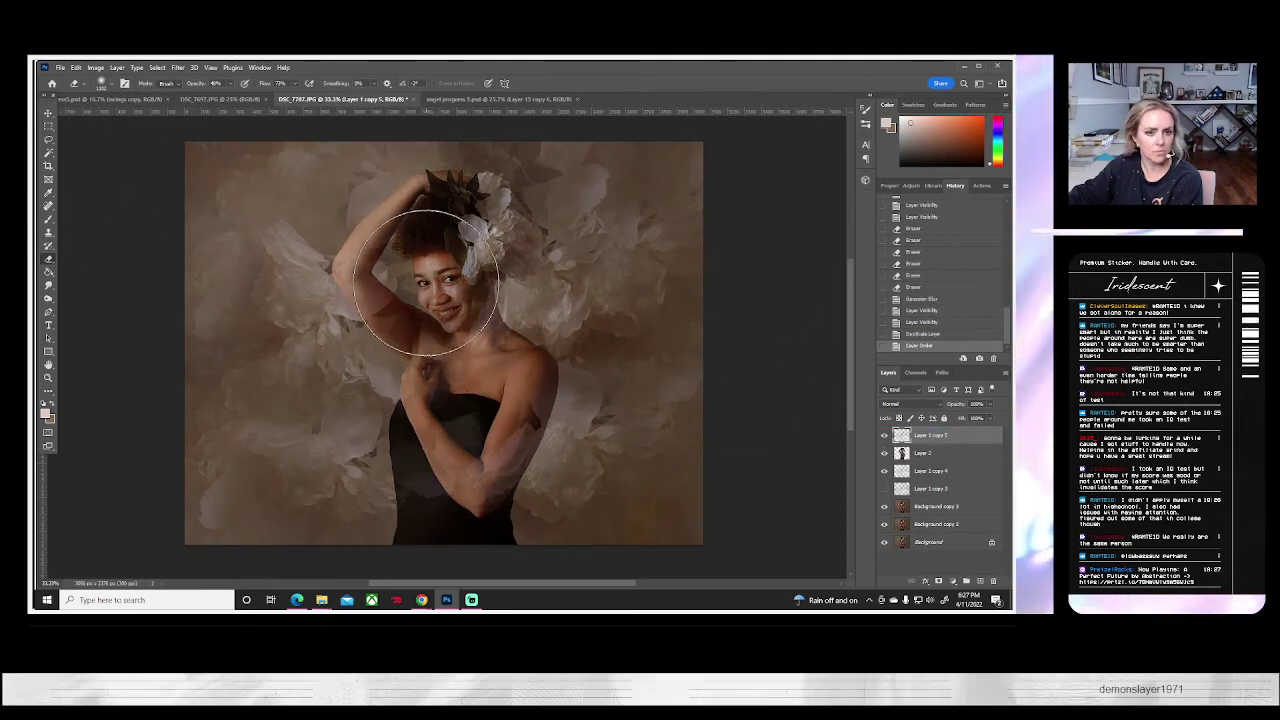
{"action": "mouse_move", "coordinate": [414, 284]}
{"action": "left_mouse_down"}
{"action": "mouse_move", "coordinate": [448, 320]}
{"action": "mouse_move", "coordinate": [430, 304]}
{"action": "left_mouse_up"}
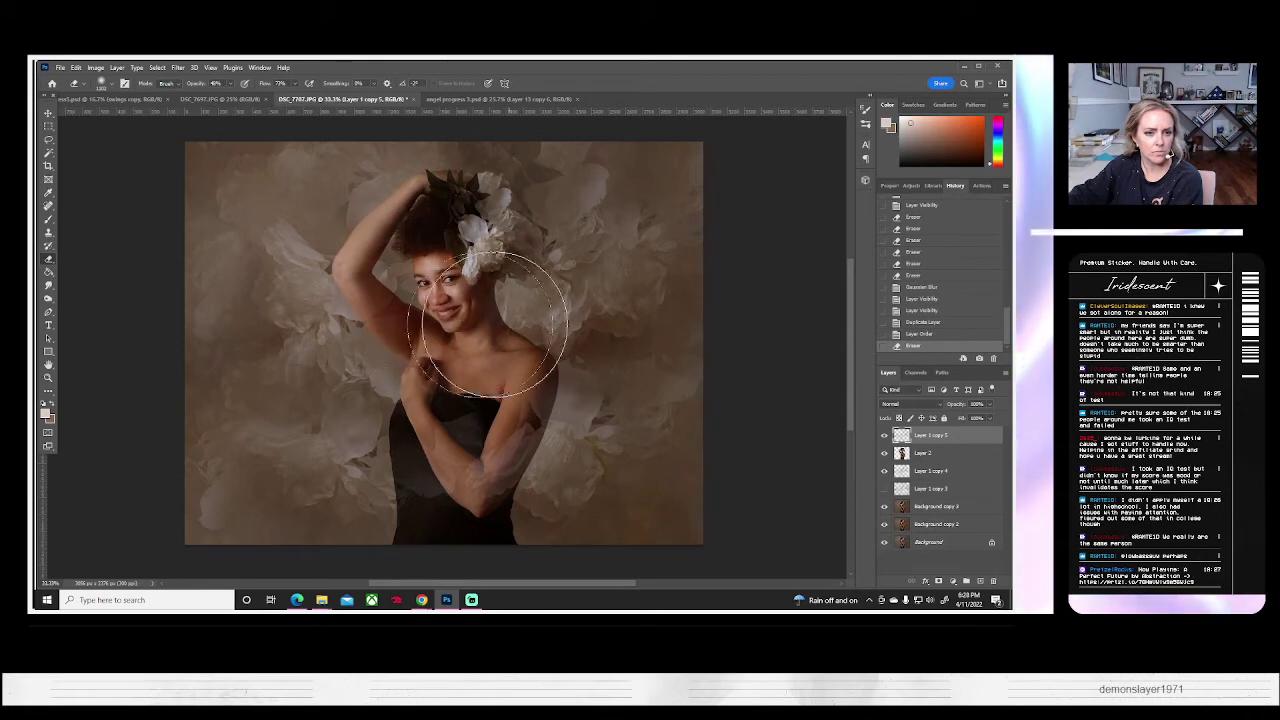
{"action": "mouse_move", "coordinate": [535, 372]}
{"action": "left_mouse_down"}
{"action": "mouse_move", "coordinate": [461, 367]}
{"action": "mouse_move", "coordinate": [456, 403]}
{"action": "mouse_move", "coordinate": [479, 414]}
{"action": "mouse_move", "coordinate": [422, 395]}
{"action": "mouse_move", "coordinate": [420, 360]}
{"action": "left_mouse_up"}
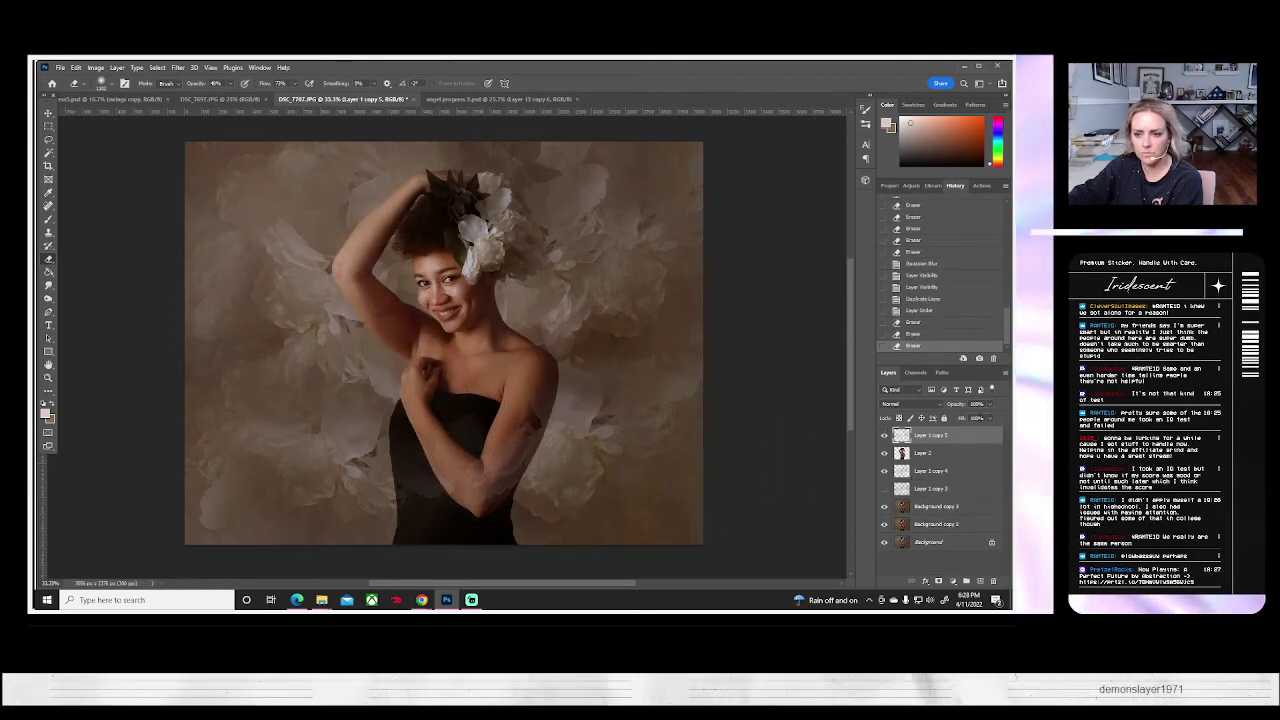
- Reduce the overlay flower layer's opacity to about a third, compare it hidden and shown, and leave it hidden
{"action": "left_click", "coordinate": [988, 404]}
{"action": "left_click_drag", "start_coordinate": [979, 419], "coordinate": [962, 418]}
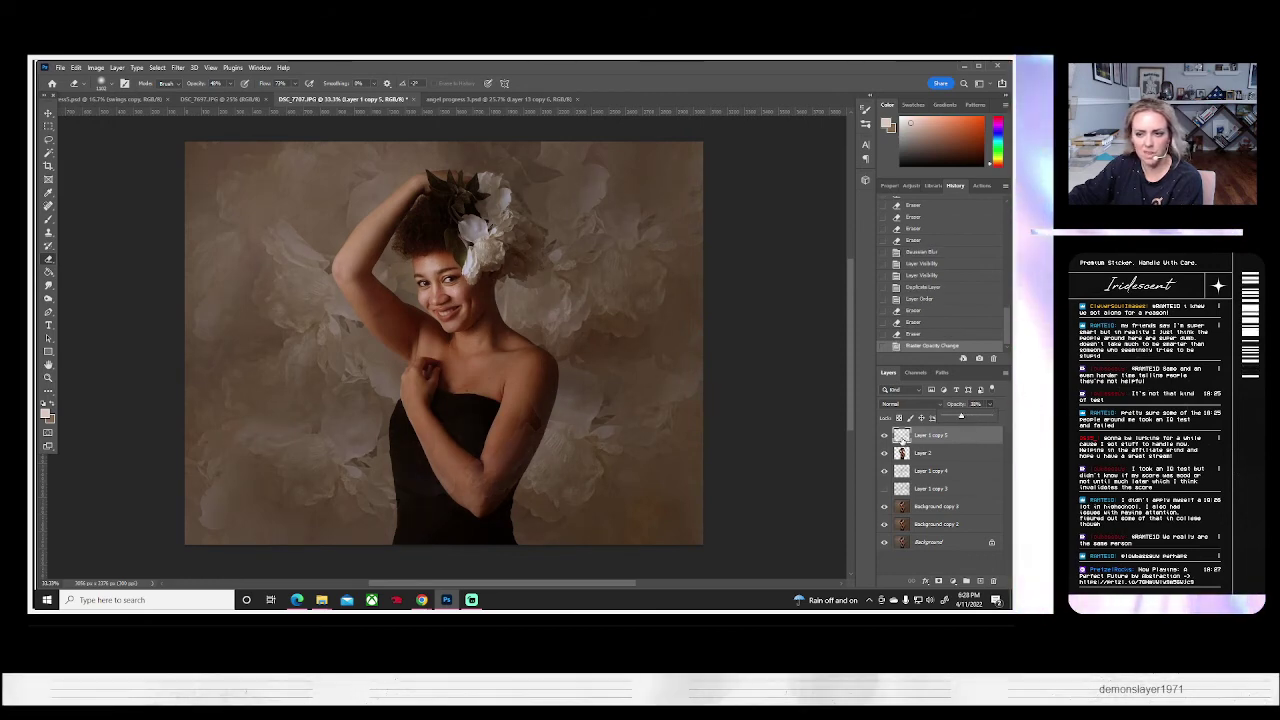
{"action": "left_click", "coordinate": [884, 435]}
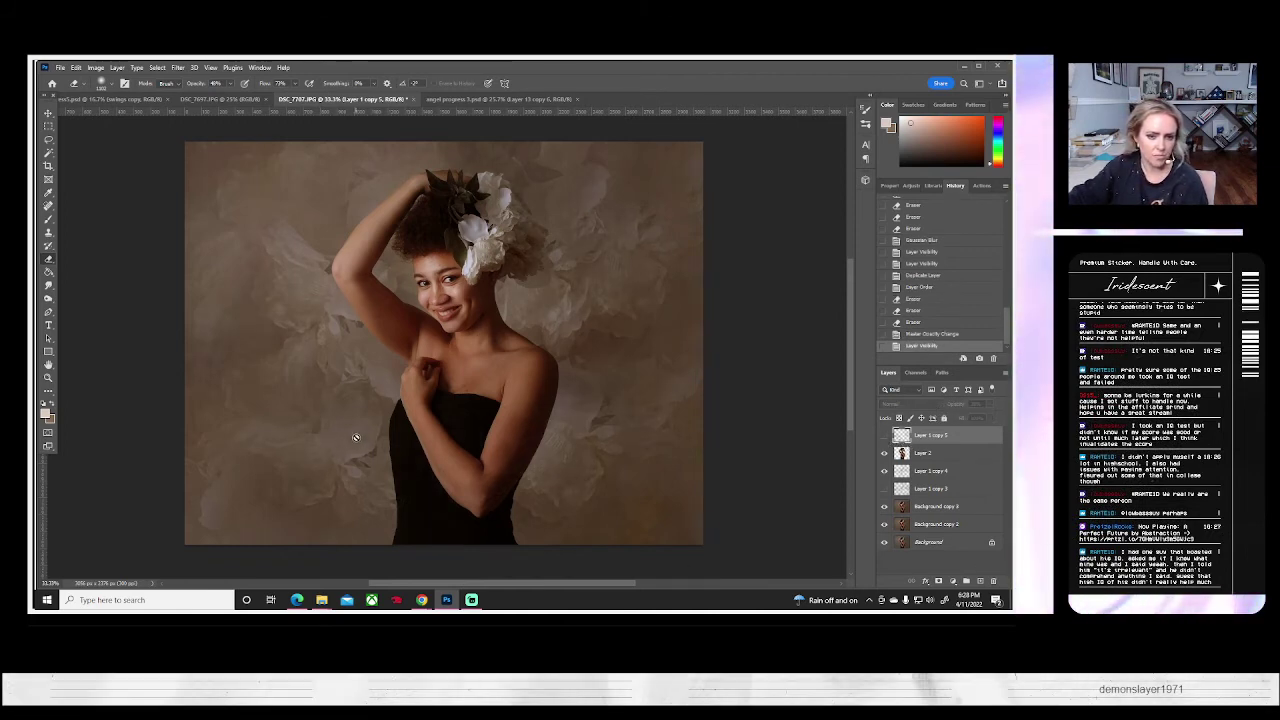
{"action": "left_click", "coordinate": [884, 437]}
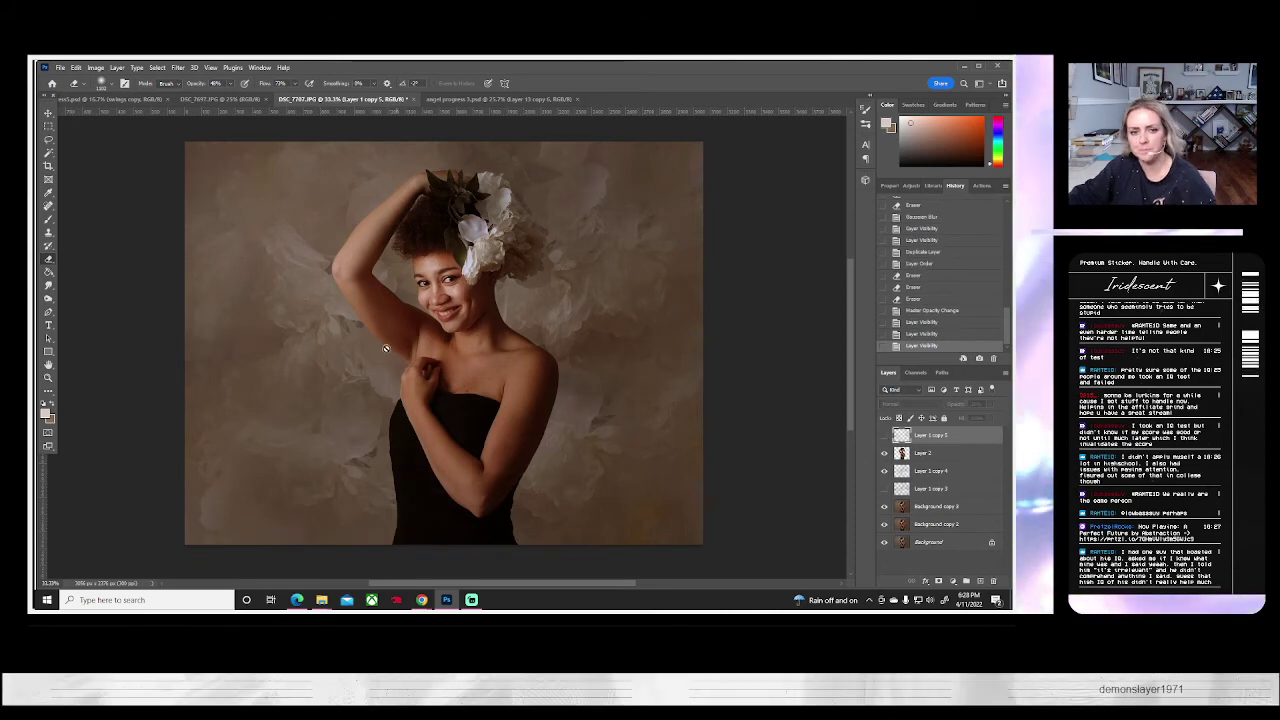
- Flatten the image, discarding the hidden layers, and duplicate the resulting background layer
{"action": "left_click", "coordinate": [117, 67]}
{"action": "left_click", "coordinate": [160, 468]}
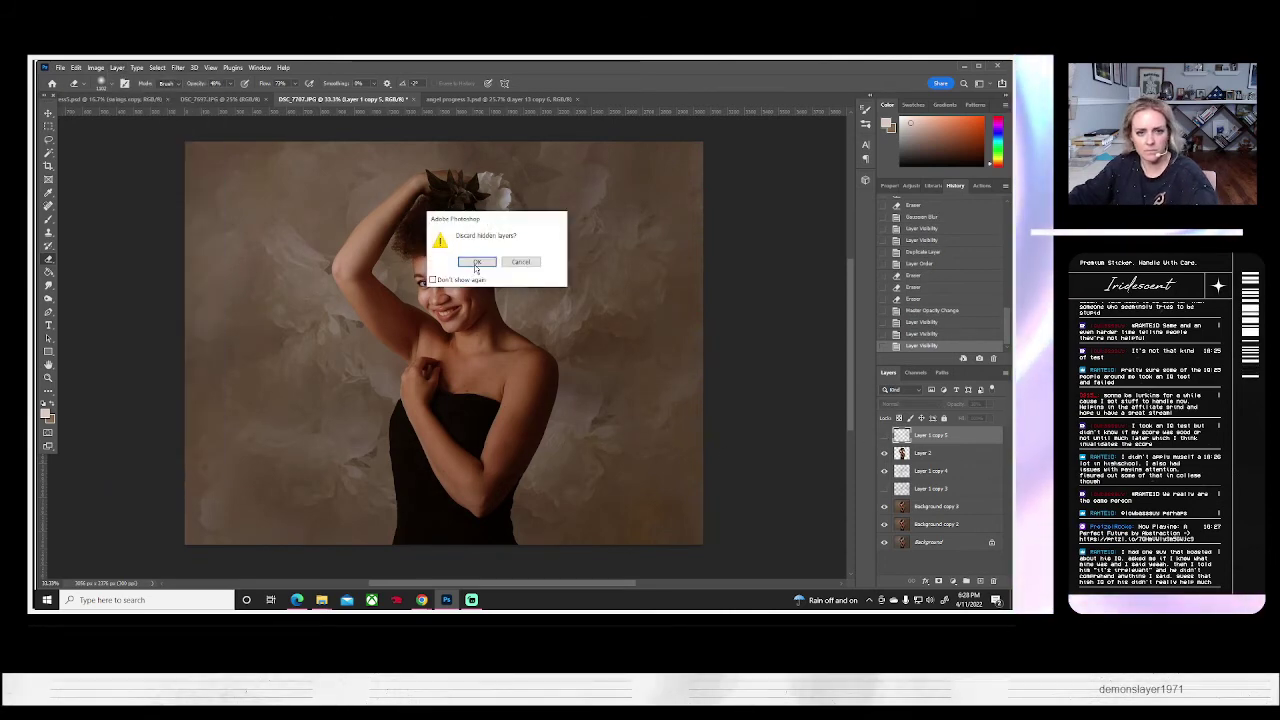
{"action": "left_click", "coordinate": [476, 262]}
{"action": "right_click", "coordinate": [918, 438]}
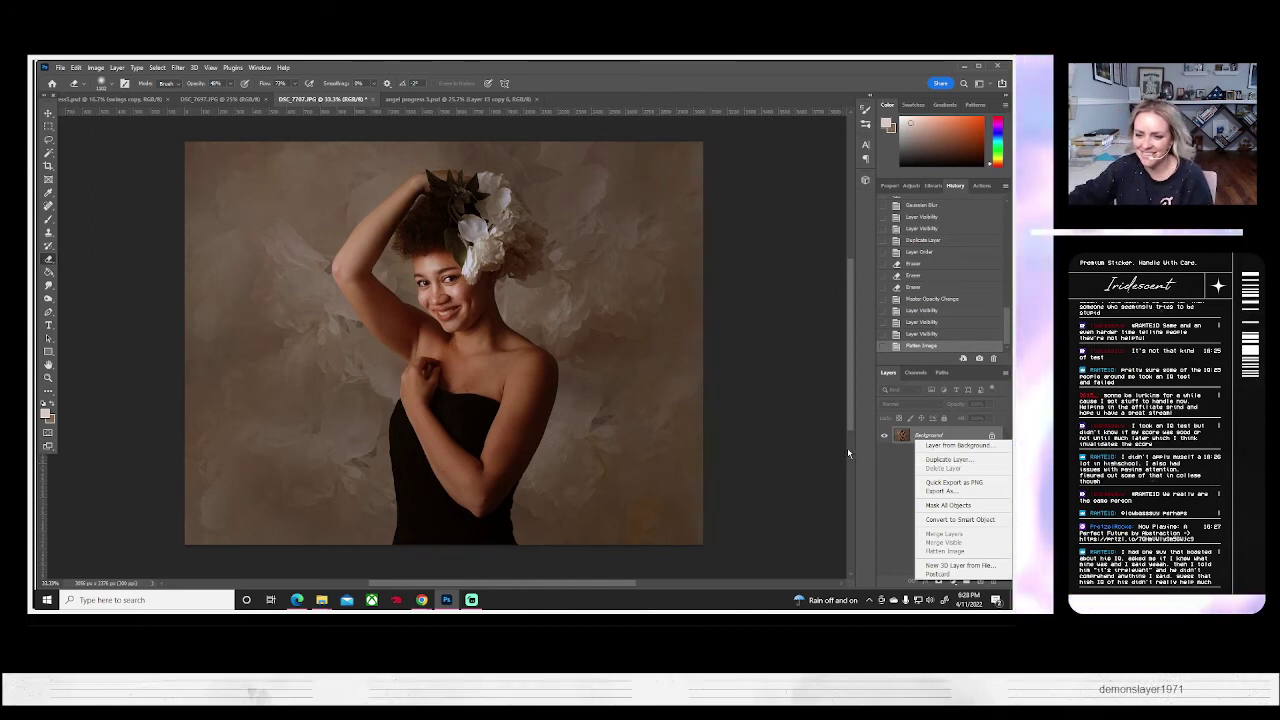
{"action": "left_click", "coordinate": [947, 460]}
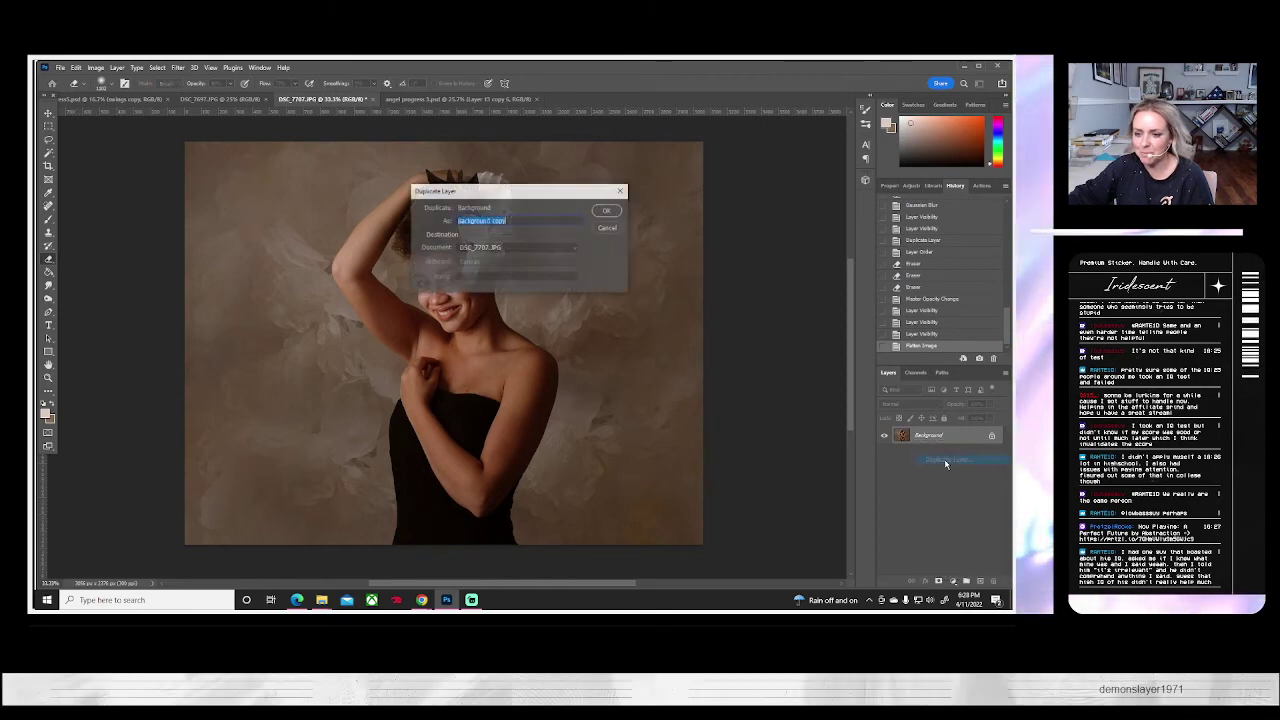
{"action": "left_click", "coordinate": [606, 212]}
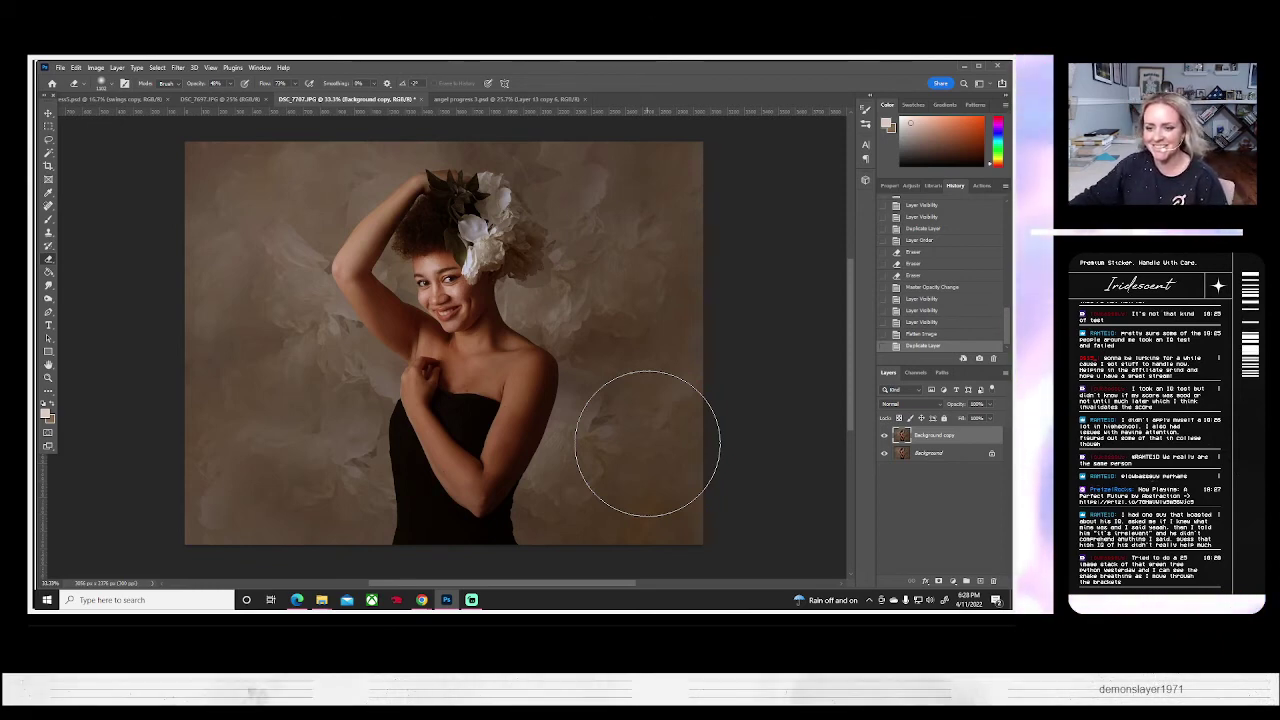
{"action": "left_click", "coordinate": [883, 436]}
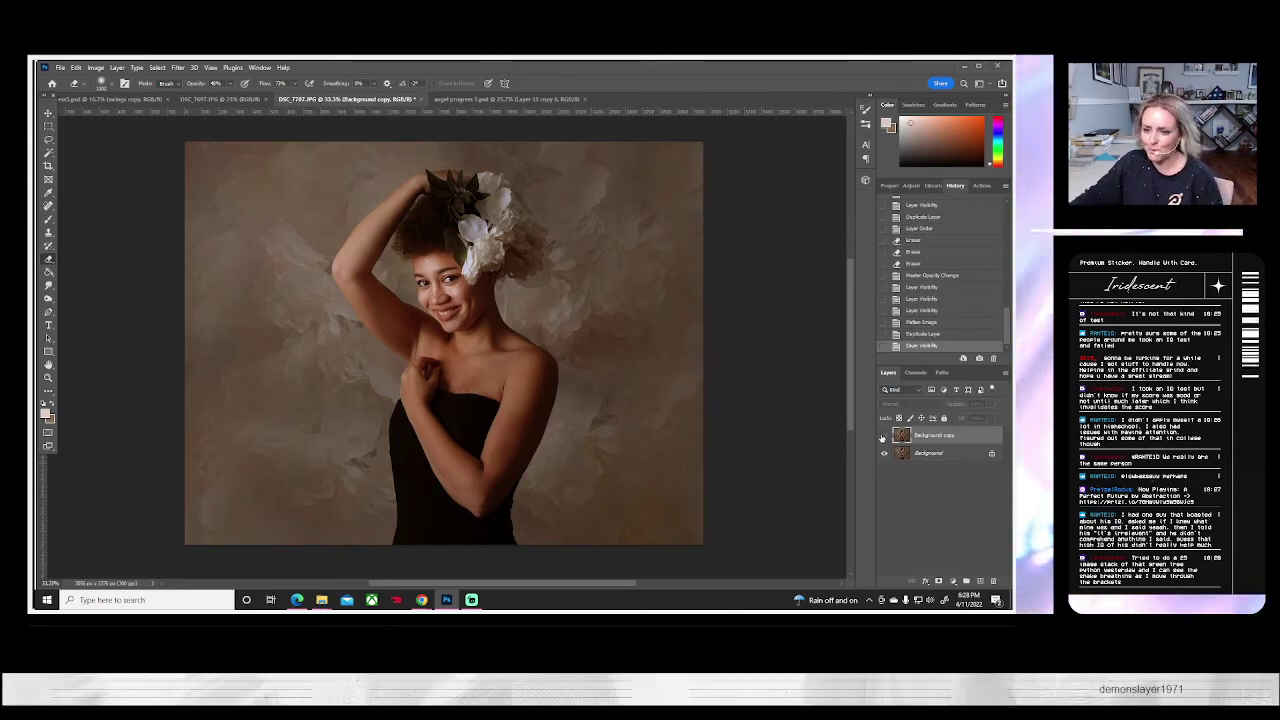
{"action": "left_click", "coordinate": [883, 436]}
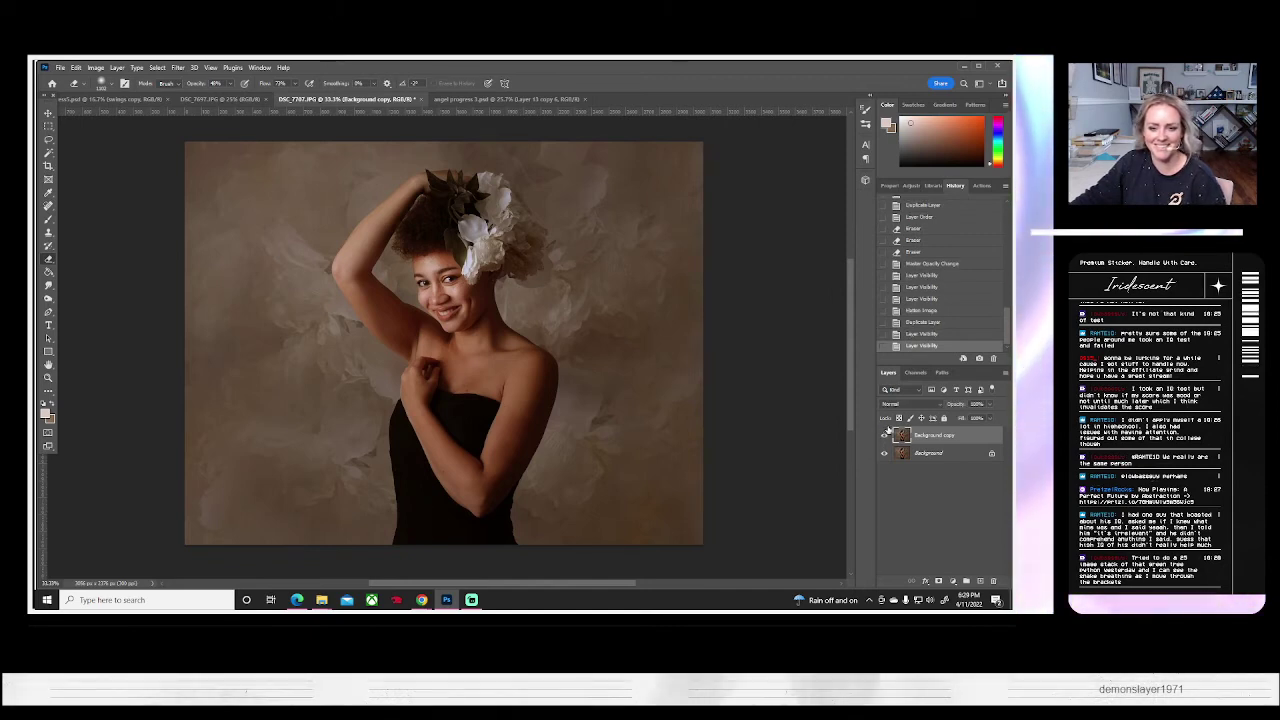
{"action": "left_click", "coordinate": [883, 436]}
{"action": "left_click", "coordinate": [883, 436]}
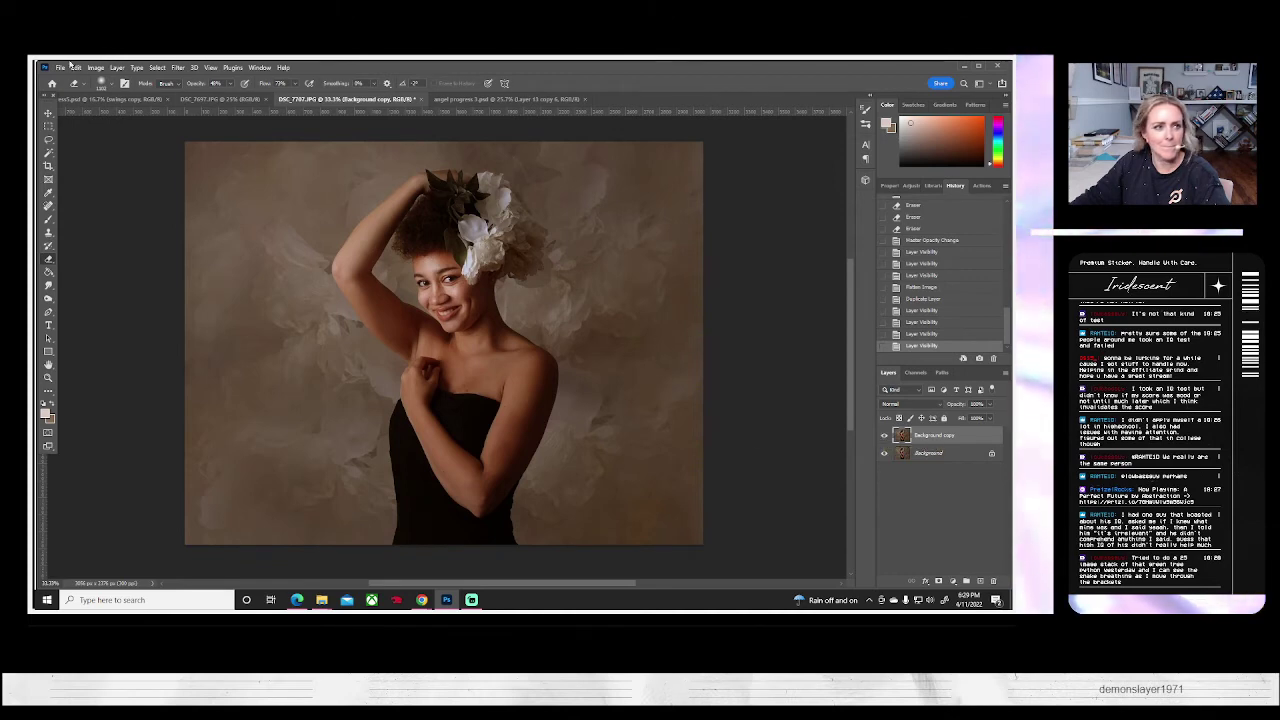
- Darken the background copy with a Brightness/Contrast adjustment of brightness -70 and contrast 25
{"action": "left_click", "coordinate": [95, 67]}
{"action": "mouse_move", "coordinate": [140, 89]}
{"action": "left_click", "coordinate": [216, 94]}
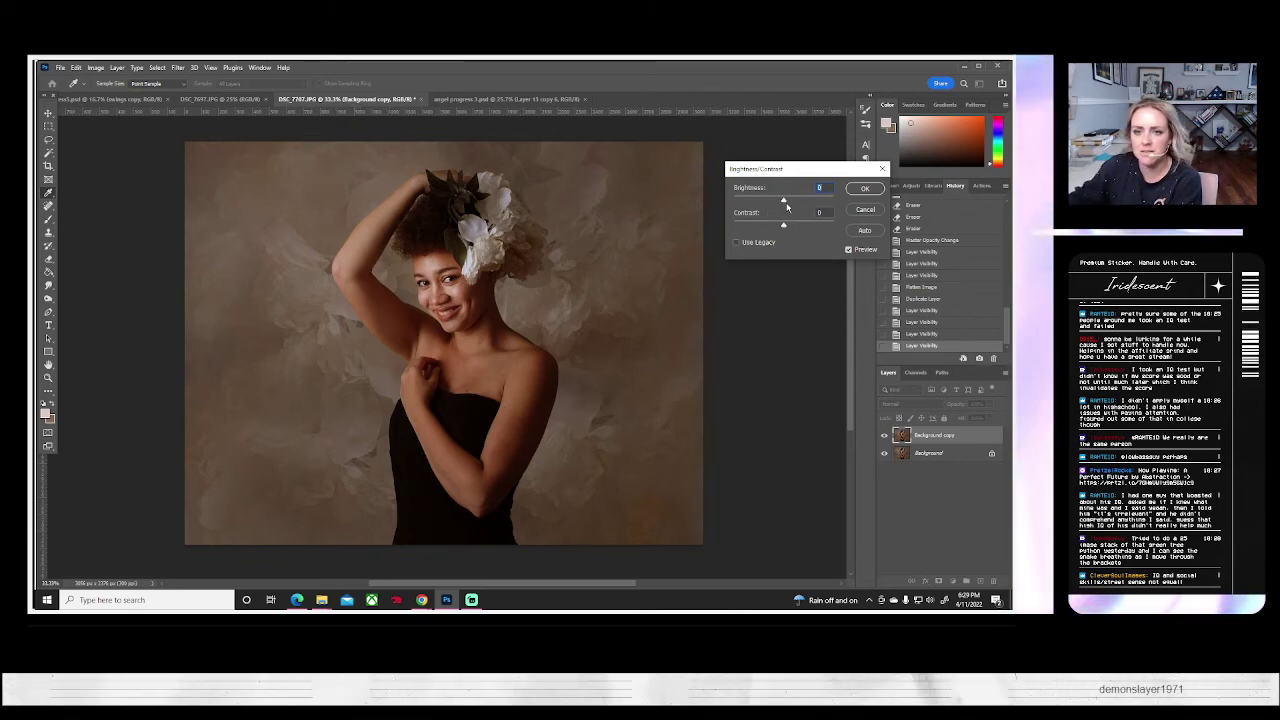
{"action": "left_click_drag", "start_coordinate": [785, 203], "coordinate": [797, 228]}
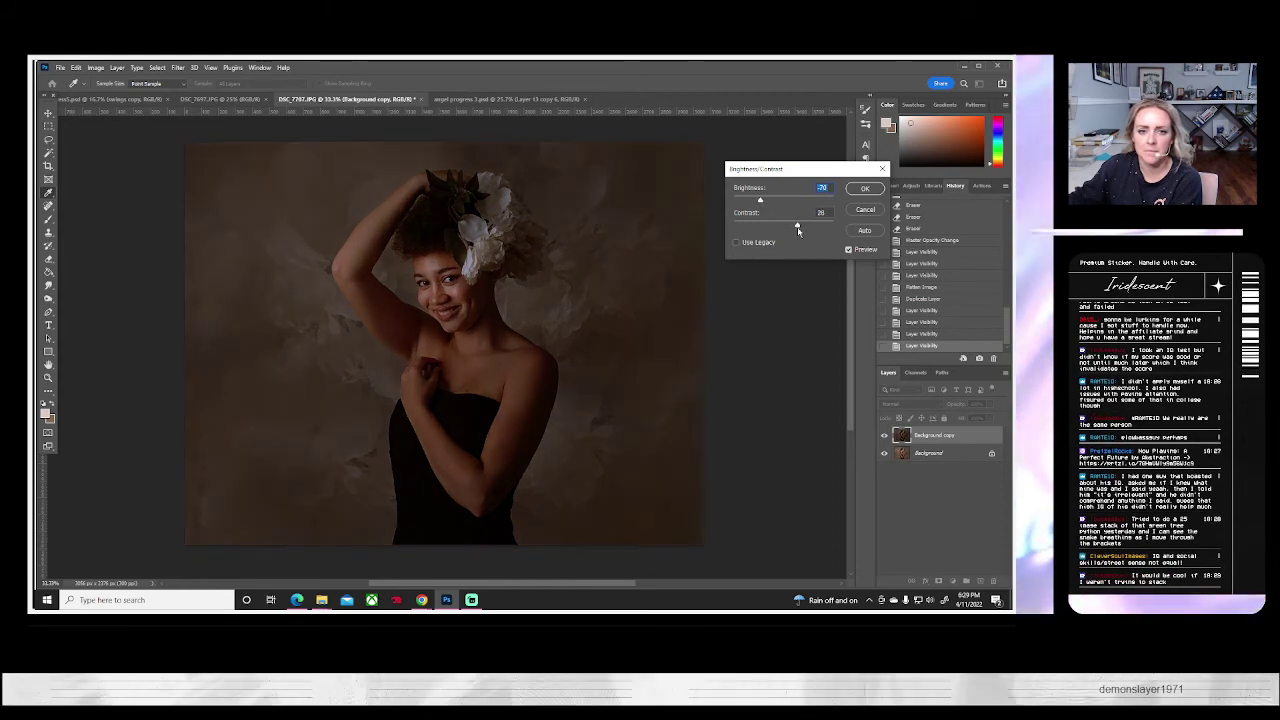
{"action": "key", "text": "Return"}
- Softly erase the darkened copy over the model and the flowers around her, keeping the outer edges dark as a vignette
{"action": "key", "text": "b"}
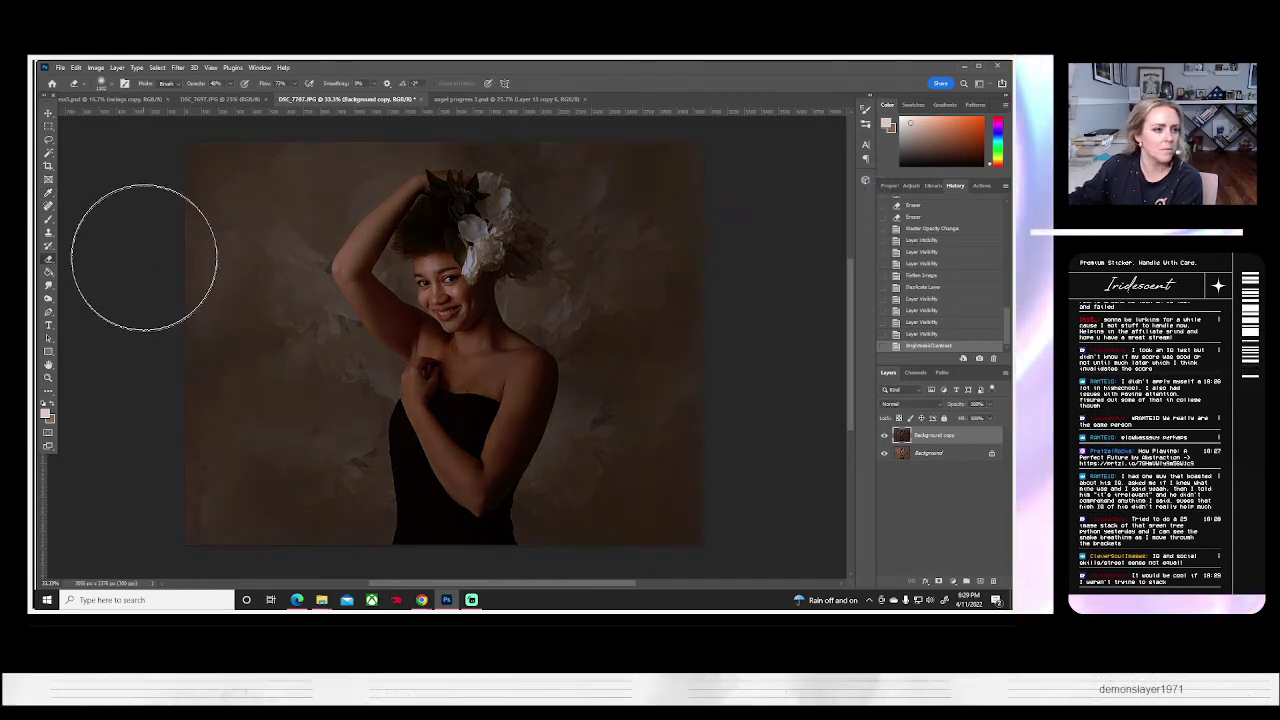
{"action": "mouse_move", "coordinate": [443, 300]}
{"action": "left_mouse_down"}
{"action": "mouse_move", "coordinate": [466, 294]}
{"action": "mouse_move", "coordinate": [453, 277]}
{"action": "left_mouse_up"}
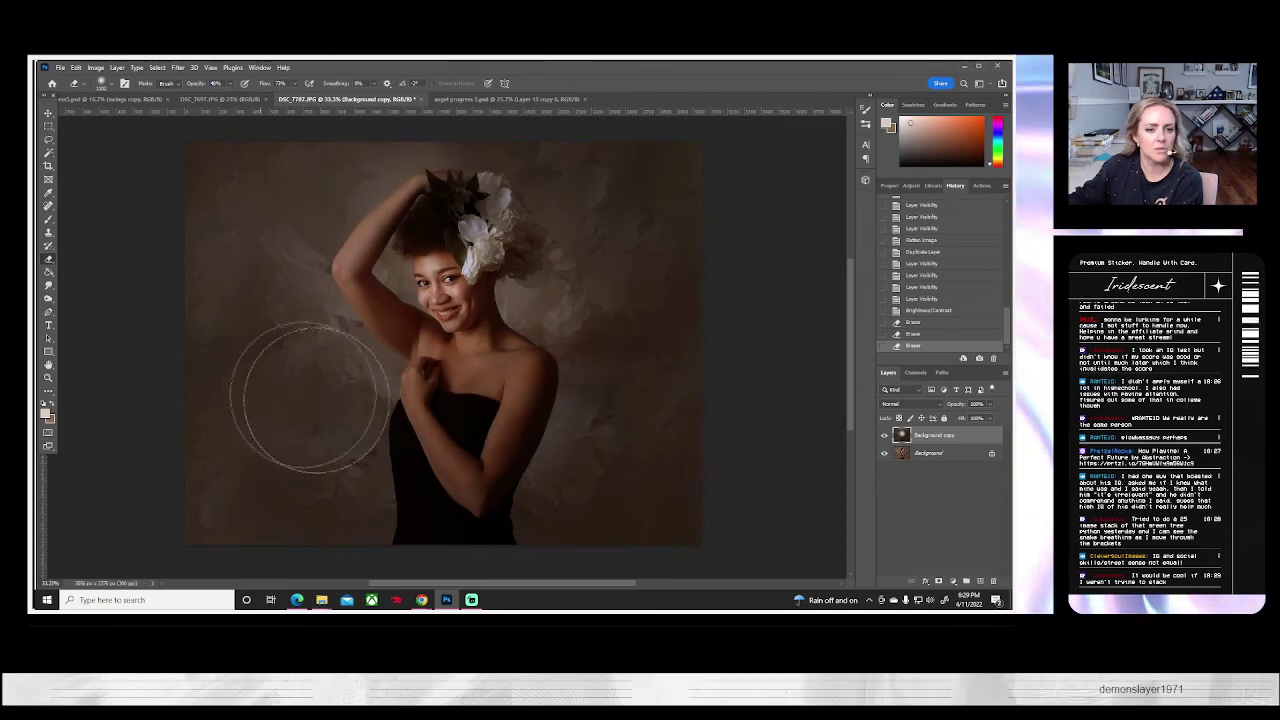
{"action": "left_click_drag", "start_coordinate": [243, 346], "coordinate": [366, 400]}
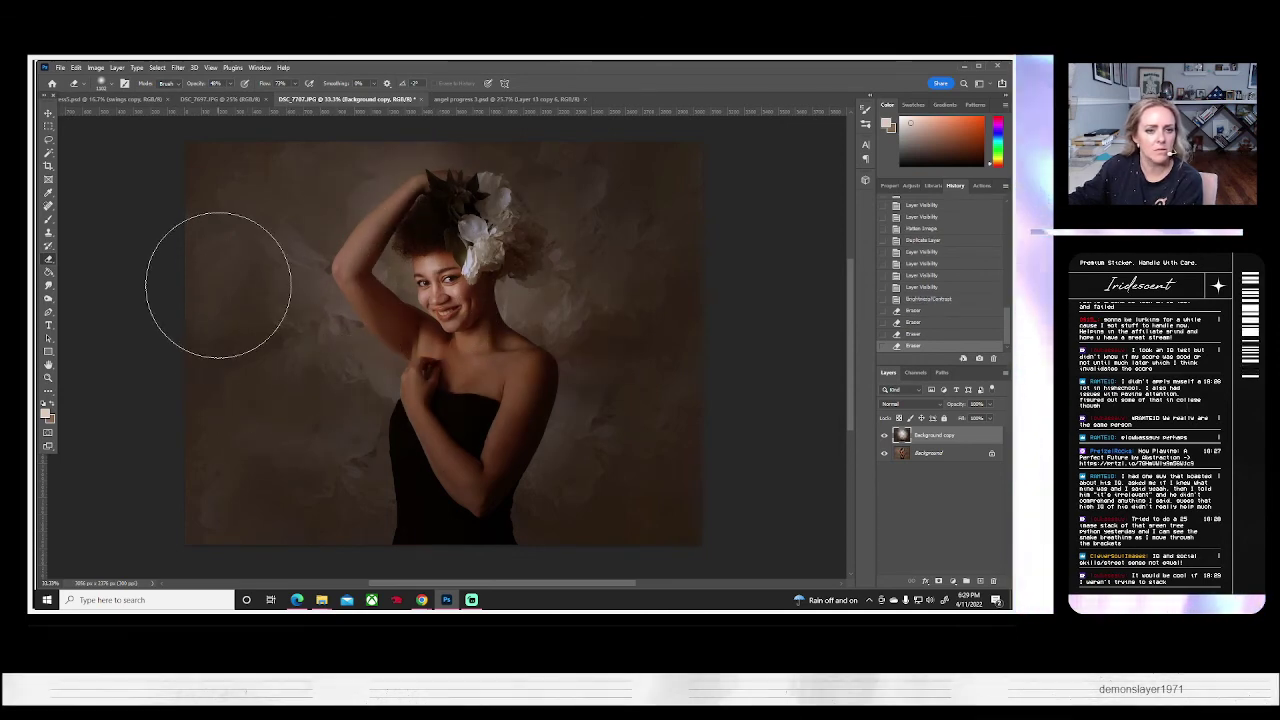
- Compare the darkened vignette layer hidden and shown, and reduce its opacity to about 60%
{"action": "left_click", "coordinate": [884, 435]}
{"action": "left_click", "coordinate": [884, 435]}
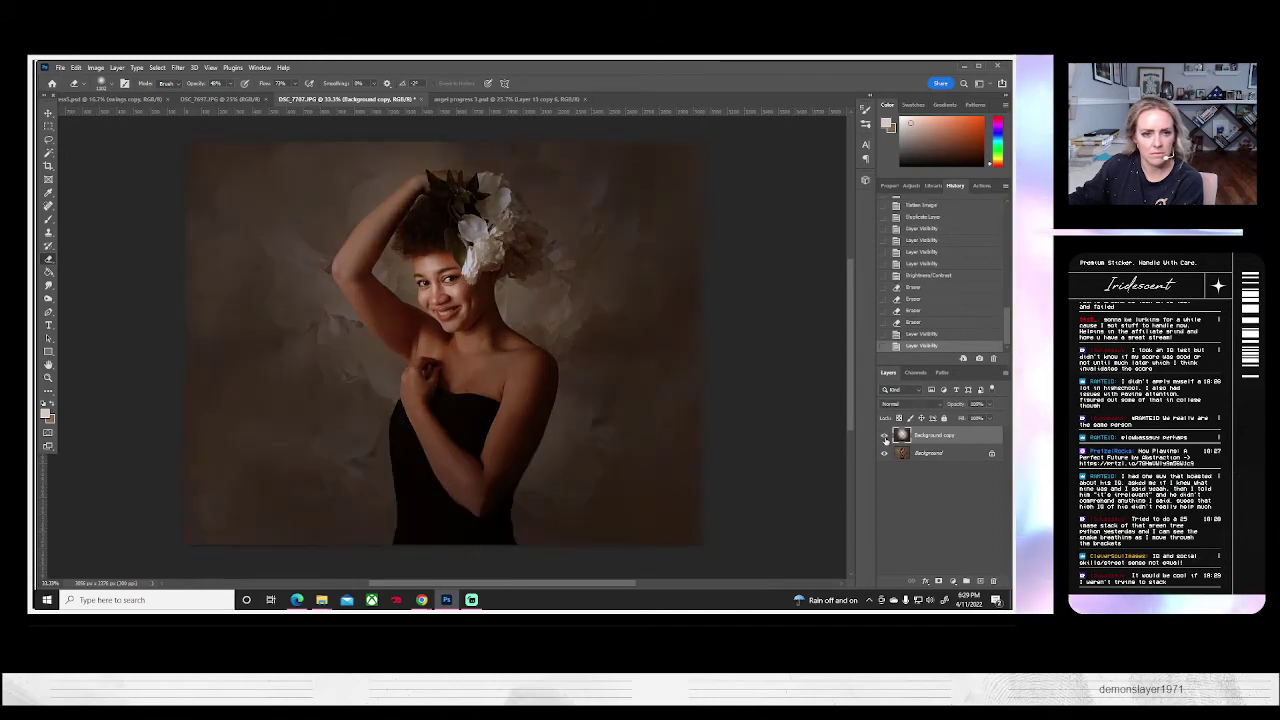
{"action": "left_click", "coordinate": [989, 404]}
{"action": "left_click_drag", "start_coordinate": [991, 417], "coordinate": [972, 417]}
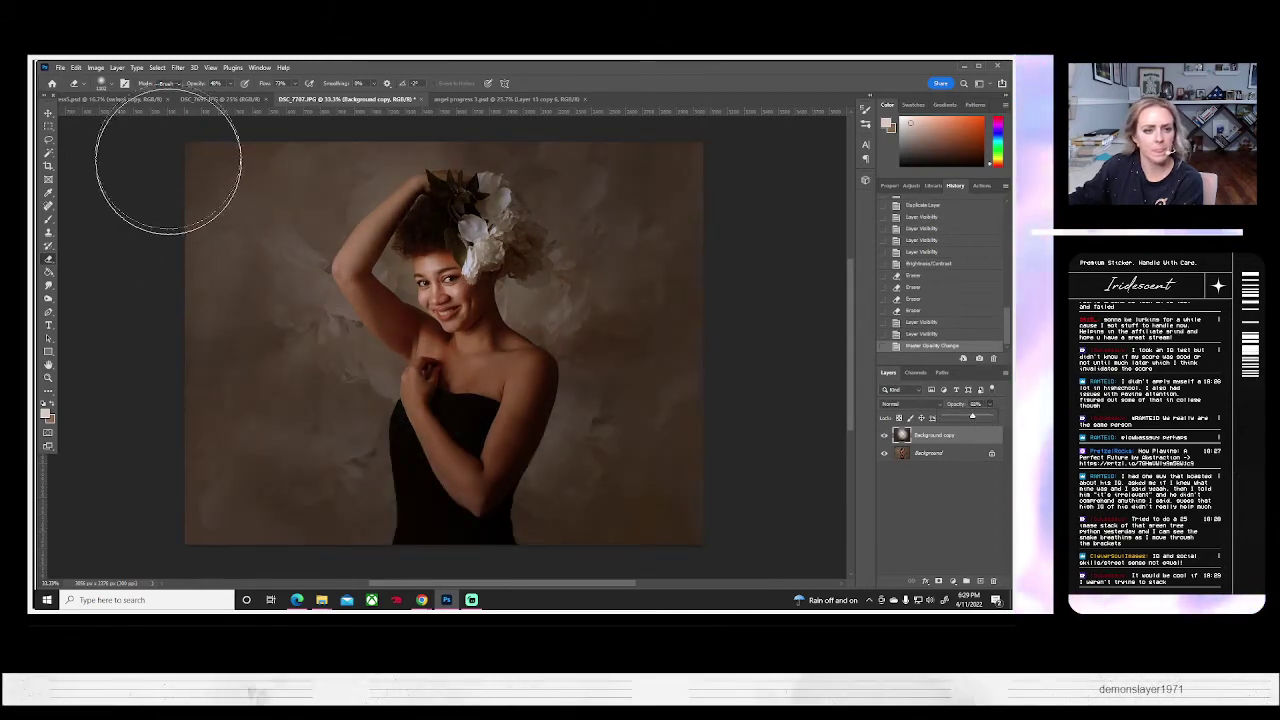
- Flatten the vignette into the image and duplicate the flattened background as a new working layer
{"action": "left_click", "coordinate": [95, 67]}
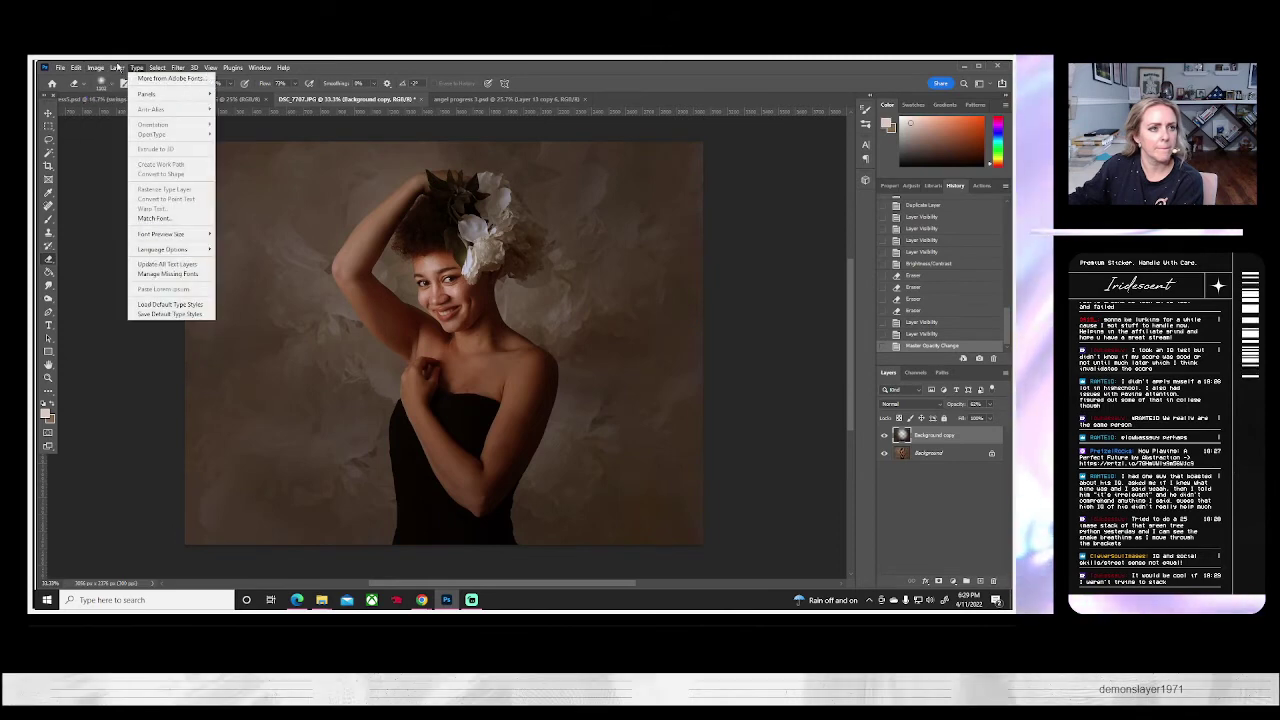
{"action": "mouse_move", "coordinate": [116, 67]}
{"action": "left_click", "coordinate": [160, 462]}
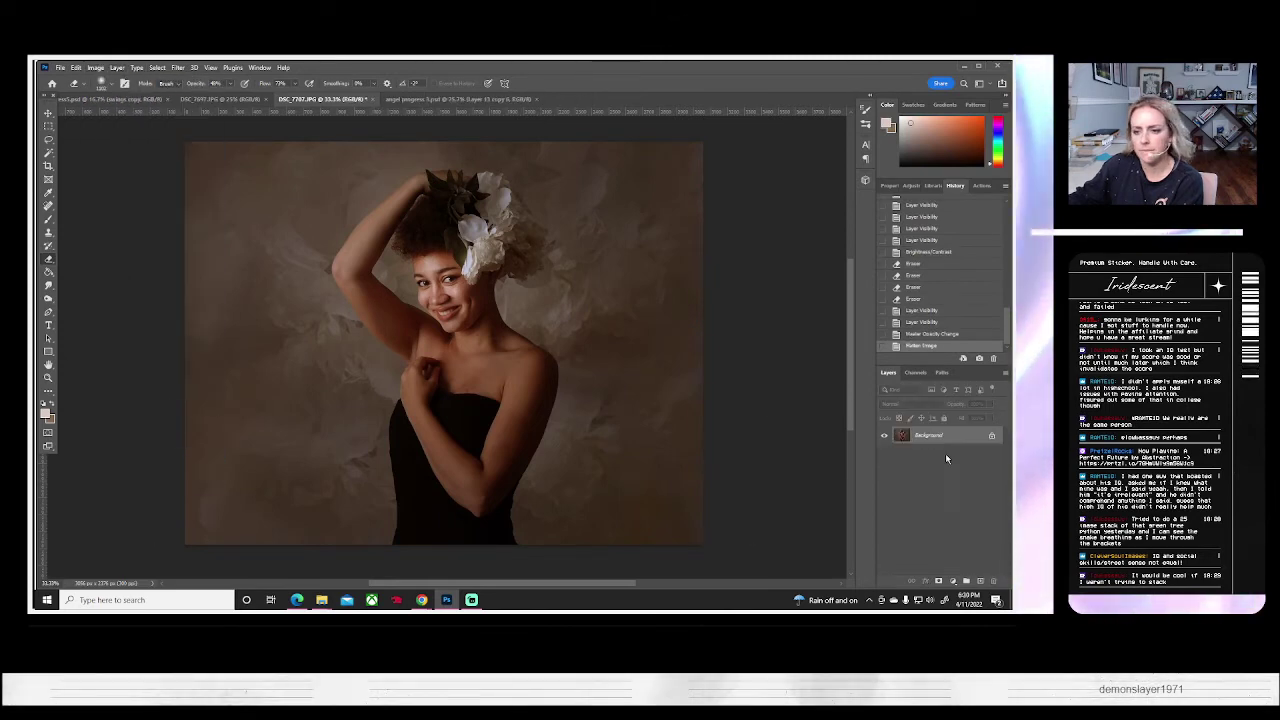
{"action": "right_click", "coordinate": [916, 437]}
{"action": "left_click", "coordinate": [928, 455]}
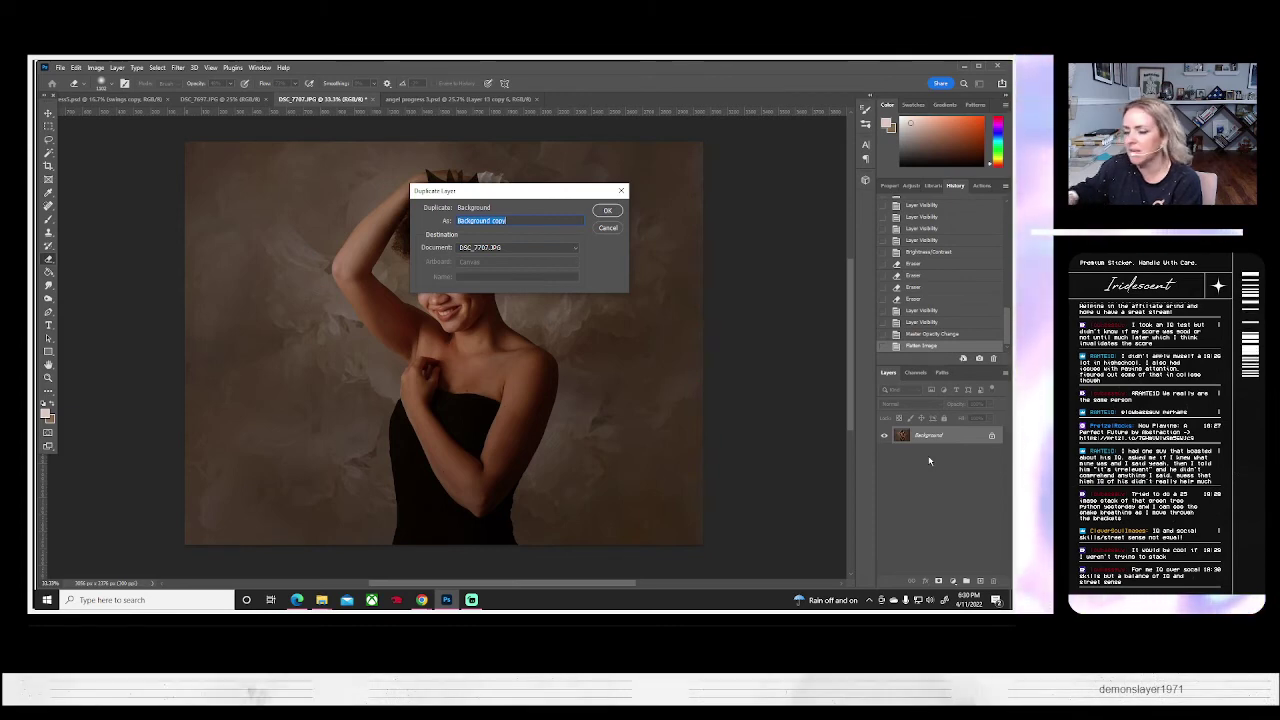
{"action": "left_click", "coordinate": [604, 211]}
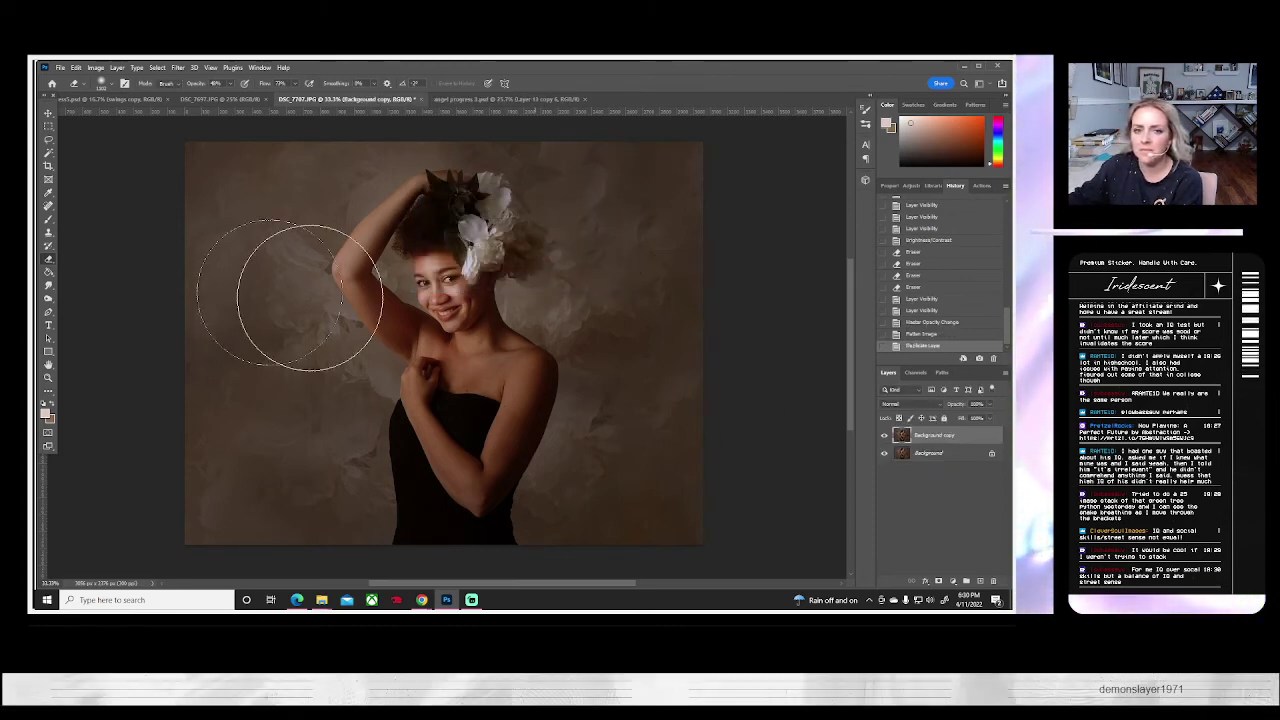
{"action": "left_click", "coordinate": [95, 67]}
{"action": "mouse_move", "coordinate": [120, 94]}
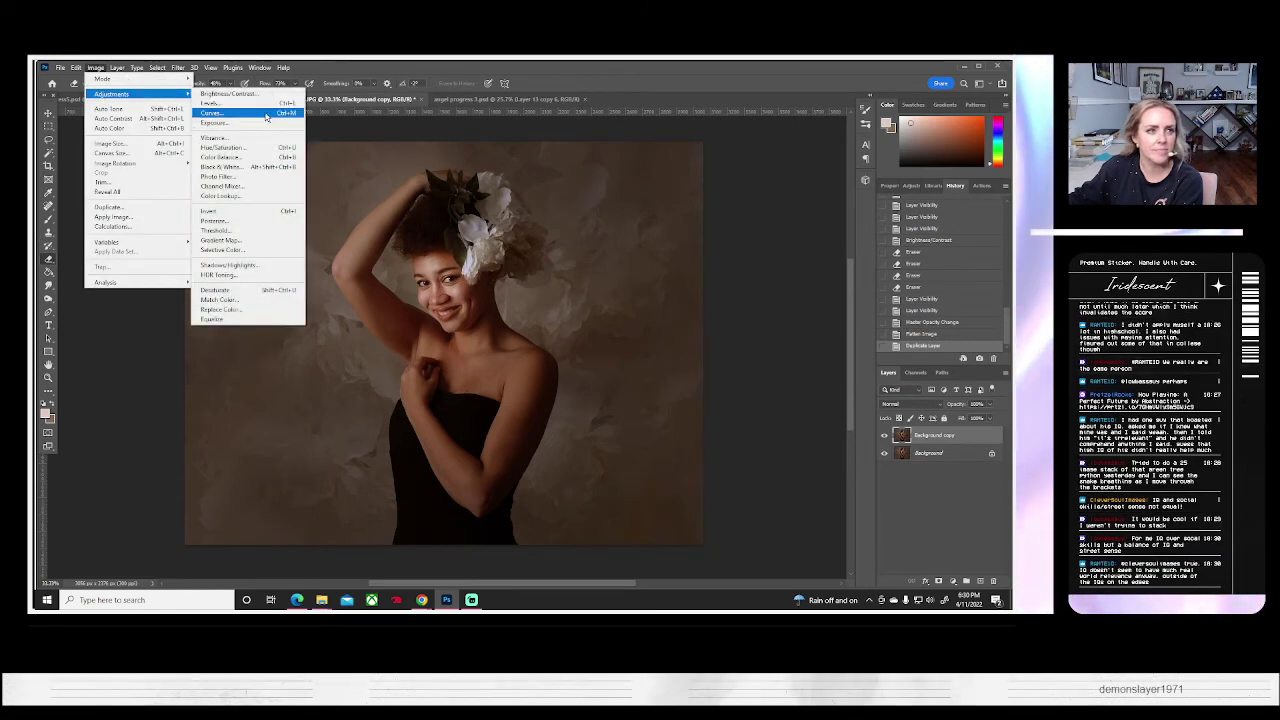
{"action": "left_click", "coordinate": [262, 103]}
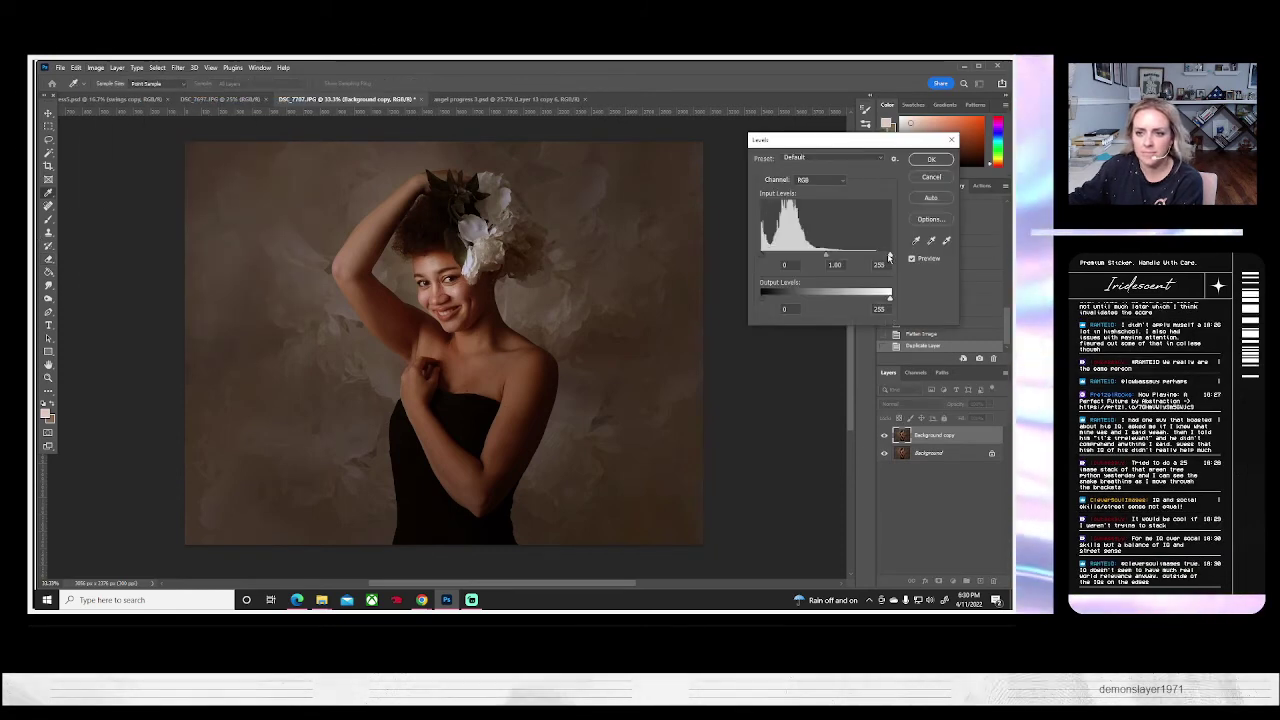
{"action": "mouse_move", "coordinate": [888, 257]}
{"action": "left_mouse_down"}
{"action": "mouse_move", "coordinate": [765, 259]}
{"action": "mouse_move", "coordinate": [820, 257]}
{"action": "left_mouse_up"}
{"action": "left_click", "coordinate": [931, 177]}
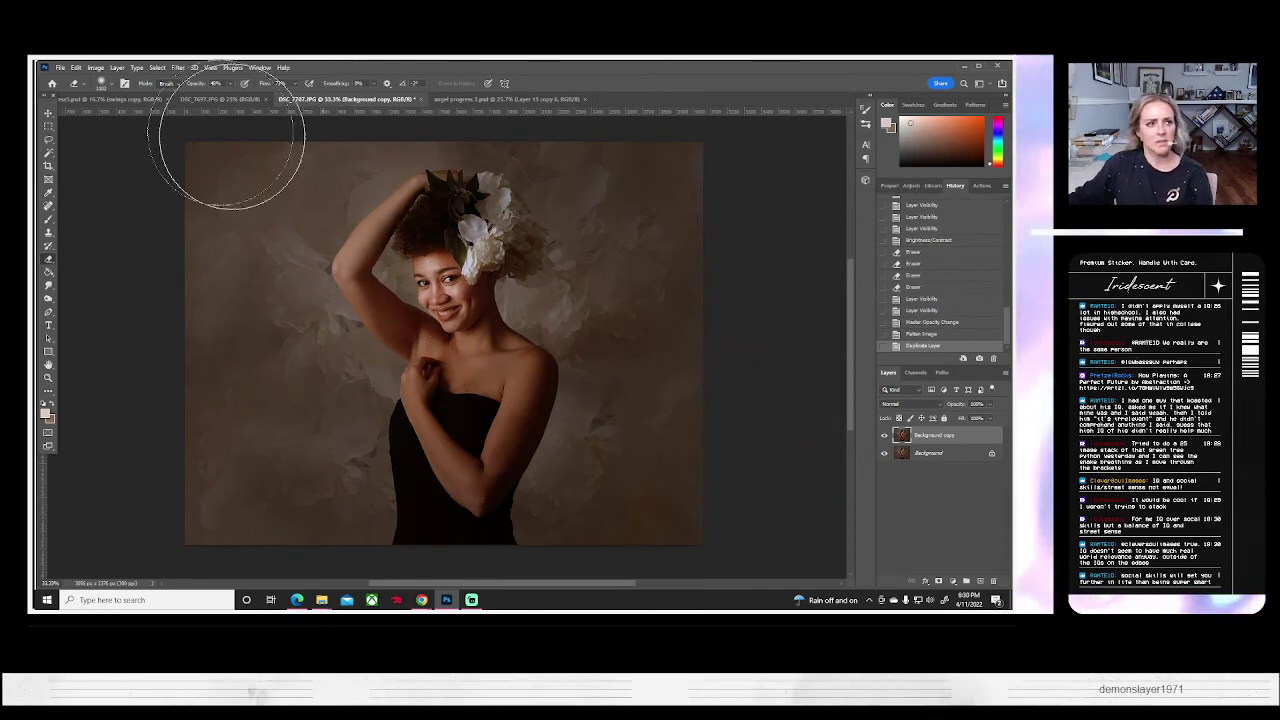
- Warm the background copy's midtones with a Color Balance adjustment of red +8 and yellow -14
{"action": "left_click", "coordinate": [96, 67]}
{"action": "mouse_move", "coordinate": [125, 88]}
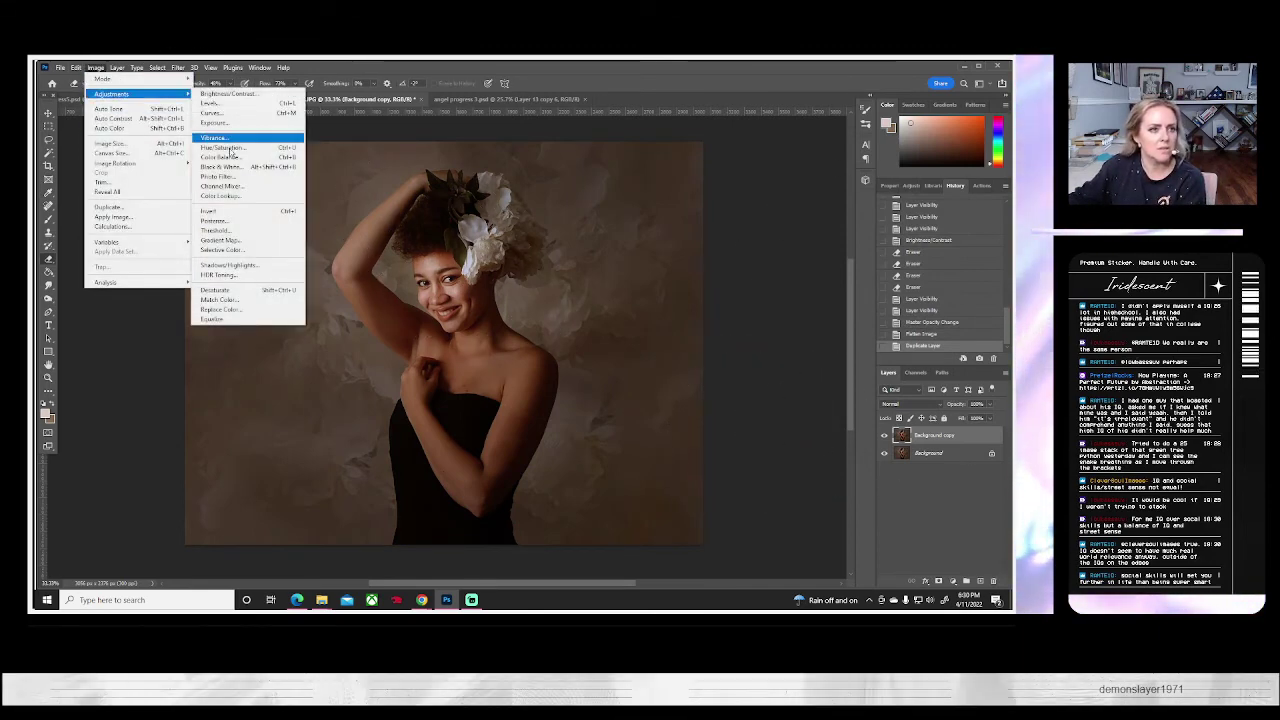
{"action": "left_click", "coordinate": [235, 156]}
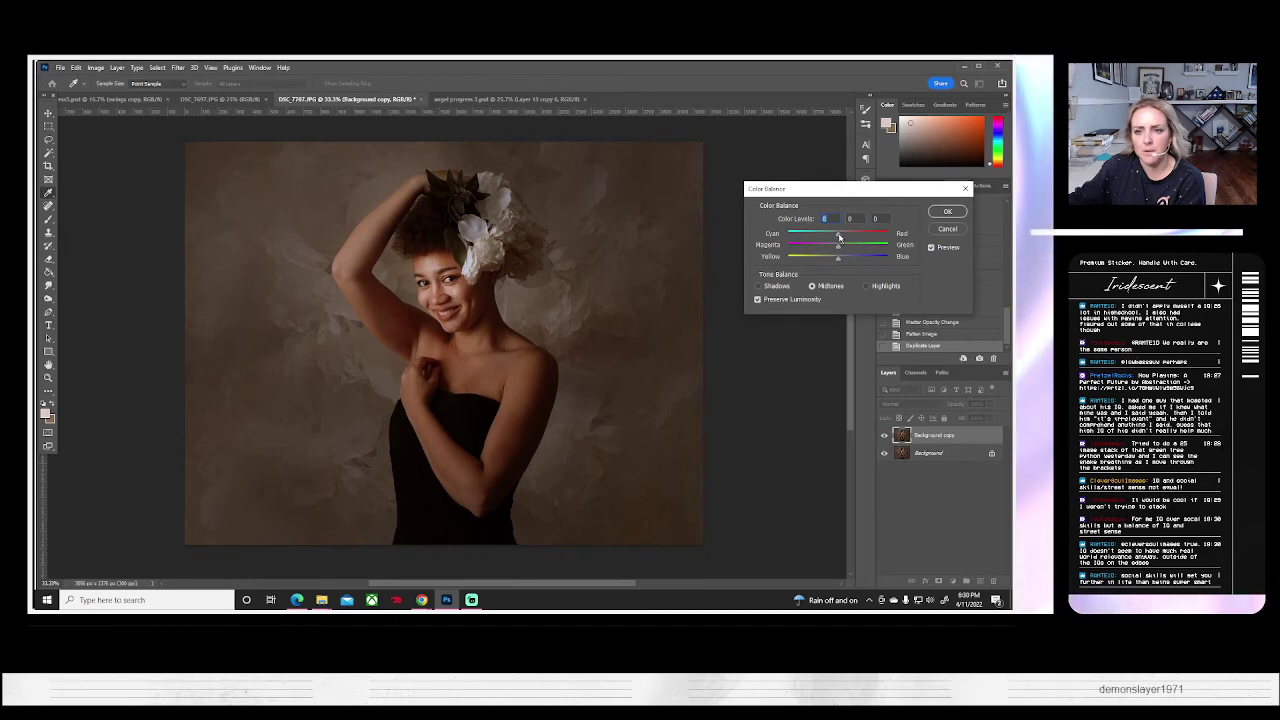
{"action": "left_click_drag", "start_coordinate": [839, 237], "coordinate": [832, 262]}
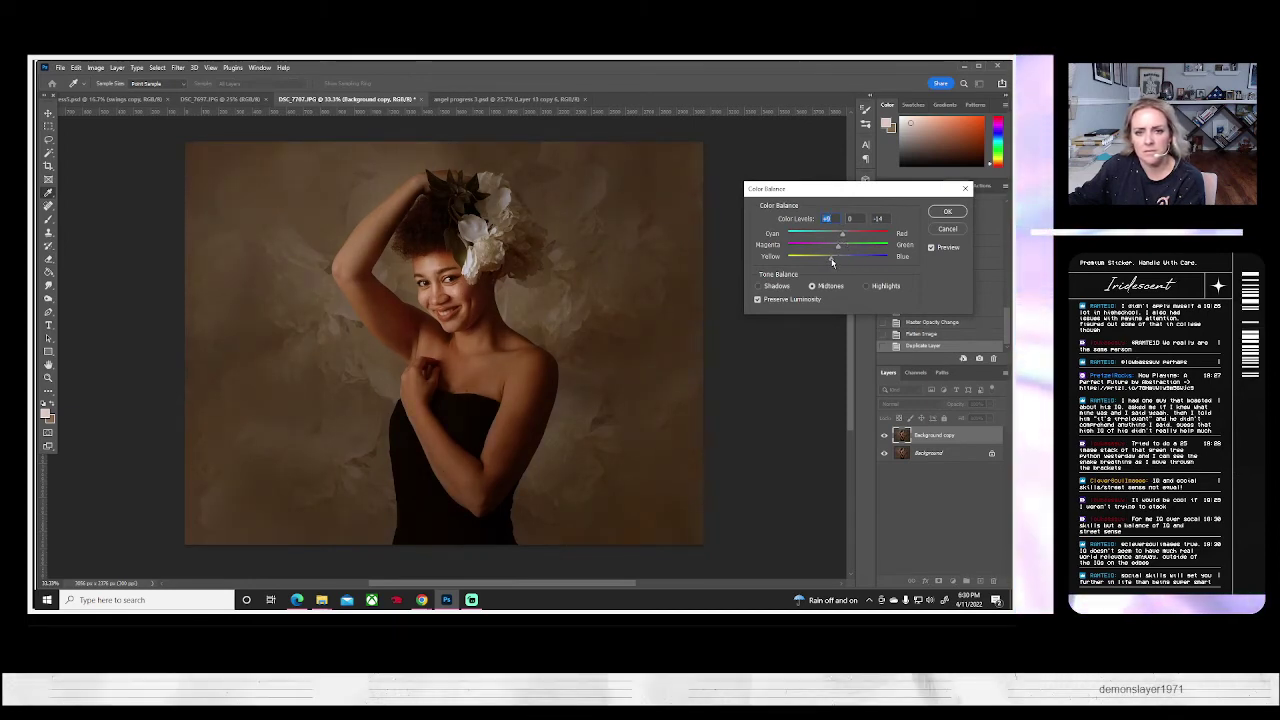
{"action": "key", "text": "Return"}
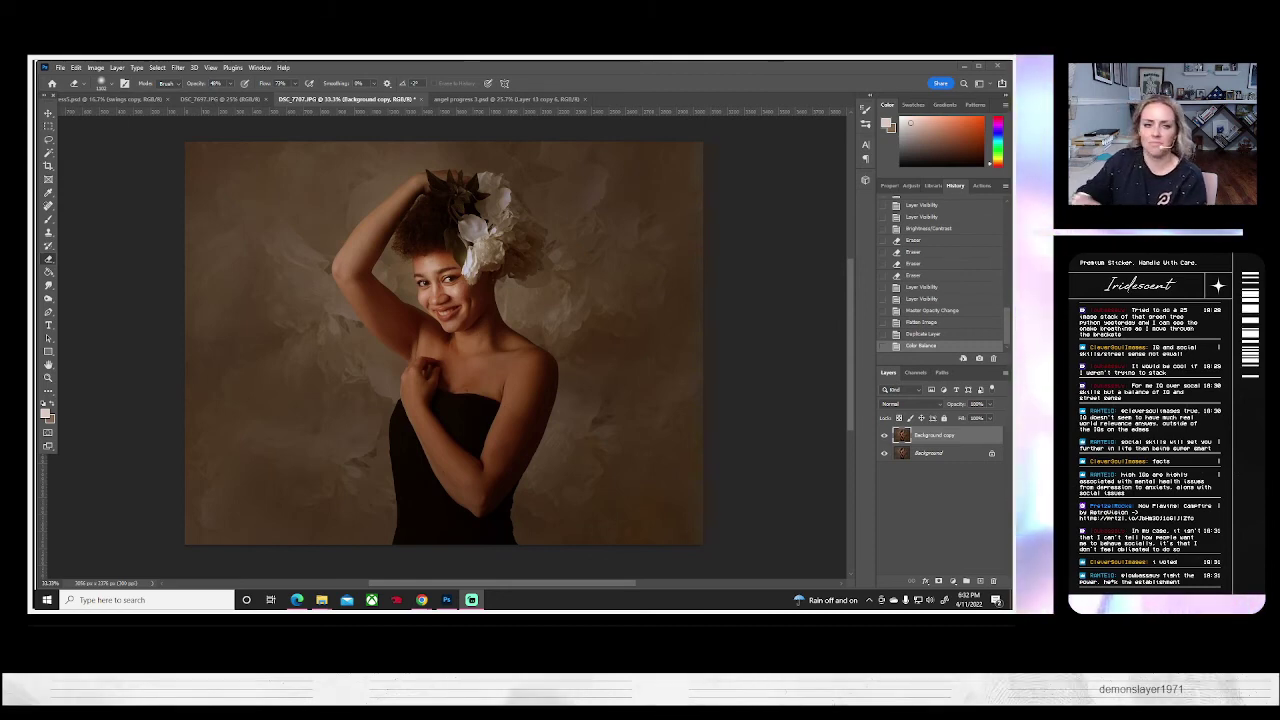
- Compare the color-balanced layer hidden and shown, and flatten the image
{"action": "left_click", "coordinate": [884, 437]}
{"action": "left_click", "coordinate": [884, 438]}
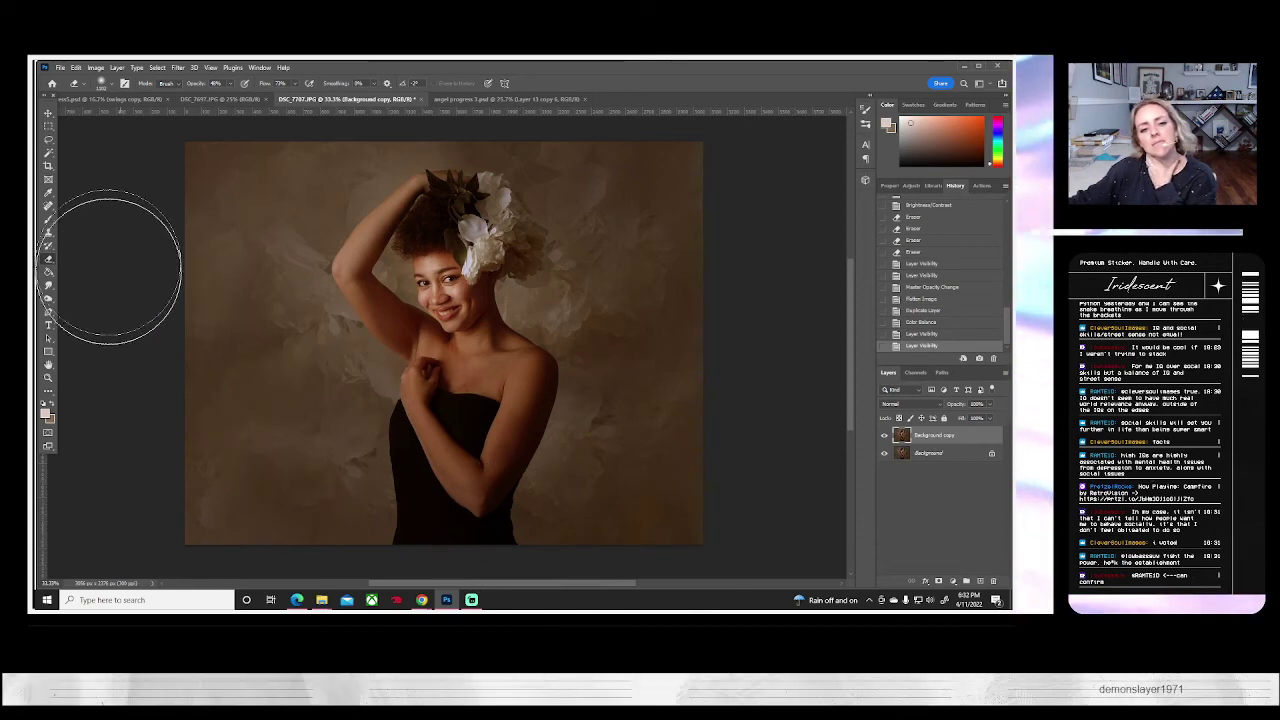
{"action": "left_click", "coordinate": [117, 67]}
{"action": "left_click", "coordinate": [135, 465]}
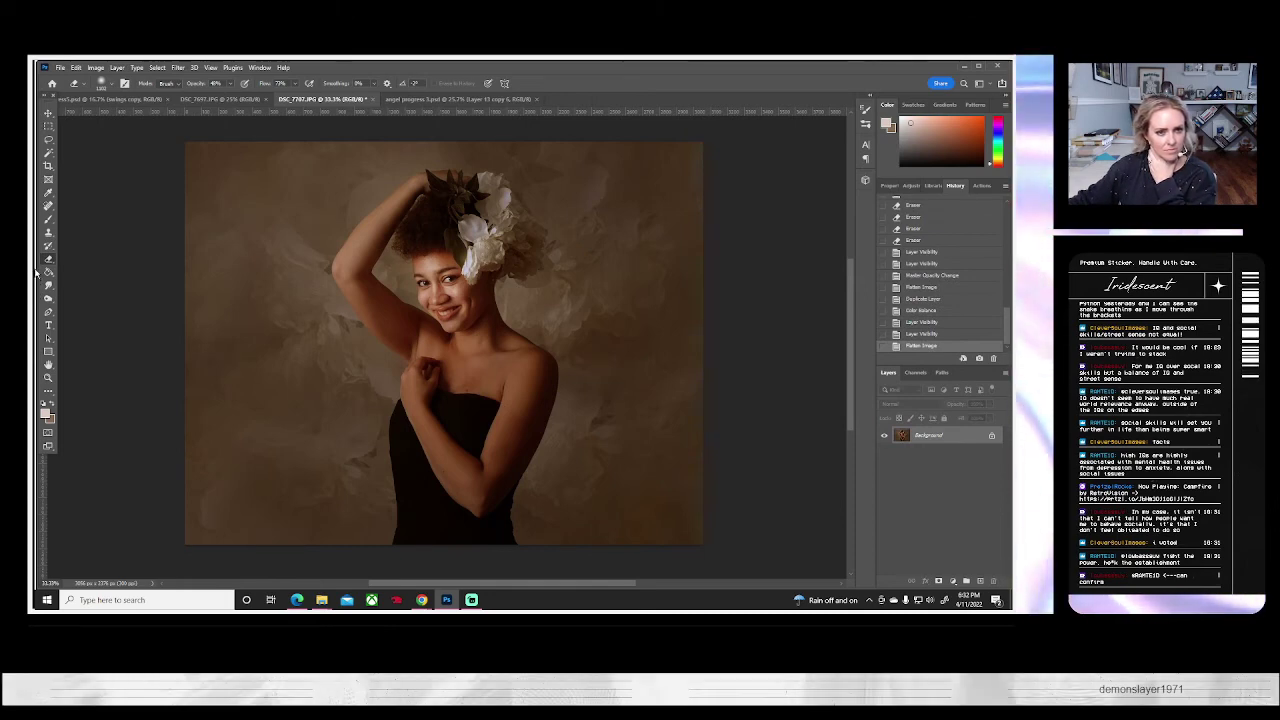
- Save the flattened portrait as a JPEG file under a new name
{"action": "left_click", "coordinate": [59, 67]}
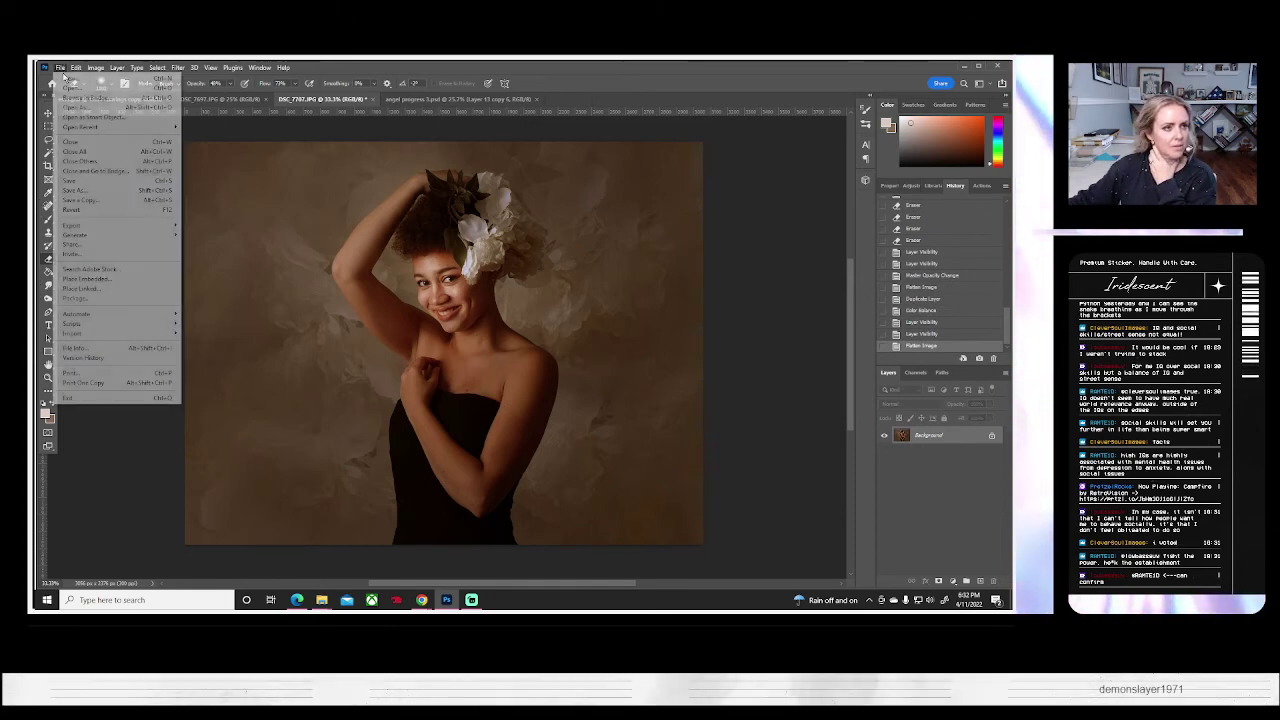
{"action": "left_click", "coordinate": [92, 189]}
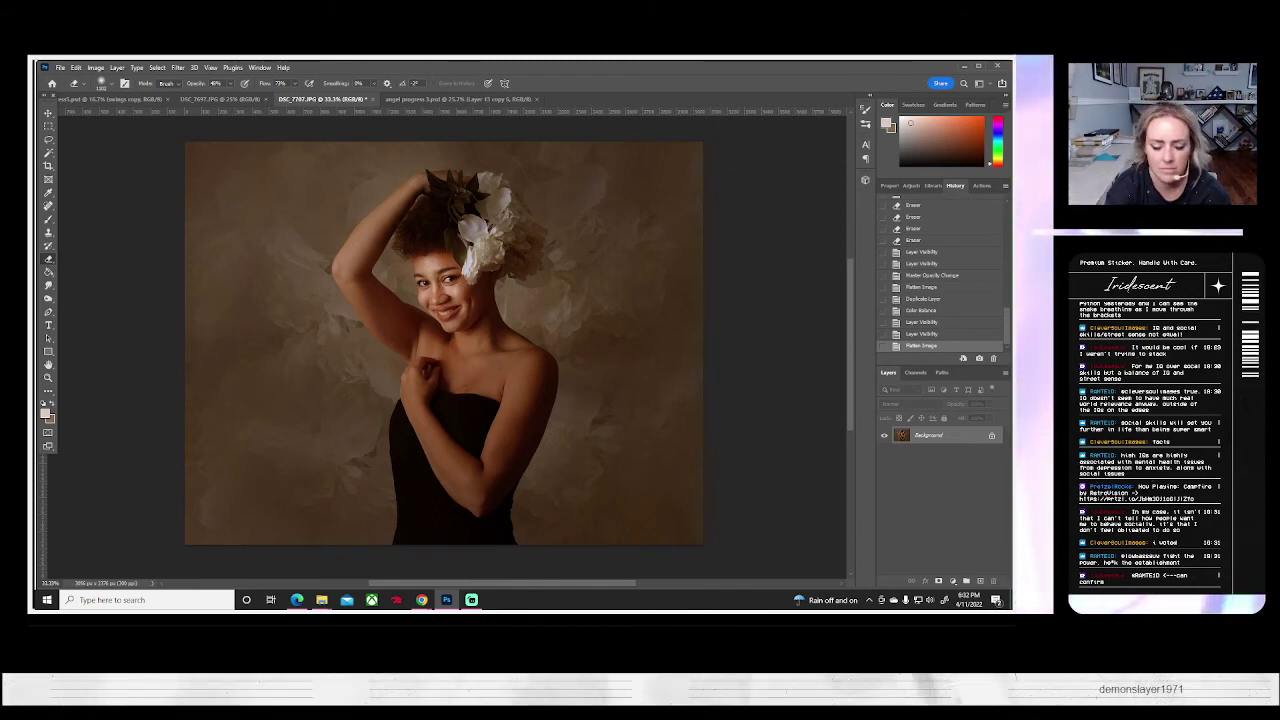
{"action": "key", "text": "Return"}
{"action": "key", "text": "Return"}
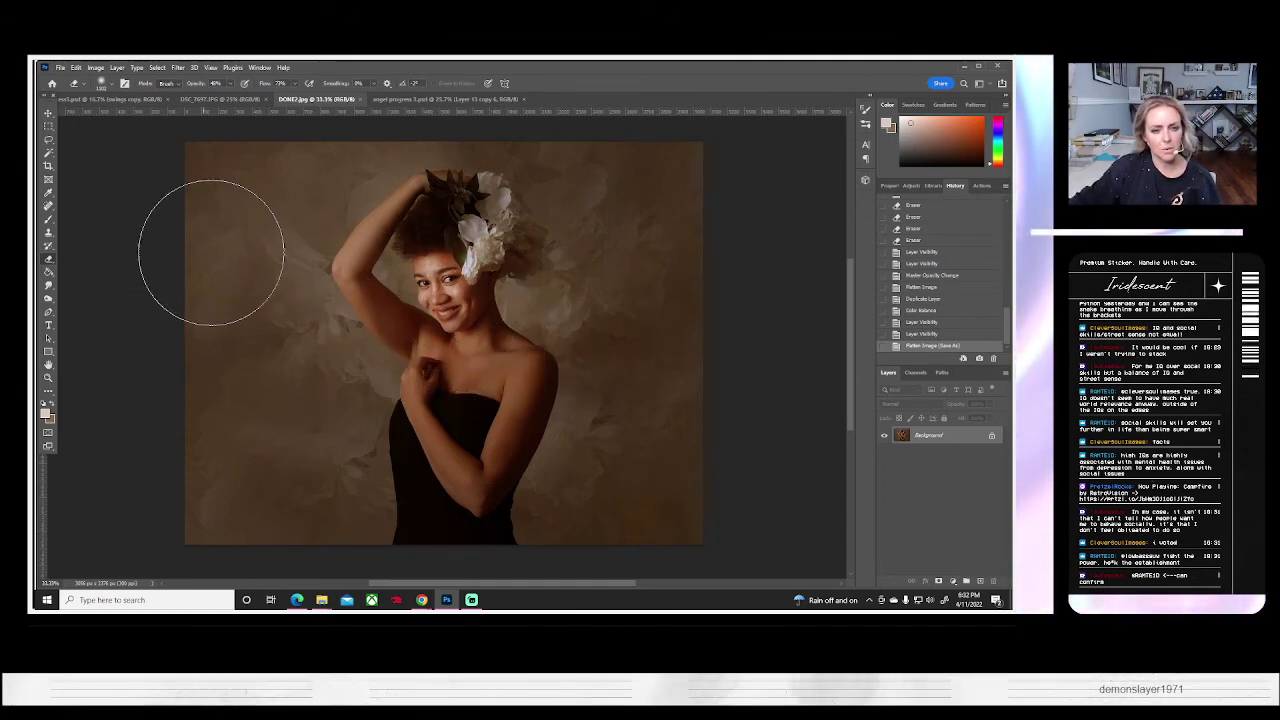
- Save the portrait once more as a JPEG at Maximum quality 12 with the Baseline ("Standard") format, and close it
{"action": "left_click", "coordinate": [60, 67]}
{"action": "left_click", "coordinate": [110, 190]}
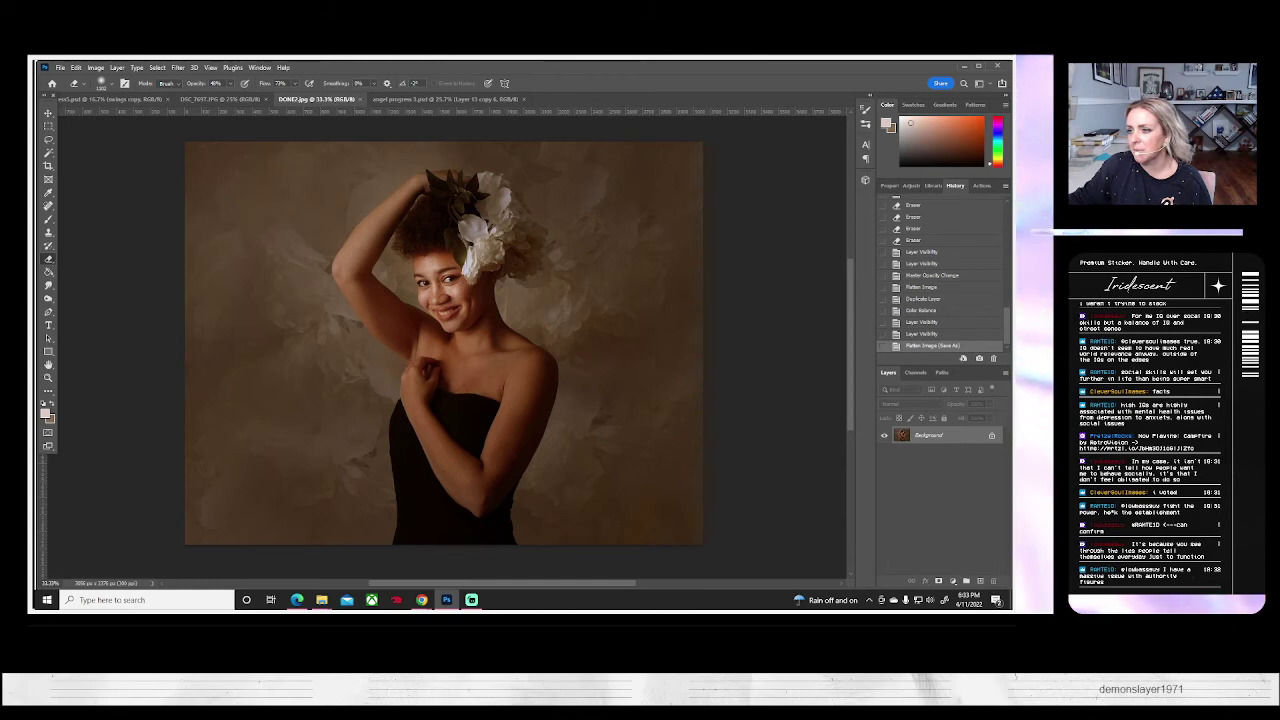
{"action": "key", "text": "ctrl+s"}
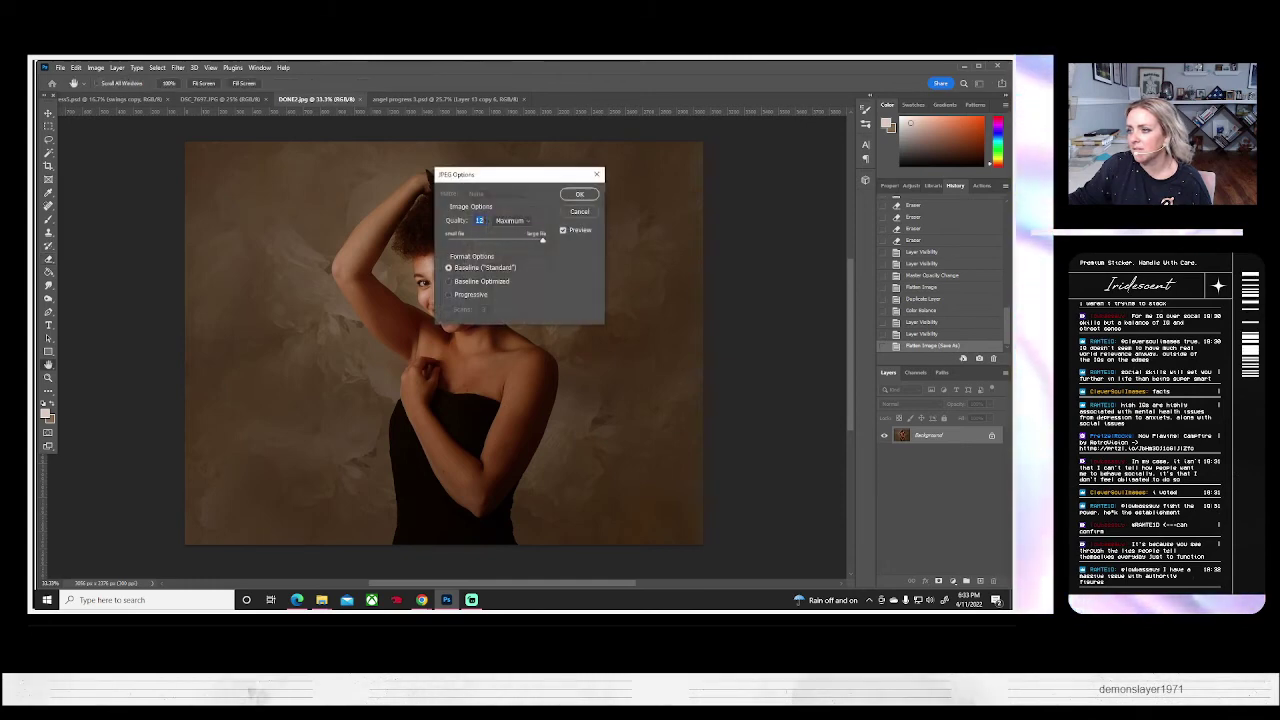
{"action": "left_click", "coordinate": [568, 195]}
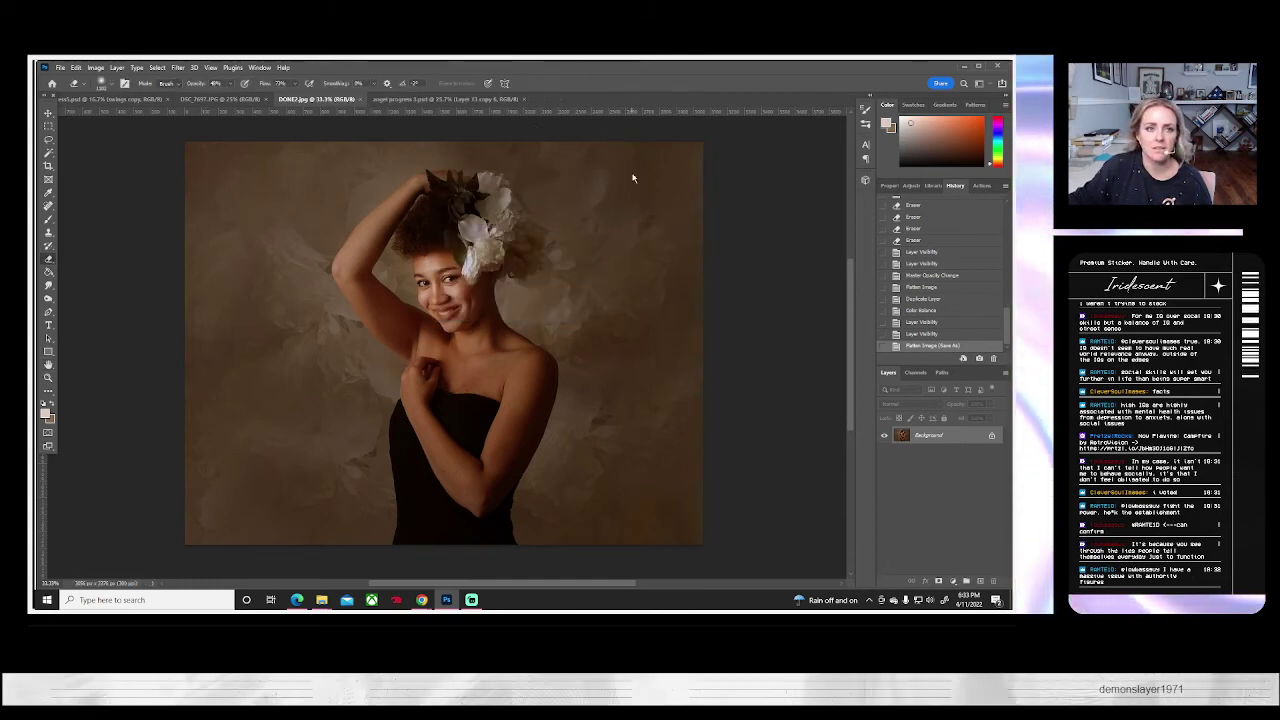
{"action": "left_click", "coordinate": [353, 100]}
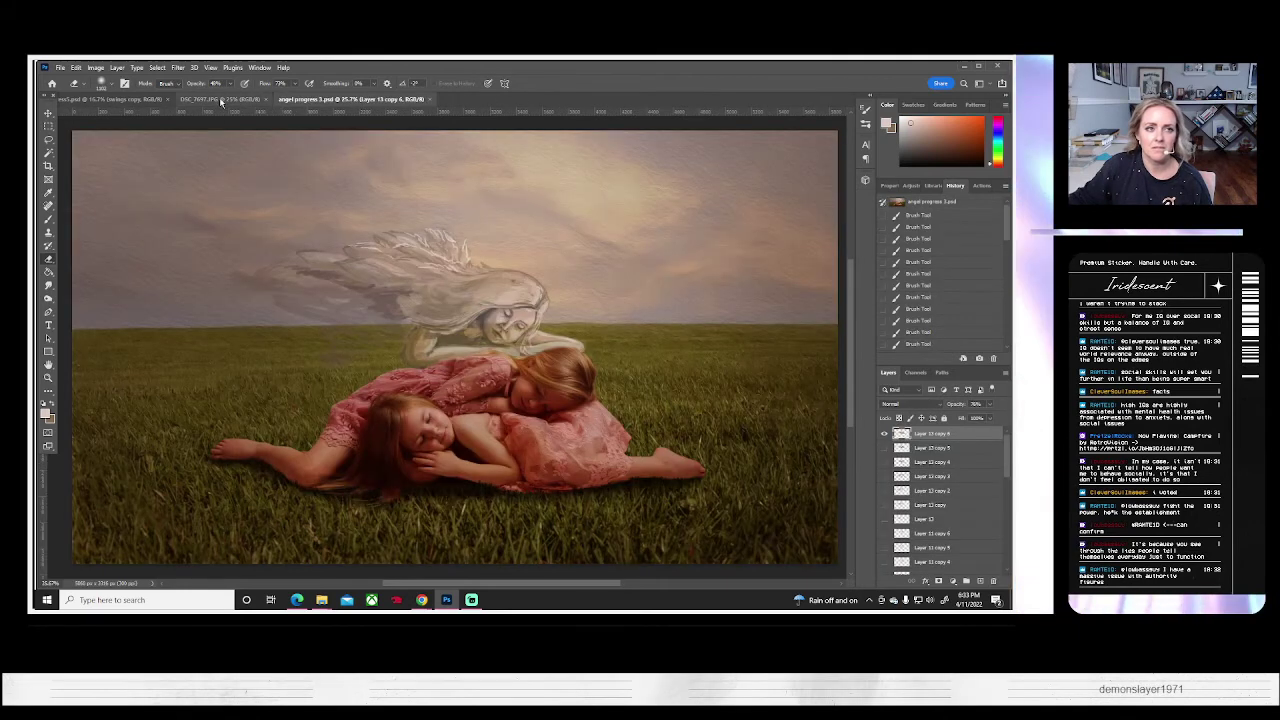
- Review the other open documents, including DSC_7697.JPG and the carnival composite, and return to the angel progress 3.psd composite
{"action": "left_click", "coordinate": [222, 100]}
{"action": "left_click", "coordinate": [346, 100]}
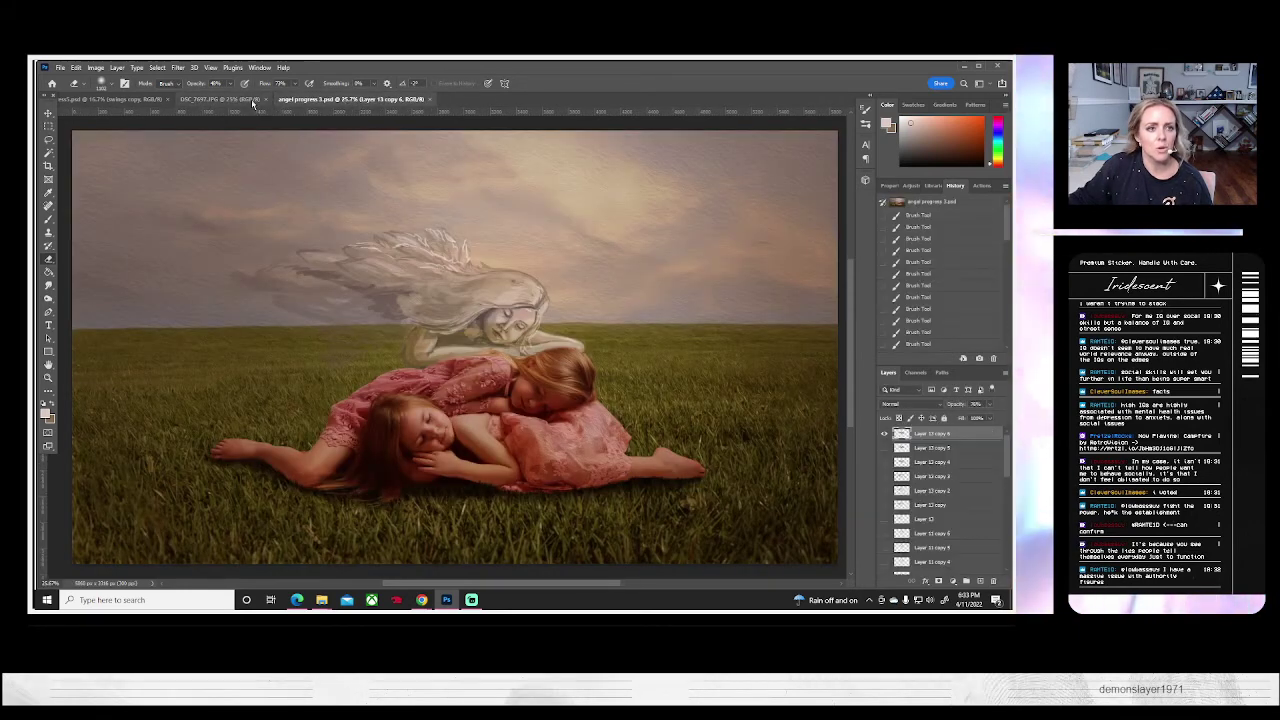
{"action": "left_click", "coordinate": [253, 101]}
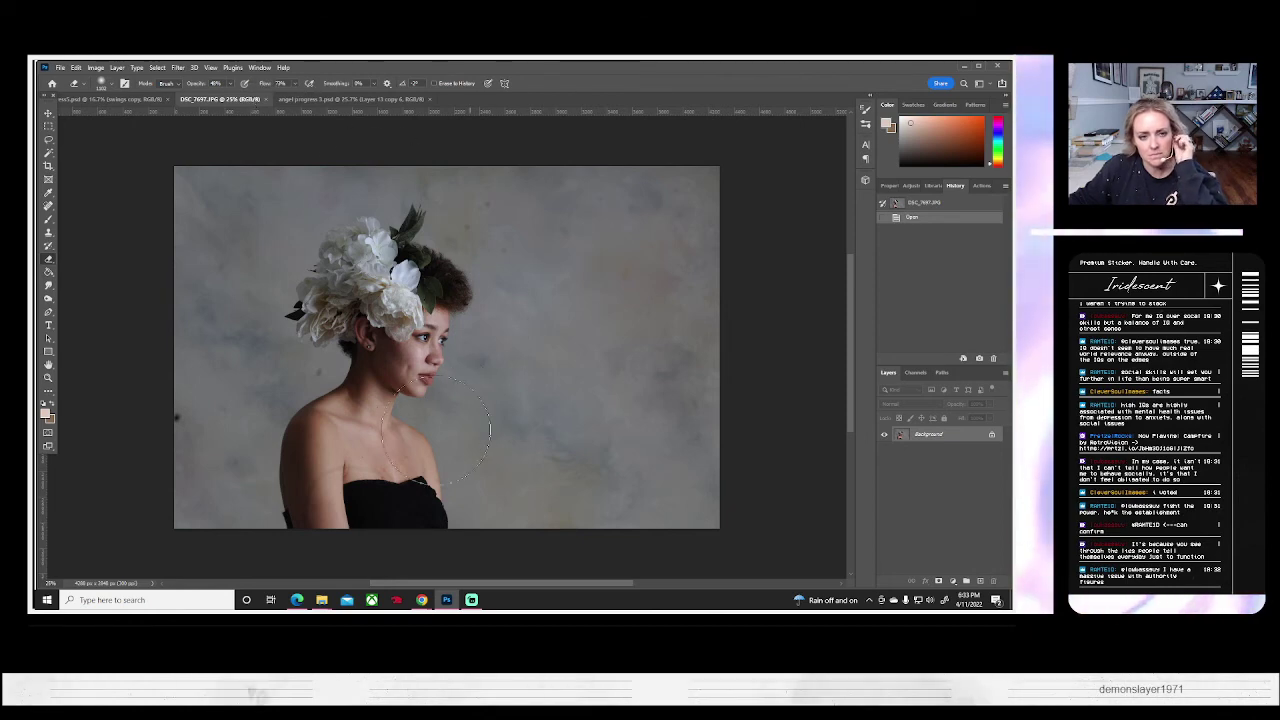
{"action": "left_click", "coordinate": [362, 100]}
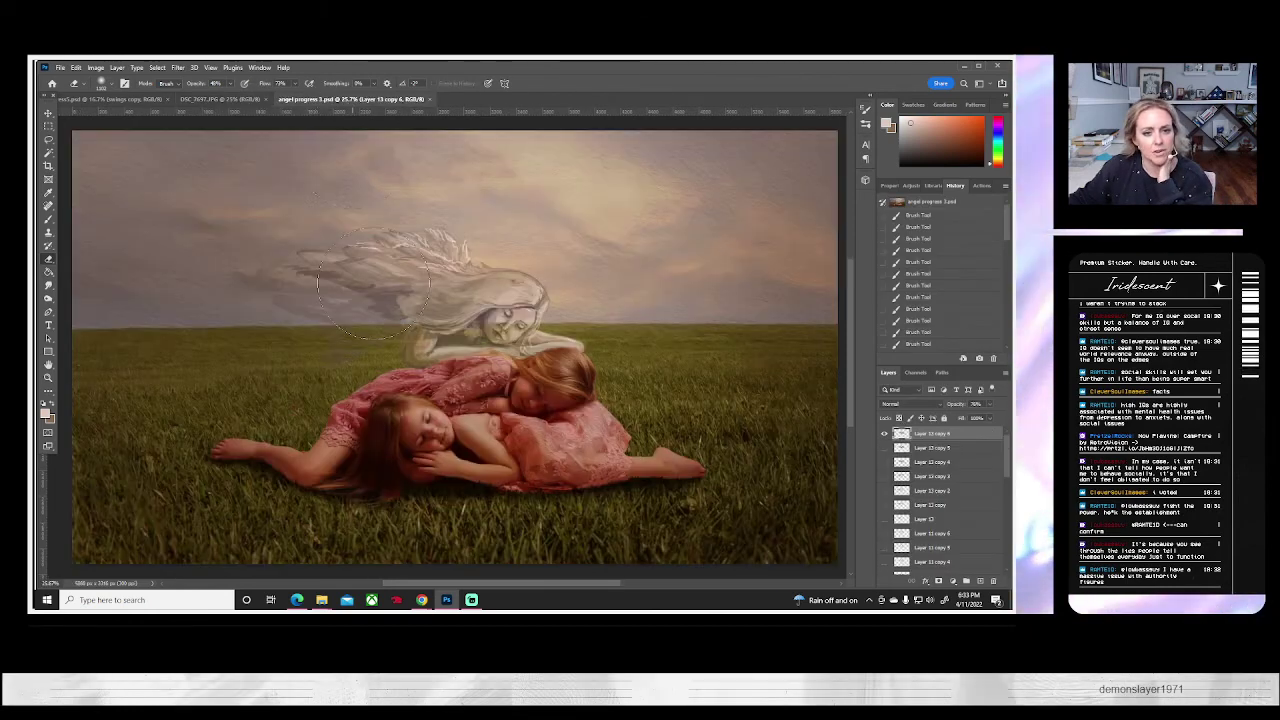
{"action": "left_click", "coordinate": [128, 100]}
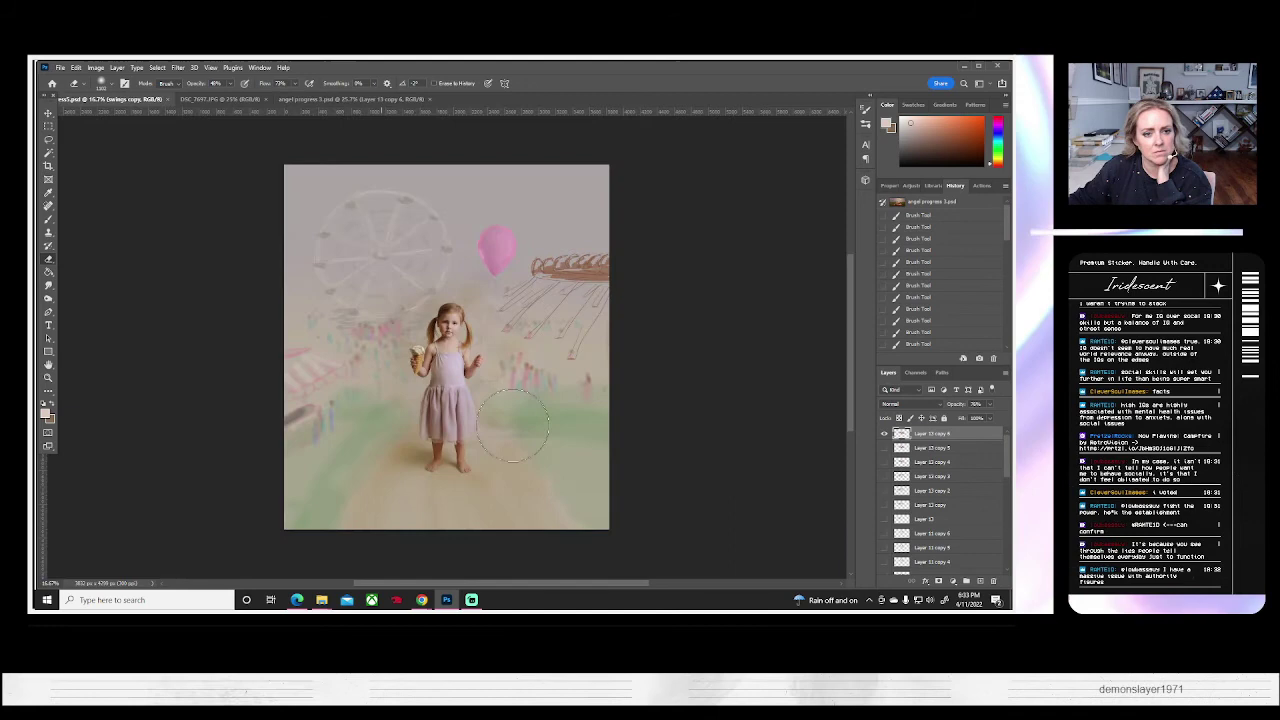
{"action": "left_click", "coordinate": [362, 100]}
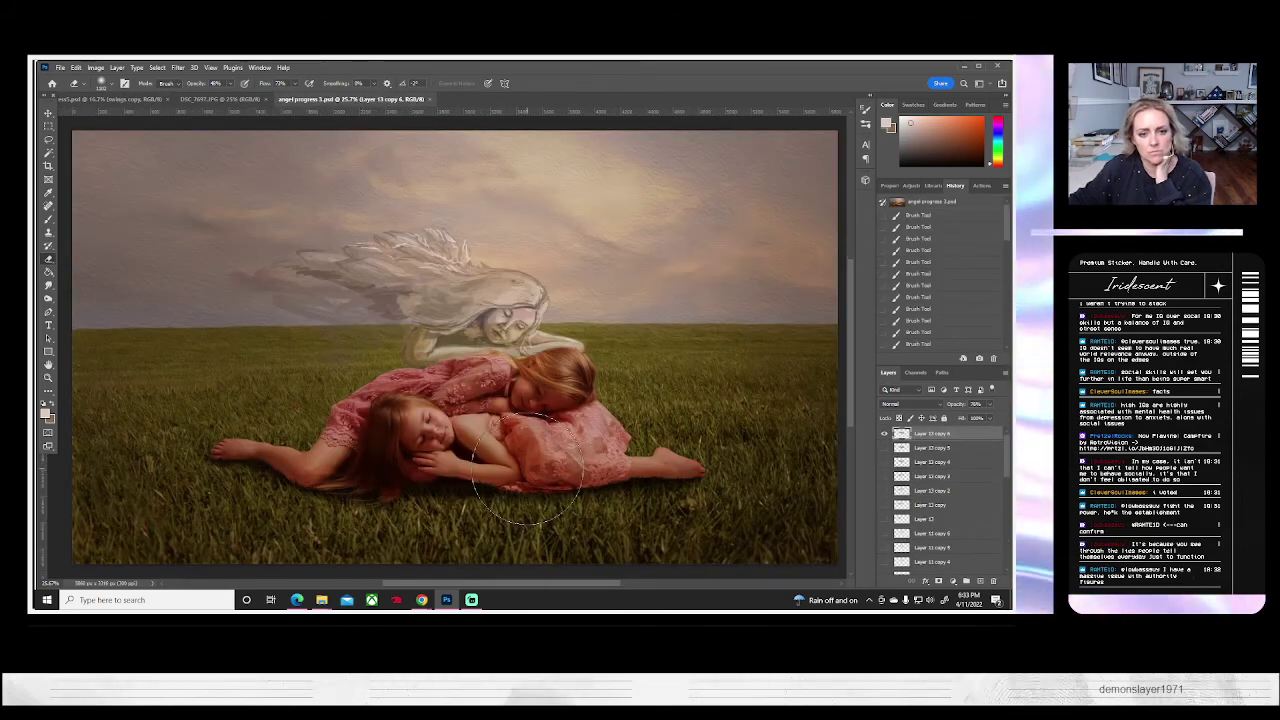
- Compare the angel composite with the topmost painted angel layer hidden and shown
{"action": "left_click", "coordinate": [884, 434]}
{"action": "left_click", "coordinate": [884, 434]}
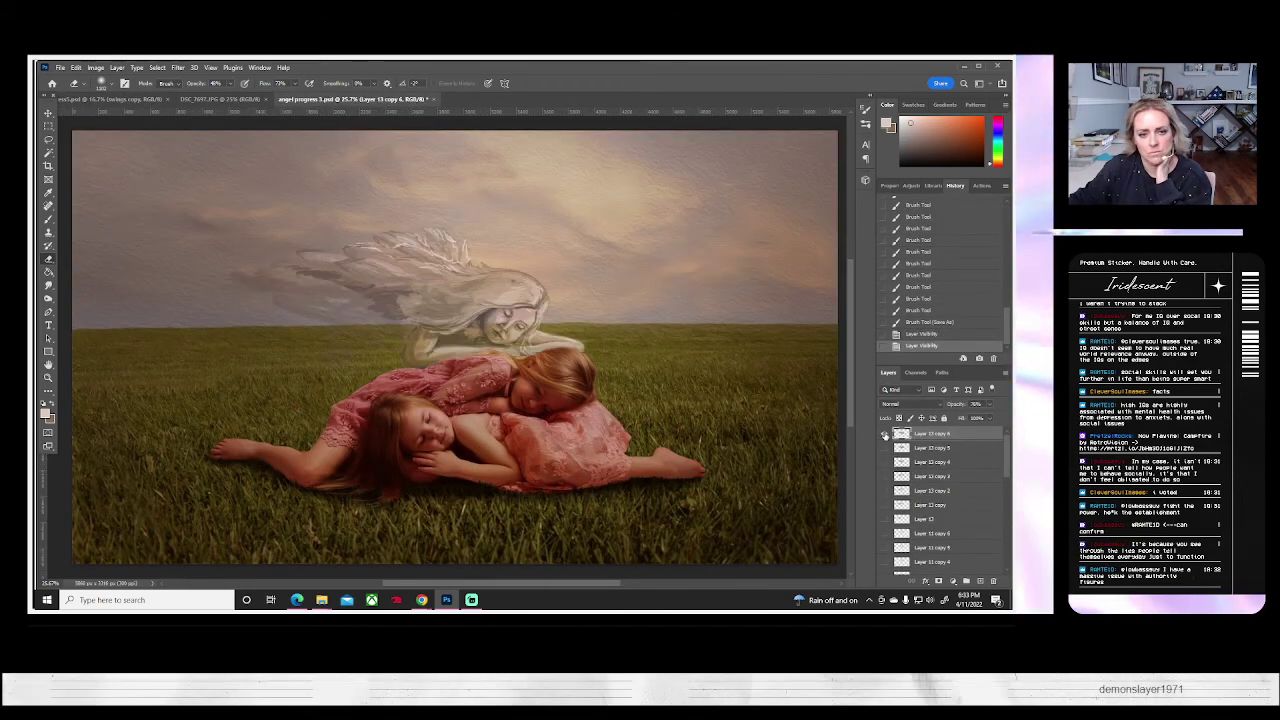
{"action": "key", "text": "z"}
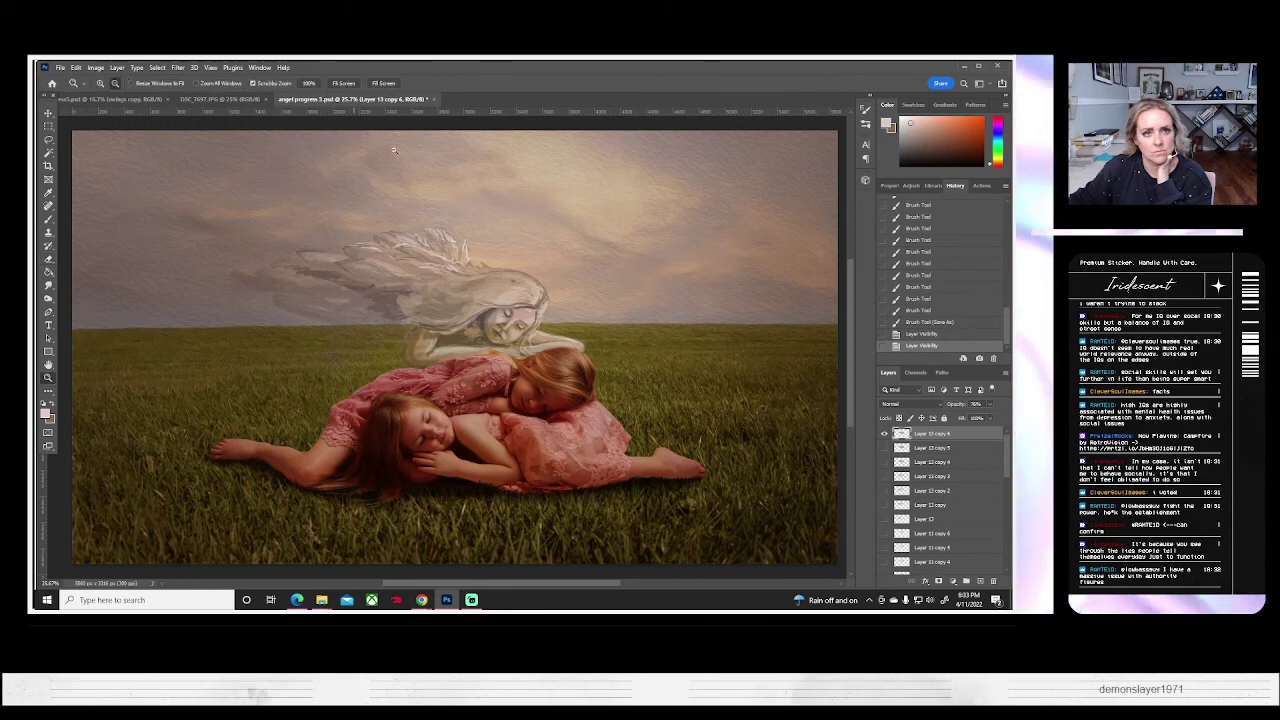
{"action": "left_click", "coordinate": [346, 84]}
{"action": "left_click", "coordinate": [455, 302]}
{"action": "left_click", "coordinate": [455, 302]}
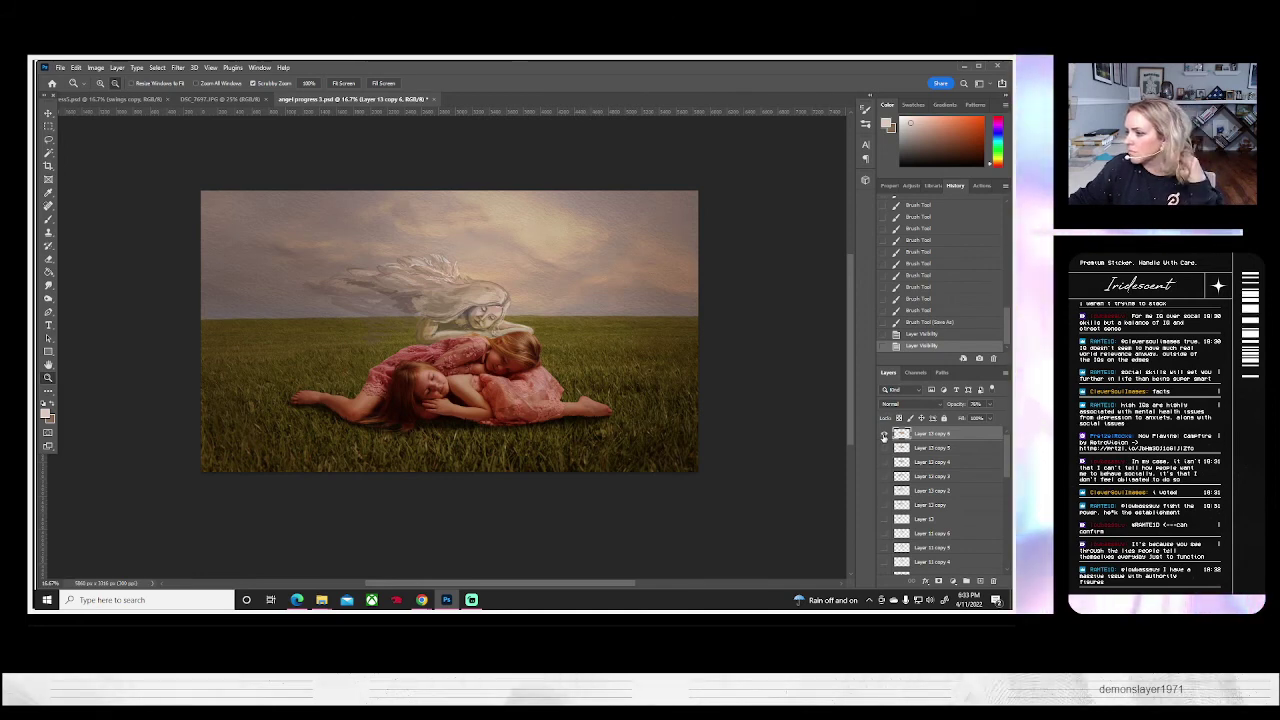
{"action": "left_click", "coordinate": [884, 435]}
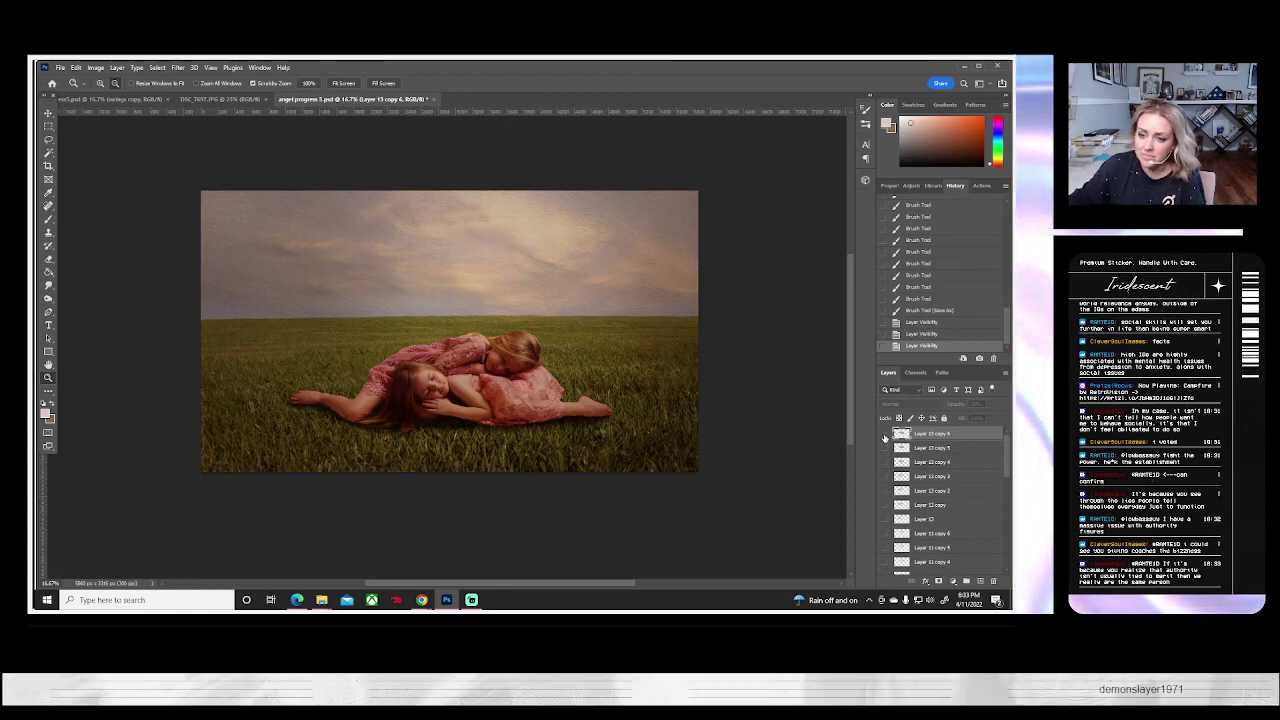
{"action": "left_click", "coordinate": [884, 435]}
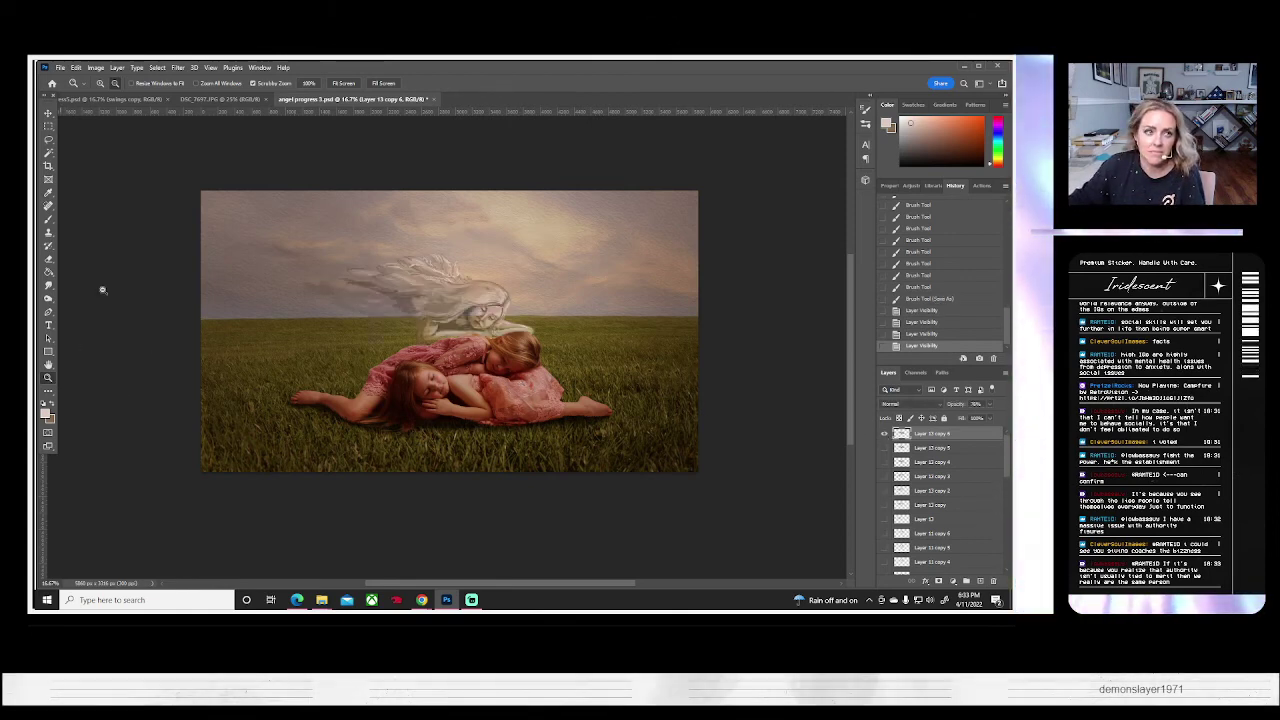
{"action": "left_click", "coordinate": [459, 336]}
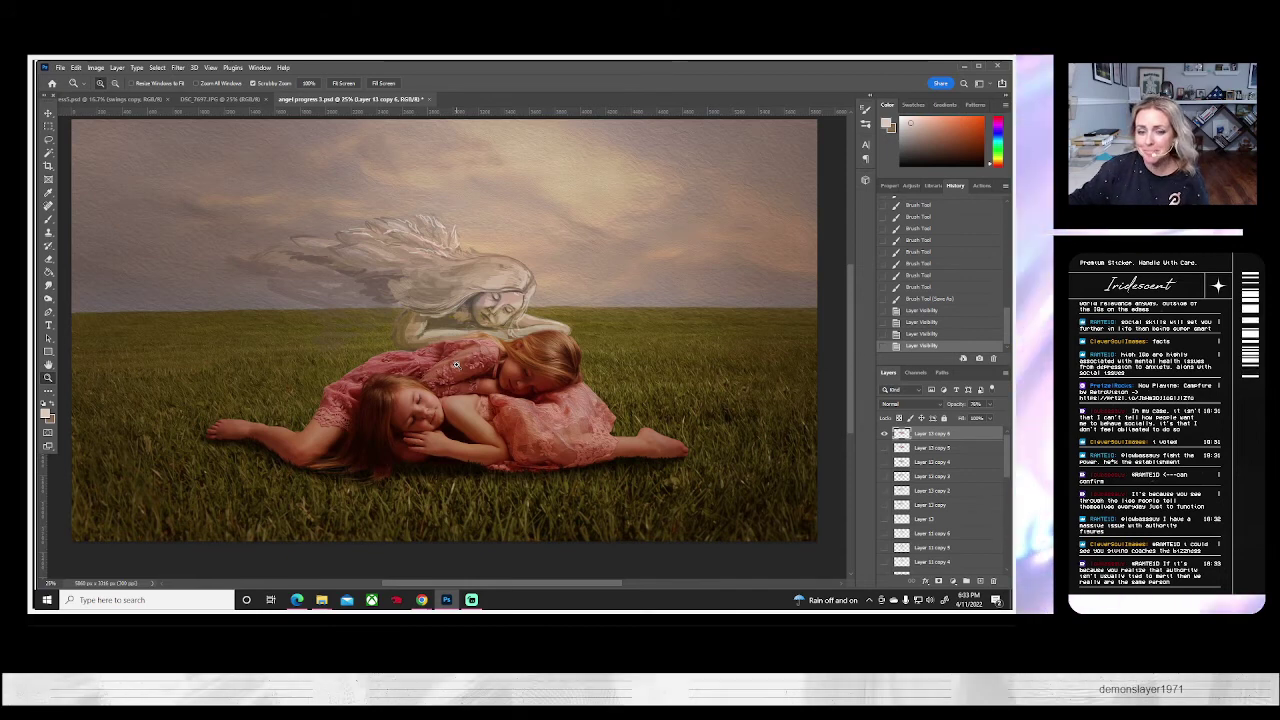
{"action": "left_click", "coordinate": [884, 434]}
{"action": "left_click", "coordinate": [884, 434]}
- Duplicate the topmost painted angel layer and hide the original beneath the new copy
{"action": "right_click", "coordinate": [910, 438]}
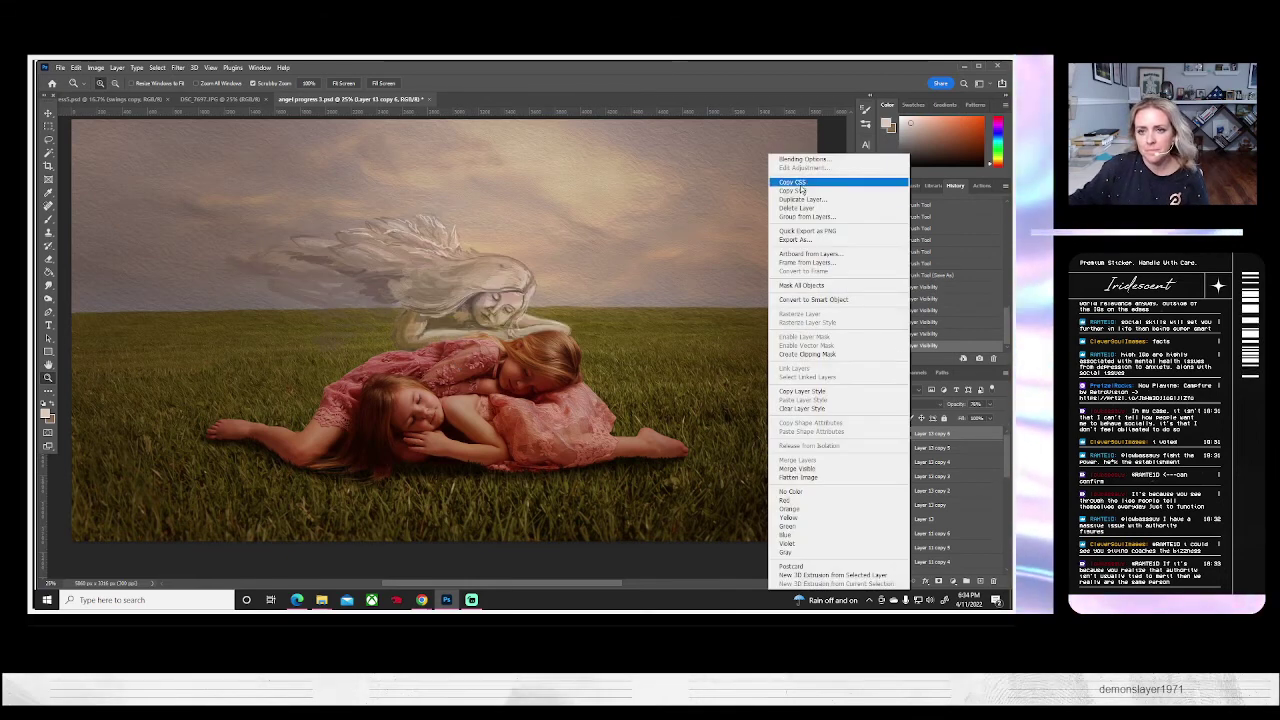
{"action": "left_click", "coordinate": [802, 199]}
{"action": "key", "text": "Return"}
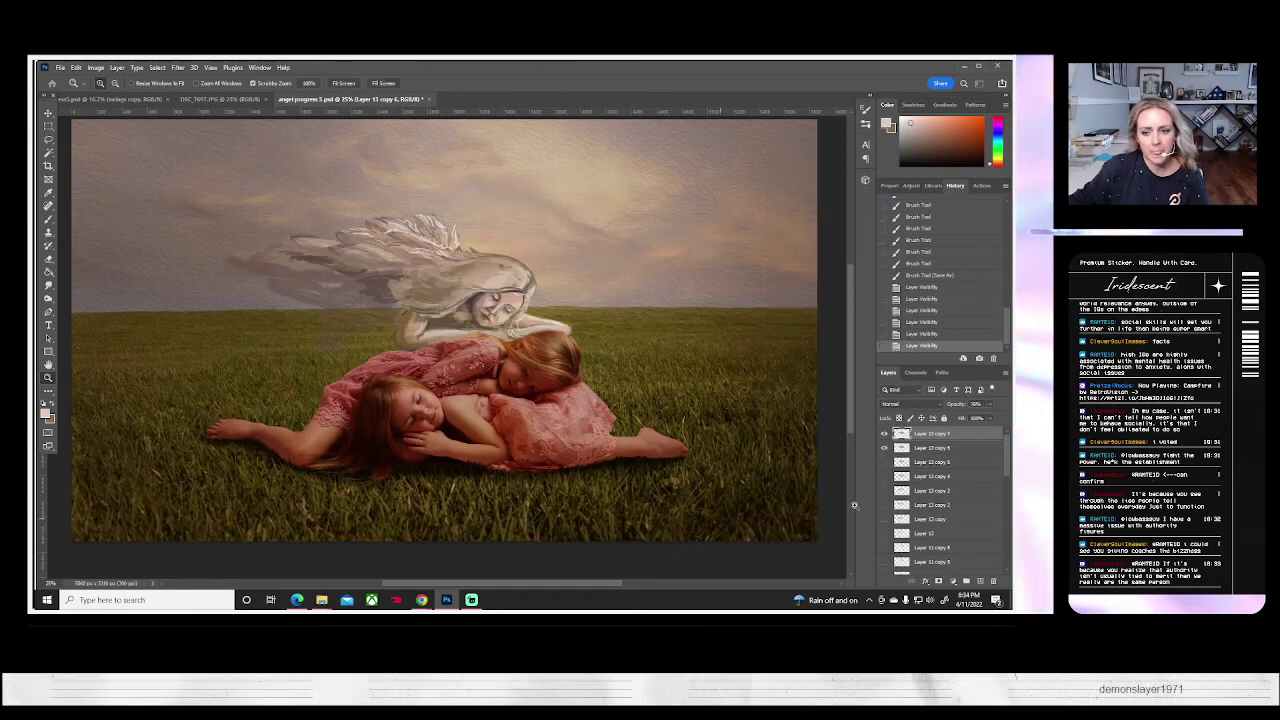
{"action": "left_click", "coordinate": [884, 448]}
- Choose a more saturated dark brown for the Brush tool and paint shading strokes along the underside of the angel's hair
{"action": "left_click", "coordinate": [425, 295]}
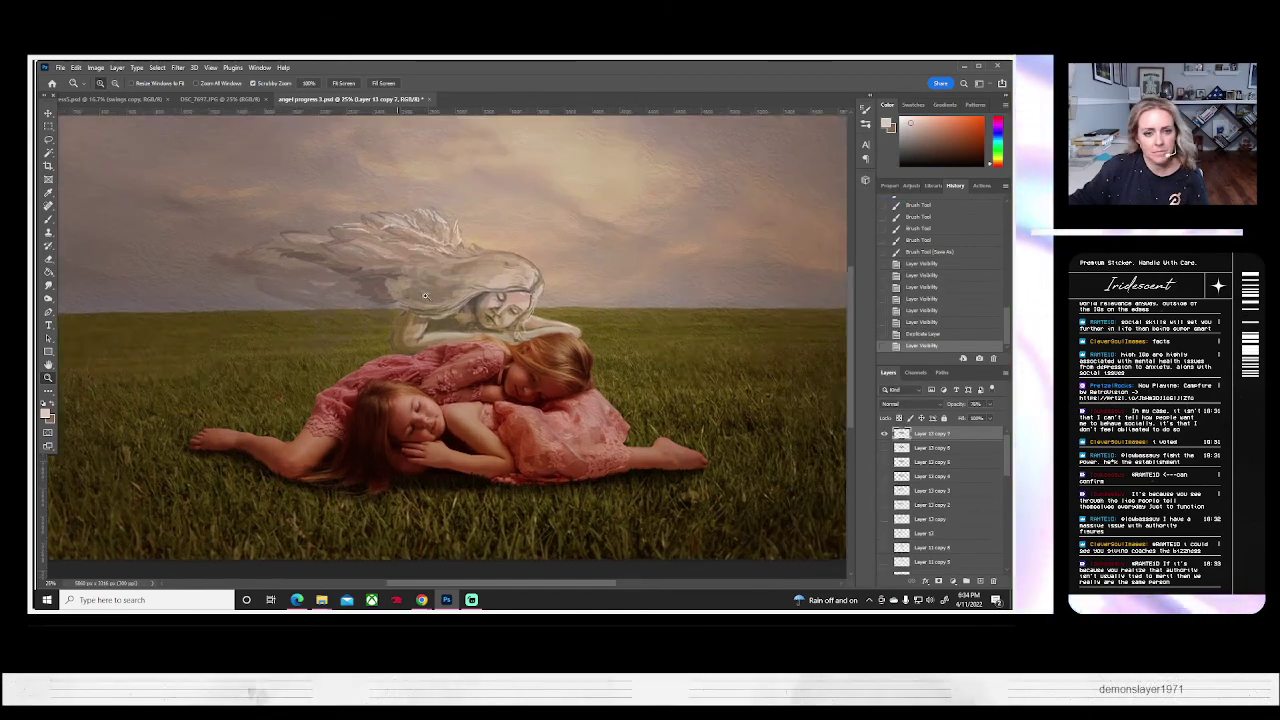
{"action": "left_click", "coordinate": [425, 295]}
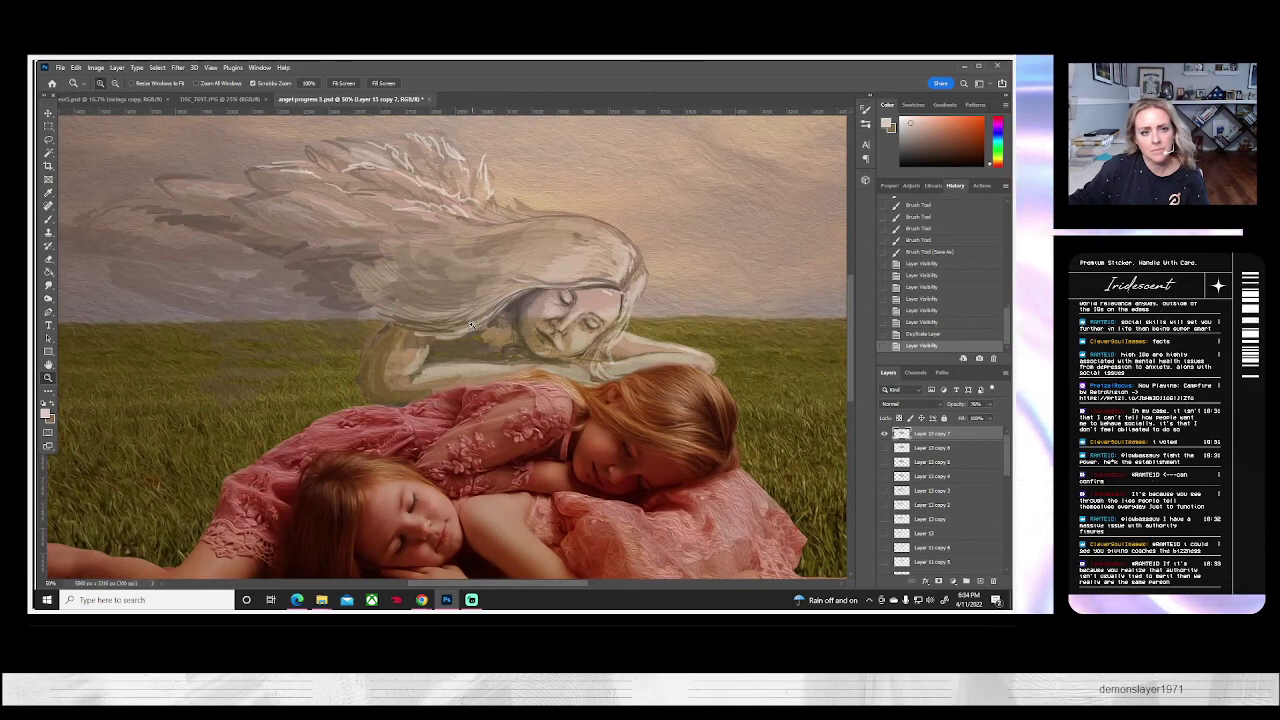
{"action": "left_click", "coordinate": [48, 224]}
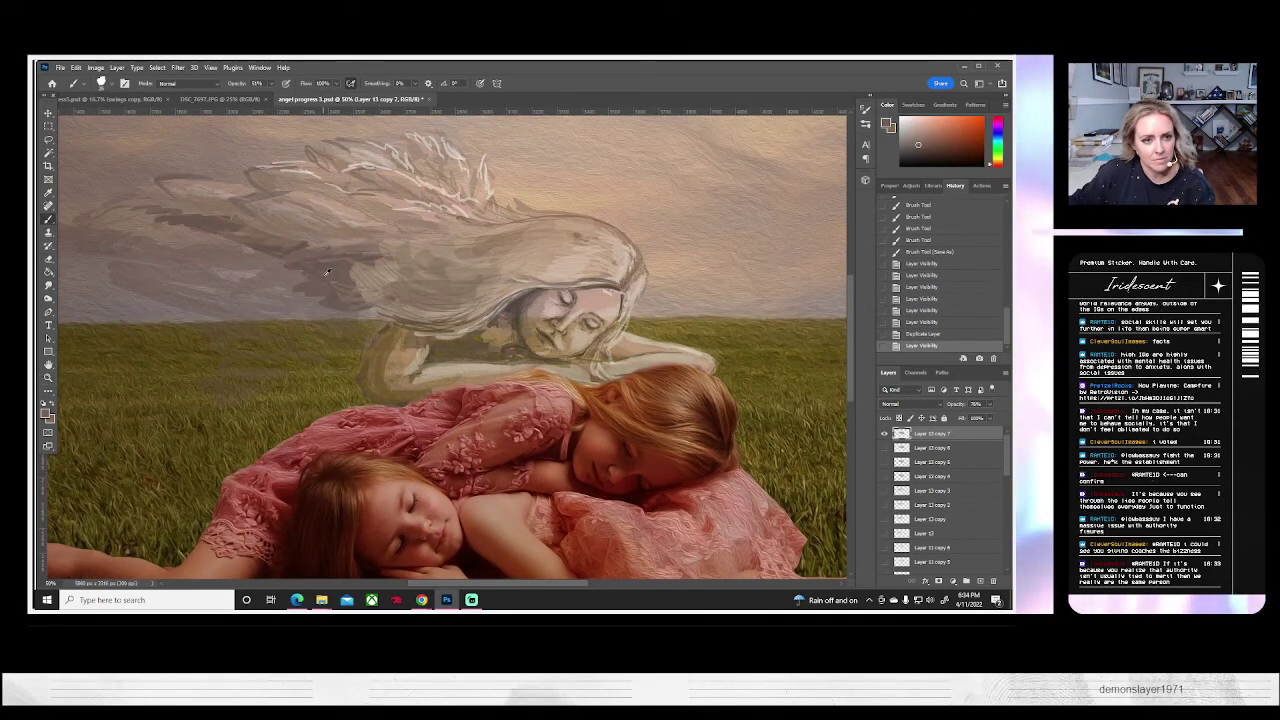
{"action": "left_click", "coordinate": [47, 413]}
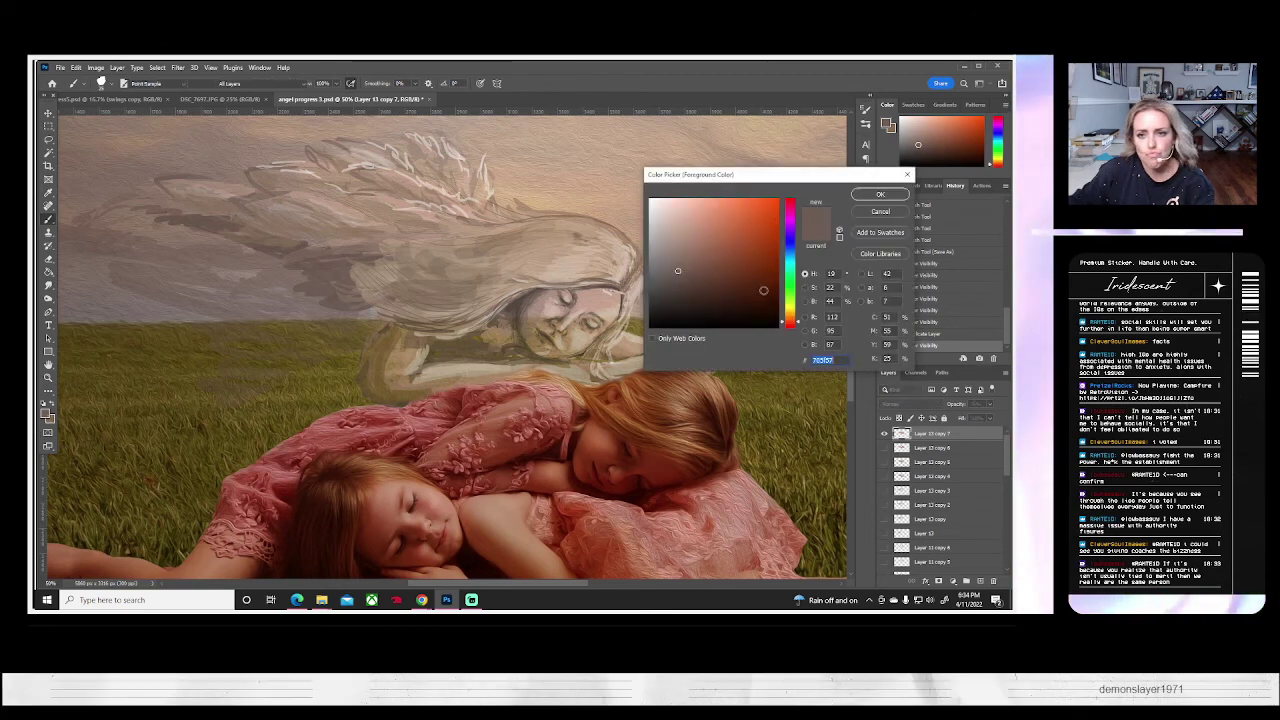
{"action": "left_click", "coordinate": [718, 276]}
{"action": "left_click", "coordinate": [880, 194]}
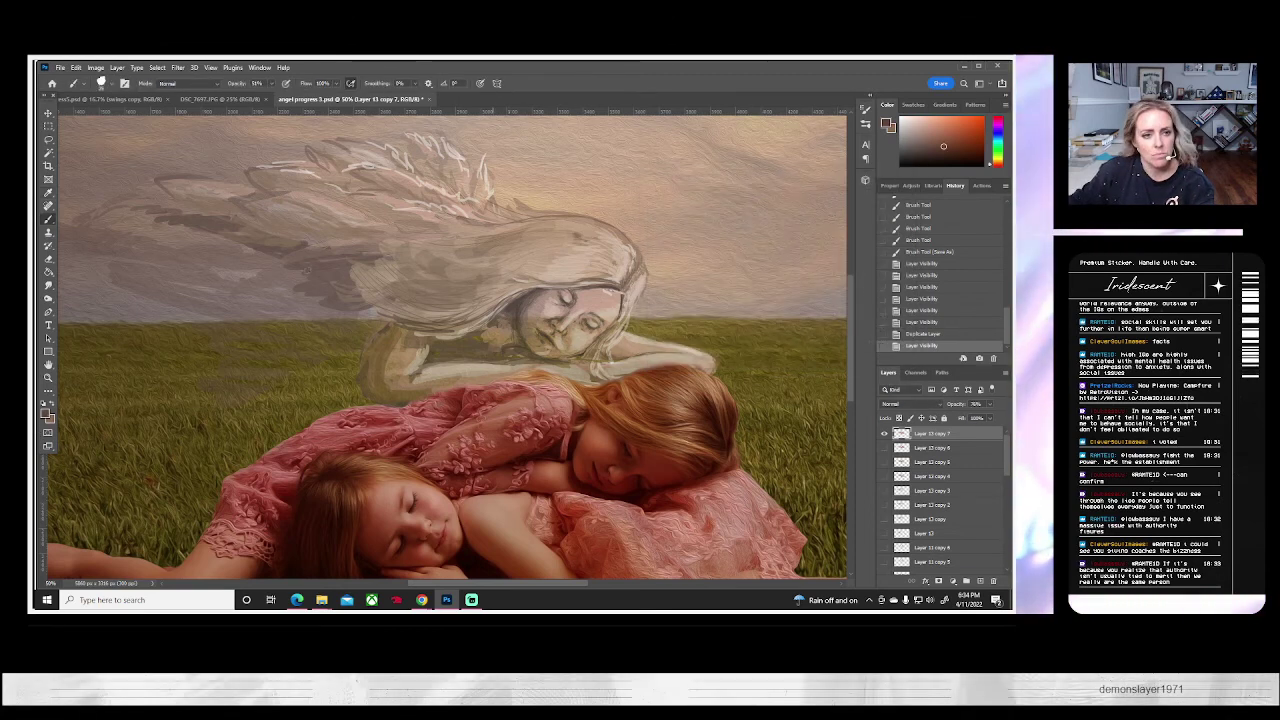
{"action": "left_click", "coordinate": [407, 311]}
{"action": "mouse_move", "coordinate": [349, 291]}
{"action": "left_mouse_down"}
{"action": "mouse_move", "coordinate": [355, 274]}
{"action": "mouse_move", "coordinate": [398, 304]}
{"action": "mouse_move", "coordinate": [388, 295]}
{"action": "left_mouse_up"}
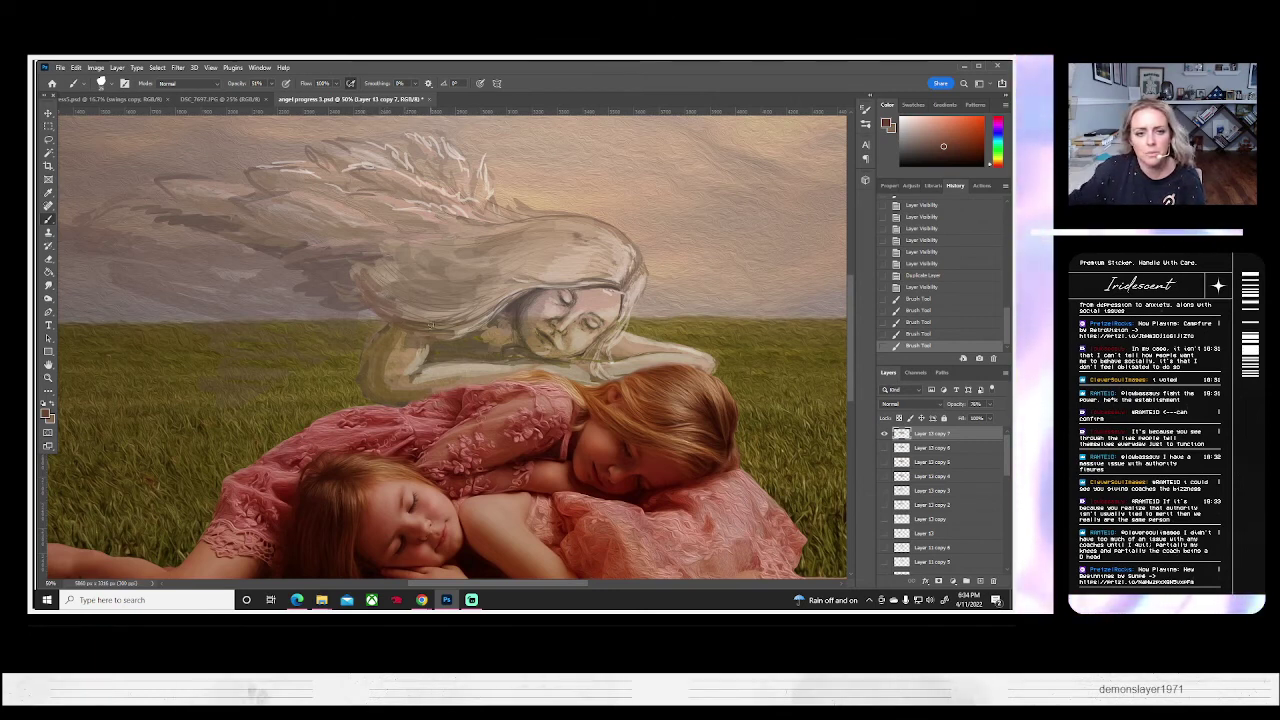
- Rework the dark brown shading under the angel's hair and beside her face, undoing an unwanted stroke along the way
{"action": "left_click", "coordinate": [513, 283]}
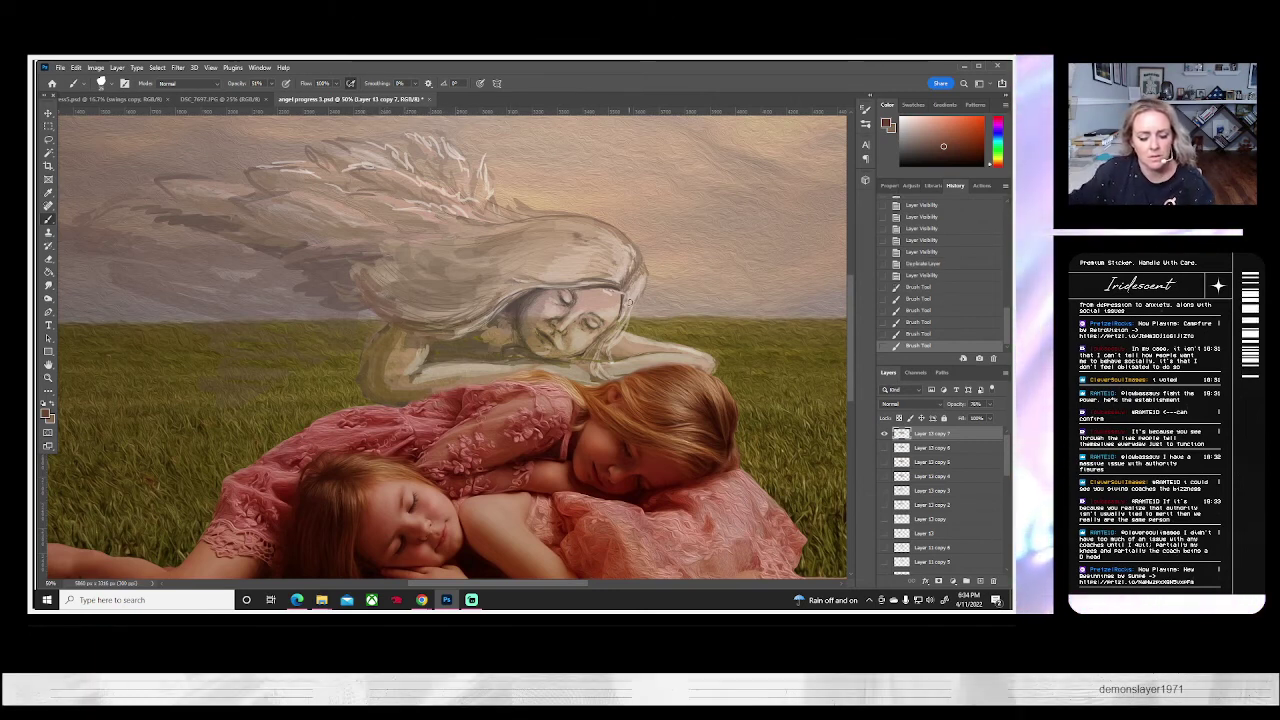
{"action": "key", "text": "ctrl+z"}
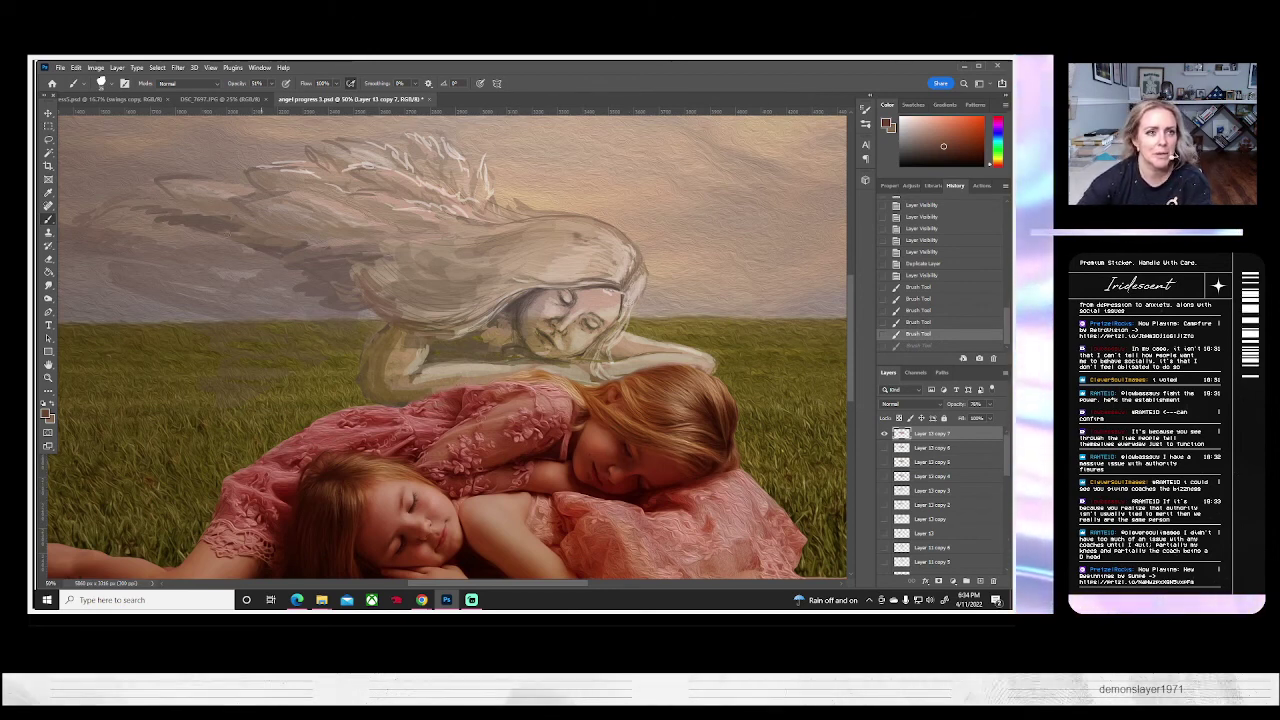
{"action": "left_click_drag", "start_coordinate": [228, 232], "coordinate": [219, 223]}
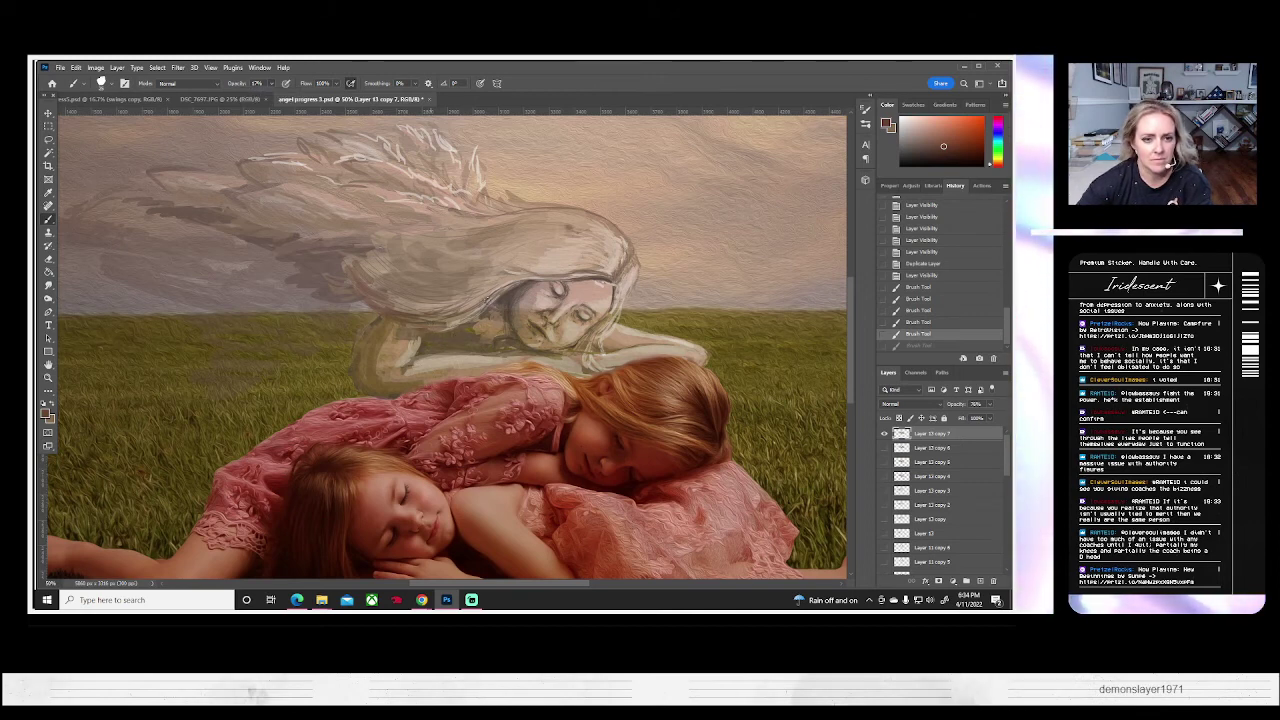
{"action": "key", "text": "ctrl+shift+z"}
{"action": "left_click", "coordinate": [537, 322]}
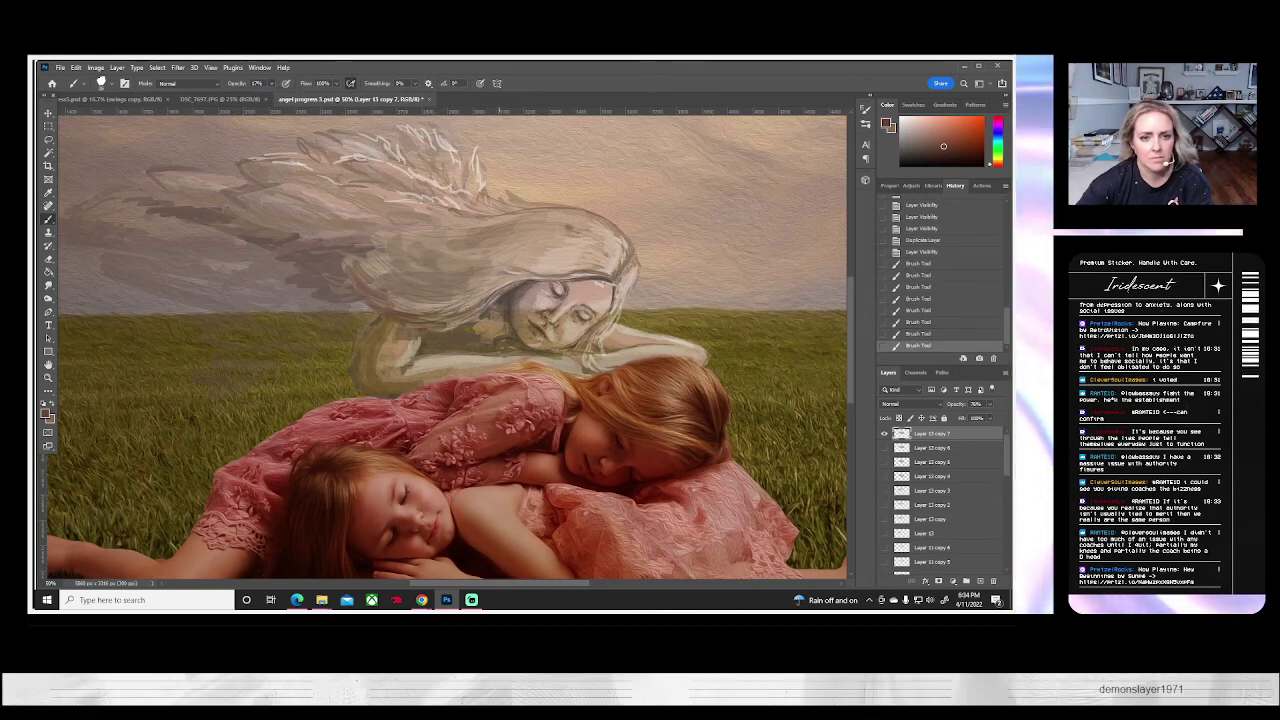
{"action": "left_click", "coordinate": [537, 322]}
{"action": "mouse_move", "coordinate": [600, 276]}
{"action": "left_mouse_down"}
{"action": "mouse_move", "coordinate": [610, 268]}
{"action": "mouse_move", "coordinate": [524, 274]}
{"action": "left_mouse_up"}
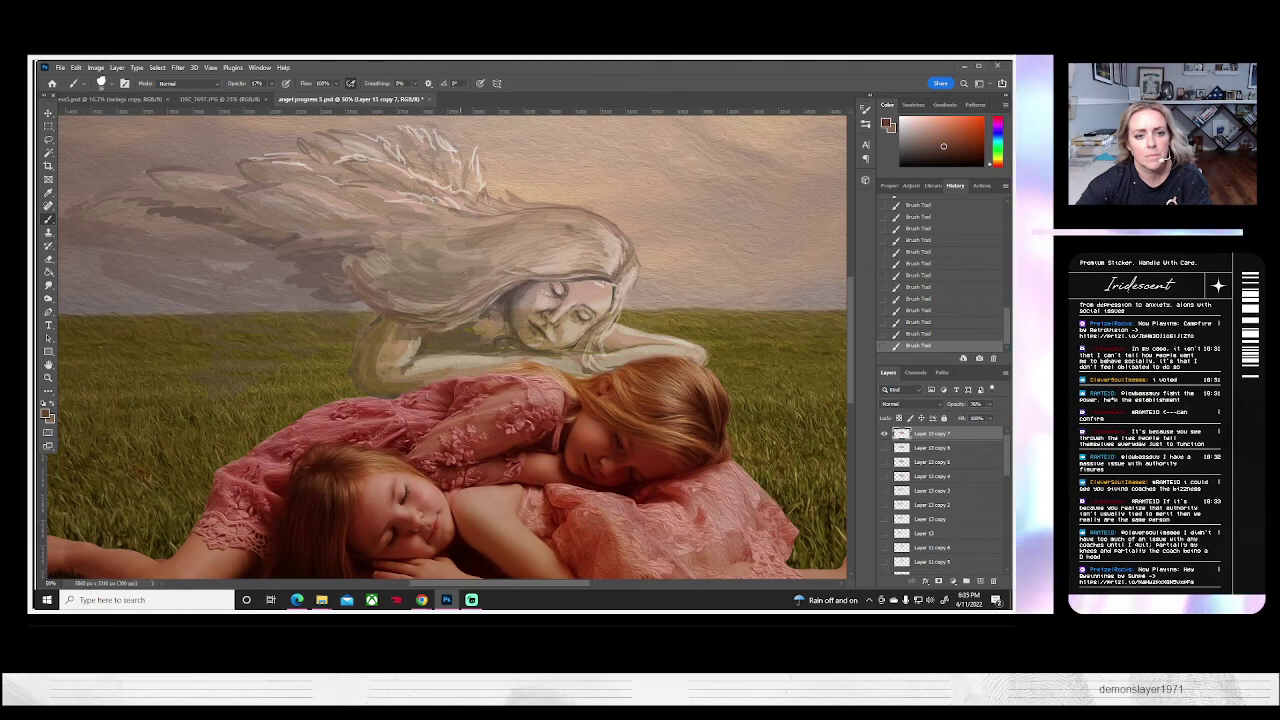
- Set the foreground to dark grey-brown #4c3f39 and paint shading strokes between the angel's wing feathers
{"action": "left_click", "coordinate": [325, 289], "text": "alt"}
{"action": "left_click", "coordinate": [45, 412]}
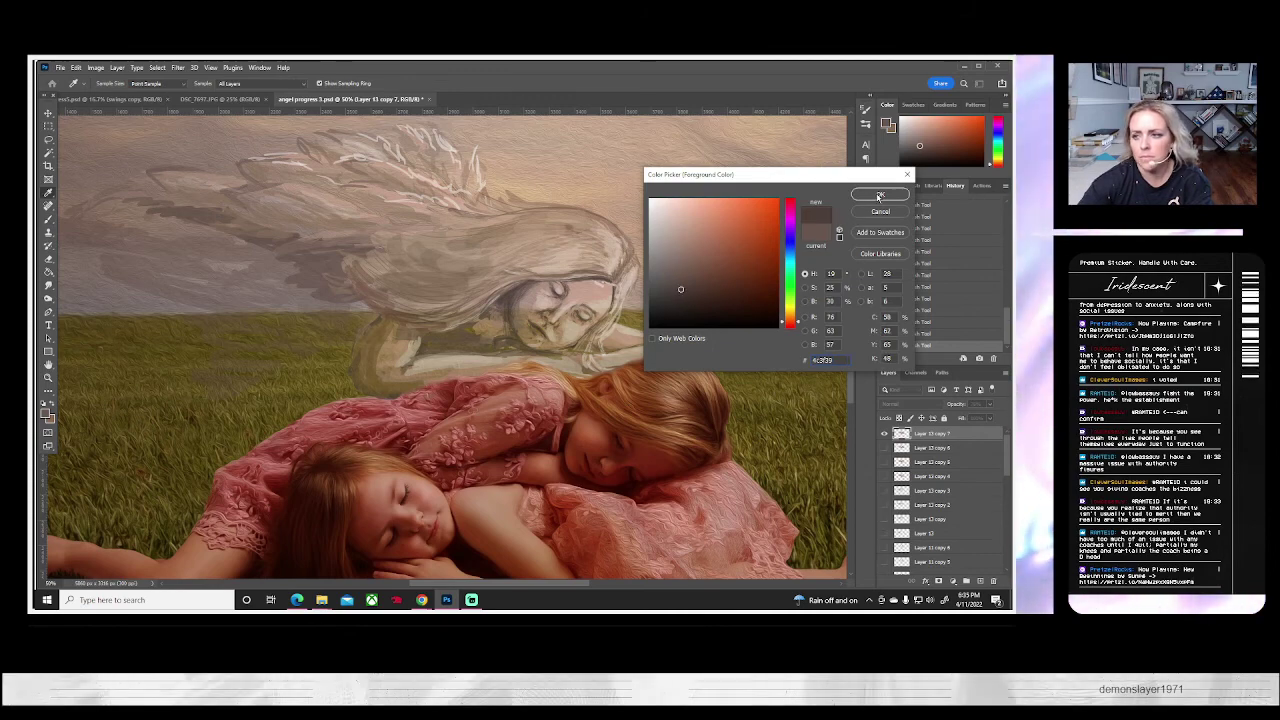
{"action": "key", "text": "Return"}
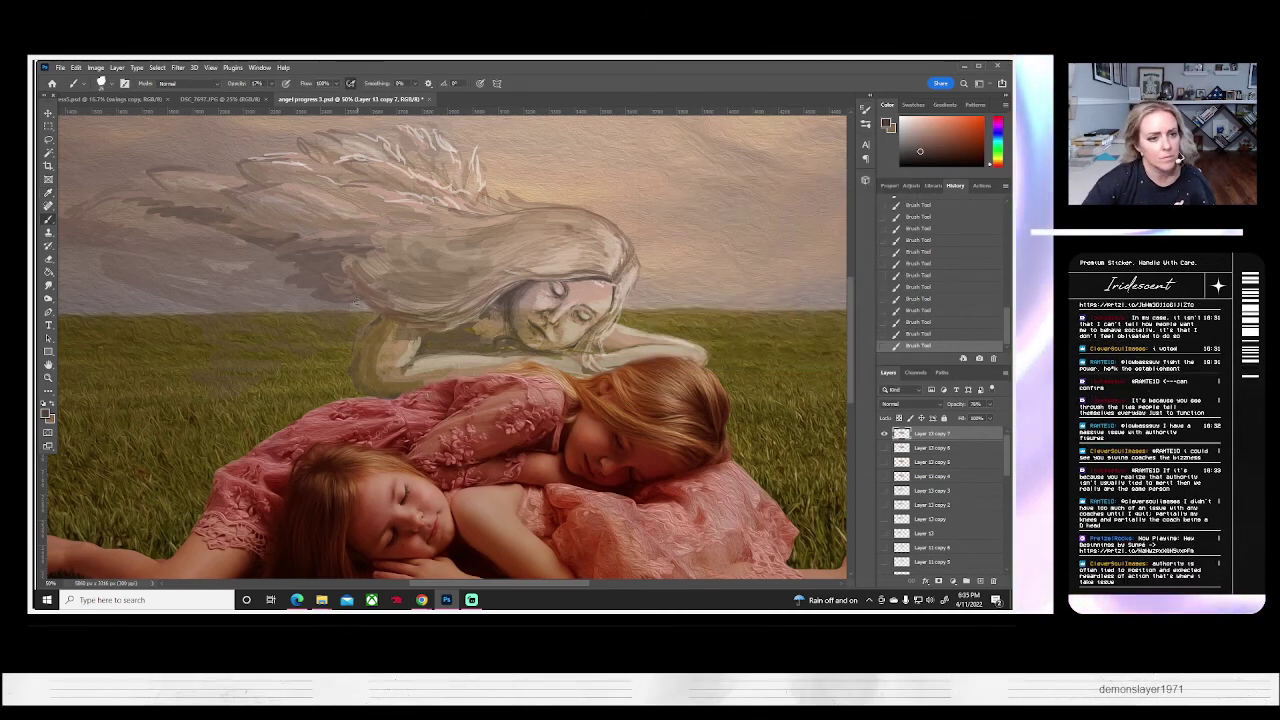
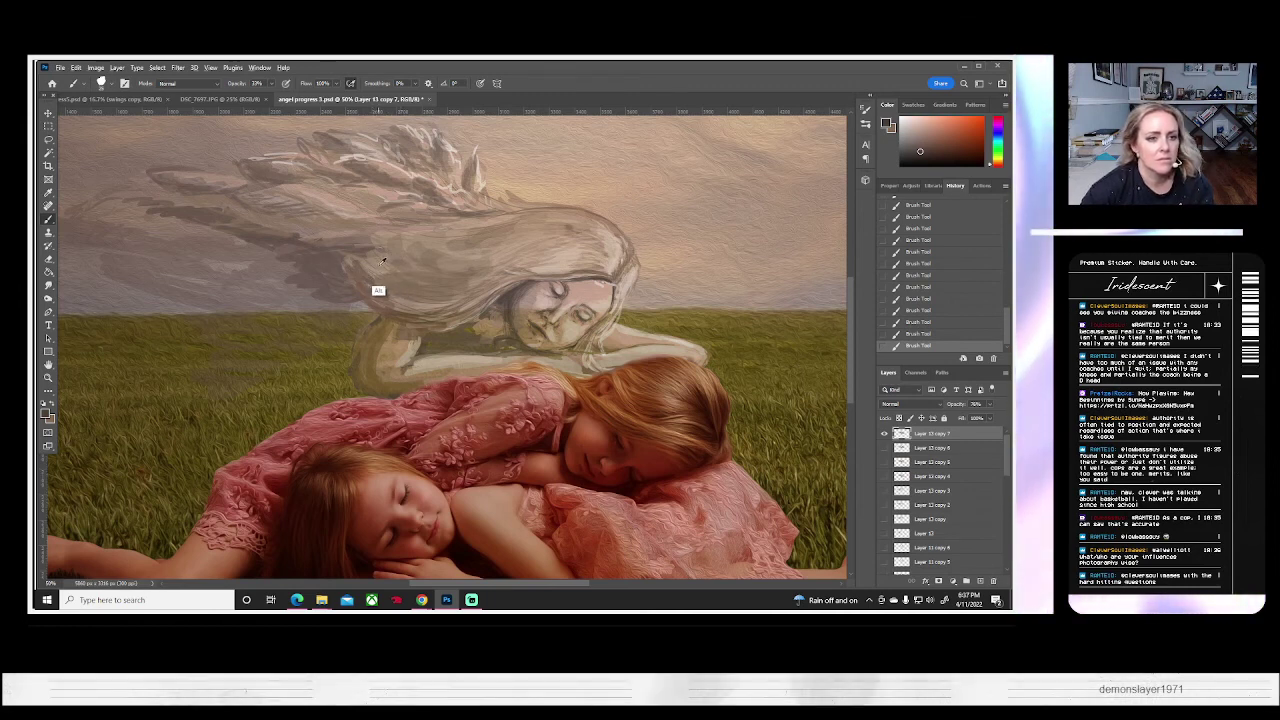
- Reduce the brush size to 4 px and paint fine strands in the angel's hair with sampled beige and light tones
{"action": "left_click", "coordinate": [374, 289], "text": "alt"}
{"action": "left_click", "coordinate": [109, 84]}
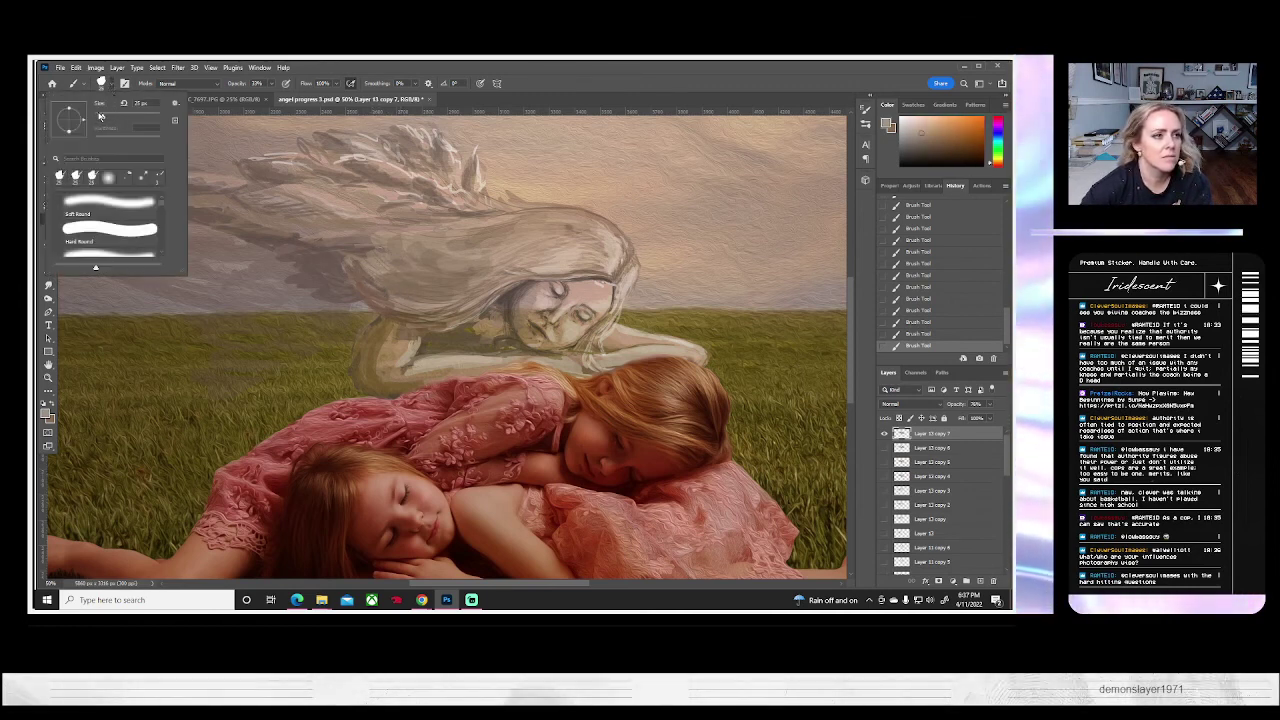
{"action": "left_click", "coordinate": [97, 117]}
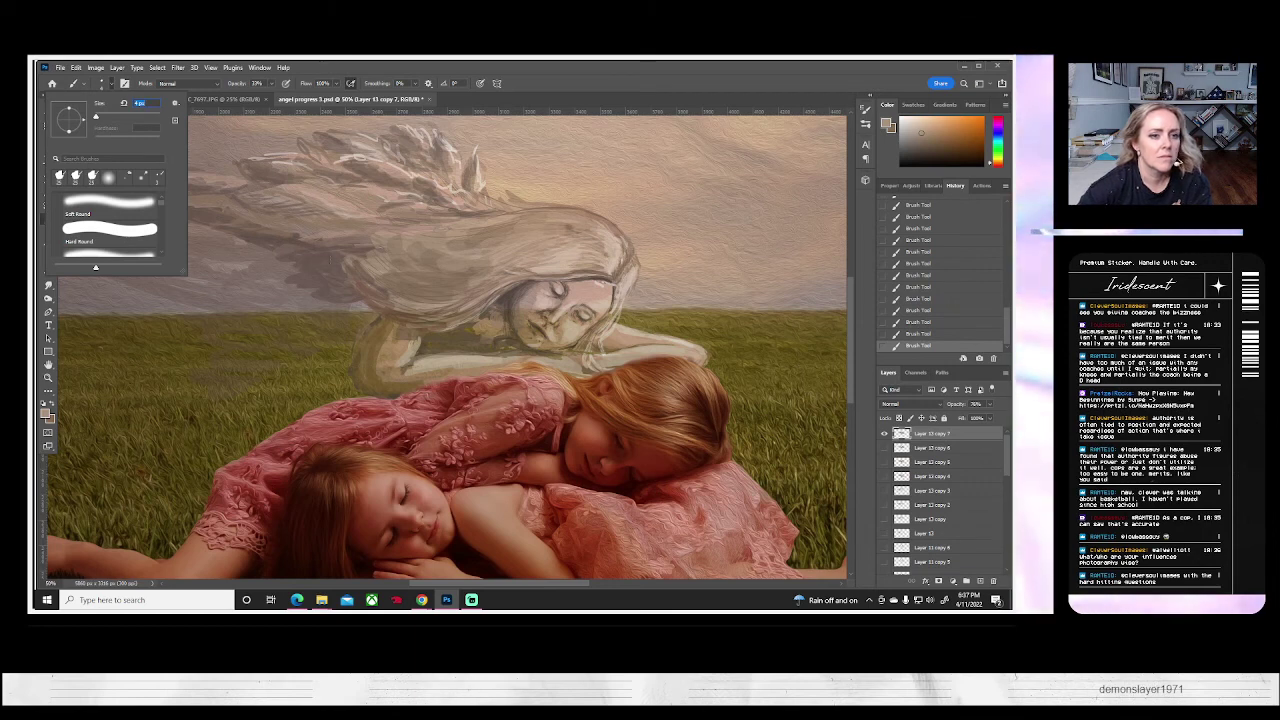
{"action": "key", "text": "Return"}
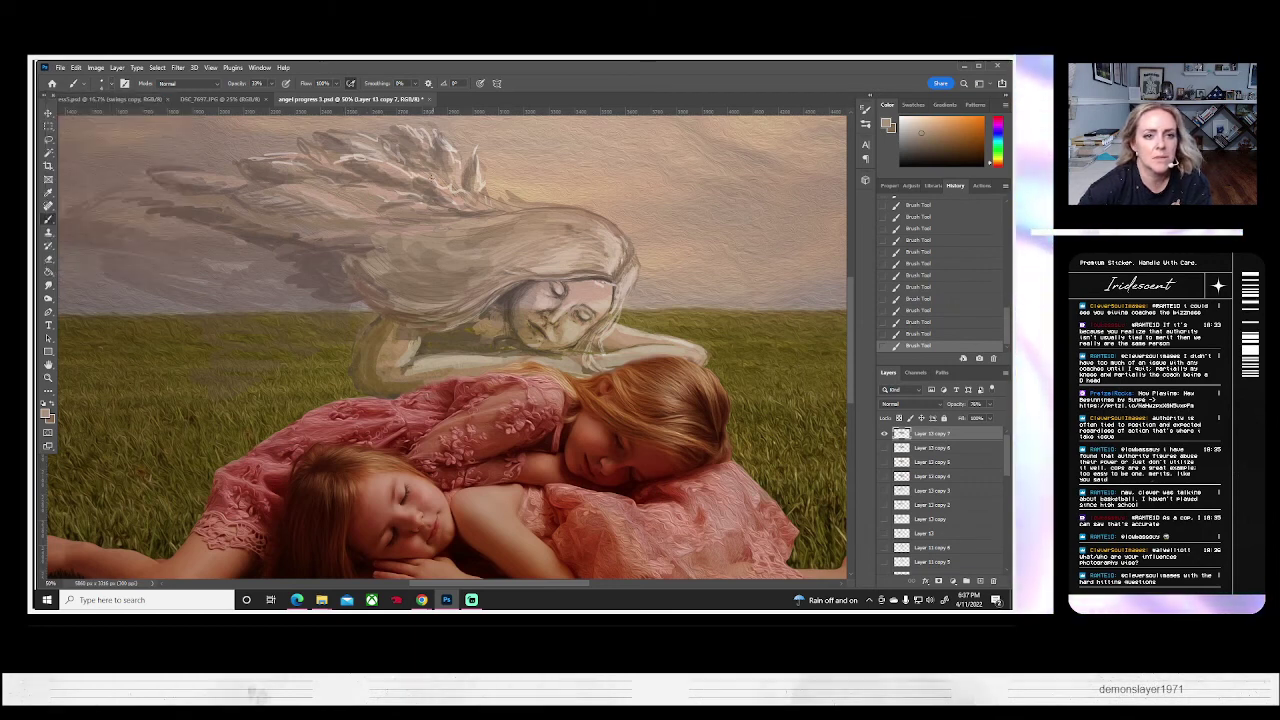
{"action": "left_click", "coordinate": [448, 212], "text": "alt"}
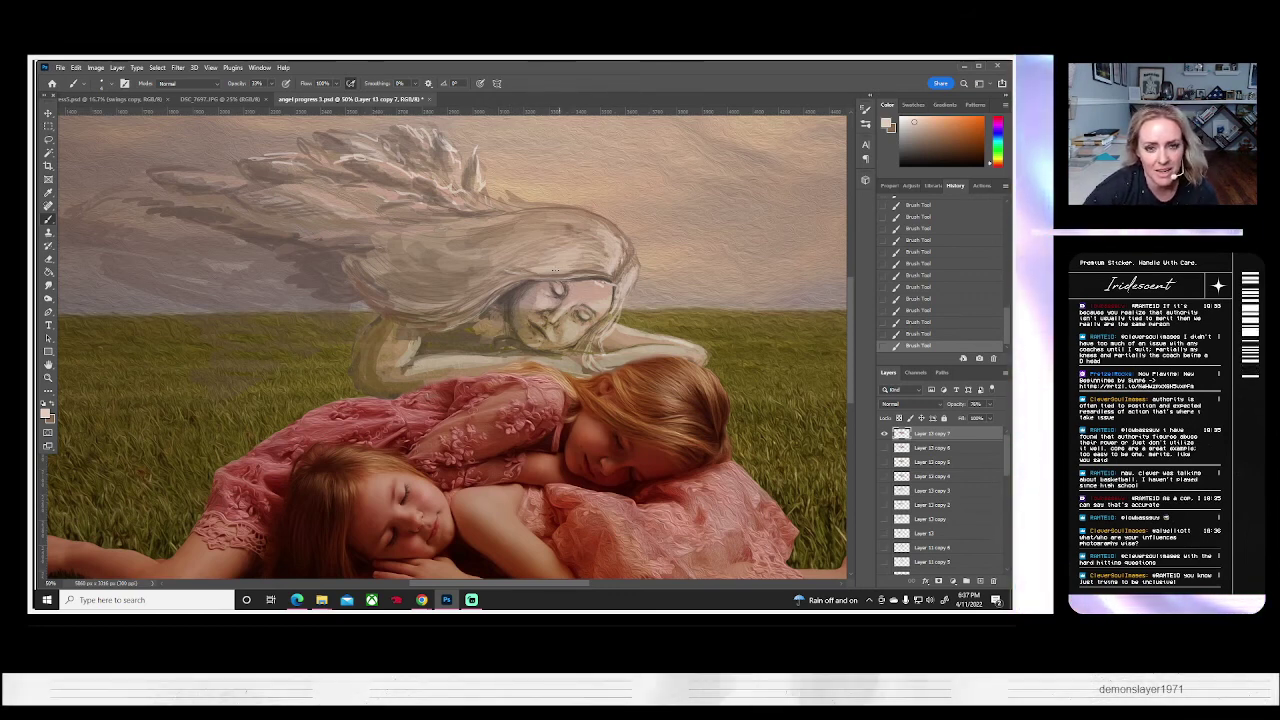
- Refine the angel's face and hairline with fine strokes in light and dark tones sampled from the face and its shadows
{"action": "left_click", "coordinate": [549, 298], "text": "alt"}
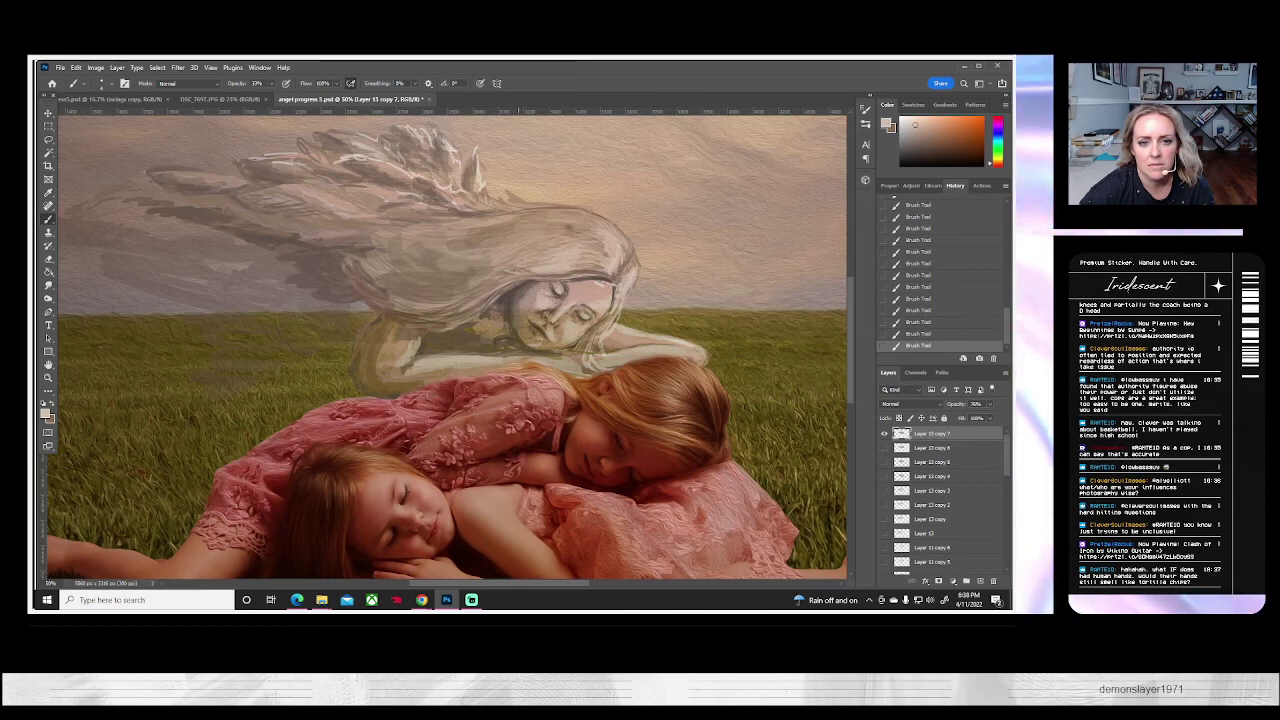
{"action": "left_click", "coordinate": [584, 298], "text": "alt"}
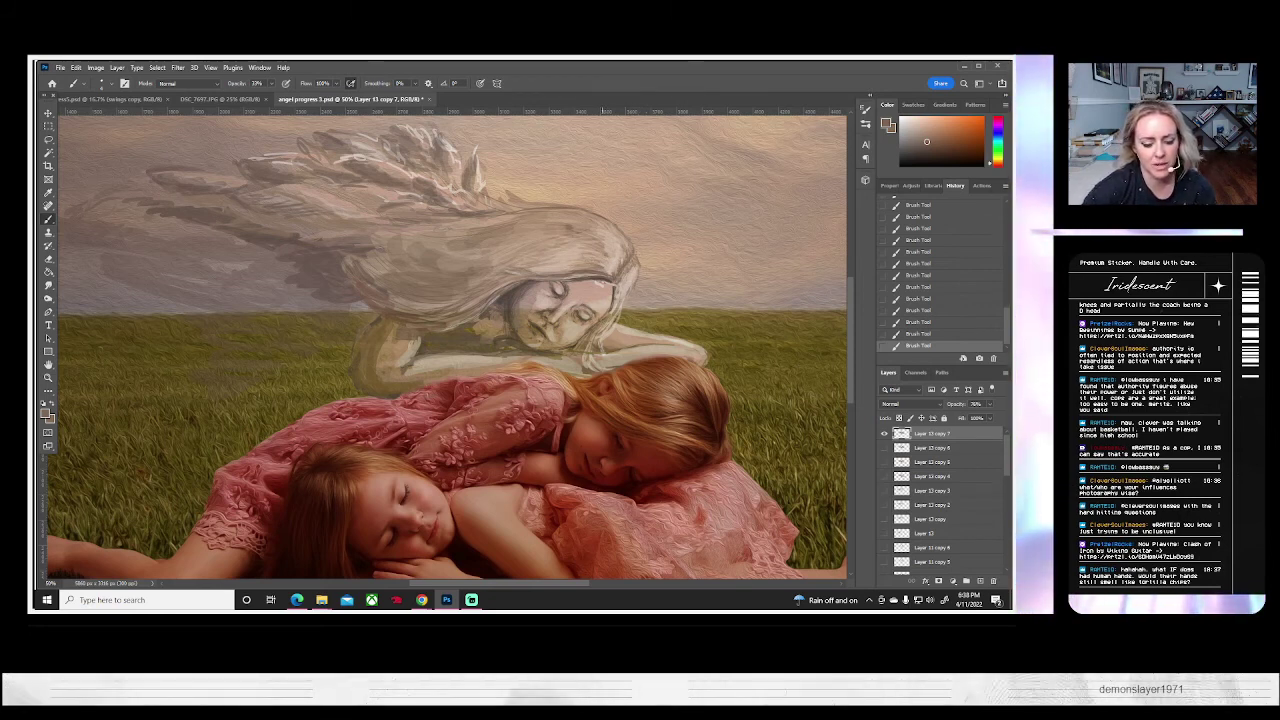
{"action": "key", "text": "alt"}
{"action": "left_click", "coordinate": [523, 311], "text": "alt"}
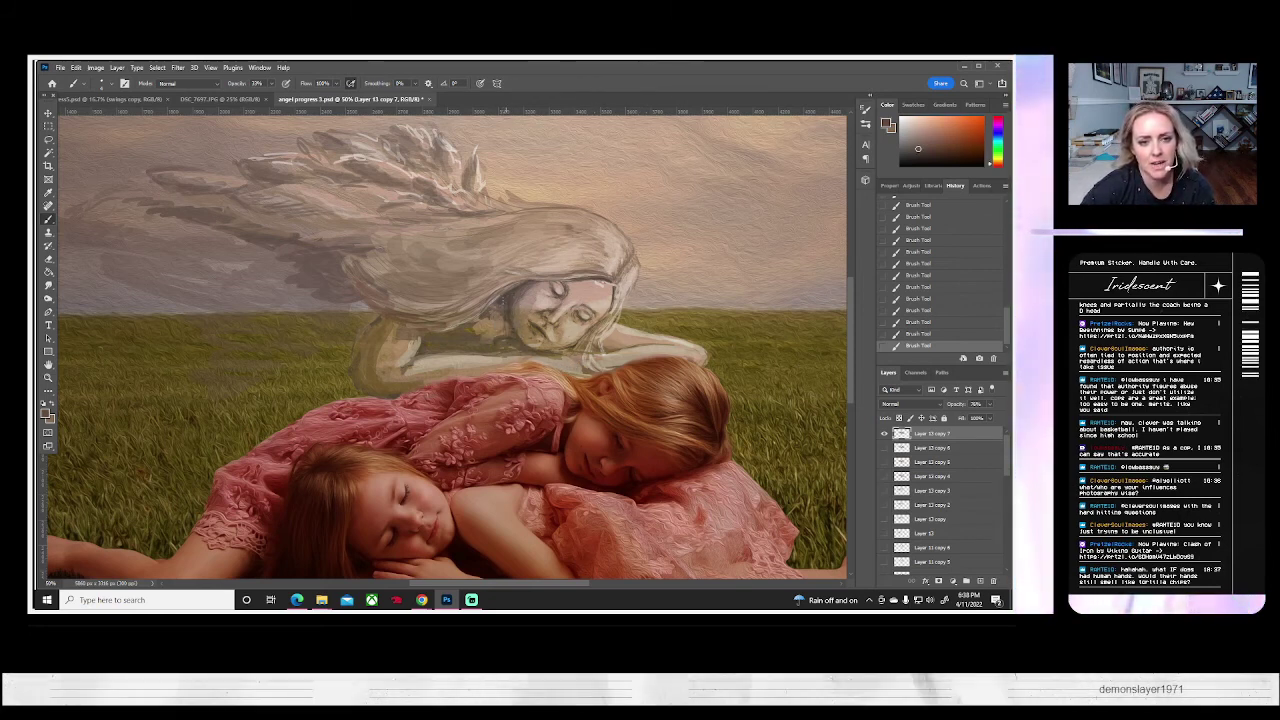
{"action": "left_click_drag", "start_coordinate": [501, 301], "coordinate": [560, 302]}
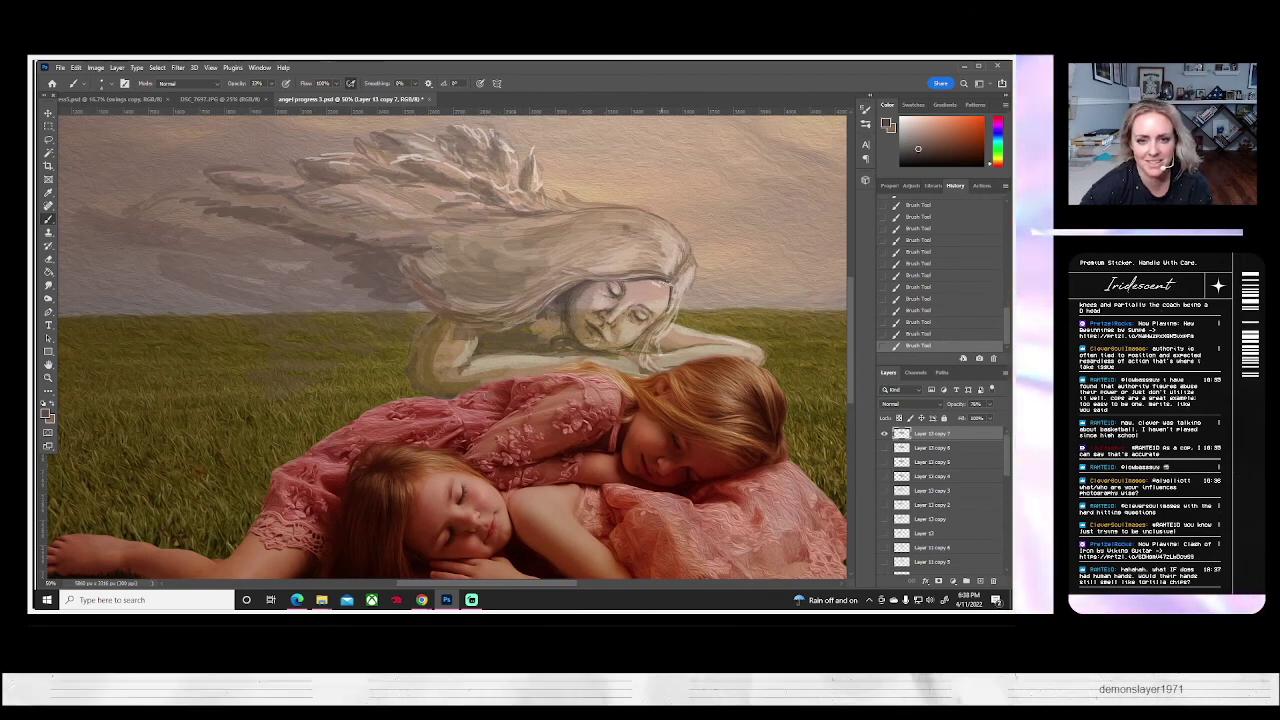
{"action": "left_click", "coordinate": [656, 290], "text": "alt"}
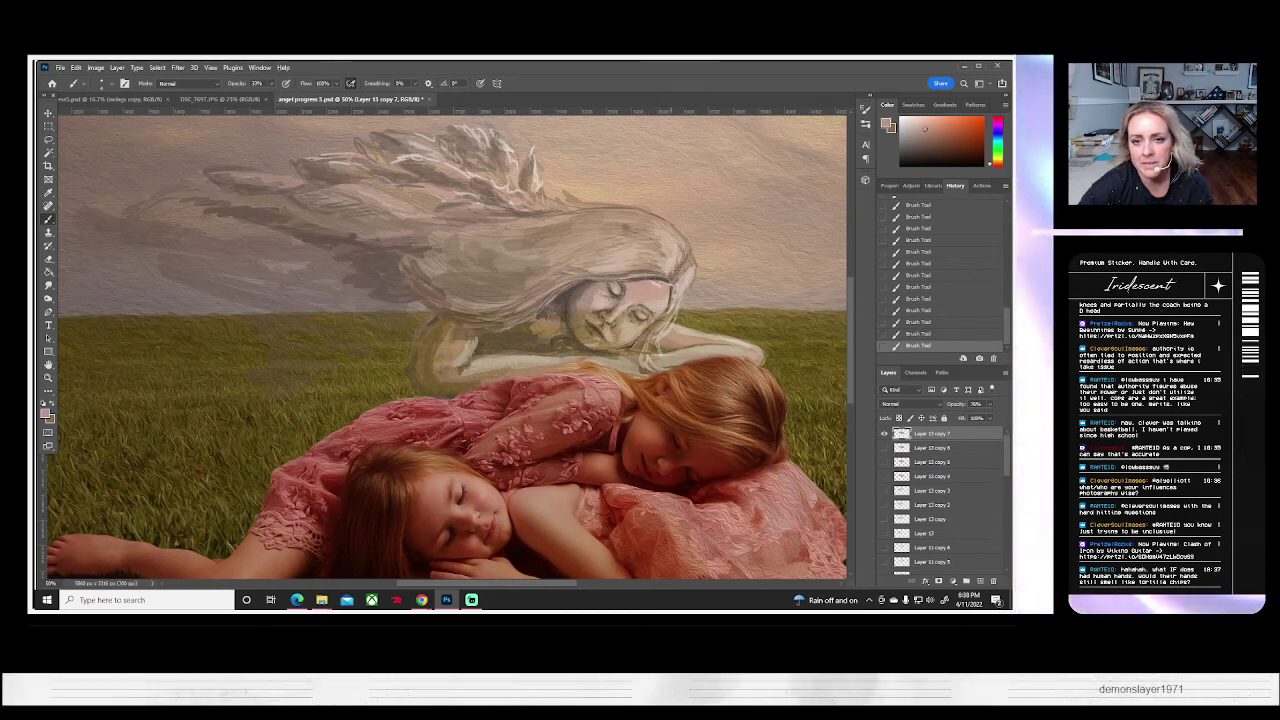
{"action": "left_click", "coordinate": [661, 297], "text": "alt"}
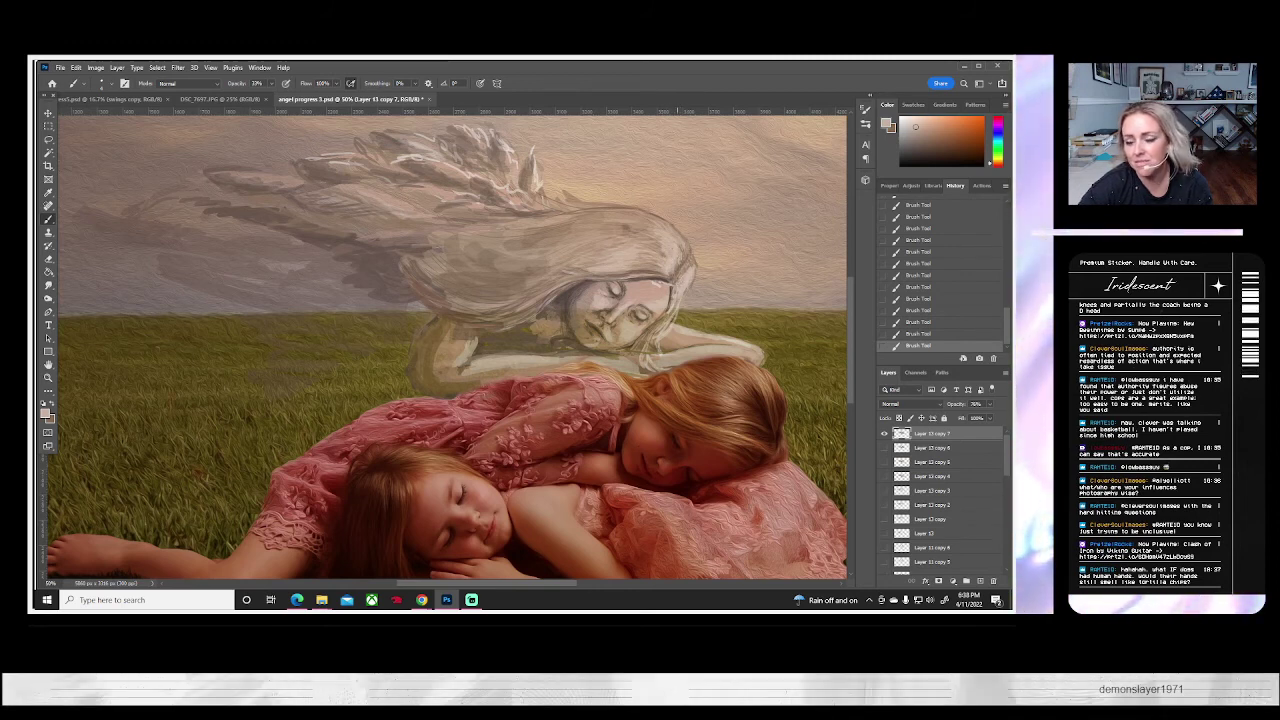
{"action": "left_click_drag", "start_coordinate": [672, 284], "coordinate": [696, 284]}
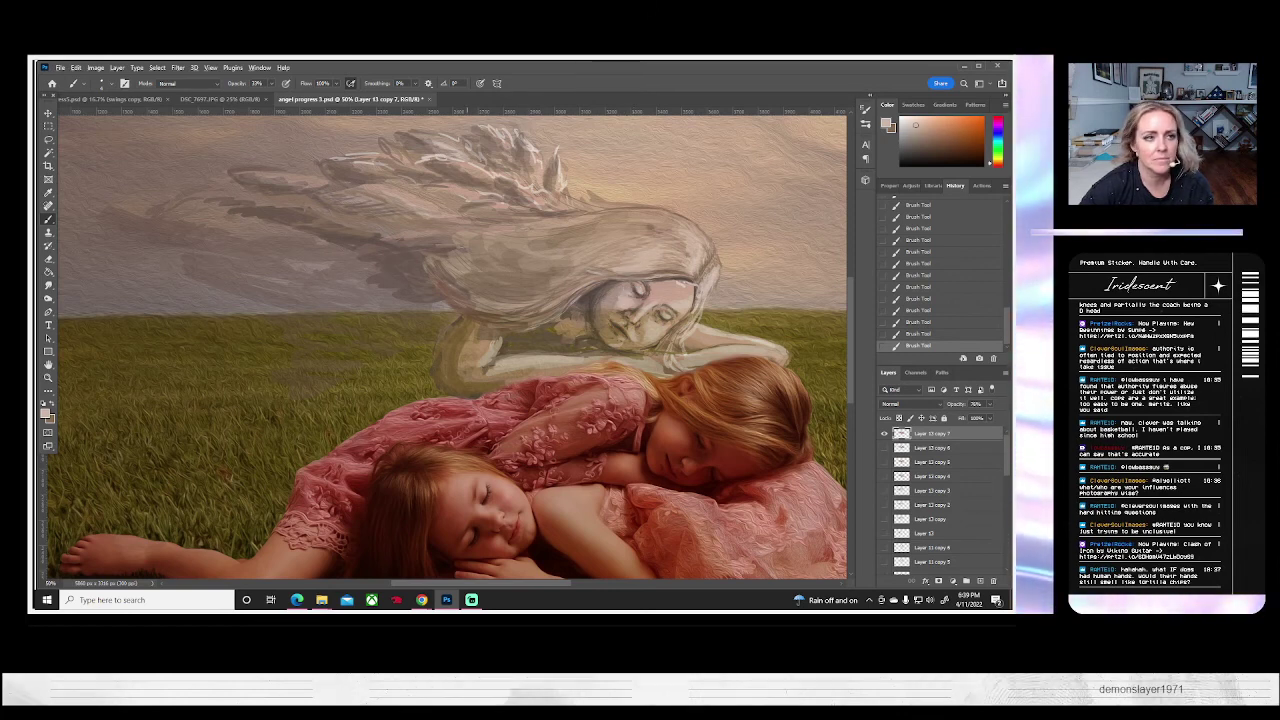
- Enlarge the brush and paint broader strokes into the angel's hair and its underside using sampled brown tones
{"action": "left_click", "coordinate": [104, 83]}
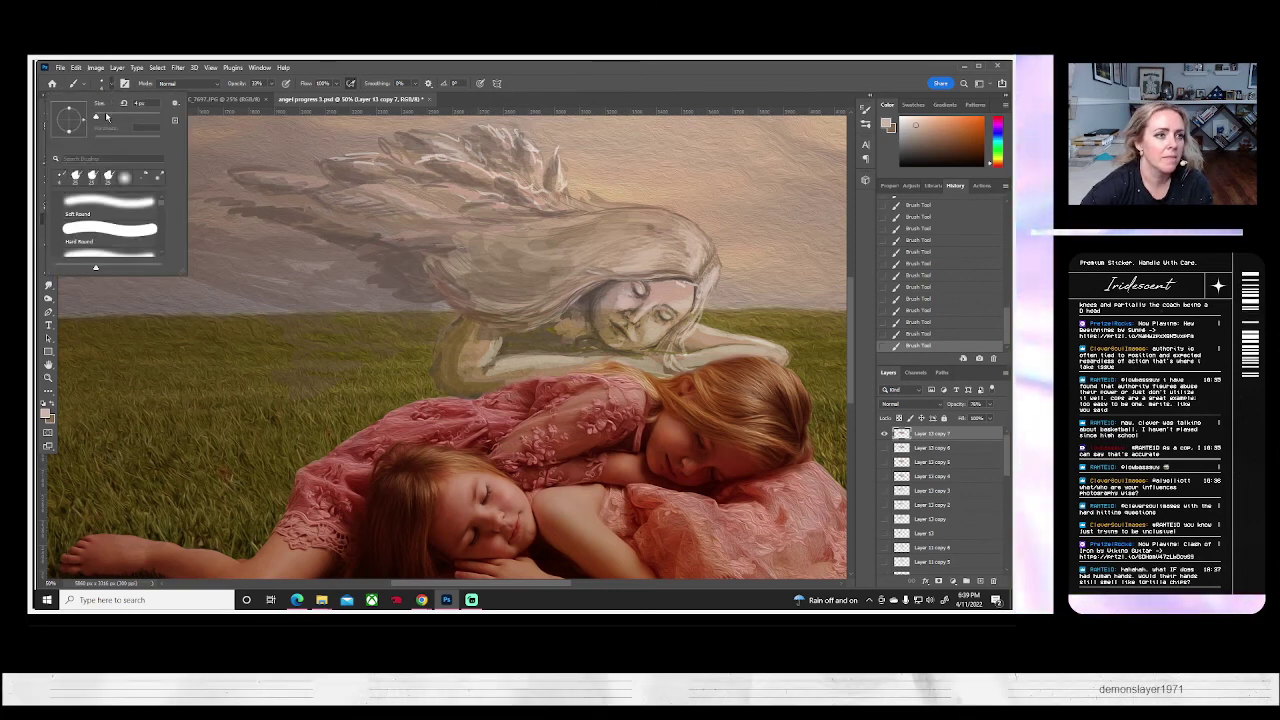
{"action": "left_click", "coordinate": [106, 117]}
{"action": "key", "text": "Return"}
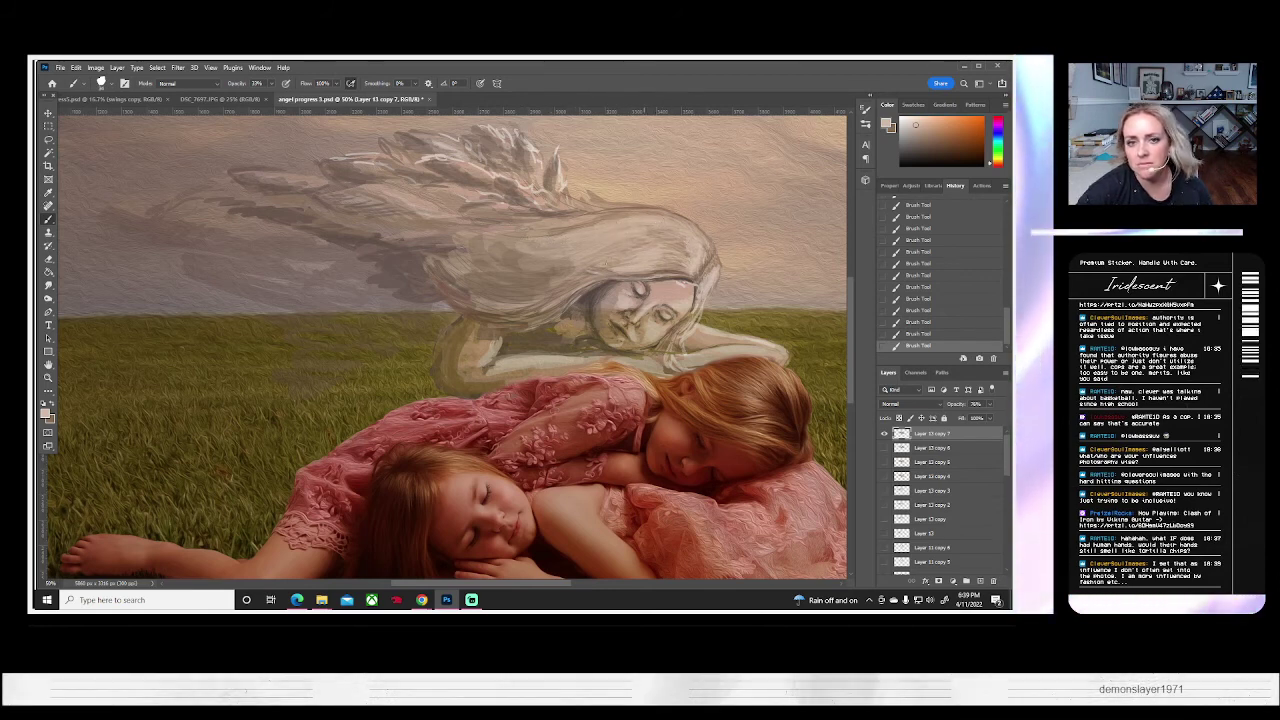
{"action": "left_click", "coordinate": [518, 234], "text": "alt"}
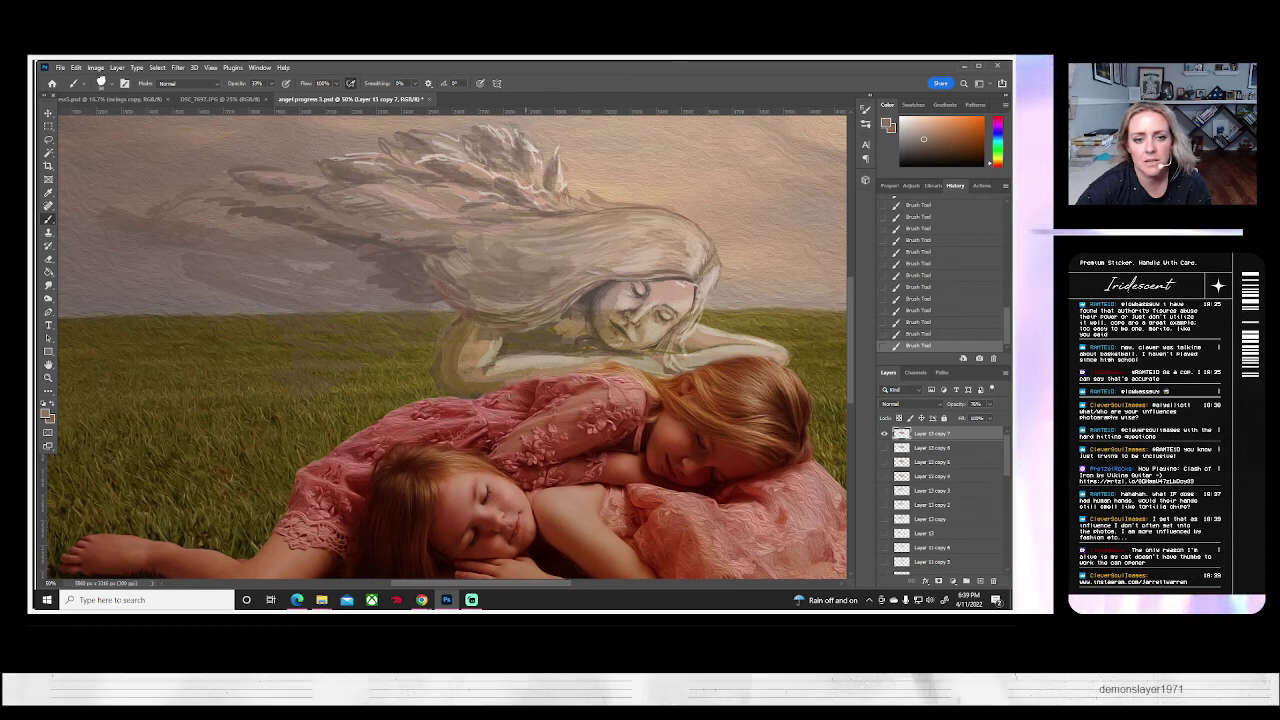
{"action": "left_click", "coordinate": [491, 344], "text": "alt"}
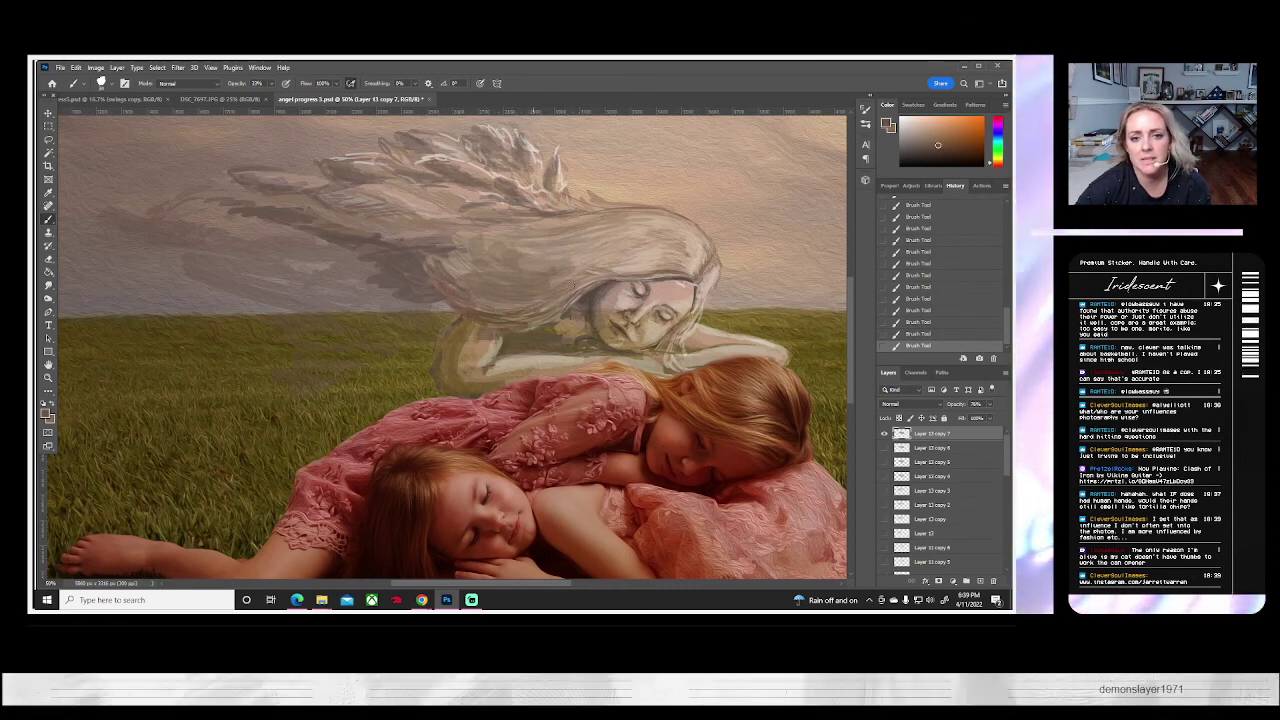
- Sample tones near the wing base and hair ends, and paint shading and light strands into the angel's flowing hair
{"action": "scroll", "coordinate": [572, 283], "scroll_direction": "up", "scroll_amount": 1}
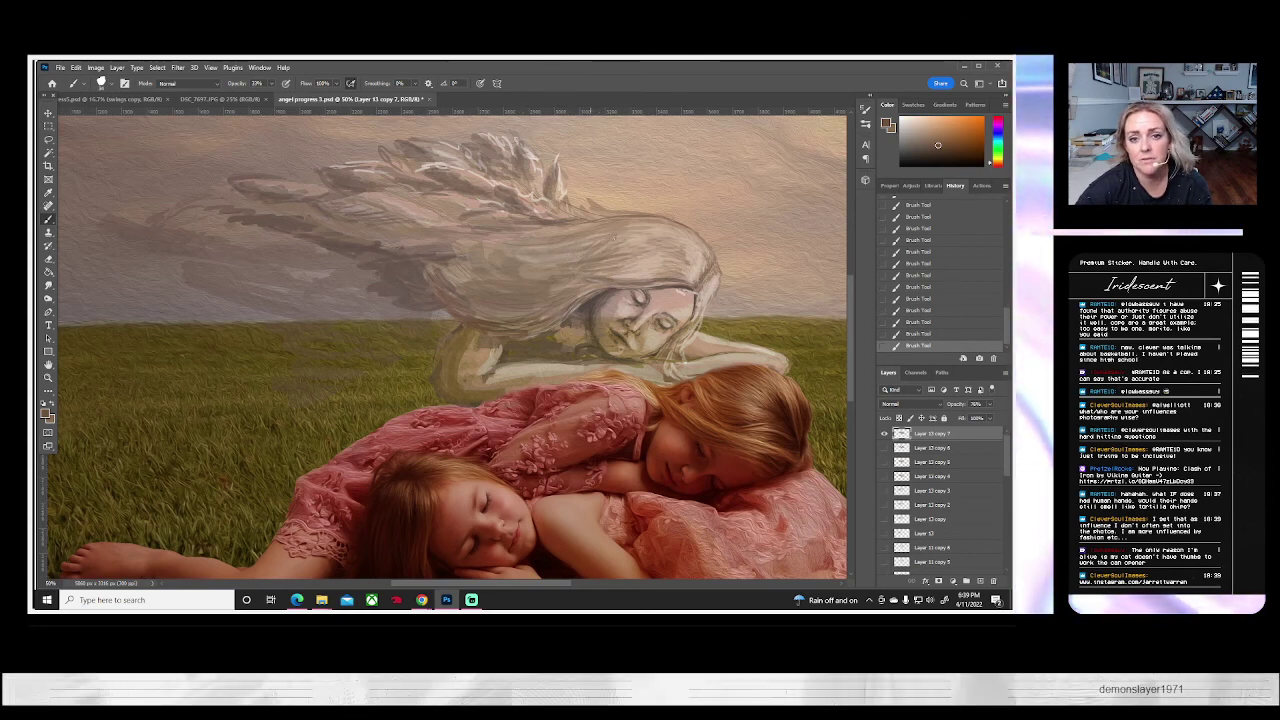
{"action": "scroll", "coordinate": [601, 223], "scroll_direction": "left", "scroll_amount": 1}
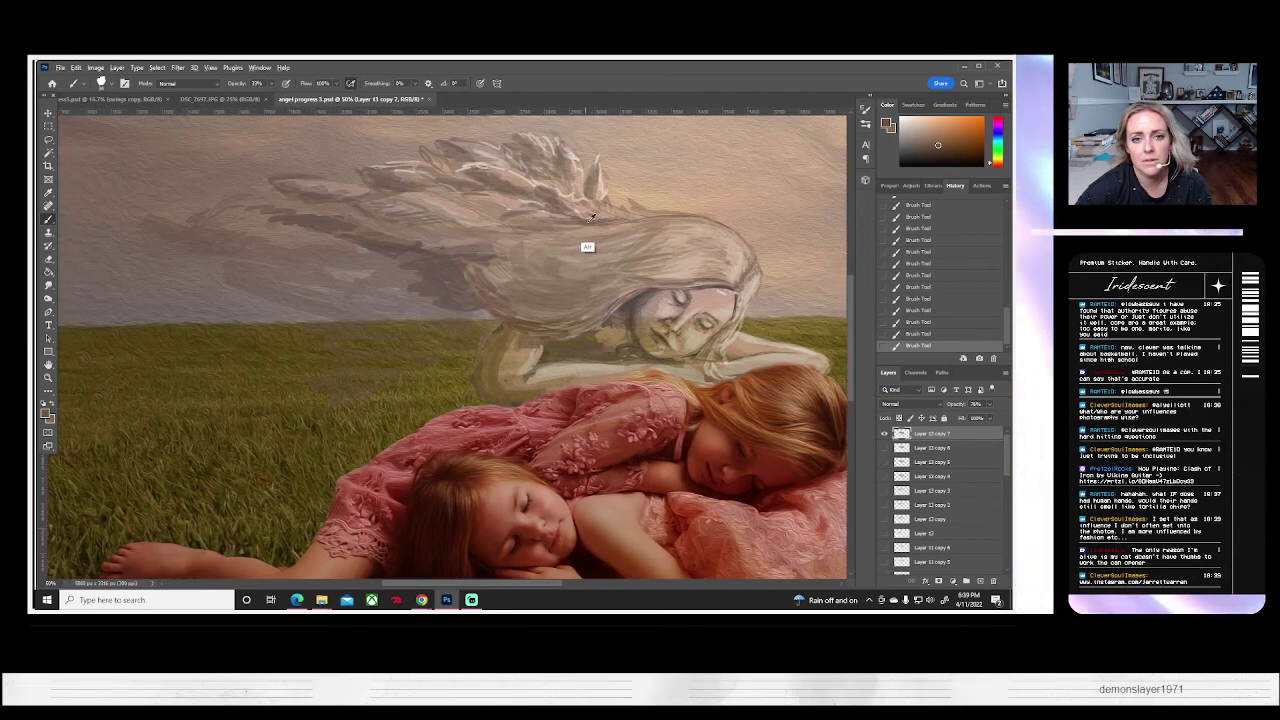
{"action": "left_click", "coordinate": [600, 220], "text": "alt"}
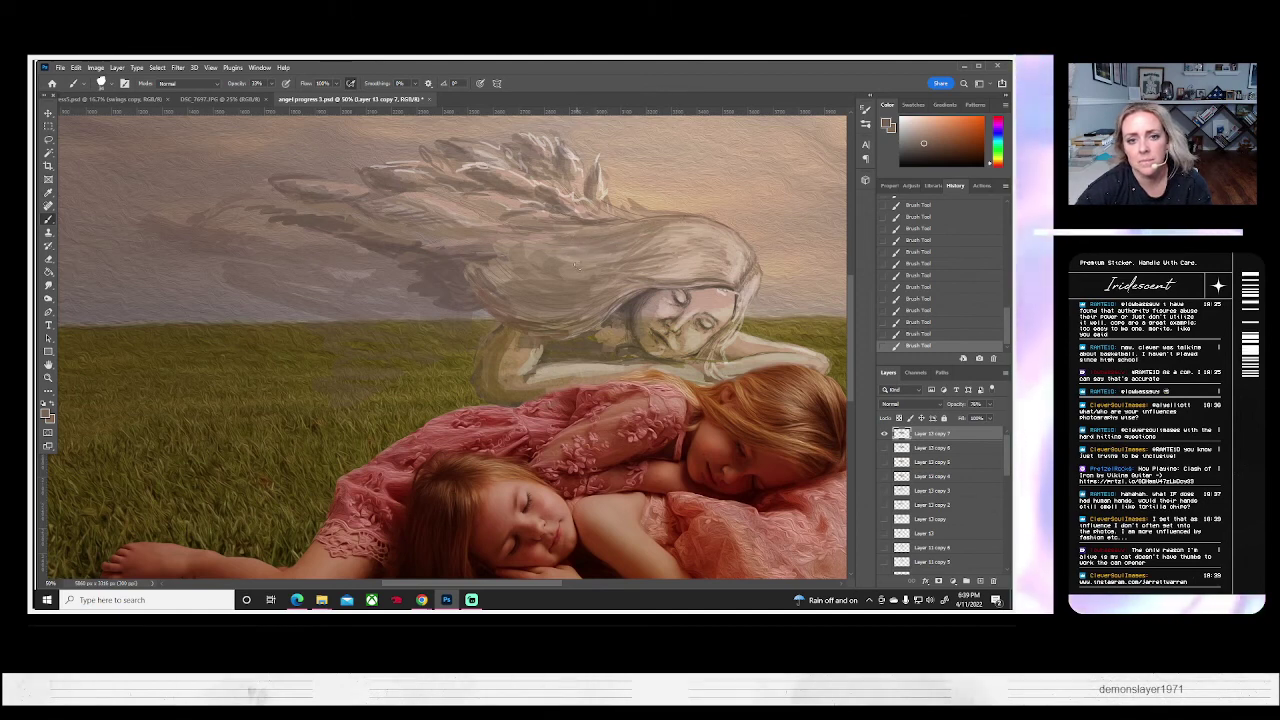
{"action": "left_click", "coordinate": [450, 298], "text": "alt"}
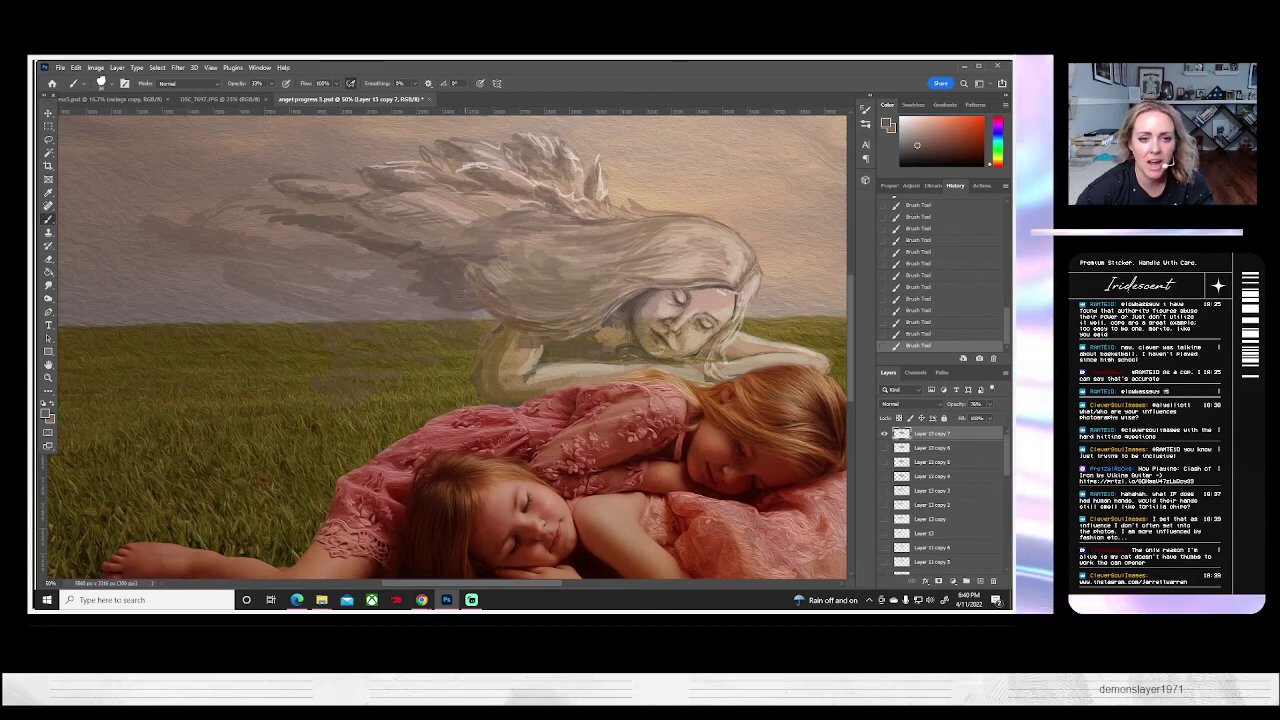
{"action": "left_click", "coordinate": [494, 300], "text": "alt"}
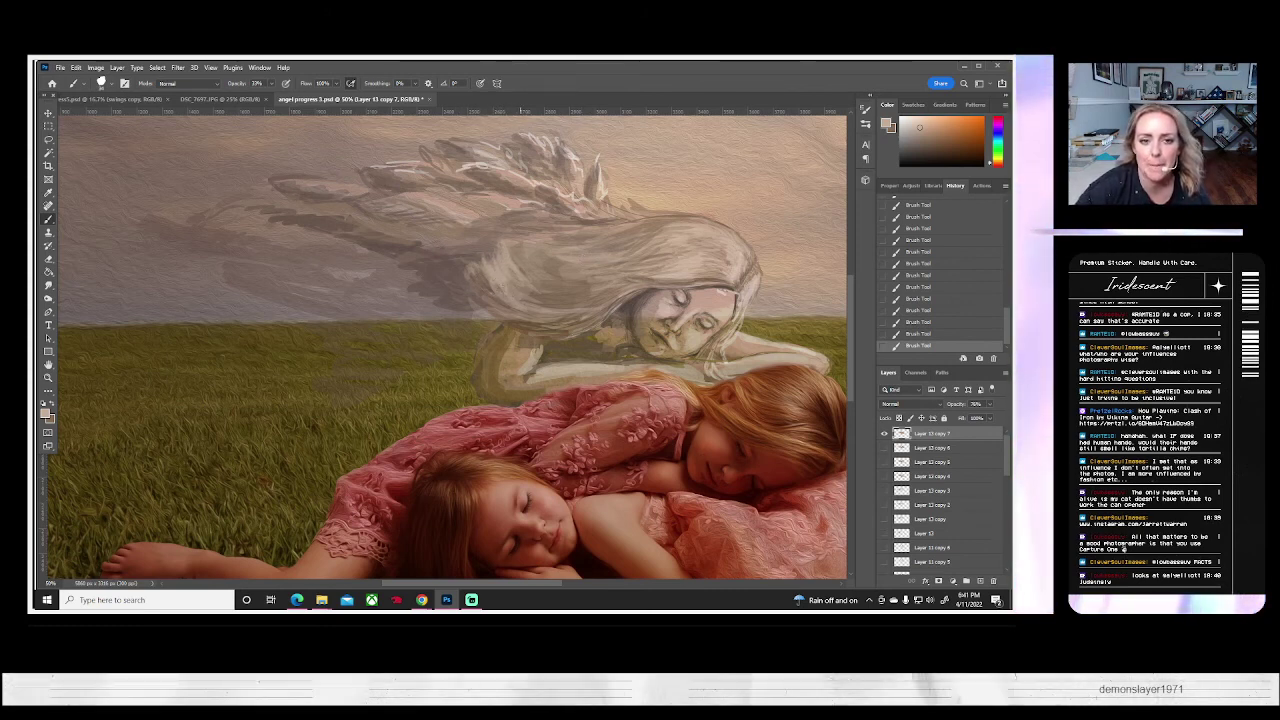
- Paint the hair around the angel's forehead and cheek with sampled beige and brown, swapping foreground and background colors
{"action": "left_click", "coordinate": [681, 271], "text": "alt"}
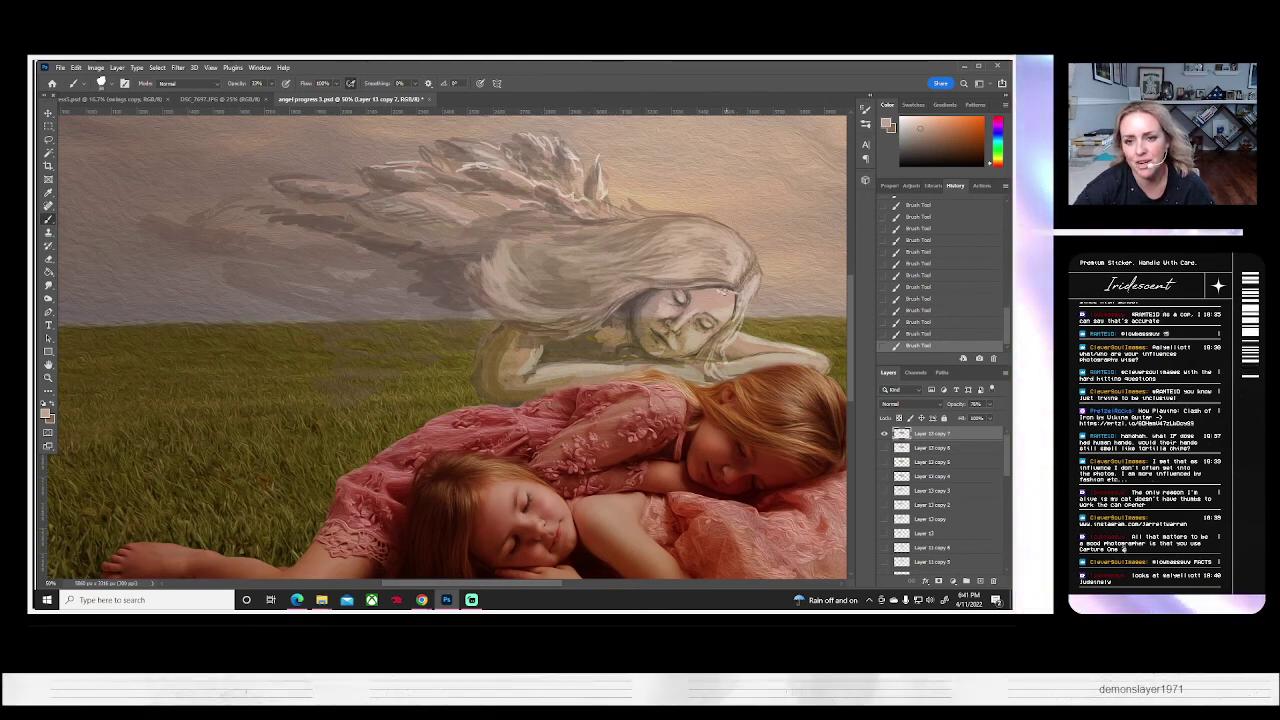
{"action": "left_click", "coordinate": [711, 322], "text": "alt"}
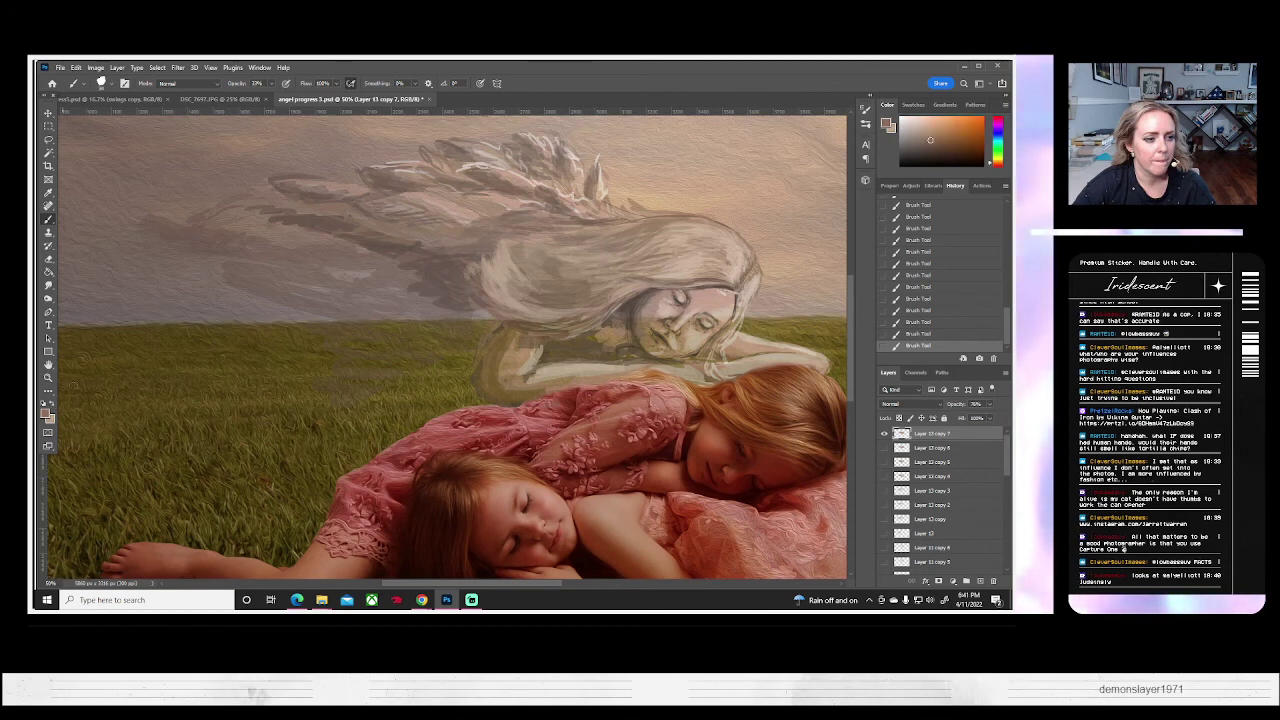
{"action": "left_click", "coordinate": [52, 405]}
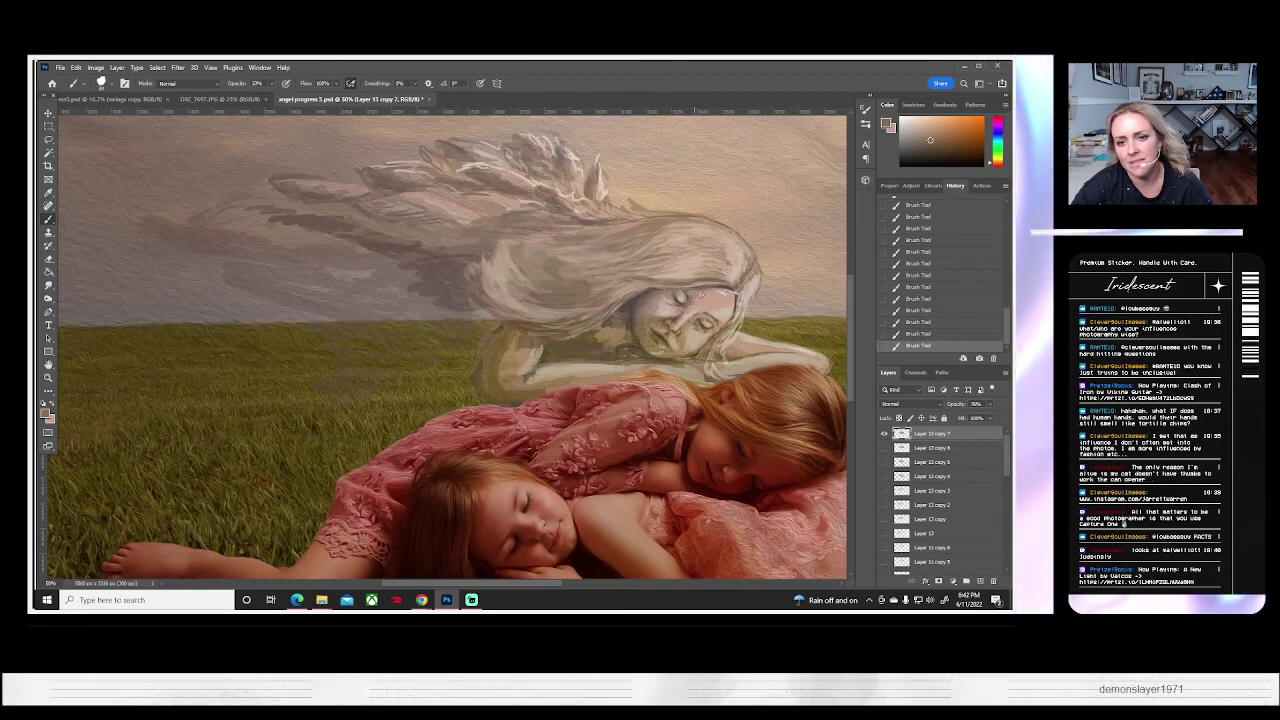
- Replace a dark stroke with new shading beneath the angel's hair beside her face, and choose a darker yellowish brown for the brush
{"action": "left_click", "coordinate": [731, 315], "text": "alt"}
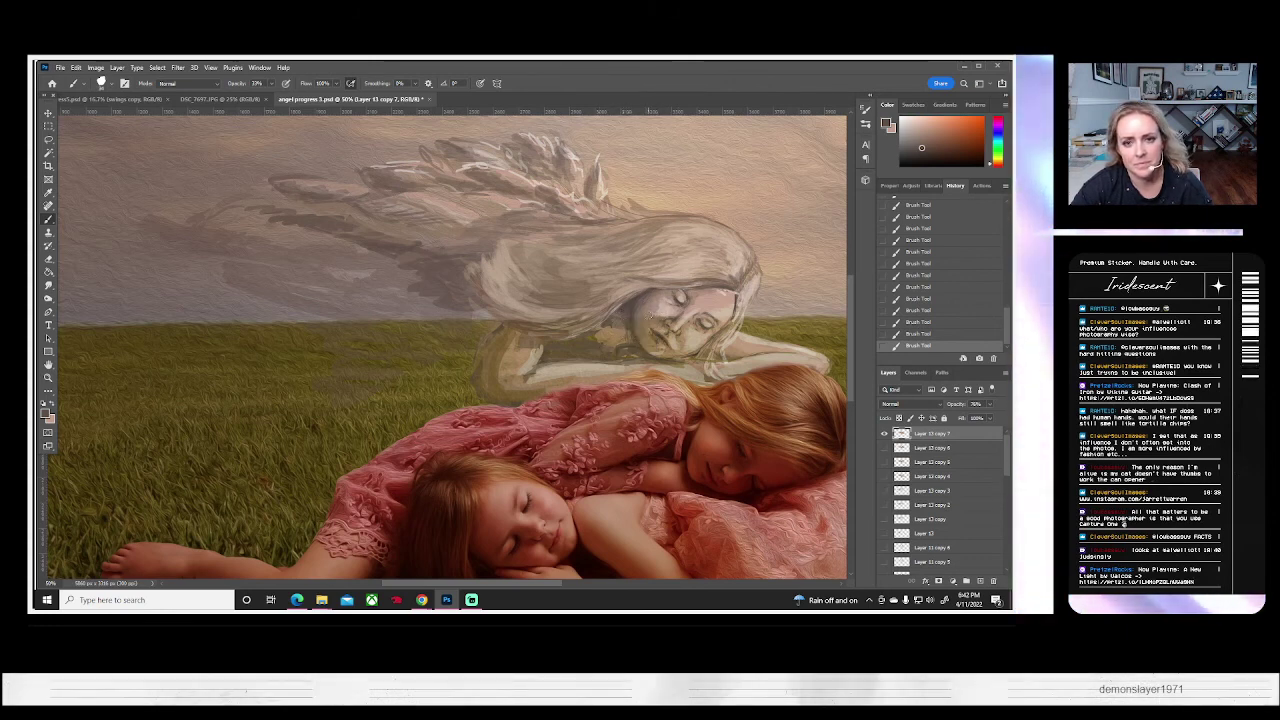
{"action": "key", "text": "ctrl+z"}
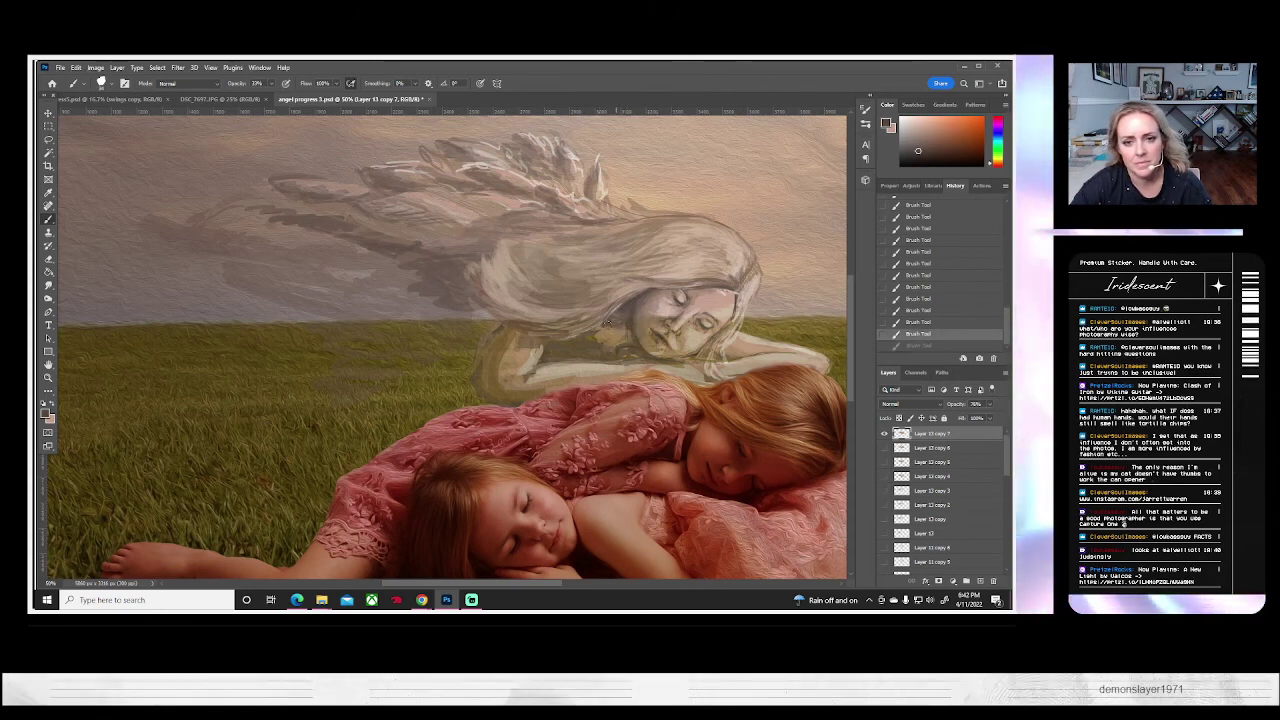
{"action": "left_click", "coordinate": [570, 367]}
{"action": "left_click", "coordinate": [627, 317], "text": "alt"}
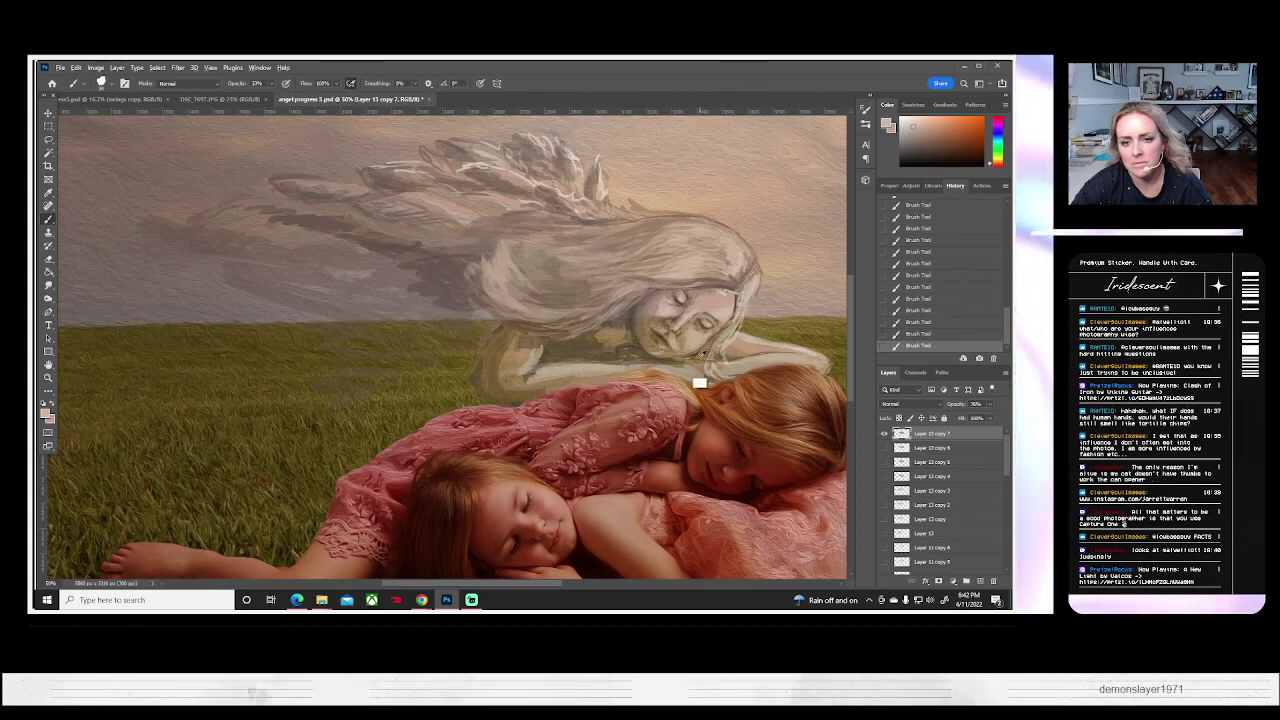
{"action": "left_click", "coordinate": [935, 148]}
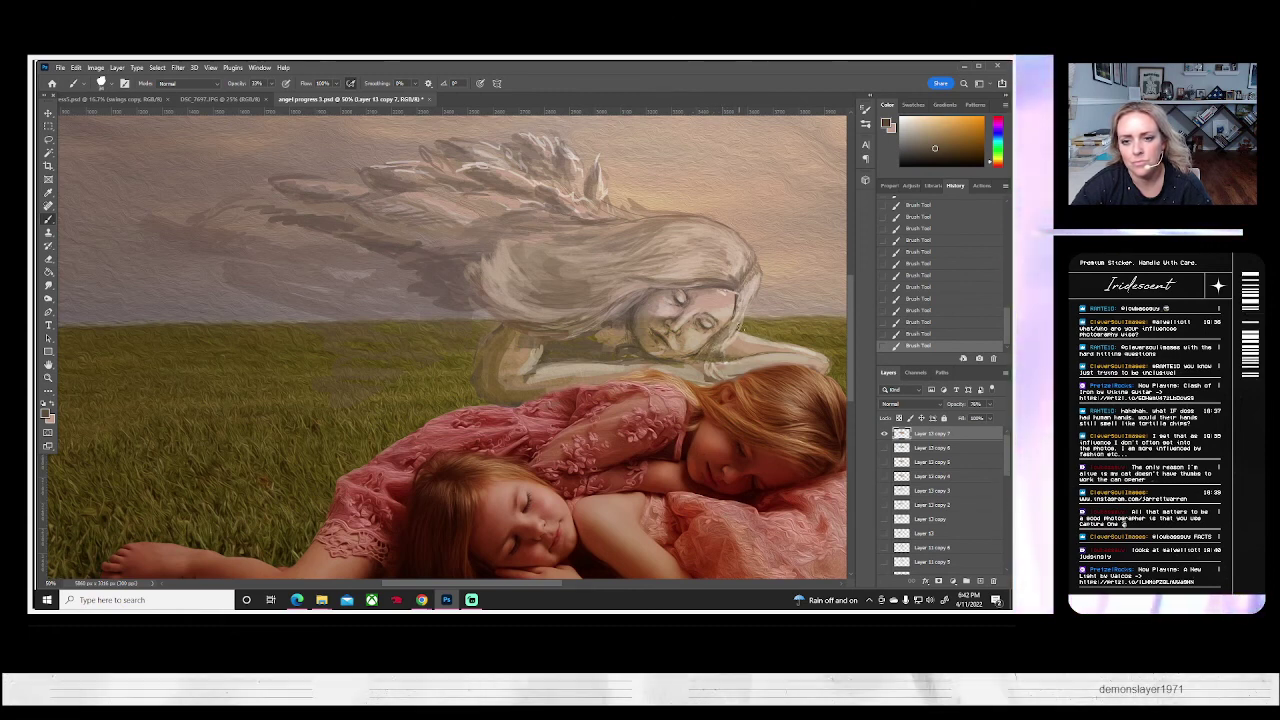
- Sample beige and brown tones around the angel's arm and face, and touch up the shading beside her cheek
{"action": "left_click", "coordinate": [730, 354], "text": "alt"}
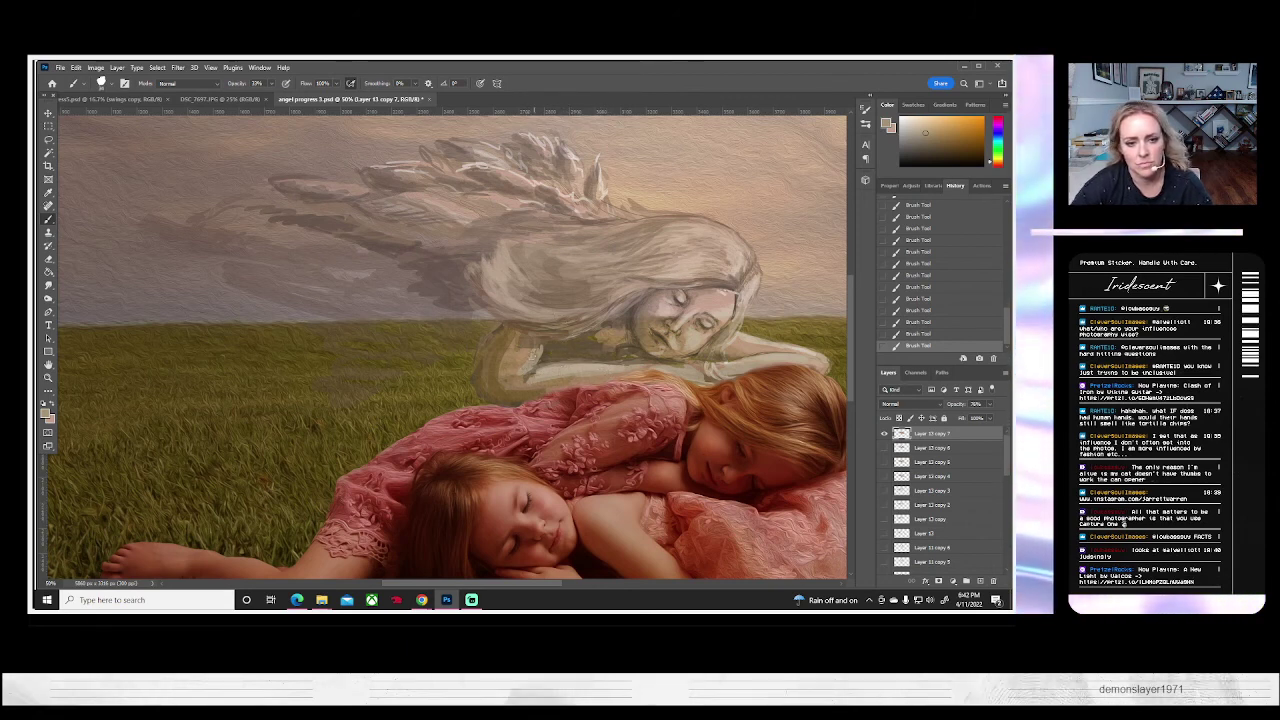
{"action": "key", "text": "ctrl+z"}
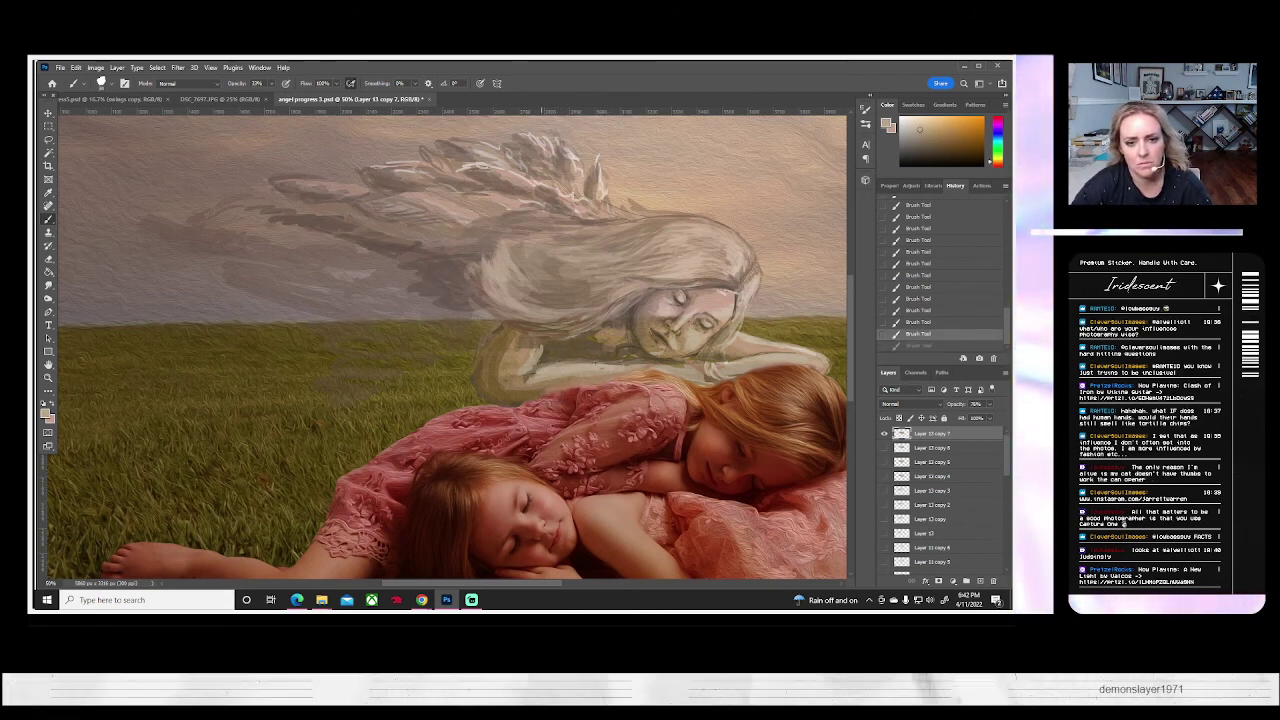
{"action": "key", "text": "ctrl+shift+z"}
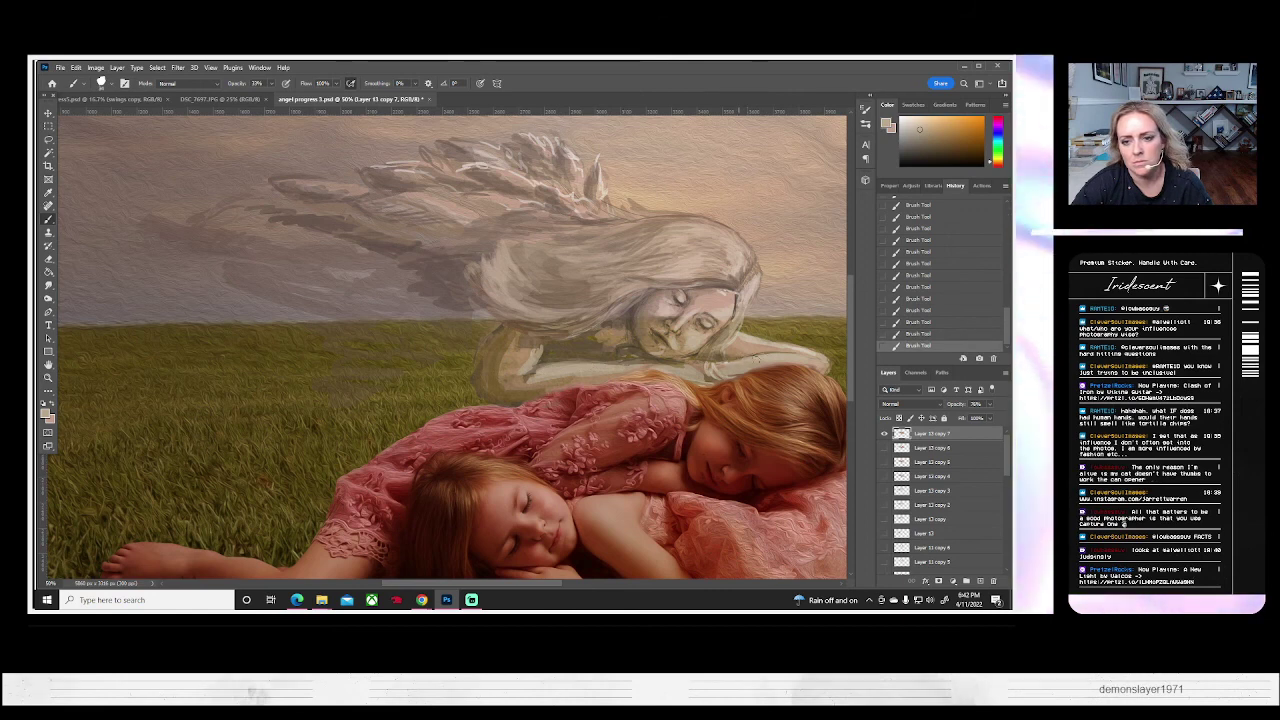
{"action": "left_click", "coordinate": [629, 336], "text": "alt"}
{"action": "left_click_drag", "start_coordinate": [632, 308], "coordinate": [636, 326]}
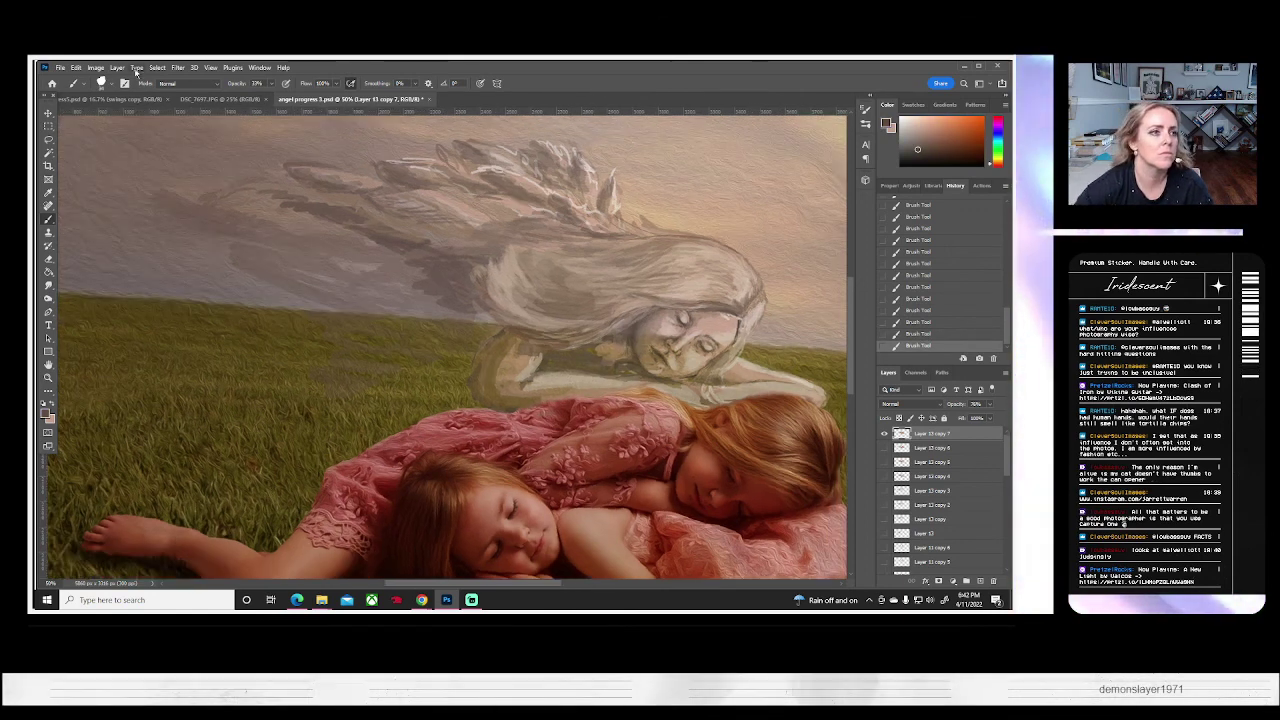
- Reduce the brush size to 7 px and paint fine strokes at 70% opacity around the angel's arm and hair ends using sampled tones
{"action": "left_click", "coordinate": [101, 83]}
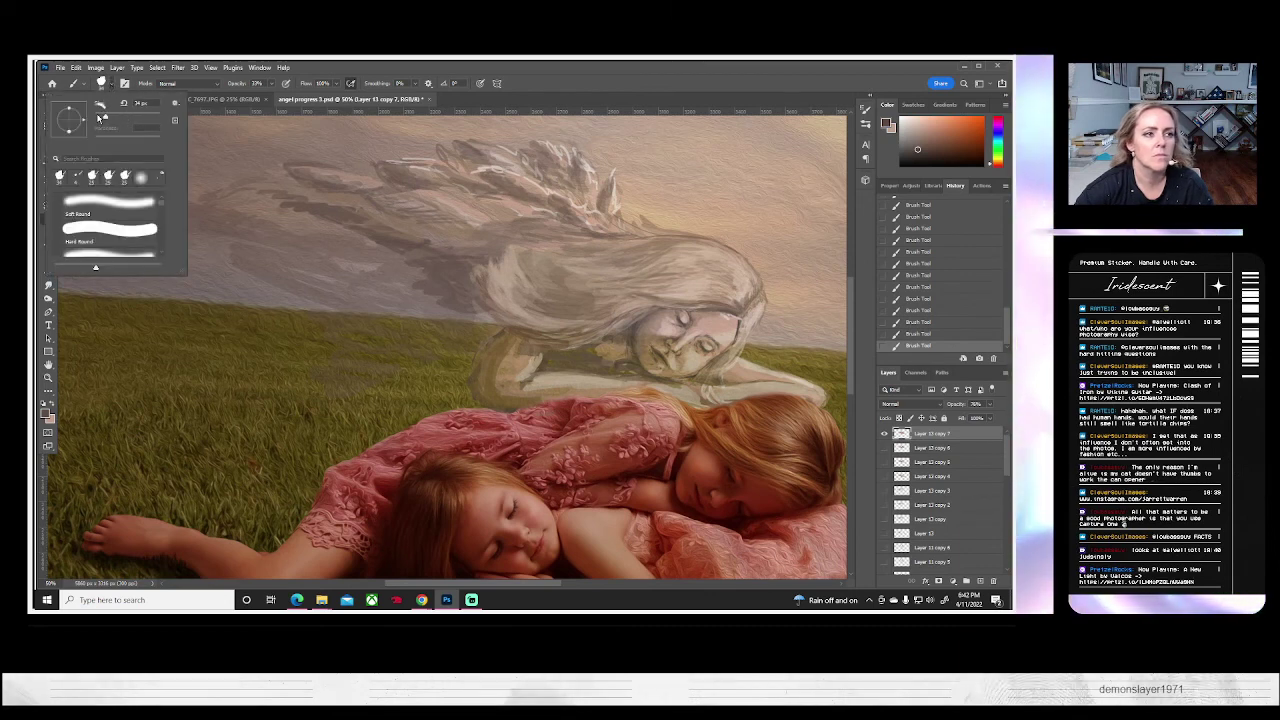
{"action": "left_click", "coordinate": [98, 117]}
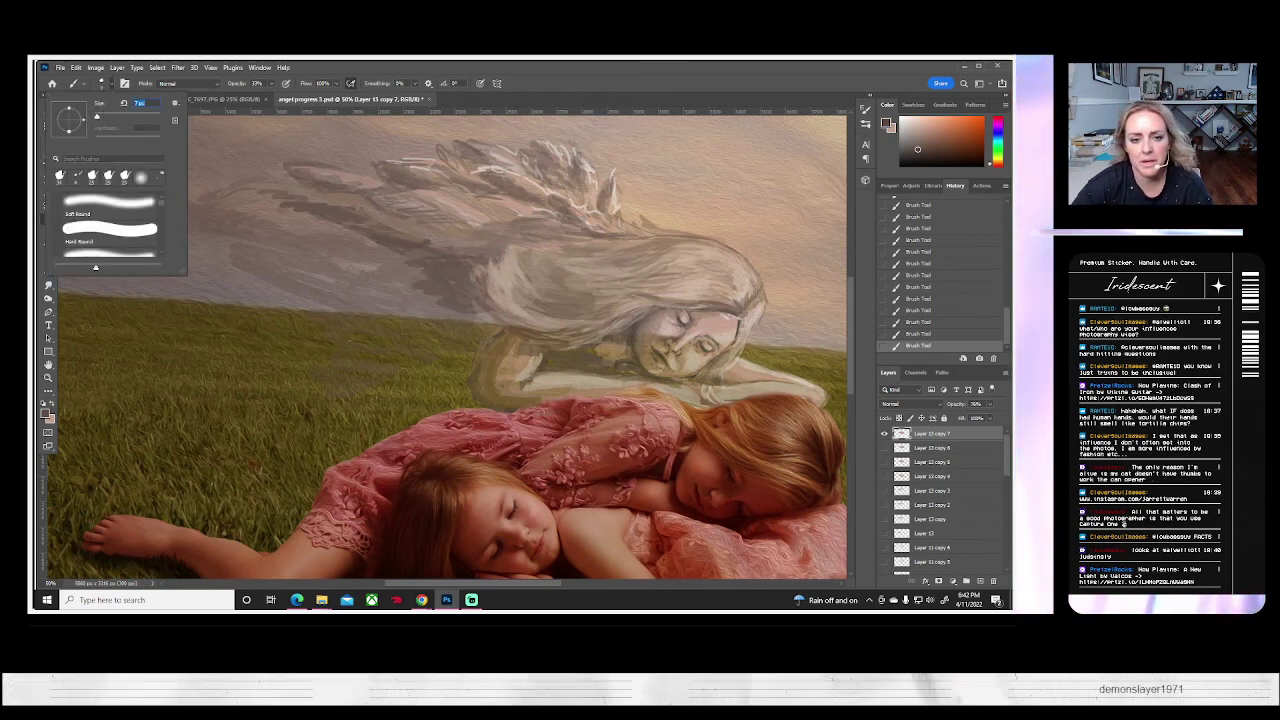
{"action": "key", "text": "Return"}
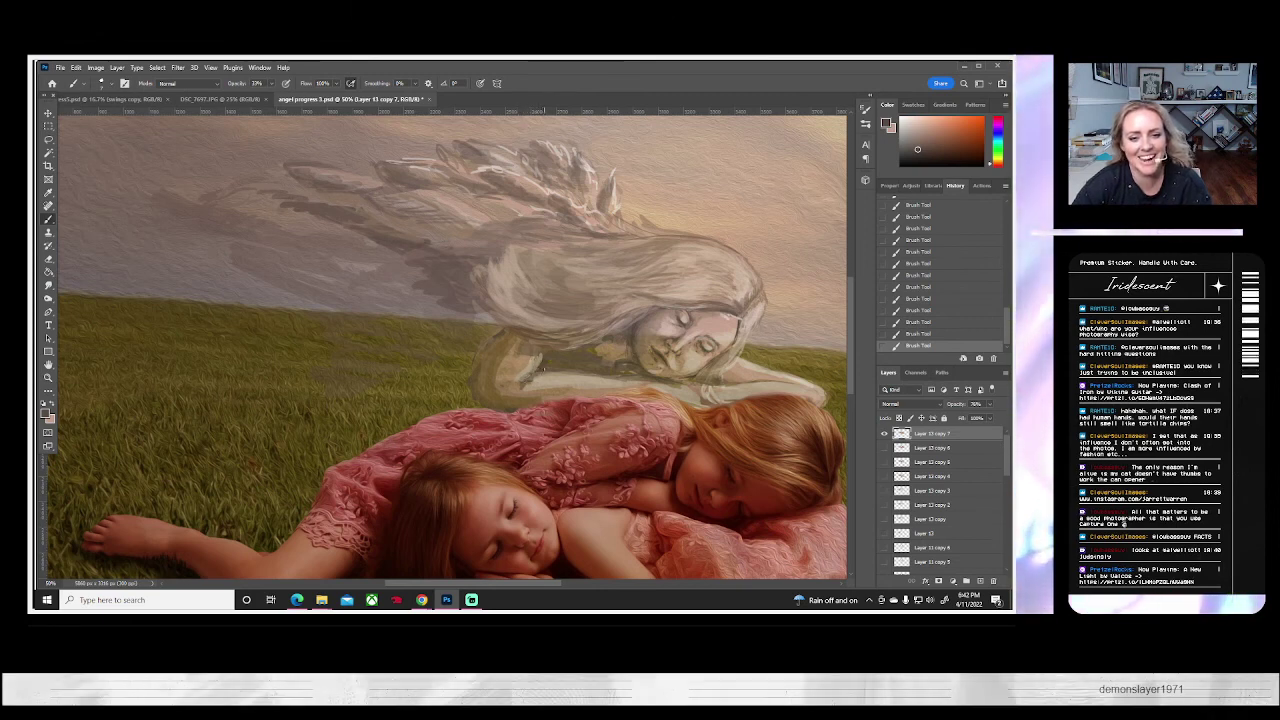
{"action": "left_click_drag", "start_coordinate": [496, 338], "coordinate": [552, 338]}
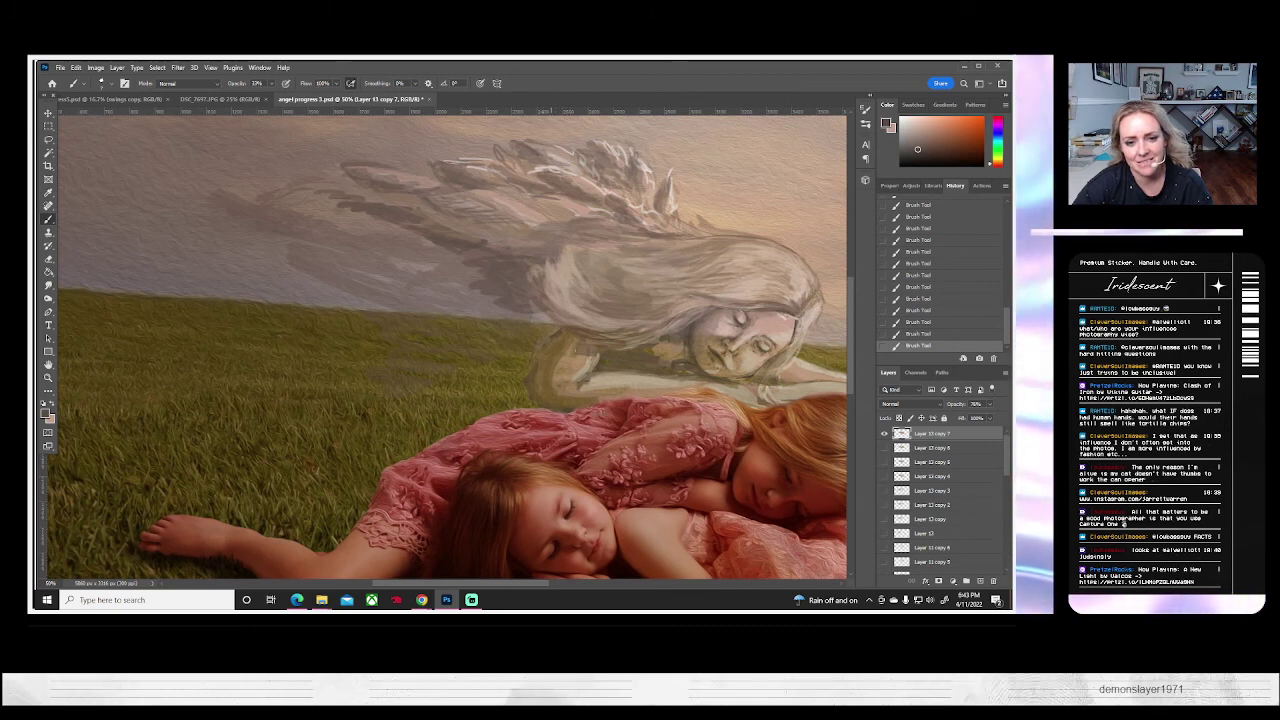
{"action": "left_click", "coordinate": [616, 382], "text": "alt"}
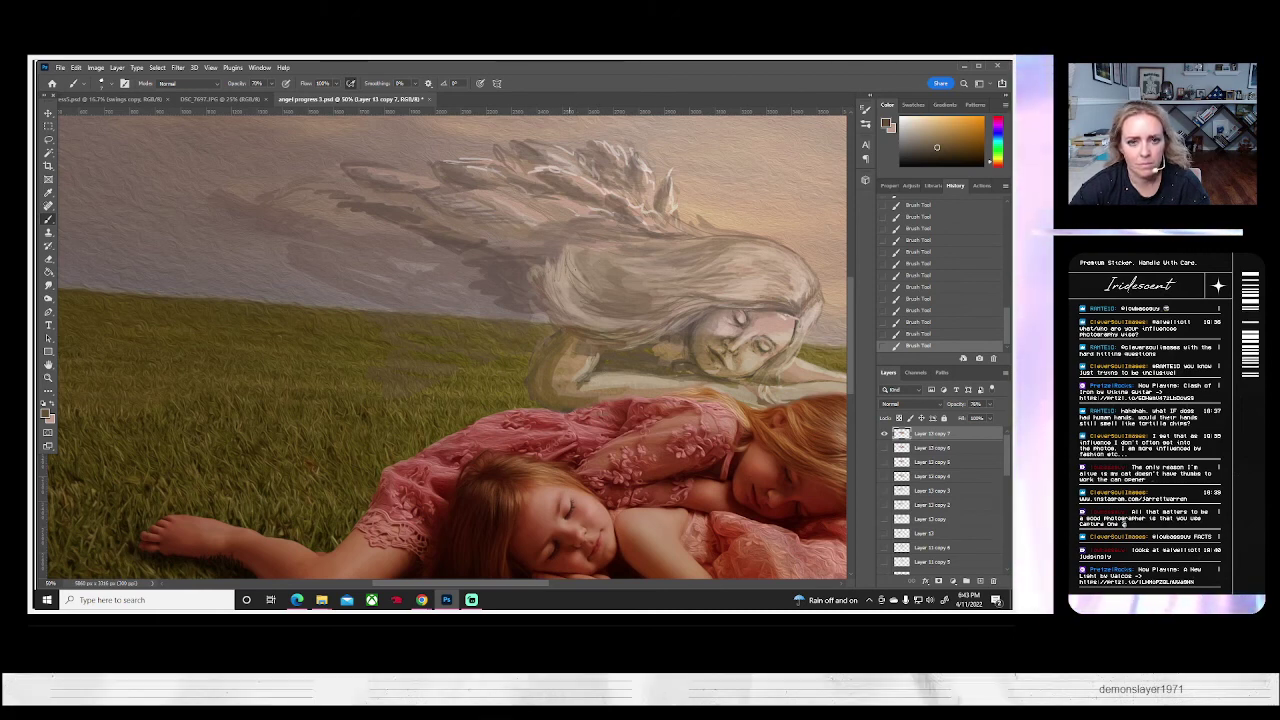
{"action": "left_click", "coordinate": [580, 300], "text": "alt"}
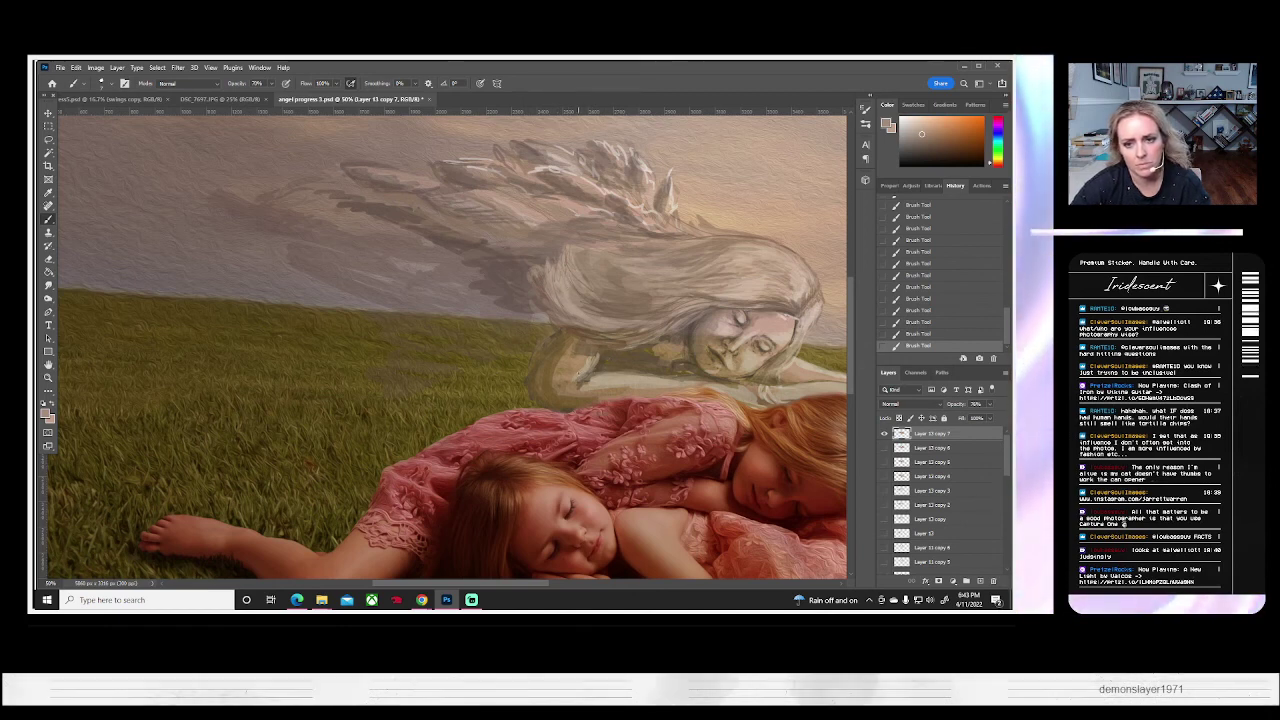
{"action": "left_click", "coordinate": [586, 392], "text": "alt"}
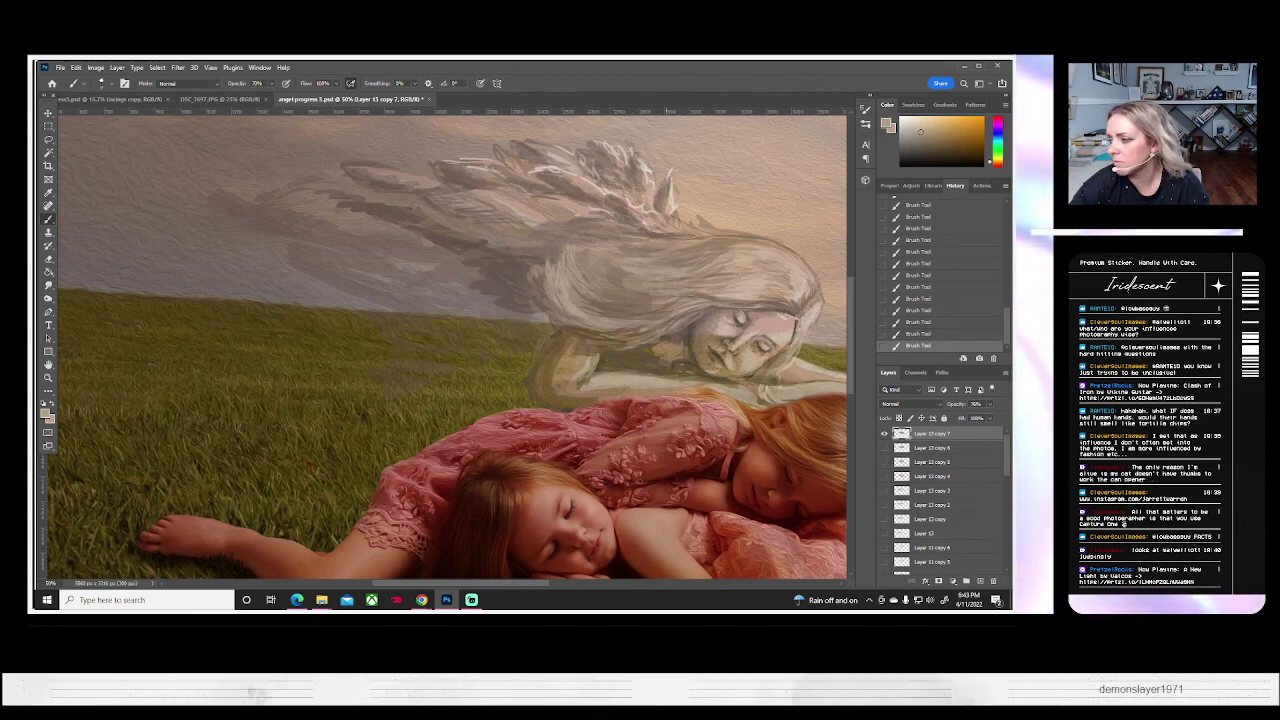
{"action": "left_click", "coordinate": [639, 382], "text": "alt"}
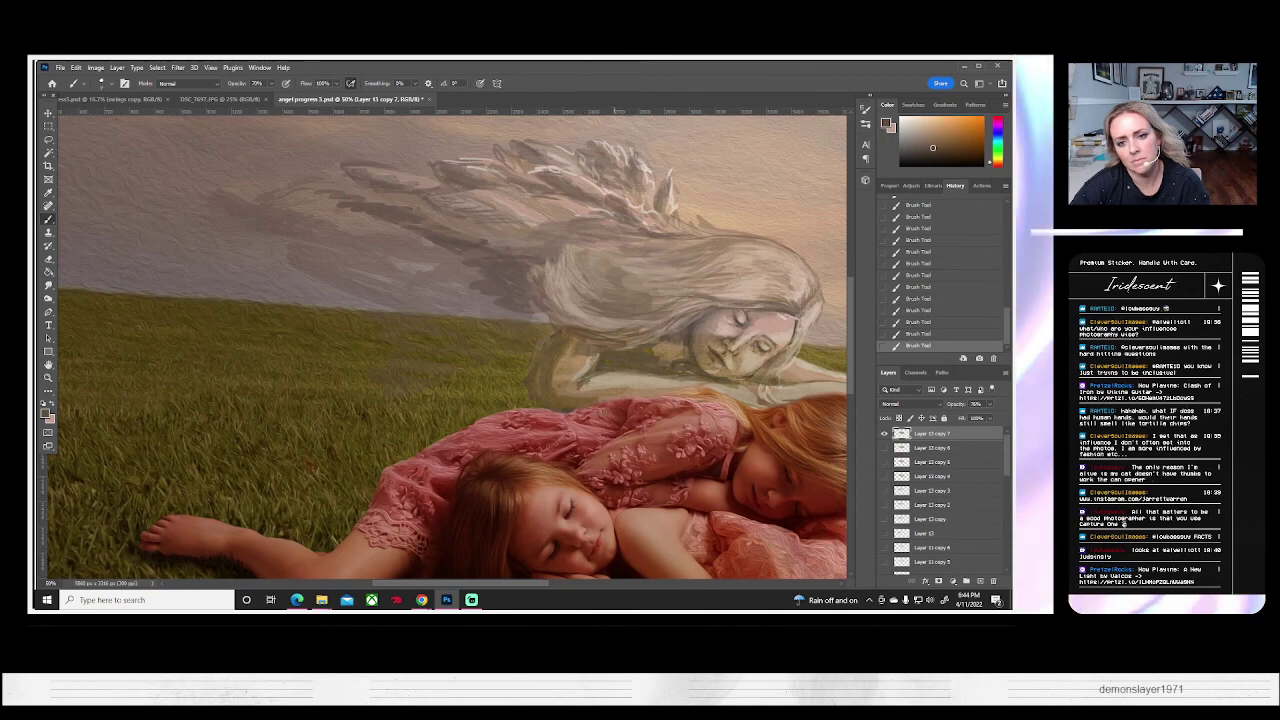
- Fit the whole composite in view and save angel progress 3.psd with Maximize Compatibility enabled
{"action": "key", "text": "z"}
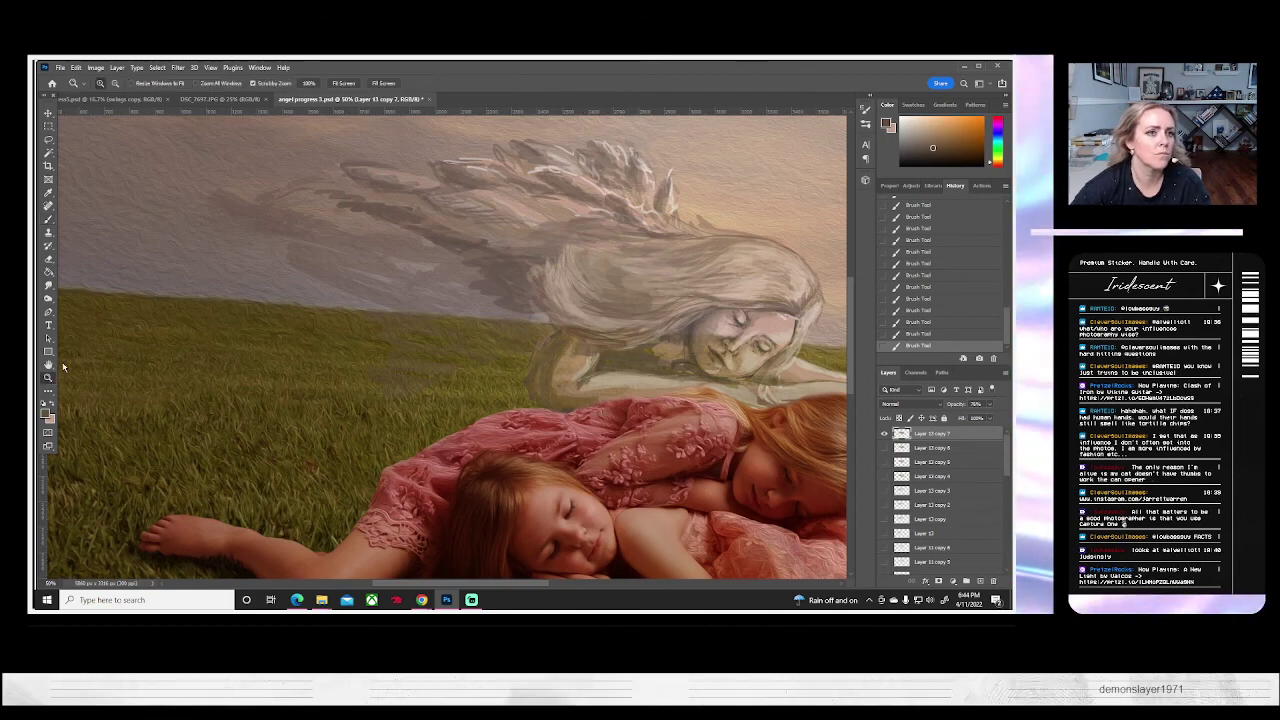
{"action": "key", "text": "ctrl+0"}
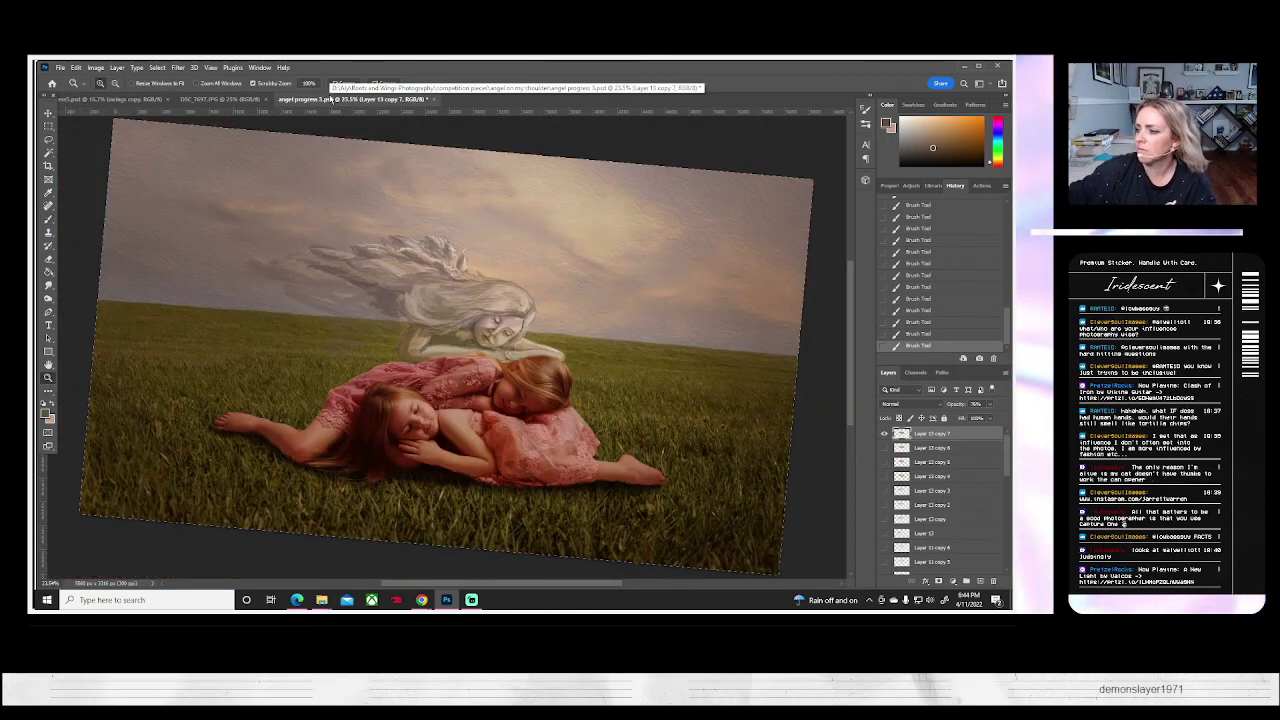
{"action": "left_click", "coordinate": [59, 68]}
{"action": "left_click", "coordinate": [88, 190]}
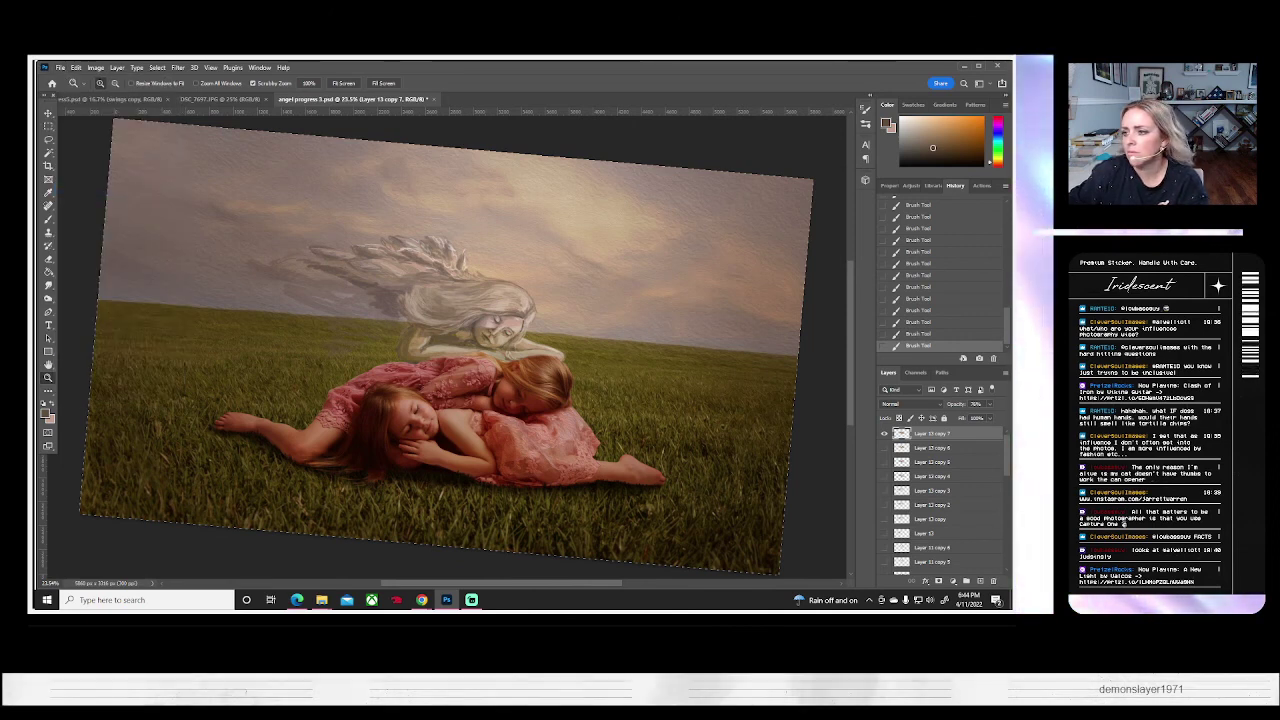
{"action": "key", "text": "ctrl+s"}
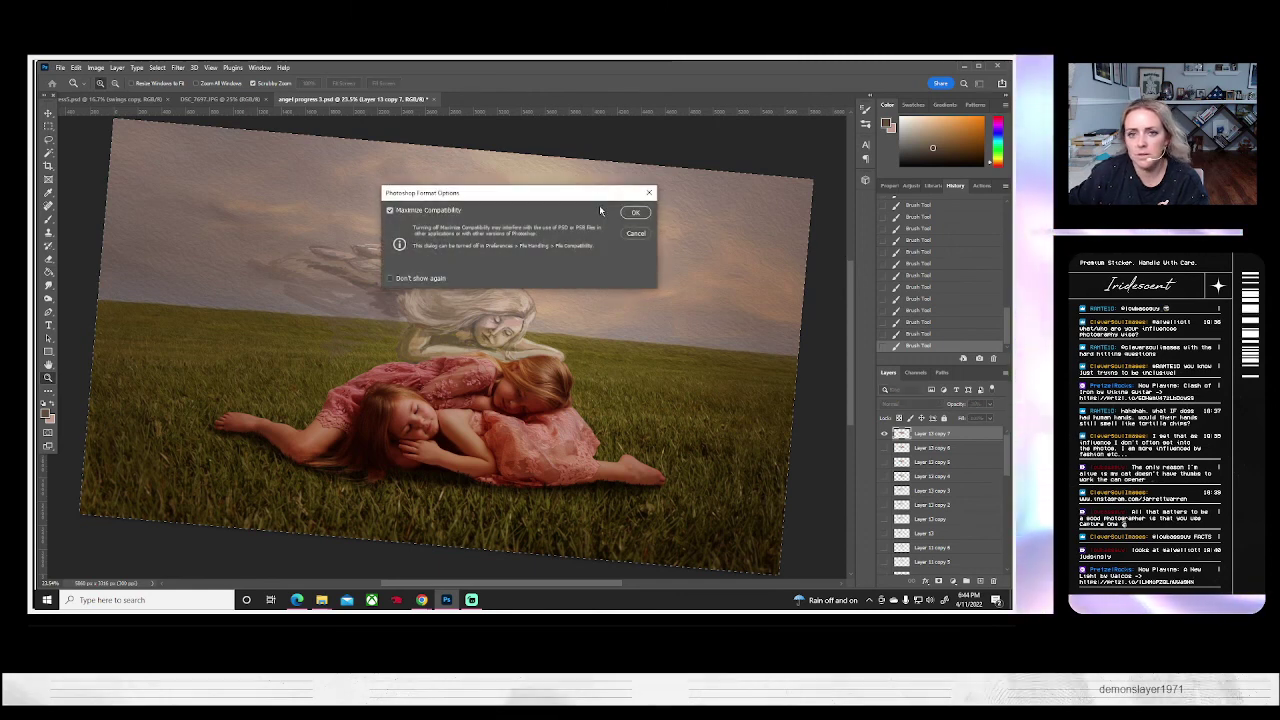
{"action": "key", "text": "Return"}
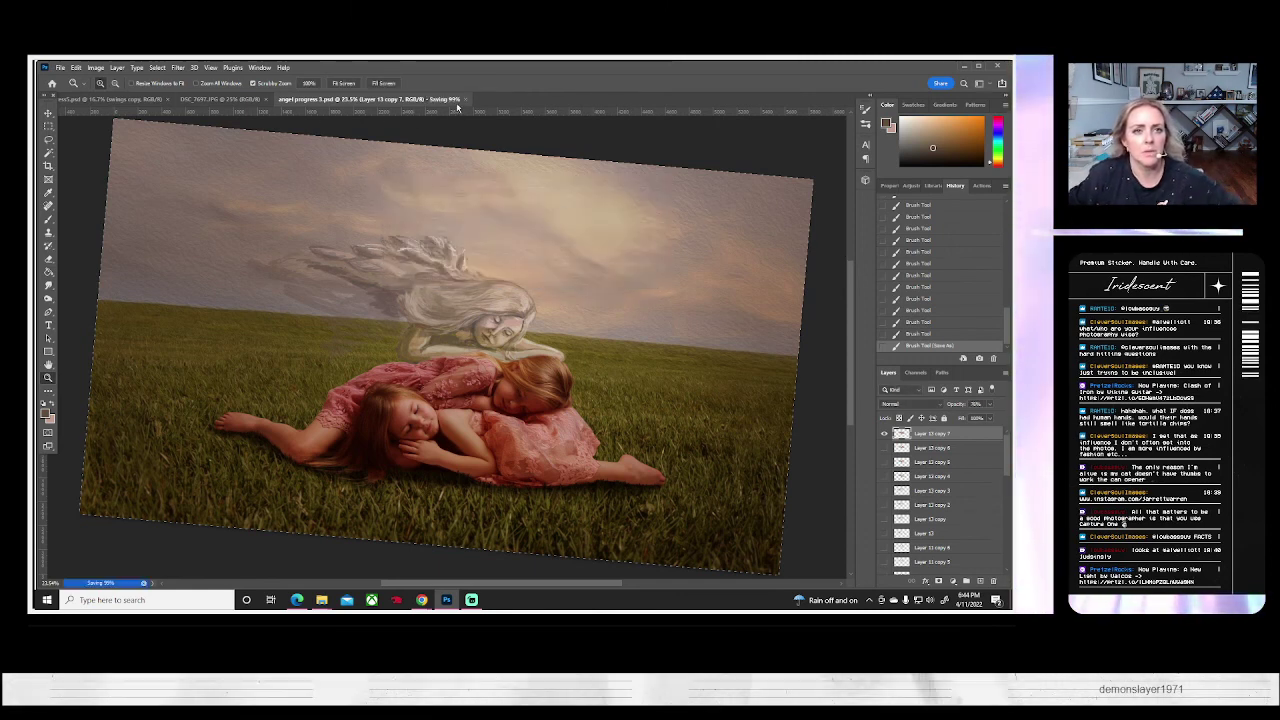
- Close angel progress 3.psd once saving completes, and reopen it
{"action": "left_click", "coordinate": [464, 100]}
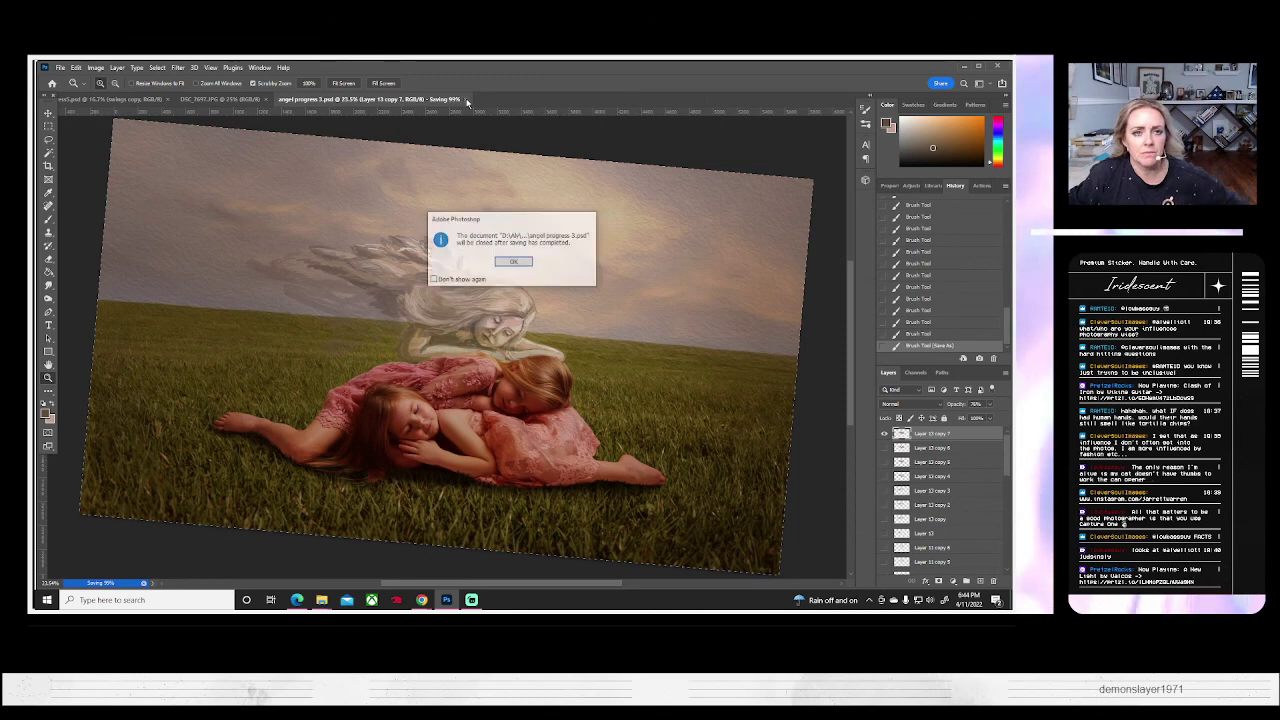
{"action": "left_click", "coordinate": [514, 262]}
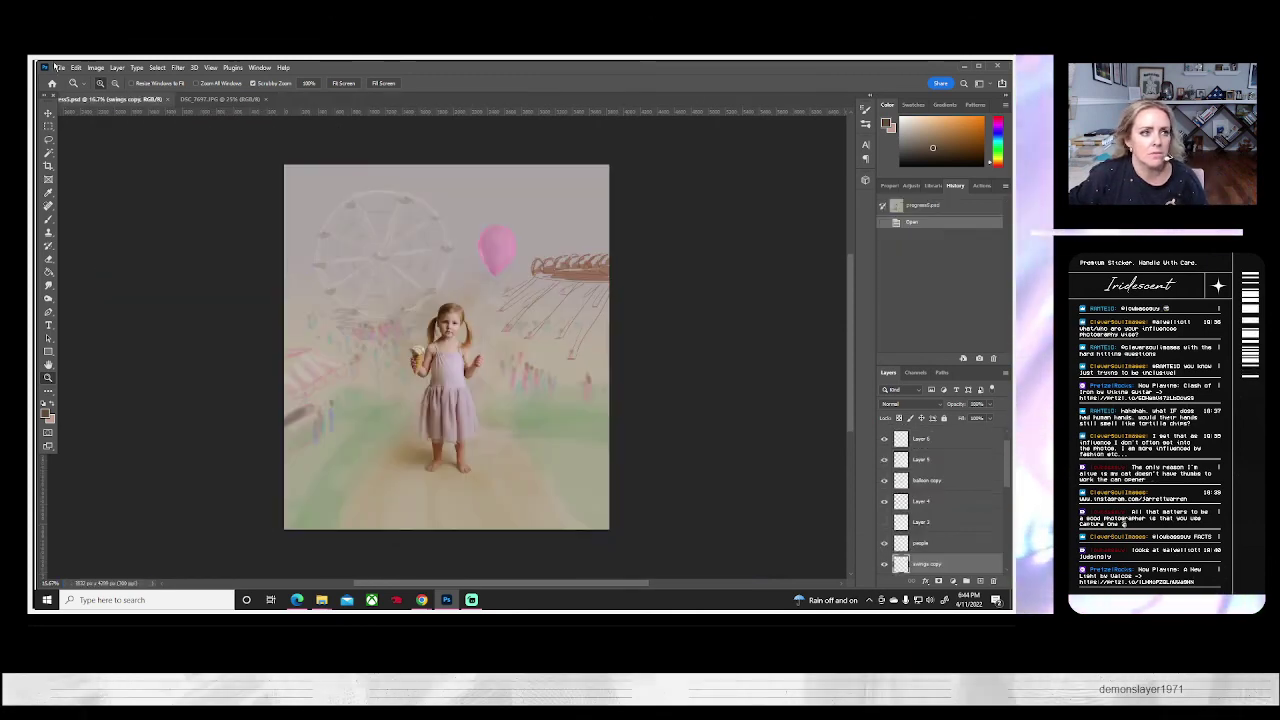
{"action": "left_click", "coordinate": [60, 67]}
{"action": "left_click", "coordinate": [71, 88]}
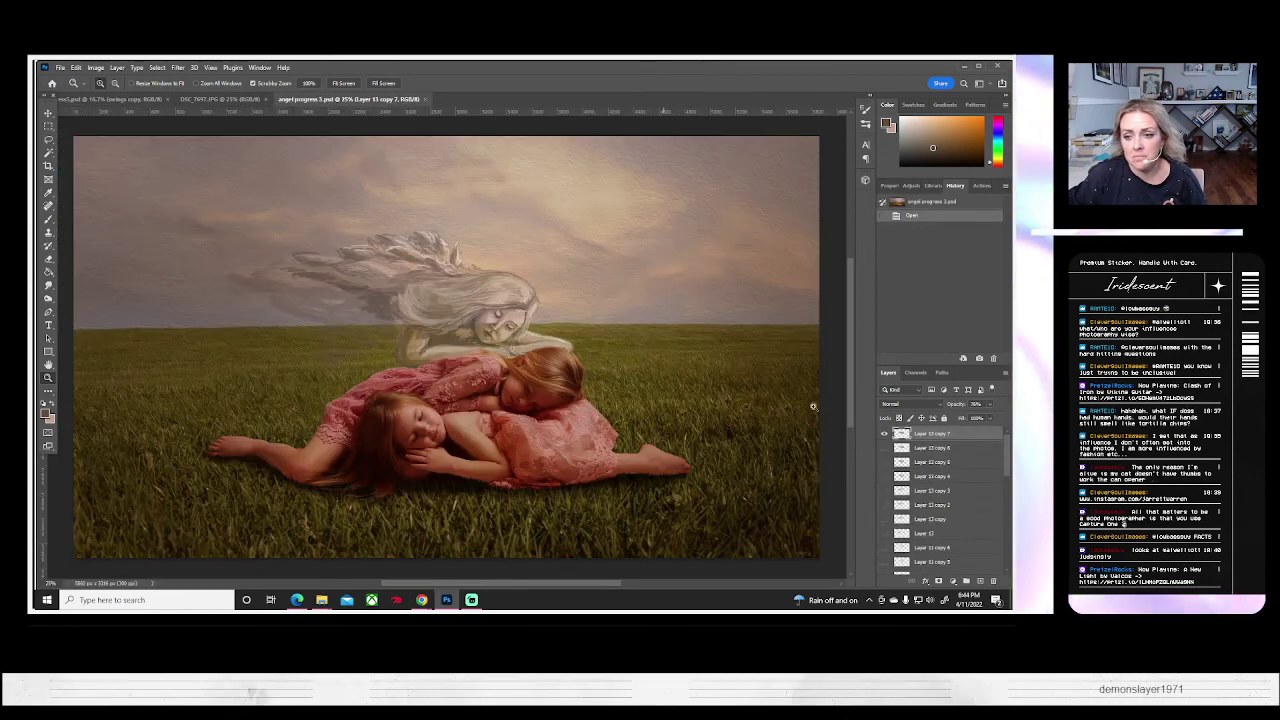
- Compare the image with and without Layer 13 copy 7, then duplicate that layer and hide the original
{"action": "left_click", "coordinate": [884, 434]}
{"action": "left_click", "coordinate": [884, 434]}
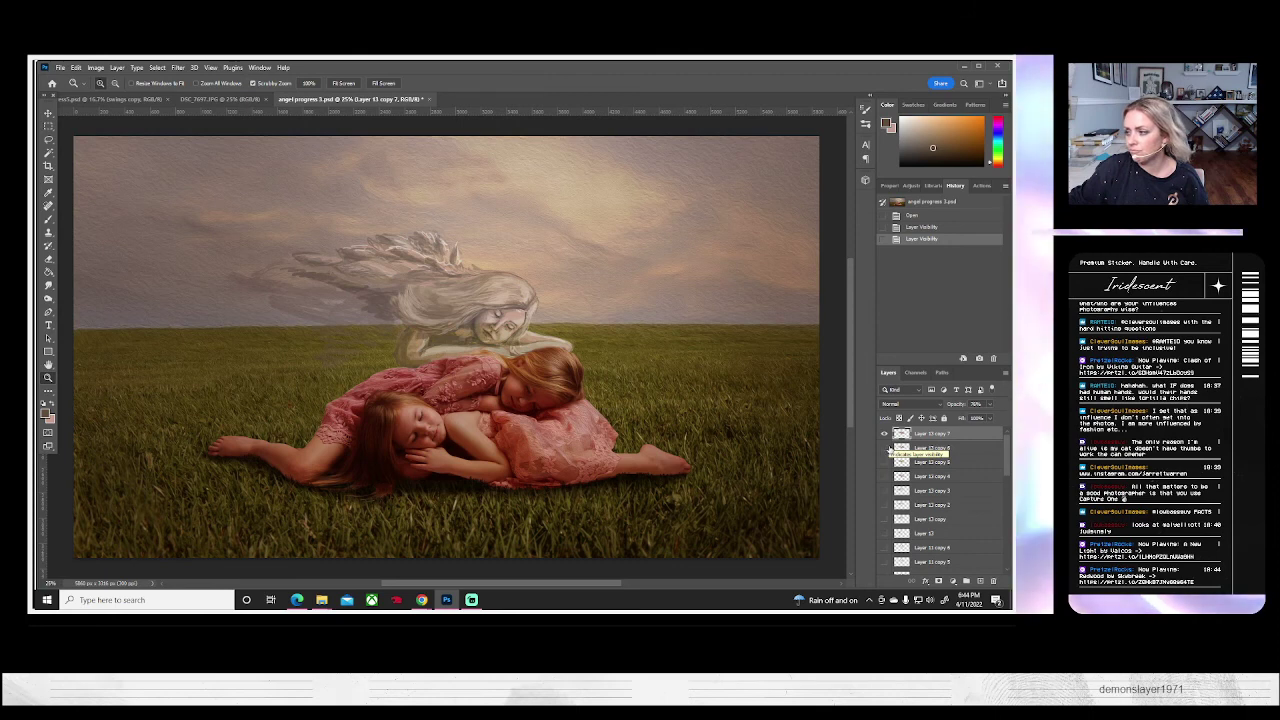
{"action": "right_click", "coordinate": [925, 434]}
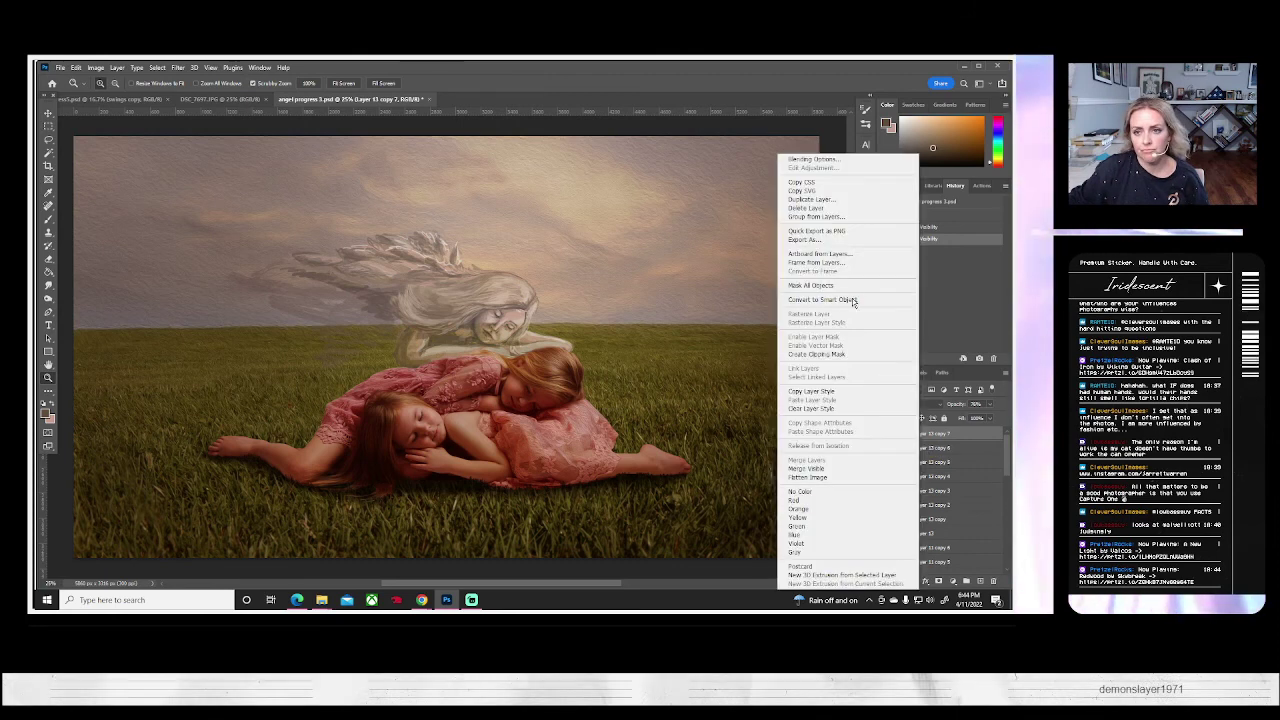
{"action": "left_click", "coordinate": [820, 197]}
{"action": "left_click", "coordinate": [608, 212]}
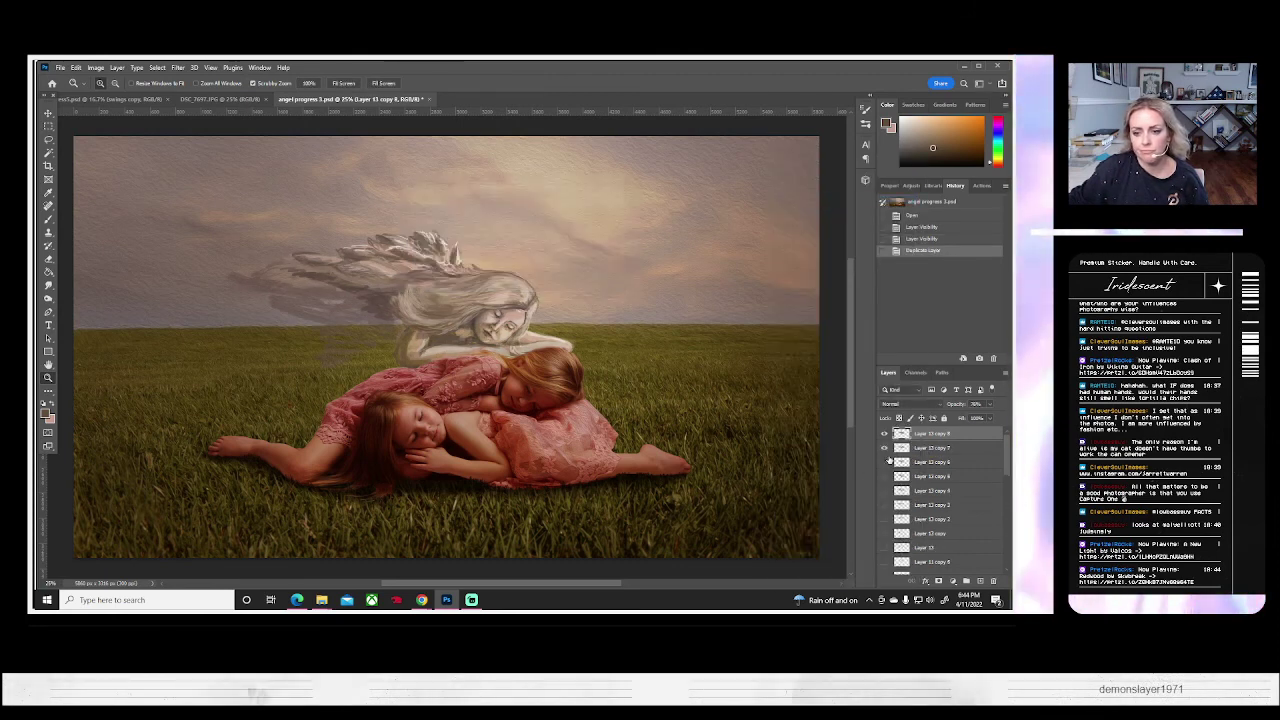
{"action": "left_click", "coordinate": [884, 448]}
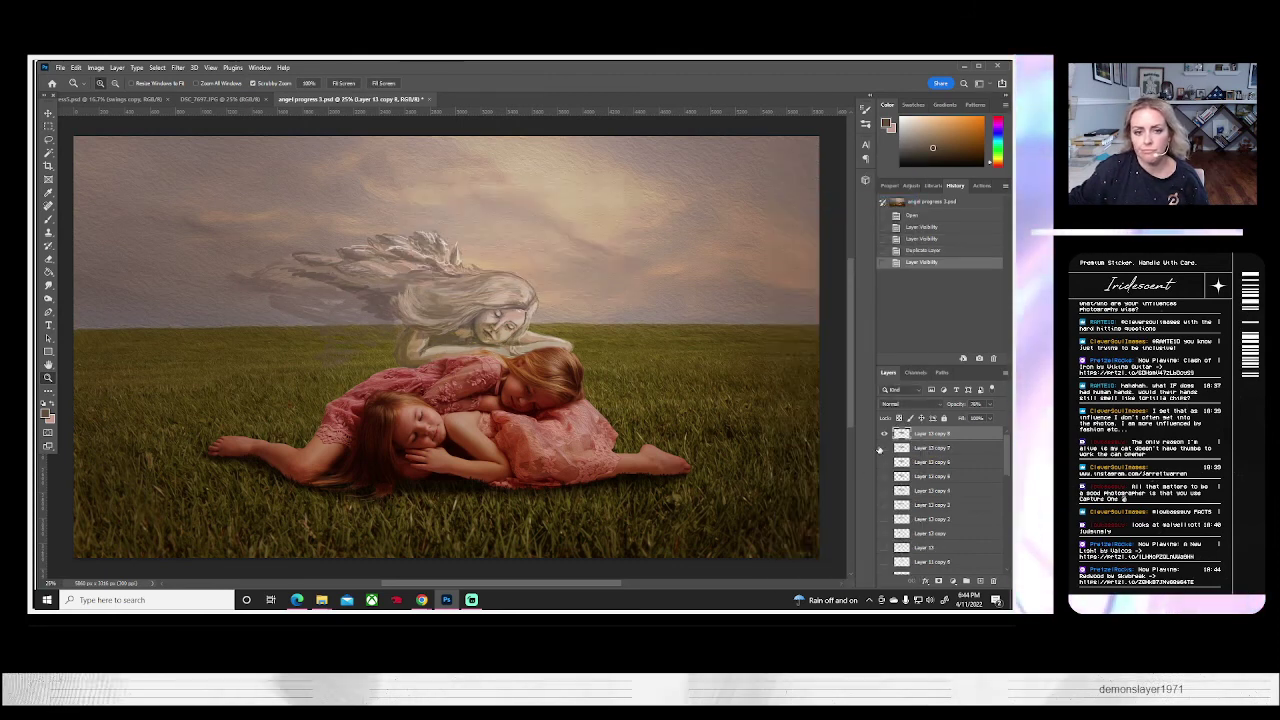
- Reshape the angel's bent arm with Liquify using a brush size of 189, and toggle the layer's visibility to compare
{"action": "left_click", "coordinate": [210, 67]}
{"action": "mouse_move", "coordinate": [177, 67]}
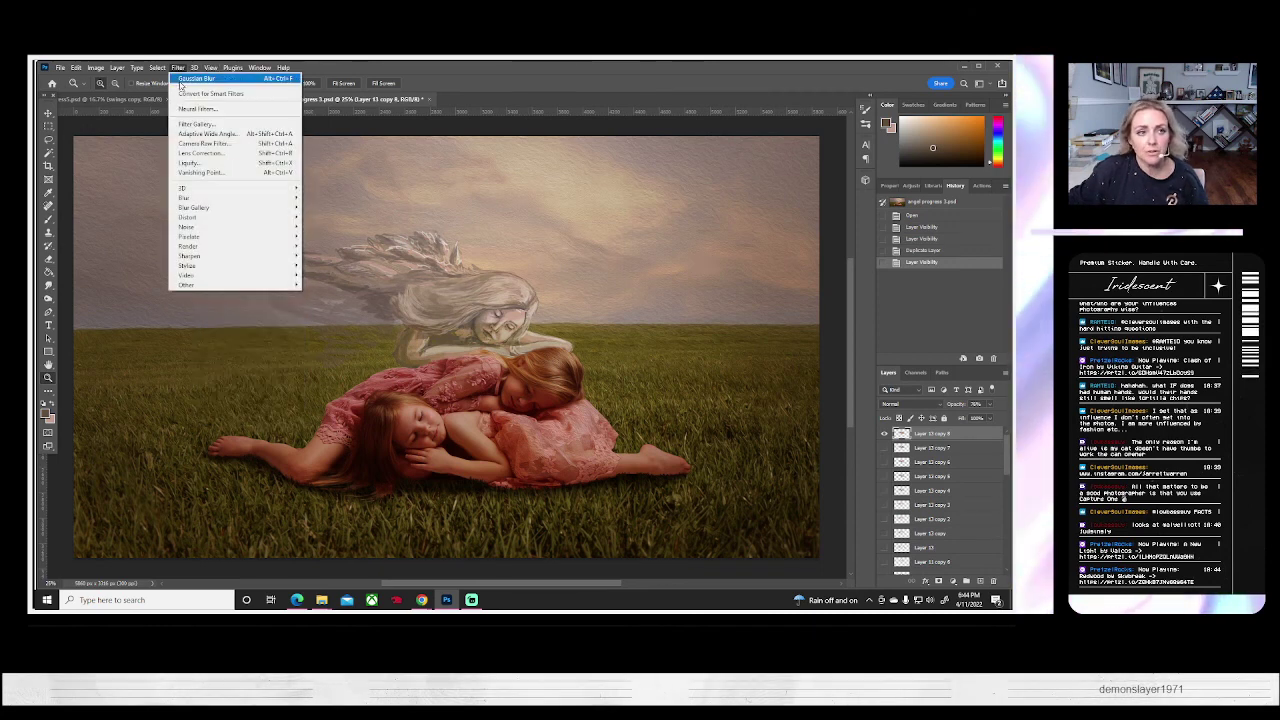
{"action": "left_click", "coordinate": [188, 162]}
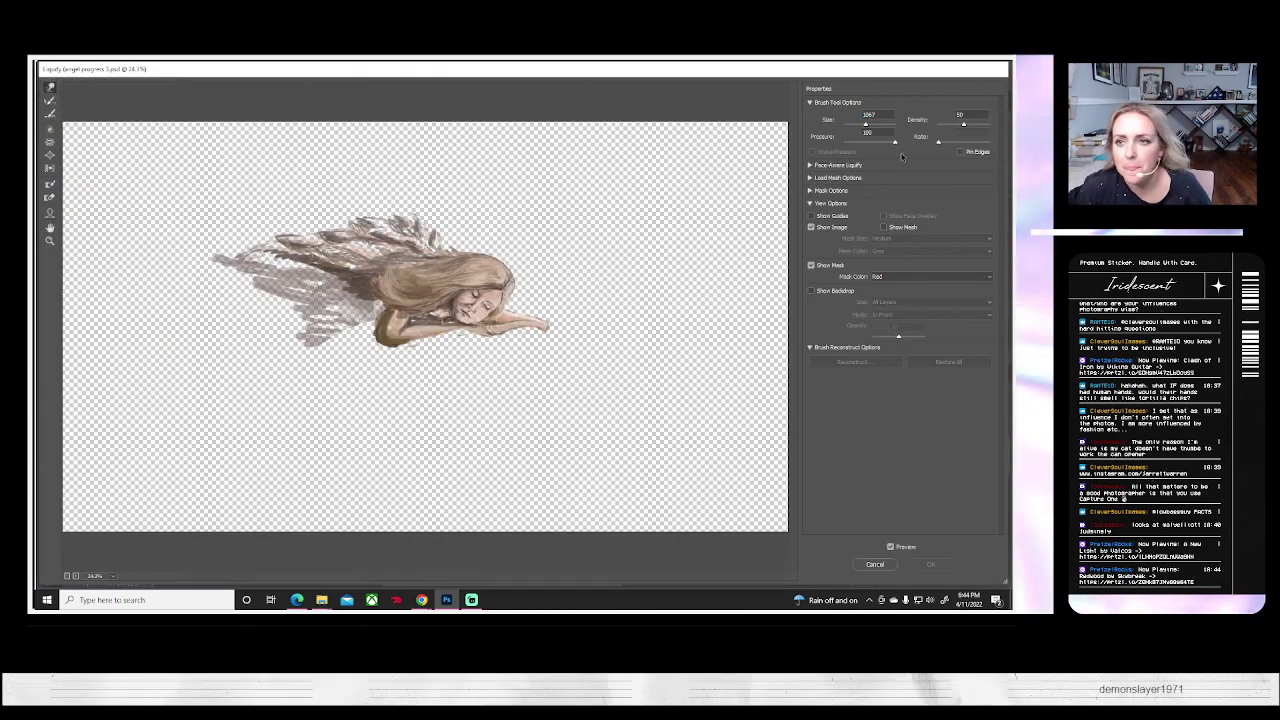
{"action": "left_click", "coordinate": [868, 125]}
{"action": "left_click_drag", "start_coordinate": [856, 122], "coordinate": [857, 124]}
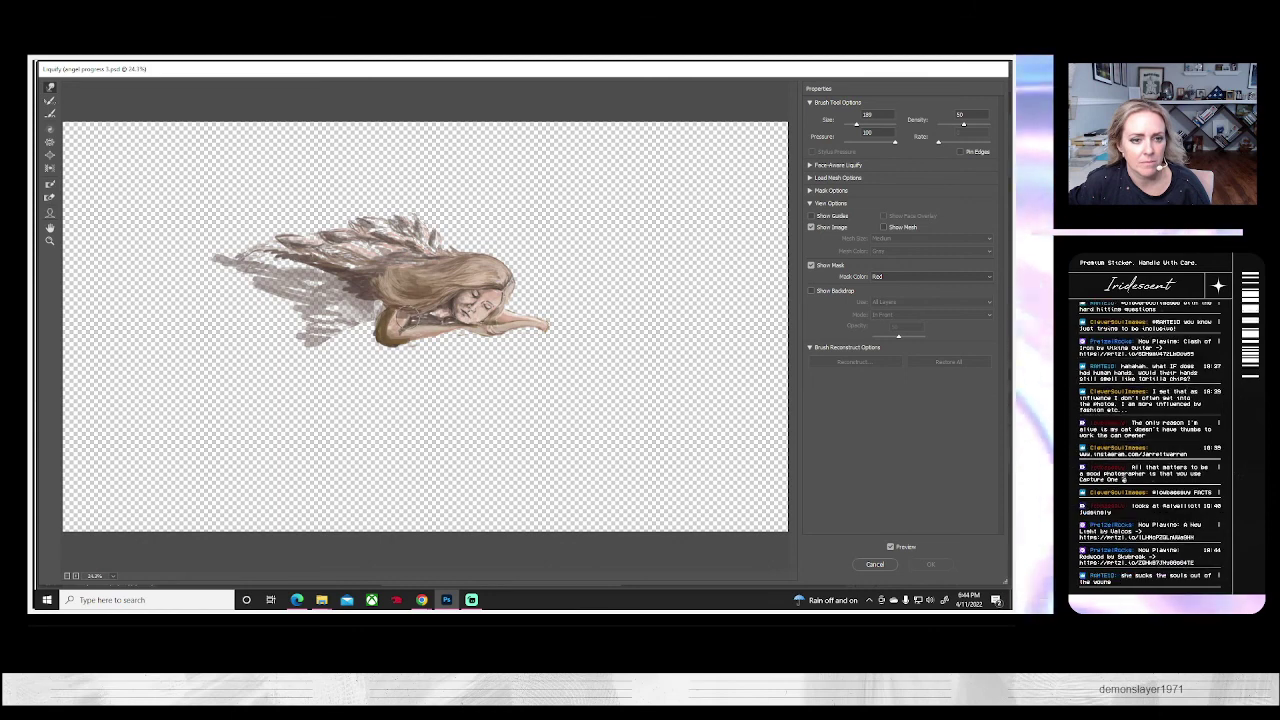
{"action": "left_click_drag", "start_coordinate": [397, 316], "coordinate": [382, 312]}
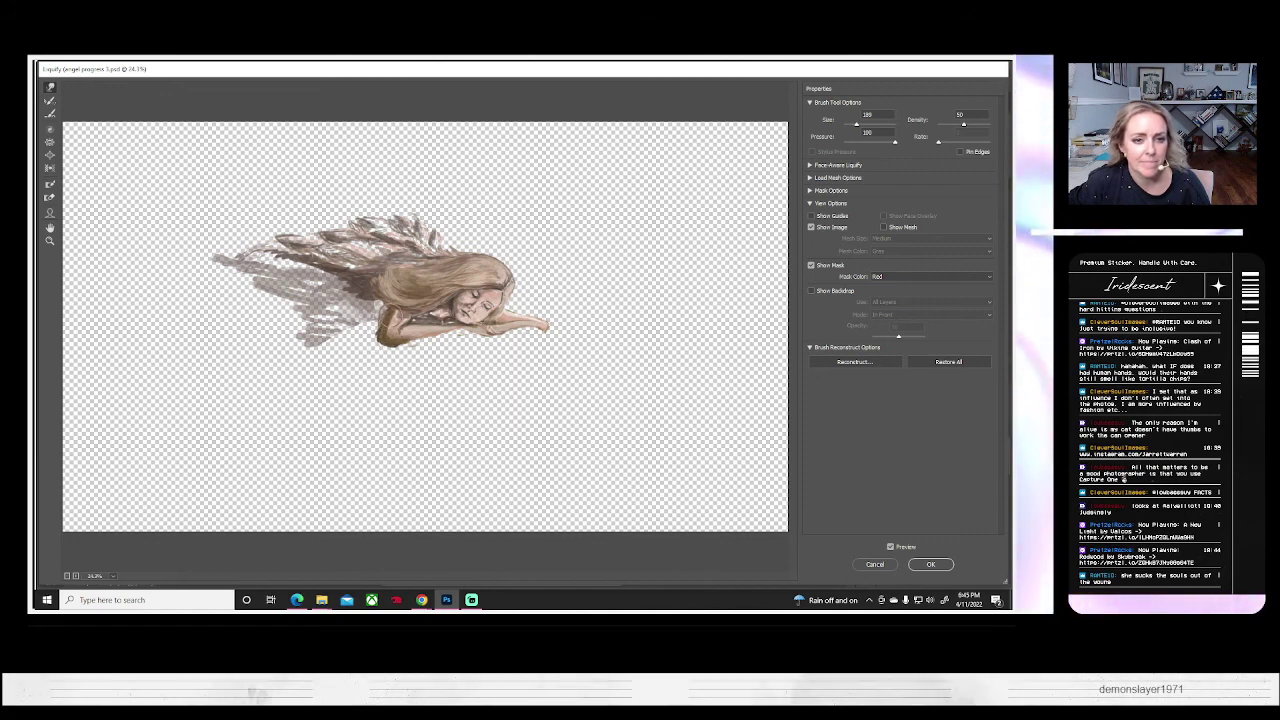
{"action": "left_click", "coordinate": [929, 564]}
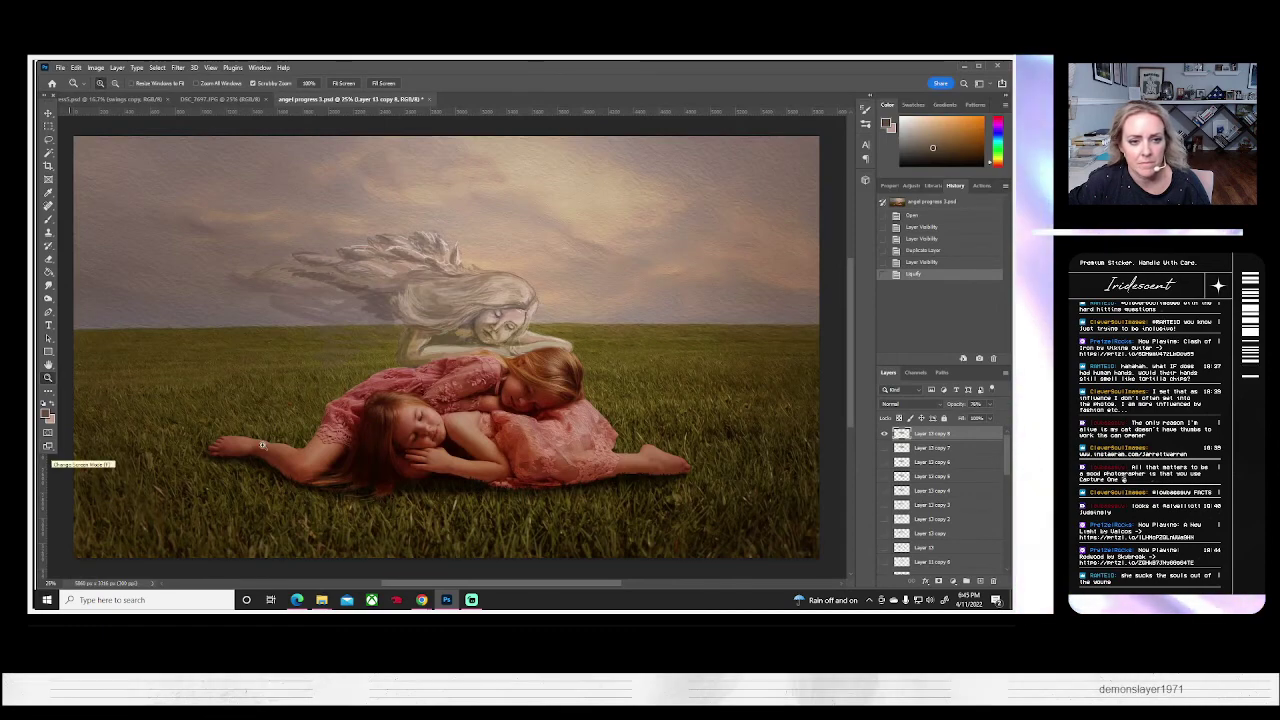
{"action": "left_click", "coordinate": [885, 434]}
{"action": "left_click", "coordinate": [885, 434]}
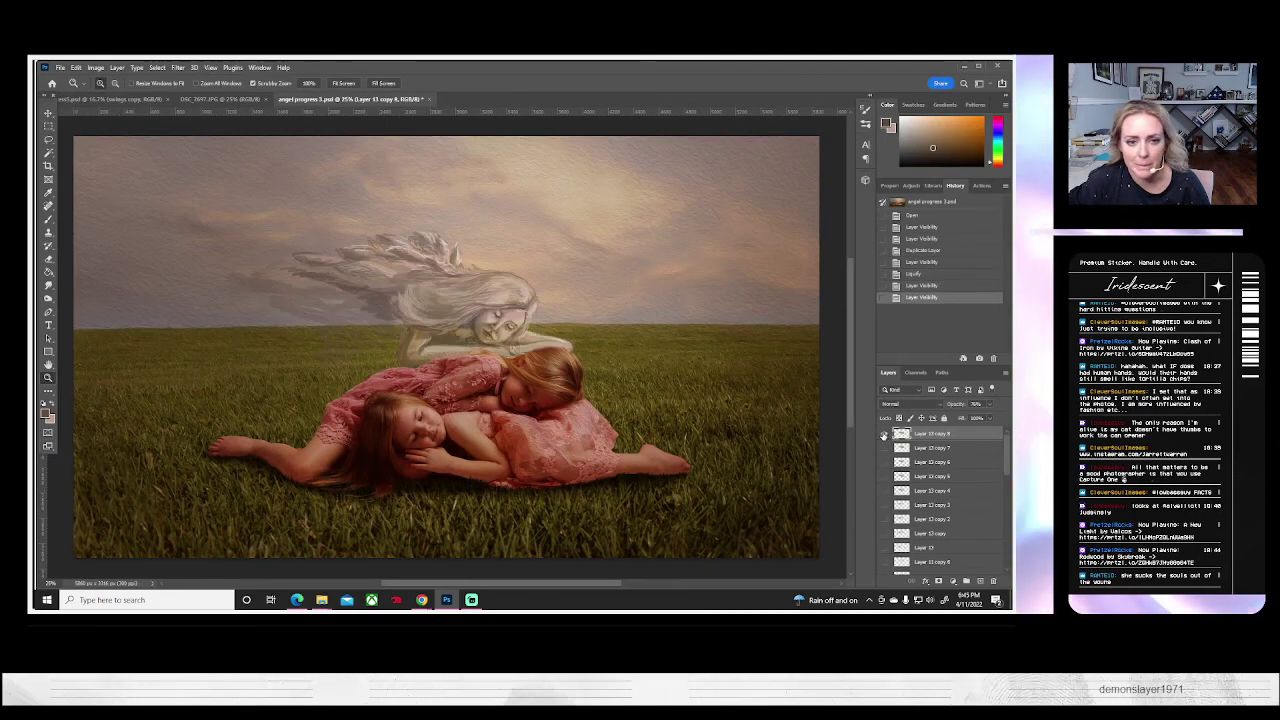
- Duplicate the liquified Layer 13 copy 8 and hide the original beneath it
{"action": "left_click", "coordinate": [455, 332]}
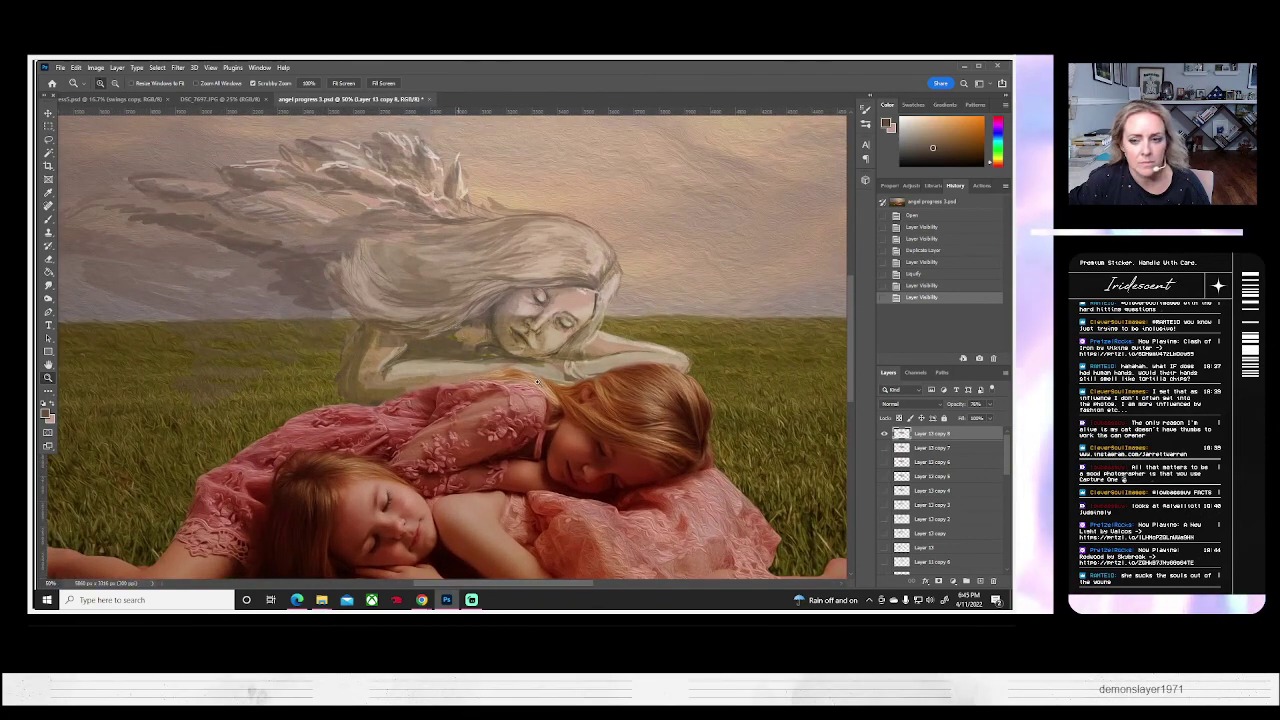
{"action": "right_click", "coordinate": [918, 434]}
{"action": "left_click", "coordinate": [800, 199]}
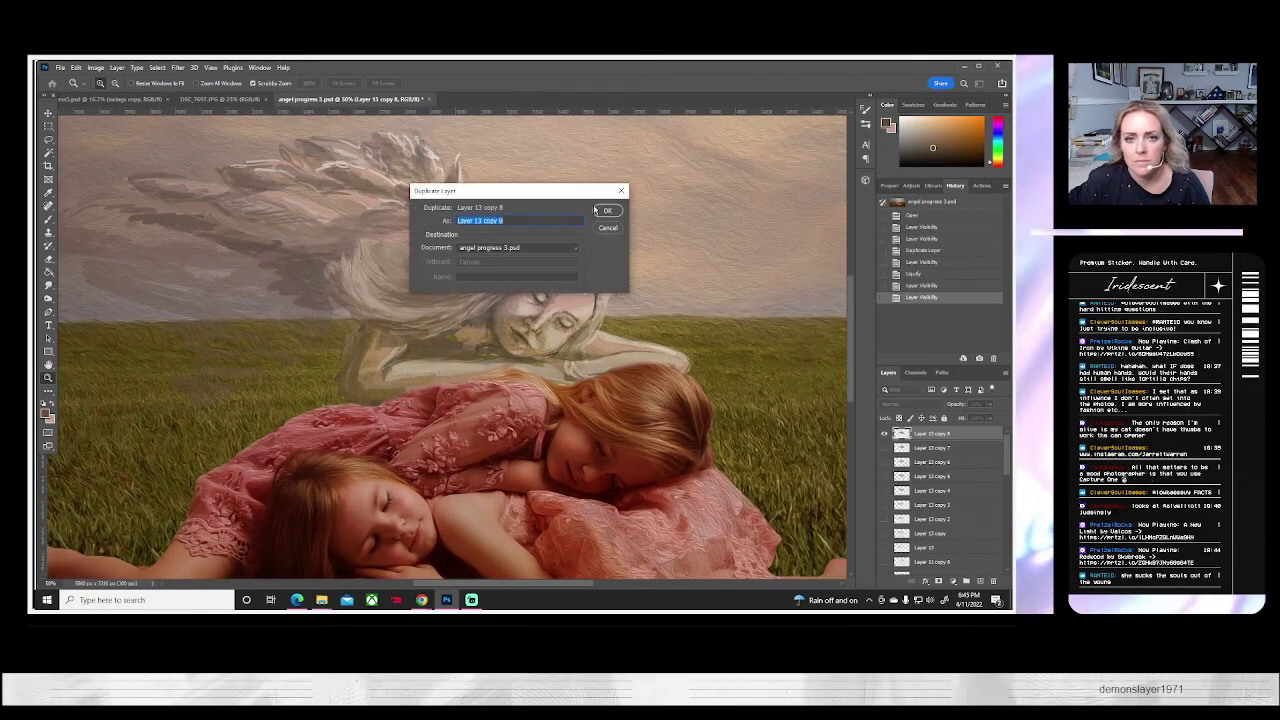
{"action": "left_click", "coordinate": [608, 210]}
{"action": "left_click", "coordinate": [884, 448]}
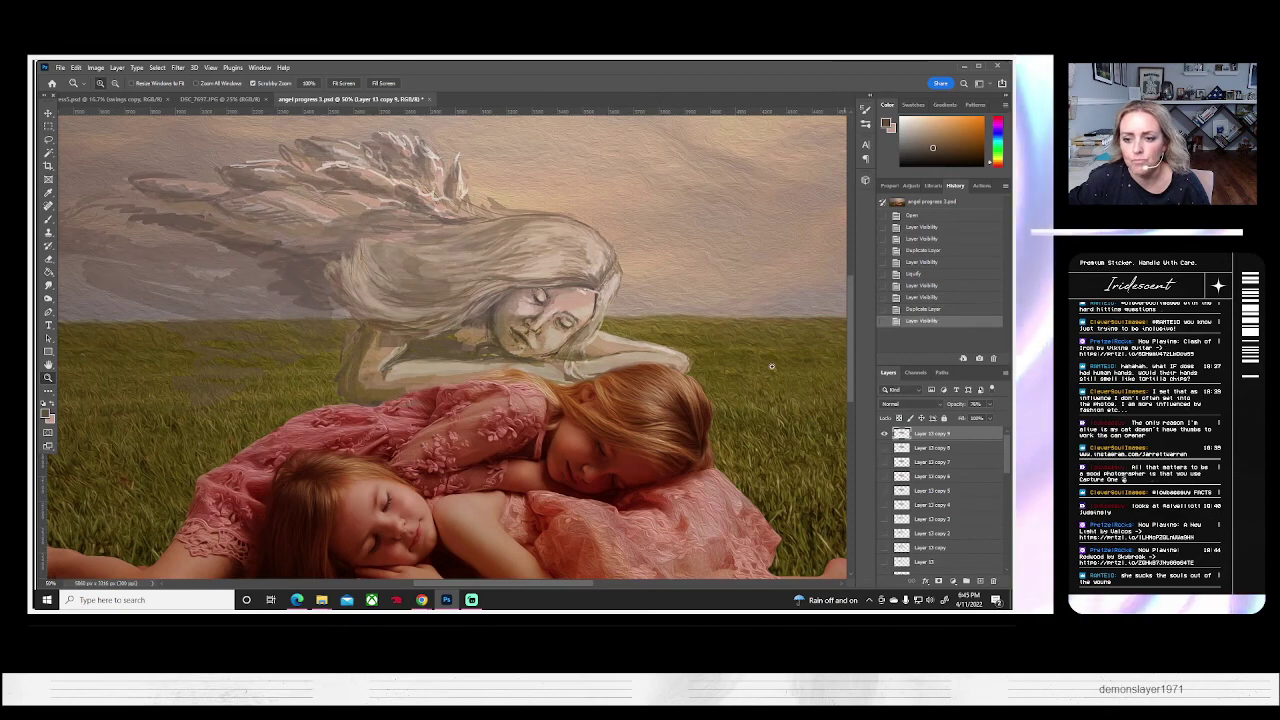
- Apply the Oil Paint filter to Layer 13 copy 9, checking the angel's face in the filter preview
{"action": "left_click", "coordinate": [178, 67]}
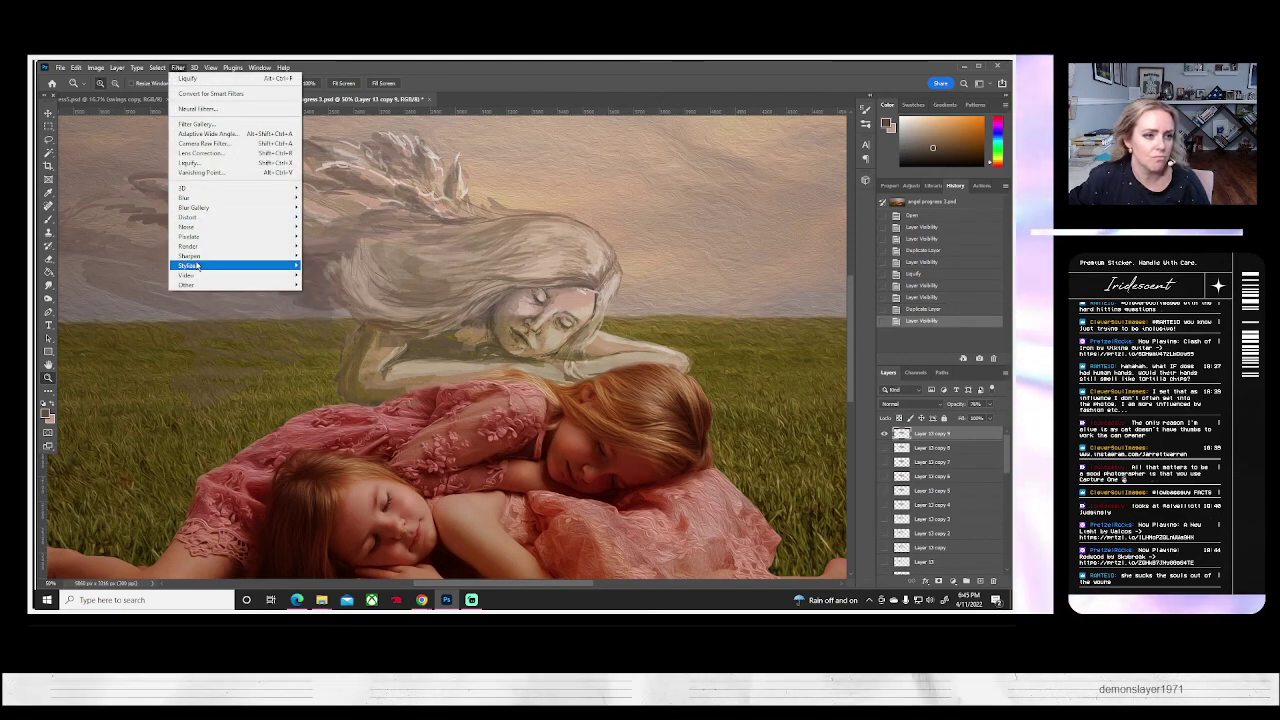
{"action": "mouse_move", "coordinate": [200, 265]}
{"action": "left_click", "coordinate": [328, 303]}
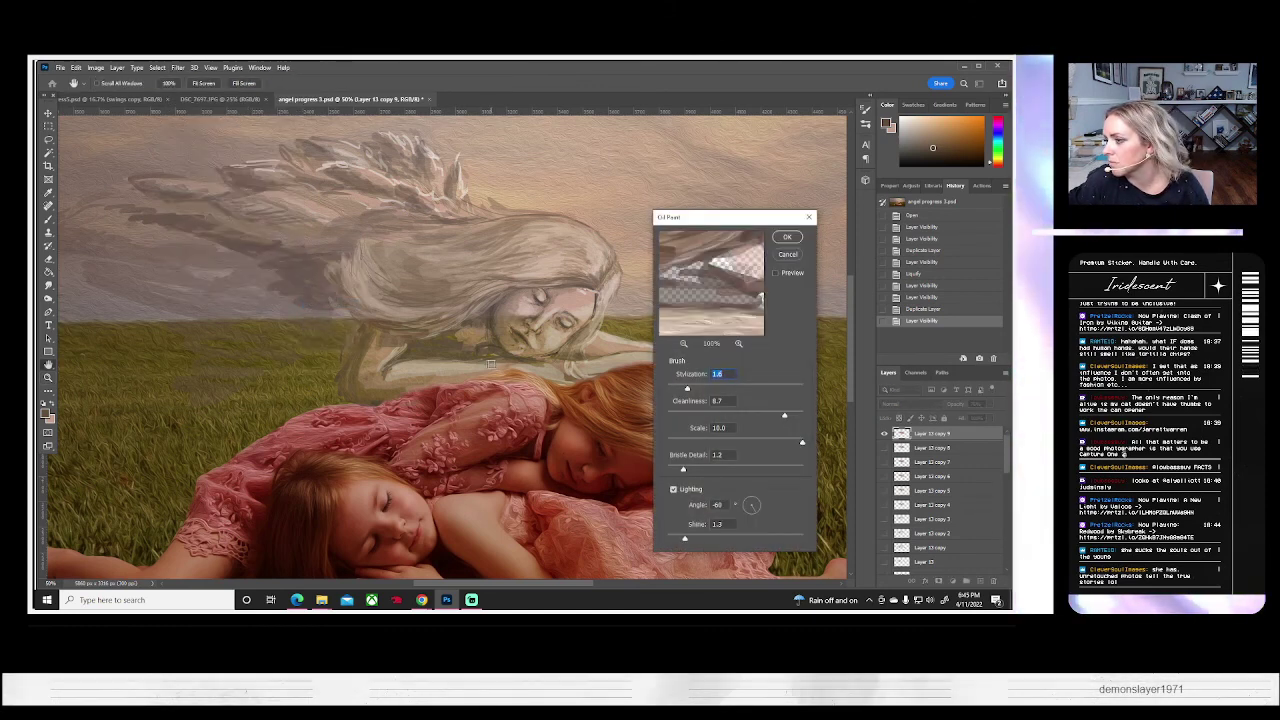
{"action": "left_click", "coordinate": [586, 287]}
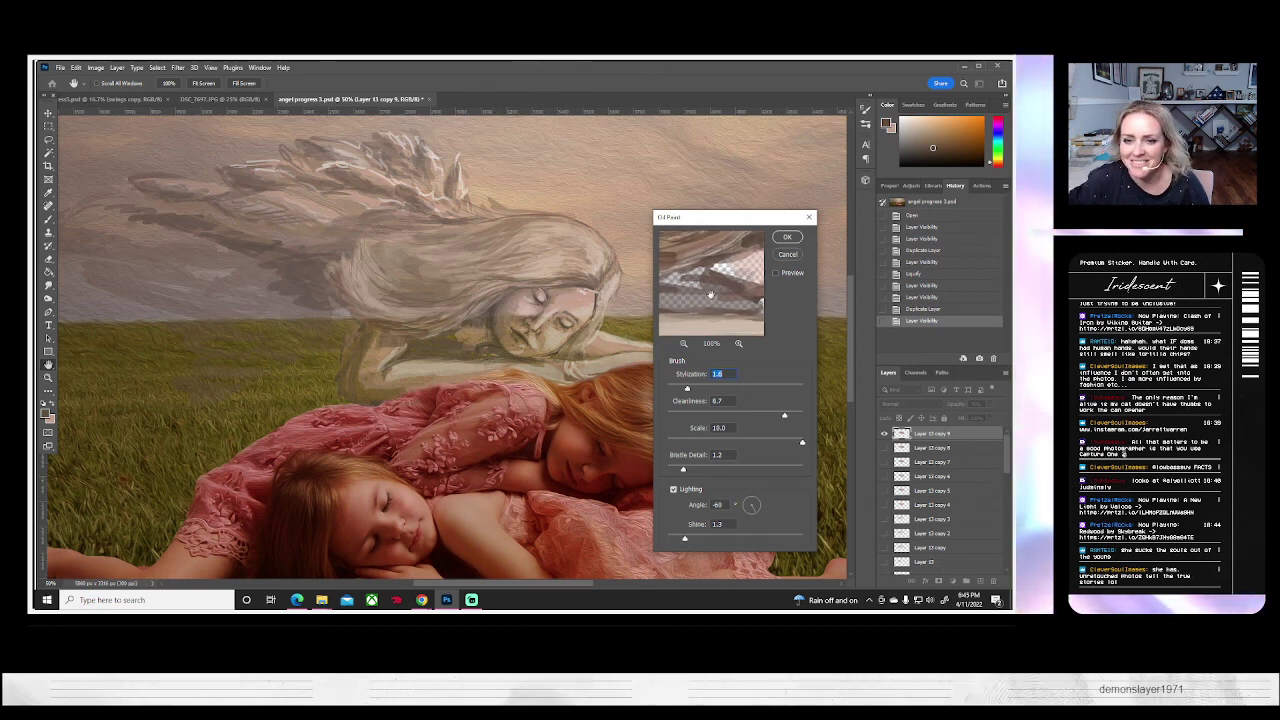
{"action": "mouse_move", "coordinate": [743, 330]}
{"action": "left_mouse_down"}
{"action": "mouse_move", "coordinate": [705, 291]}
{"action": "mouse_move", "coordinate": [738, 275]}
{"action": "left_mouse_up"}
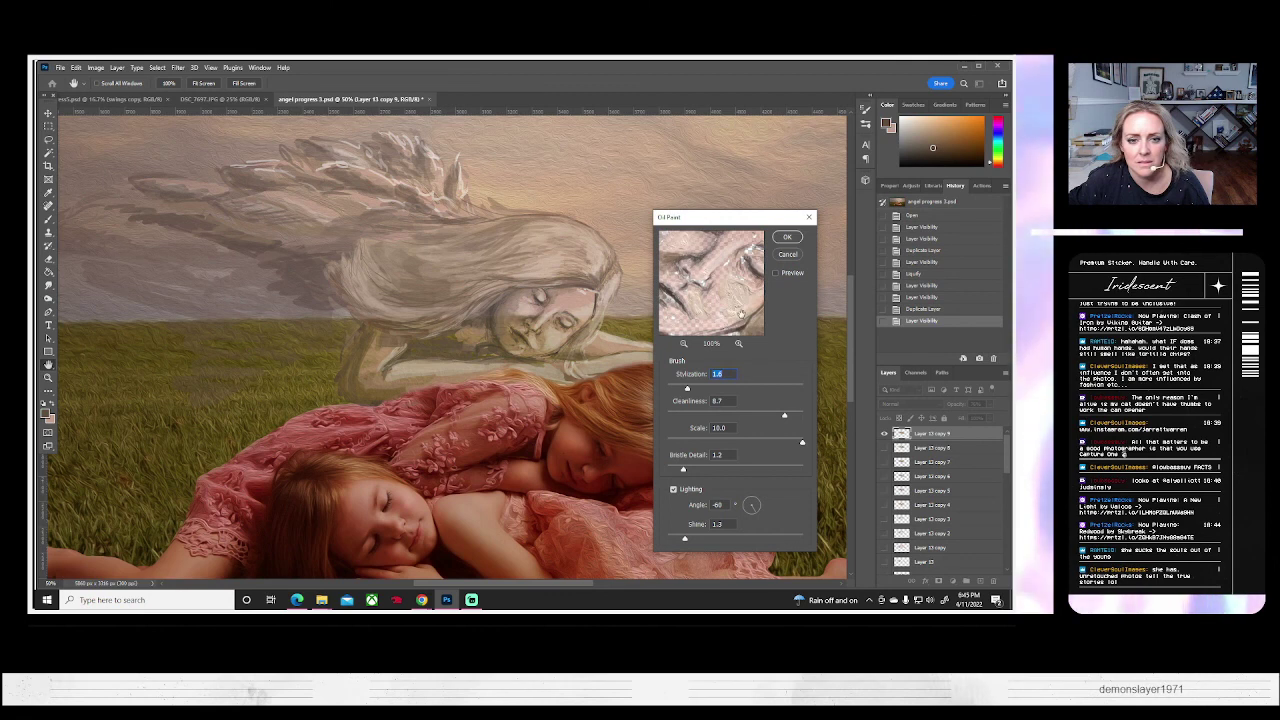
{"action": "key", "text": "Return"}
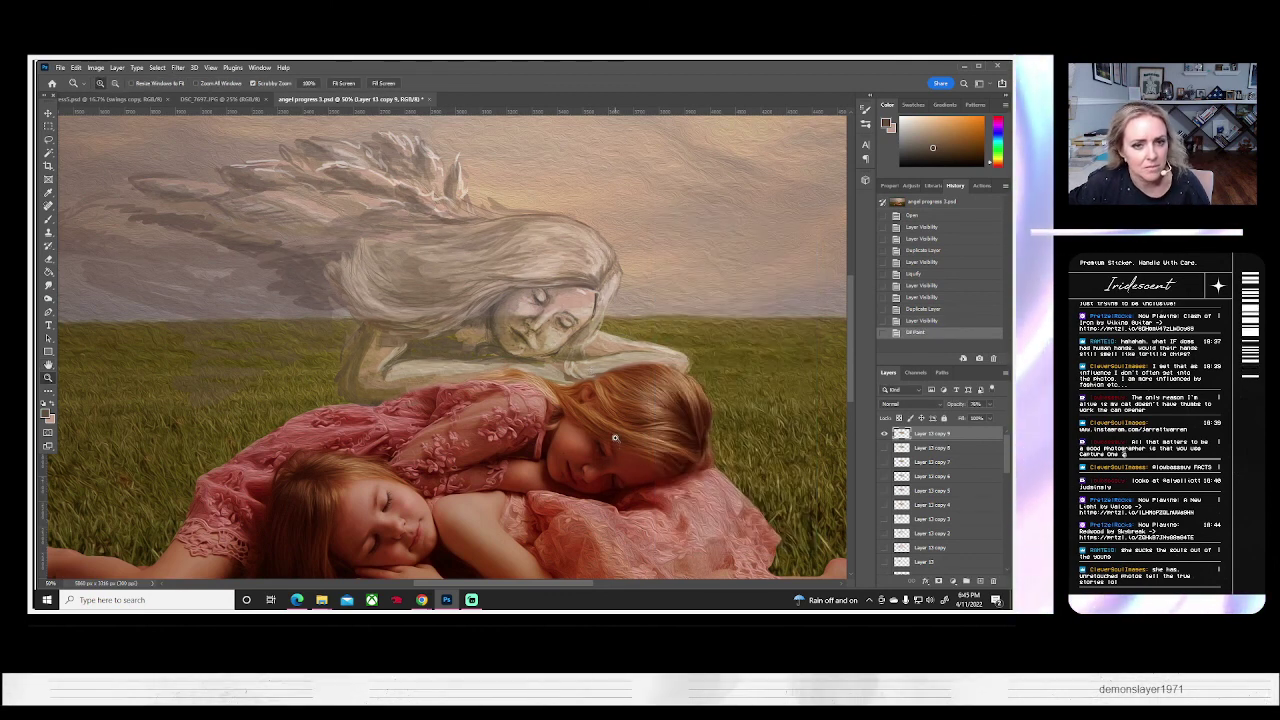
- Compare the oil-painted Layer 13 copy 9 with Layer 13 copy 8 by alternating their visibility, leaving only copy 9 shown
{"action": "left_click", "coordinate": [883, 434]}
{"action": "left_click", "coordinate": [883, 434]}
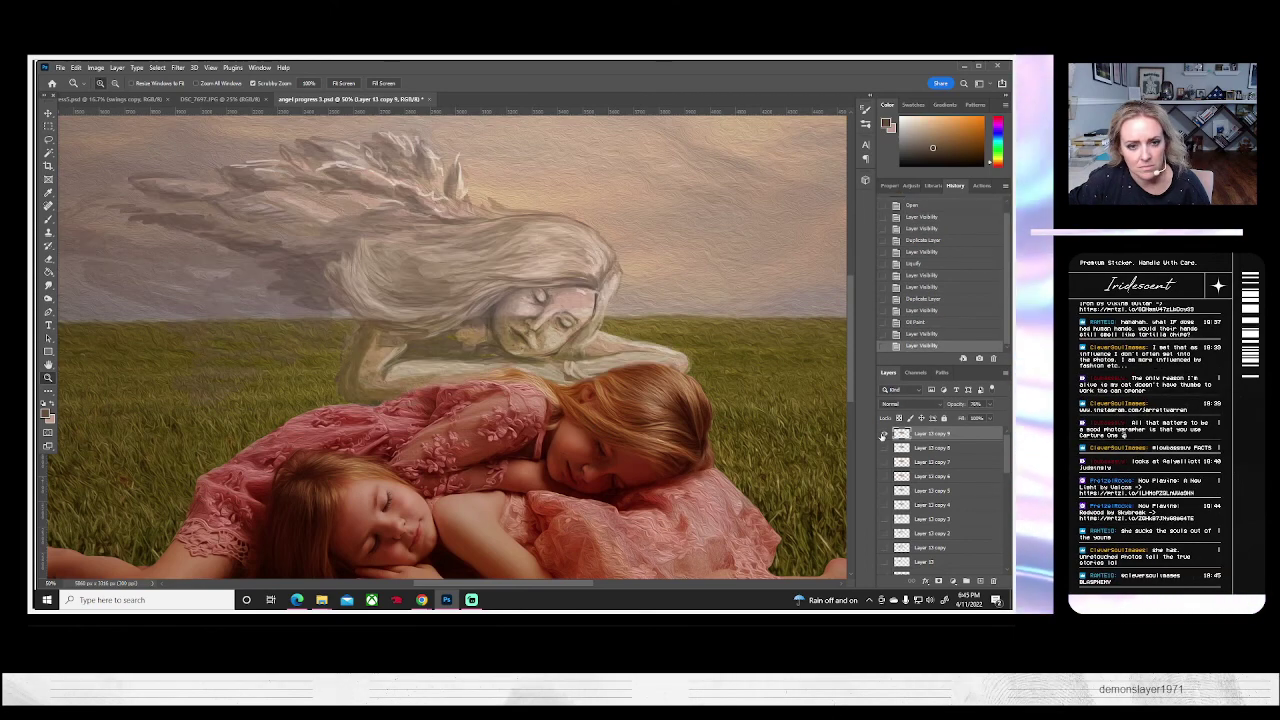
{"action": "left_click", "coordinate": [883, 434]}
{"action": "left_click", "coordinate": [883, 450]}
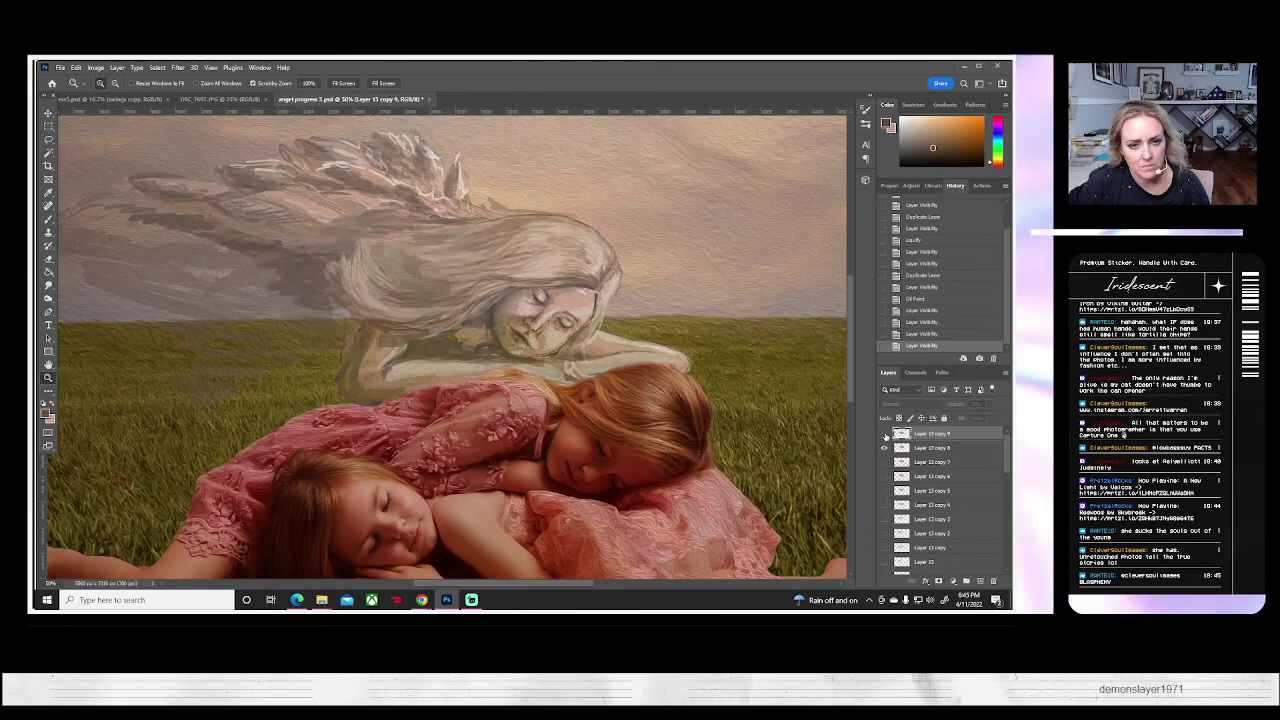
{"action": "left_click", "coordinate": [885, 435]}
{"action": "left_click", "coordinate": [884, 449]}
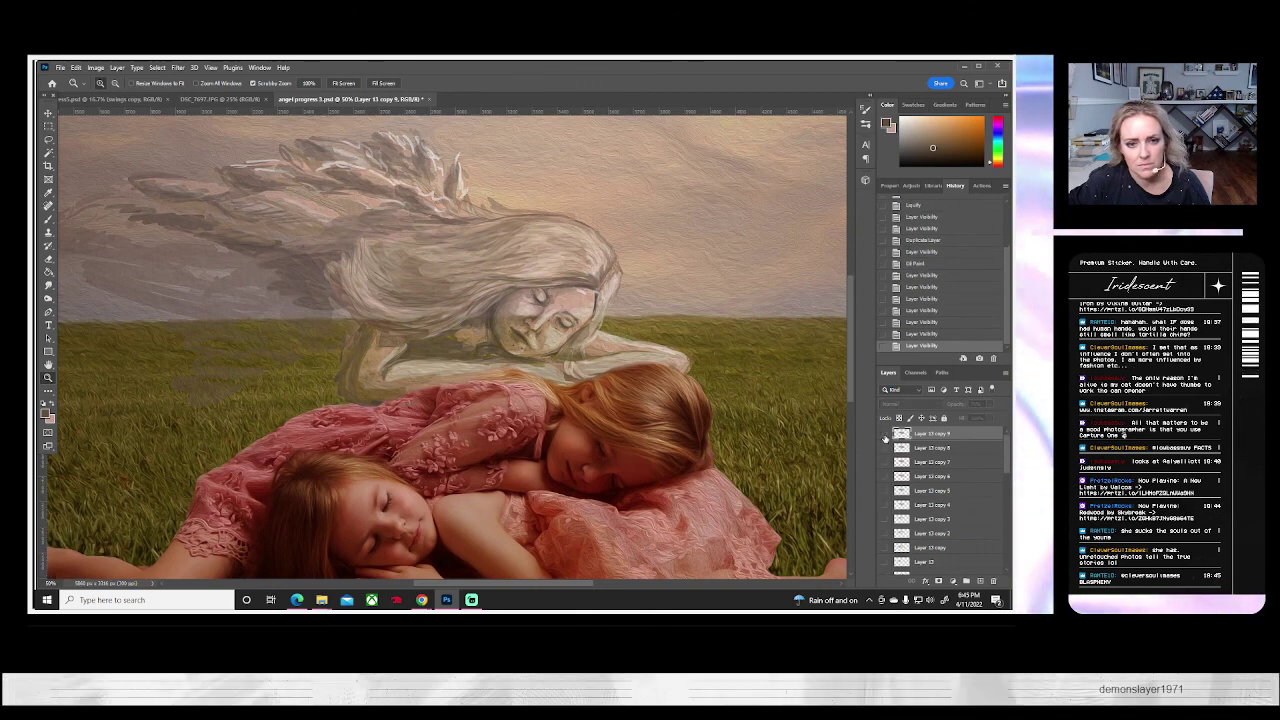
{"action": "left_click", "coordinate": [884, 436]}
{"action": "left_click", "coordinate": [884, 450]}
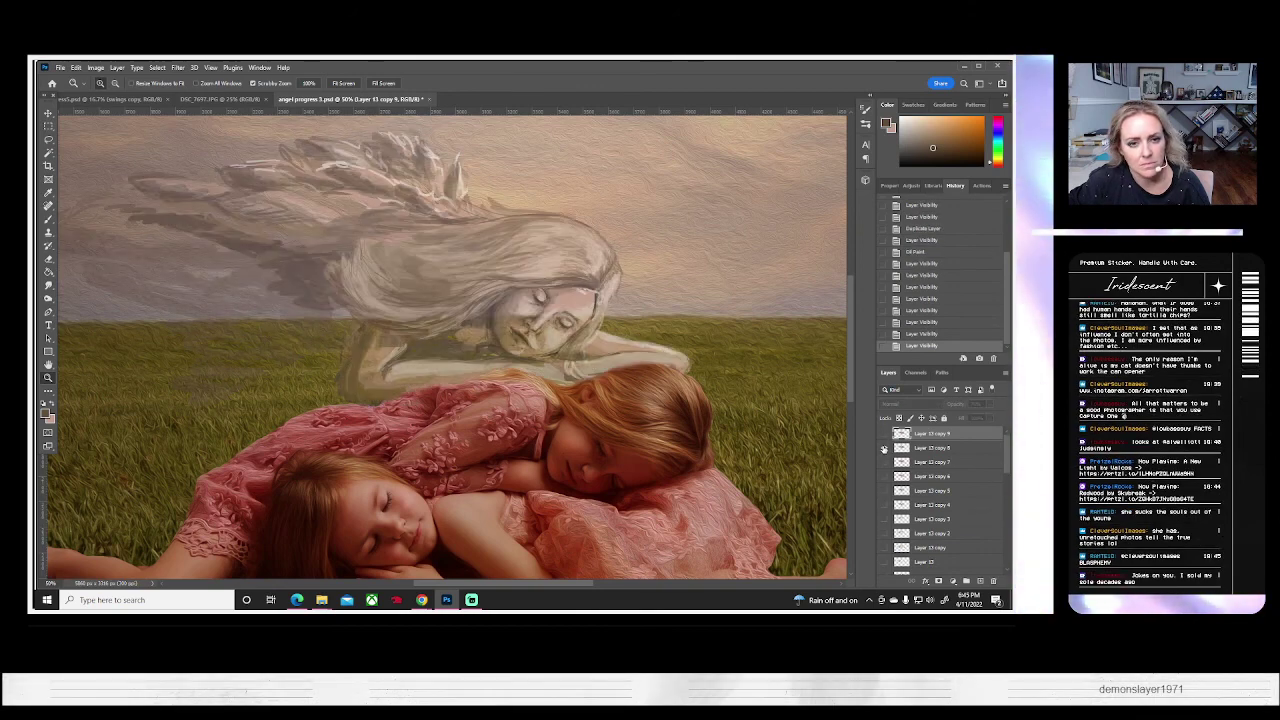
{"action": "left_click", "coordinate": [884, 448]}
{"action": "left_click", "coordinate": [884, 434]}
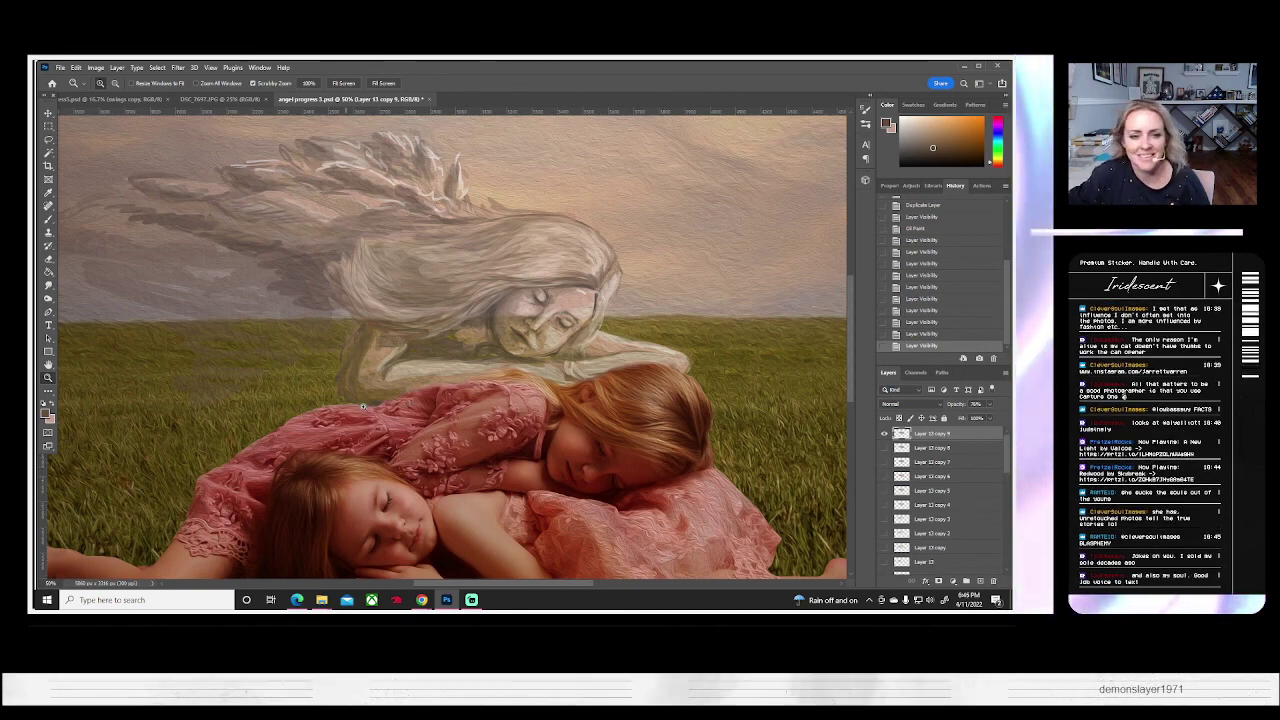
- Fit the whole image in view and save the document through Save As as angel progress 3.psd
{"action": "left_click", "coordinate": [343, 83]}
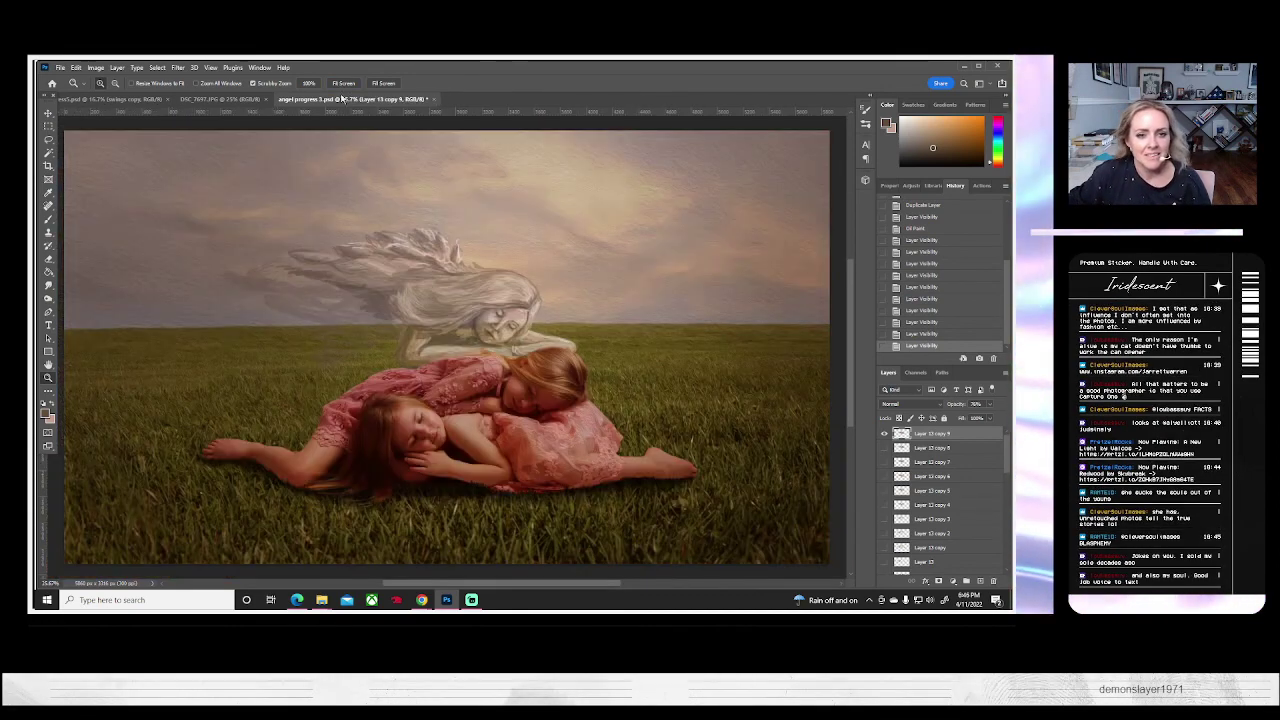
{"action": "left_click", "coordinate": [59, 68]}
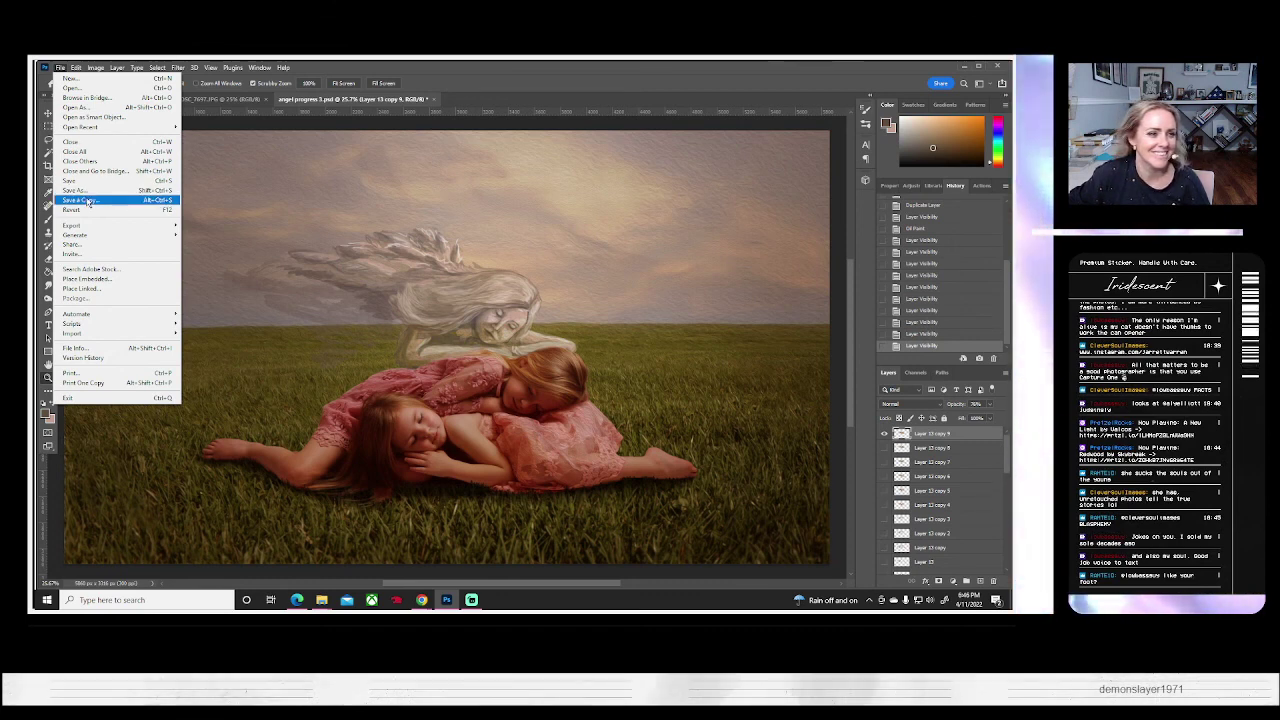
{"action": "left_click", "coordinate": [86, 190]}
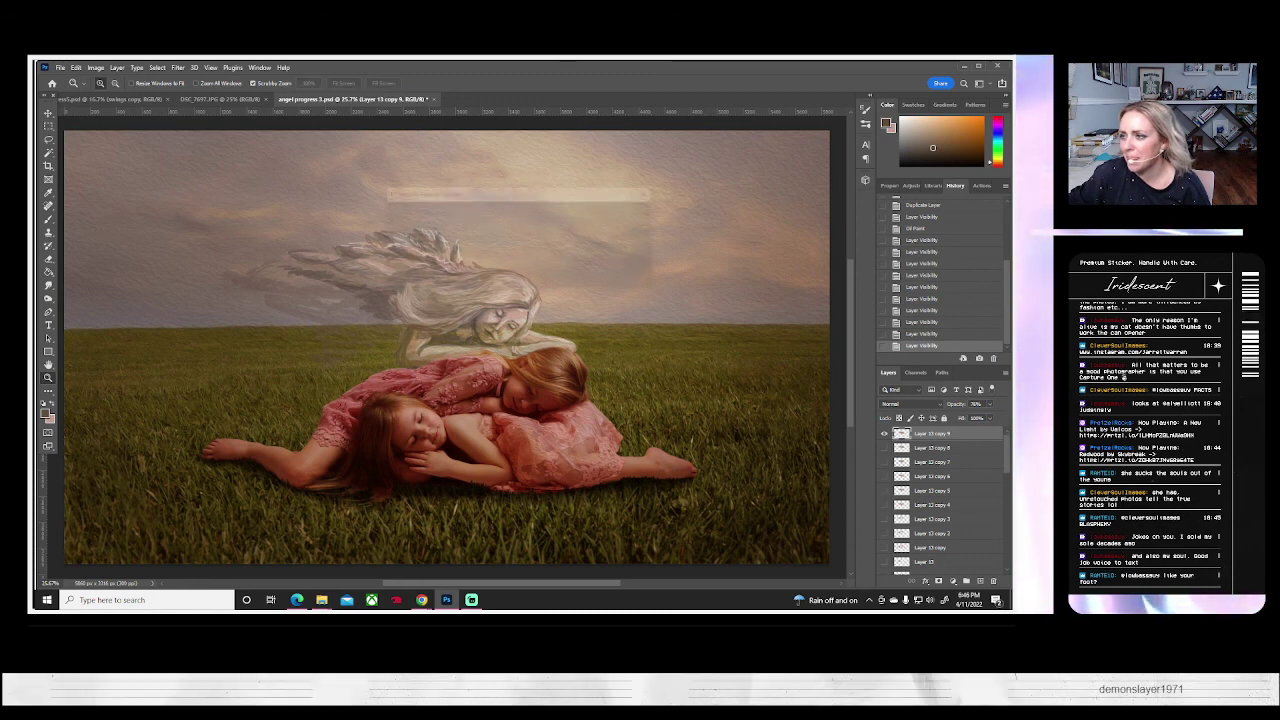
{"action": "left_click", "coordinate": [636, 213]}
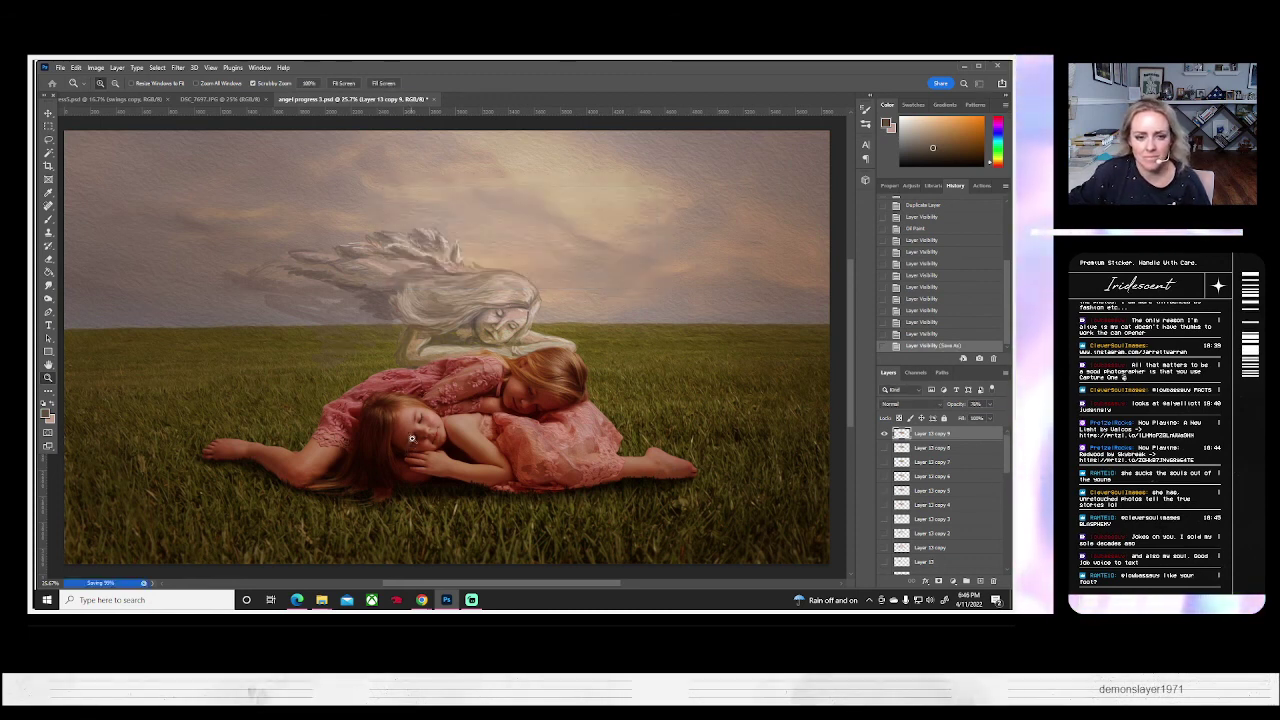
{"action": "scroll", "coordinate": [406, 422], "scroll_direction": "down", "scroll_amount": 1}
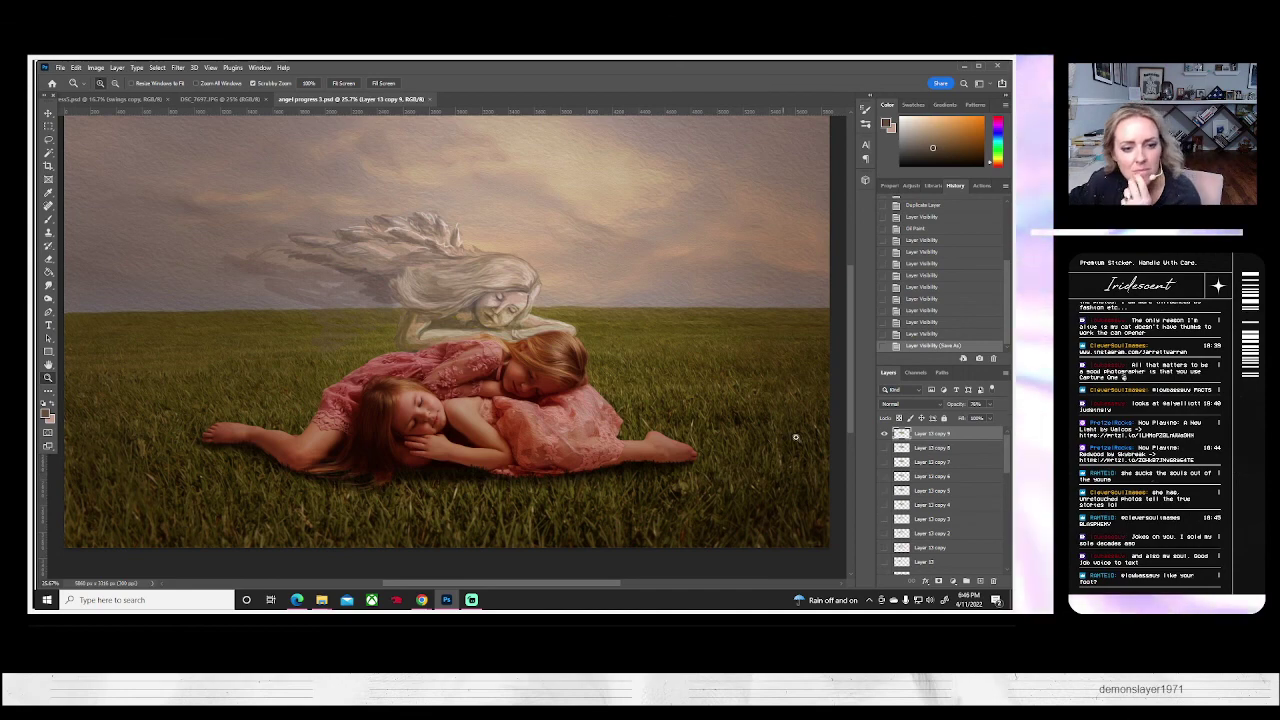
- Compare the whole picture with and without the angel on Layer 13 copy 9
{"action": "left_click", "coordinate": [884, 434]}
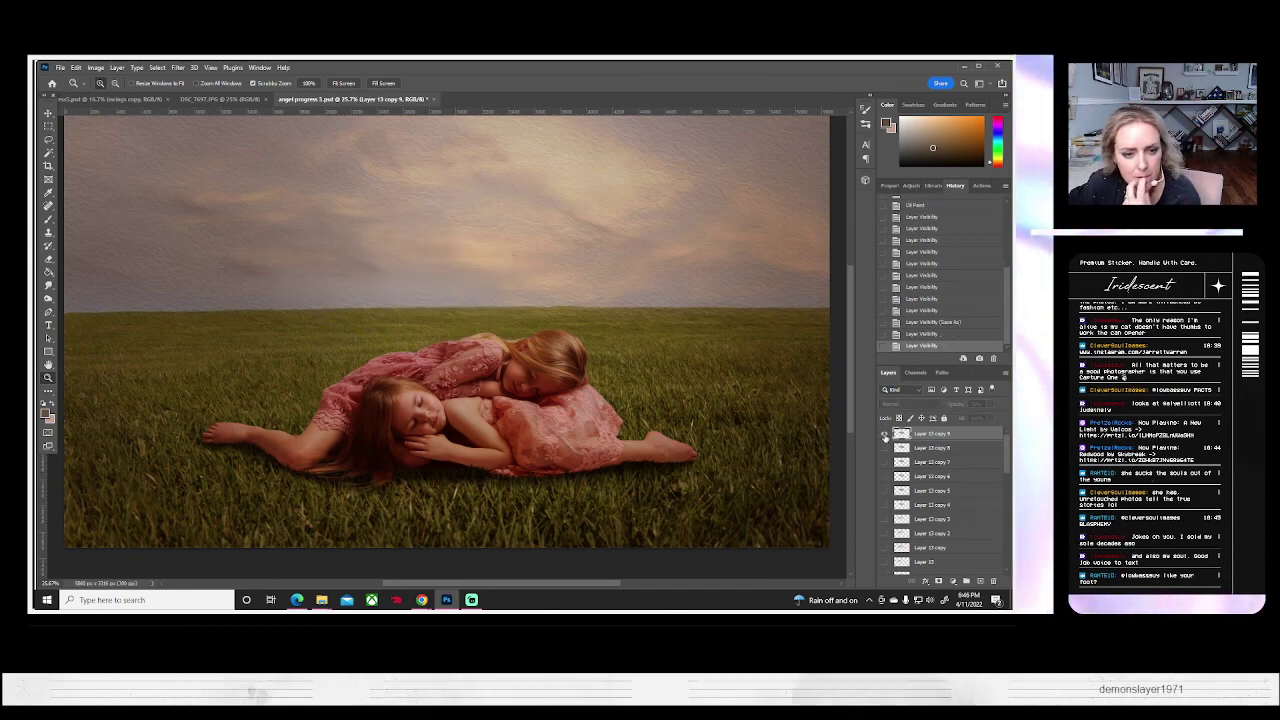
{"action": "left_click", "coordinate": [884, 434]}
{"action": "left_click_drag", "start_coordinate": [569, 430], "coordinate": [562, 432]}
{"action": "key", "text": "ctrl+0"}
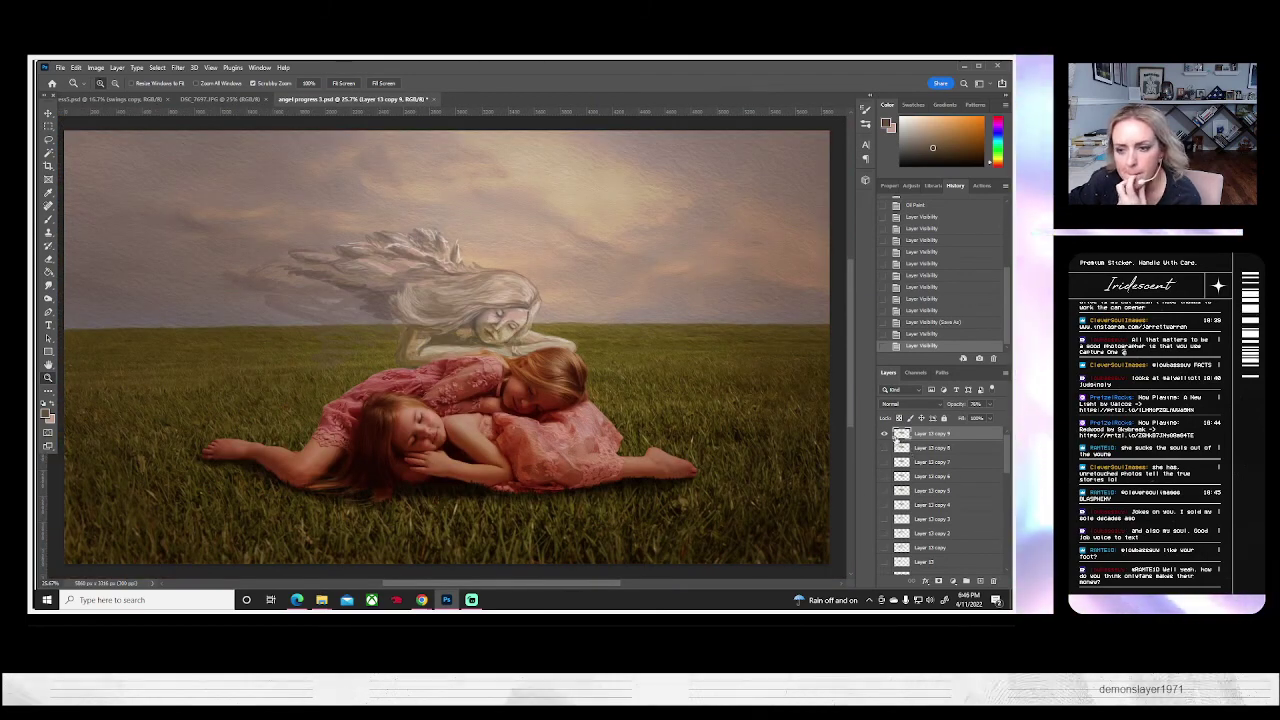
- Flatten the image, discarding the hidden layers, and duplicate the Background layer
{"action": "left_click", "coordinate": [116, 68]}
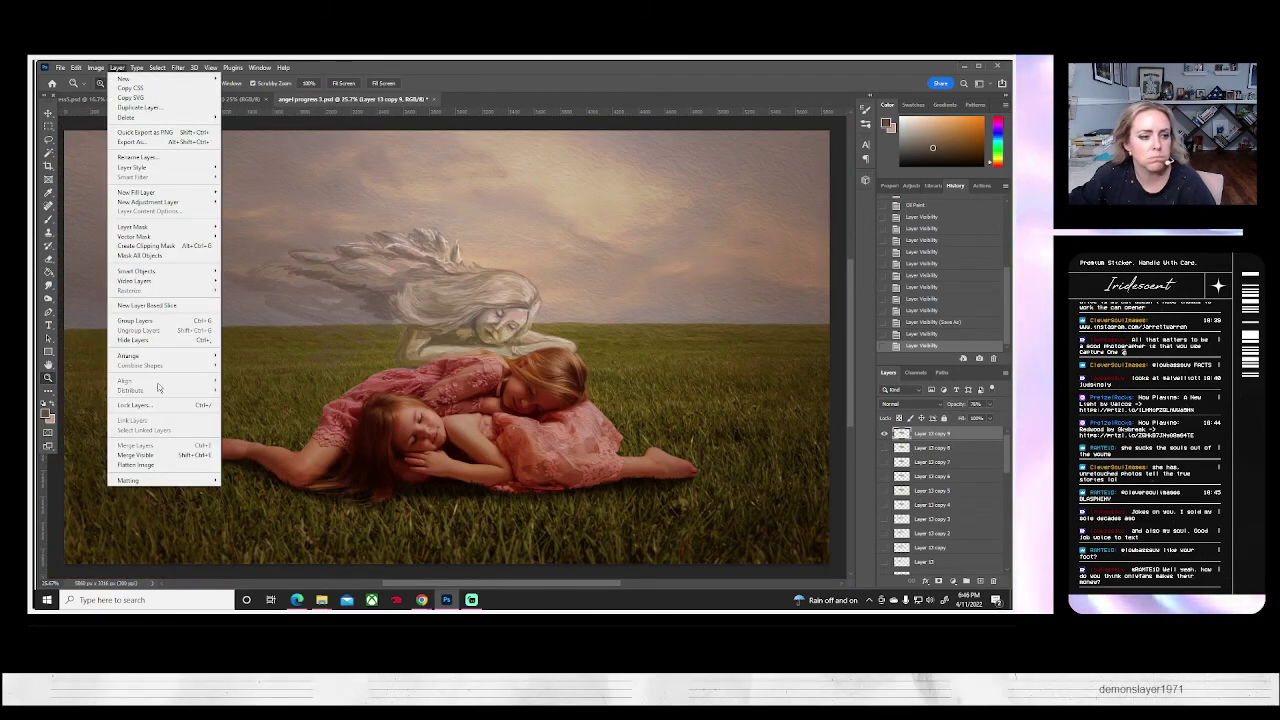
{"action": "left_click", "coordinate": [150, 469]}
{"action": "left_click", "coordinate": [477, 261]}
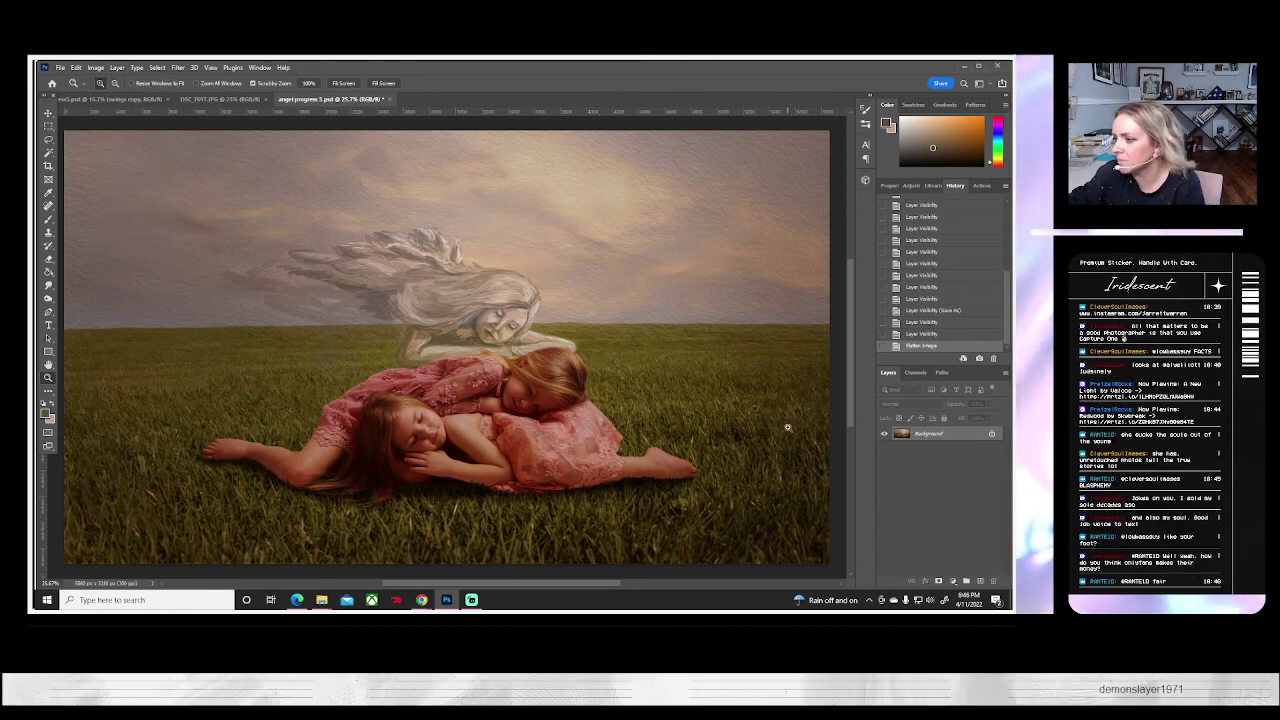
{"action": "right_click", "coordinate": [901, 446]}
{"action": "left_click", "coordinate": [928, 455]}
{"action": "left_click", "coordinate": [603, 212]}
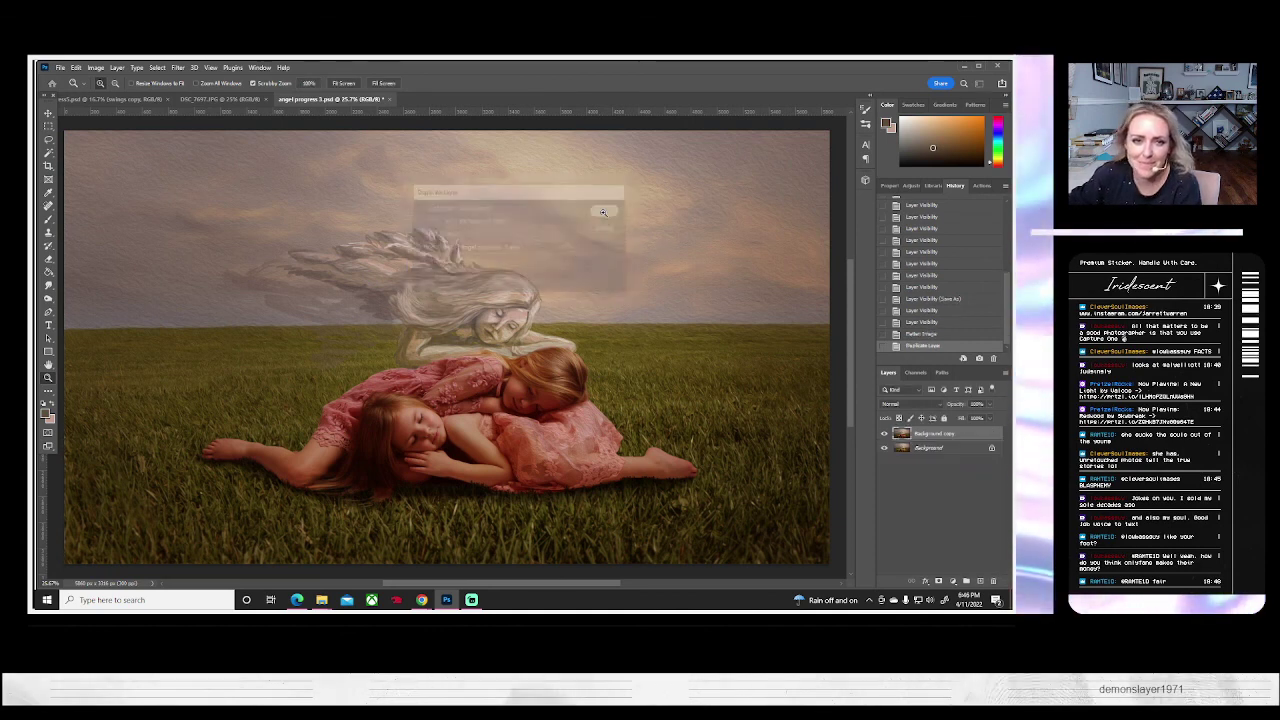
{"action": "left_click", "coordinate": [339, 291], "text": "alt"}
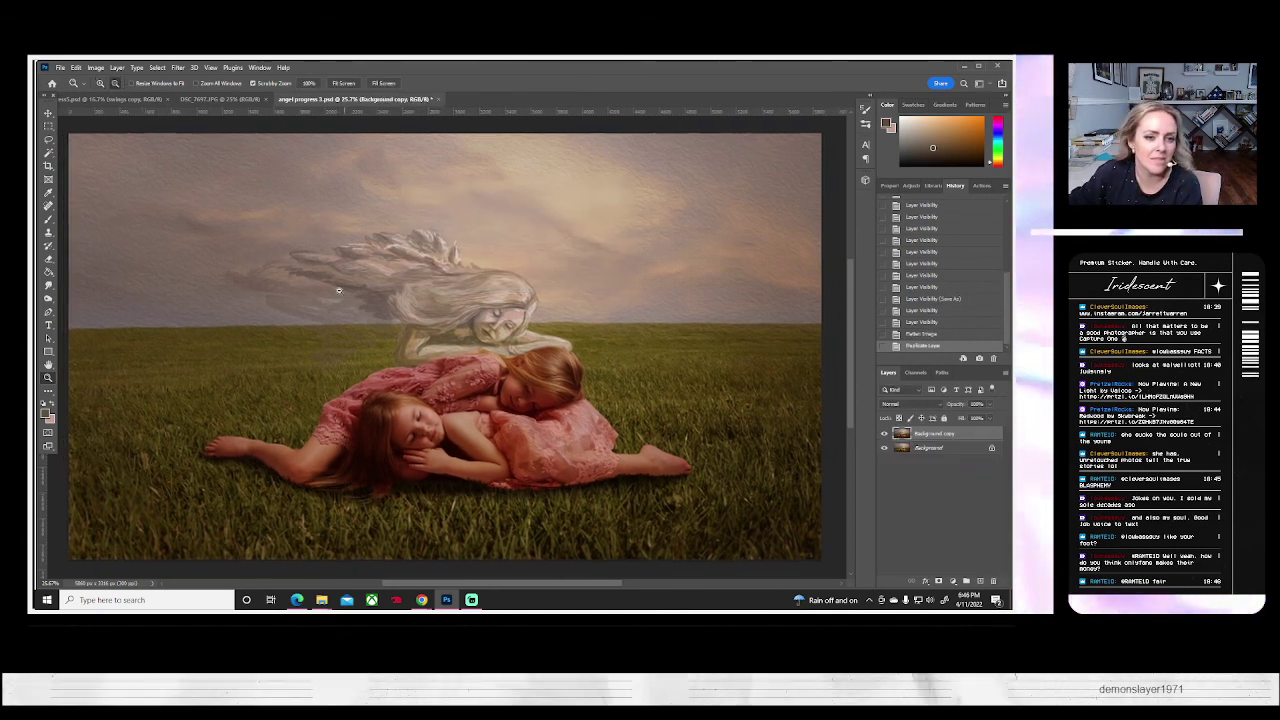
{"action": "left_click", "coordinate": [339, 291], "text": "alt"}
{"action": "left_click", "coordinate": [117, 67]}
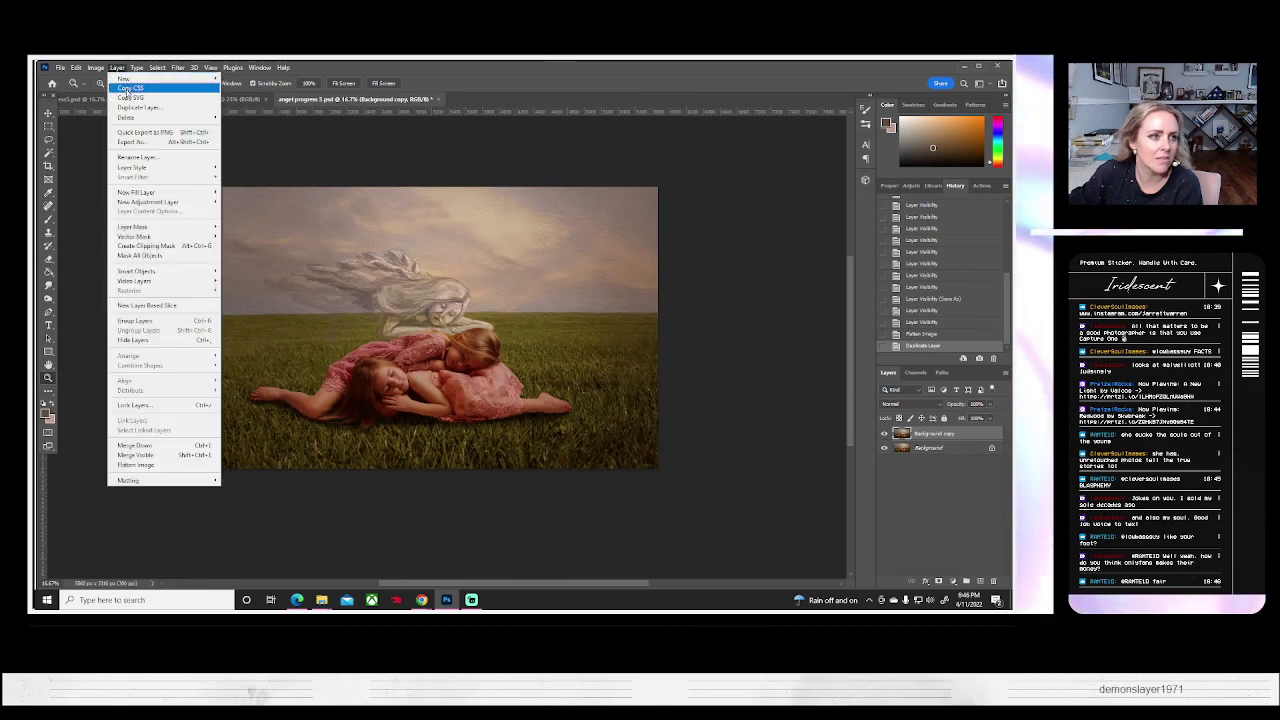
{"action": "mouse_move", "coordinate": [96, 67]}
{"action": "mouse_move", "coordinate": [98, 94]}
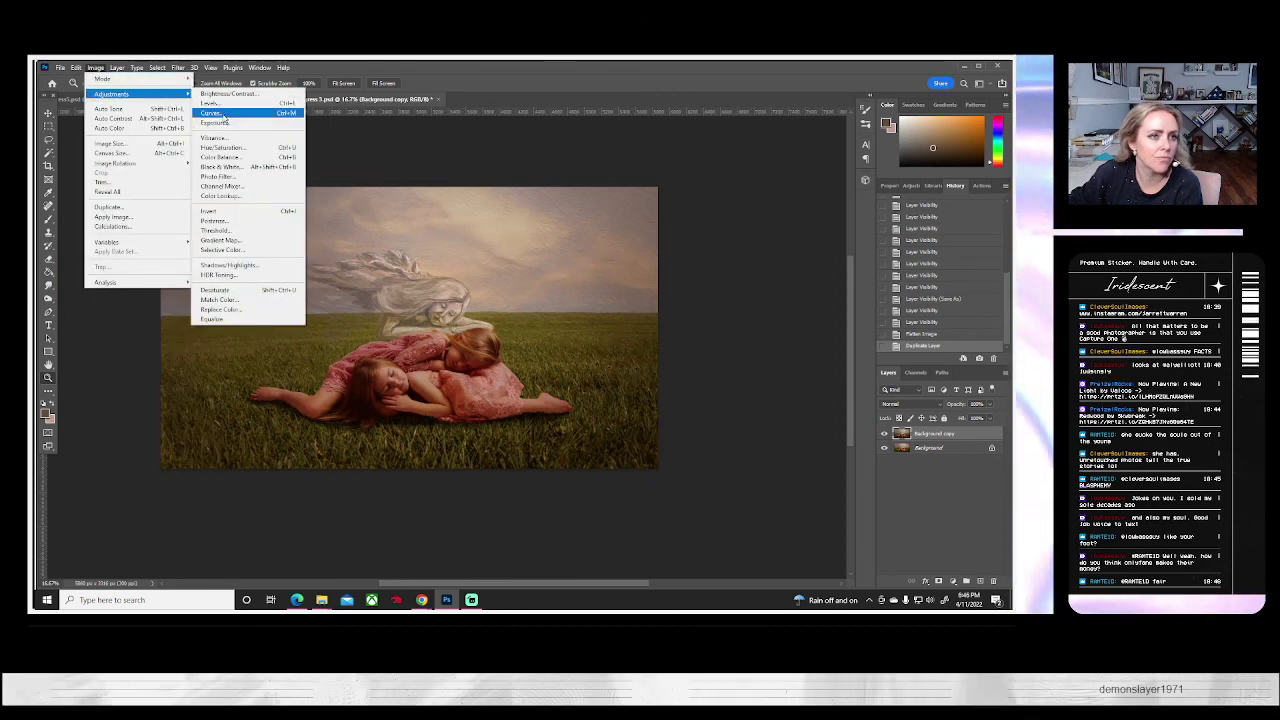
{"action": "left_click", "coordinate": [215, 114]}
{"action": "left_click_drag", "start_coordinate": [781, 232], "coordinate": [773, 216]}
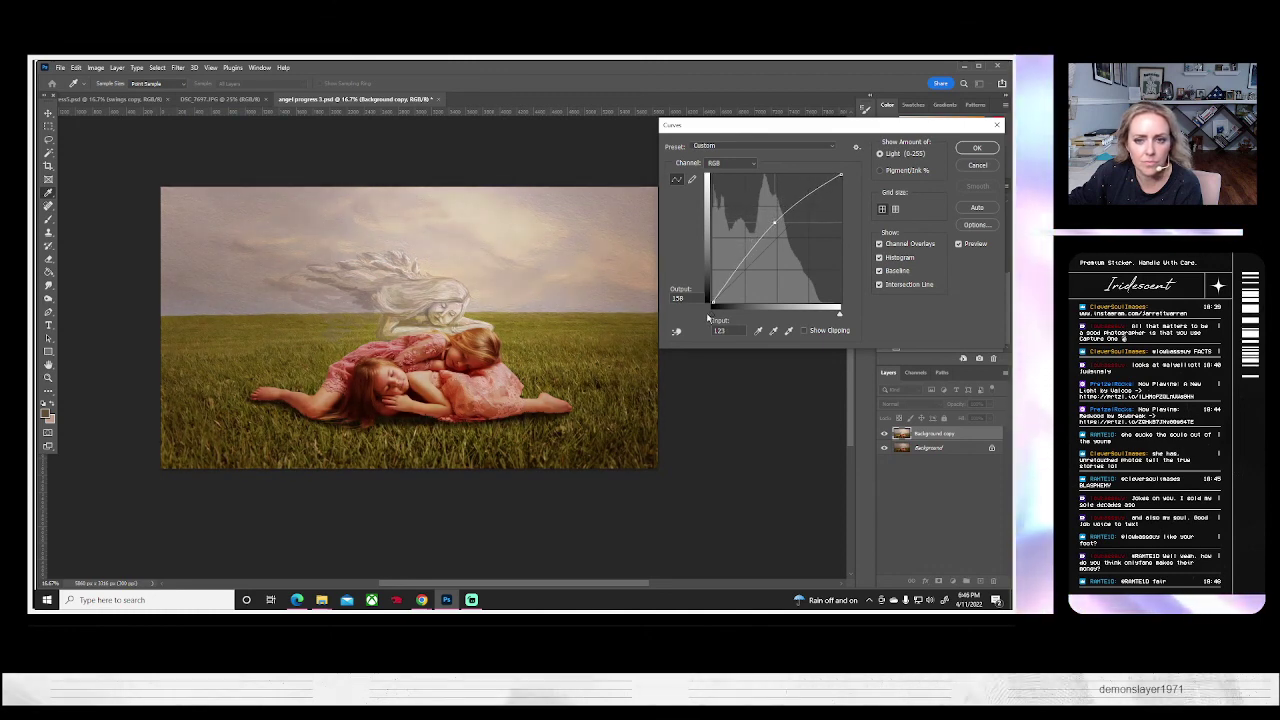
{"action": "left_click_drag", "start_coordinate": [712, 303], "coordinate": [773, 253]}
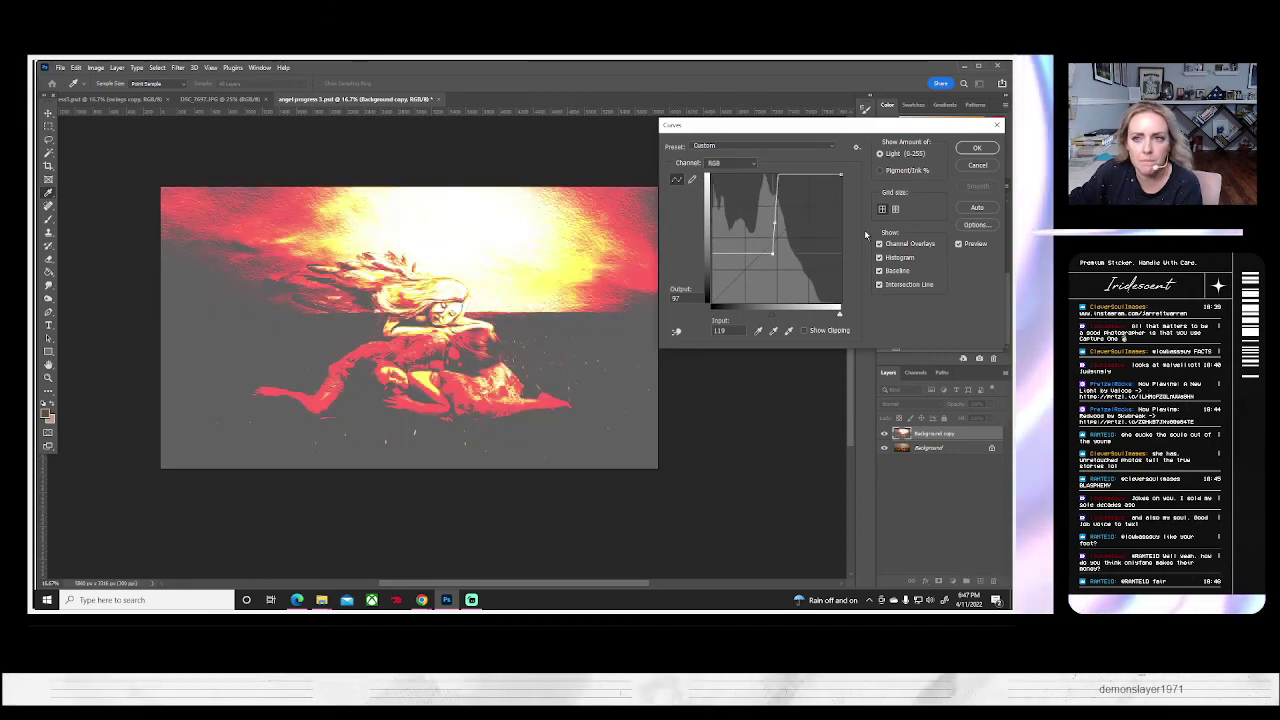
{"action": "left_click", "coordinate": [968, 165]}
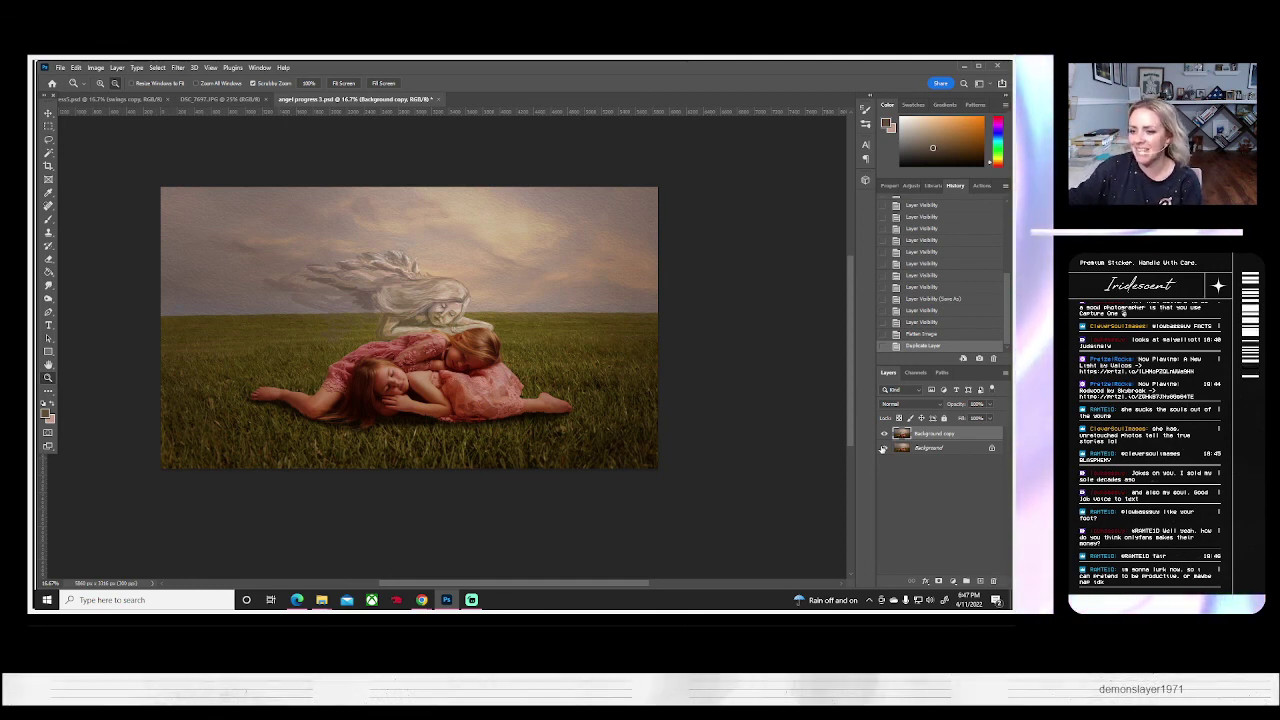
- Duplicate the Background copy layer as Background copy 2, hide the new duplicate, and select Background copy
{"action": "left_click", "coordinate": [884, 434]}
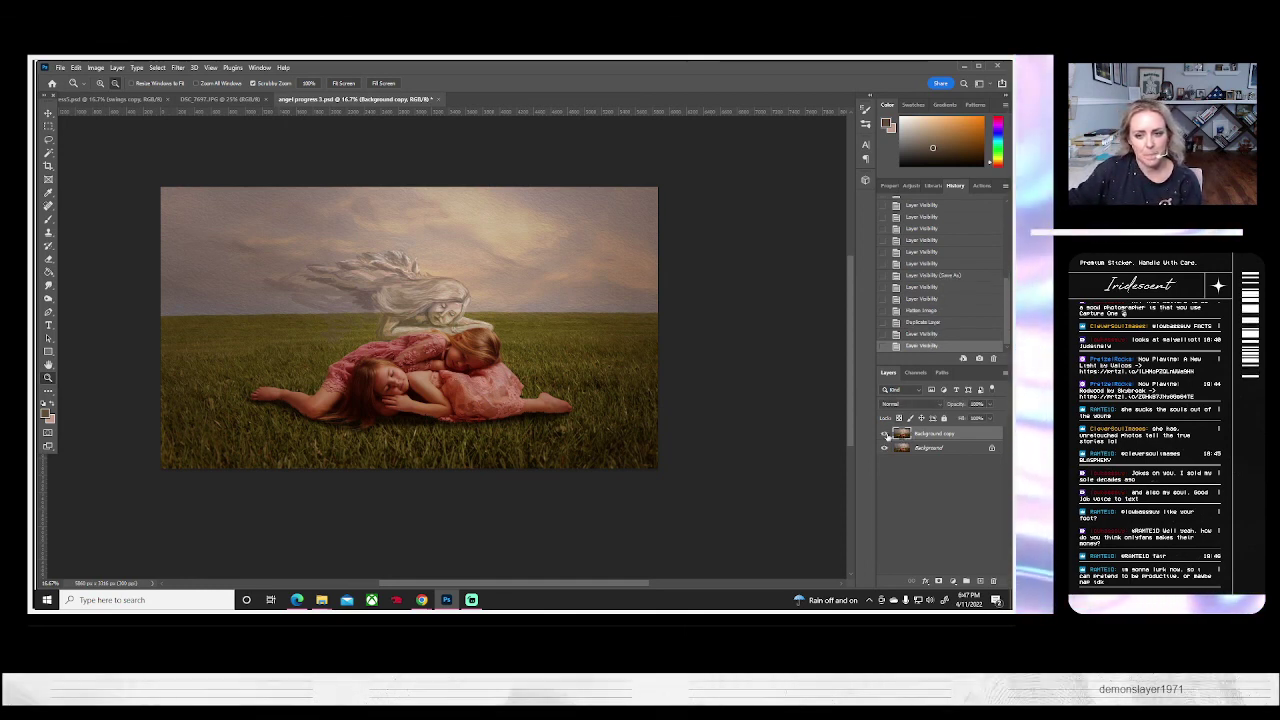
{"action": "right_click", "coordinate": [926, 434]}
{"action": "left_click", "coordinate": [855, 192]}
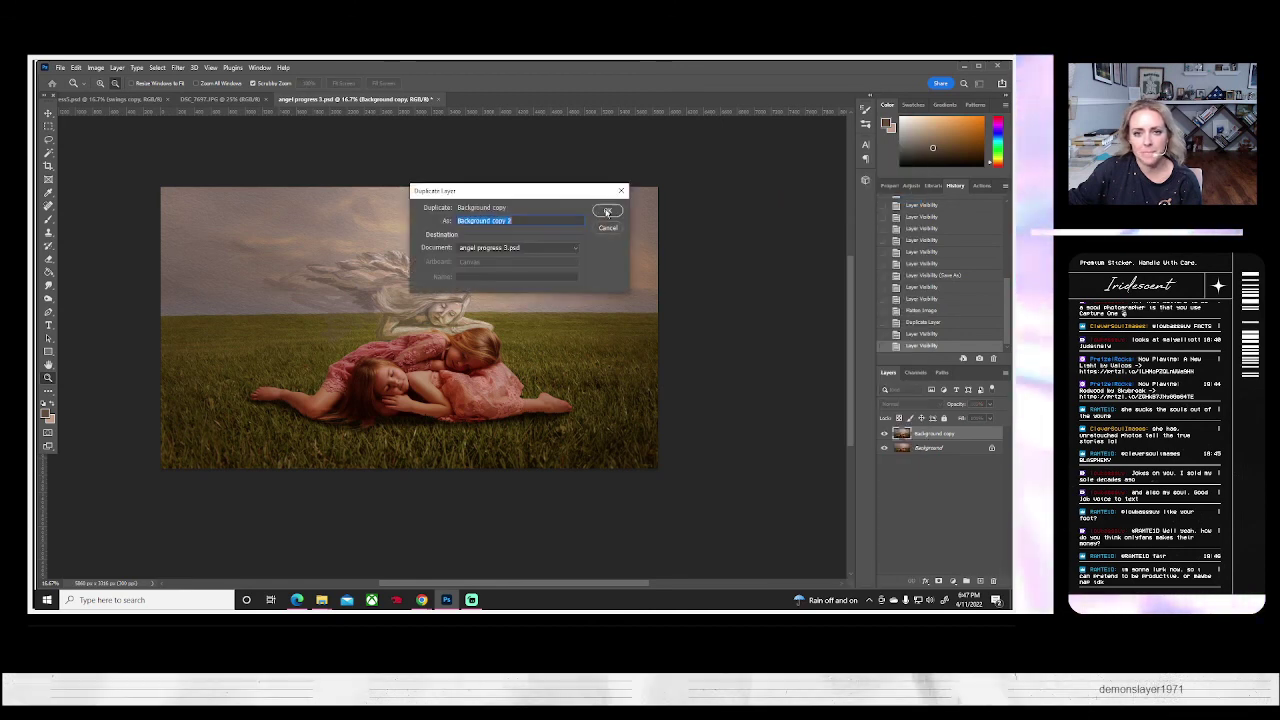
{"action": "left_click", "coordinate": [607, 212]}
{"action": "left_click", "coordinate": [884, 434]}
{"action": "left_click", "coordinate": [936, 448]}
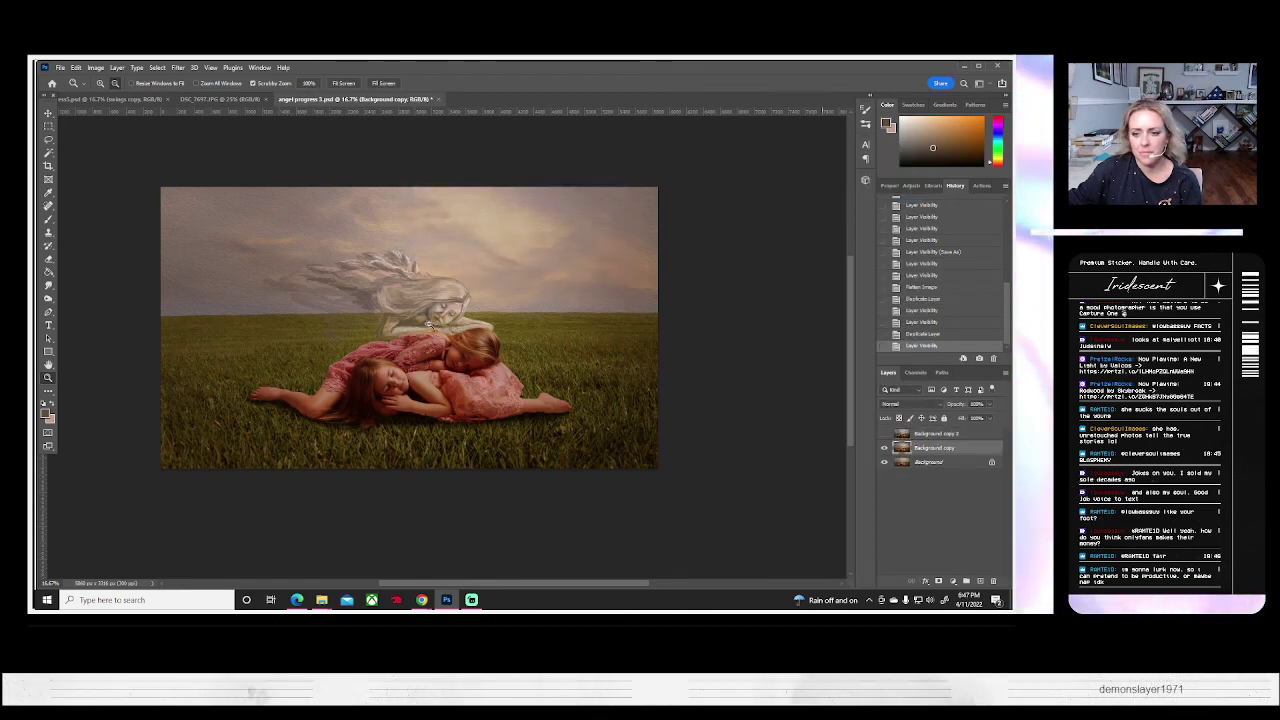
- Darken the Background copy layer by lowering its brightness with a Brightness/Contrast adjustment
{"action": "left_click", "coordinate": [95, 67]}
{"action": "mouse_move", "coordinate": [111, 93]}
{"action": "left_click", "coordinate": [225, 96]}
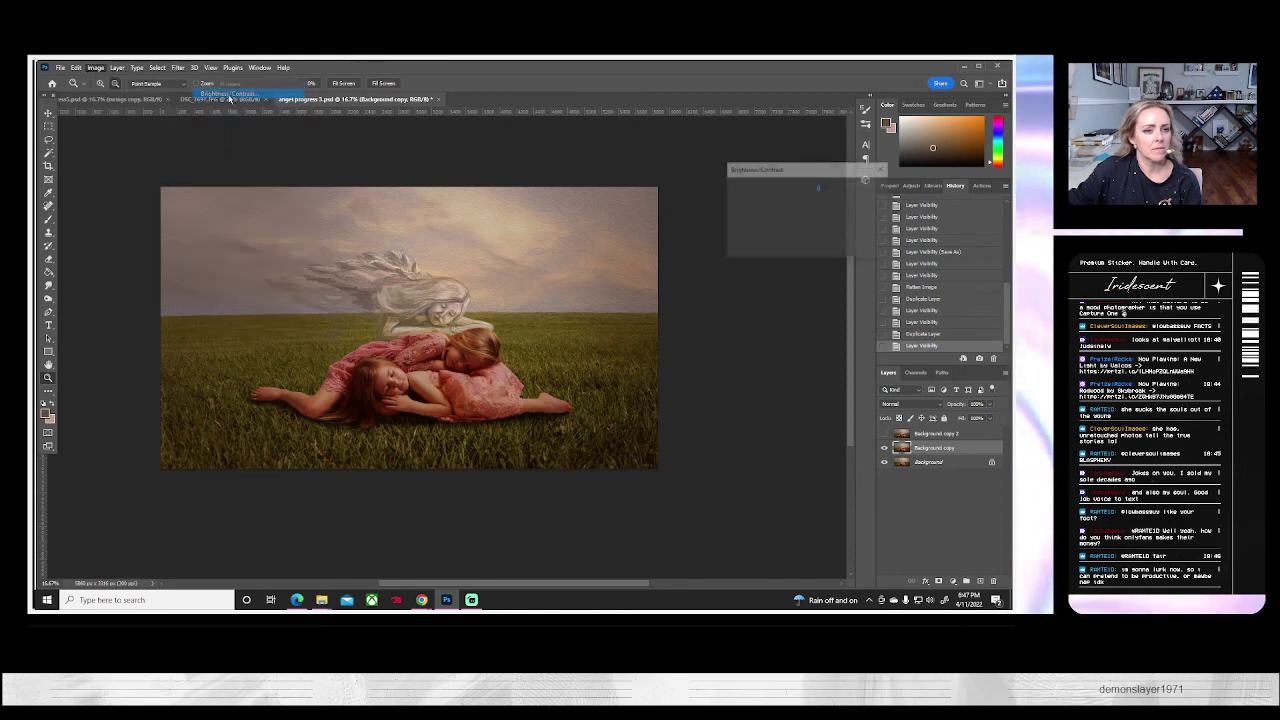
{"action": "left_click_drag", "start_coordinate": [783, 201], "coordinate": [758, 207]}
{"action": "left_click", "coordinate": [866, 189]}
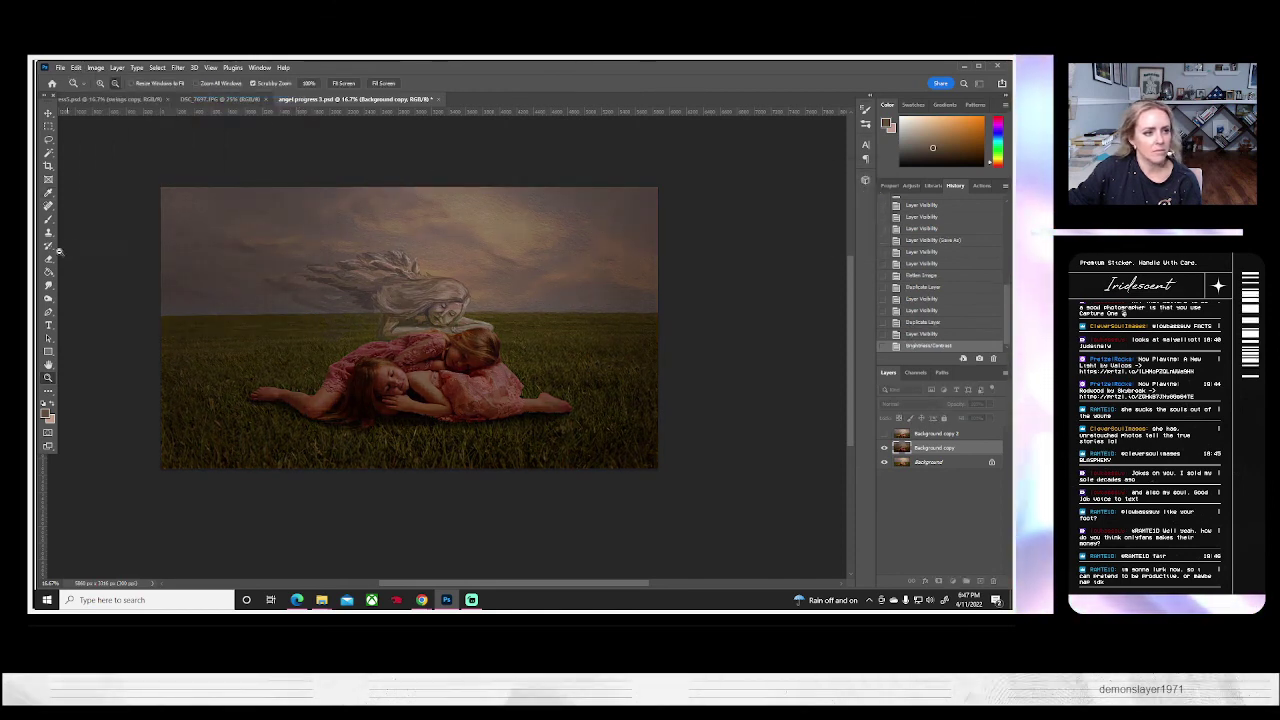
- Erase the darkened layer over the girls, the angel and the bright sky above them with a large Soft Round eraser
{"action": "key", "text": "e"}
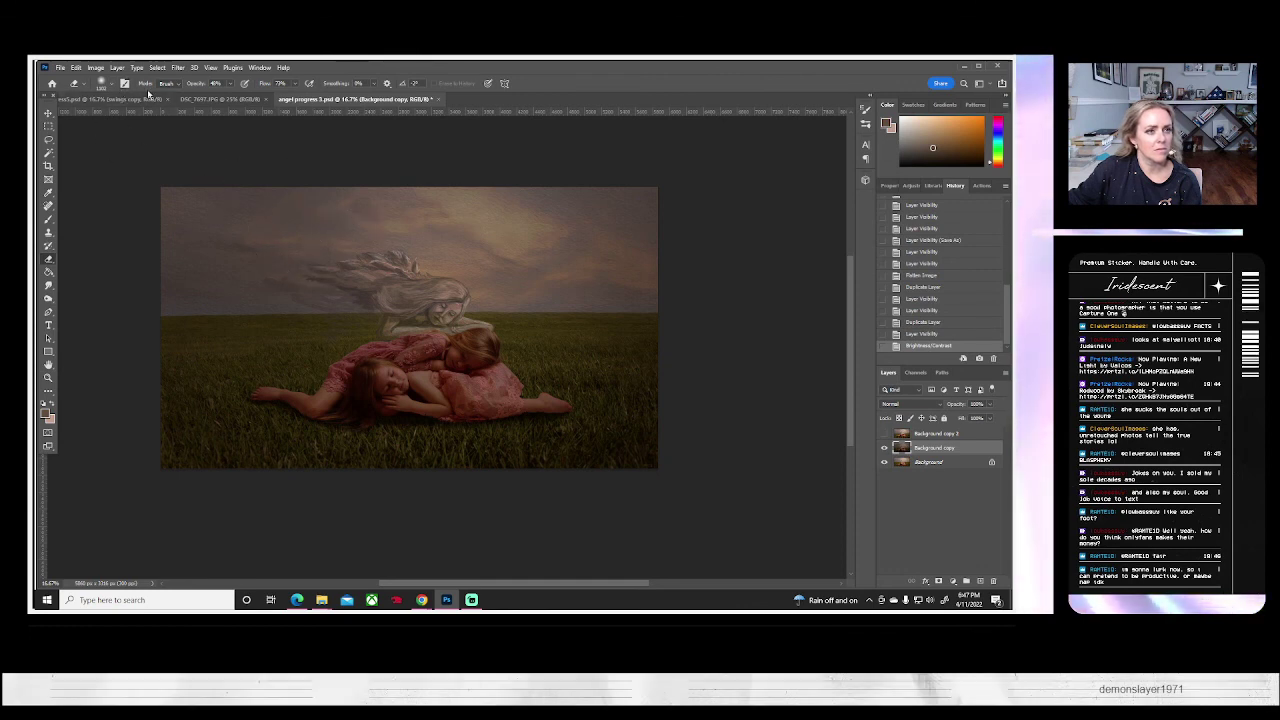
{"action": "left_click", "coordinate": [110, 84]}
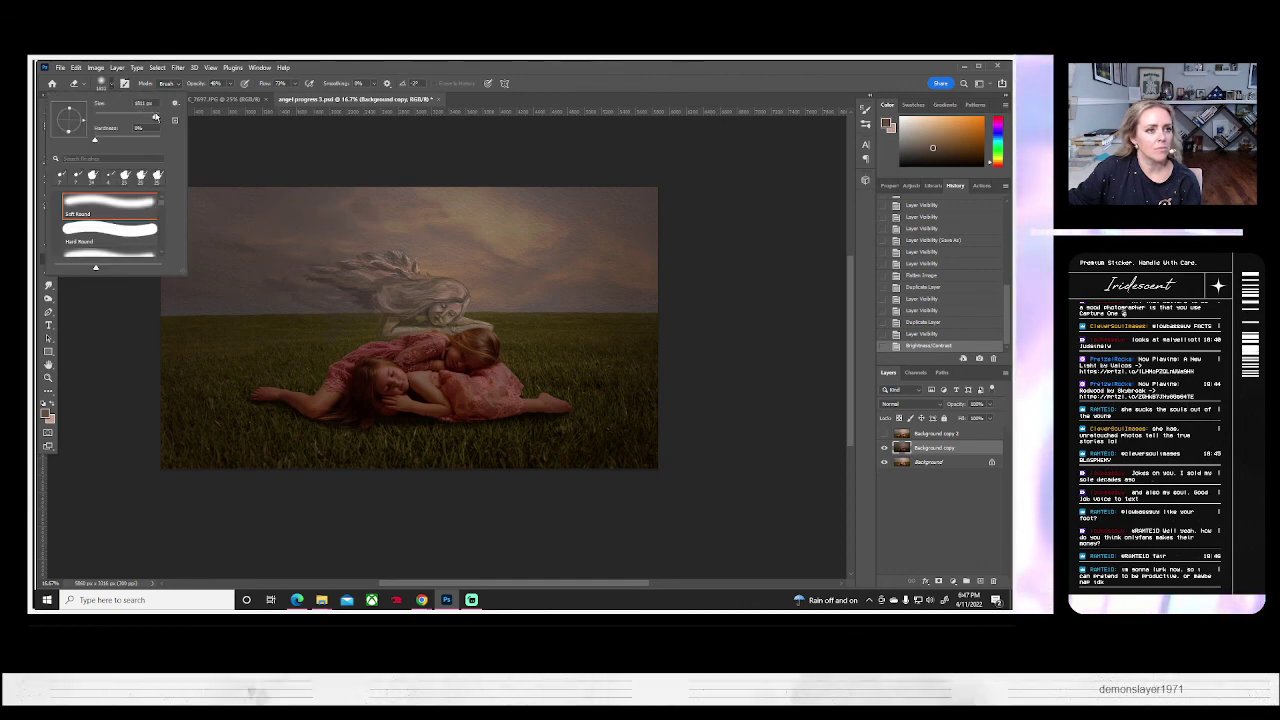
{"action": "mouse_move", "coordinate": [374, 362]}
{"action": "left_mouse_down"}
{"action": "mouse_move", "coordinate": [528, 234]}
{"action": "mouse_move", "coordinate": [386, 346]}
{"action": "mouse_move", "coordinate": [458, 242]}
{"action": "left_mouse_up"}
{"action": "left_click", "coordinate": [387, 350]}
{"action": "left_click_drag", "start_coordinate": [400, 170], "coordinate": [362, 284]}
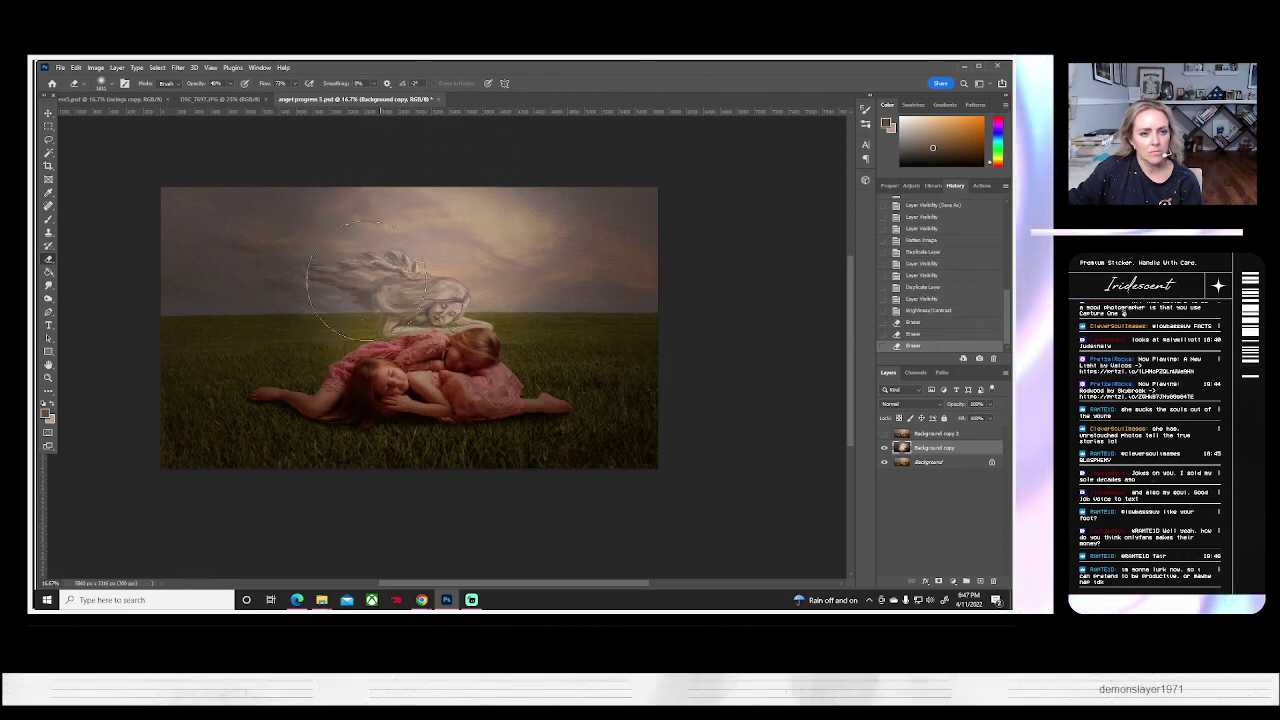
{"action": "left_click", "coordinate": [490, 162]}
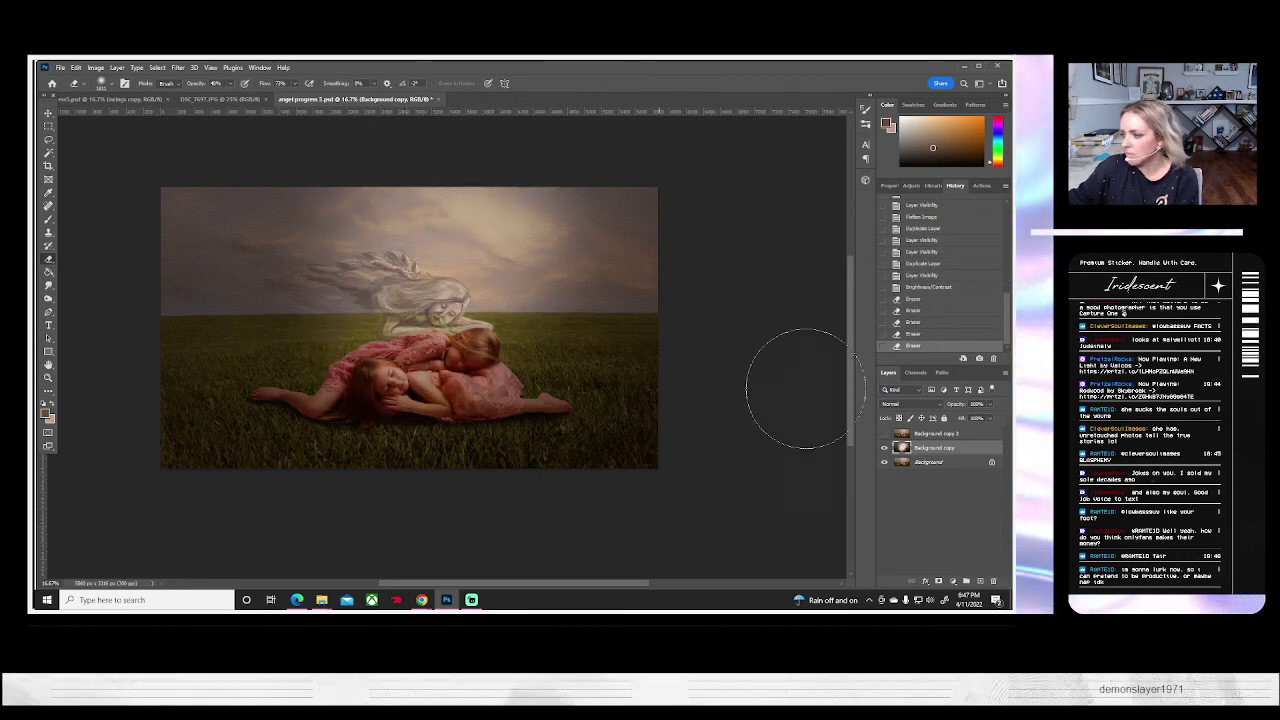
- Move the Background copy 2 layer beneath Background copy and make it visible
{"action": "left_click", "coordinate": [928, 463]}
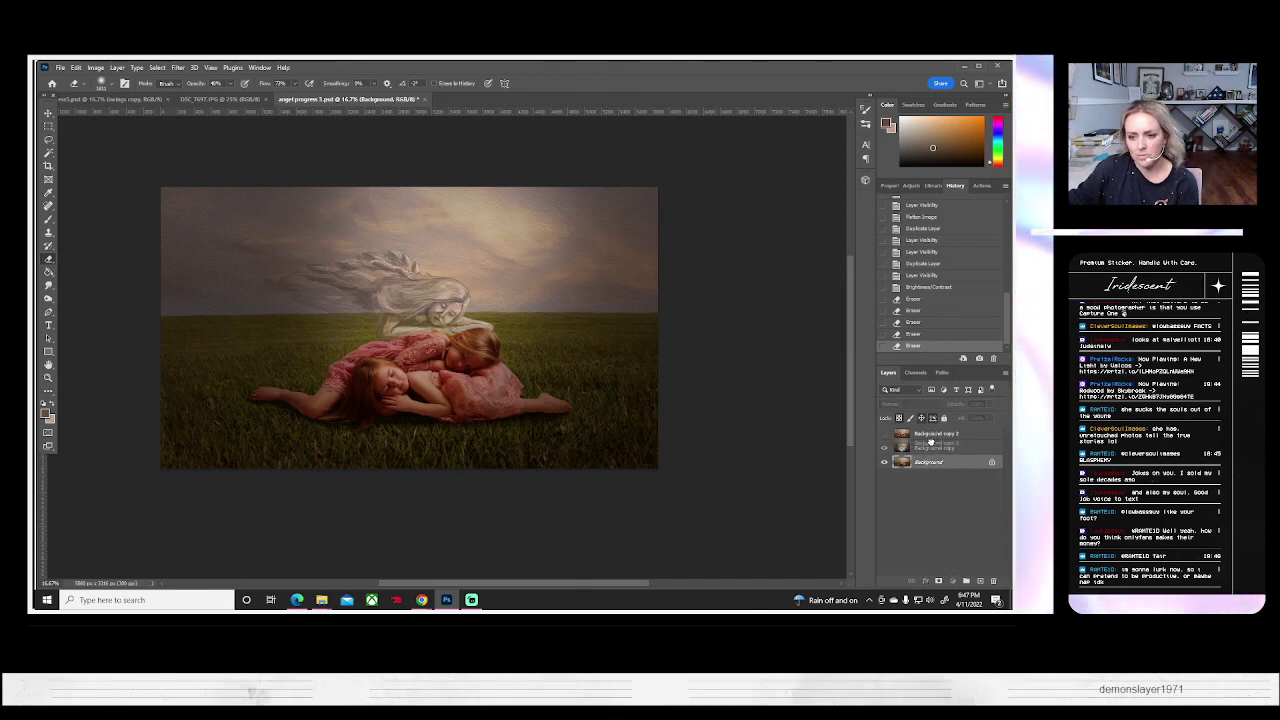
{"action": "left_click_drag", "start_coordinate": [930, 441], "coordinate": [931, 451]}
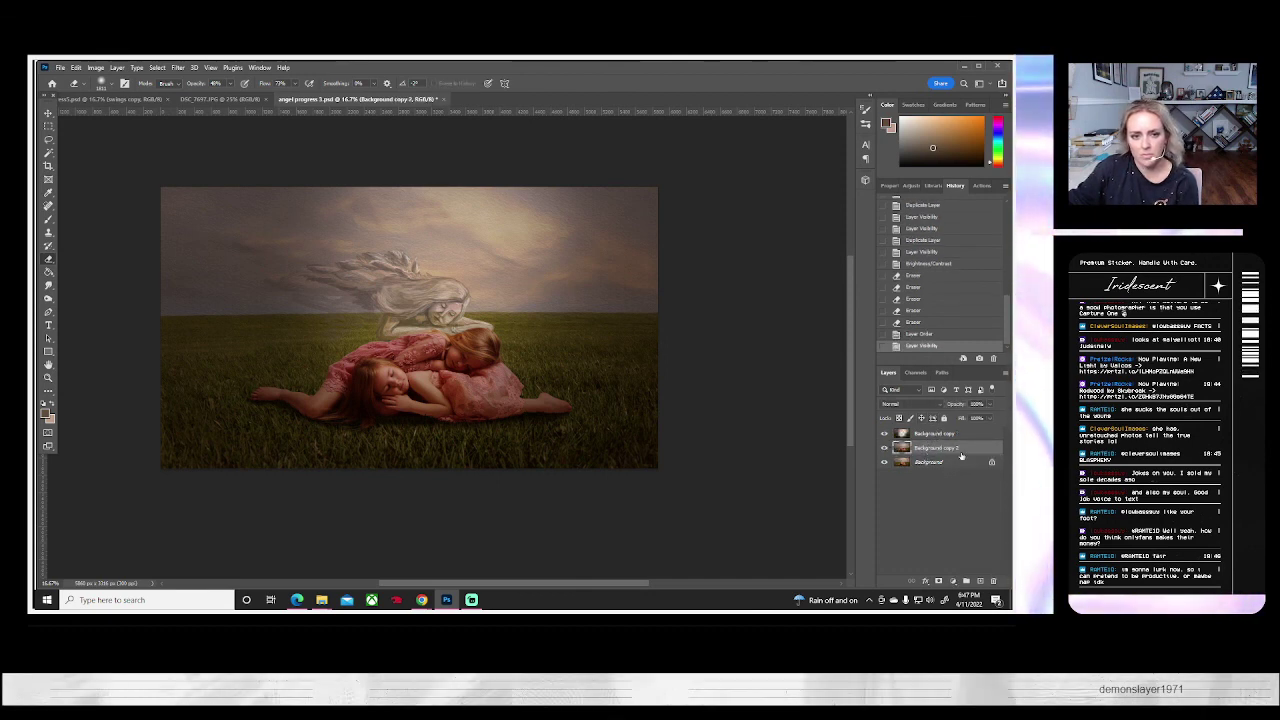
{"action": "left_click", "coordinate": [884, 447]}
{"action": "left_click", "coordinate": [95, 67]}
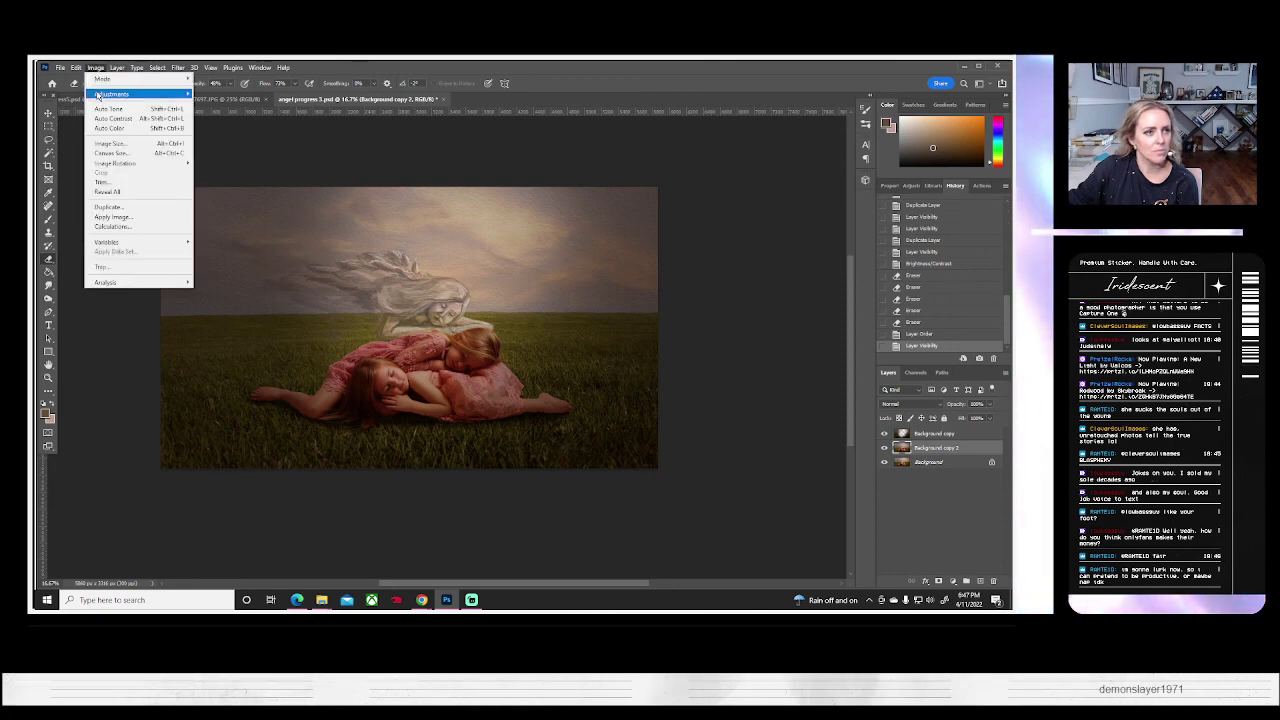
{"action": "mouse_move", "coordinate": [111, 94]}
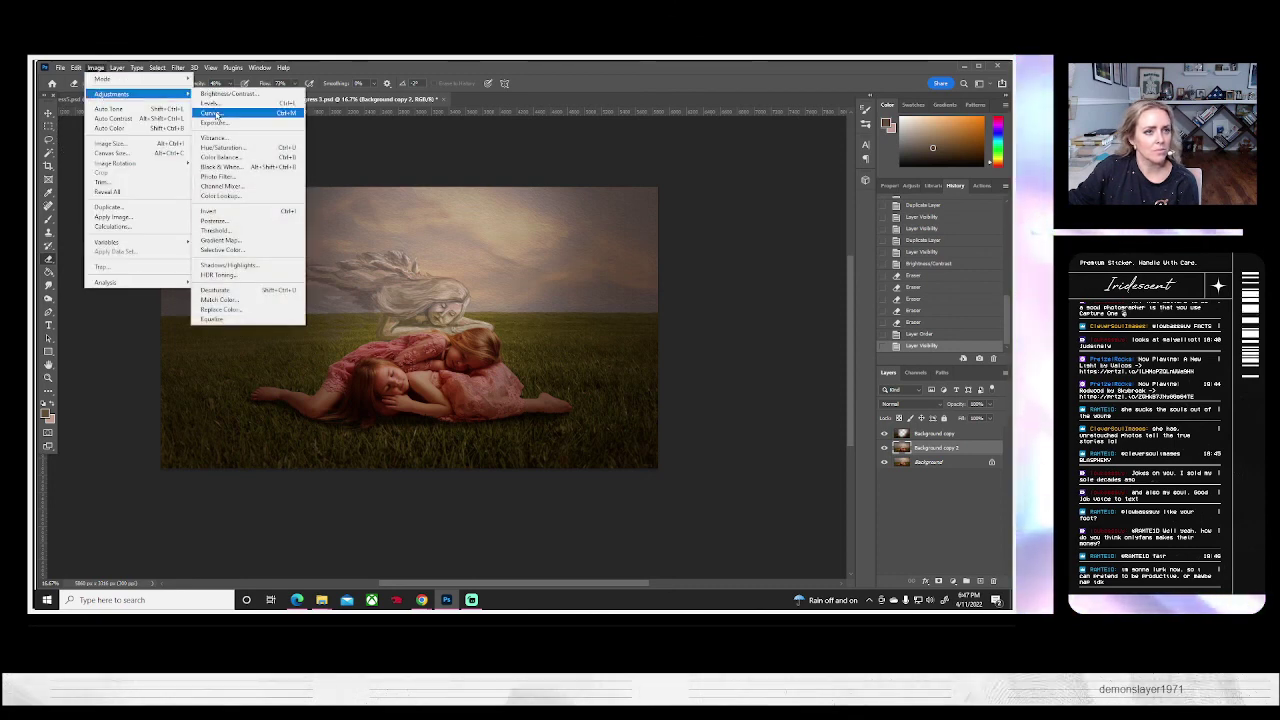
{"action": "left_click", "coordinate": [213, 113]}
{"action": "left_click_drag", "start_coordinate": [781, 233], "coordinate": [782, 221]}
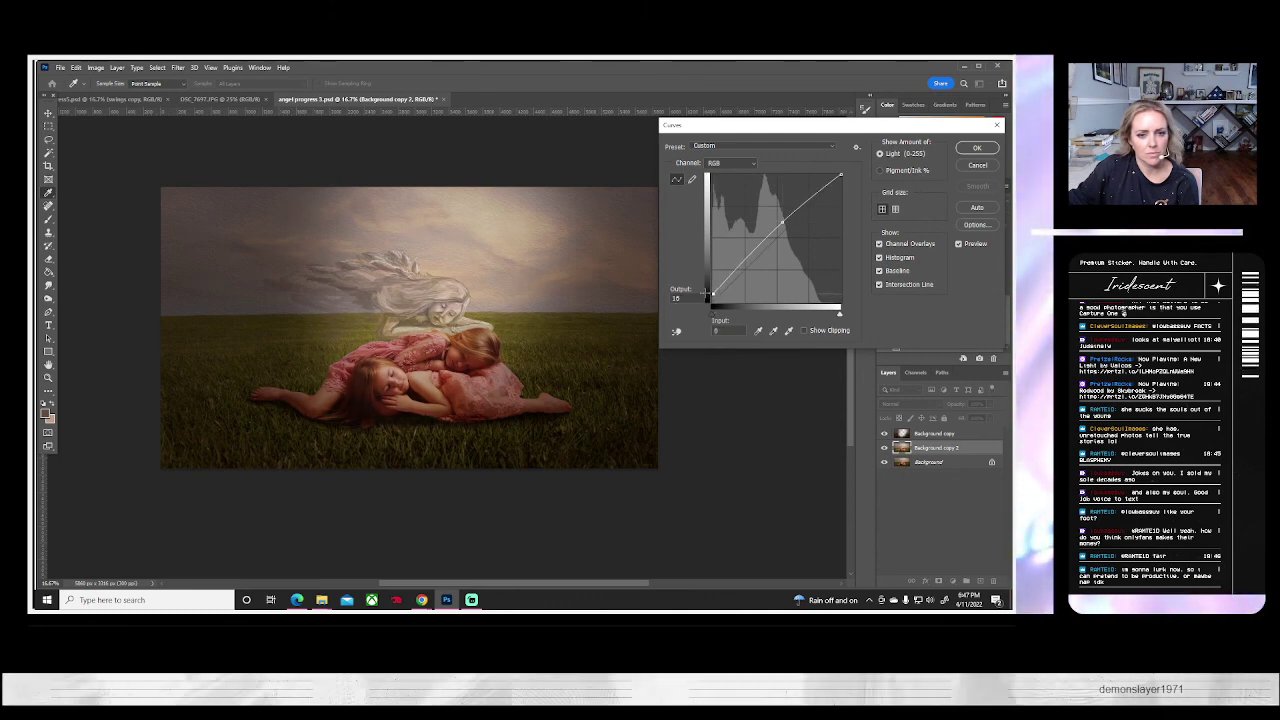
{"action": "left_click_drag", "start_coordinate": [706, 293], "coordinate": [706, 289]}
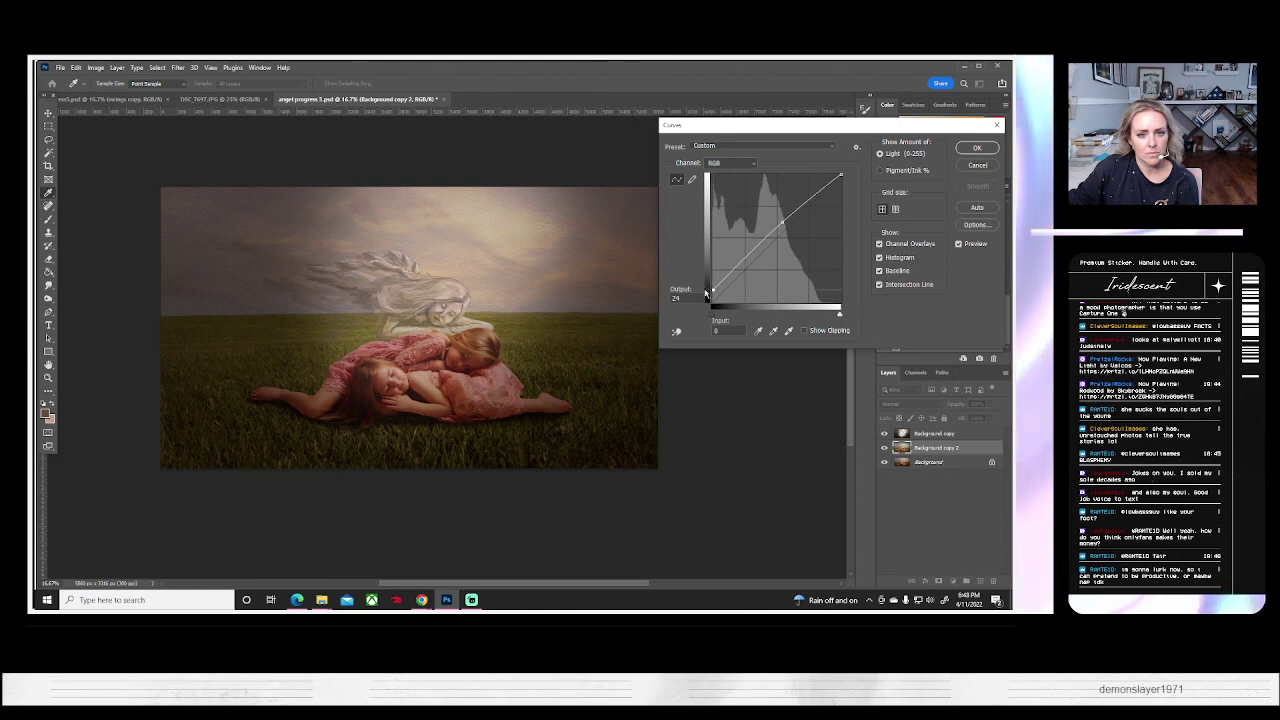
{"action": "left_click_drag", "start_coordinate": [781, 221], "coordinate": [783, 214]}
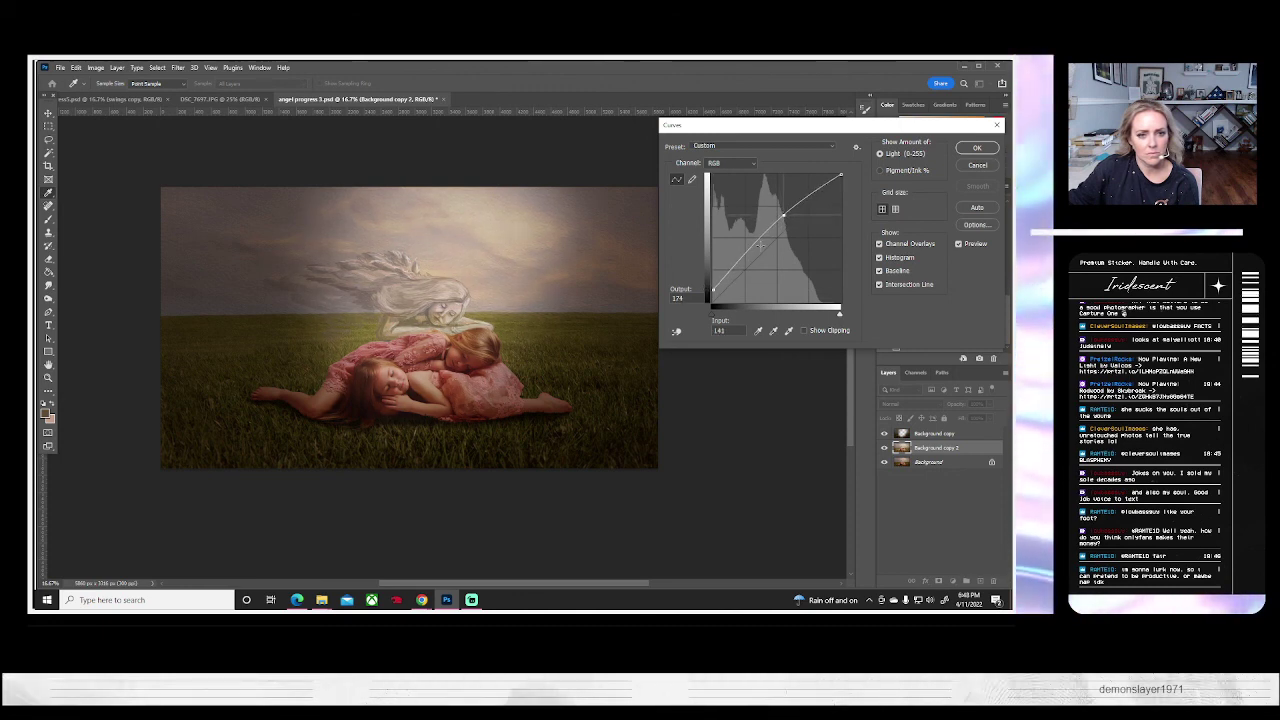
{"action": "left_click", "coordinate": [712, 289]}
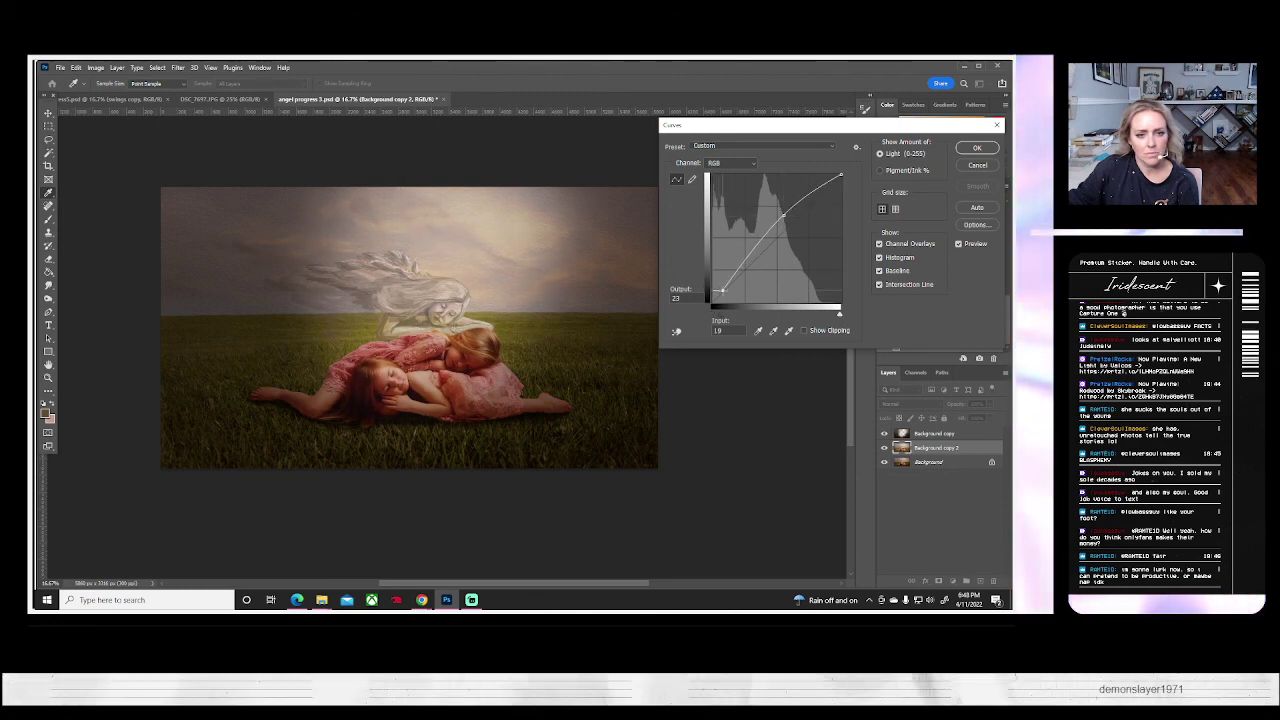
{"action": "key", "text": "Left"}
{"action": "key", "text": "Left"}
{"action": "key", "text": "Left"}
{"action": "key", "text": "Left"}
{"action": "key", "text": "Left"}
{"action": "key", "text": "Left"}
{"action": "key", "text": "Left"}
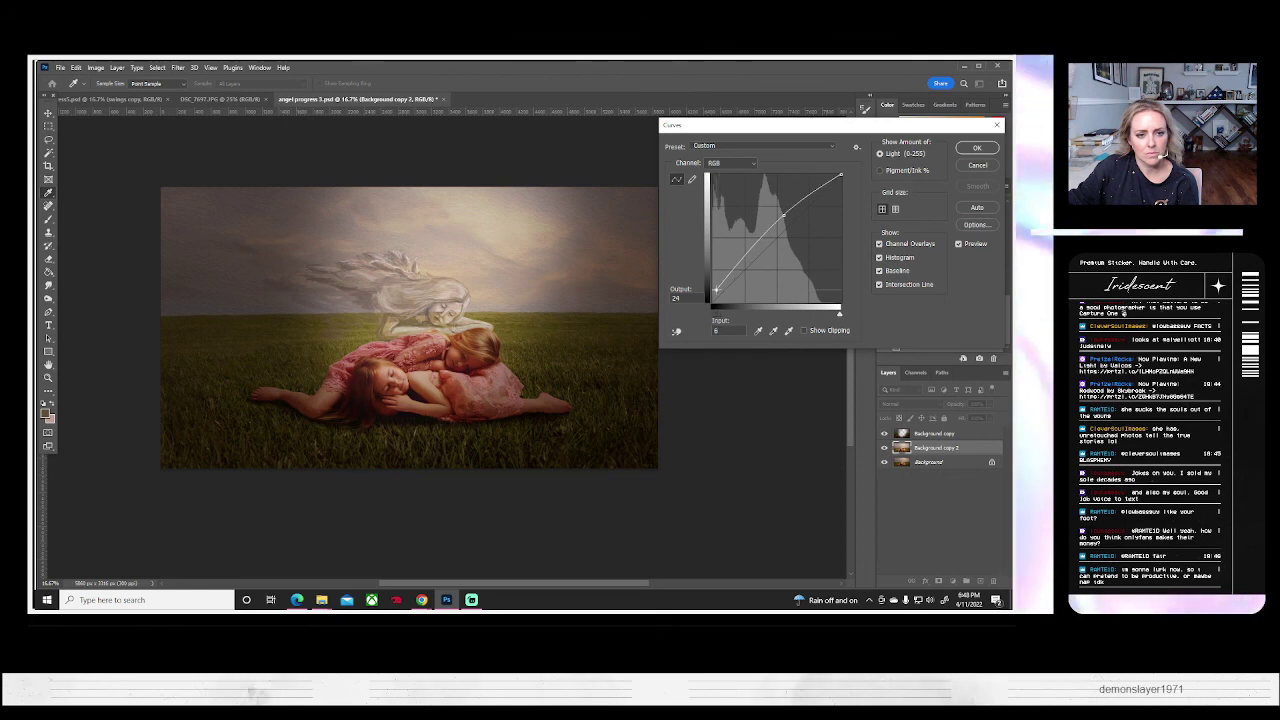
{"action": "left_click", "coordinate": [975, 166]}
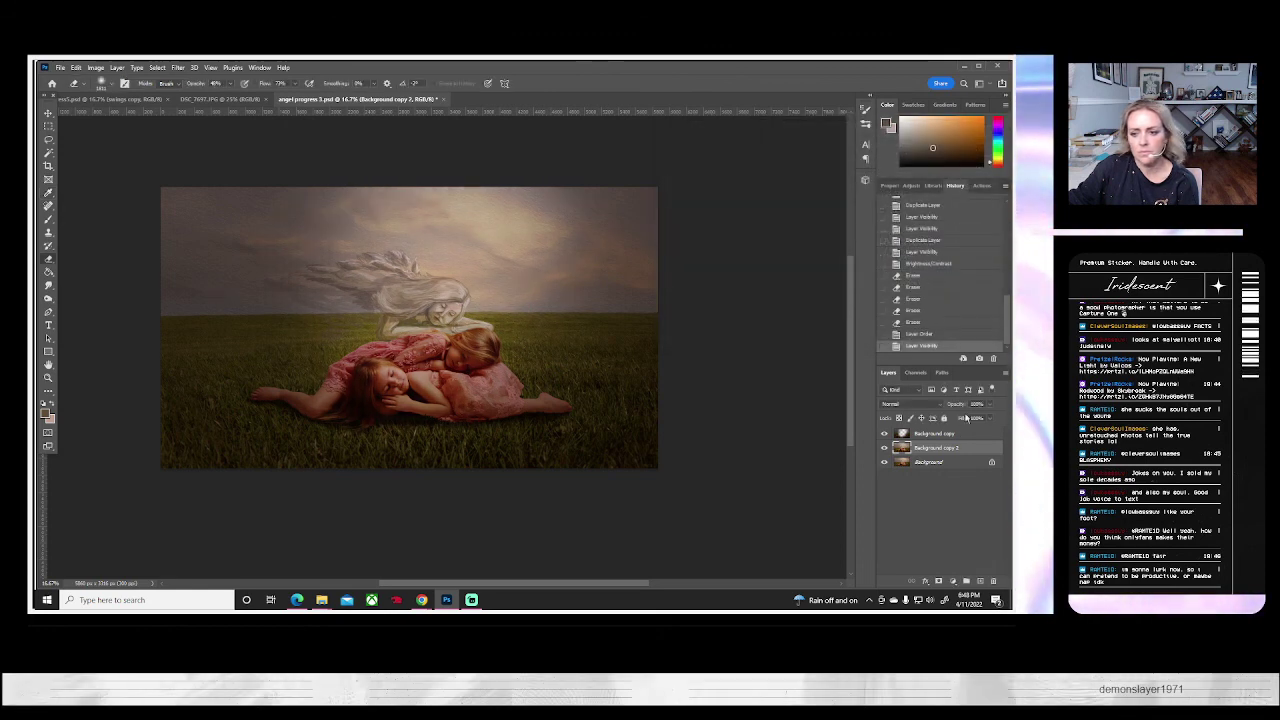
- Reduce the Background copy layer's opacity to under half and adjust Background copy 2 to brightness 17 and contrast -16
{"action": "left_click", "coordinate": [949, 433]}
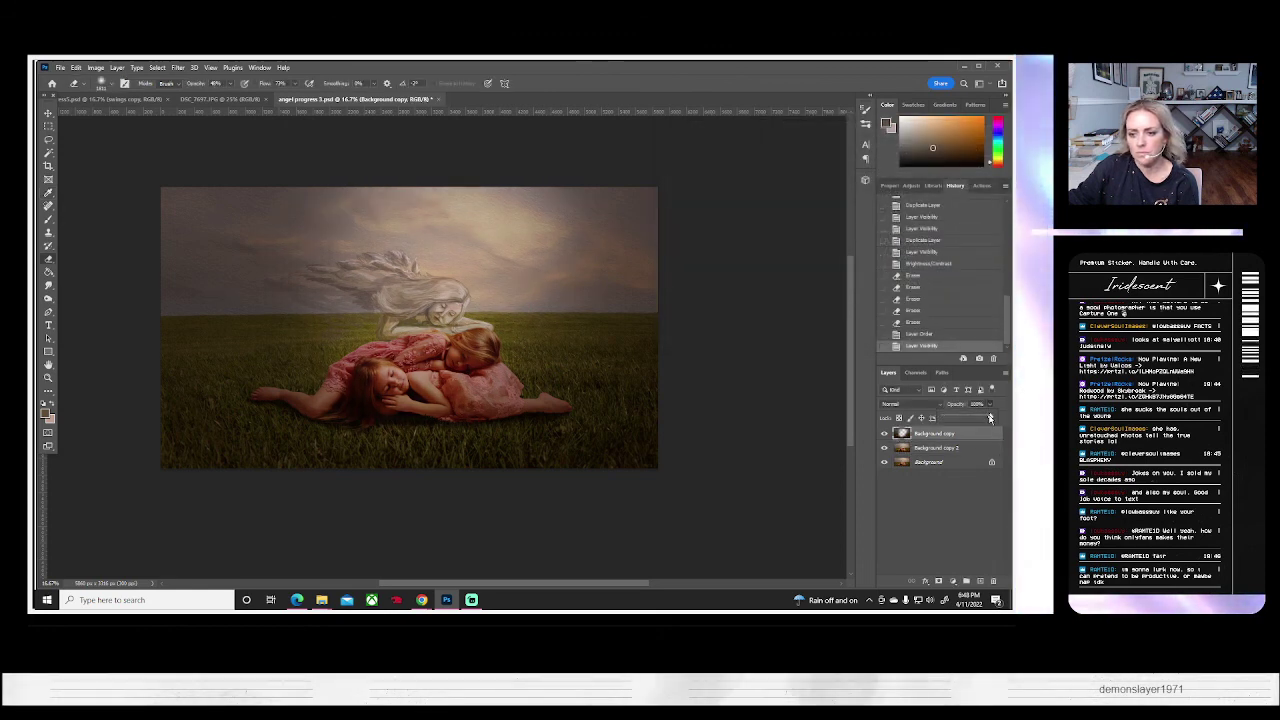
{"action": "left_click_drag", "start_coordinate": [990, 418], "coordinate": [963, 418]}
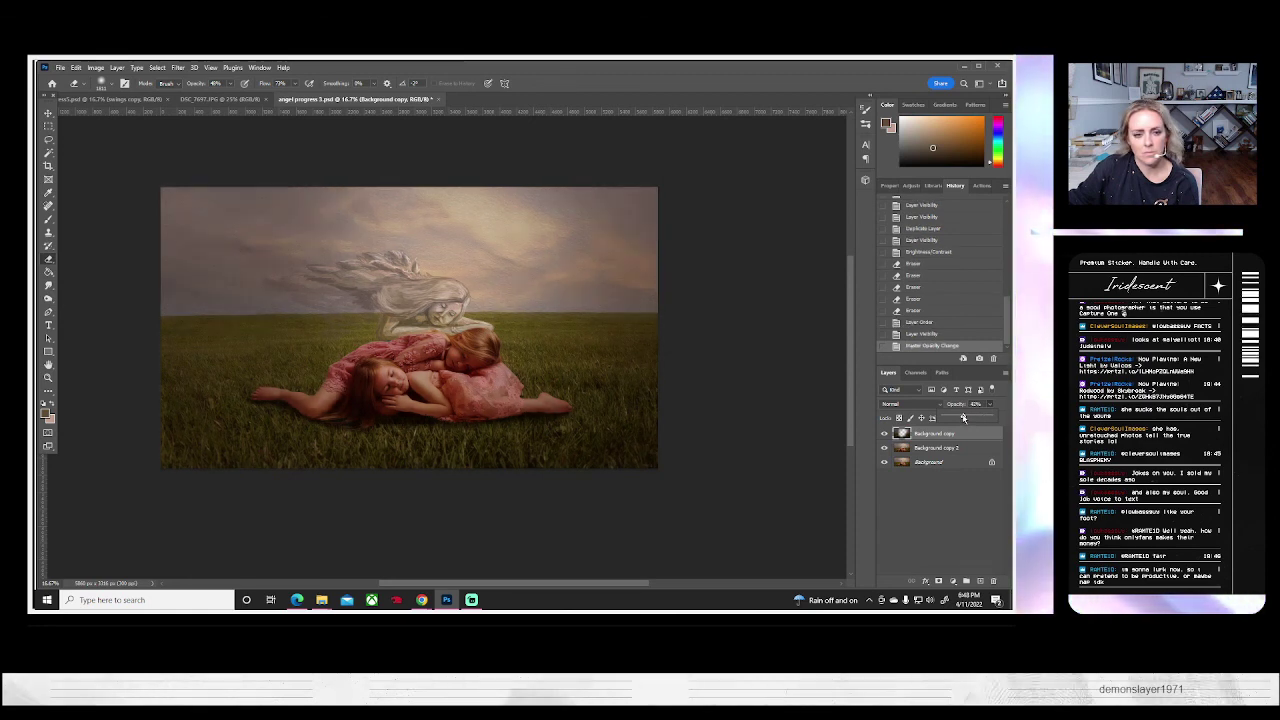
{"action": "left_click", "coordinate": [932, 449]}
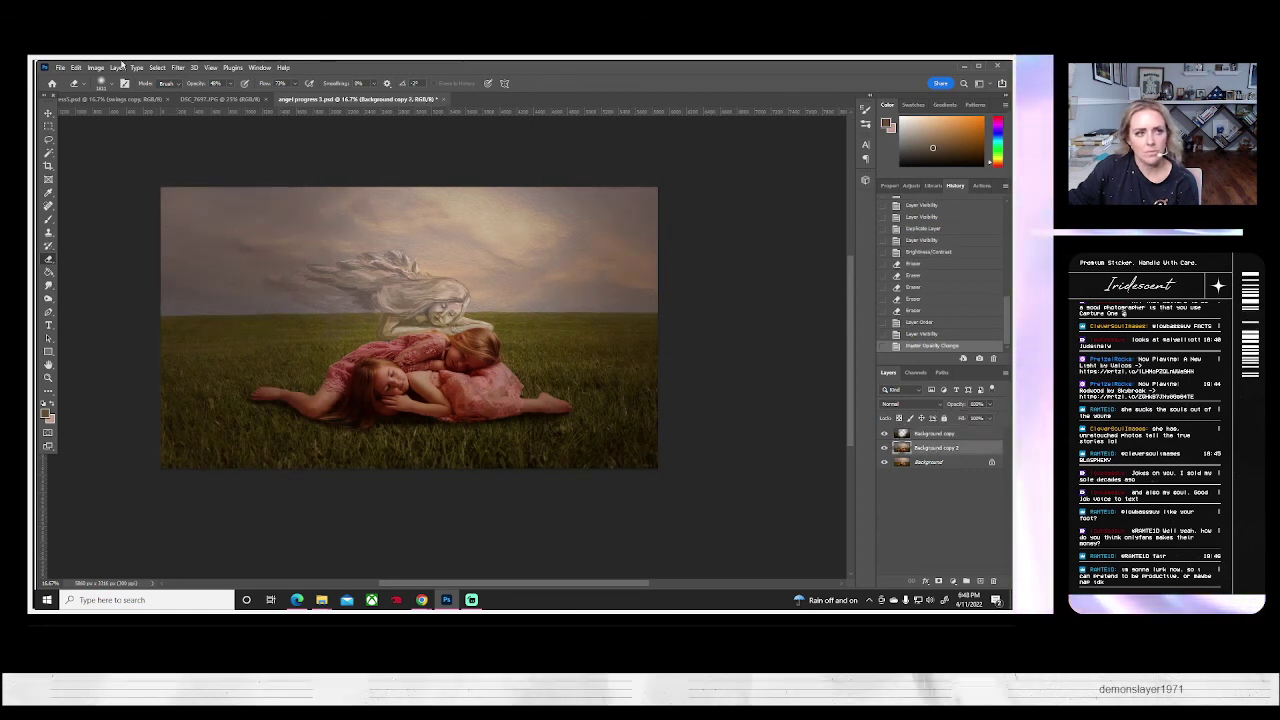
{"action": "left_click", "coordinate": [96, 67]}
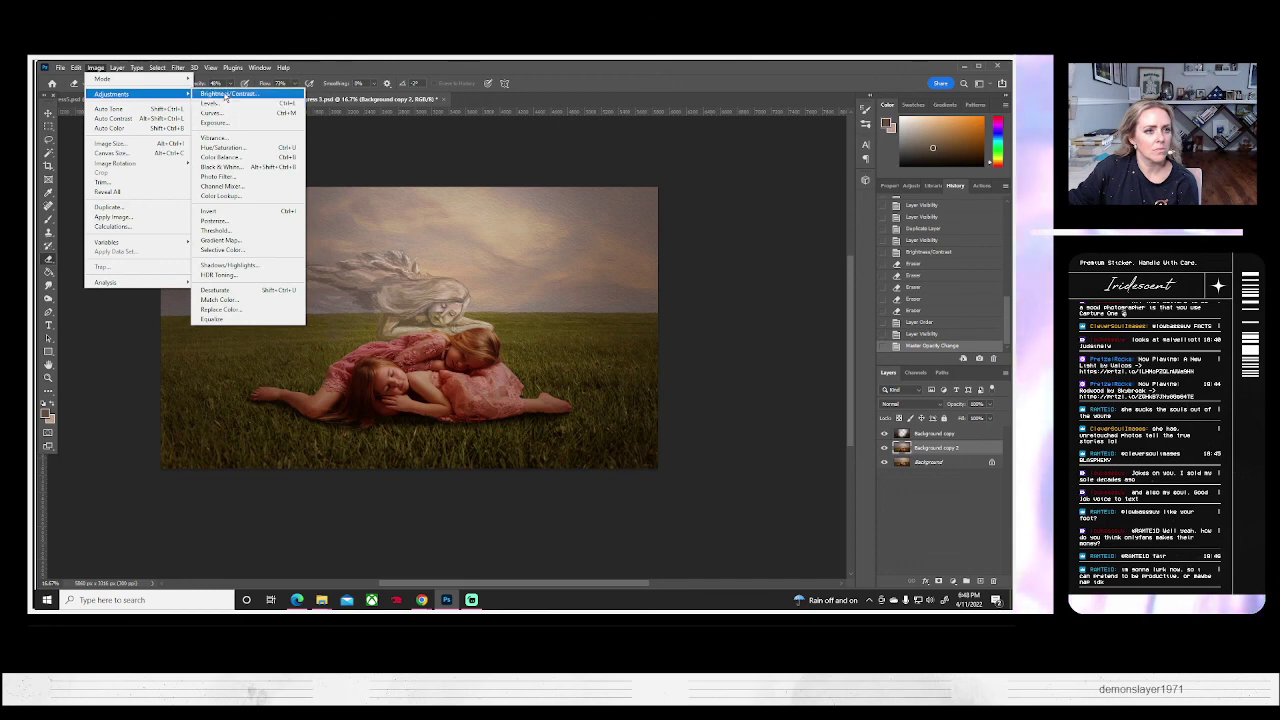
{"action": "left_click", "coordinate": [228, 93]}
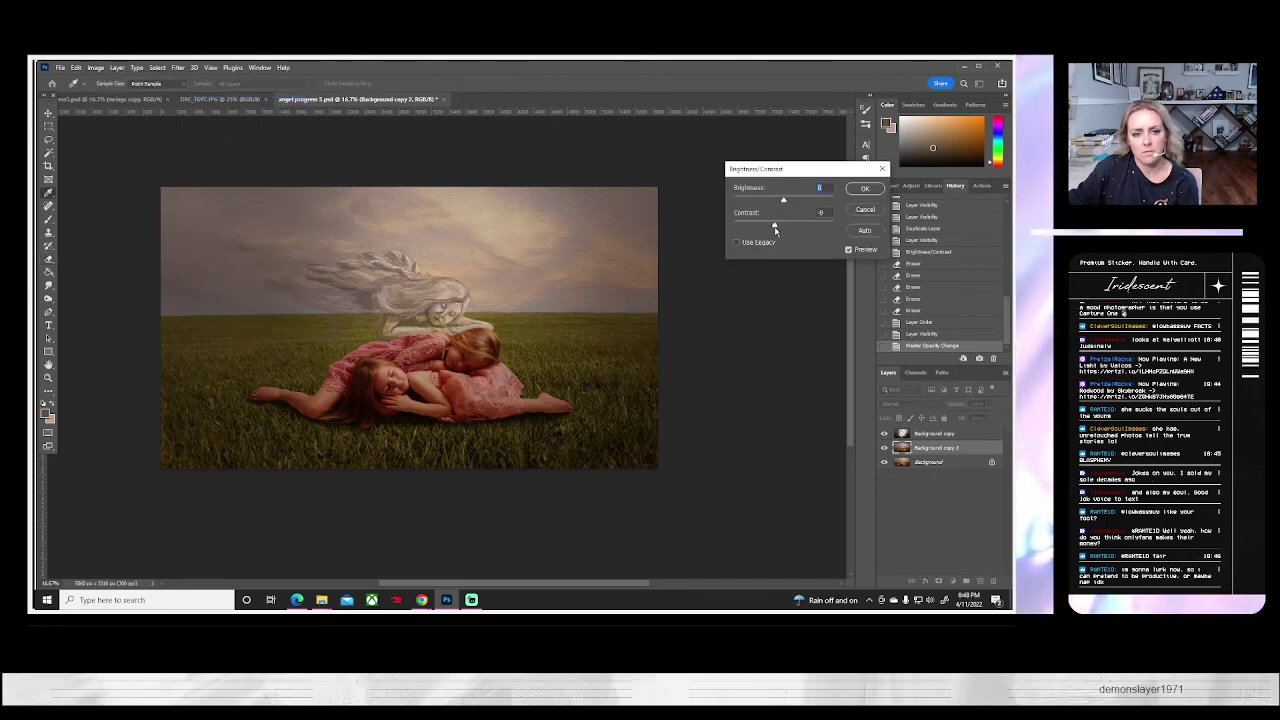
{"action": "left_click_drag", "start_coordinate": [775, 230], "coordinate": [790, 206]}
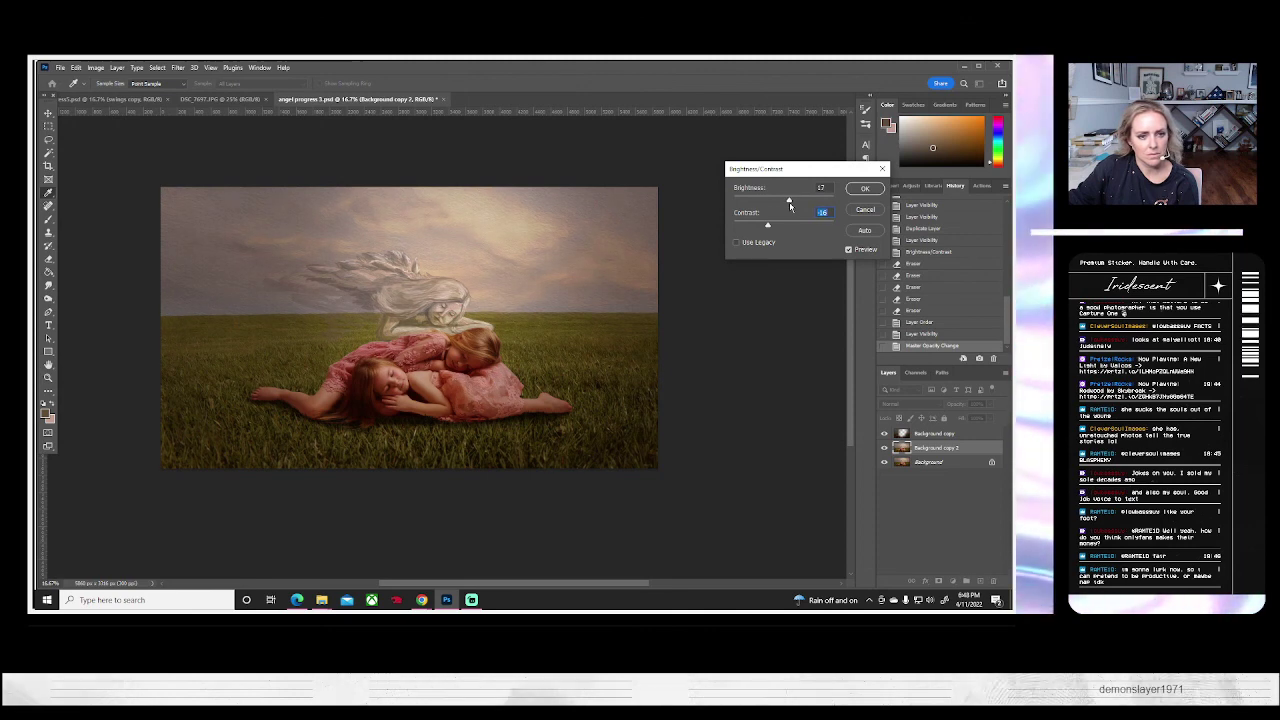
{"action": "left_click", "coordinate": [866, 189]}
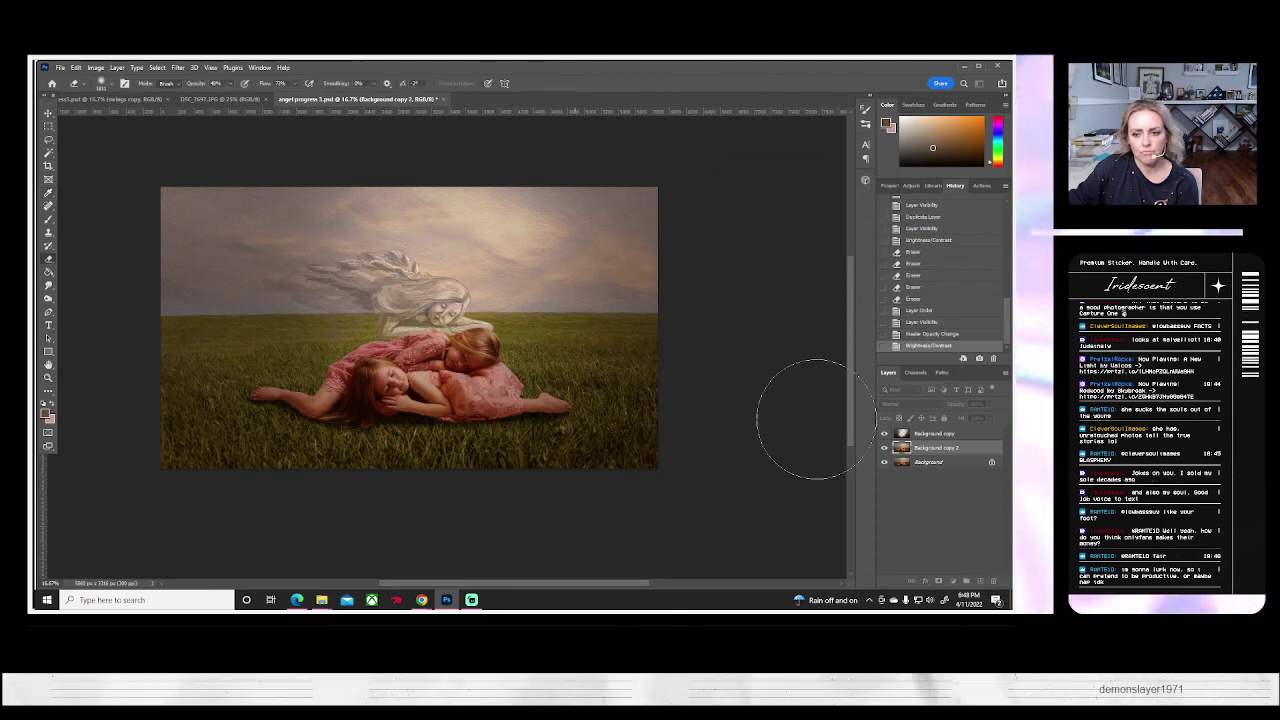
- Merge Background copy and Background copy 2 into one layer and toggle its visibility to compare it with the original
{"action": "left_click", "coordinate": [929, 436], "text": "shift"}
{"action": "right_click", "coordinate": [929, 436]}
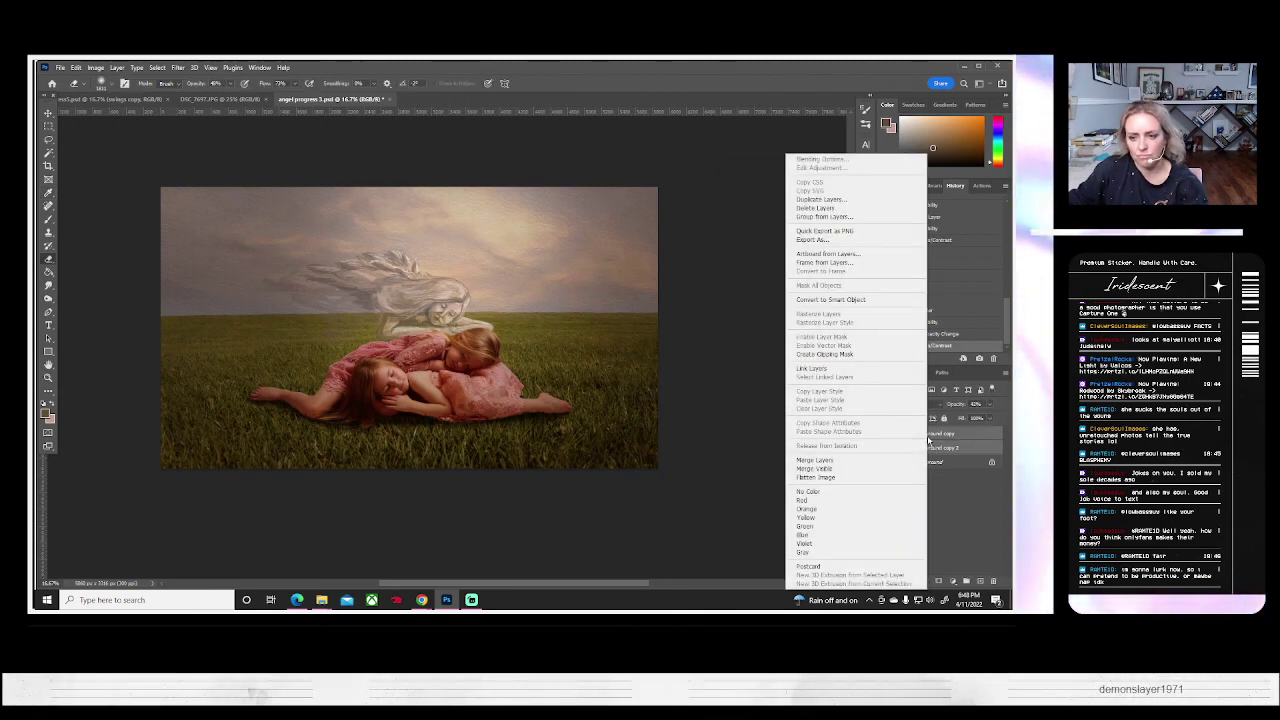
{"action": "left_click", "coordinate": [814, 459]}
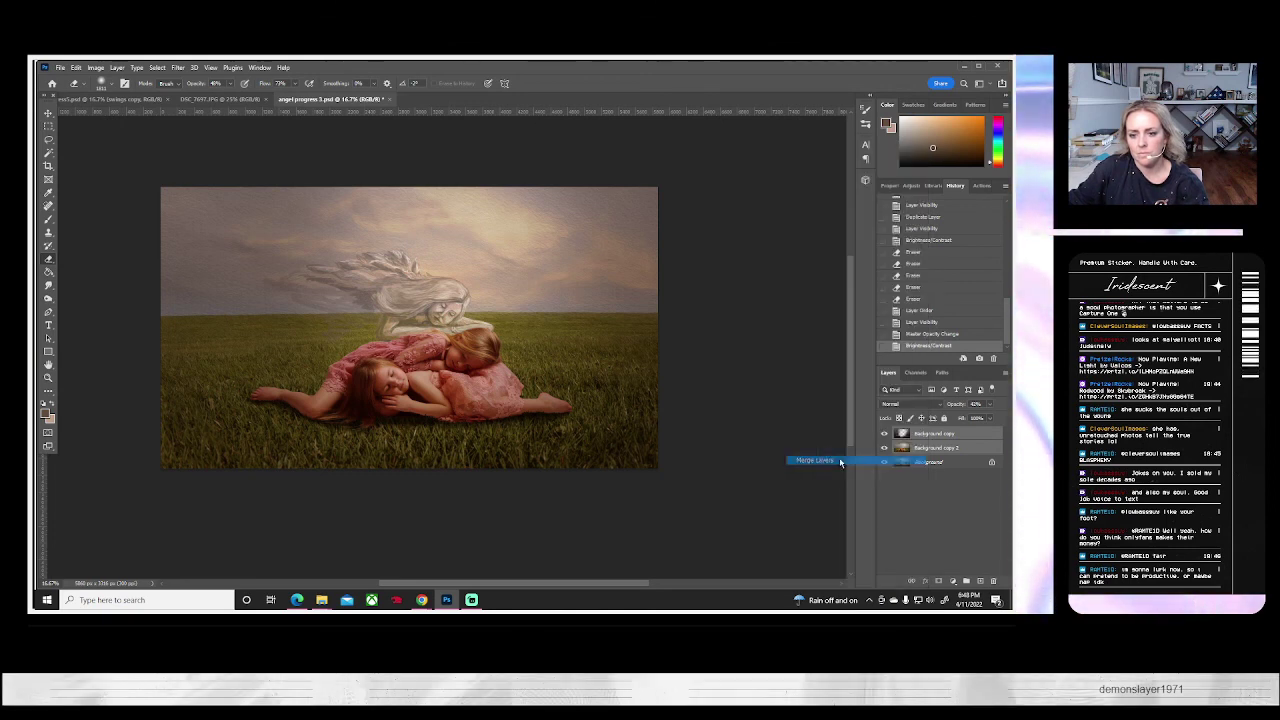
{"action": "left_click", "coordinate": [883, 437]}
{"action": "left_click", "coordinate": [883, 435]}
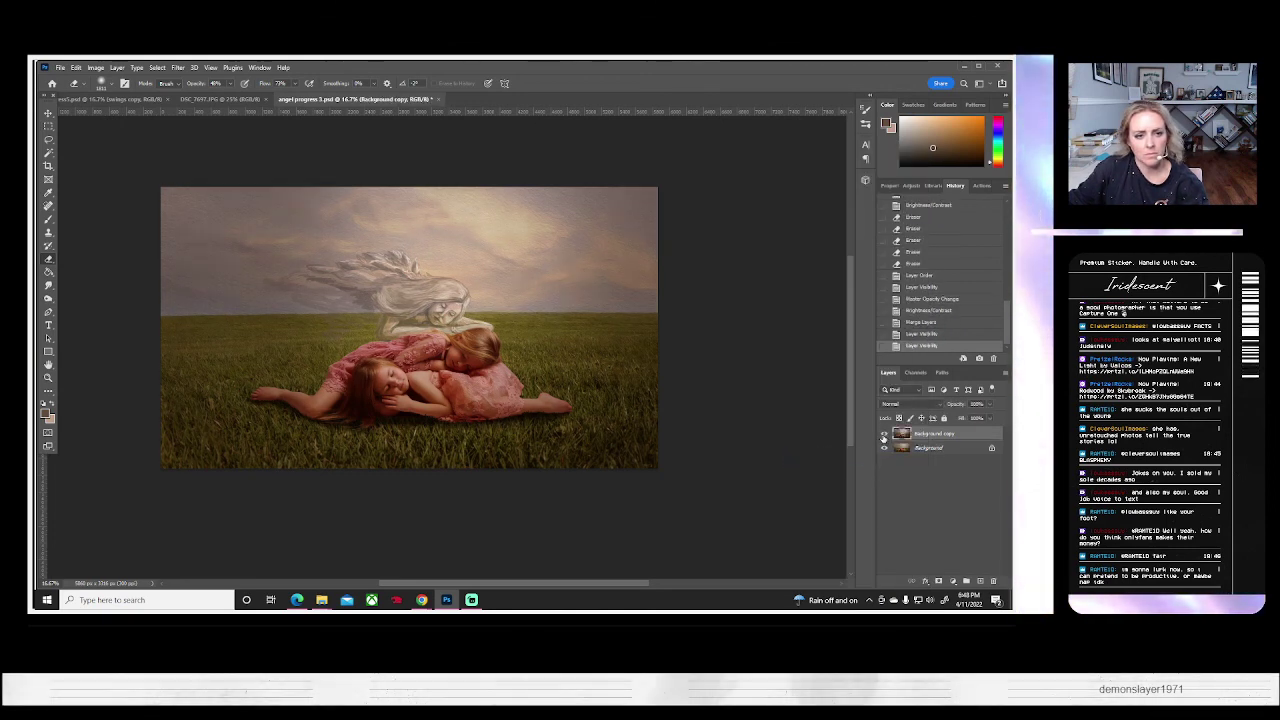
- Lower the merged Background copy layer's opacity to 47% and compare the image with and without it
{"action": "left_click", "coordinate": [989, 404]}
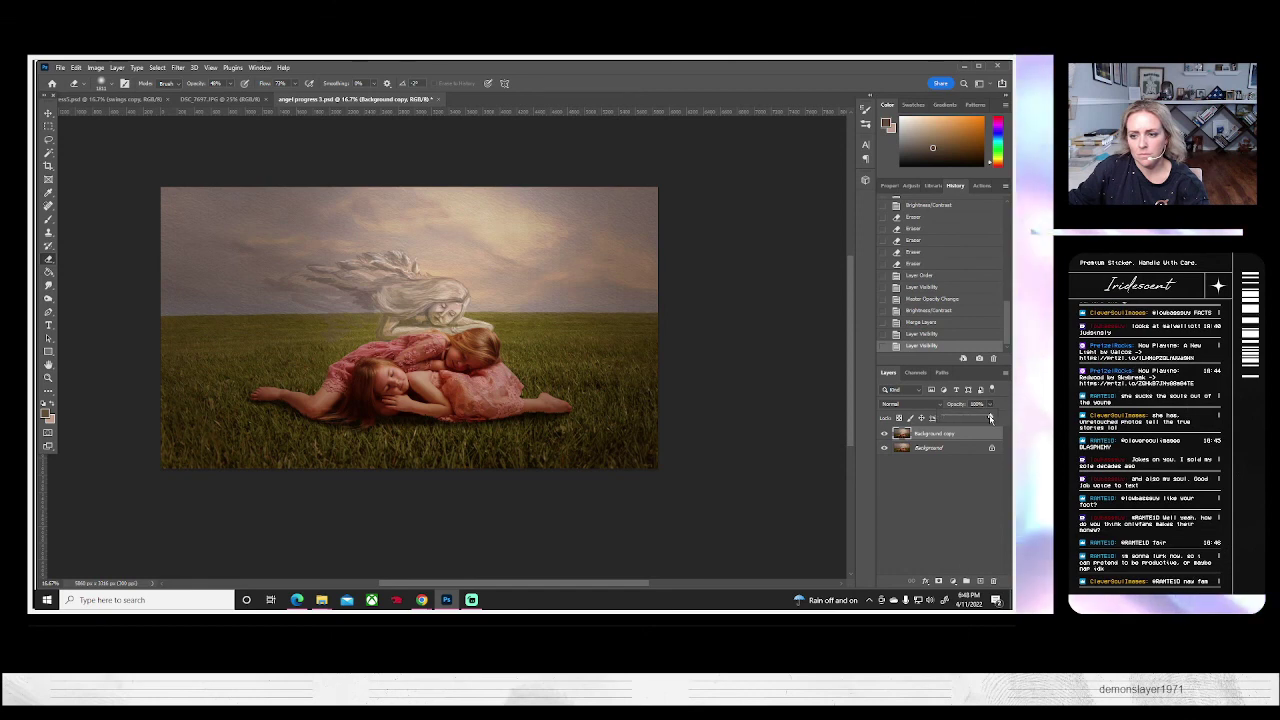
{"action": "left_click_drag", "start_coordinate": [992, 417], "coordinate": [982, 421]}
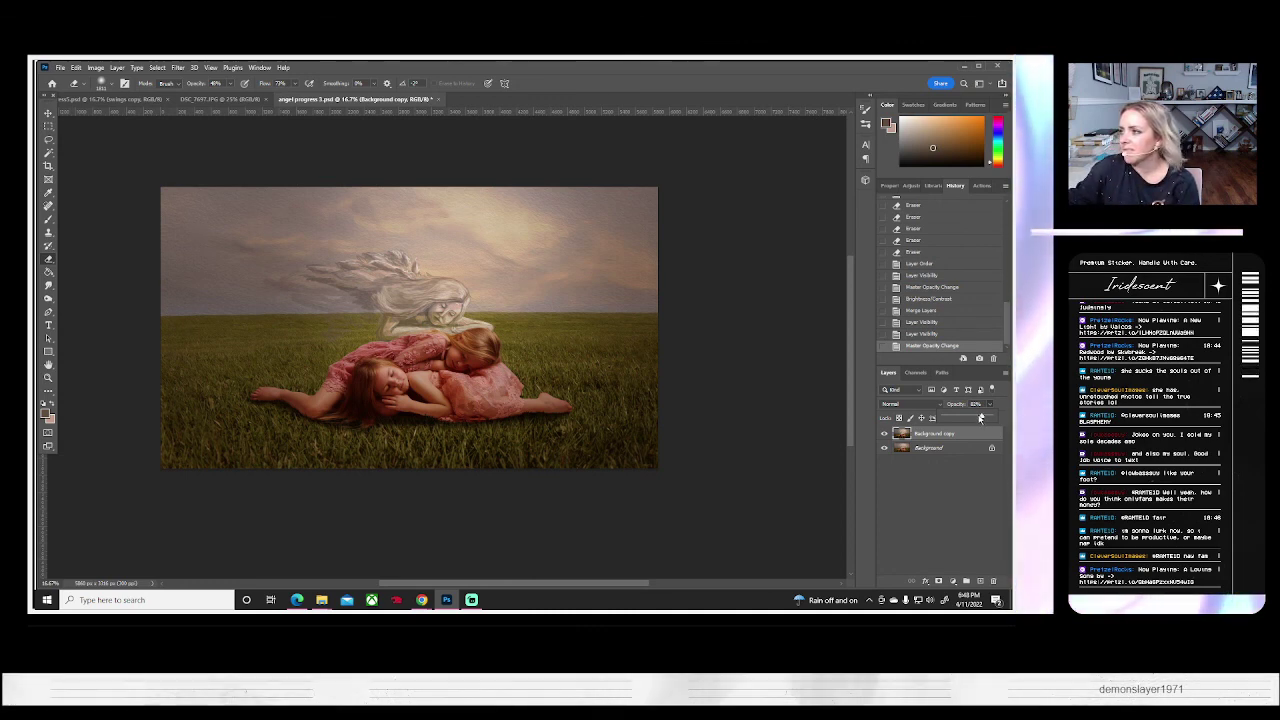
{"action": "left_click_drag", "start_coordinate": [968, 417], "coordinate": [963, 416]}
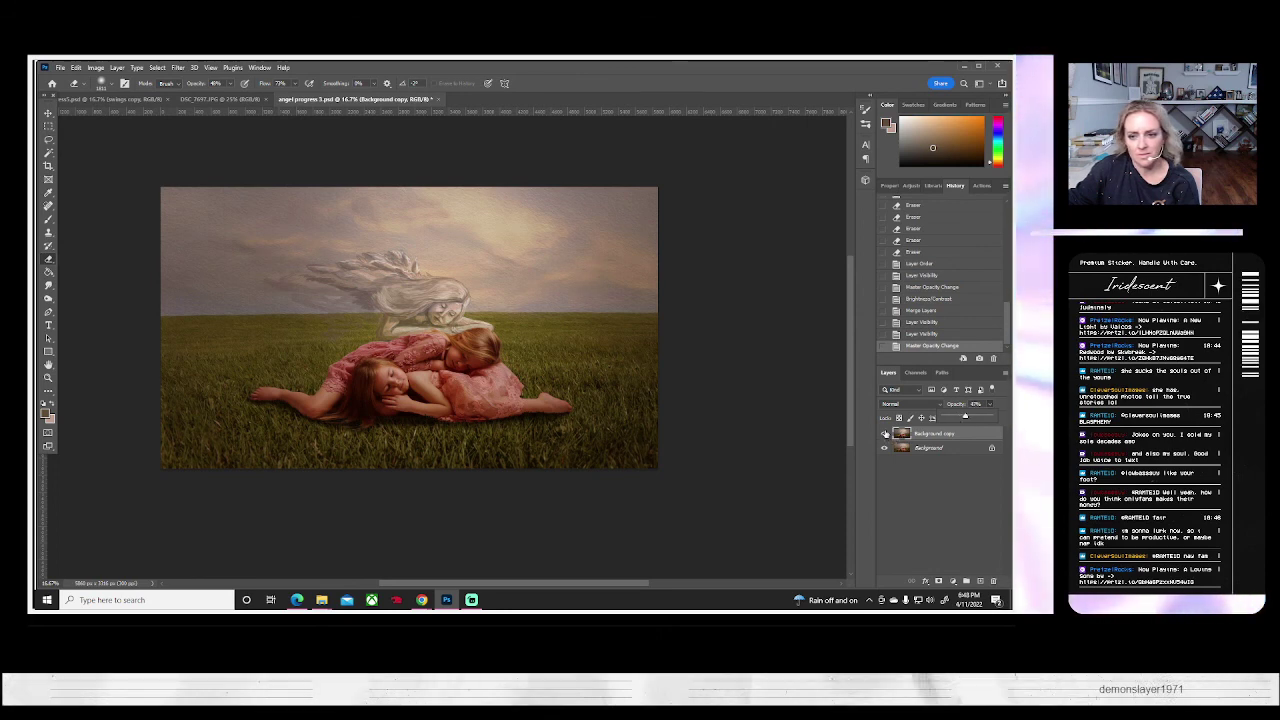
{"action": "double_click", "coordinate": [884, 433]}
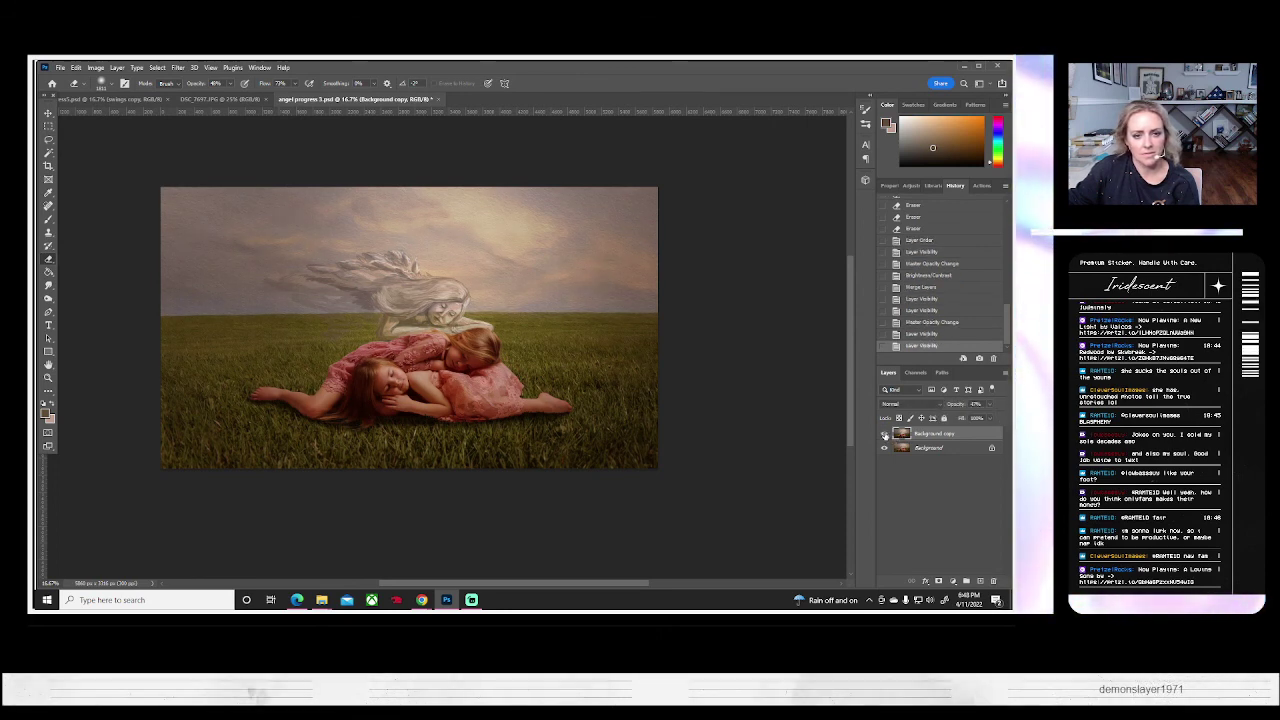
- Save the layered document as angel progress 4.psd with Maximize Compatibility enabled
{"action": "left_click", "coordinate": [60, 67]}
{"action": "left_click", "coordinate": [87, 190]}
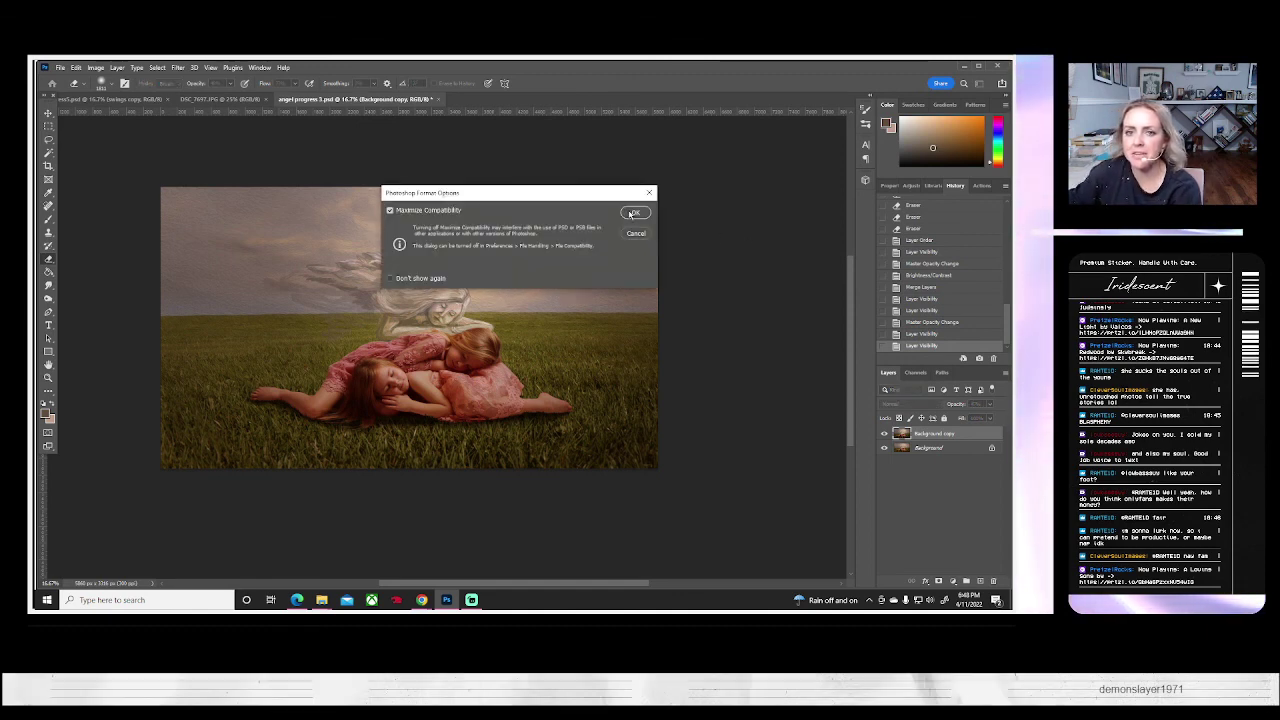
{"action": "left_click", "coordinate": [633, 213]}
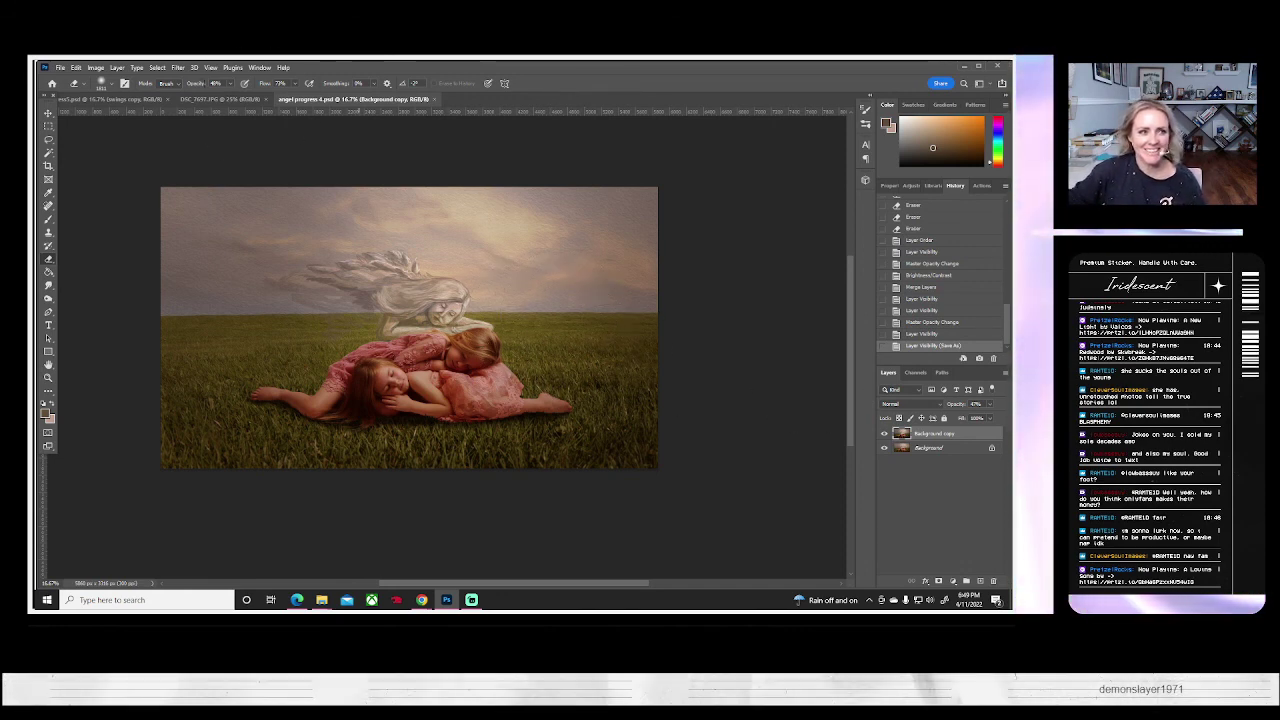
- Flatten the image and save it as the JPEG angel progress 4.jpg
{"action": "left_click", "coordinate": [116, 68]}
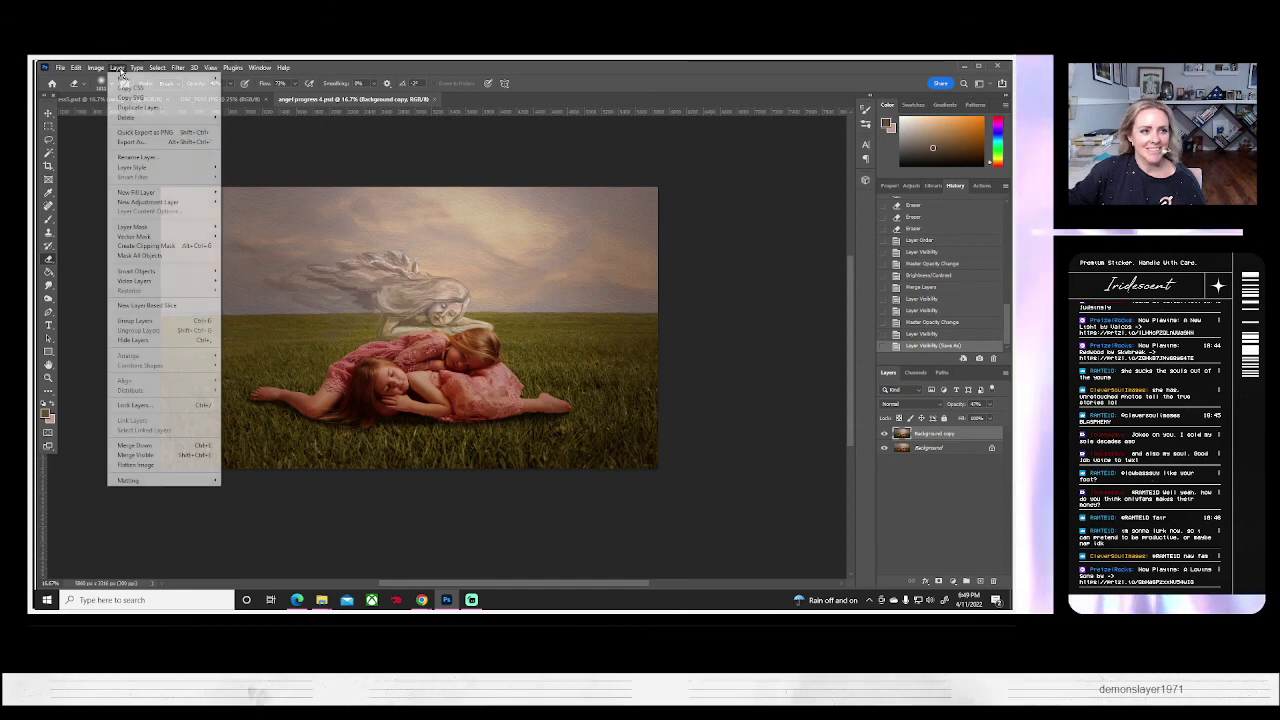
{"action": "left_click", "coordinate": [138, 464]}
{"action": "left_click", "coordinate": [60, 67]}
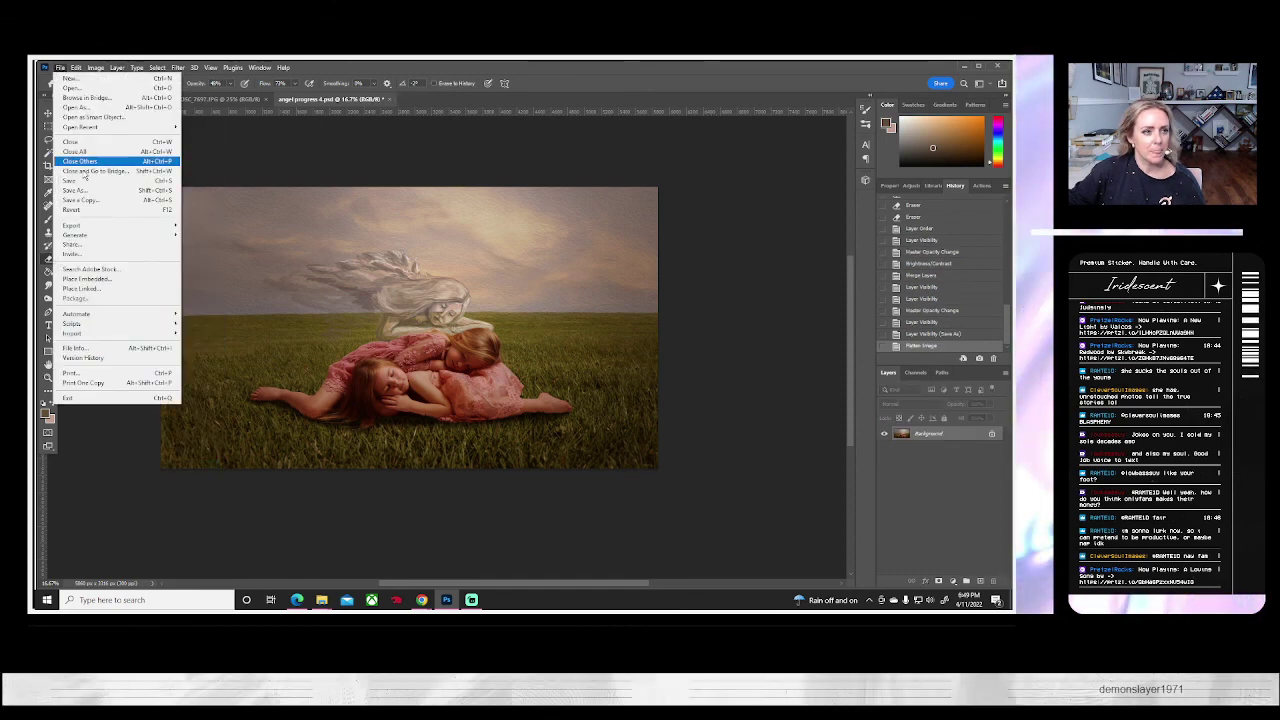
{"action": "left_click", "coordinate": [86, 189]}
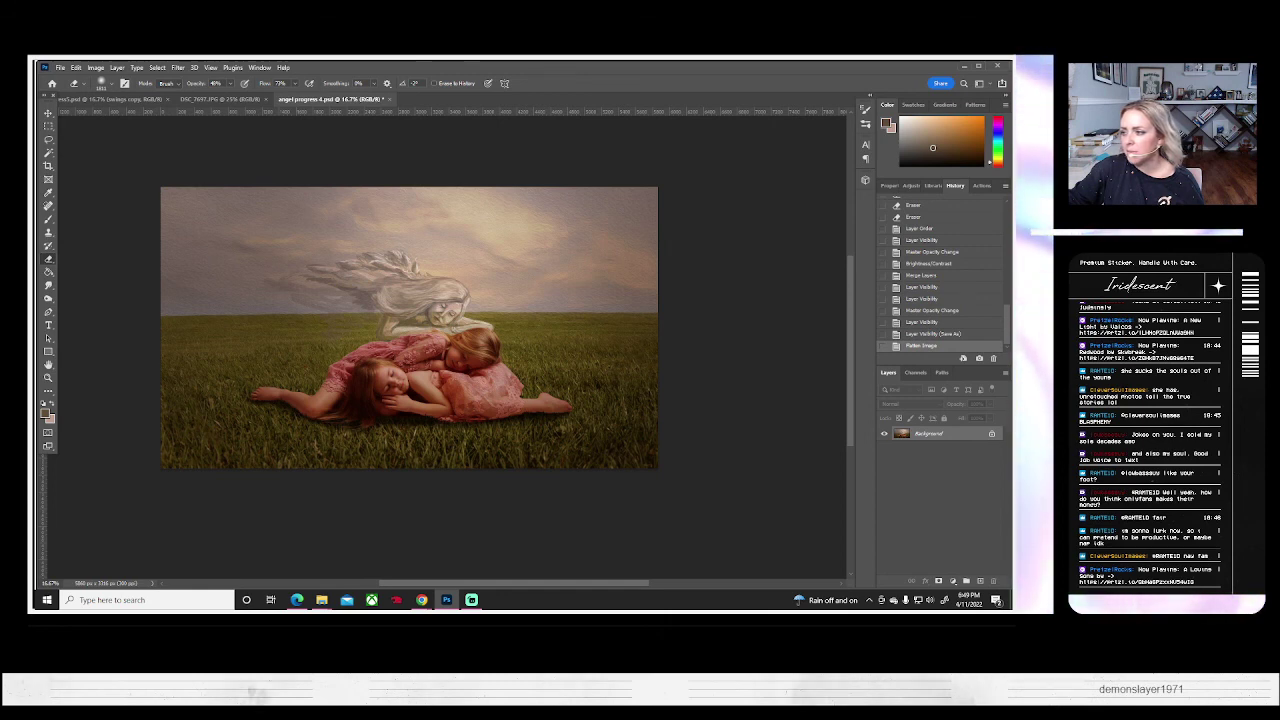
{"action": "key", "text": "Return"}
{"action": "left_click", "coordinate": [579, 194]}
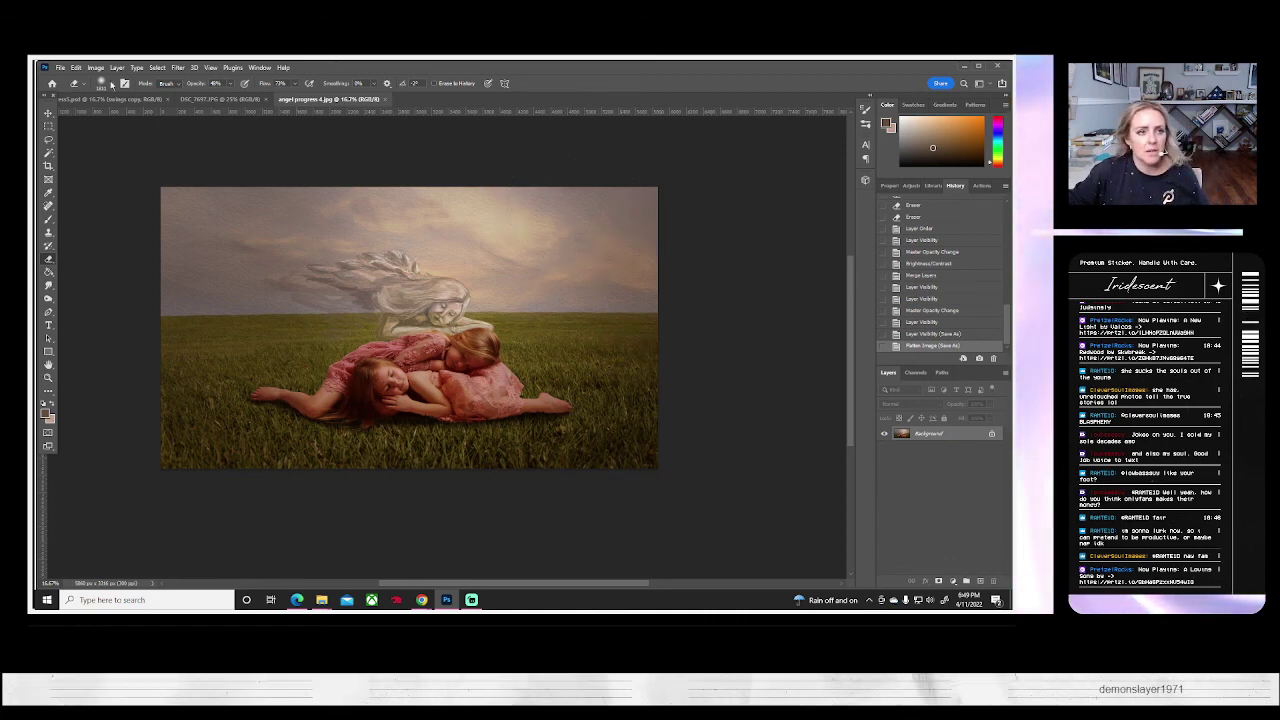
{"action": "left_click", "coordinate": [215, 99]}
{"action": "left_click", "coordinate": [150, 100]}
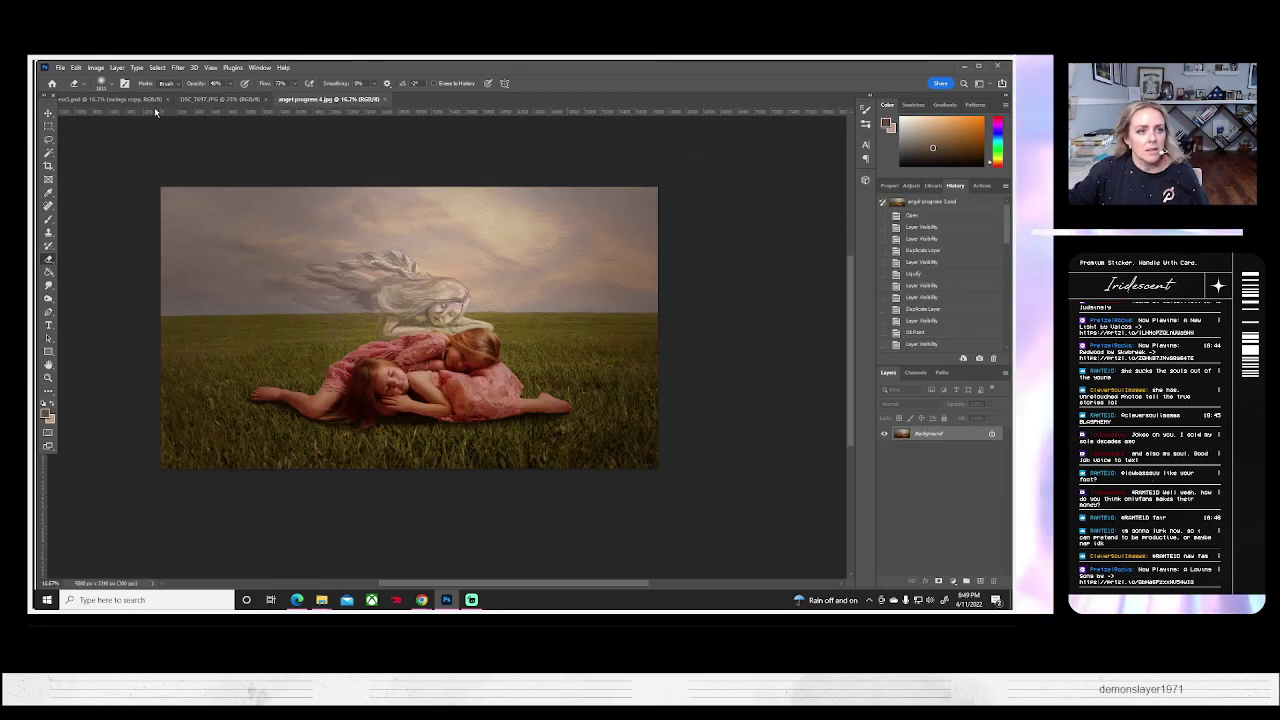
{"action": "left_click", "coordinate": [329, 100]}
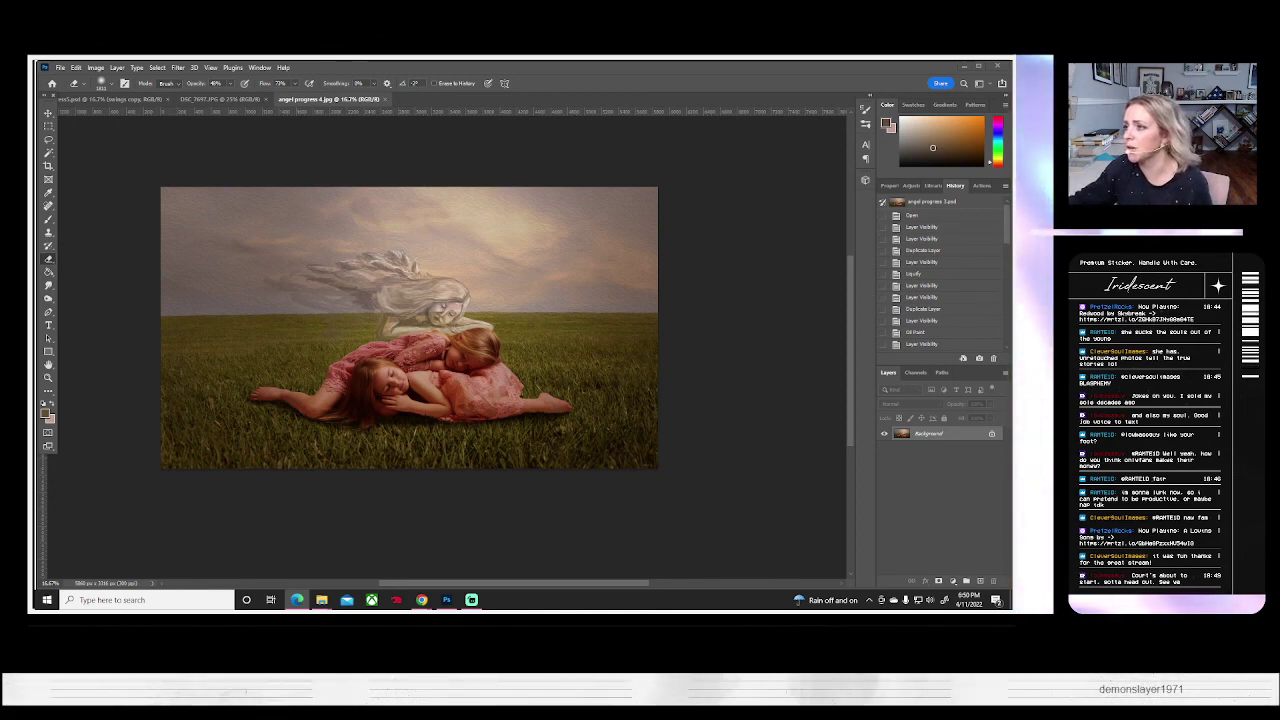
{"action": "key", "text": "alt+Tab"}
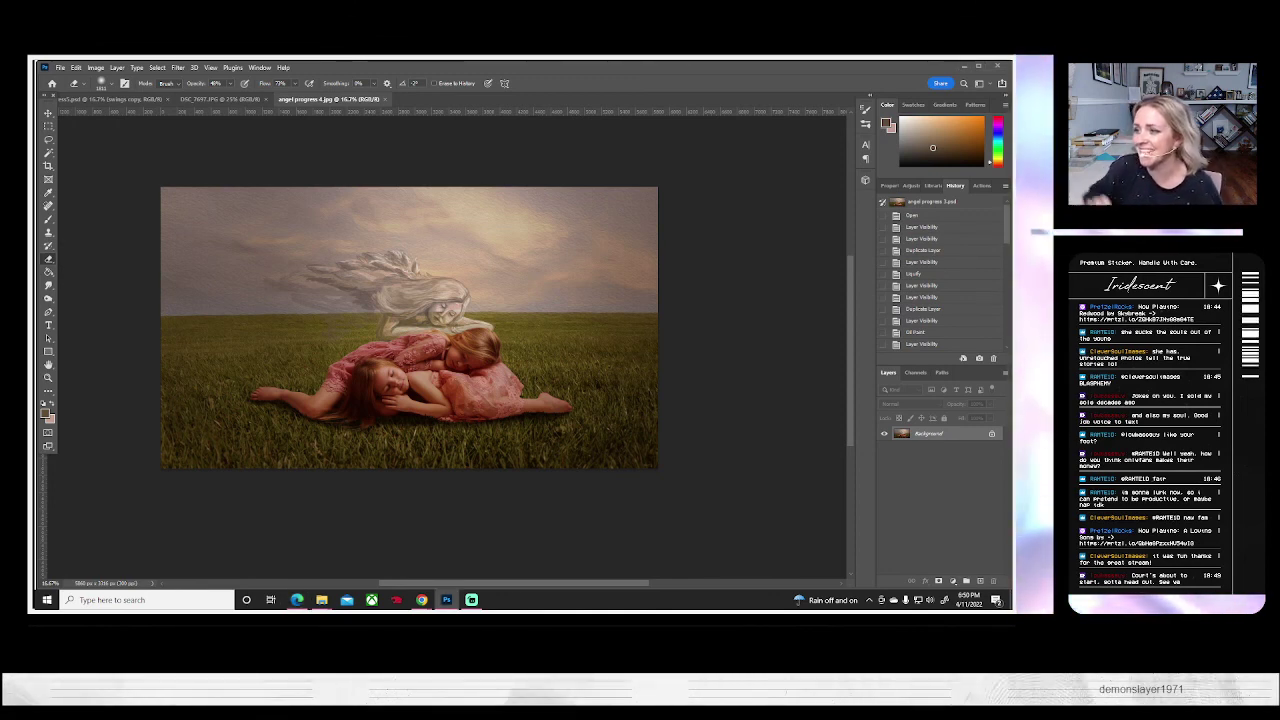